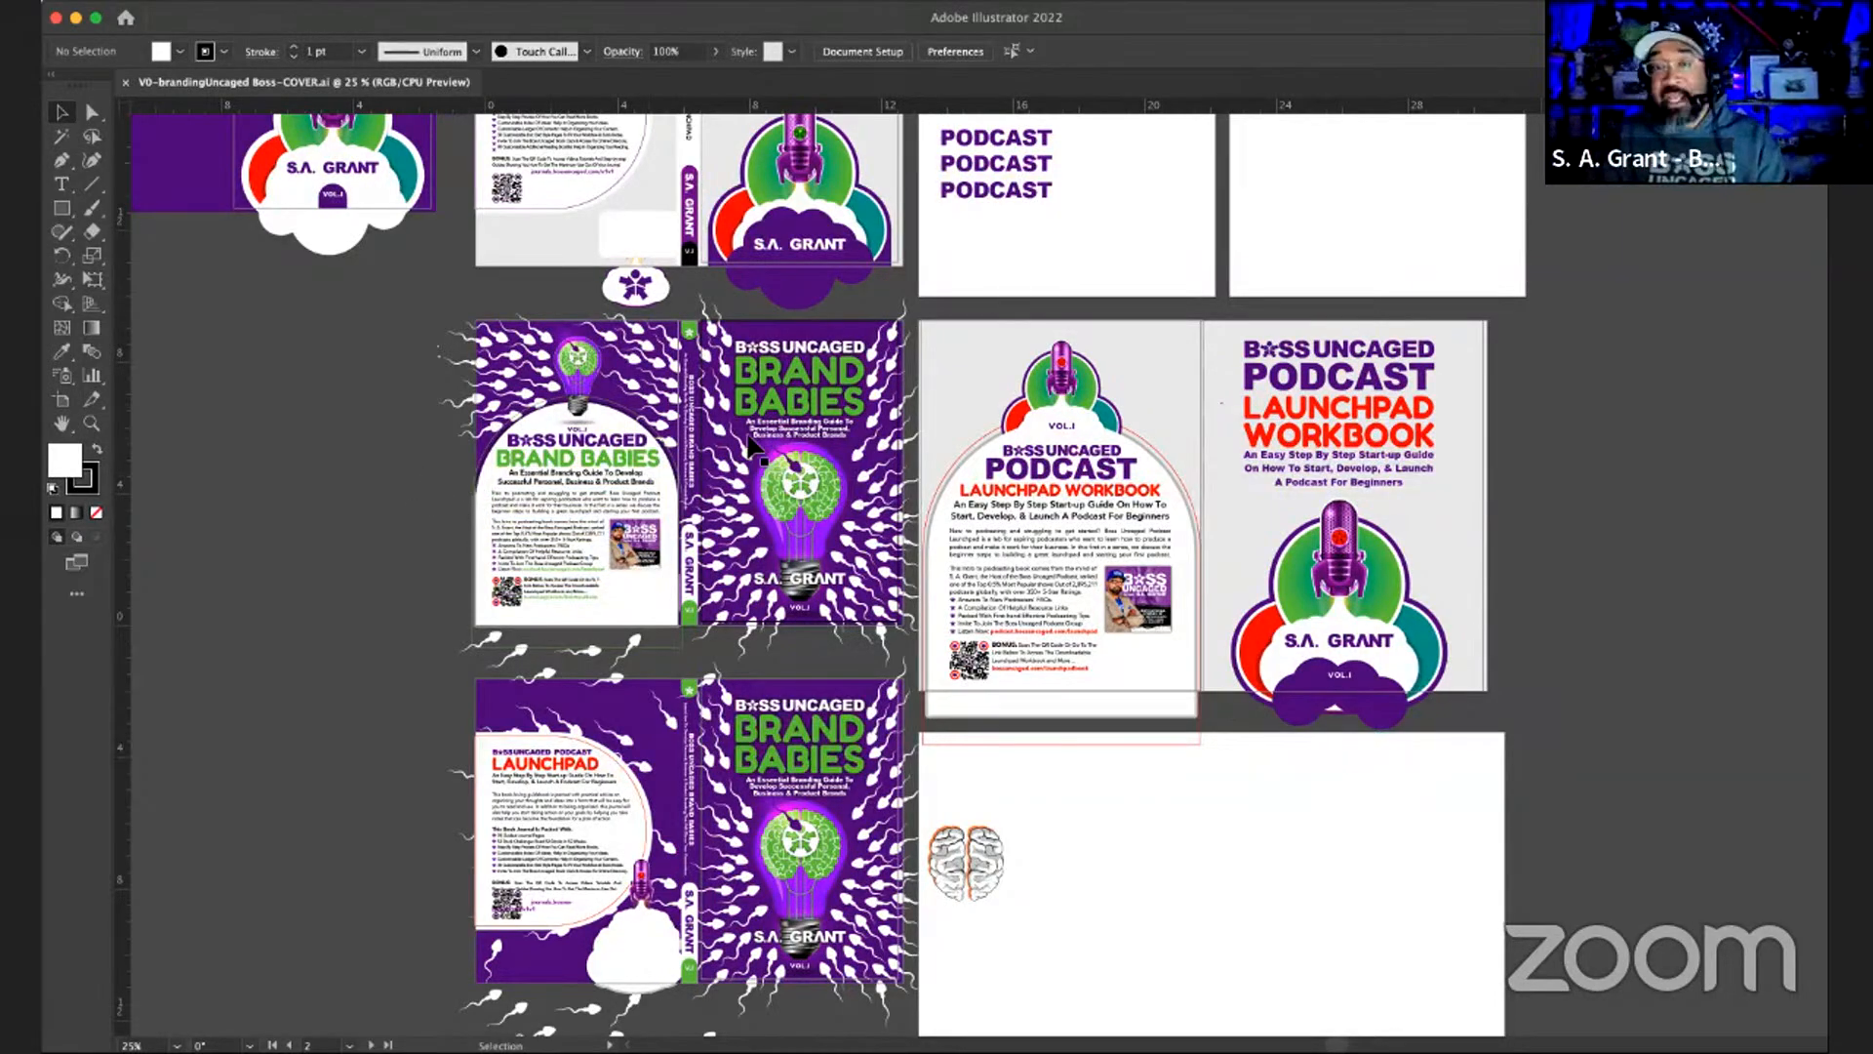
- Examine the front, spine and back of the upper Brand Babies cover up close
left_click(500, 482)
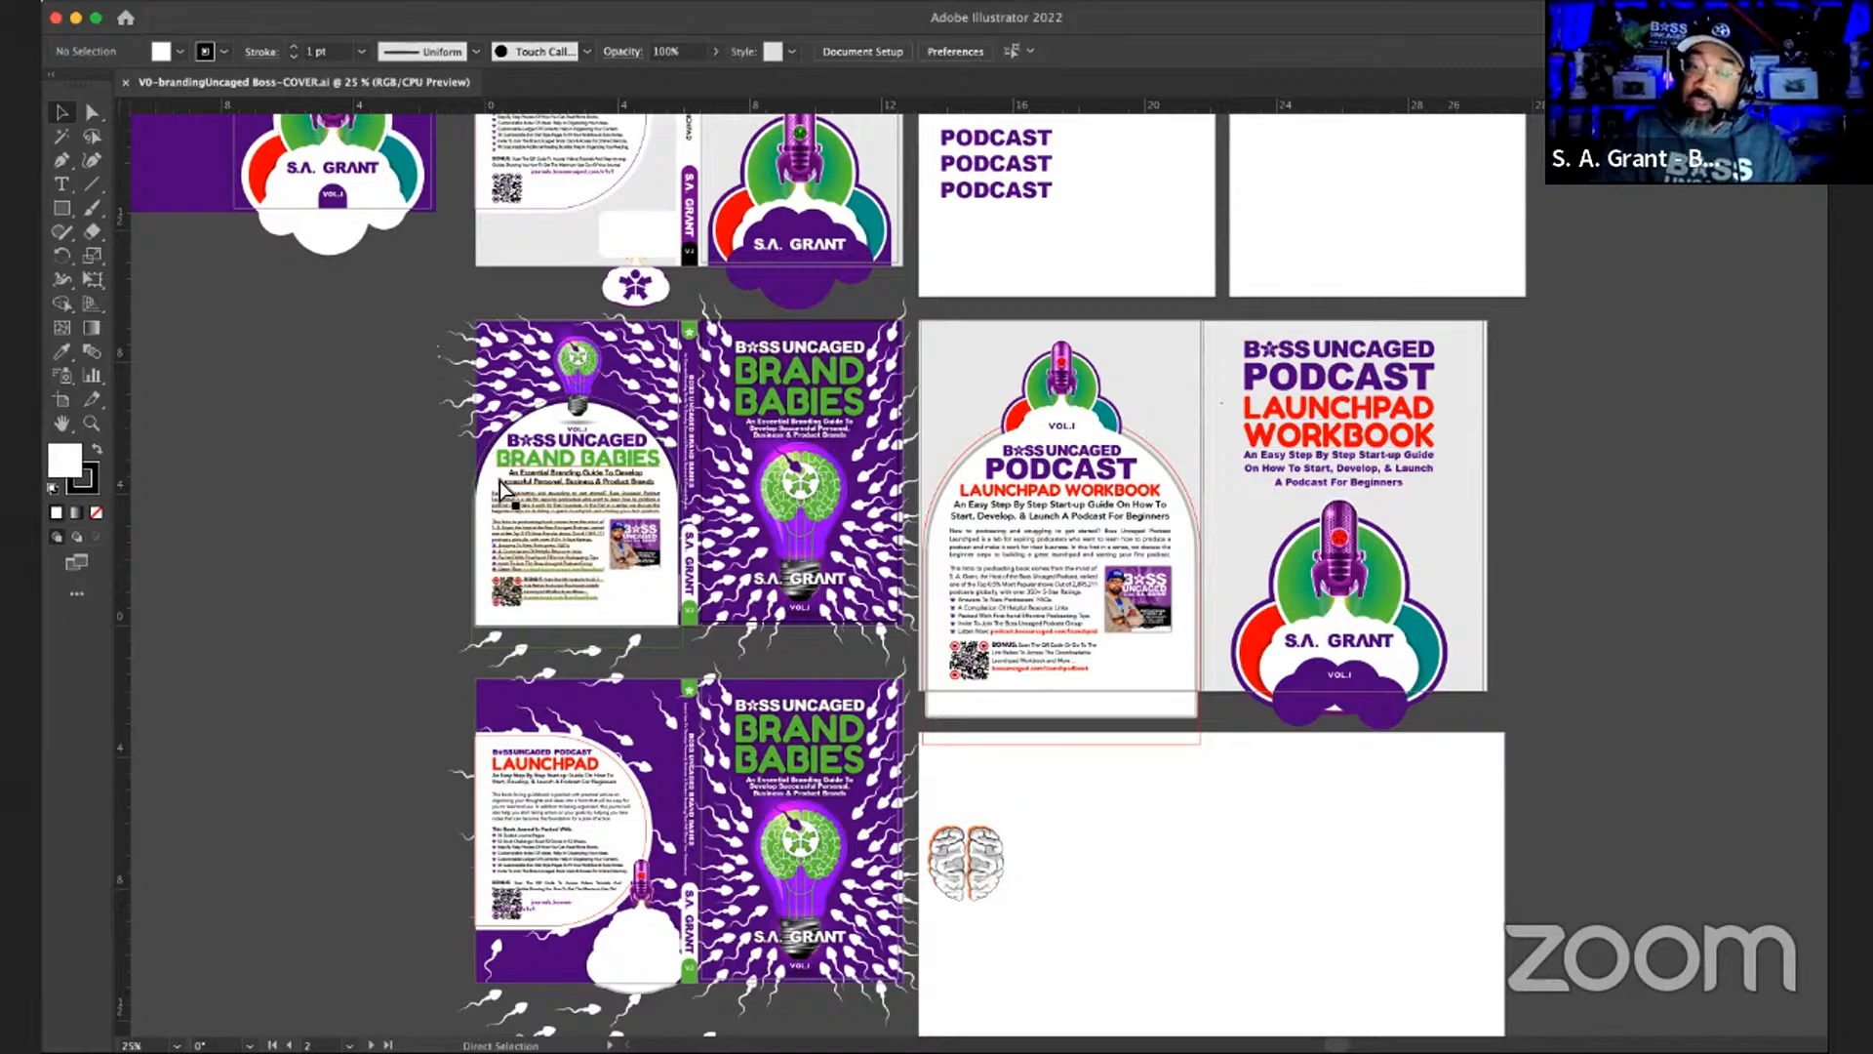
key("super+equal")
key("super+equal")
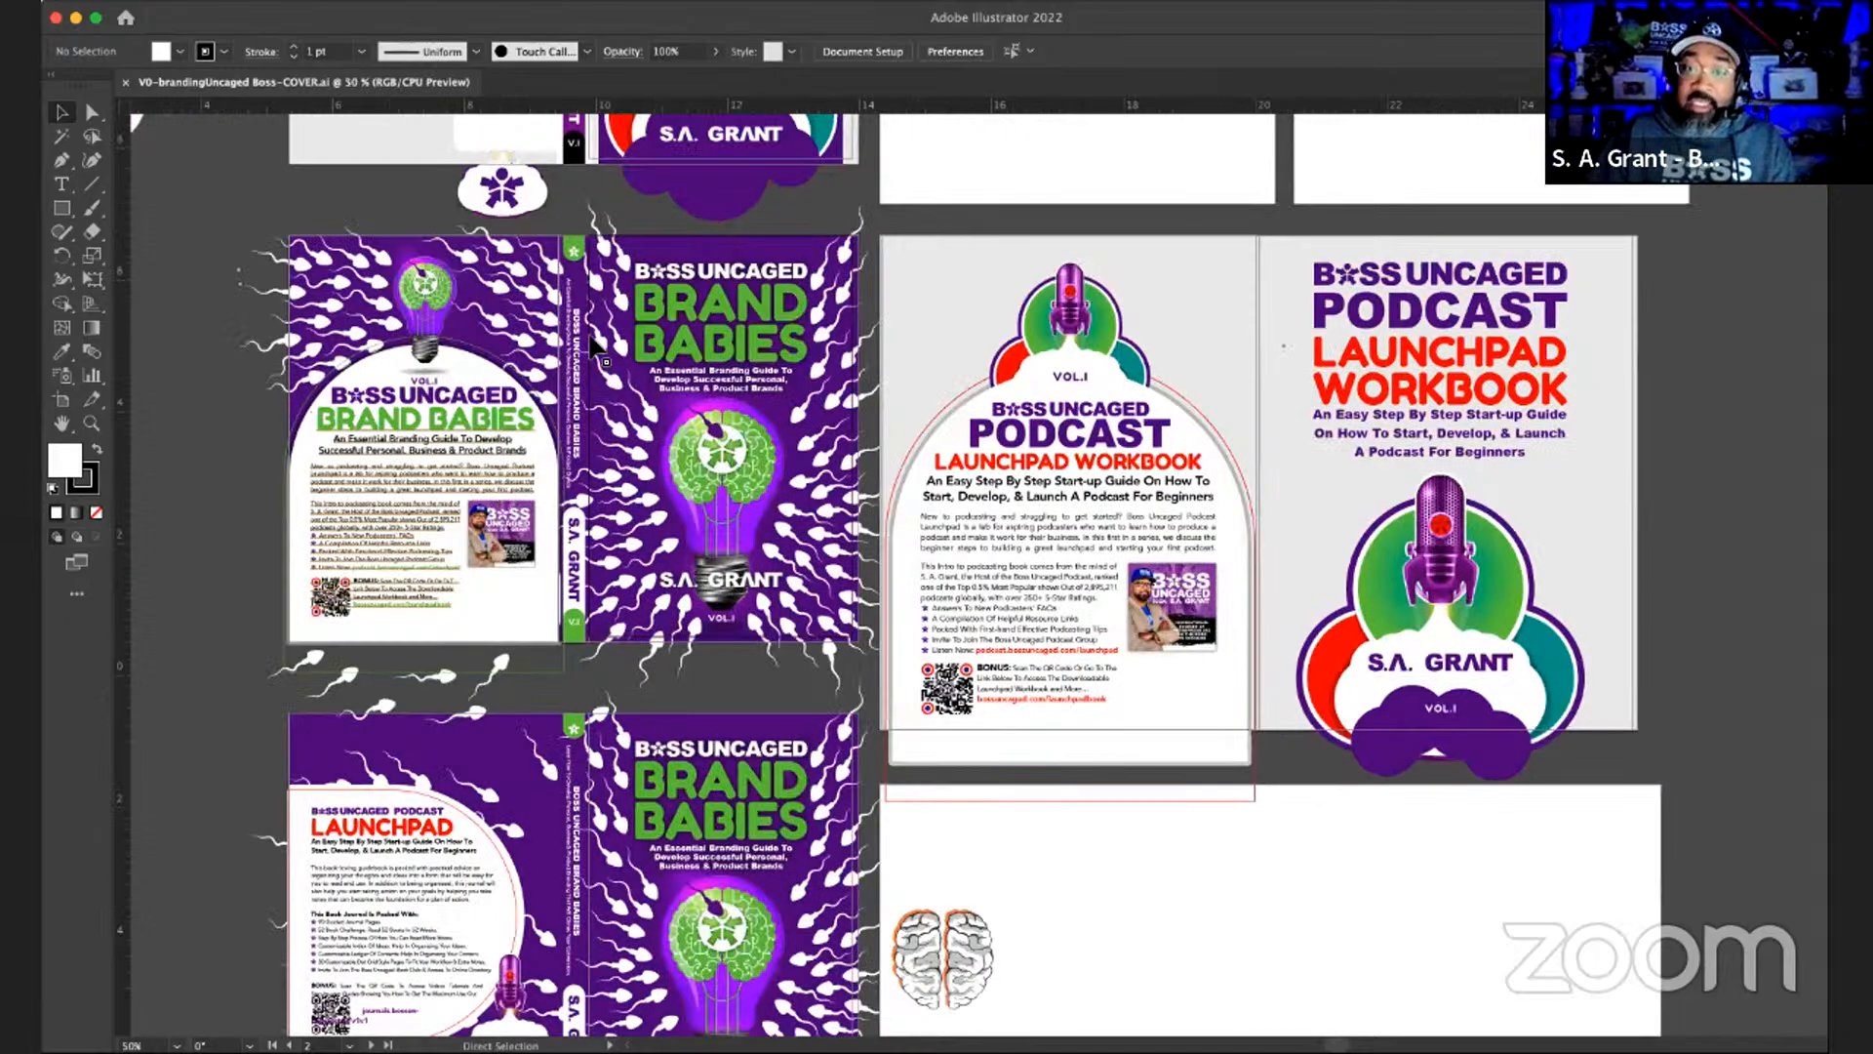
scroll(588, 330, "left", 5)
scroll(588, 330, "up", 3)
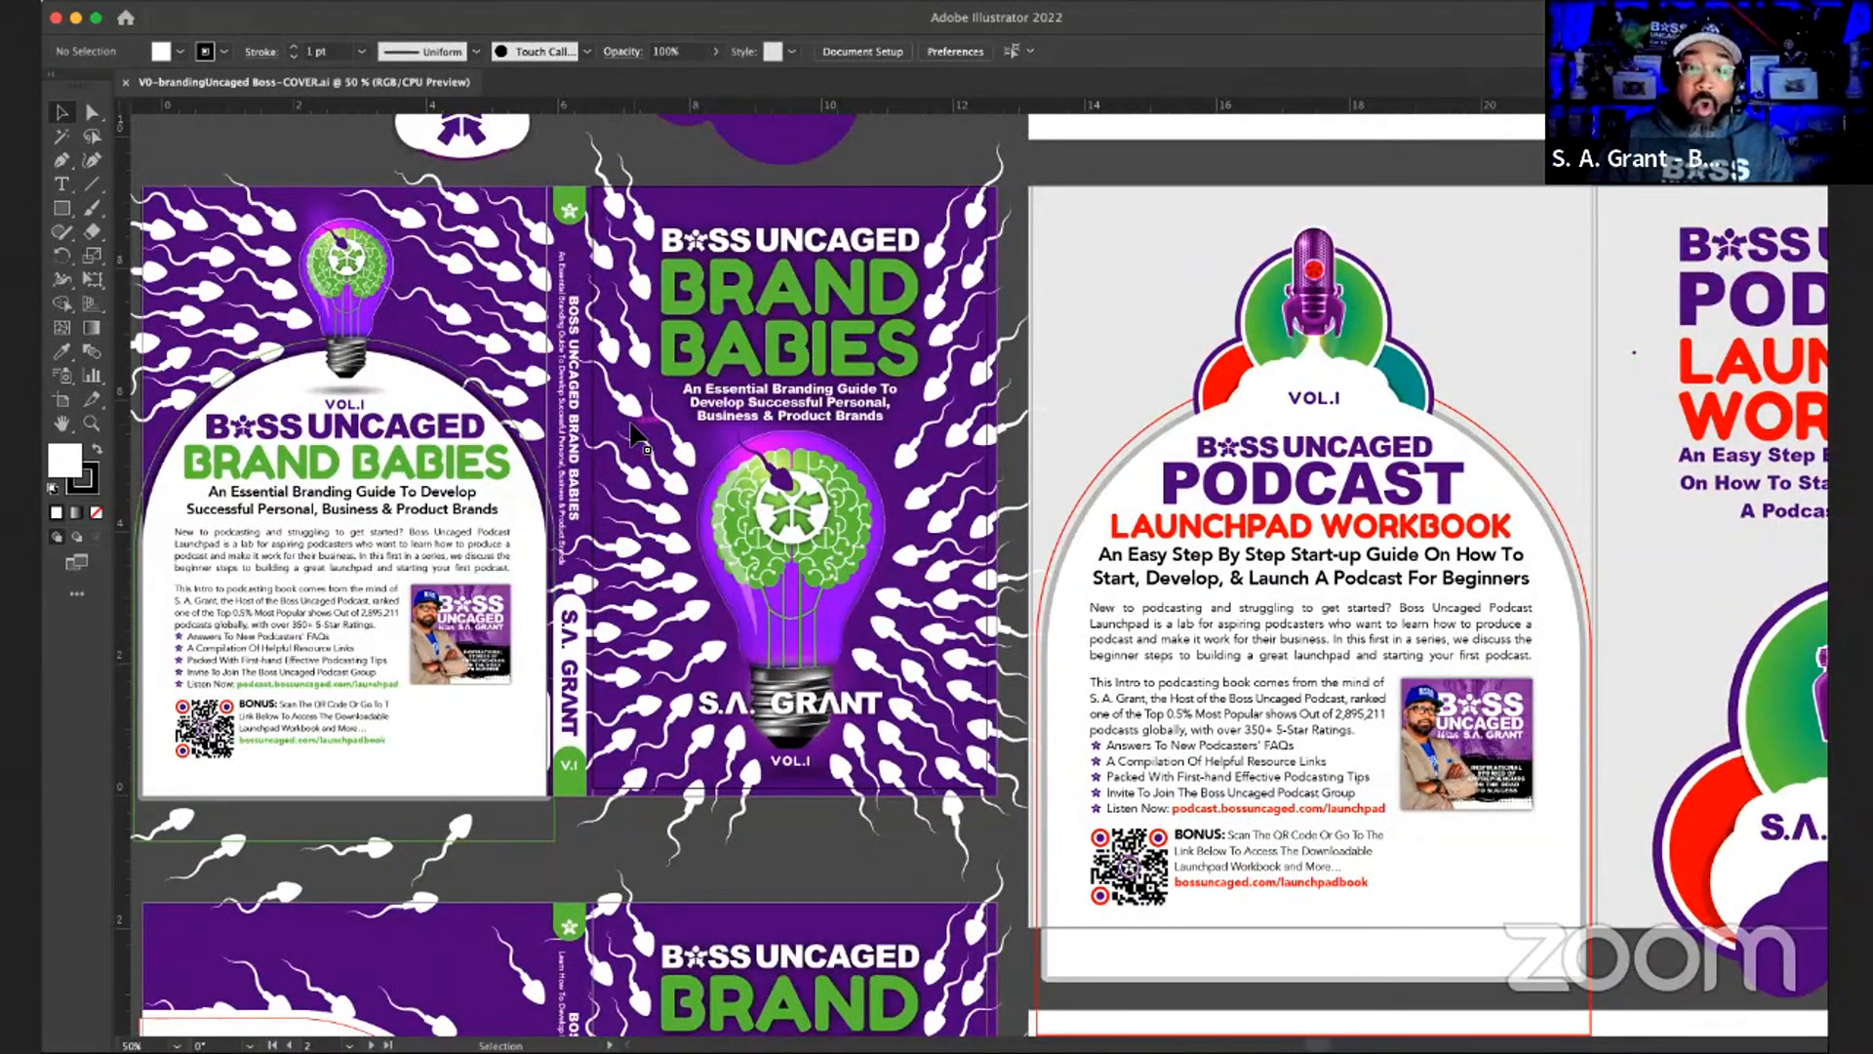
scroll(636, 437, "left", 3)
scroll(636, 437, "up", 1)
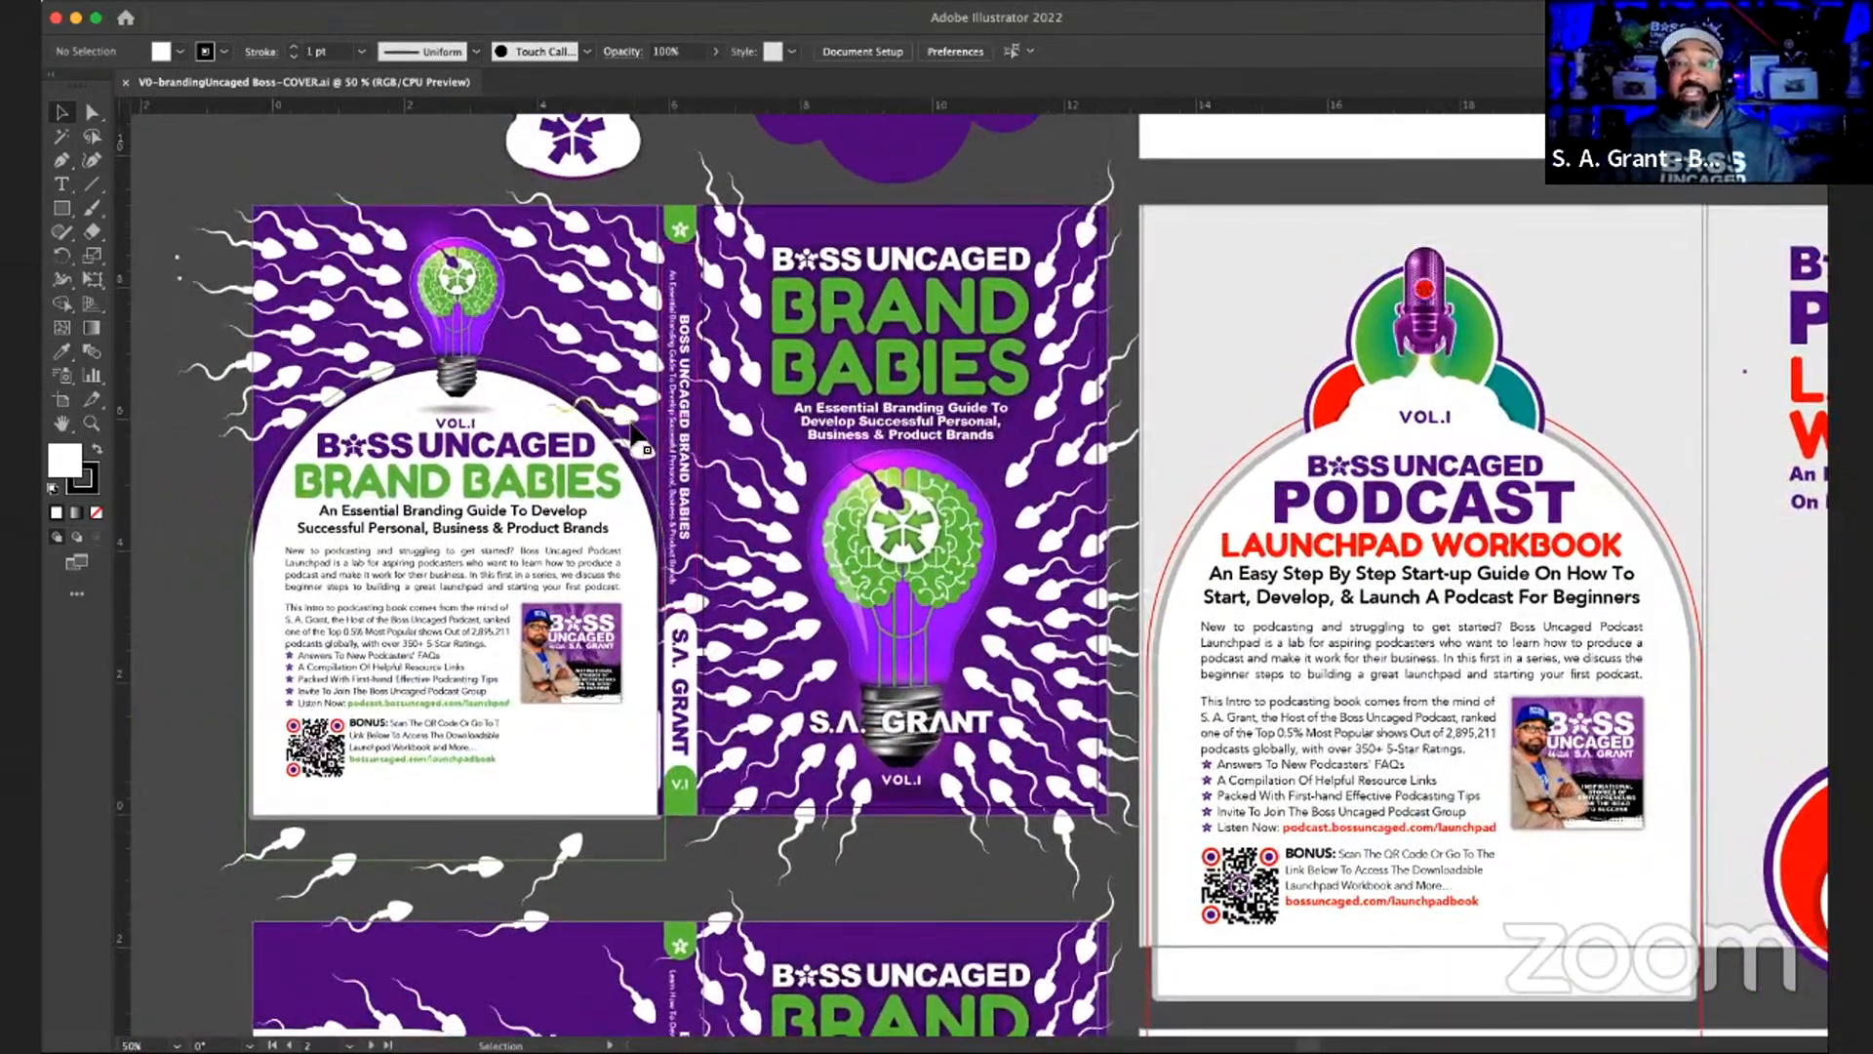
scroll(636, 437, "left", 2)
scroll(636, 437, "up", 1)
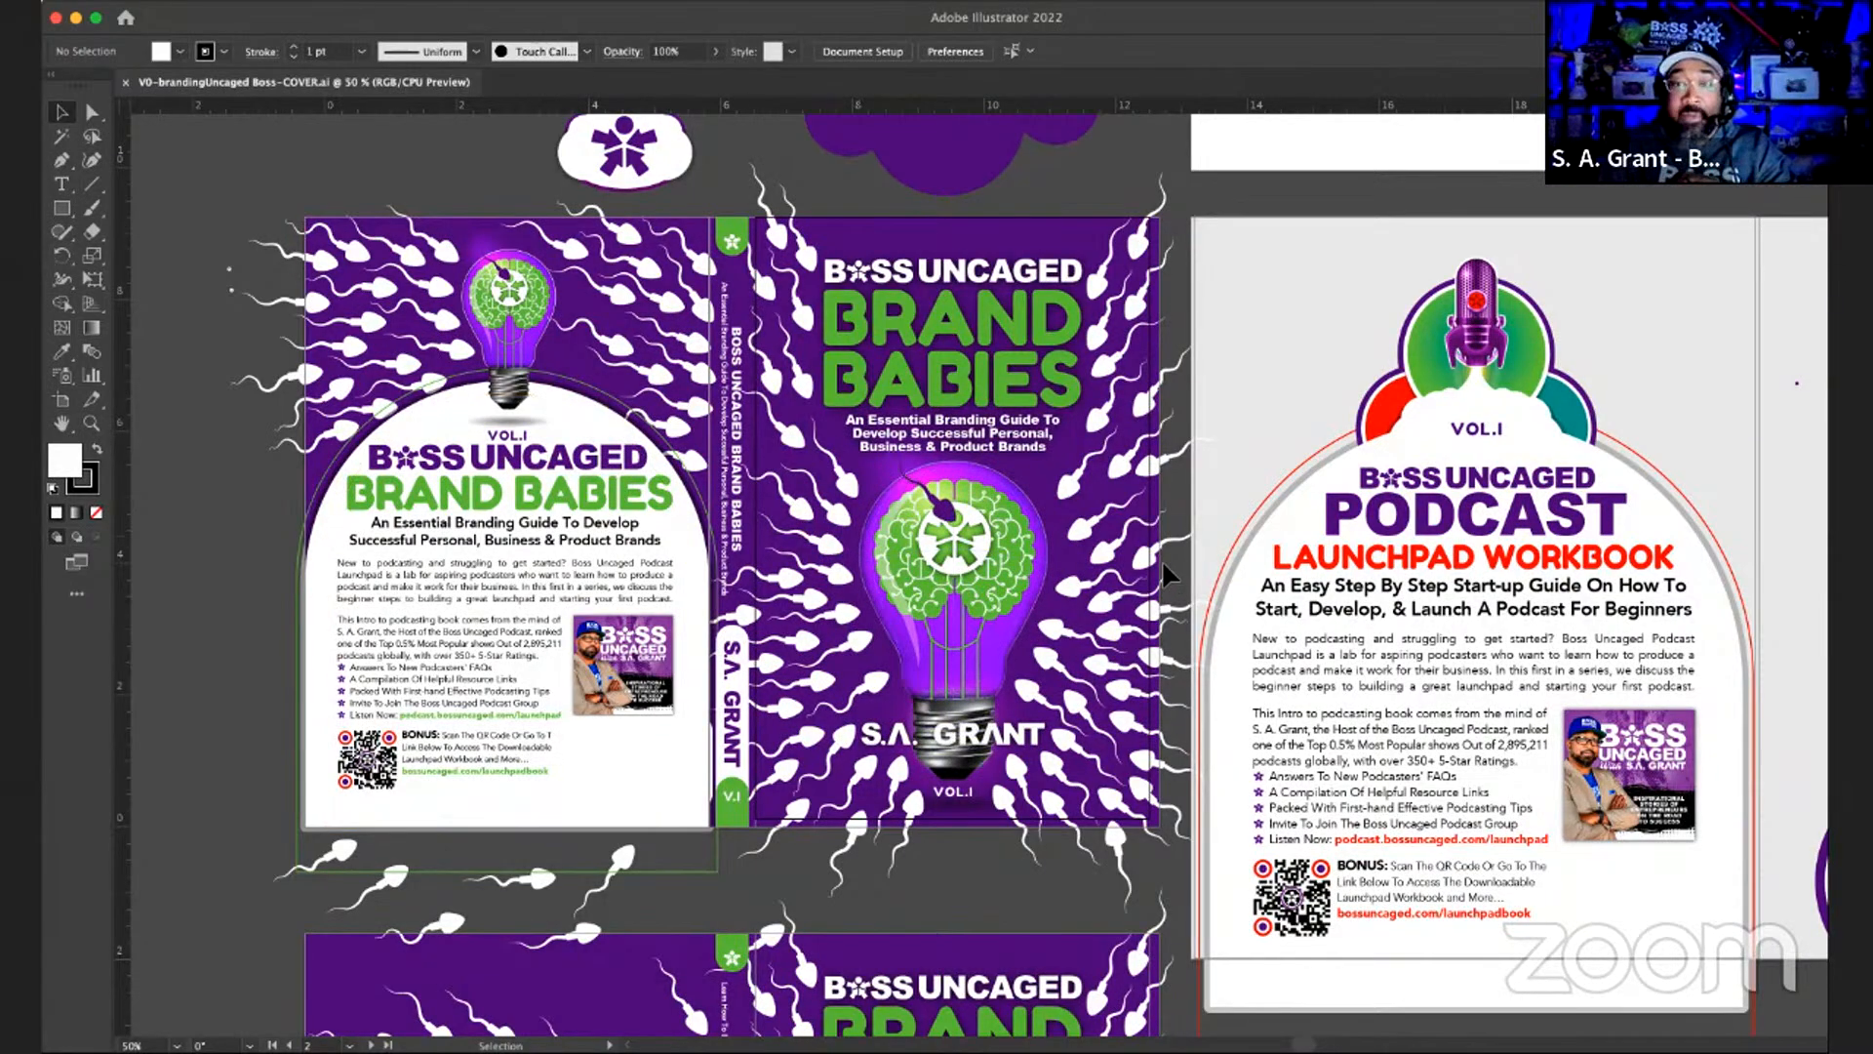
- Compare the Brand Babies cover with the Podcast Launchpad Workbook cover, including the back-cover text and QR code
scroll(1166, 574, "right", 5)
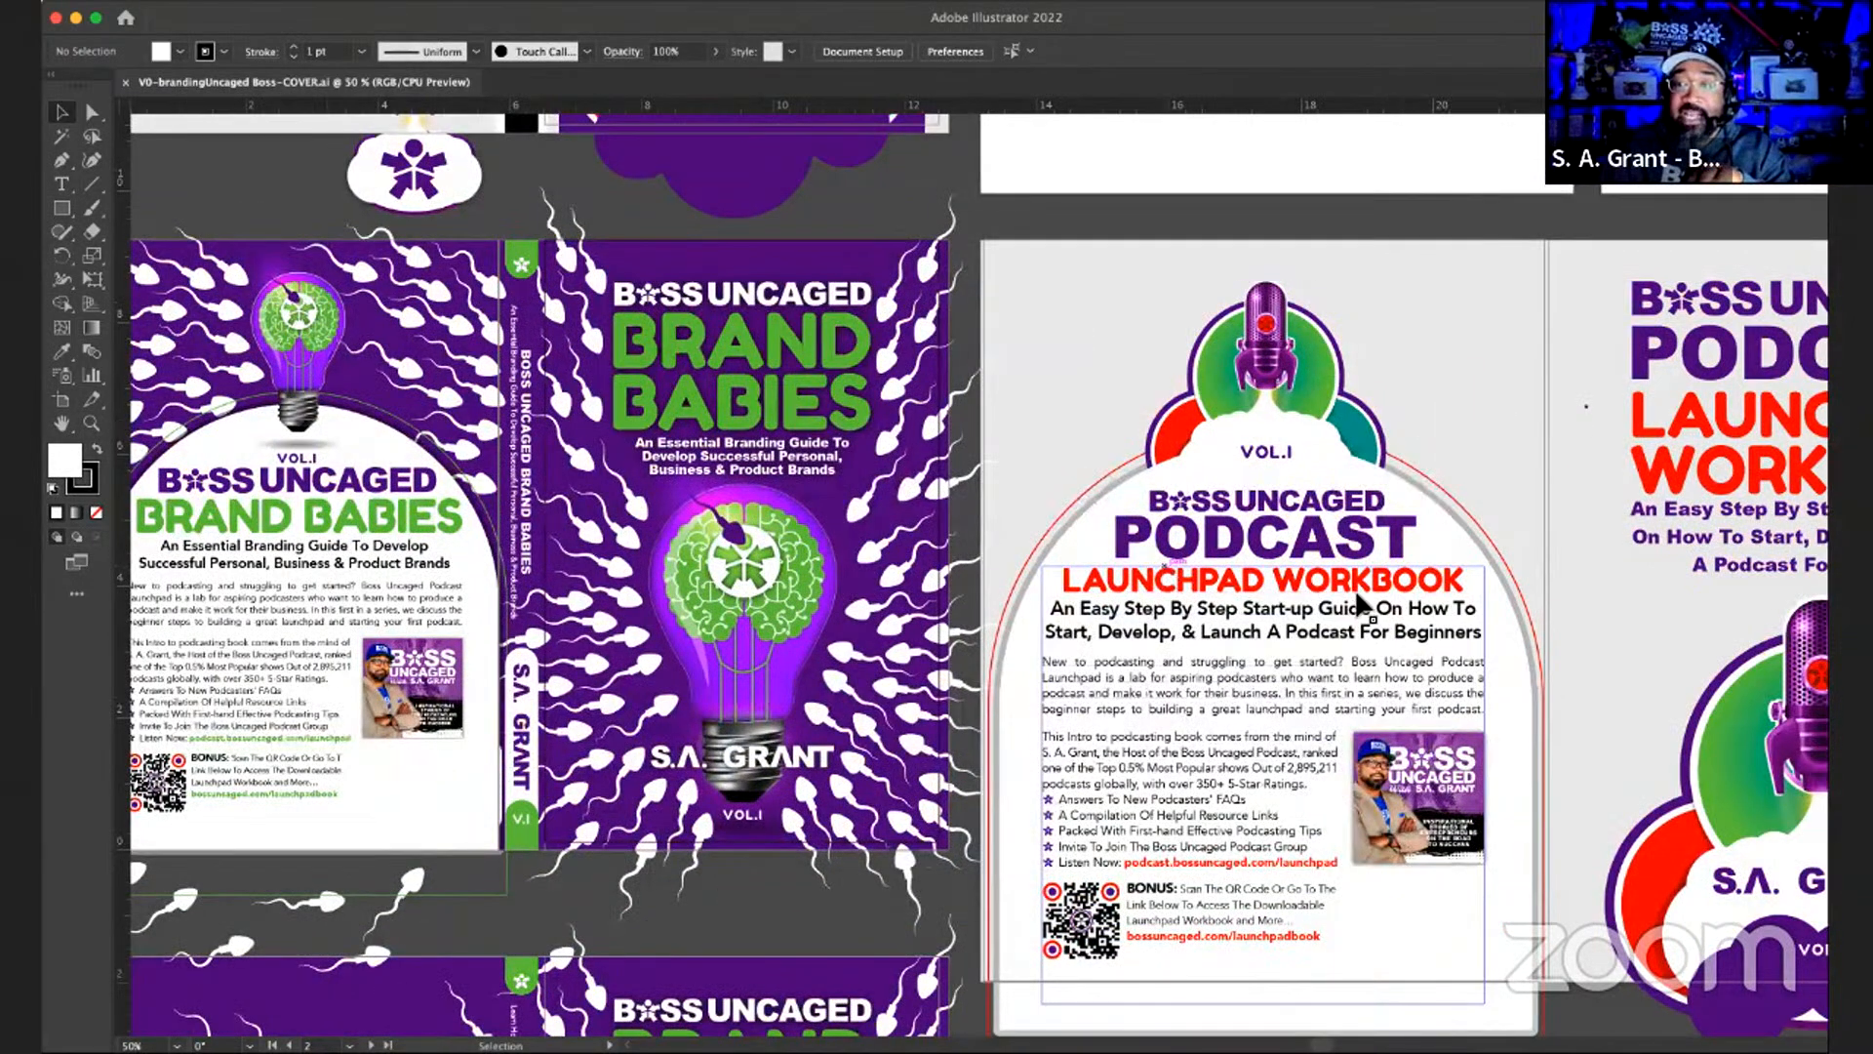
scroll(1361, 605, "right", 4)
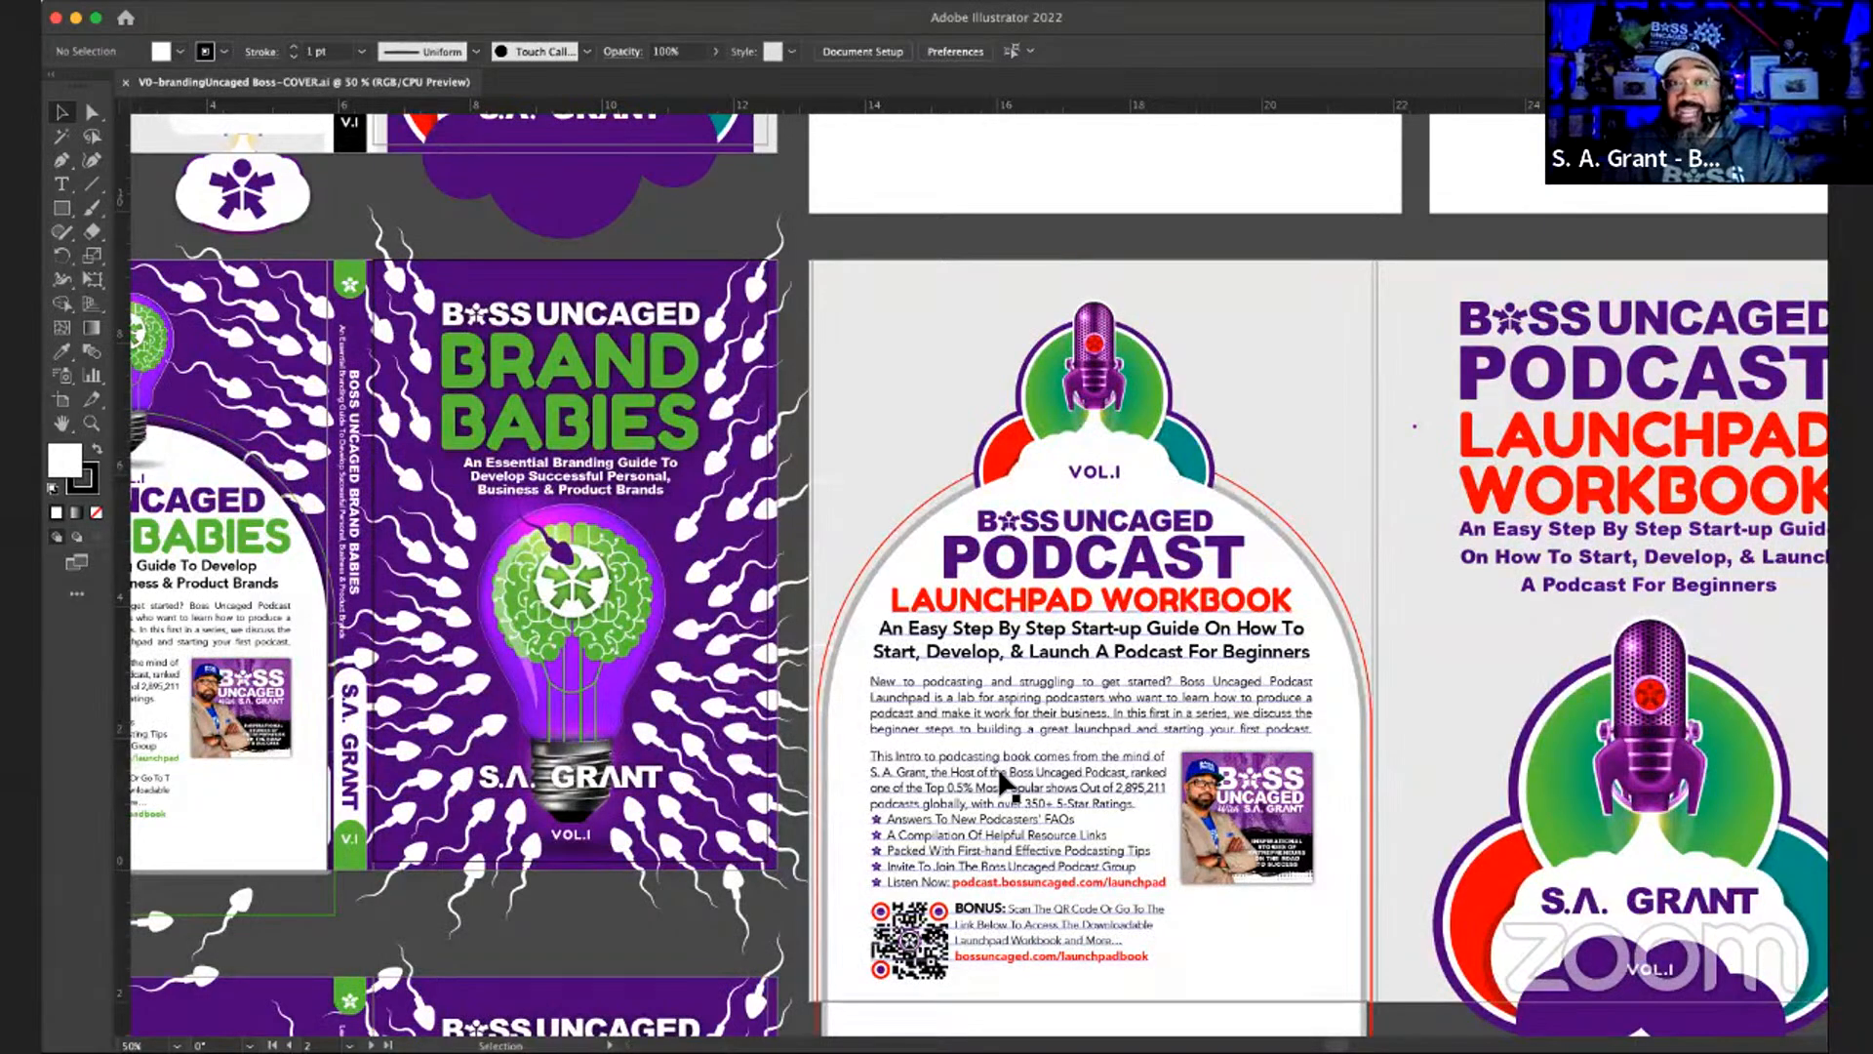
scroll(1005, 780, "left", 5)
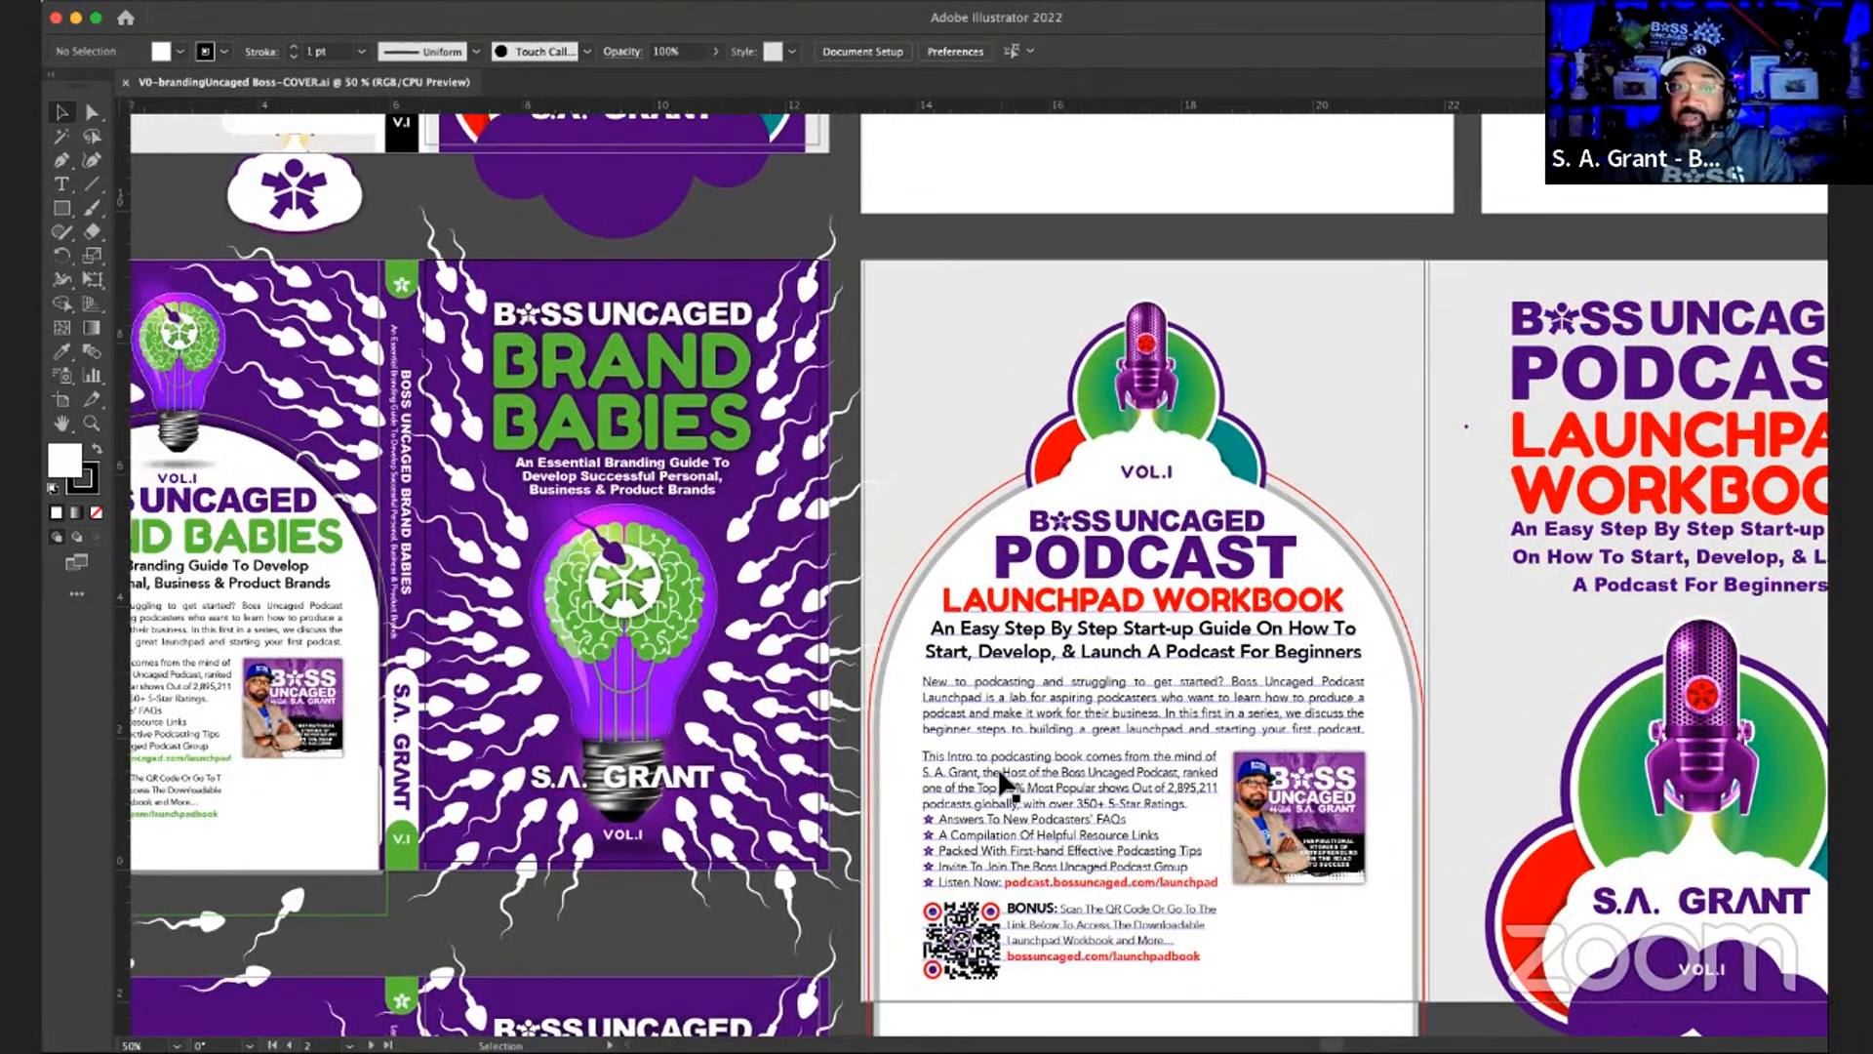
scroll(1005, 781, "left", 2)
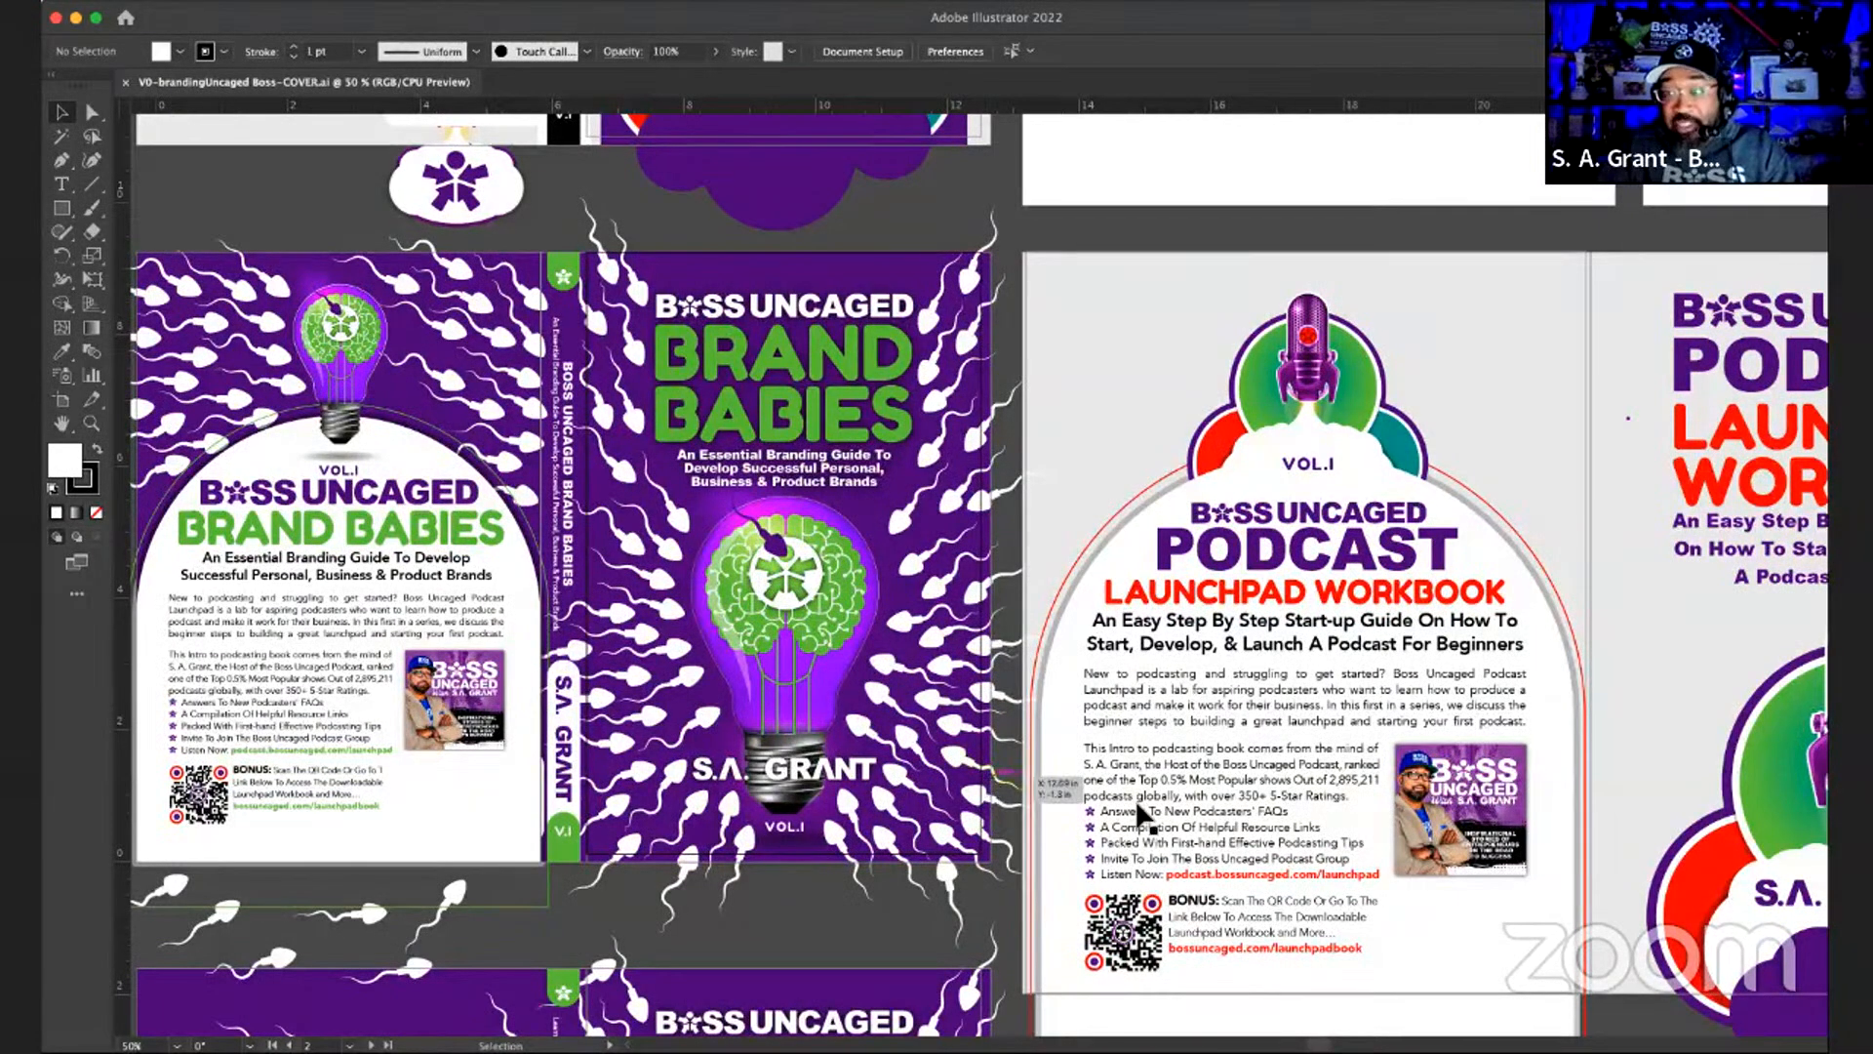
scroll(1139, 810, "right", 1)
scroll(1140, 810, "right", 5)
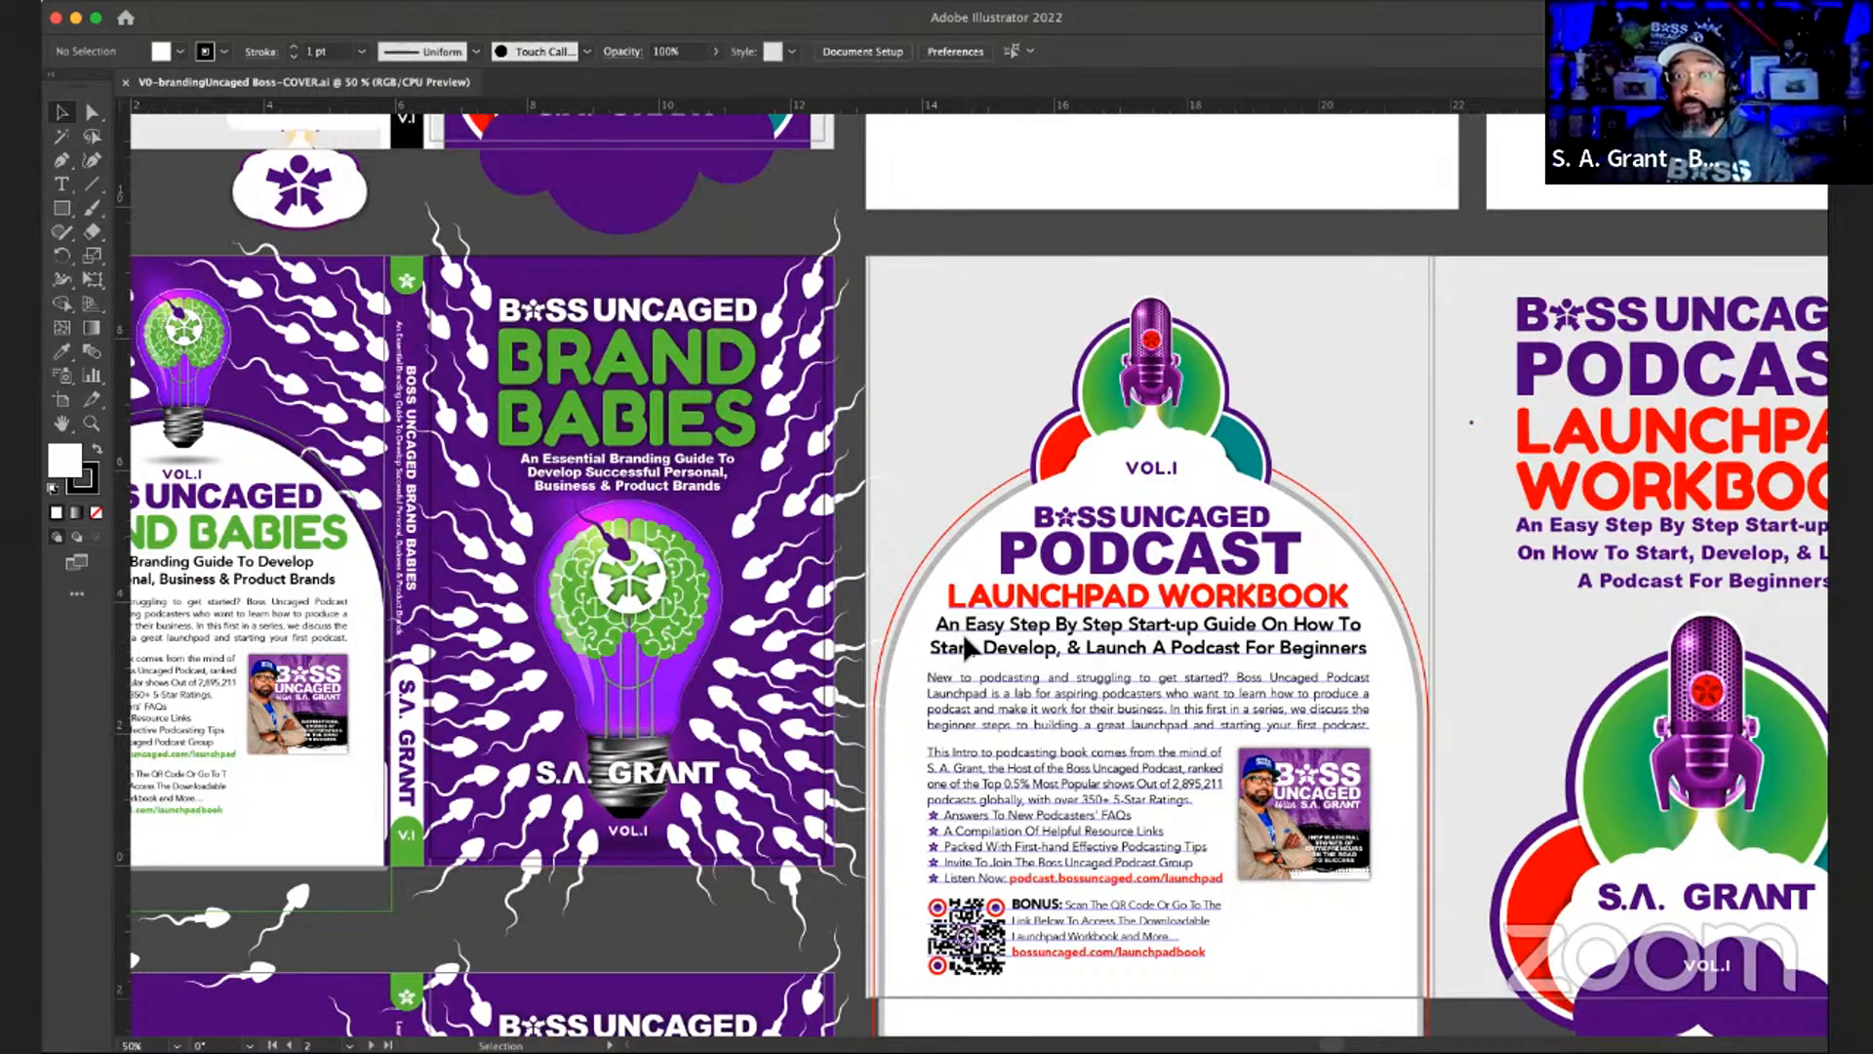
scroll(813, 636, "left", 5)
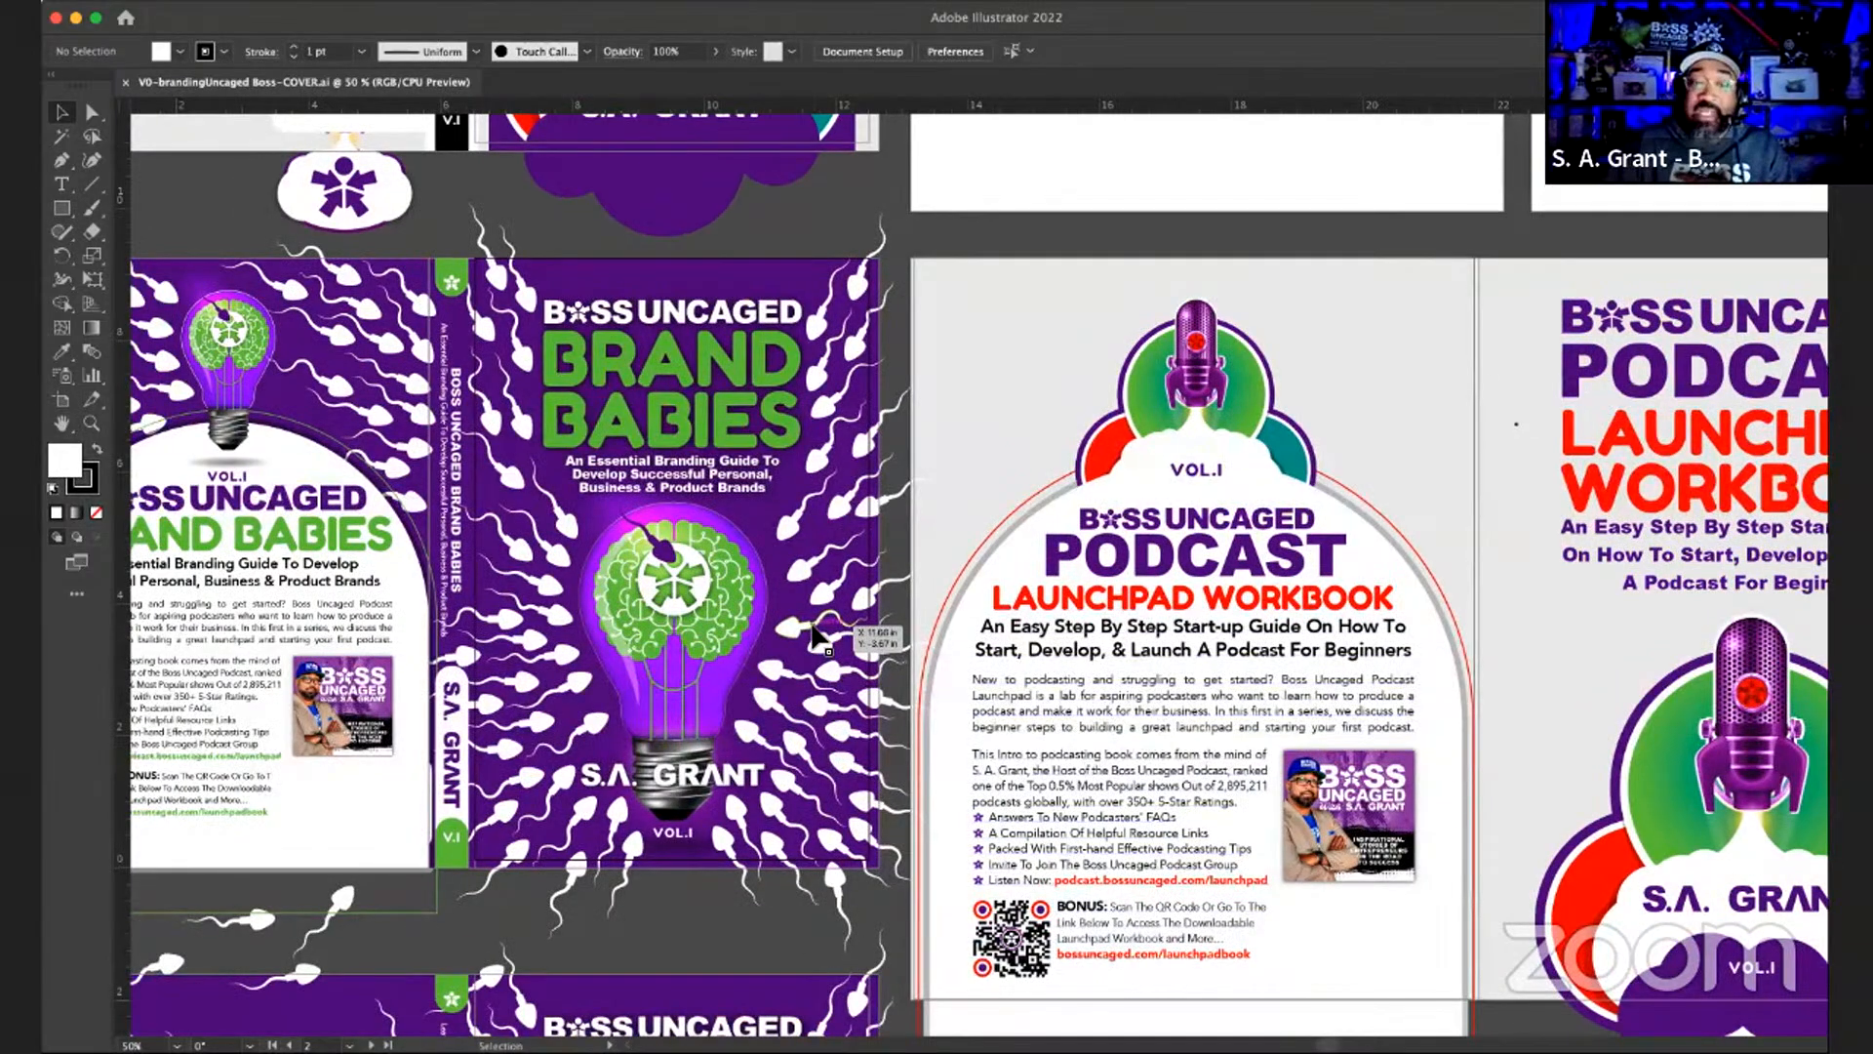
scroll(784, 626, "left", 5)
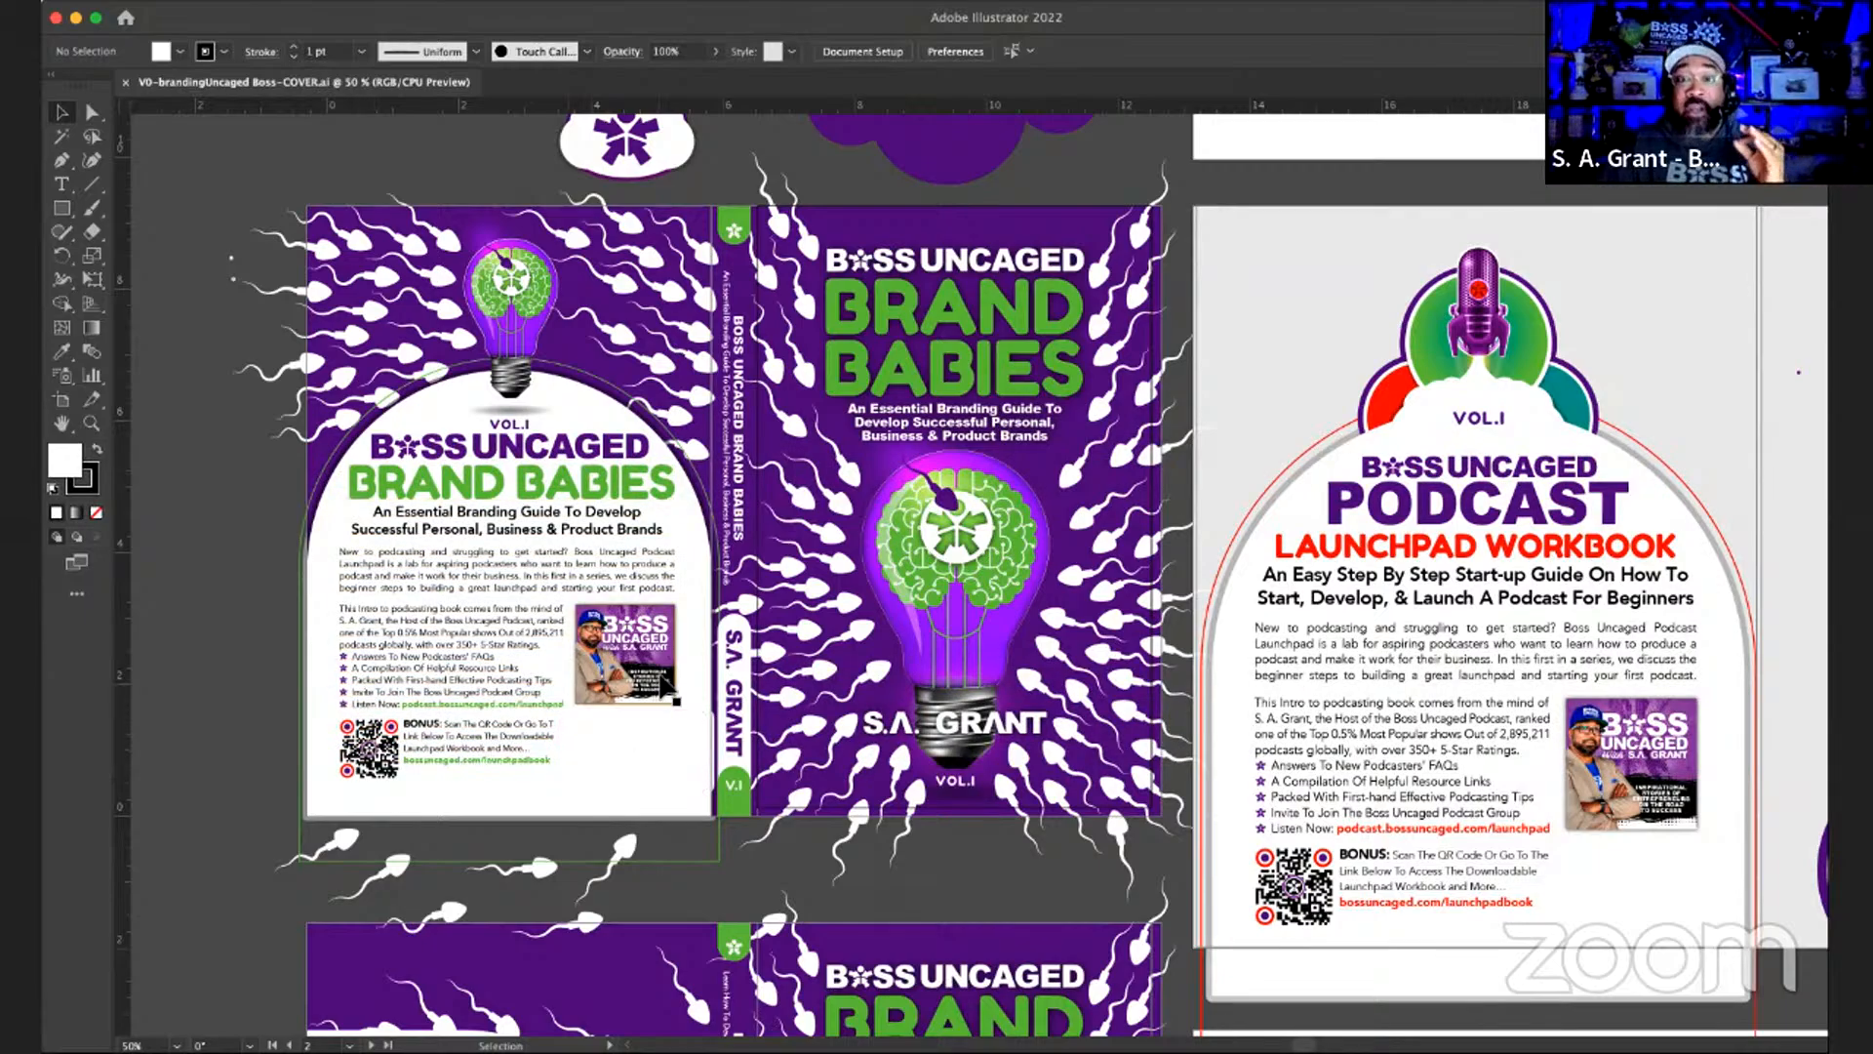
scroll(1161, 611, "right", 5)
scroll(1161, 610, "up", 1)
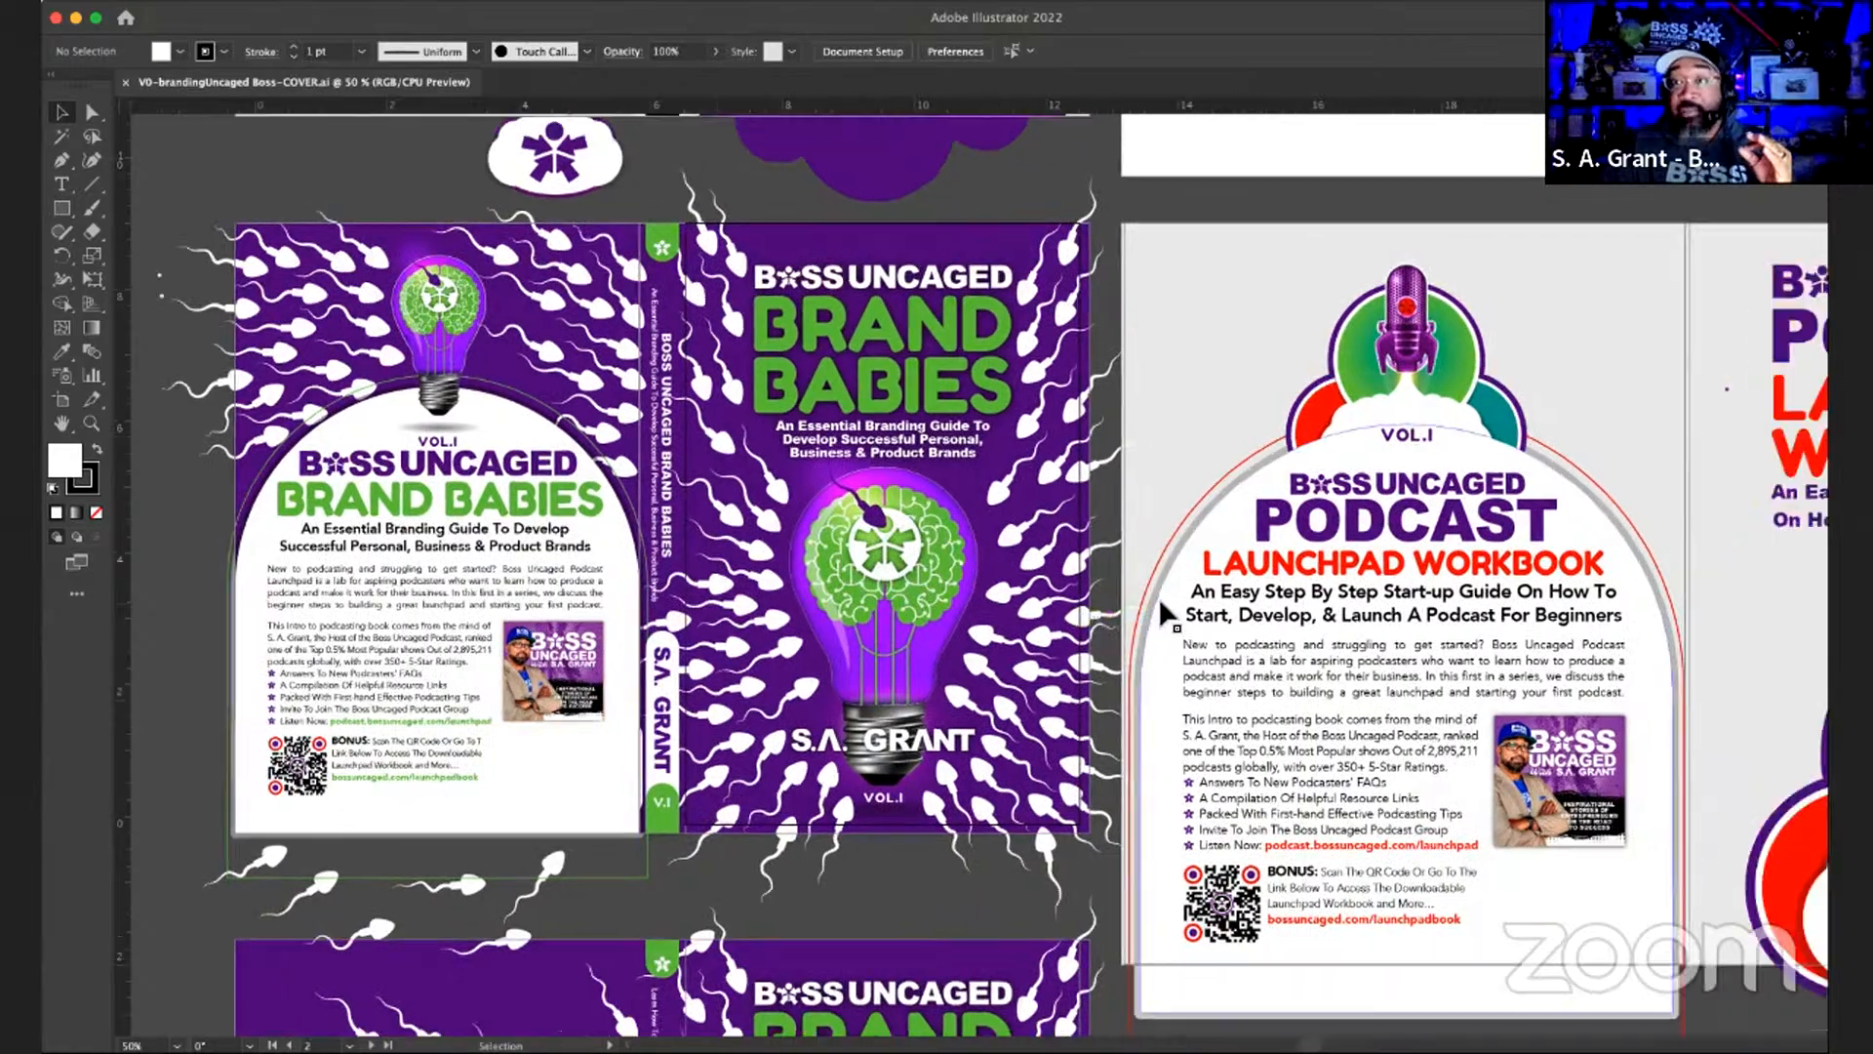
scroll(1218, 570, "right", 4)
scroll(1217, 571, "down", 1)
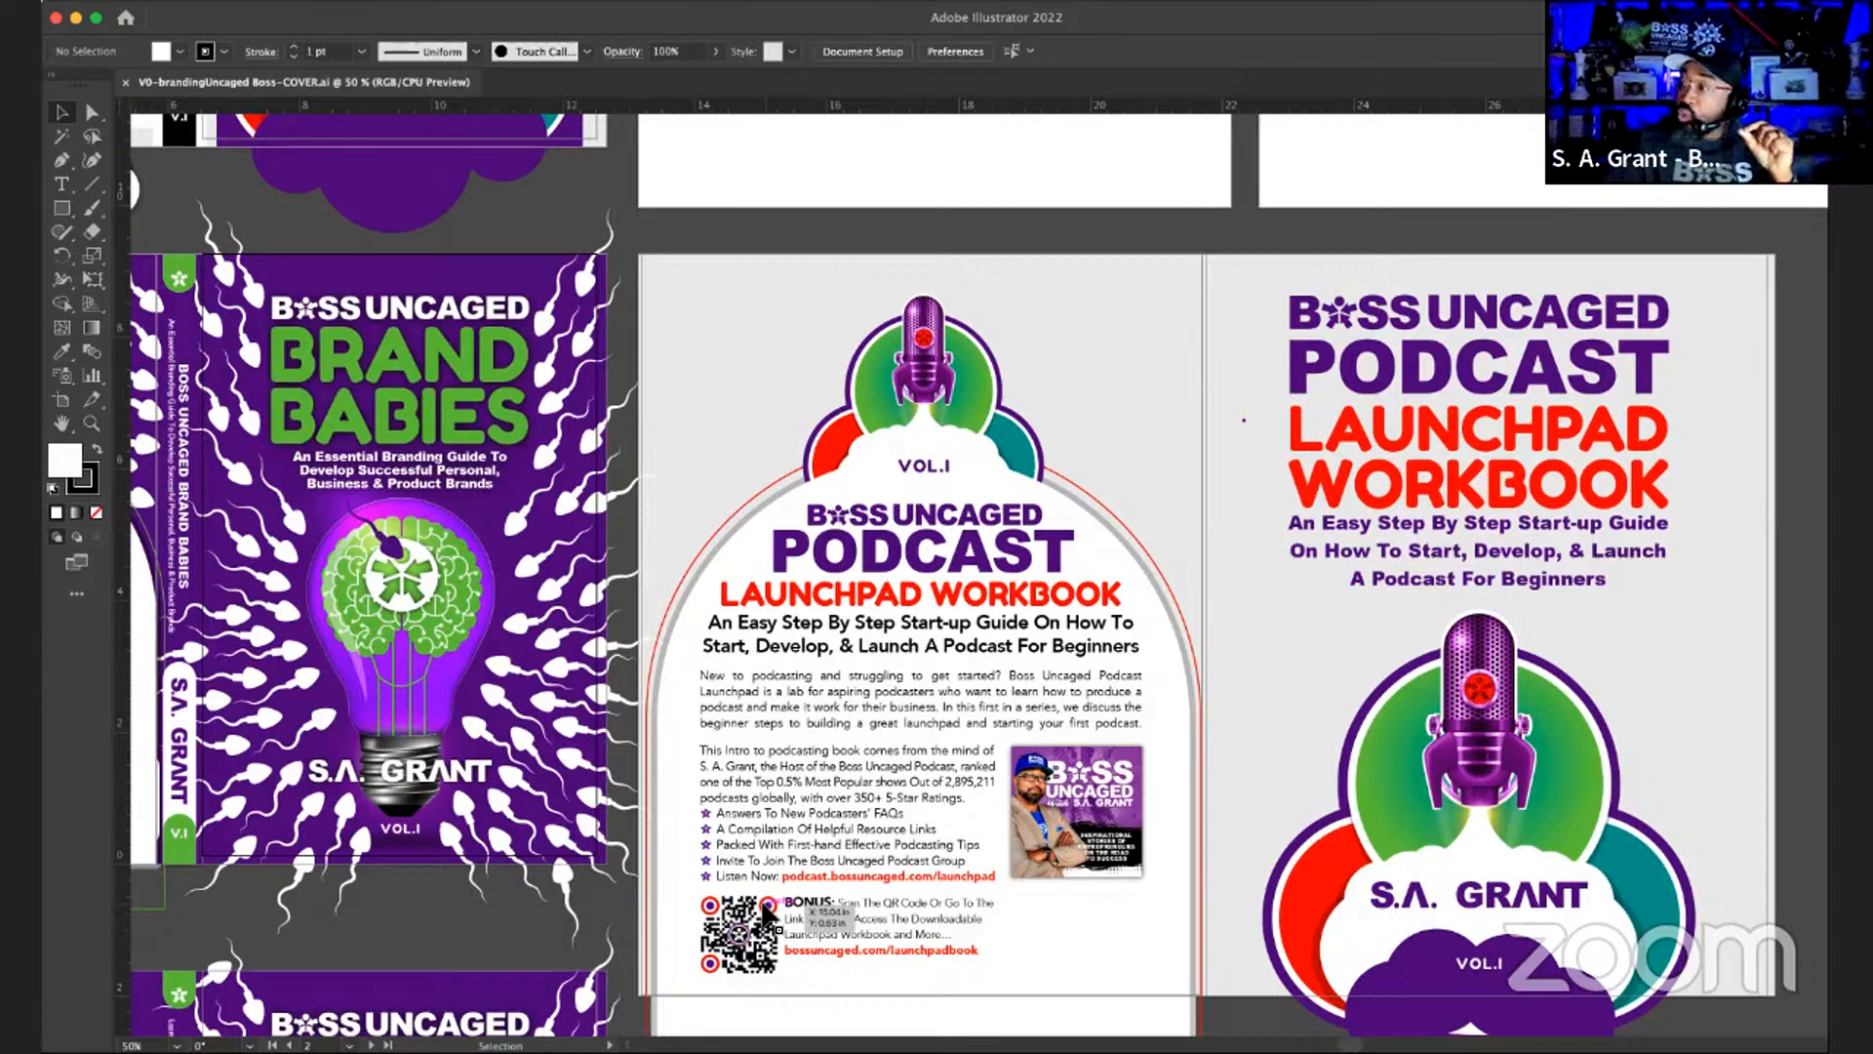
left_click(768, 909)
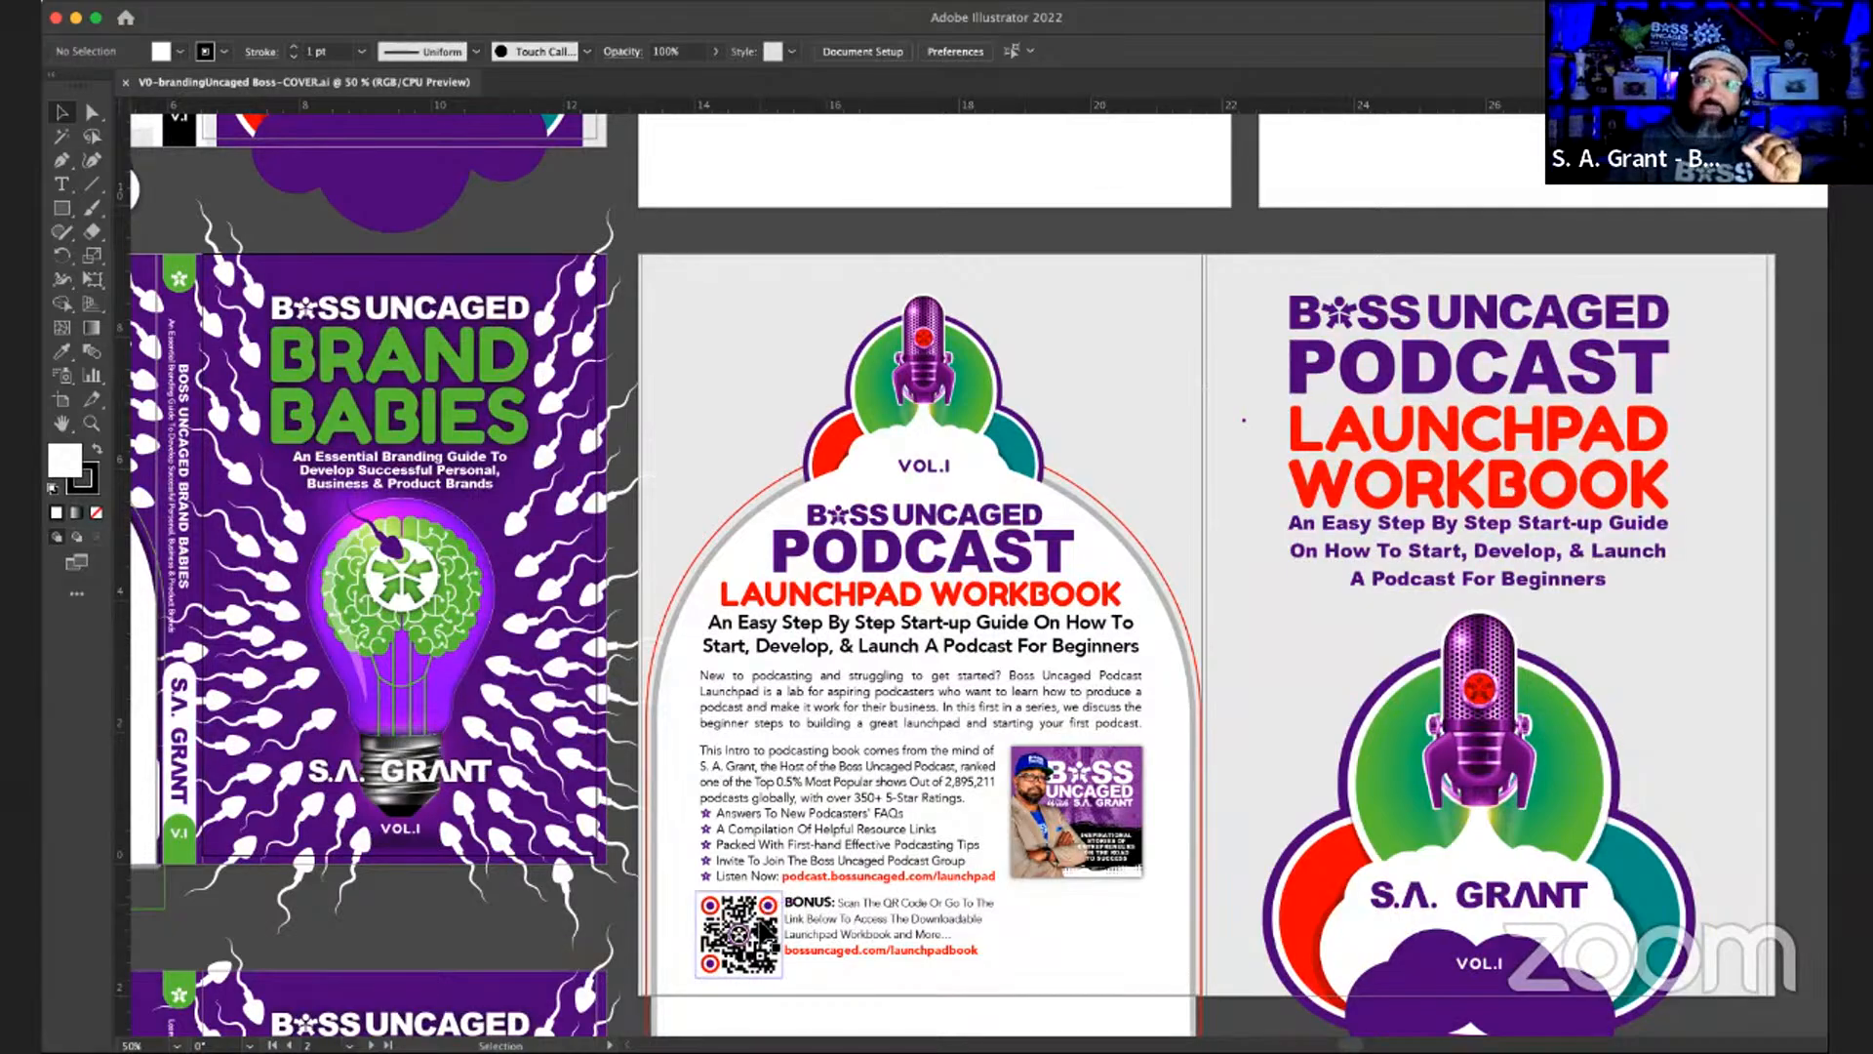
left_click(780, 872)
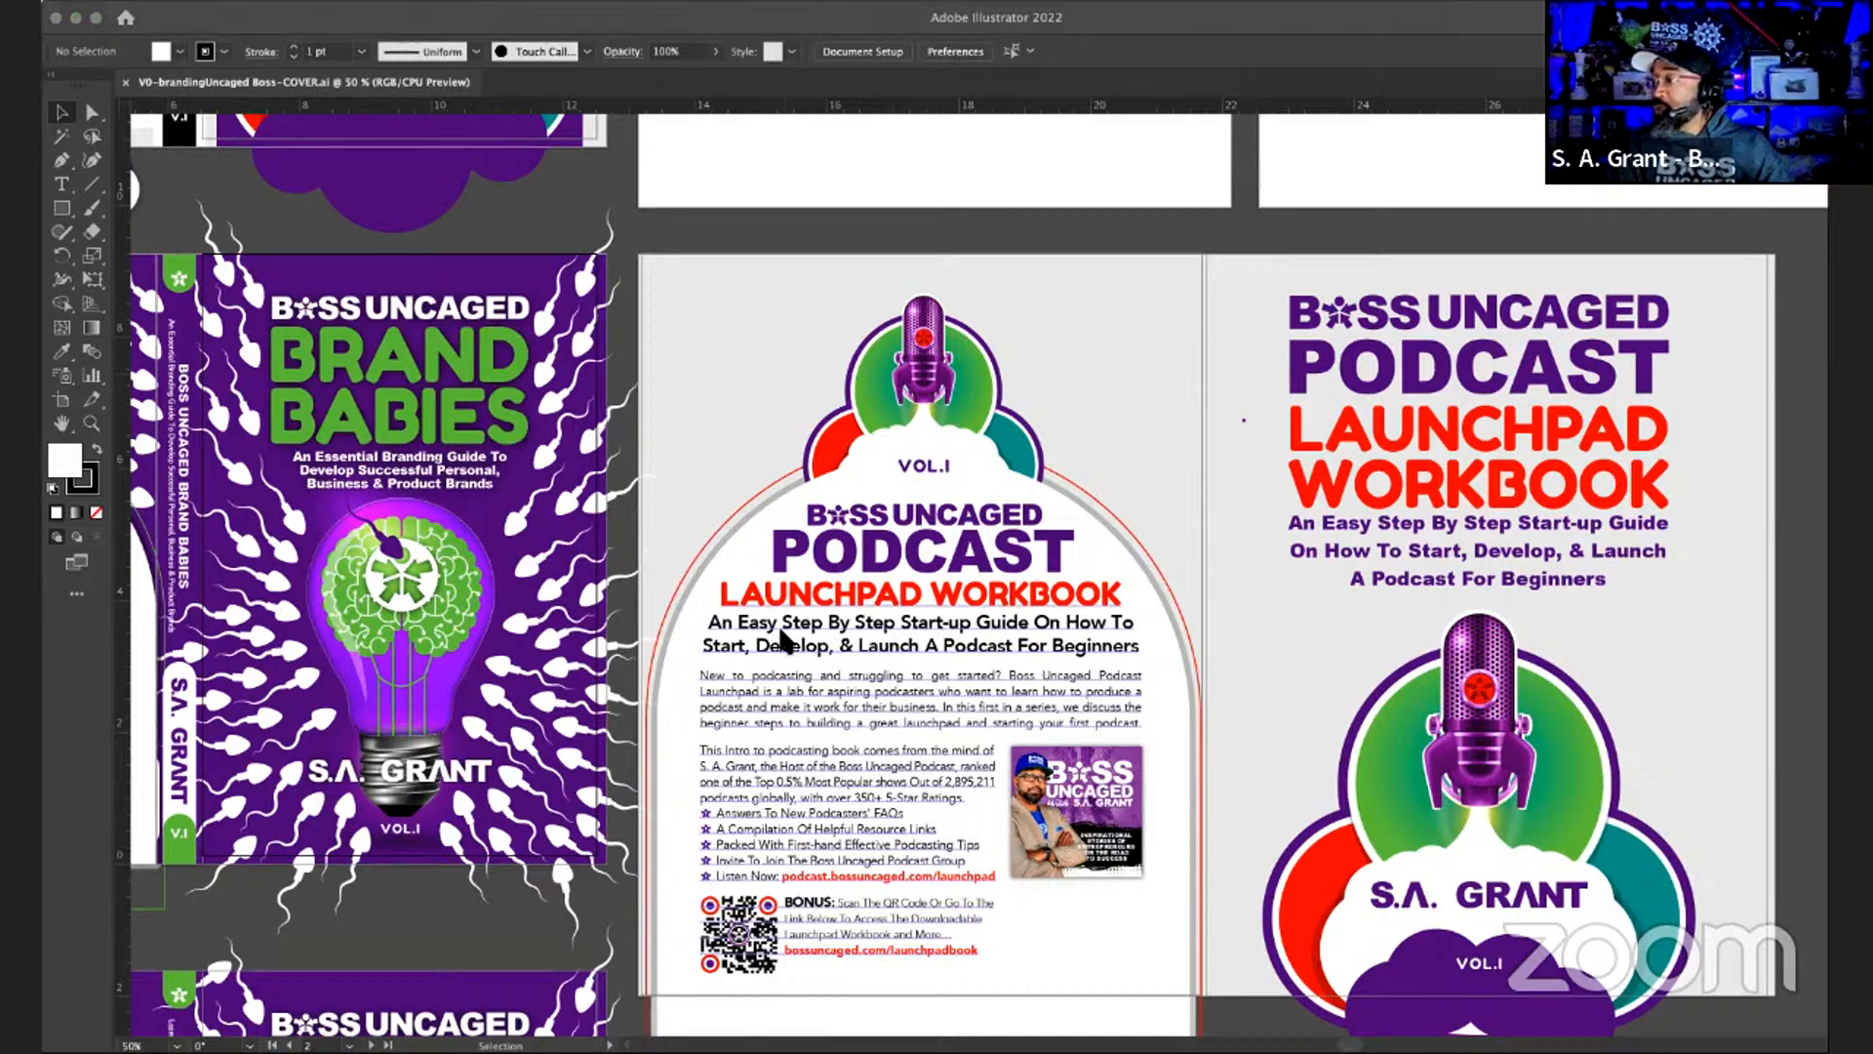
scroll(781, 634, "left", 5)
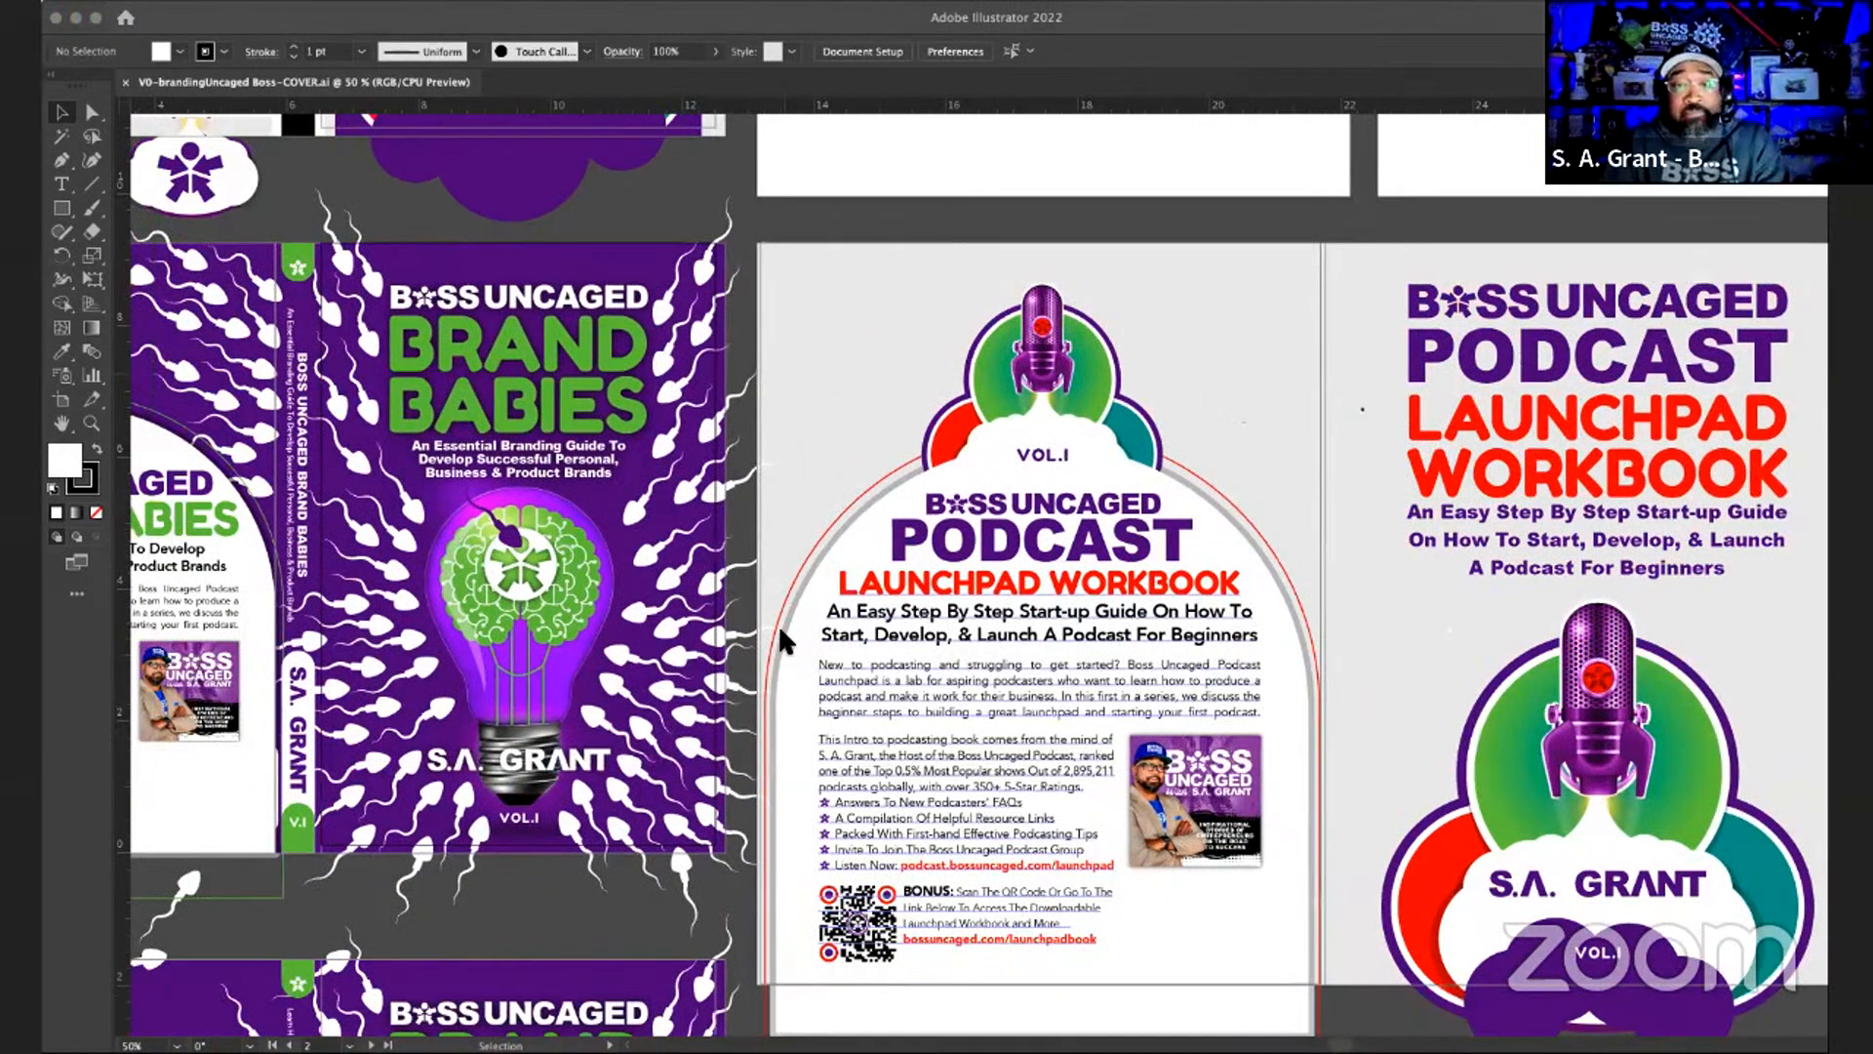
scroll(780, 639, "left", 6)
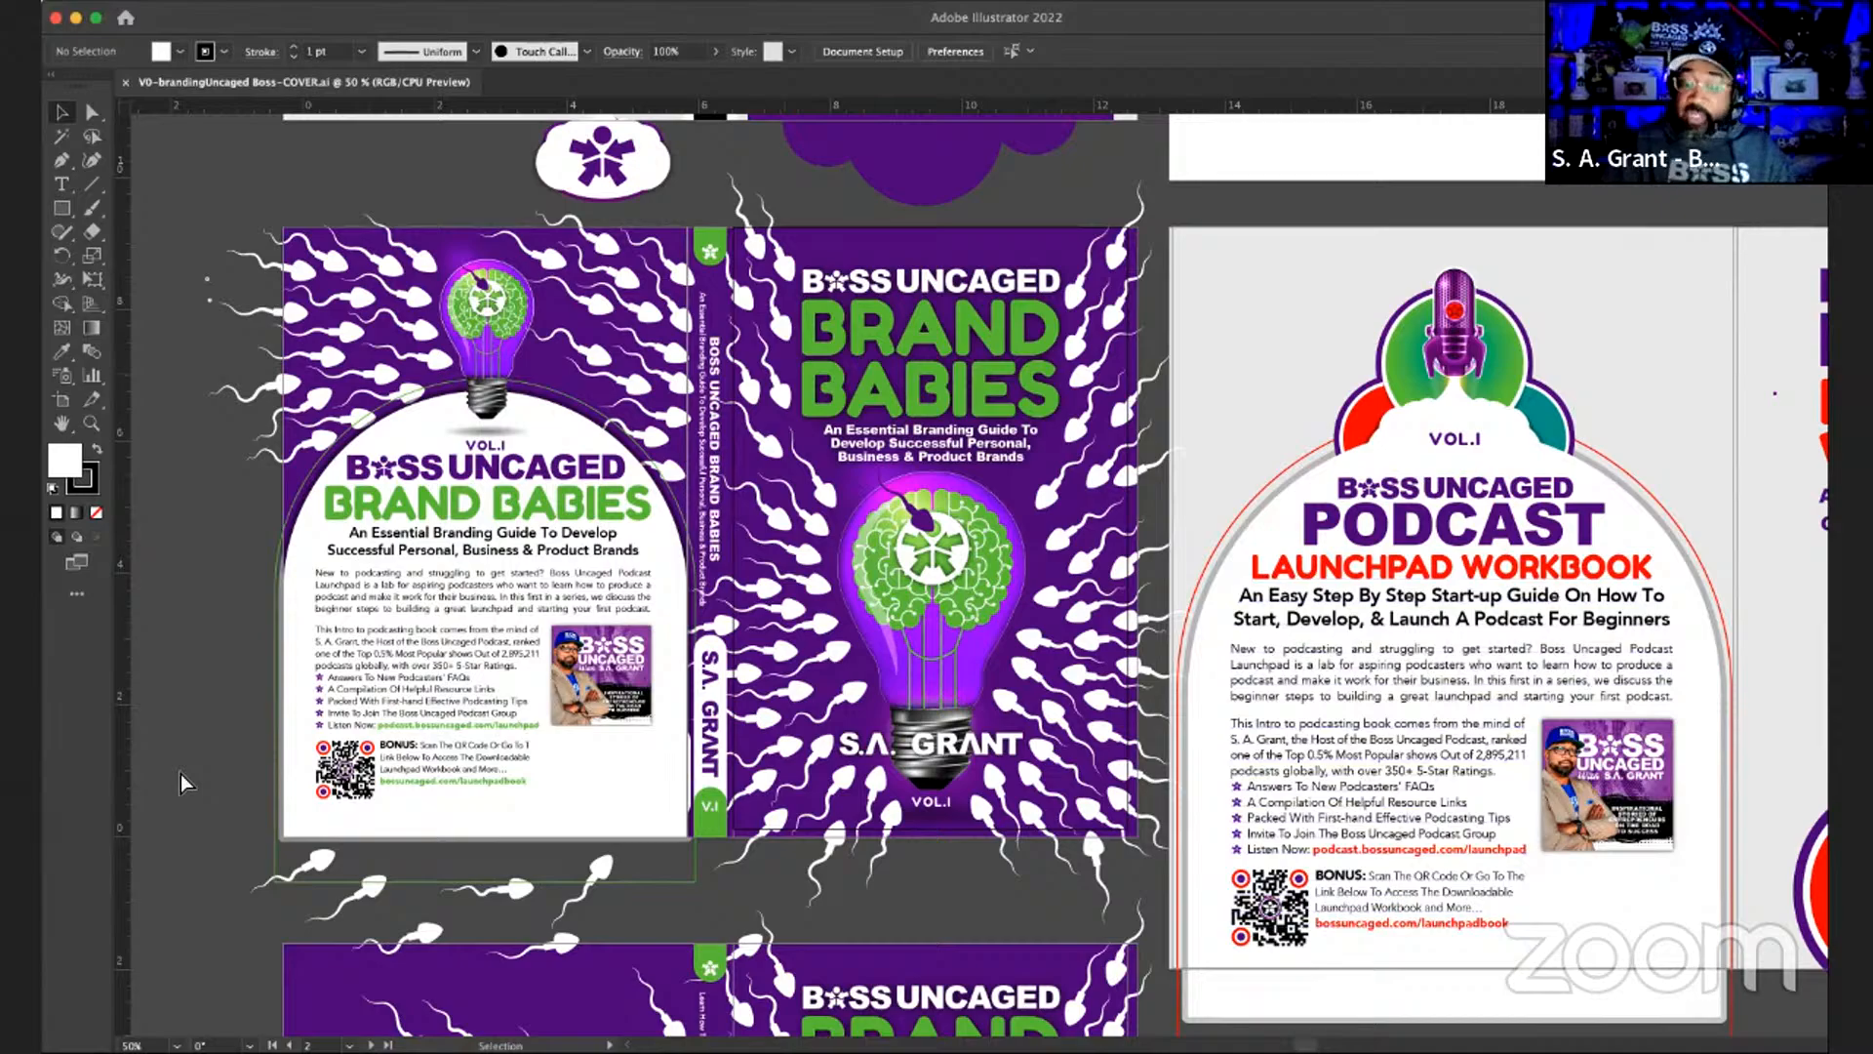
- Delete the text, bulb and swimmer artwork lying over the purple background of the lower duplicate Brand Babies cover
key("super+minus")
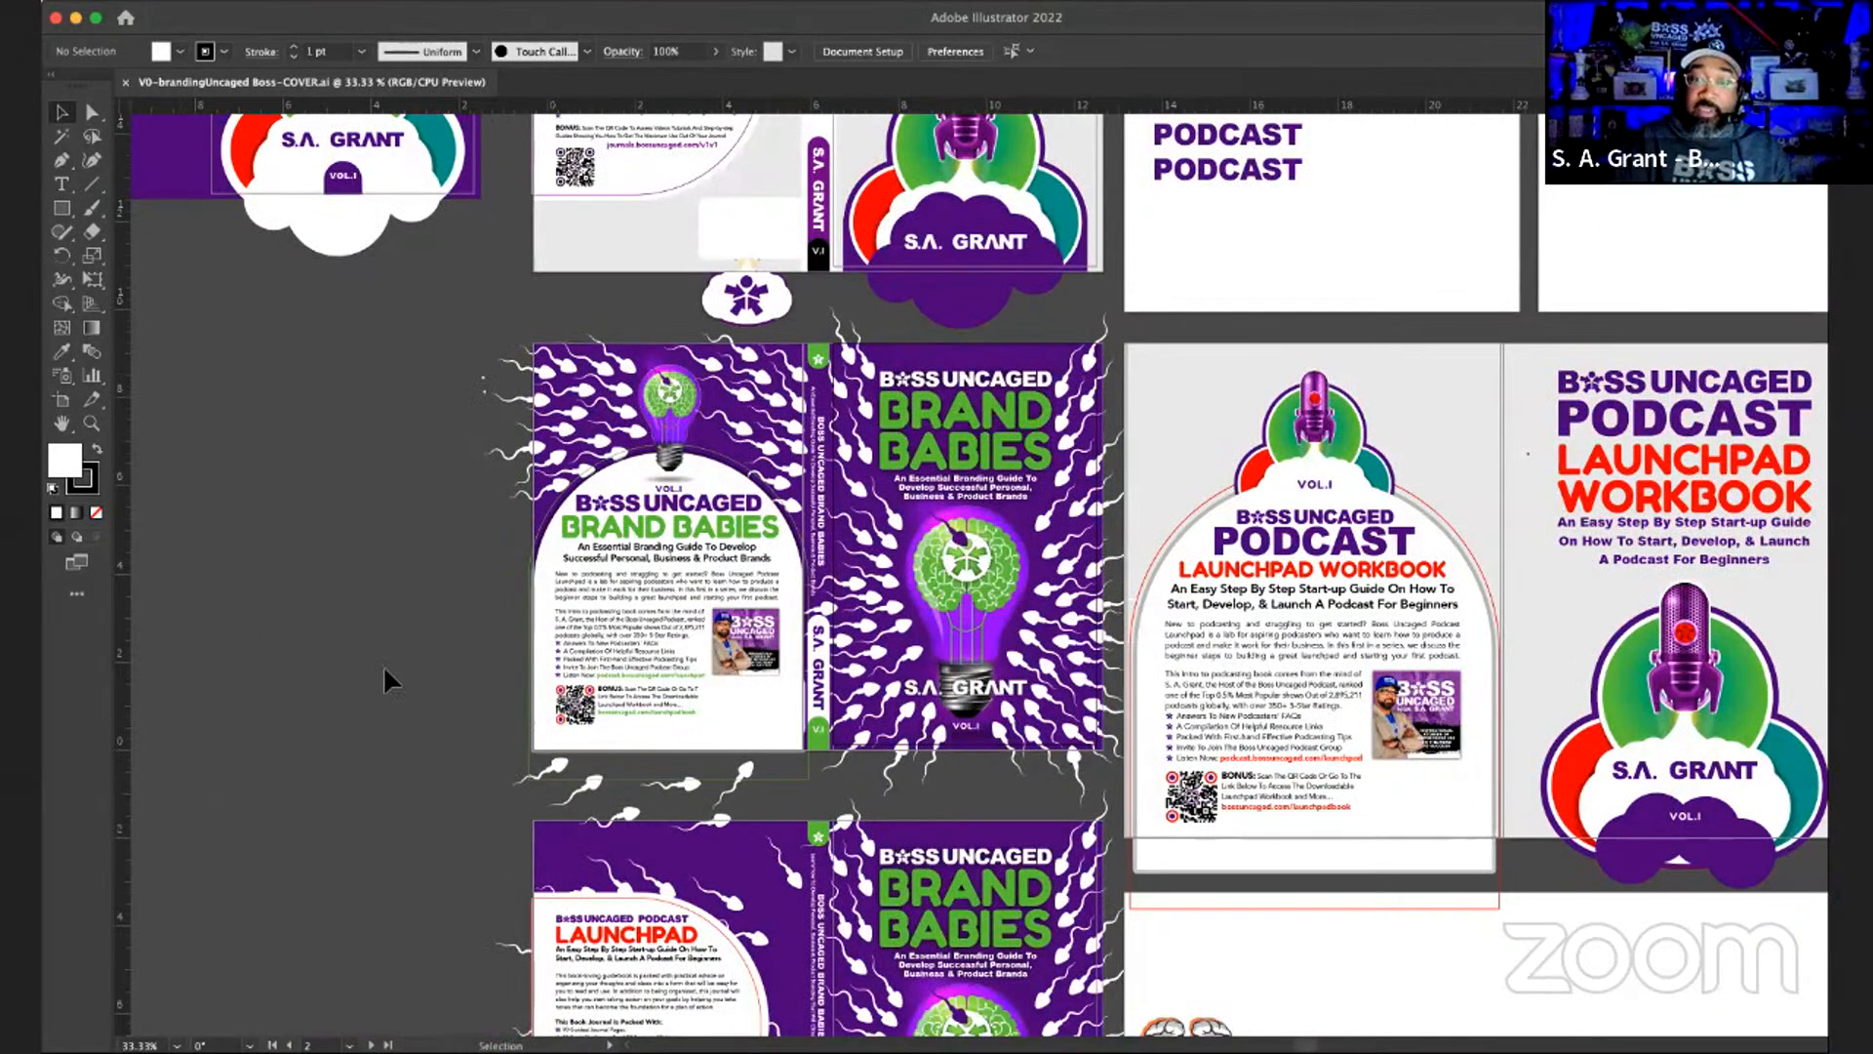
scroll(383, 664, "down", 2)
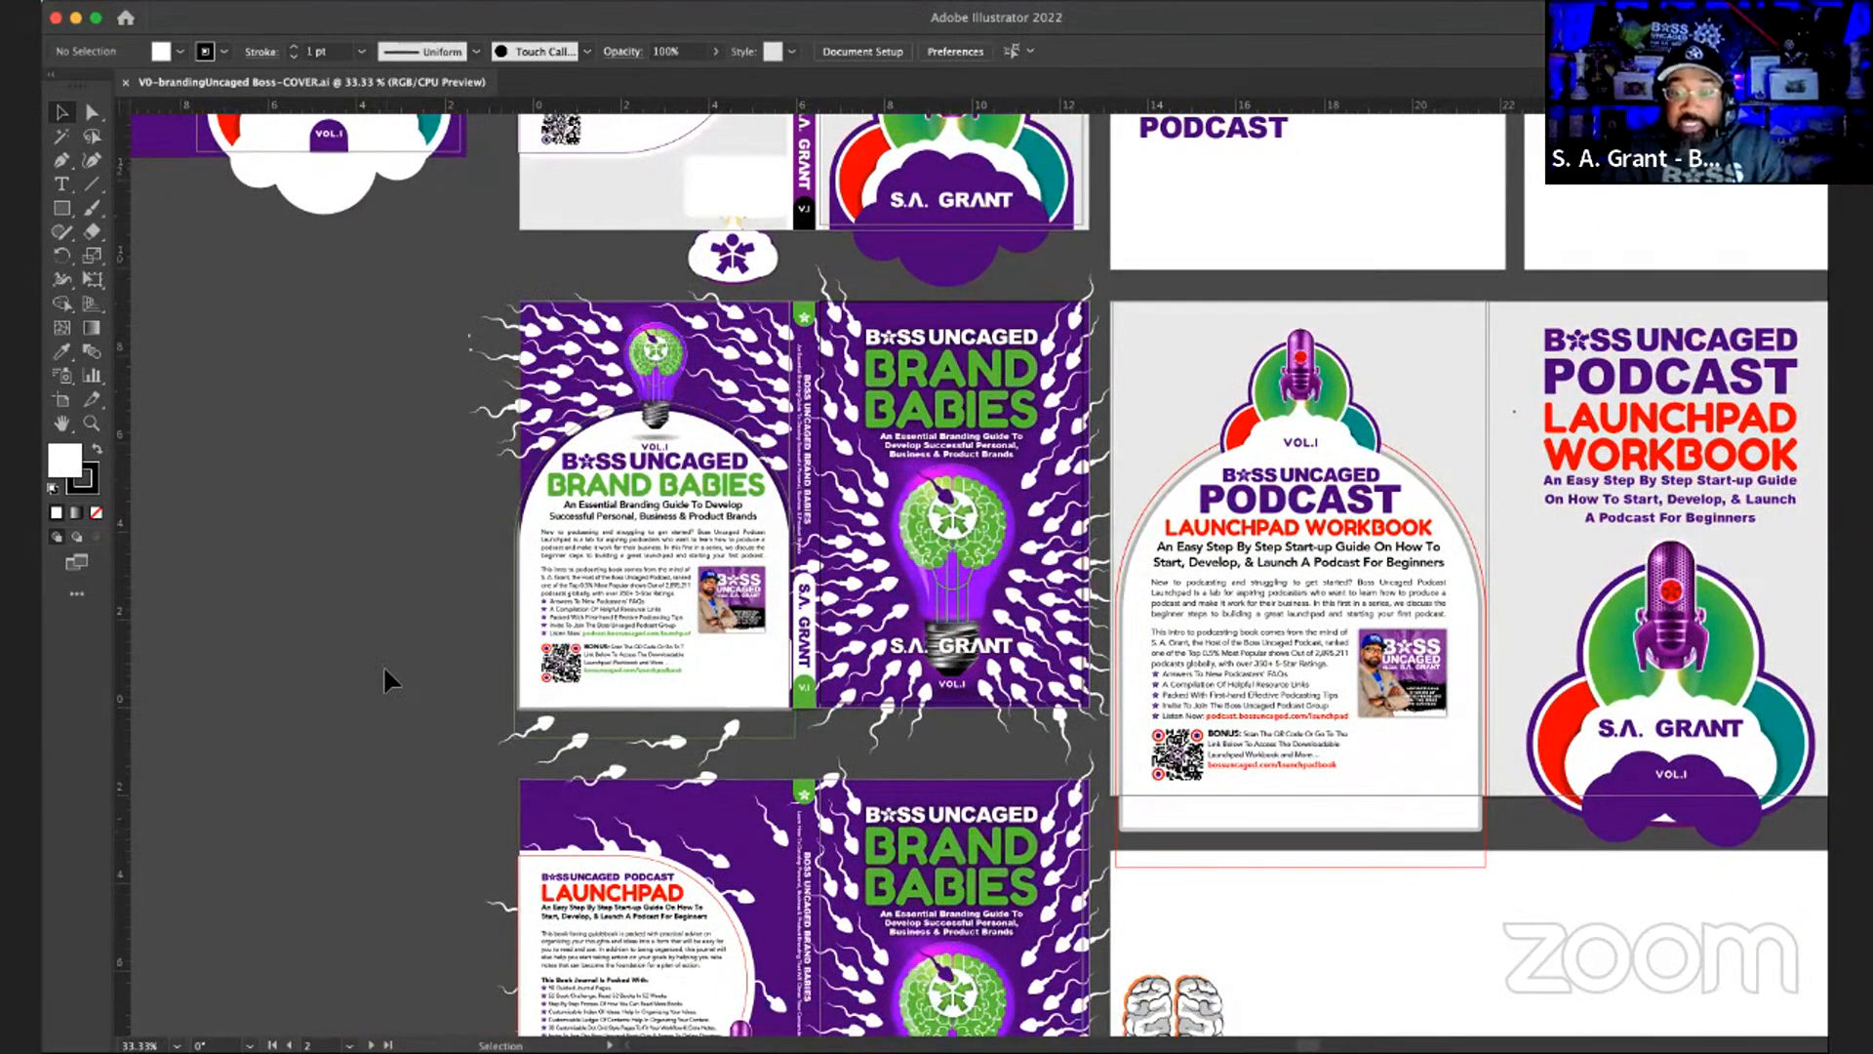
scroll(383, 665, "down", 5)
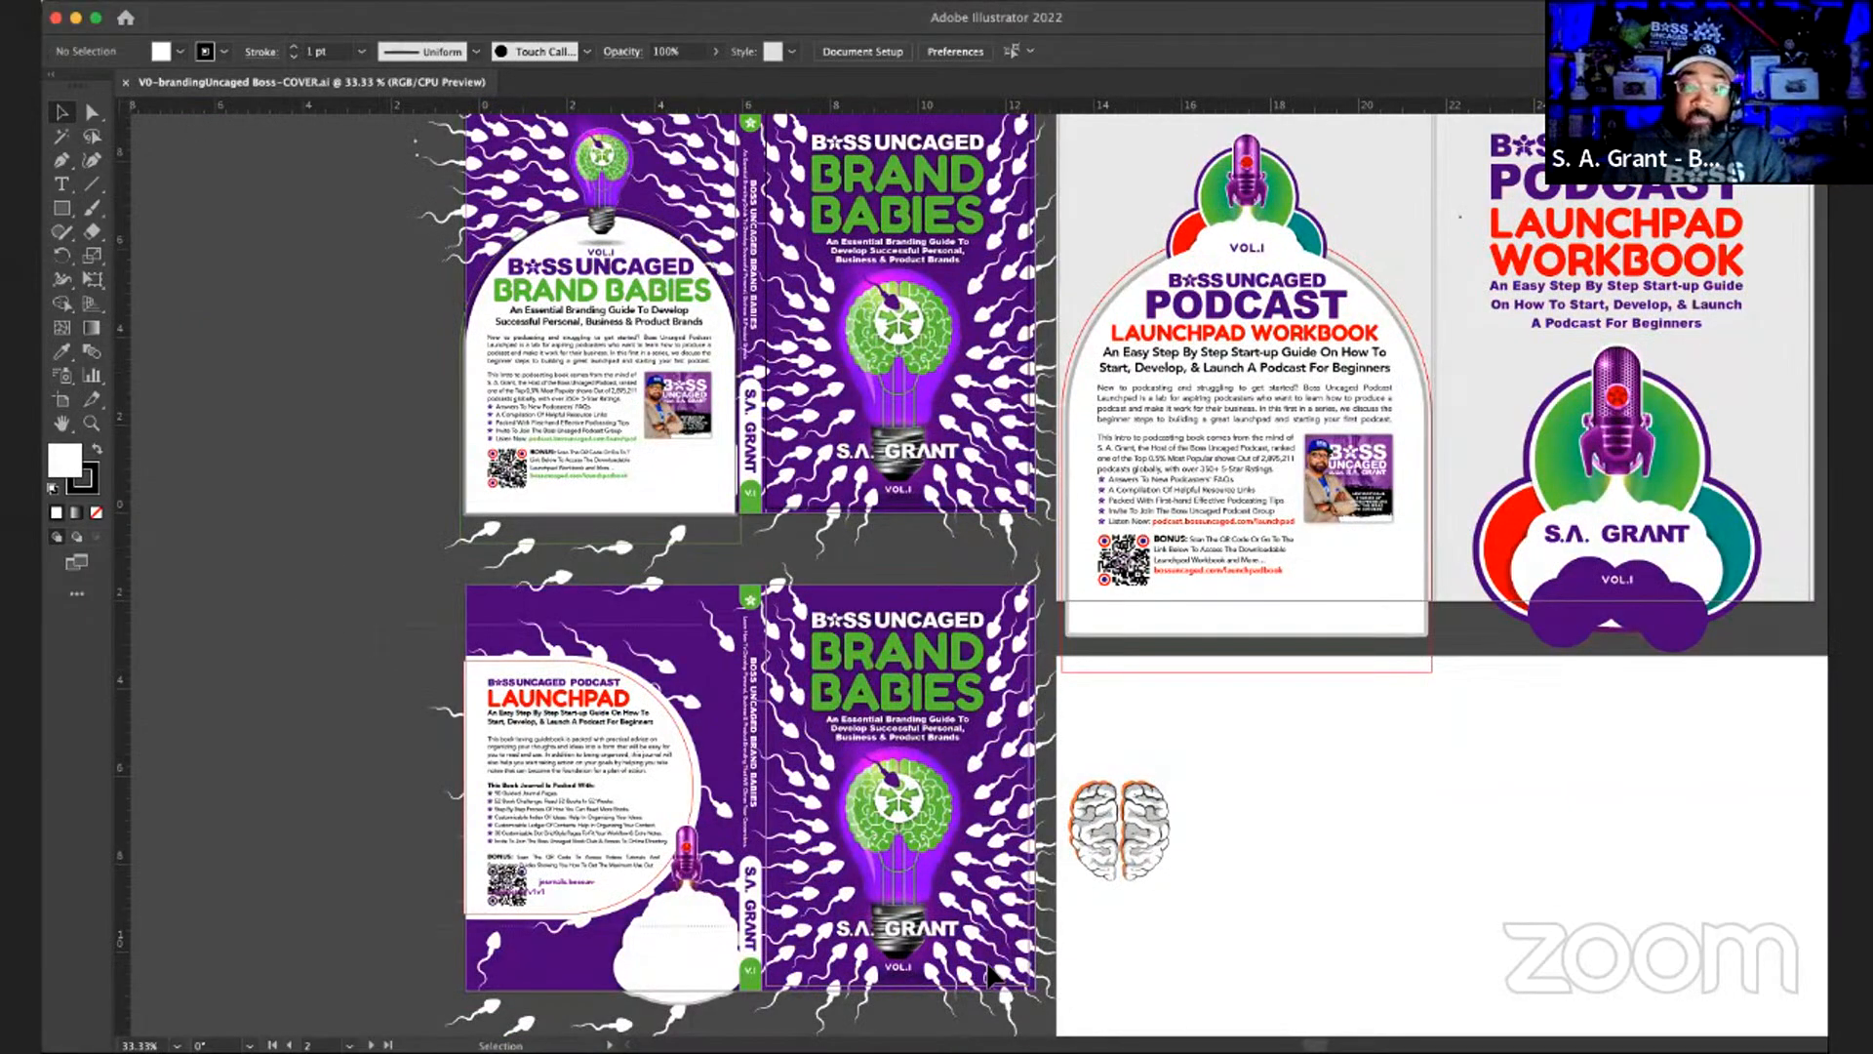
left_click_drag(1039, 1013, 1044, 1017)
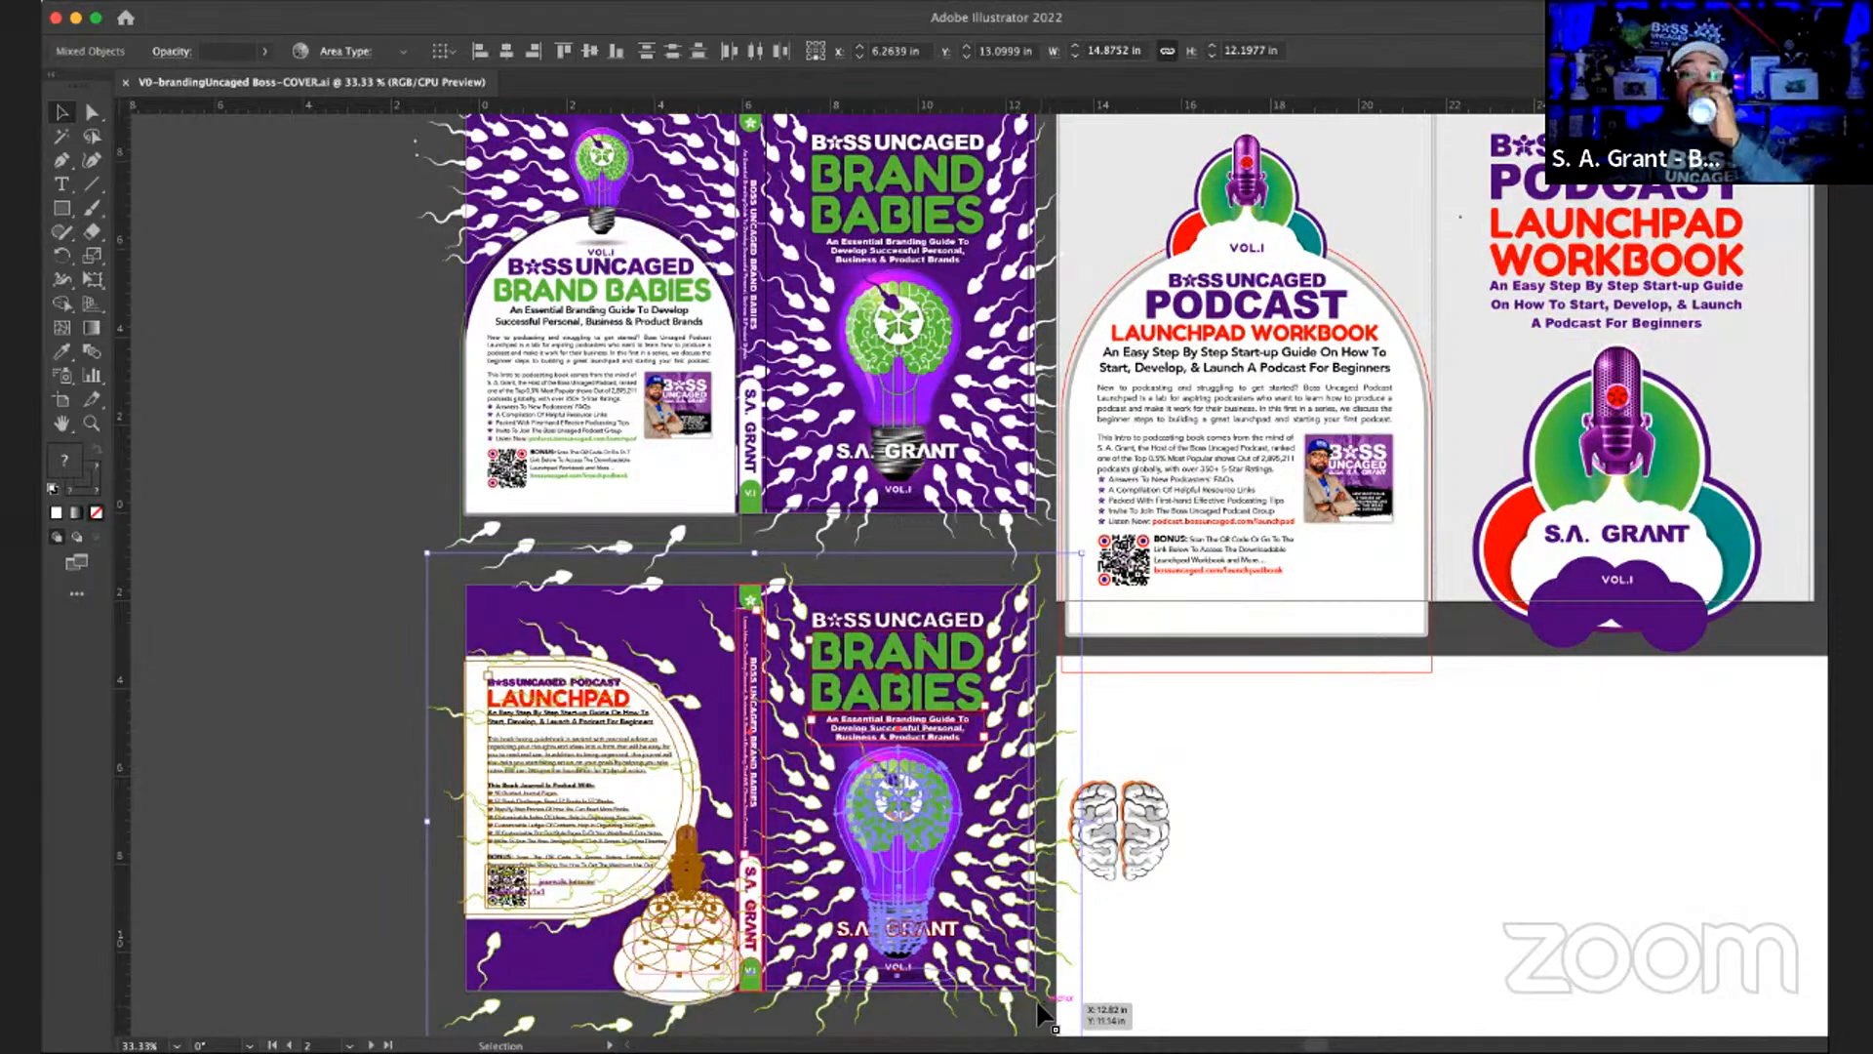
left_click_drag(1042, 1015, 1042, 1006)
key("Delete")
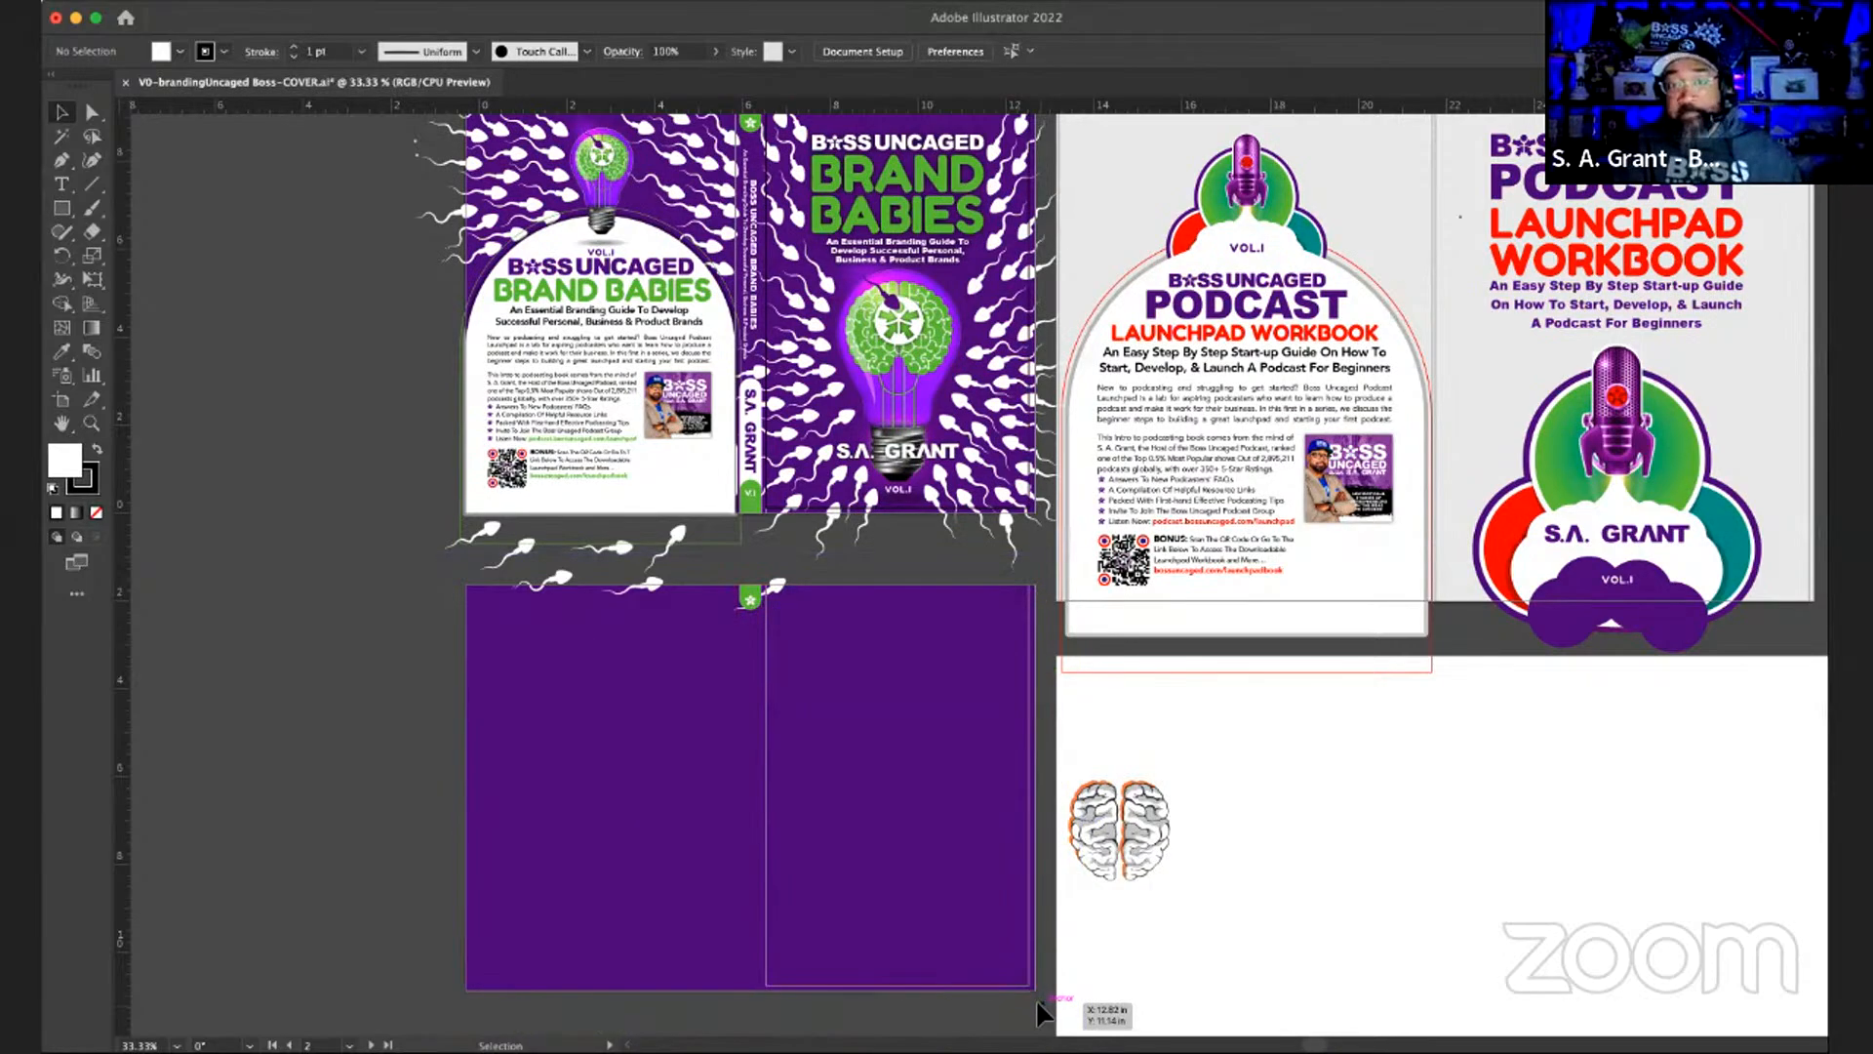
- Delete the two artboards under the emptied lower cover, Artboard 1 copy 2 and Artboard 2 copy 3
left_click(61, 400)
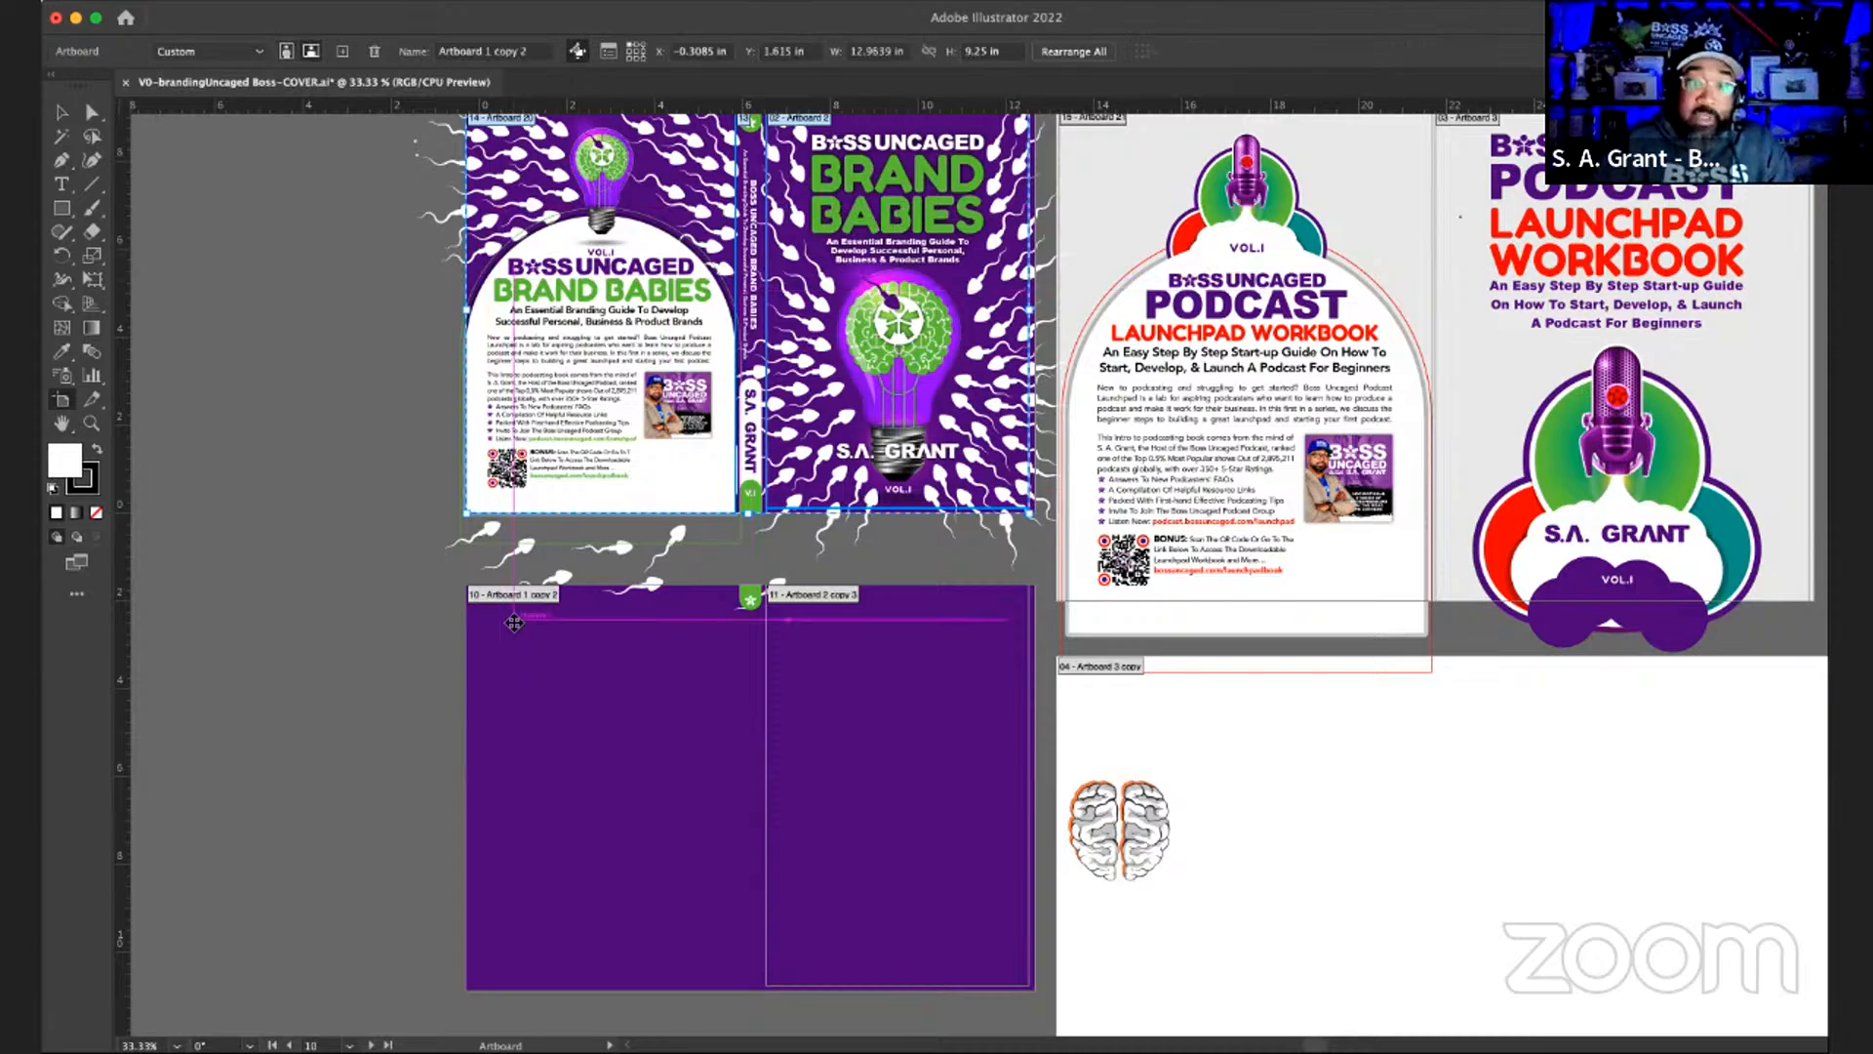
left_click(512, 607)
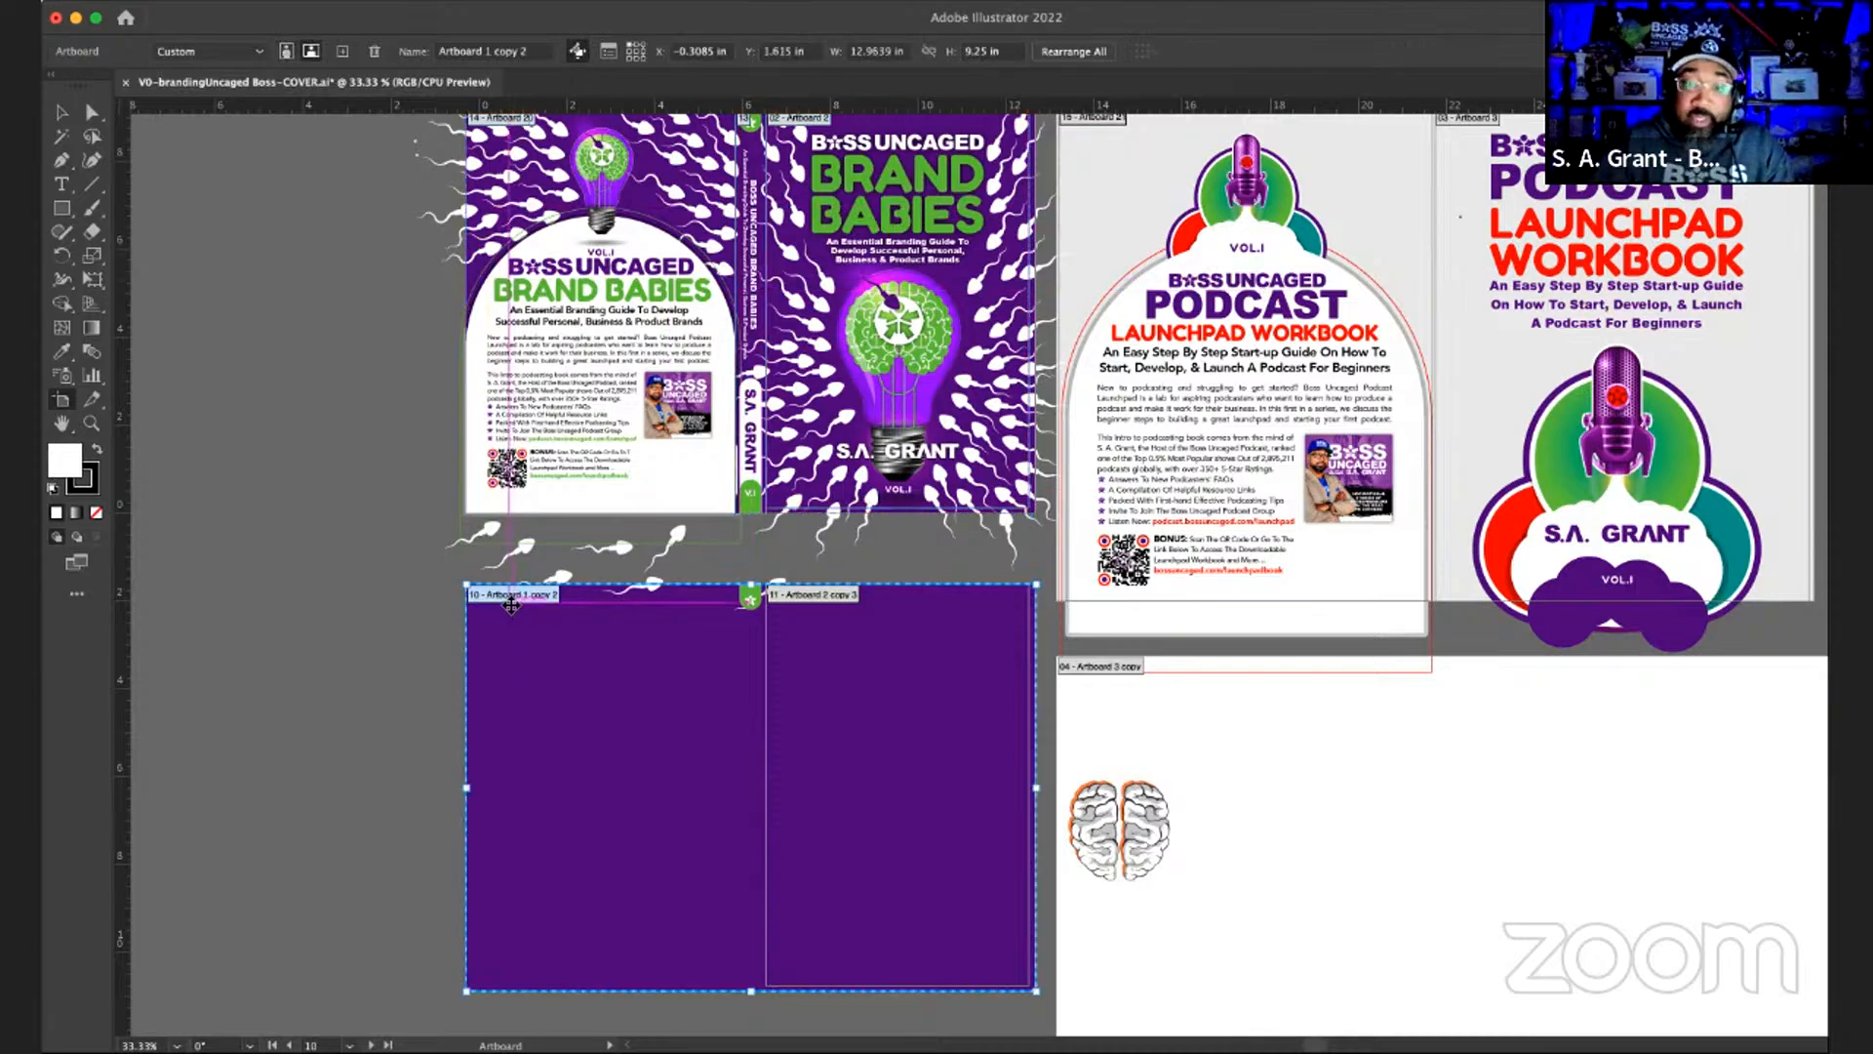
key("Delete")
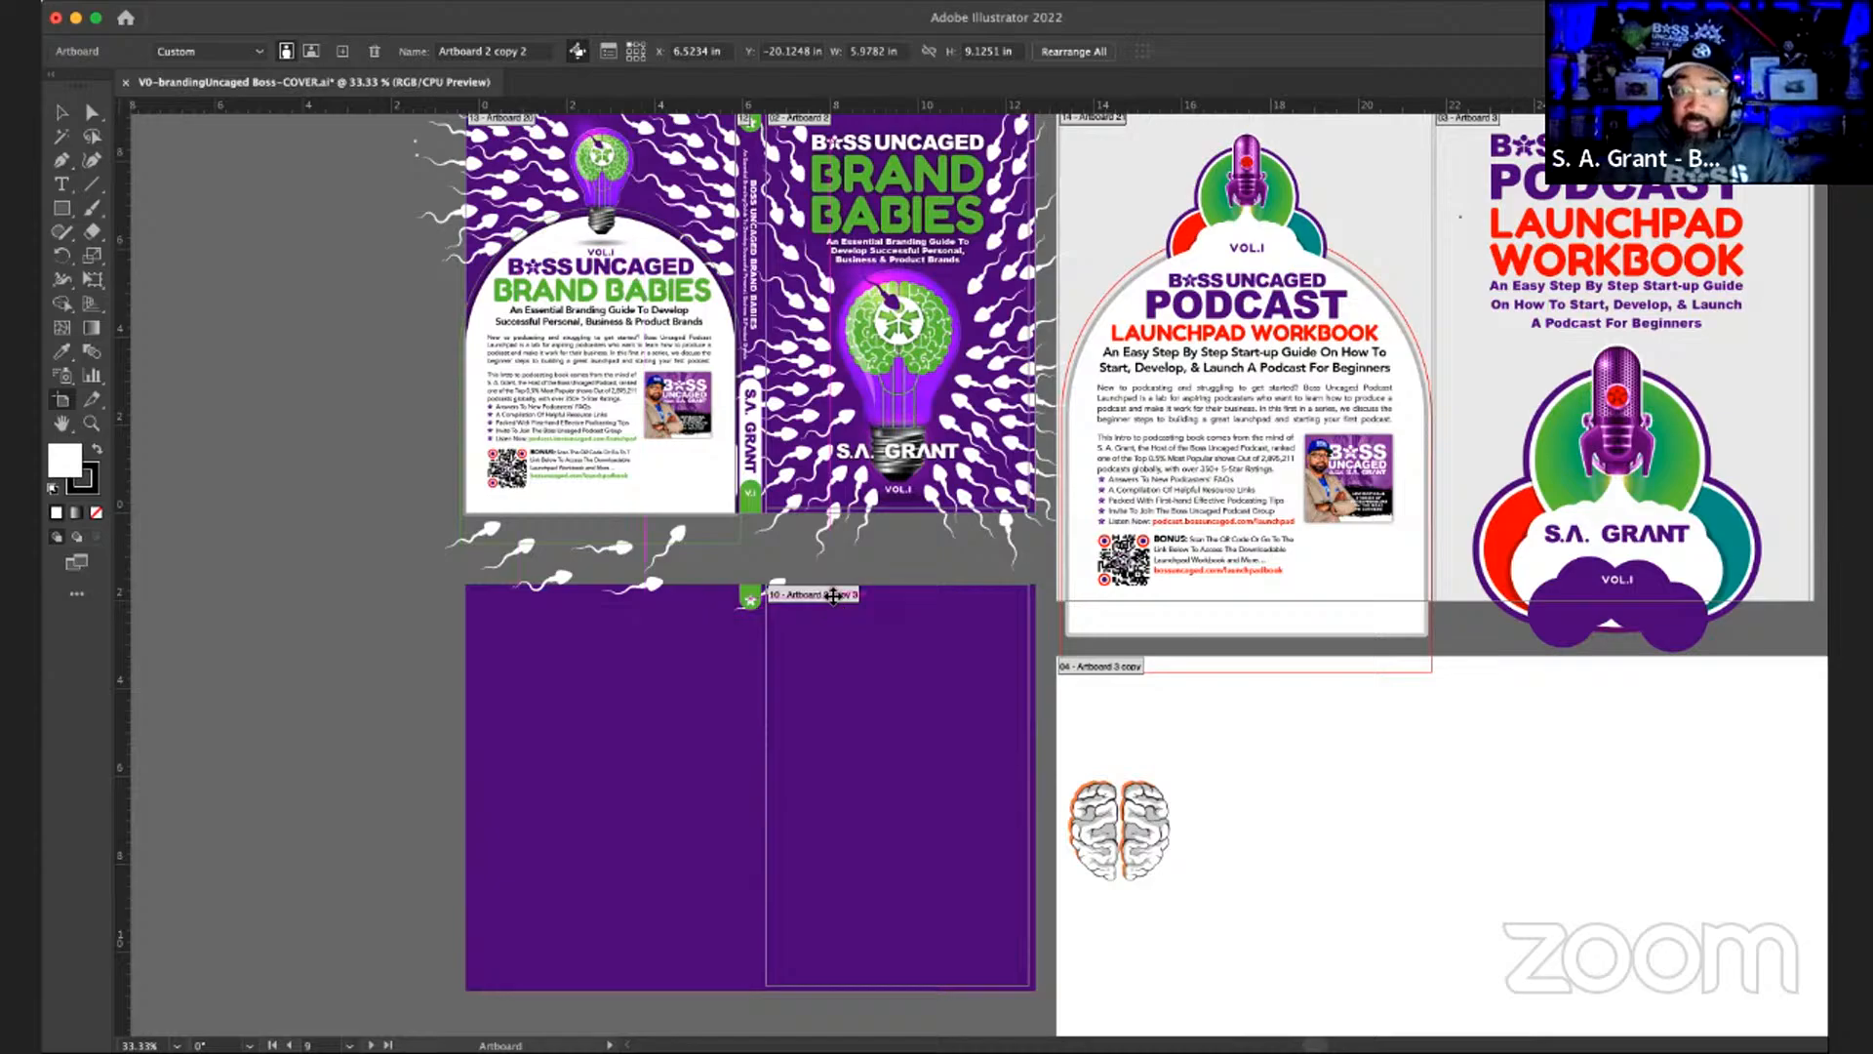
left_click(833, 596)
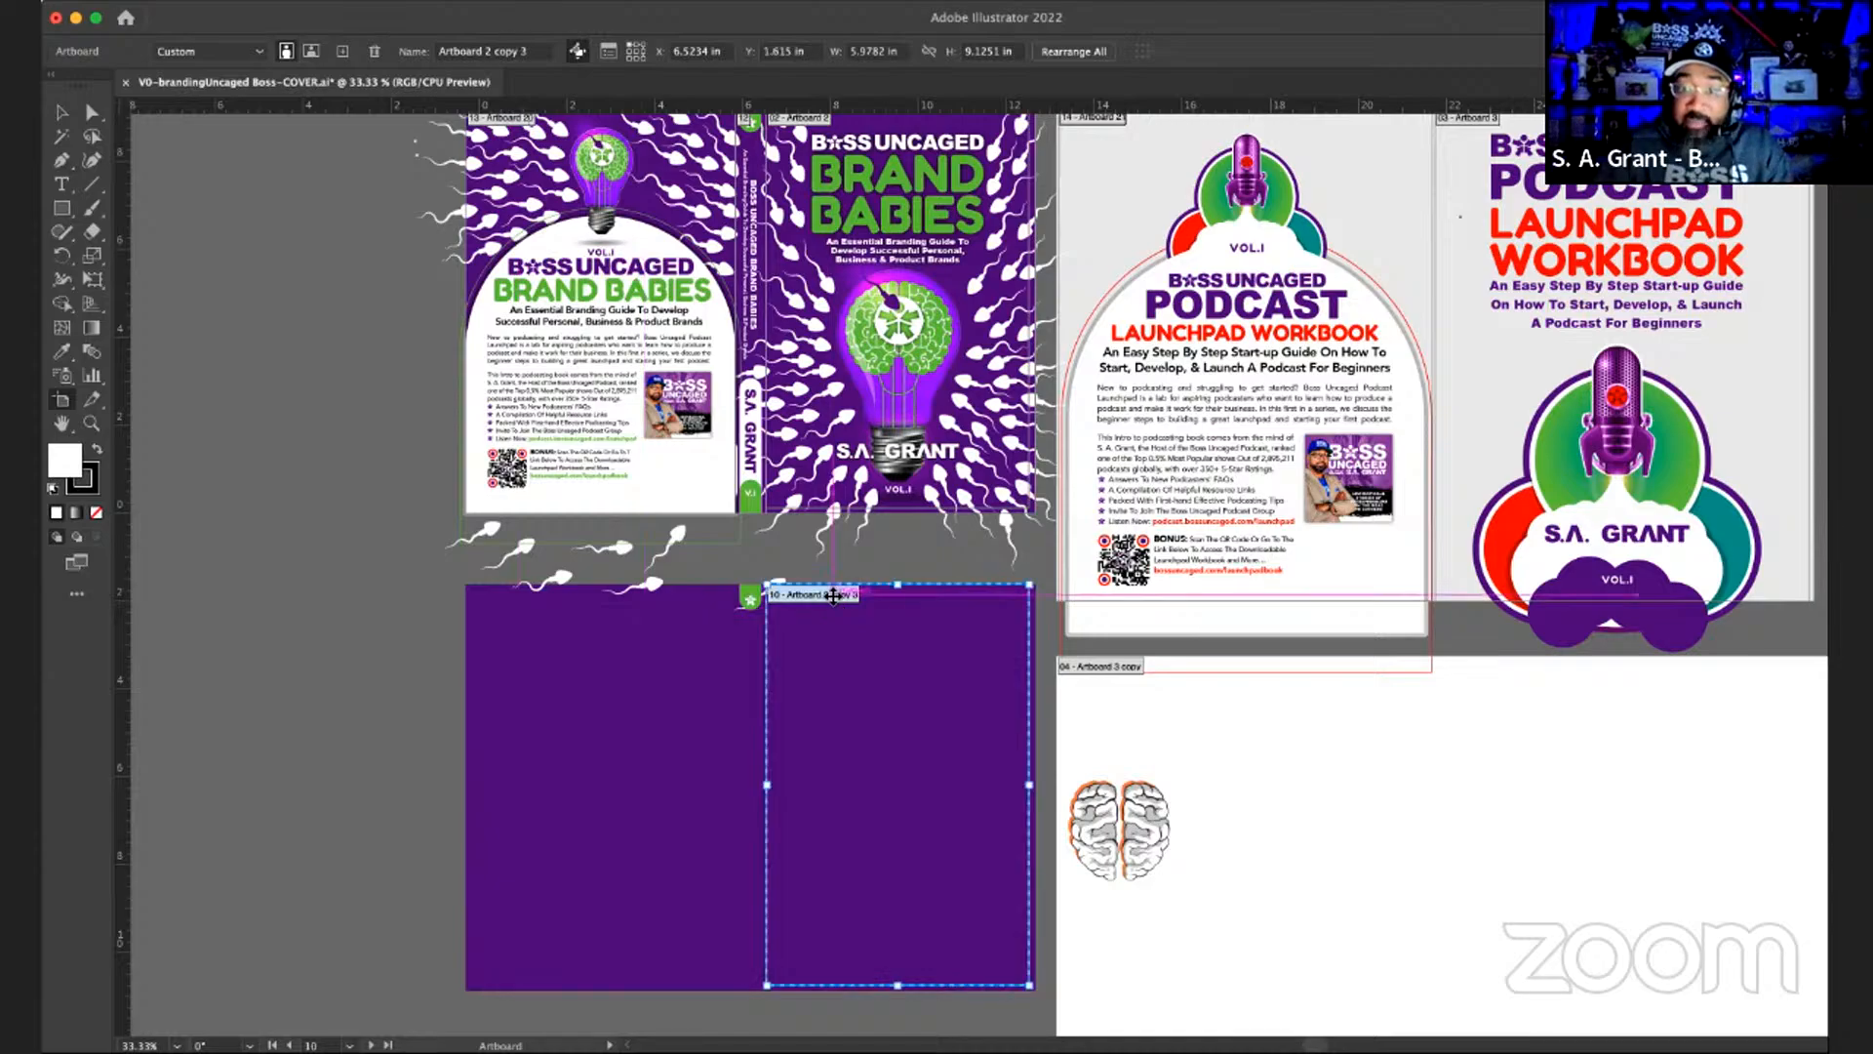
key("Delete")
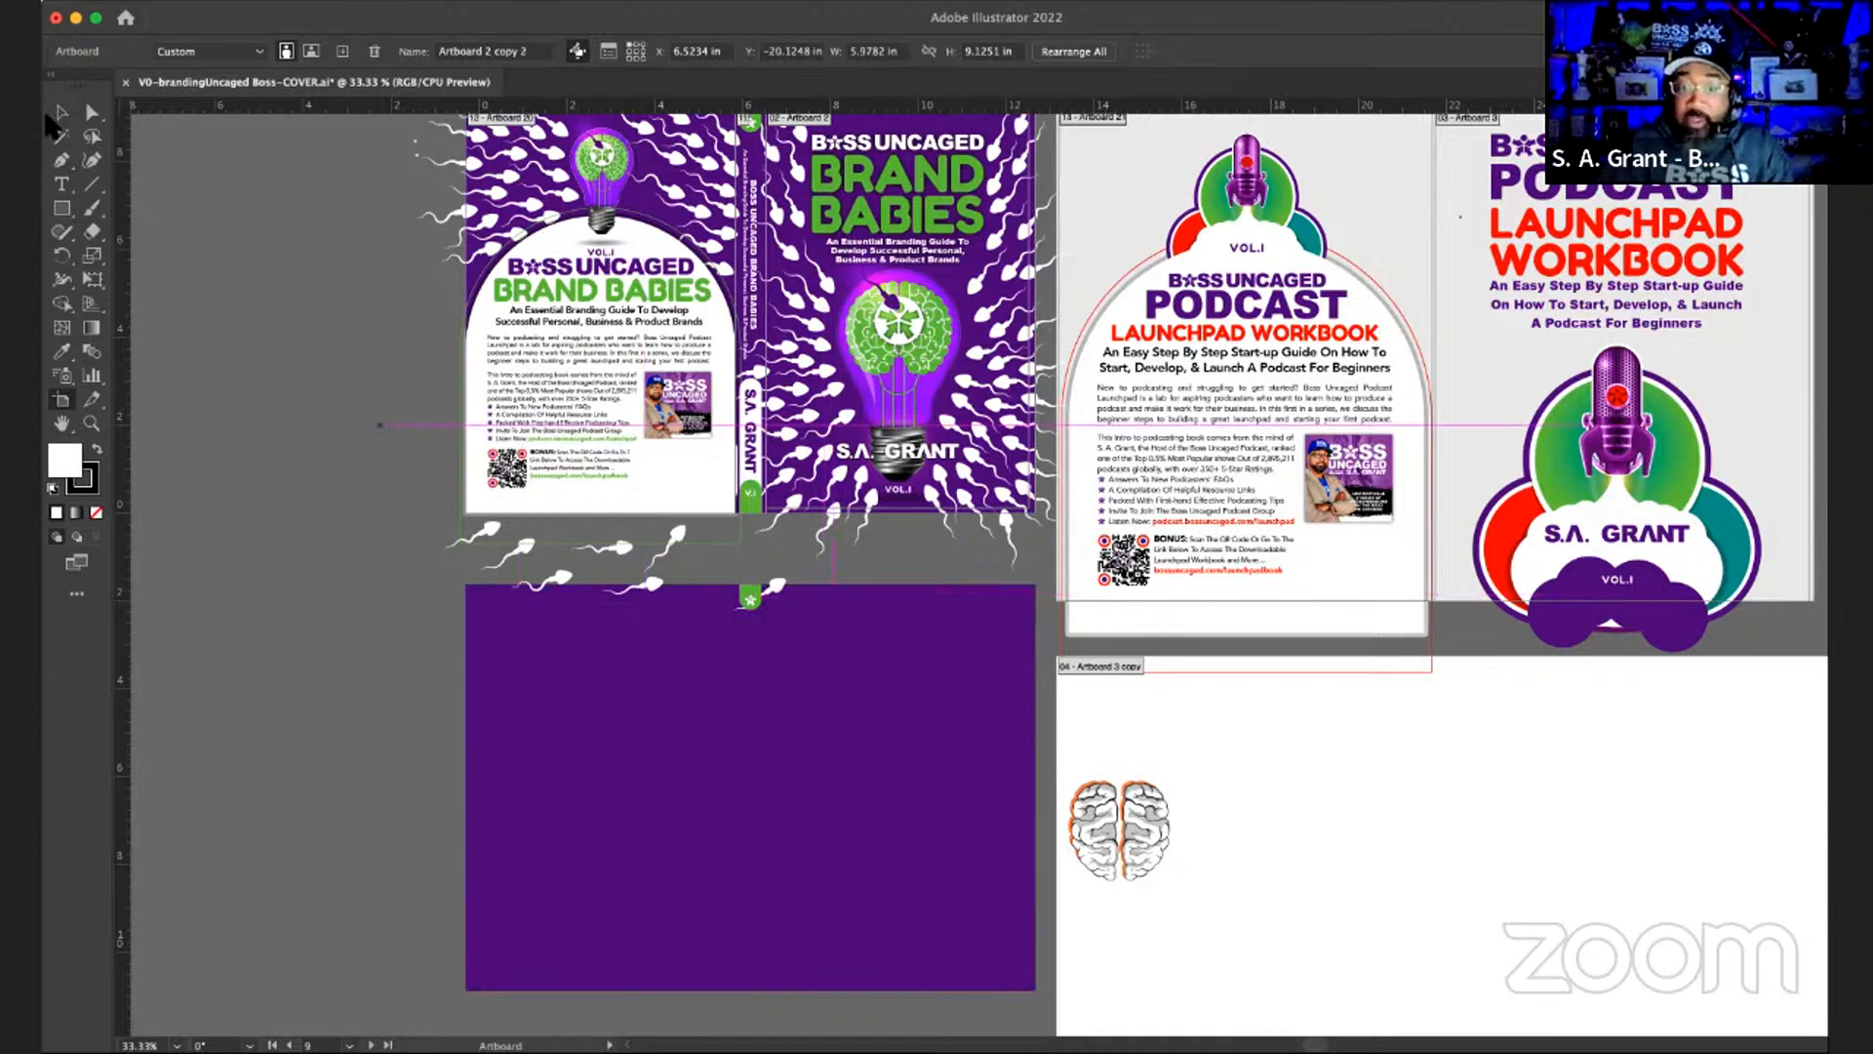
left_click(57, 112)
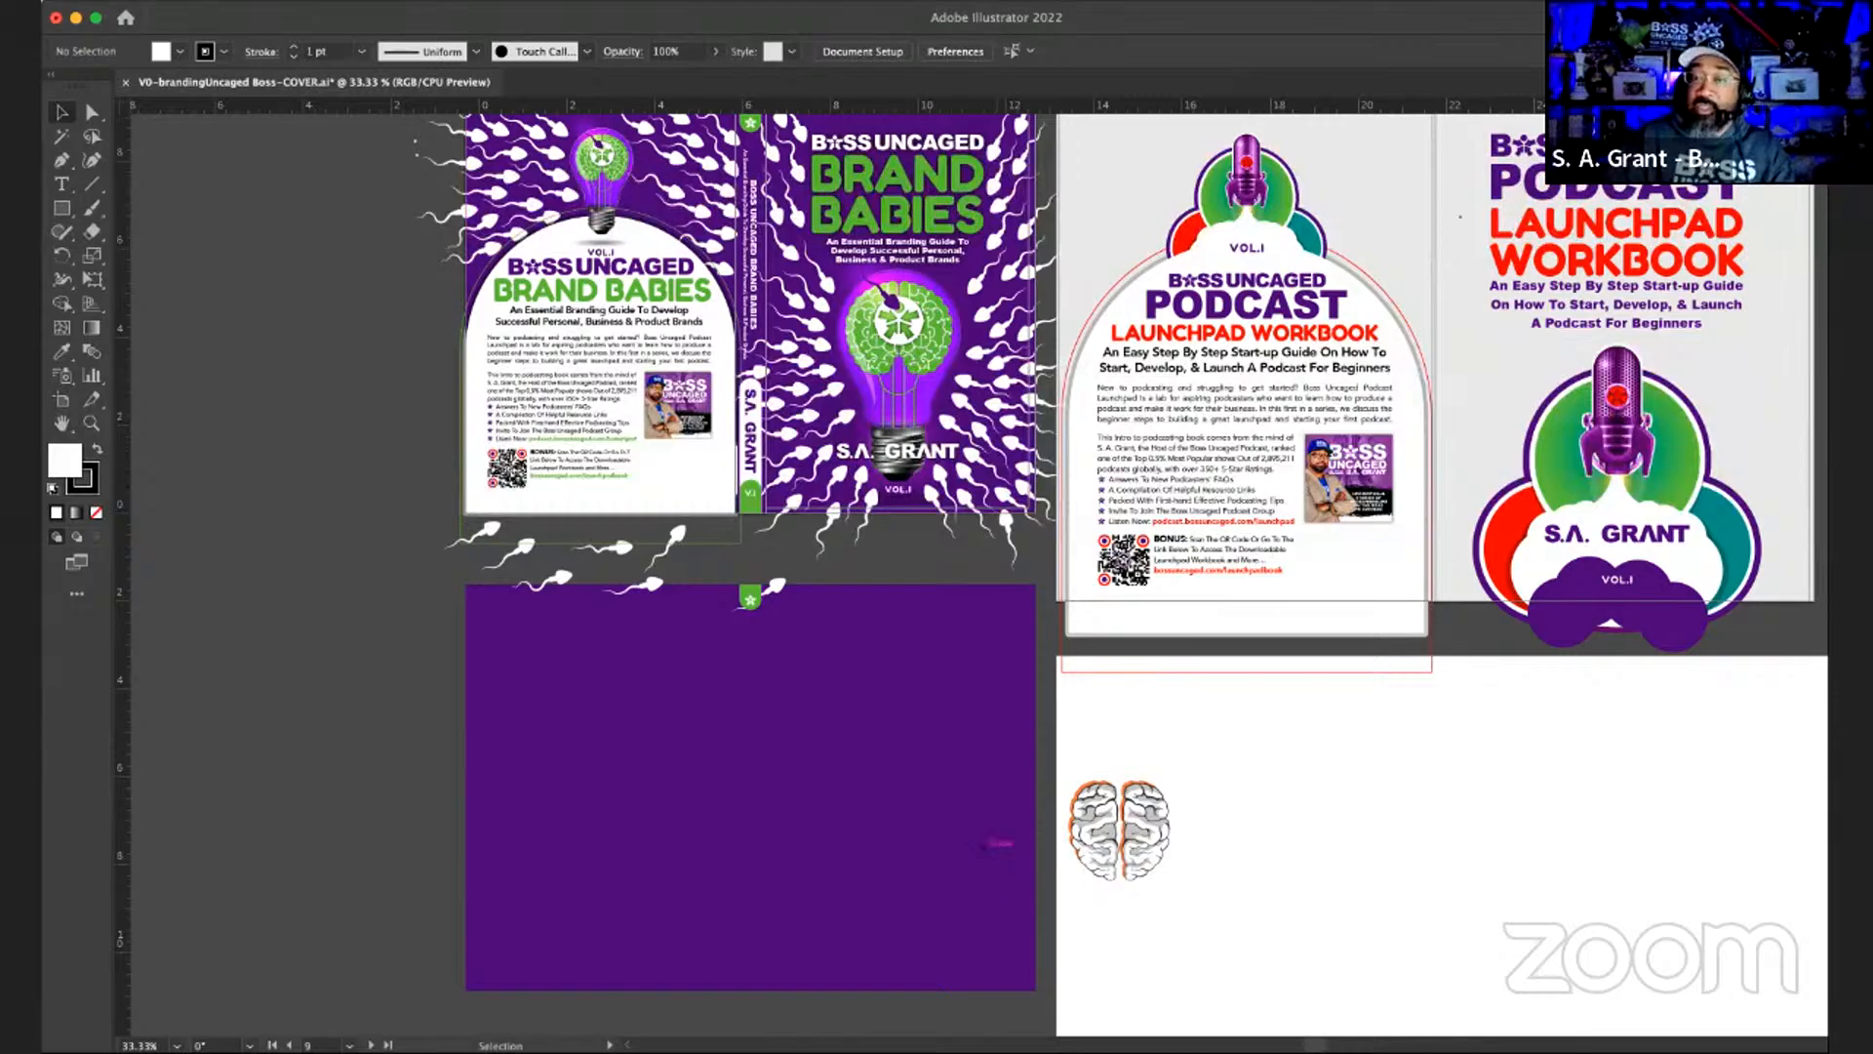
- Bring up the layer list, unlock the emptied lower cover's purple background rectangle and test selecting it
left_click(269, 1)
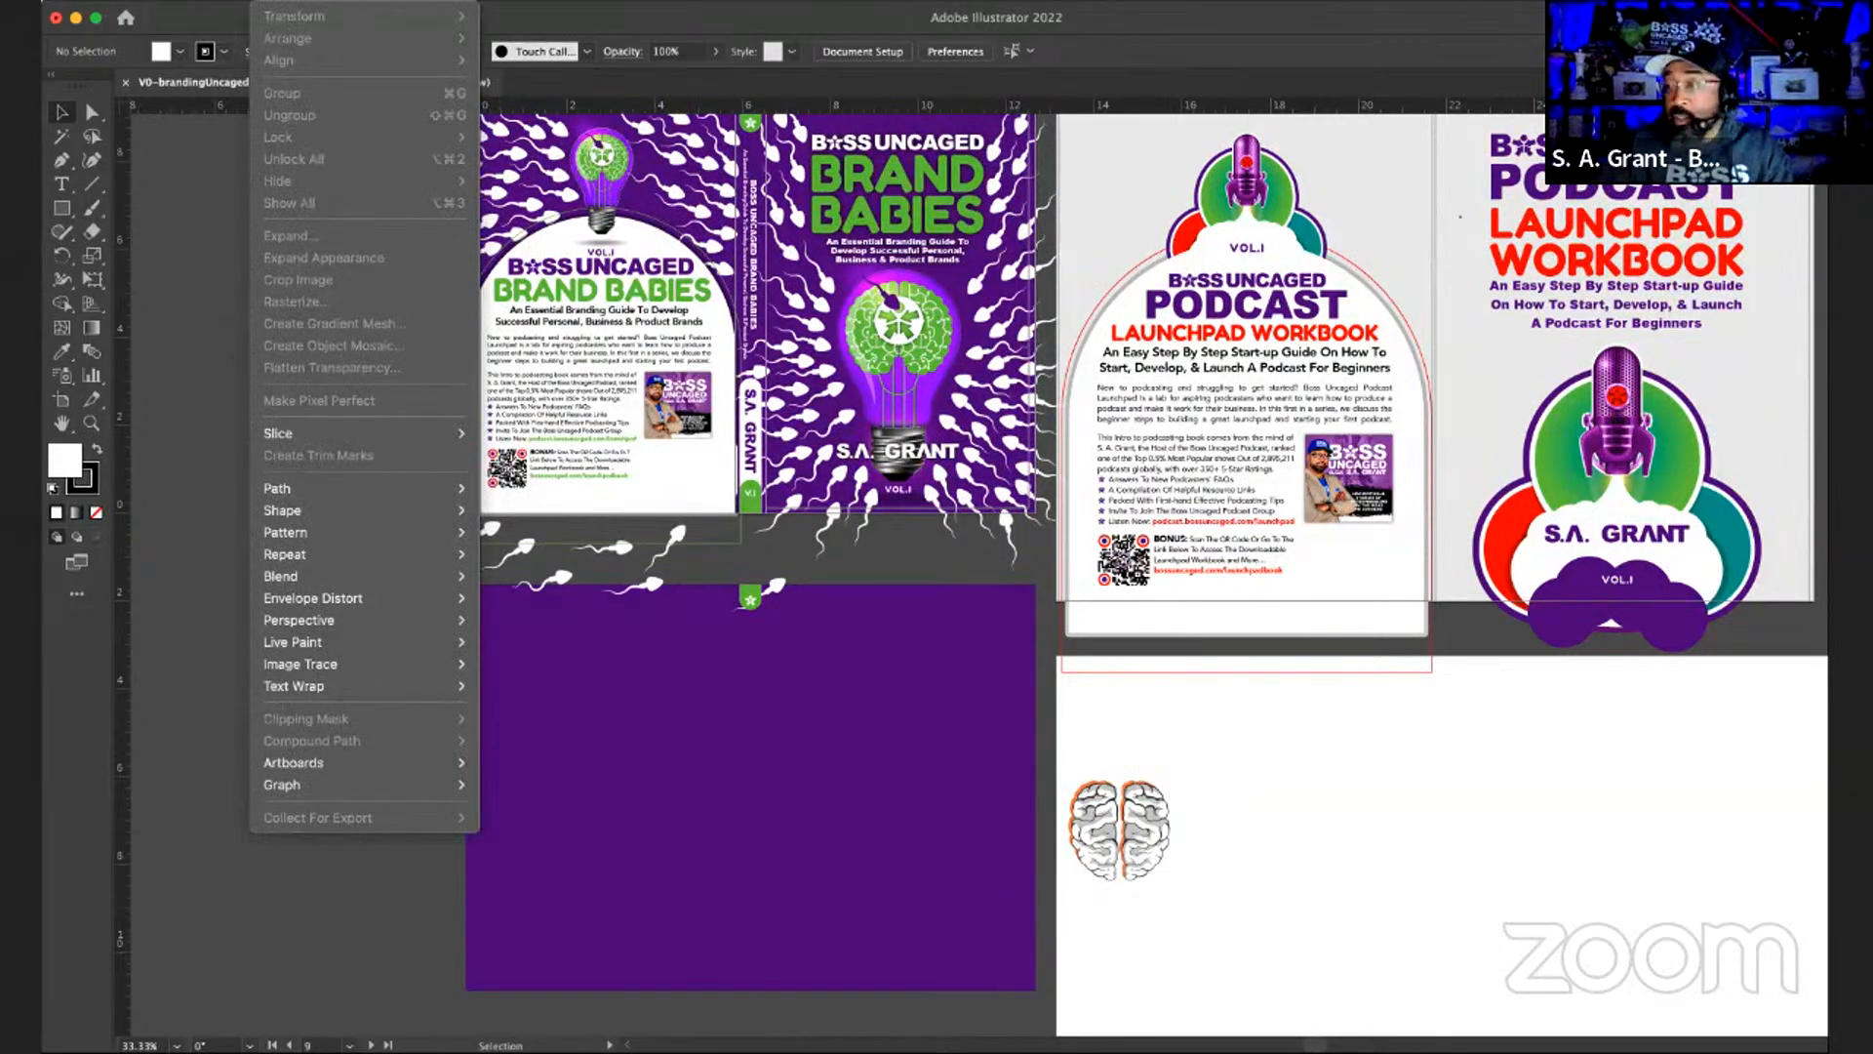
left_click(196, 211)
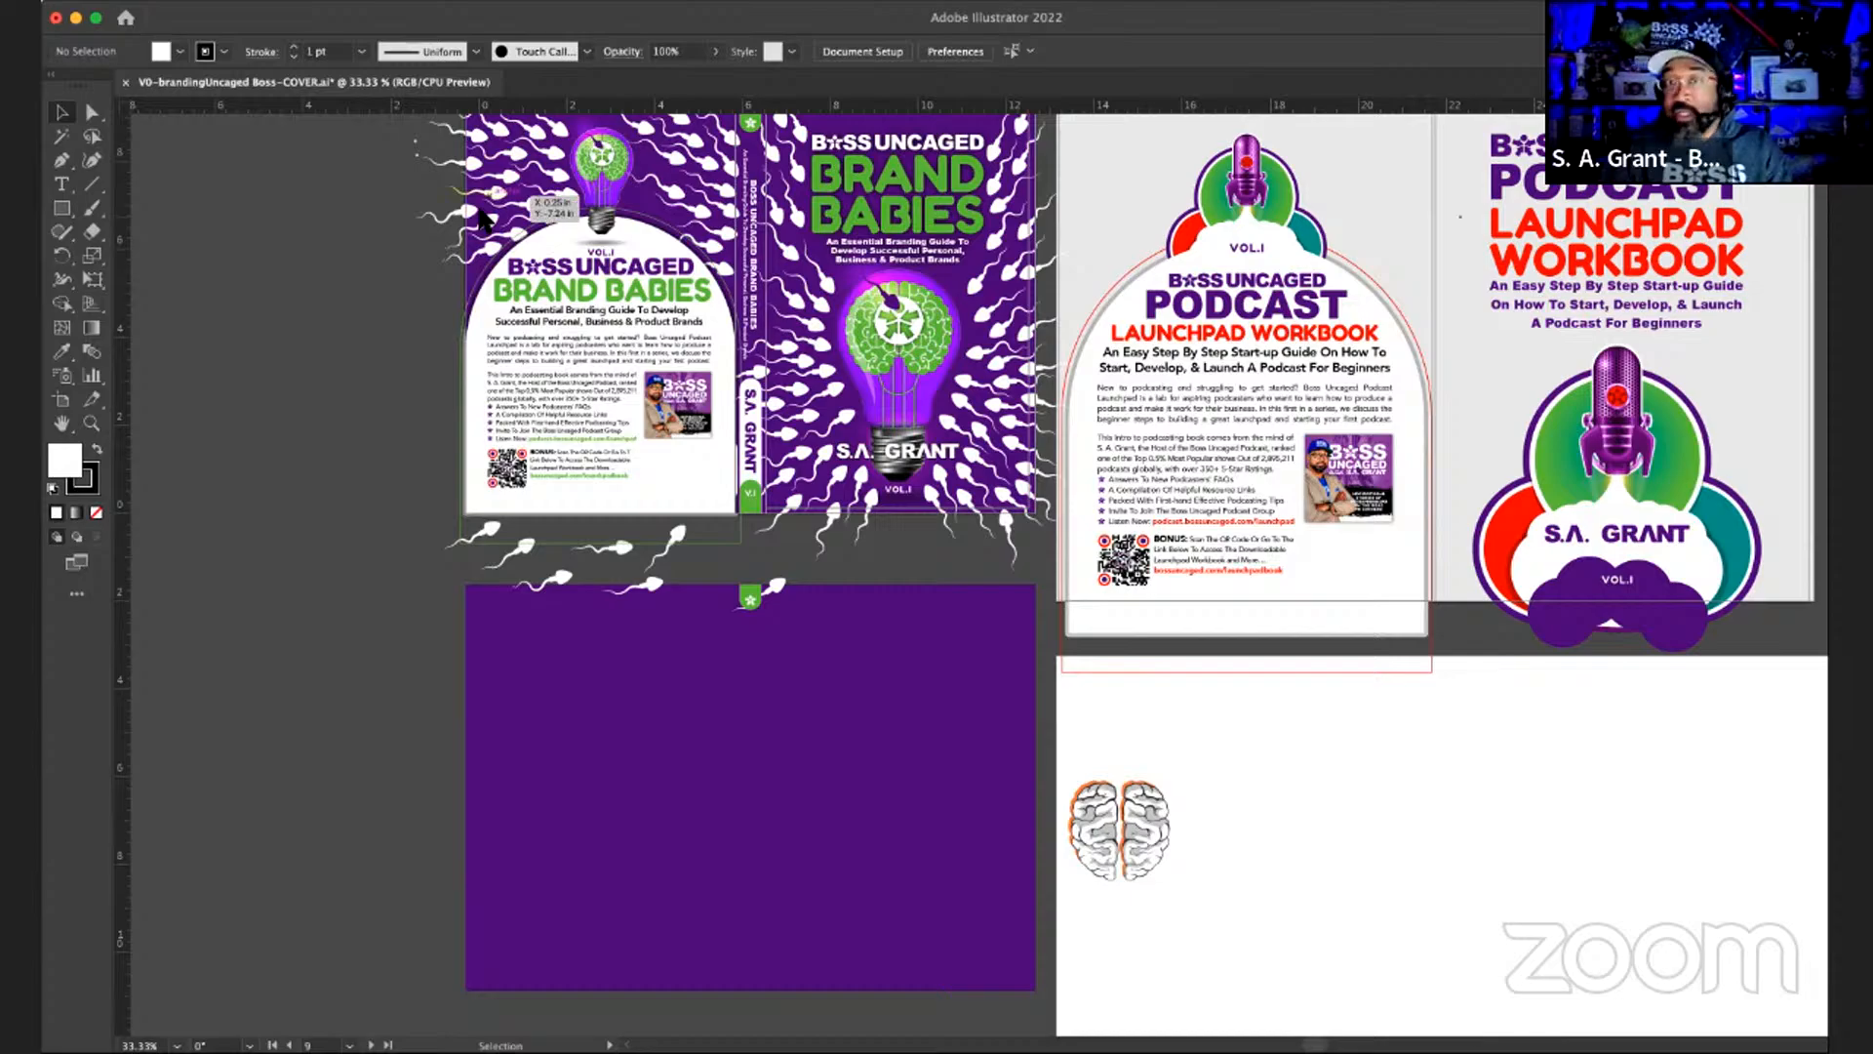
left_click(542, 1)
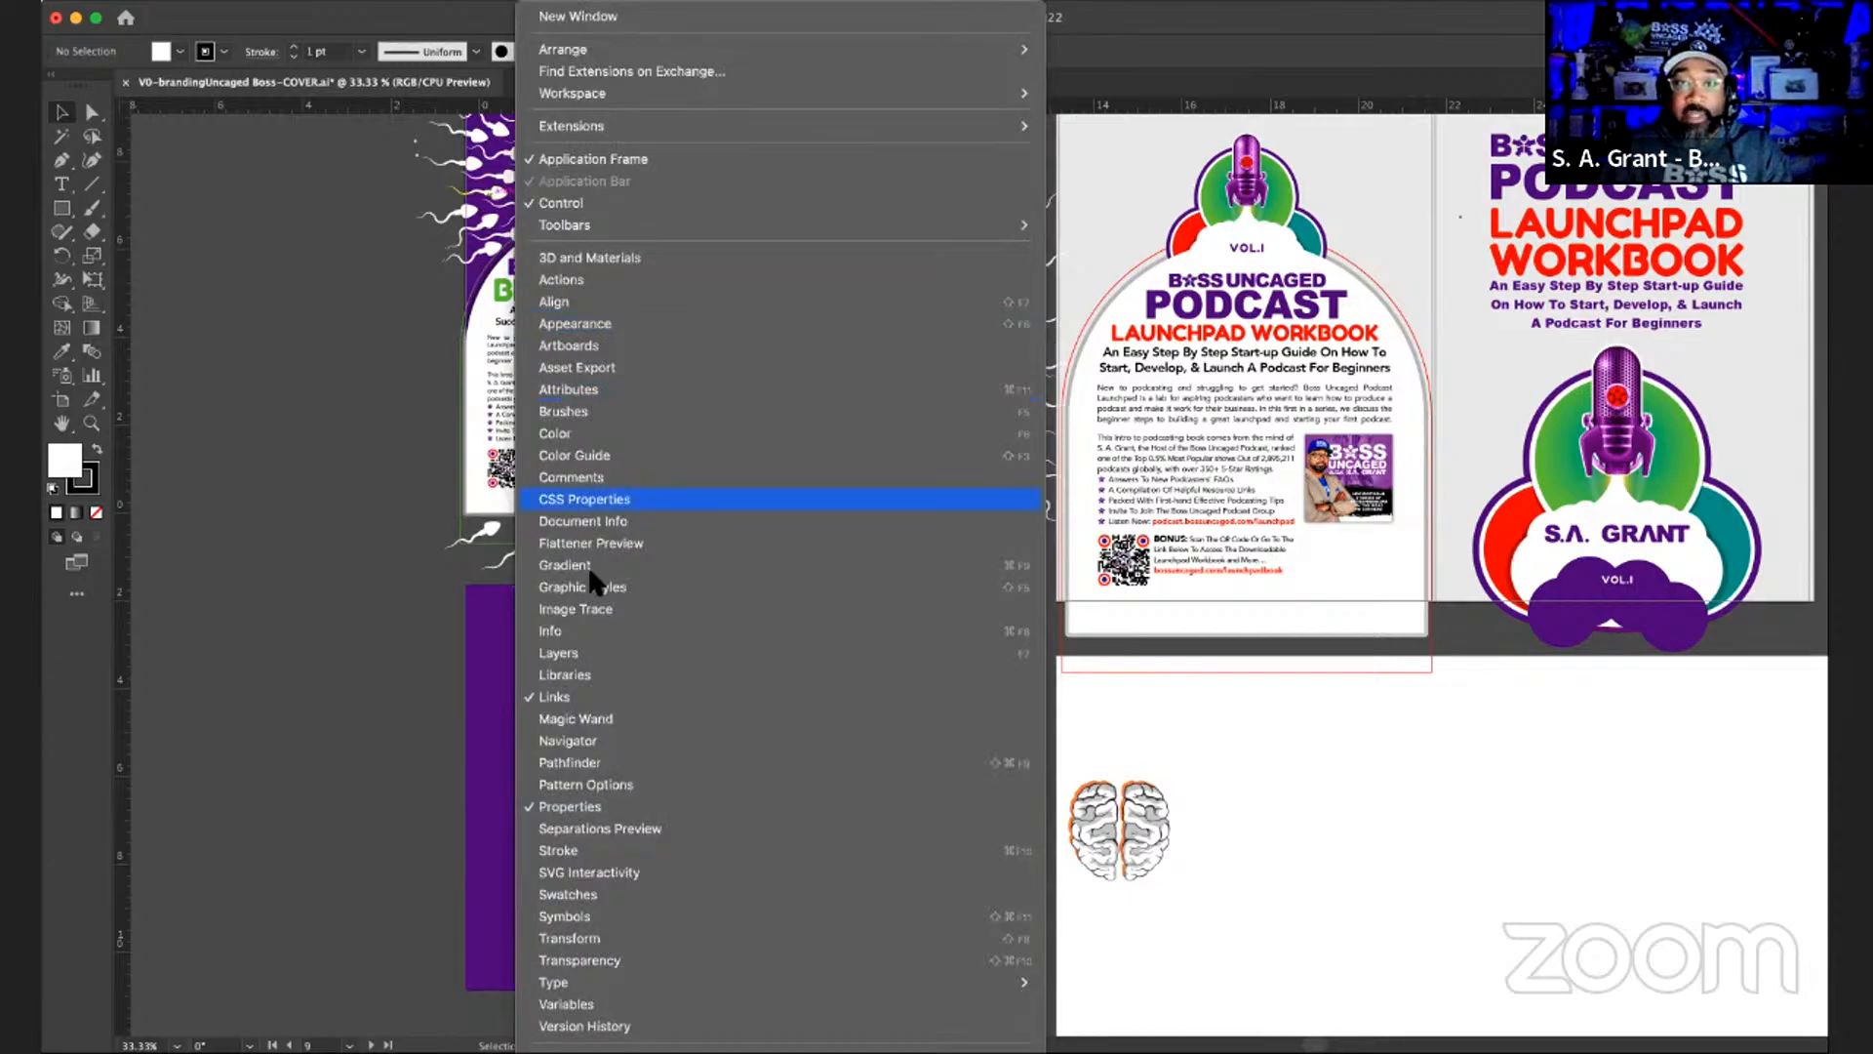
left_click(581, 665)
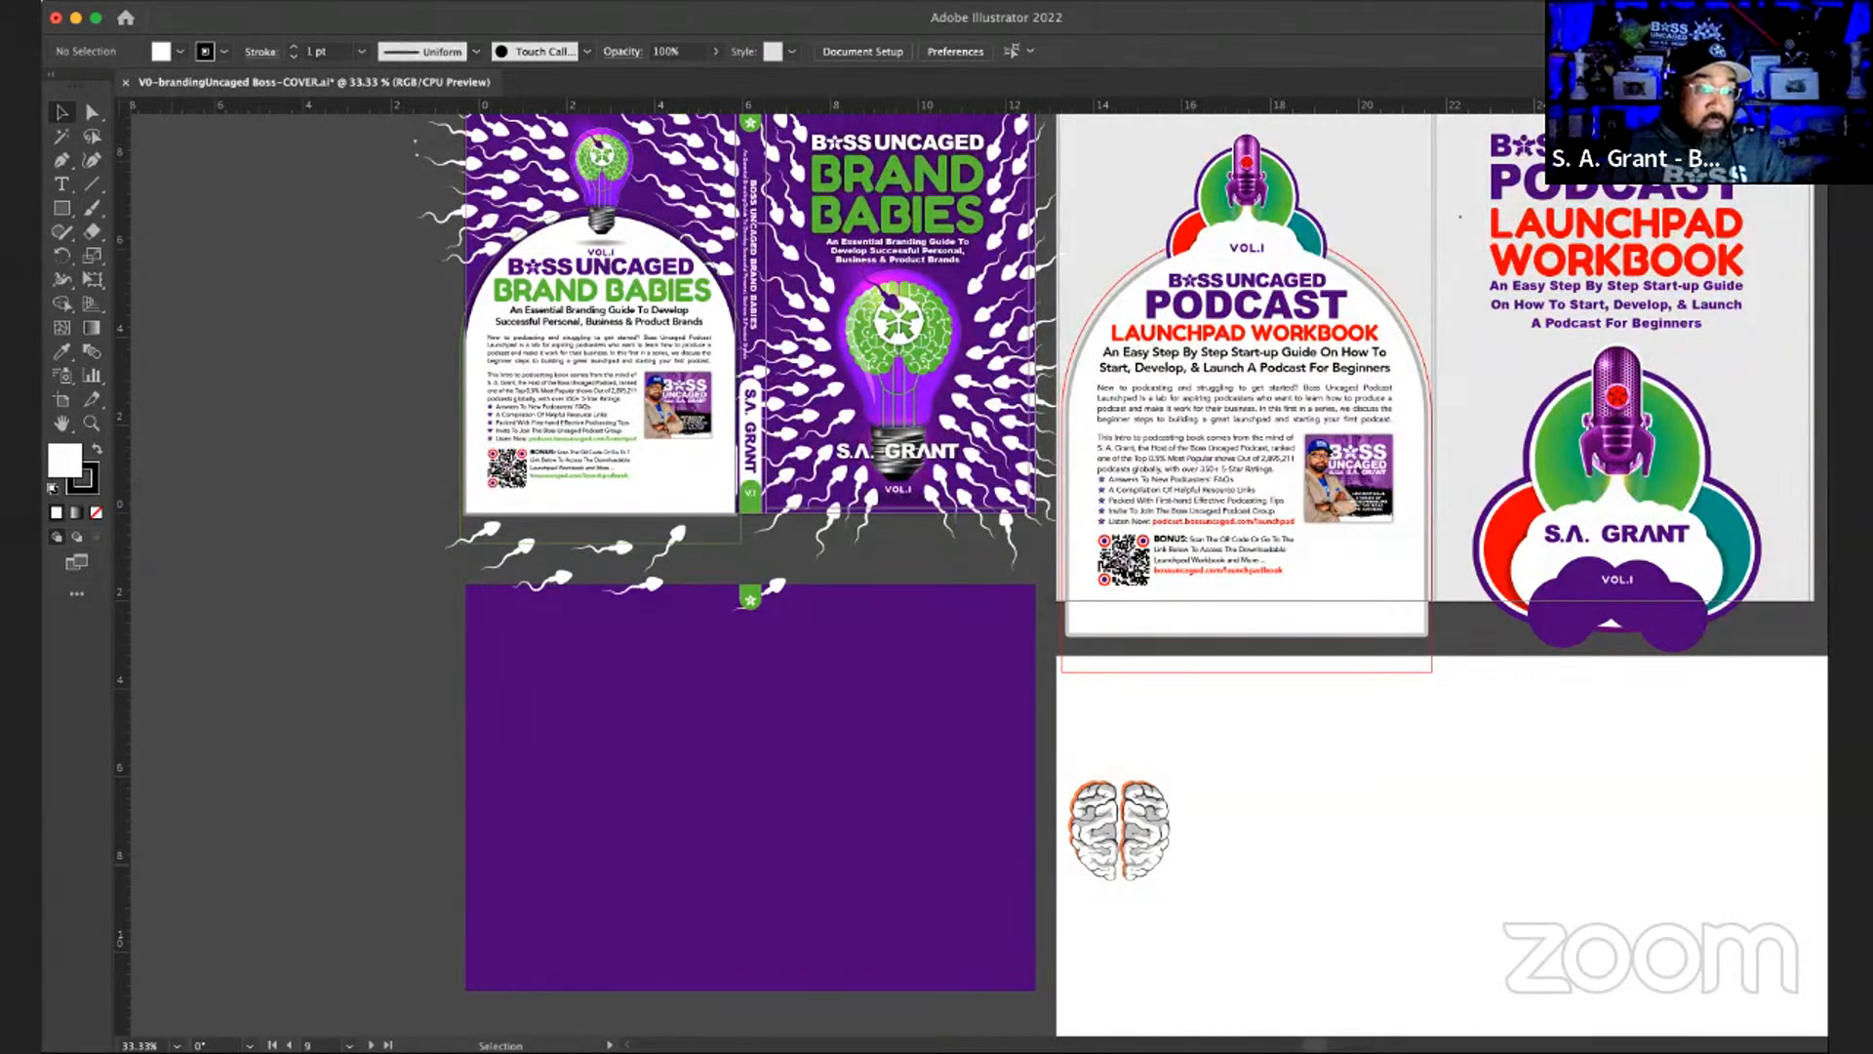
left_click(556, 740)
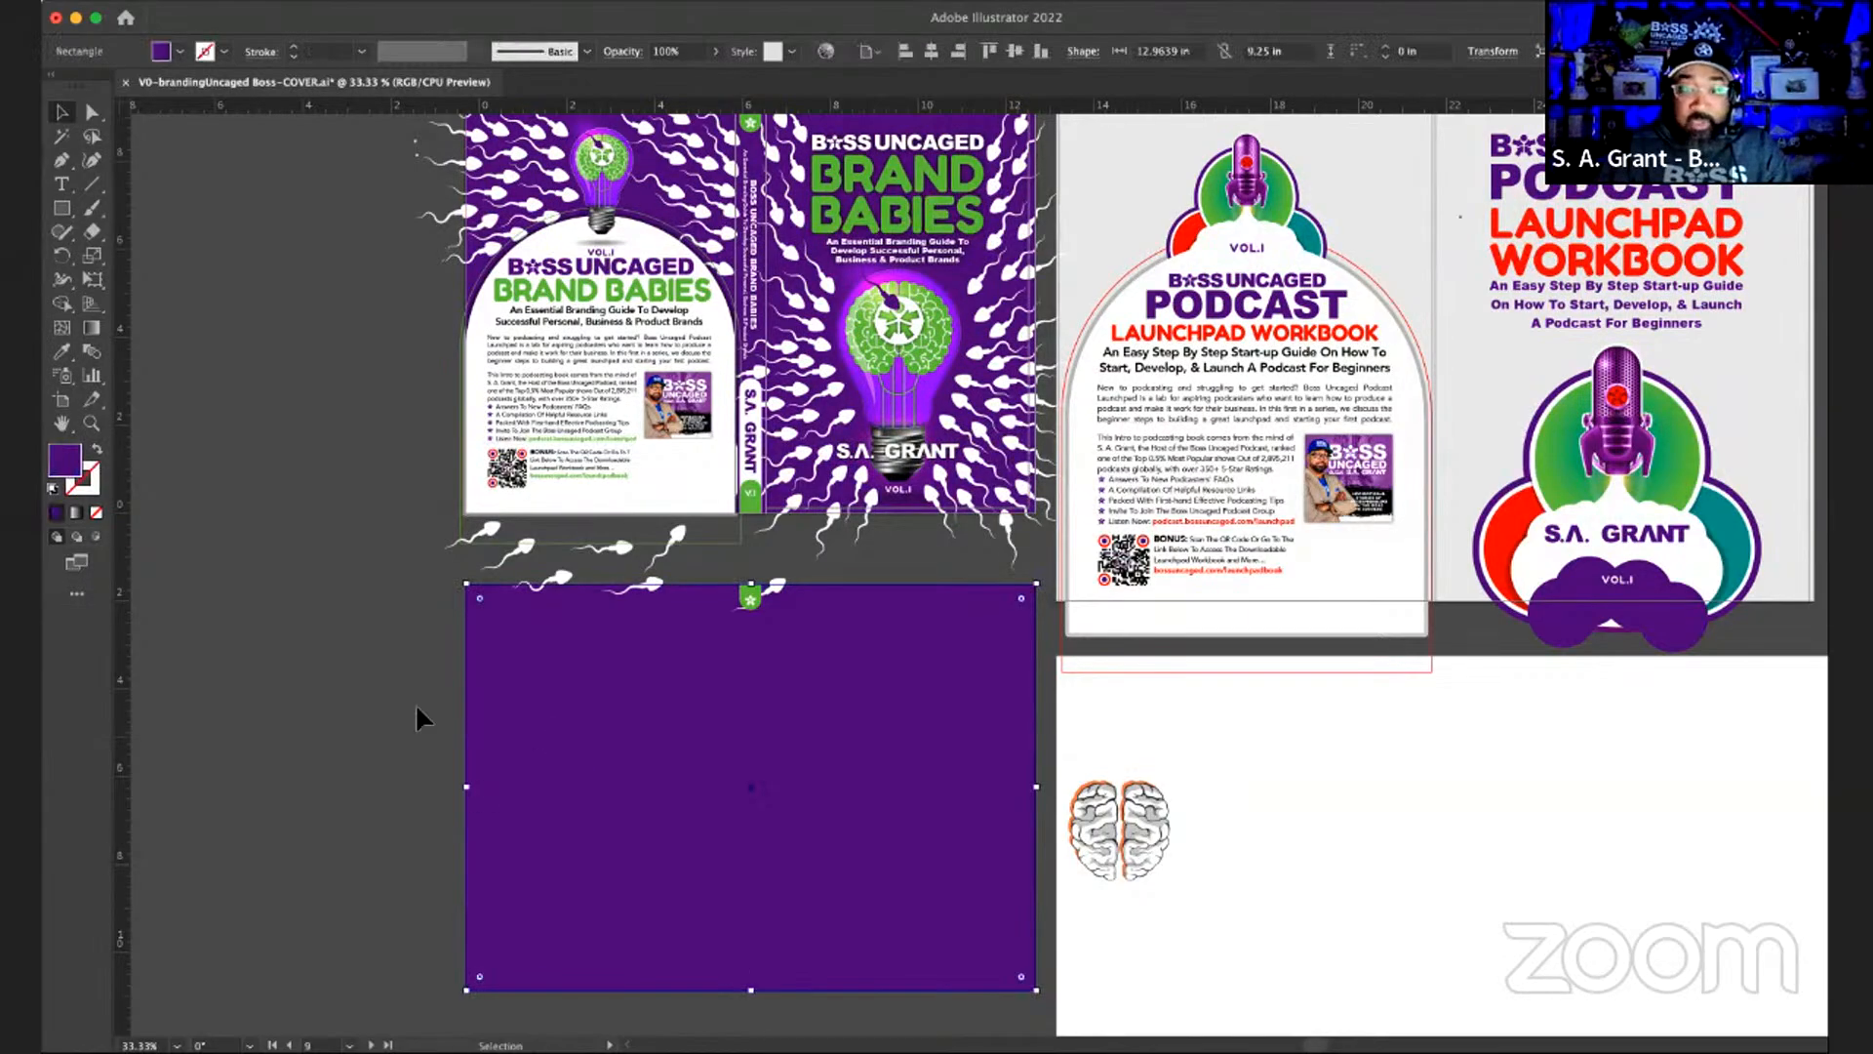
left_click(455, 722)
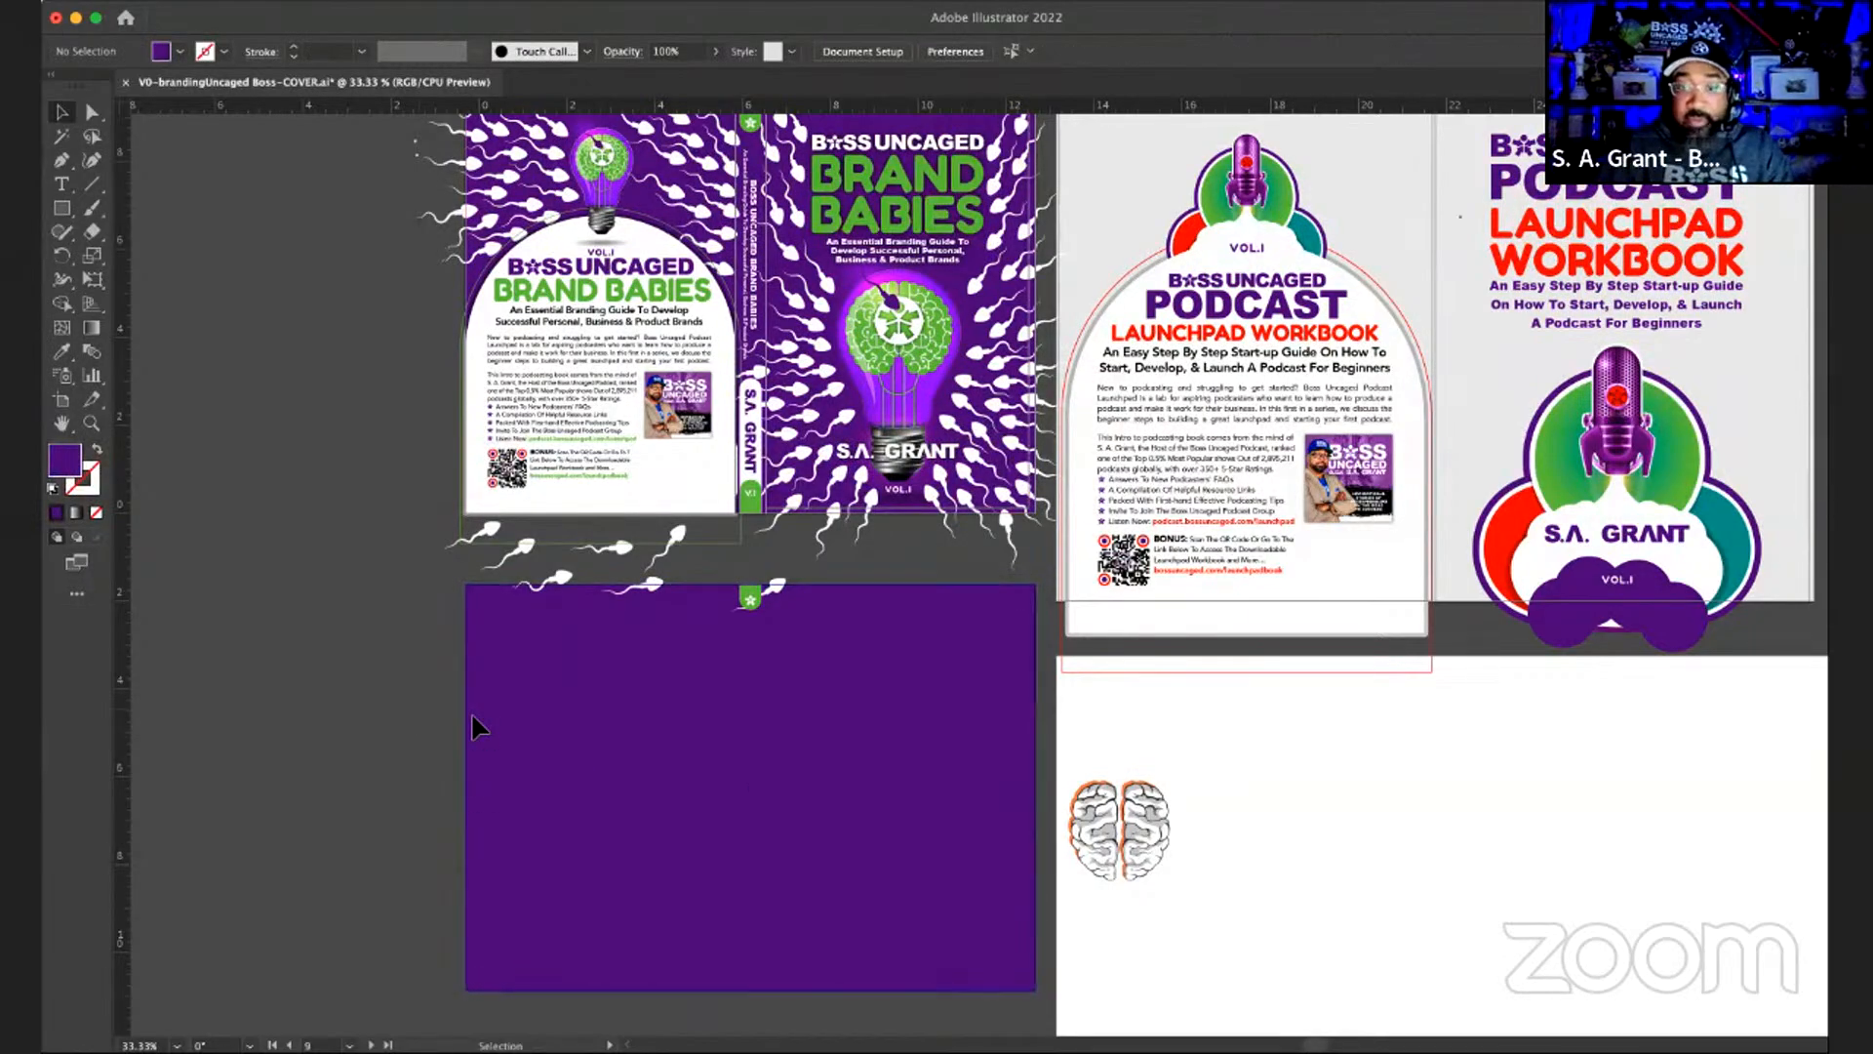
- Delete the lower duplicate's purple background rectangle, along with the leftover green spine block and its white star
key("ctrl+z")
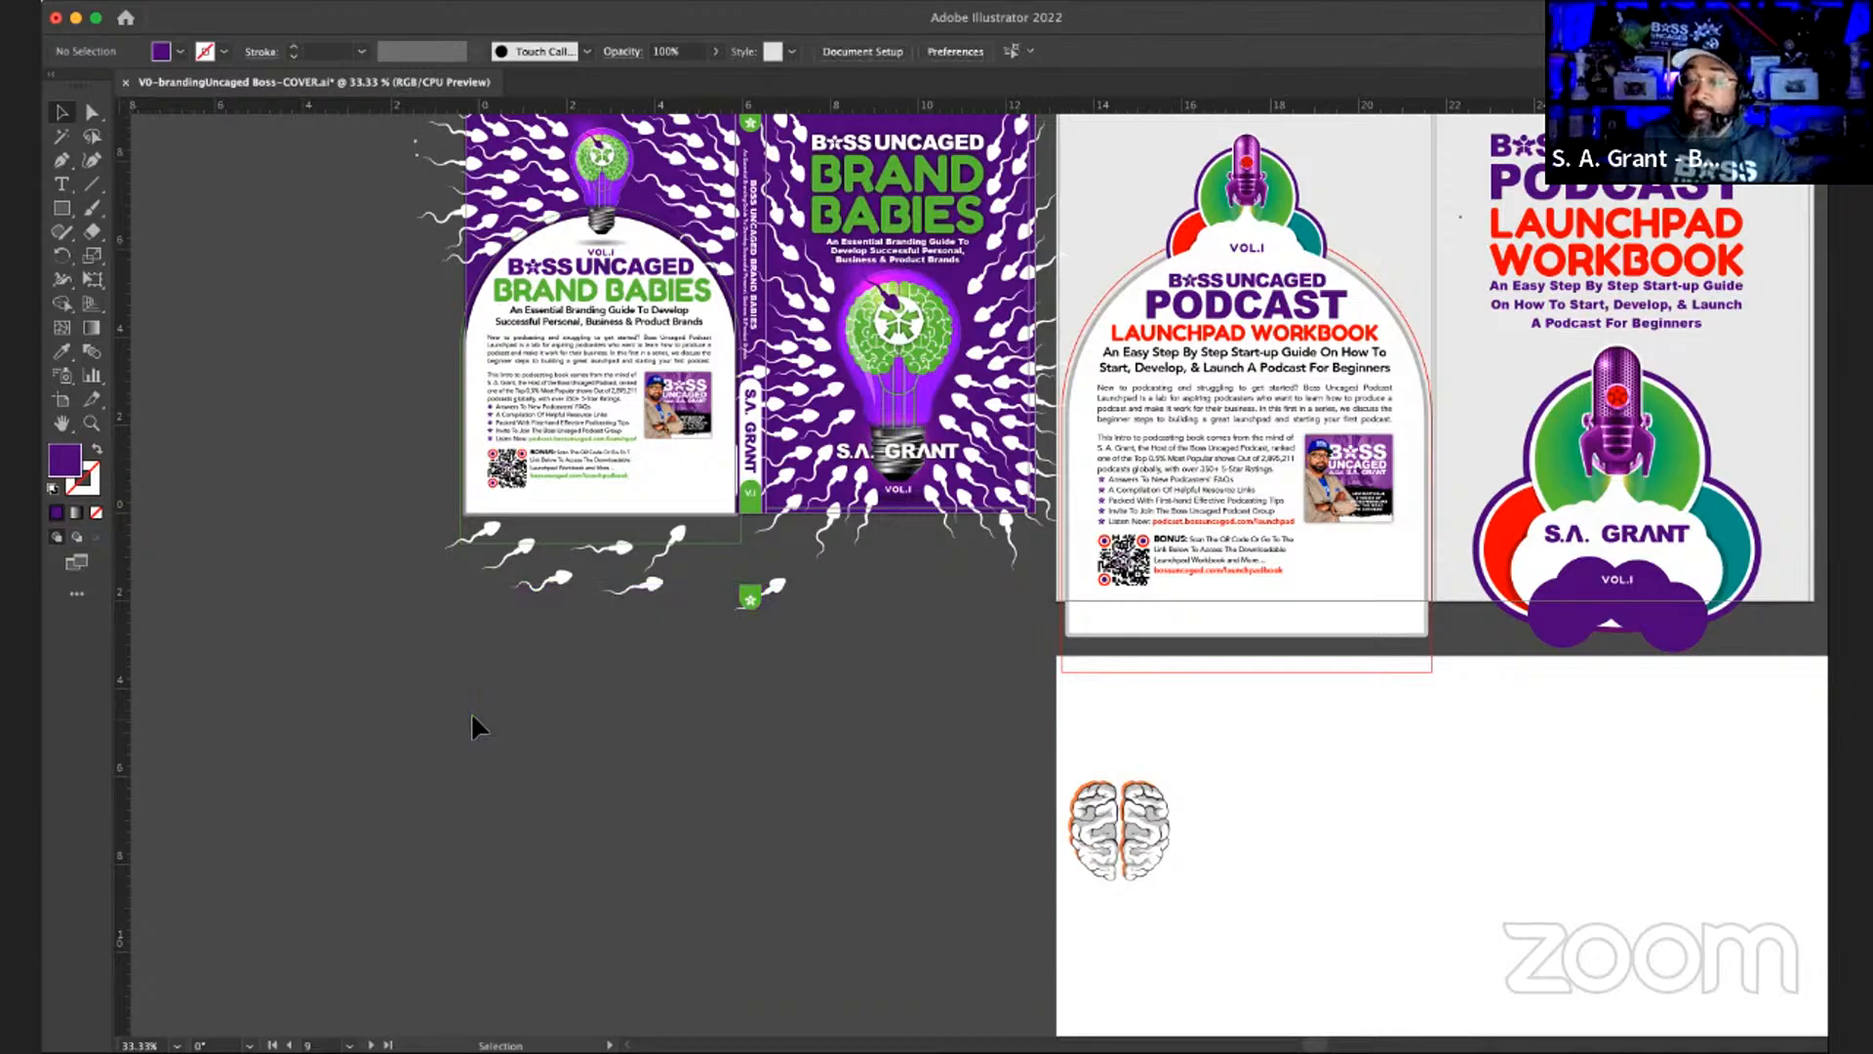
left_click(749, 595)
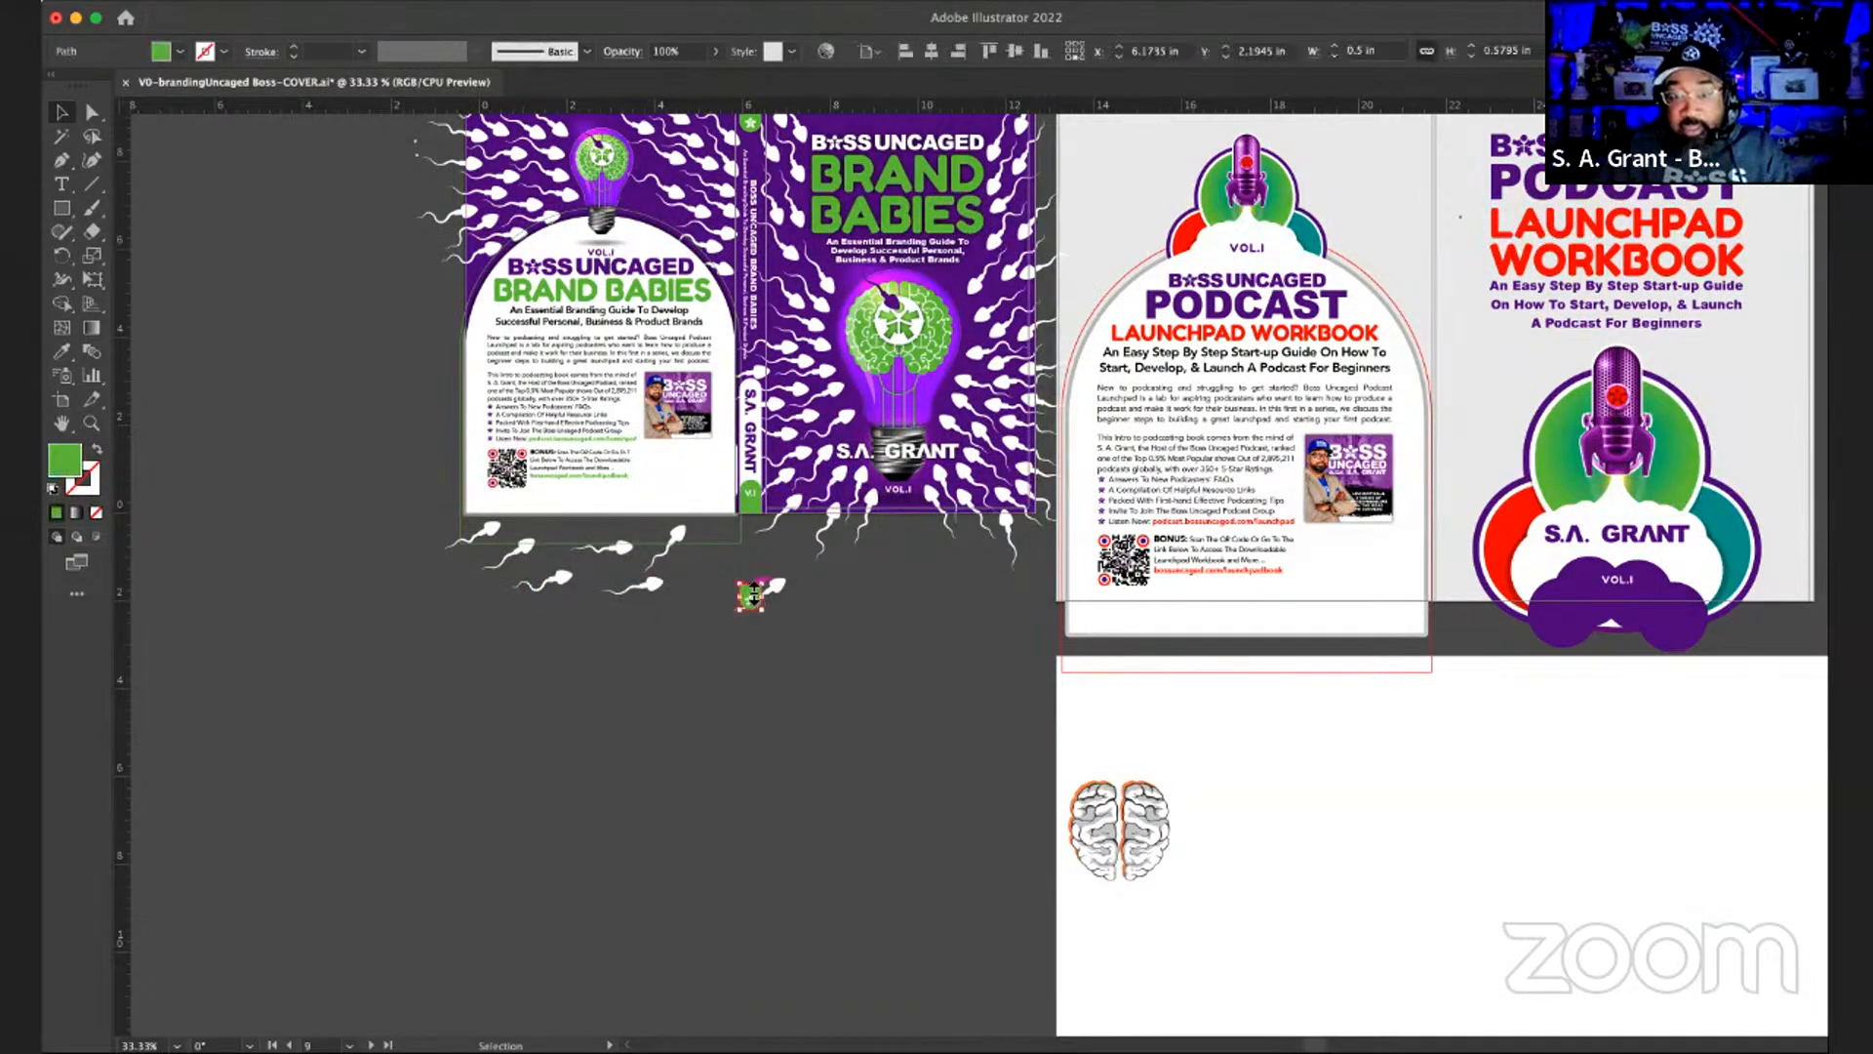
key("Delete")
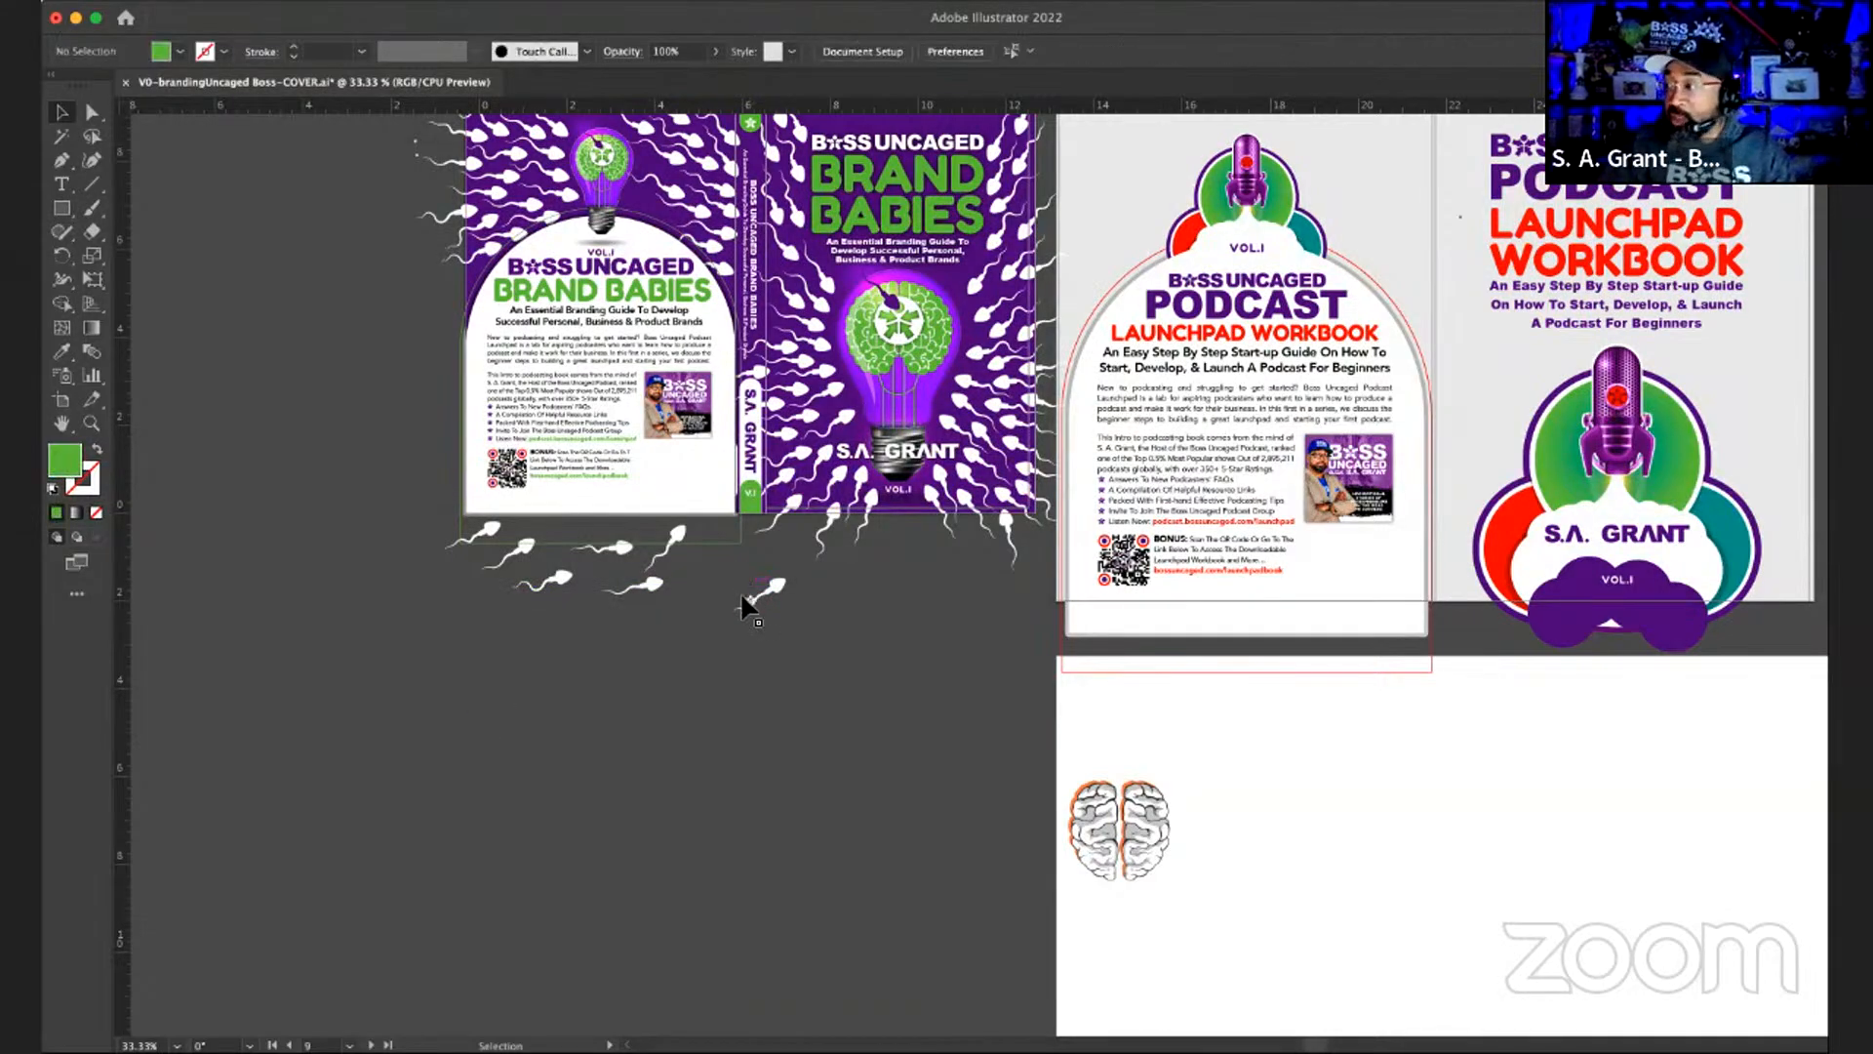
left_click(748, 608)
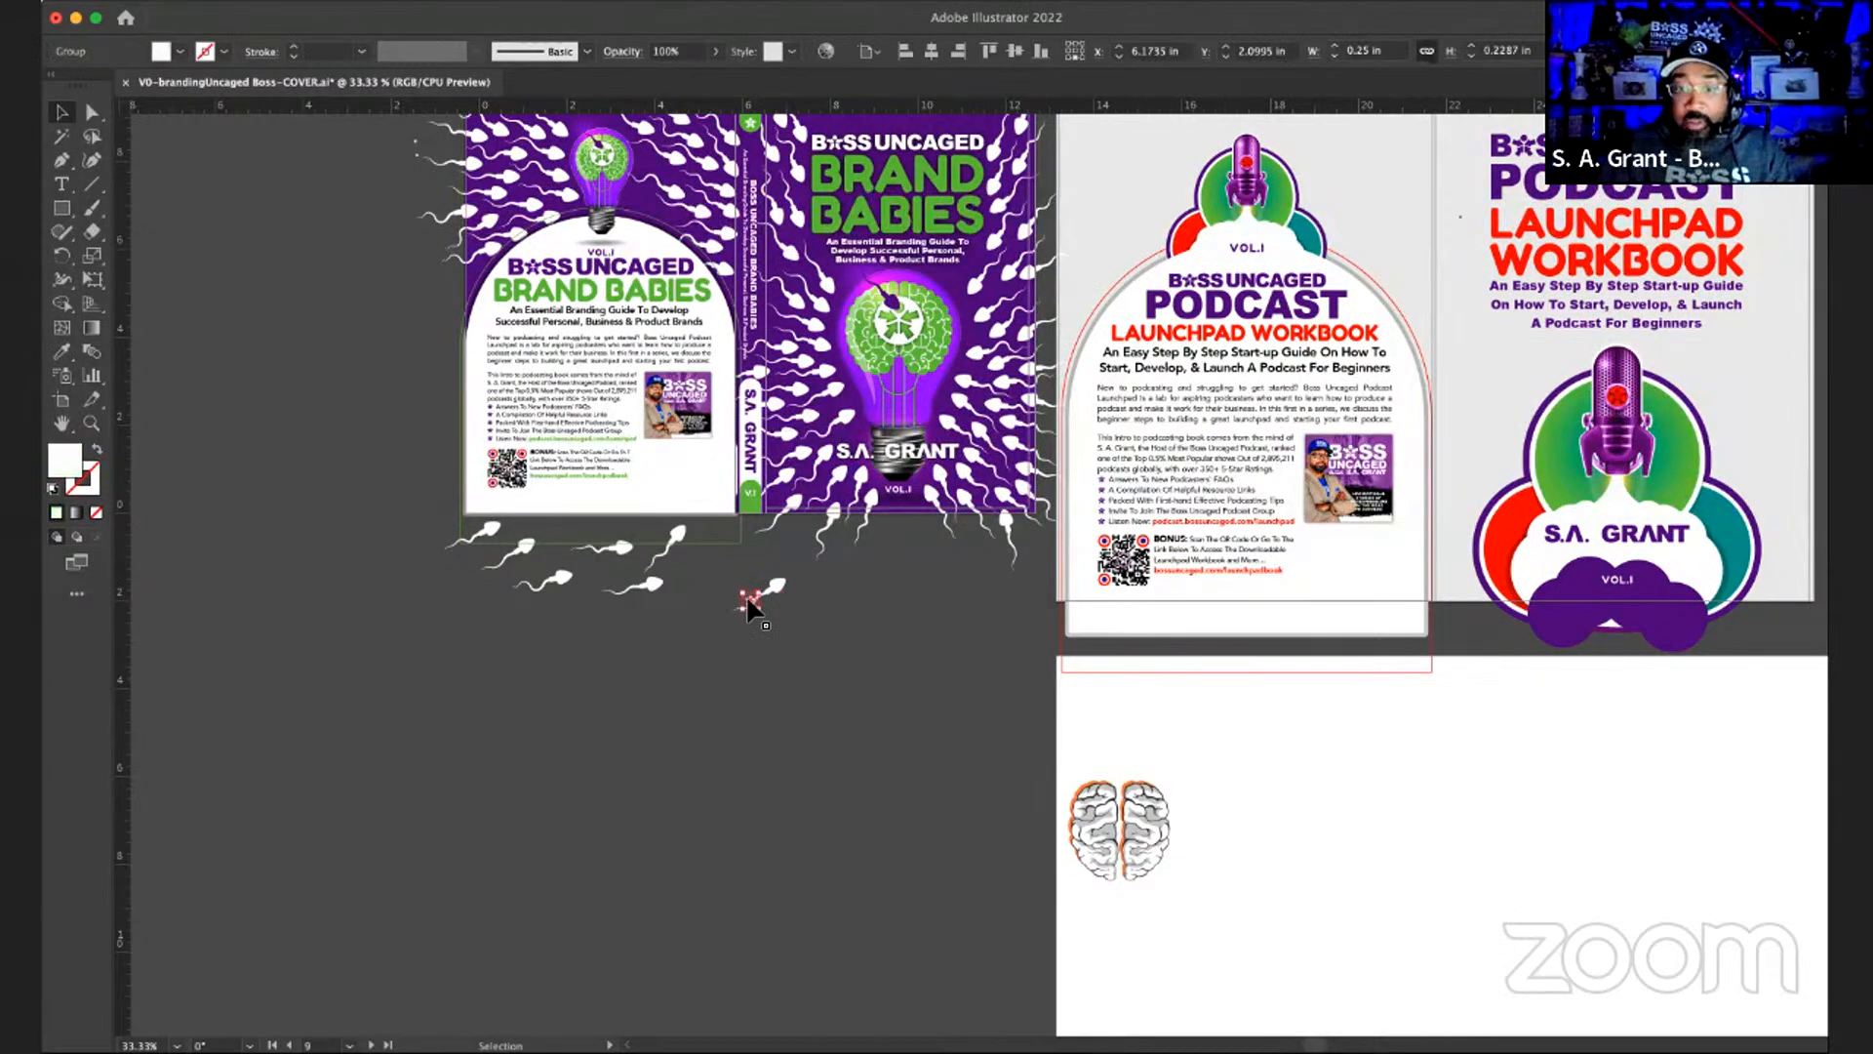
key("Delete")
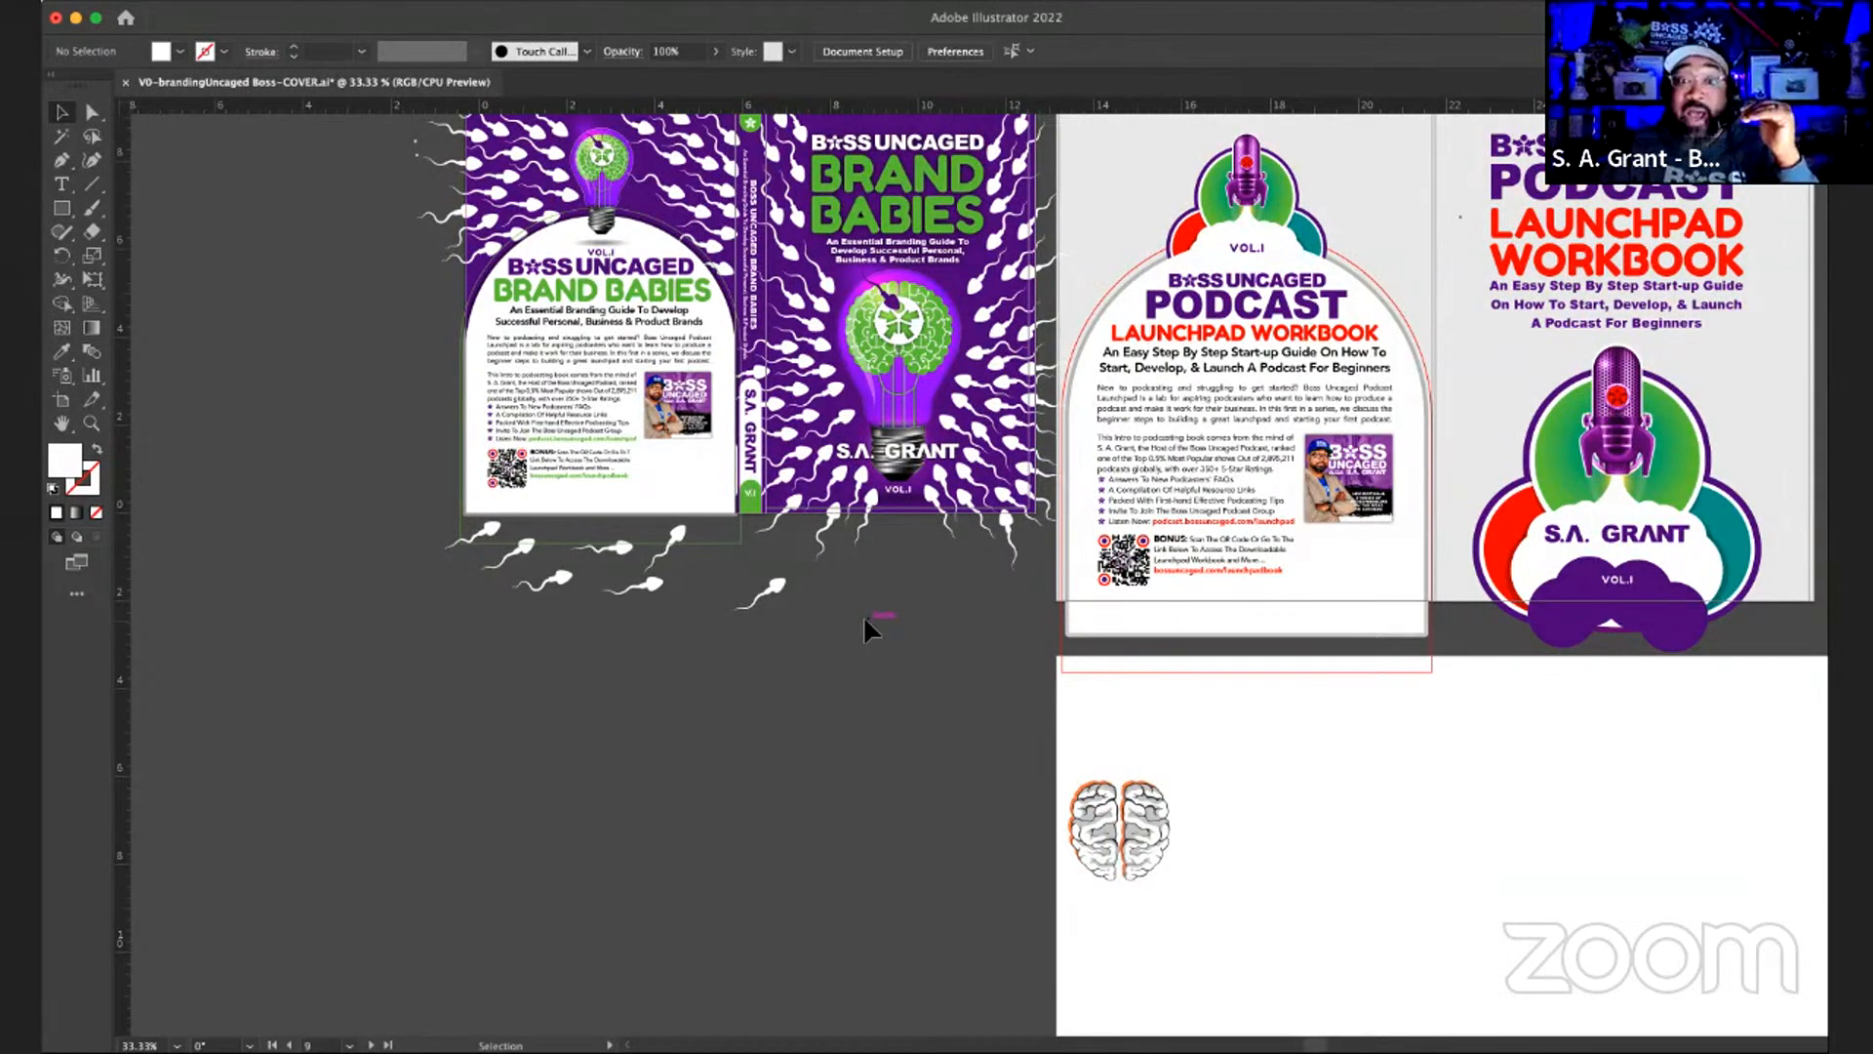
scroll(863, 630, "up", 3)
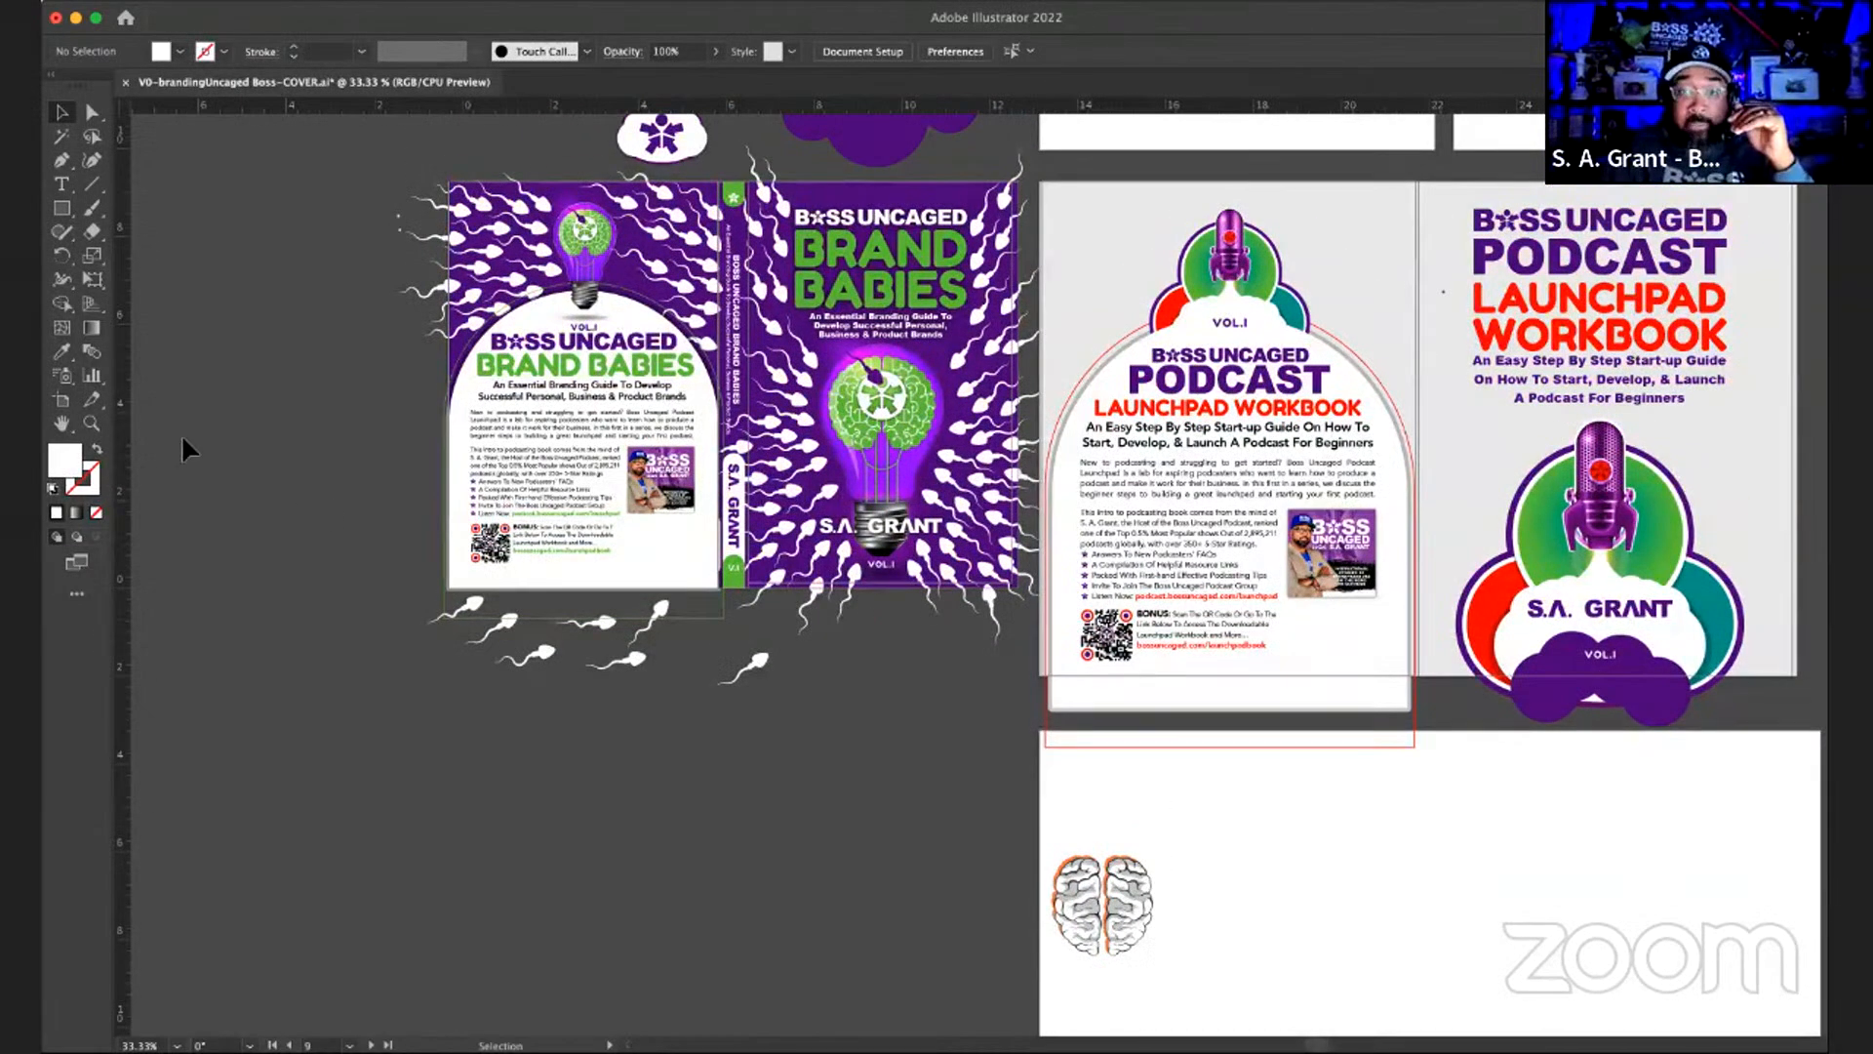
left_click(69, 400)
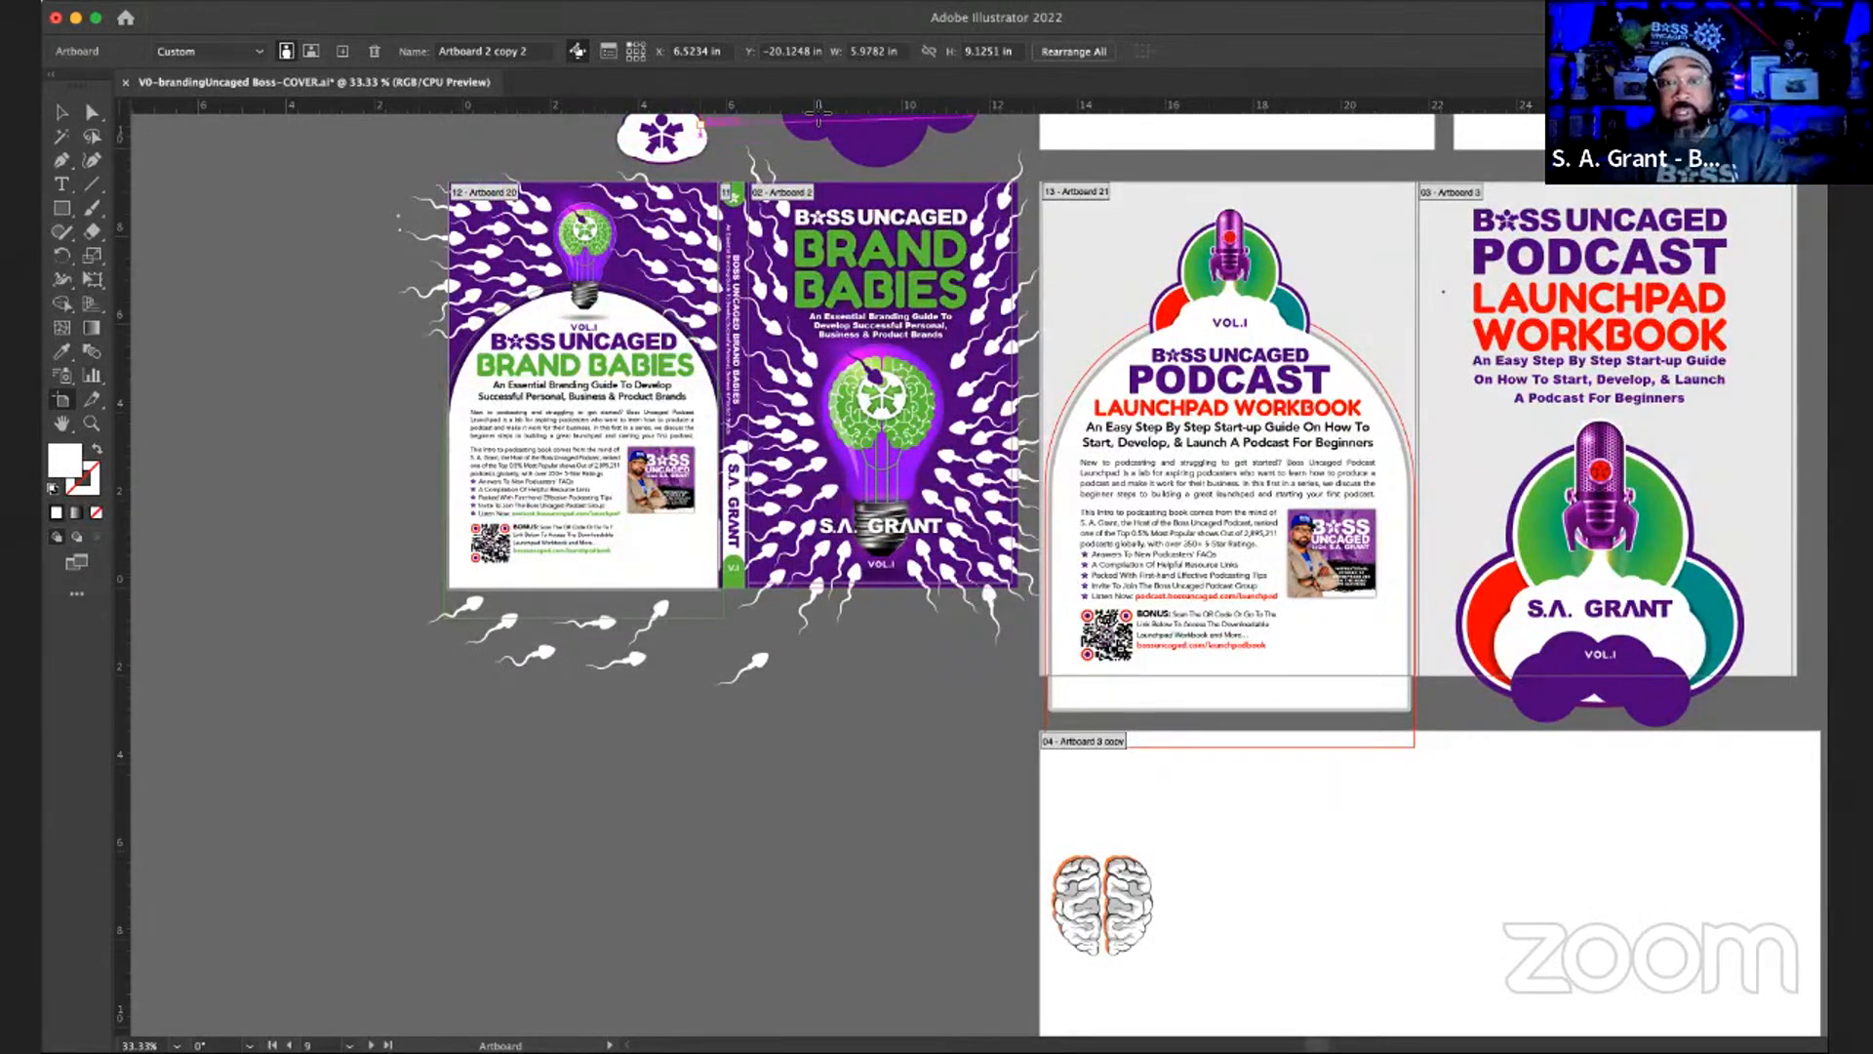
left_click(792, 200)
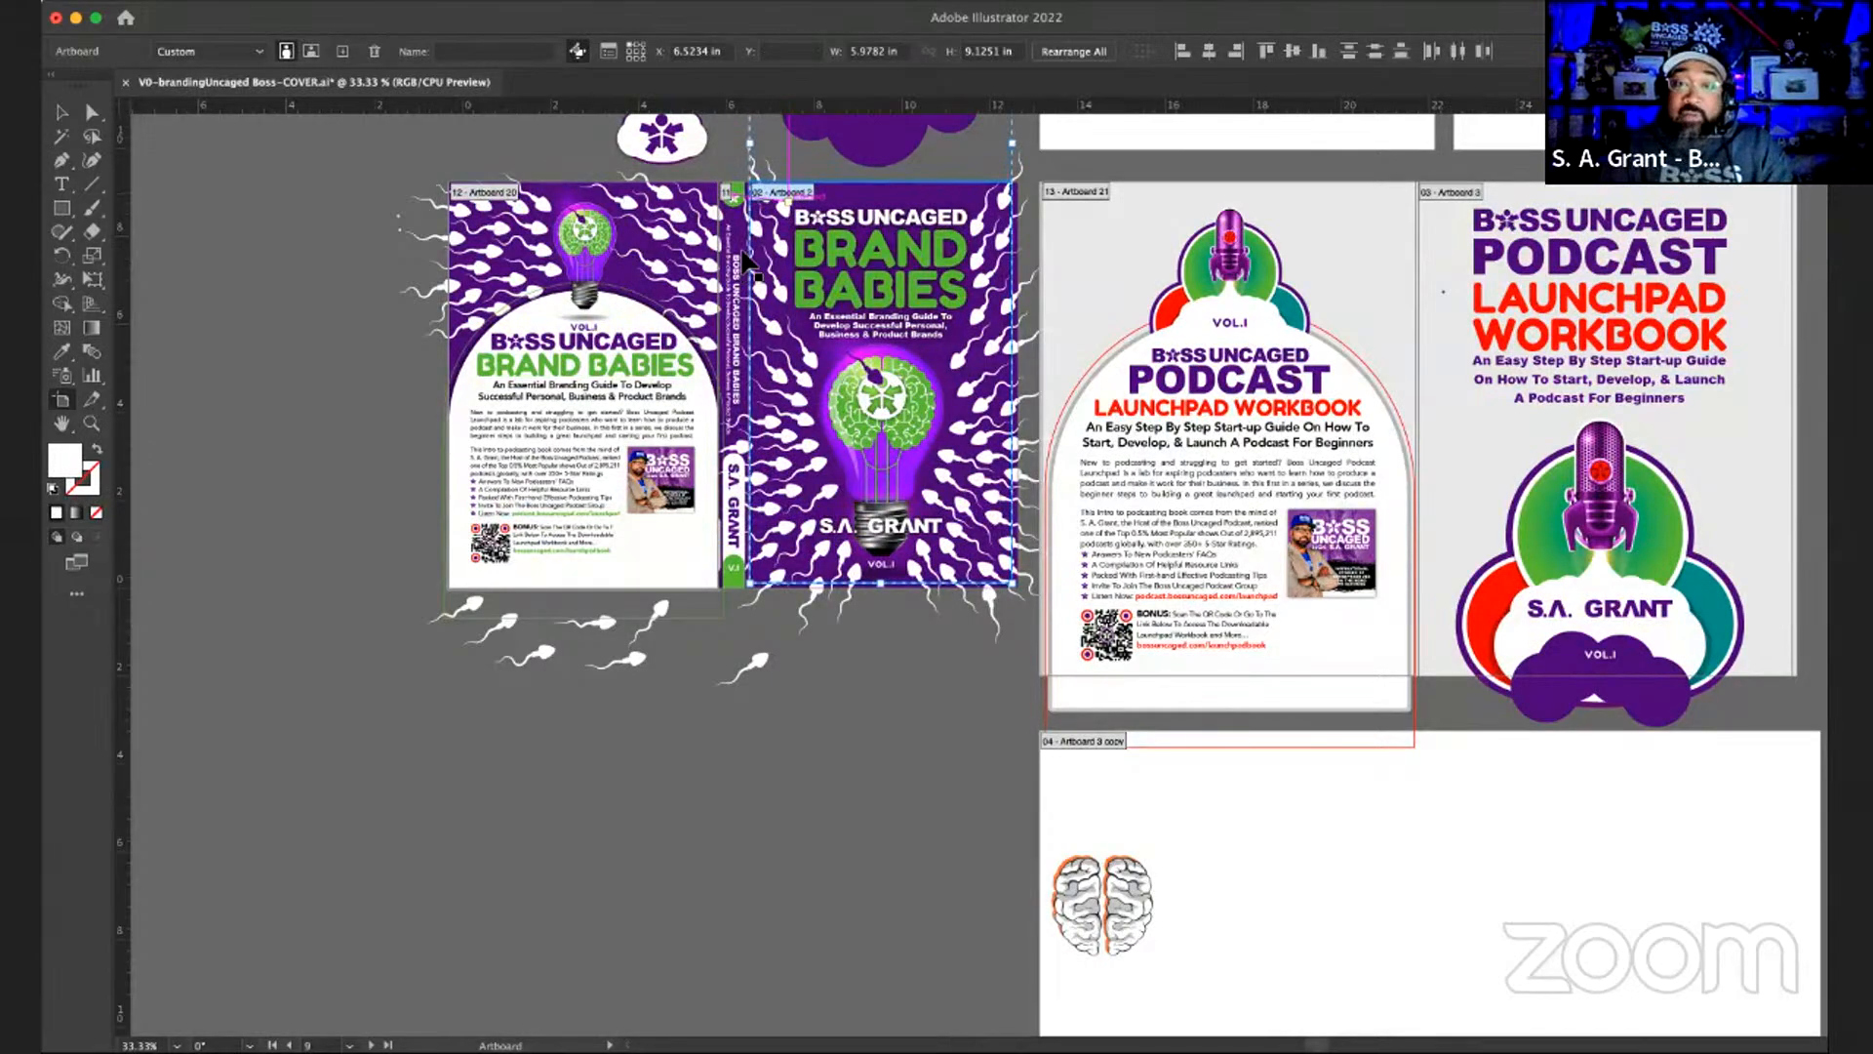
key("v")
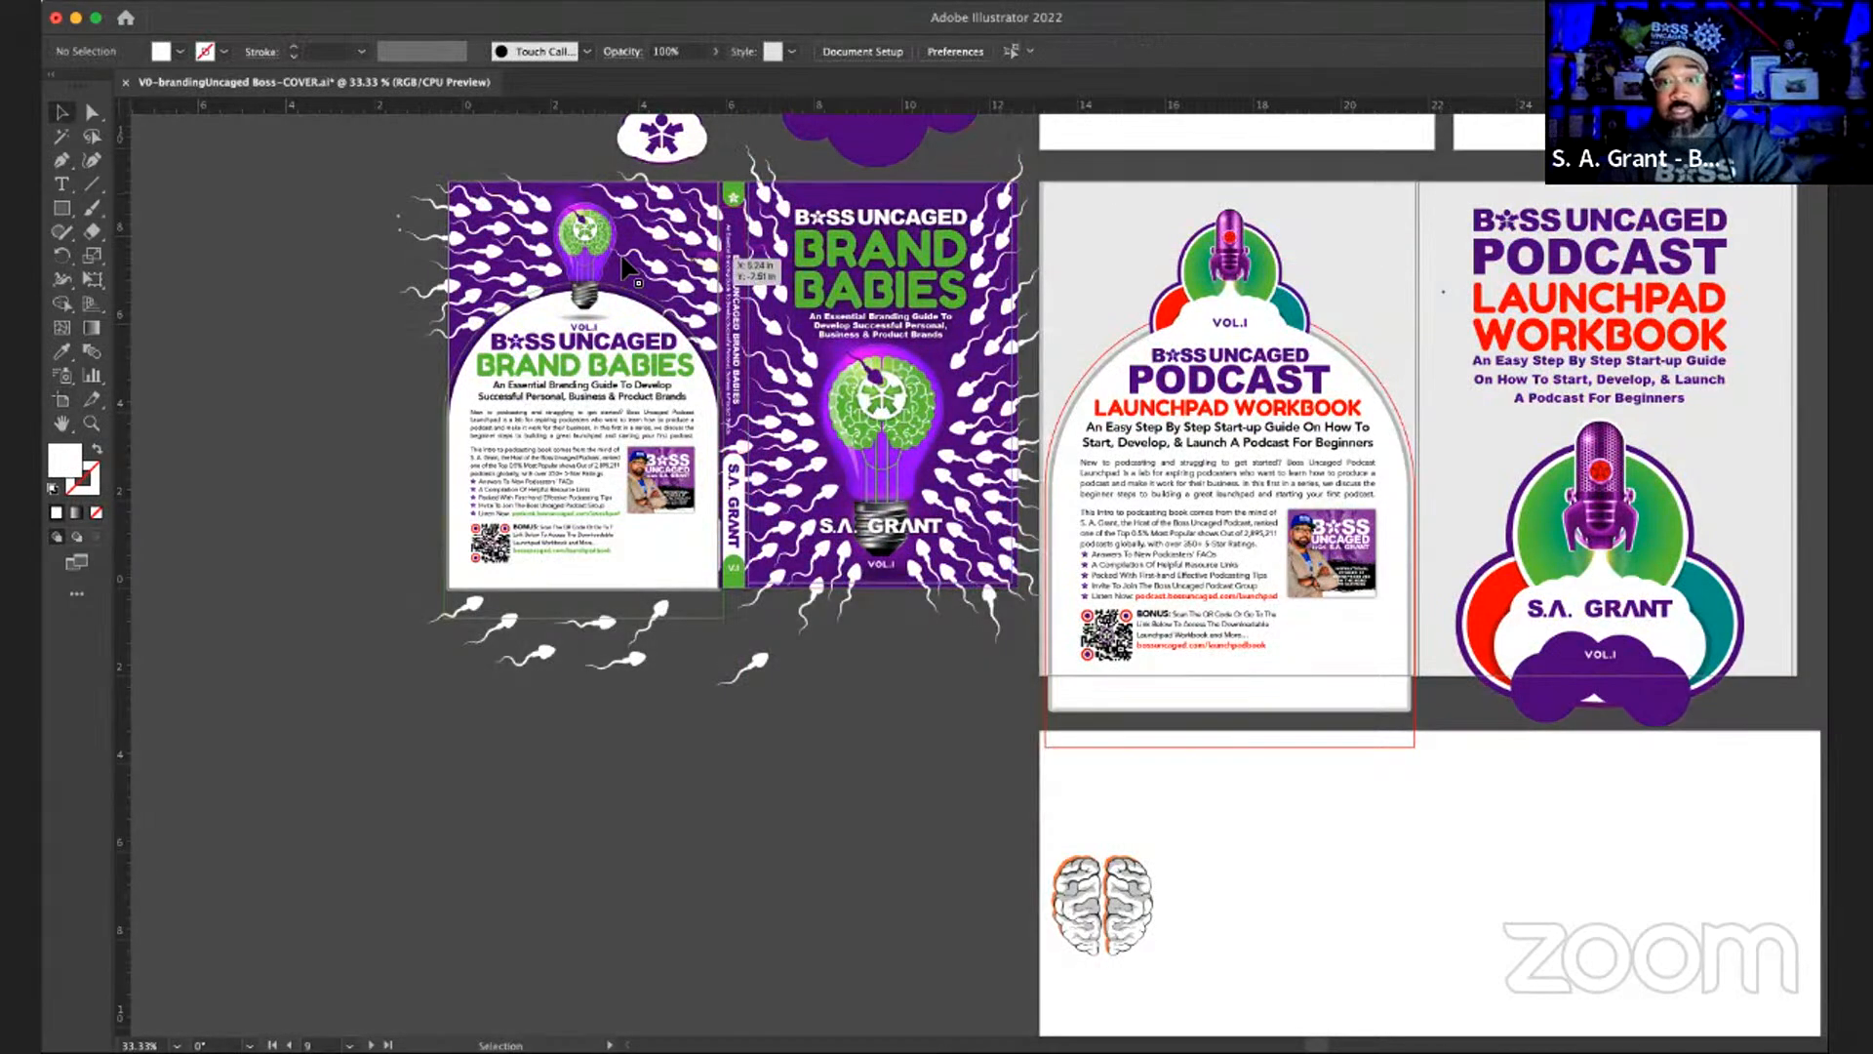
scroll(466, 230, "up", 3)
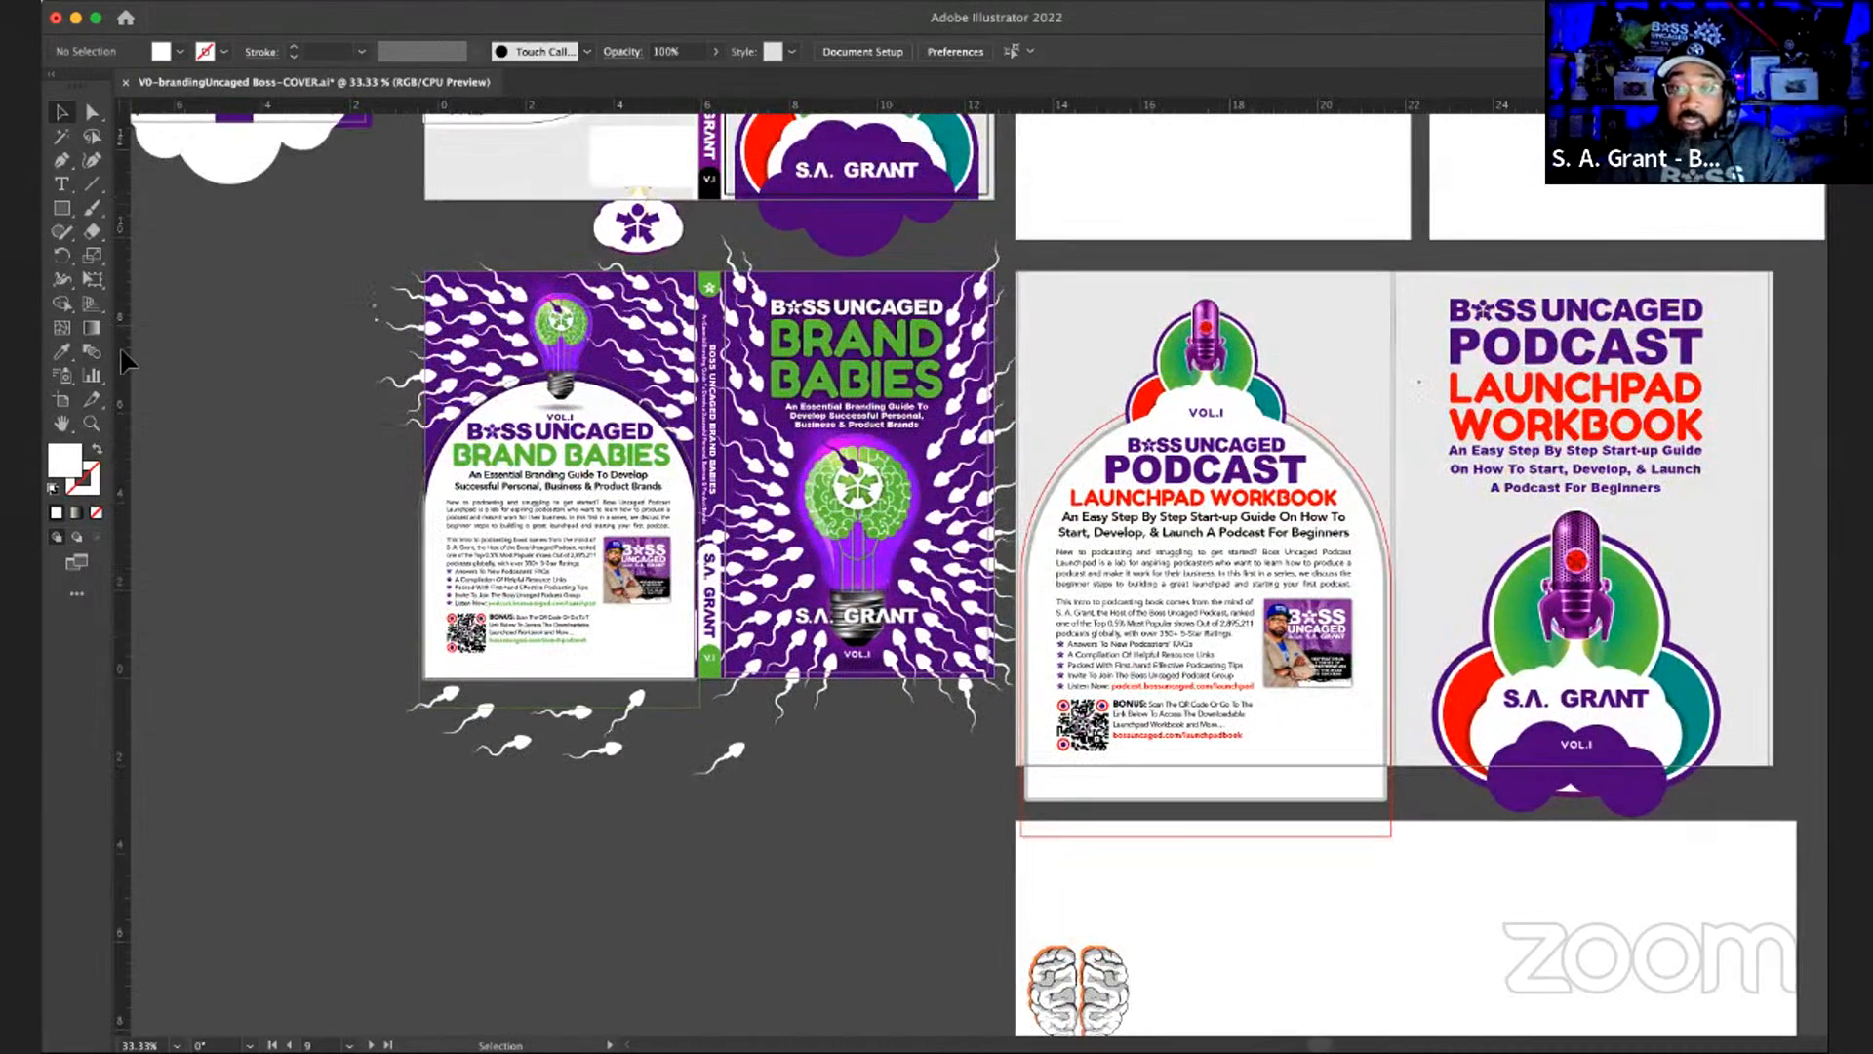
- Duplicate the Brand Babies cover artboard with its artwork into the empty area directly below the original, then leave artboard editing
left_click(61, 400)
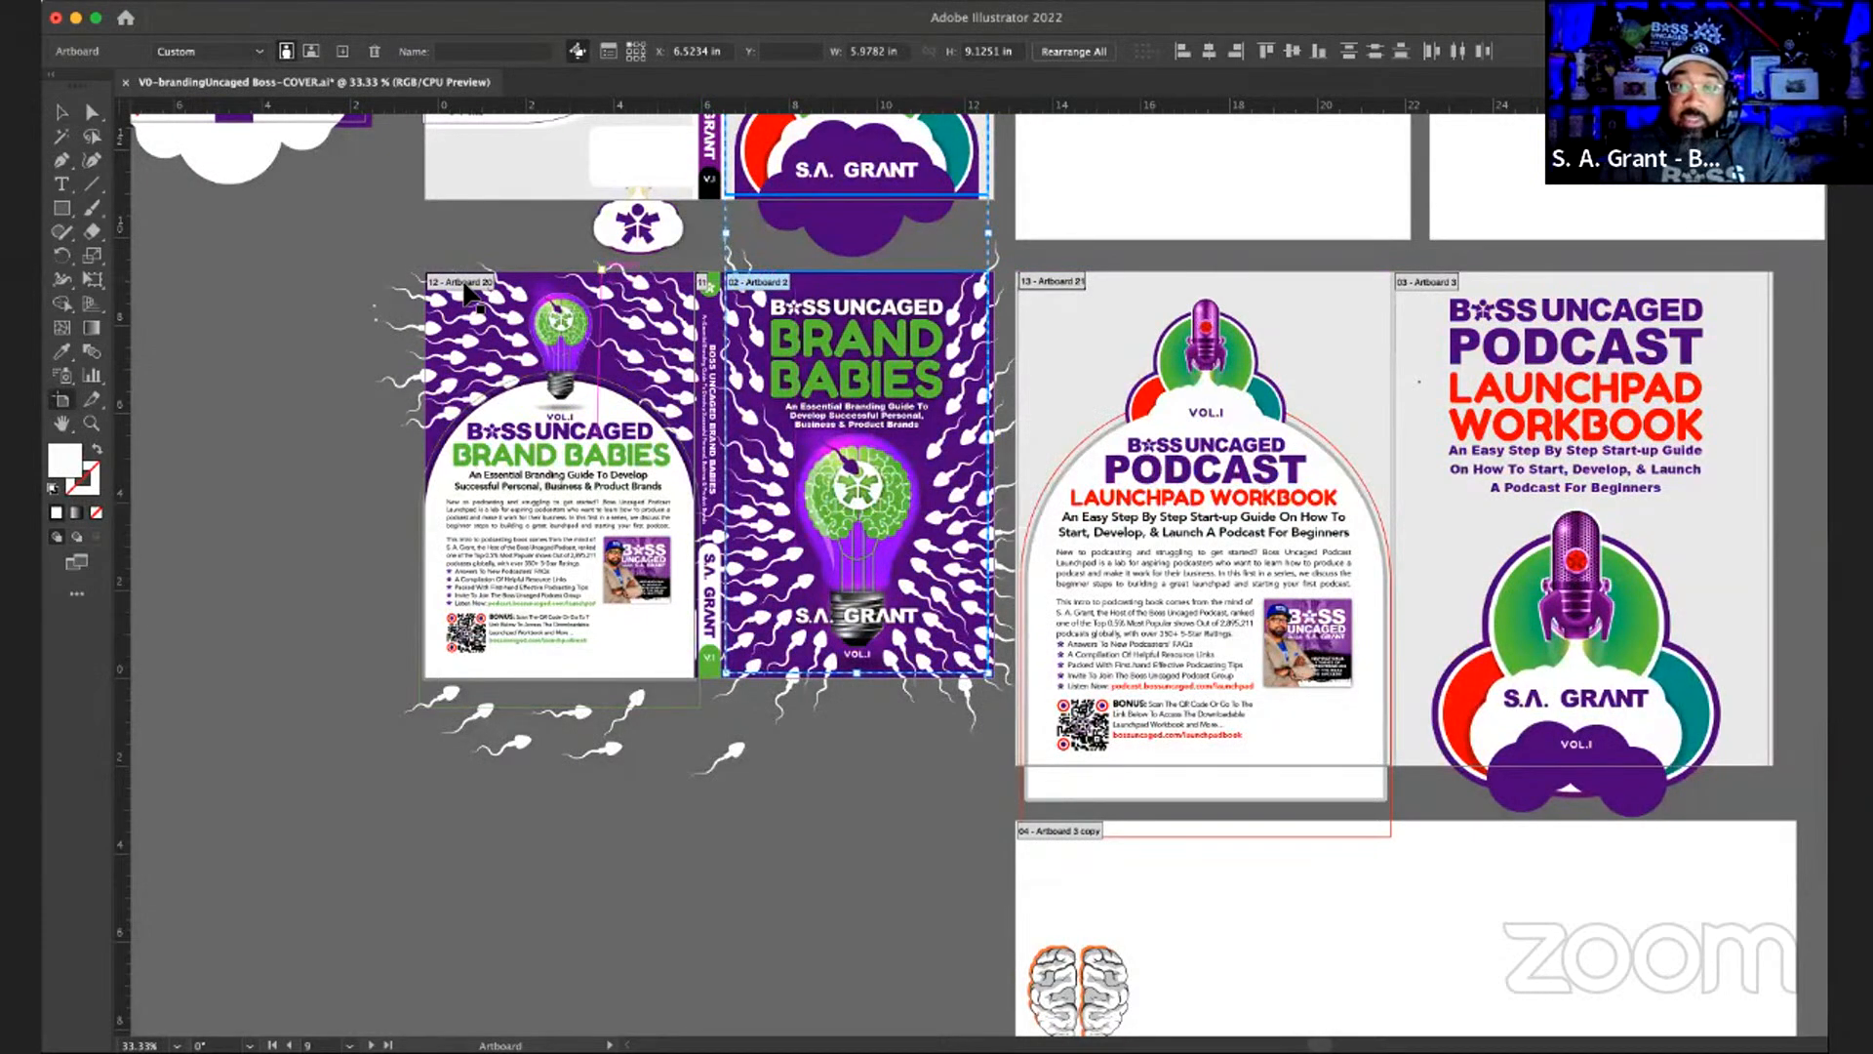
left_click(468, 286)
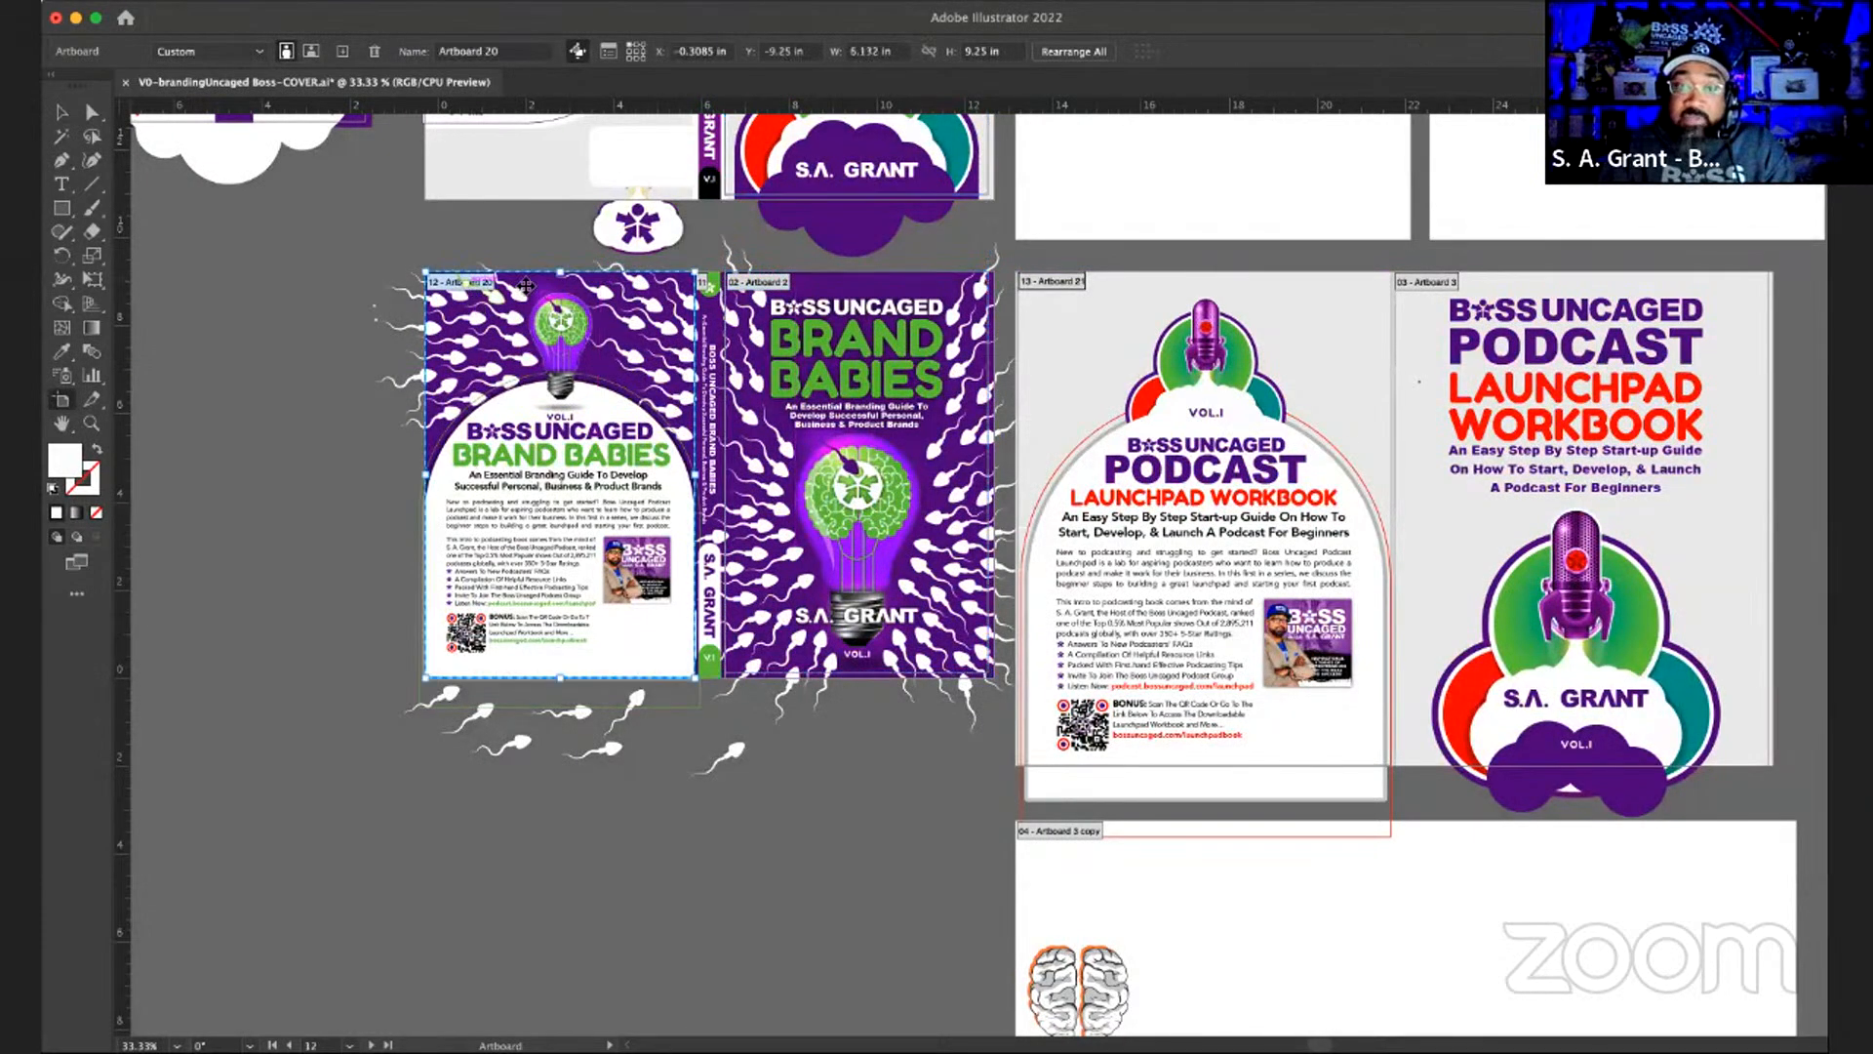
left_click(703, 286, "shift")
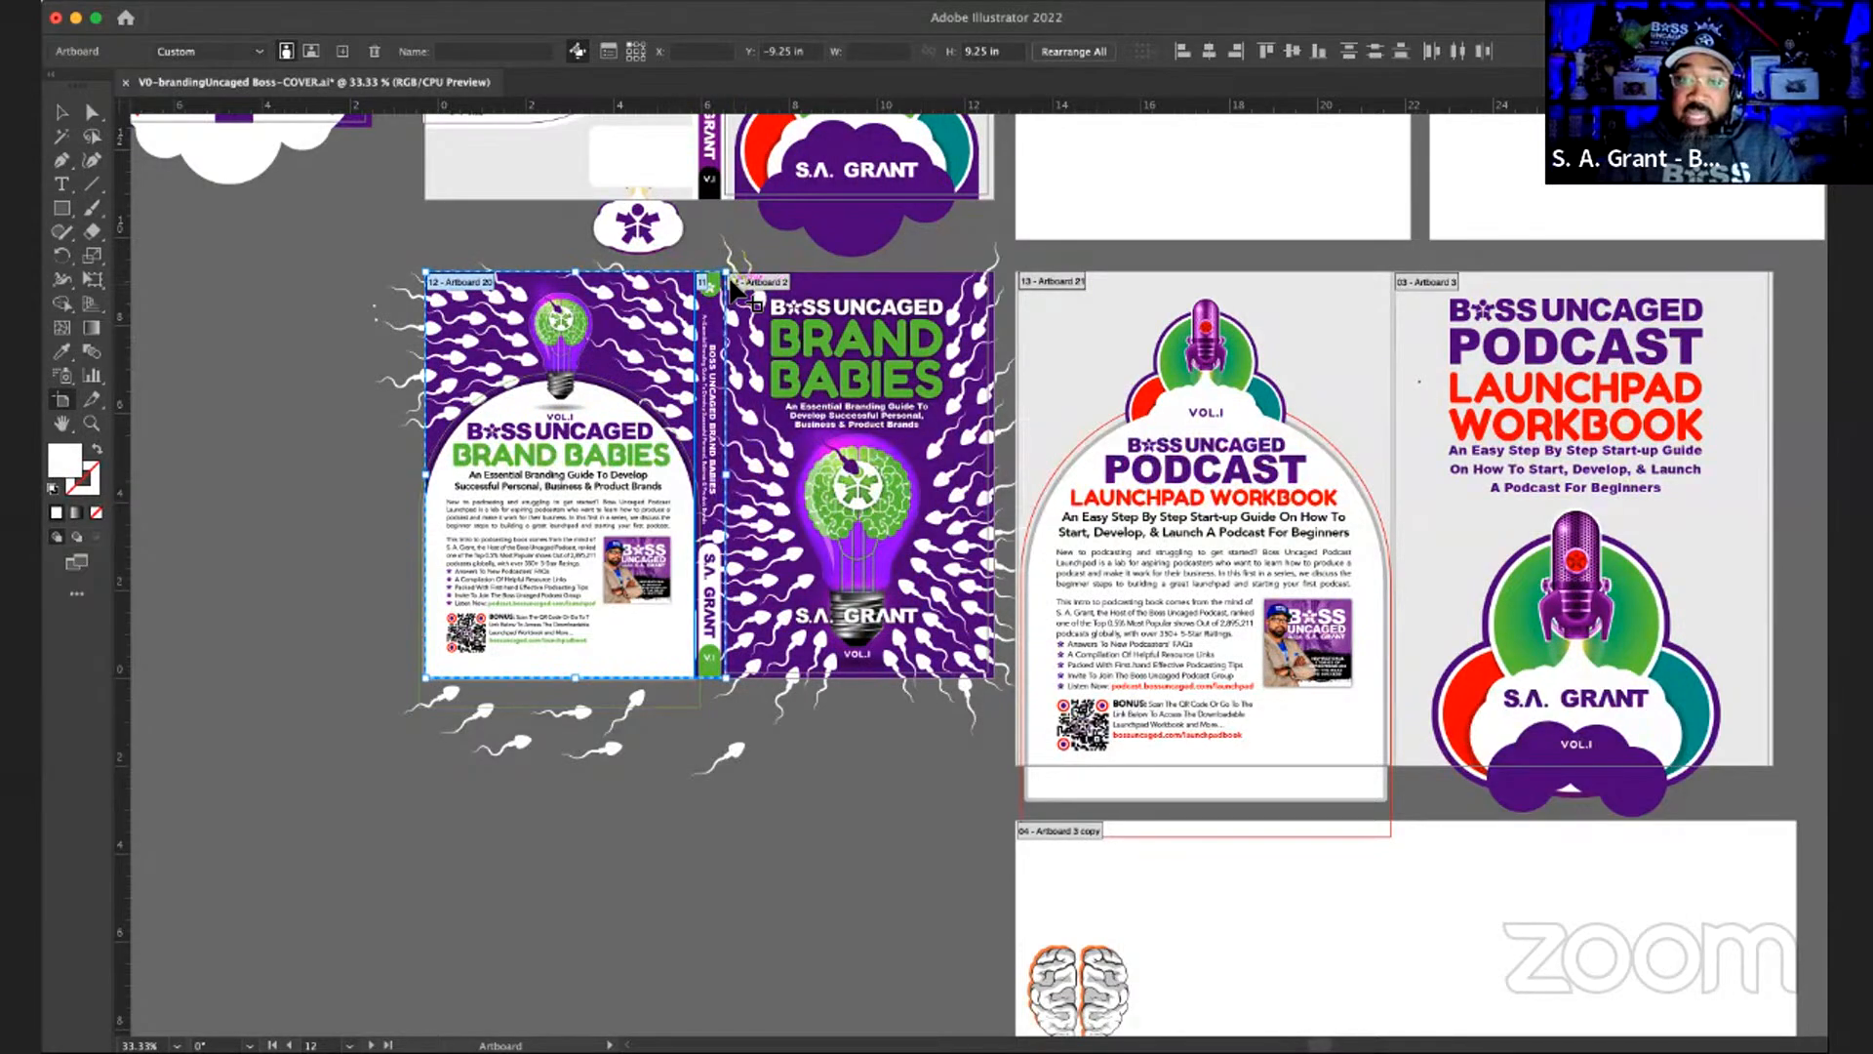
left_click(744, 285, "shift")
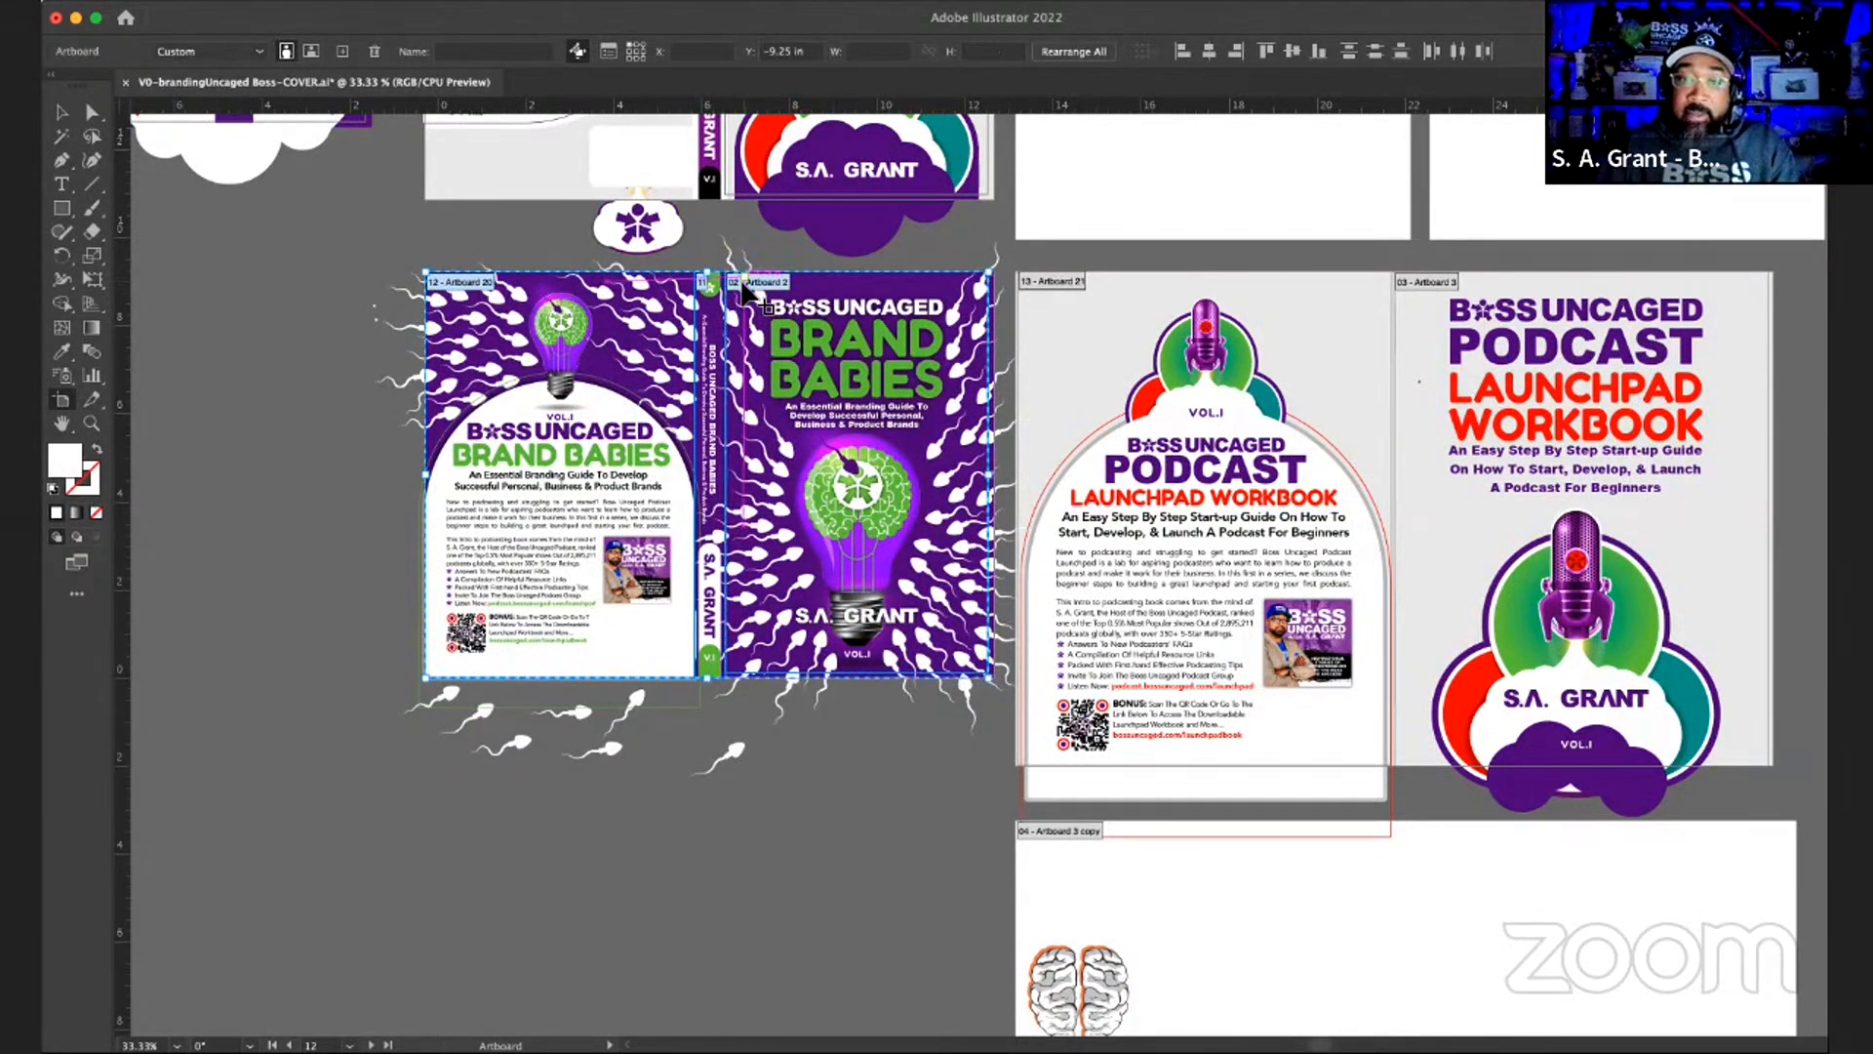
scroll(744, 285, "down", 2)
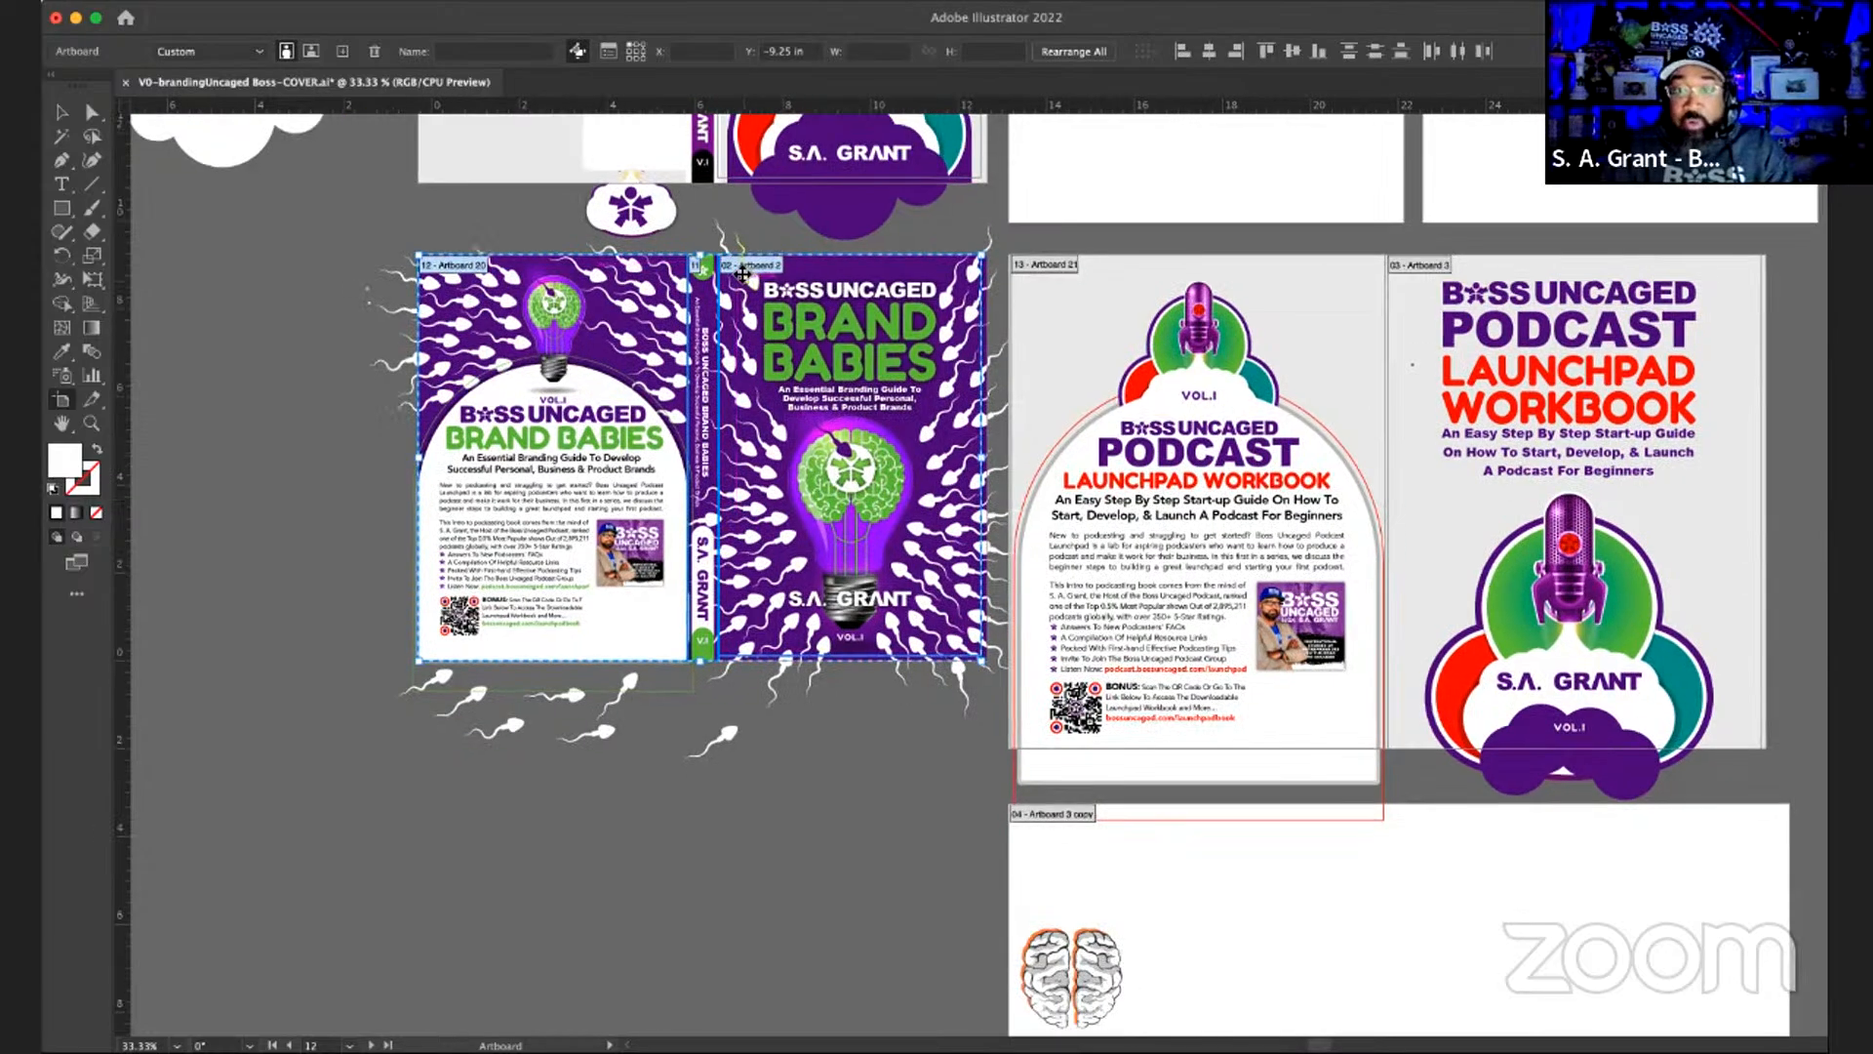
left_click_drag(734, 270, 791, 807)
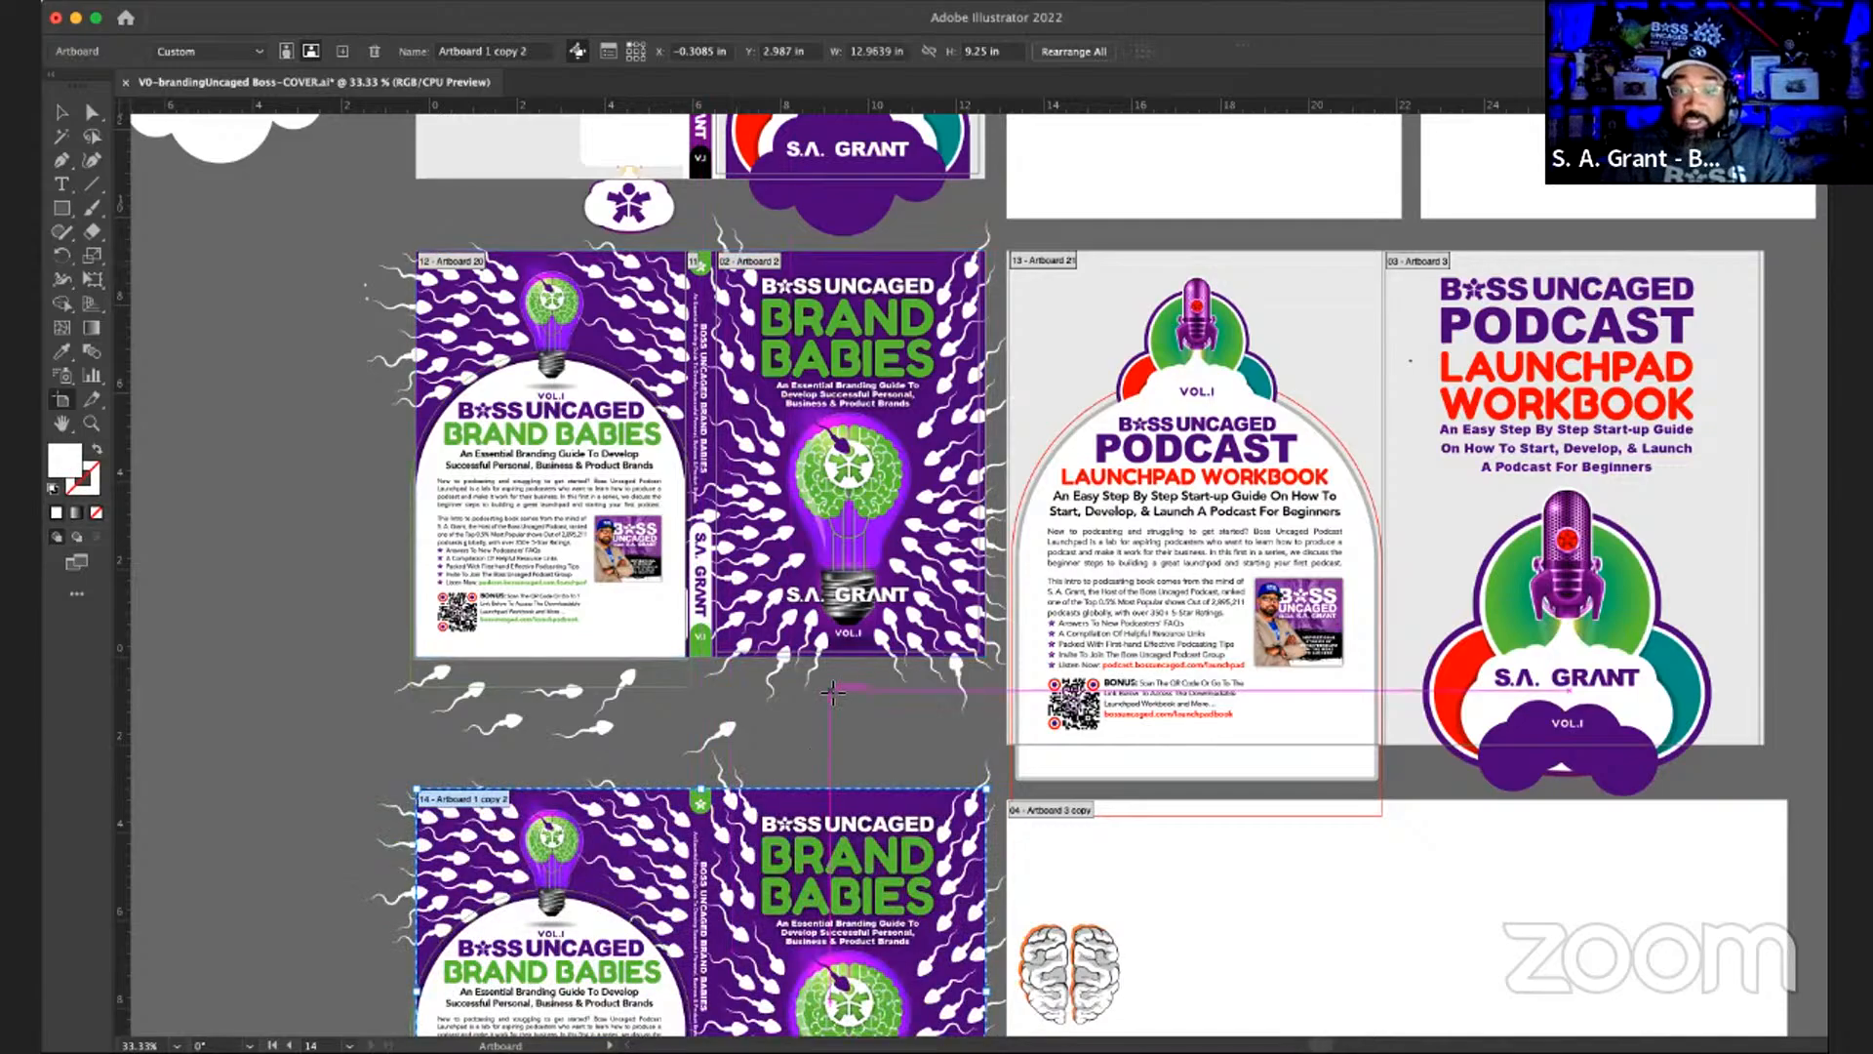
scroll(832, 692, "down", 3)
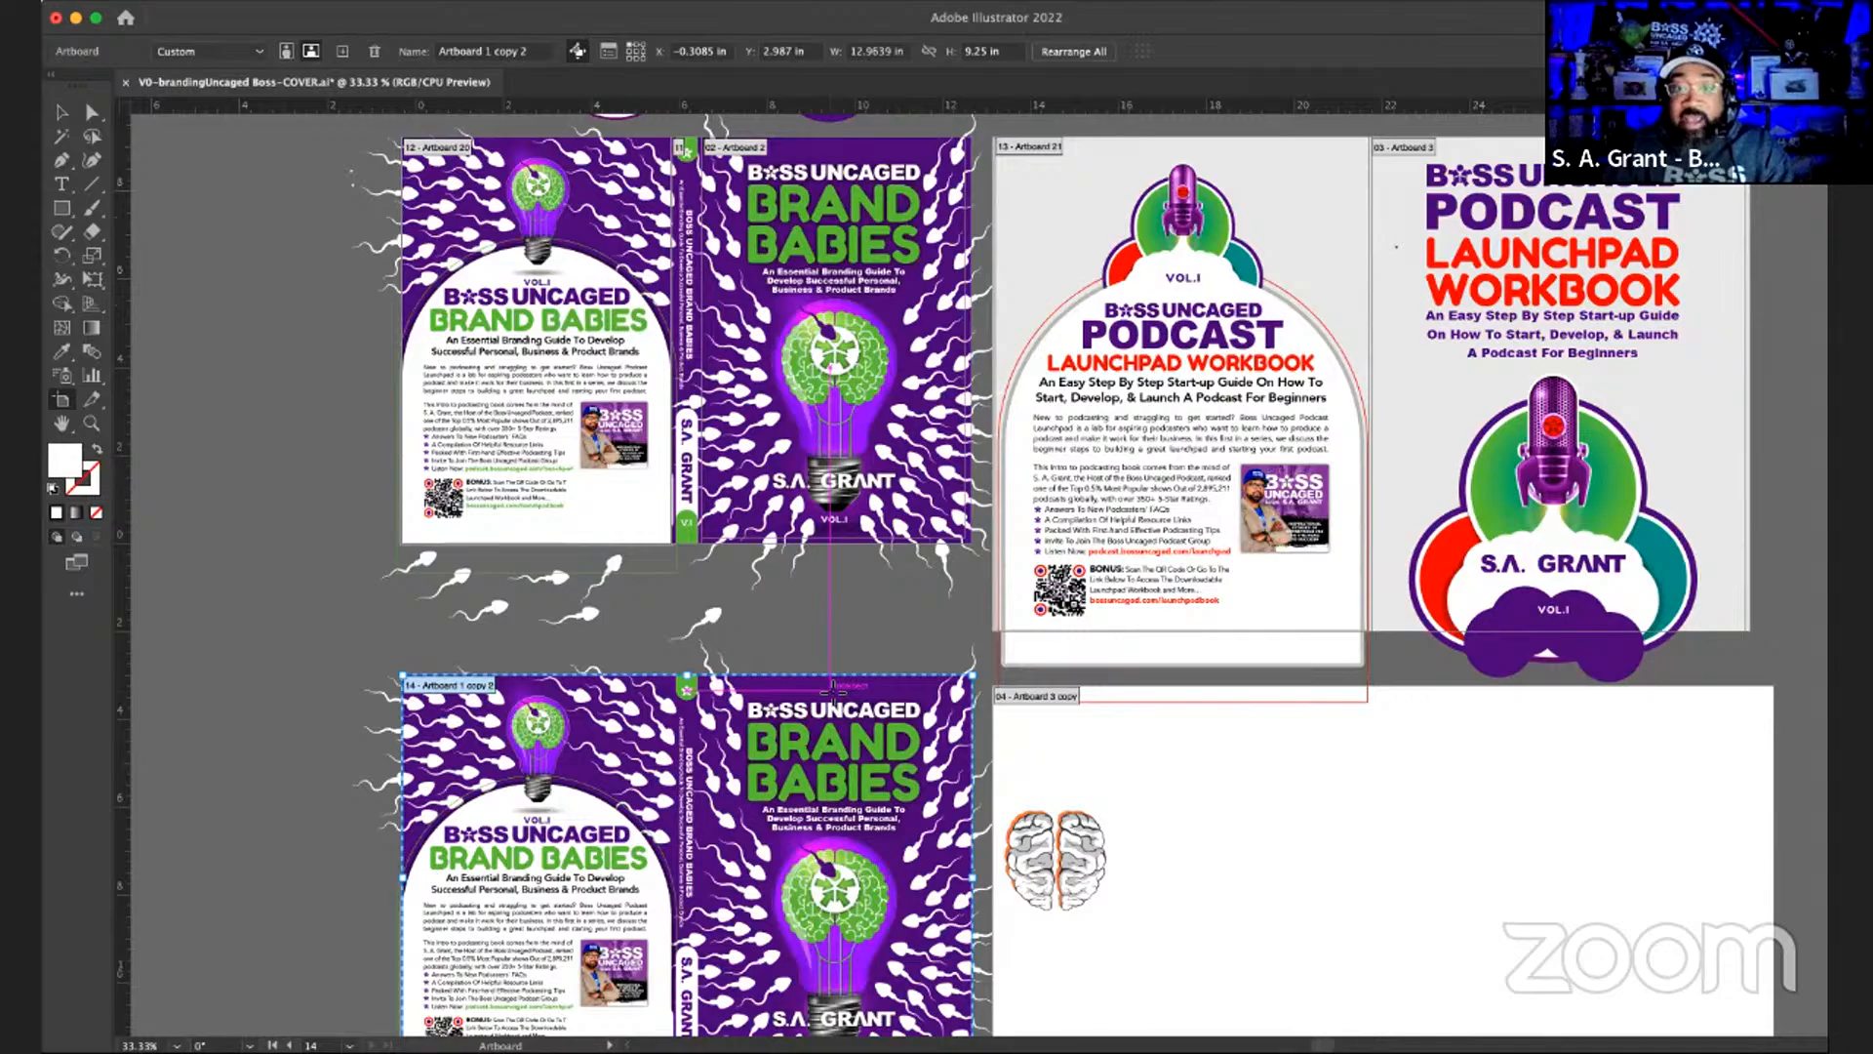
scroll(832, 687, "down", 1)
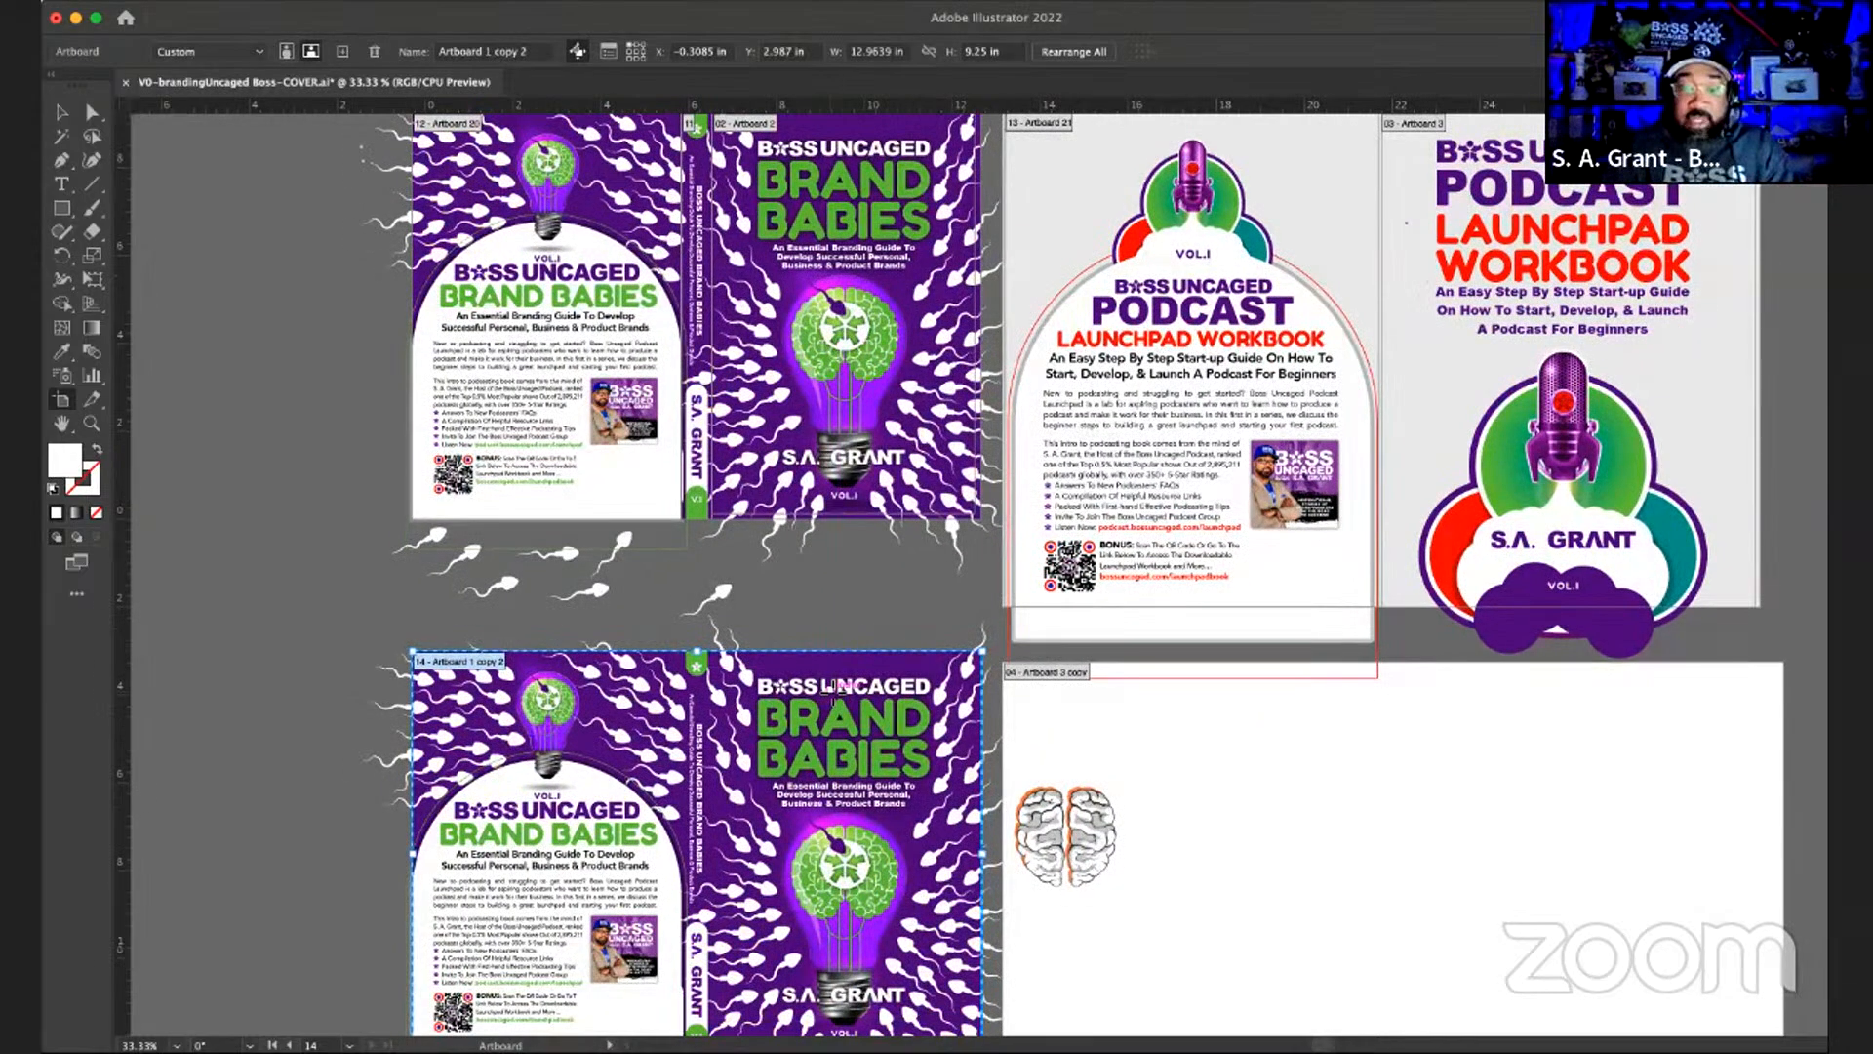
scroll(831, 686, "down", 1)
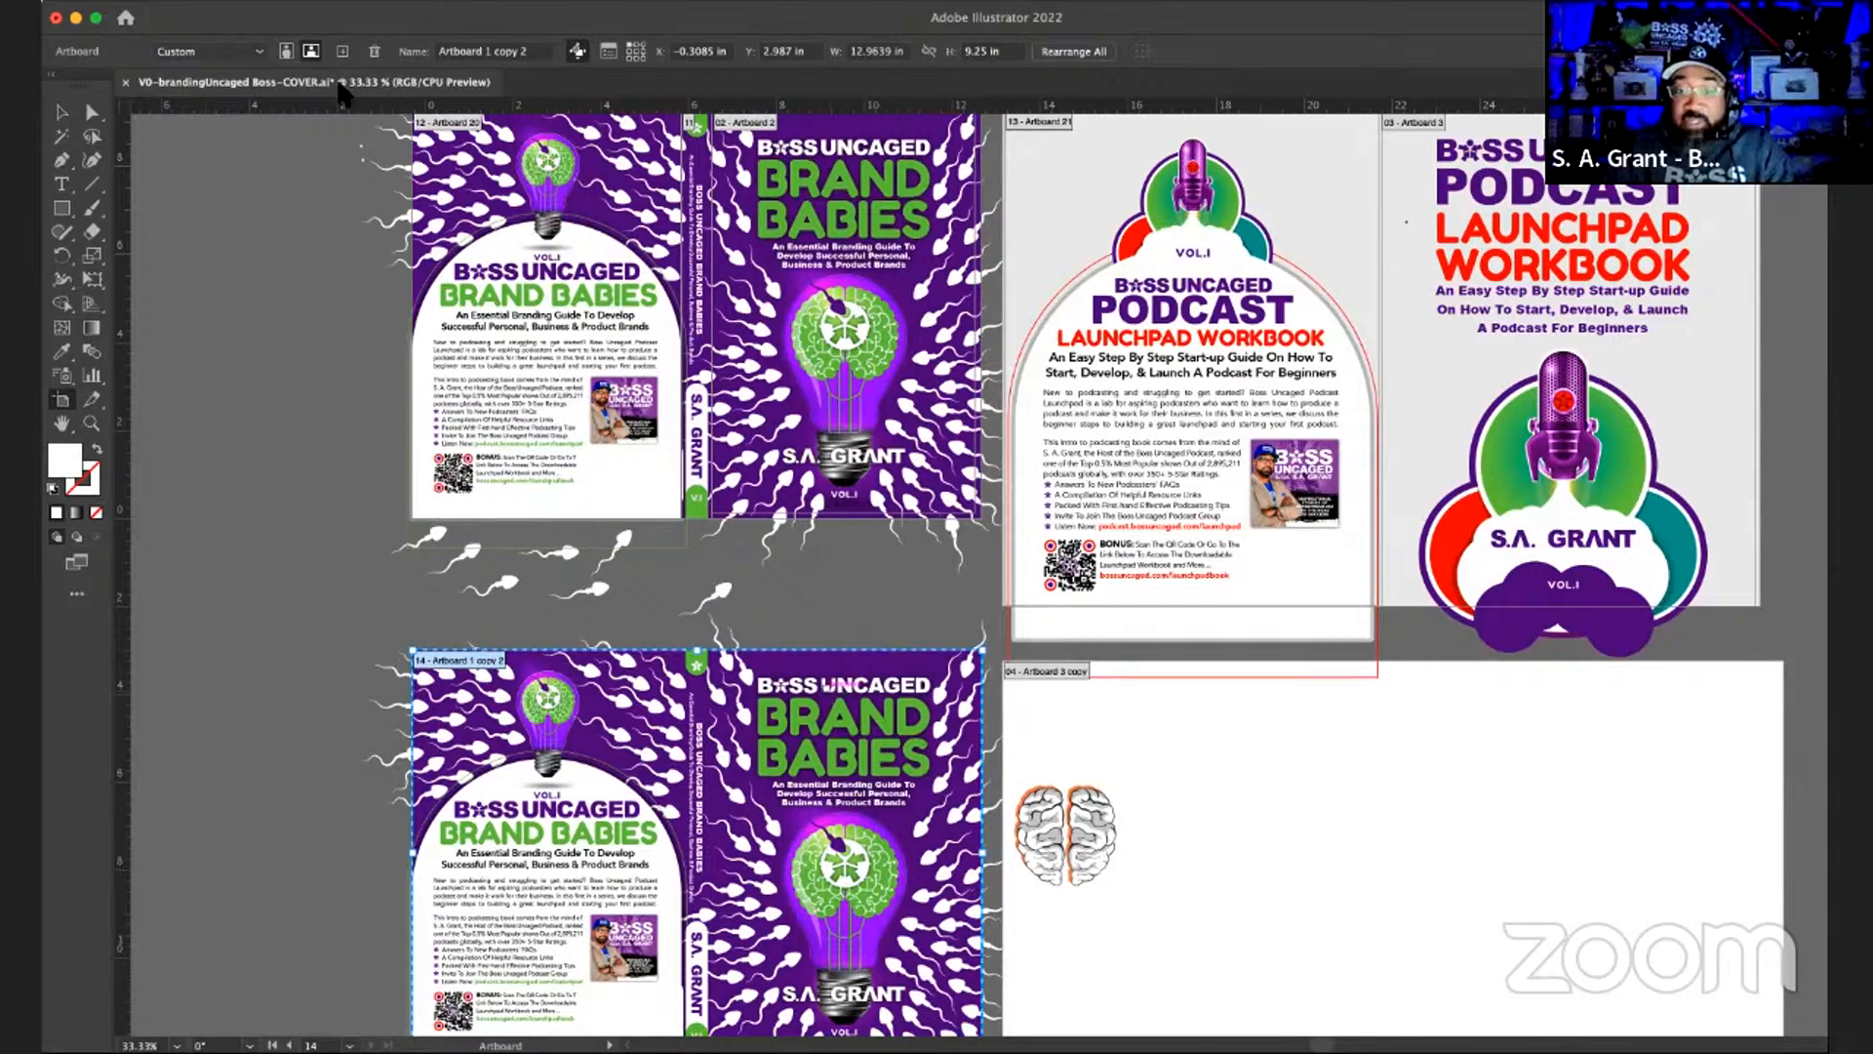
left_click(88, 115)
left_click(88, 115)
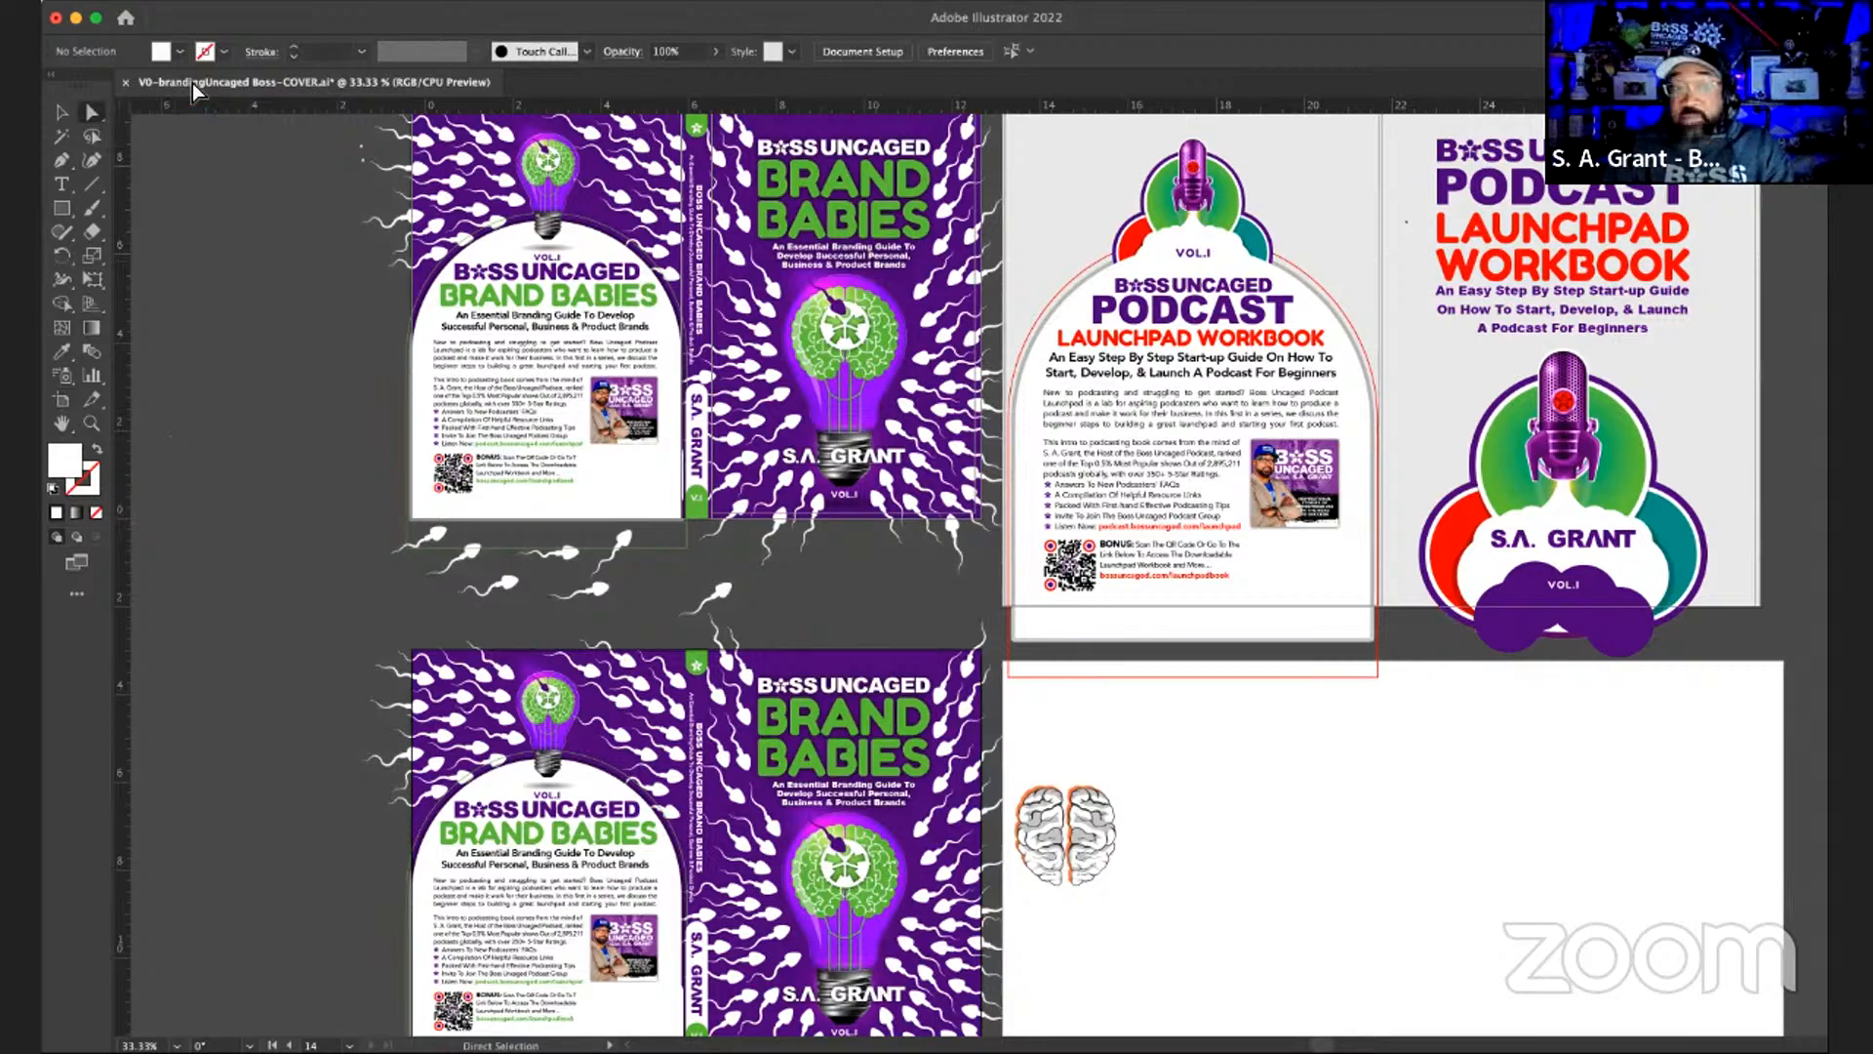
left_click(60, 116)
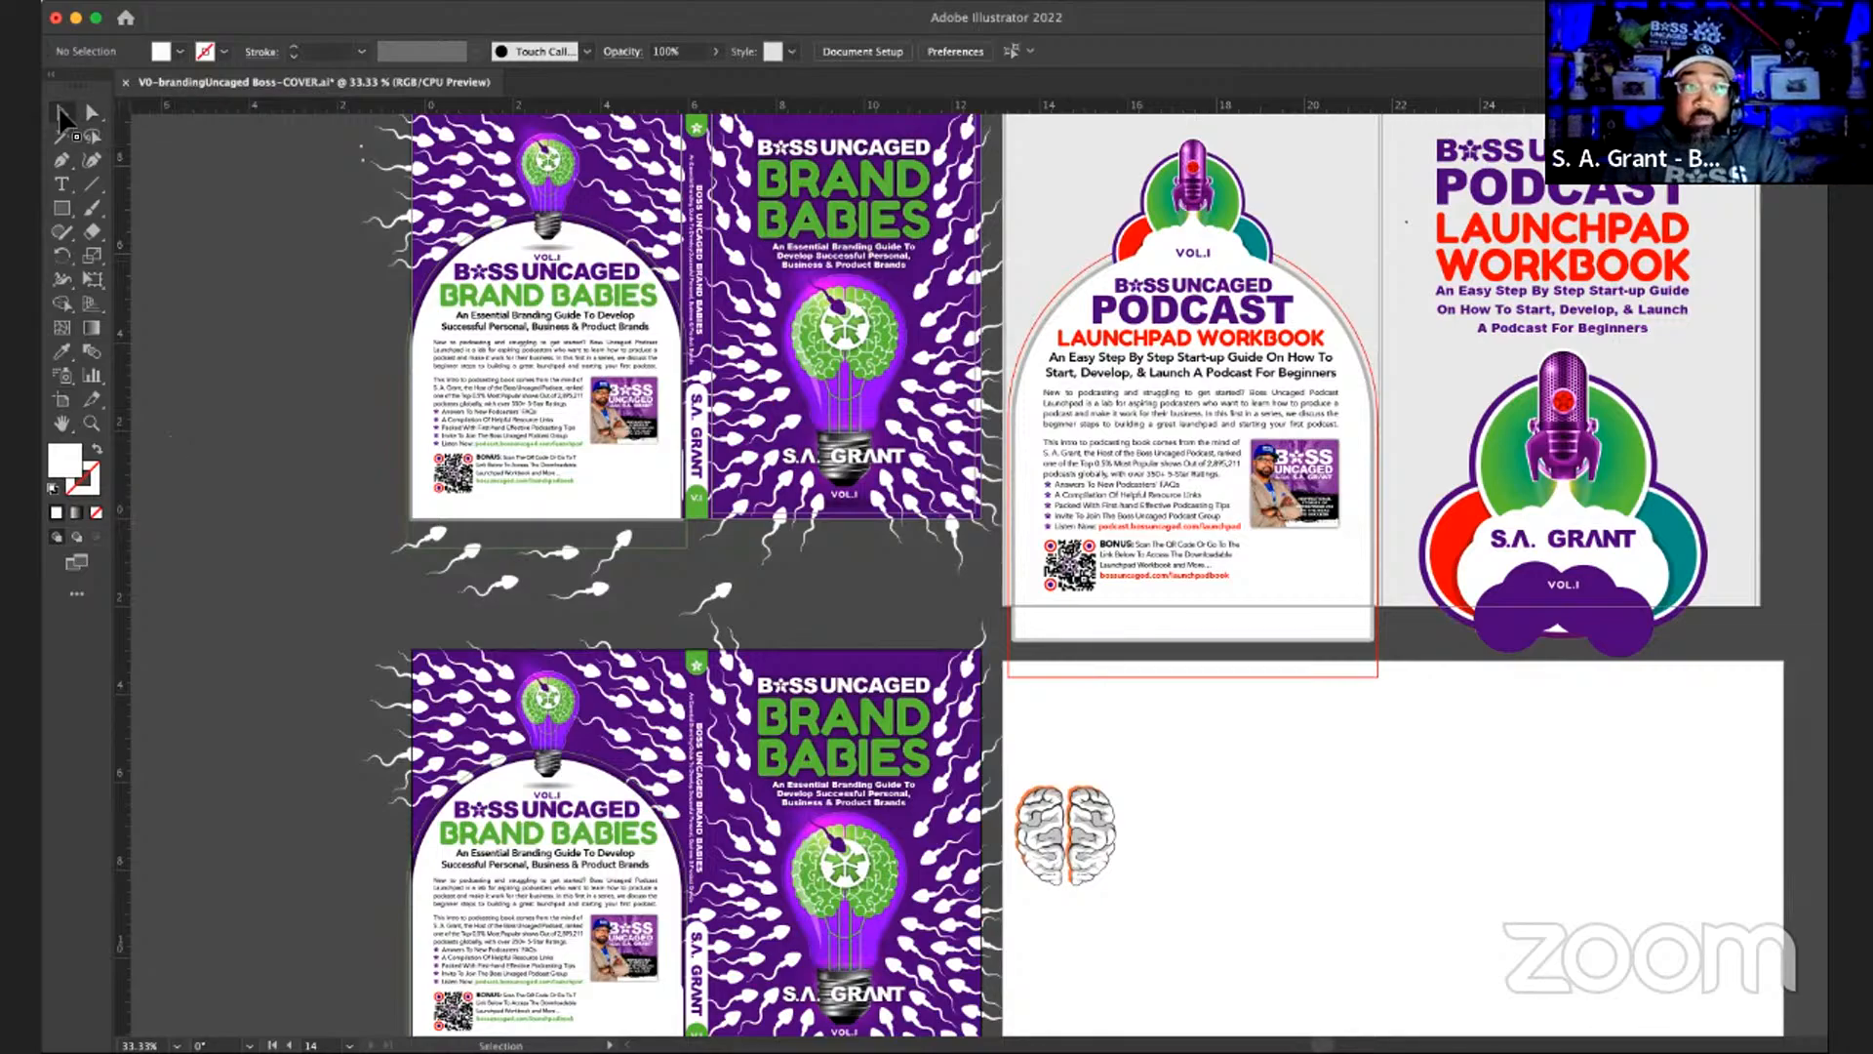
left_click(734, 648)
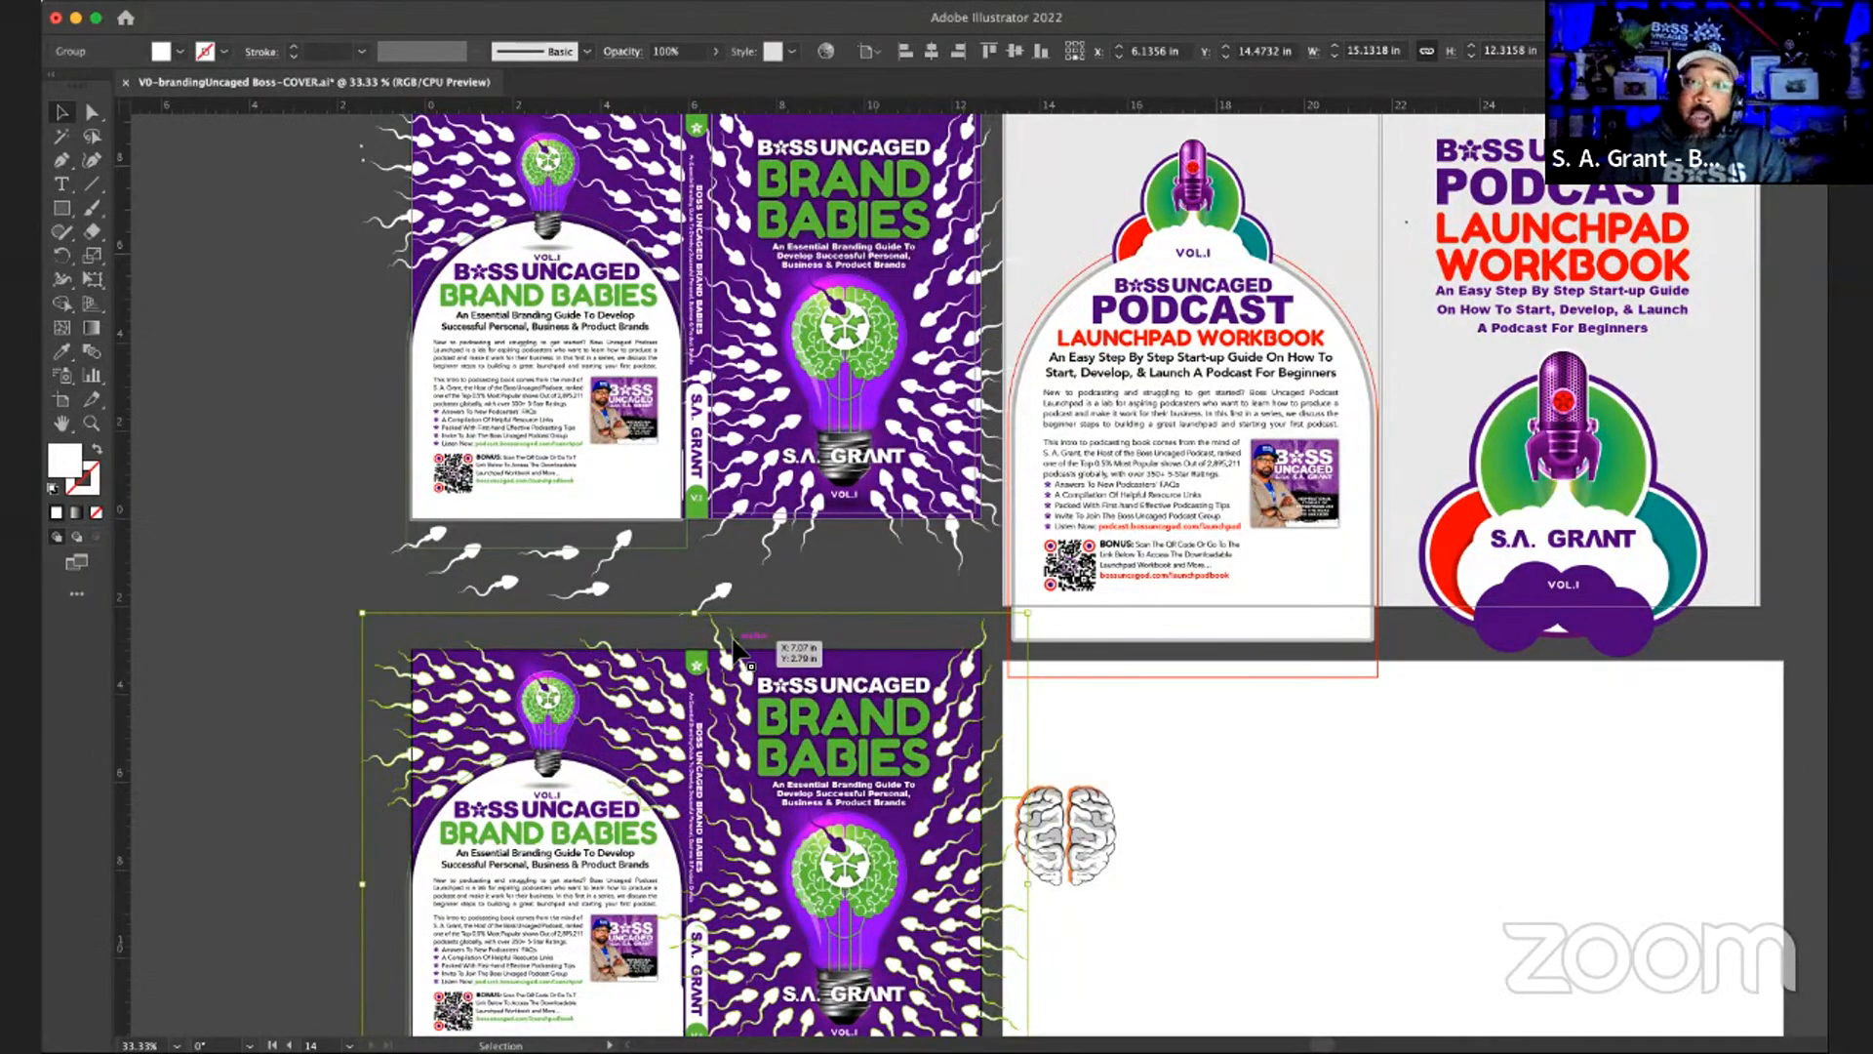
scroll(734, 640, "down", 5)
scroll(734, 640, "right", 3)
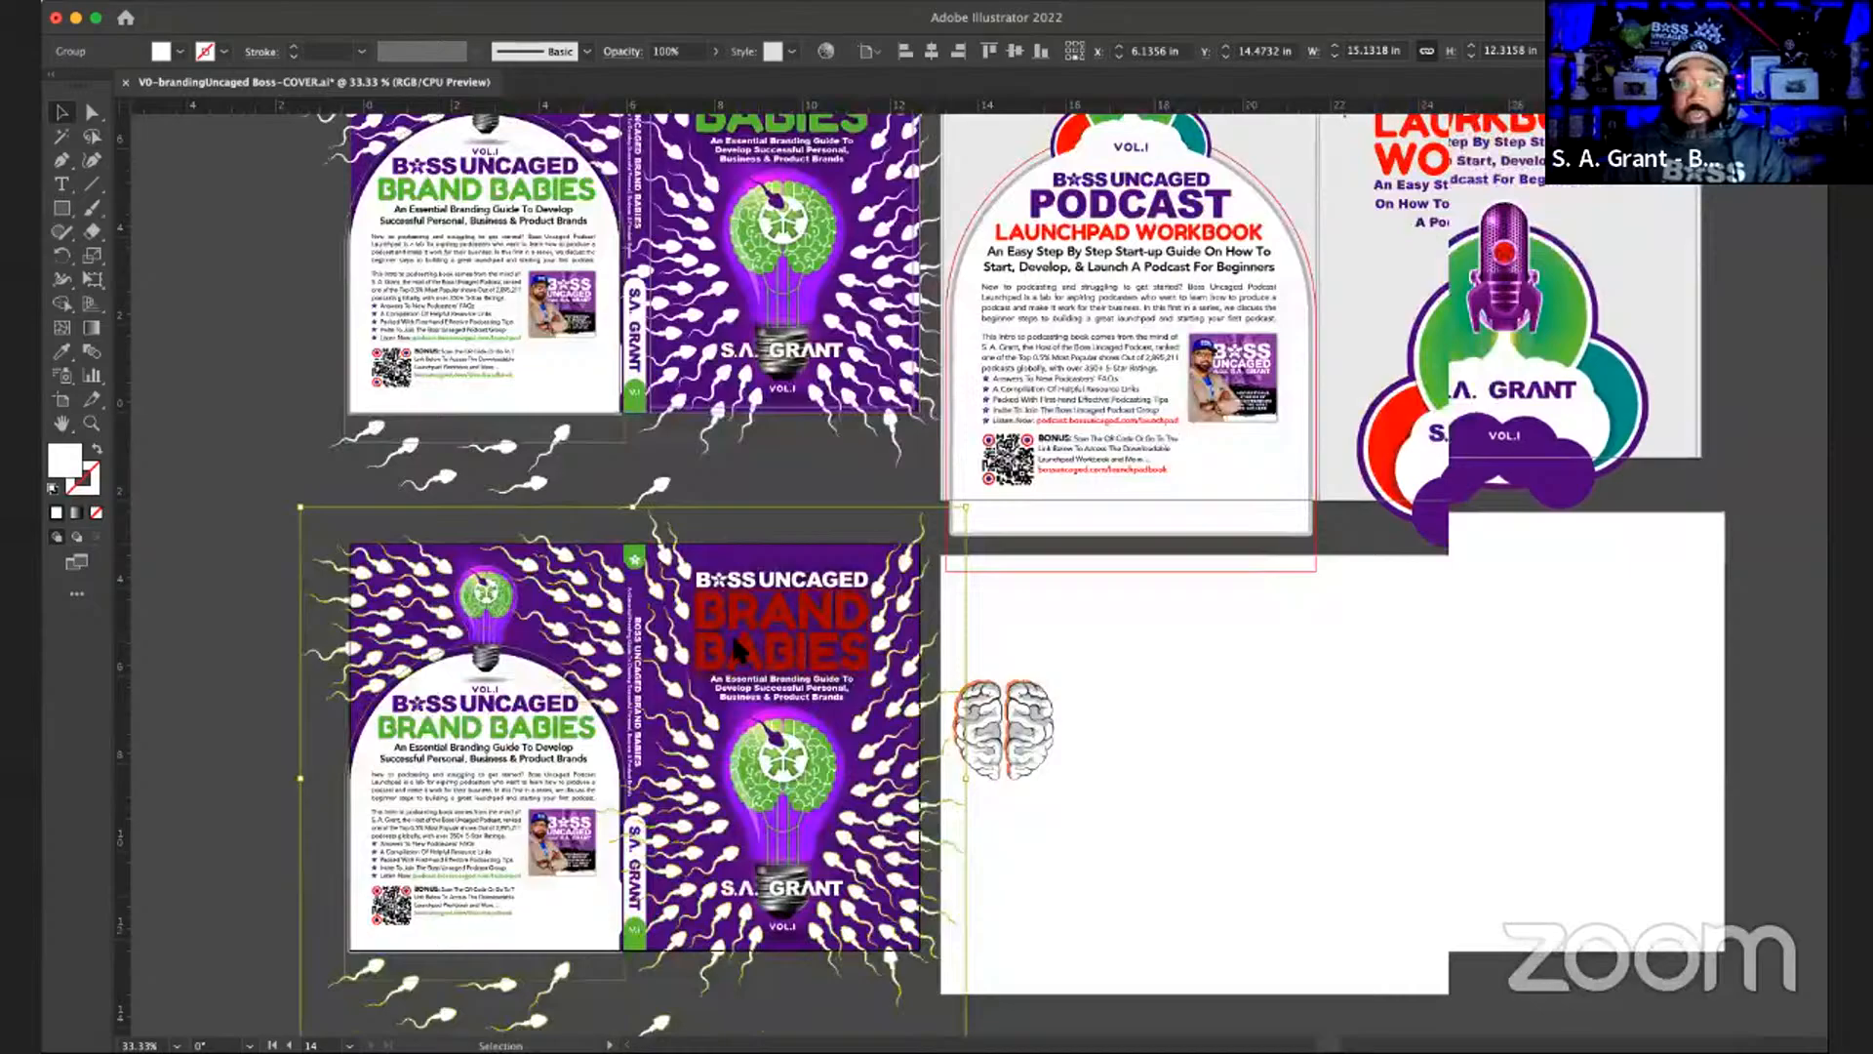
scroll(731, 634, "down", 2)
left_click(92, 112)
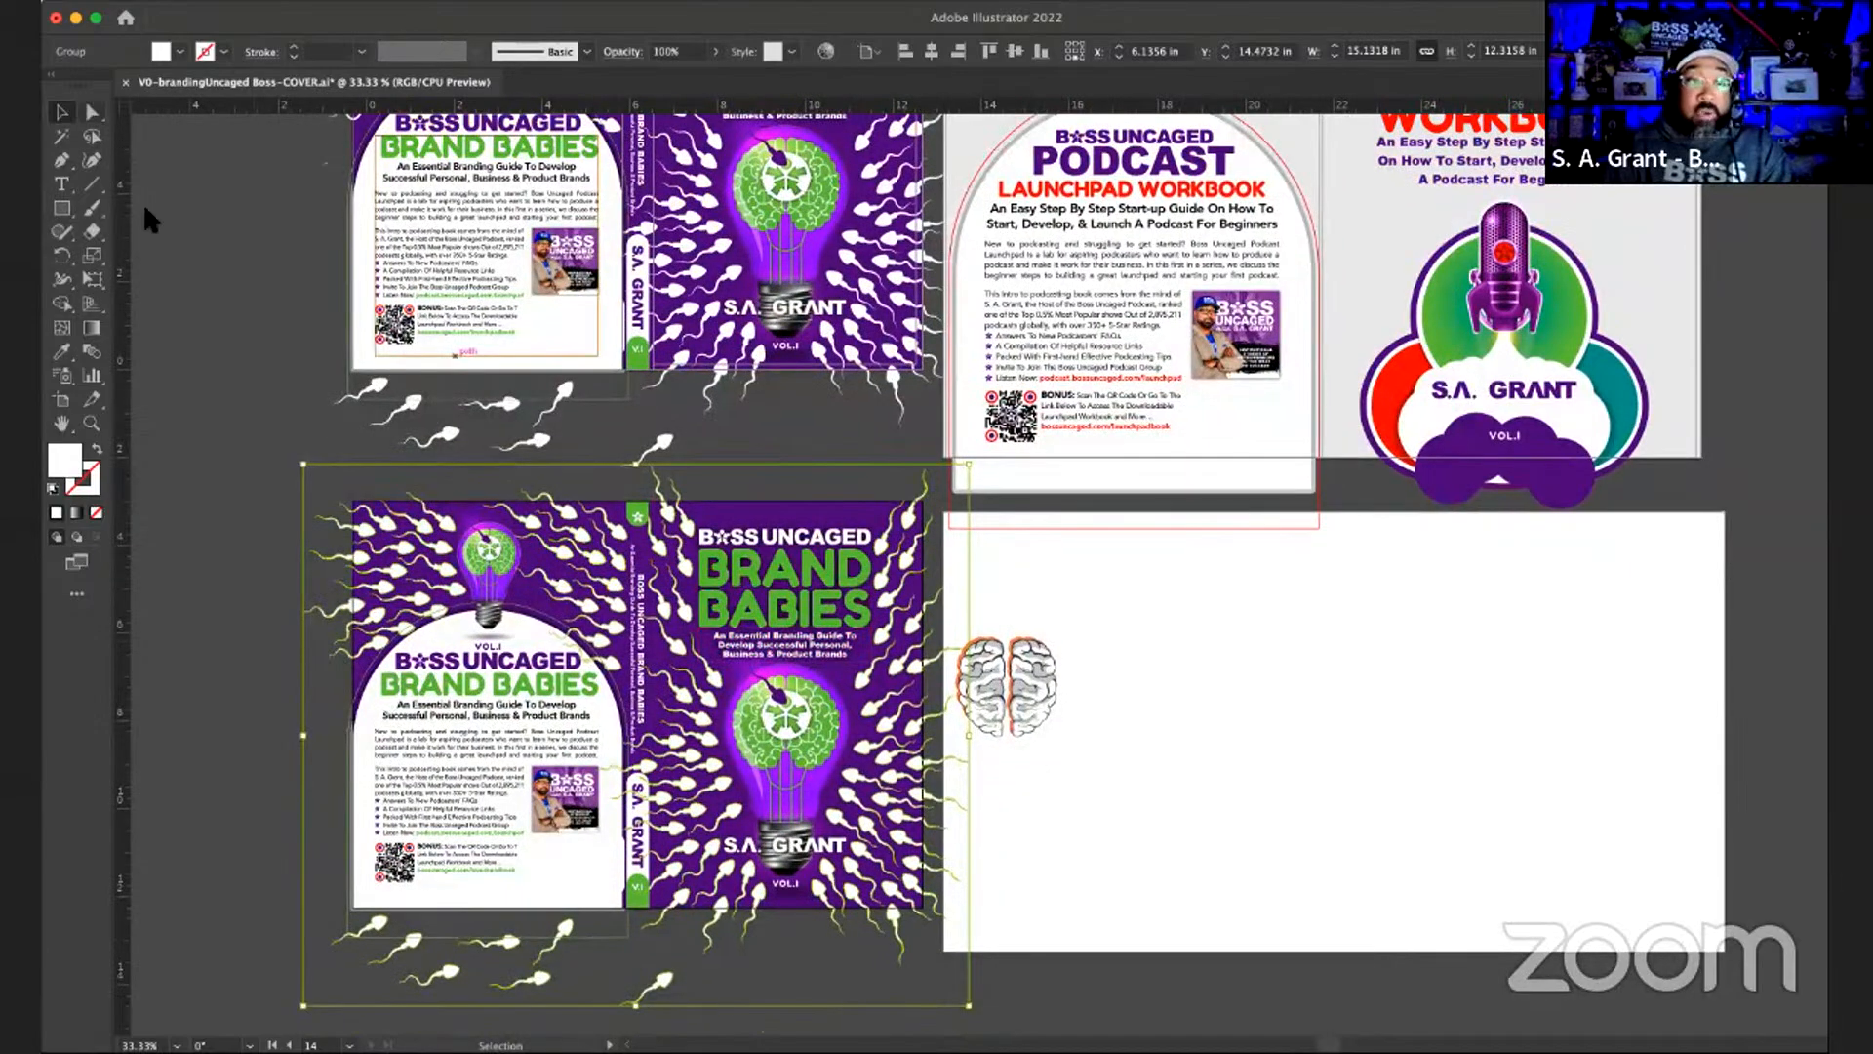
left_click(604, 458)
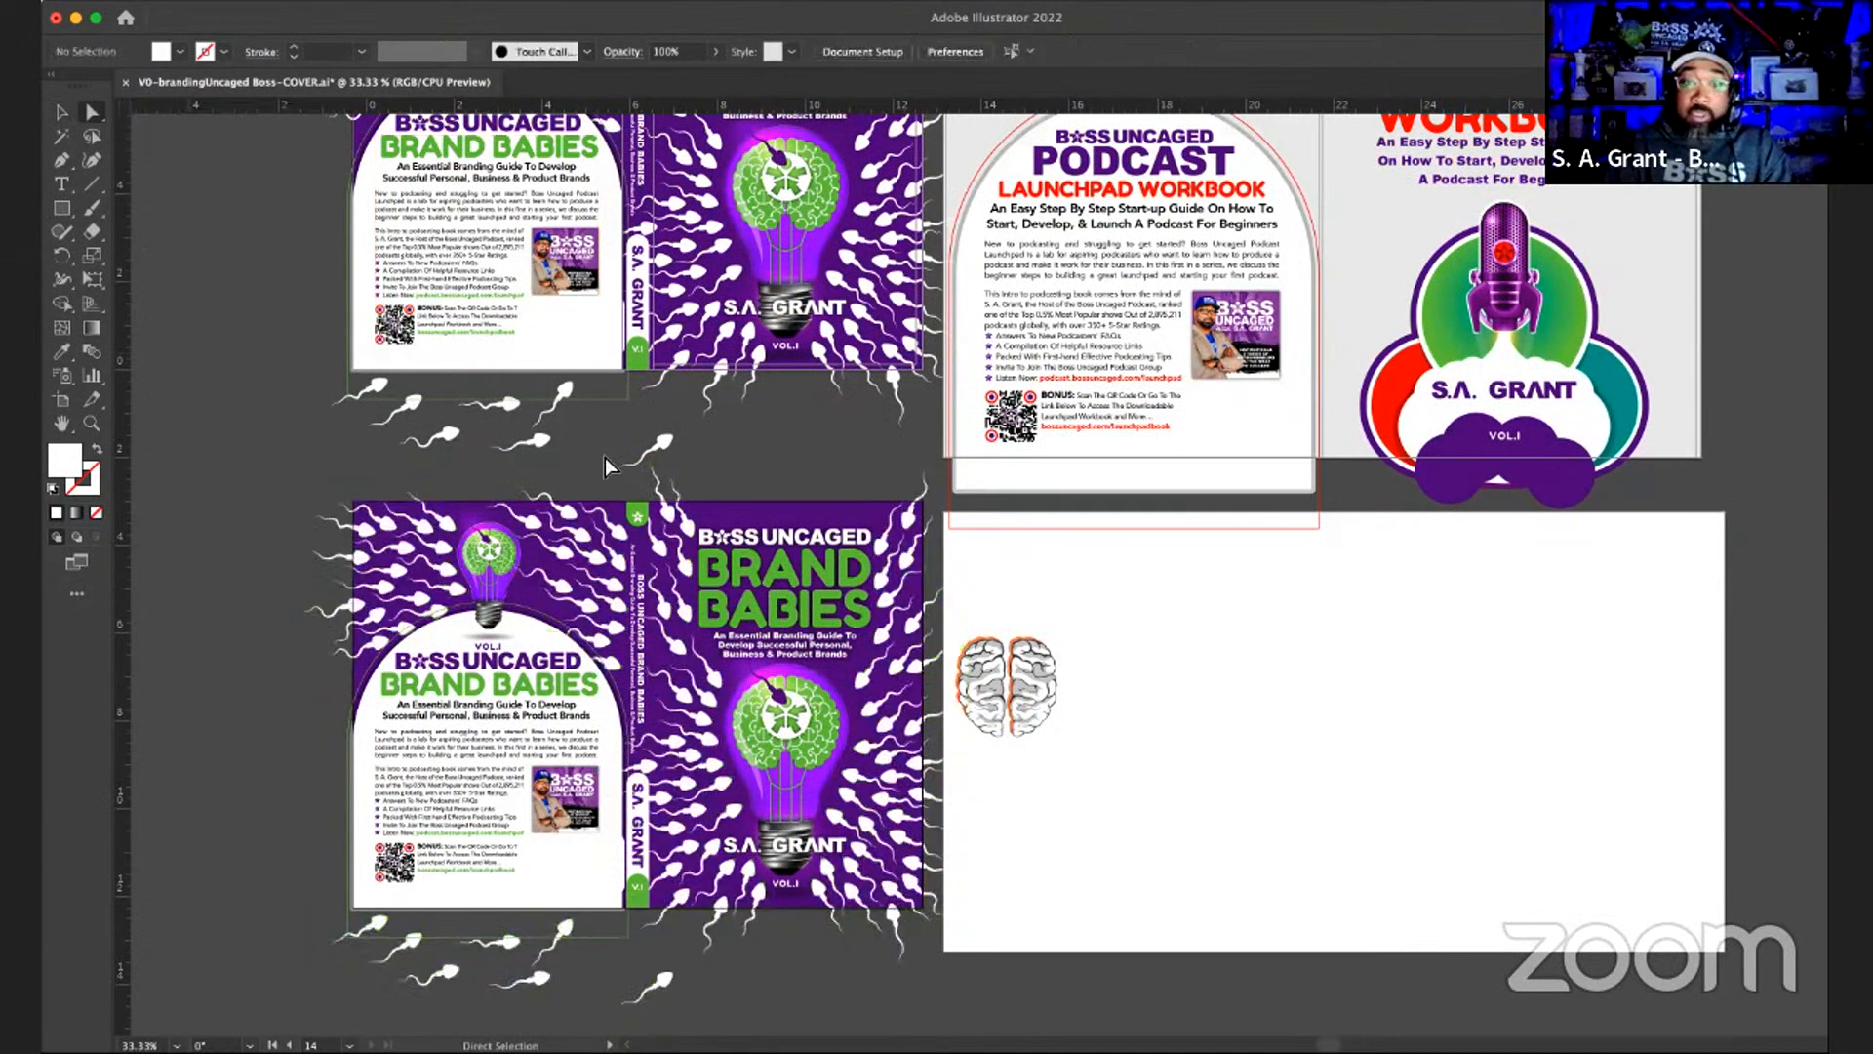
- Recolour the lower cover's swimmer group with the Eyedropper, trying the spine's green and settling on the background purple
key("v")
left_click(575, 515)
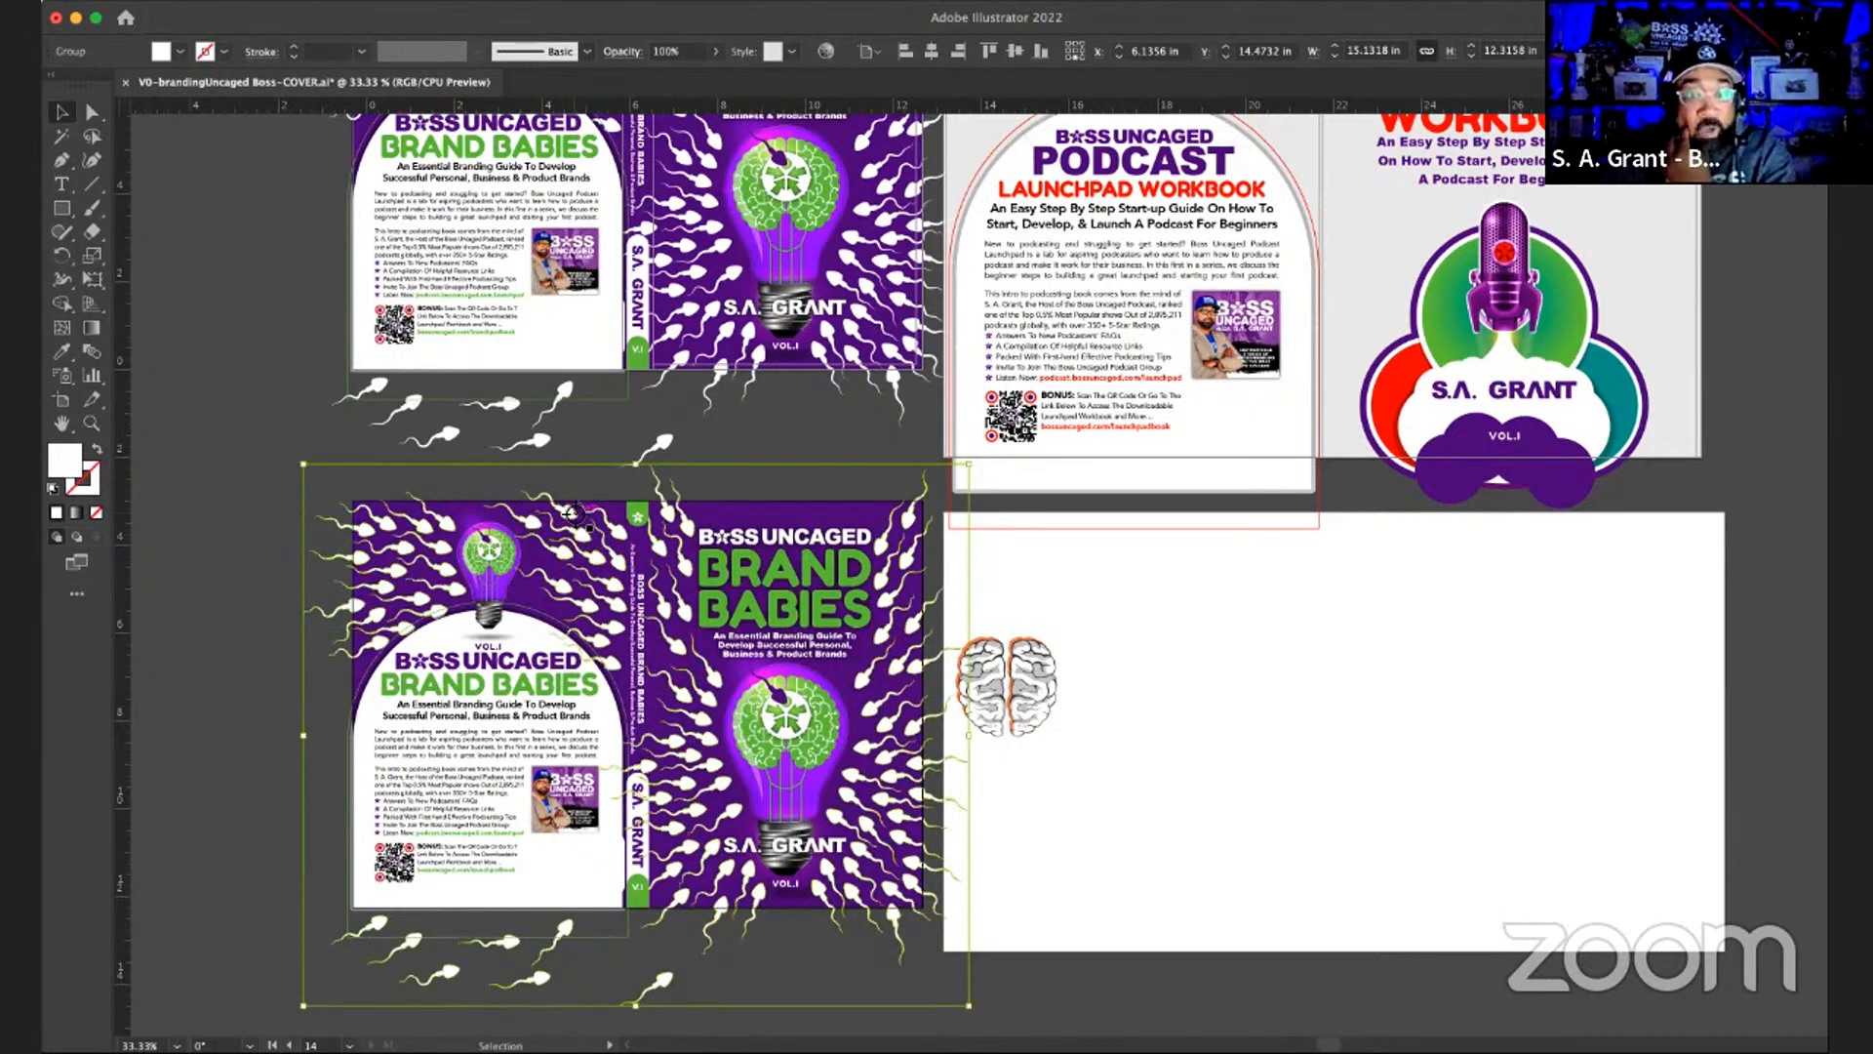
key("i")
left_click(637, 514)
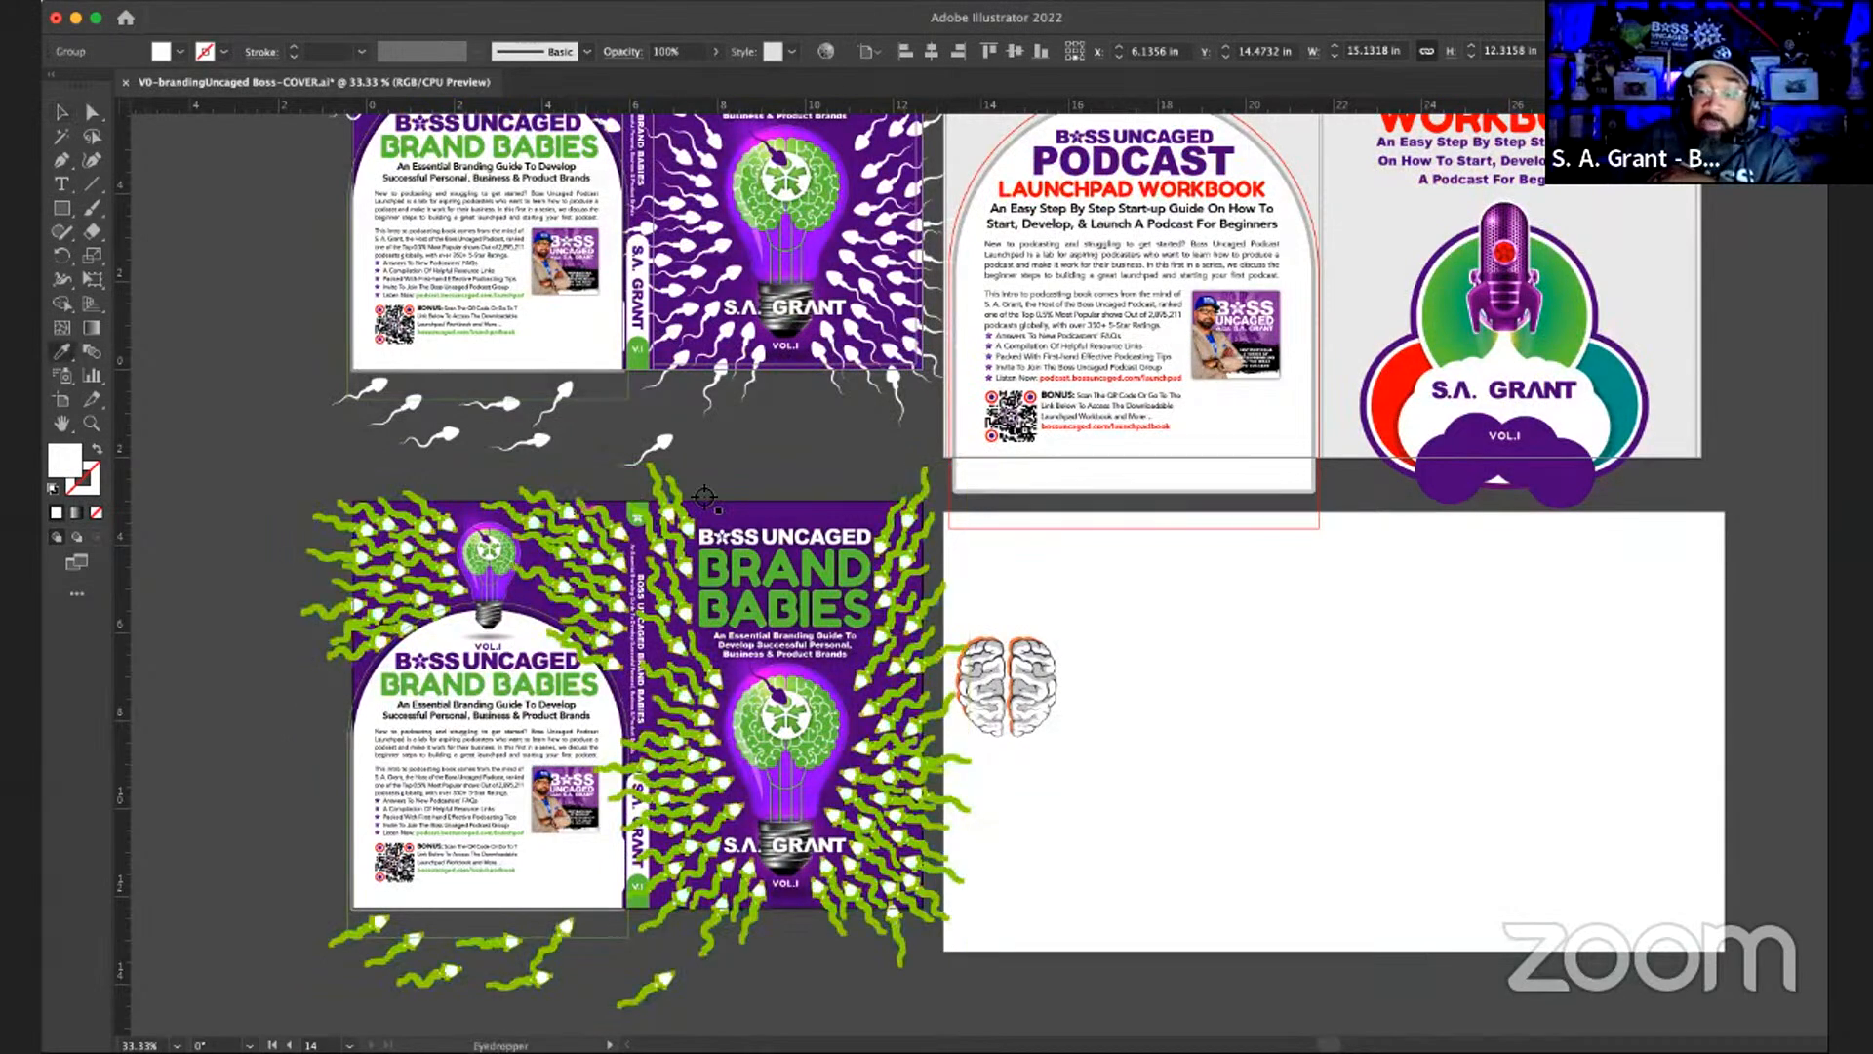
left_click(760, 512)
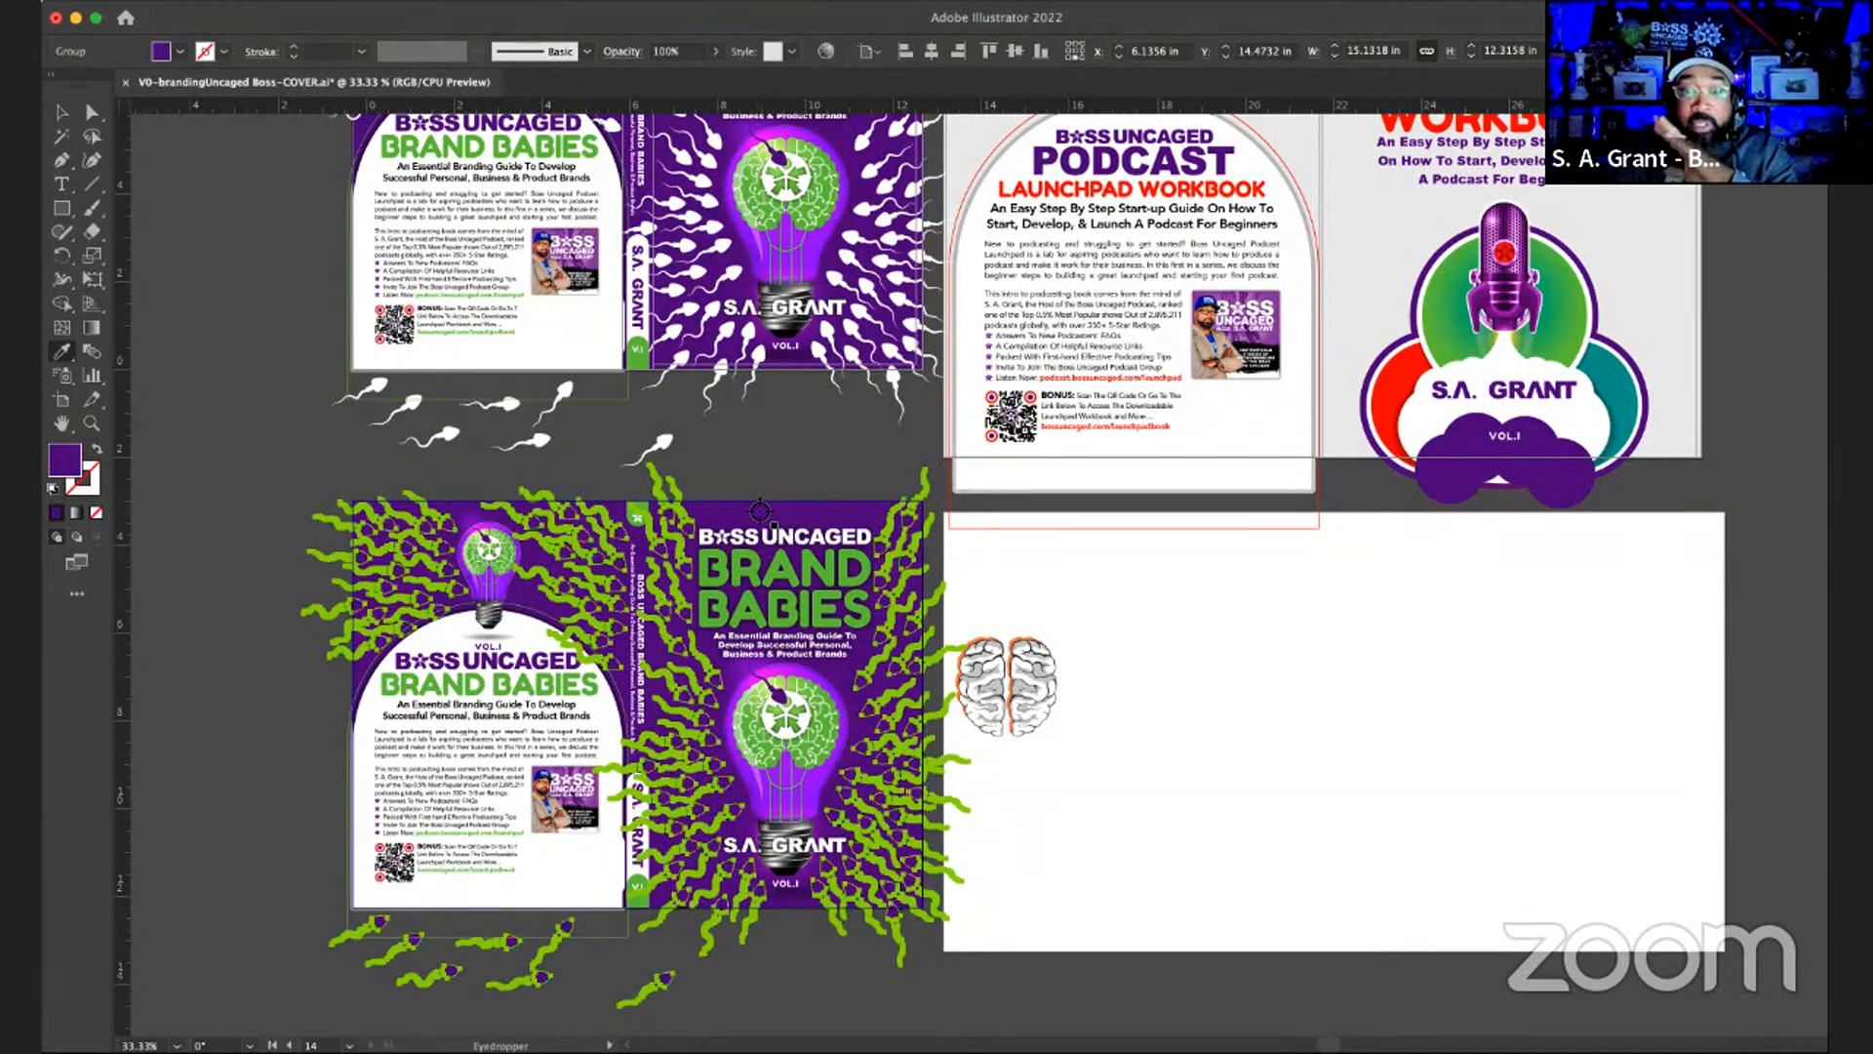
left_click(94, 114)
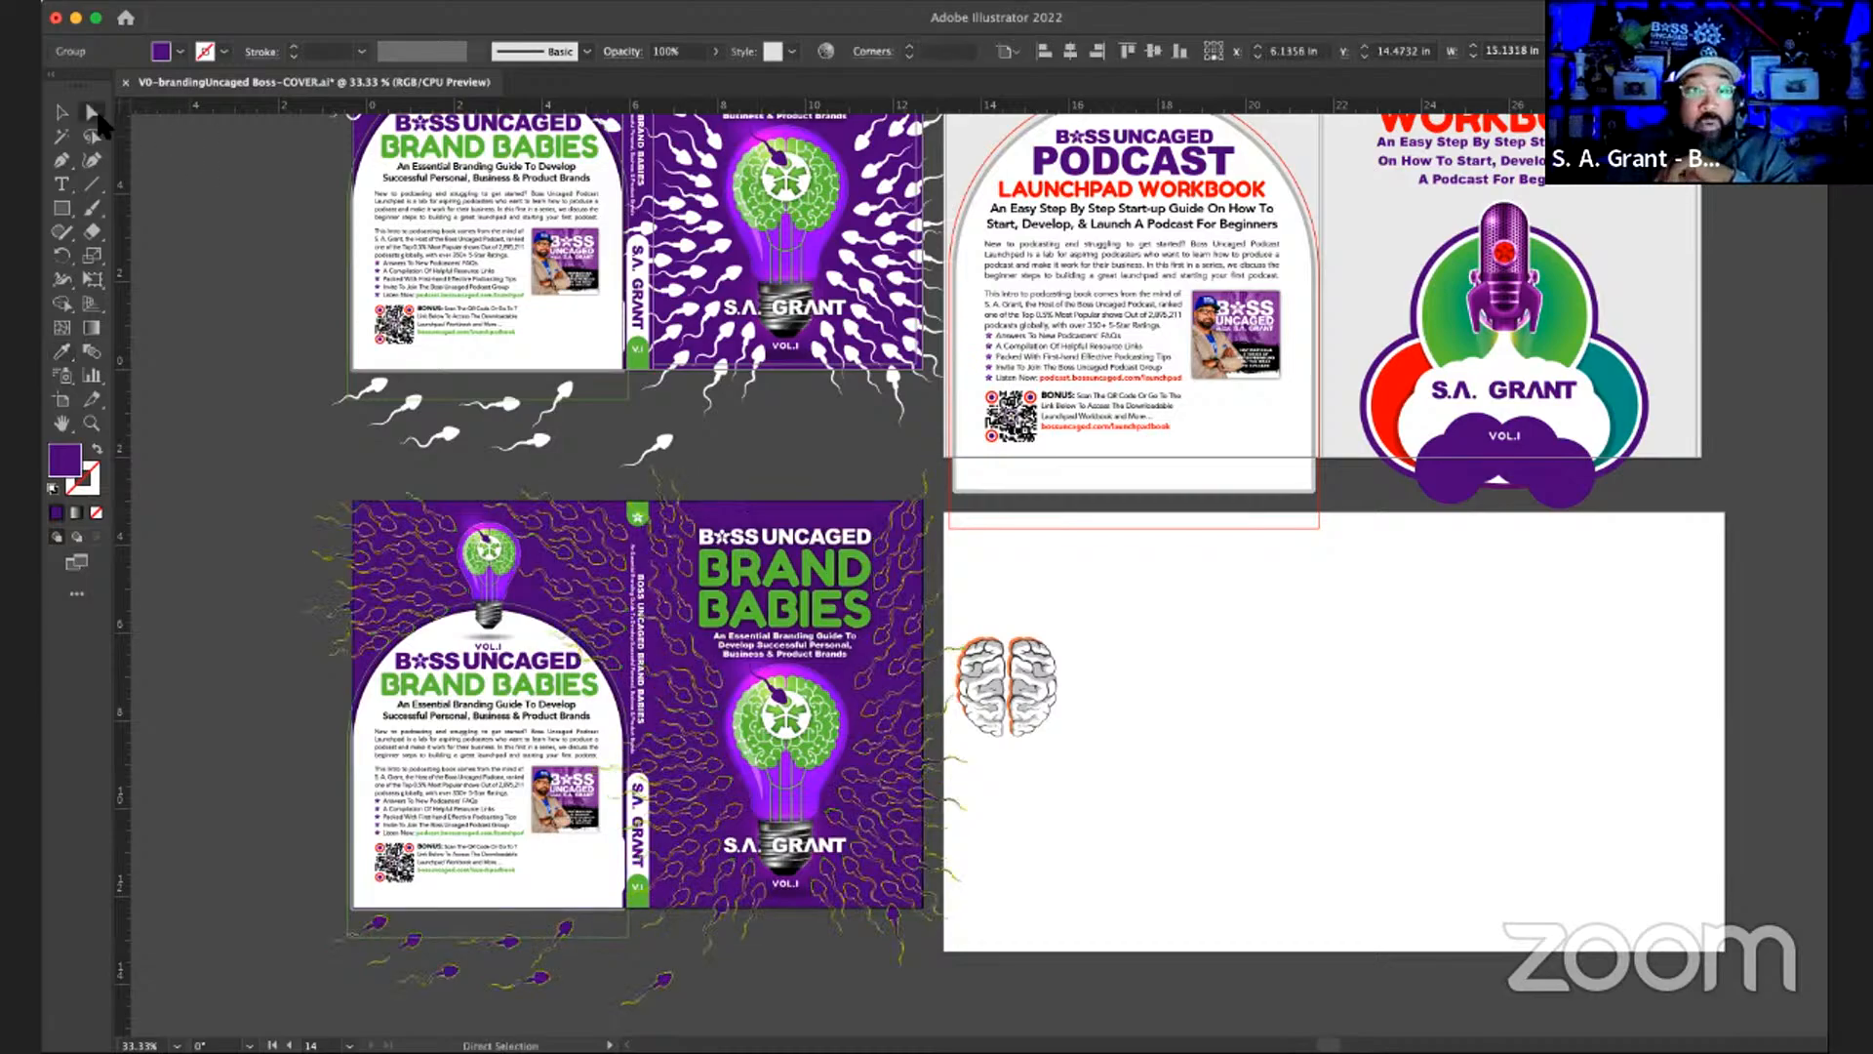
left_click(810, 437)
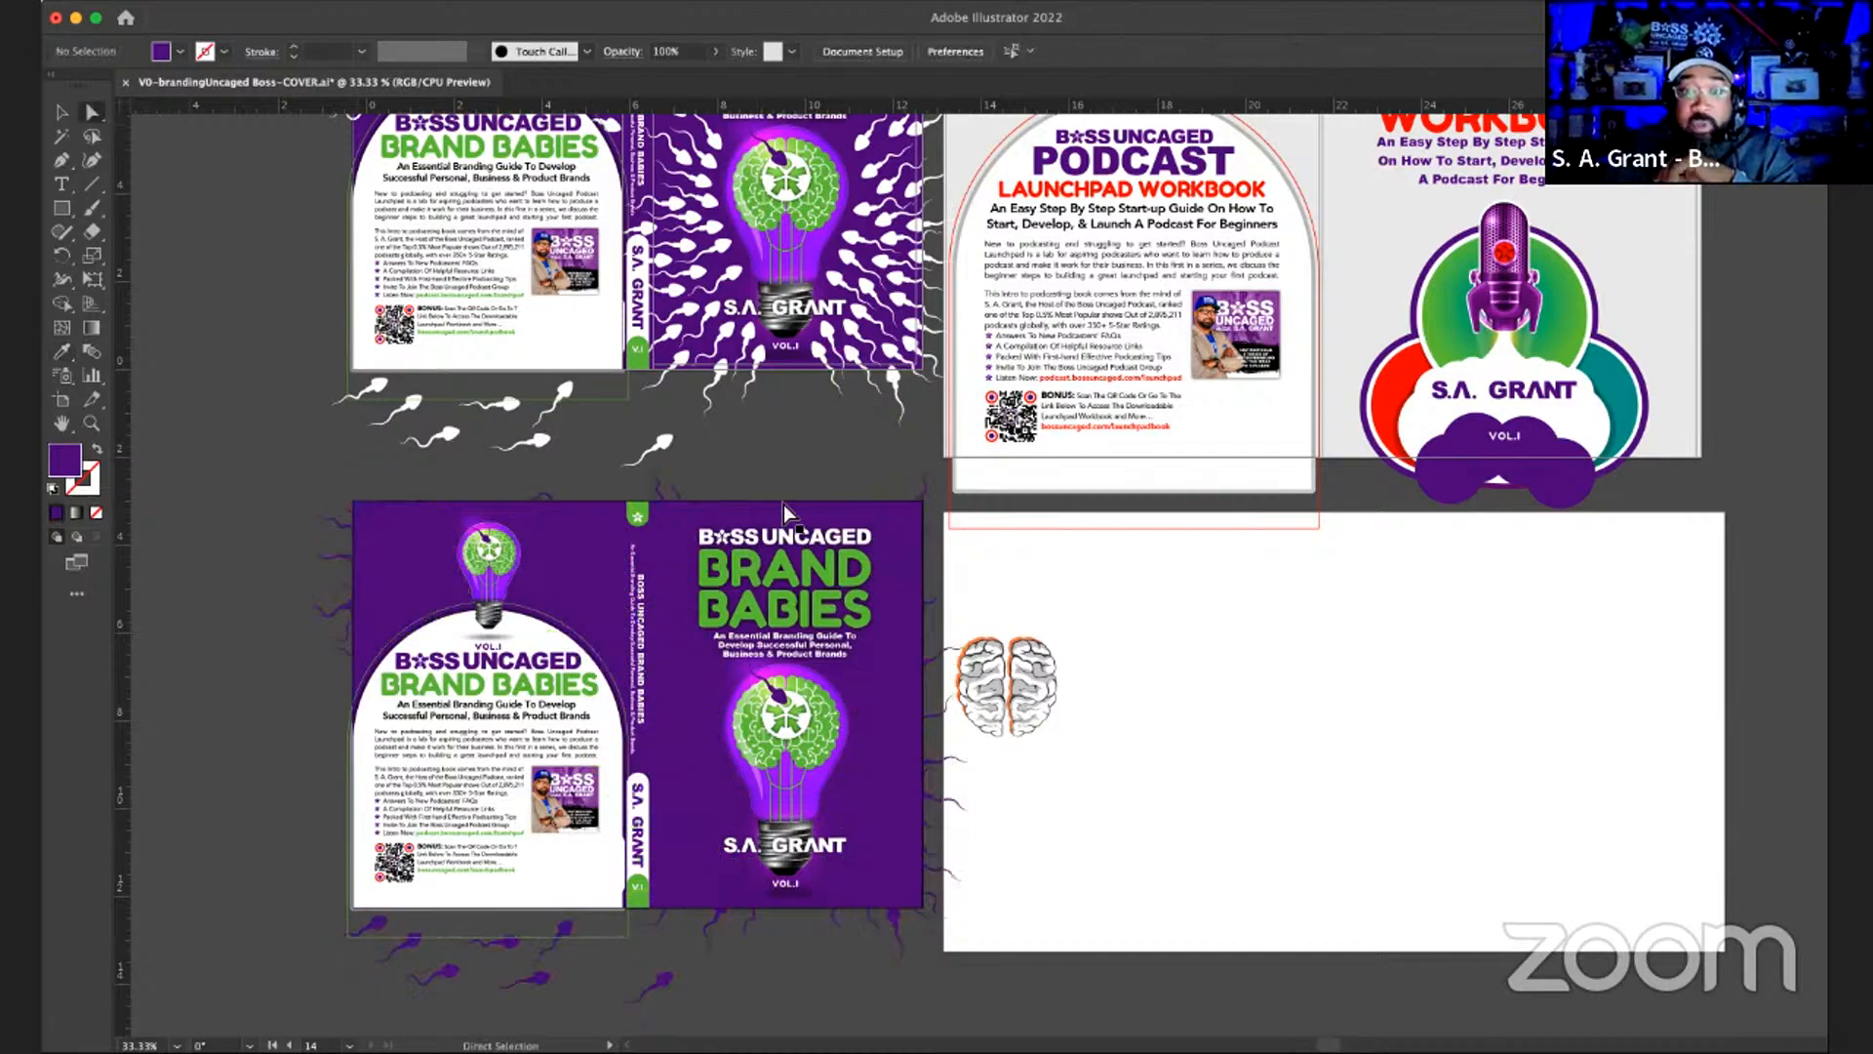
- Fill the lower cover's background rectangle with the light grey sampled from the Podcast Launchpad Workbook cover
left_click(780, 512)
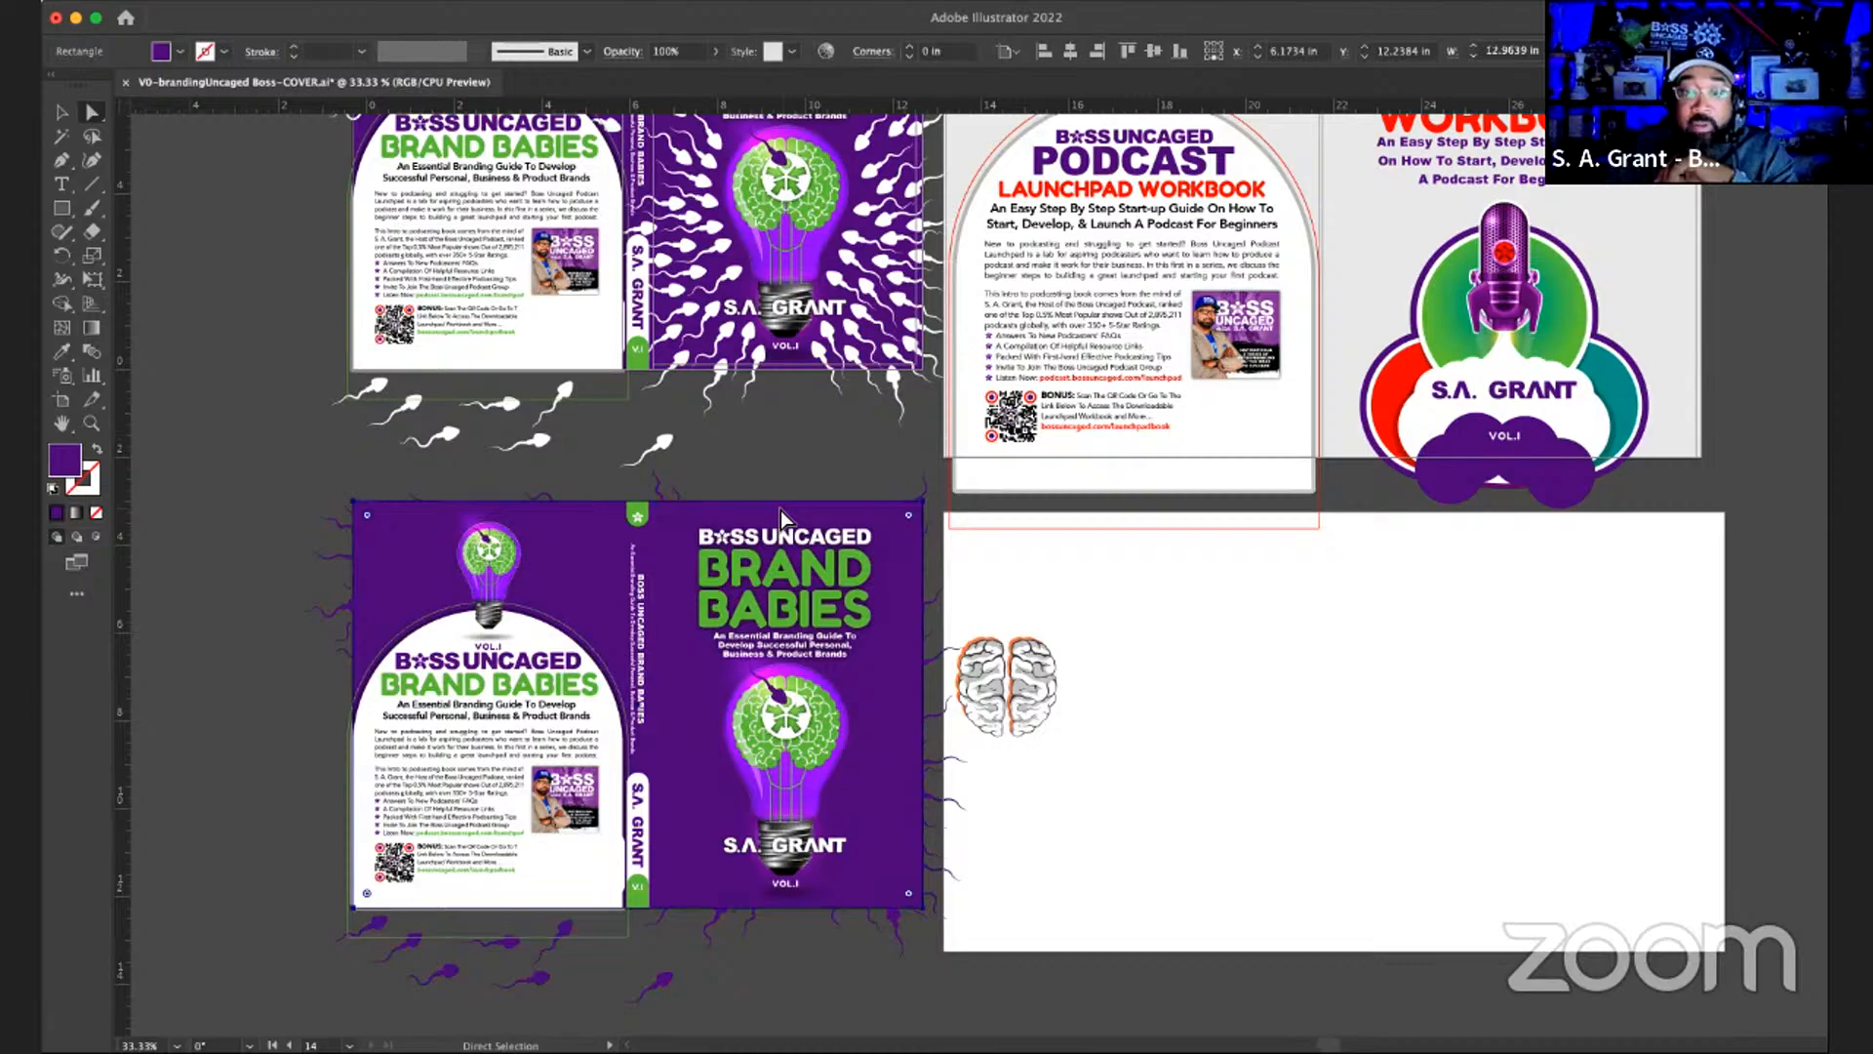
key("i")
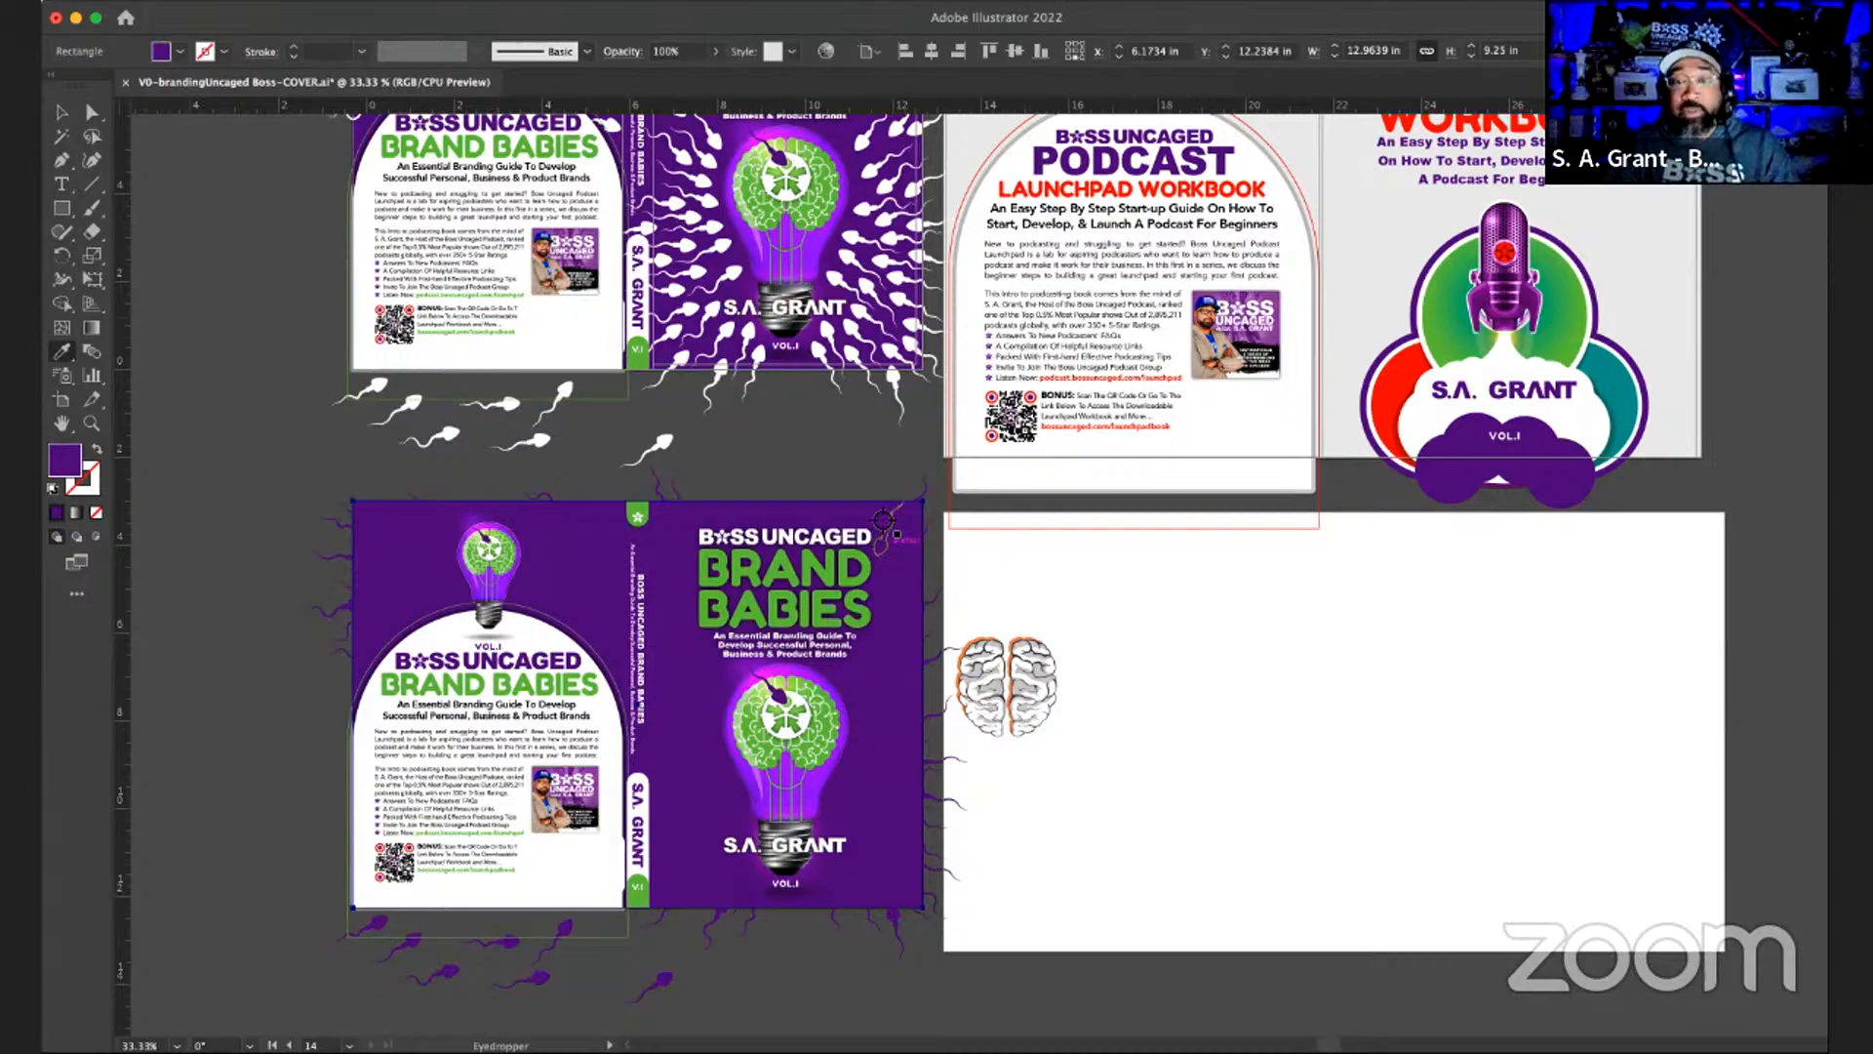
left_click(1375, 220)
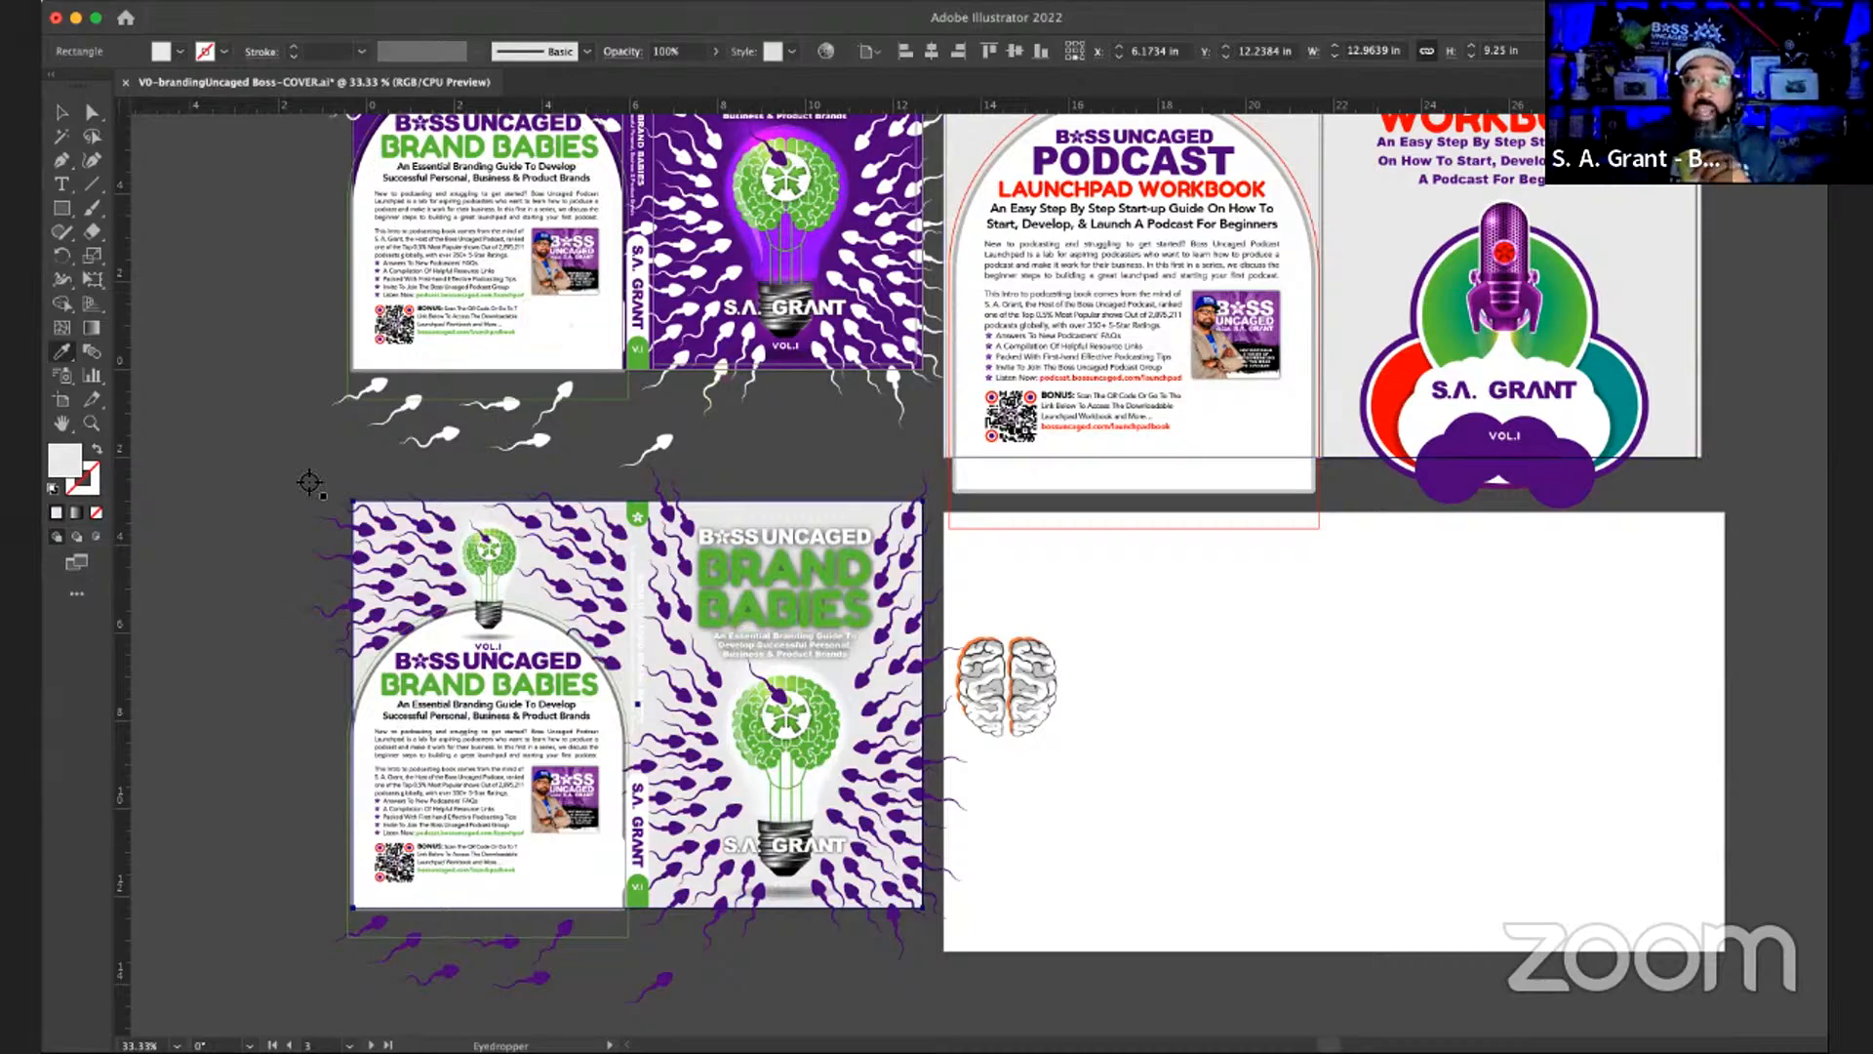
scroll(310, 482, "right", 3)
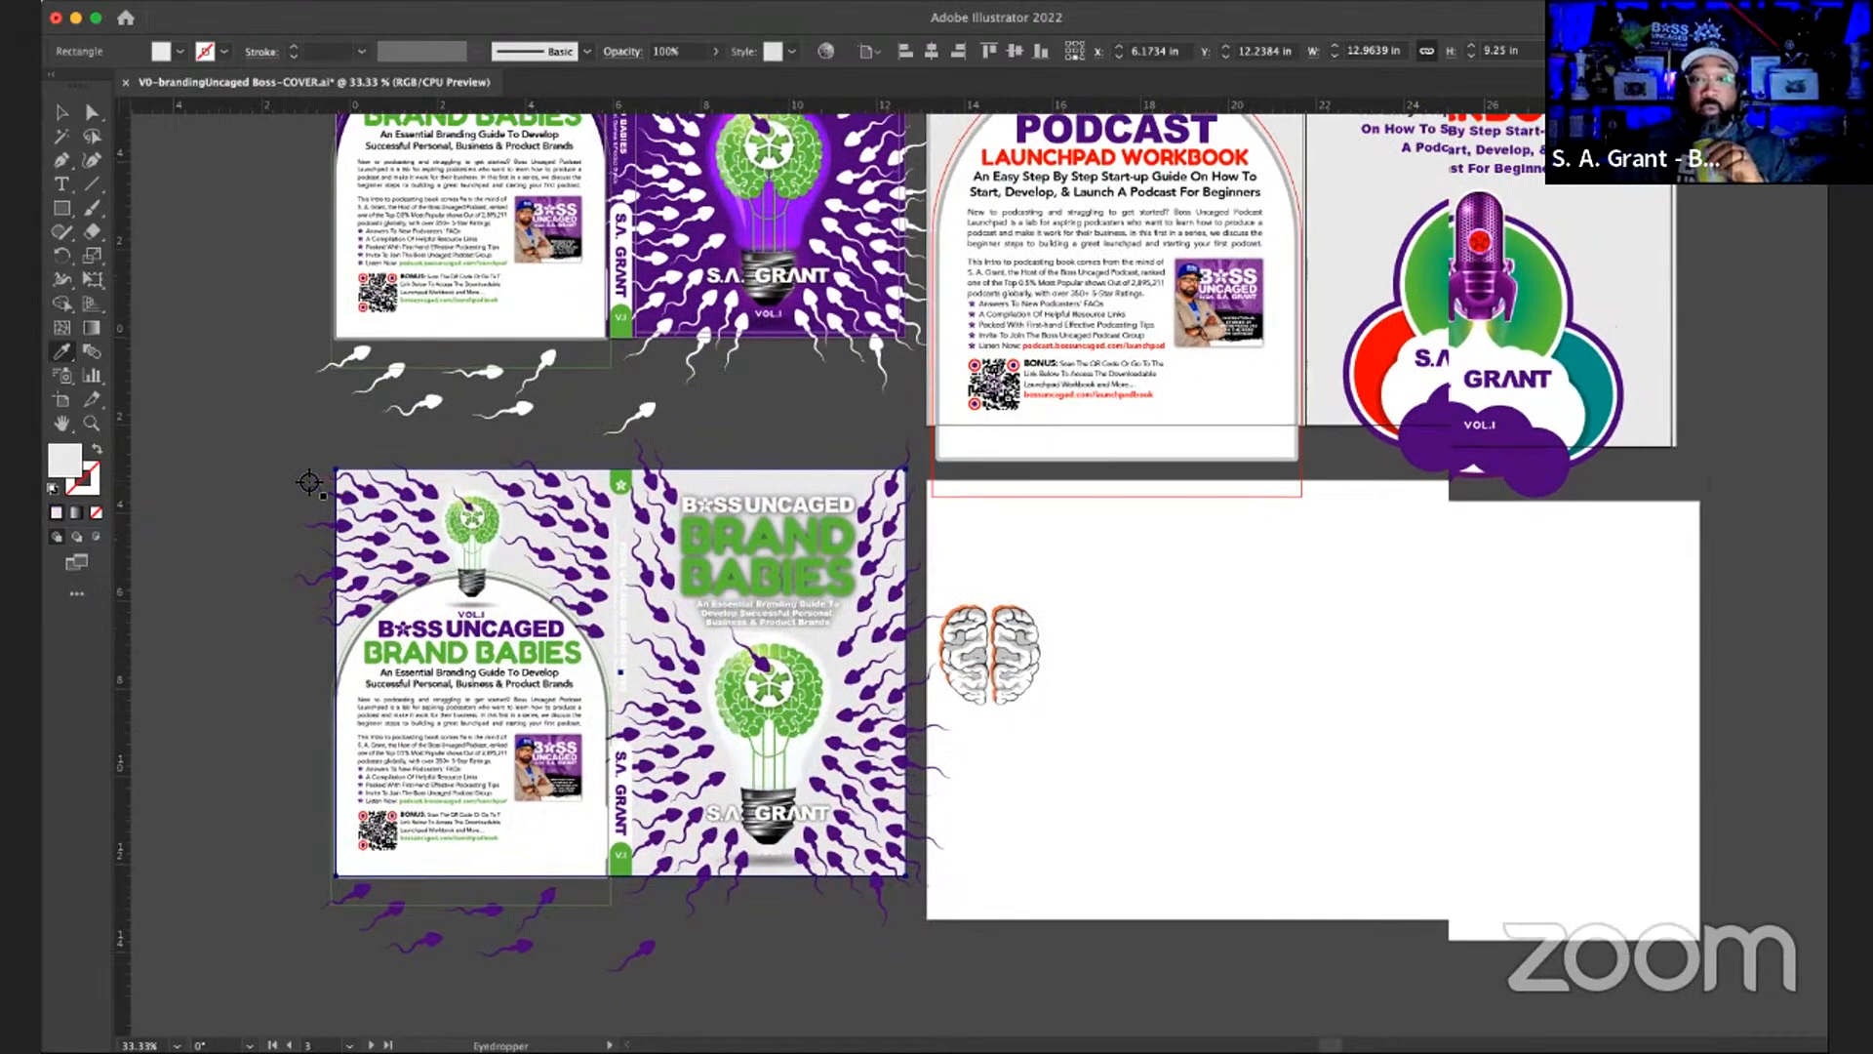
scroll(309, 482, "up", 3)
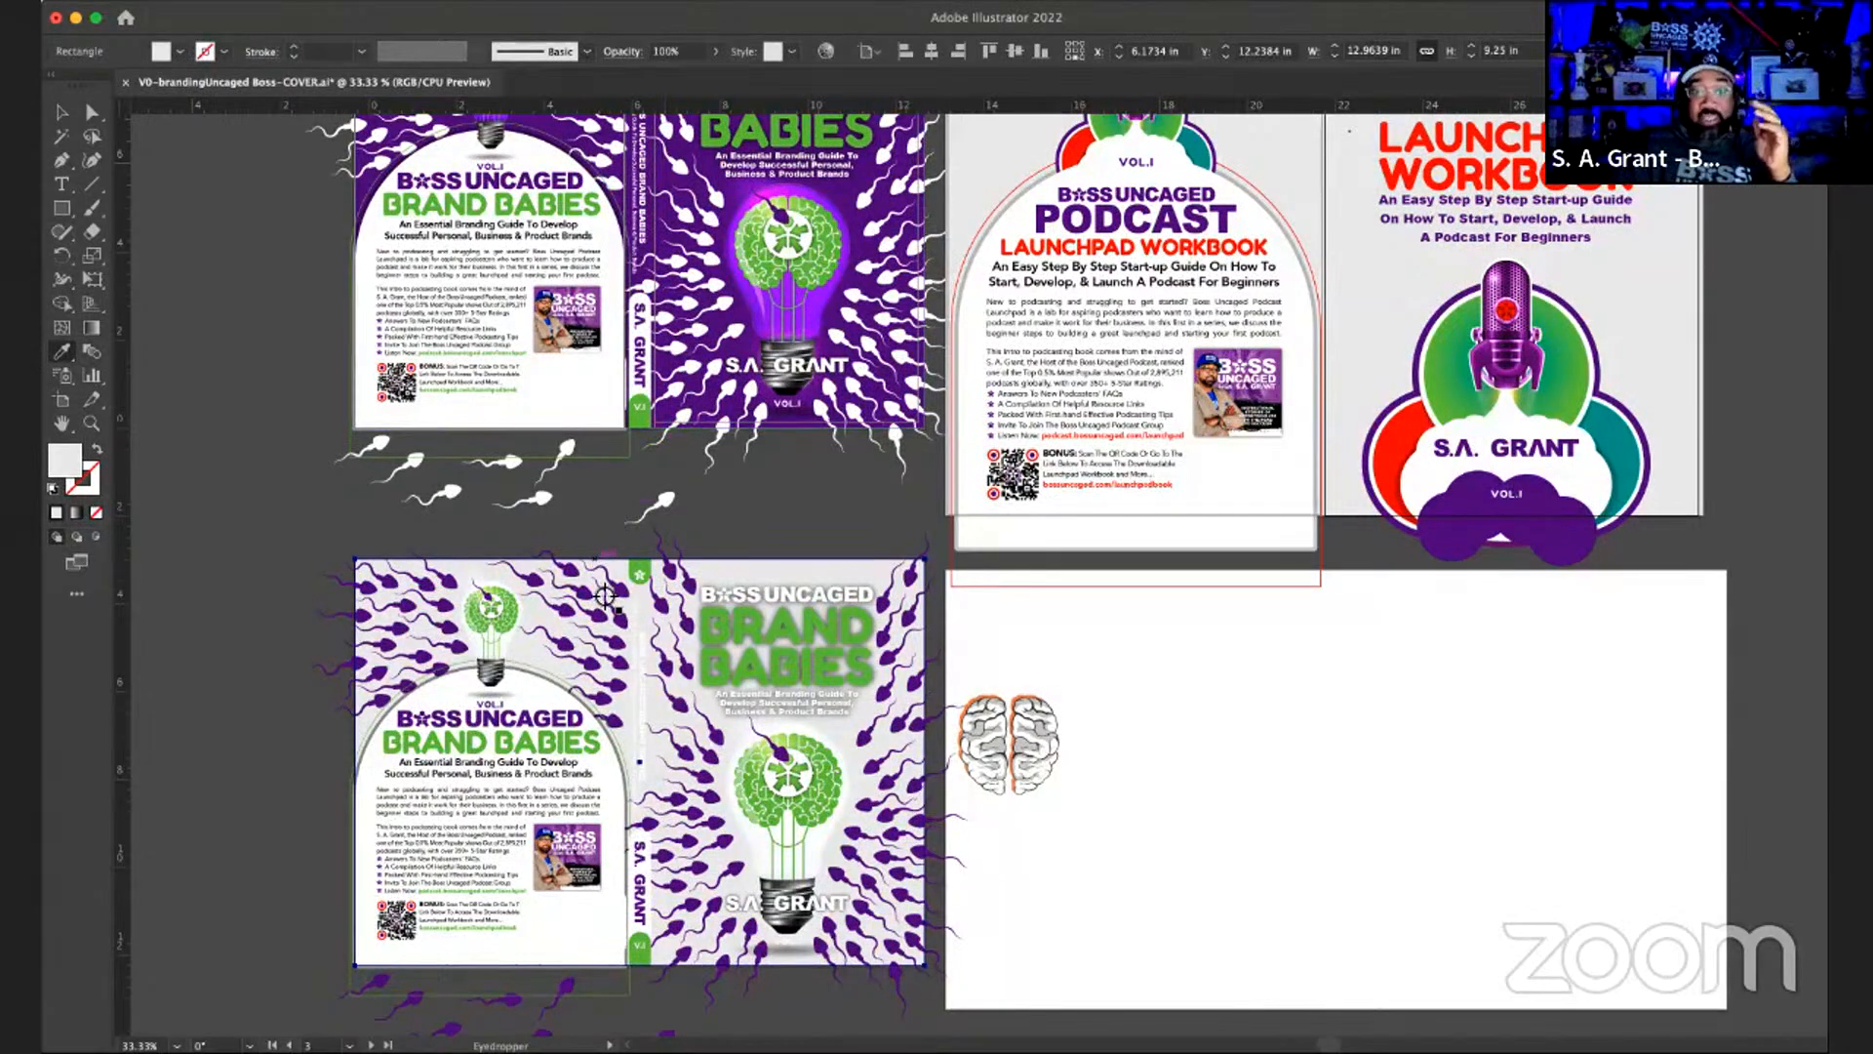
- Recolour all the title and subtitle text on the lower cover's spine with the purple sampled from a swimmer, and deselect it
left_click(785, 770)
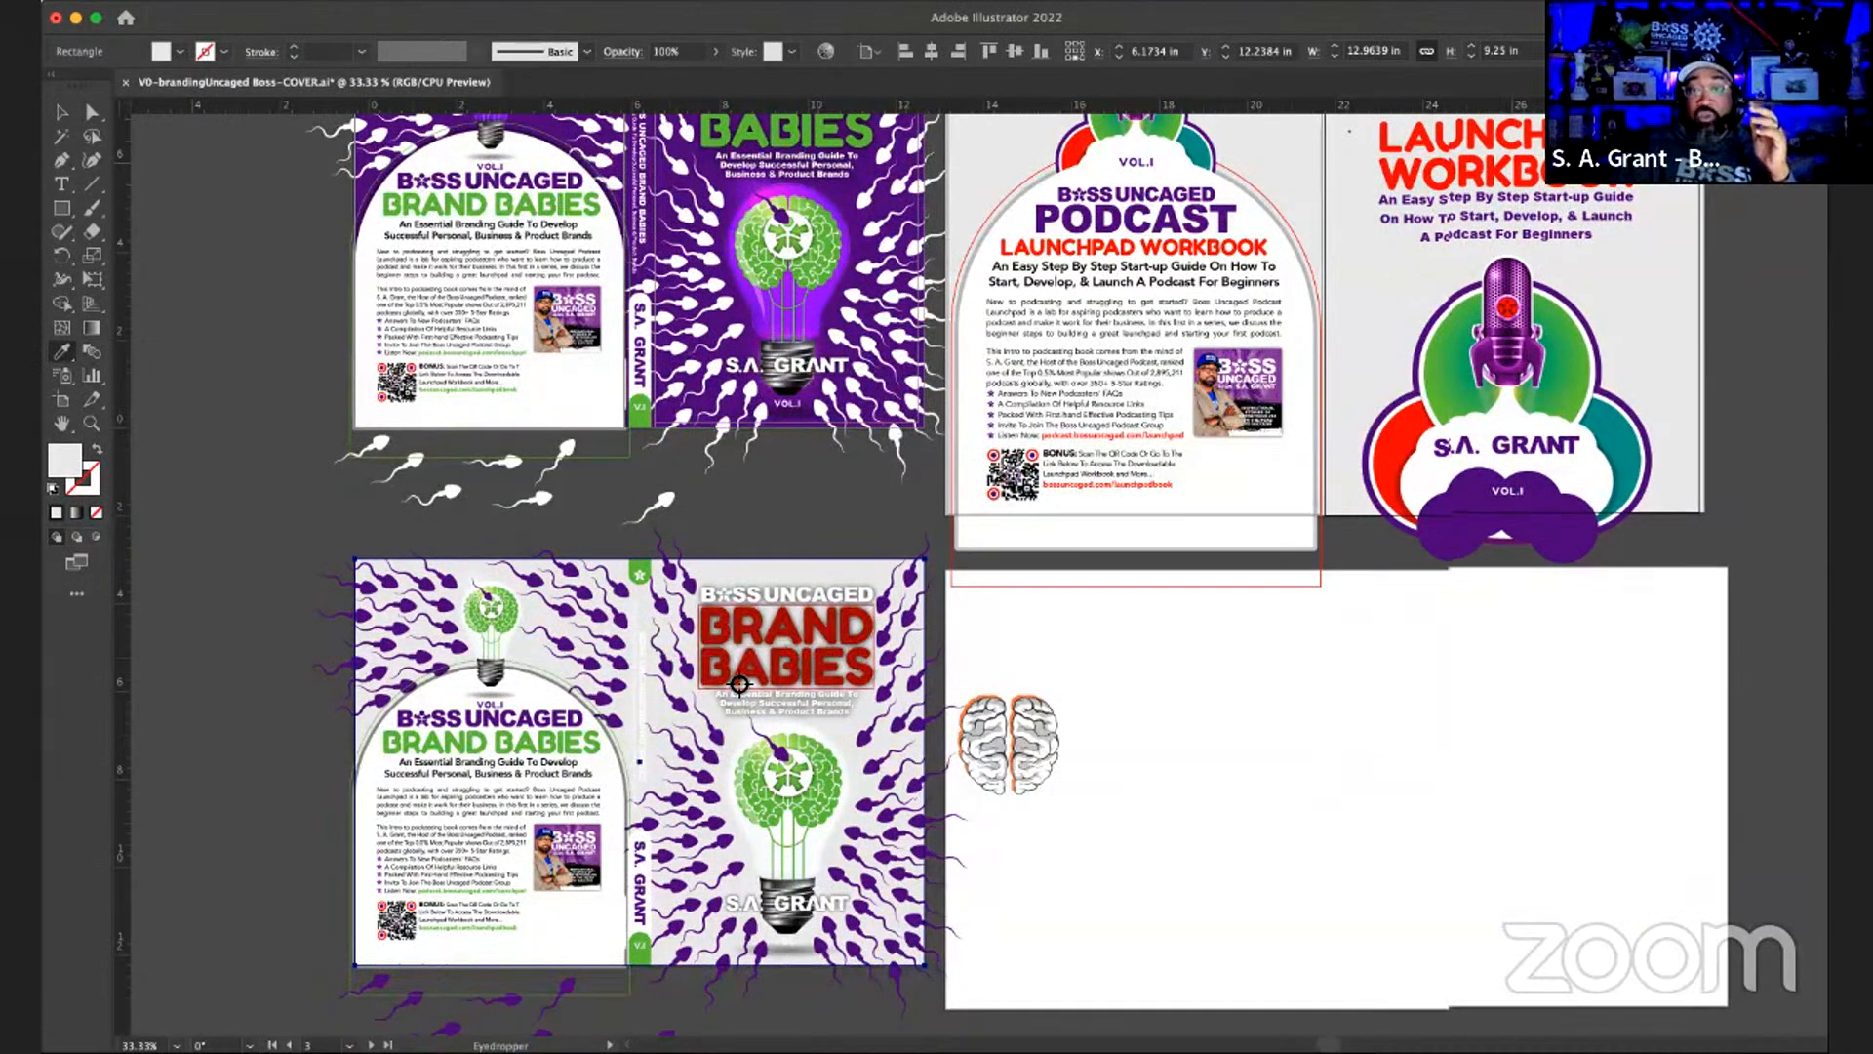
scroll(877, 839, "down", 1)
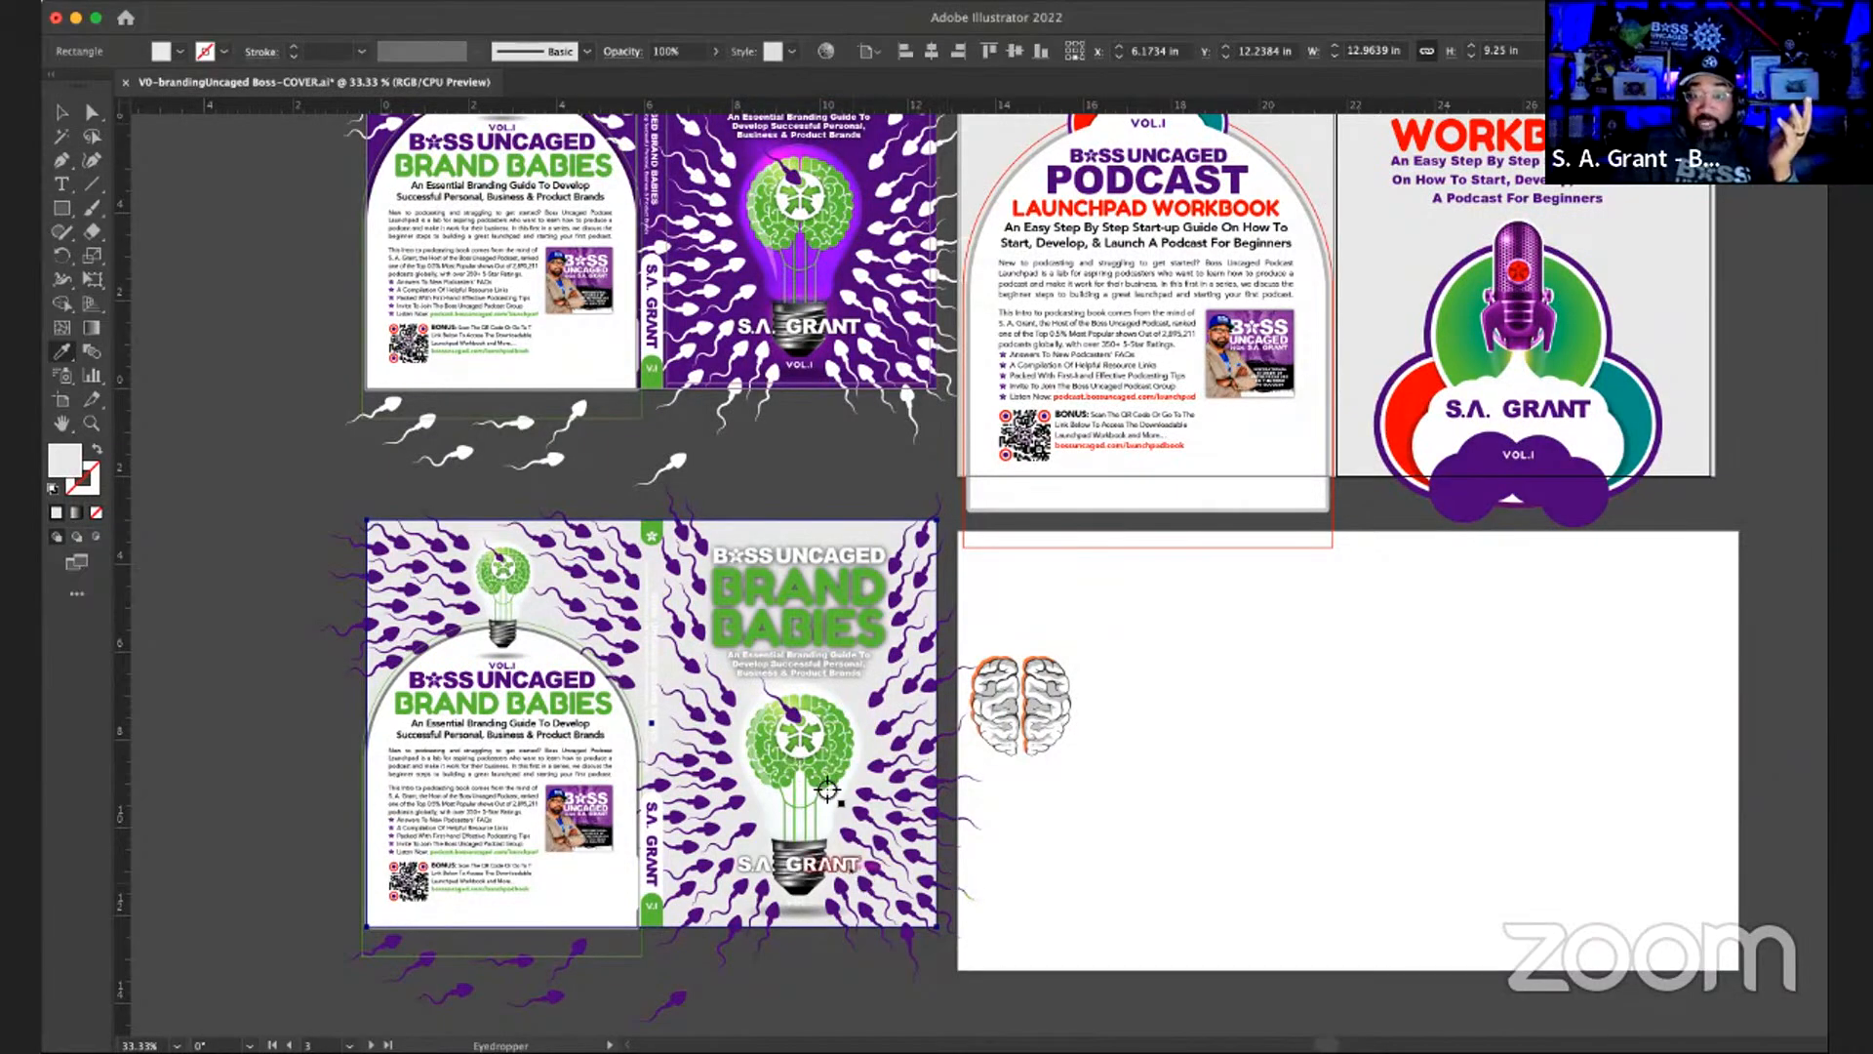
key("a")
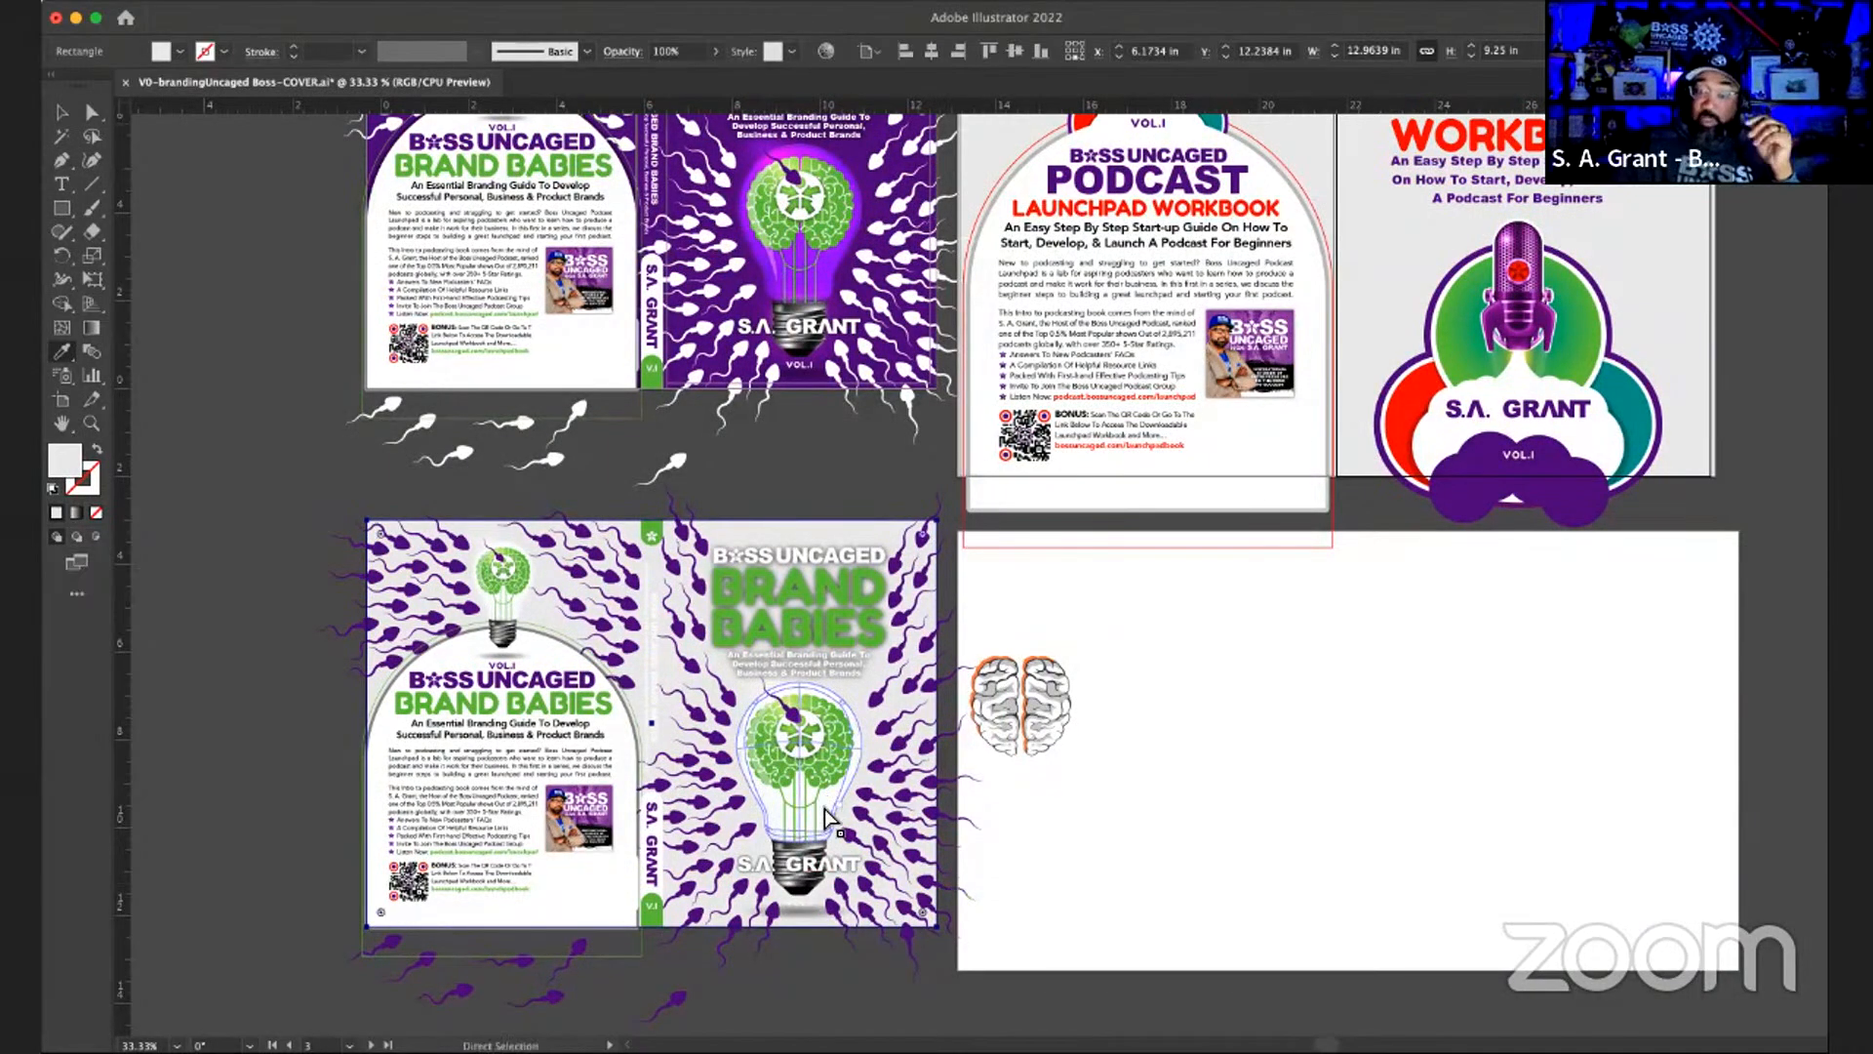
key("super+equal")
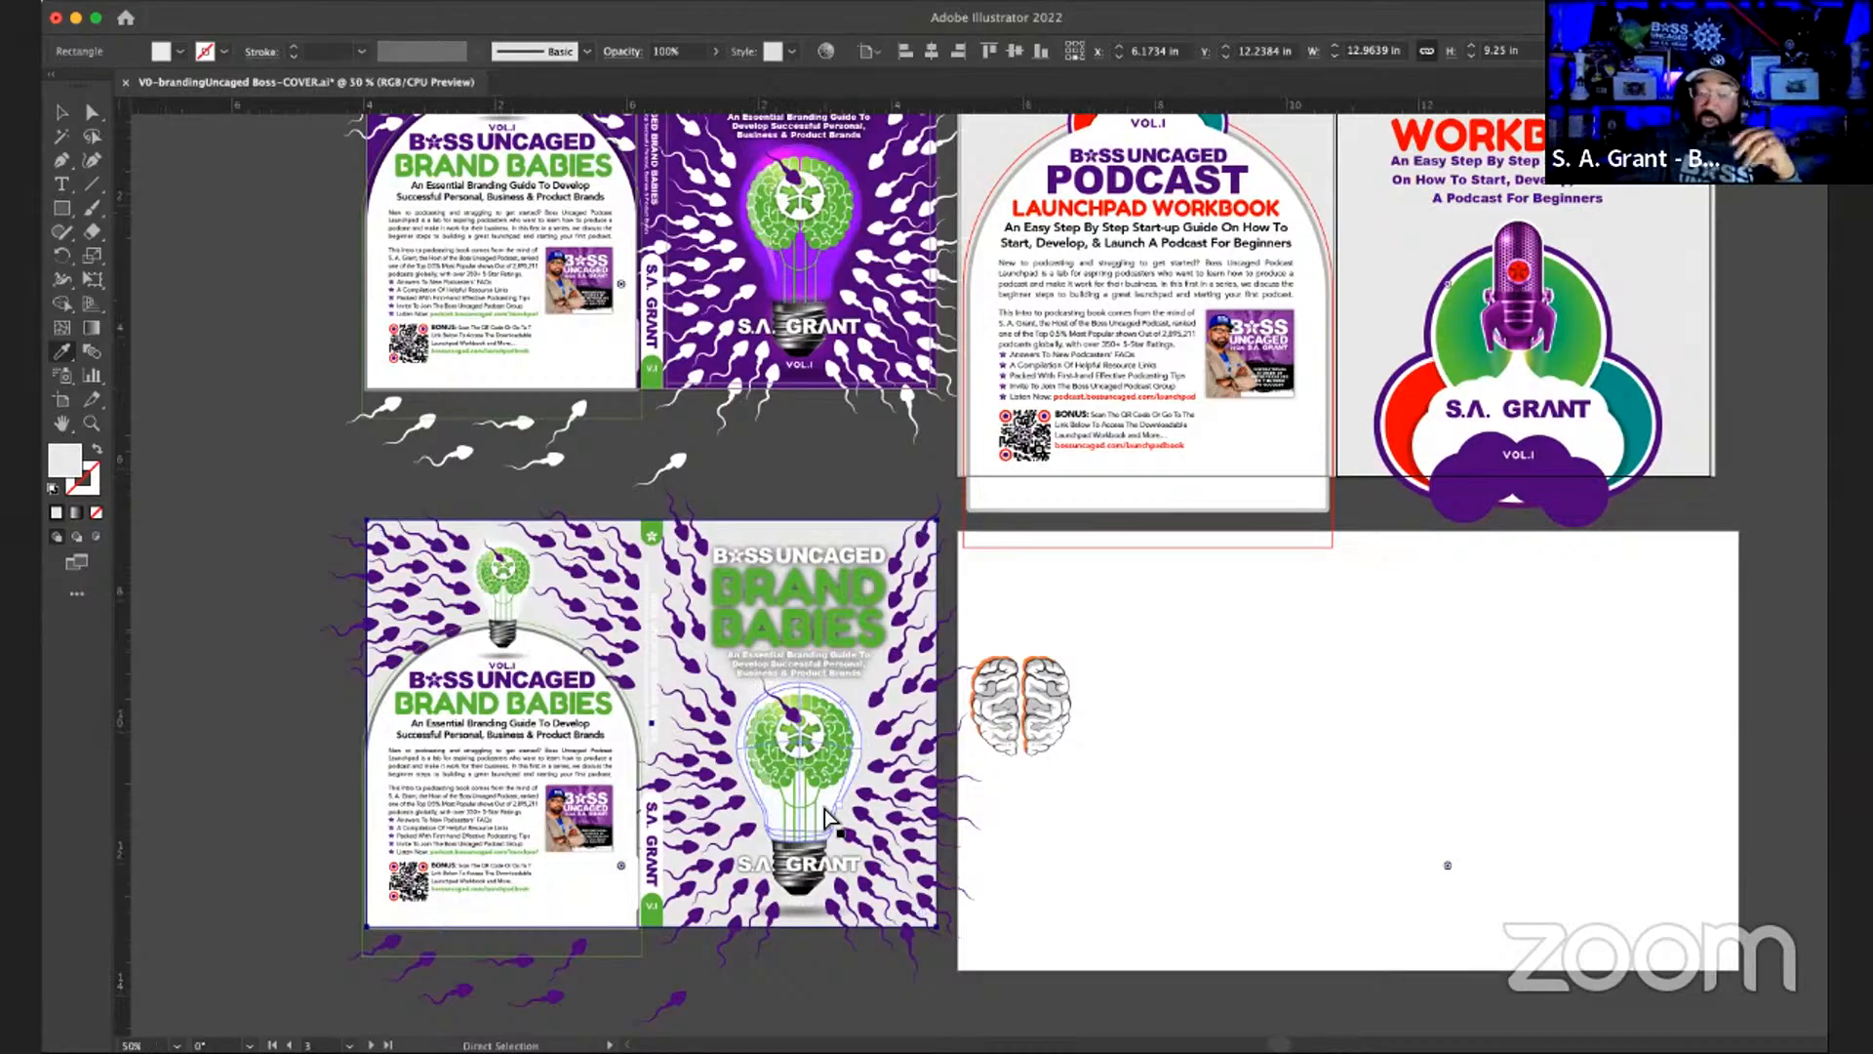
key("super+equal")
key("i")
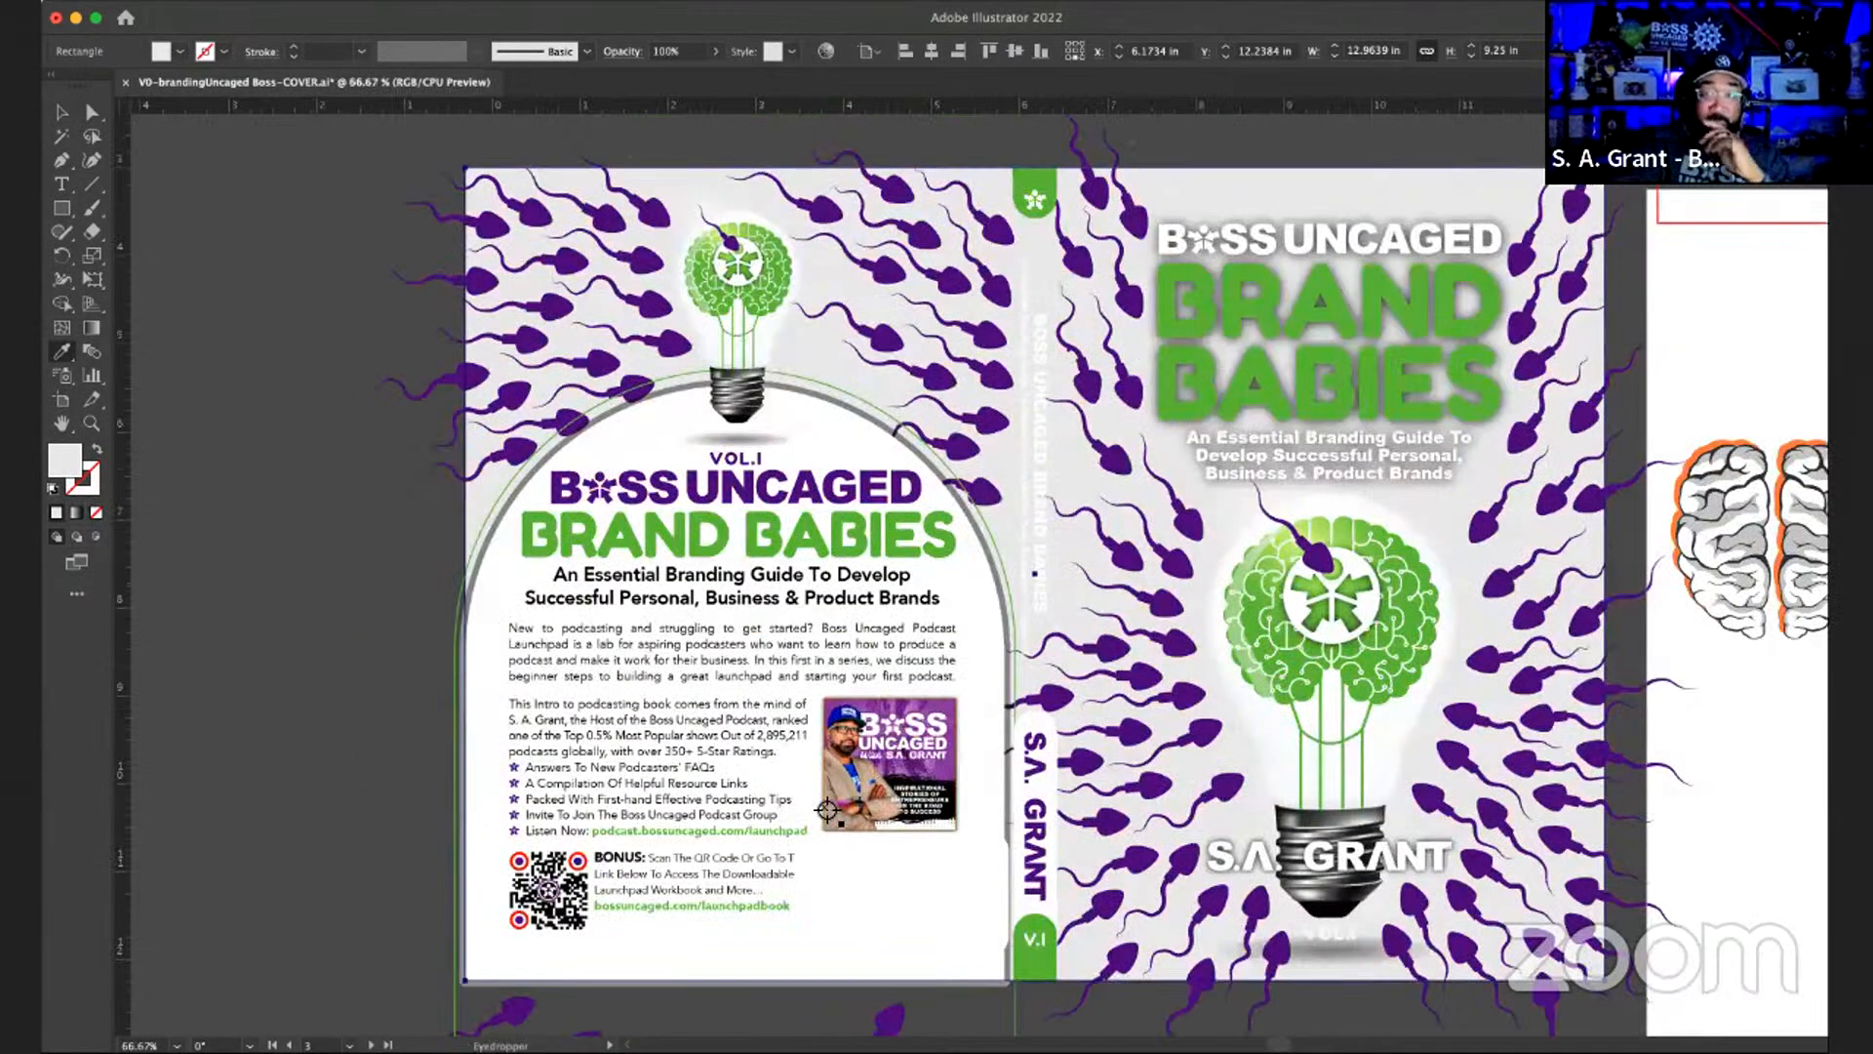
scroll(1076, 889, "right", 4)
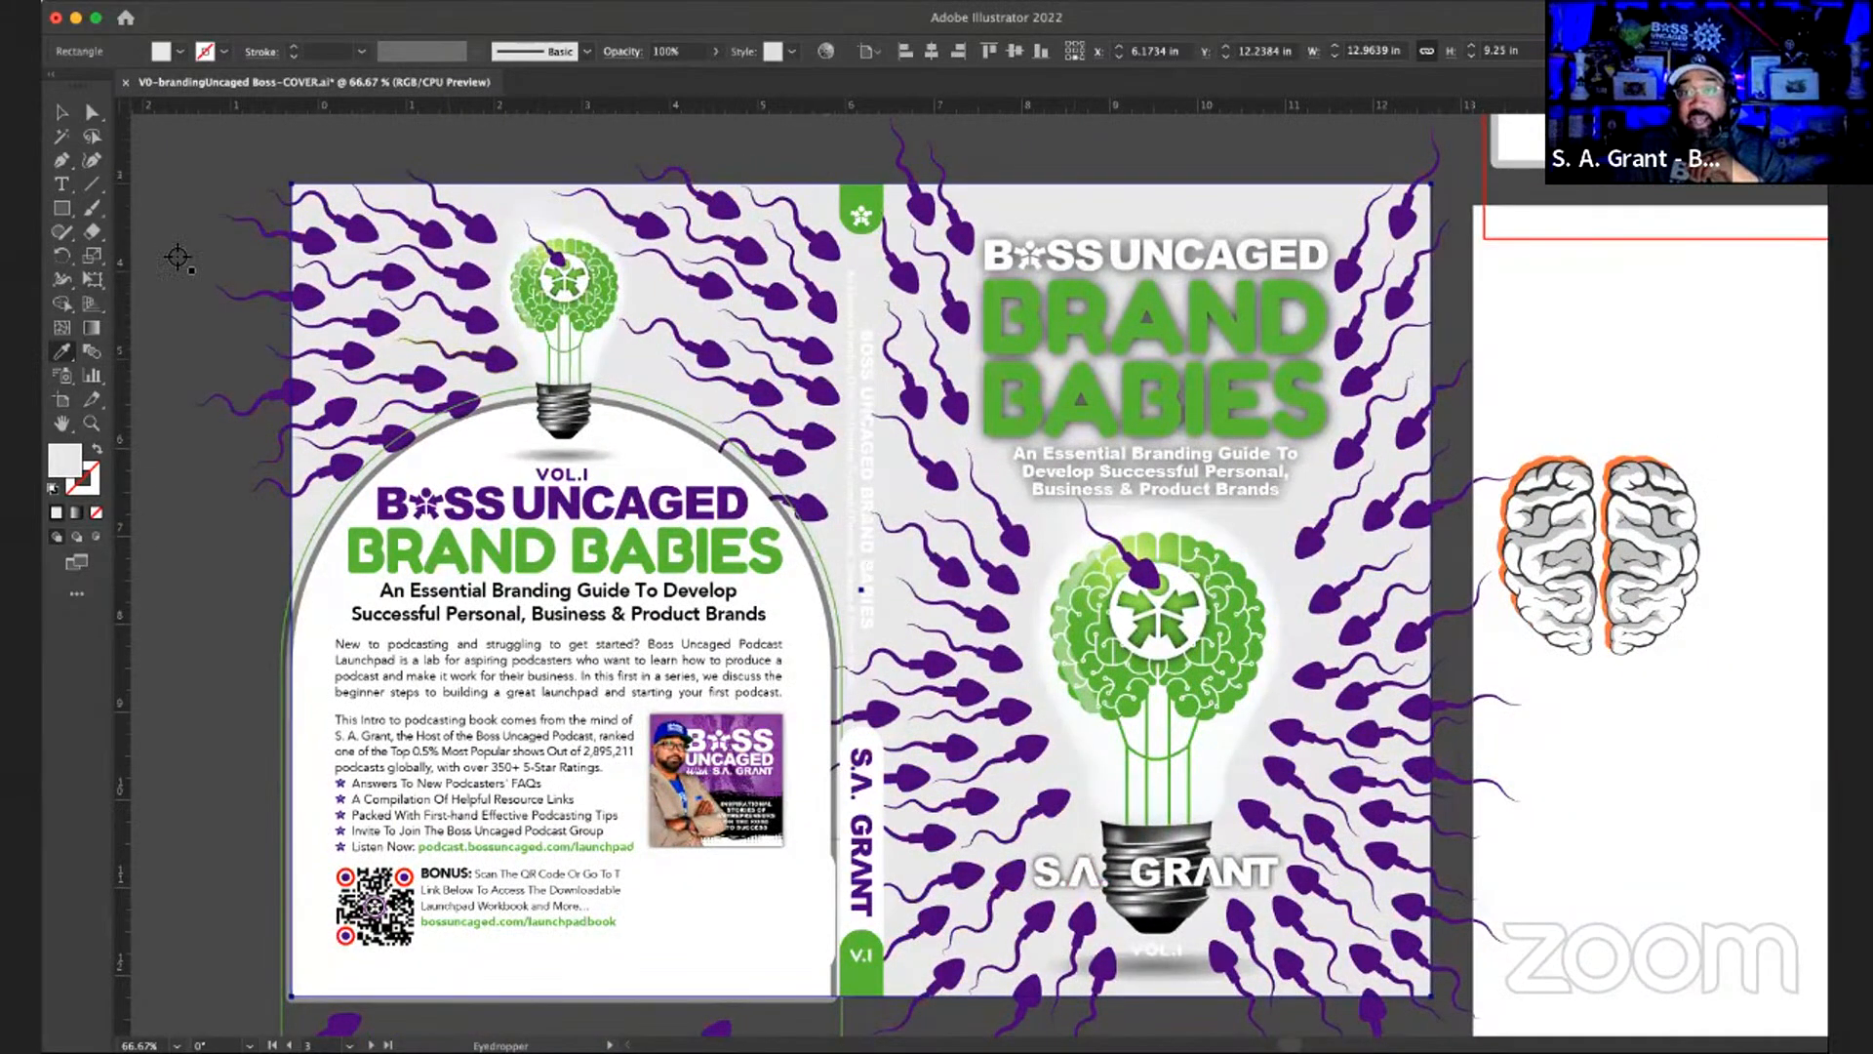
left_click(62, 184)
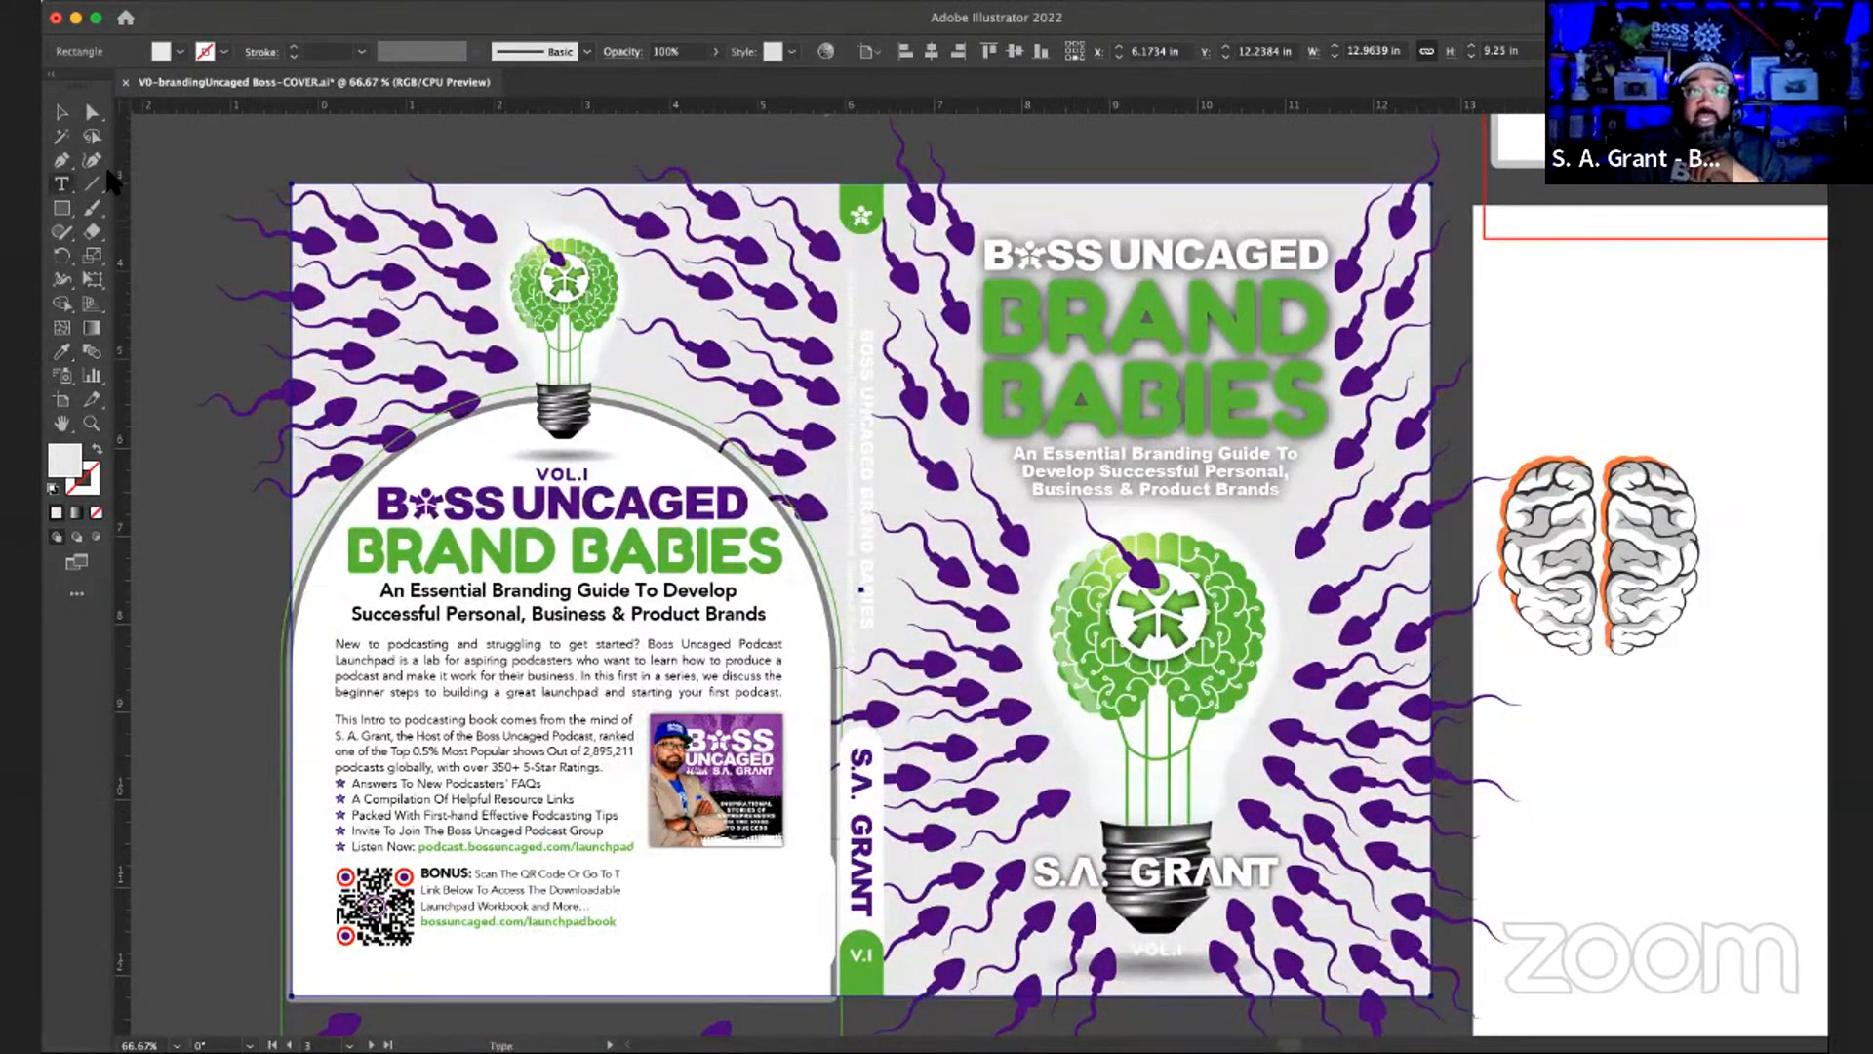
triple_click(866, 363)
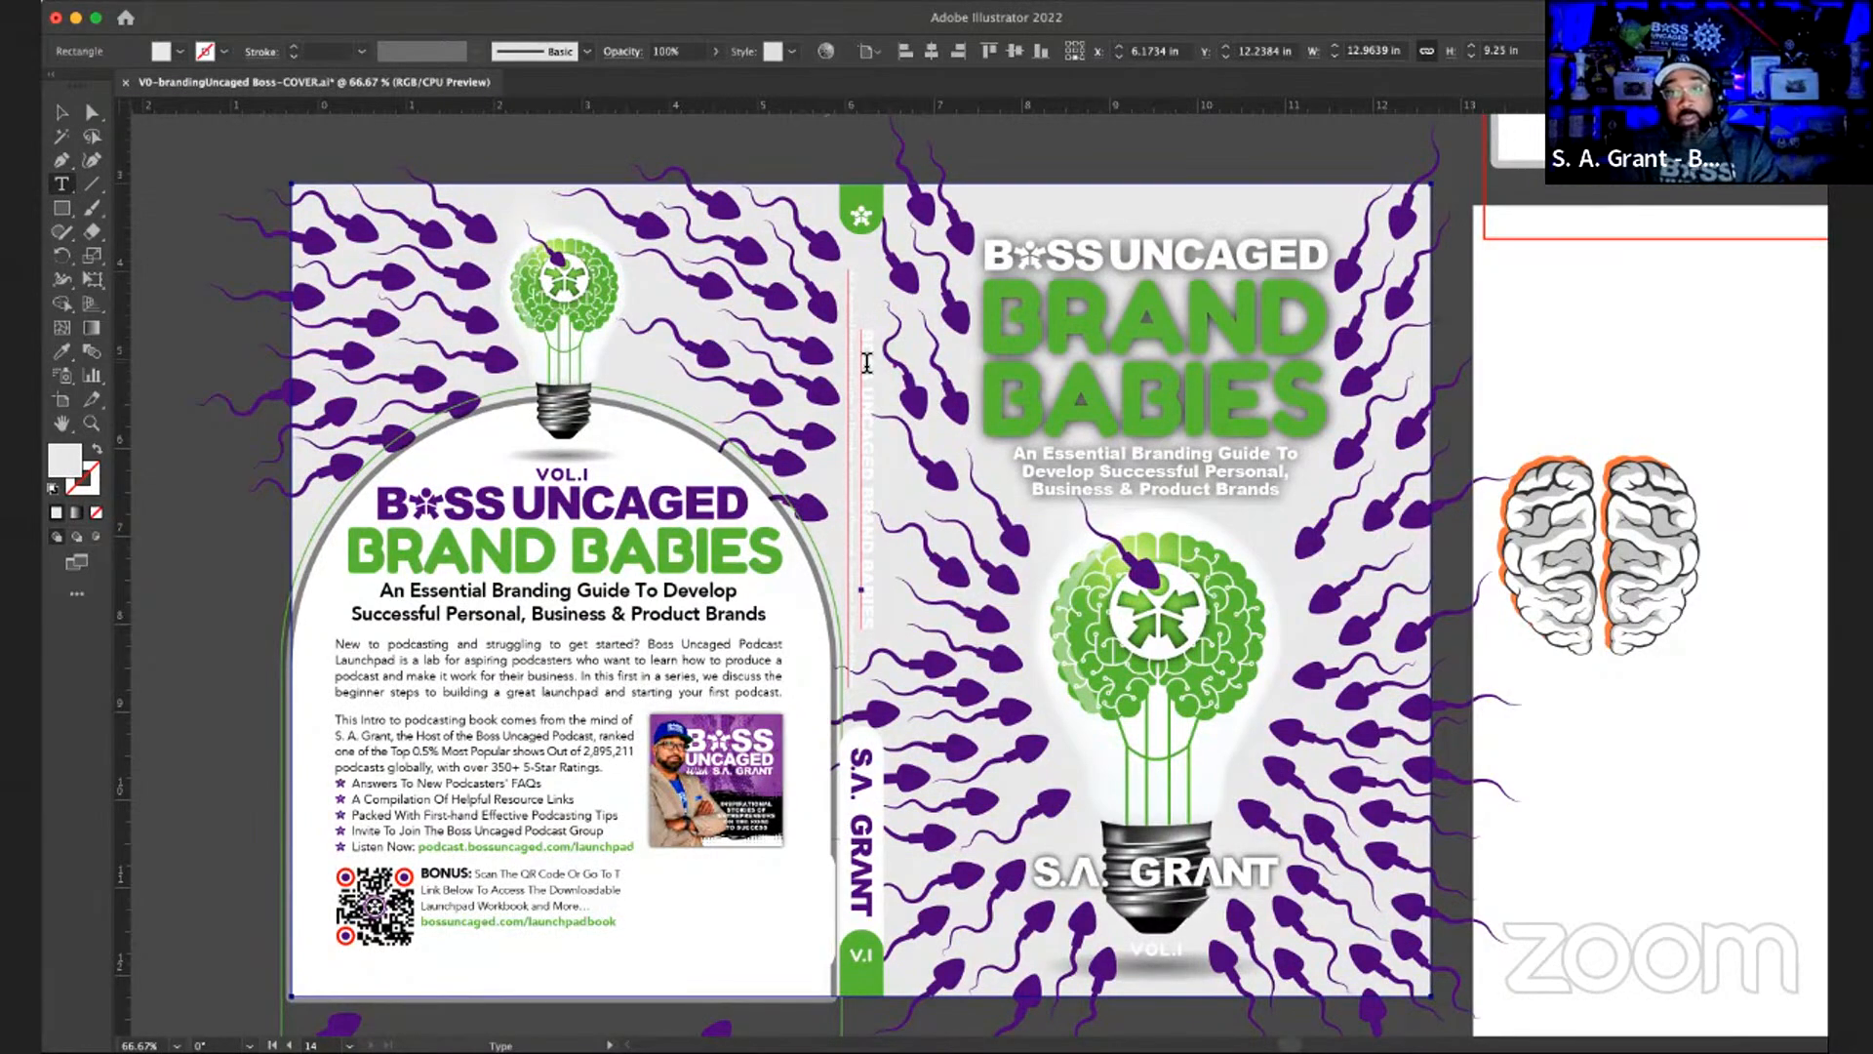
left_click(866, 363)
key("ctrl+a")
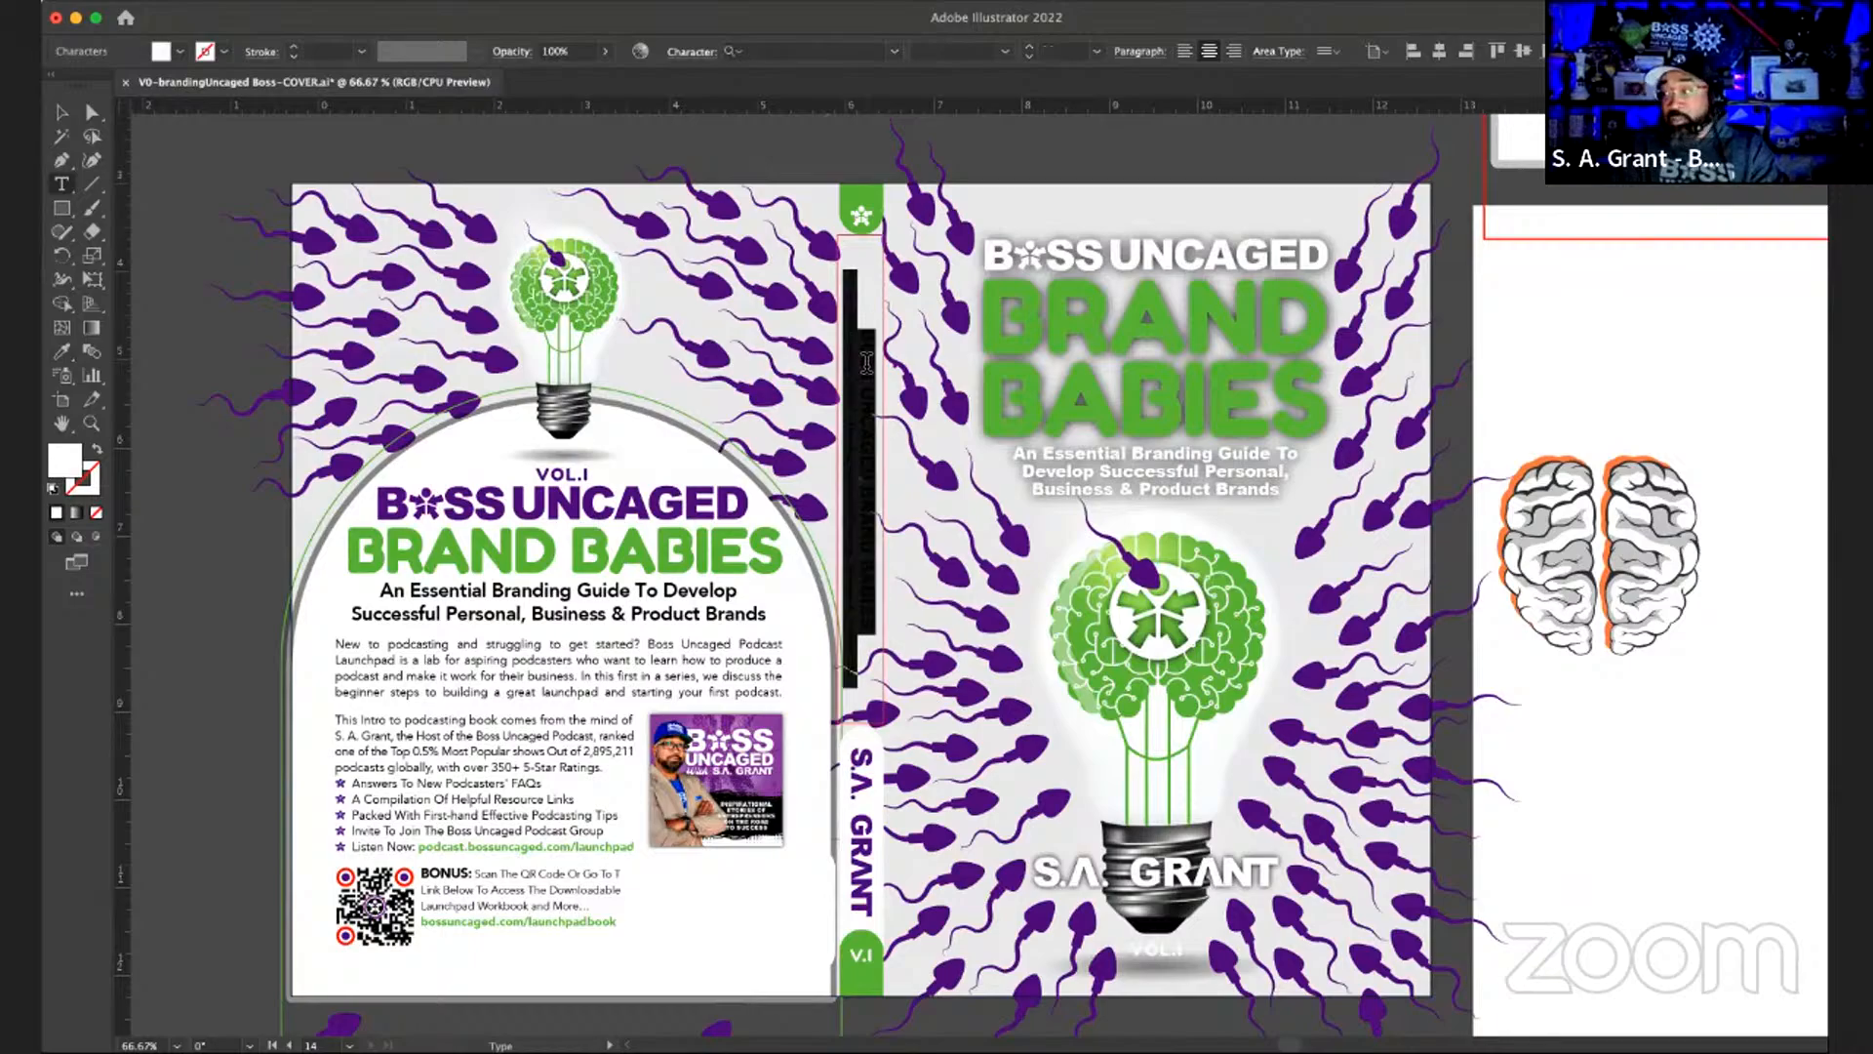
left_click(62, 354)
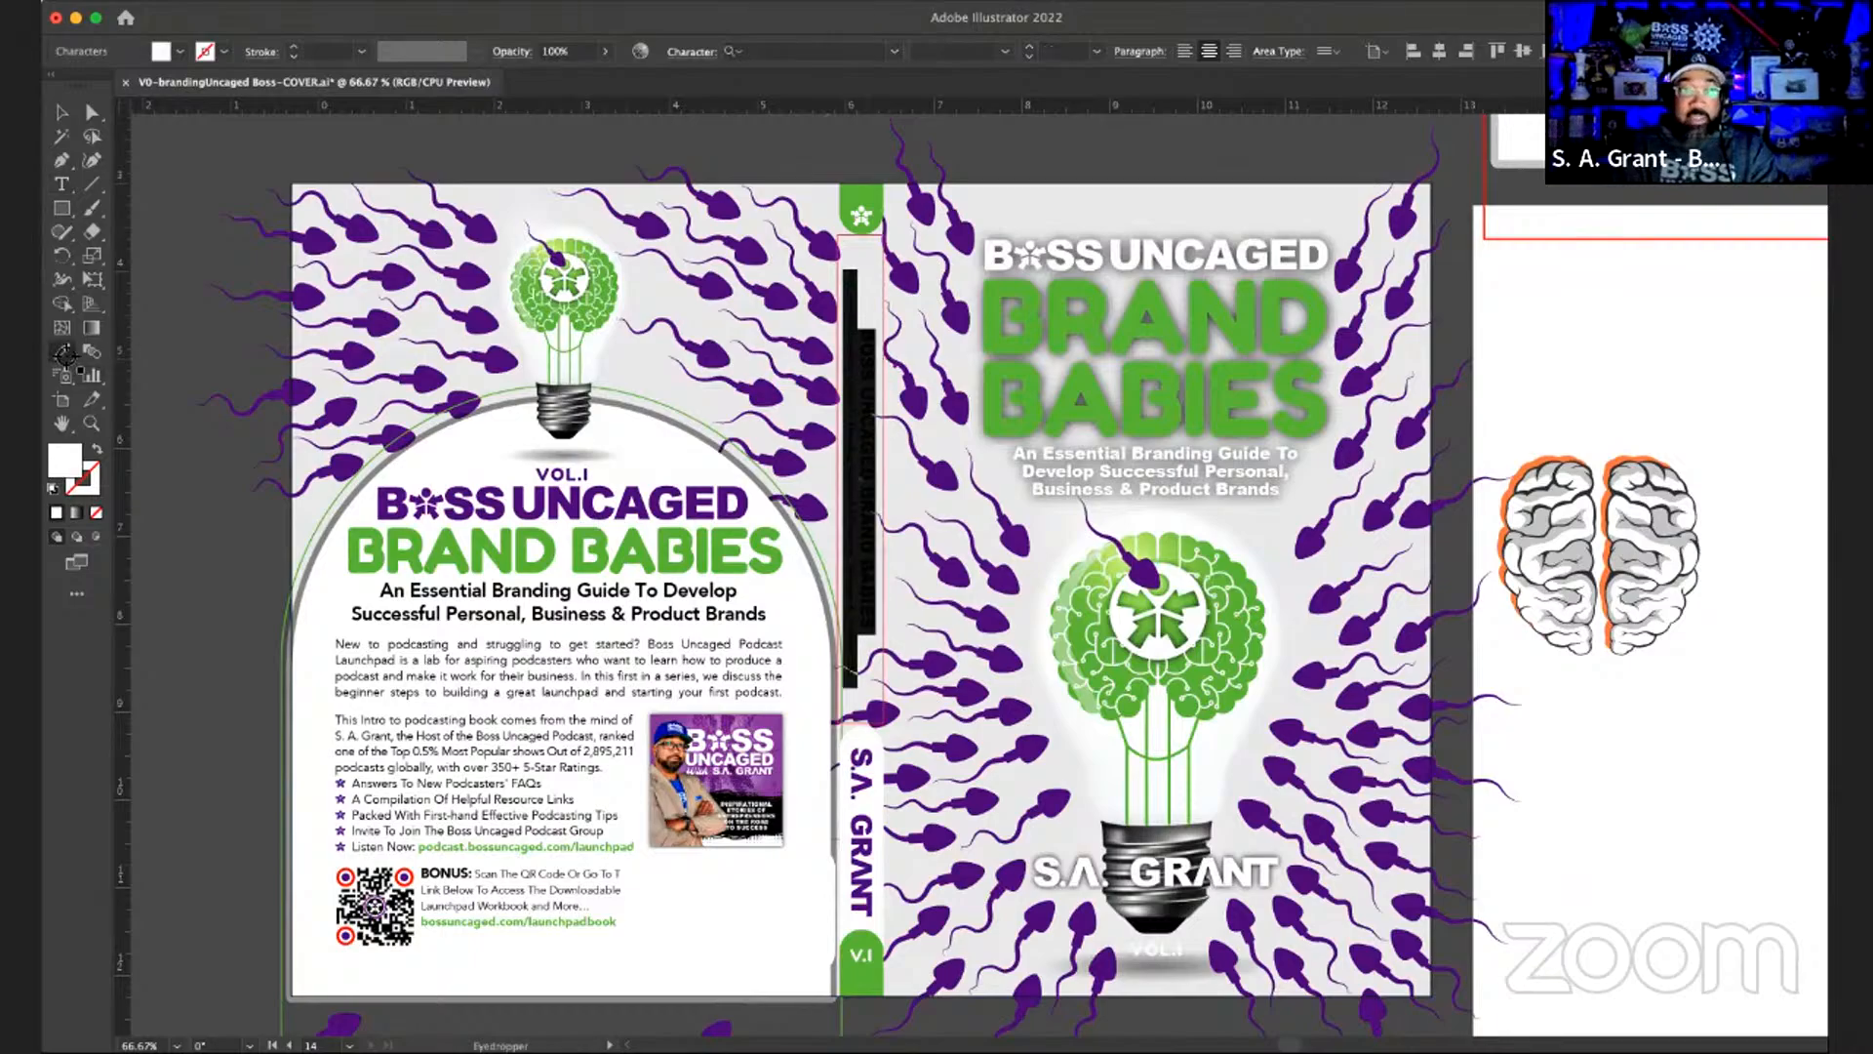
left_click(314, 301)
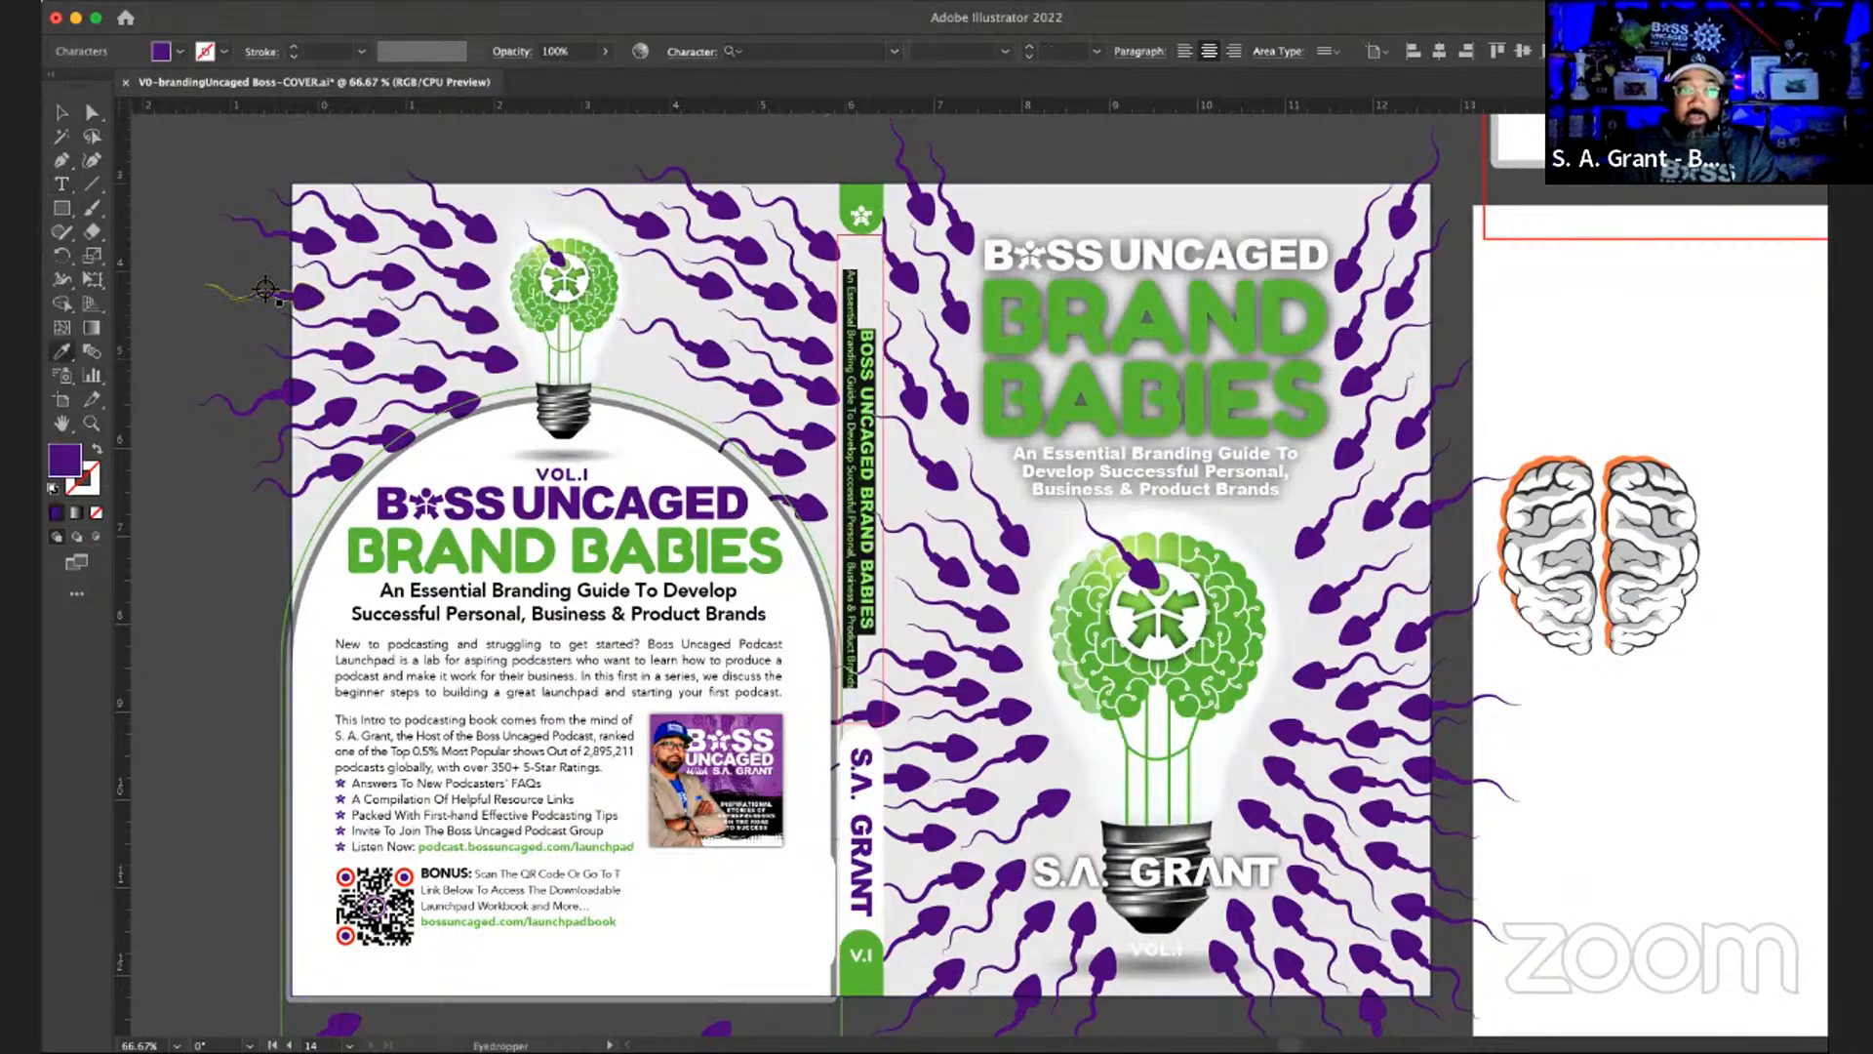
left_click(62, 114)
left_click(138, 182)
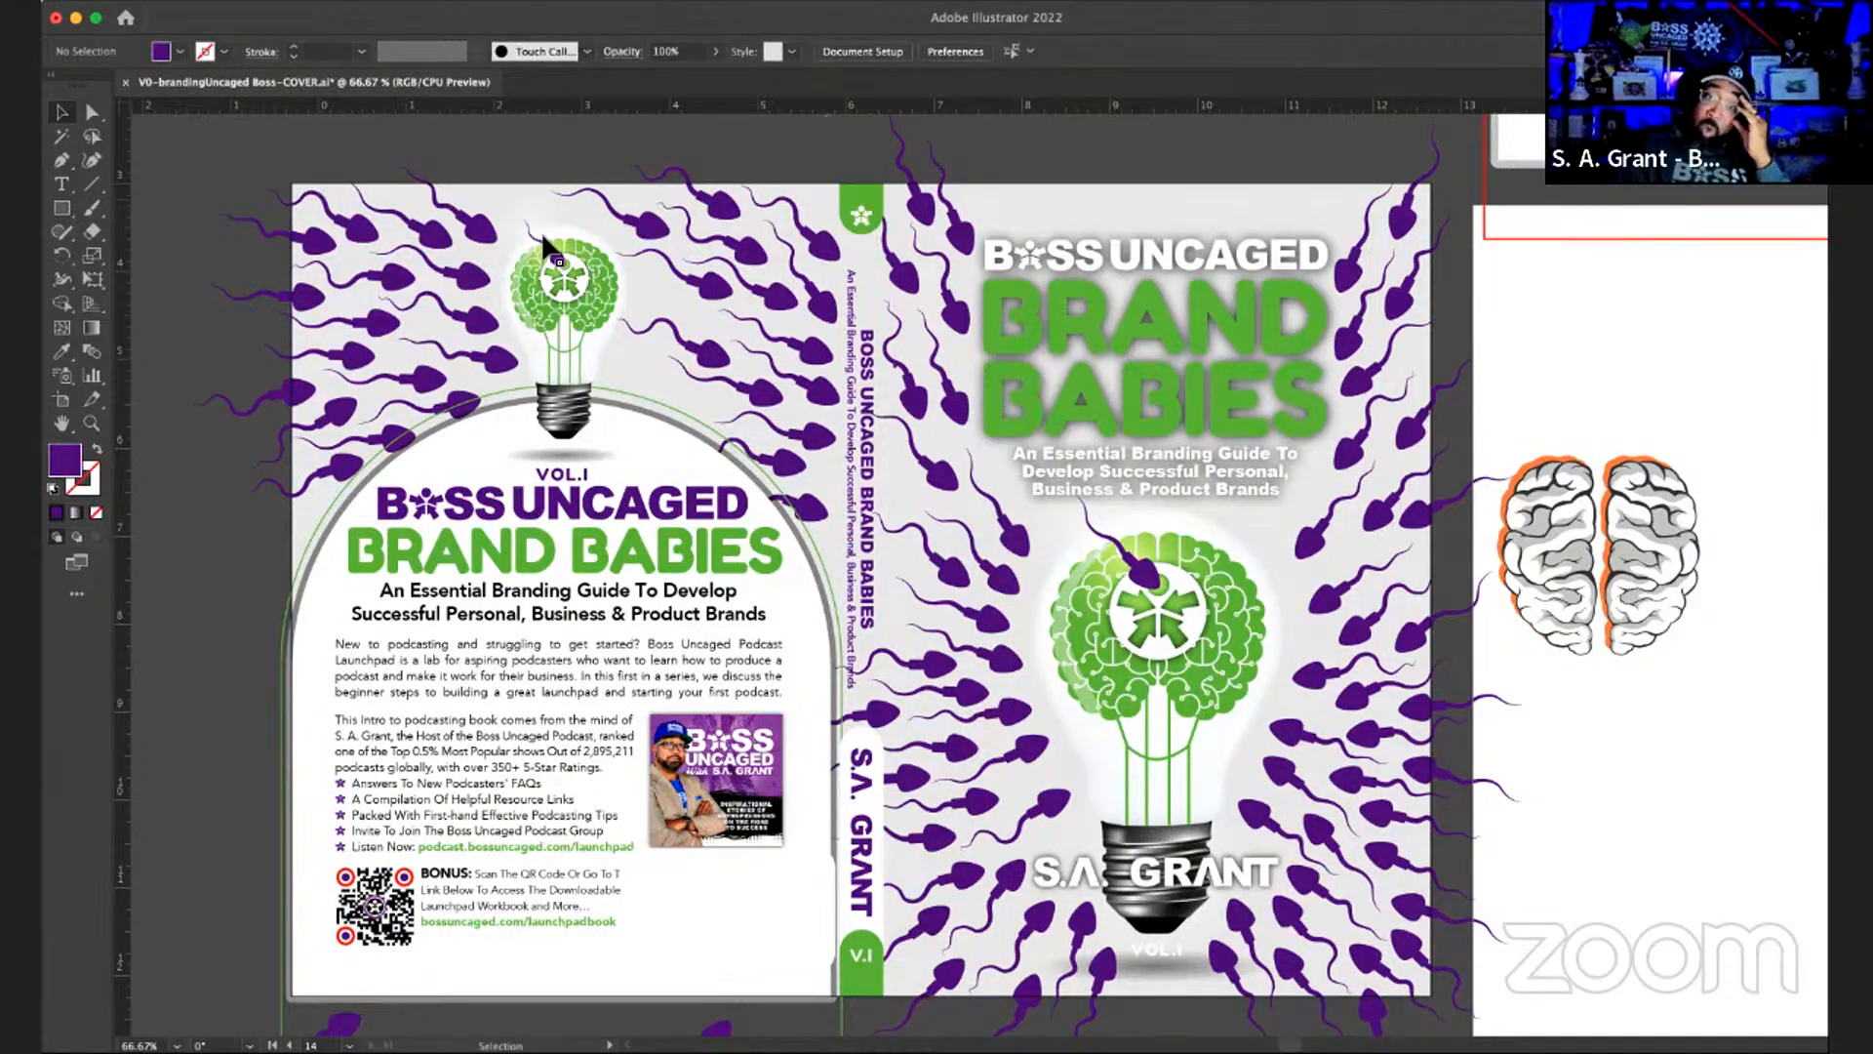
- Compare the recoloured light grey cover with the original purple Brand Babies cover above it
scroll(543, 240, "up", 5)
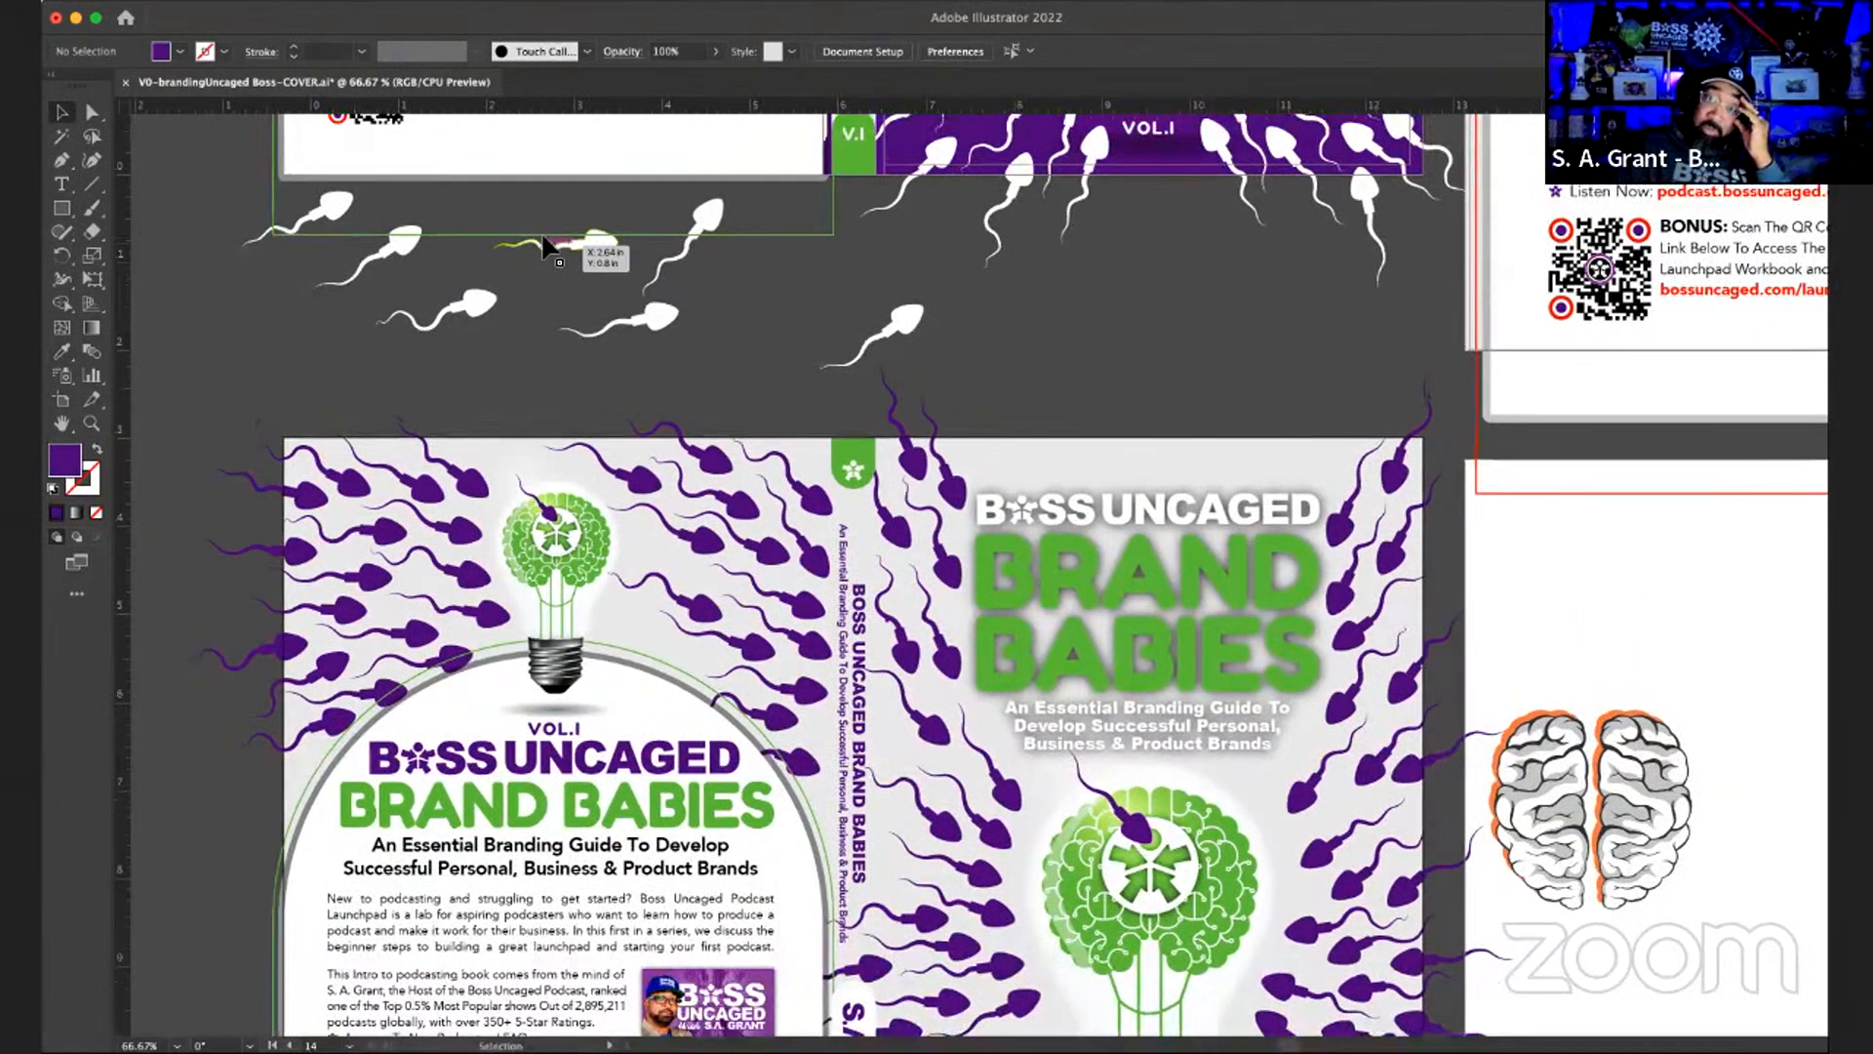
scroll(543, 244, "up", 1)
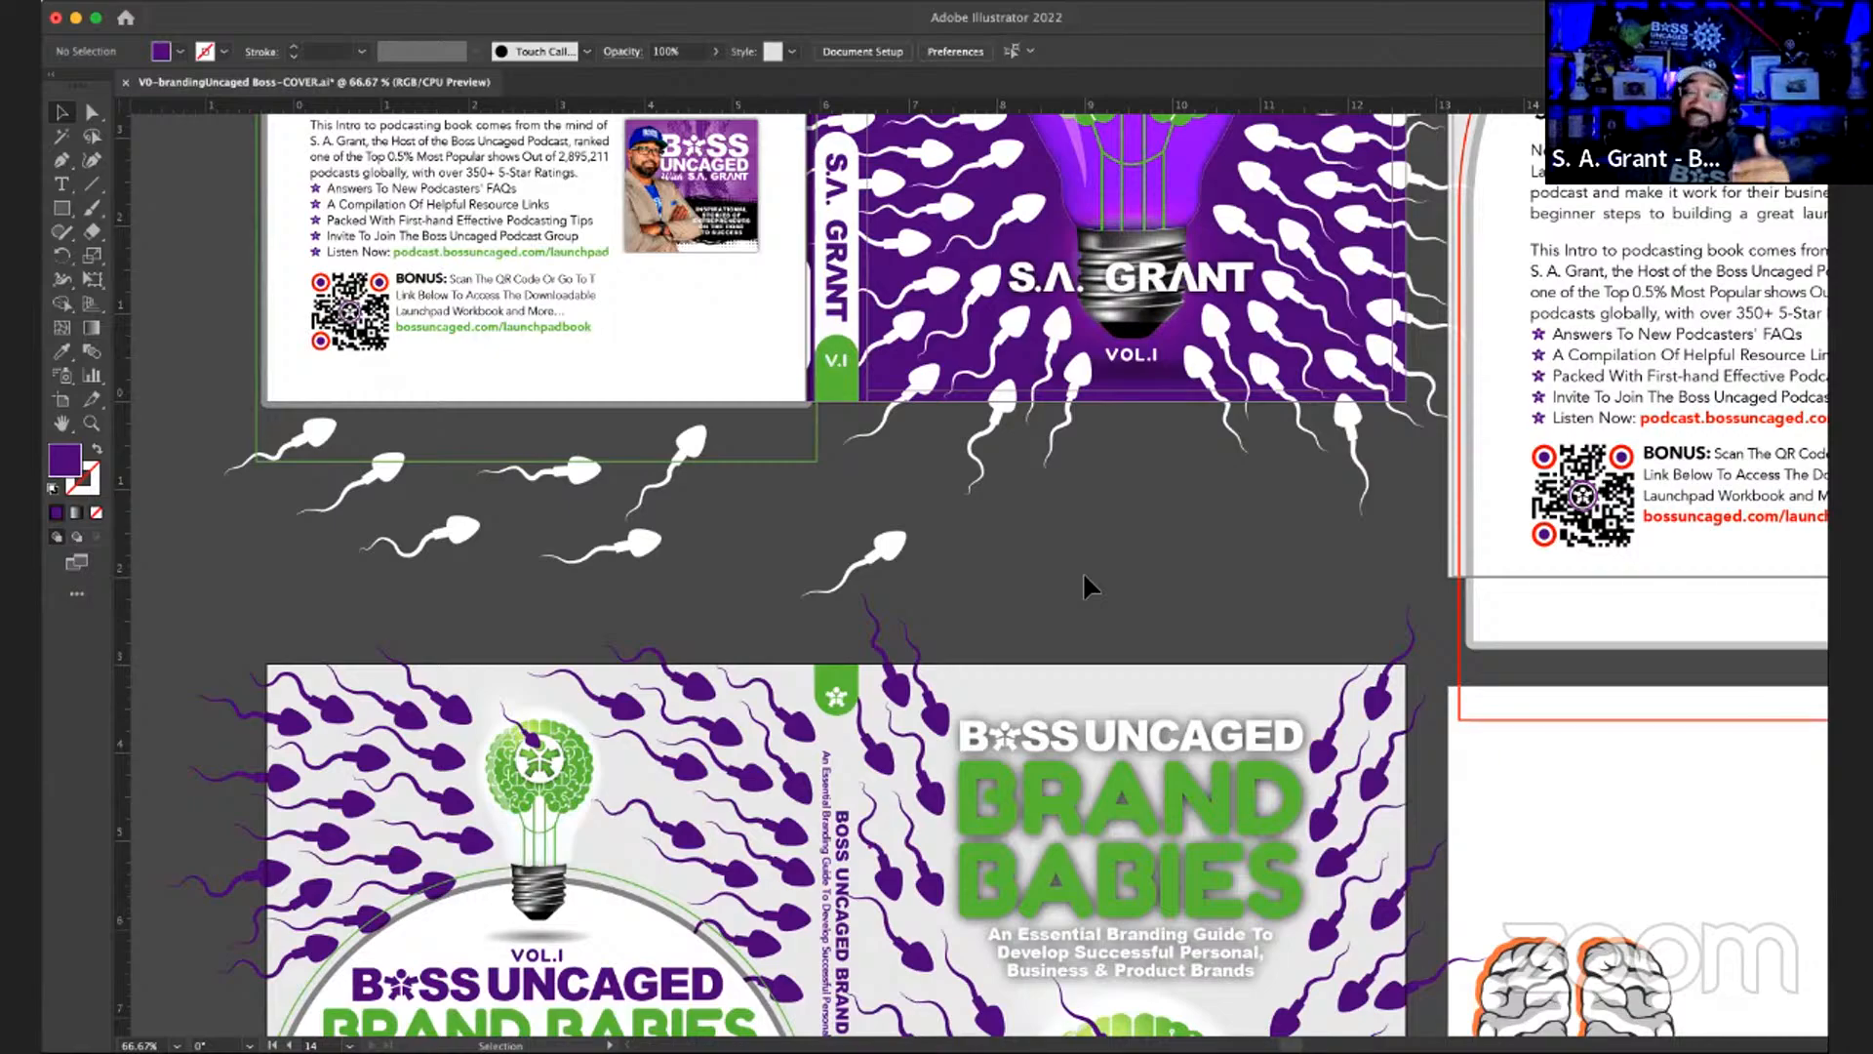
scroll(1085, 584, "down", 3)
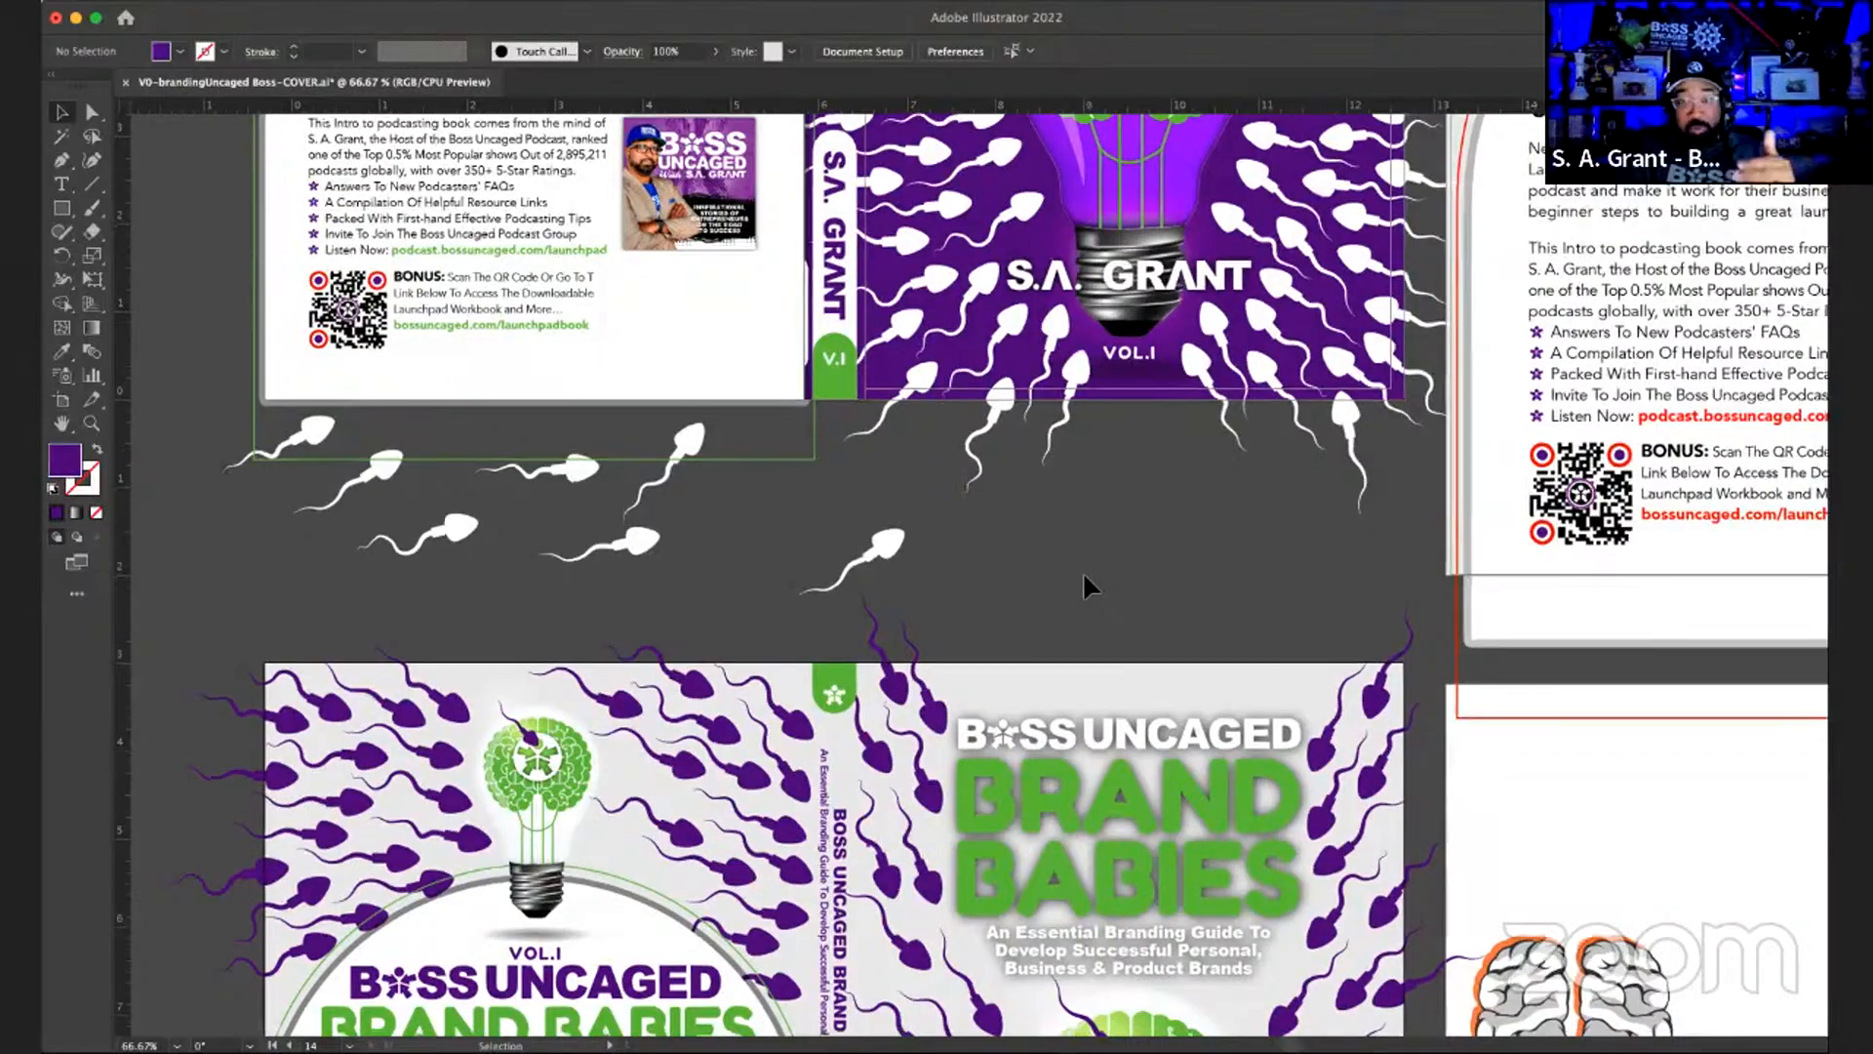
scroll(1082, 584, "down", 3)
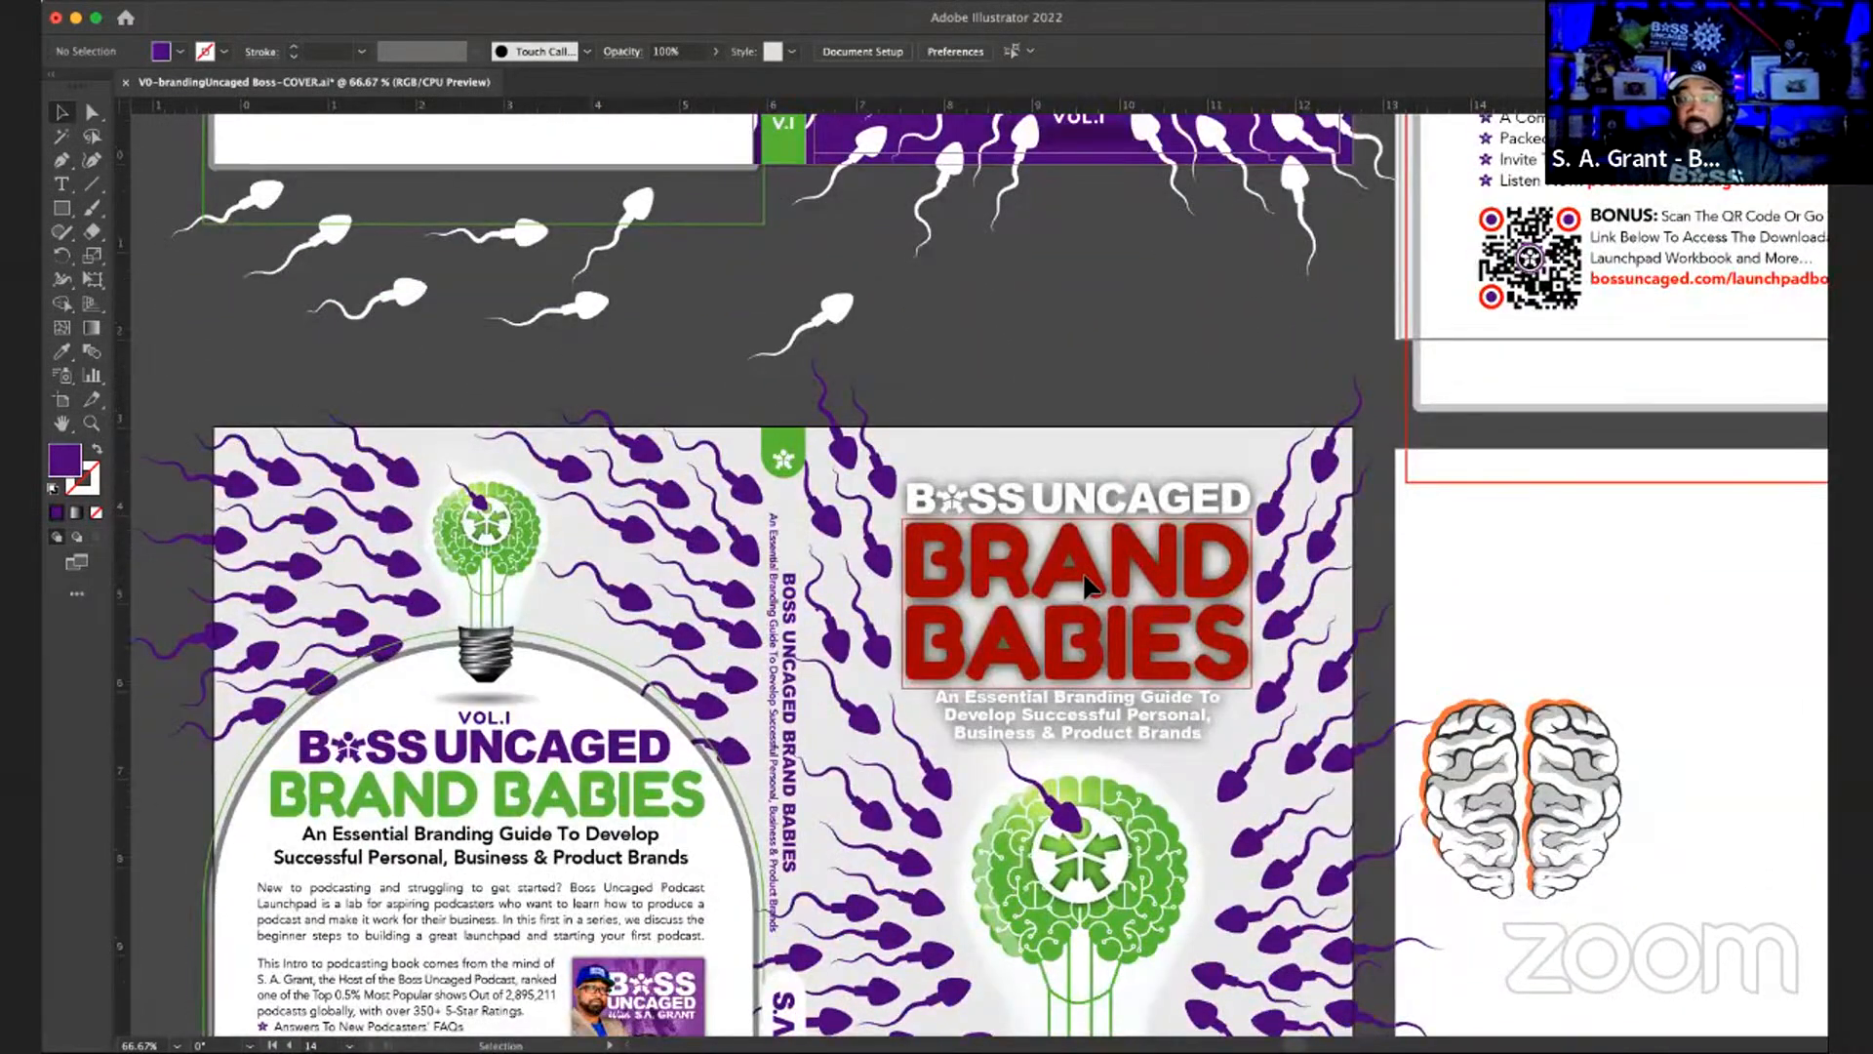
scroll(1084, 577, "down", 2)
scroll(1084, 578, "down", 3)
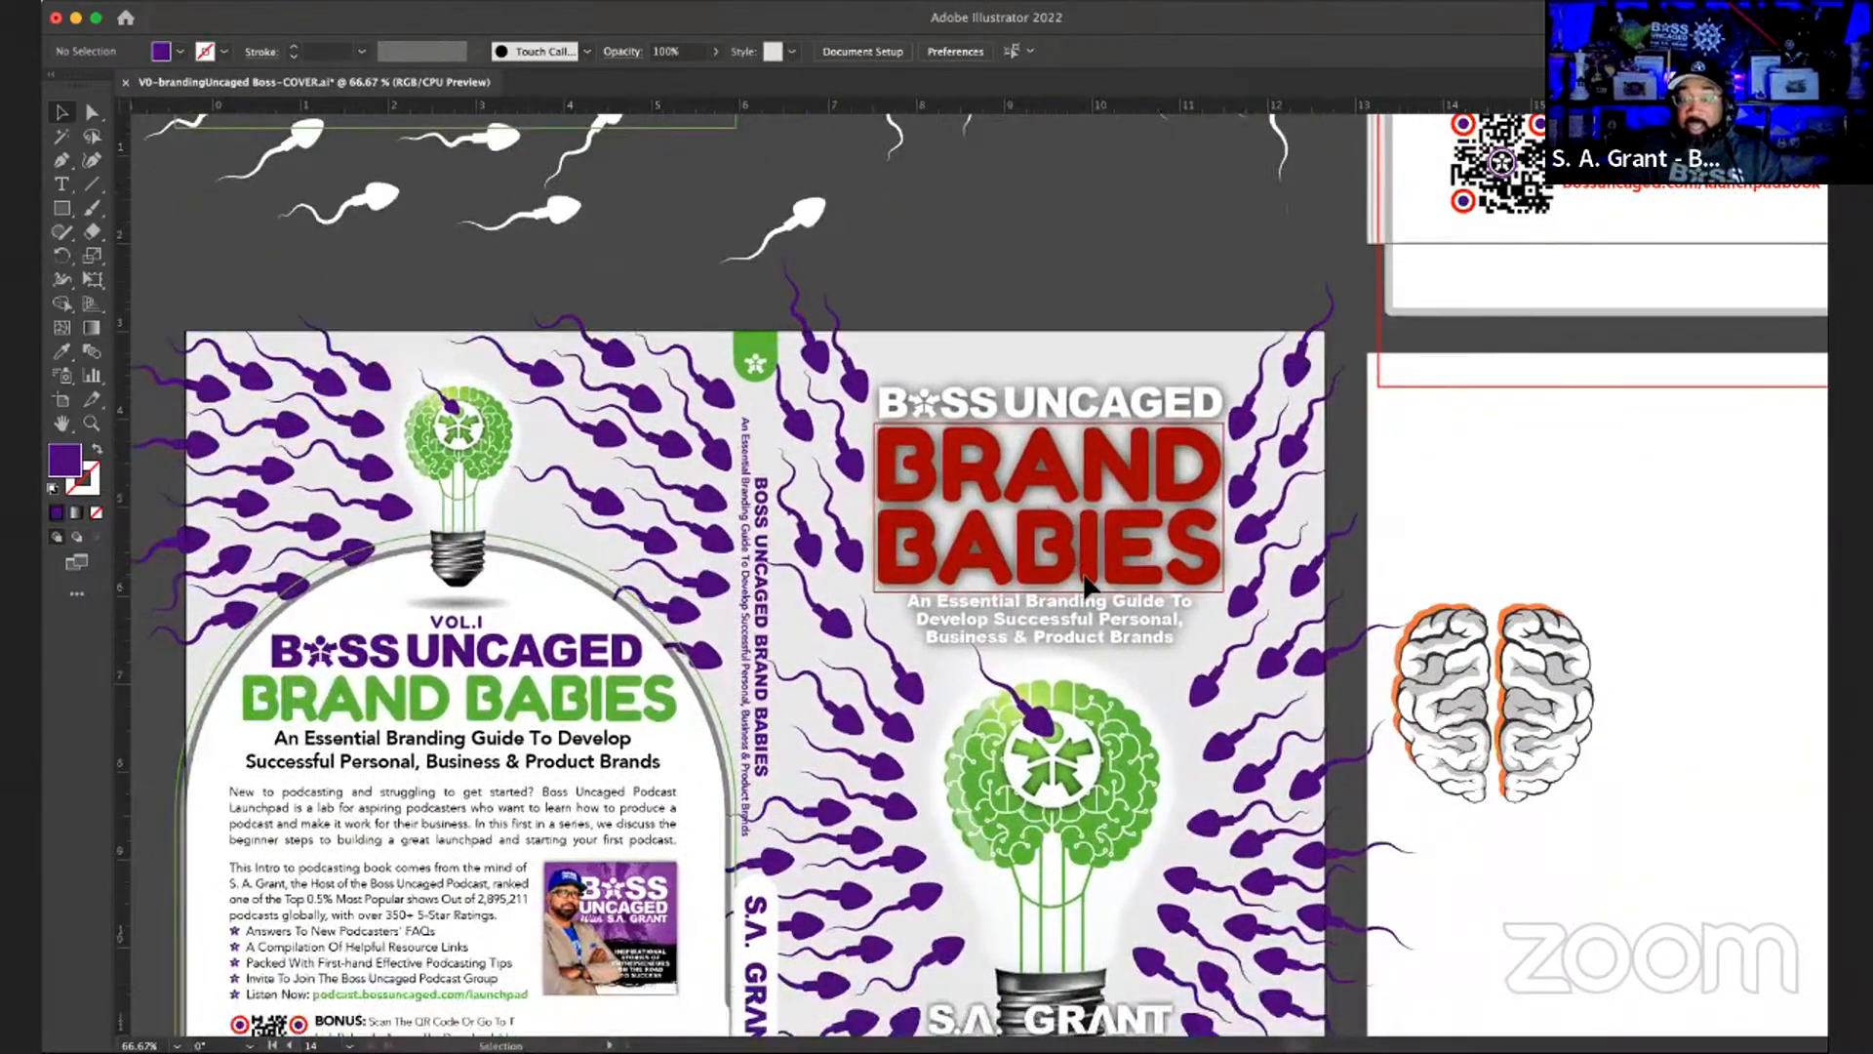
scroll(1081, 570, "down", 1)
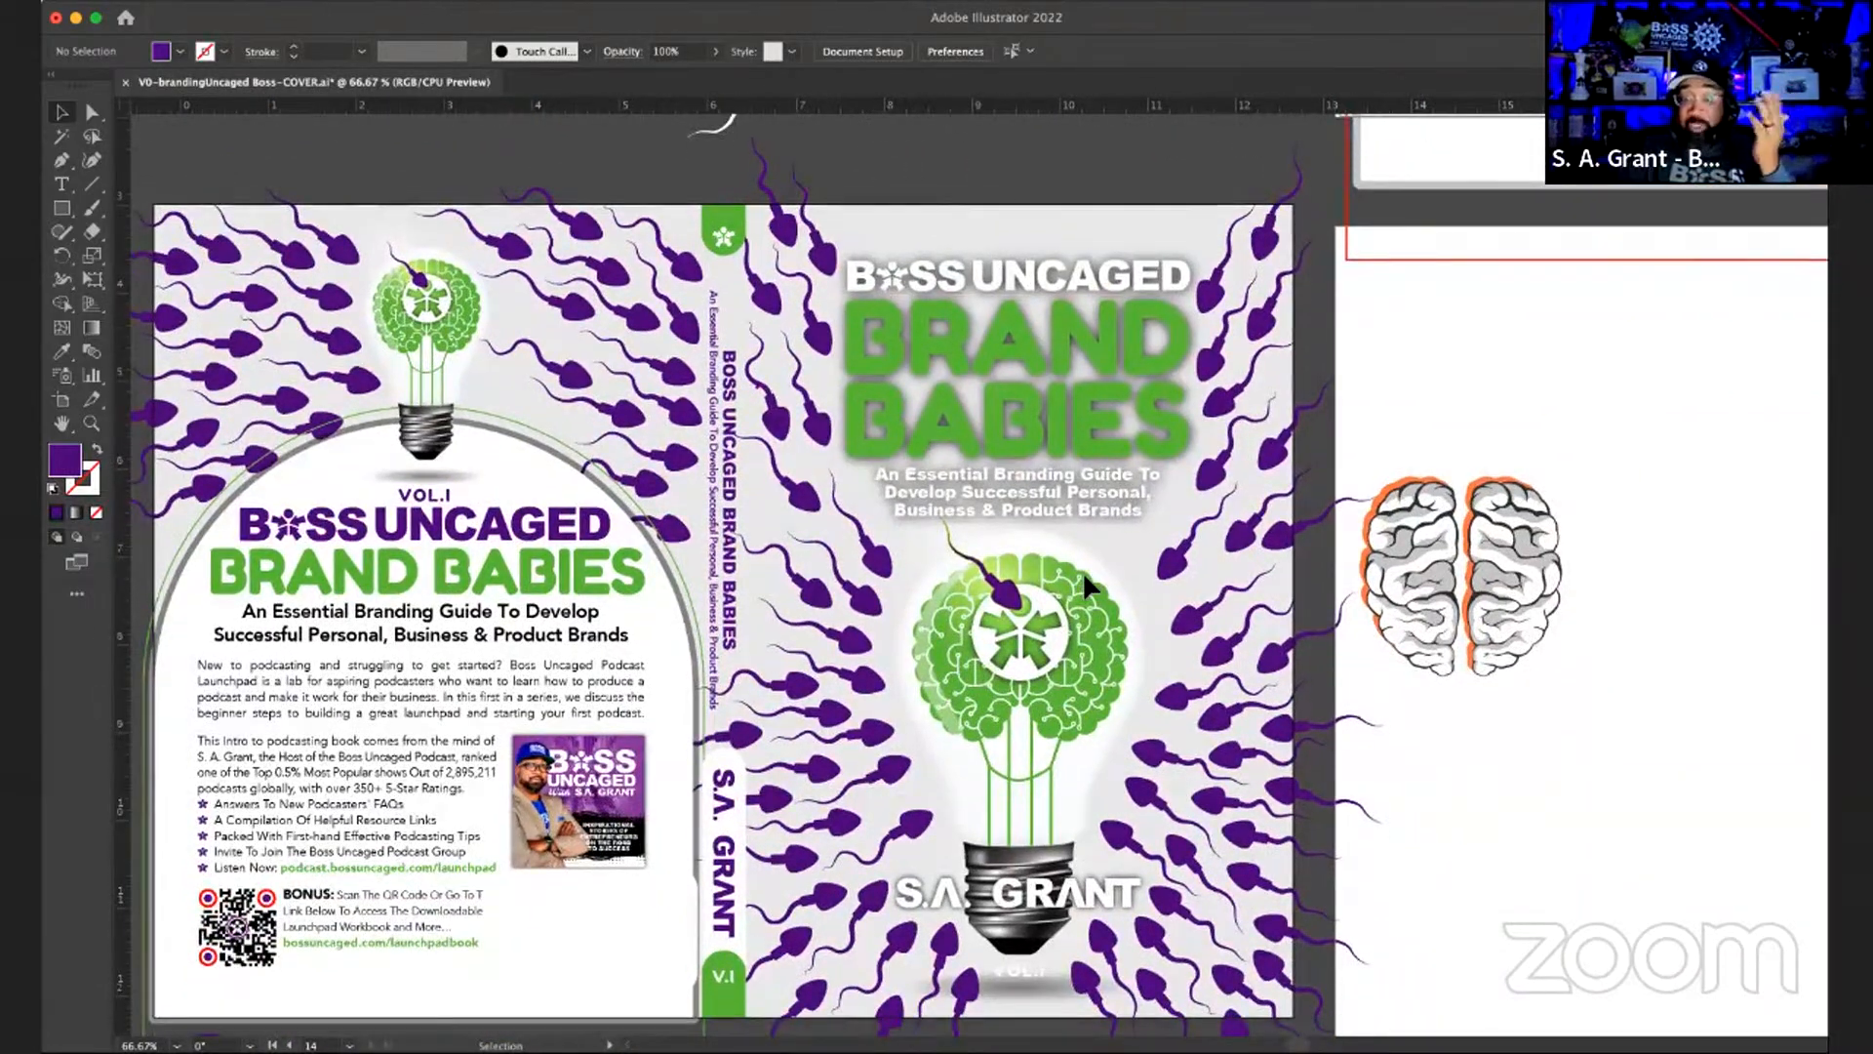
- Select the whole glass mesh of the light bulb on the lower front cover and bring up its transparency settings
left_click(93, 113)
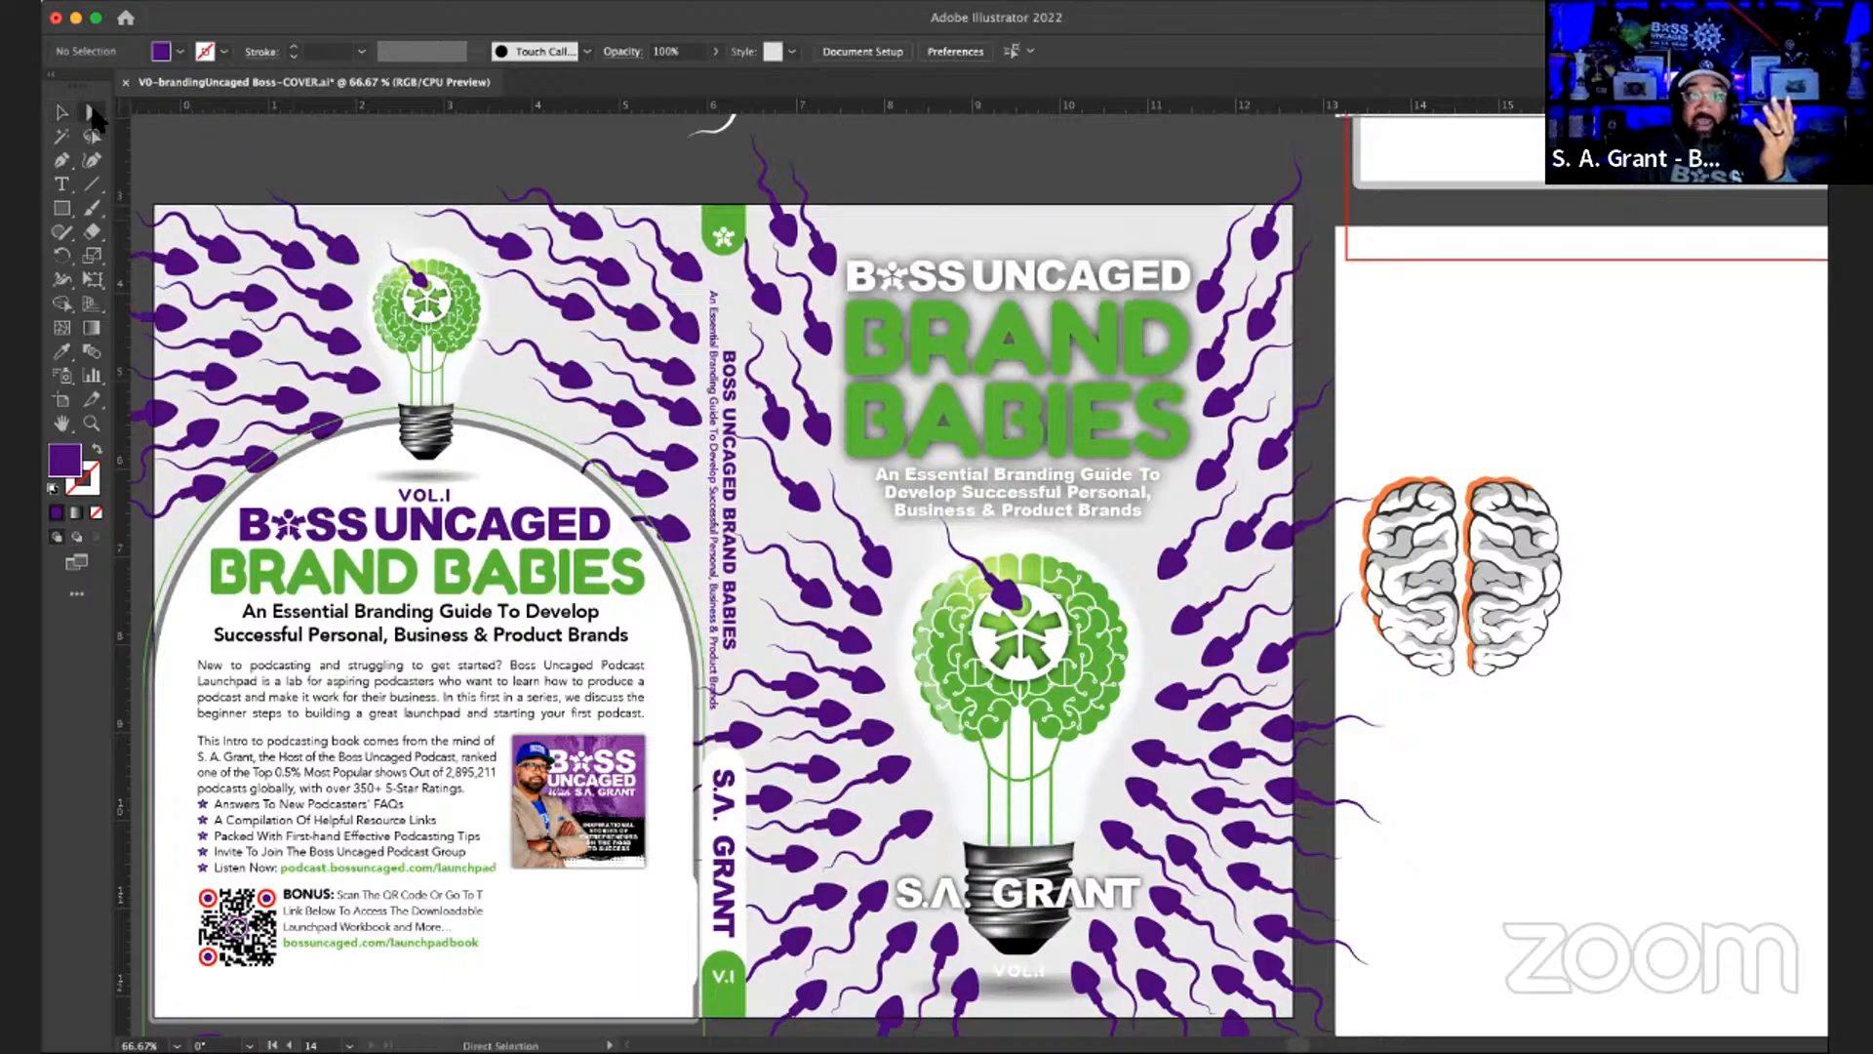
left_click(1139, 699)
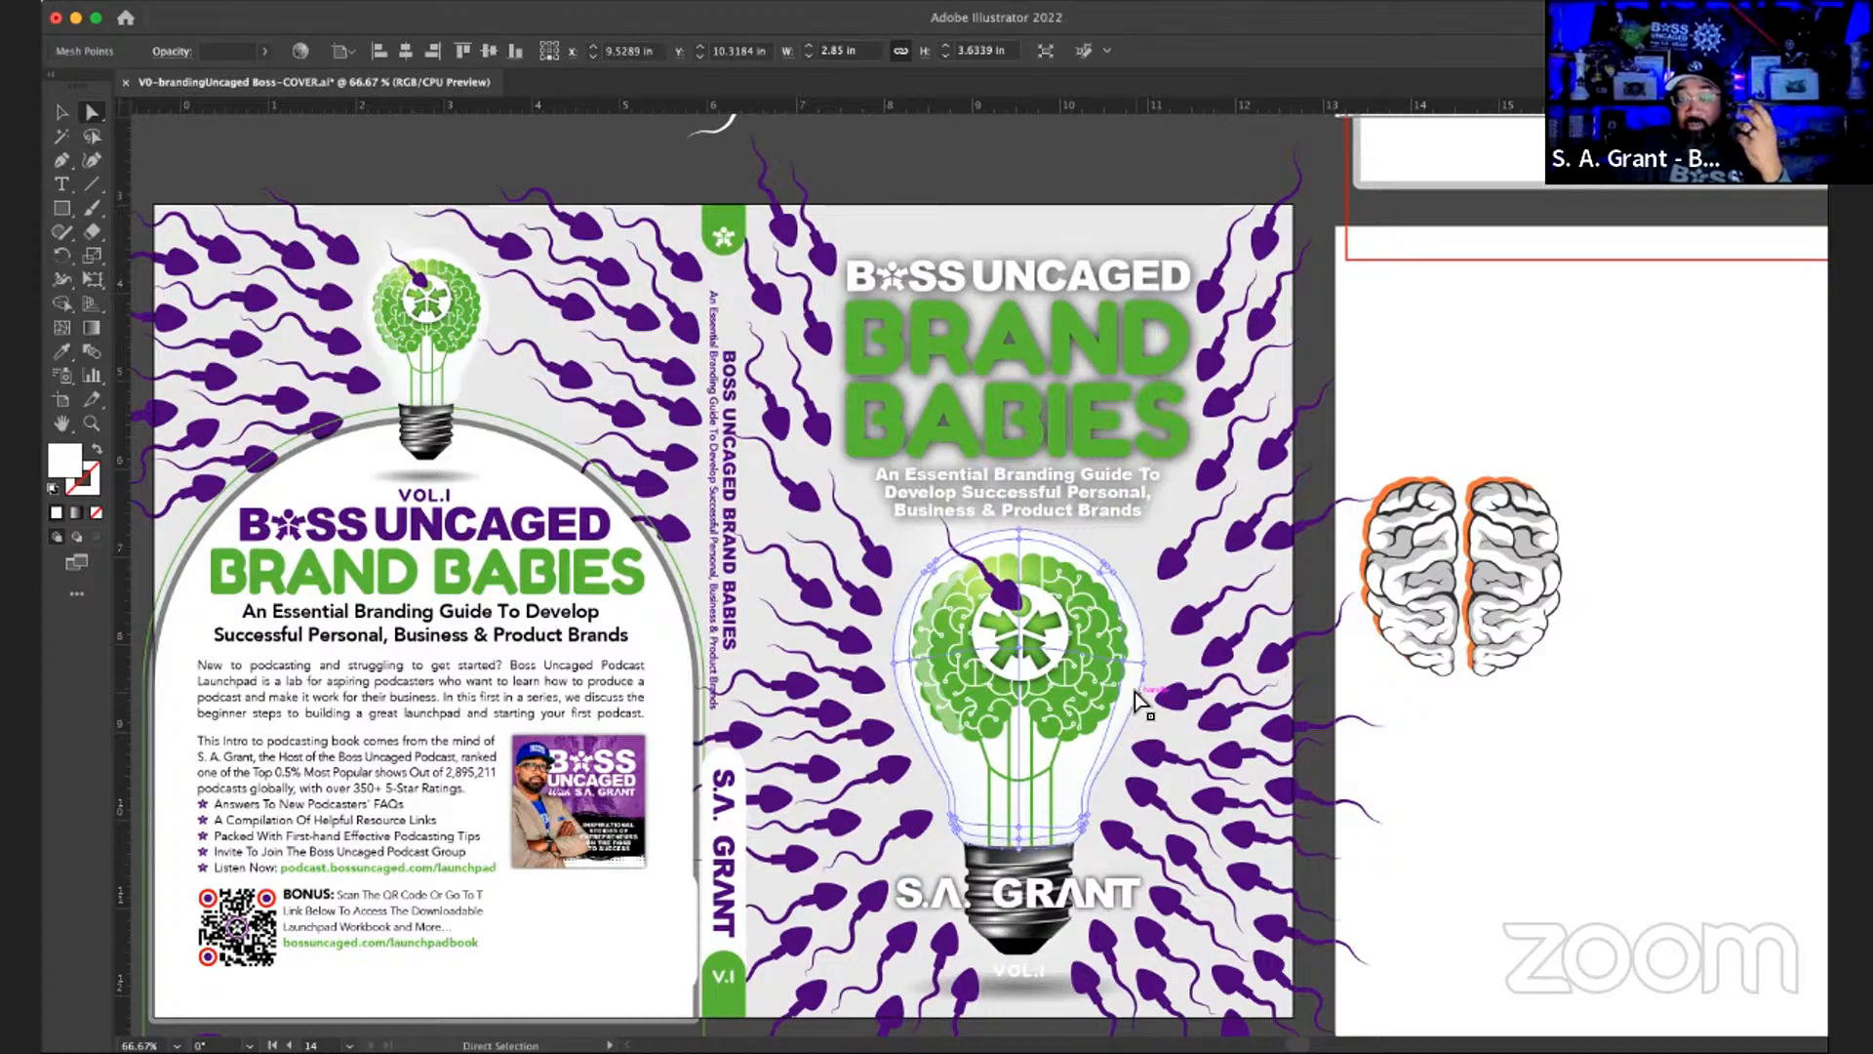
left_click(1114, 419)
left_click(1091, 601)
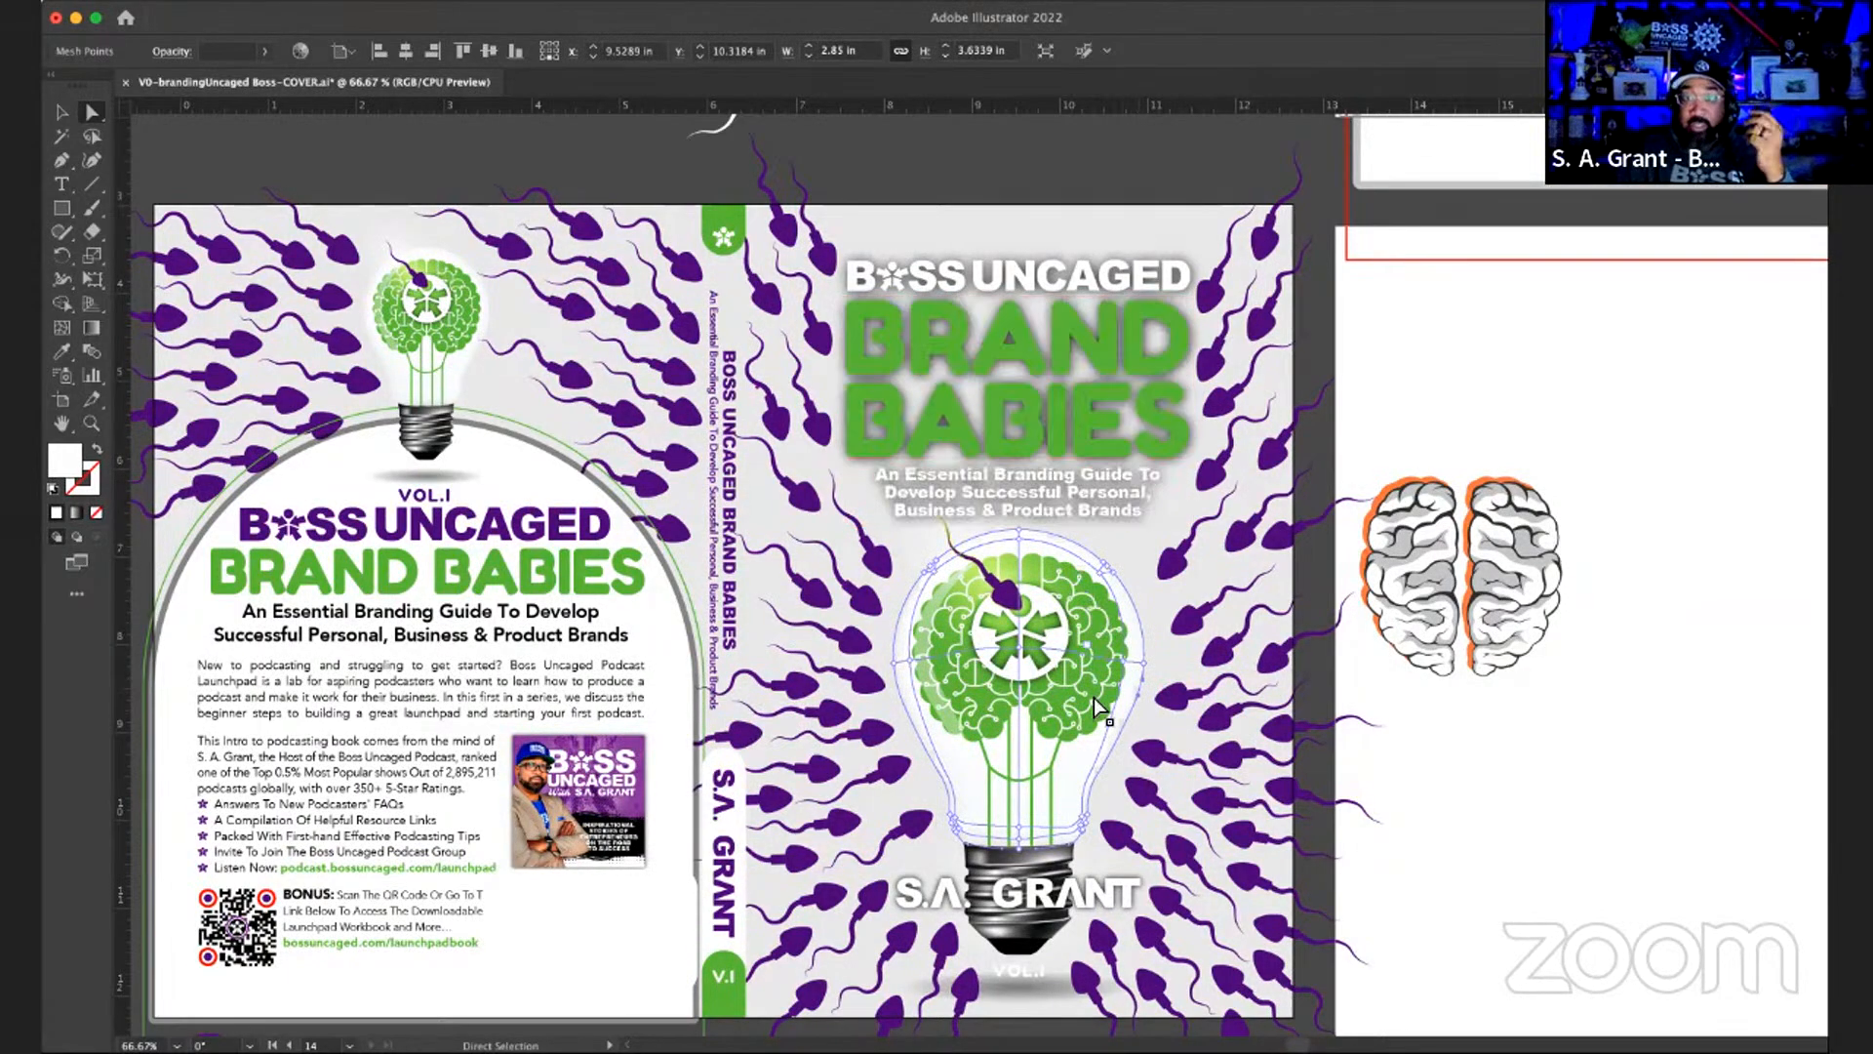
key("v")
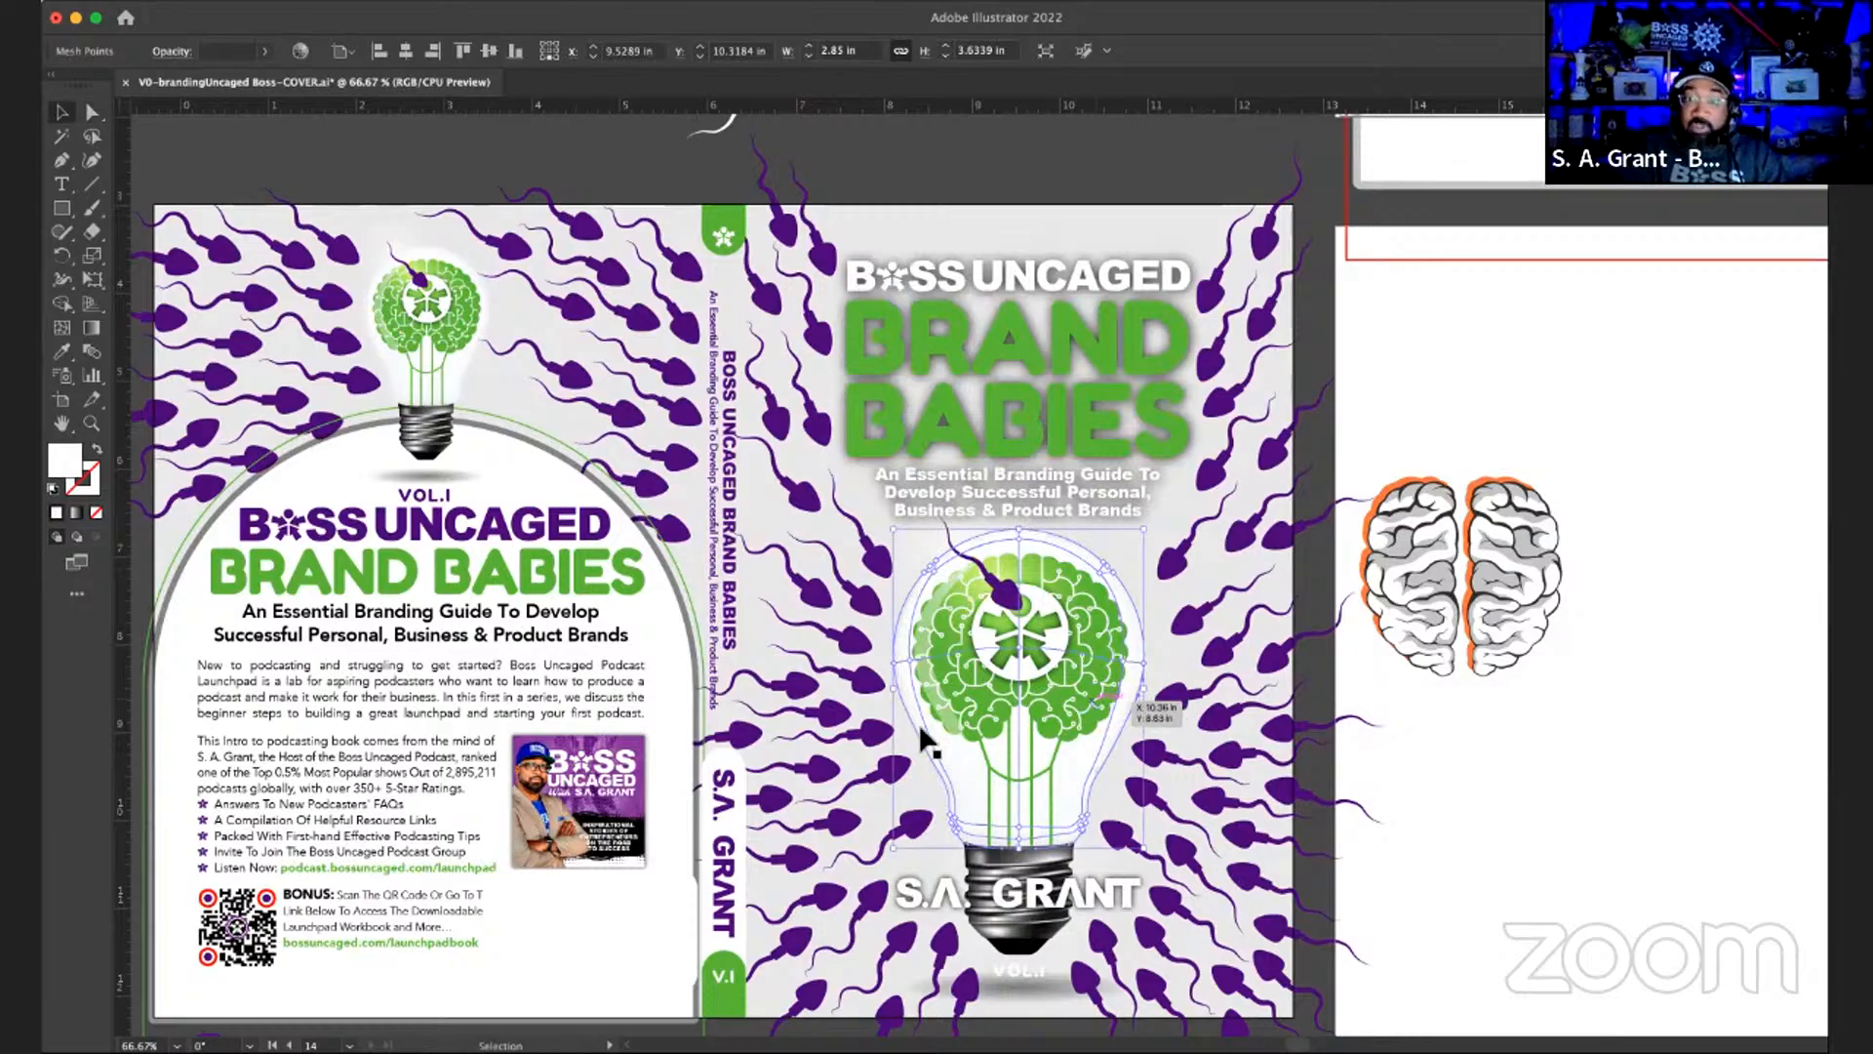
left_click(564, 4)
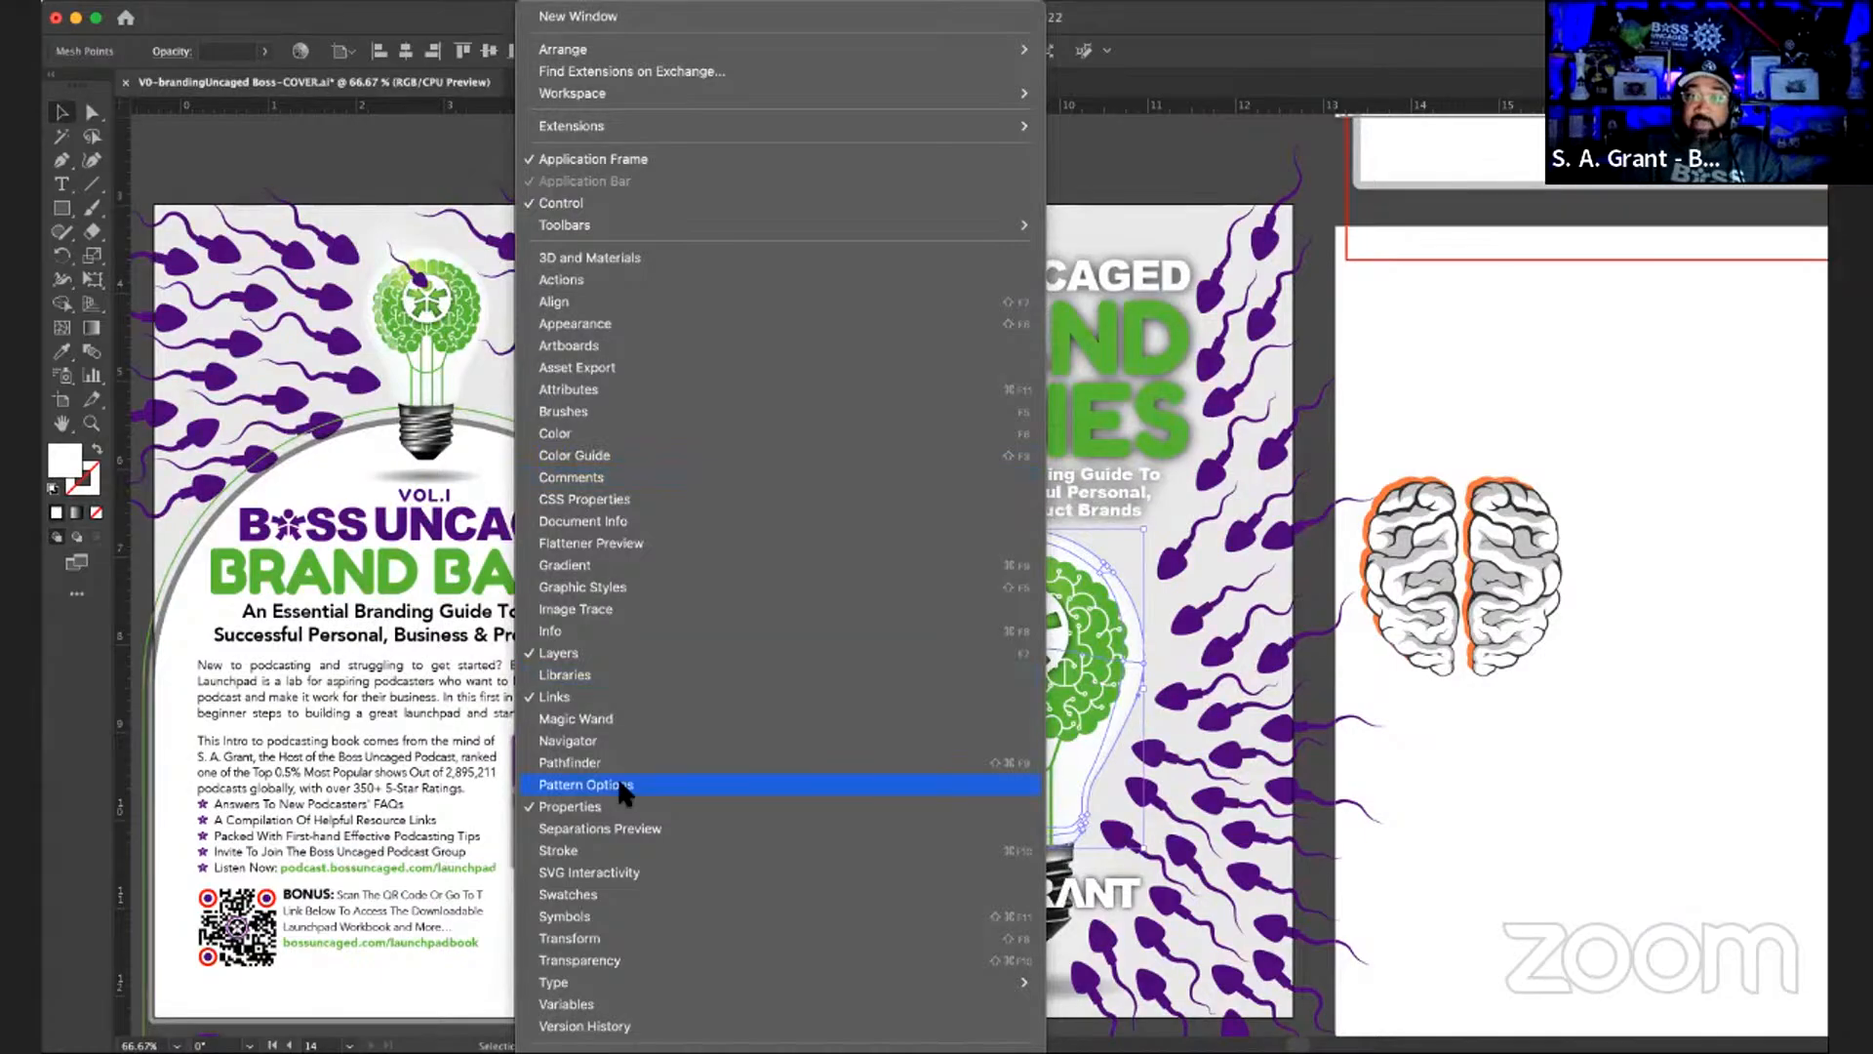
left_click(570, 951)
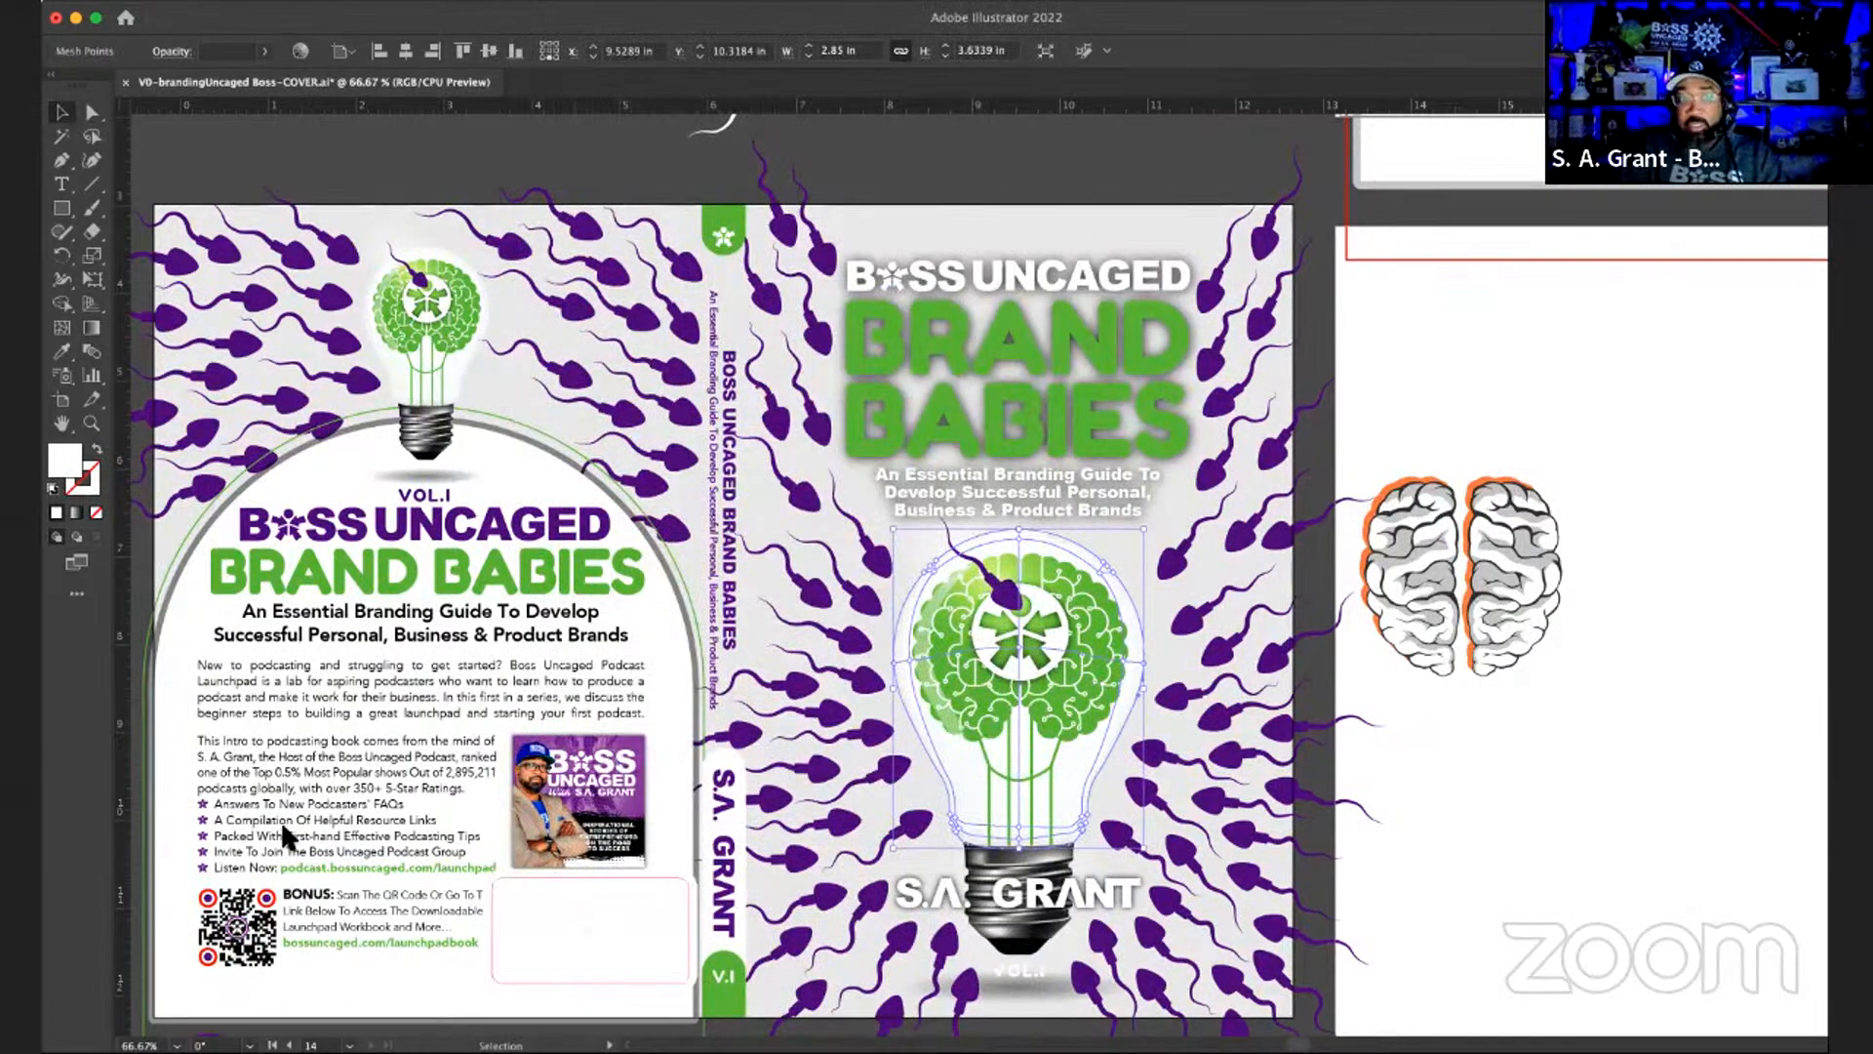
left_click_drag(117, 498, 878, 168)
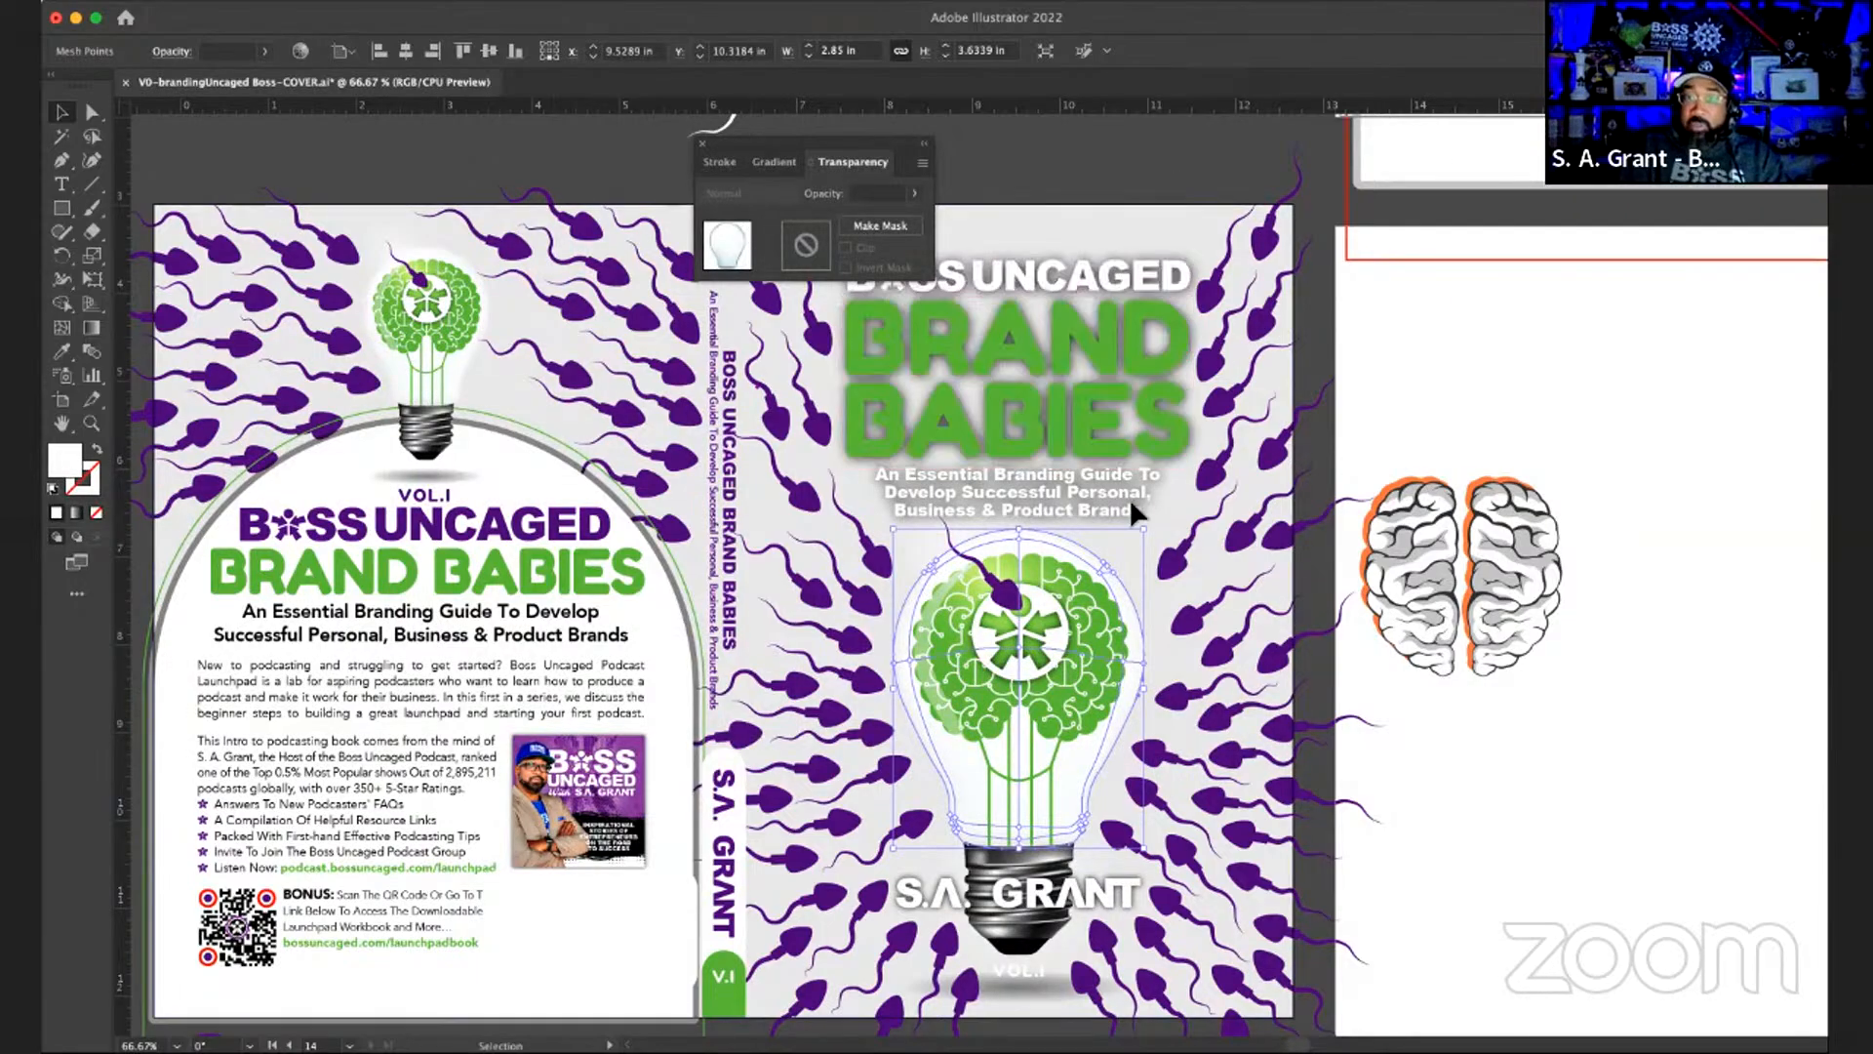
left_click(1109, 577)
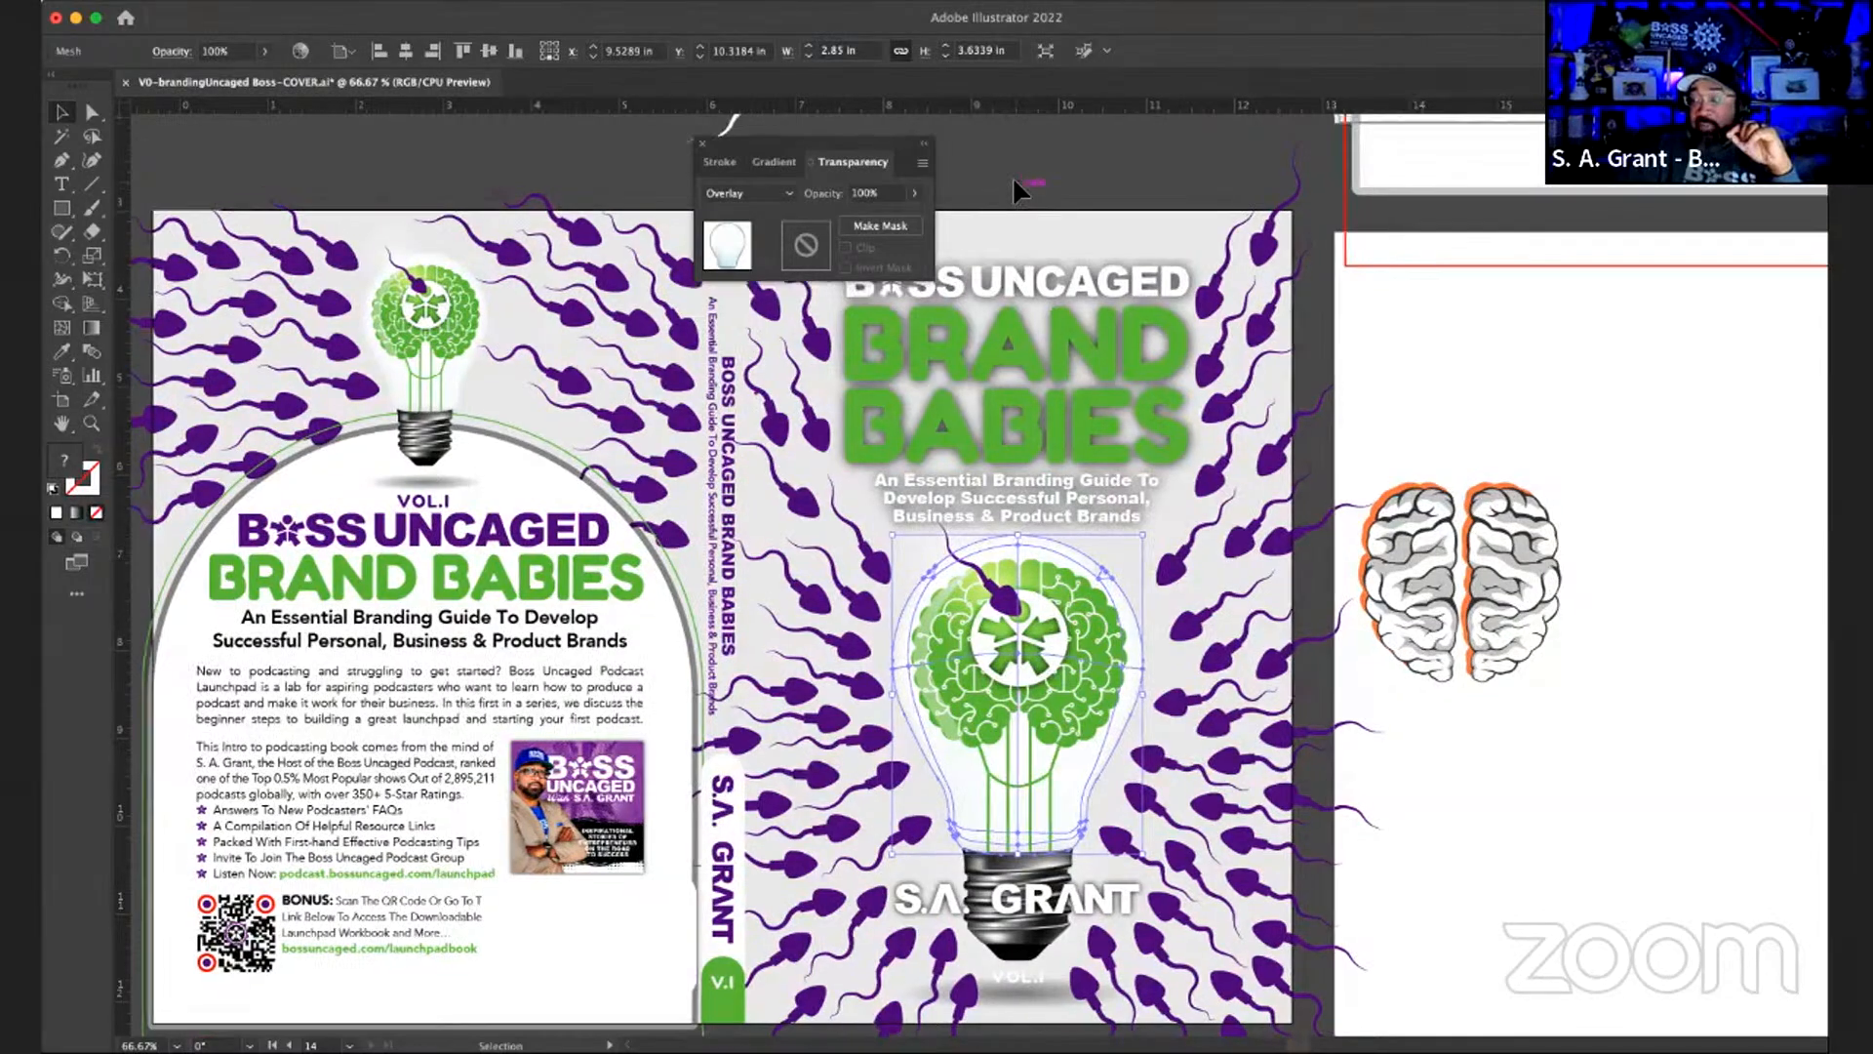
- Compare the bulb glass on the original purple front cover with the one on the light grey version
scroll(1016, 188, "up", 5)
scroll(1014, 181, "up", 6)
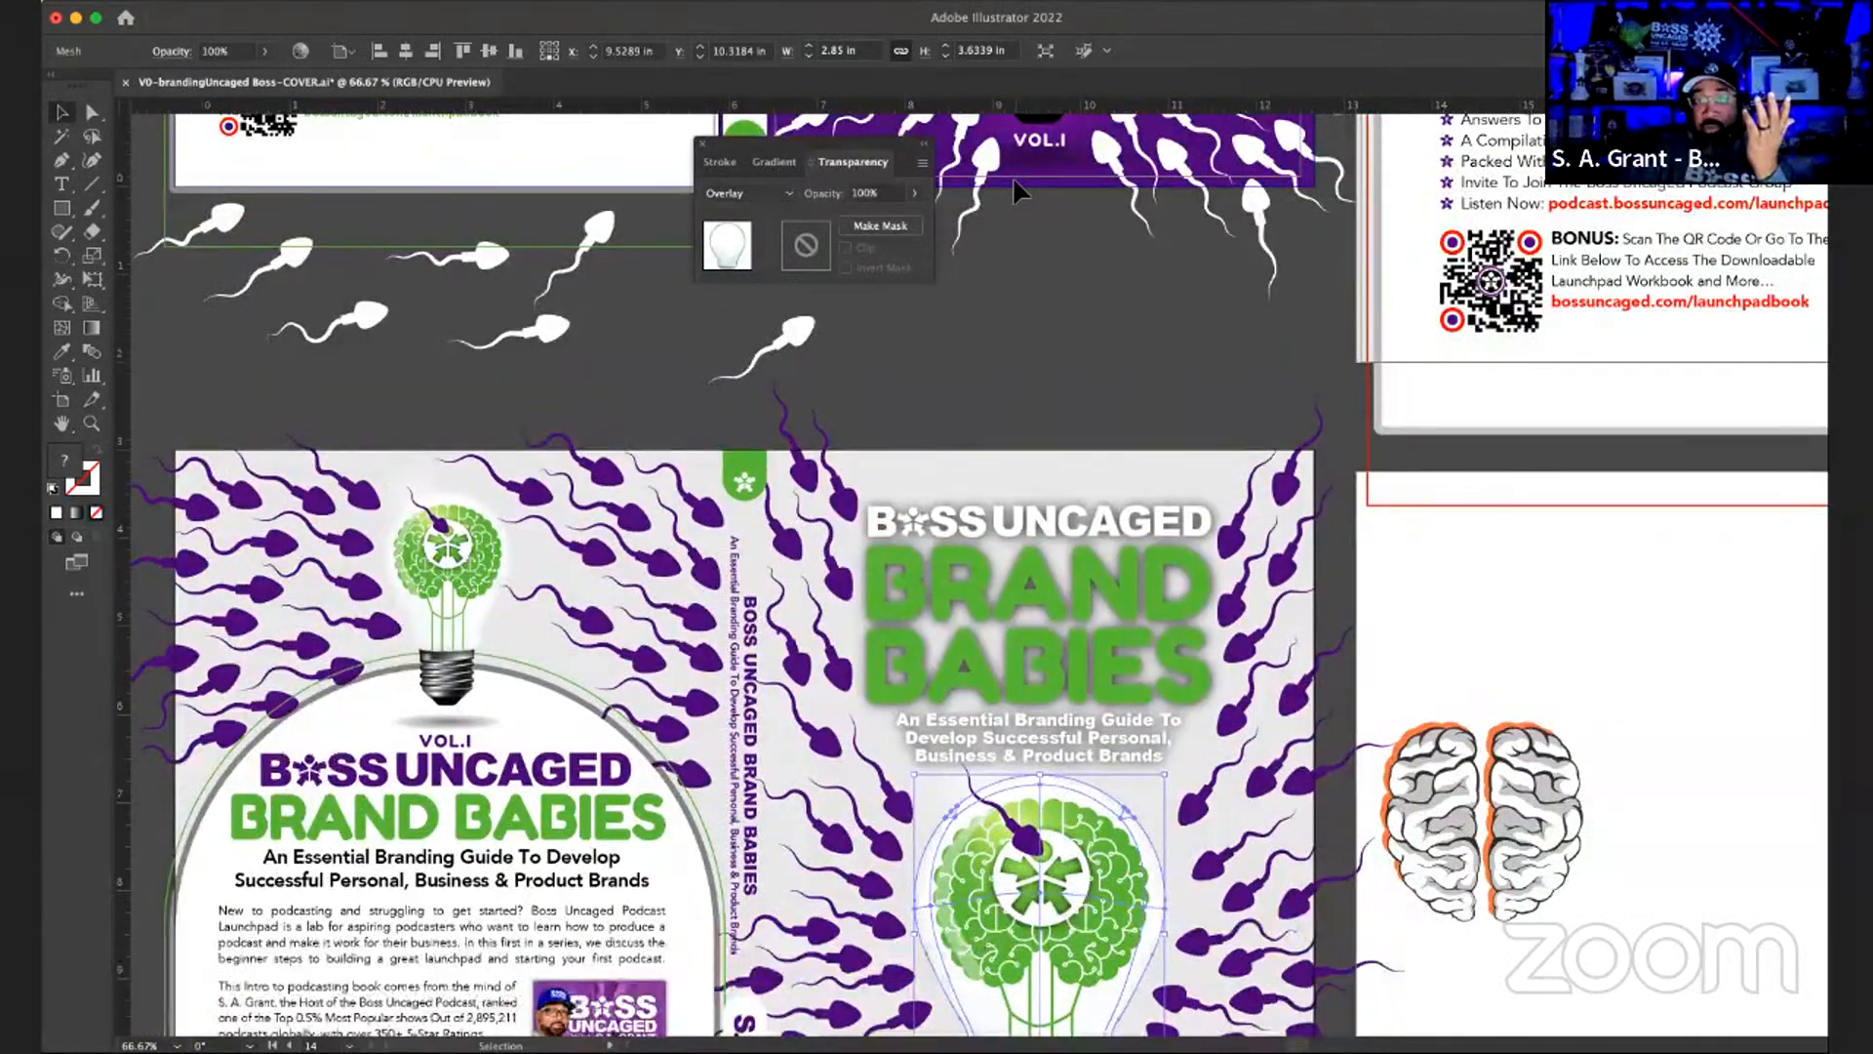
scroll(1013, 176, "up", 2)
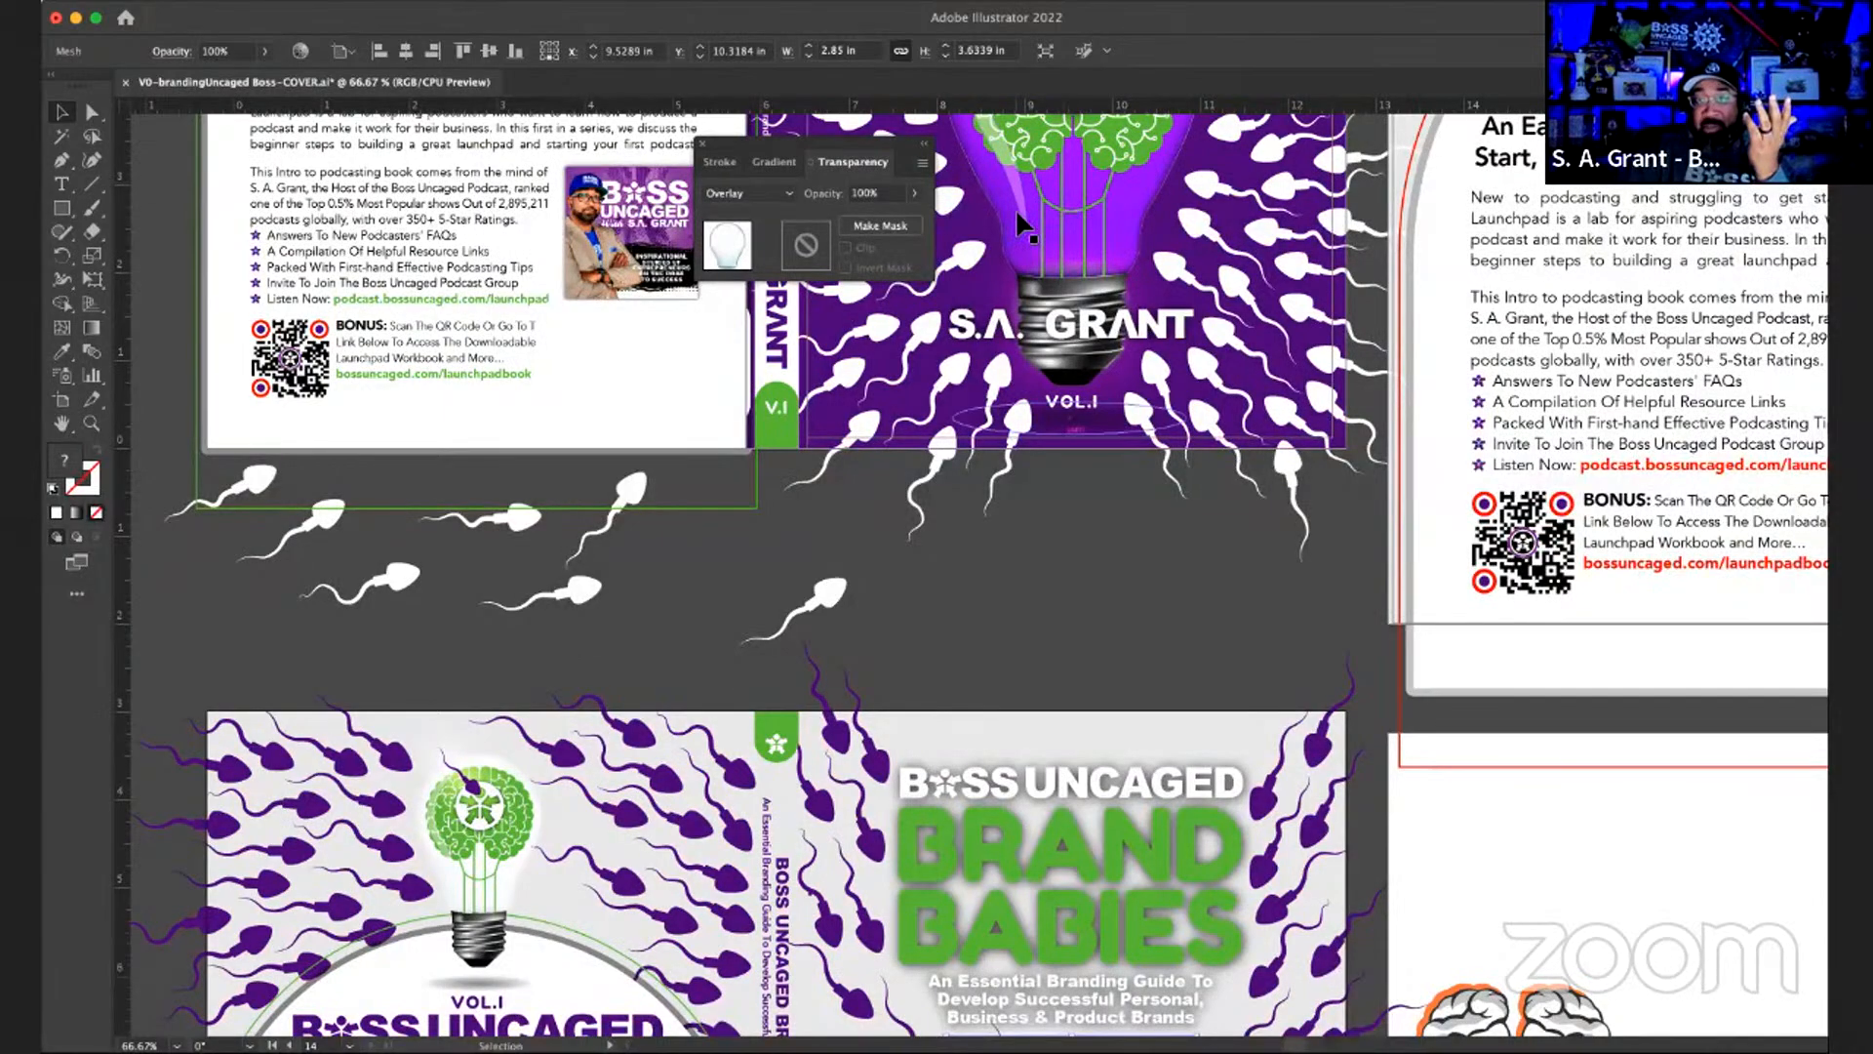
scroll(1015, 184, "down", 2)
scroll(1067, 442, "down", 5)
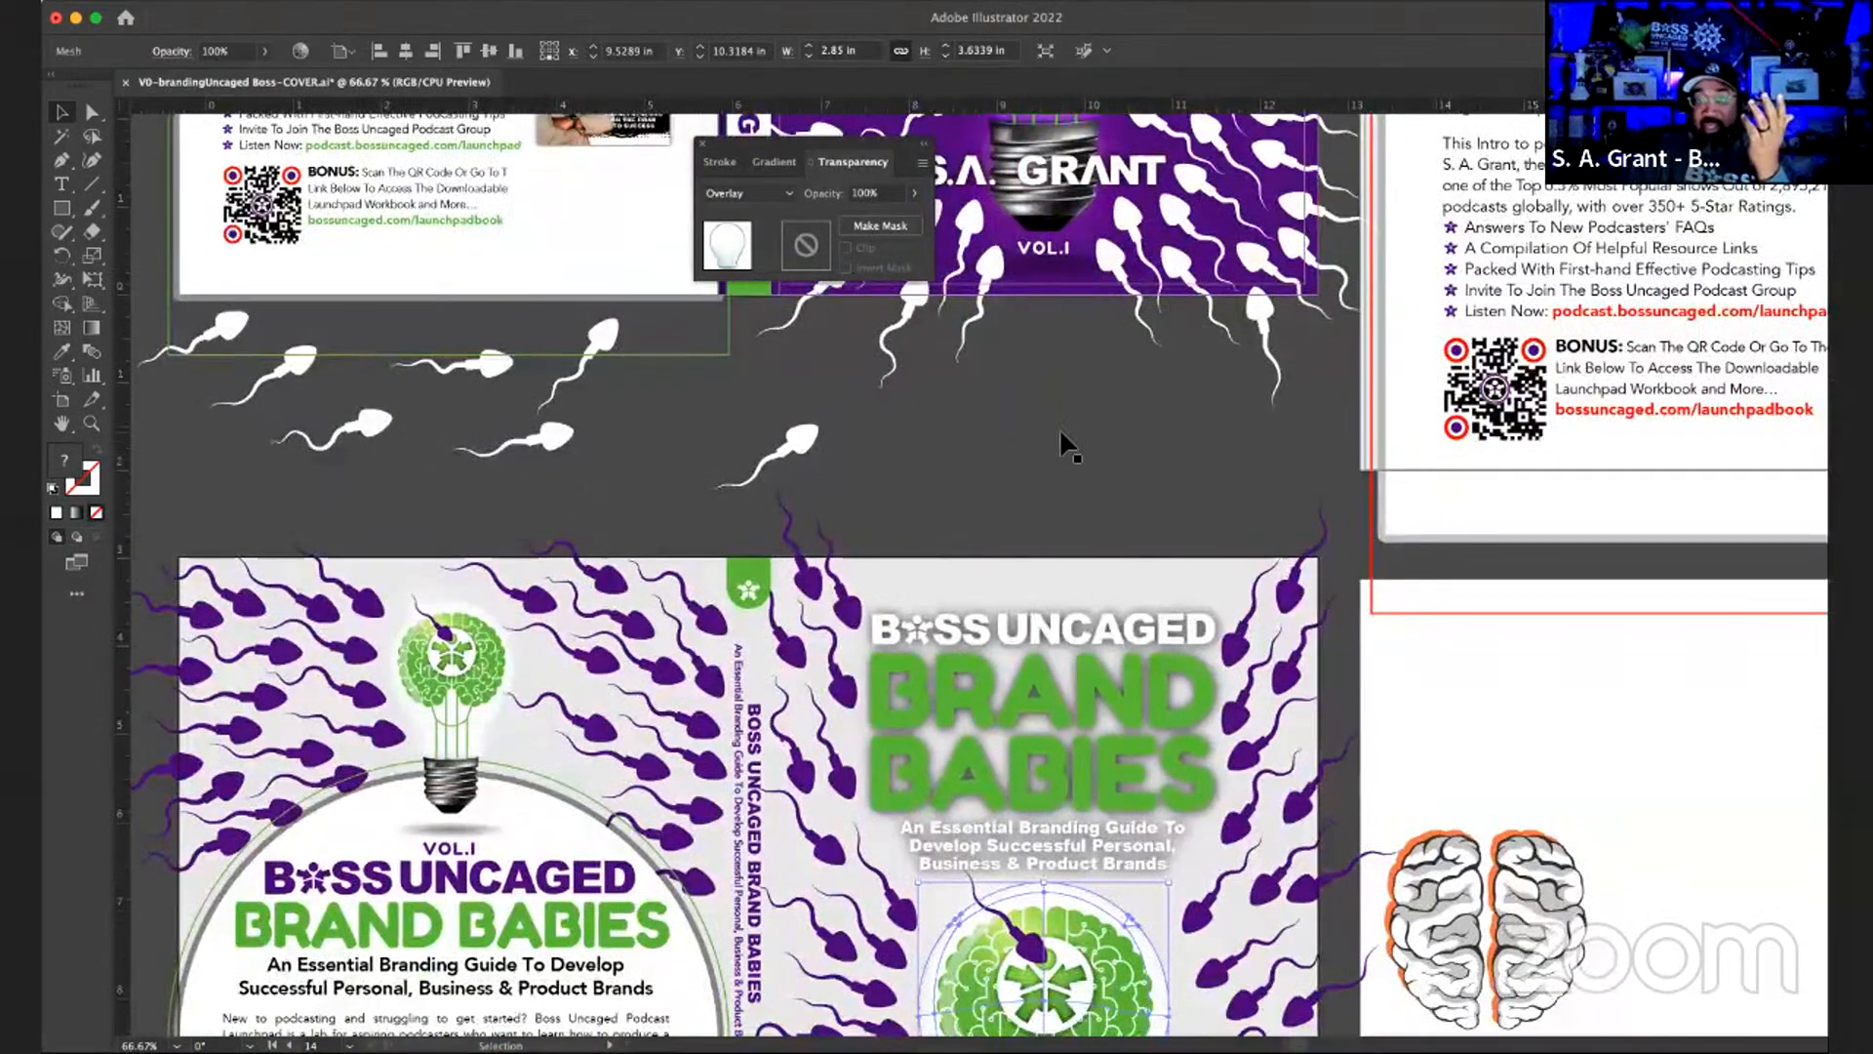
scroll(1068, 445, "down", 3)
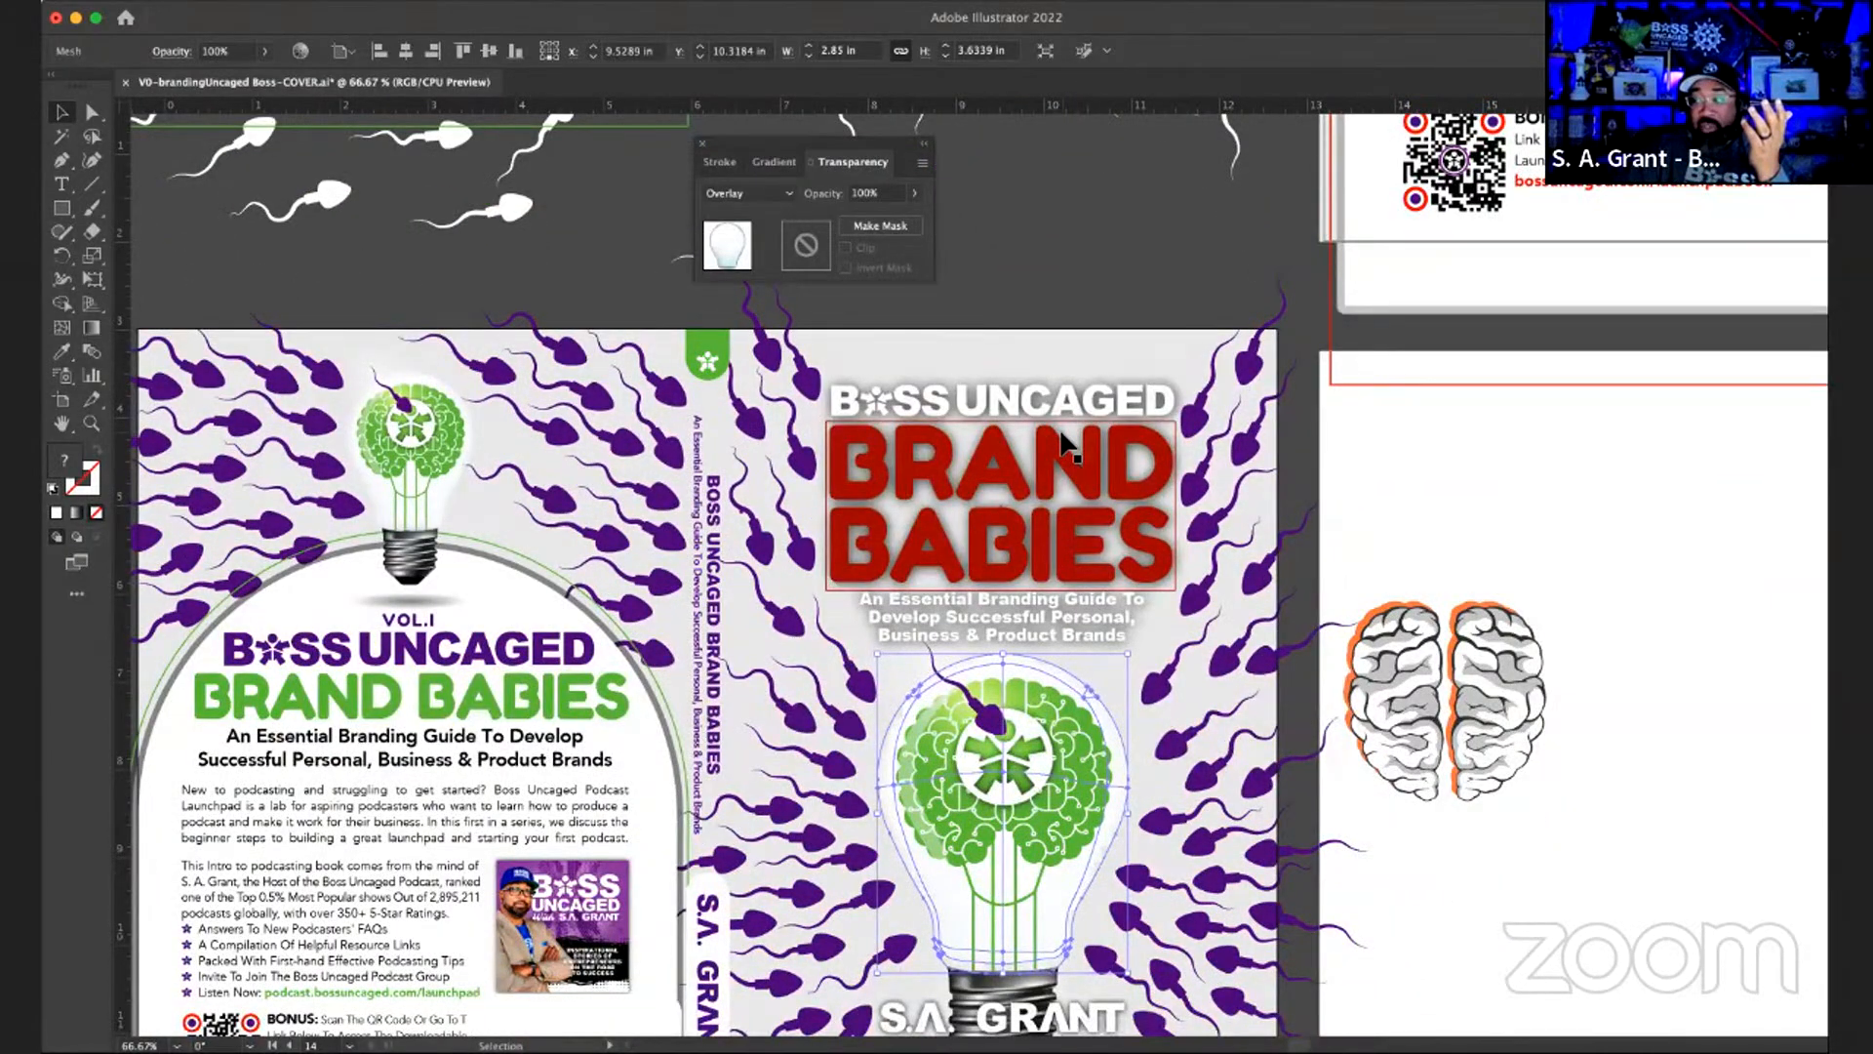
scroll(1082, 363, "down", 1)
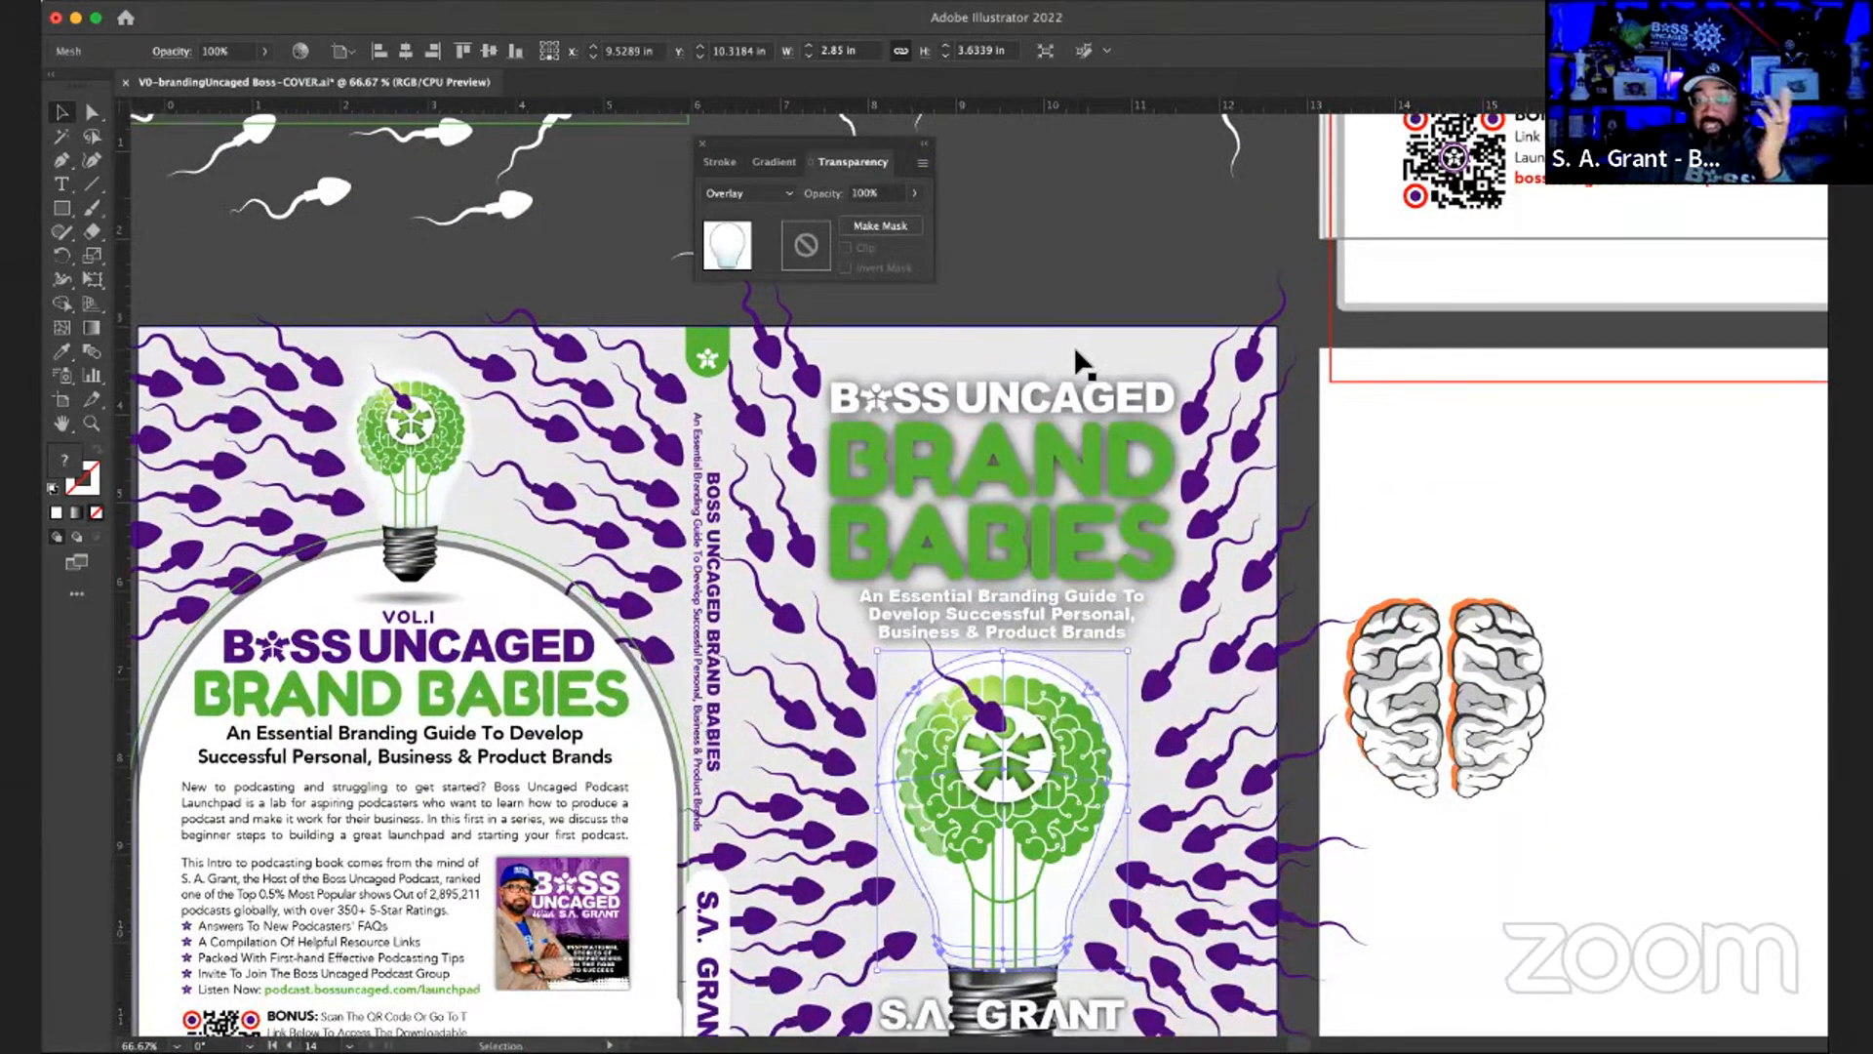
scroll(1063, 355, "down", 1)
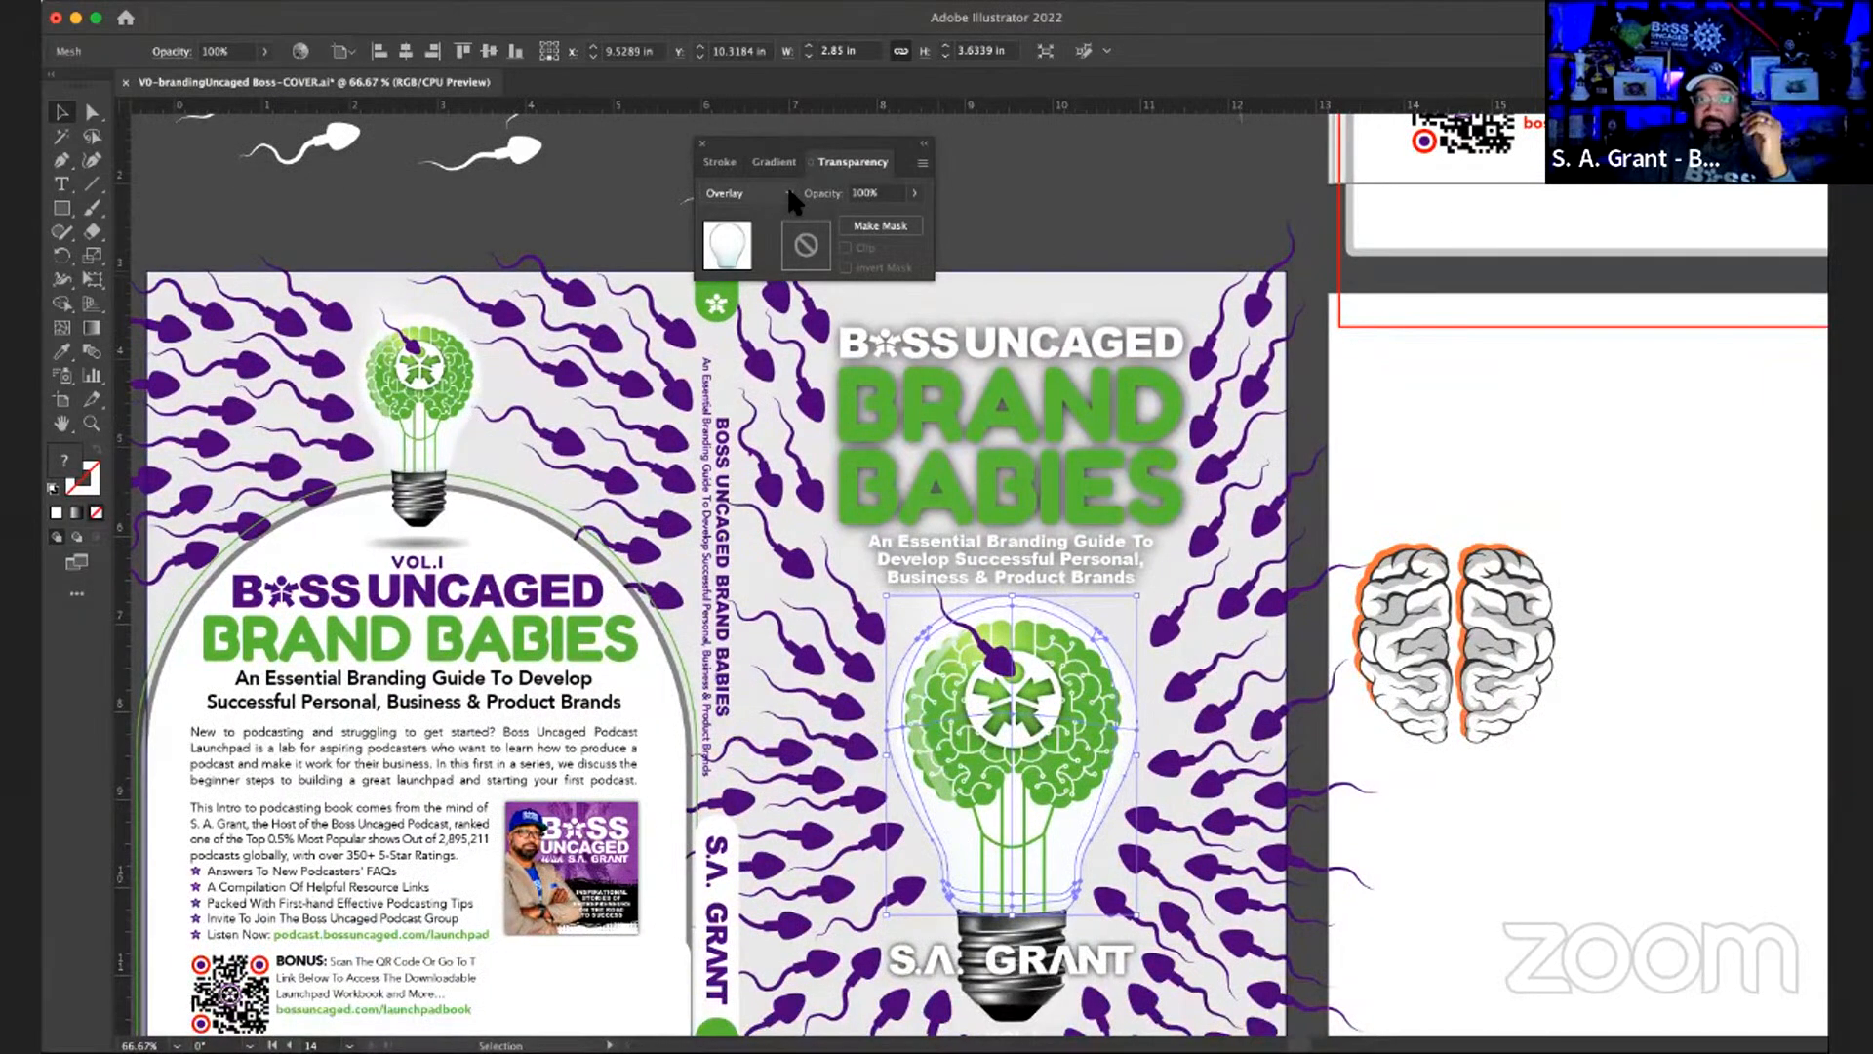
- Set the blending mode of the lower front cover's bulb glass to Multiply and deselect it
left_click(789, 196)
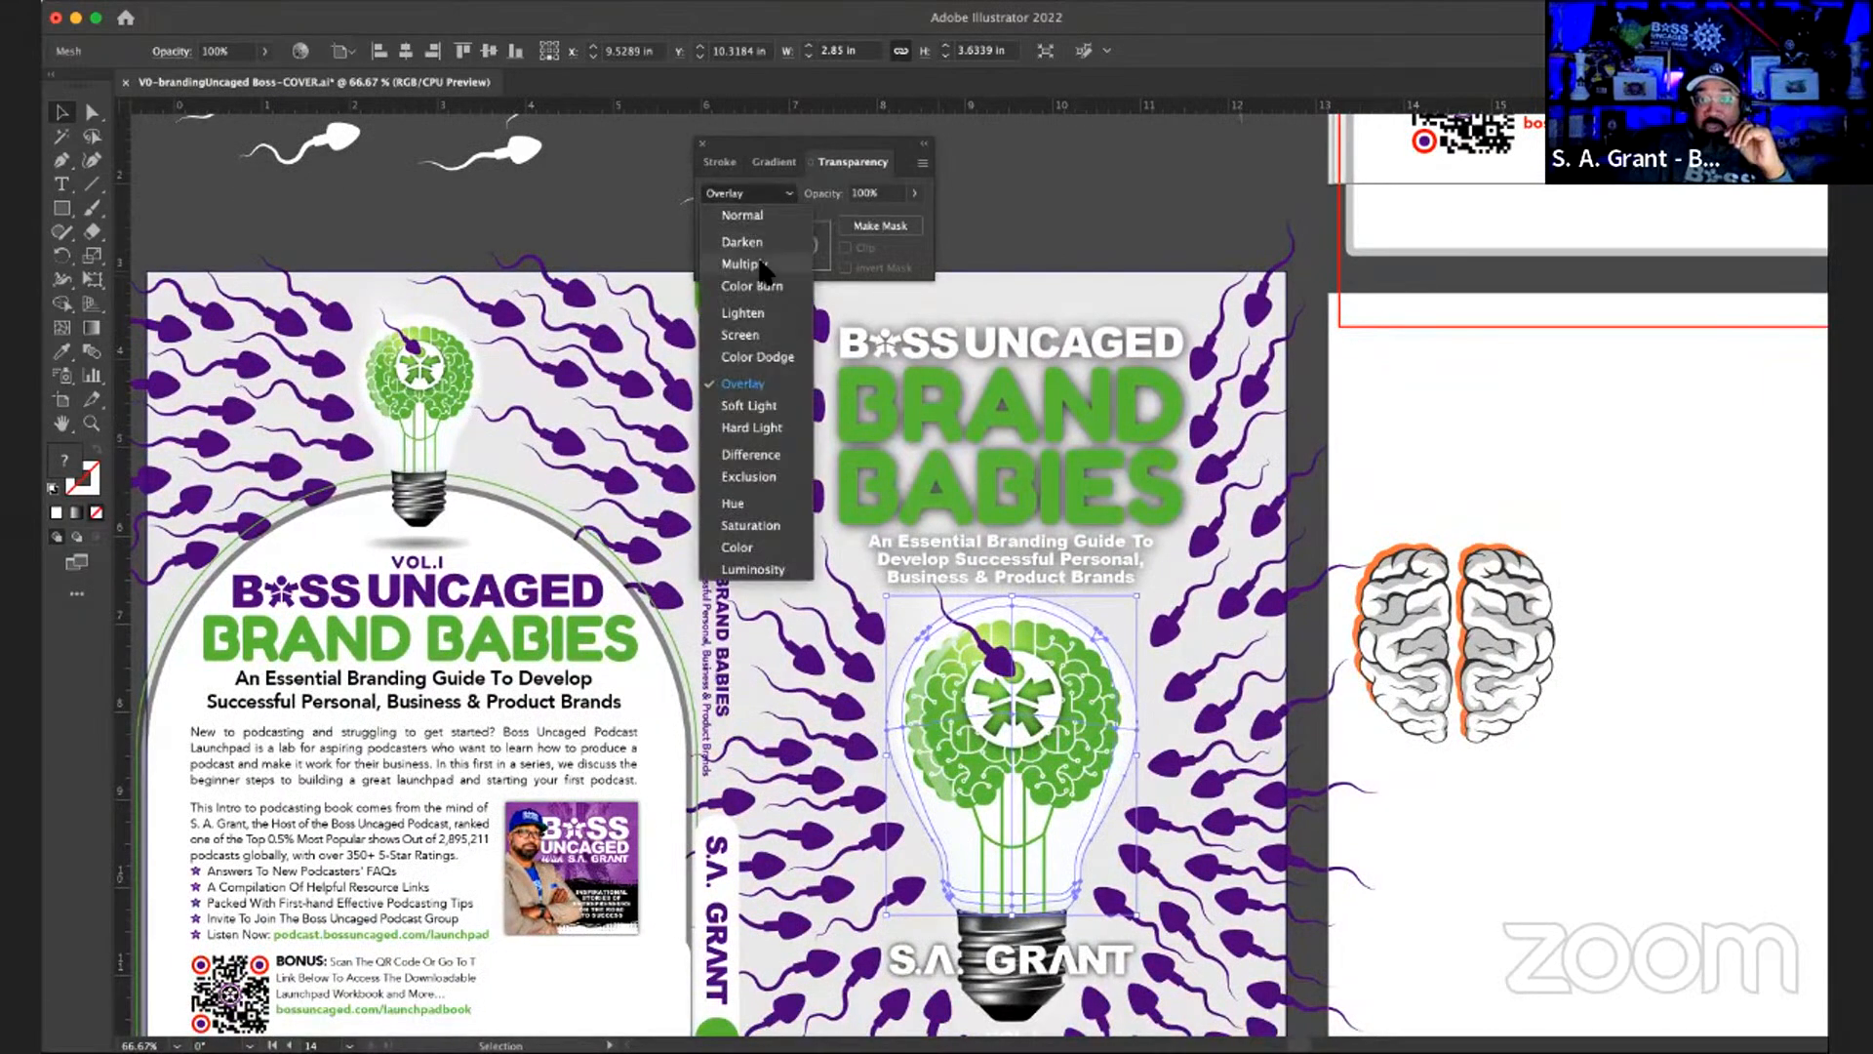
left_click(764, 265)
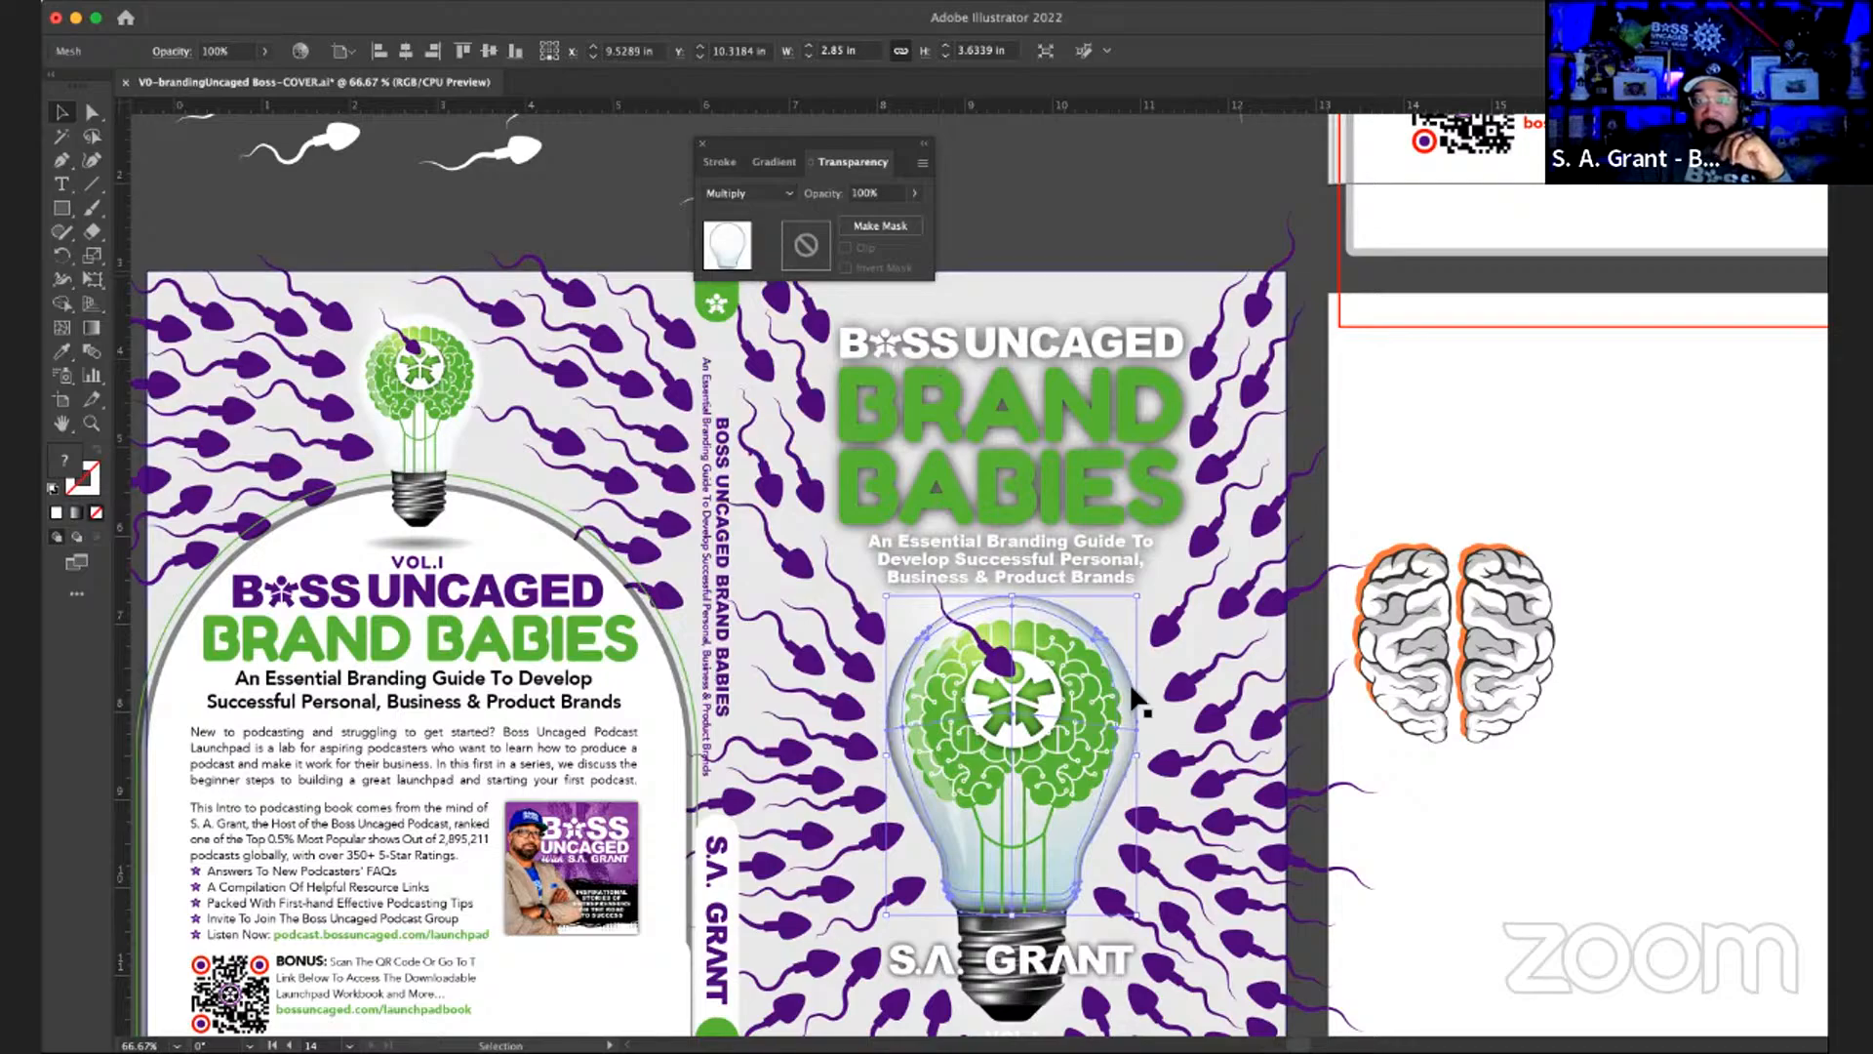
left_click(1221, 164)
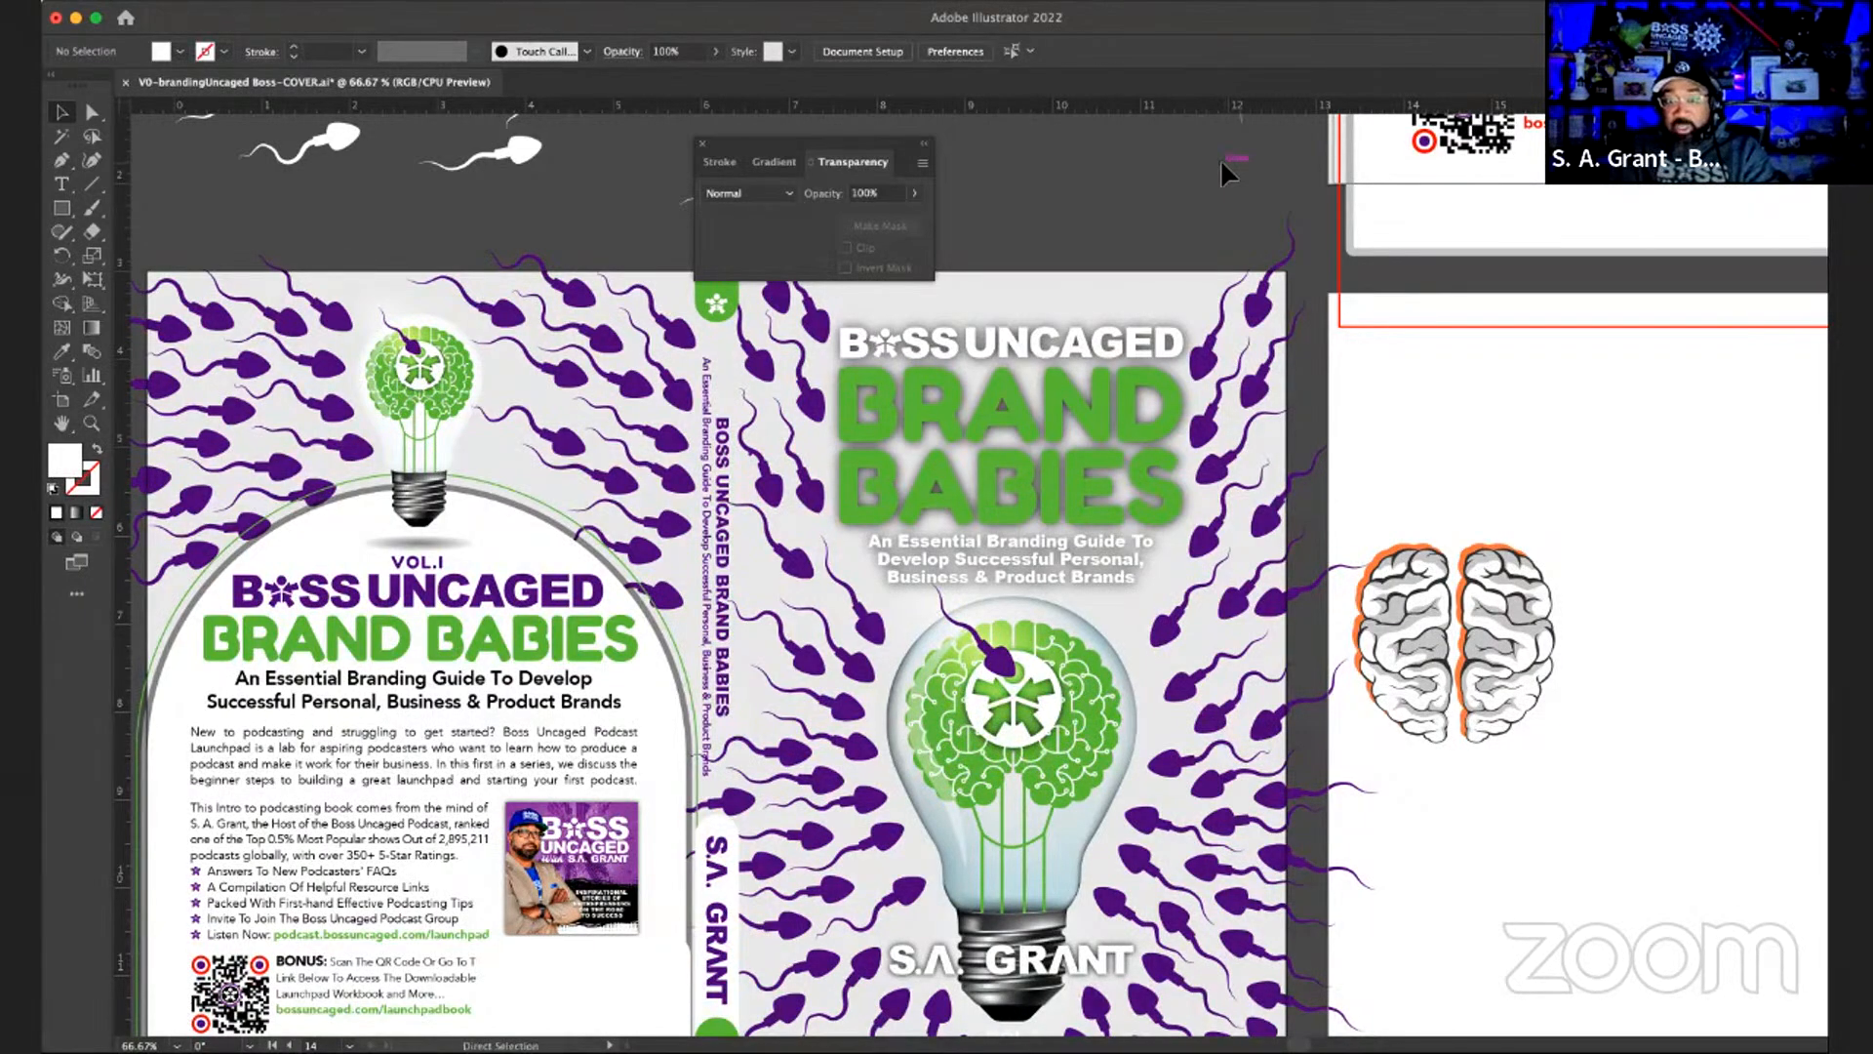
- Undo the blending mode change on the light grey front cover's bulb glass and redo it to compare both looks
key("super+z")
left_click(1220, 158)
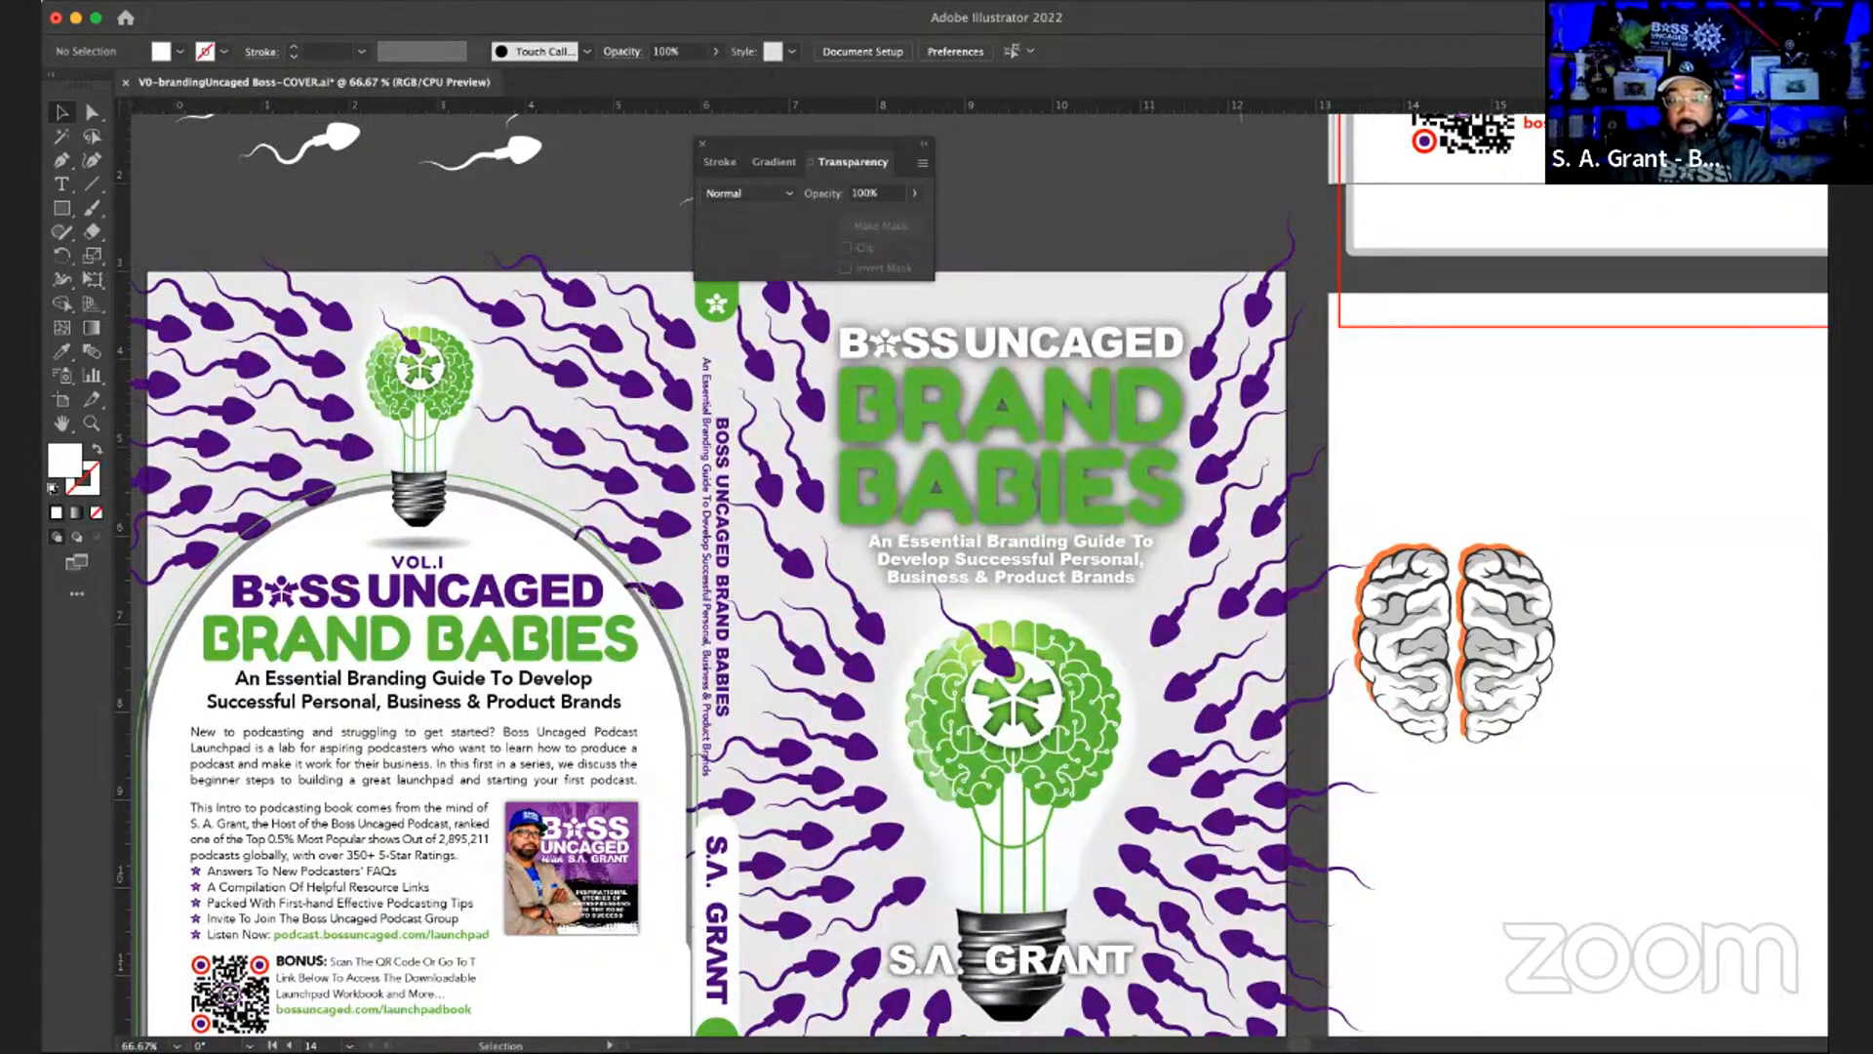
left_click(242, 0)
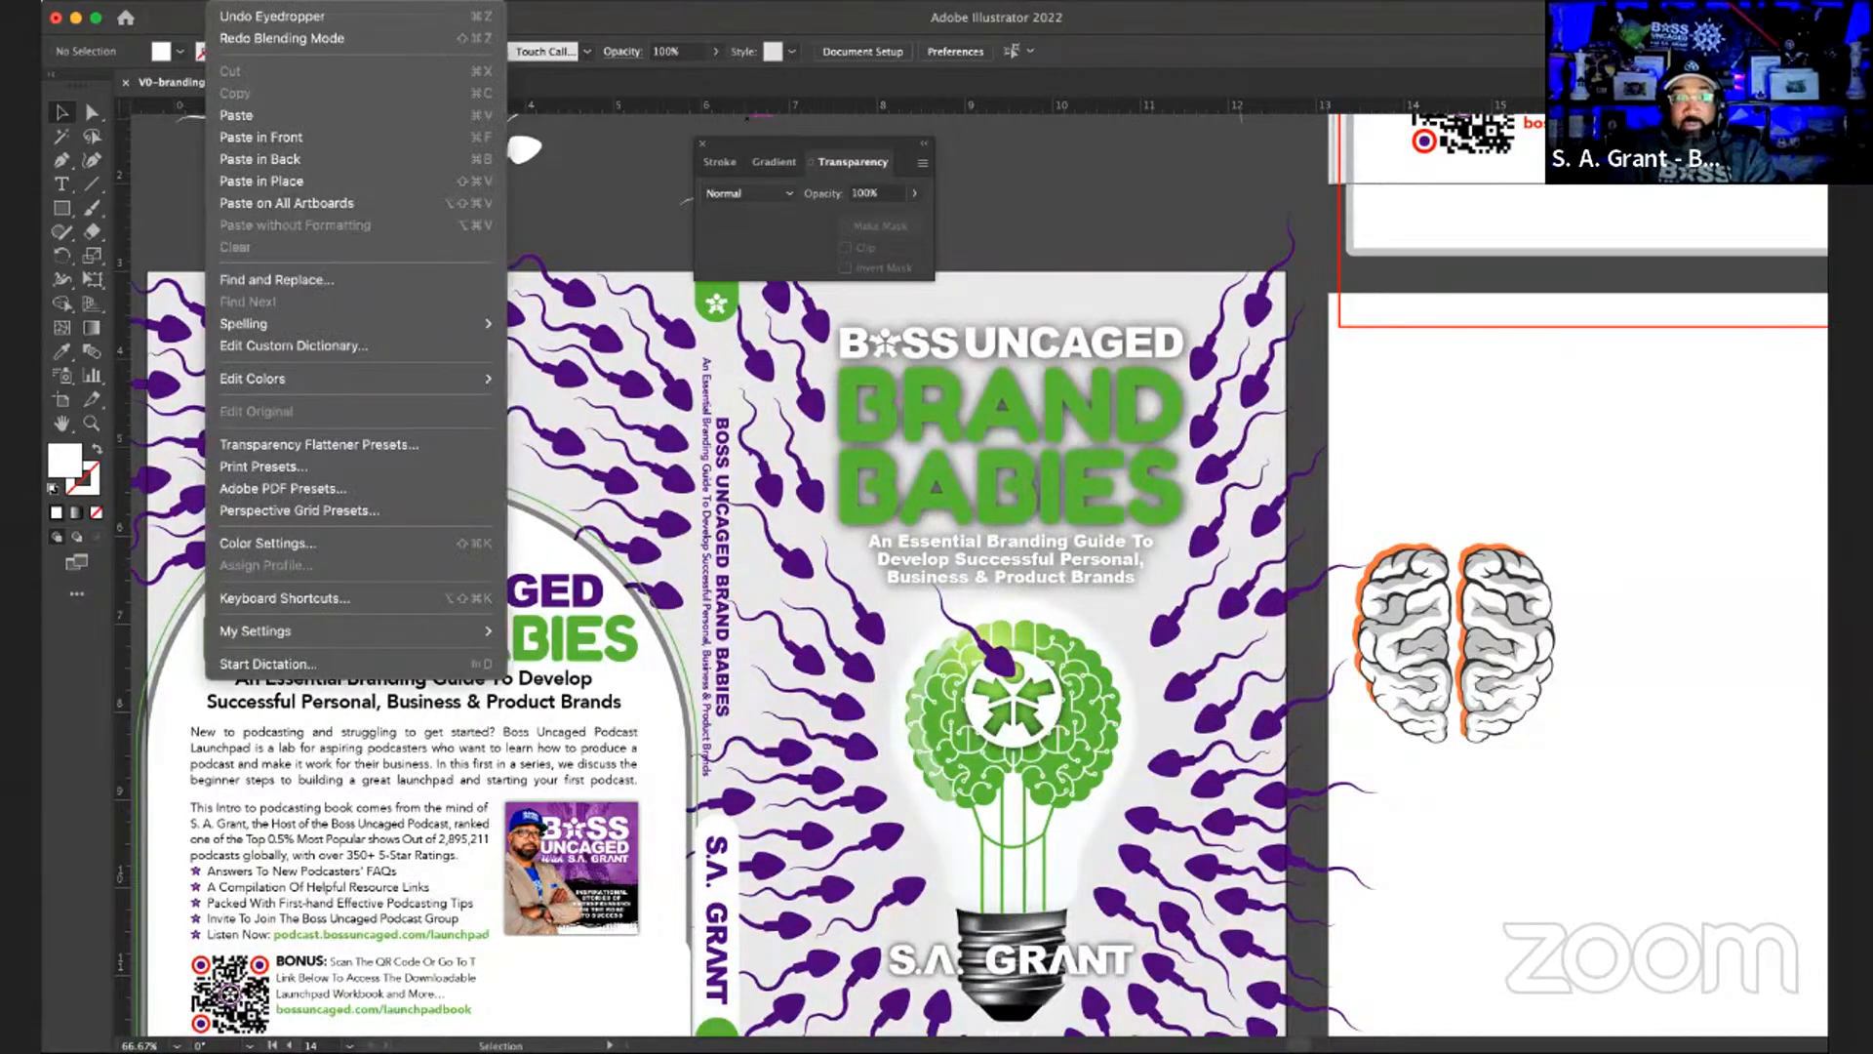
left_click(246, 38)
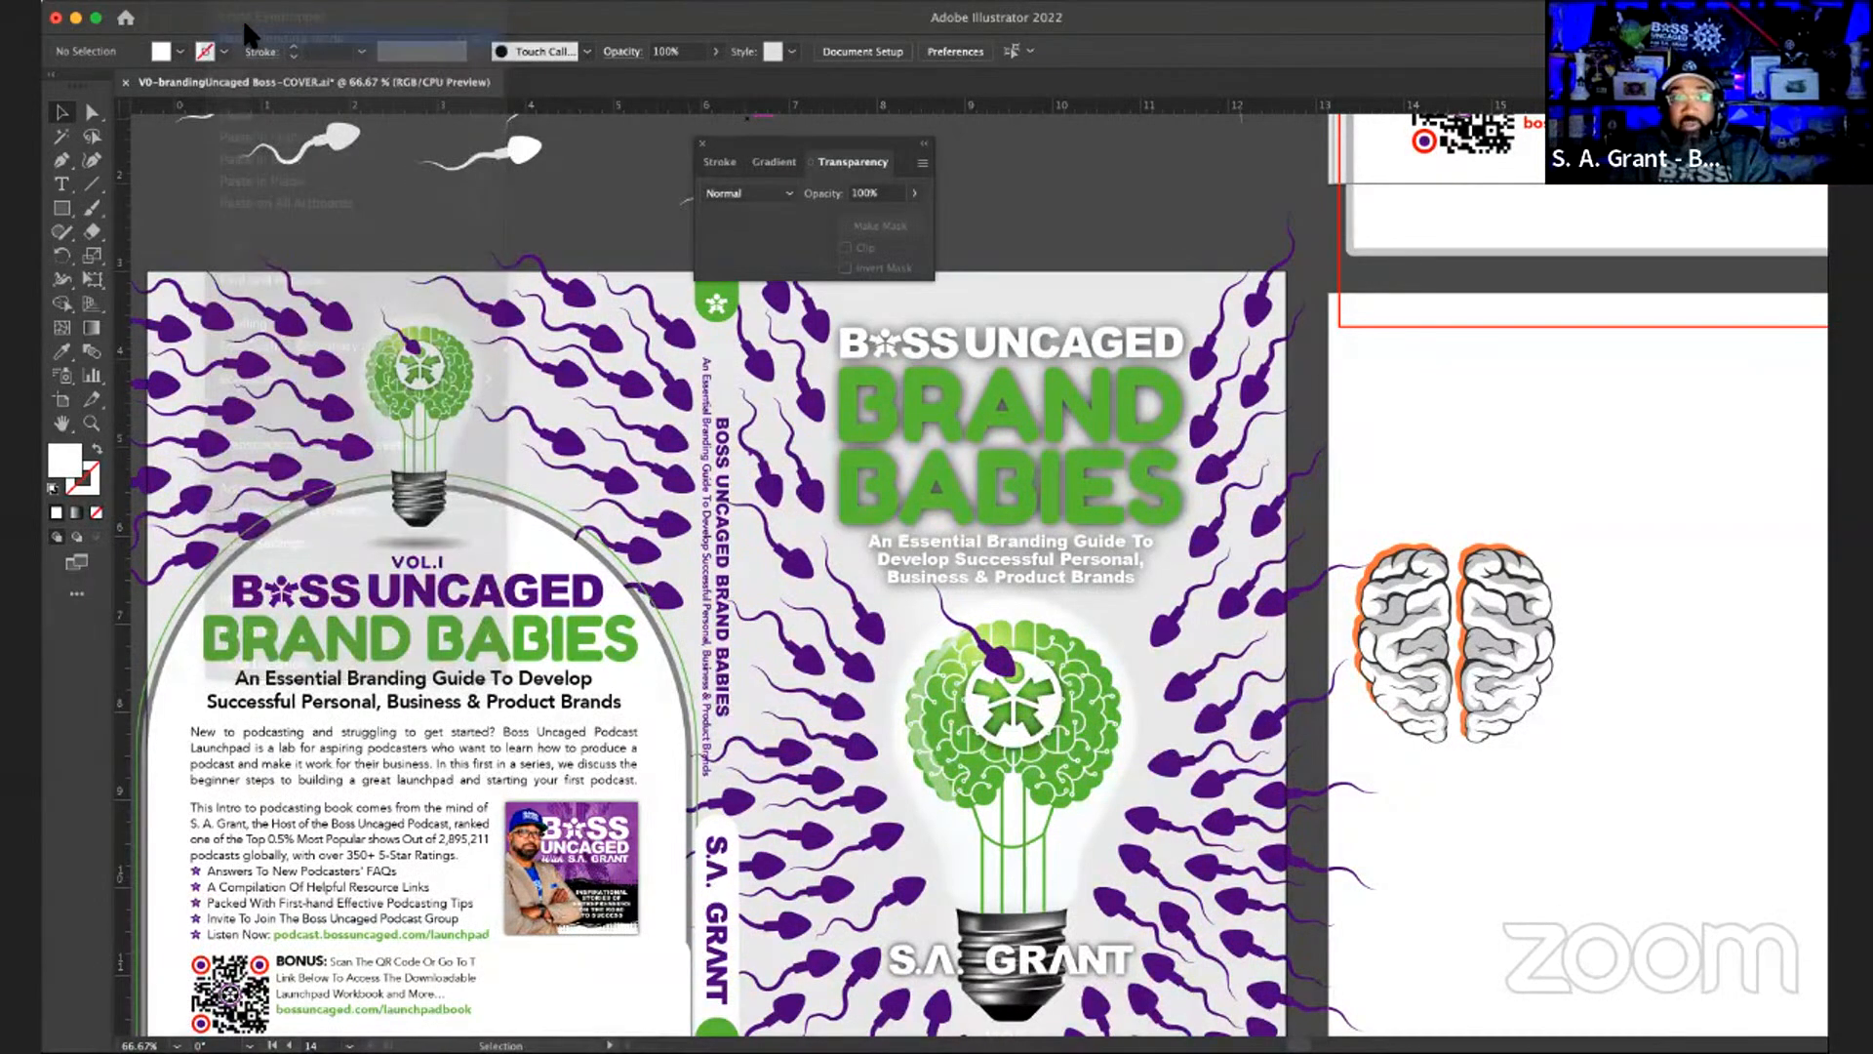
left_click(1024, 171)
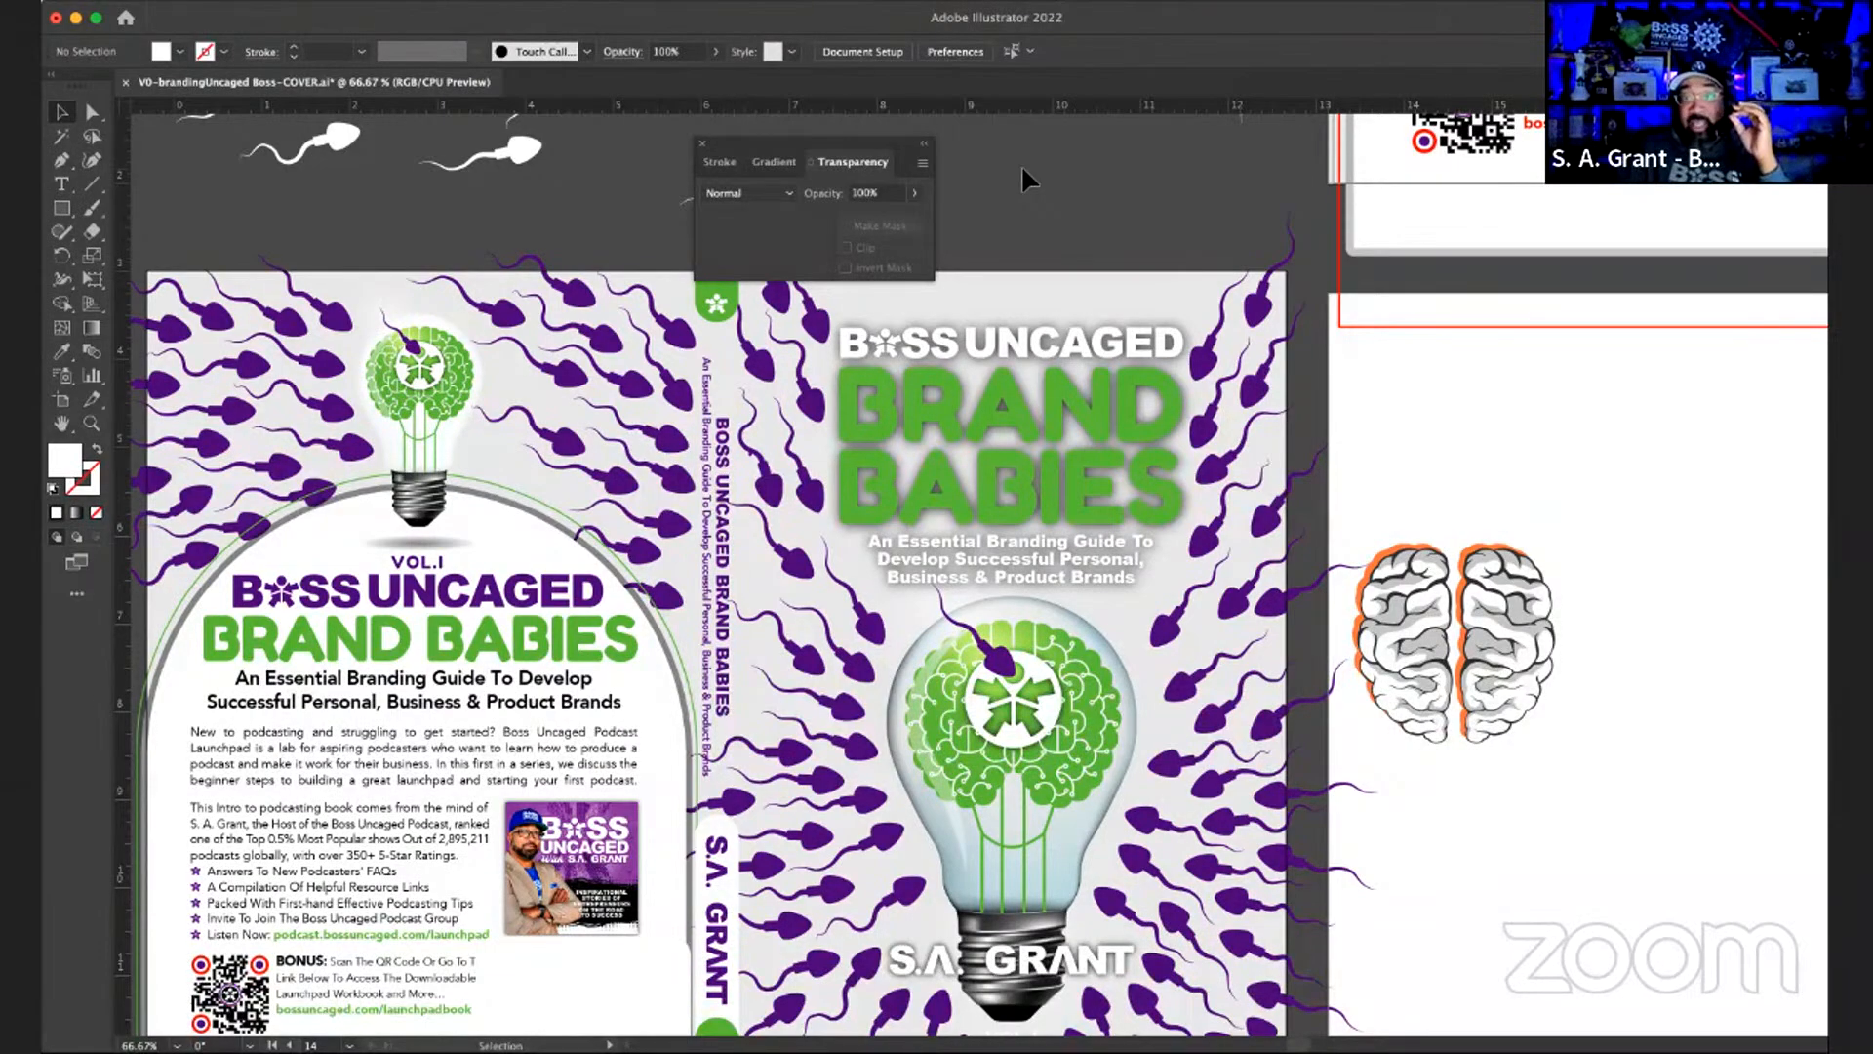
- Select the bulb glass mesh on the light grey front cover and shift it about 1.25 in to the right, away from the brain
scroll(1021, 164, "up", 5)
scroll(1021, 164, "up", 7)
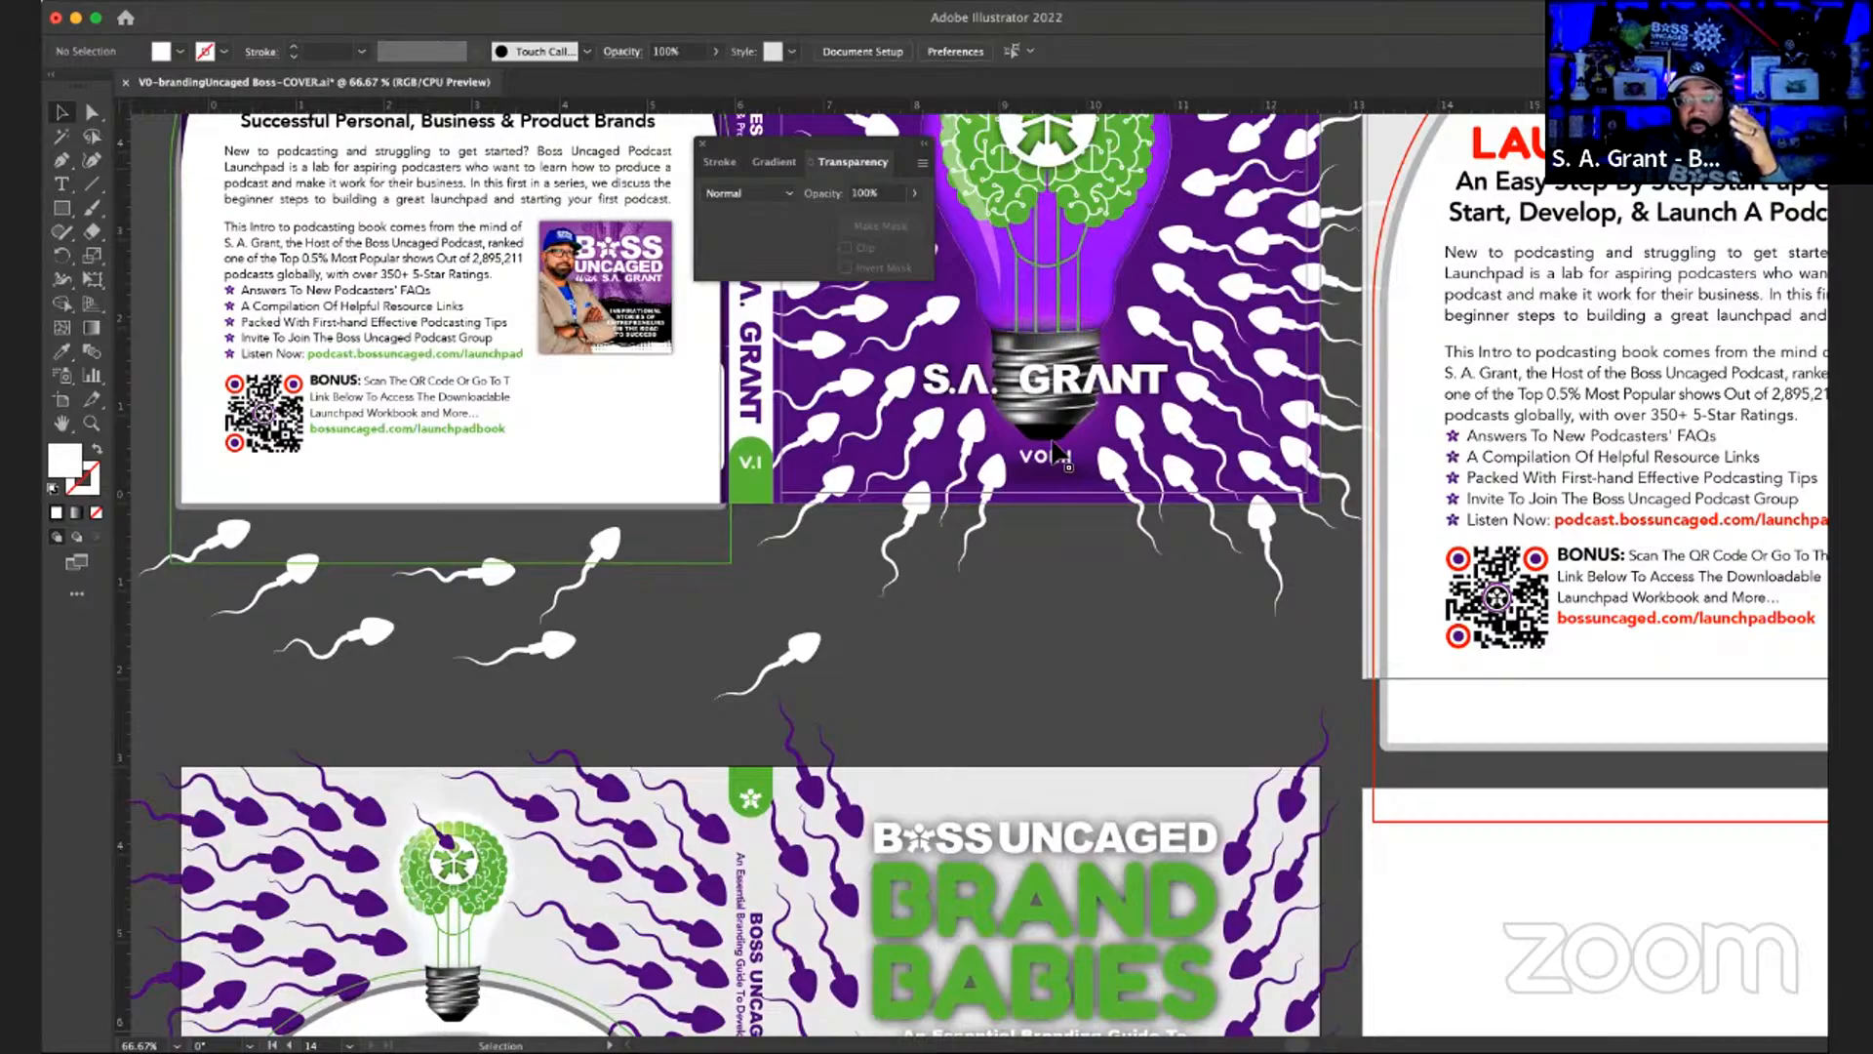
scroll(1053, 451, "down", 1)
scroll(1053, 451, "down", 6)
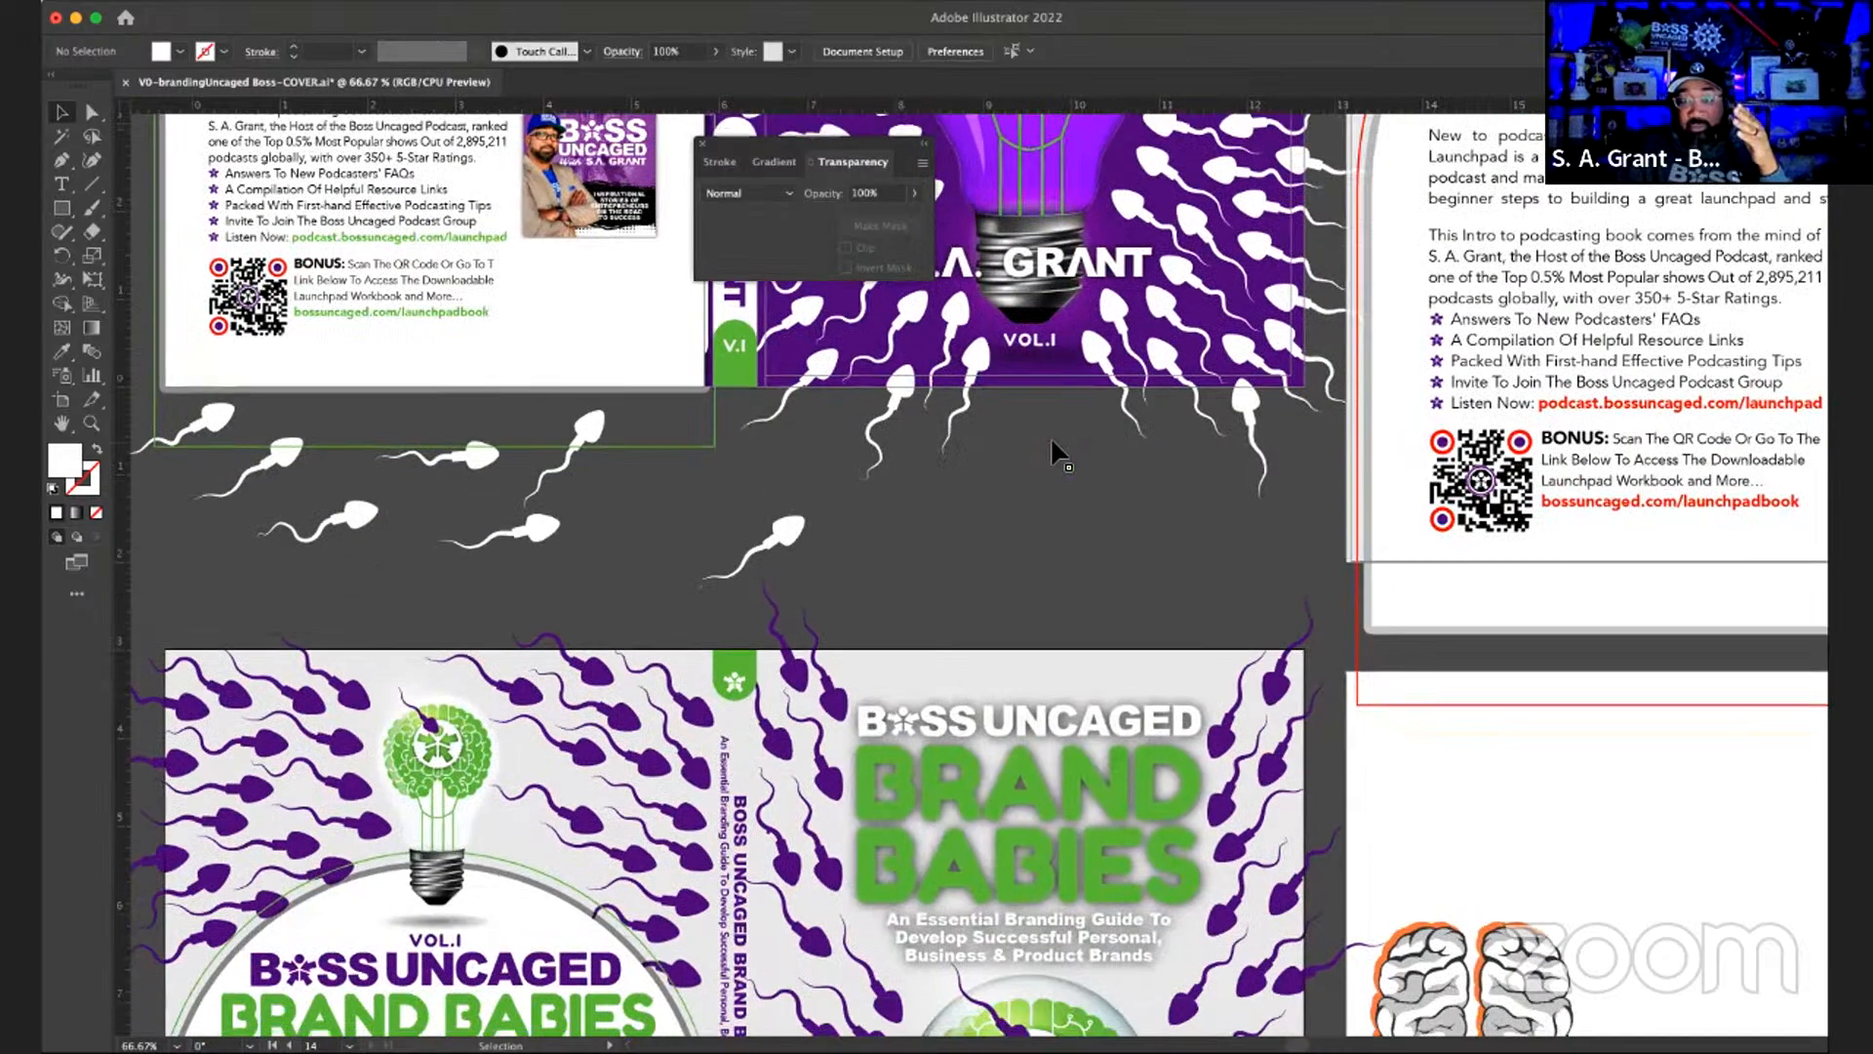
scroll(1052, 444, "down", 2)
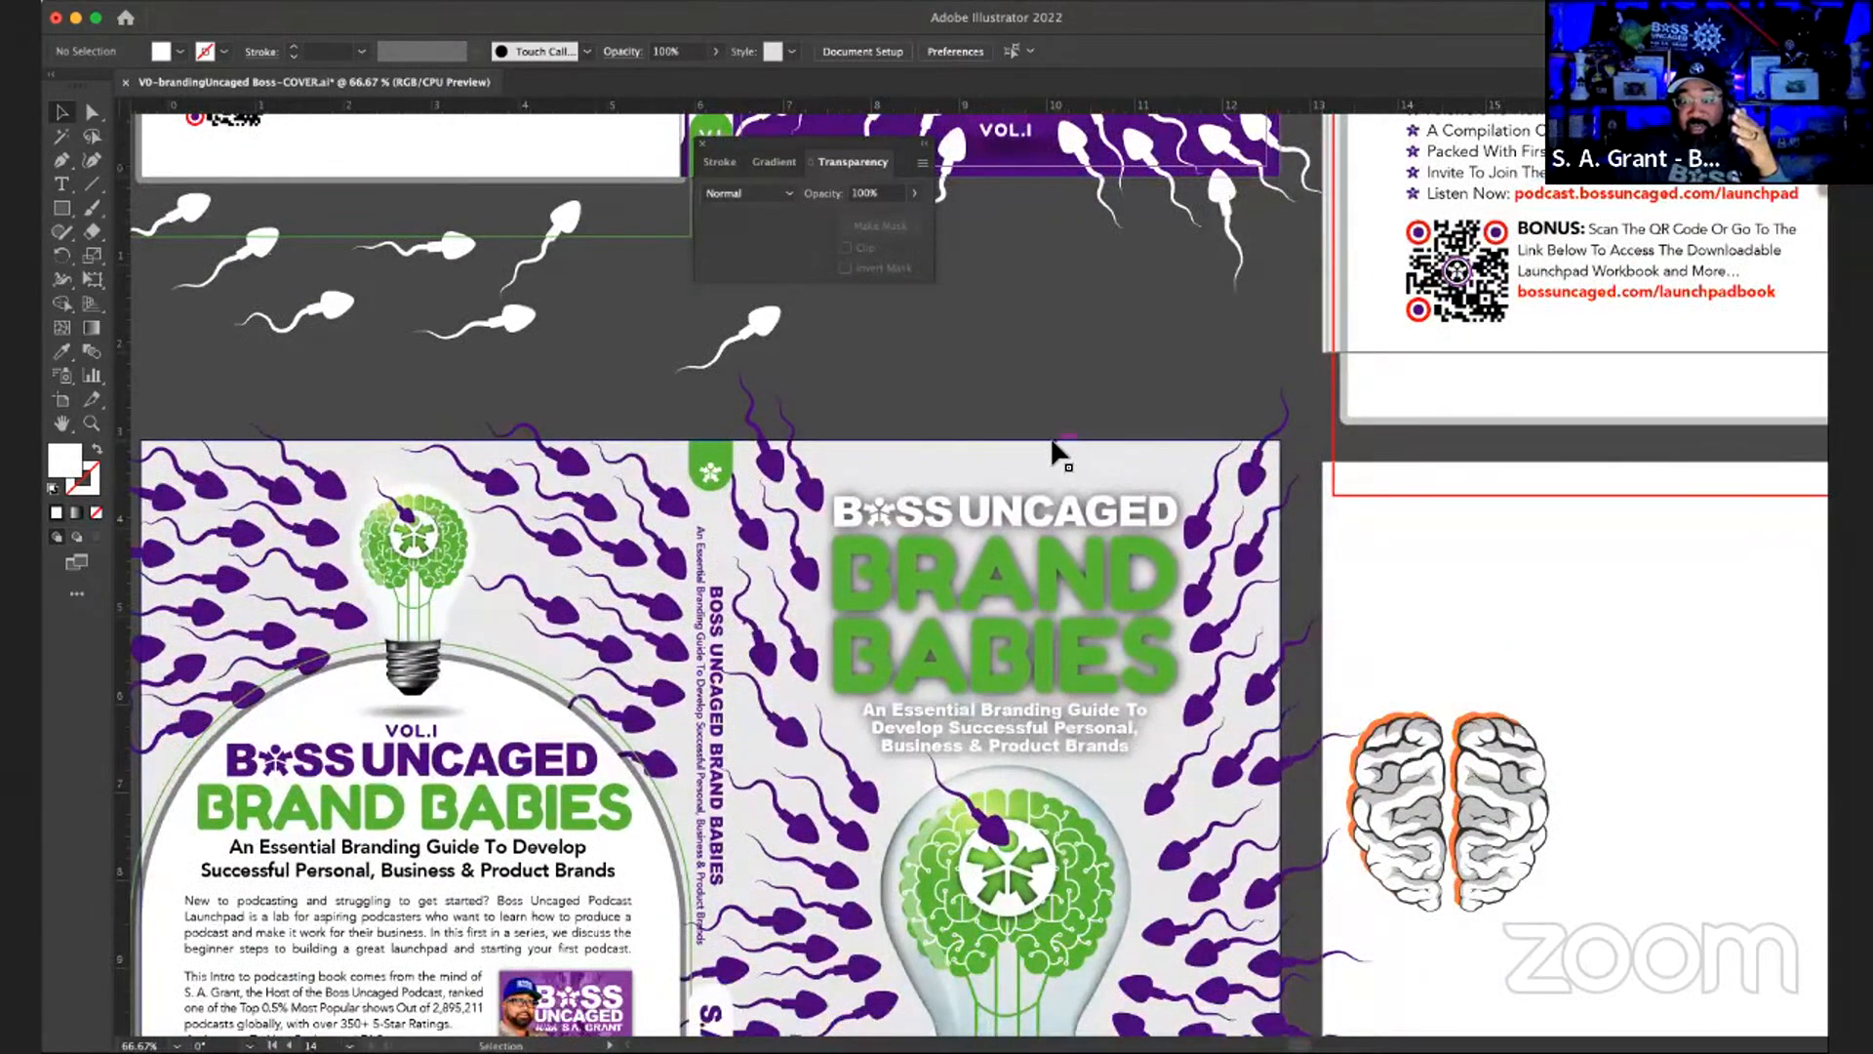
scroll(1053, 451, "down", 3)
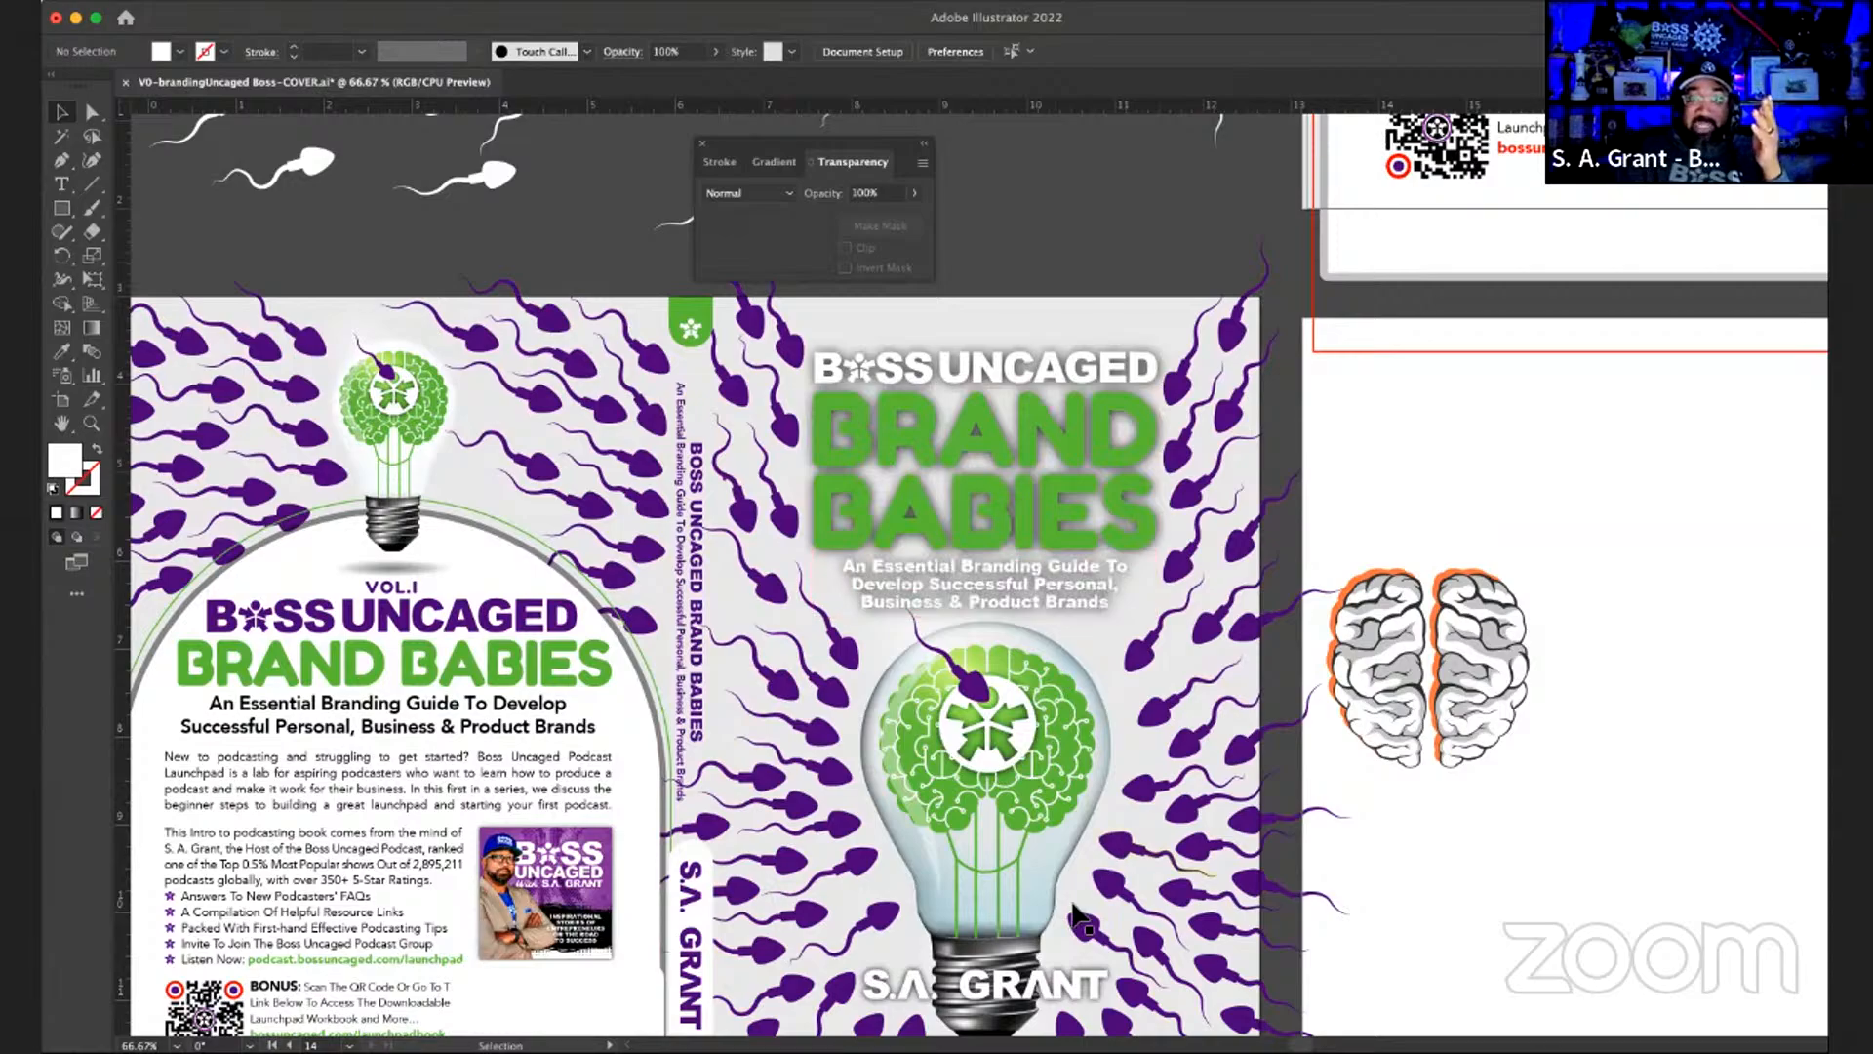
left_click(1048, 854)
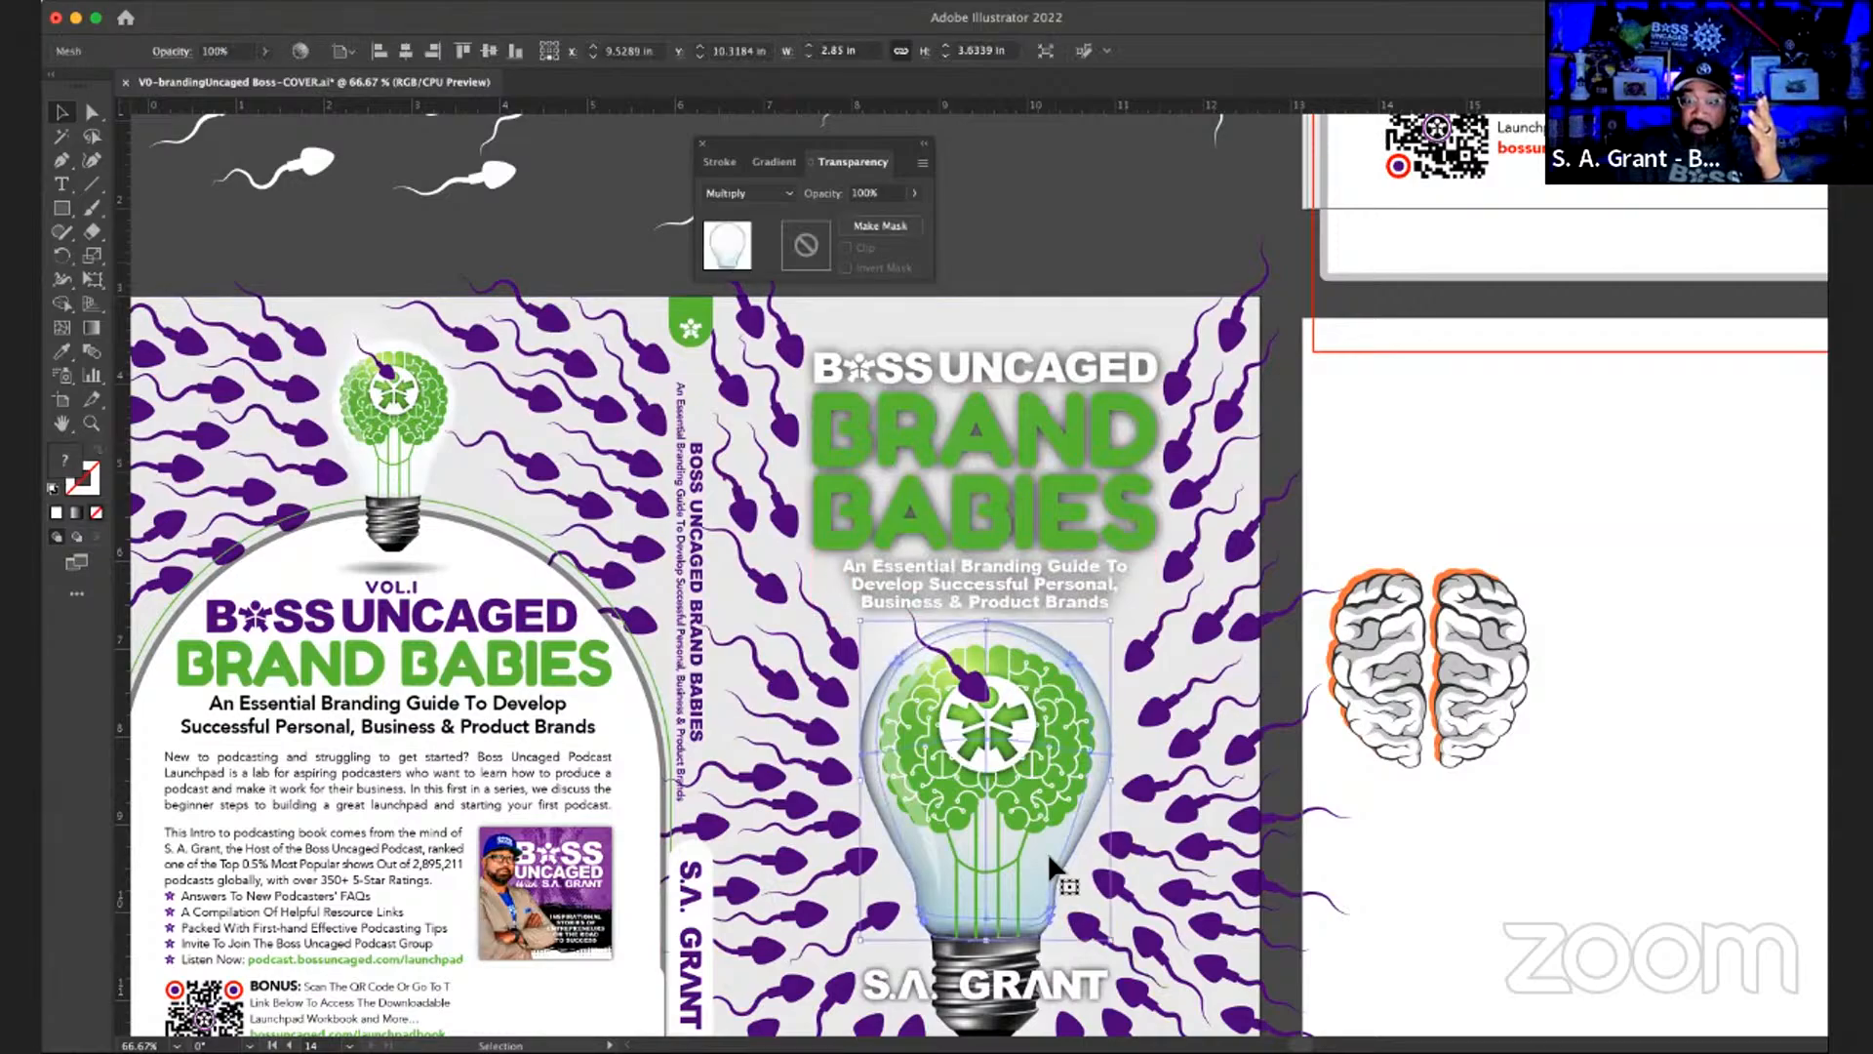
key("shift+Right")
key("shift+Right")
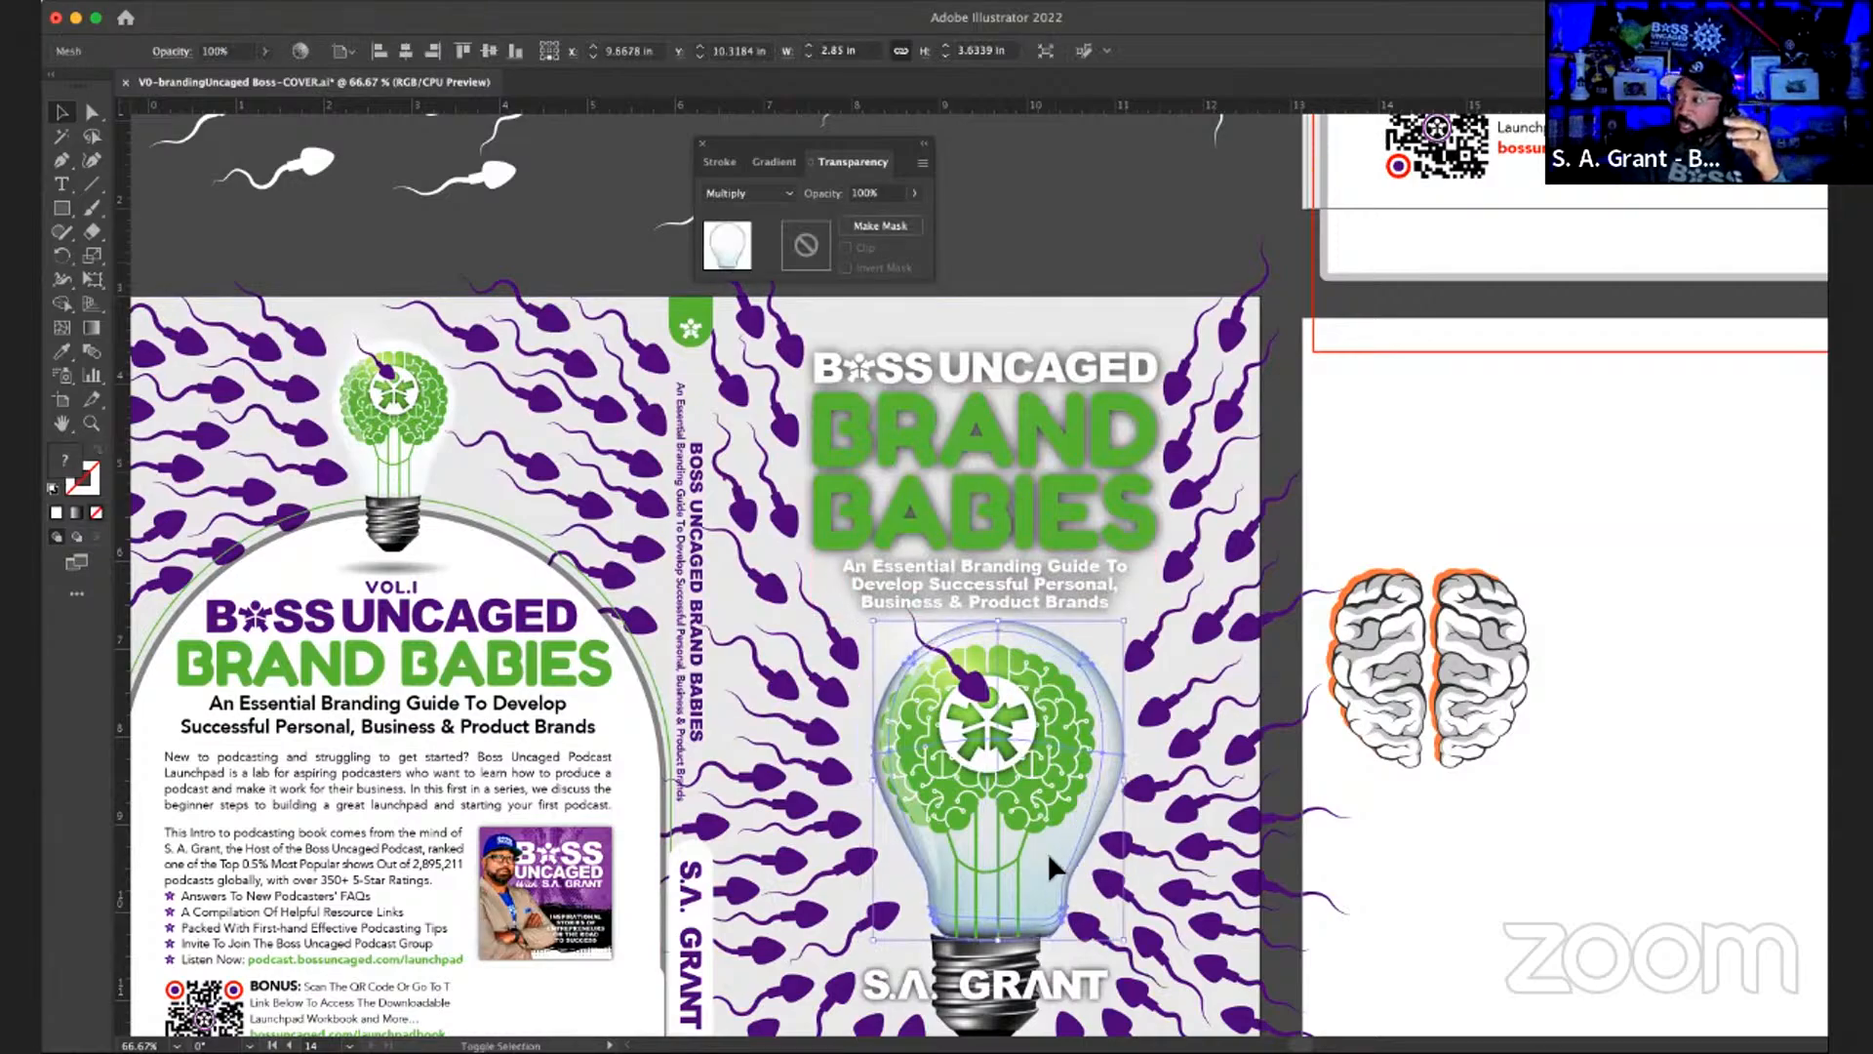
key("shift+Right")
key("shift+Right")
key("shift+Right")
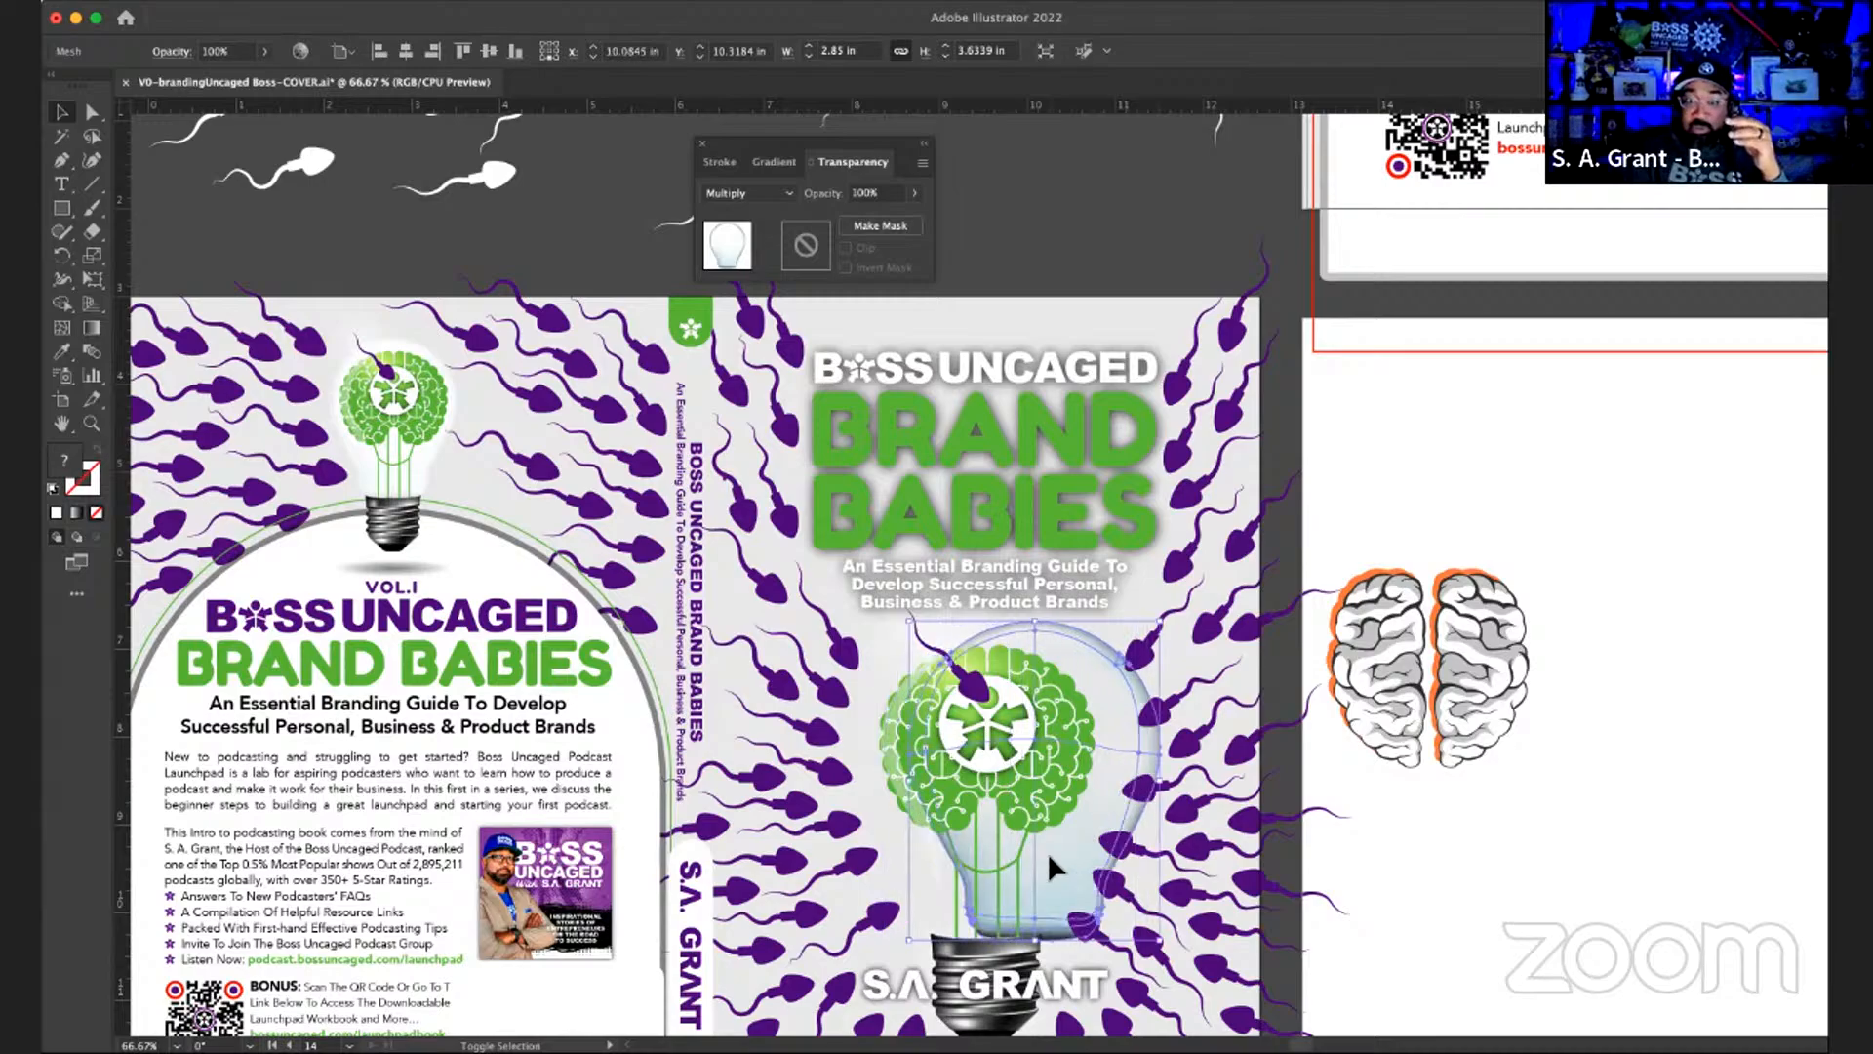
key("shift+Right")
key("shift+Right")
key("shift+Right")
key("shift+Right")
key("shift+Right")
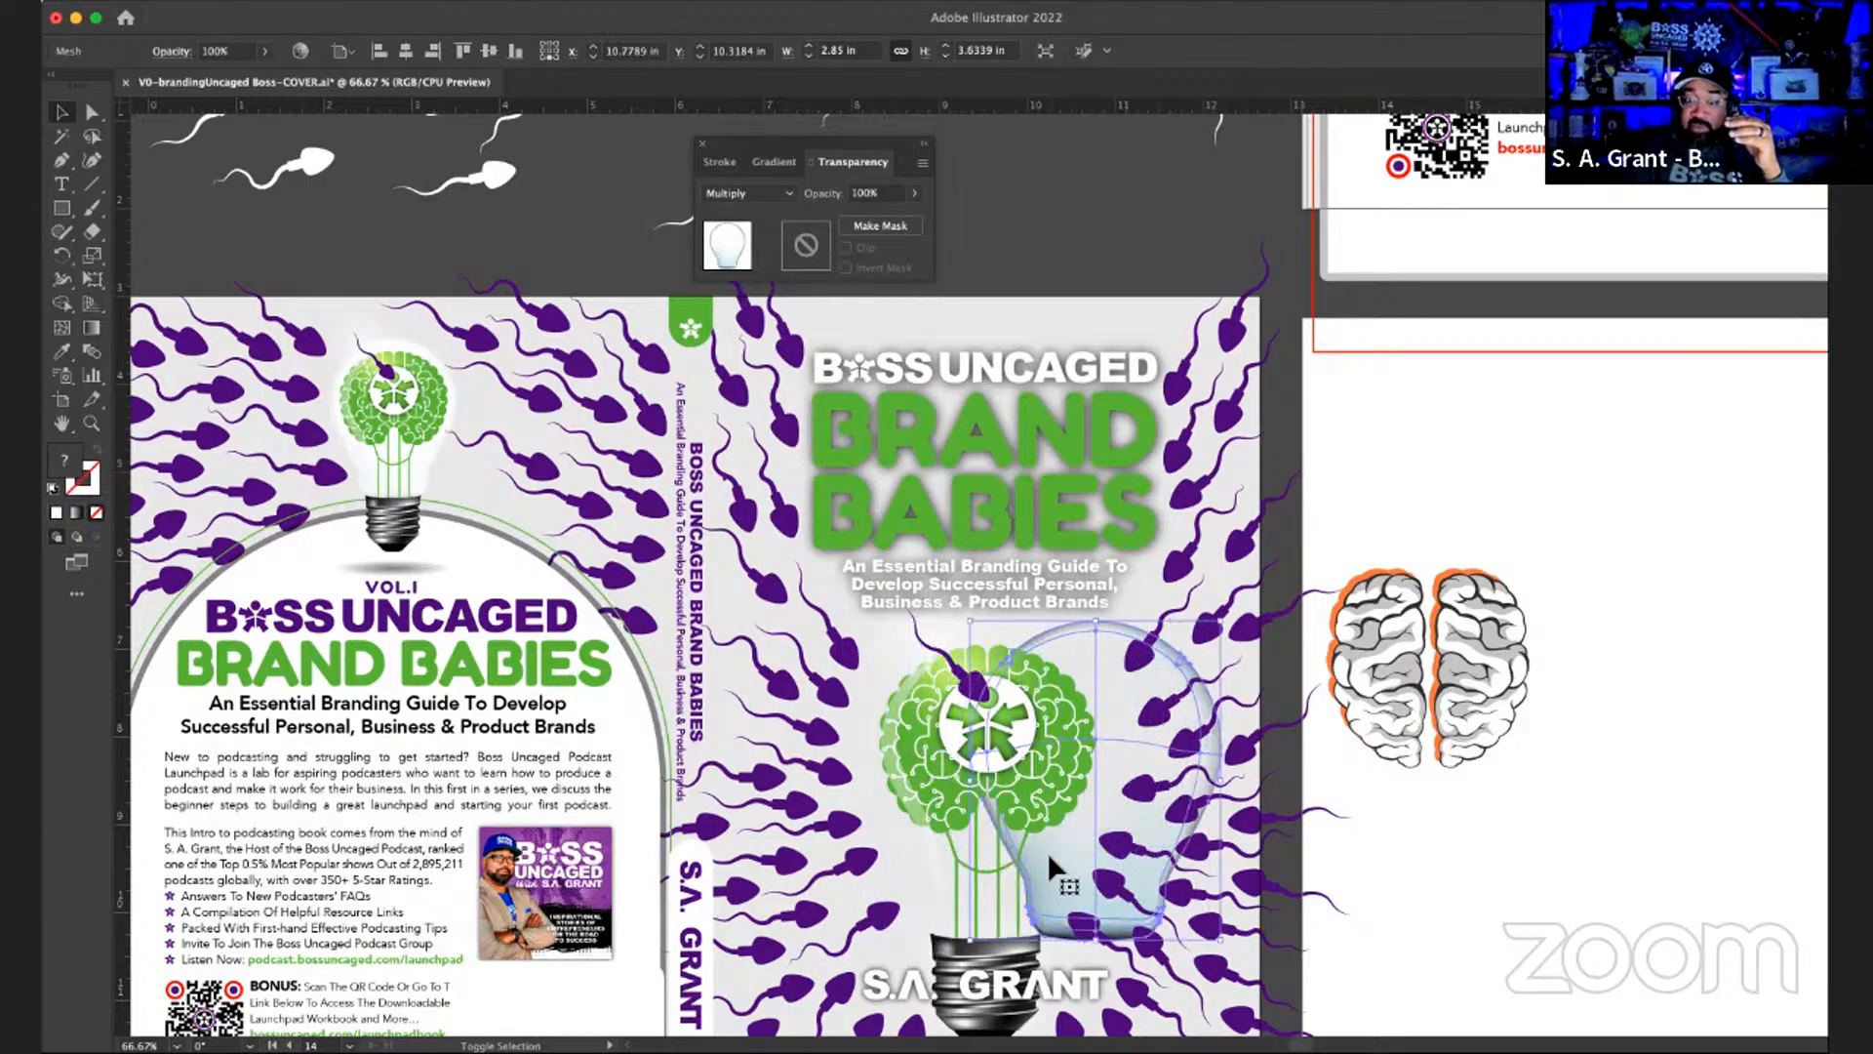
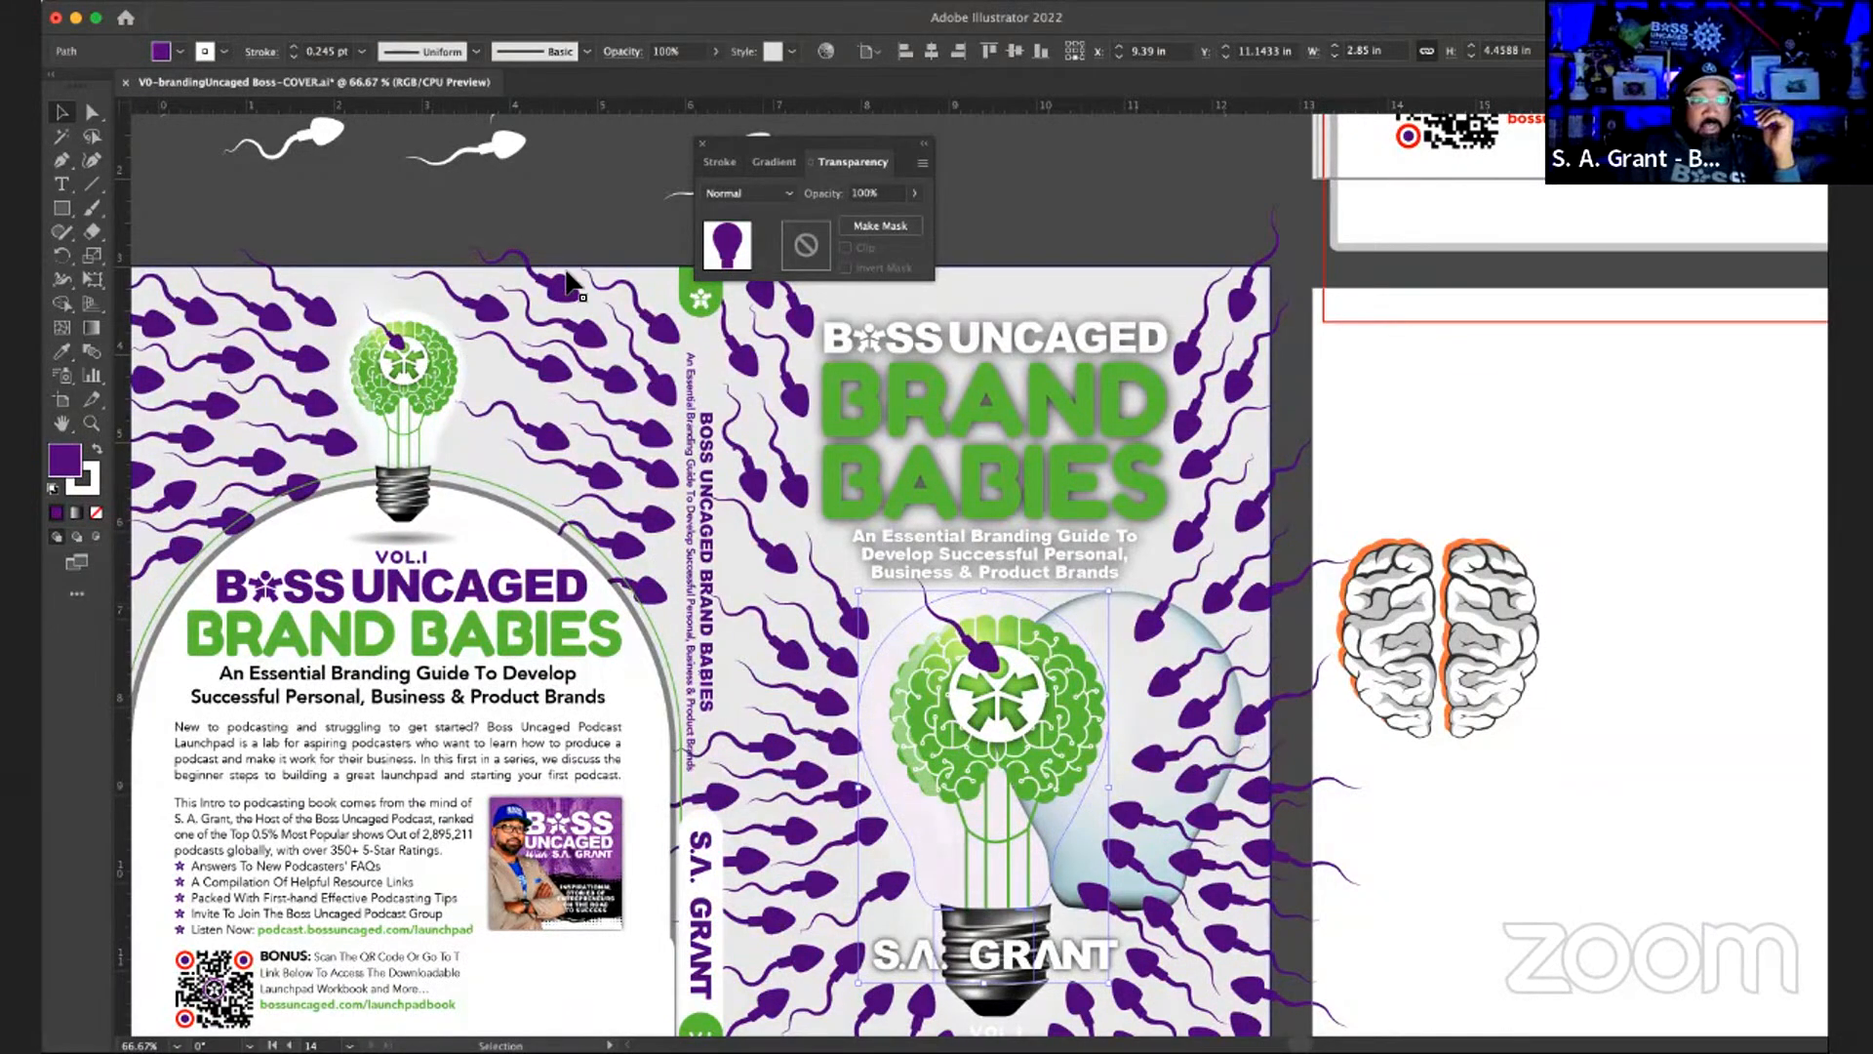
- Cut the bulb-shaped purple path around the brain on the light grey front cover and paste it in front at the same position
left_click(351, 8)
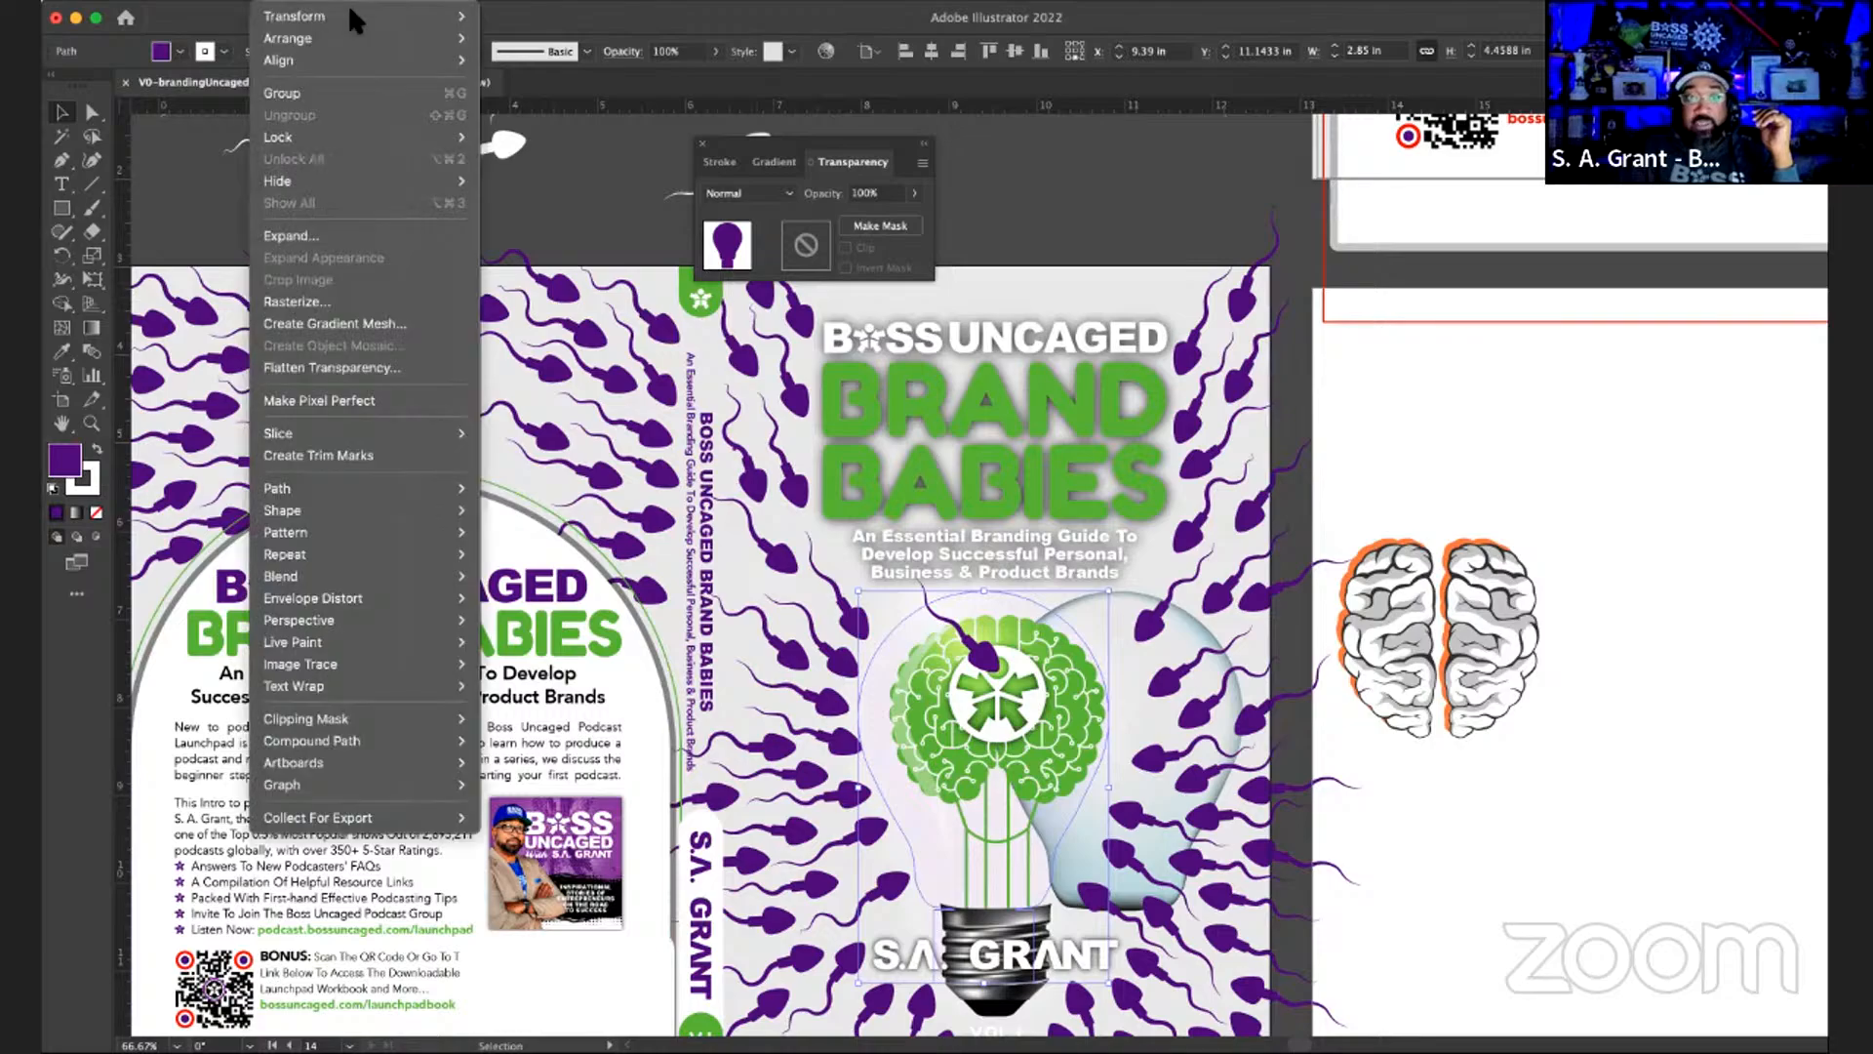
left_click(1036, 196)
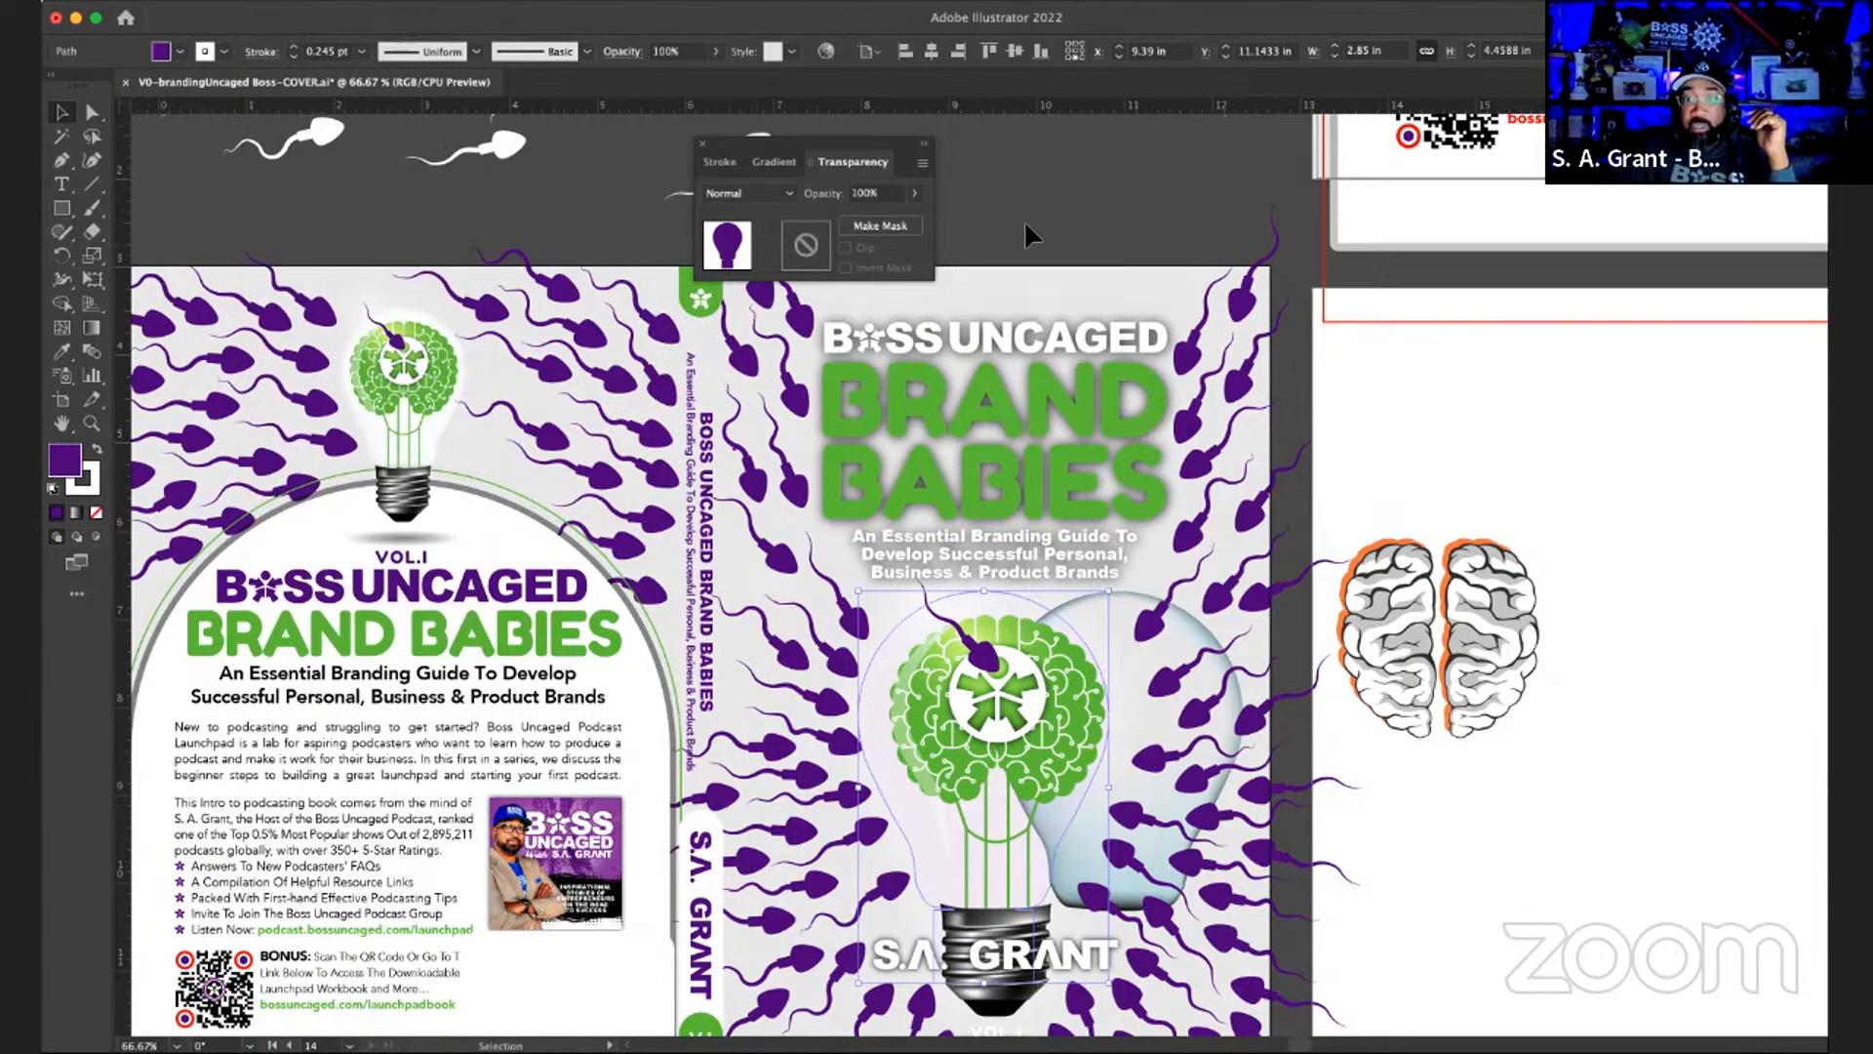
key("a")
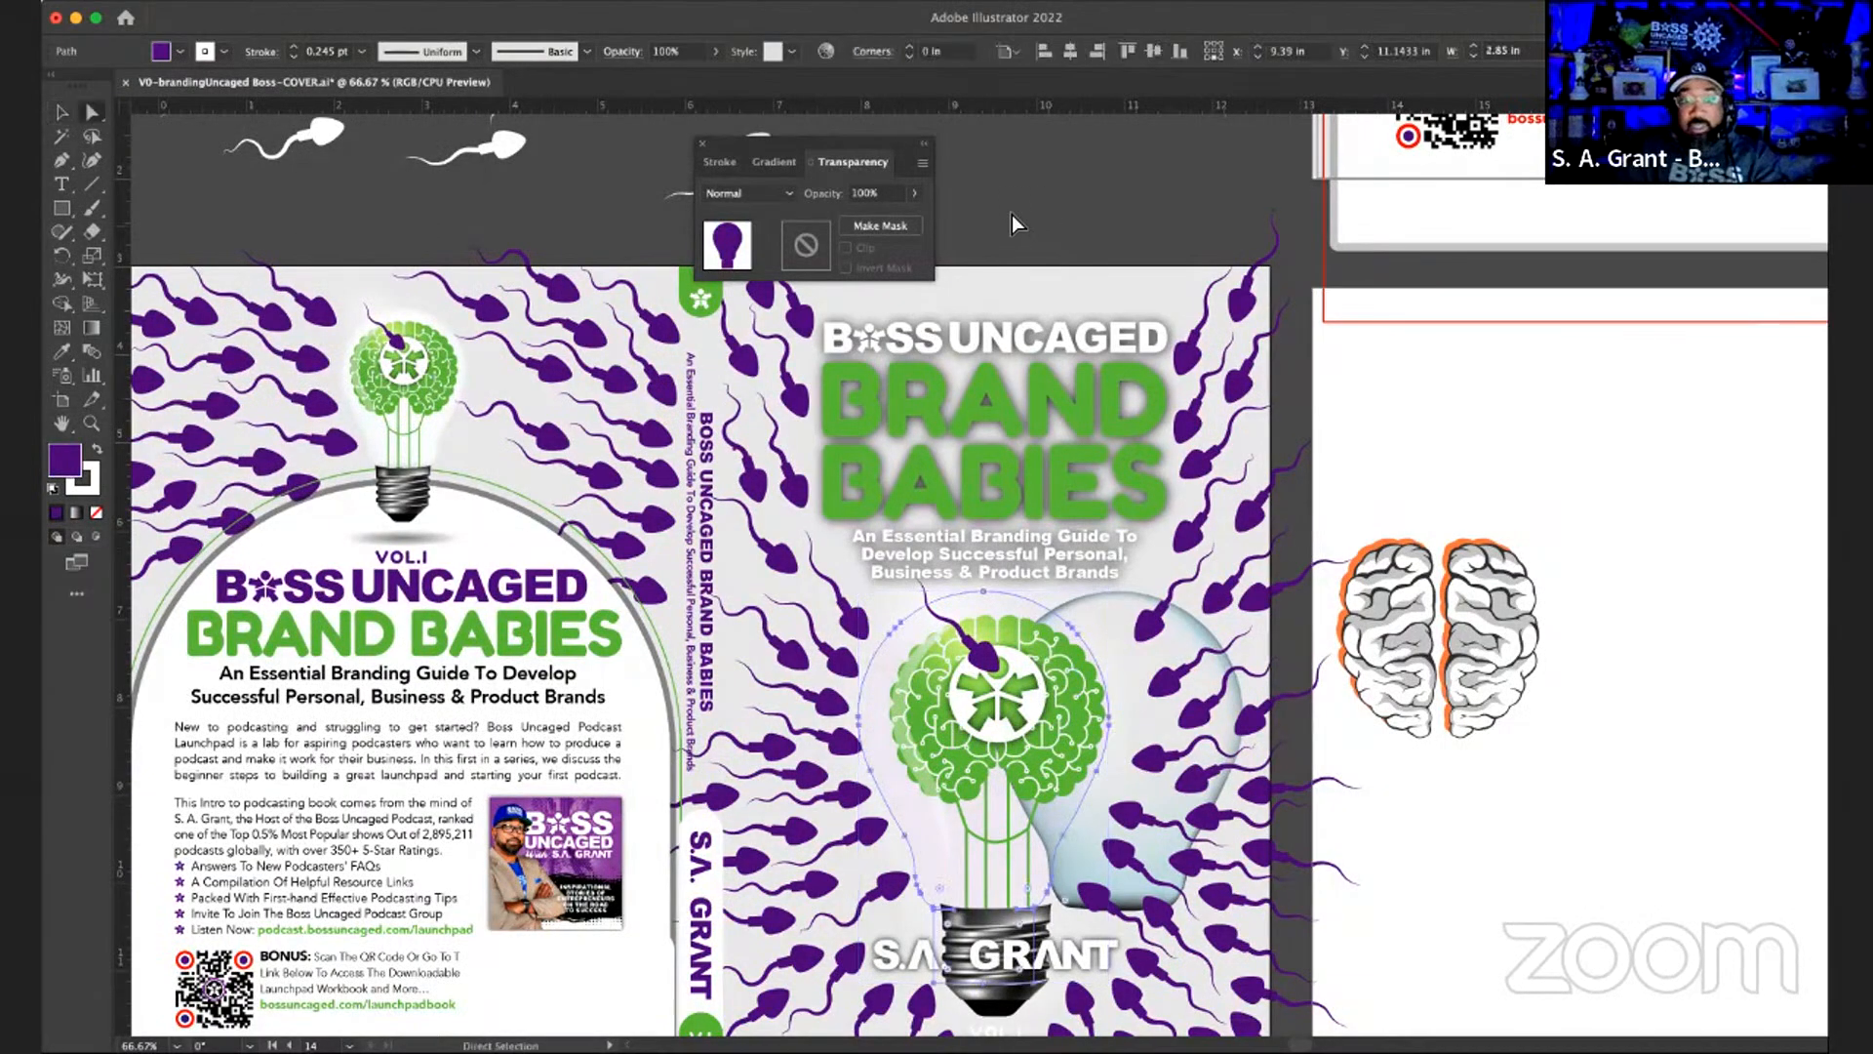
left_click(883, 699)
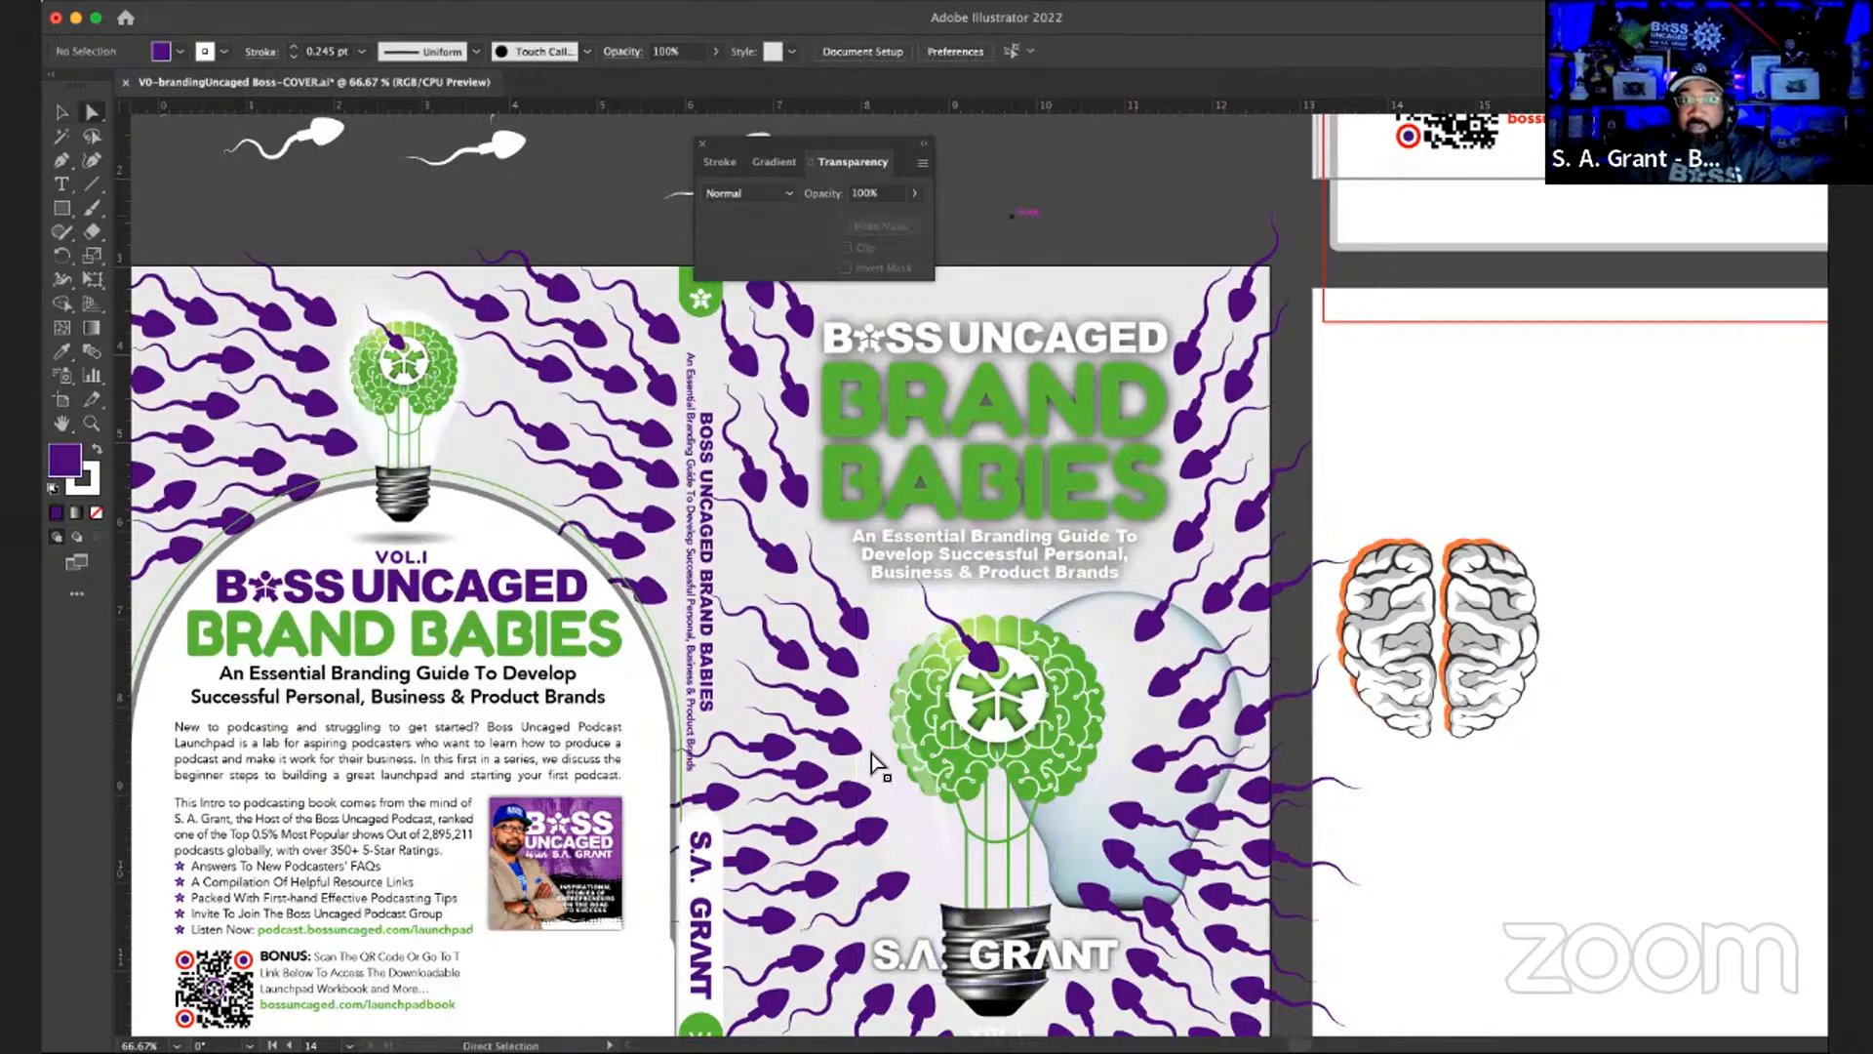
left_click(898, 802)
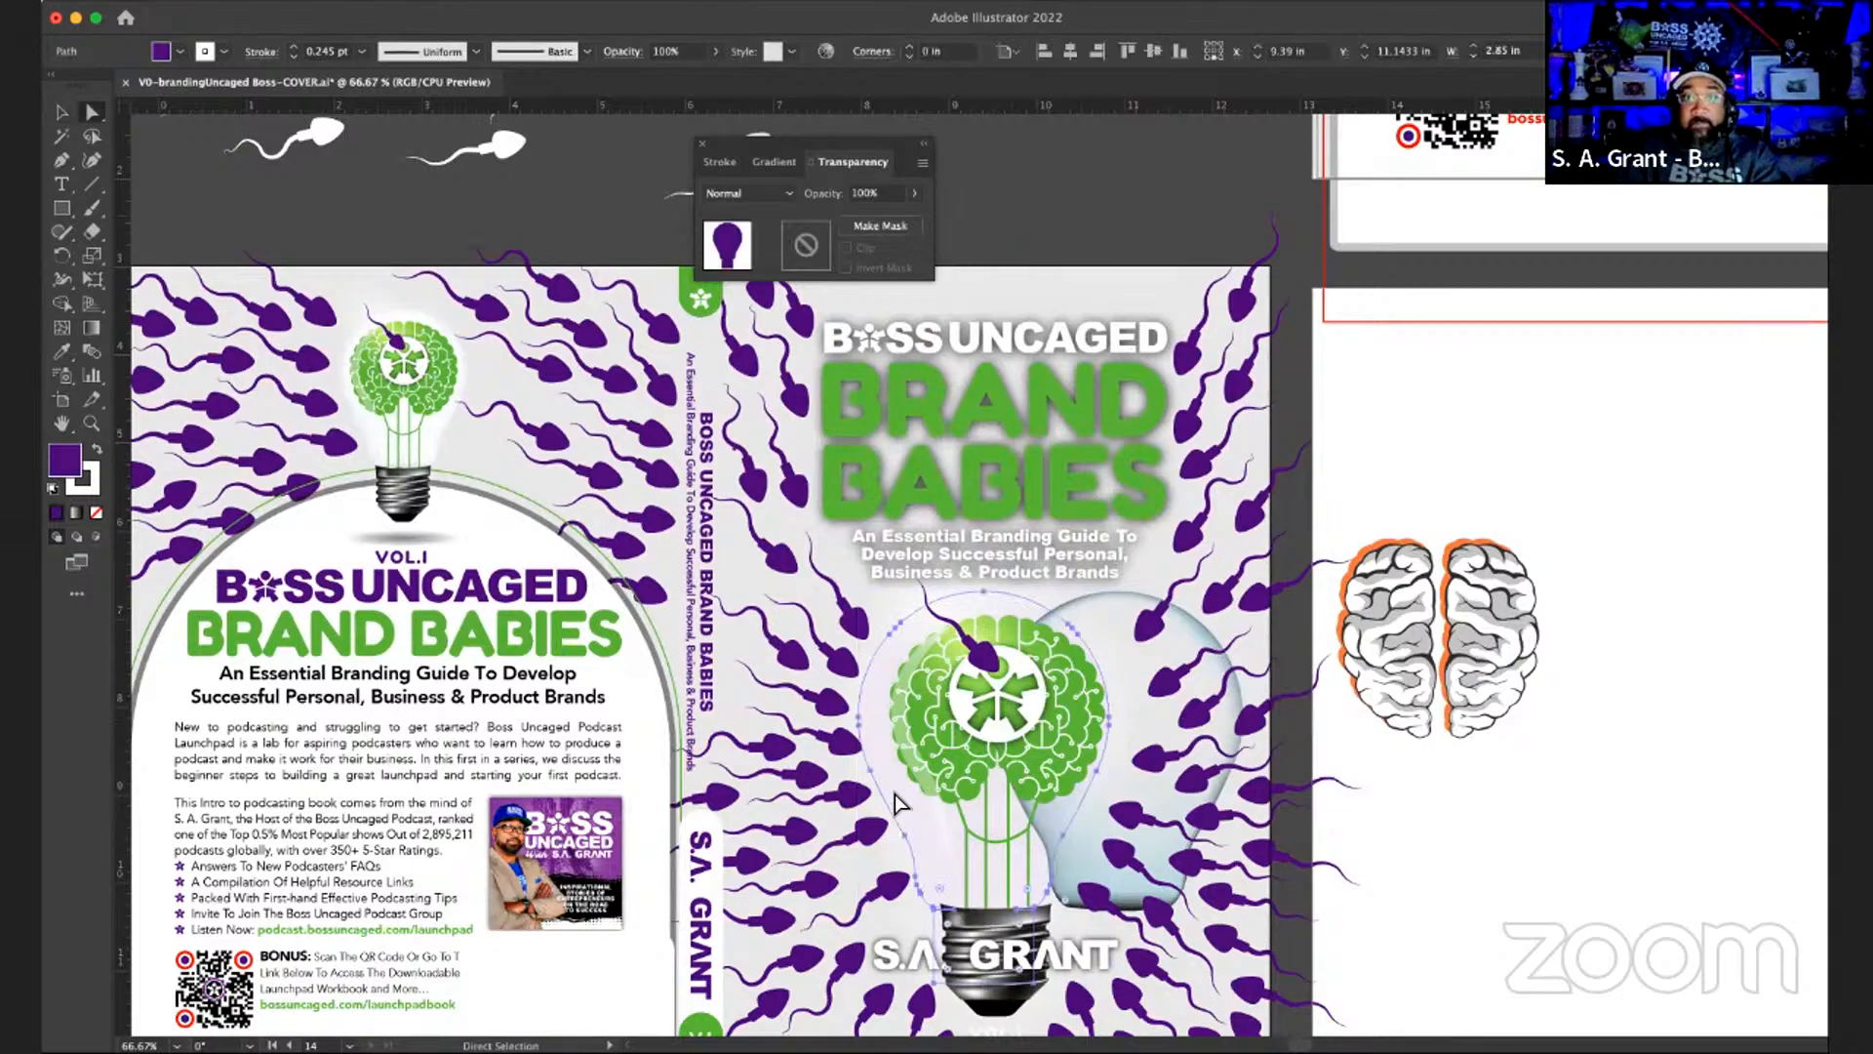
left_click(892, 787, "shift")
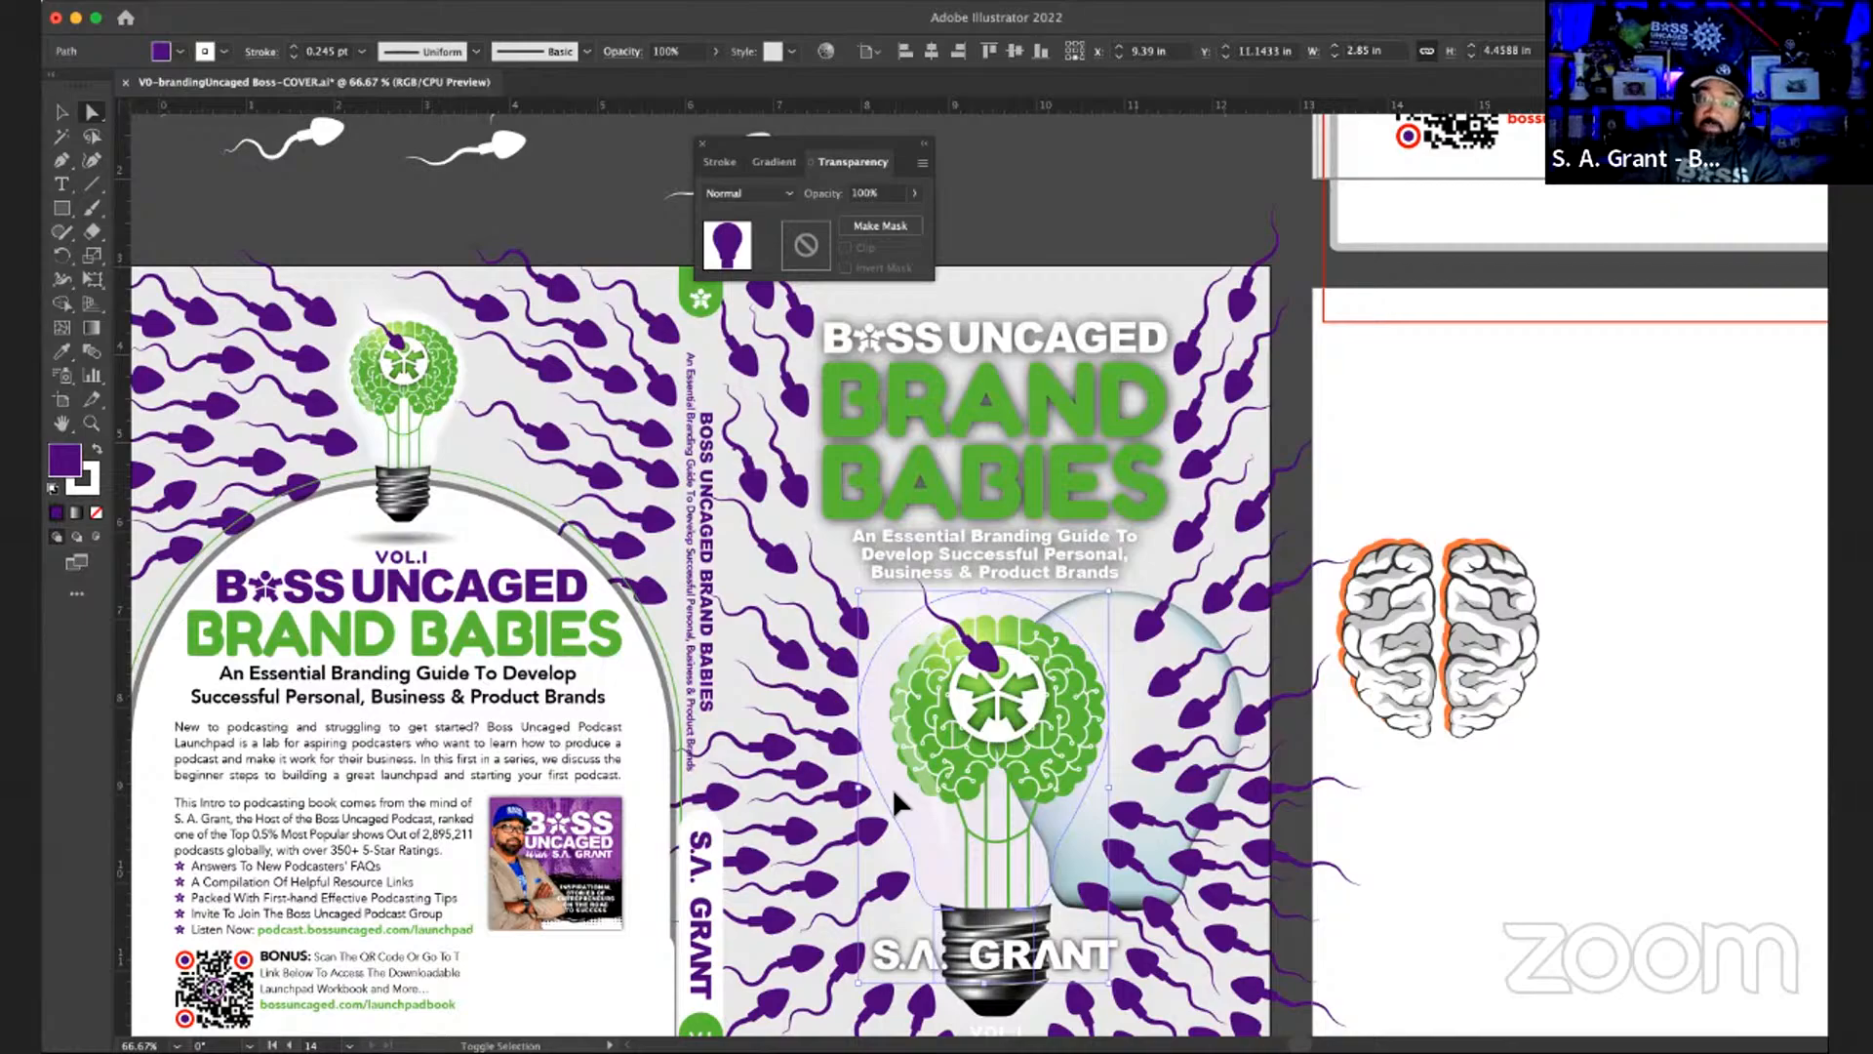
left_click(896, 801)
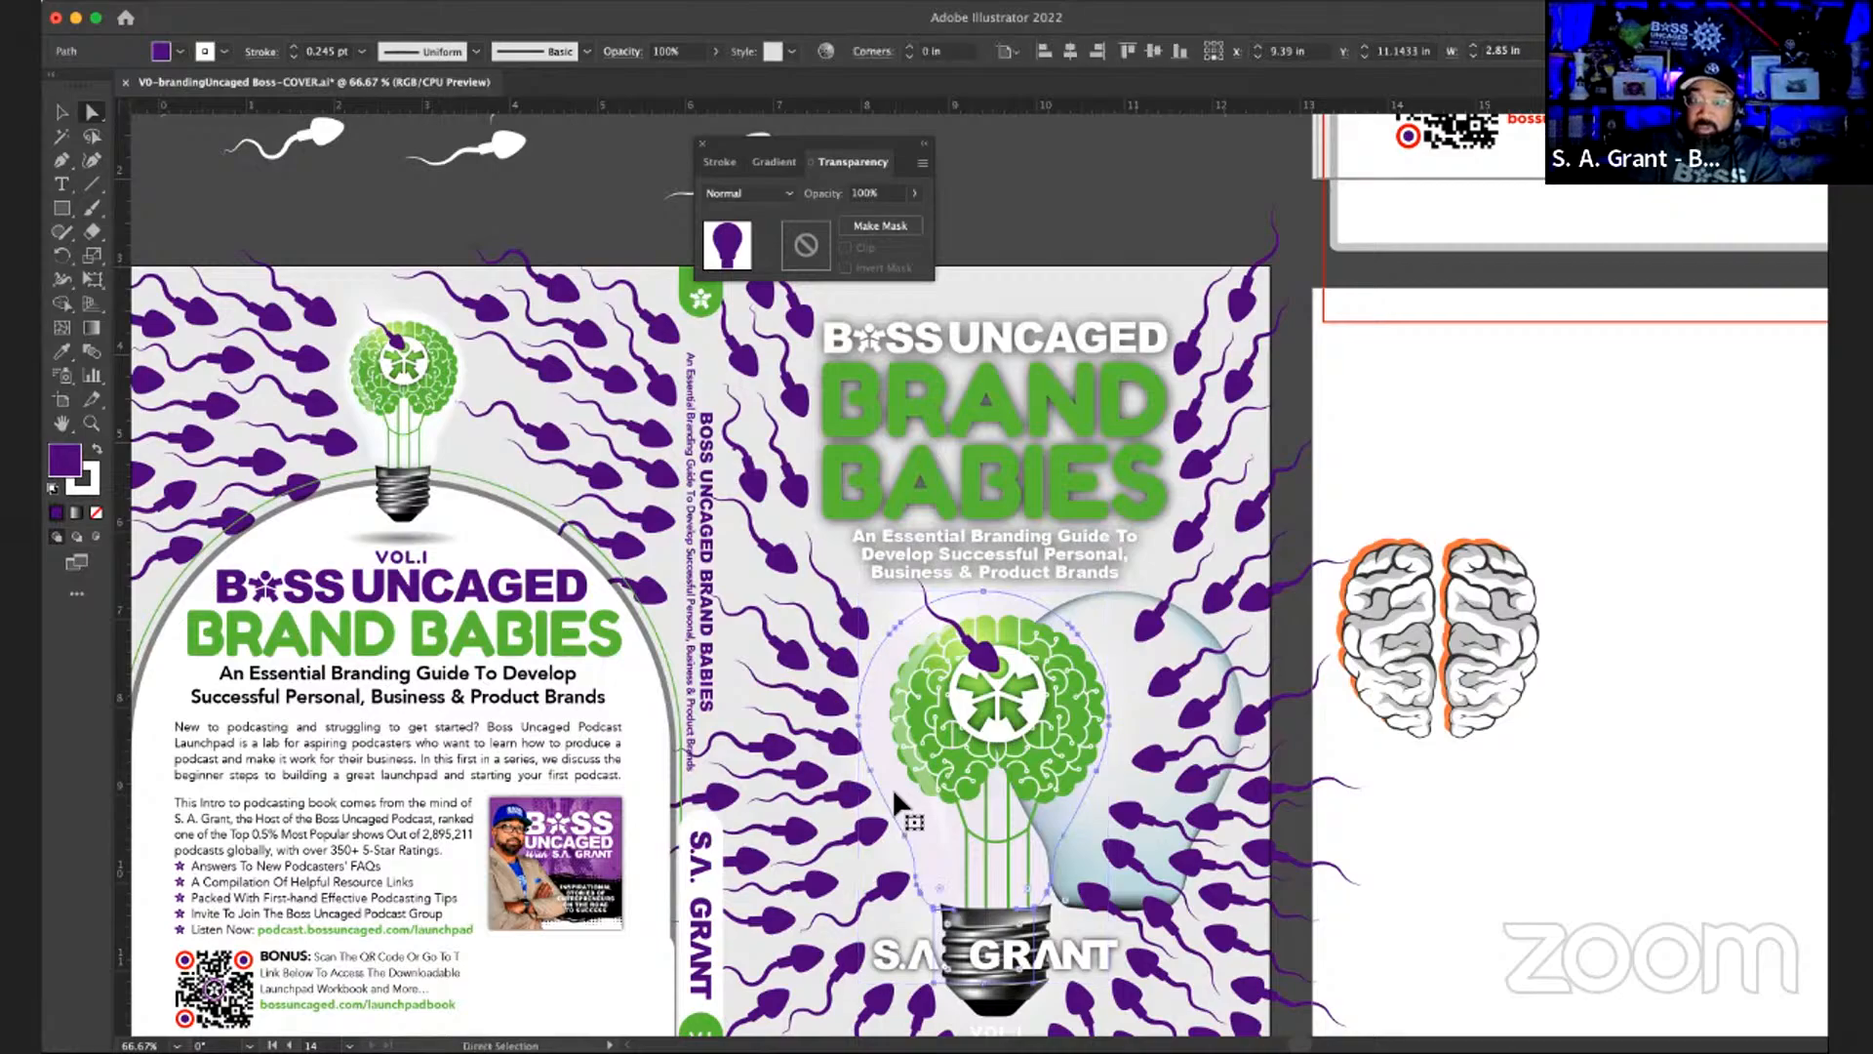
key("super+shift+a")
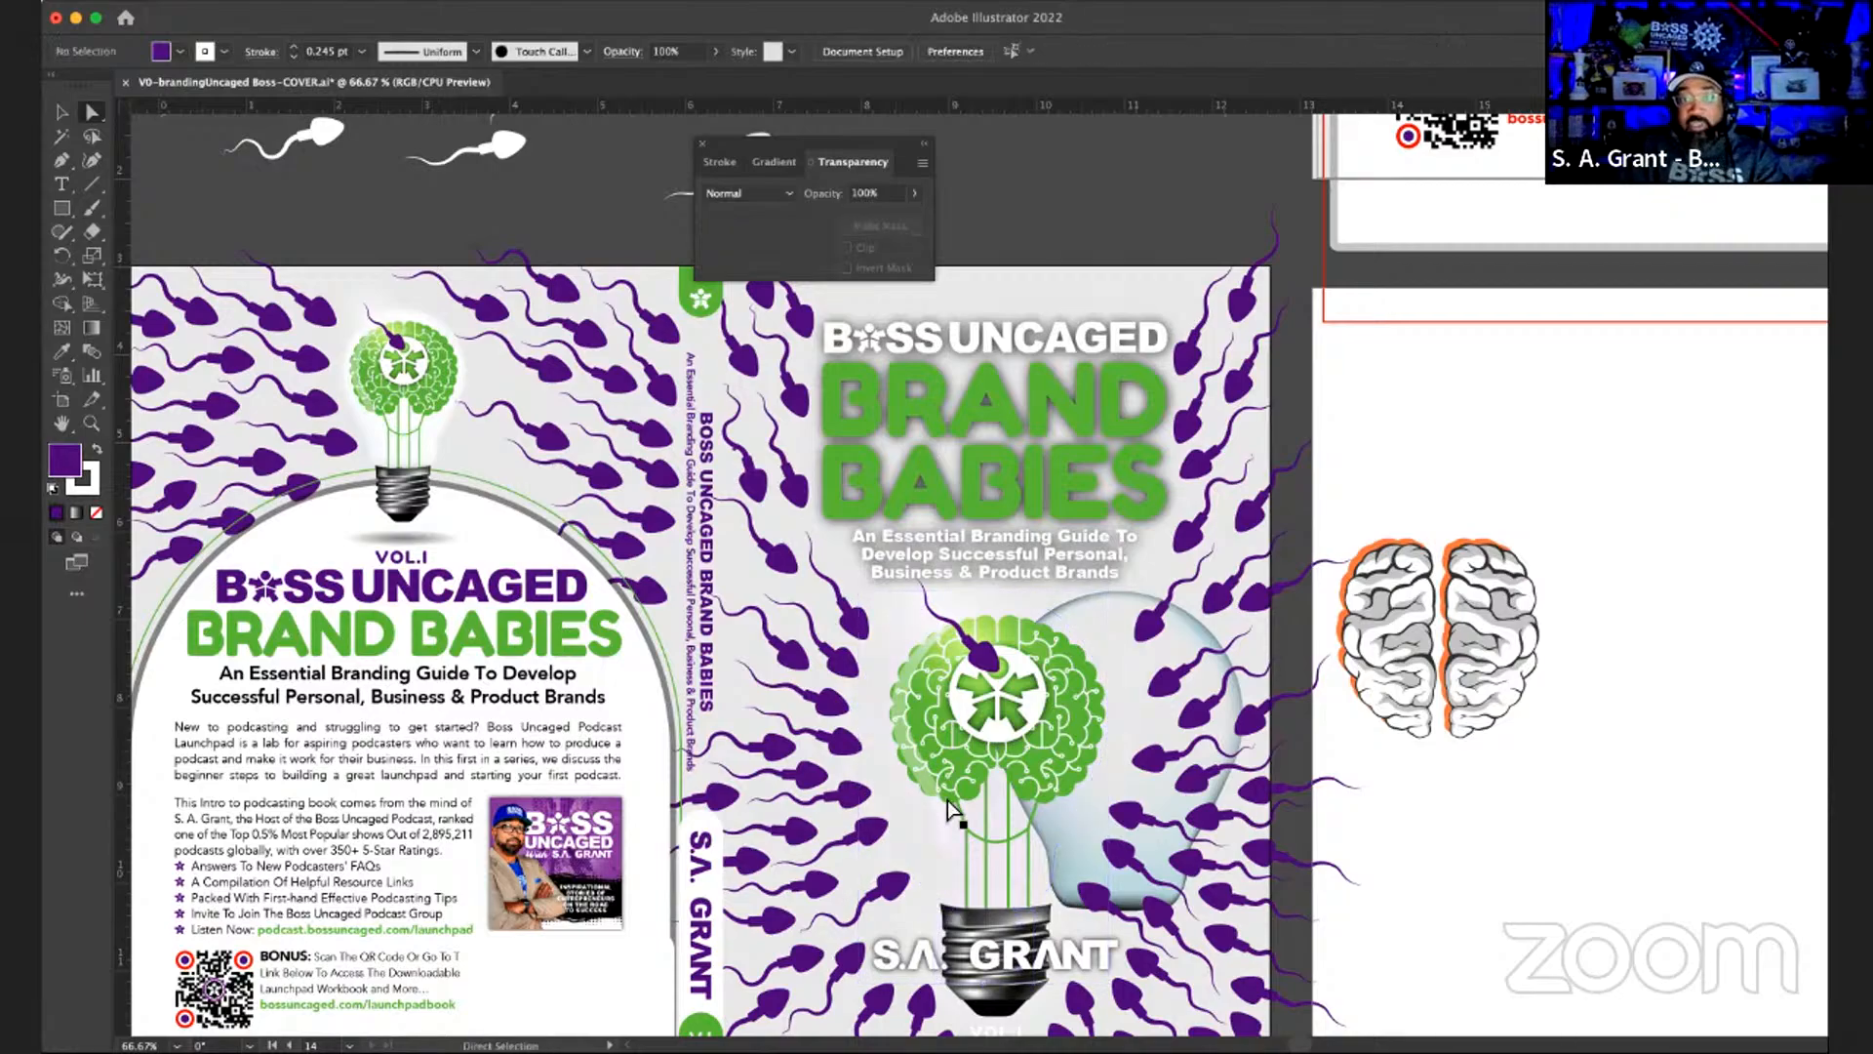
left_click(226, 0)
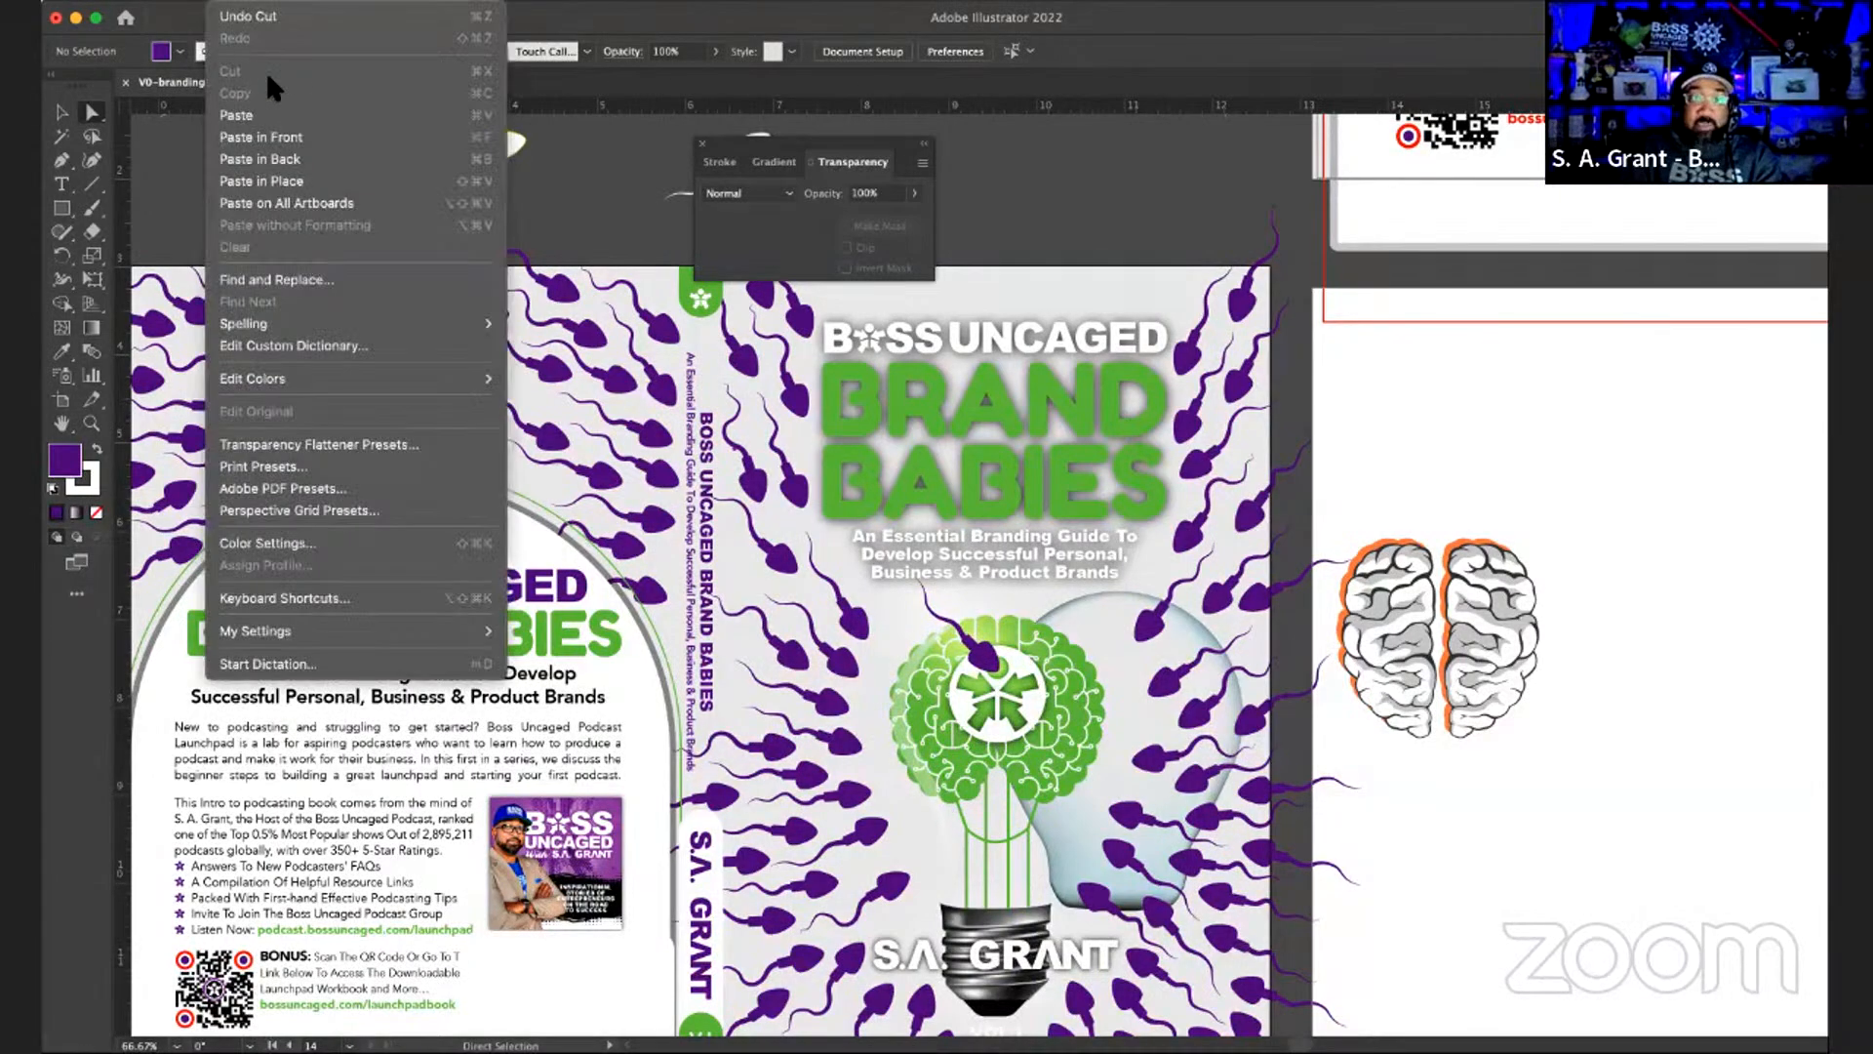
left_click(276, 142)
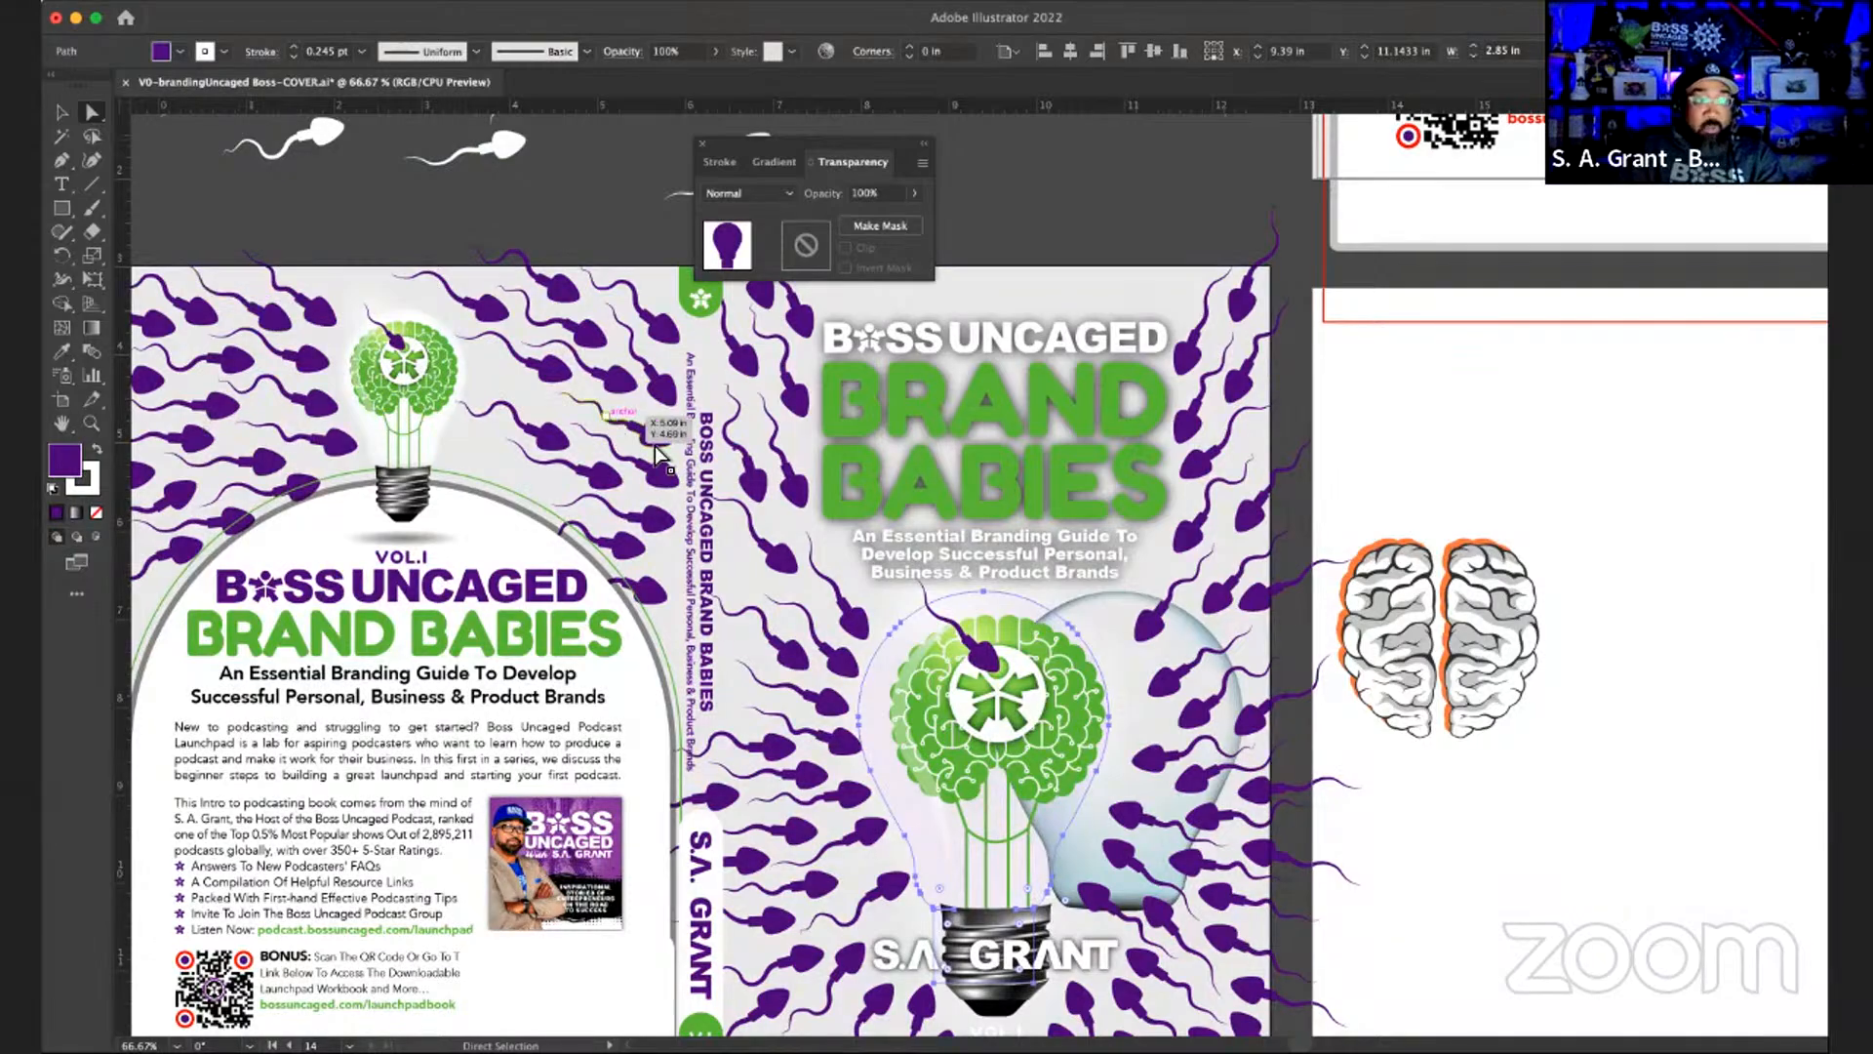
- Try the Multiply blending mode on the bulb-shaped purple path, return it to Normal and deselect it
left_click(881, 665)
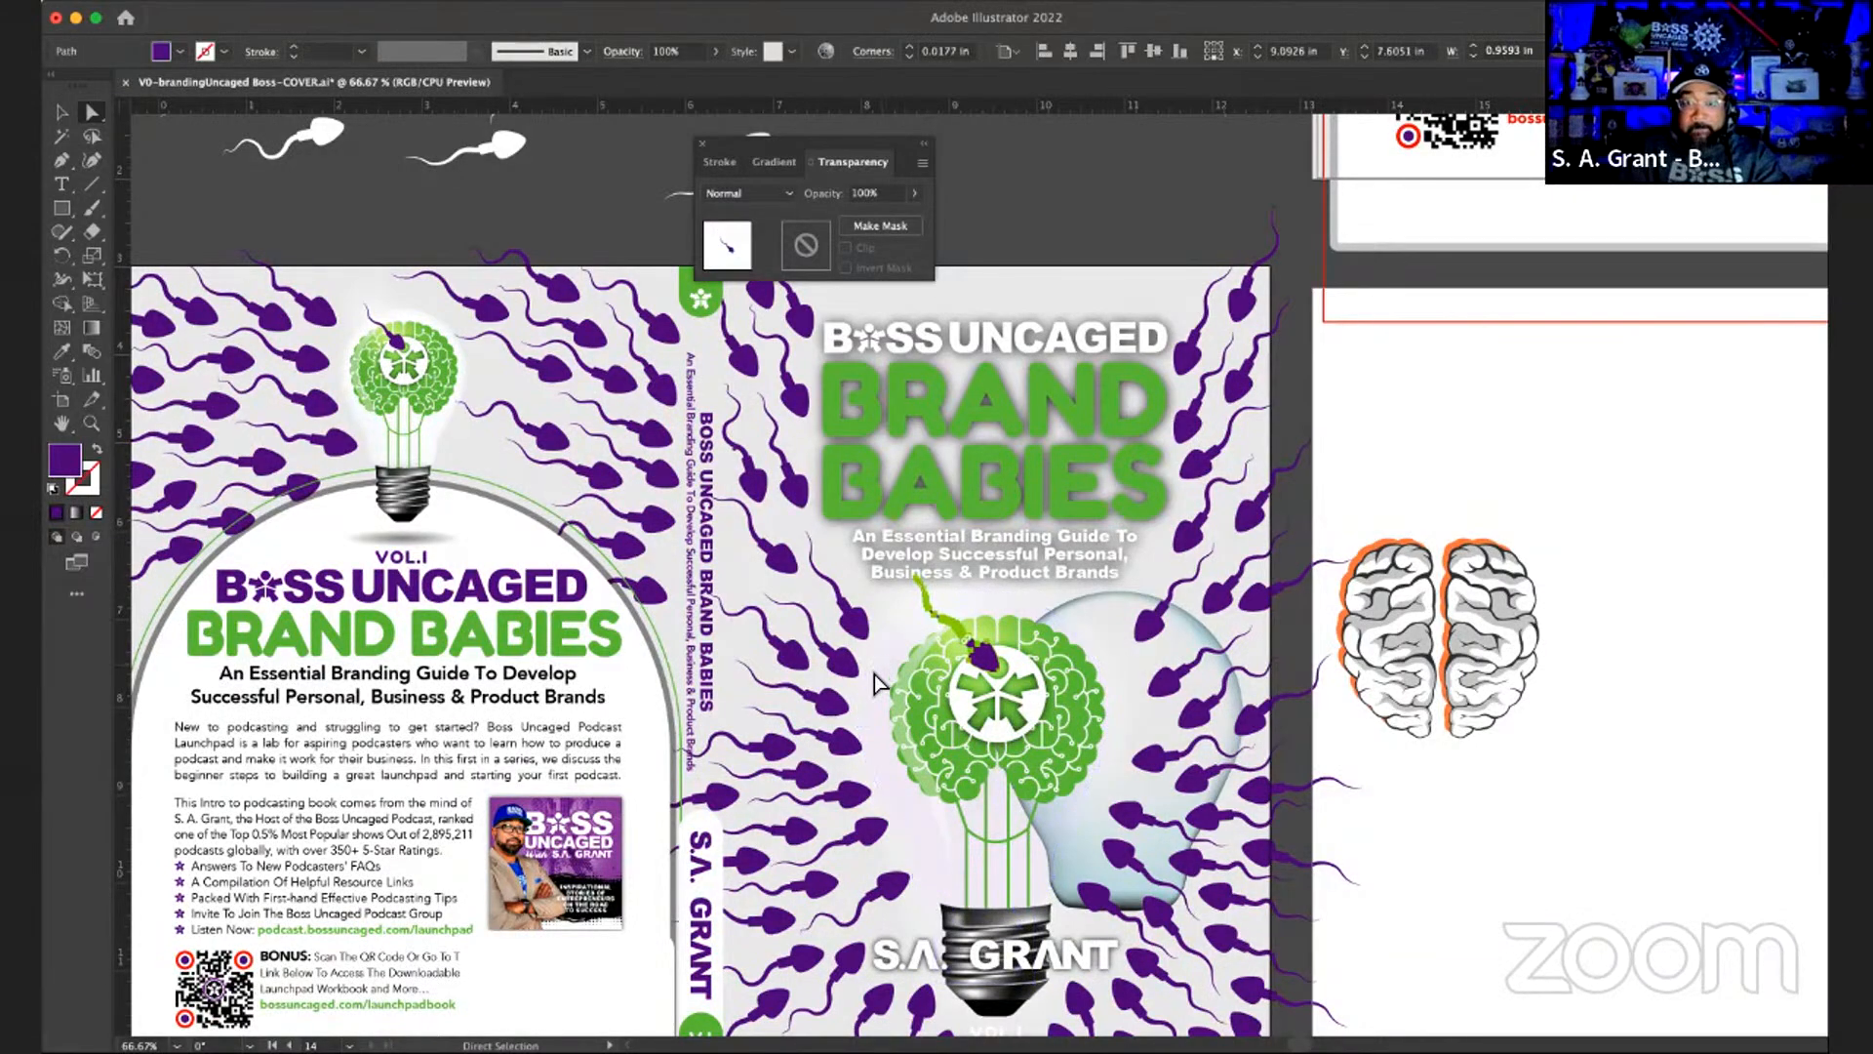
left_click(873, 696)
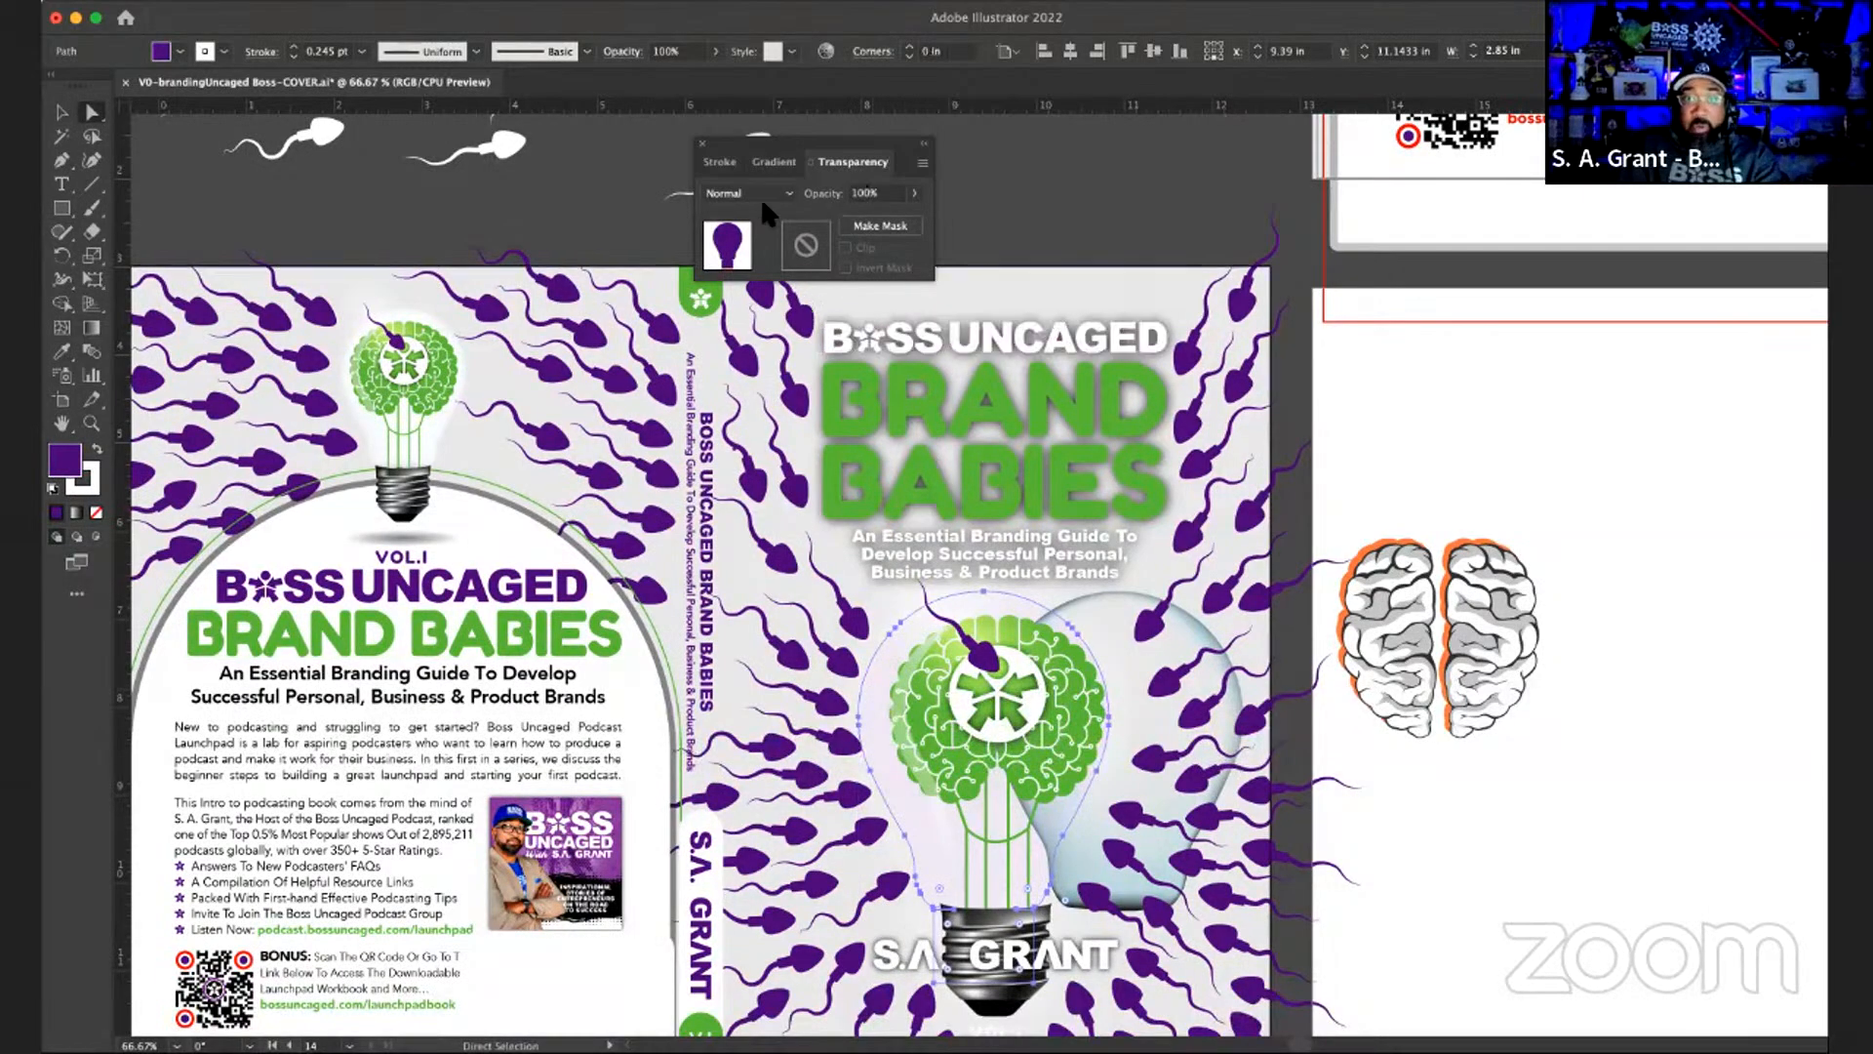
left_click(788, 194)
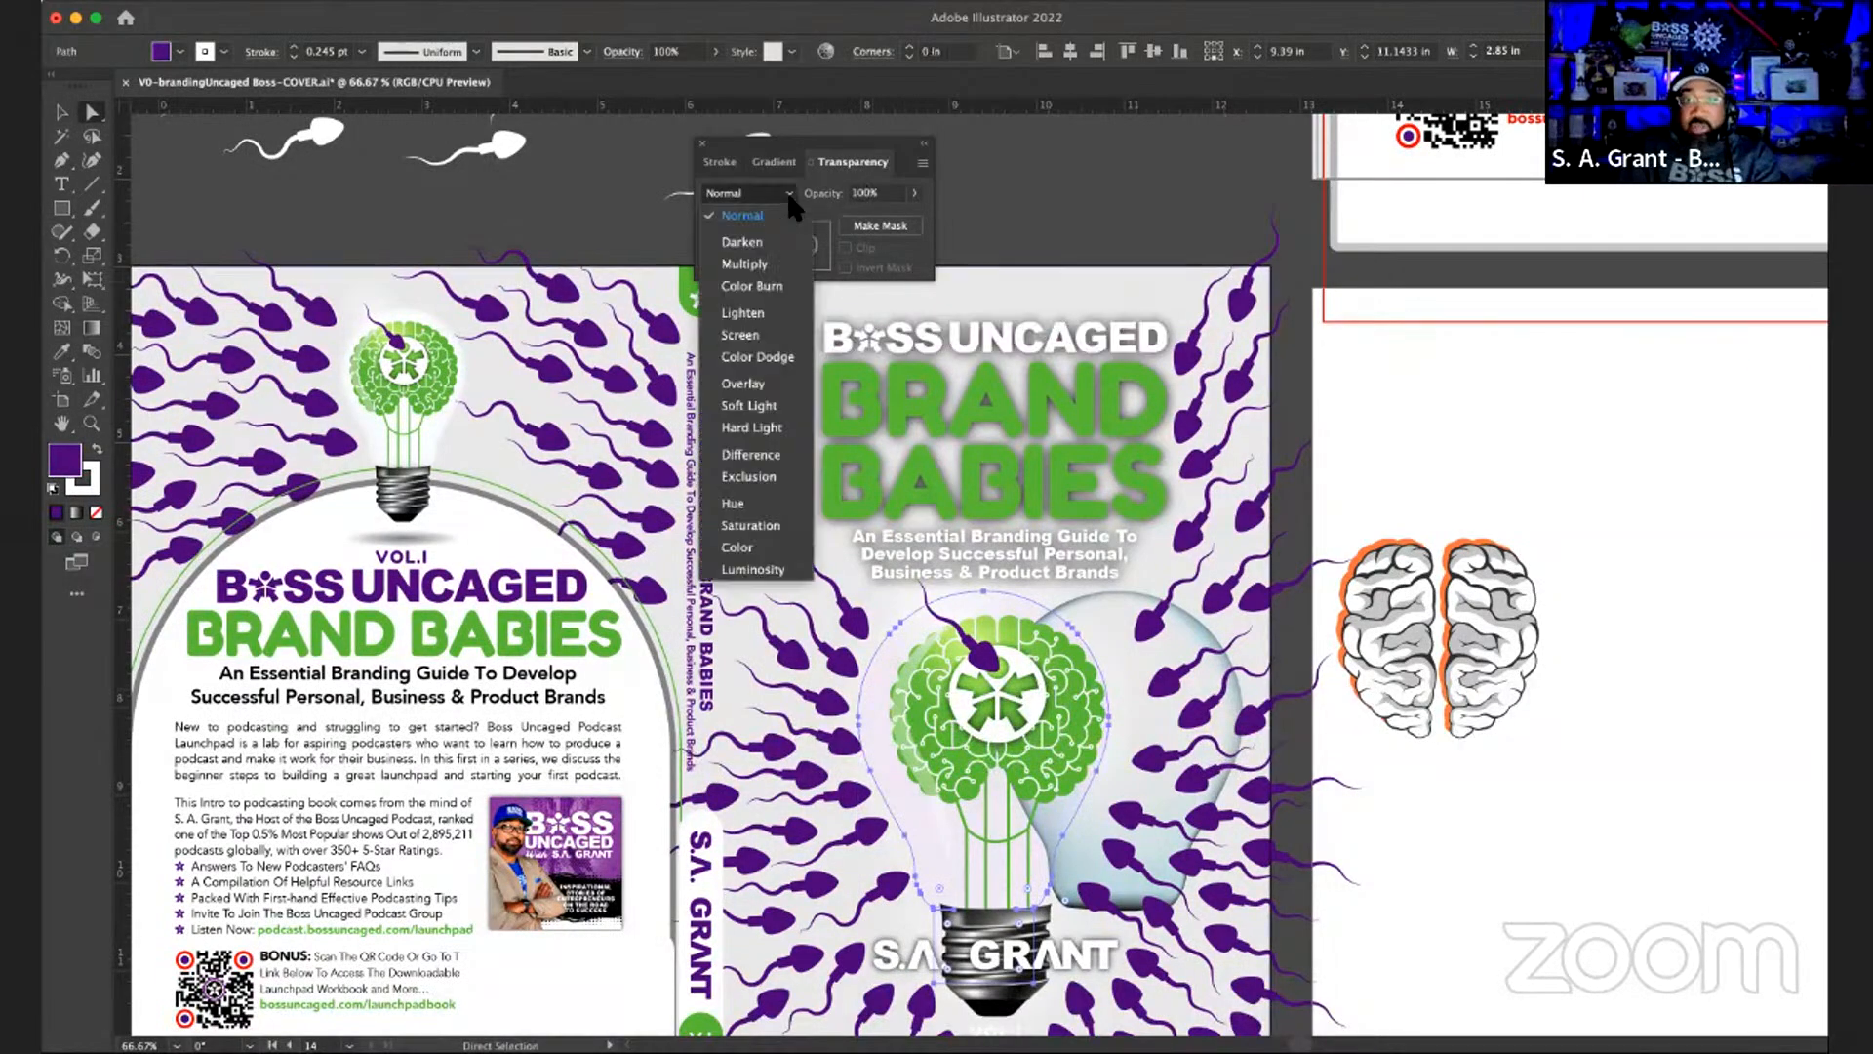
left_click(765, 264)
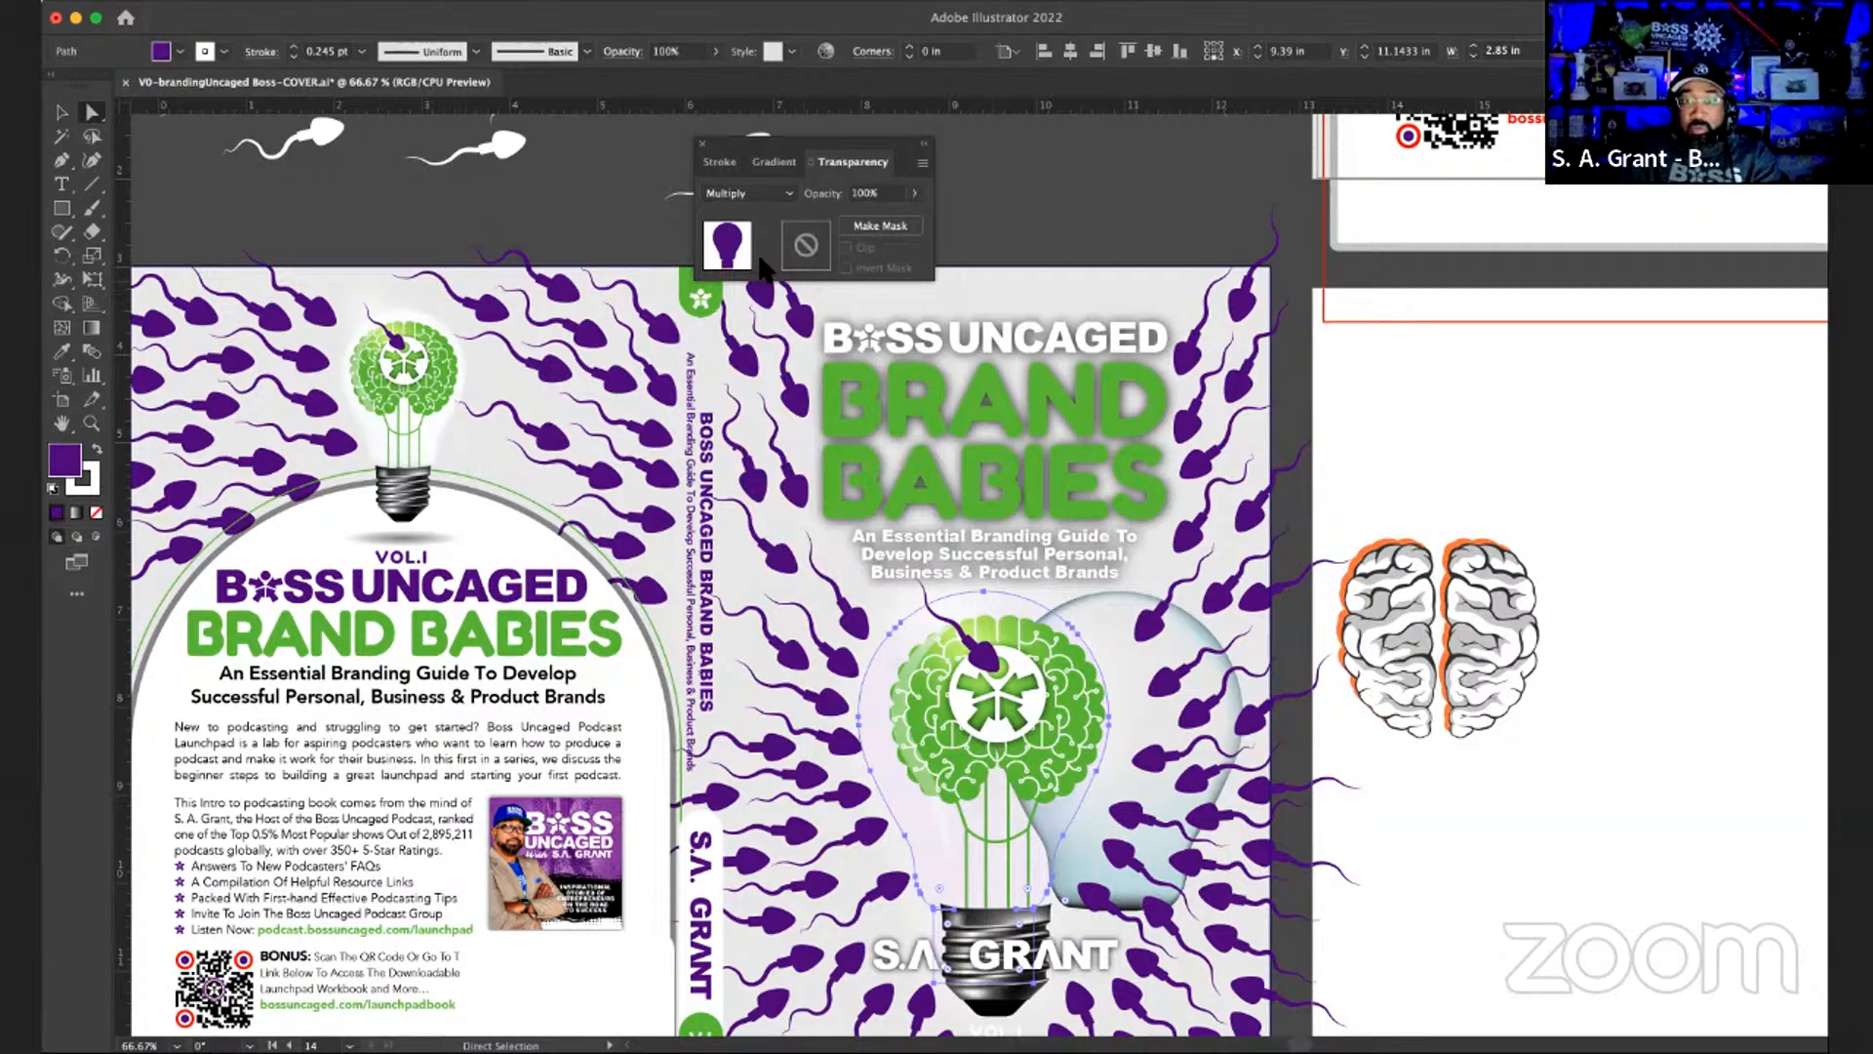
left_click(765, 188)
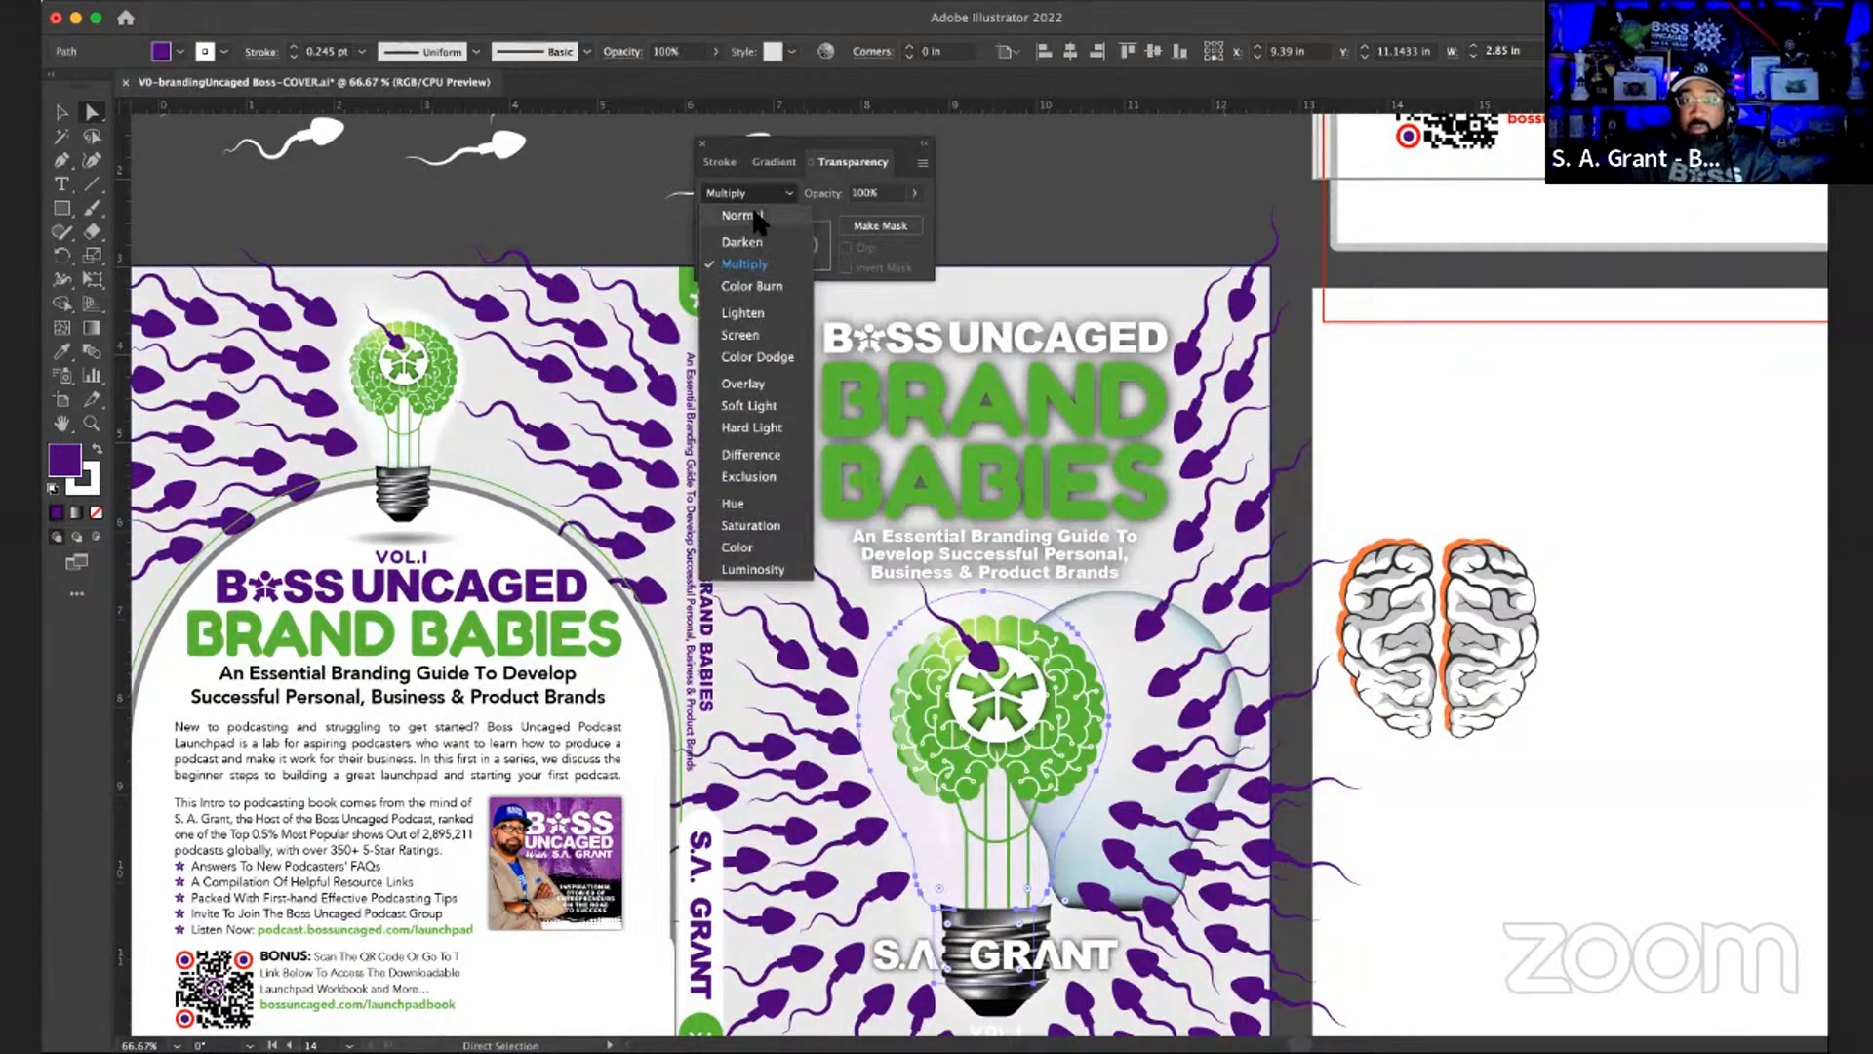
left_click(757, 216)
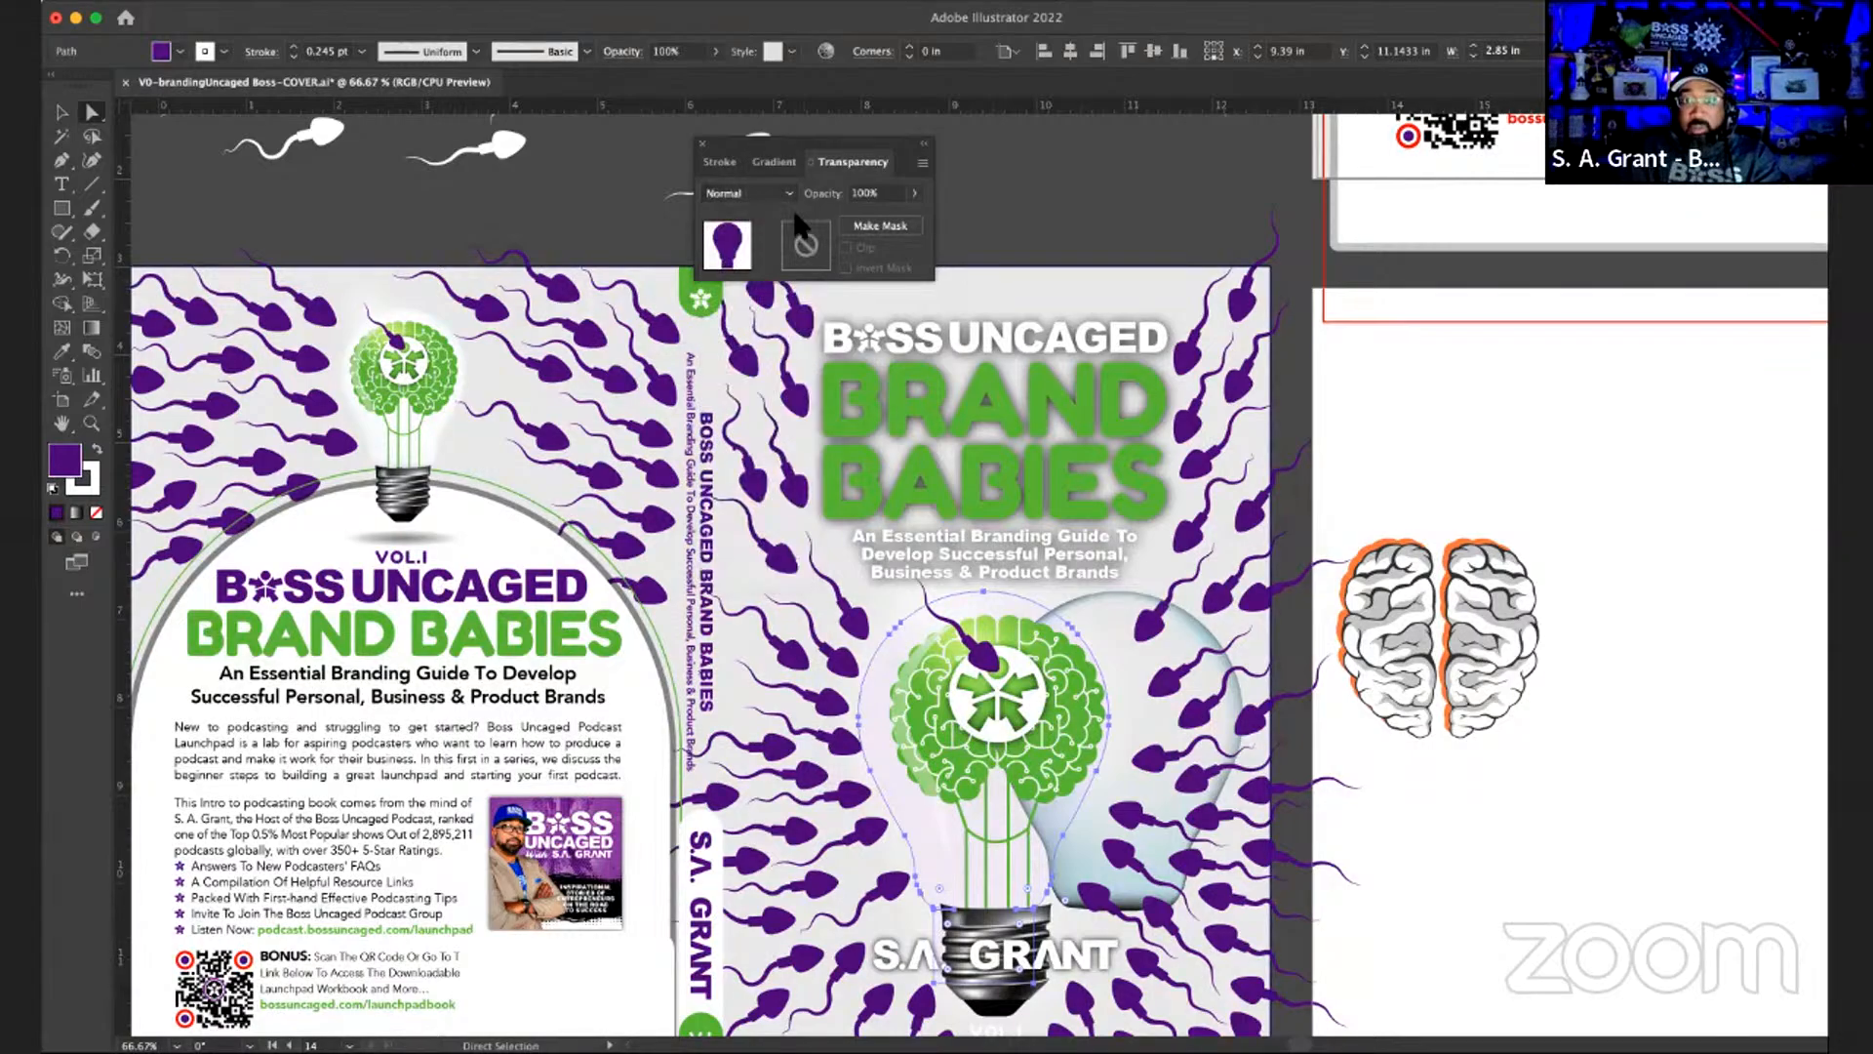
left_click(1043, 242)
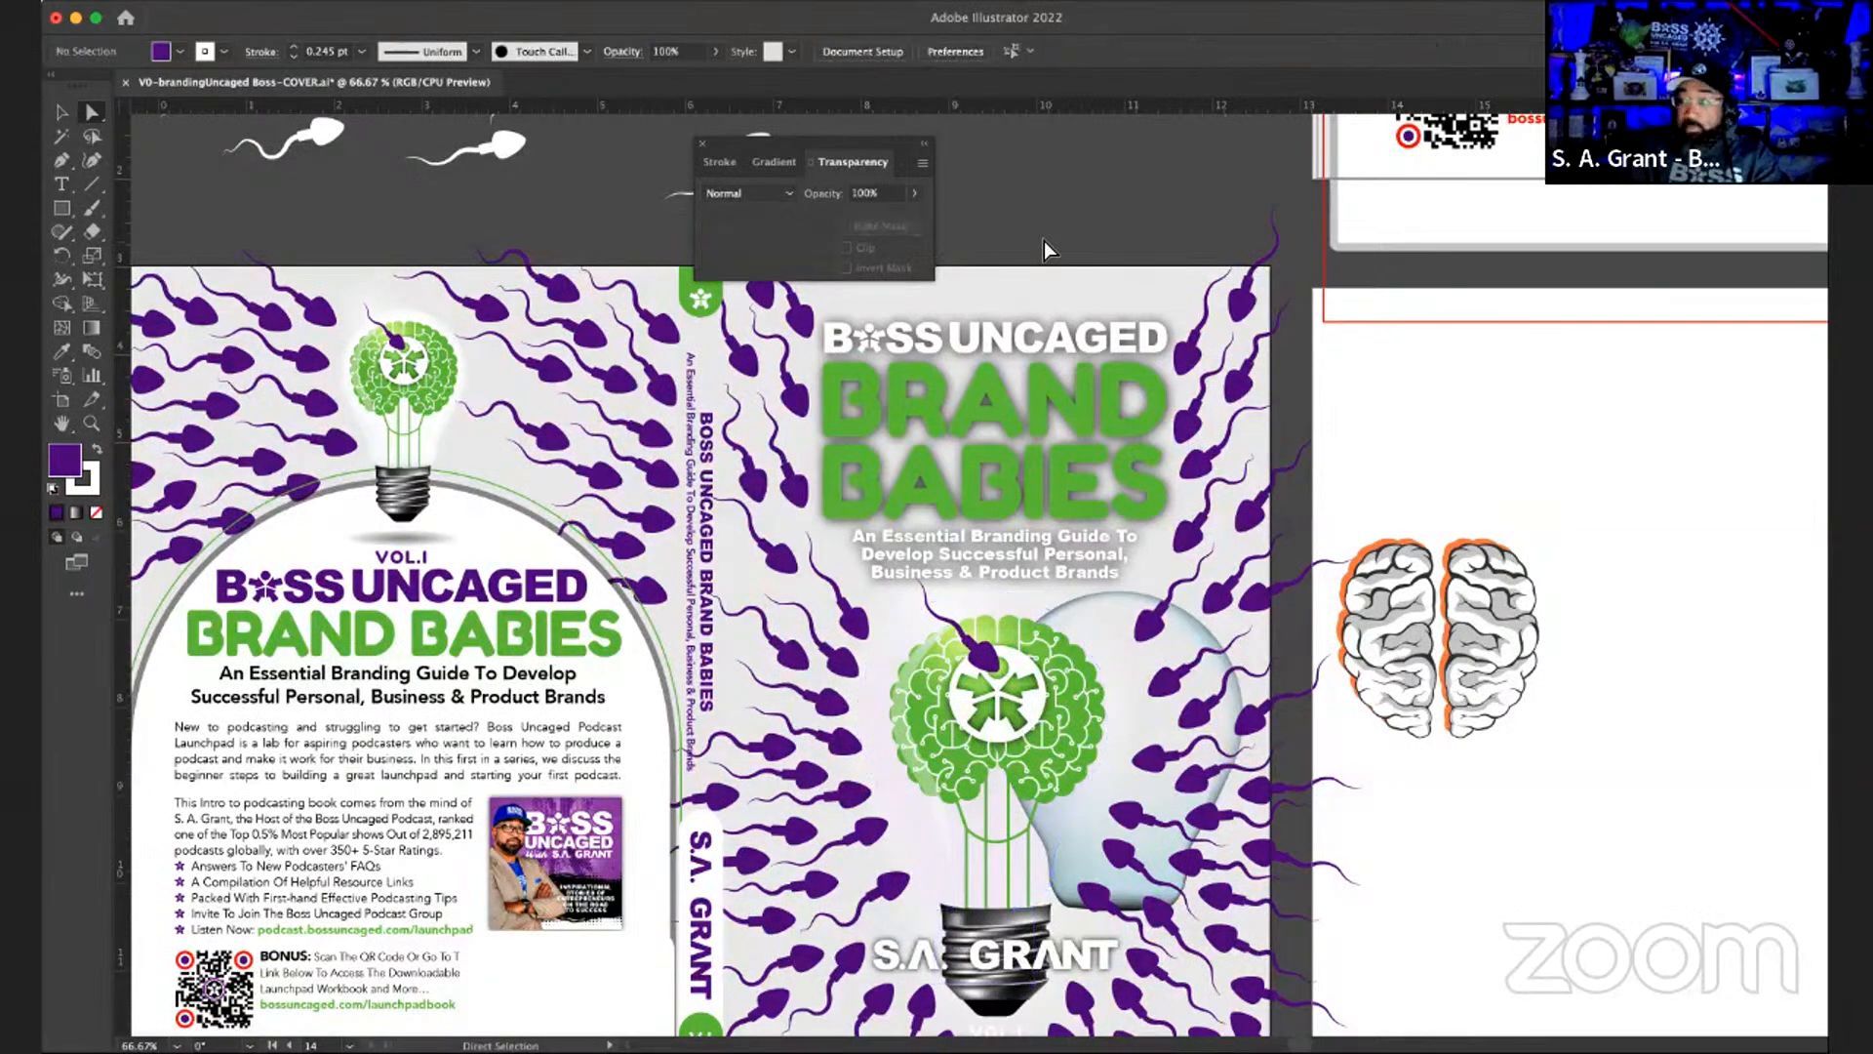
- Bring up the document's layers and toggle the front cover's brain, glass and bulb base out of view, leaving them hidden
left_click(546, 0)
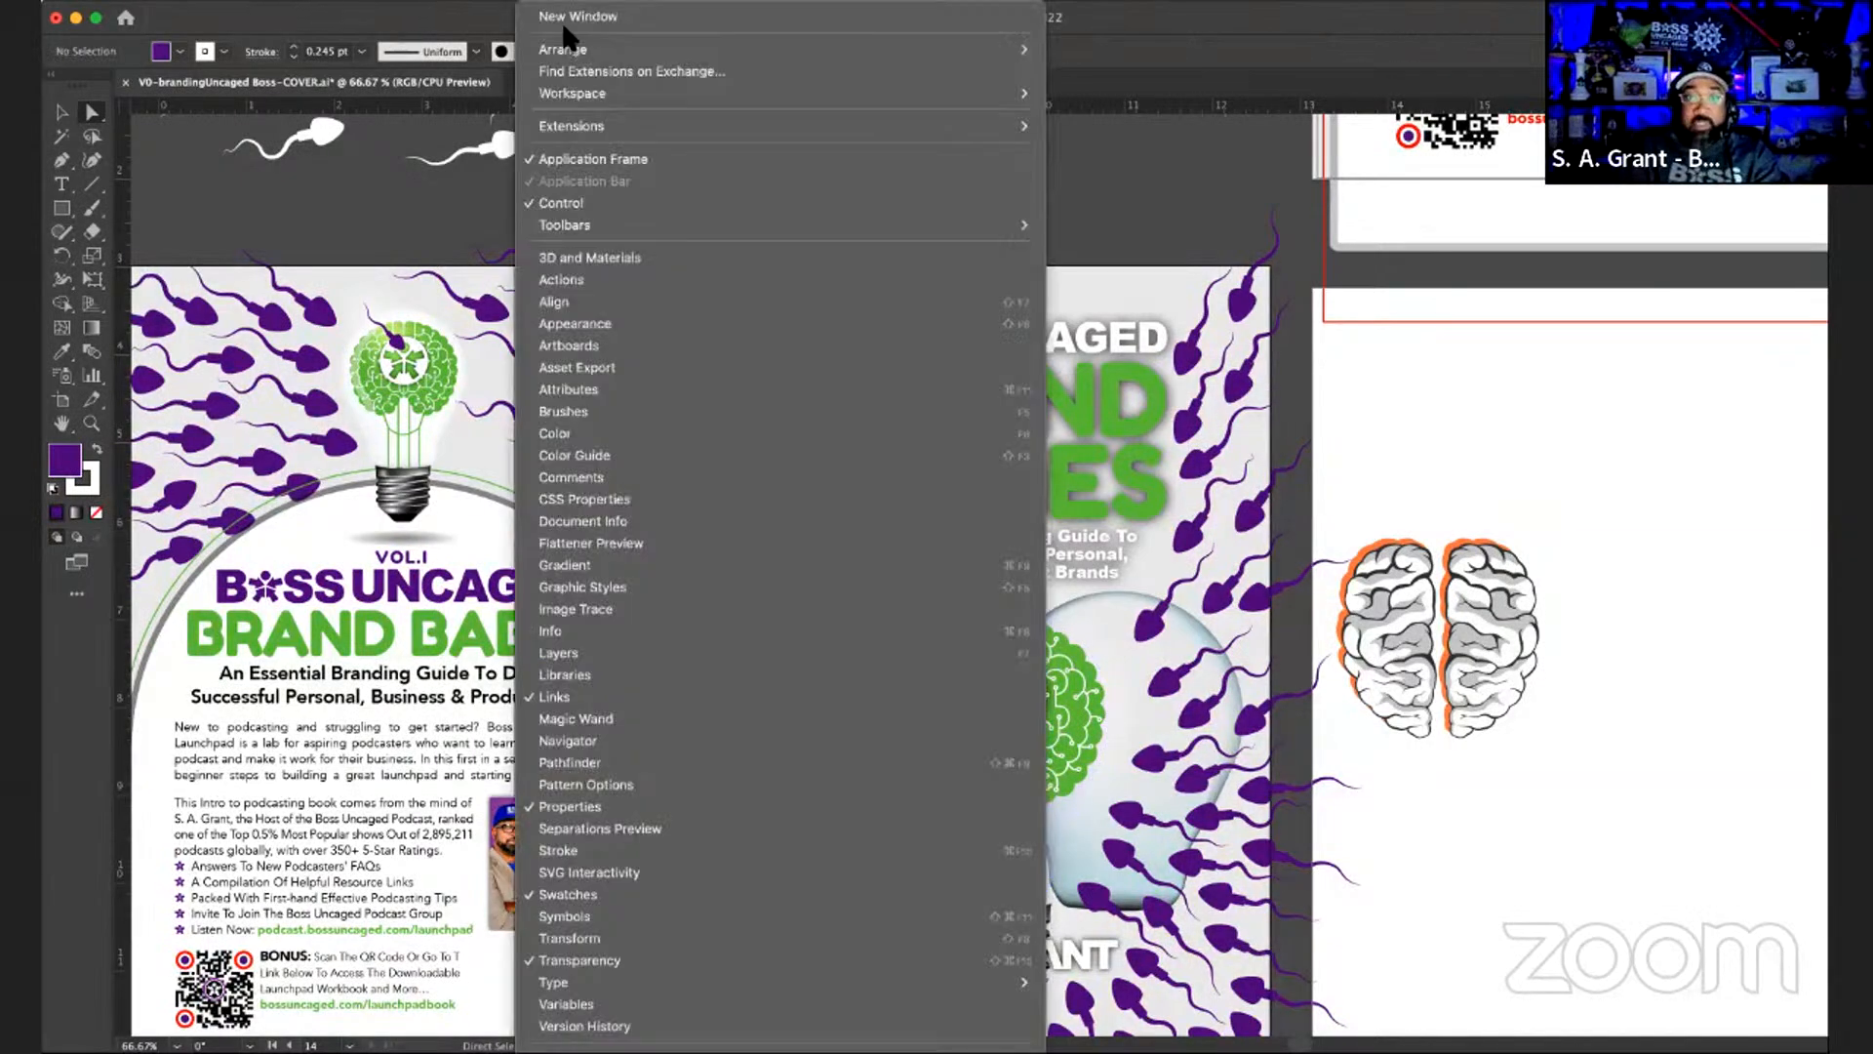
left_click(587, 672)
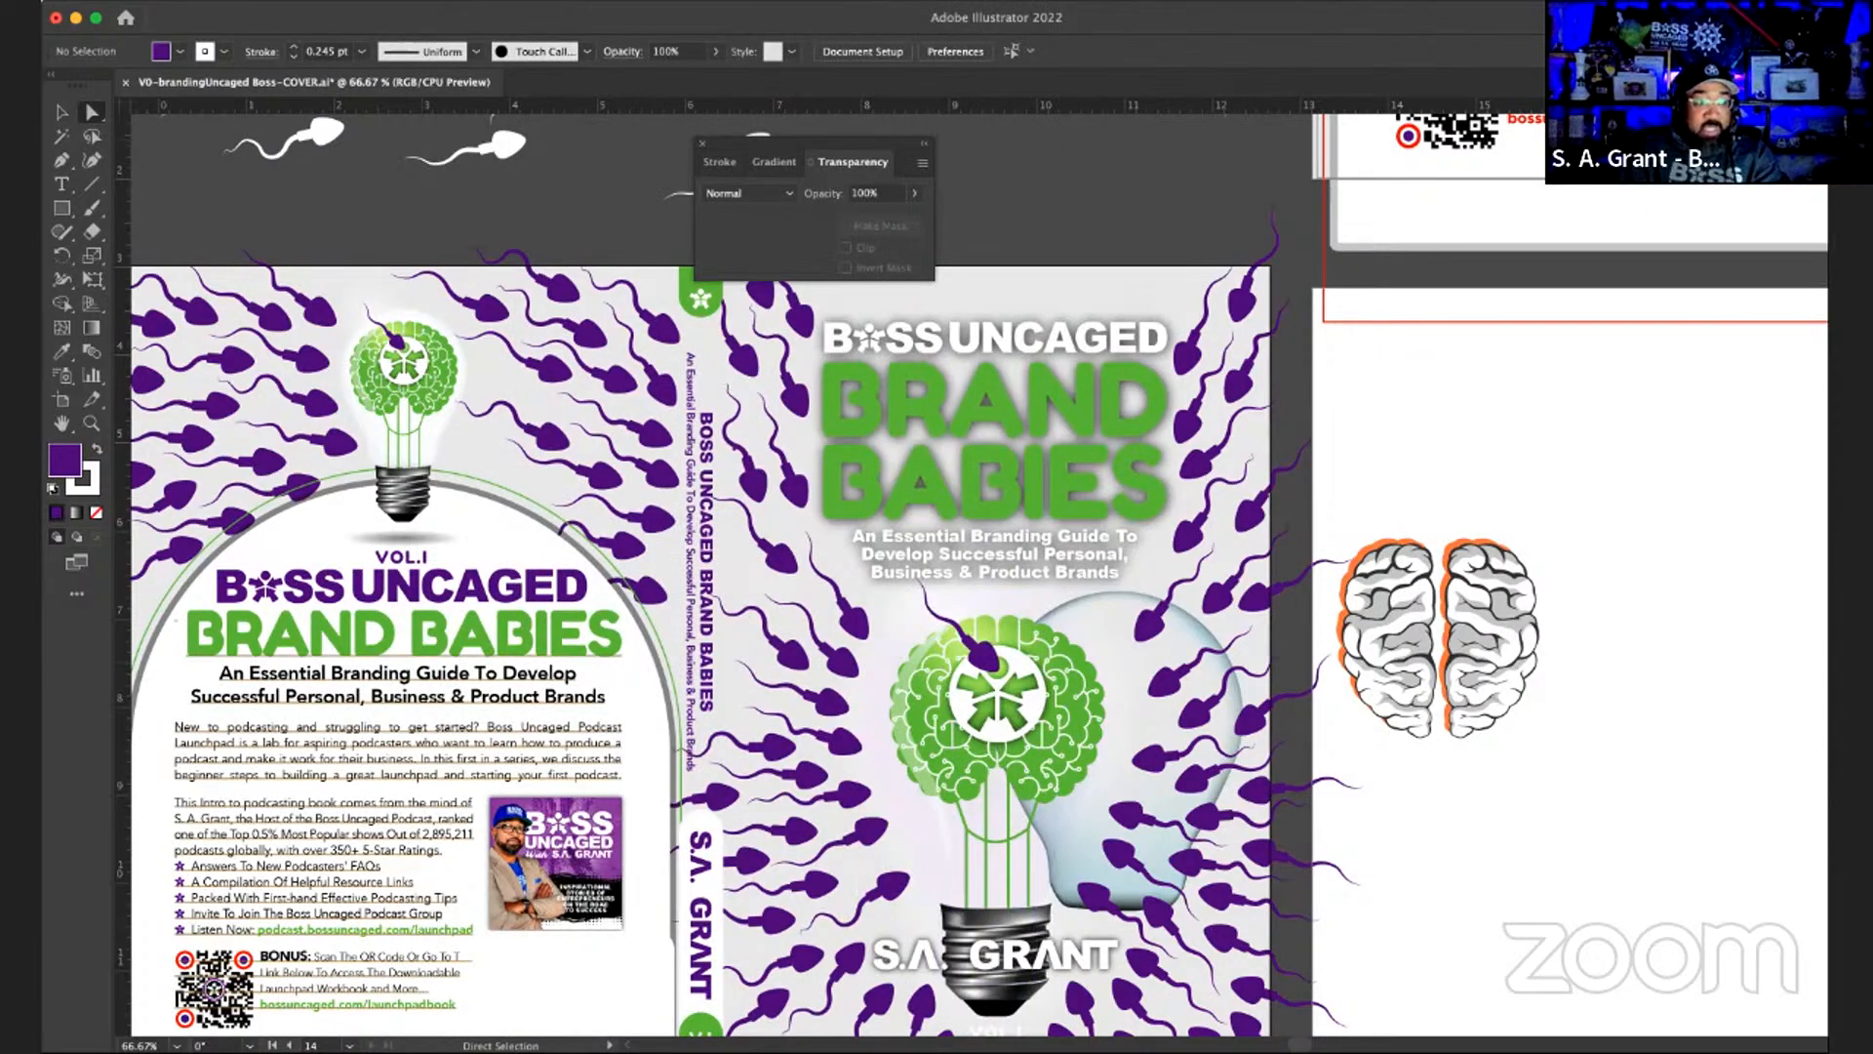
key("ctrl+z")
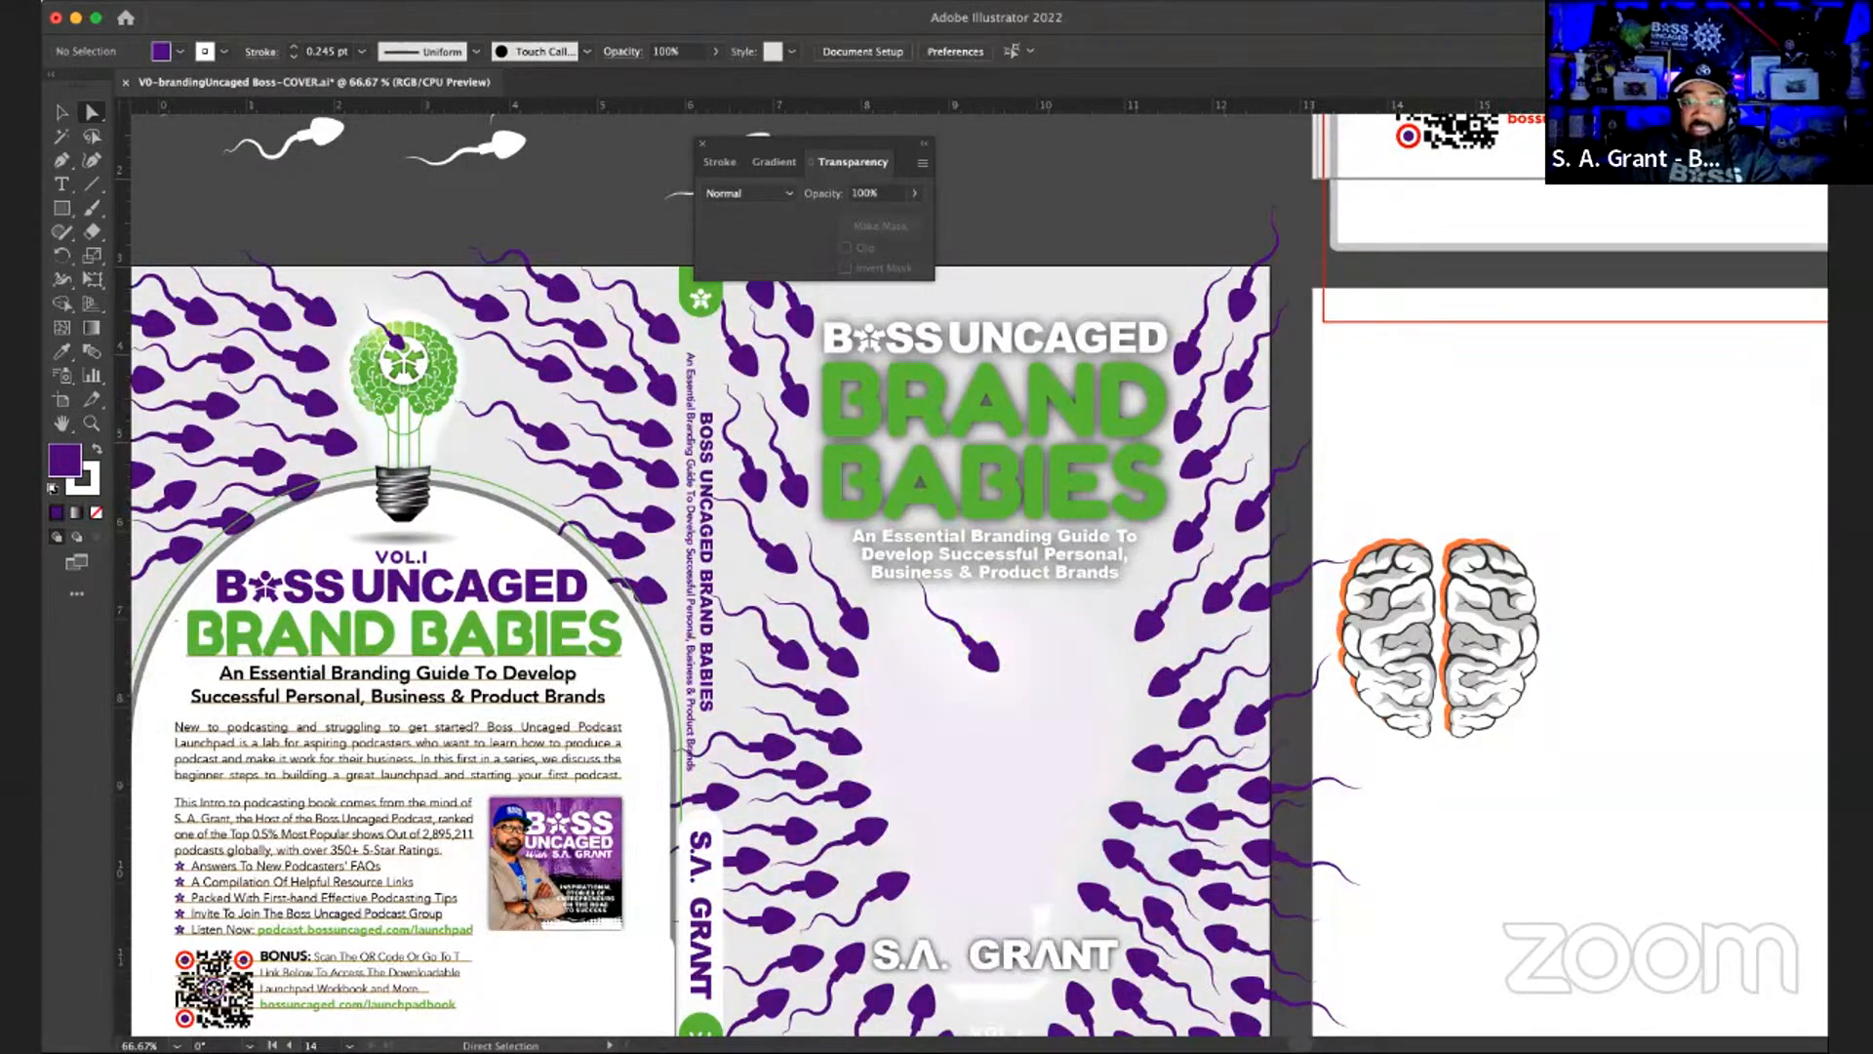
key("ctrl+shift+z")
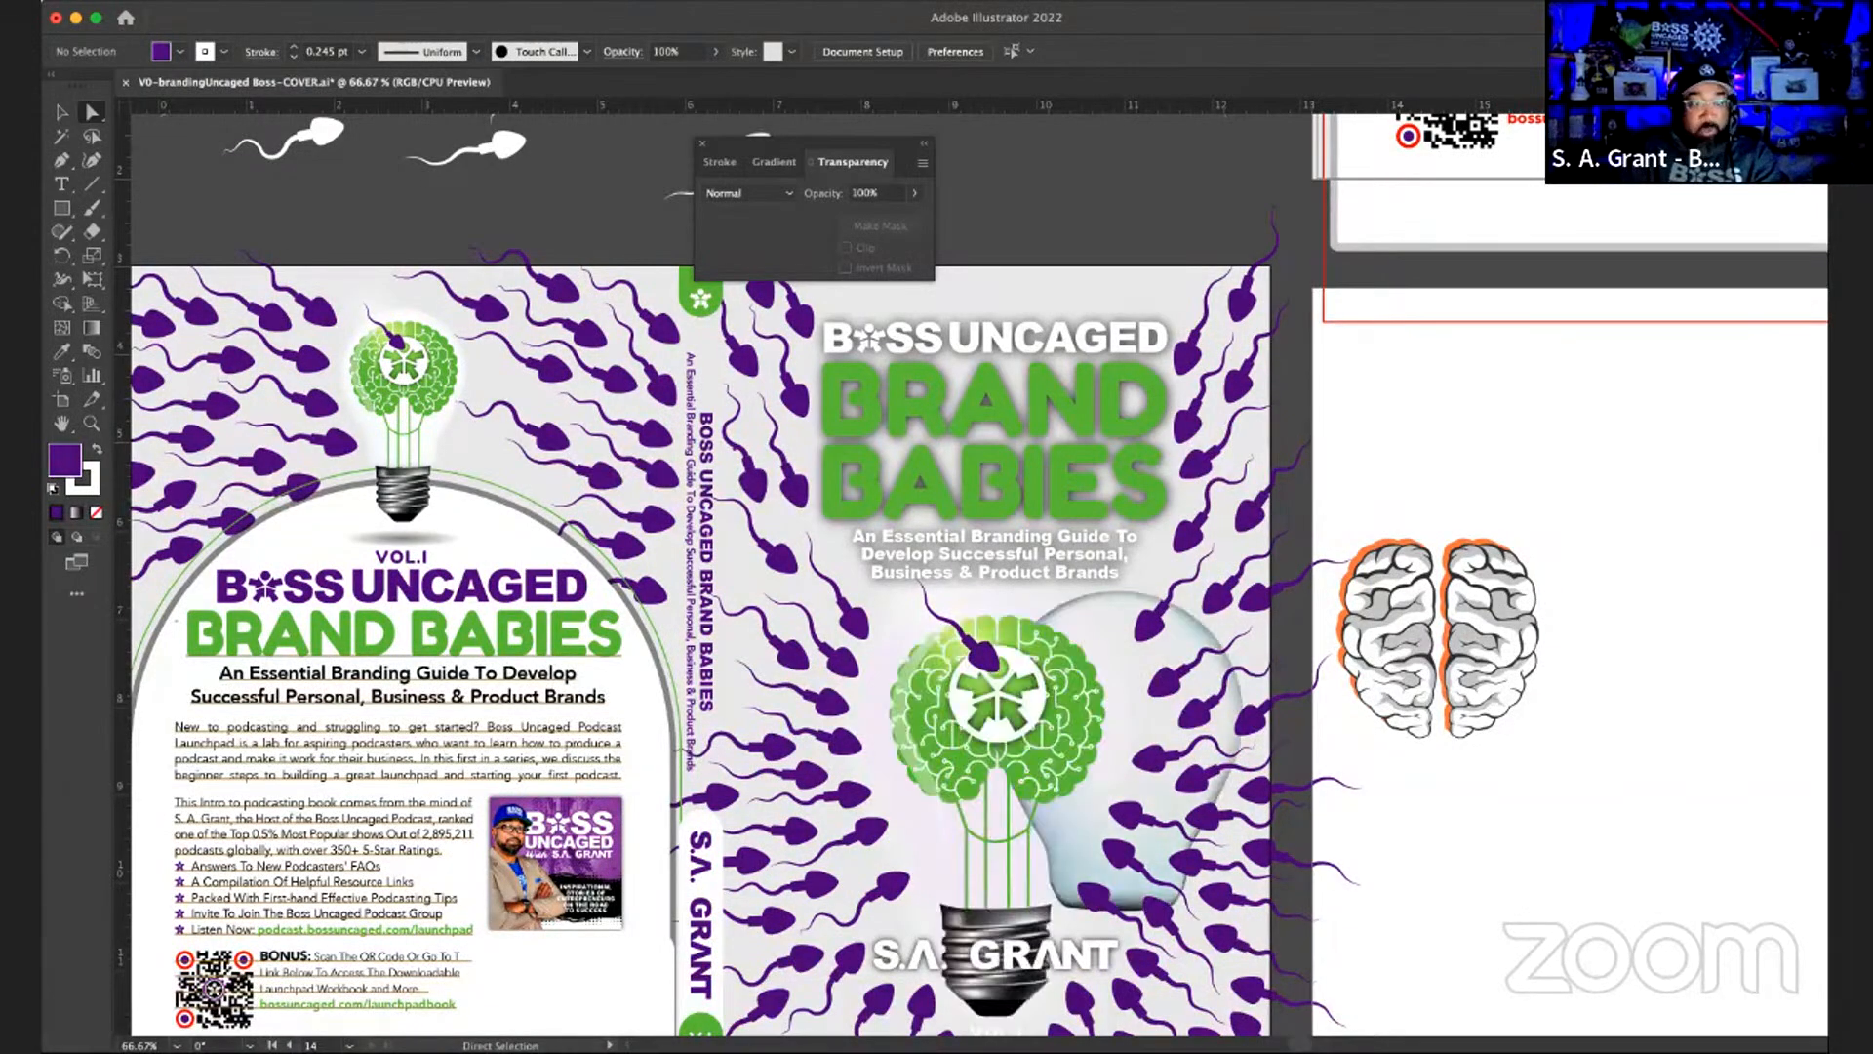
key("ctrl+z")
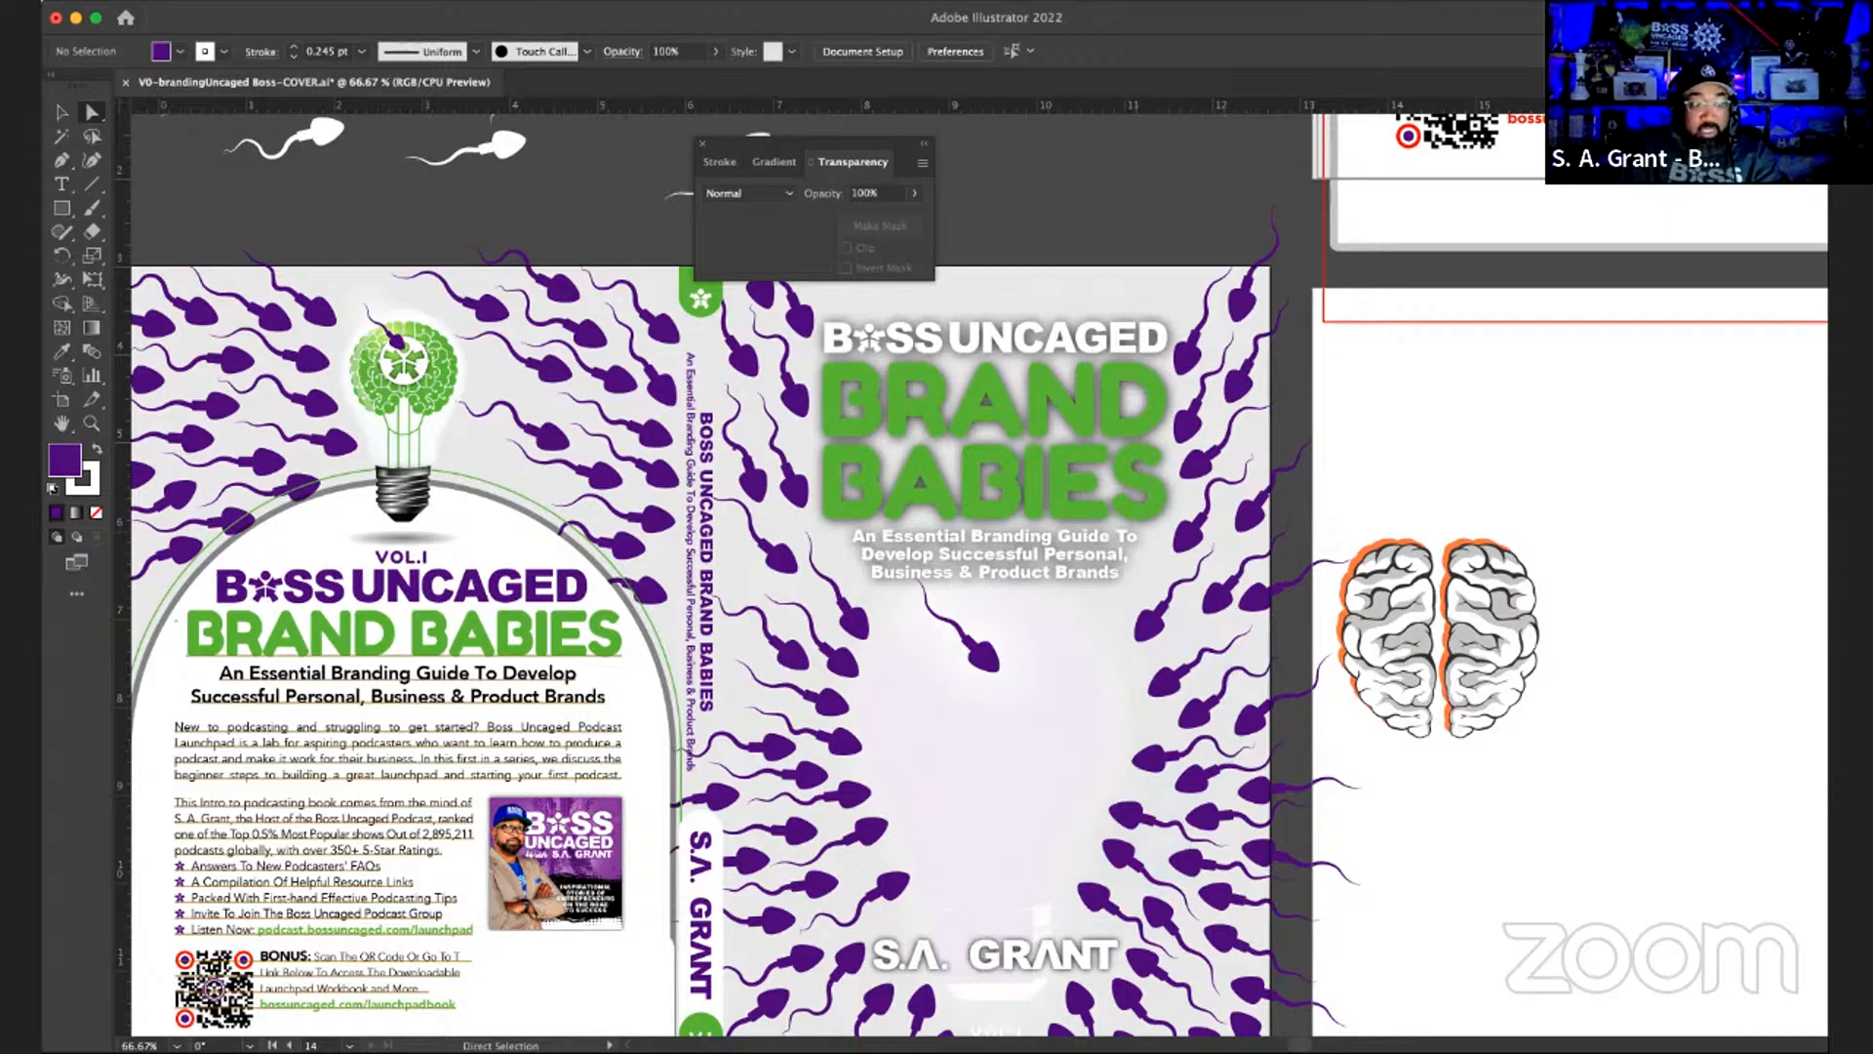
- Step back and forth through the latest edits and select the bulb-shaped purple path on the front cover
key("ctrl+shift+z")
key("ctrl+z")
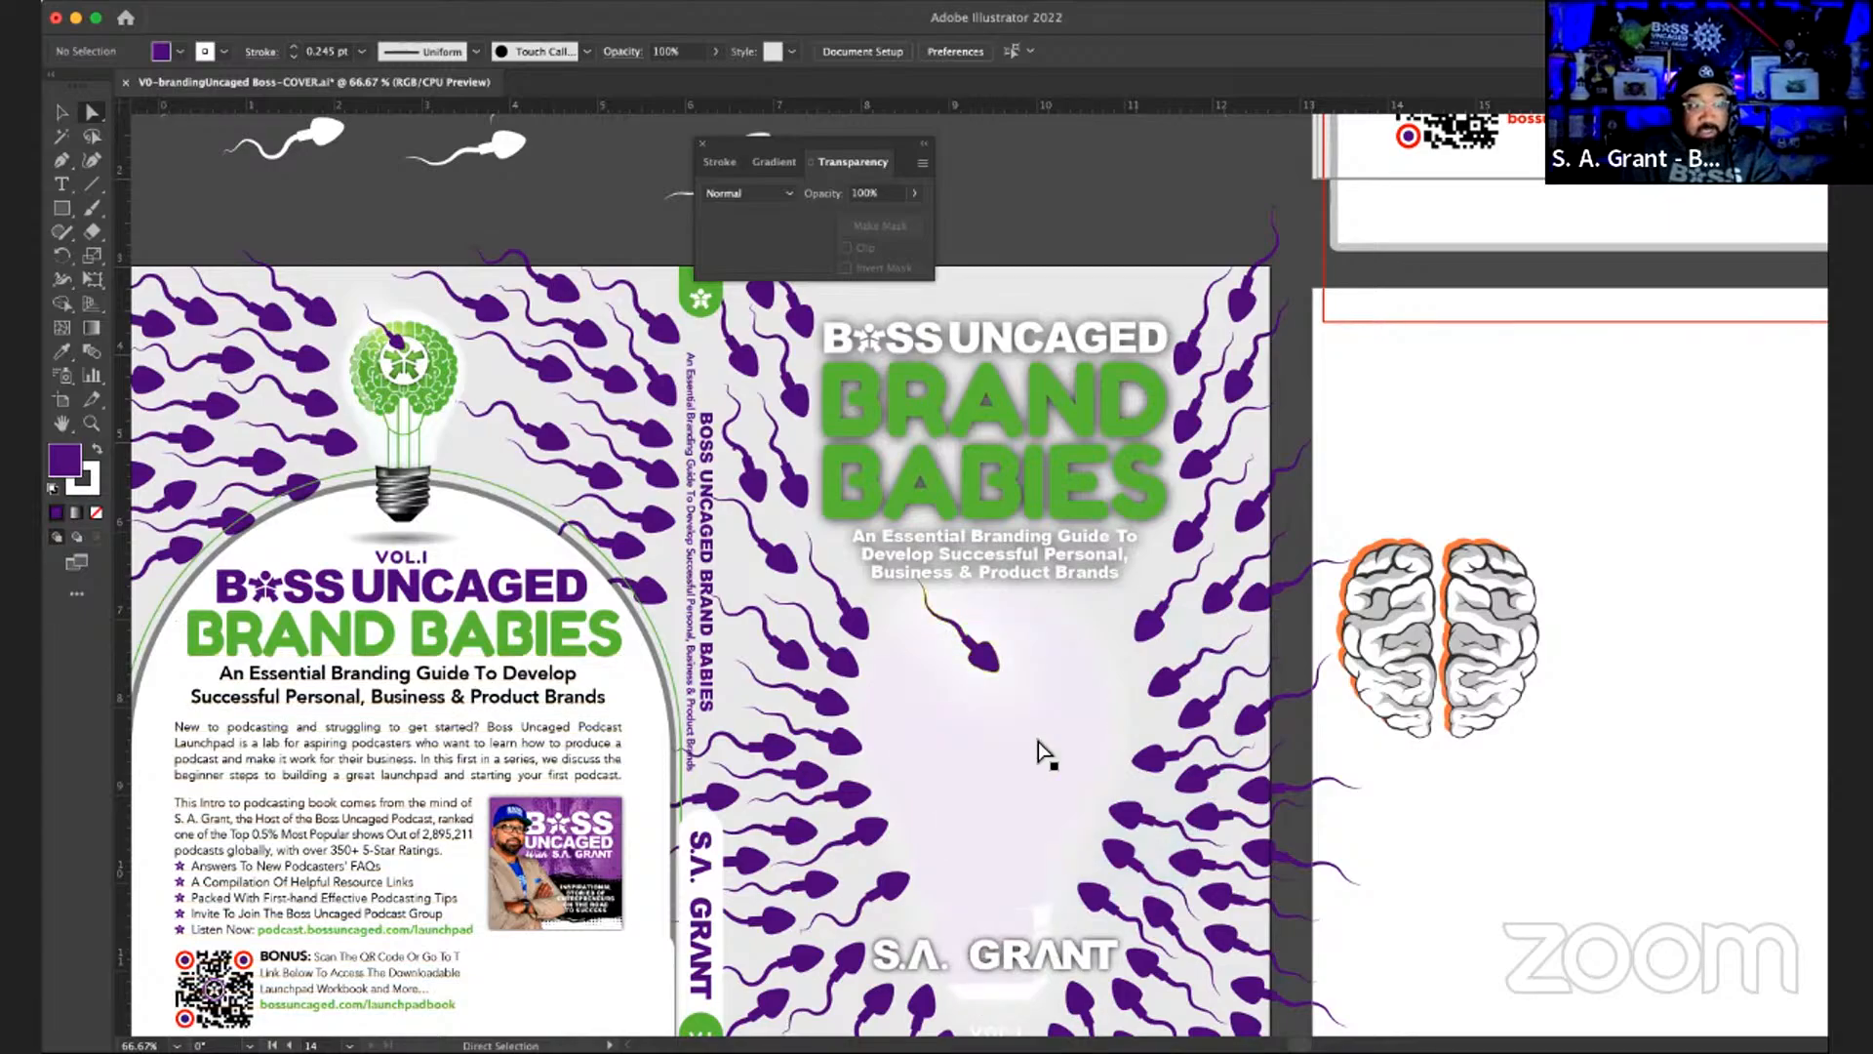
key("ctrl+z")
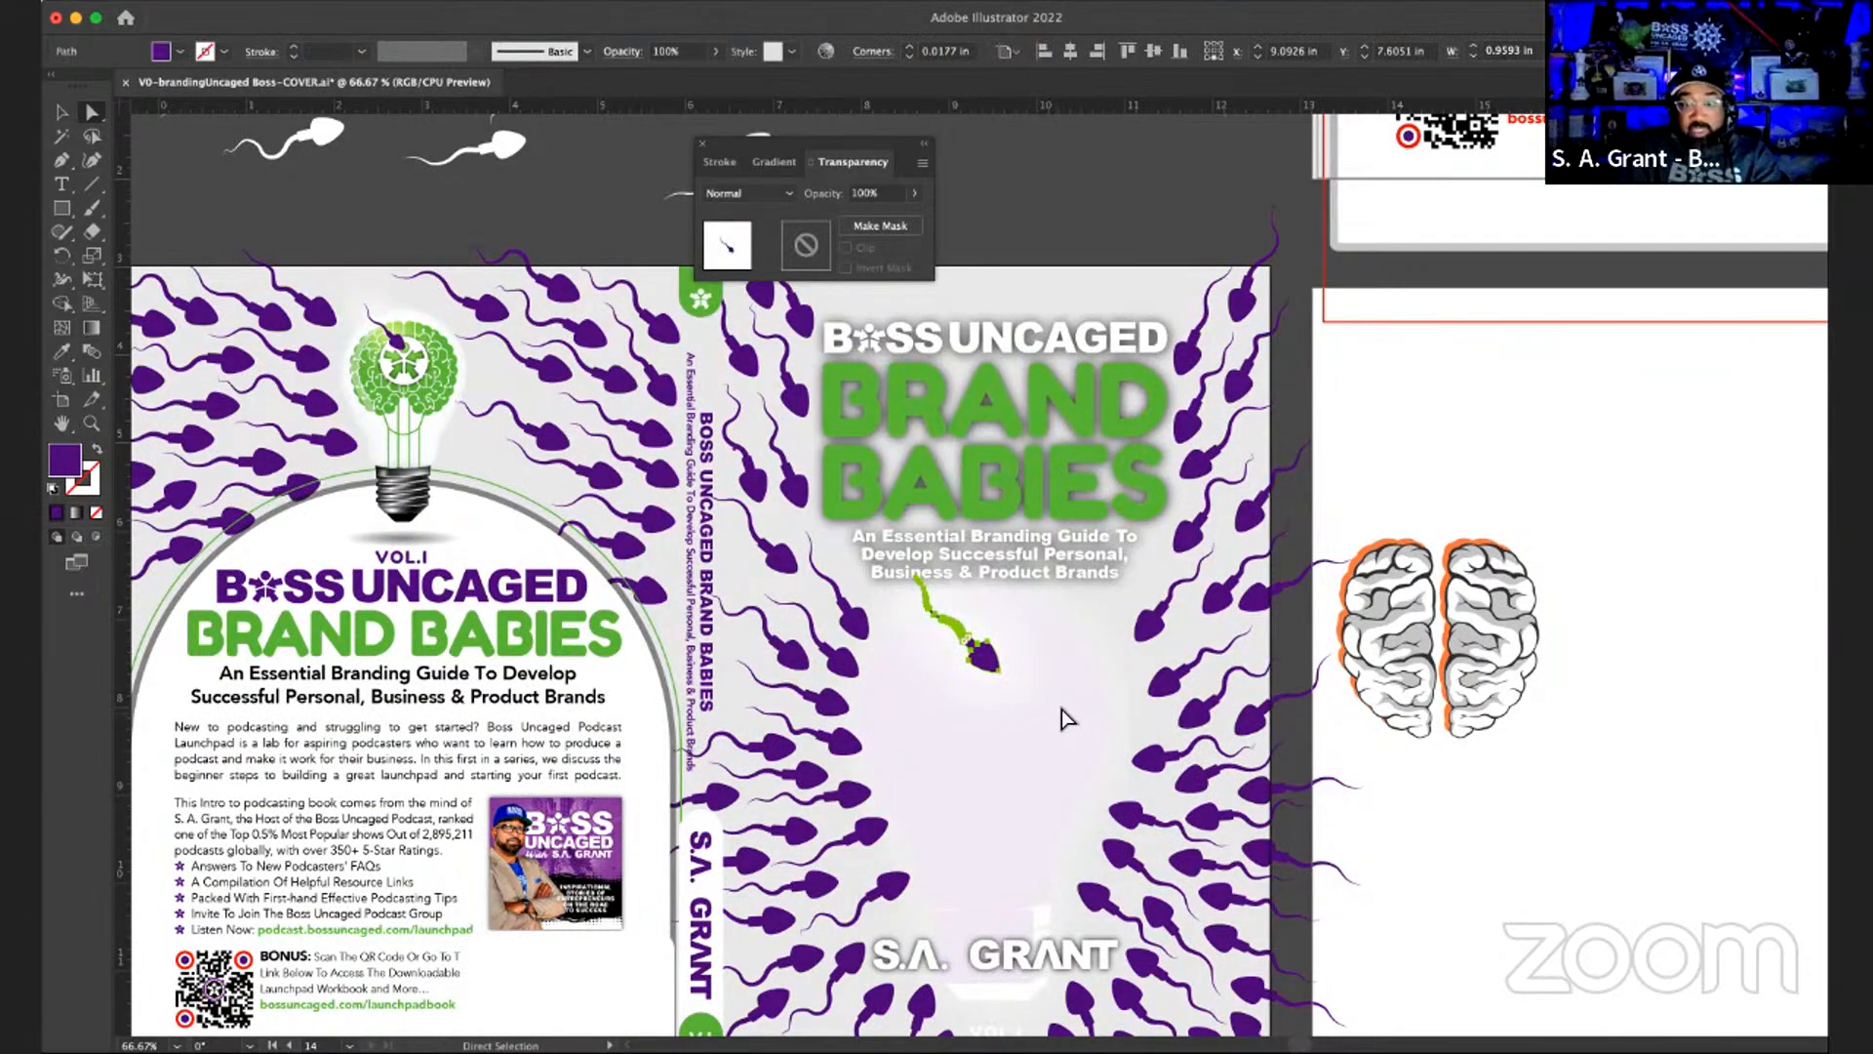
left_click(1095, 682)
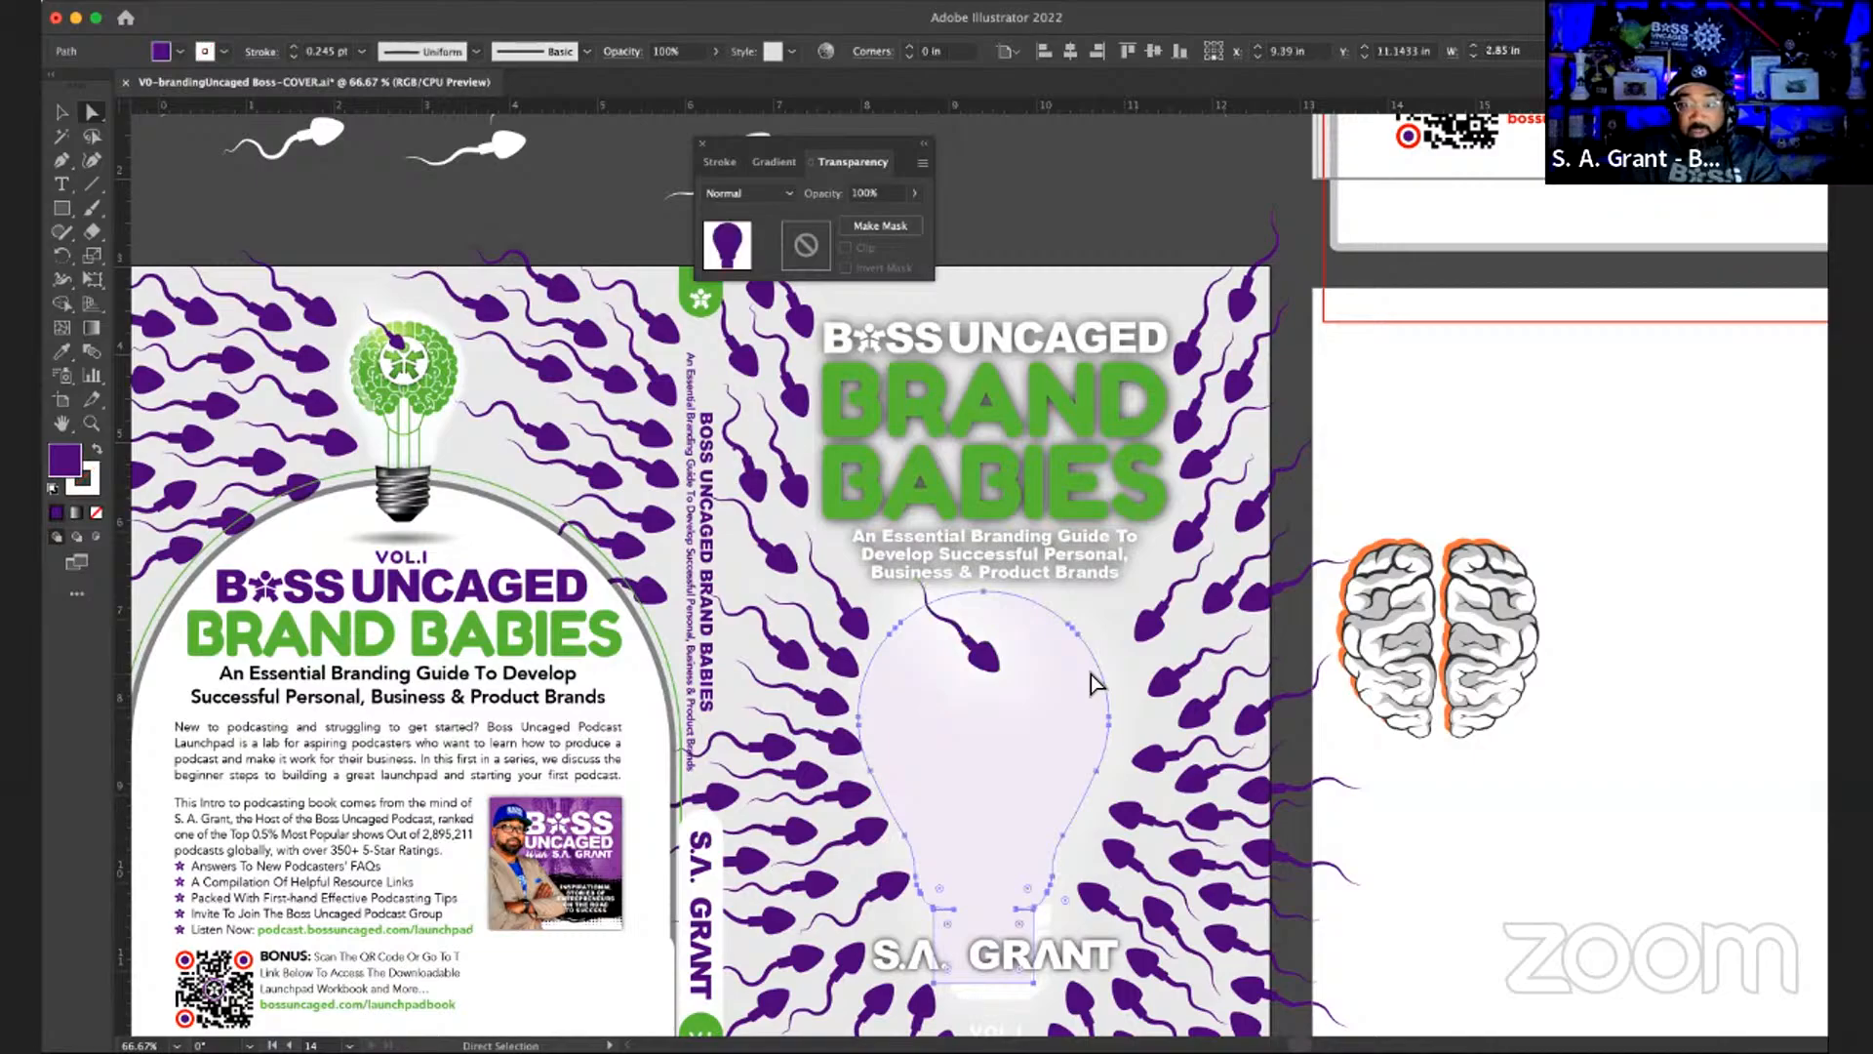
left_click(1156, 287)
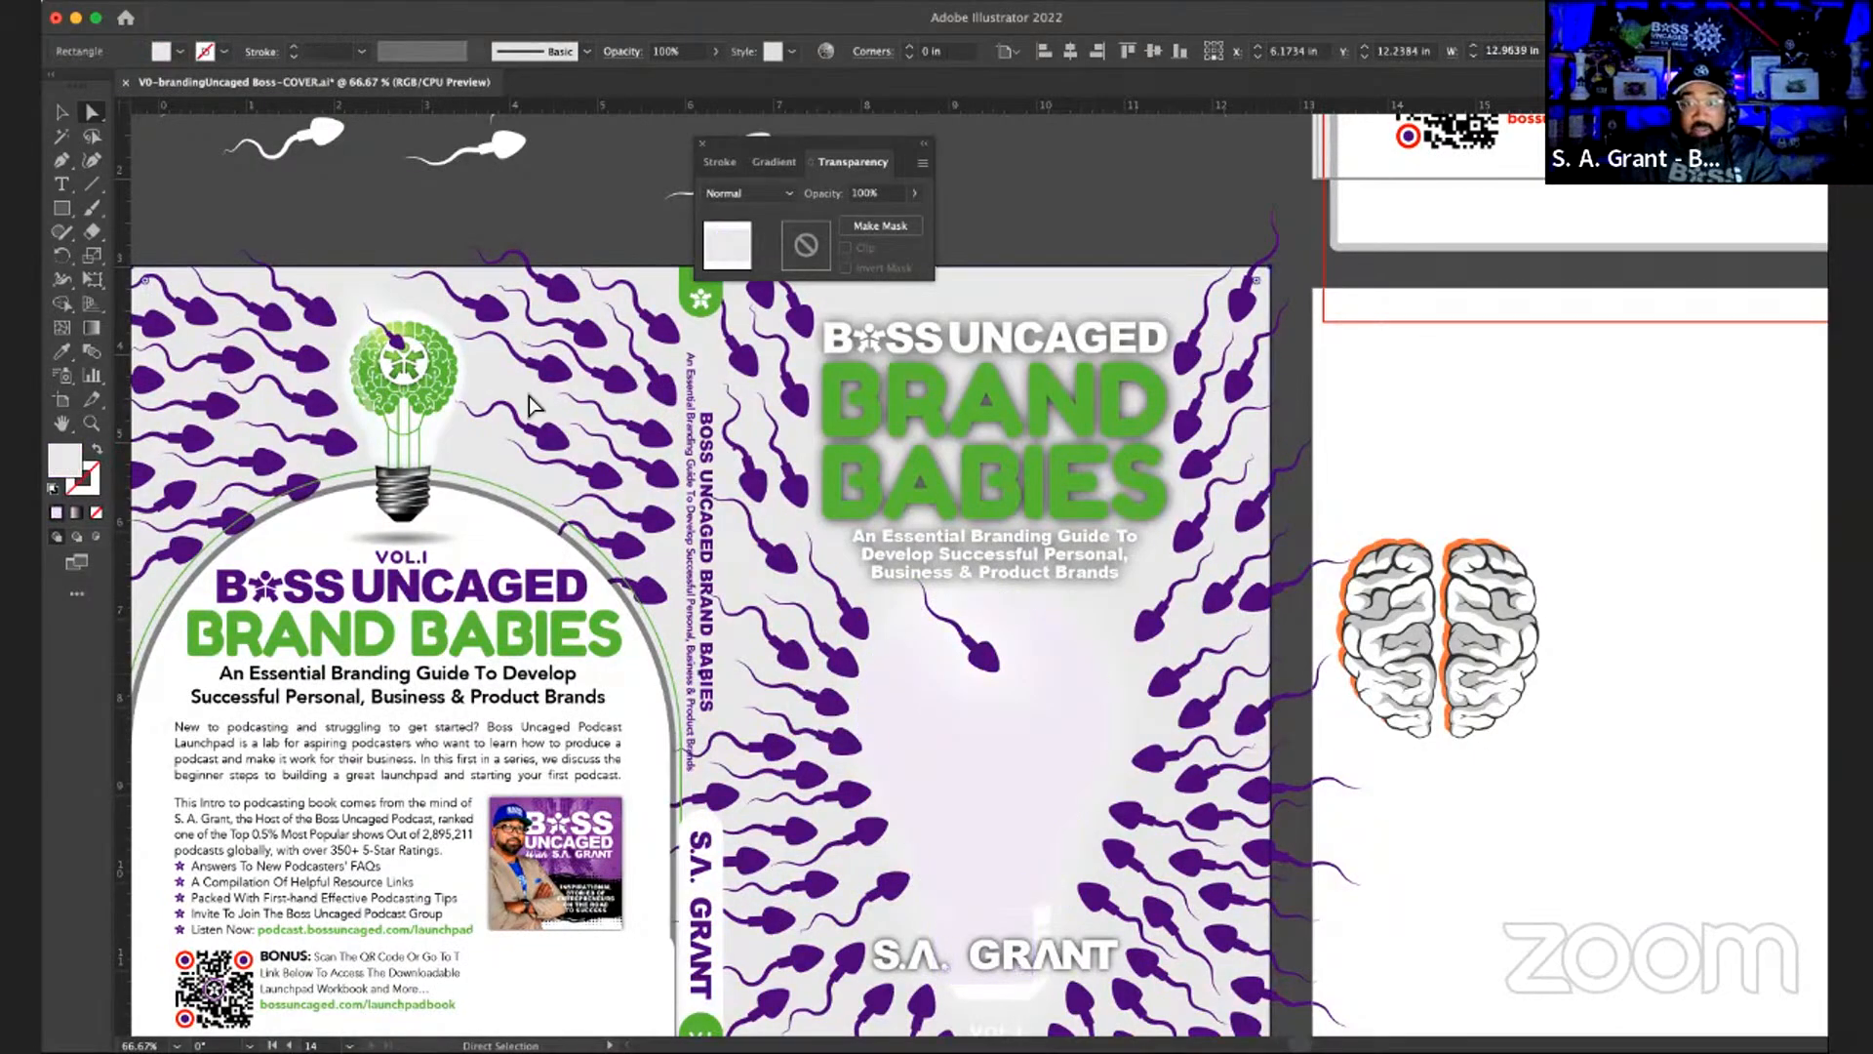
left_click(995, 794)
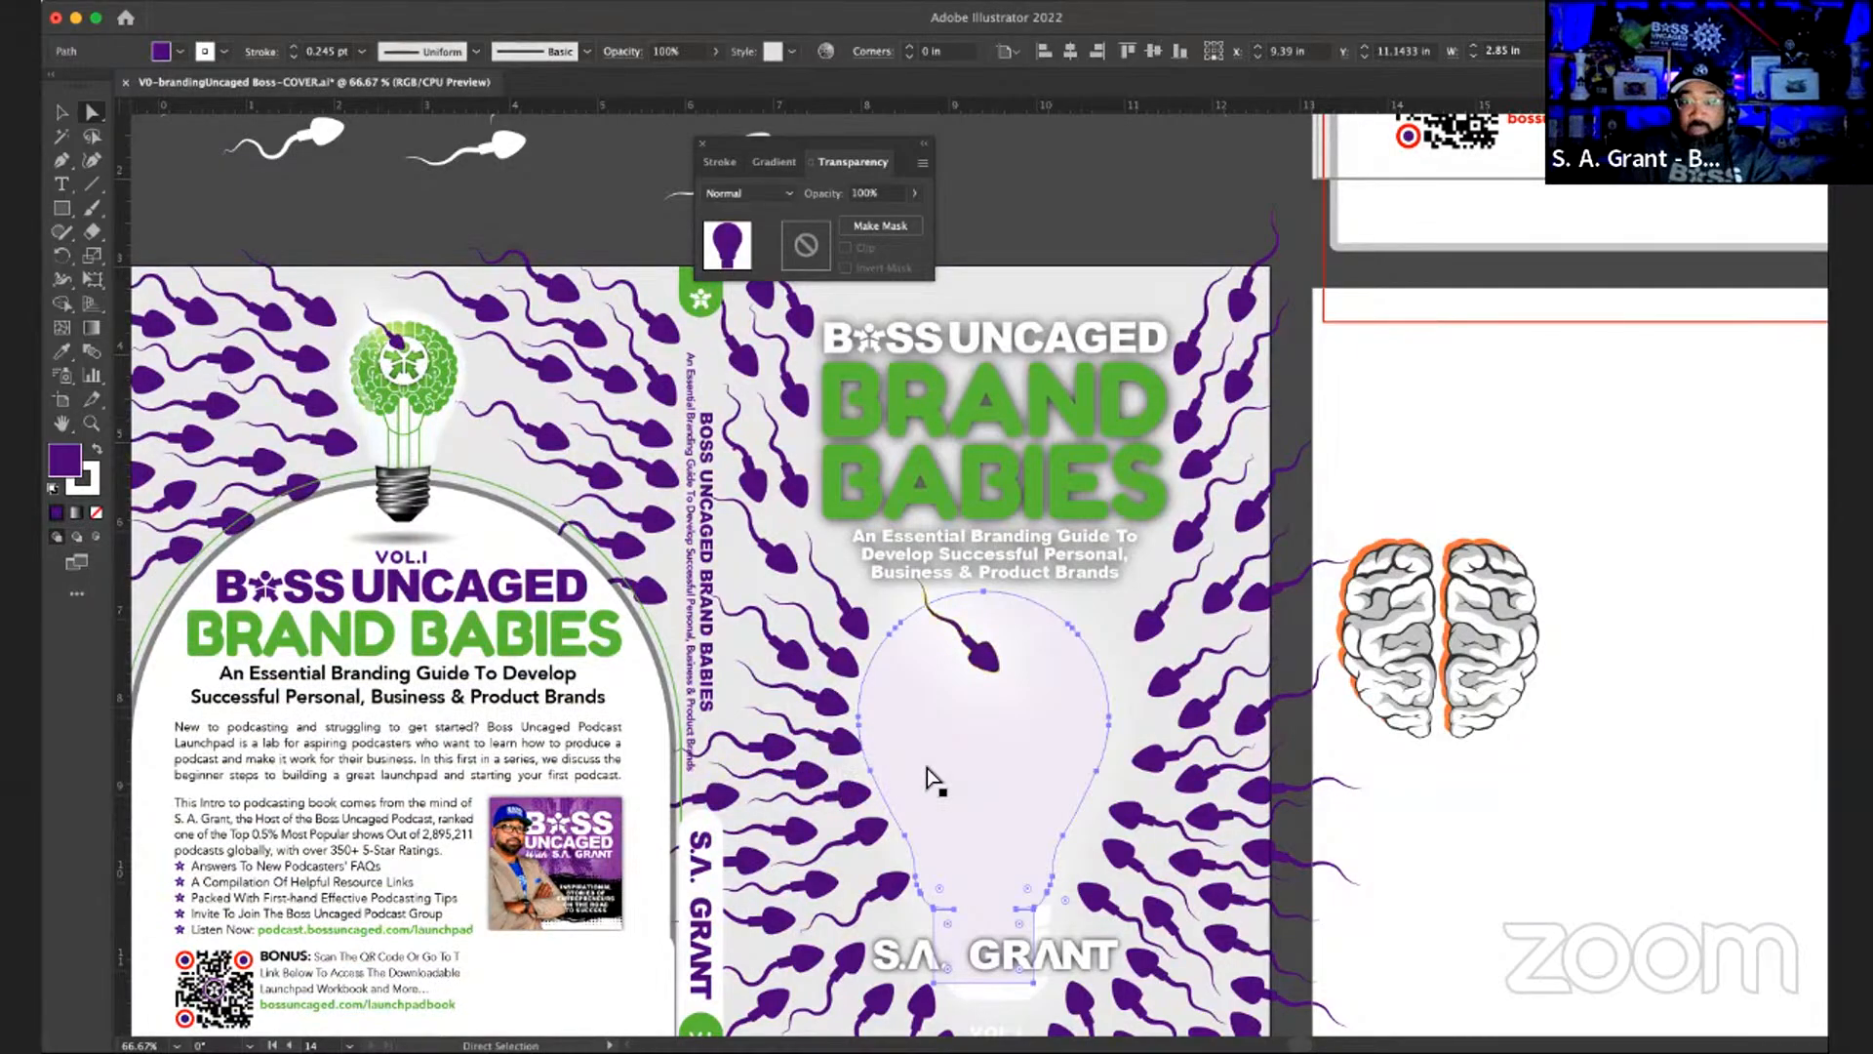
- Try copying the lone purple swimmer's fill and stroke appearance onto the bulb-shaped path with the Eyedropper
key("i")
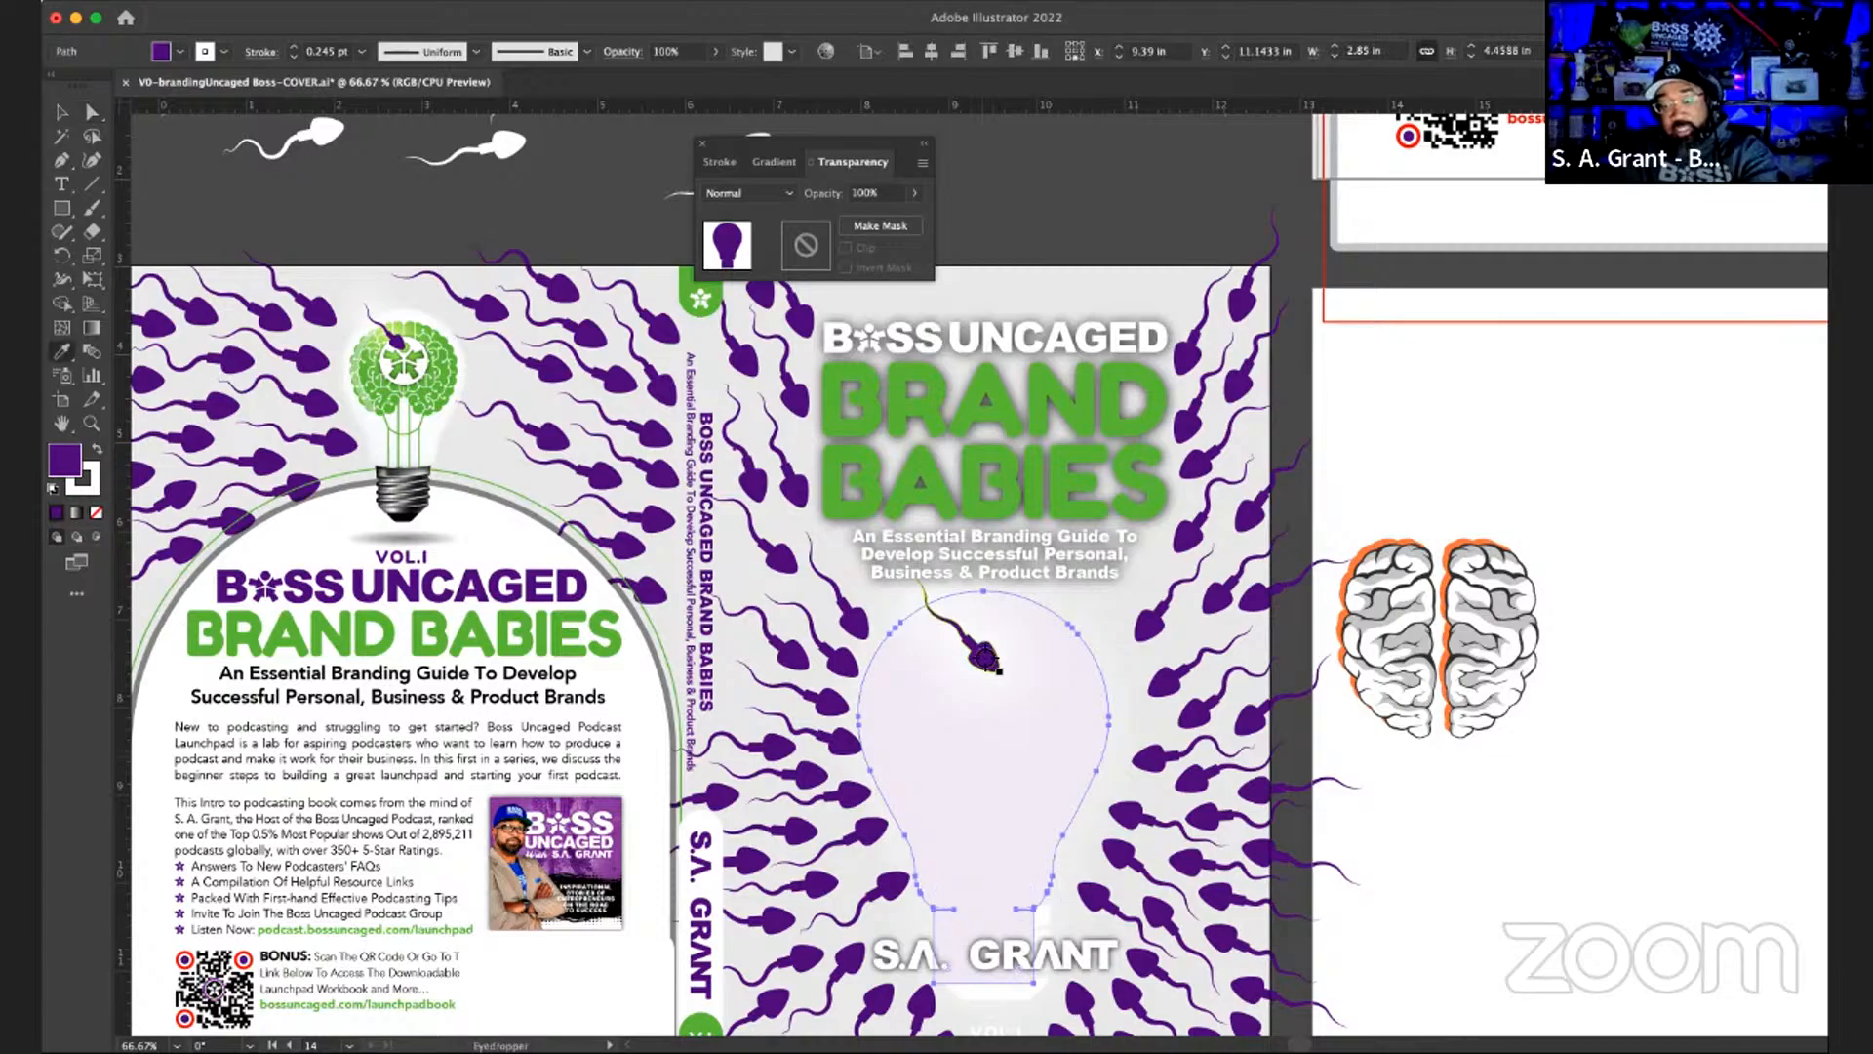
left_click(985, 658)
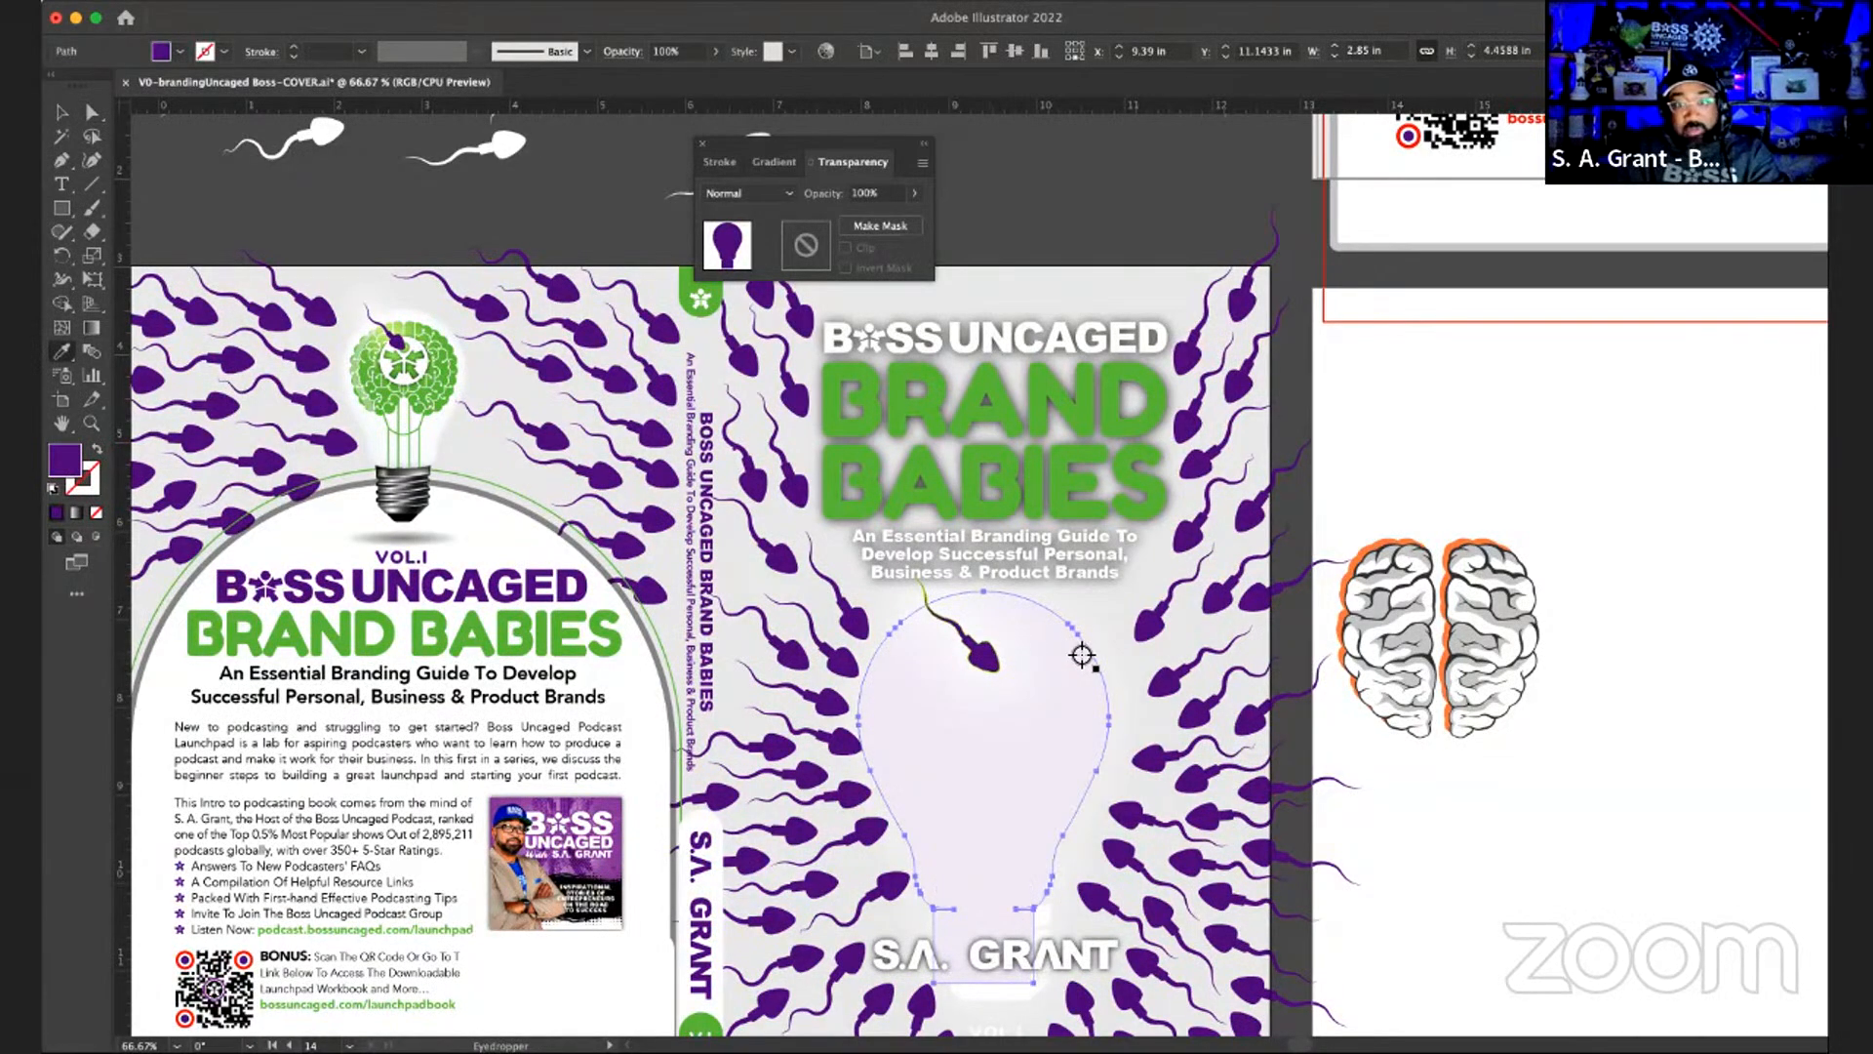
key("a")
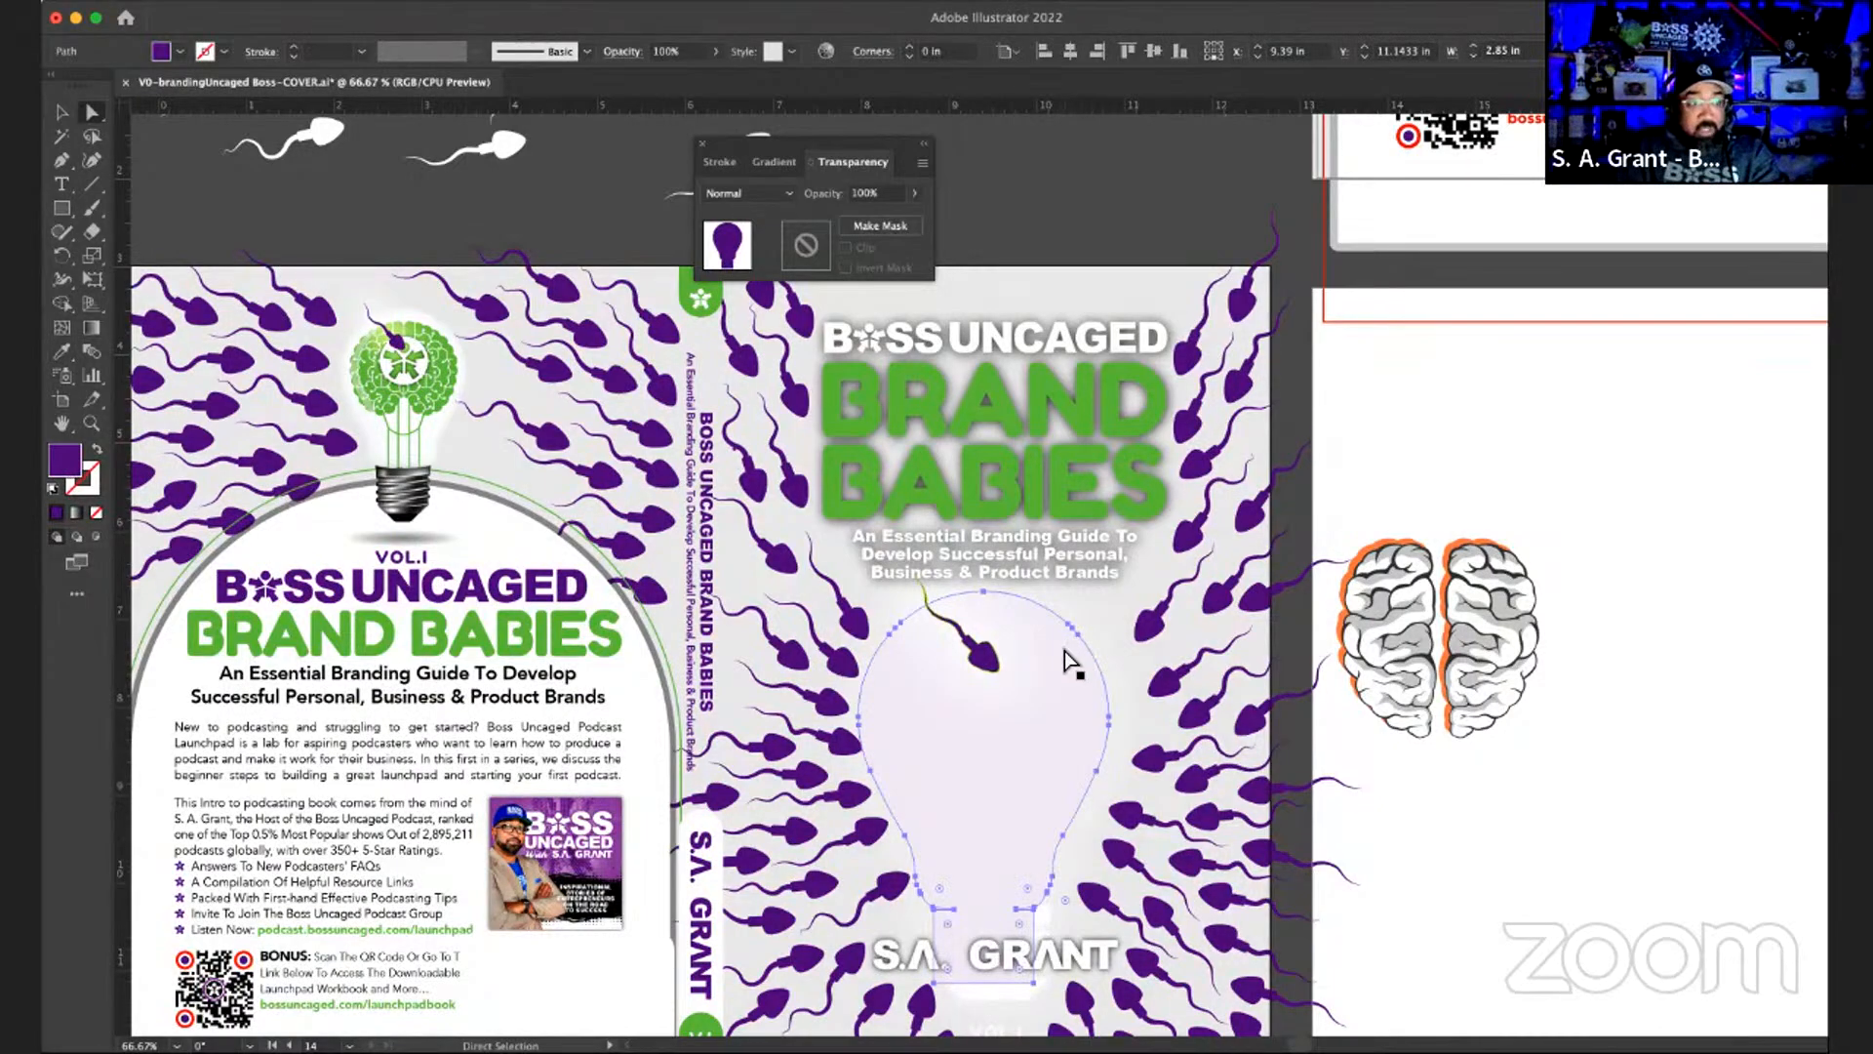
left_click(277, 1)
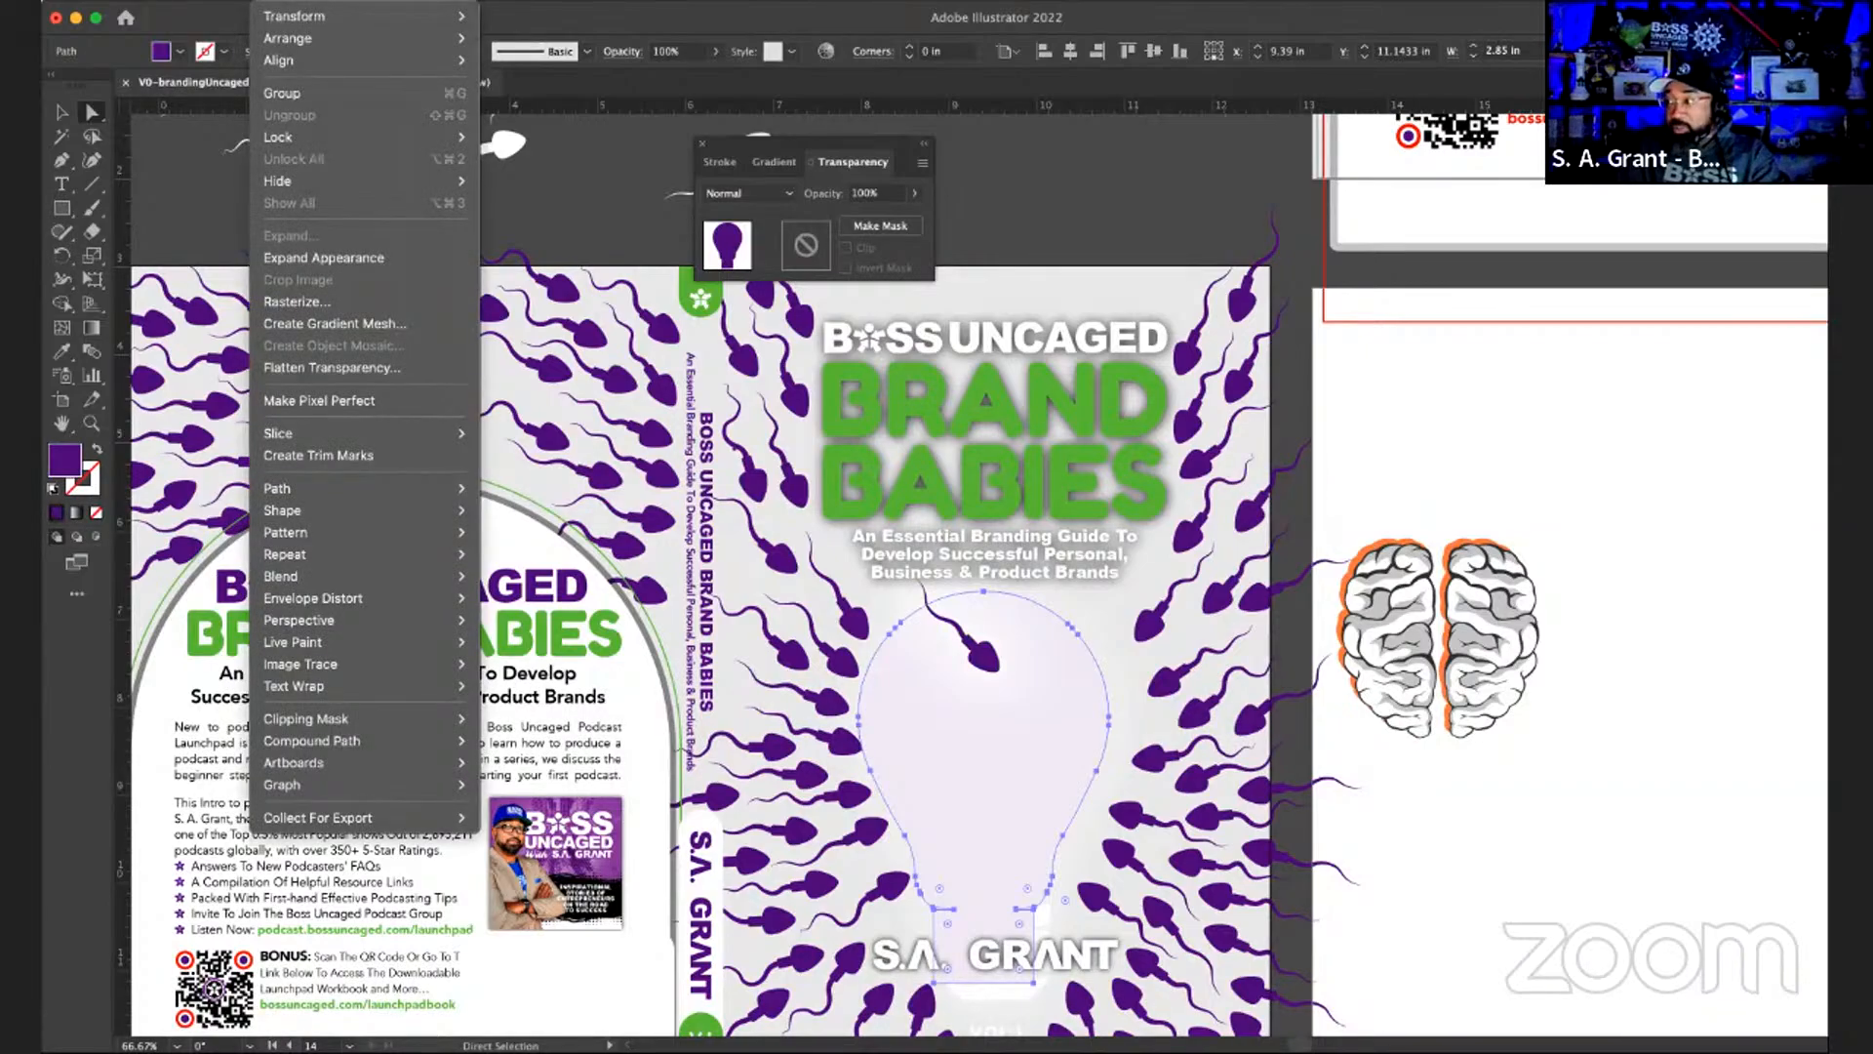
mouse_move(230, 1)
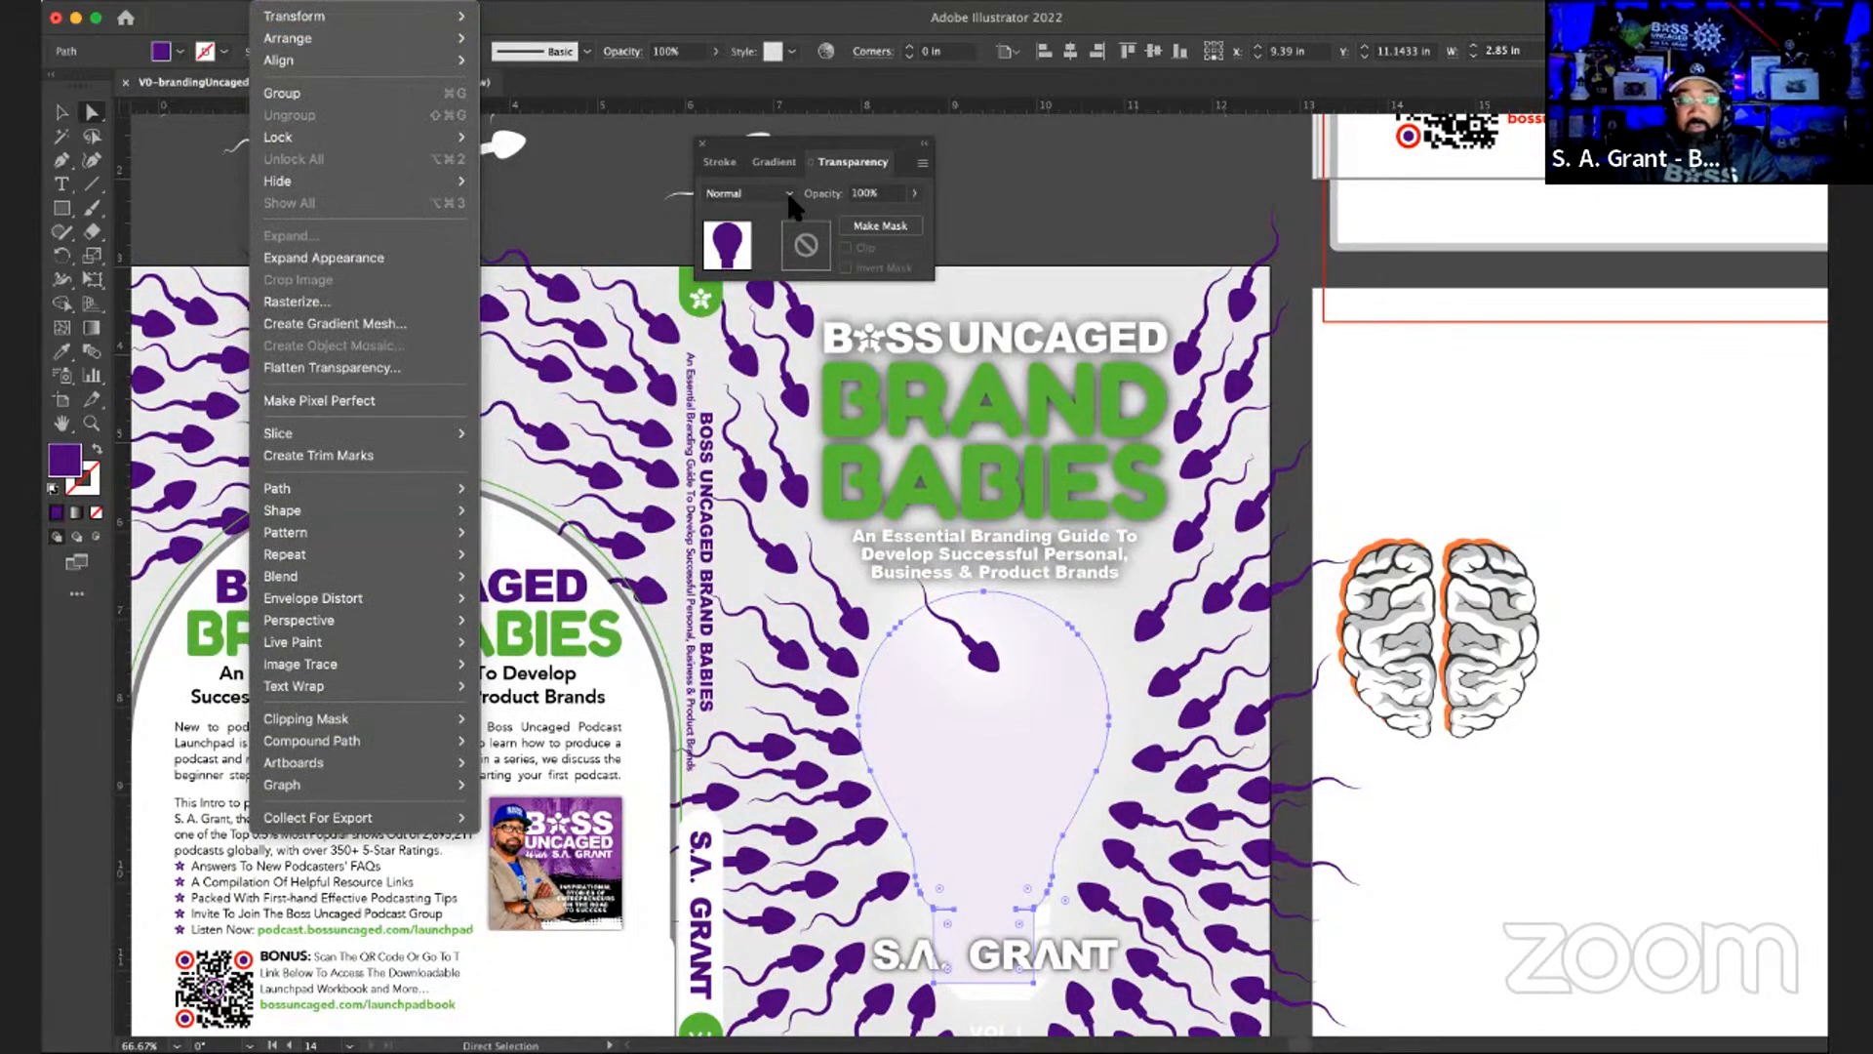
left_click(789, 216)
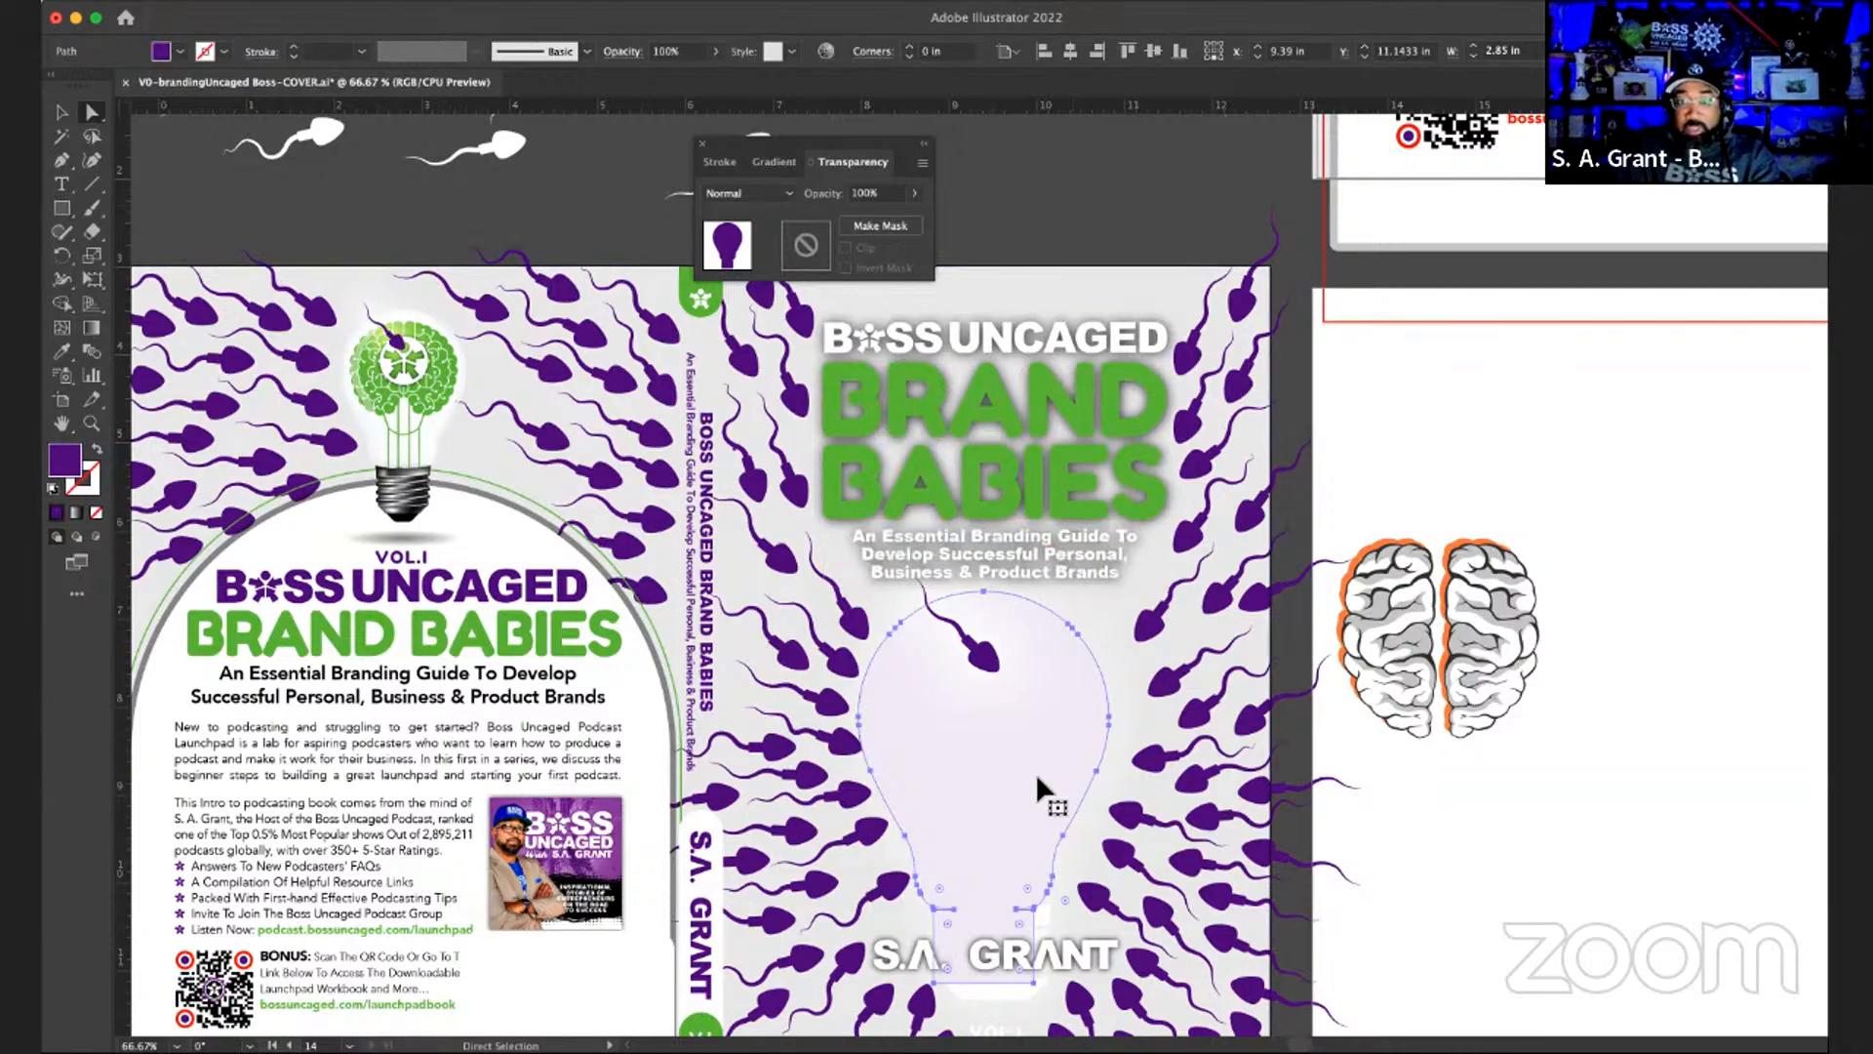
- Undo the recent edits to bring back the front cover's brain, glass and bulb base, keep Normal blending on the bulb-shaped path and deselect it
key("ctrl+z")
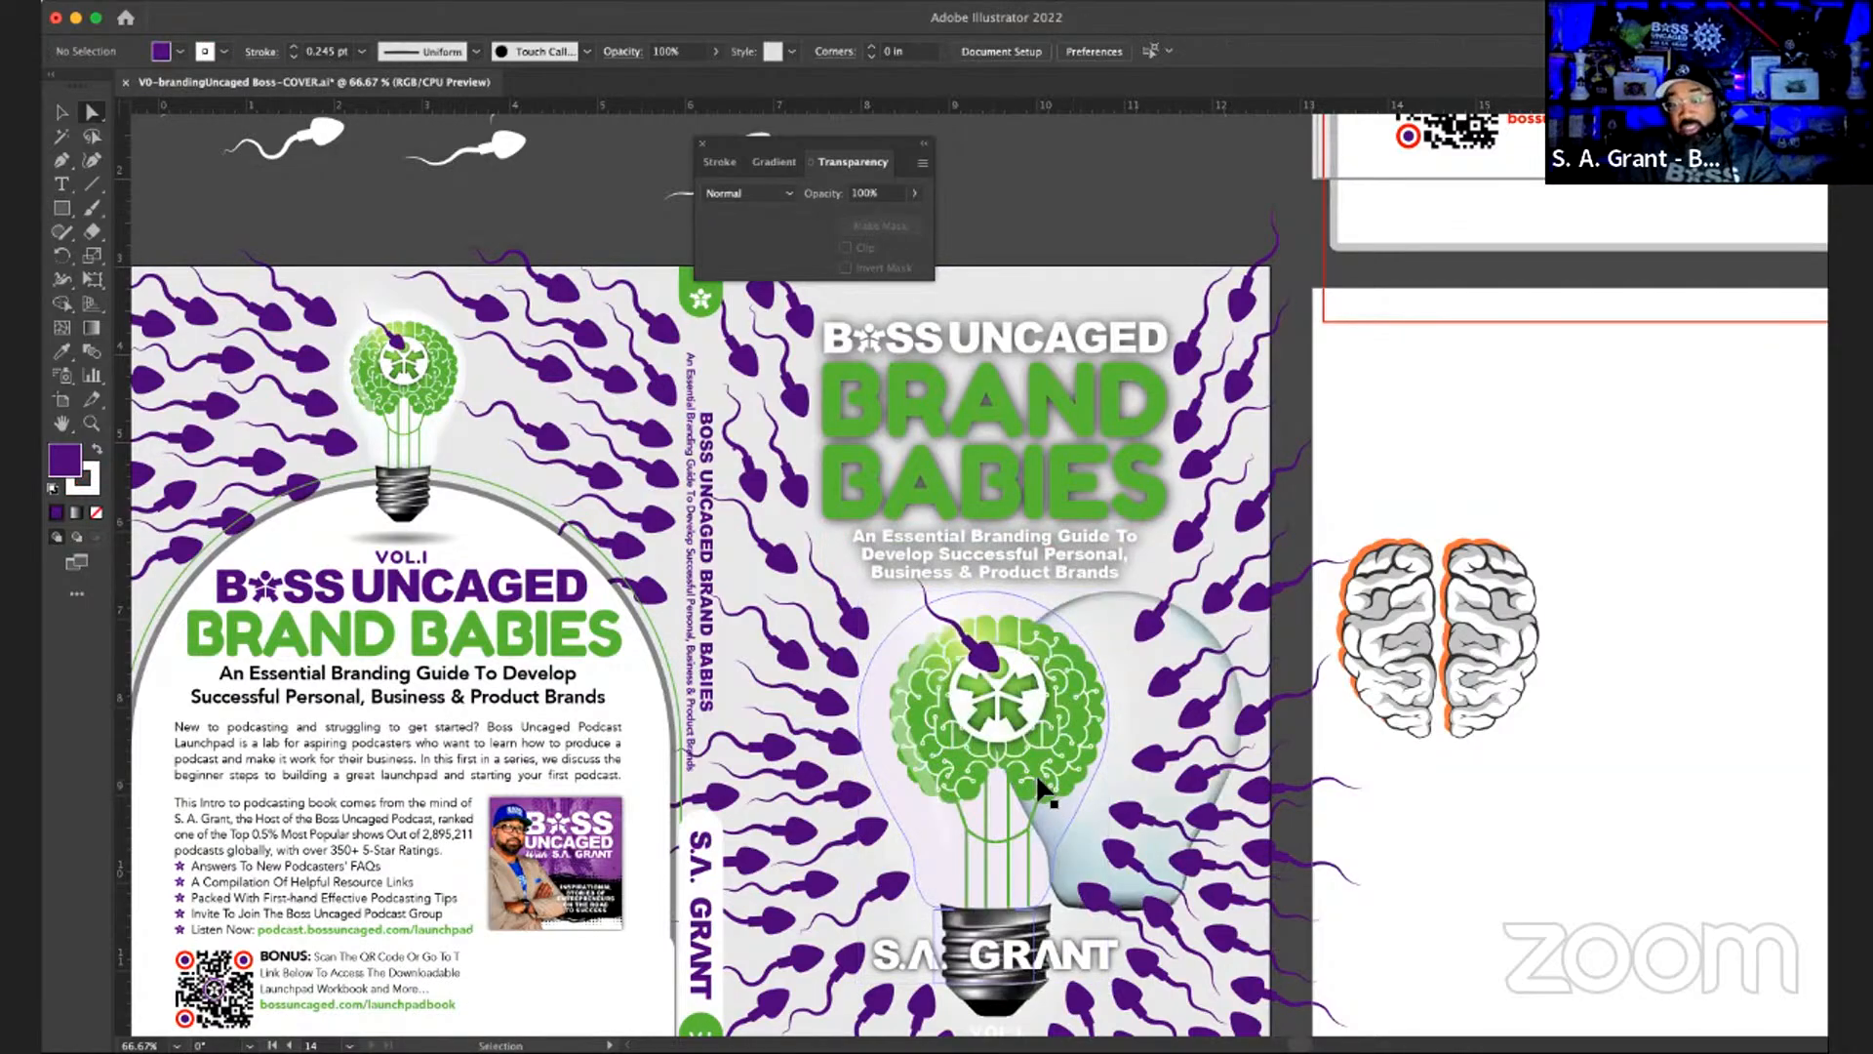
key("ctrl+shift+z")
key("ctrl+z")
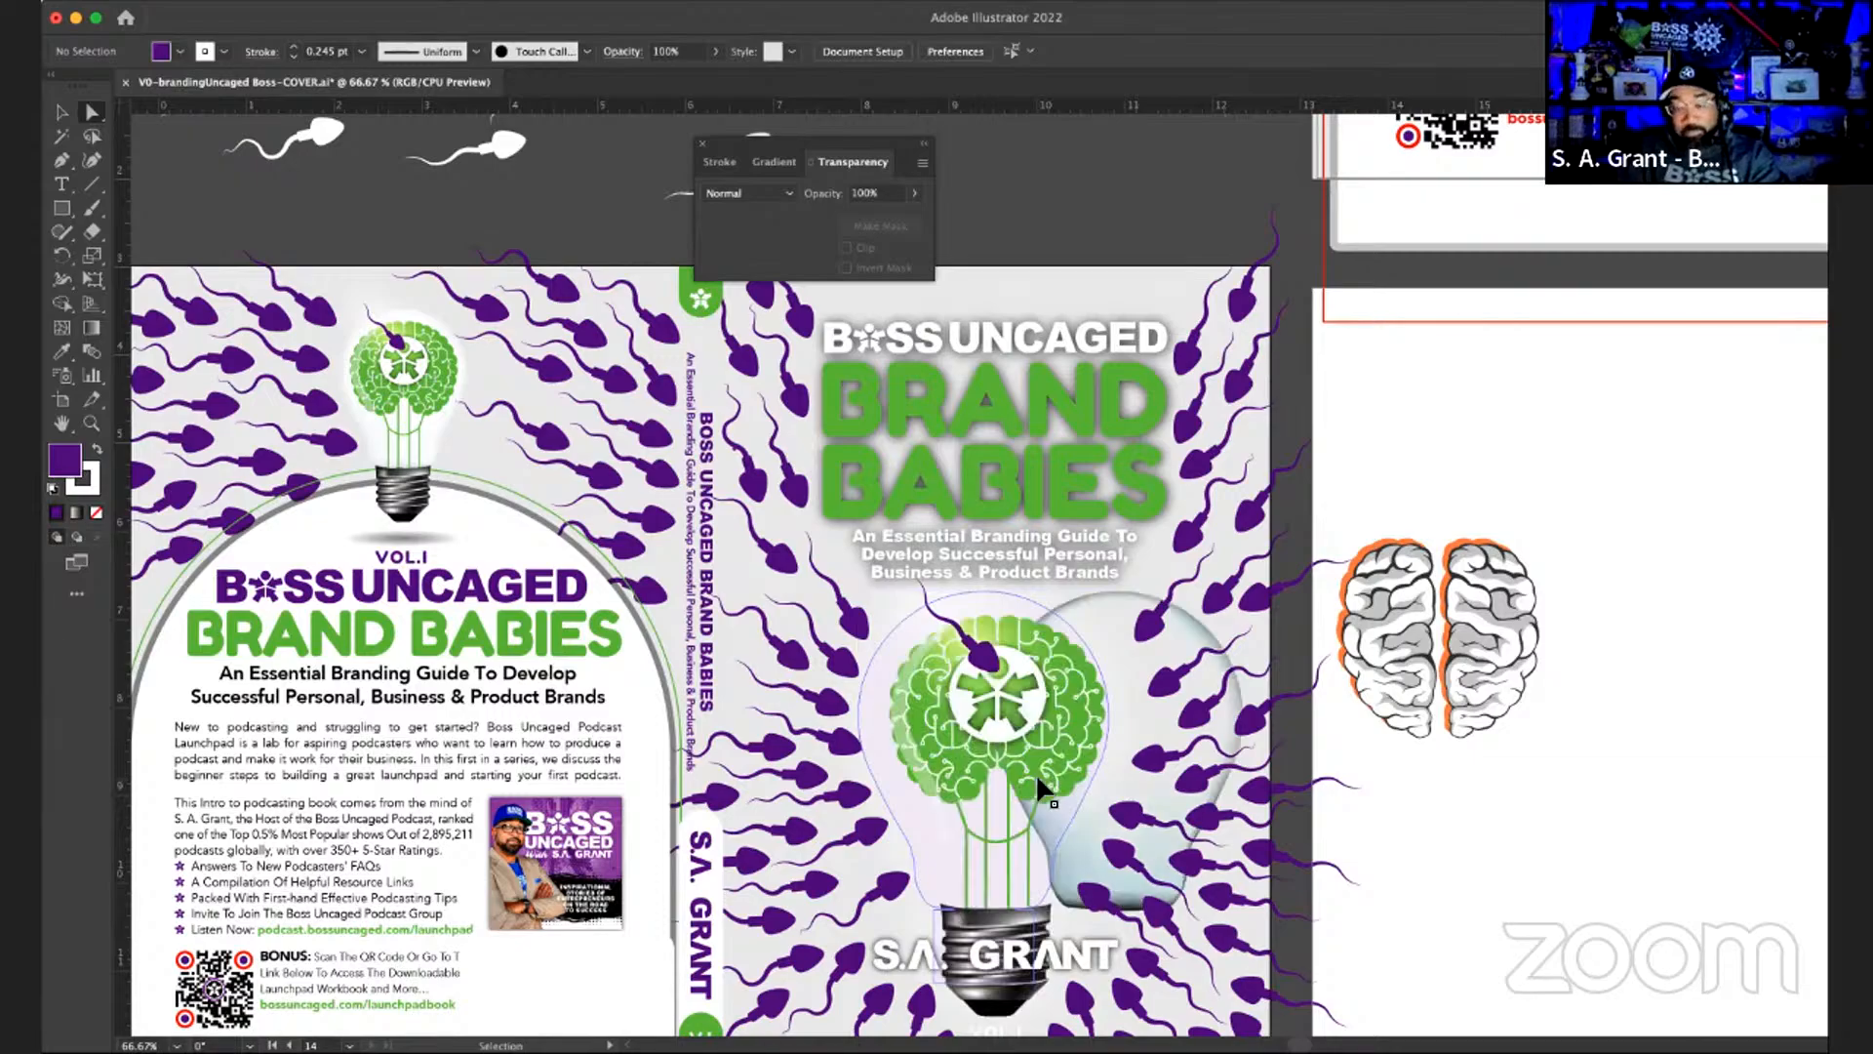
key("ctrl+shift+z")
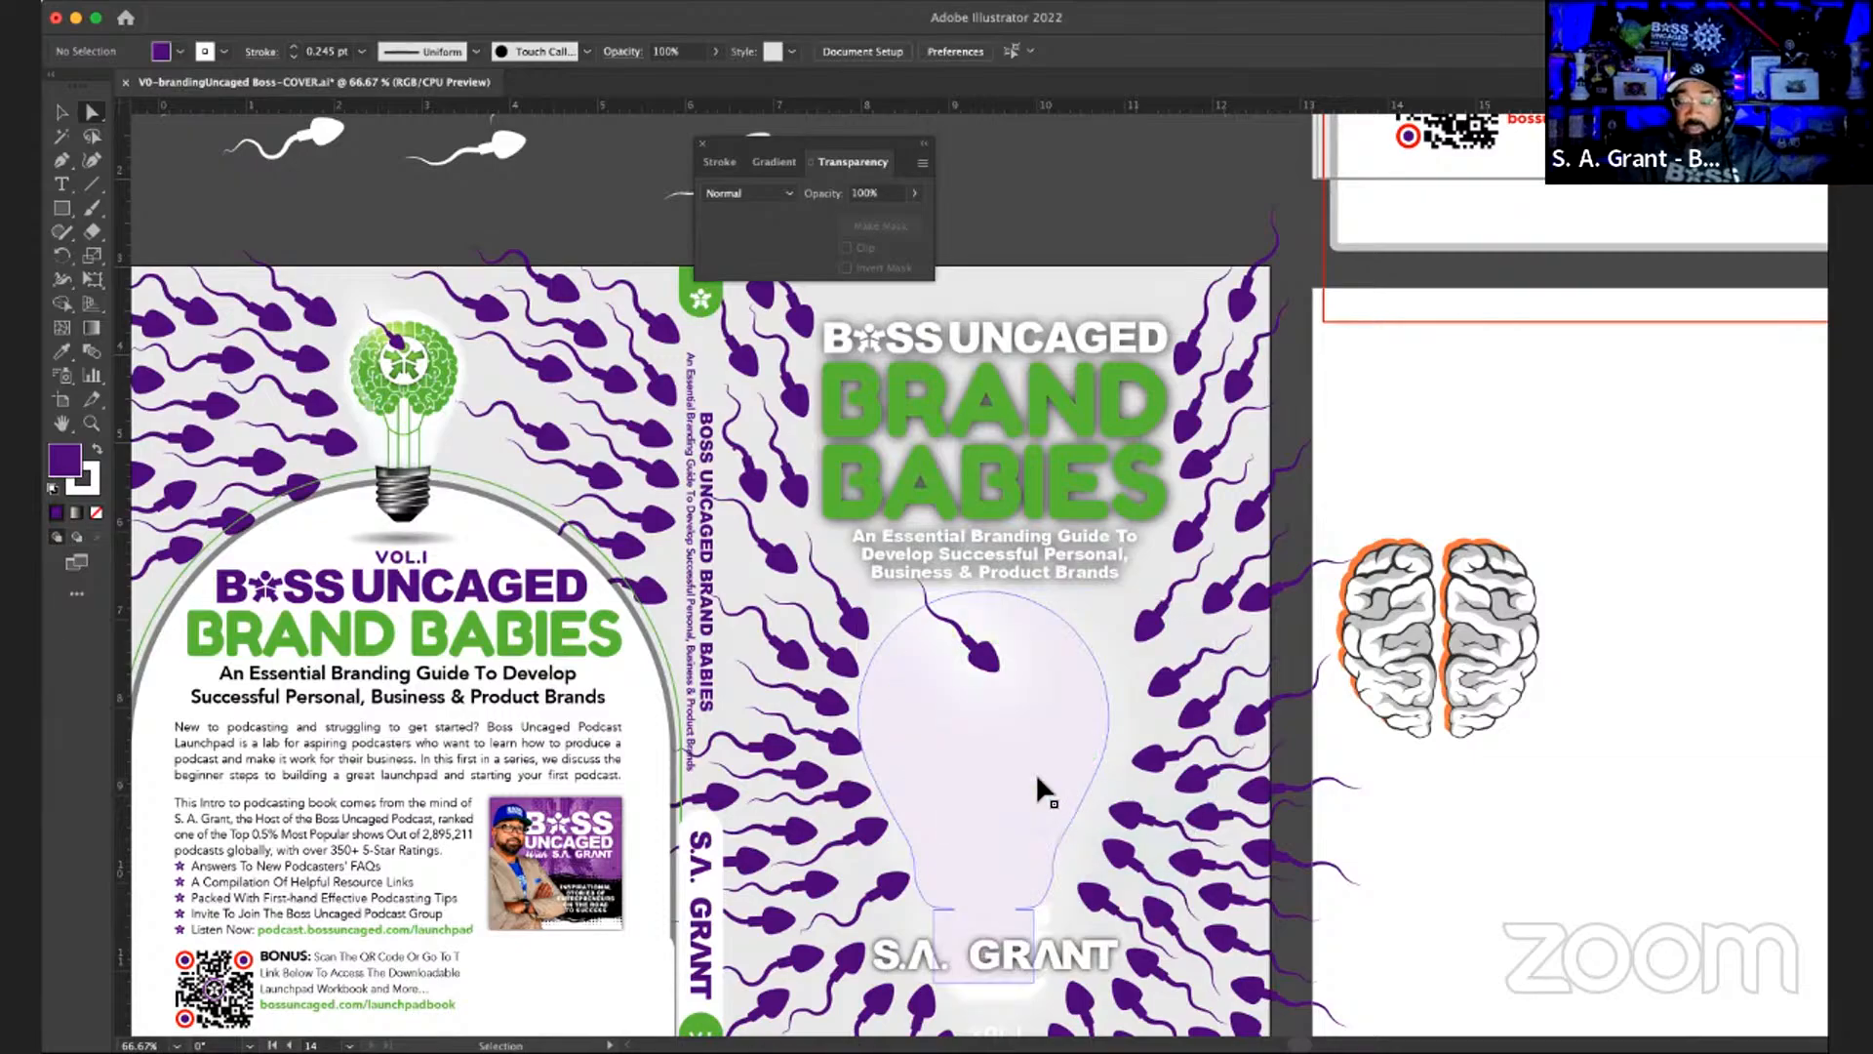
key("ctrl+shift+z")
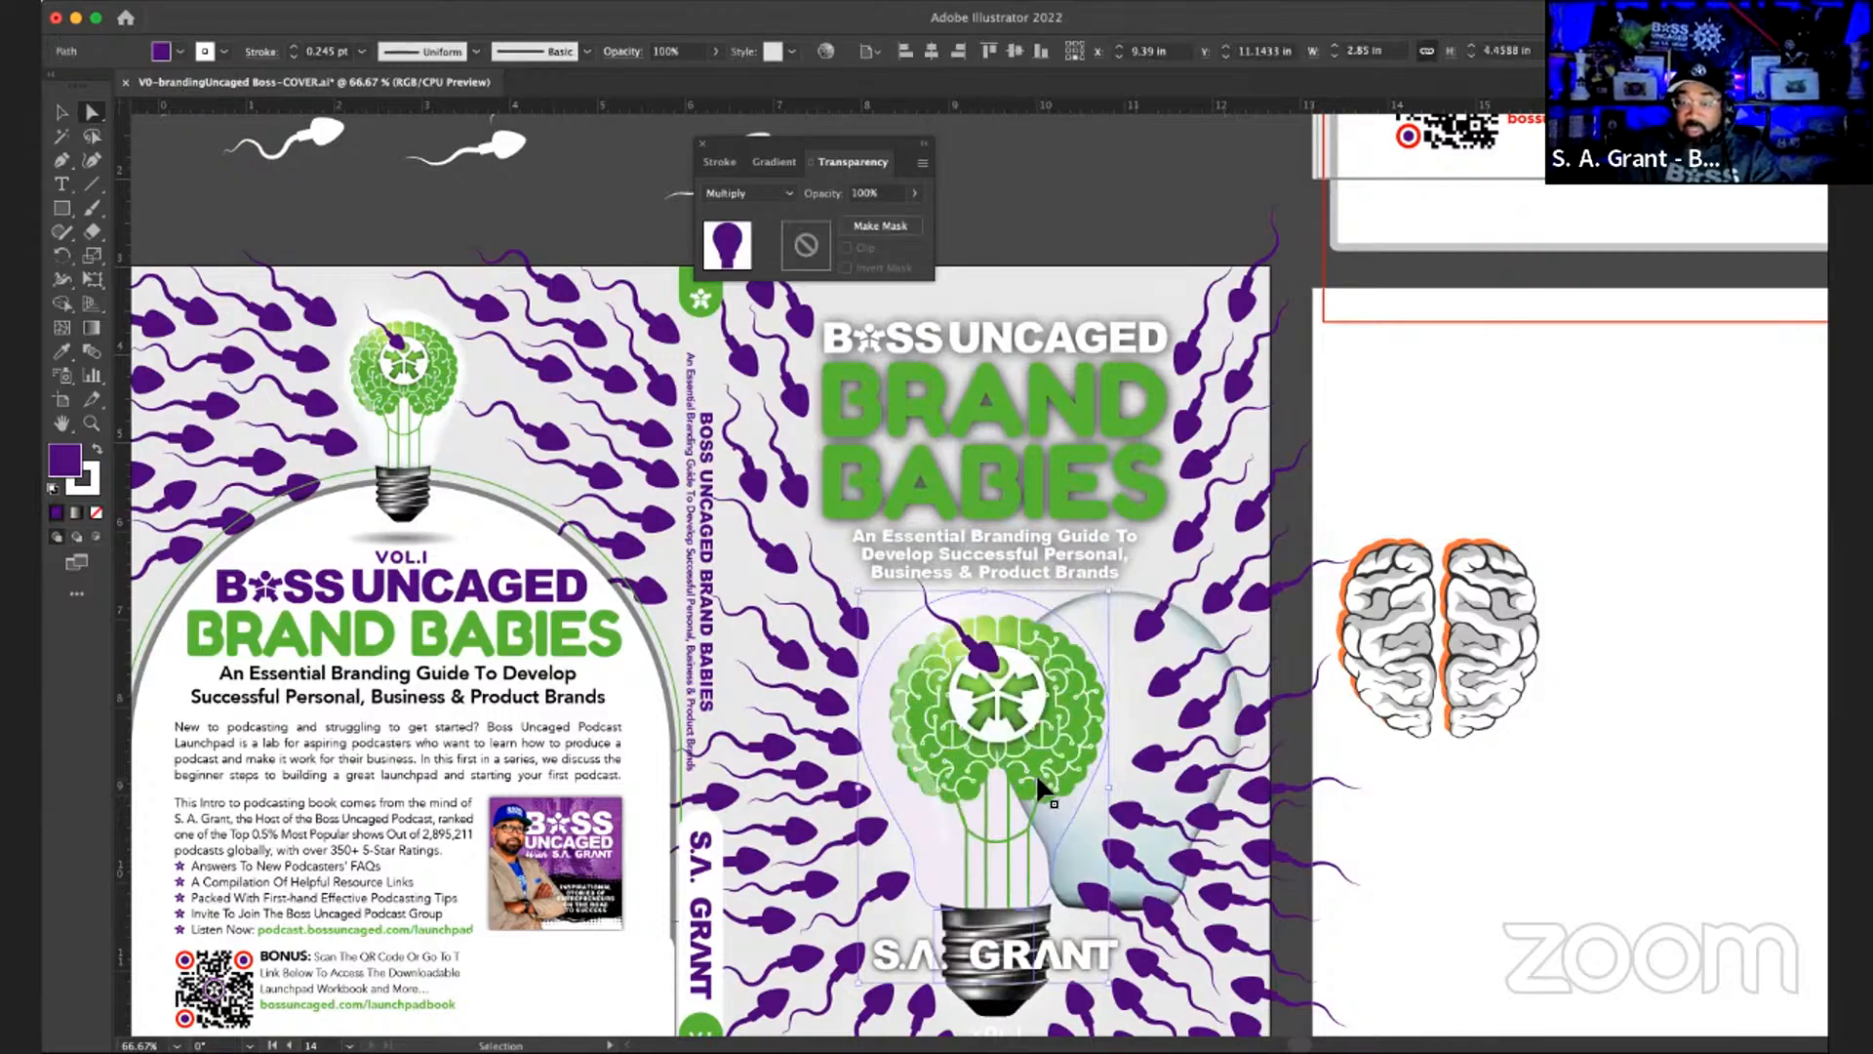
key("ctrl+z")
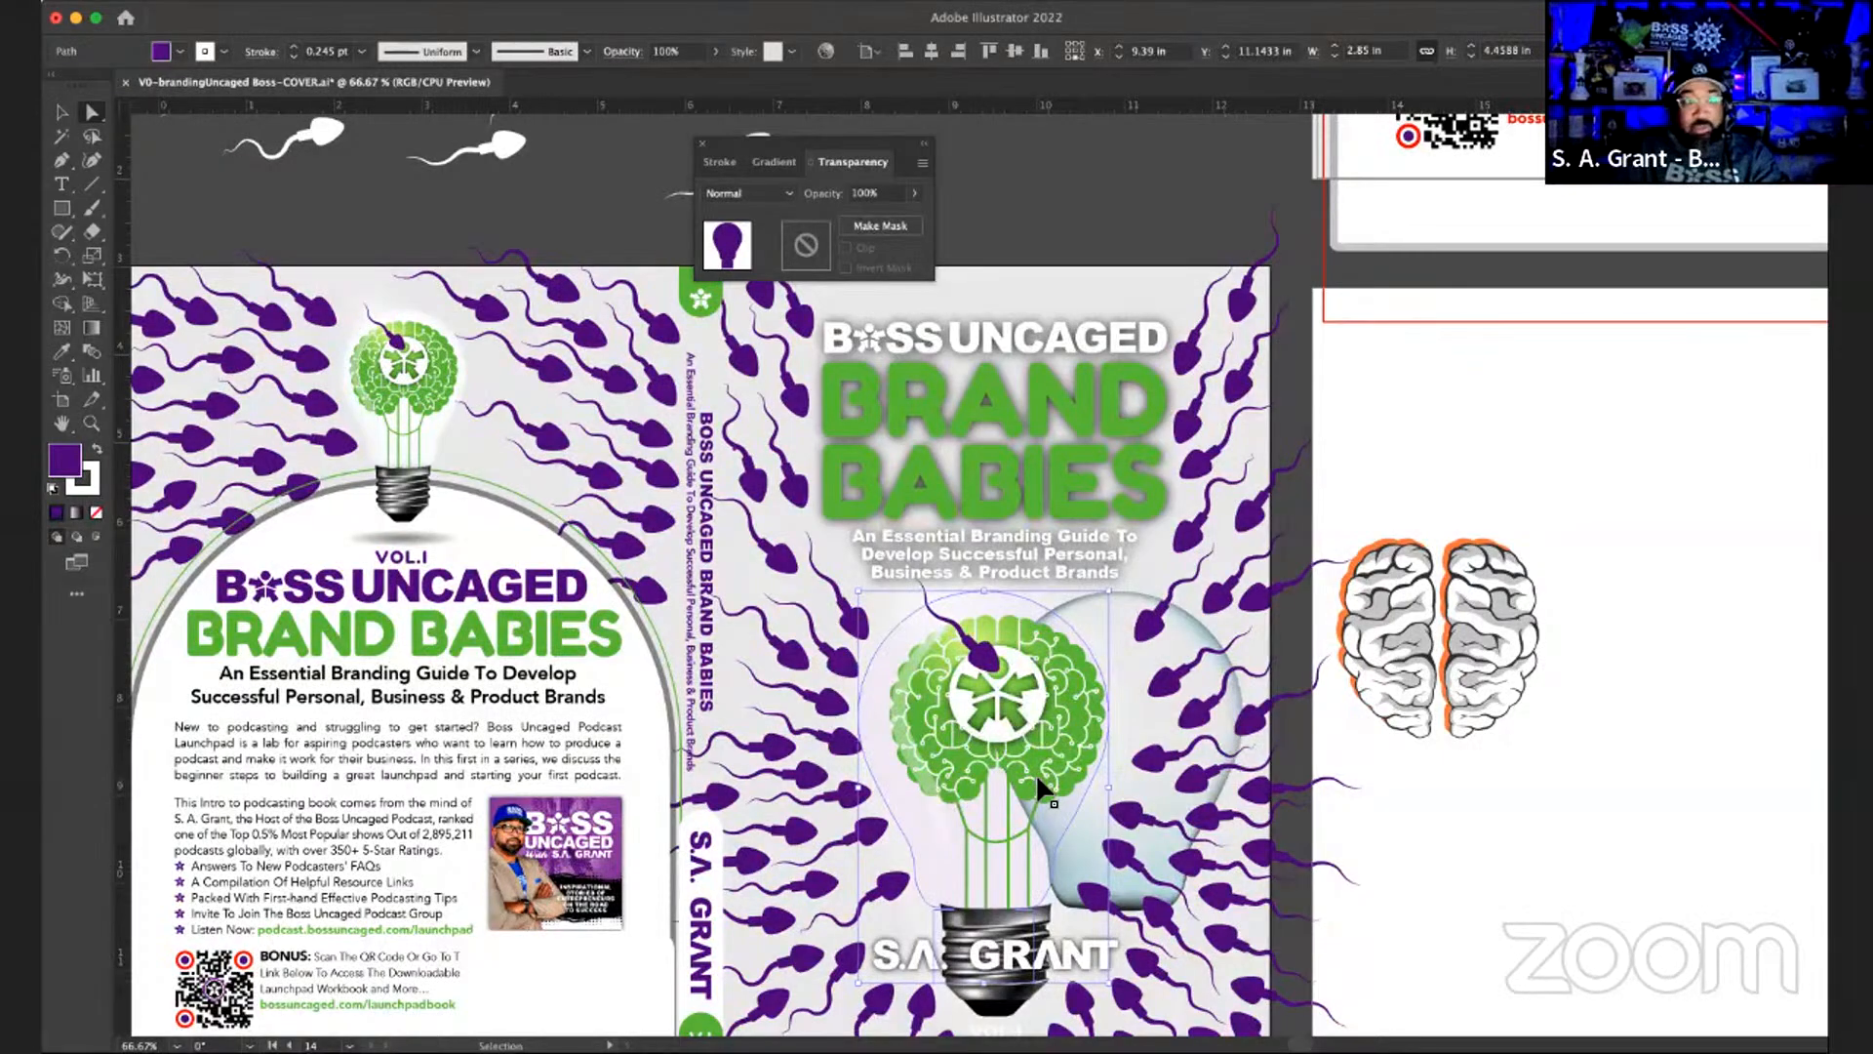
key("ctrl+shift+a")
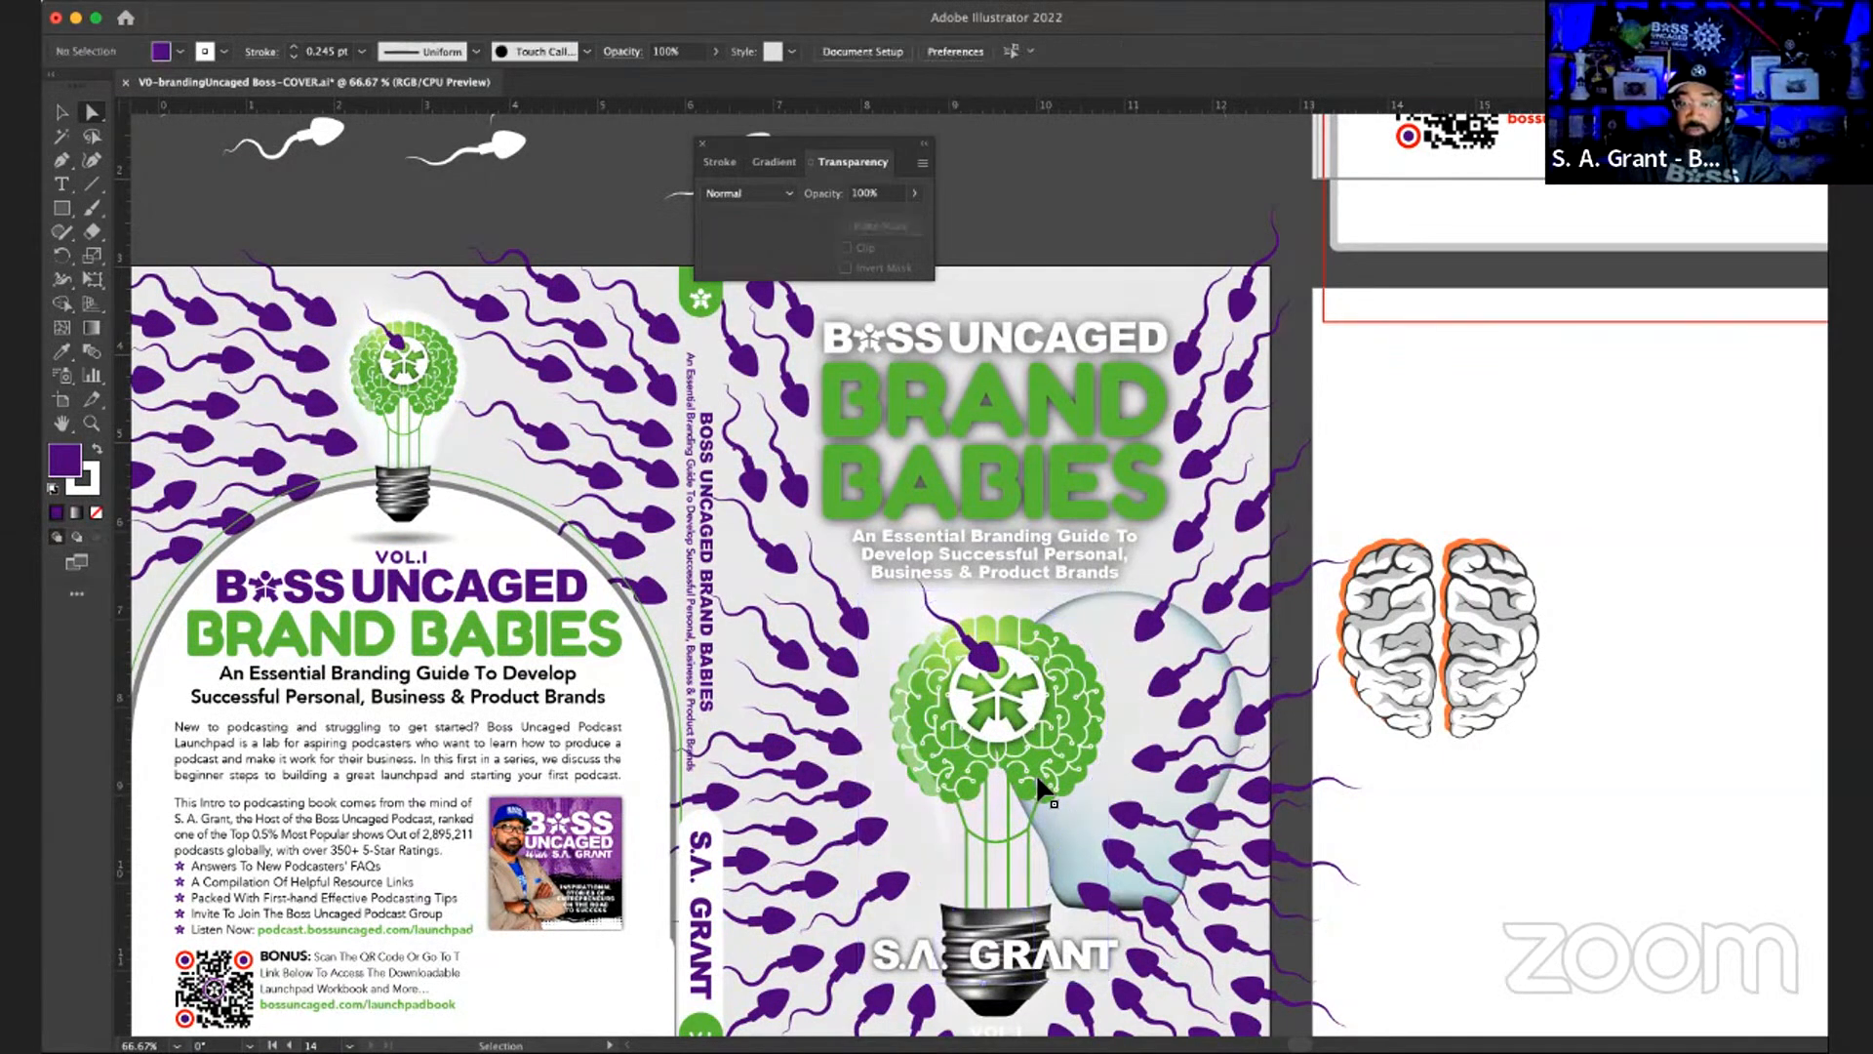
- Nudge the bulb-shaped purple path on the front cover about 0.14 in to the right and apply Paste in Front
left_click(1036, 773)
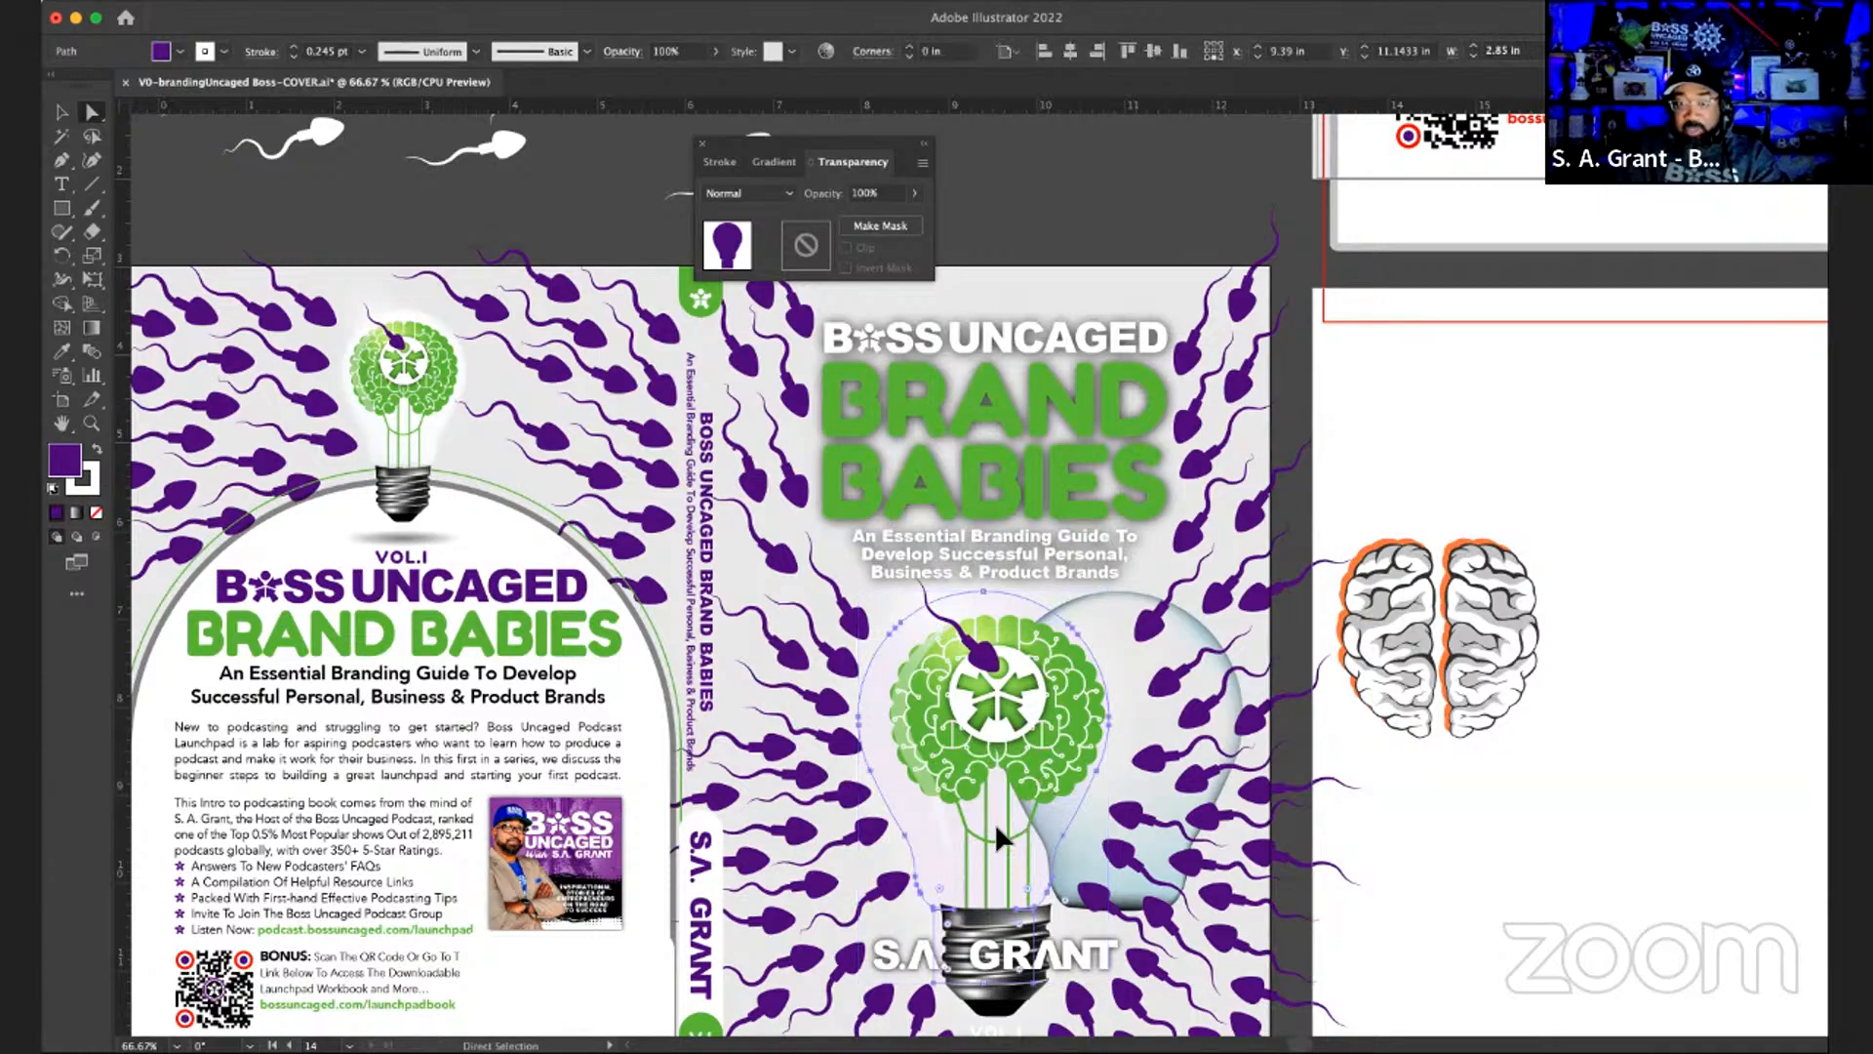
key("ctrl")
key("shift+Right")
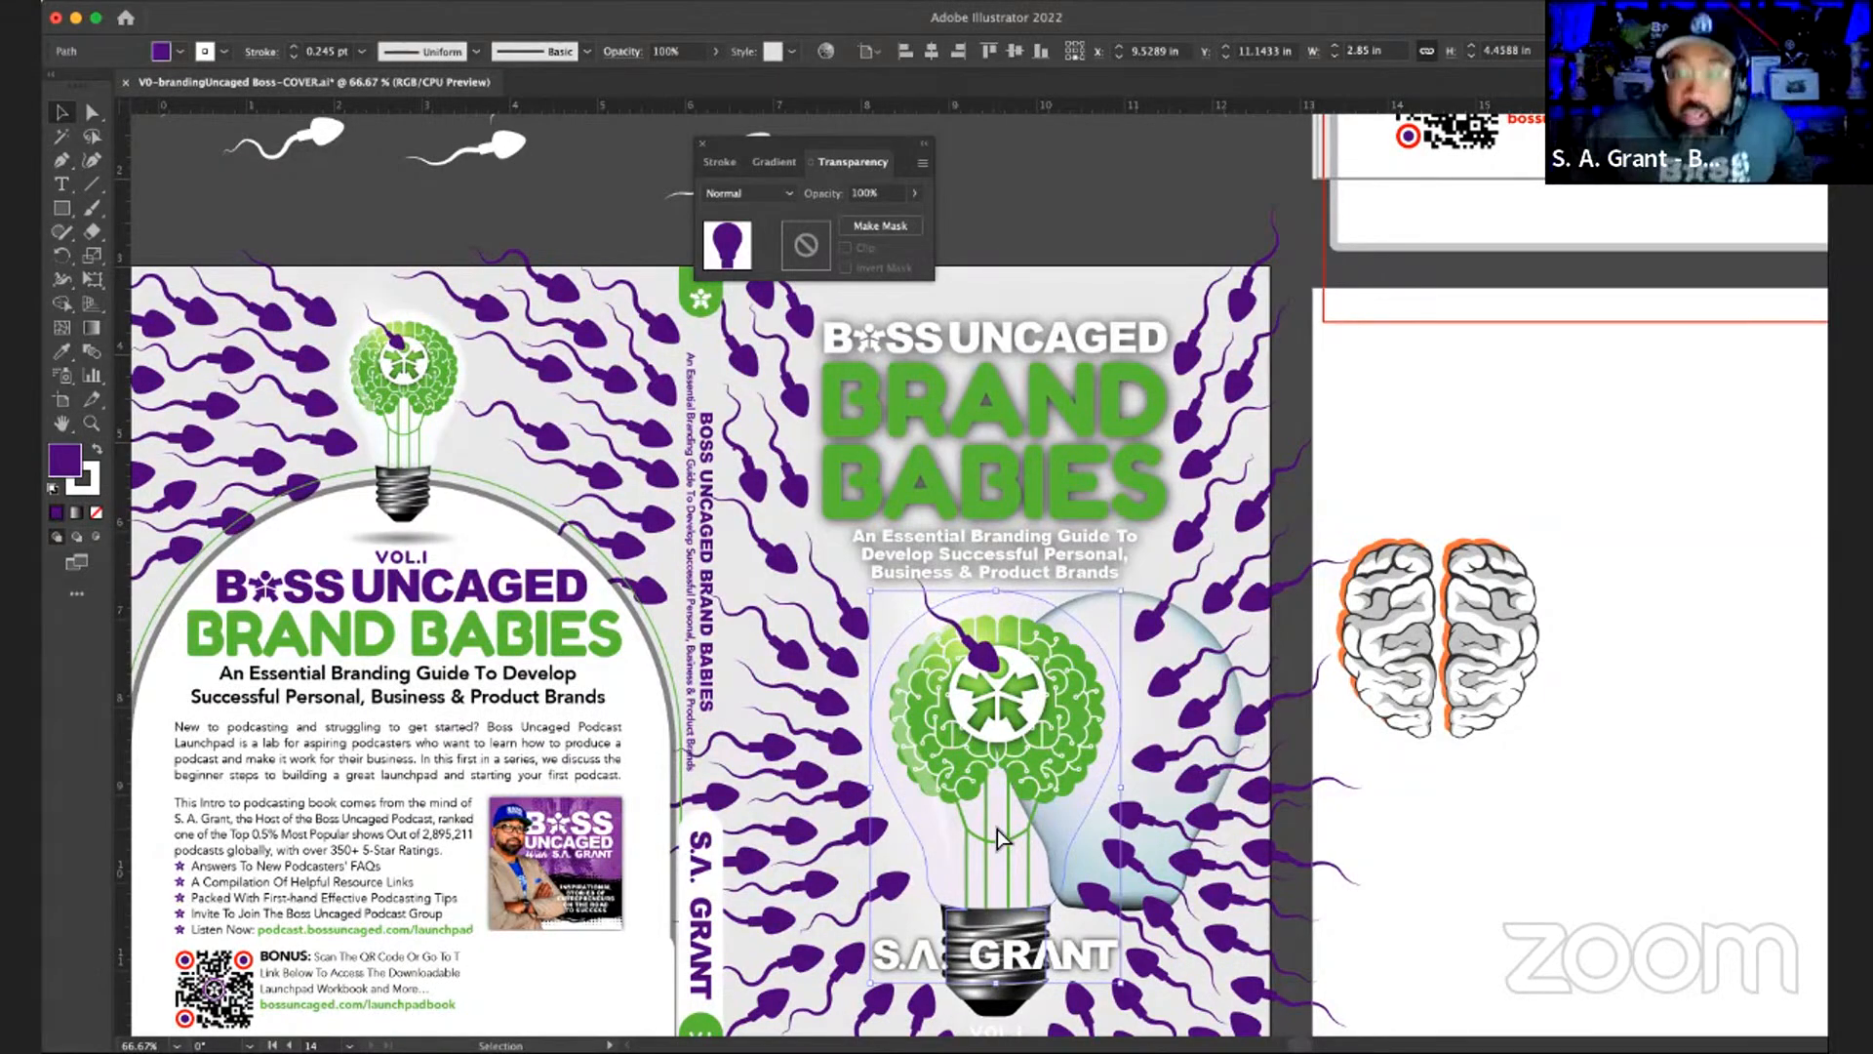
left_click(893, 396, "shift")
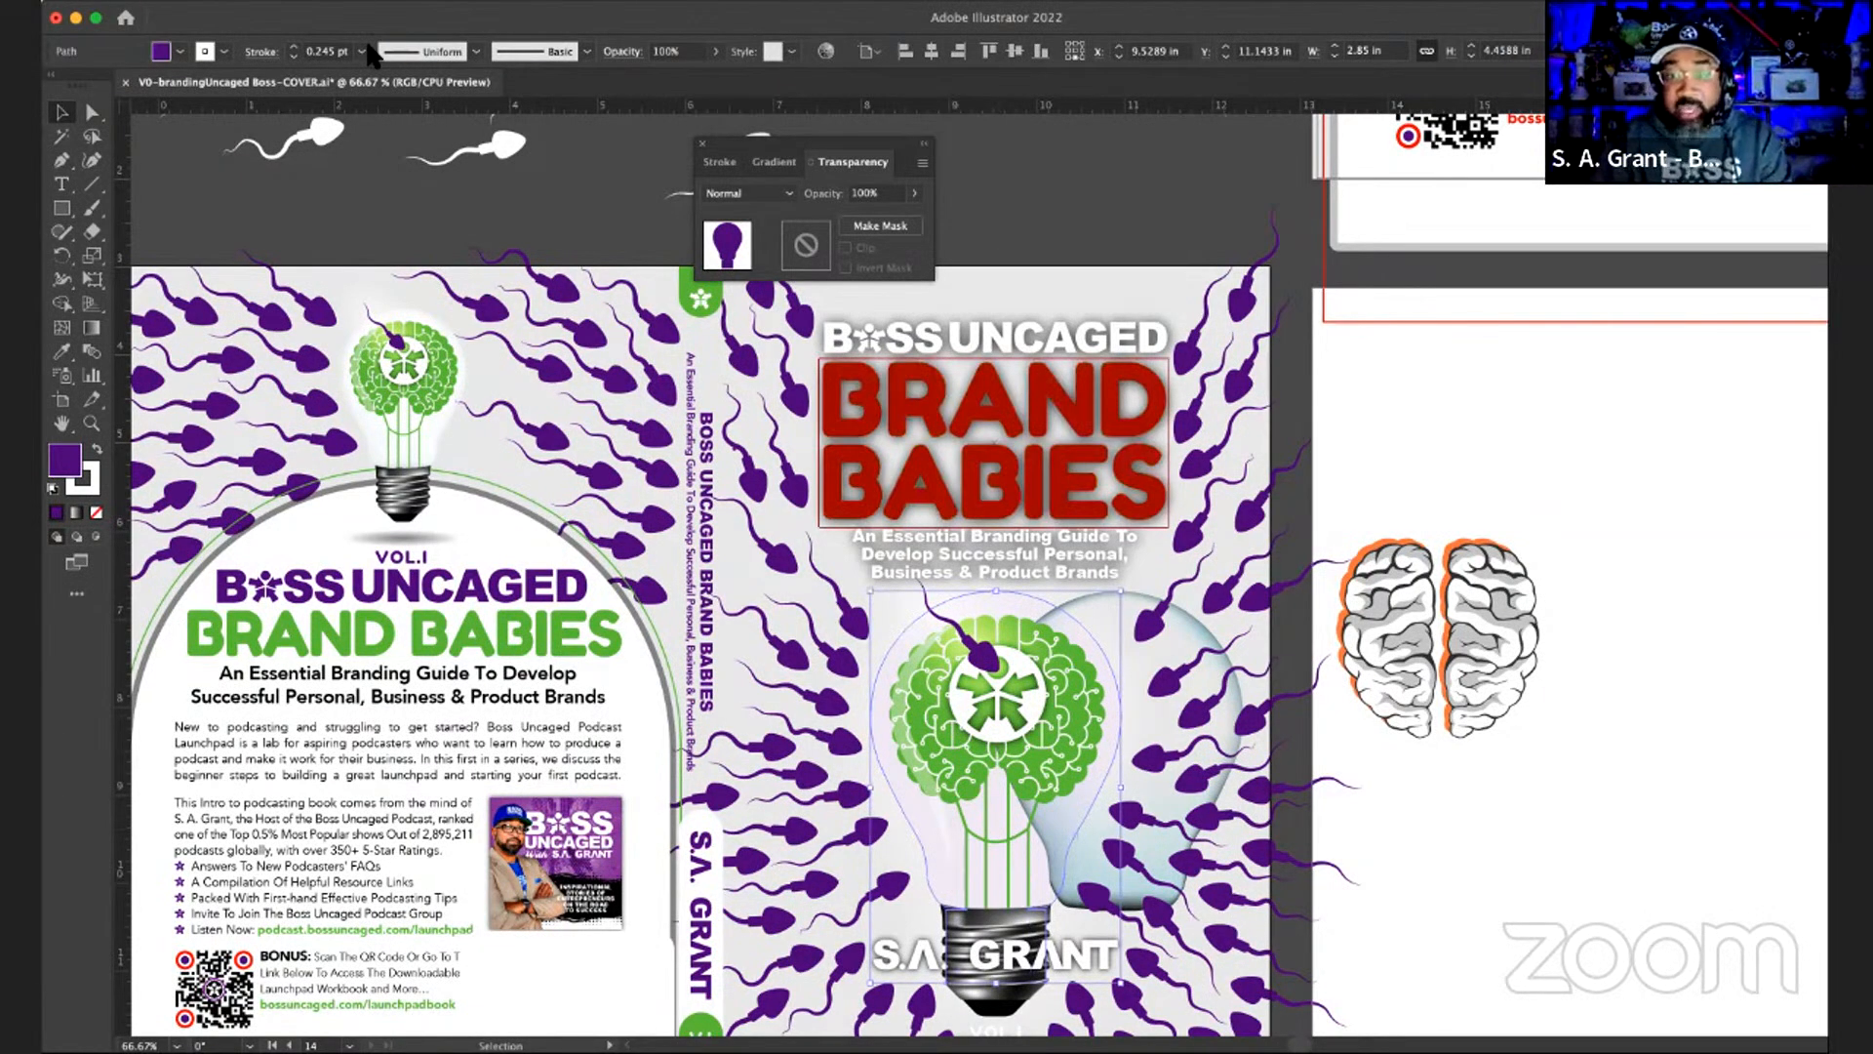
left_click(277, 1)
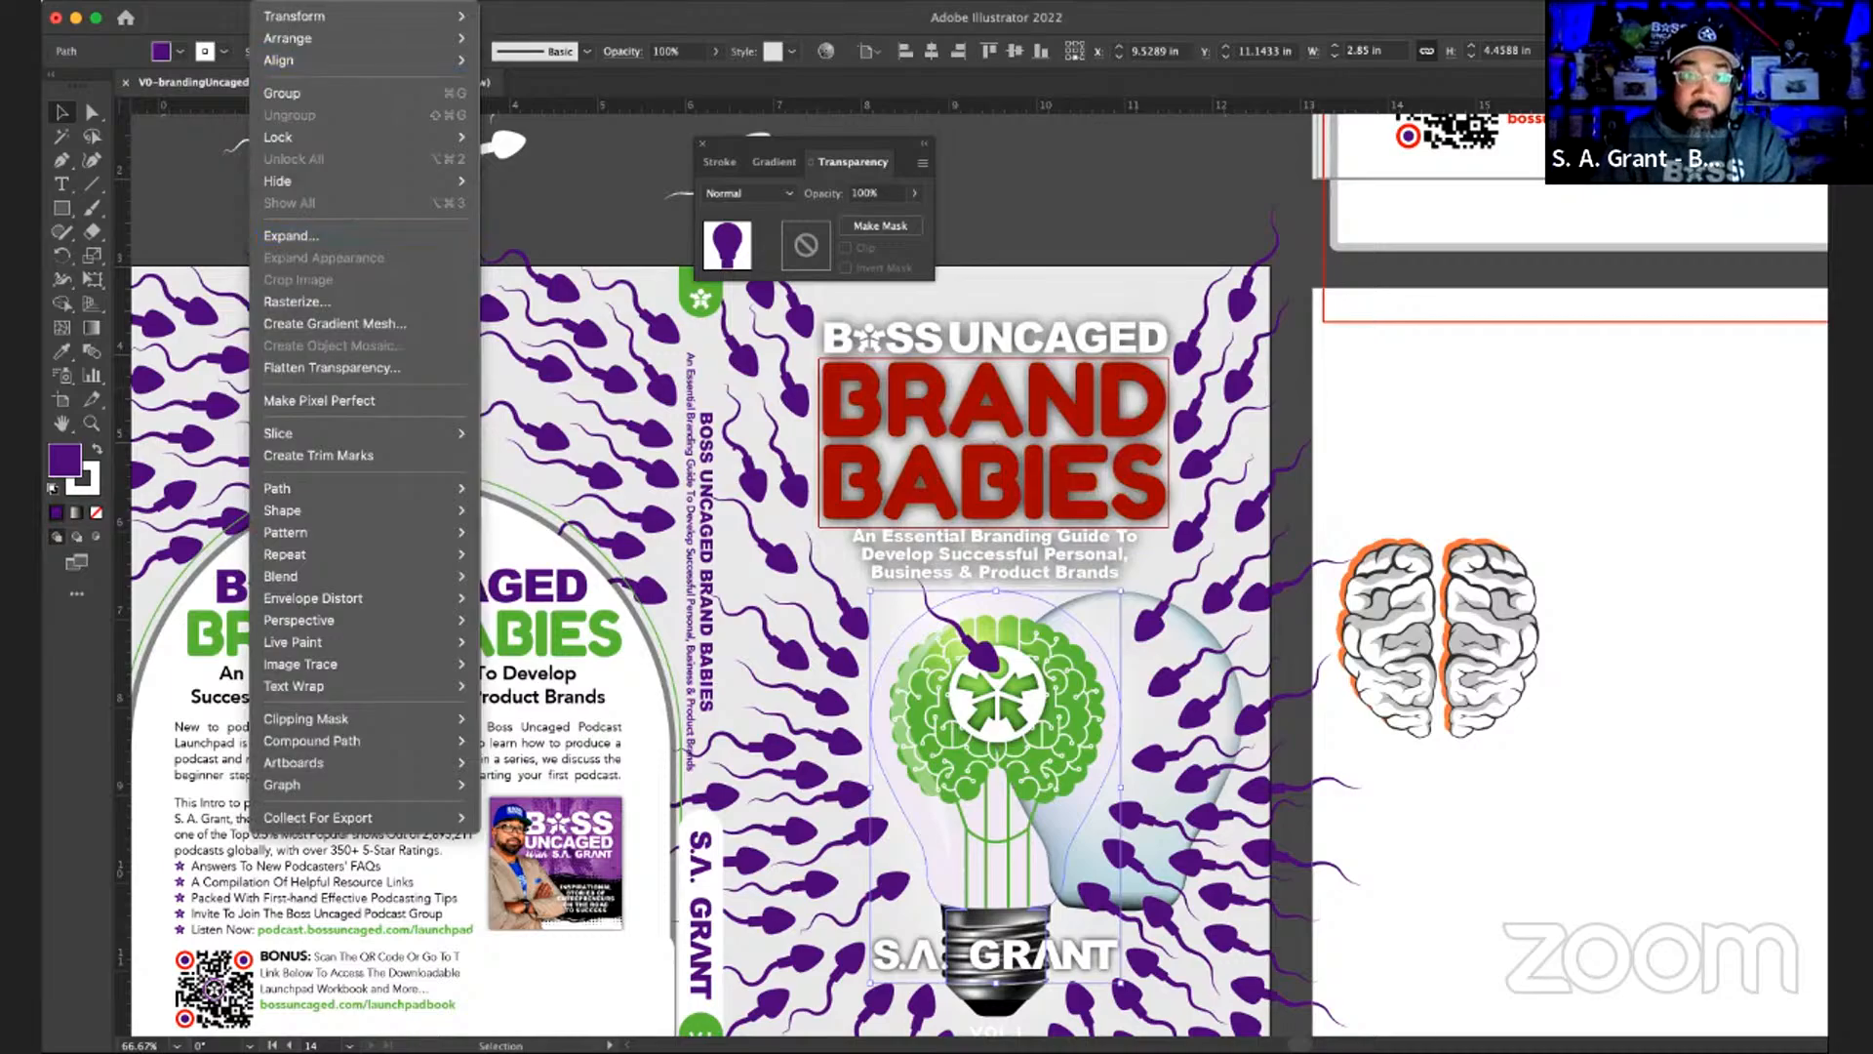
mouse_move(230, 1)
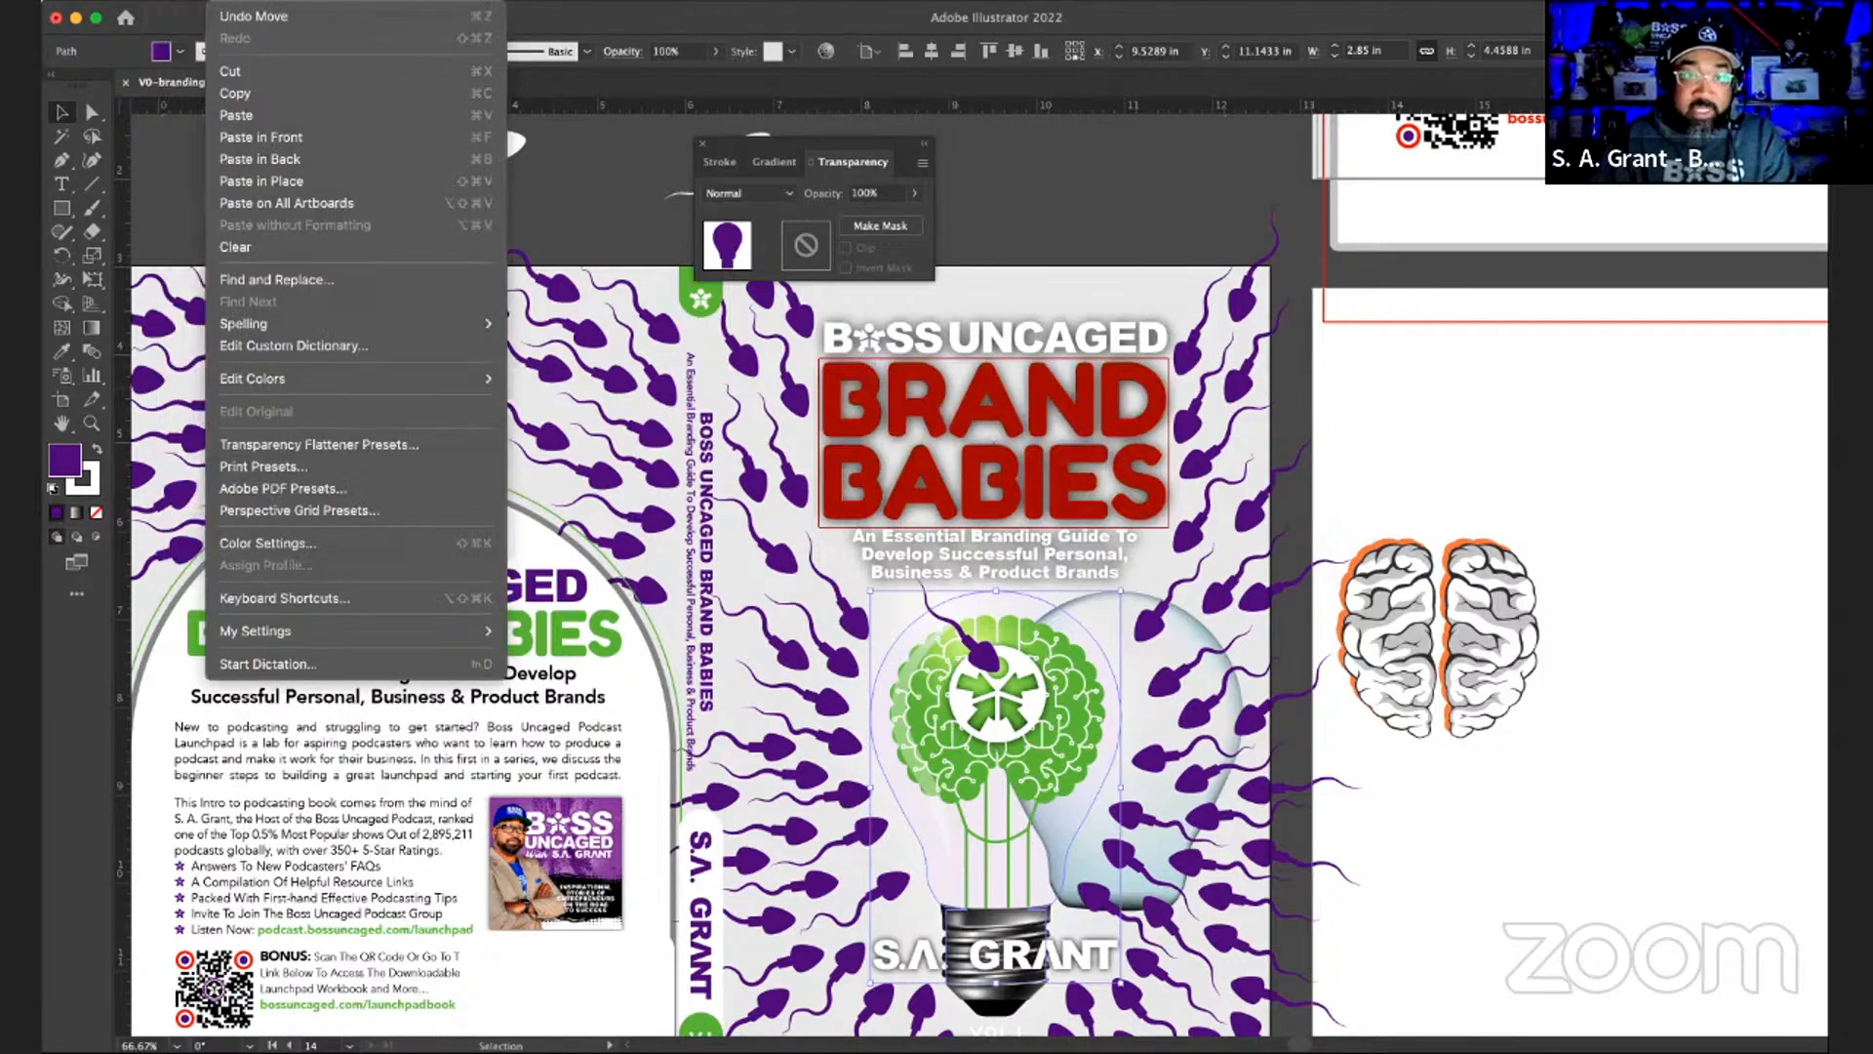
left_click(259, 139)
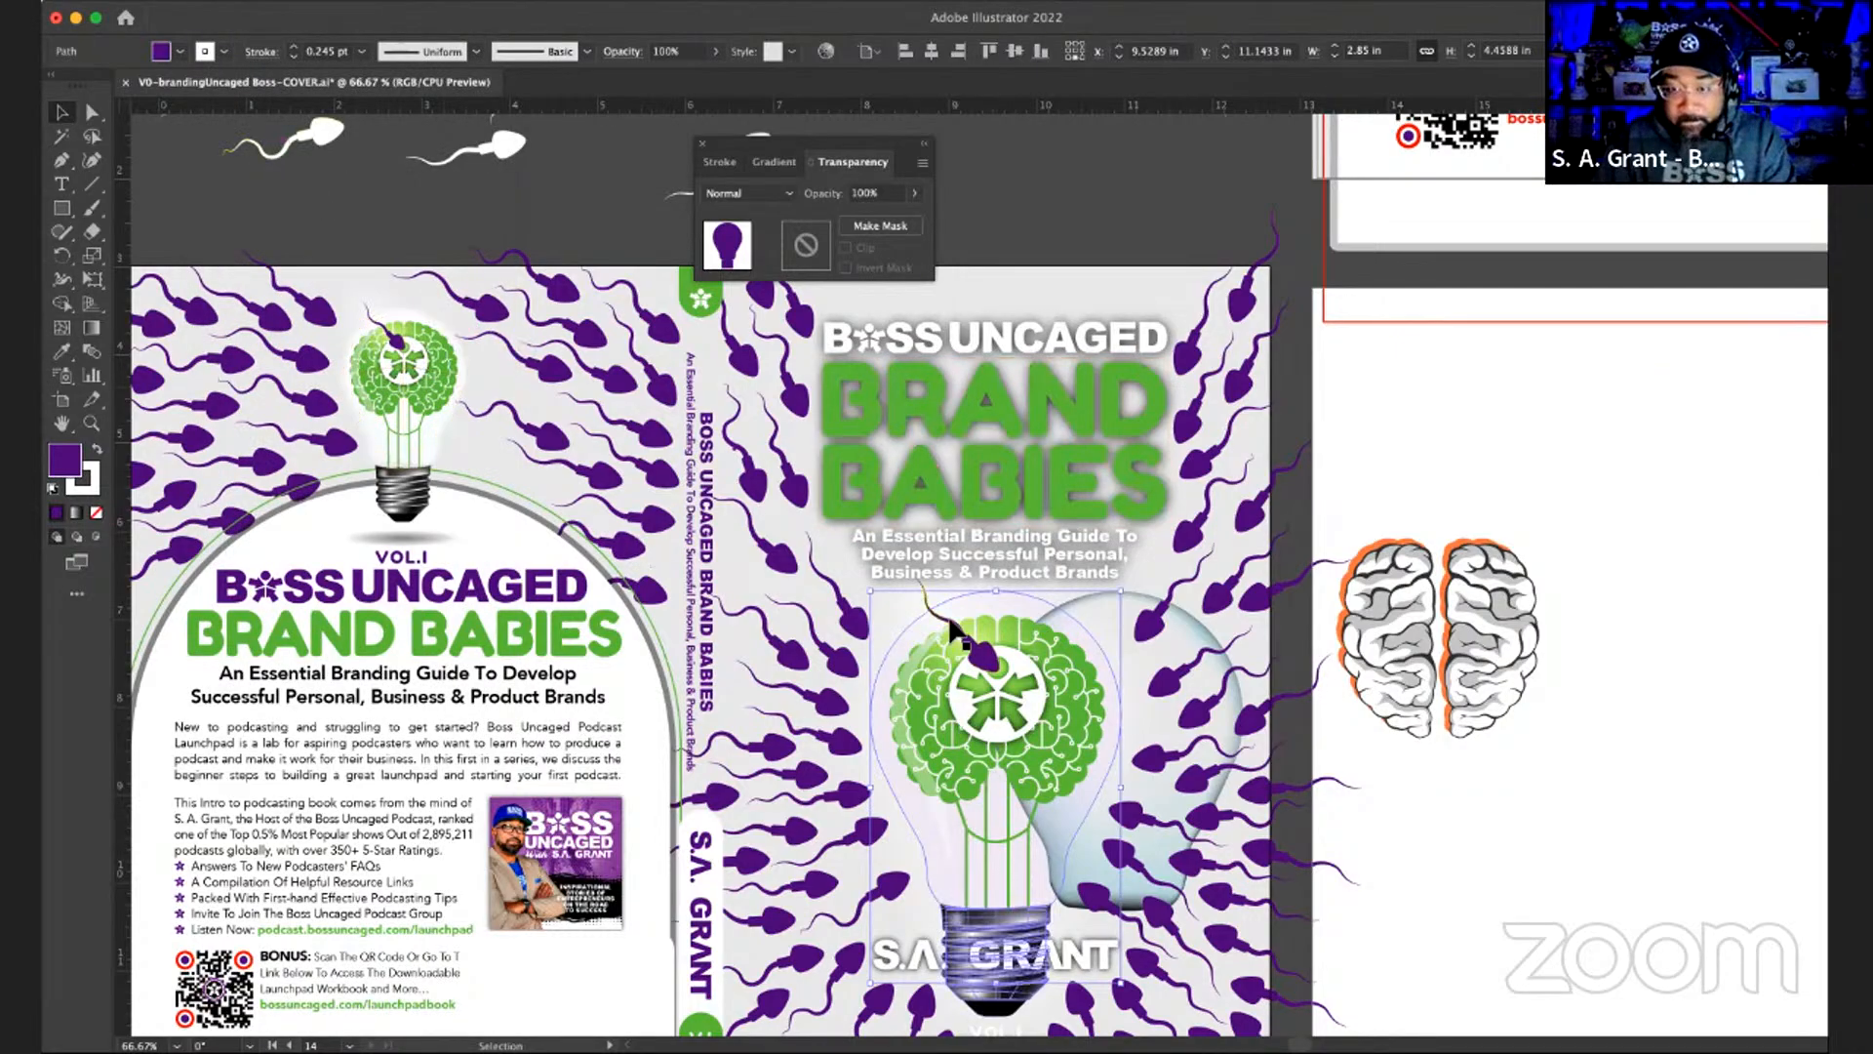
- Lock the light grey background rectangle behind the purple swimmers and cover artwork
left_click(1132, 284)
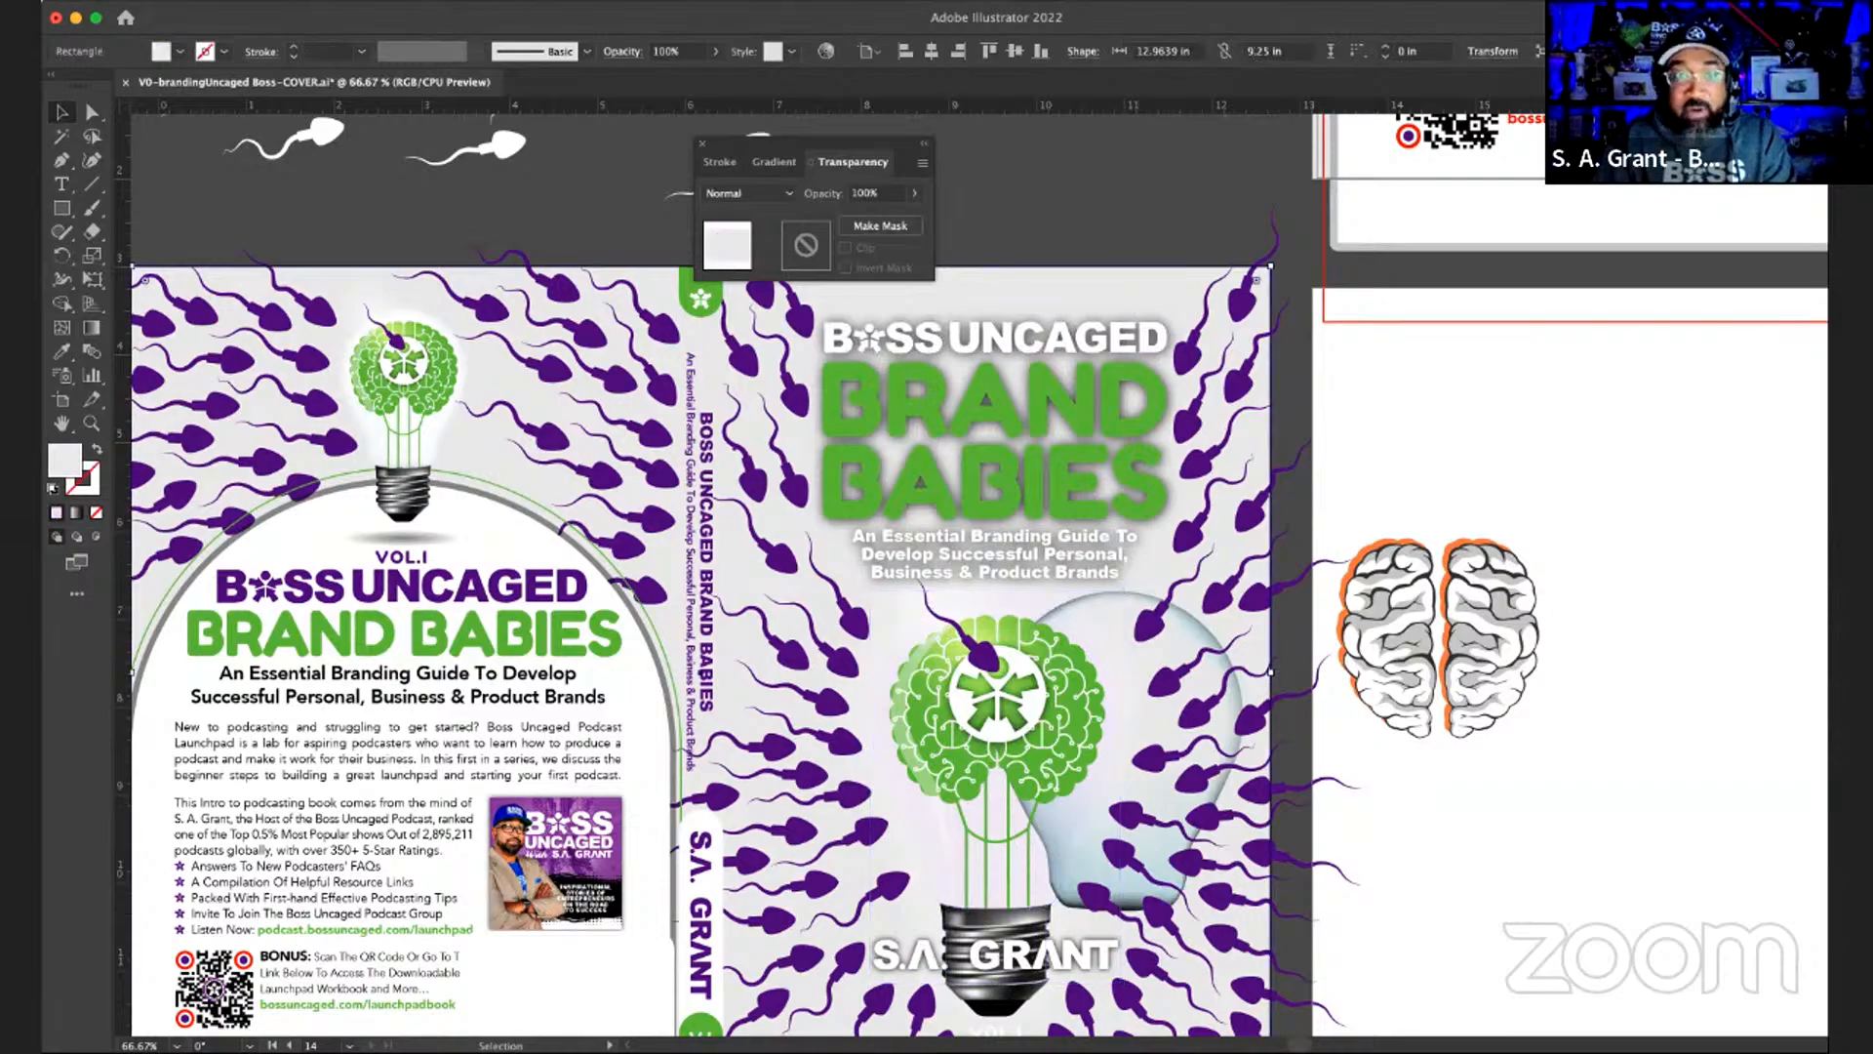
left_click(290, 3)
mouse_move(290, 12)
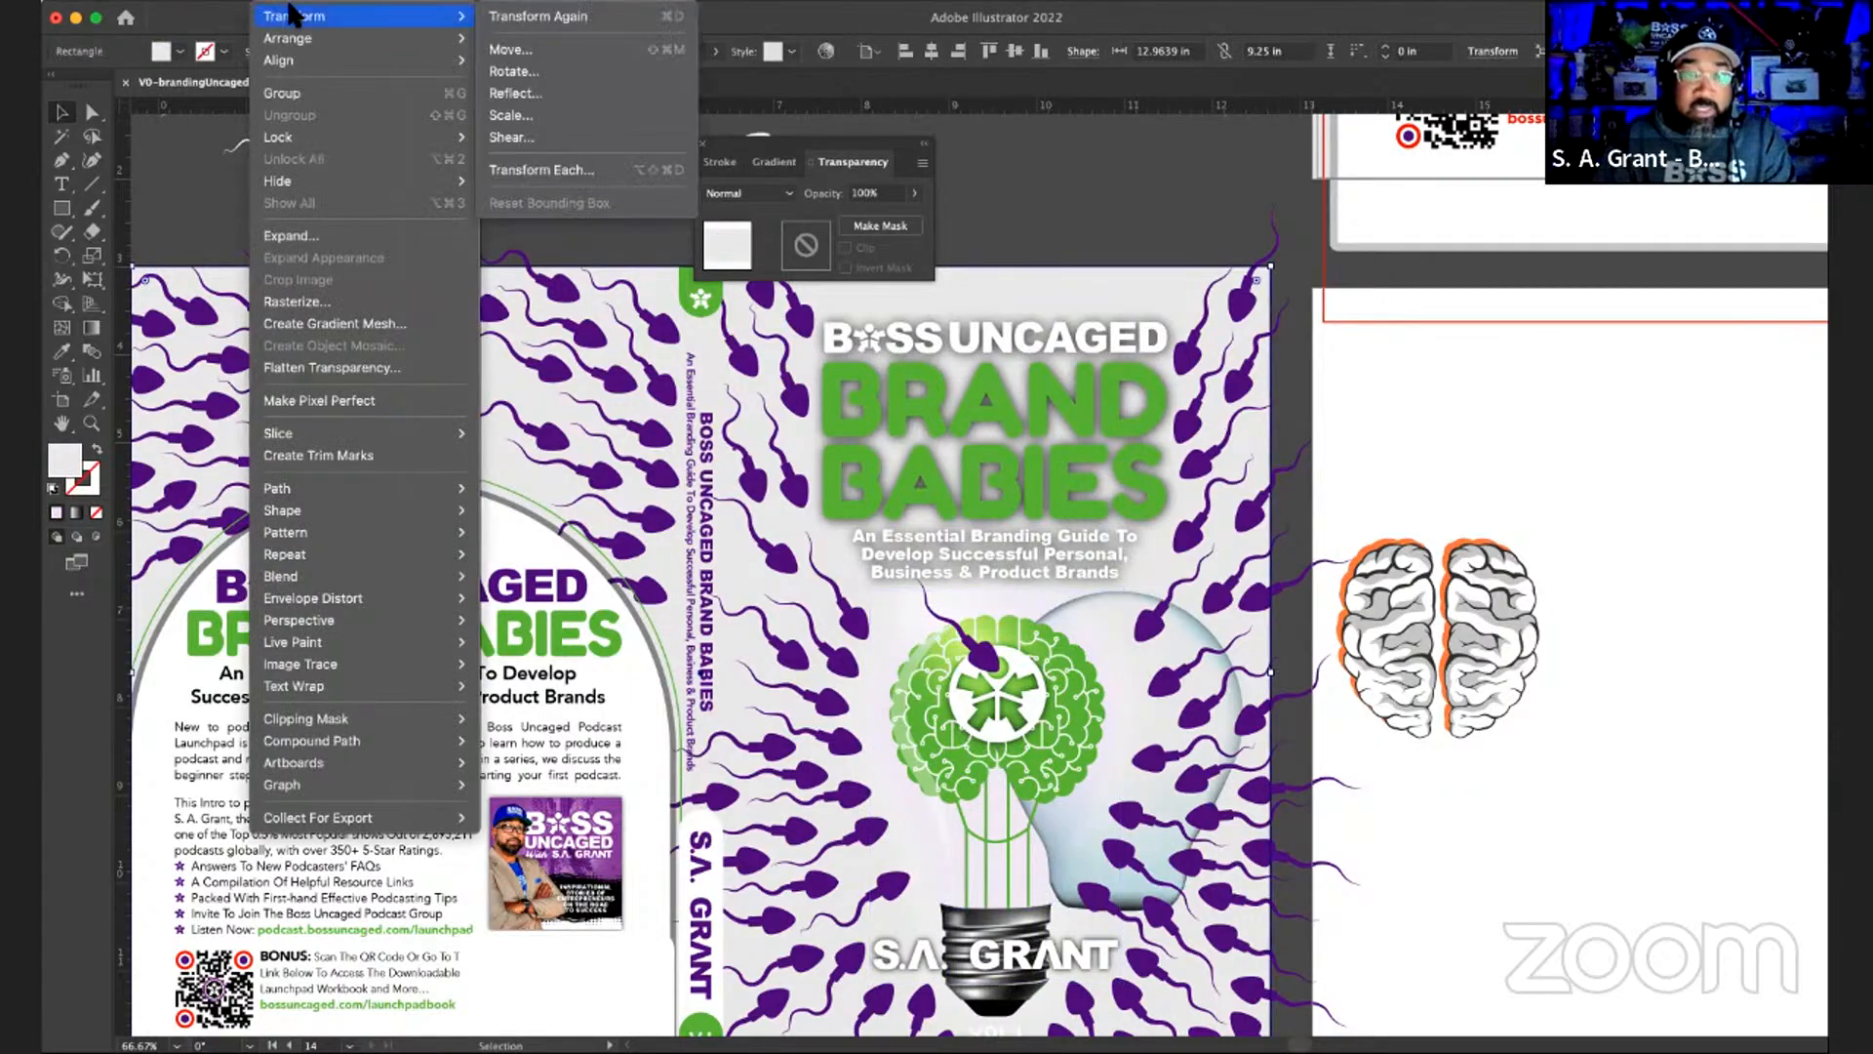
mouse_move(278, 136)
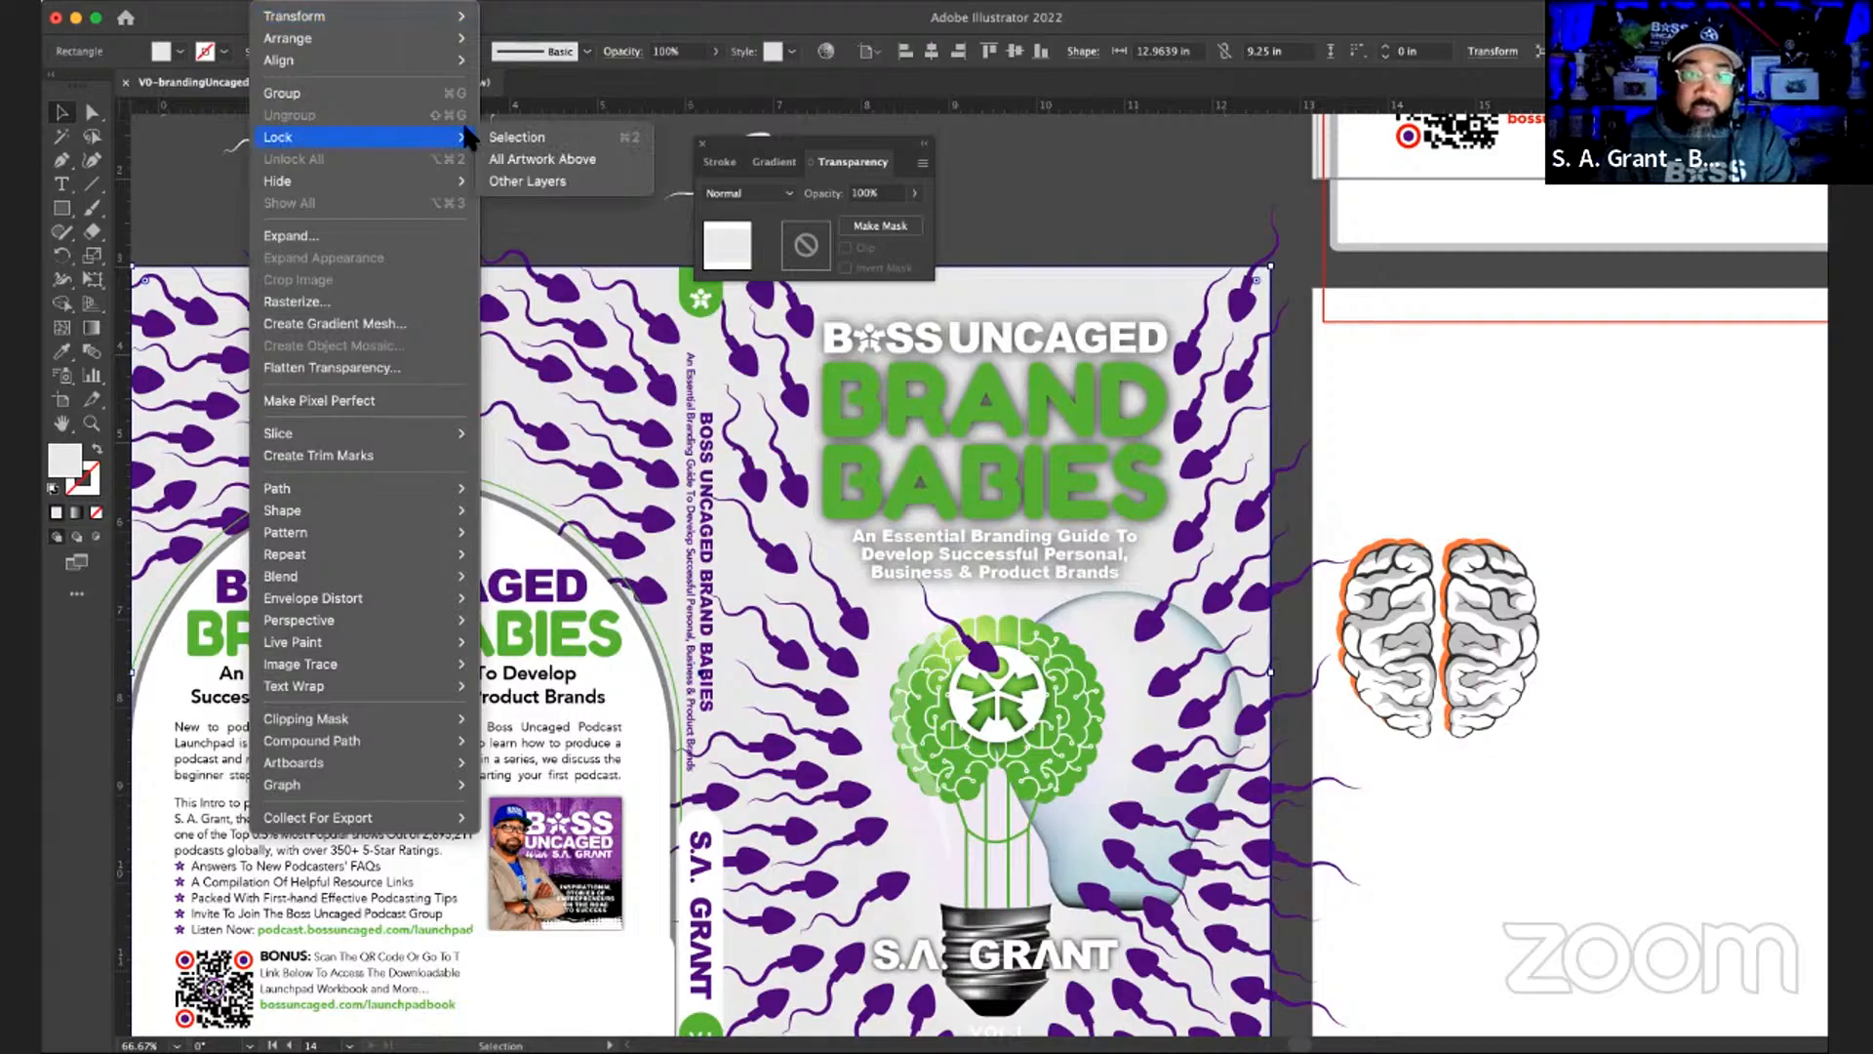
left_click(516, 137)
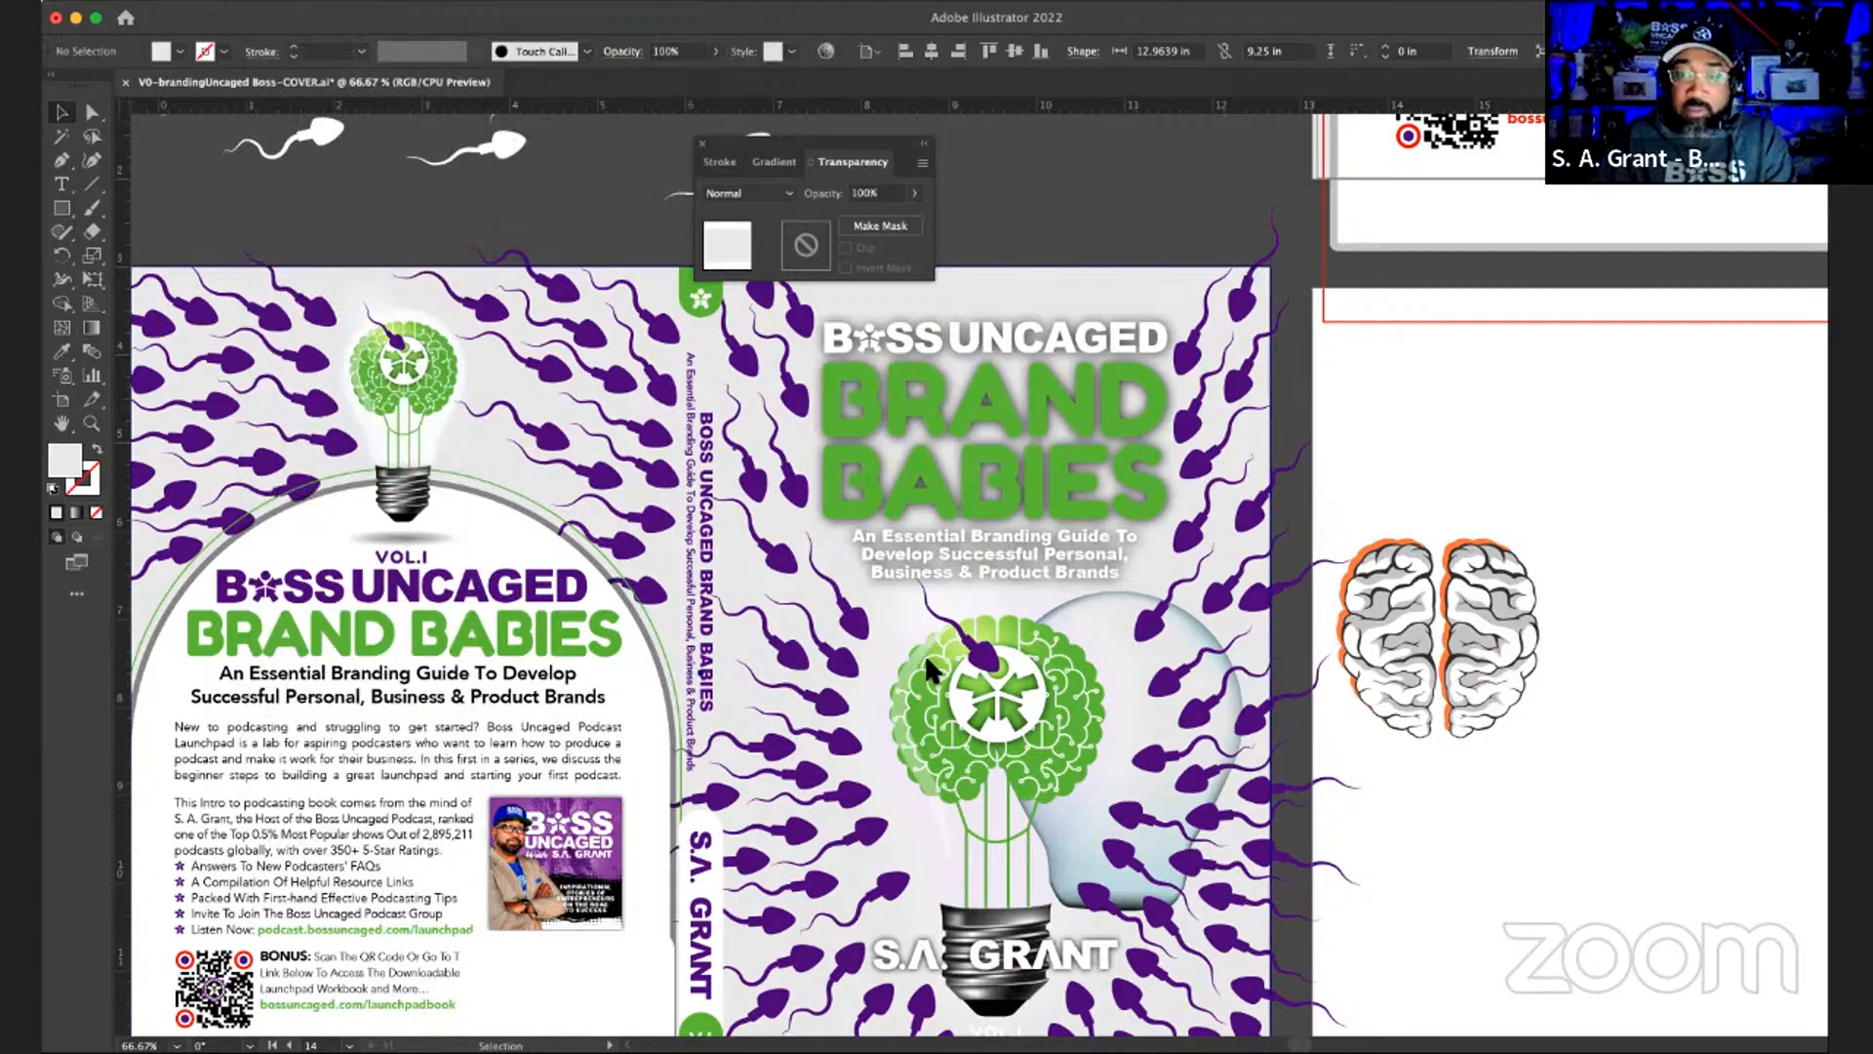
- Shift the lone purple swimmer above the brain about 0.16 in right and 0.13 in down, undo the move and deselect it
key("z")
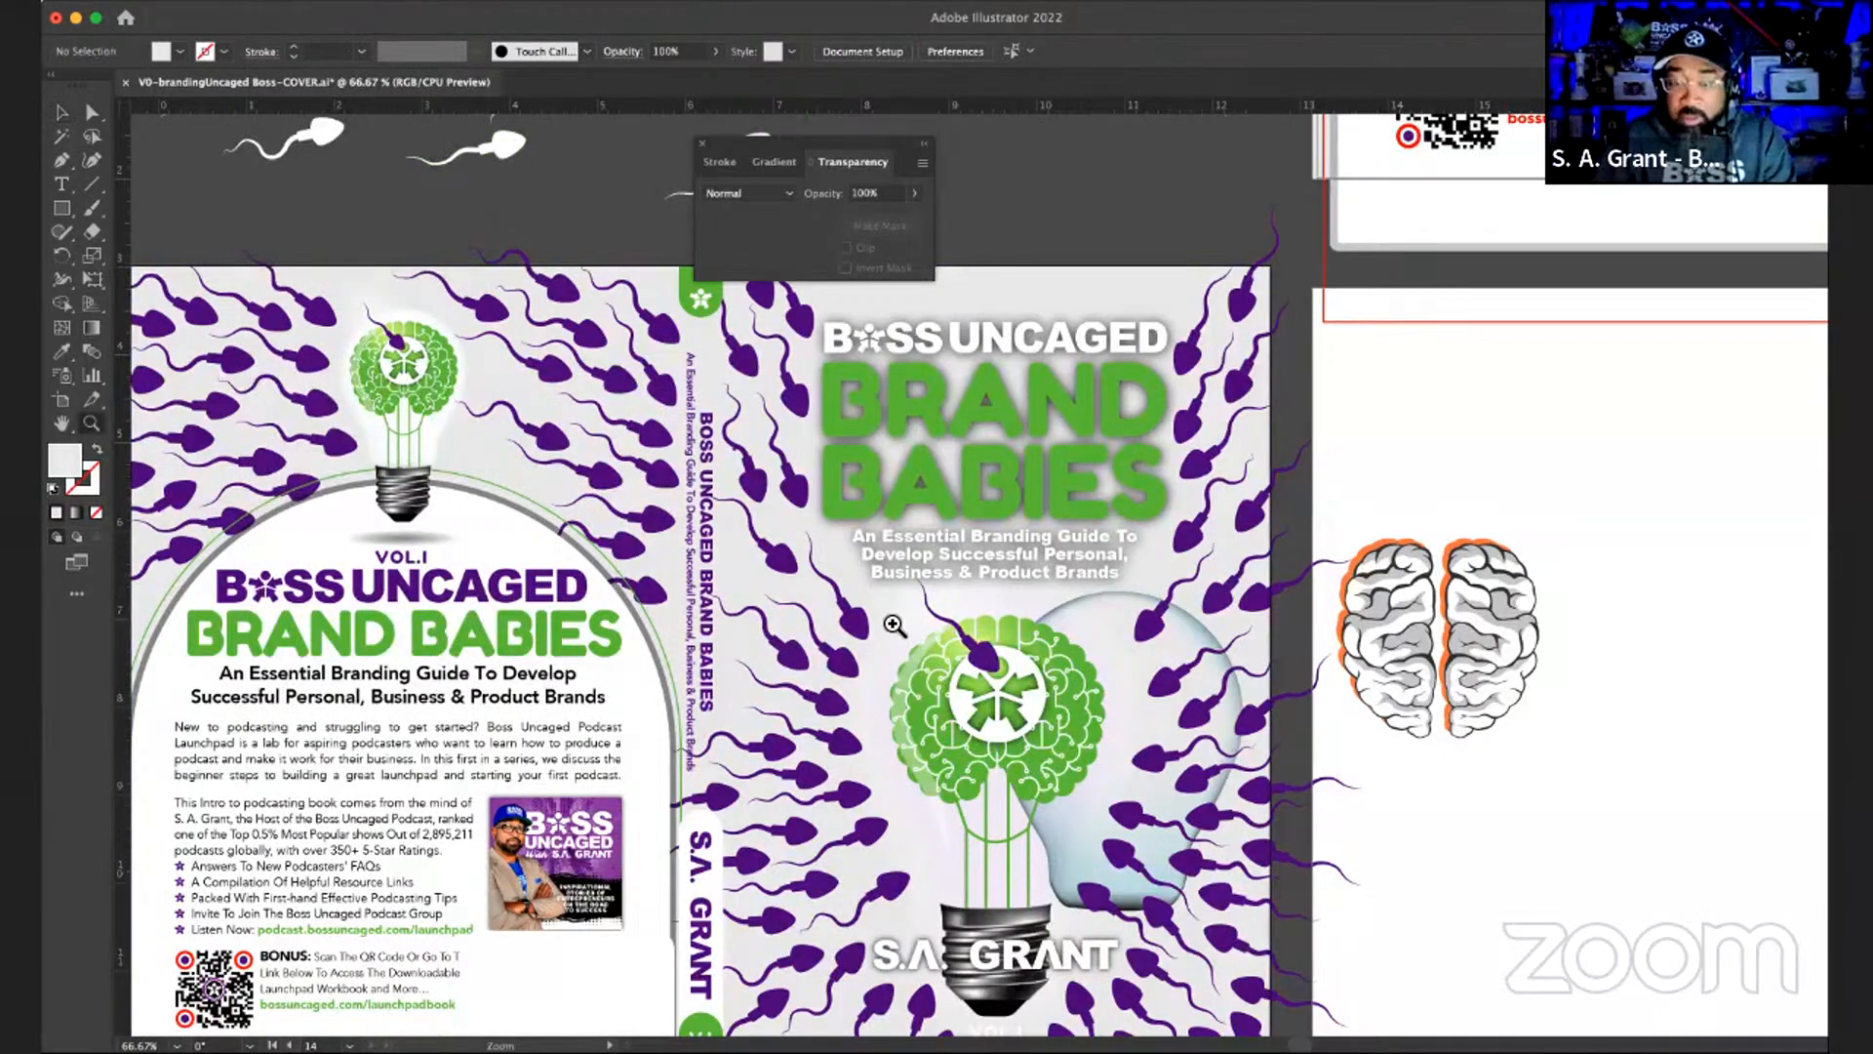
left_click(1022, 757)
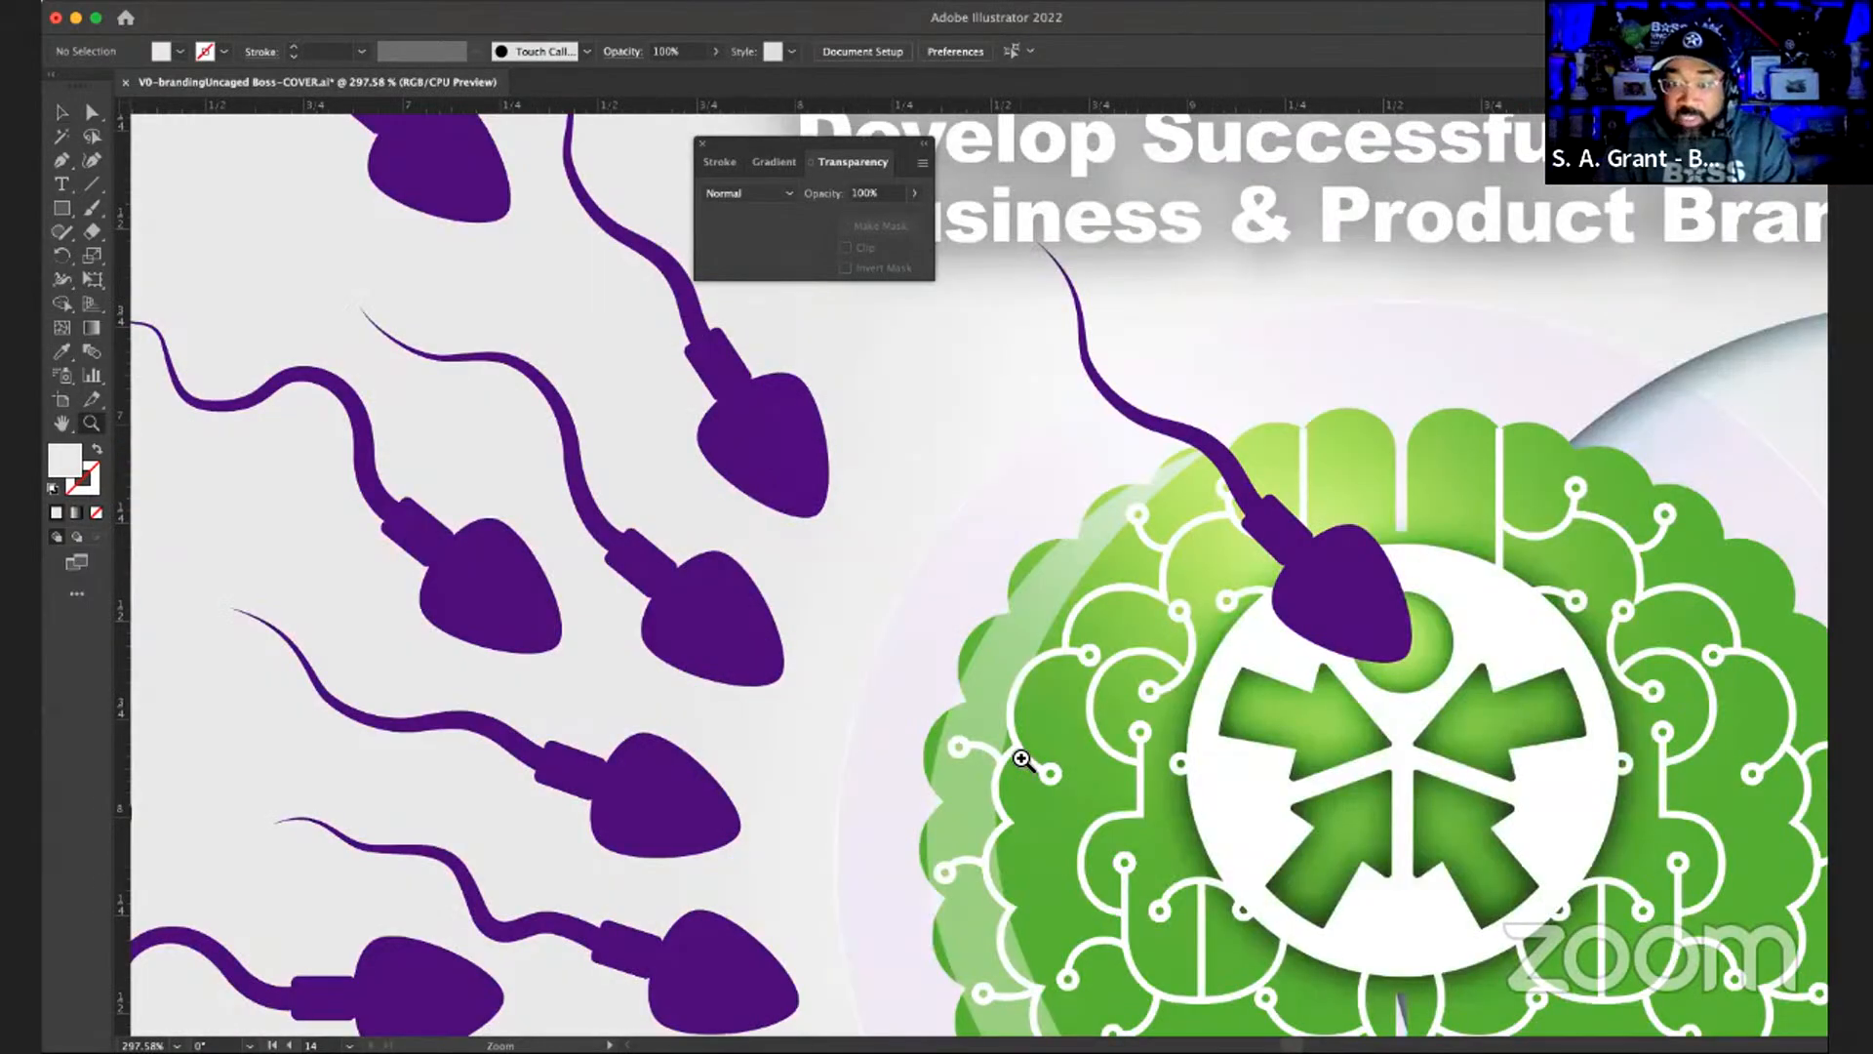
key("a")
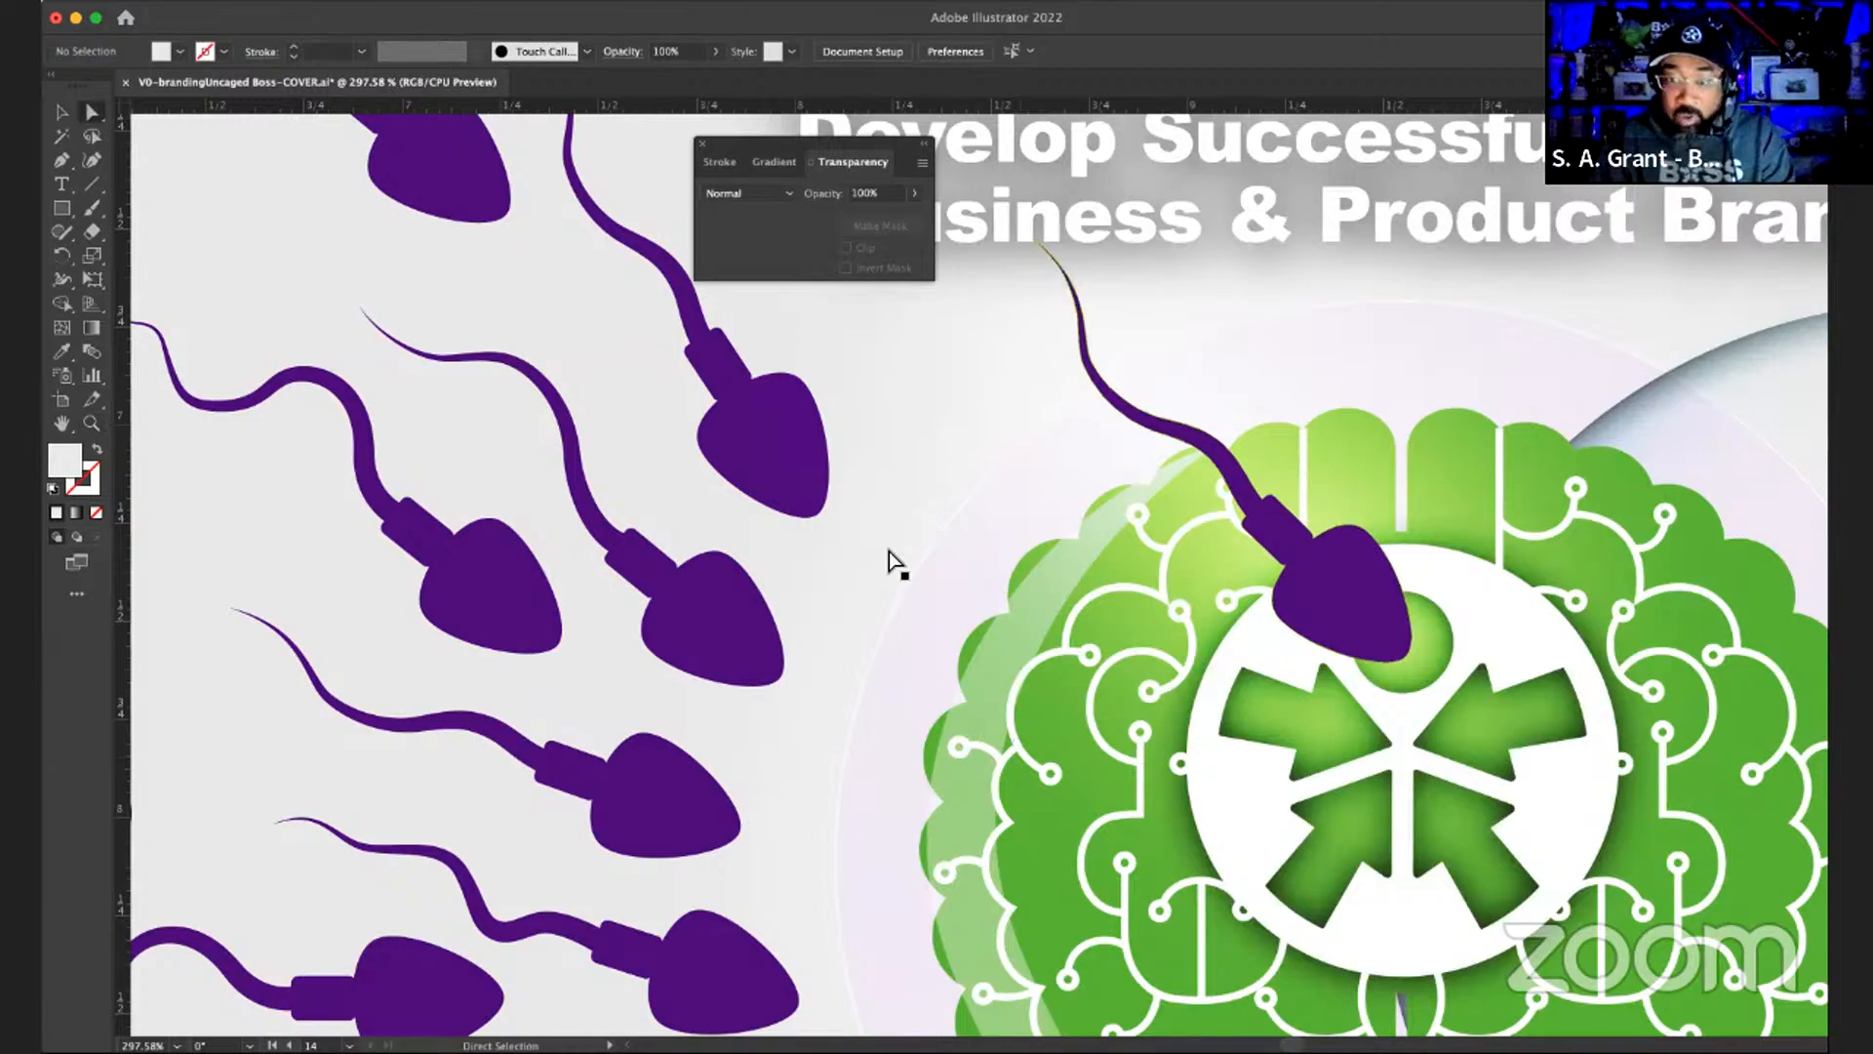
key("v")
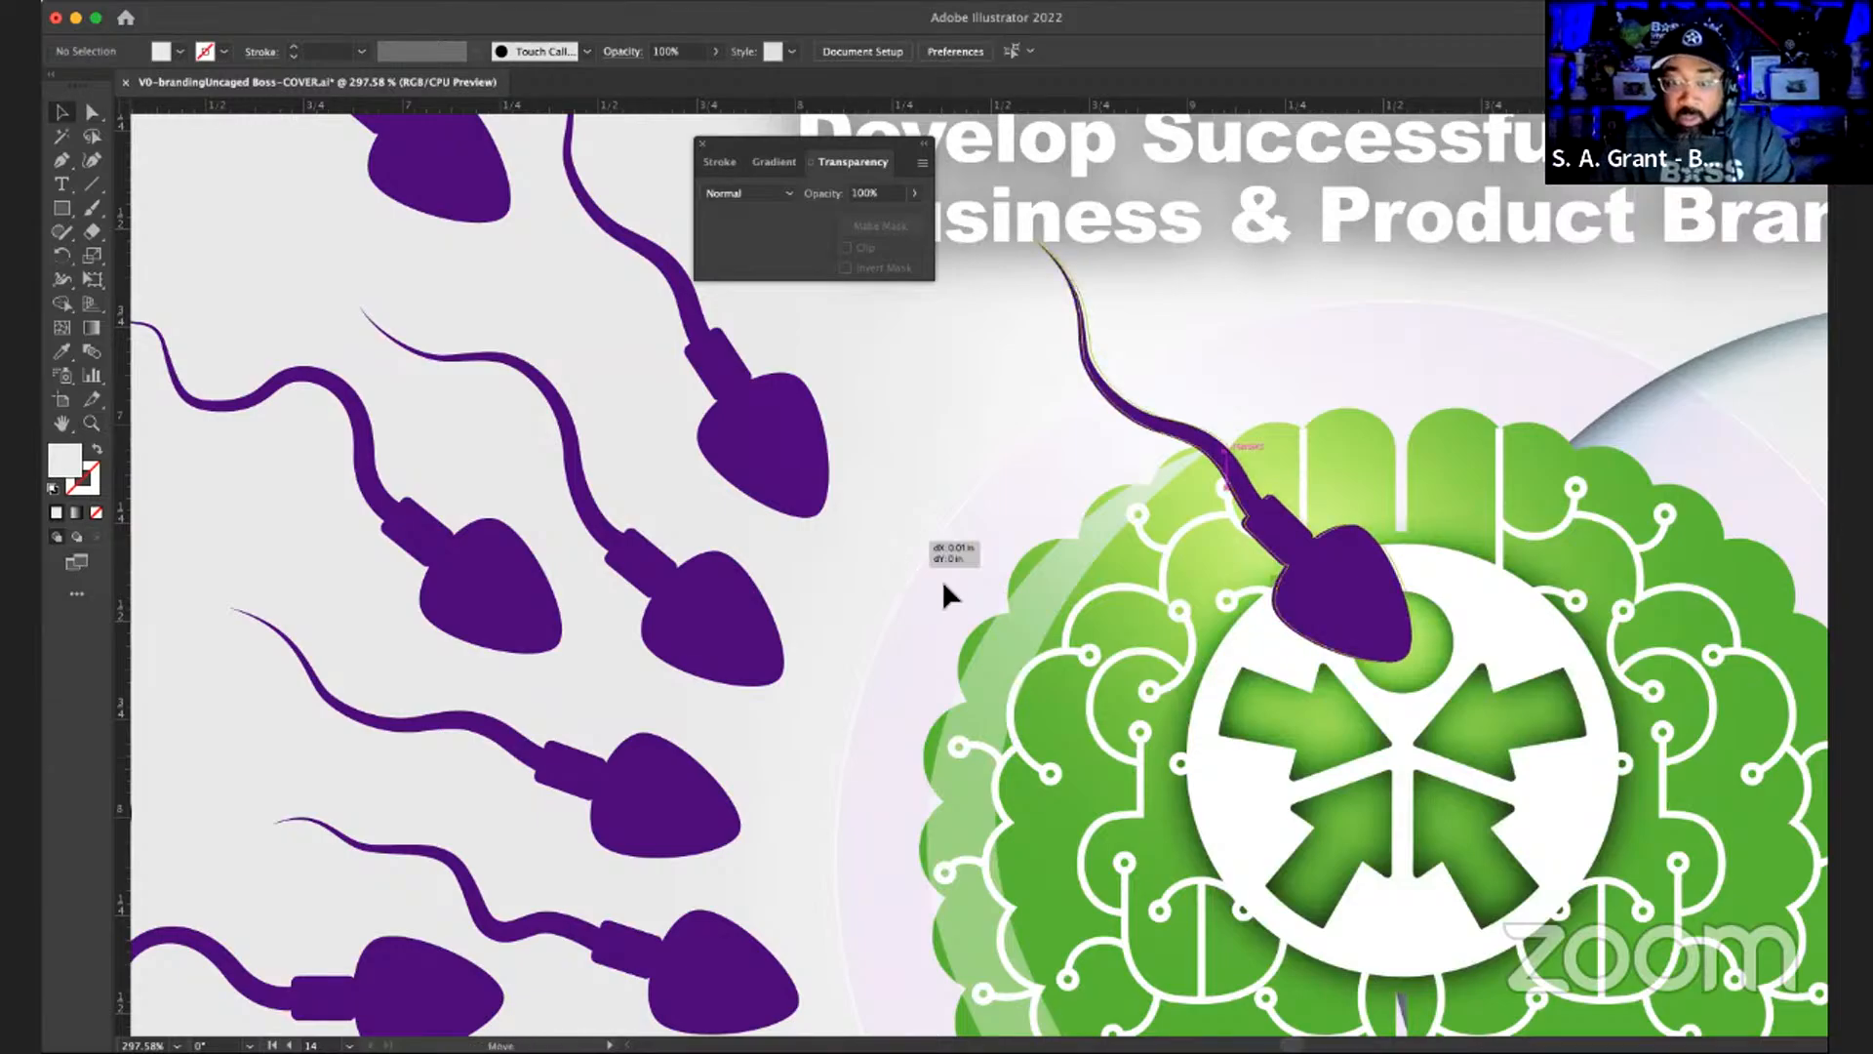
key("super+z")
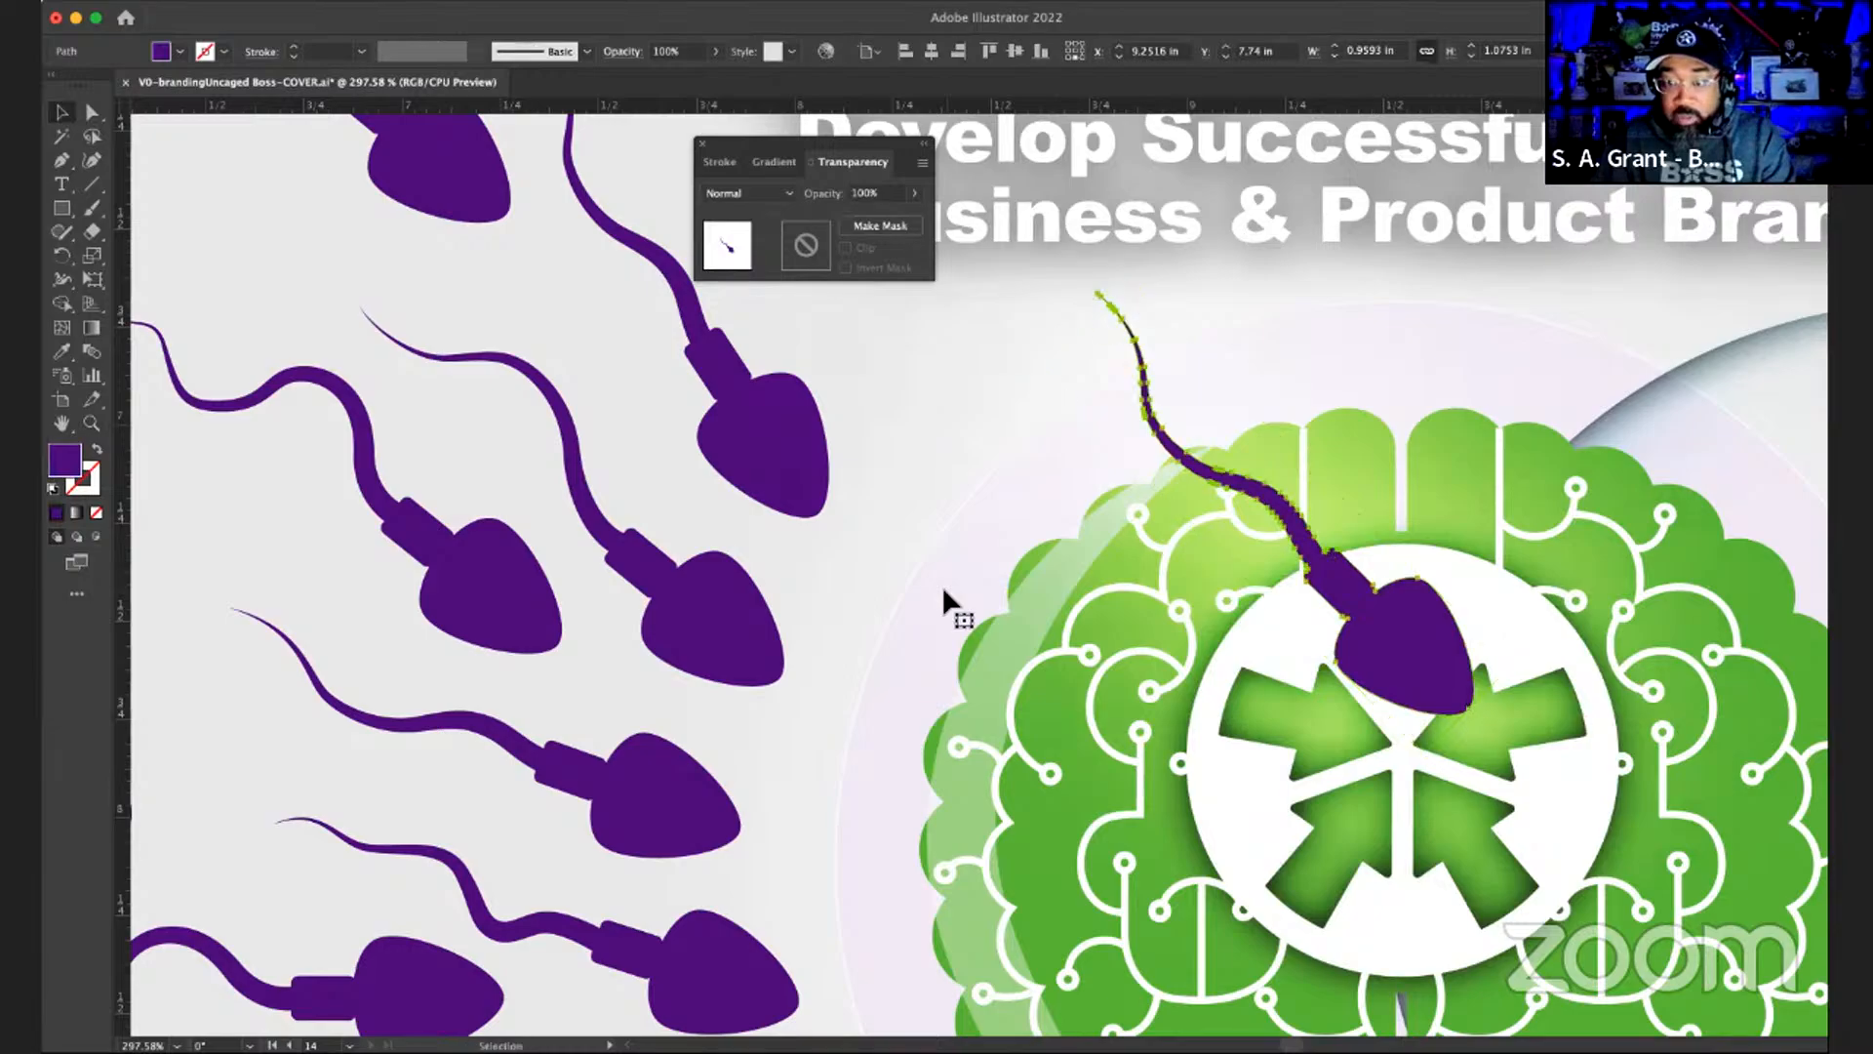
key("super+z")
scroll(943, 592, "down", 5)
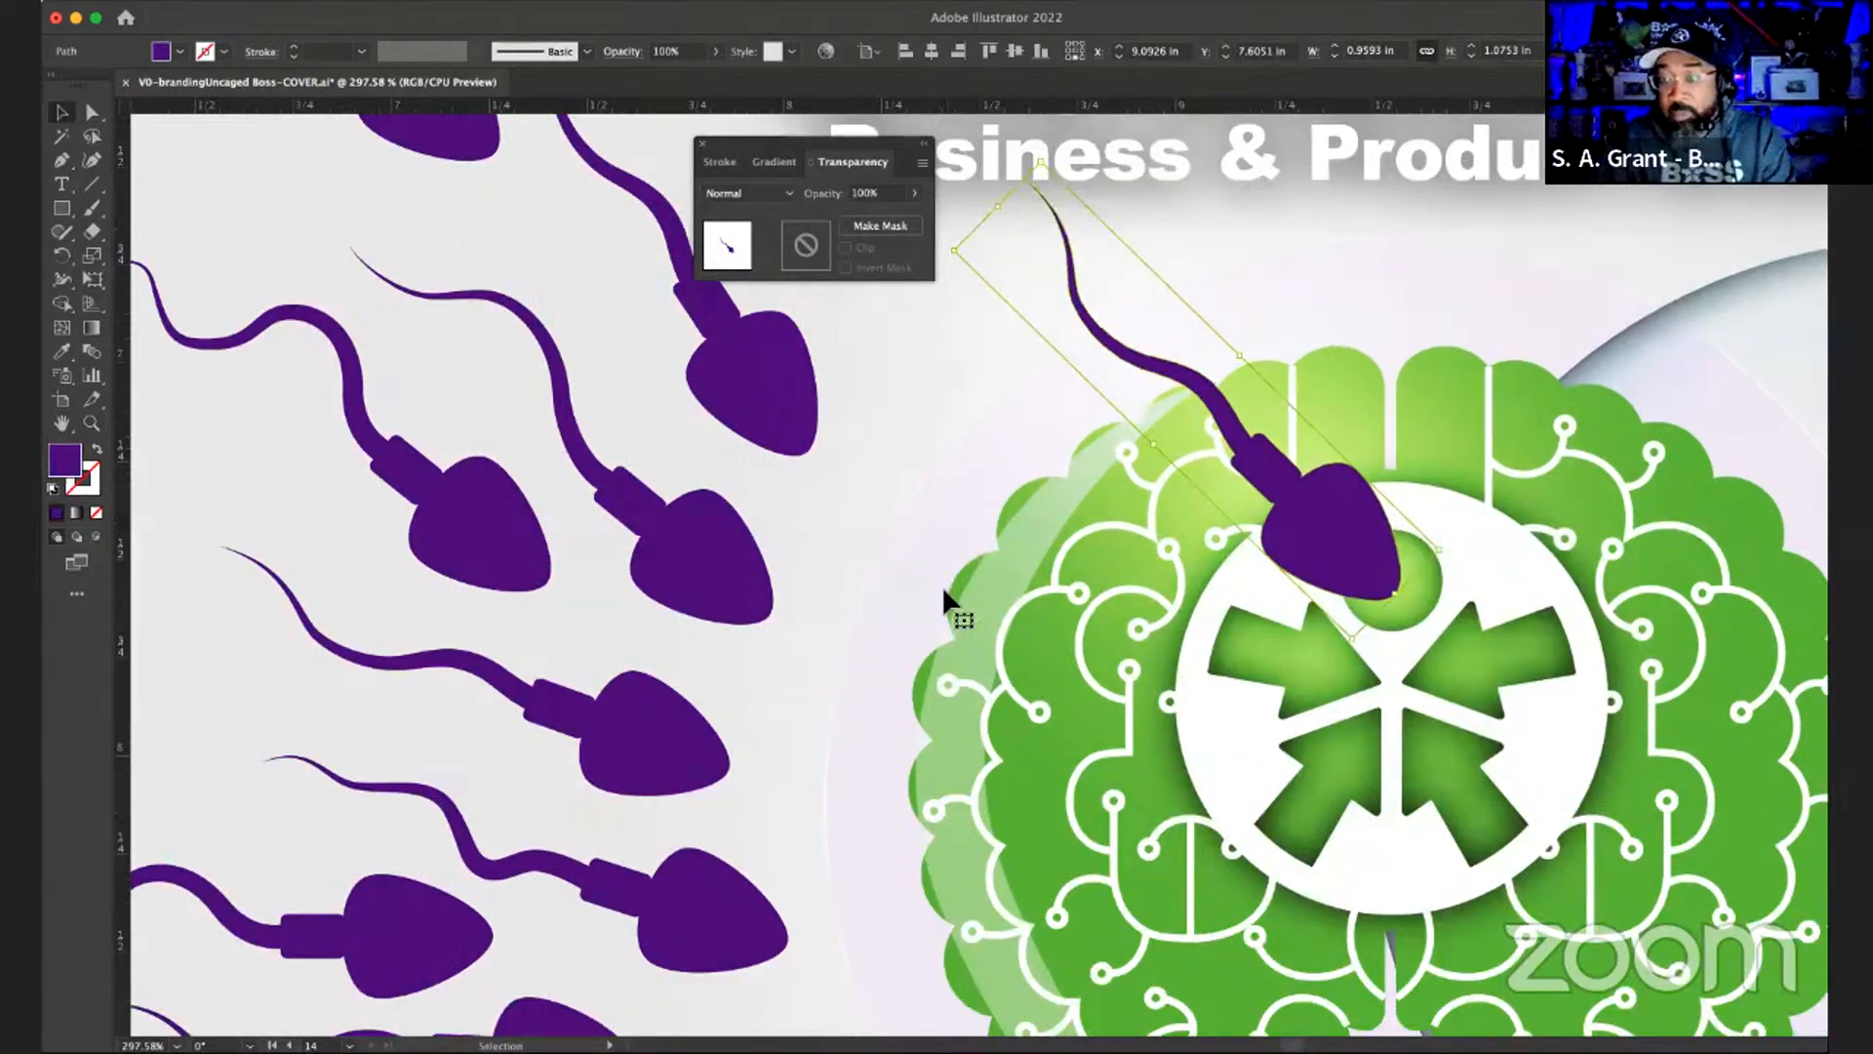
scroll(942, 593, "down", 4)
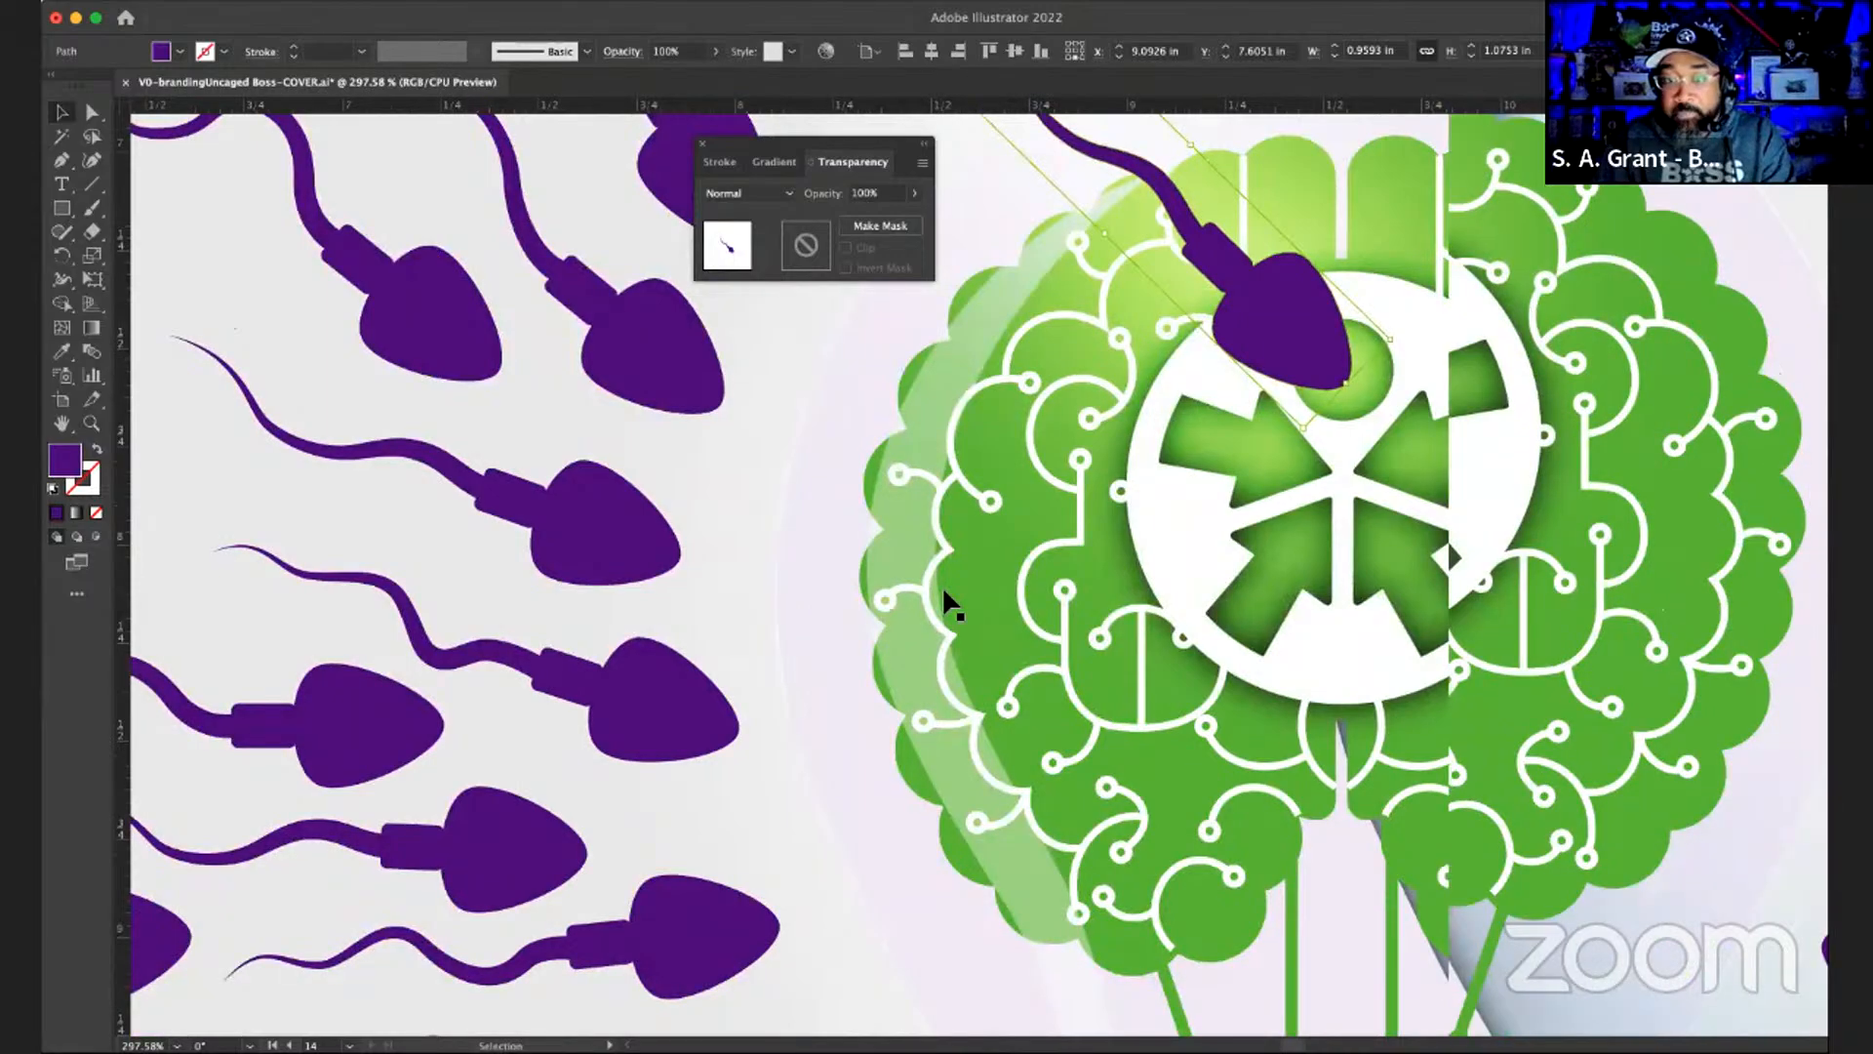
left_click(763, 771)
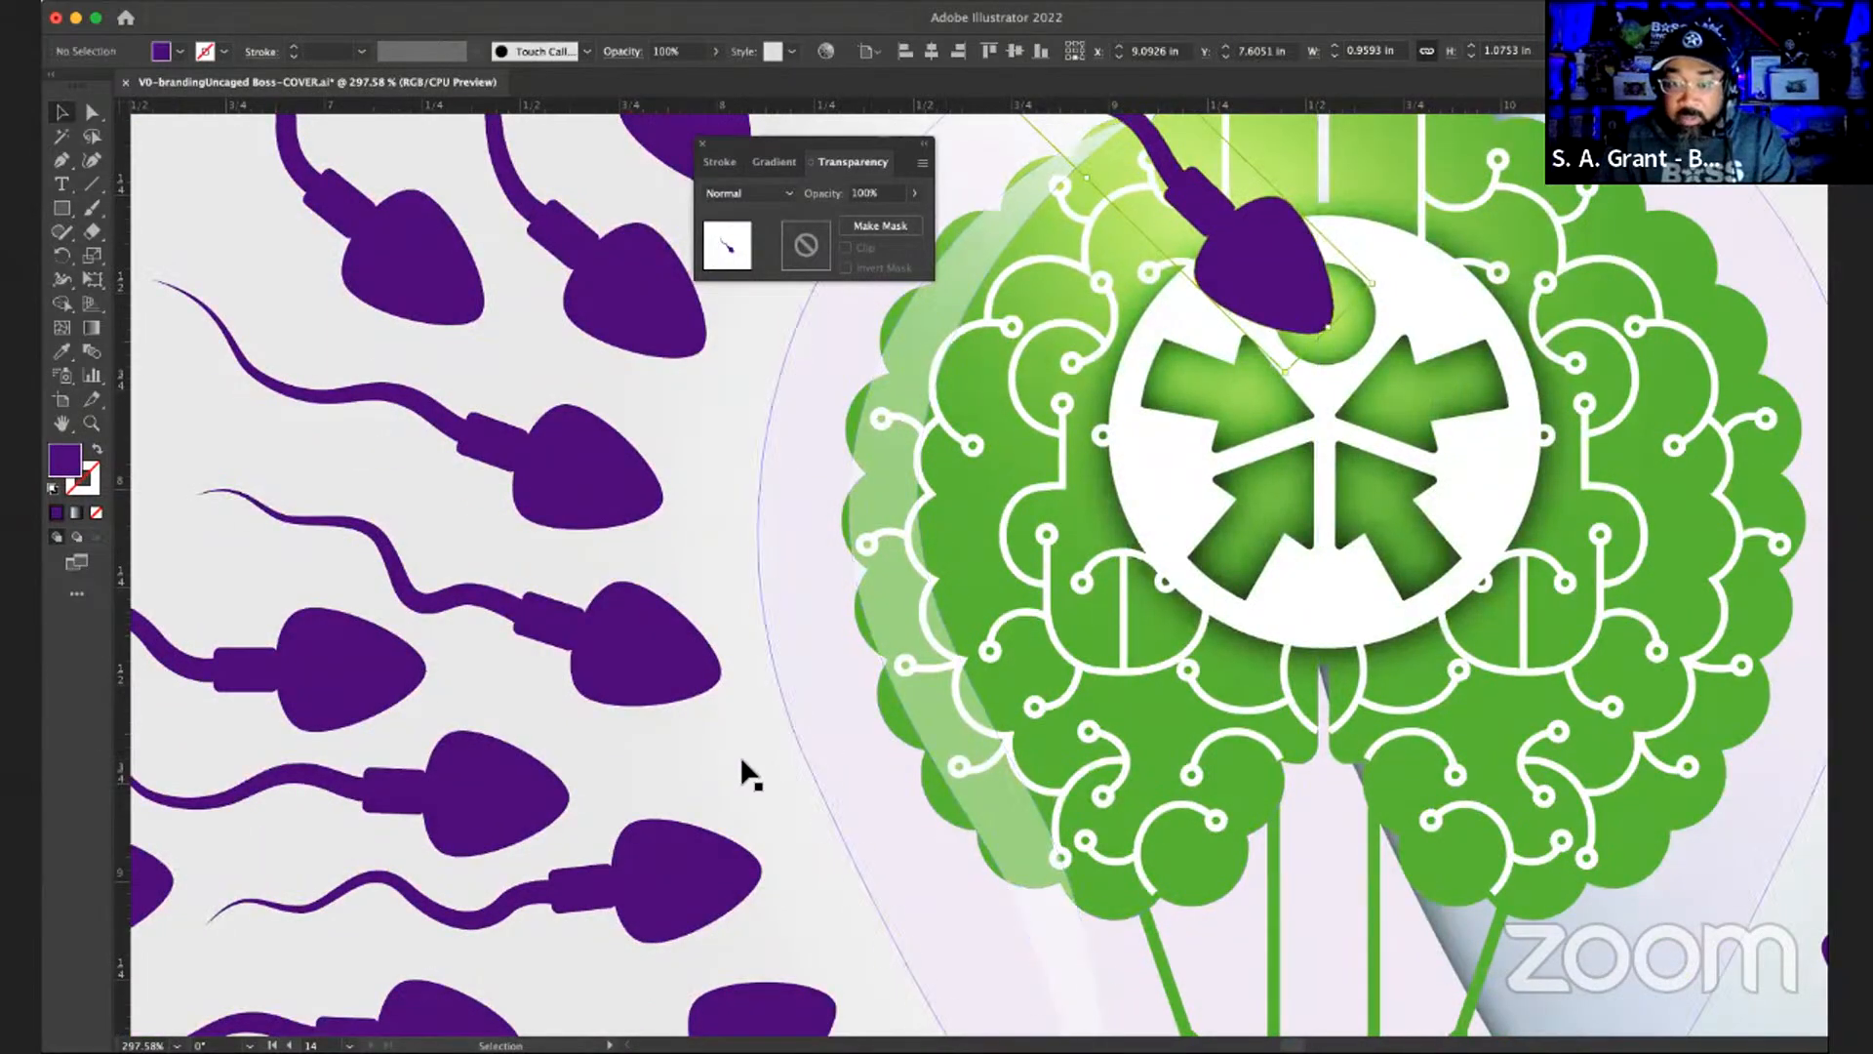
- Lock the full-cover light grey rectangle lying behind the front and back cover artwork
left_click(857, 777)
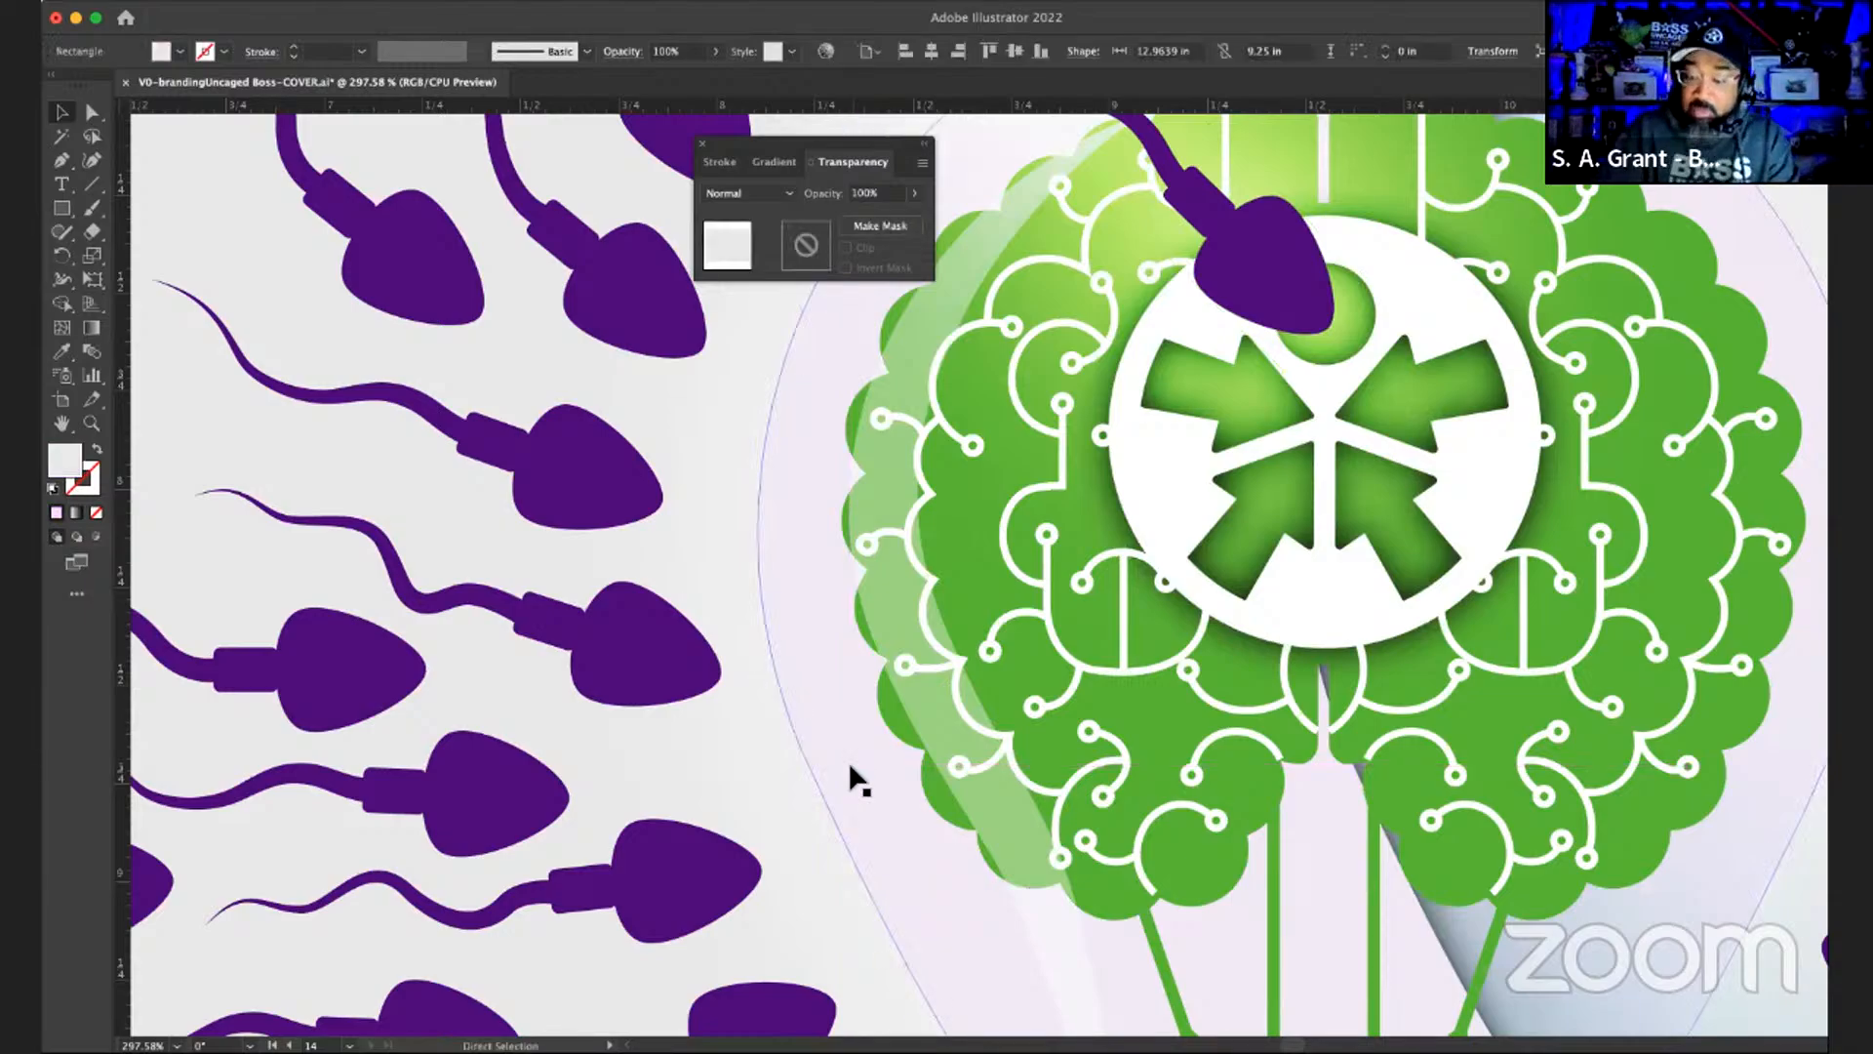
key("super+0")
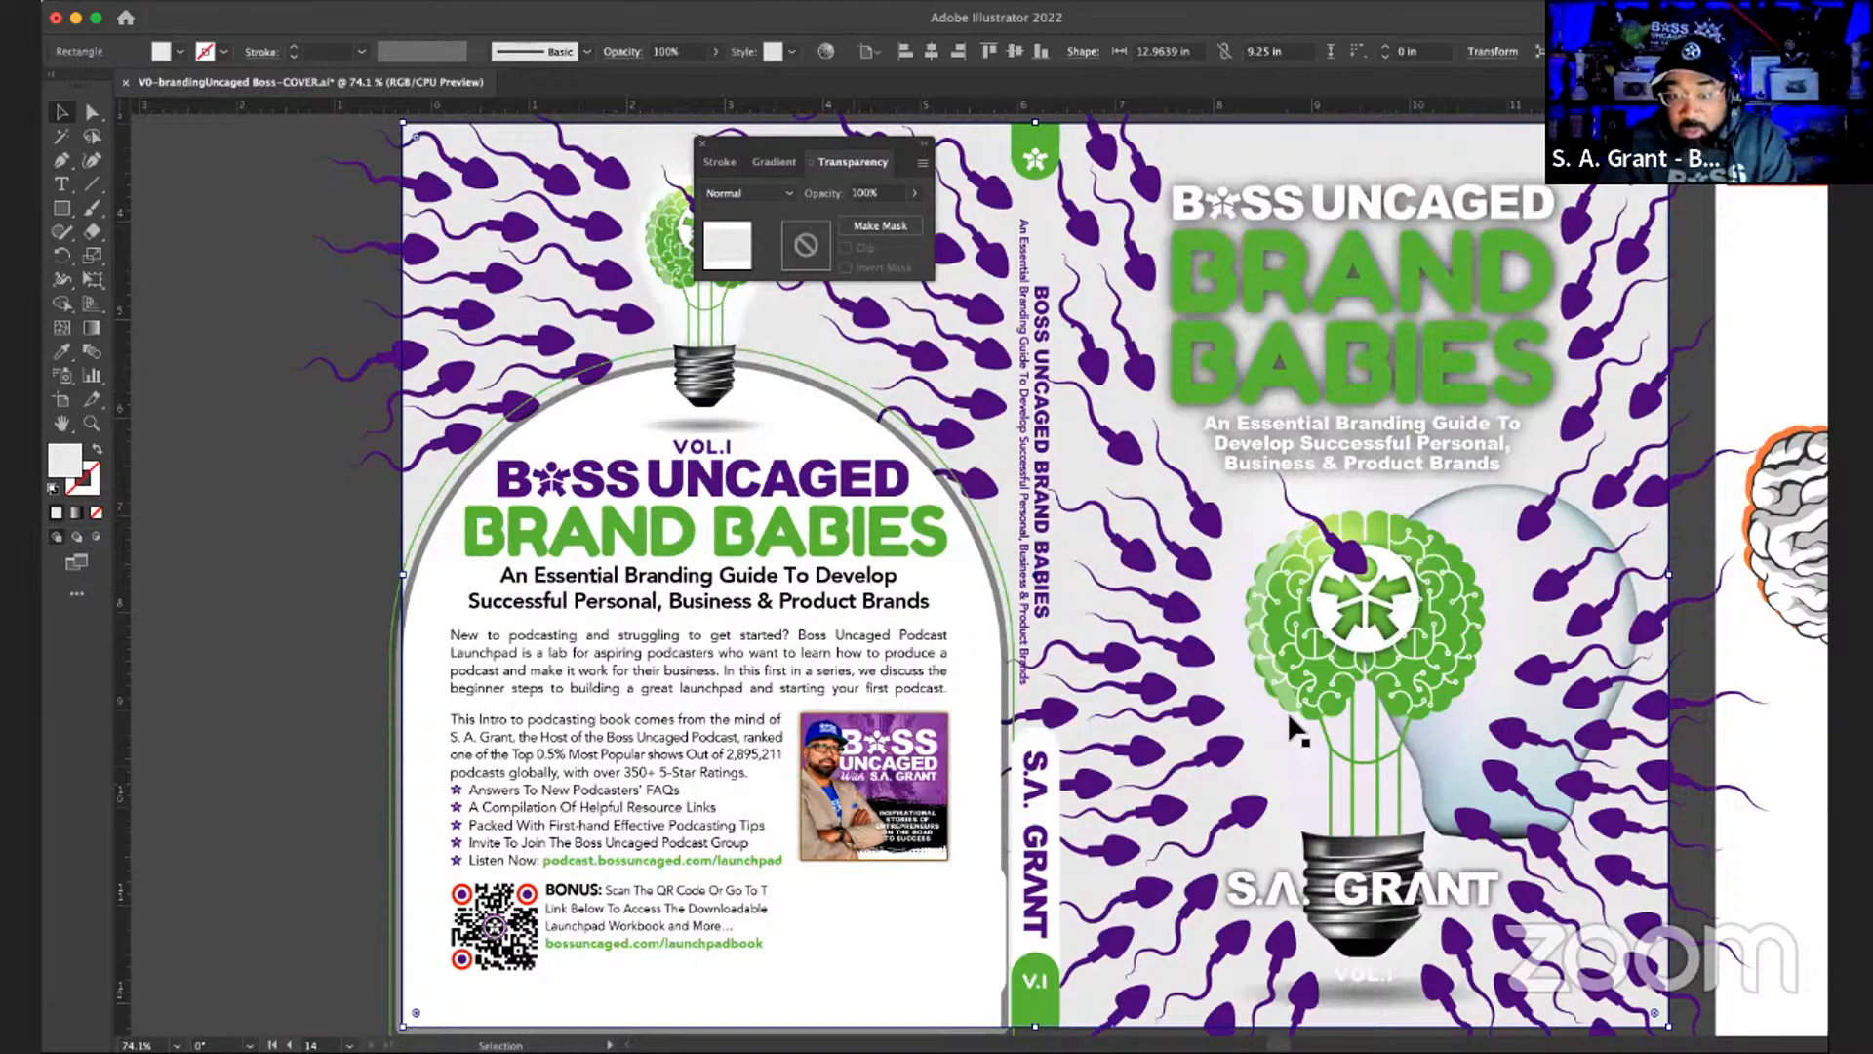
left_click(1274, 816)
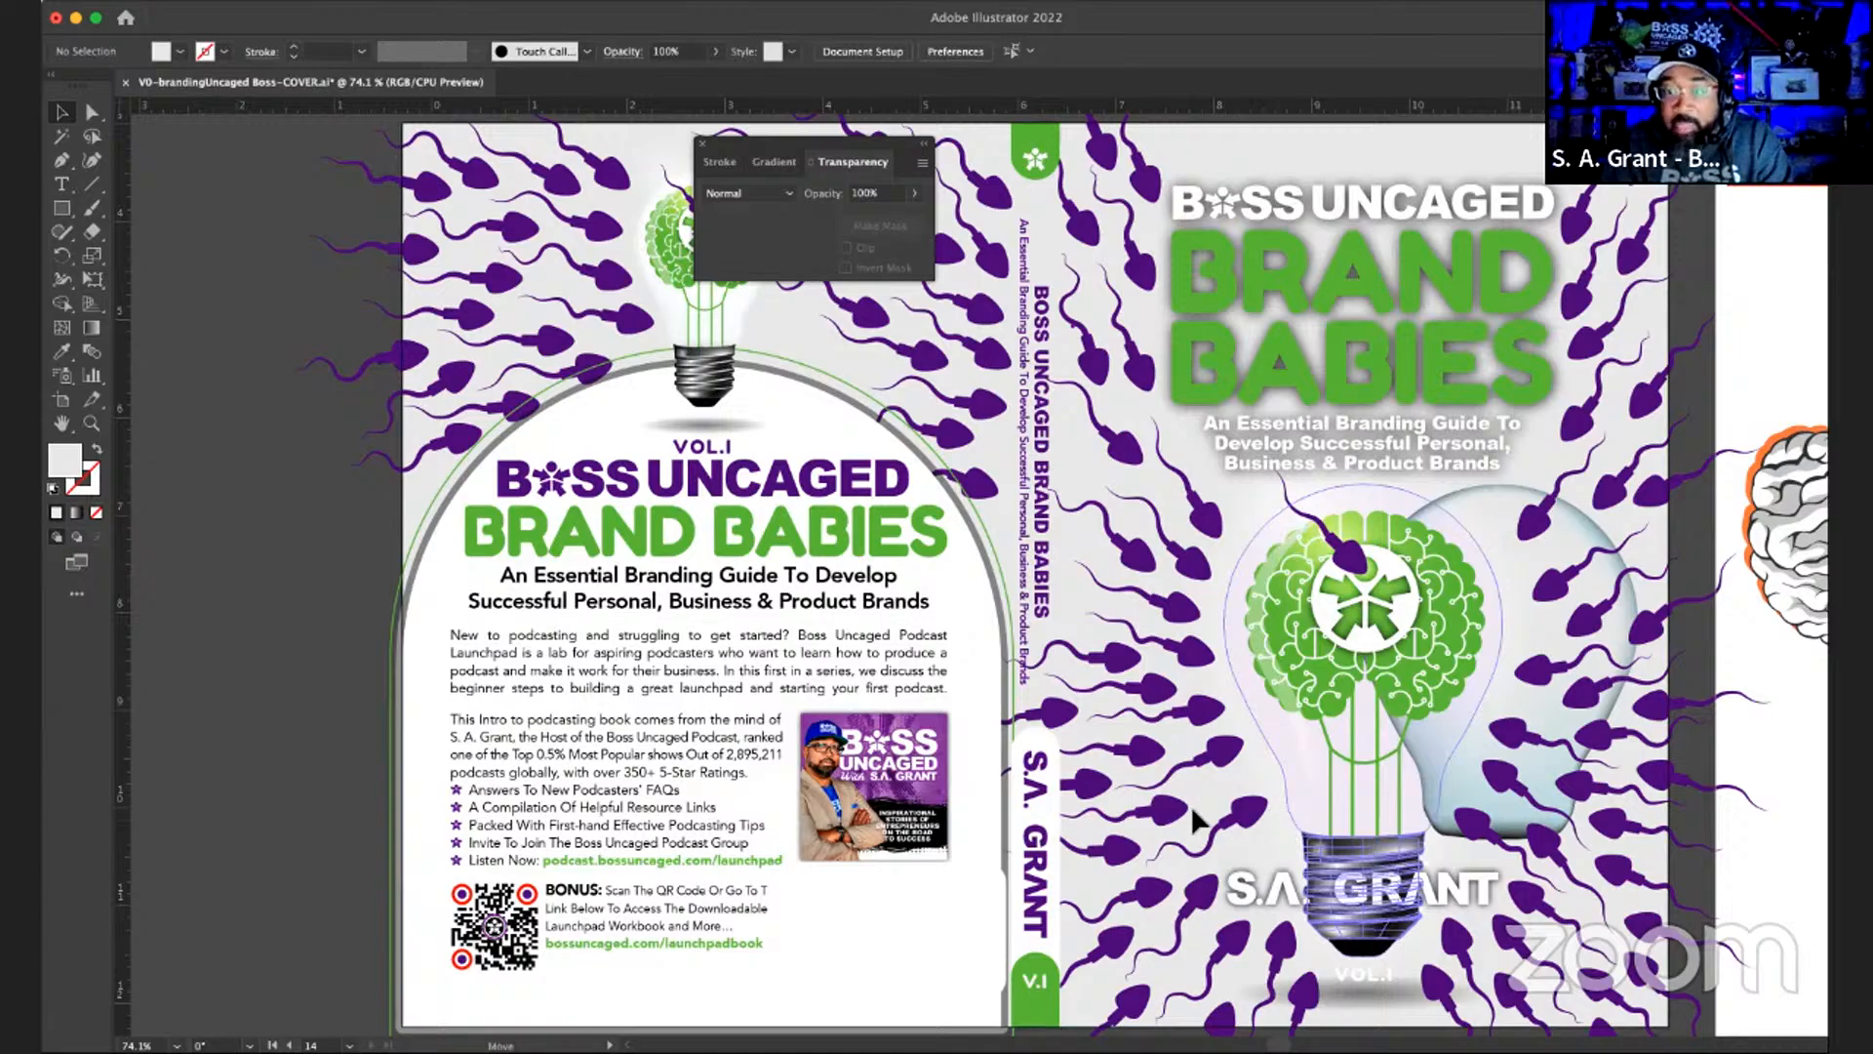
- Try to pick out the front cover bulb's glass by selecting the bulb-shaped purple path, and clear the selection
left_click_drag(1195, 818, 1182, 818)
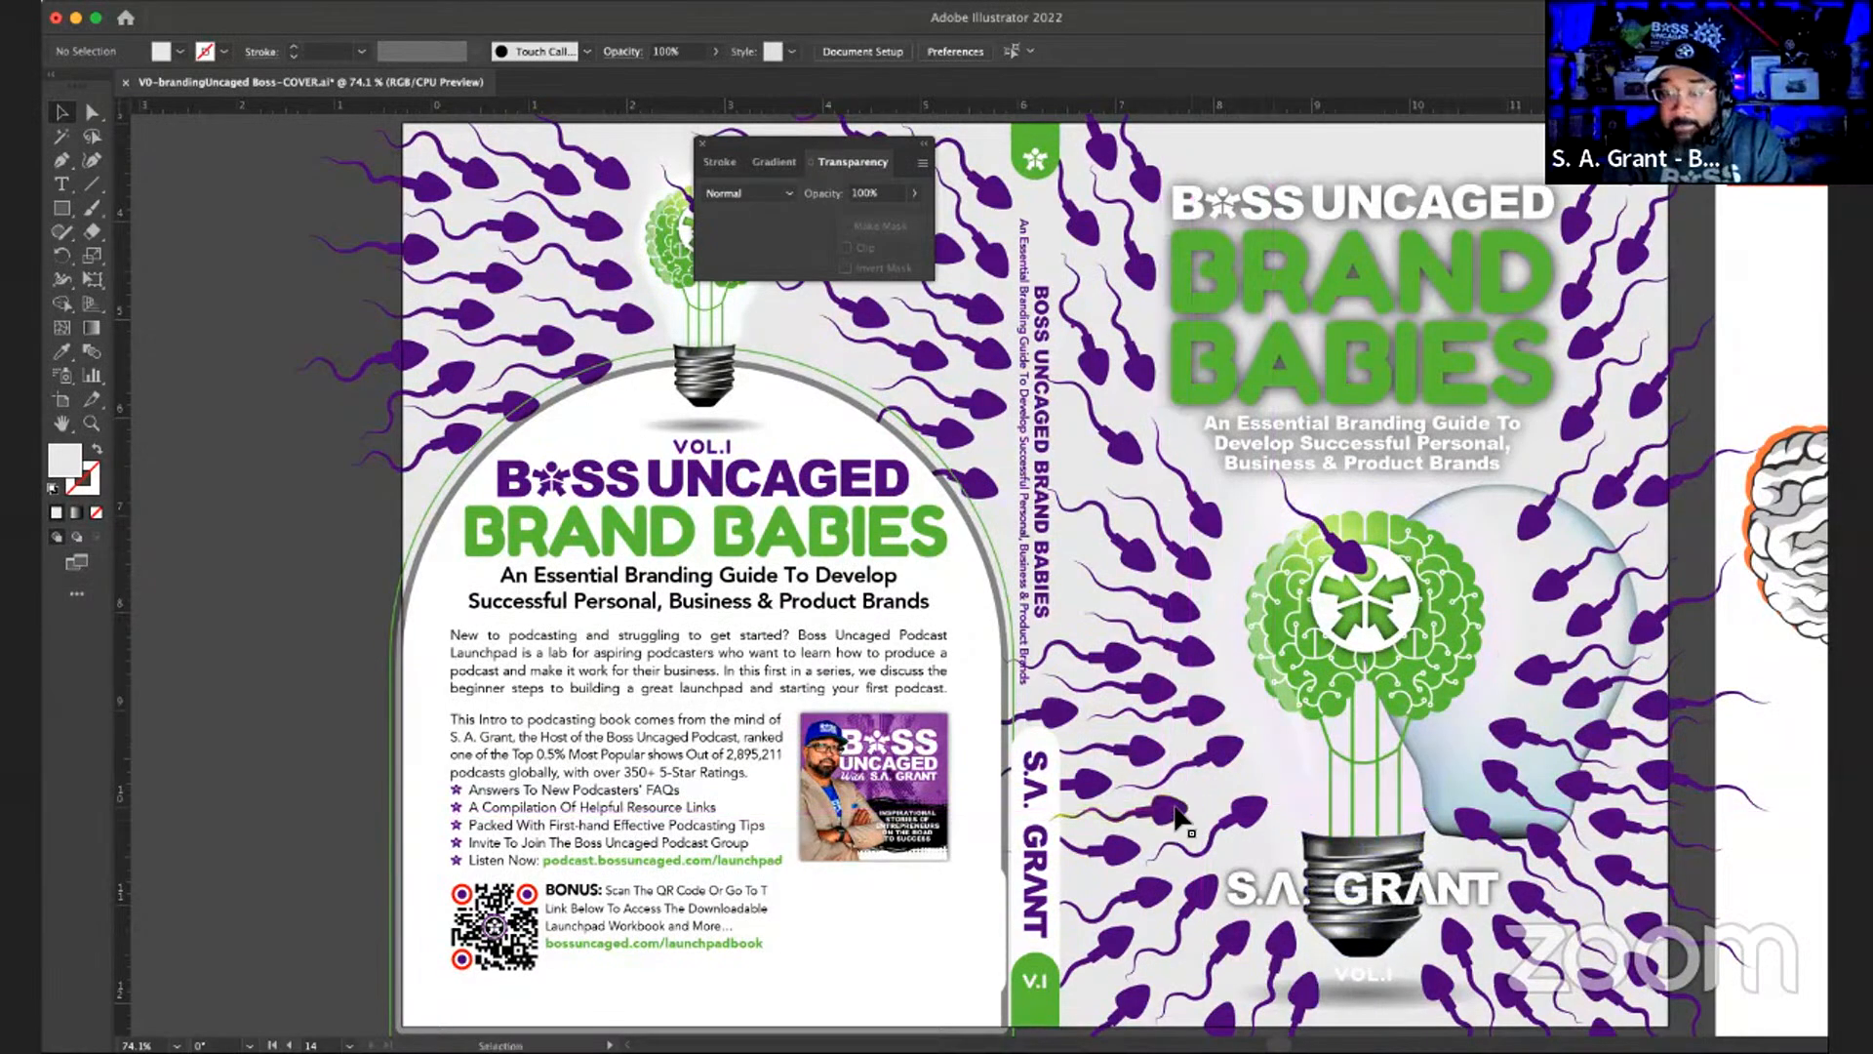
key("z")
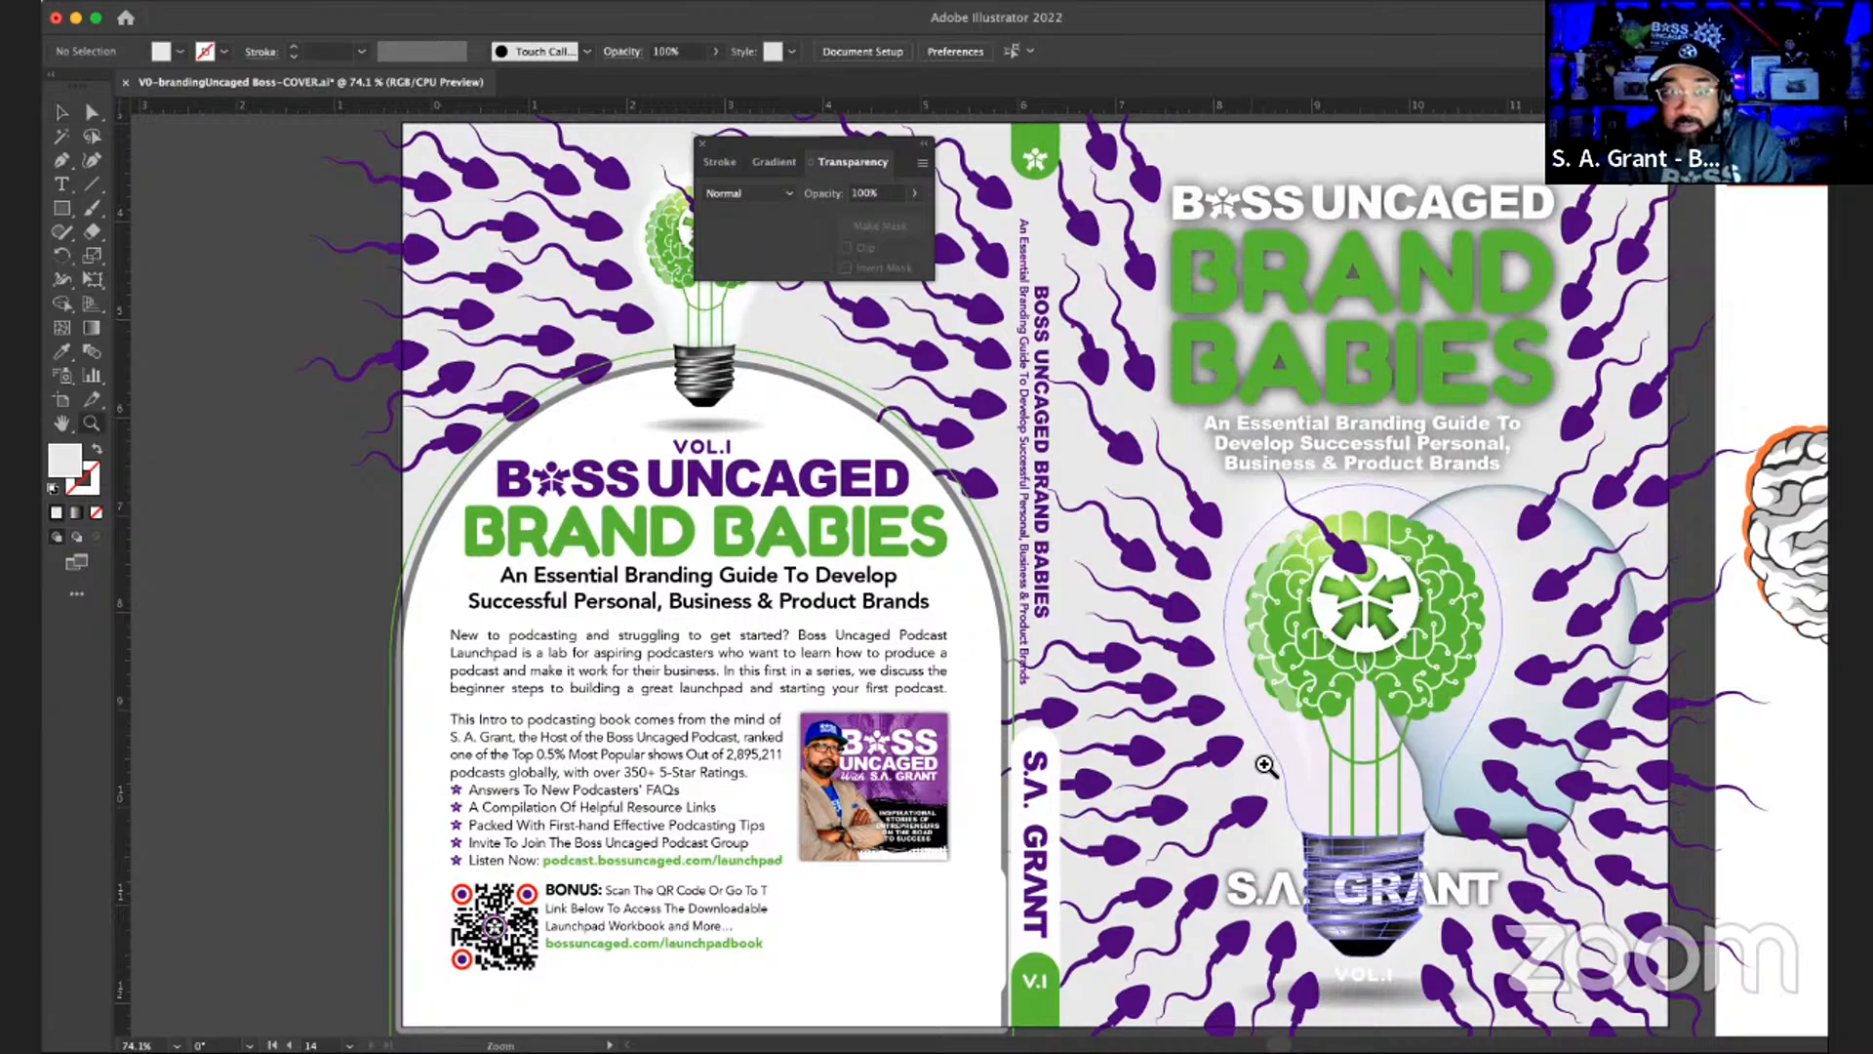
left_click(1266, 766)
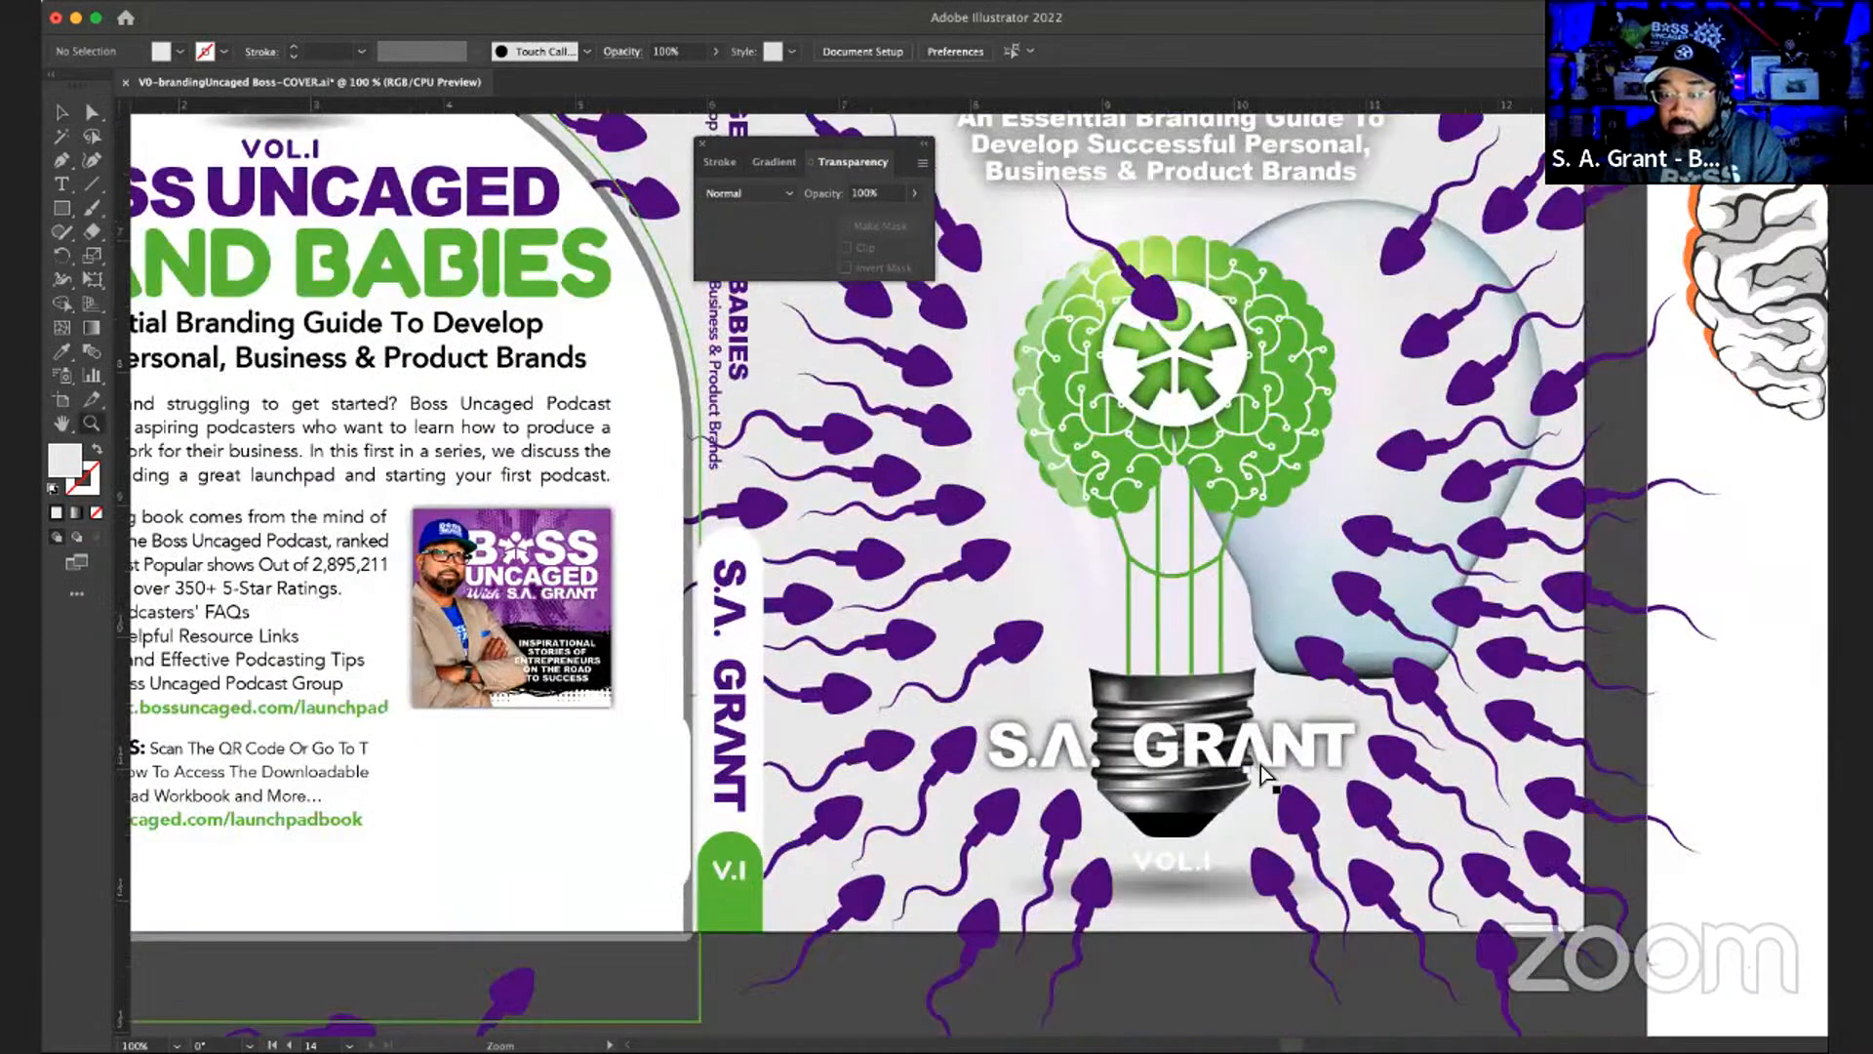
key("a")
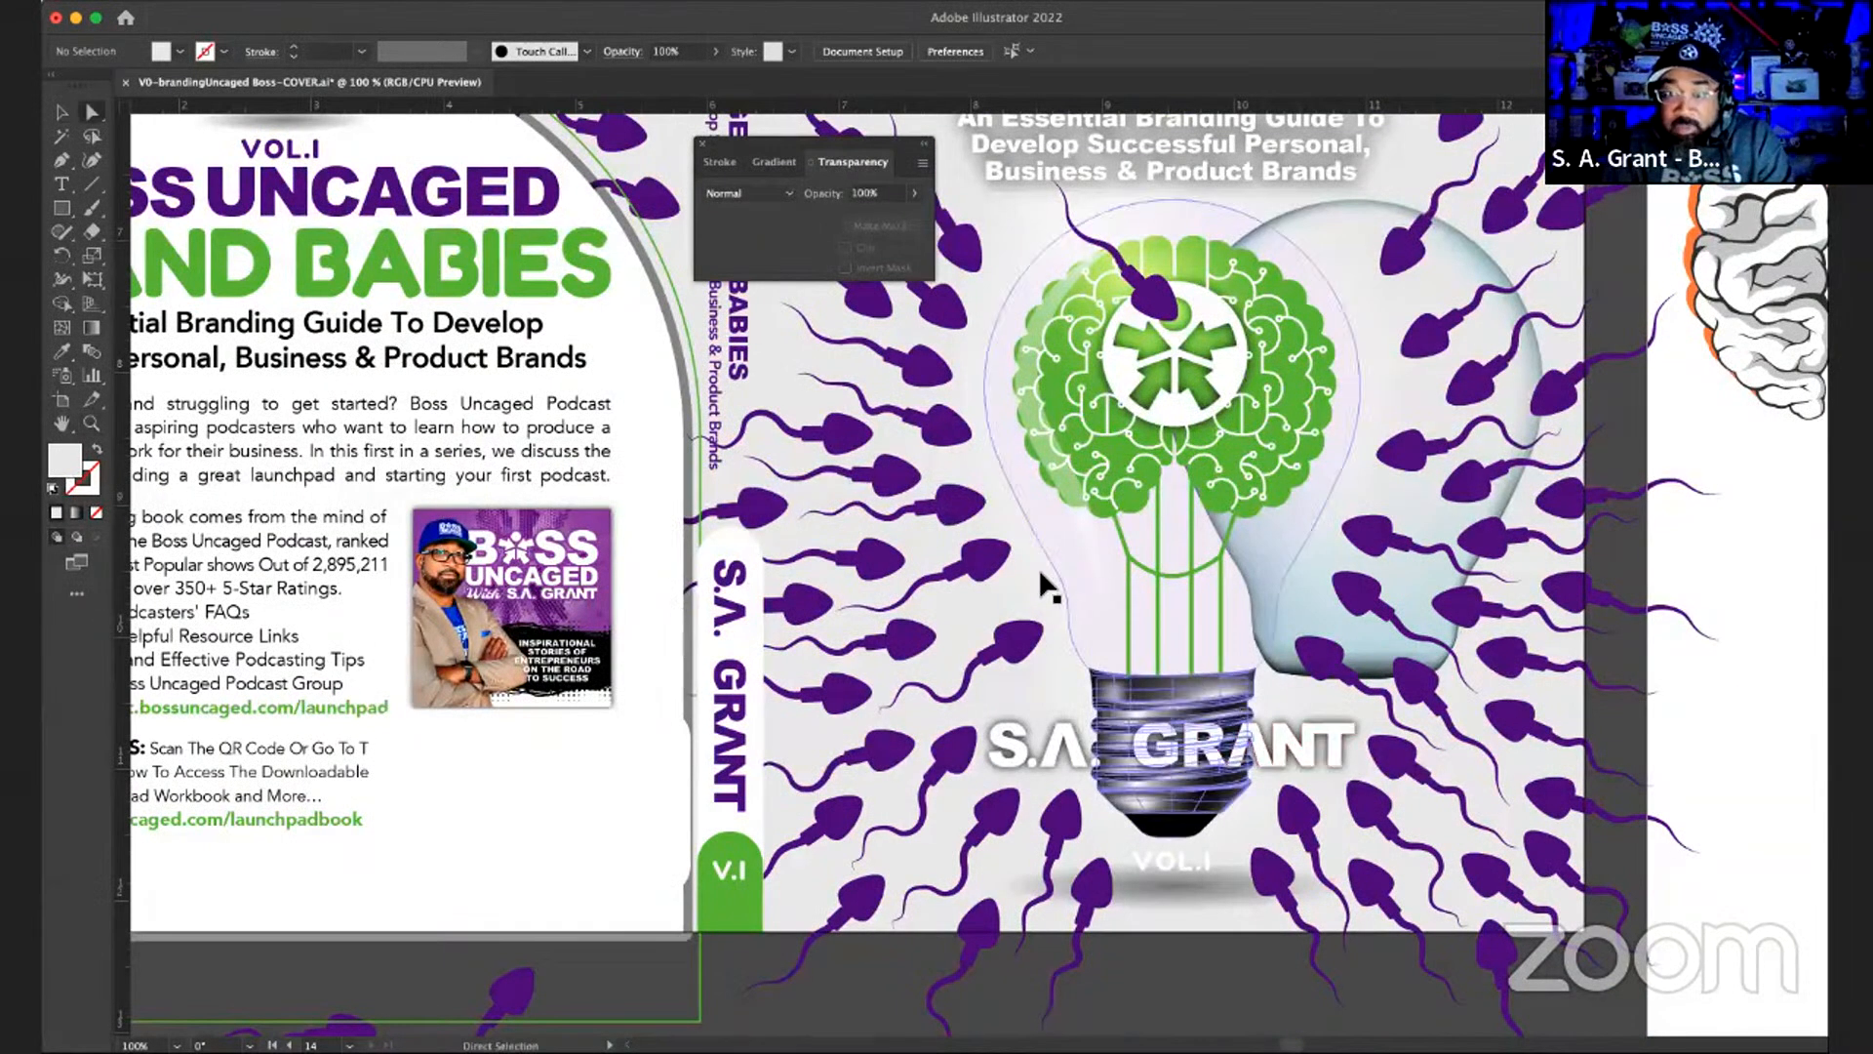
key("v")
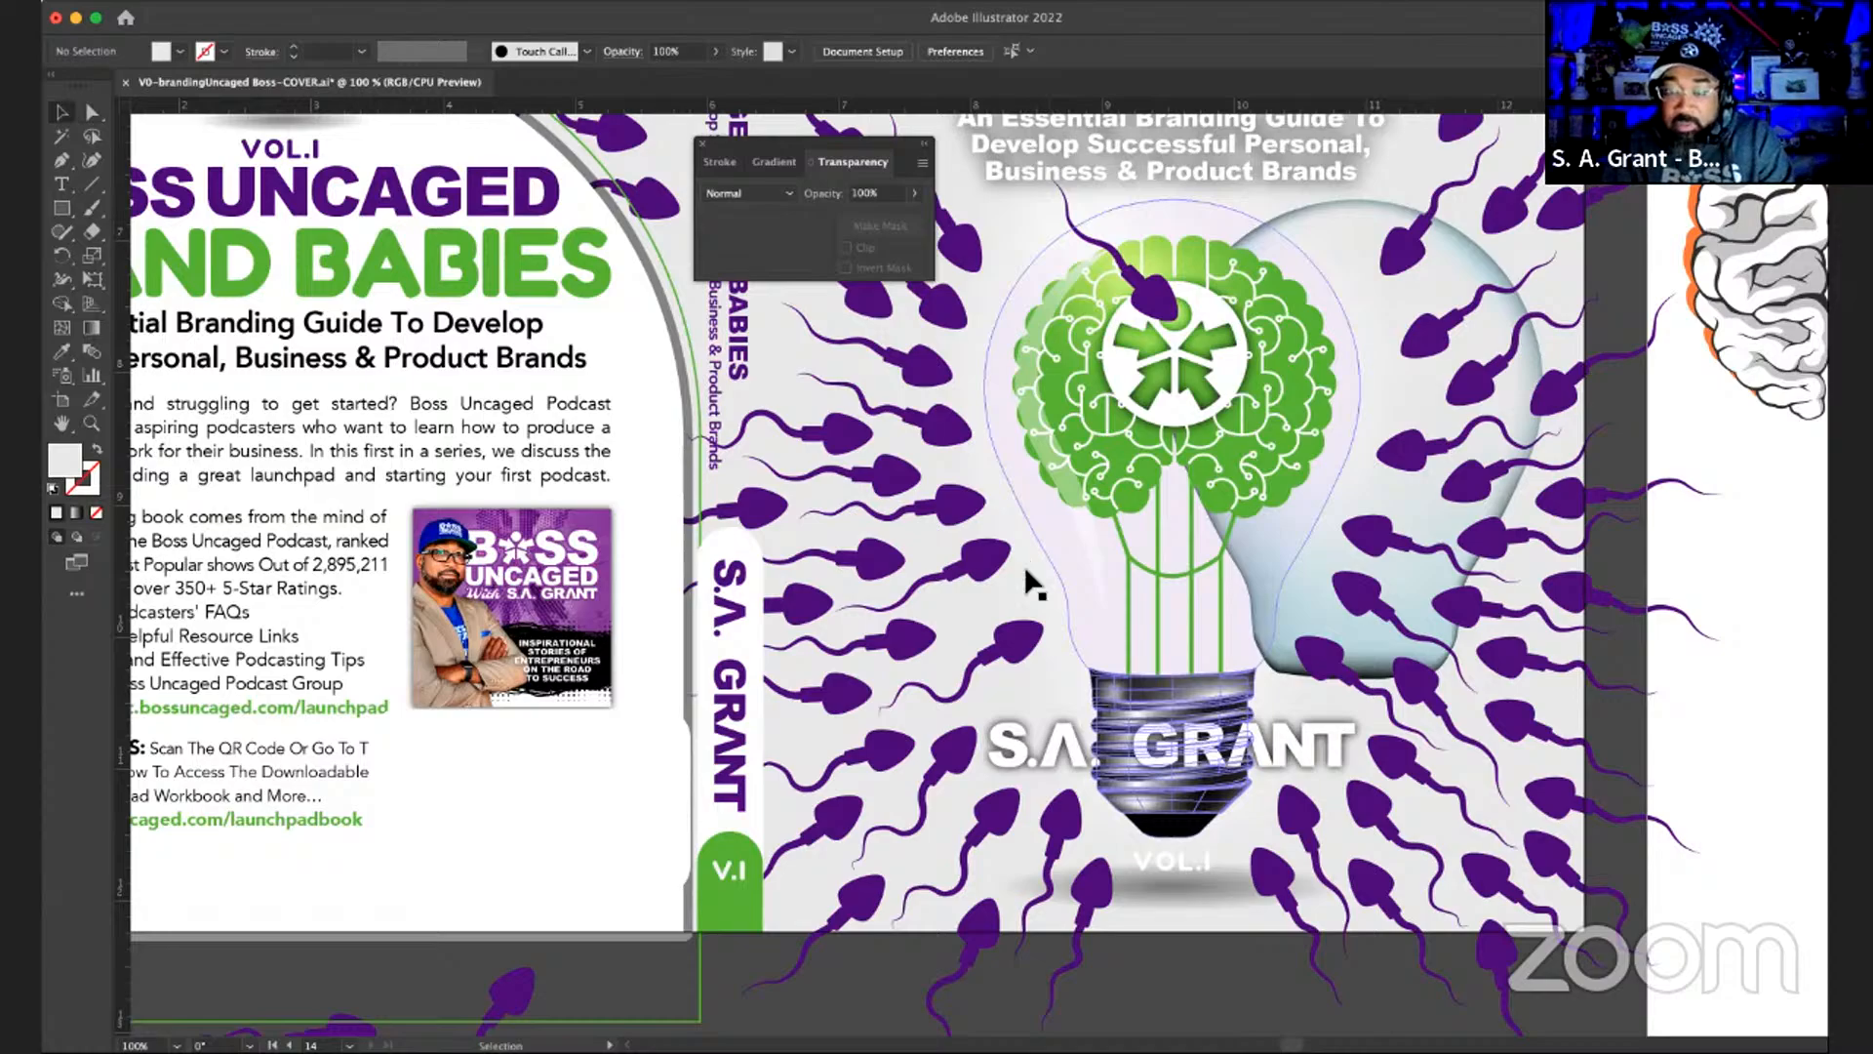
left_click_drag(1073, 585, 1069, 577)
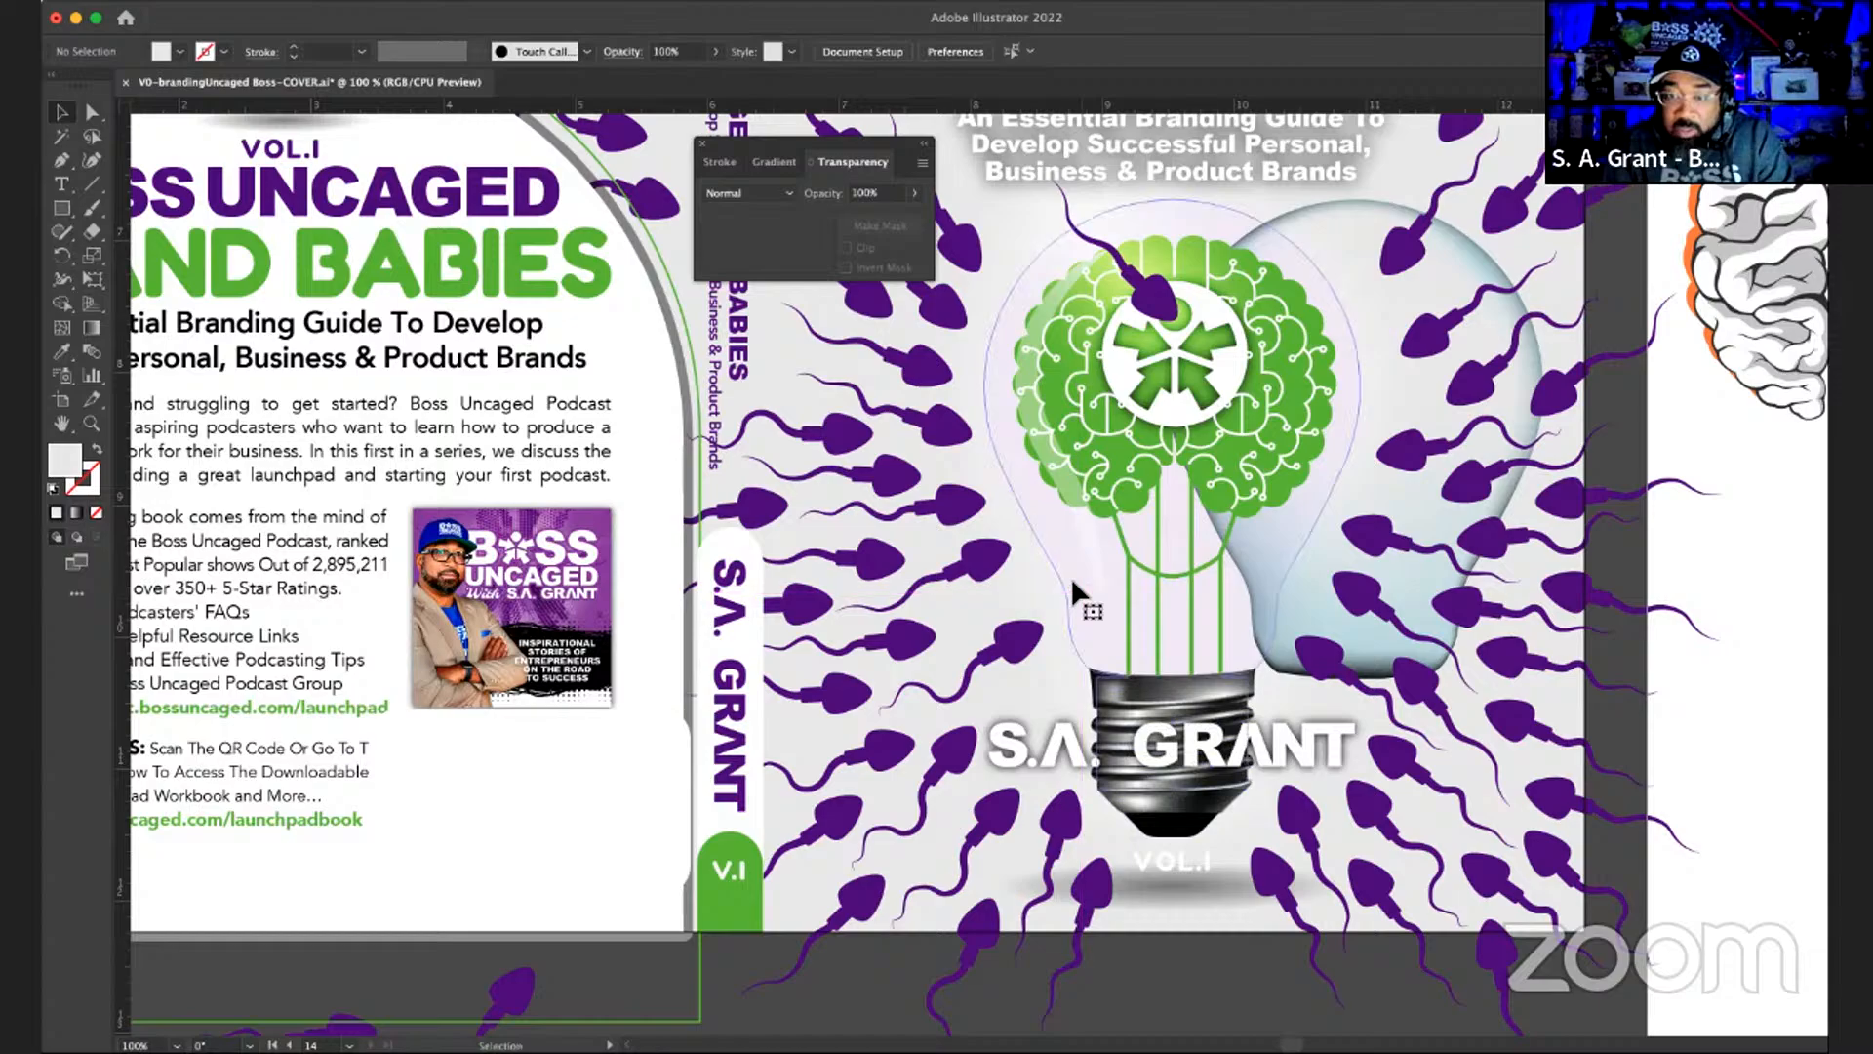
left_click(1071, 584)
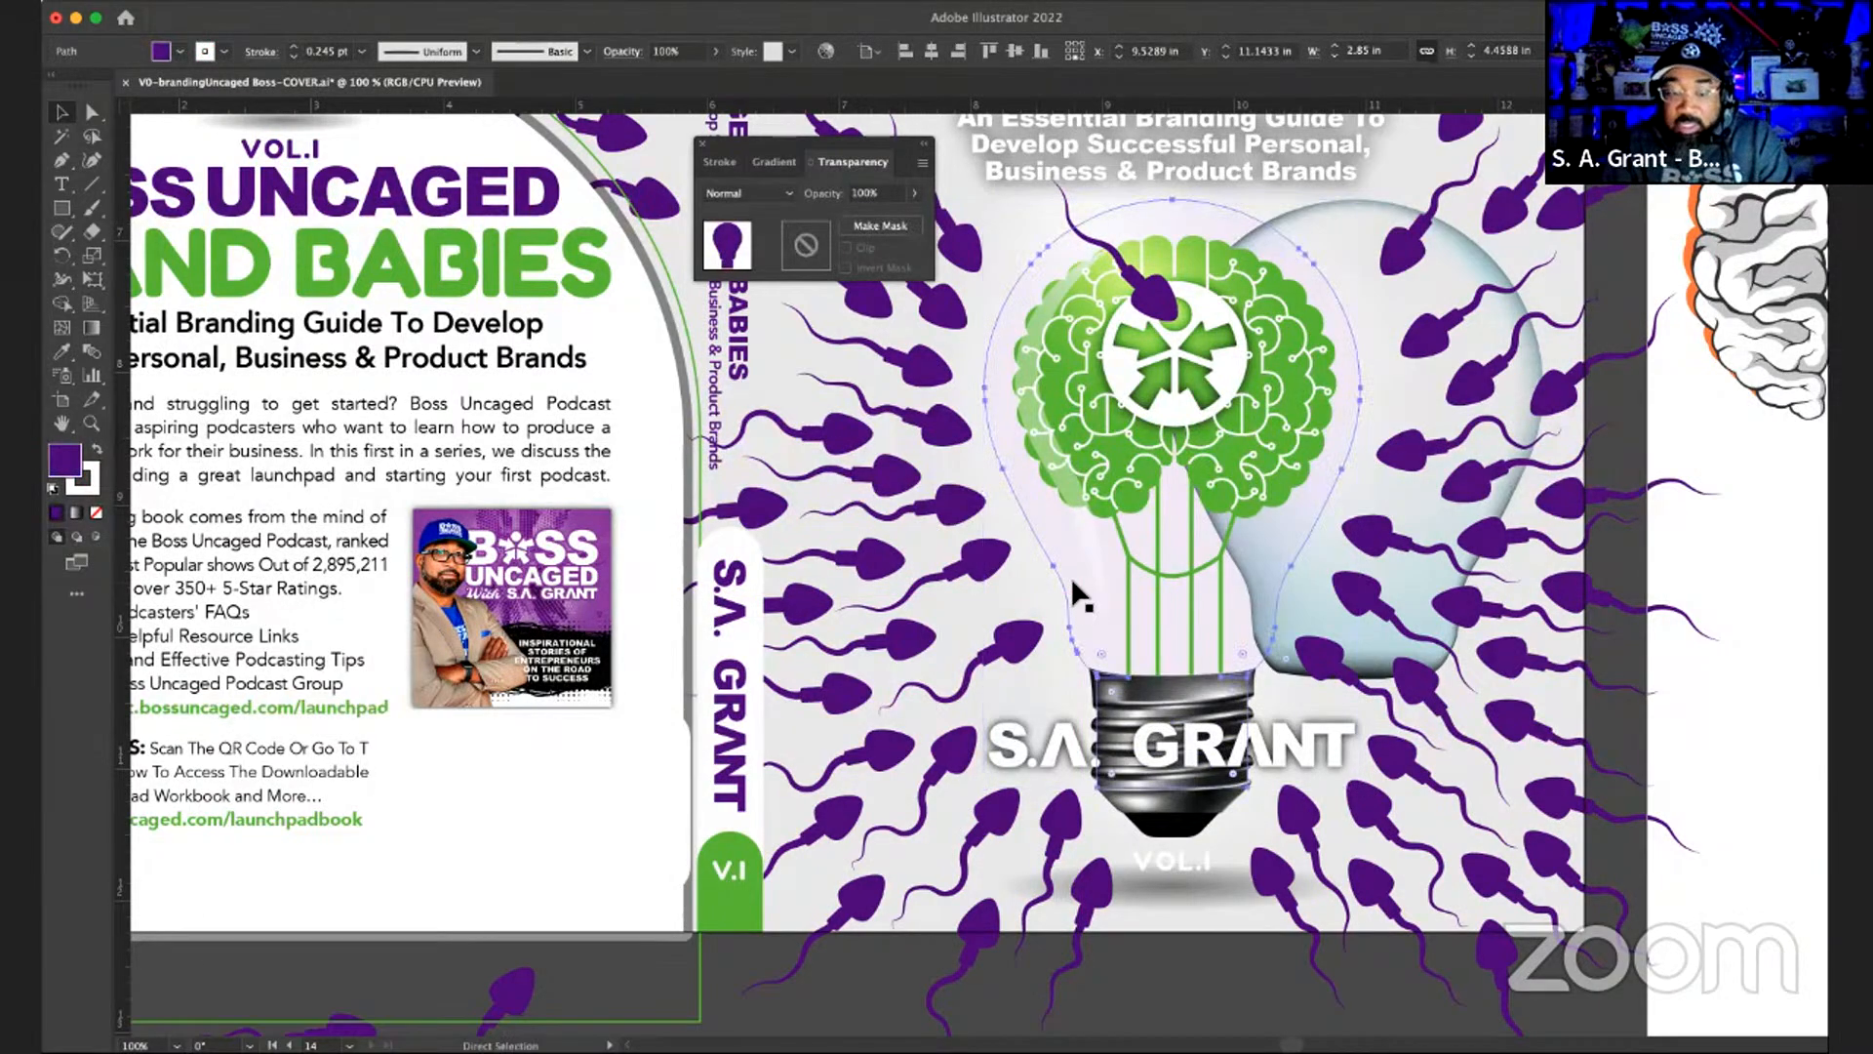
key("super+shift+a")
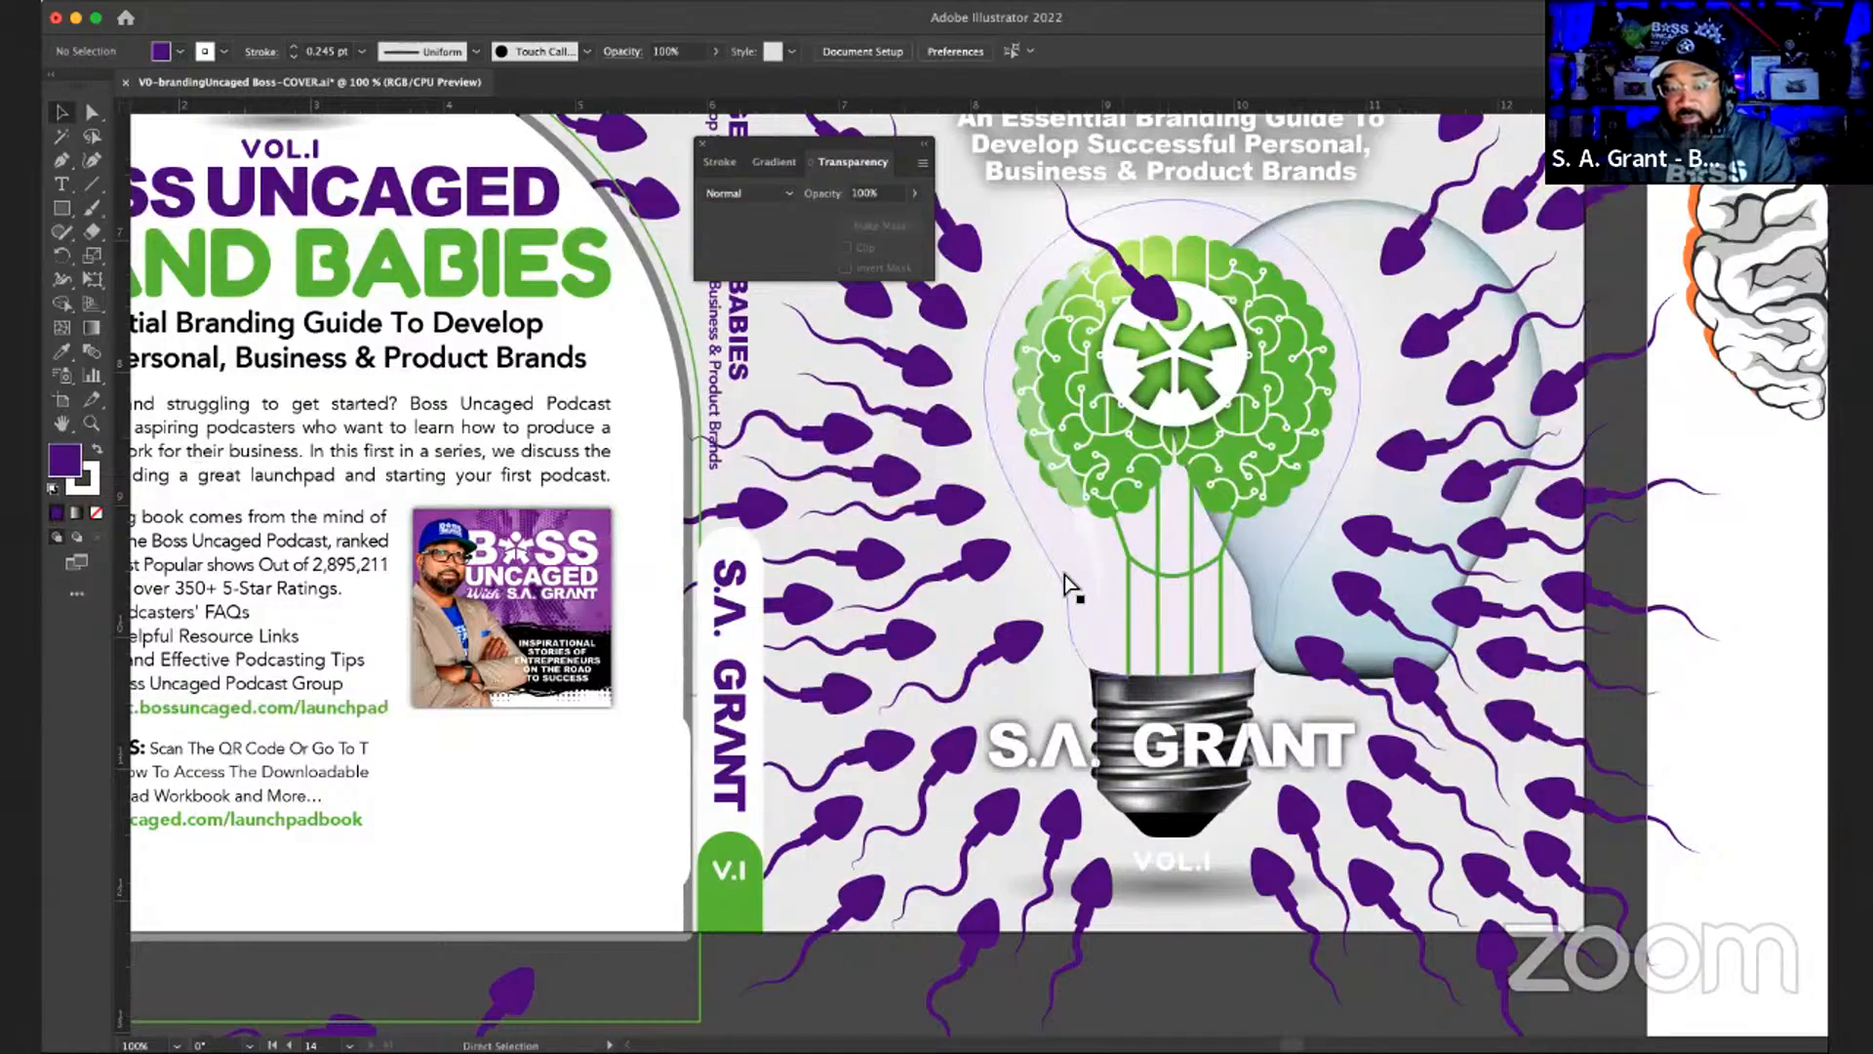
- Select the bulb-shaped purple path together with the bulb's metal base artwork on the front cover, and deselect them
left_click(1063, 573)
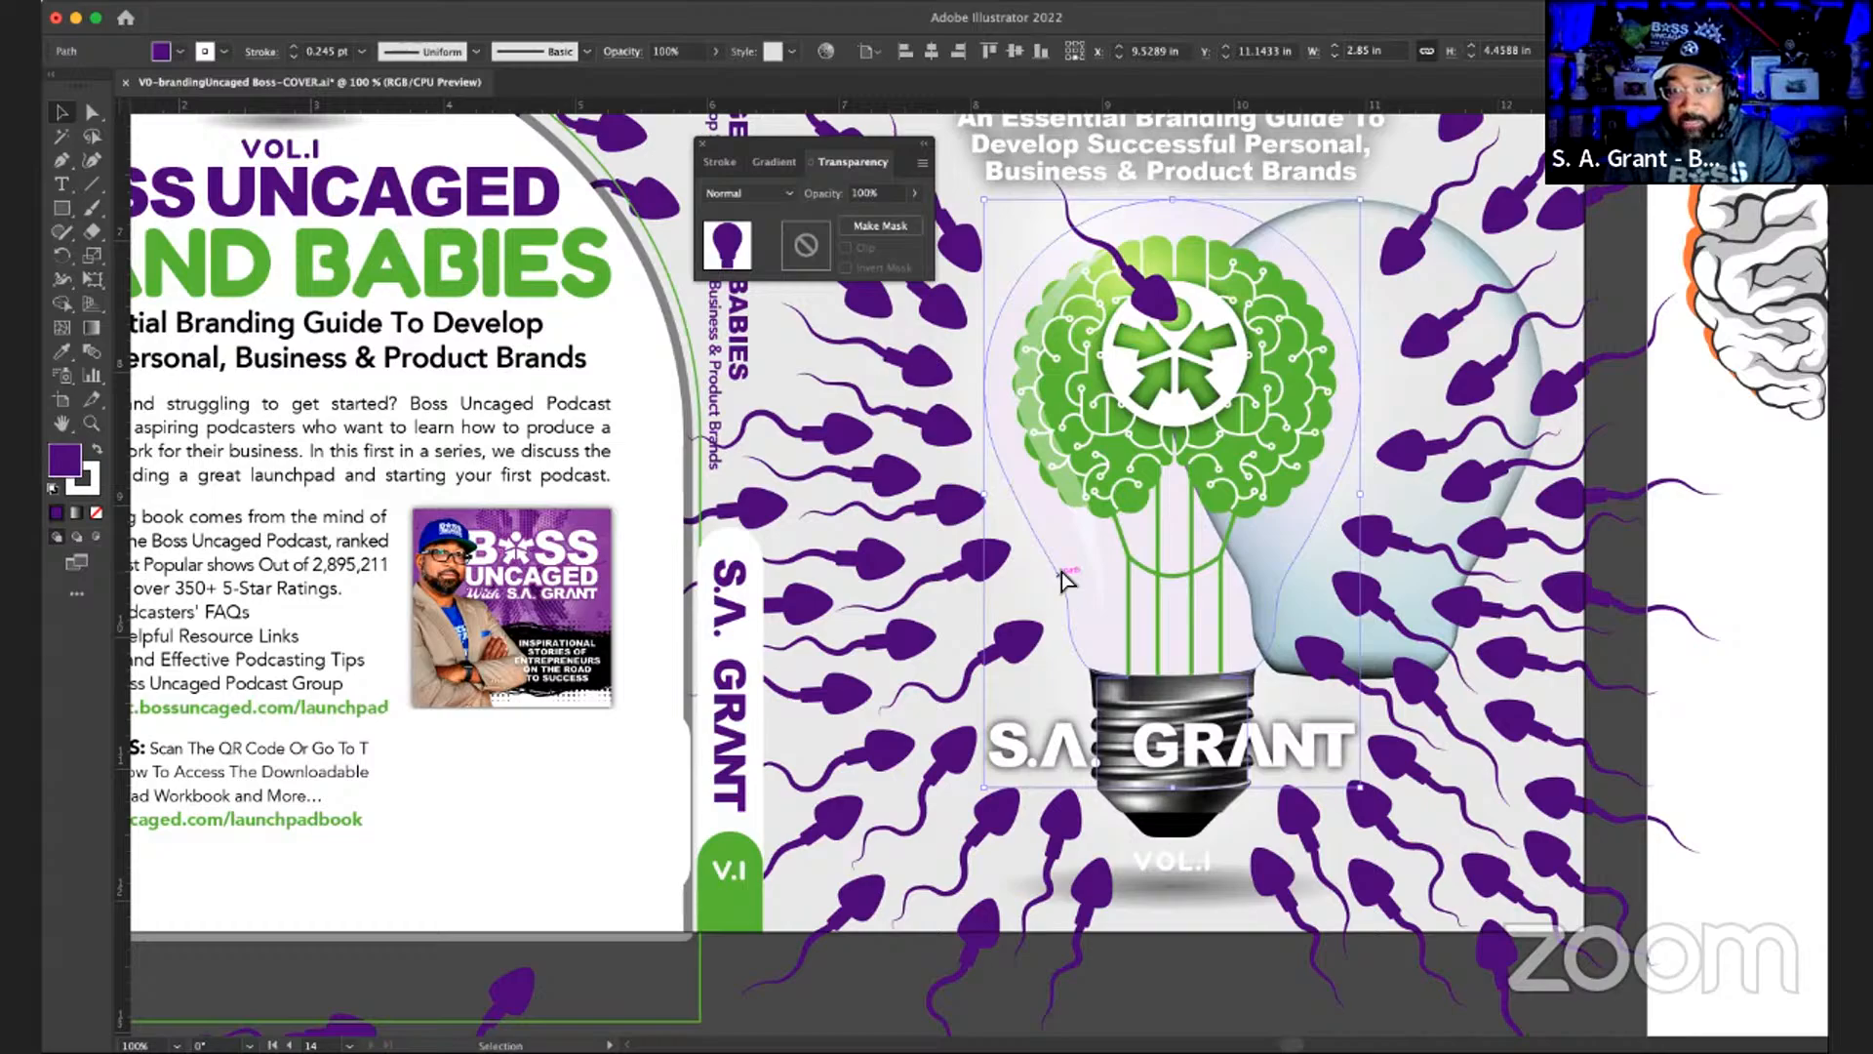
key("a")
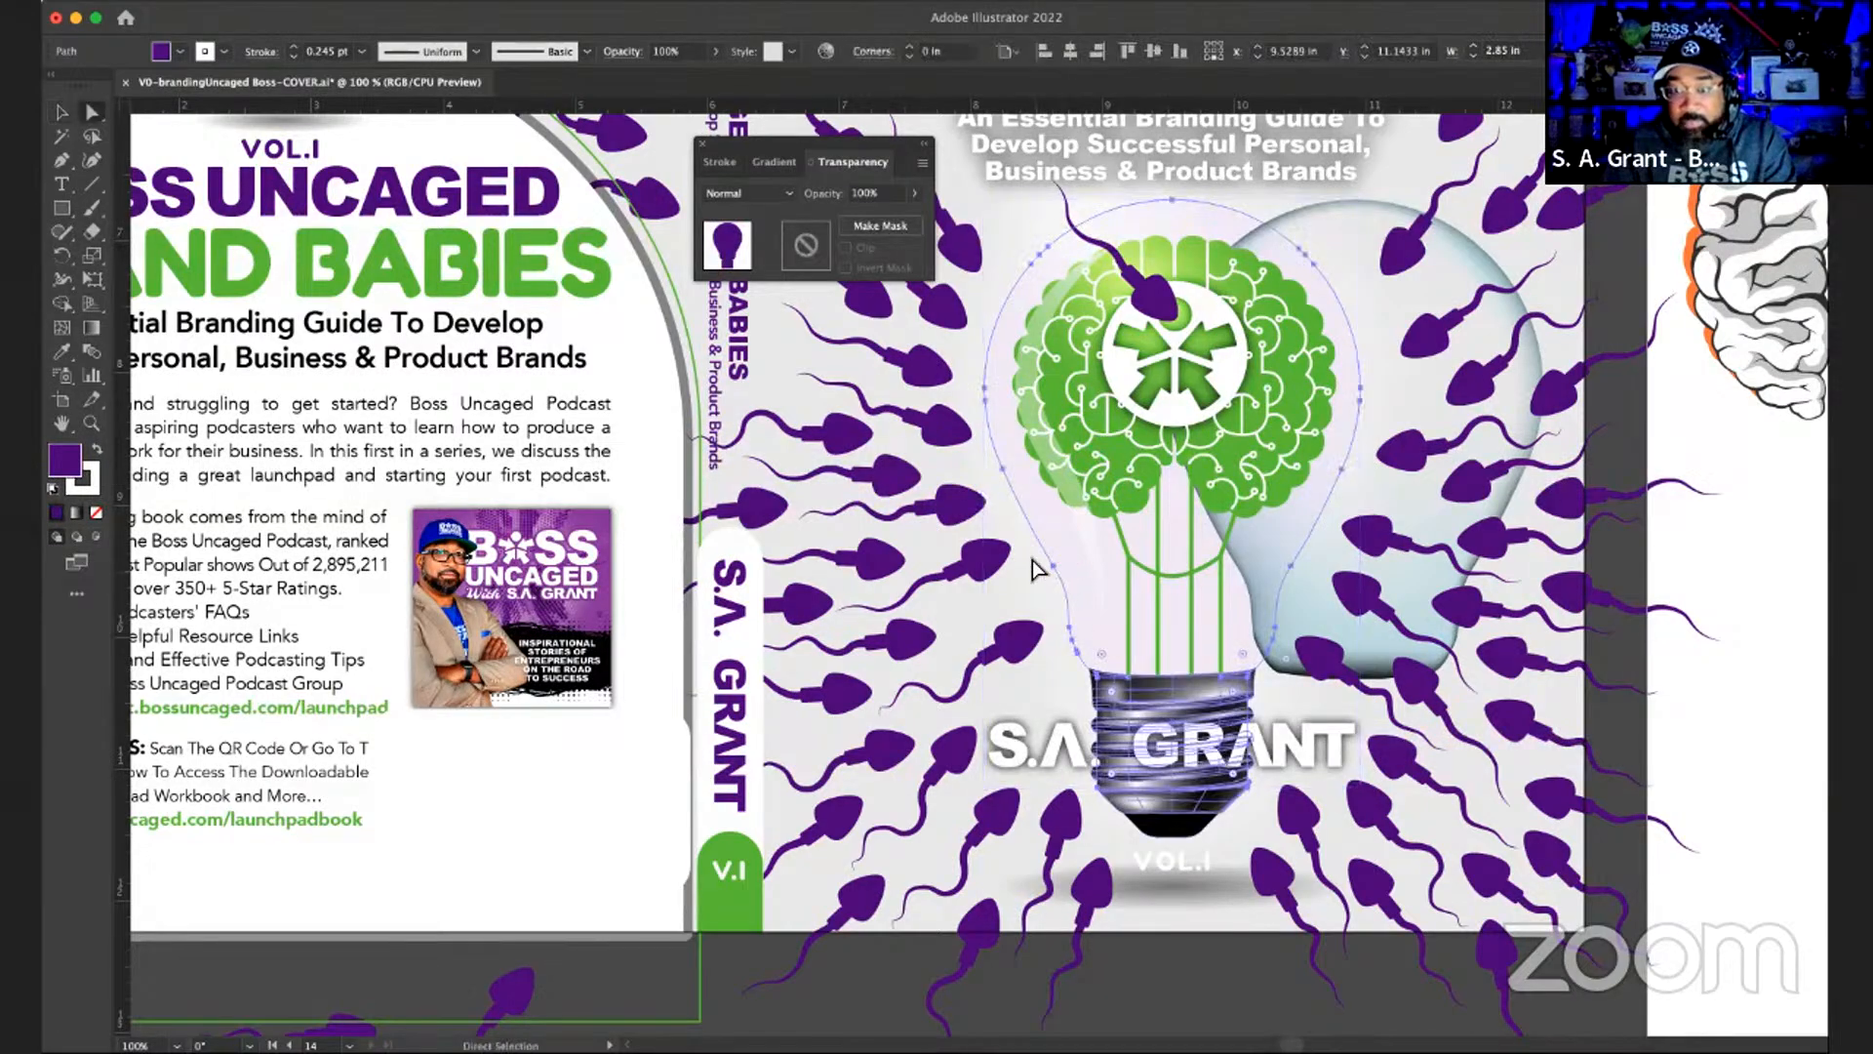
left_click(1031, 563)
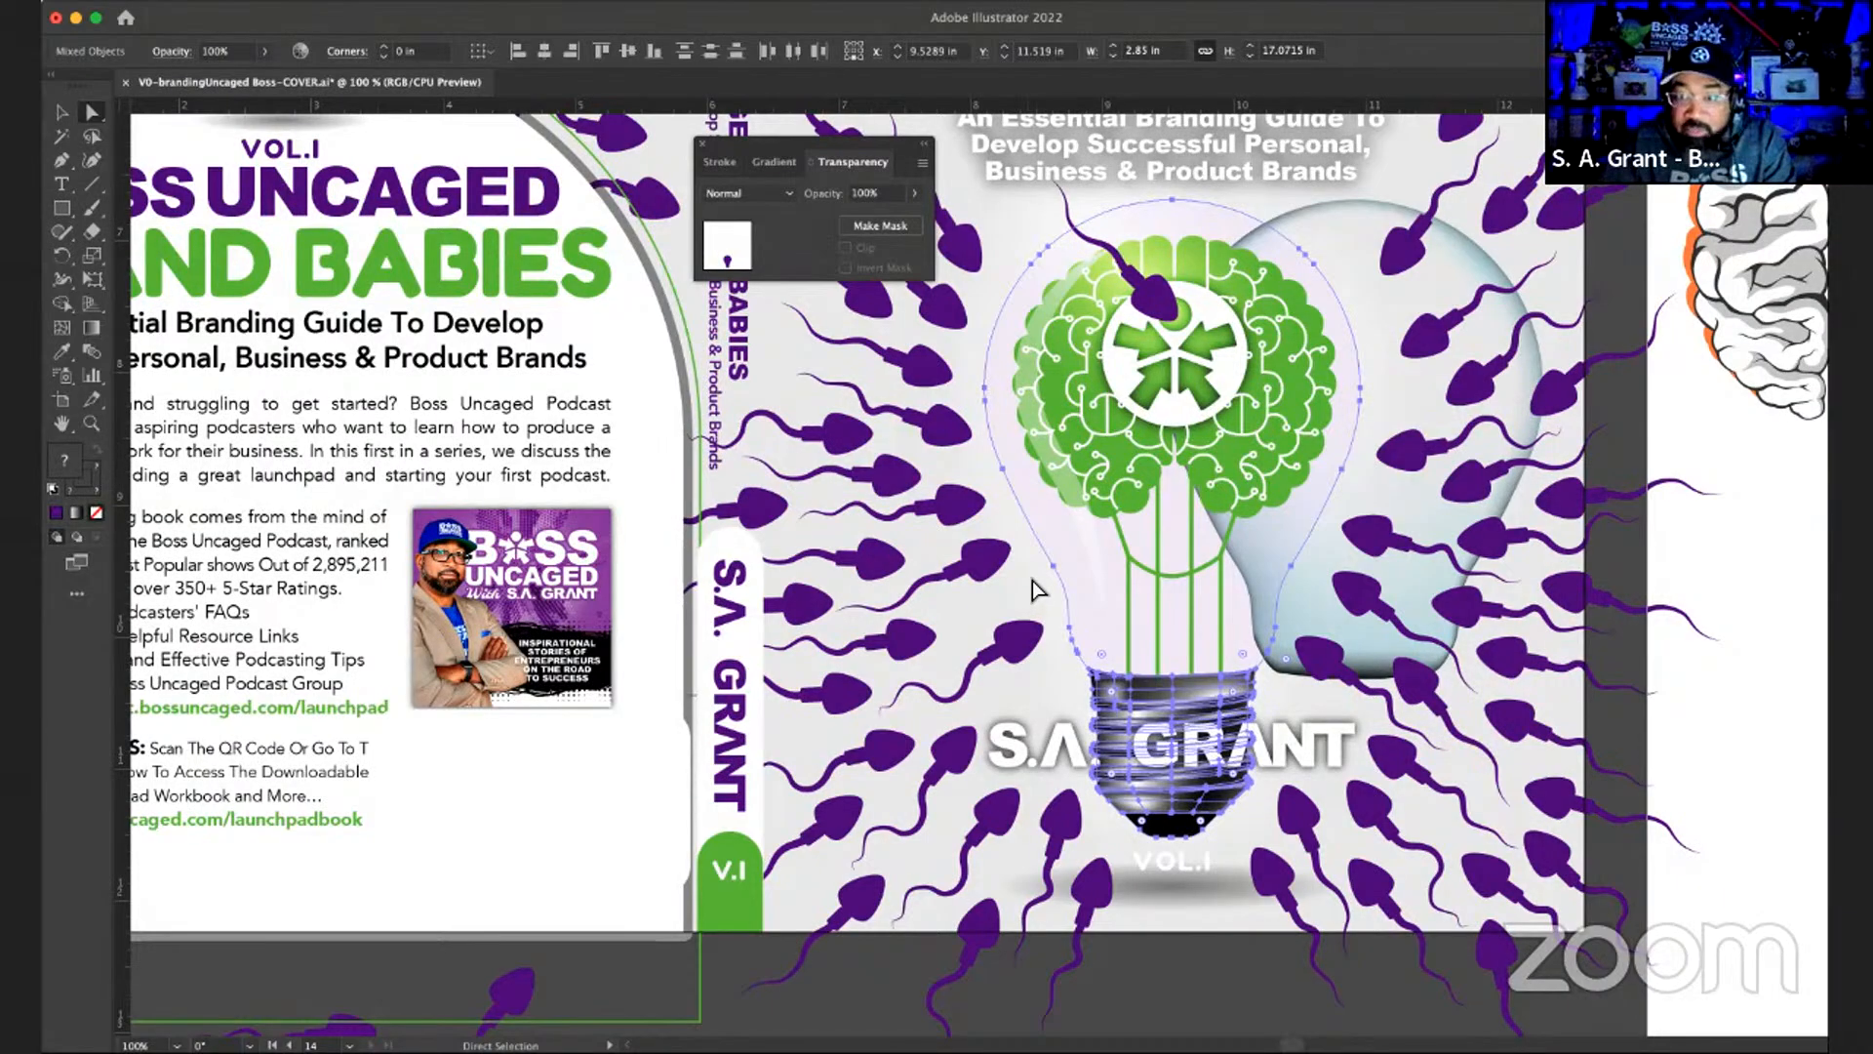
key("v")
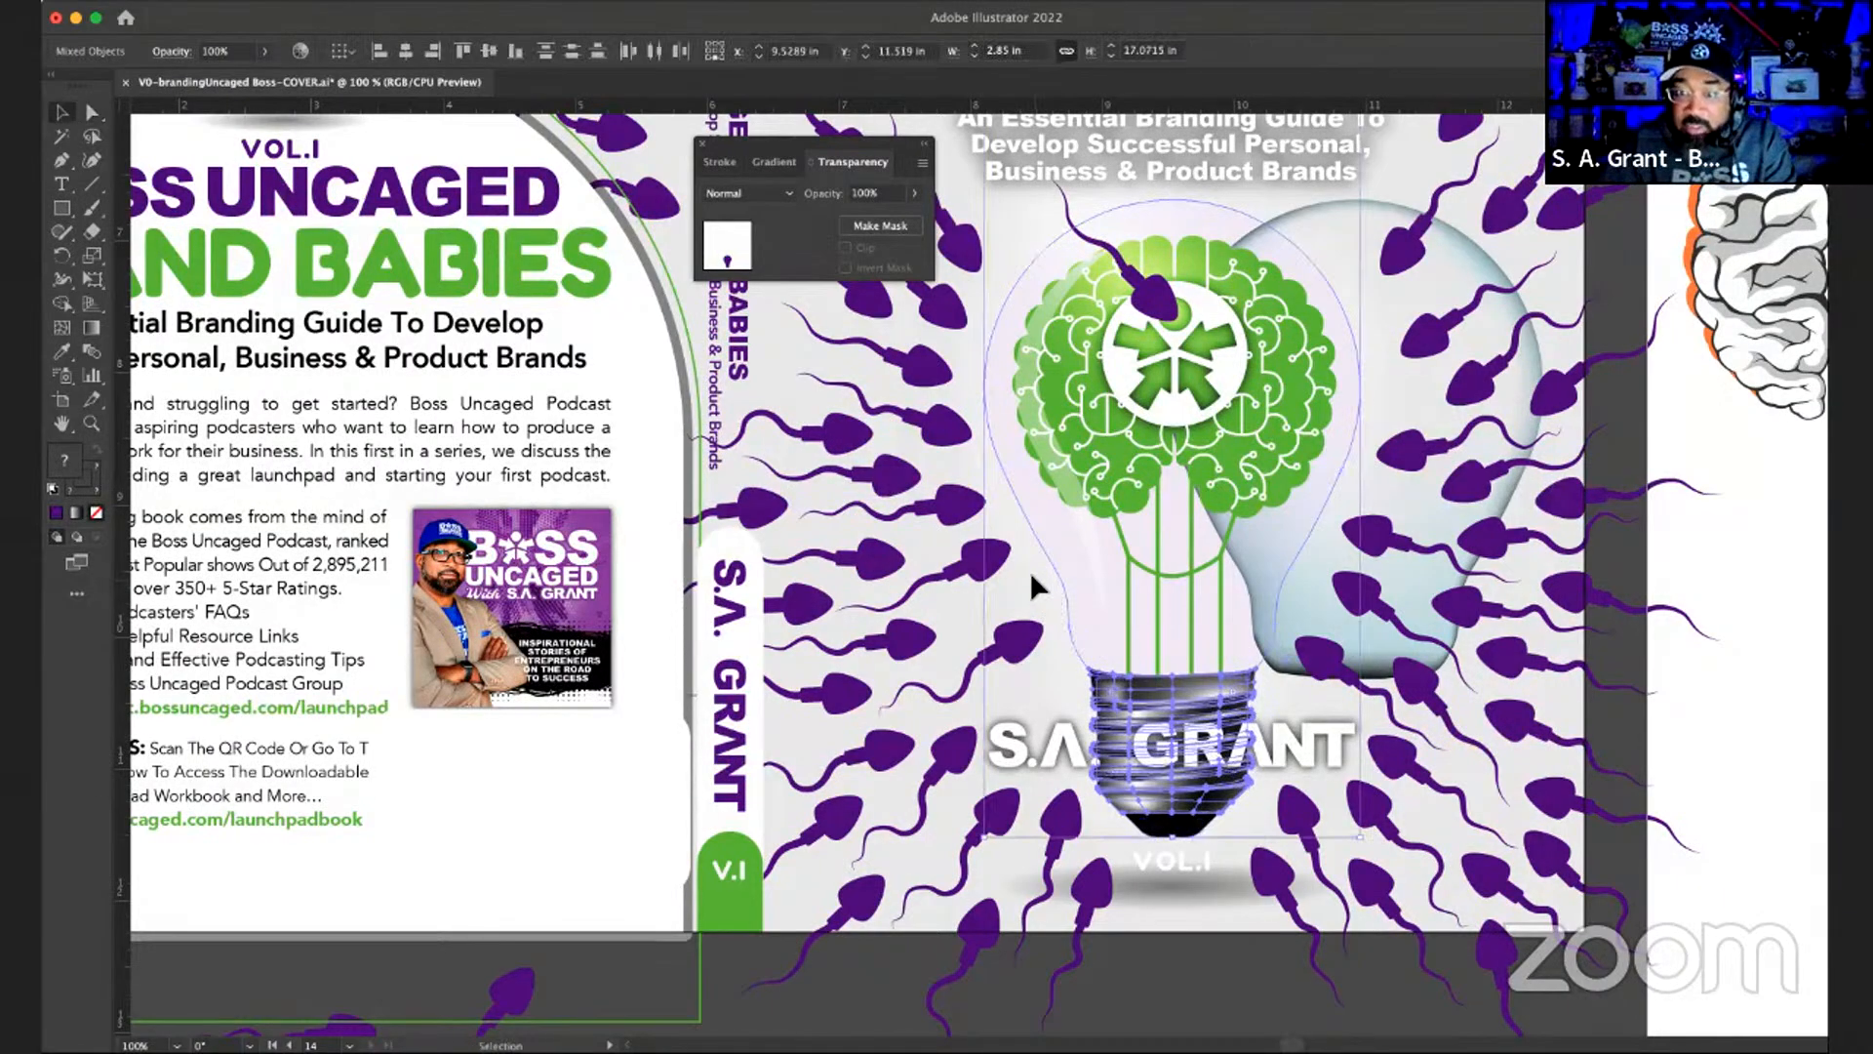
left_click(1141, 995)
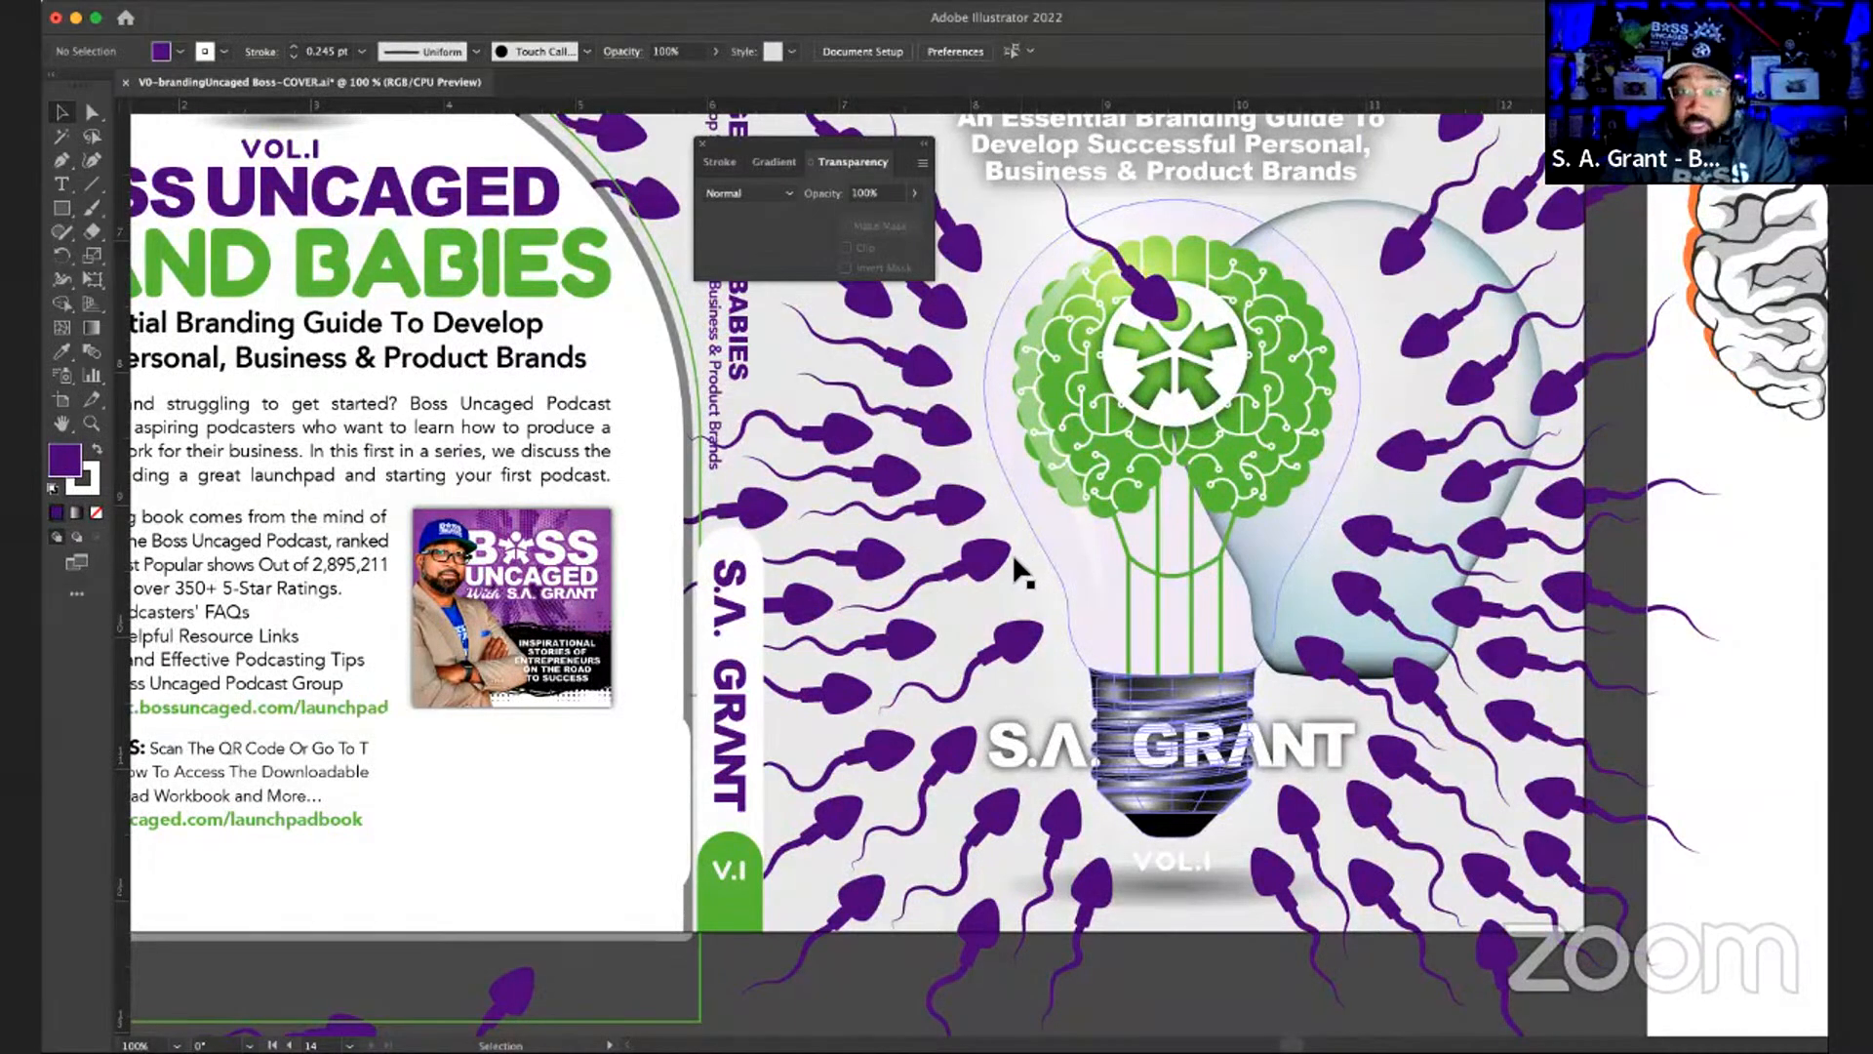
- Clear any selection around the front cover's bulb and save the cover document
left_click_drag(1058, 565, 1079, 581)
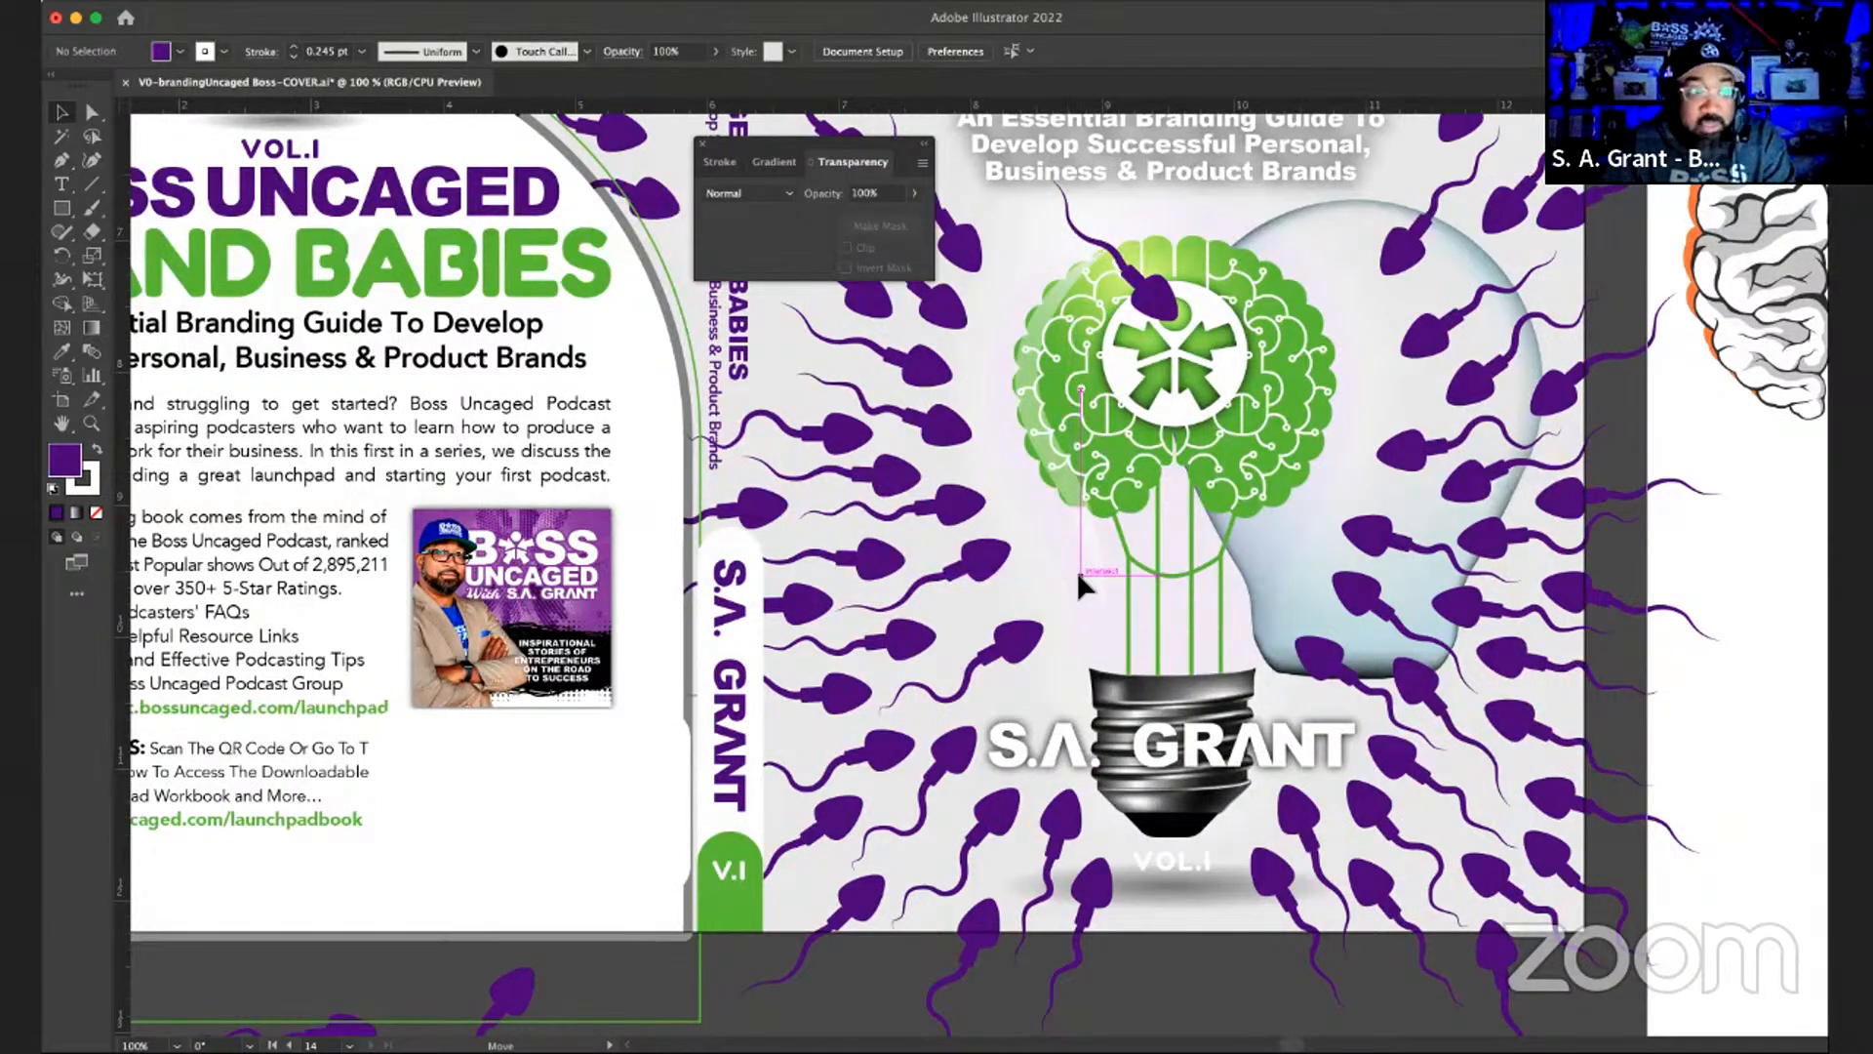
left_click_drag(1078, 577, 1078, 577)
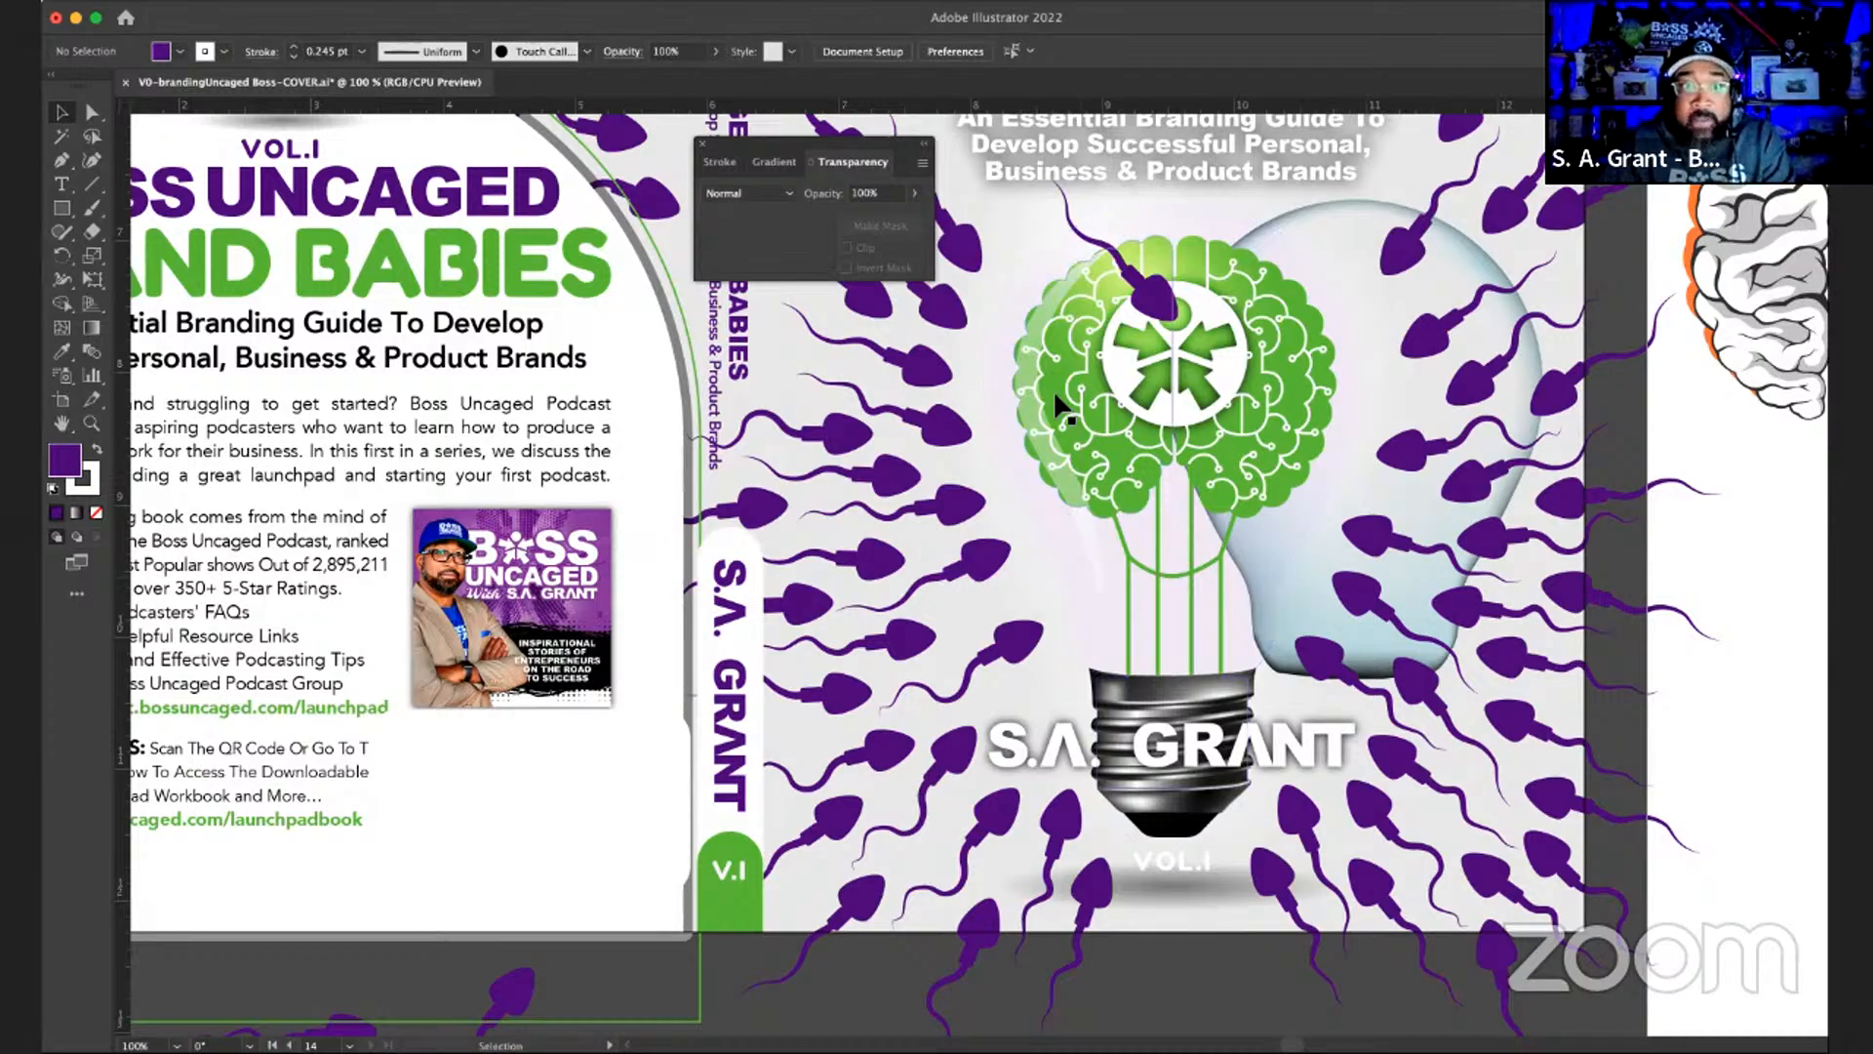
key("a")
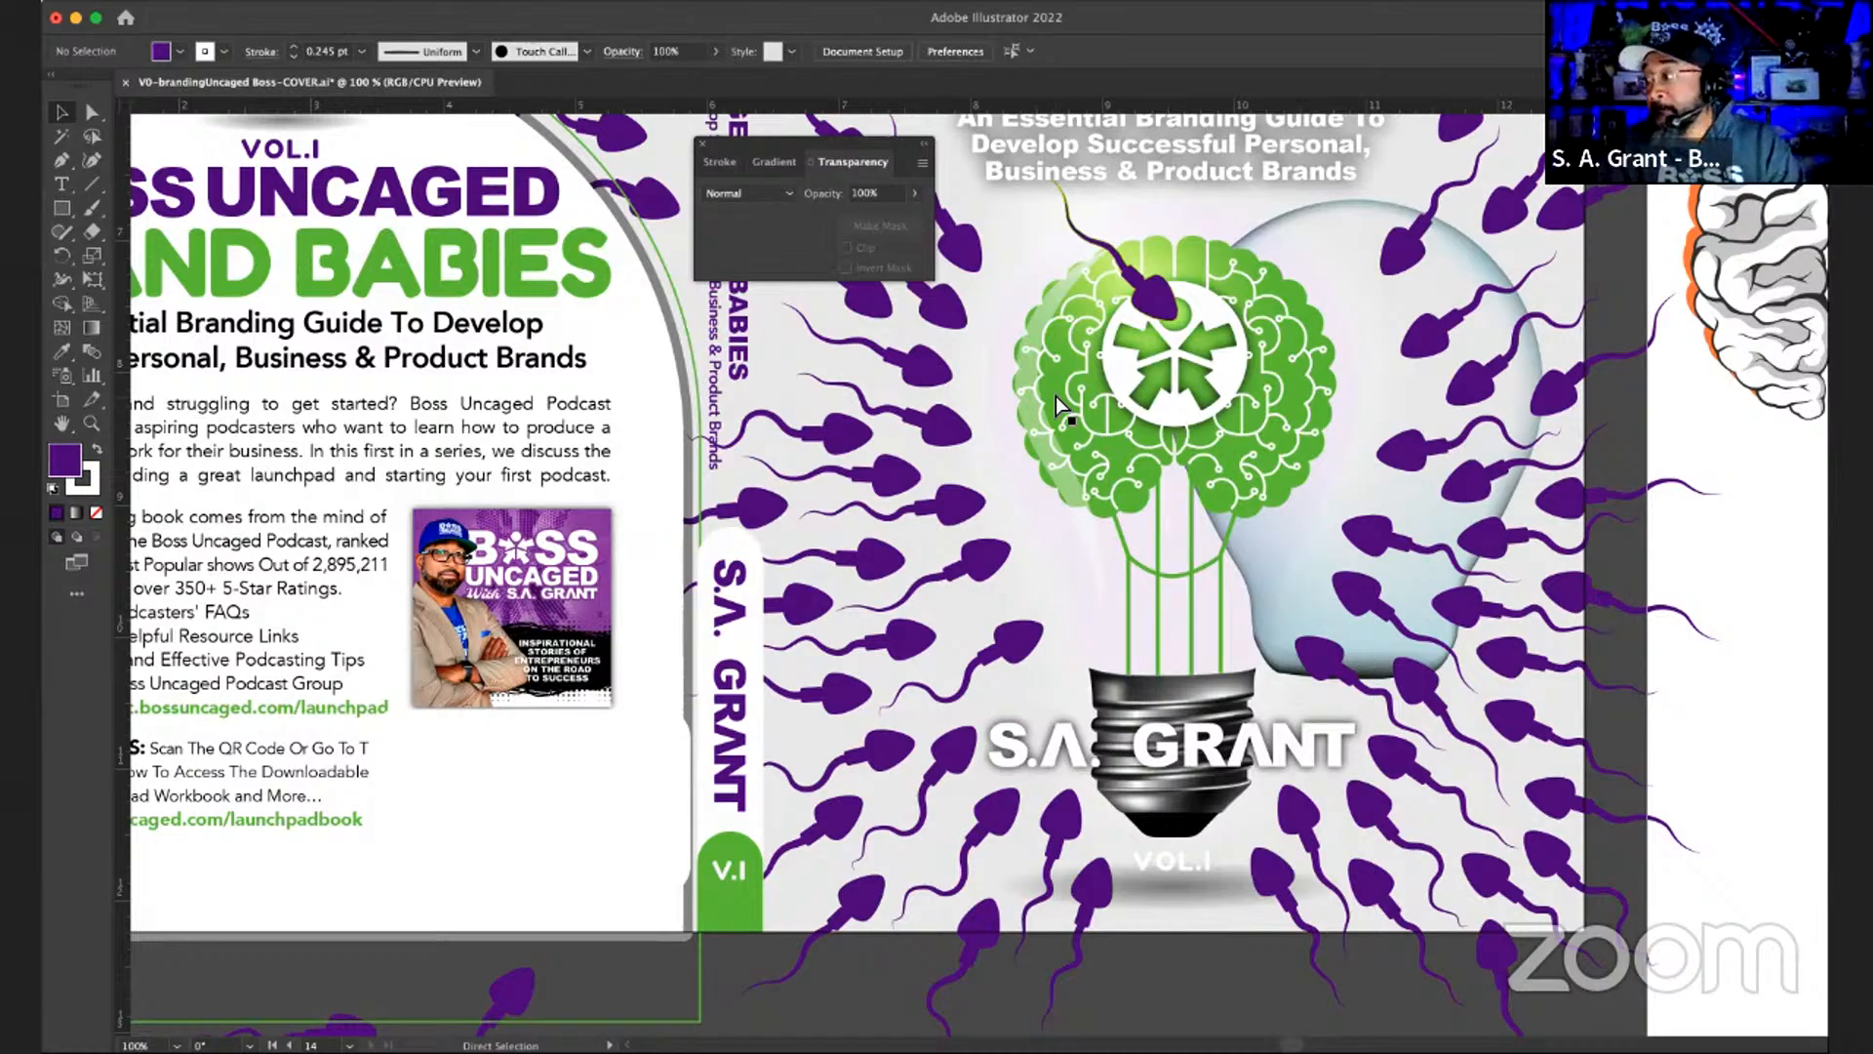
key("super+s")
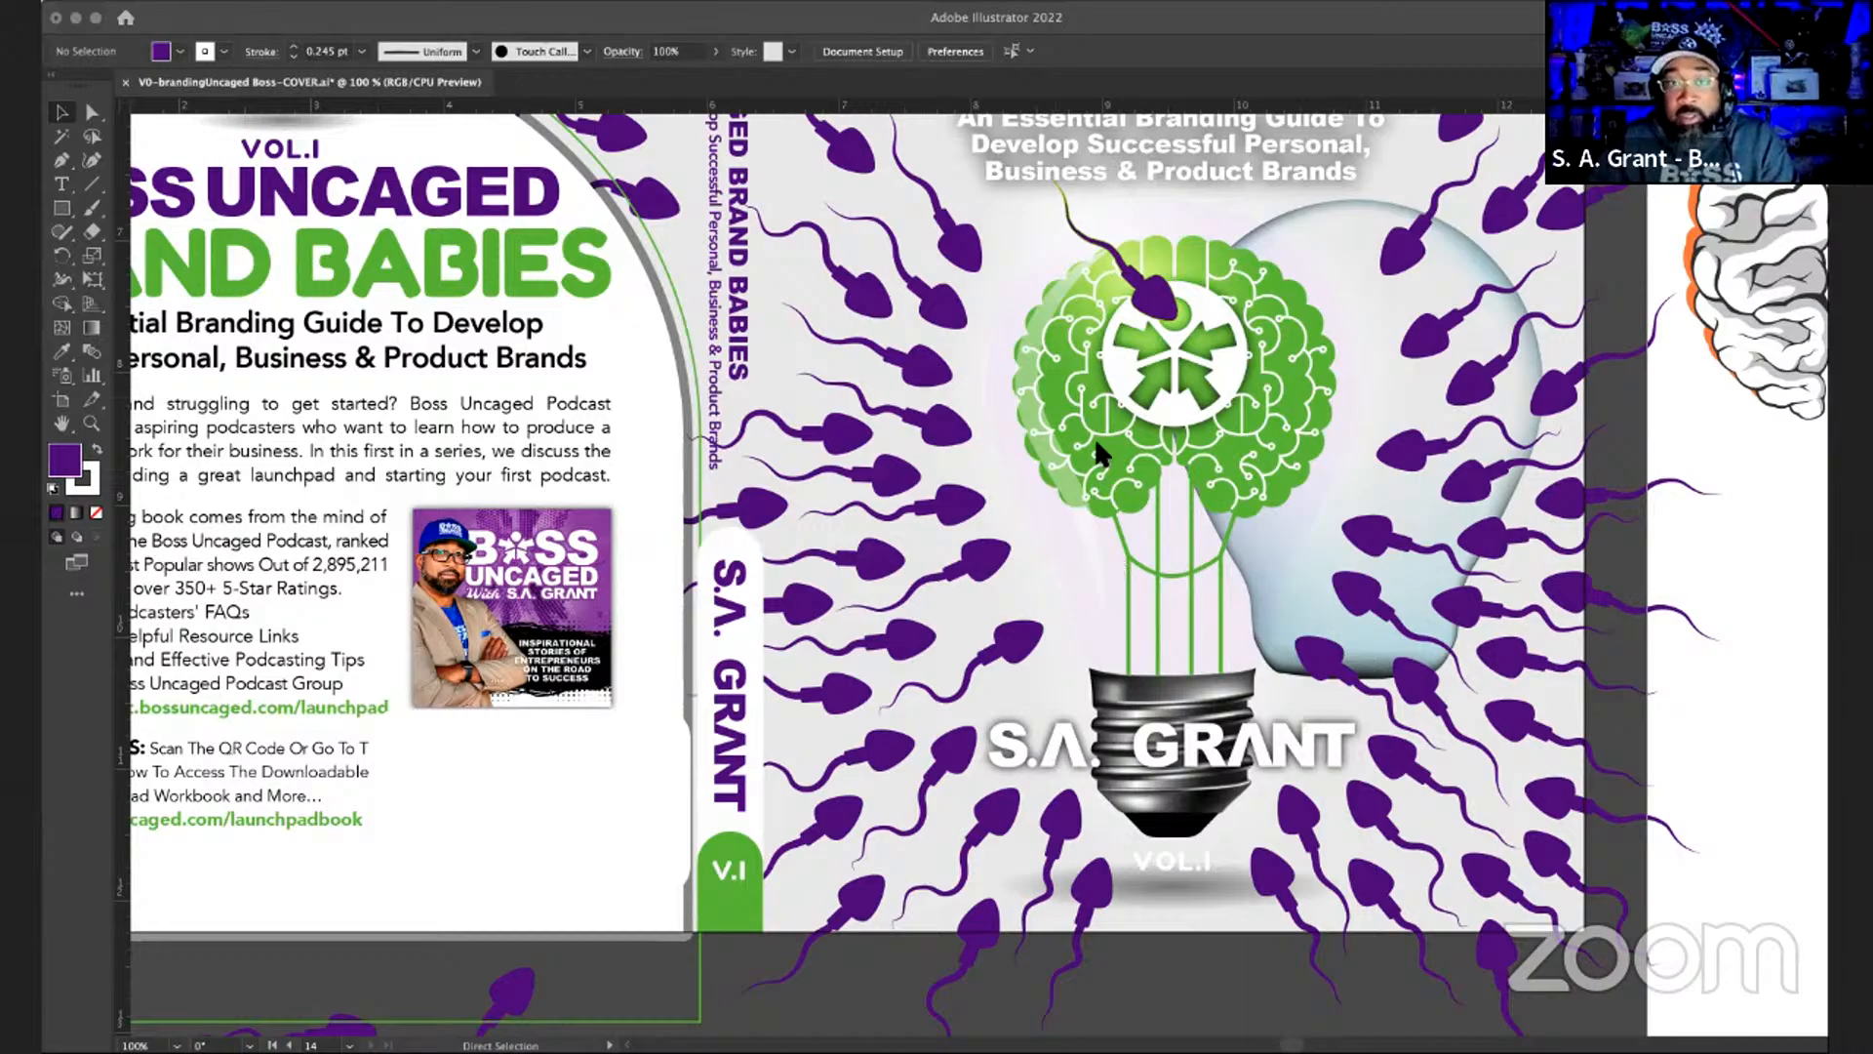
key("super+s")
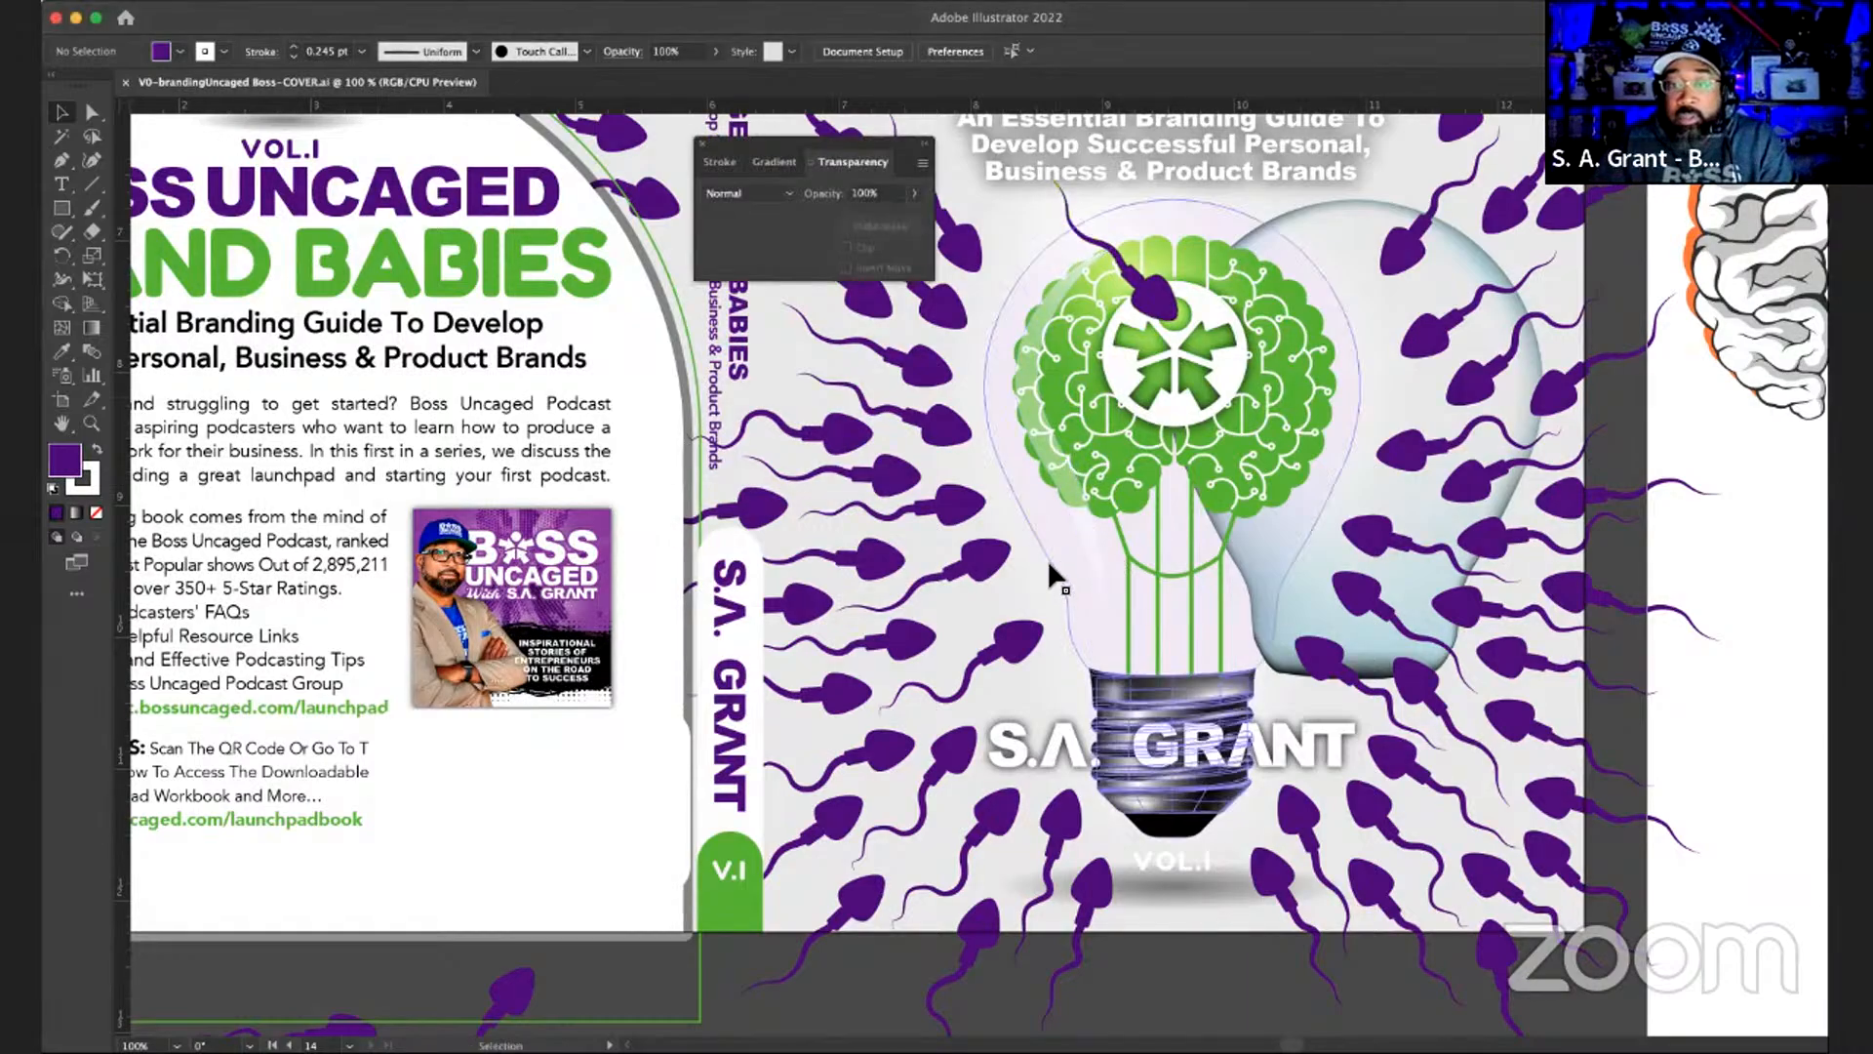
- Select the bulb-shaped purple path around the brain, nudge it about 0.14 in down and move it back up
key("a")
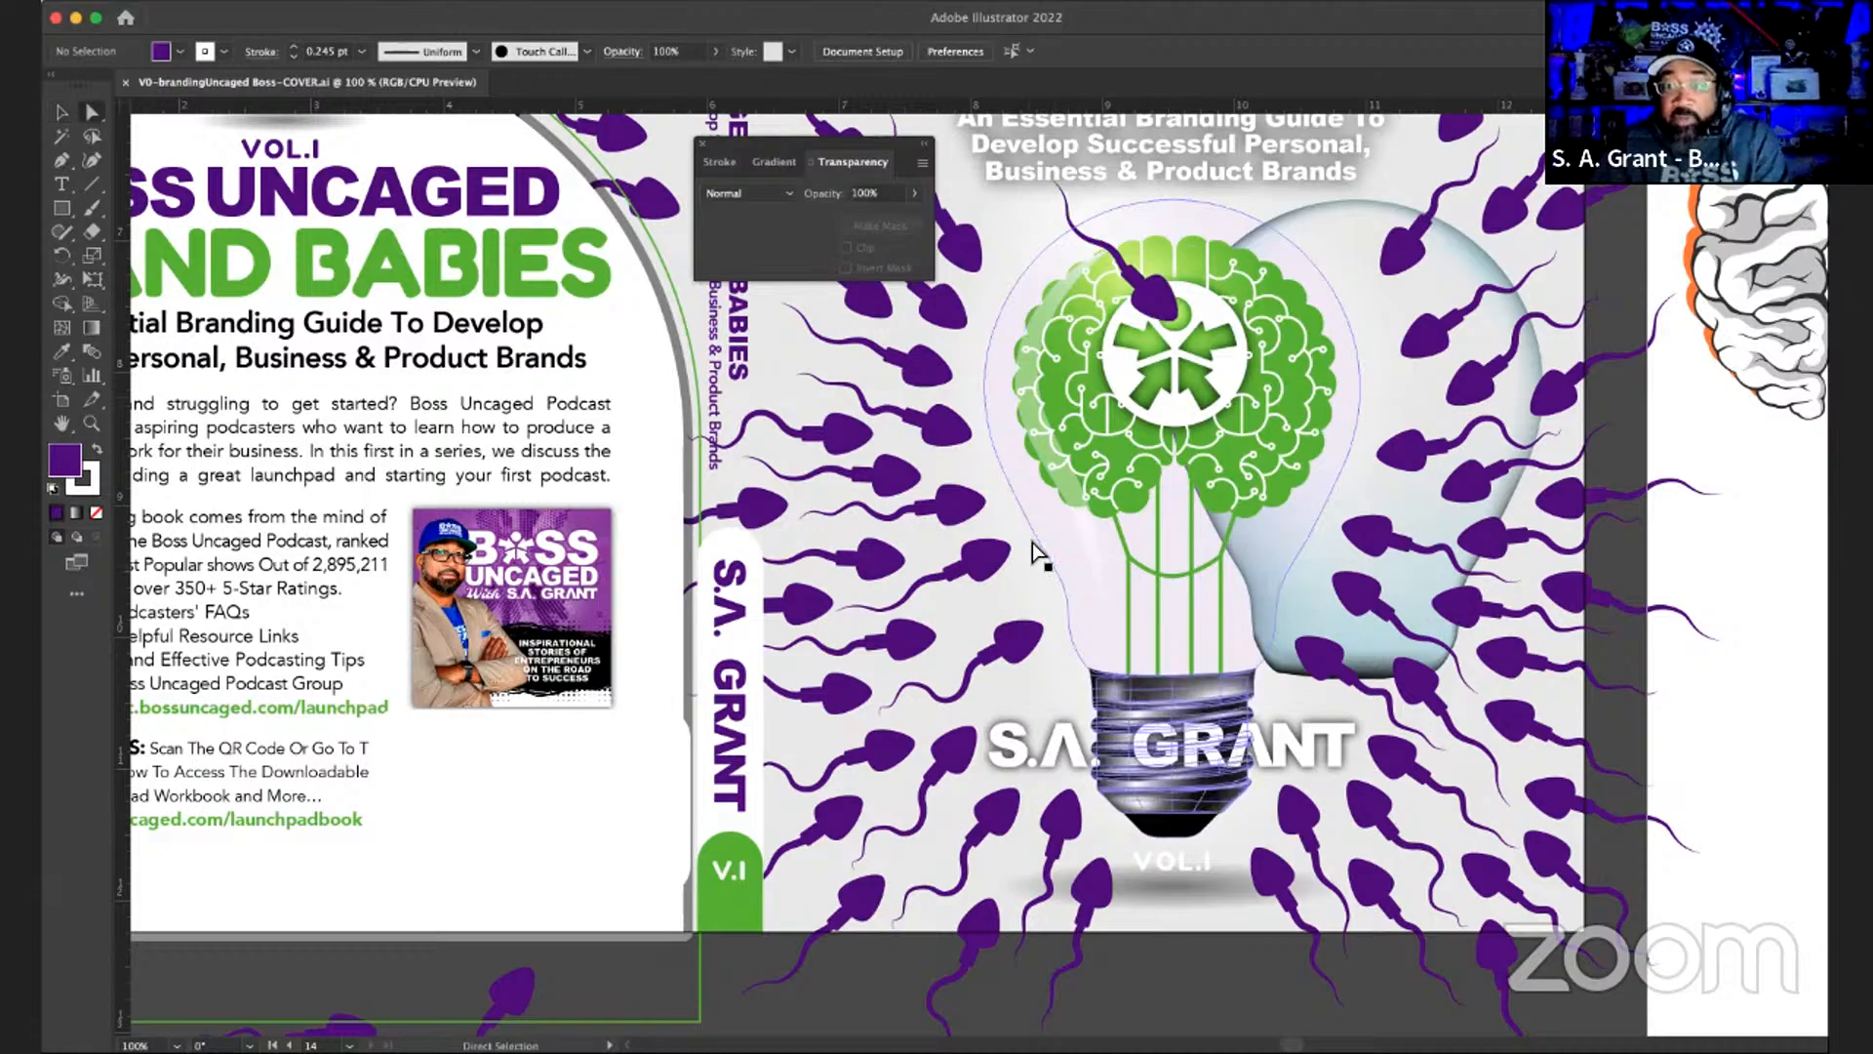
key("v")
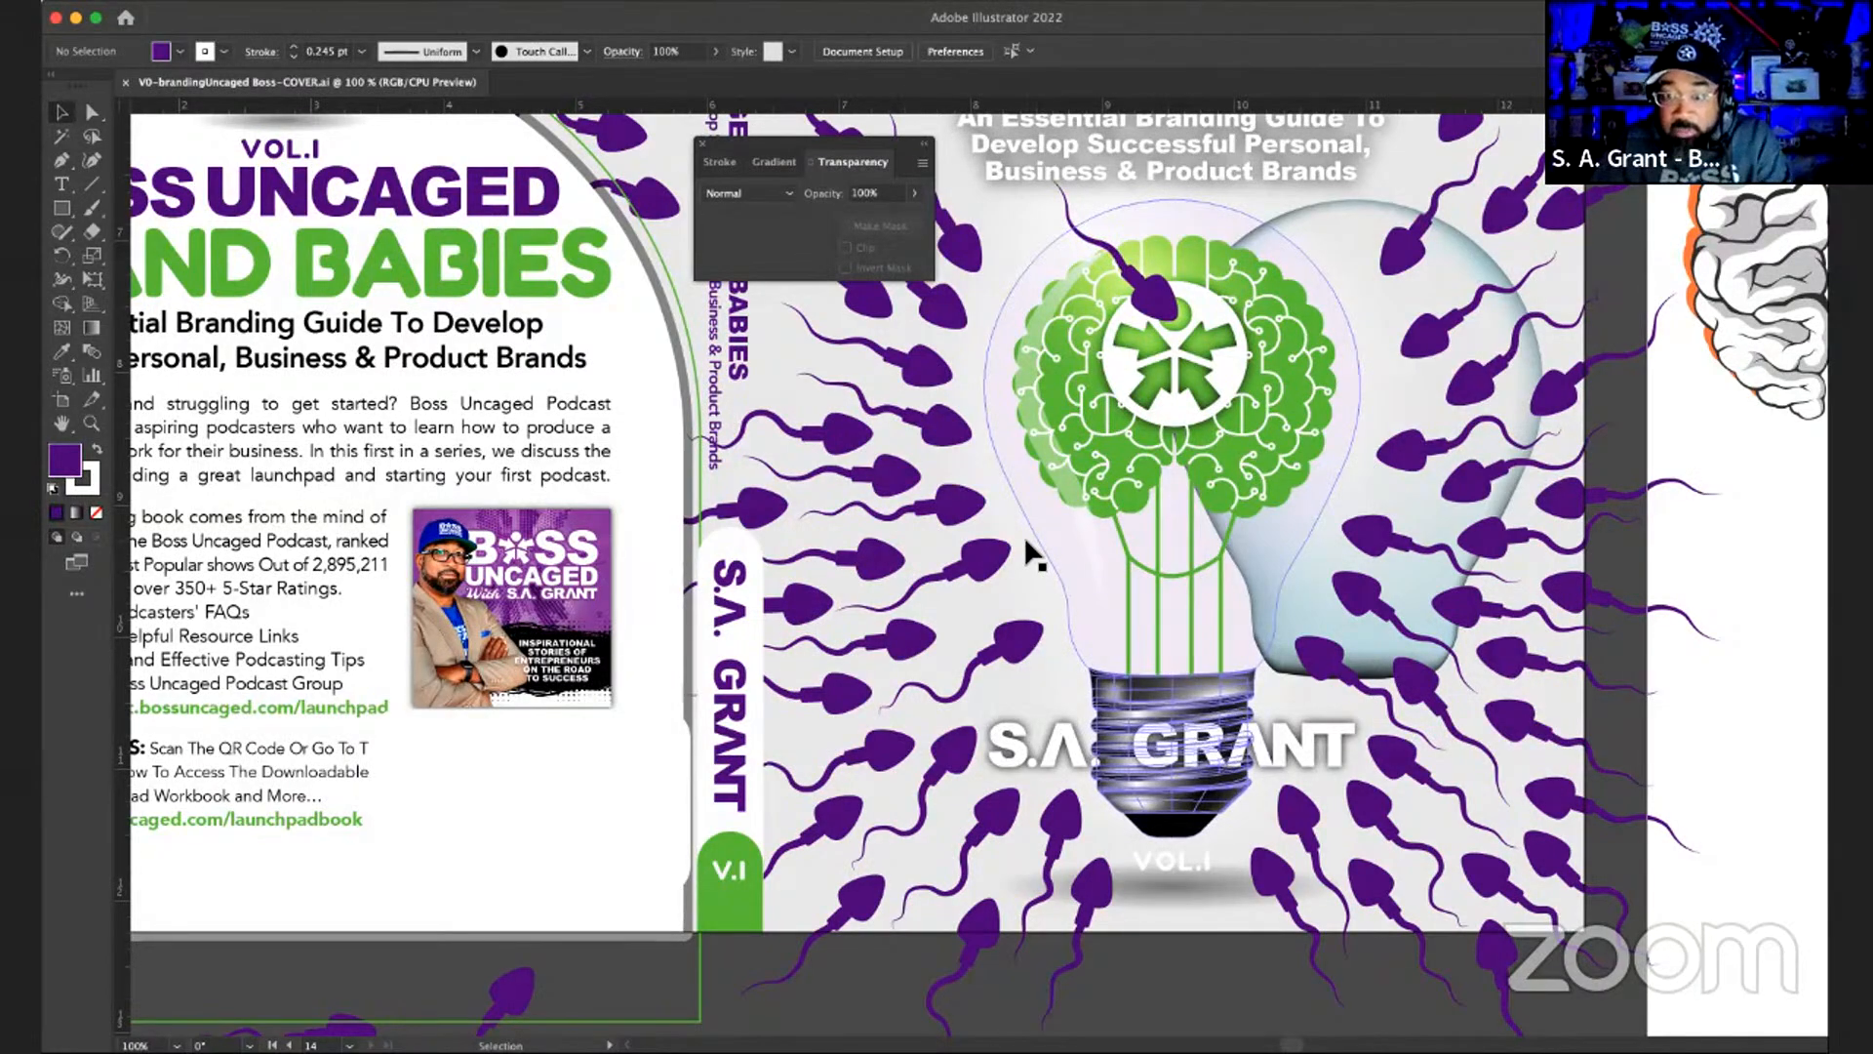
left_click_drag(1025, 541, 1060, 559)
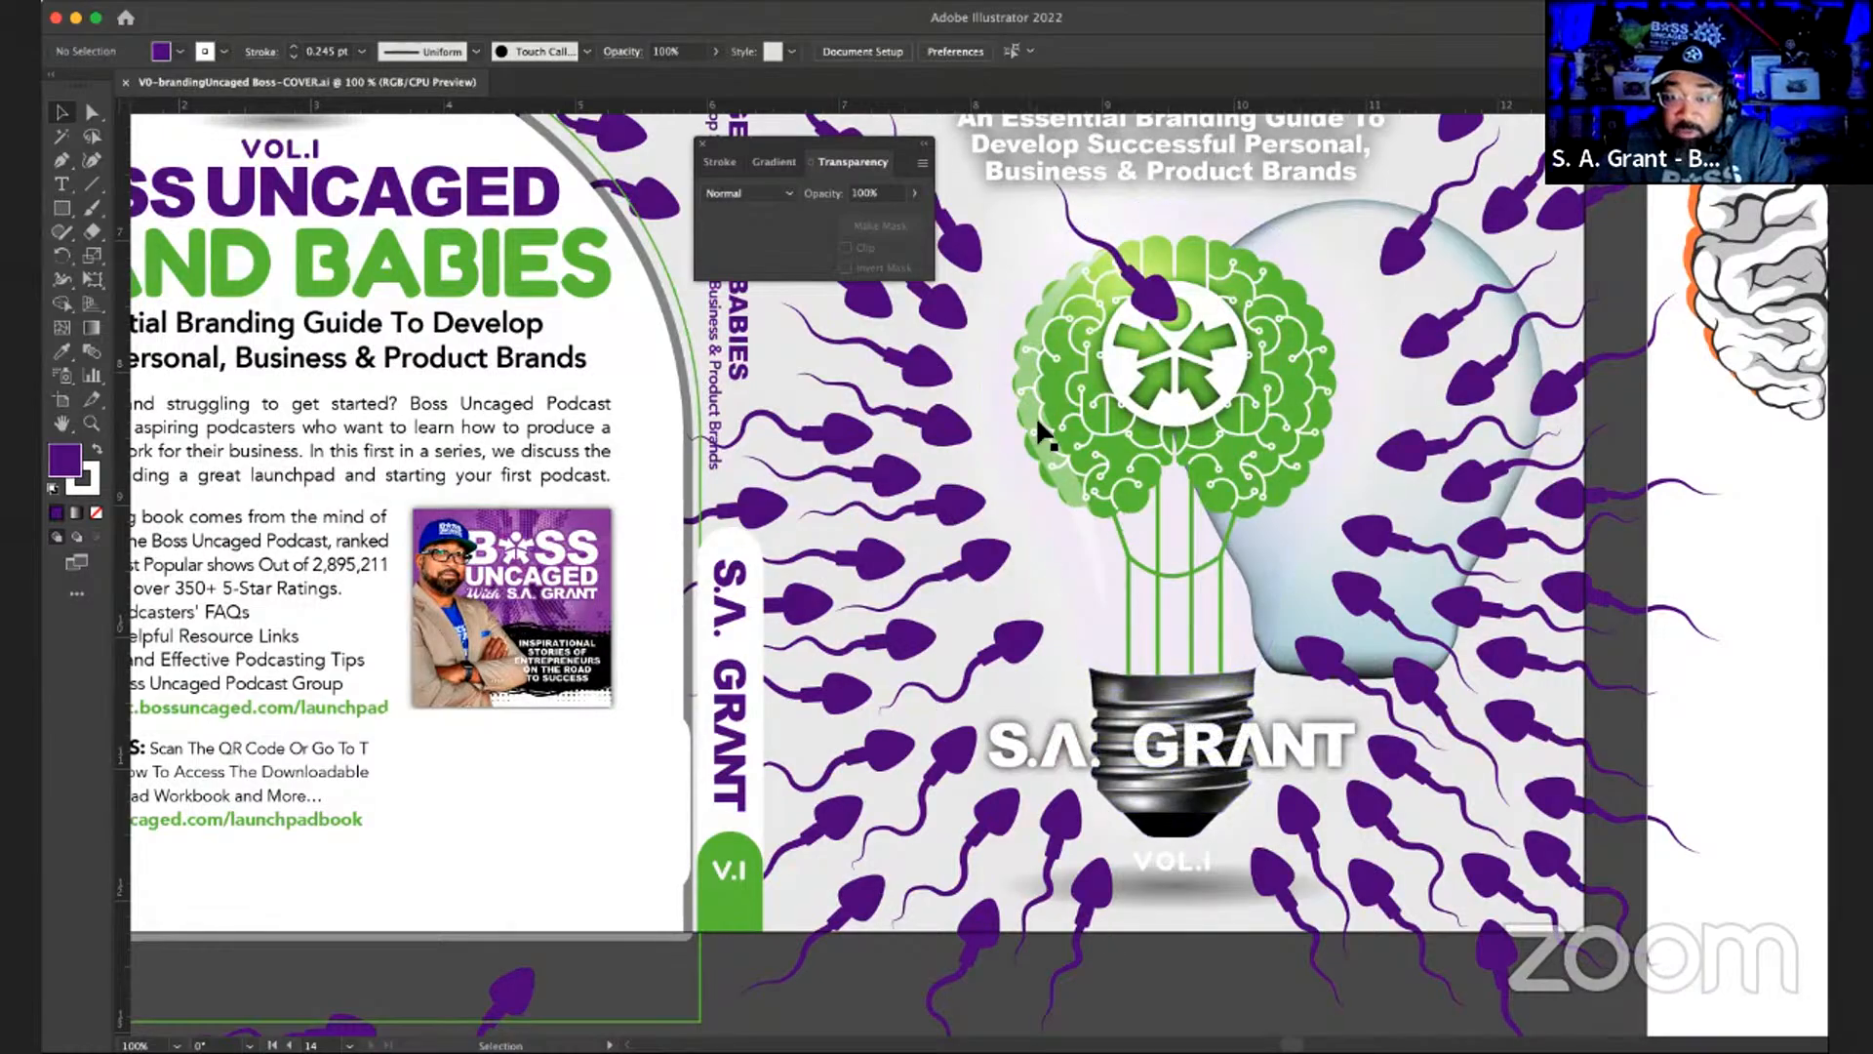
left_click_drag(1033, 561, 1073, 561)
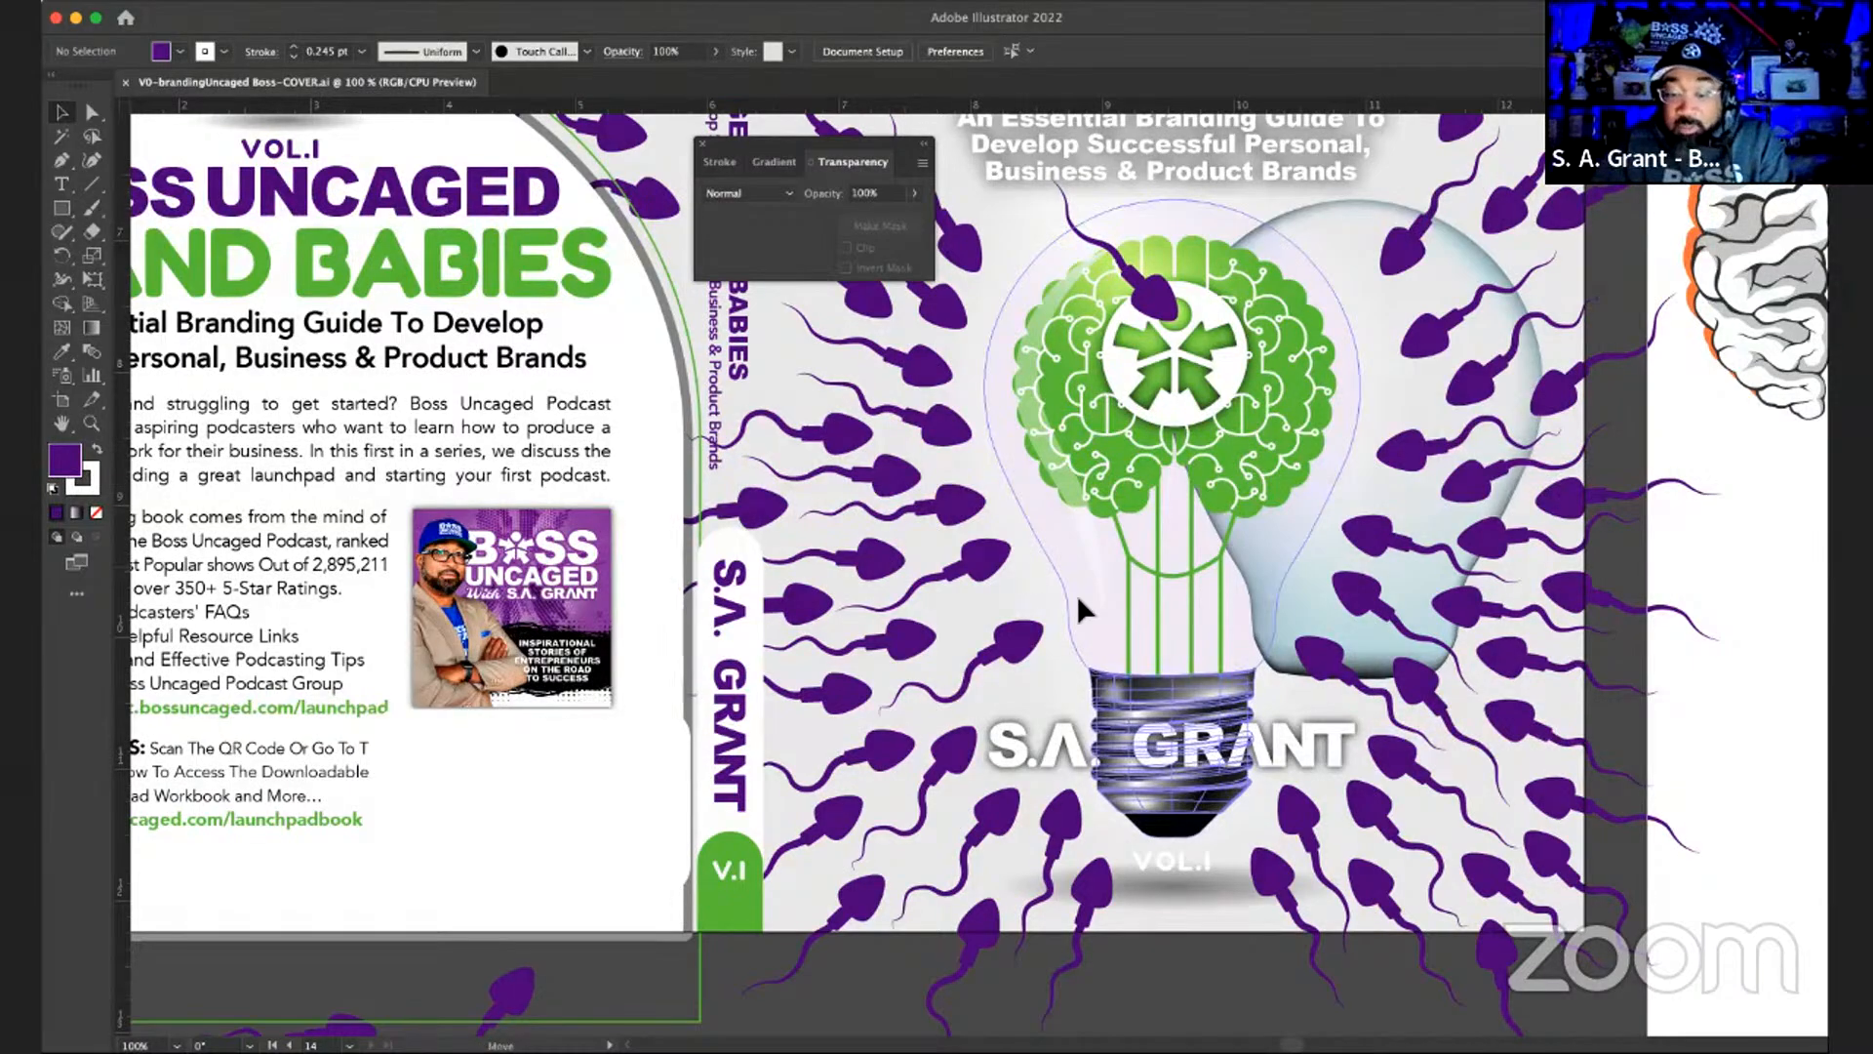
left_click_drag(1077, 598, 1078, 599)
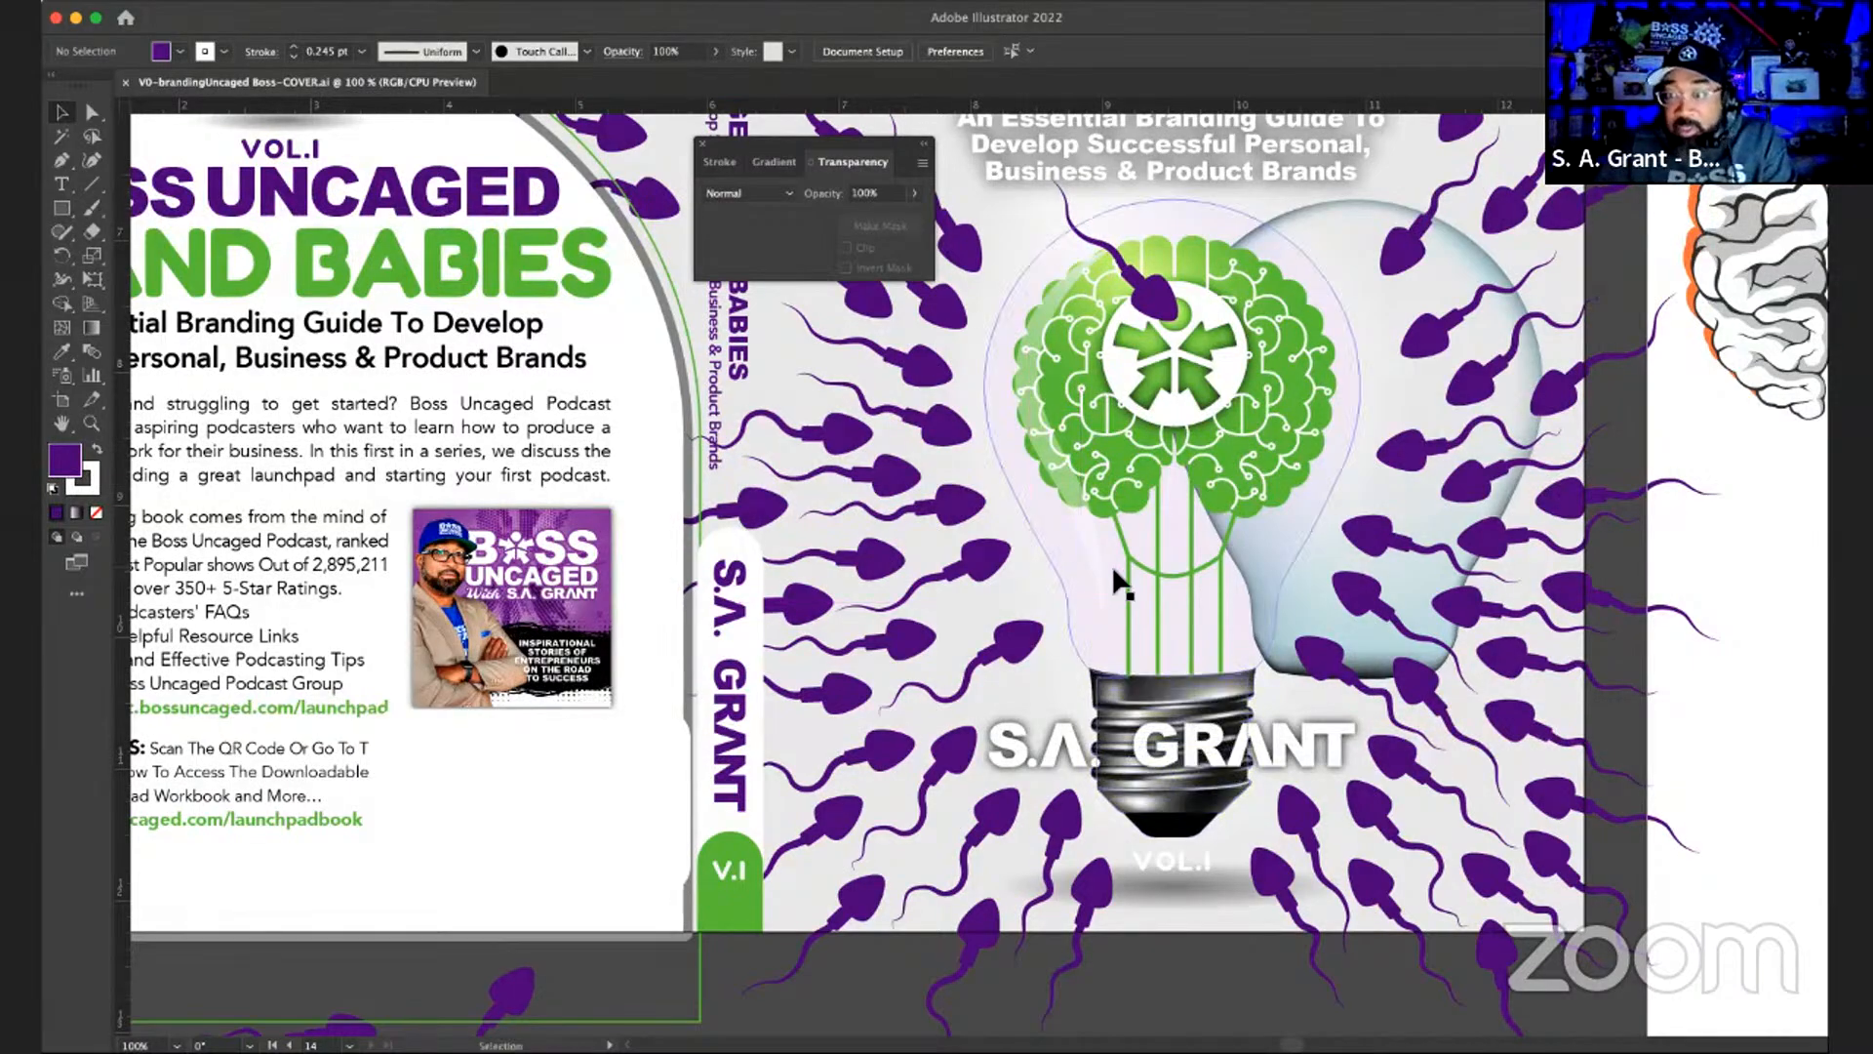
left_click(1055, 551)
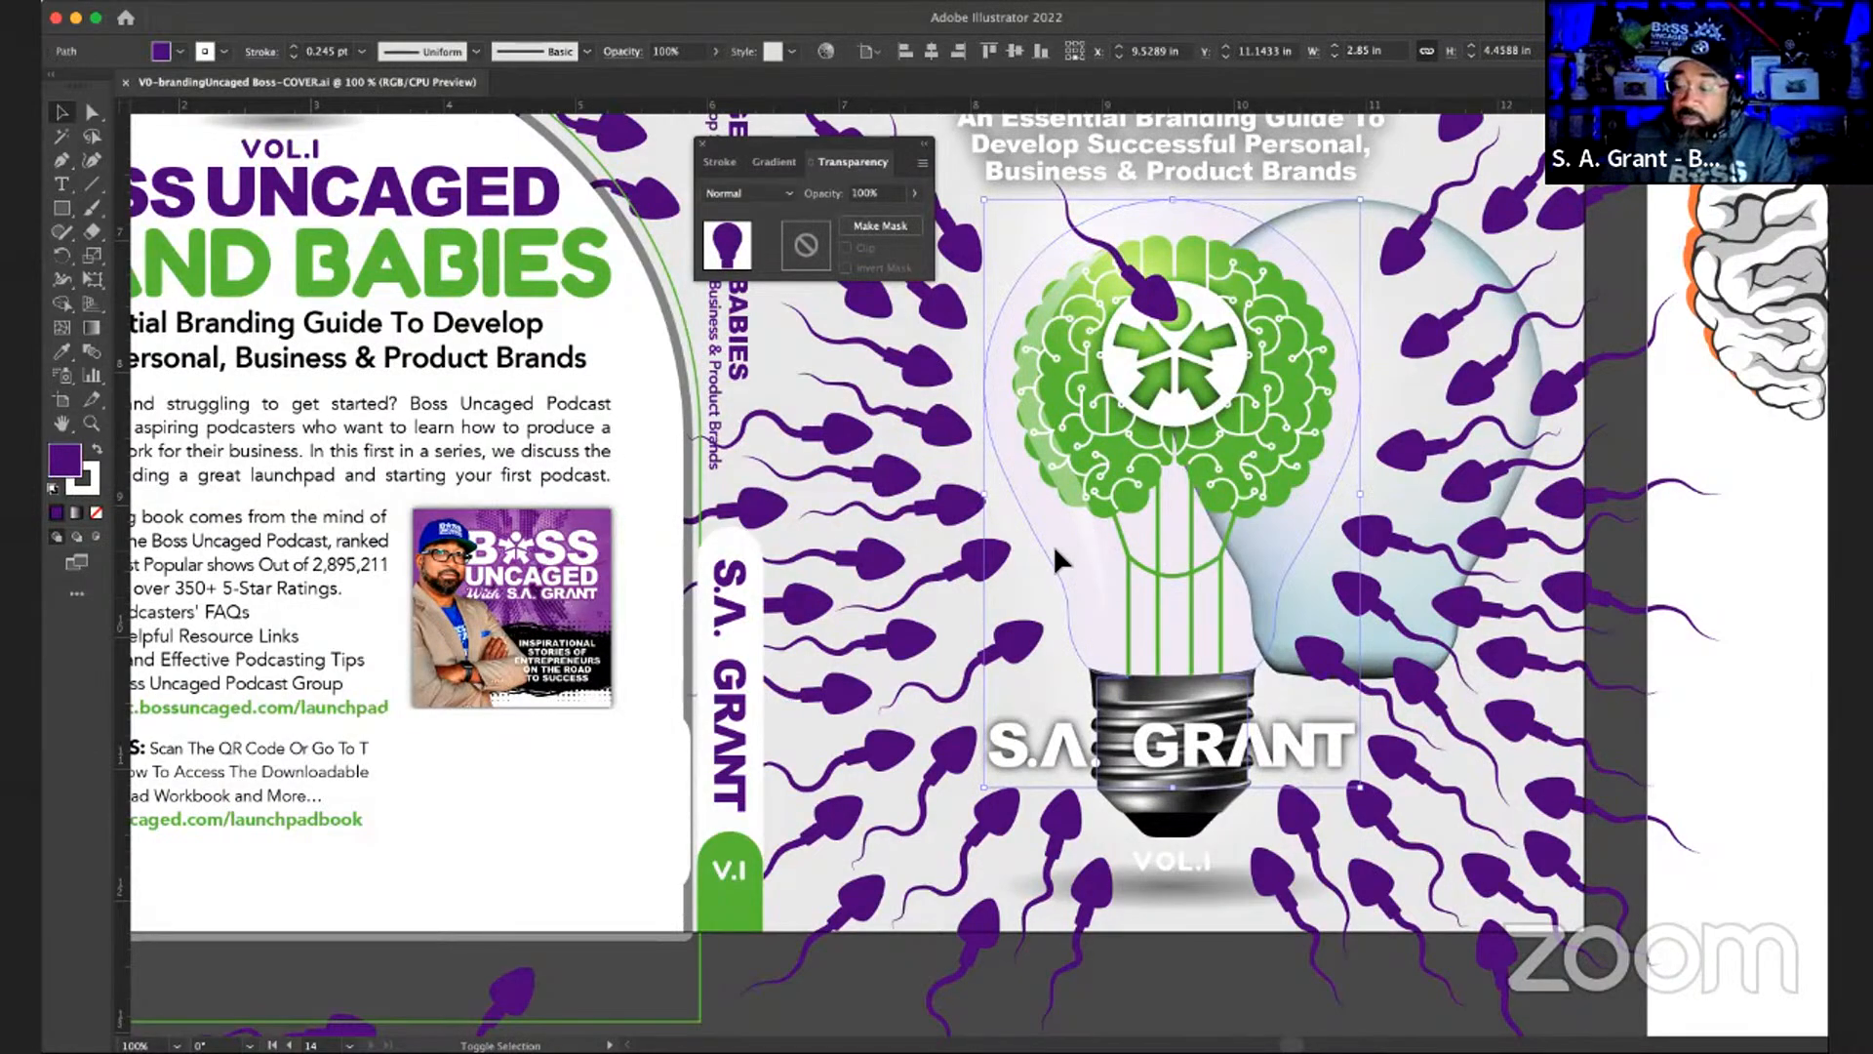
key("shift+Down")
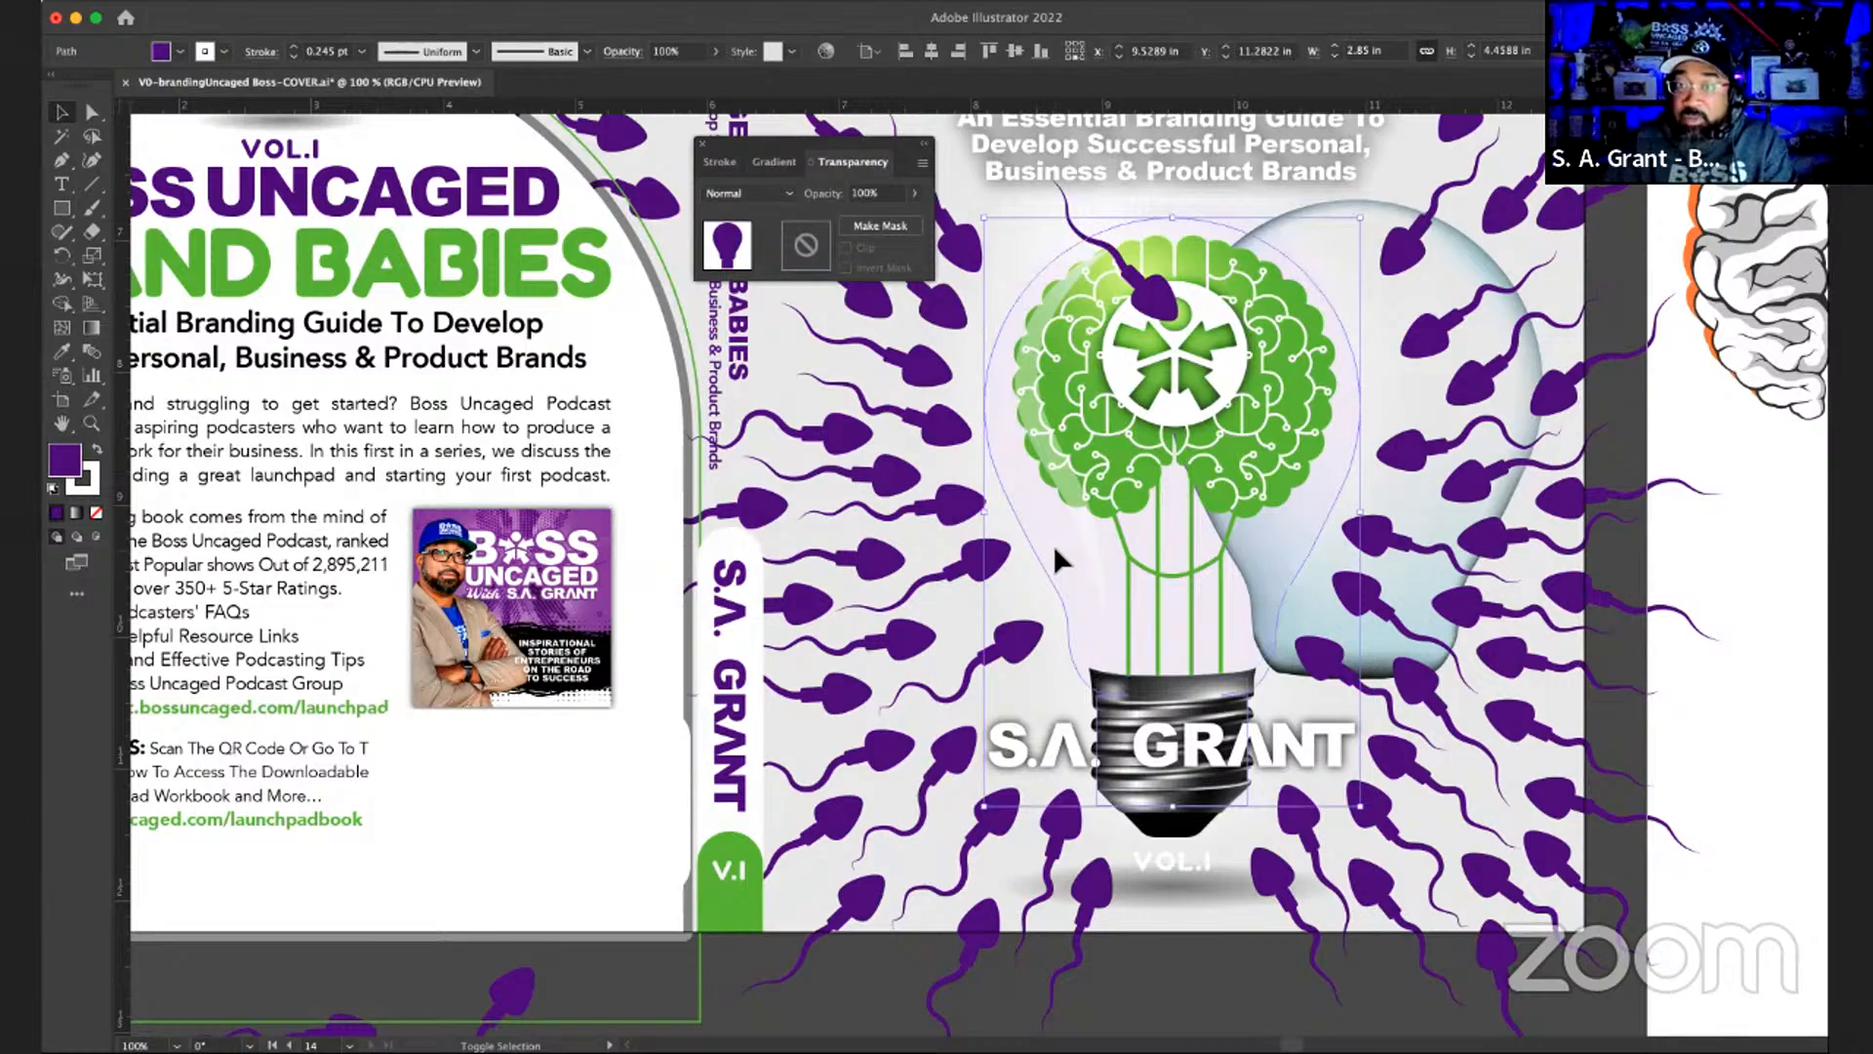
key("shift+Up")
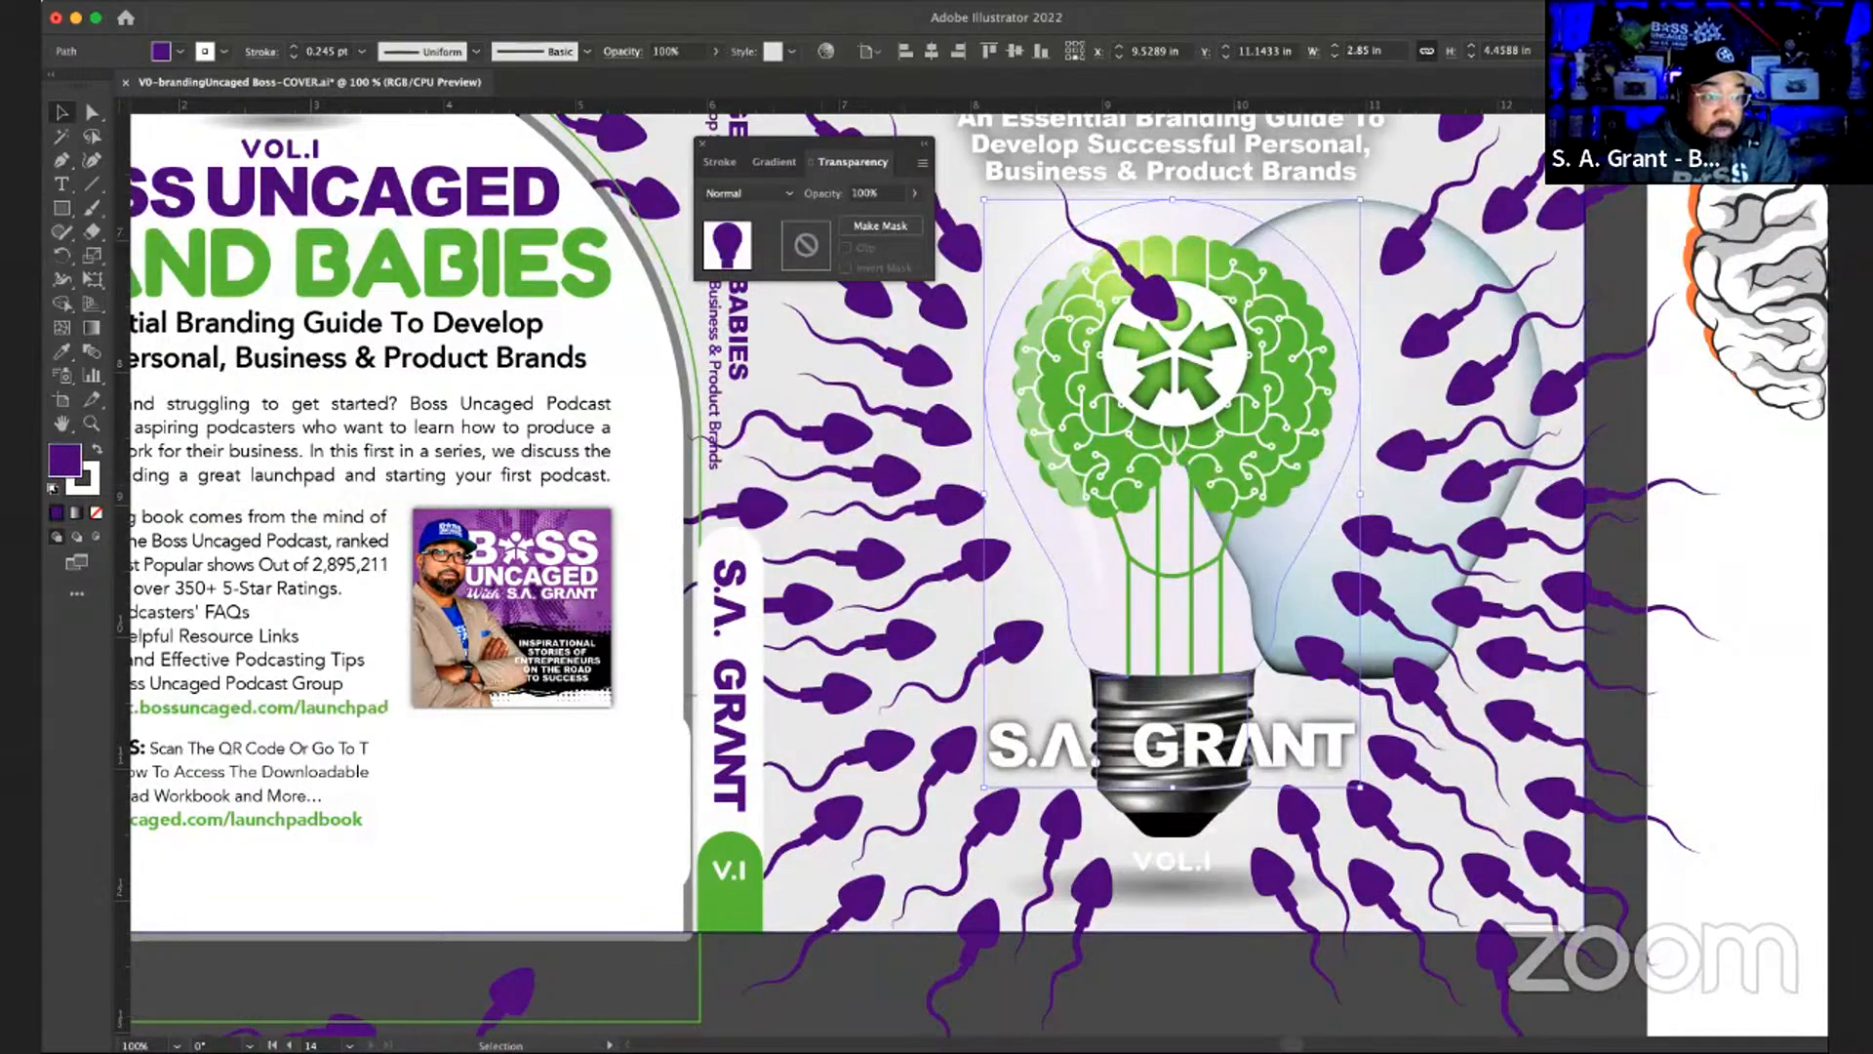
- In the bulb copy layer, select the two stacked bulb-shaped purple paths and join them into a single path
key("F7")
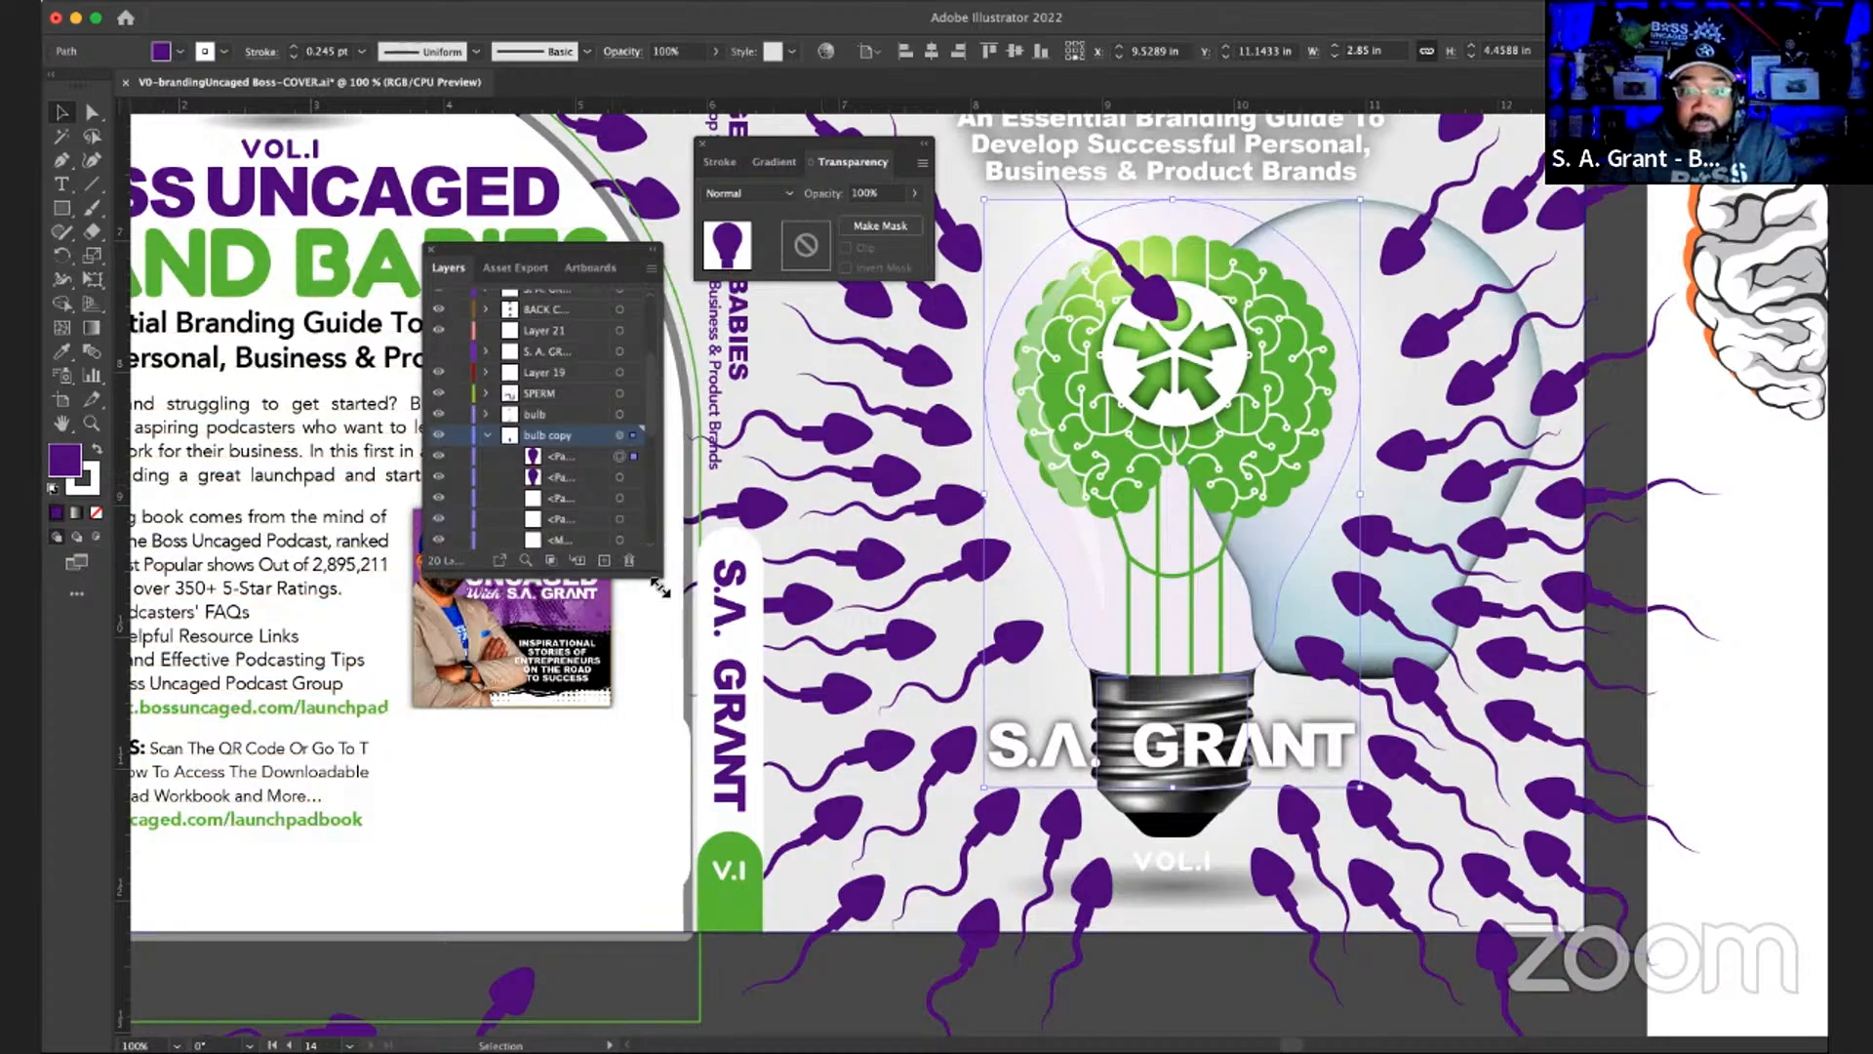
left_click_drag(656, 578, 719, 863)
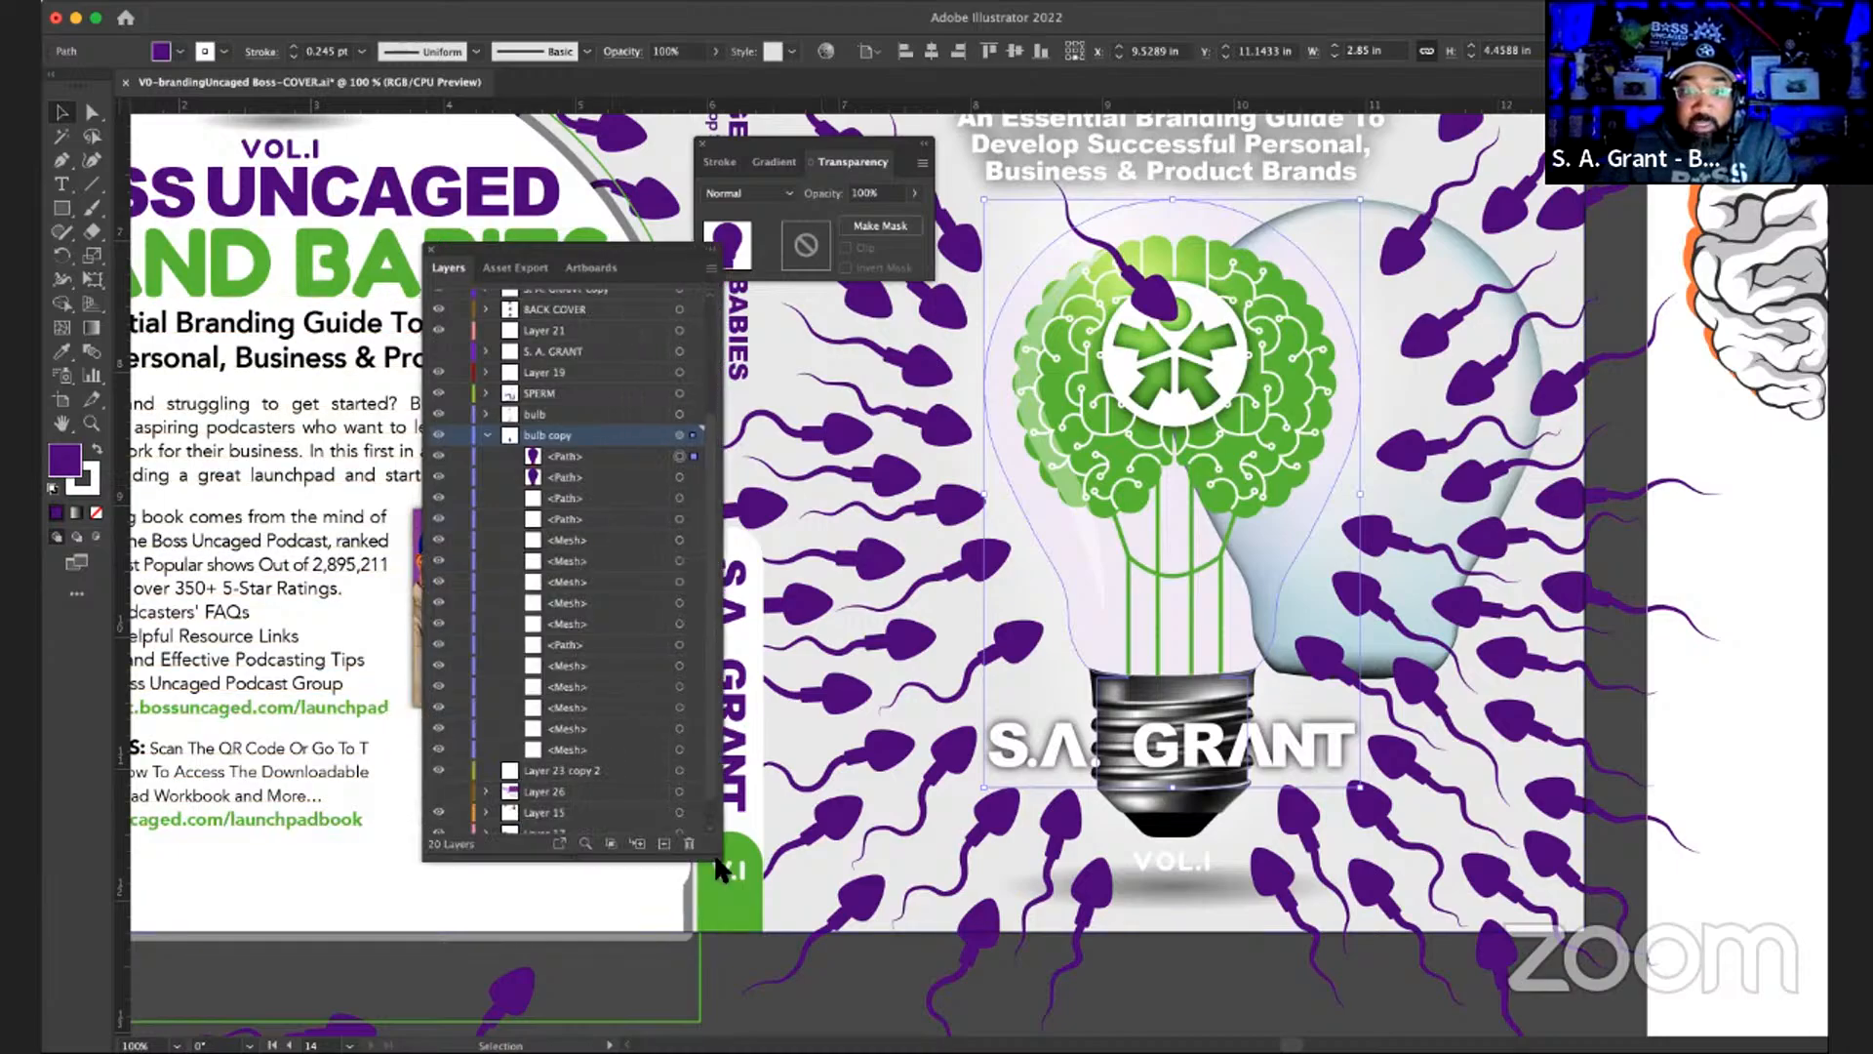
left_click(692, 478)
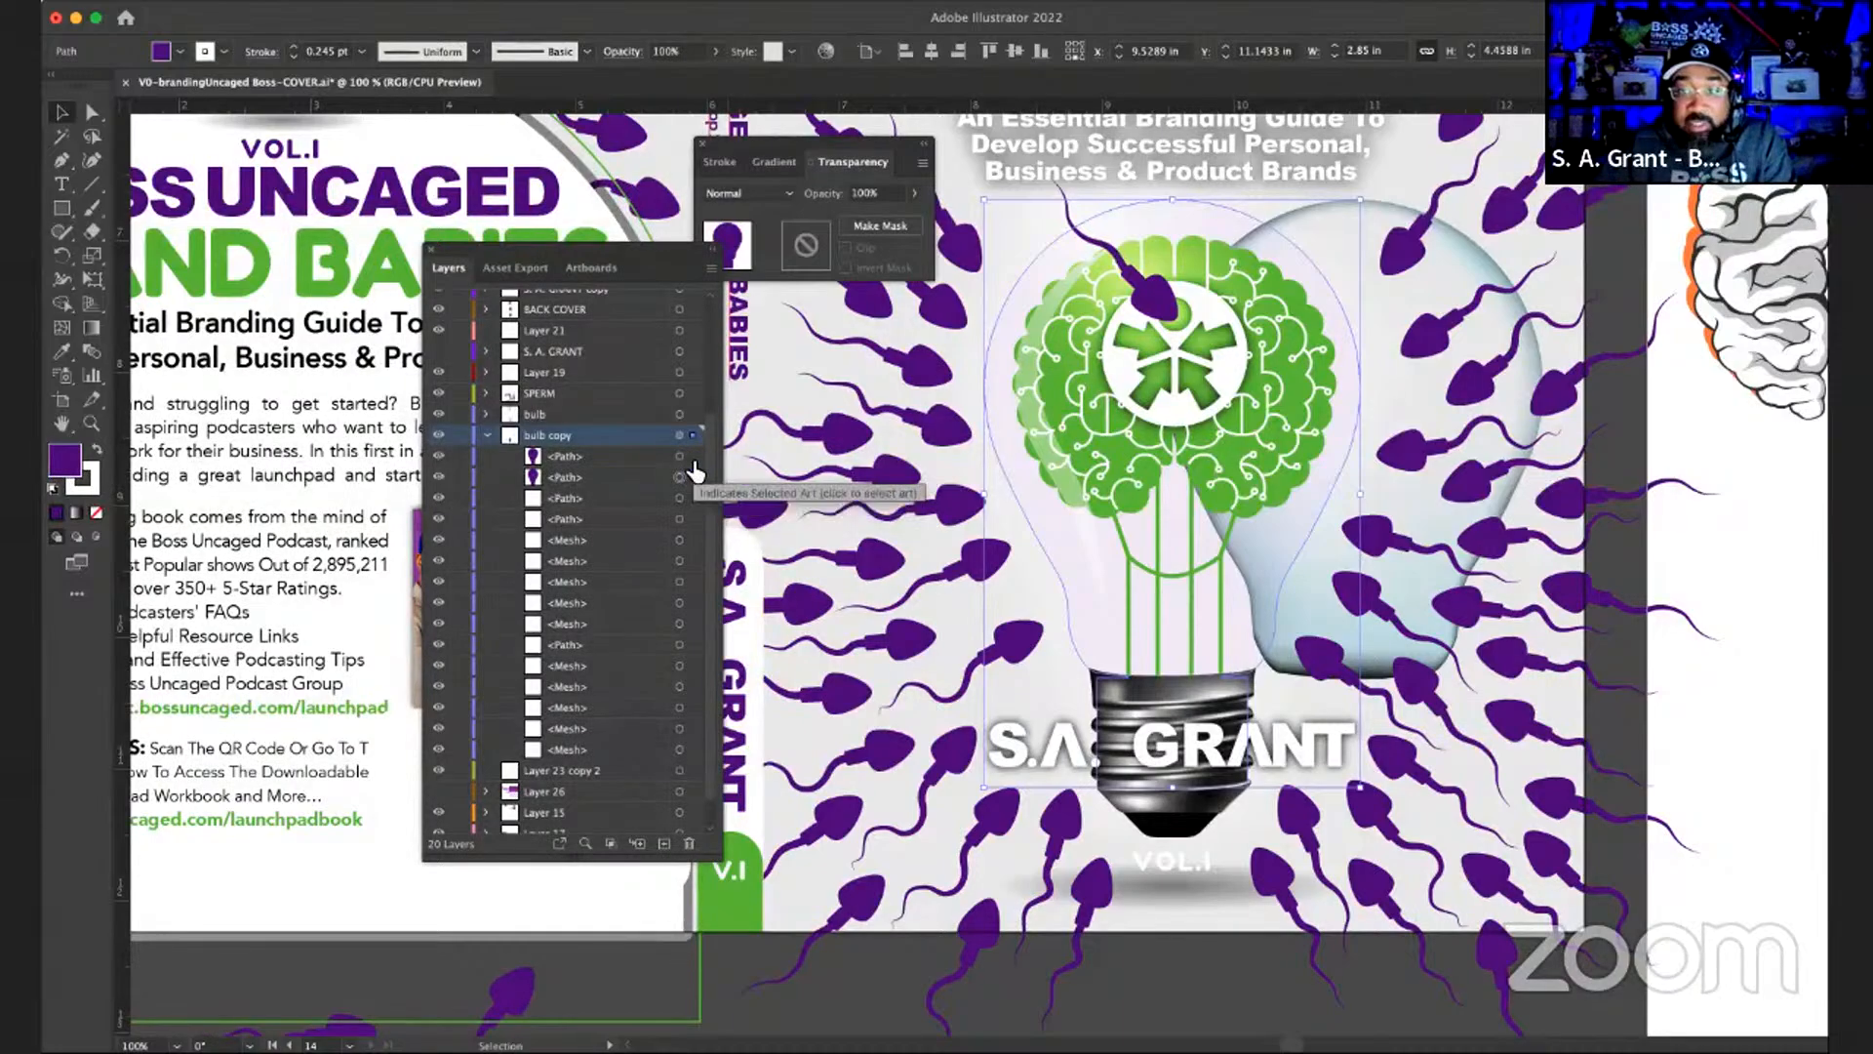
left_click(680, 456, "shift")
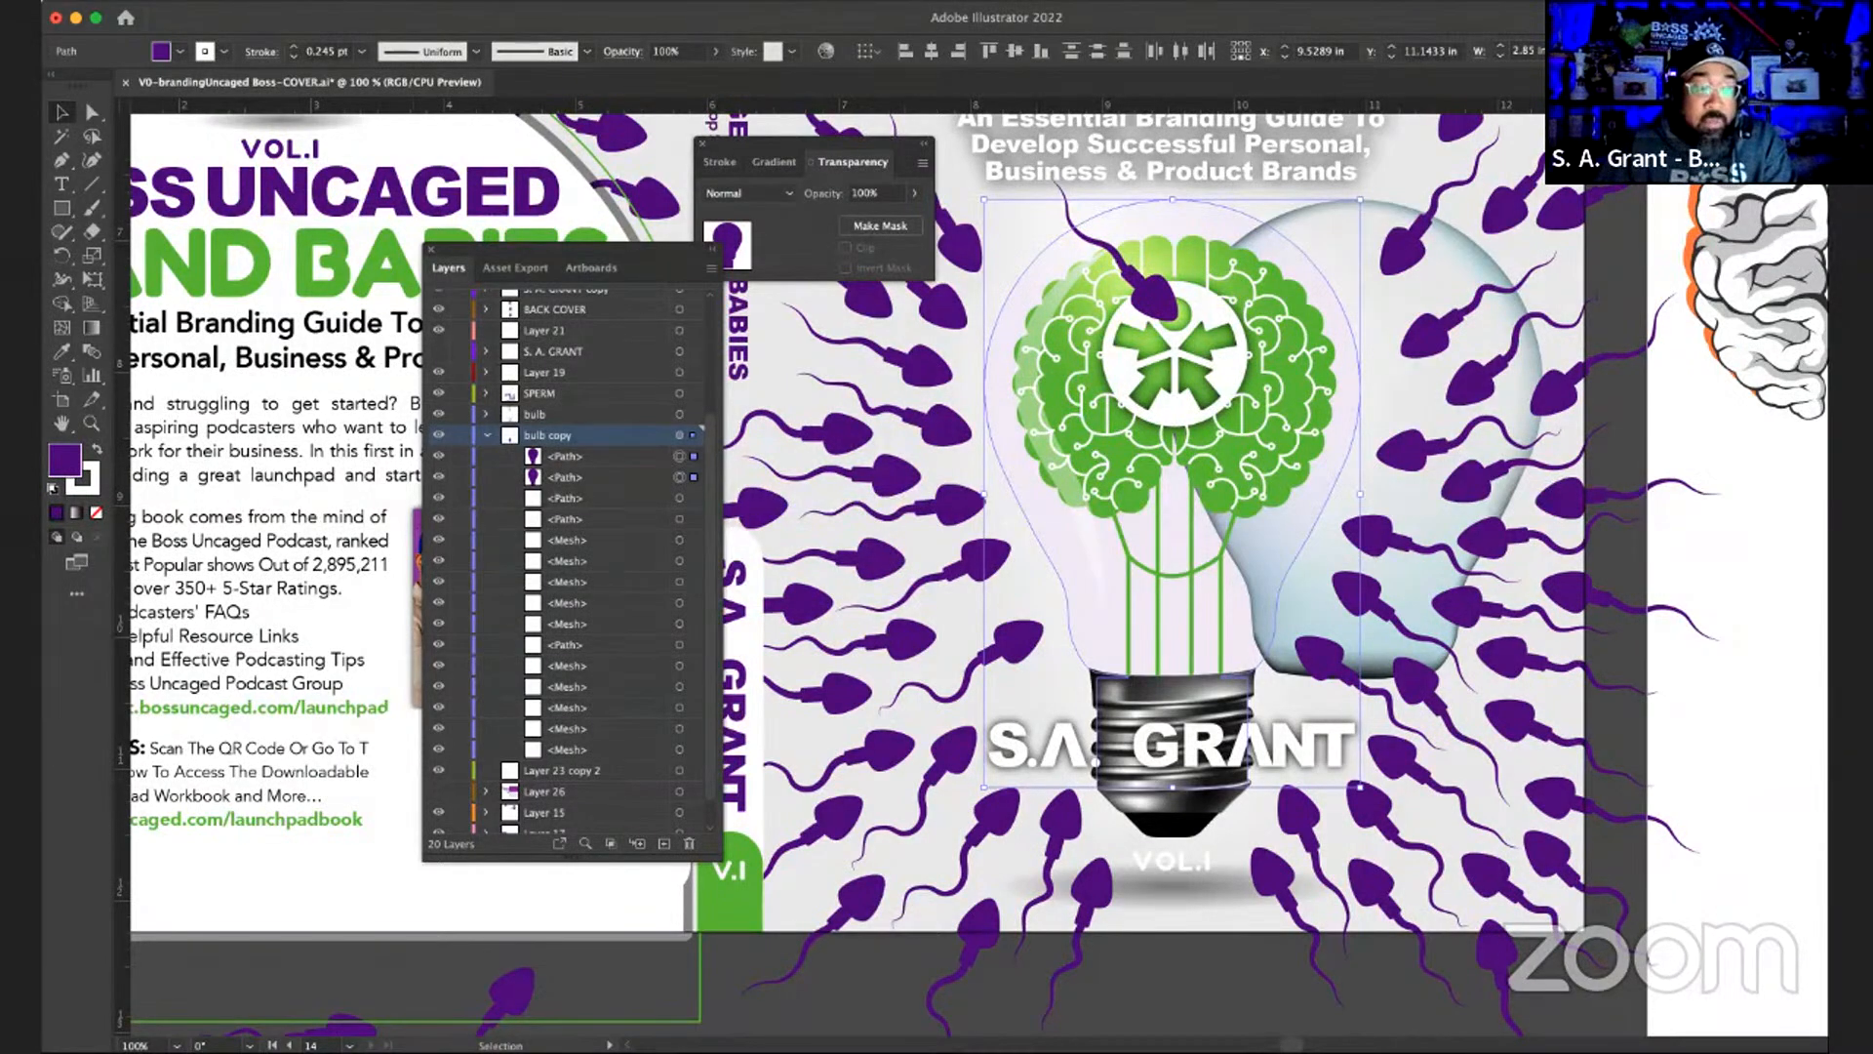
key("super+j")
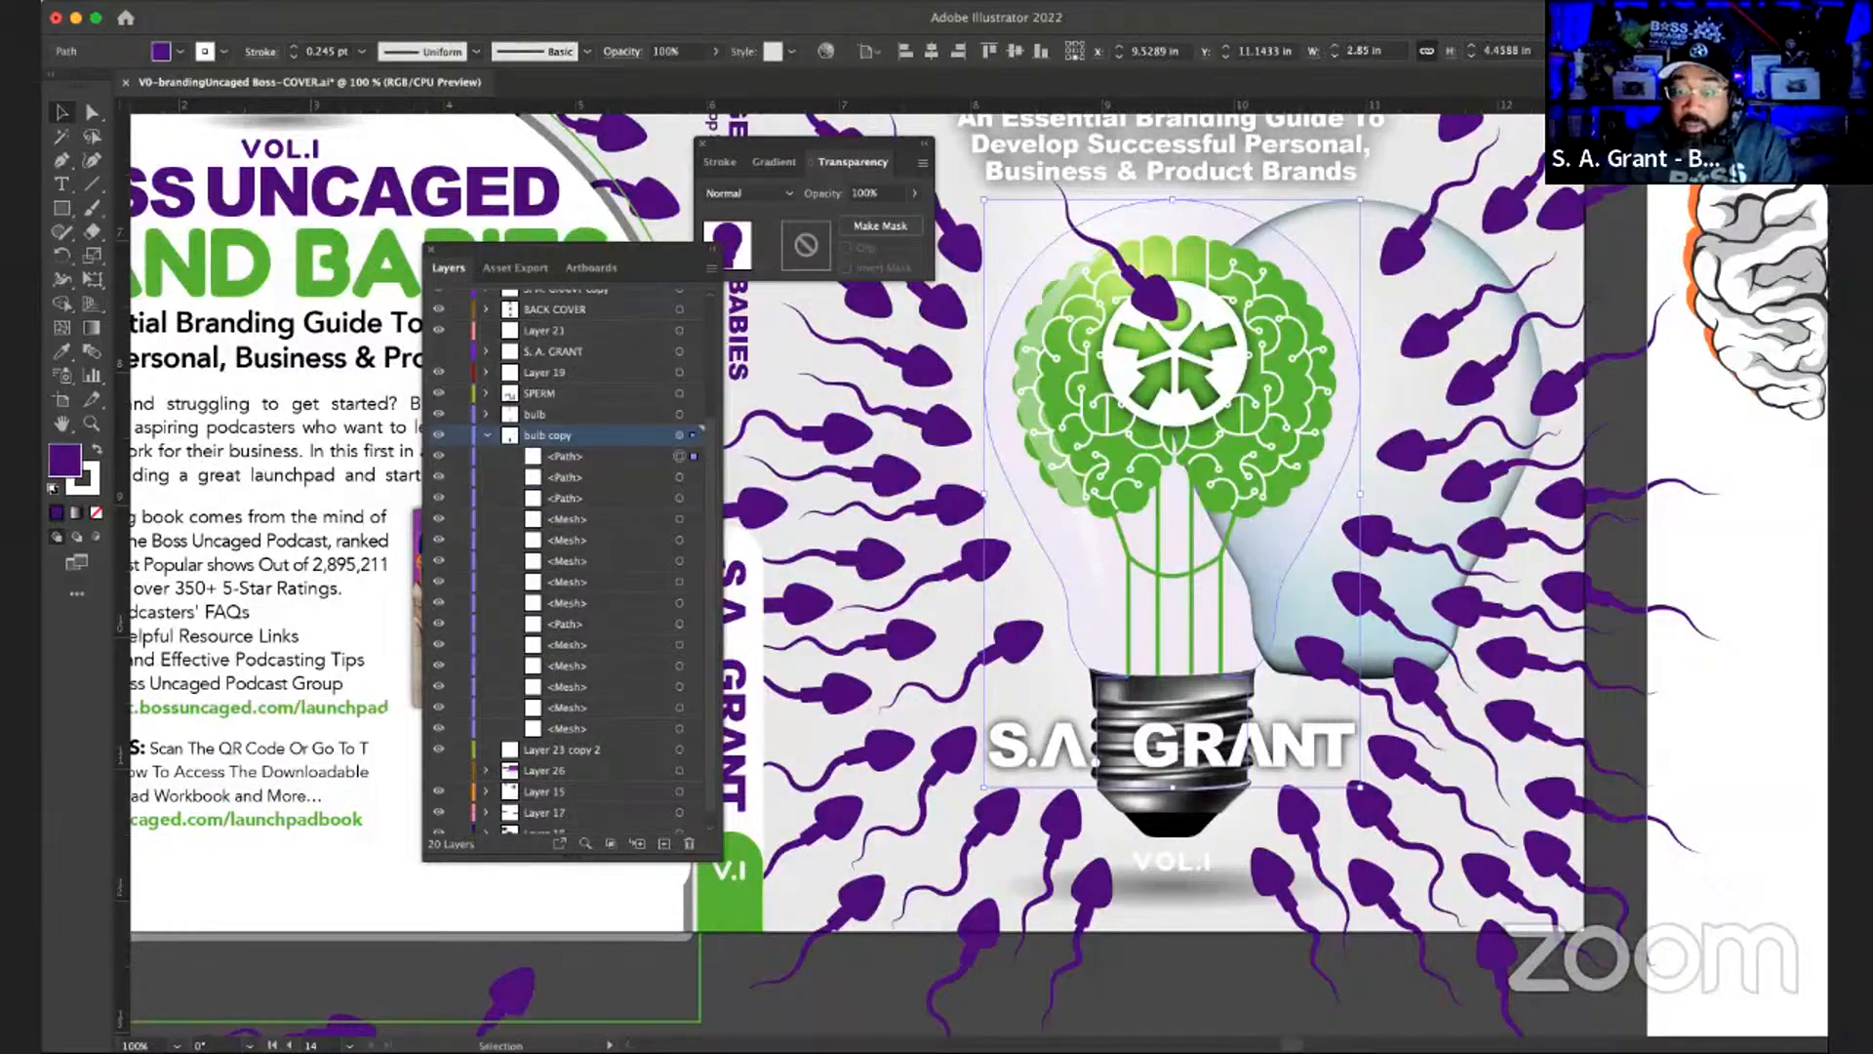
left_click(596, 456)
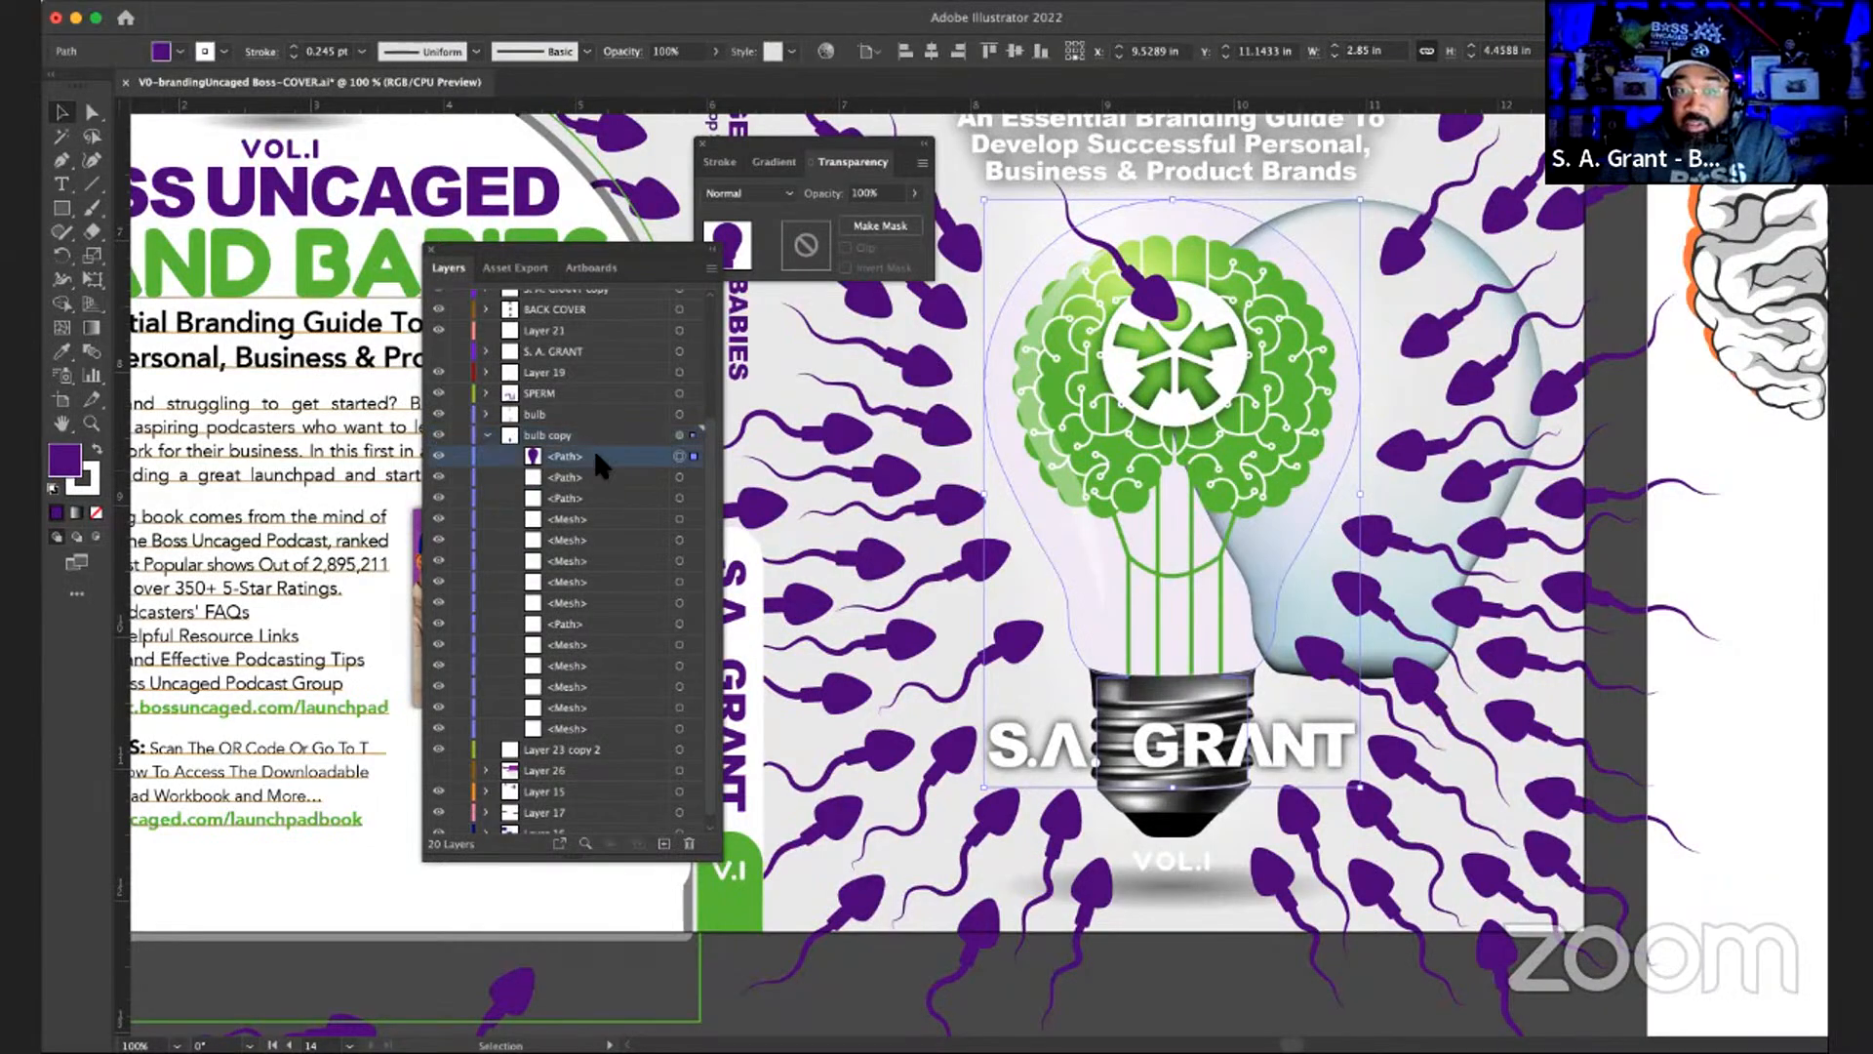
- Move the purple bulb-shaped path out of the bulb copy layer onto a new layer directly beneath the bulb layer
left_click(695, 416)
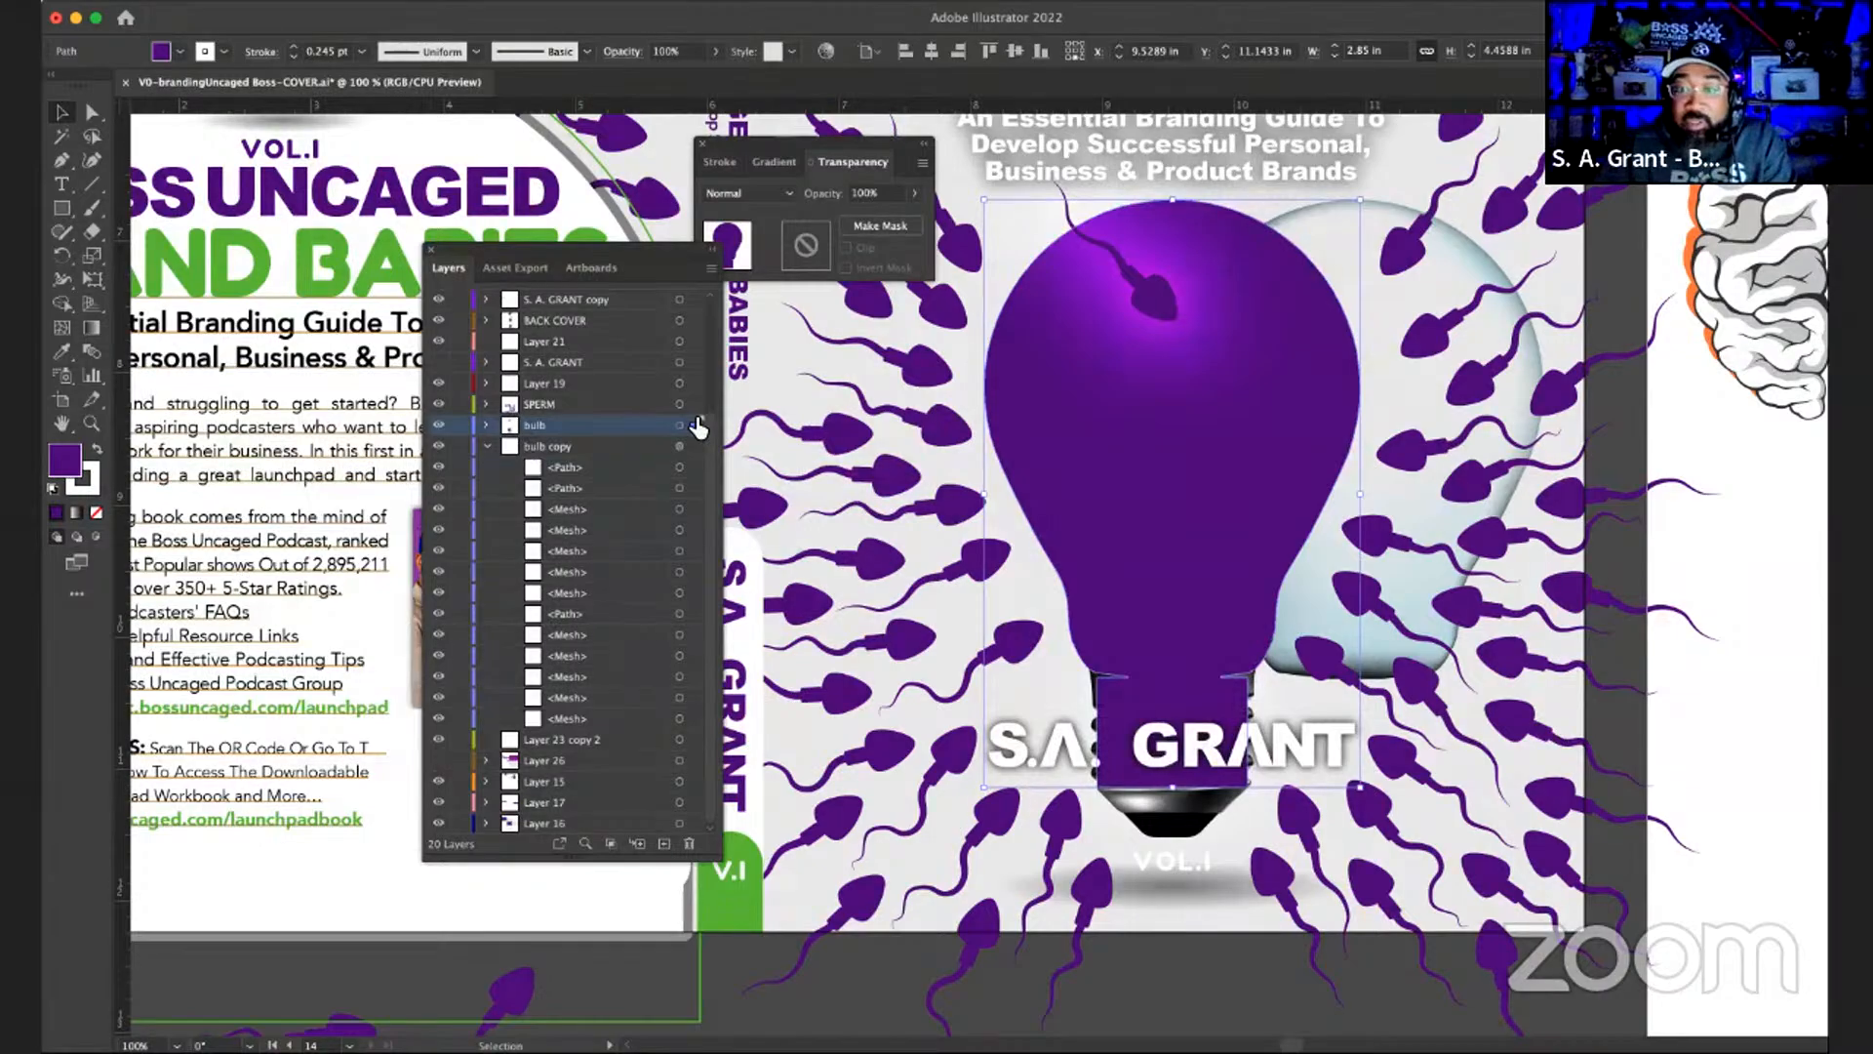
left_click(487, 445)
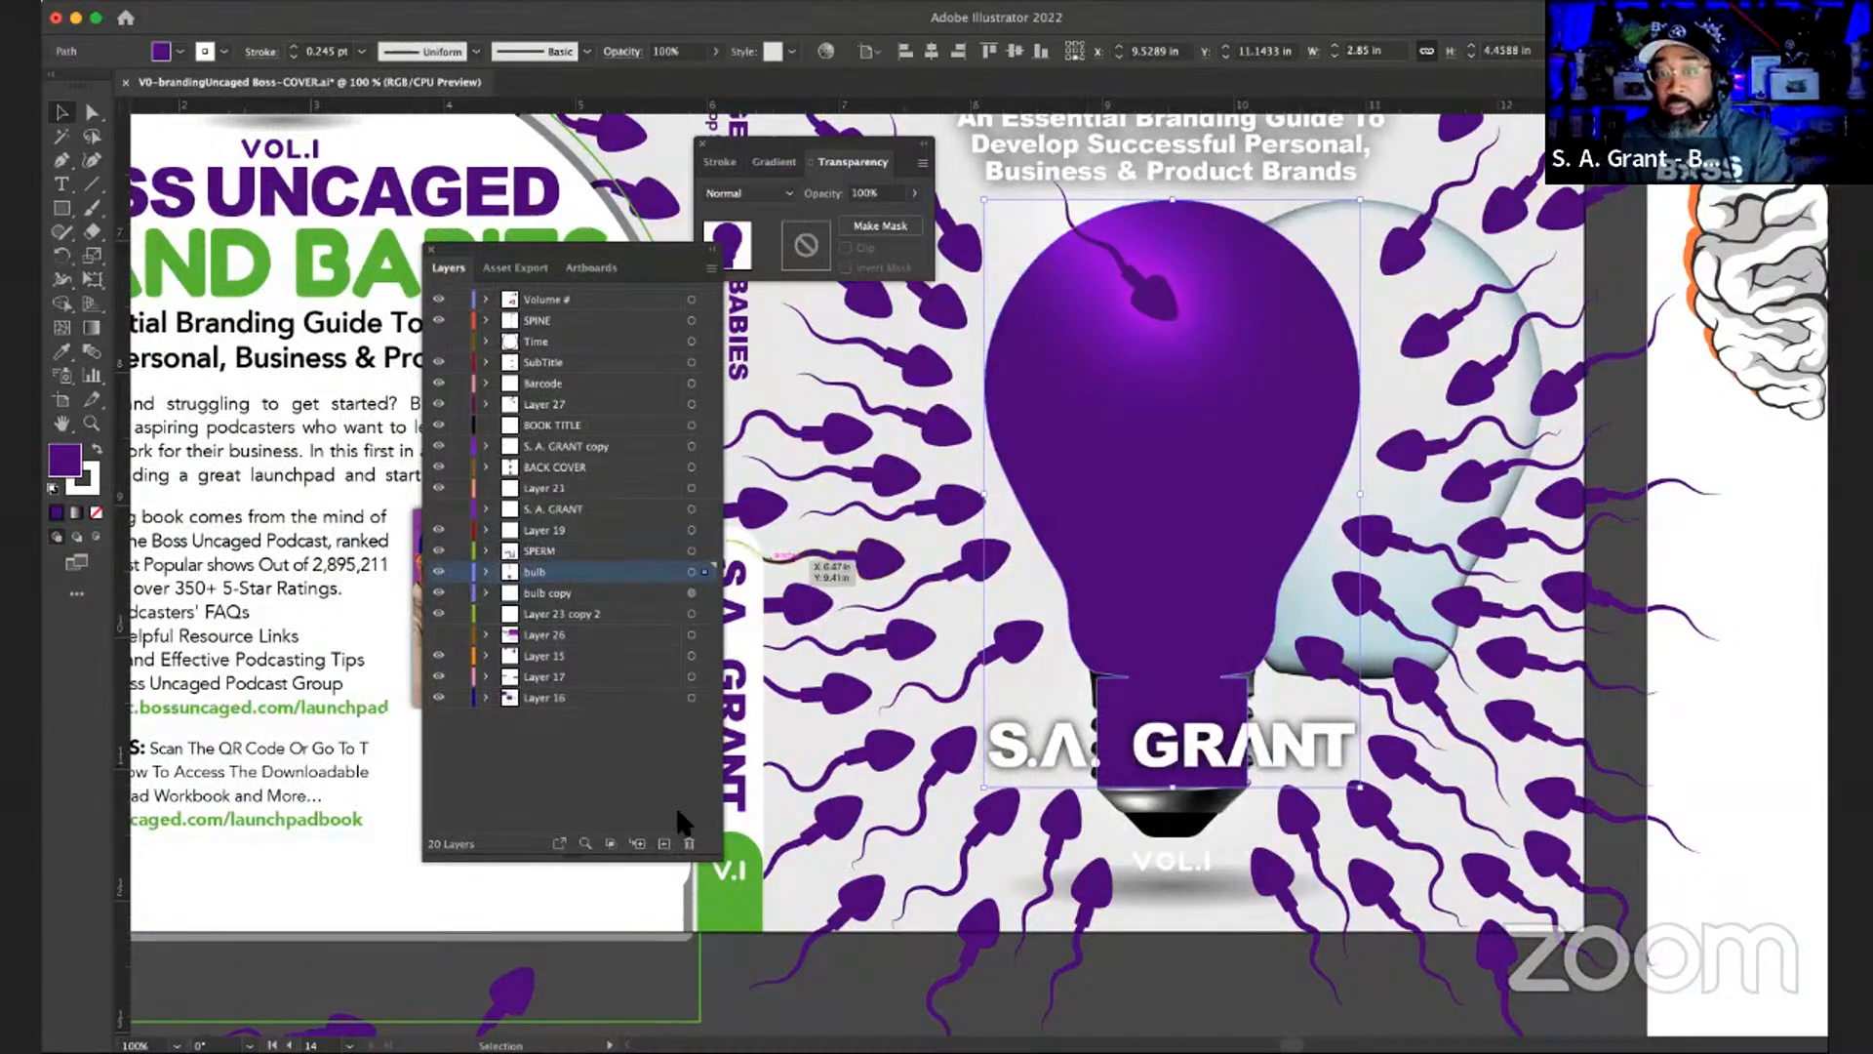
left_click(663, 843)
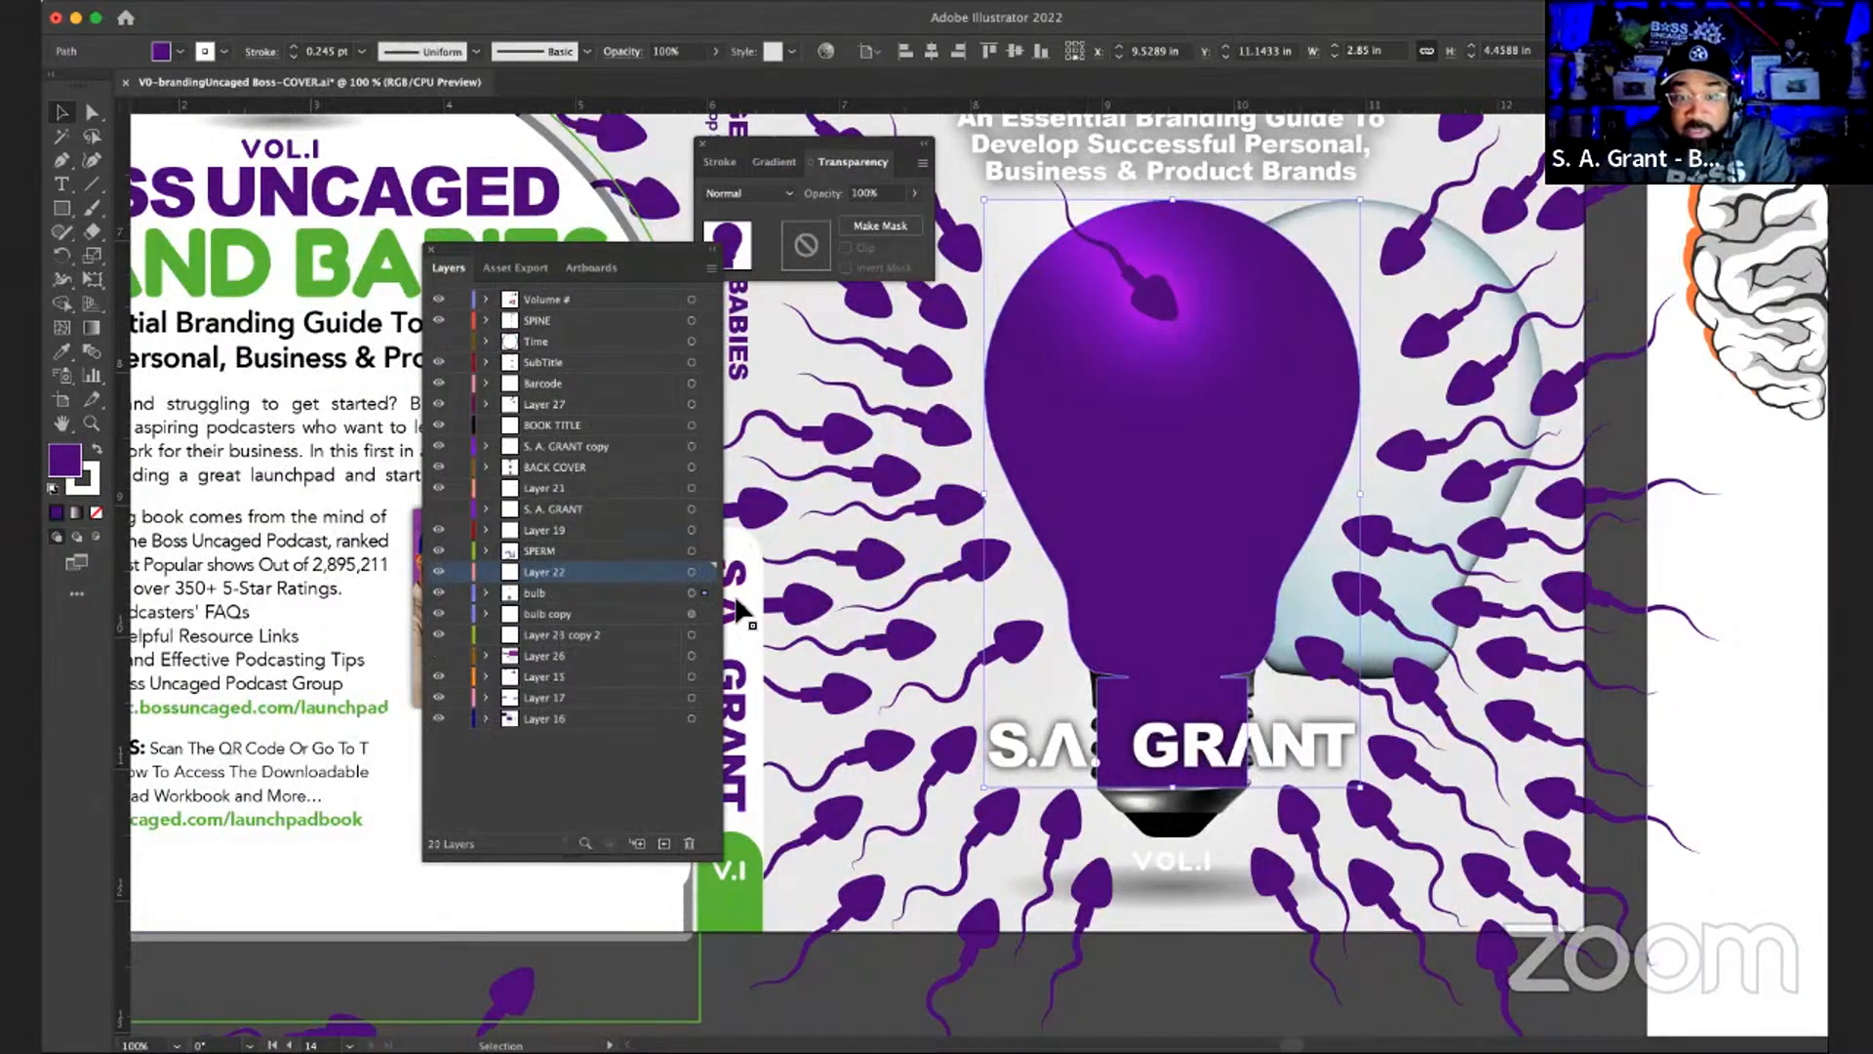
left_click_drag(707, 582, 602, 609)
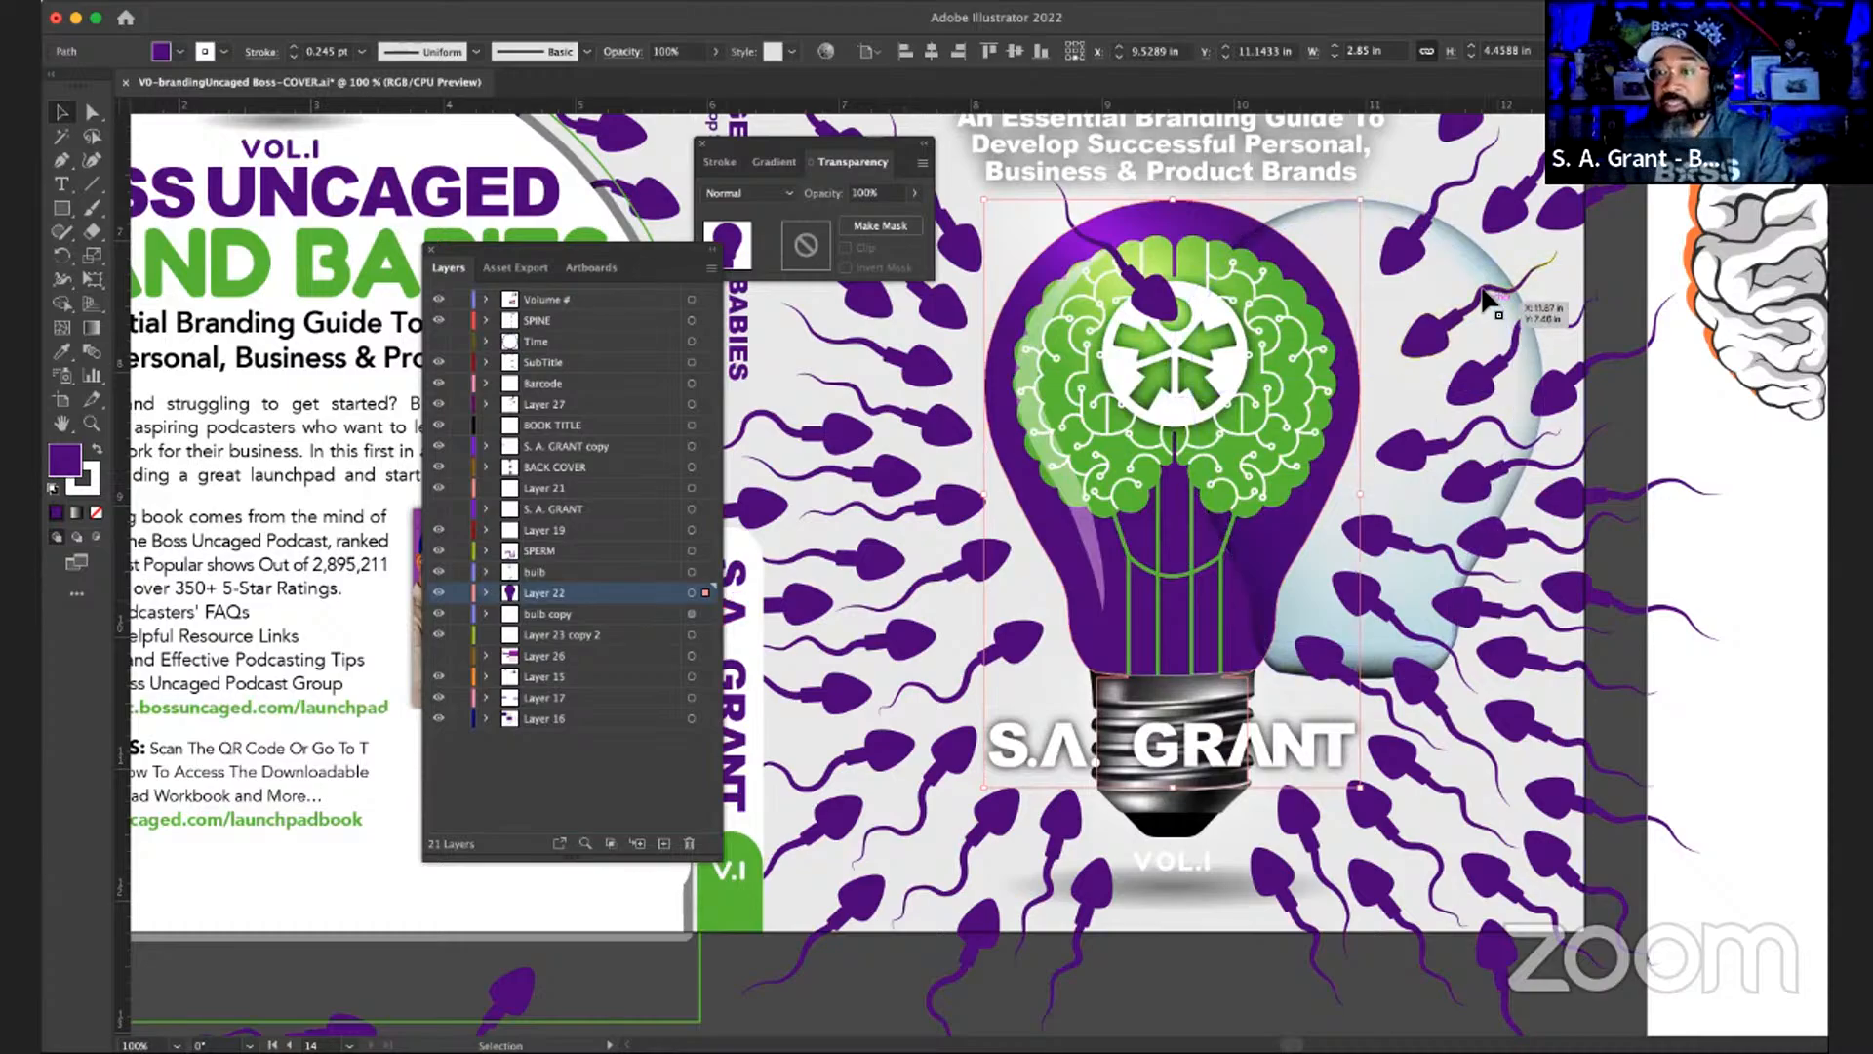
- Move the offset glass mesh about 1.25 in left so it sits over the front cover's purple bulb, and deselect it
left_click(1469, 246)
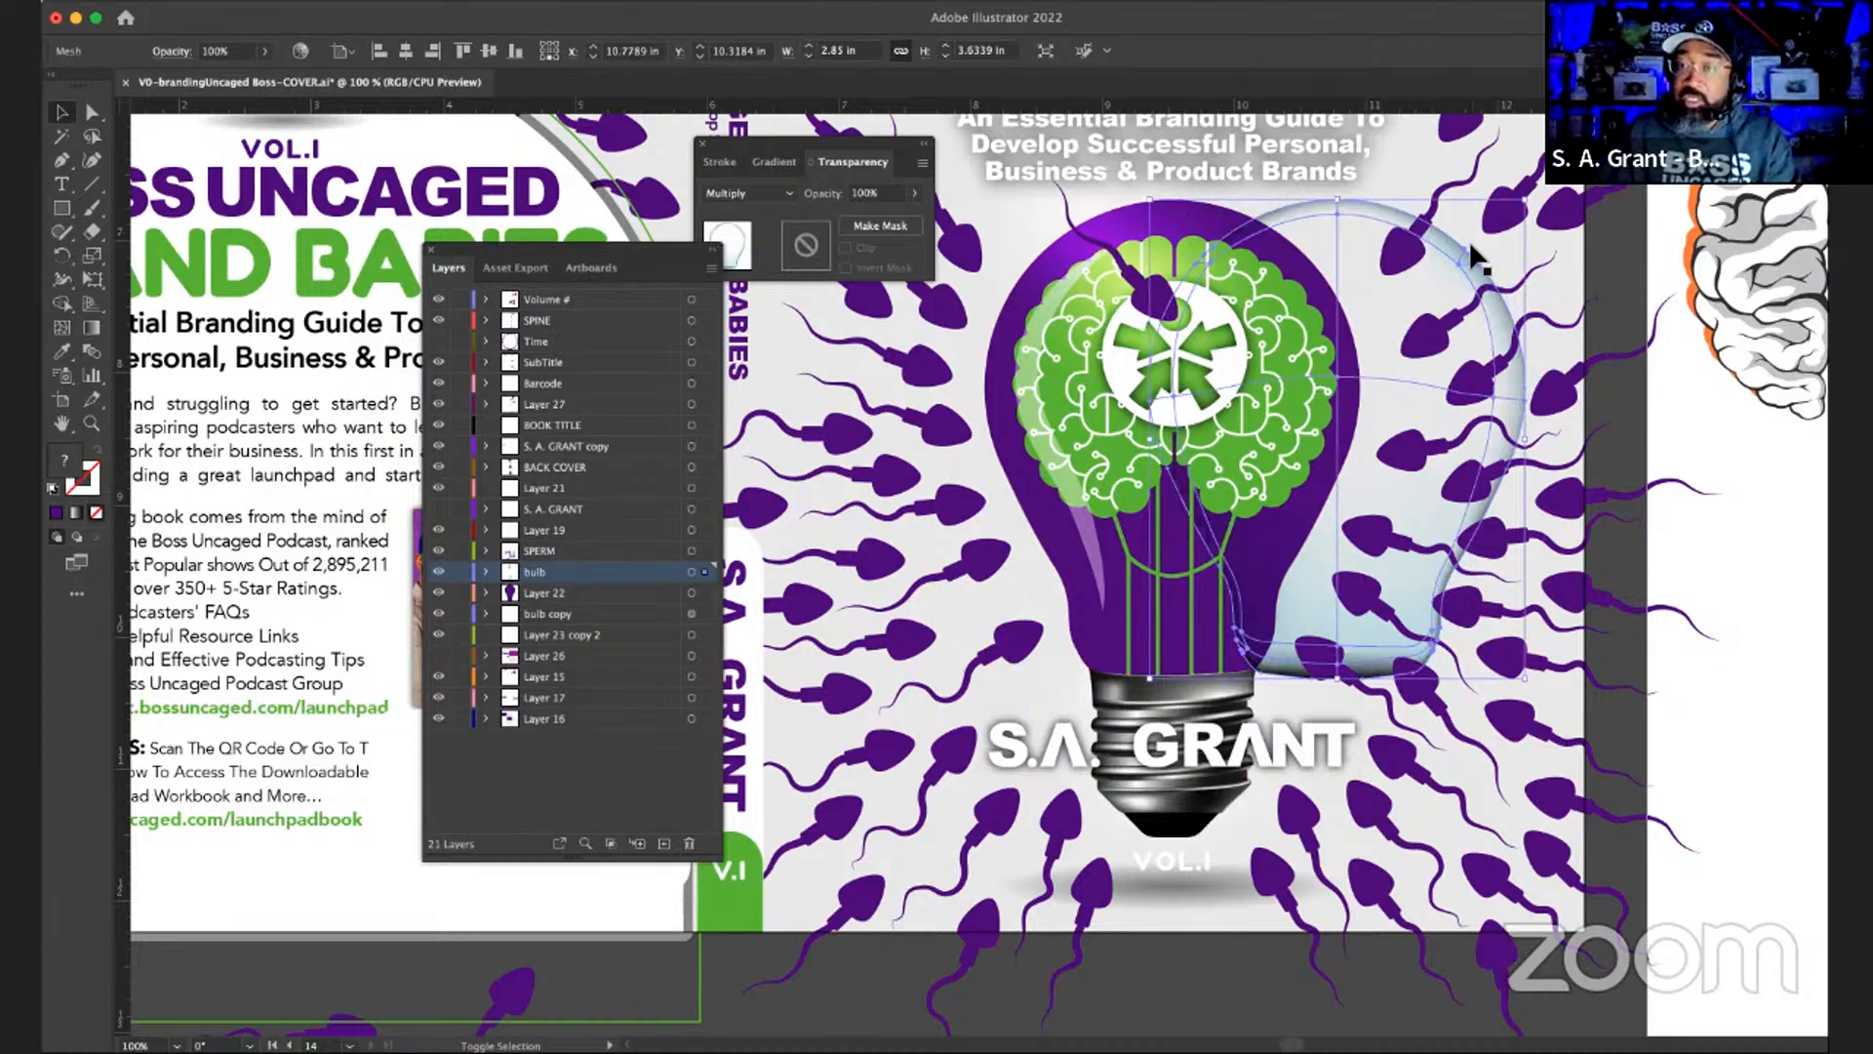
key("shift+Left")
key("shift+Left")
key("shift+Left")
key("shift+Left")
key("shift+Left")
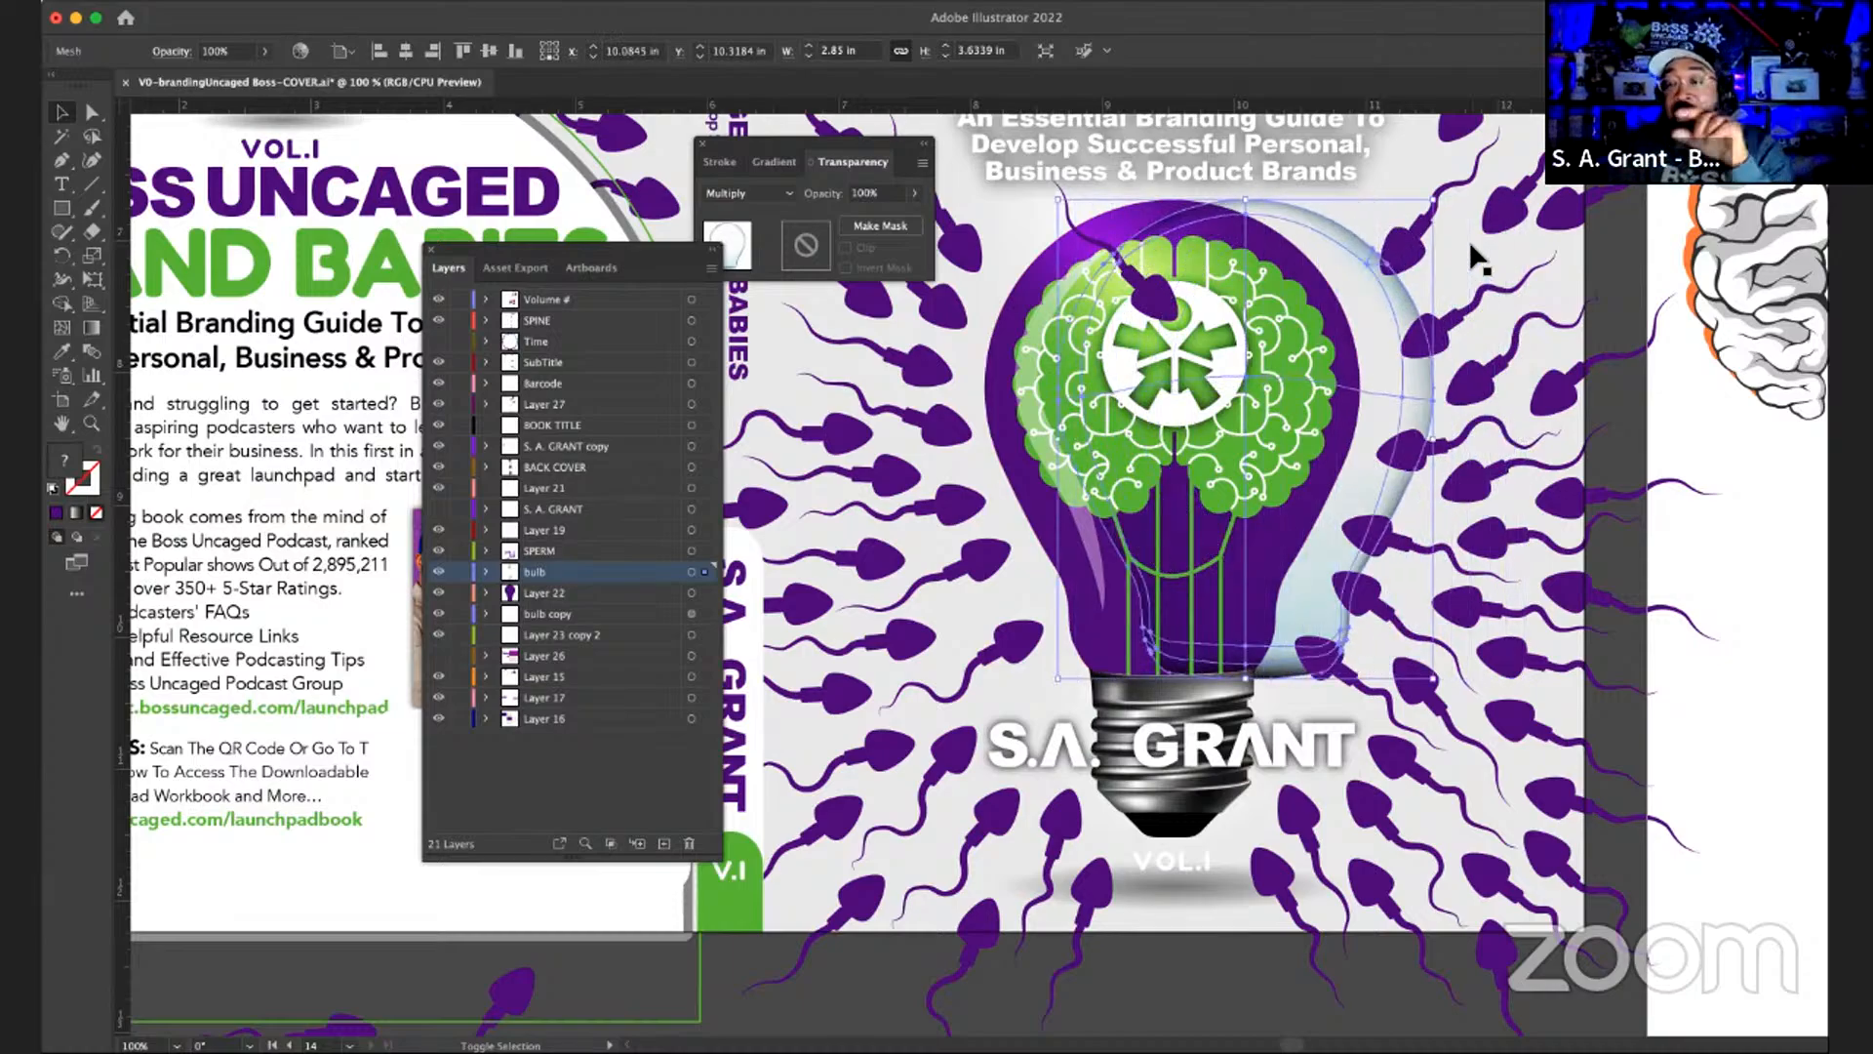
key("shift+Left")
key("shift+Left")
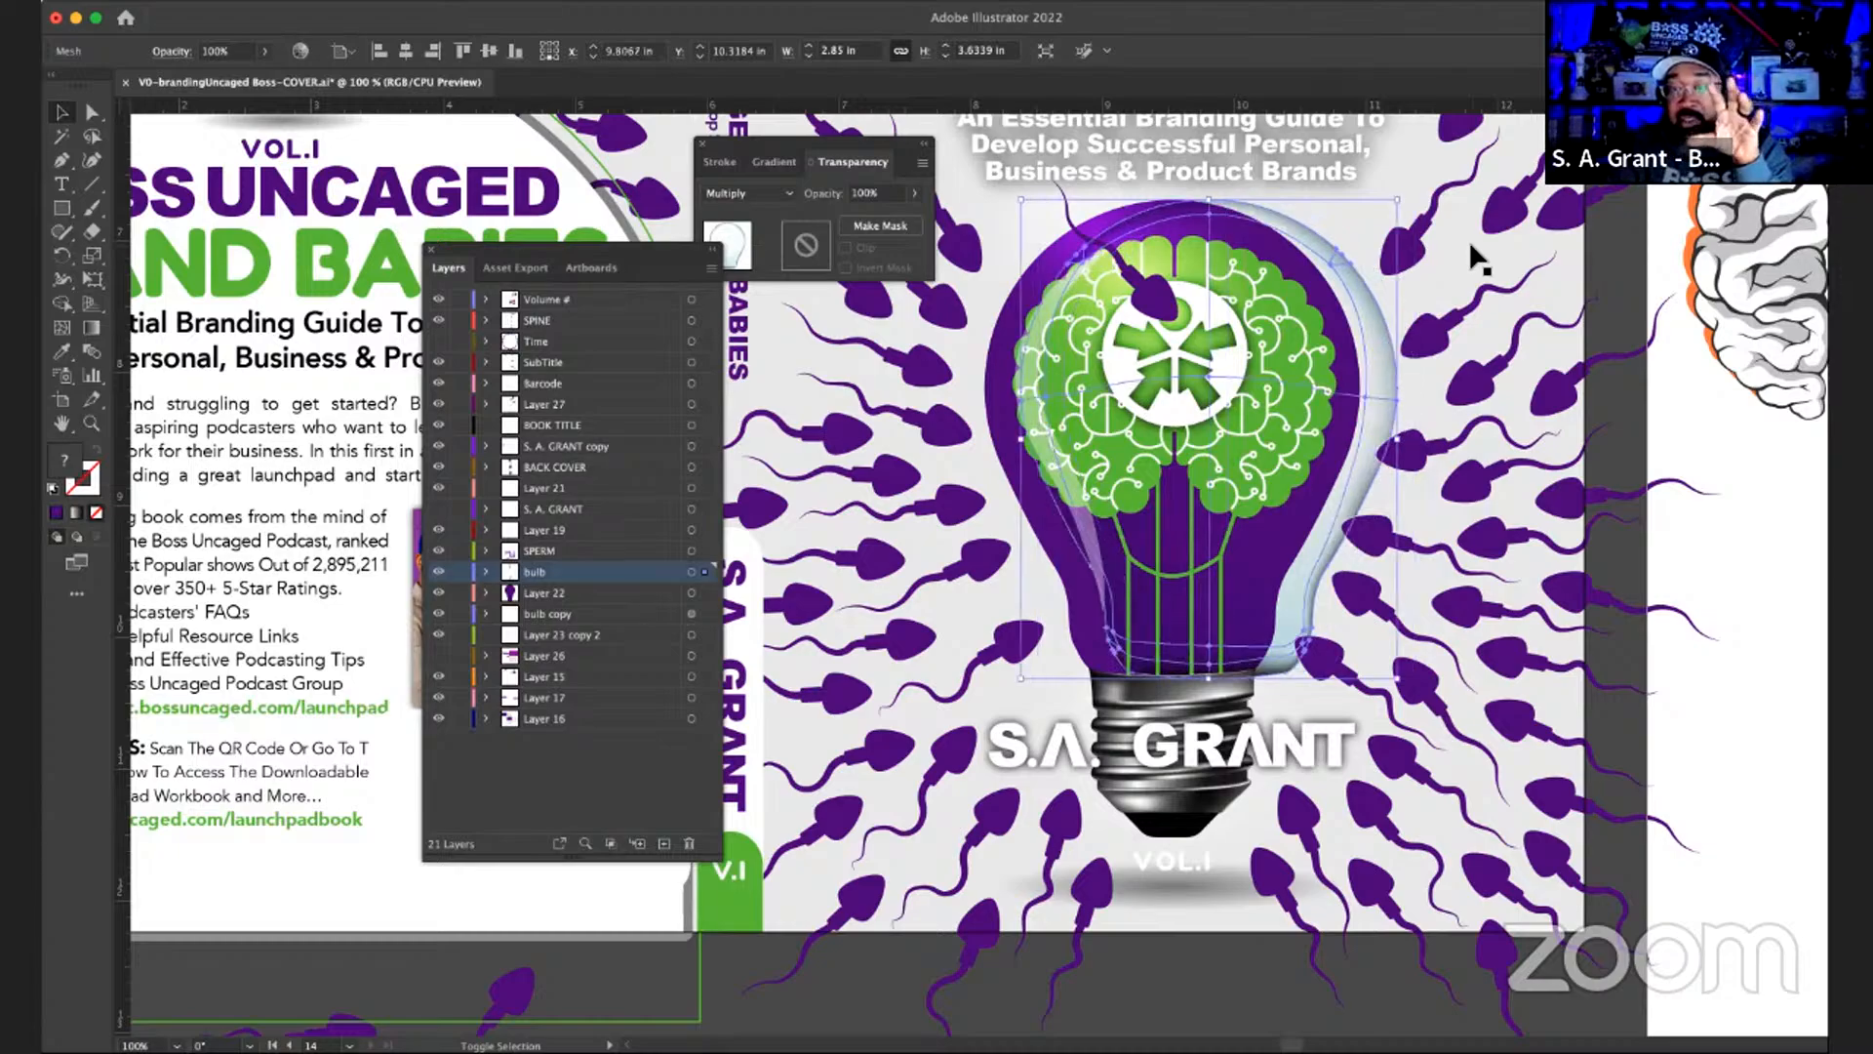
key("shift+Left")
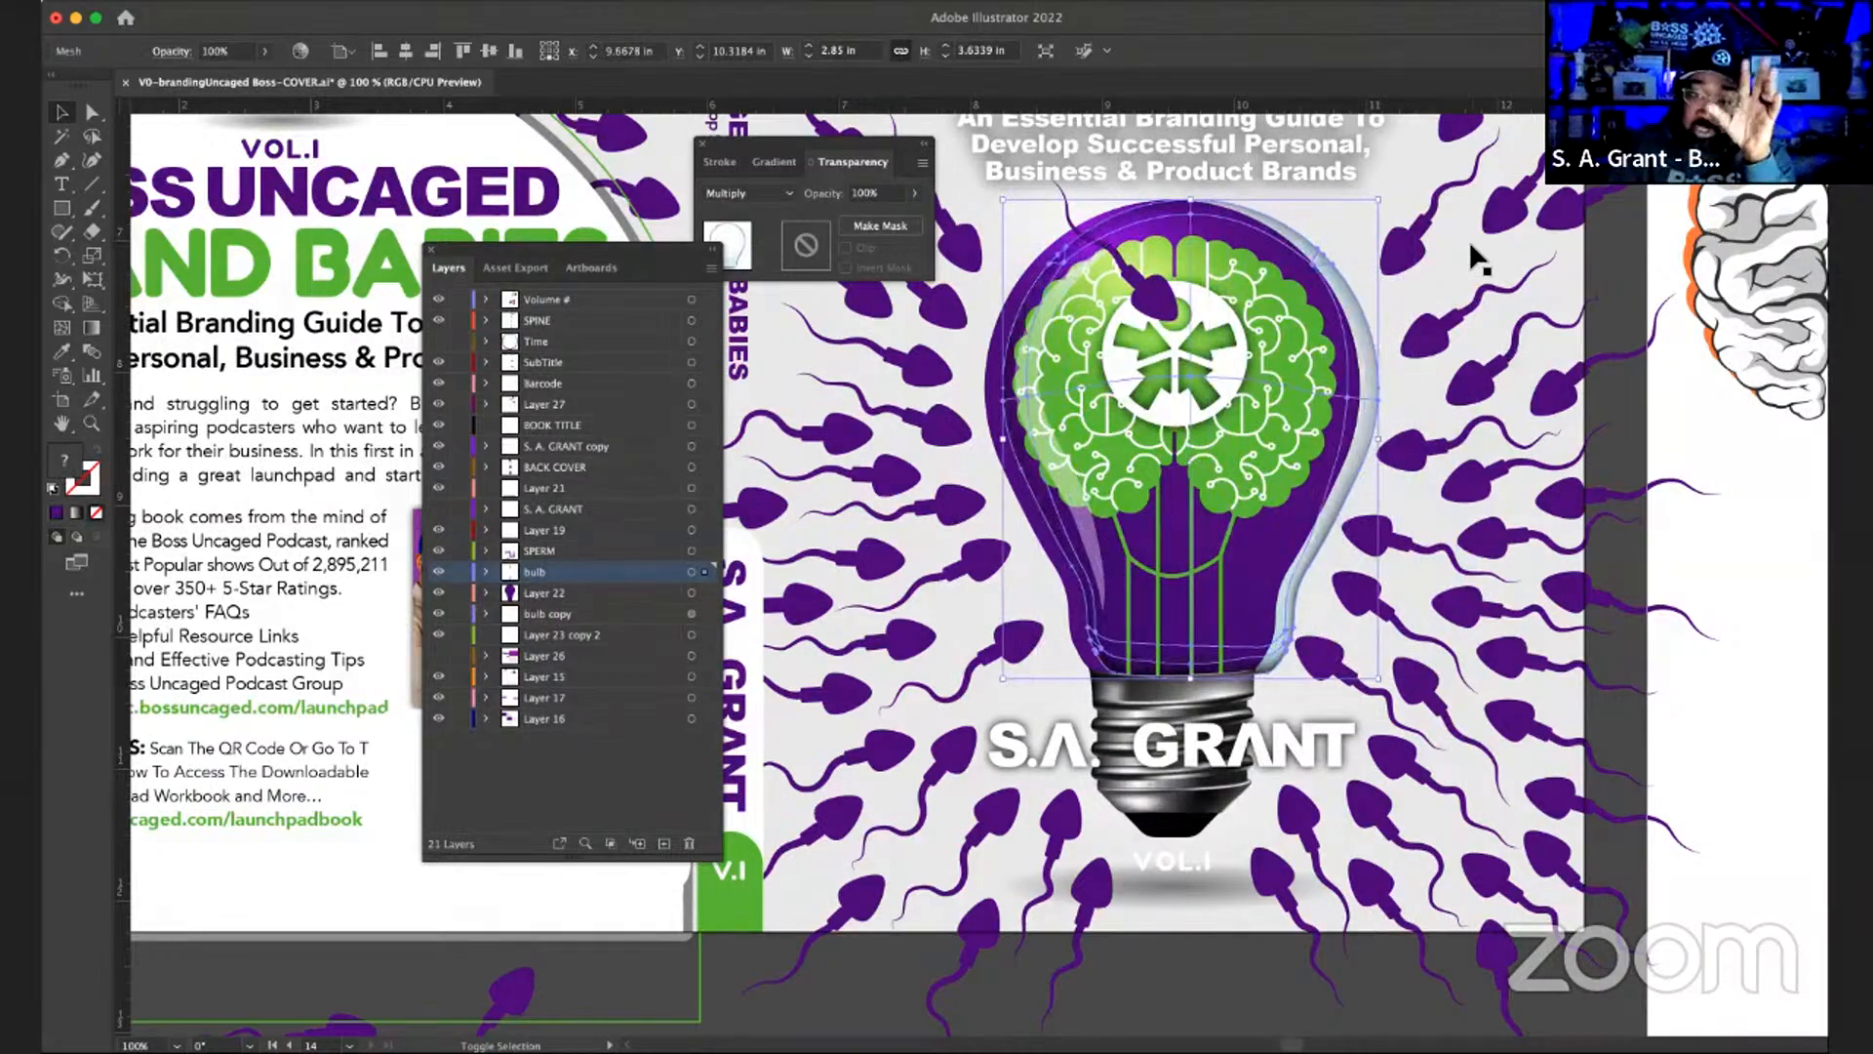
key("shift+Left")
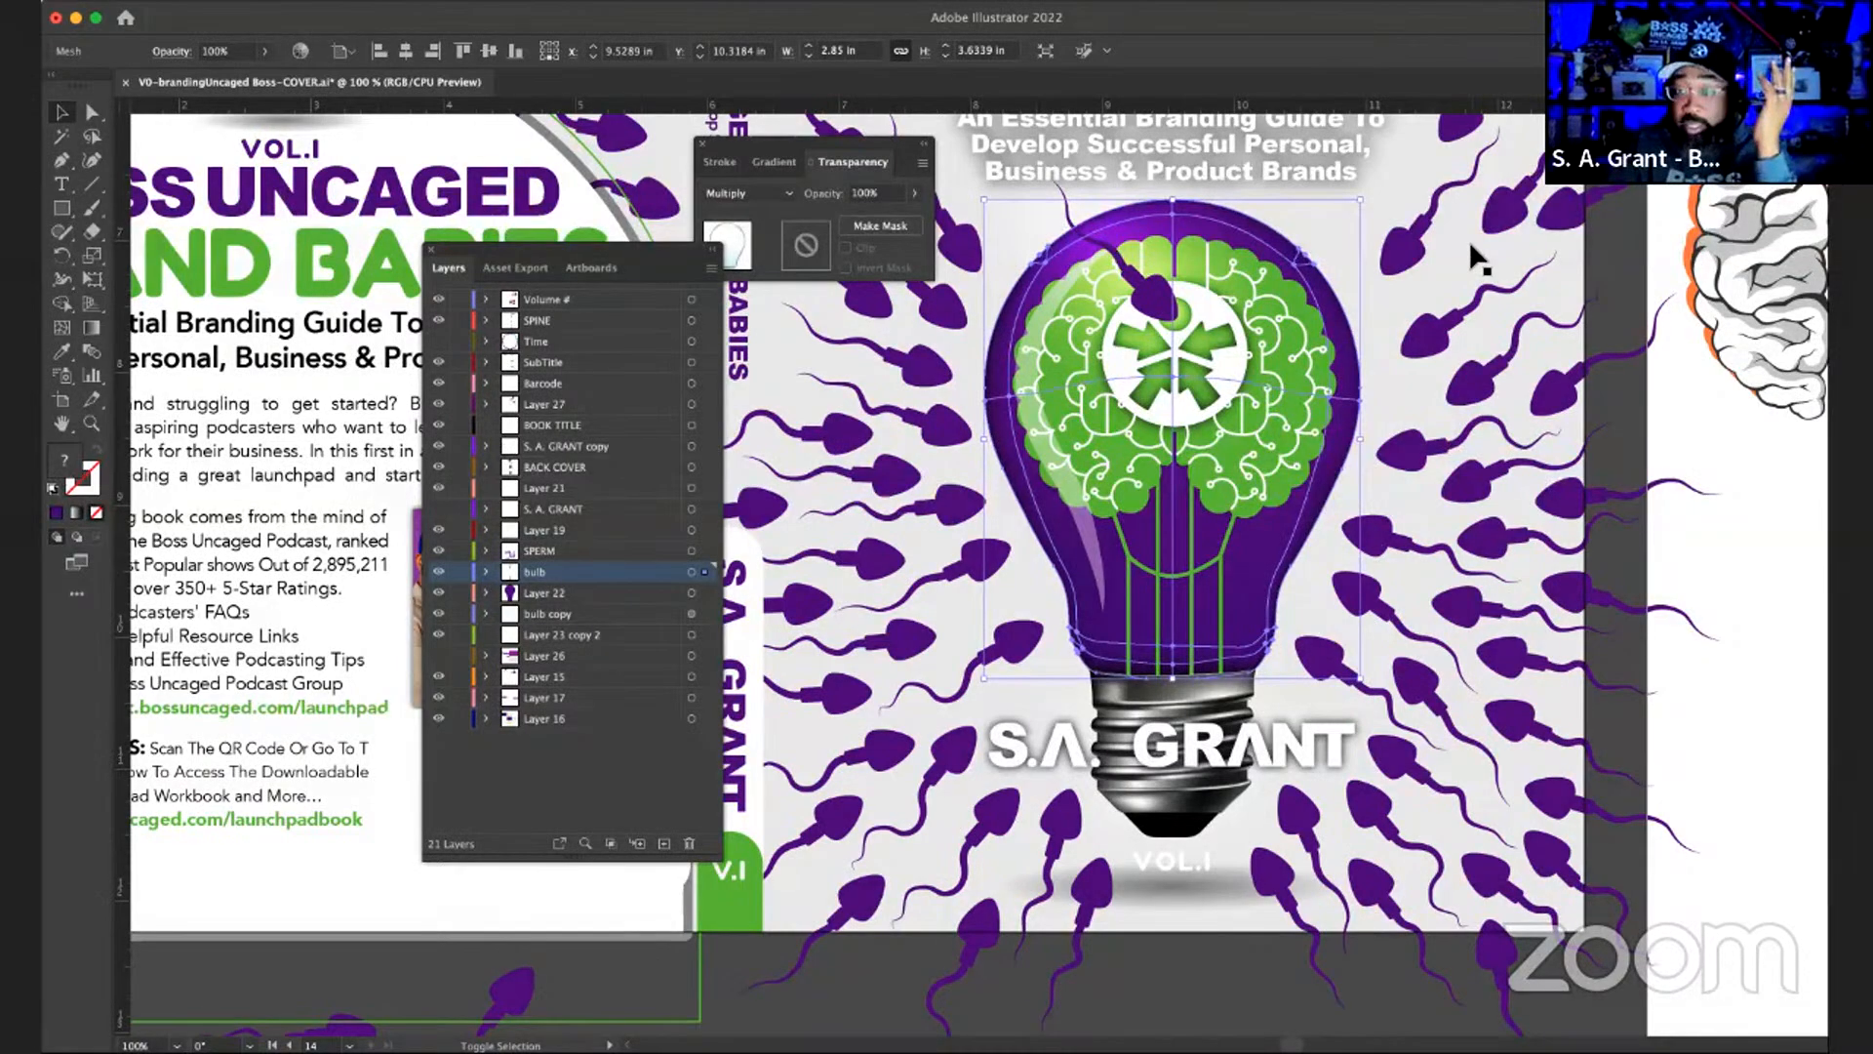
left_click(1368, 328)
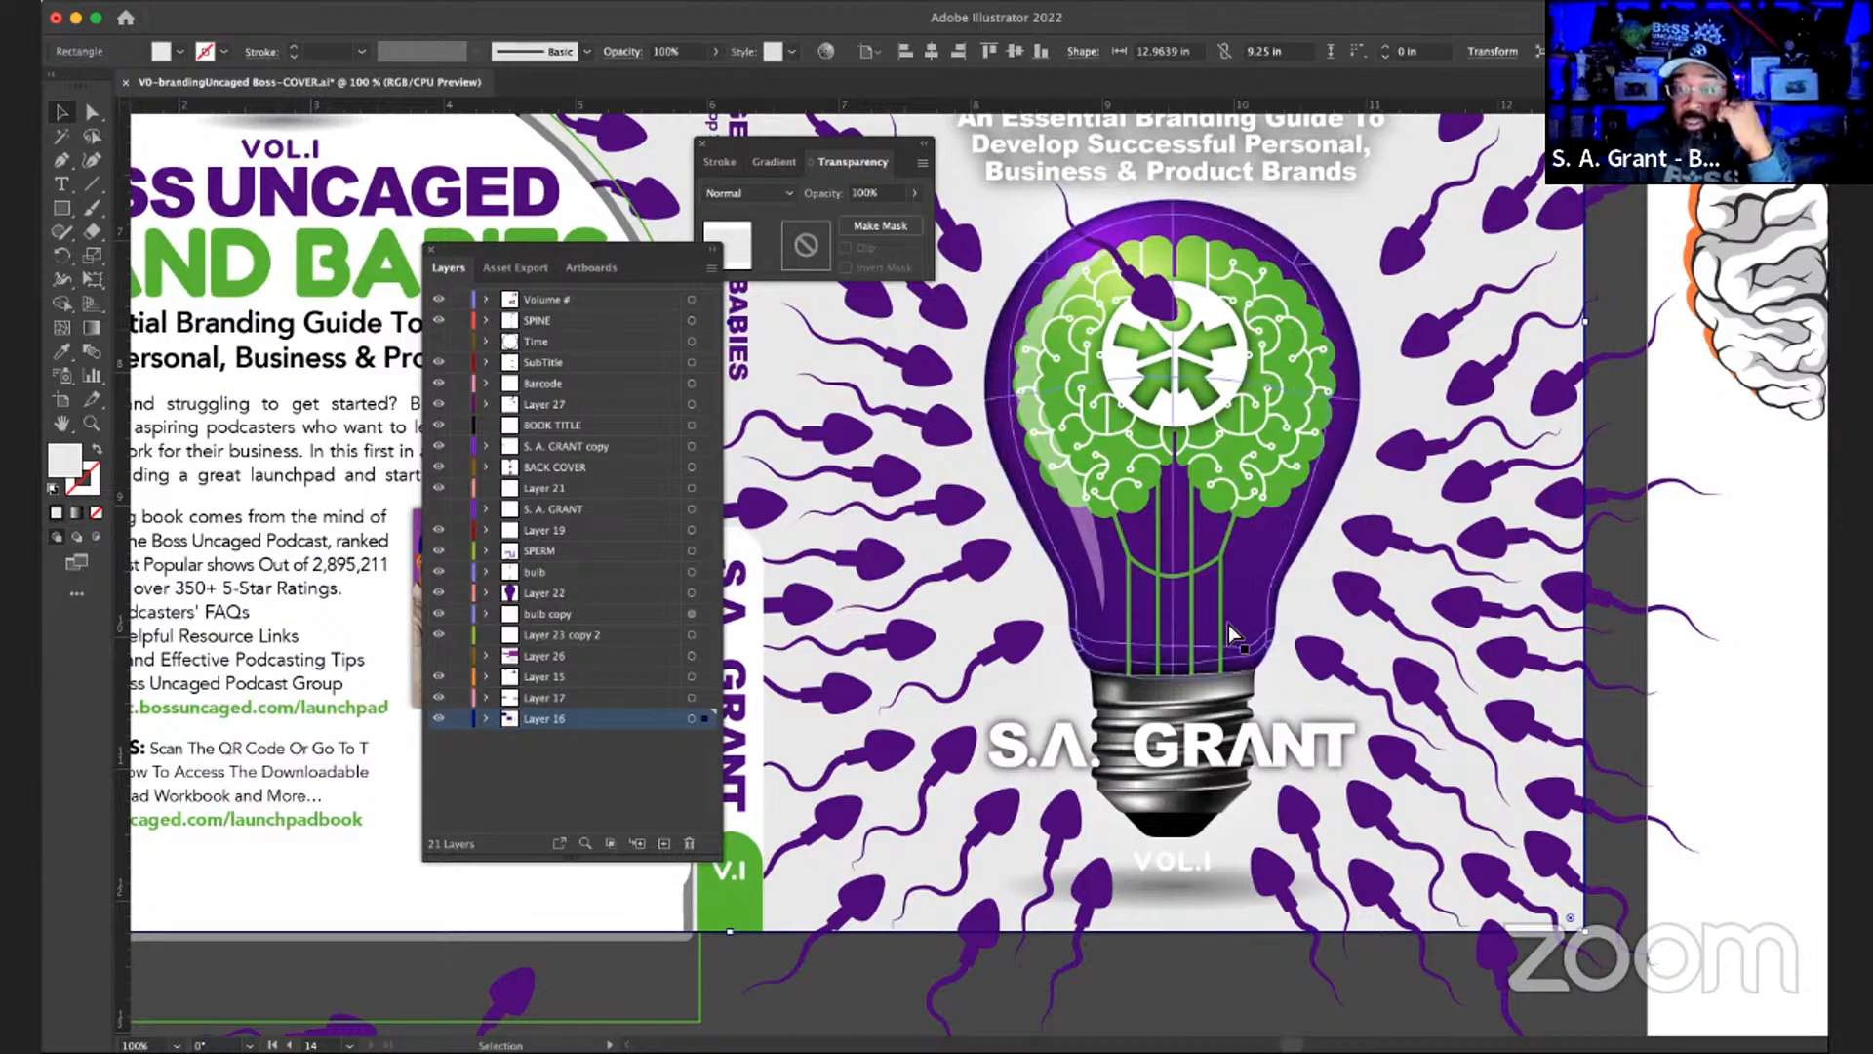
- Hide the layer list and compare the whole light grey cover with the purple cover version above it
key("super+minus")
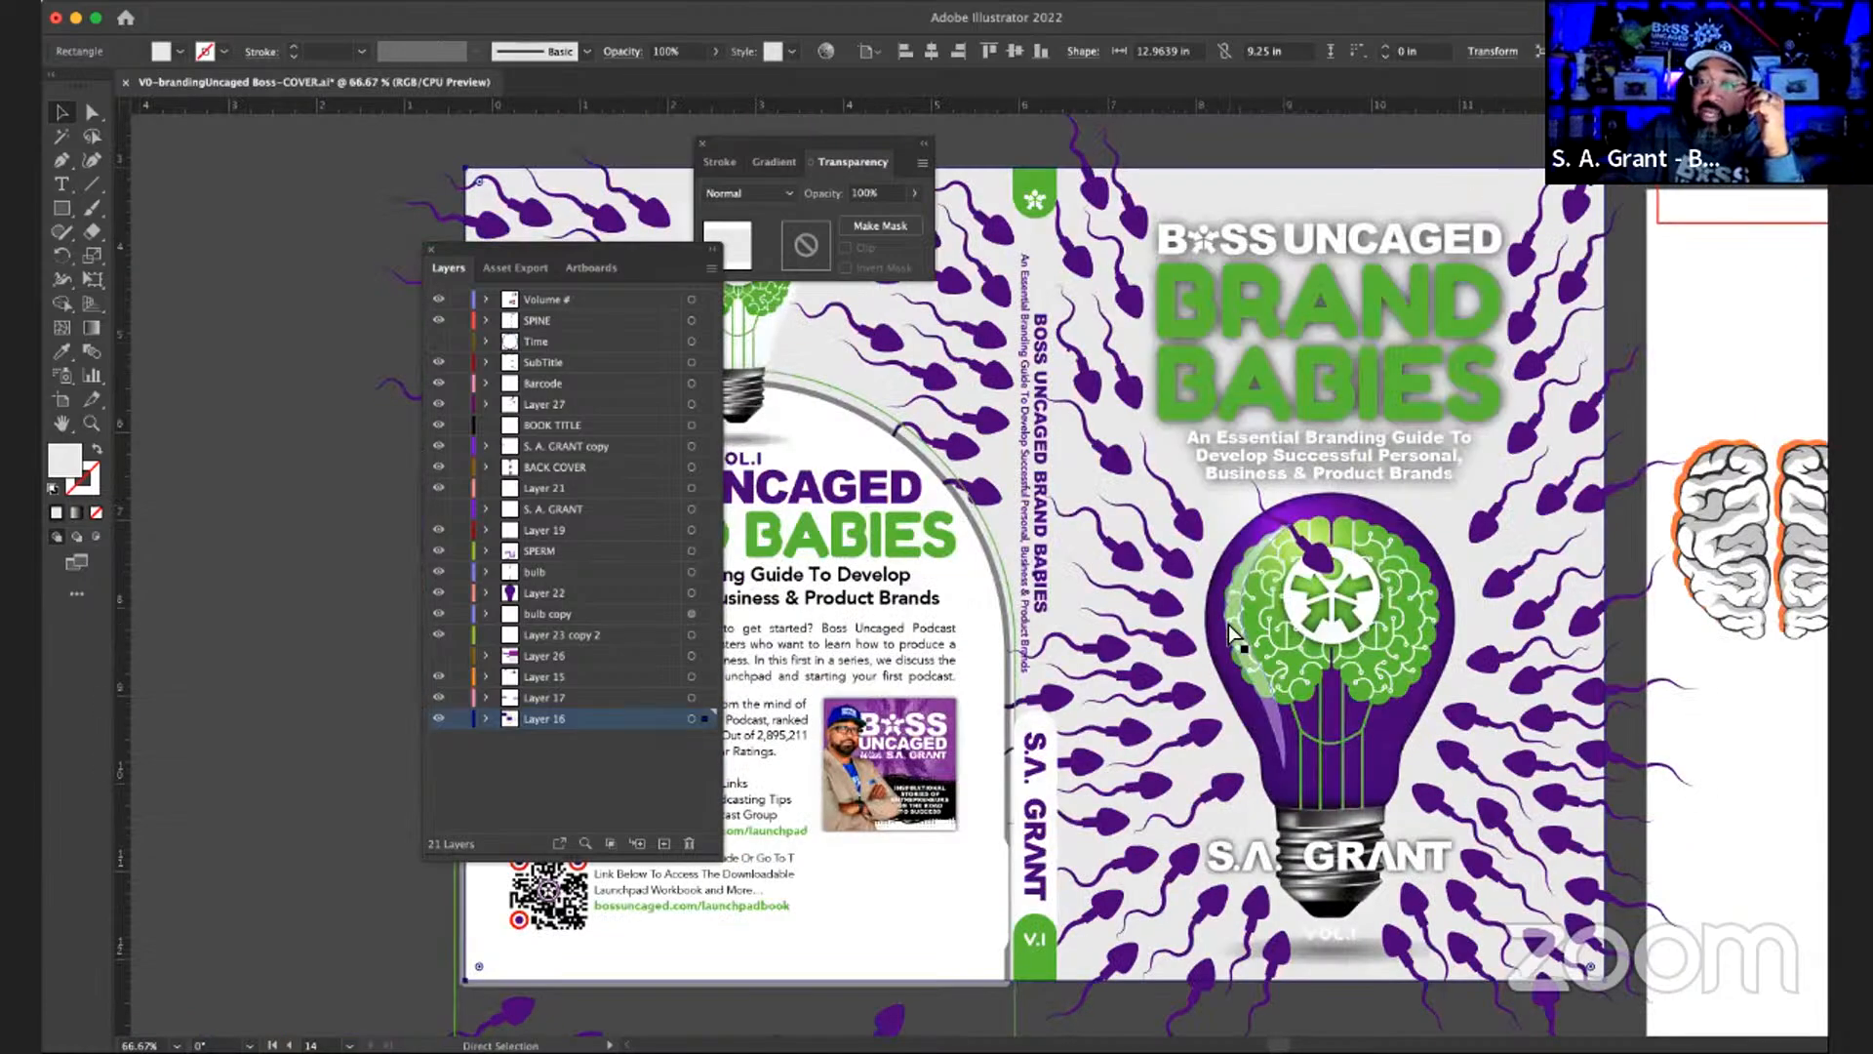
key("super+minus")
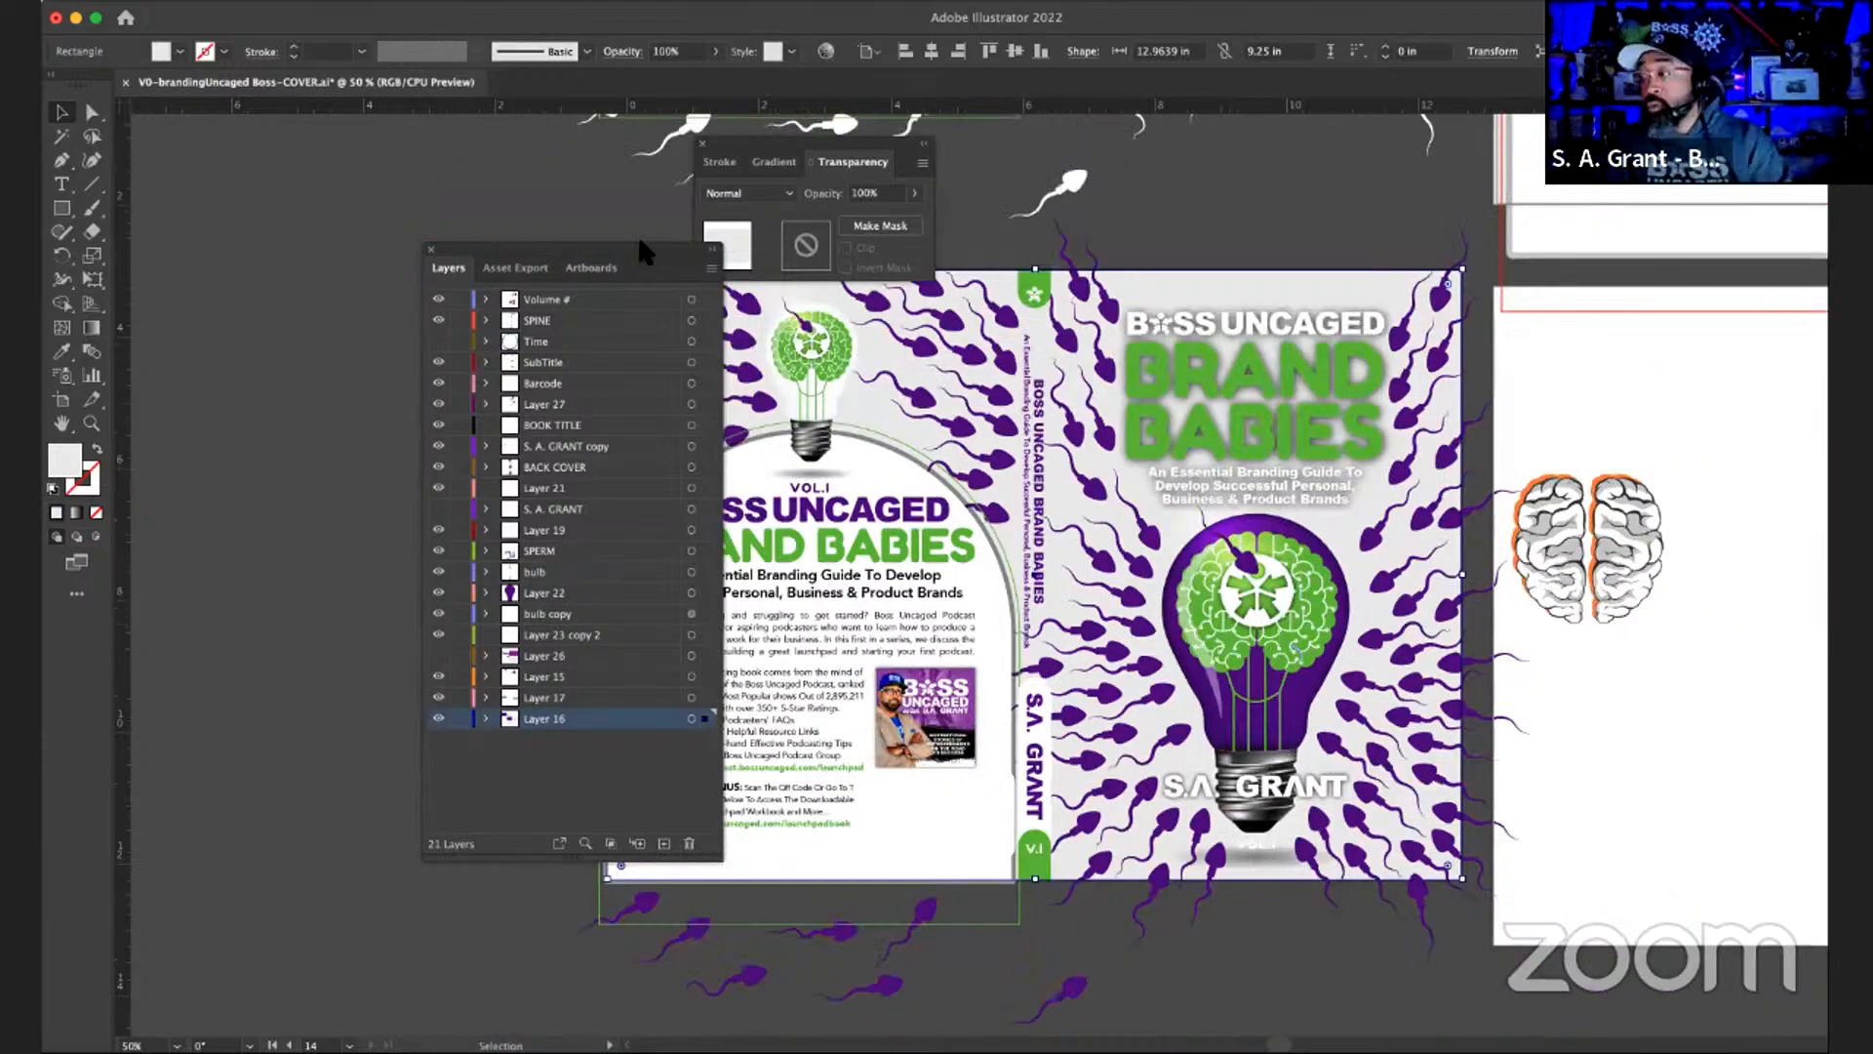
key("F7")
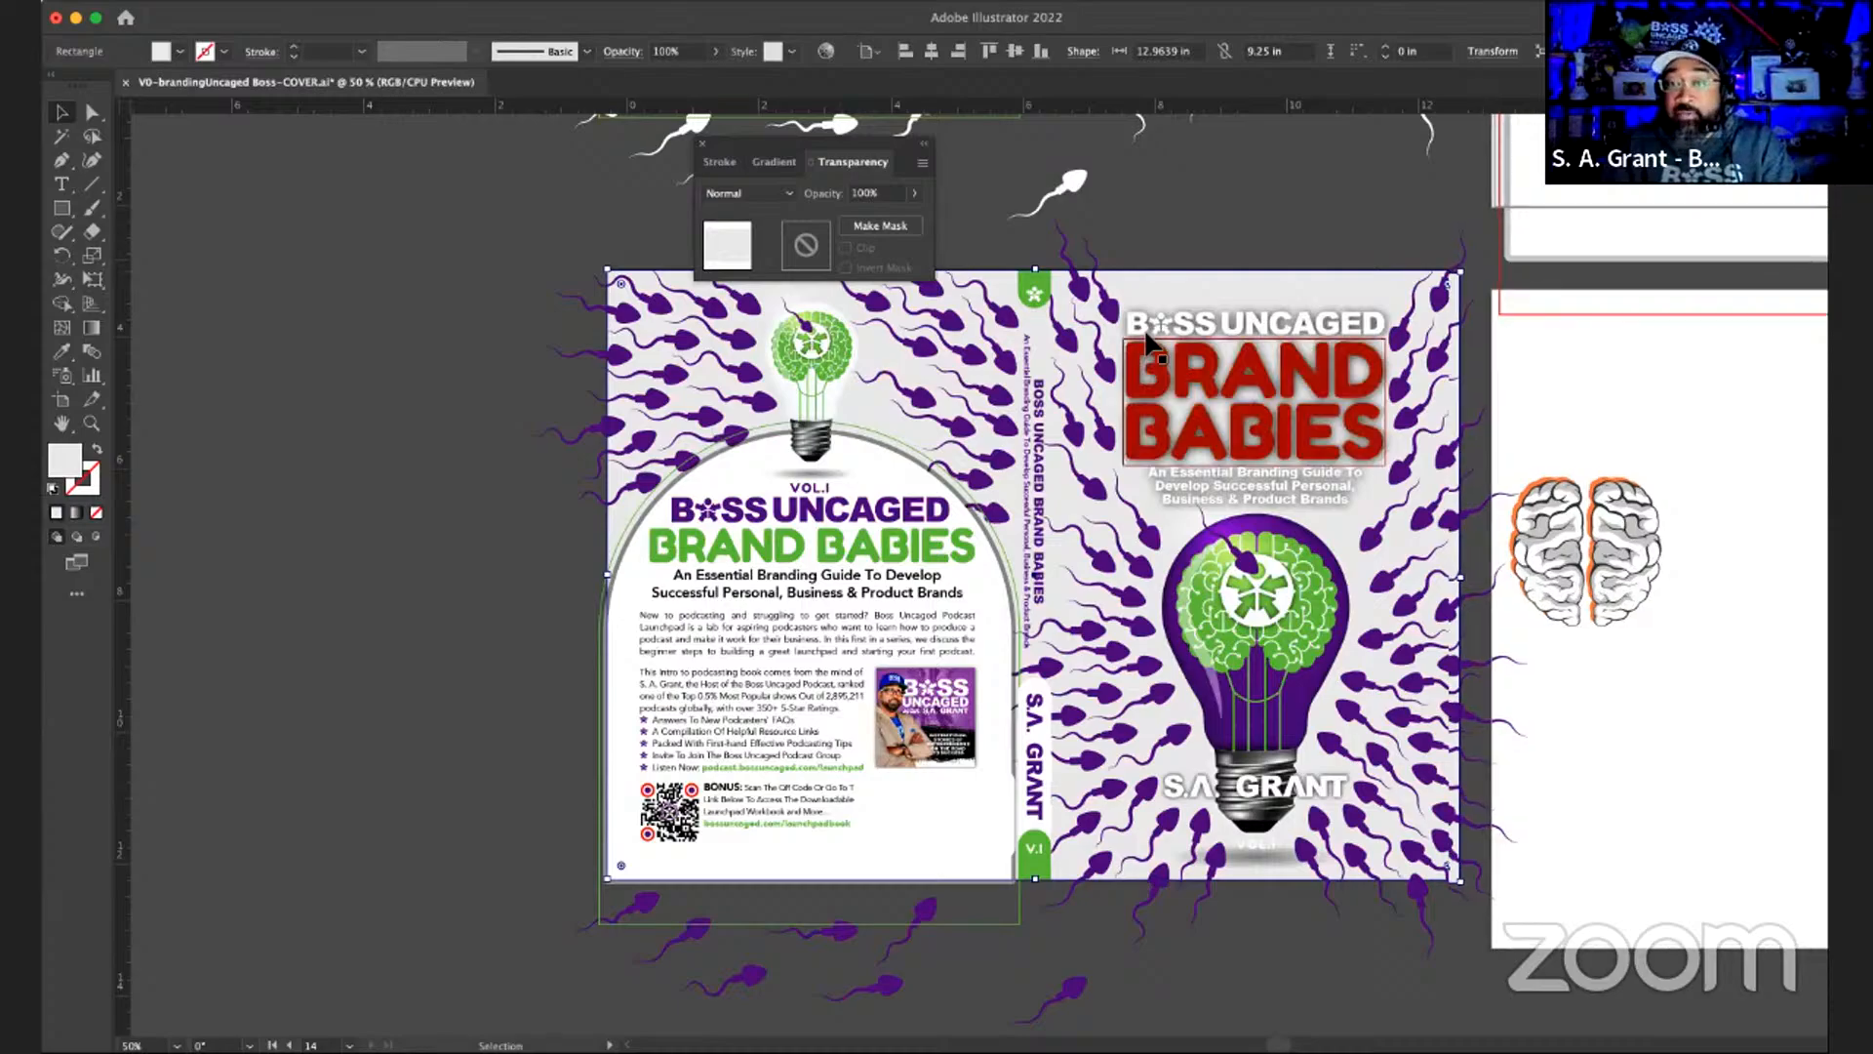
scroll(1144, 328, "up", 1)
scroll(1144, 331, "right", 3)
scroll(1144, 331, "up", 1)
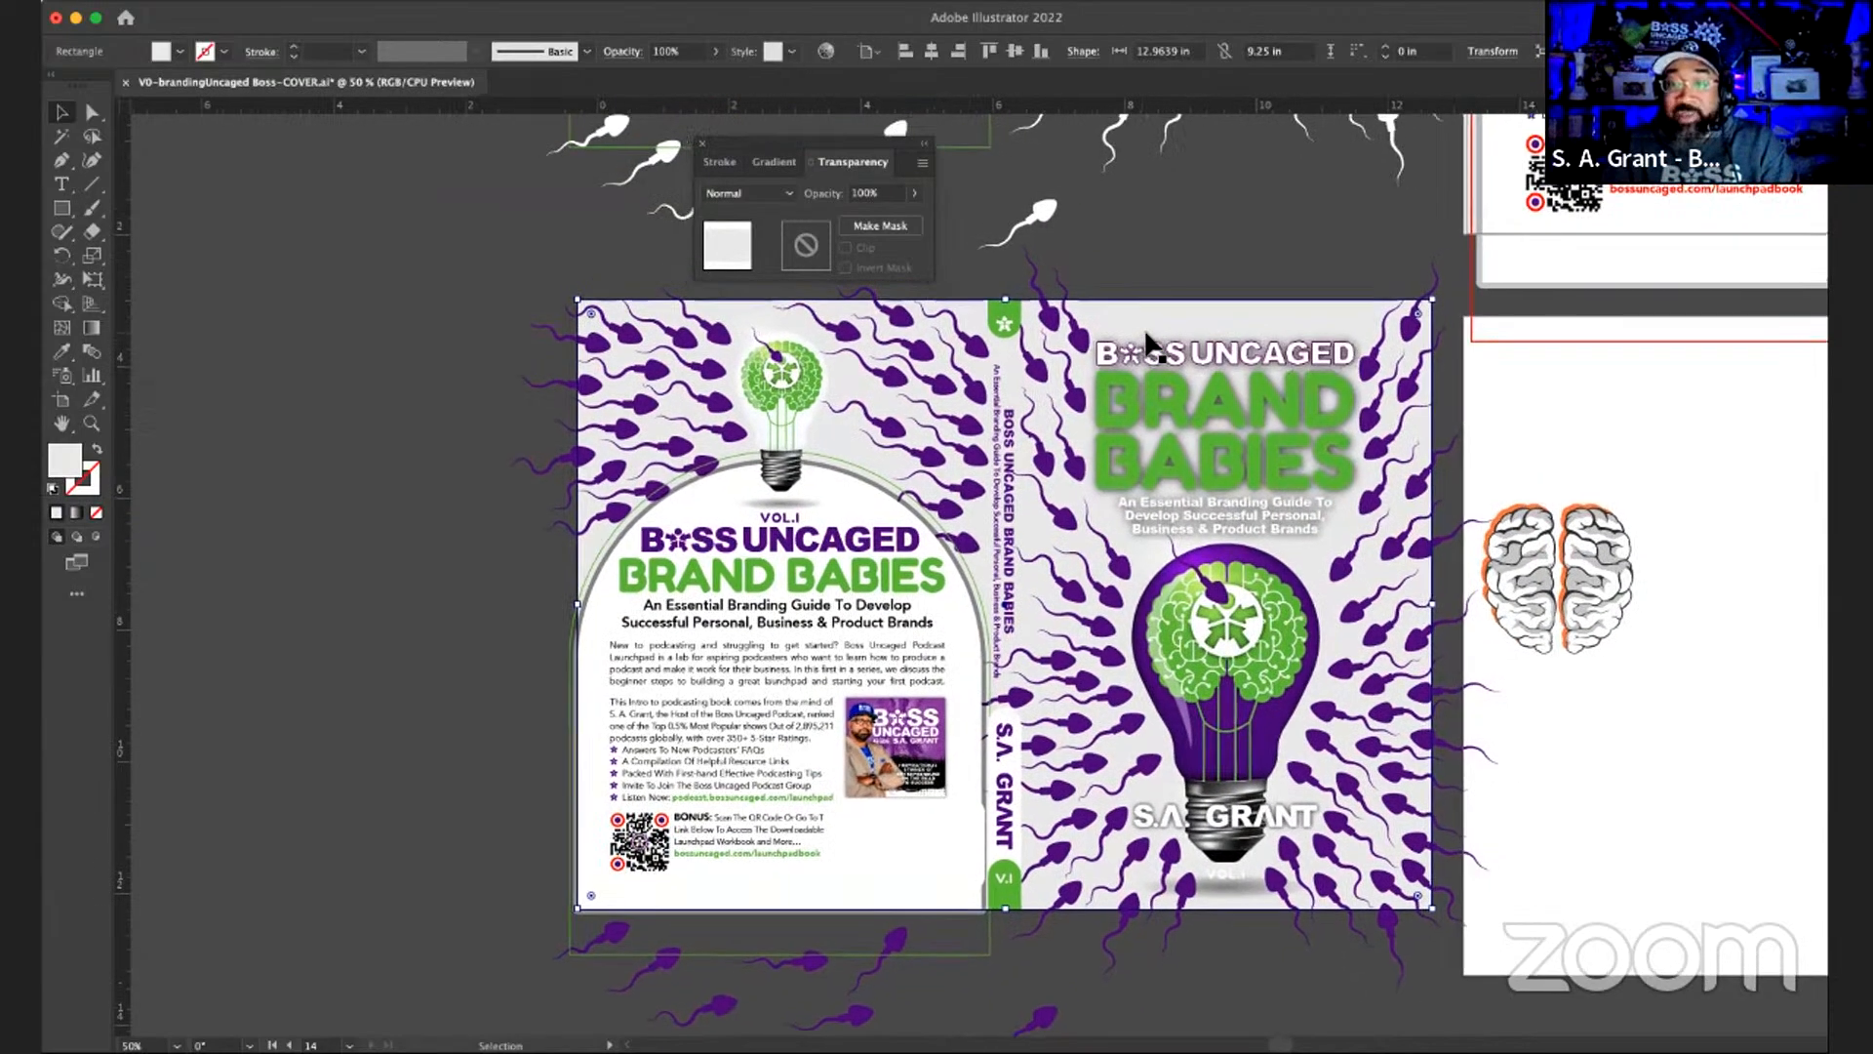
scroll(1145, 332, "right", 4)
scroll(1145, 332, "up", 2)
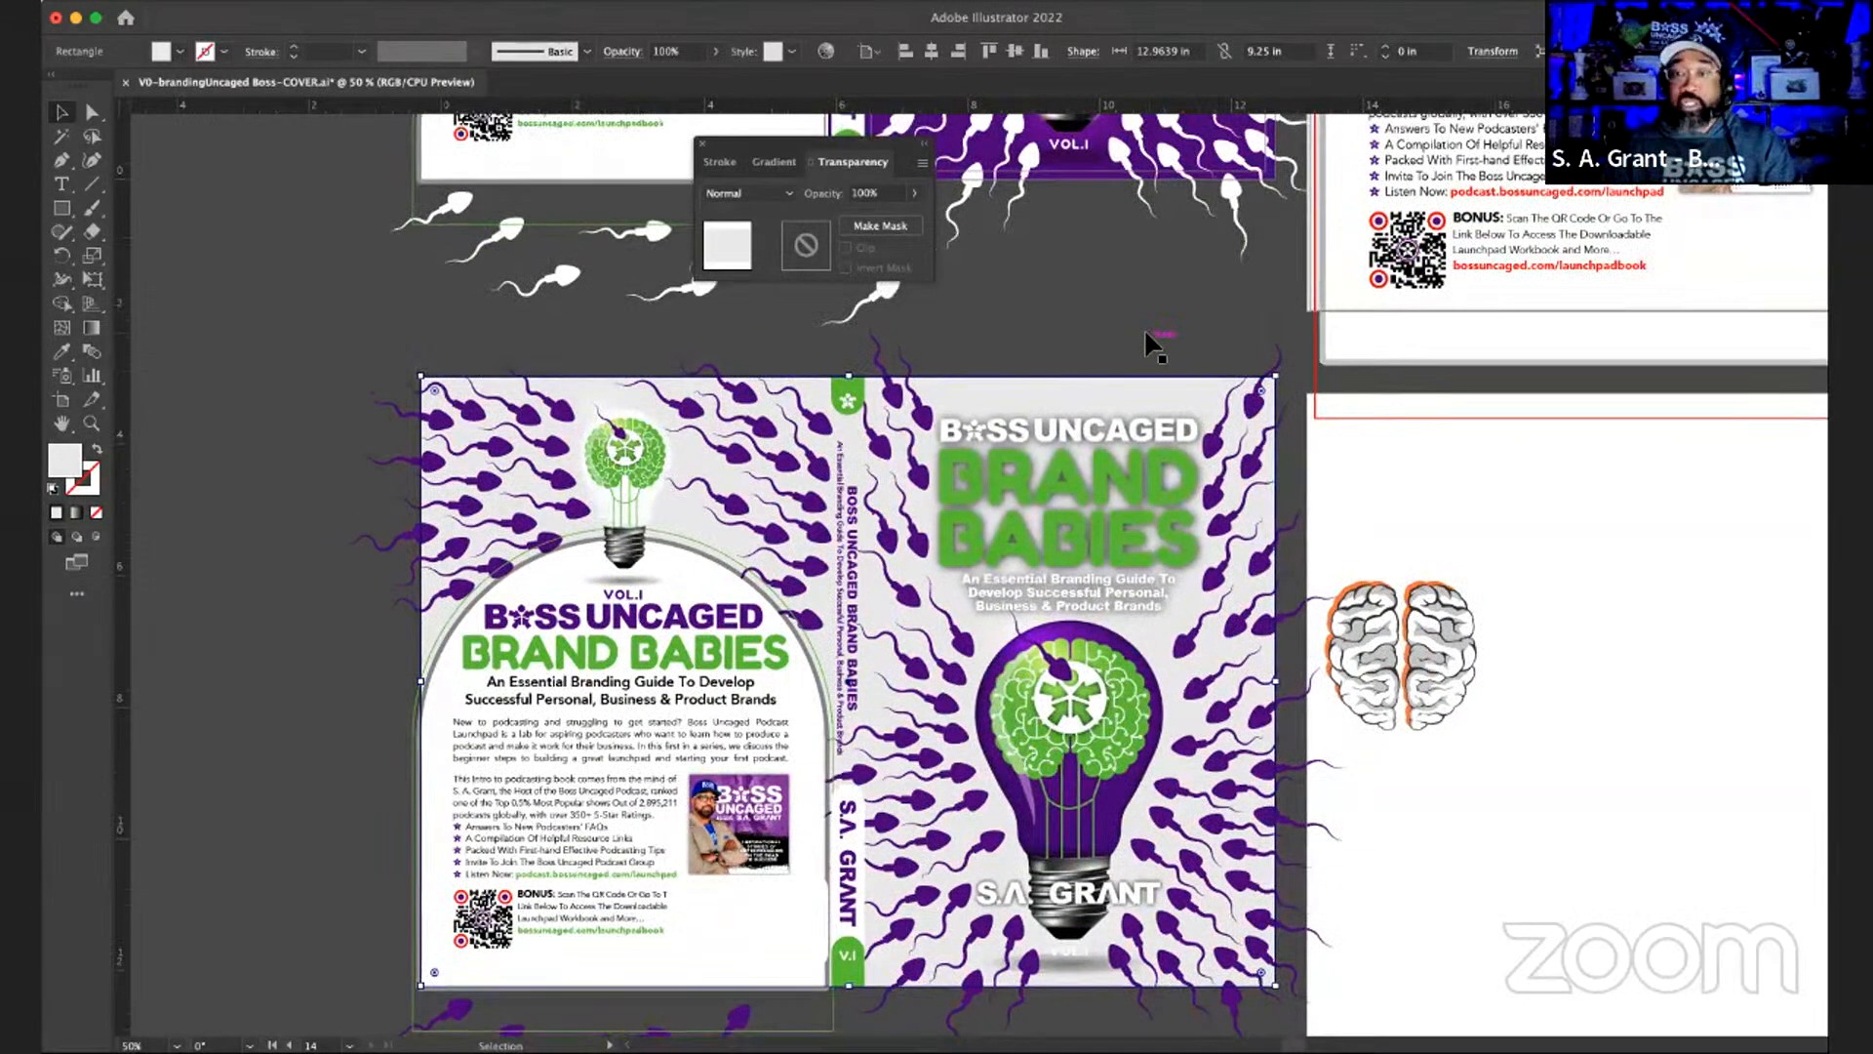
scroll(1151, 343, "up", 7)
scroll(1151, 343, "right", 1)
scroll(1152, 344, "up", 2)
scroll(1151, 343, "right", 1)
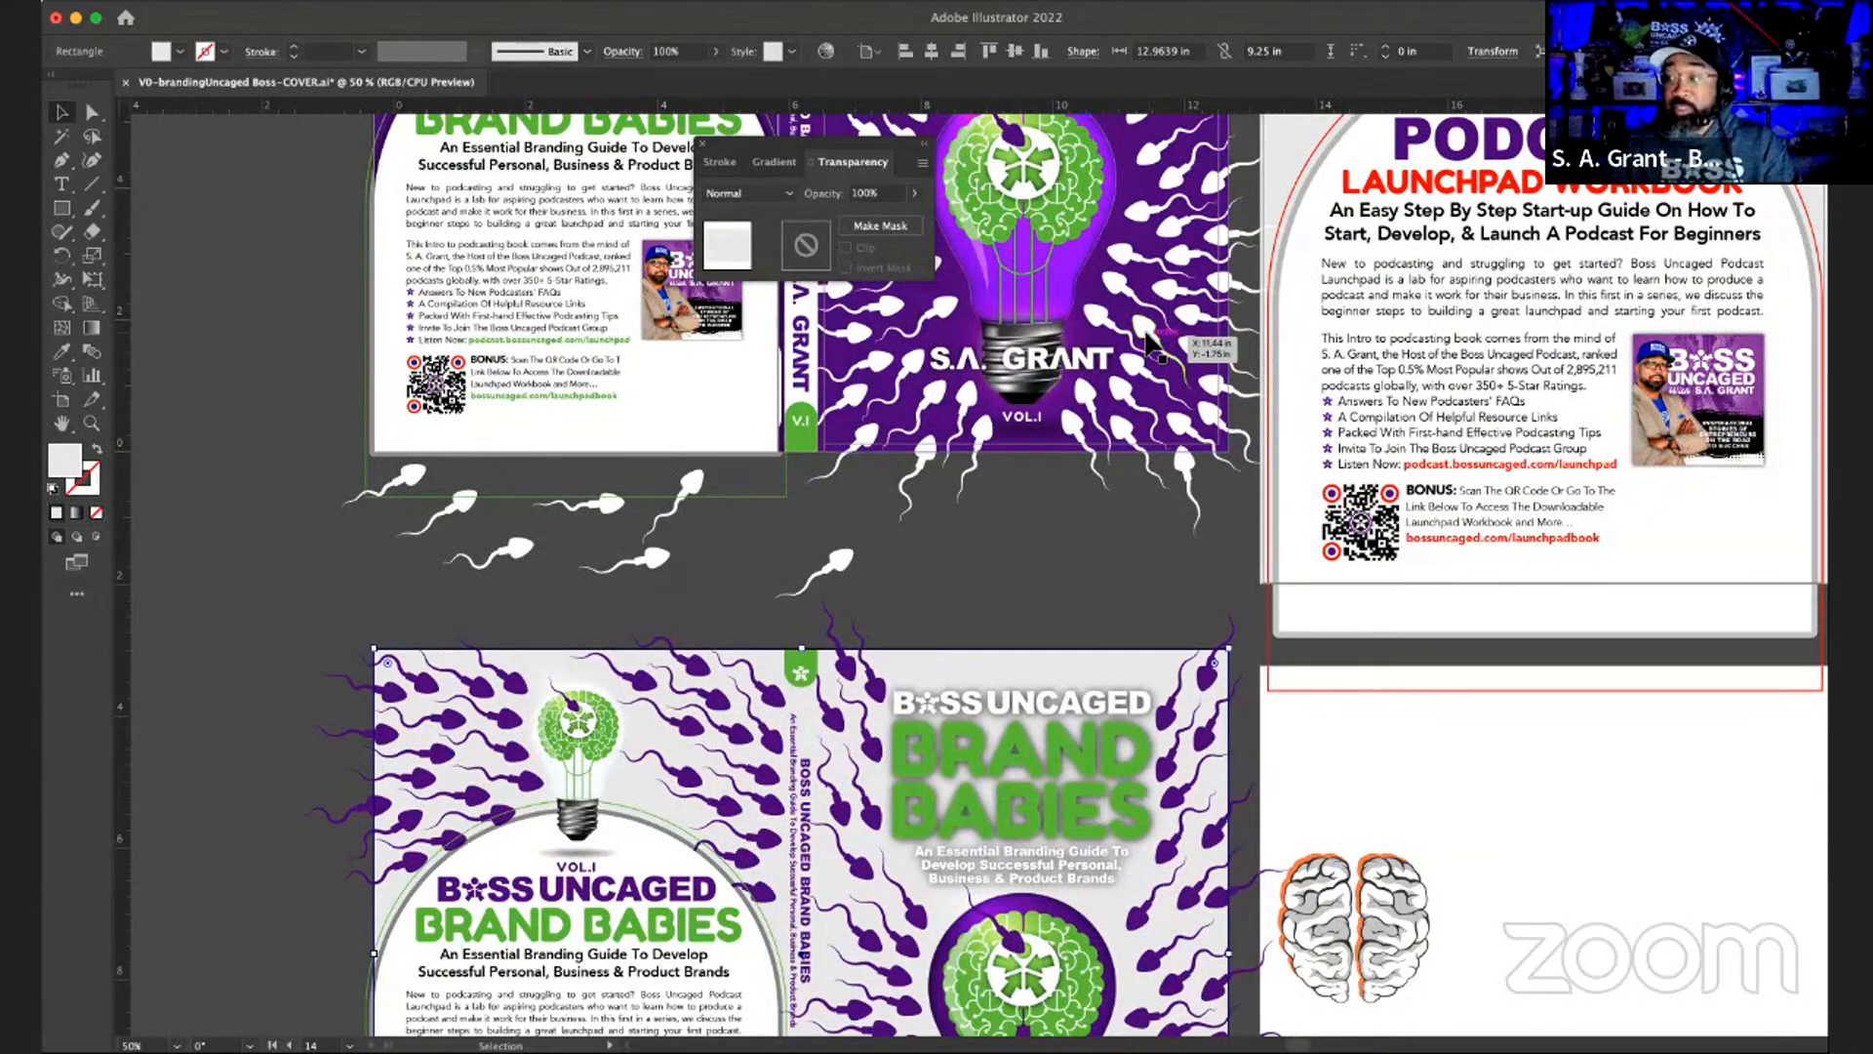
scroll(1151, 344, "down", 4)
scroll(1151, 343, "right", 1)
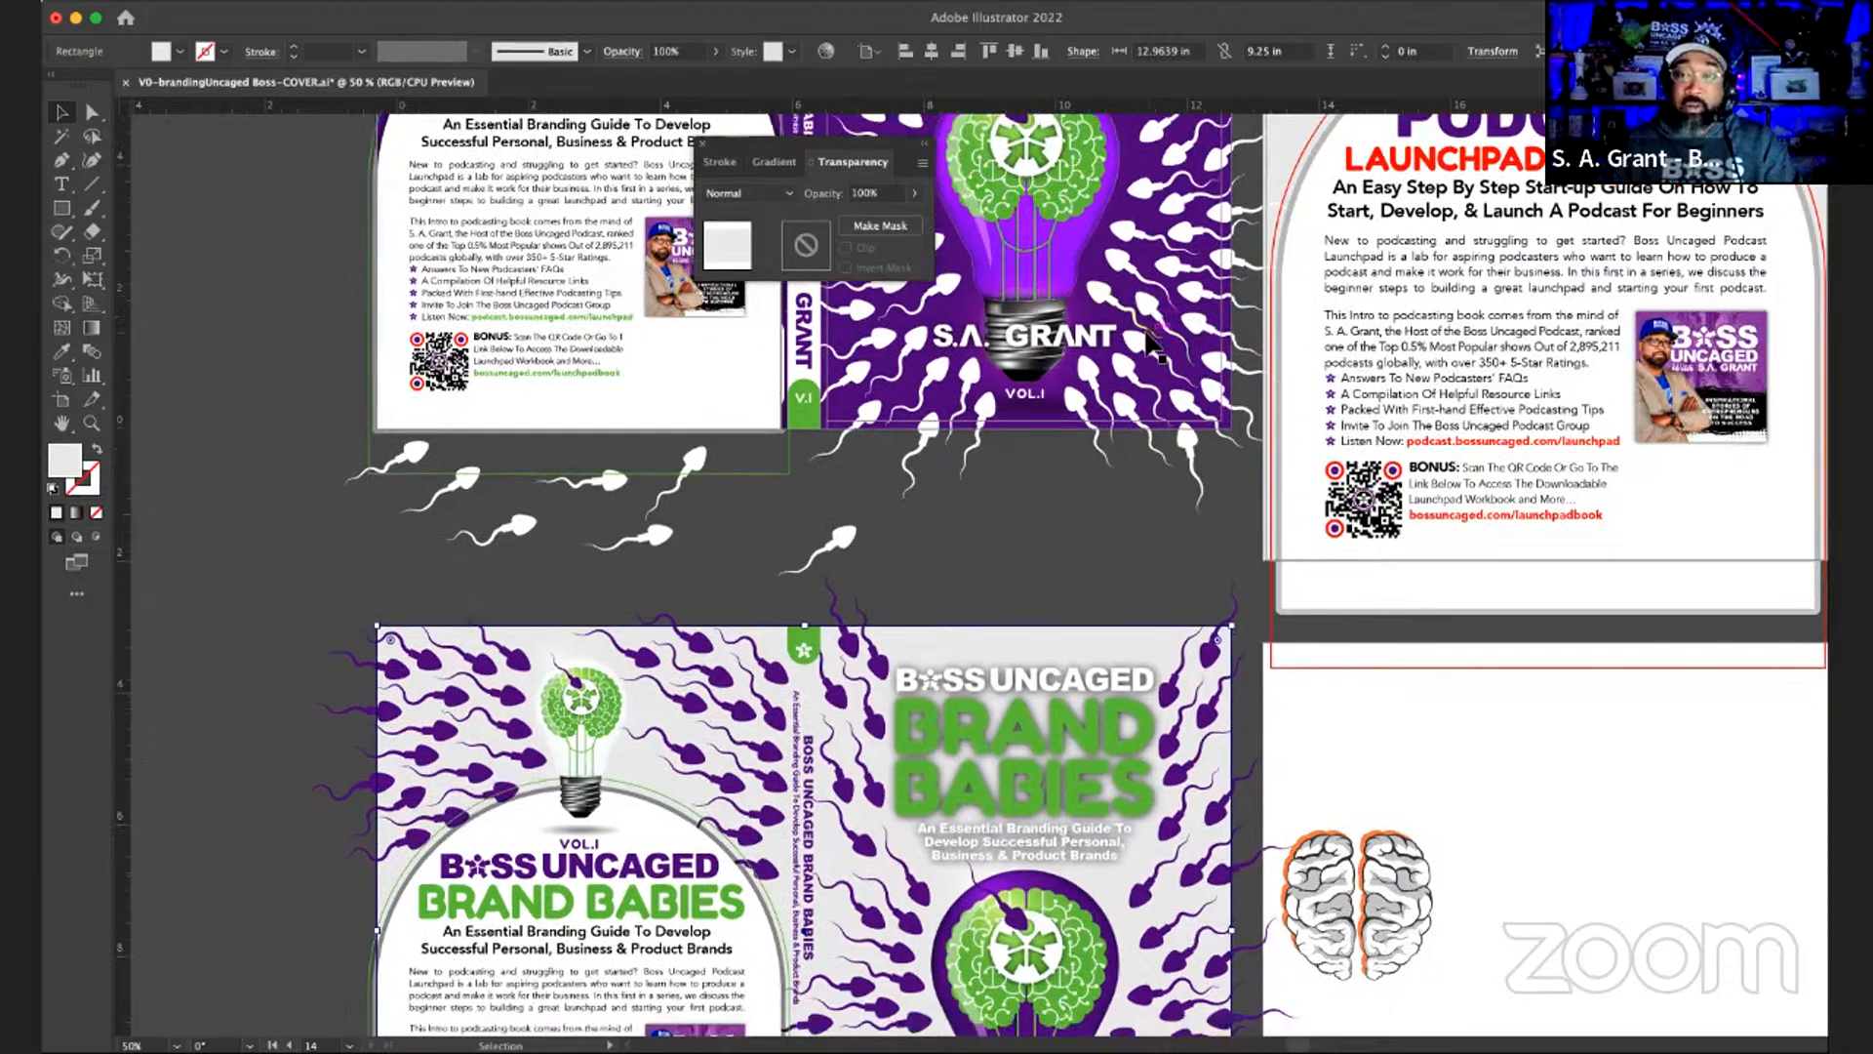
scroll(1151, 344, "down", 2)
scroll(1151, 343, "right", 1)
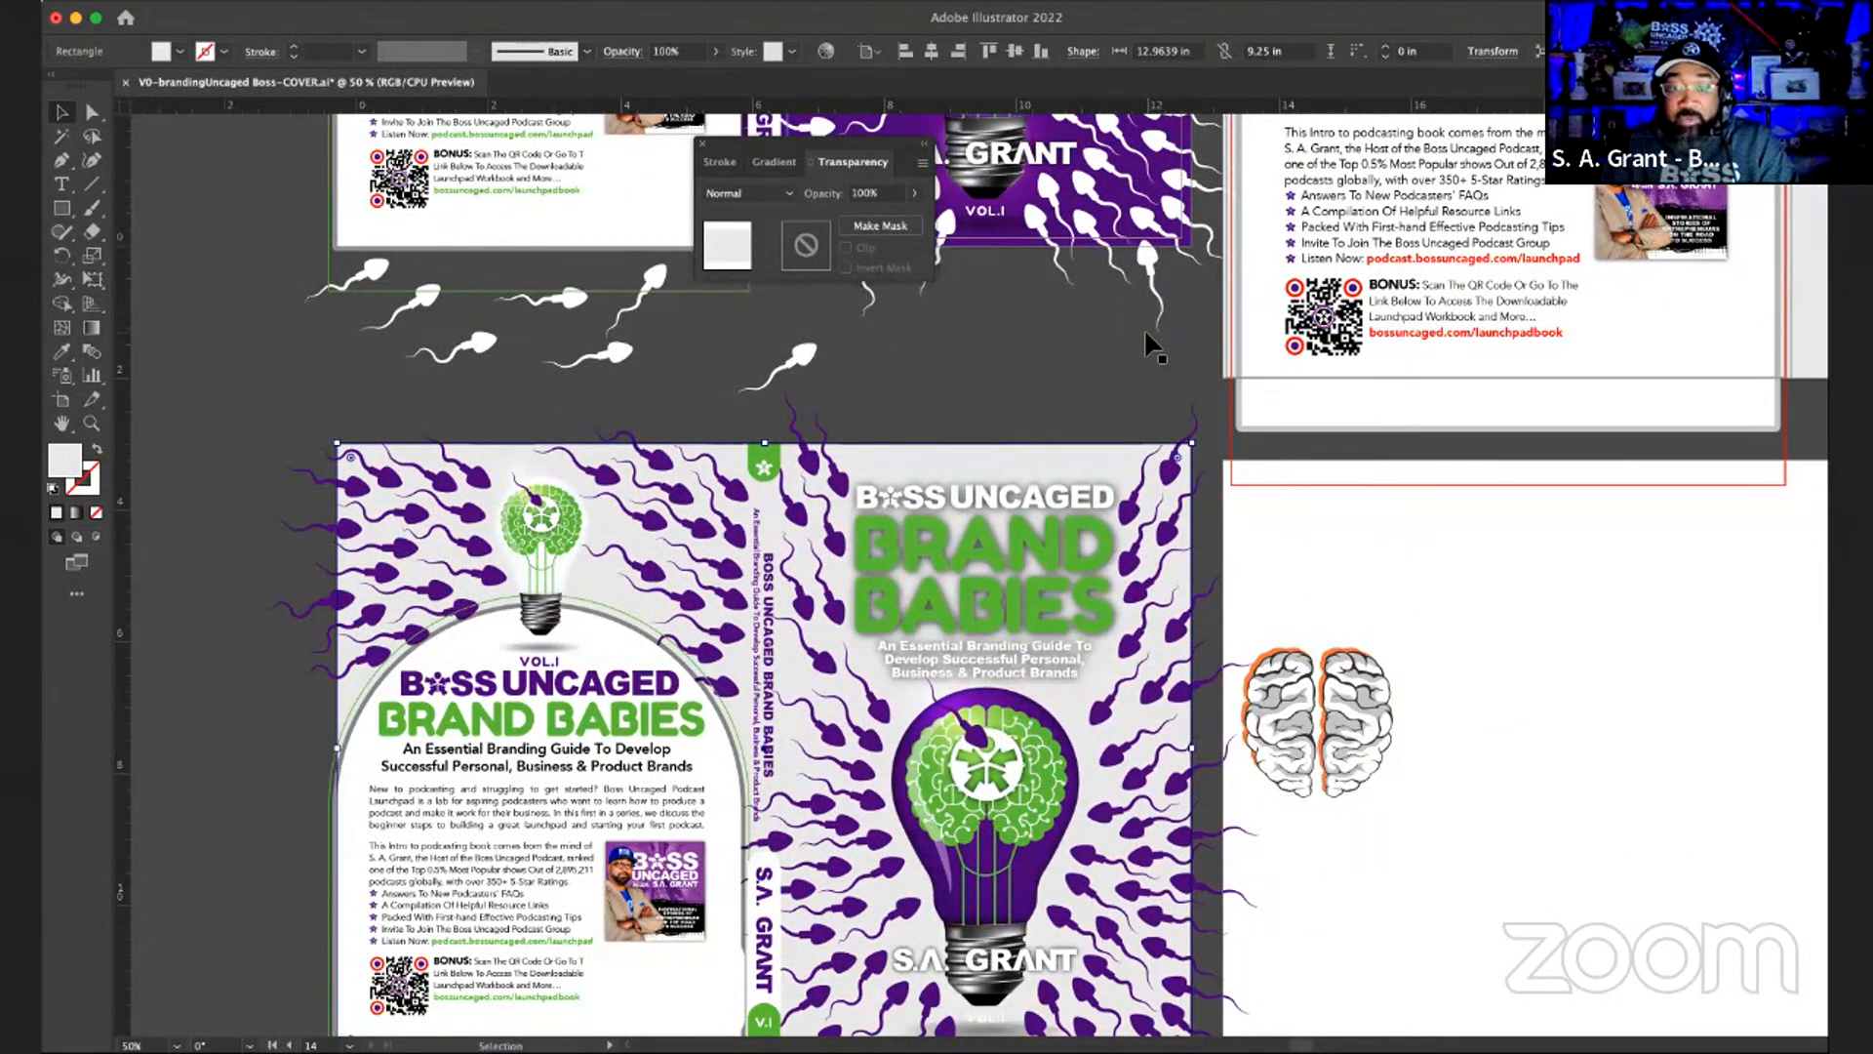
scroll(1154, 348, "up", 1)
scroll(1151, 343, "up", 4)
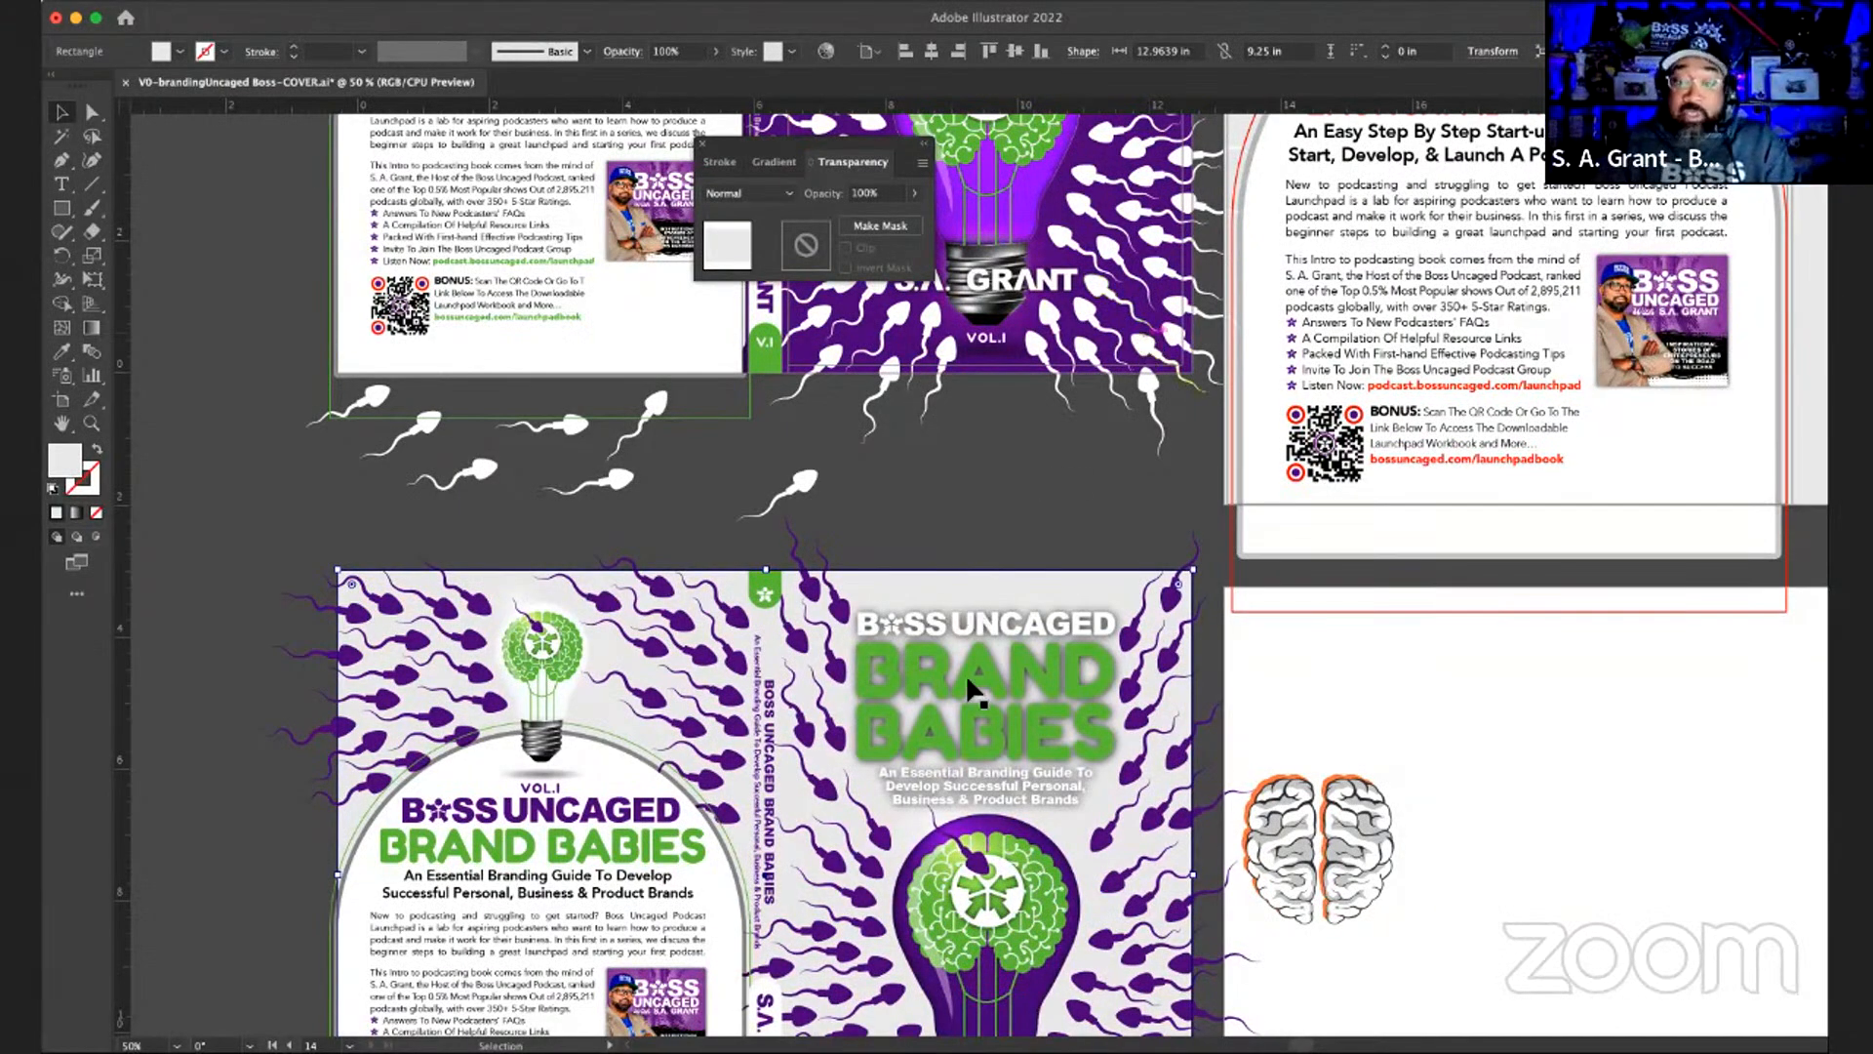
scroll(1032, 614, "down", 3)
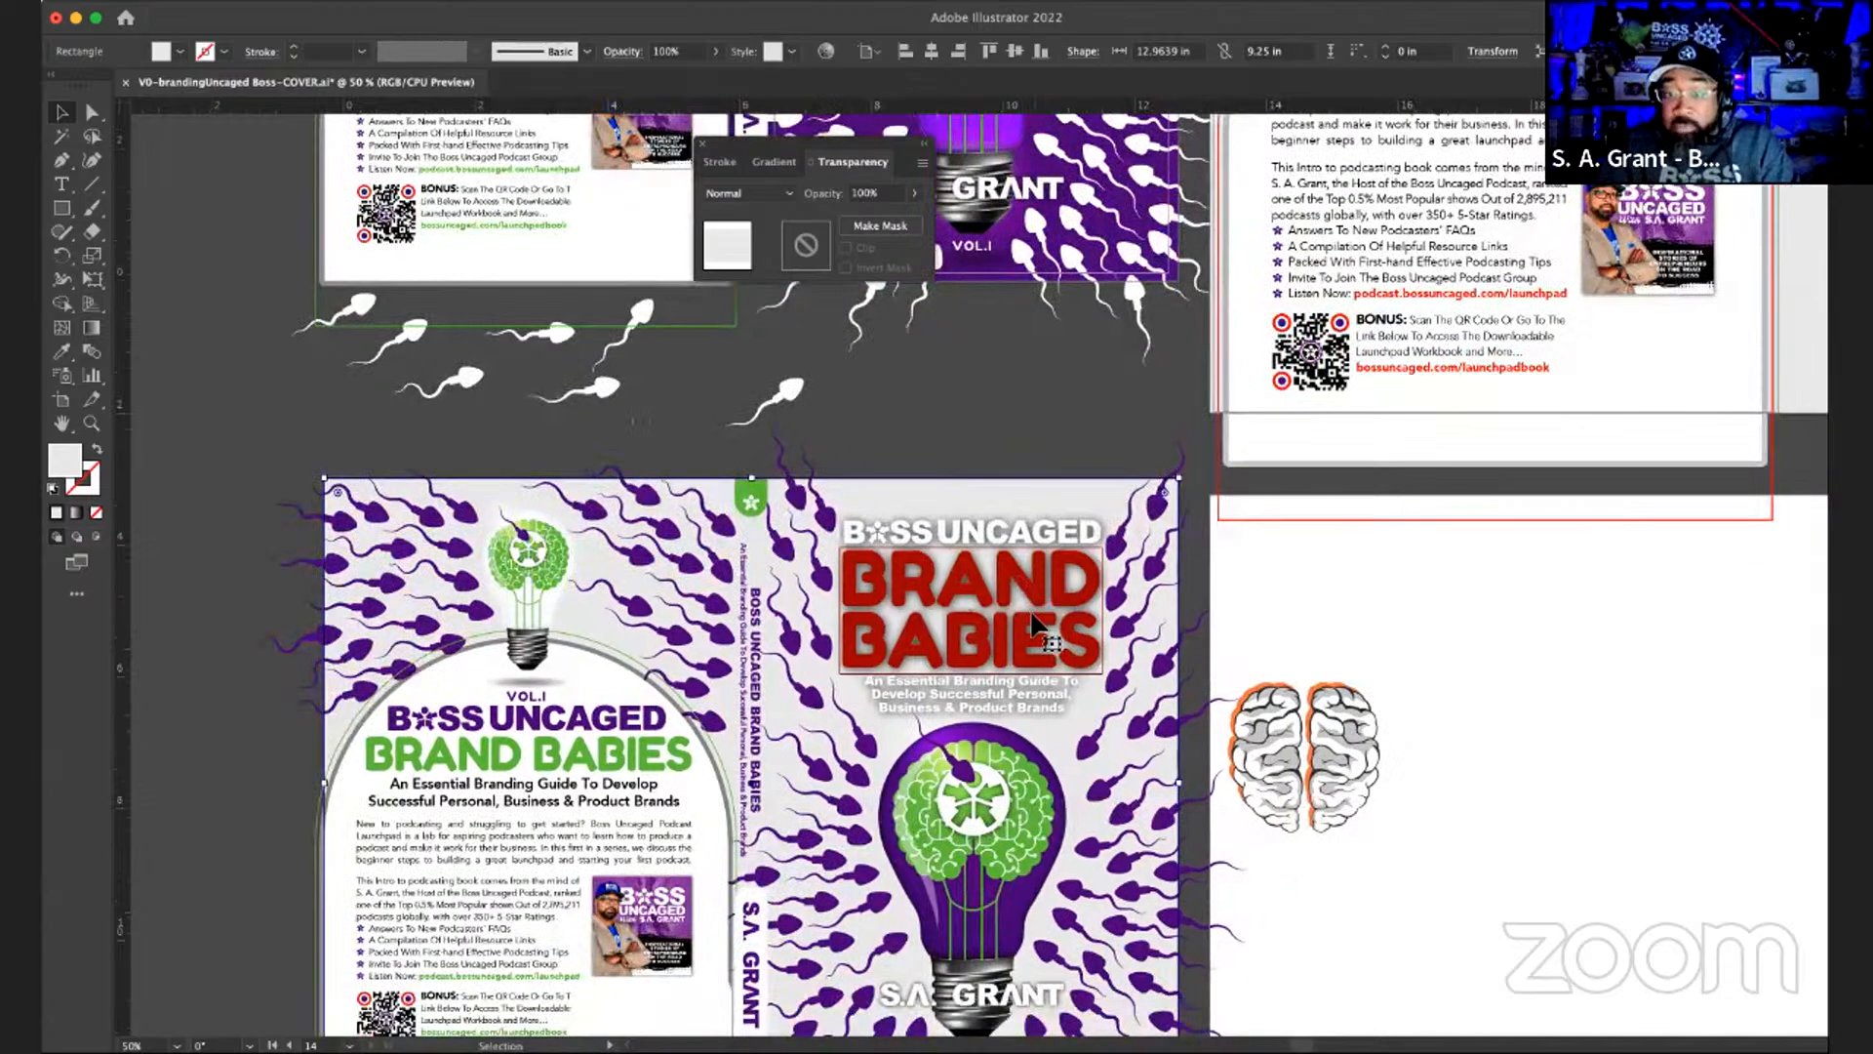
scroll(1032, 603, "down", 5)
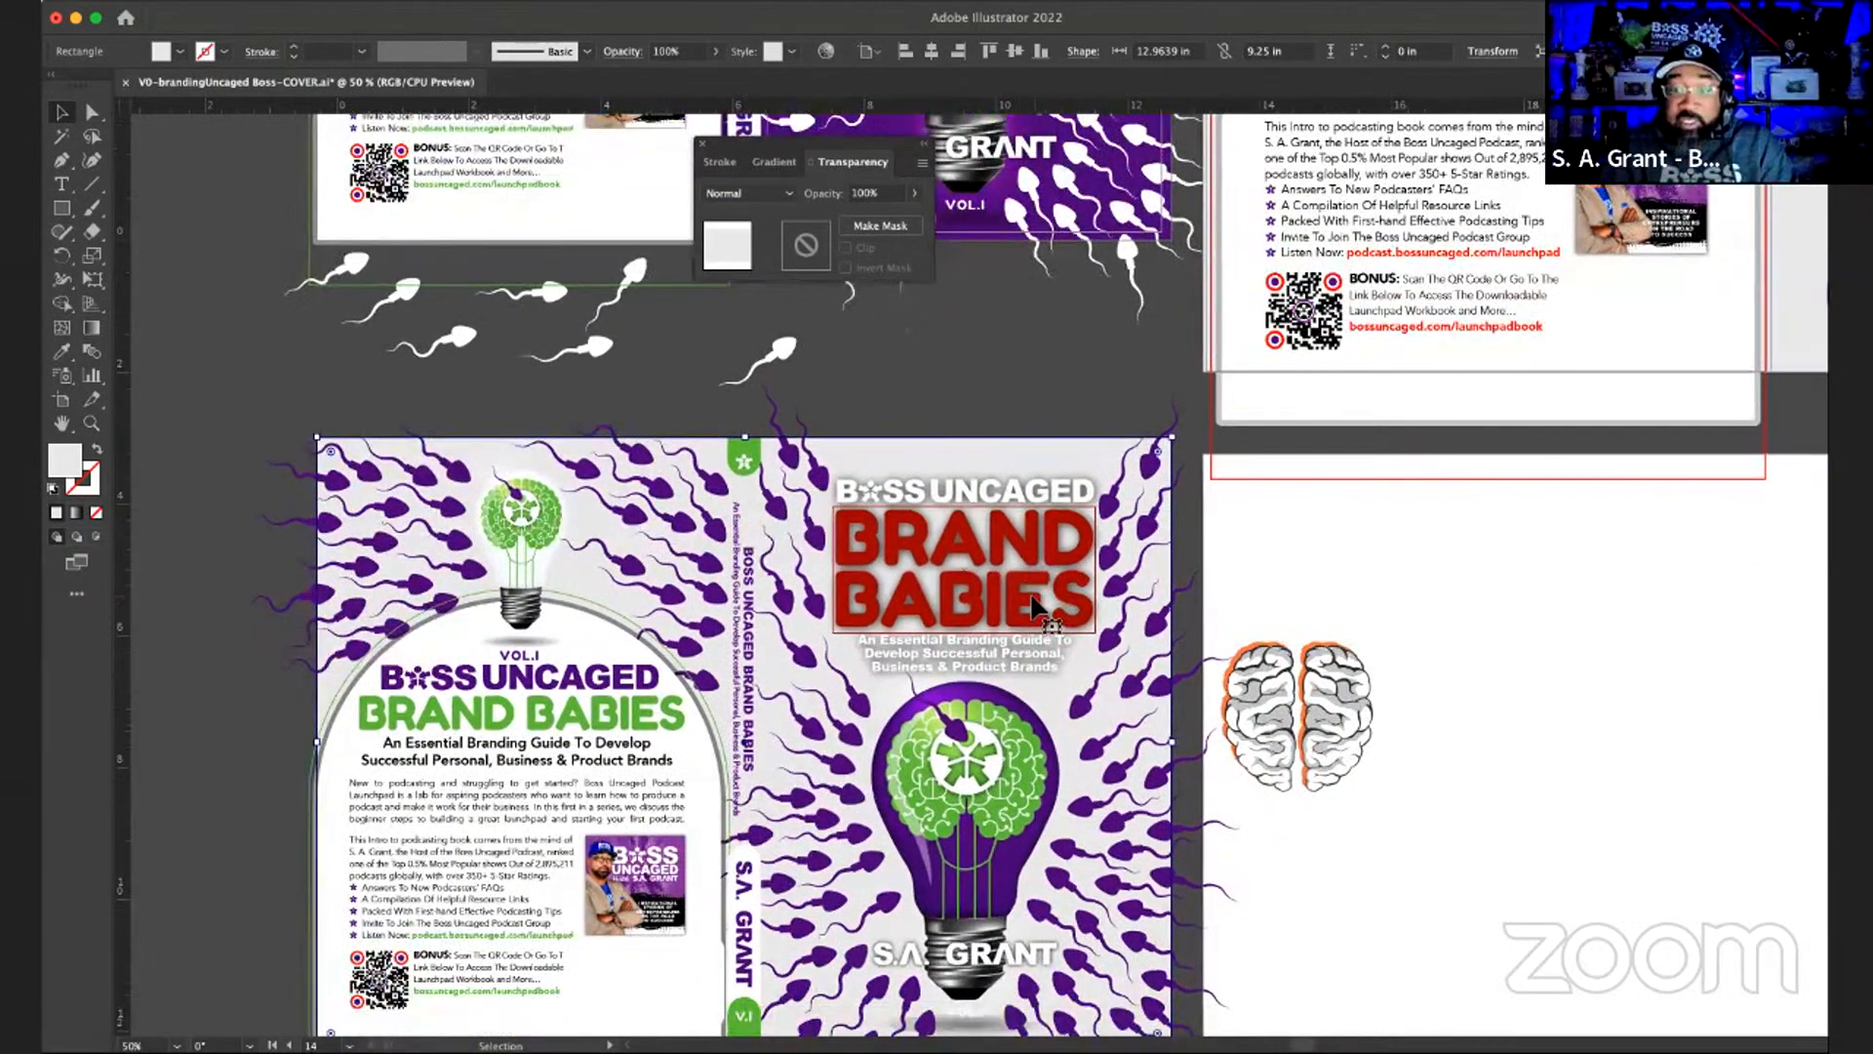
- Recolour the purple swimmer entering the front cover's bulb to a white fill and clear the selection
key("z")
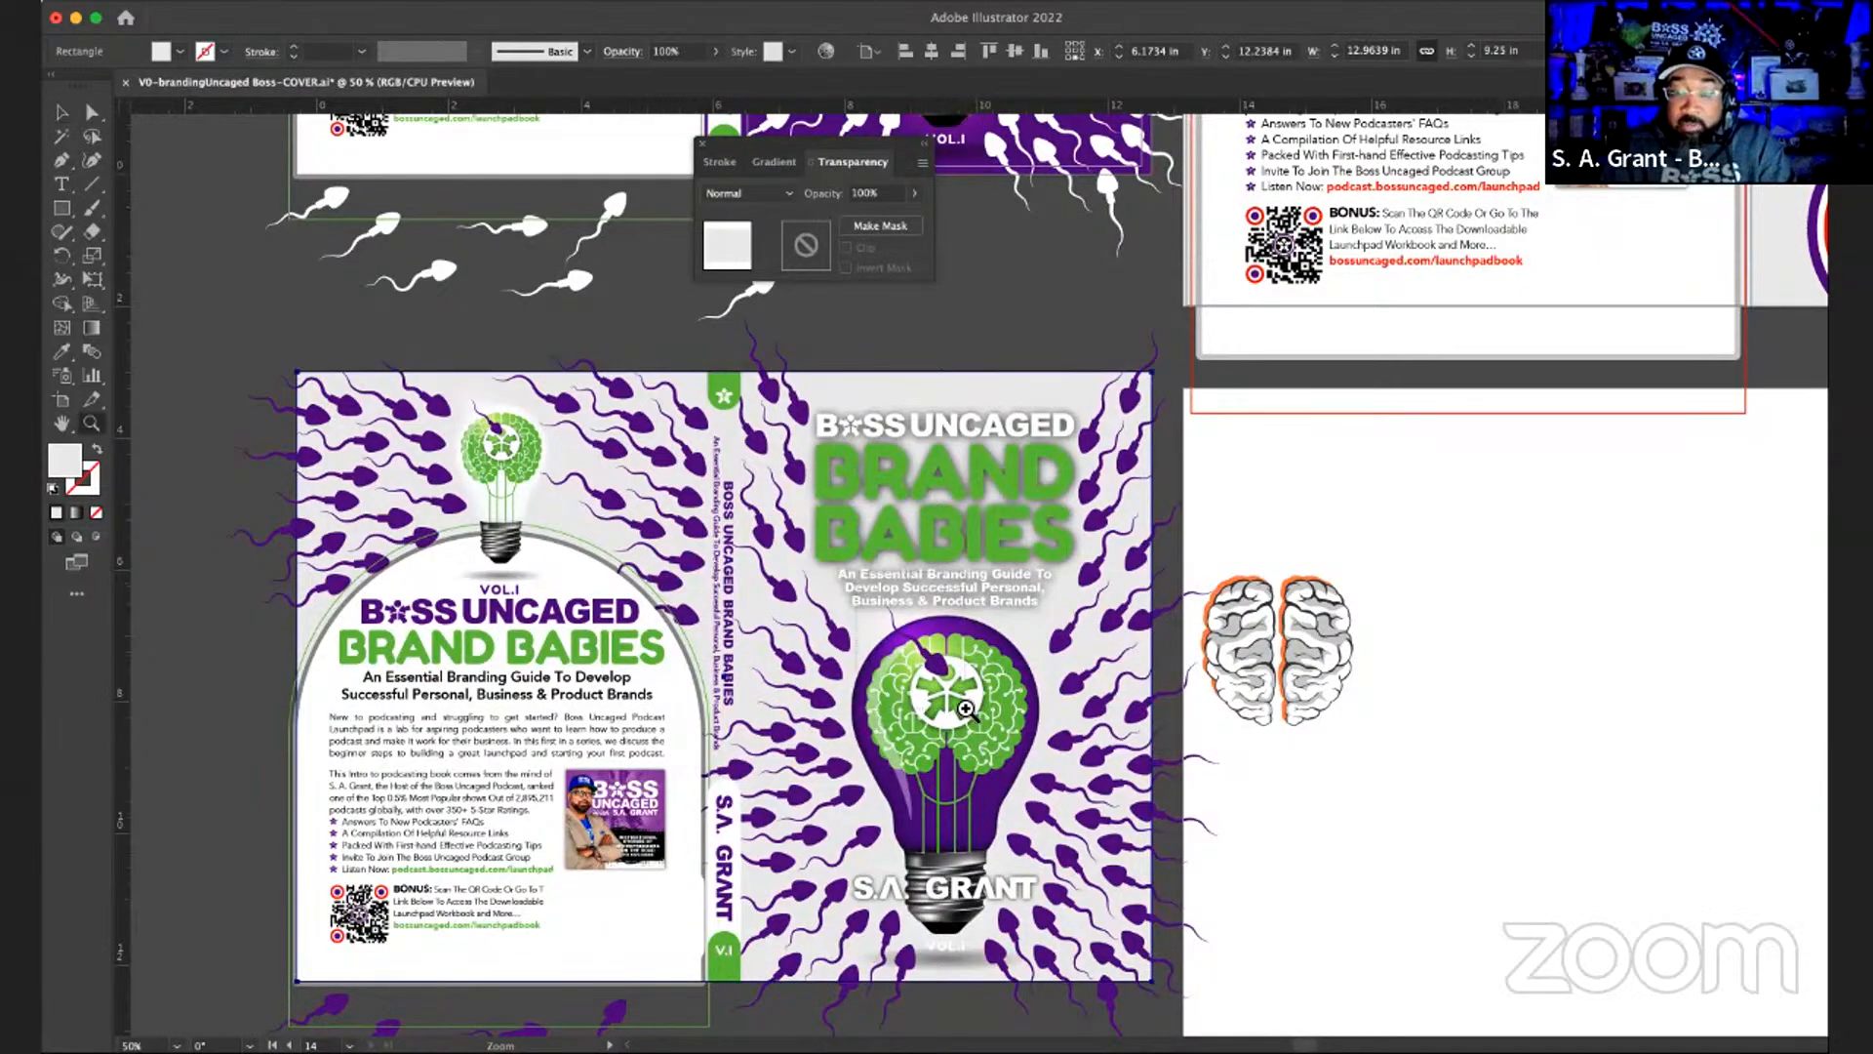
left_click_drag(966, 709, 841, 596)
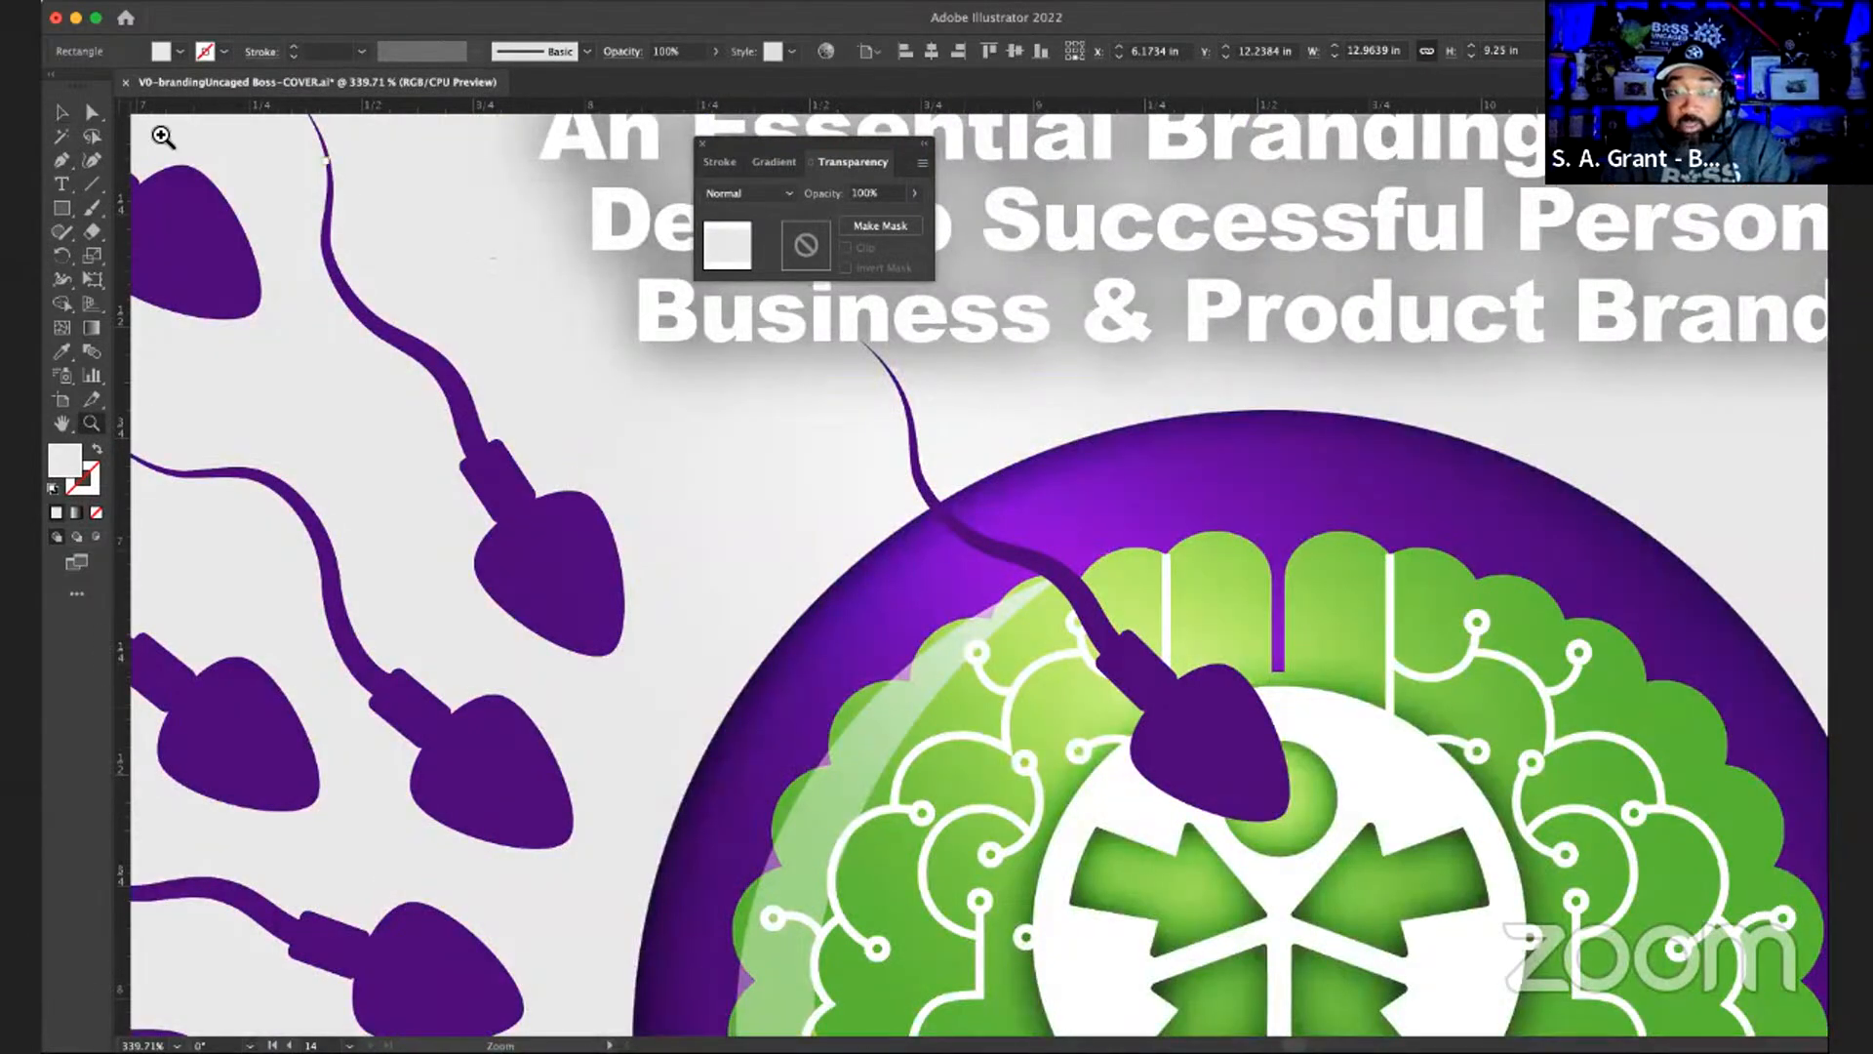
left_click(92, 113)
left_click(1208, 763)
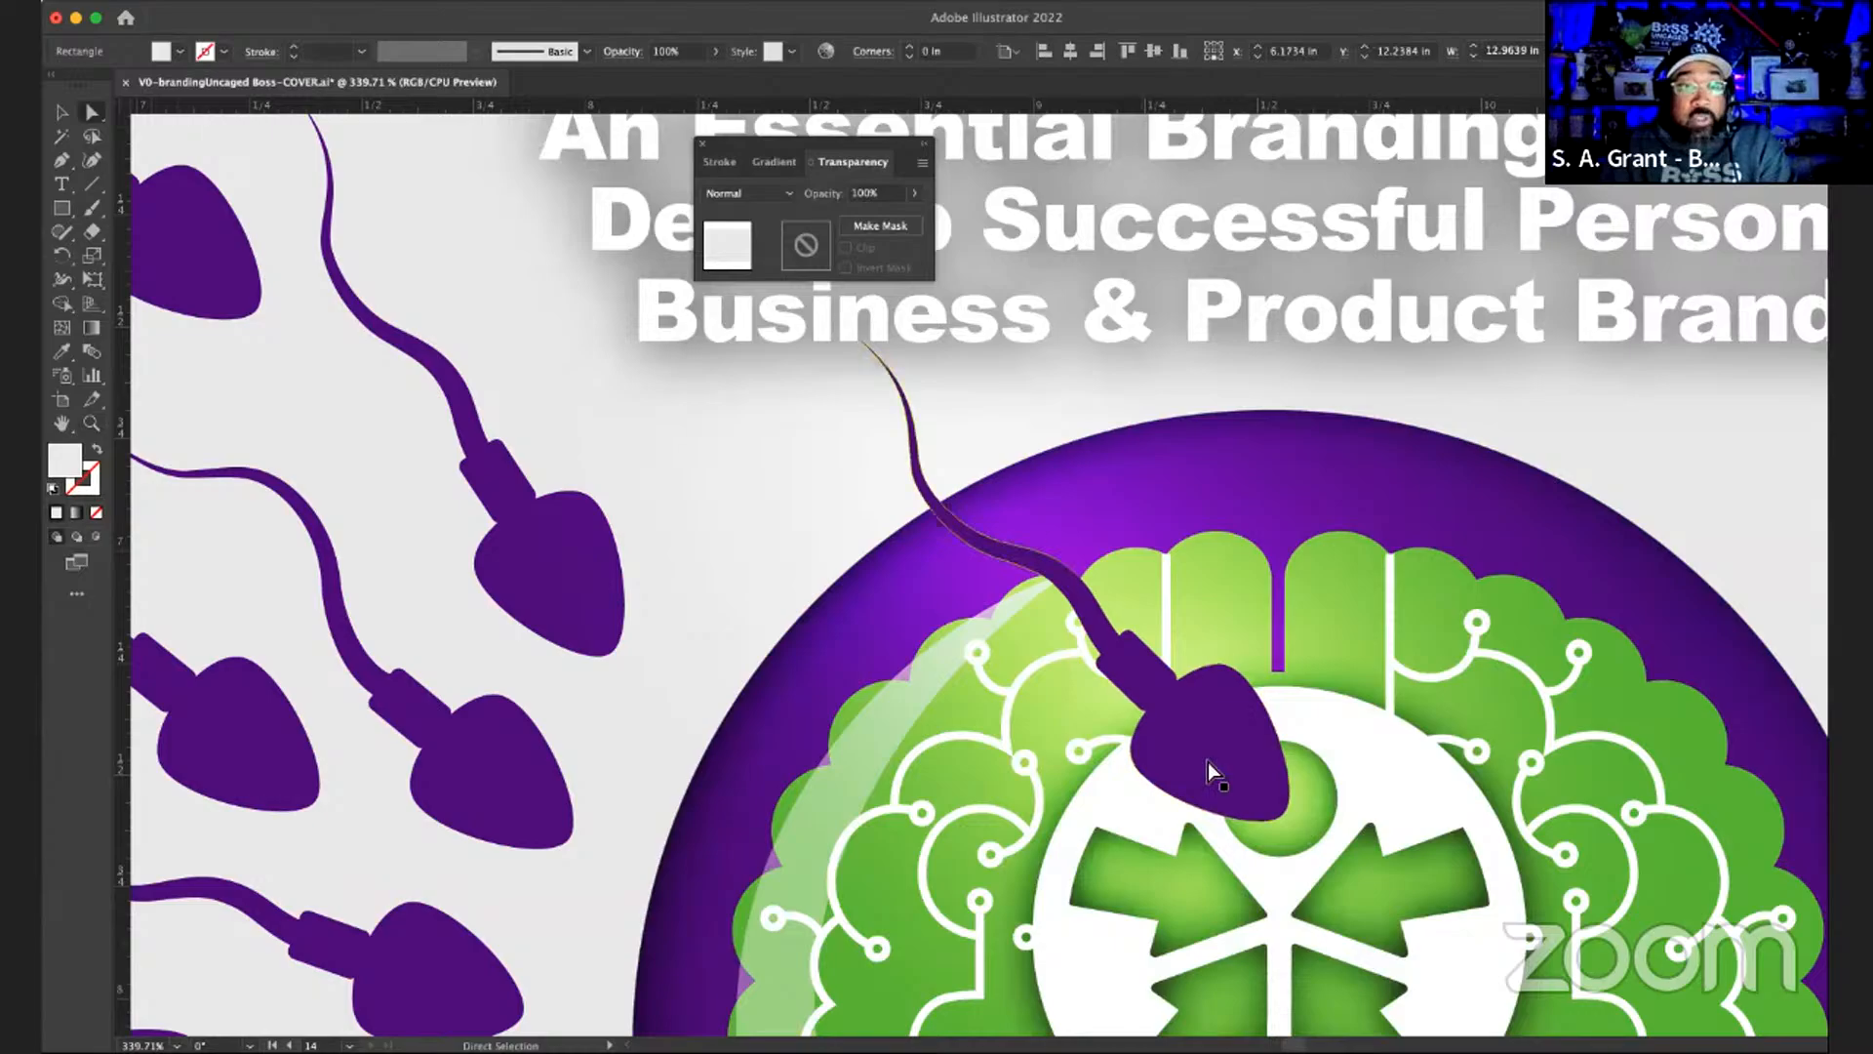
left_click(1208, 763)
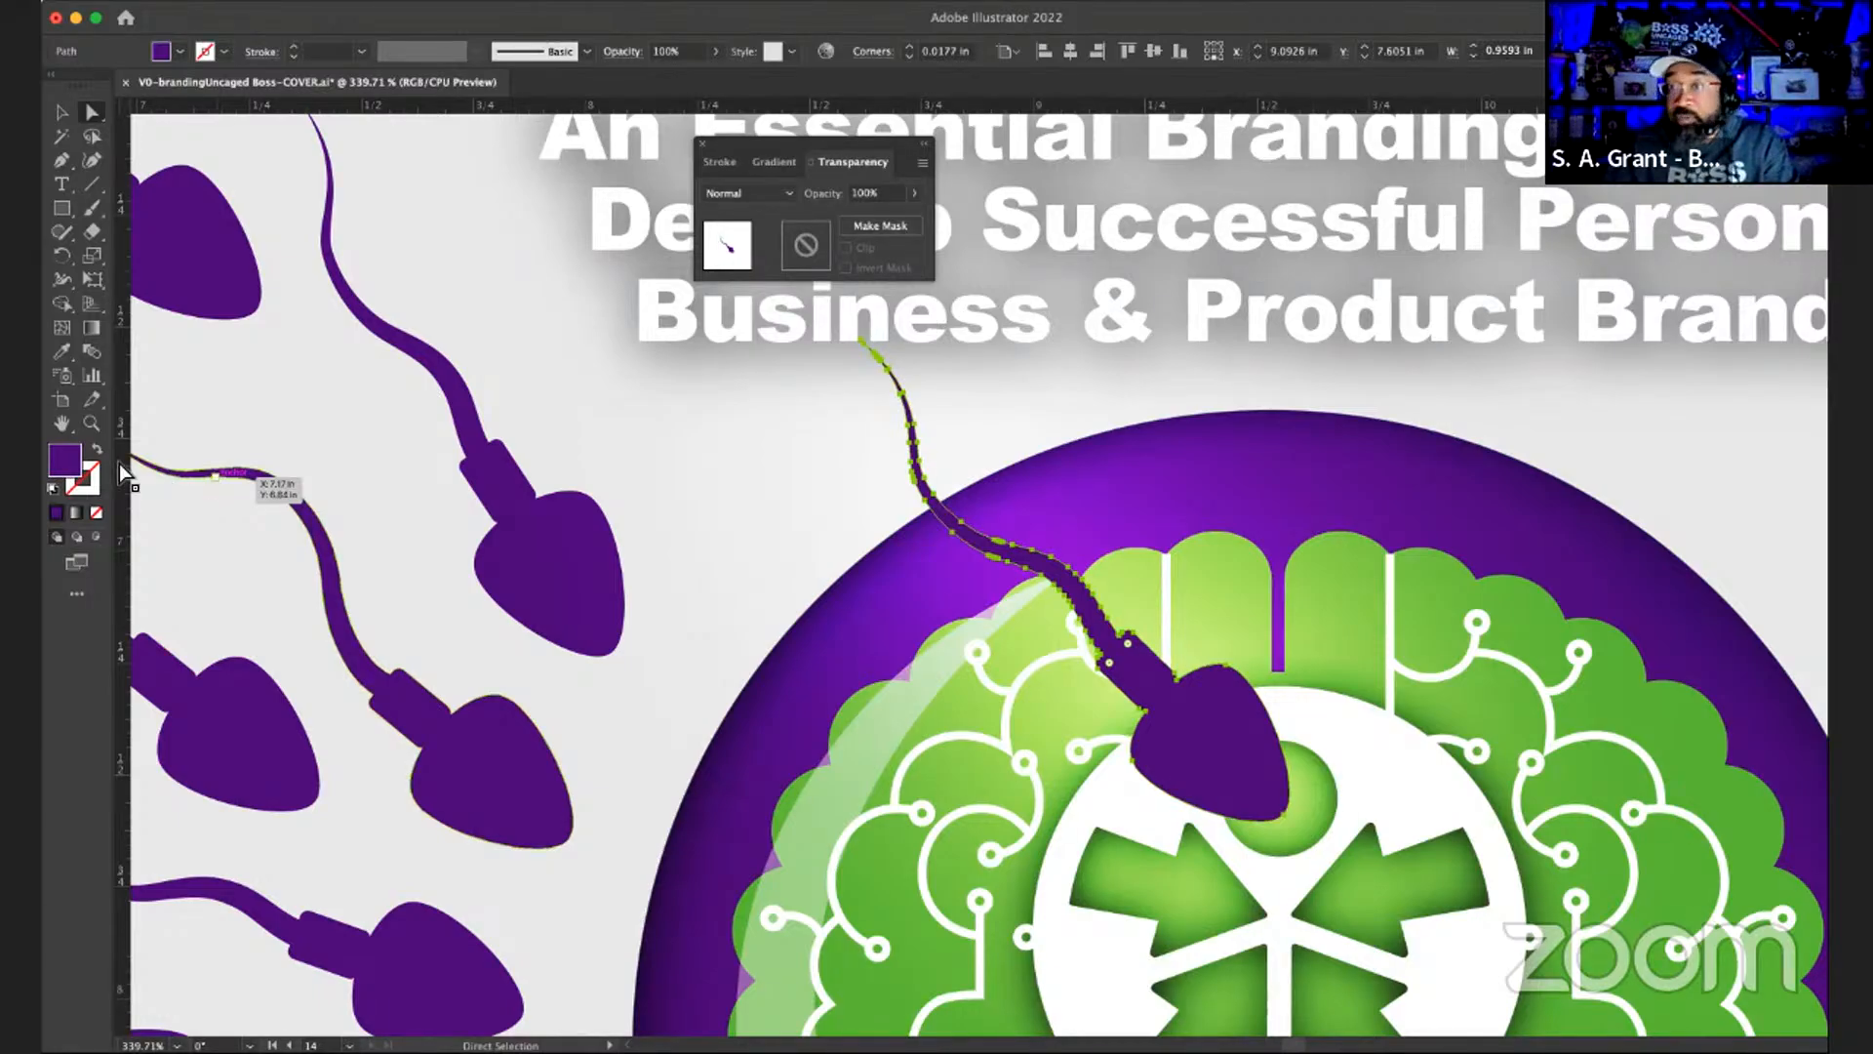
double_click(78, 464)
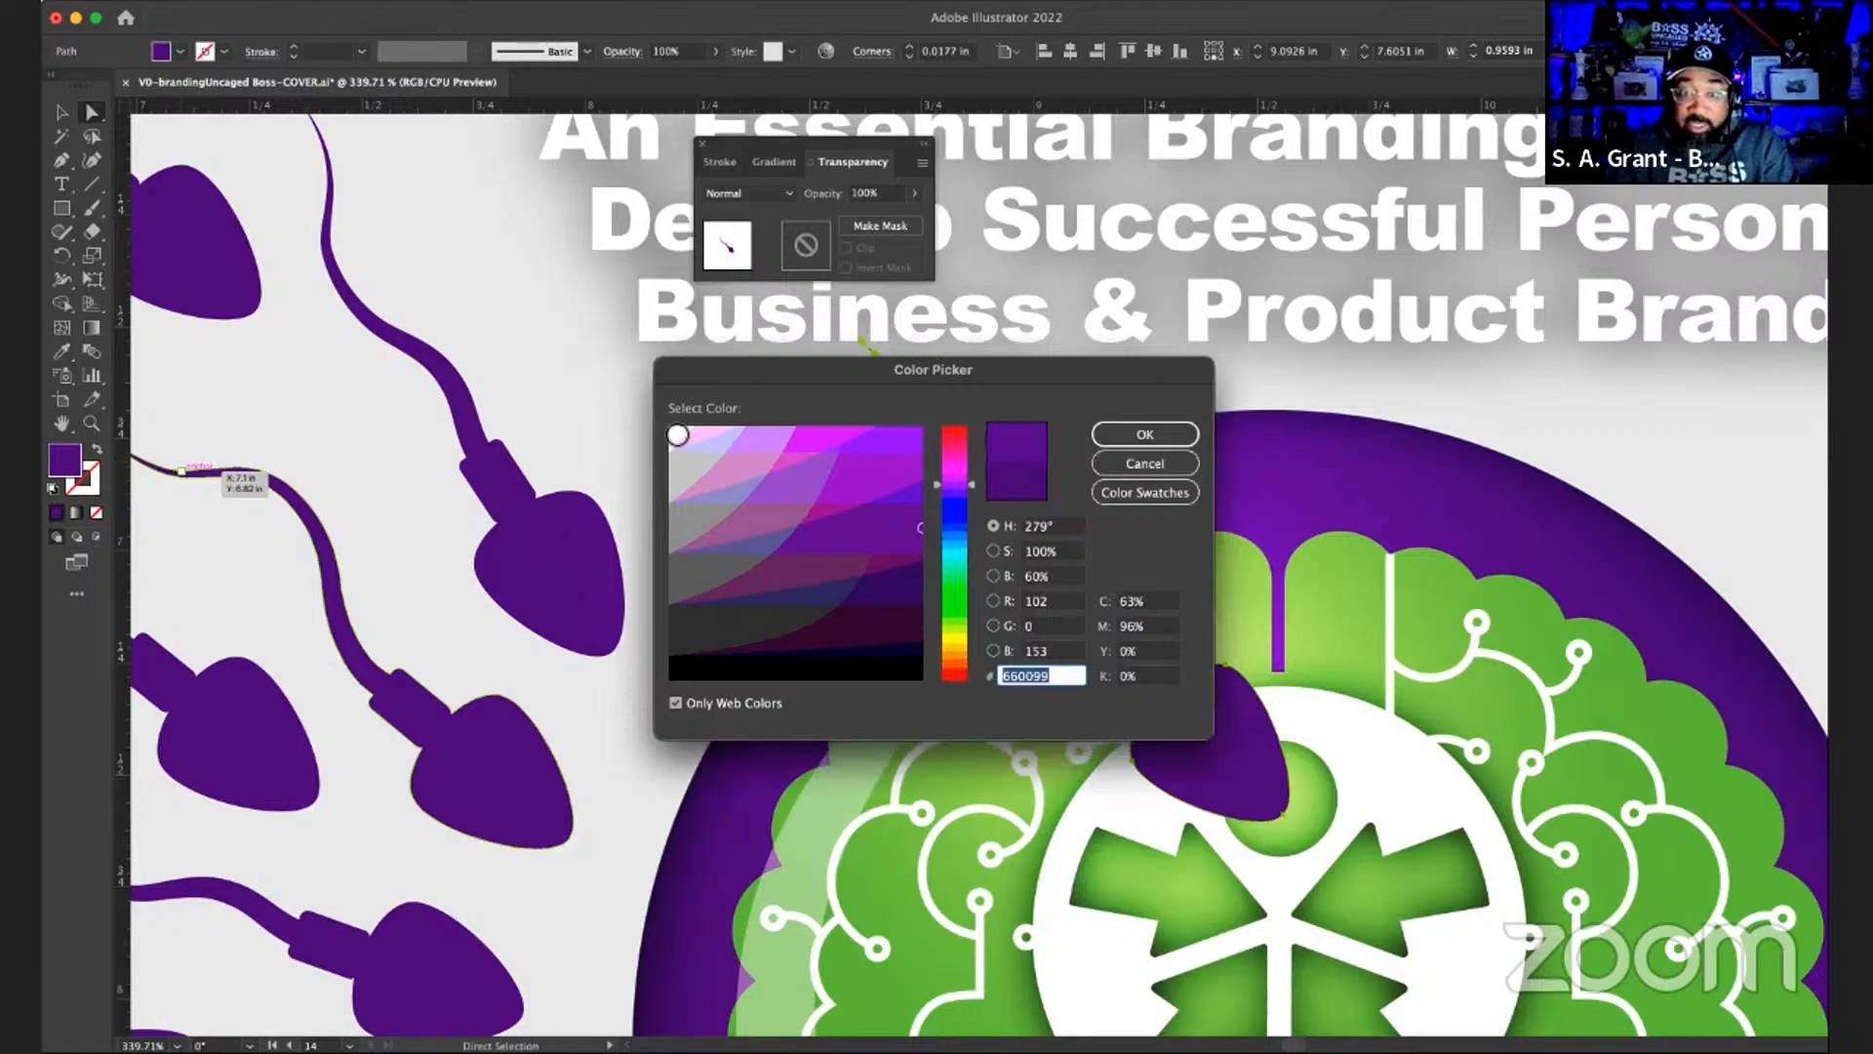
left_click(673, 433)
left_click(1136, 435)
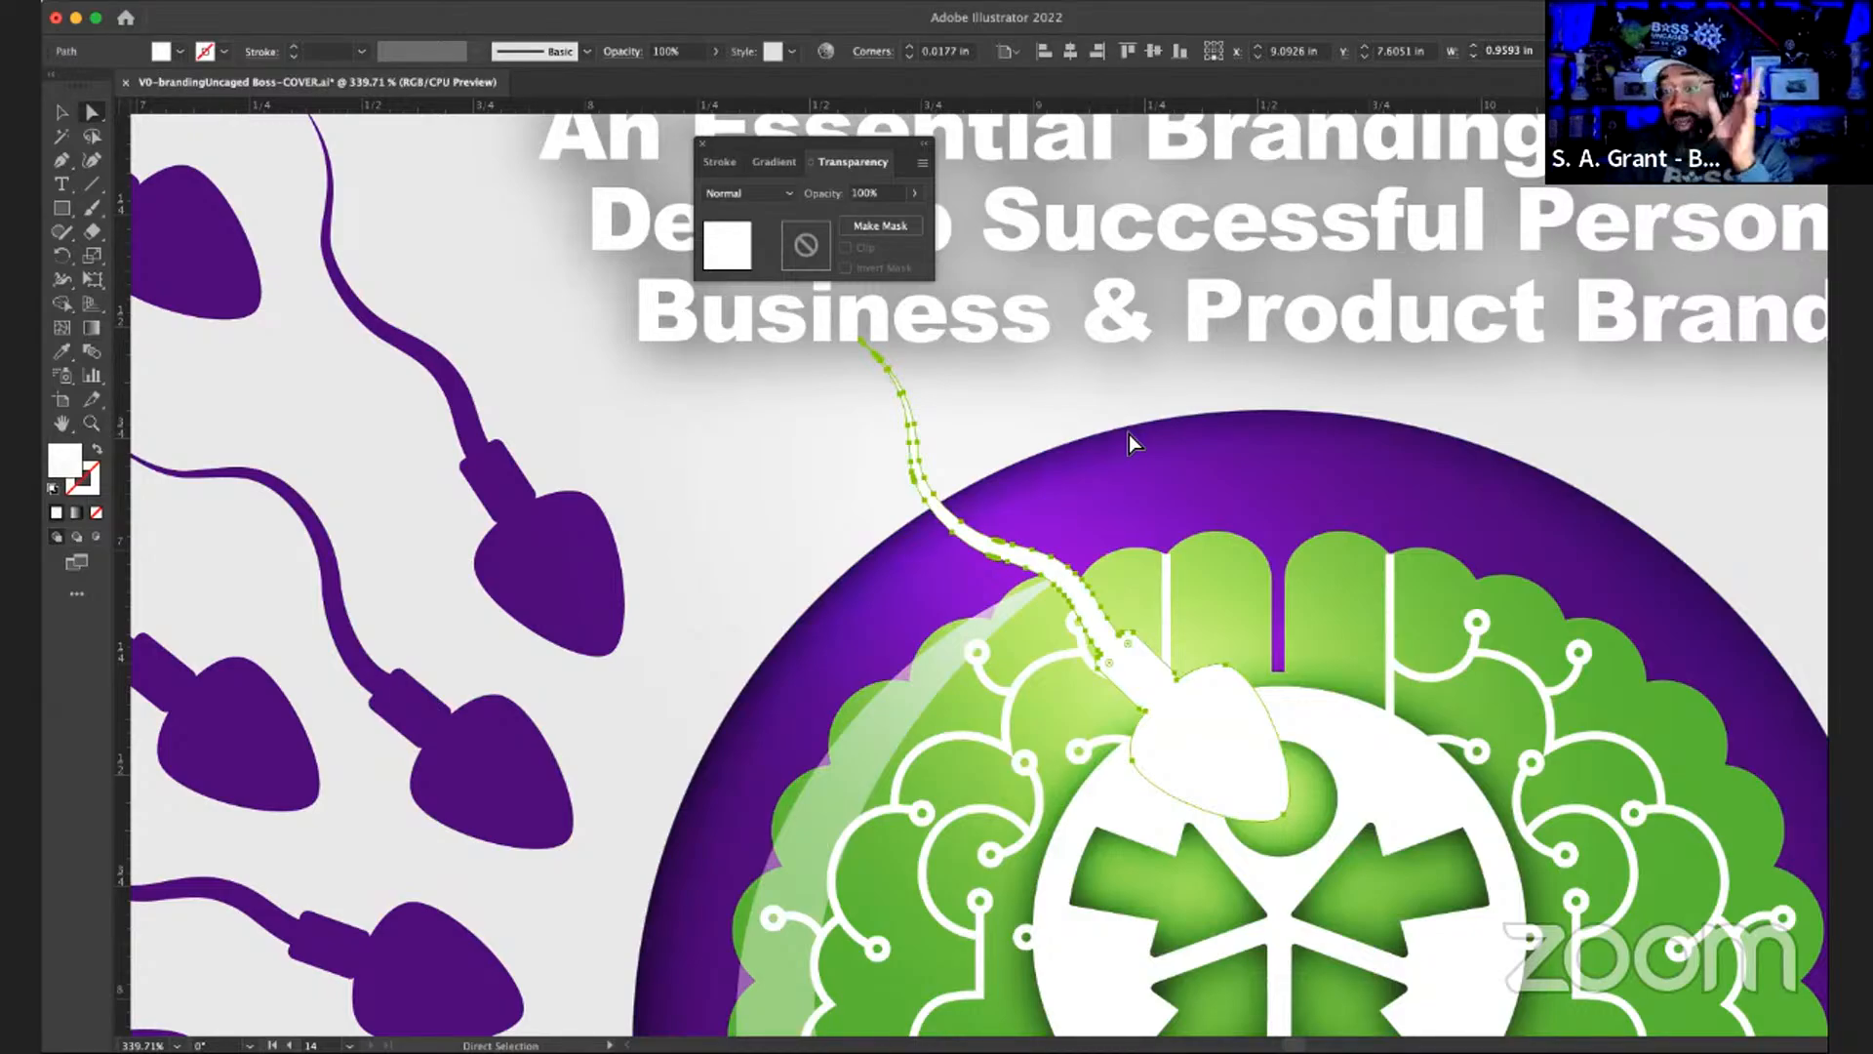
key("super+0")
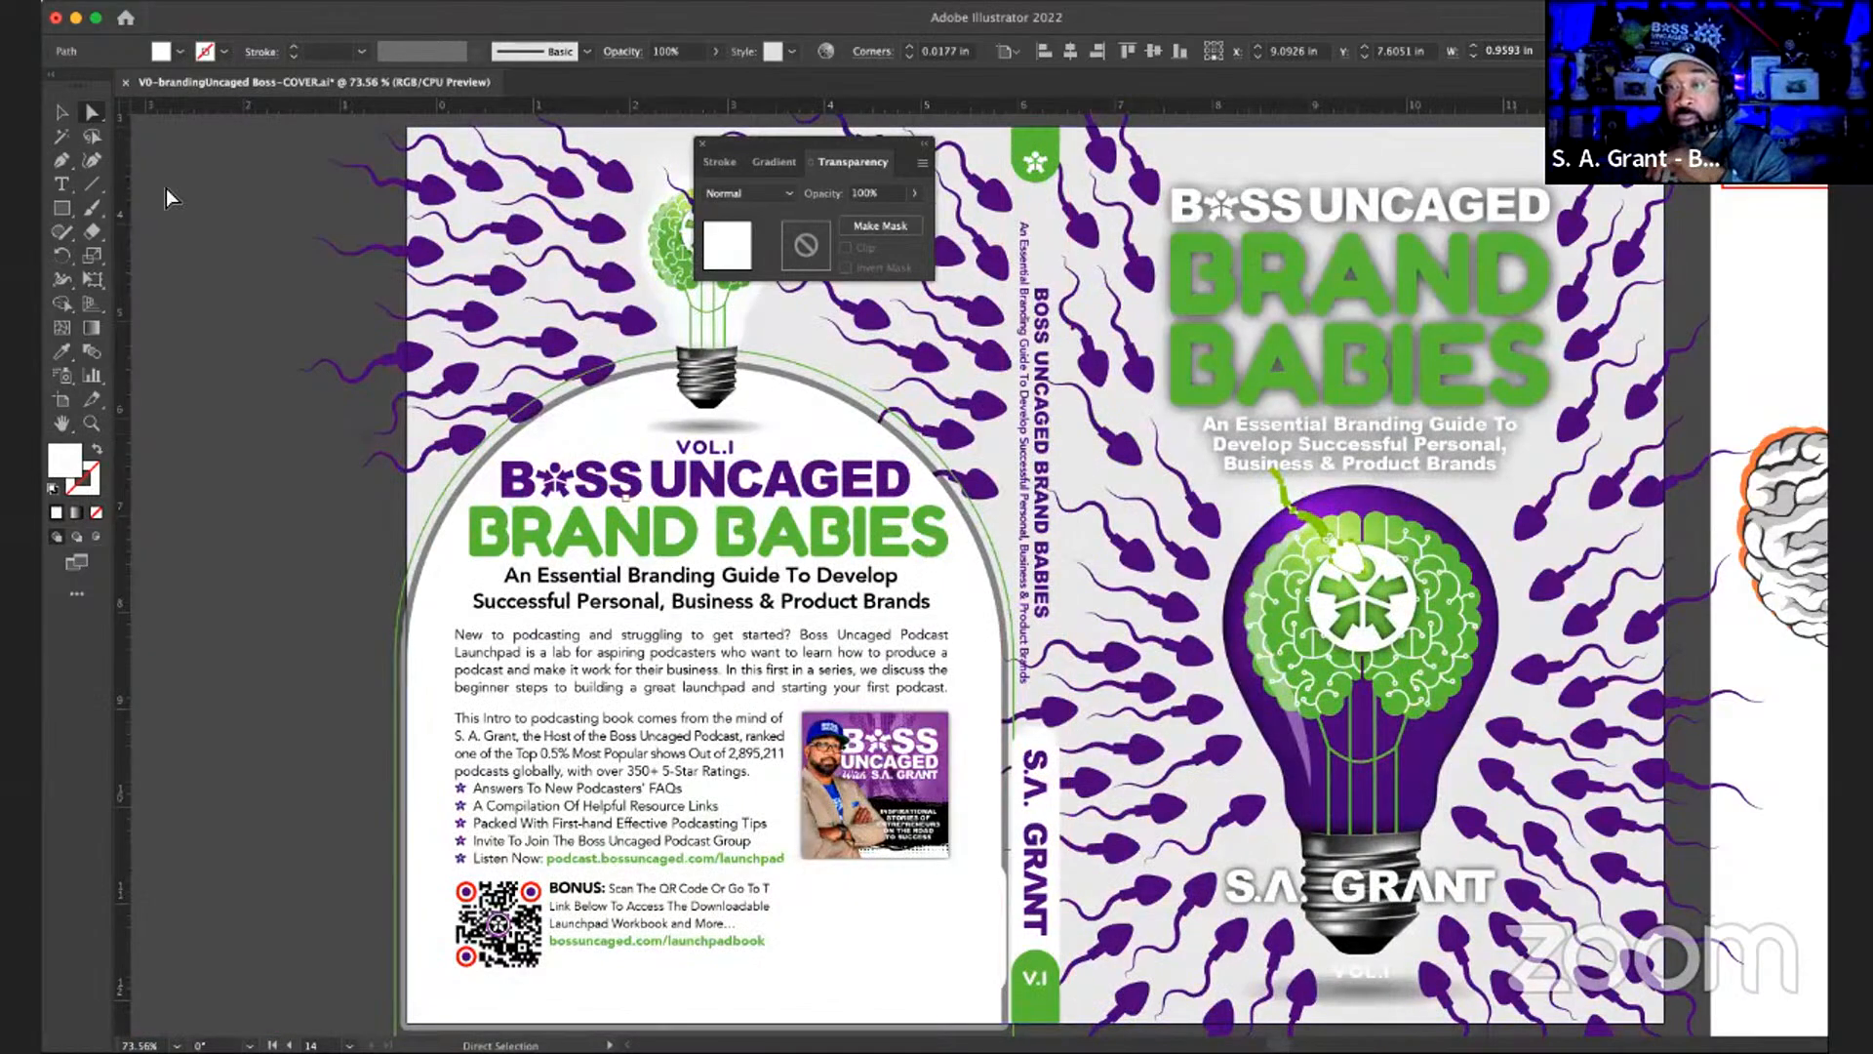
key("v")
left_click(230, 242)
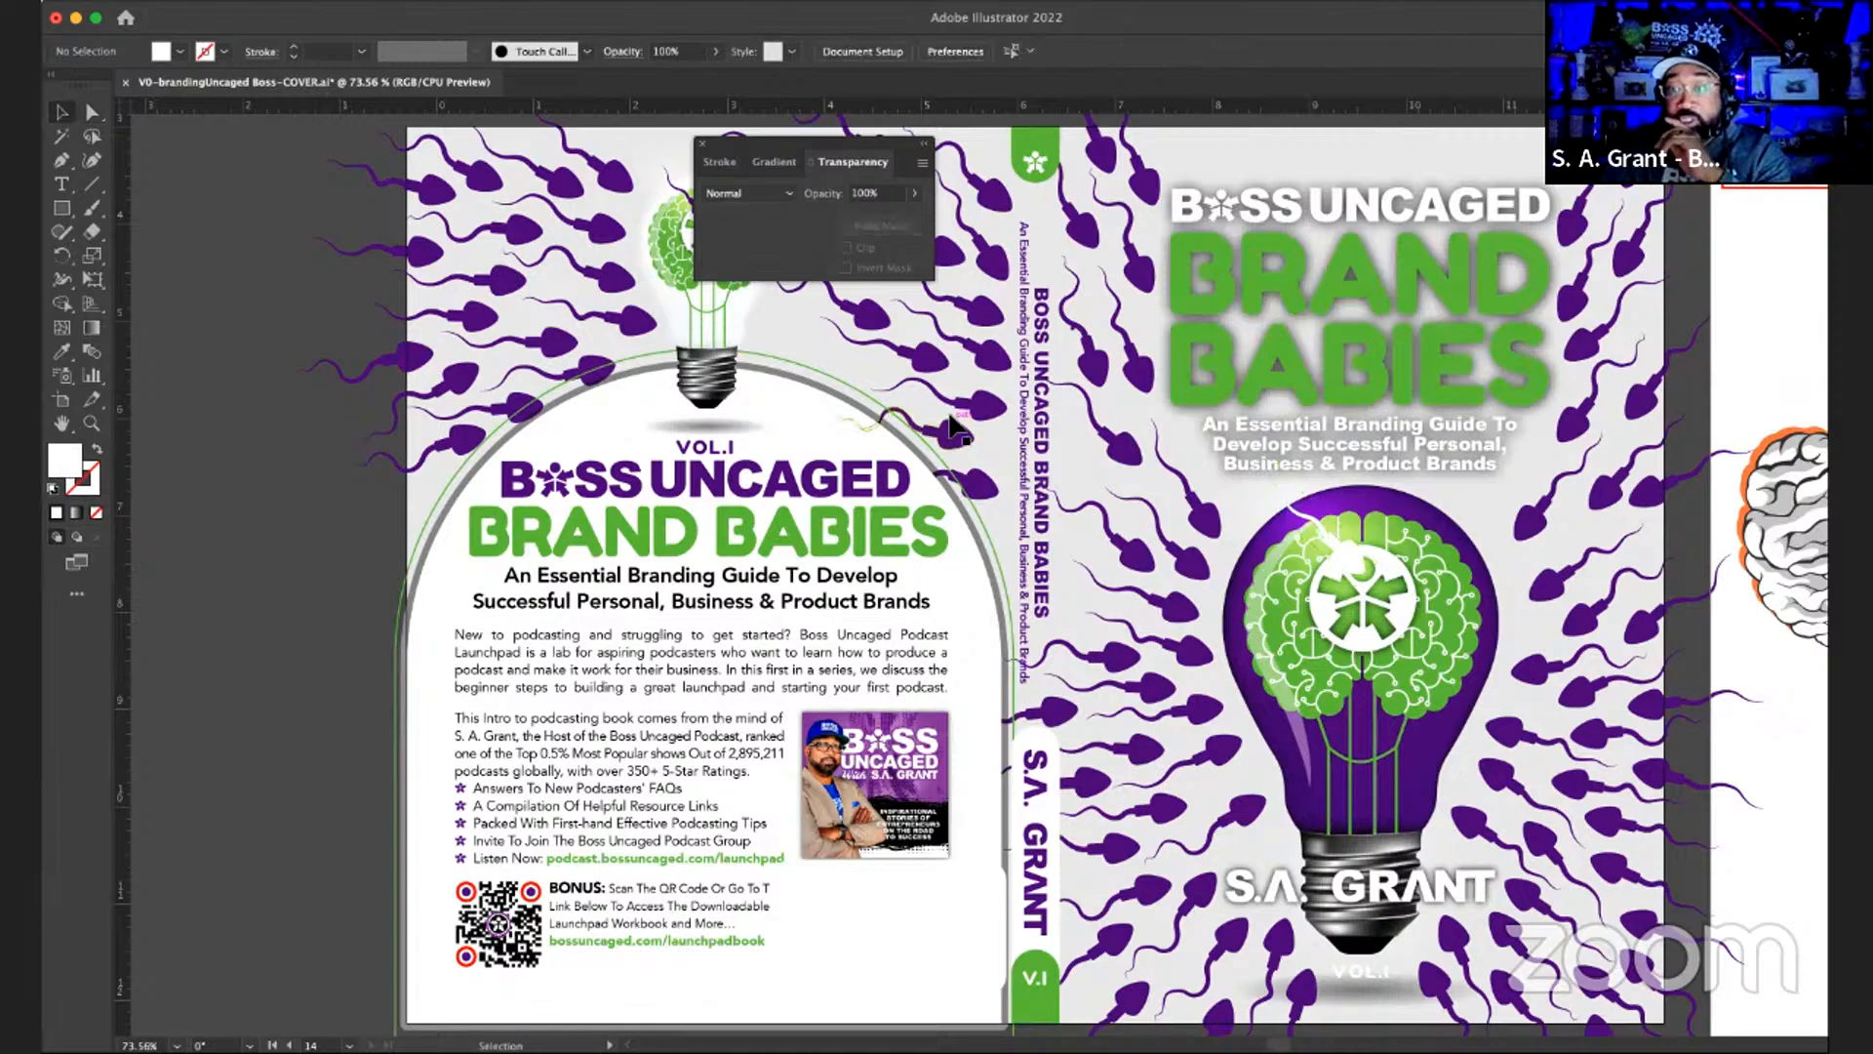
- Examine the front cover's white swimmer and bulb against the bulb and swimmers of the purple cover version
scroll(951, 426, "right", 1)
scroll(951, 426, "right", 5)
scroll(951, 427, "up", 3)
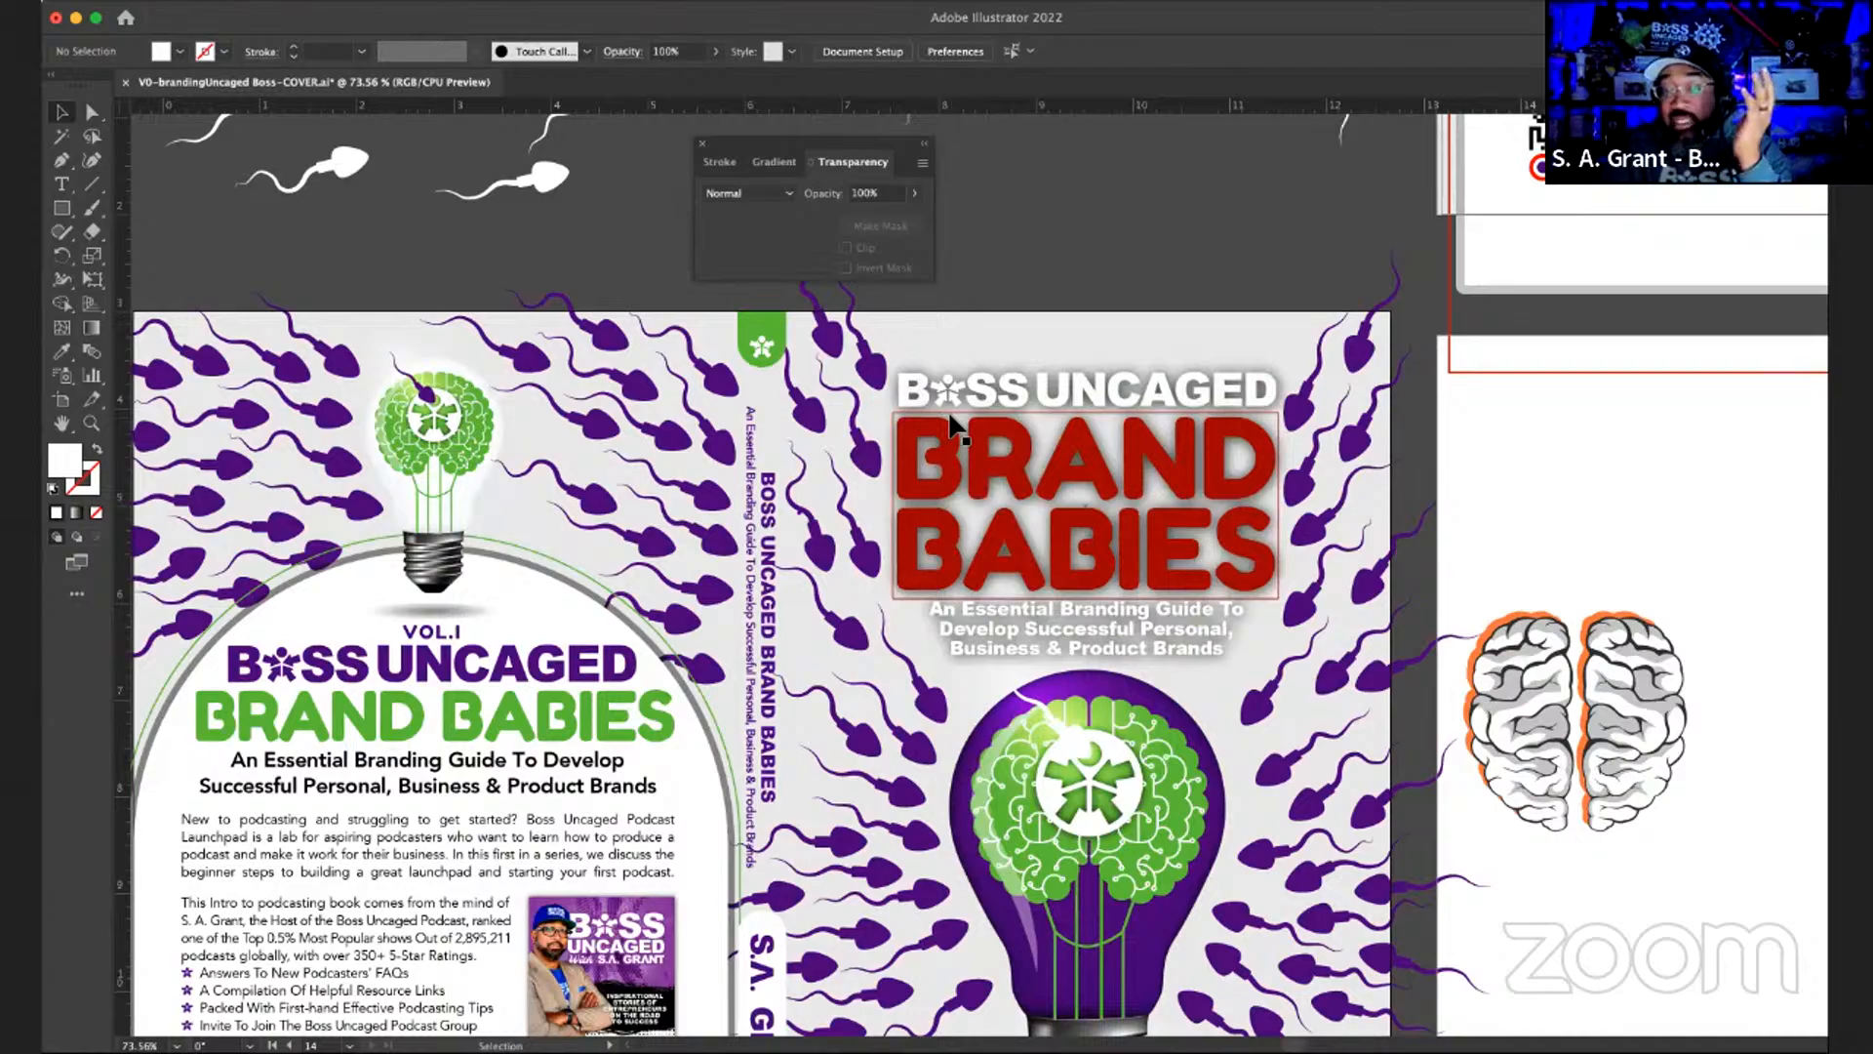
scroll(951, 426, "up", 2)
scroll(951, 427, "left", 1)
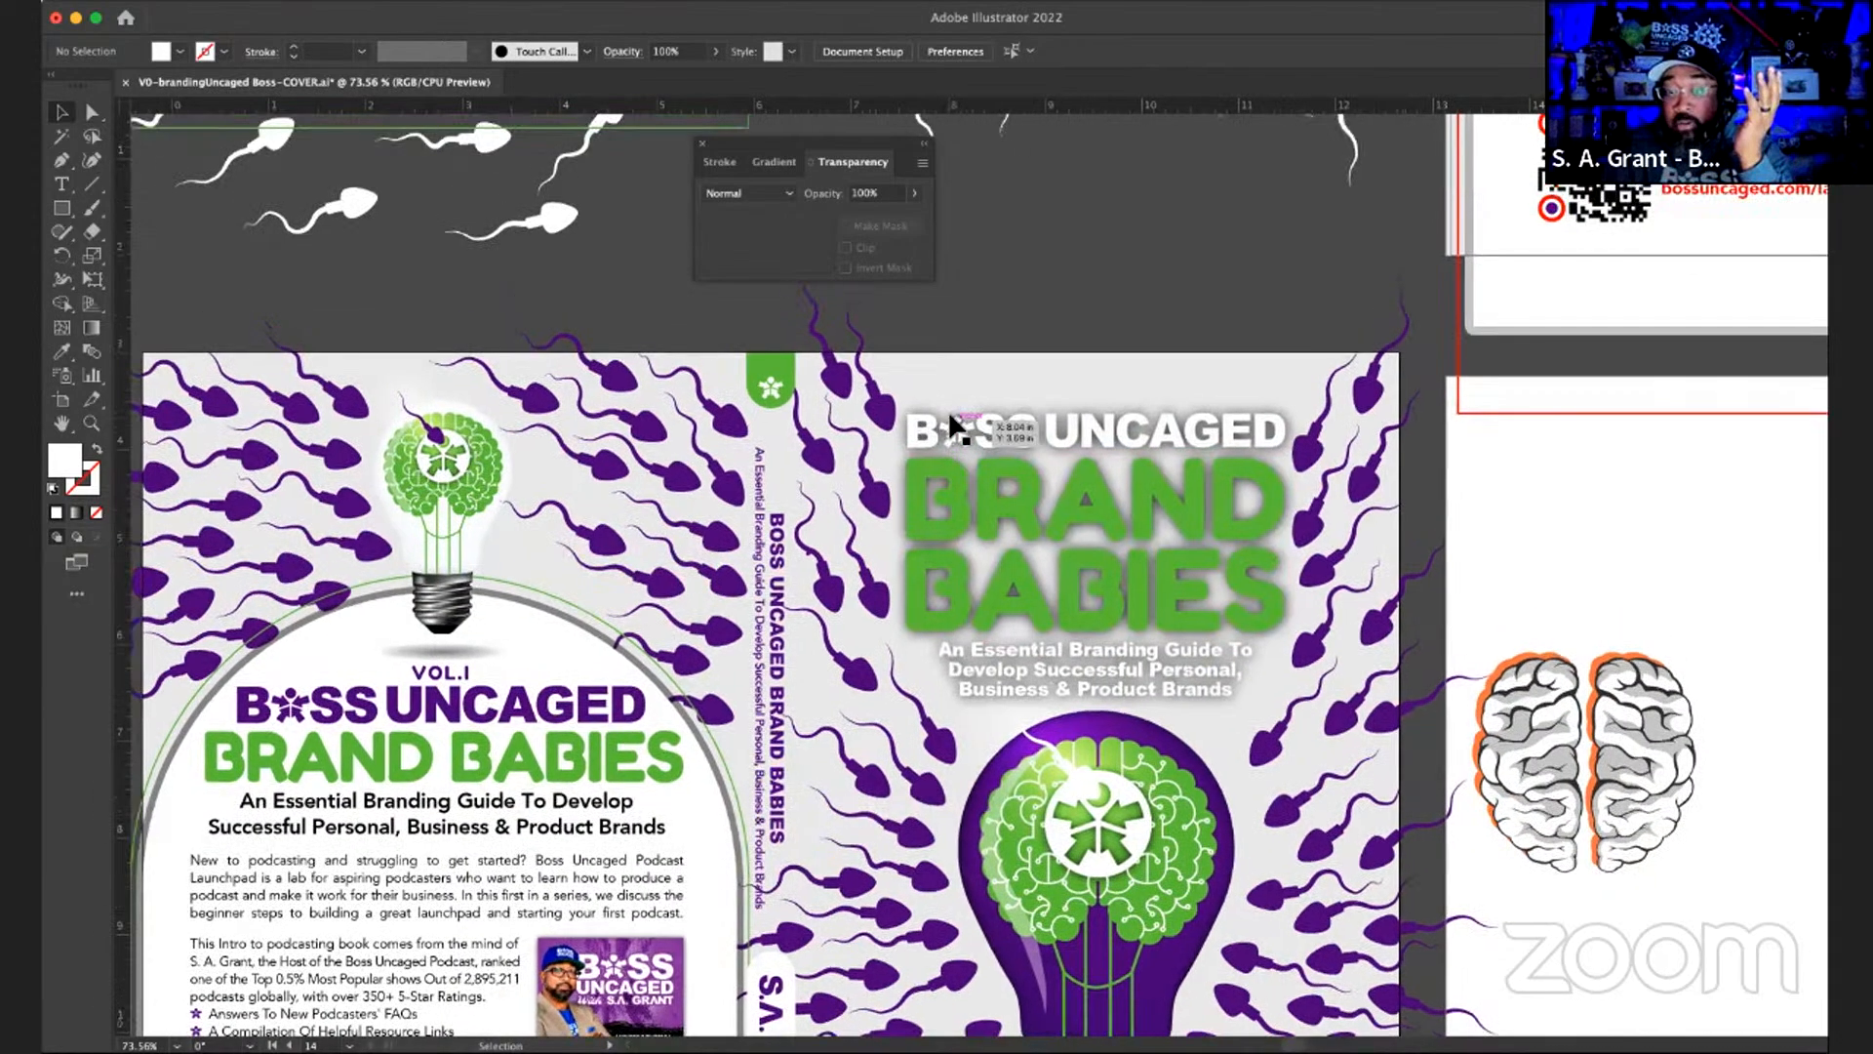
scroll(952, 427, "up", 5)
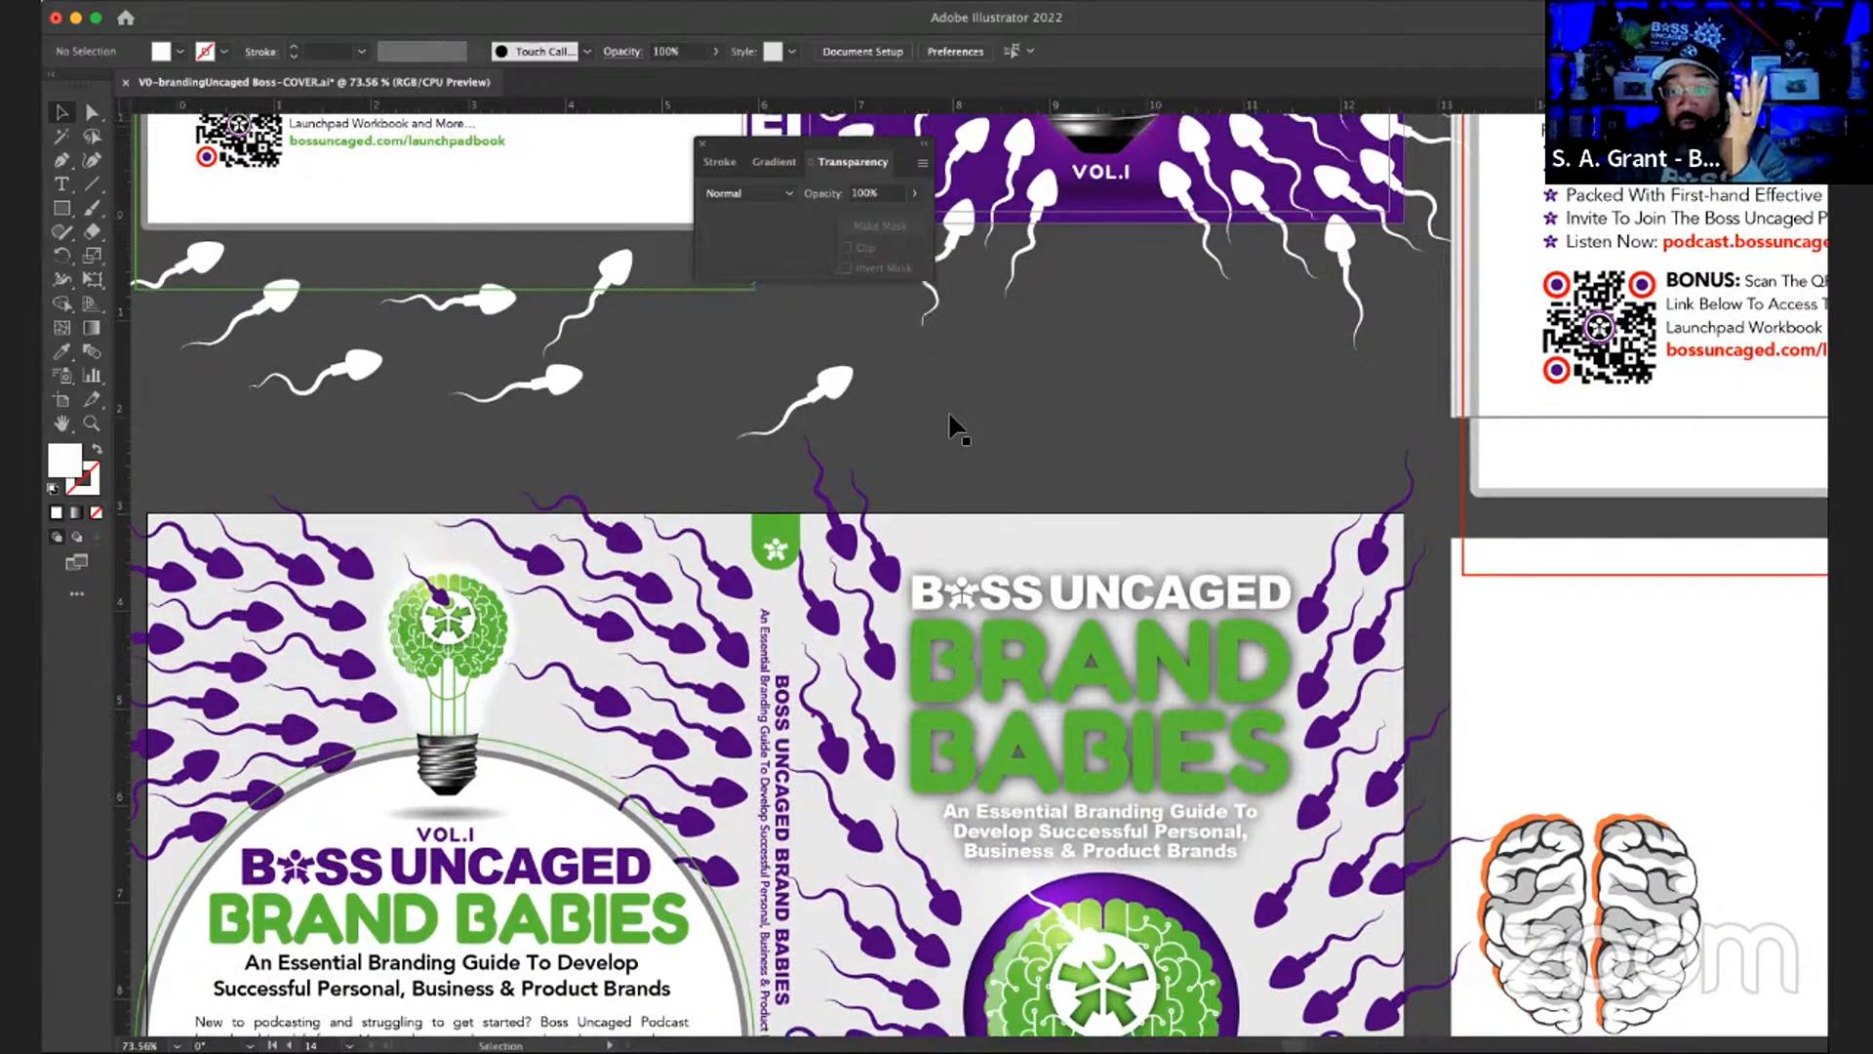
scroll(951, 426, "up", 6)
scroll(951, 427, "up", 3)
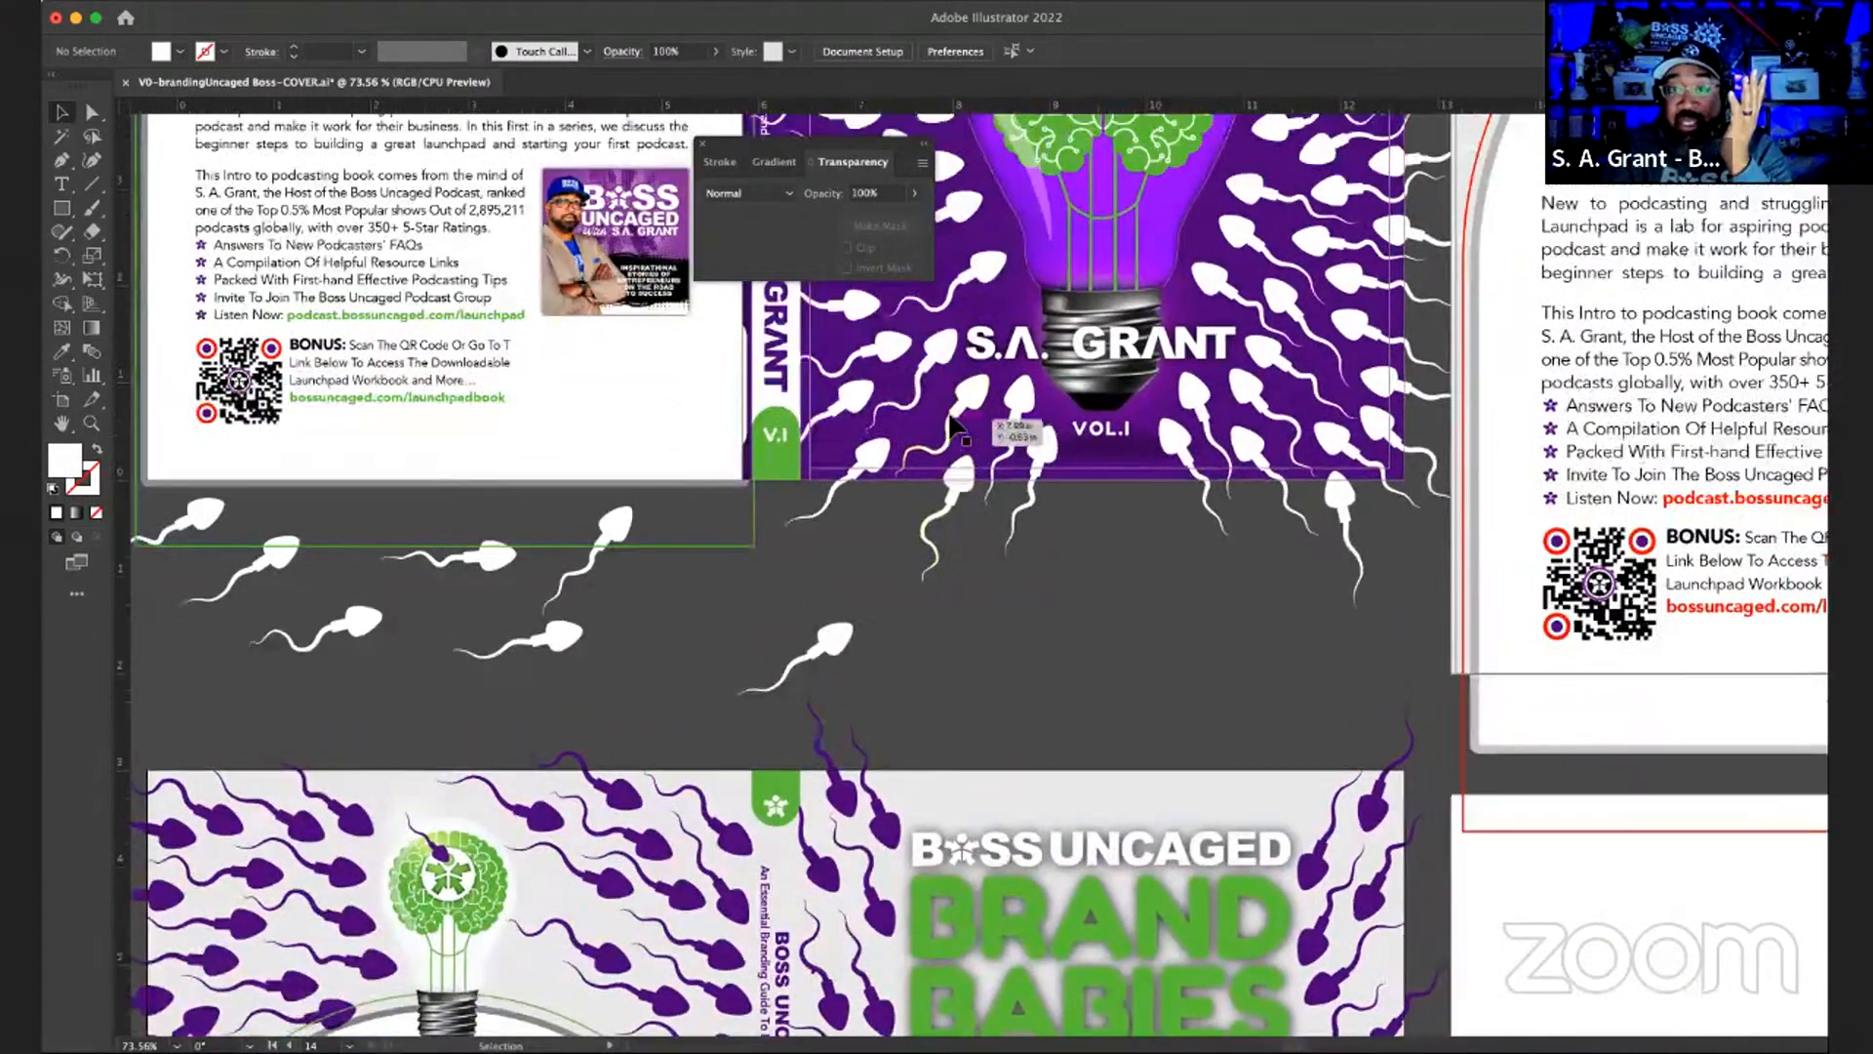
scroll(951, 426, "up", 3)
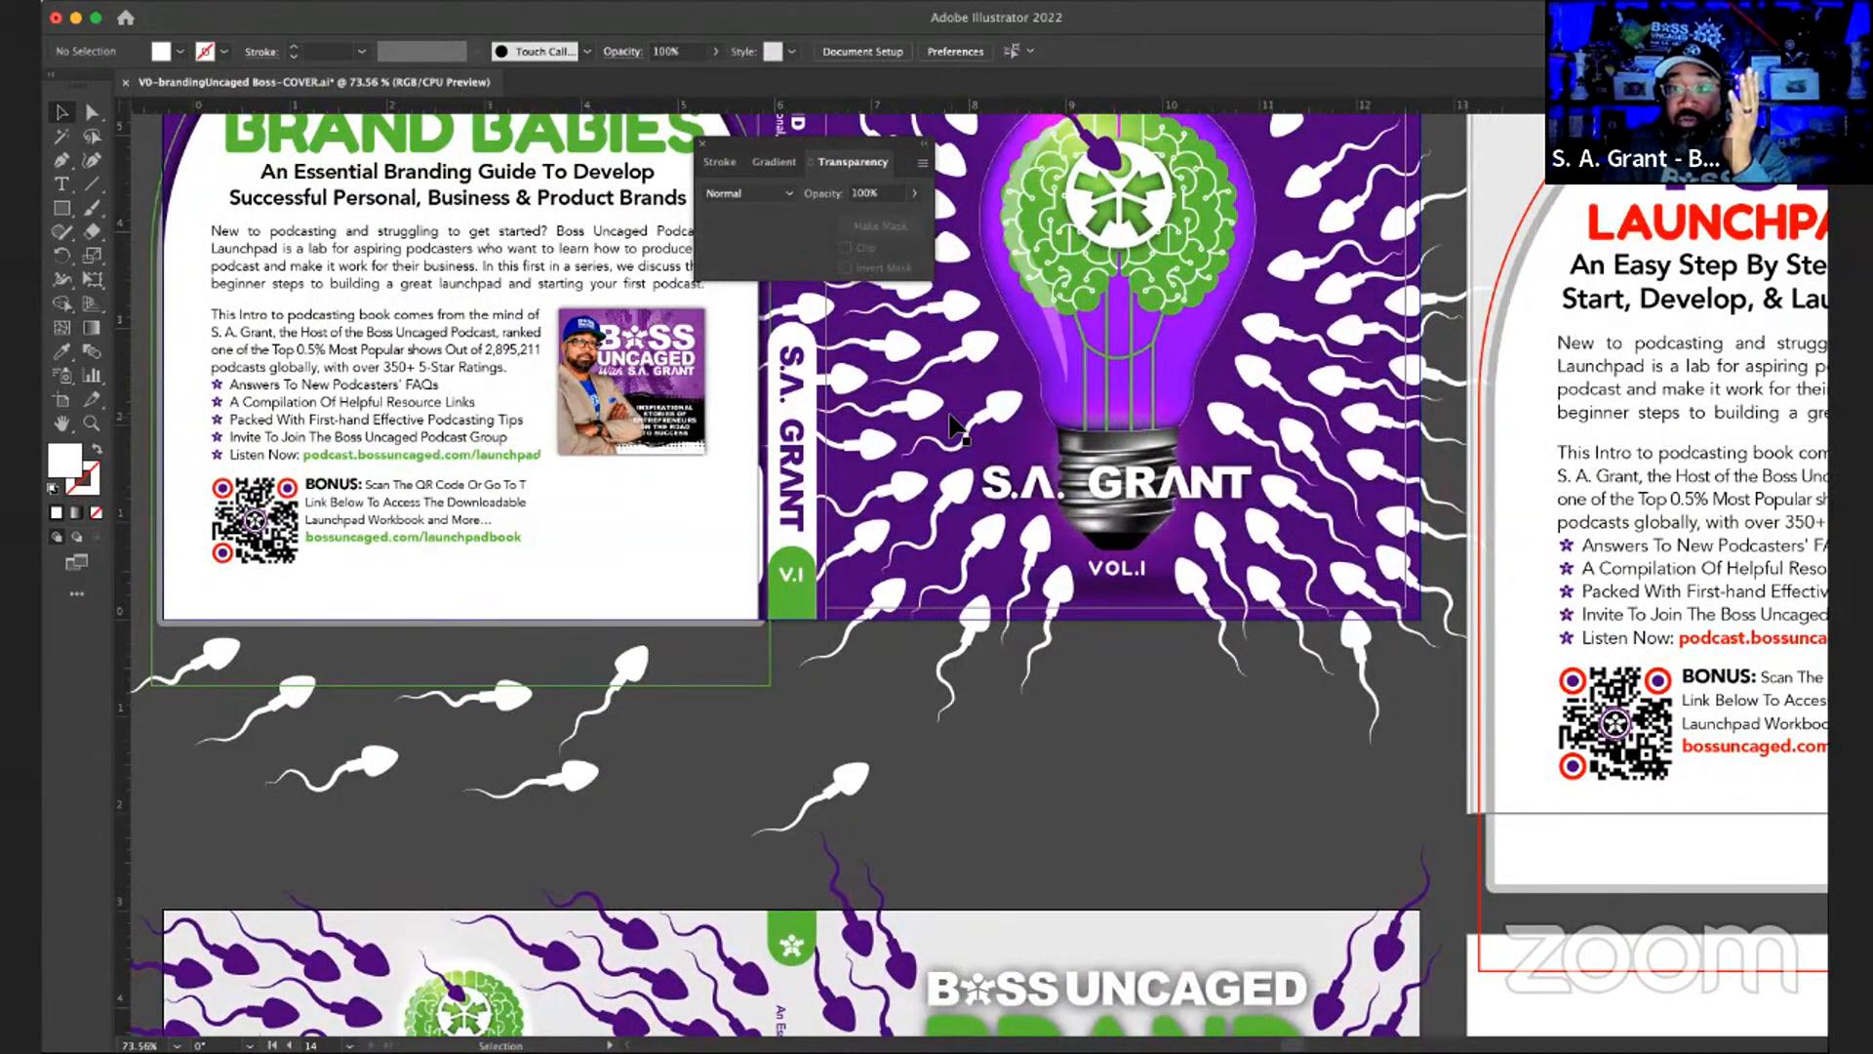
scroll(951, 426, "down", 5)
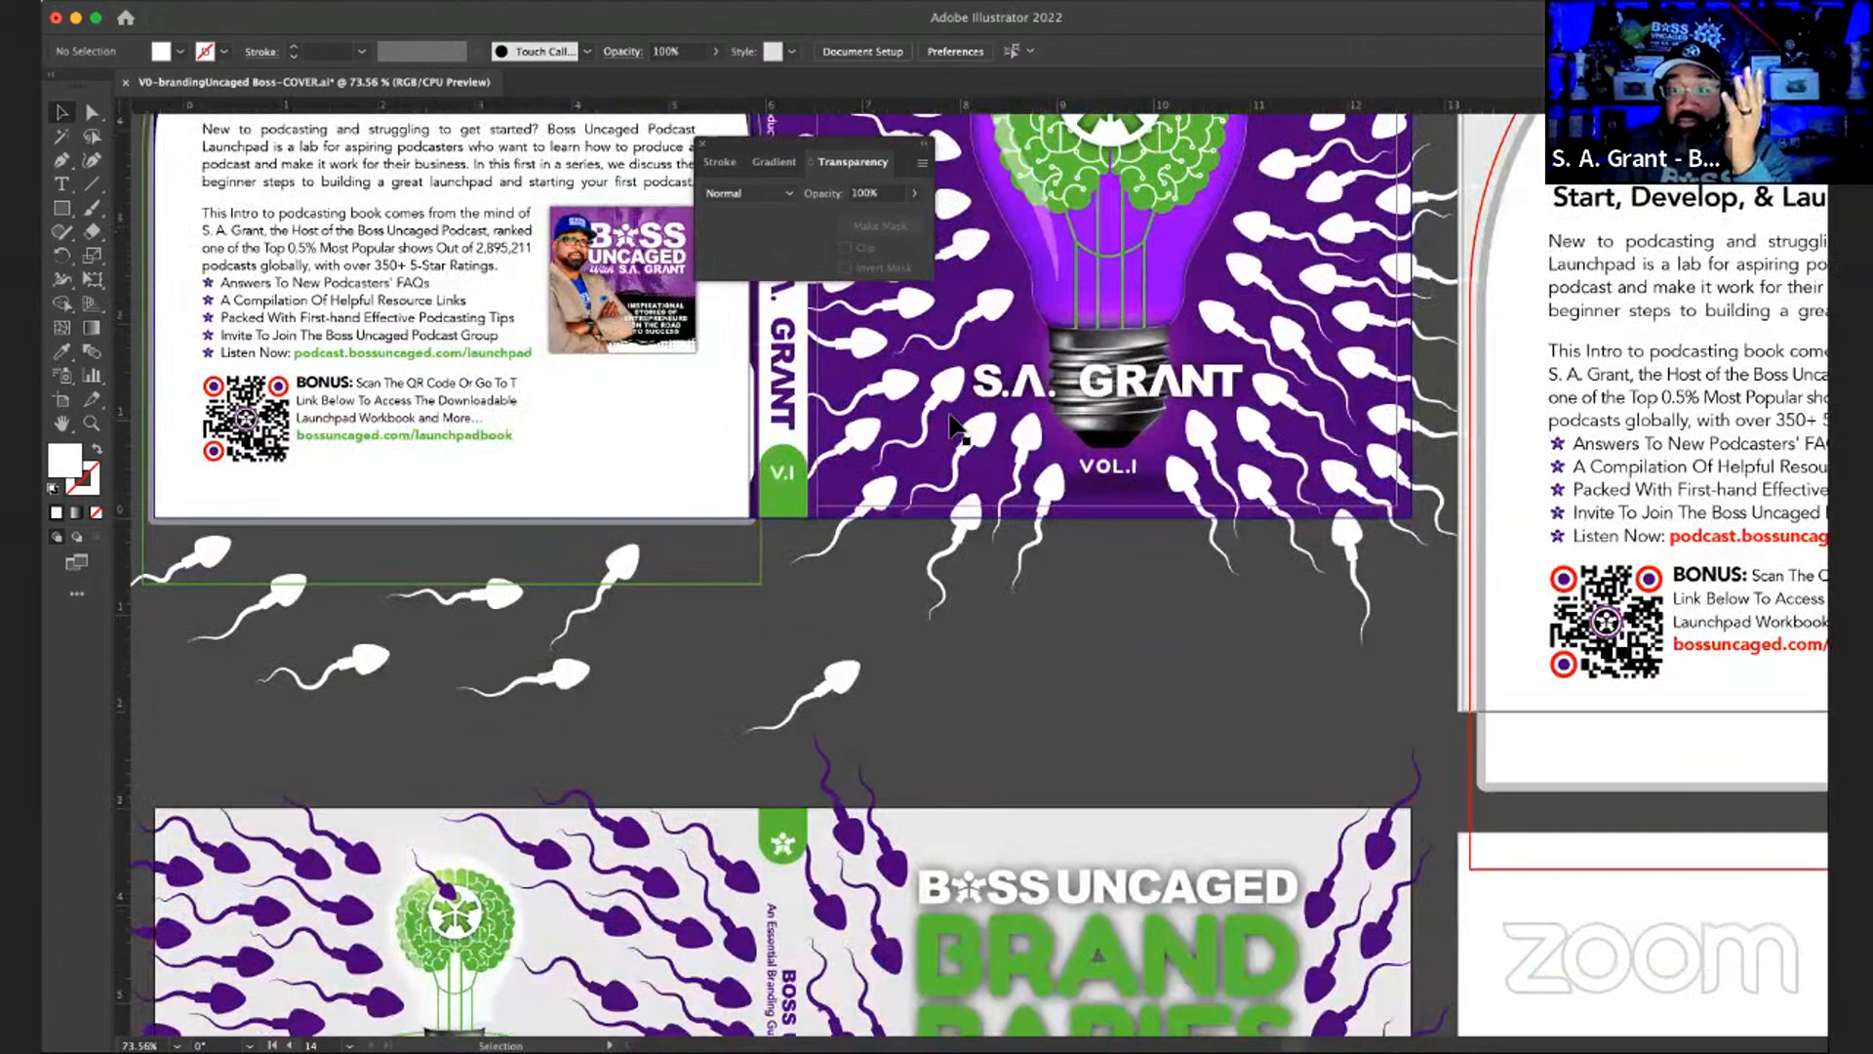
- Recolour the white subtitle under BRAND BABIES on the light grey front cover to the purple fill and deselect it
scroll(951, 427, "down", 8)
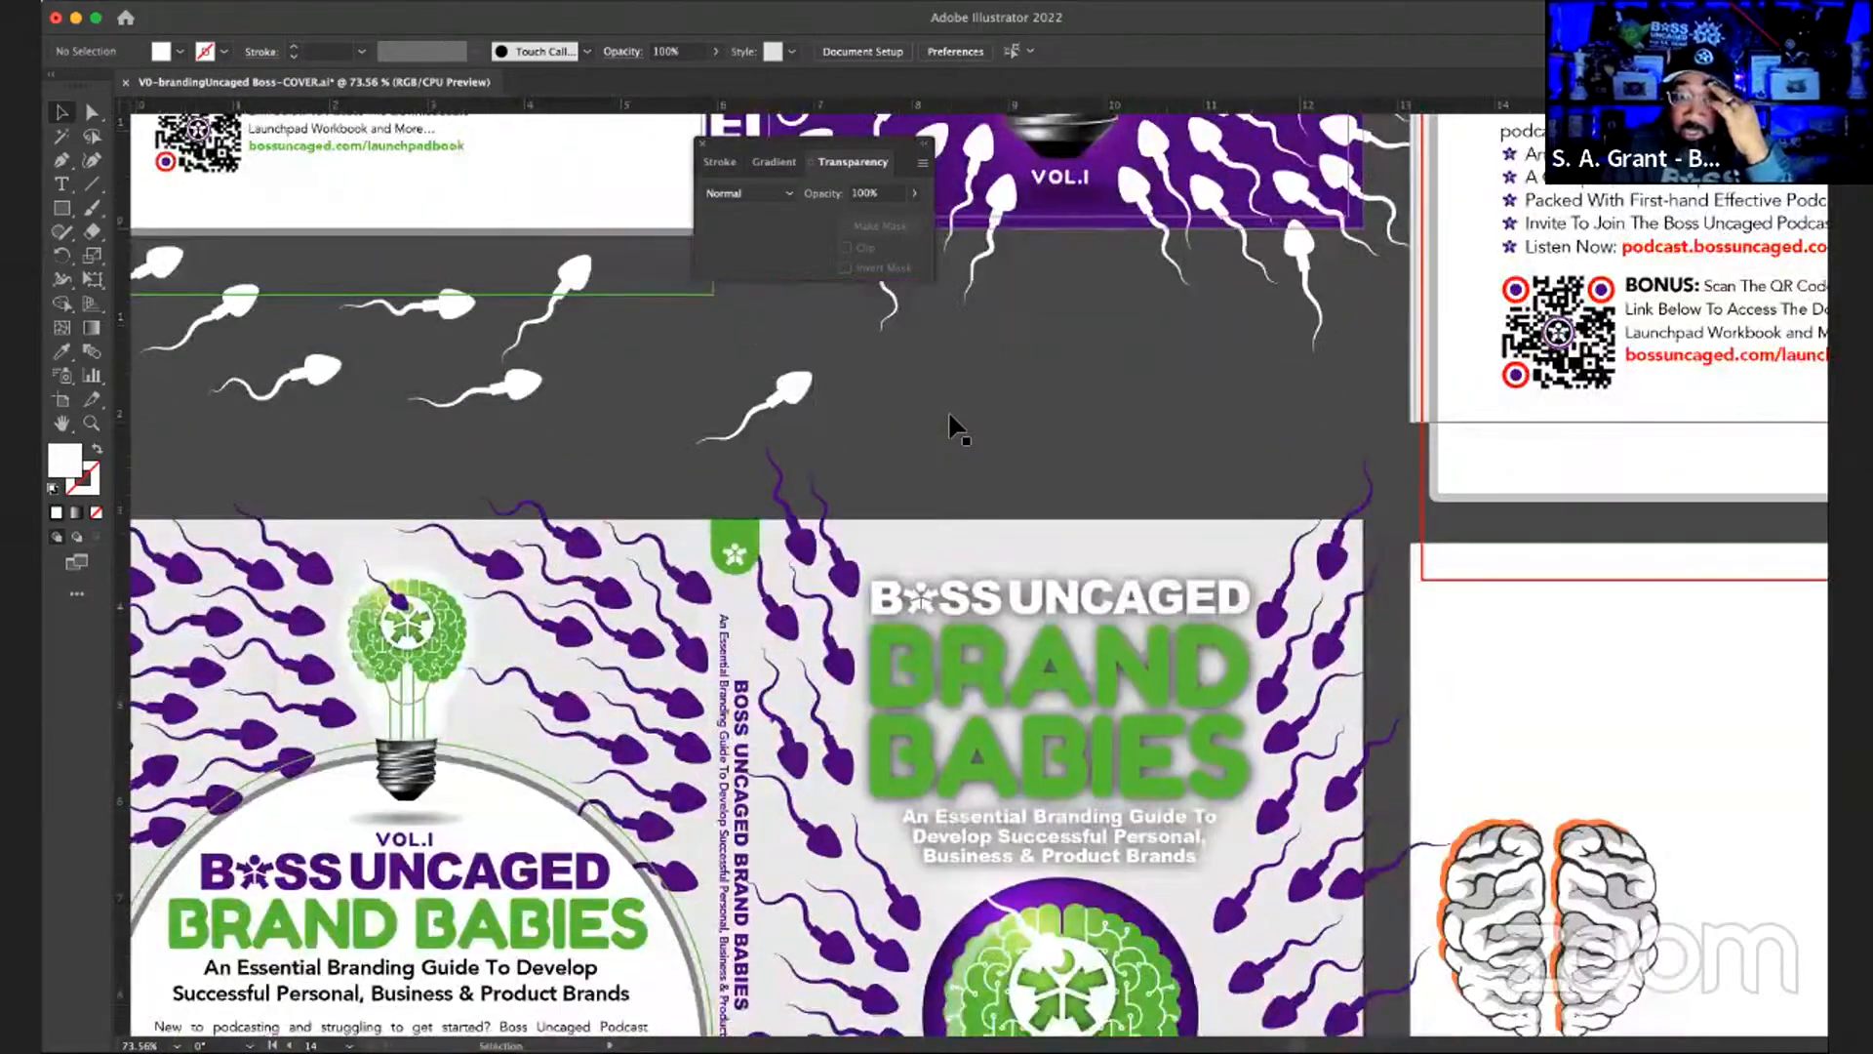
scroll(951, 427, "down", 6)
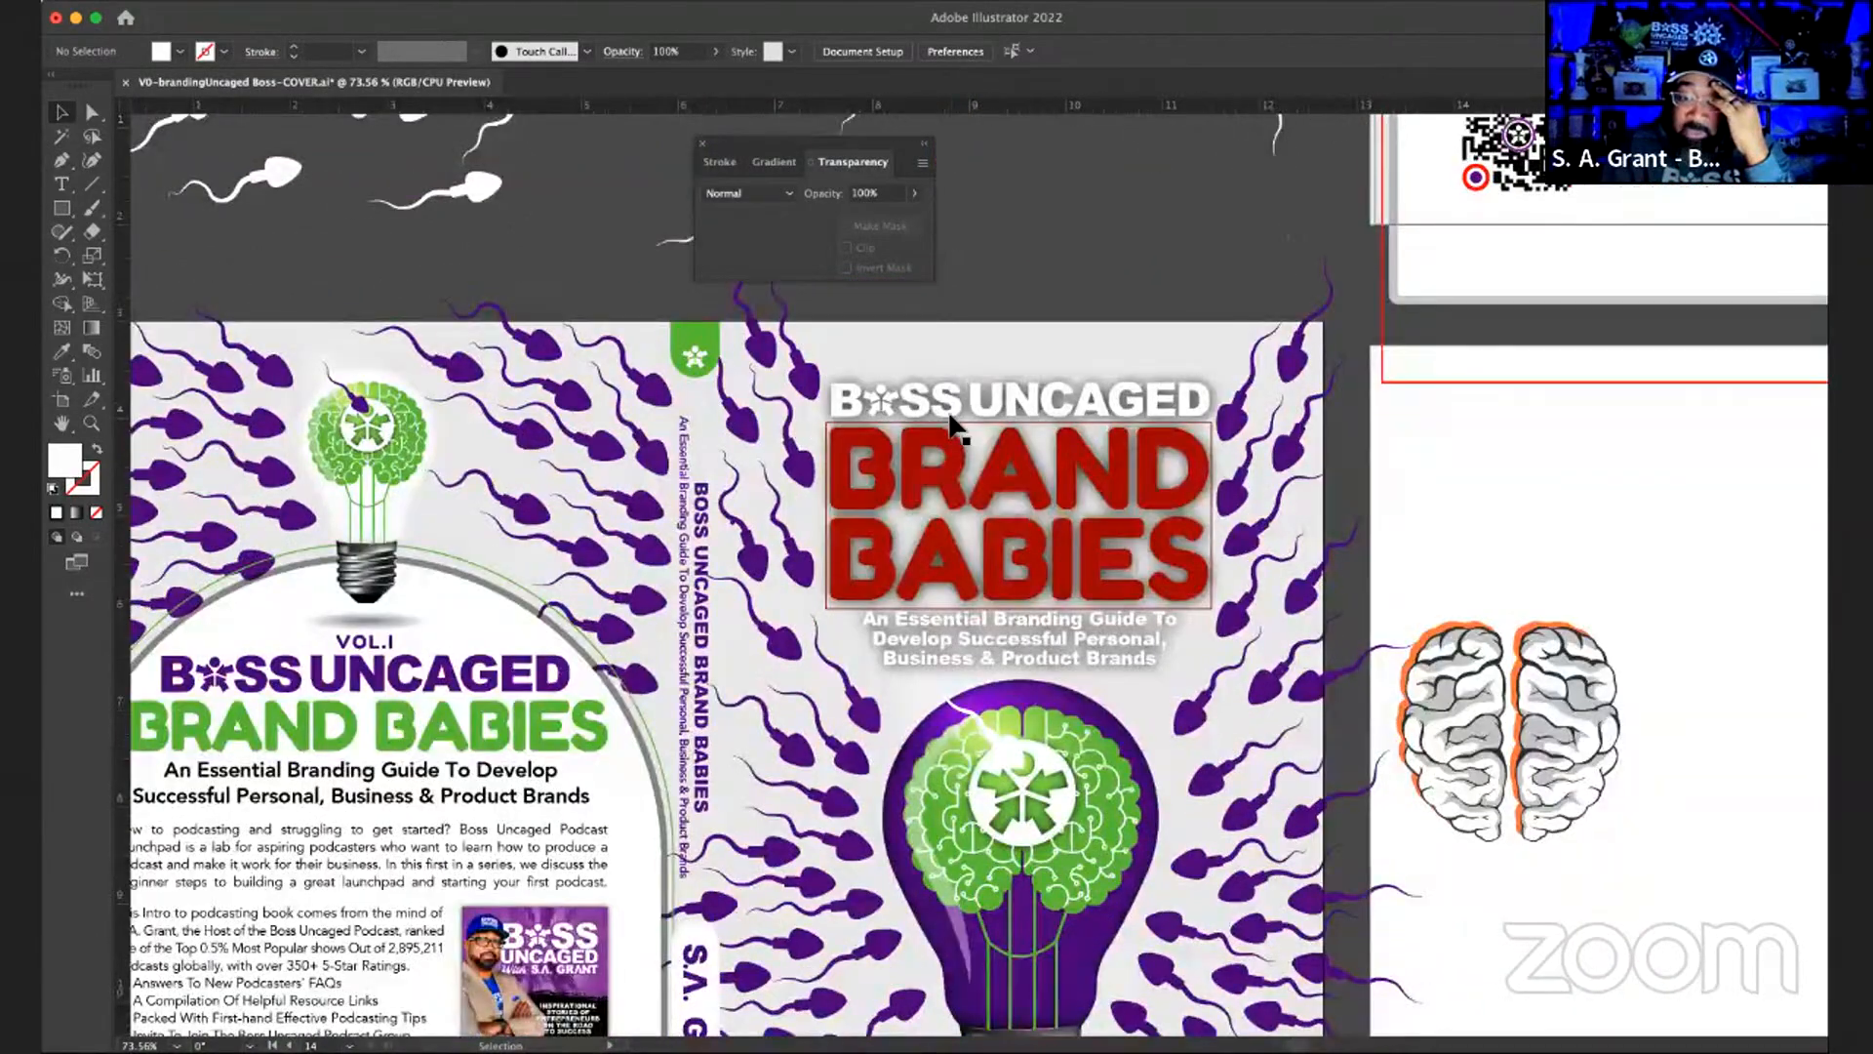
scroll(951, 426, "down", 6)
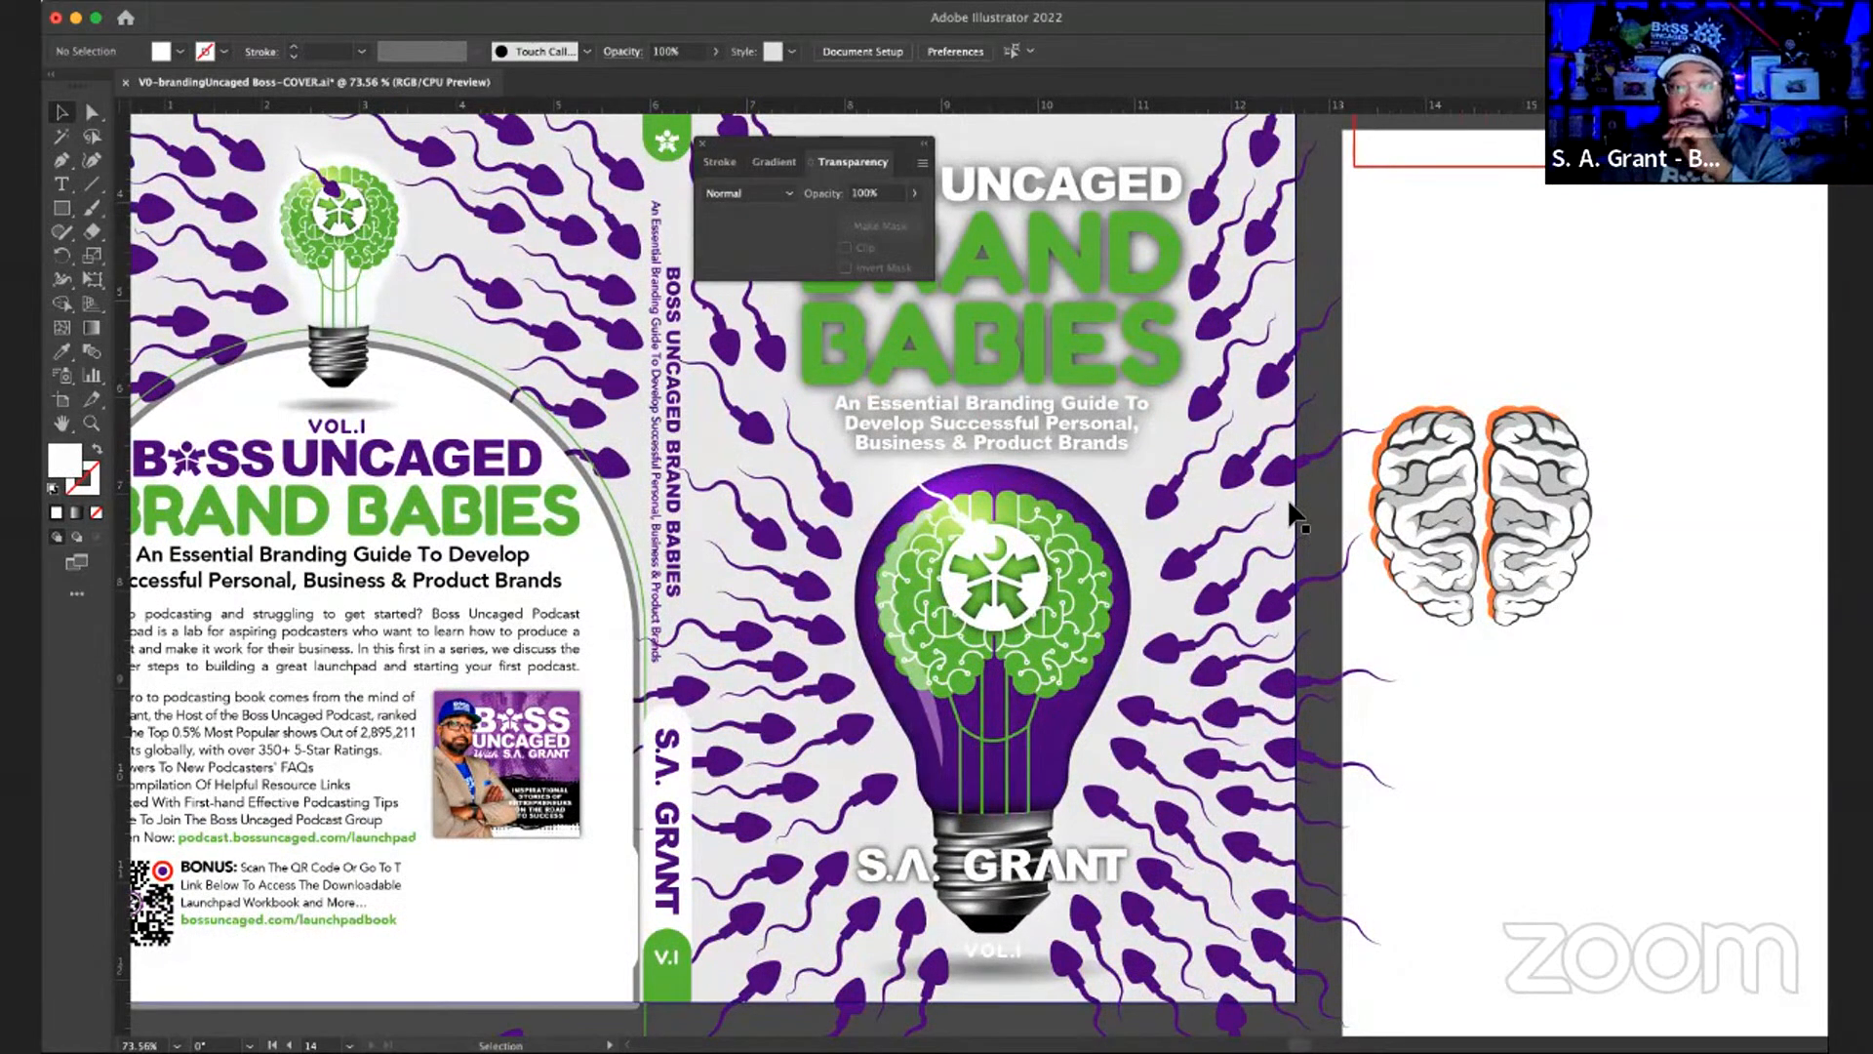
scroll(1295, 514, "up", 3)
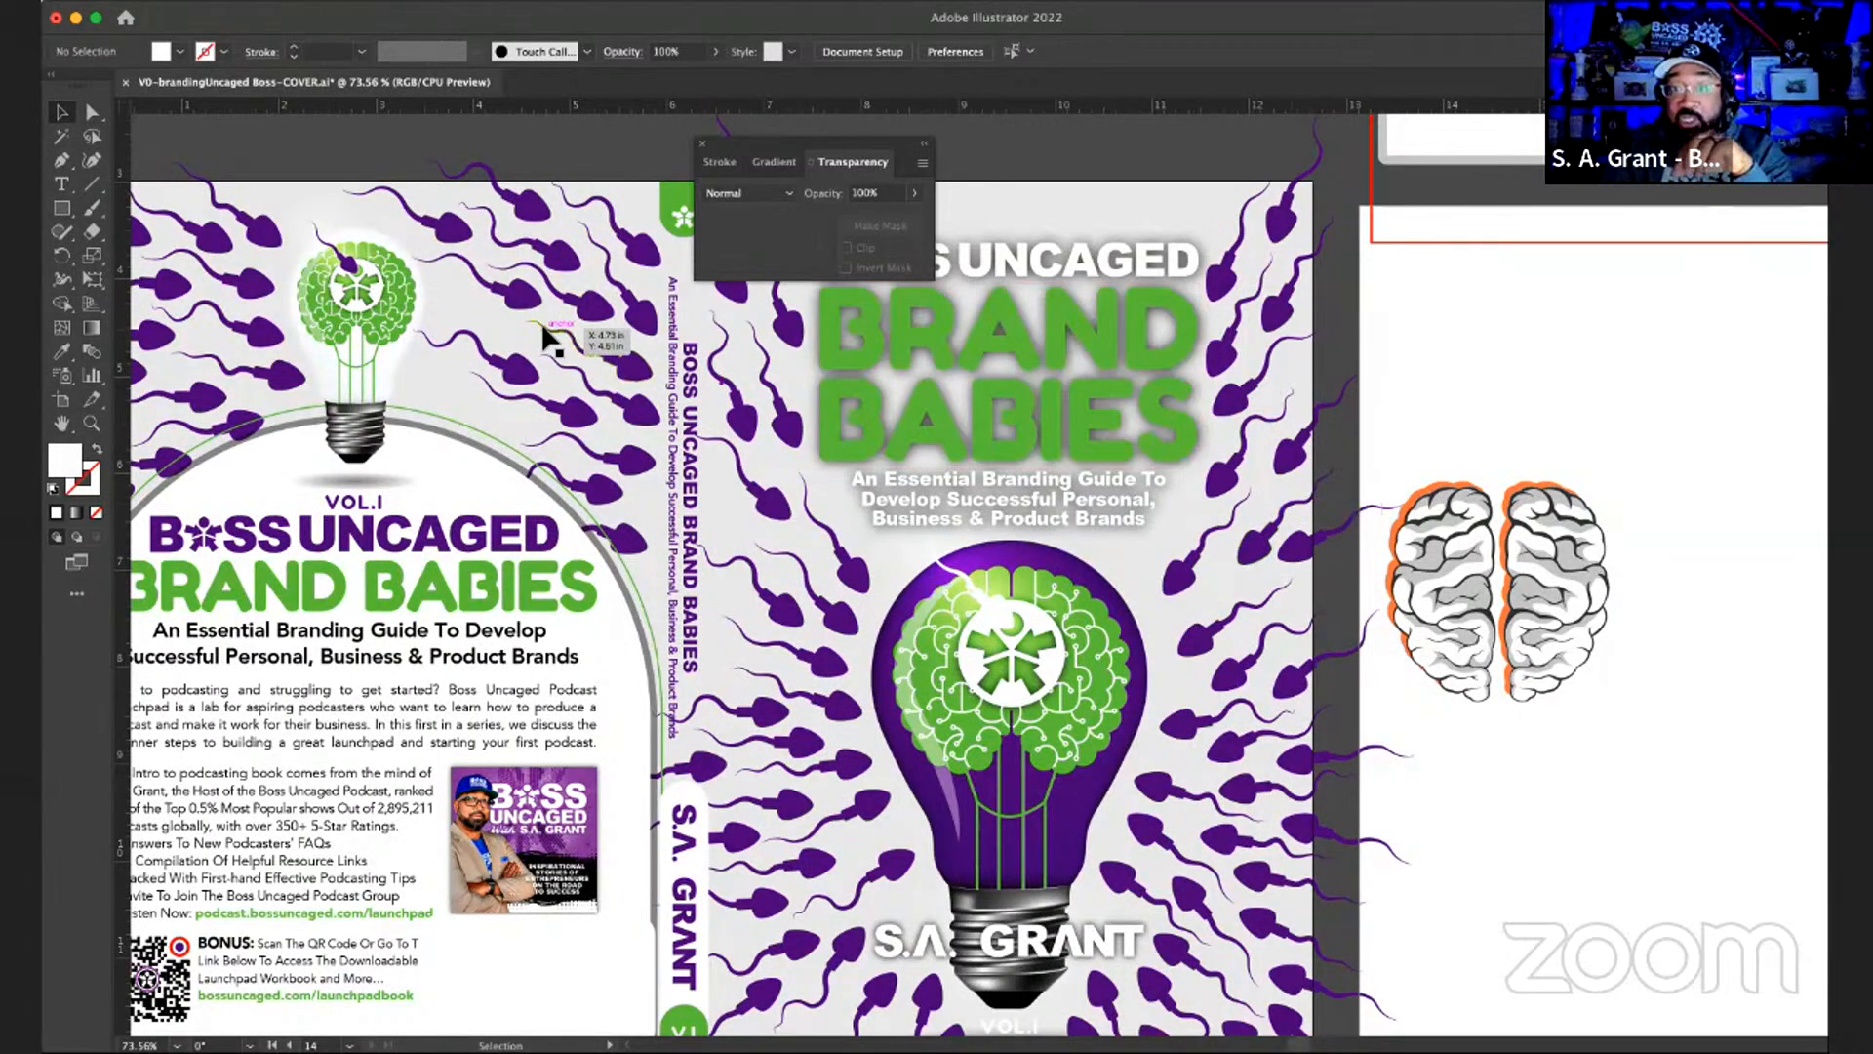
left_click(92, 113)
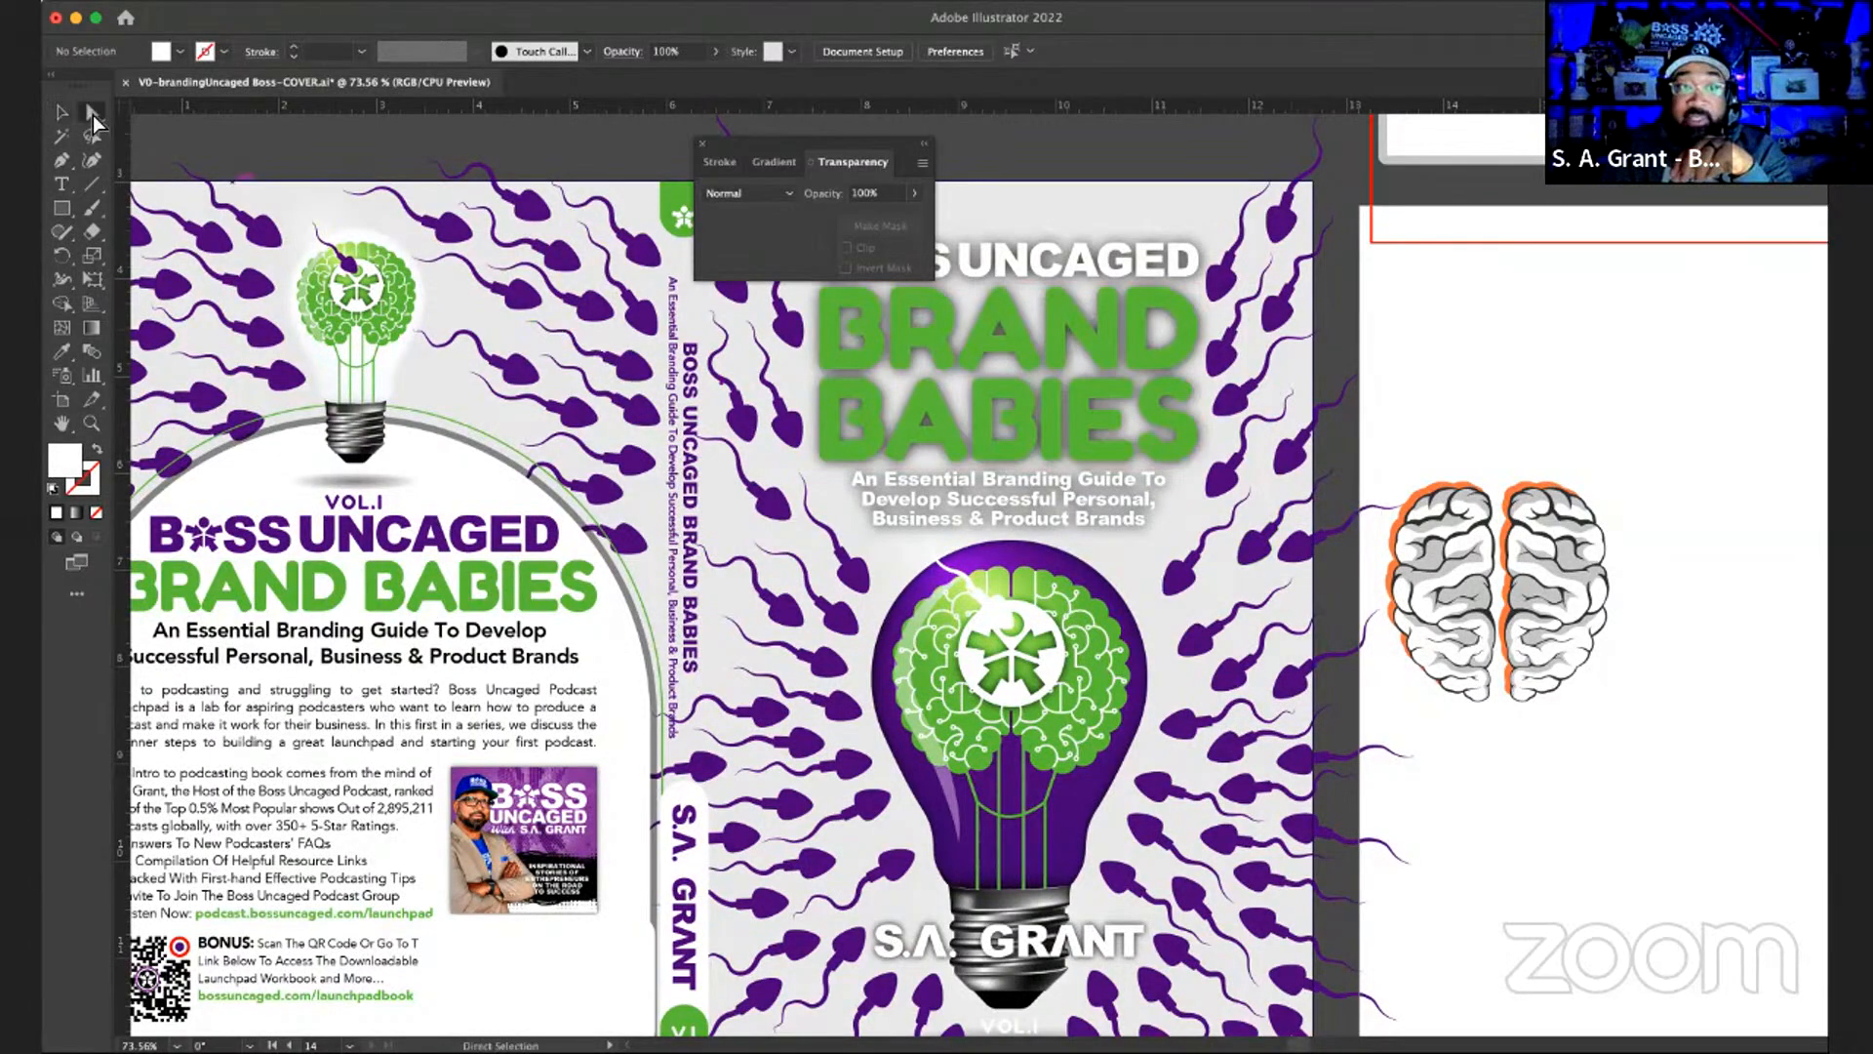
left_click(1075, 517)
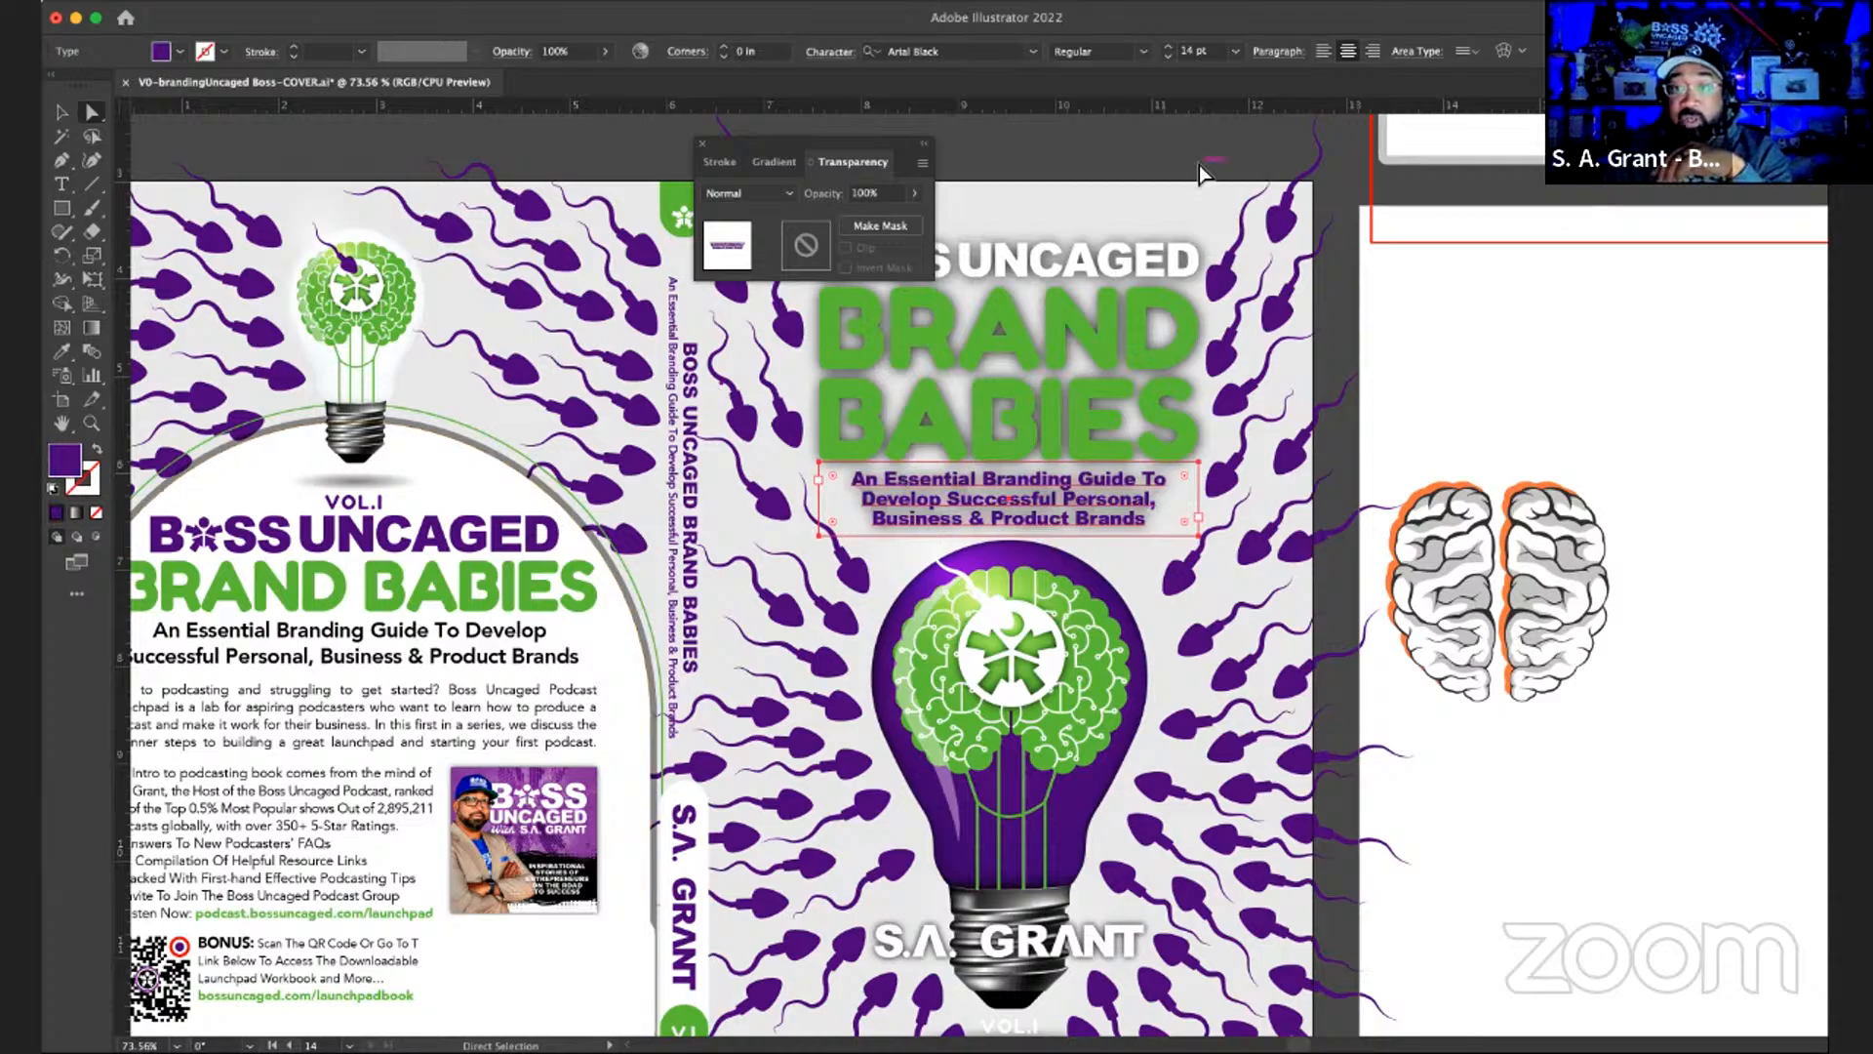
left_click(1237, 191)
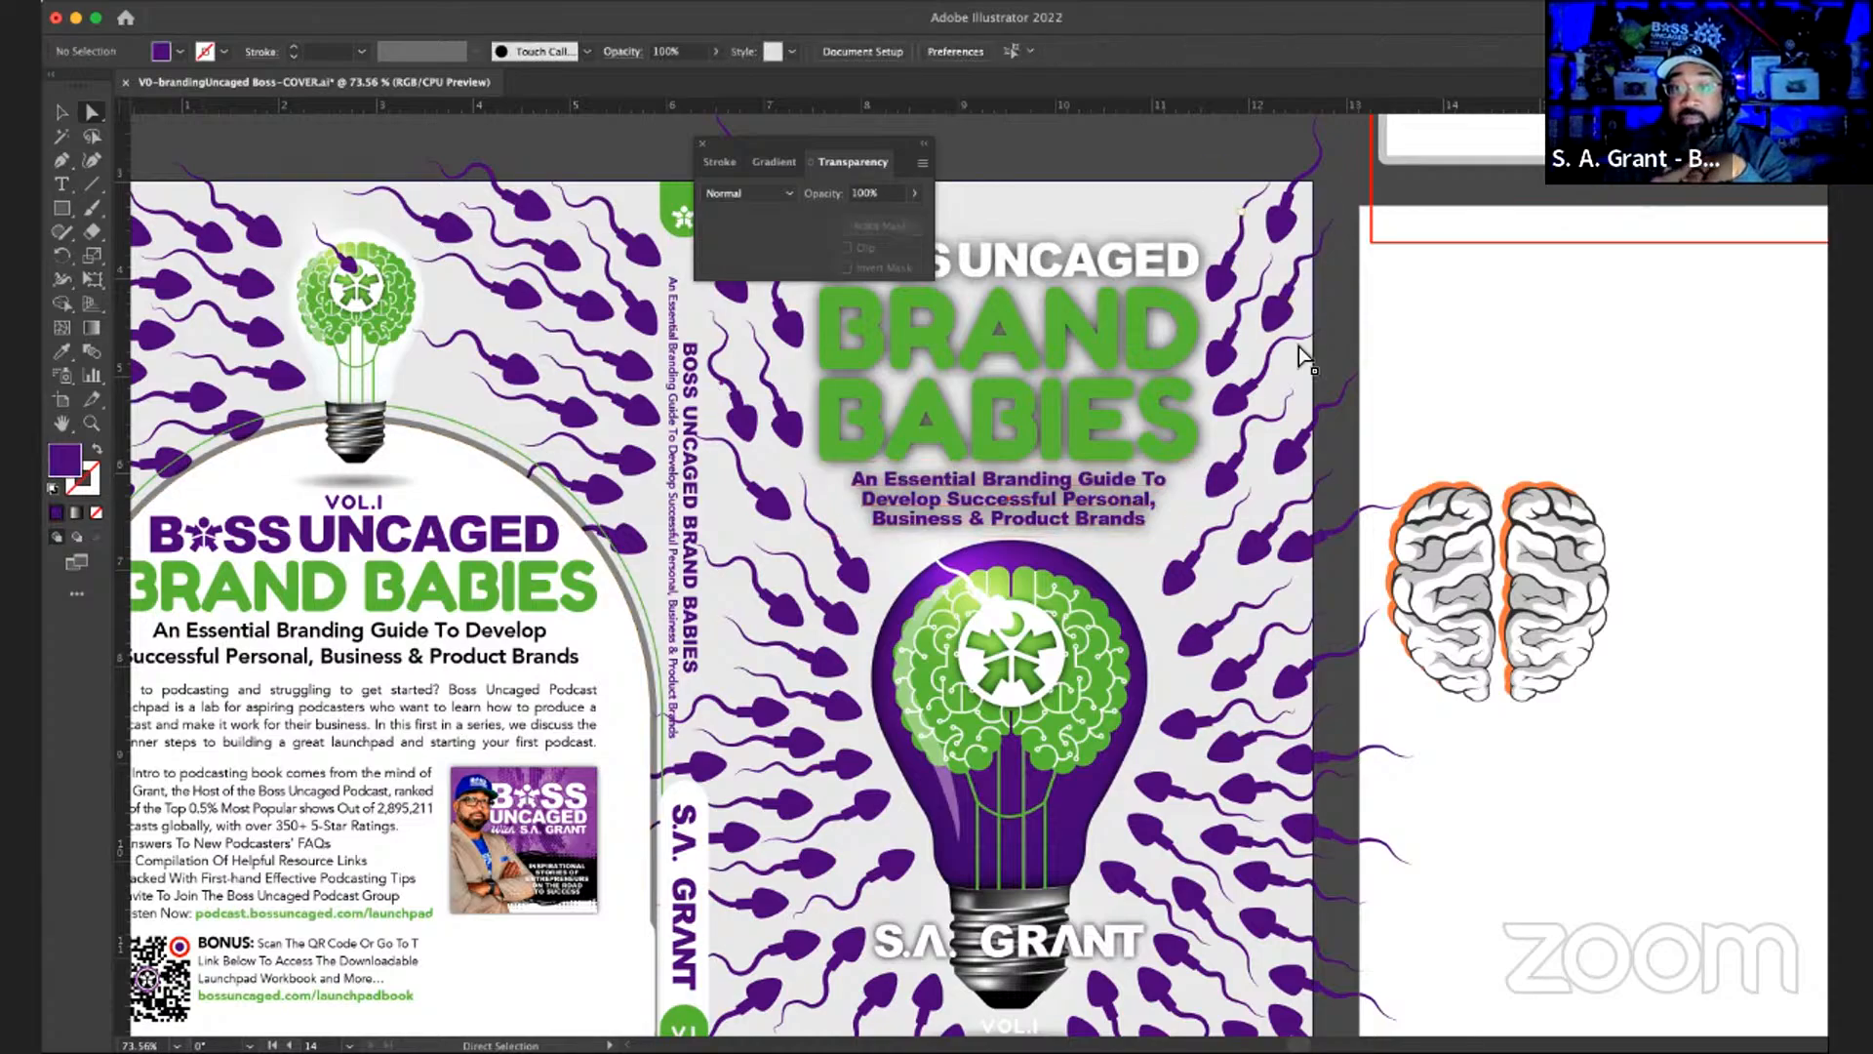
- Remove the drop shadow from the front cover's purple subtitle through its appearance settings and deselect it
left_click(1124, 502)
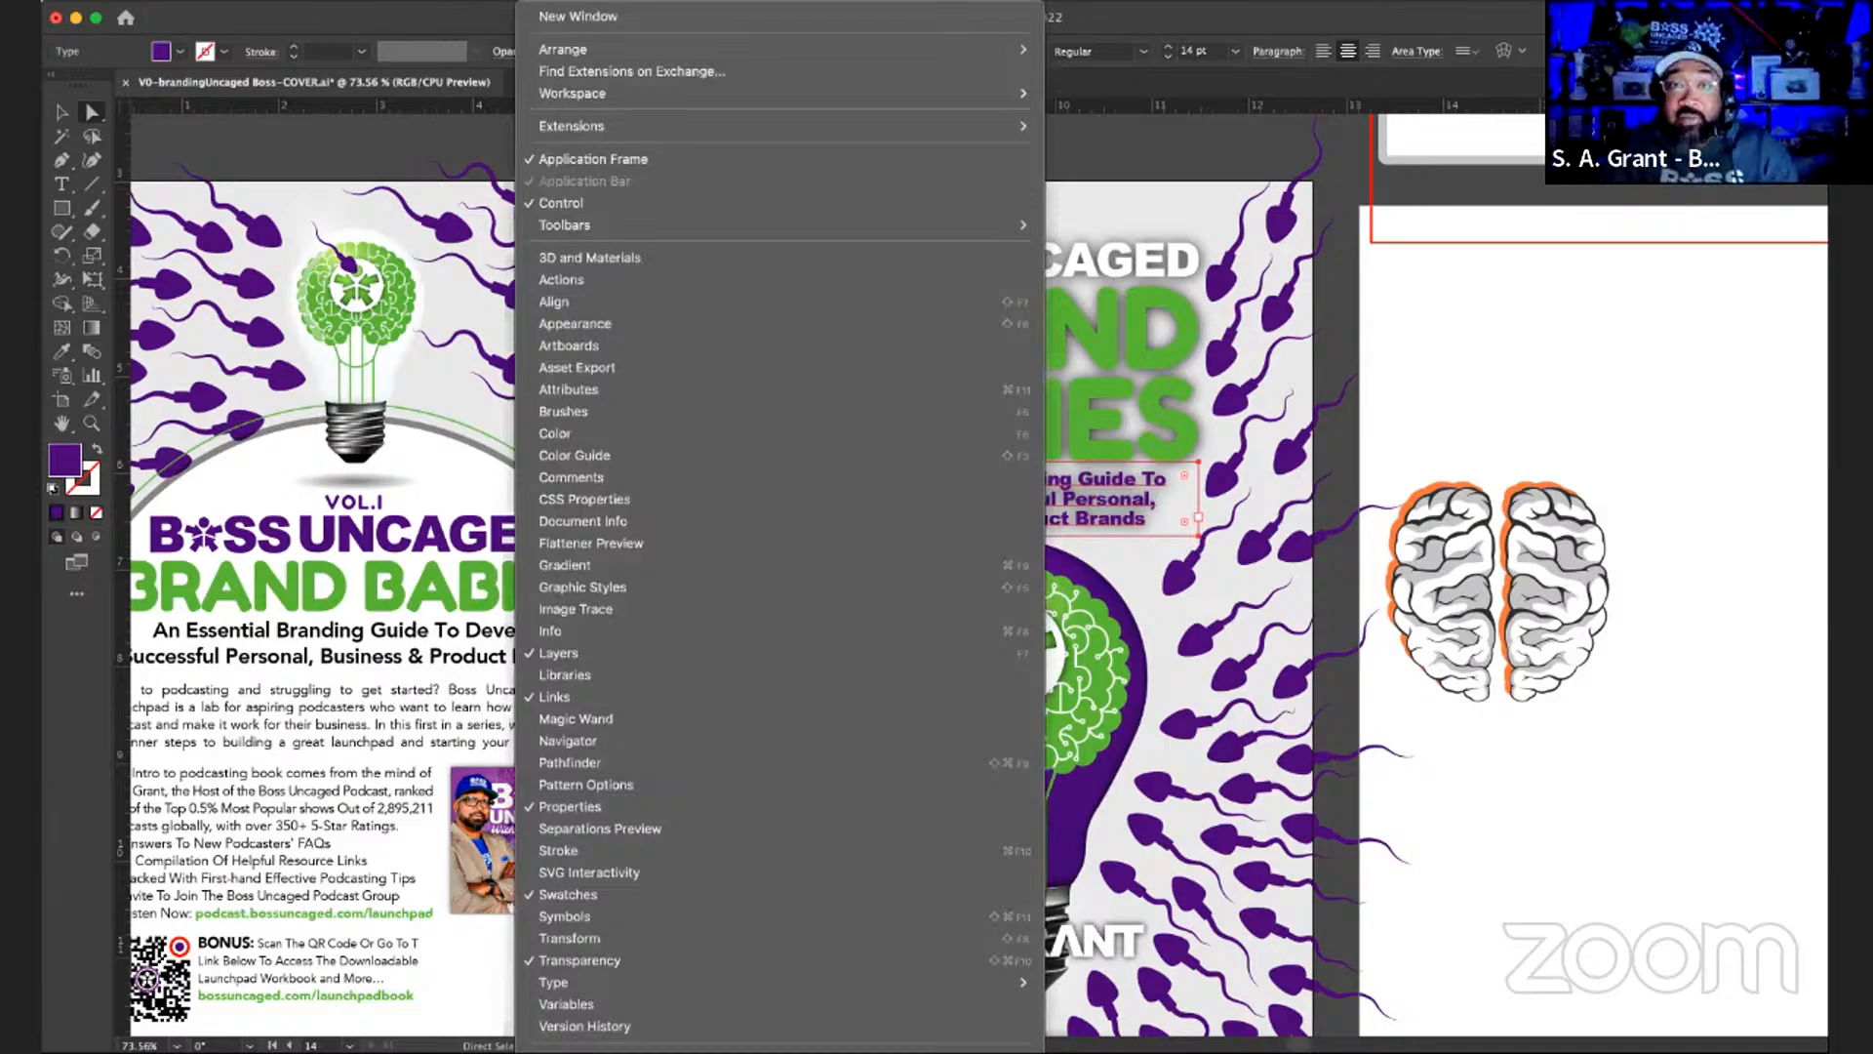
left_click(612, 323)
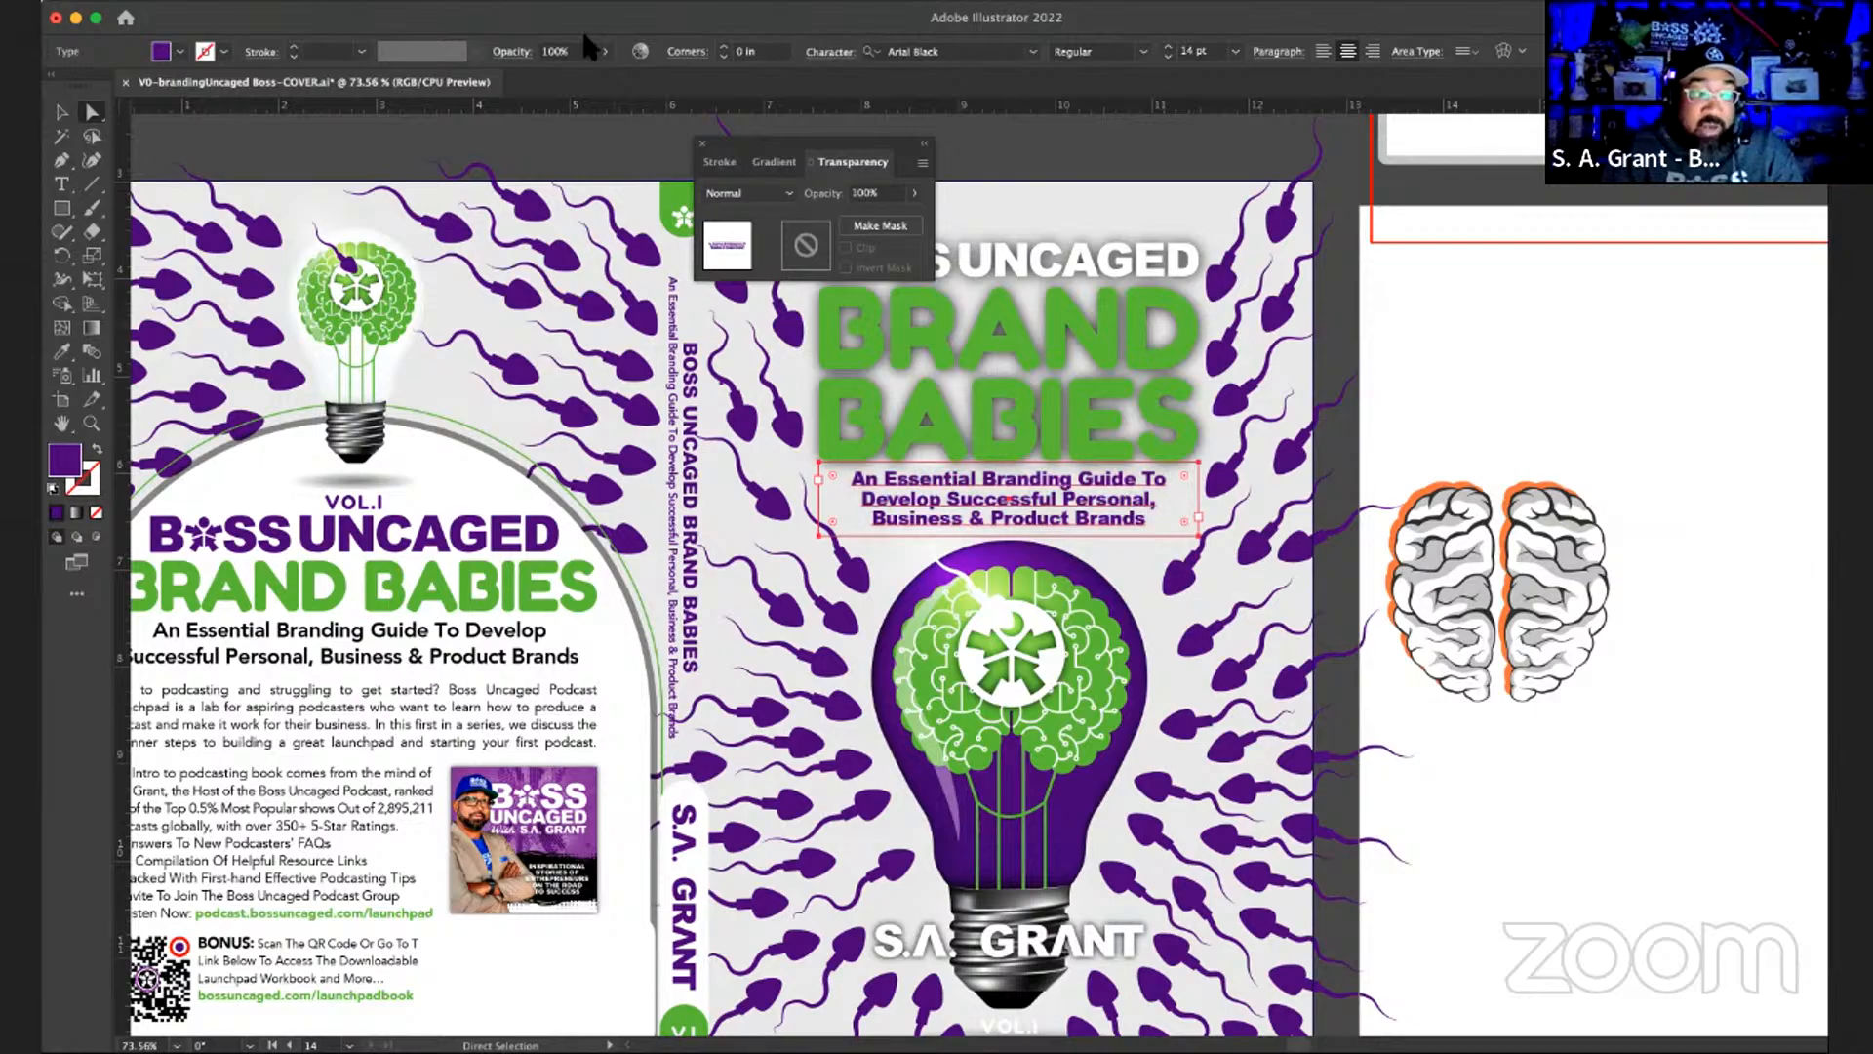
left_click(1121, 177)
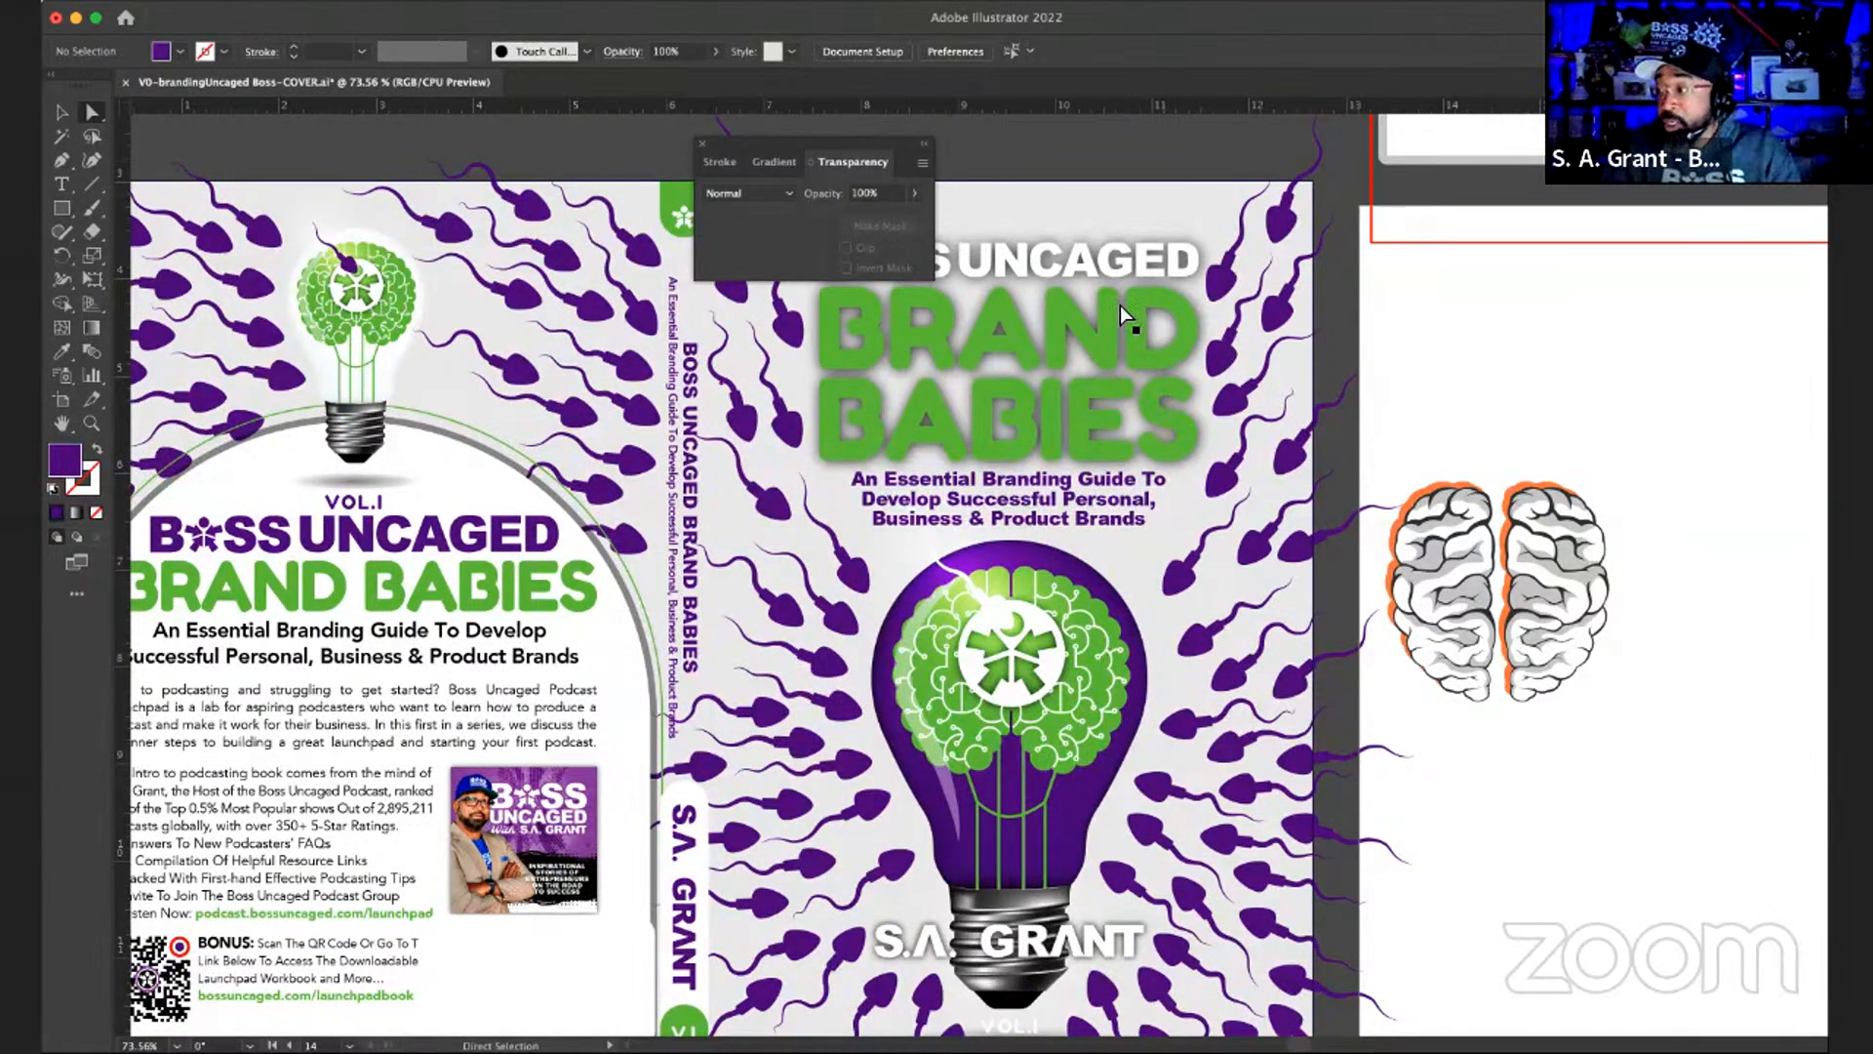
- Recolour the white BOSS UNCAGED title on the light grey front cover to purple and clear the selection
scroll(1108, 379, "up", 3)
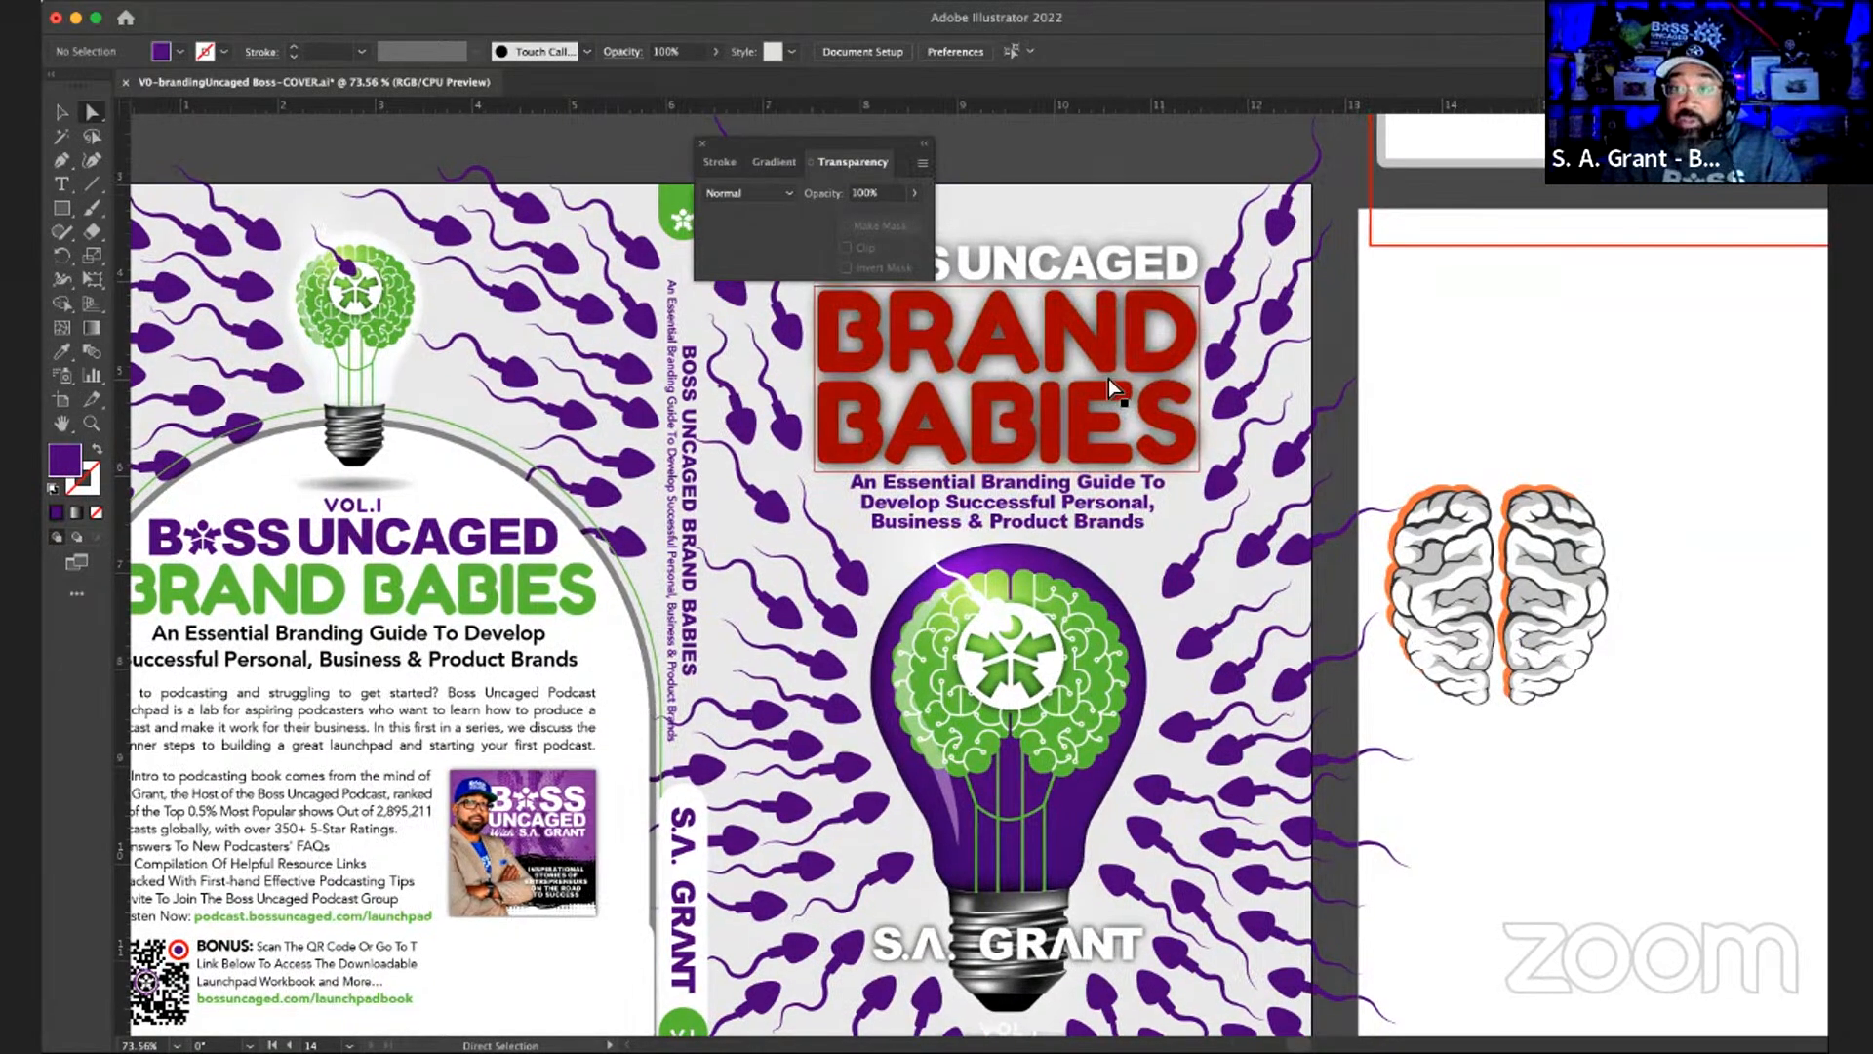
scroll(1109, 378, "up", 1)
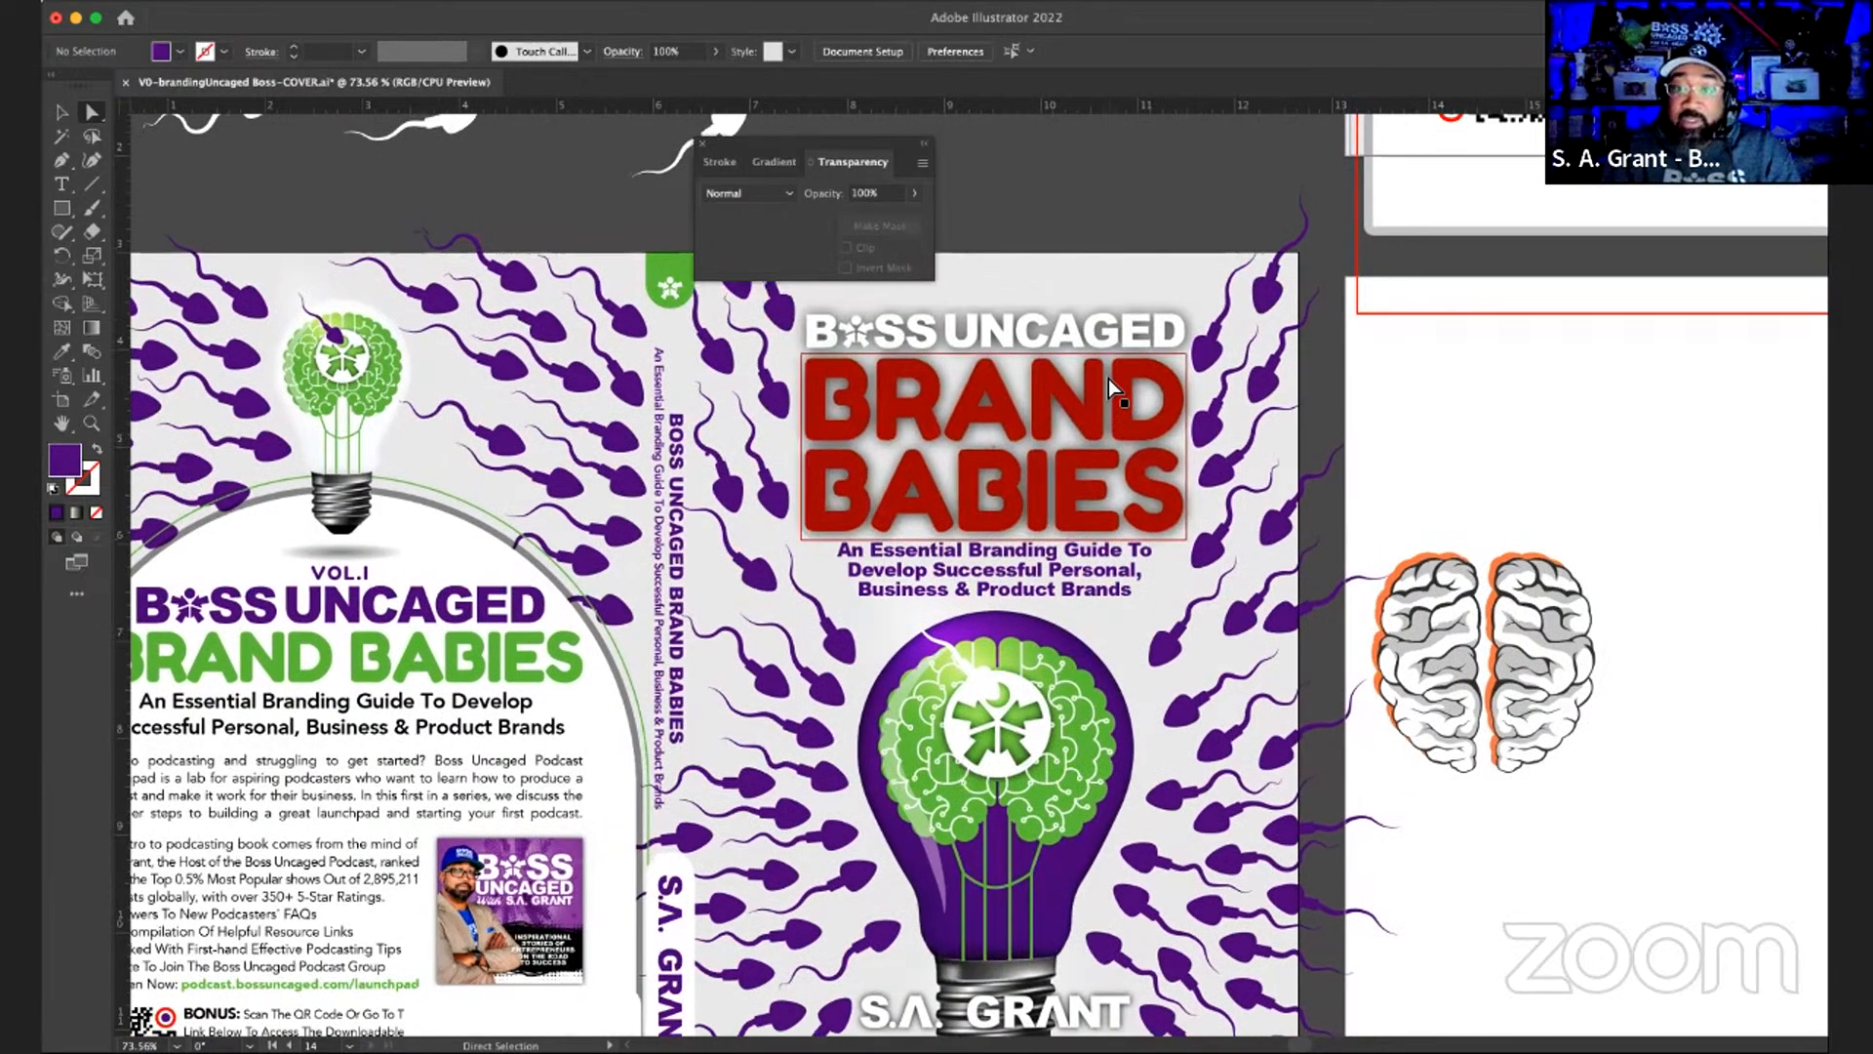
key("v")
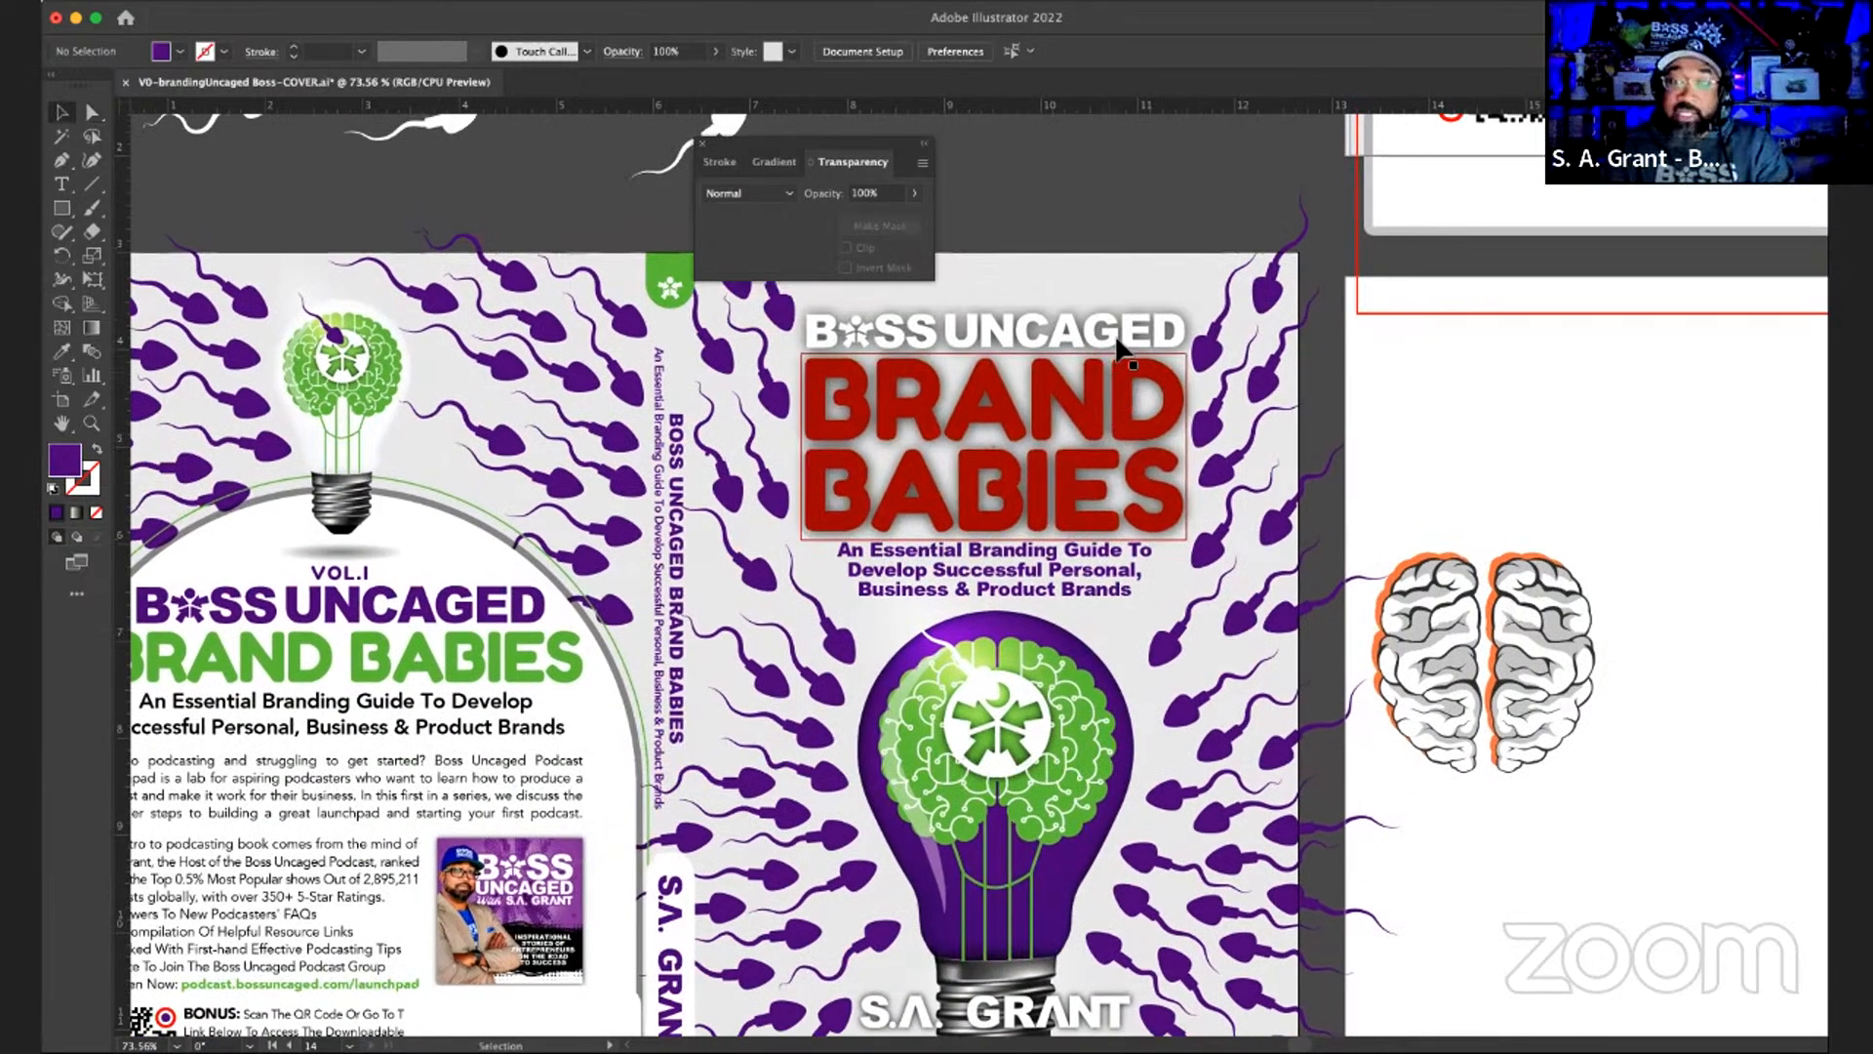
key("ctrl+z")
left_click(1119, 332)
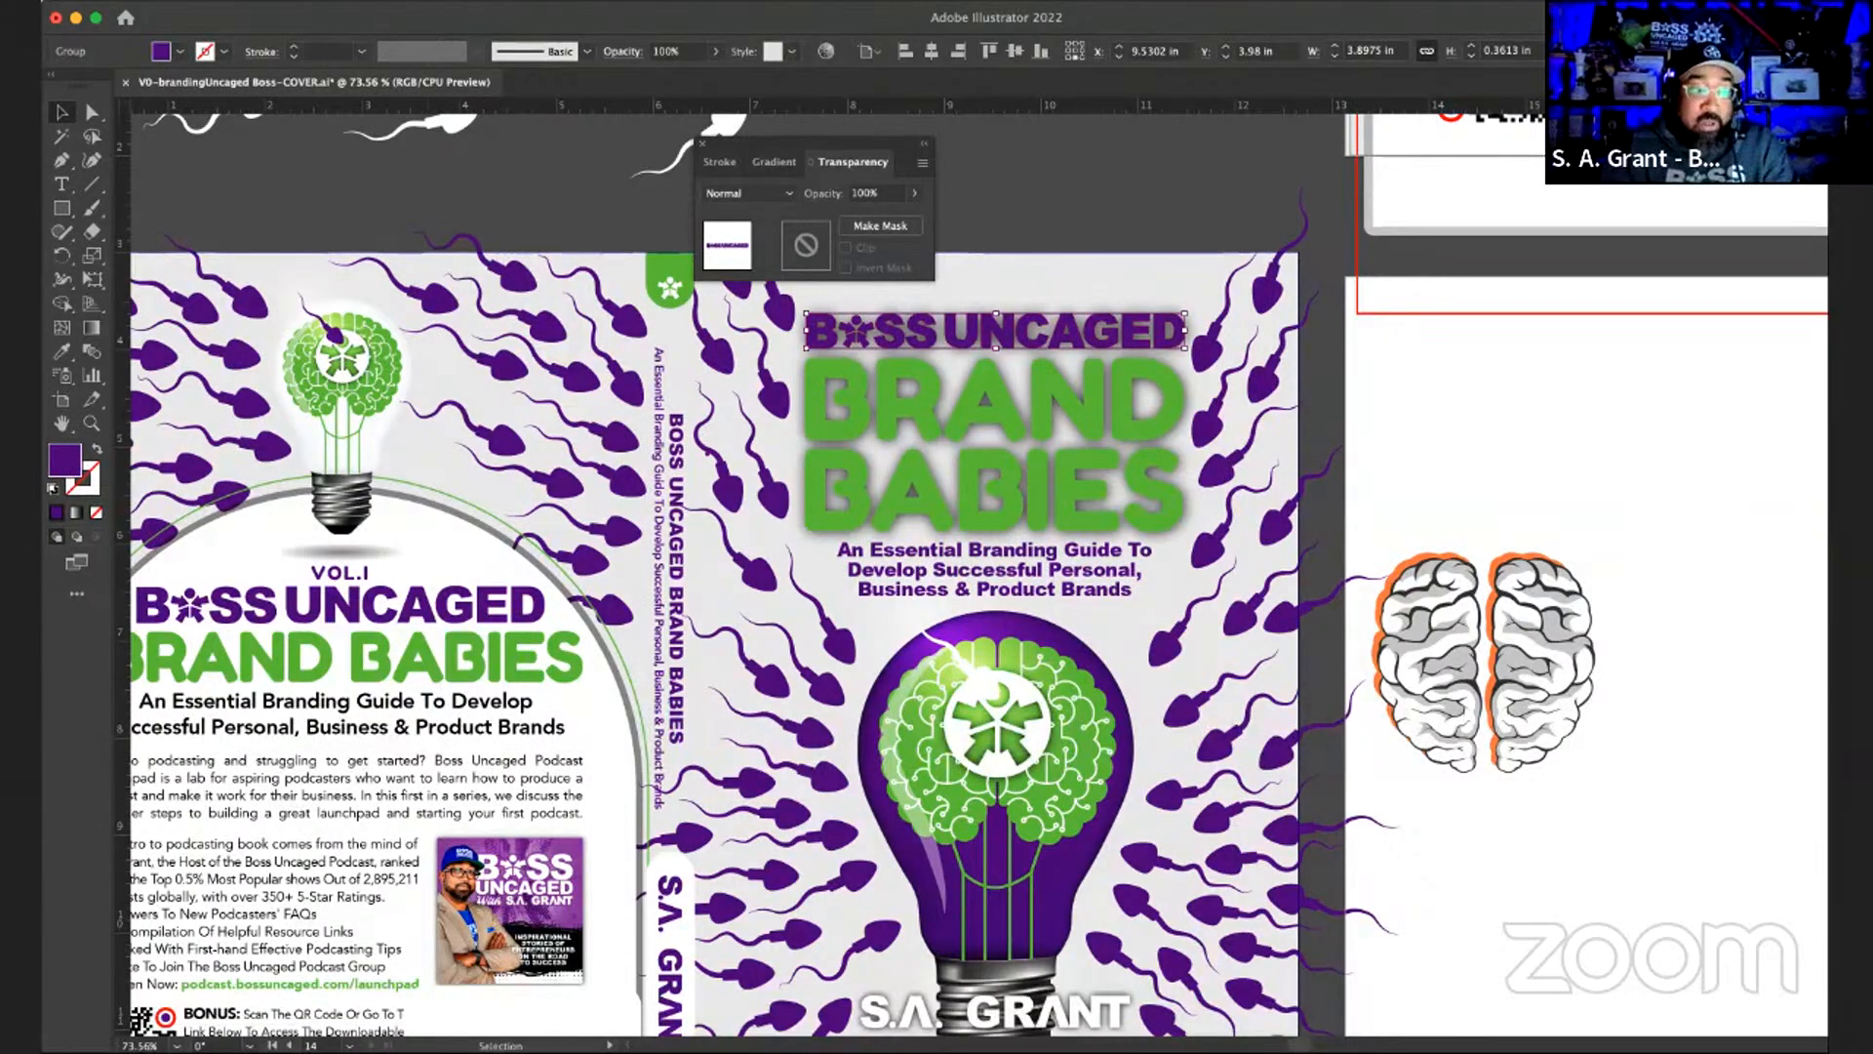
left_click(1200, 199)
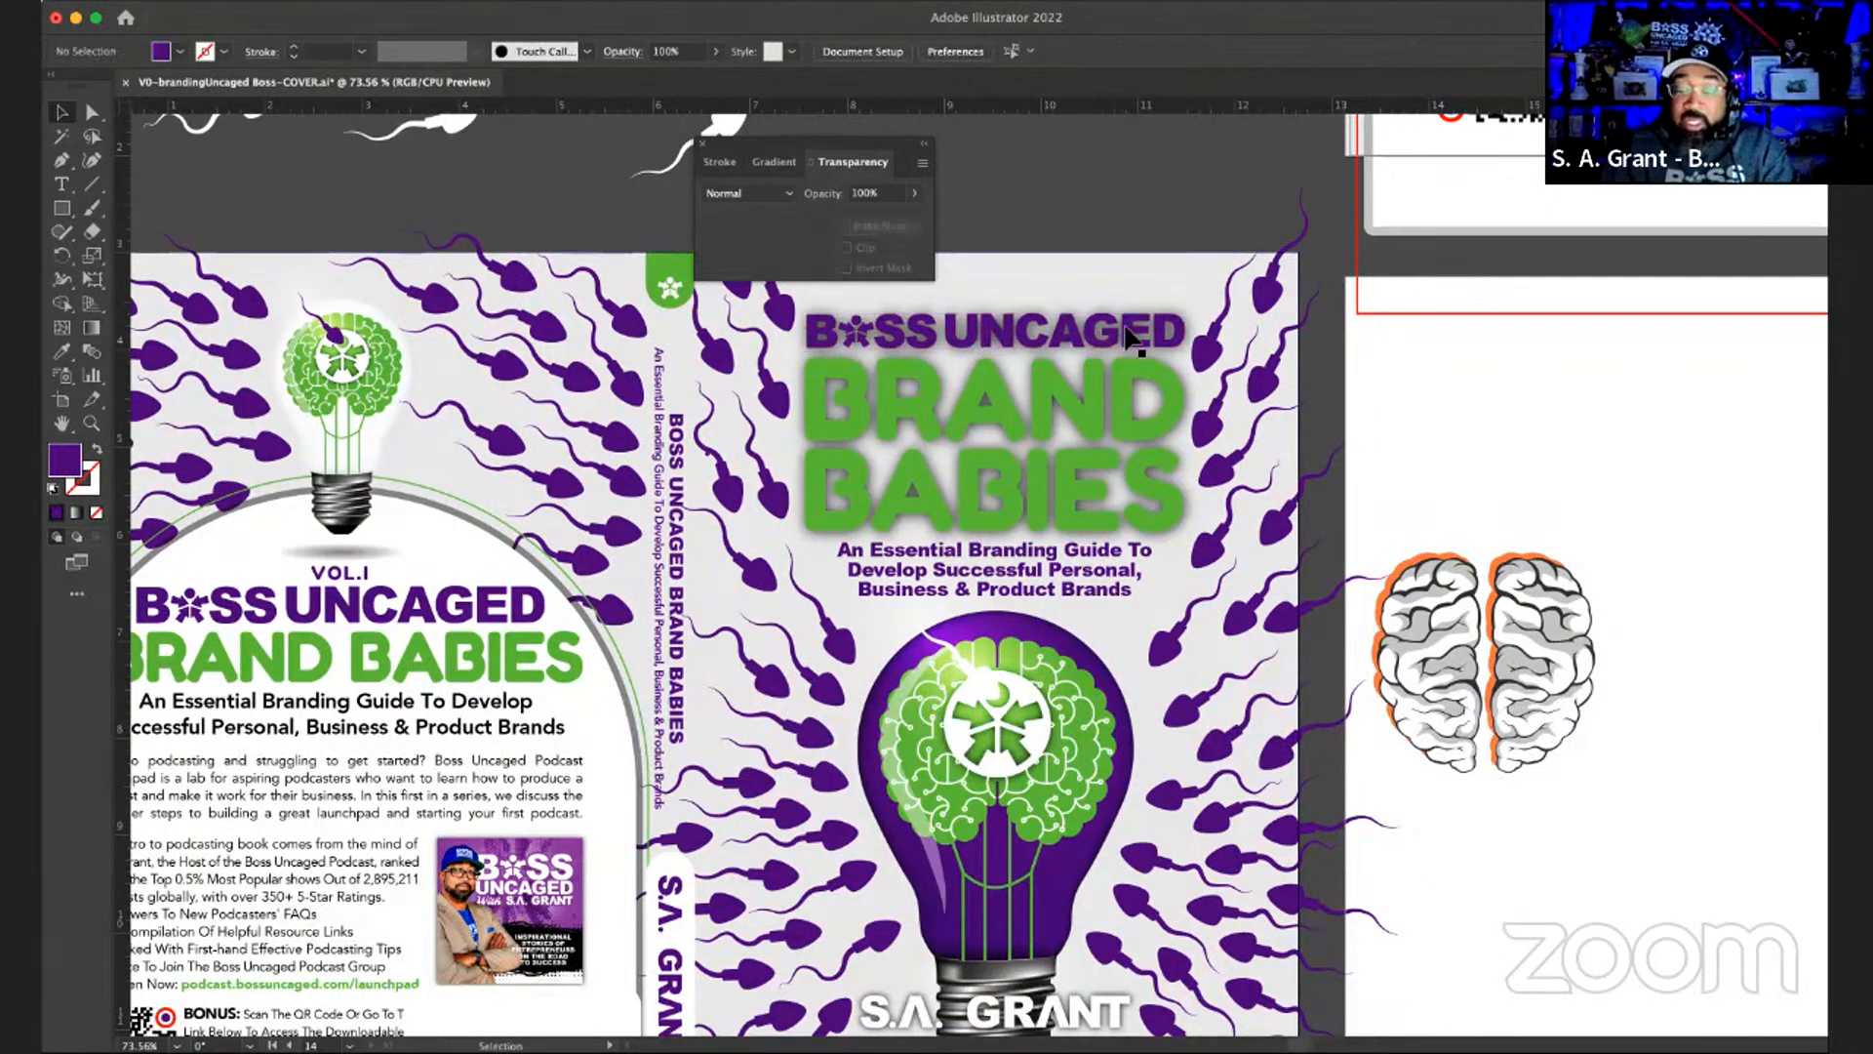
- Remove the drop shadows from the BOSS UNCAGED and BRAND BABIES titles on the light grey front cover
left_click(1127, 334)
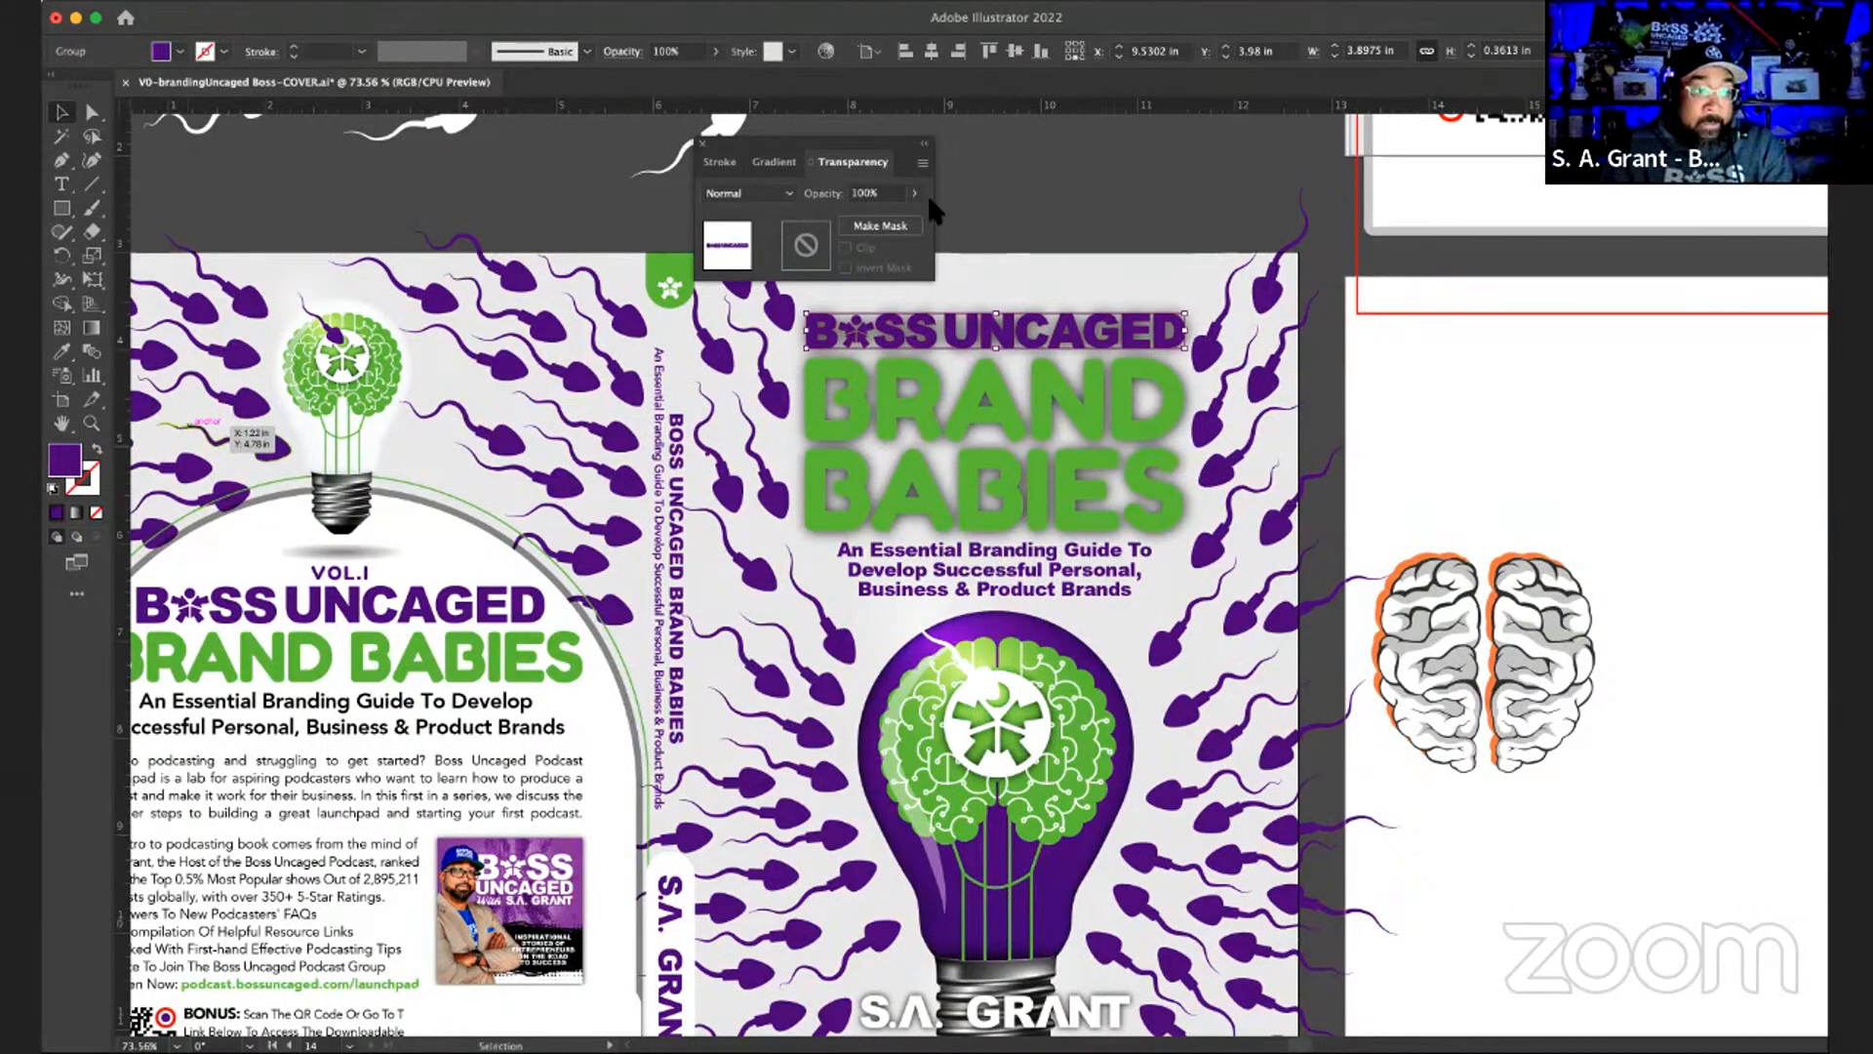
left_click(564, 2)
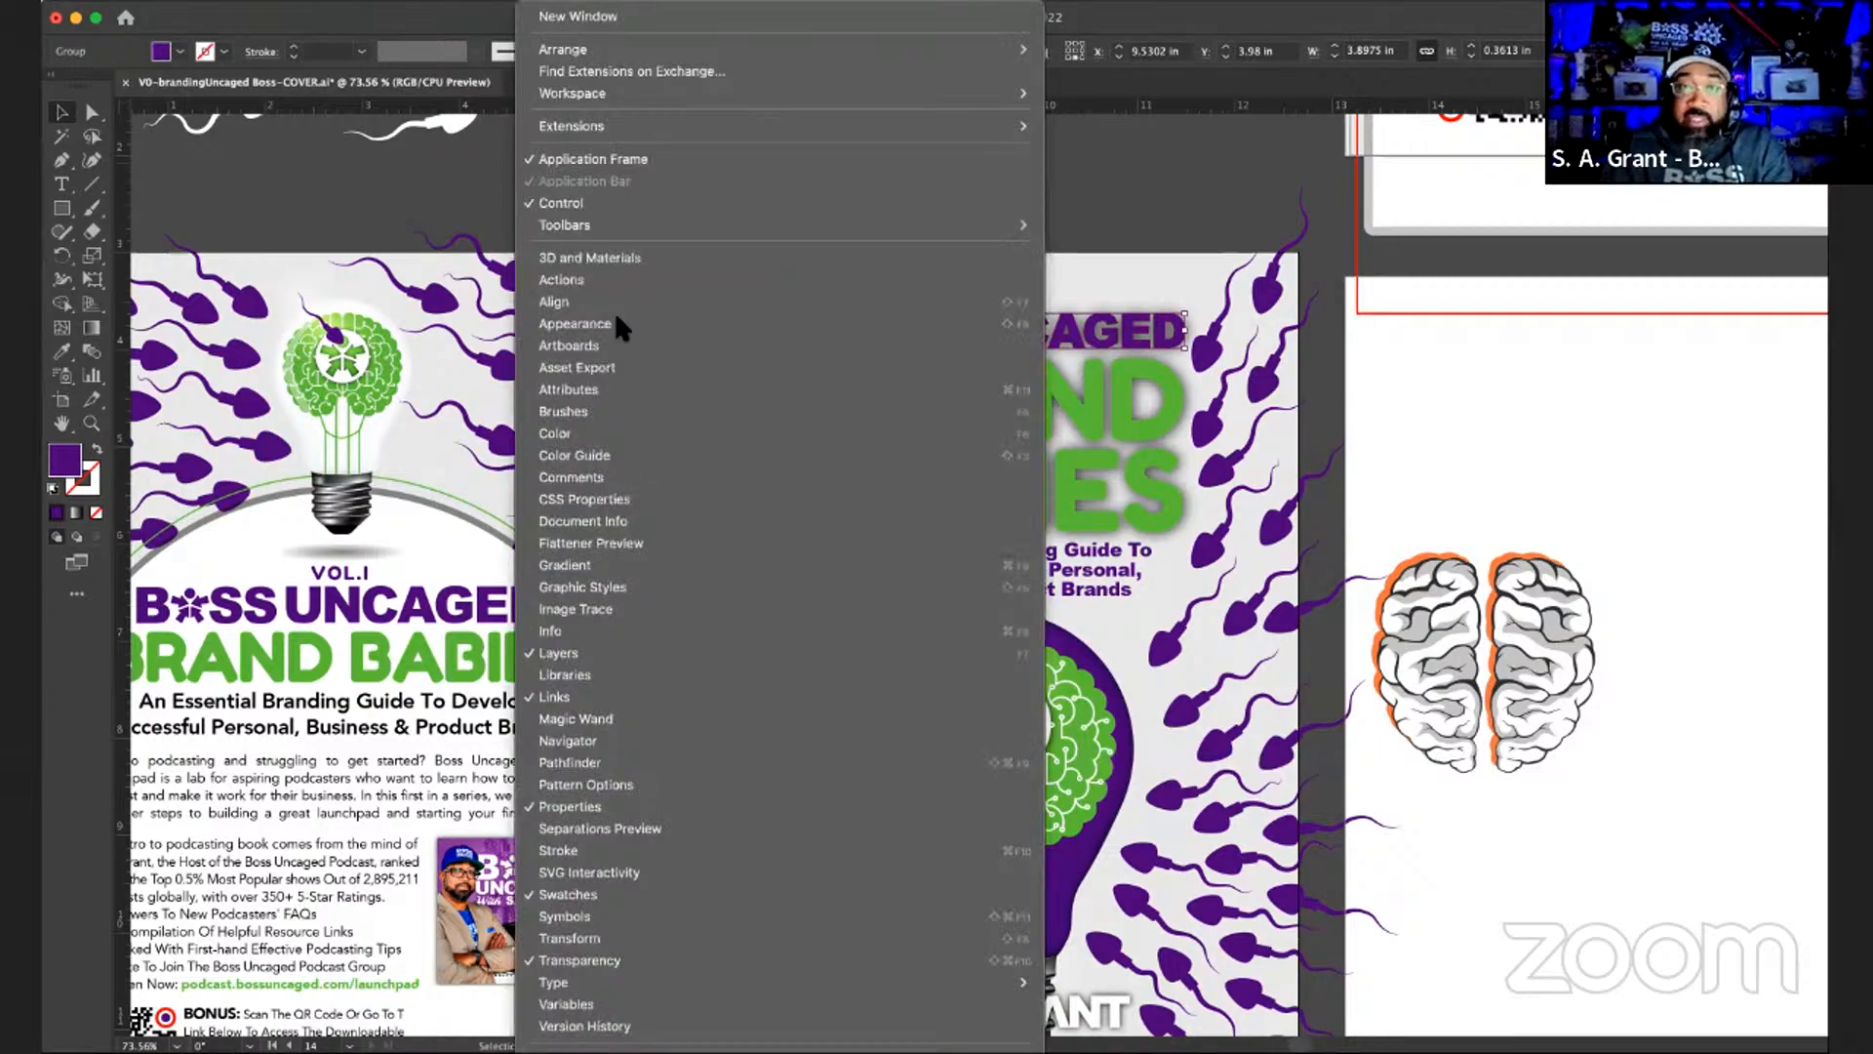
left_click(616, 323)
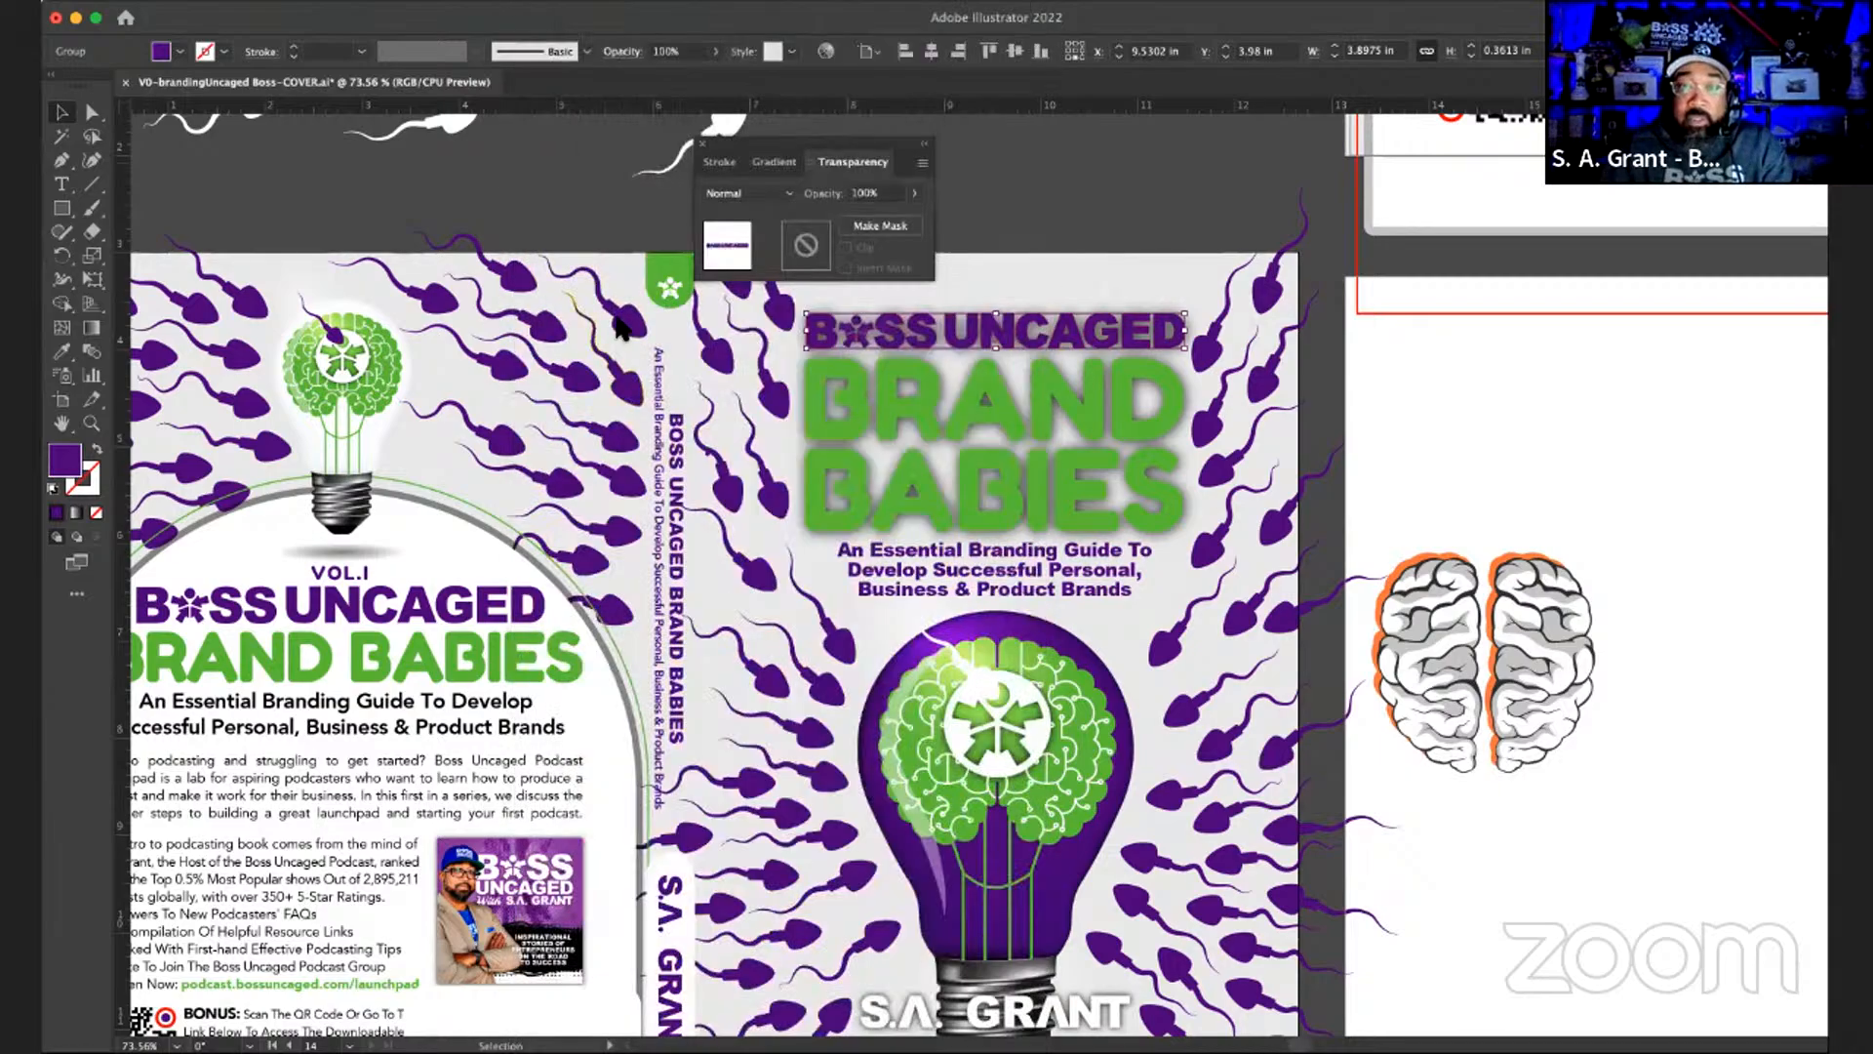
left_click(1100, 209)
left_click(1149, 417)
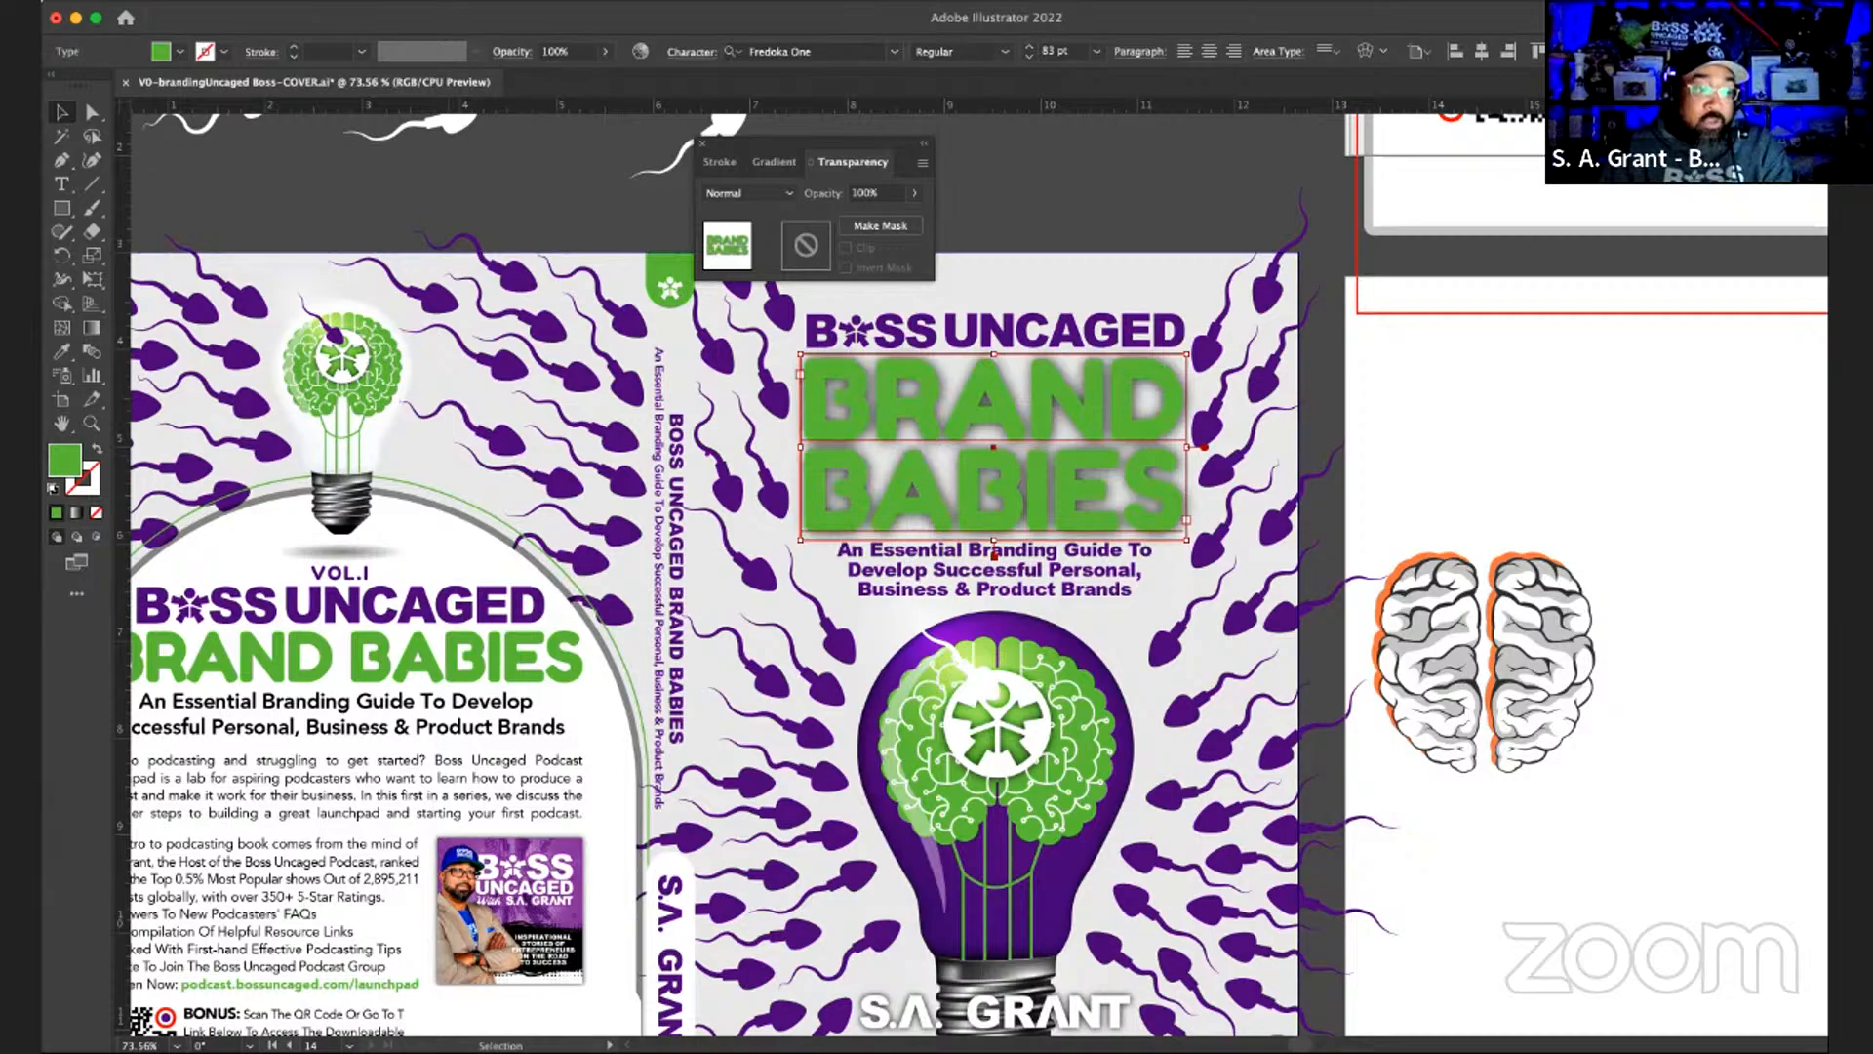
left_click(1139, 202)
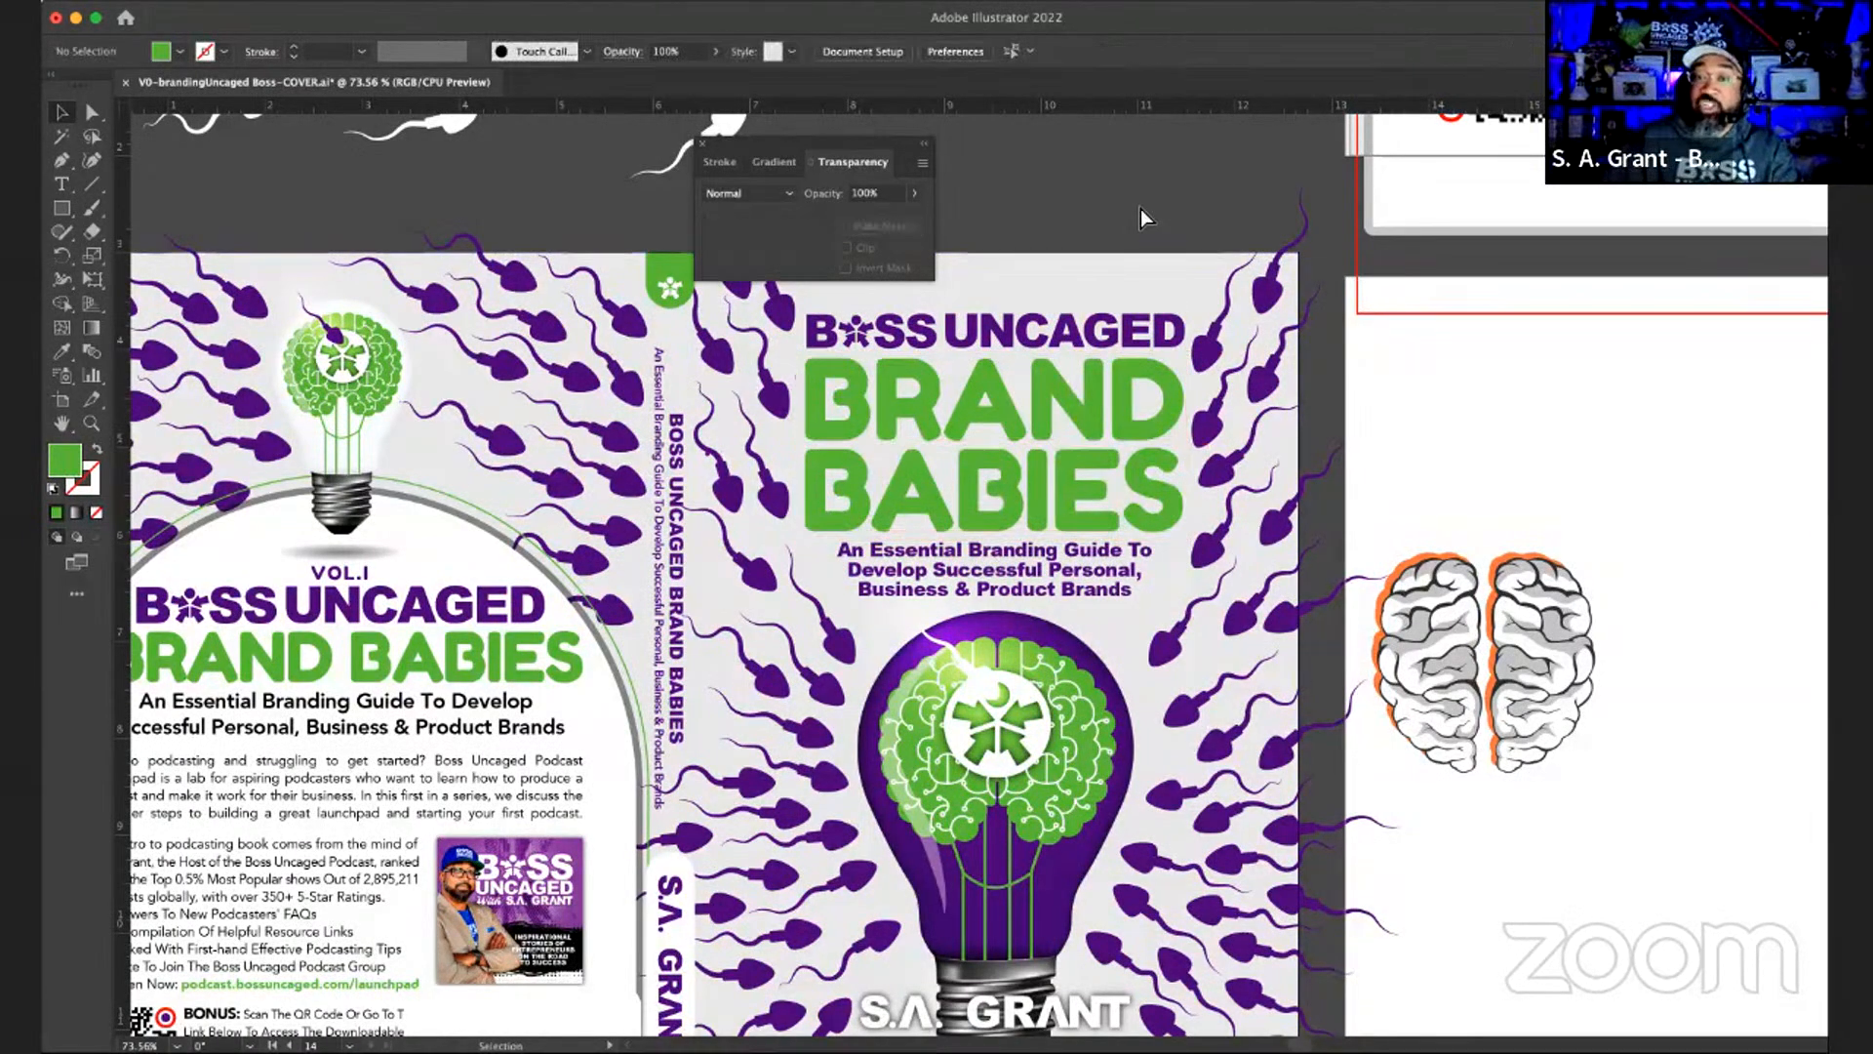
- Compare the light grey cover with the purple version and the Podcast Launchpad Workbook cover beside it
key("super+minus")
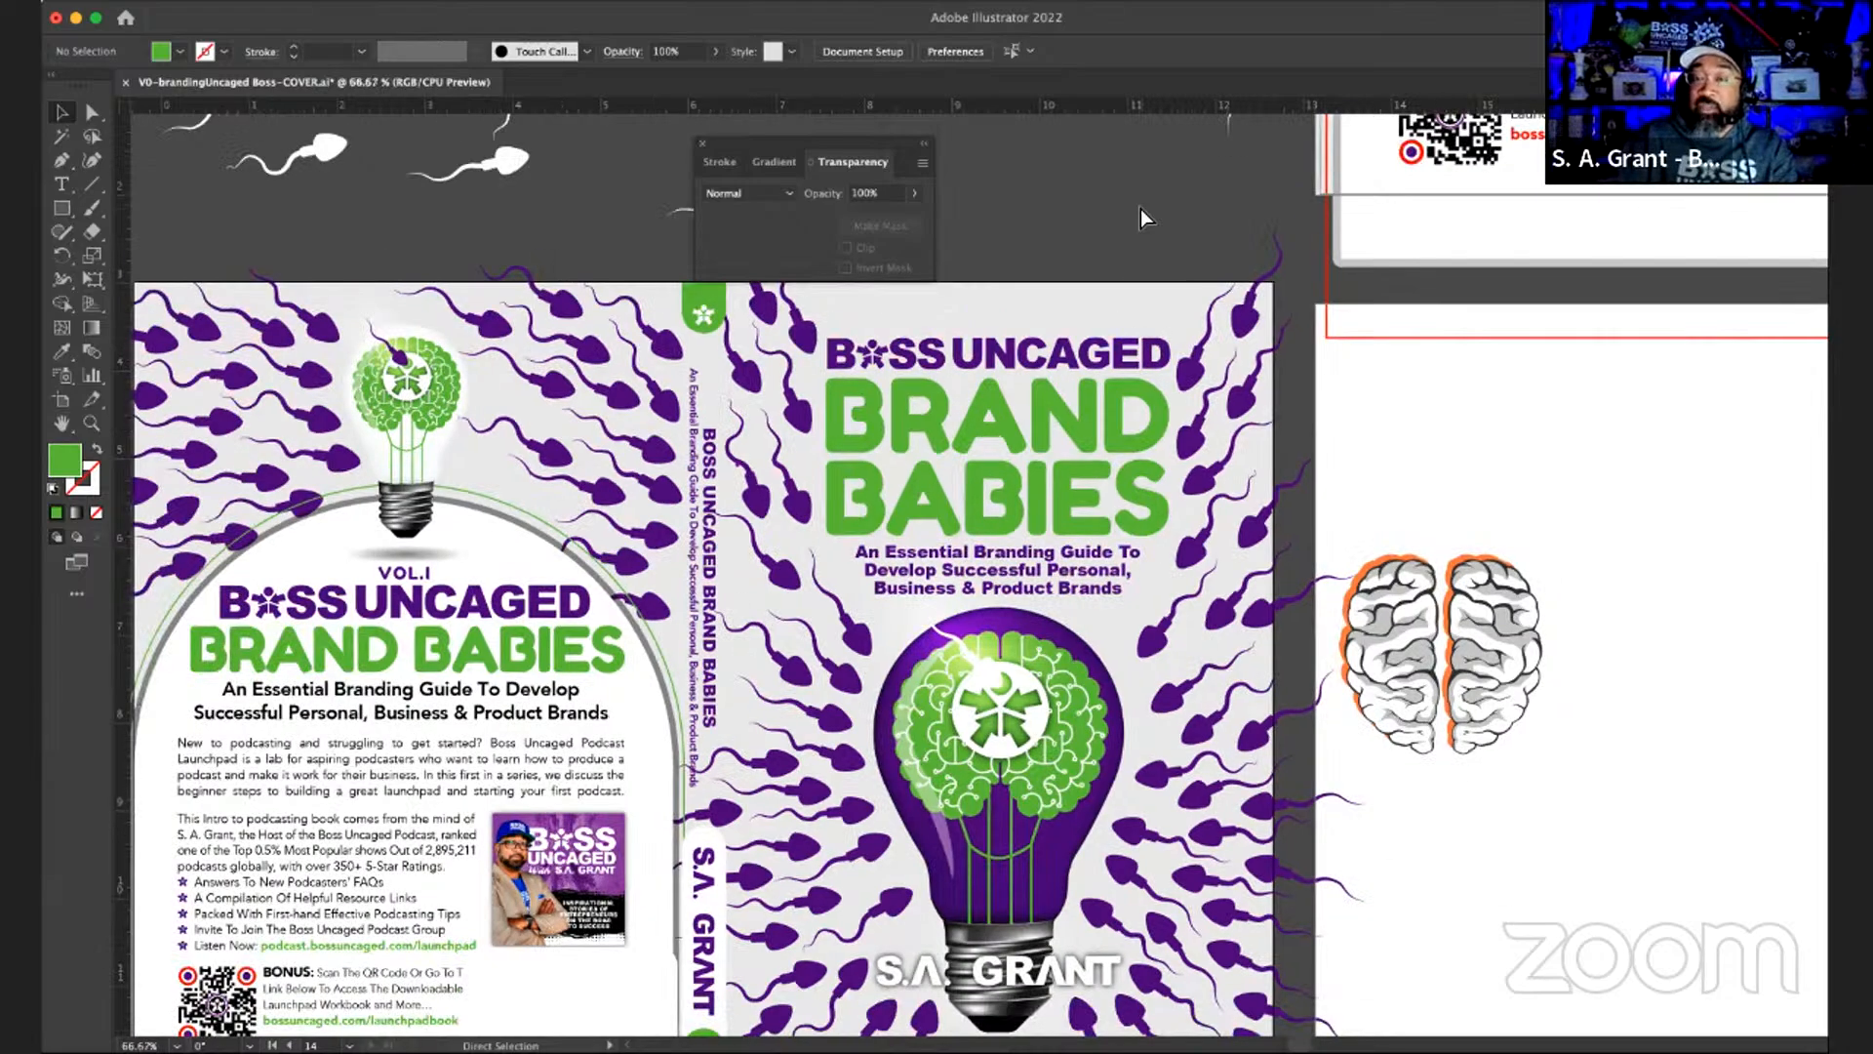
key("super+minus")
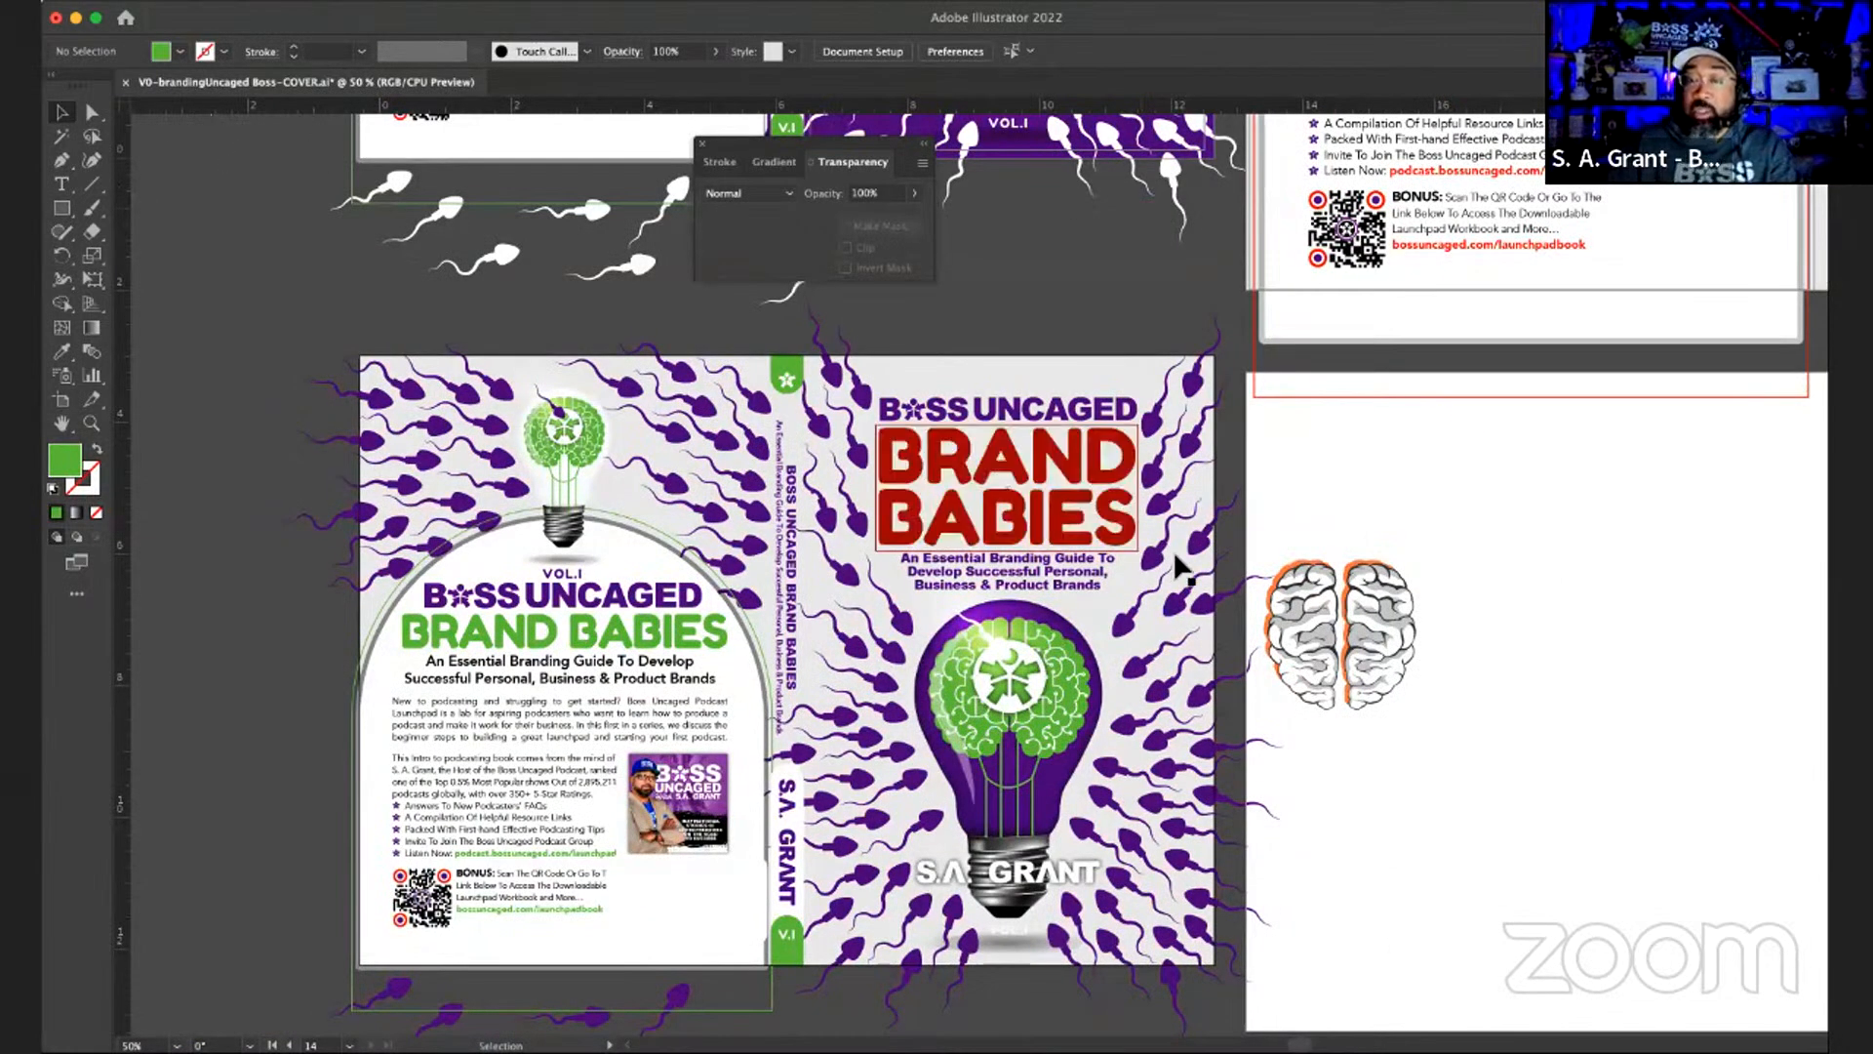
scroll(1180, 566, "right", 2)
scroll(1180, 566, "up", 2)
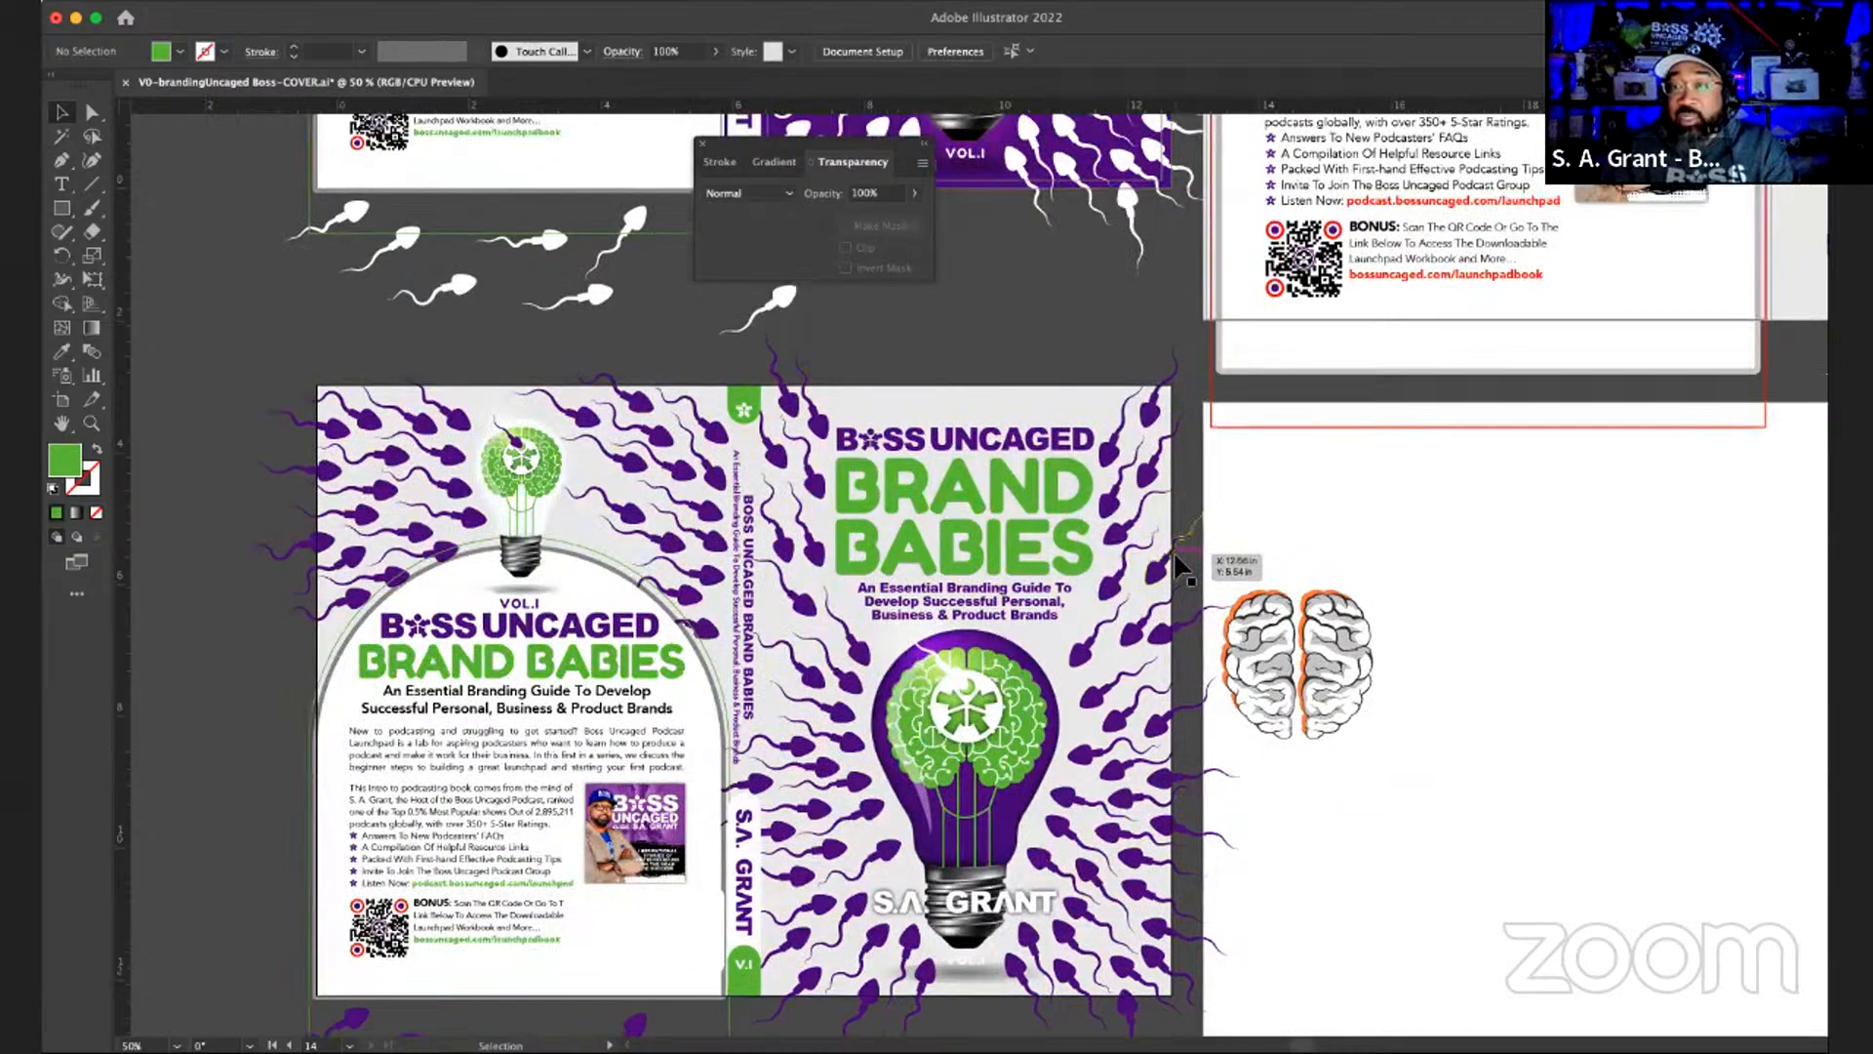
scroll(1181, 565, "right", 5)
scroll(1180, 566, "up", 4)
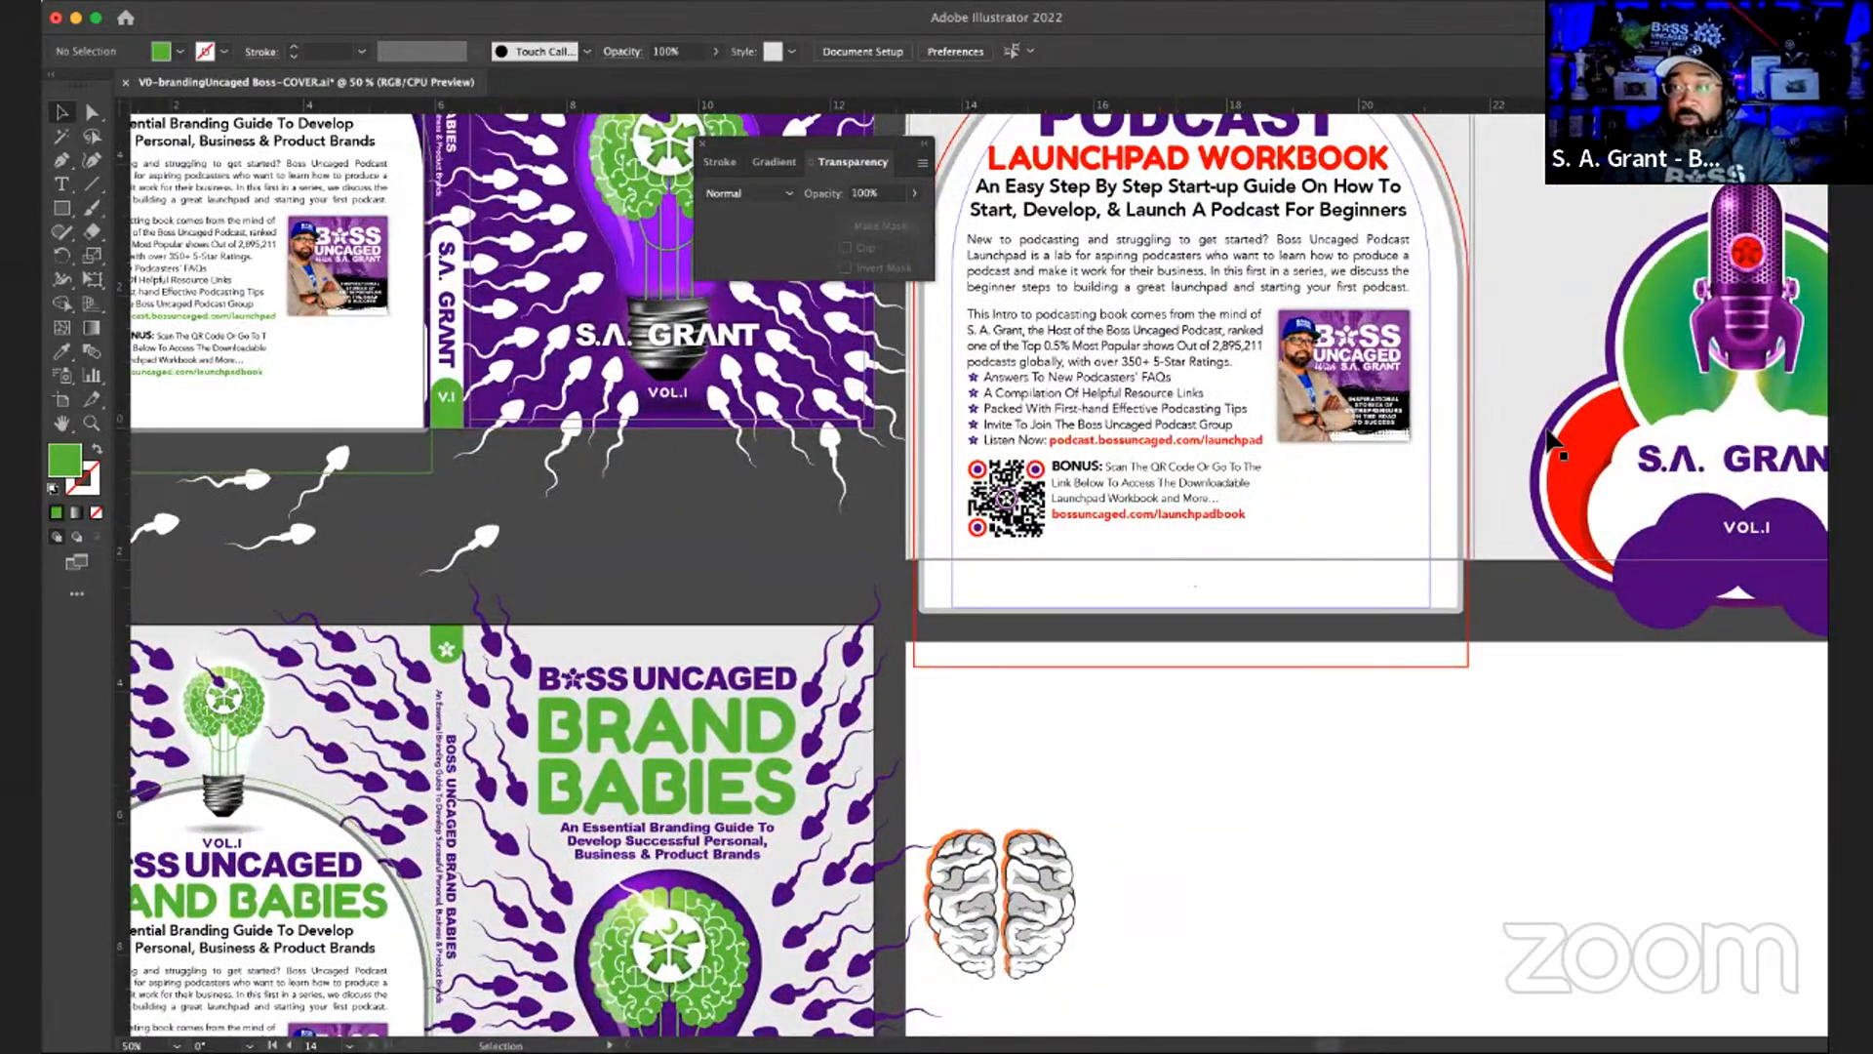
scroll(1551, 441, "right", 4)
scroll(1561, 437, "up", 3)
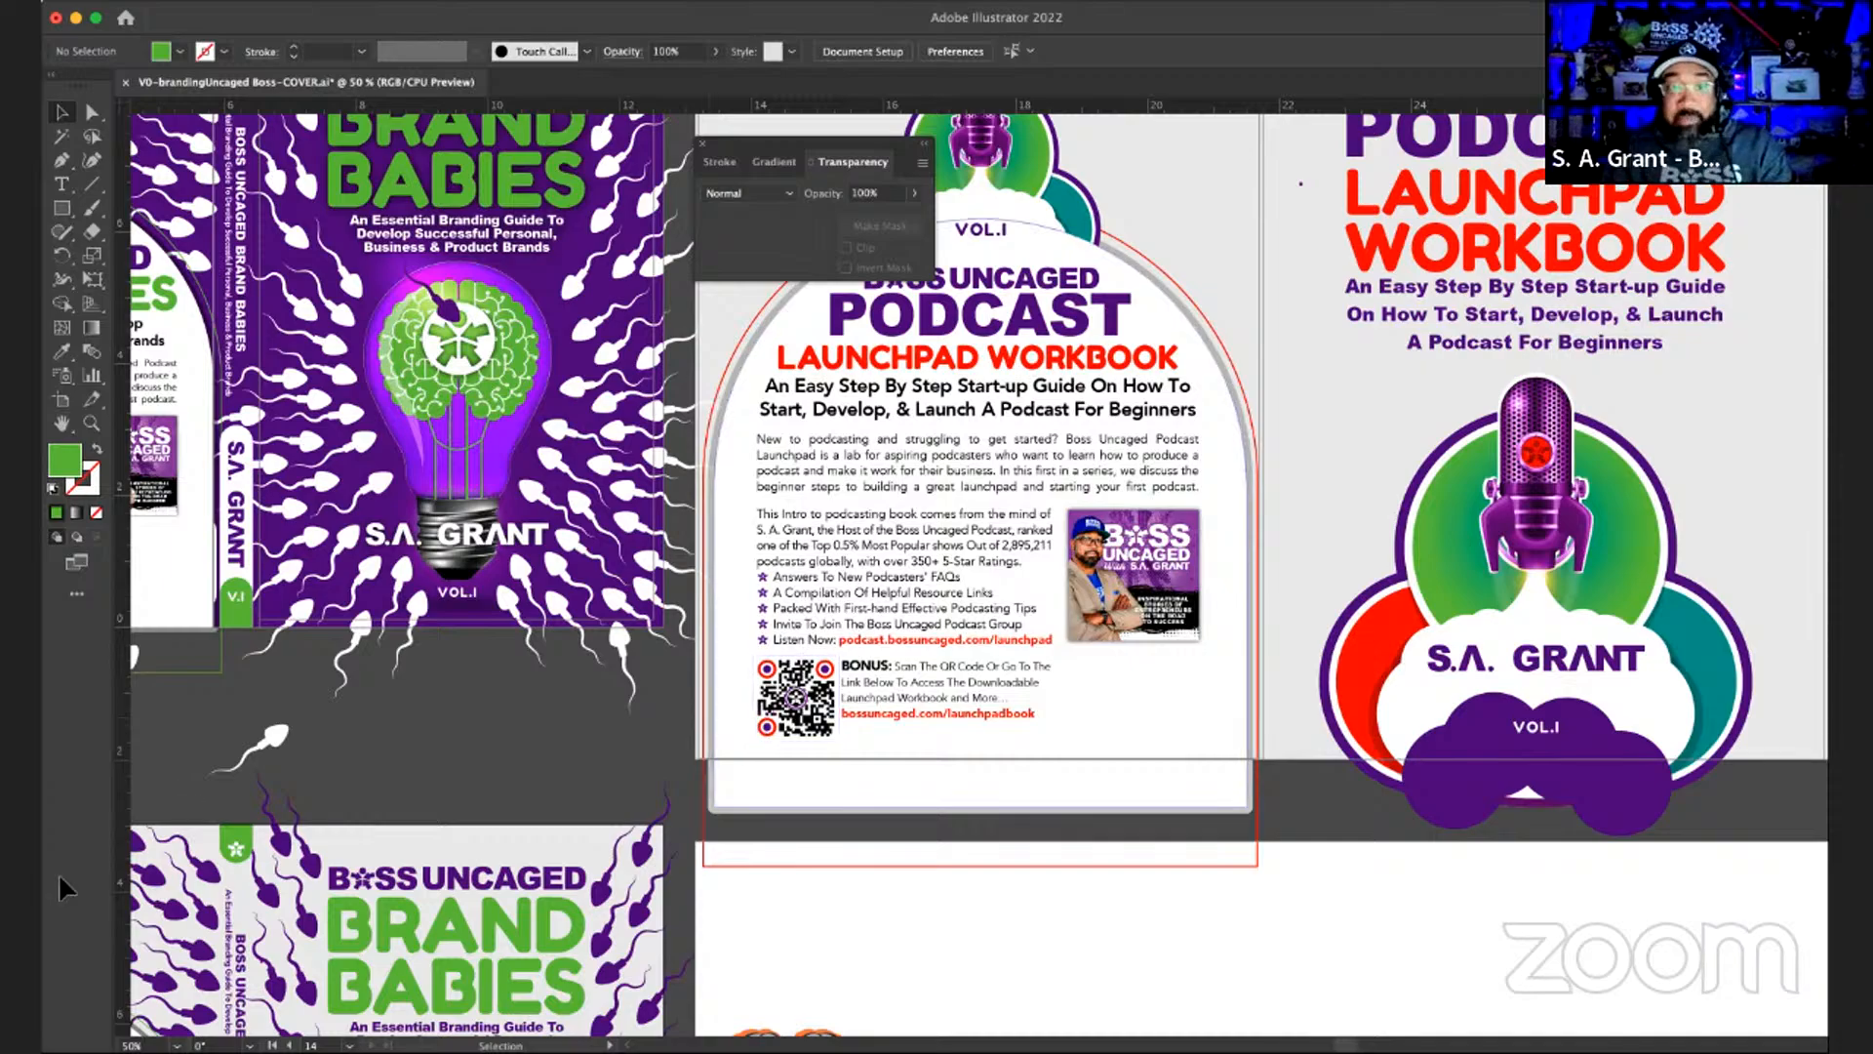
scroll(333, 722, "down", 1)
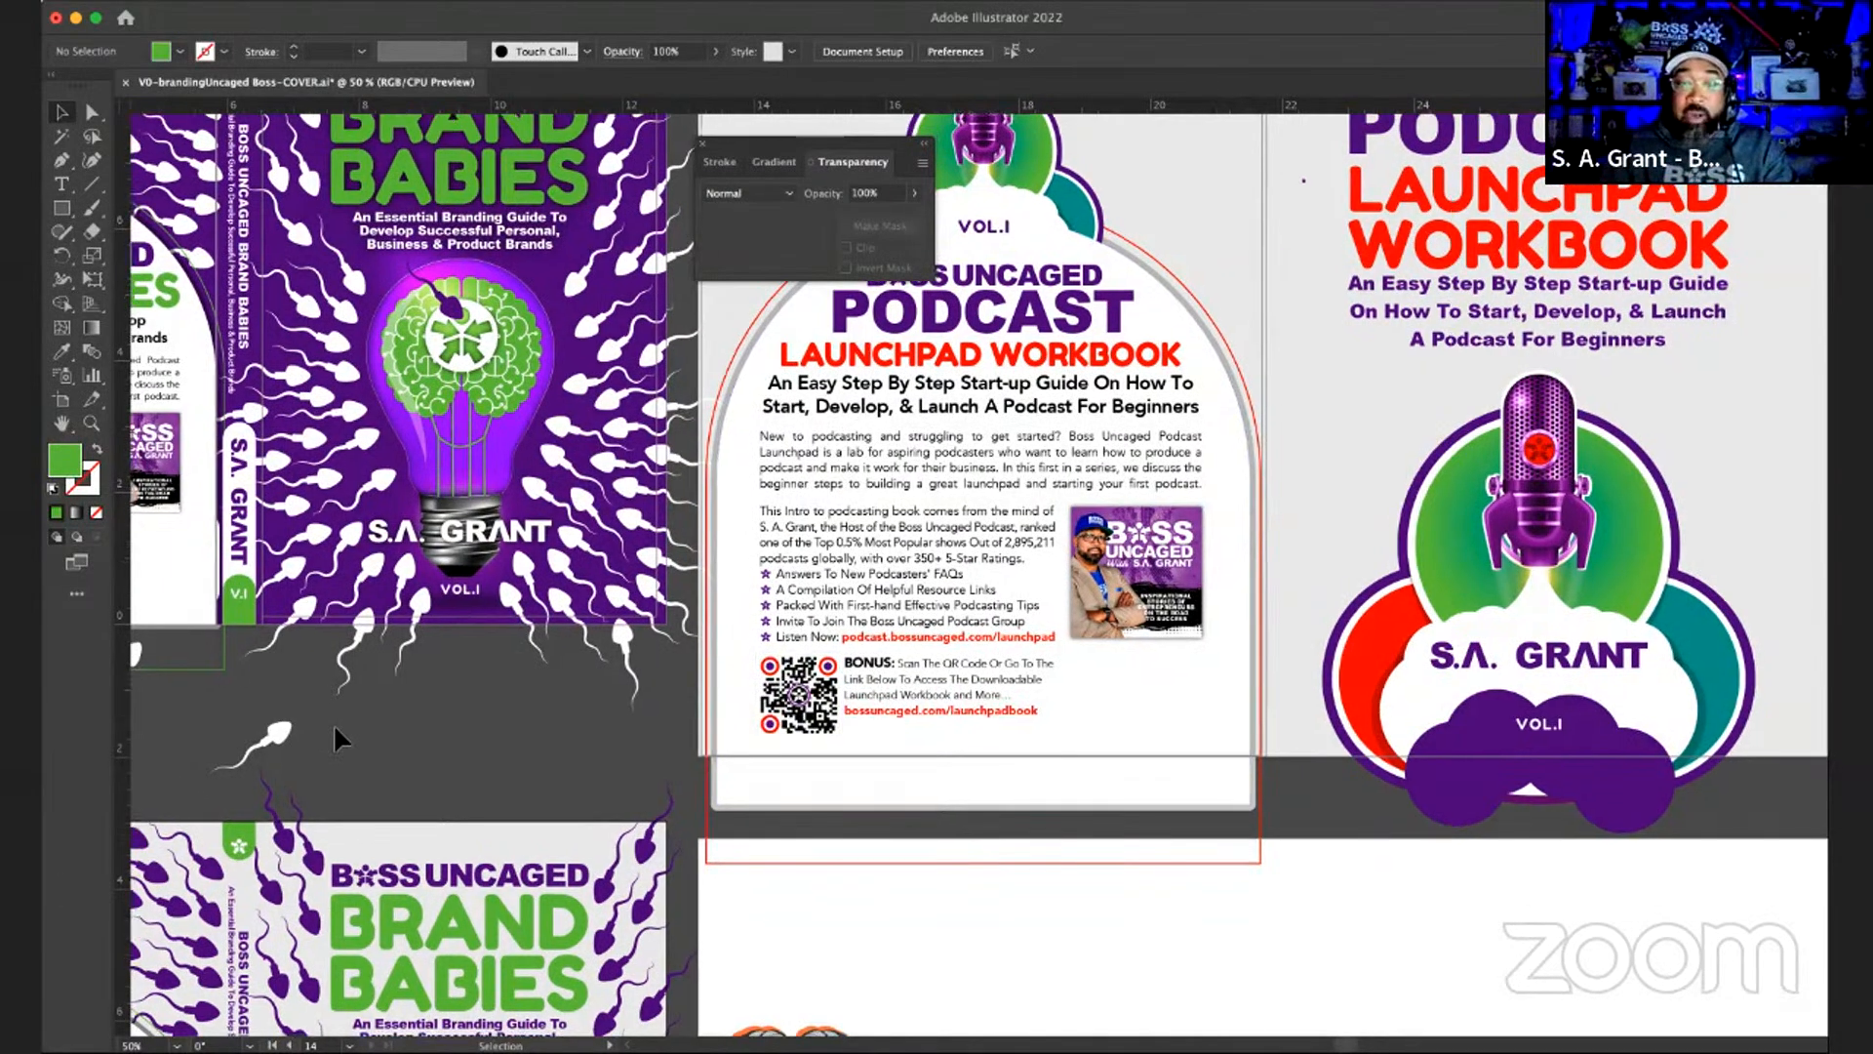
scroll(492, 728, "down", 5)
scroll(492, 729, "left", 5)
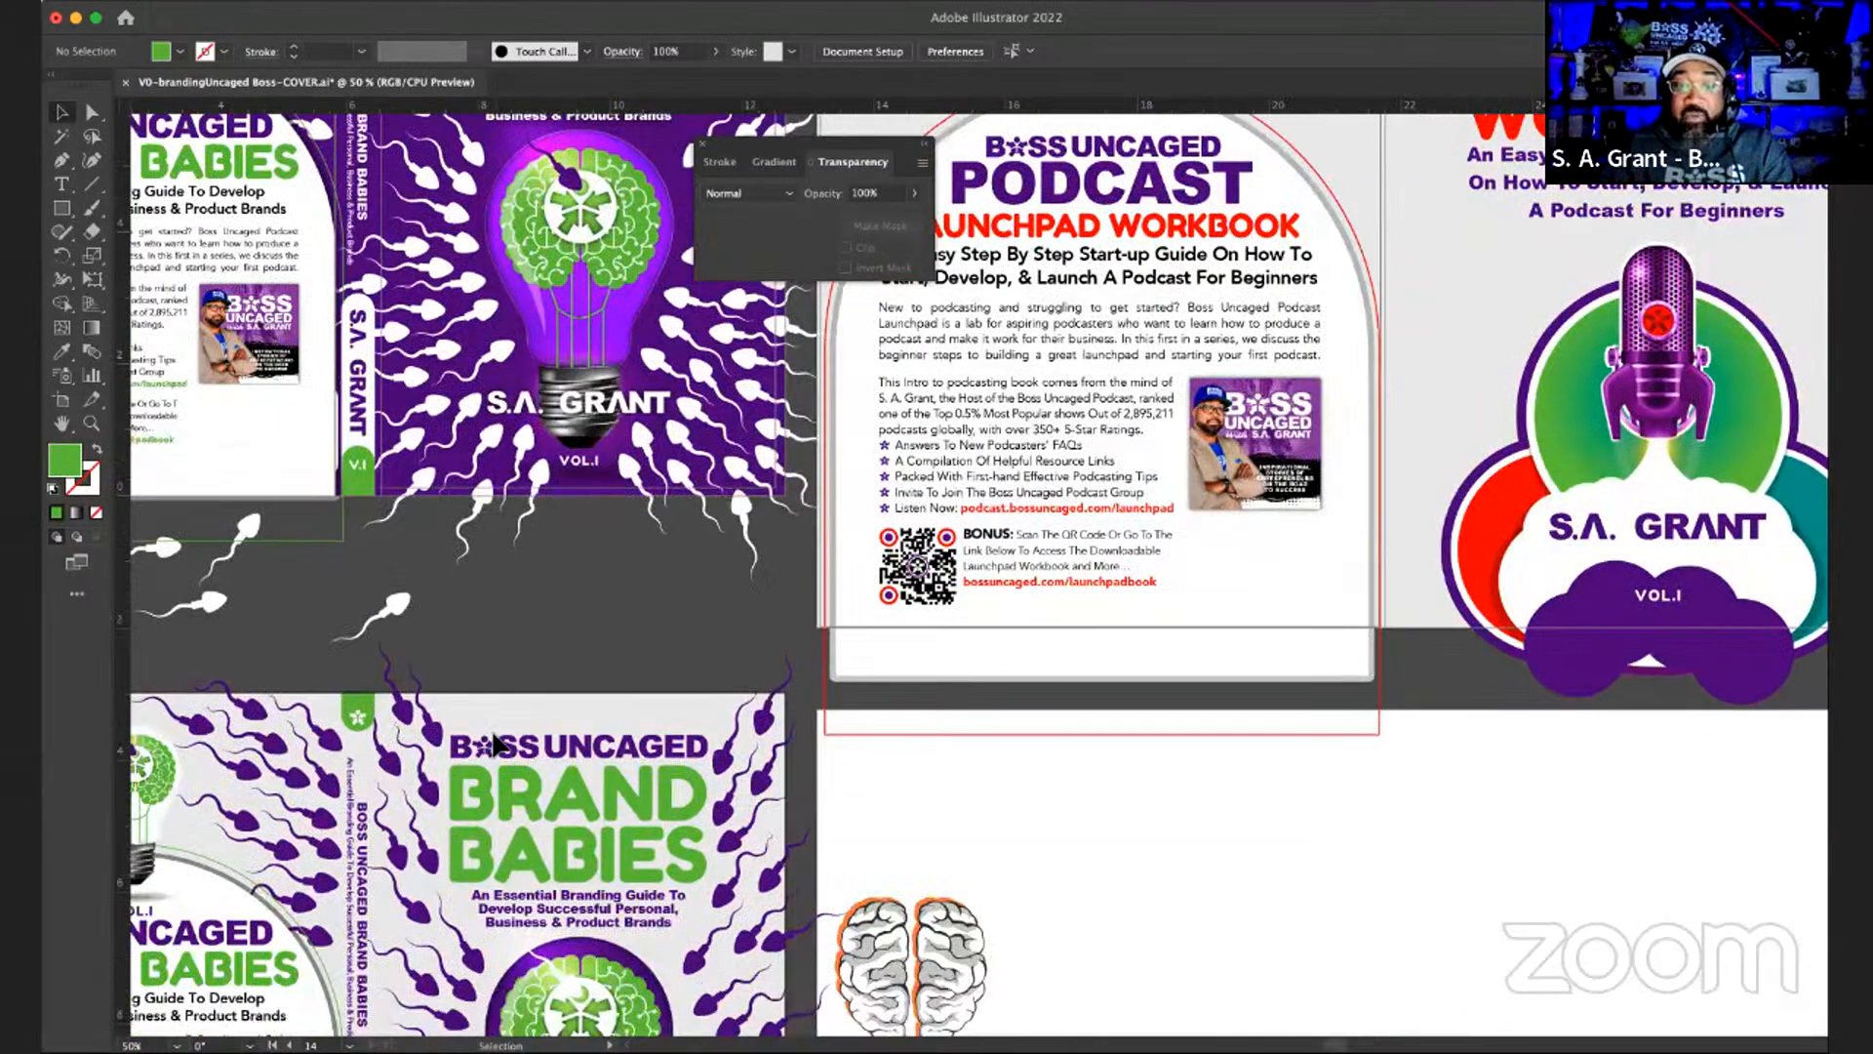
scroll(492, 738, "down", 5)
scroll(491, 738, "left", 4)
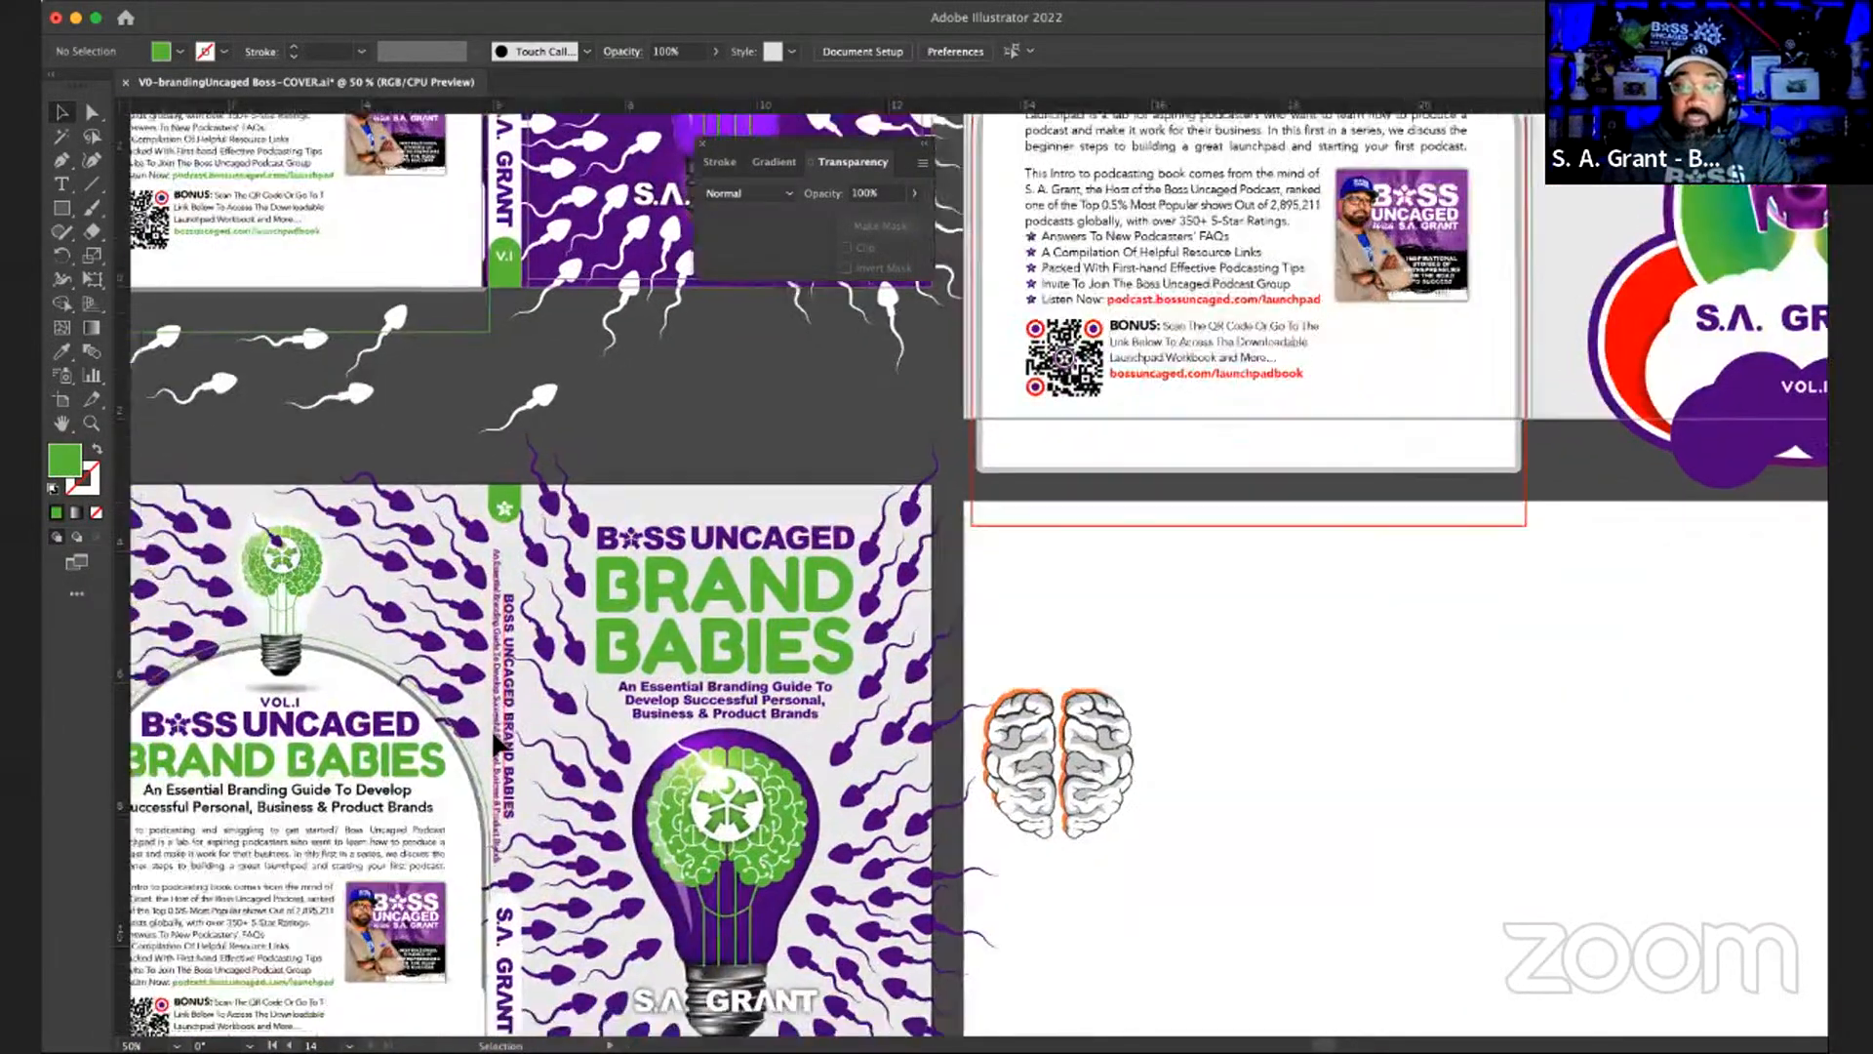
scroll(497, 746, "down", 4)
scroll(498, 746, "left", 1)
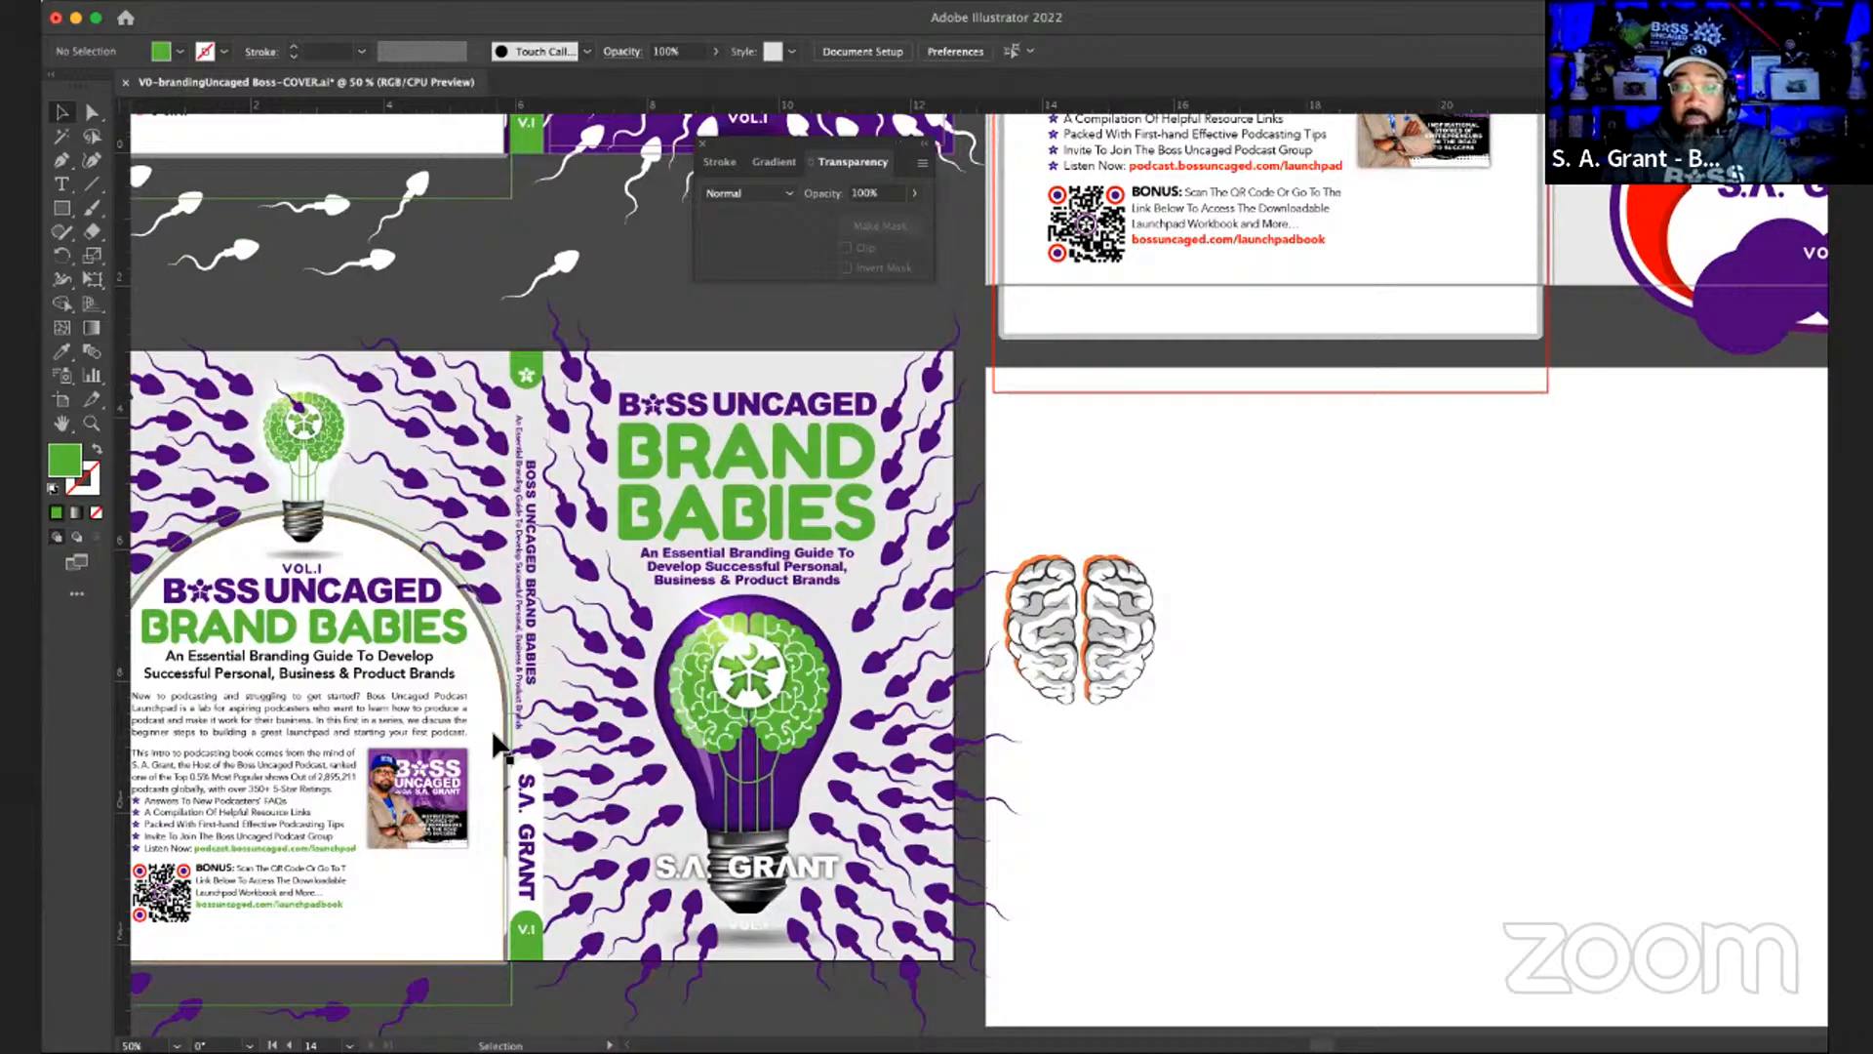
scroll(644, 629, "up", 1)
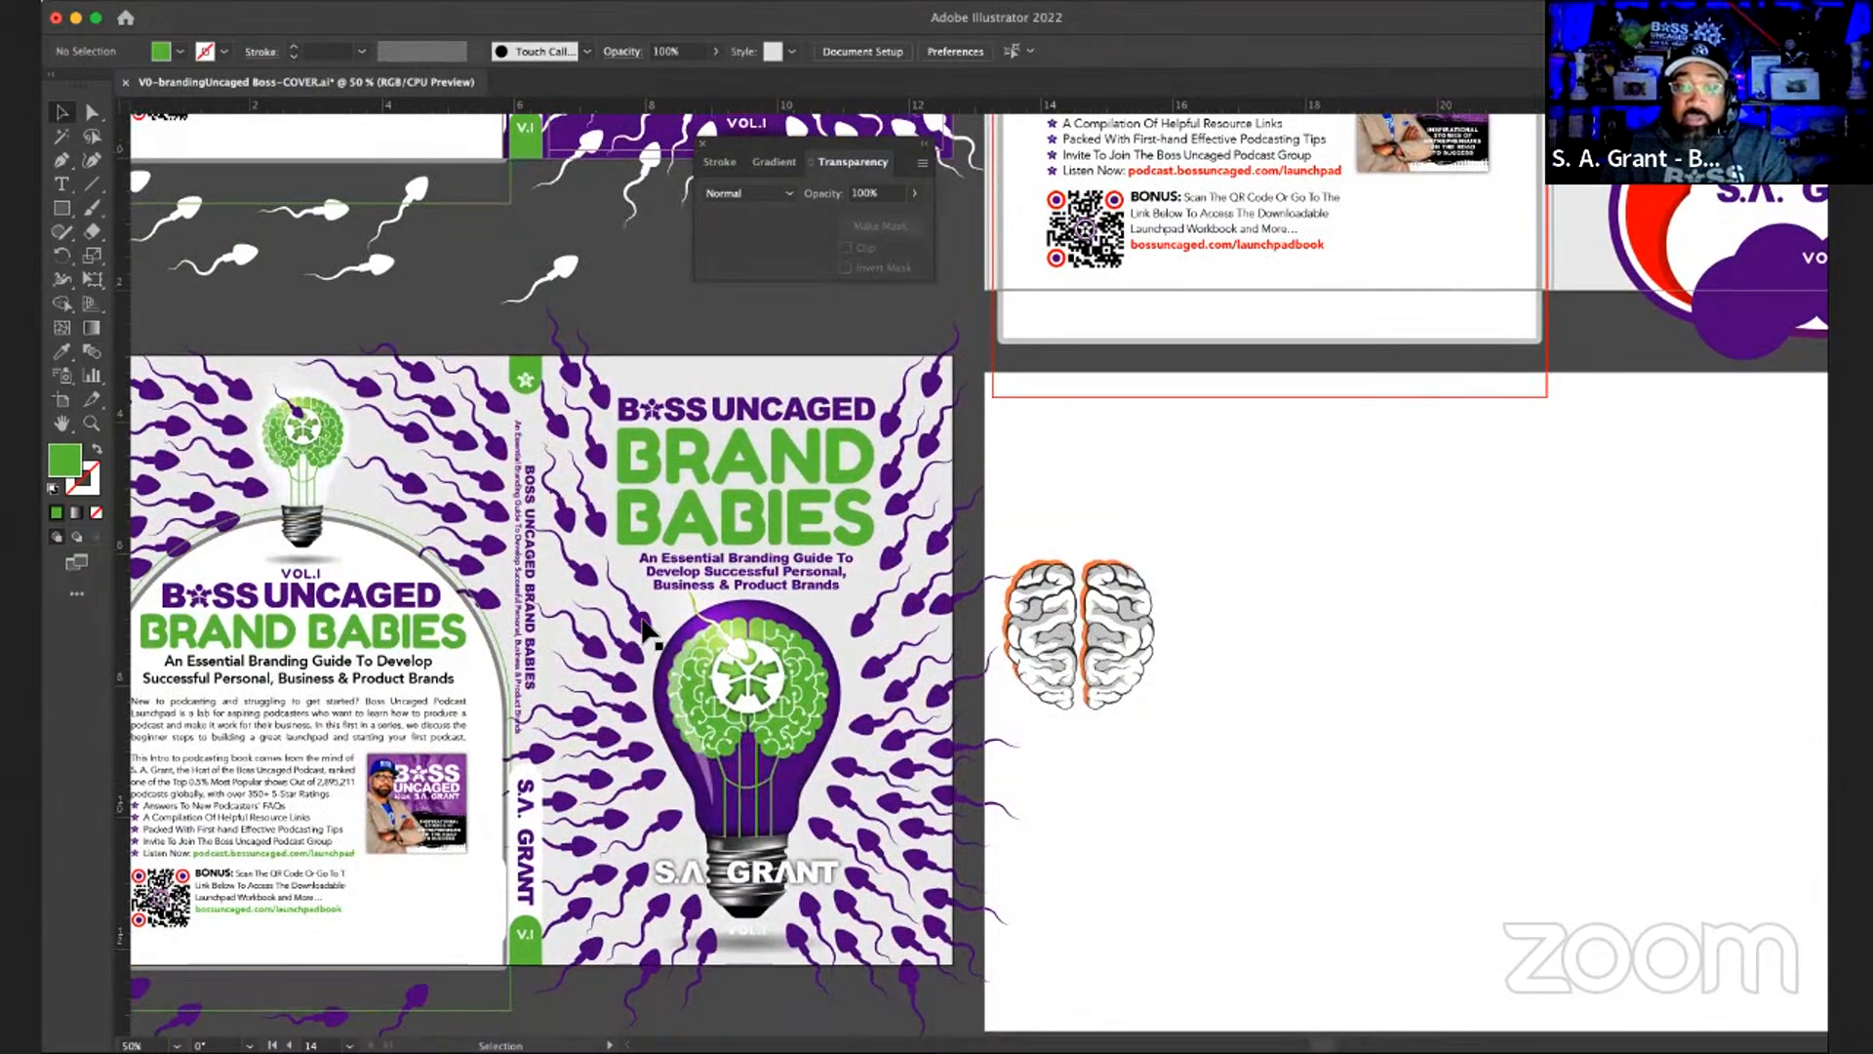
- Recolour the white block behind the author name on the light grey cover's spine to purple
scroll(646, 634, "up", 2)
scroll(646, 634, "right", 1)
scroll(585, 347, "up", 2)
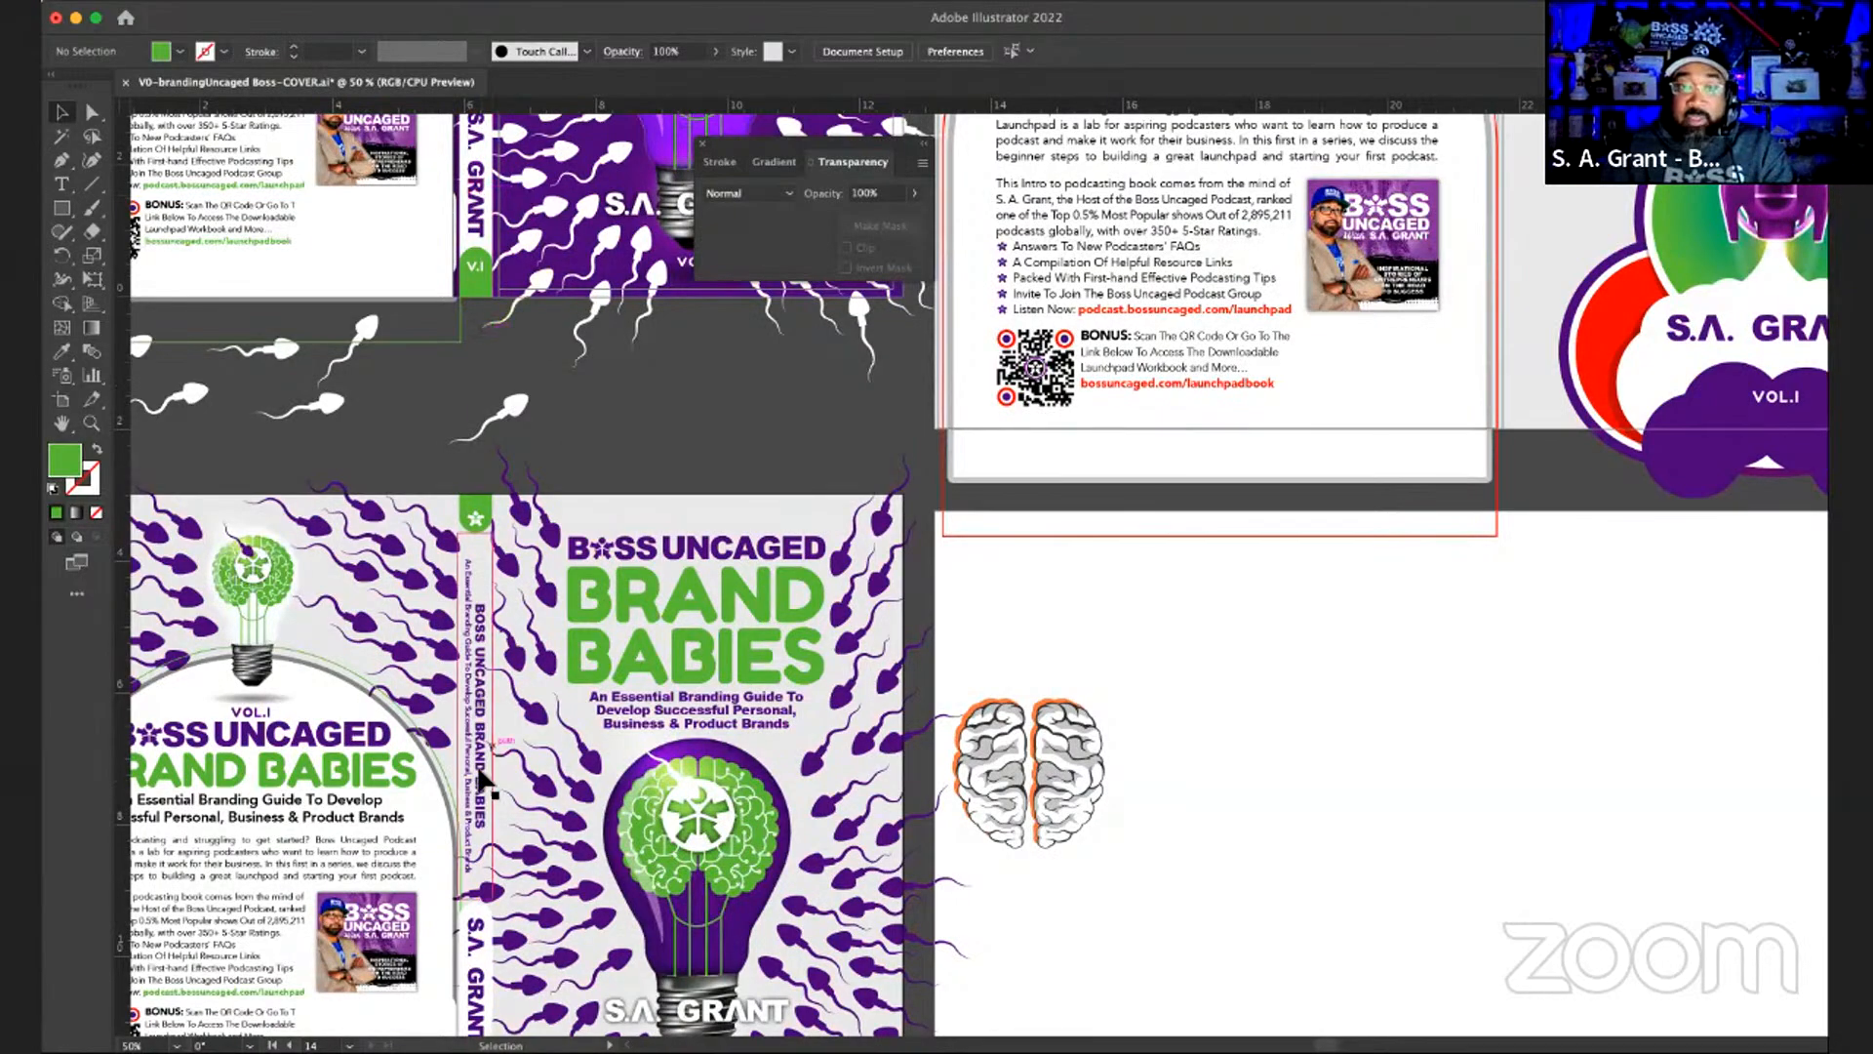
scroll(484, 780, "down", 2)
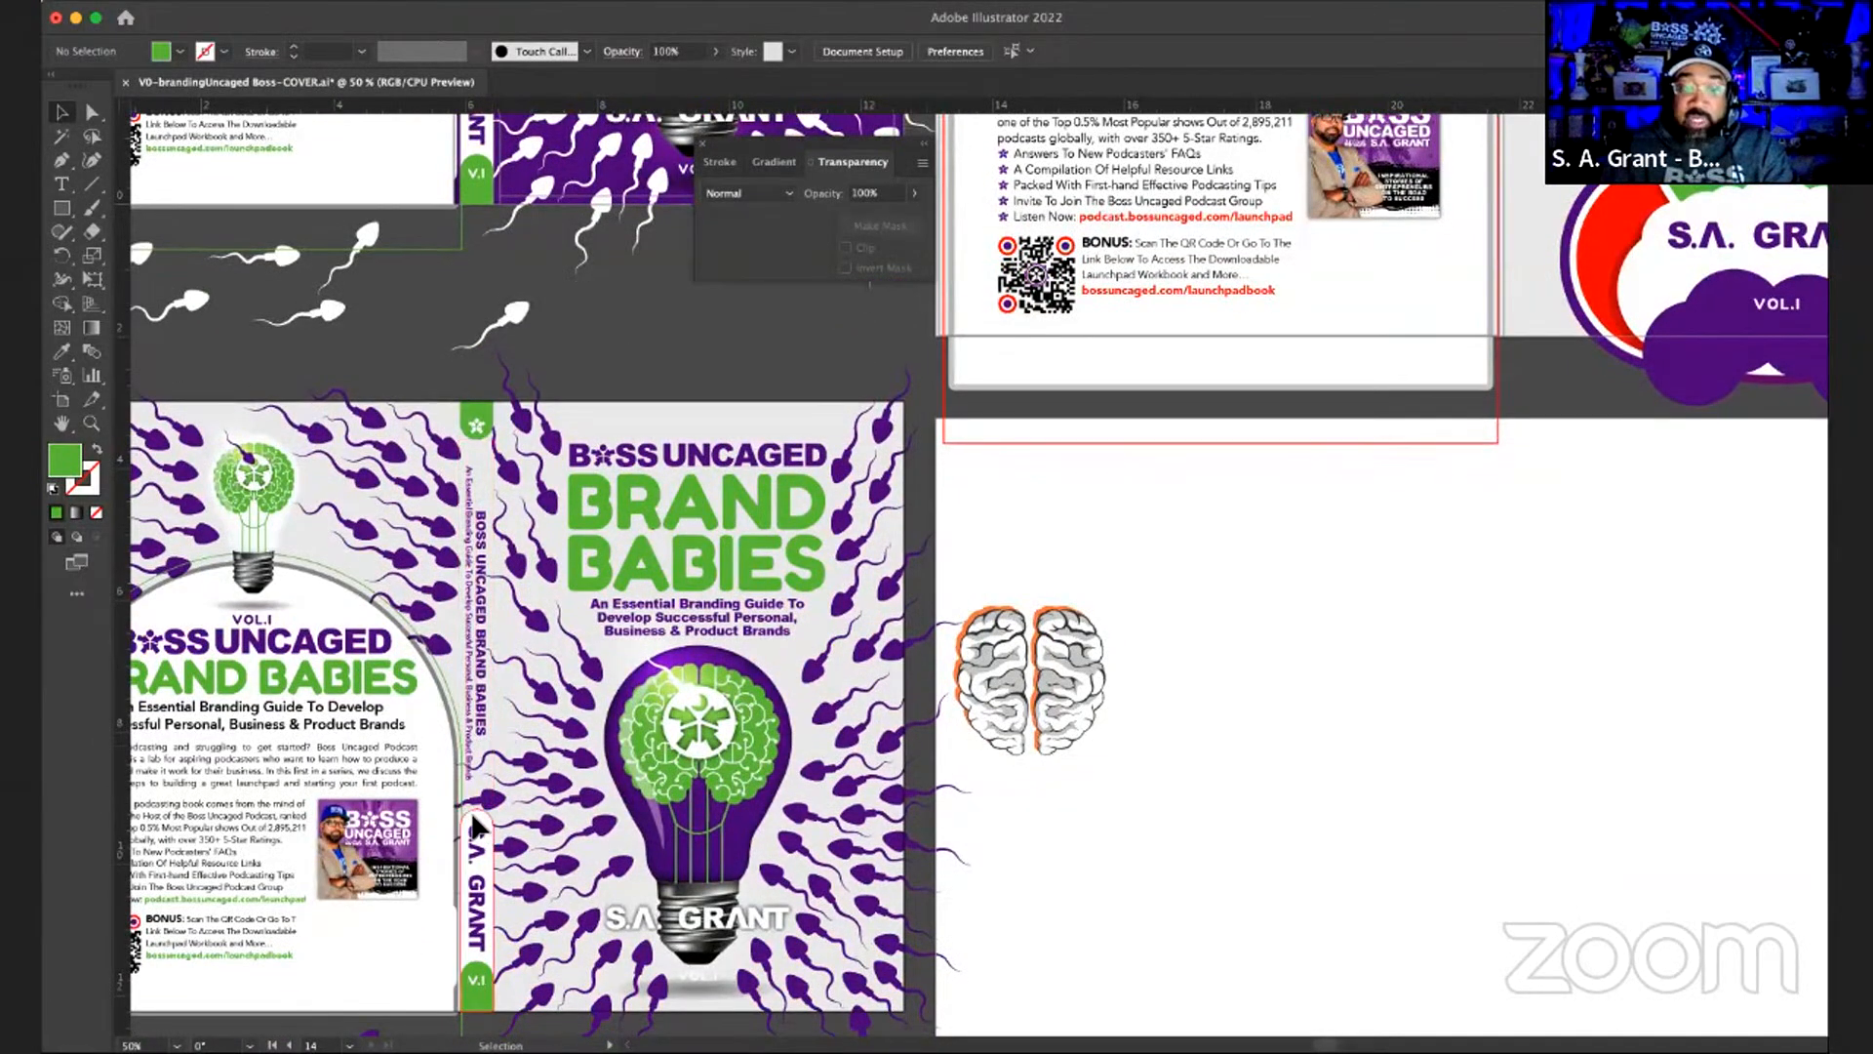
left_click(477, 827)
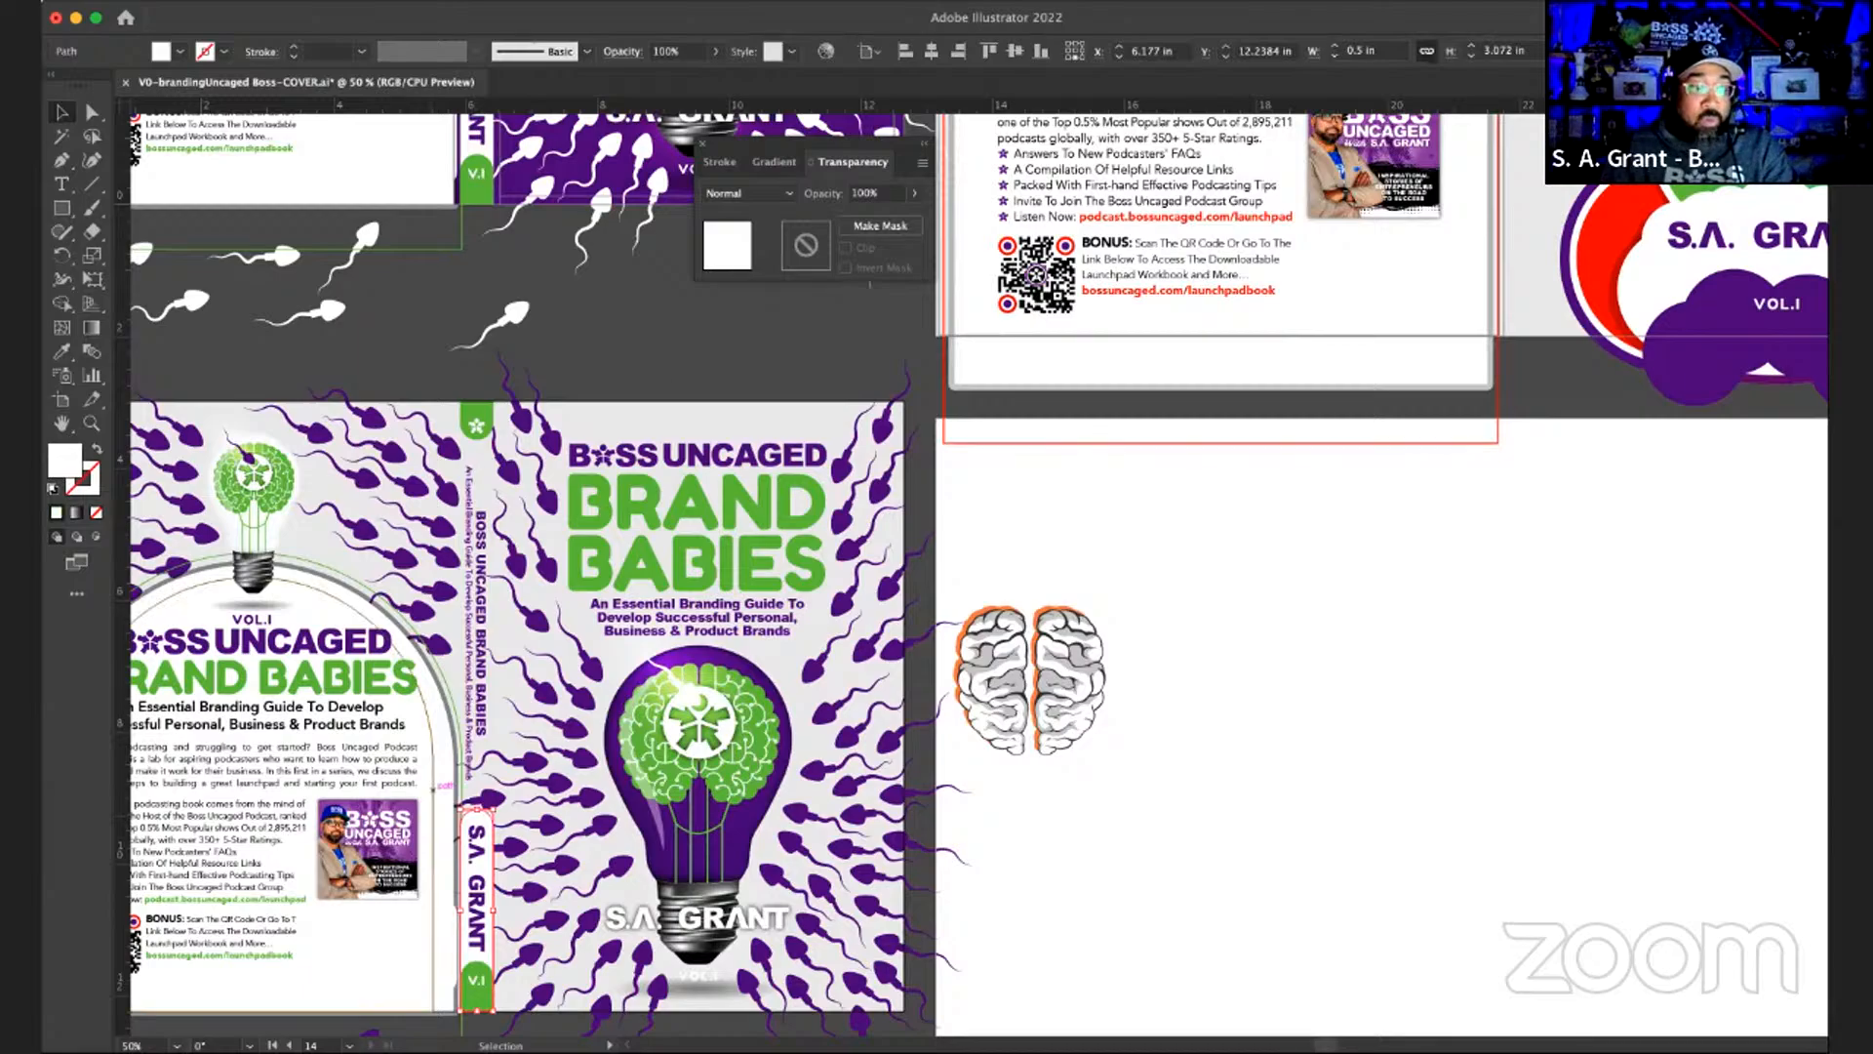
key("super+z")
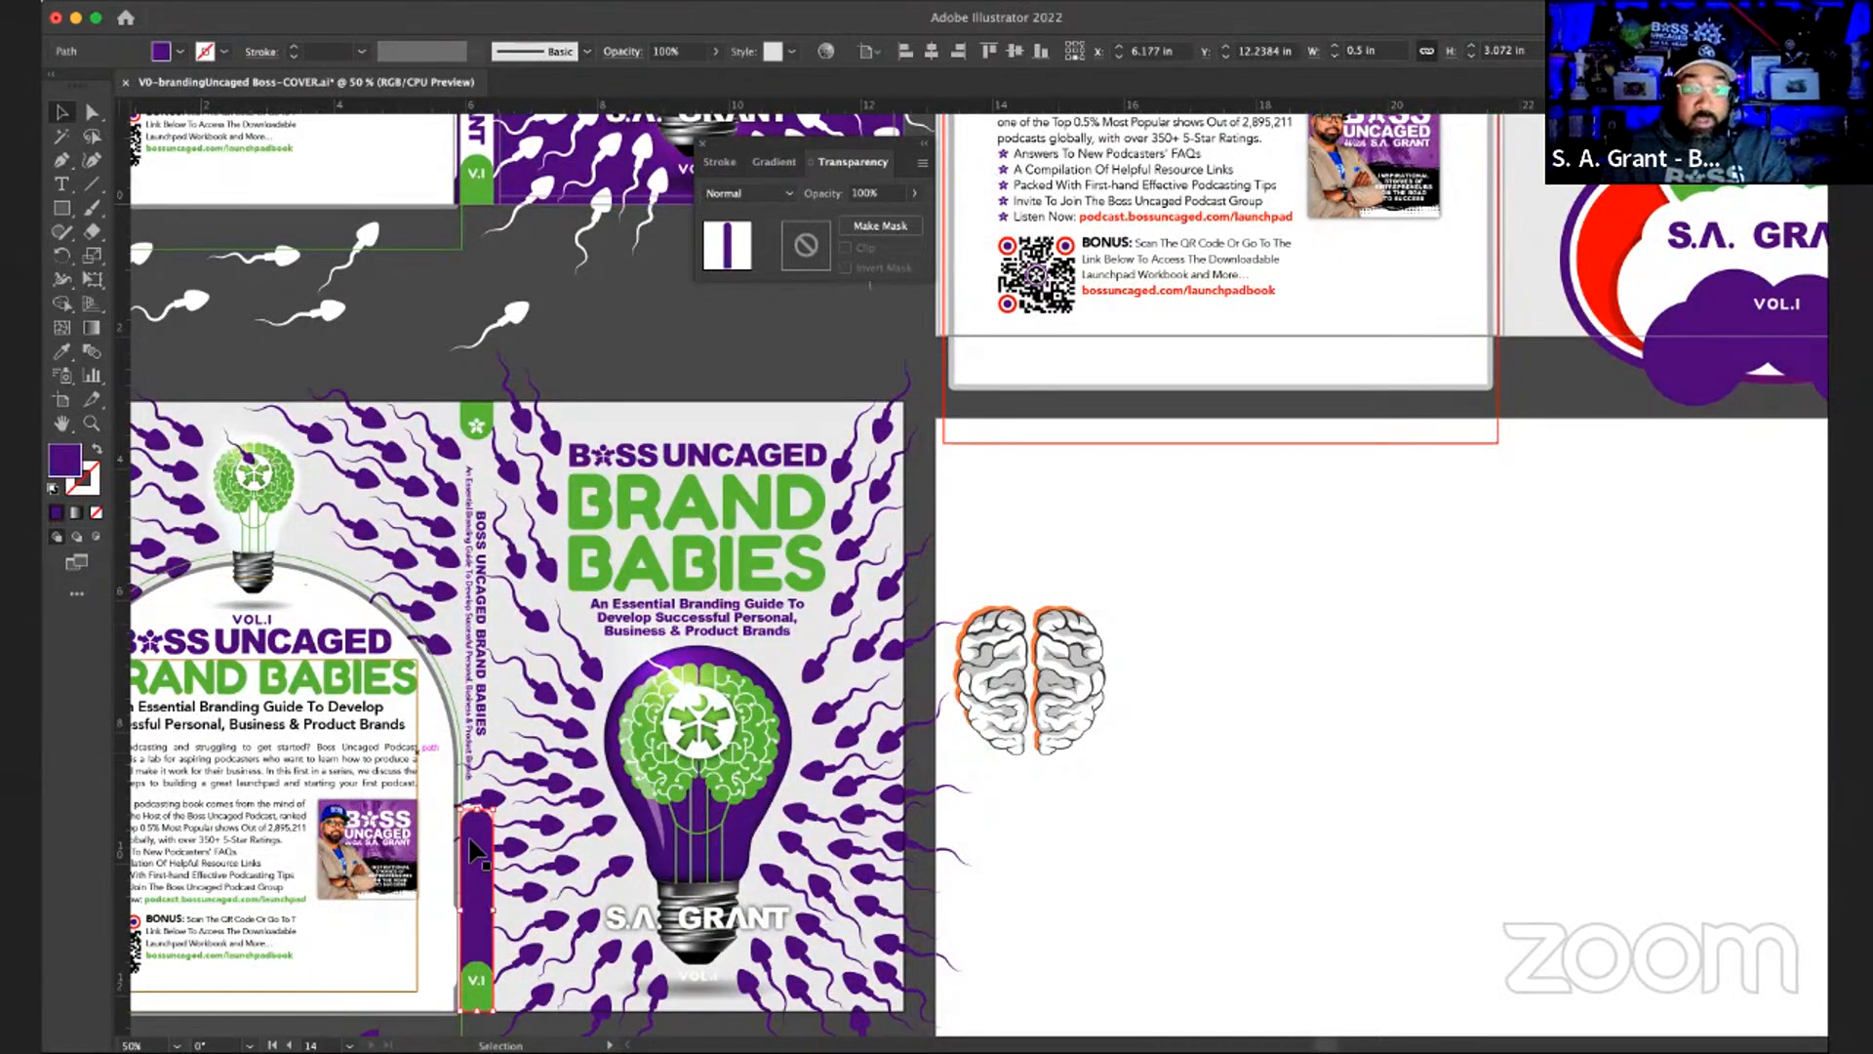
- Recolour the author name on the spine's purple block to white and clear the selection
key("super+z")
key("super+z")
key("super+z")
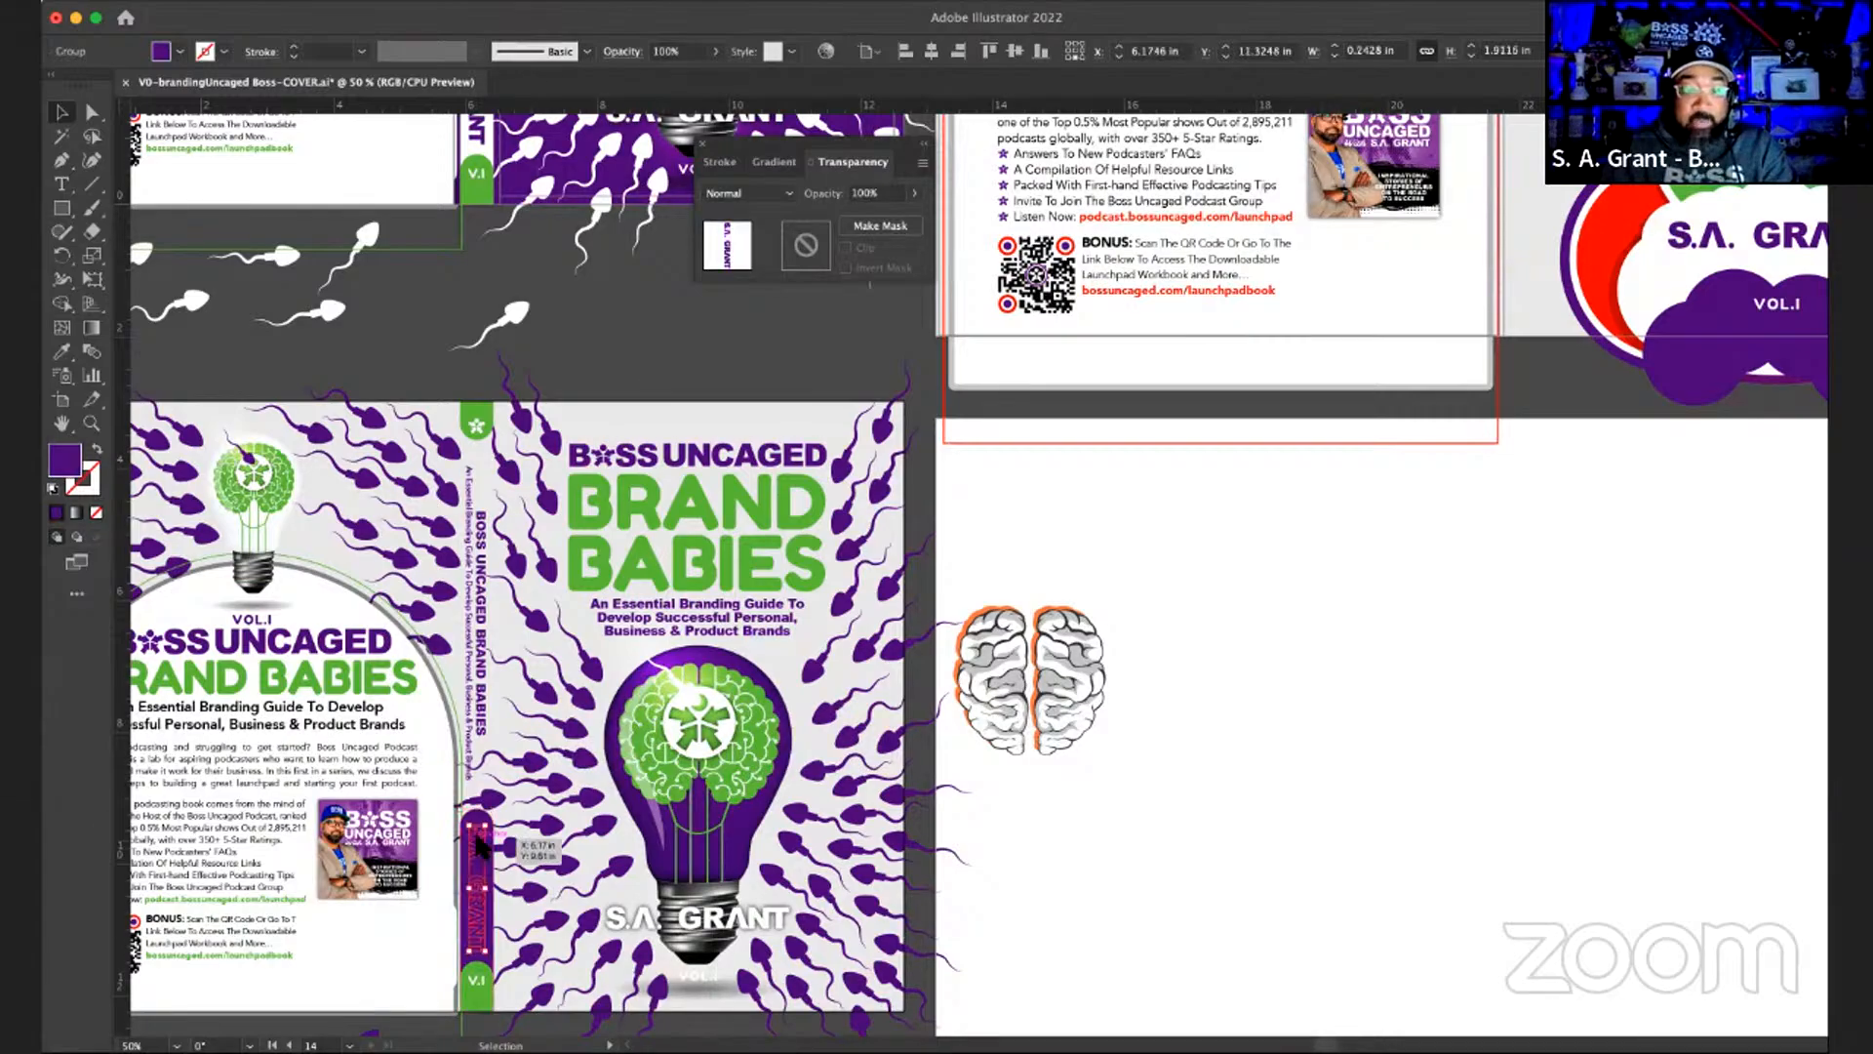
key("super+z")
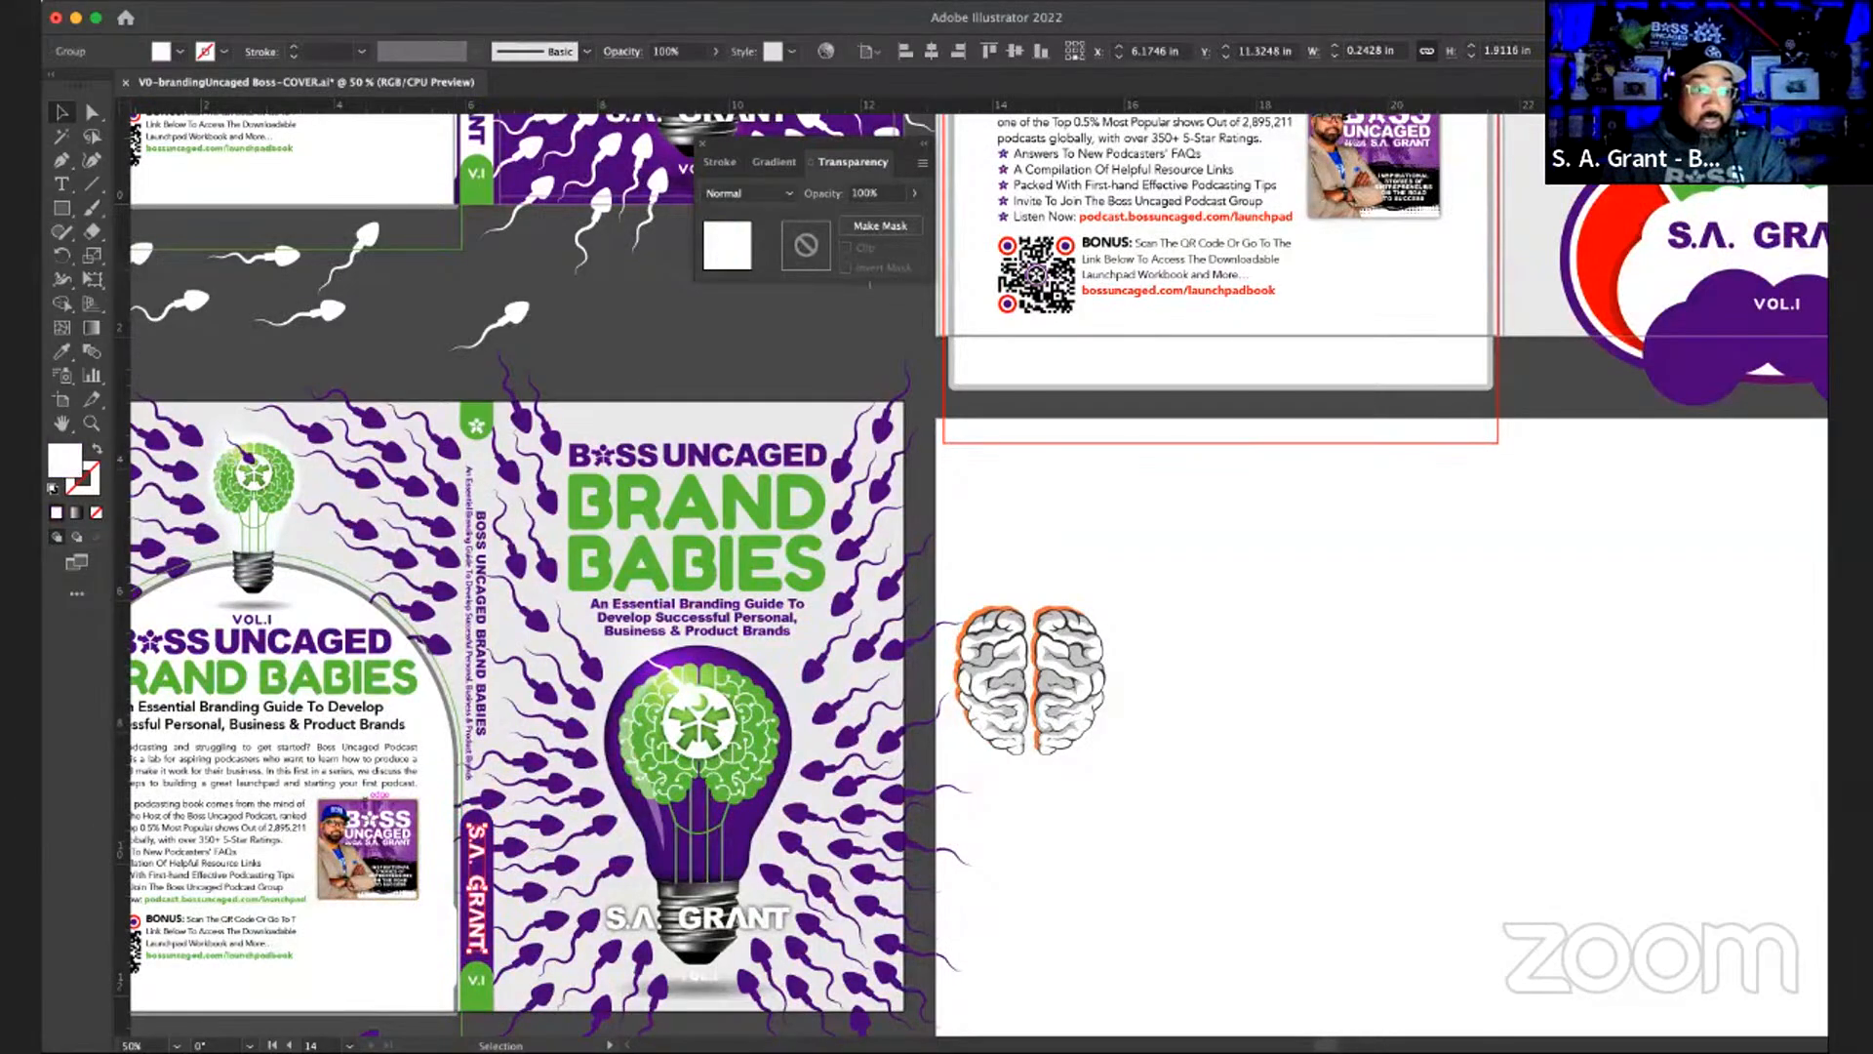
left_click(609, 380)
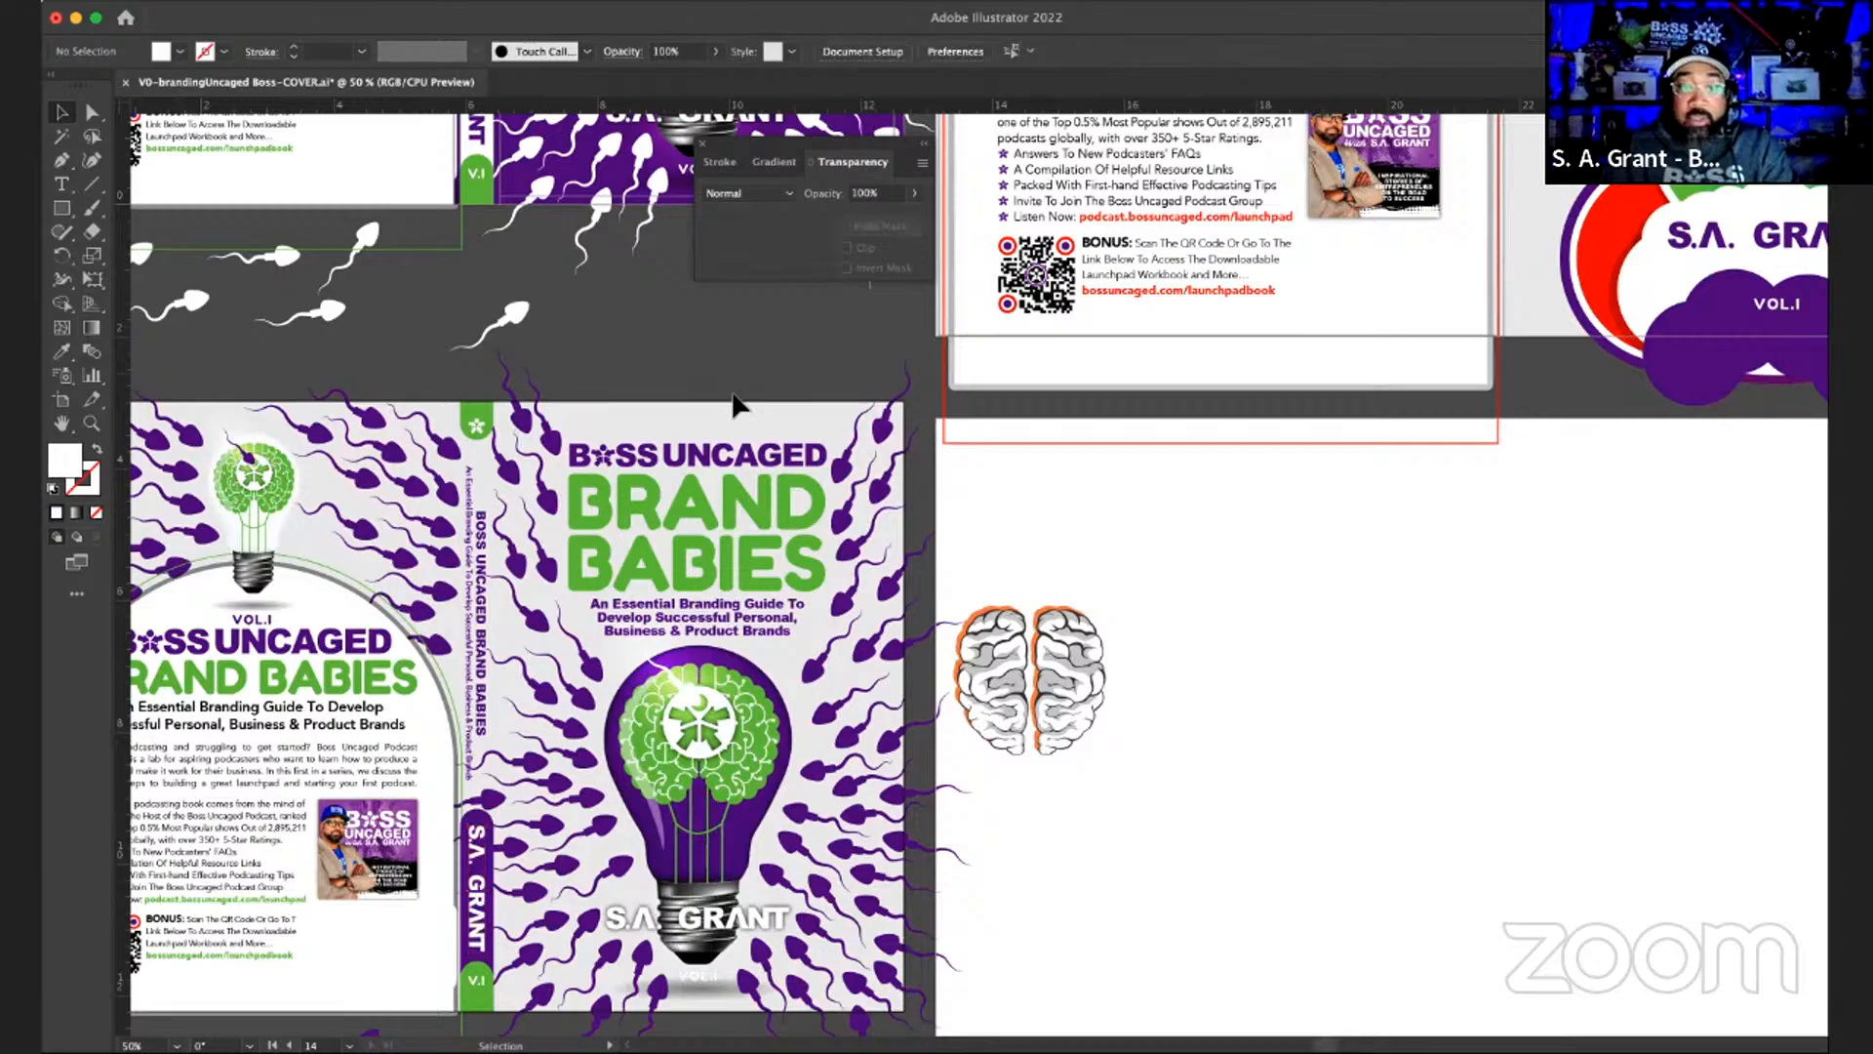
scroll(755, 371, "down", 1)
scroll(732, 395, "down", 2)
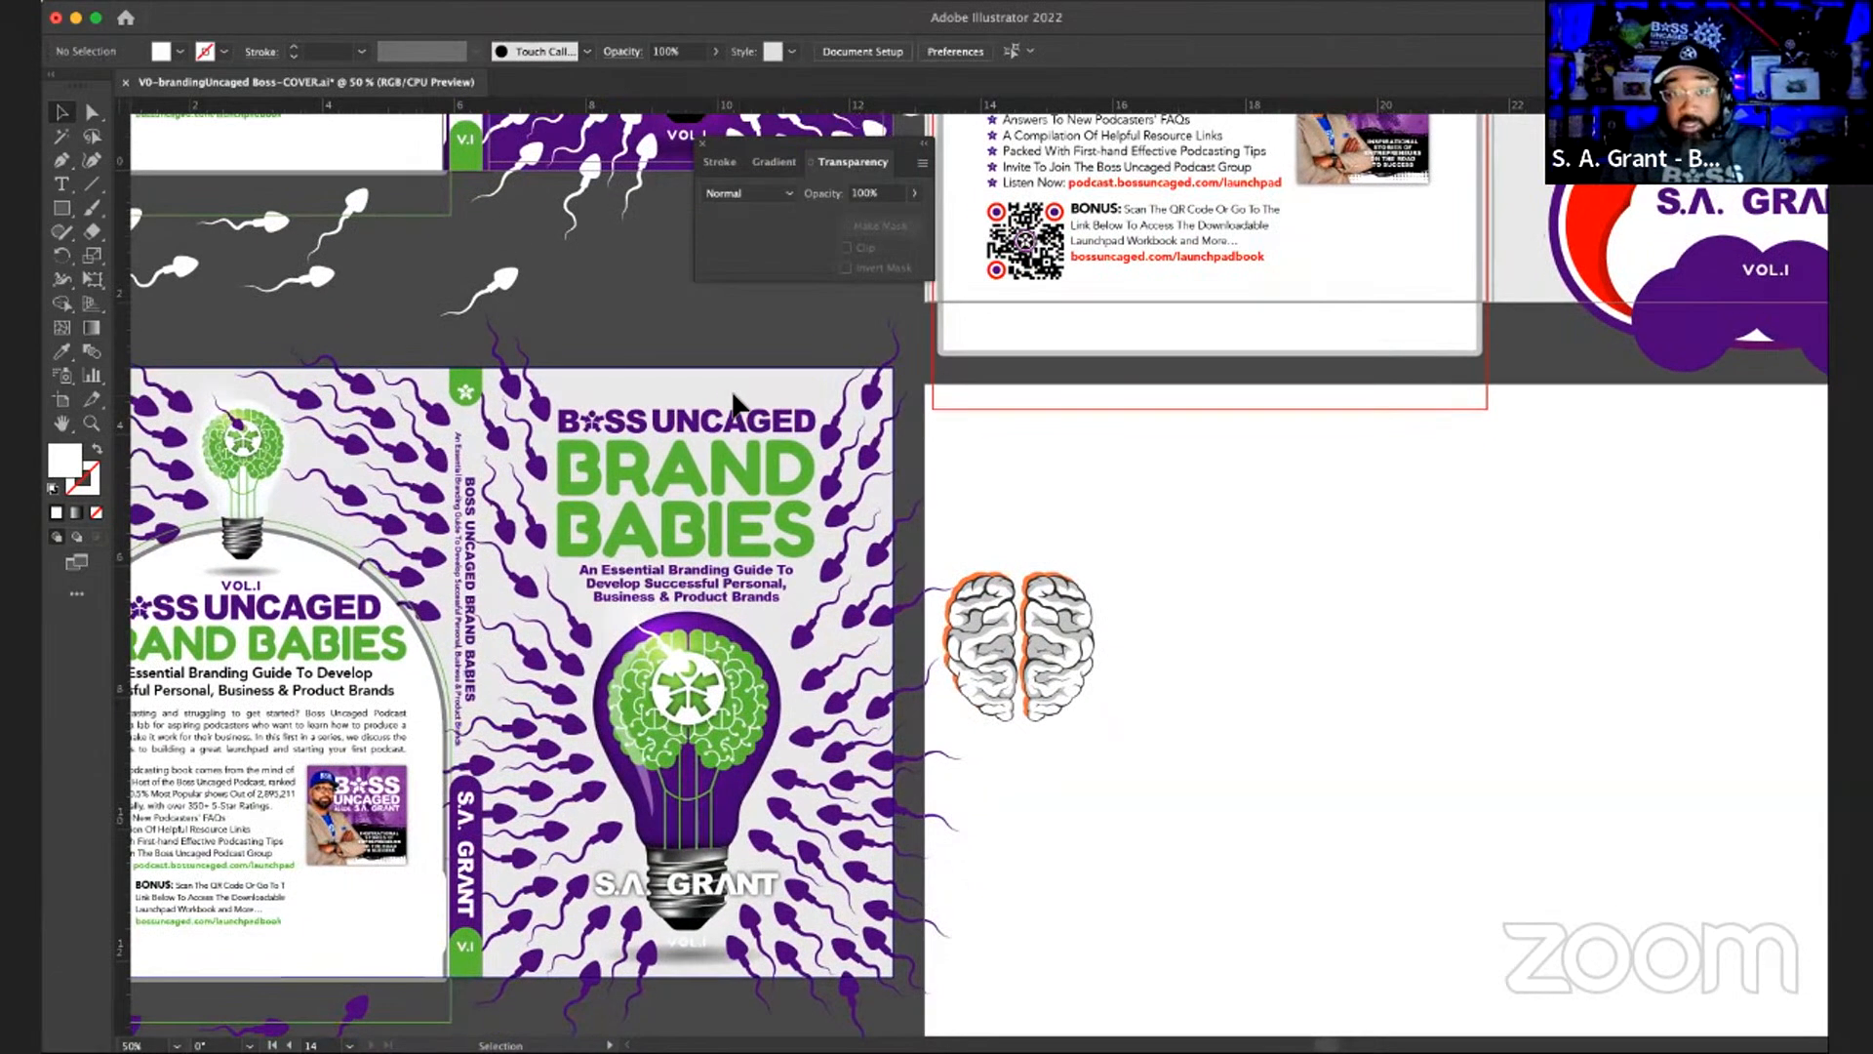
- Compare the purple-background Brand Babies cover with the light-background version beneath it
scroll(734, 402, "up", 5)
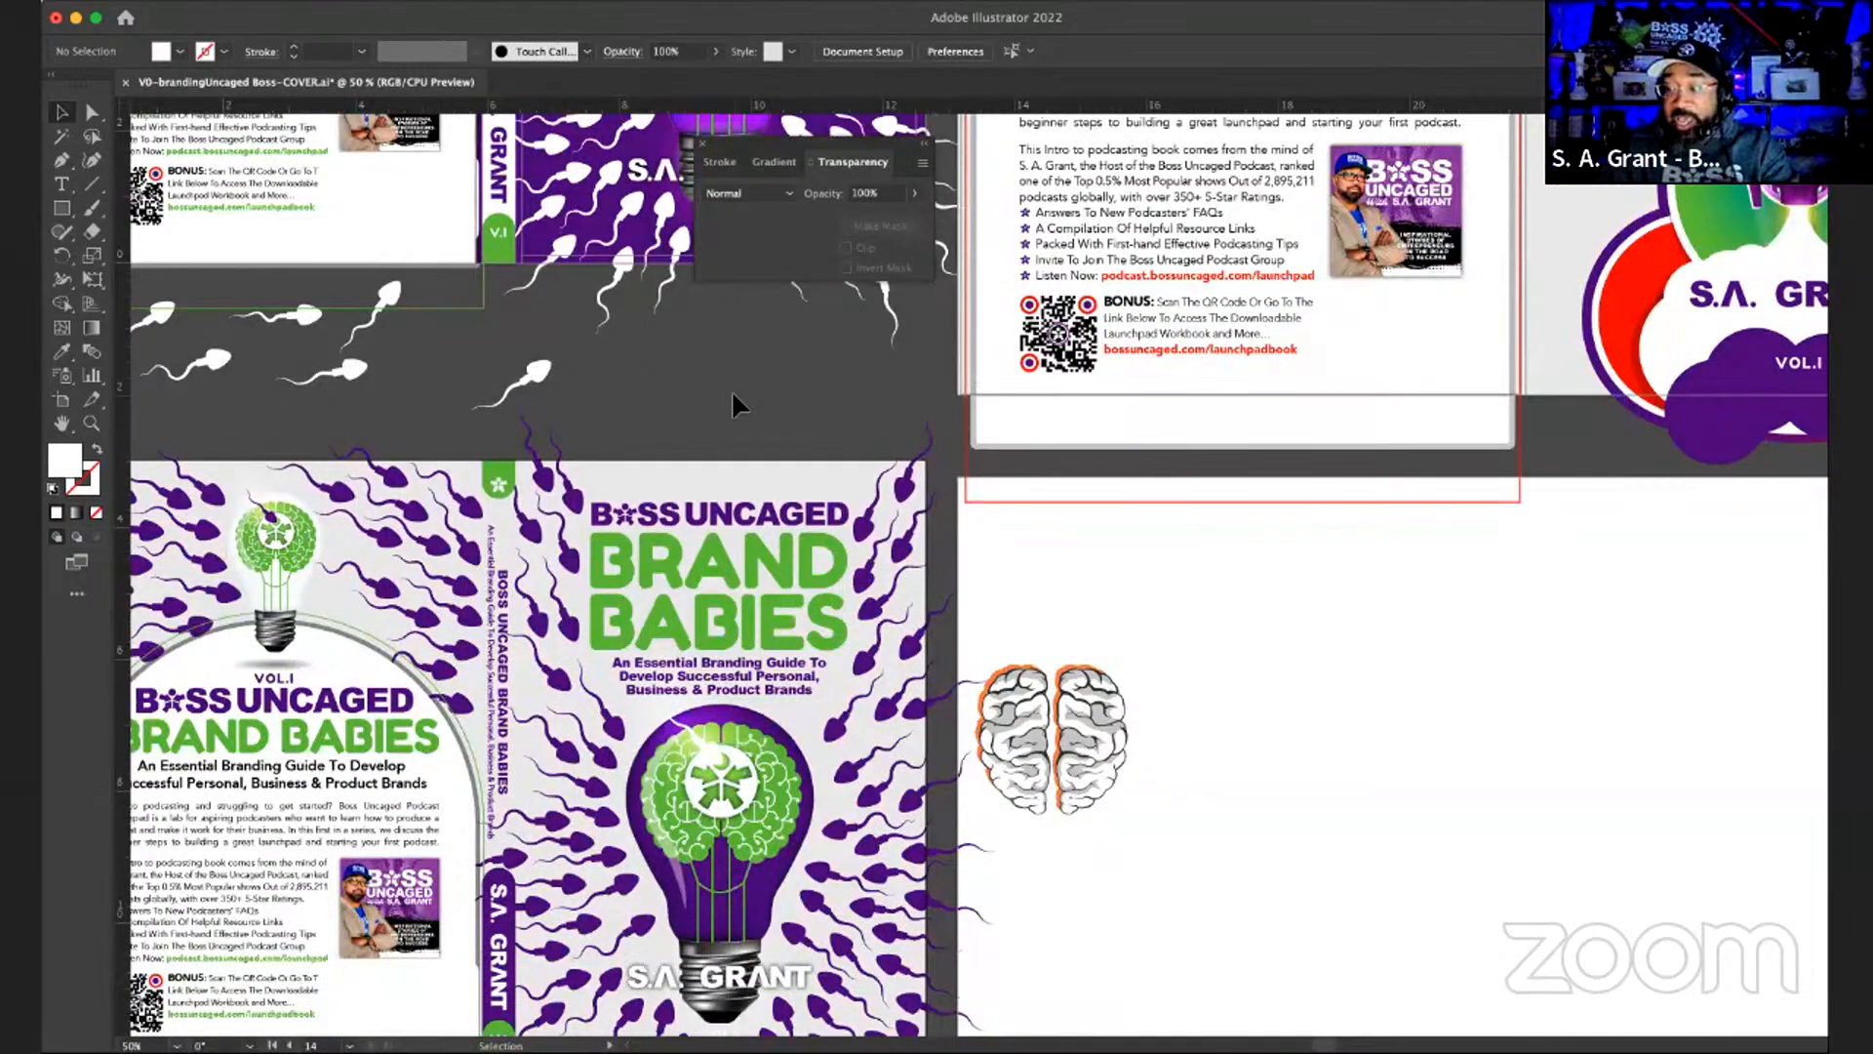
scroll(733, 398, "up", 4)
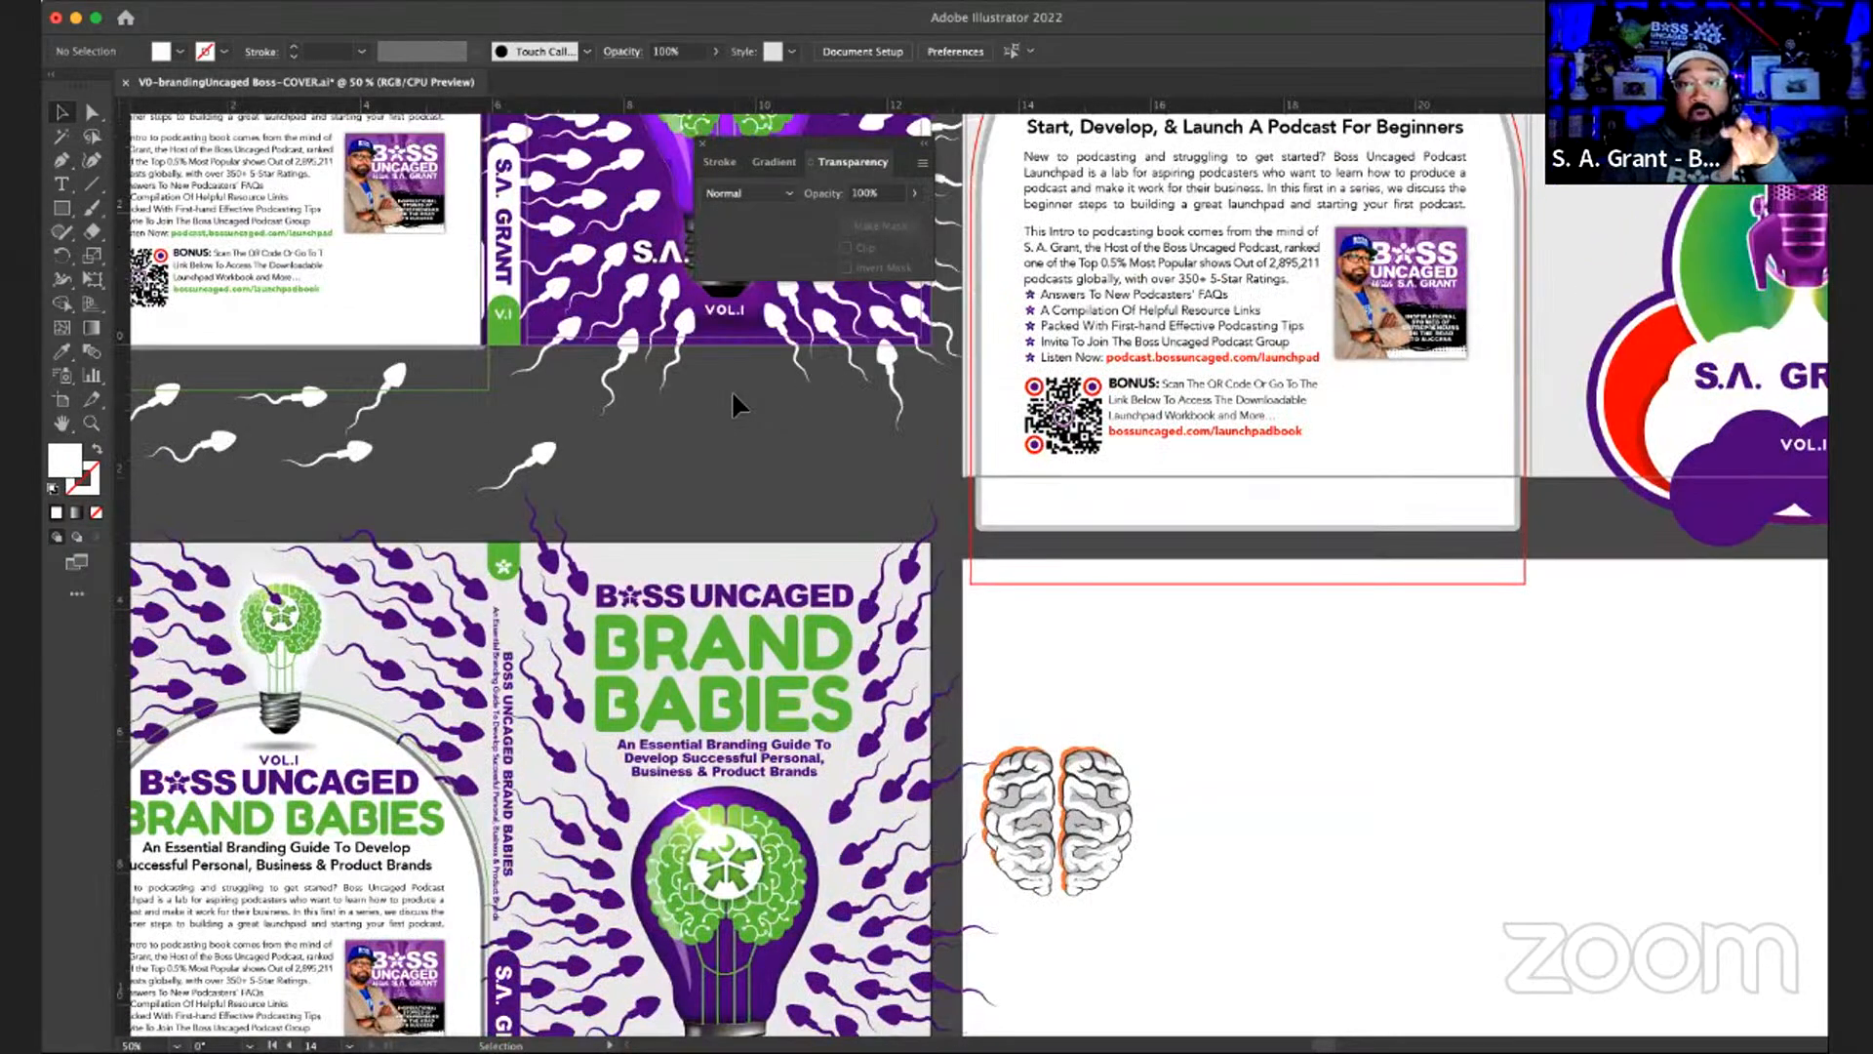
scroll(732, 398, "up", 4)
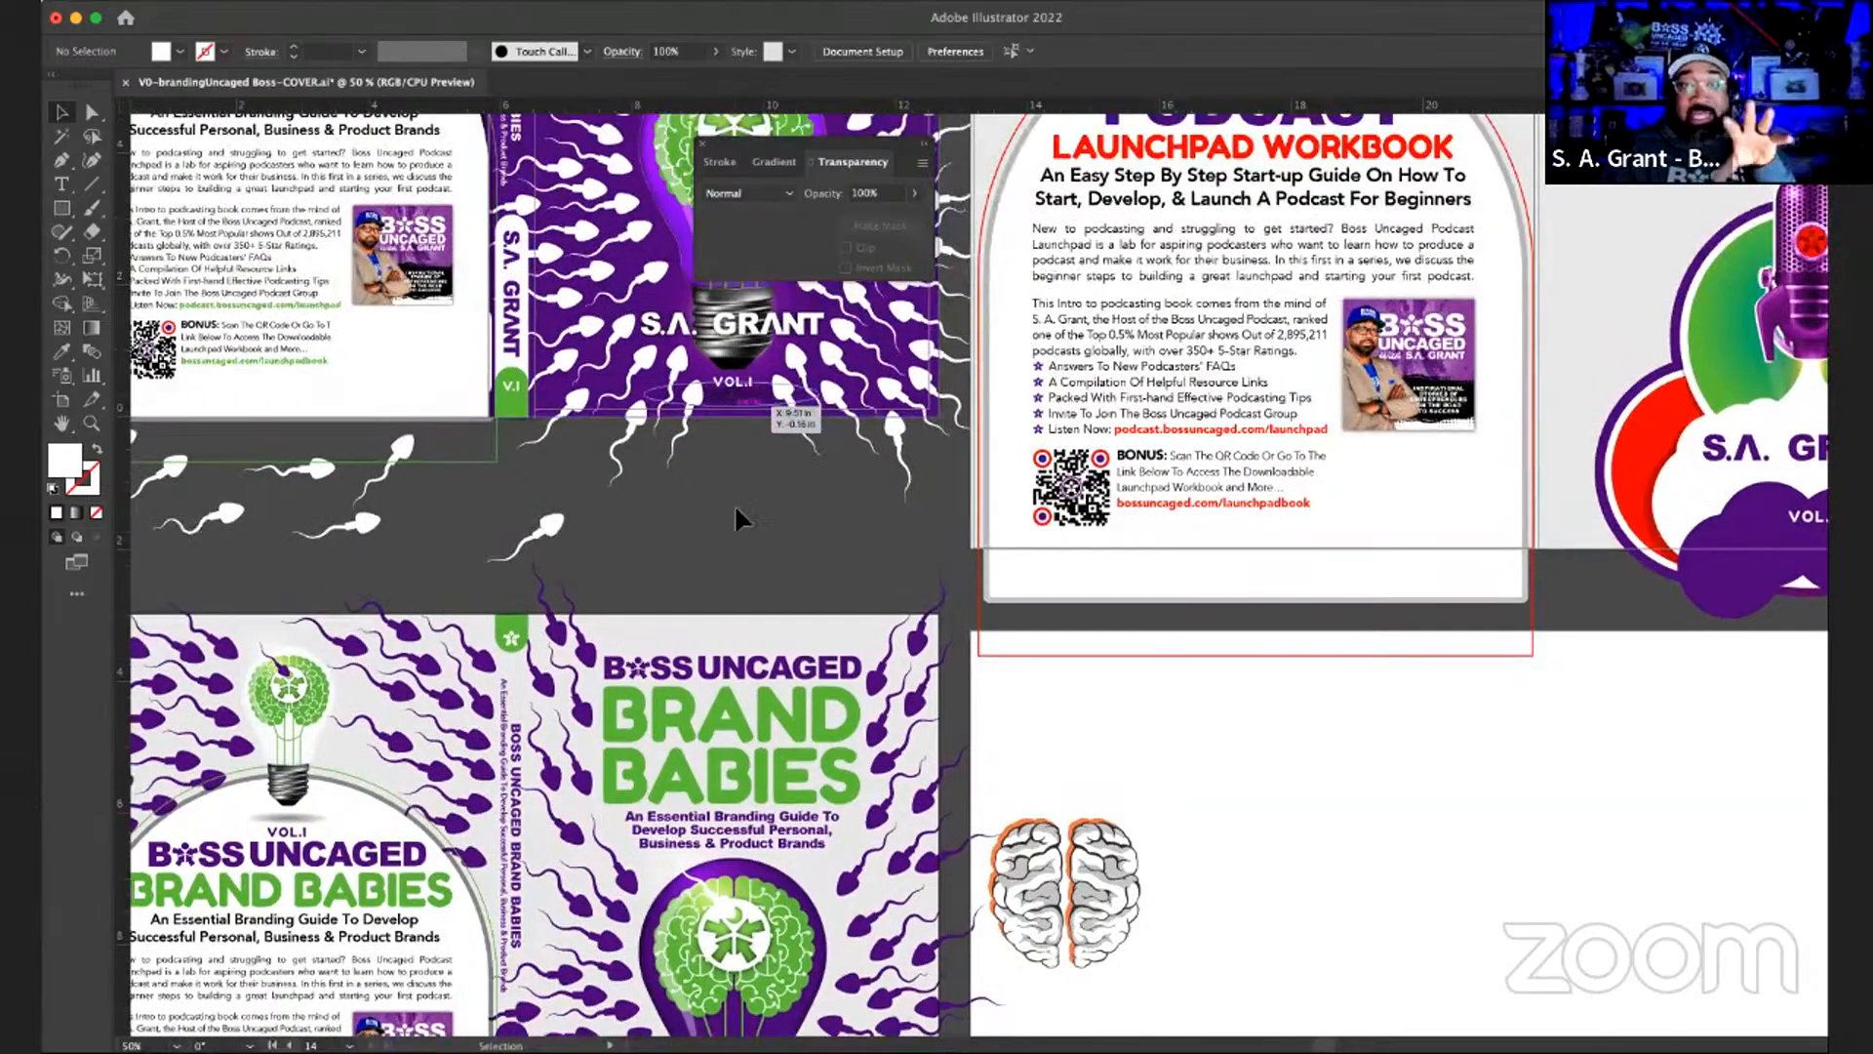
scroll(734, 504, "down", 1)
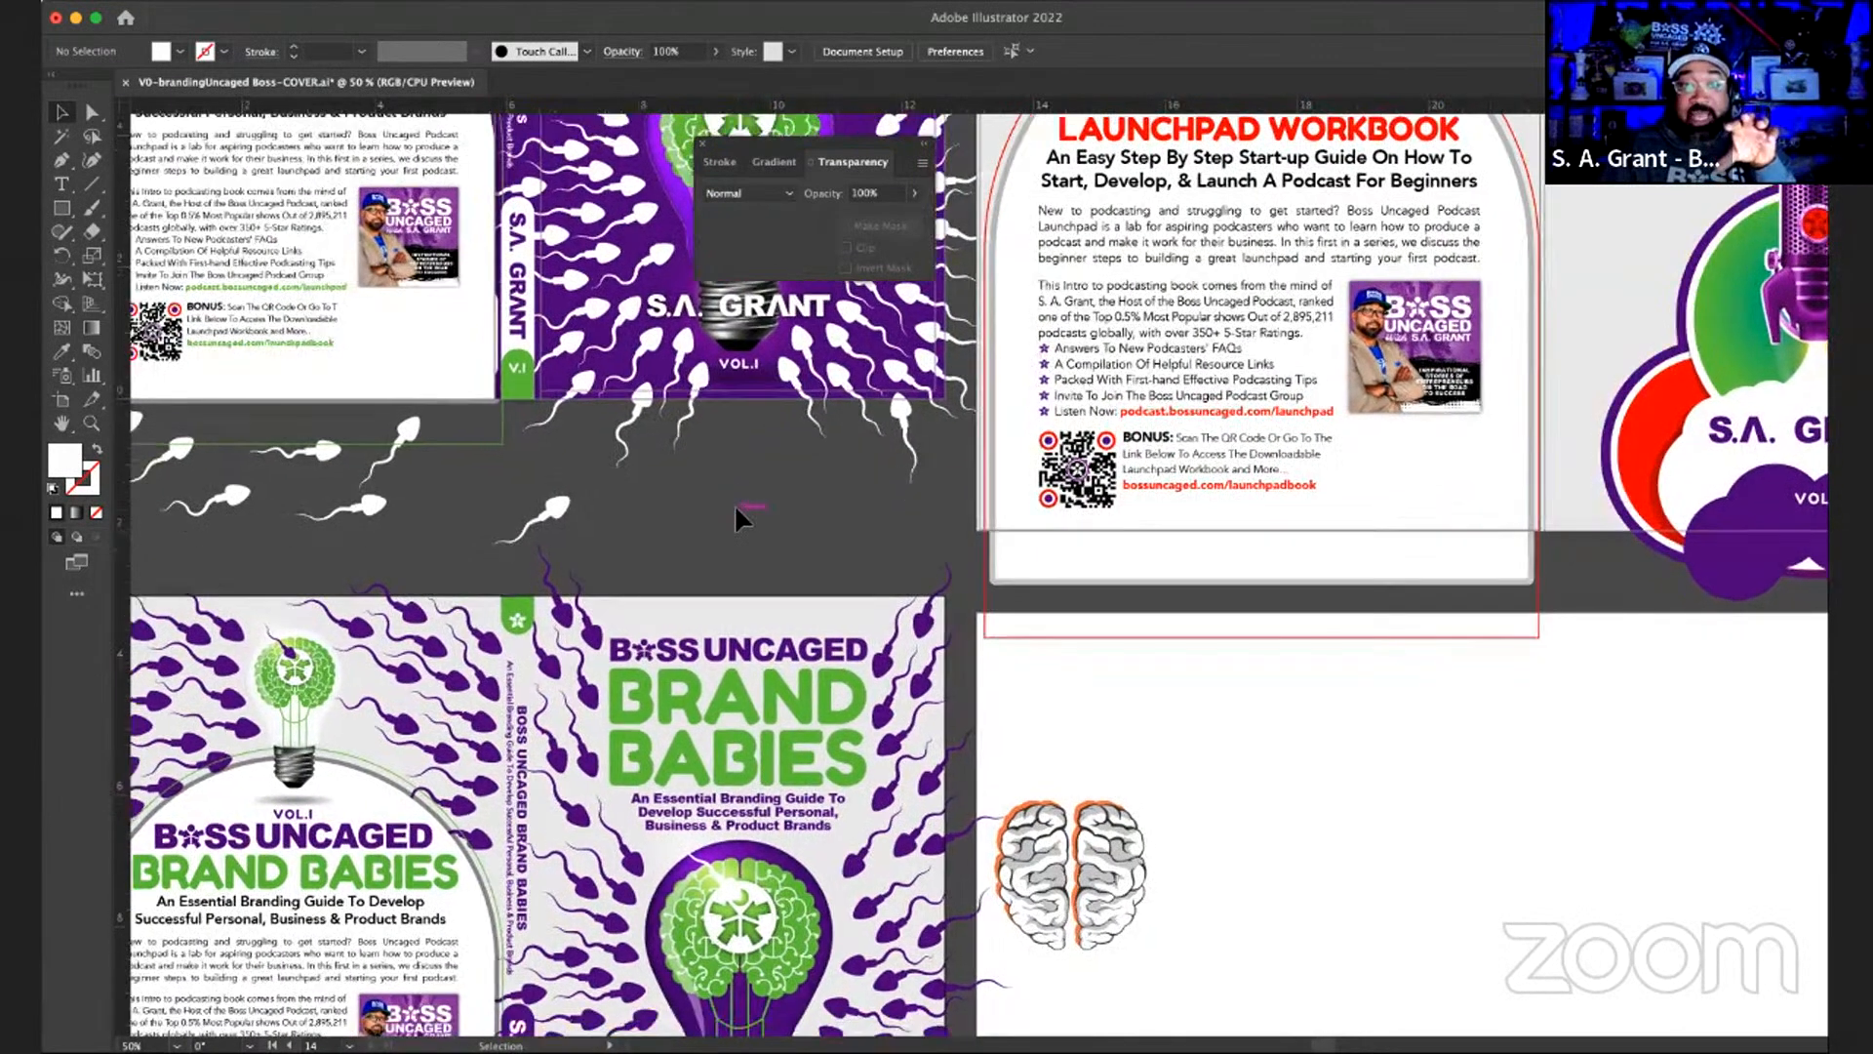
scroll(734, 504, "down", 9)
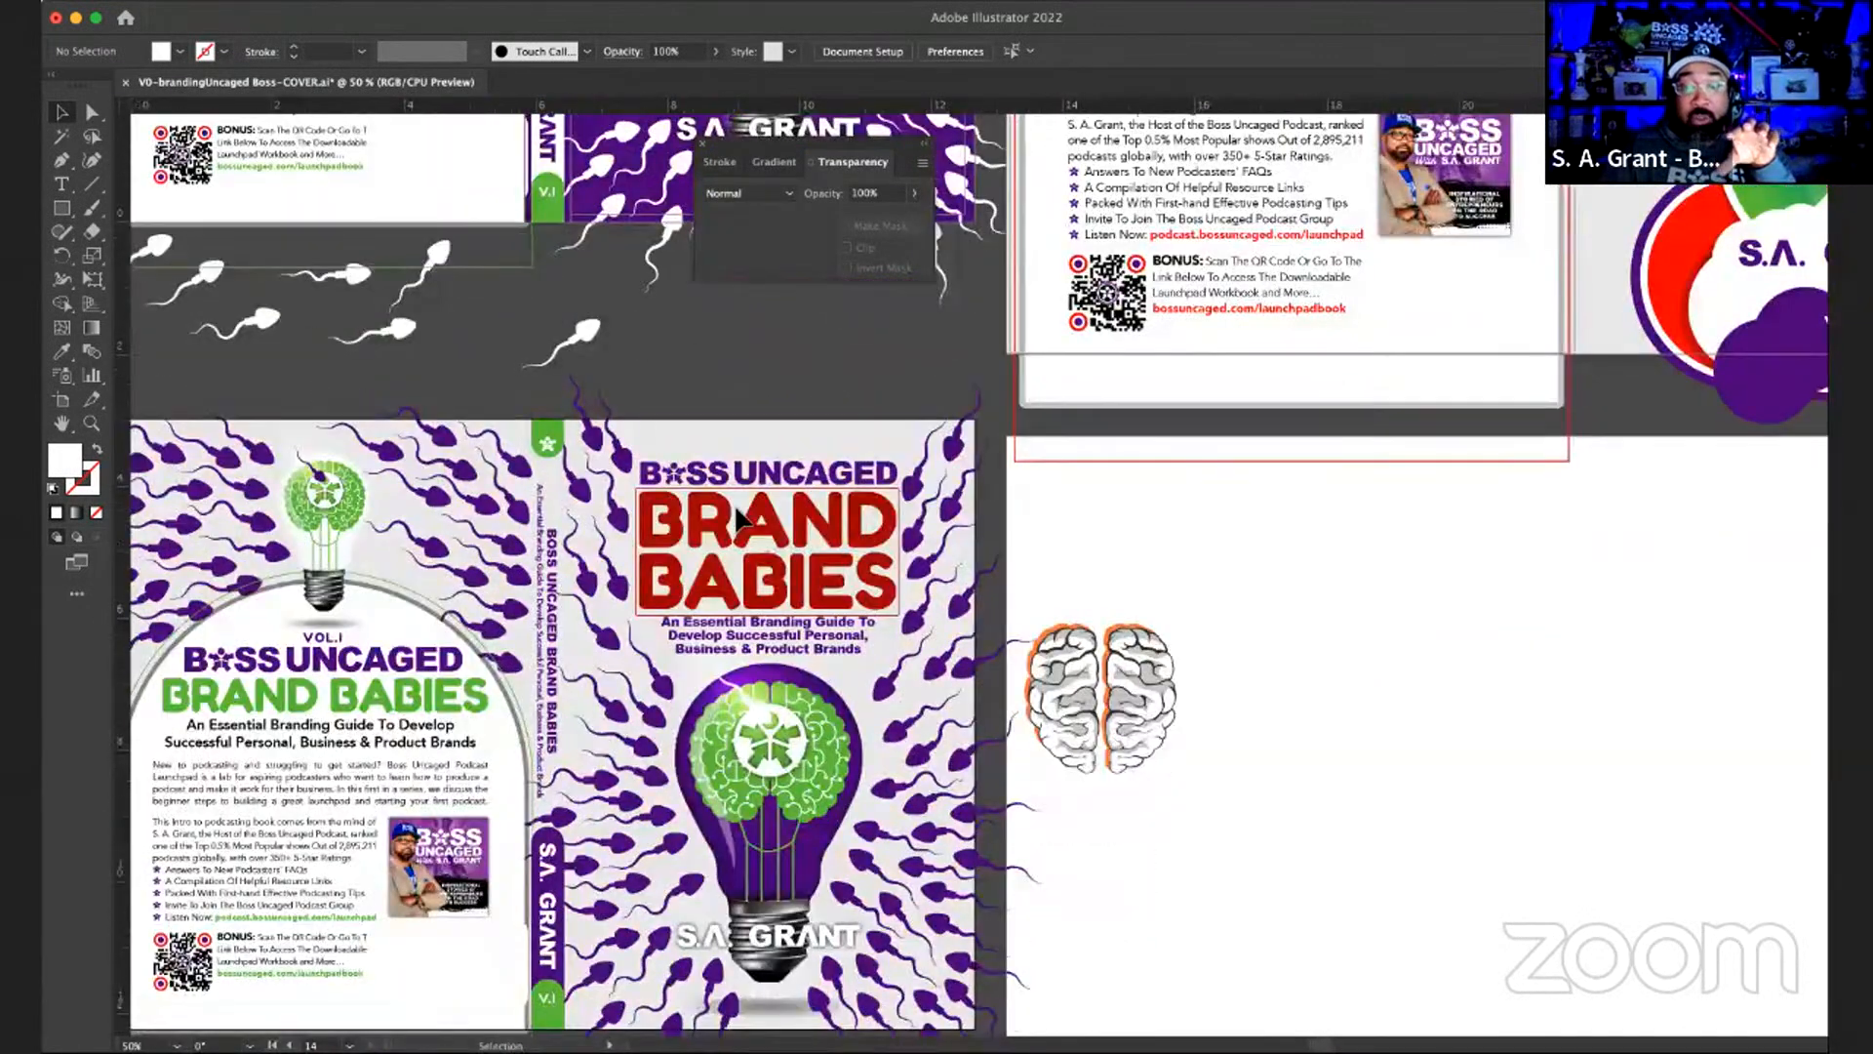
scroll(738, 519, "down", 3)
scroll(739, 519, "down", 3)
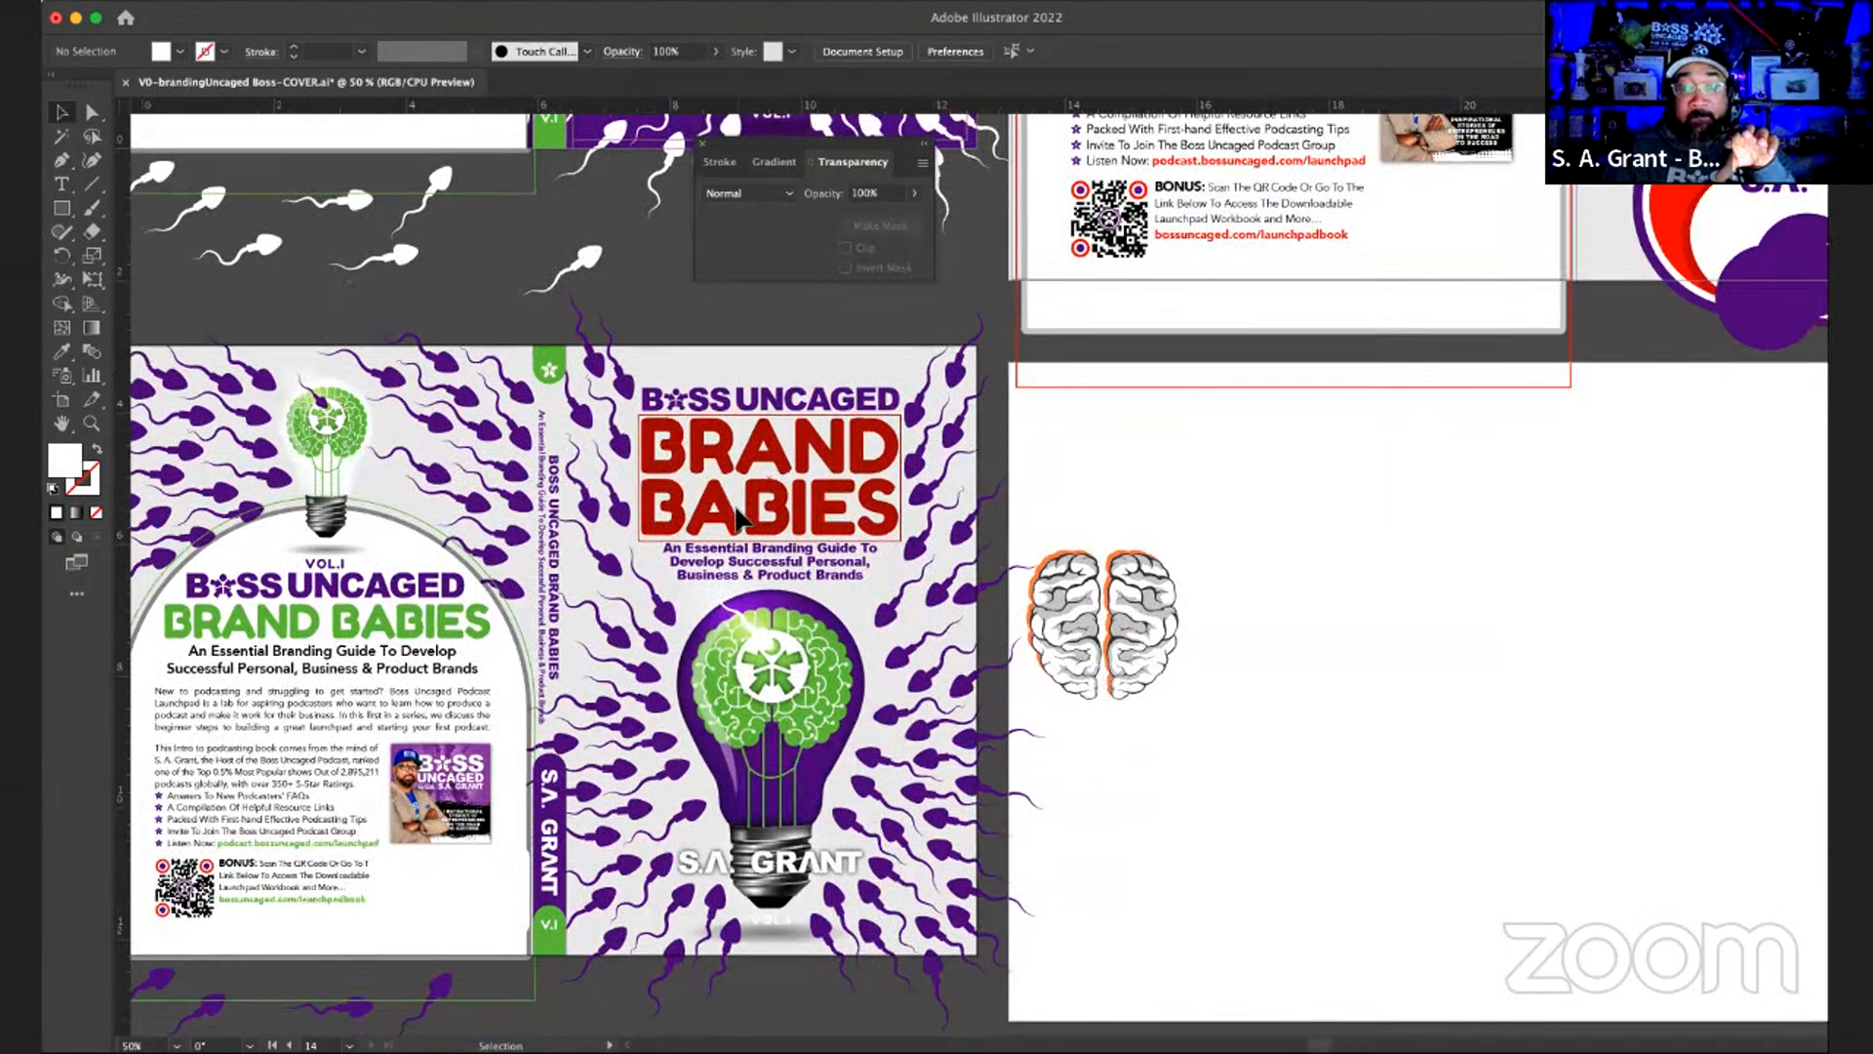
scroll(994, 327, "down", 2)
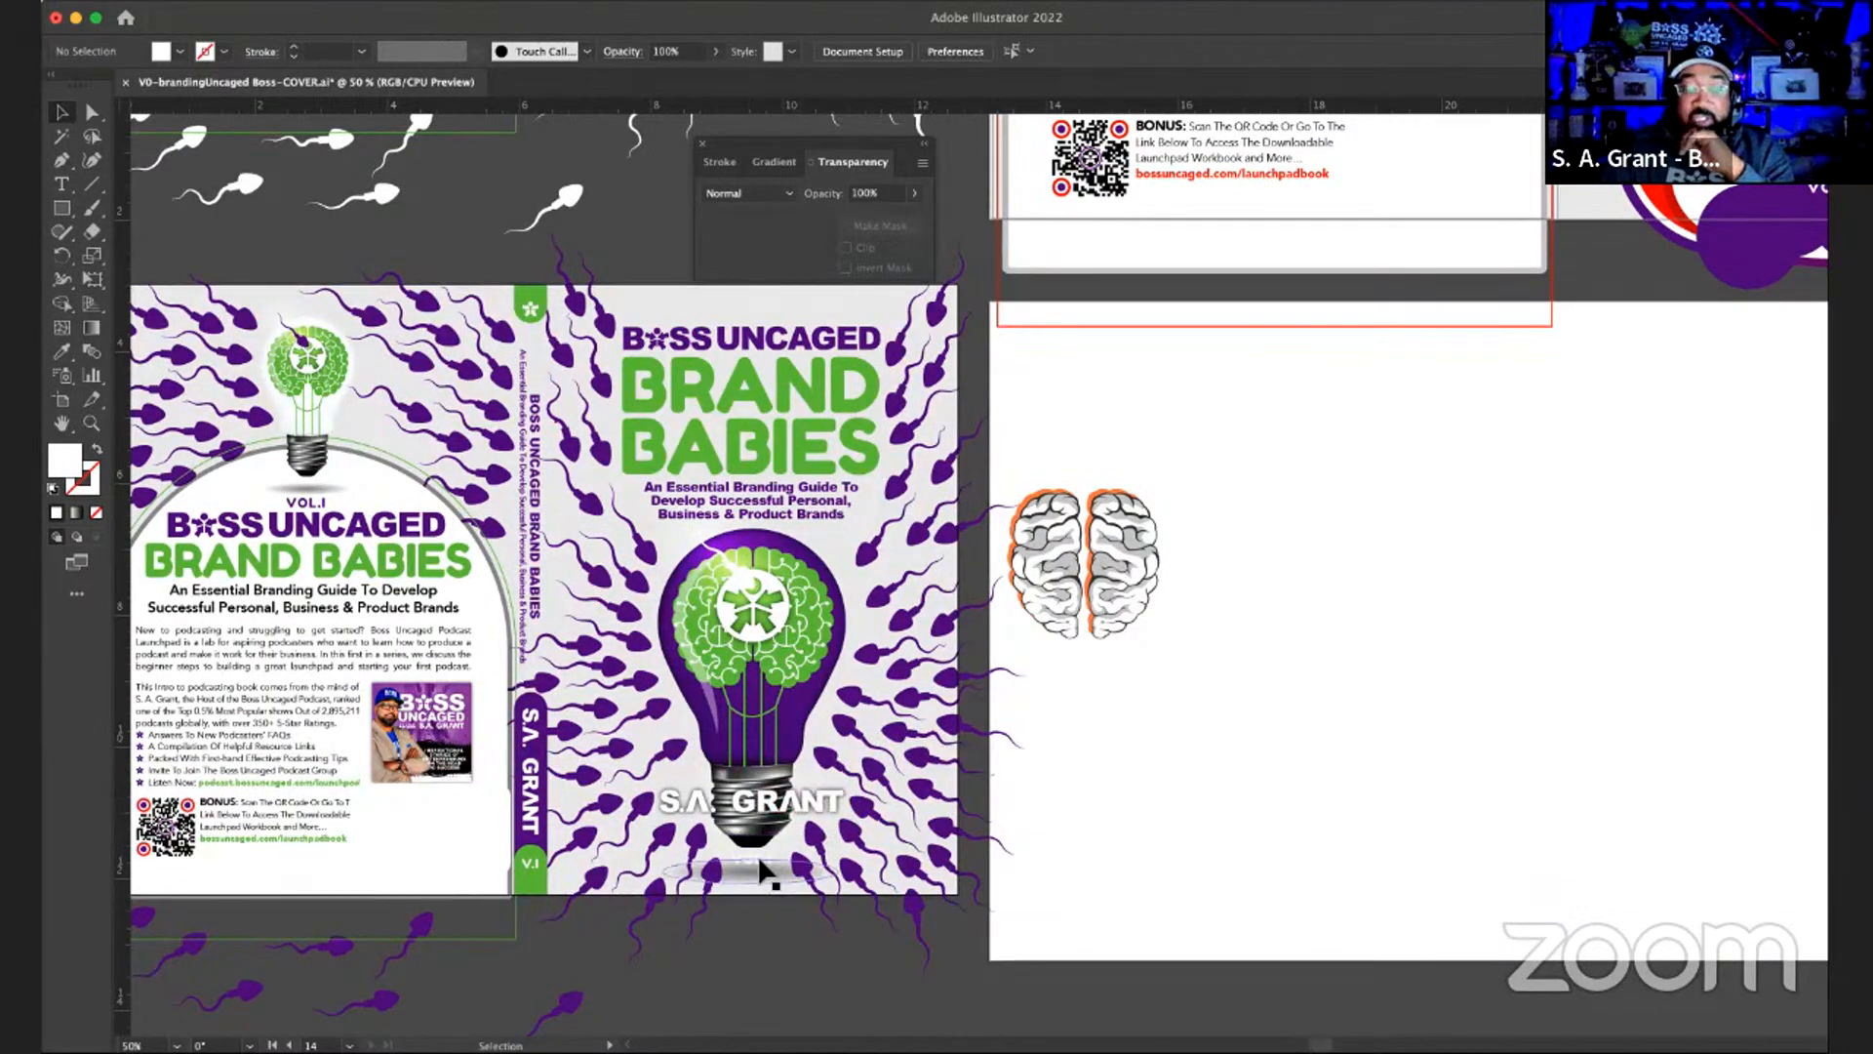
- Recolor the white VOL.I text beneath the front cover's light bulb to purple
left_click(760, 861)
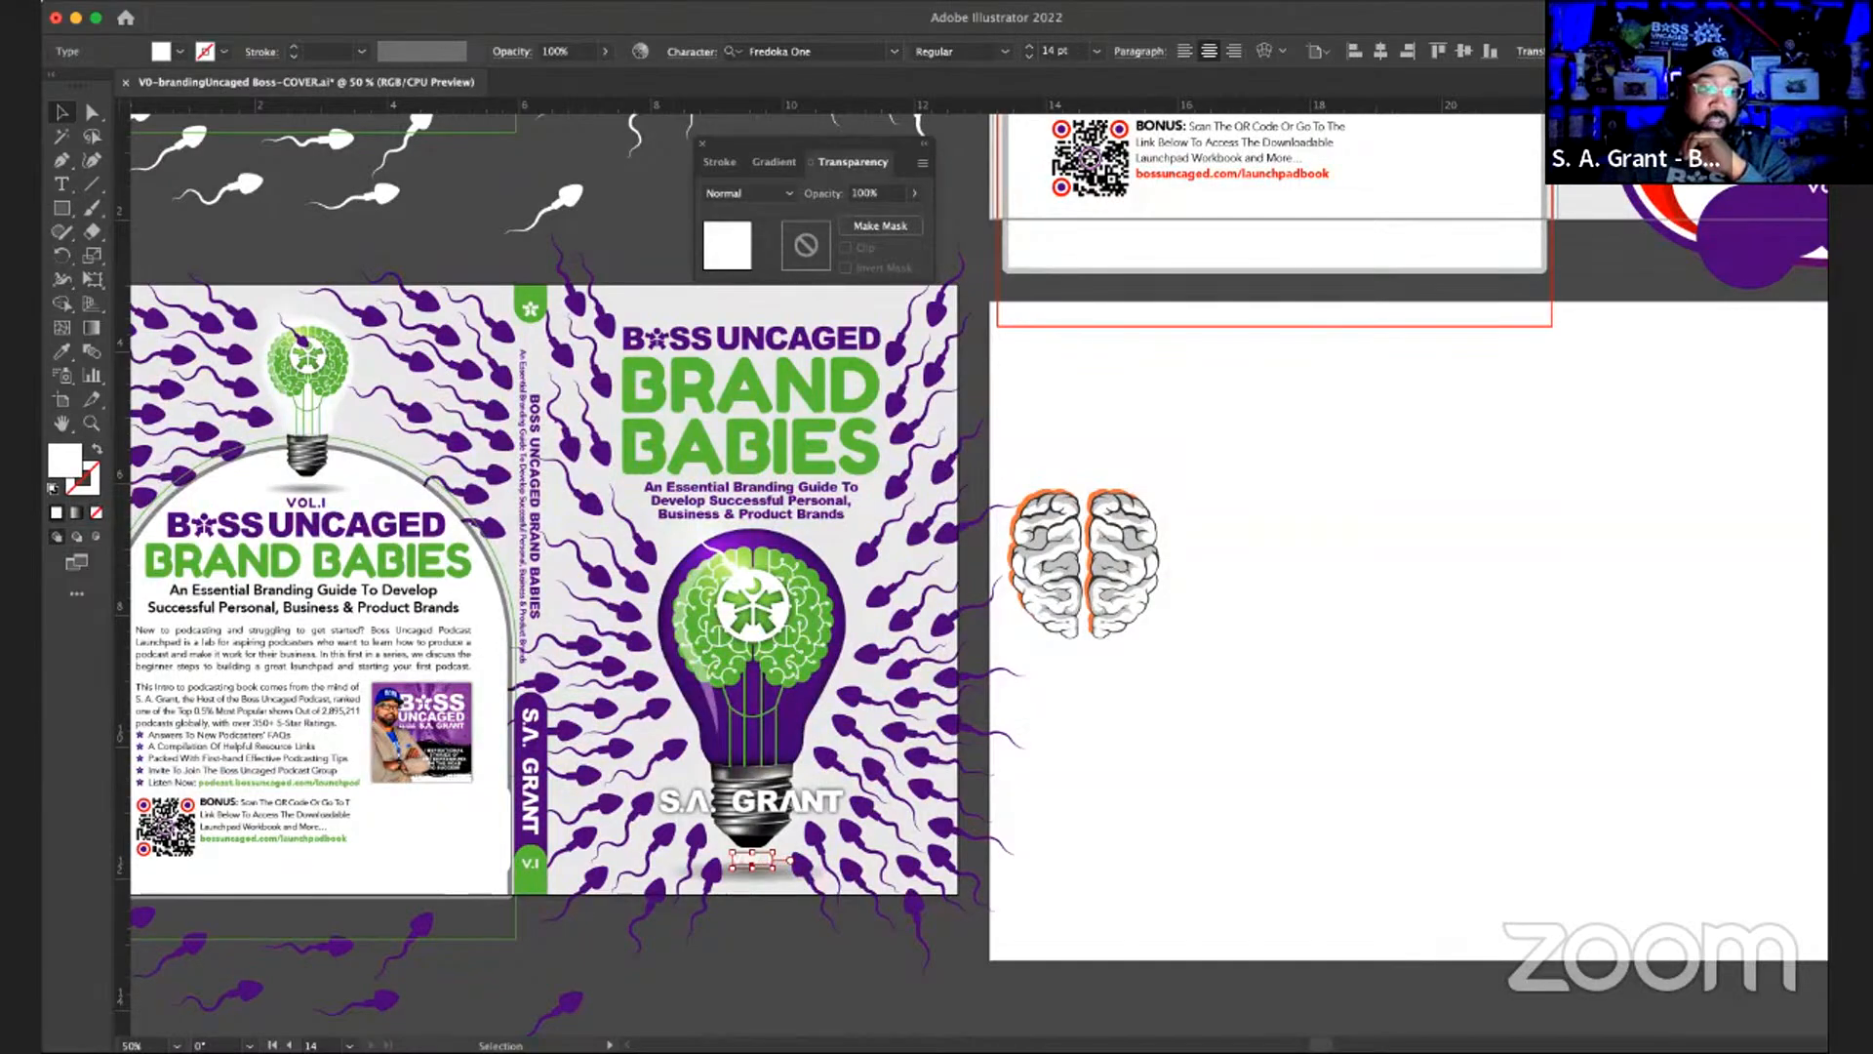
left_click(712, 922)
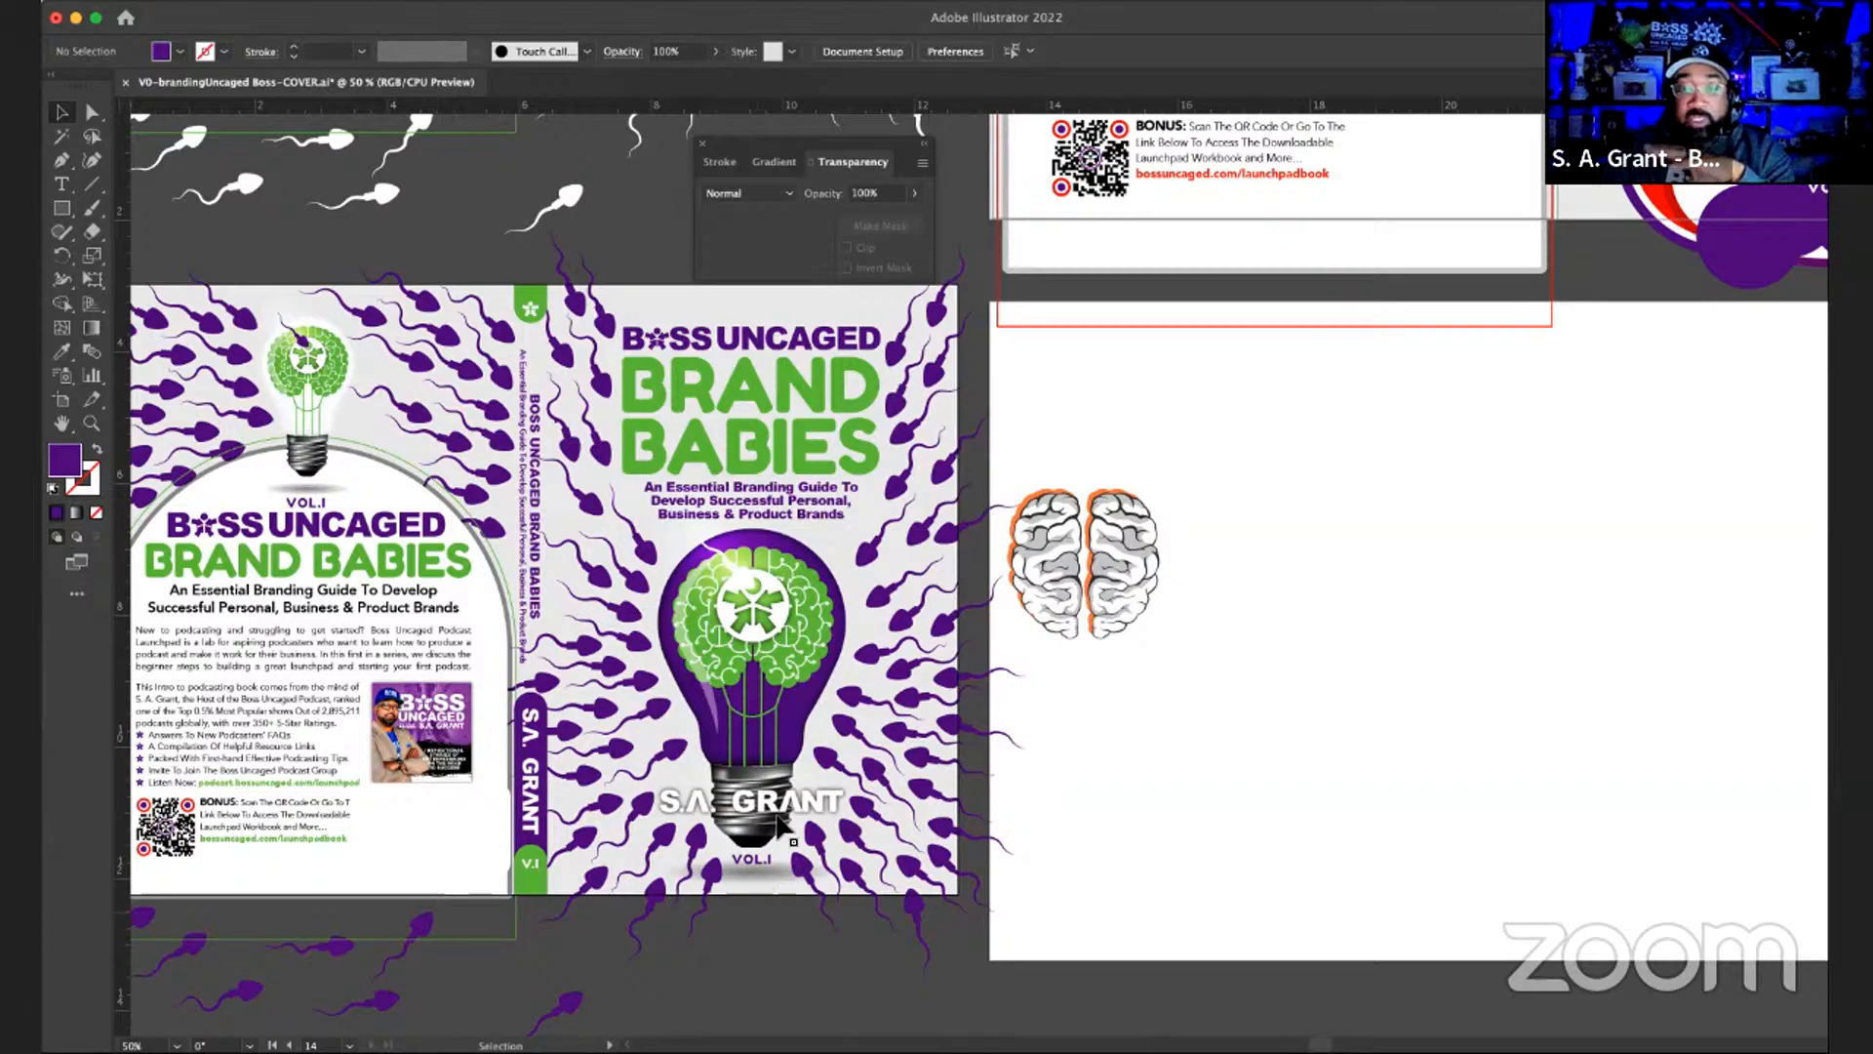
scroll(839, 751, "up", 1)
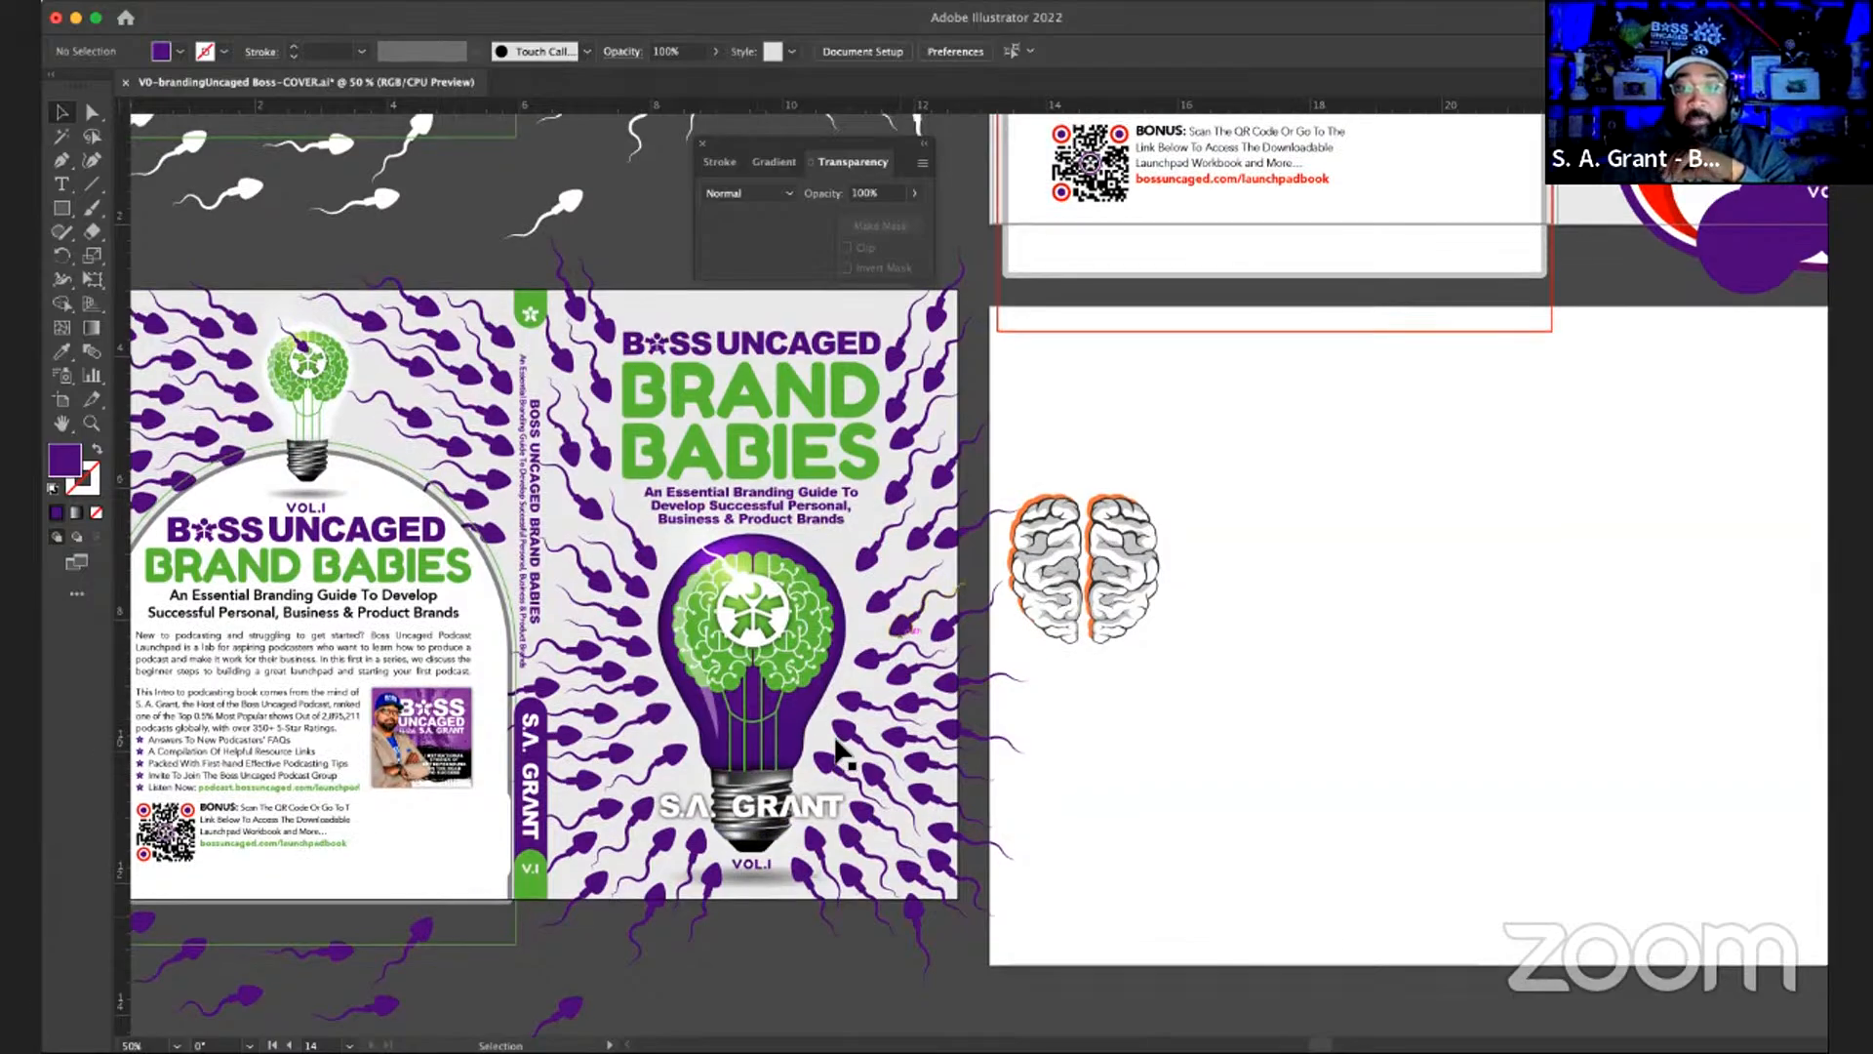
scroll(840, 751, "up", 5)
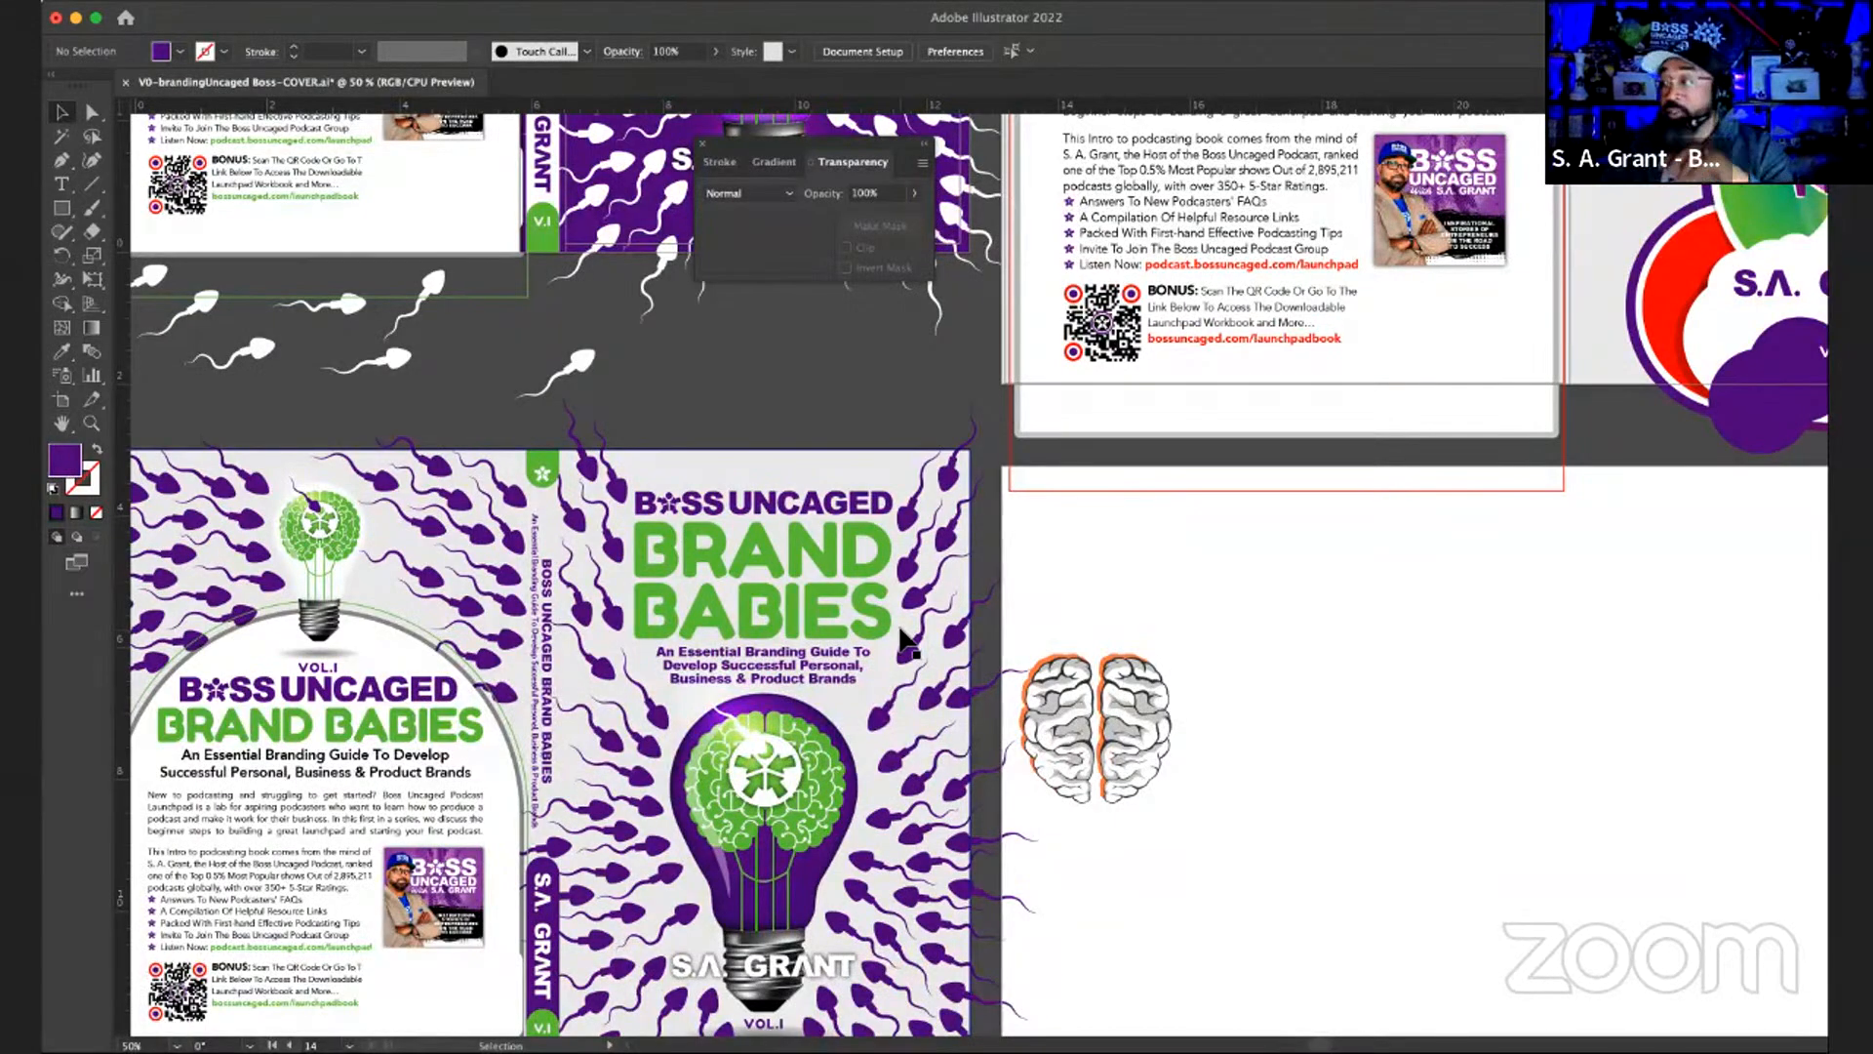
- Recolor the author name across the front cover's bulb base to purple and remove its drop shadow
scroll(905, 642, "down", 5)
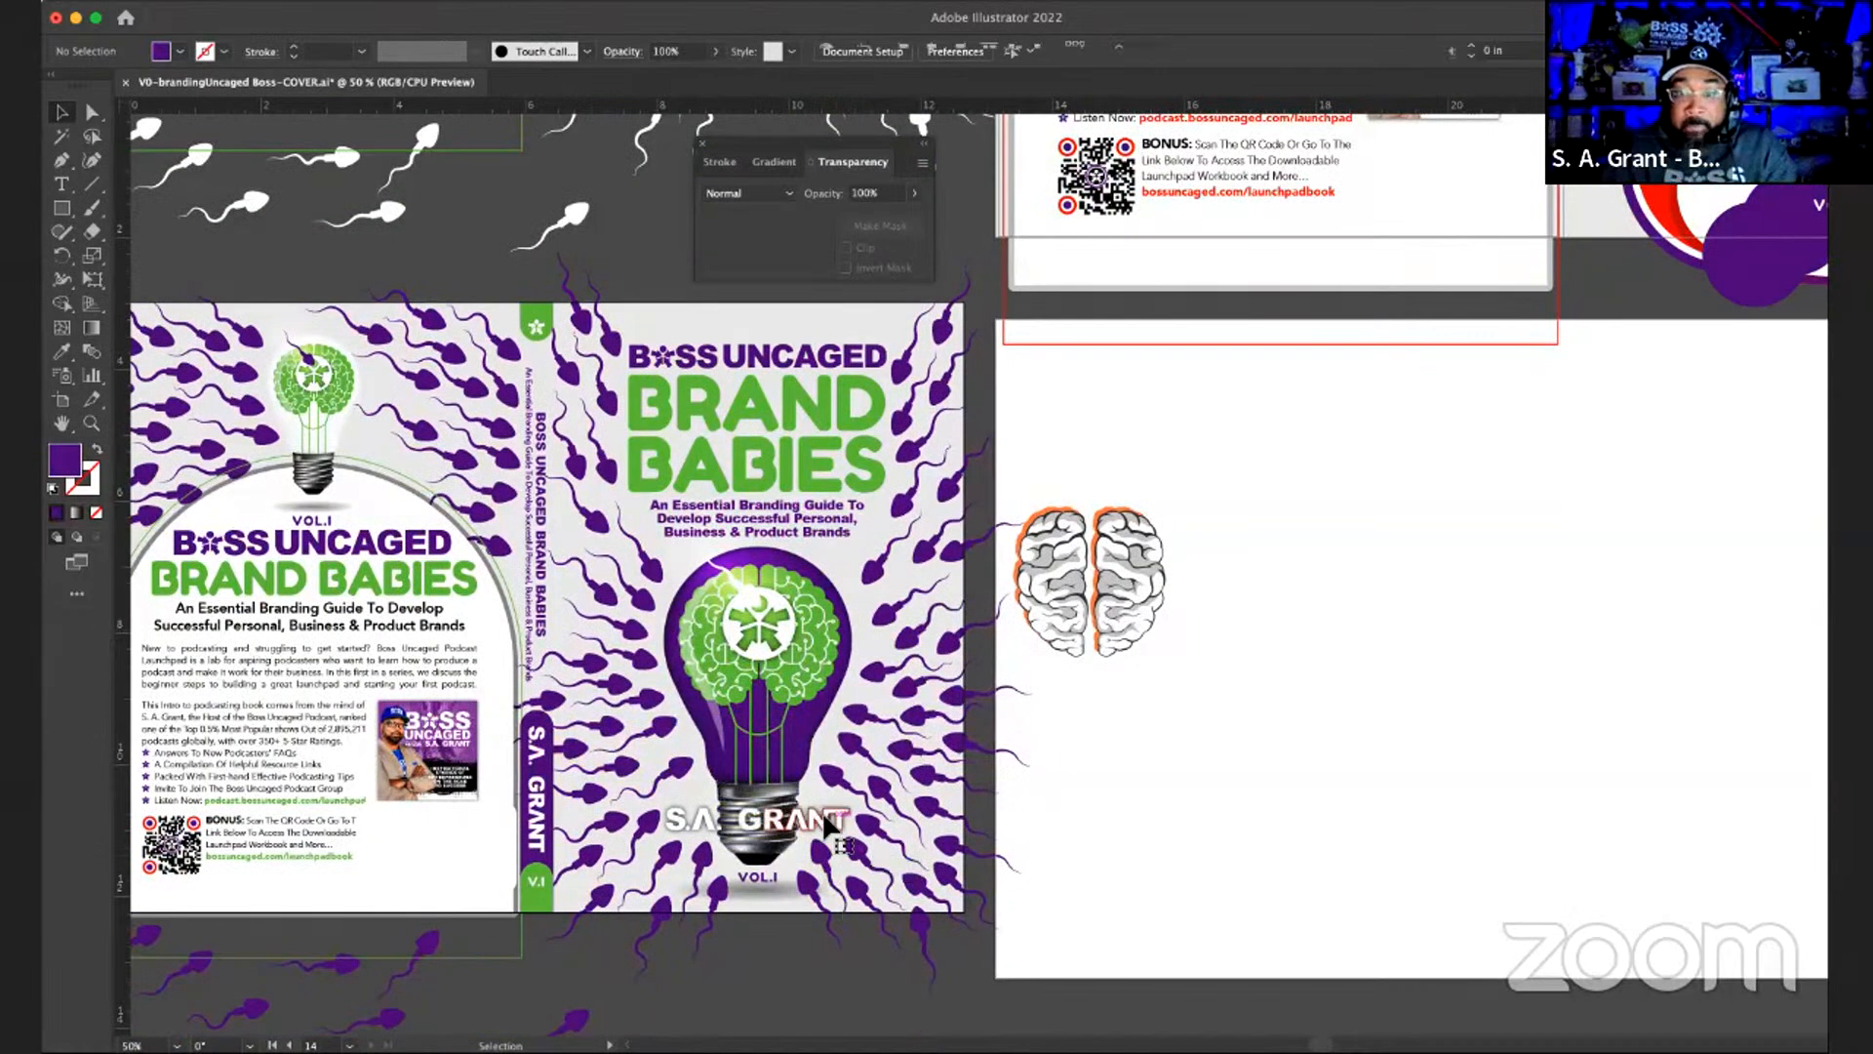
left_click(827, 827)
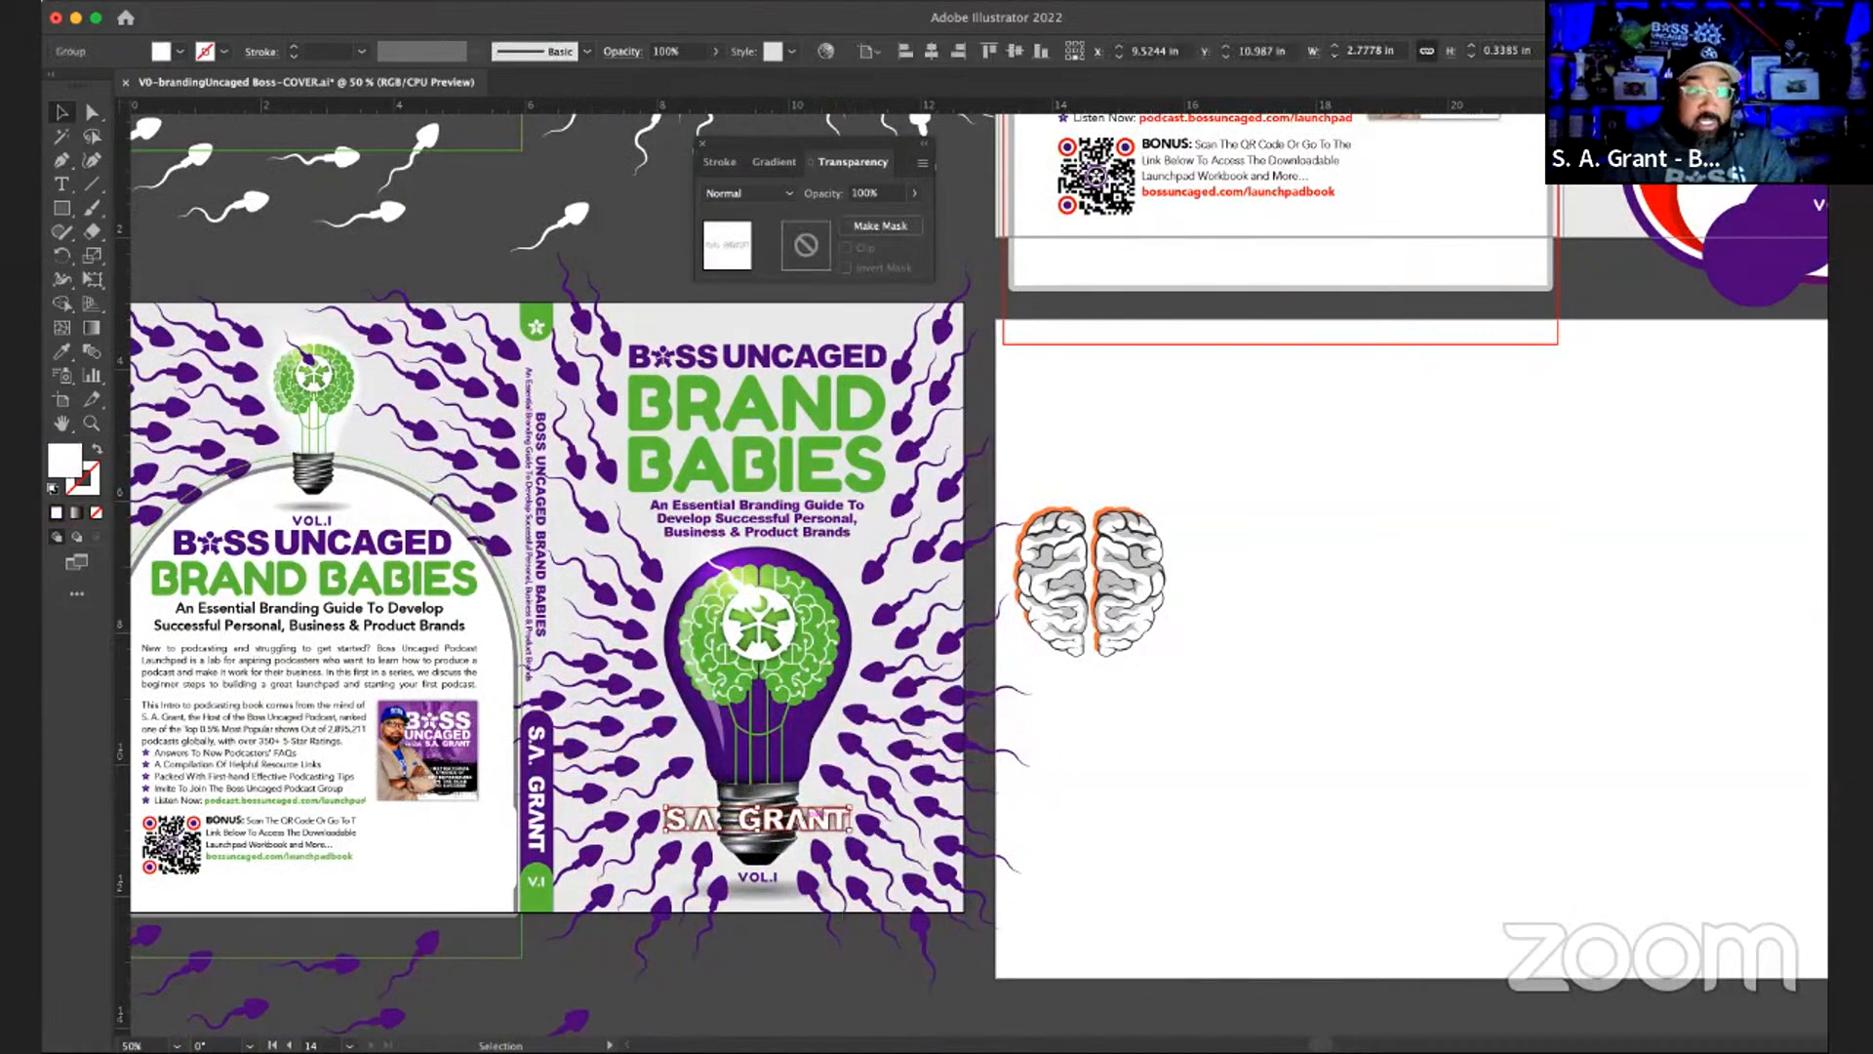
key("ctrl+z")
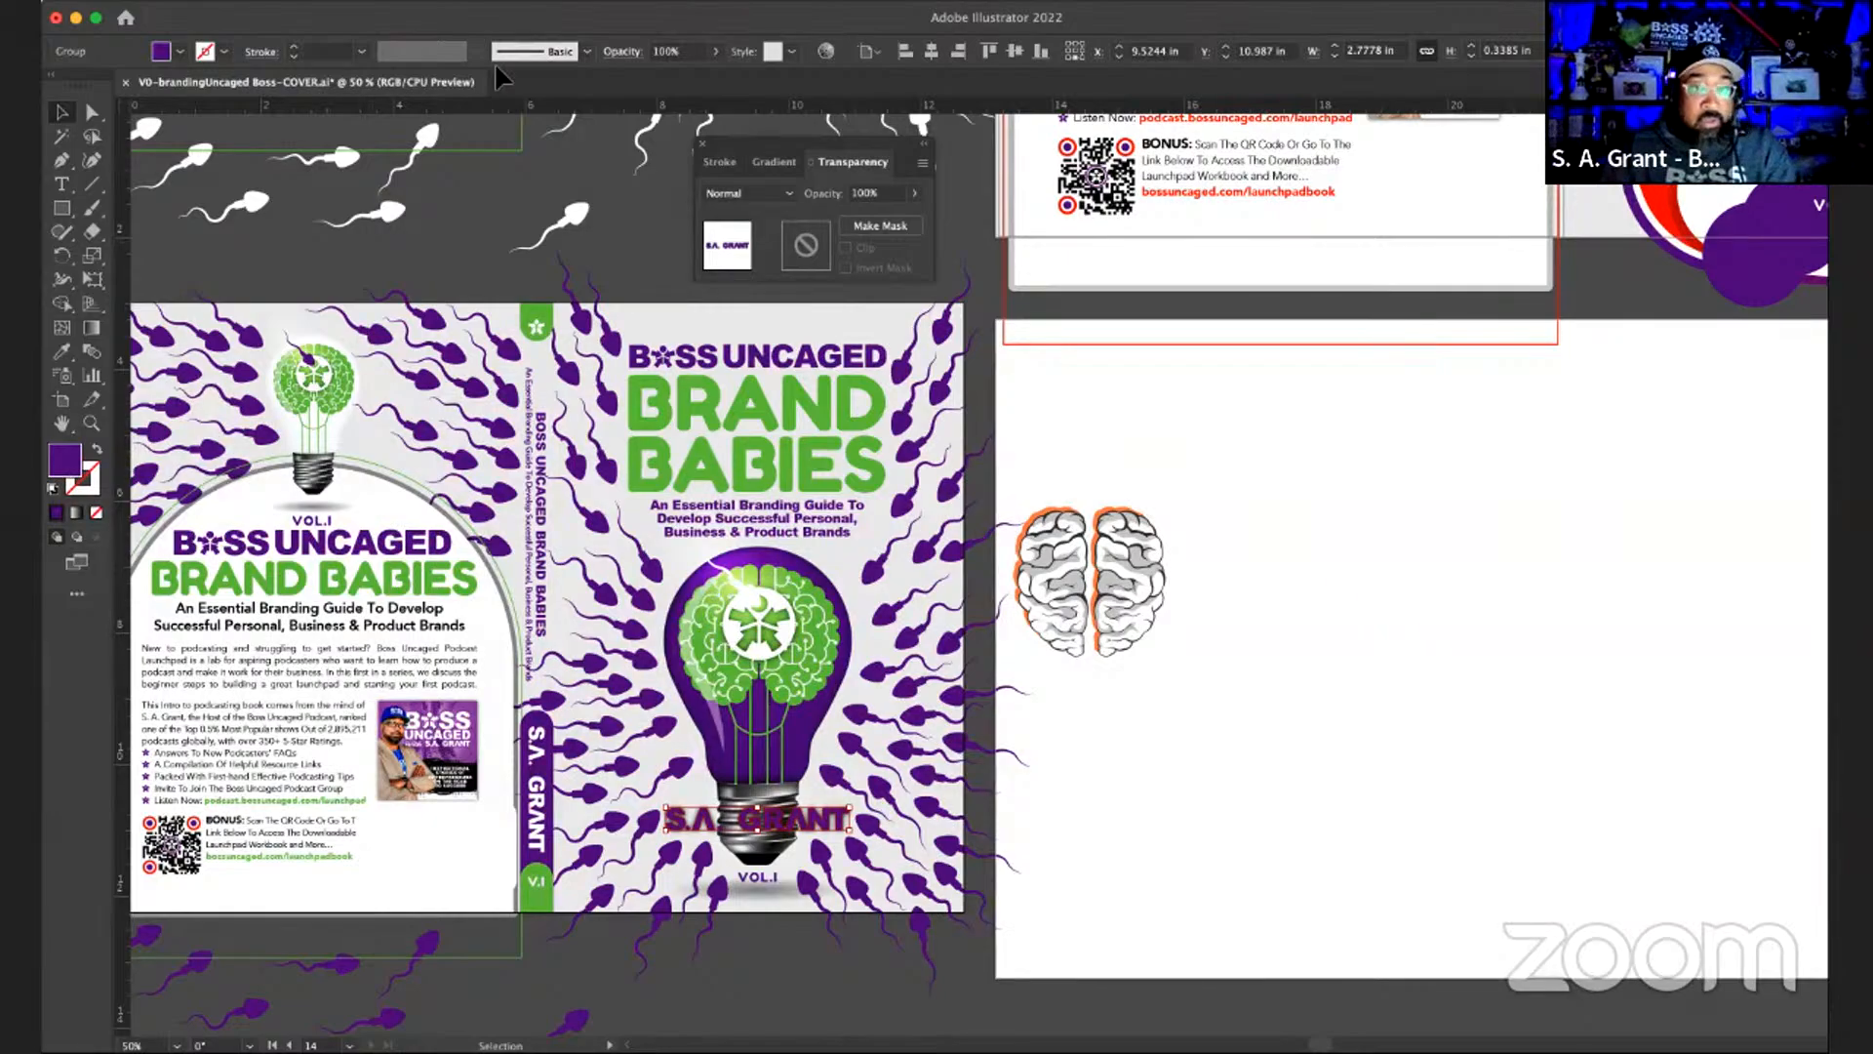
left_click(545, 2)
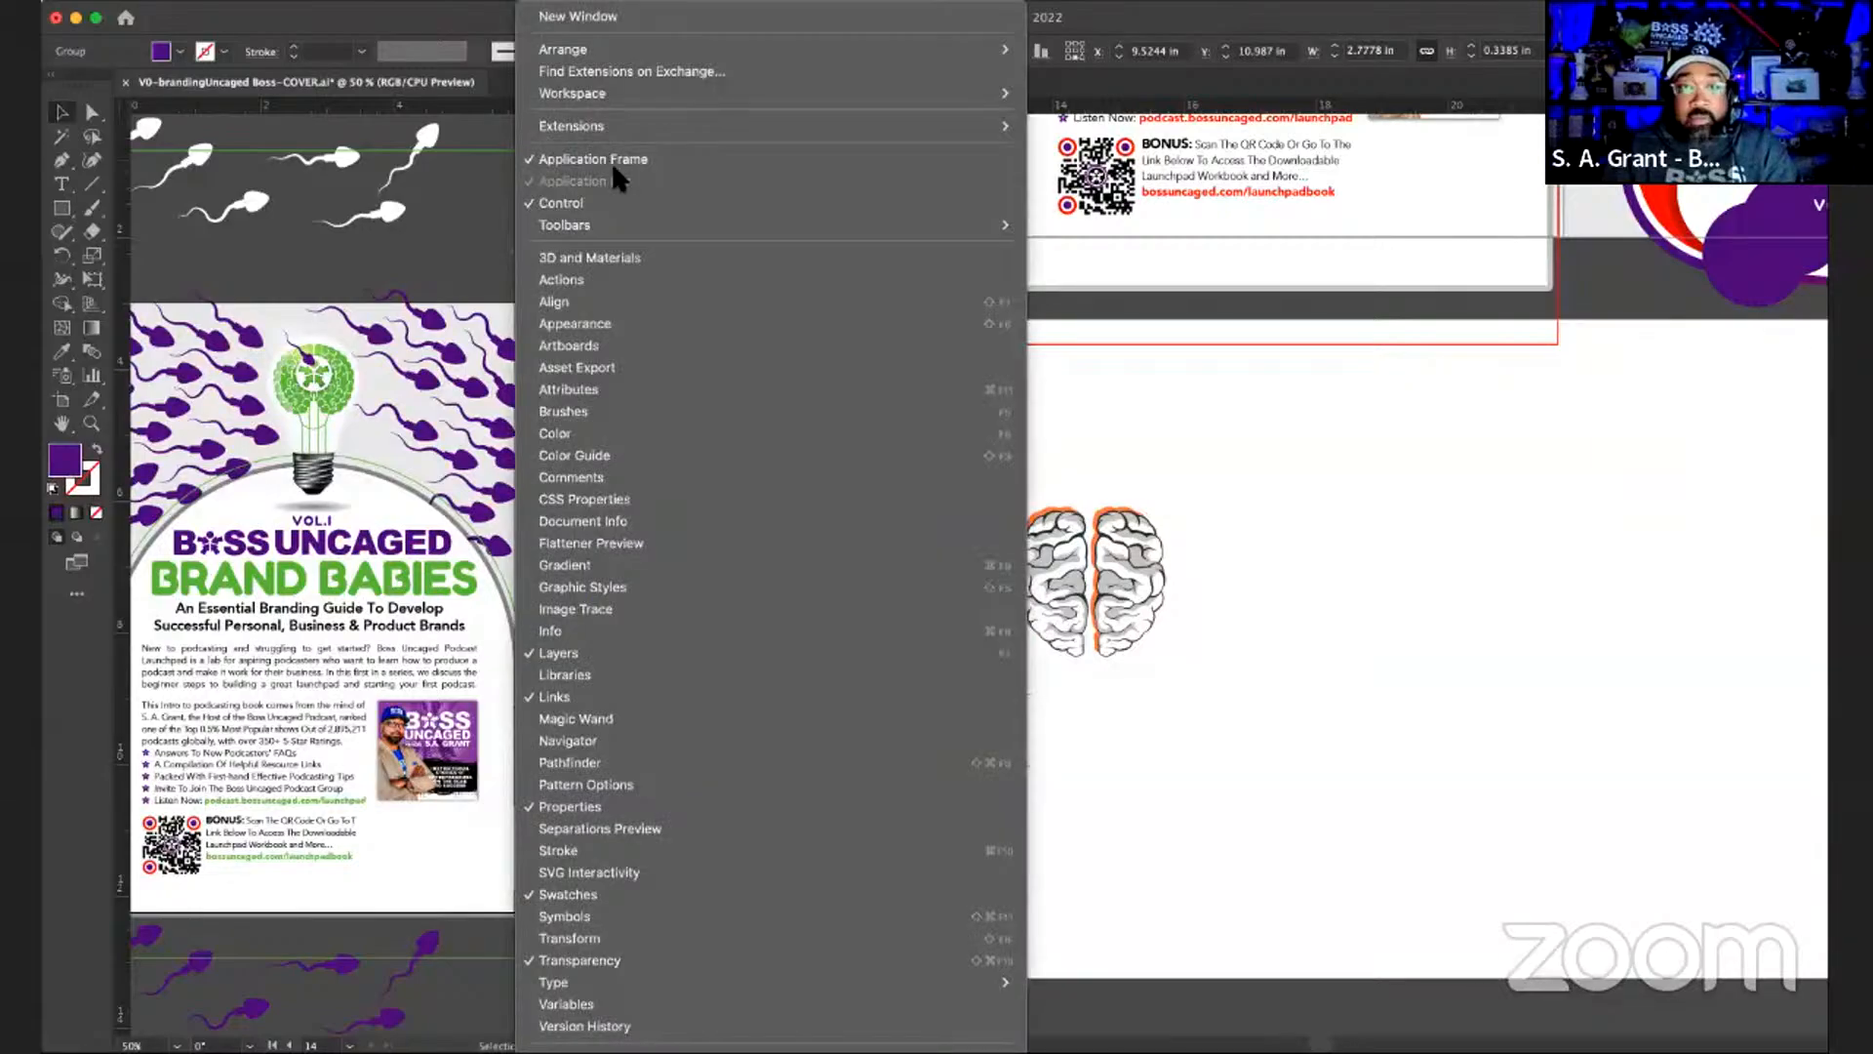
left_click(581, 323)
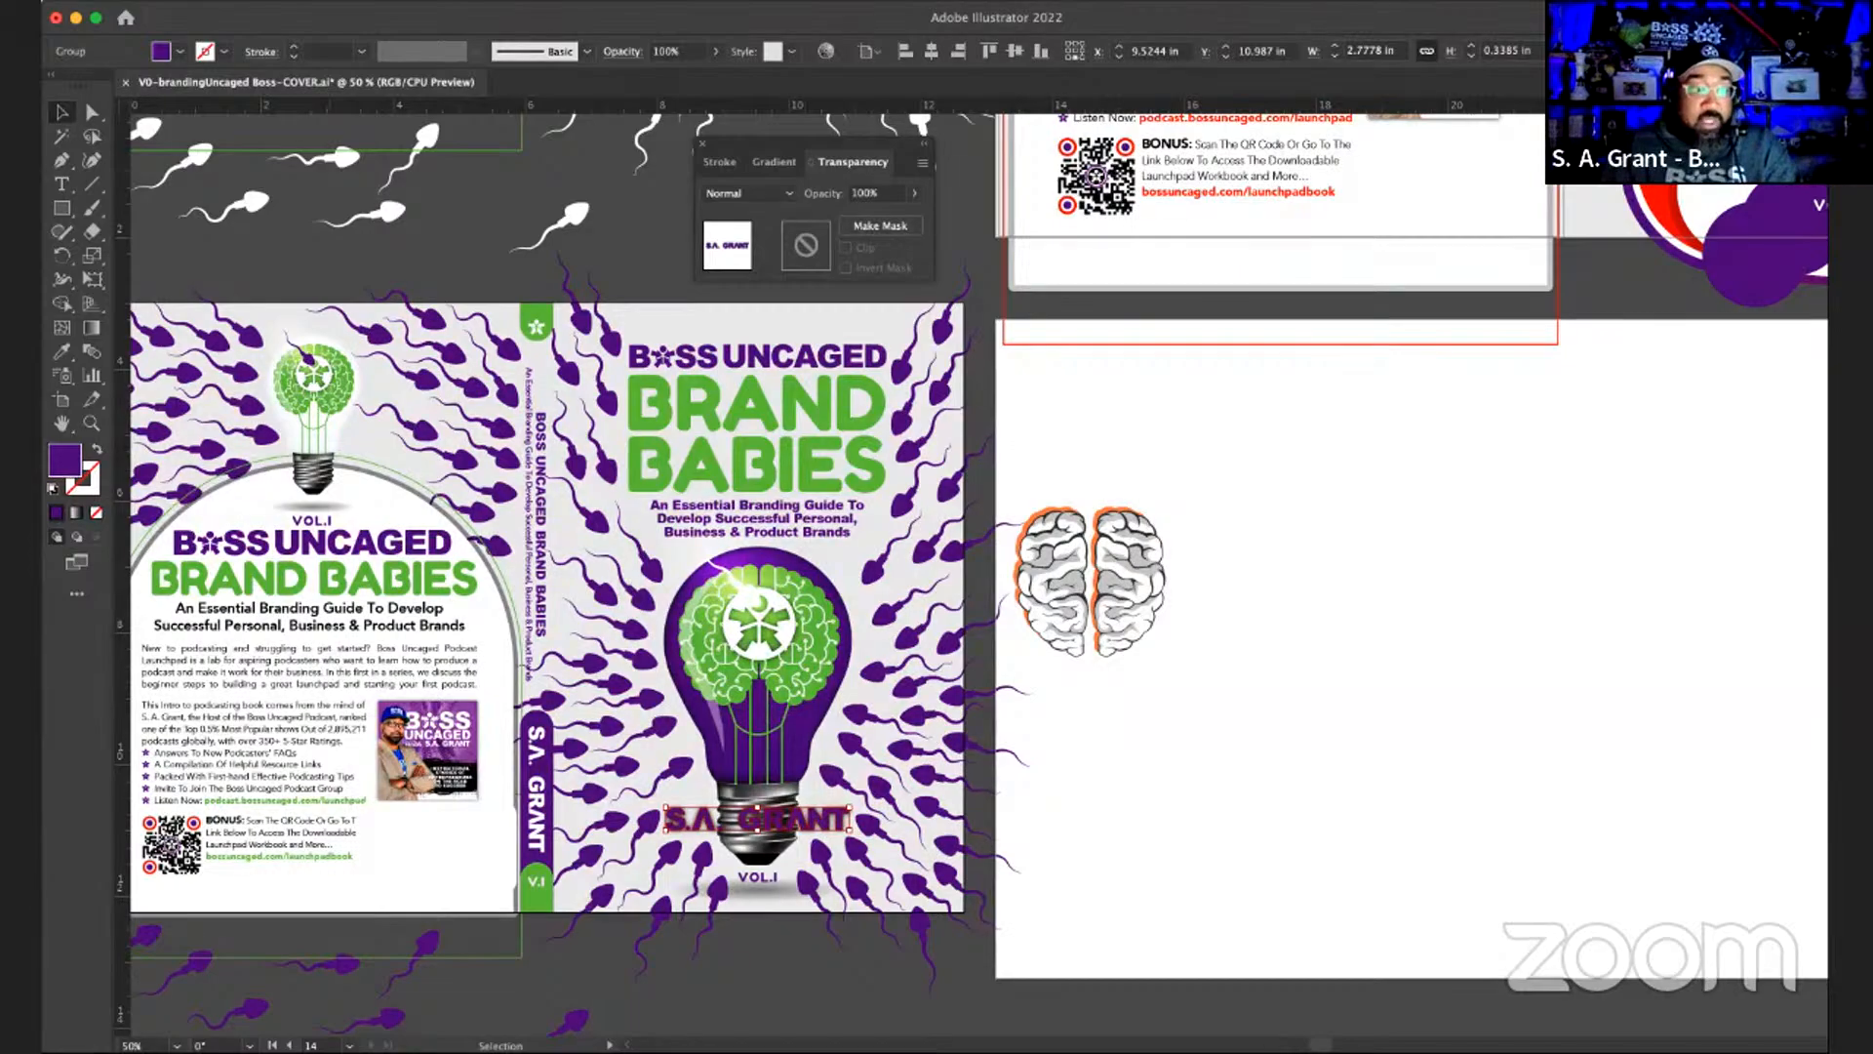
left_click(562, 185)
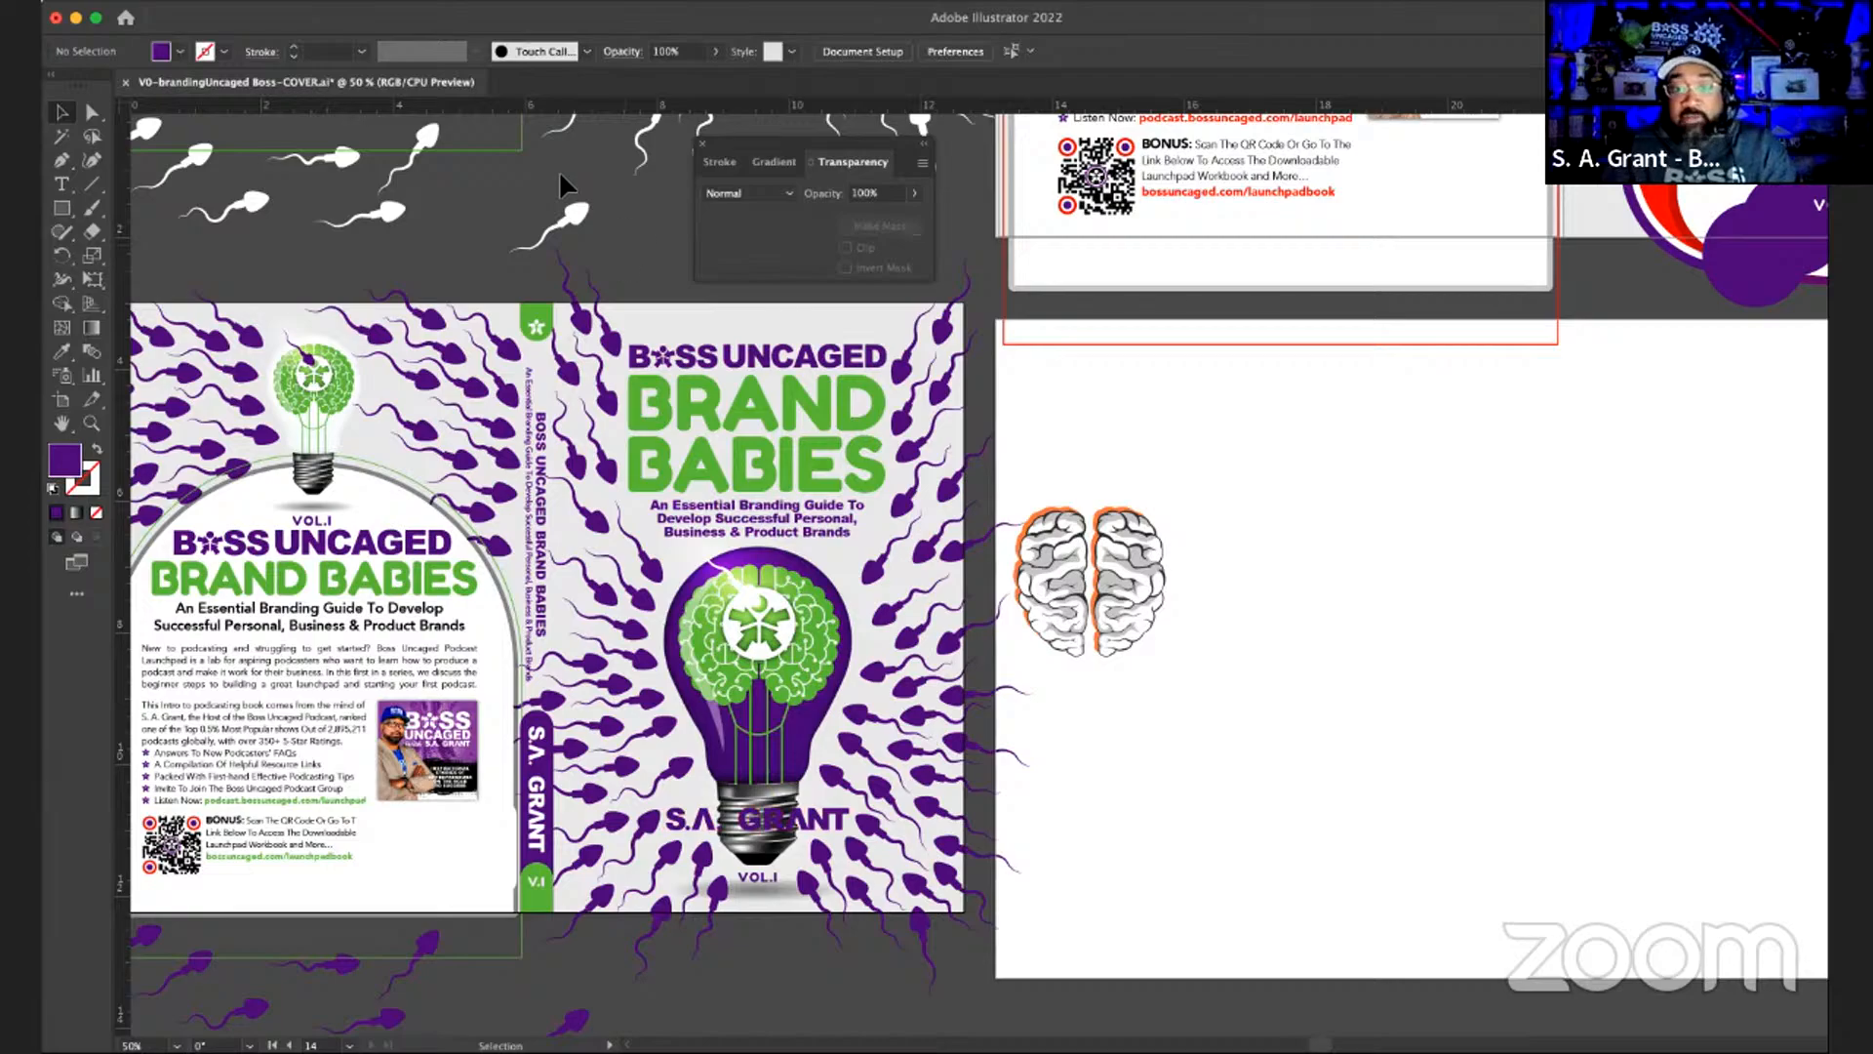
- Try the author name on the light front cover in green instead of purple
key("z")
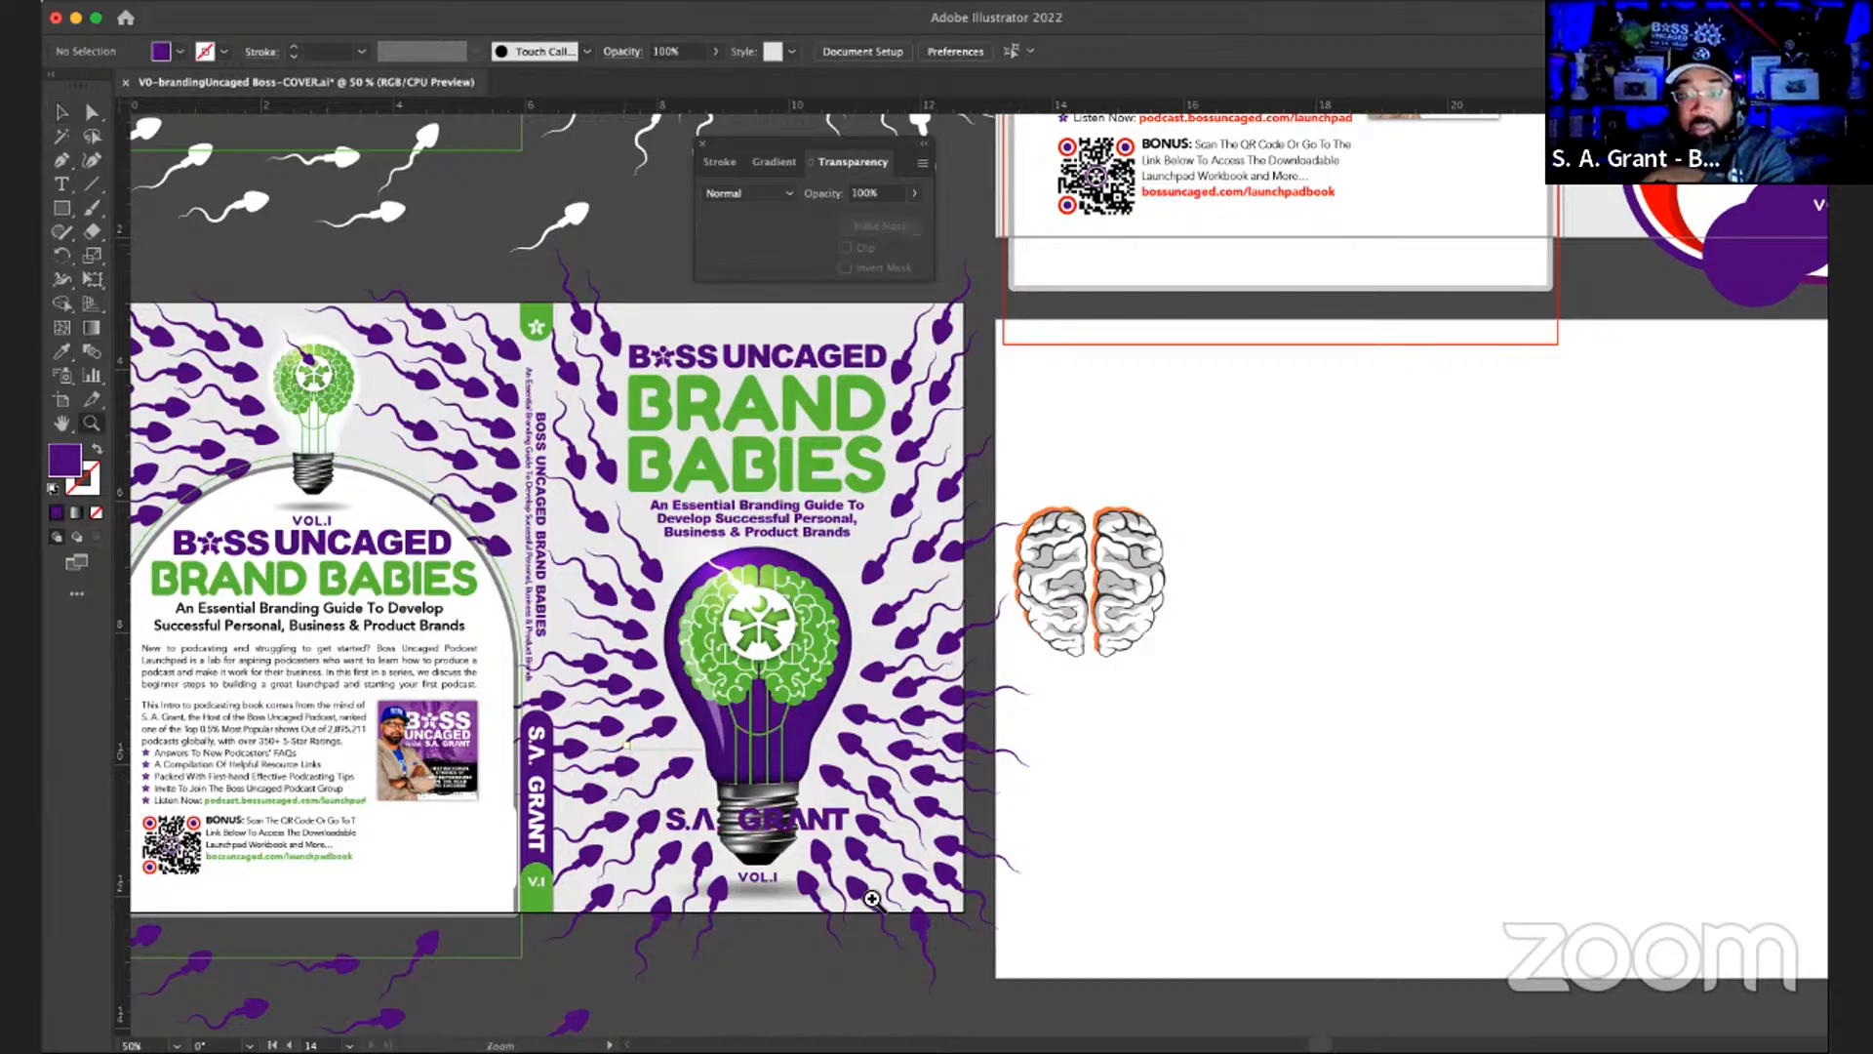
left_click_drag(606, 748, 873, 897)
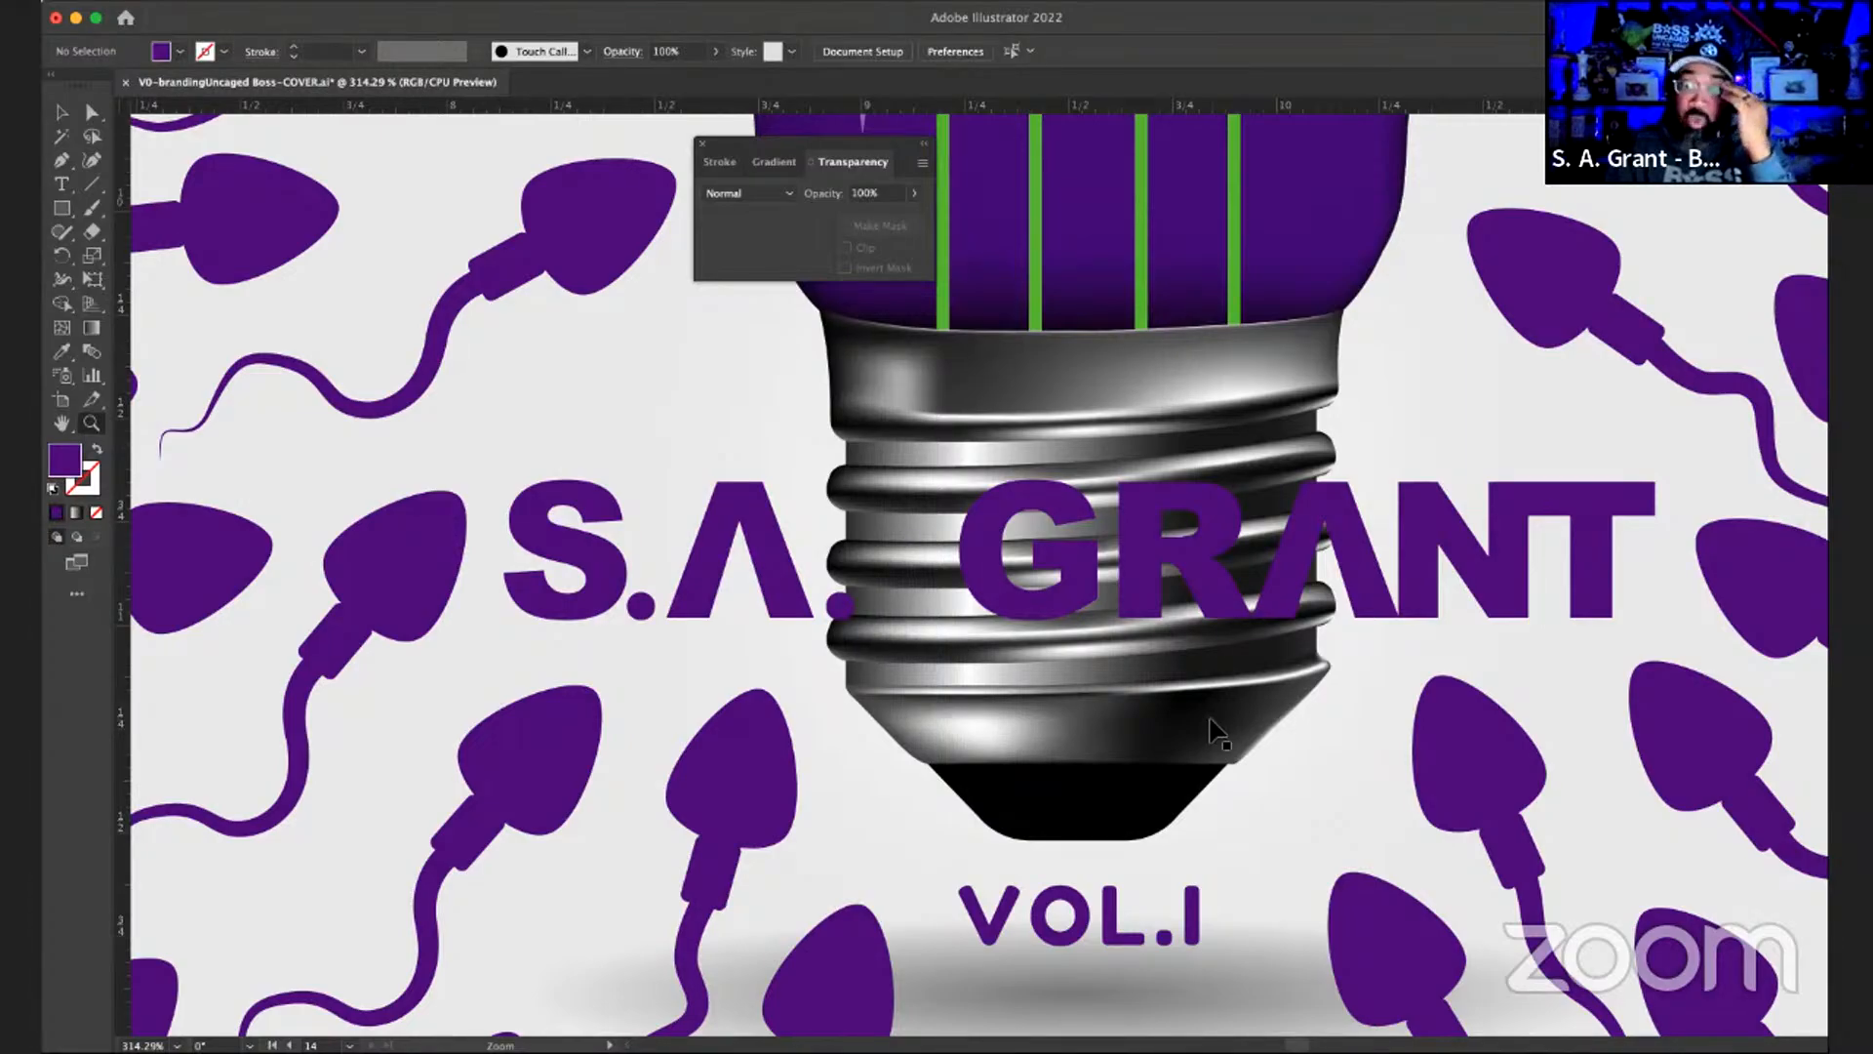
key("super+0")
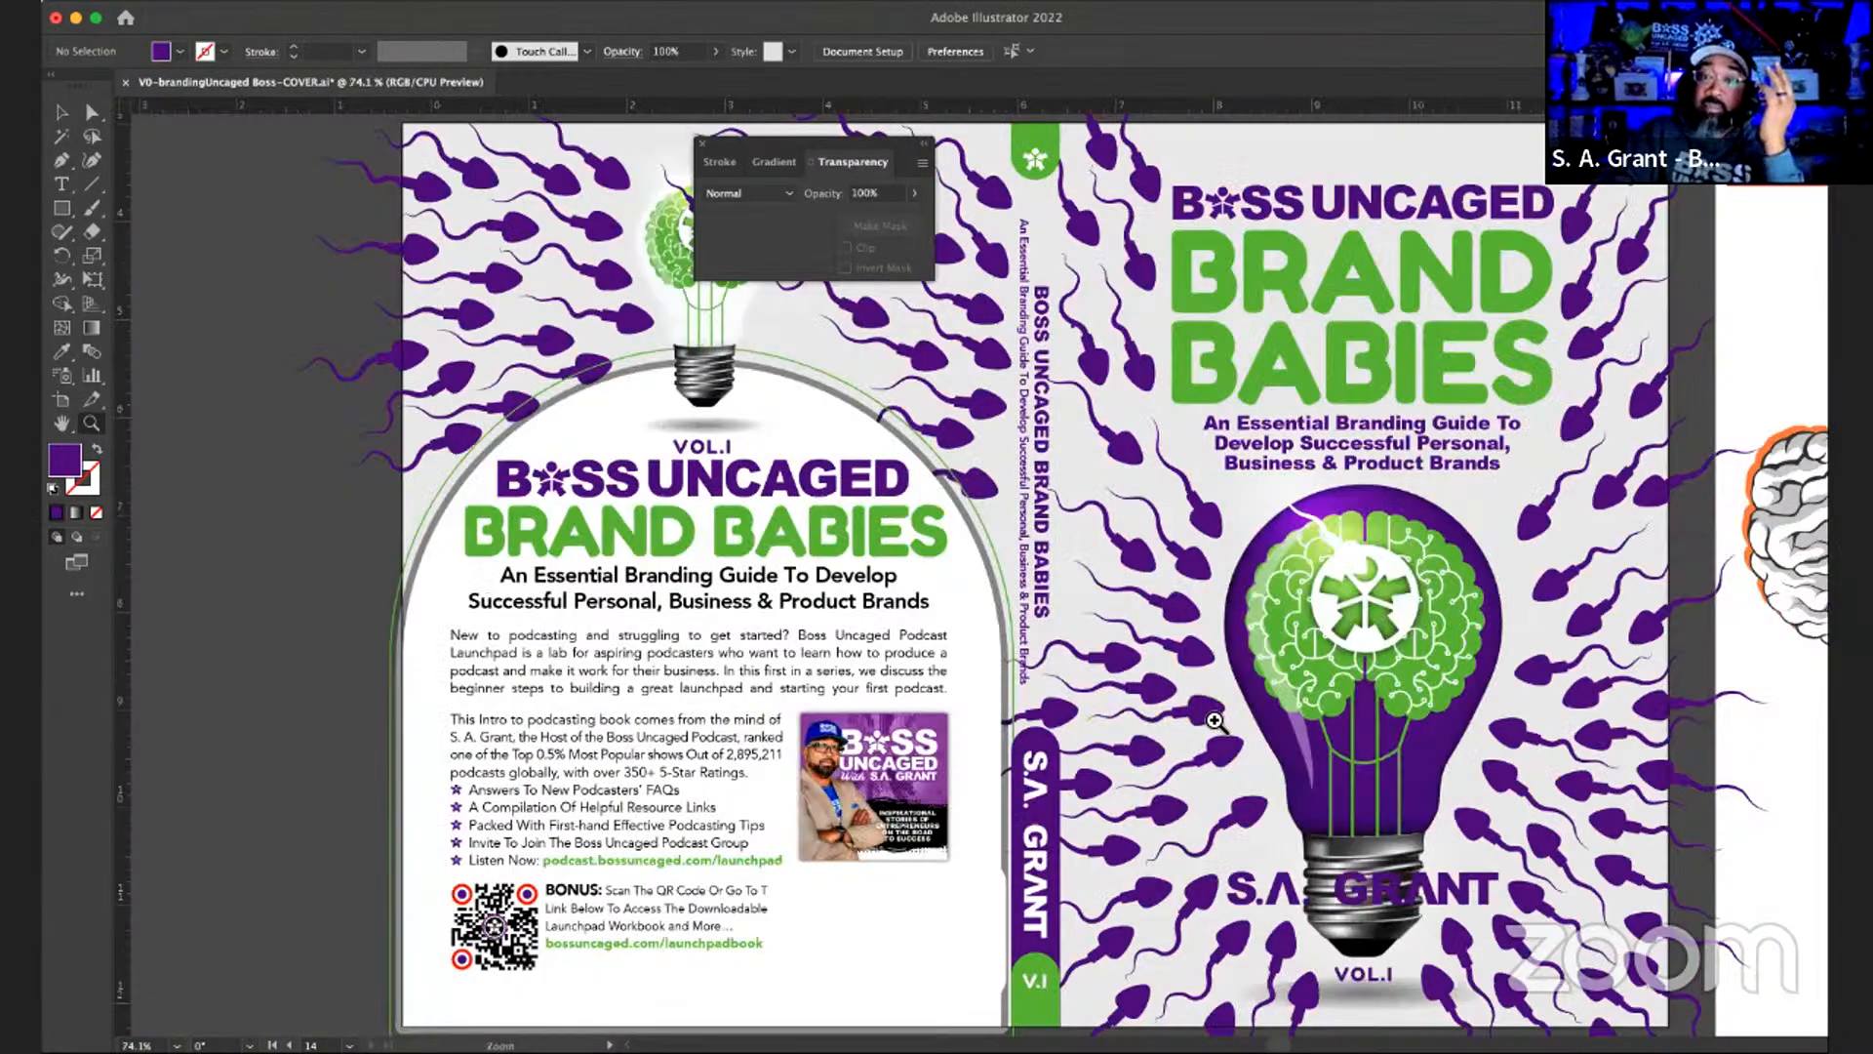
scroll(1449, 776, "right", 5)
scroll(1450, 776, "down", 2)
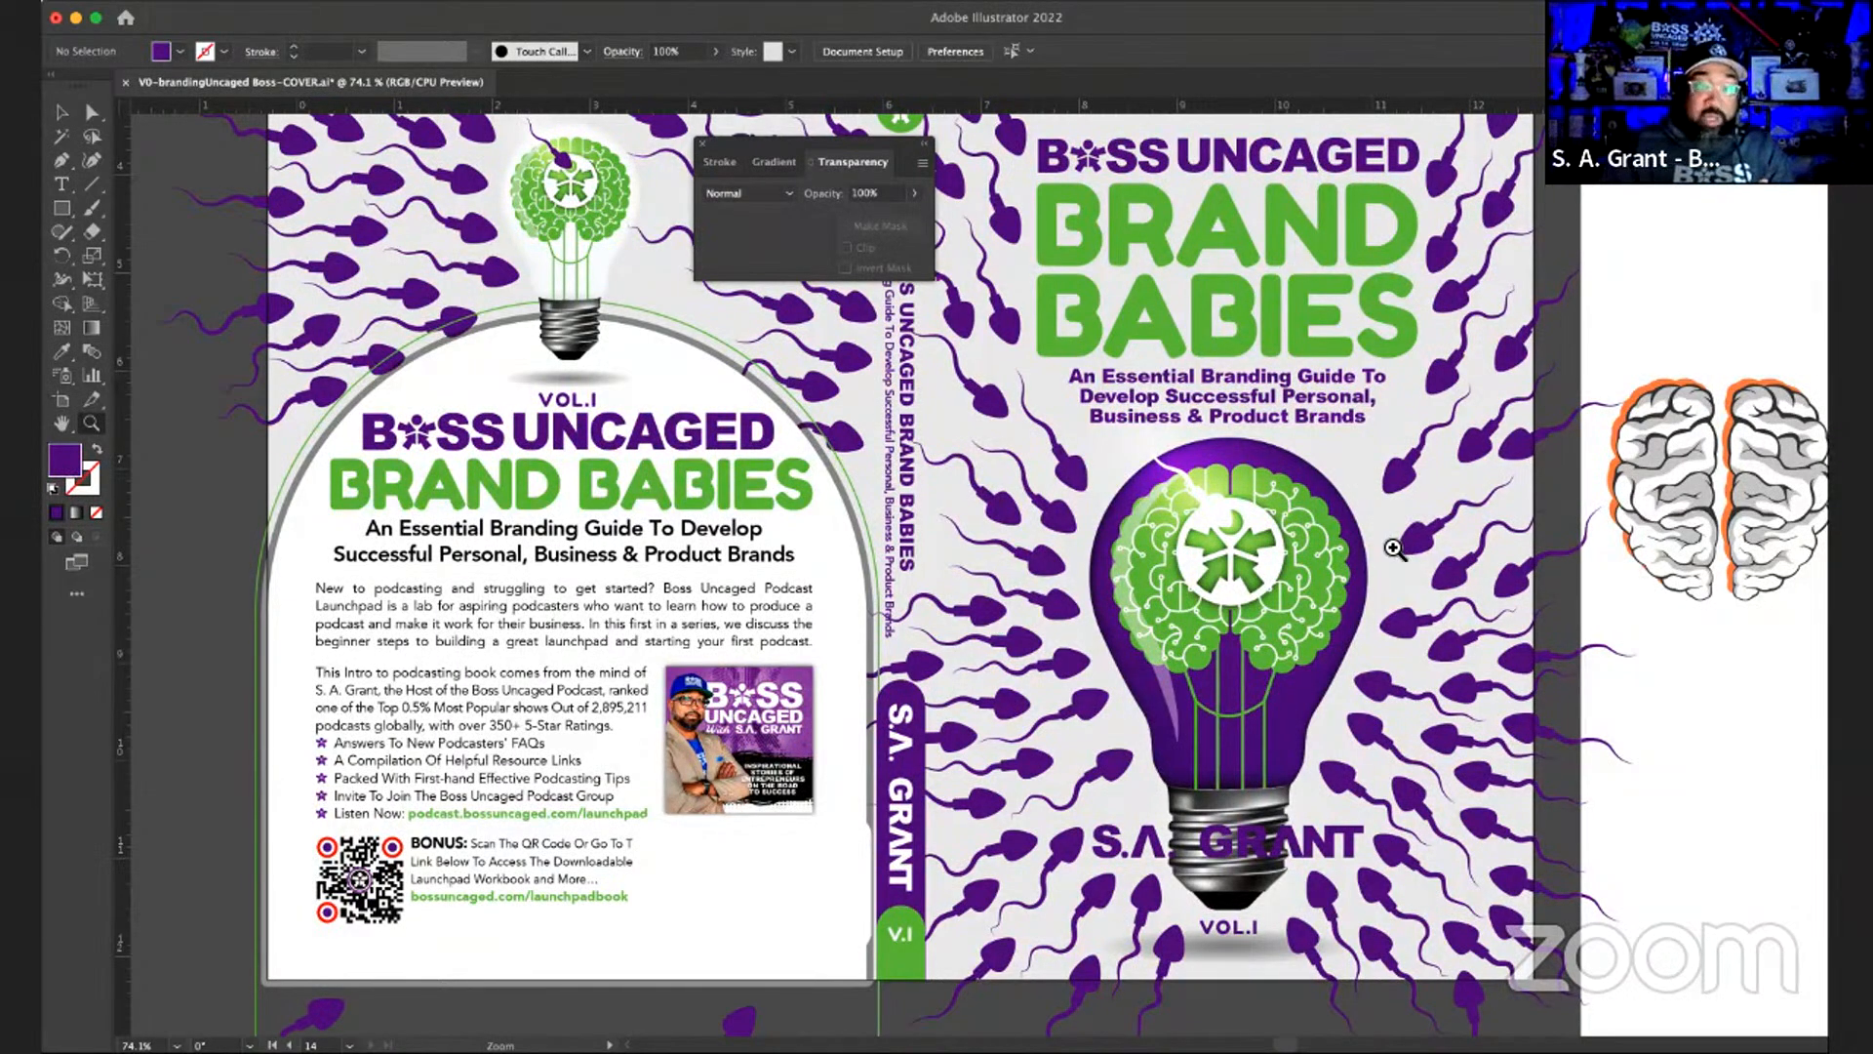
key("v")
left_click(1331, 857)
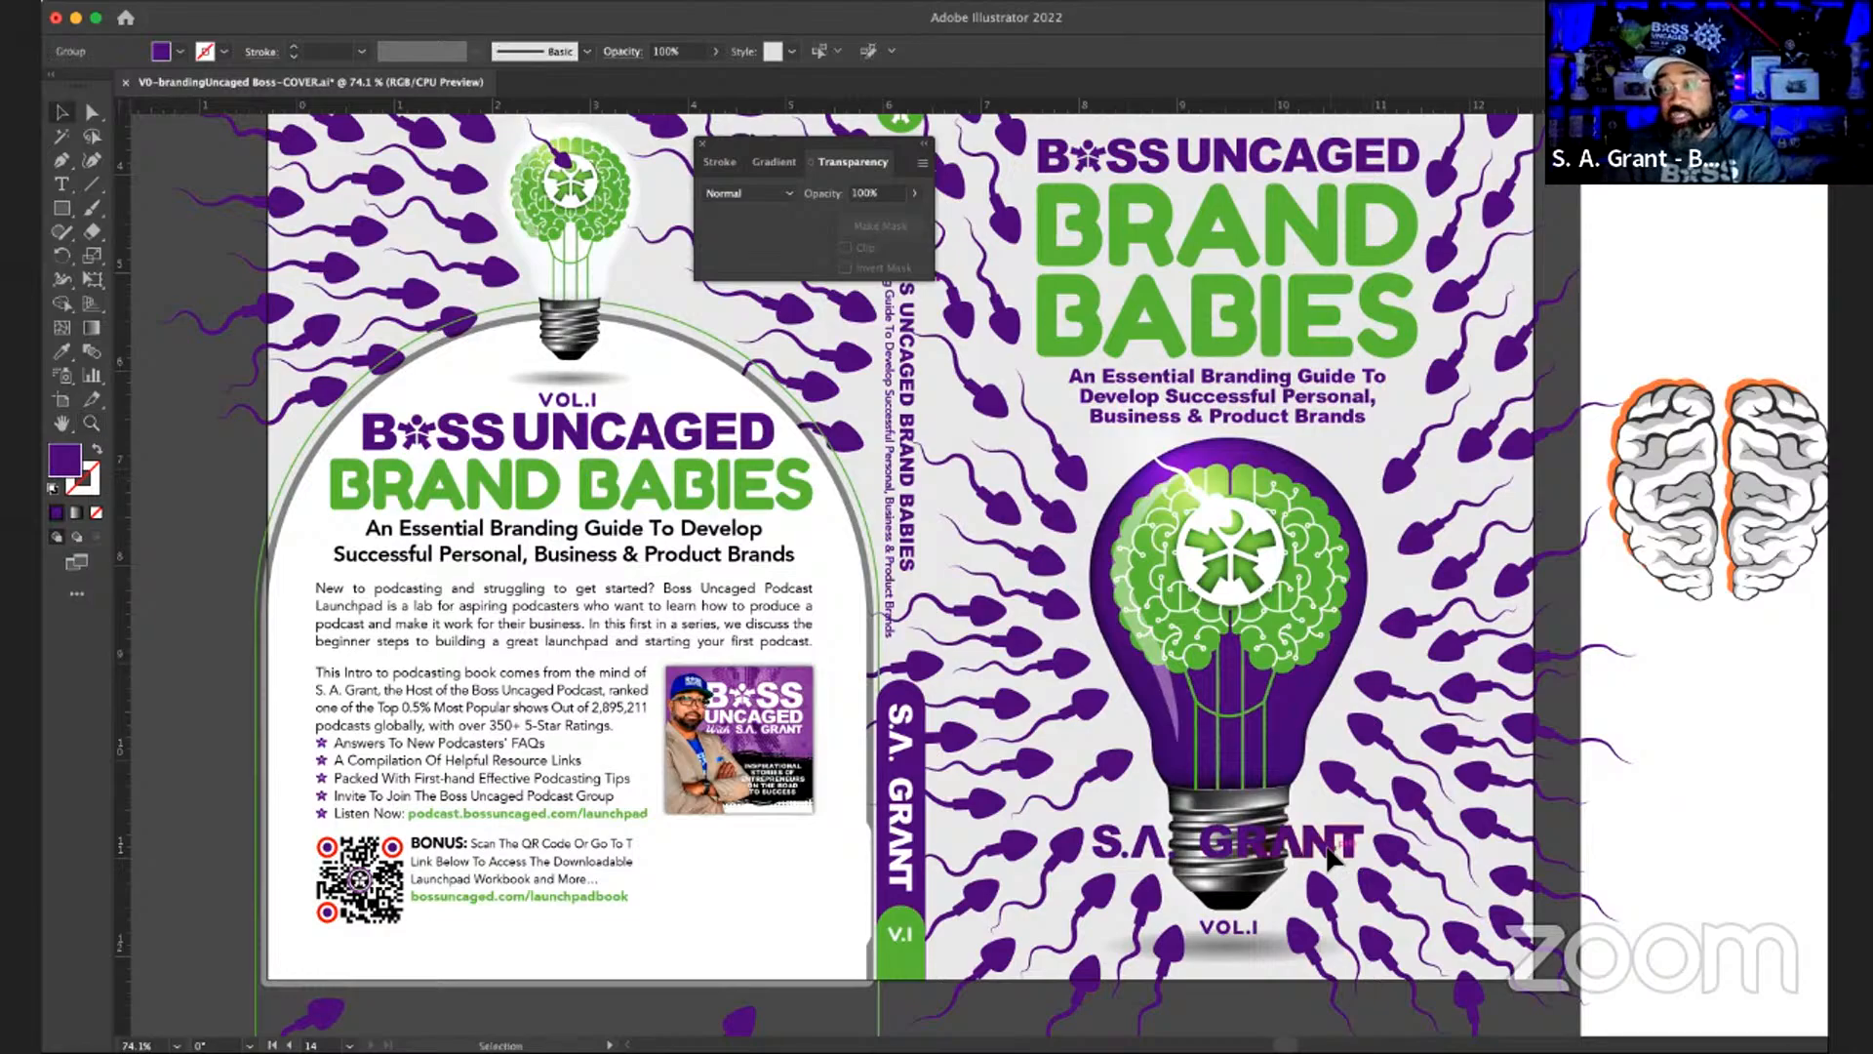
left_click(1649, 714)
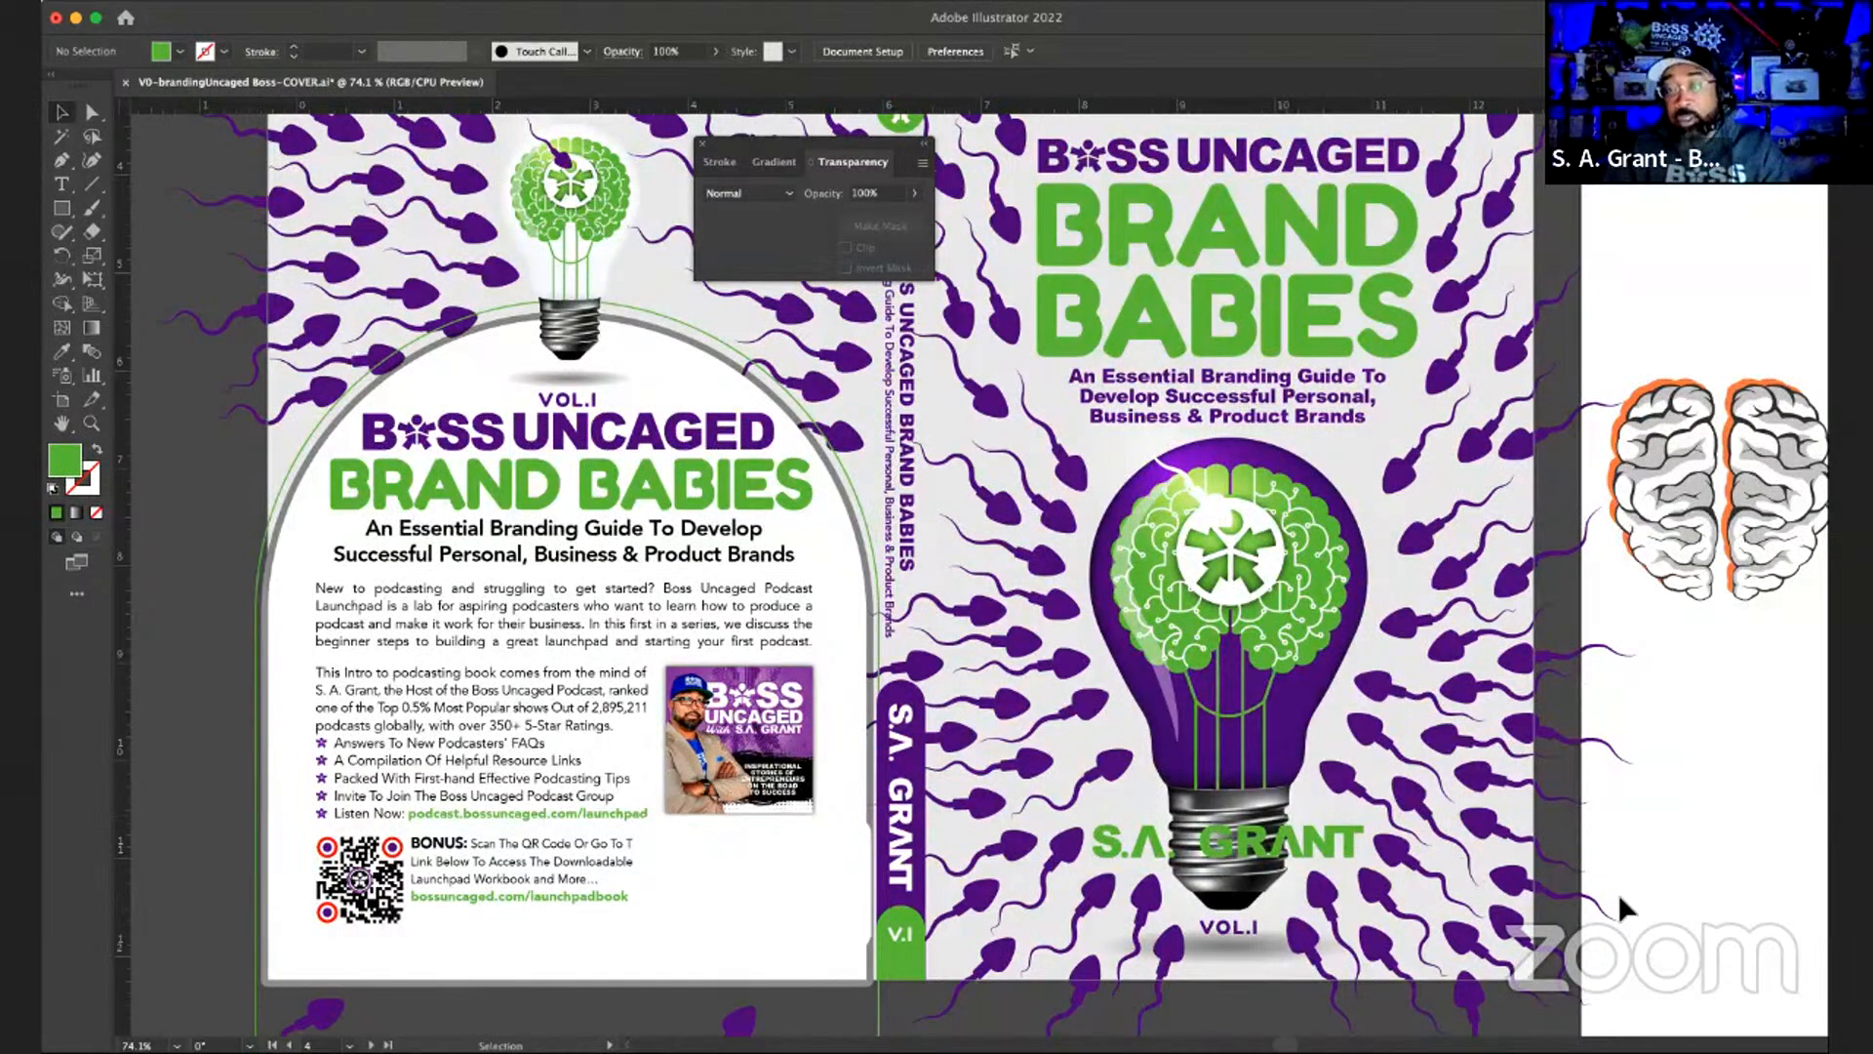
- Examine how the green author name reads against the metallic bulb base, both close up and at cover scale
key("z")
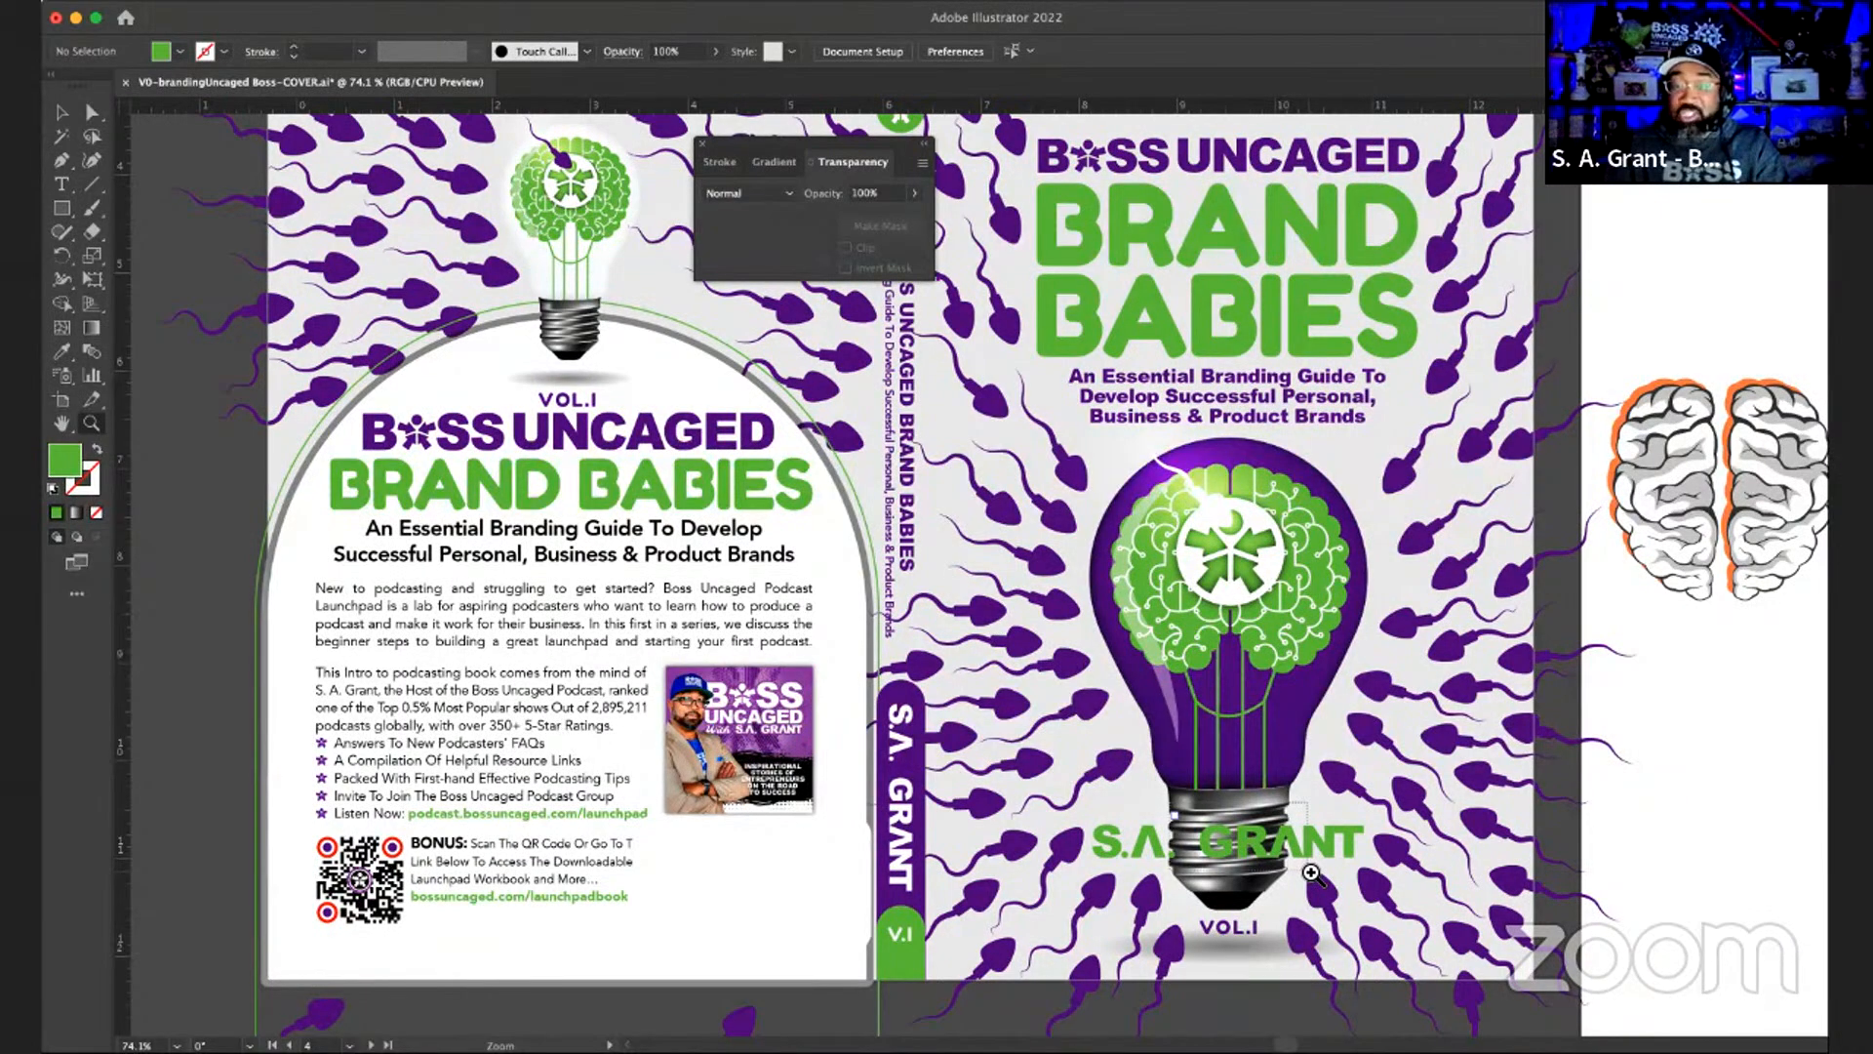
left_click_drag(1311, 871, 1309, 869)
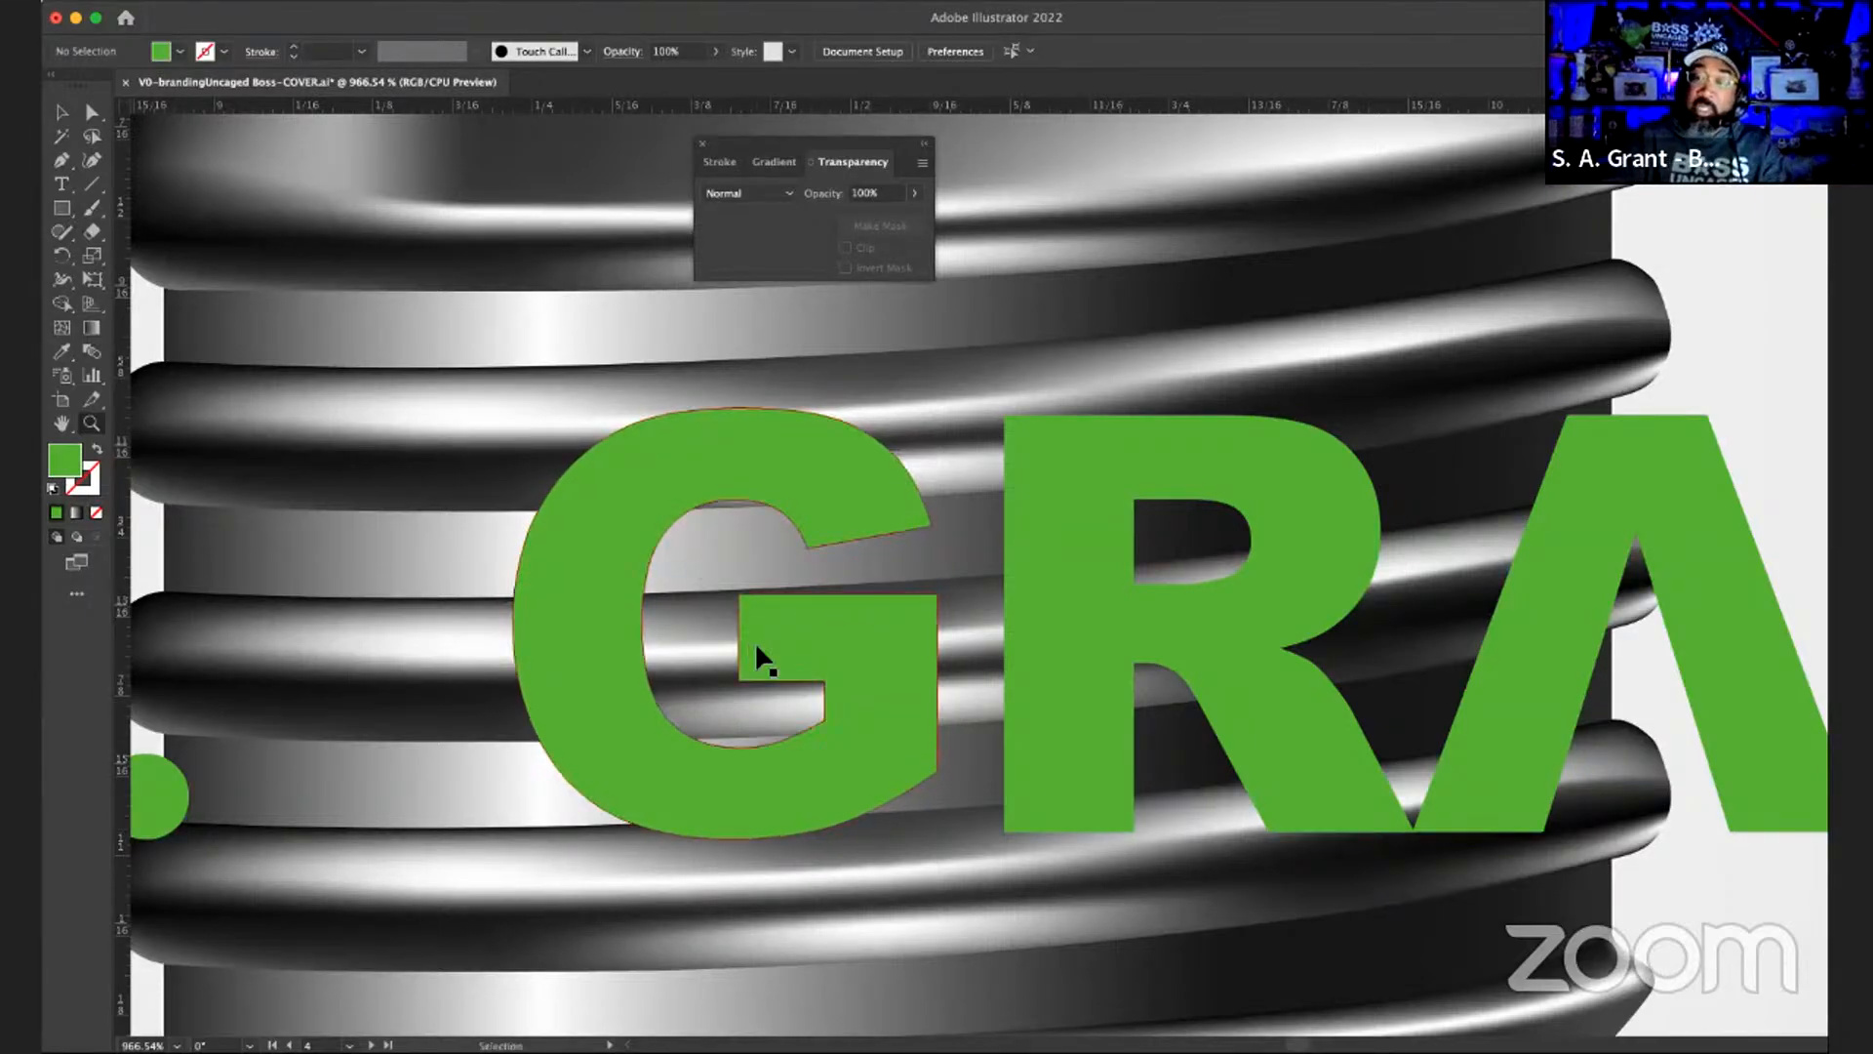
key("super+minus")
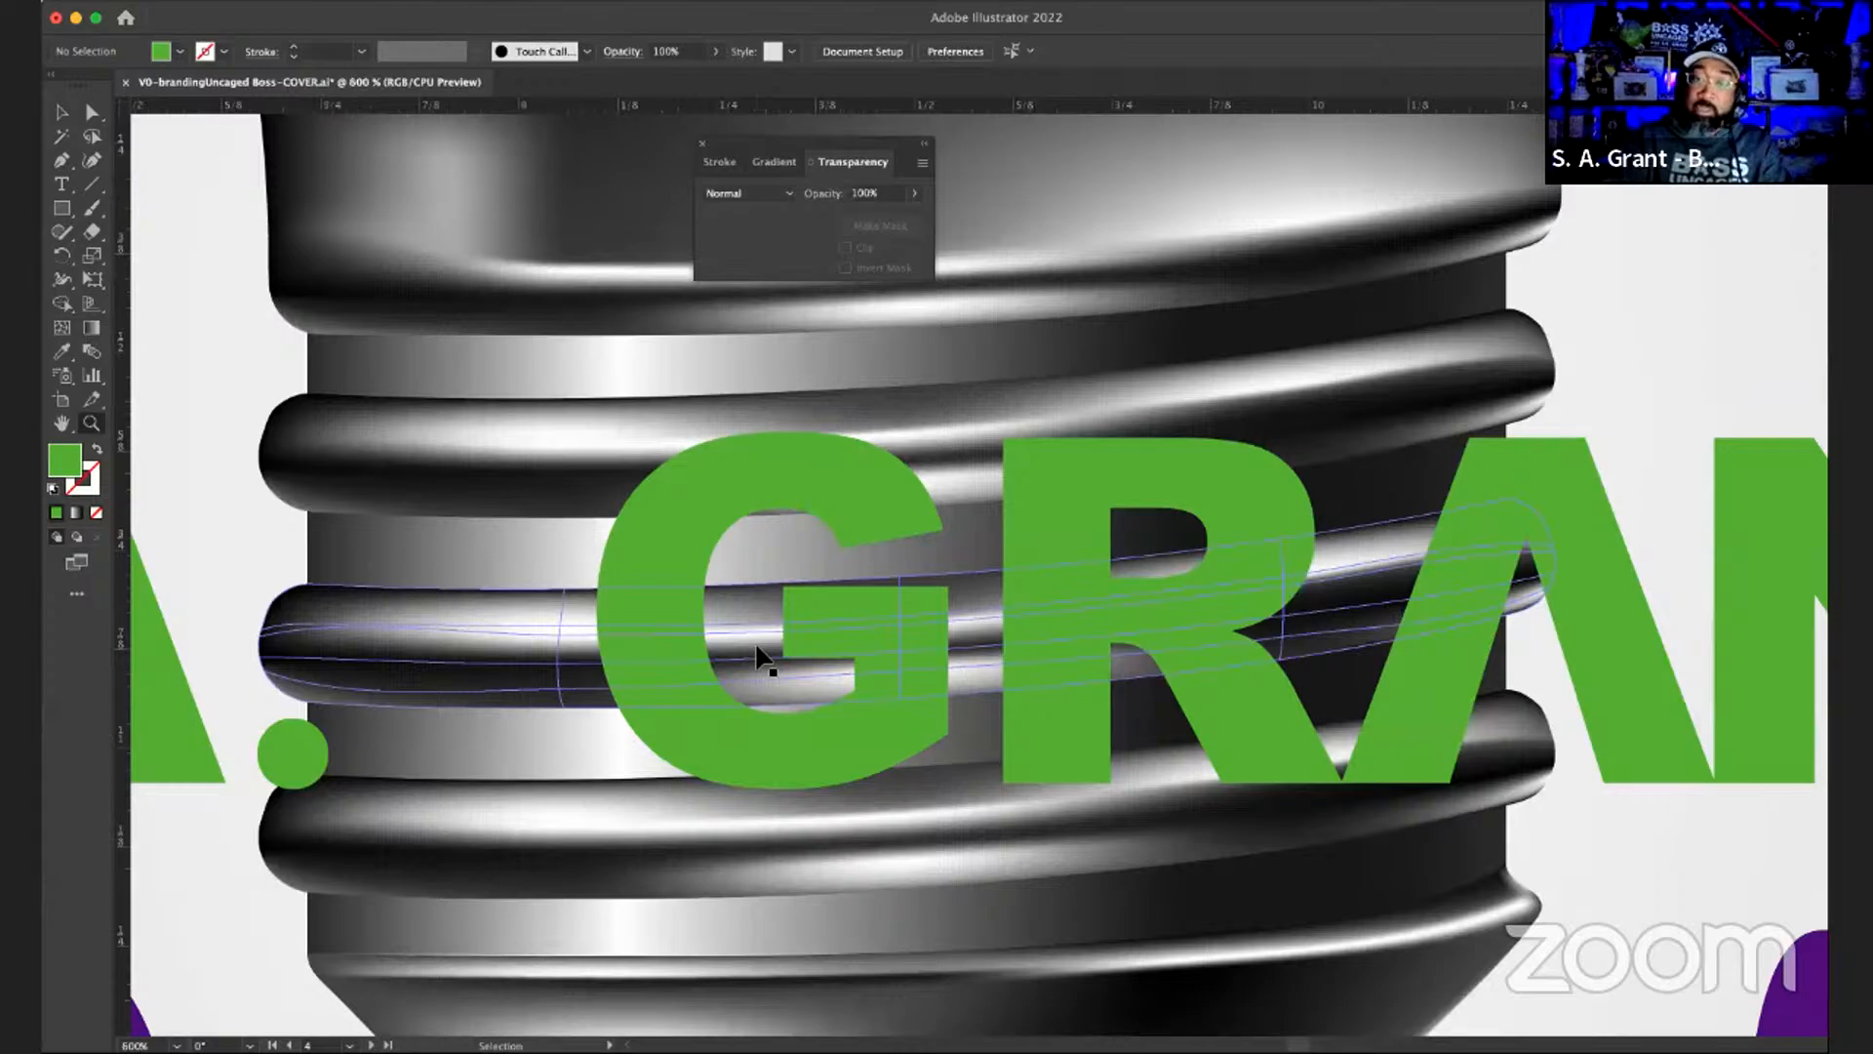
key("super+minus")
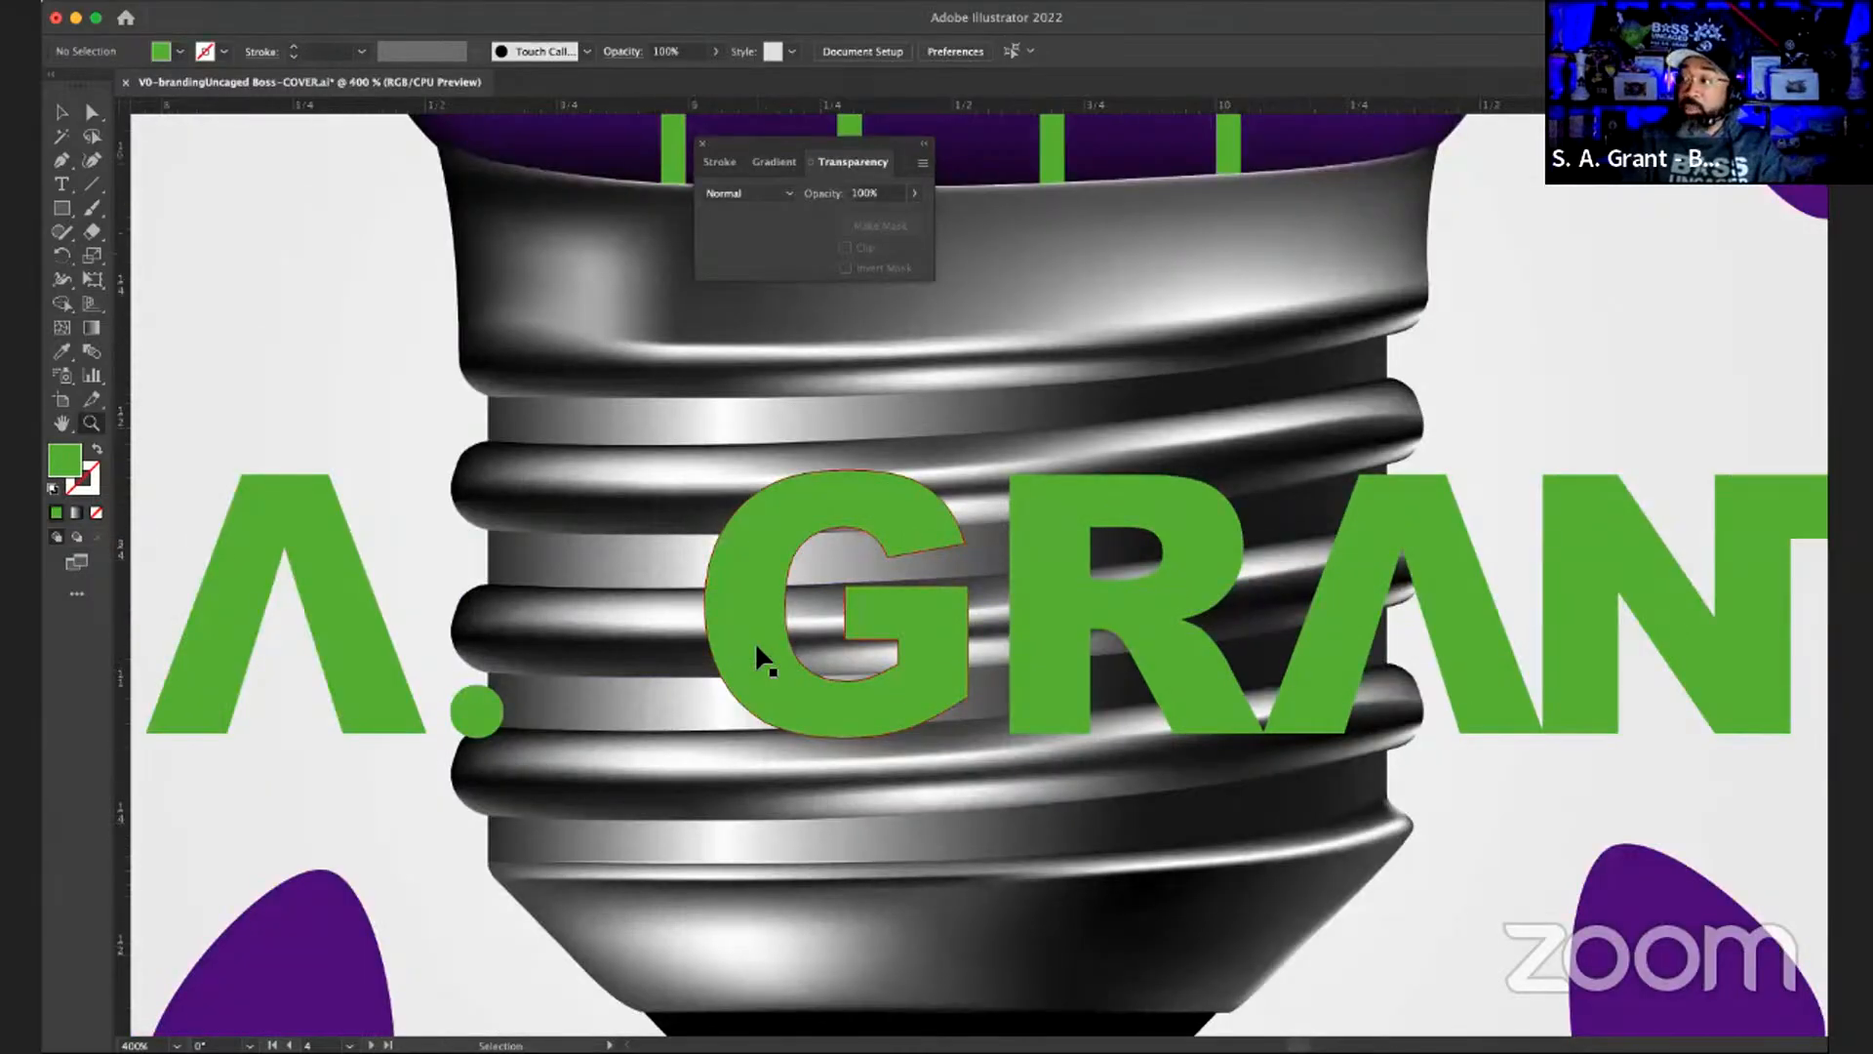
key("super+minus")
key("super+minus")
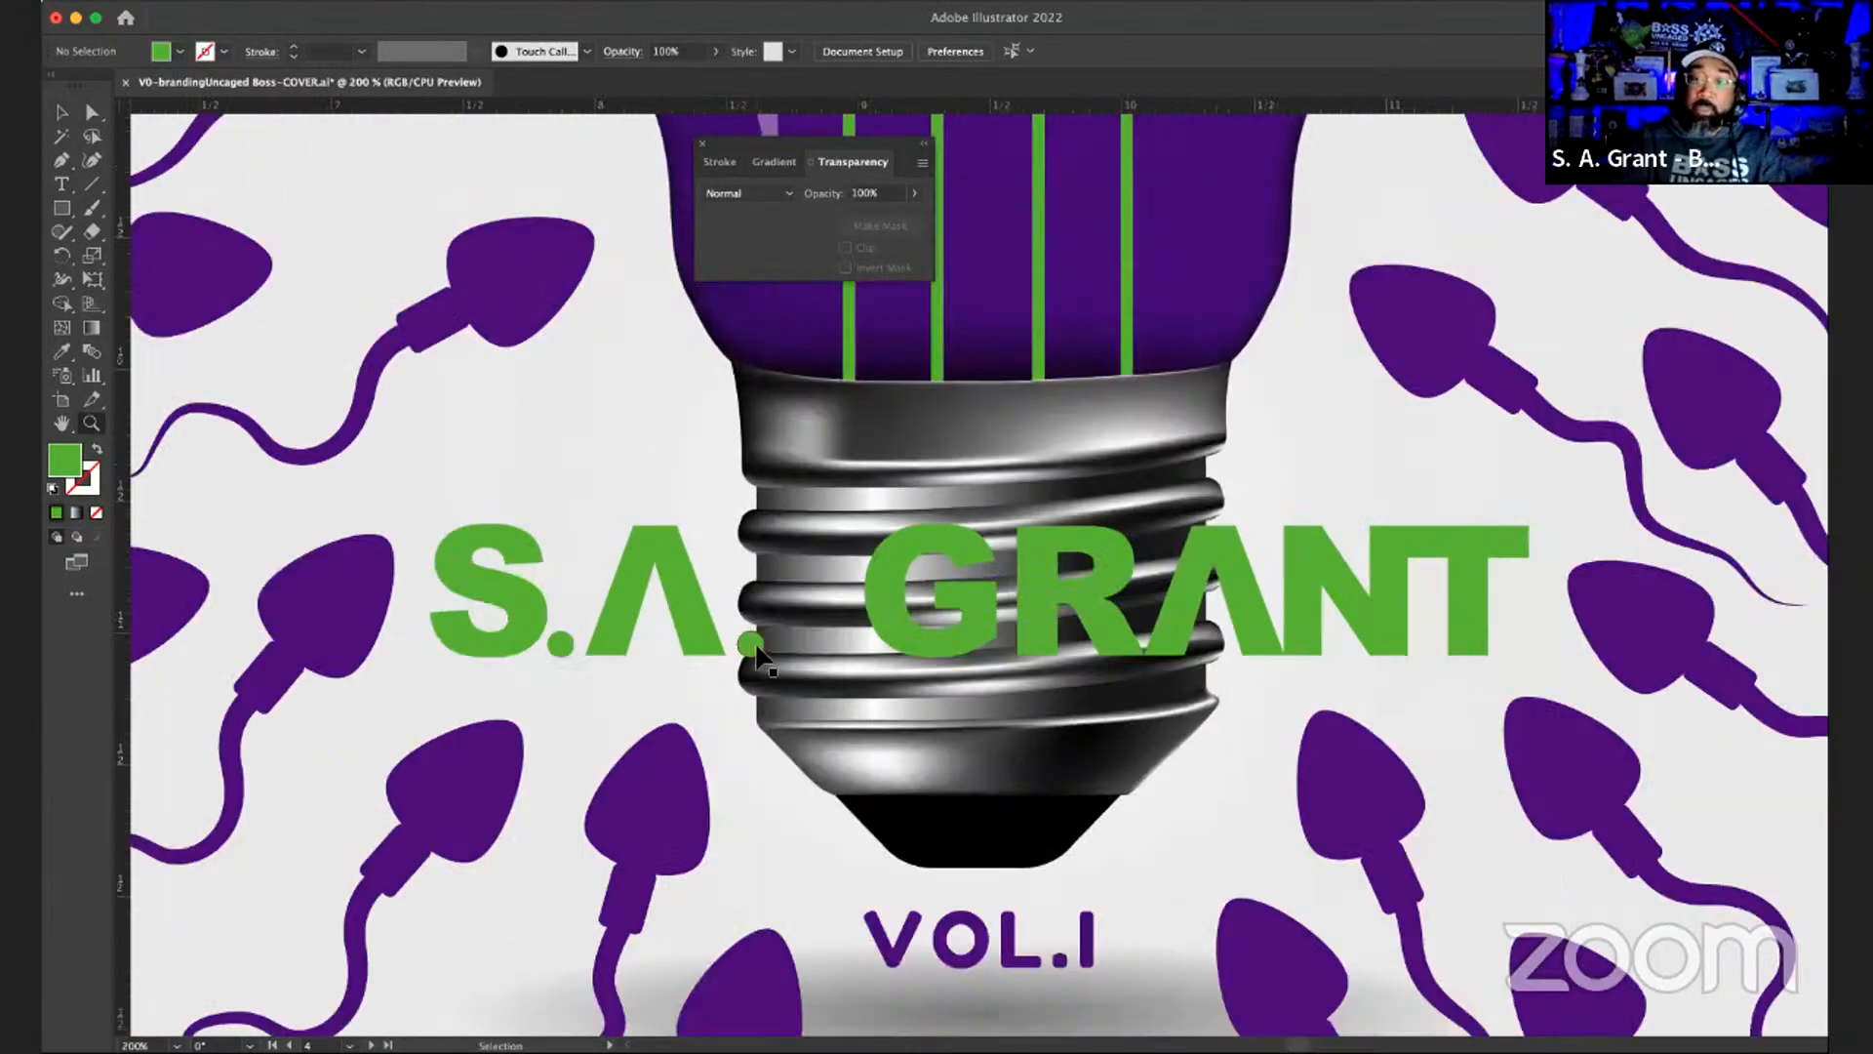
key("super+minus")
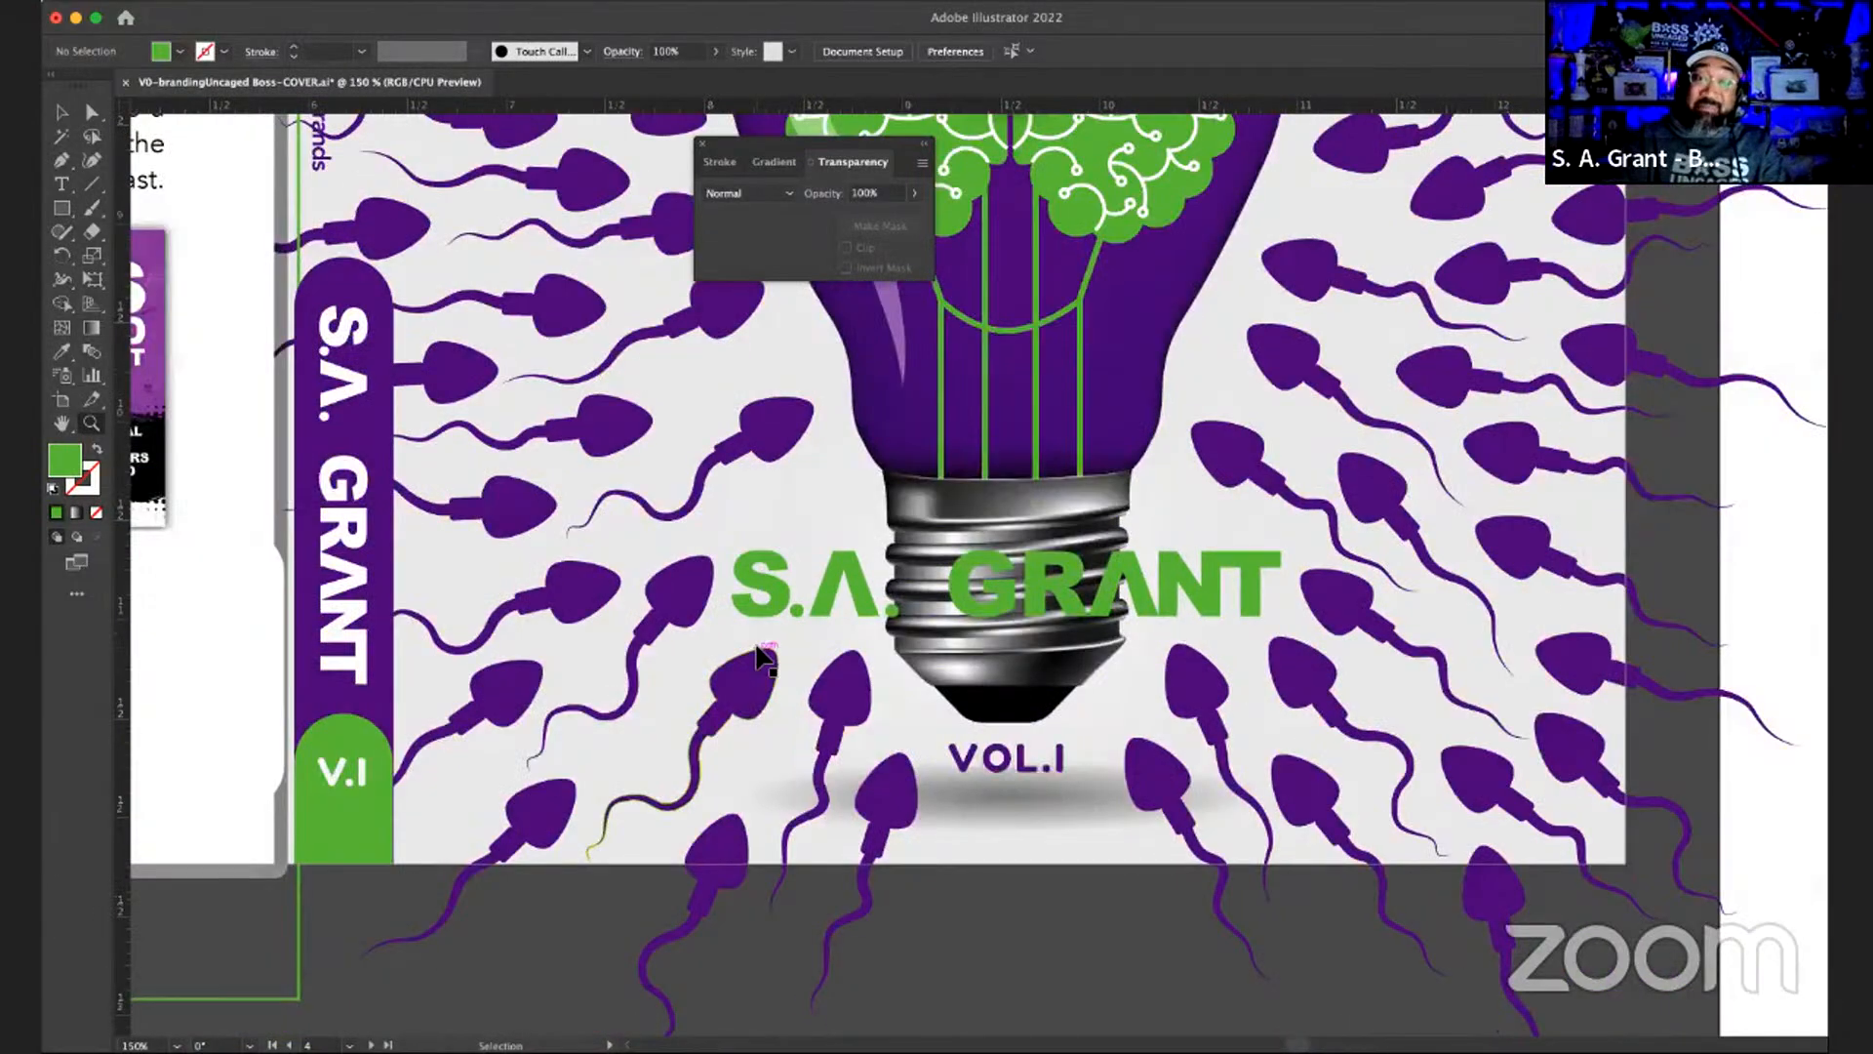
key("super+minus")
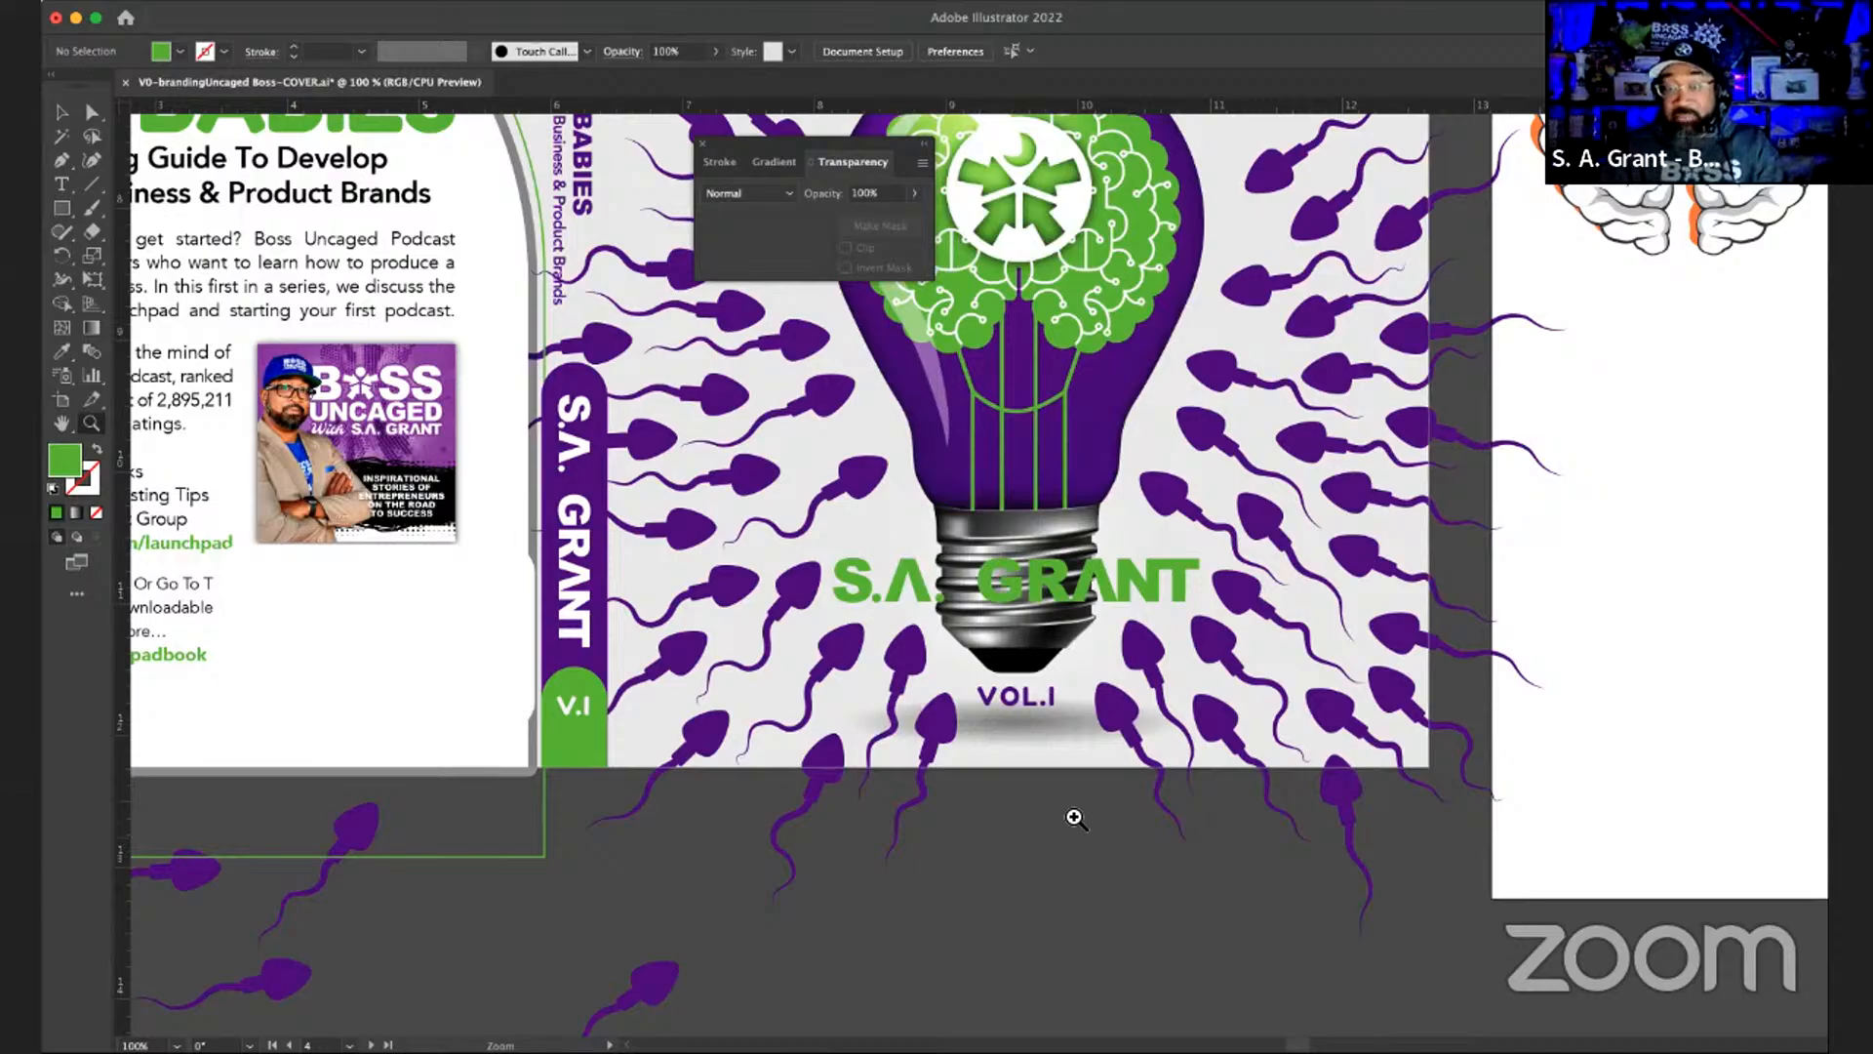
key("super+minus")
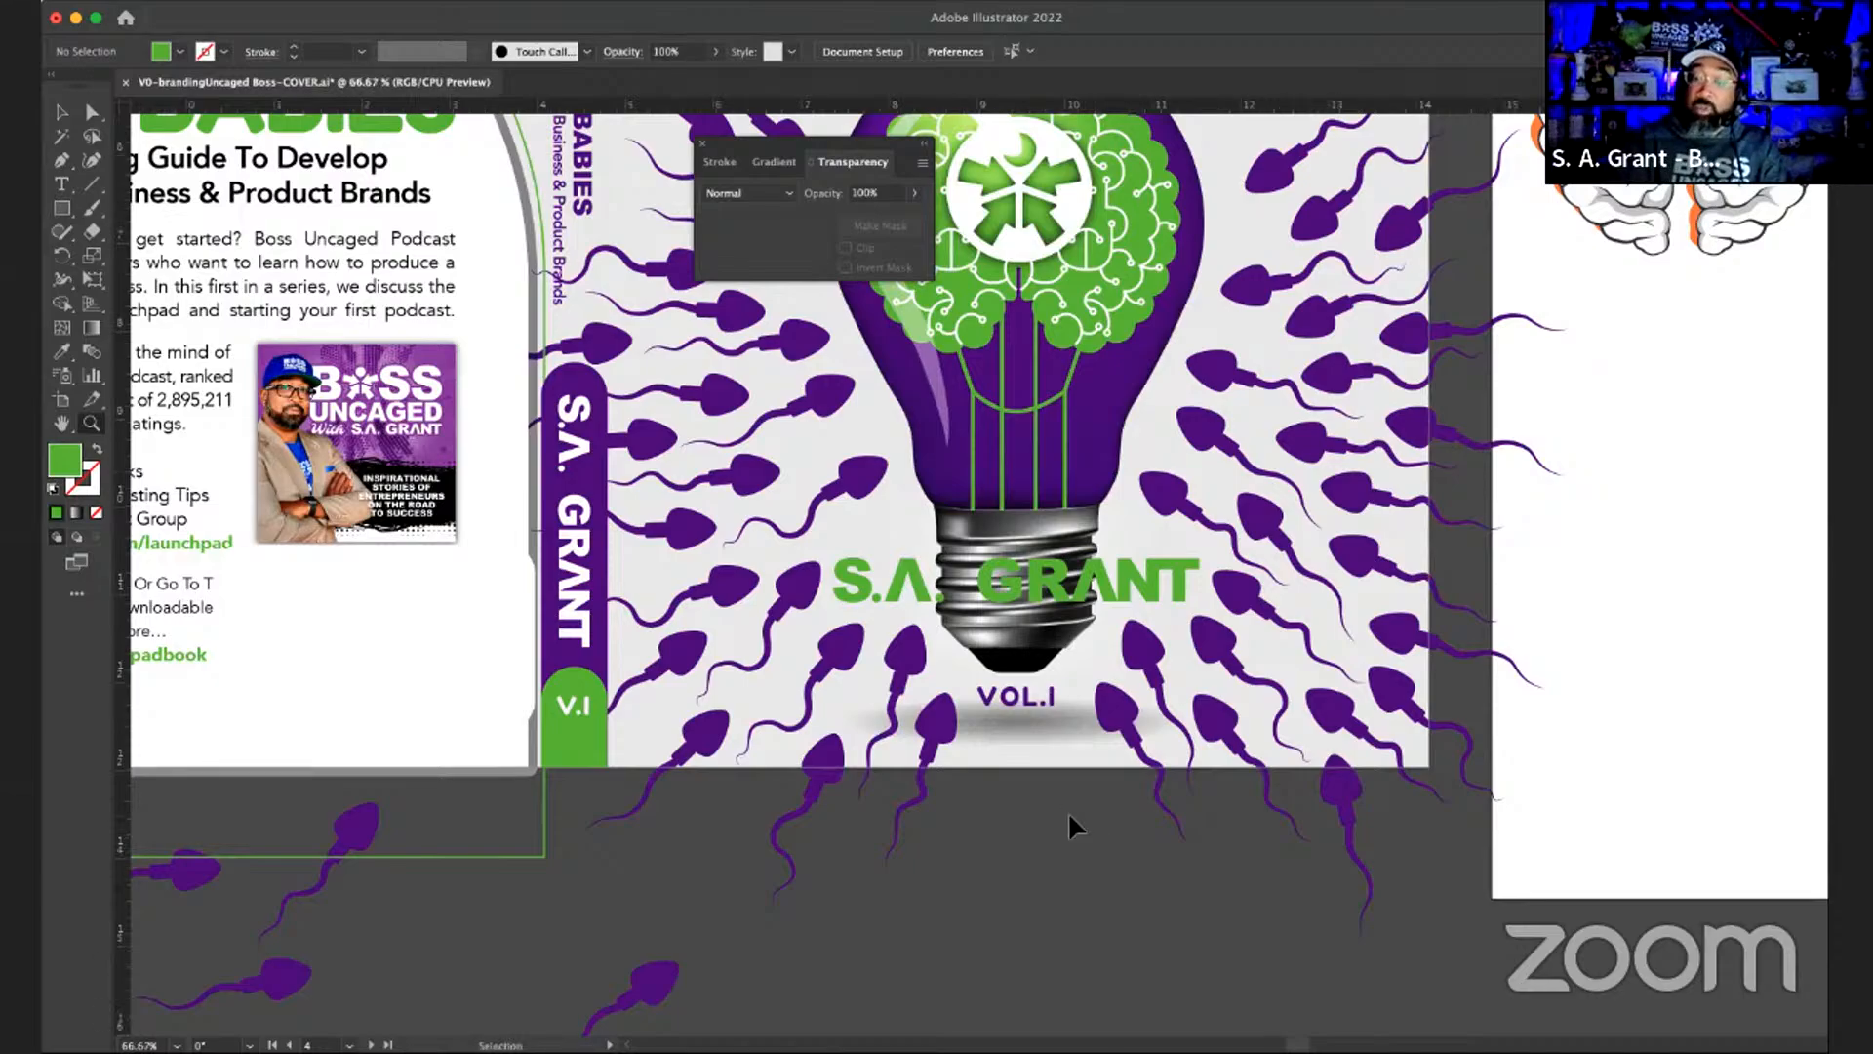
- Undo the green author name, the shadow removal, the purple VOL.I text and the preceding color edits on the cover
key("super+z")
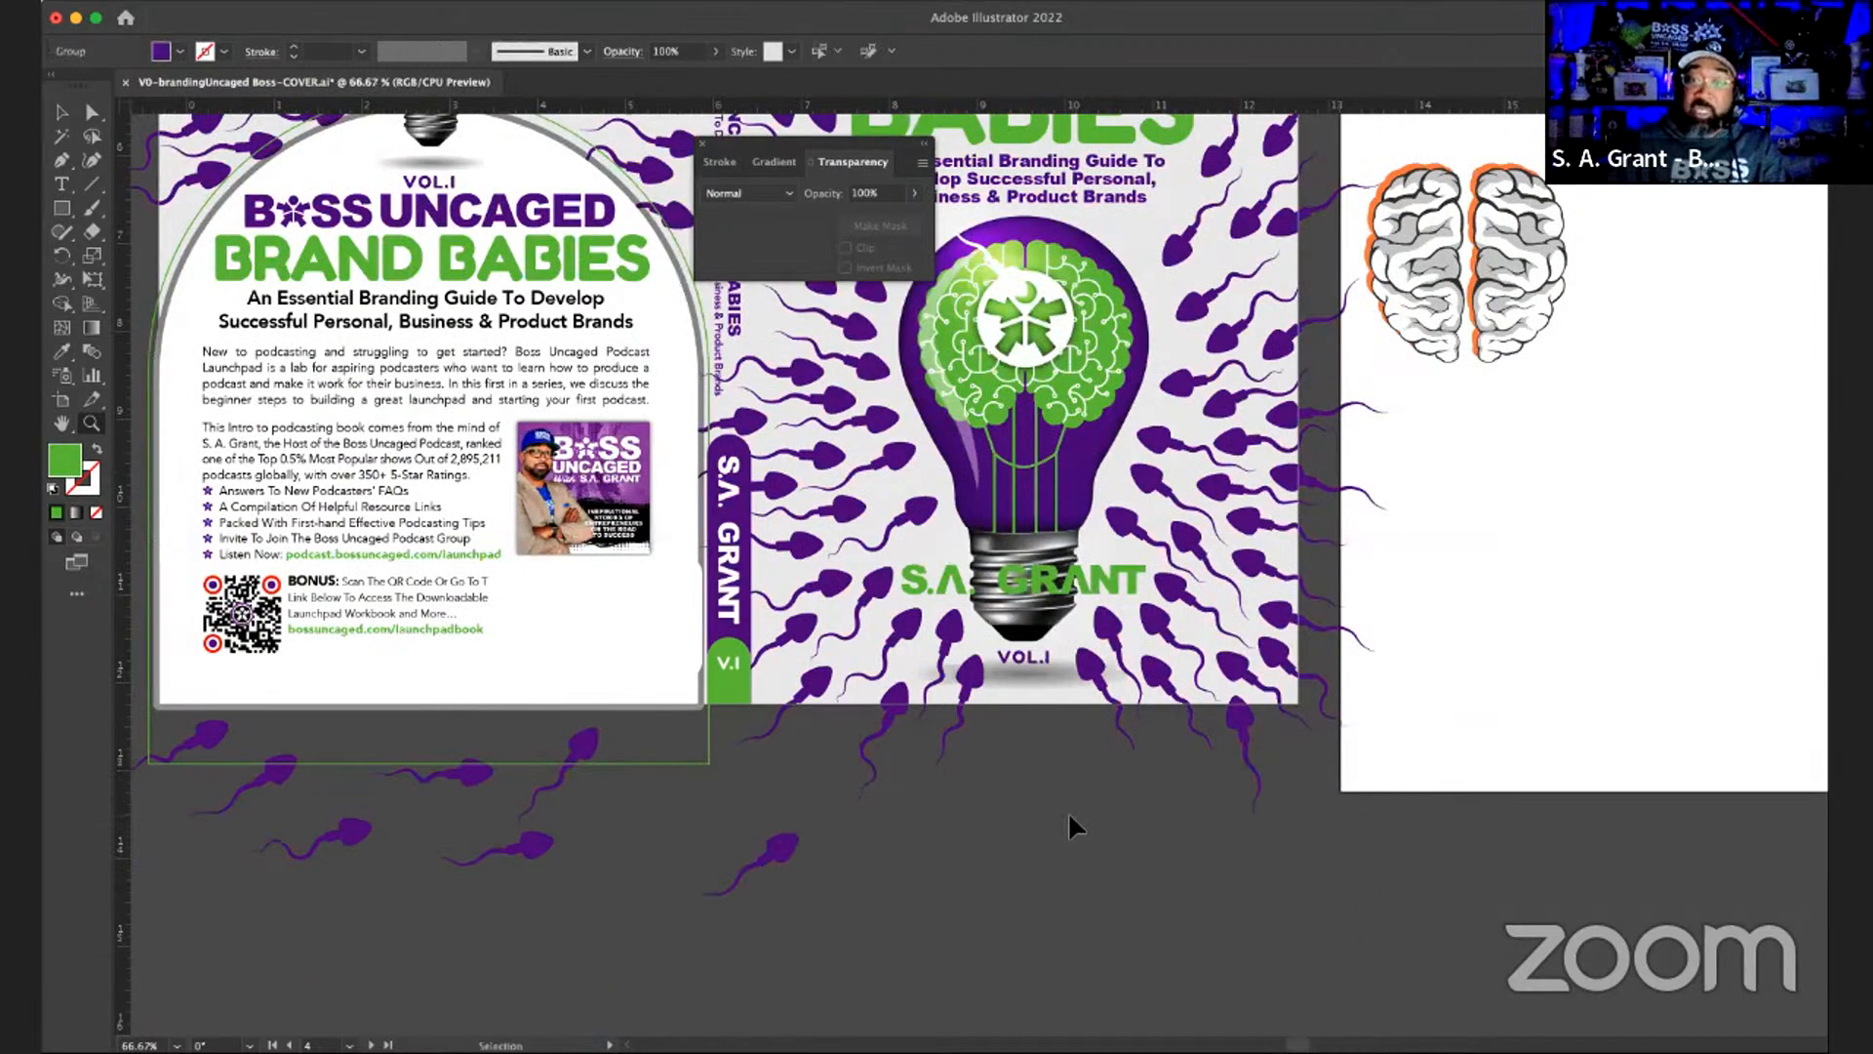
key("super+z")
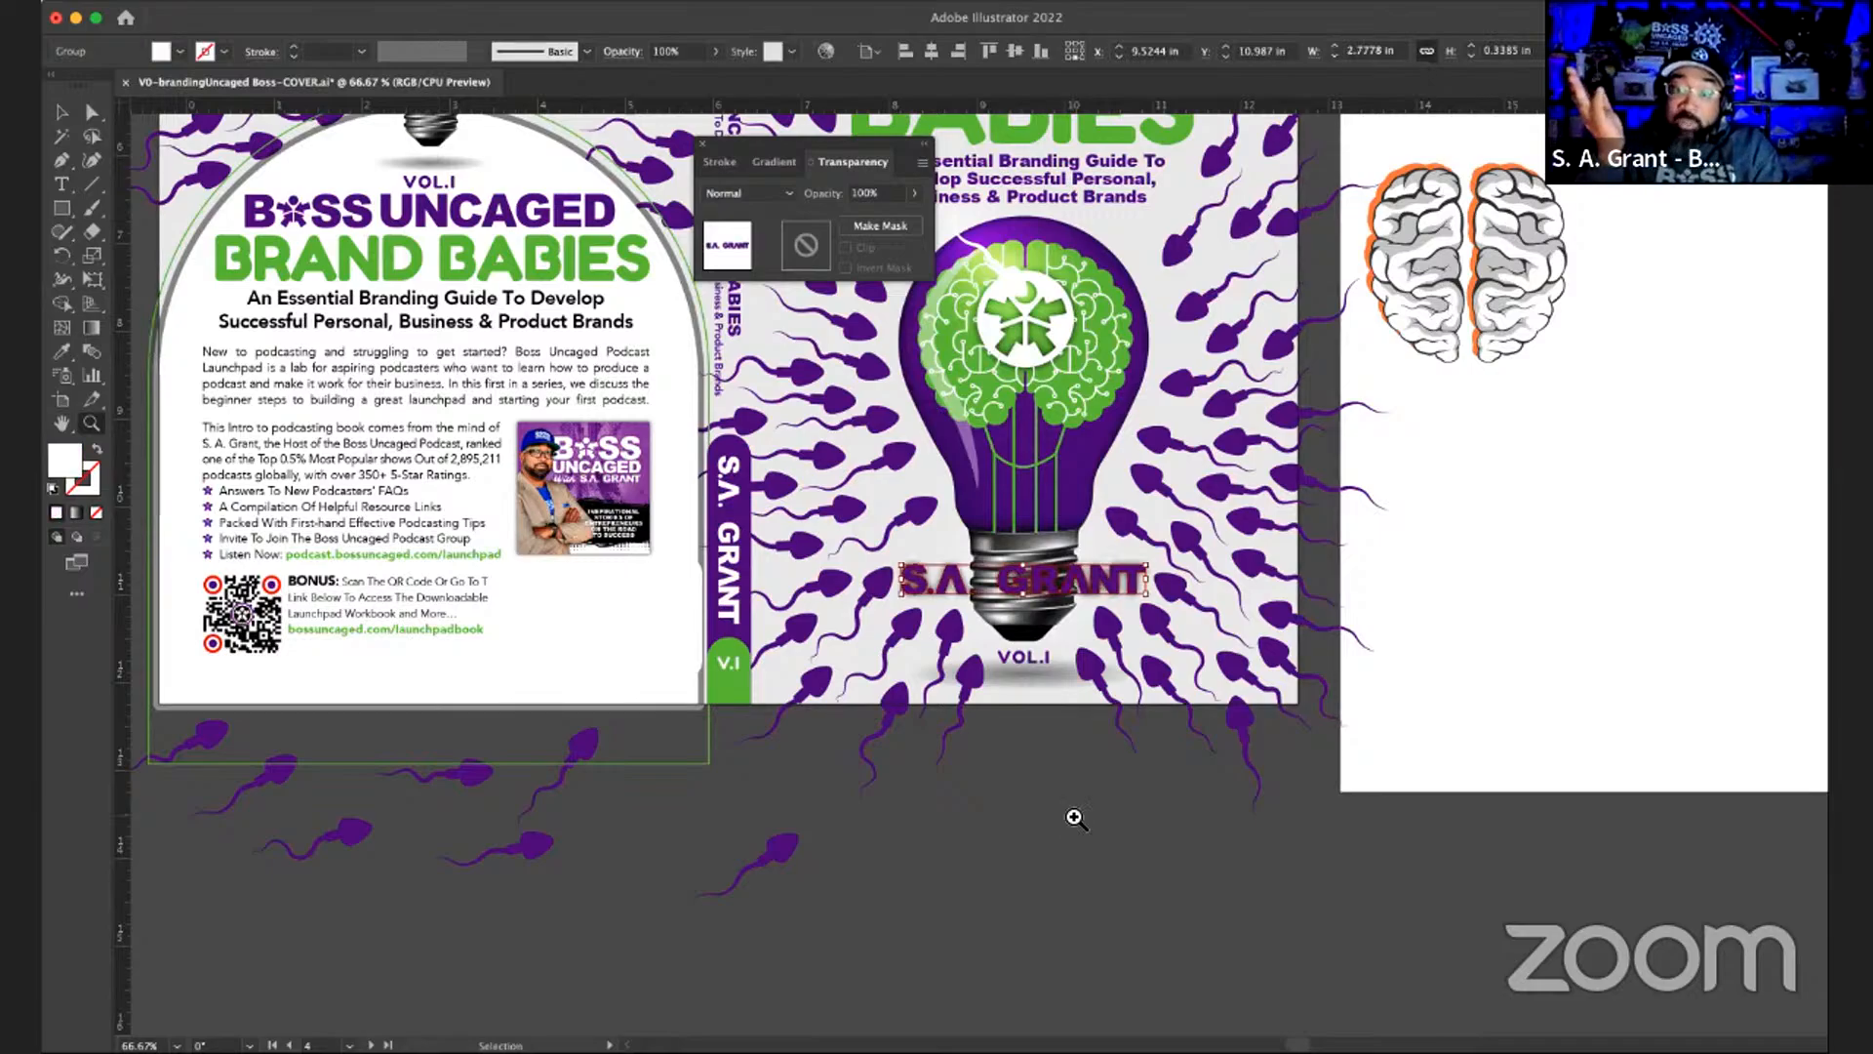
key("super+z")
key("super+z")
key("super+z")
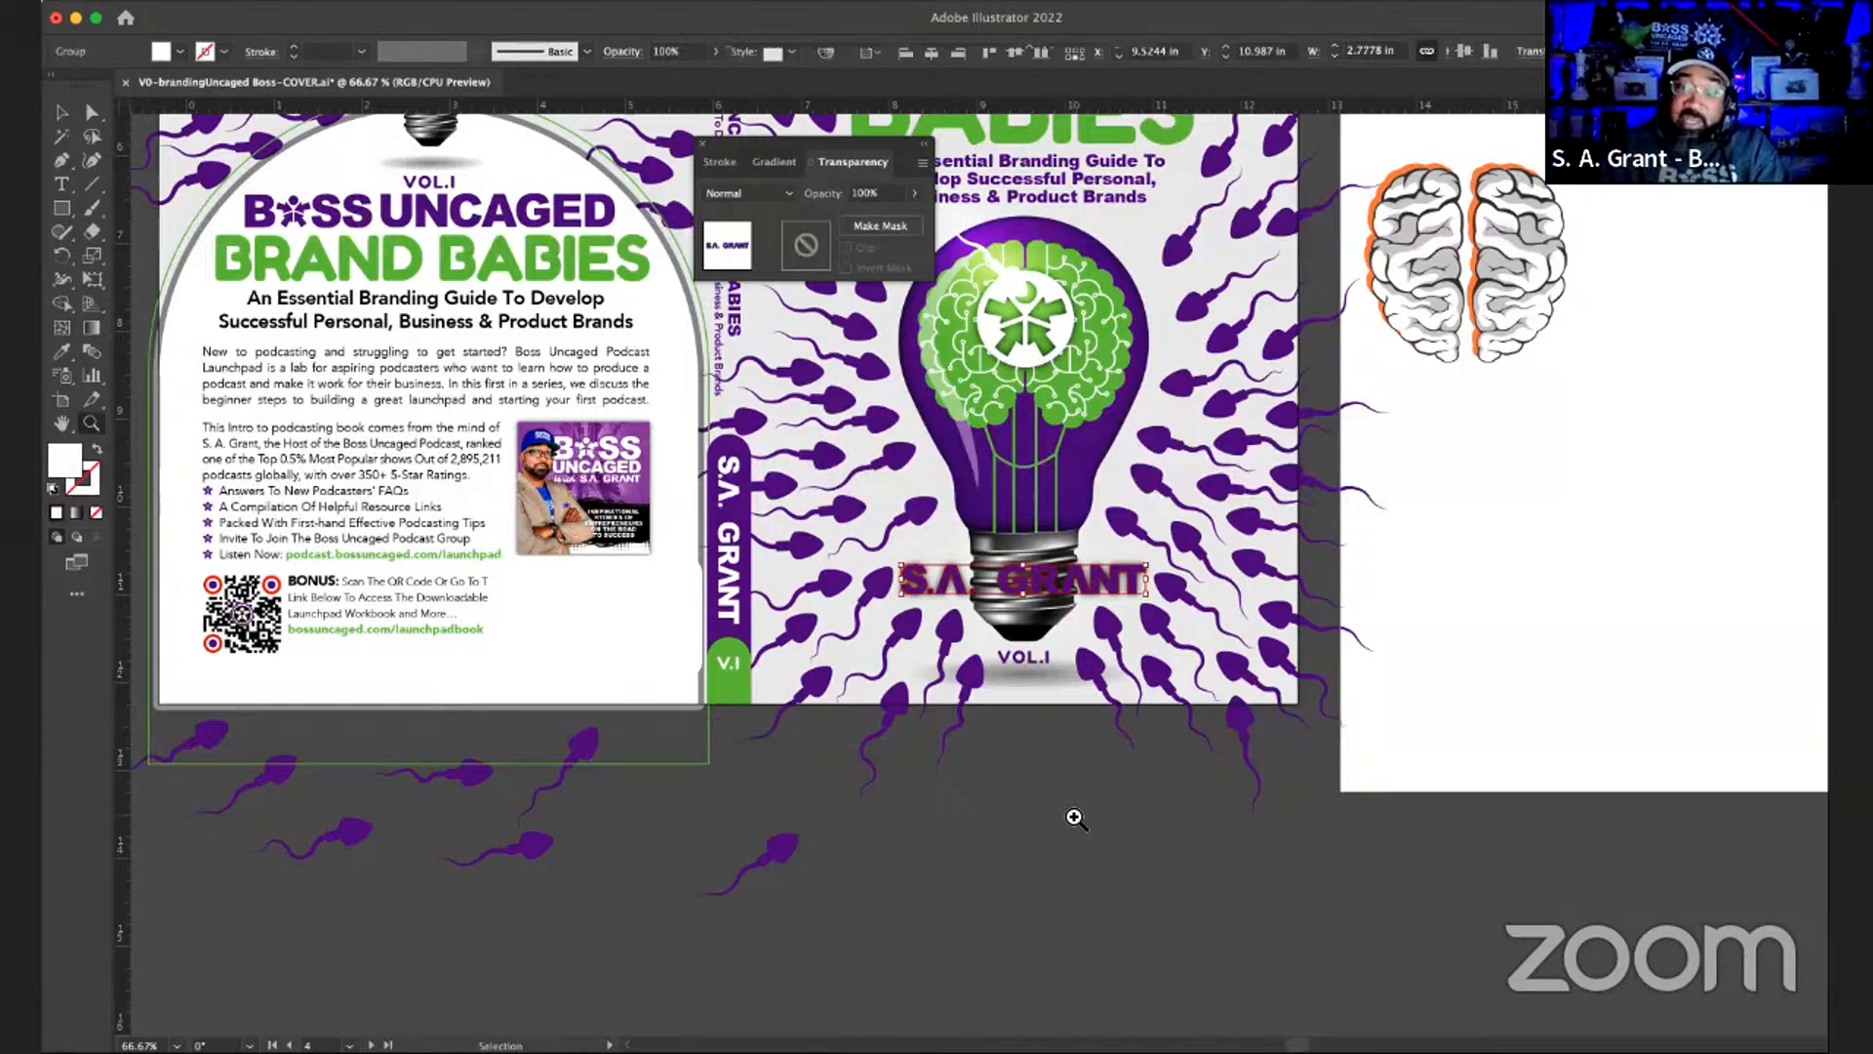
key("super+z")
key("super+z")
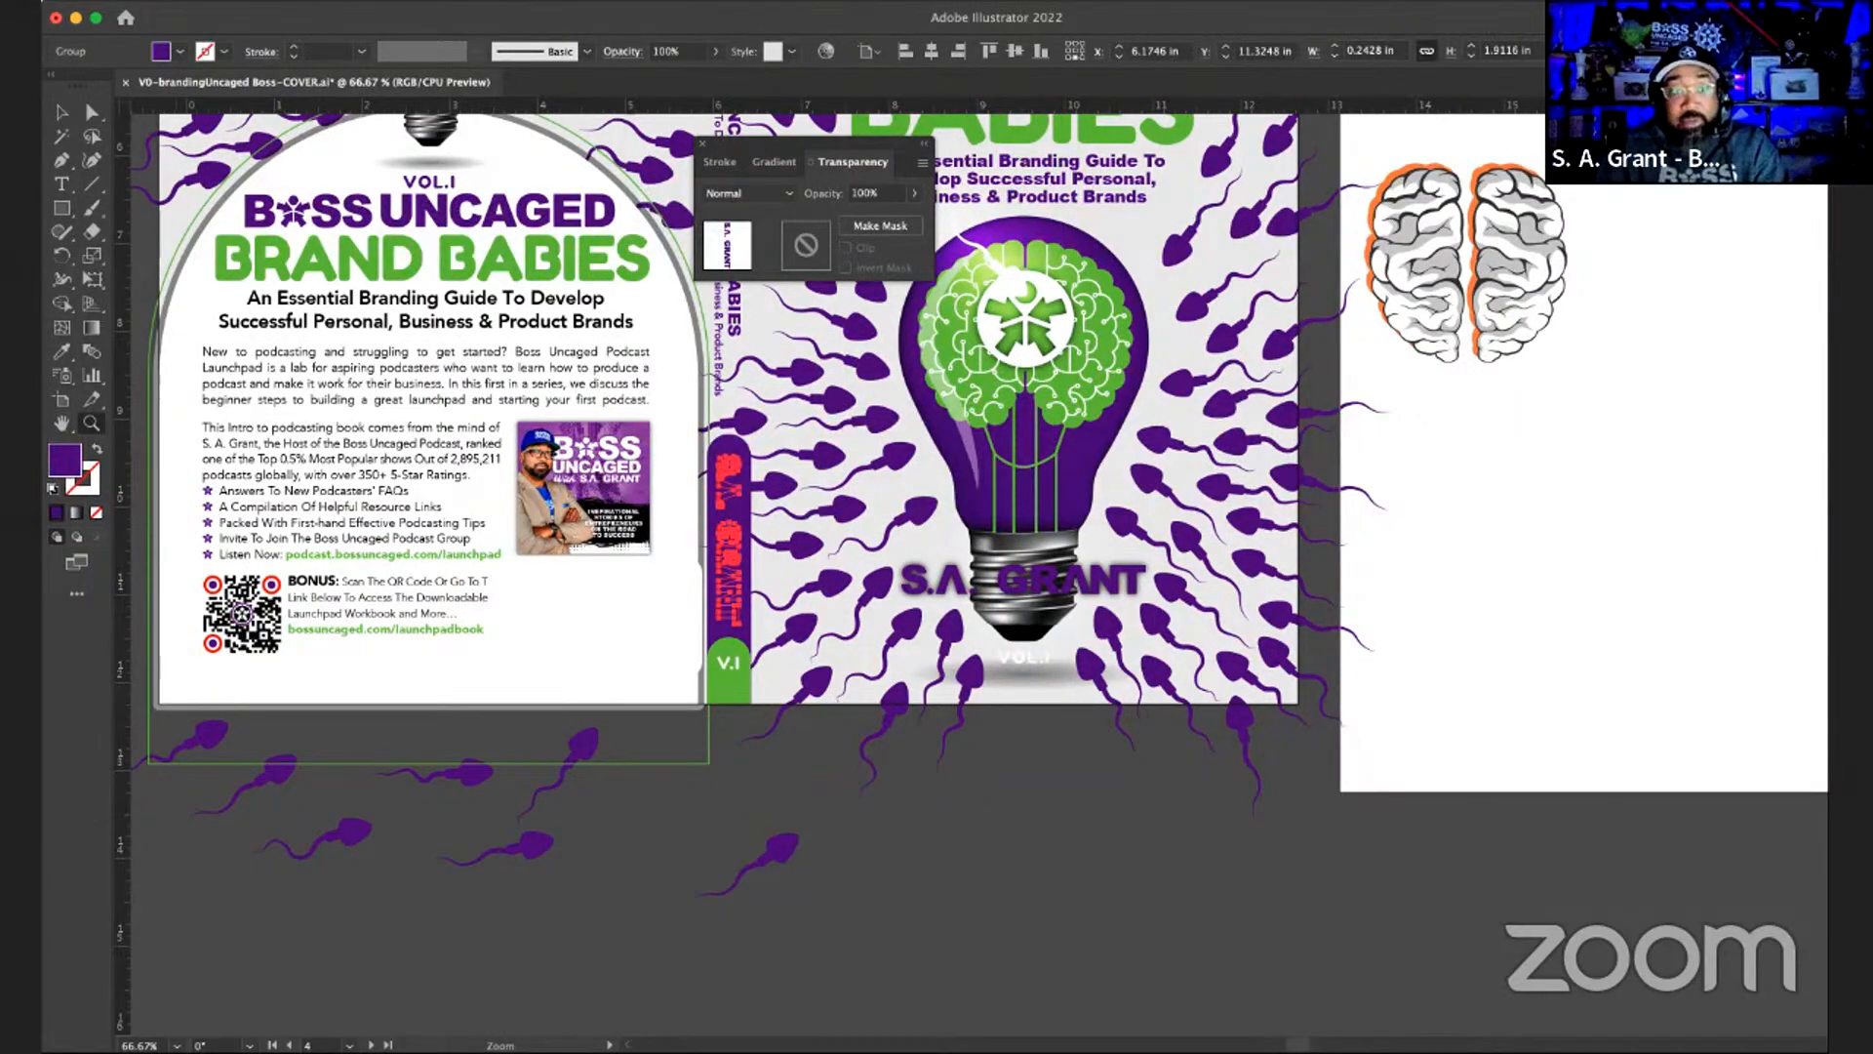
- Undo the purple fill on the spine's author name and return the front cover's author name to white
key("super+z")
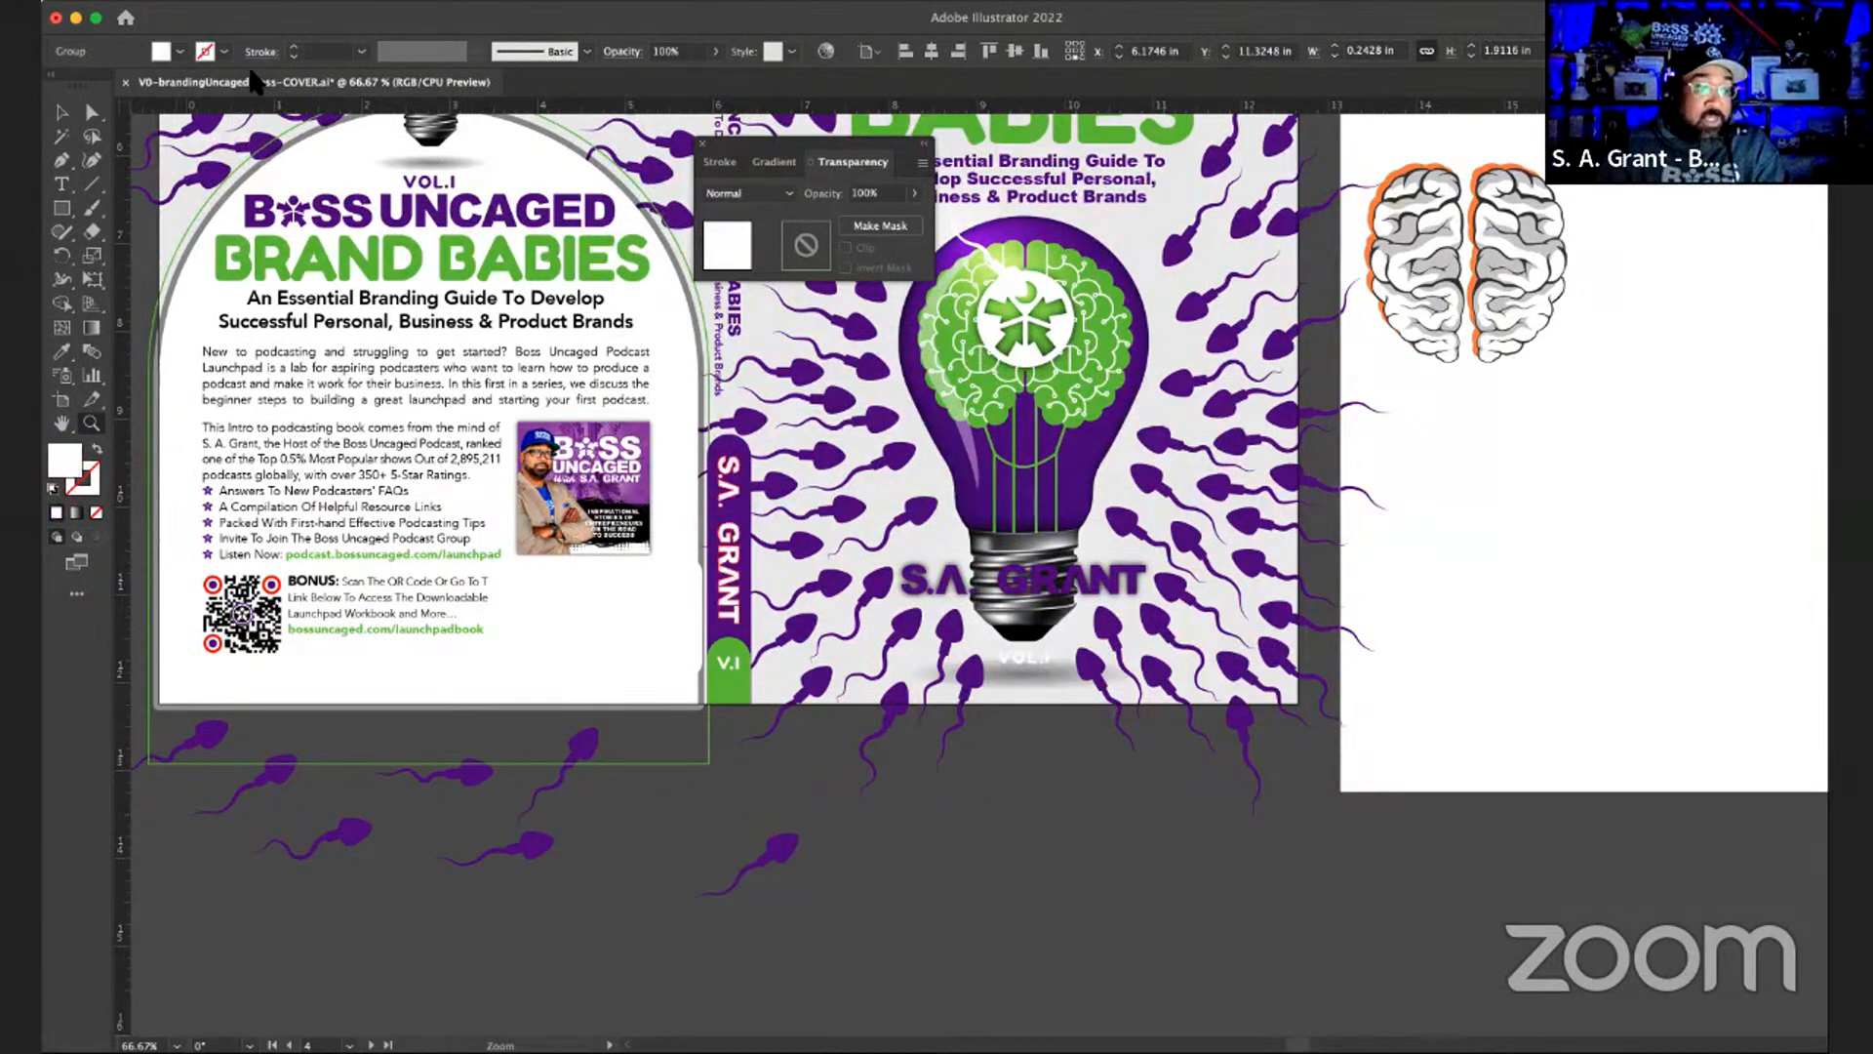
left_click(92, 119)
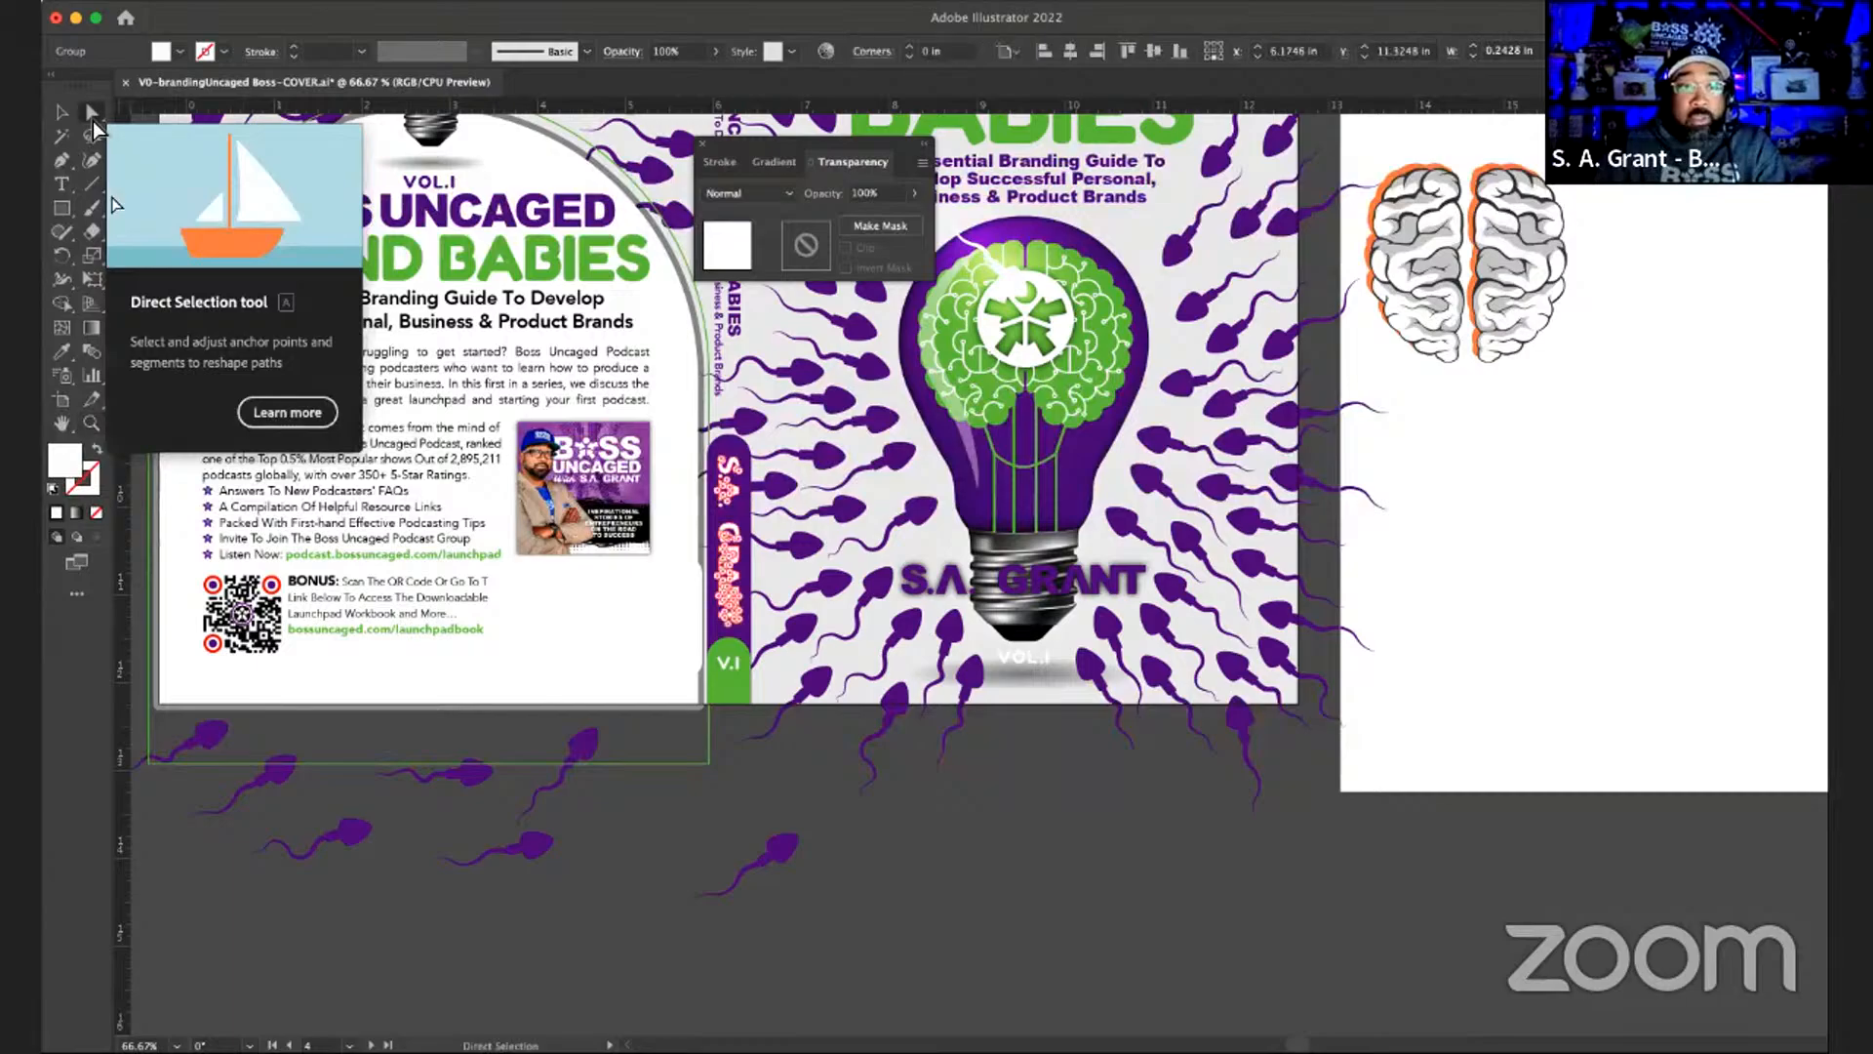
key("v")
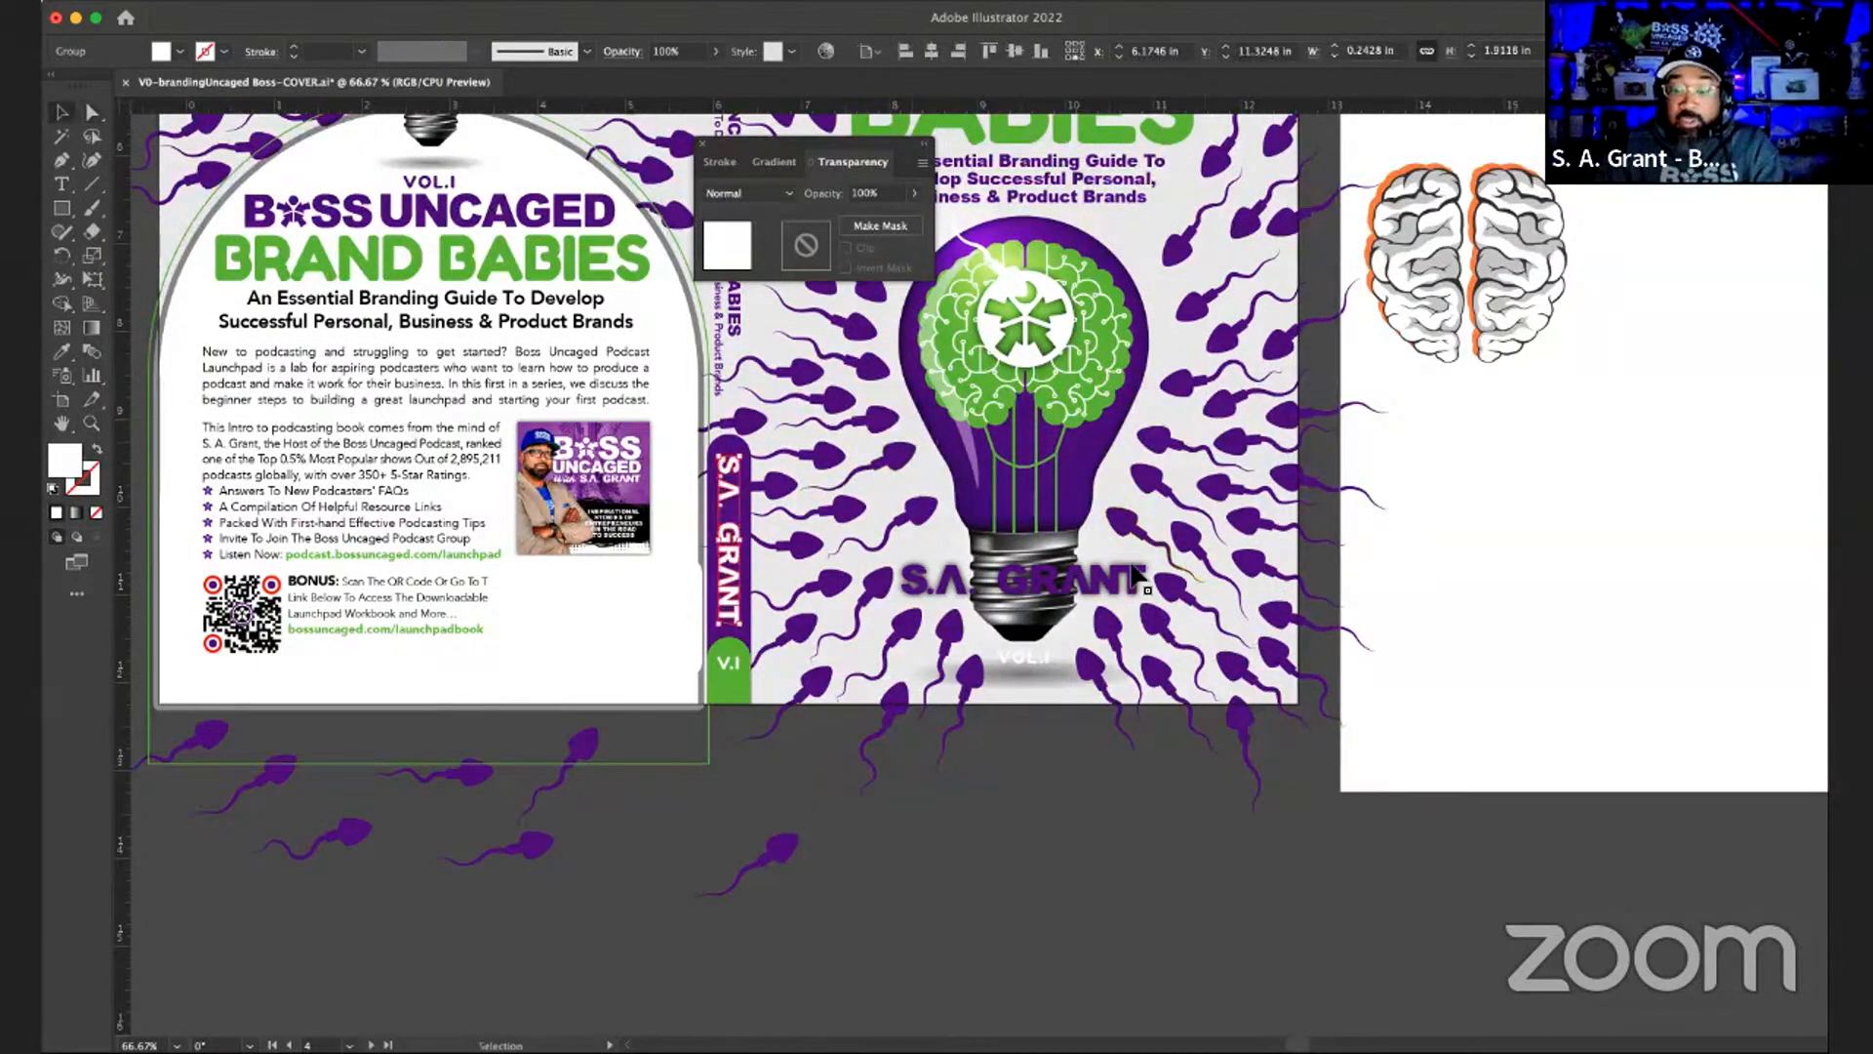
left_click(1105, 582)
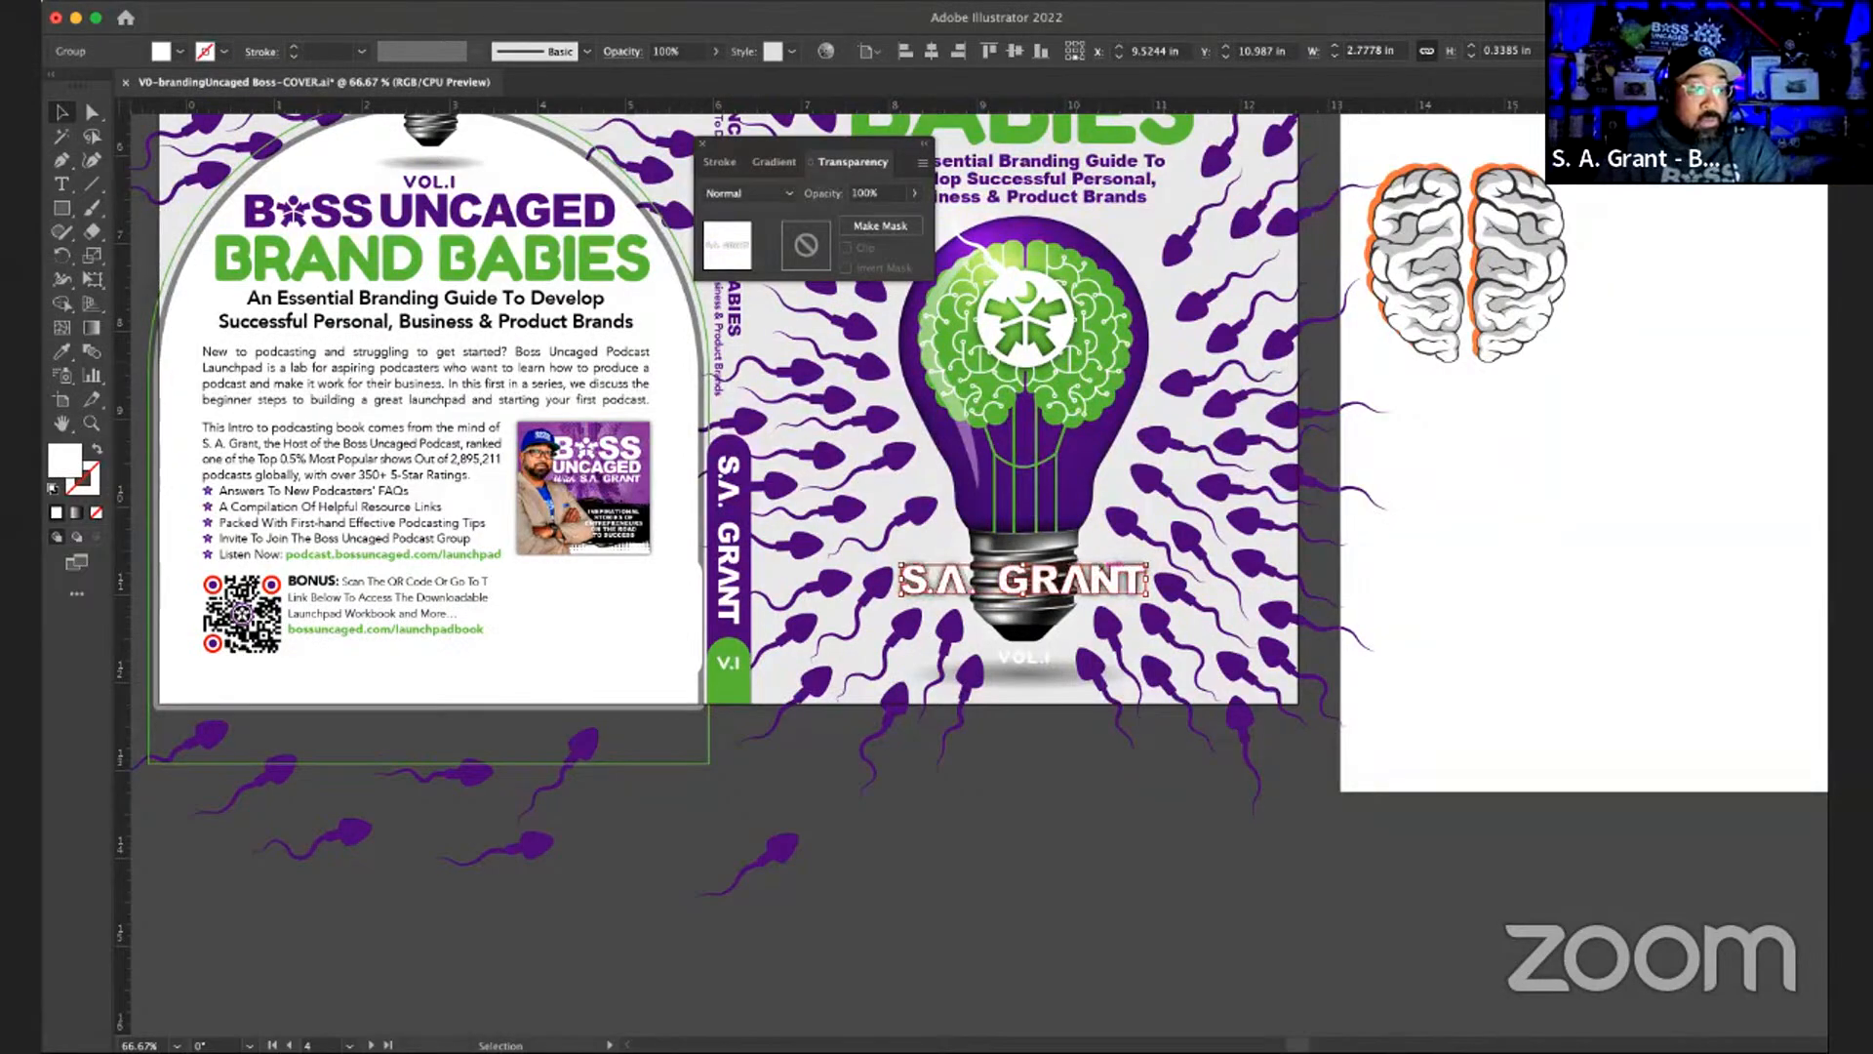
left_click(1100, 855)
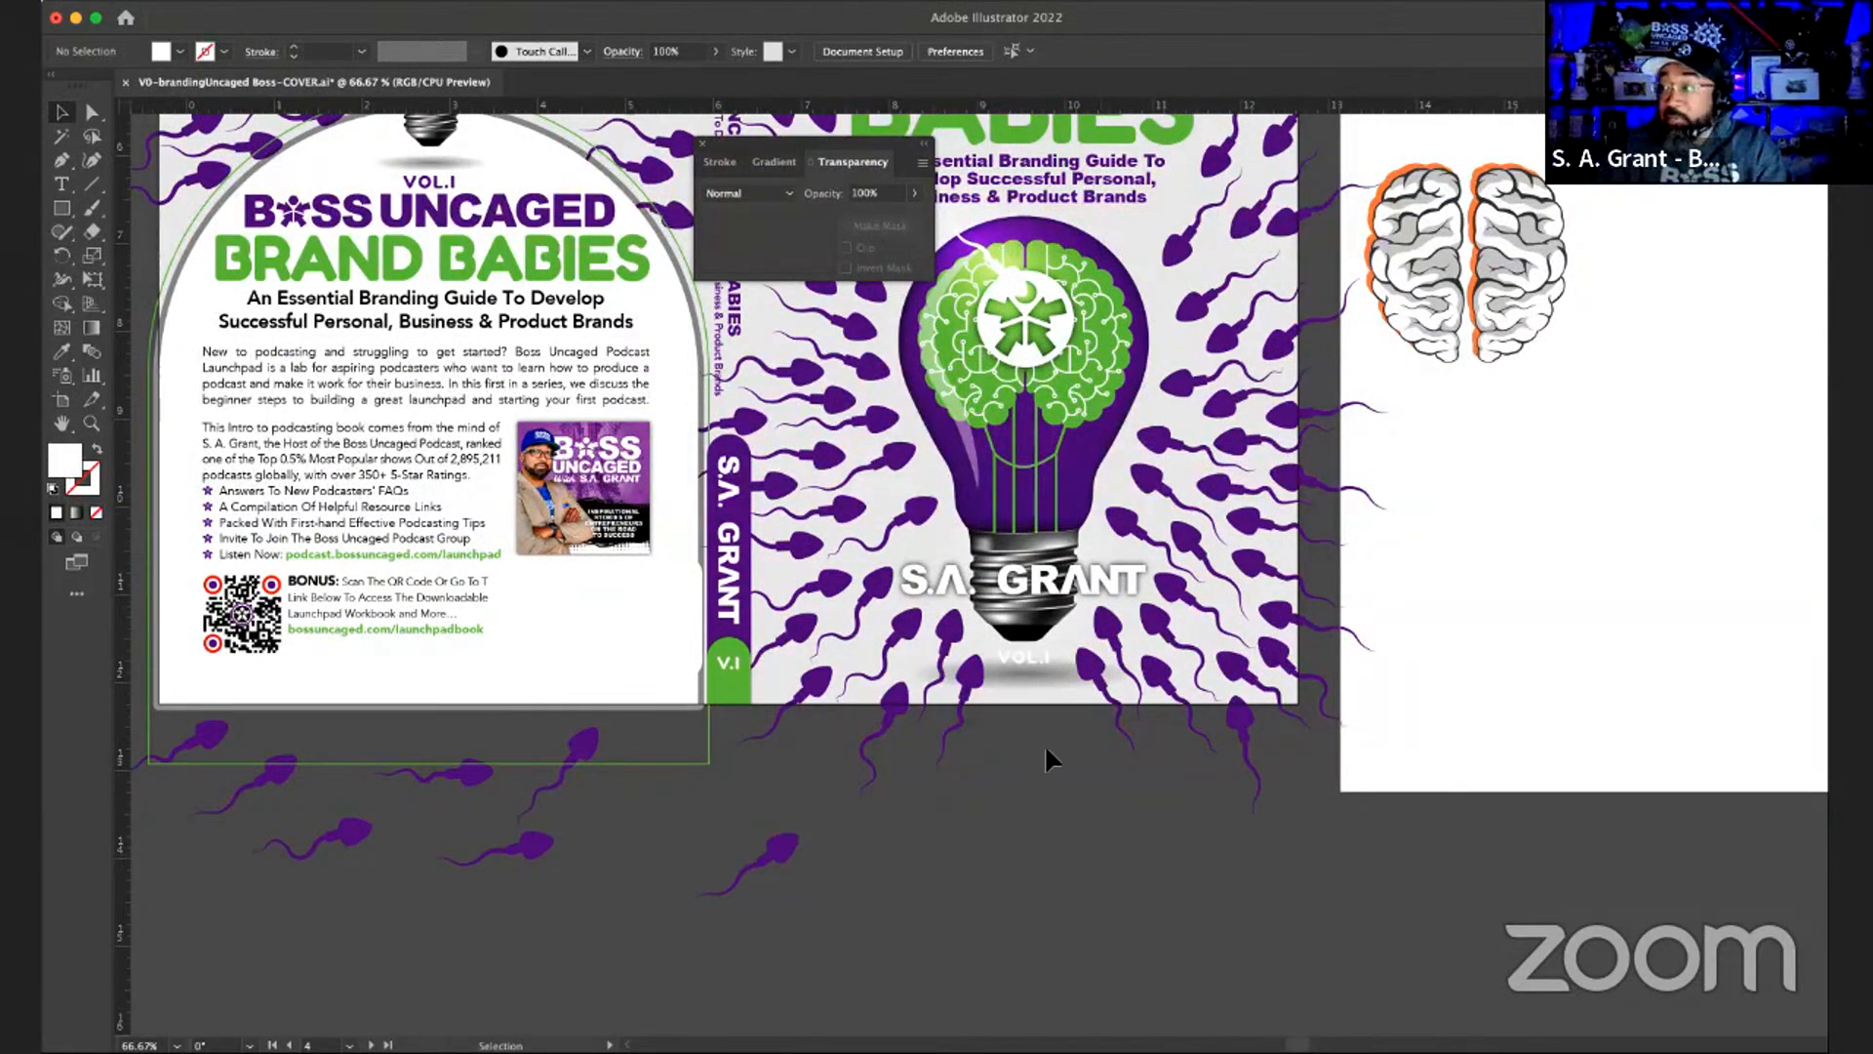
- Recolor the VOL.I text below the front cover's bulb from white to purple
left_click(1029, 660)
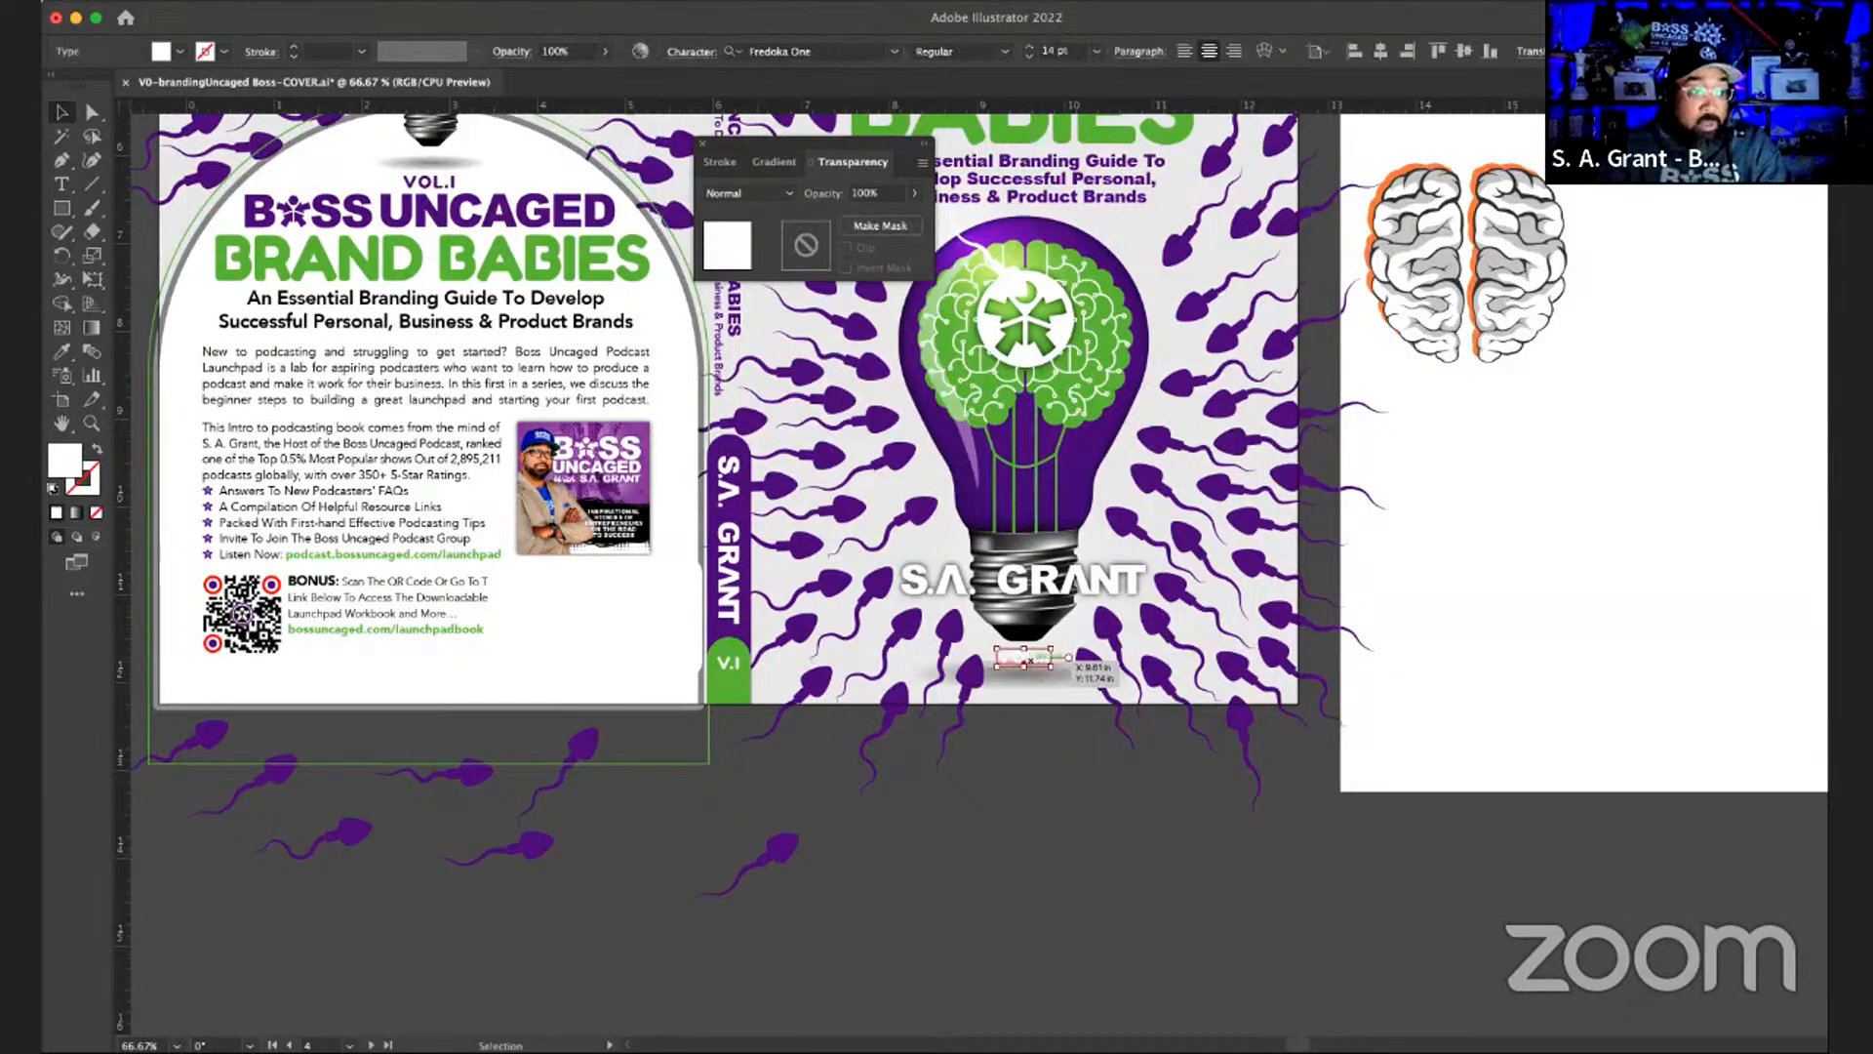
left_click_drag(1030, 661, 1032, 659)
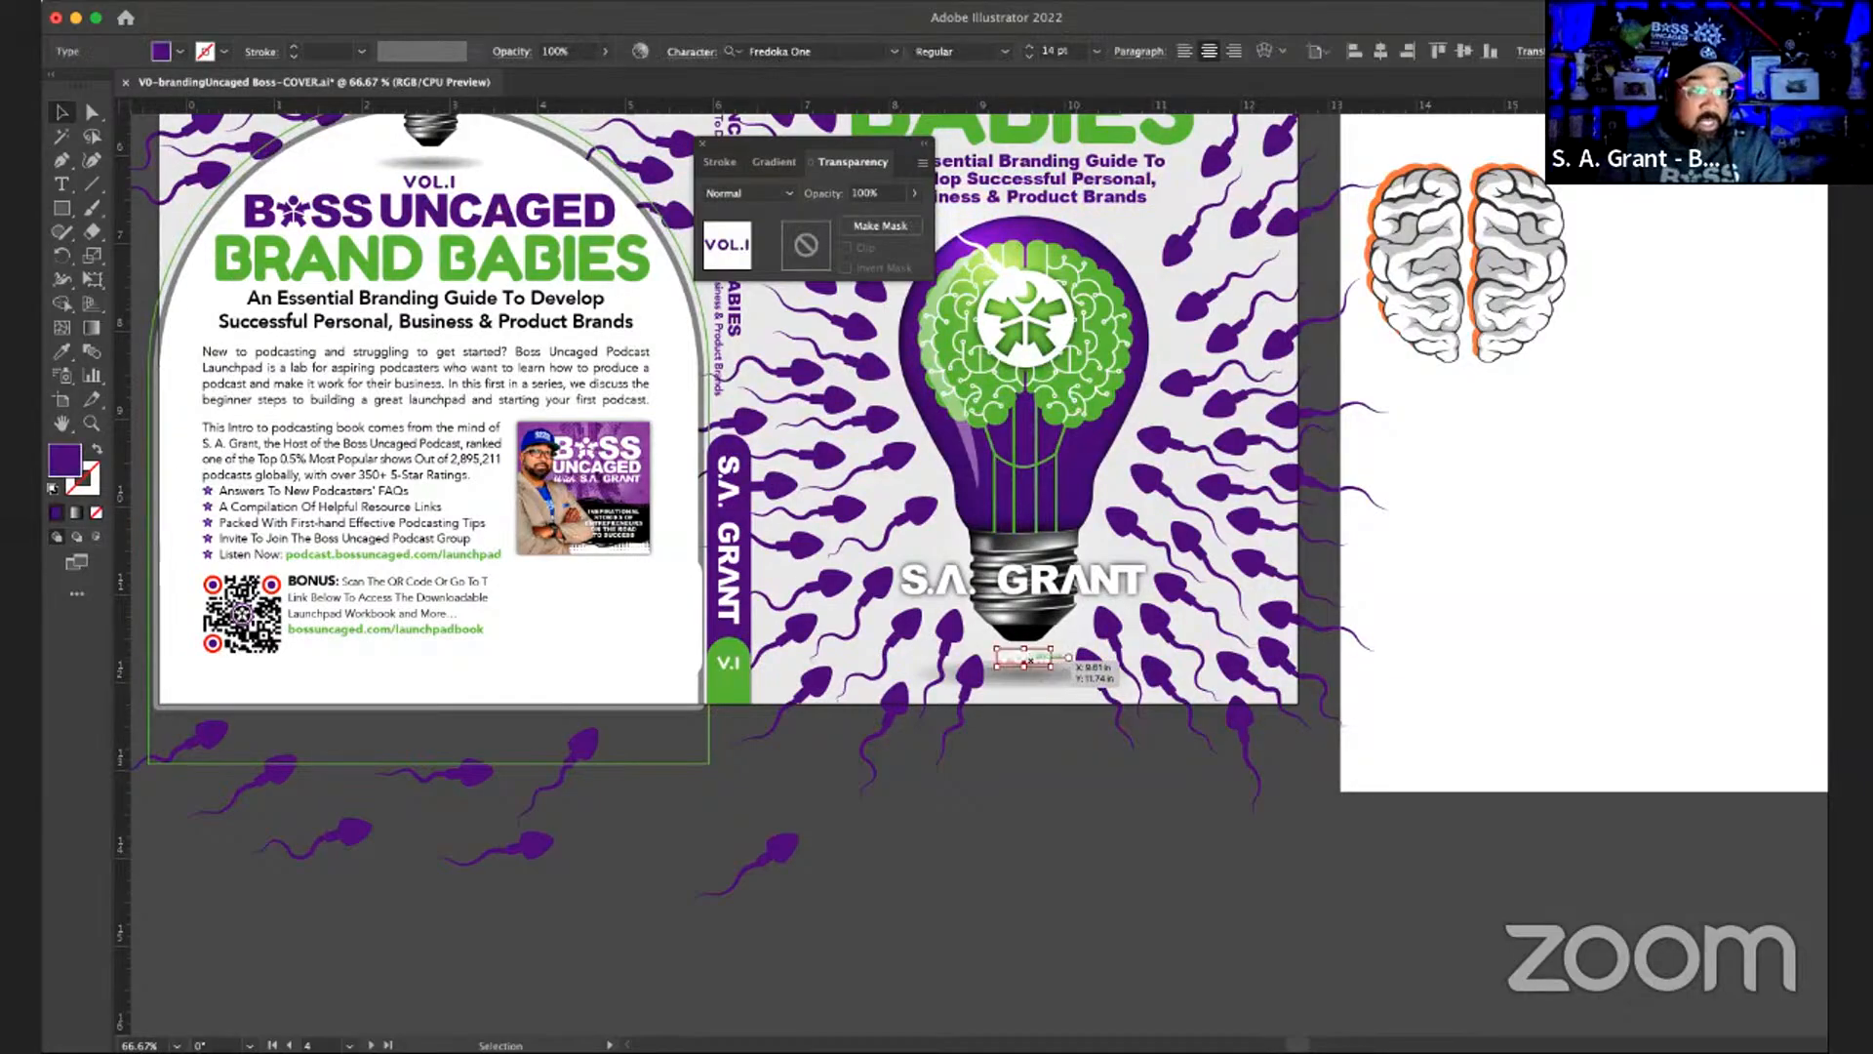
left_click(1068, 866)
- Take the sperm shapes and light glow off the light cover, leaving the brain and round logo inside the front bulb unobstructed
scroll(1068, 866, "up", 2)
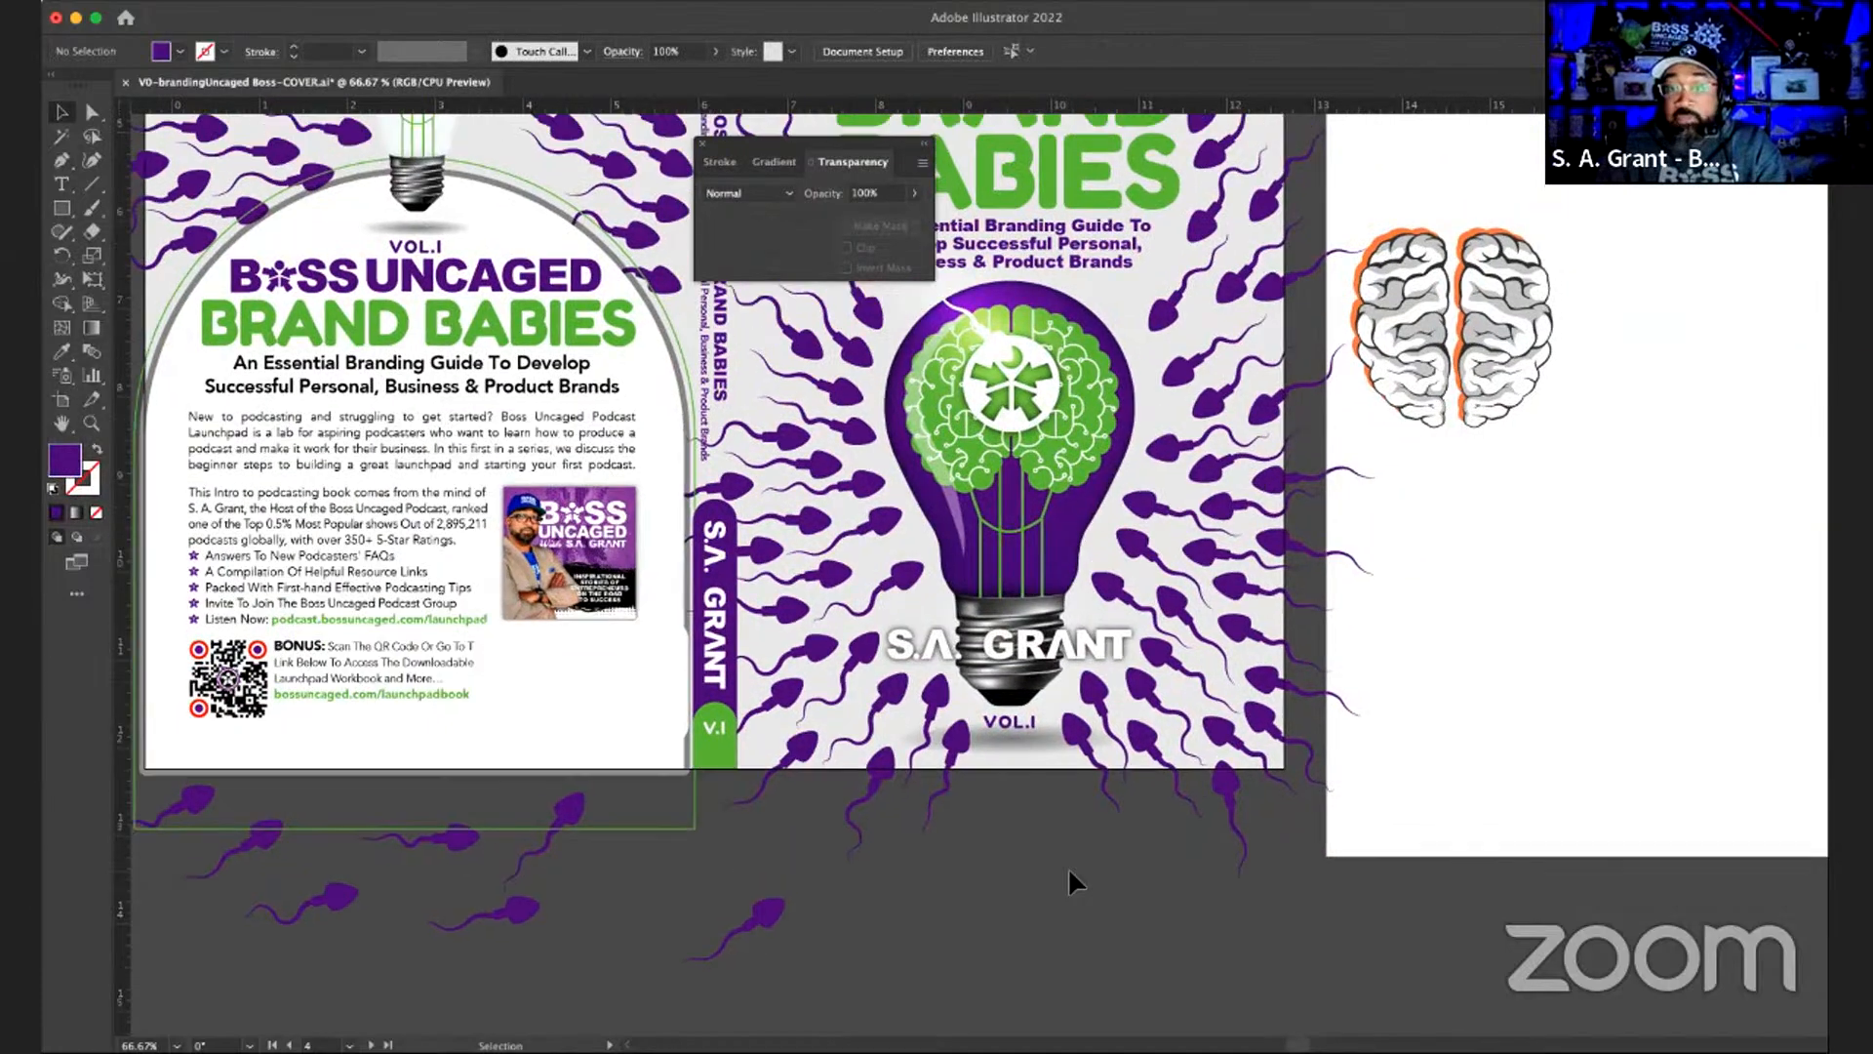
scroll(1070, 881, "up", 4)
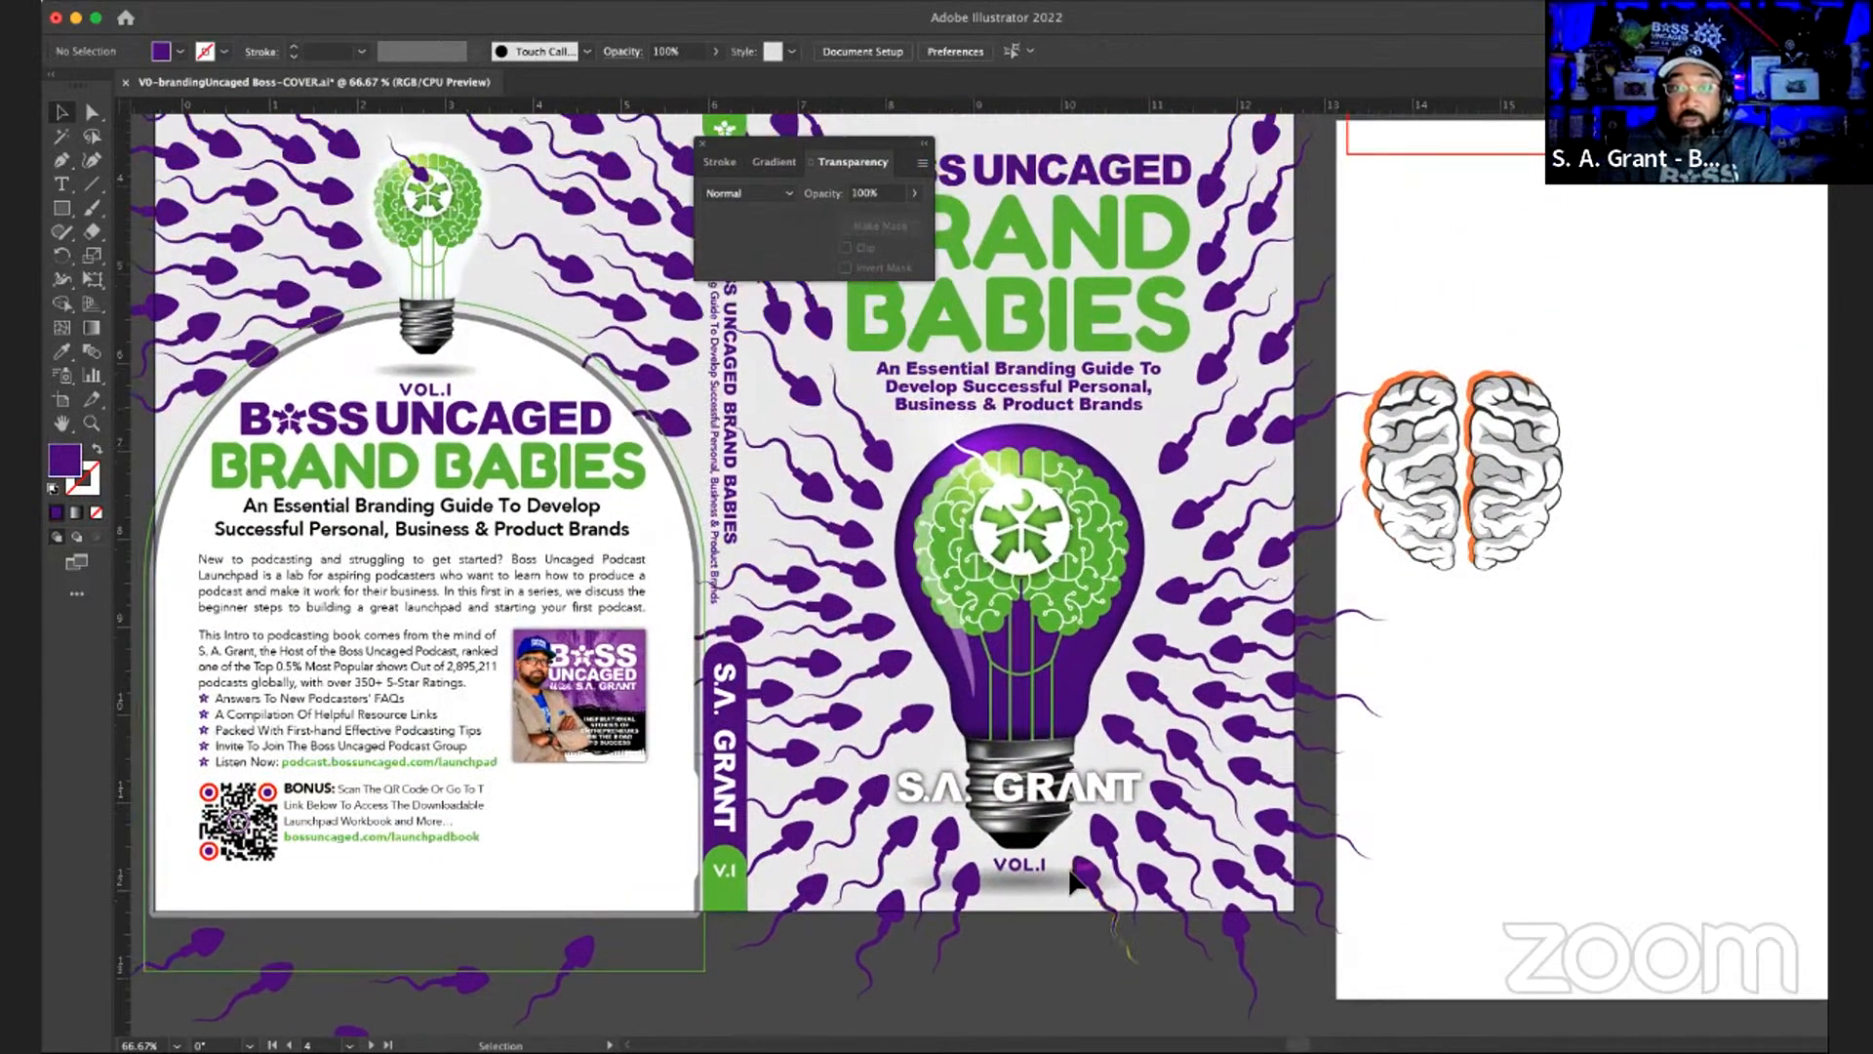
scroll(1070, 881, "up", 1)
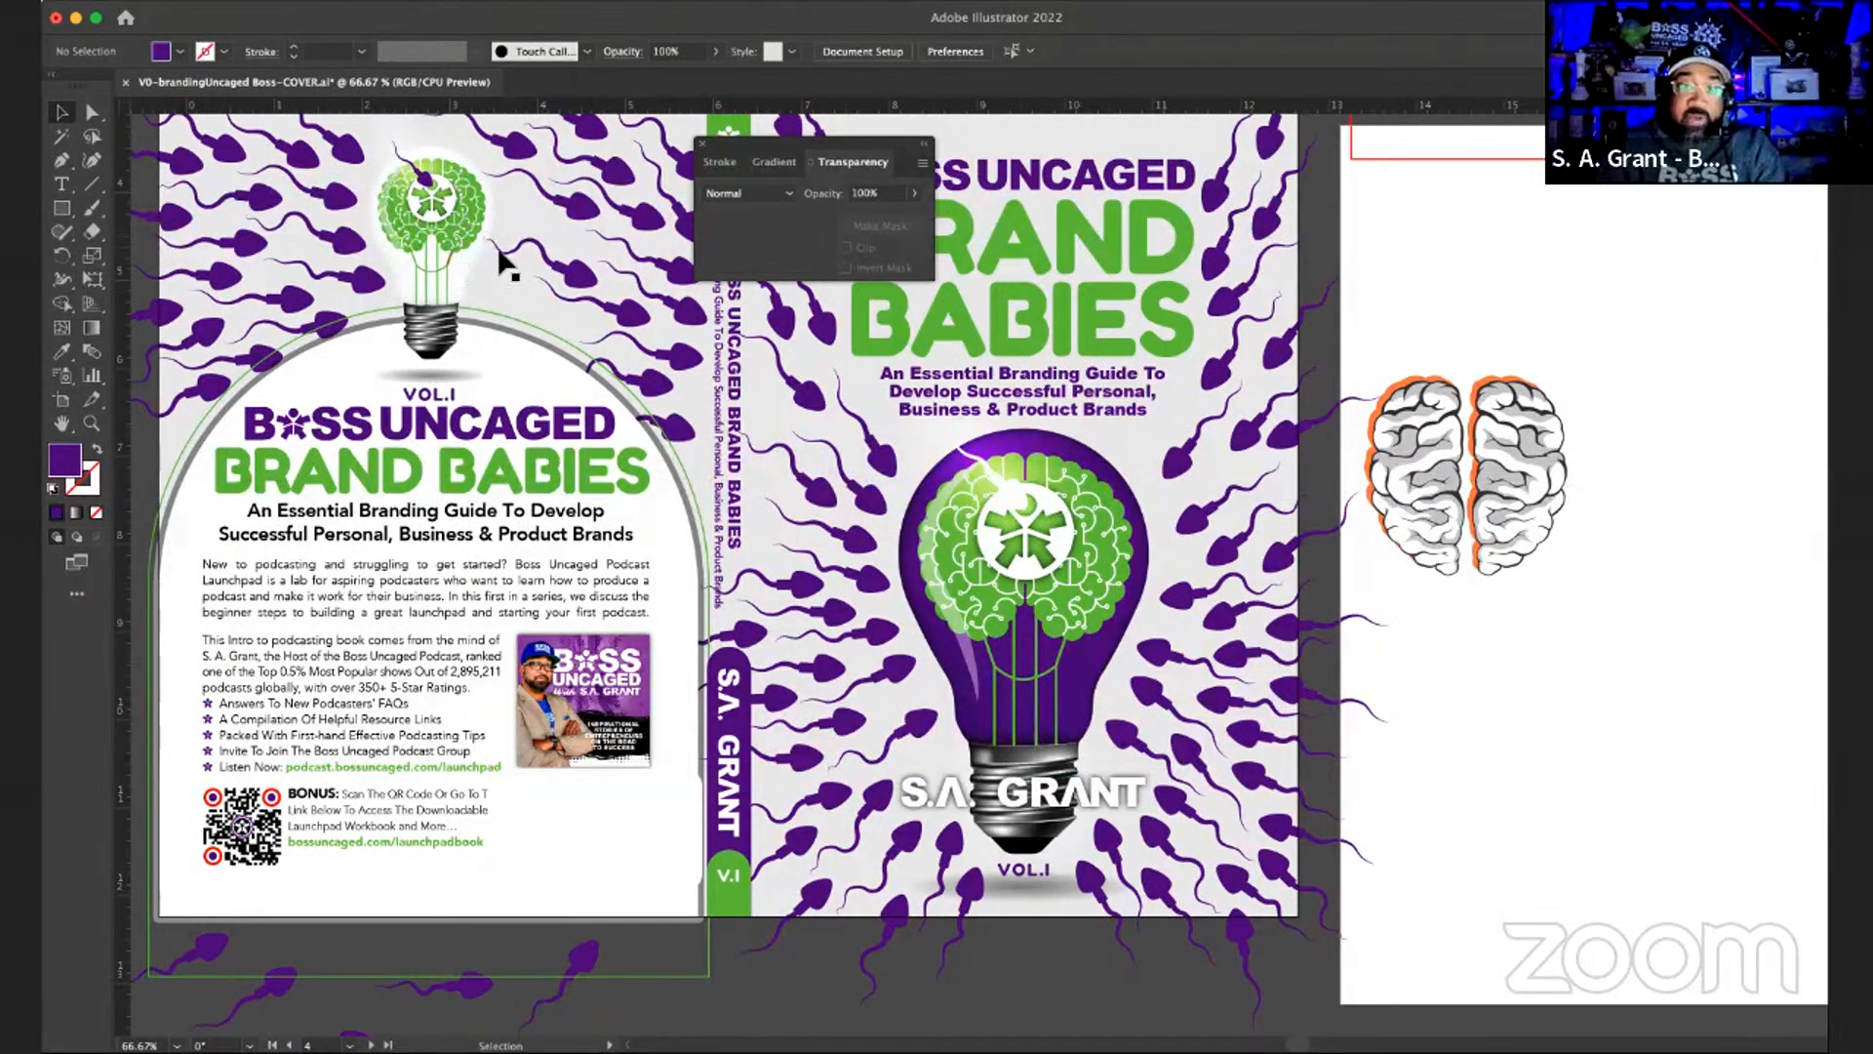
scroll(497, 245, "up", 3)
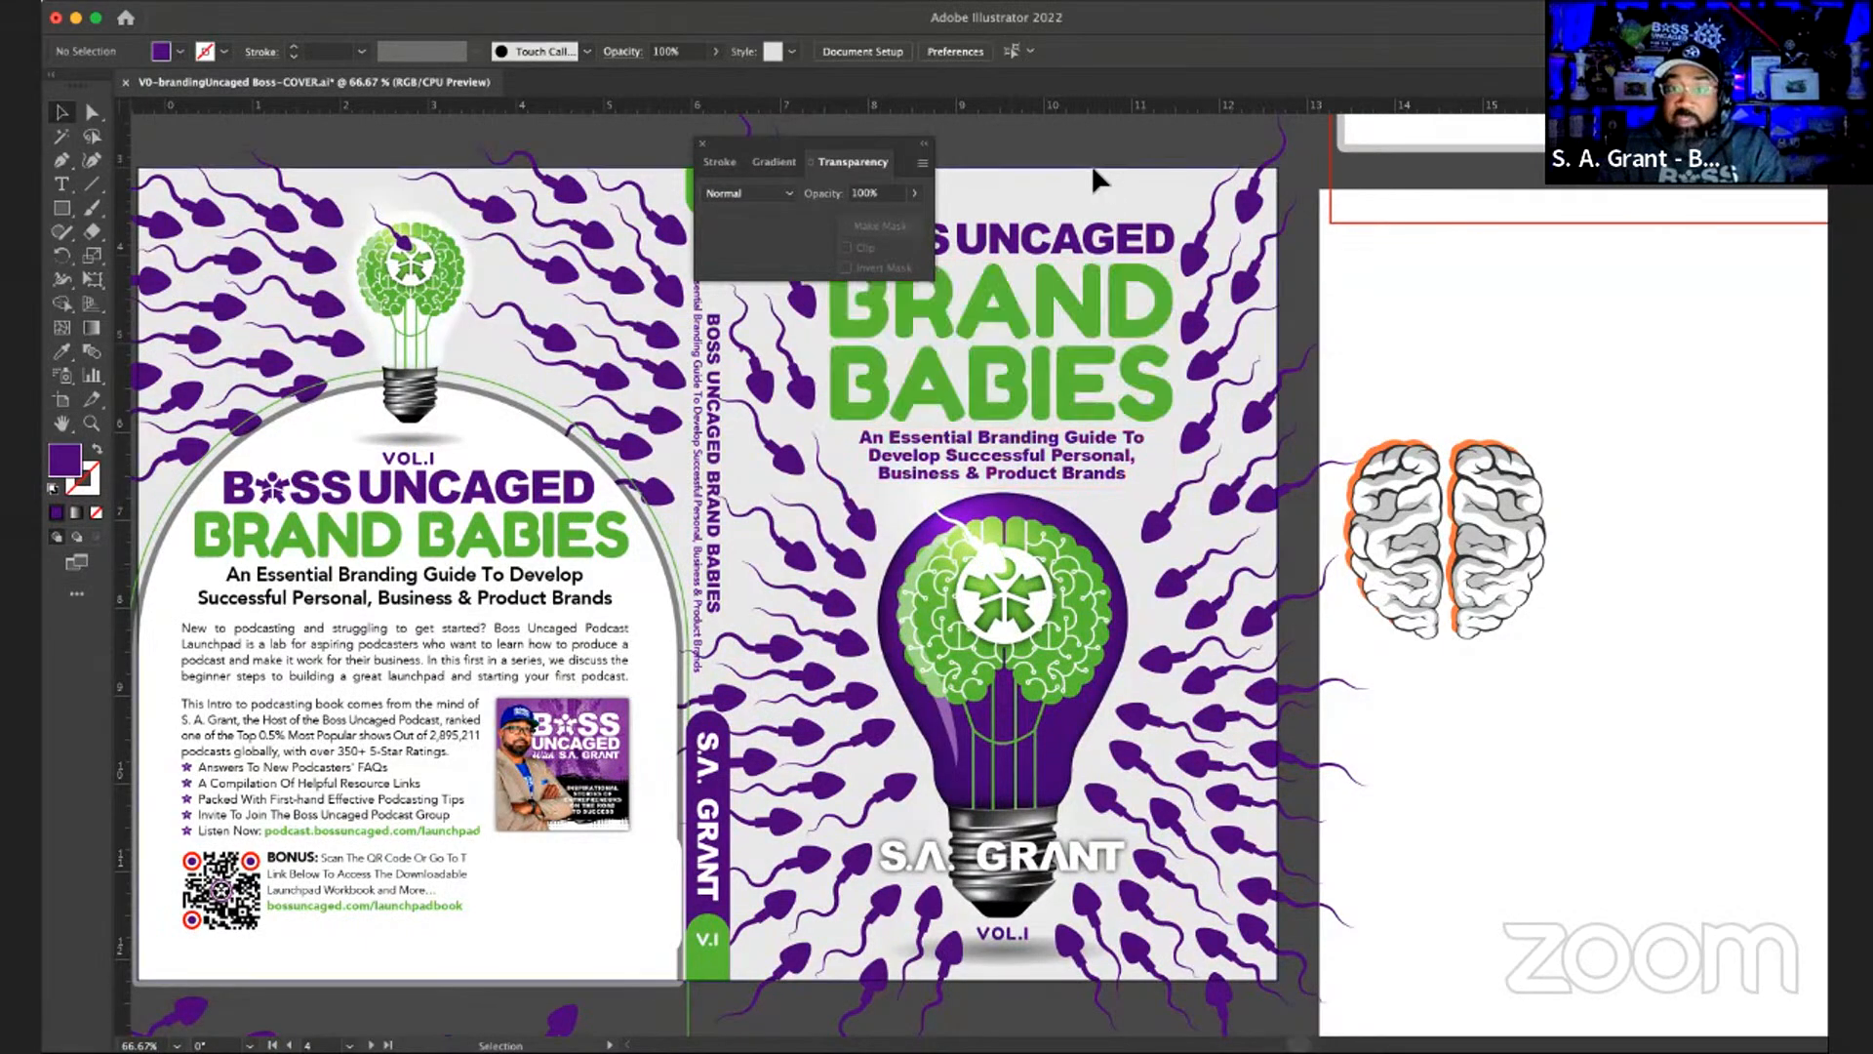
scroll(683, 293, "up", 2)
scroll(682, 293, "right", 1)
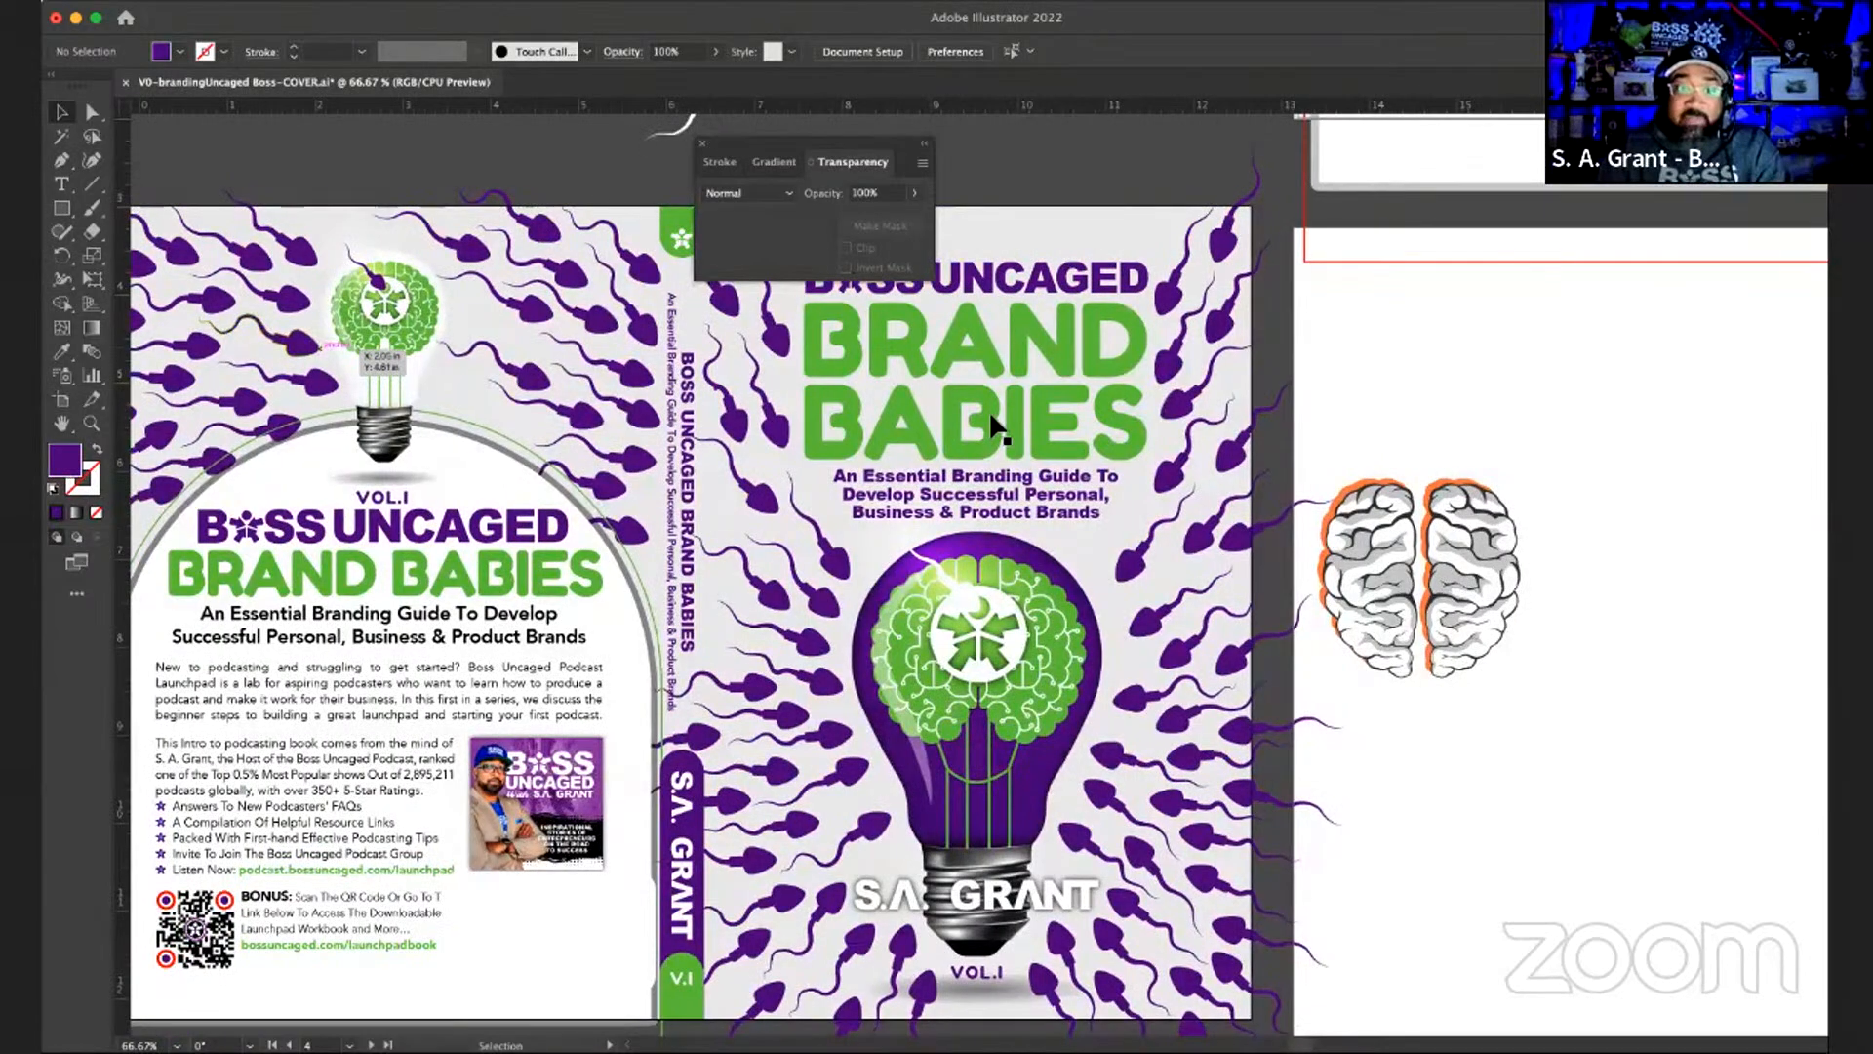
key("z")
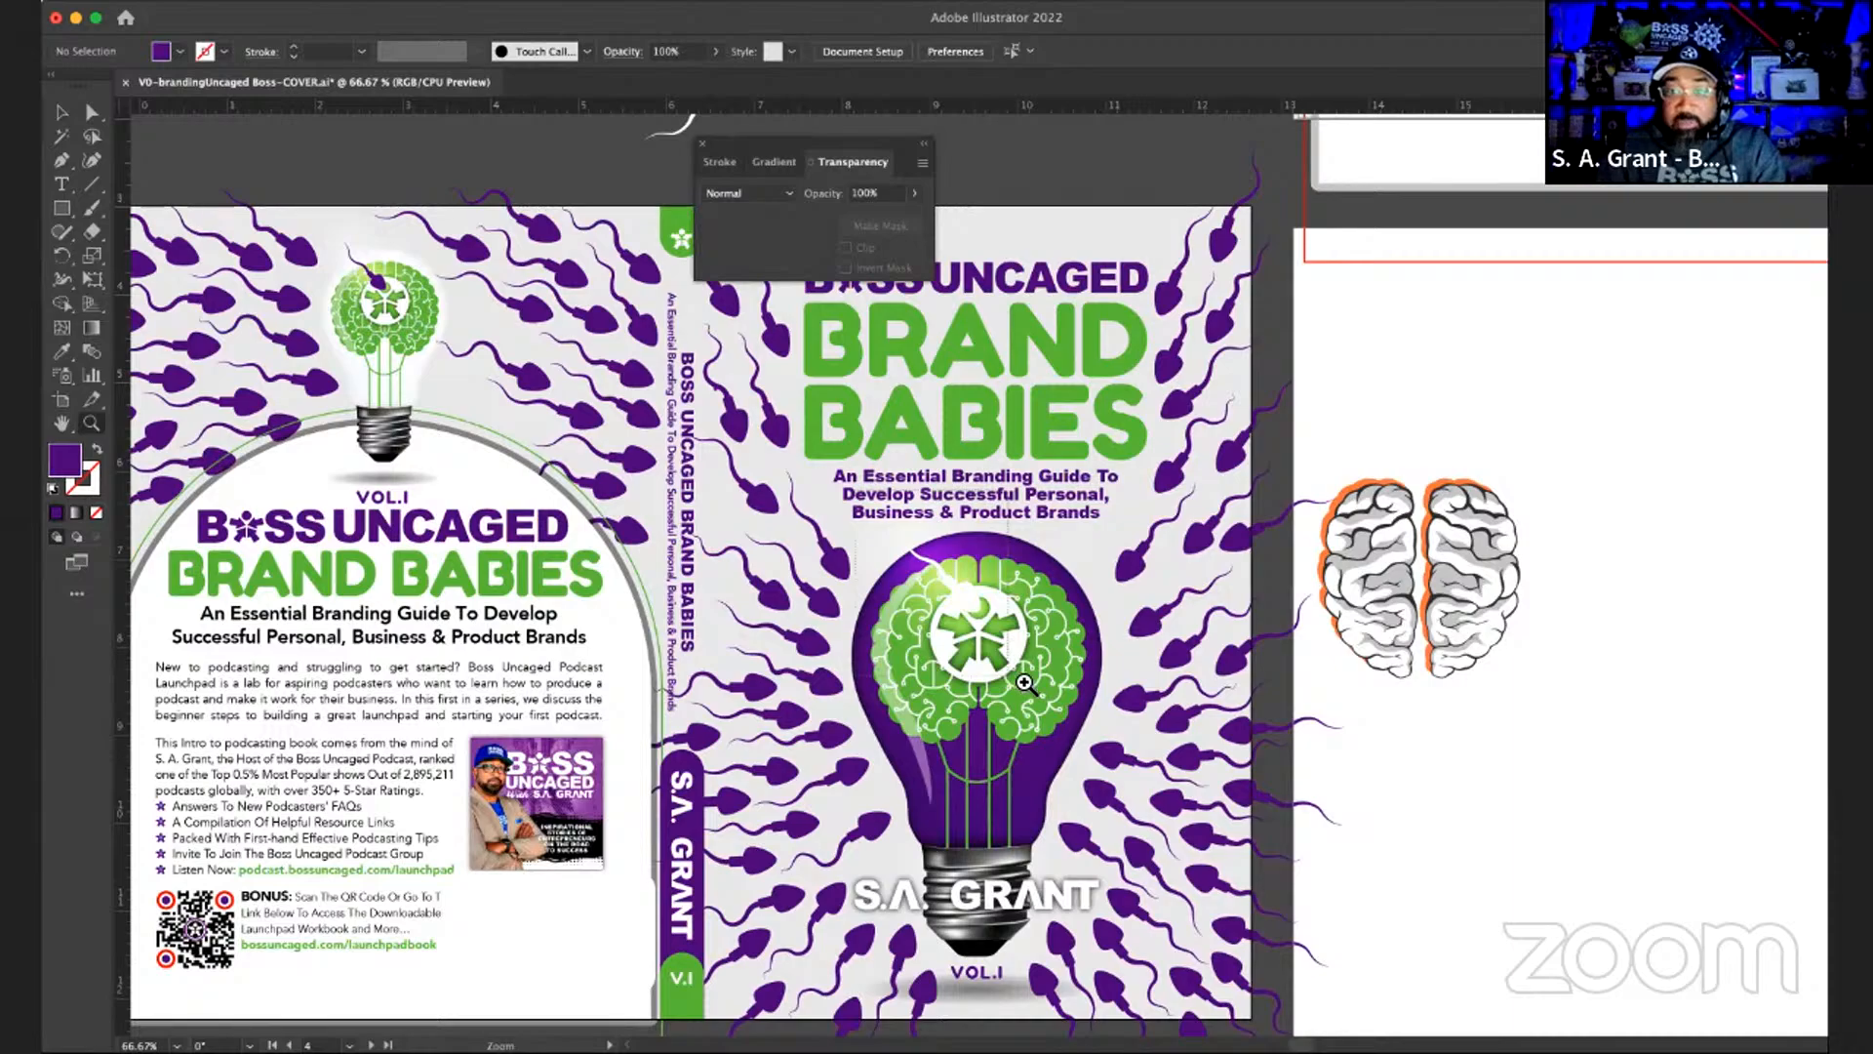
left_click(1025, 683)
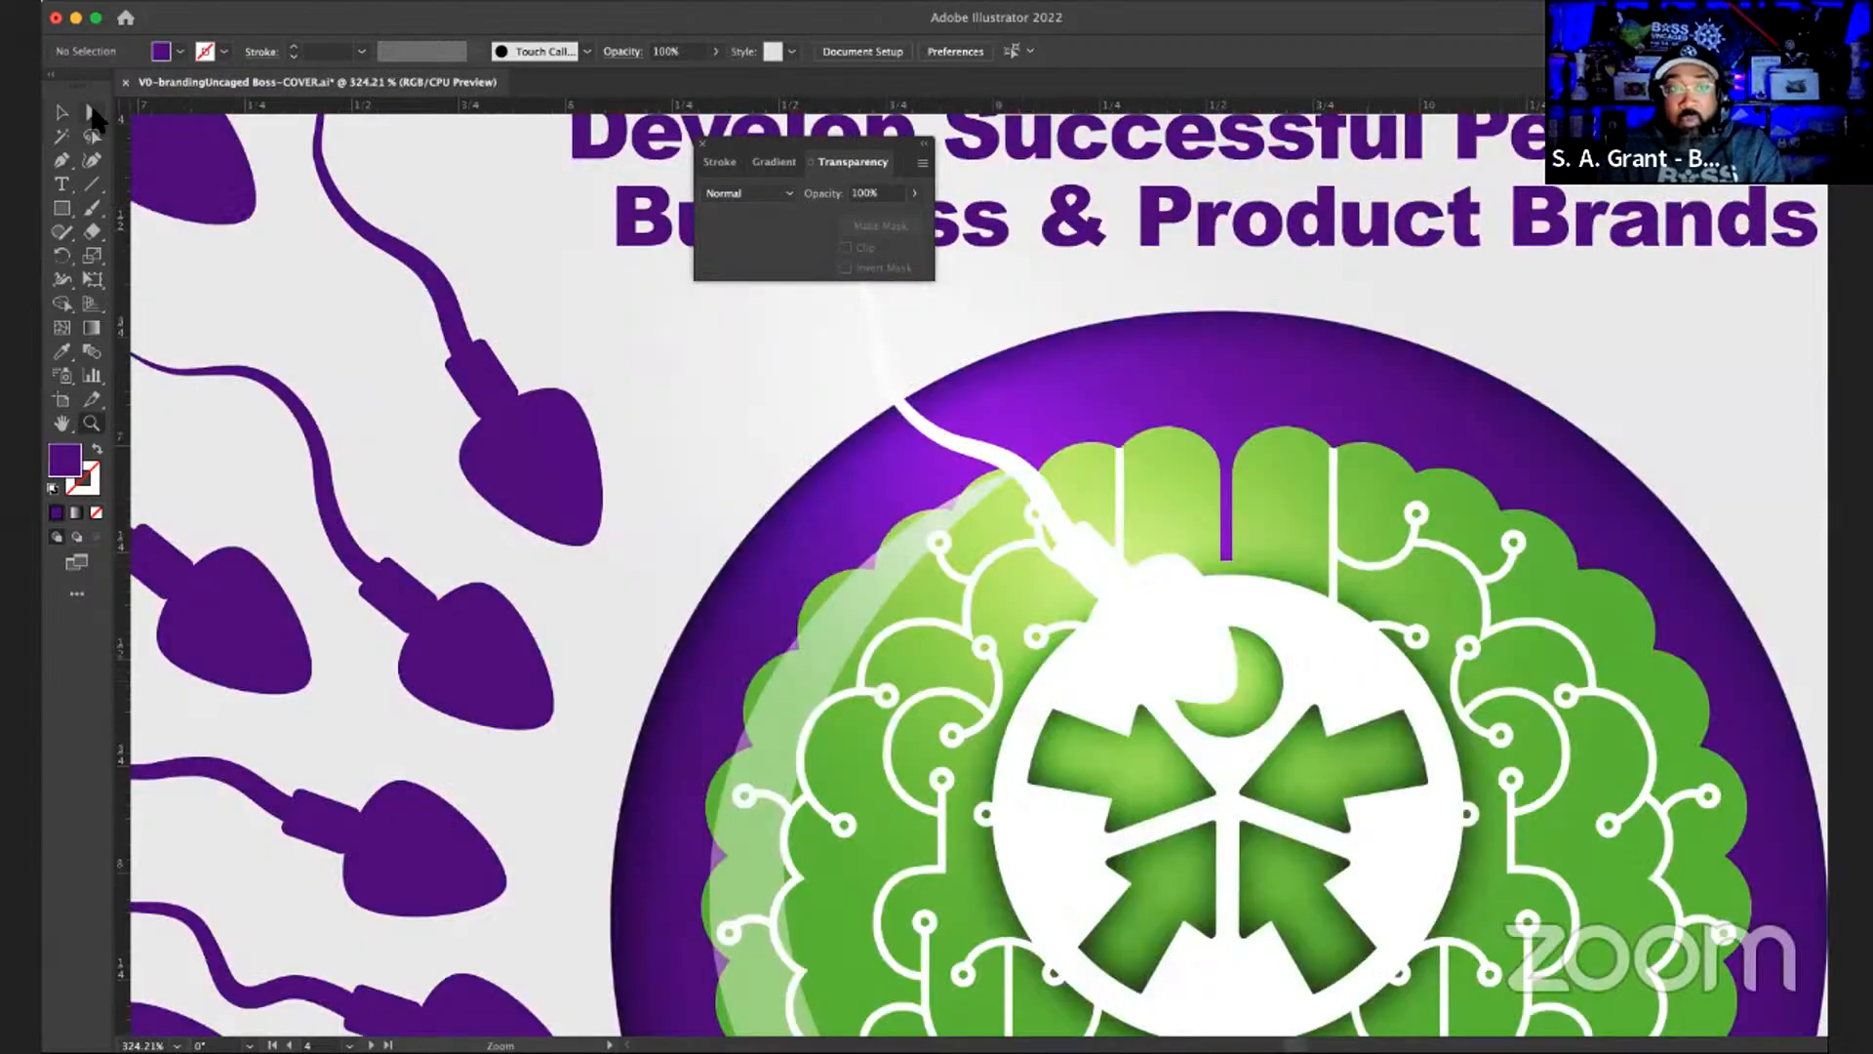
left_click(92, 114)
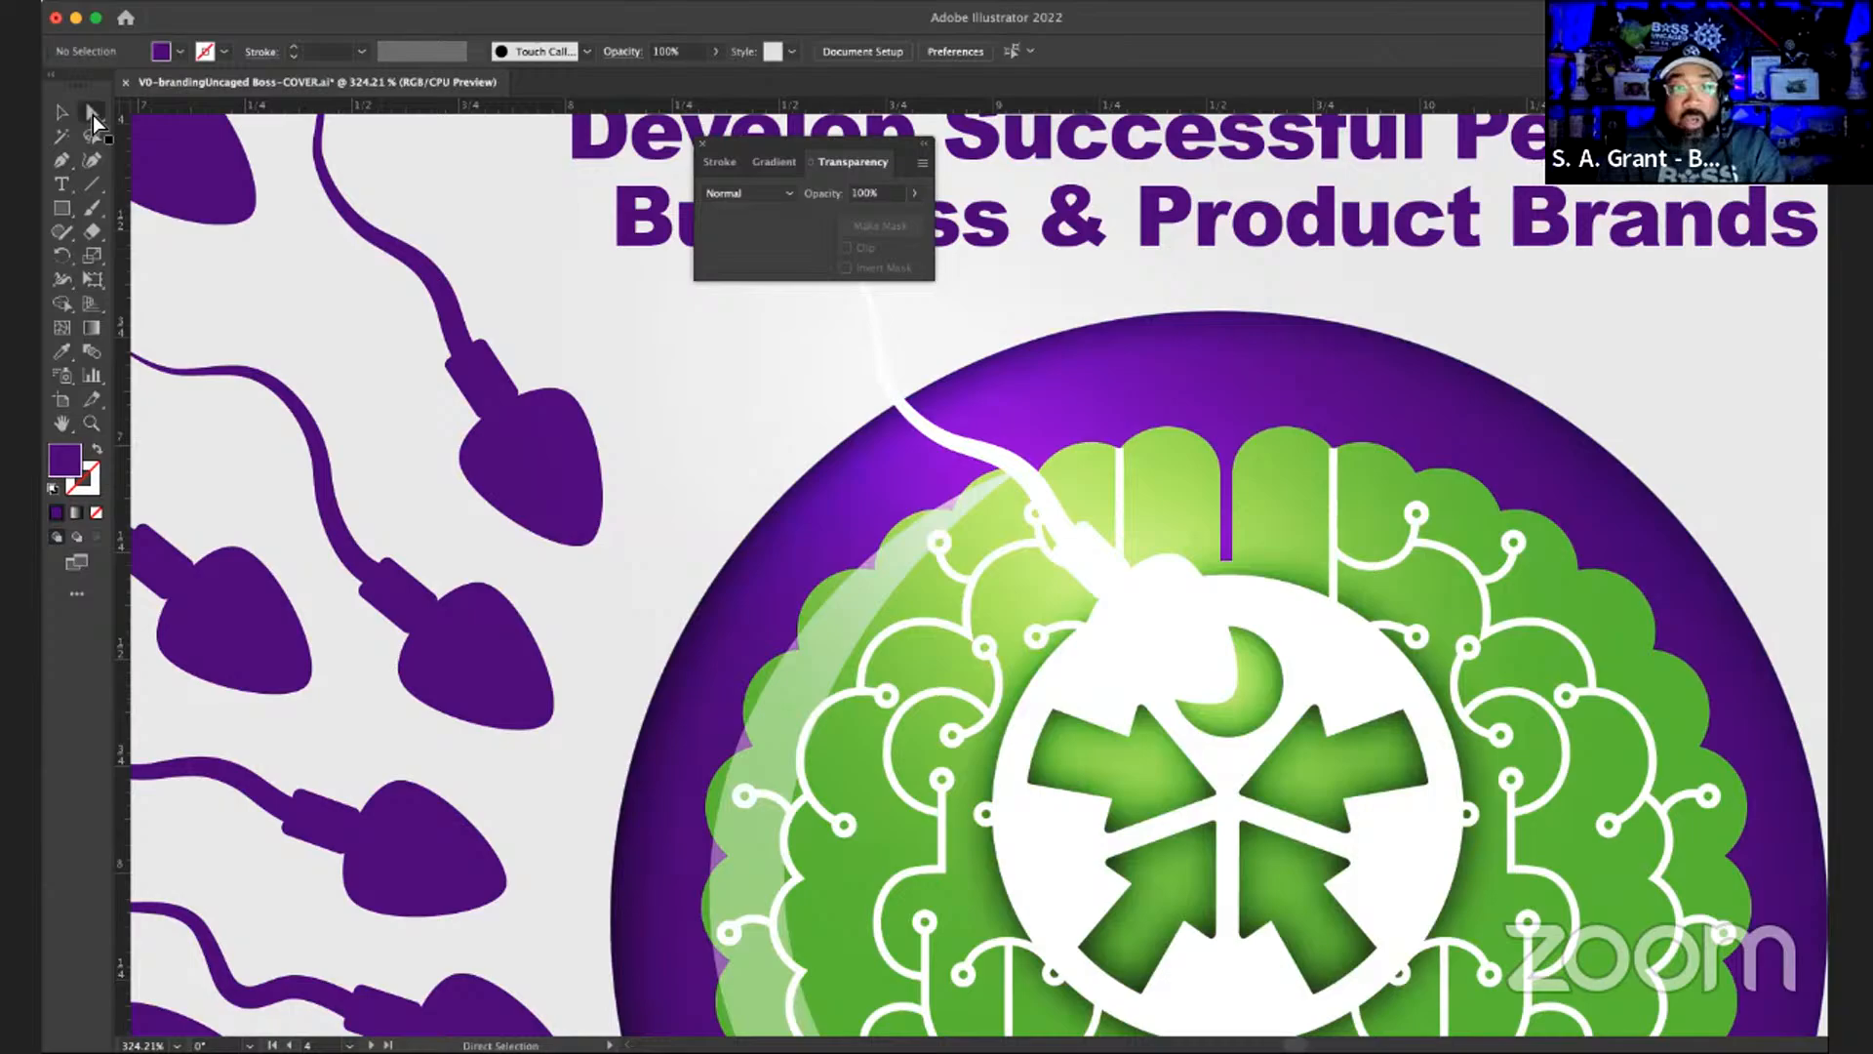
left_click(1342, 646)
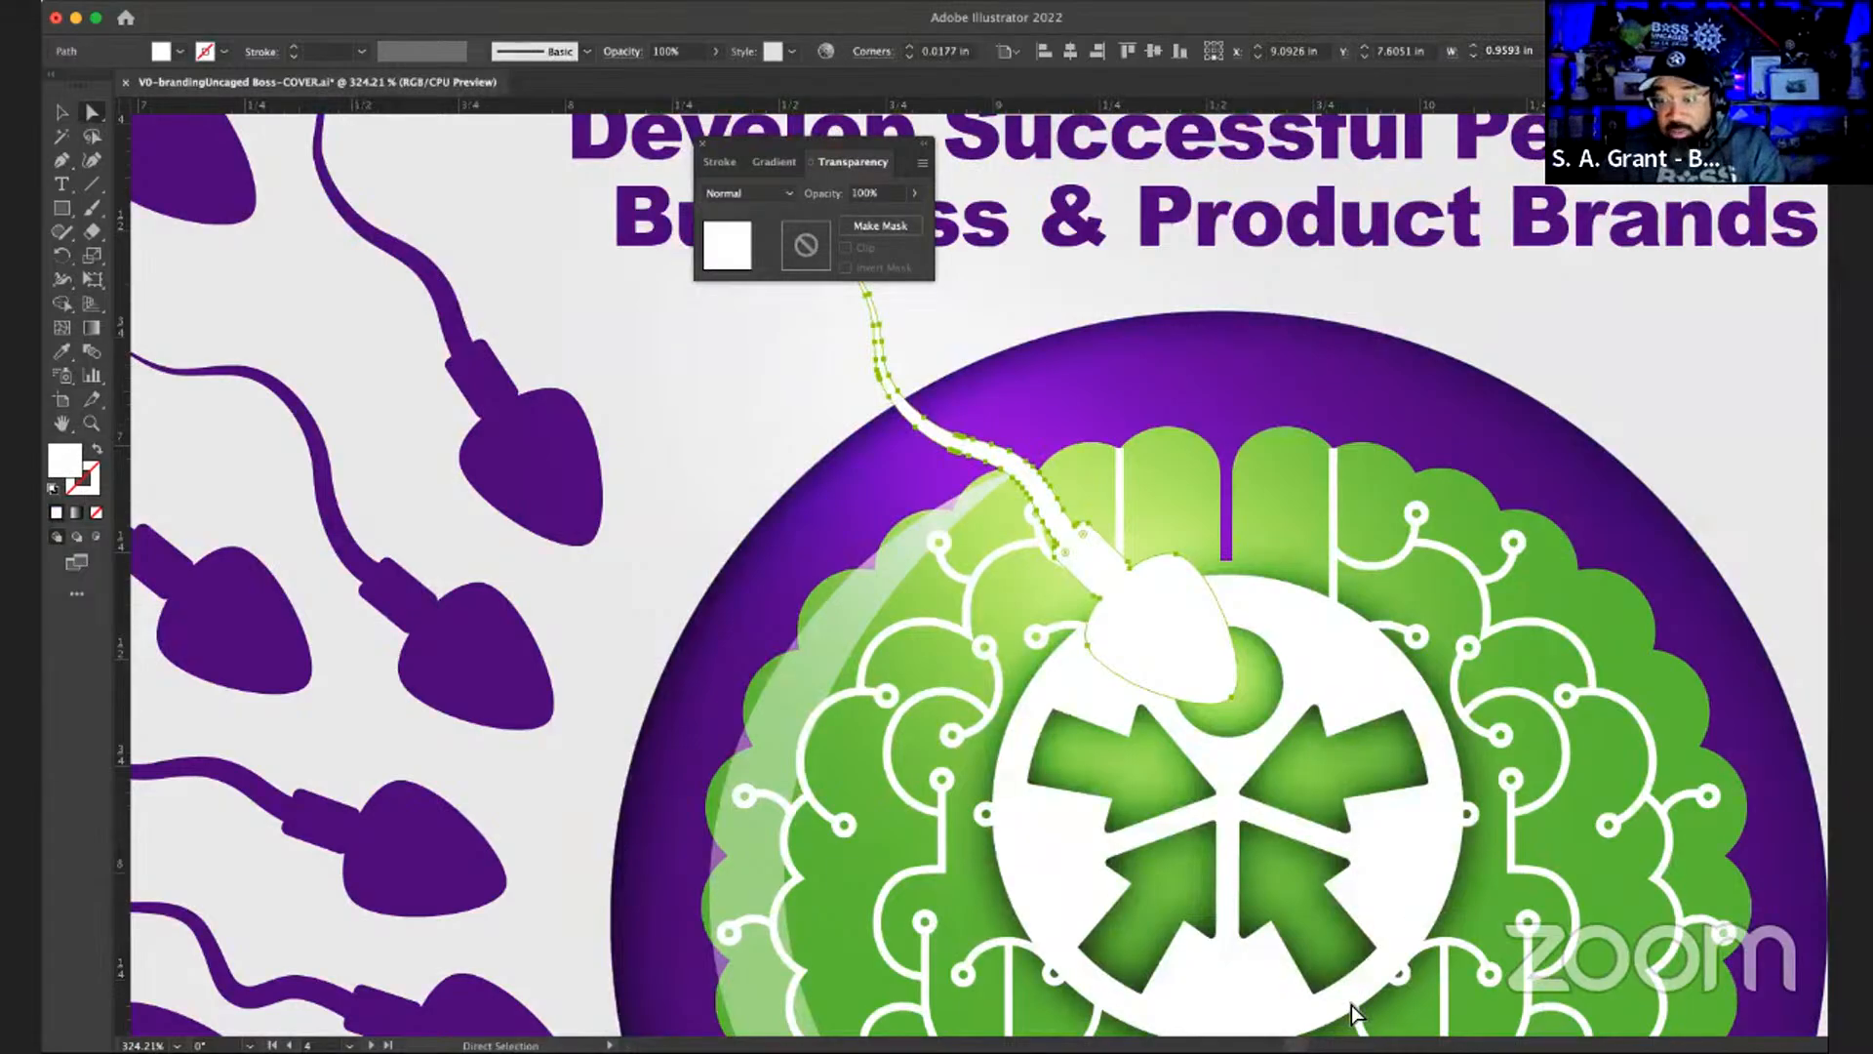
scroll(1353, 1014, "down", 3)
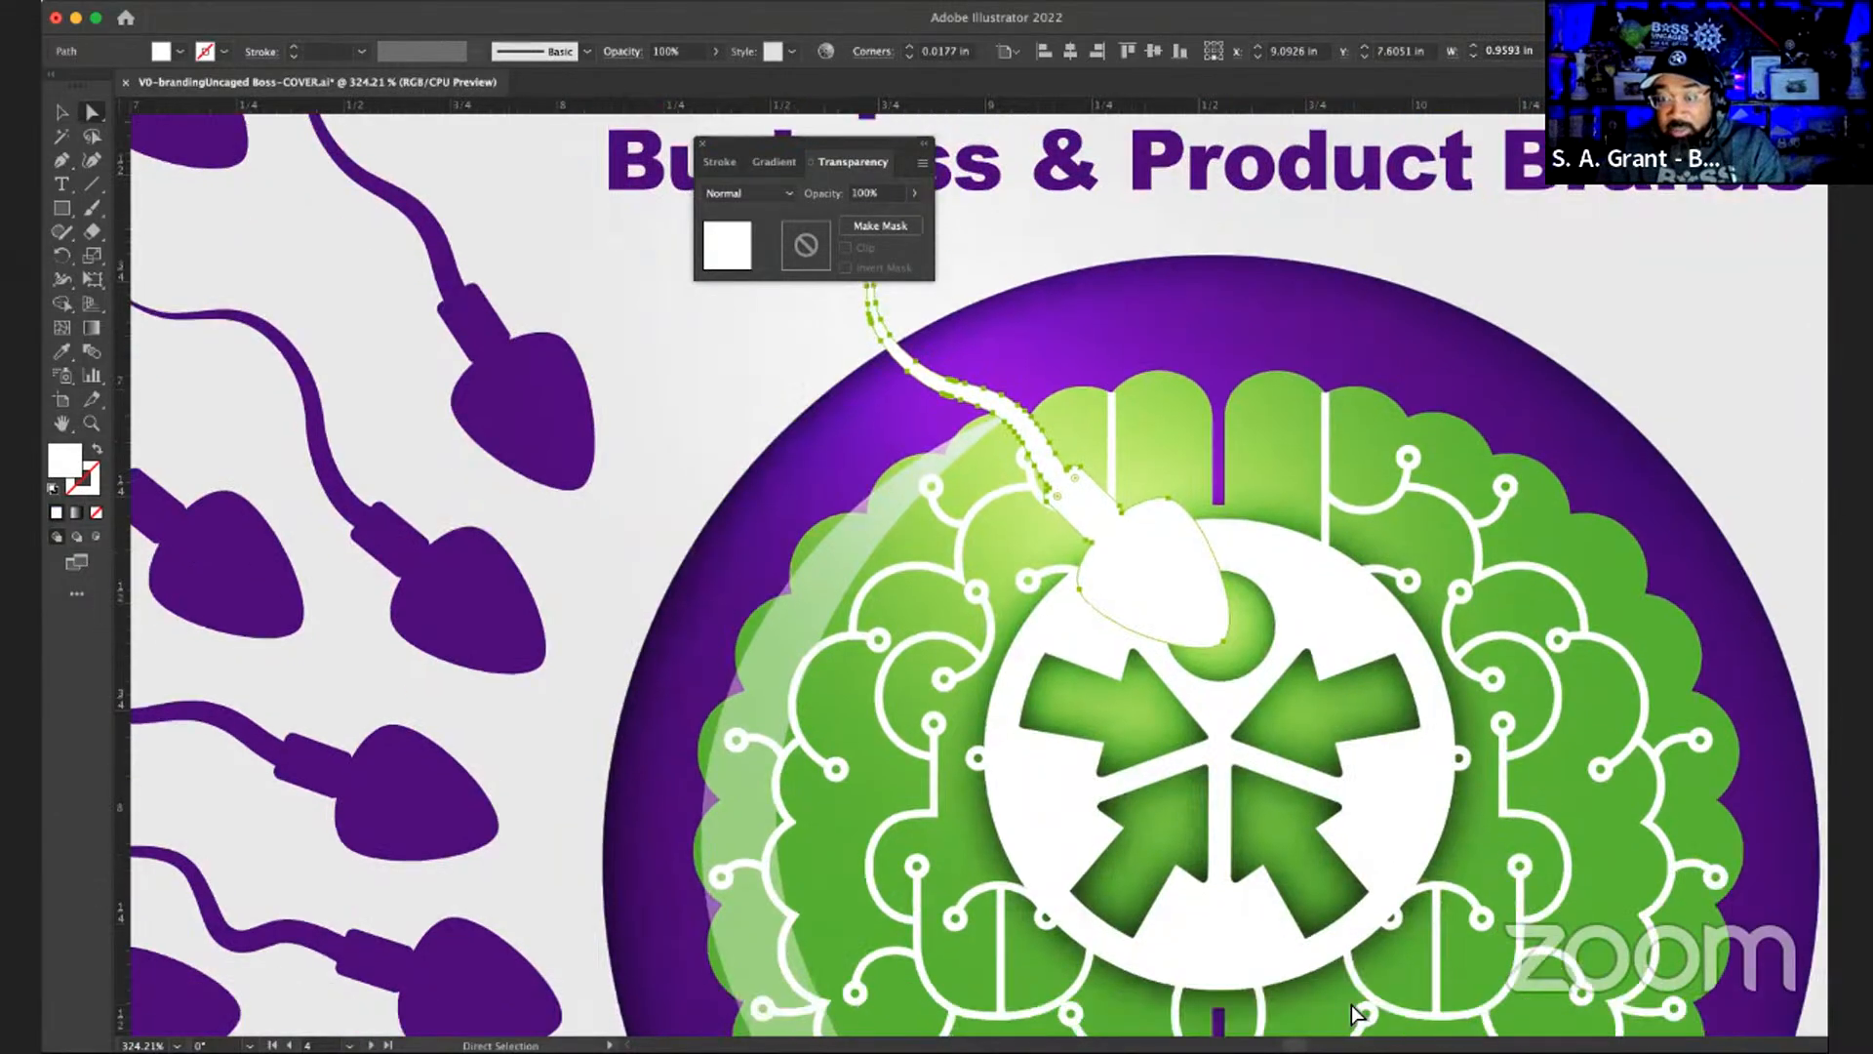
scroll(221, 778, "down", 1)
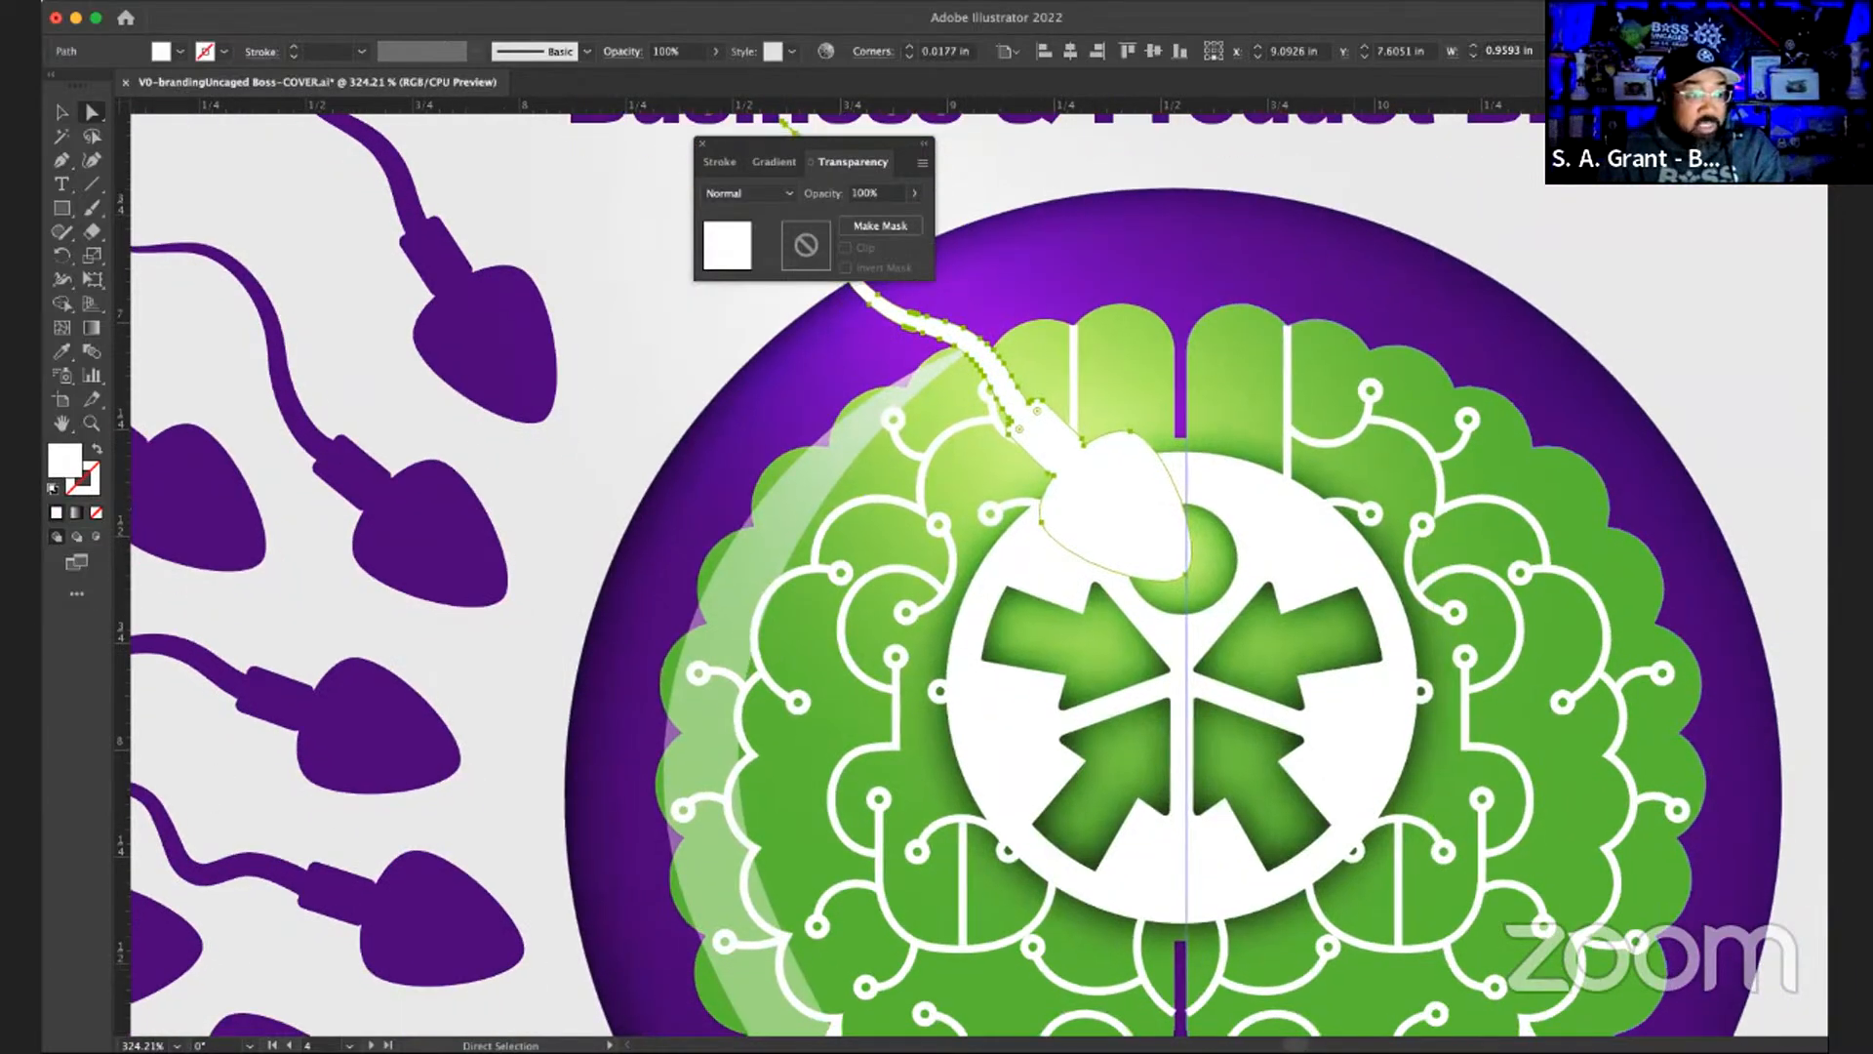
key("ctrl+z")
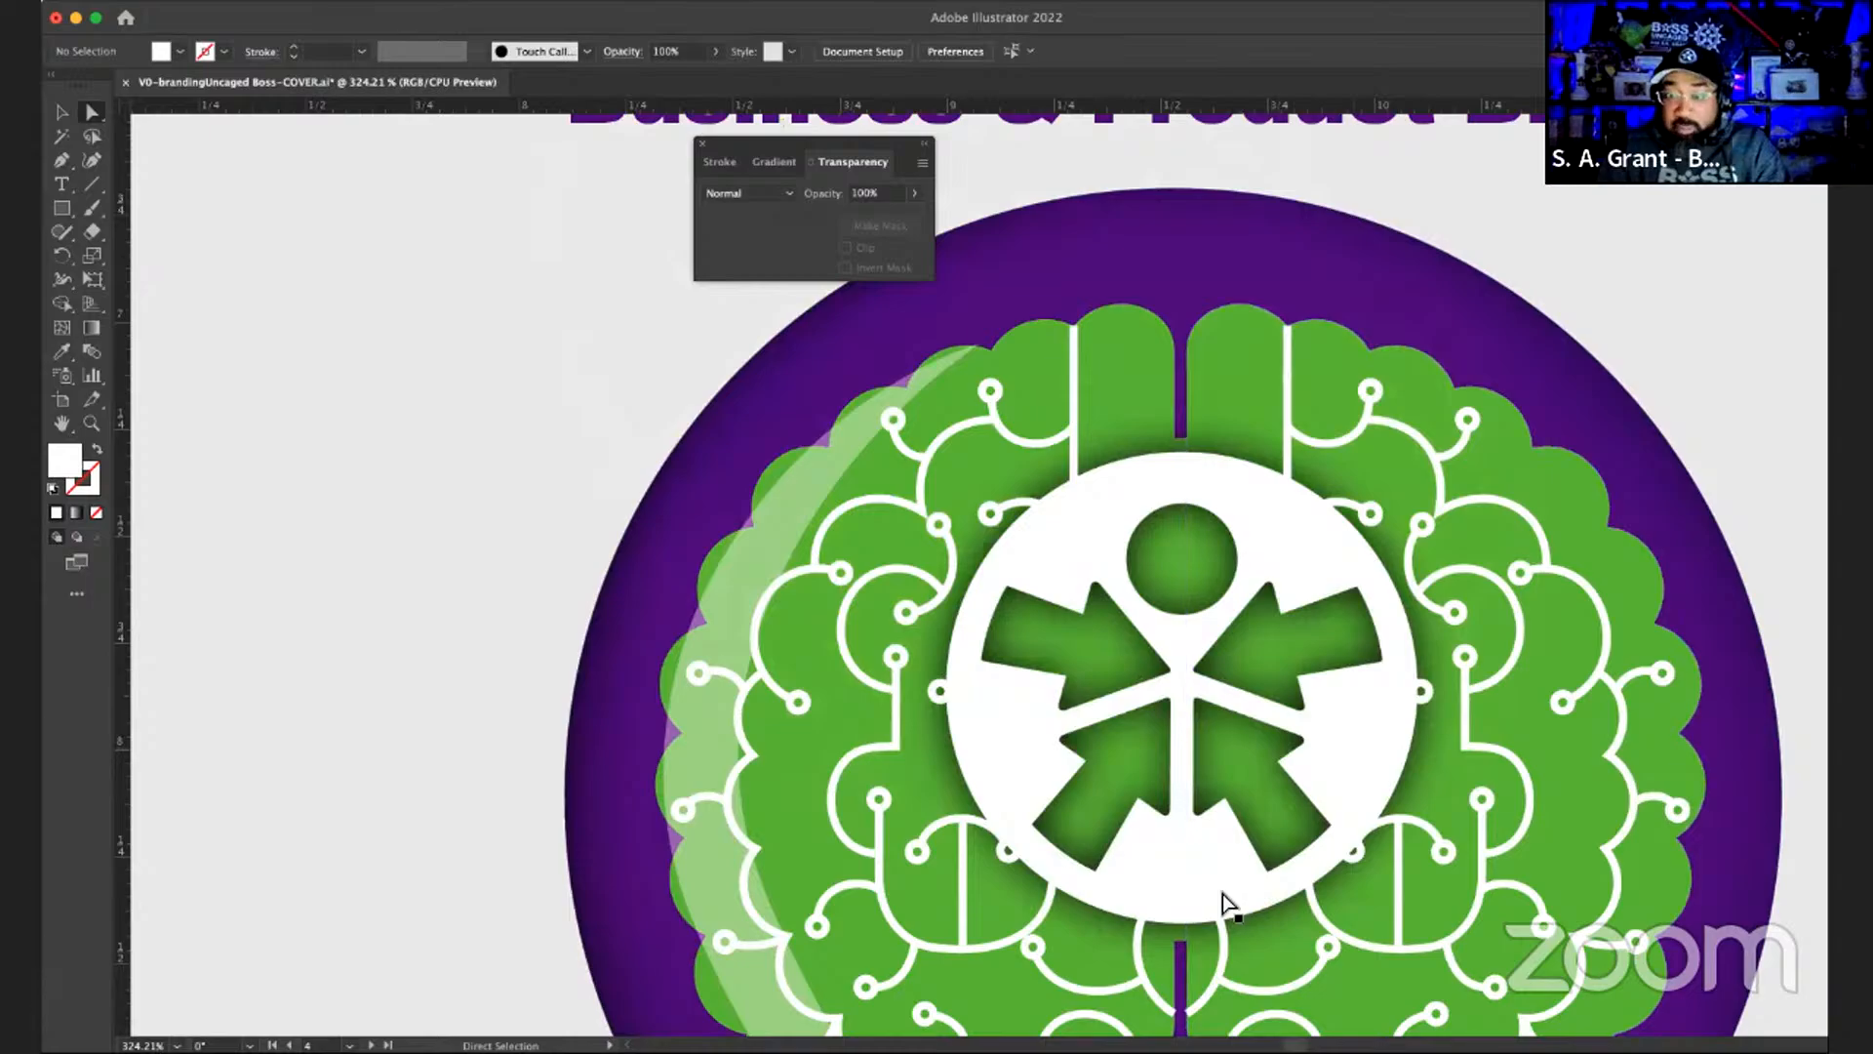
- Recolor the round white logo in the center of the front bulb's brain to the cover's purple
left_click(1228, 903)
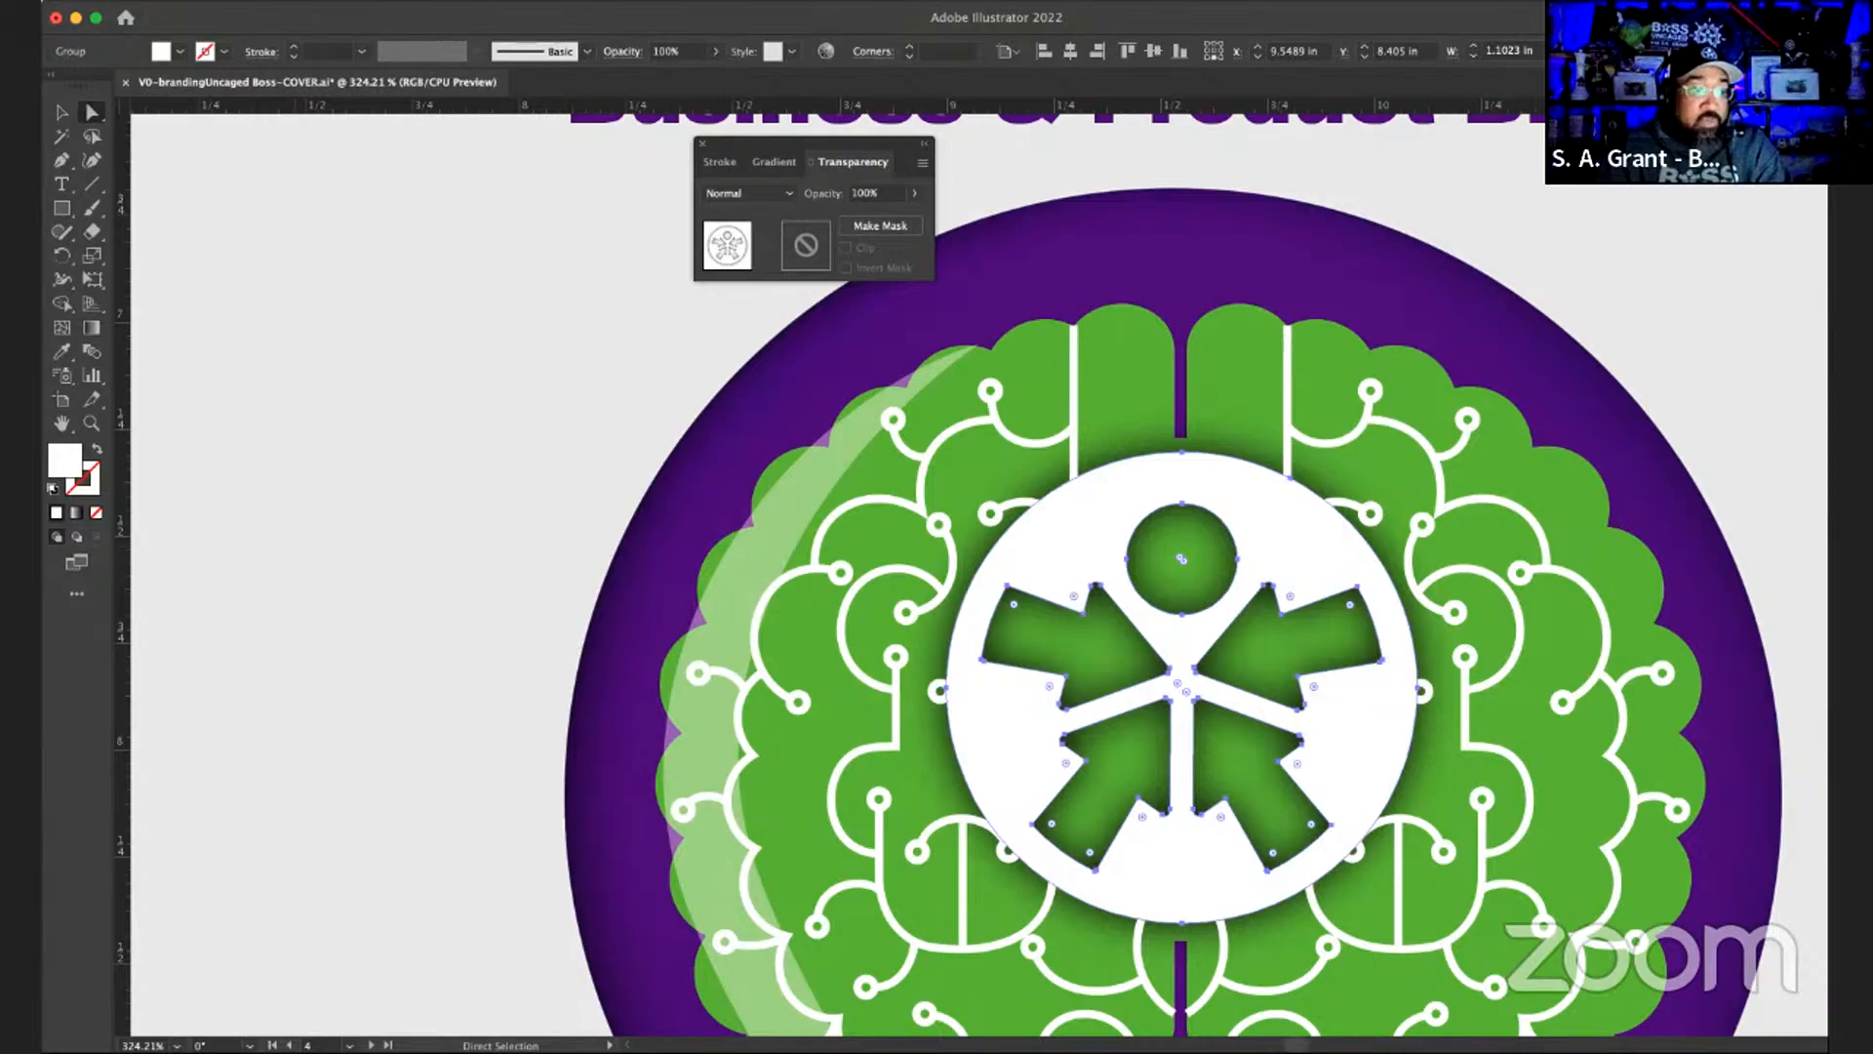
key("comma")
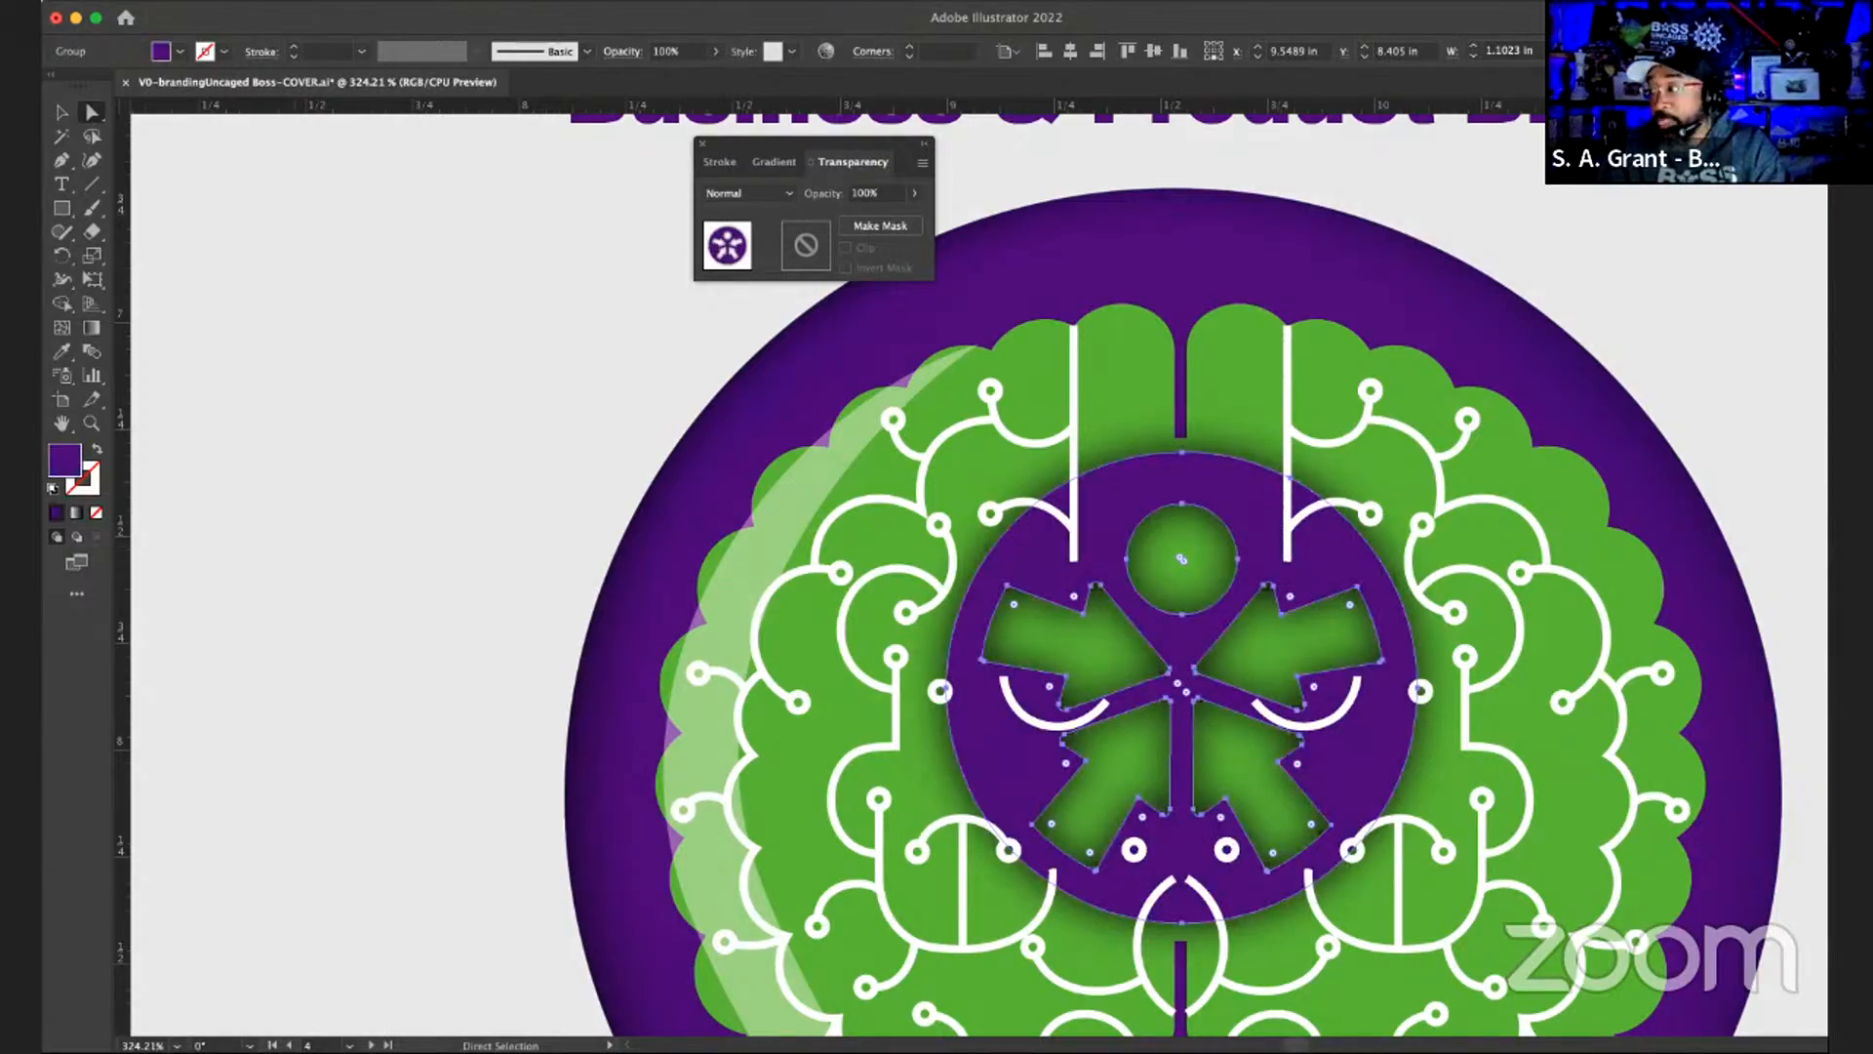
key("super+0")
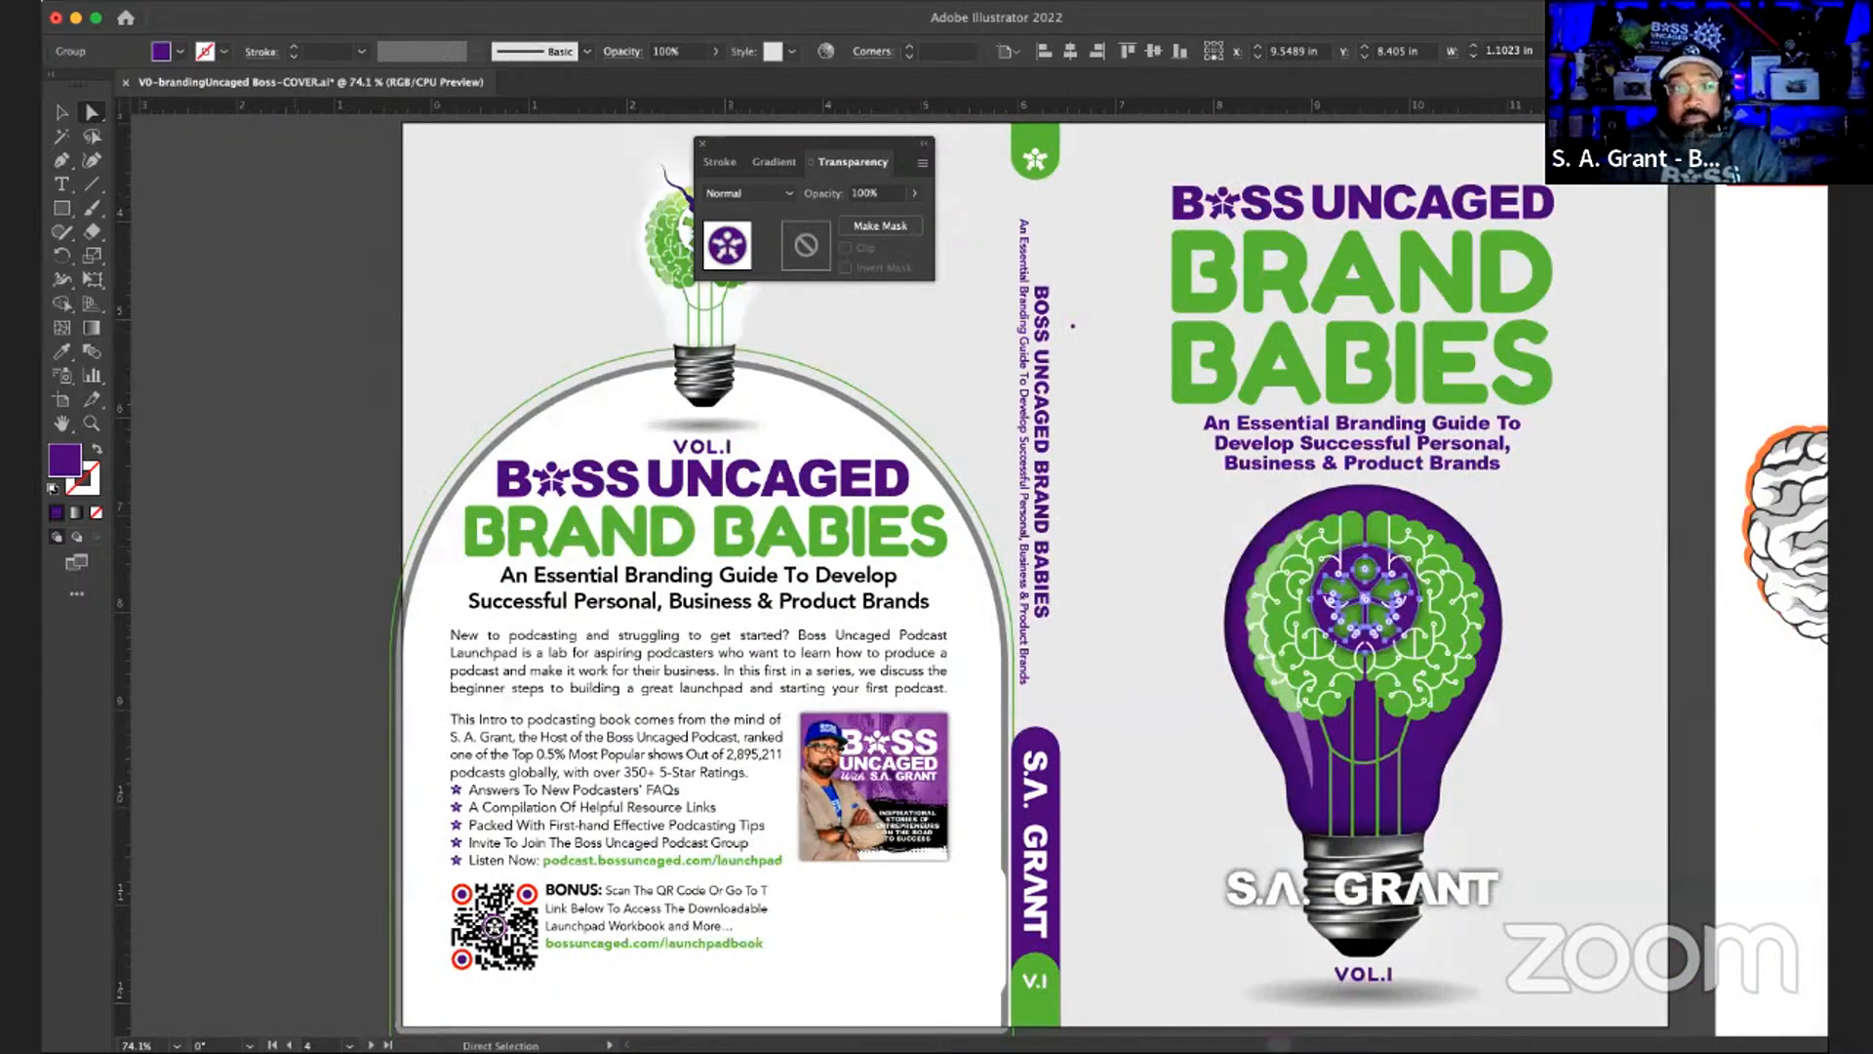
left_click(62, 112)
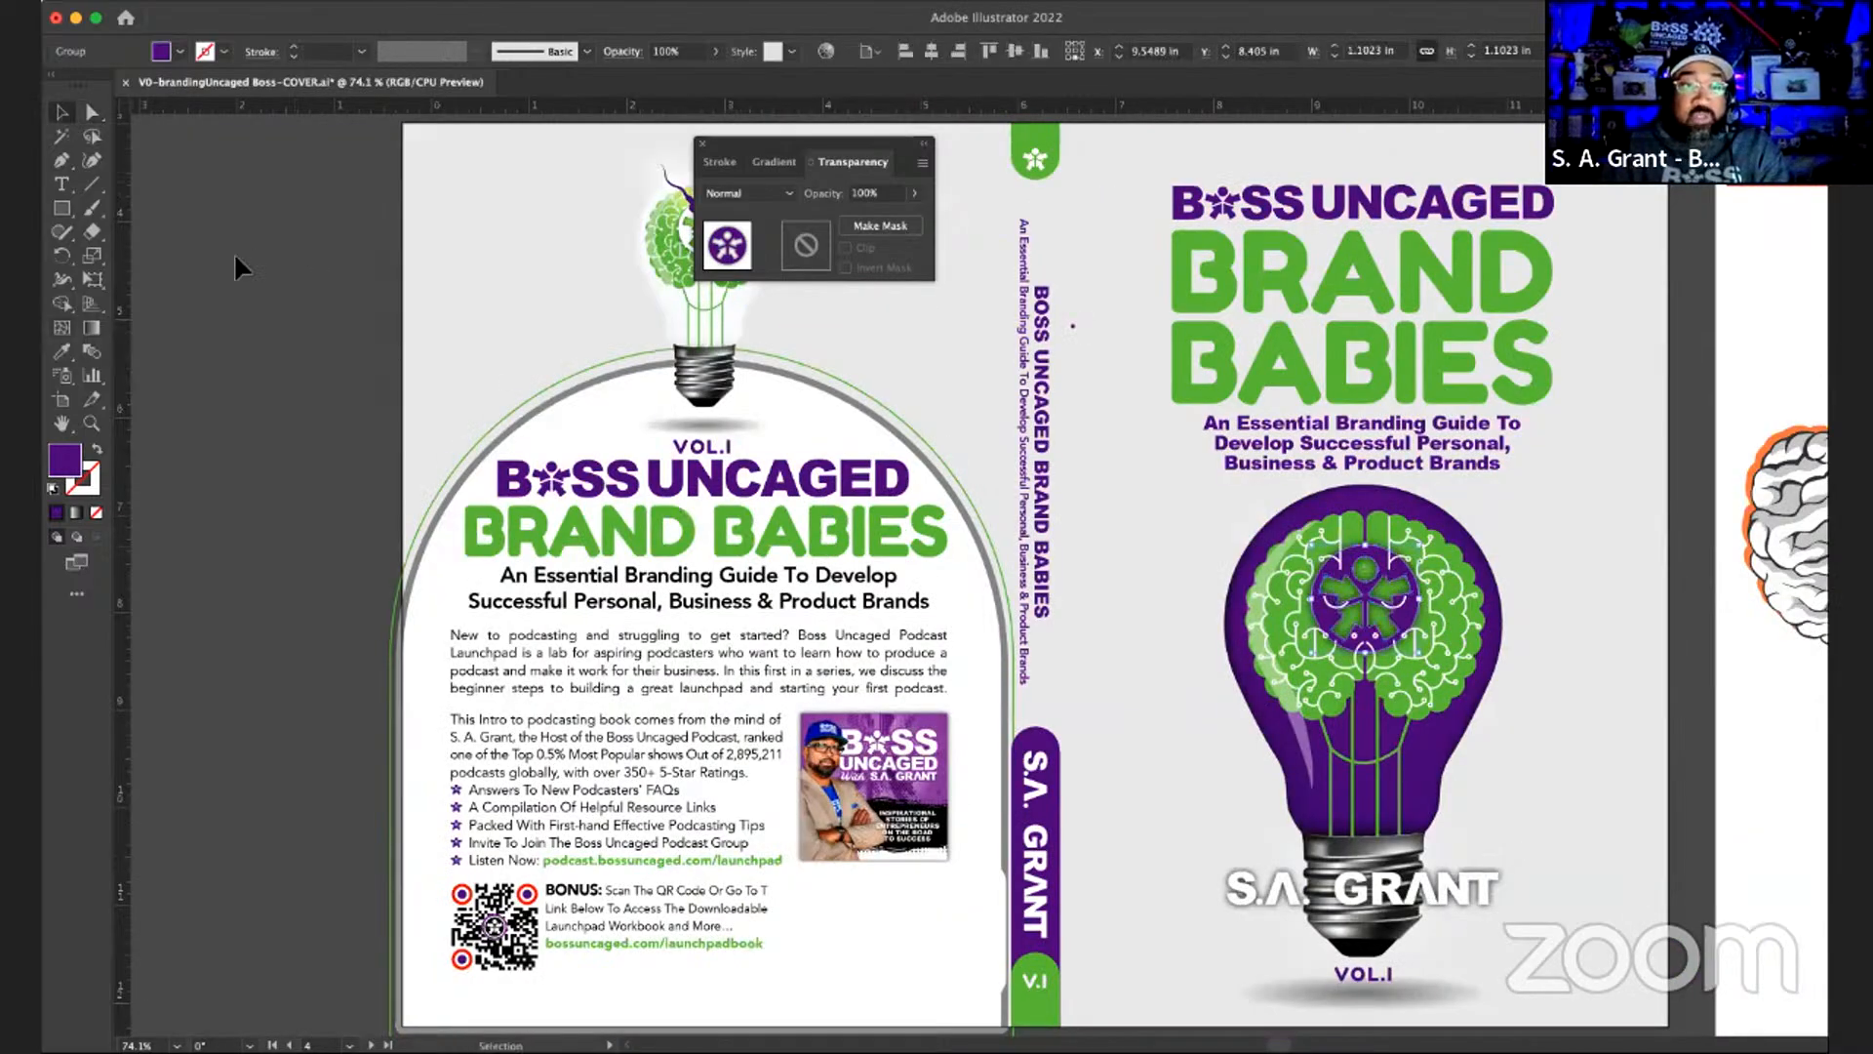
left_click(235, 252)
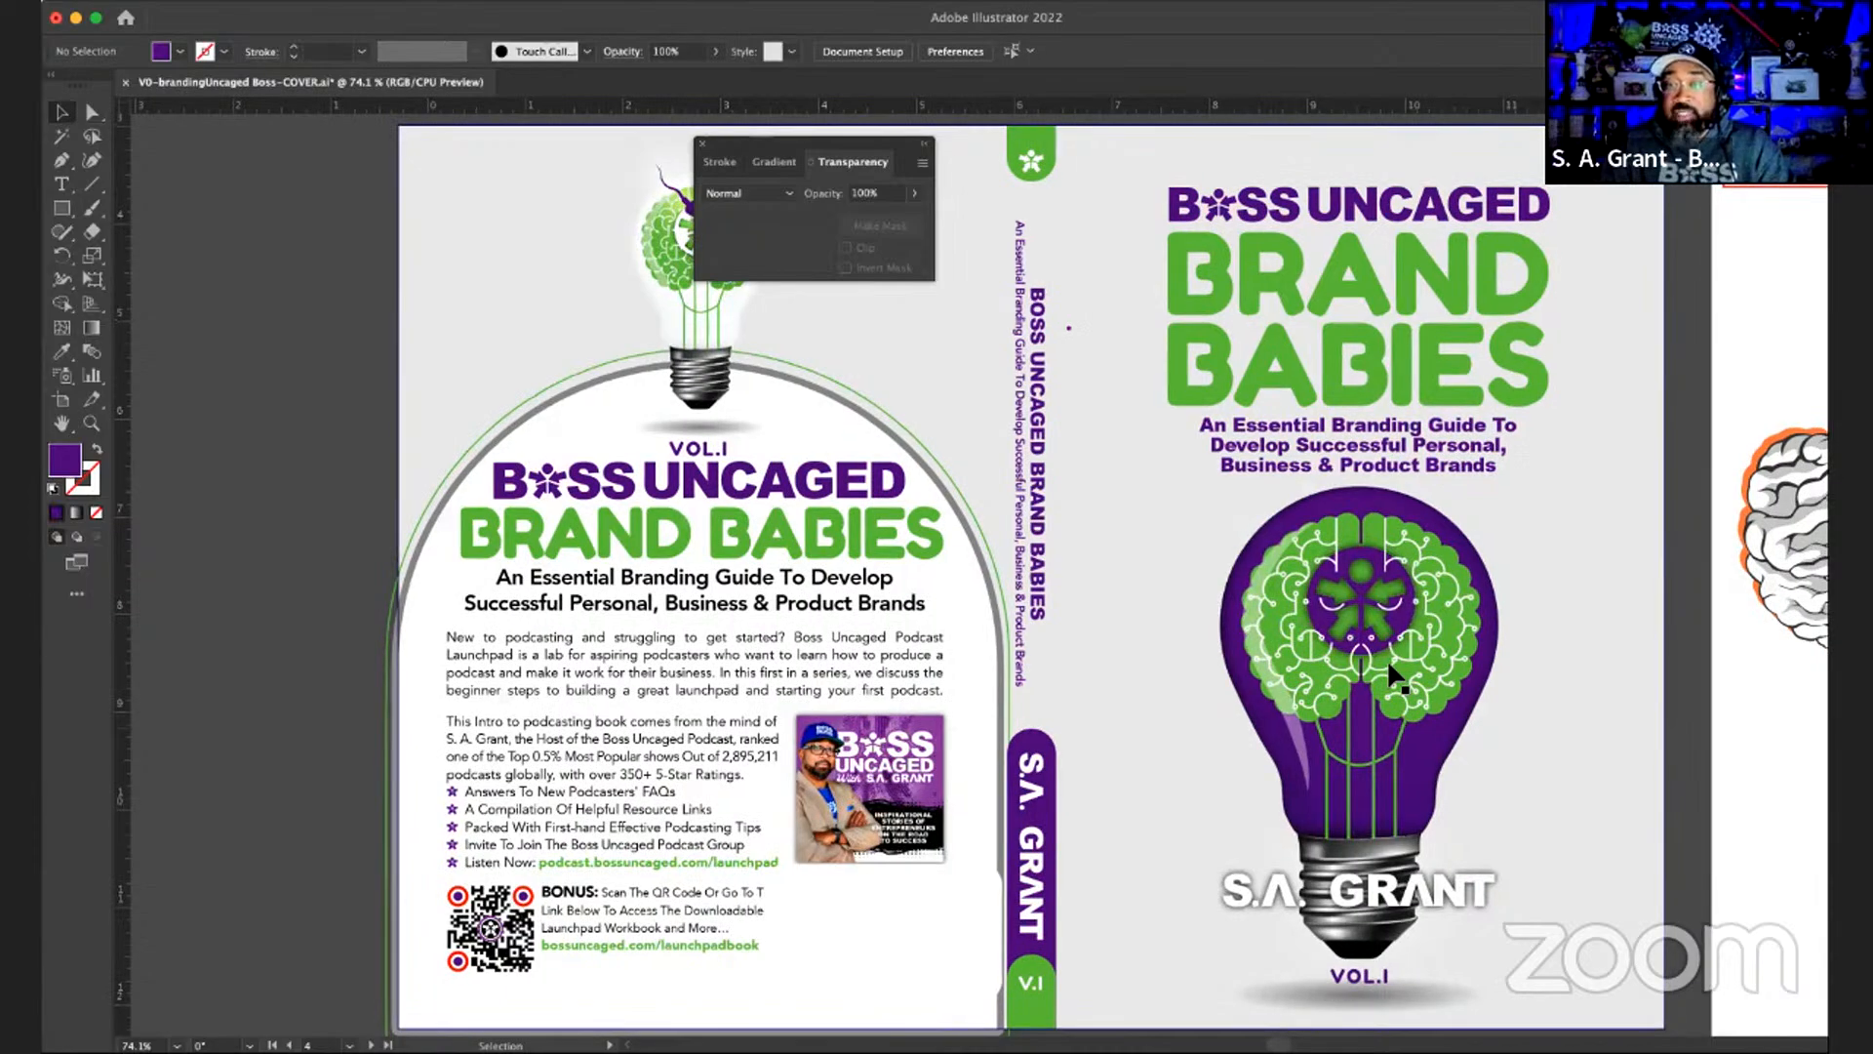
- Compare the purple logo on the light front cover with the white logo on the purple cover version
scroll(1395, 676, "right", 3)
scroll(1395, 676, "up", 1)
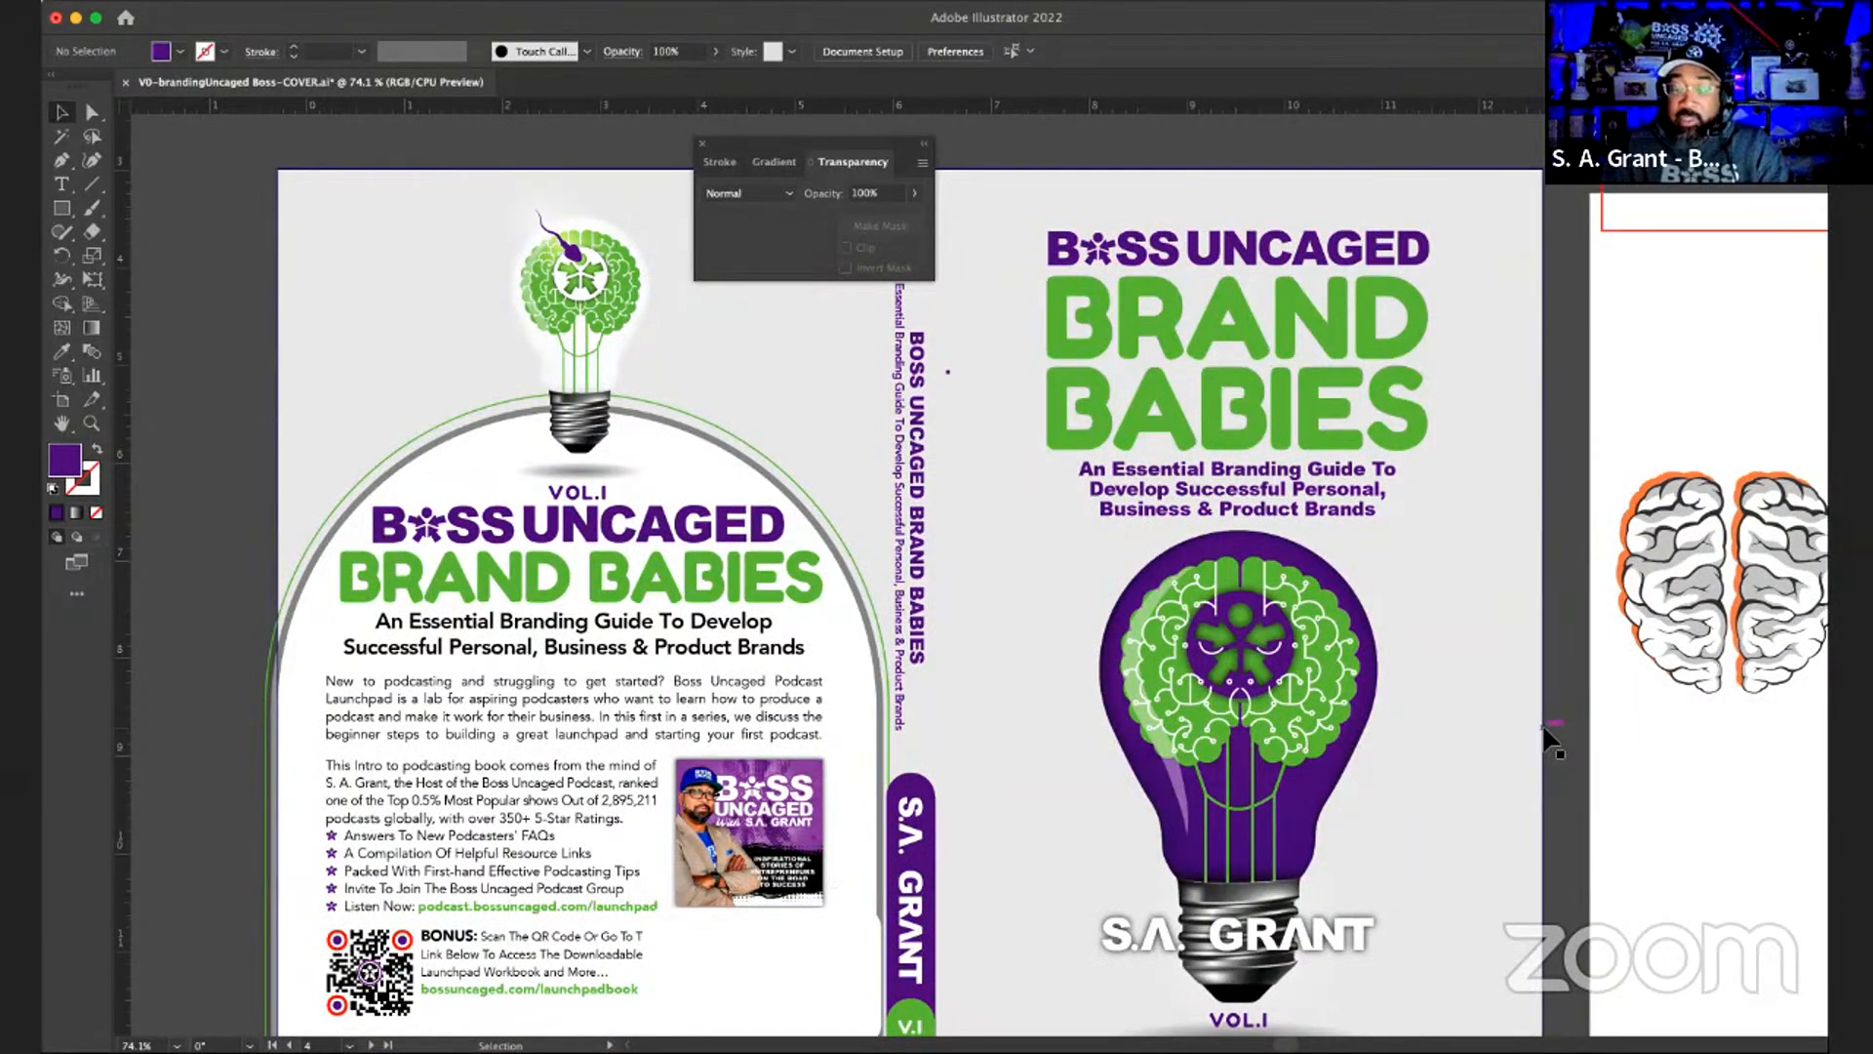
scroll(1549, 742, "up", 2)
scroll(1549, 741, "right", 3)
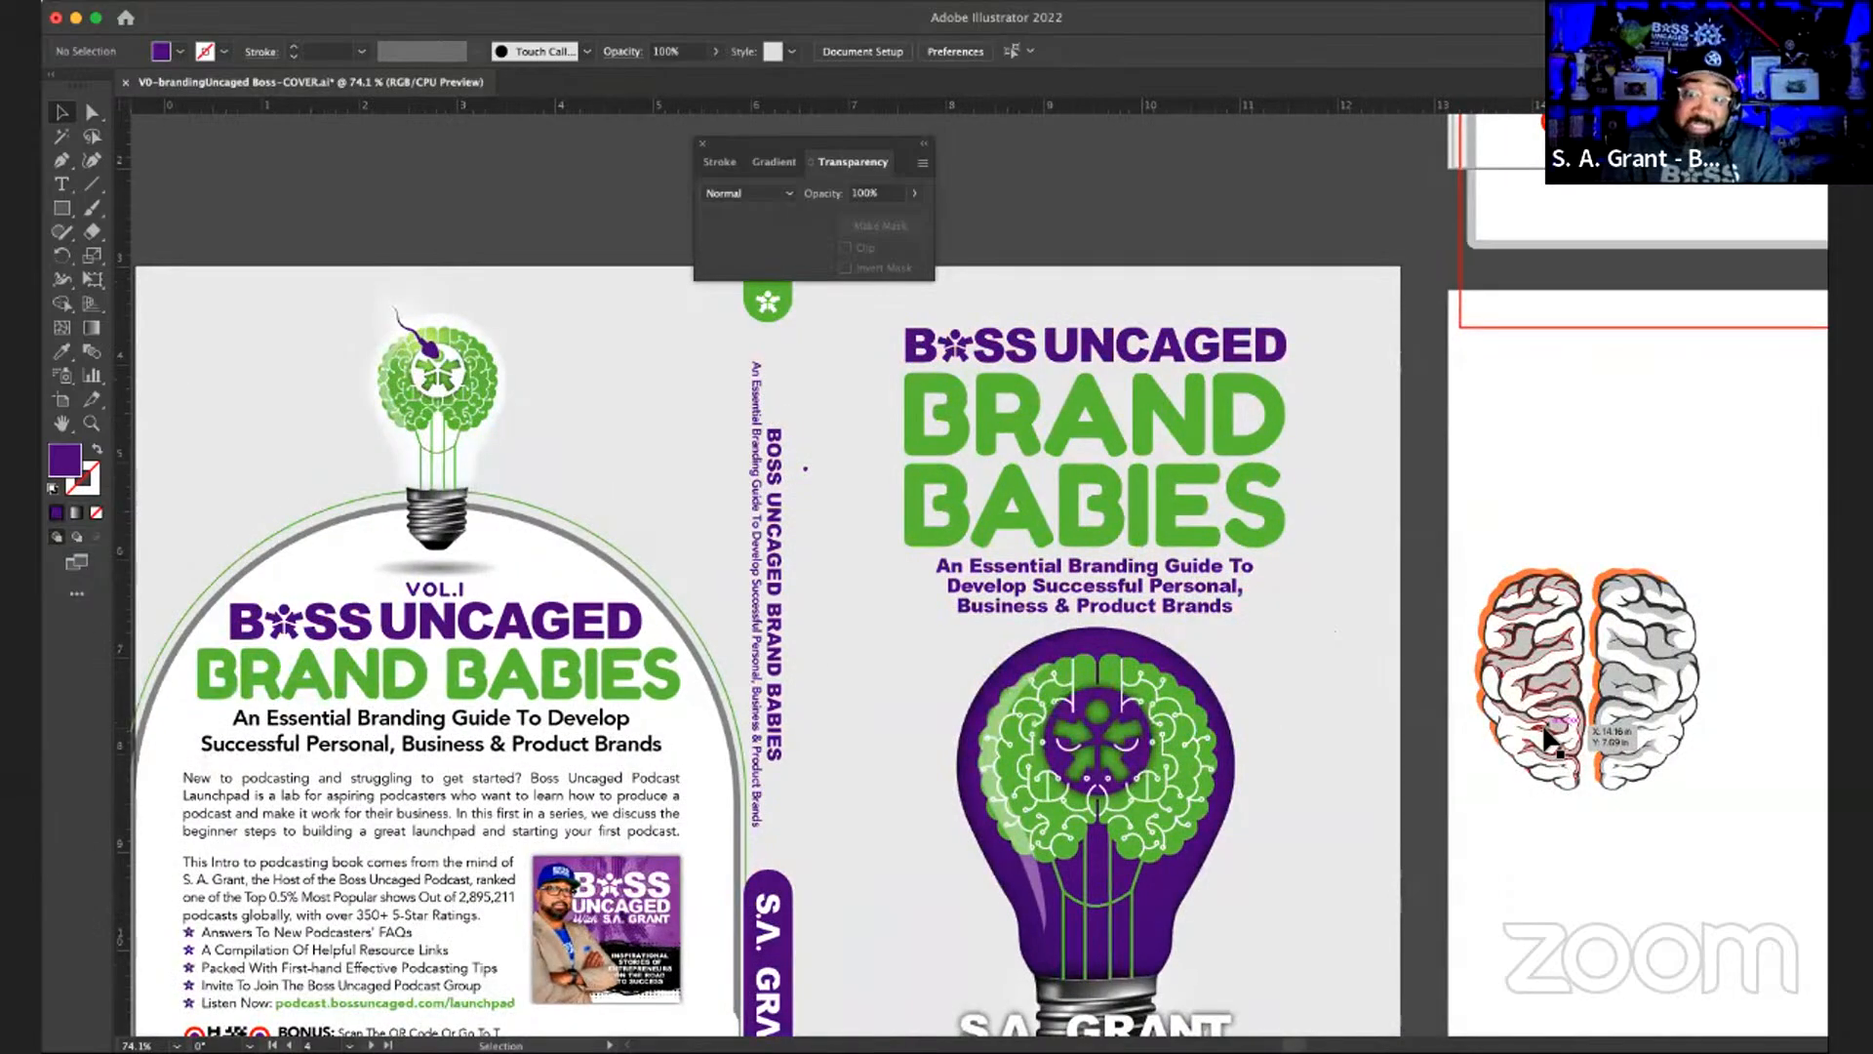
scroll(1549, 741, "right", 1)
scroll(1549, 742, "up", 3)
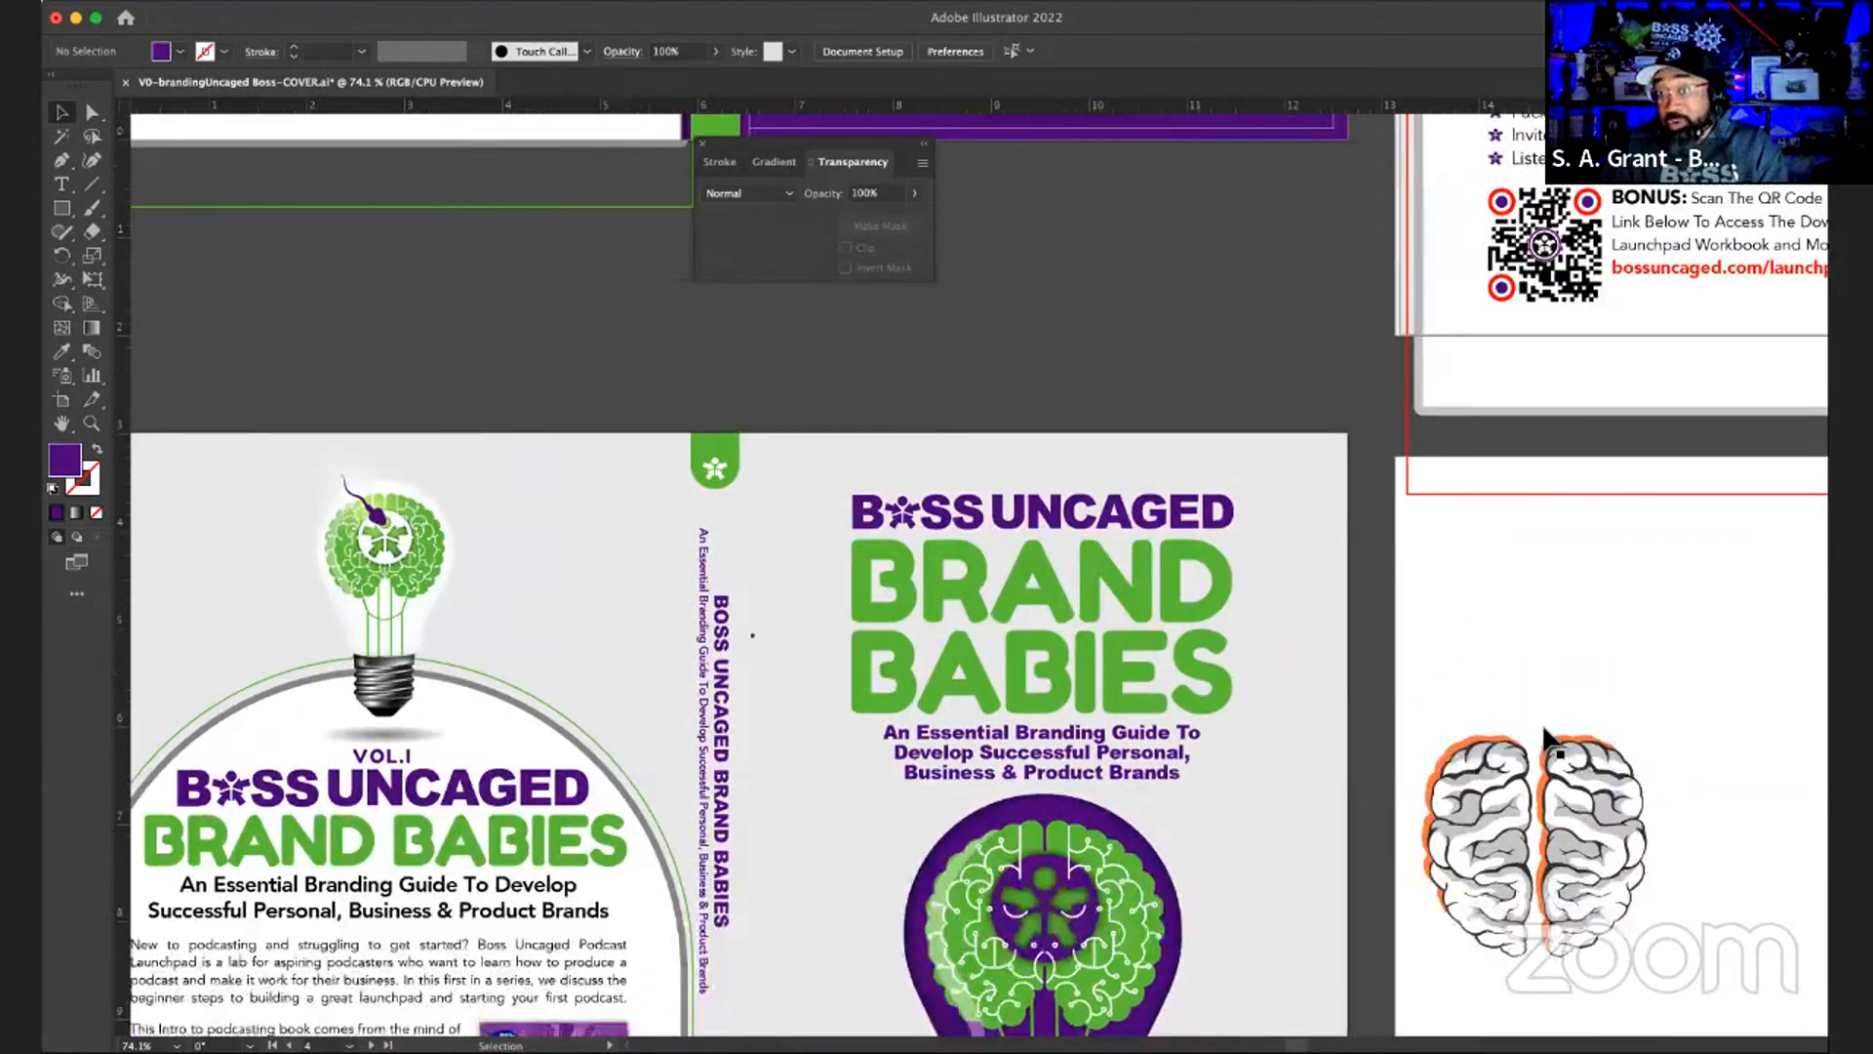
scroll(1551, 742, "up", 6)
scroll(1551, 741, "left", 2)
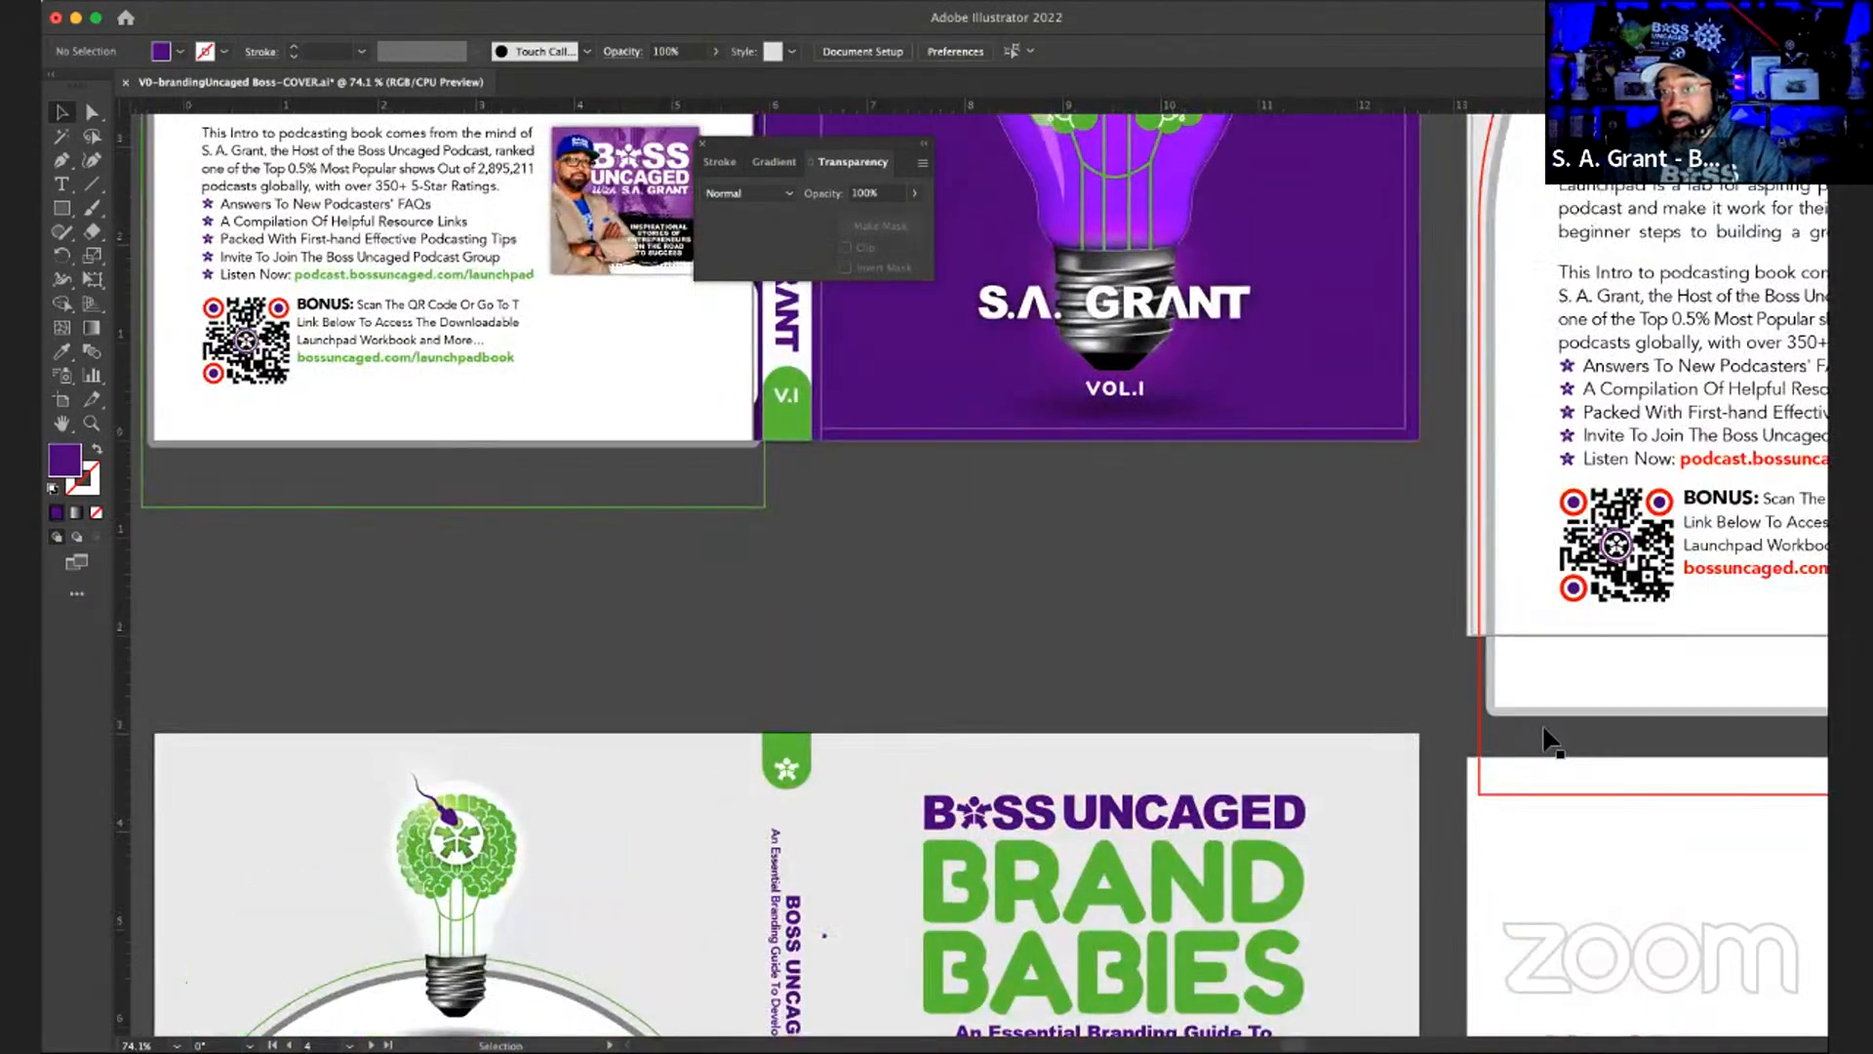
scroll(1546, 732, "up", 1)
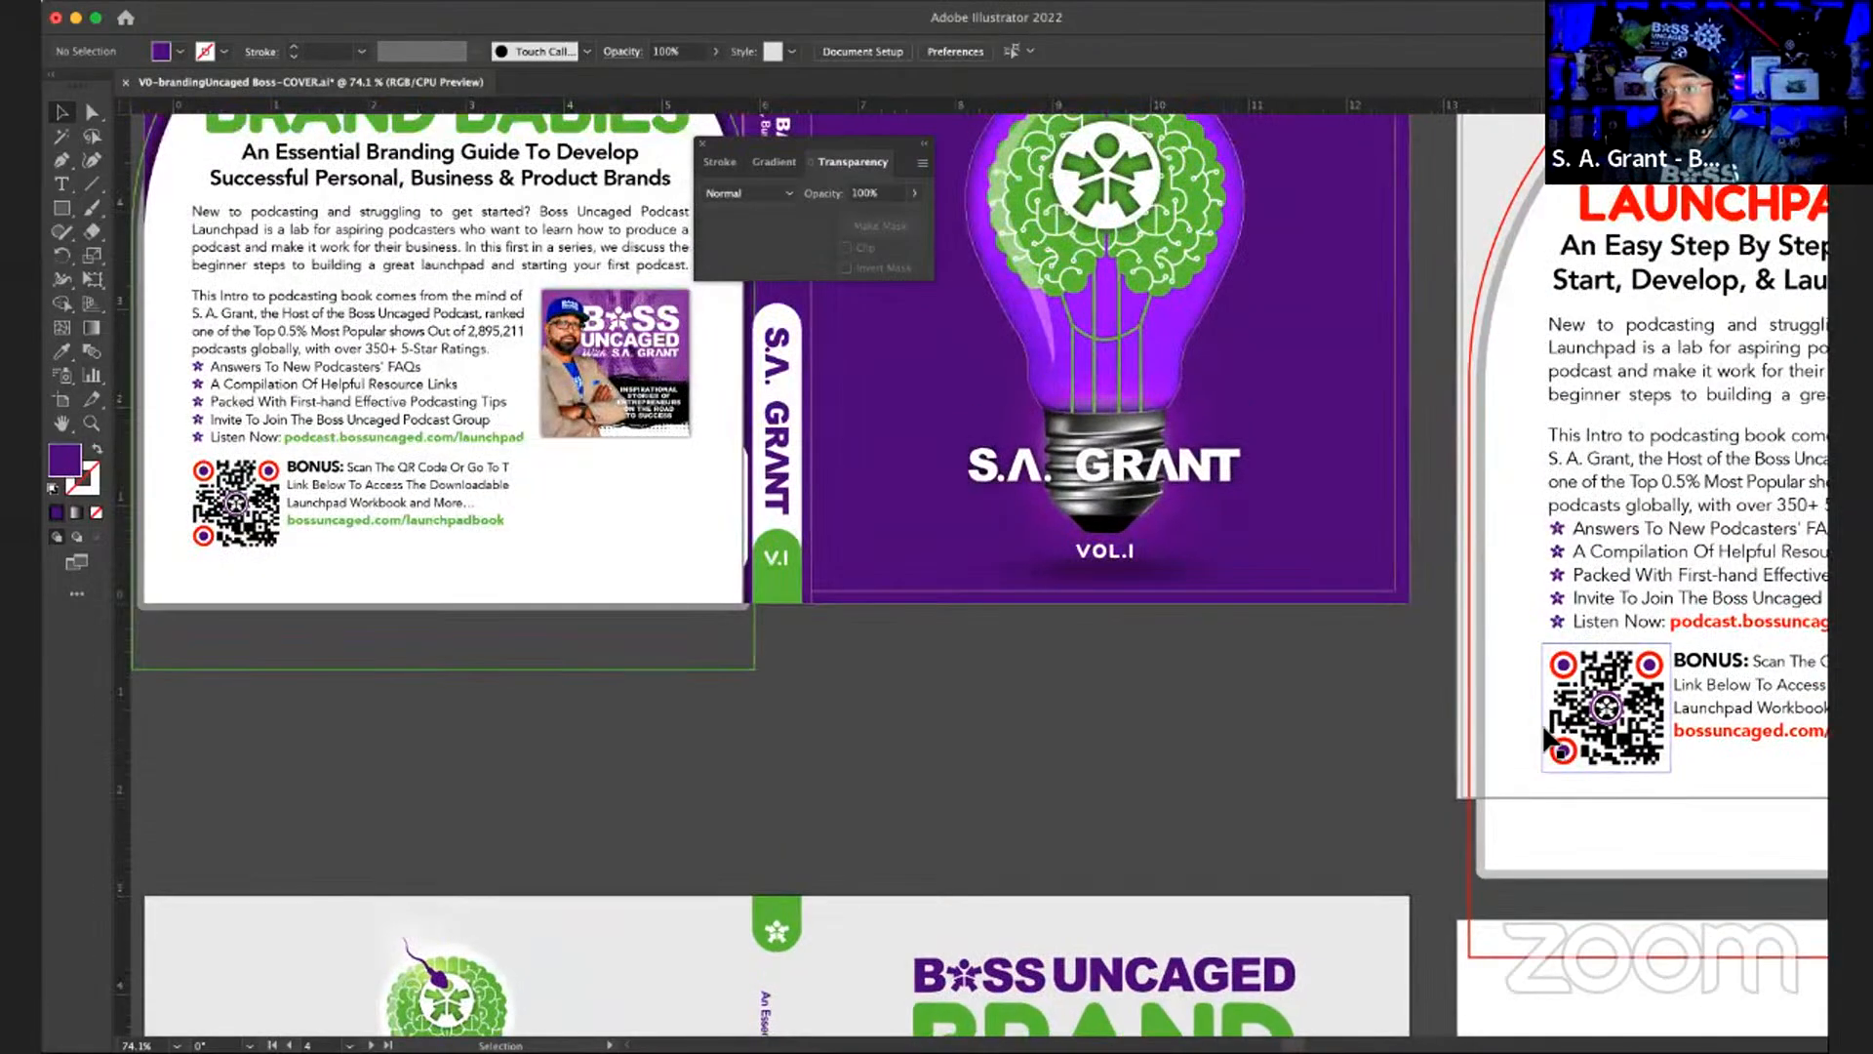
scroll(1549, 742, "down", 3)
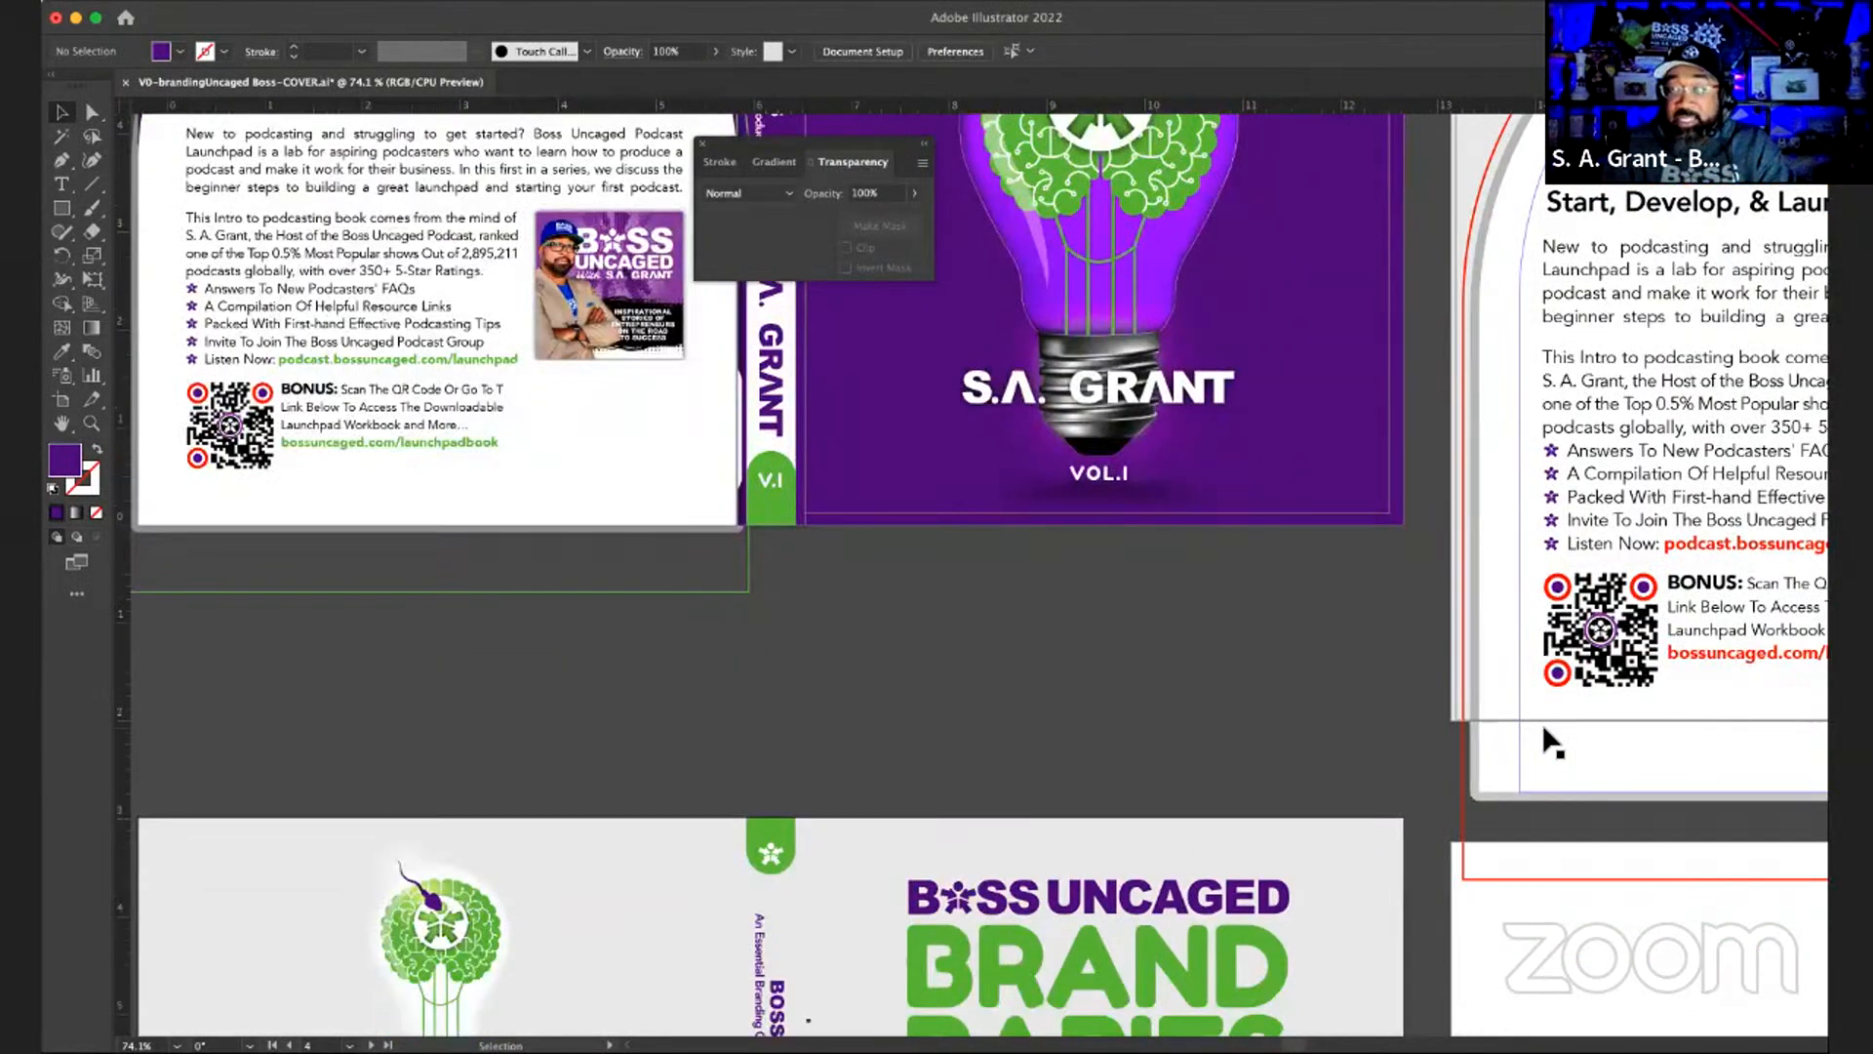
scroll(1551, 741, "down", 8)
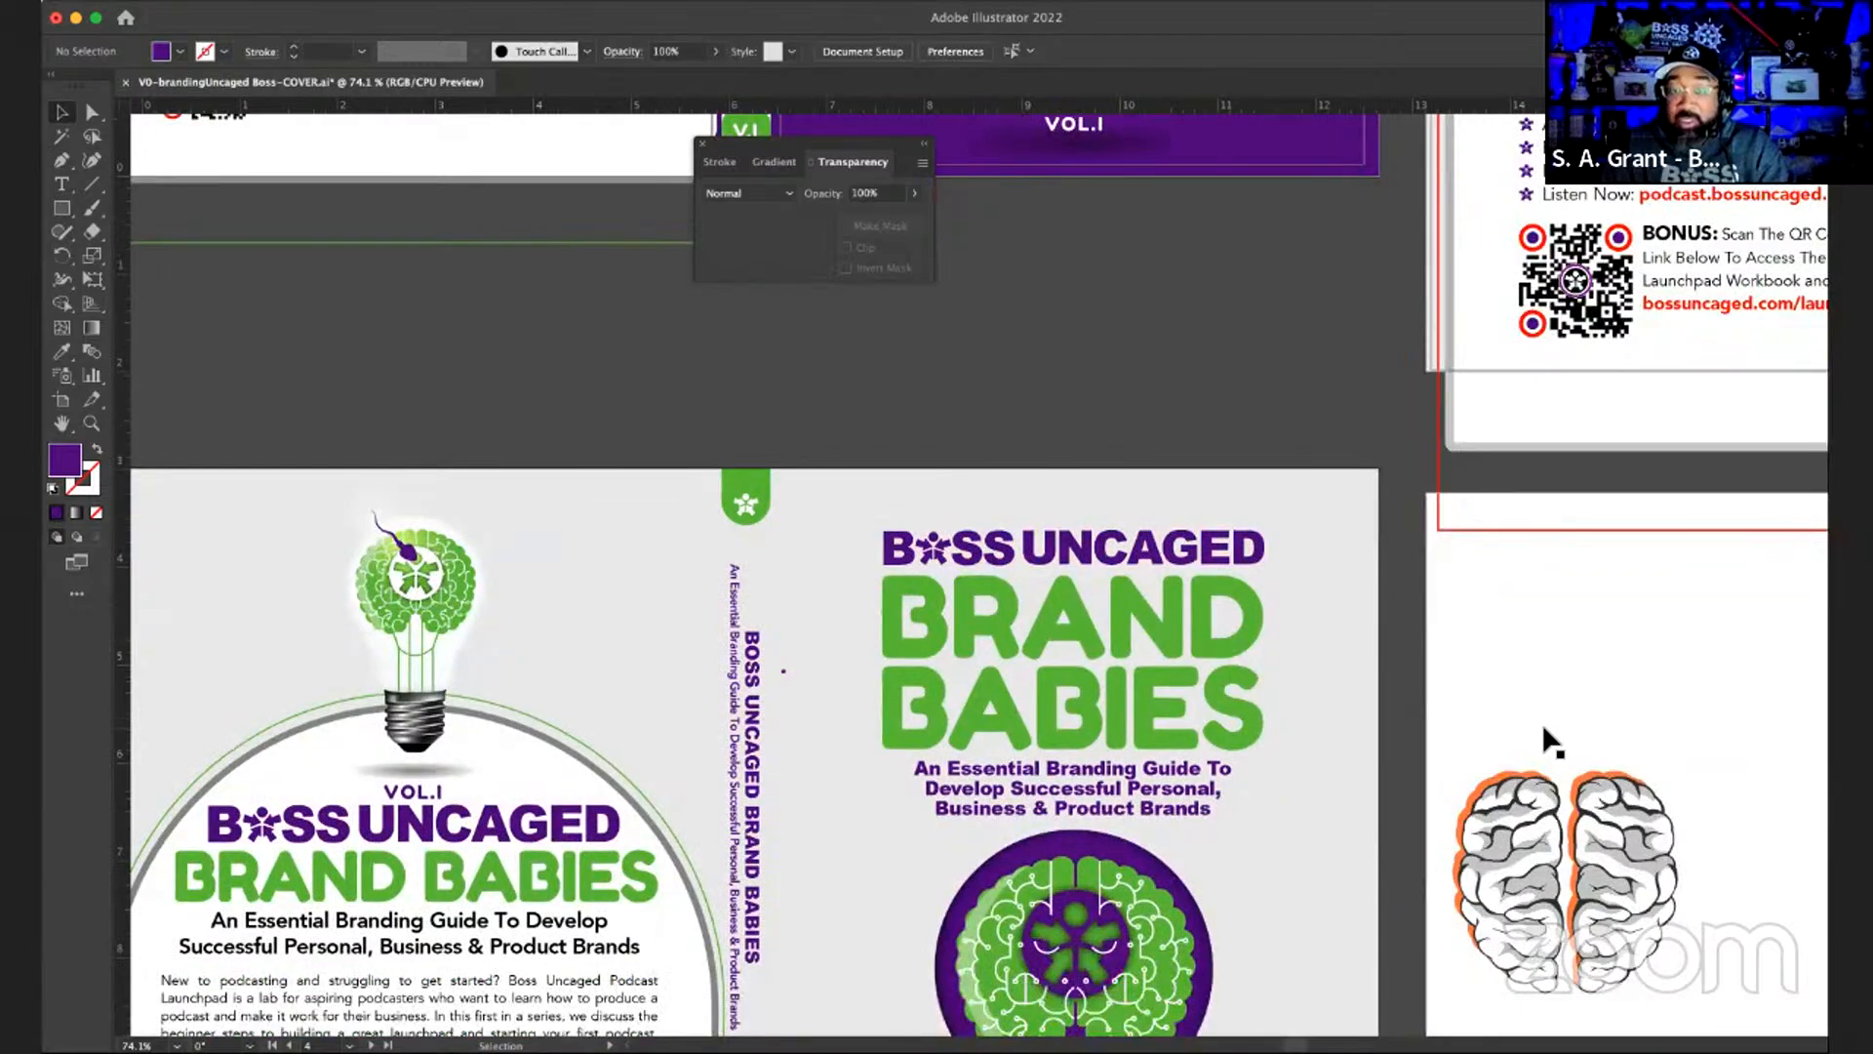
scroll(1551, 741, "down", 3)
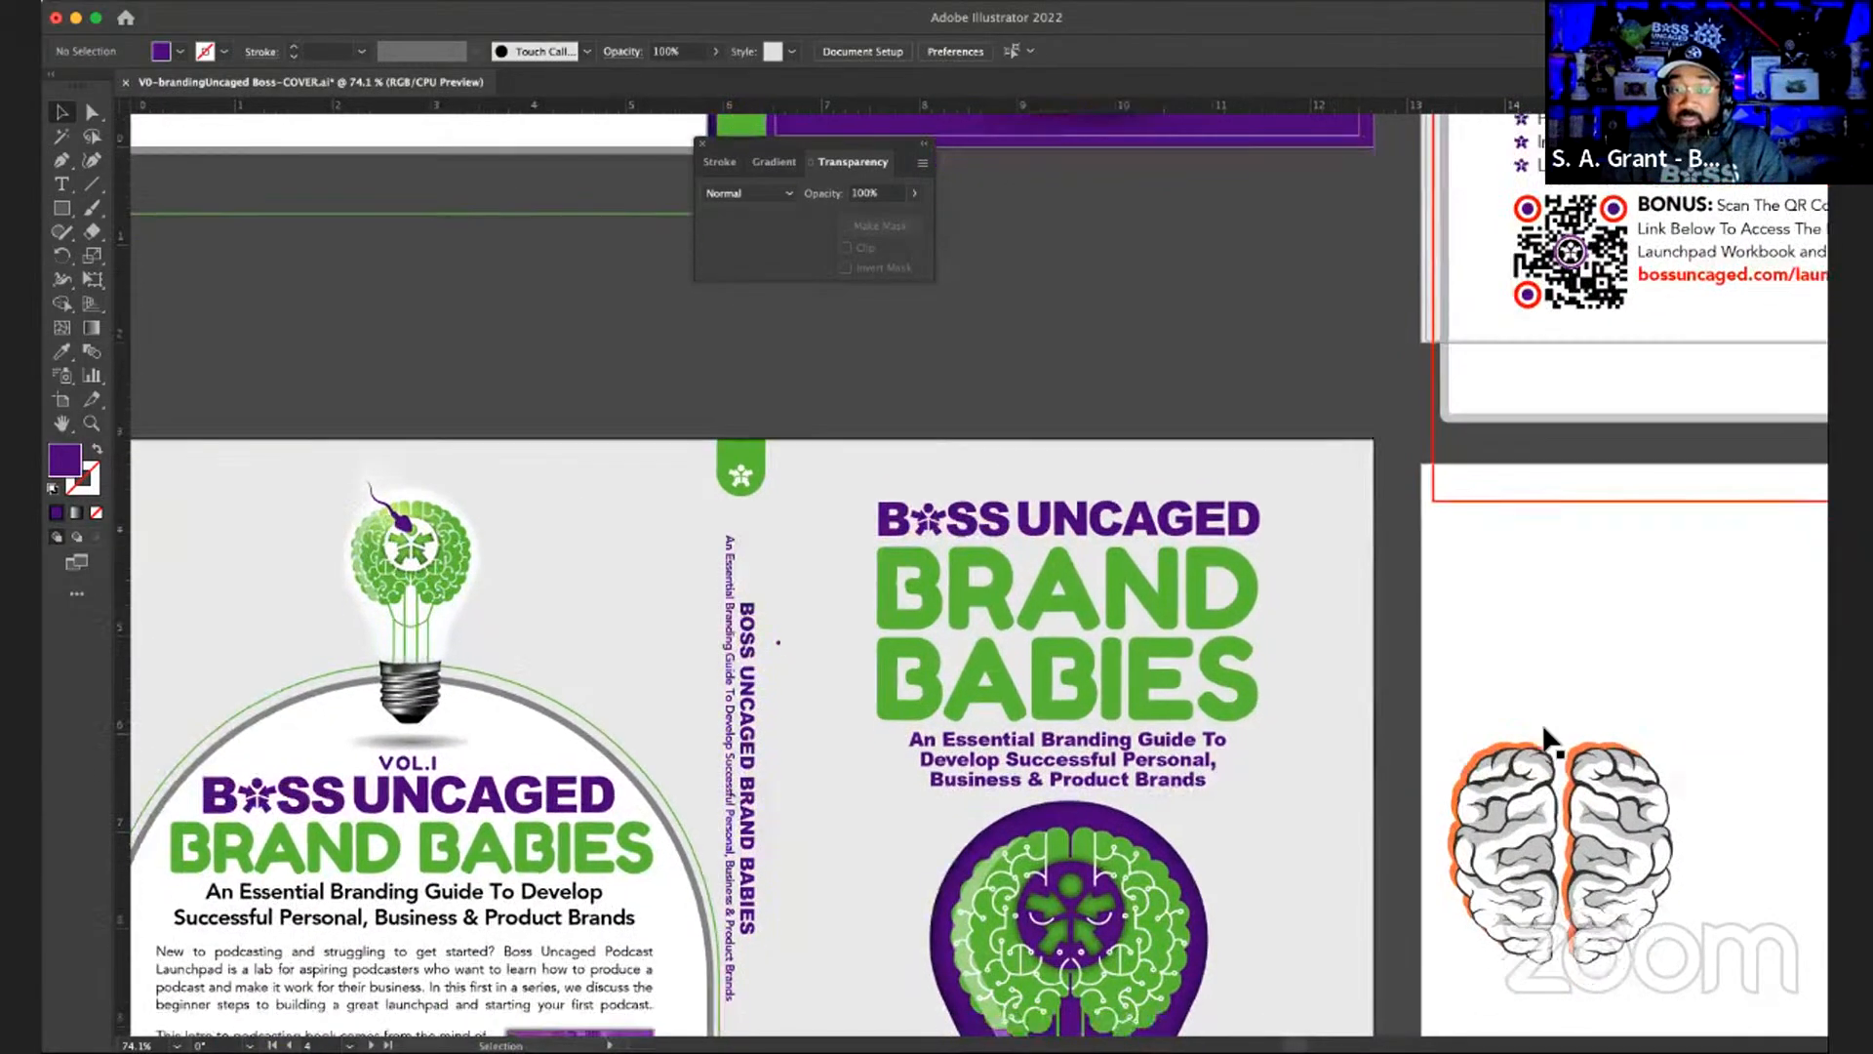
- Select the left vertical white circuit line in the front bulb's brain and display the layer list beside the artwork
key("z")
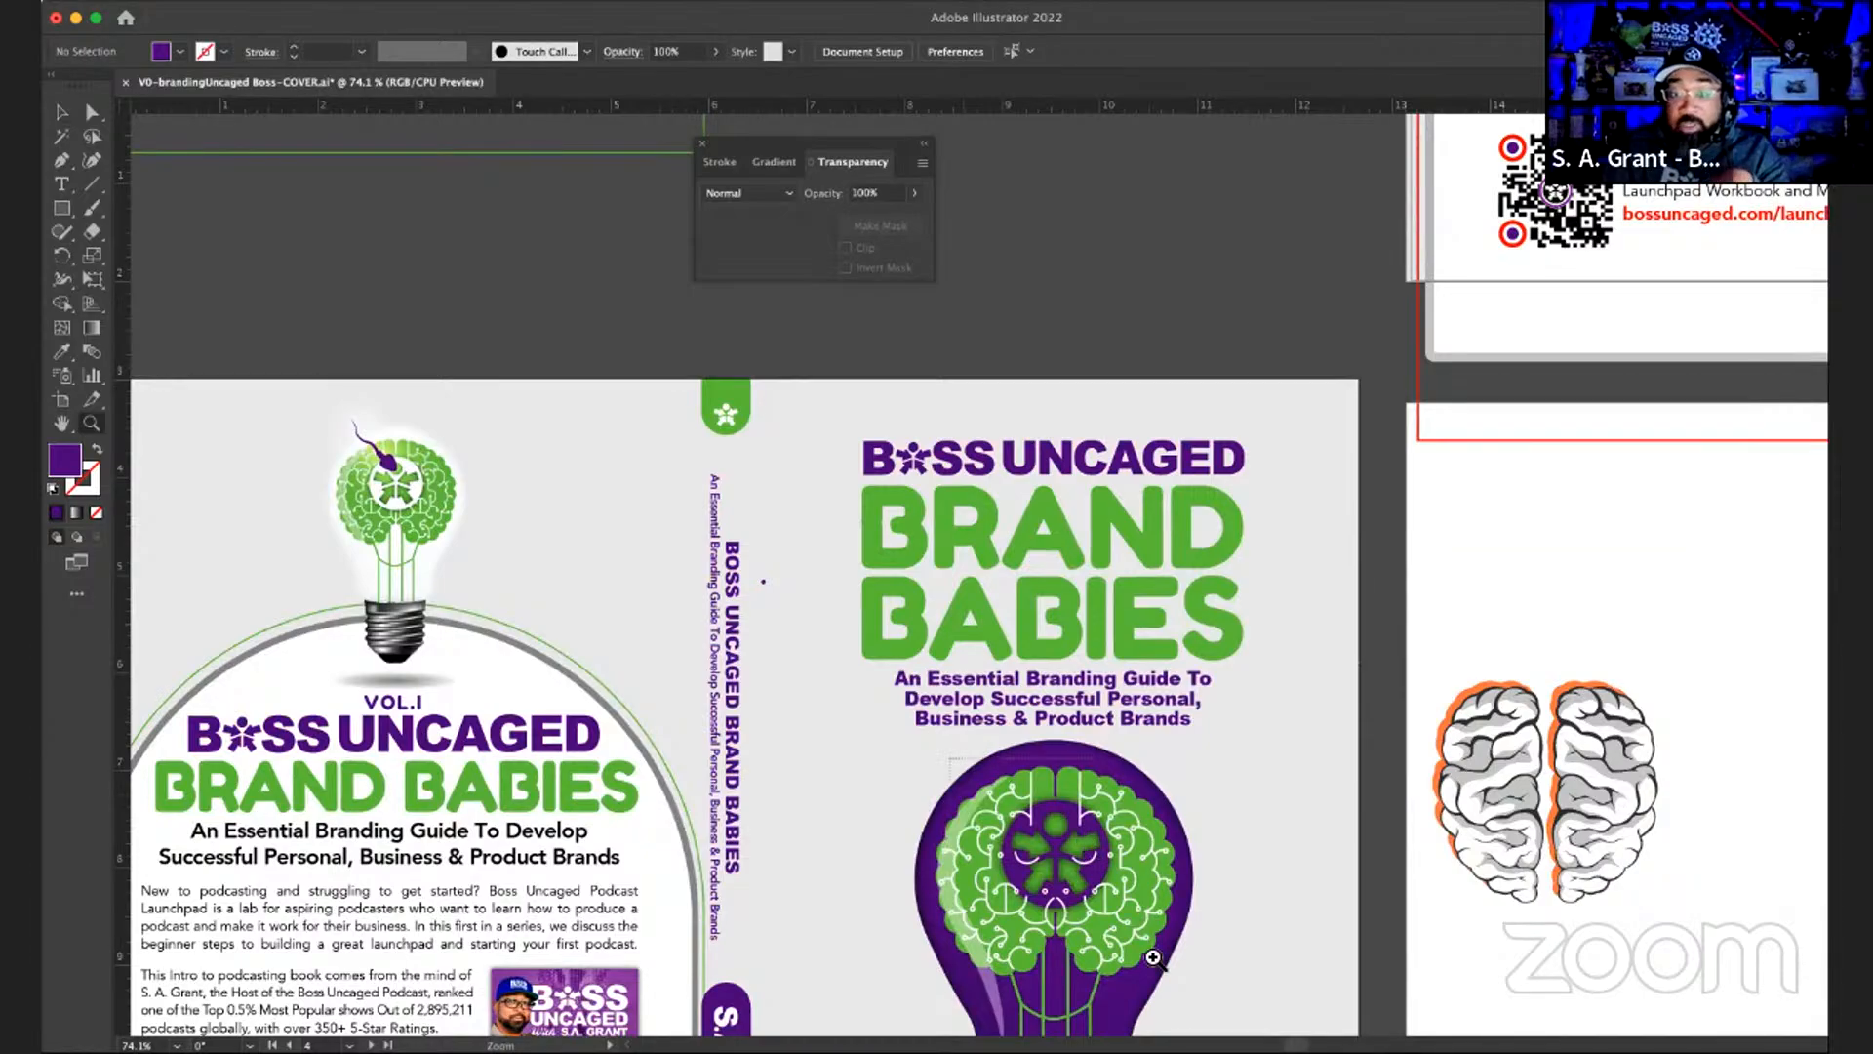
left_click_drag(1054, 925, 1153, 958)
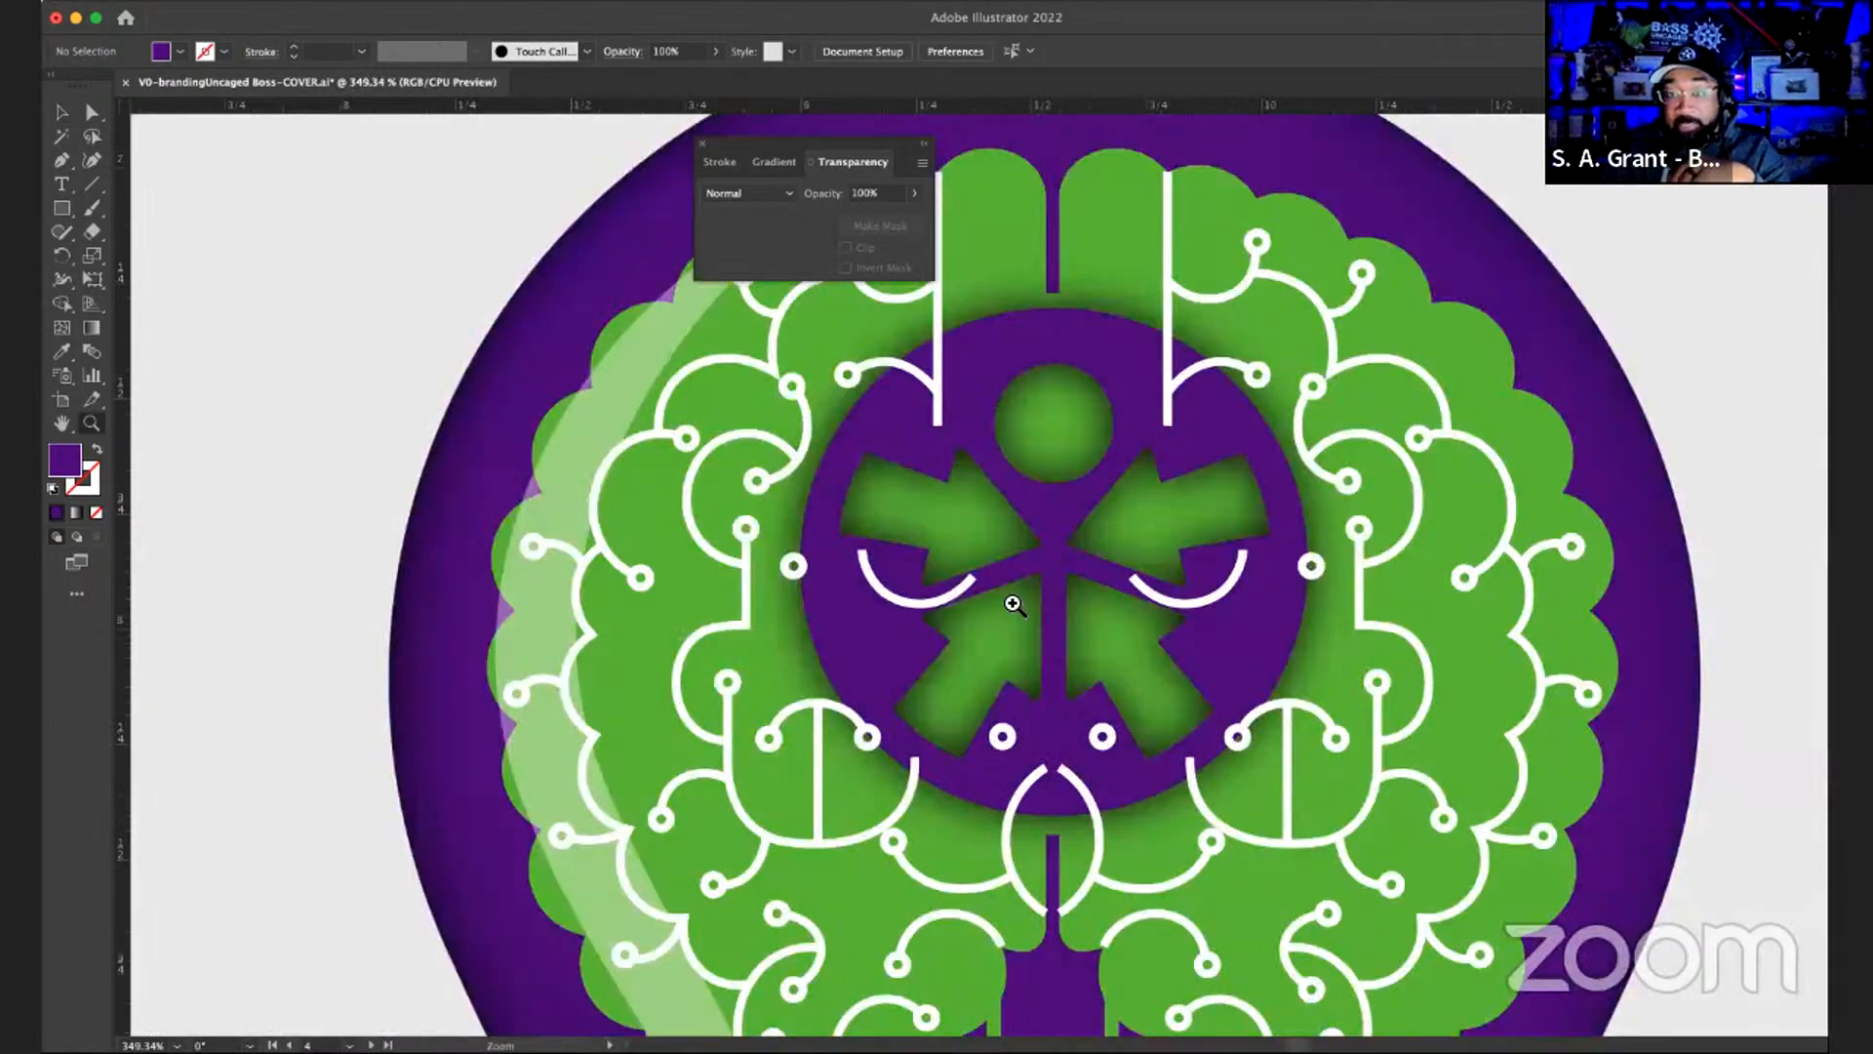
key("a")
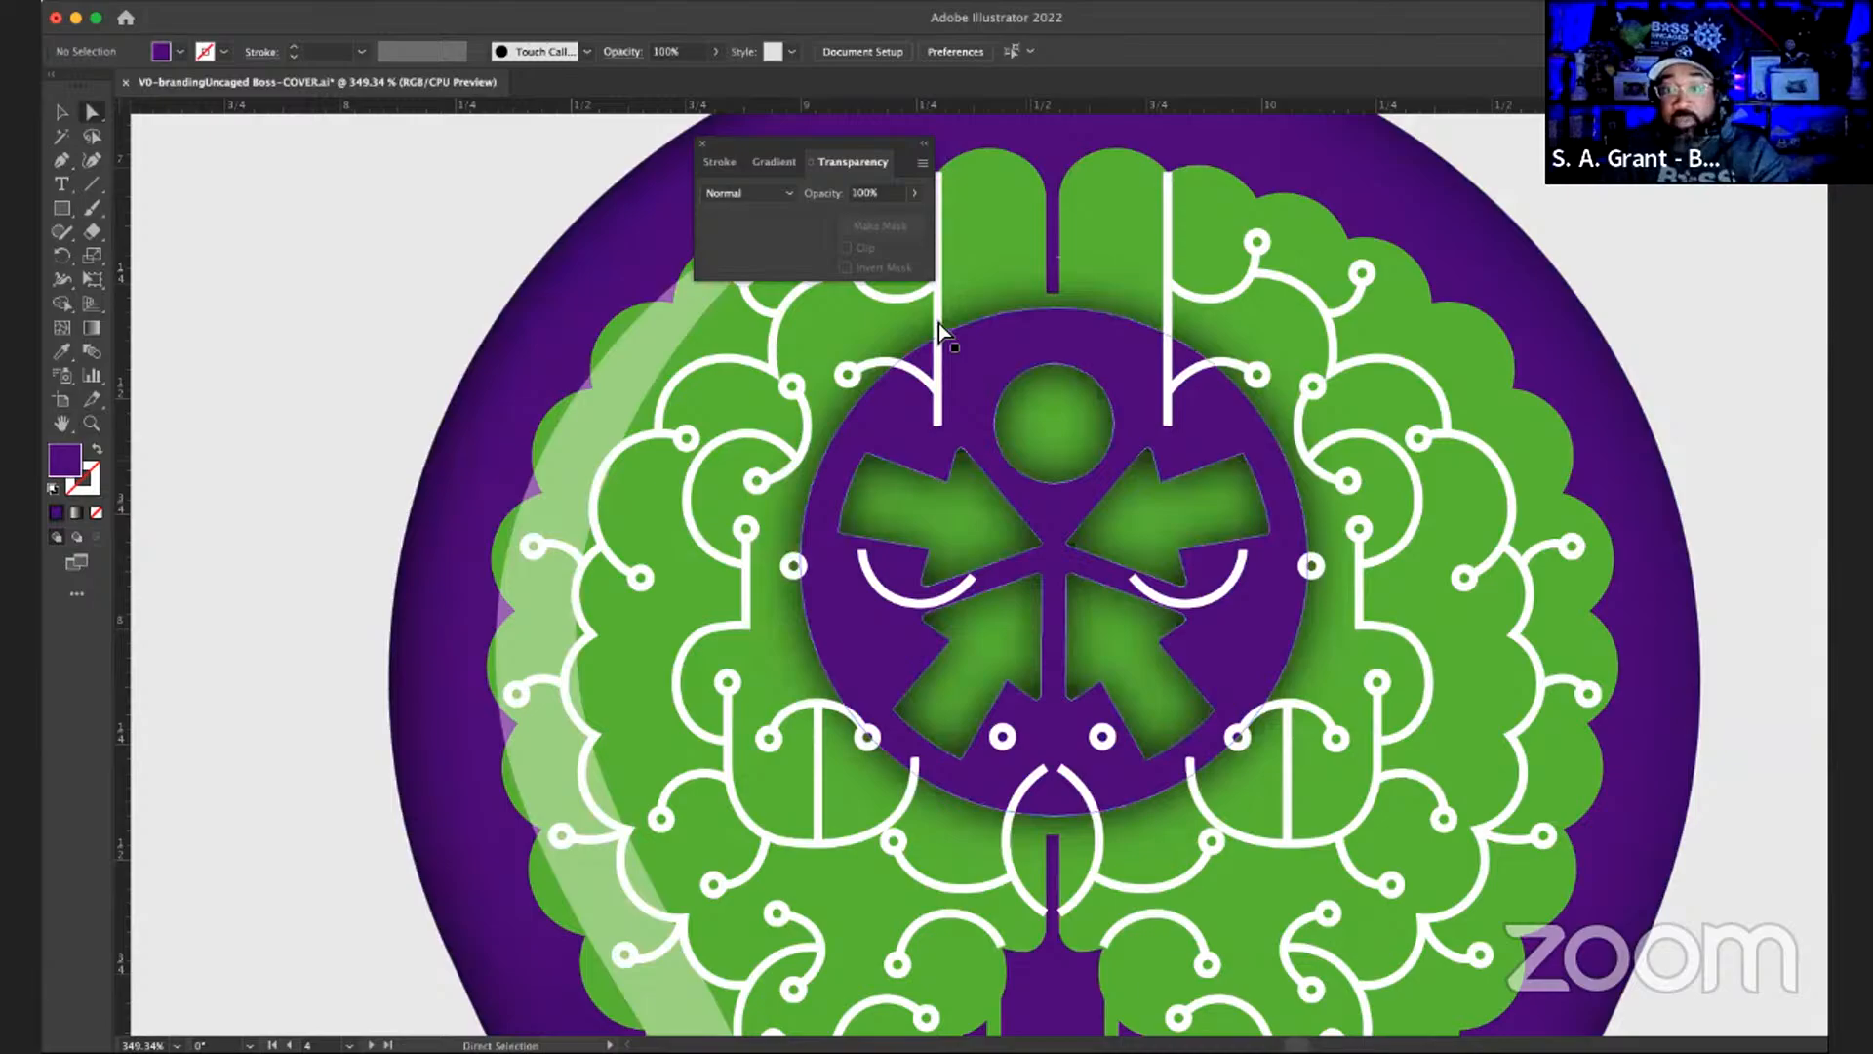
left_click(939, 324)
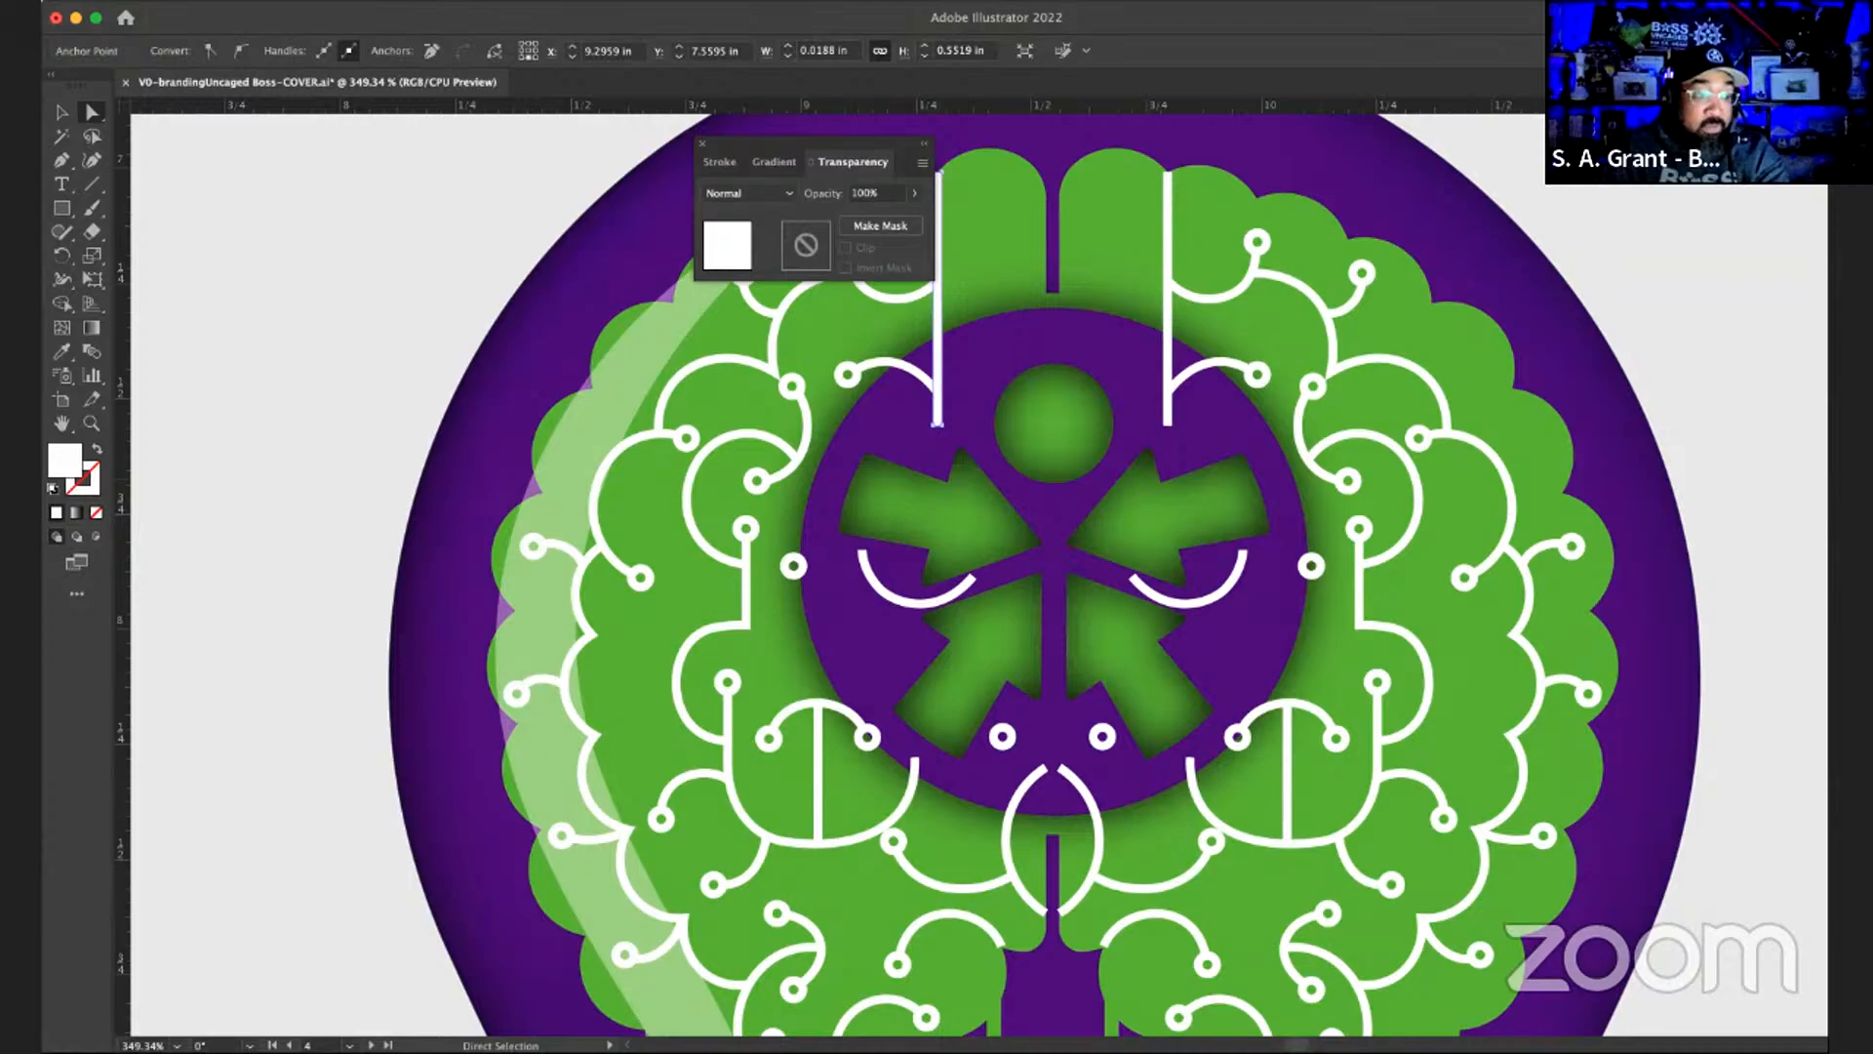
key("F7")
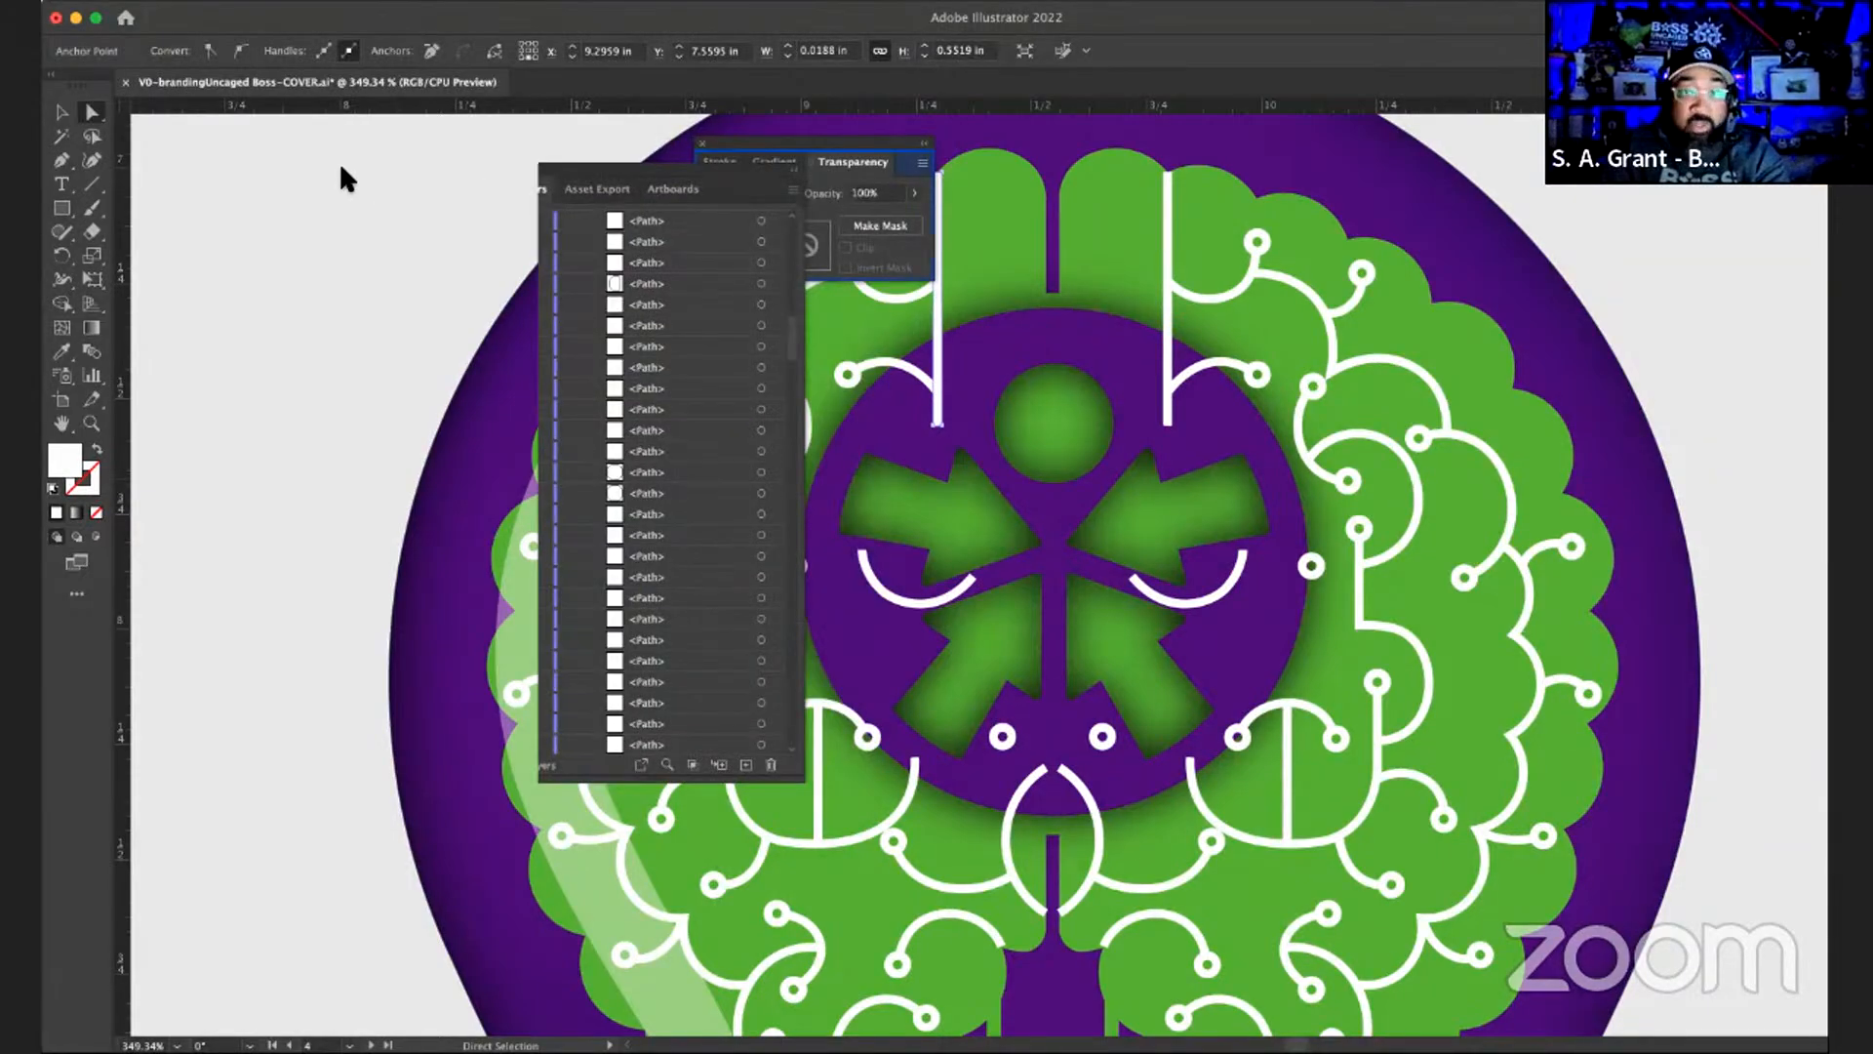
left_click_drag(342, 178, 444, 176)
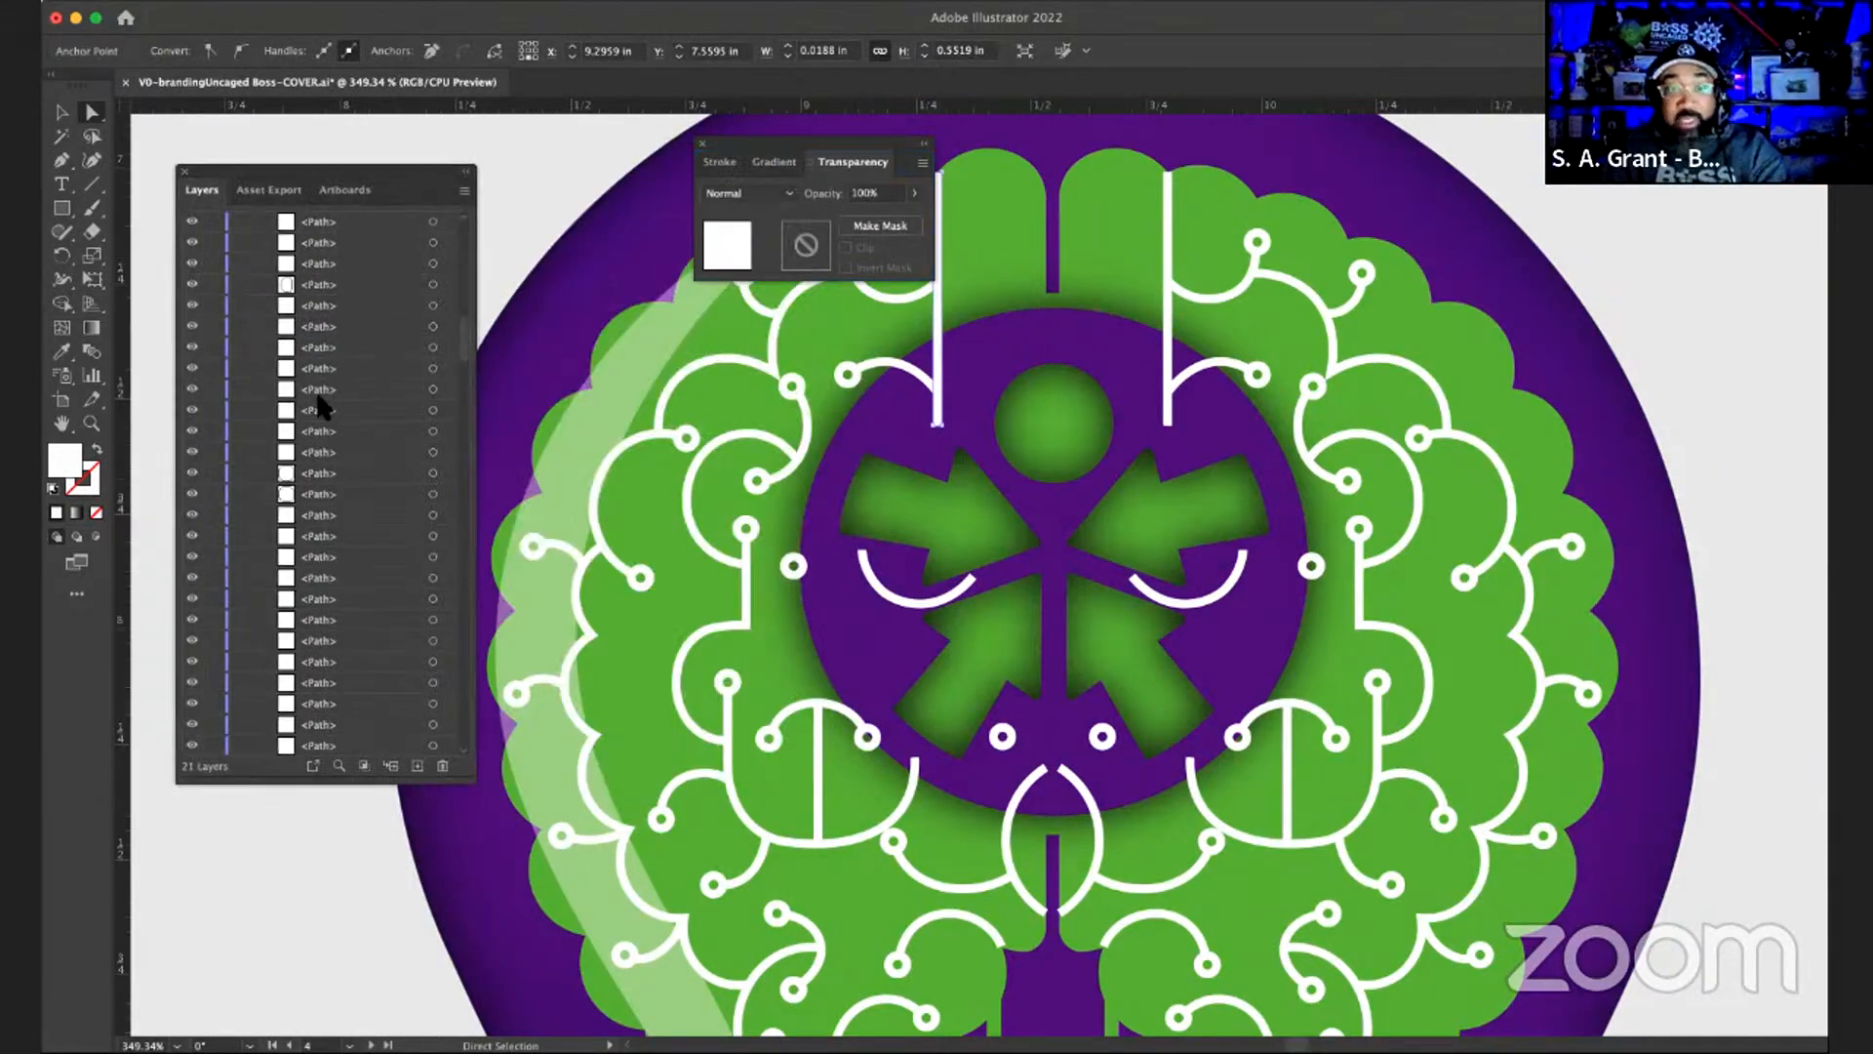
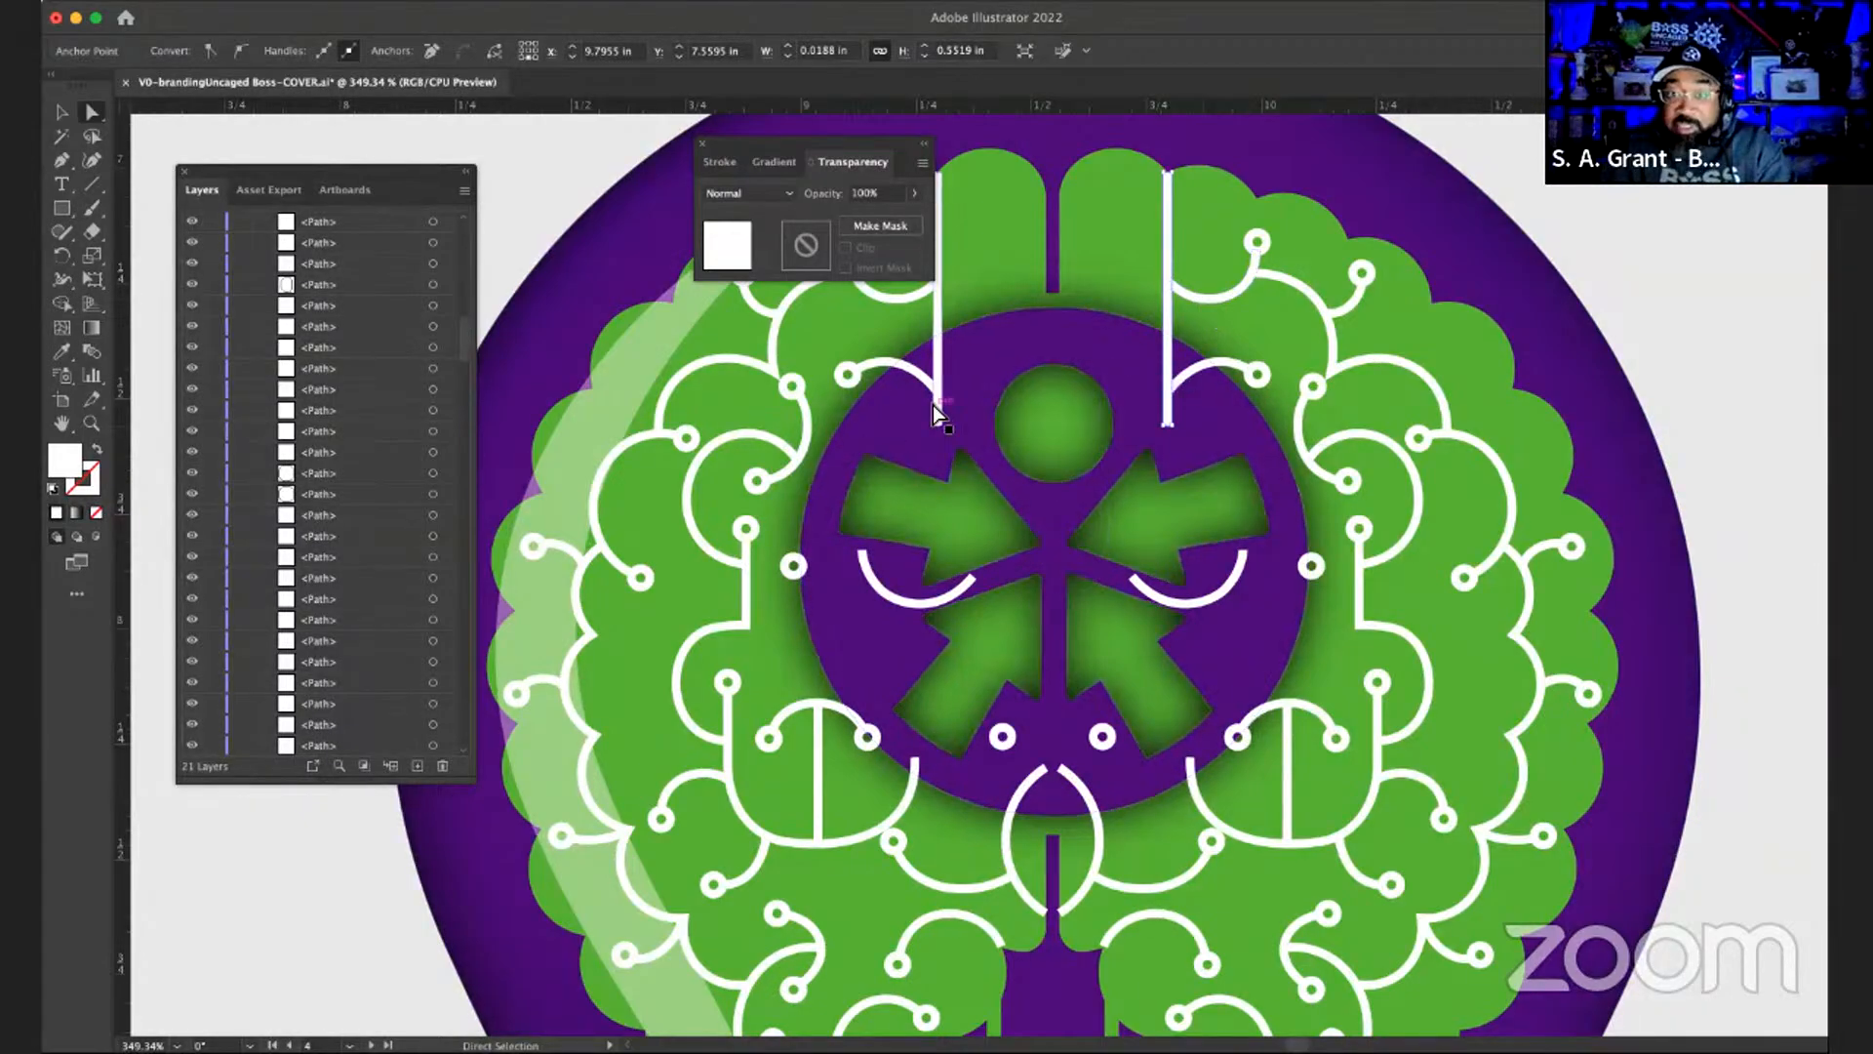
- Recolor the brain's two vertical circuit lines, the curves beside the logo and the upper-right curved lines to the logo's purple
left_click(932, 406)
left_click(1167, 320, "shift")
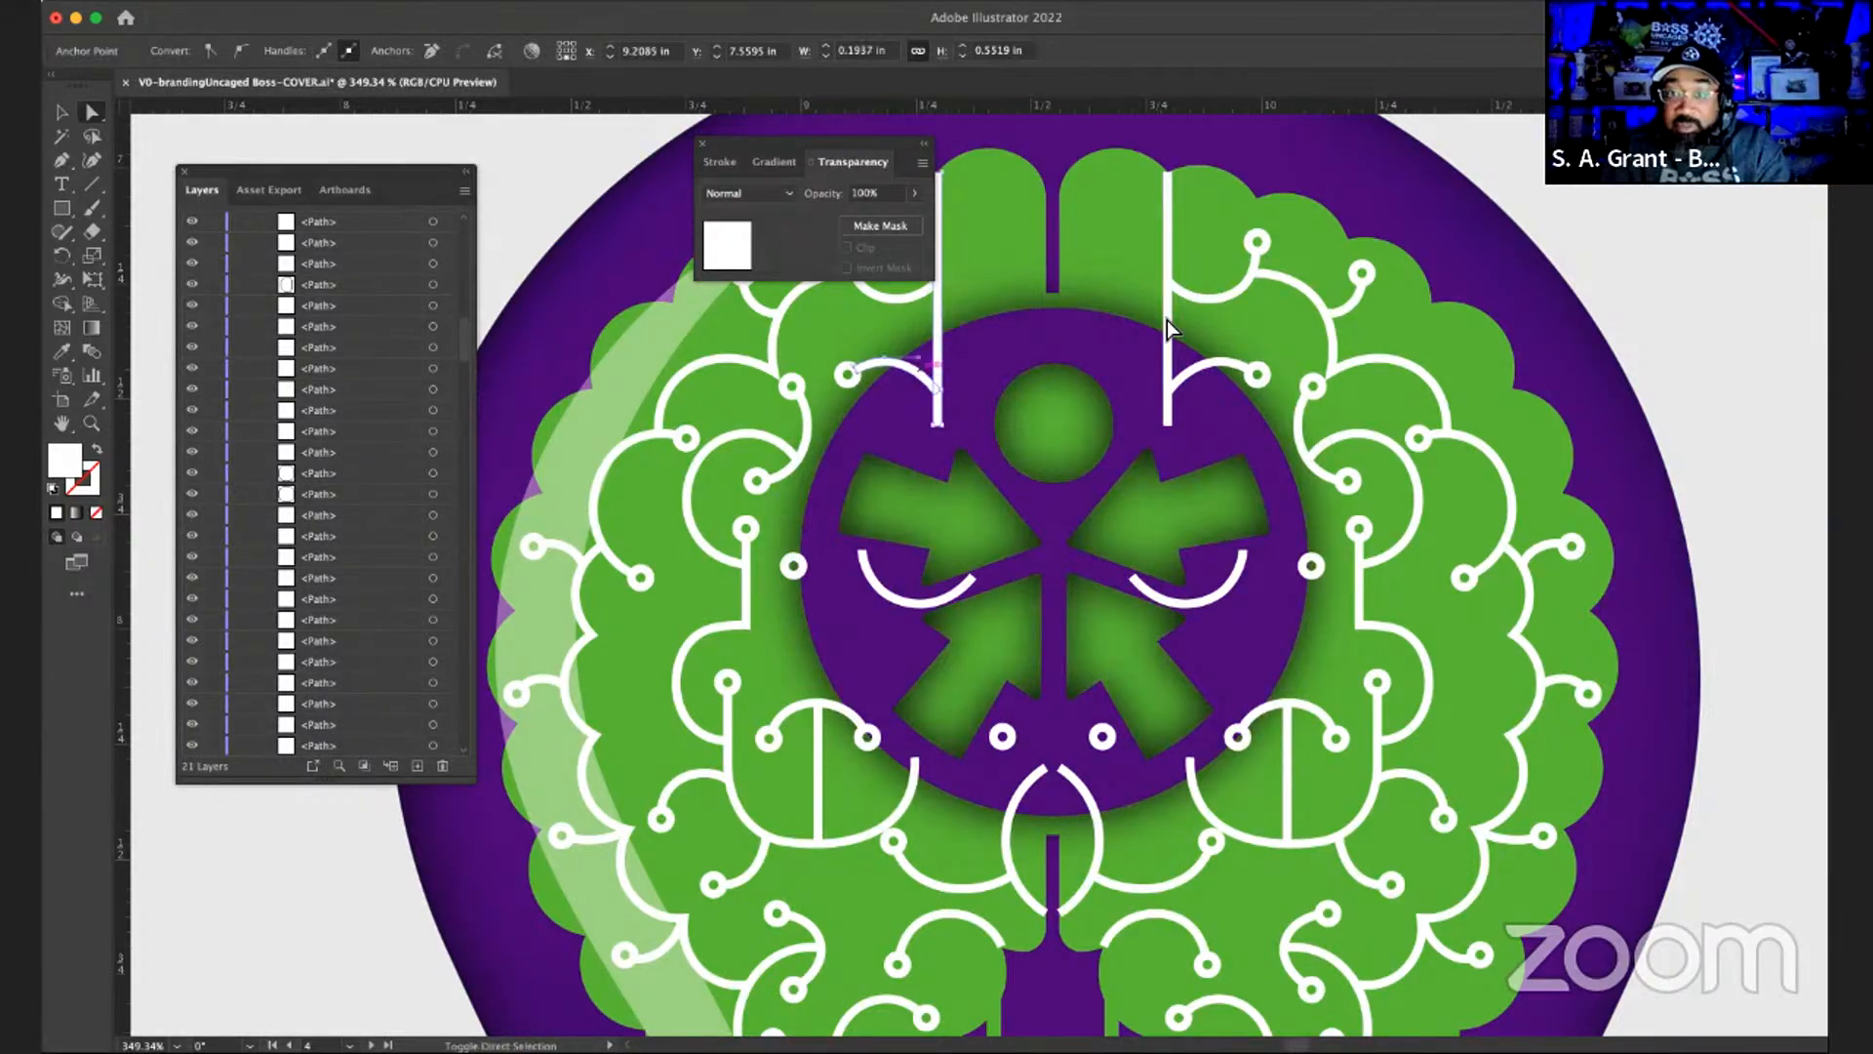
left_click(1239, 289, "shift")
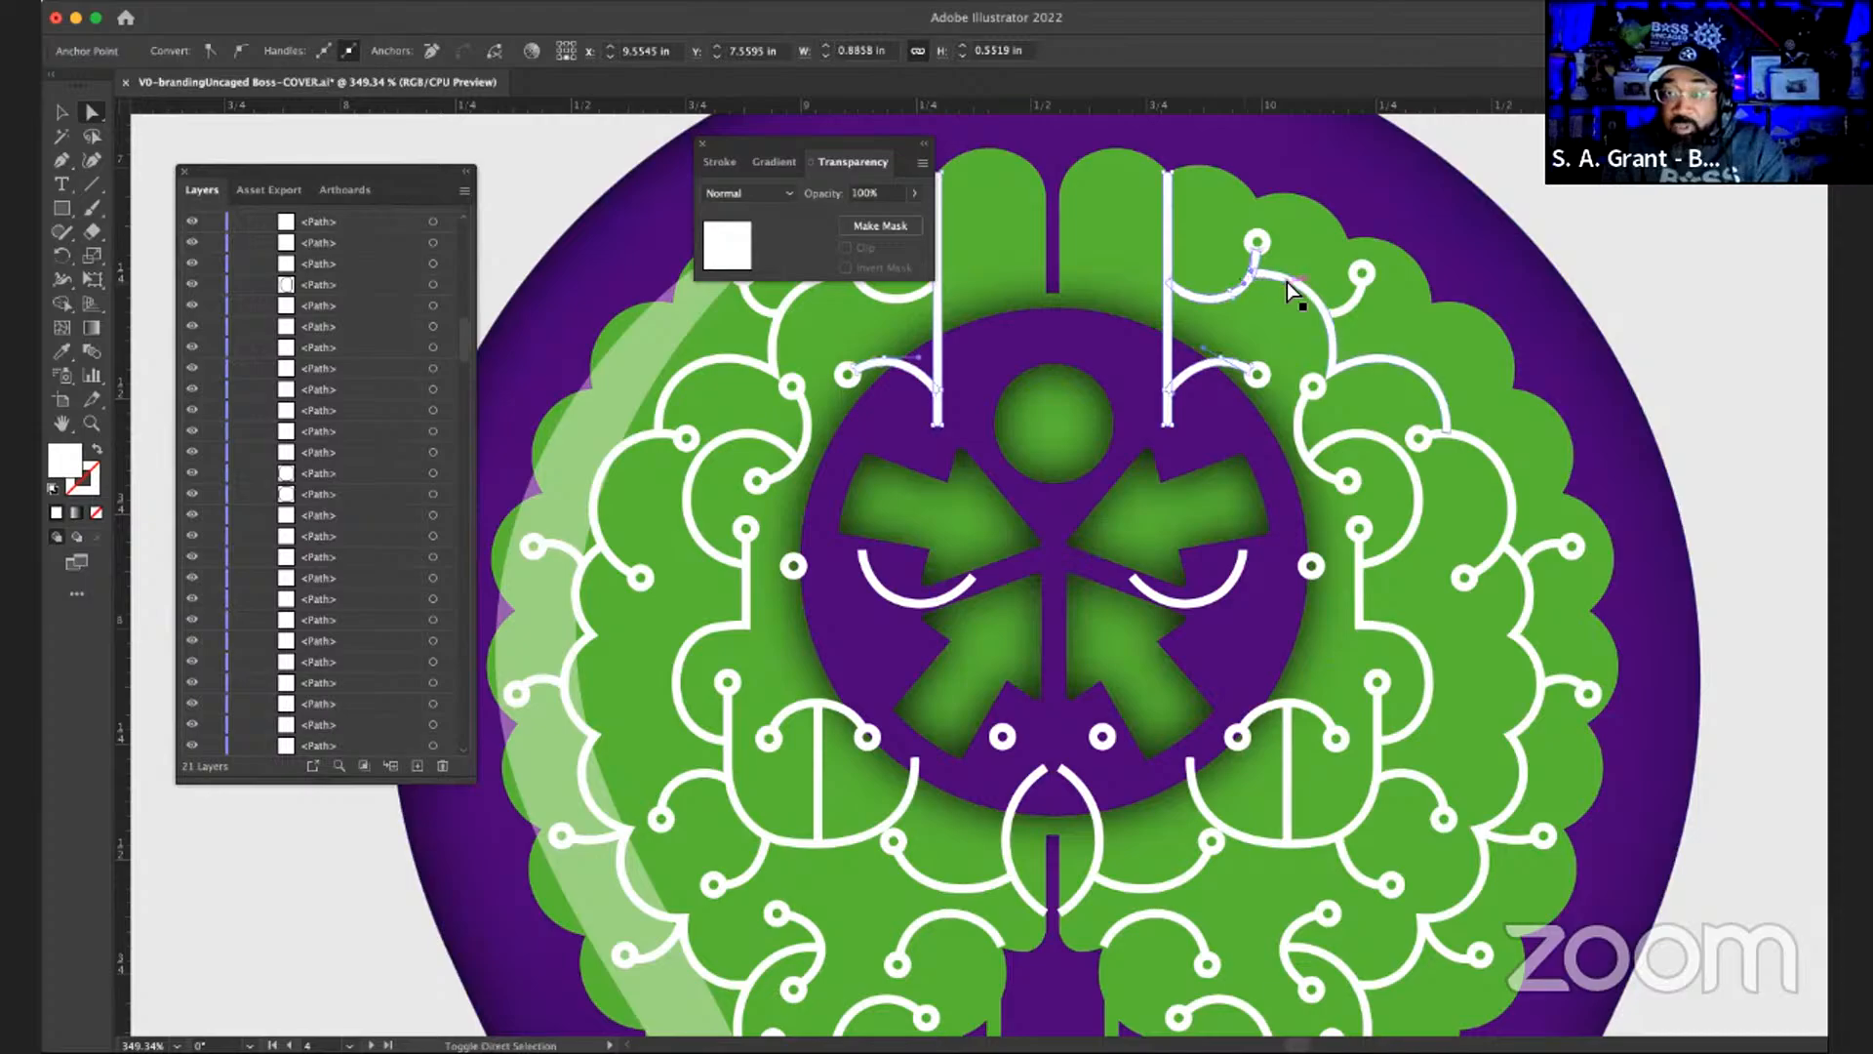
left_click(1286, 283, "shift")
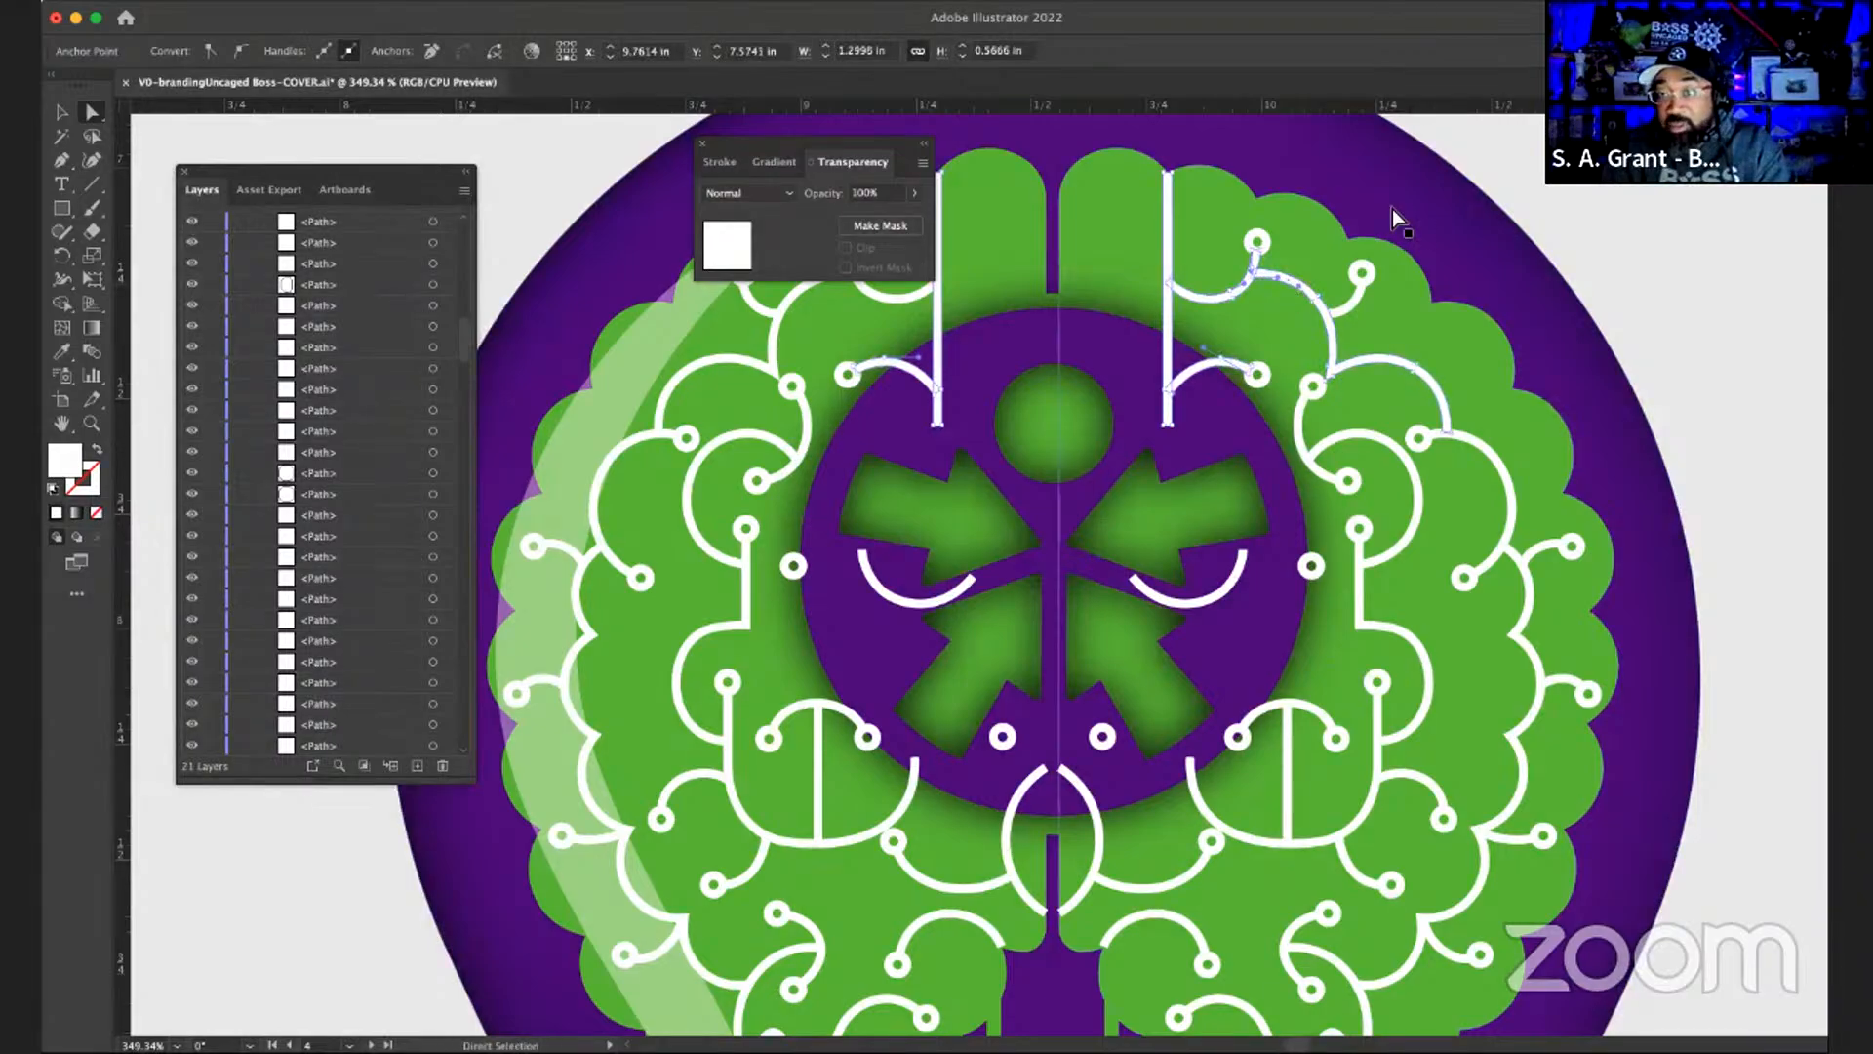
key("i")
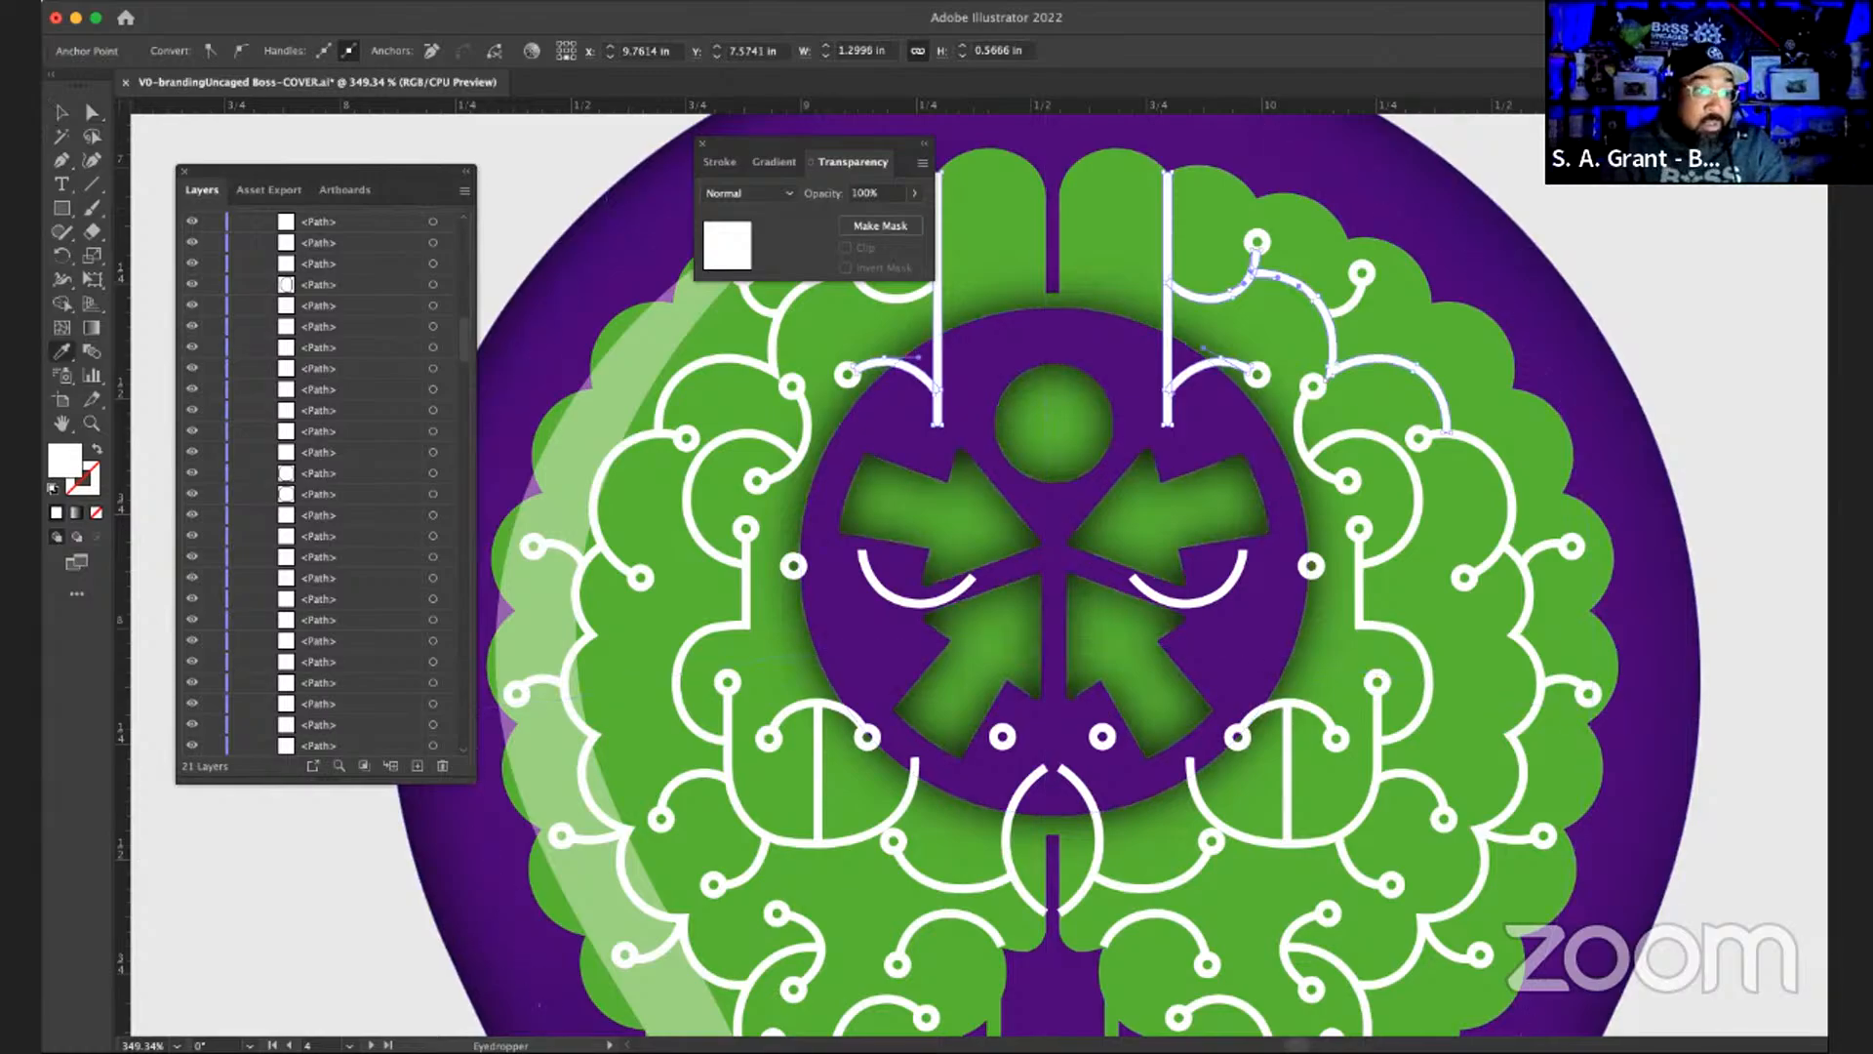
left_click(1054, 322)
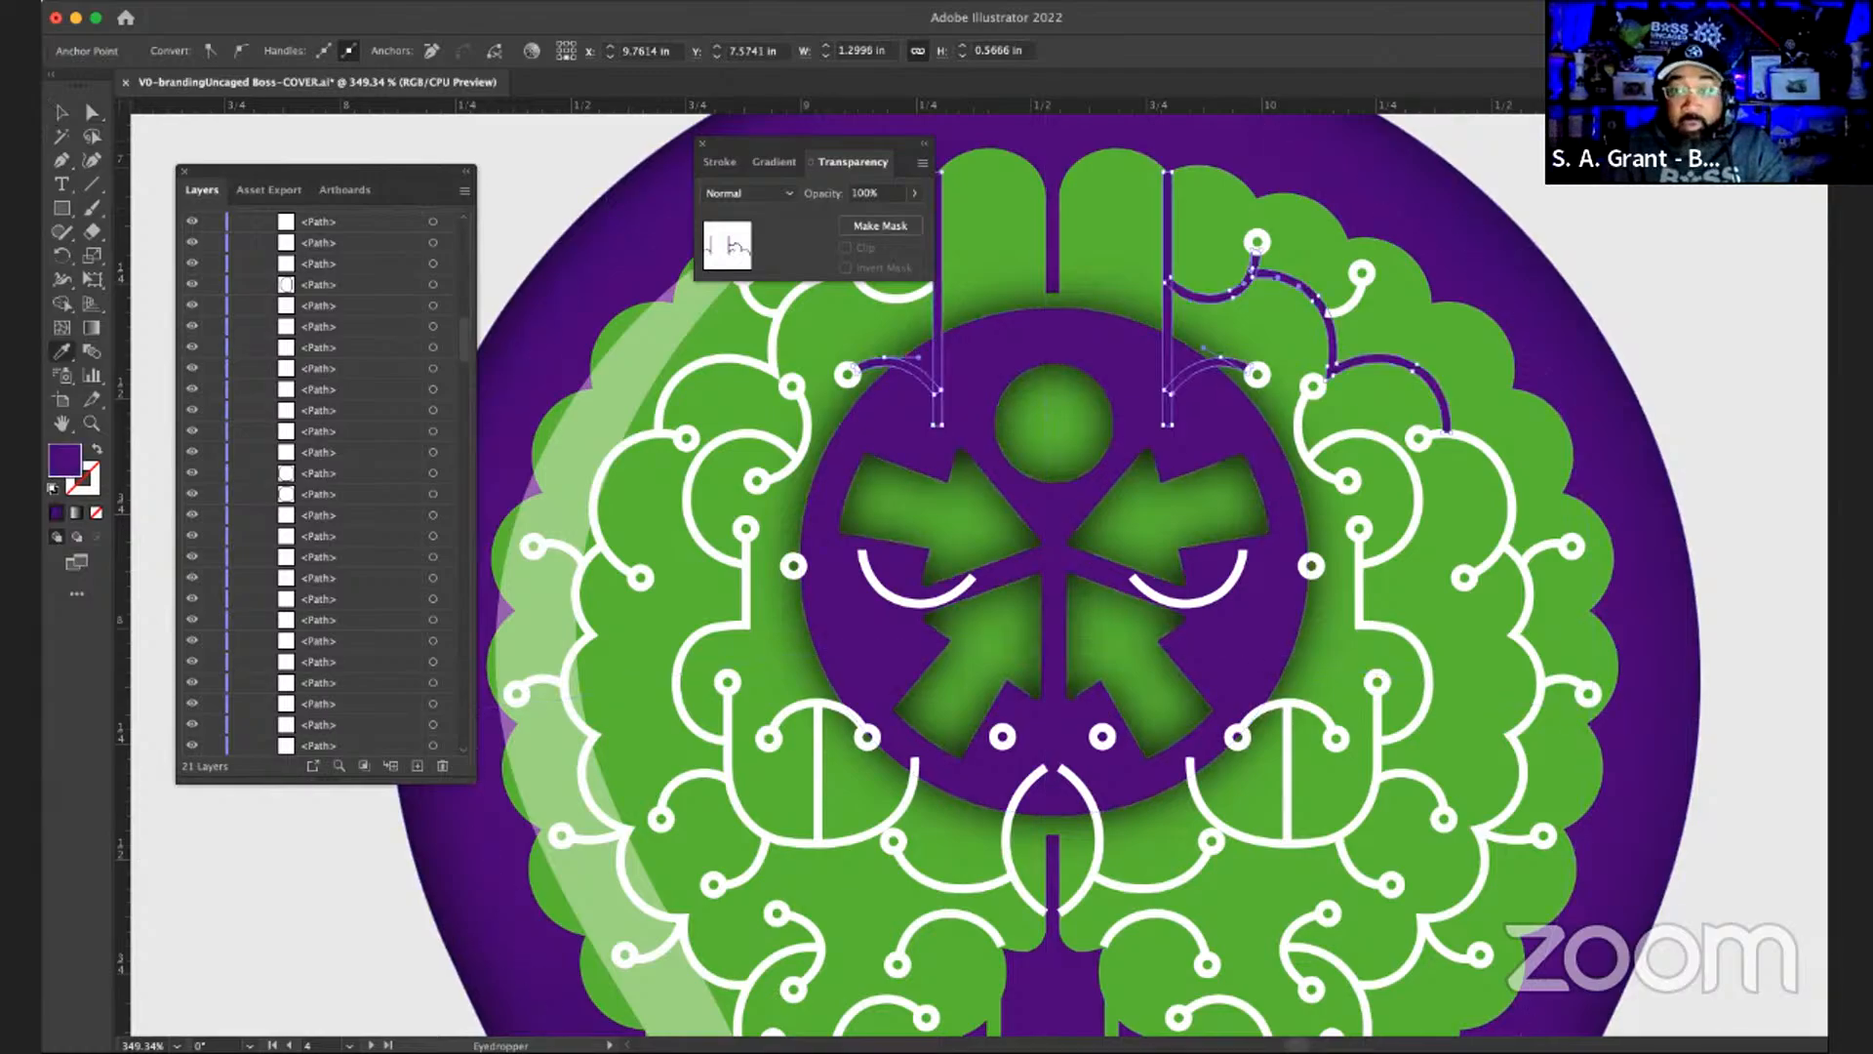
- Deselect the recolored circuit lines and examine how they read on the full light cover
key("a")
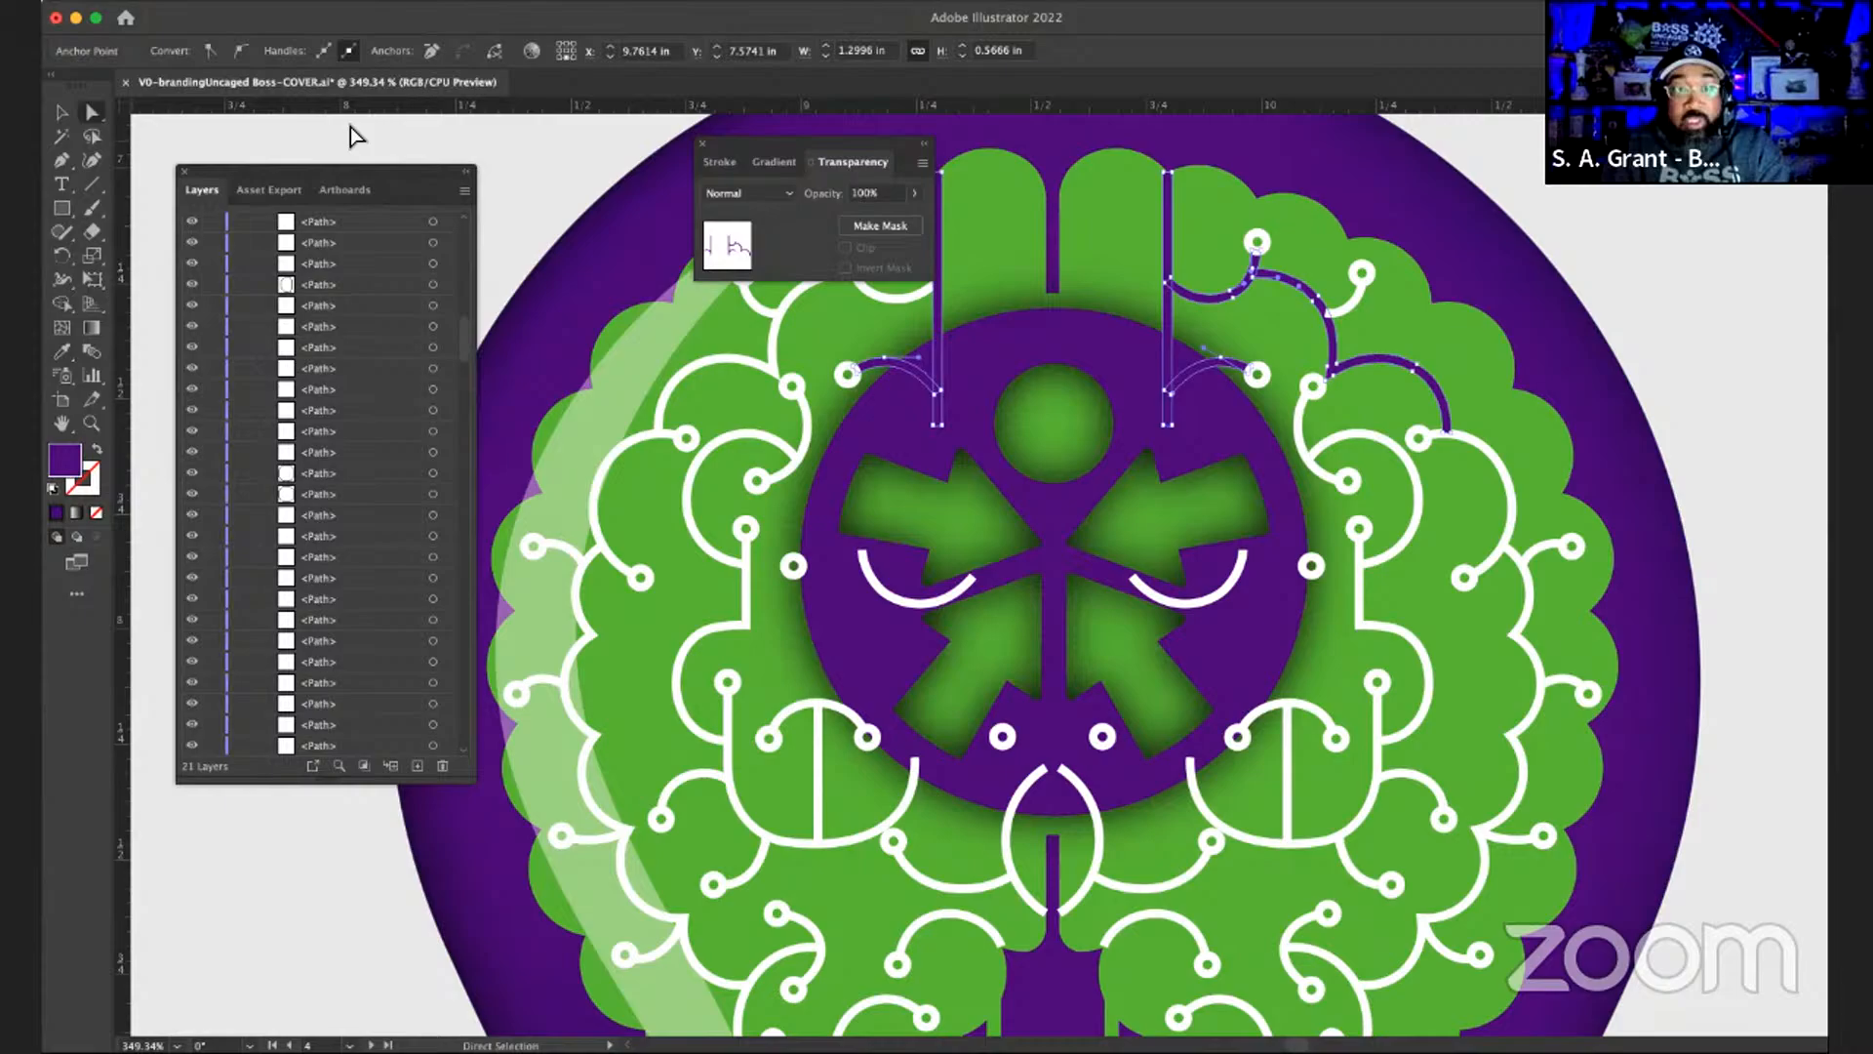
left_click(515, 160)
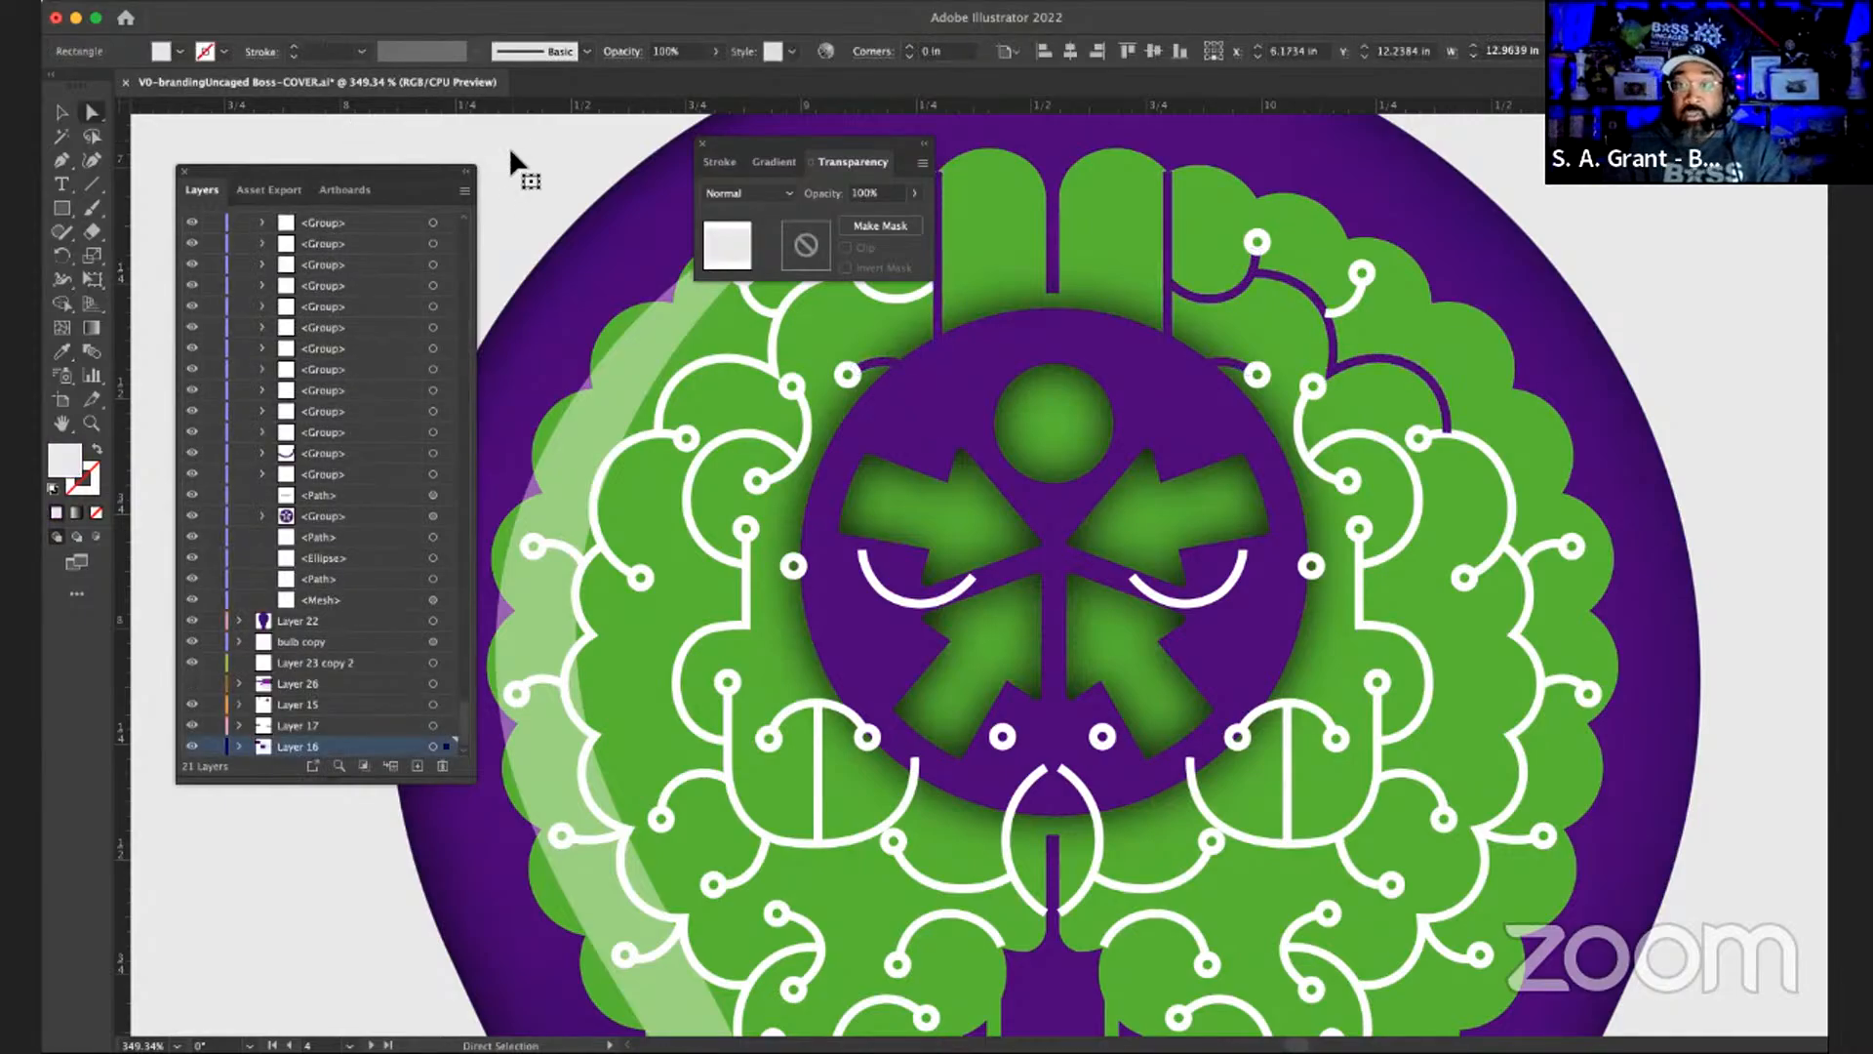
key("v")
key("super+minus")
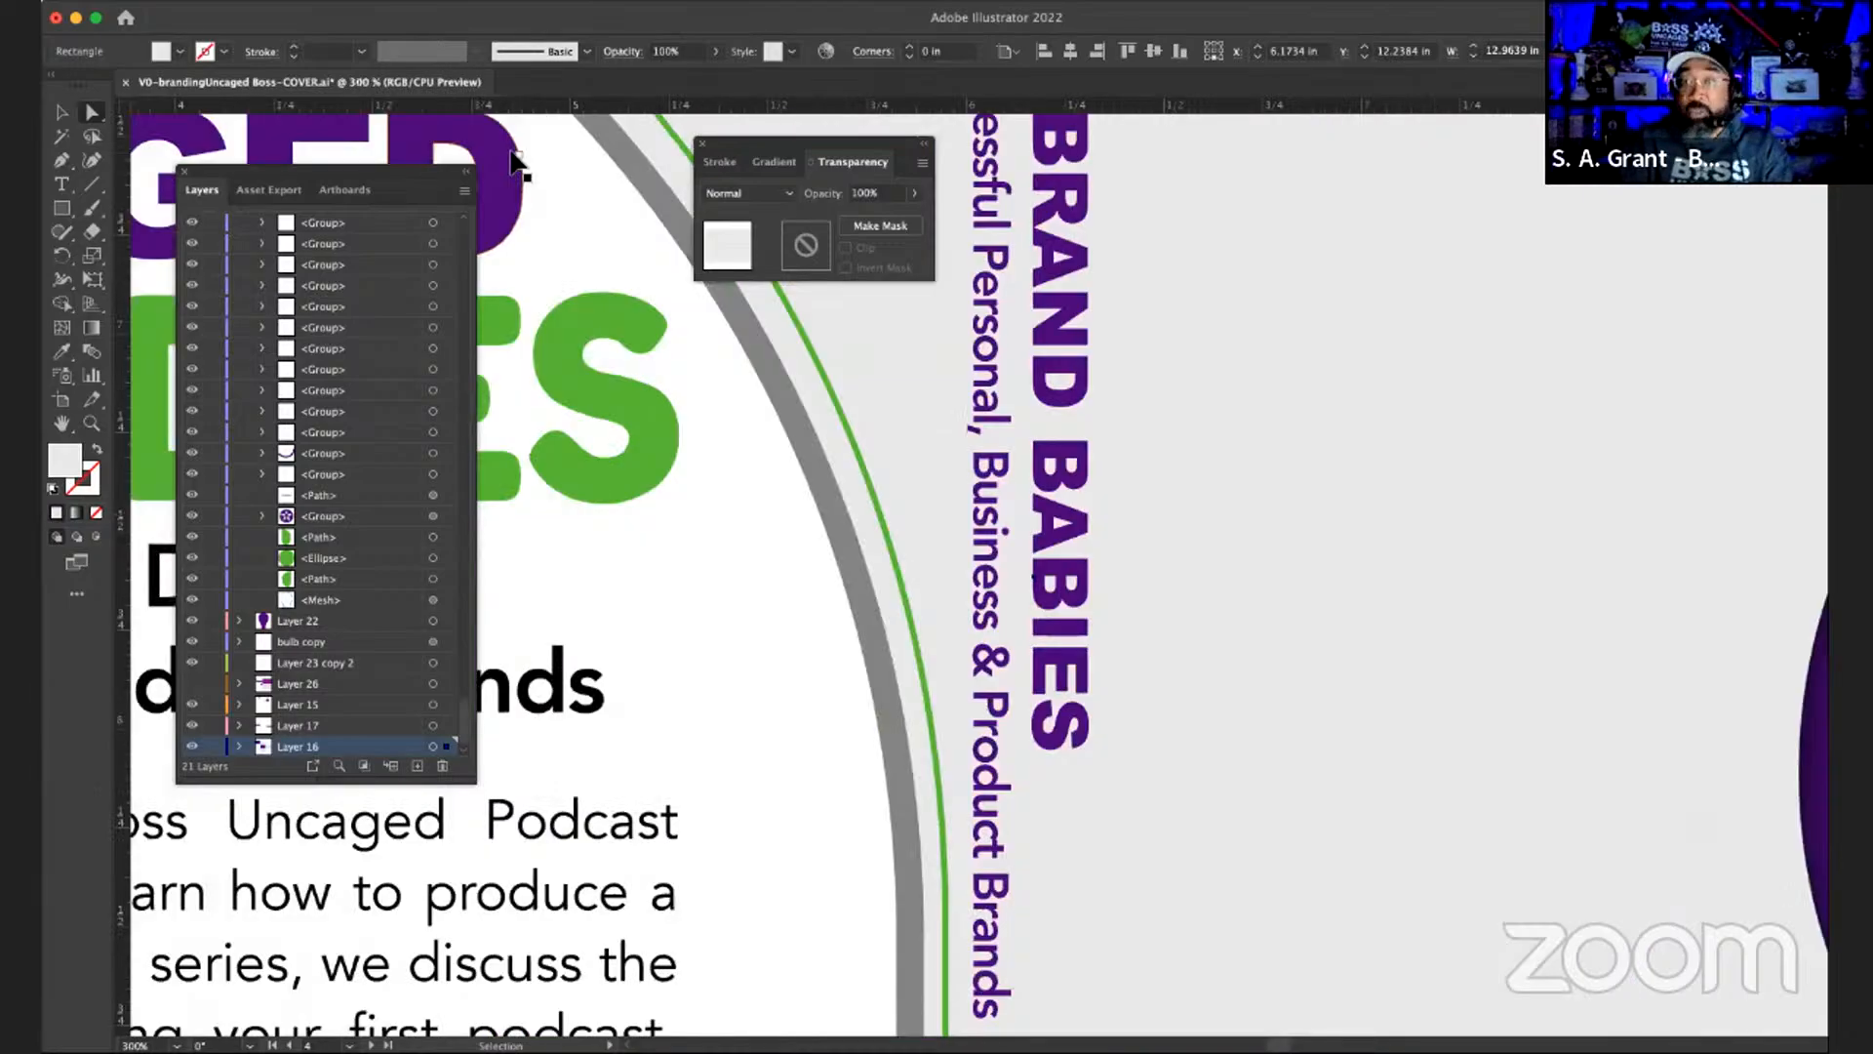
key("super+0")
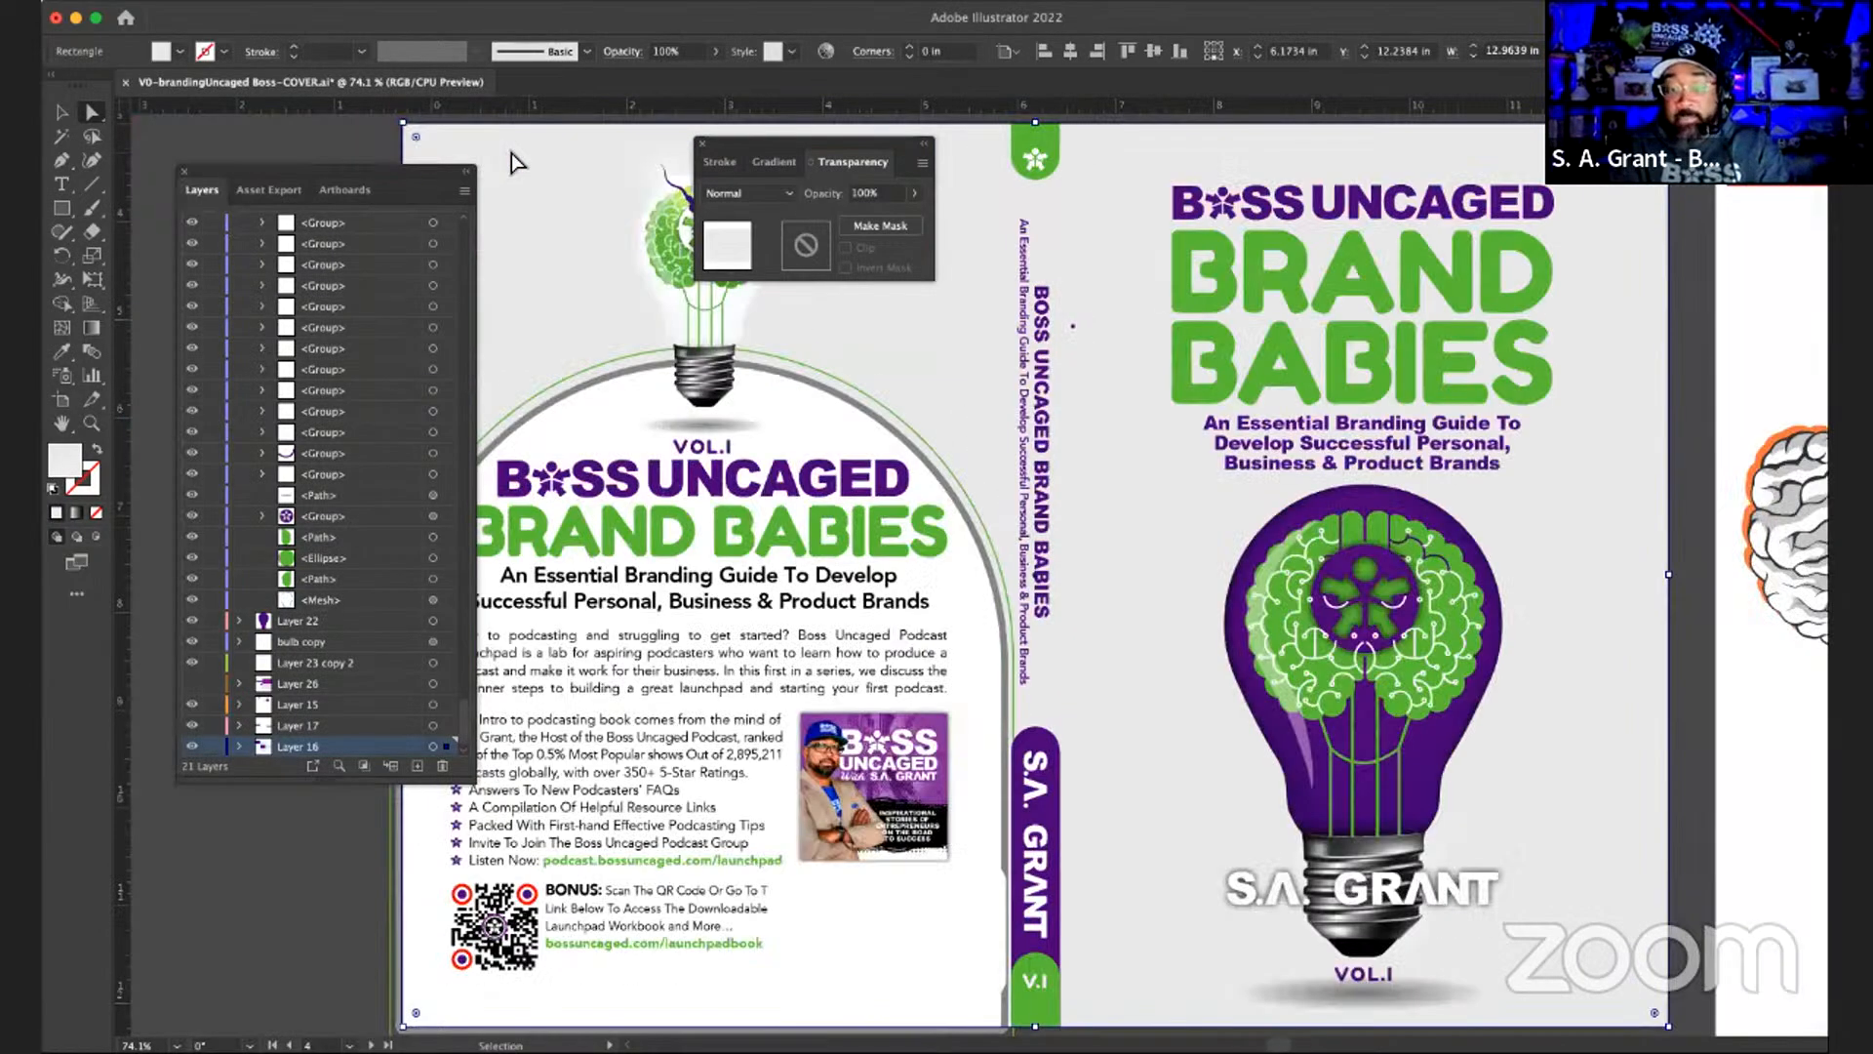
left_click(1253, 462)
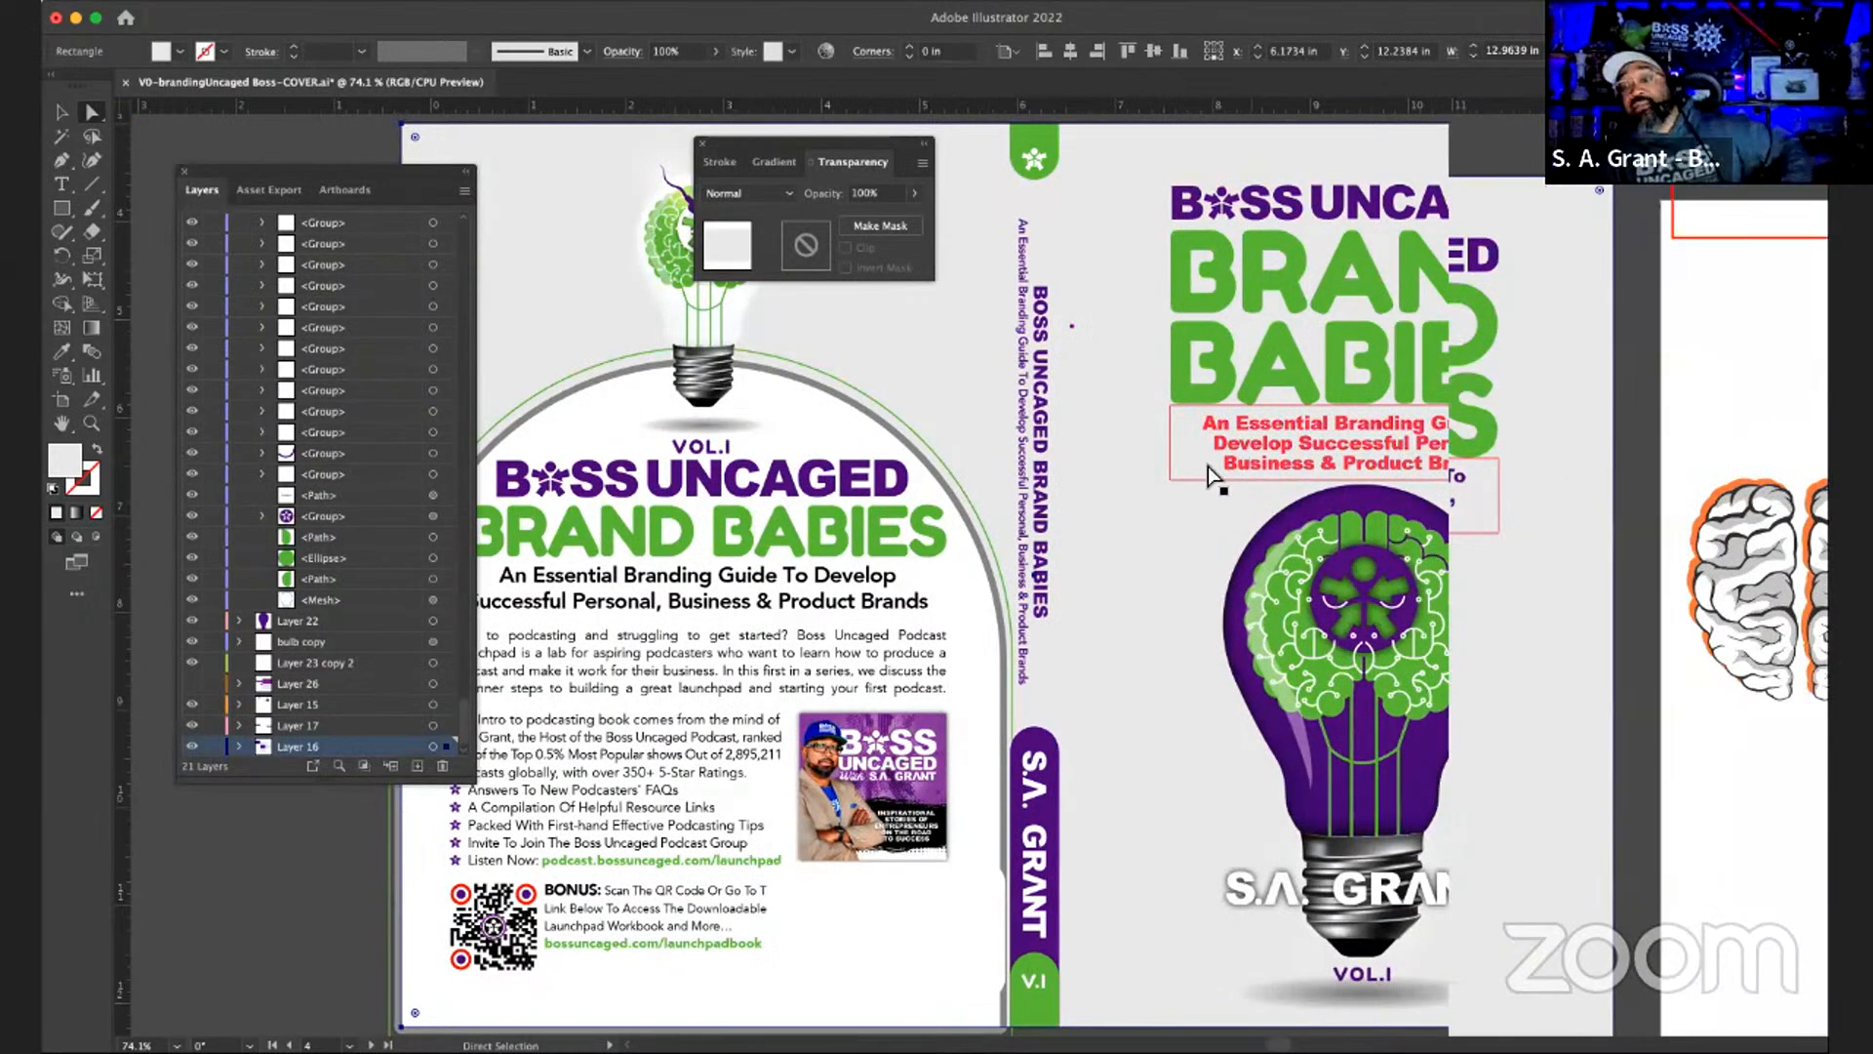
scroll(1229, 465, "up", 1)
scroll(1229, 465, "right", 1)
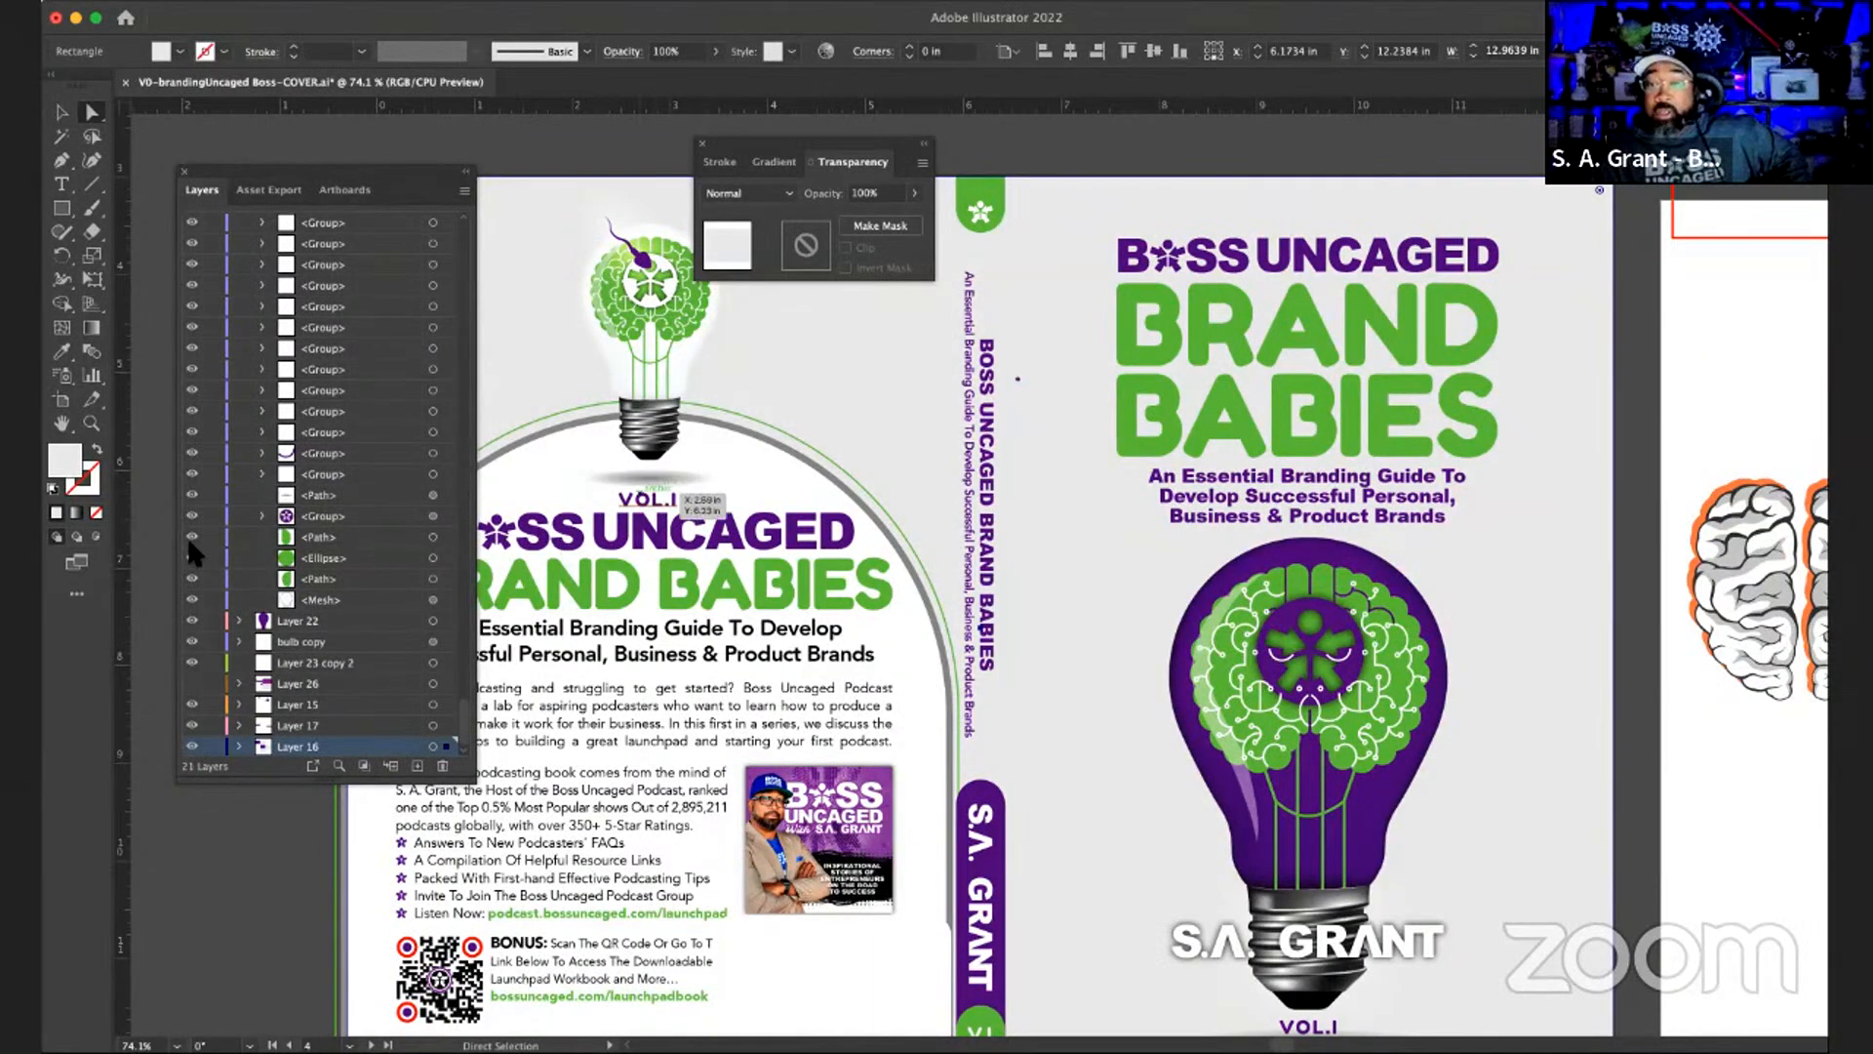
- Collapse the bulb layer, lock every other layer, and briefly hide and show the bulb layer to check its contents
scroll(365, 582, "up", 8)
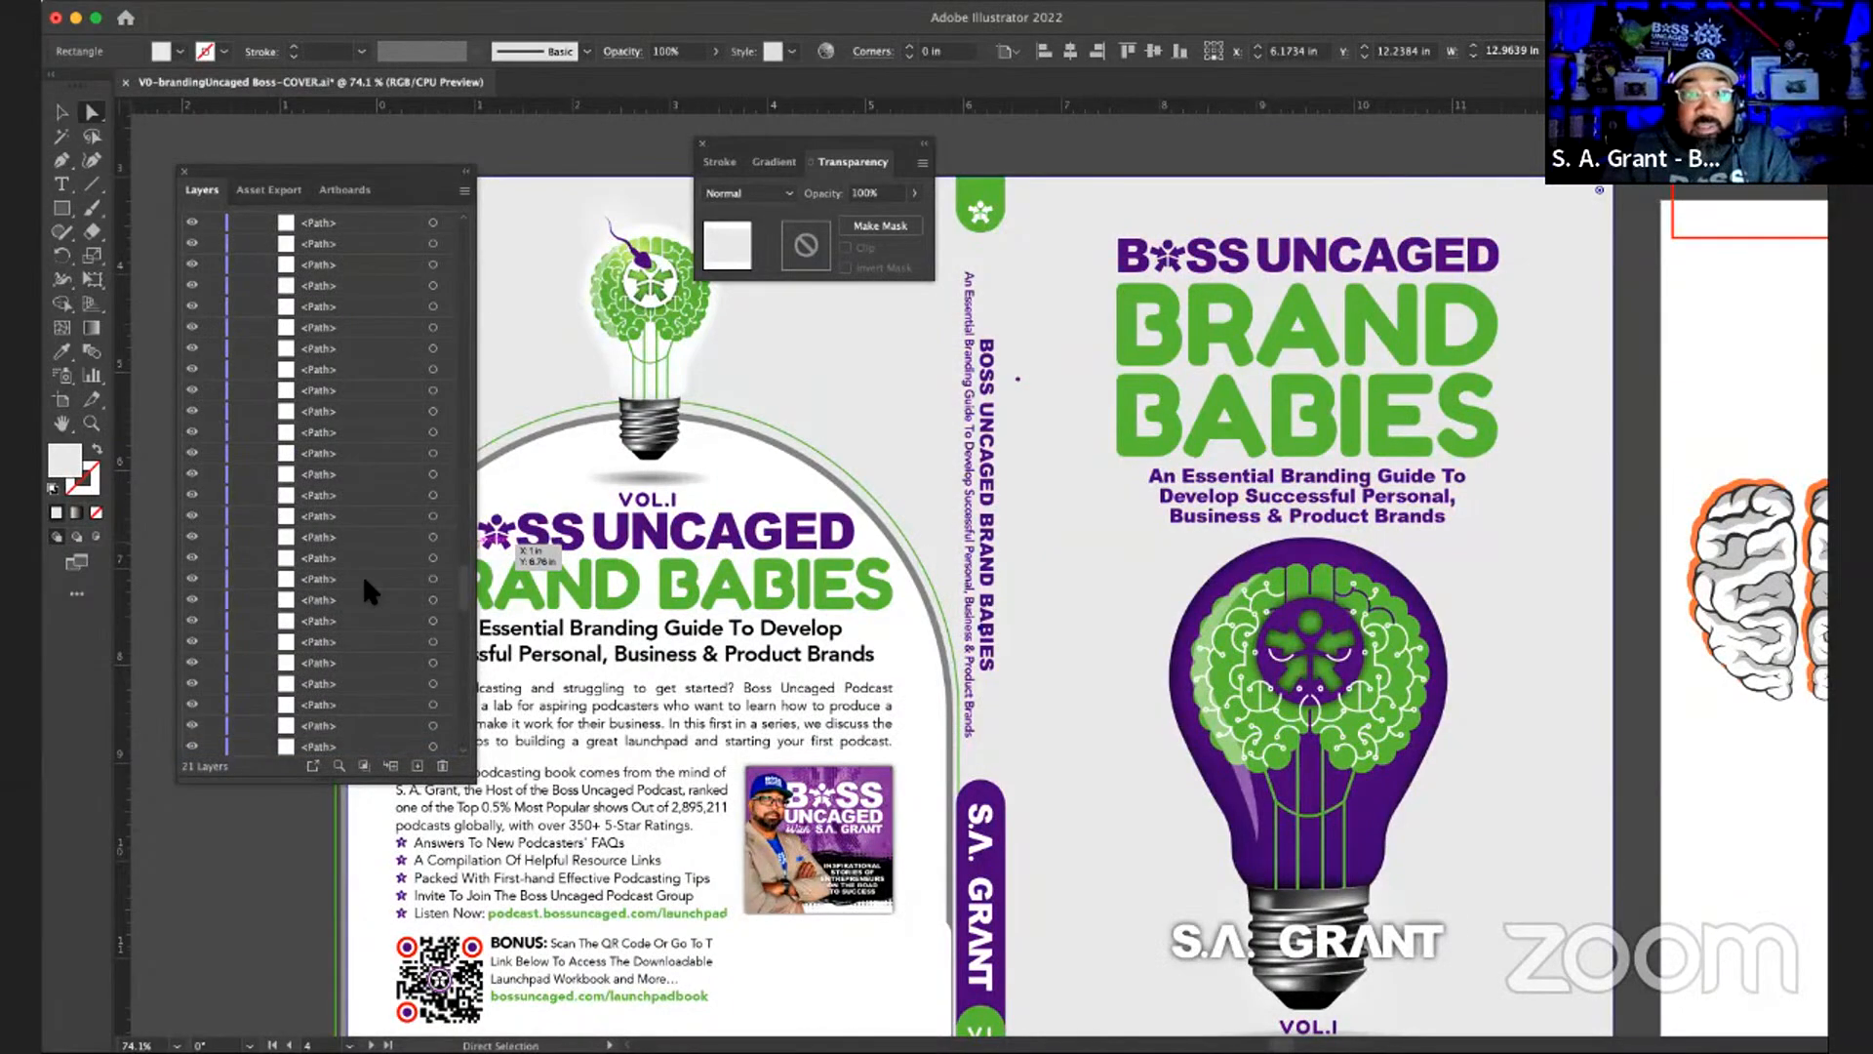
scroll(361, 574, "up", 10)
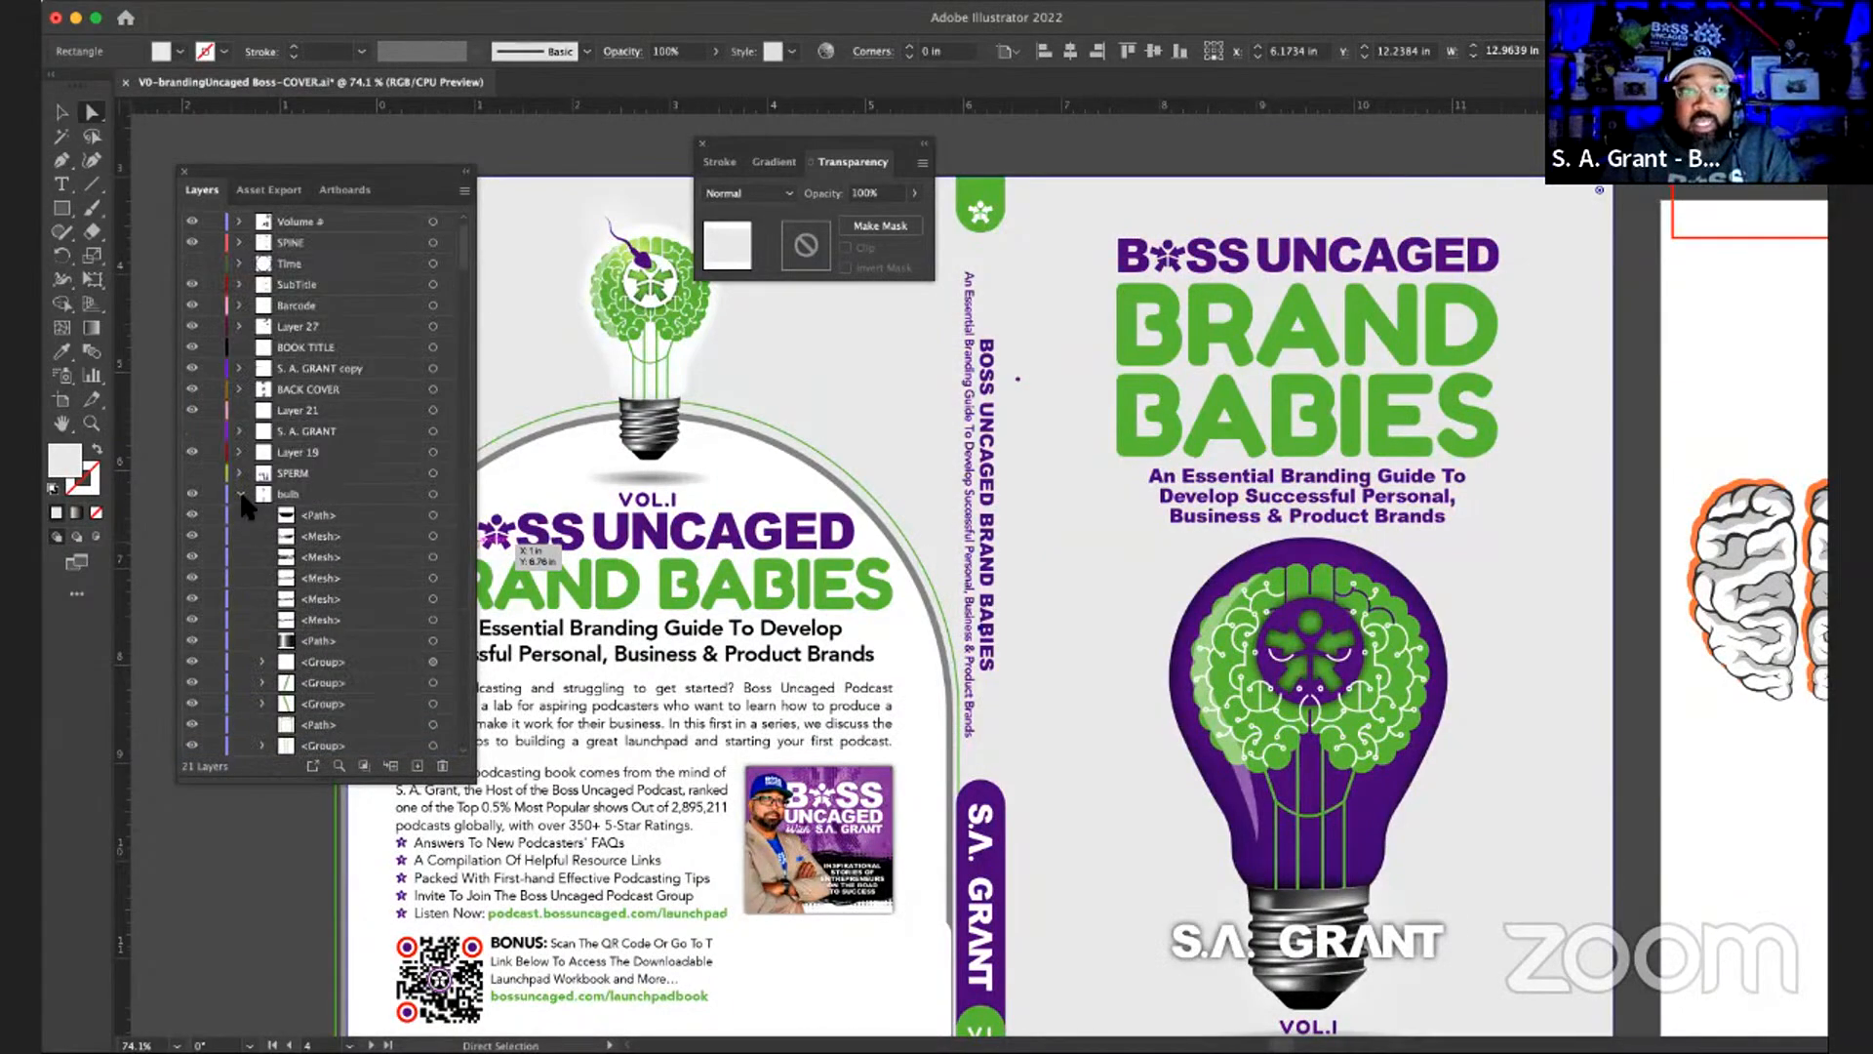
left_click(240, 495)
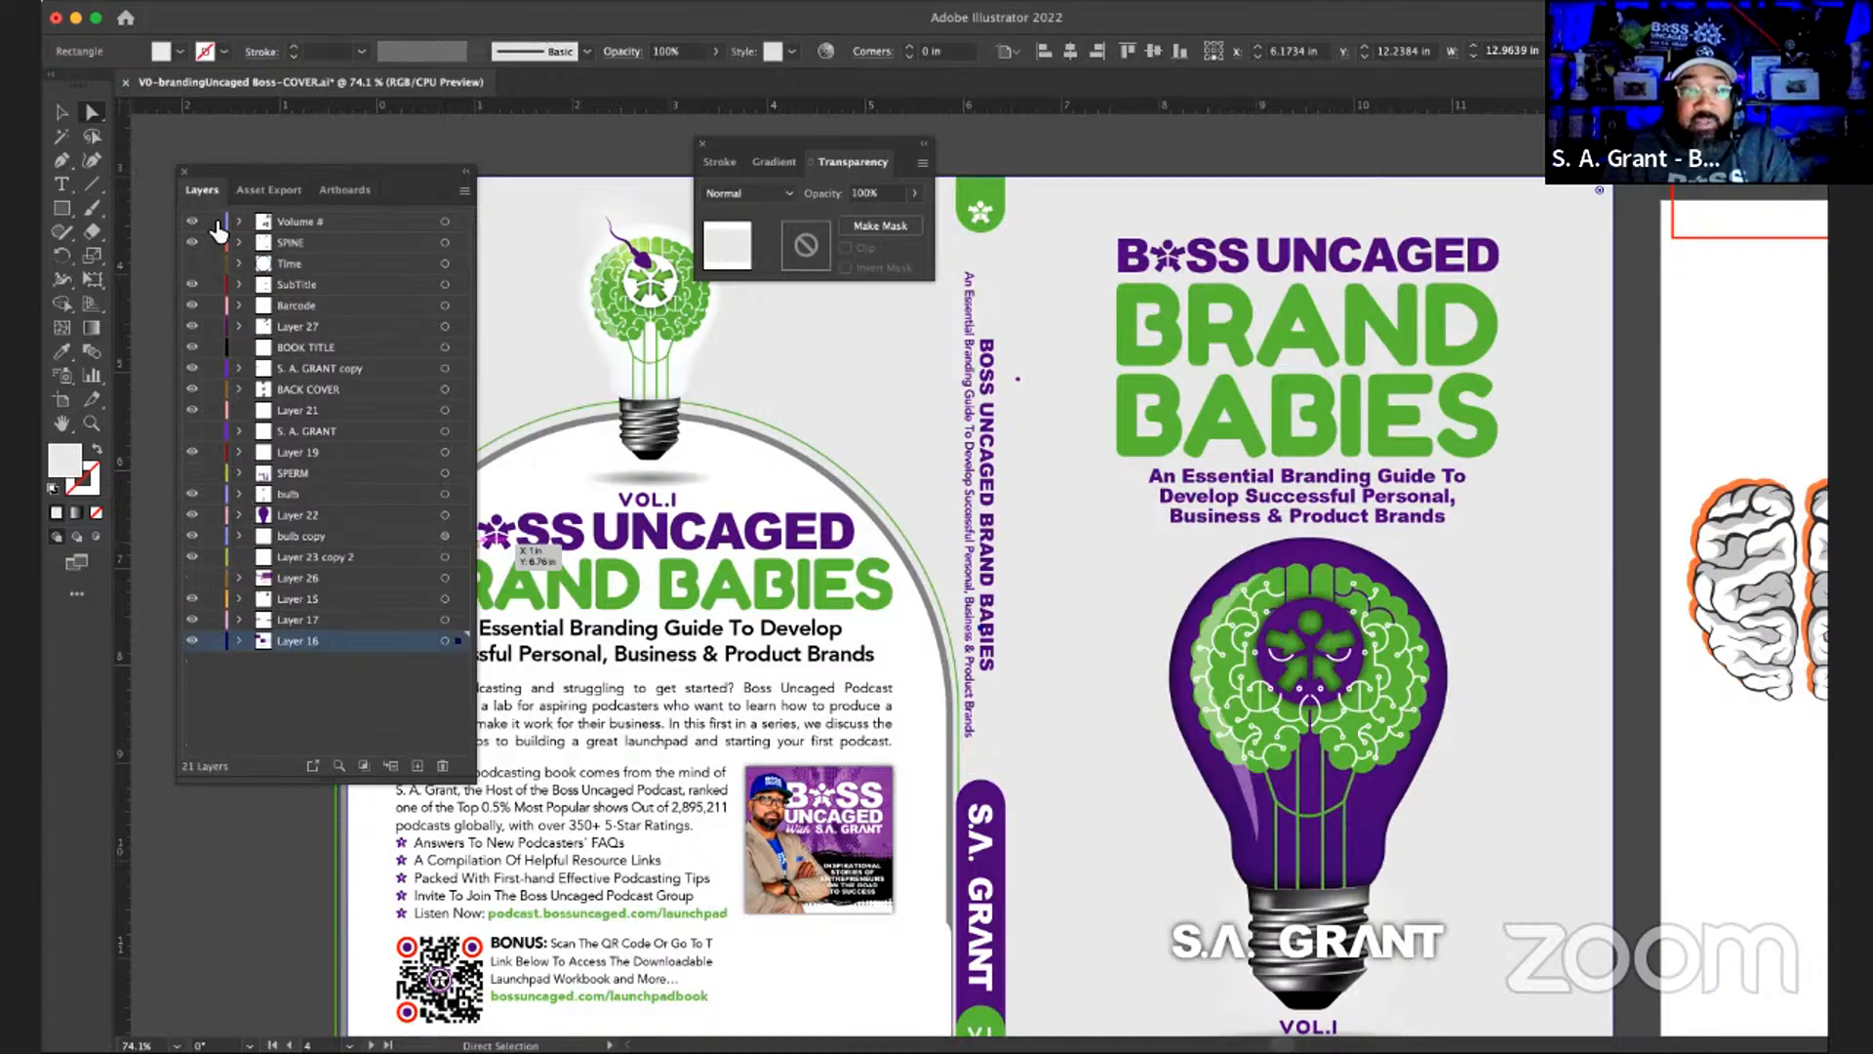
left_click_drag(216, 225, 219, 665)
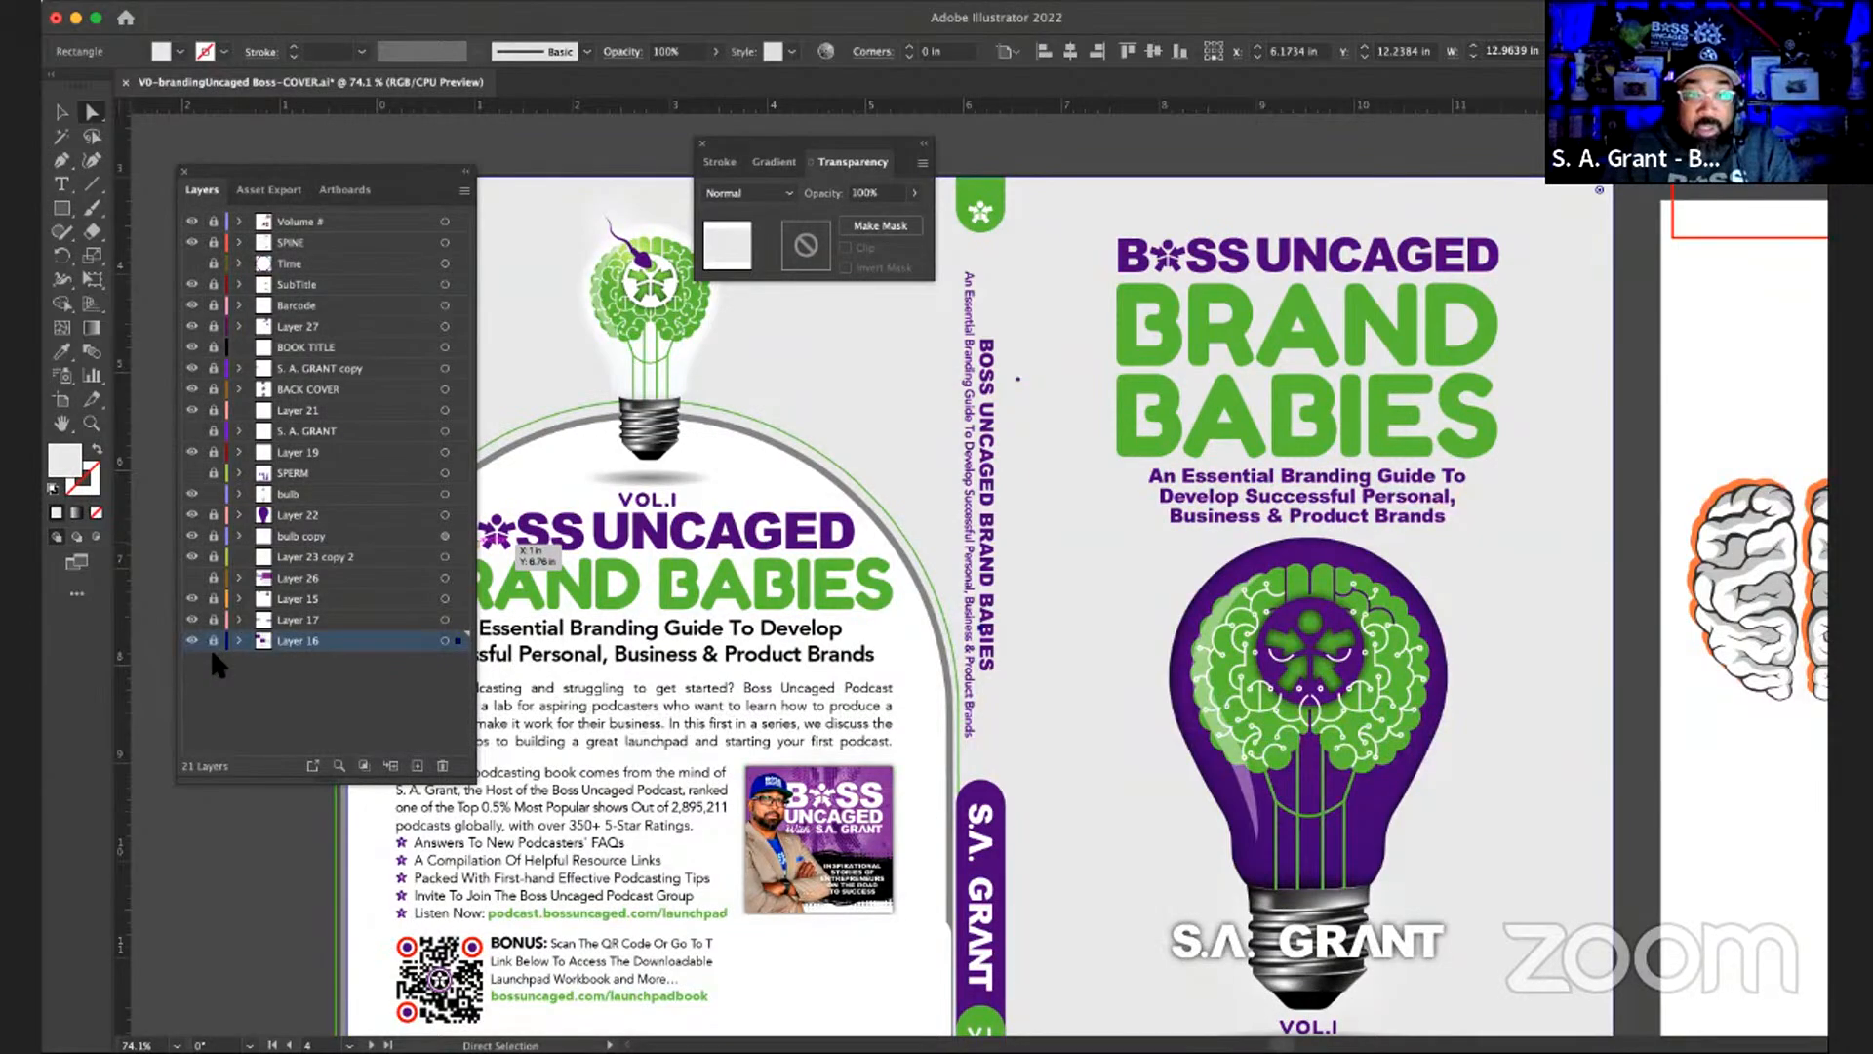
left_click(193, 495)
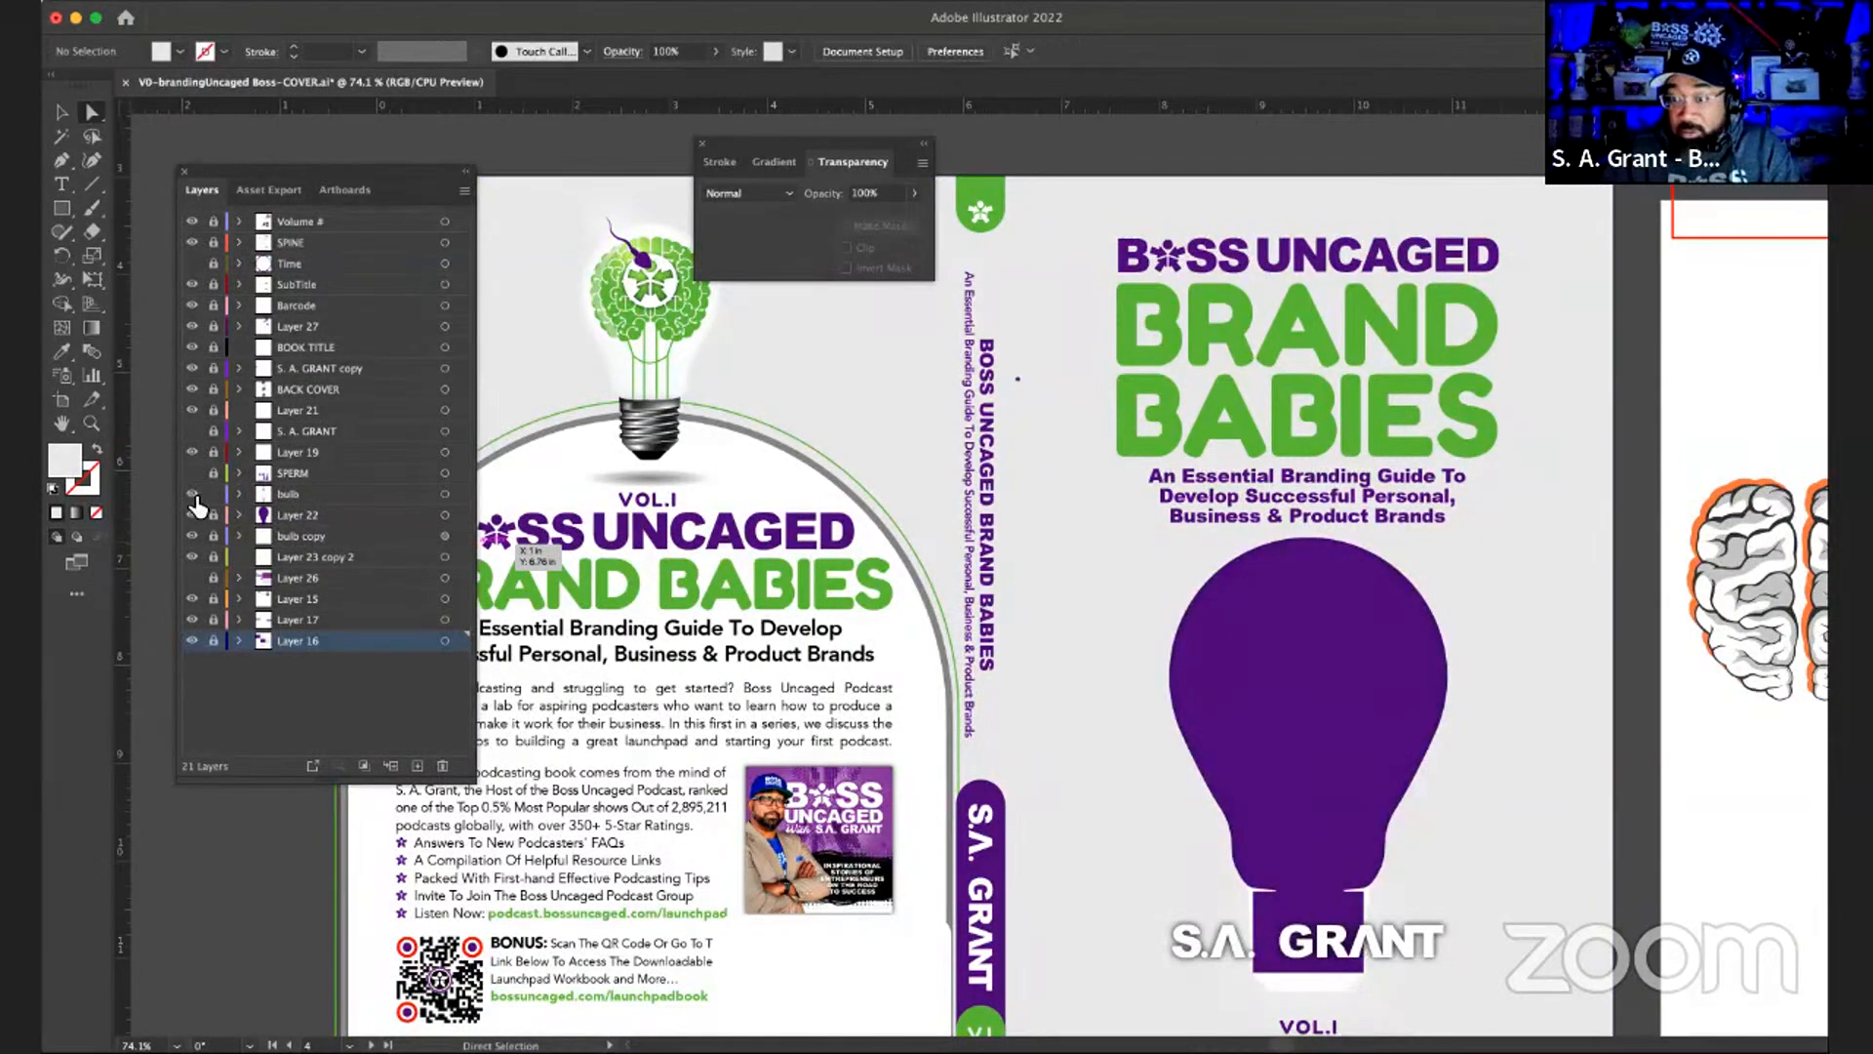
left_click(193, 496)
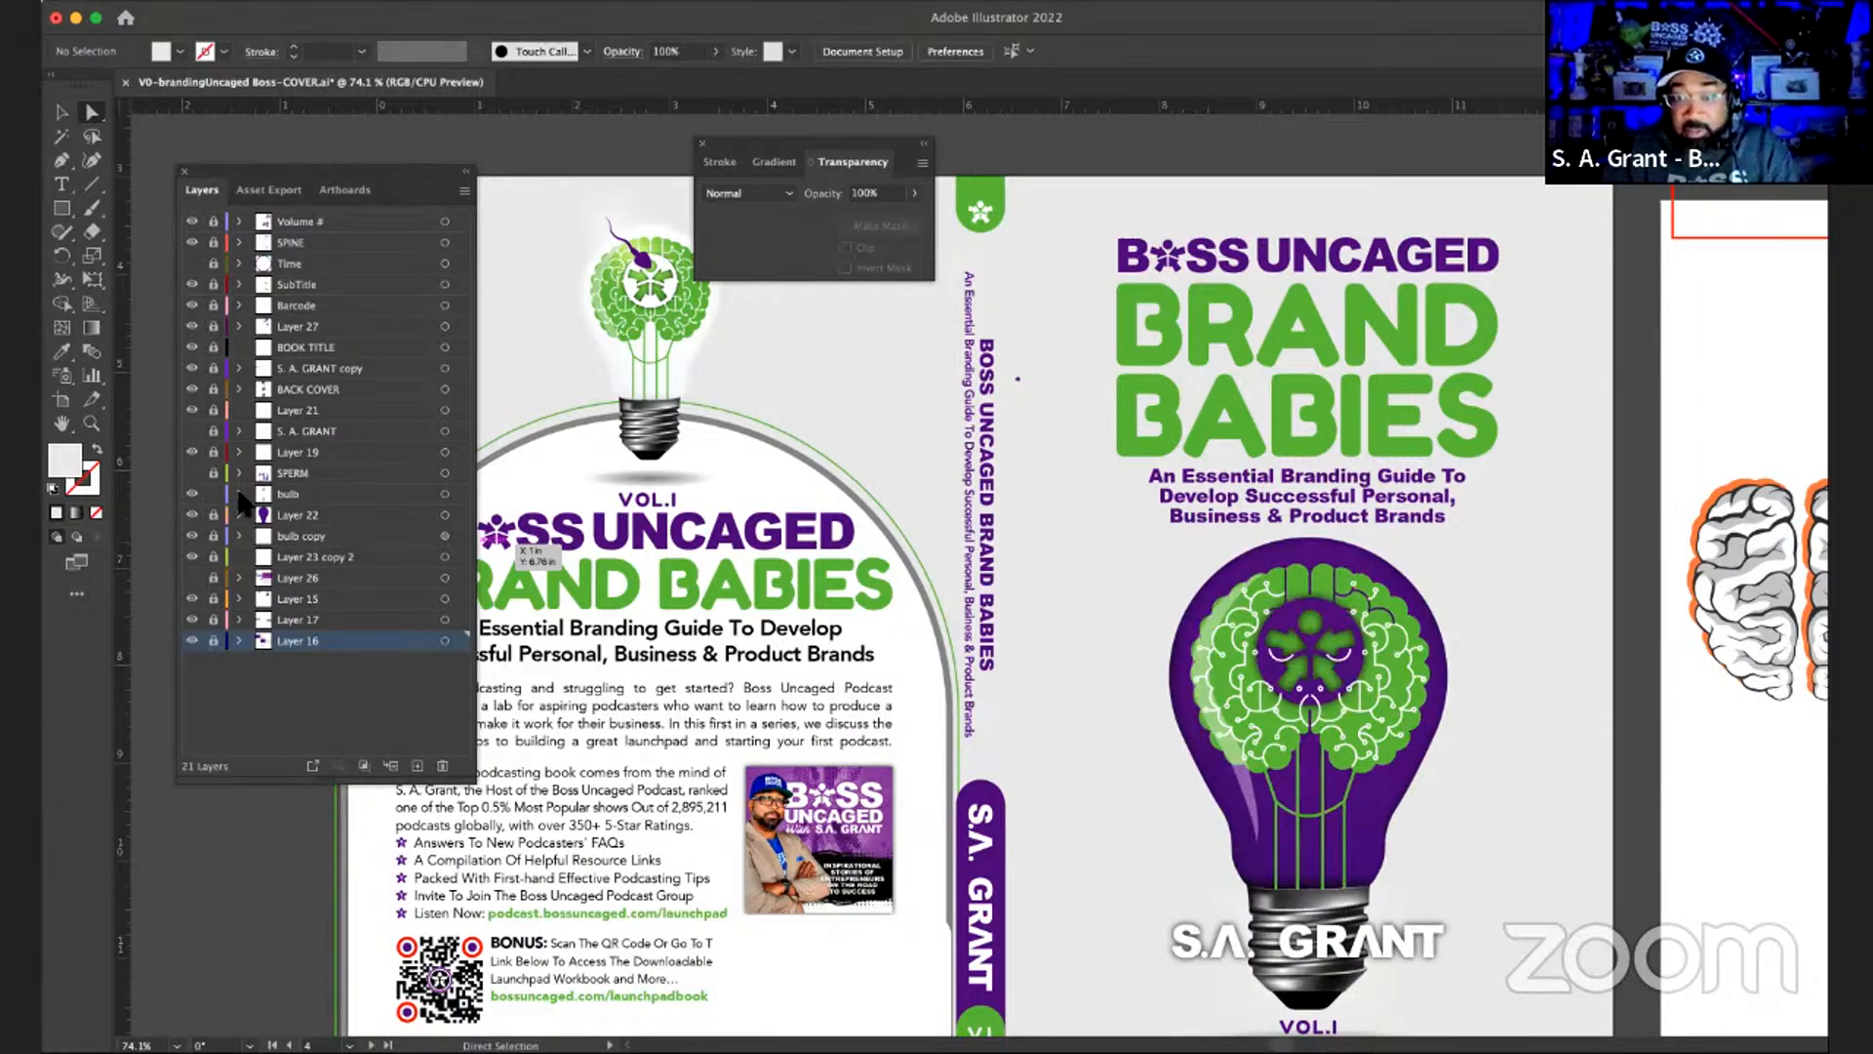
- Expand the bulb layer and target individual paths in it to identify which parts of the brain's circuitry they are
left_click(239, 493)
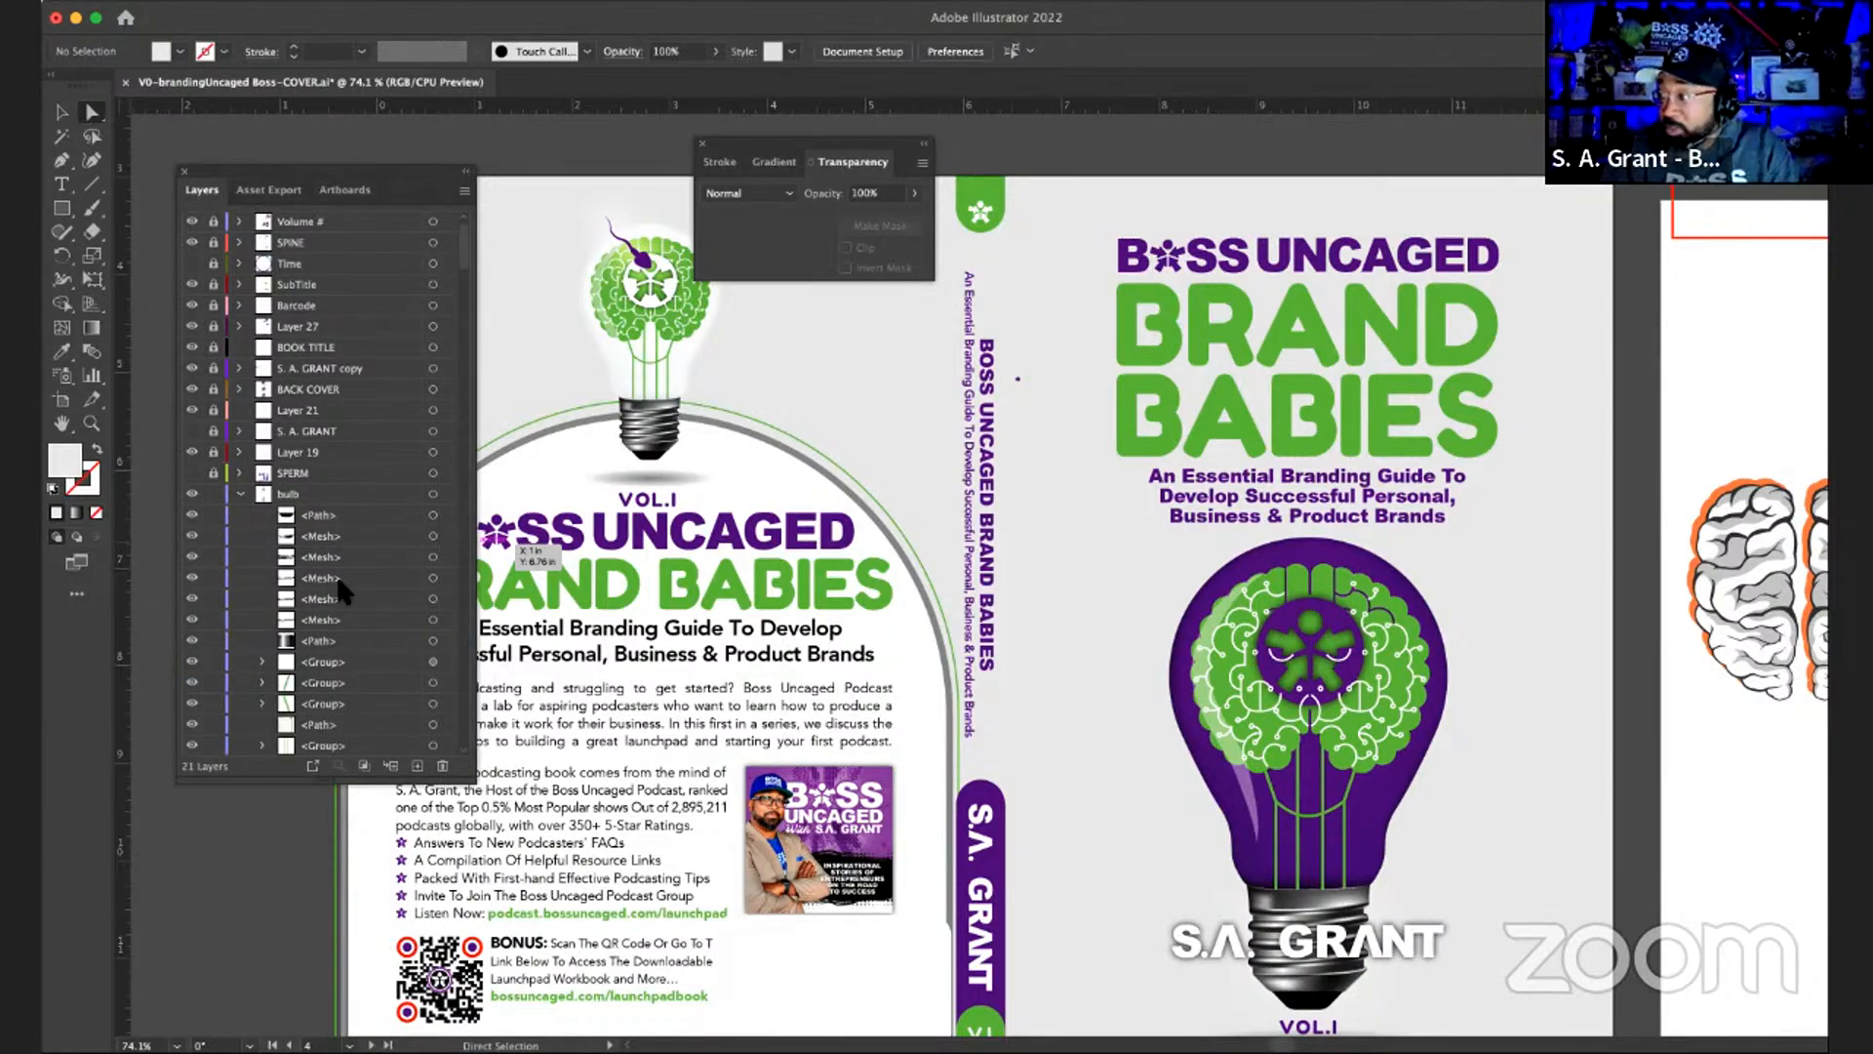
scroll(336, 574, "down", 5)
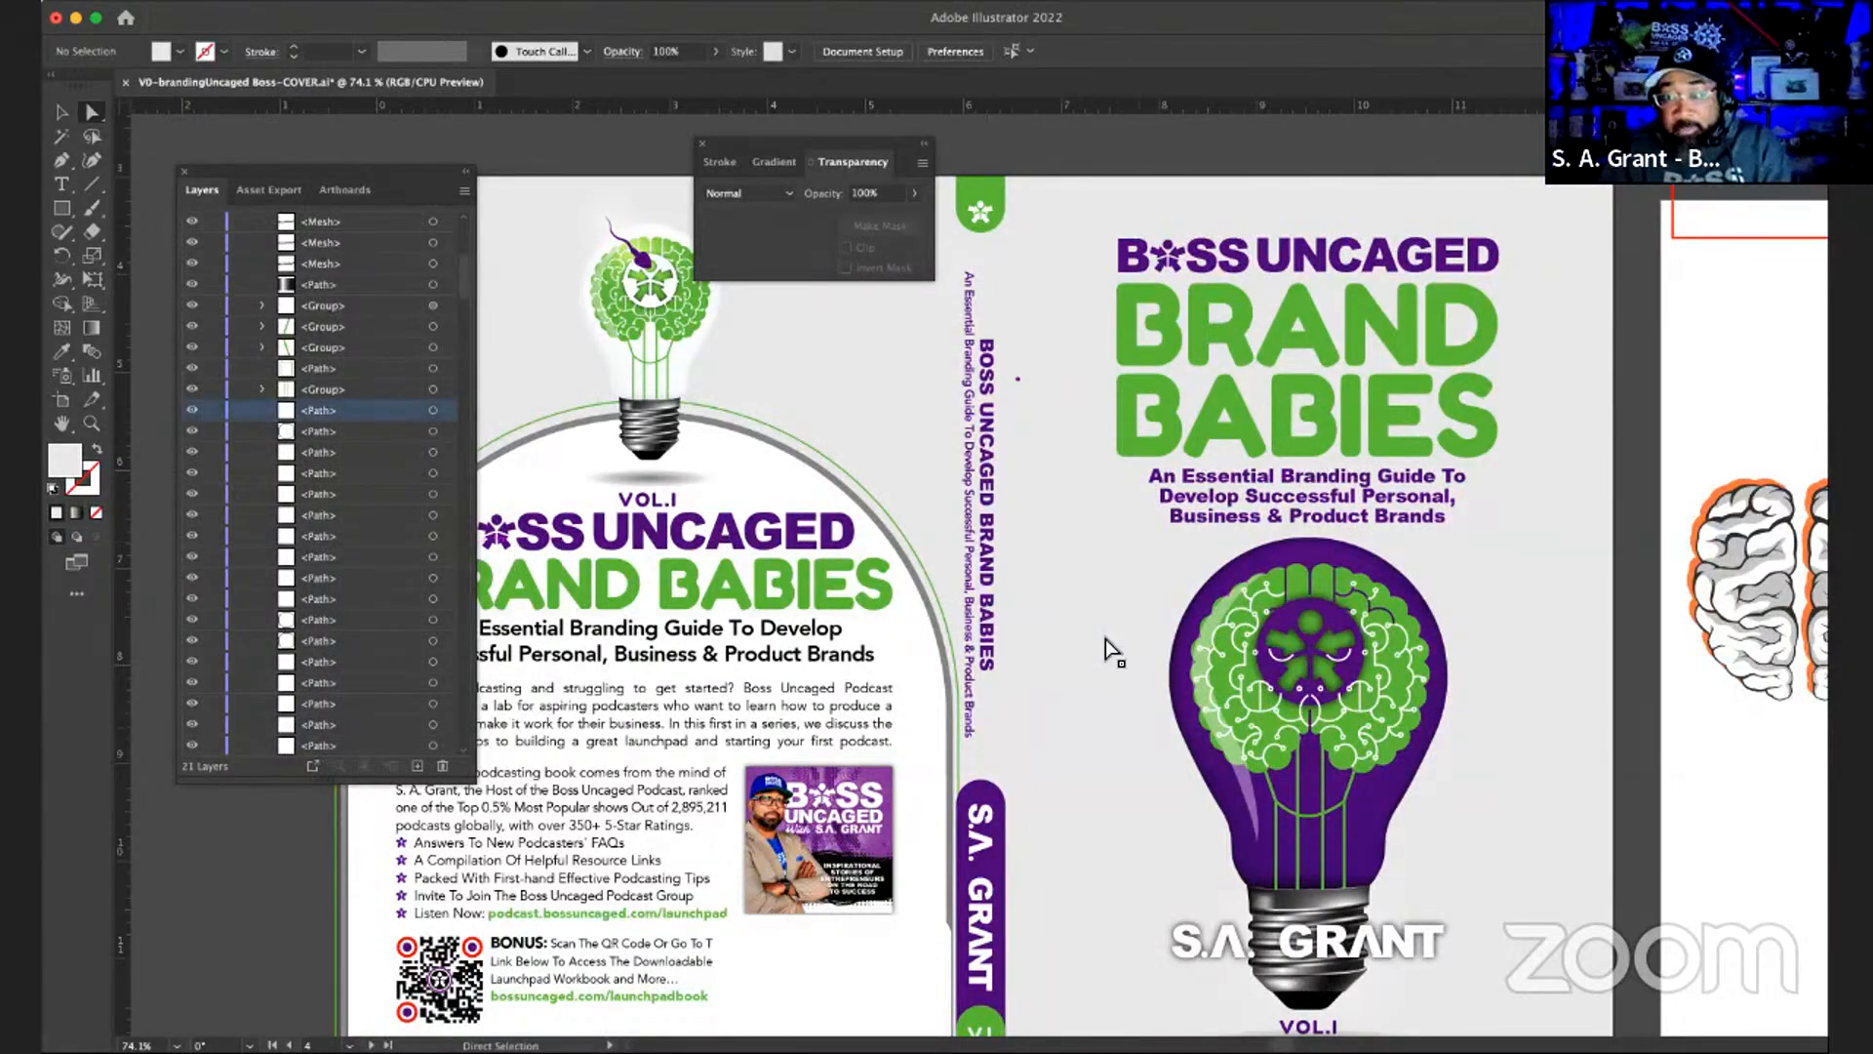
key("z")
left_click_drag(1195, 547, 1468, 804)
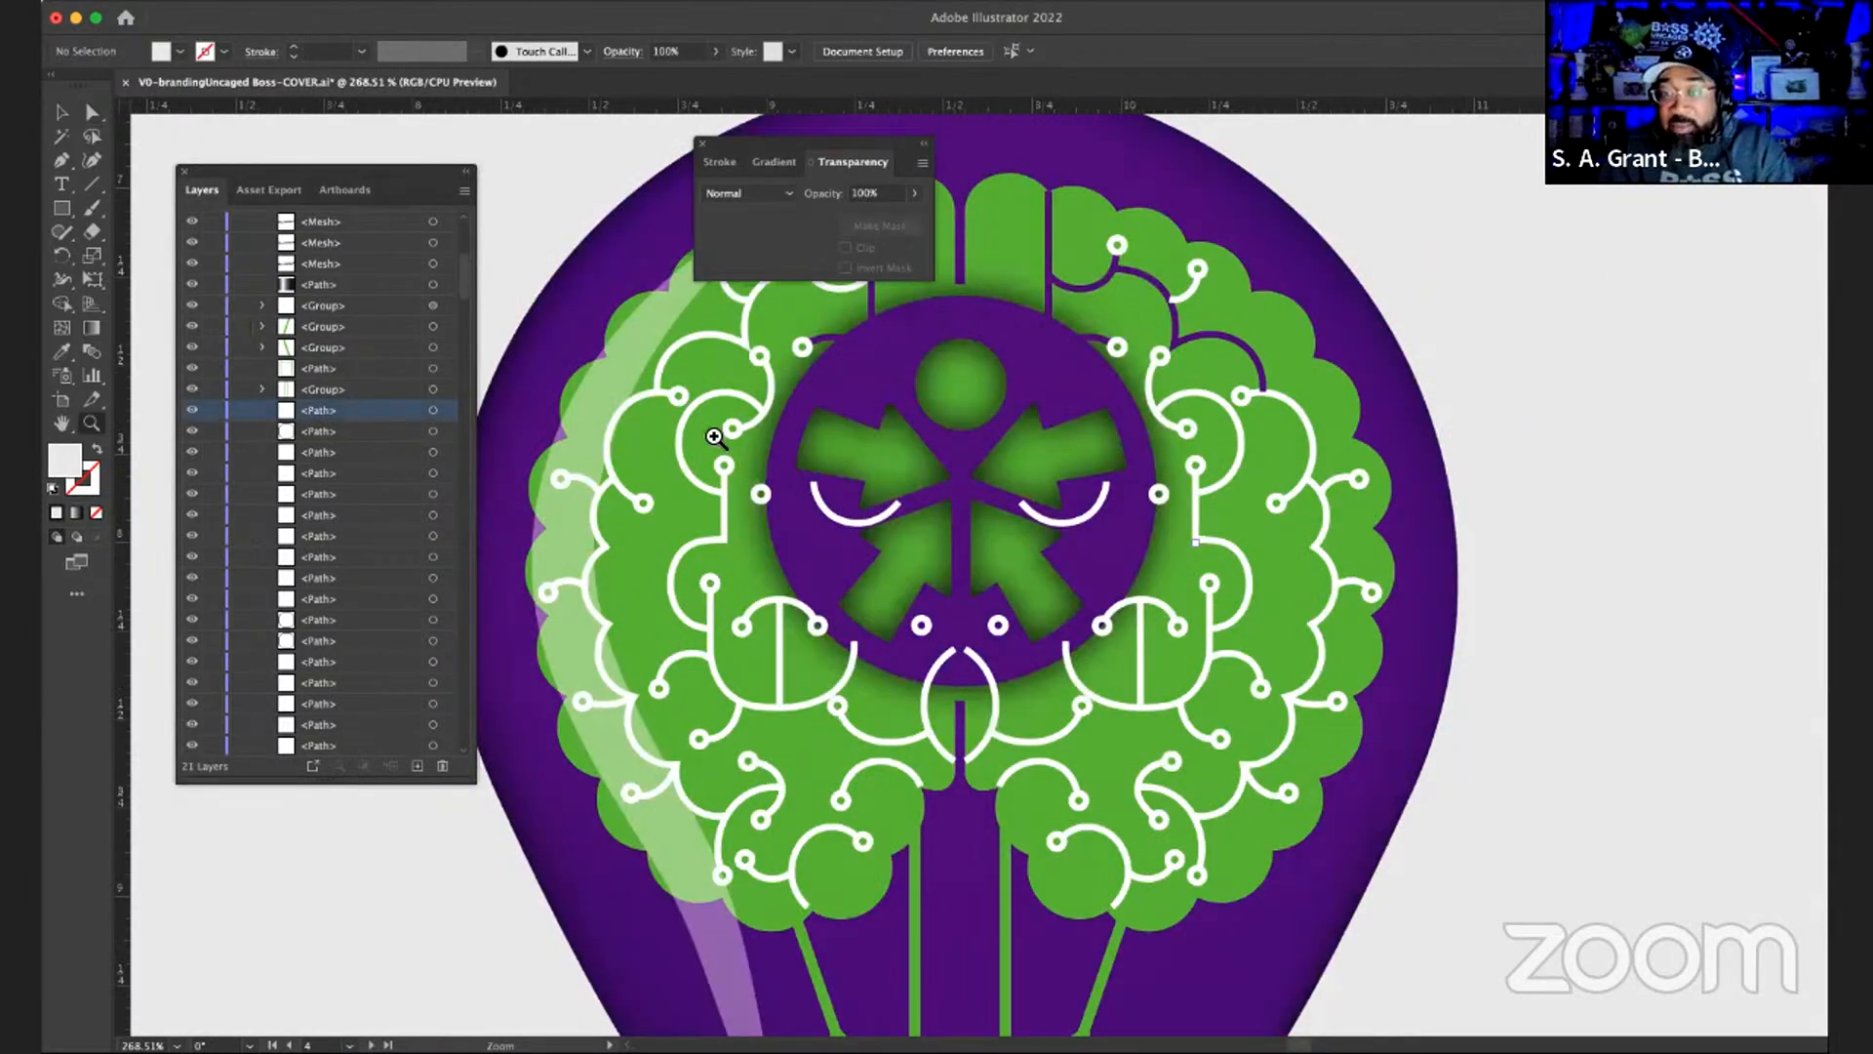
left_click(410, 454)
left_click(431, 453)
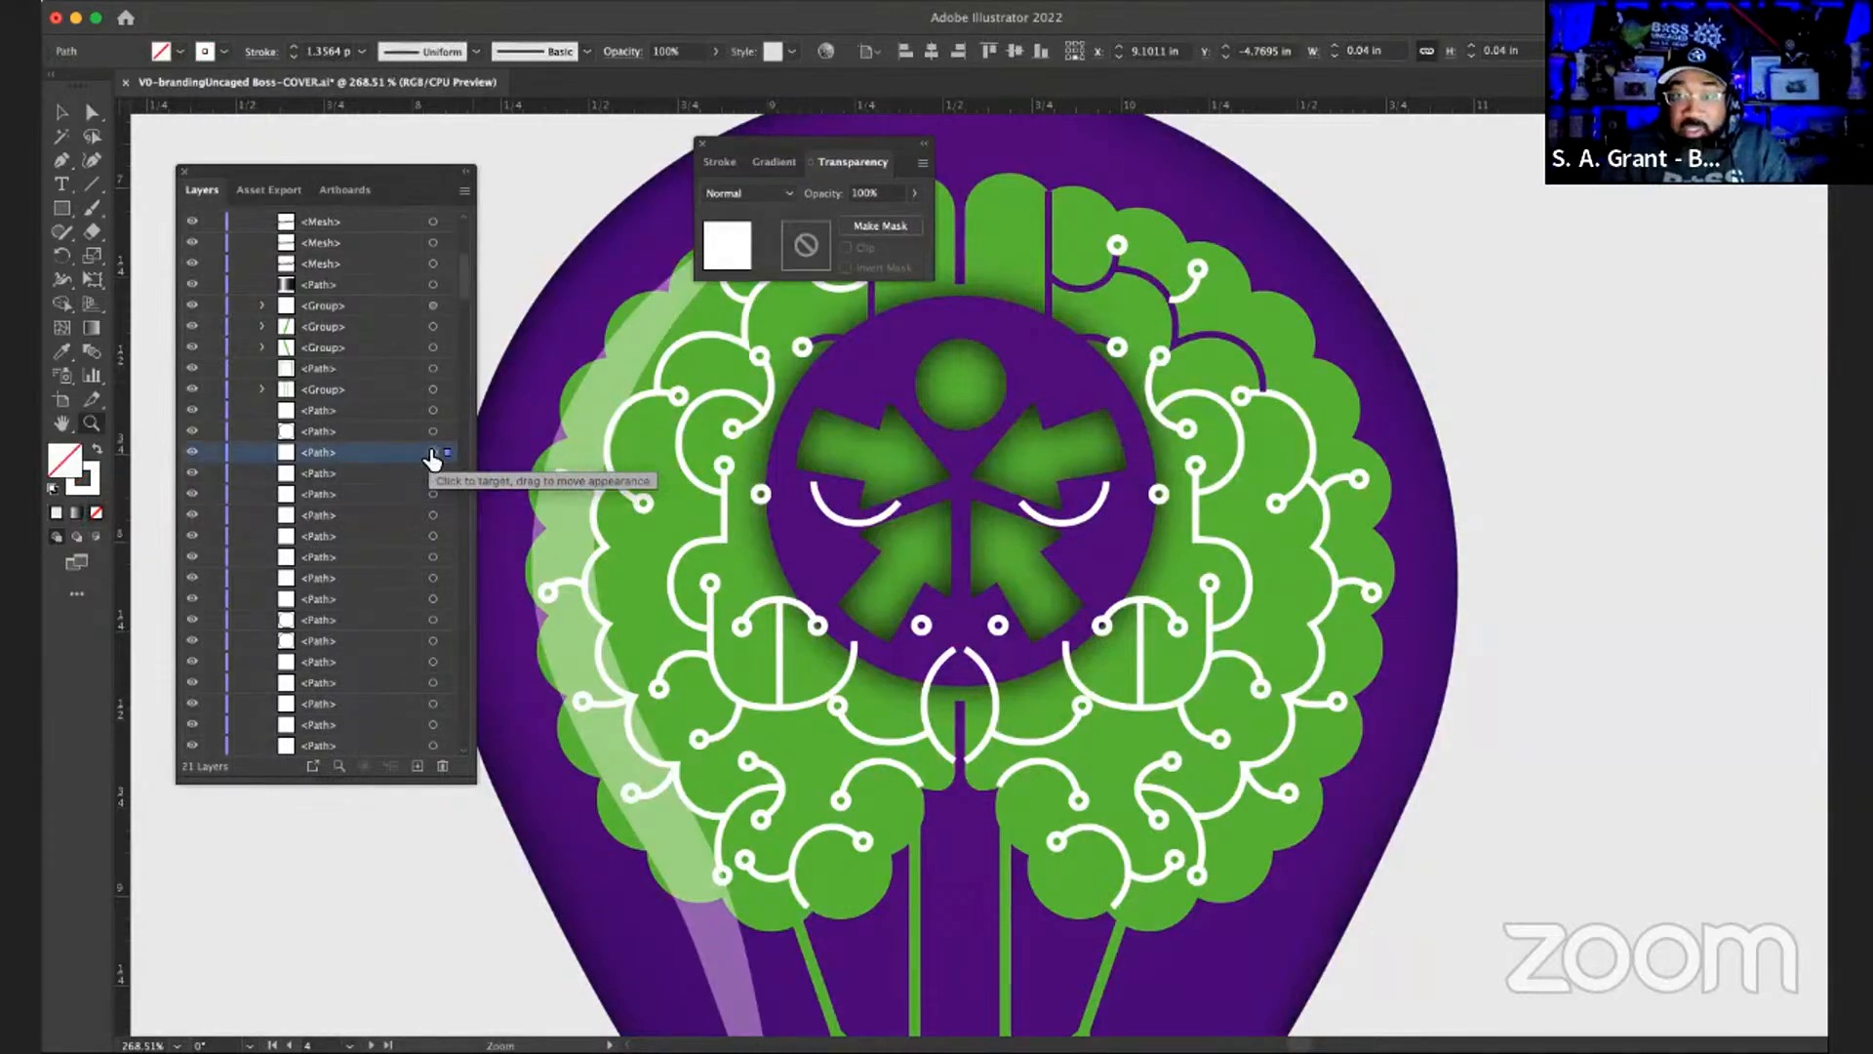
left_click(433, 536)
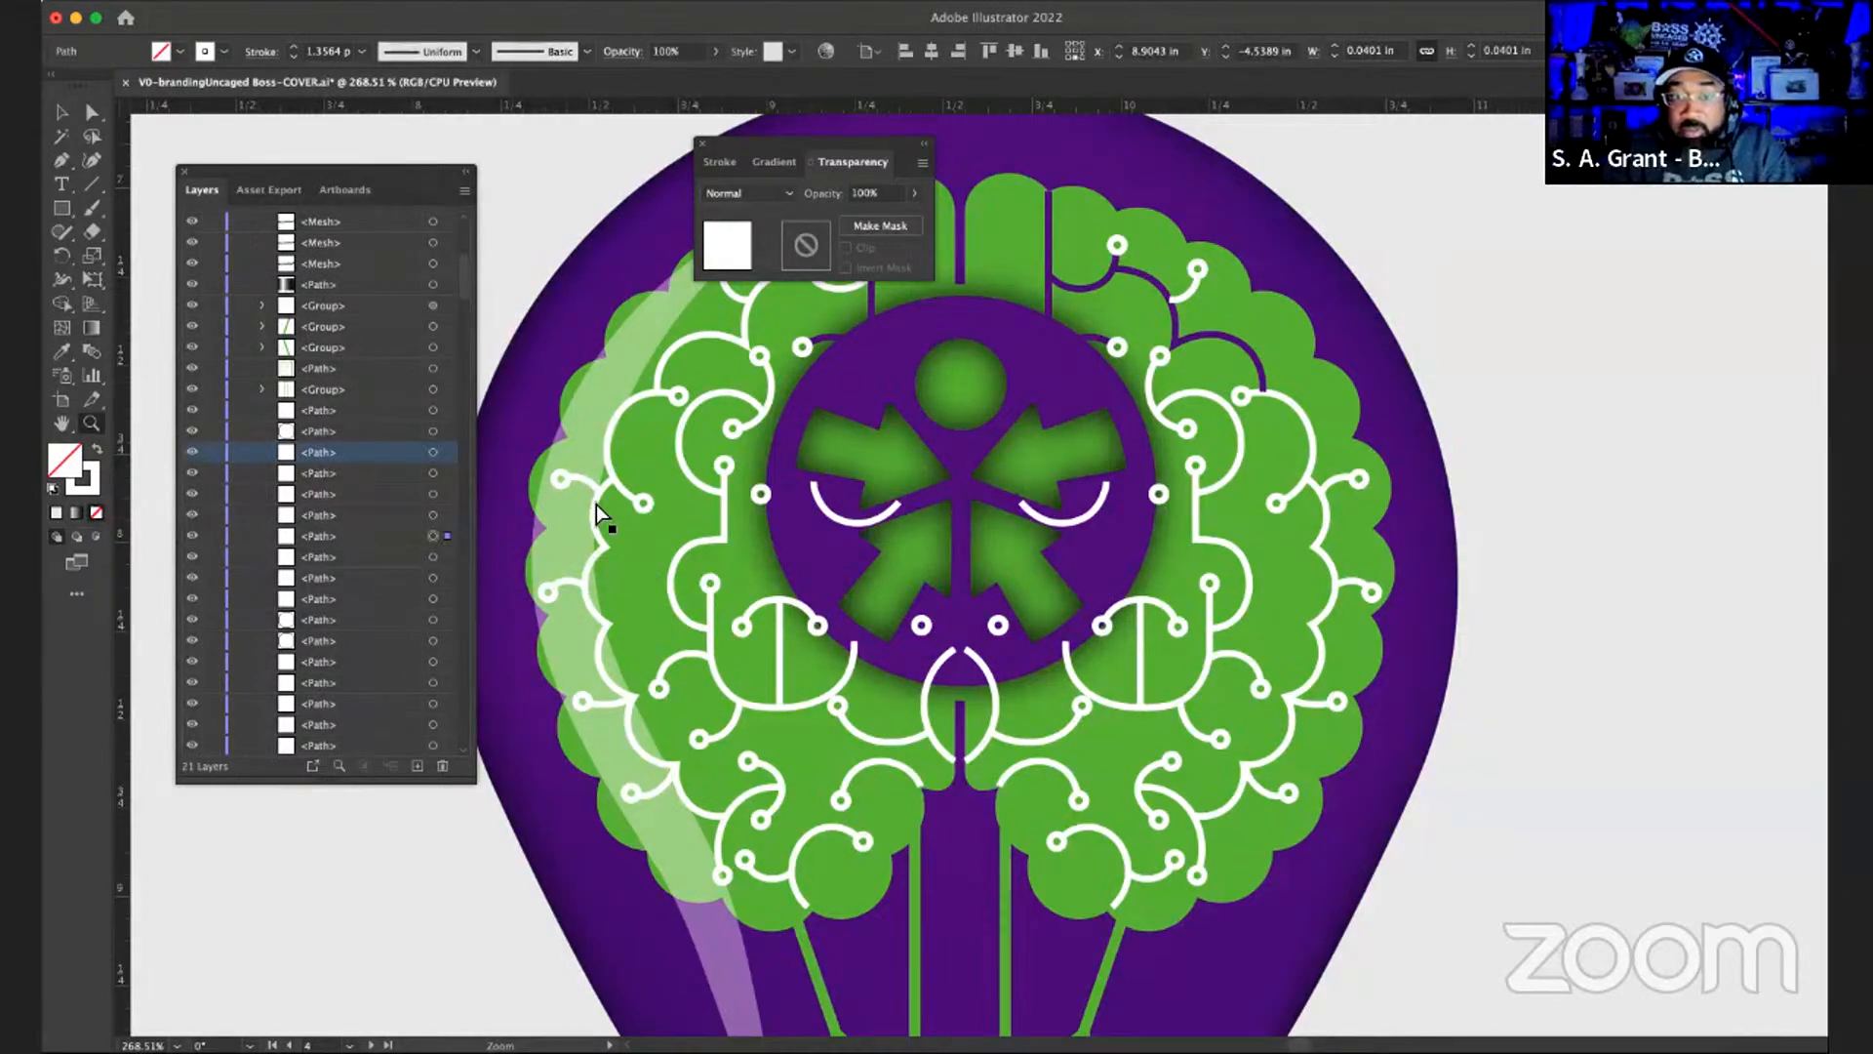
- Select the white stepped circuit line left of the logo and locate its group in the bulb layer, briefly hiding and showing that group
key("a")
left_click(718, 506)
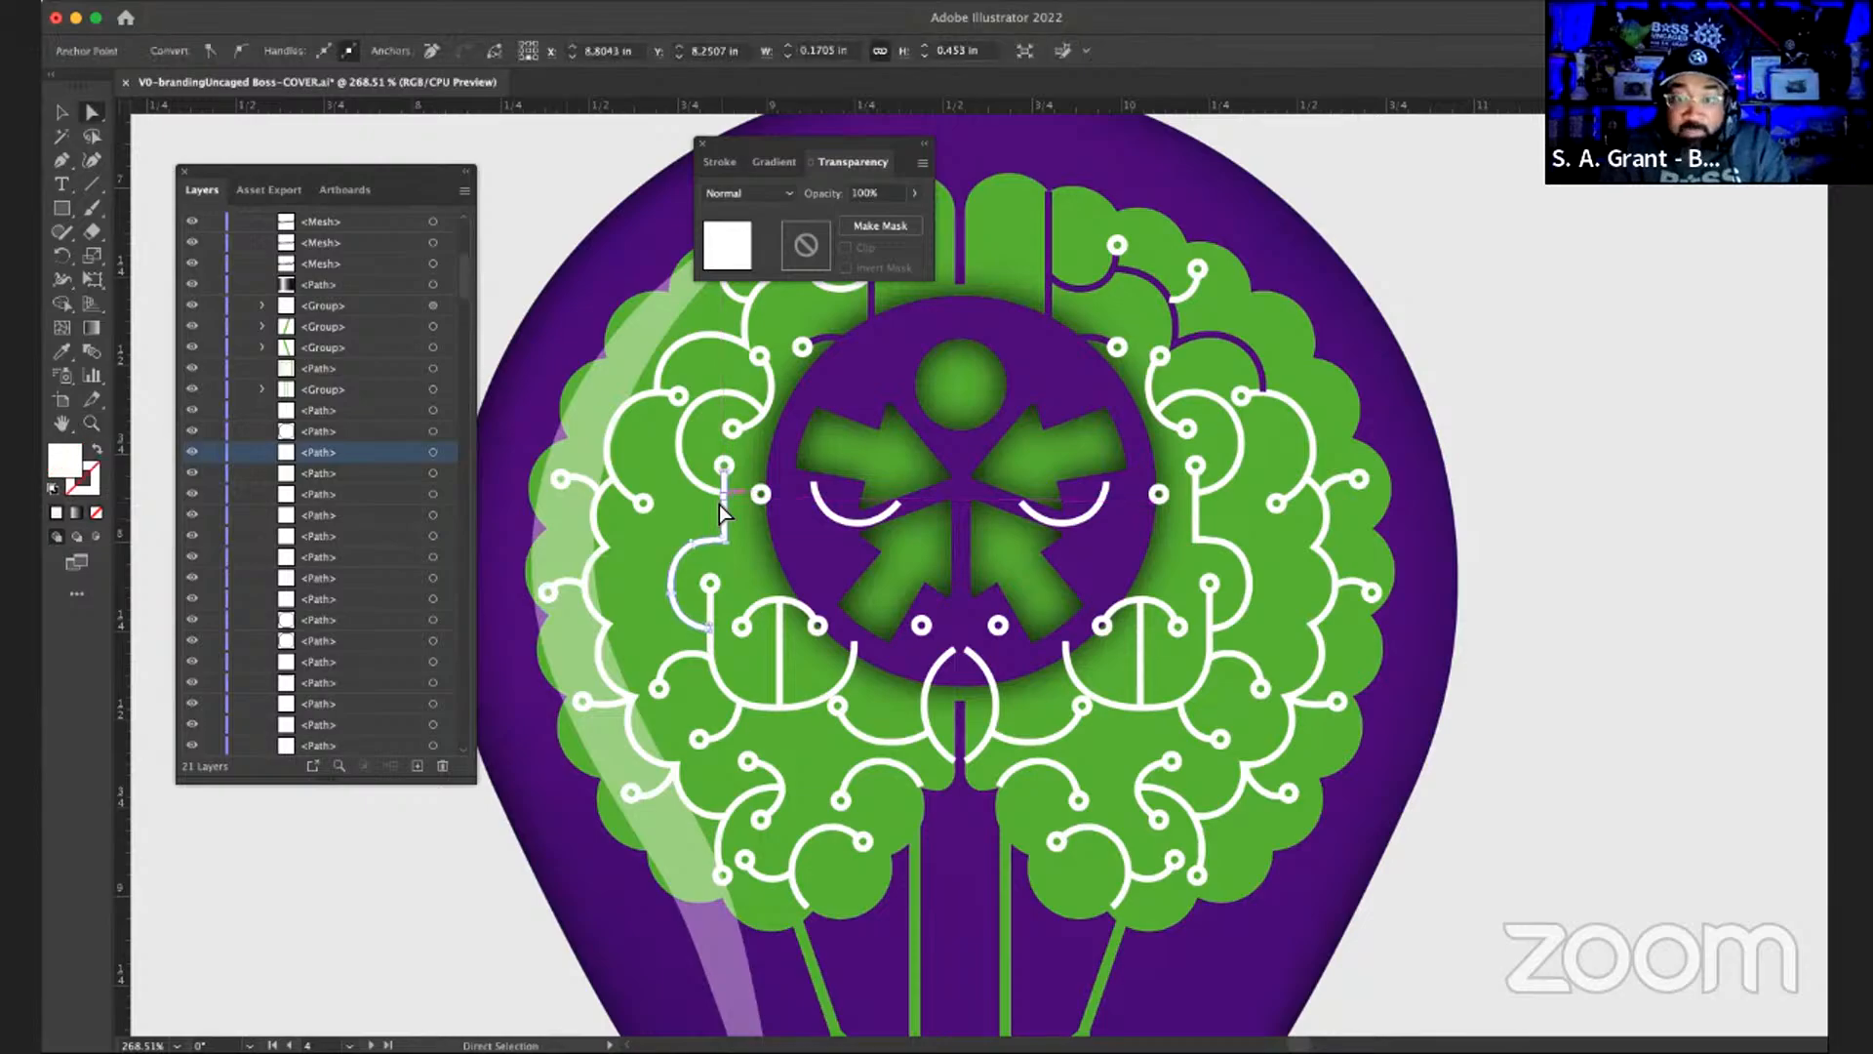
scroll(446, 517, "down", 3)
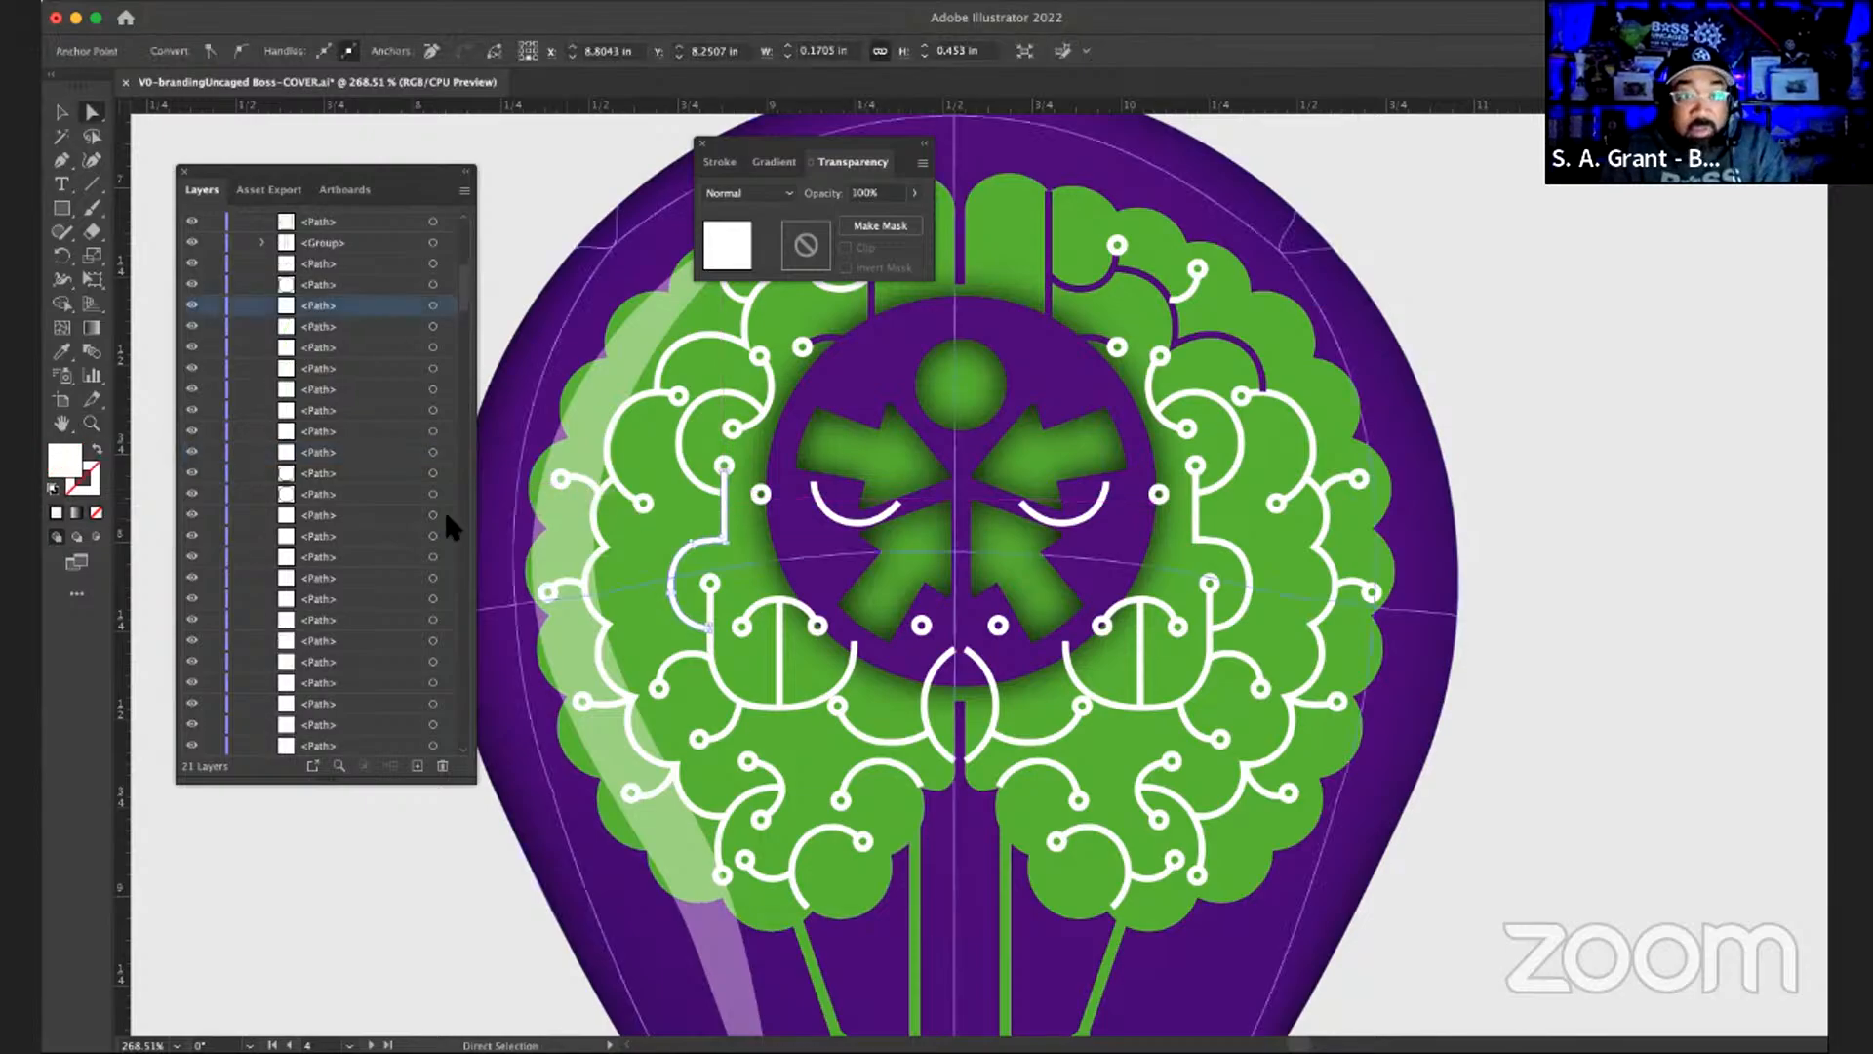
scroll(445, 517, "up", 3)
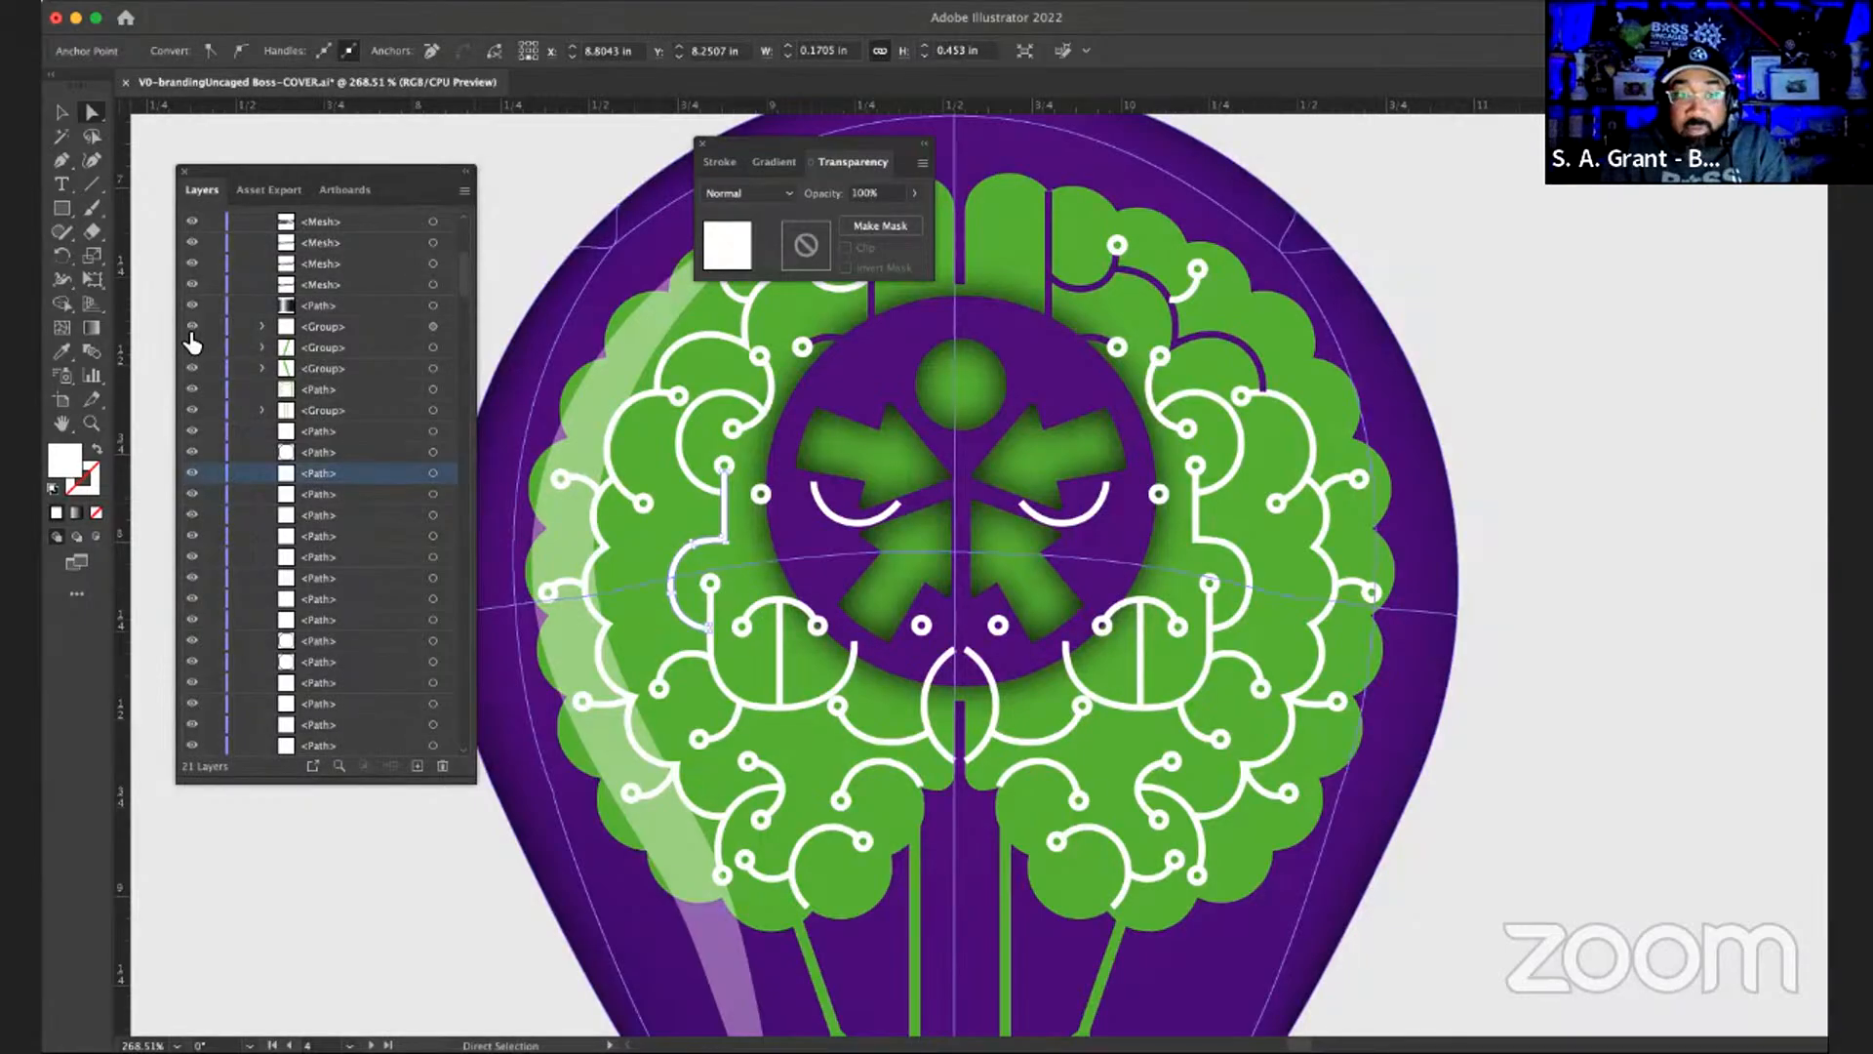
scroll(213, 381, "down", 5)
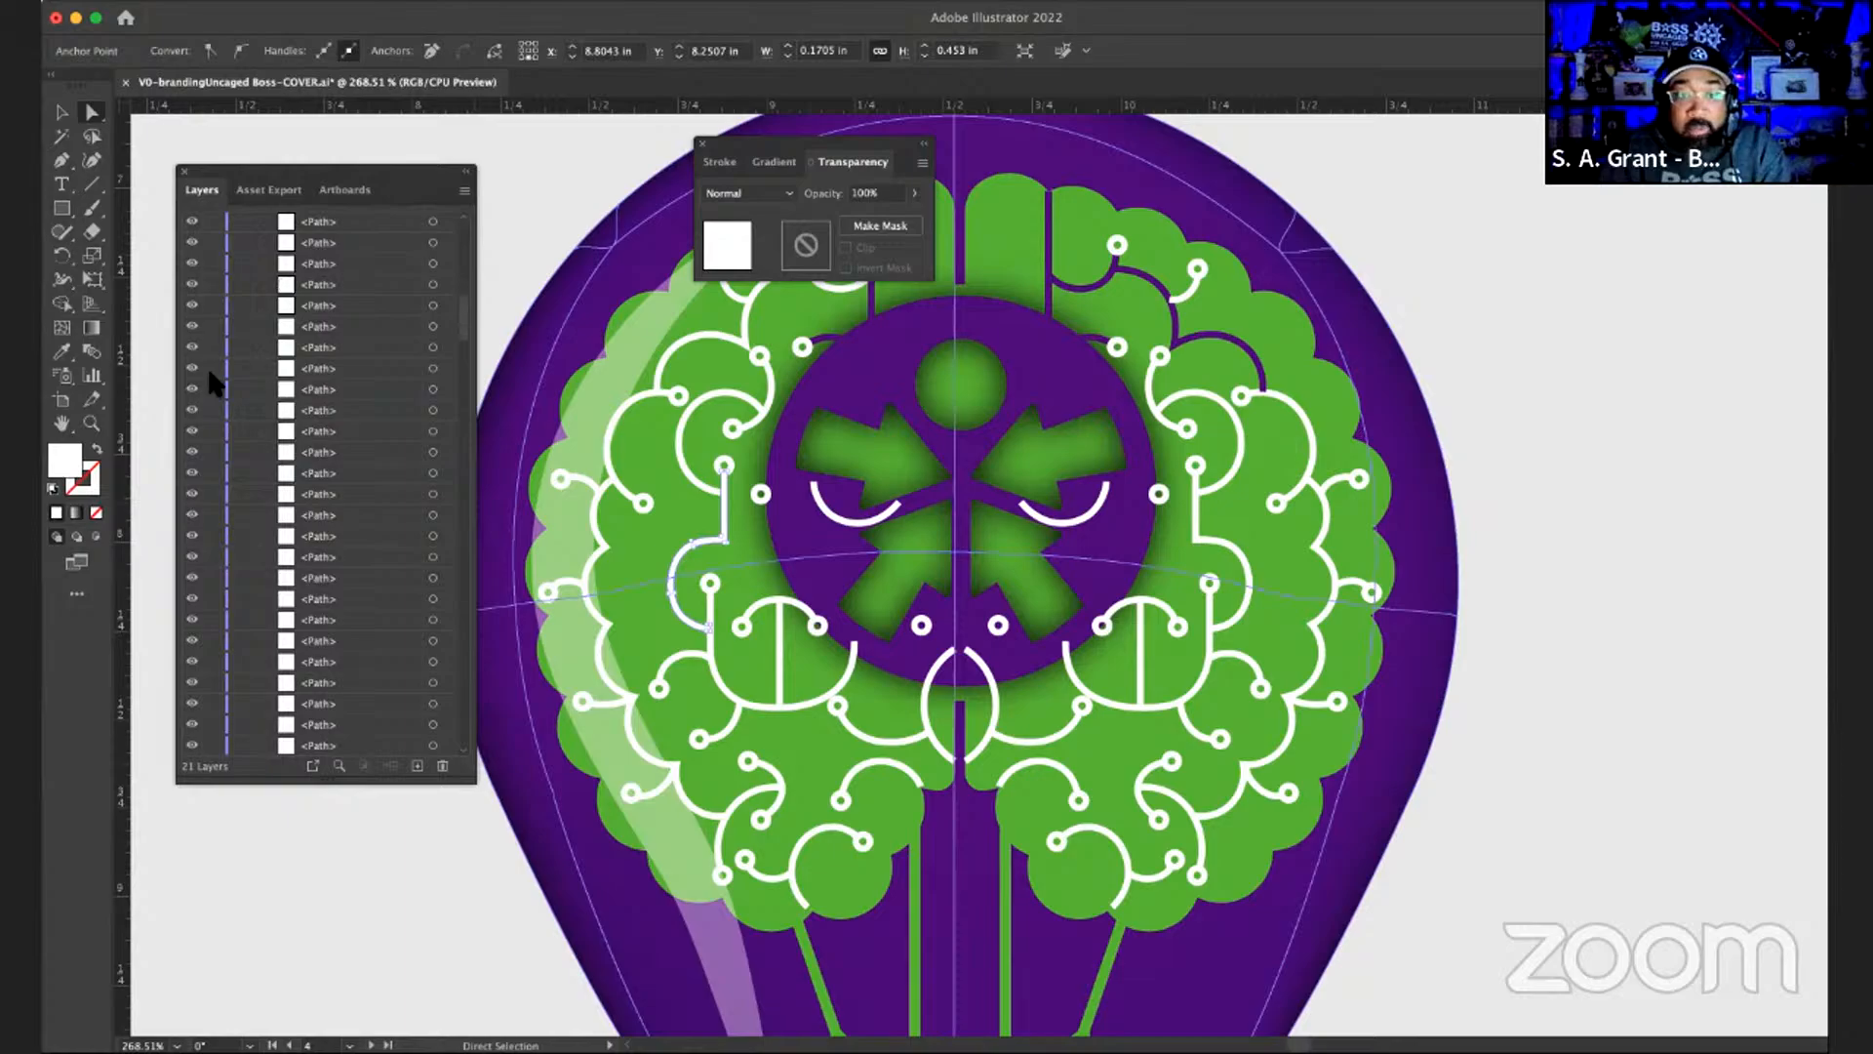
scroll(327, 576, "down", 10)
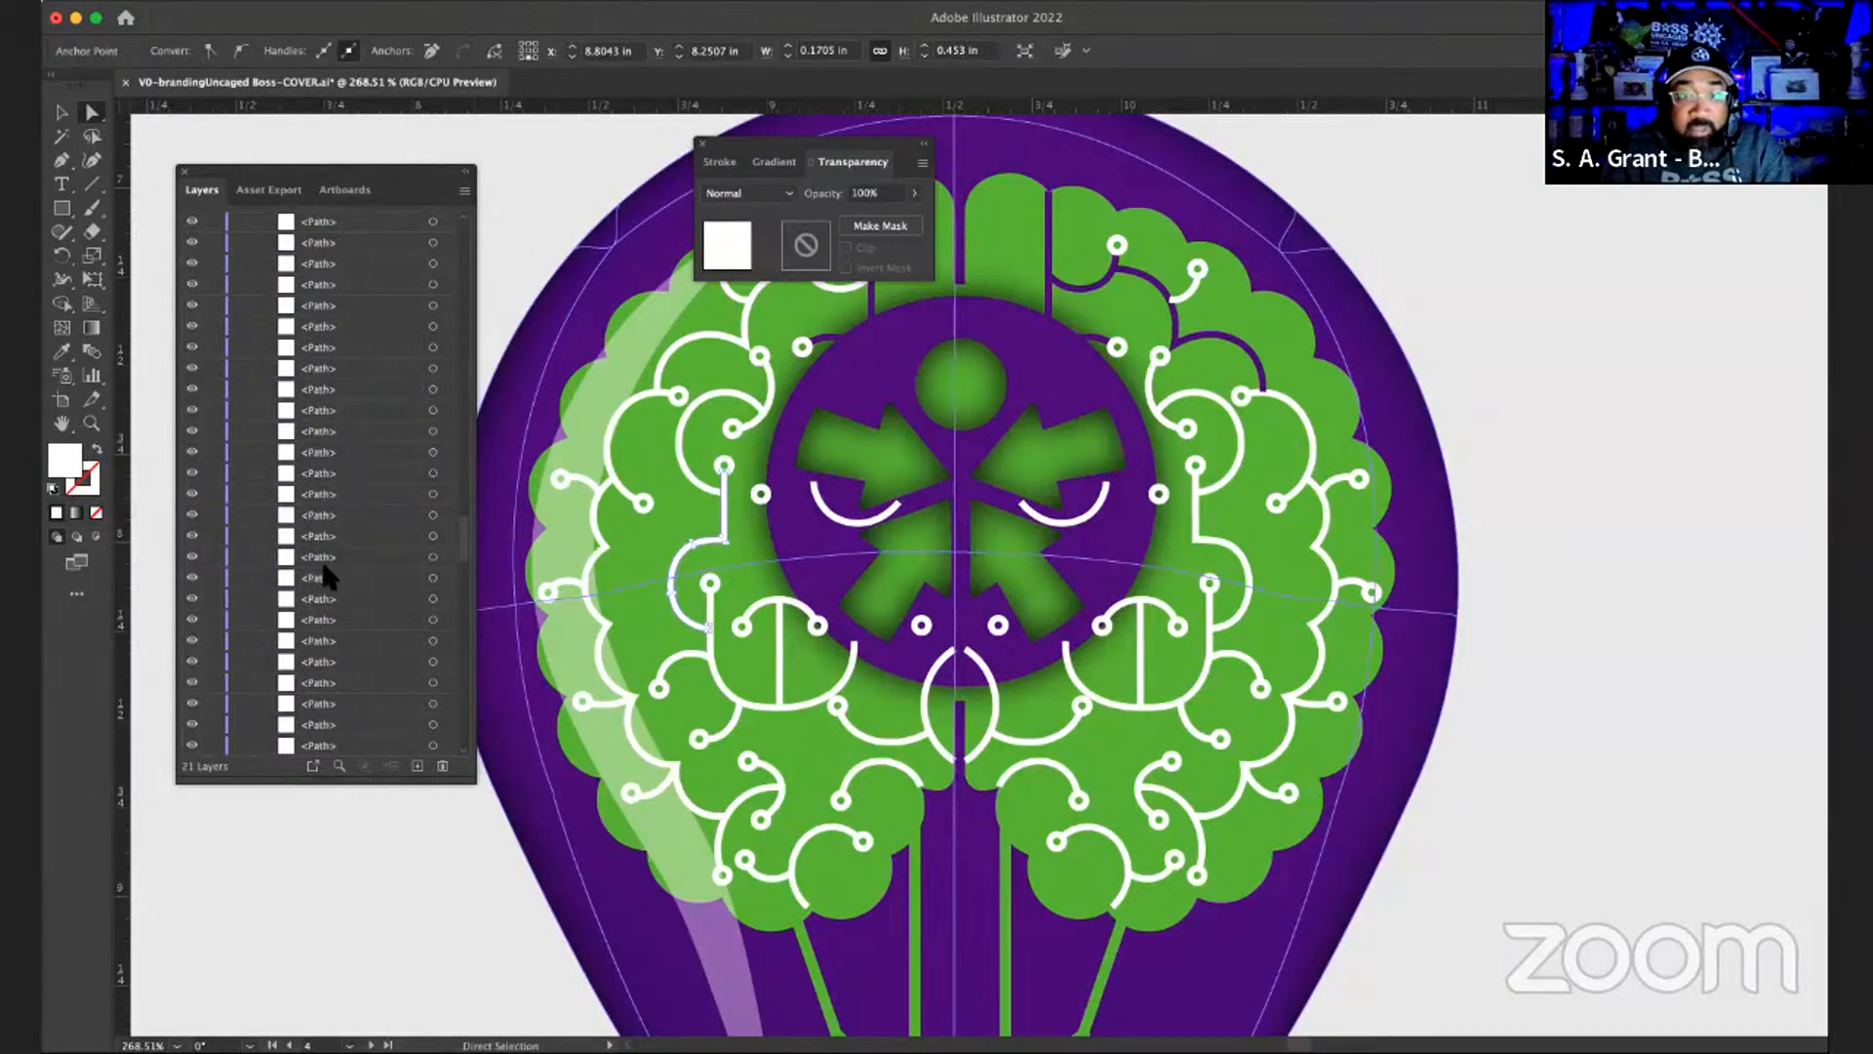
scroll(325, 573, "up", 3)
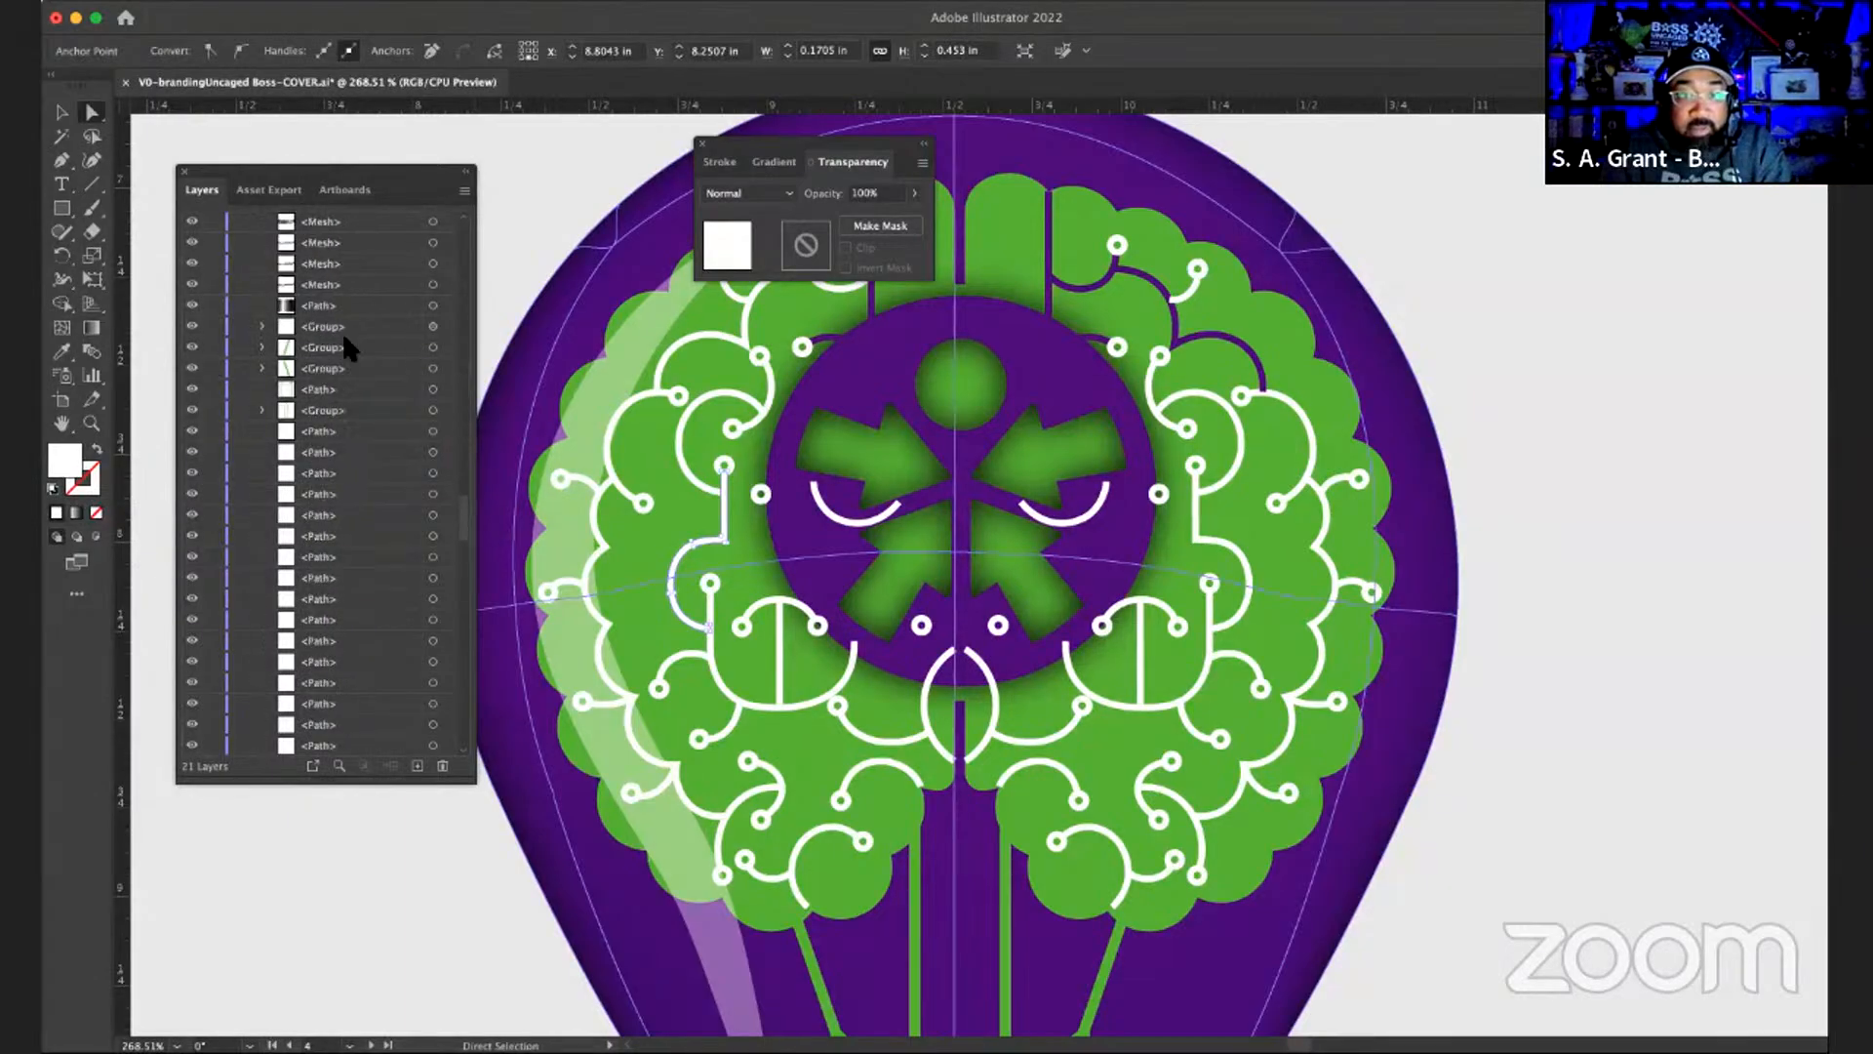
left_click(191, 337)
left_click(192, 331)
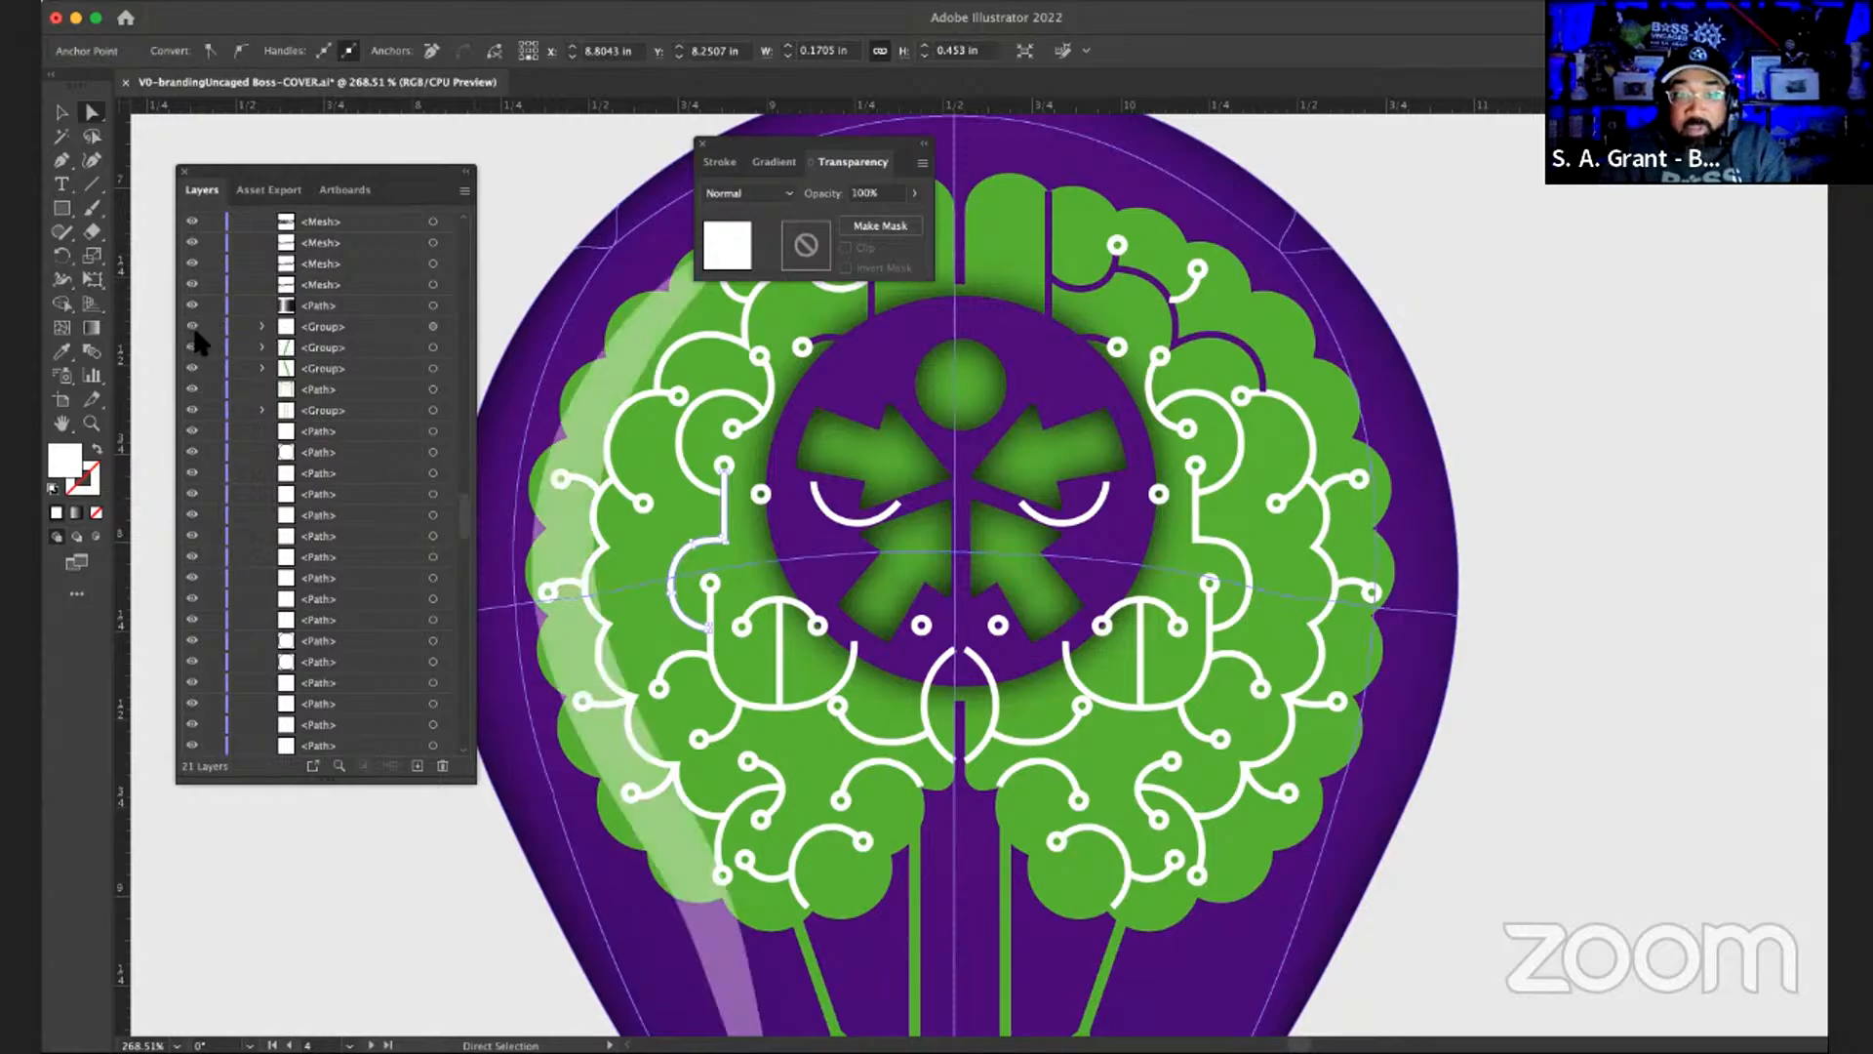
scroll(195, 351, "down", 10)
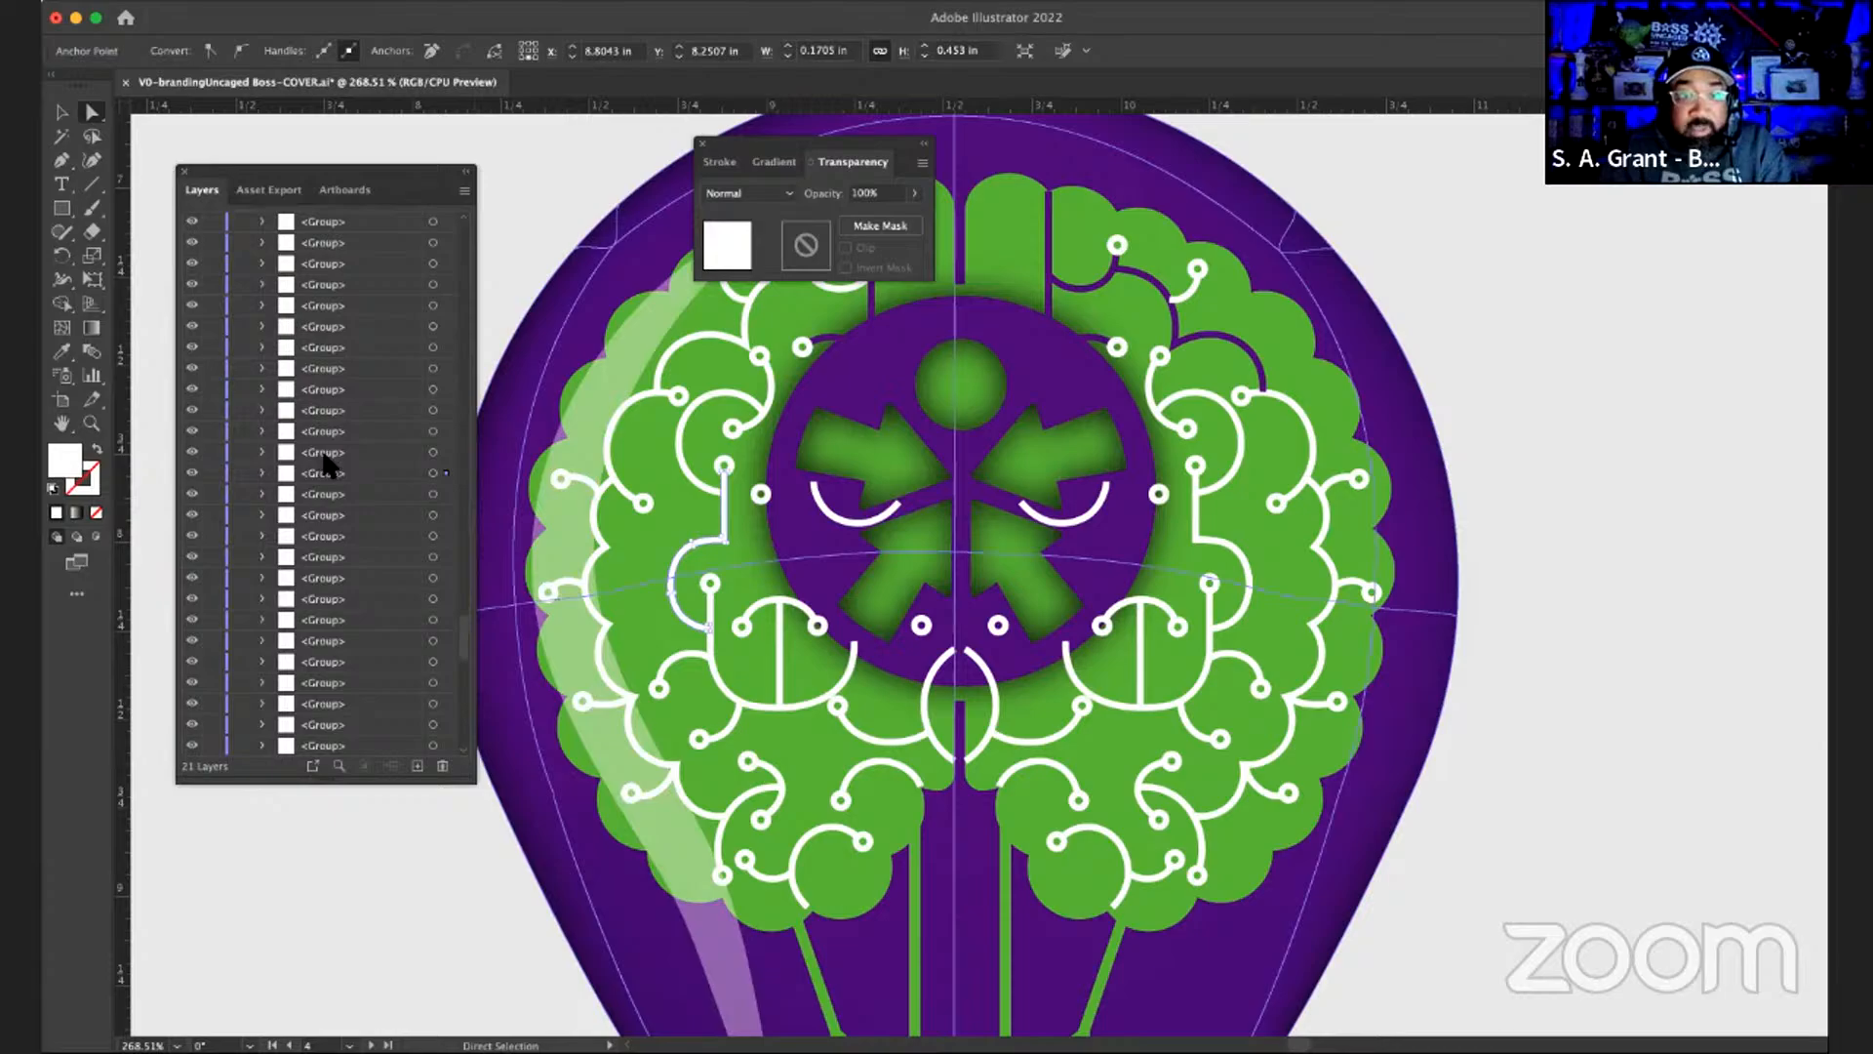
left_click(202, 474)
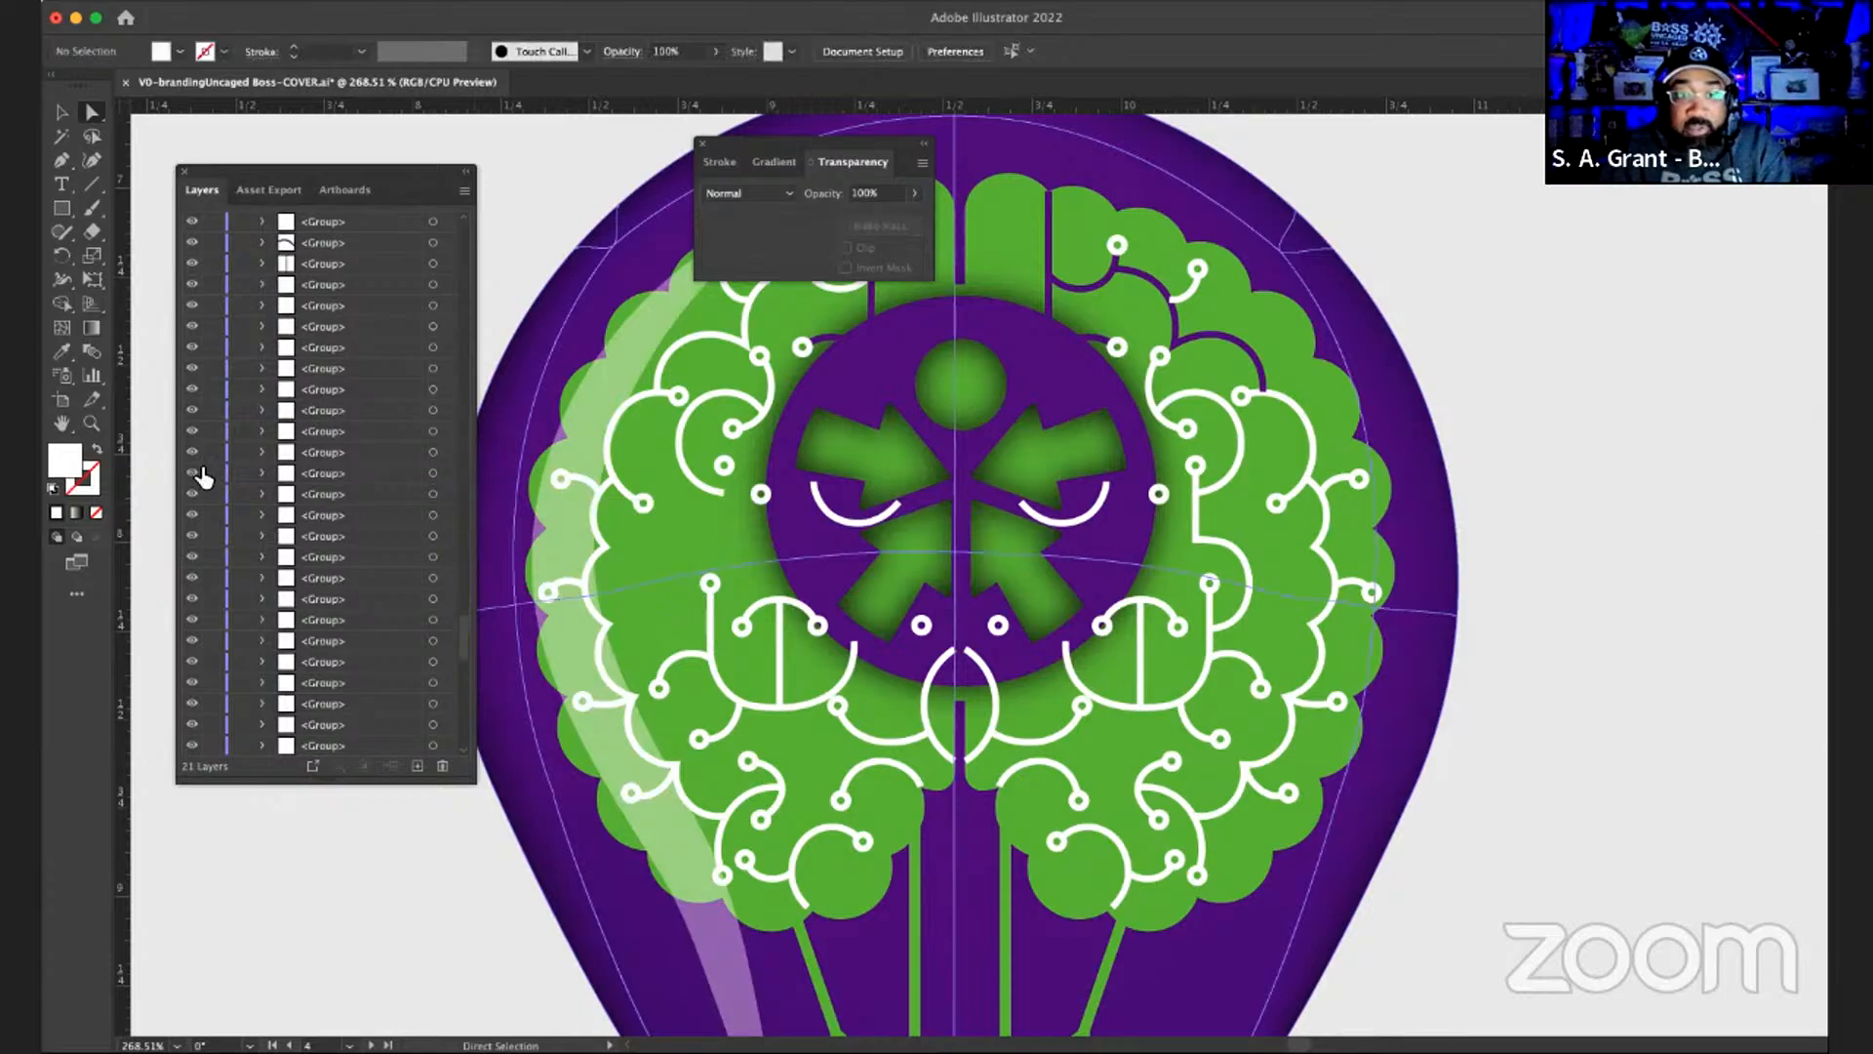
left_click(201, 476)
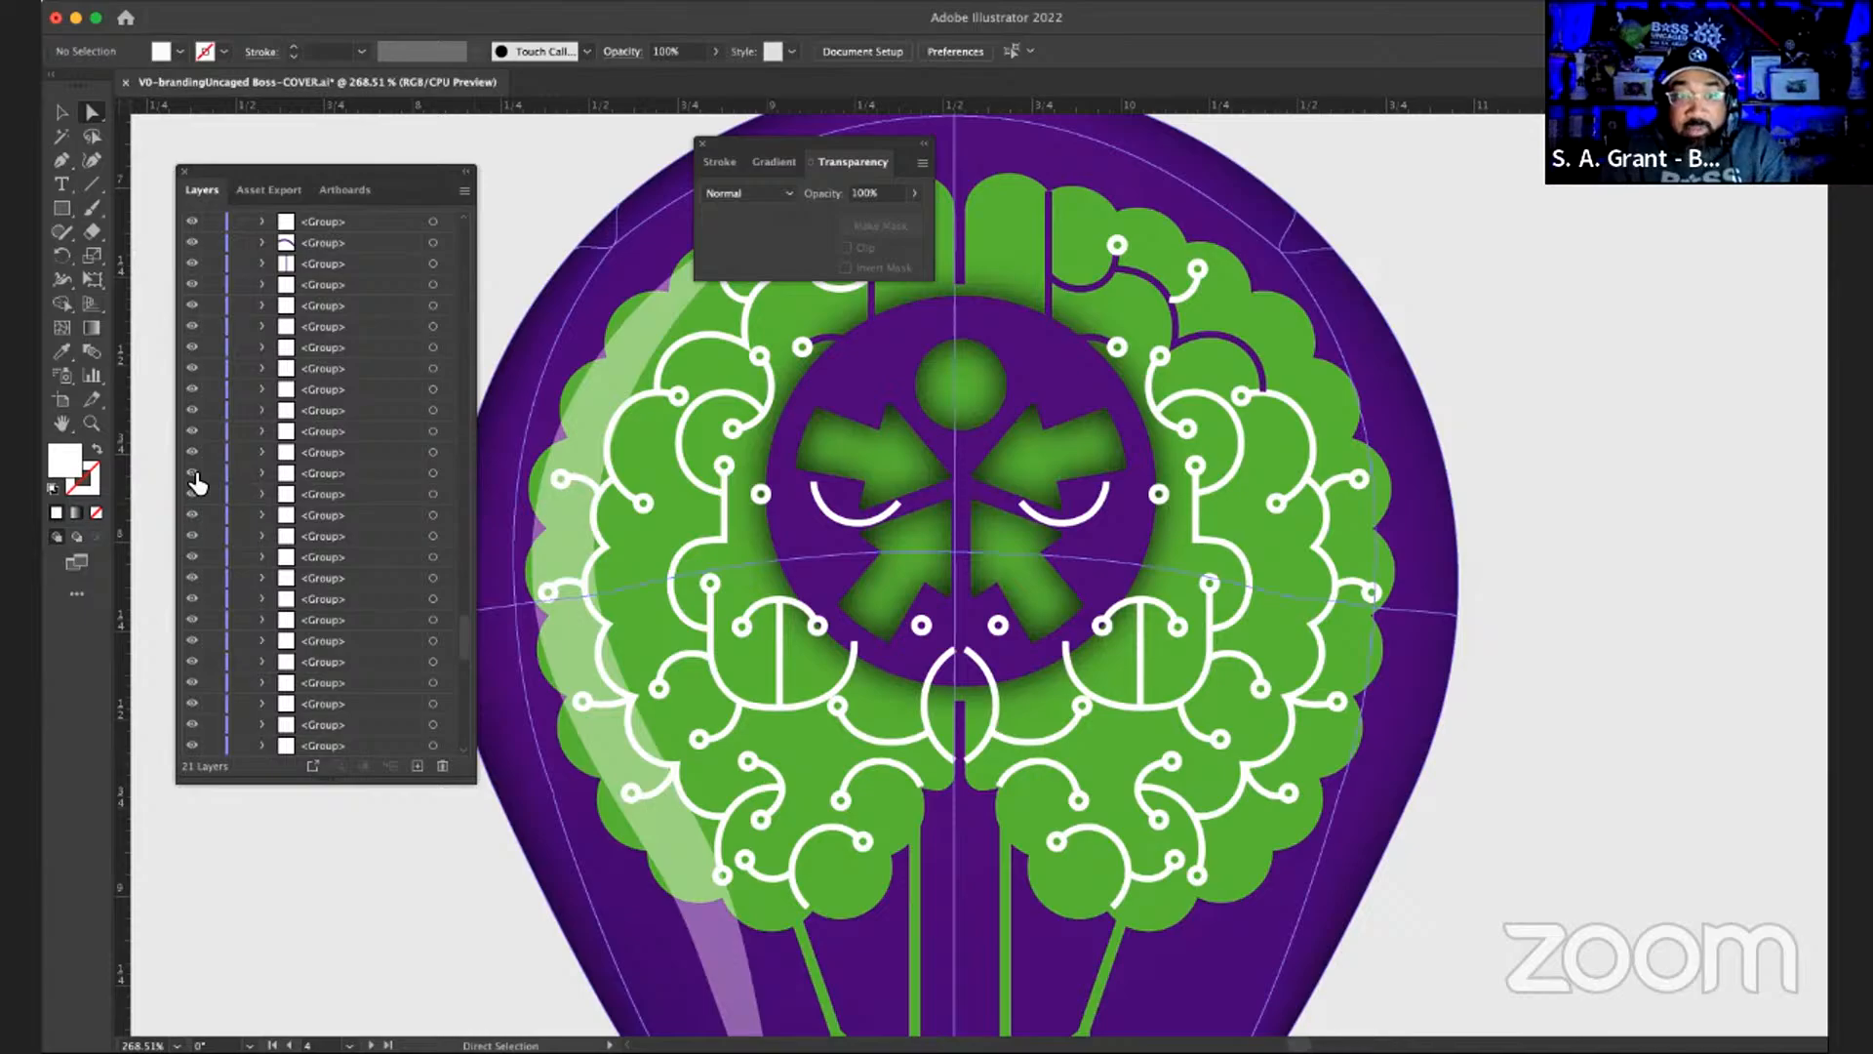
- Select the consecutive circuit-line groups starting from the stepped line left of the logo, recolor them all to the logo's purple, and deselect
left_click(434, 475)
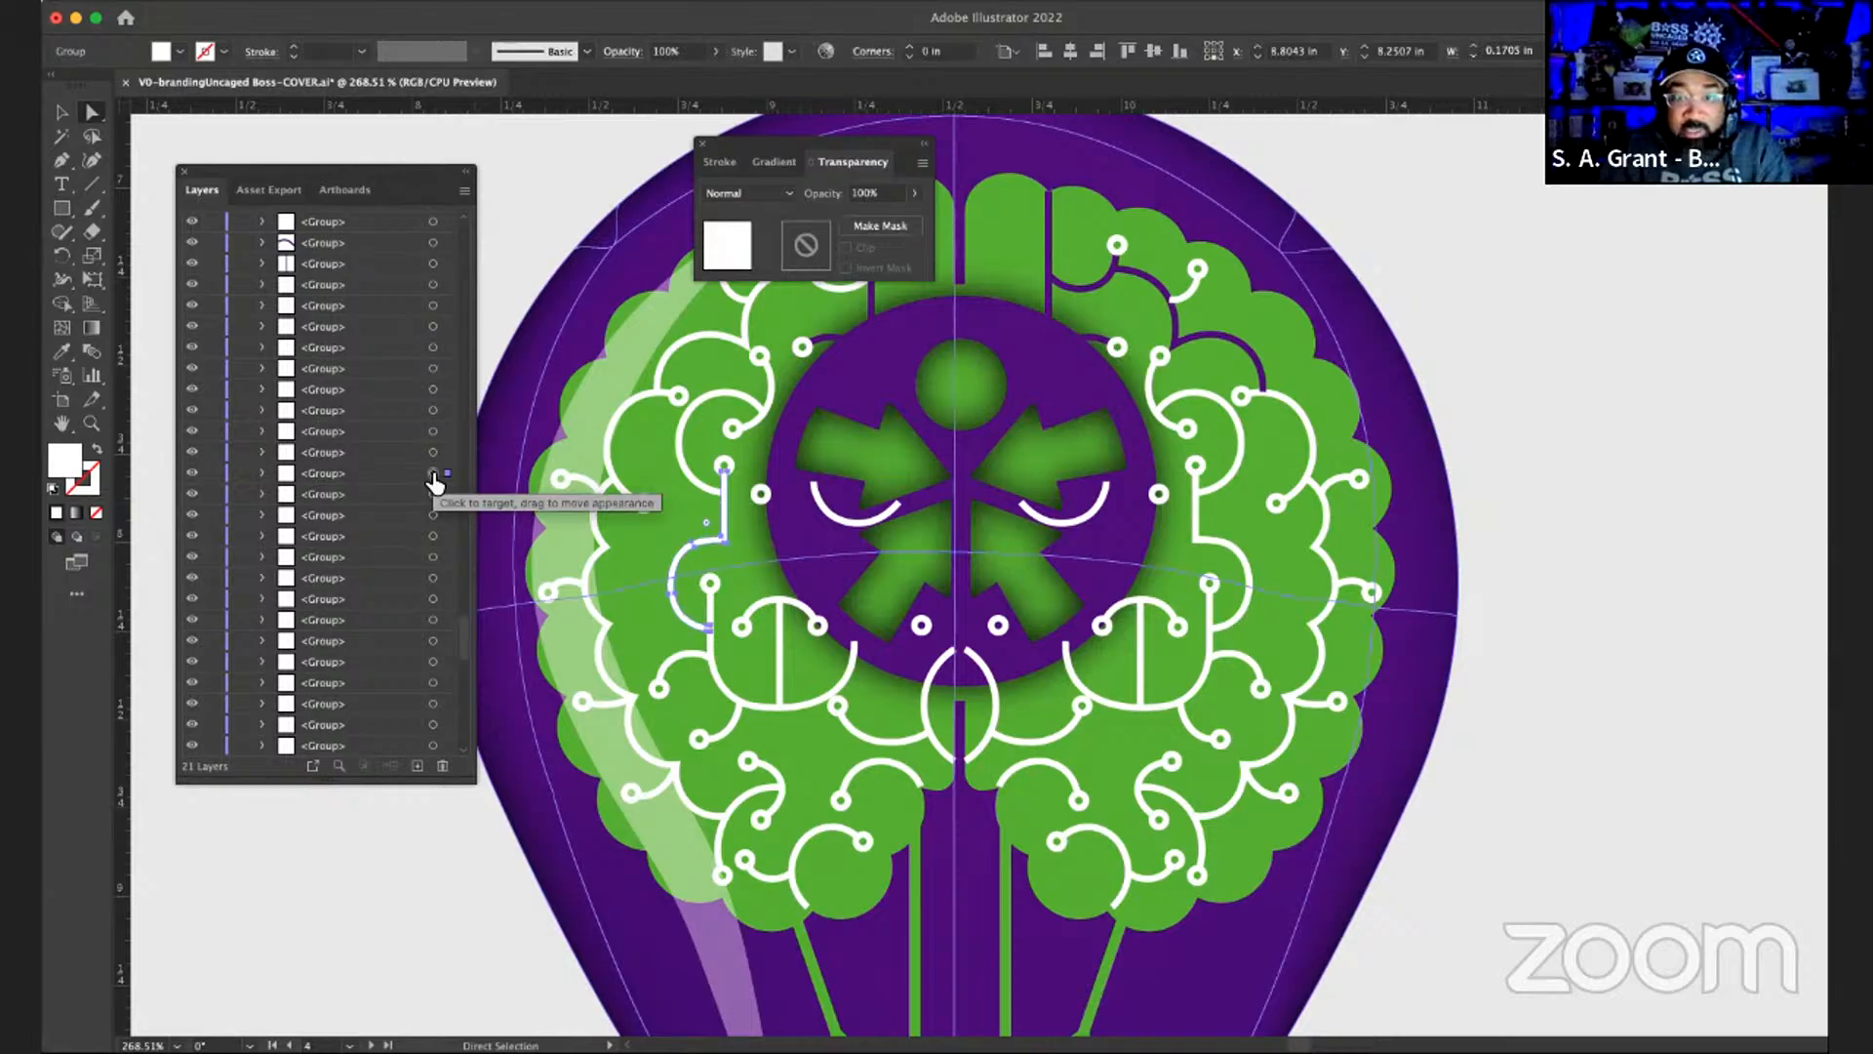
left_click(718, 535)
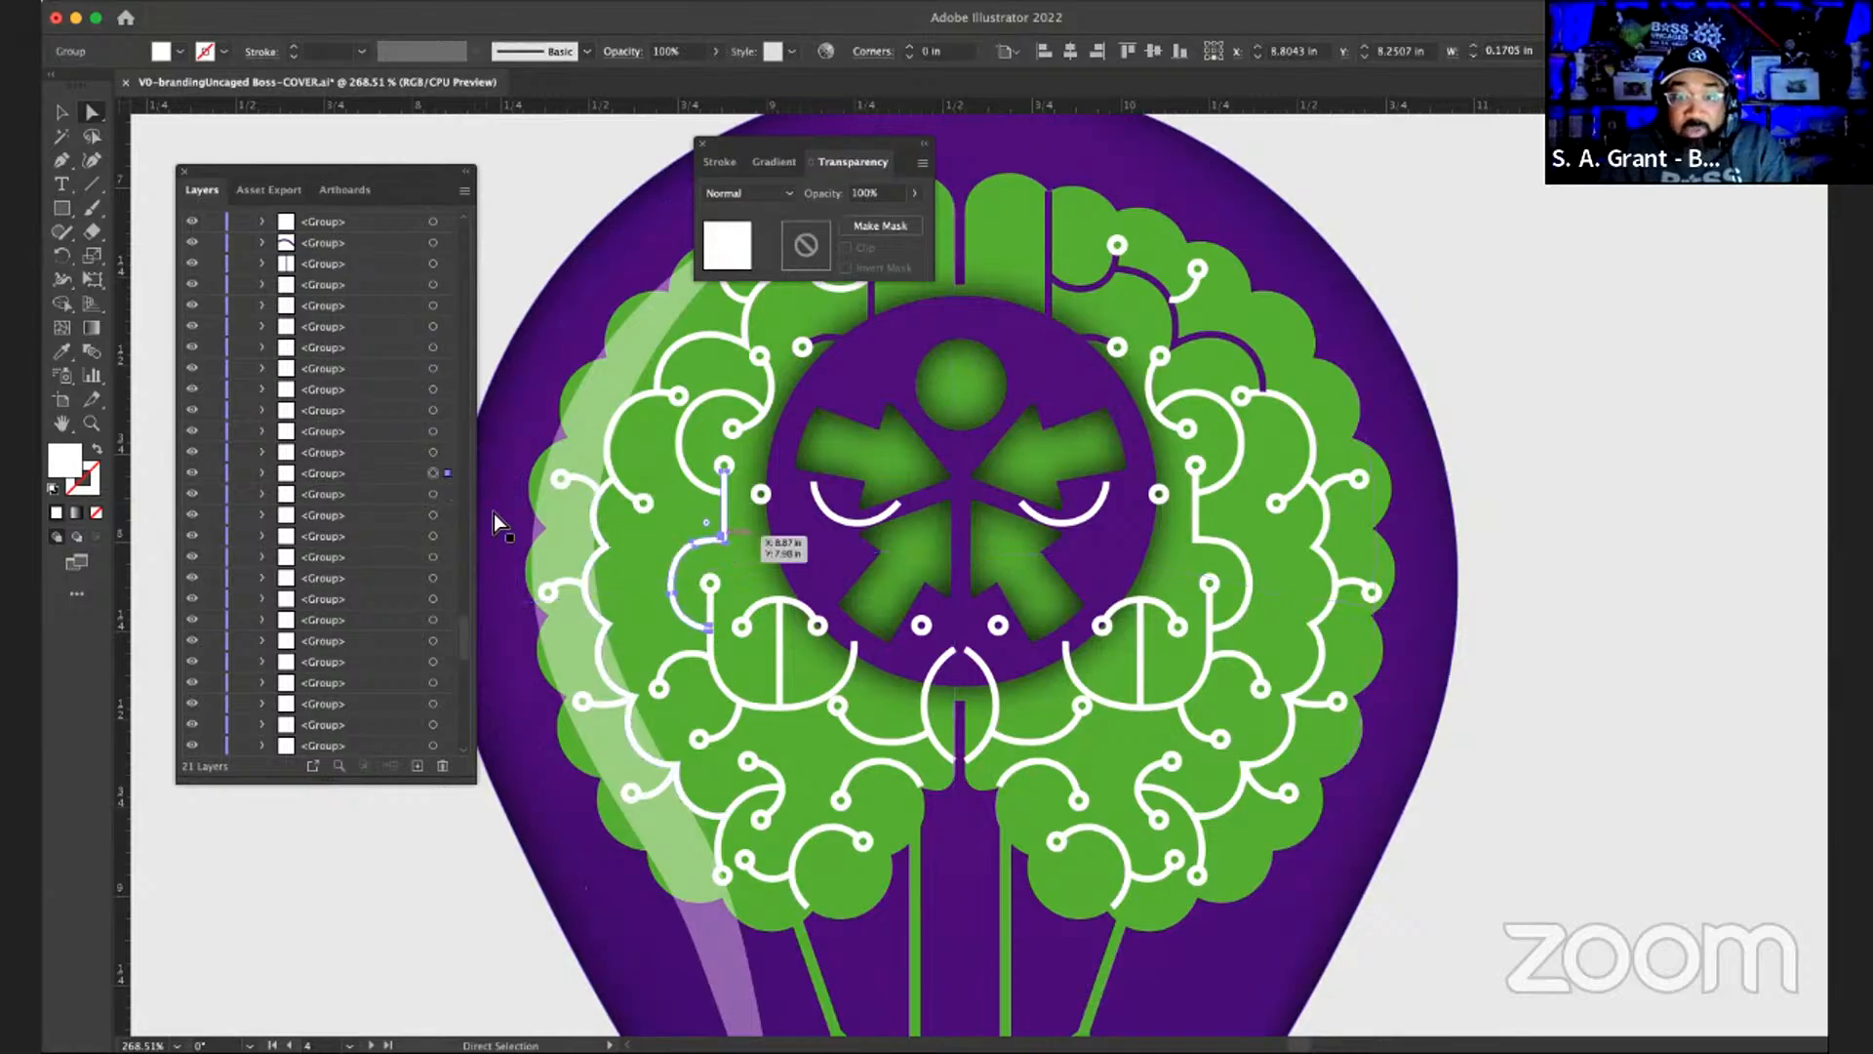
left_click(435, 493, "shift")
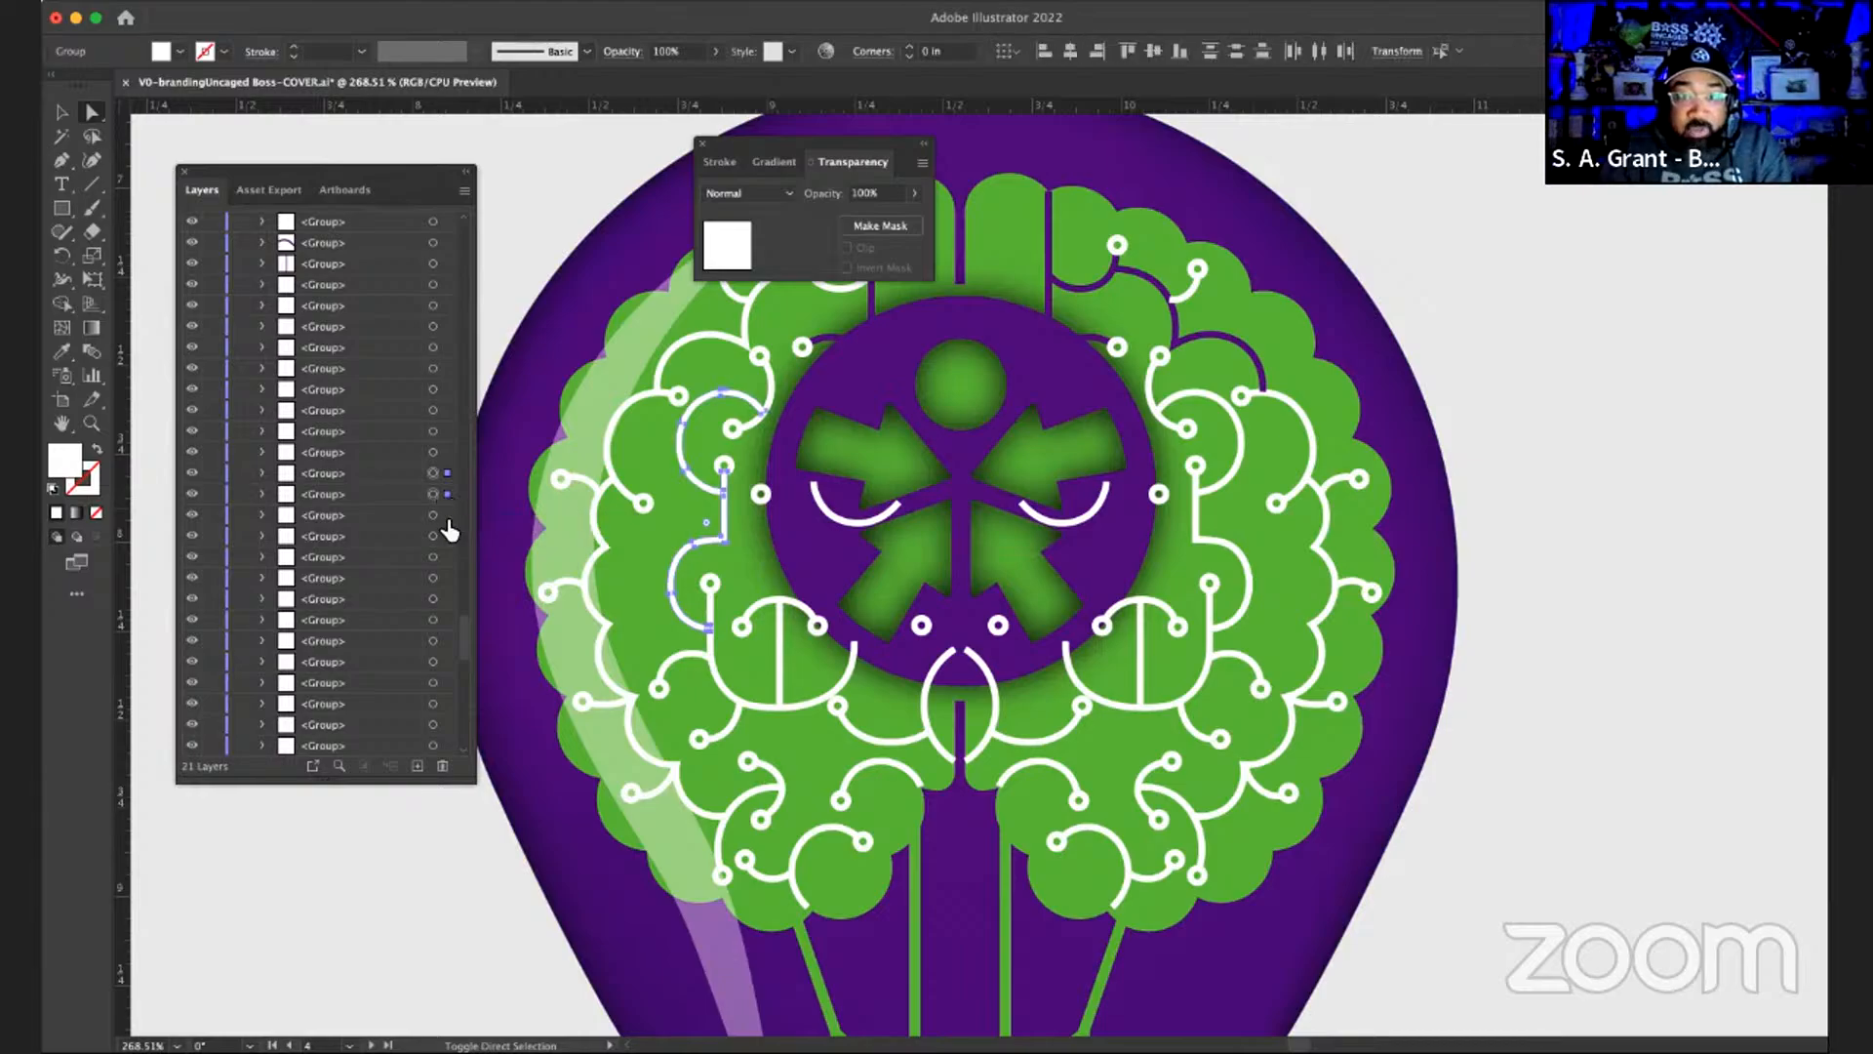
left_click(447, 515, "shift")
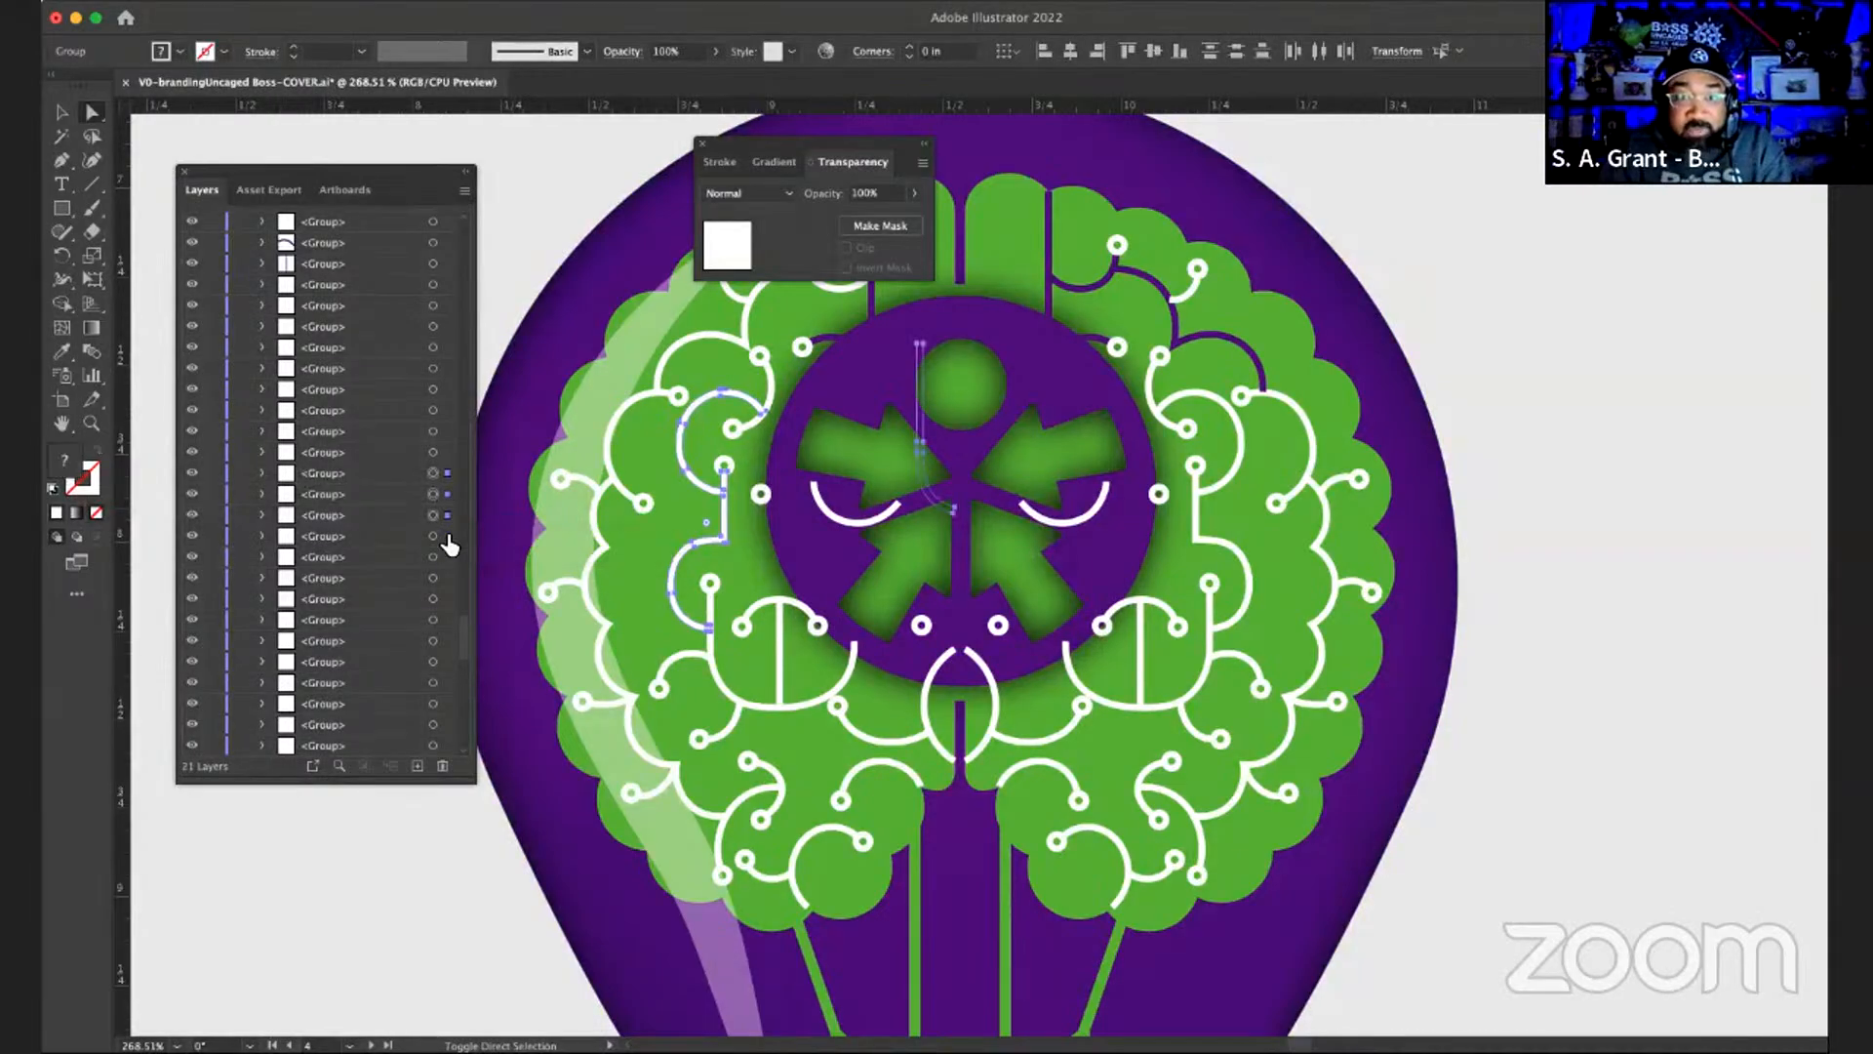
left_click(447, 535, "shift")
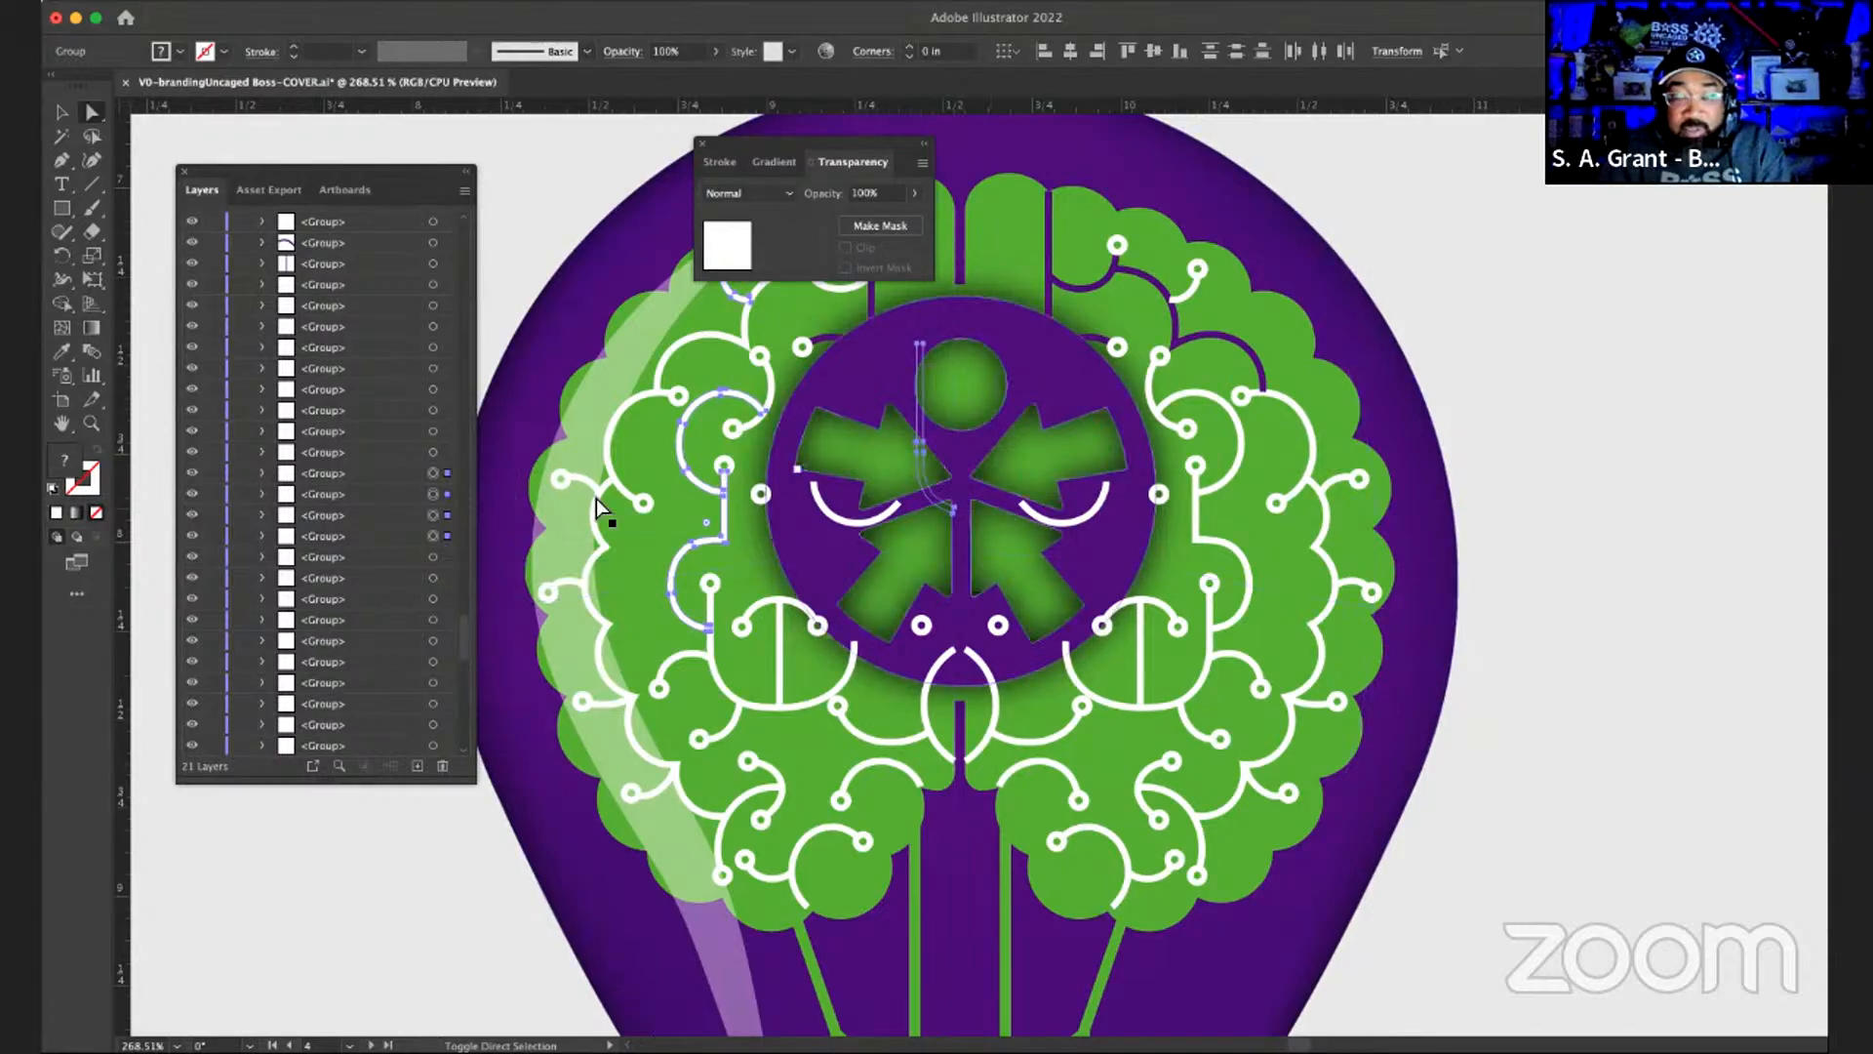
left_click(445, 560, "shift")
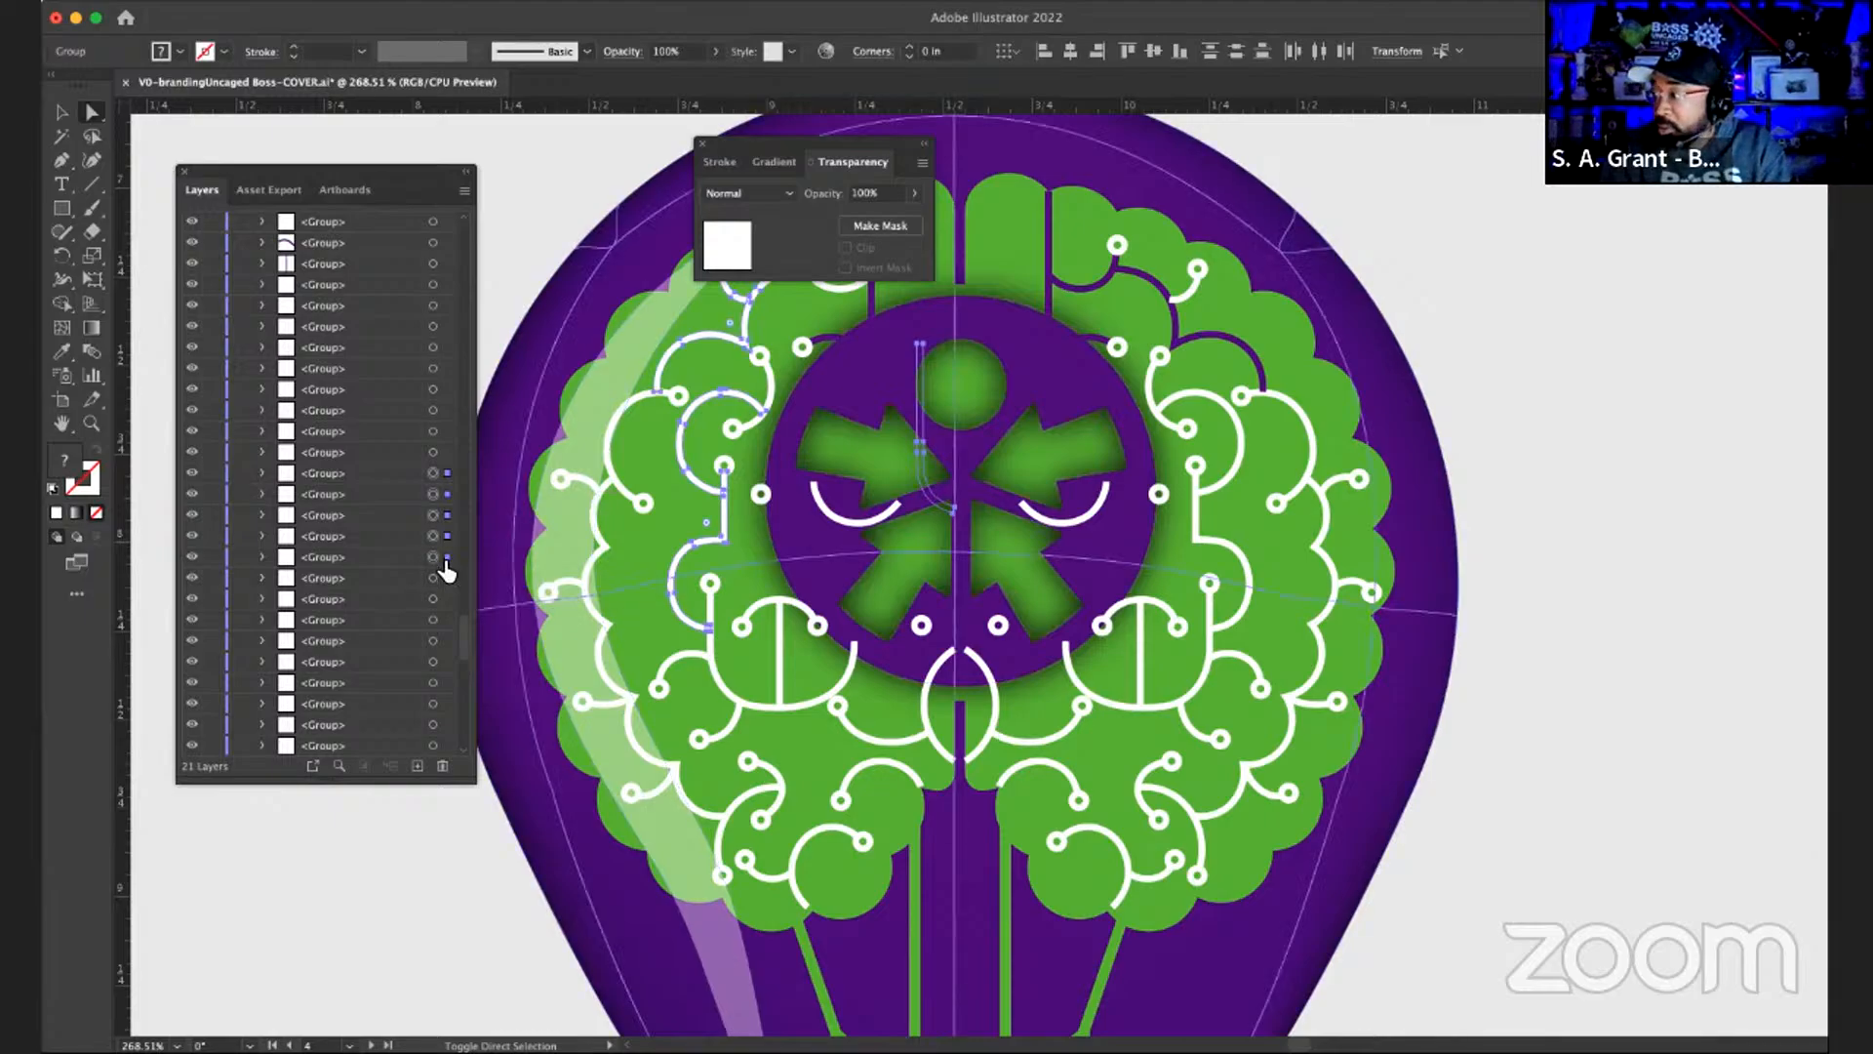
left_click(445, 580, "shift")
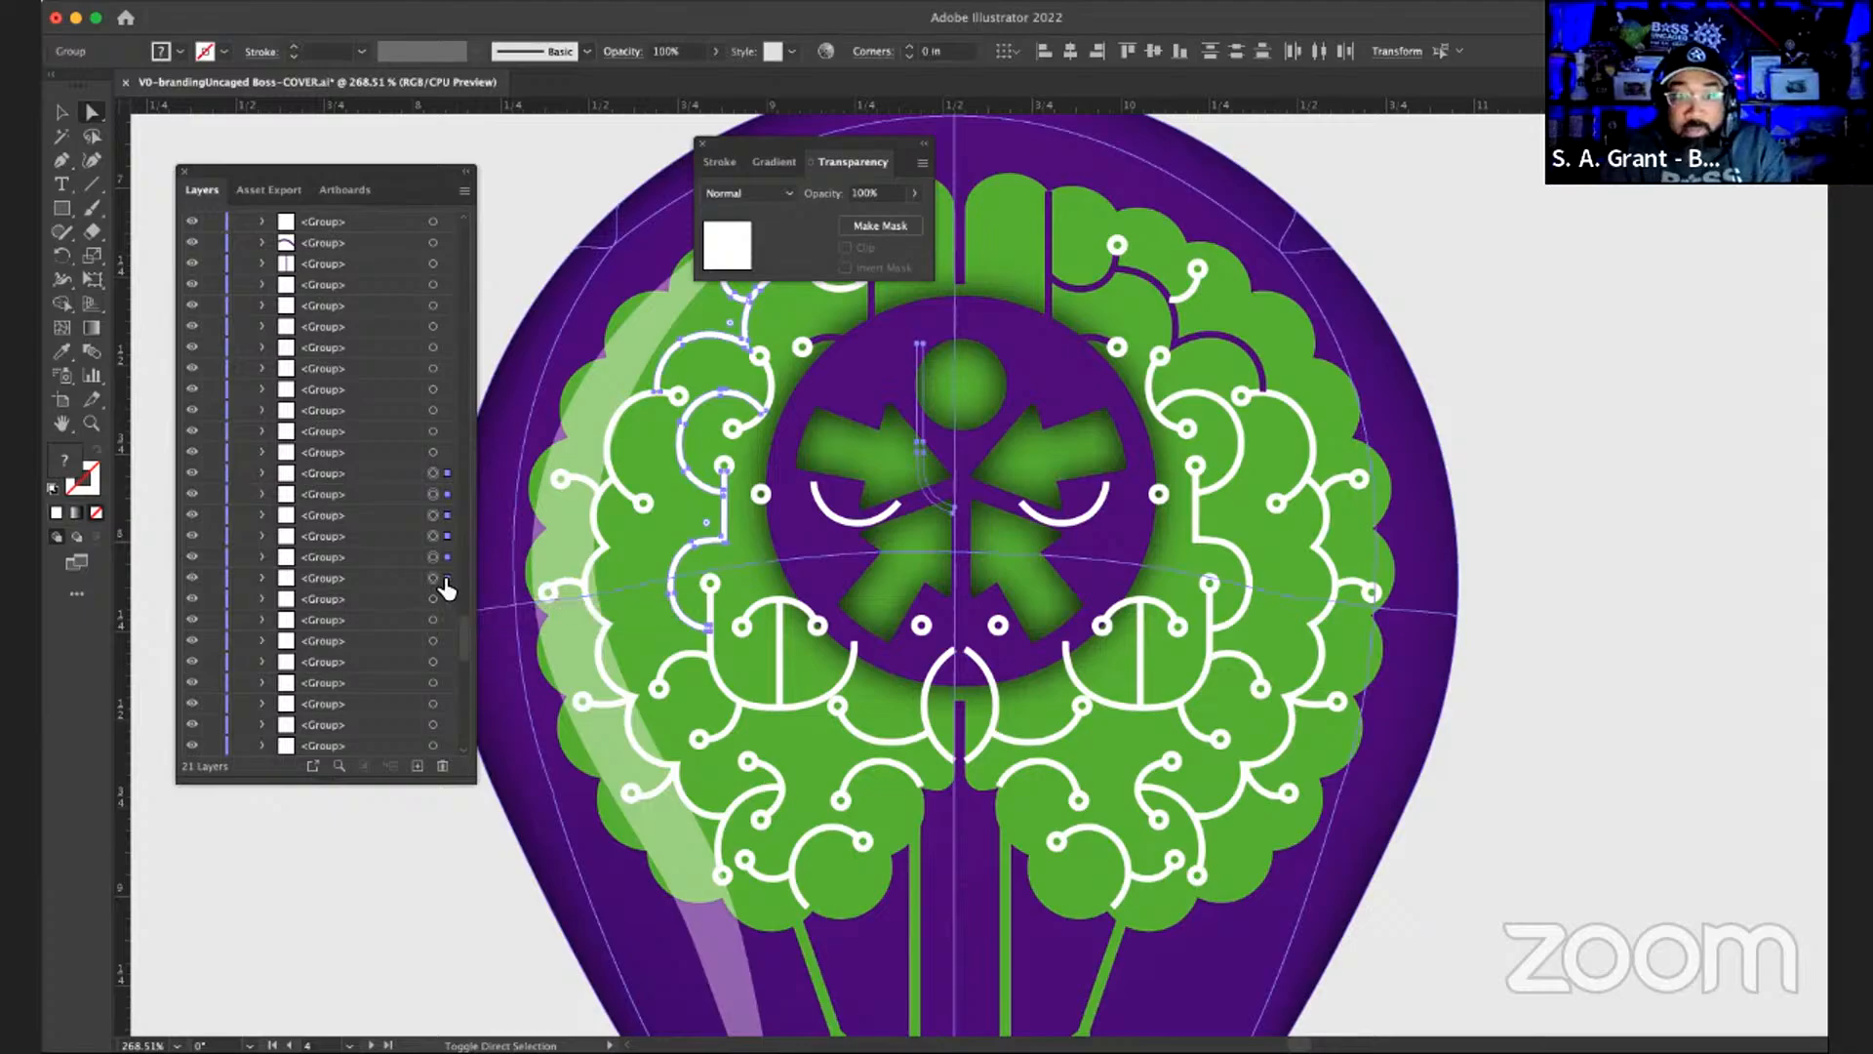
left_click(445, 601, "shift")
left_click(444, 621, "shift")
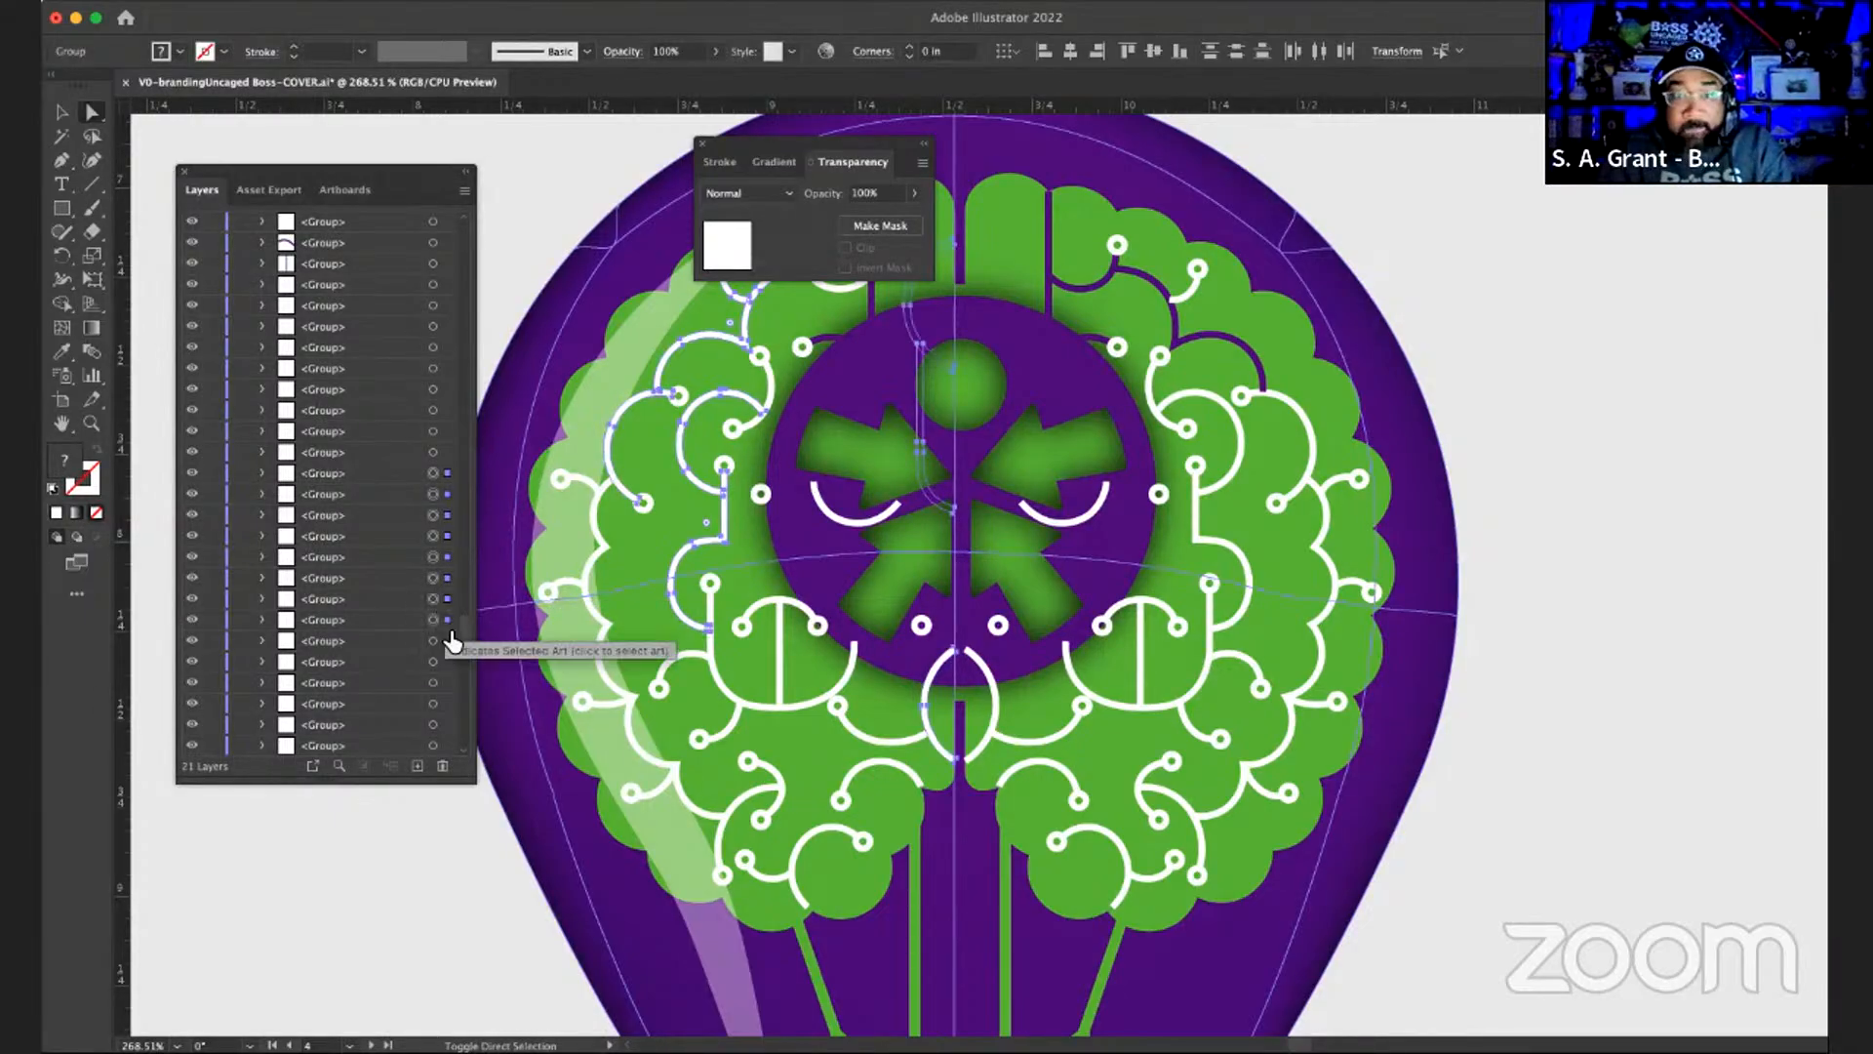
left_click(445, 642, "shift")
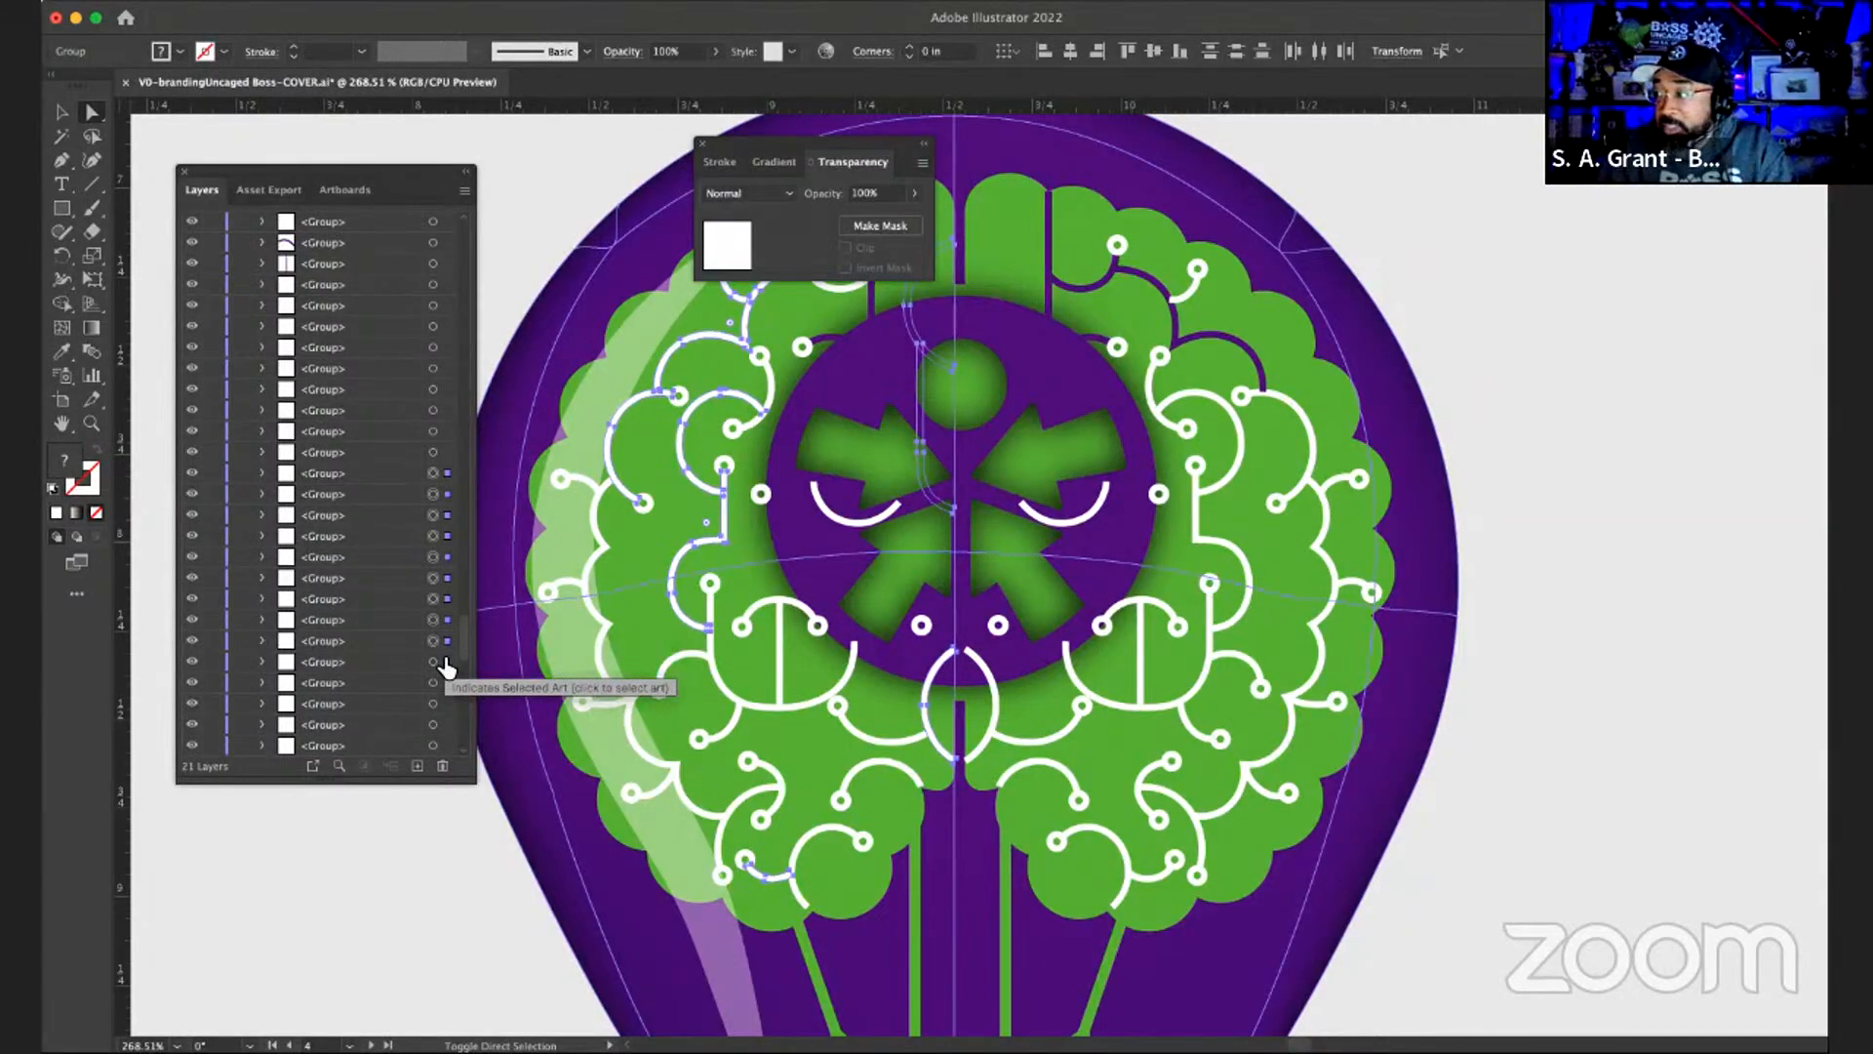
left_click(446, 662, "shift")
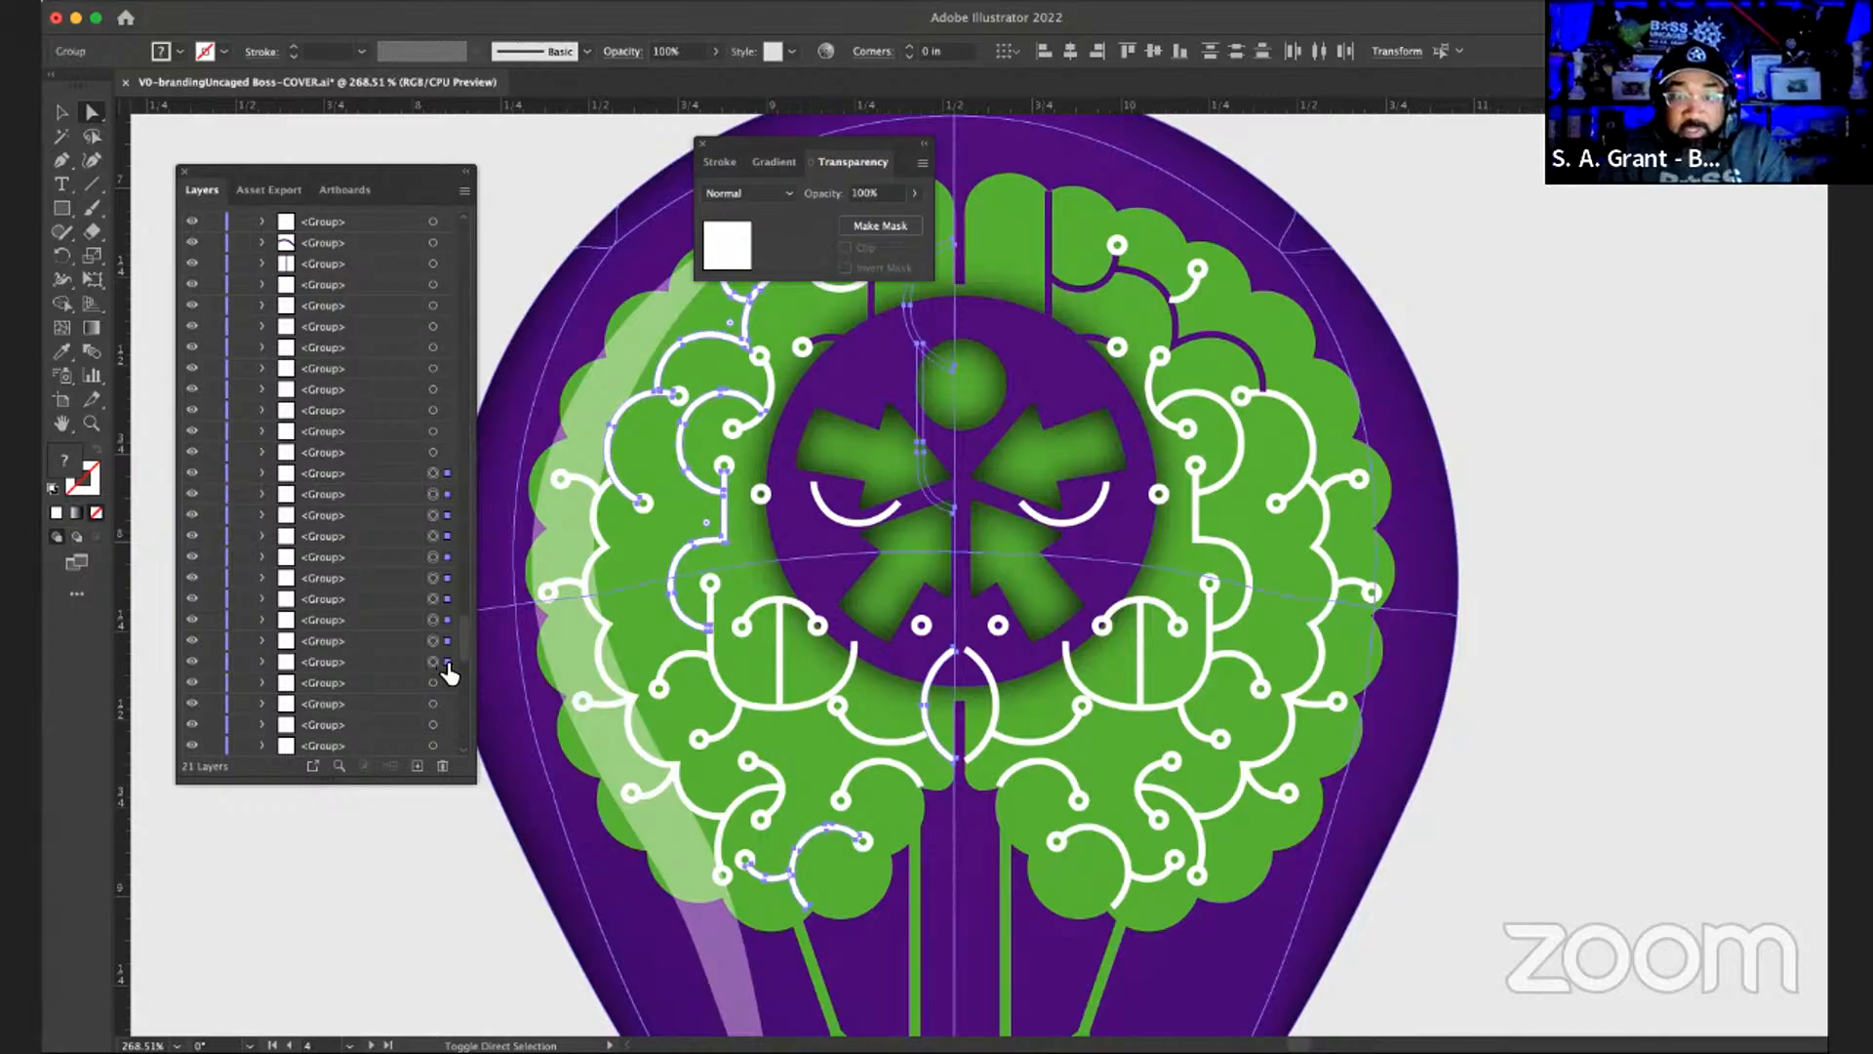
left_click(446, 683, "shift")
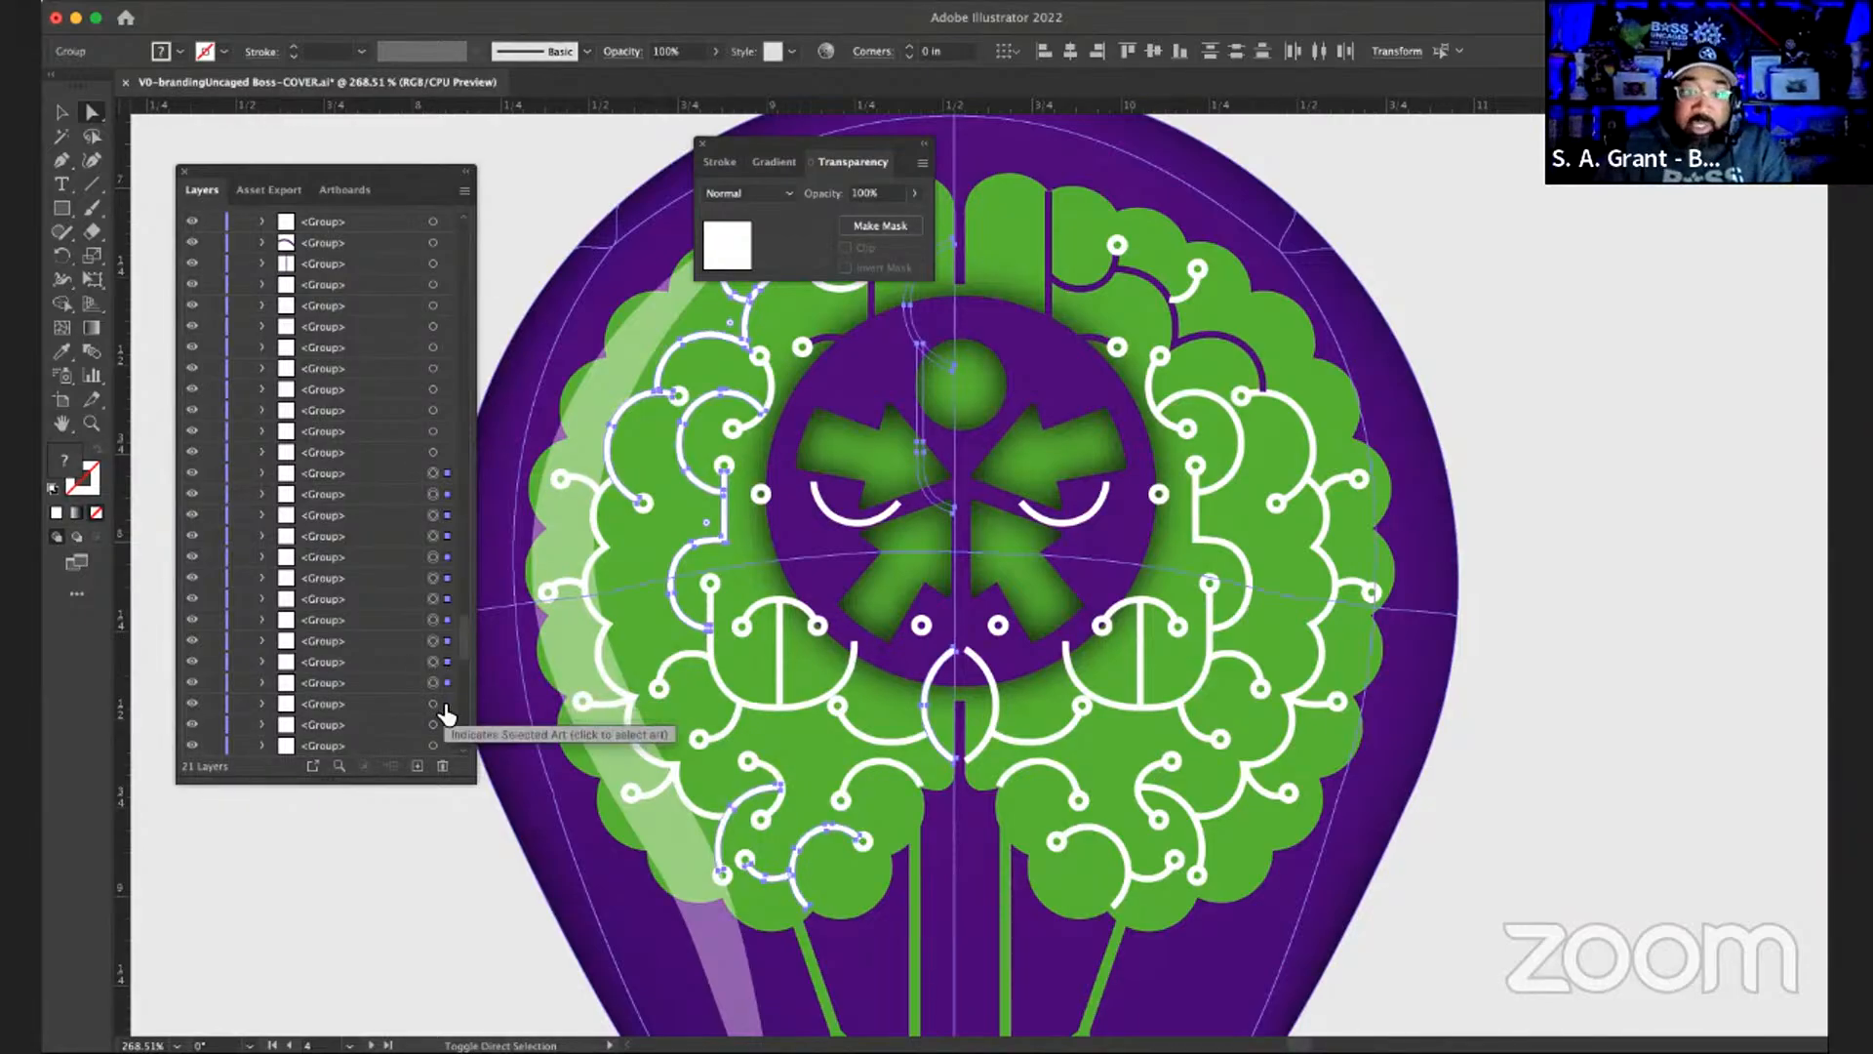
left_click(446, 705, "shift")
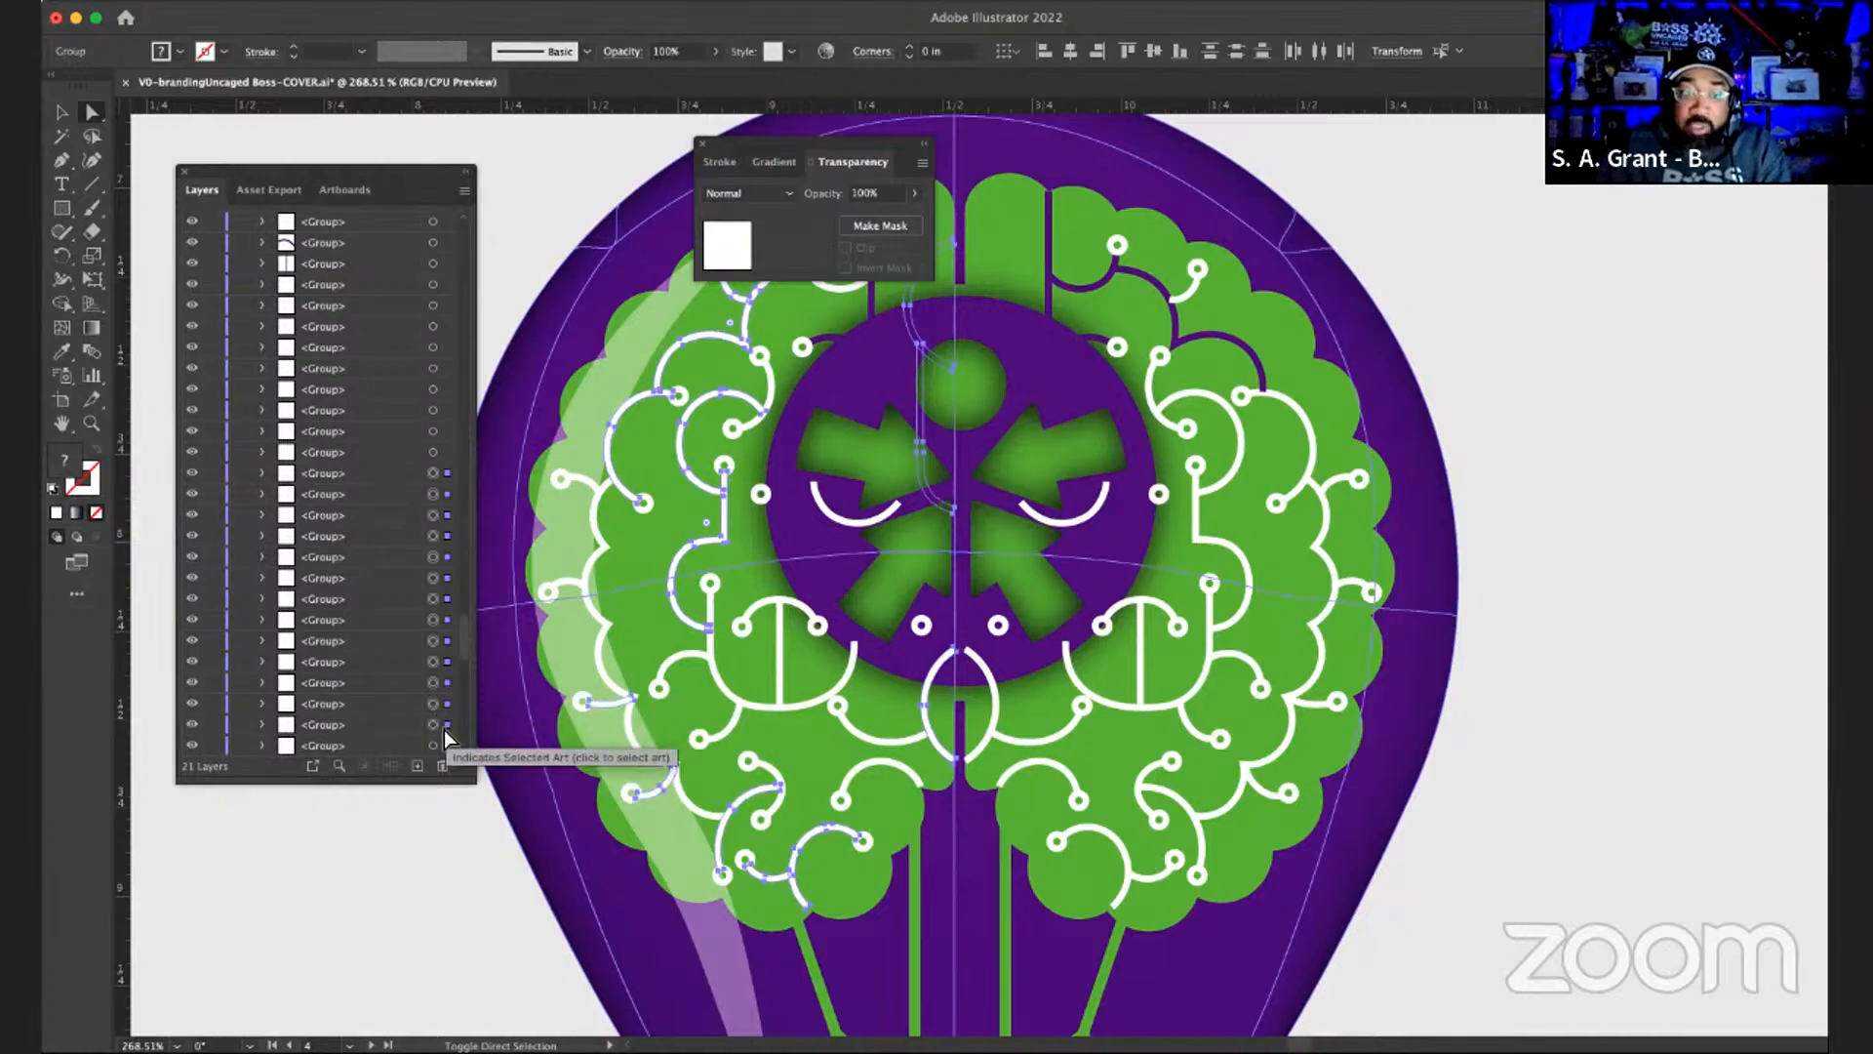
left_click(446, 727, "shift")
scroll(445, 674, "up", 7)
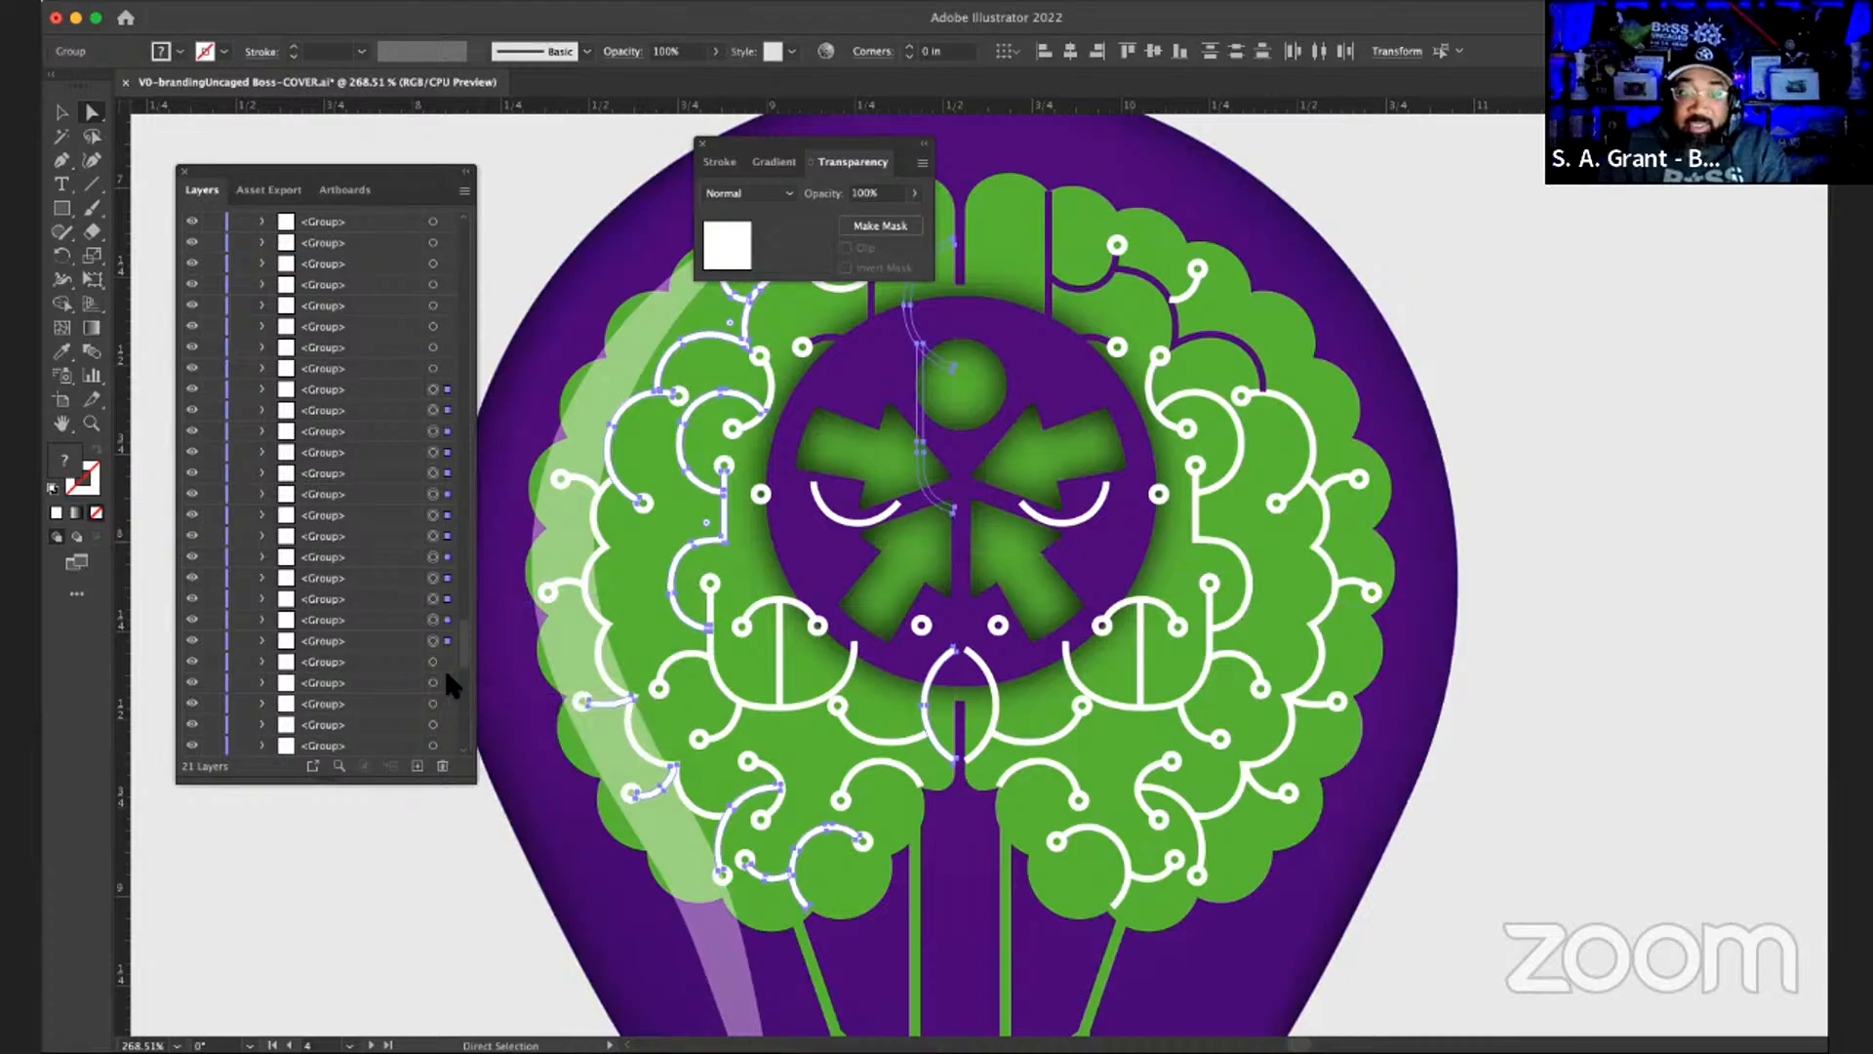
left_click(447, 515, "shift")
left_click(446, 536, "shift")
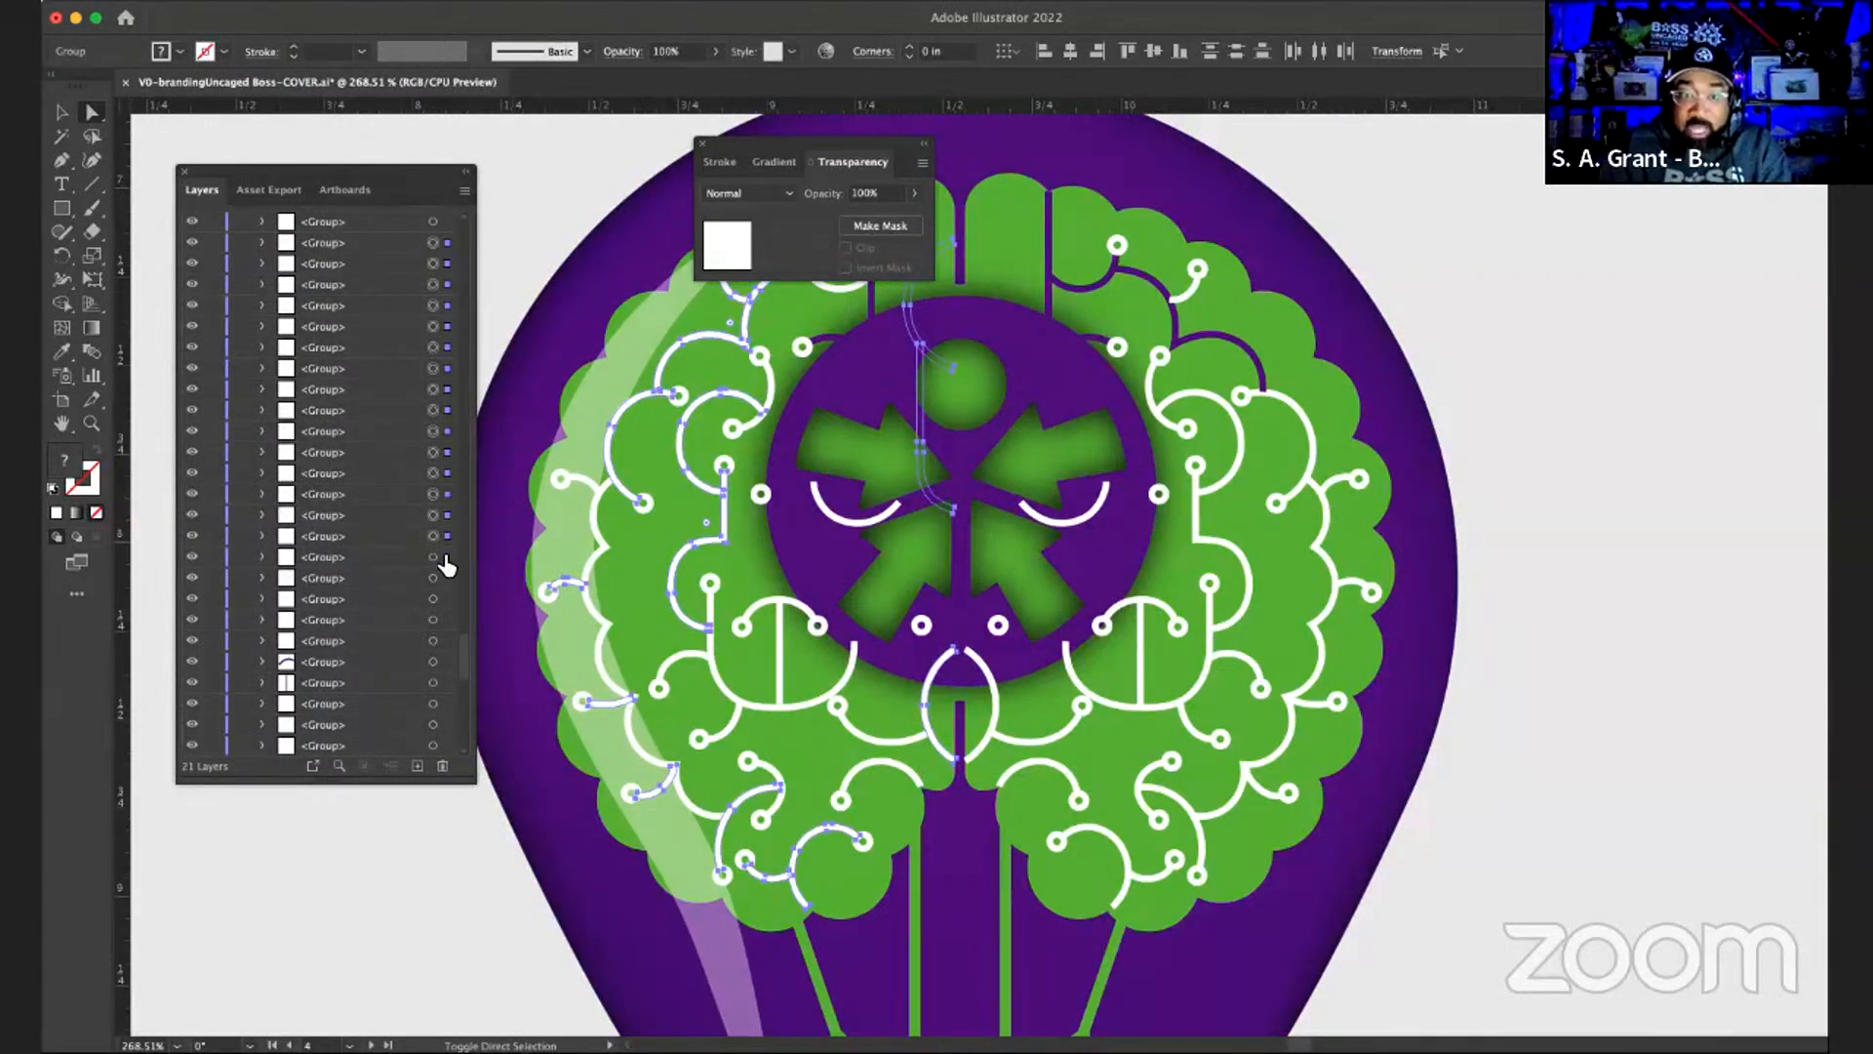
left_click(446, 558, "shift")
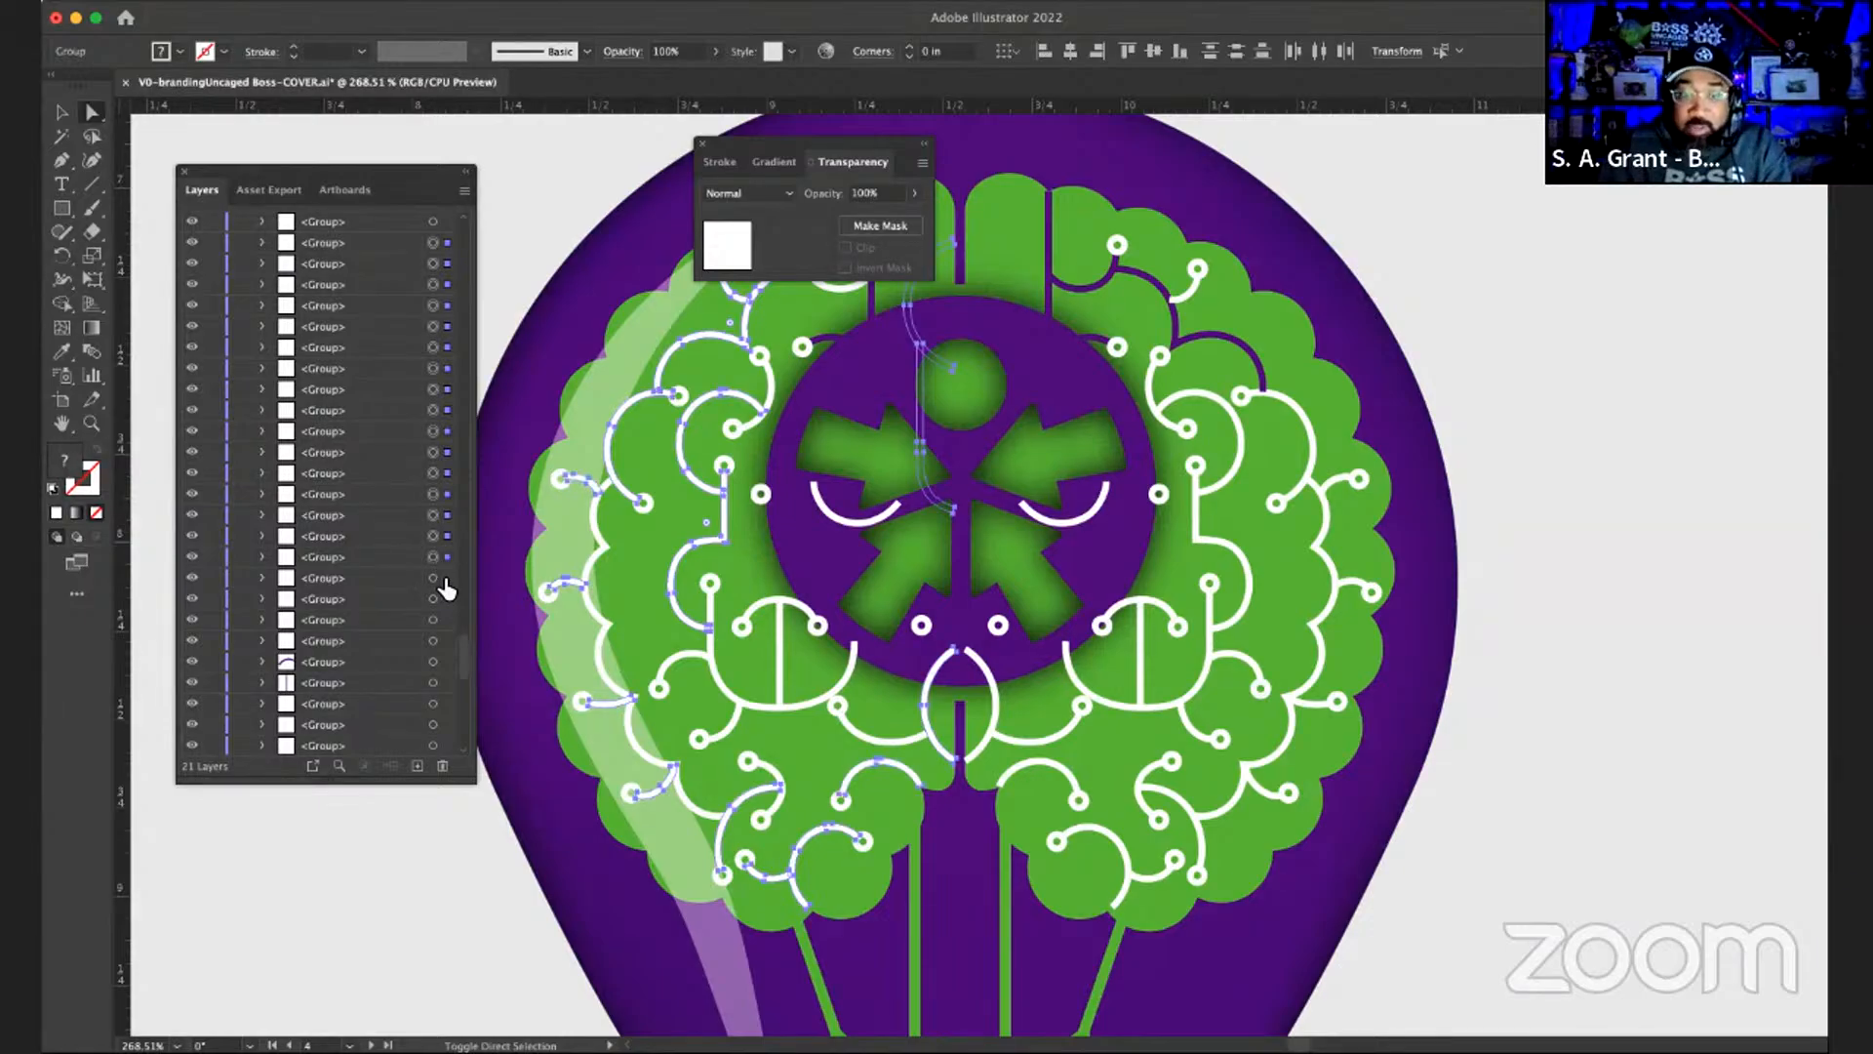
left_click(446, 580, "shift")
left_click(446, 599, "shift")
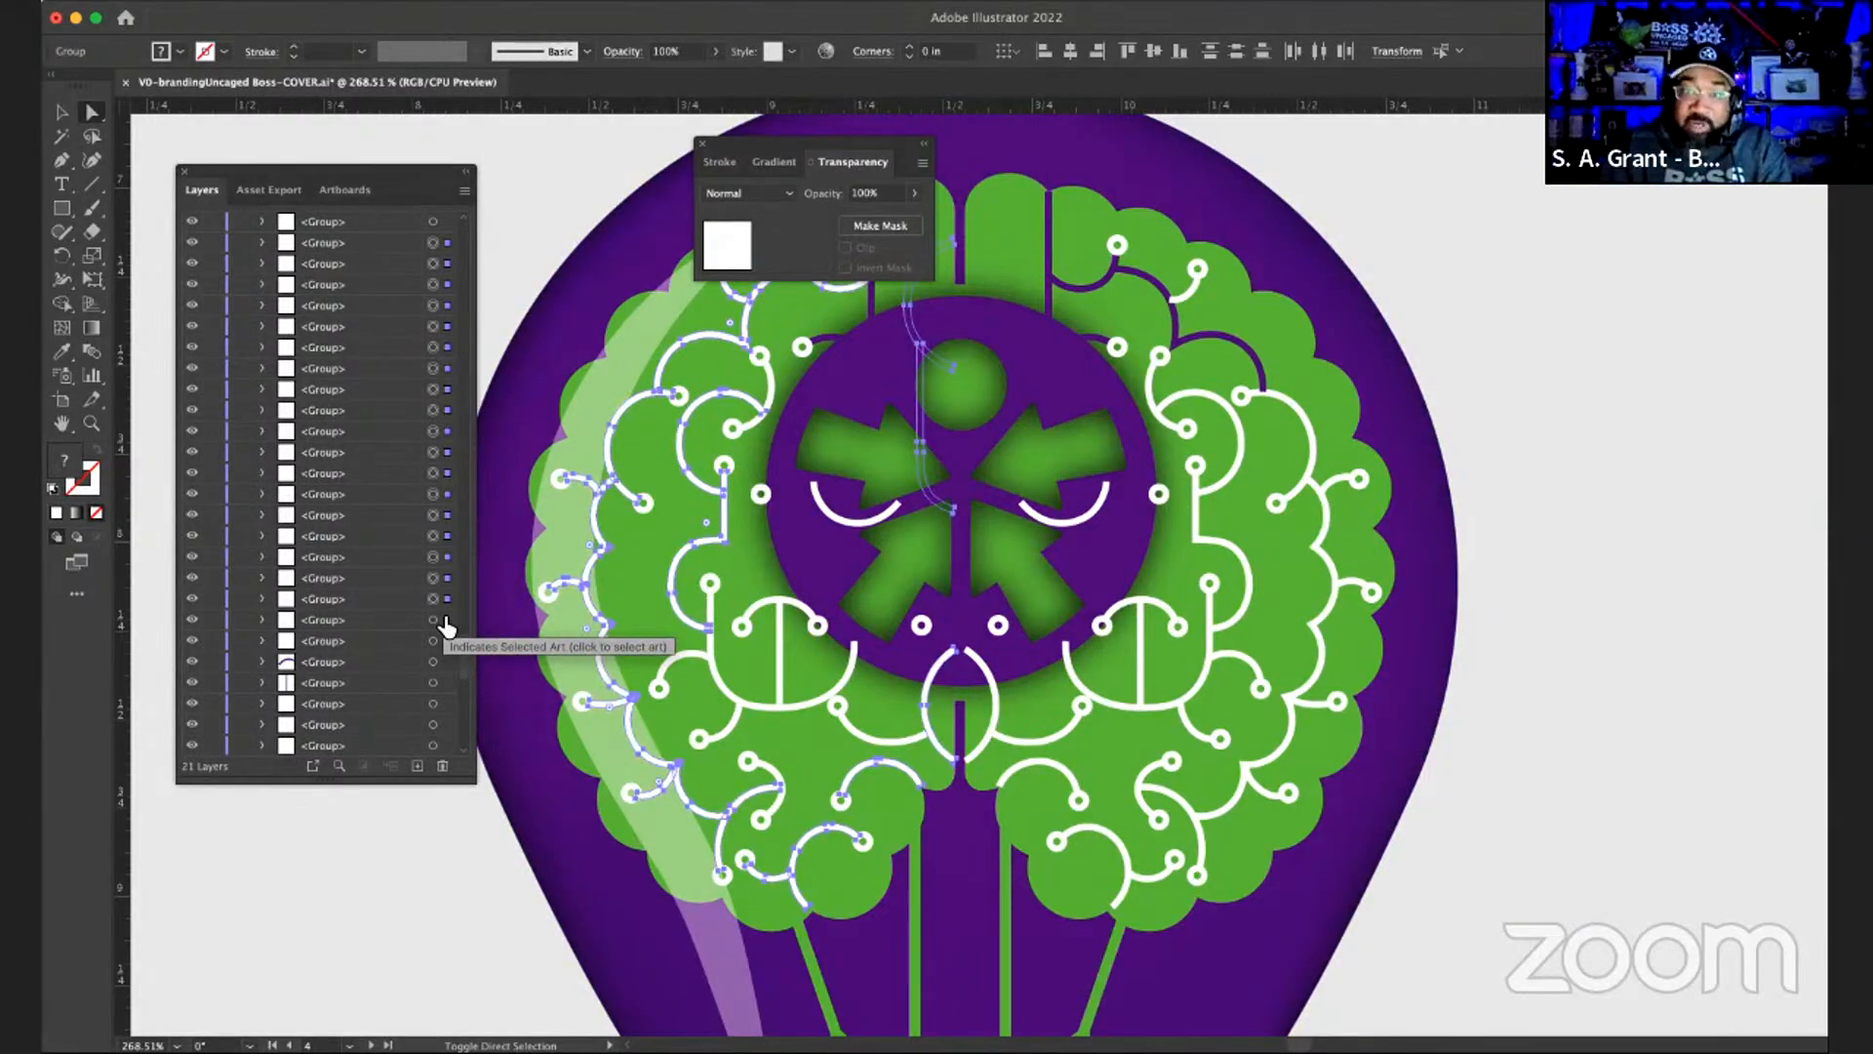
left_click(447, 621, "shift")
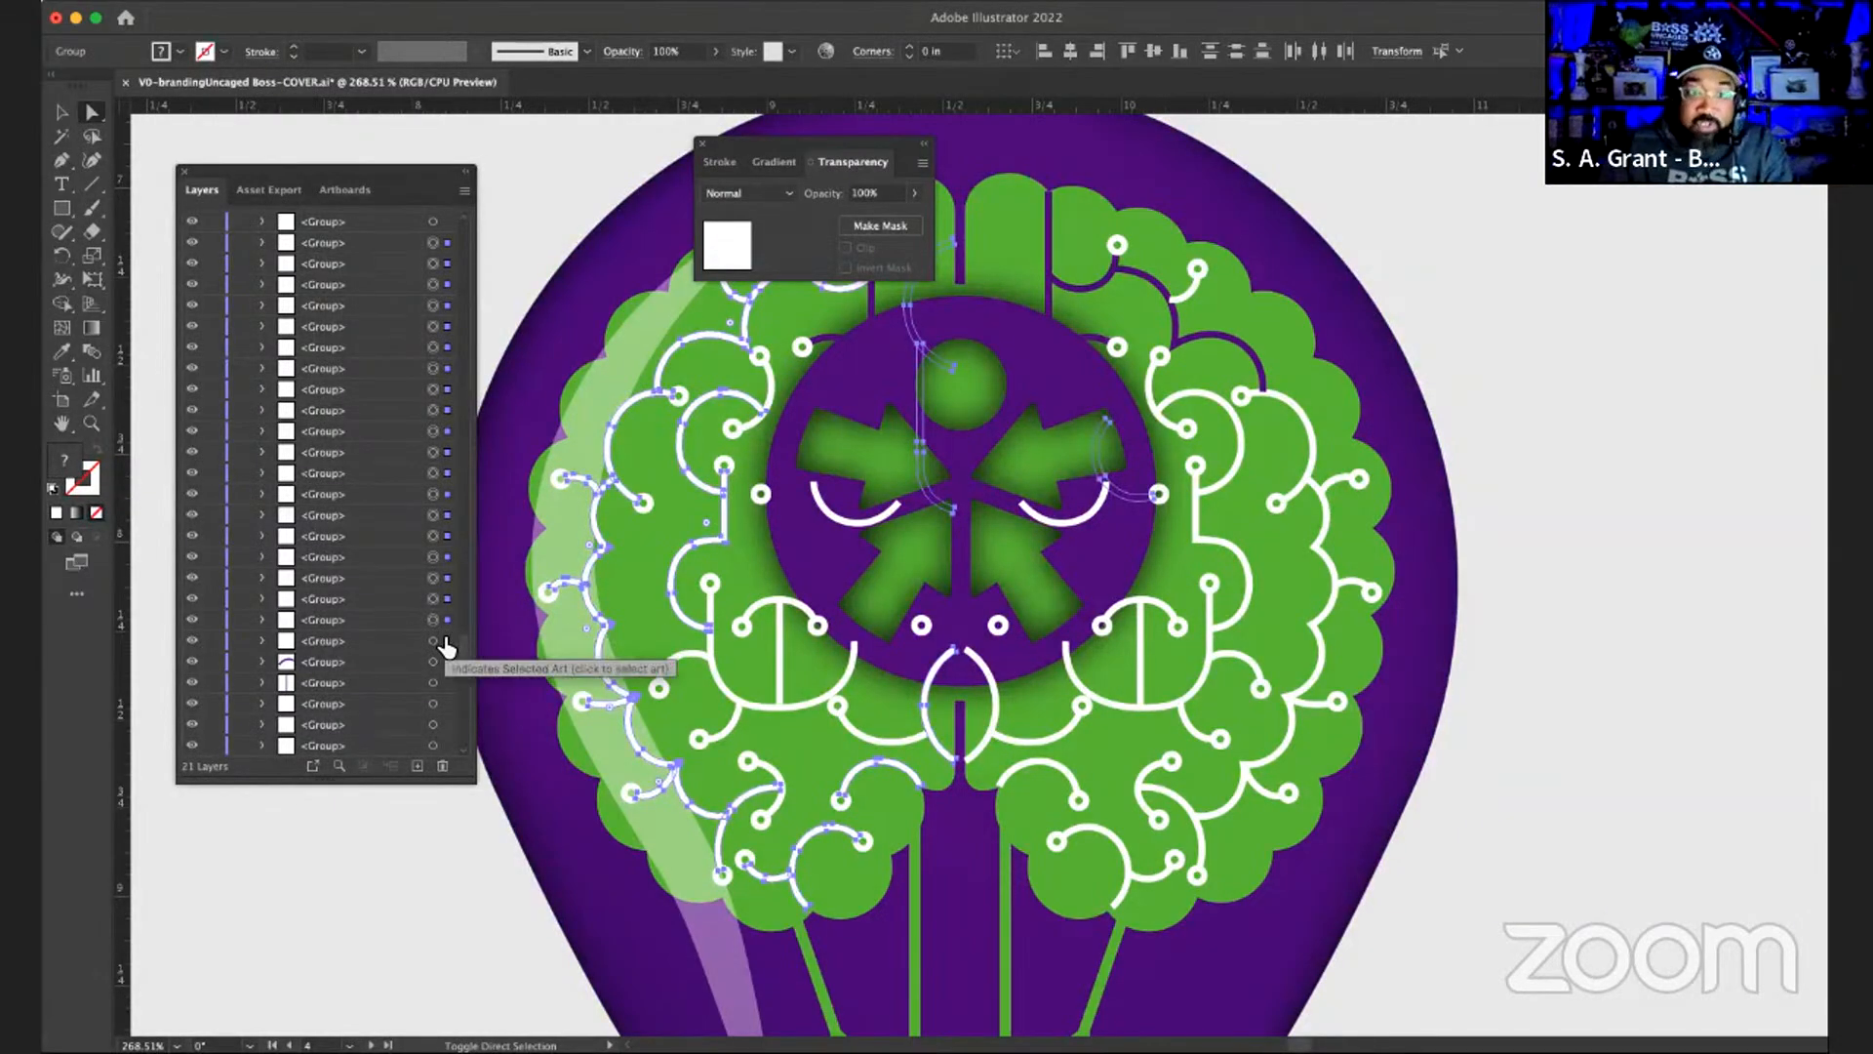
left_click(445, 642, "shift")
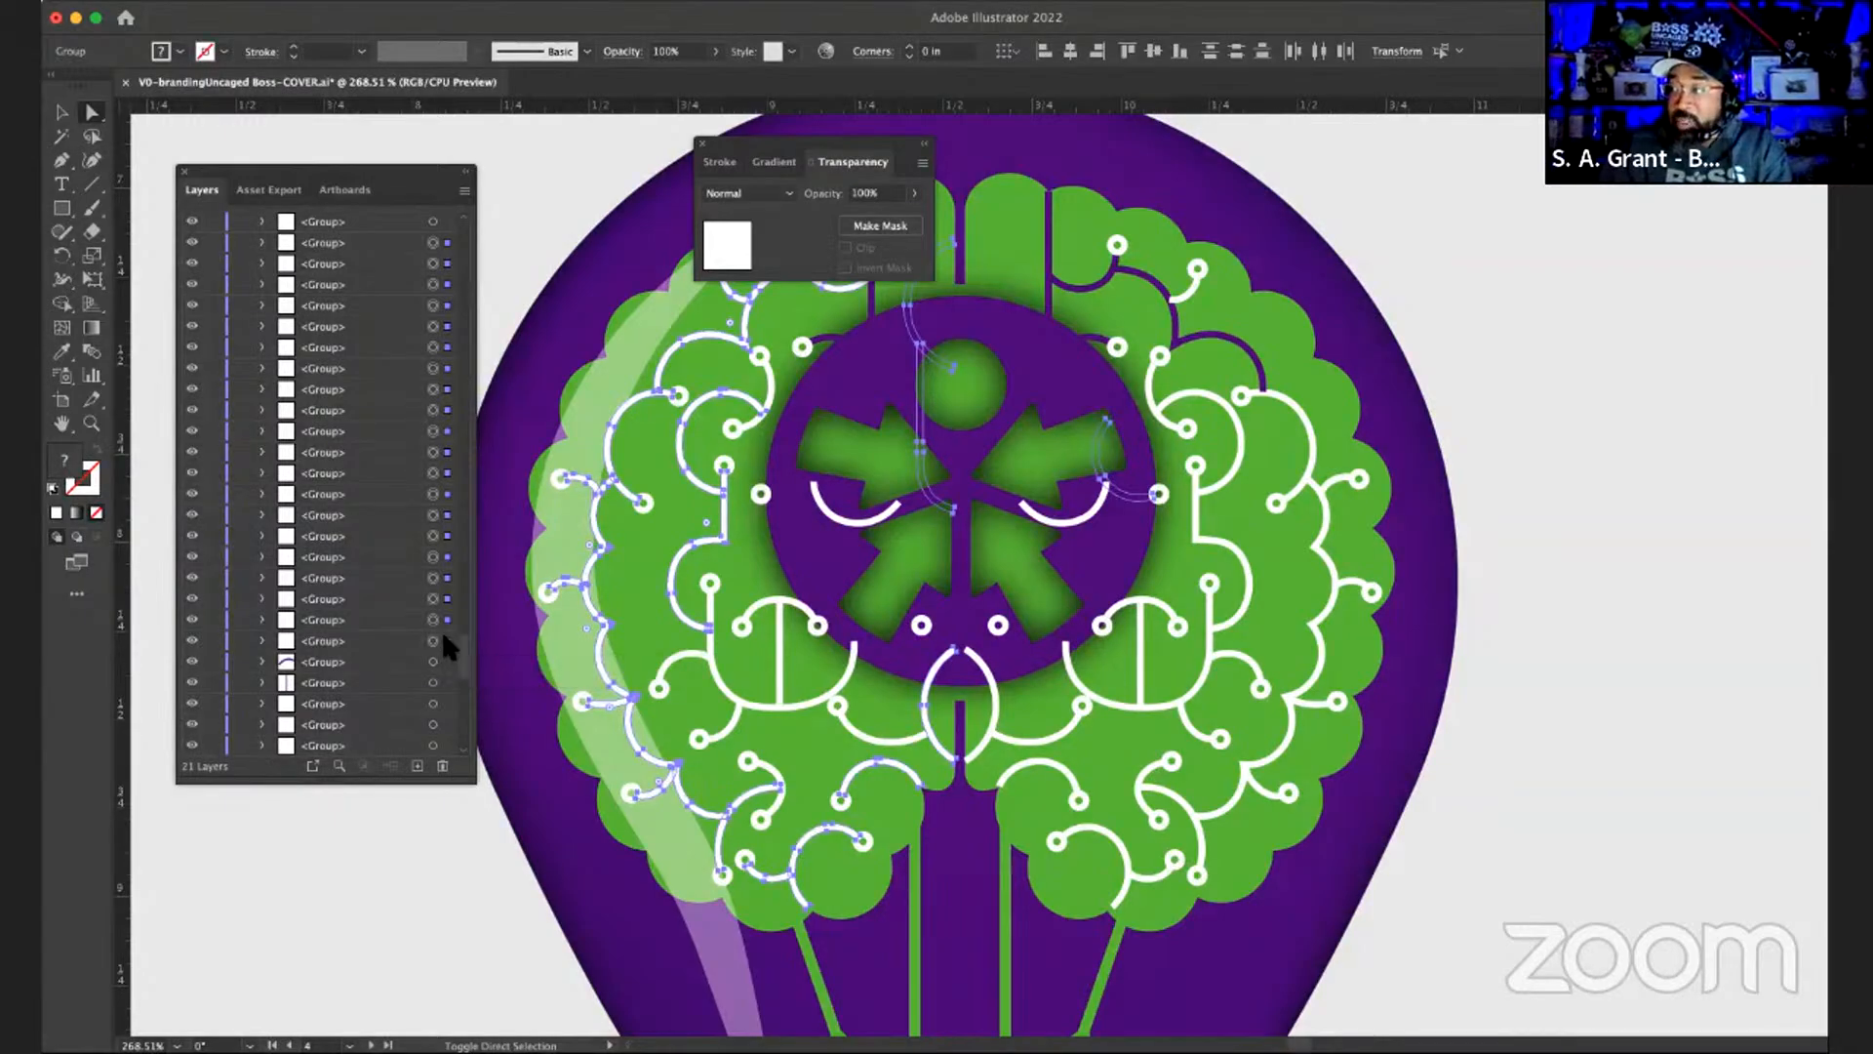
left_click(446, 664, "shift")
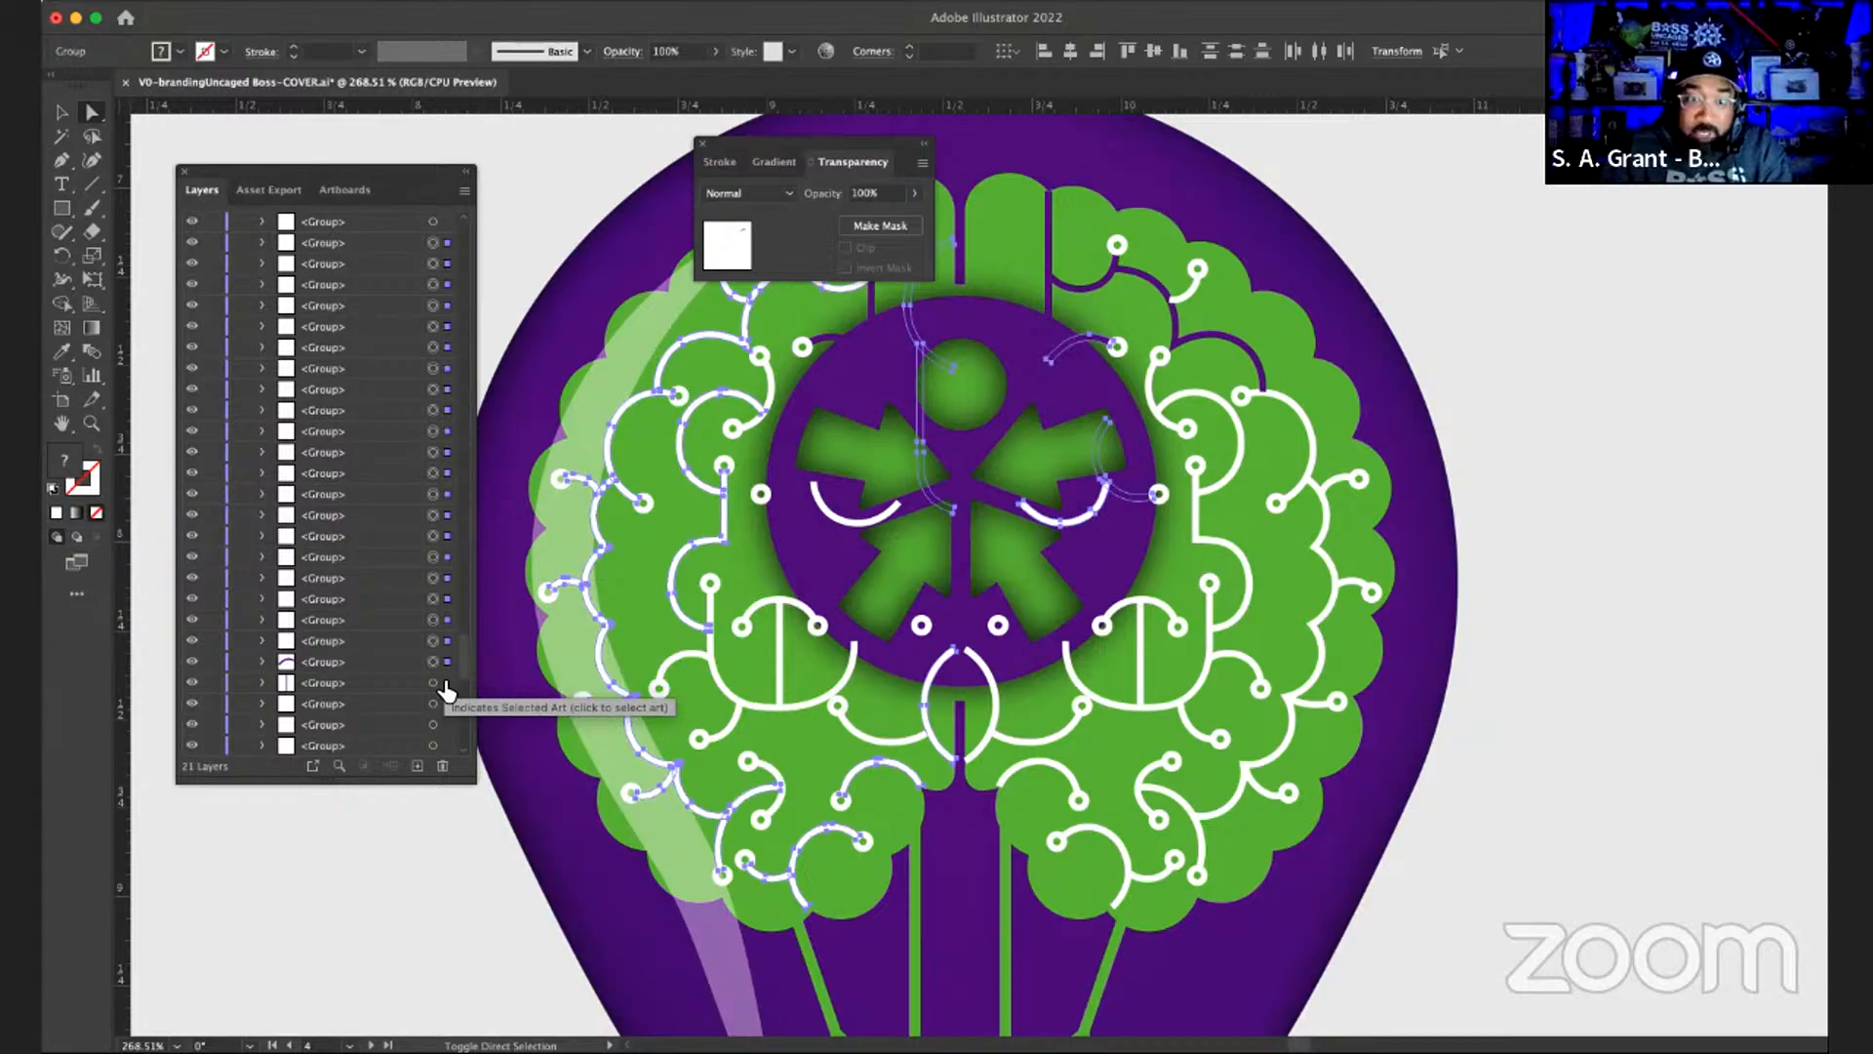
left_click(445, 685, "shift")
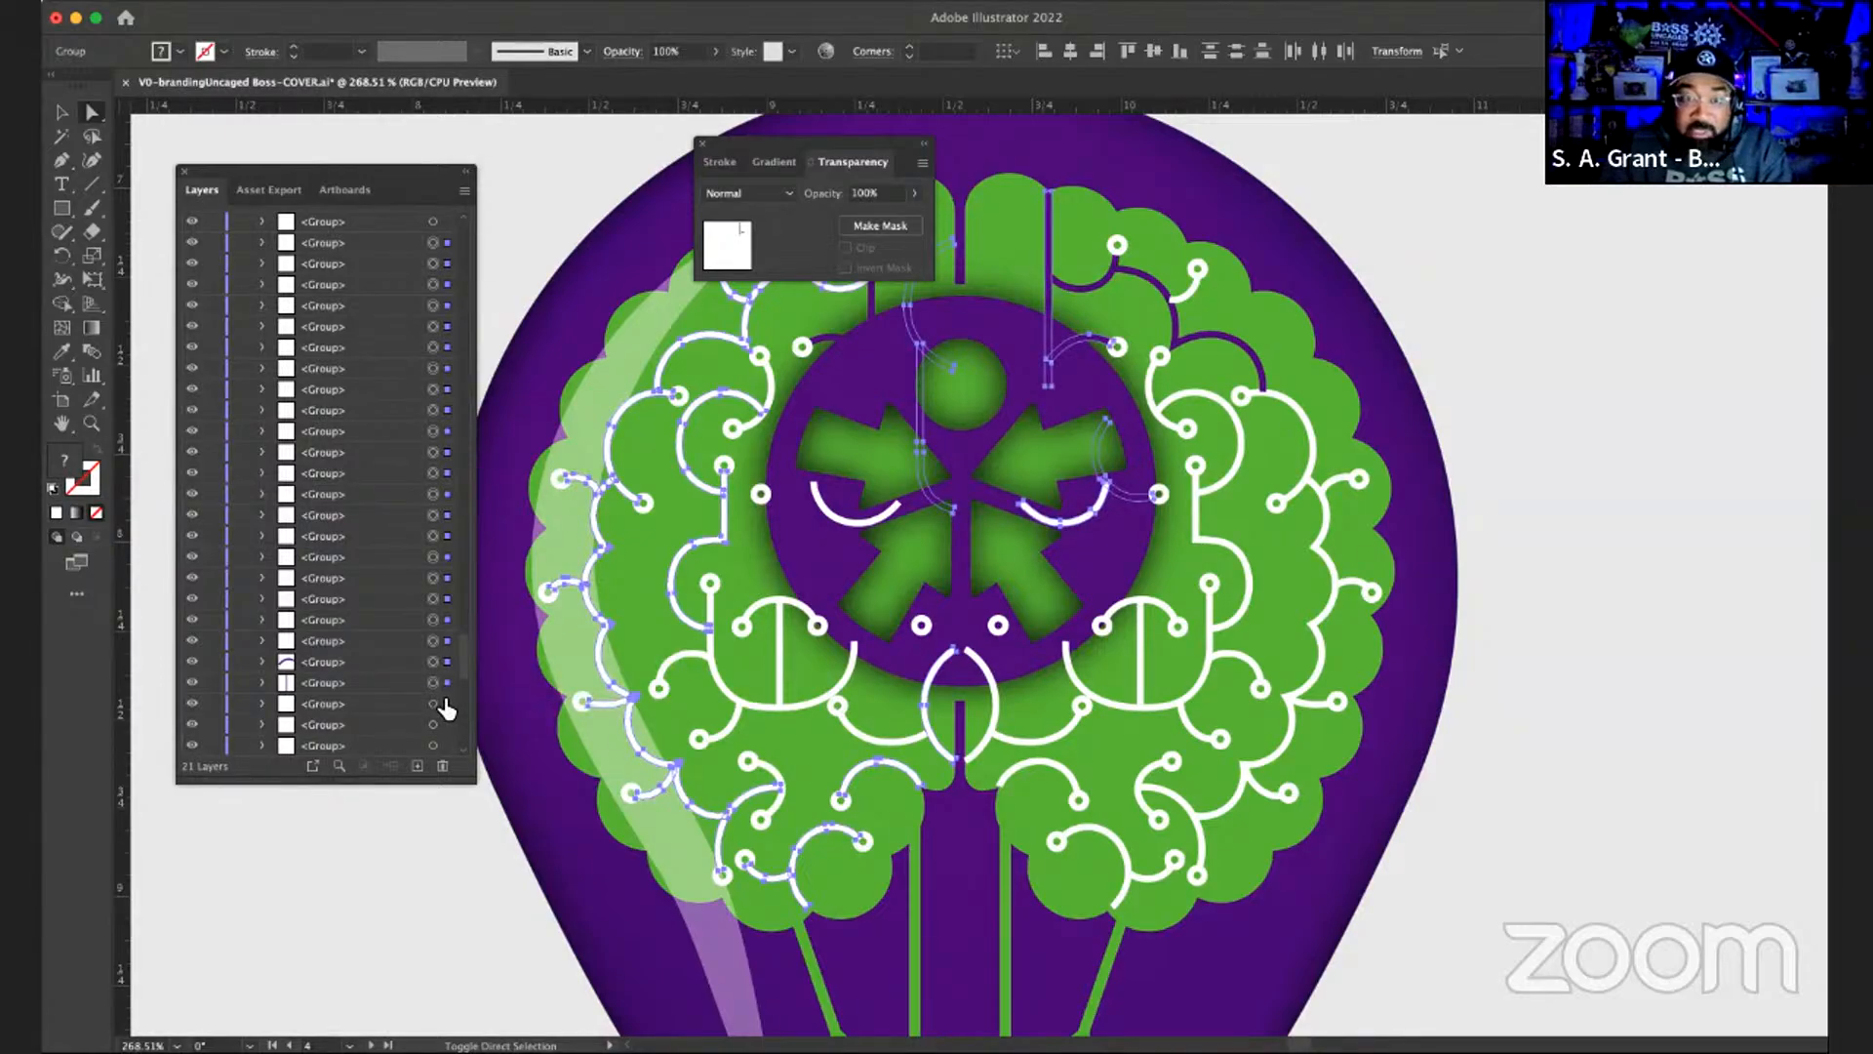
left_click(445, 706, "shift")
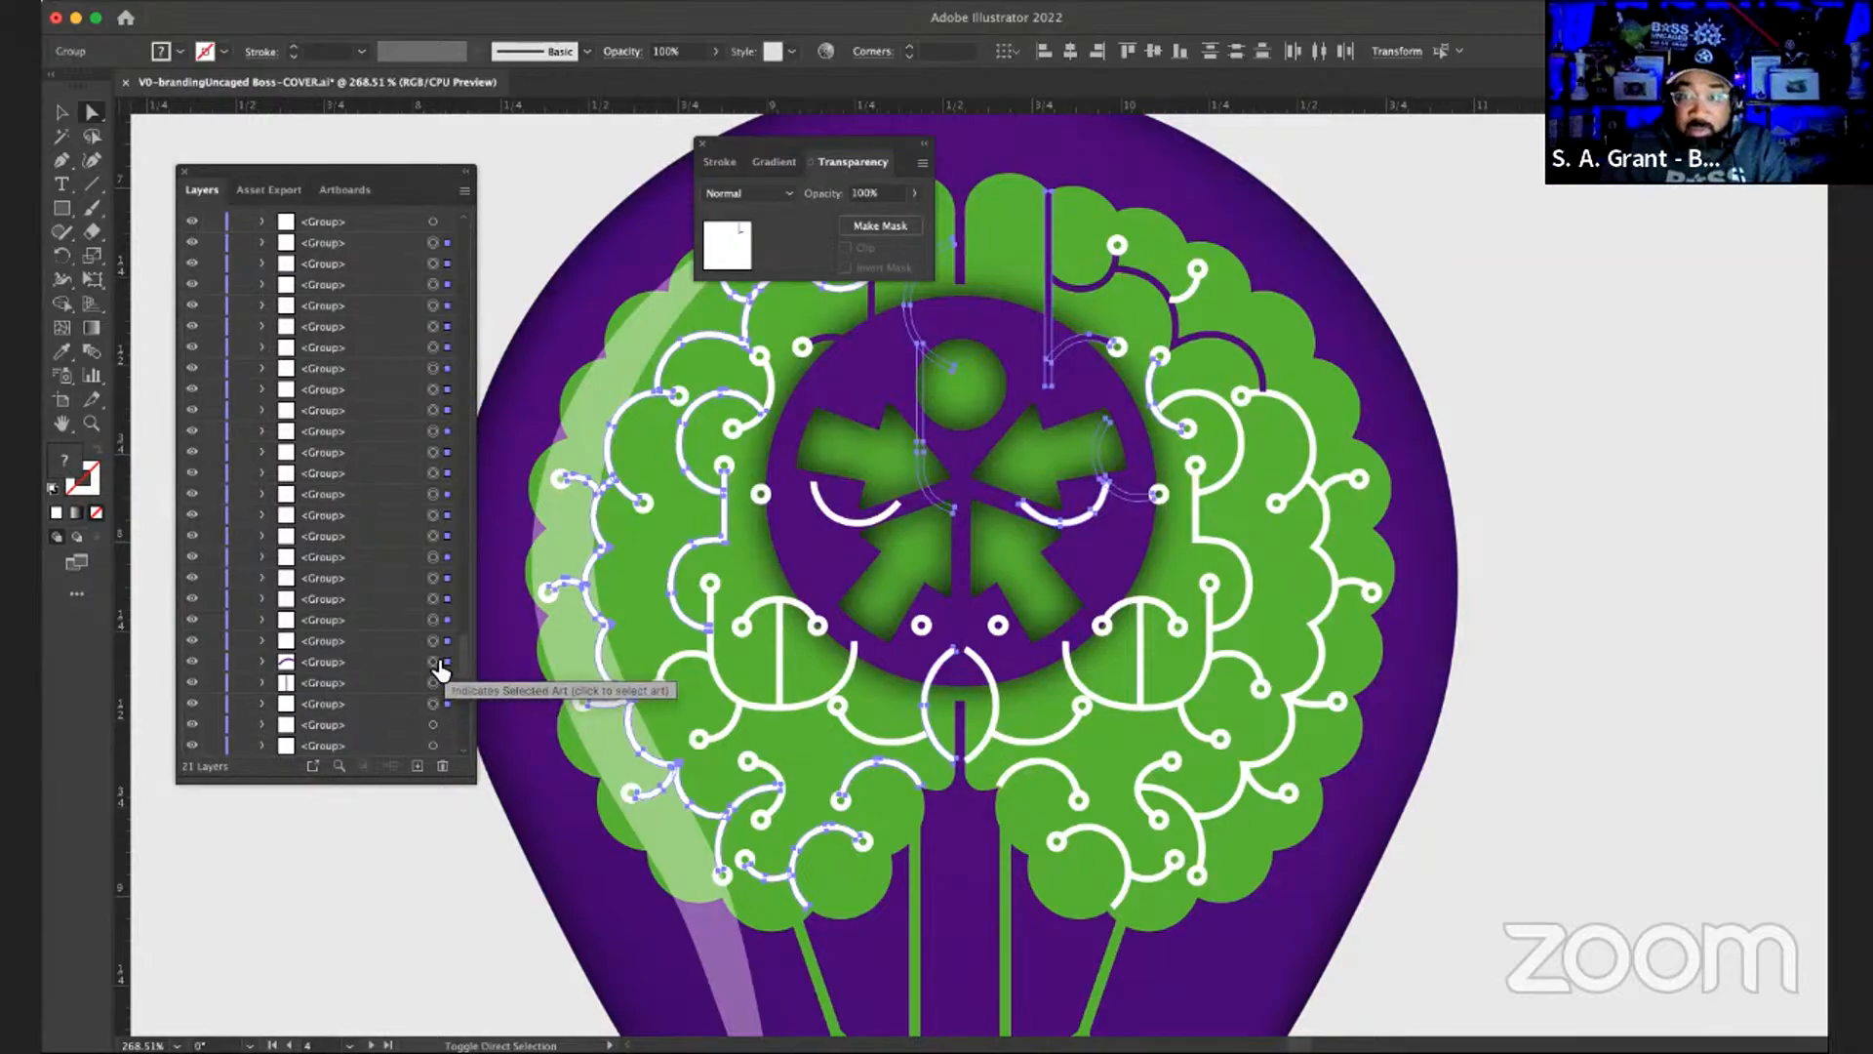
left_click(447, 663, "shift")
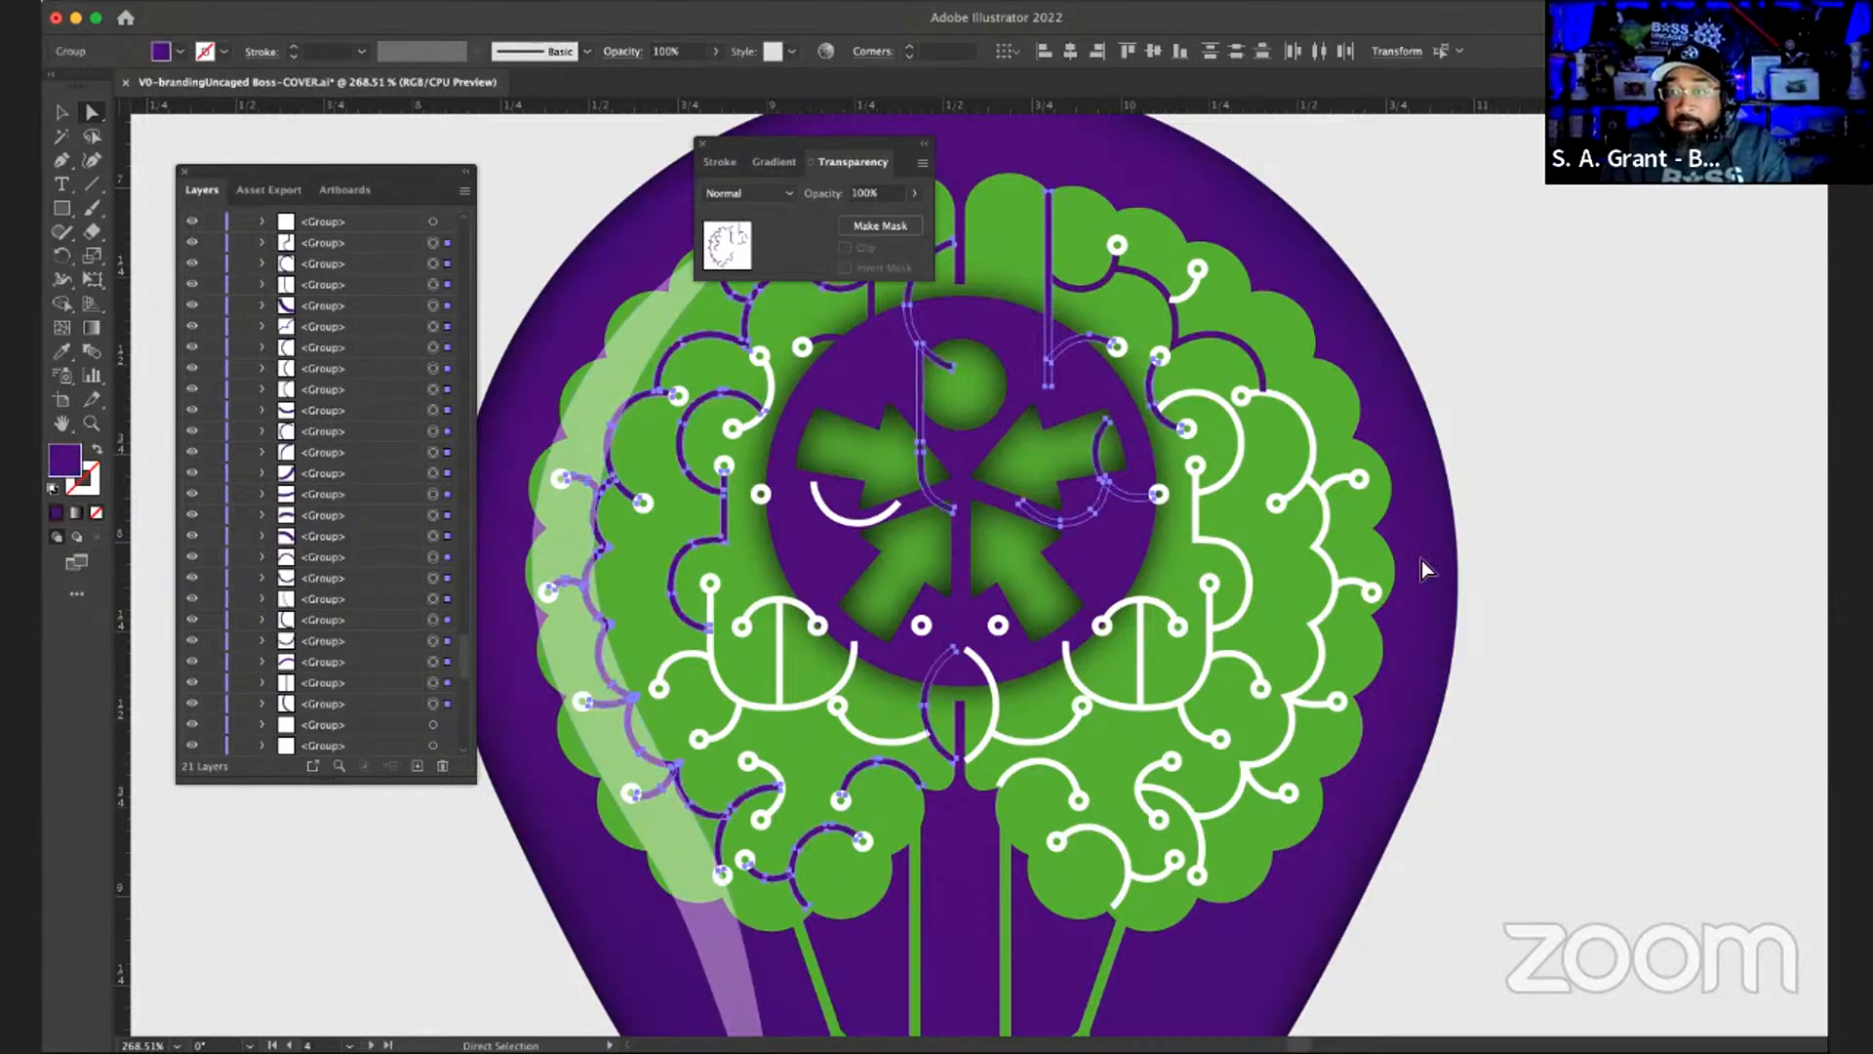
left_click(1567, 523)
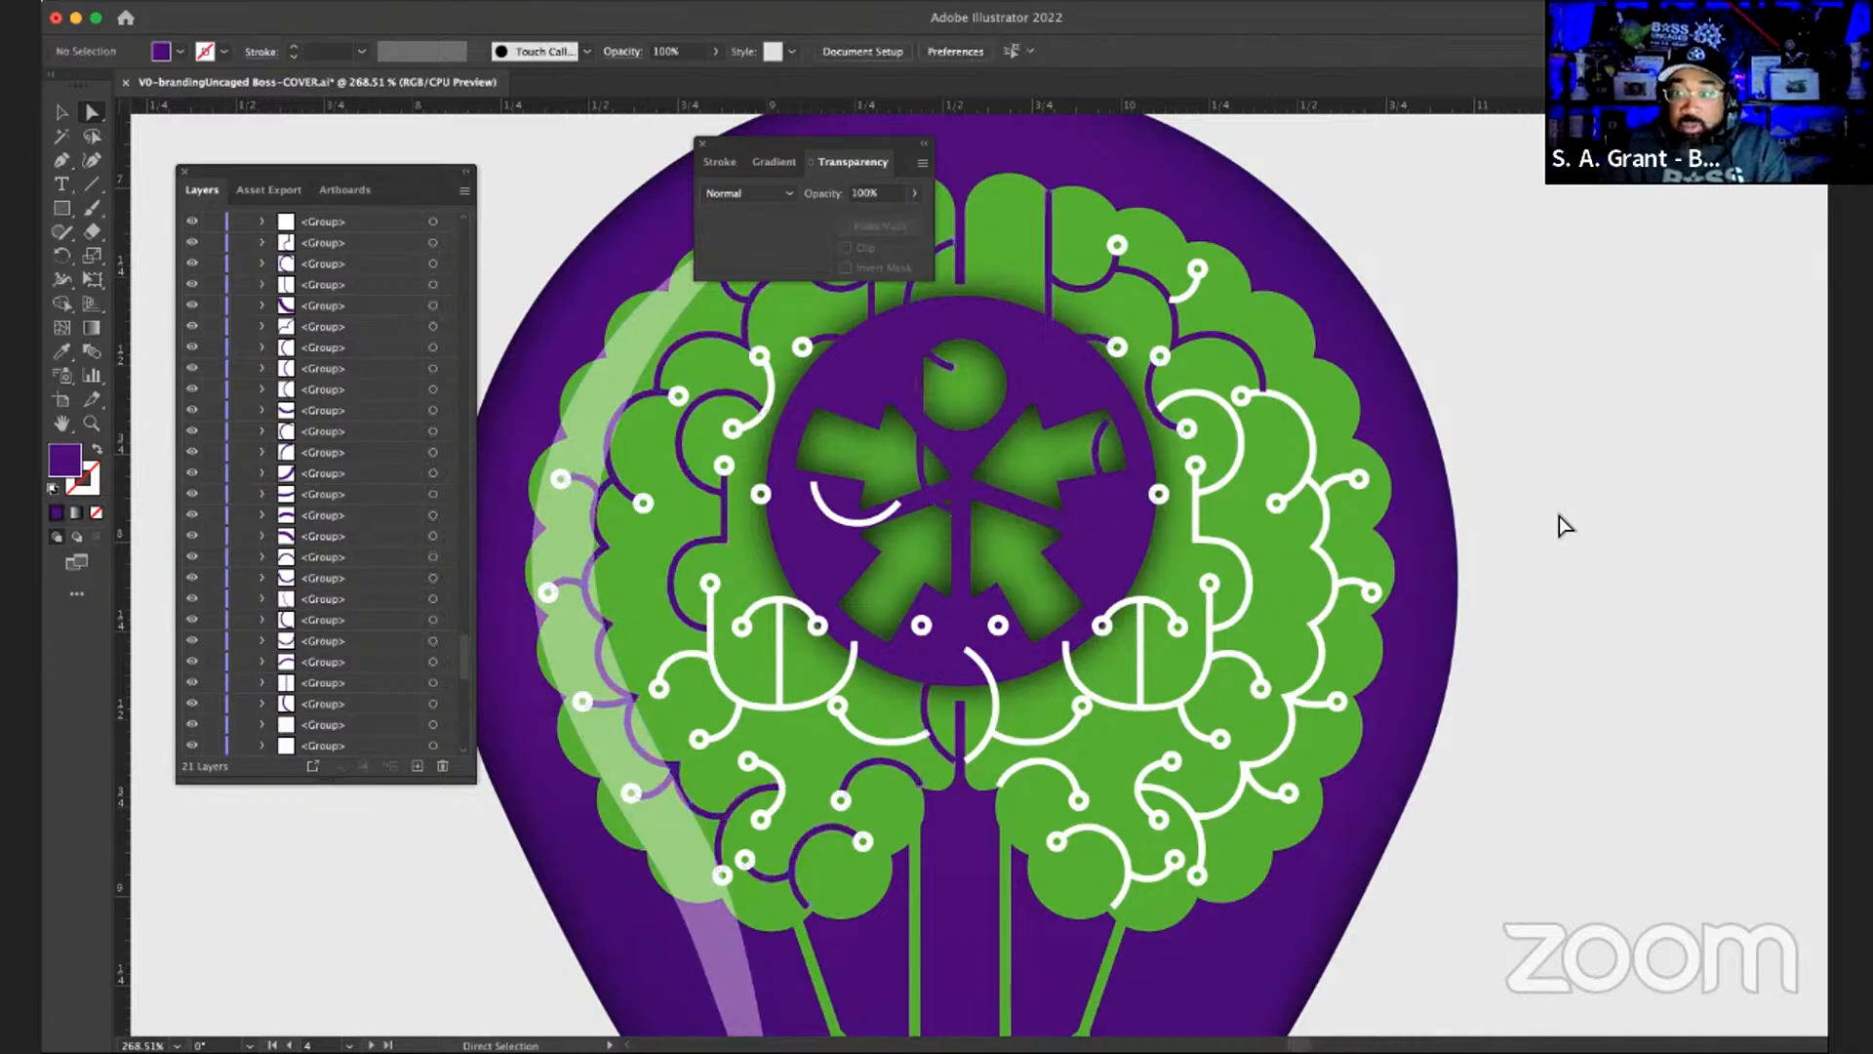
- Select the white arch of the circuitry at the logo's lower left and look for its group in the bulb layer
left_click(774, 599)
left_click(774, 599)
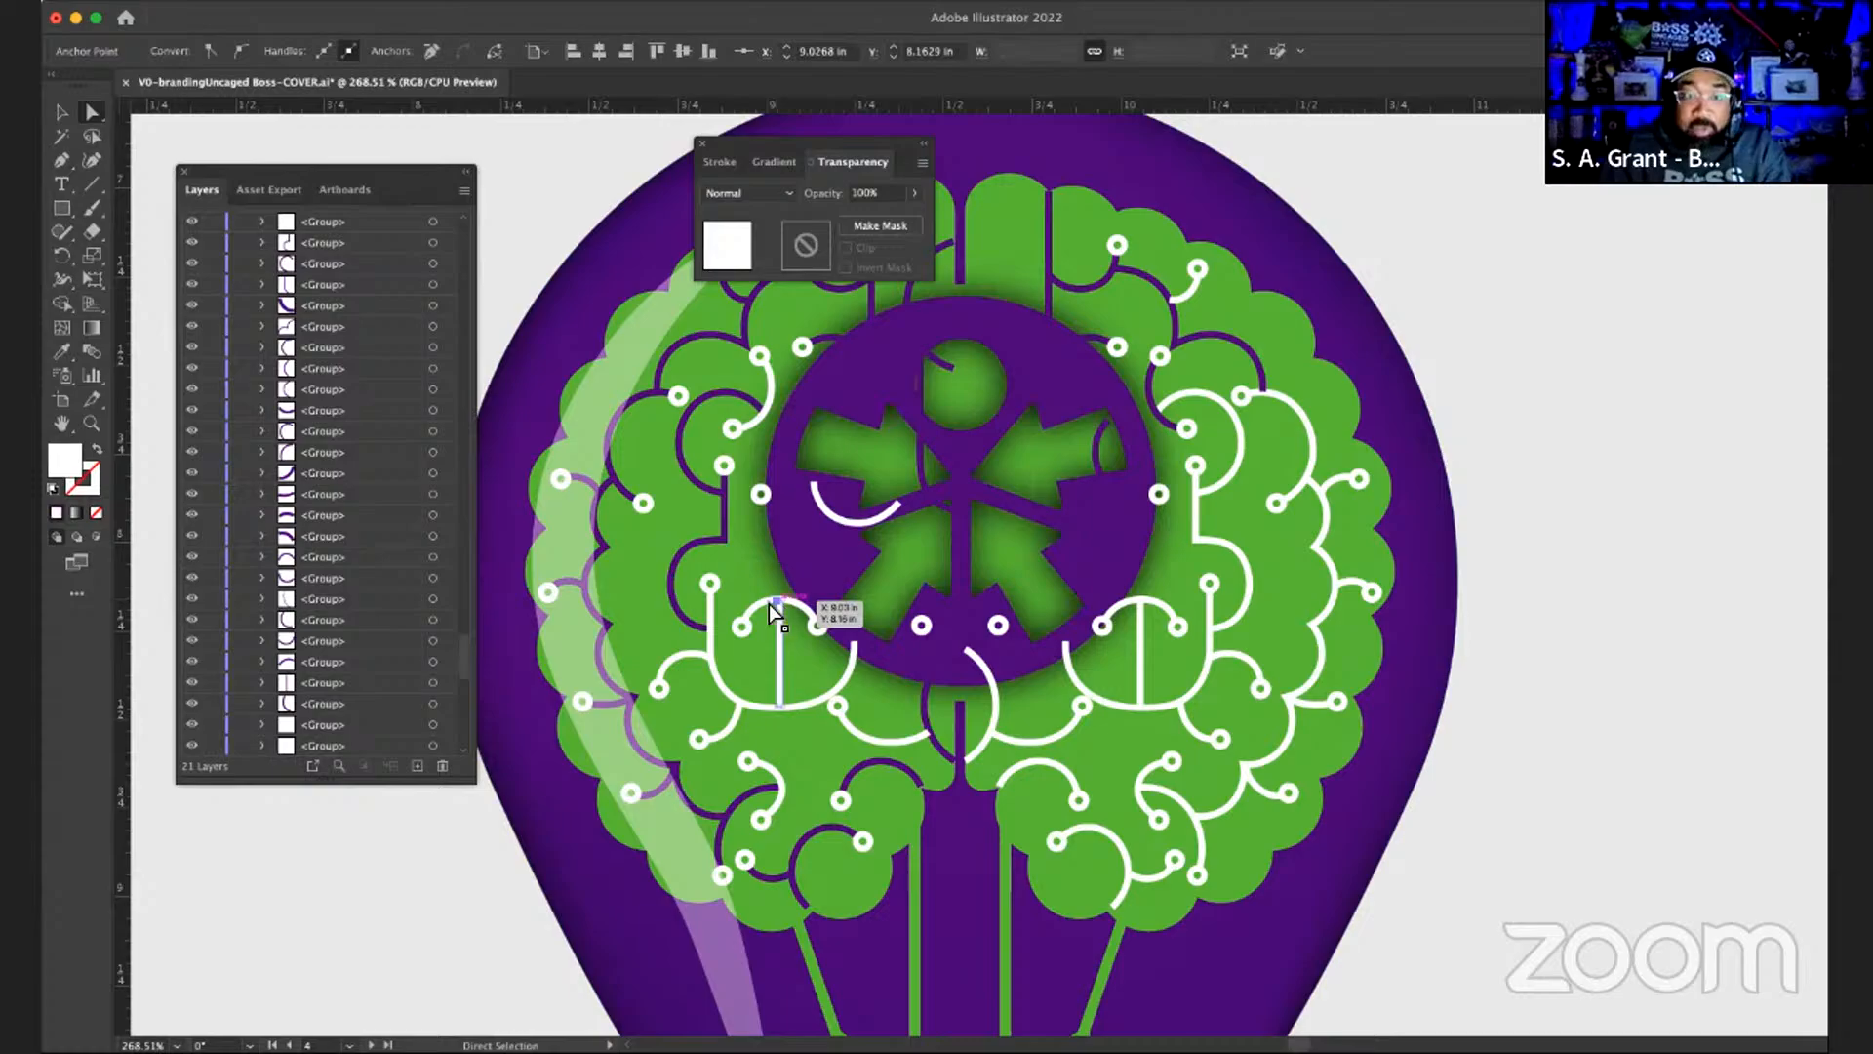
left_click(763, 605)
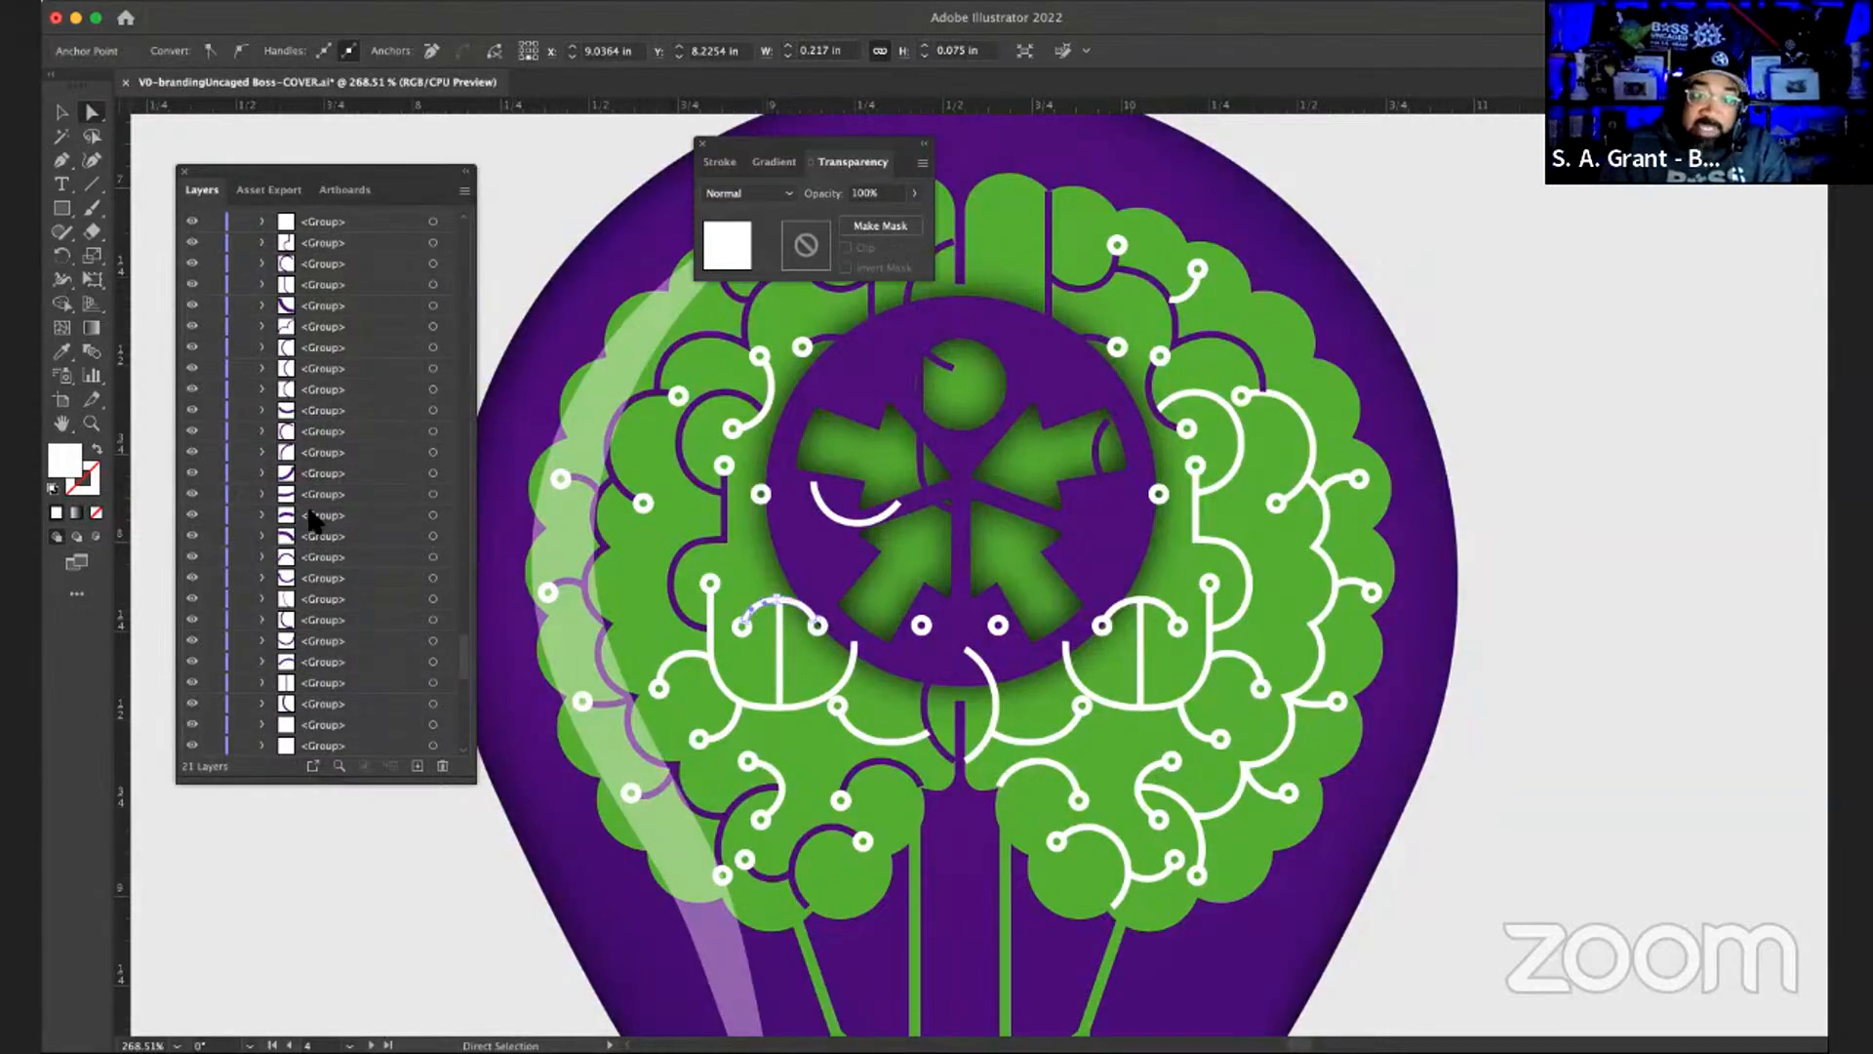
scroll(313, 522, "down", 2)
scroll(312, 522, "down", 3)
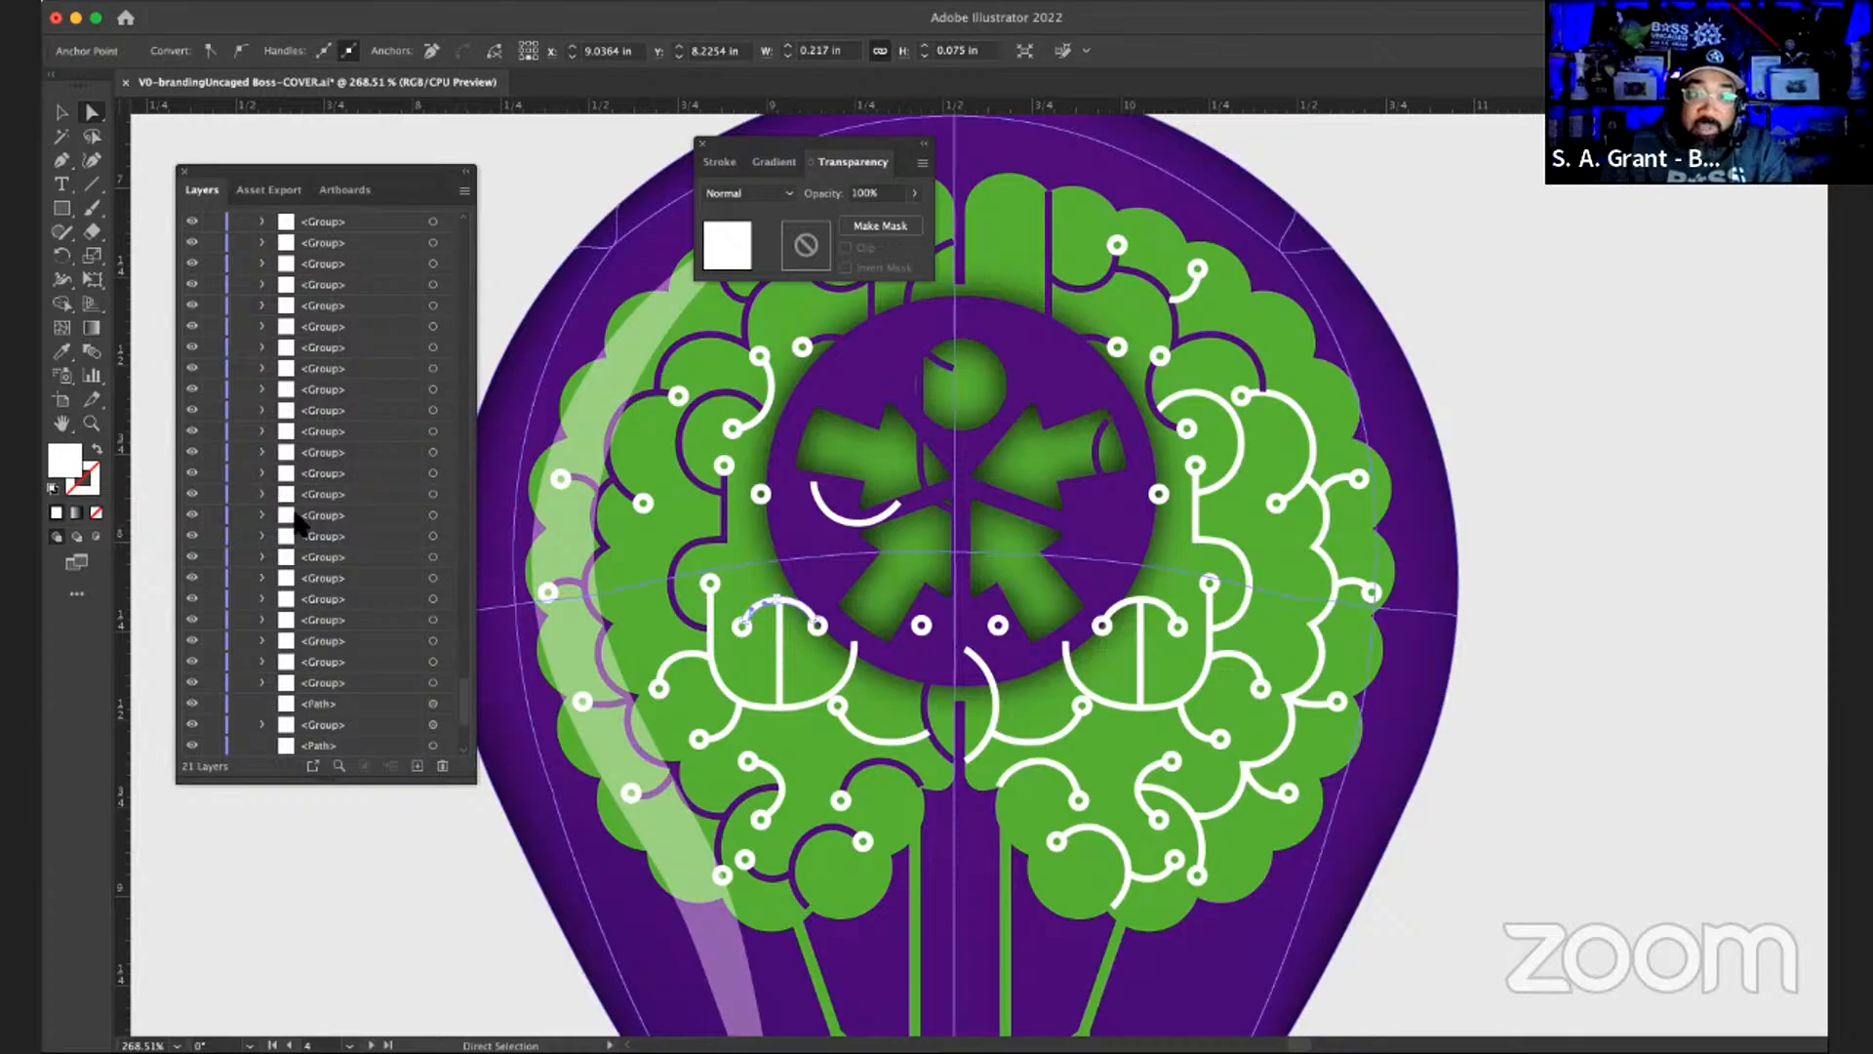
scroll(297, 524, "down", 5)
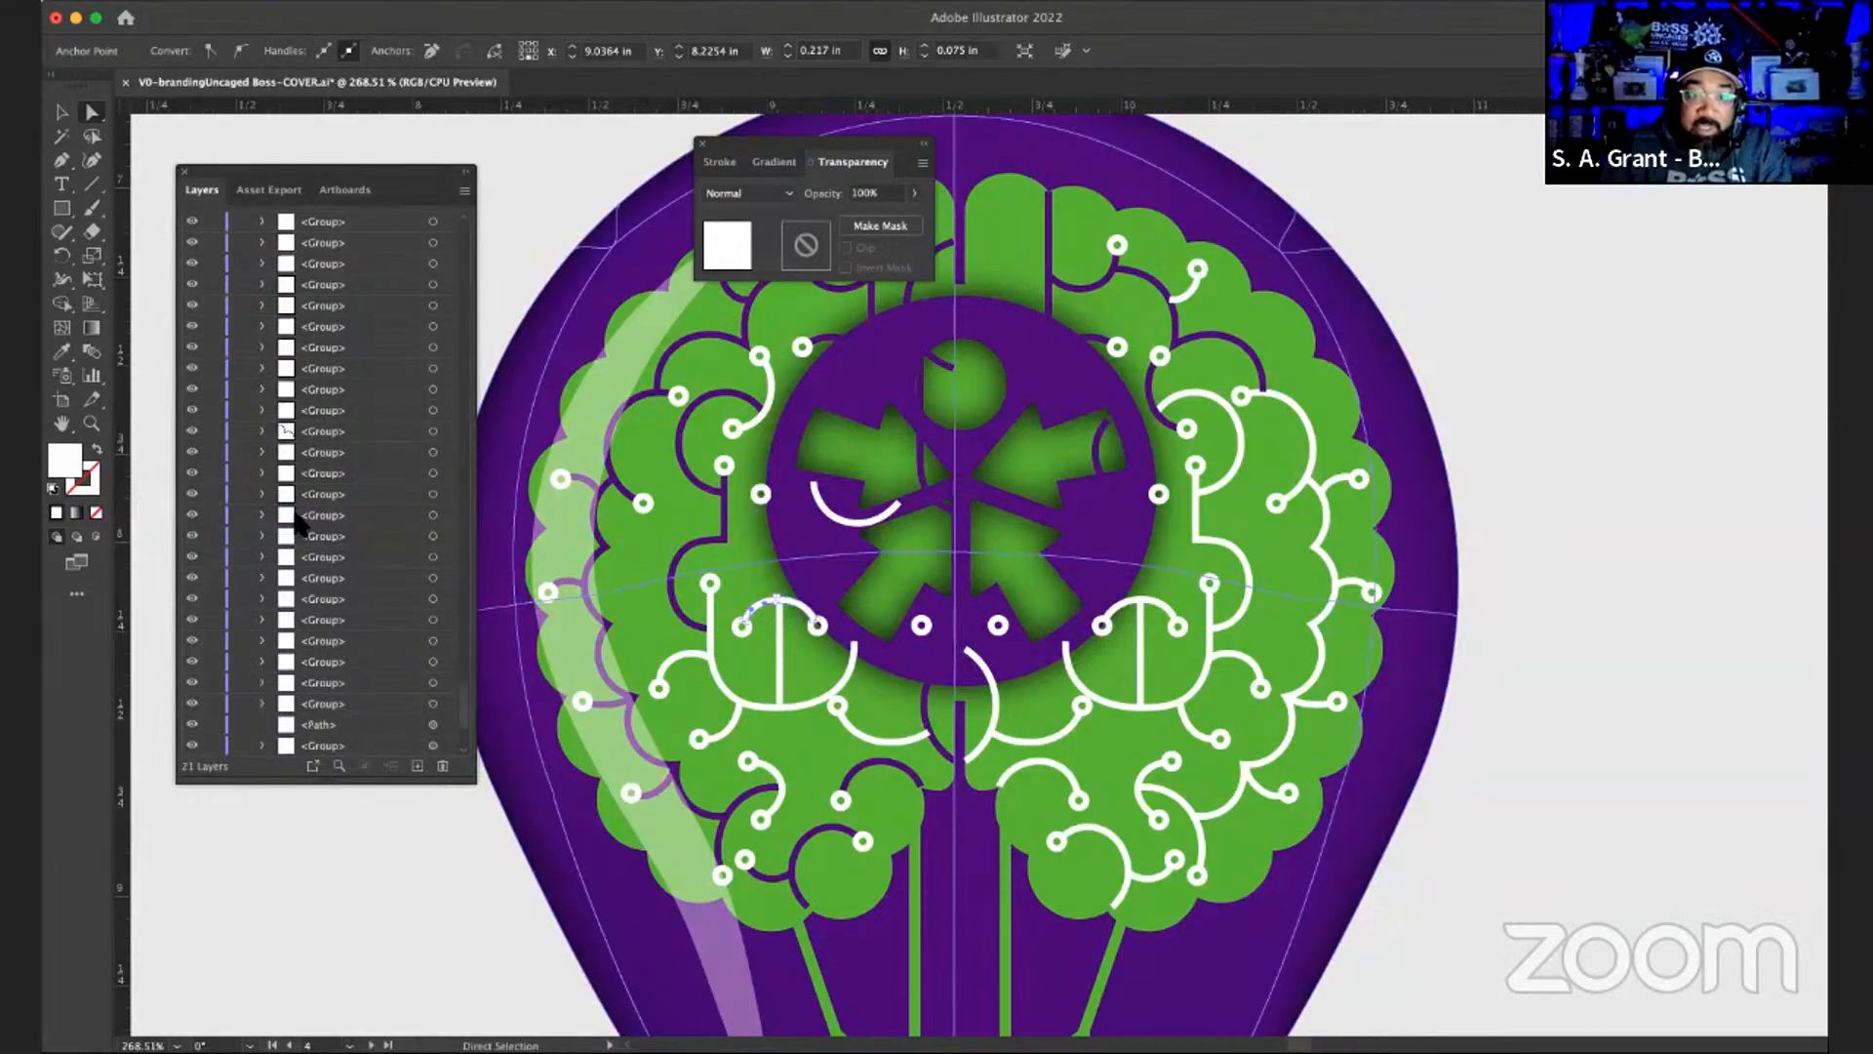
scroll(298, 524, "up", 1)
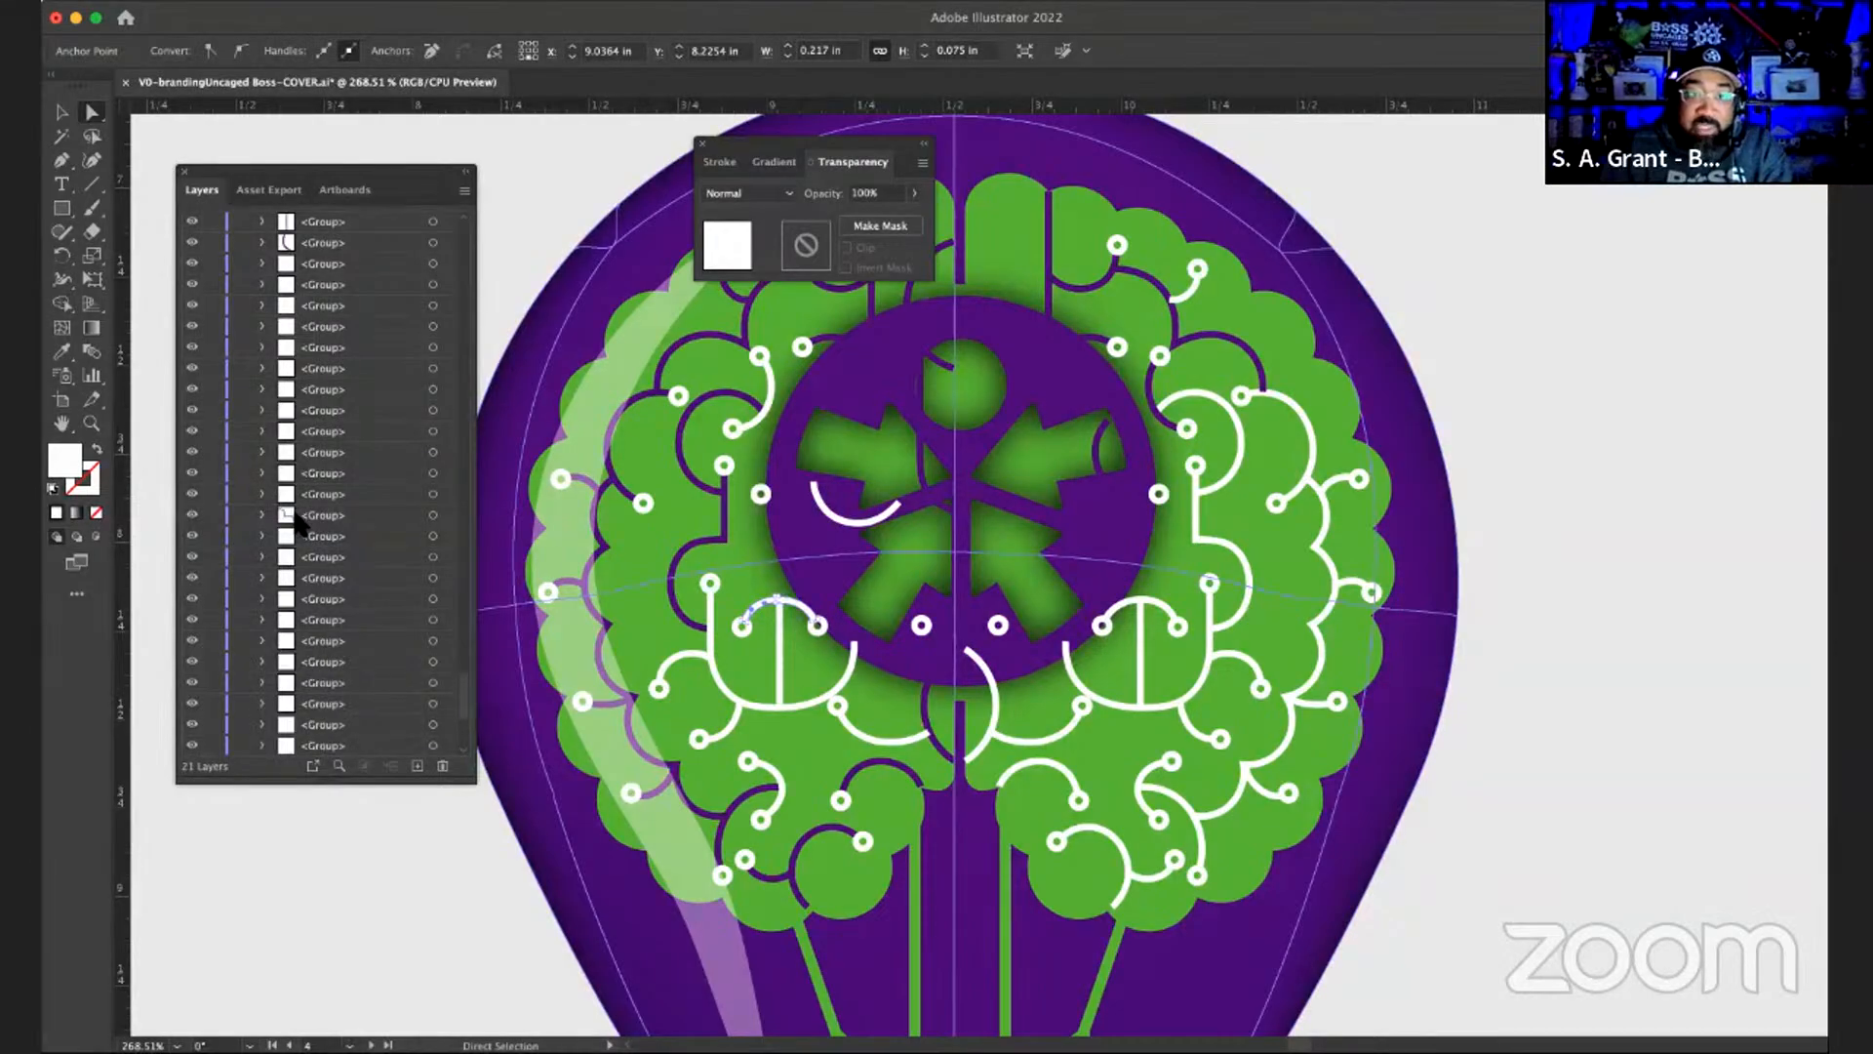
- Select the consecutive white circuit-line groups on the brain's right half, recolor them all to the logo's purple, and deselect
left_click(433, 264)
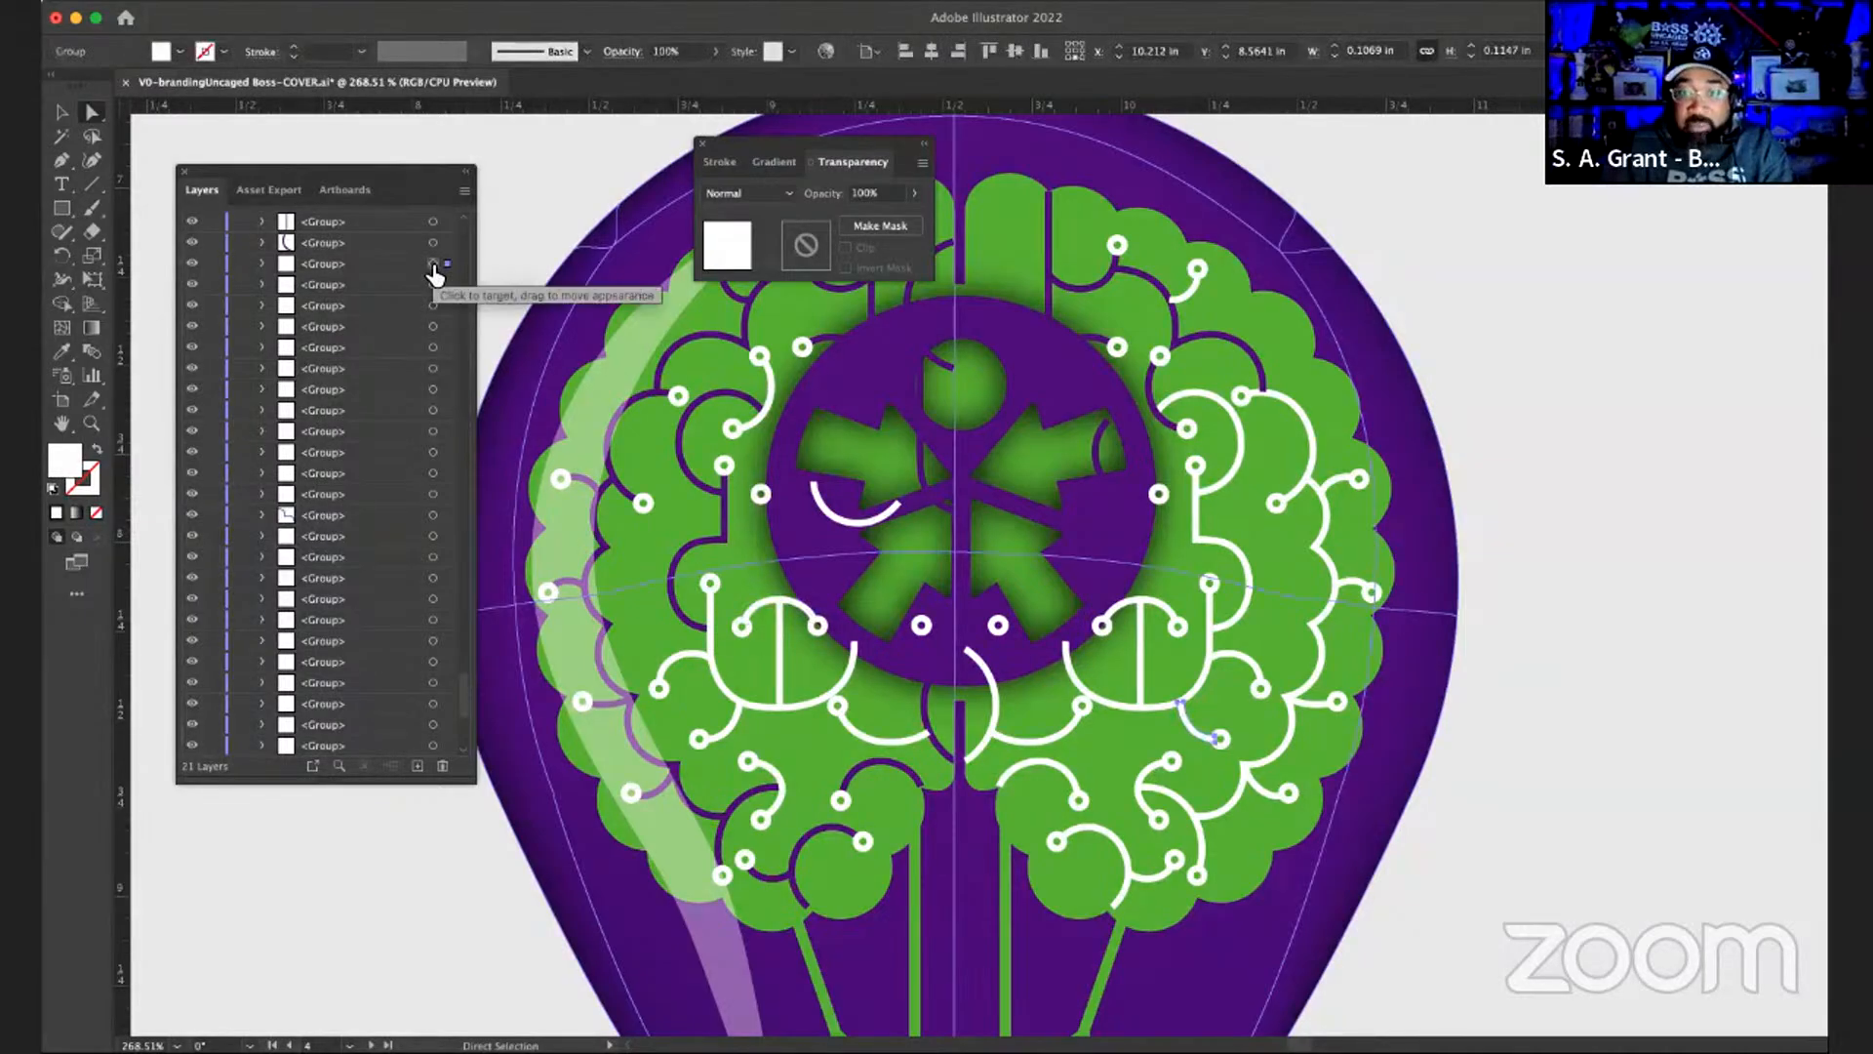
left_click(445, 287, "shift")
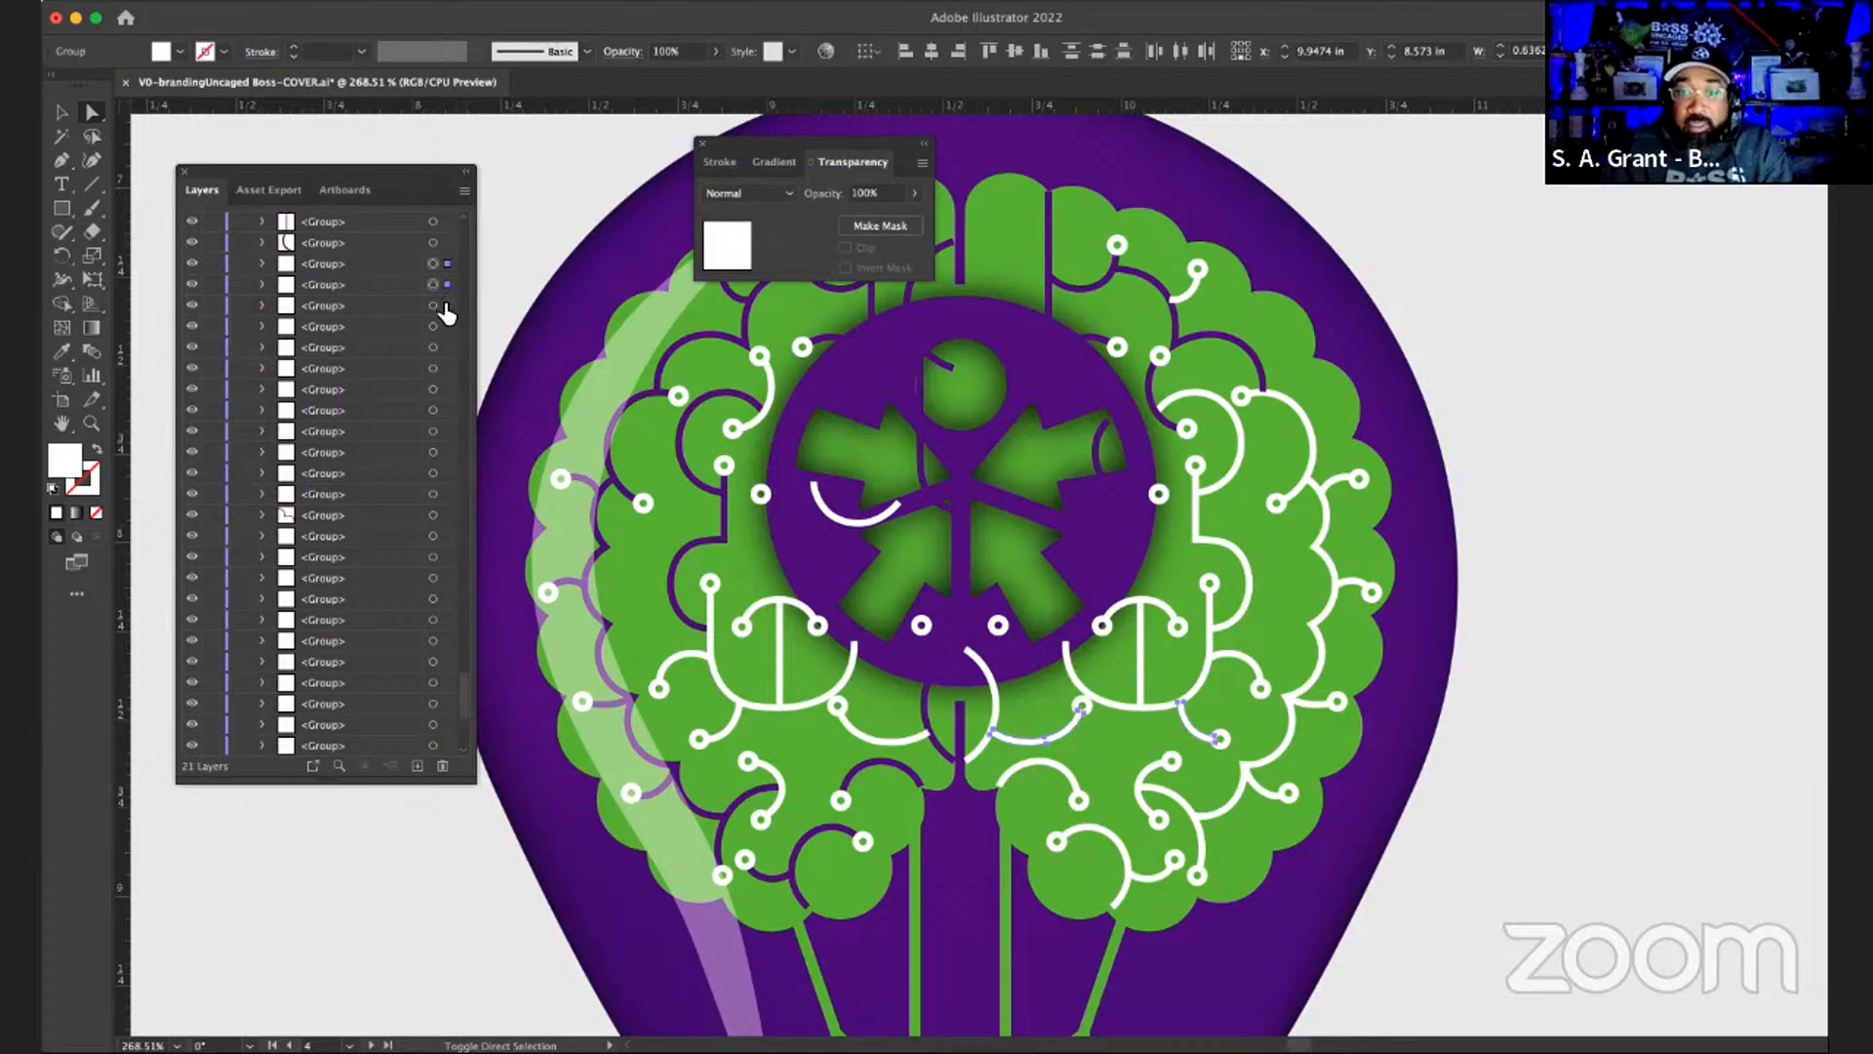
left_click(444, 307, "shift")
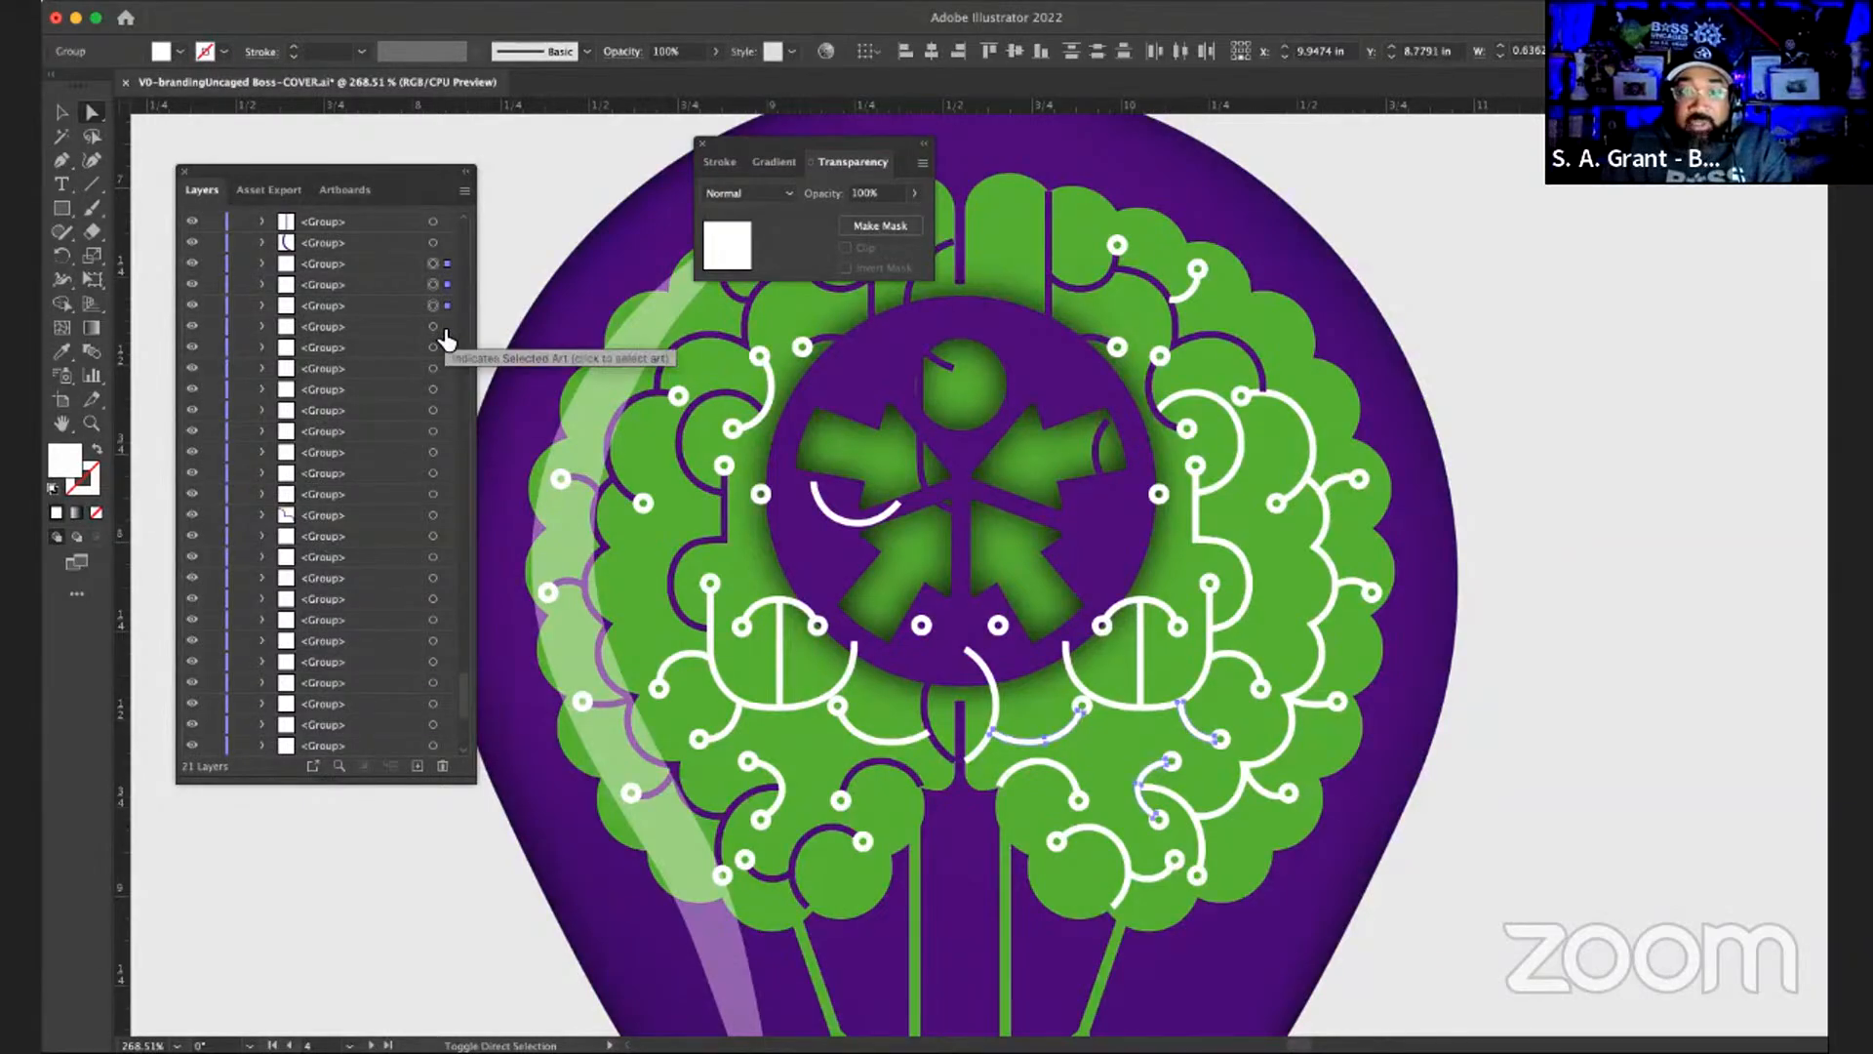
left_click(445, 332, "shift")
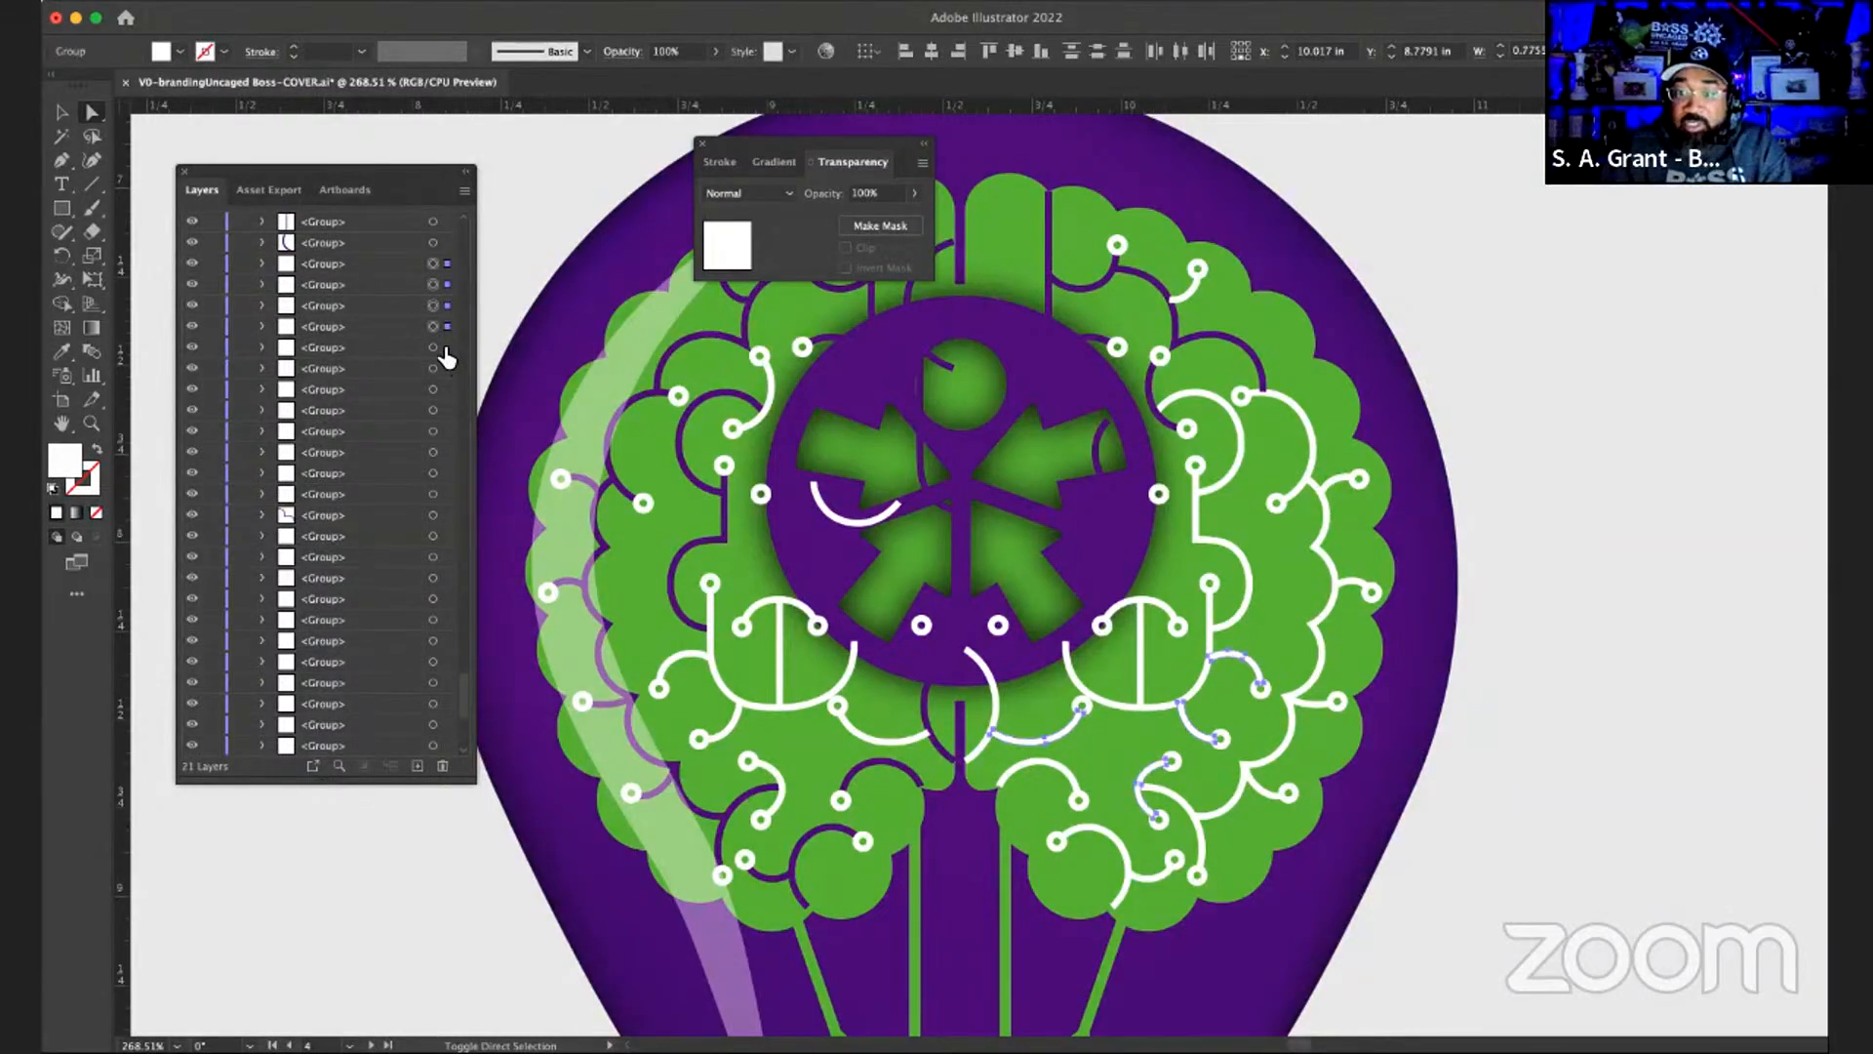
left_click(444, 349, "shift")
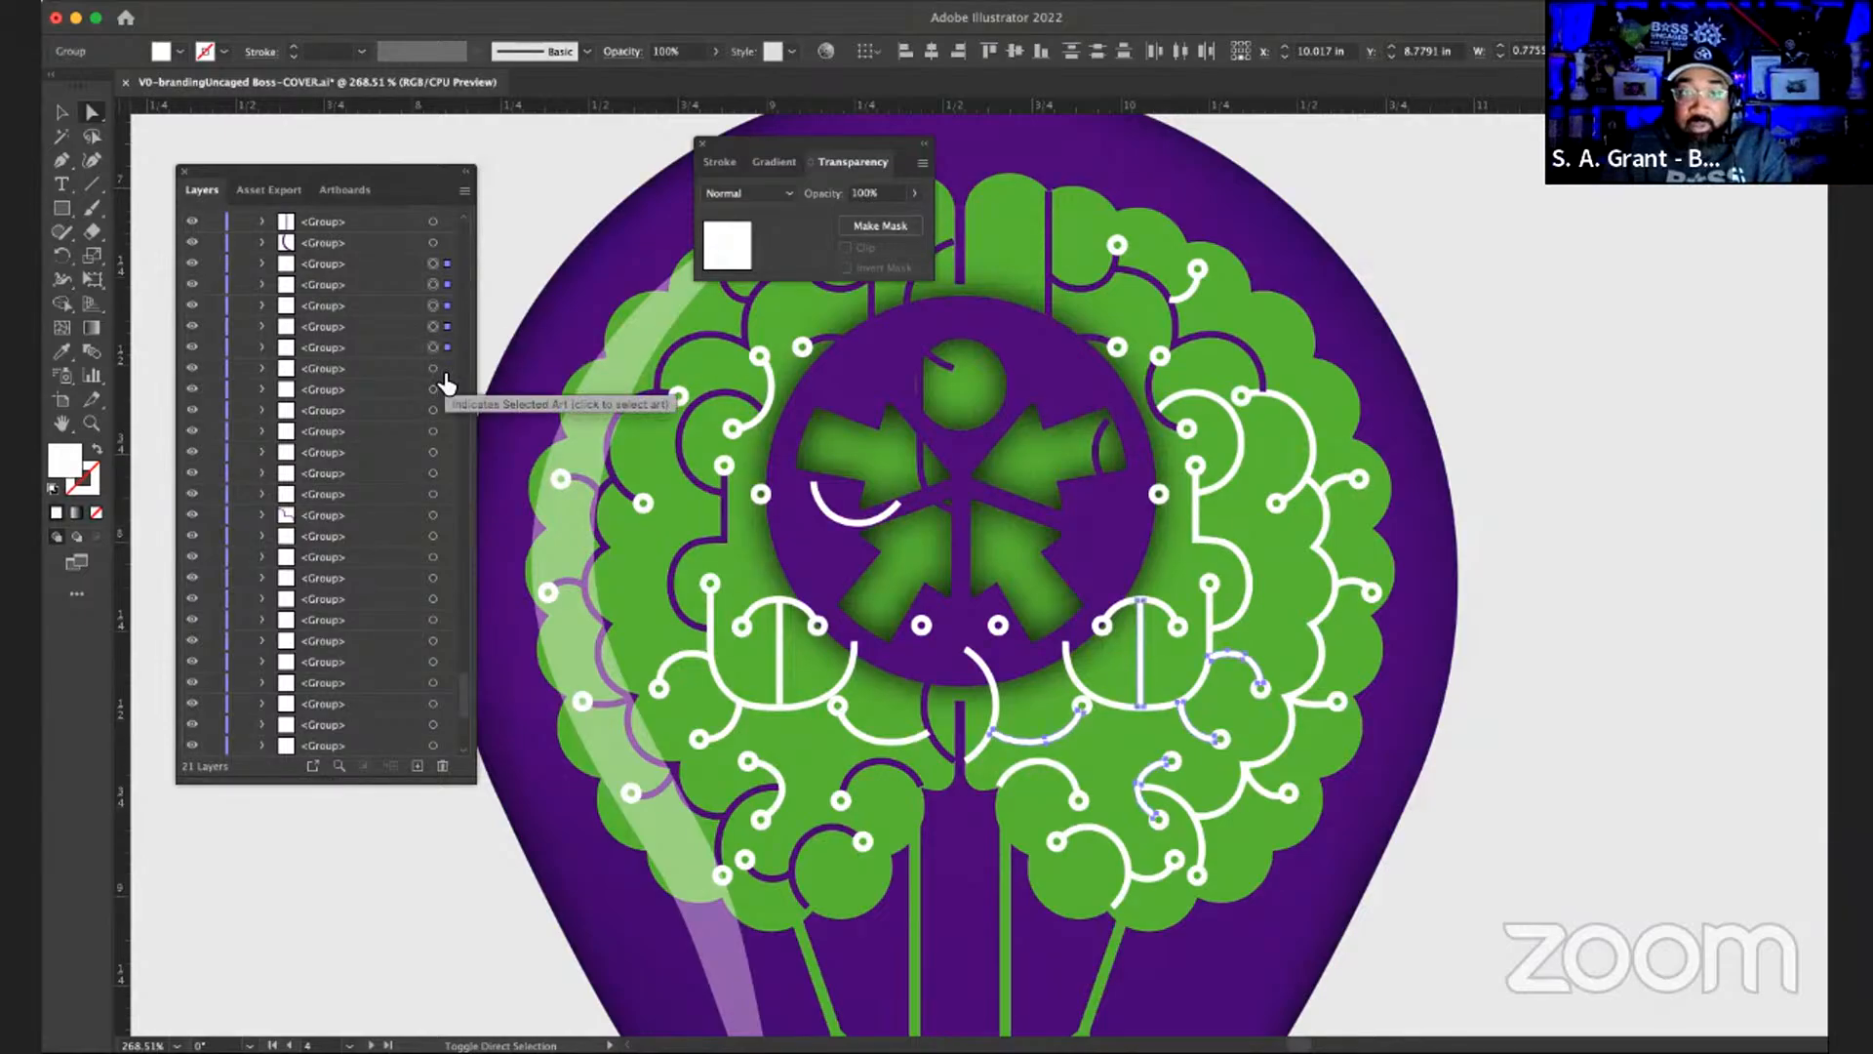
left_click(446, 371, "shift")
left_click(446, 392, "shift")
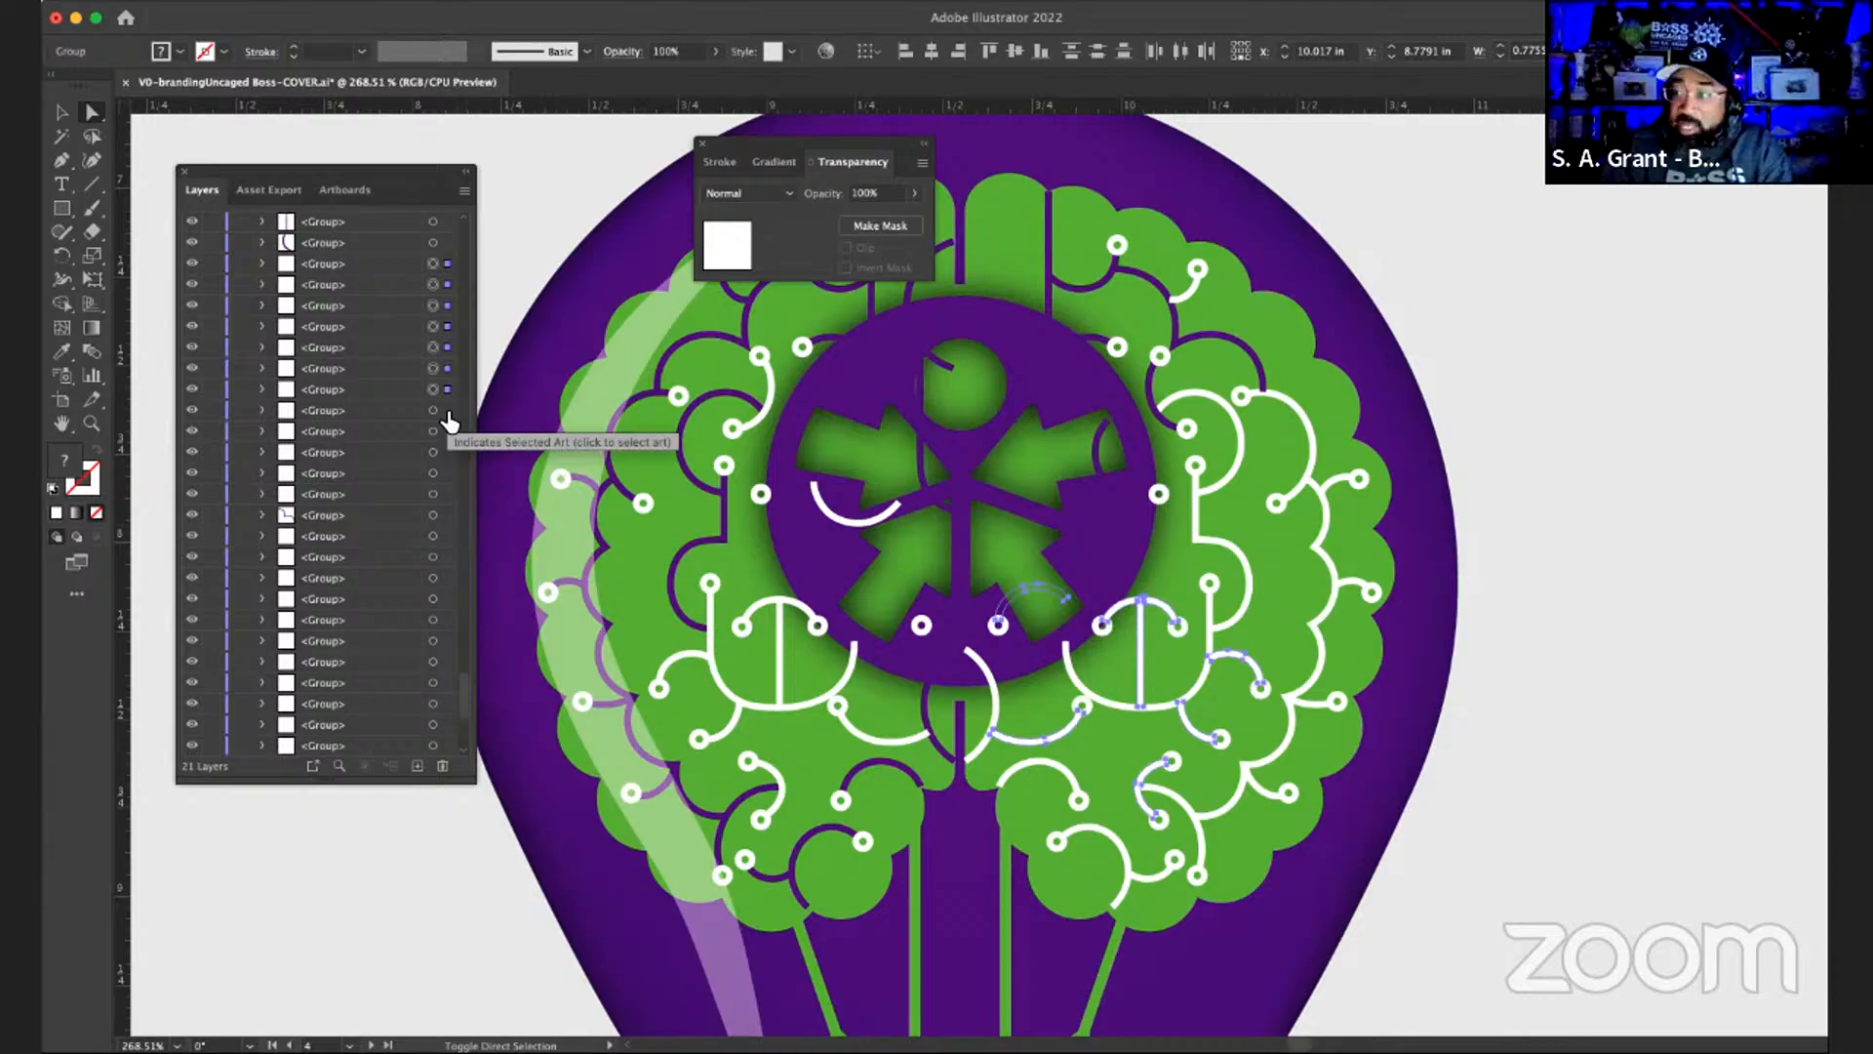
left_click(447, 411, "shift")
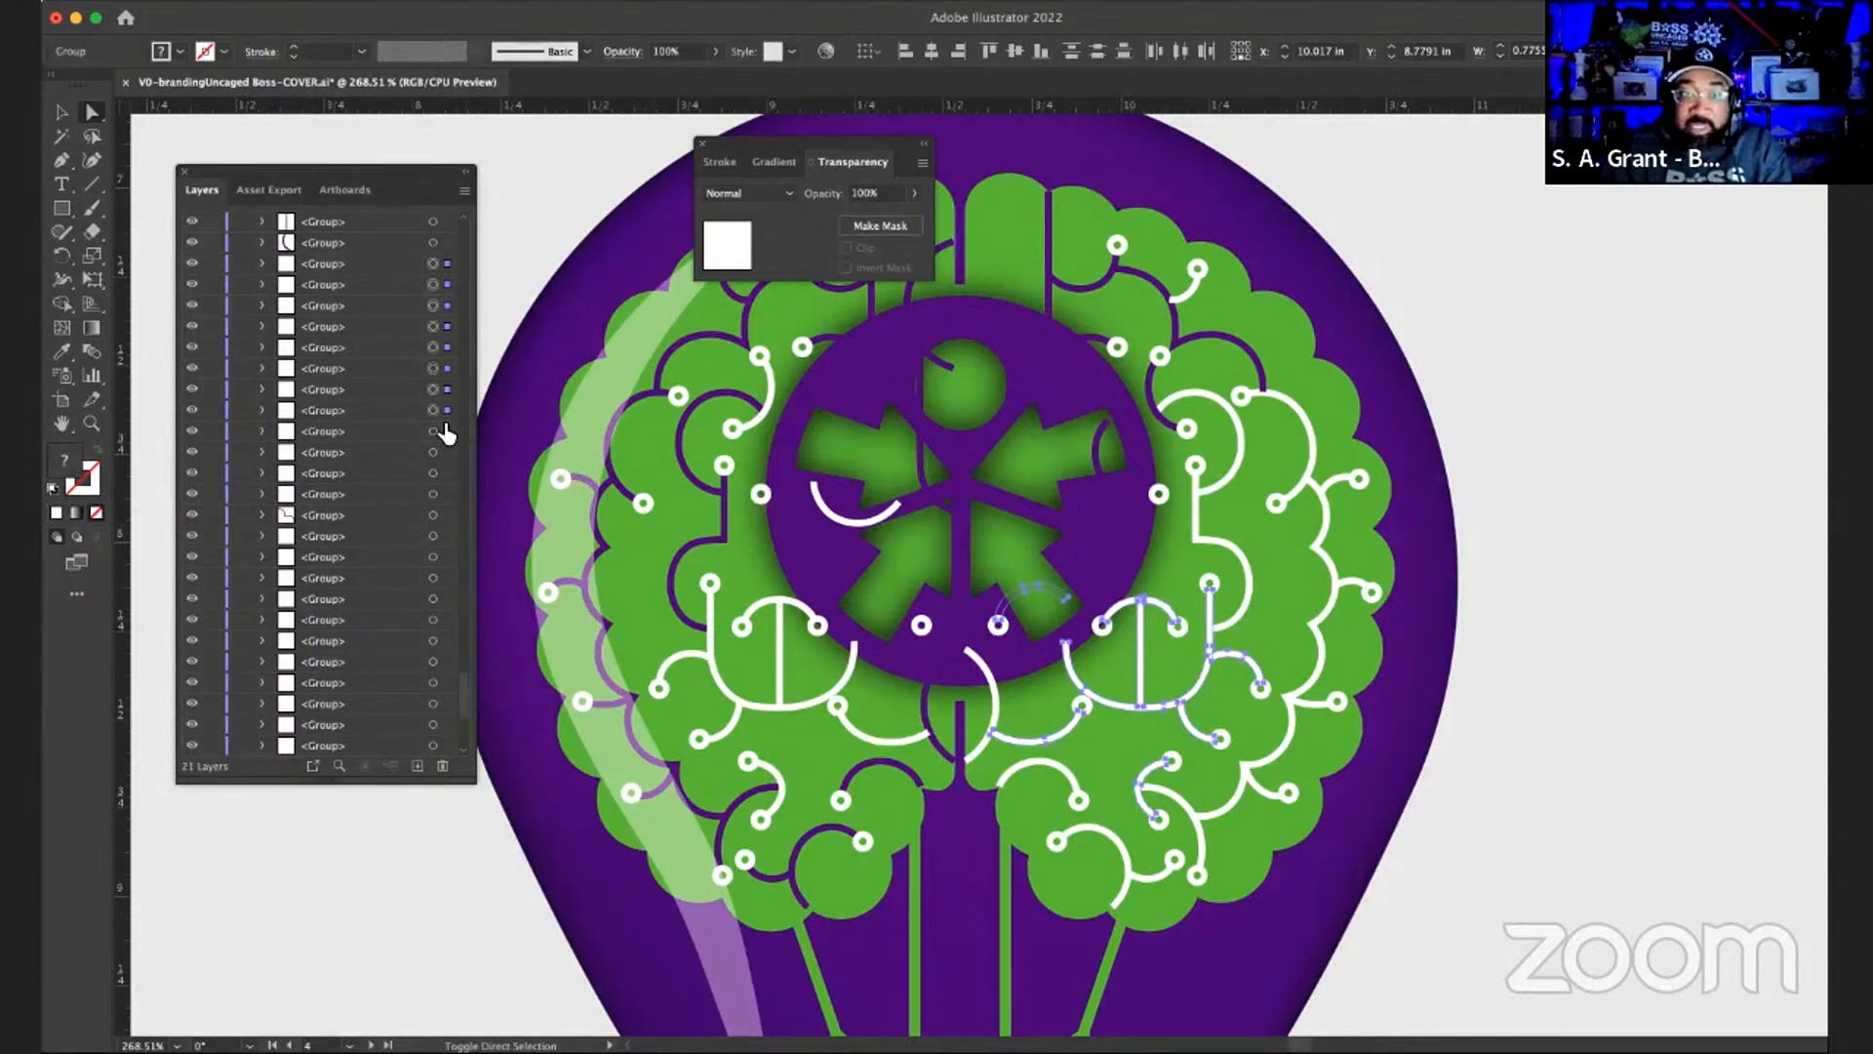
left_click(446, 432, "shift")
left_click(447, 453, "shift")
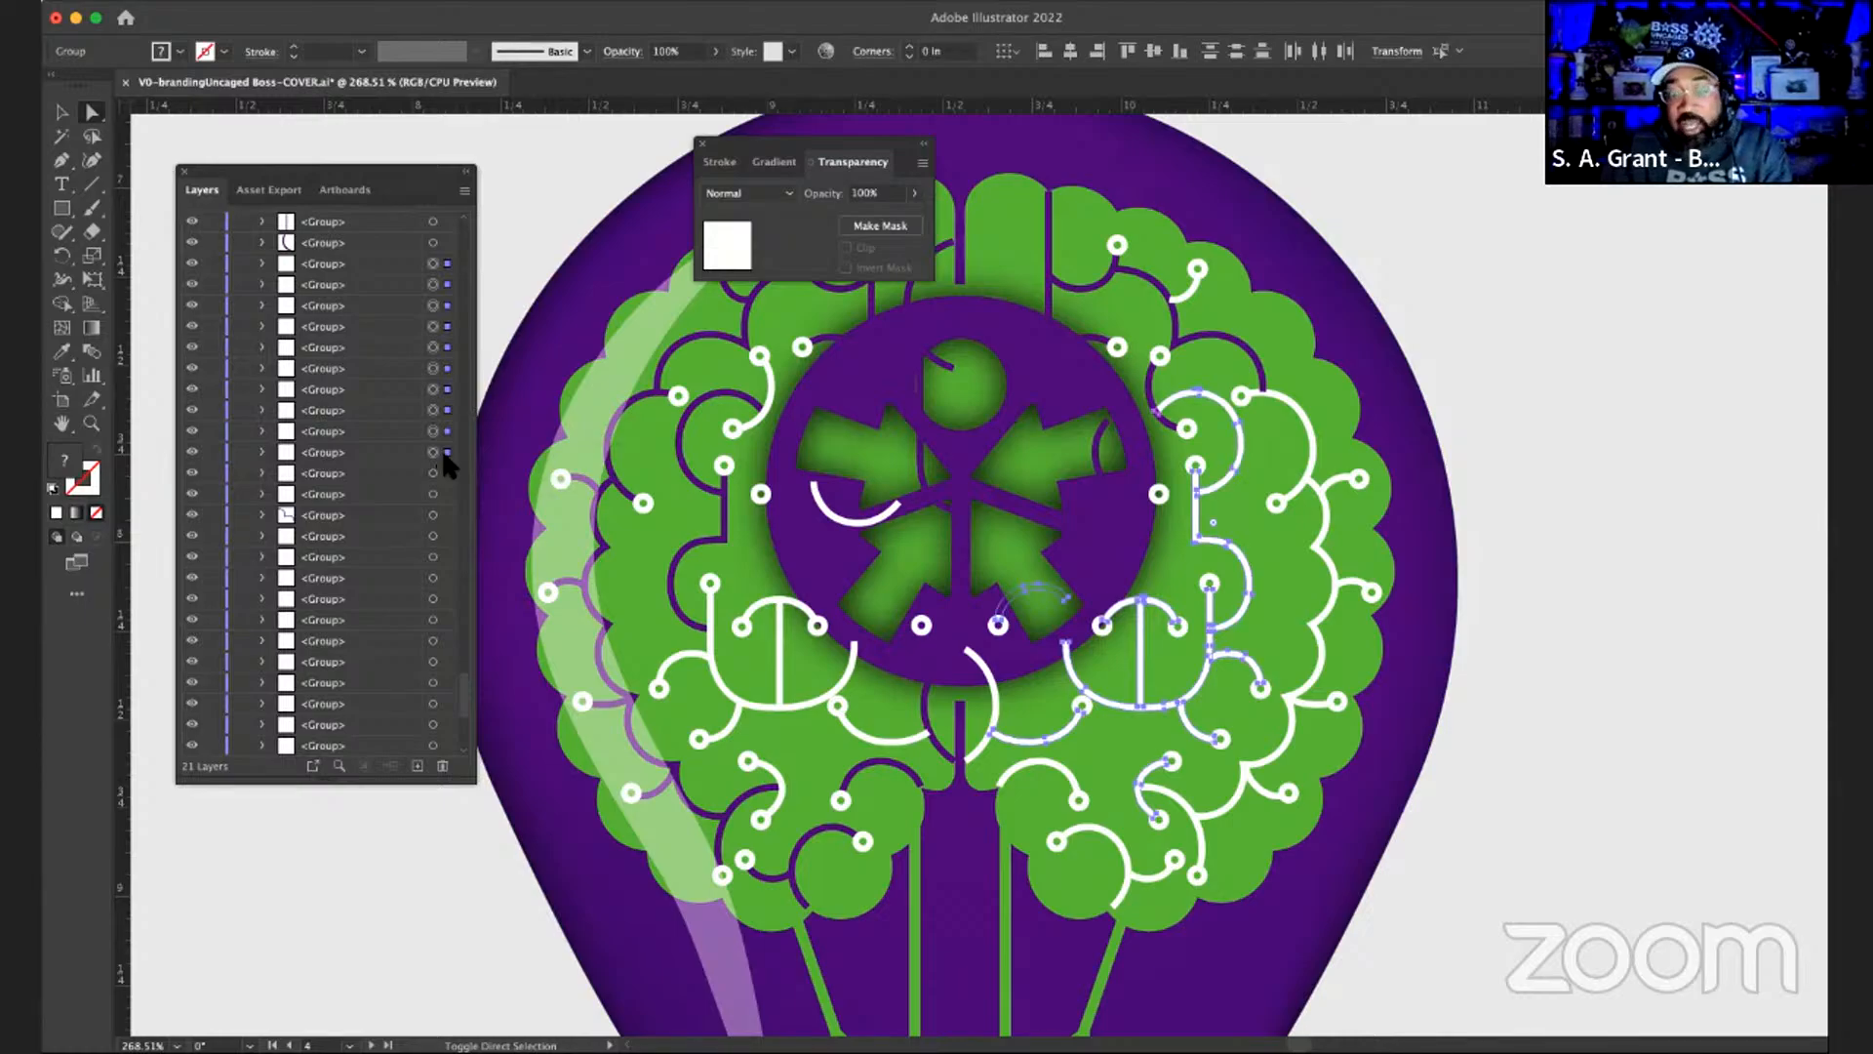
left_click(446, 475, "shift")
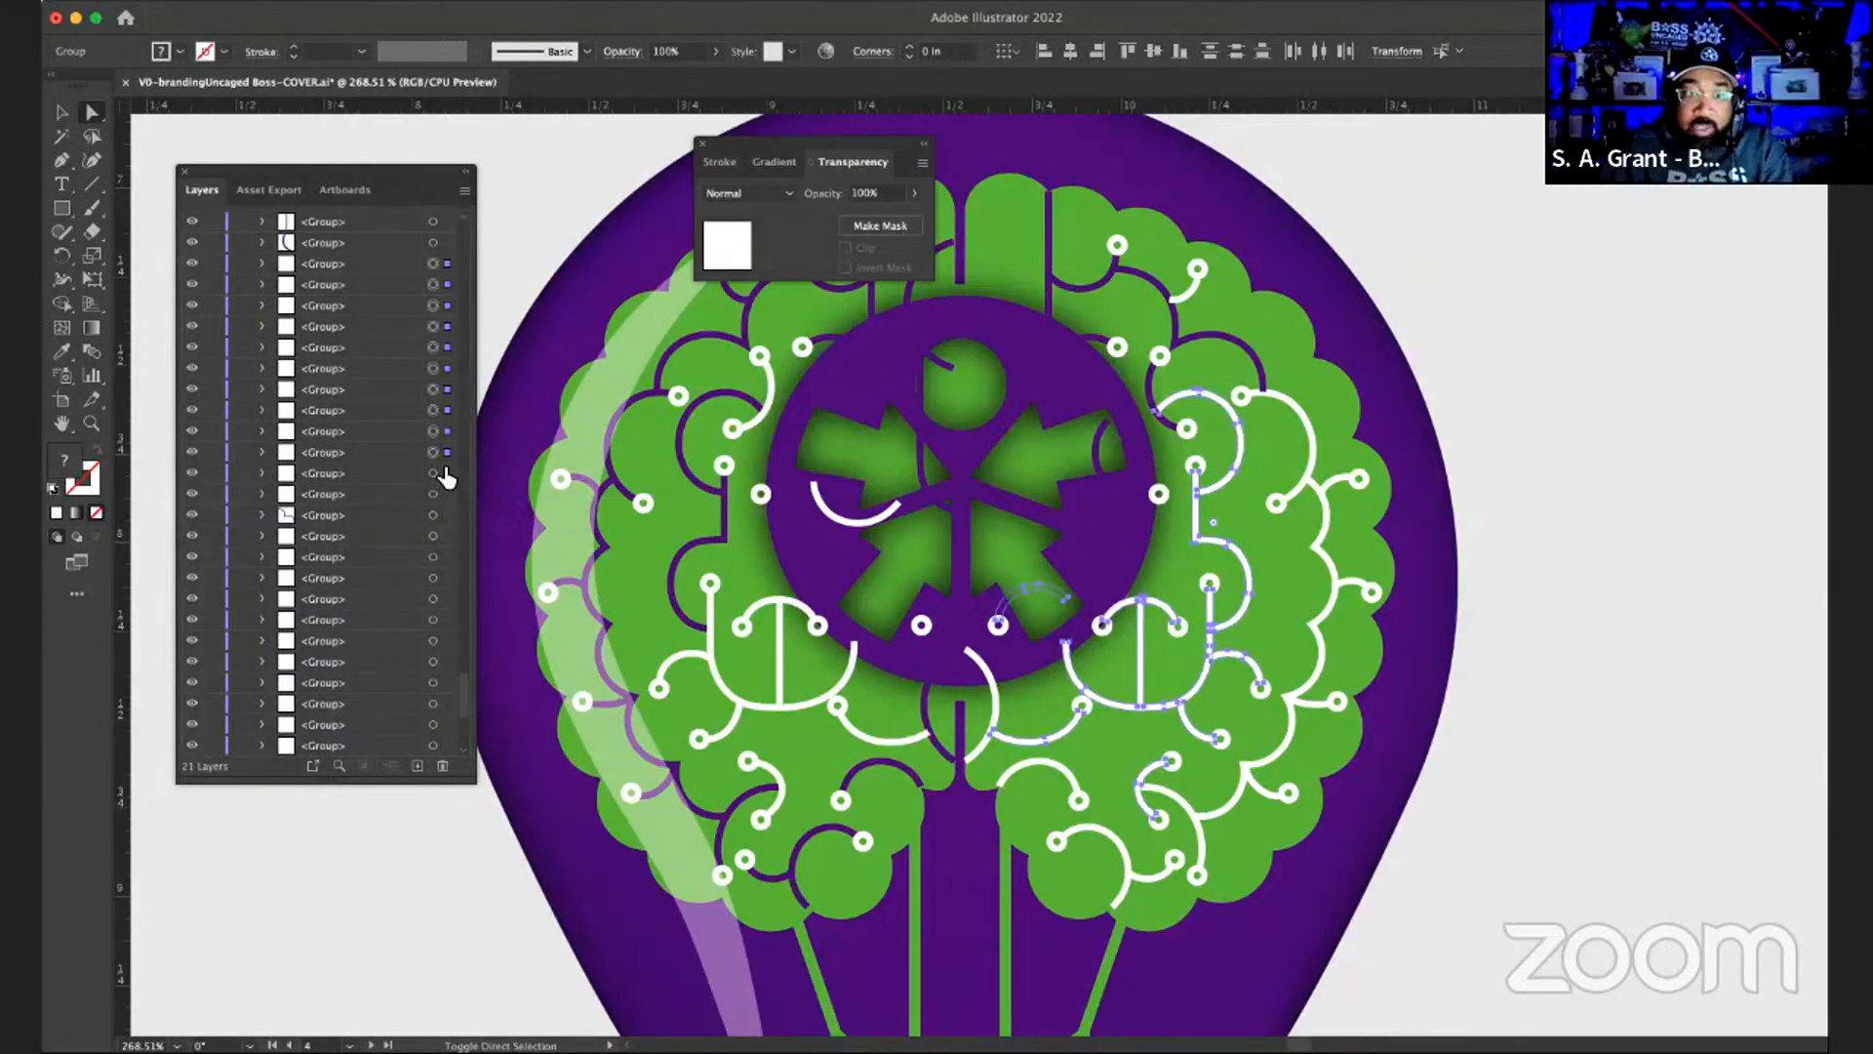
left_click(447, 494, "shift")
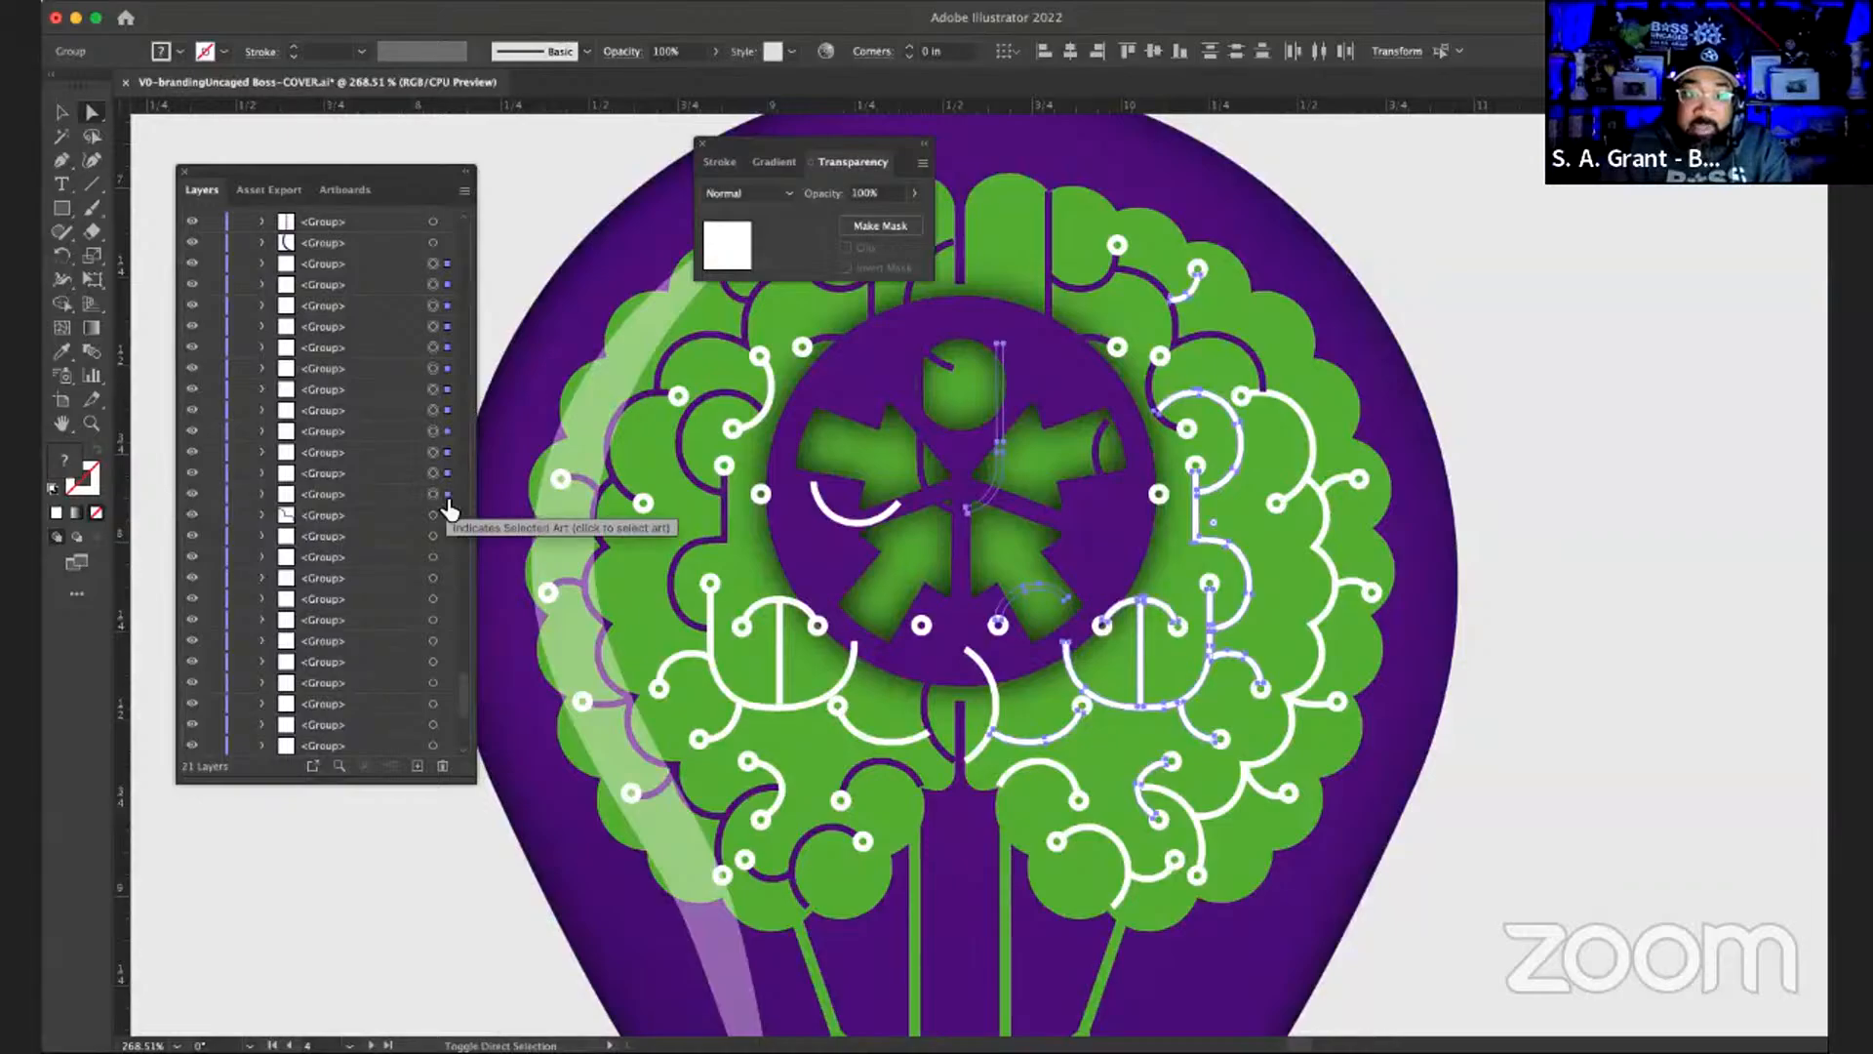
left_click(446, 515, "shift")
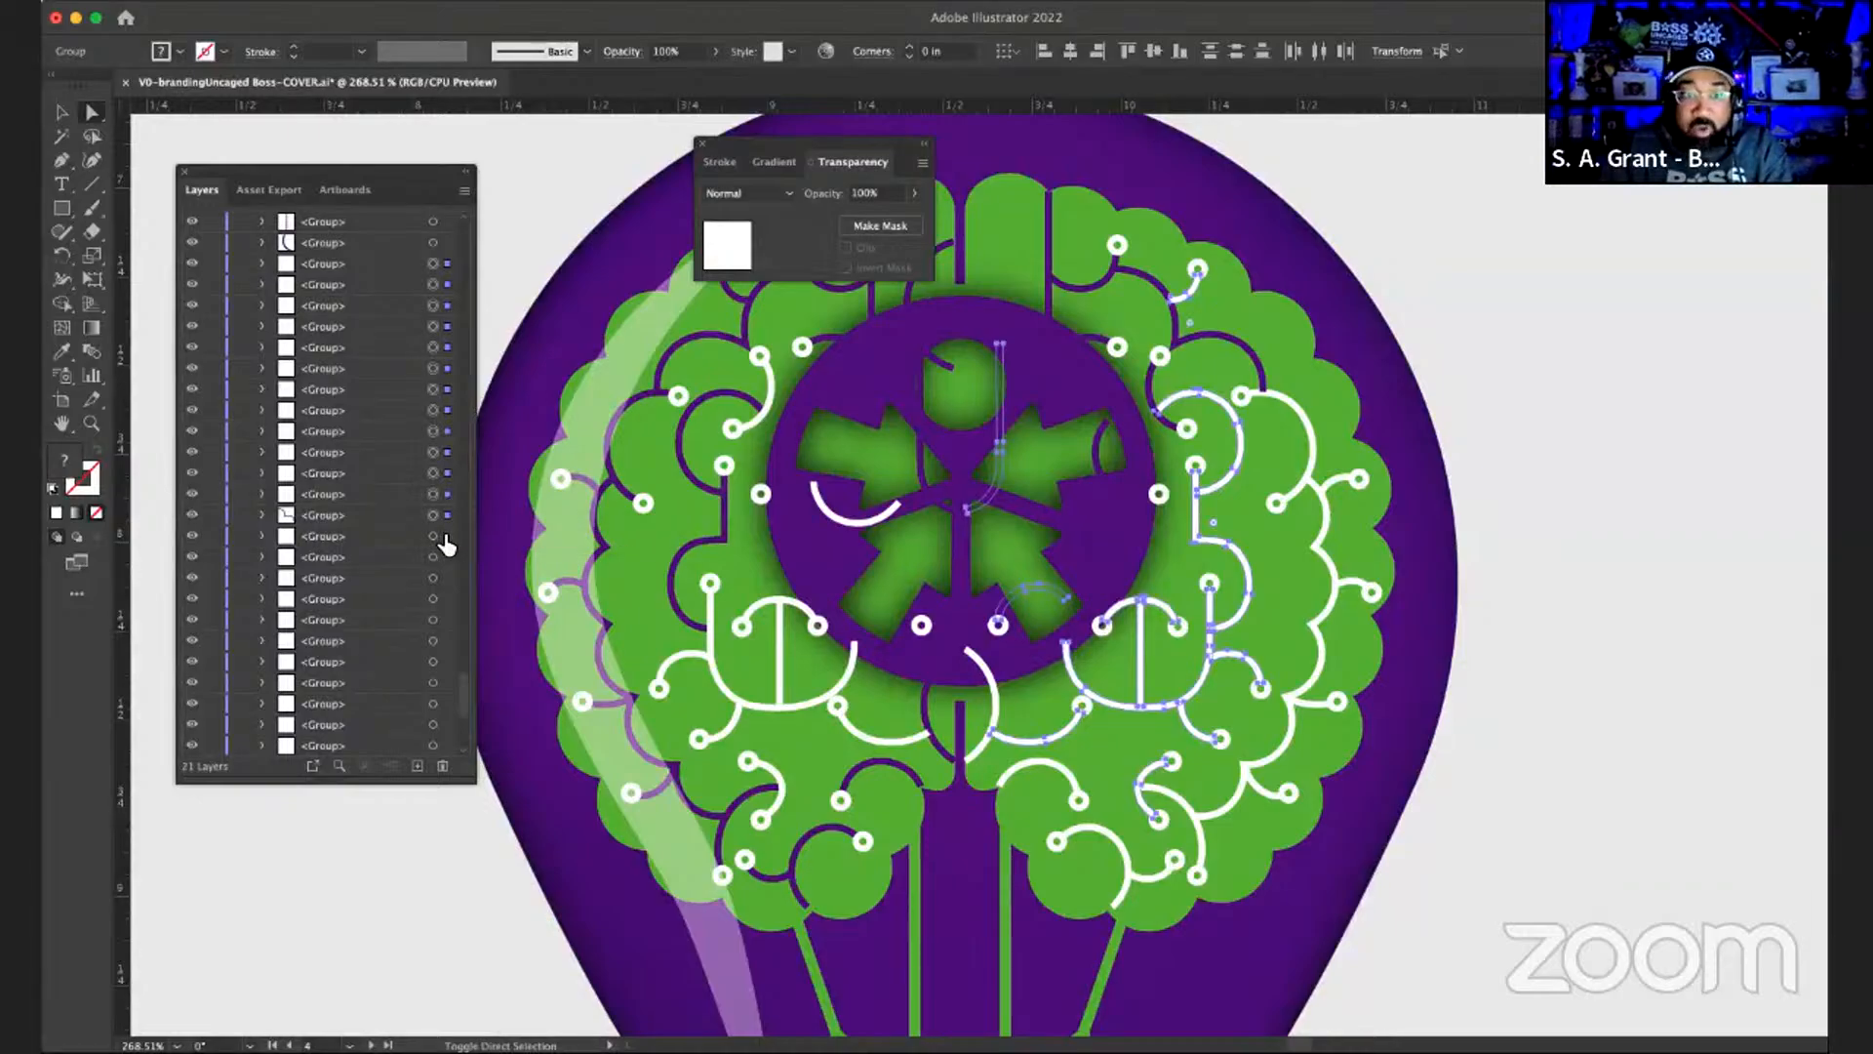
left_click(447, 535, "shift")
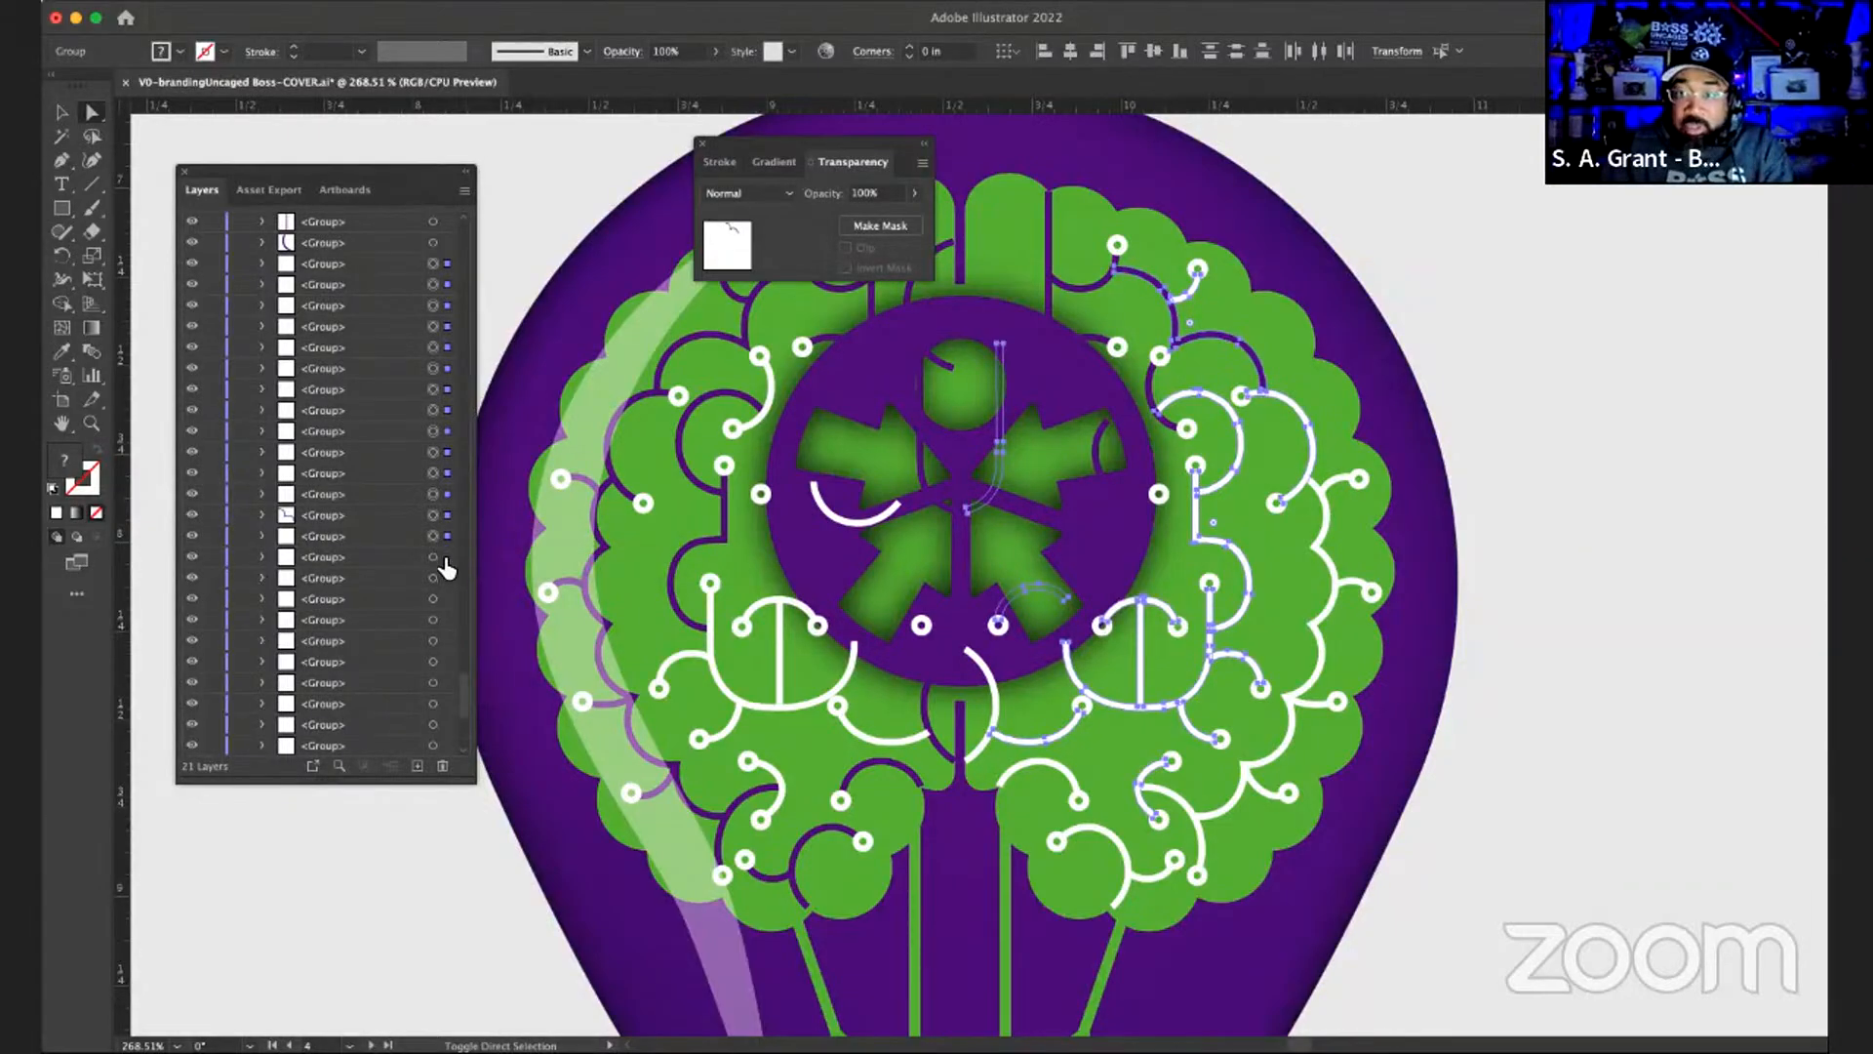
left_click(447, 557, "shift")
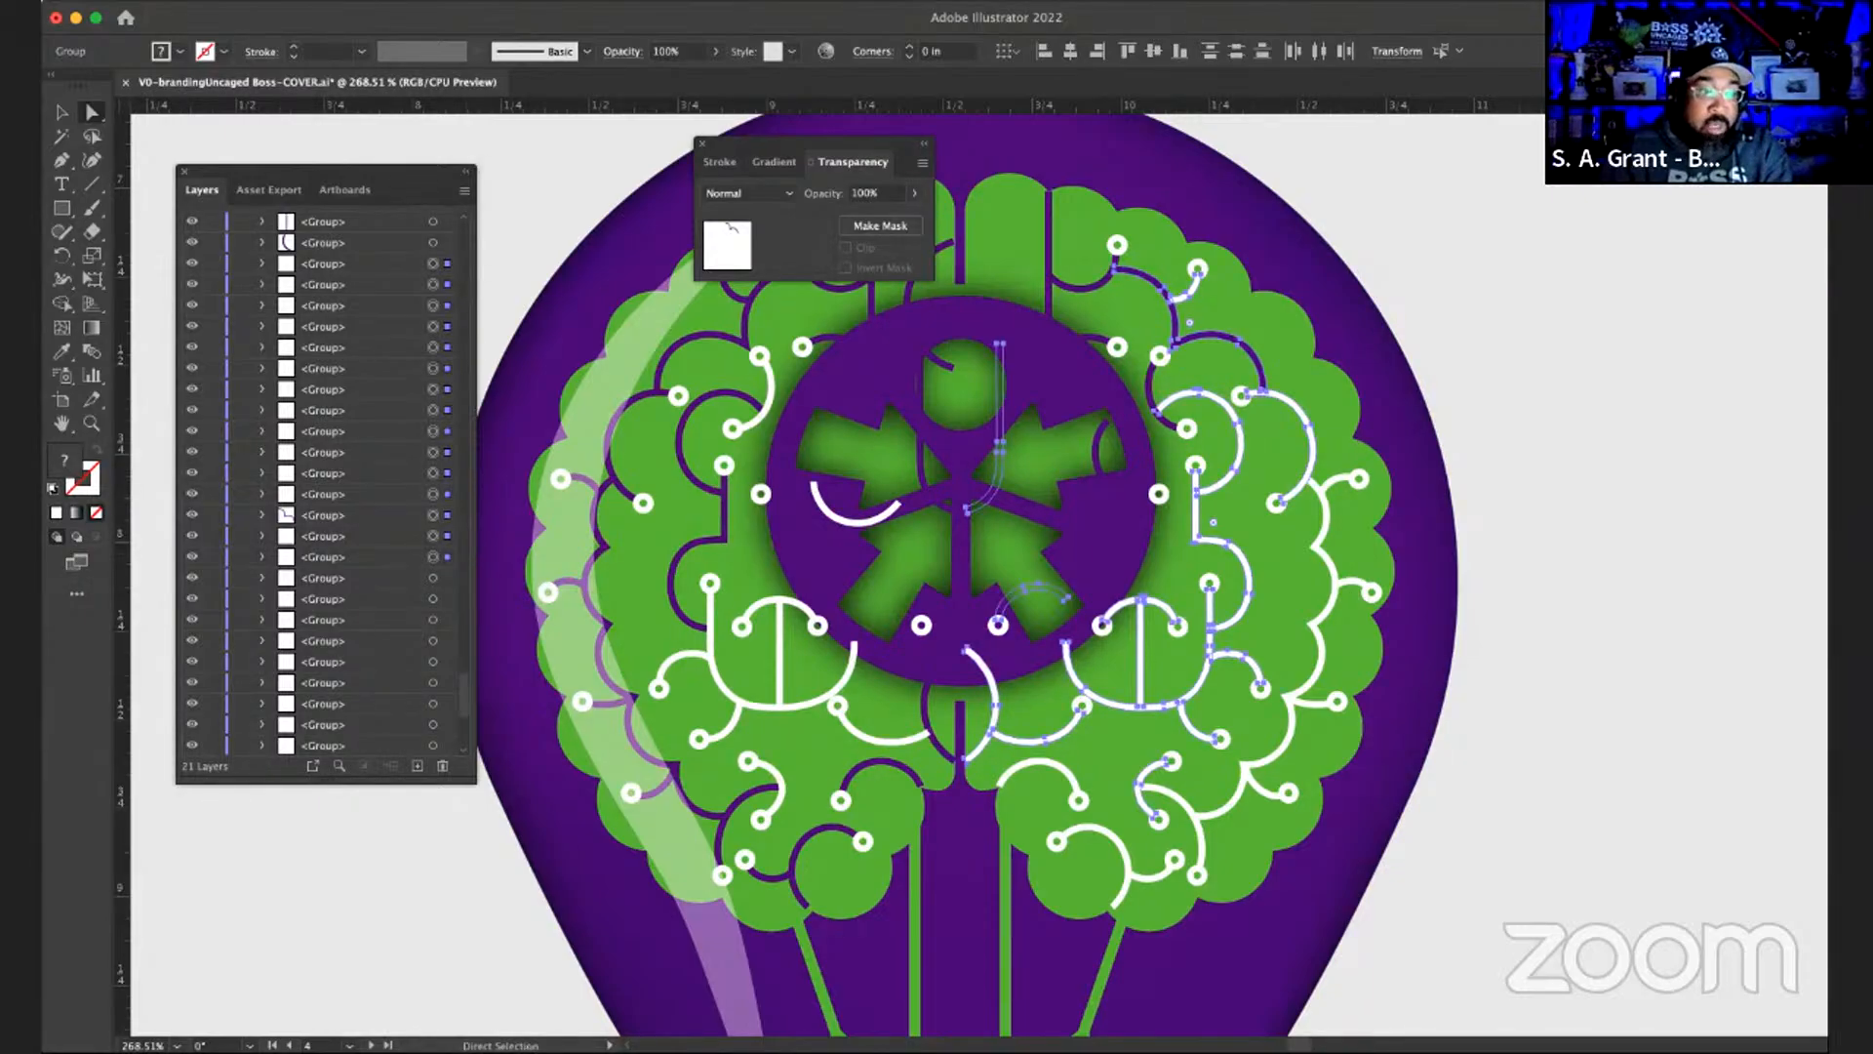
key("comma")
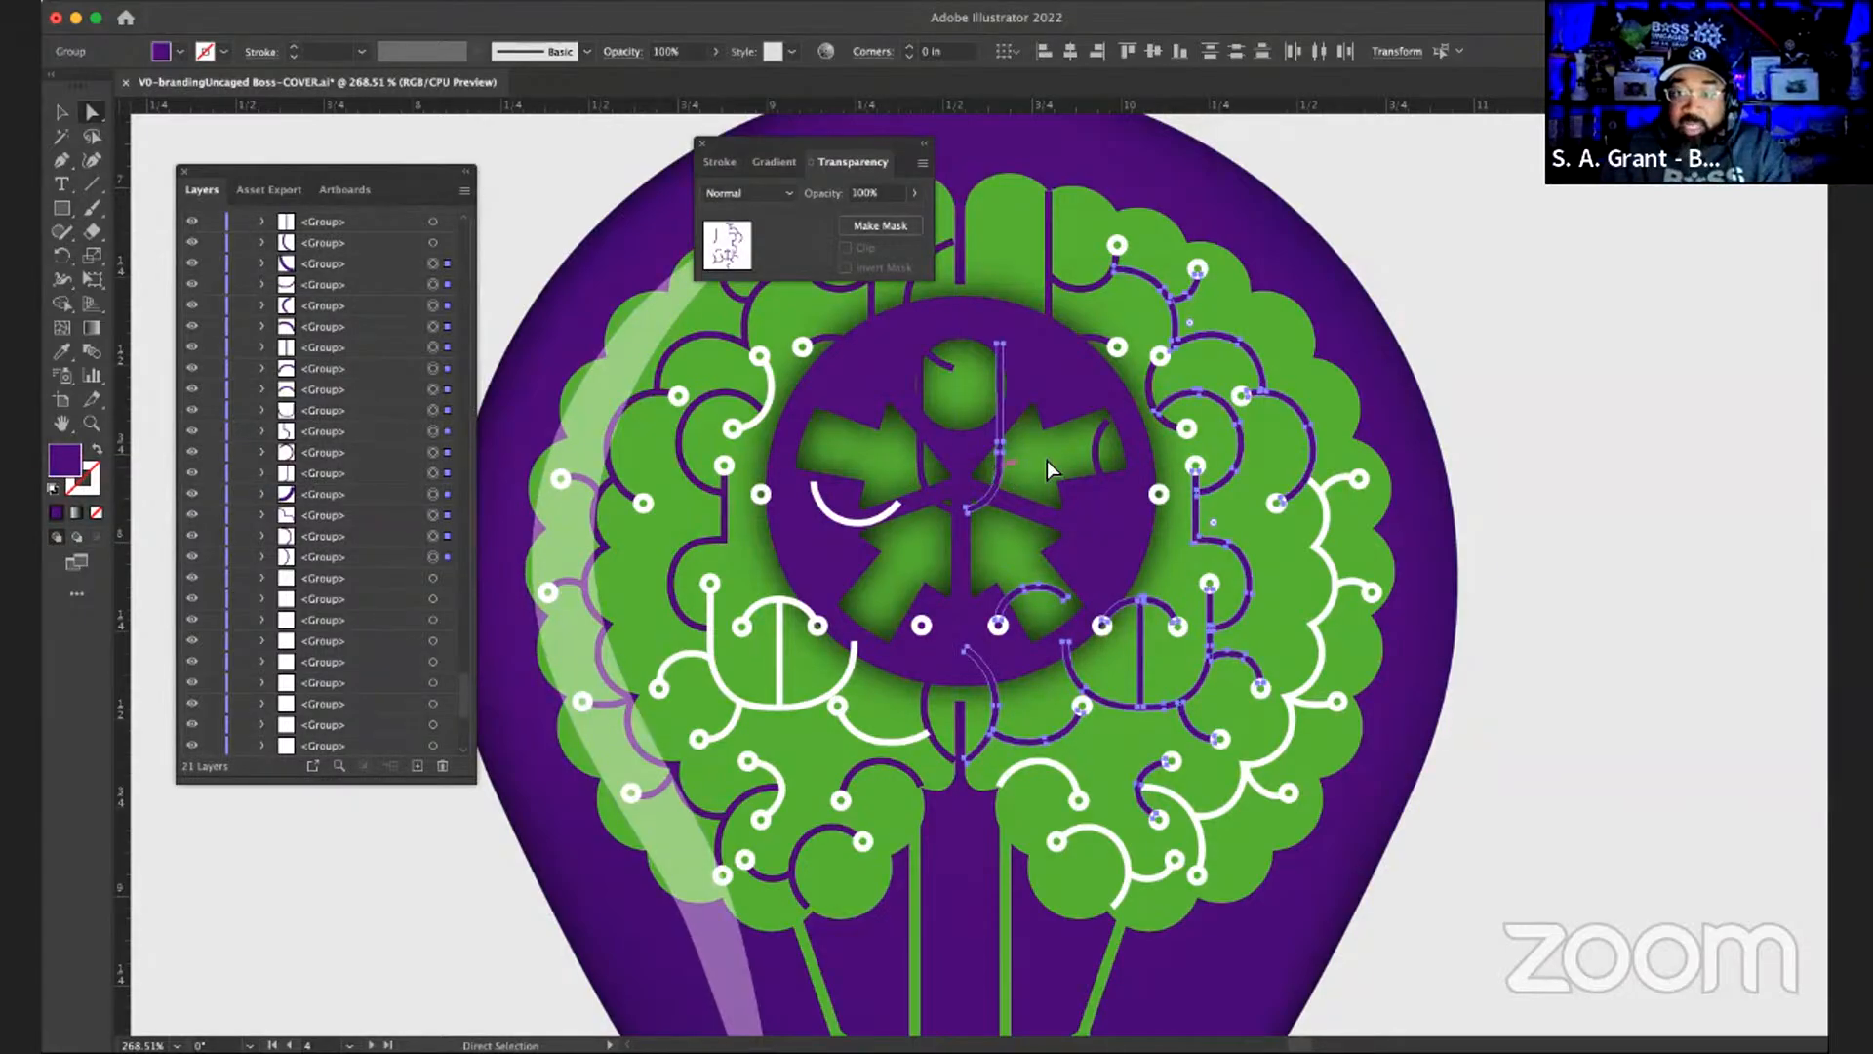
key("super+shift+a")
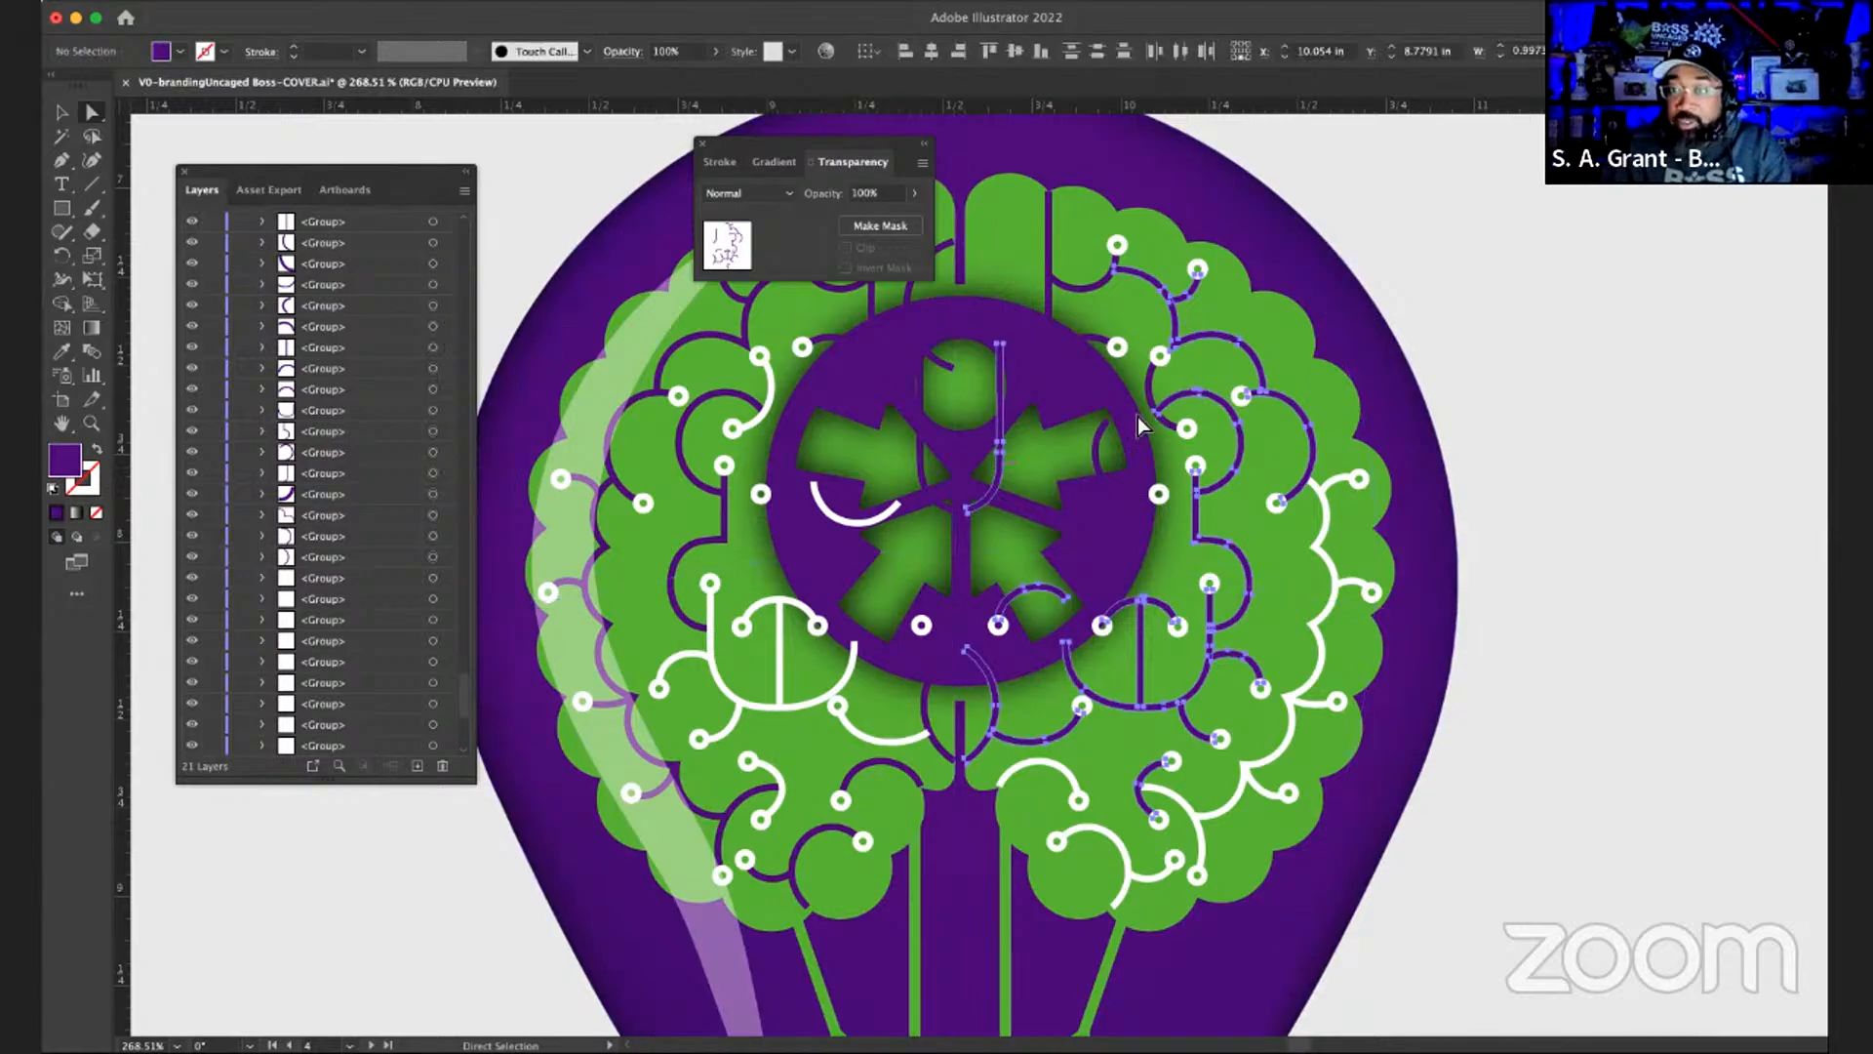
- Select the stray circuit lines crossing the logo and hide the group of the vertical line right of the figure
left_click(1093, 439)
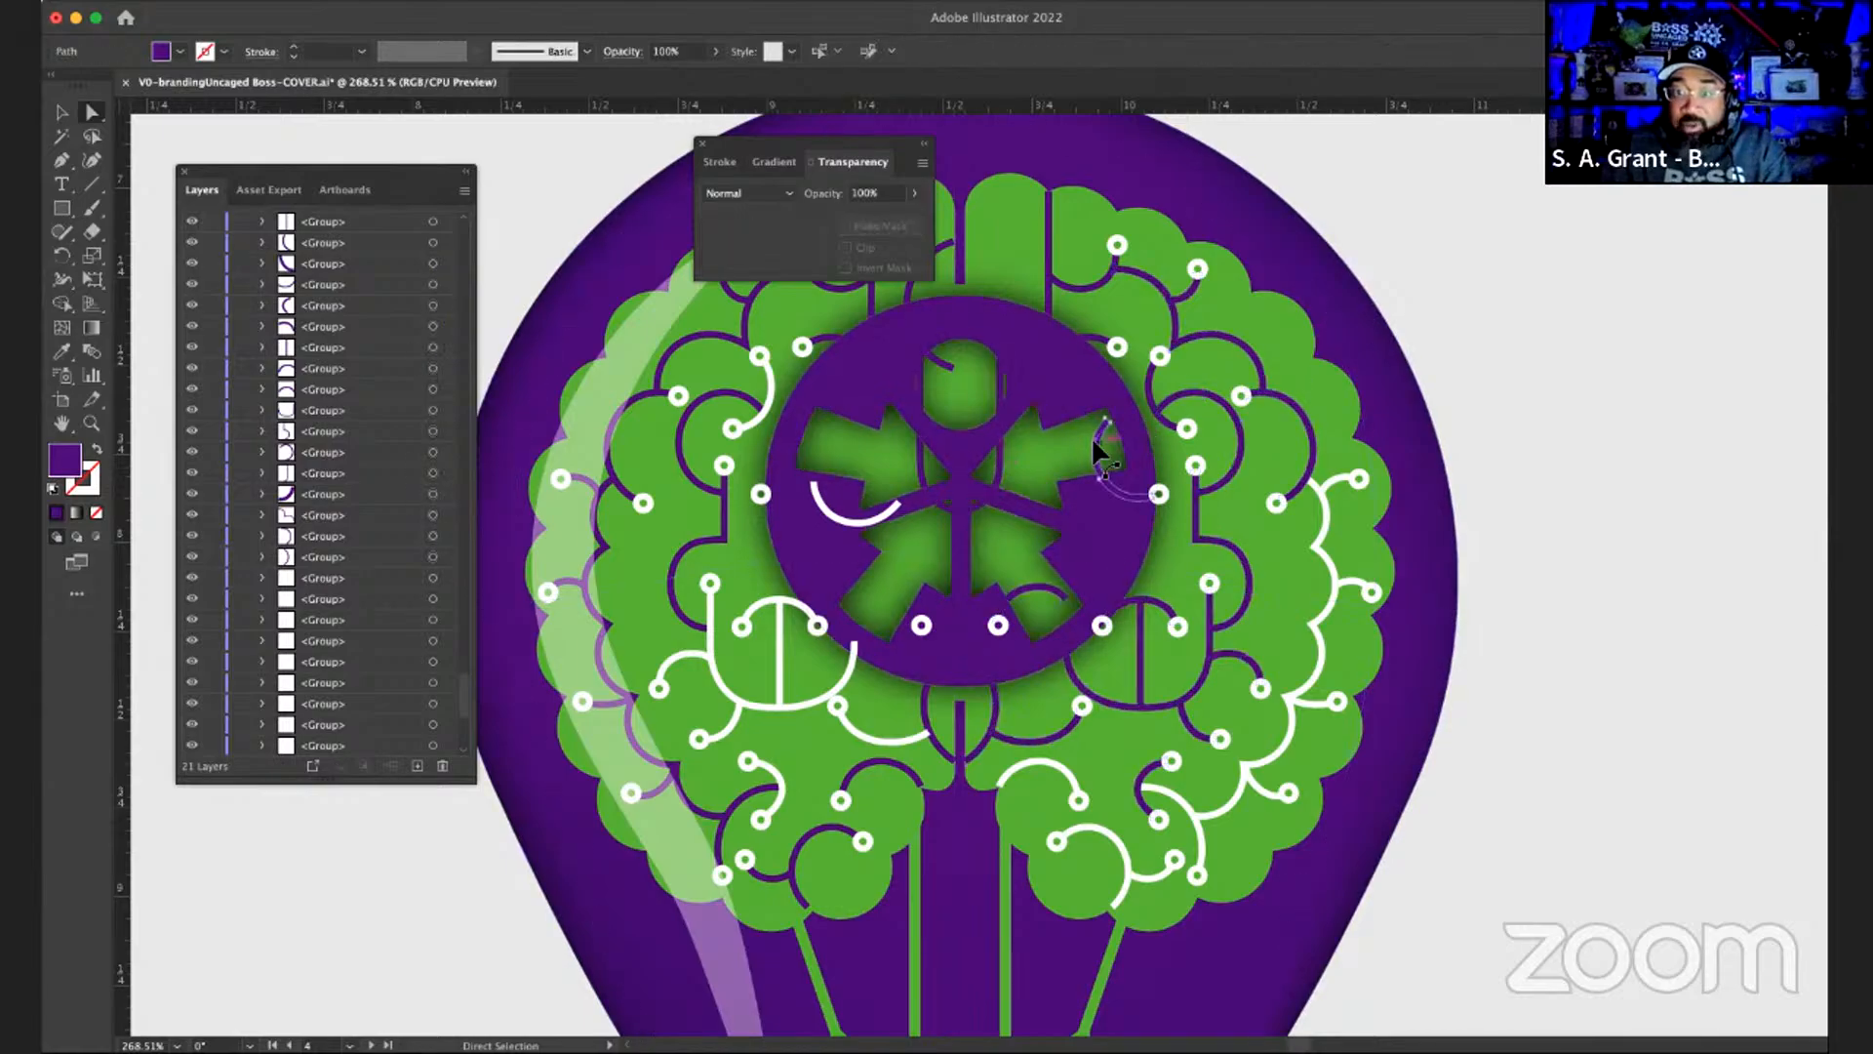
left_click(997, 461, "shift")
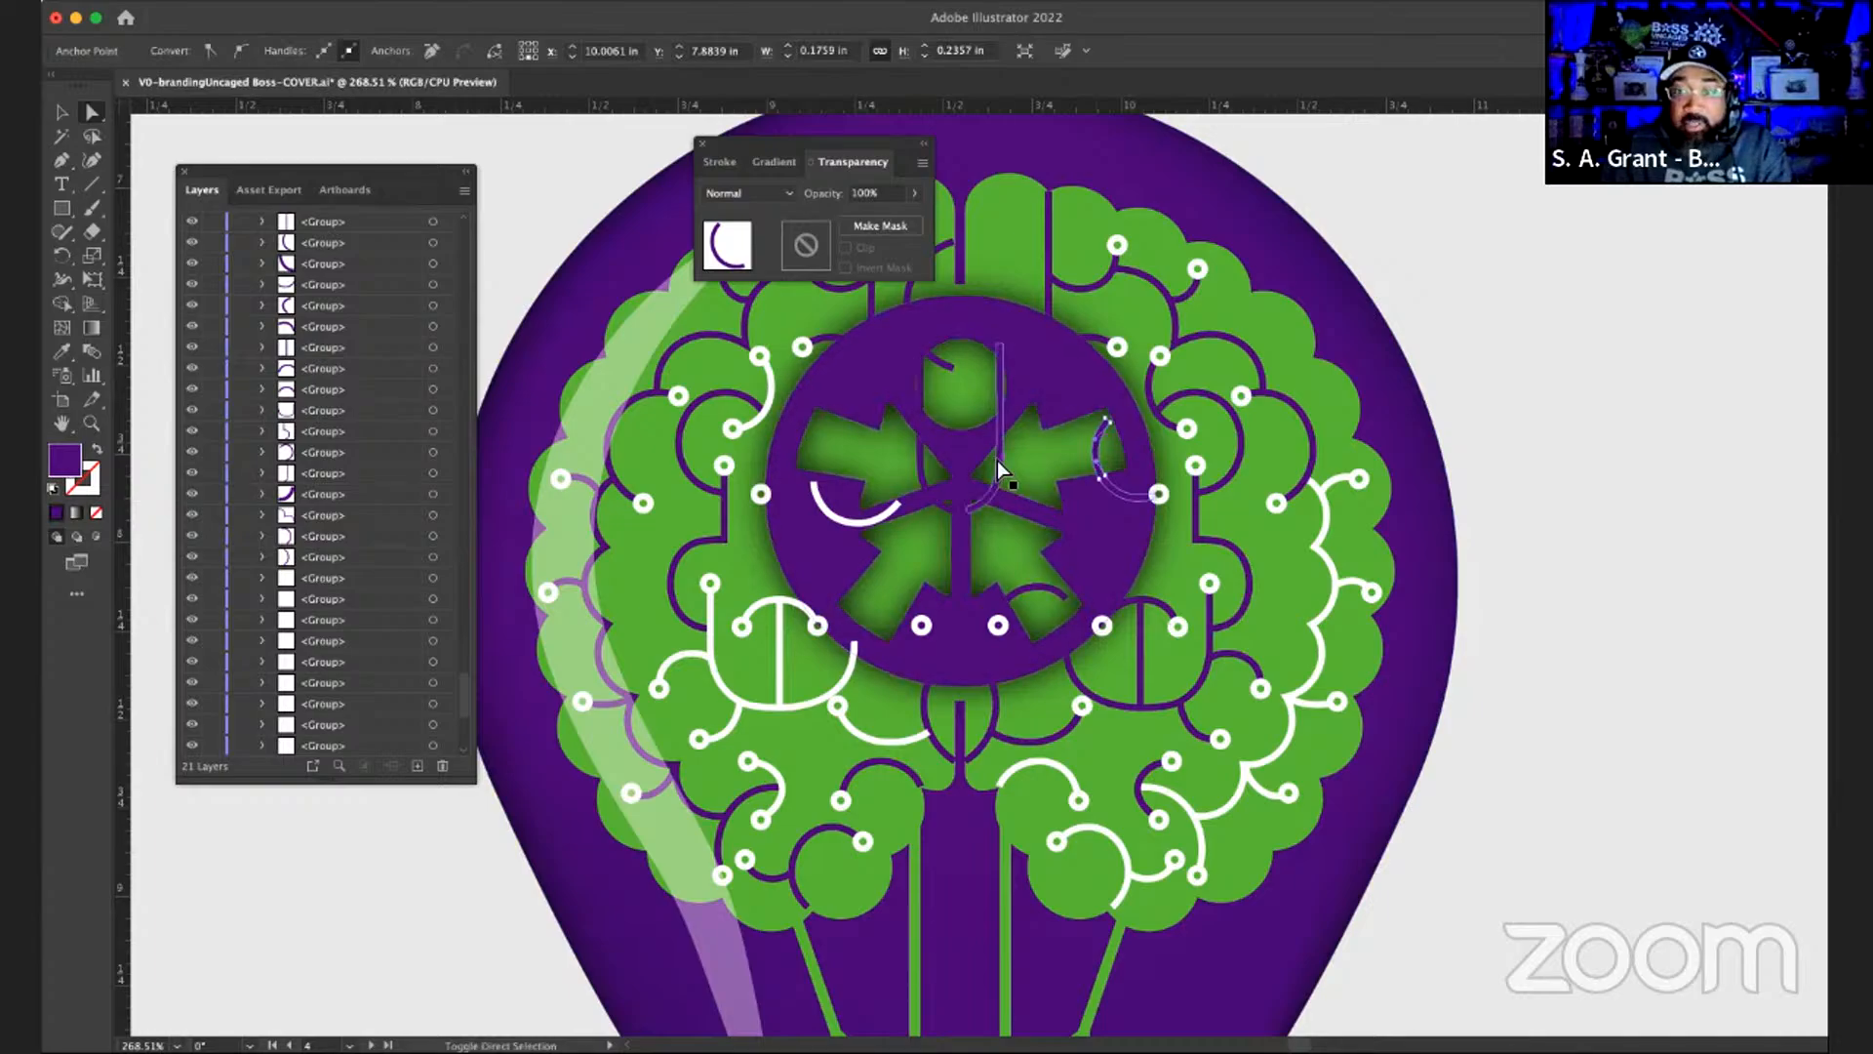
left_click(919, 467, "shift")
left_click(917, 464, "shift")
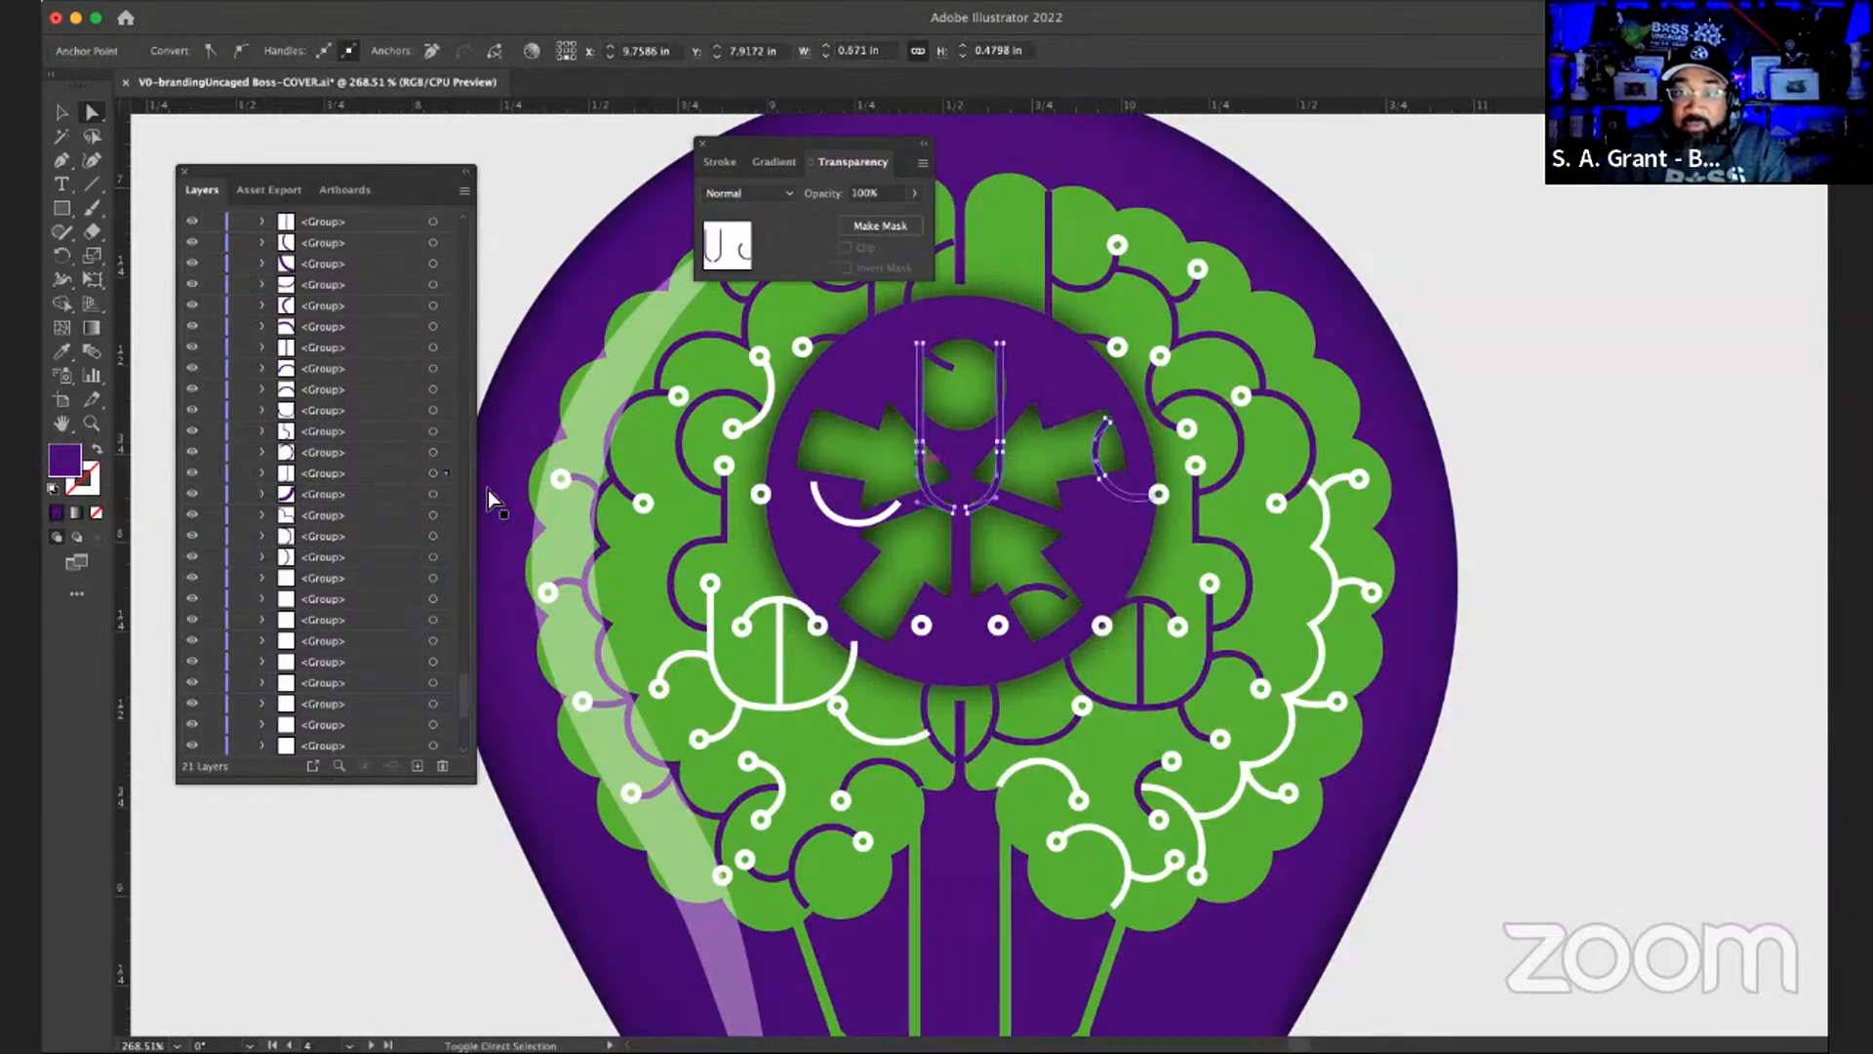
left_click(430, 472, "shift")
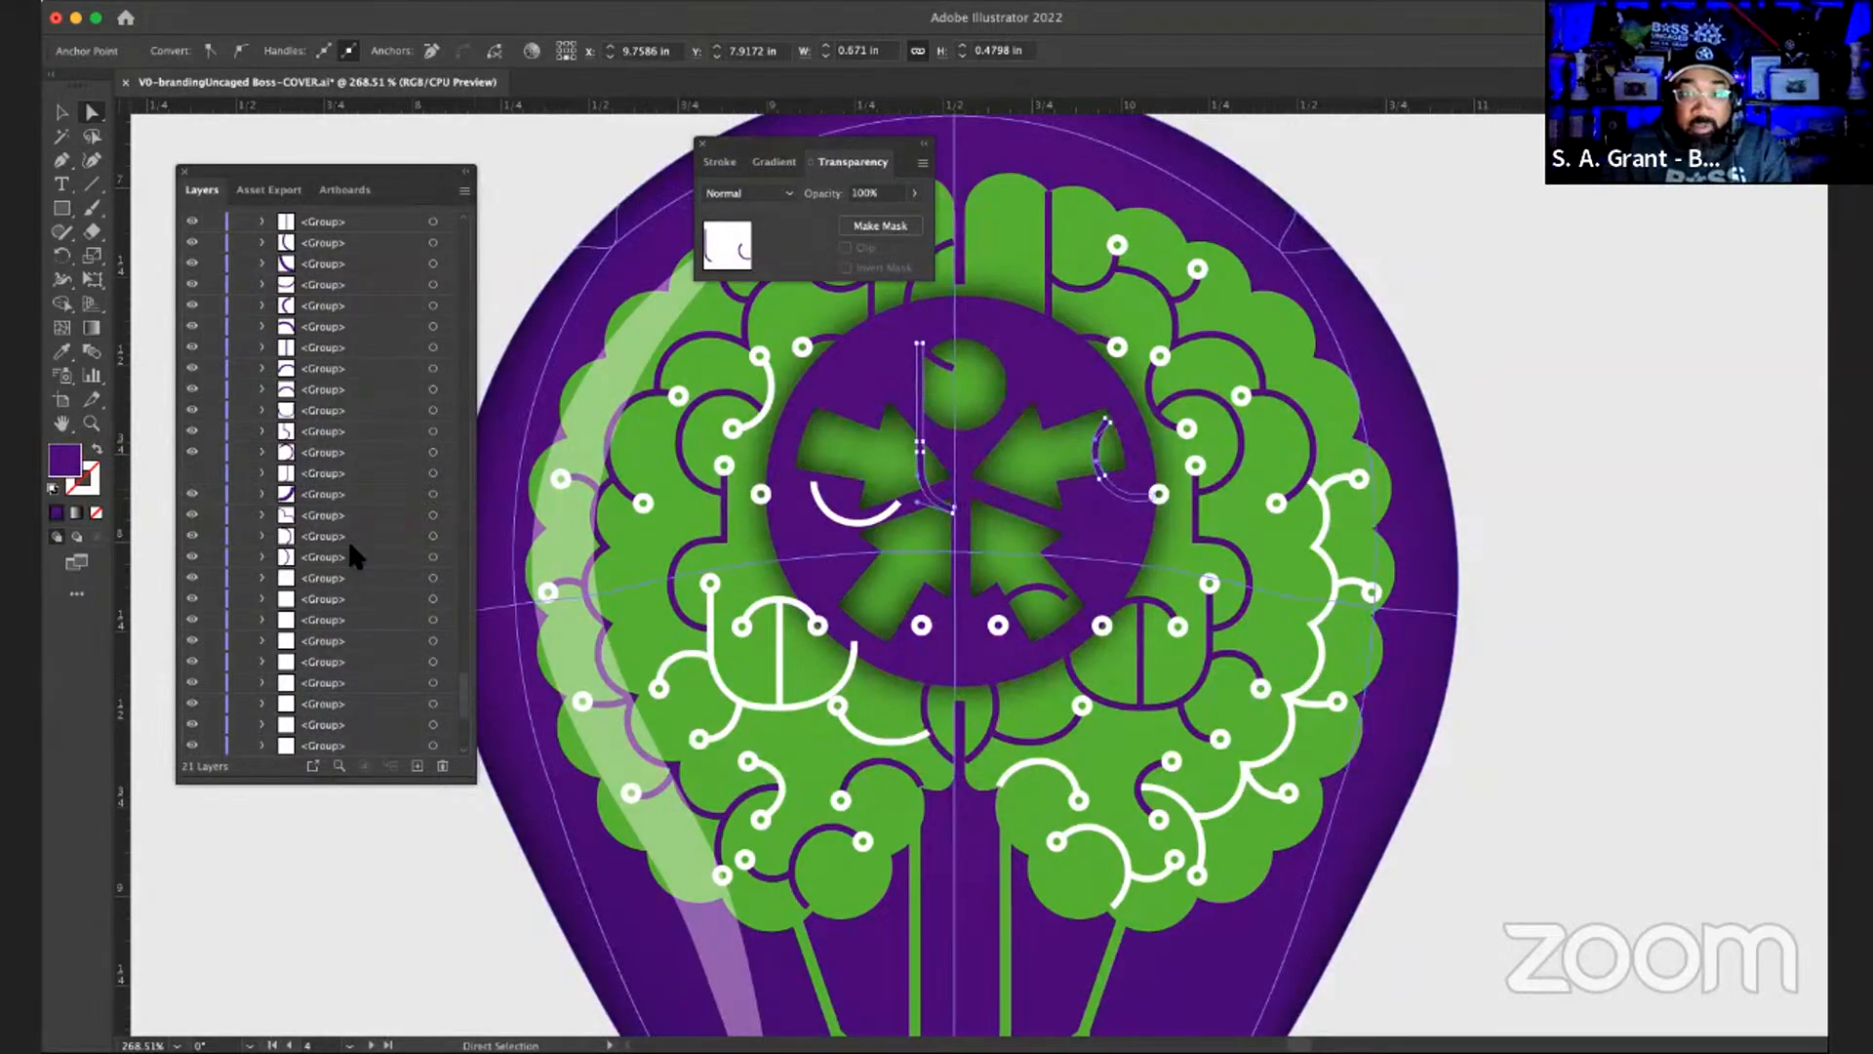
- Hide the groups of the stray arc over the upper-right arrow and the vertical line left of the figure
scroll(348, 537, "down", 4)
scroll(349, 546, "up", 7)
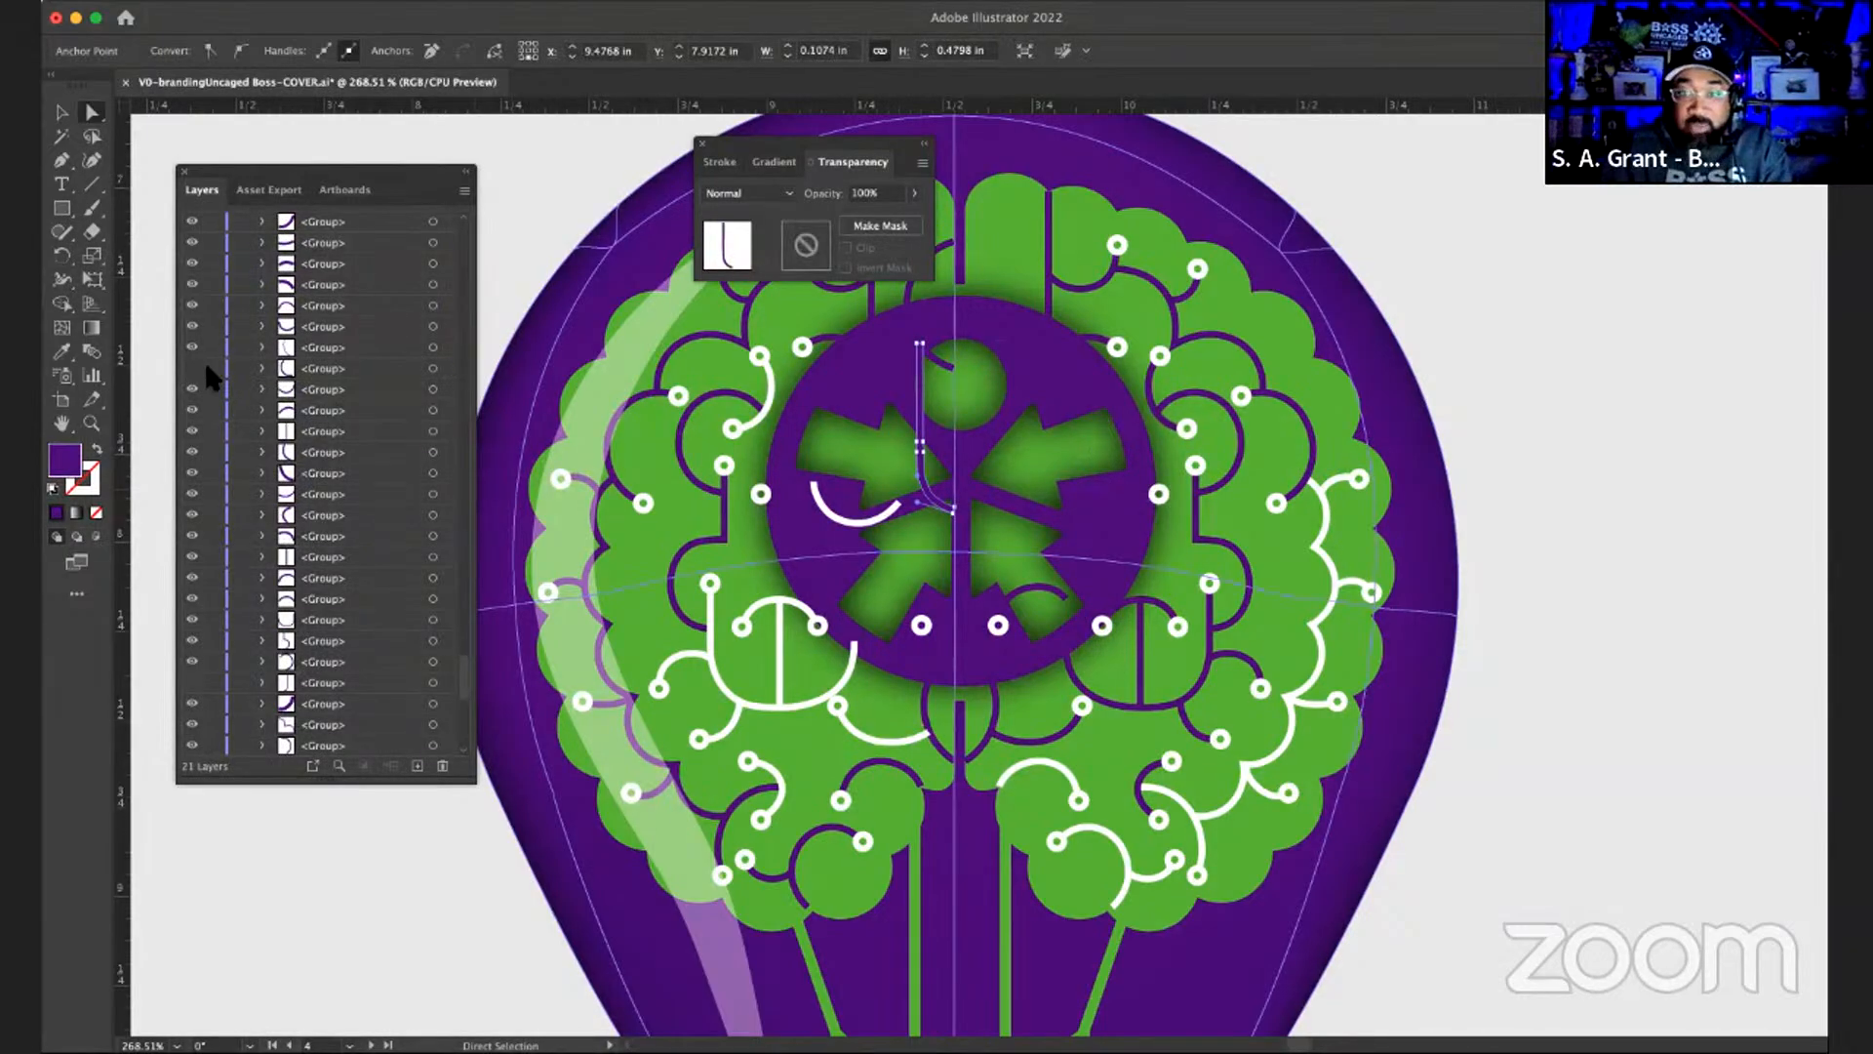
scroll(390, 432, "up", 3)
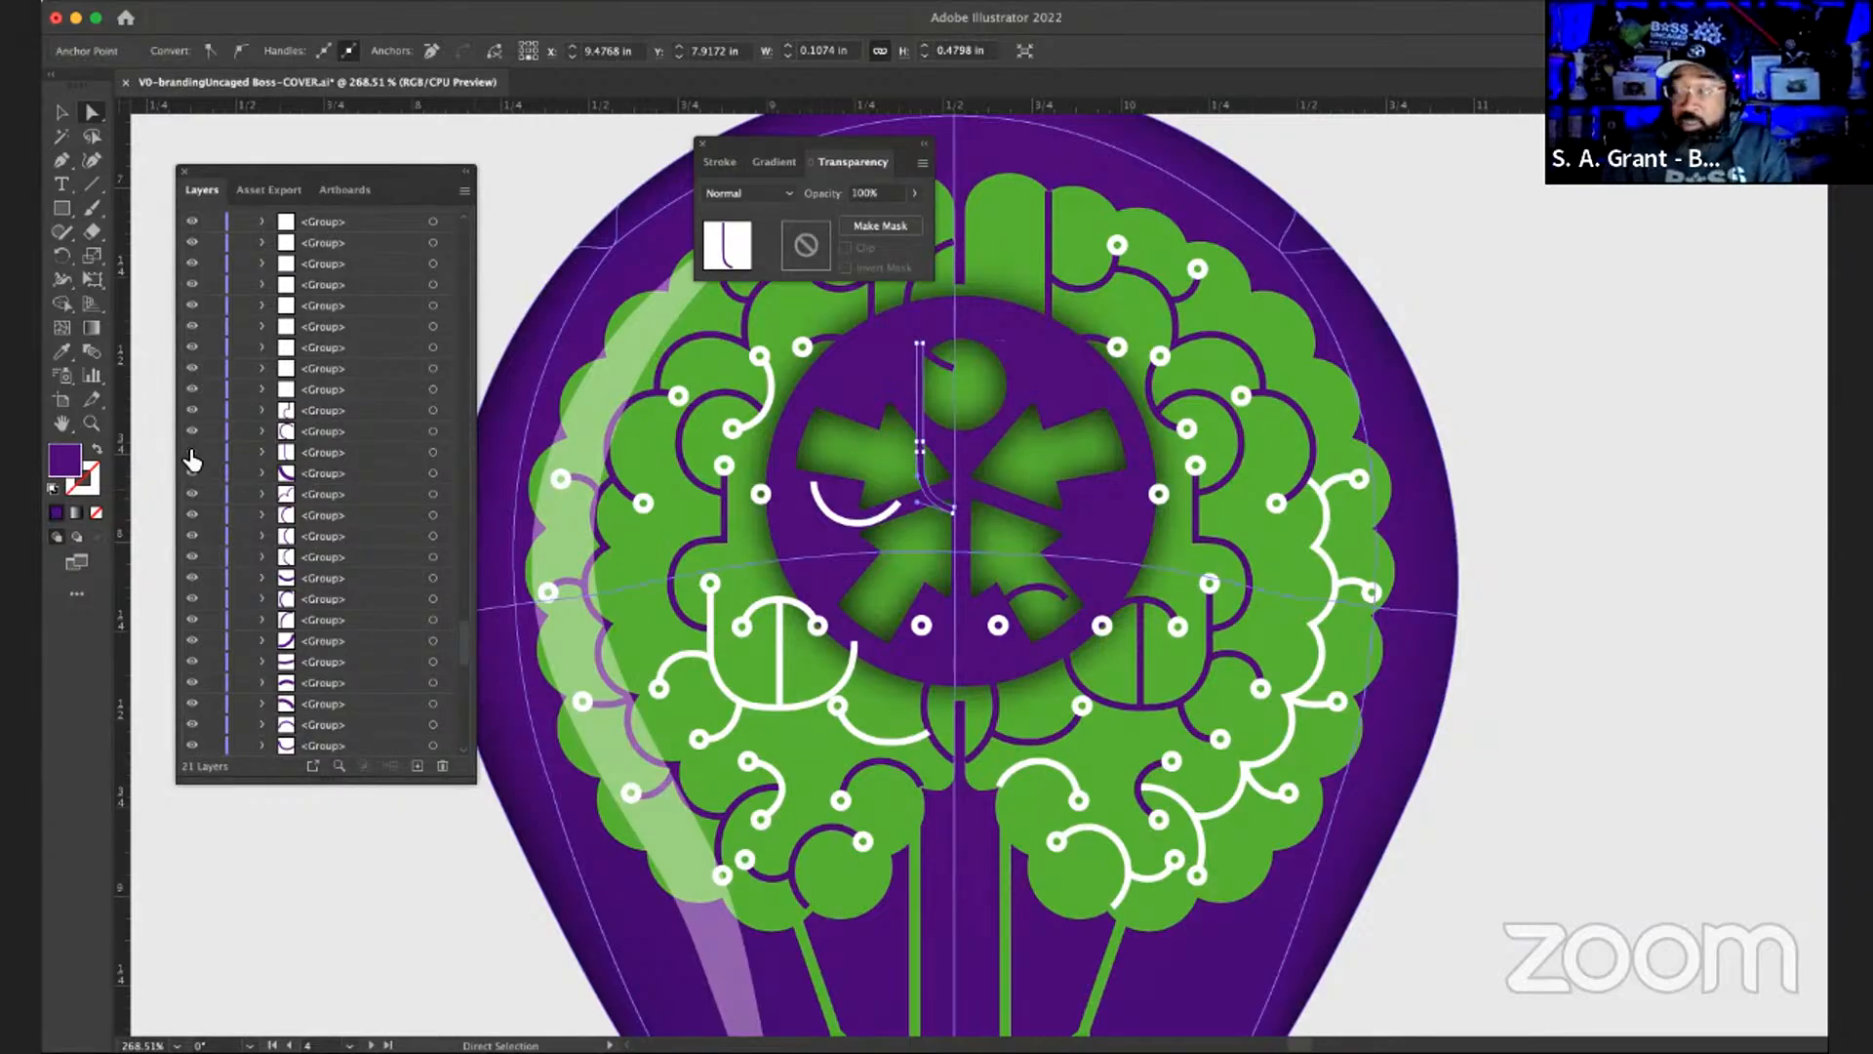
left_click(192, 455)
left_click(193, 454)
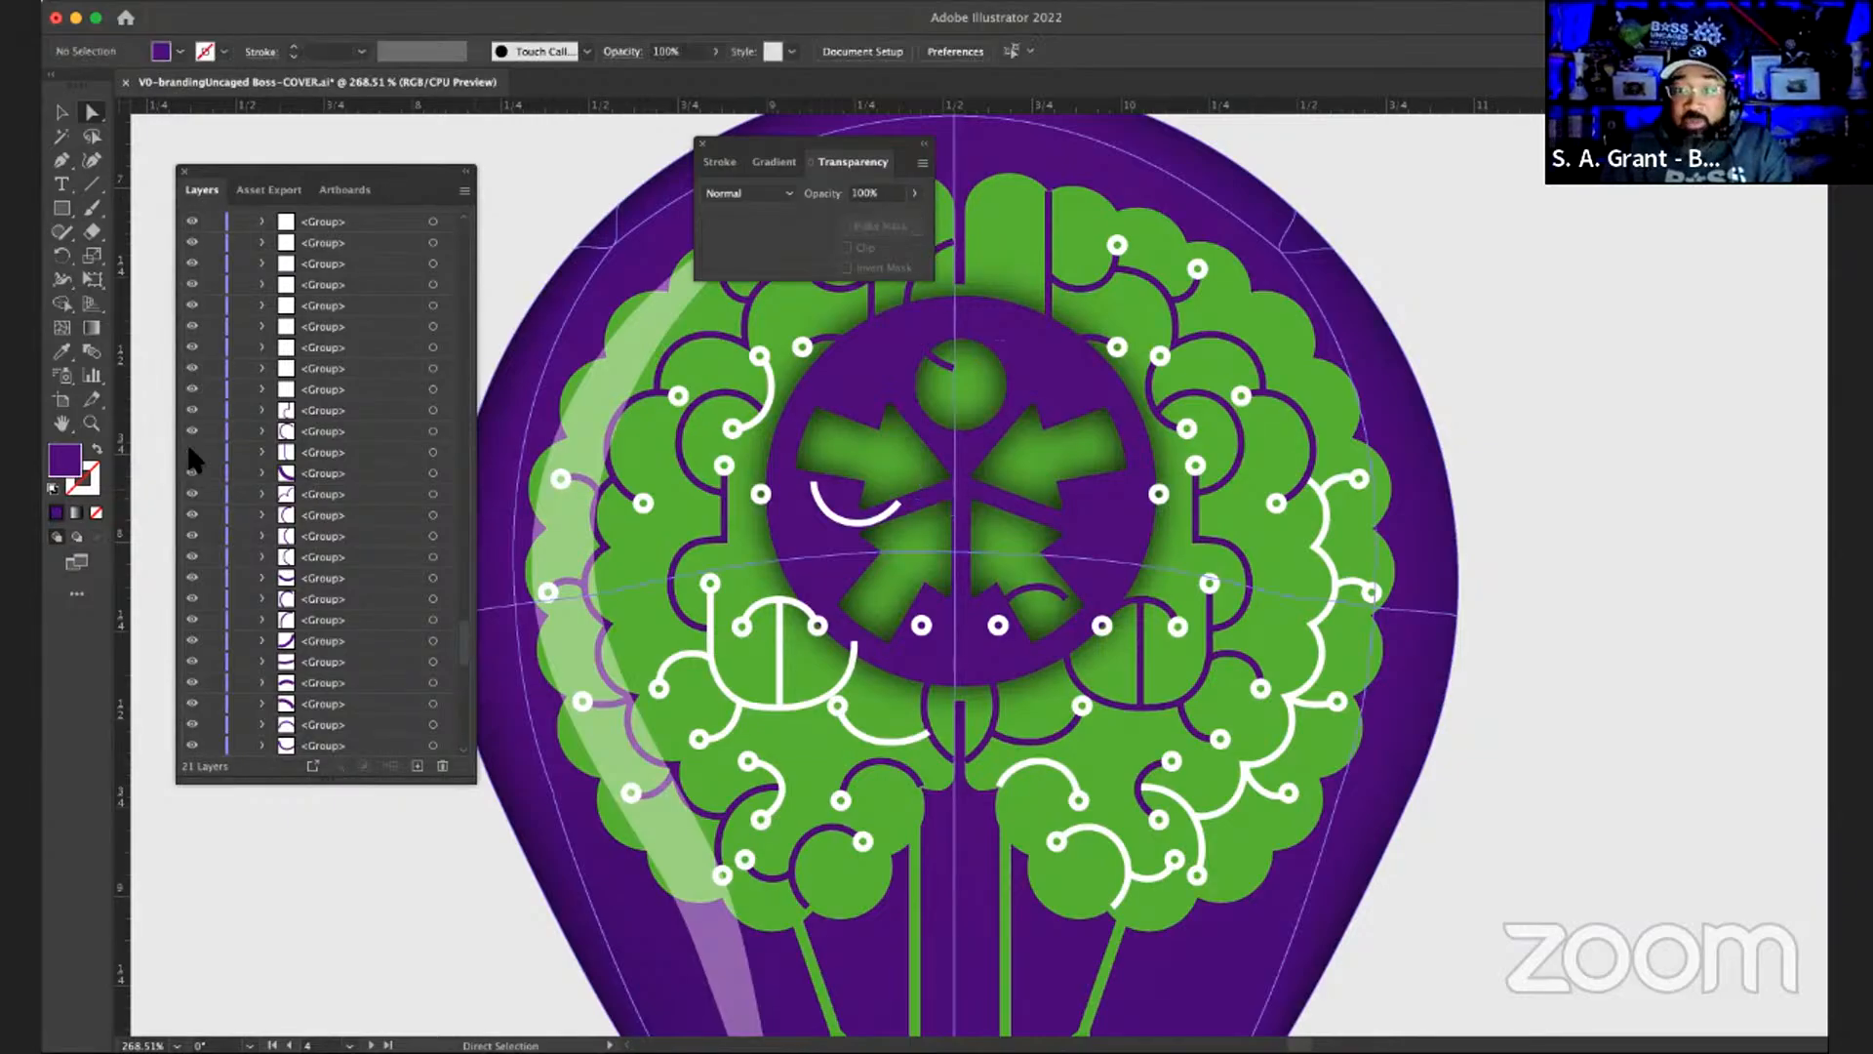
- Locate the group of the purple arc crossing the logo's lower-right arrow and hide it
left_click(1028, 593)
scroll(349, 470, "down", 5)
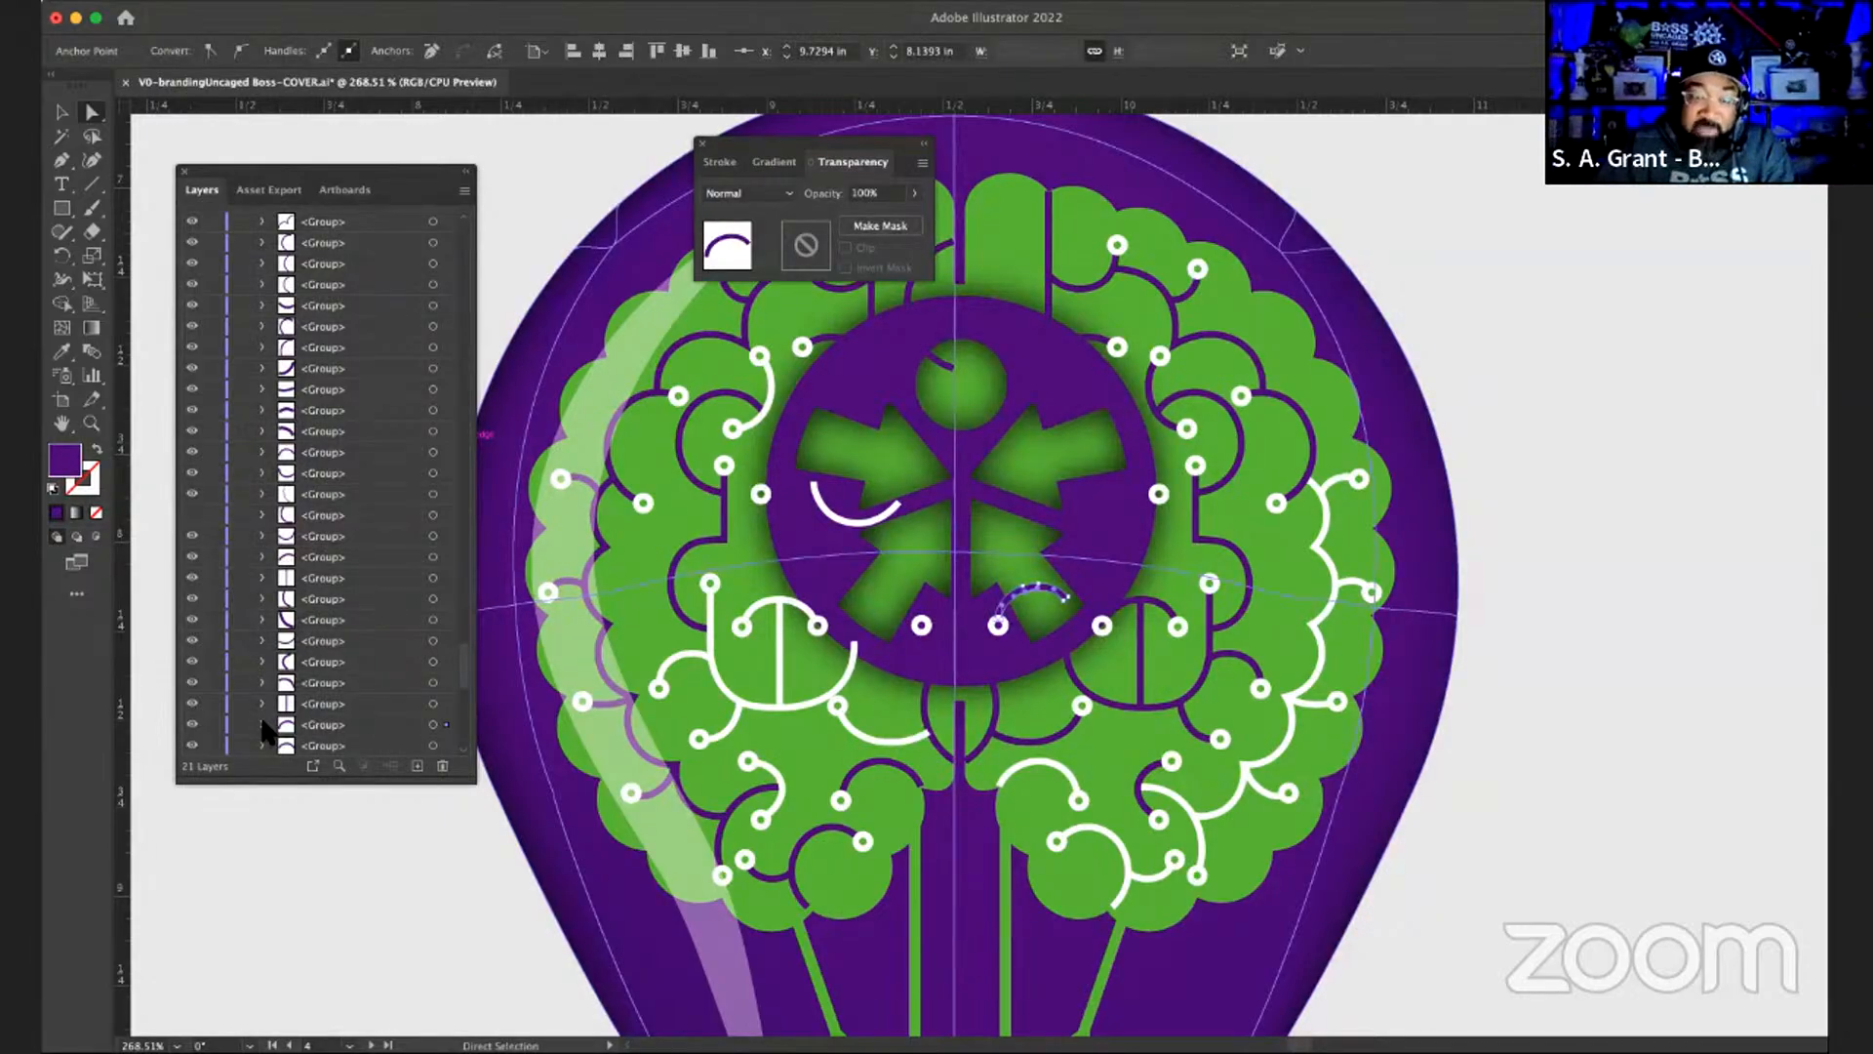
left_click(193, 724)
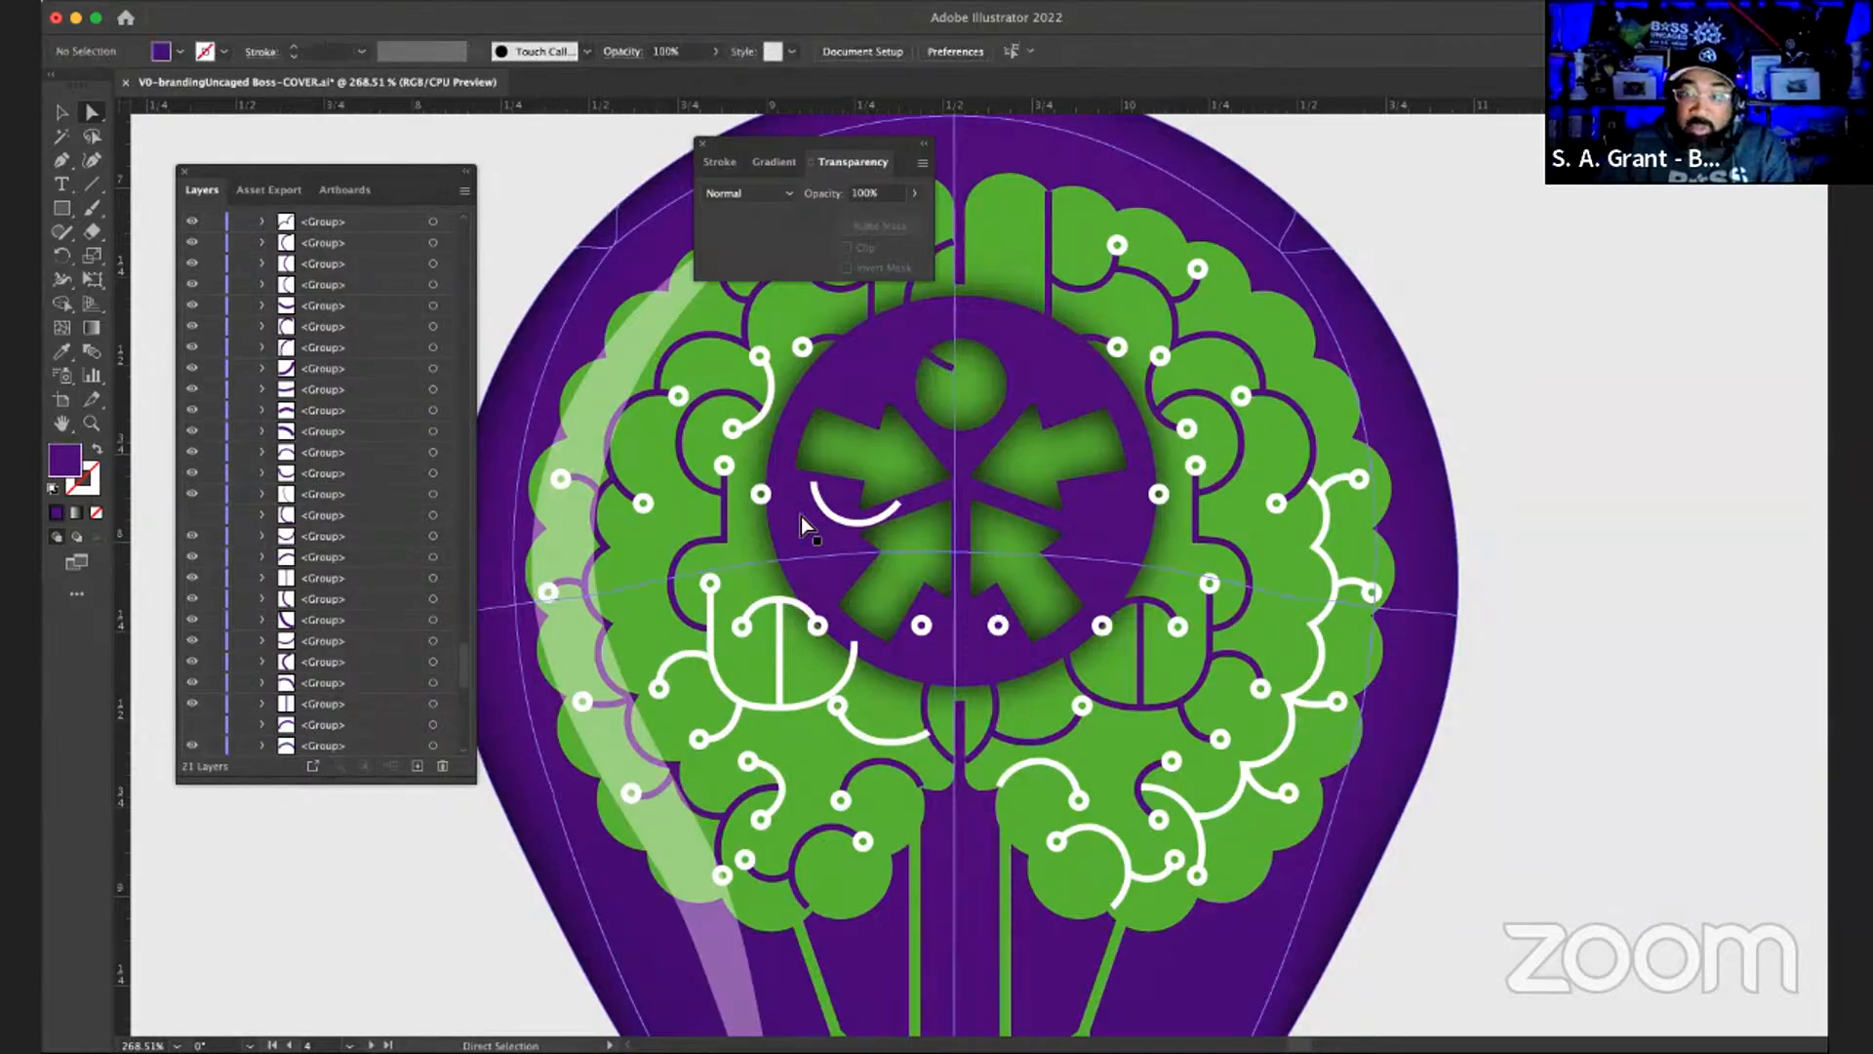
- Locate the group of the white arc inside the logo's left side and hide it
left_click(835, 519)
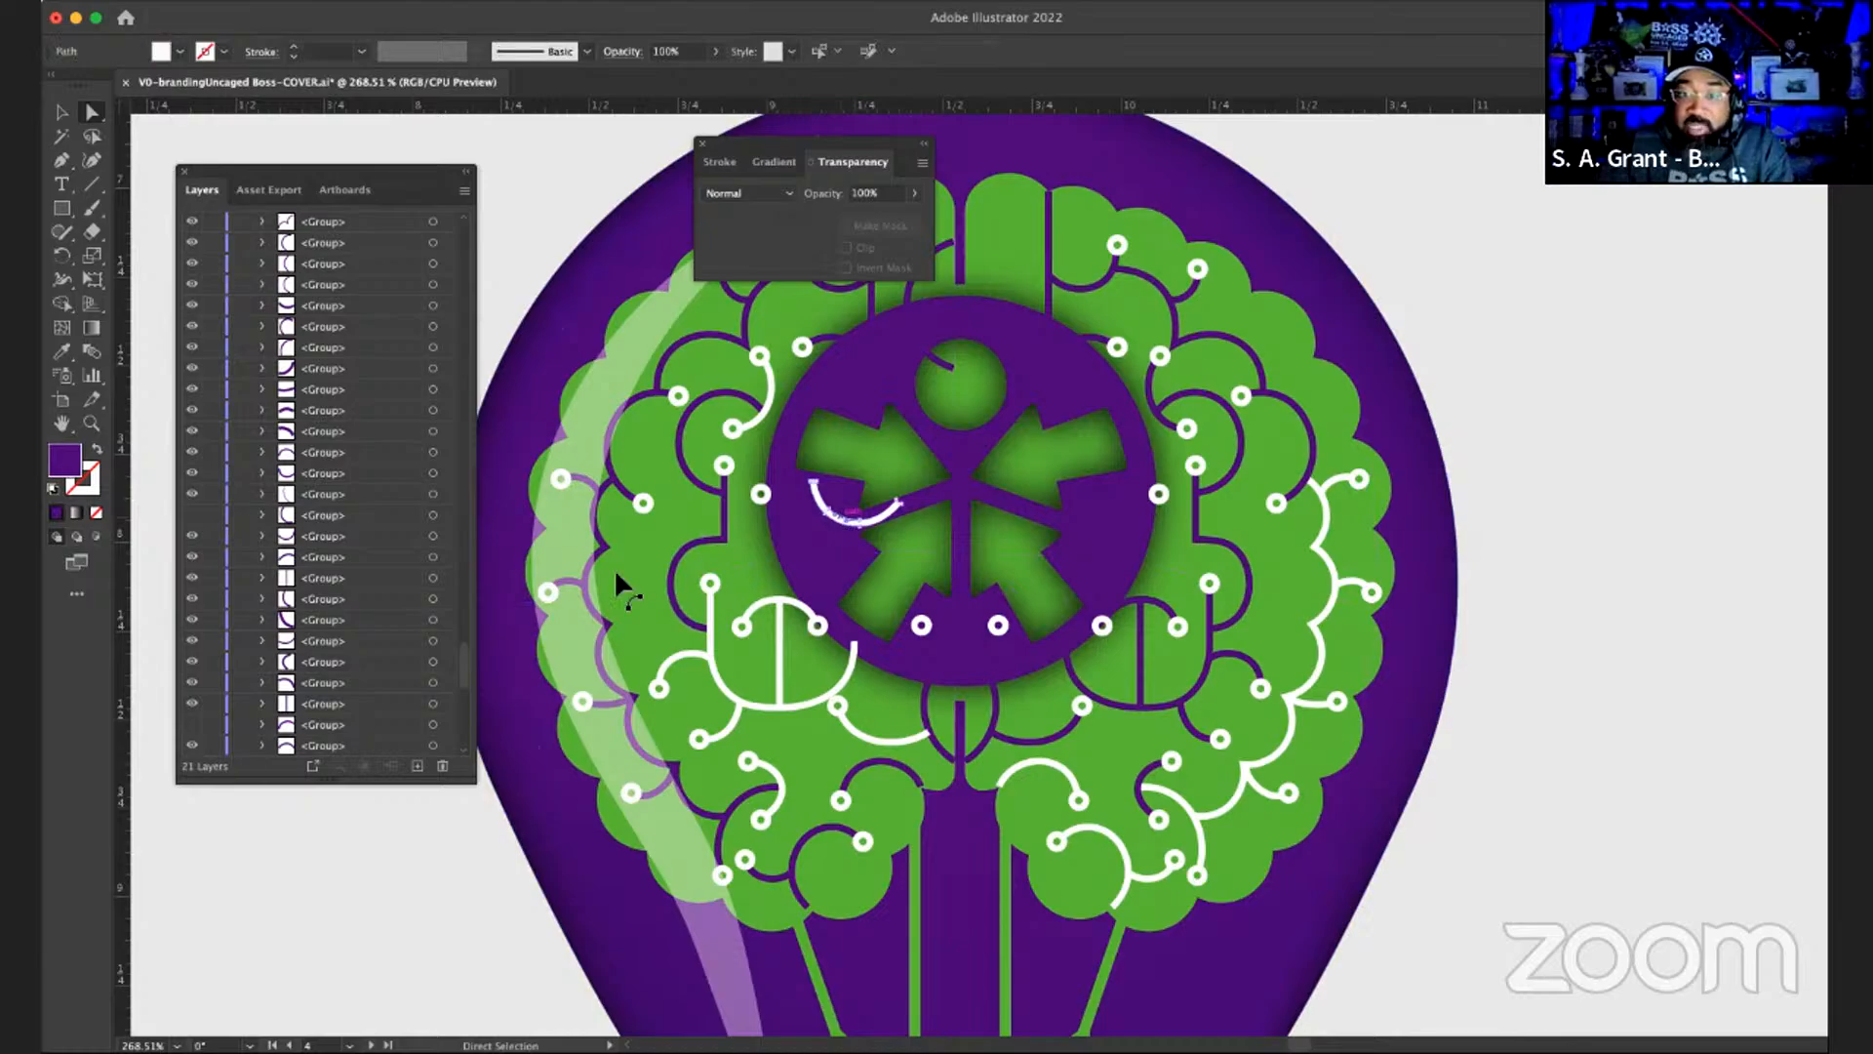
scroll(372, 565, "down", 5)
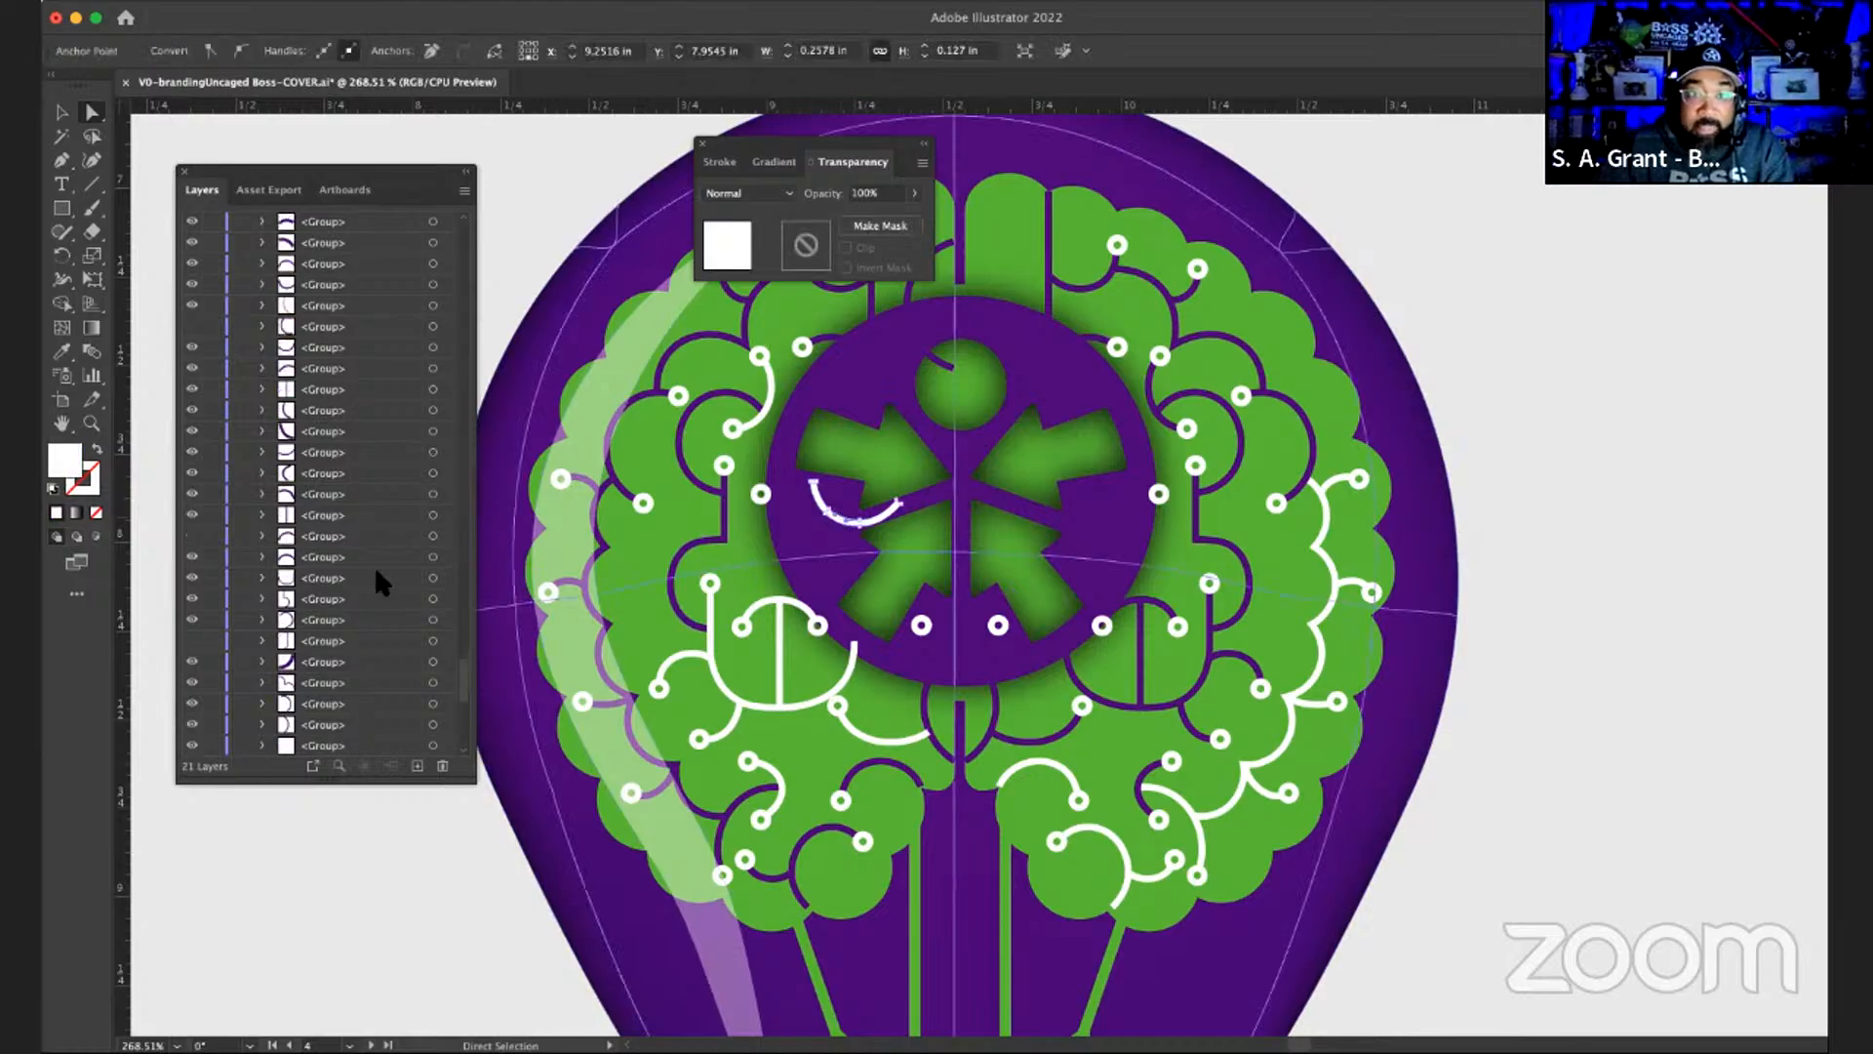
scroll(347, 562, "up", 3)
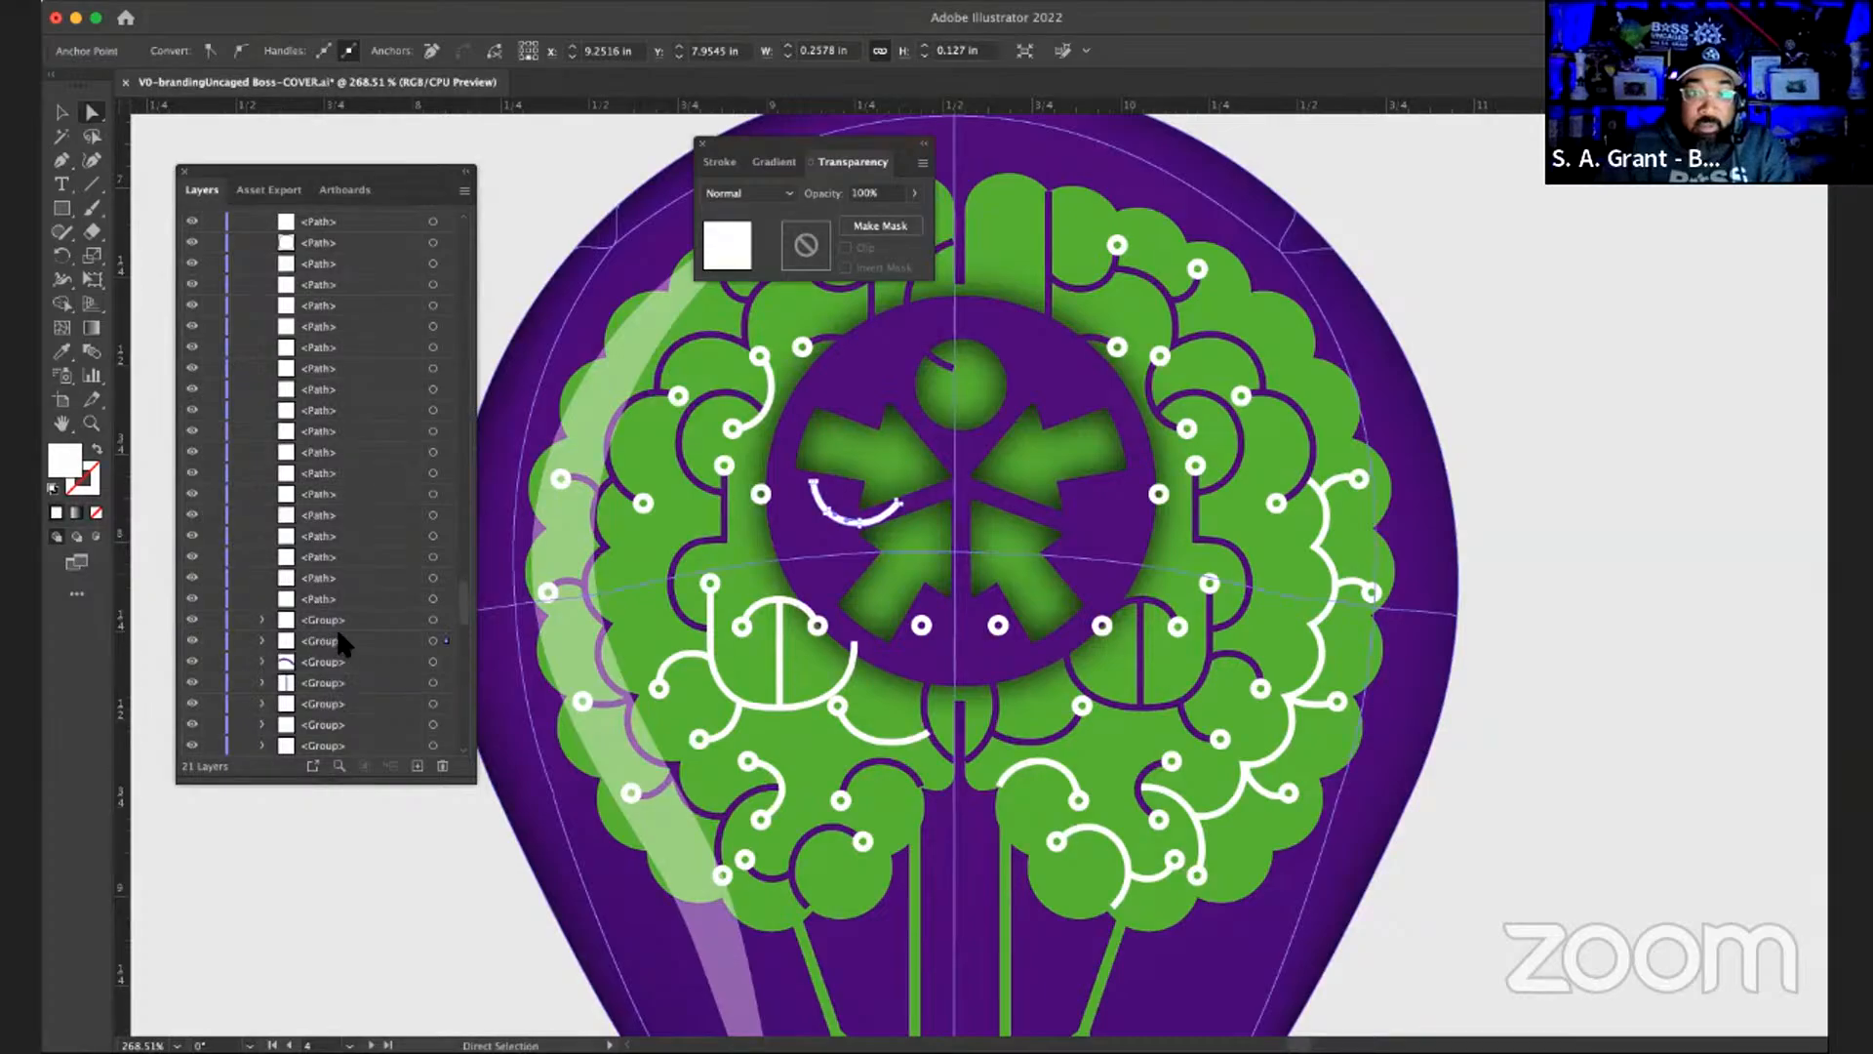
left_click(192, 640)
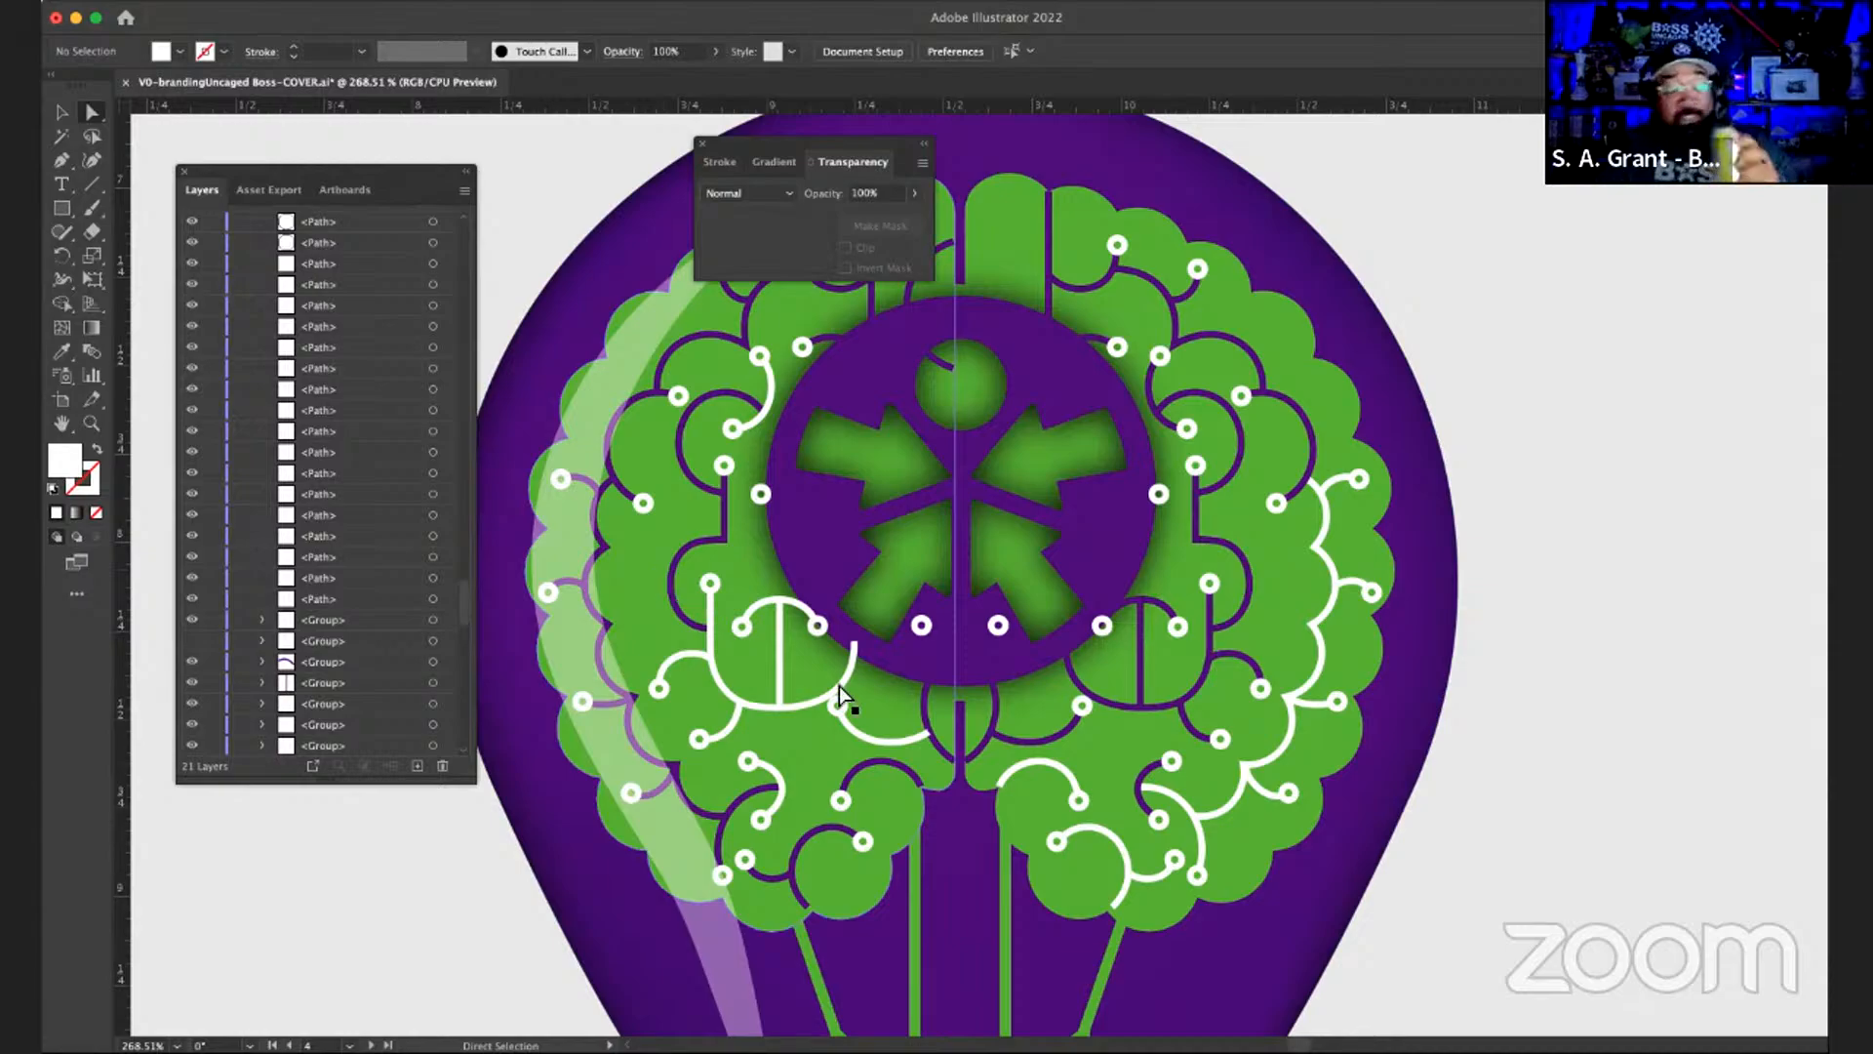
- Recolor the connected white circuit lines below and left of the logo's lower-left edge with the purple fill
left_click(870, 739)
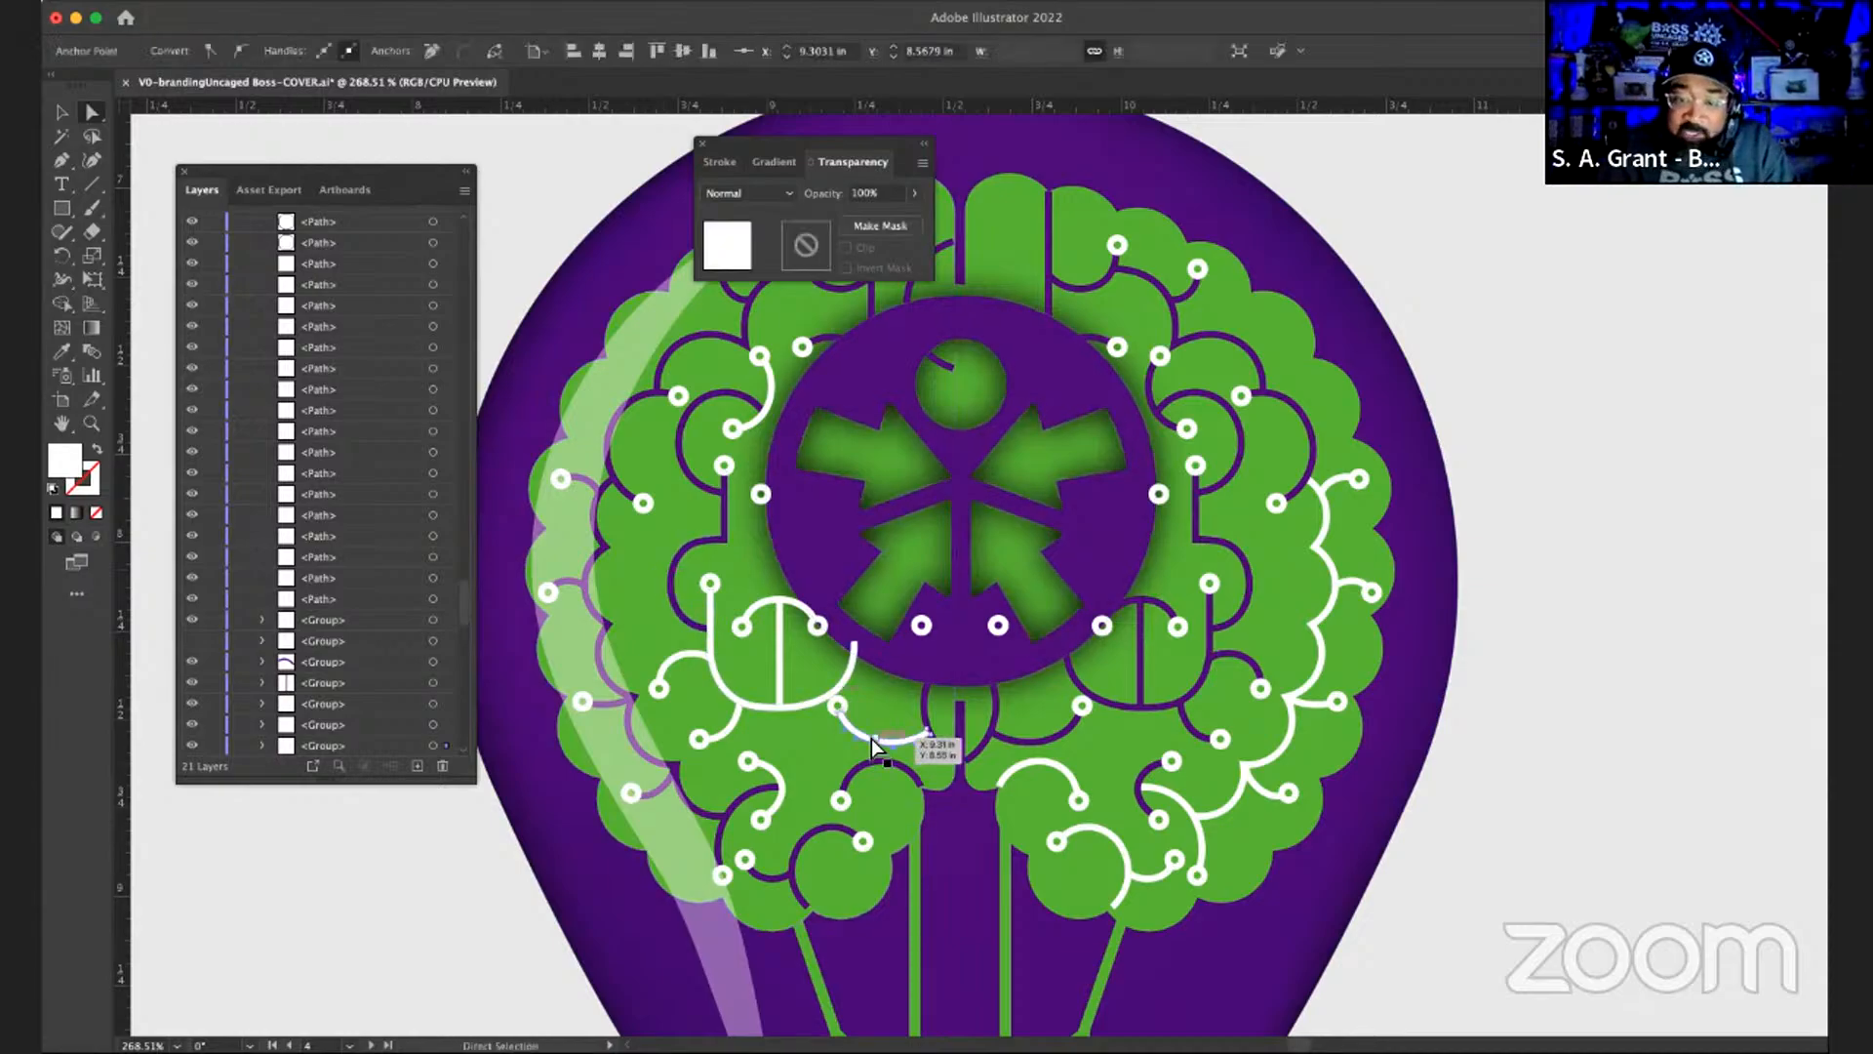
left_click(835, 675, "shift")
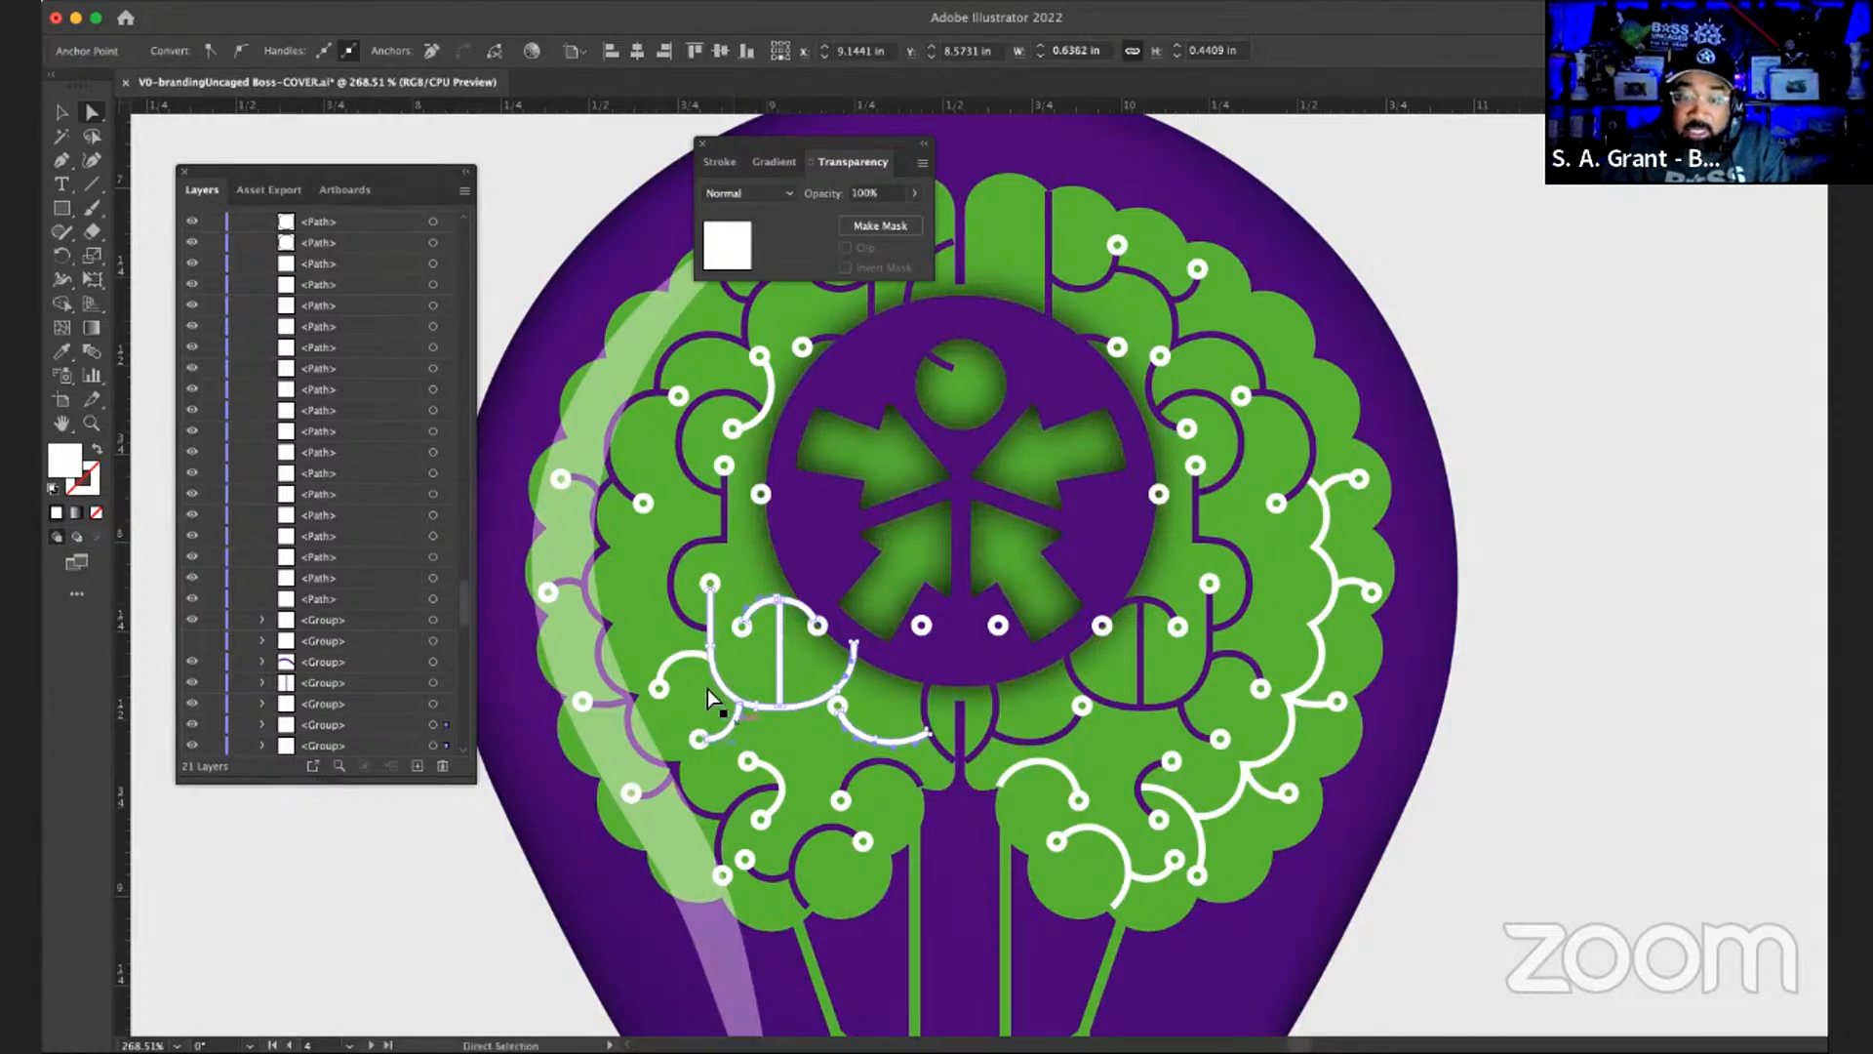
left_click(683, 654, "shift")
left_click(683, 654, "shift")
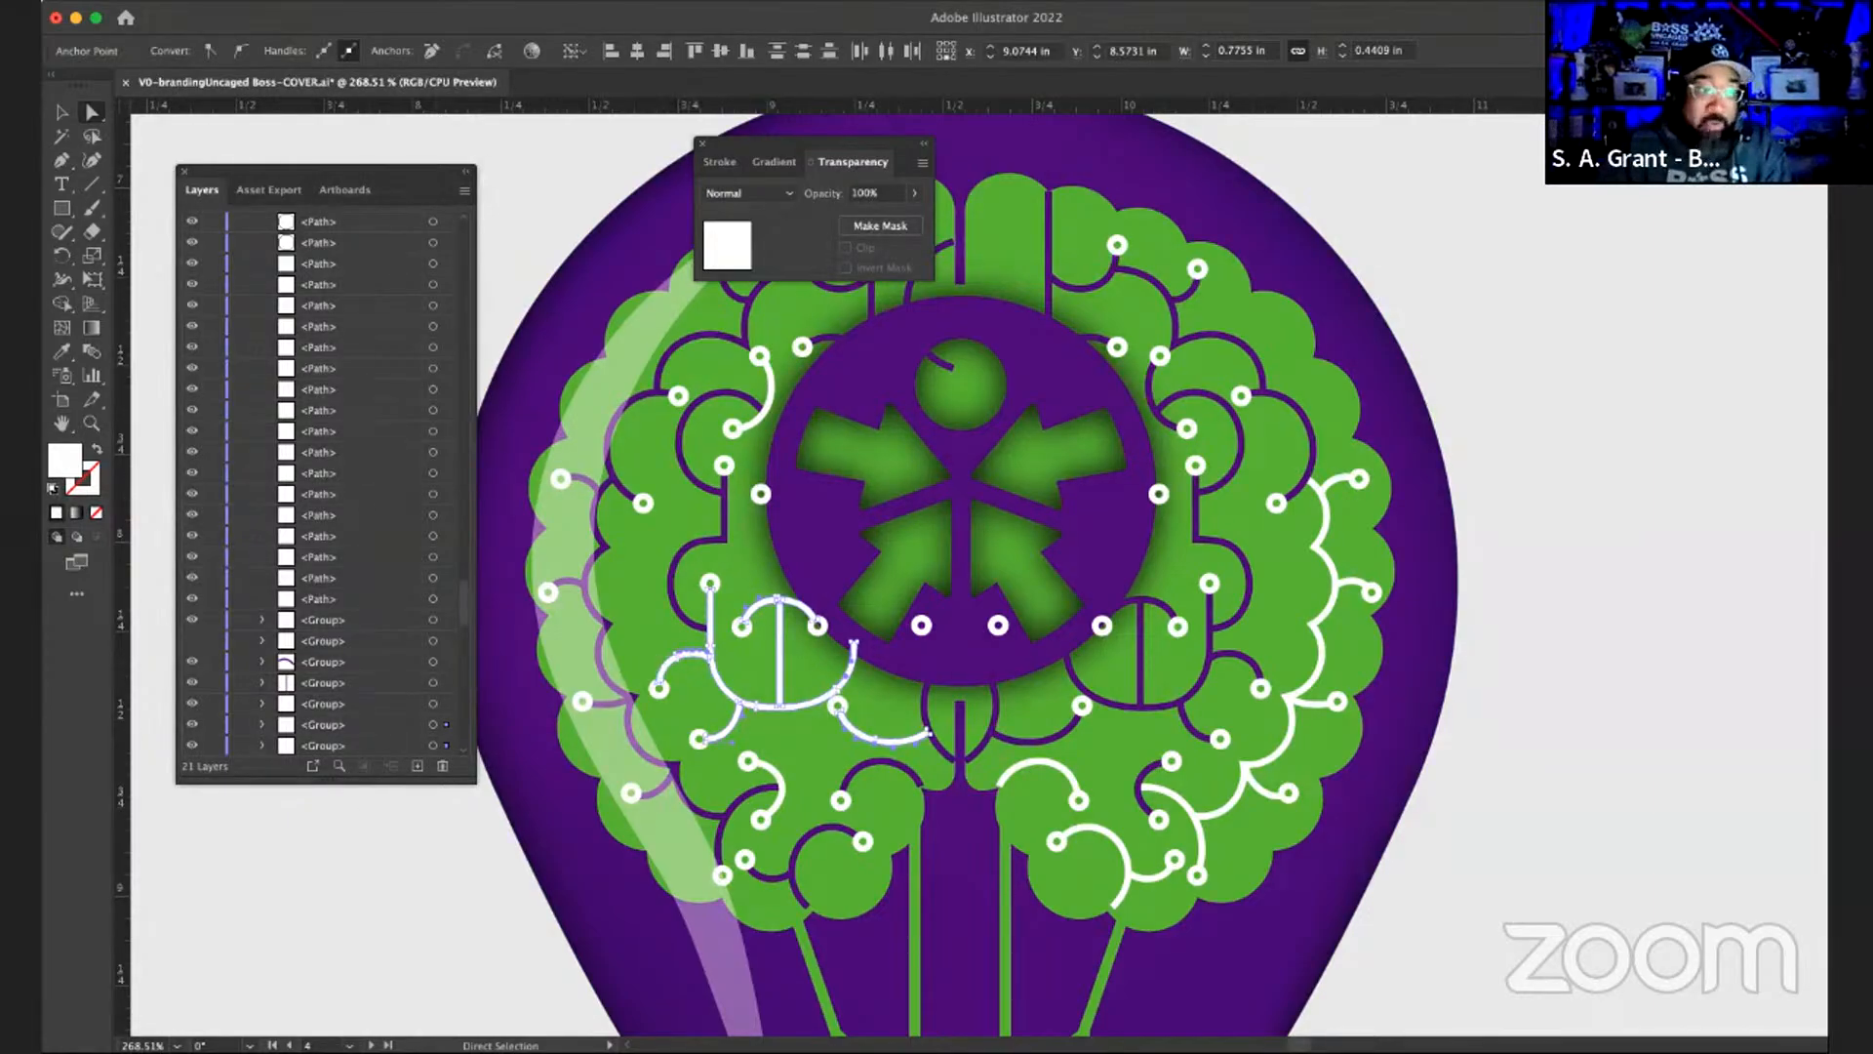
left_click(572, 312)
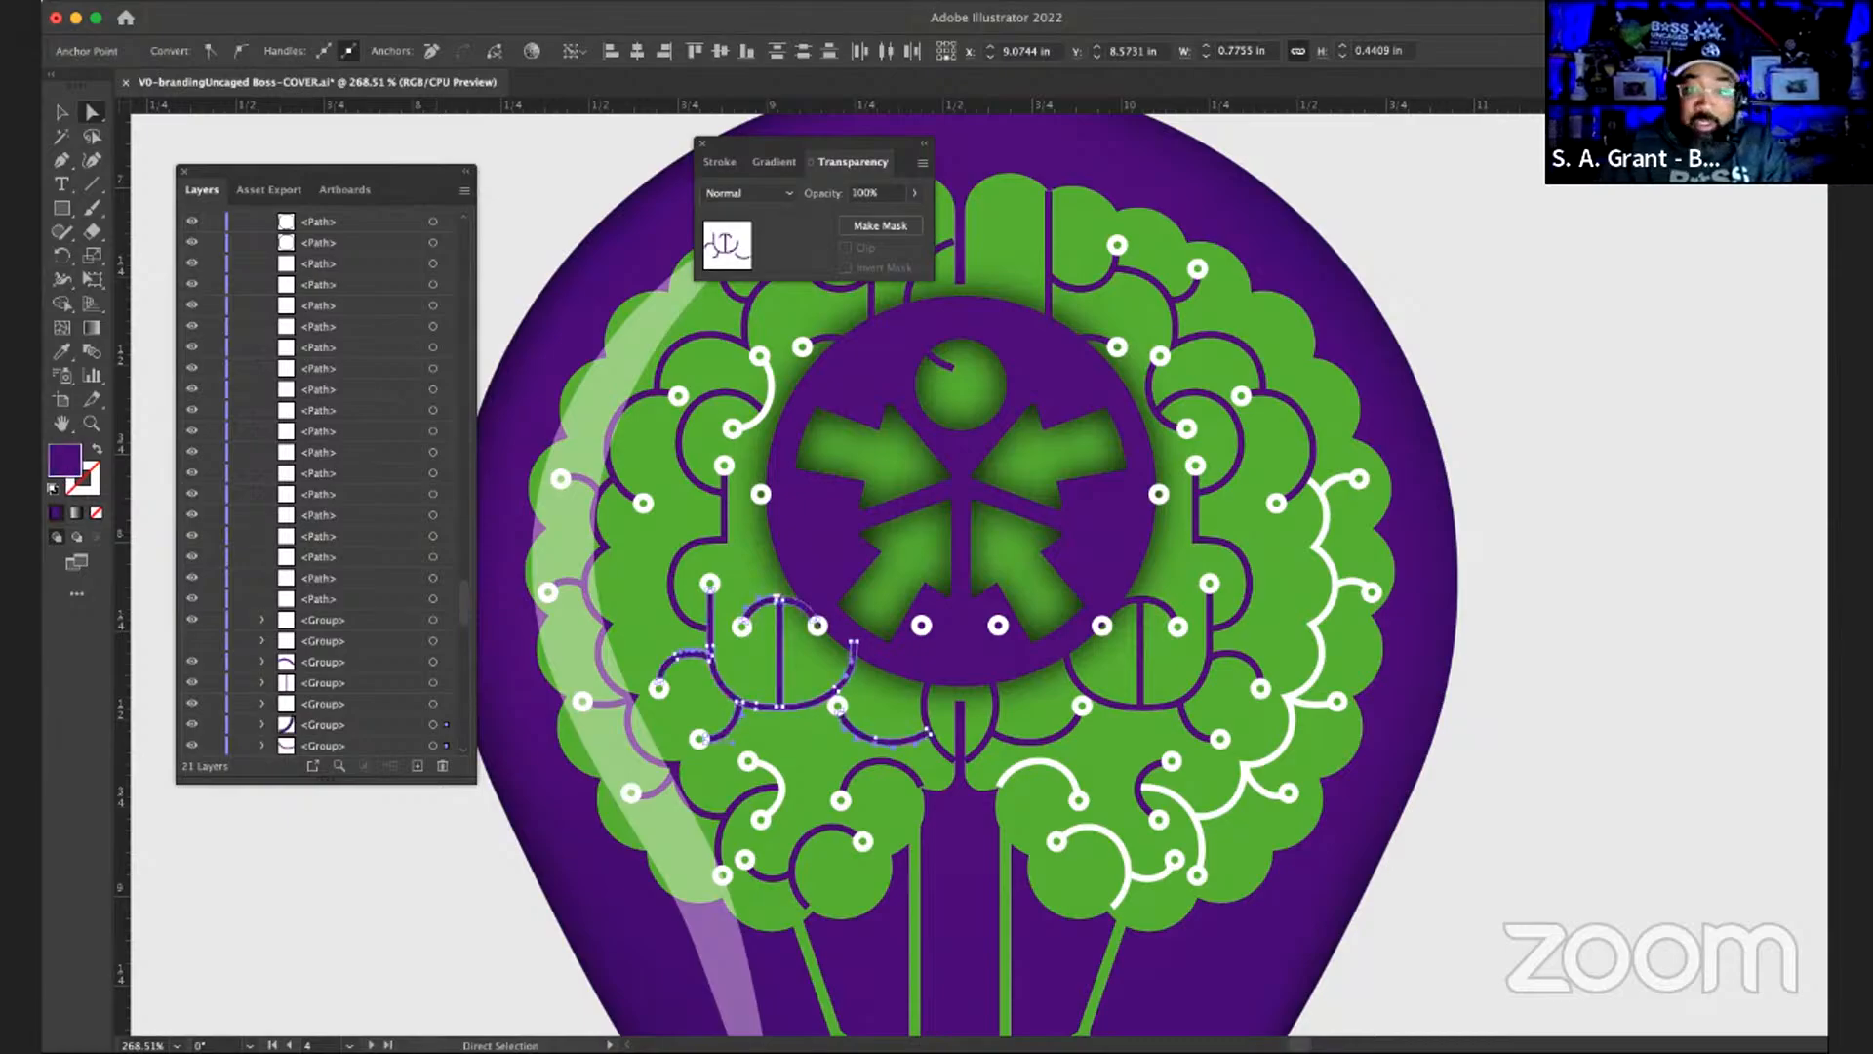
- Recolor the white arc beside the logo's upper-left edge and the white arc in the brain's lower-left lobes purple
left_click(771, 390)
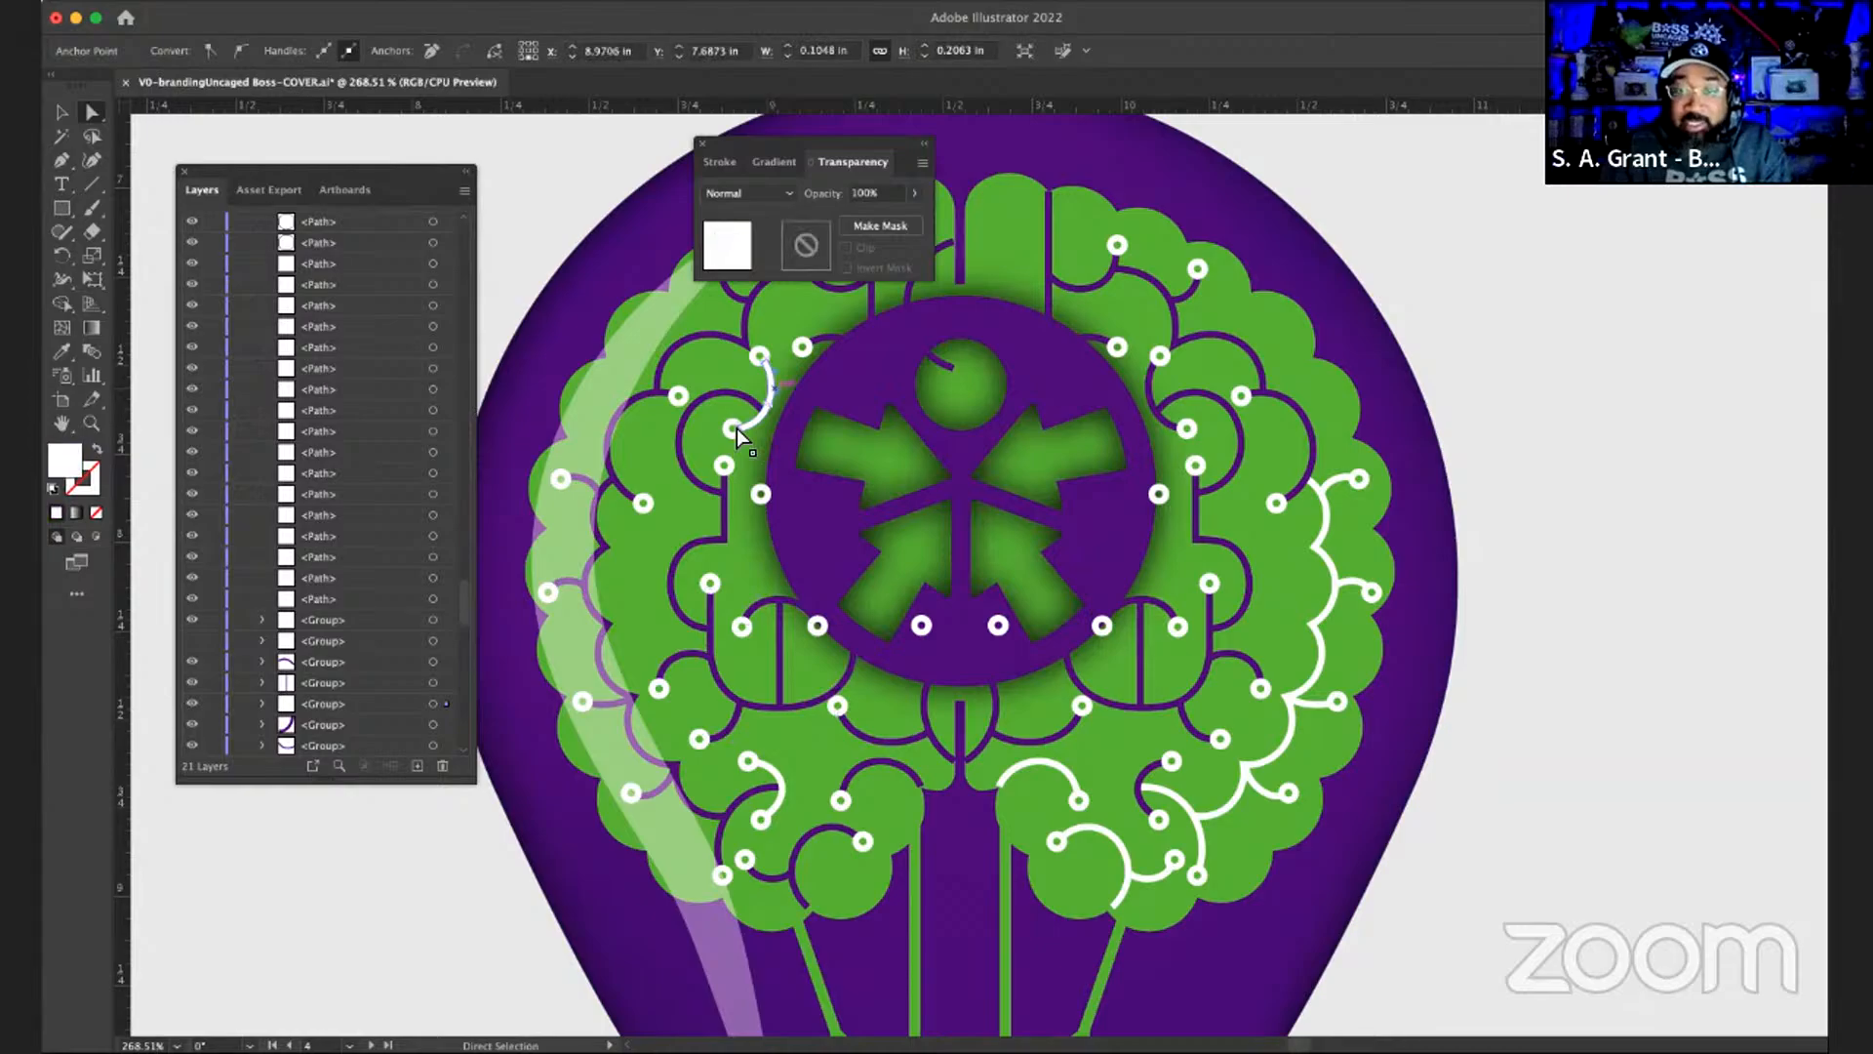
left_click(730, 461, "shift")
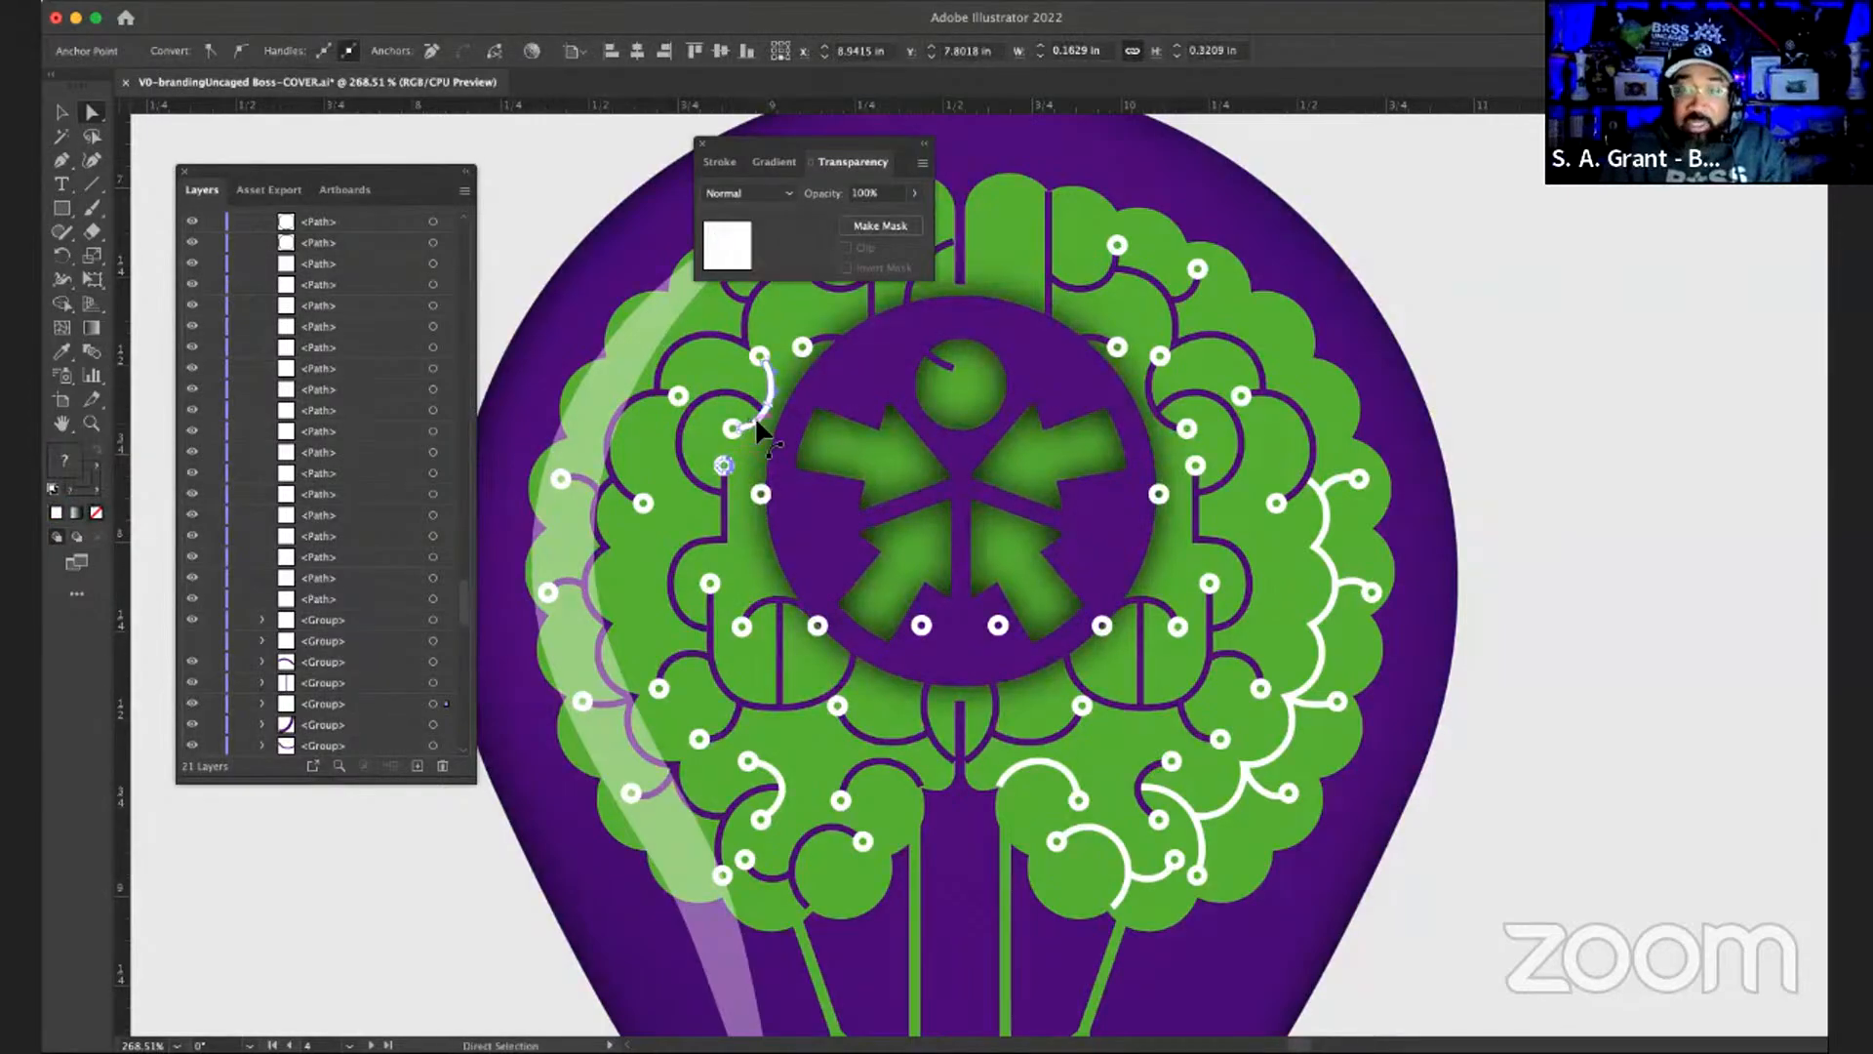
key("super+z")
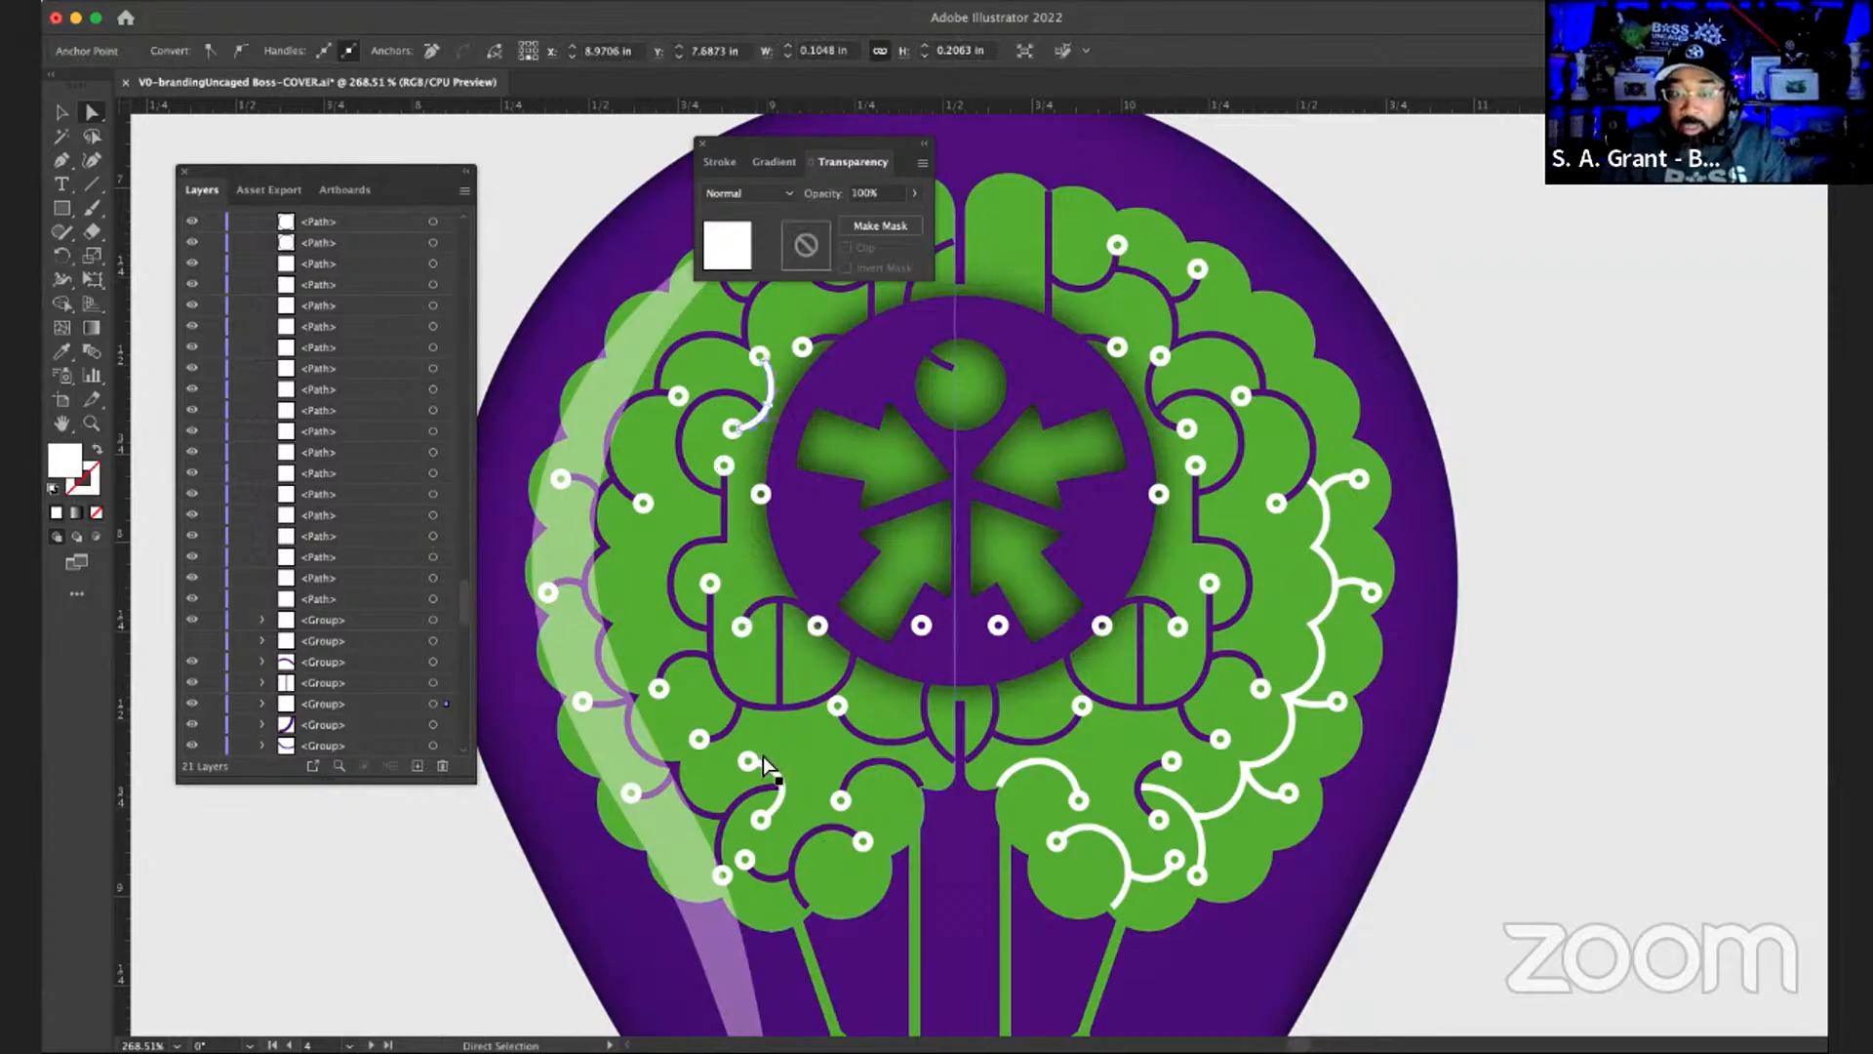
key("super+z")
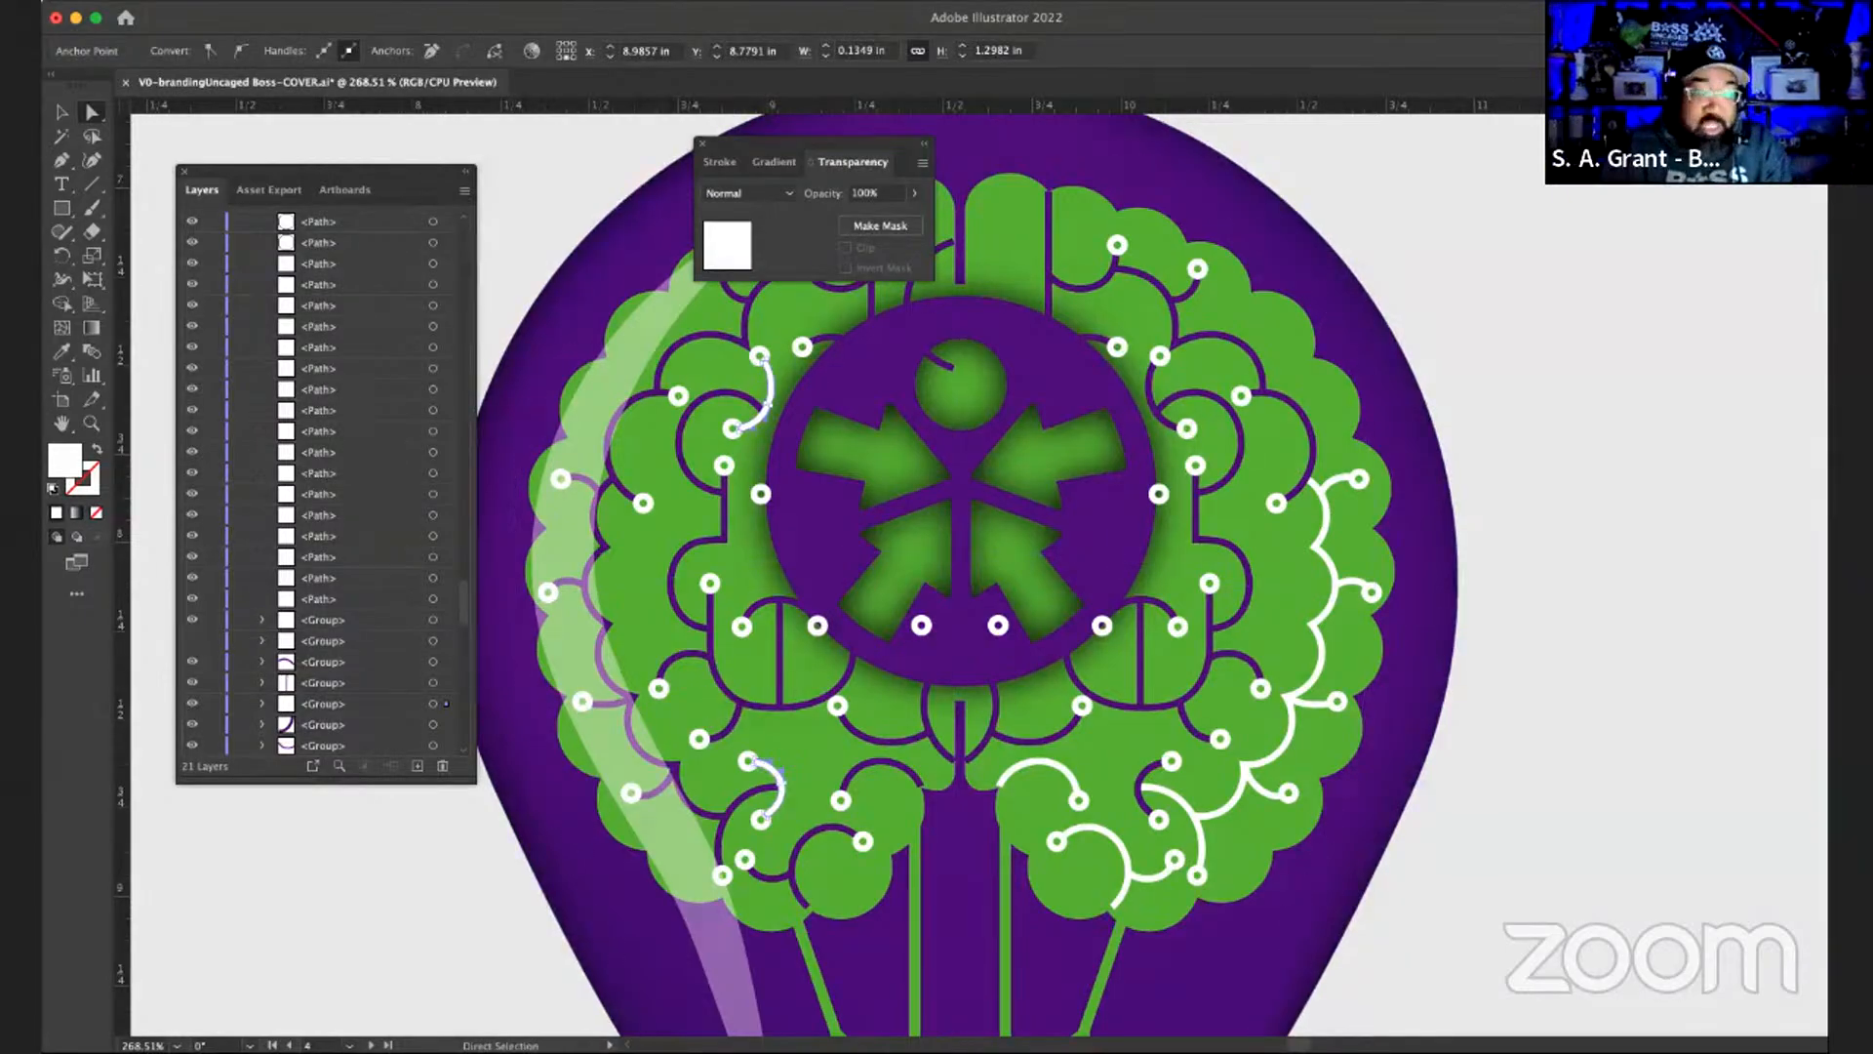
key("super+z")
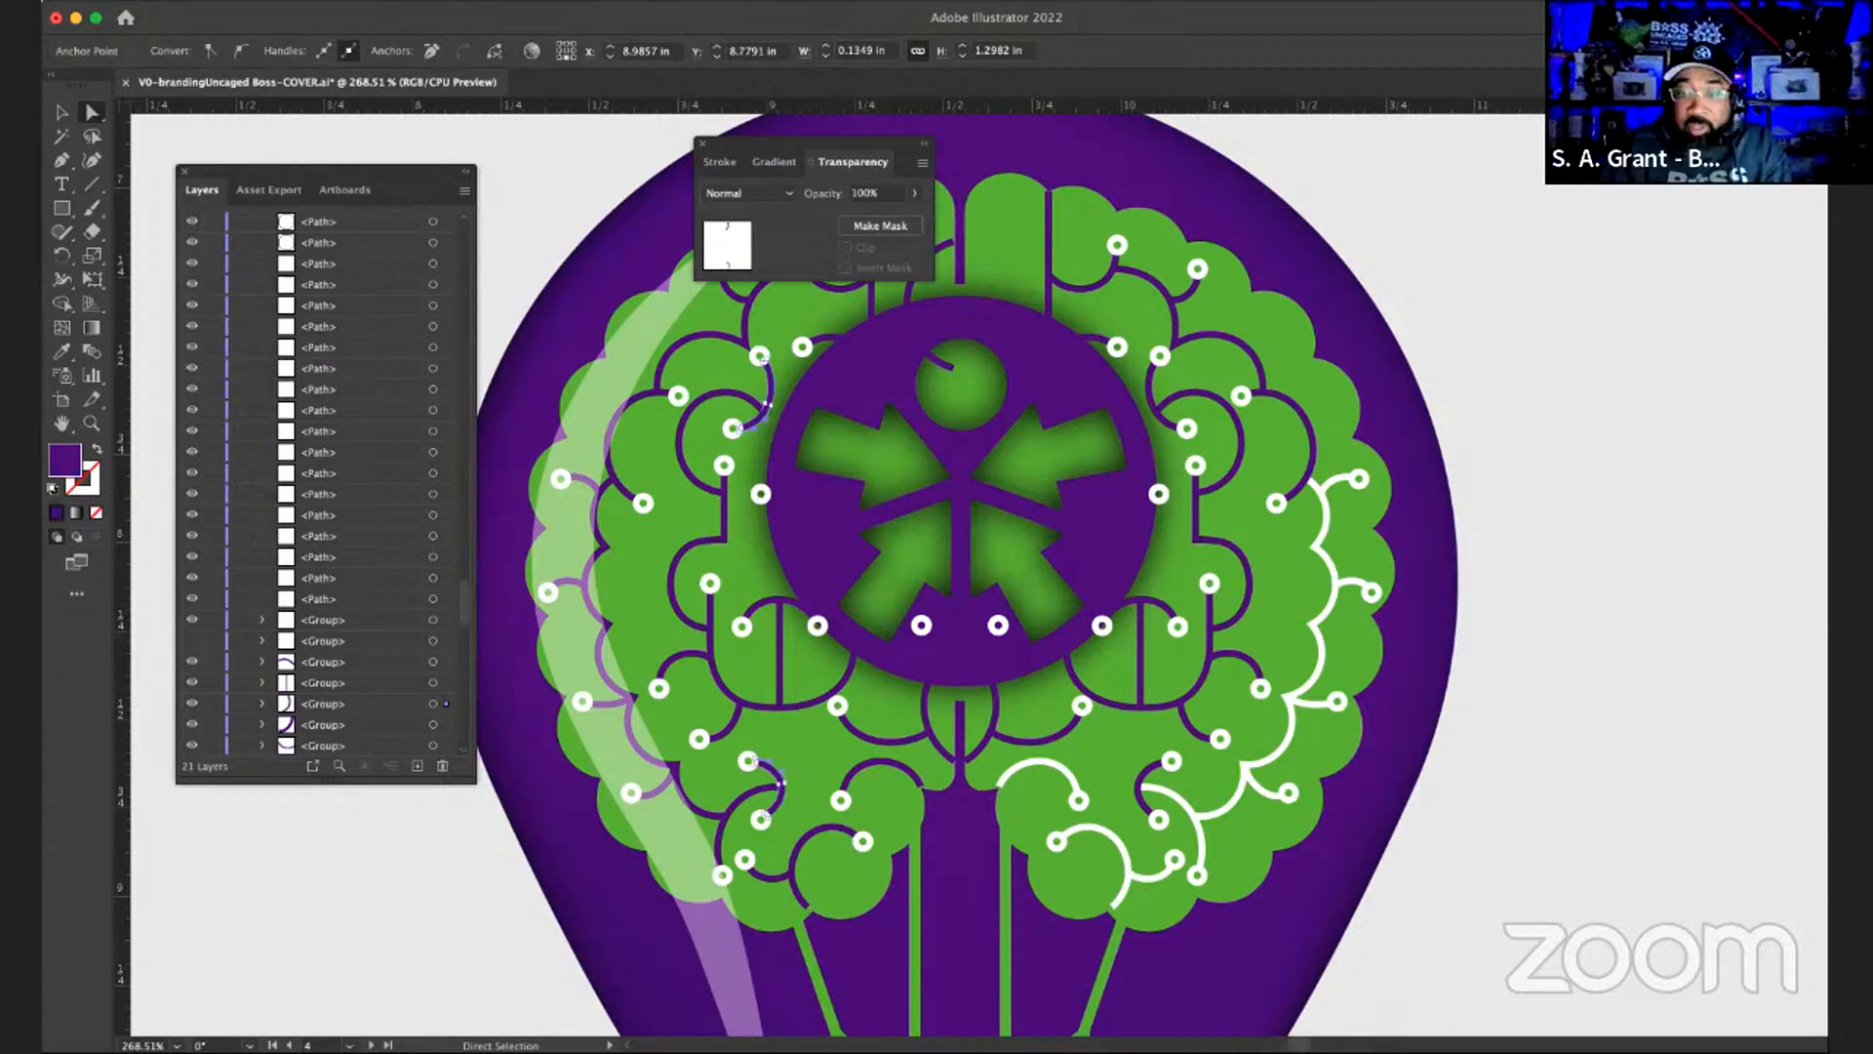
- Select the eight white node rings in the brain's lower-left lobes and change their strokes to purple
left_click(865, 835)
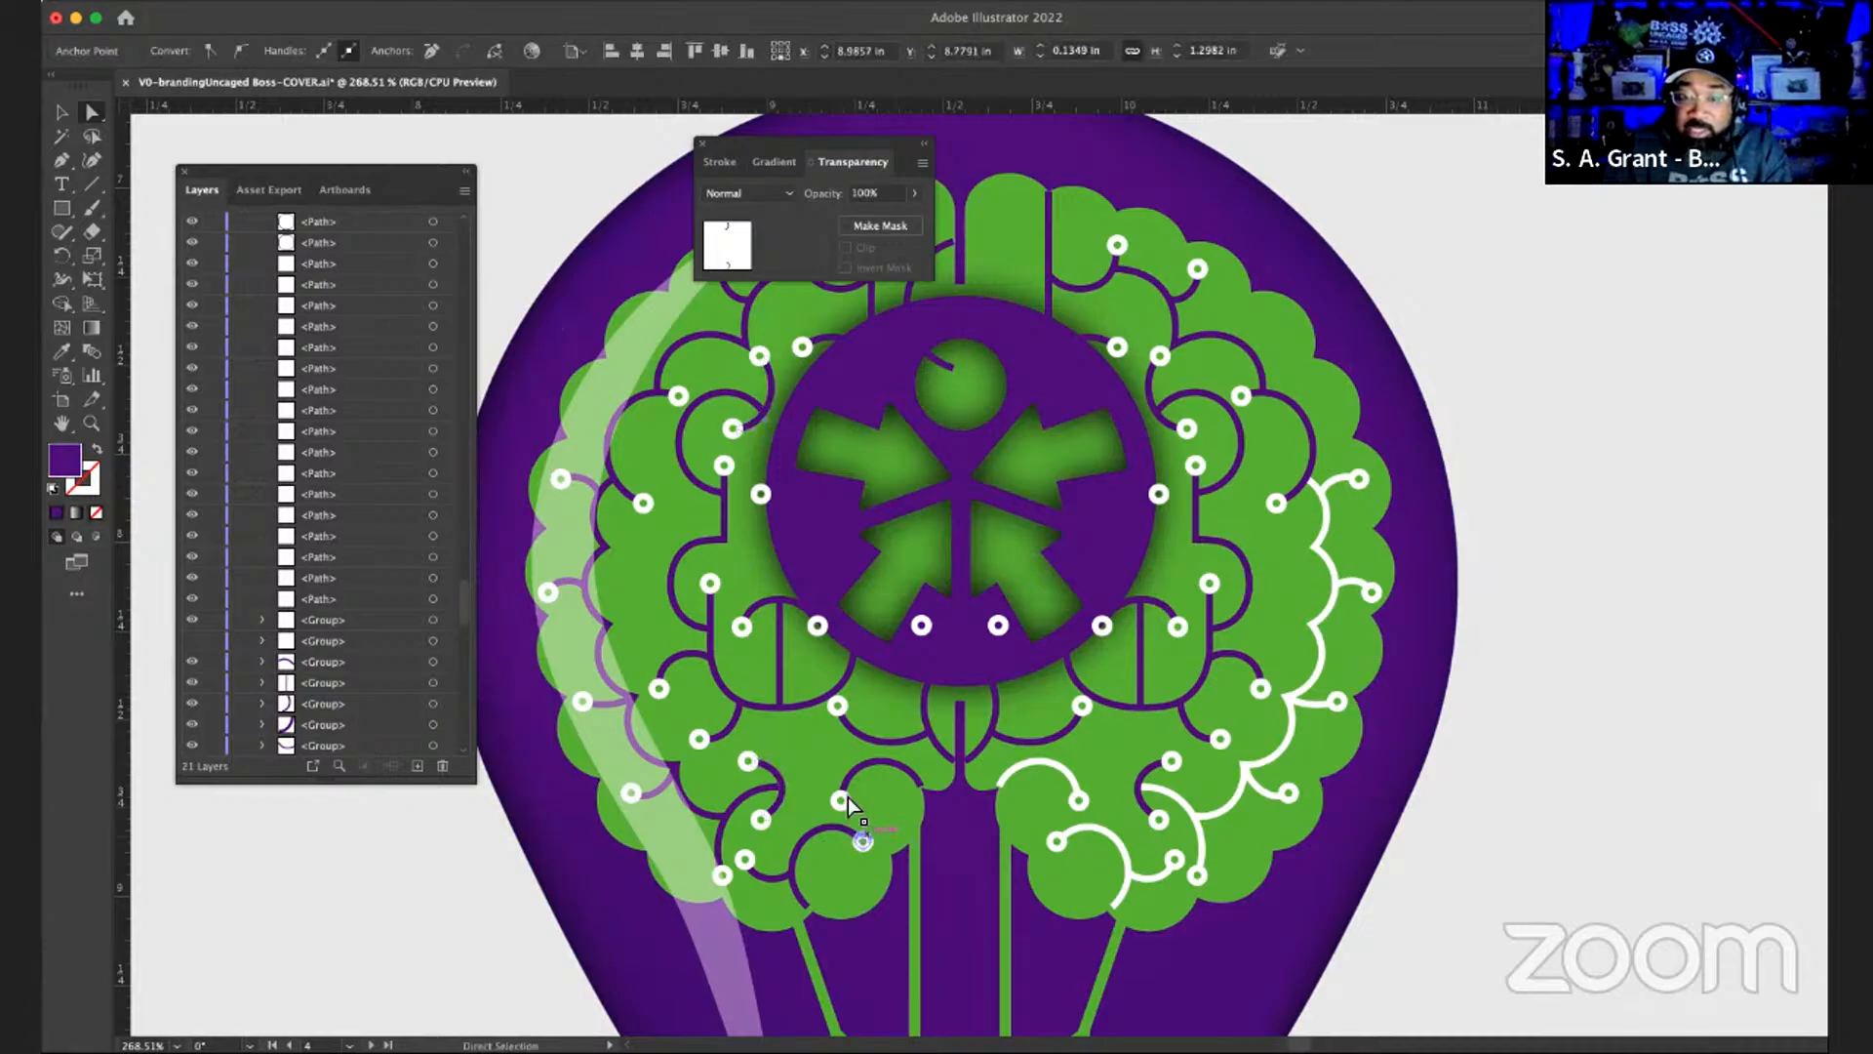
left_click(845, 798, "shift")
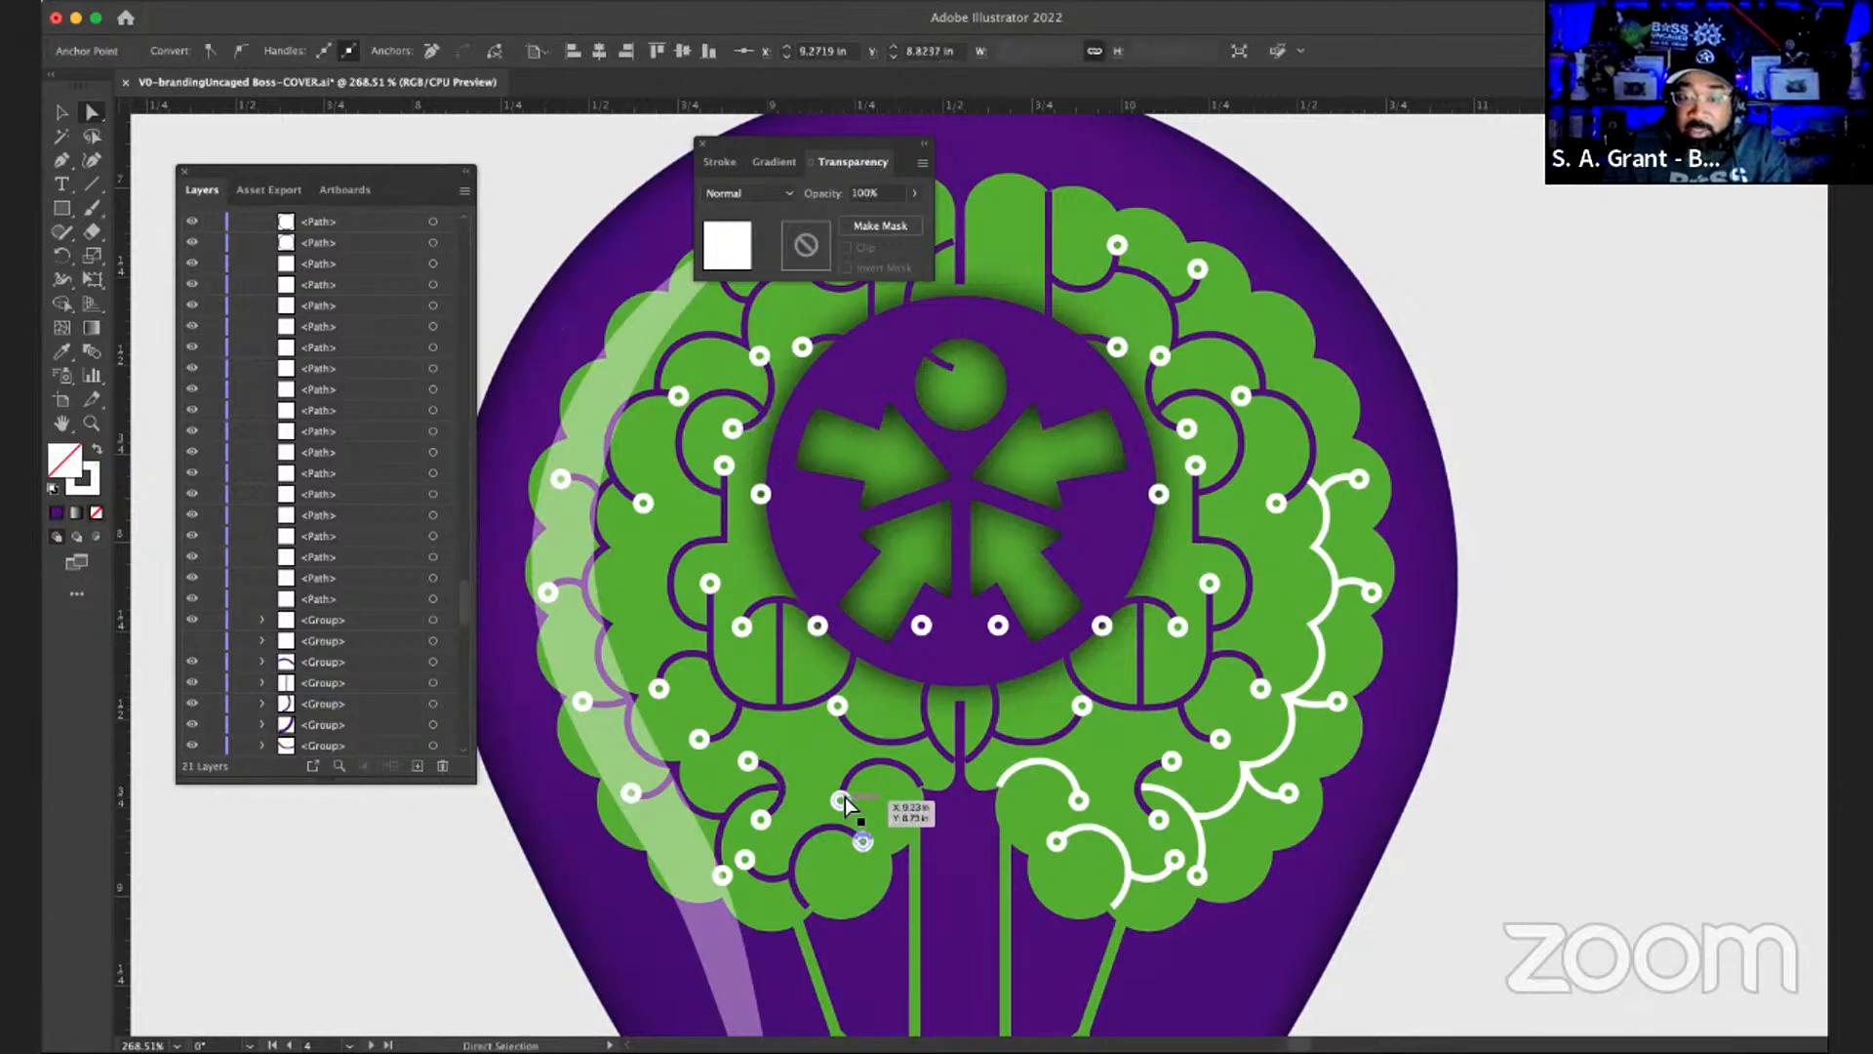
left_click(765, 817, "shift")
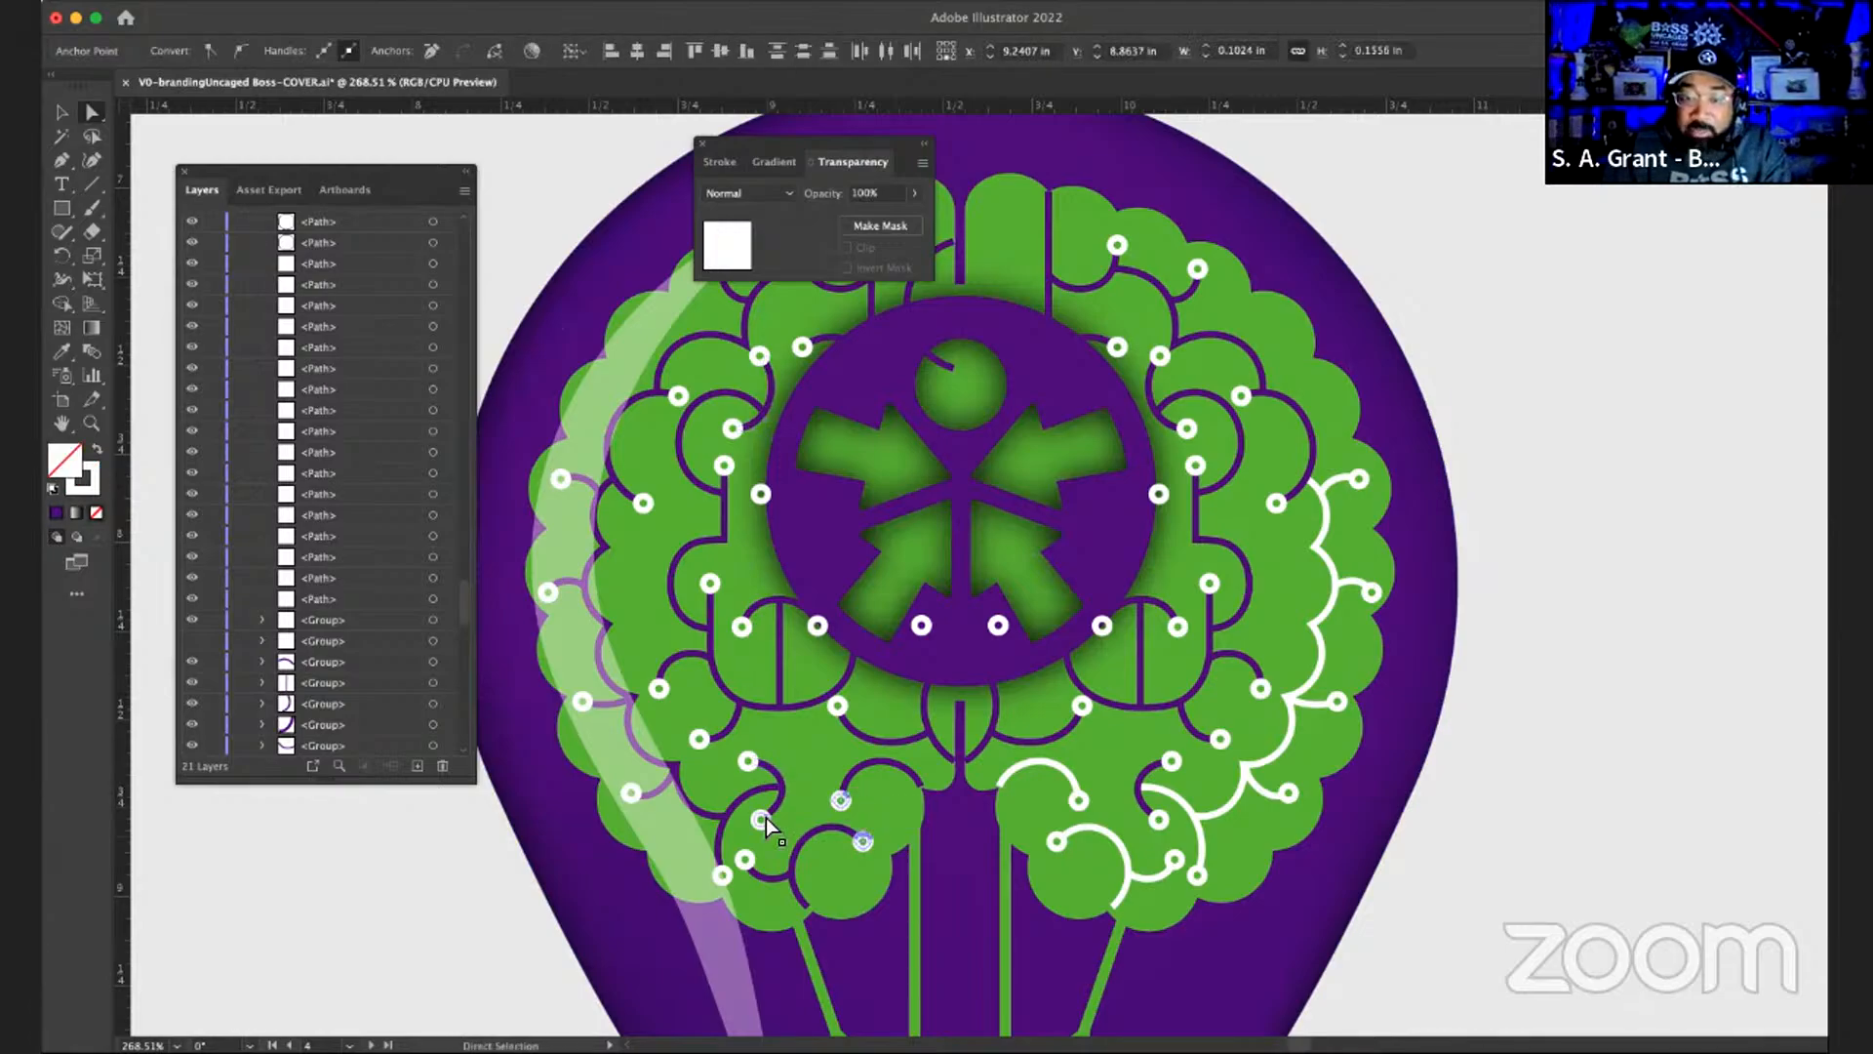
left_click(749, 761, "shift")
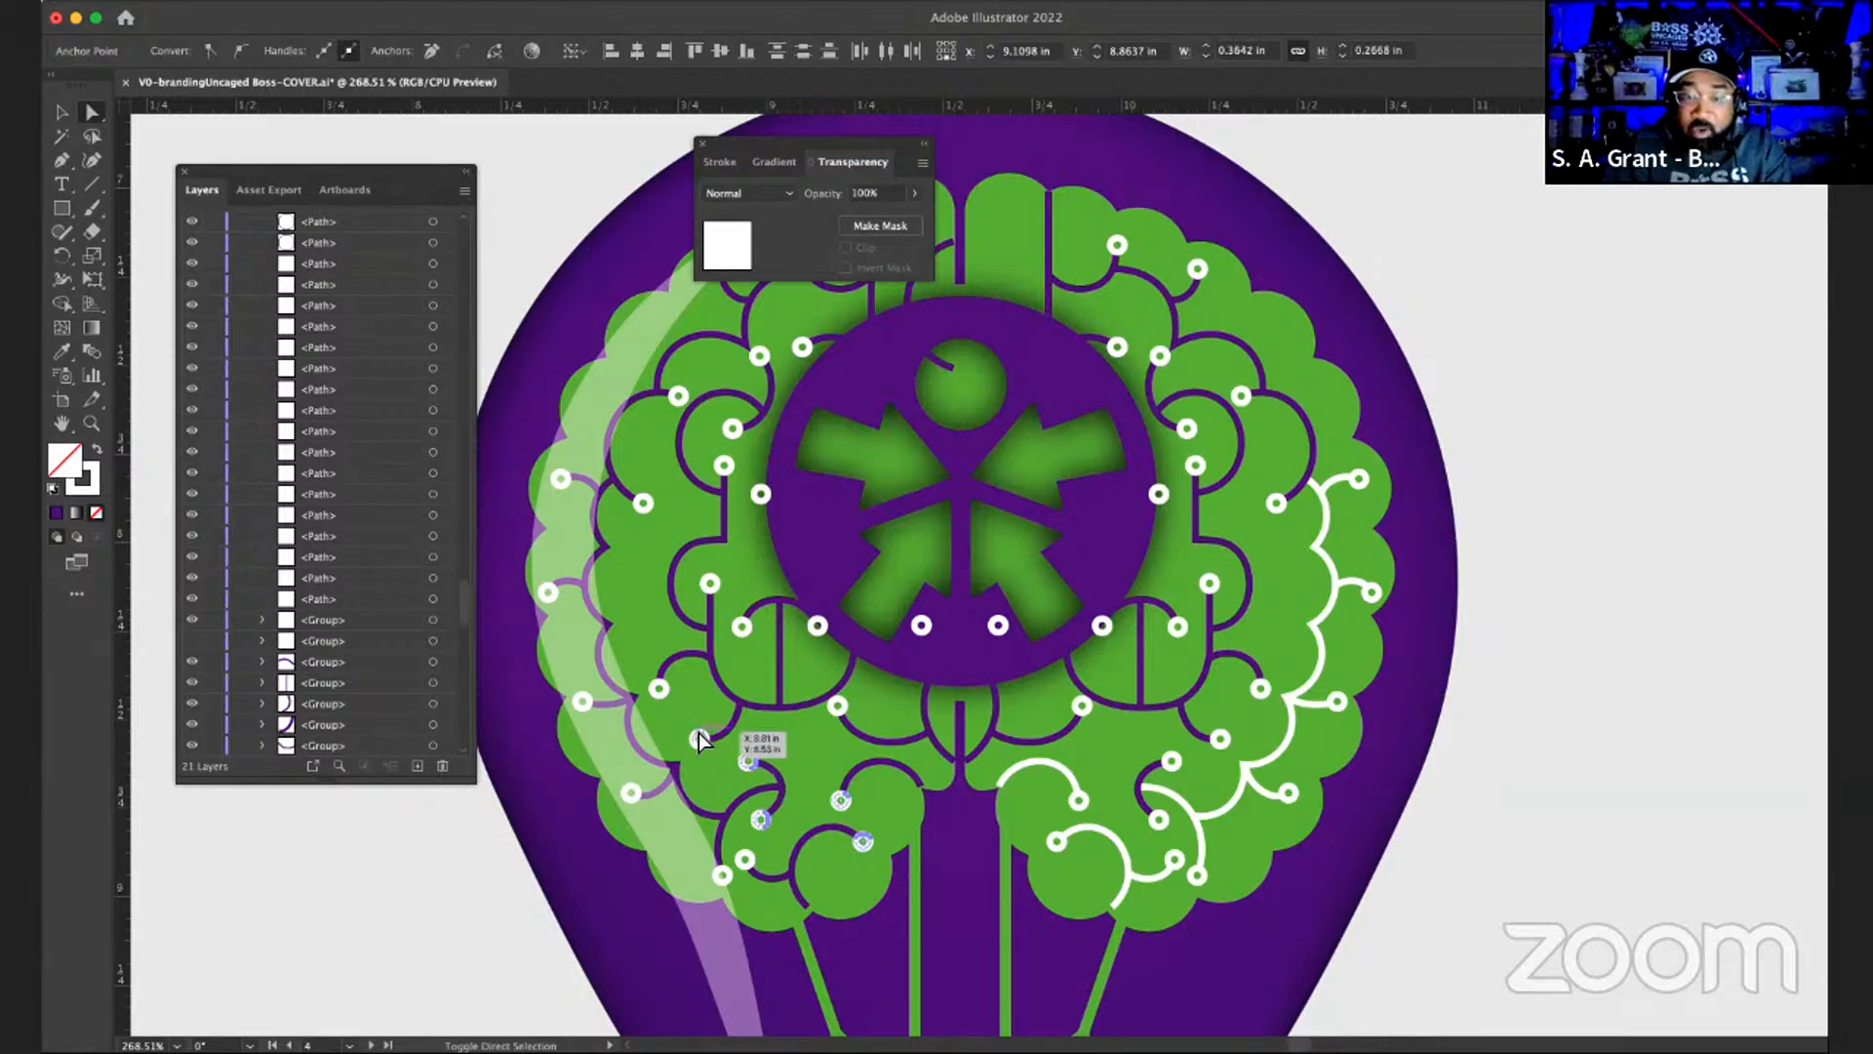
left_click(698, 739, "shift")
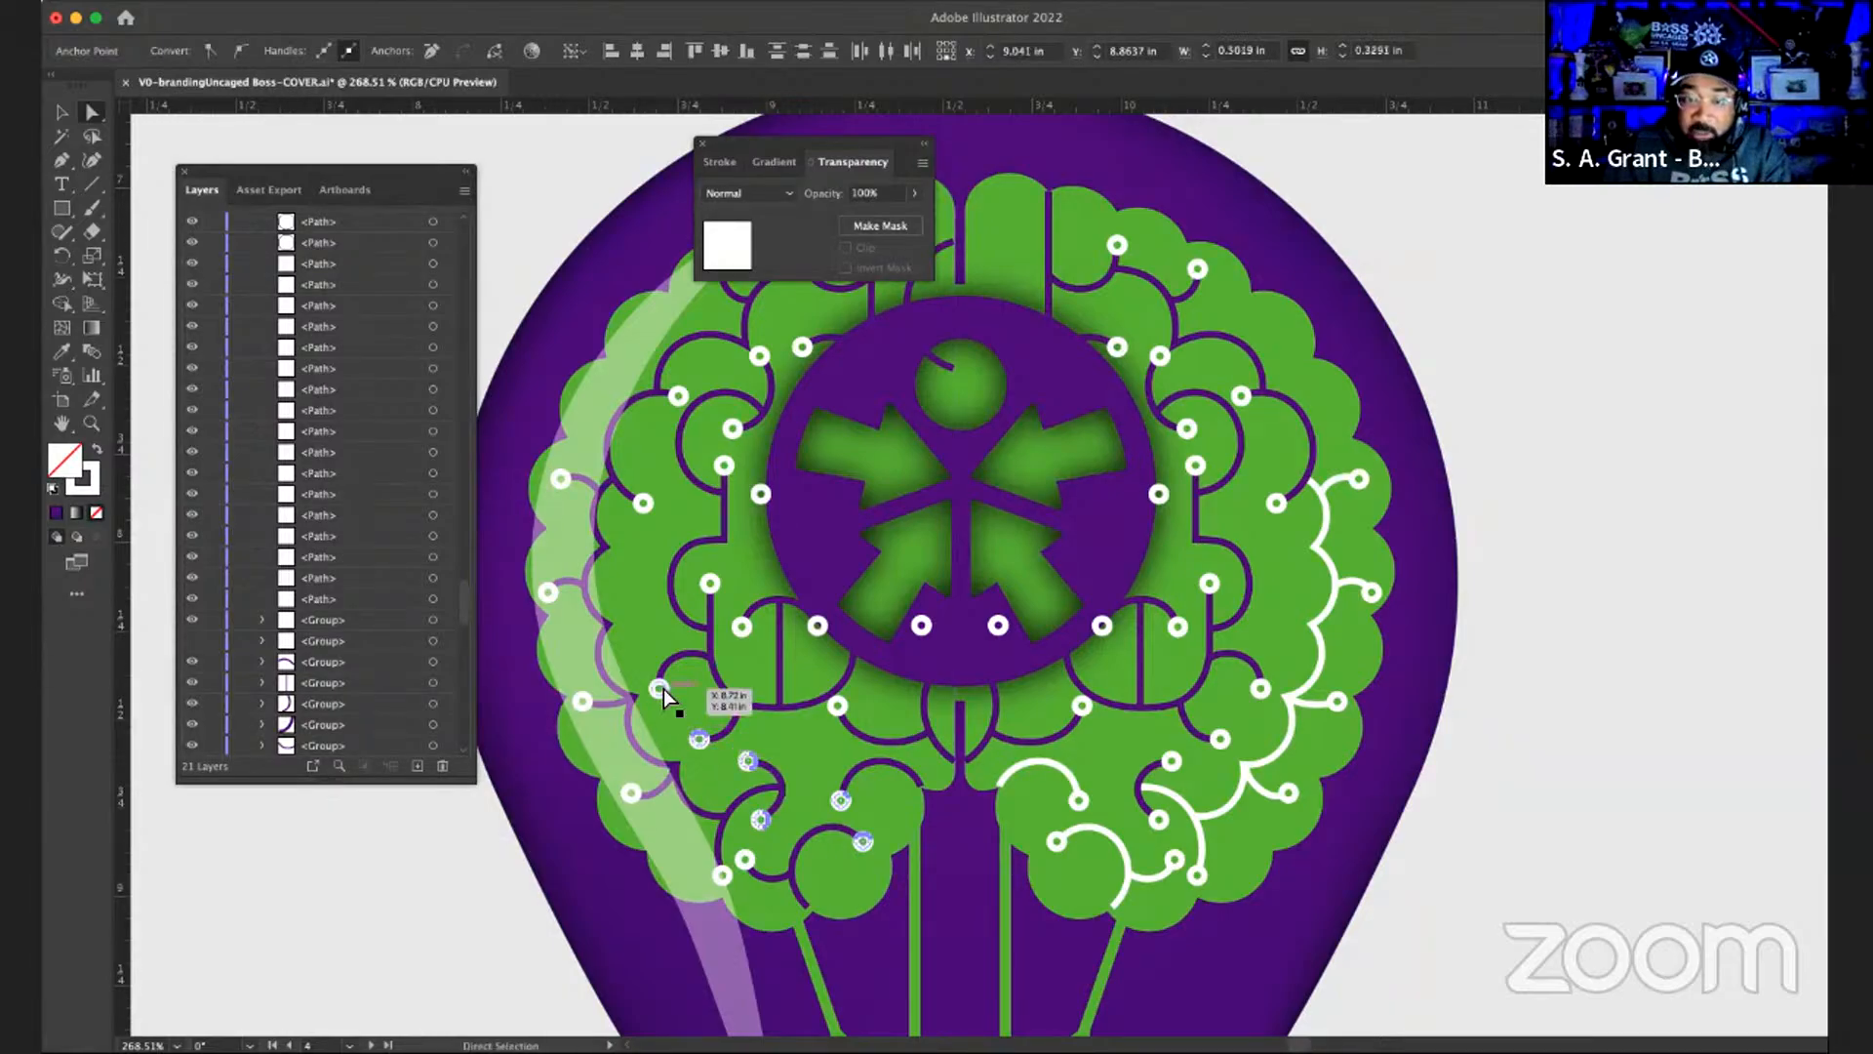
left_click(661, 690, "shift")
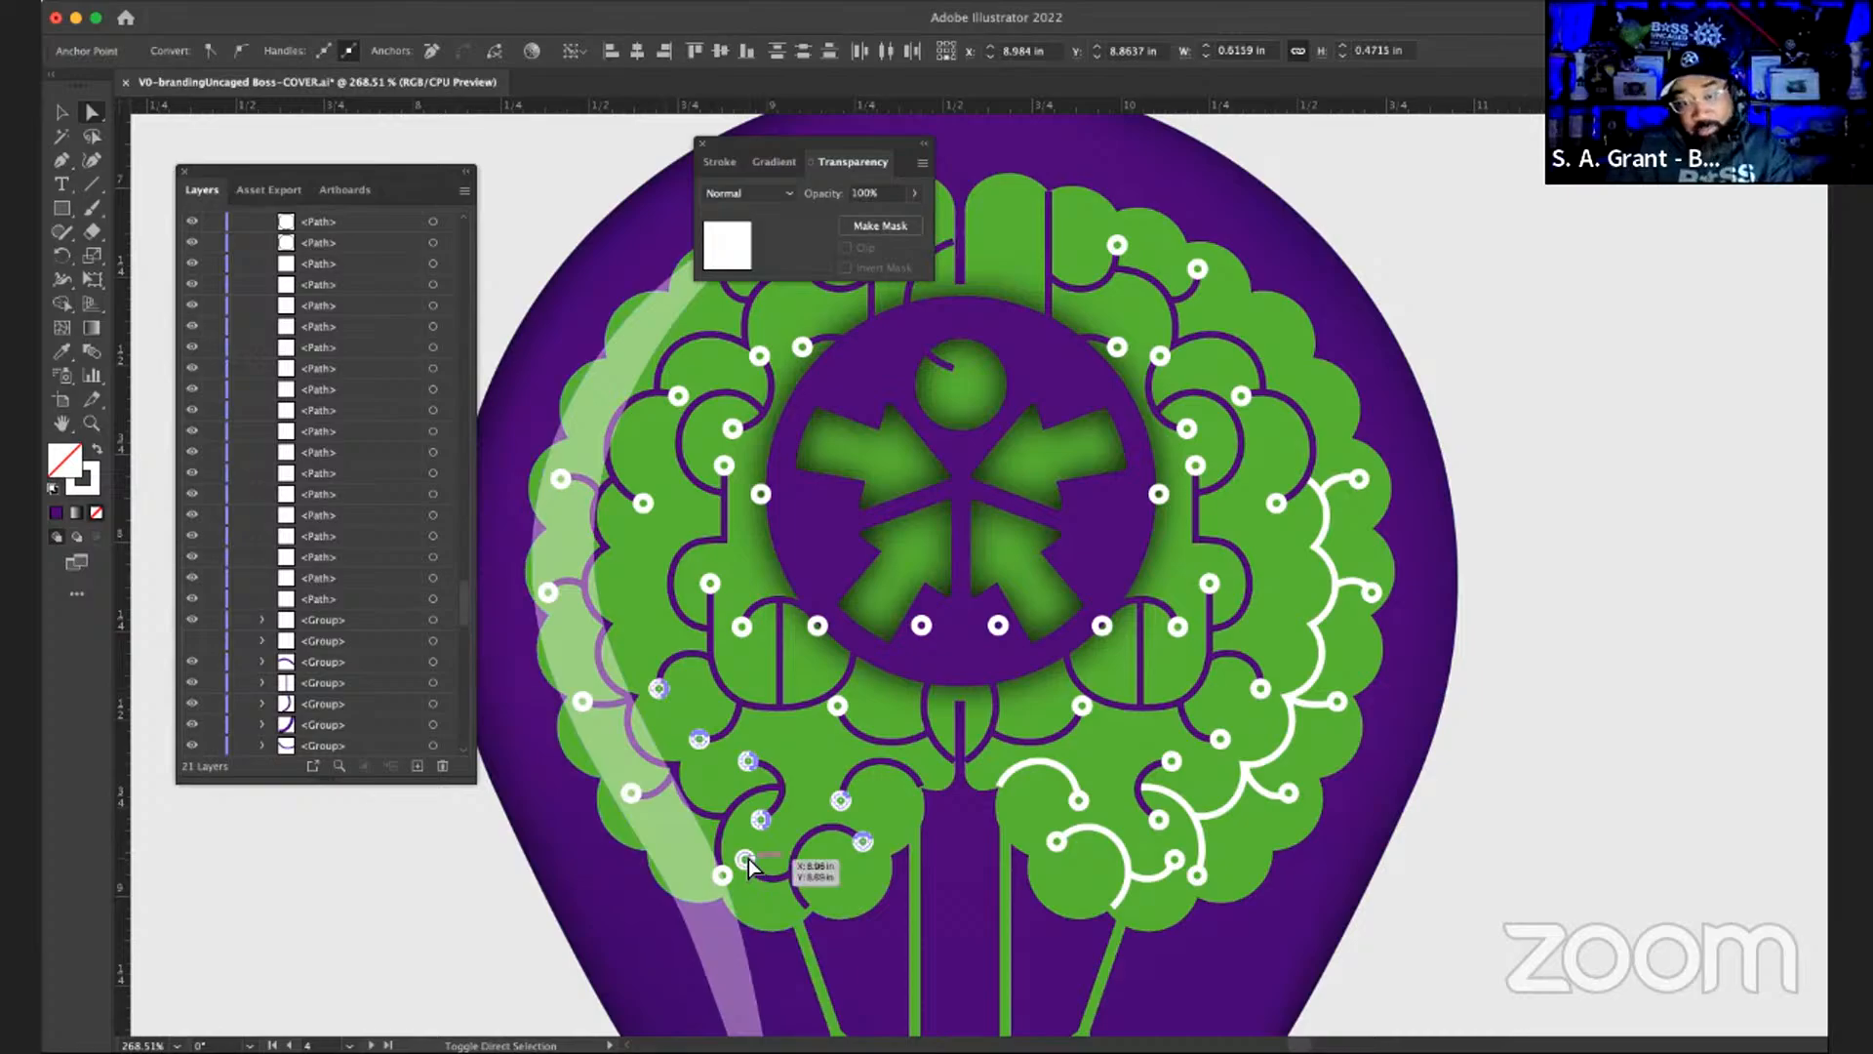
left_click(747, 859, "shift")
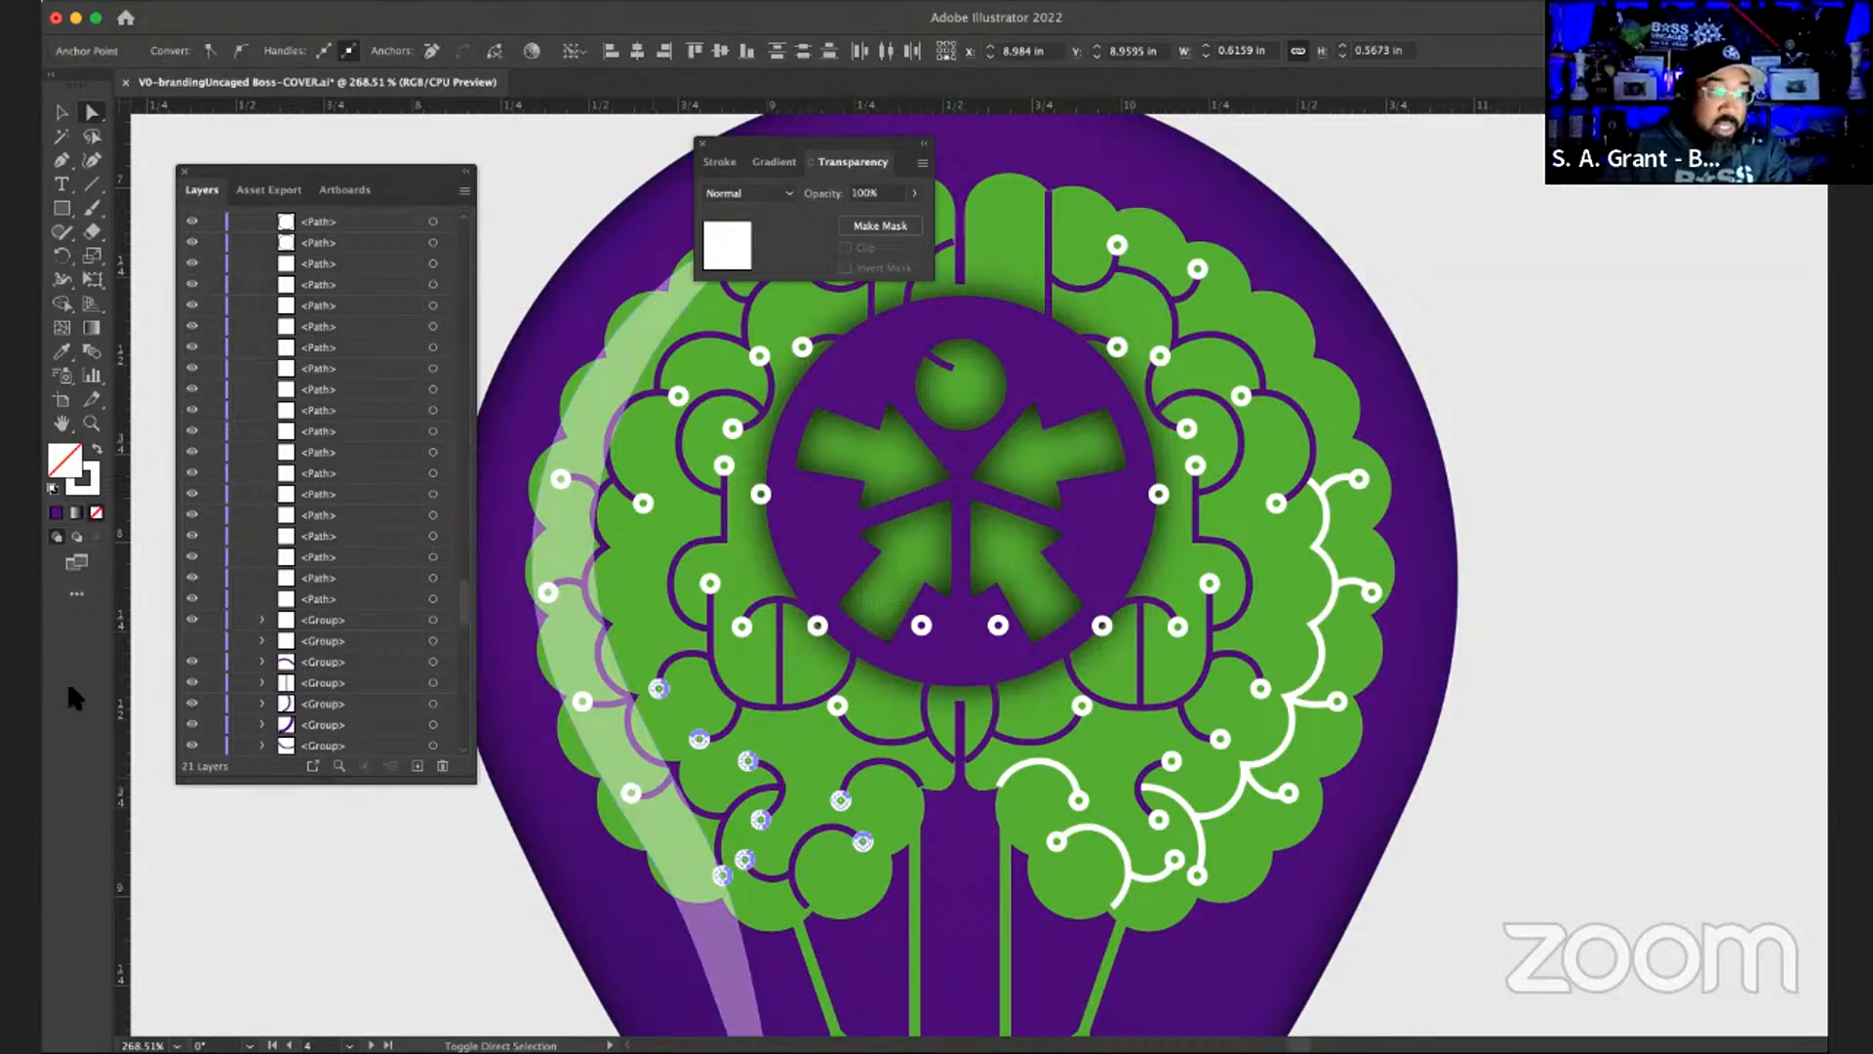
key("x")
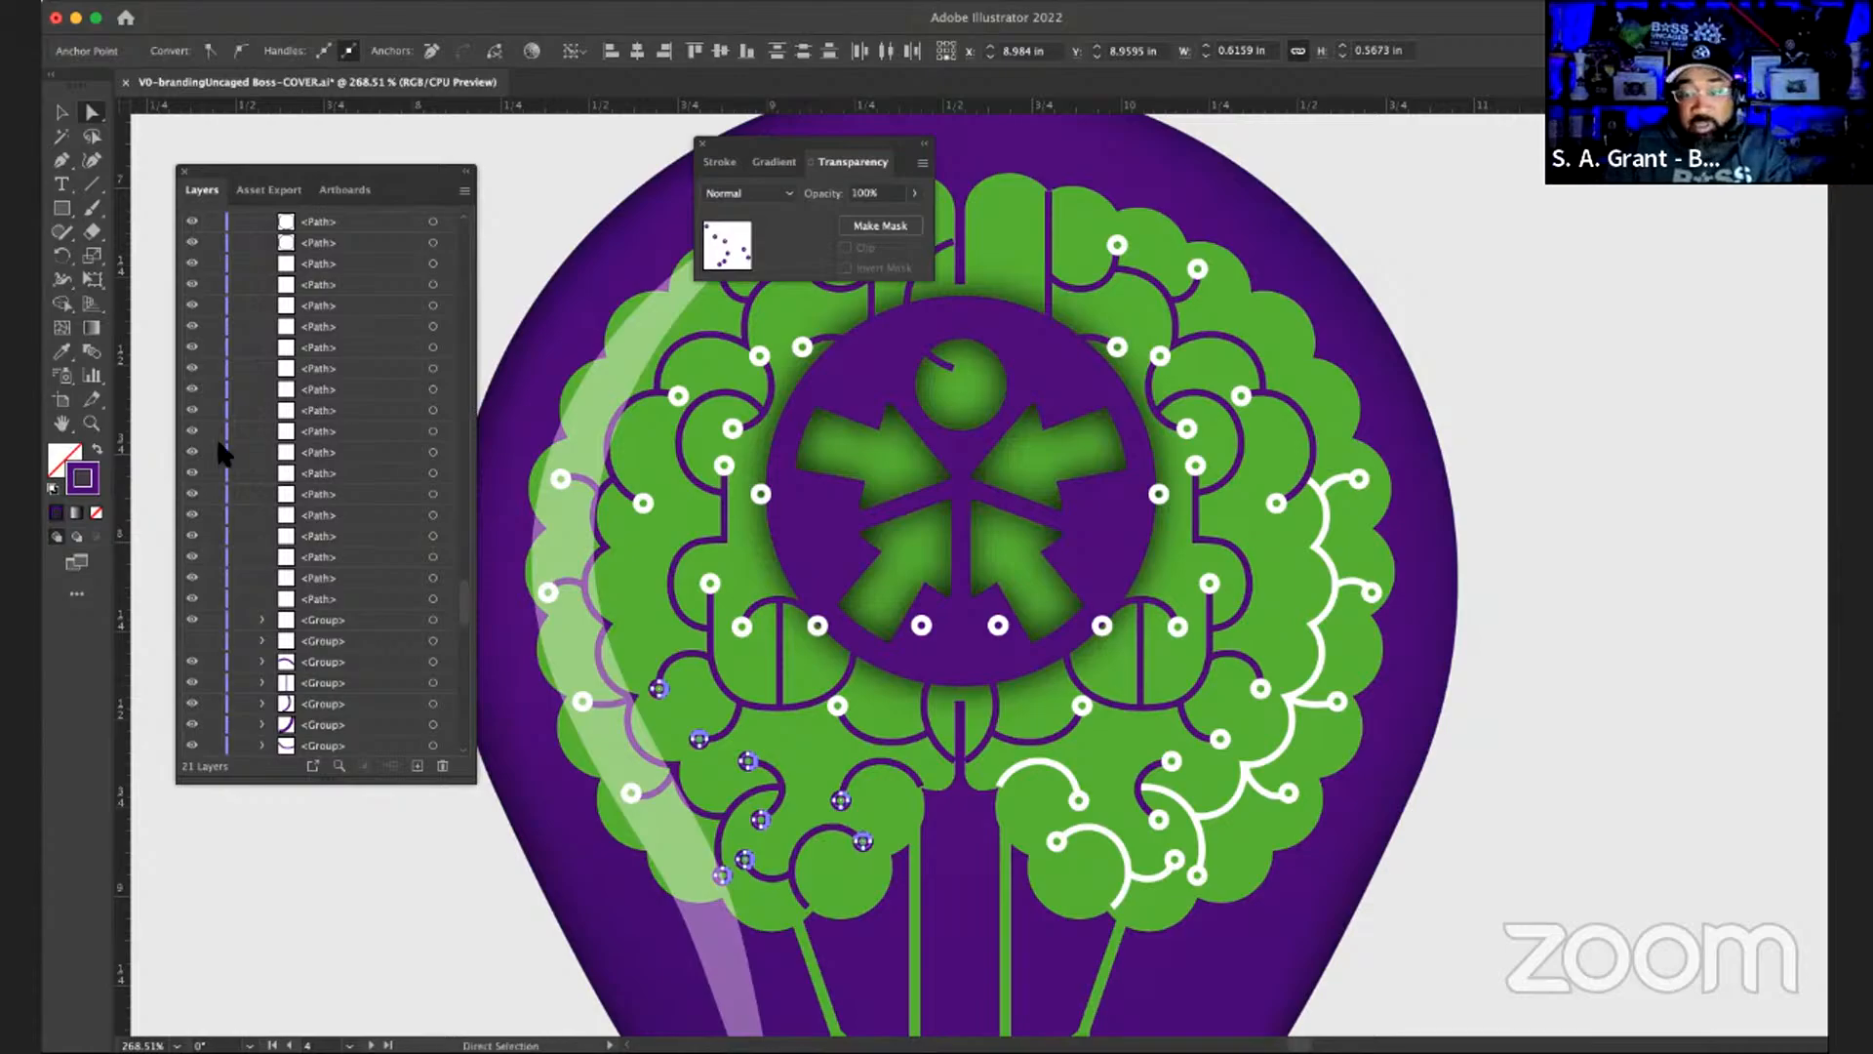
- Hide the paths of the two stray white node rings inside the lower part of the logo circle
left_click(1000, 622)
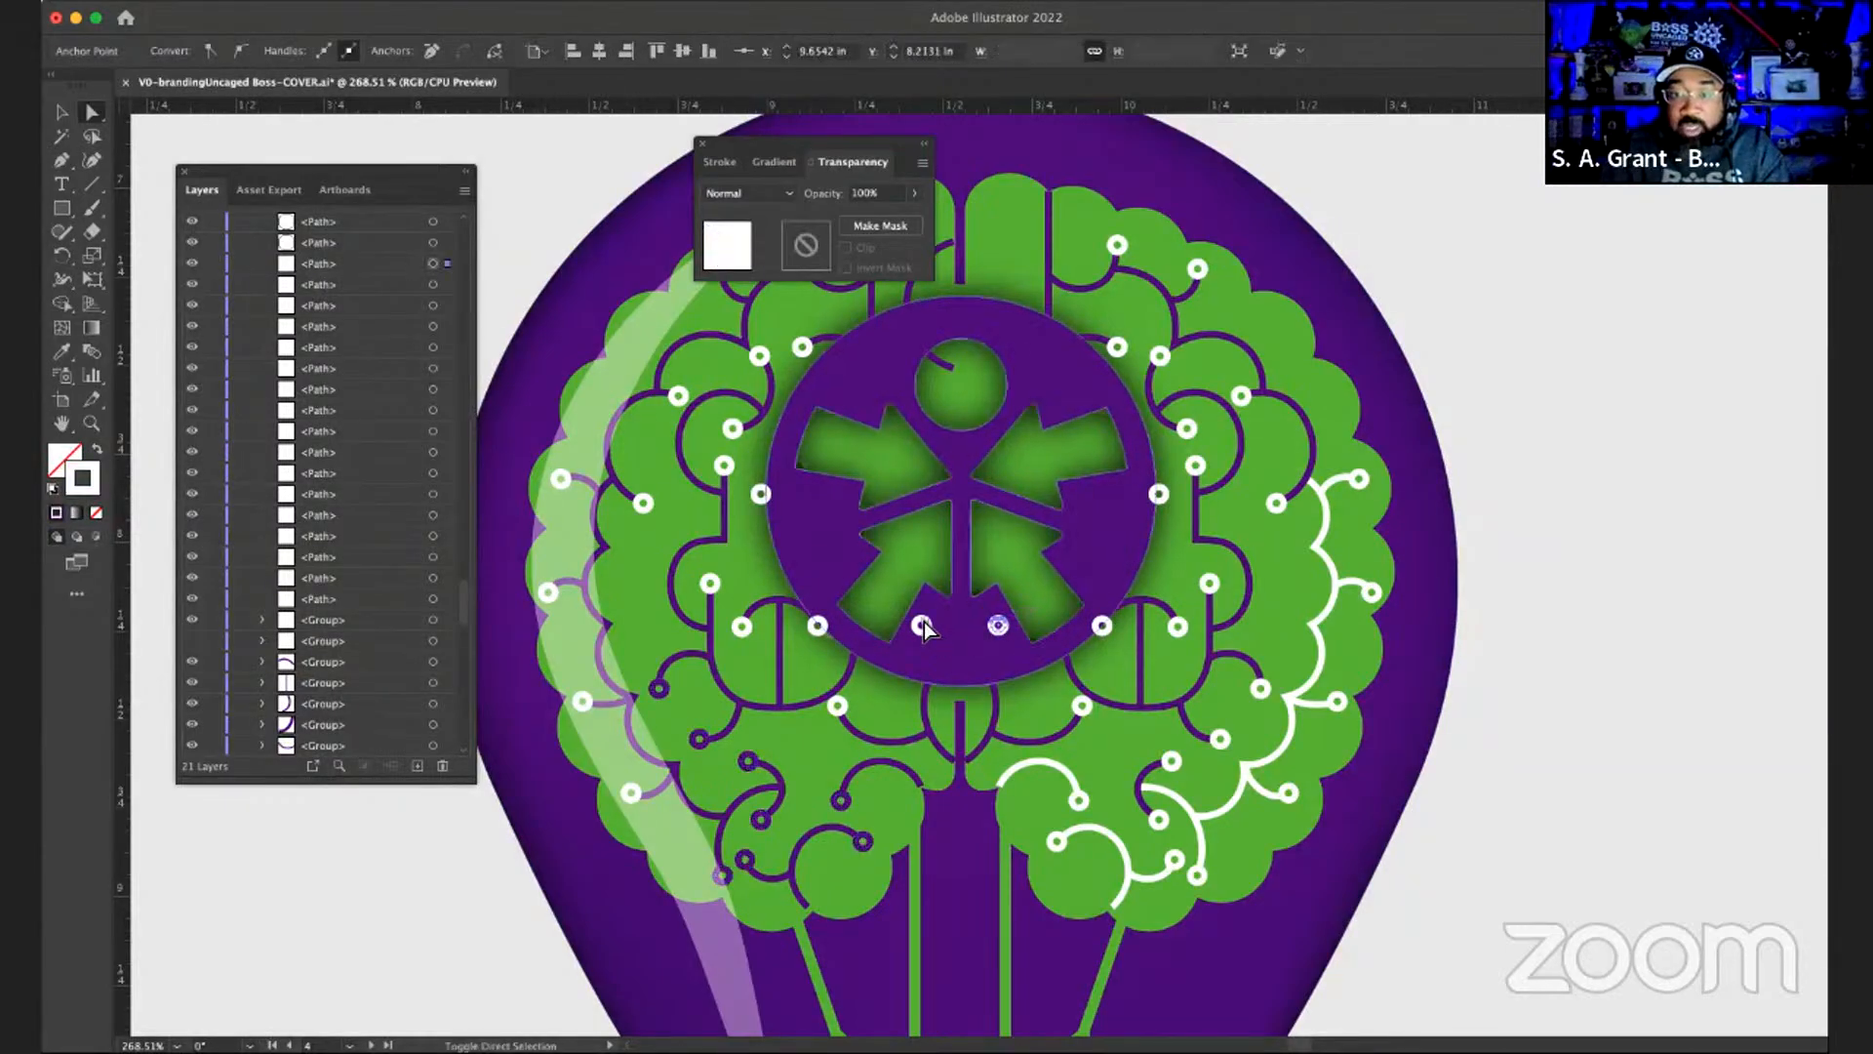
left_click(923, 626, "shift")
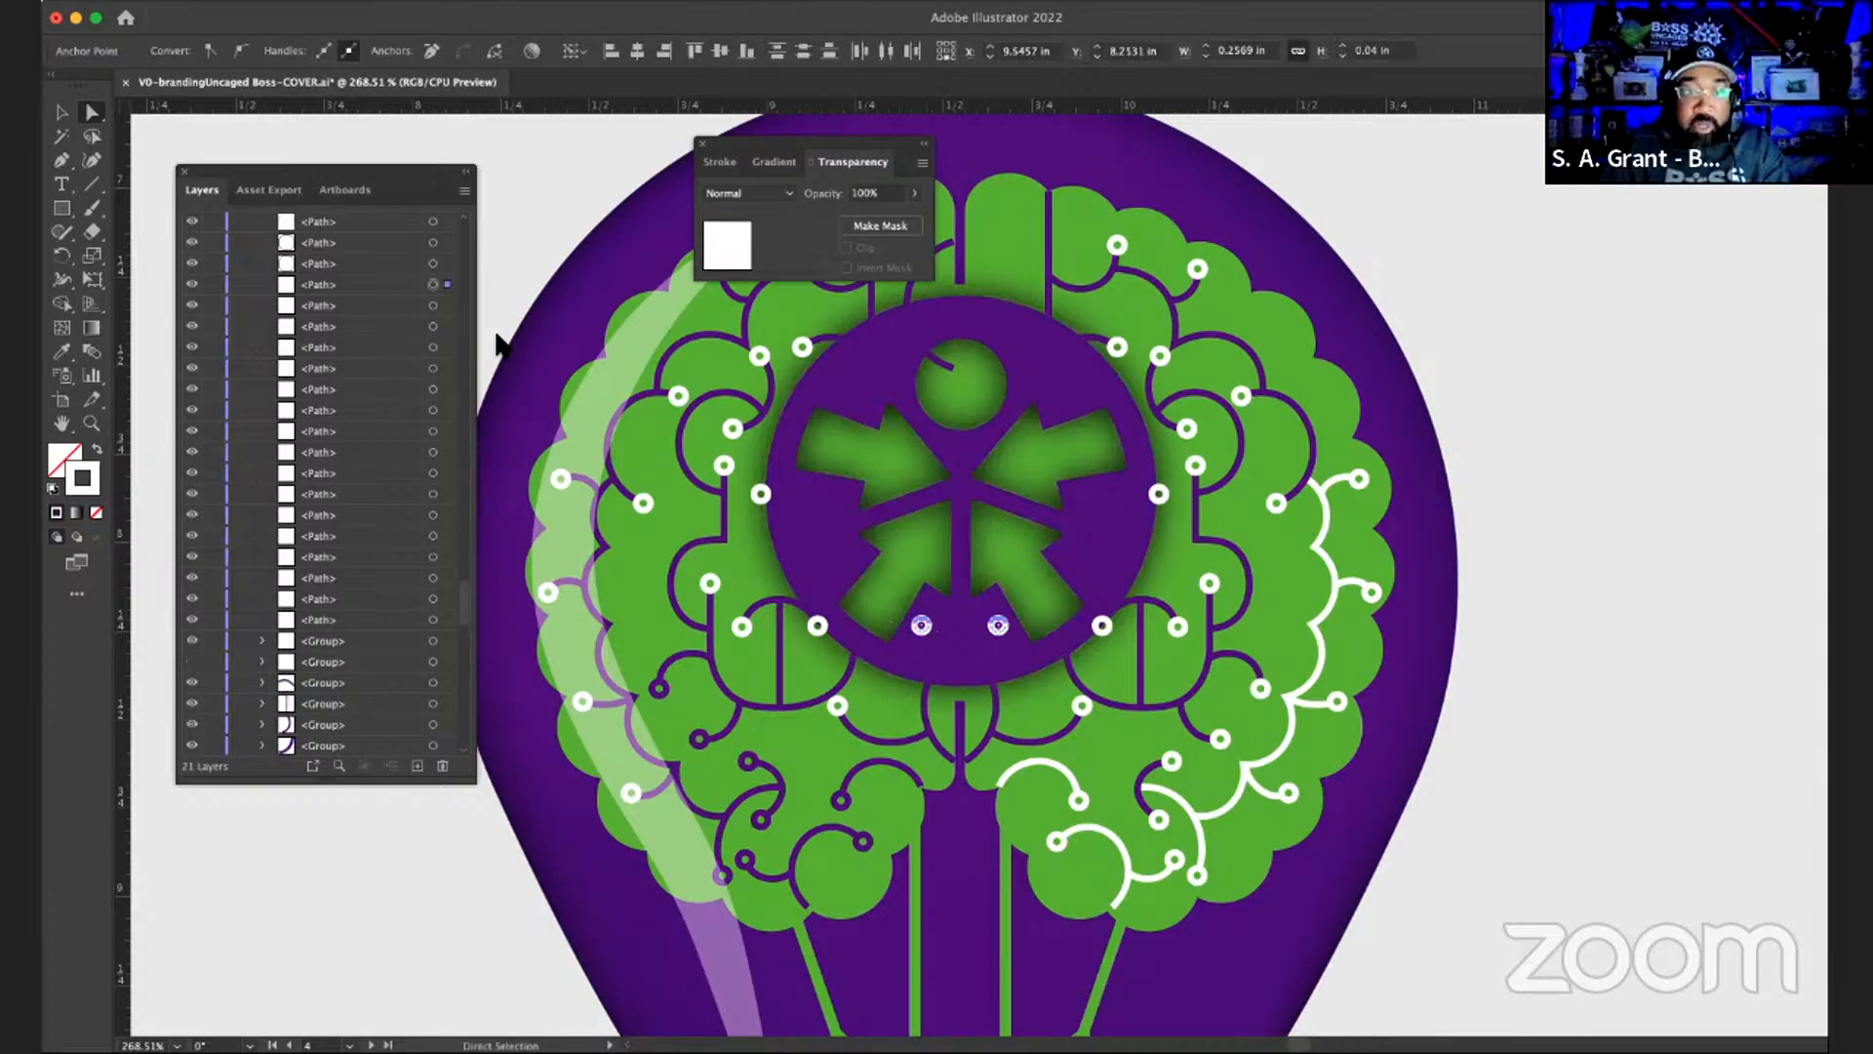
scroll(356, 459, "up", 5)
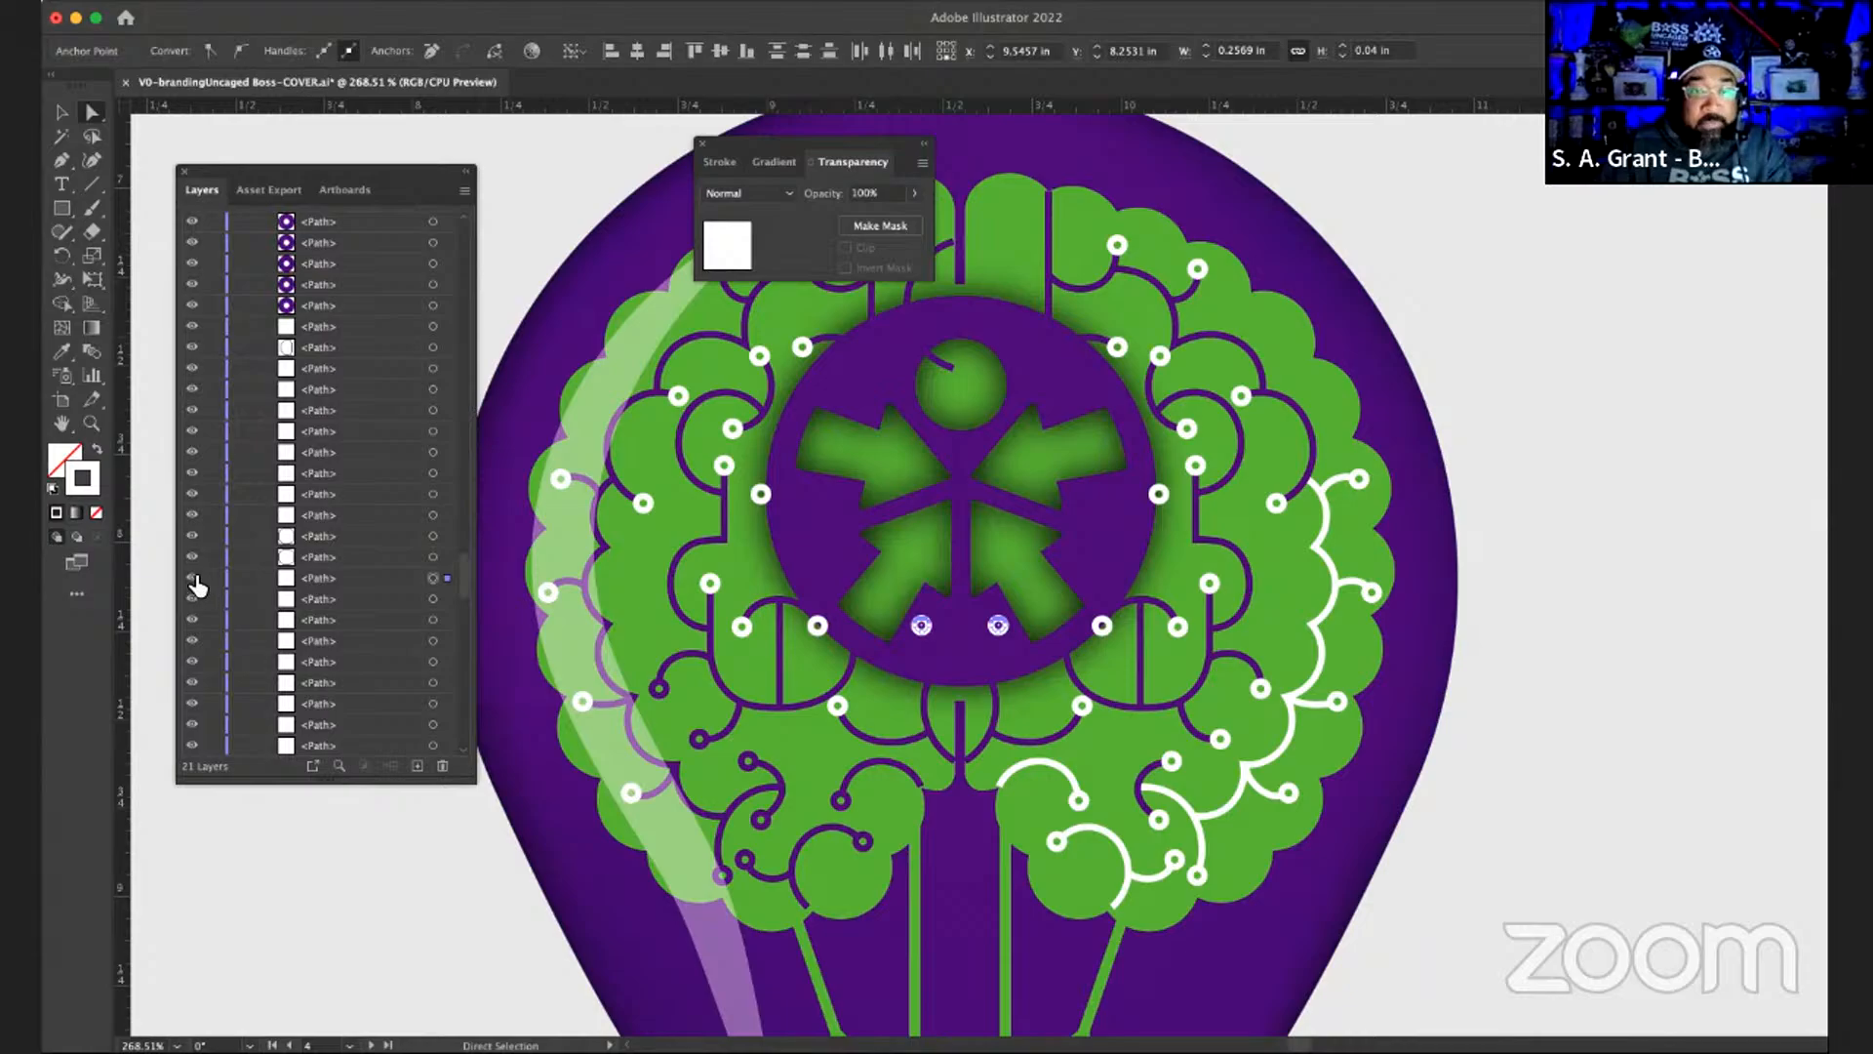
left_click(194, 579)
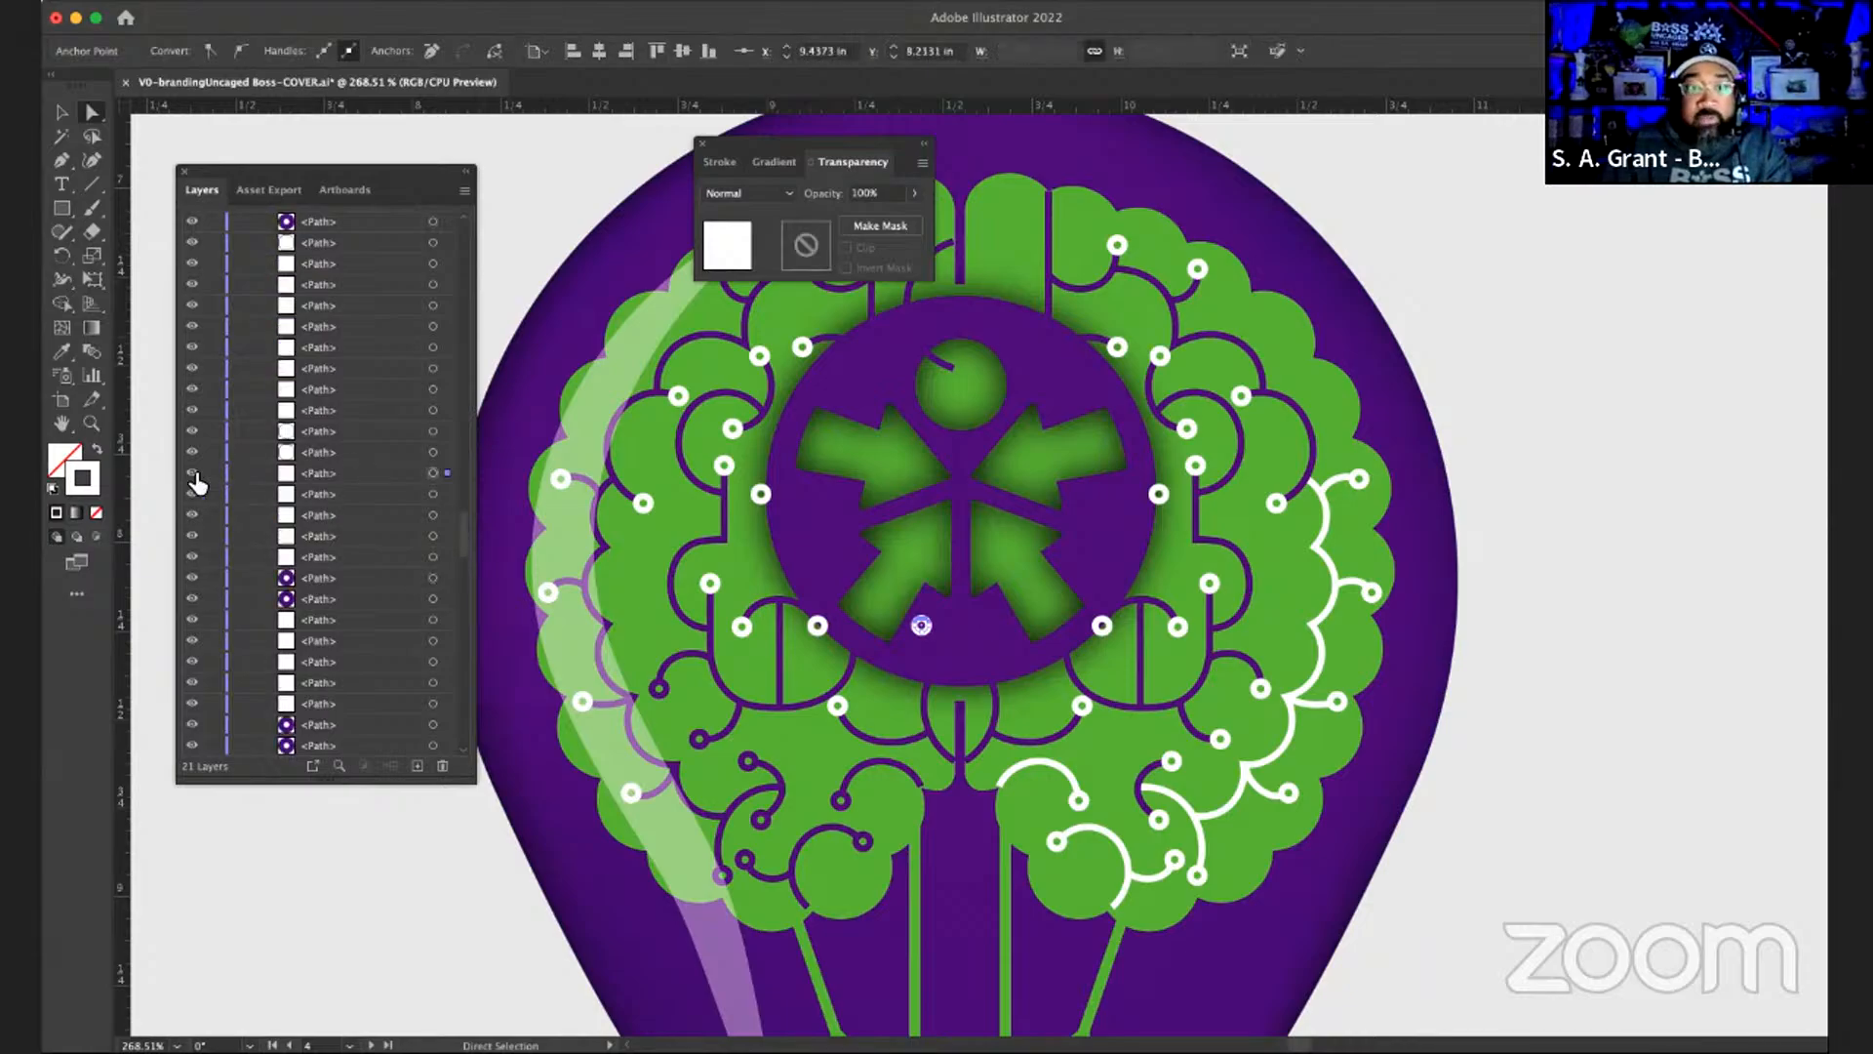
left_click(192, 472)
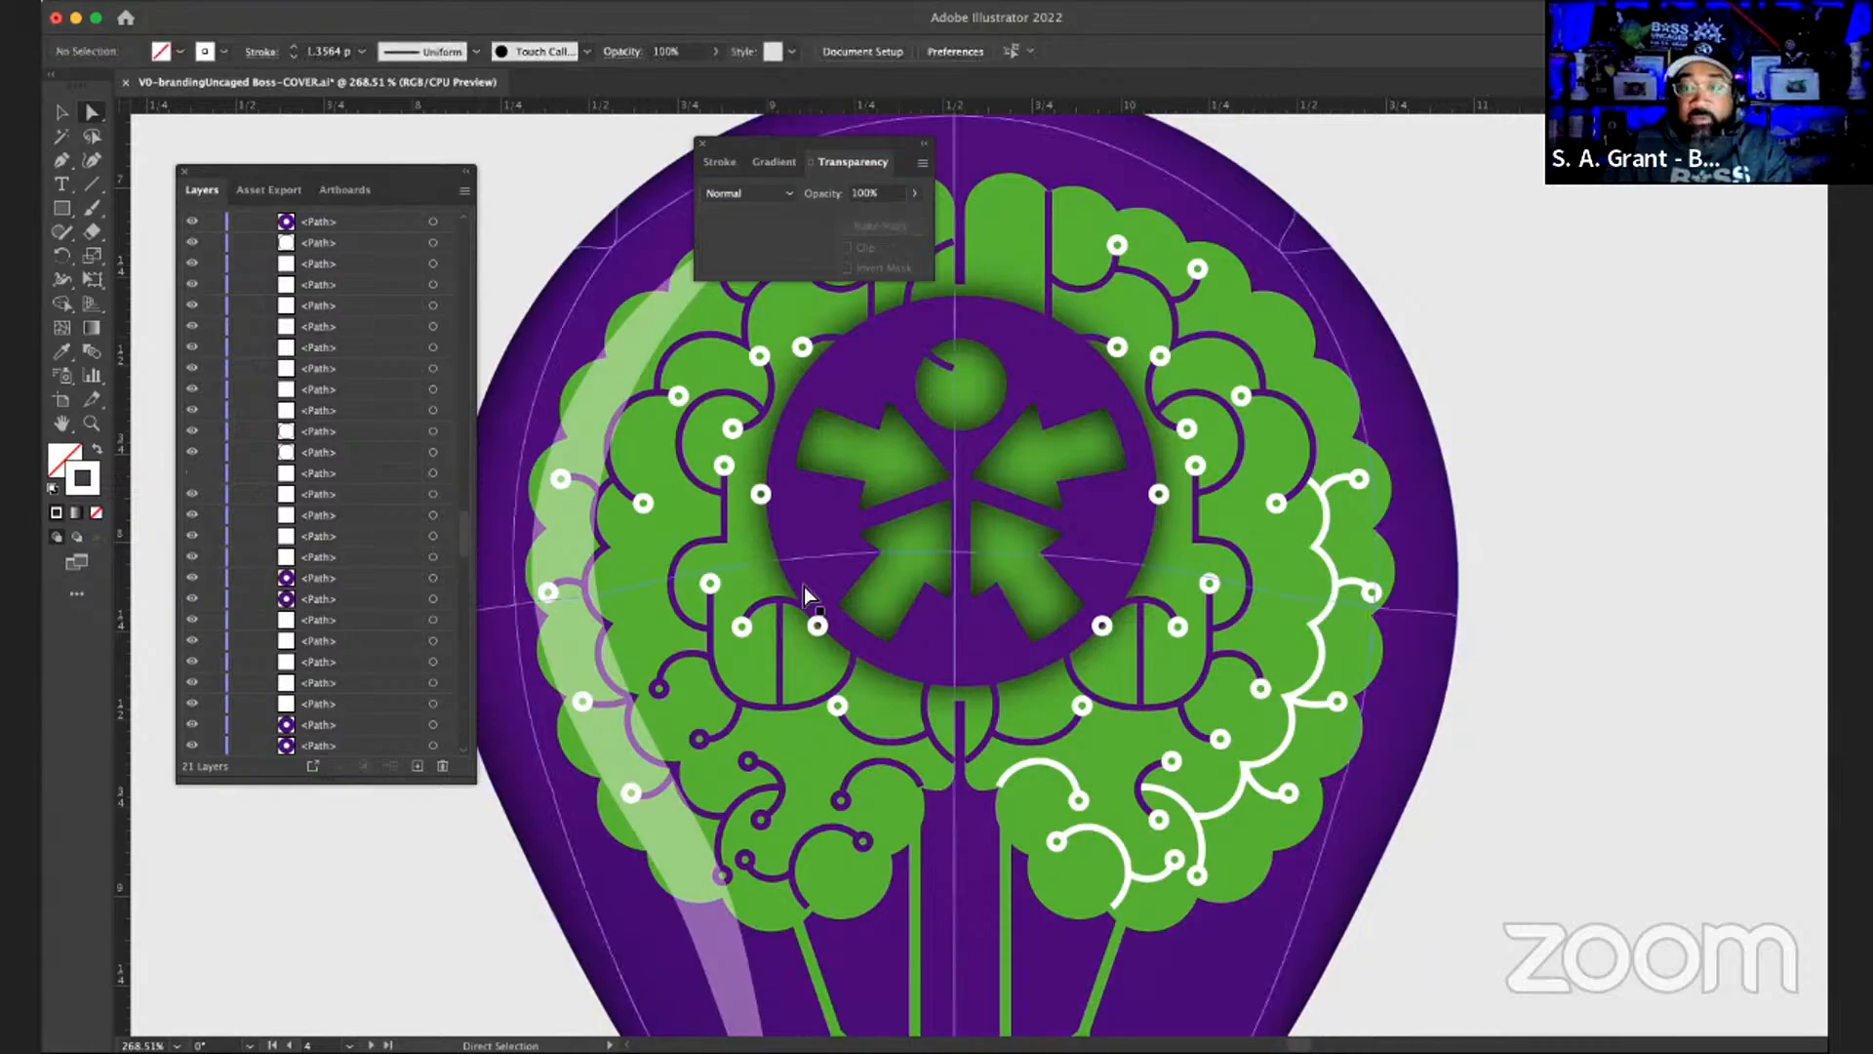
- Select the eleven white node rings around the logo's right side up to the upper-right lobes and change their strokes to purple
left_click(1103, 629)
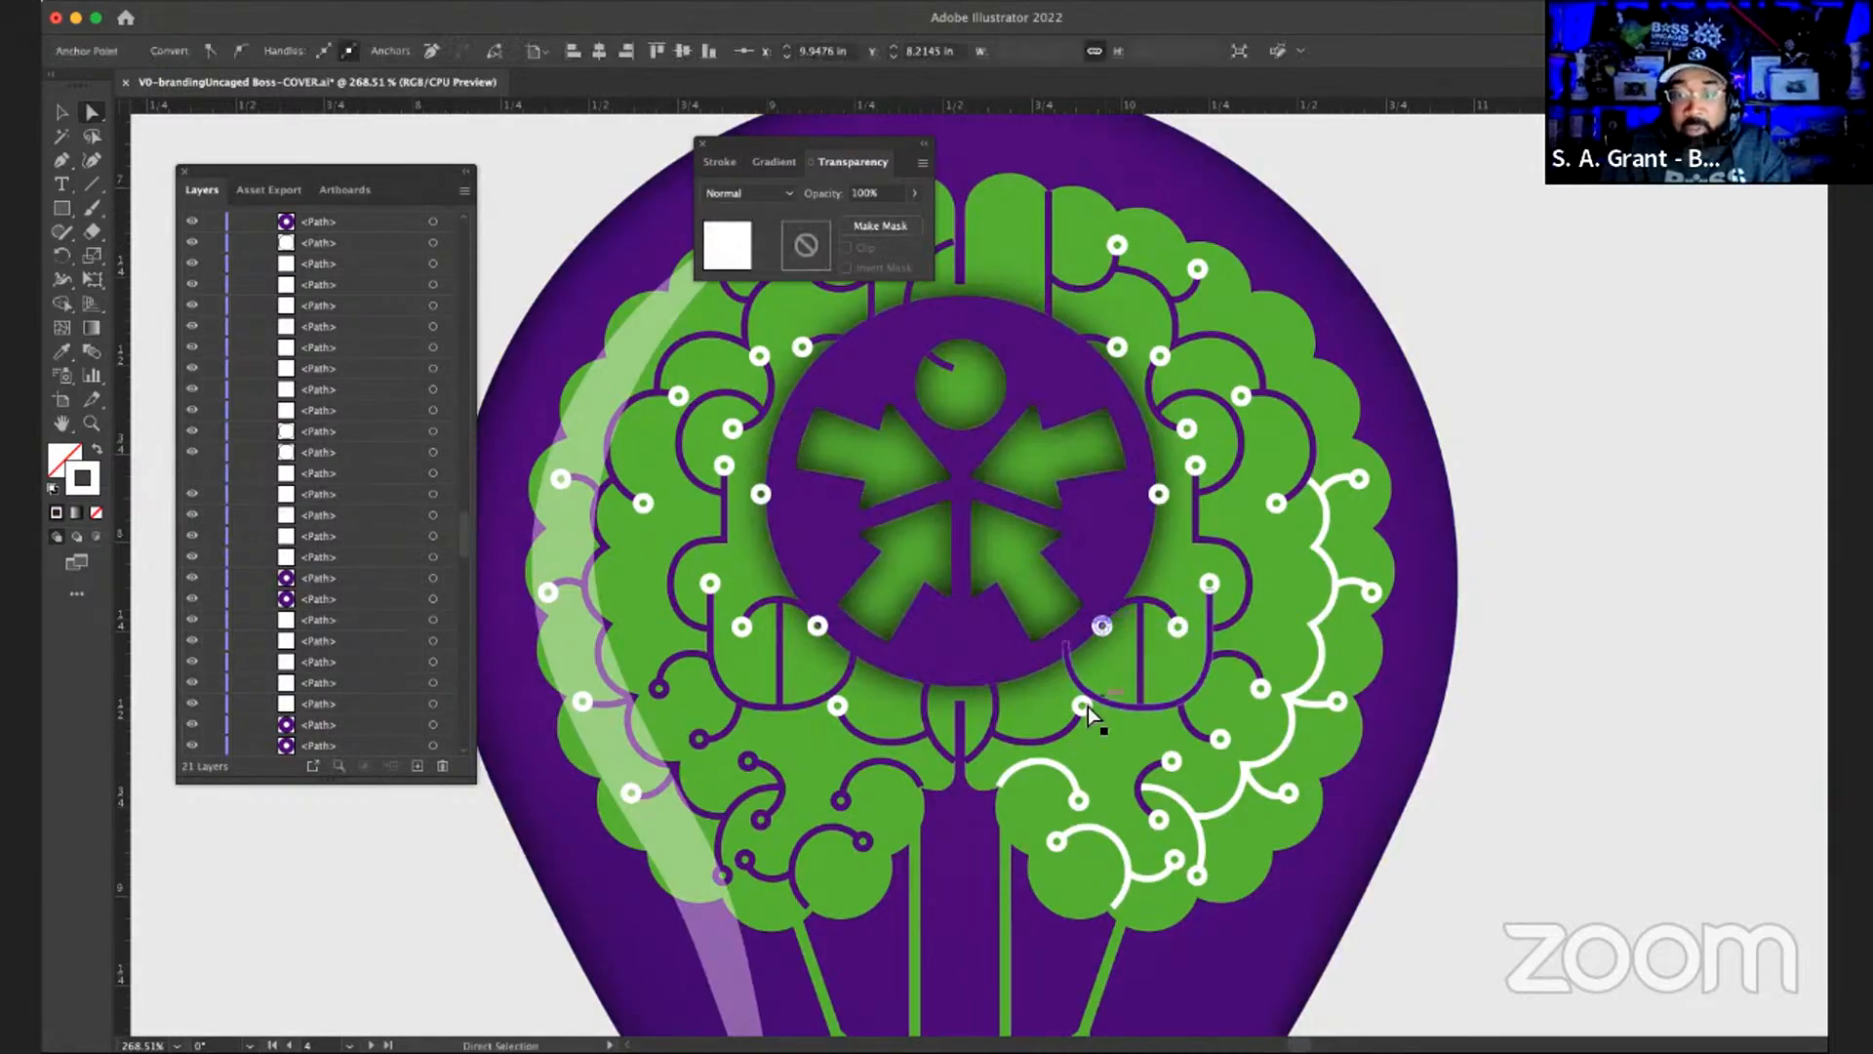
left_click(1086, 706, "shift")
left_click(1182, 629, "shift")
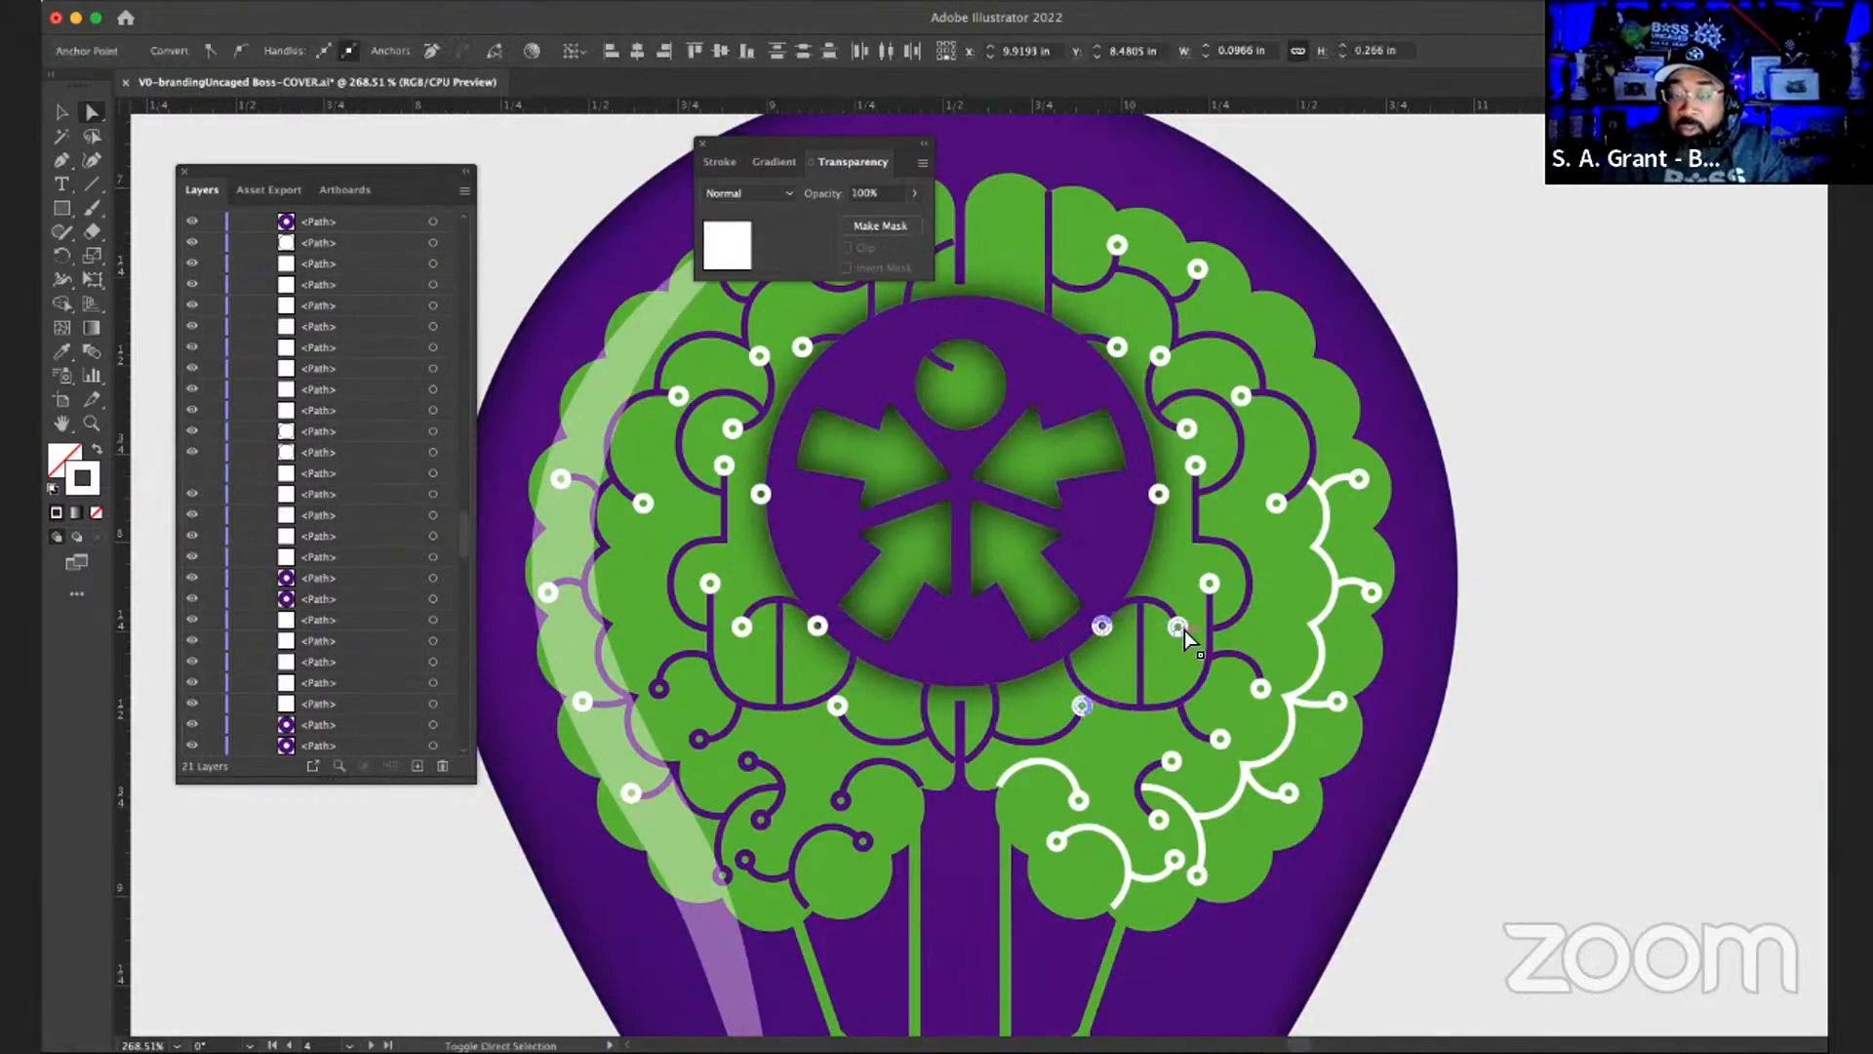
left_click(1212, 587, "shift")
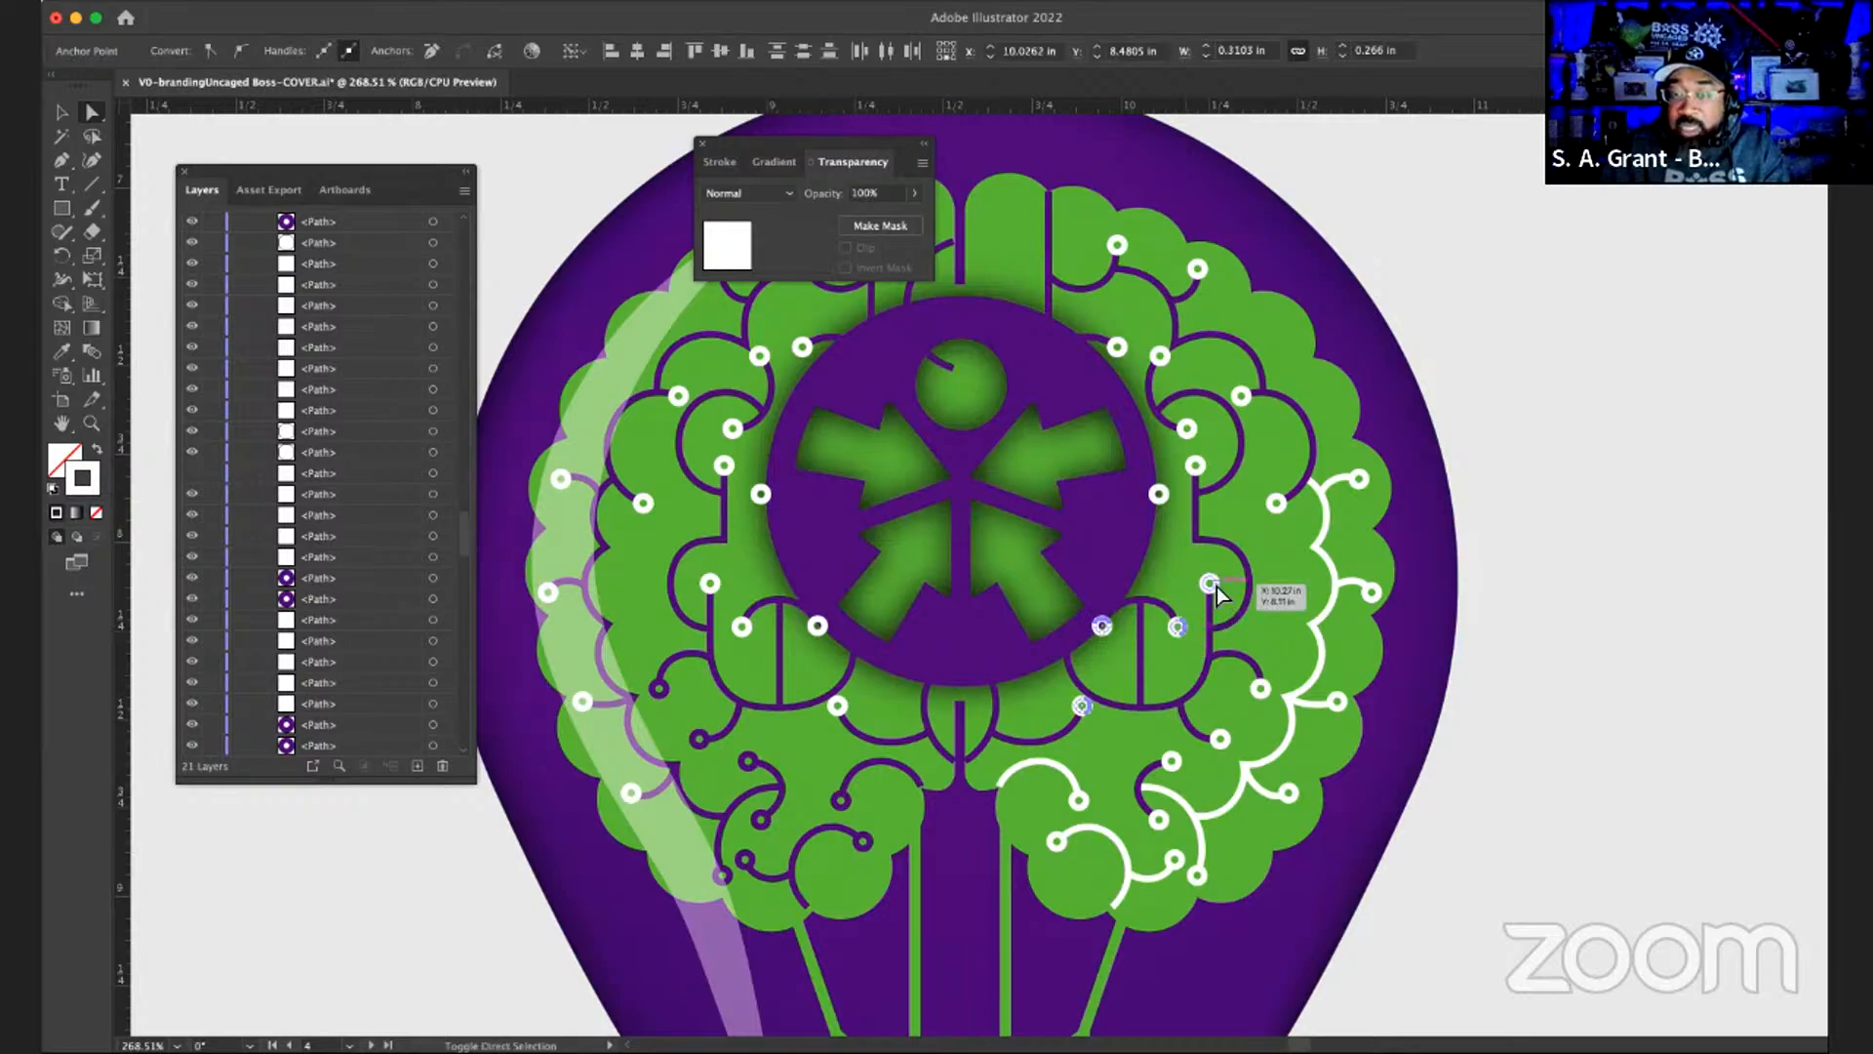
left_click(1161, 495, "shift")
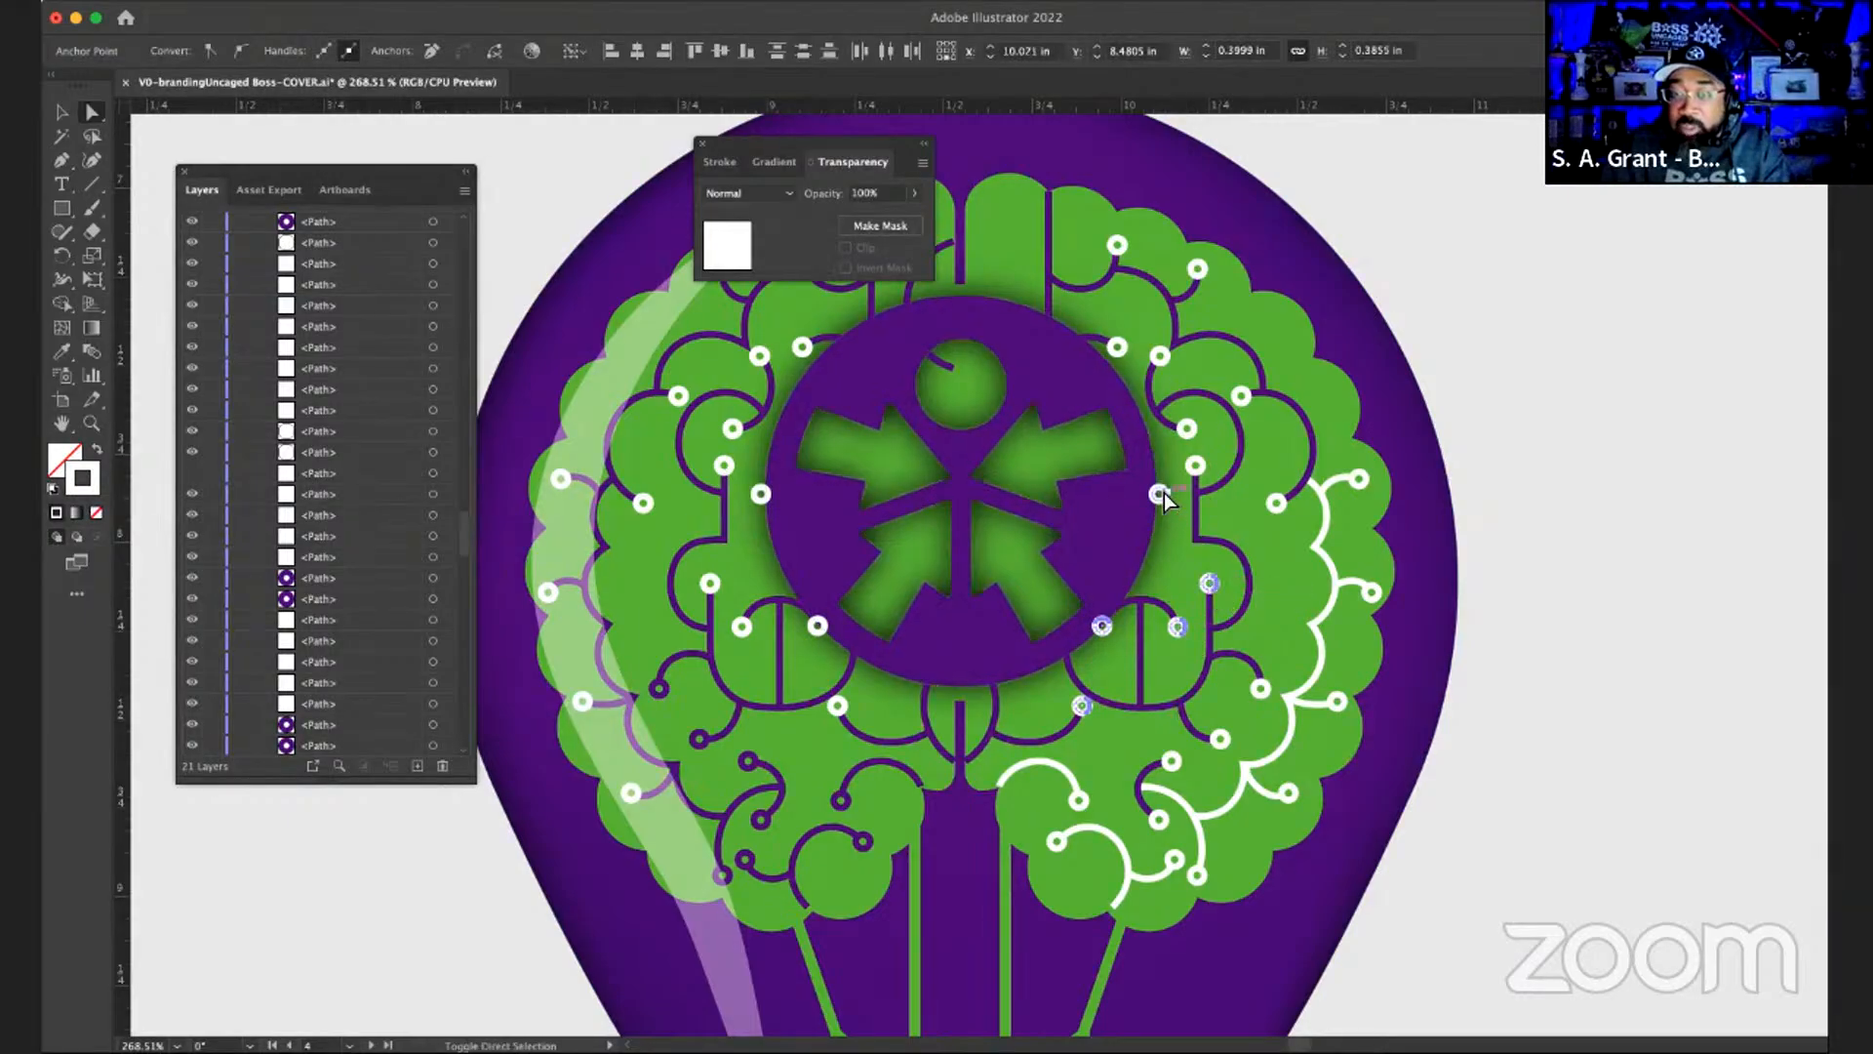
left_click(1200, 468, "shift")
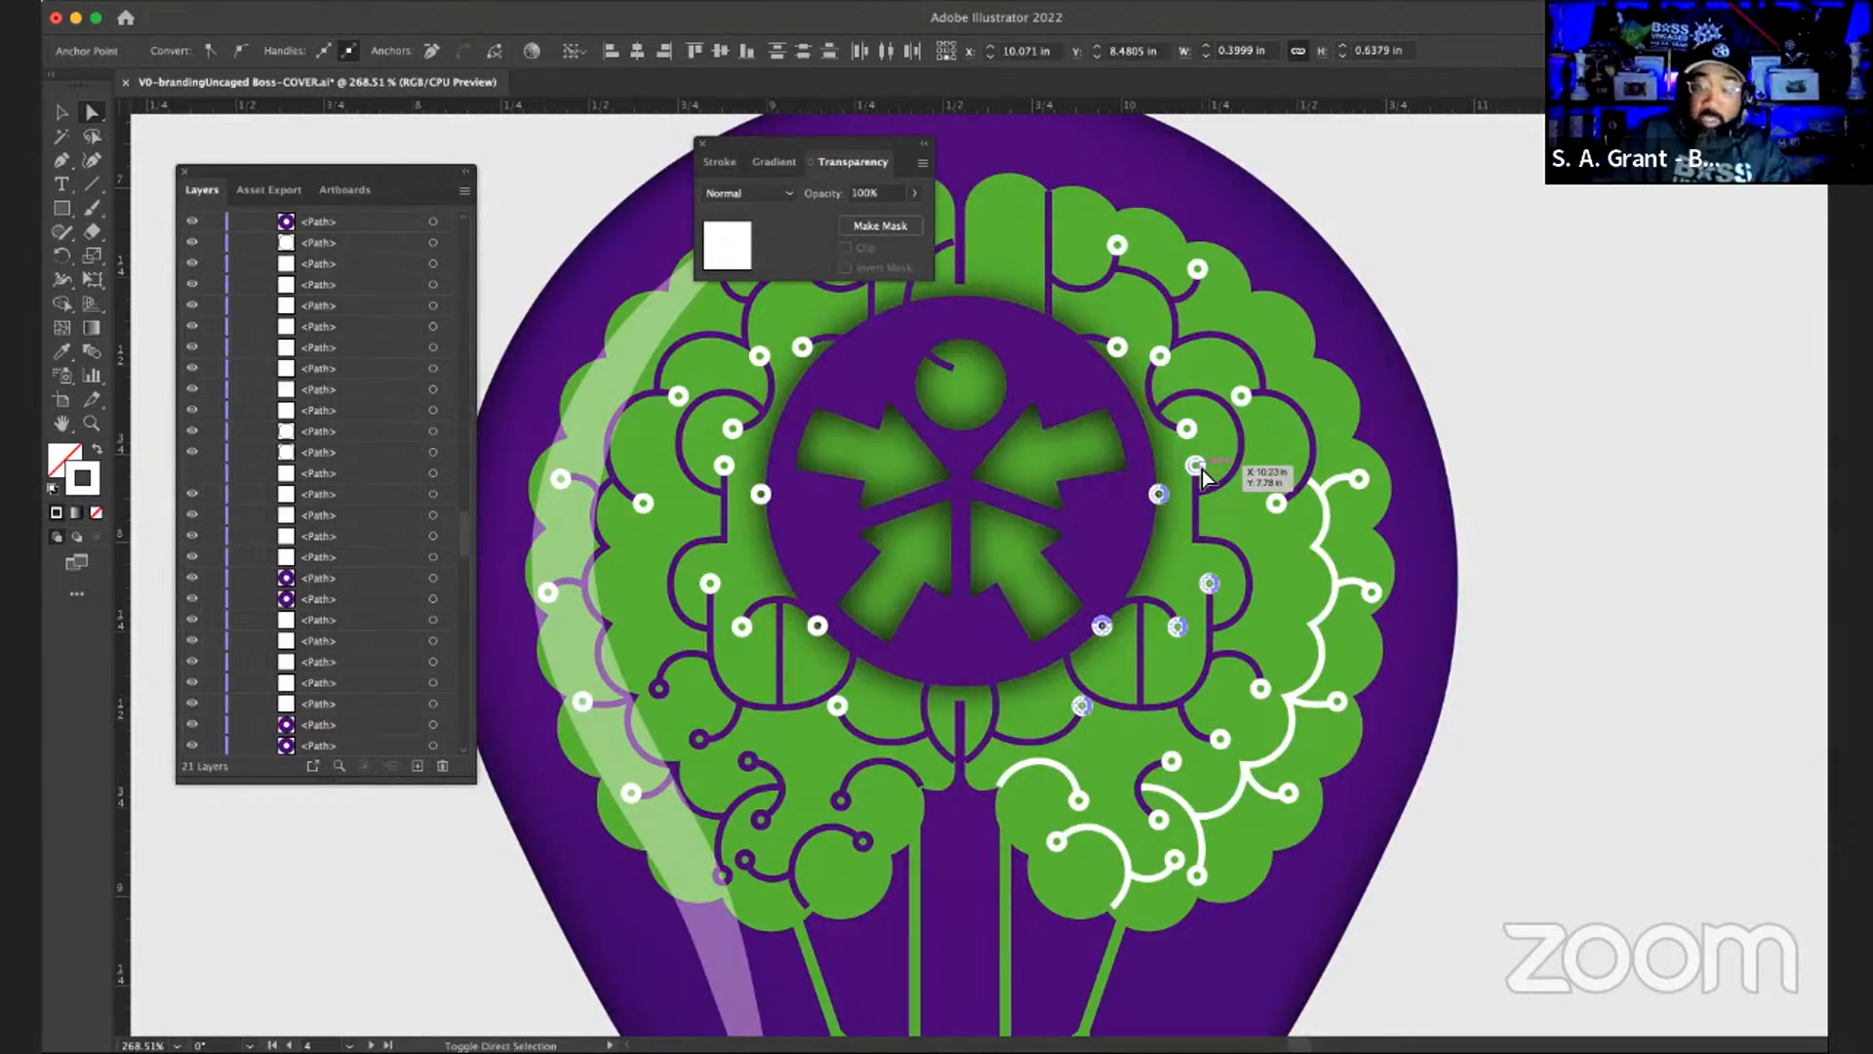
left_click(1195, 434, "shift")
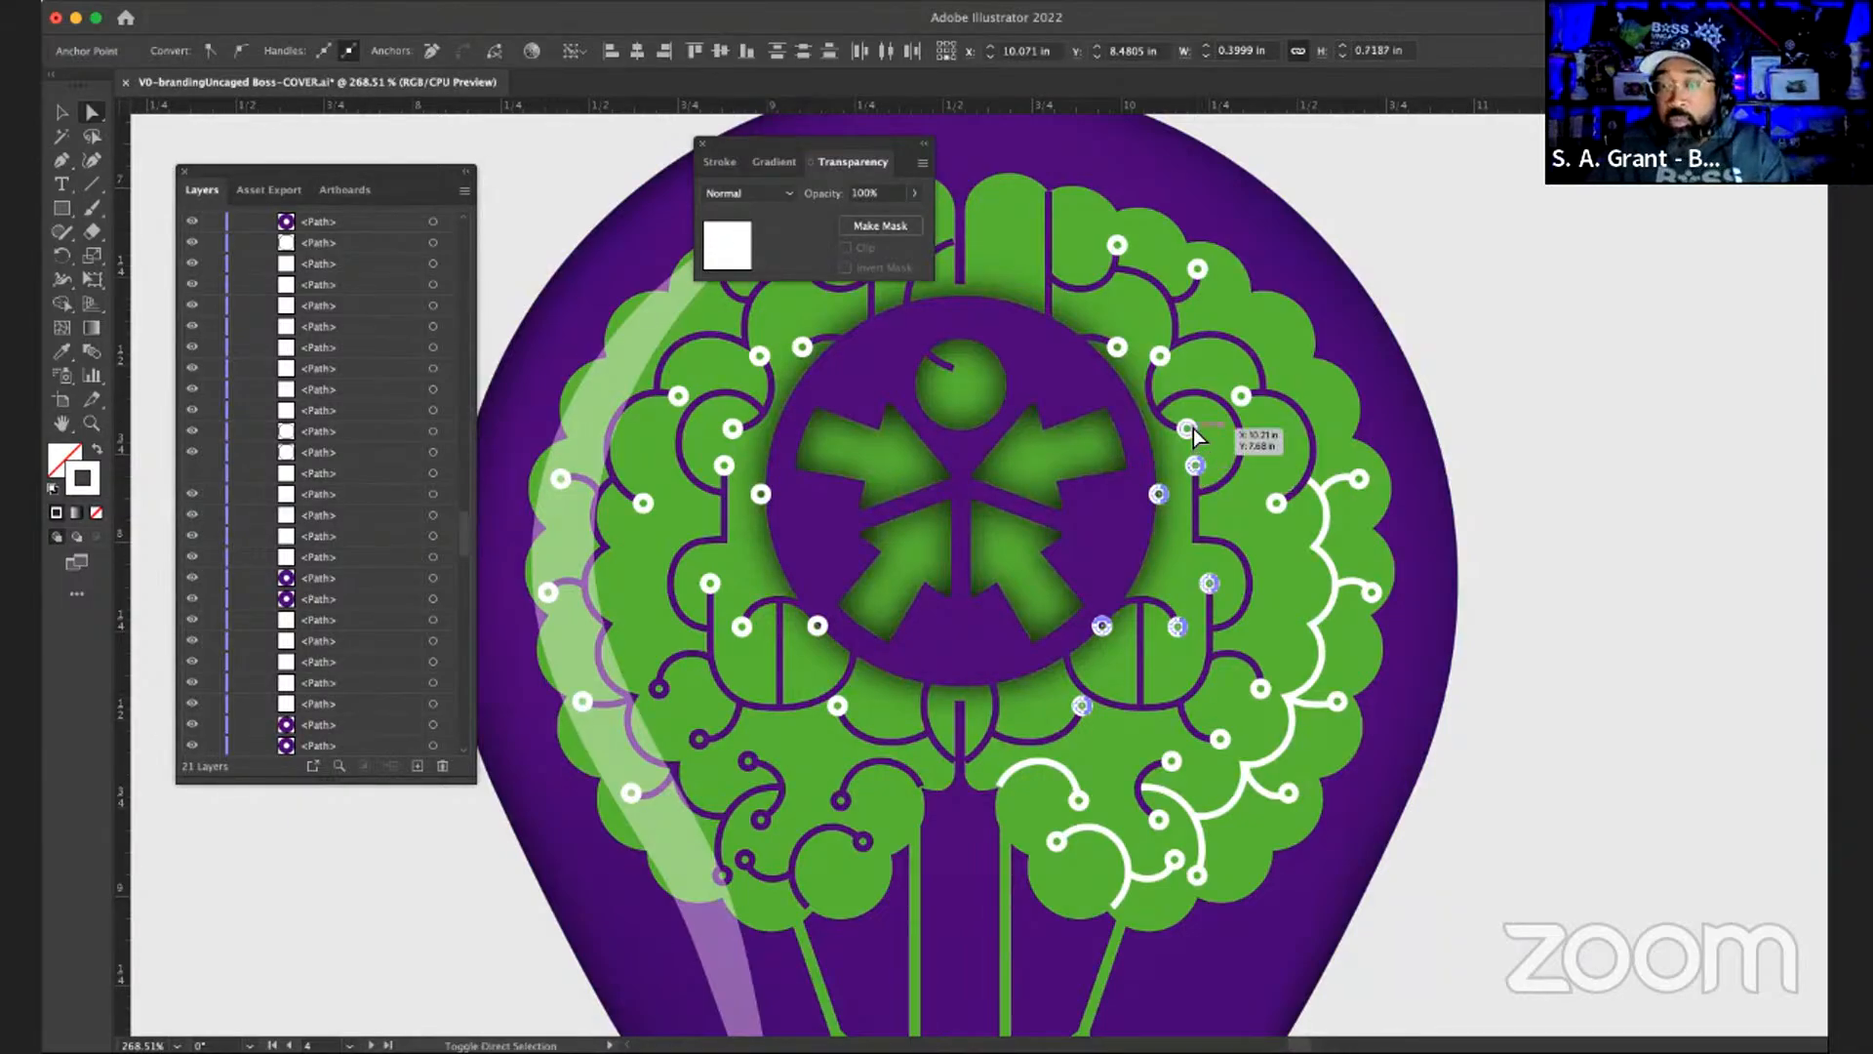
left_click(1165, 357, "shift")
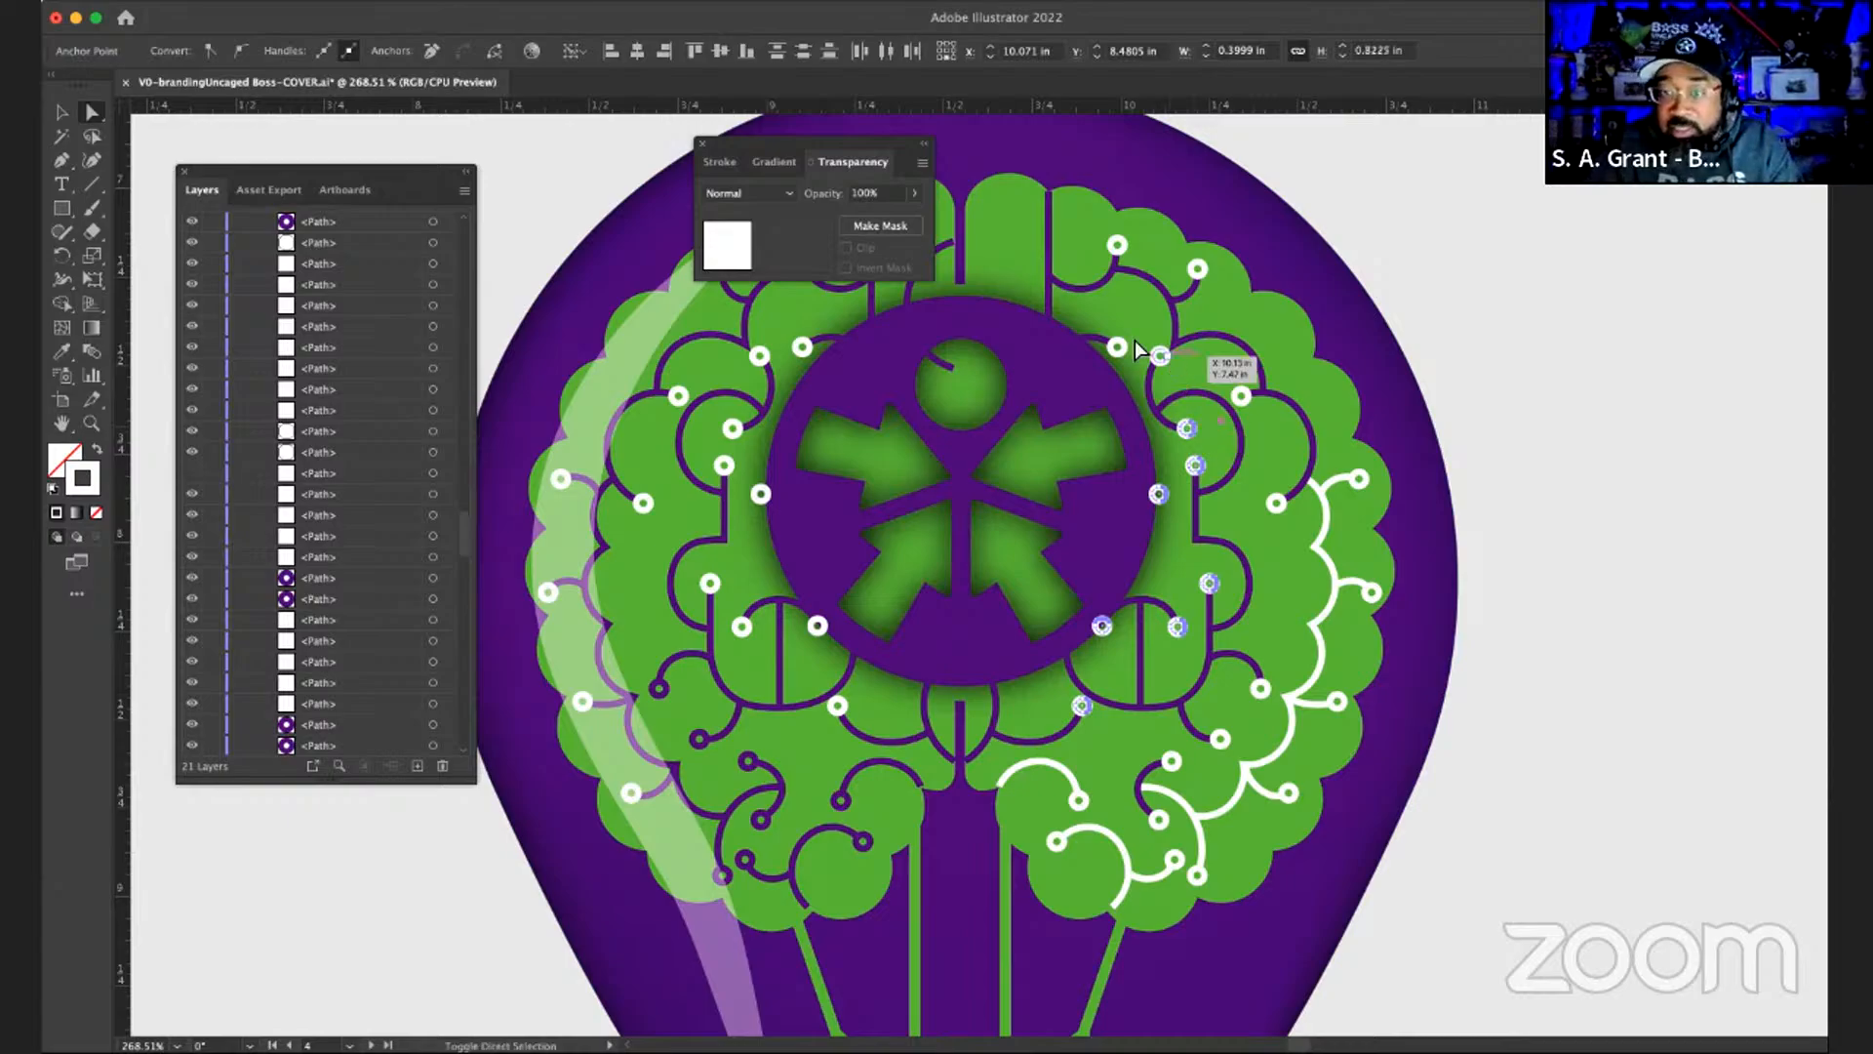
left_click(1120, 344, "shift")
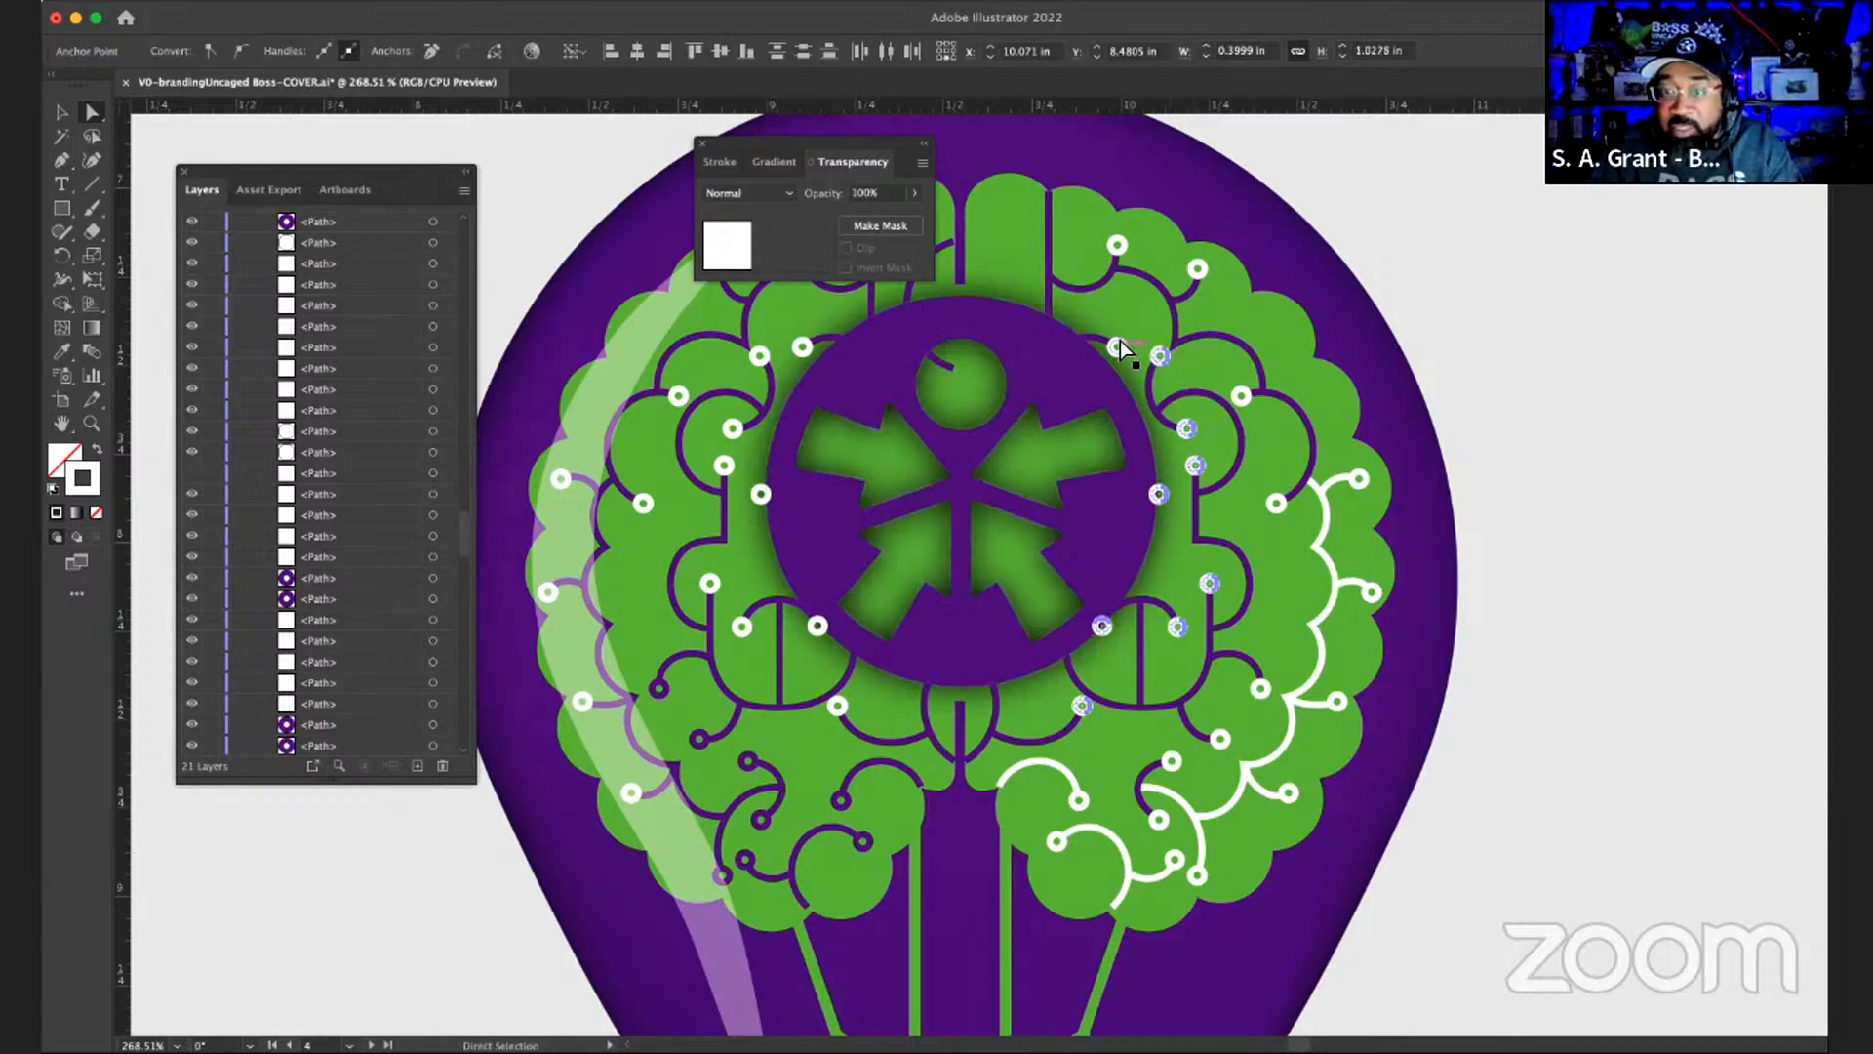
left_click(1196, 263, "shift")
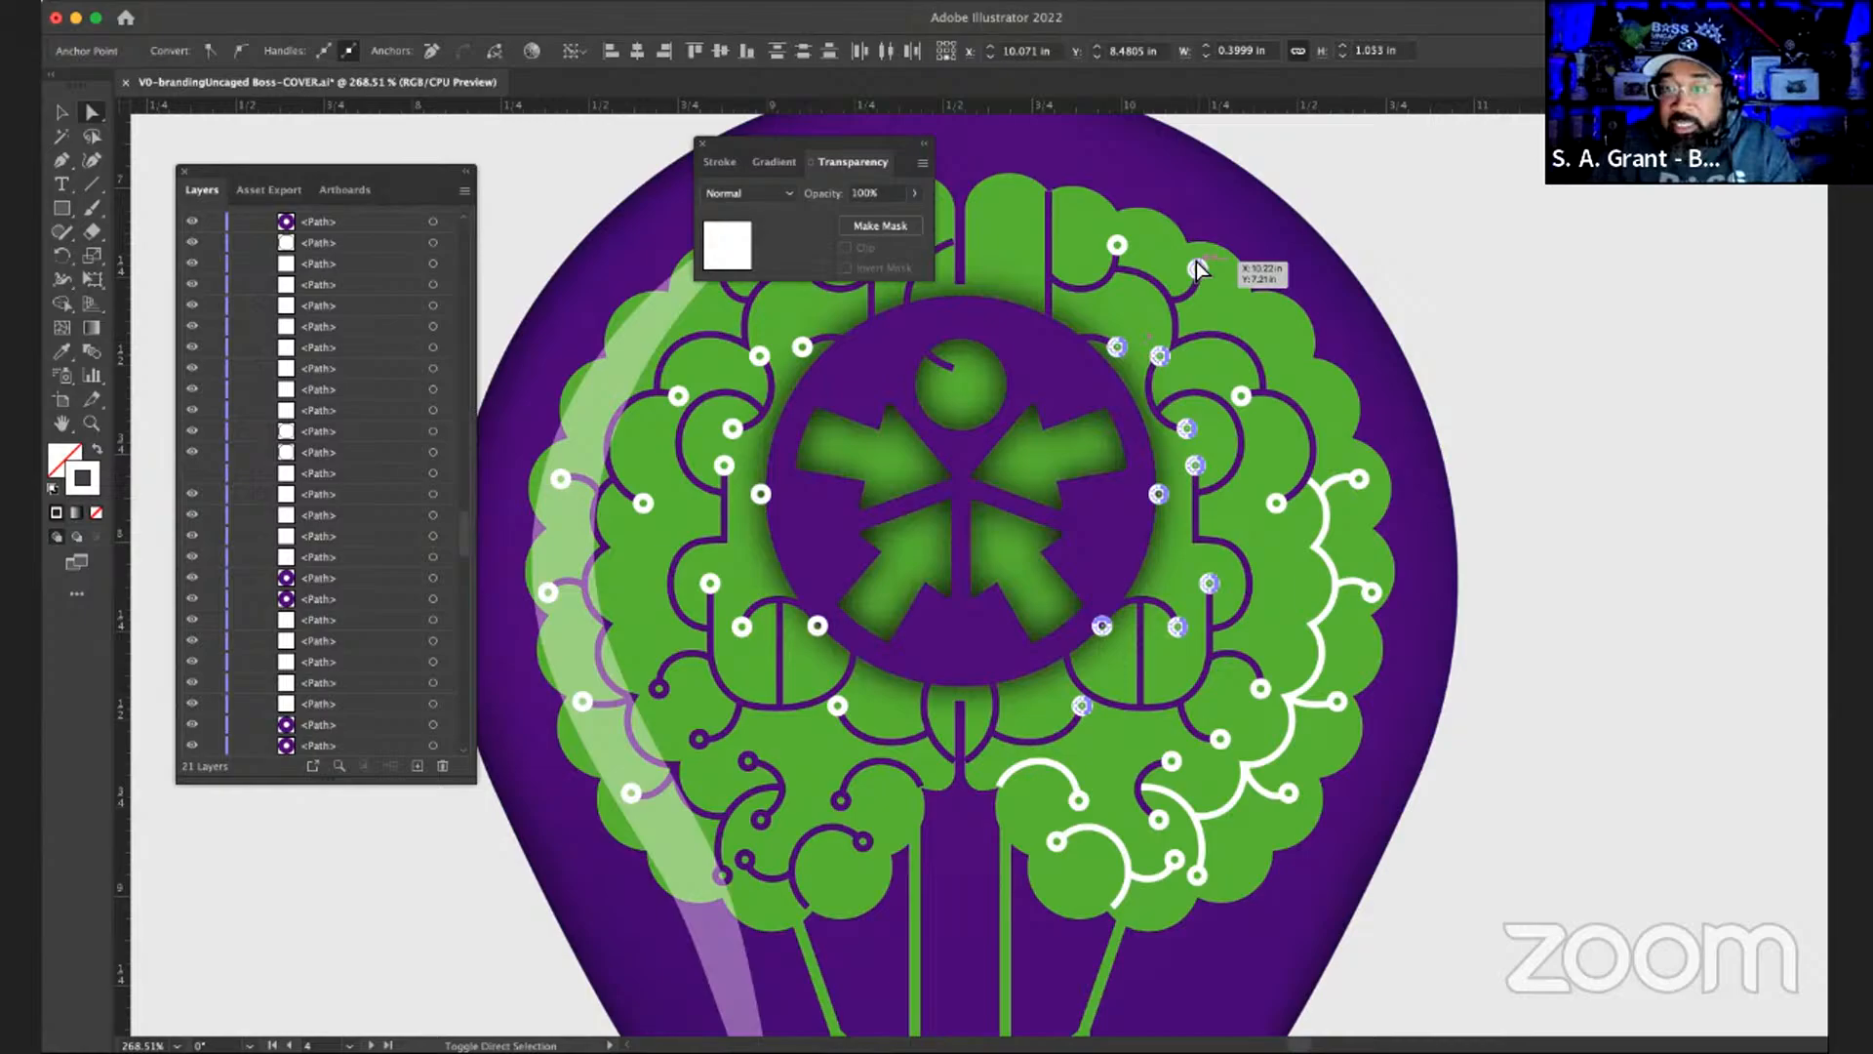
left_click(1115, 240, "shift")
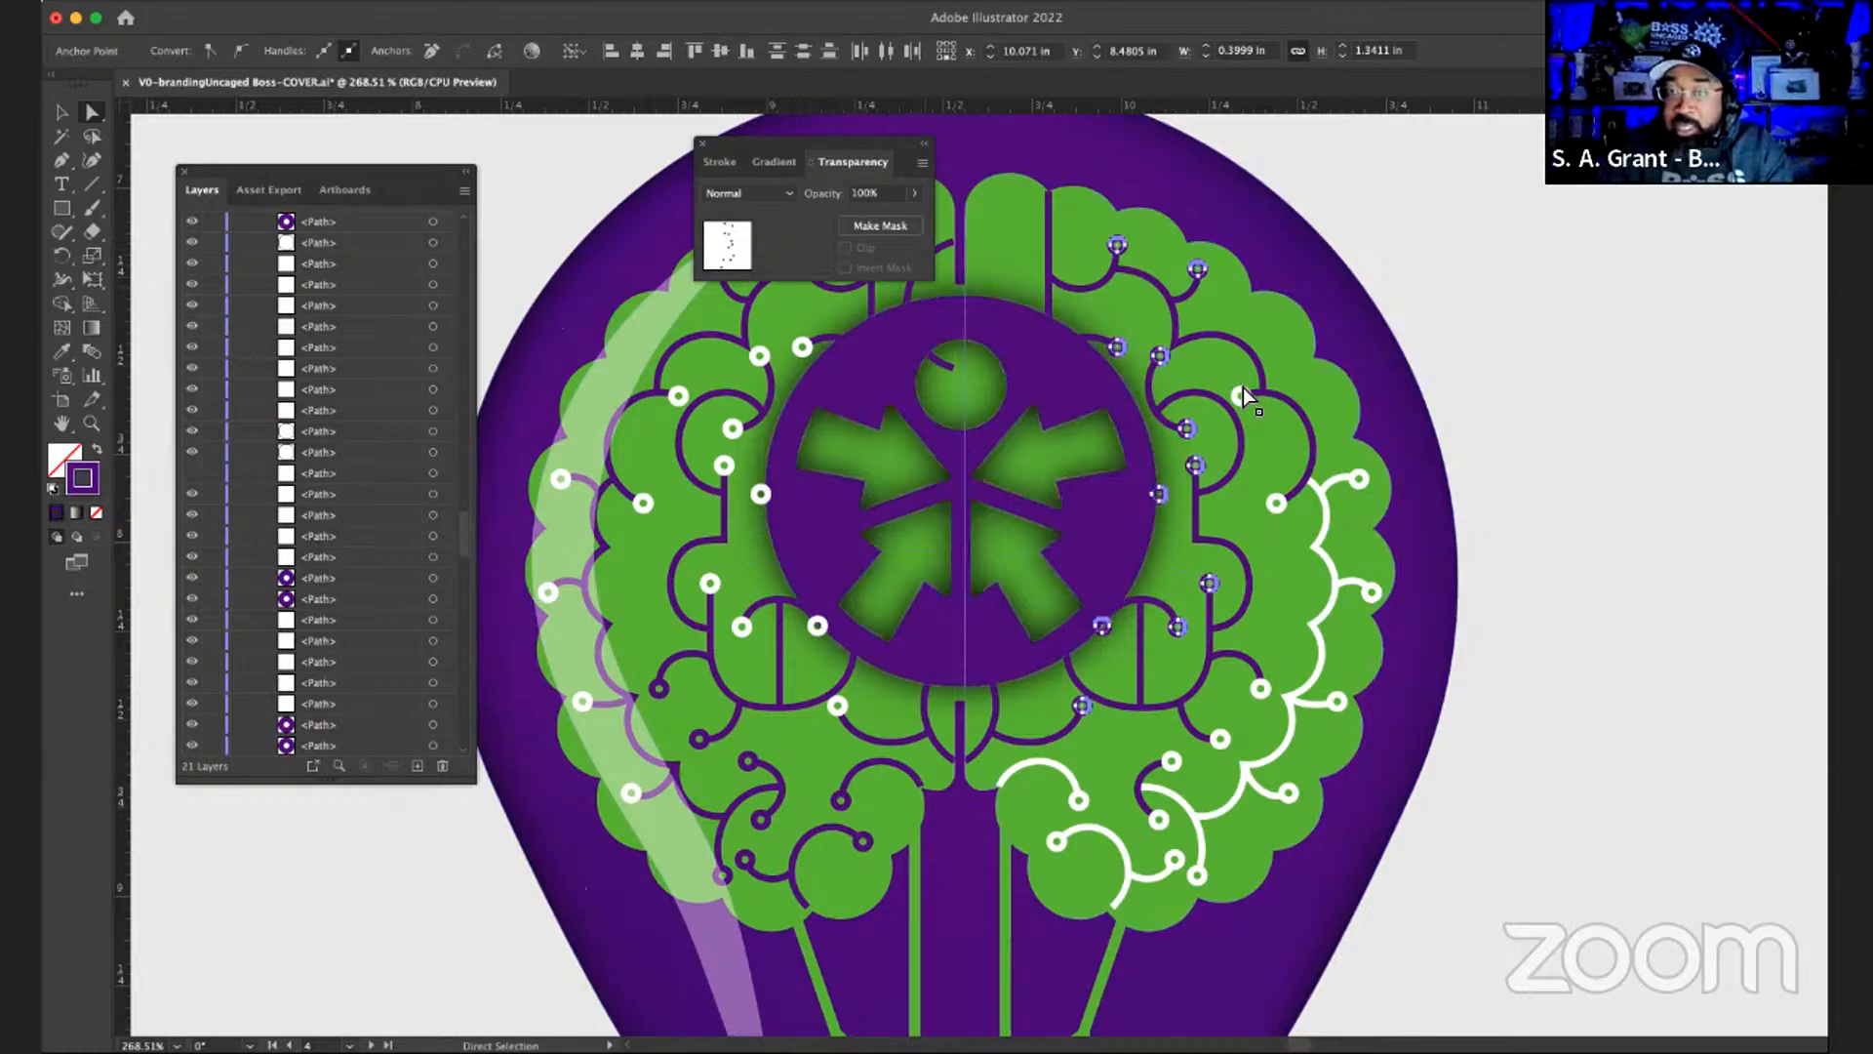
- Try to recolor the upper-right node ring together with the outer right circuit line and its branches by giving them all a purple stroke
left_click_drag(1242, 388, 1239, 391)
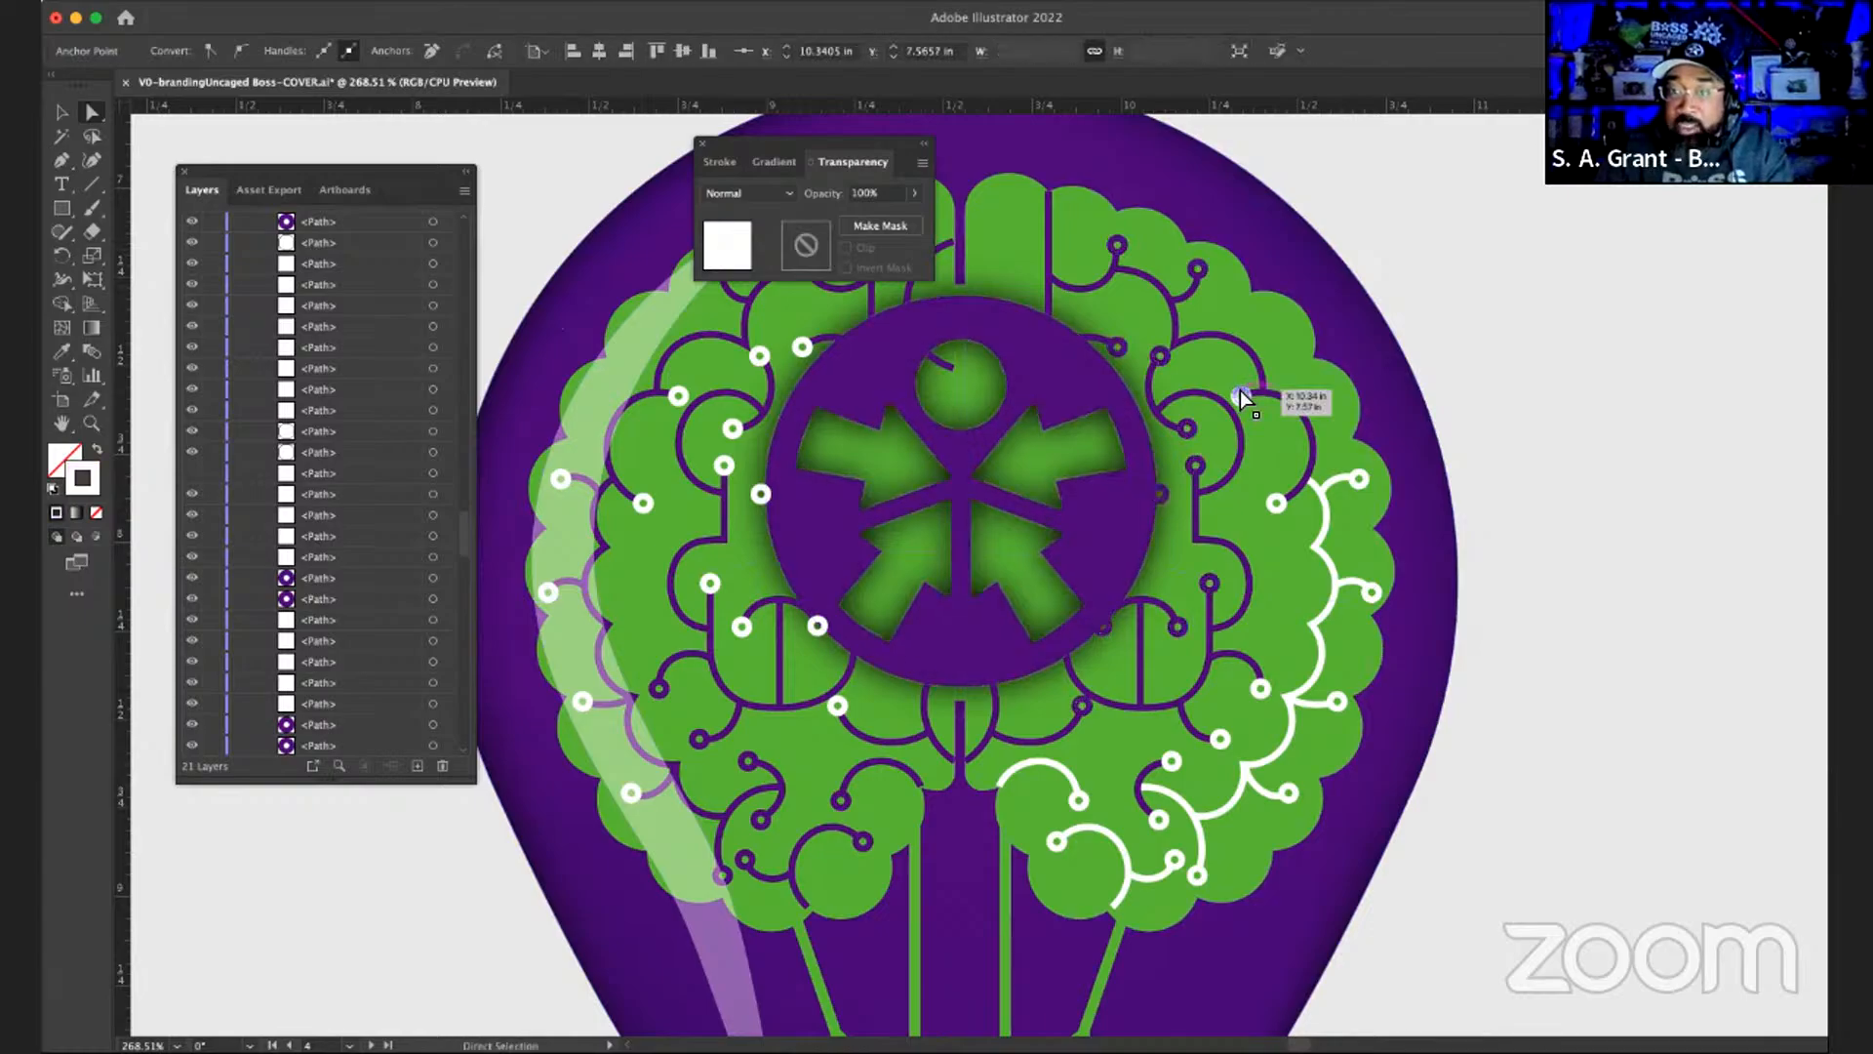
left_click(1338, 478, "shift")
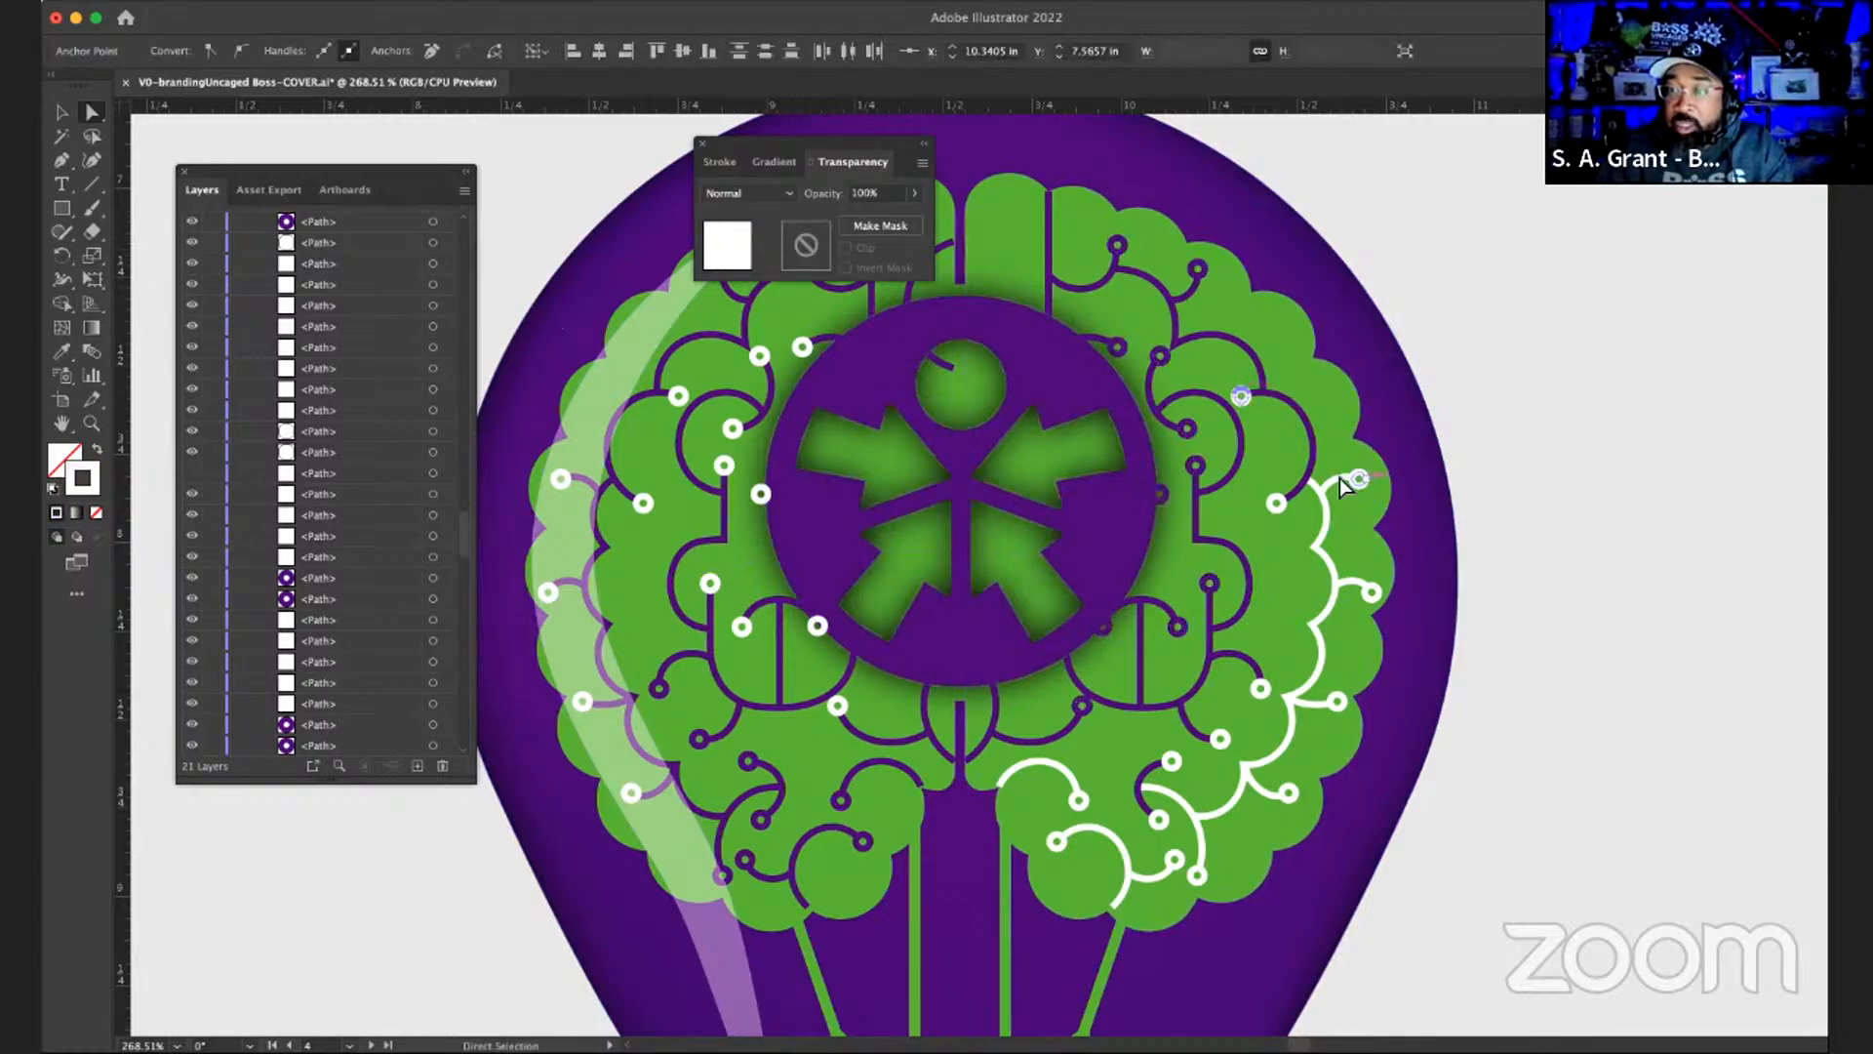
left_click(1325, 523, "shift")
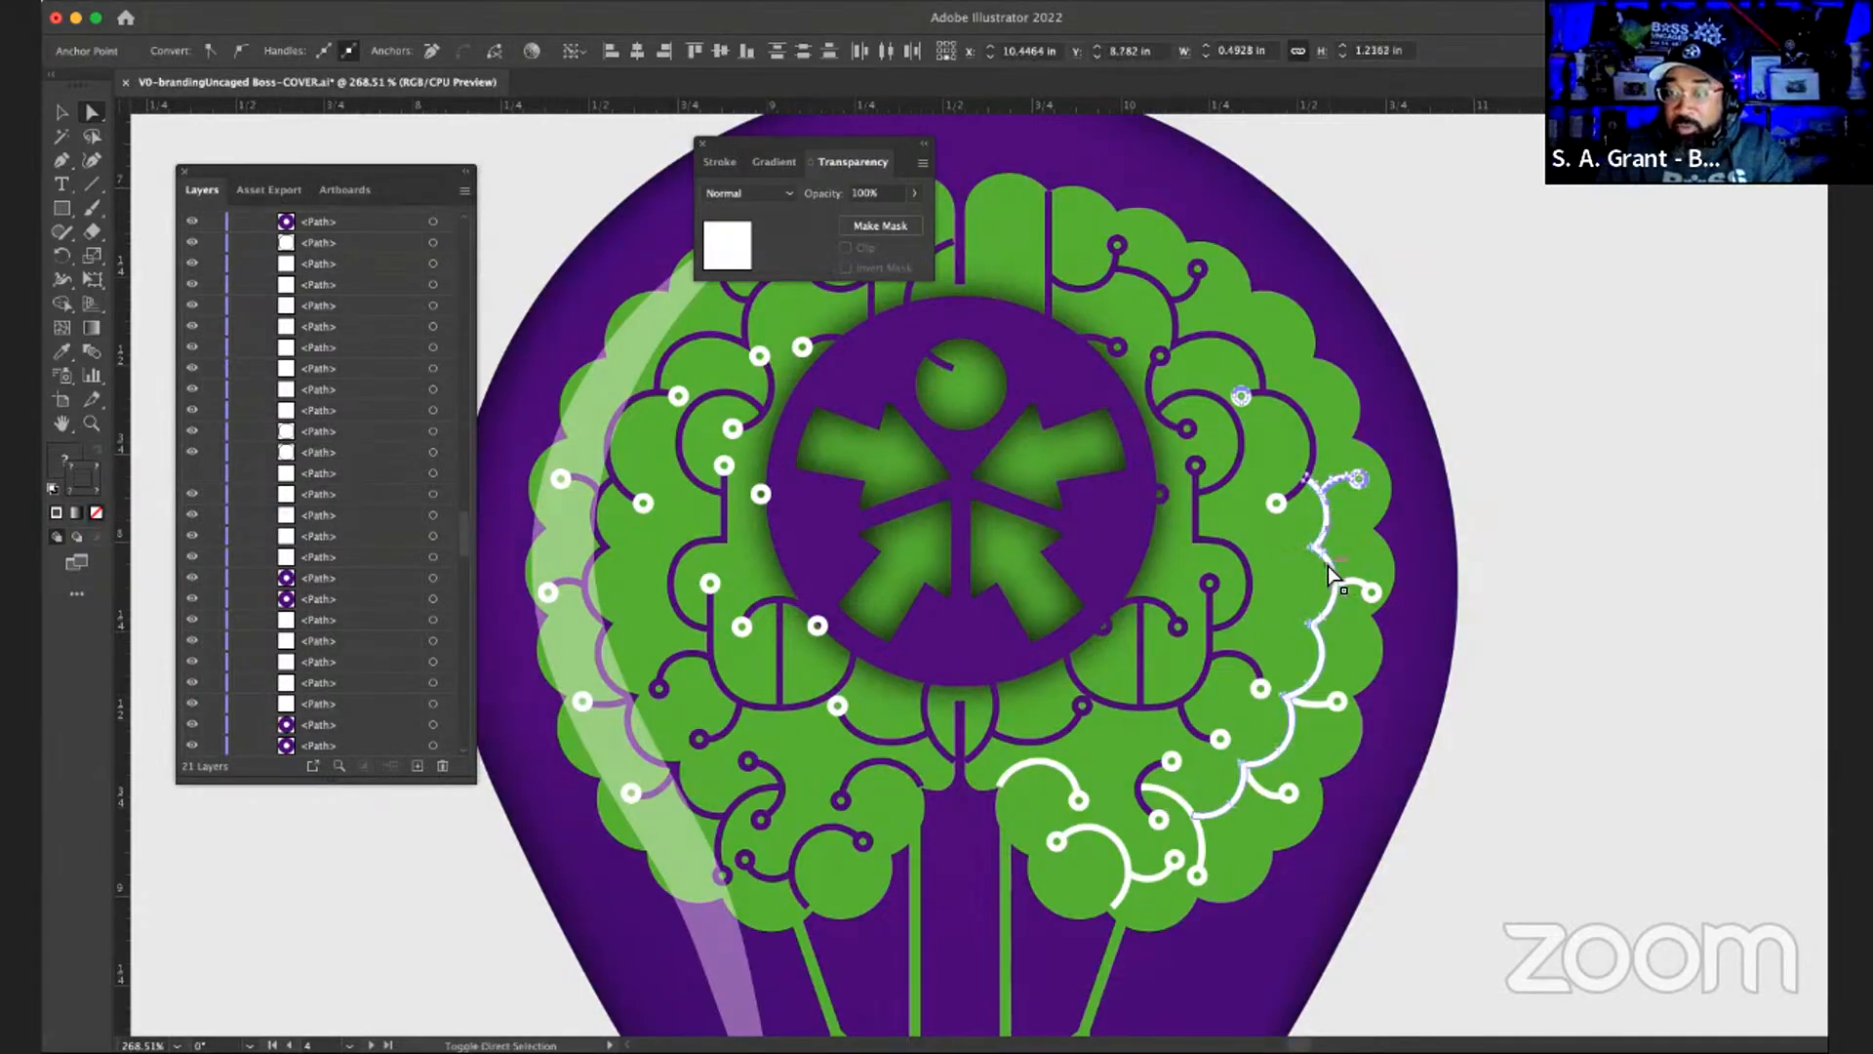
left_click(1358, 584, "shift")
left_click(1319, 686, "shift")
left_click(1301, 705, "shift")
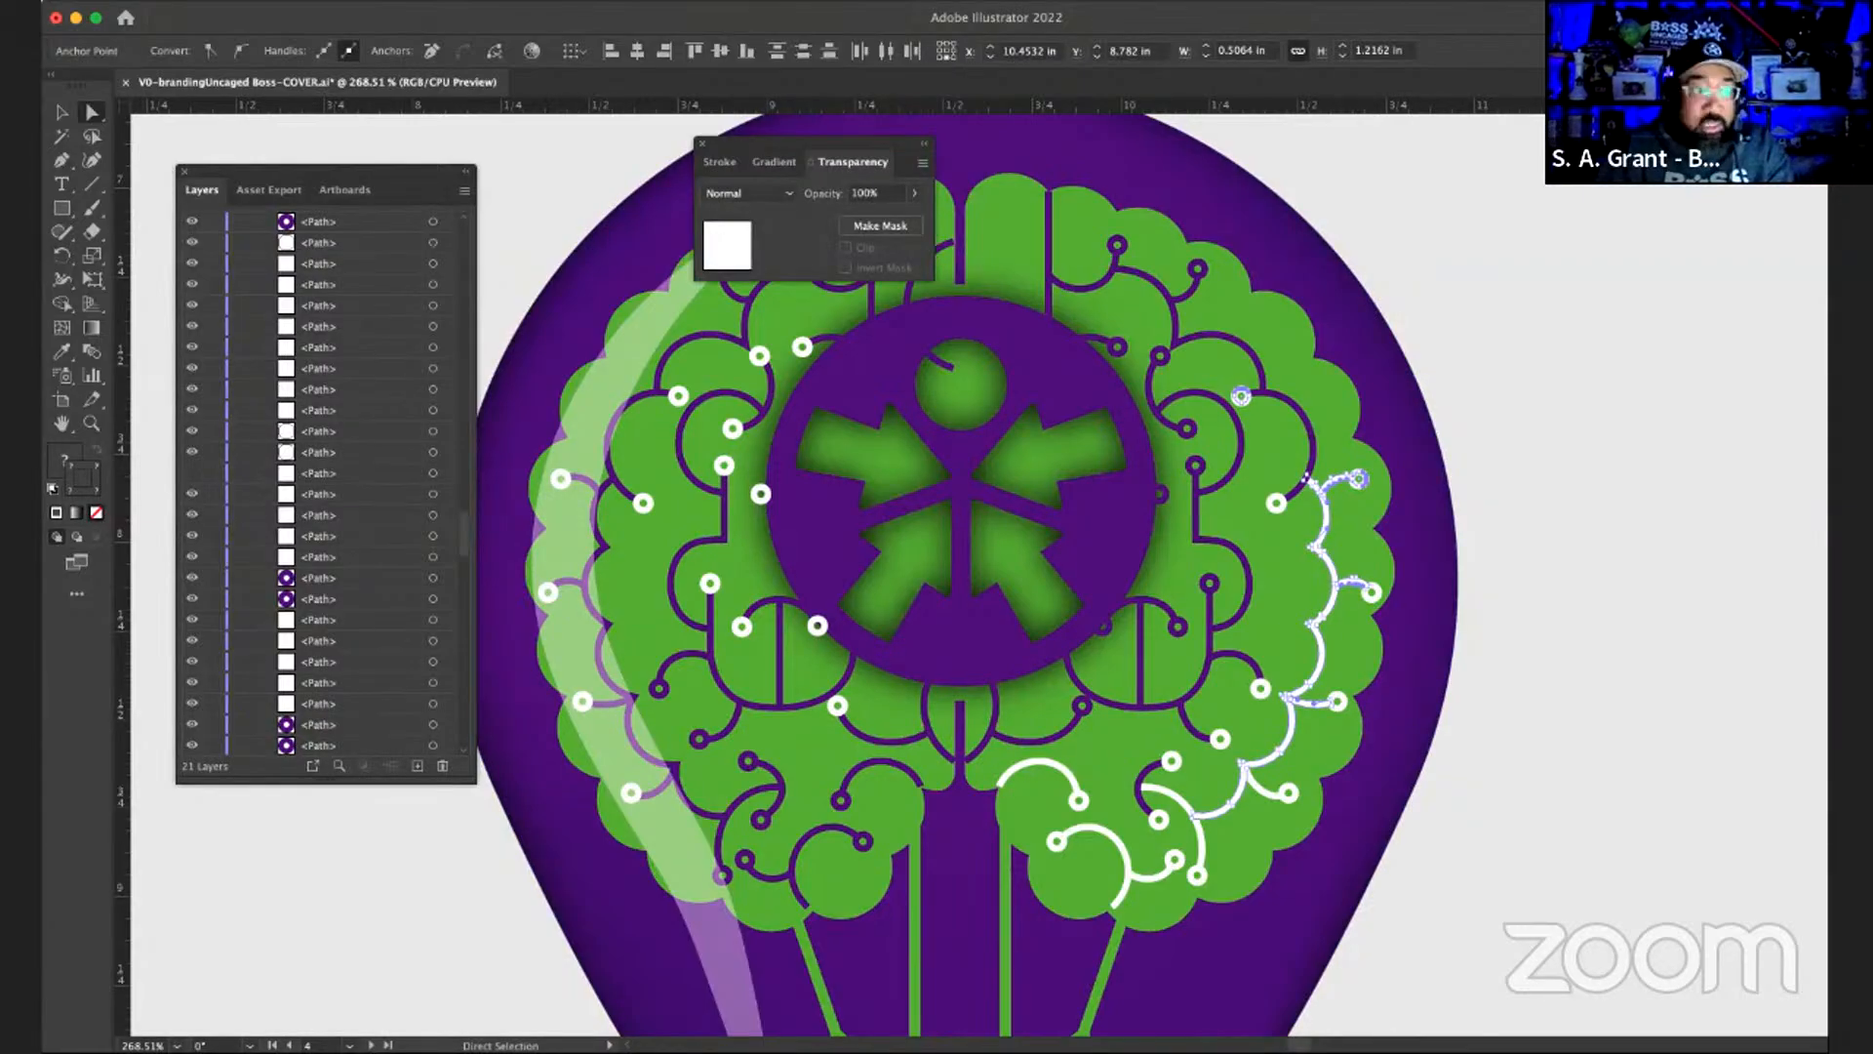
key("super+z")
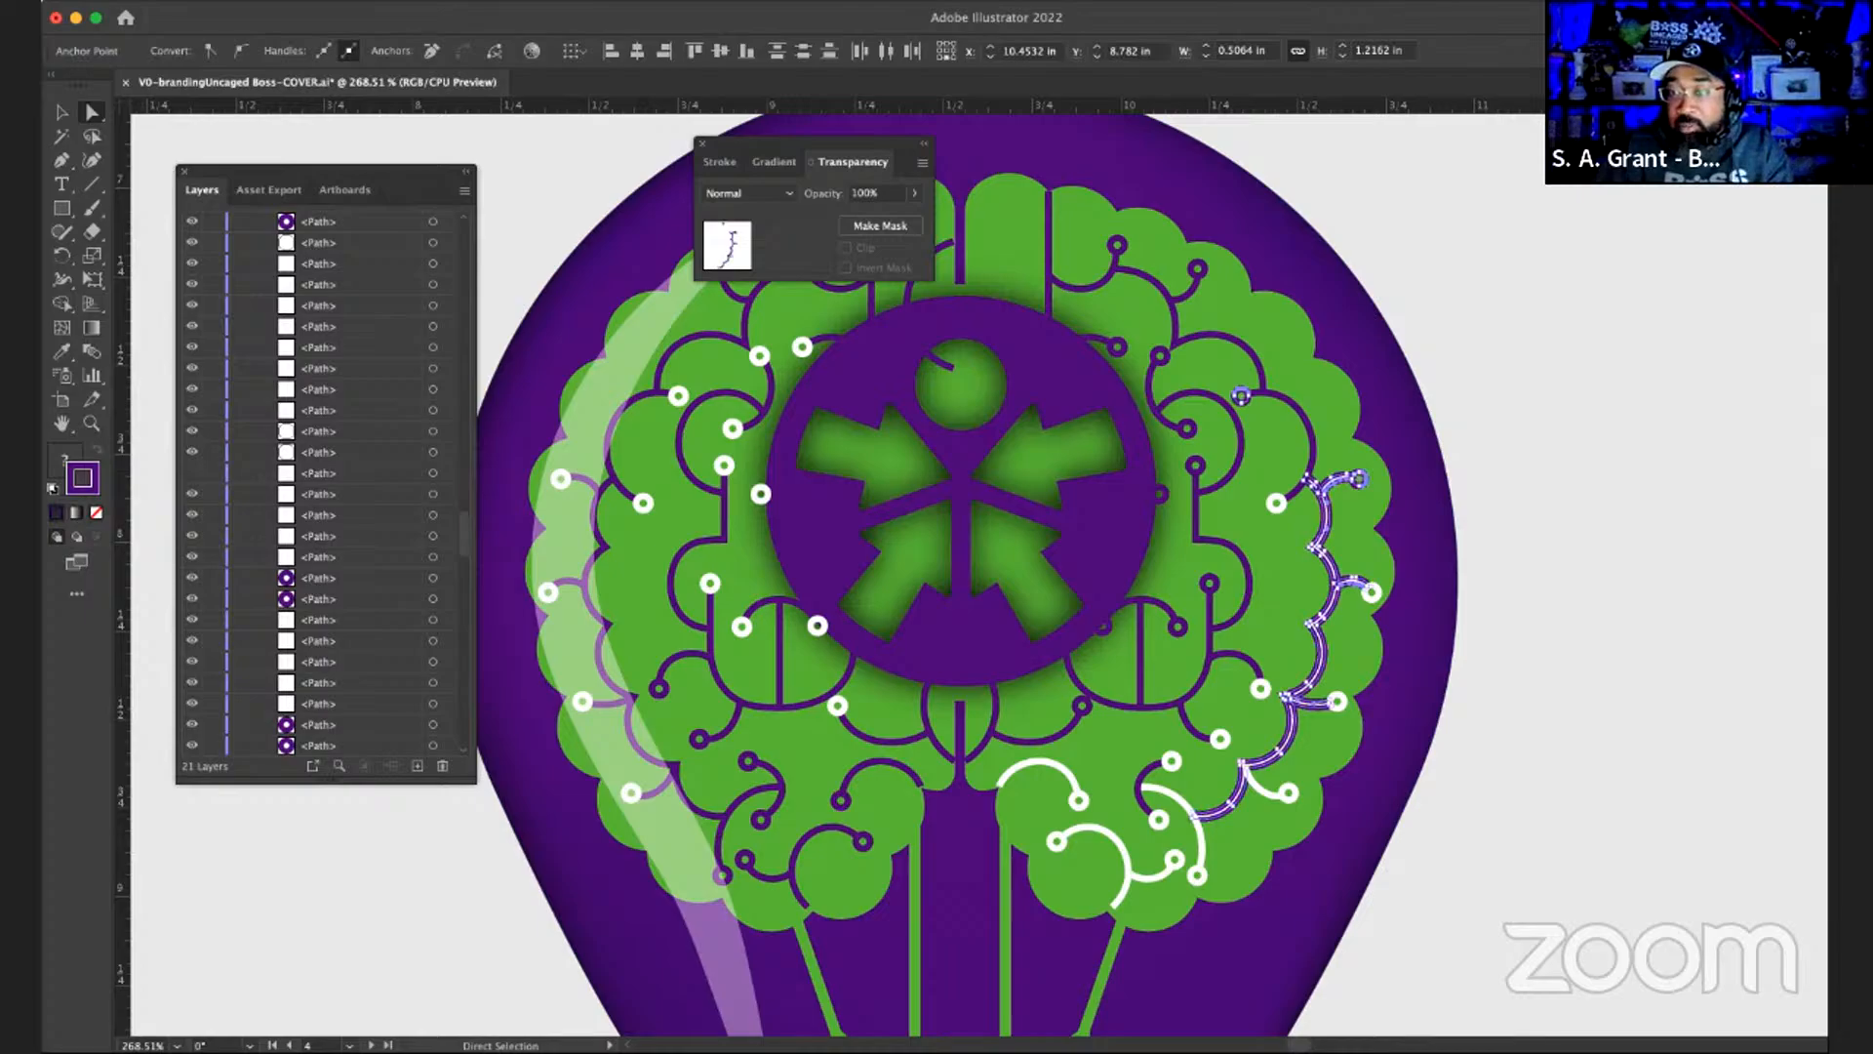
key("super+shift+z")
key("super+shift+z")
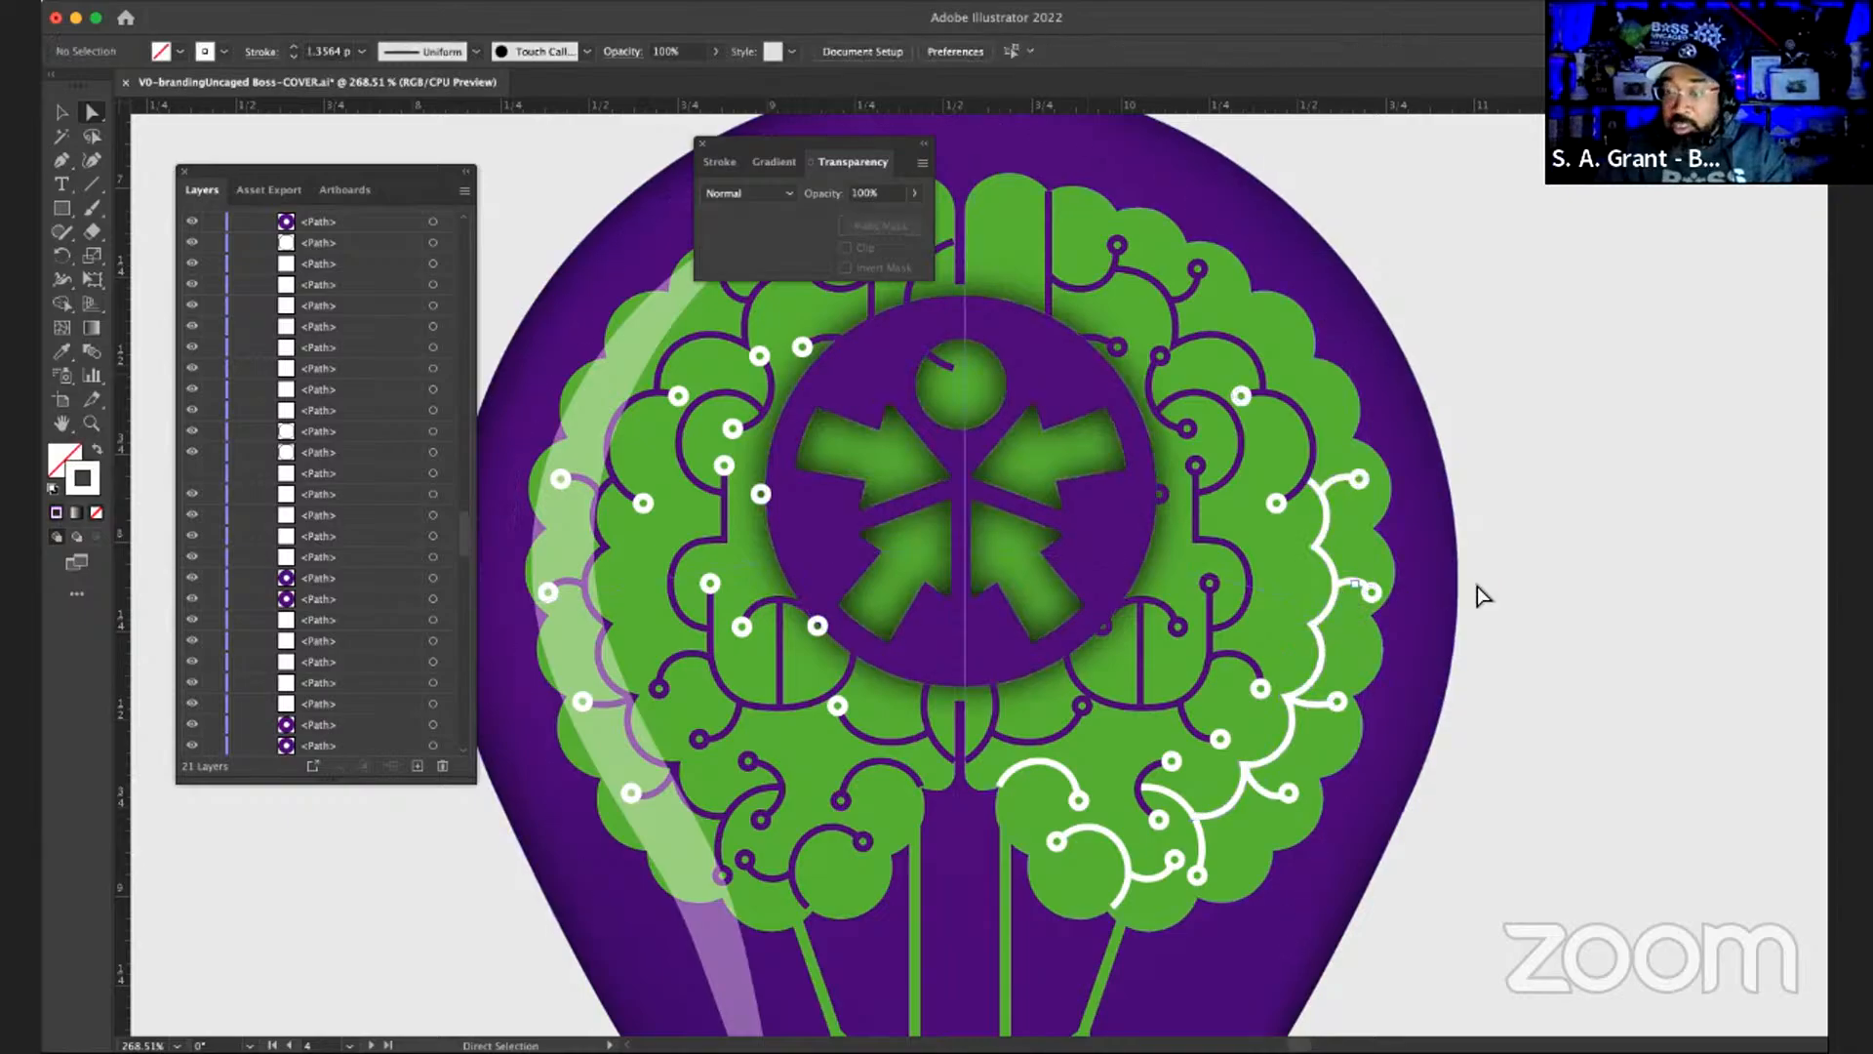
- Change the fill of the long white wavy circuit line along the brain's outer right lobes to purple
left_click(1319, 554)
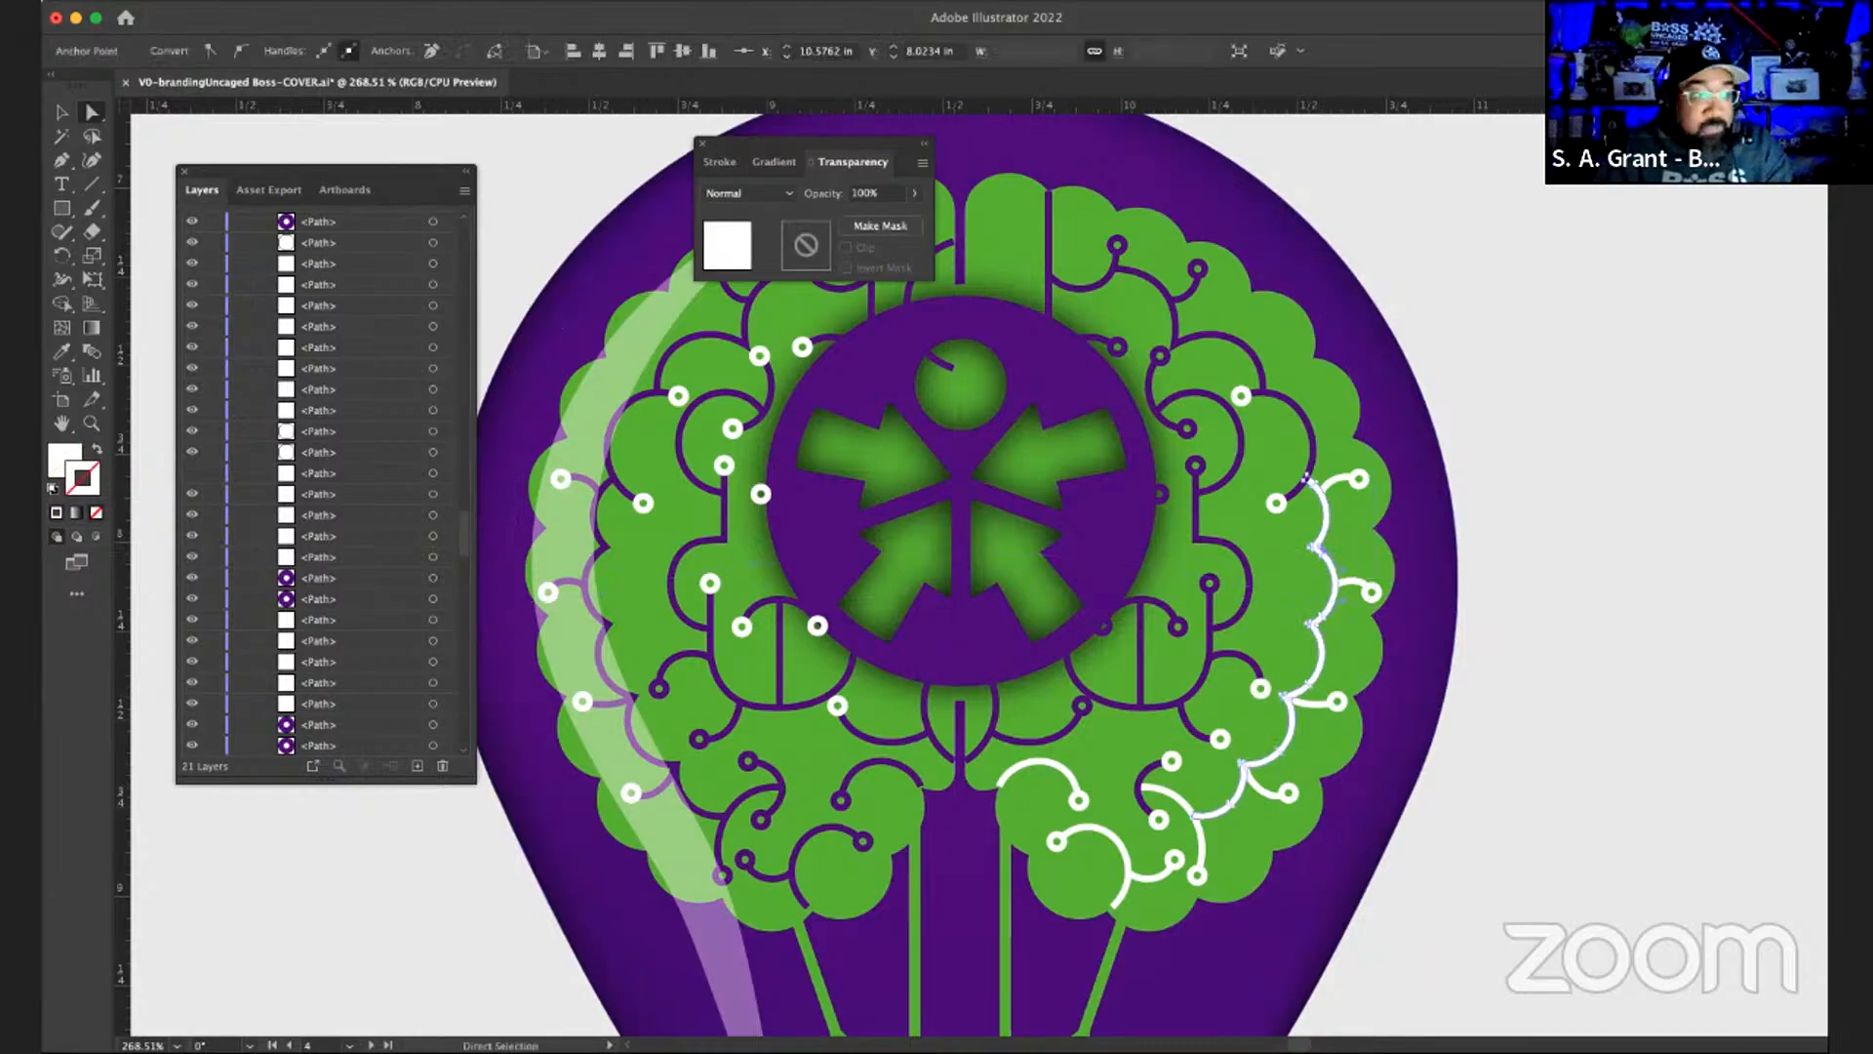
key("x")
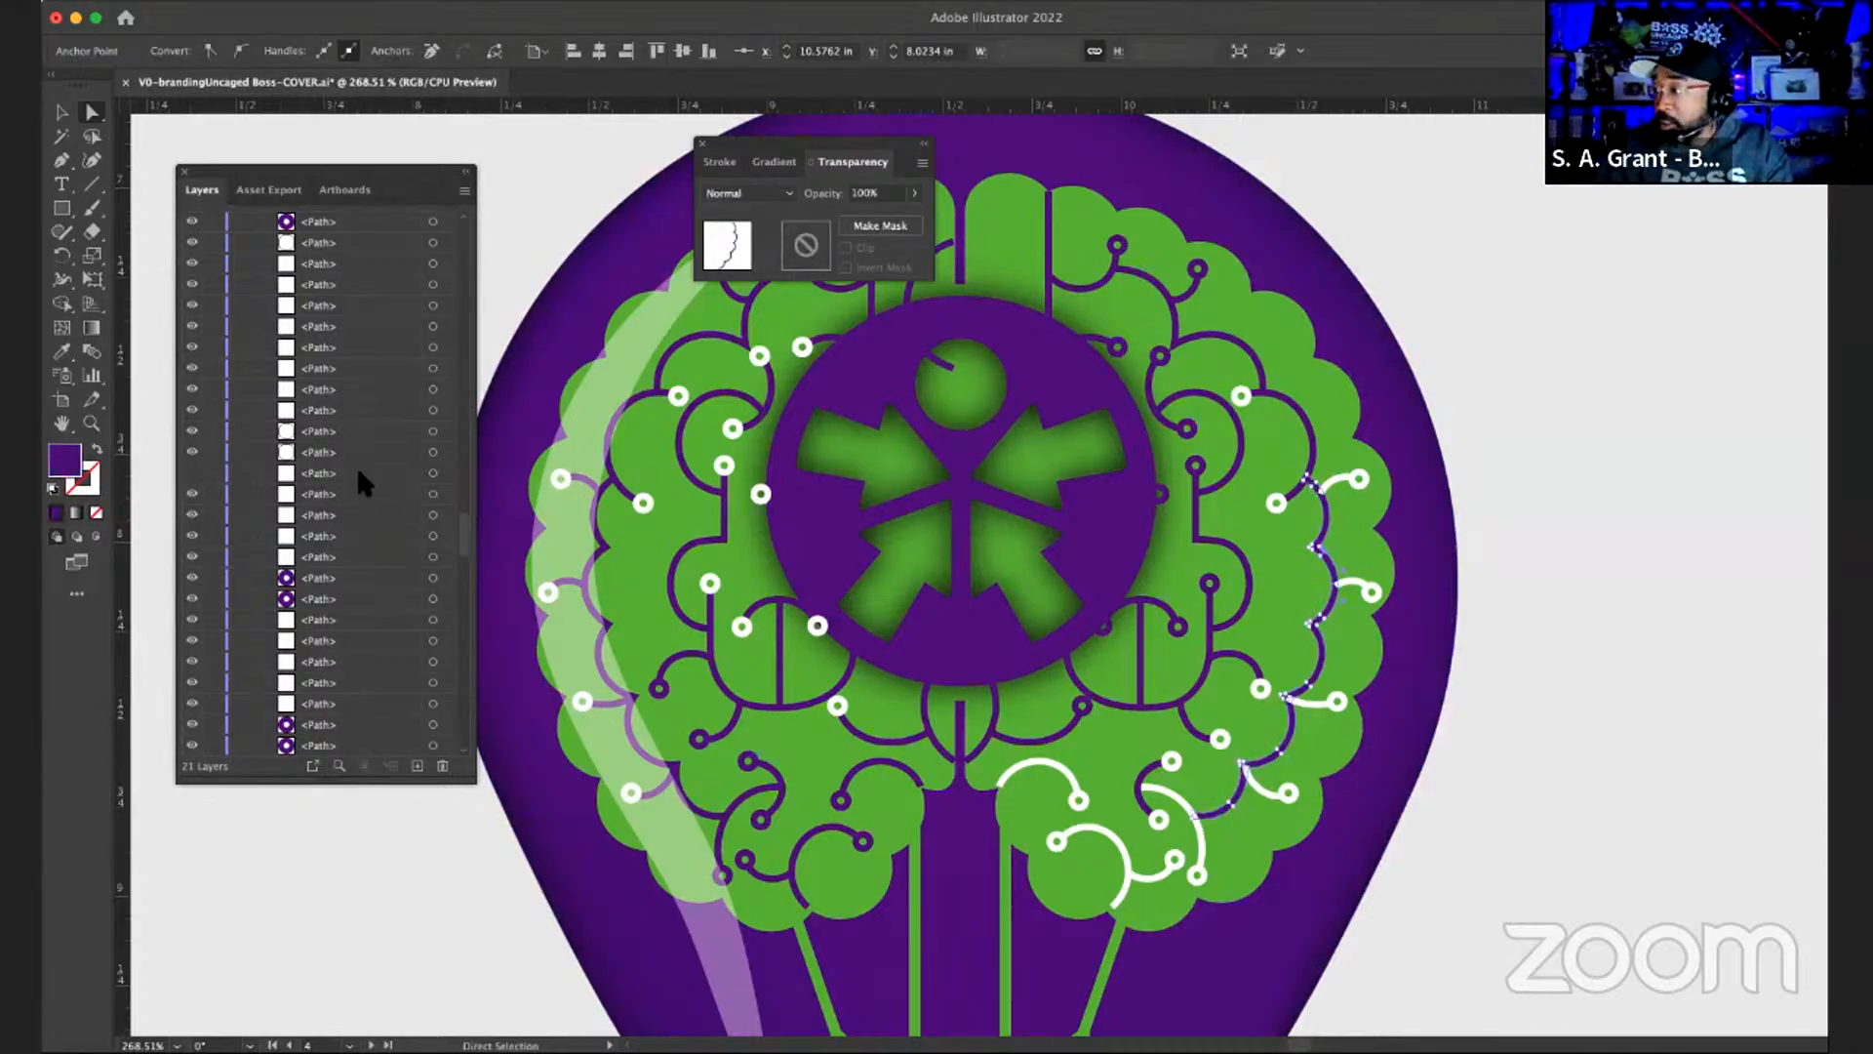
left_click(1181, 800)
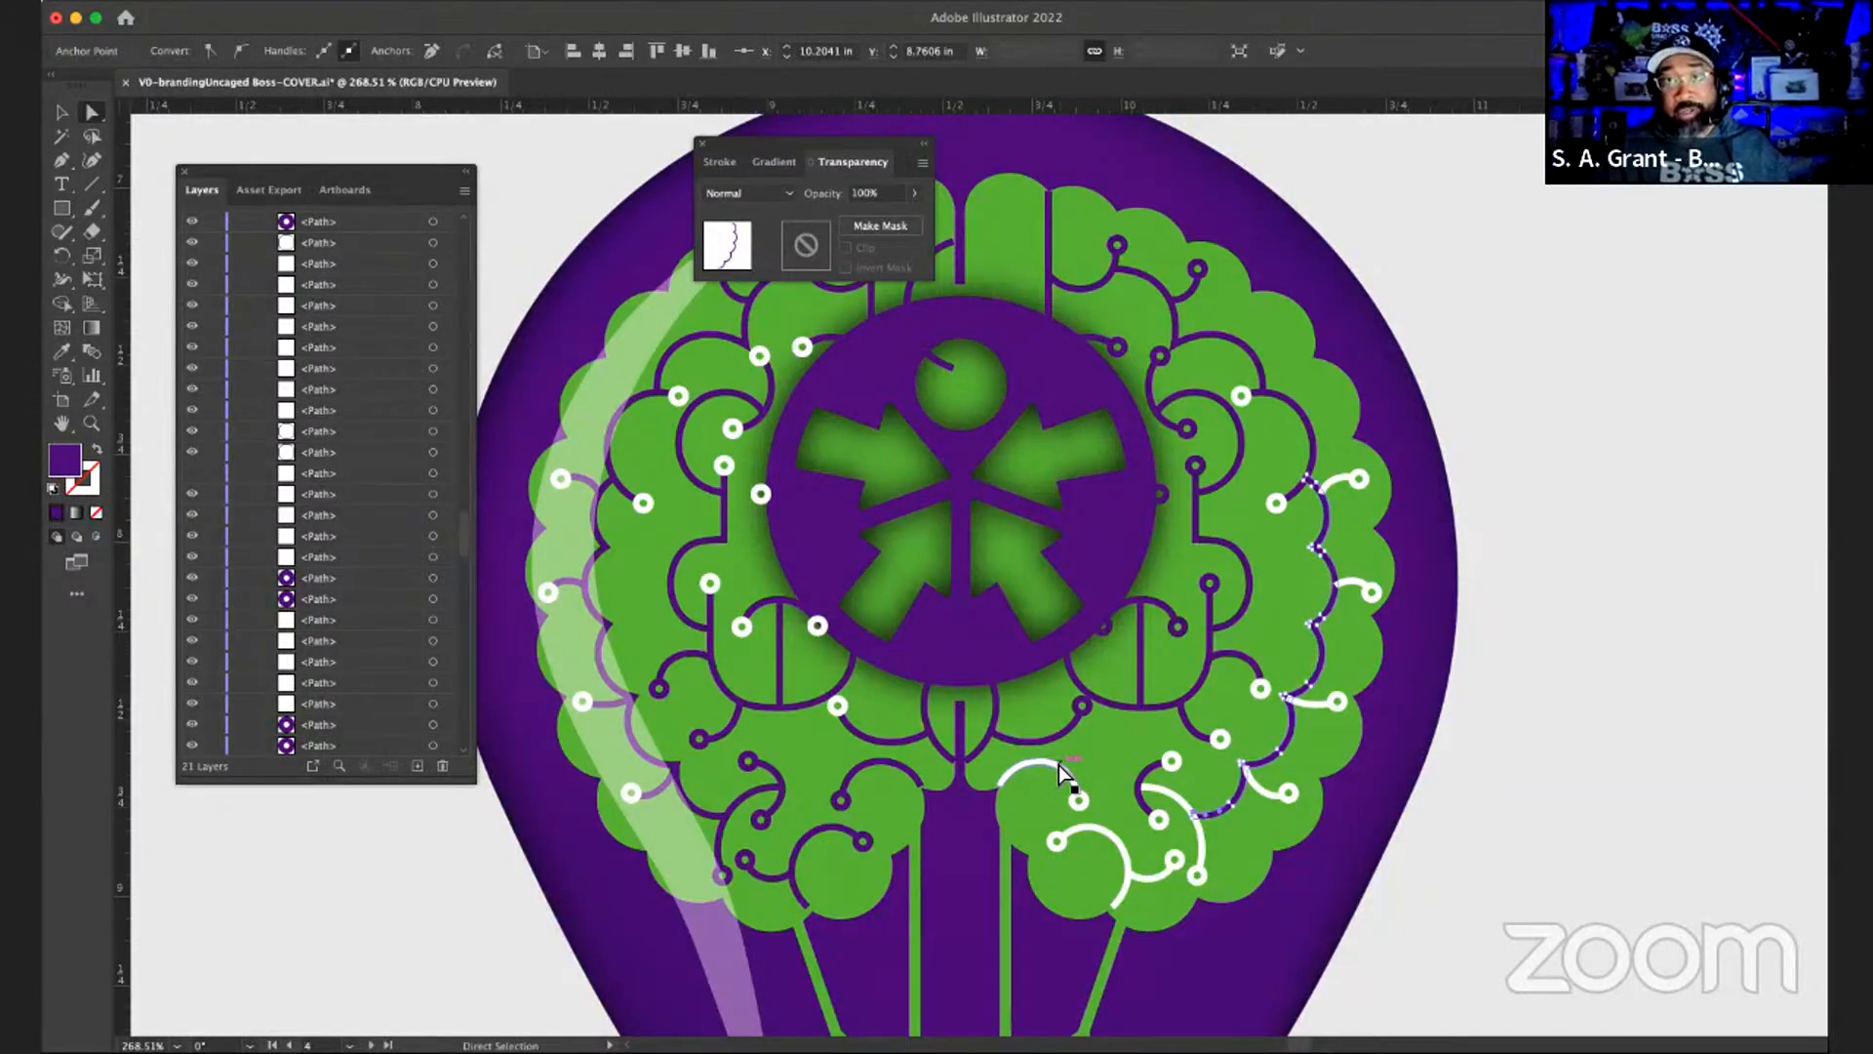
- Select the eleven white node rings around the logo's left side and in the upper-left lobes and change their strokes to purple
left_click(839, 706)
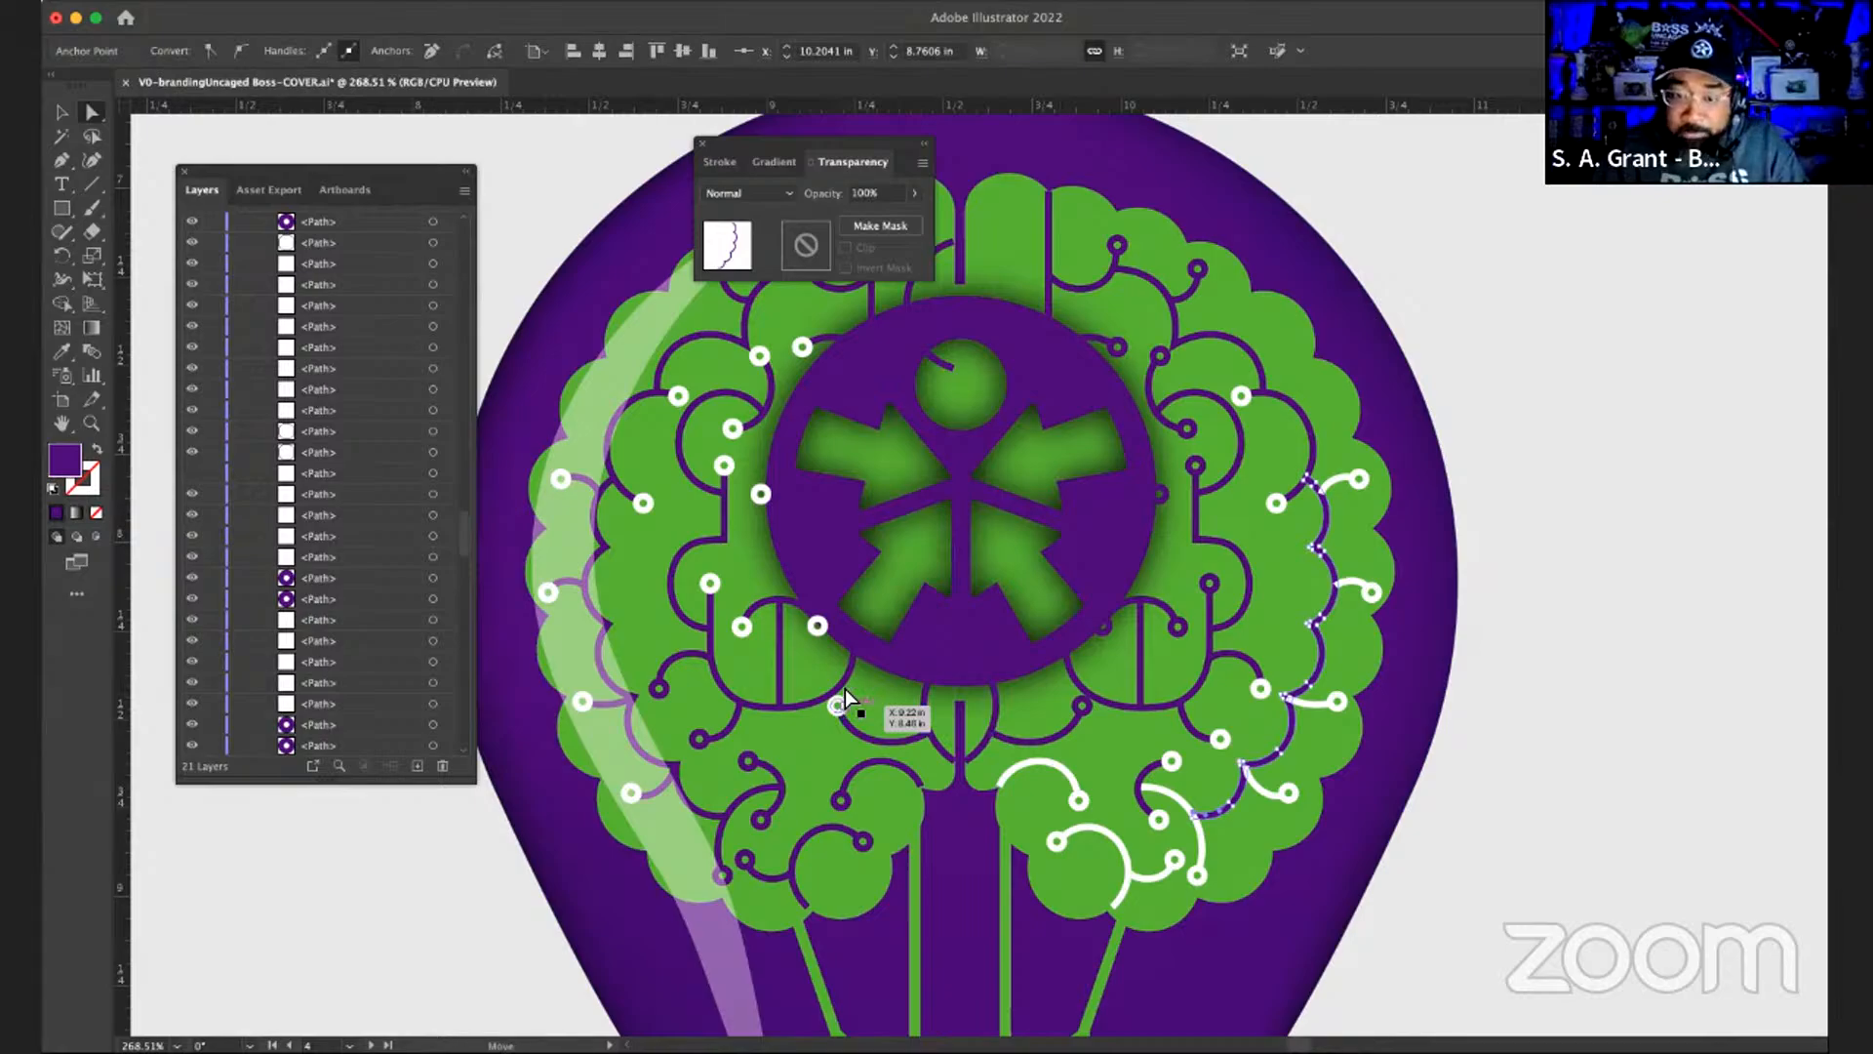
left_click(839, 706)
left_click(818, 627, "shift")
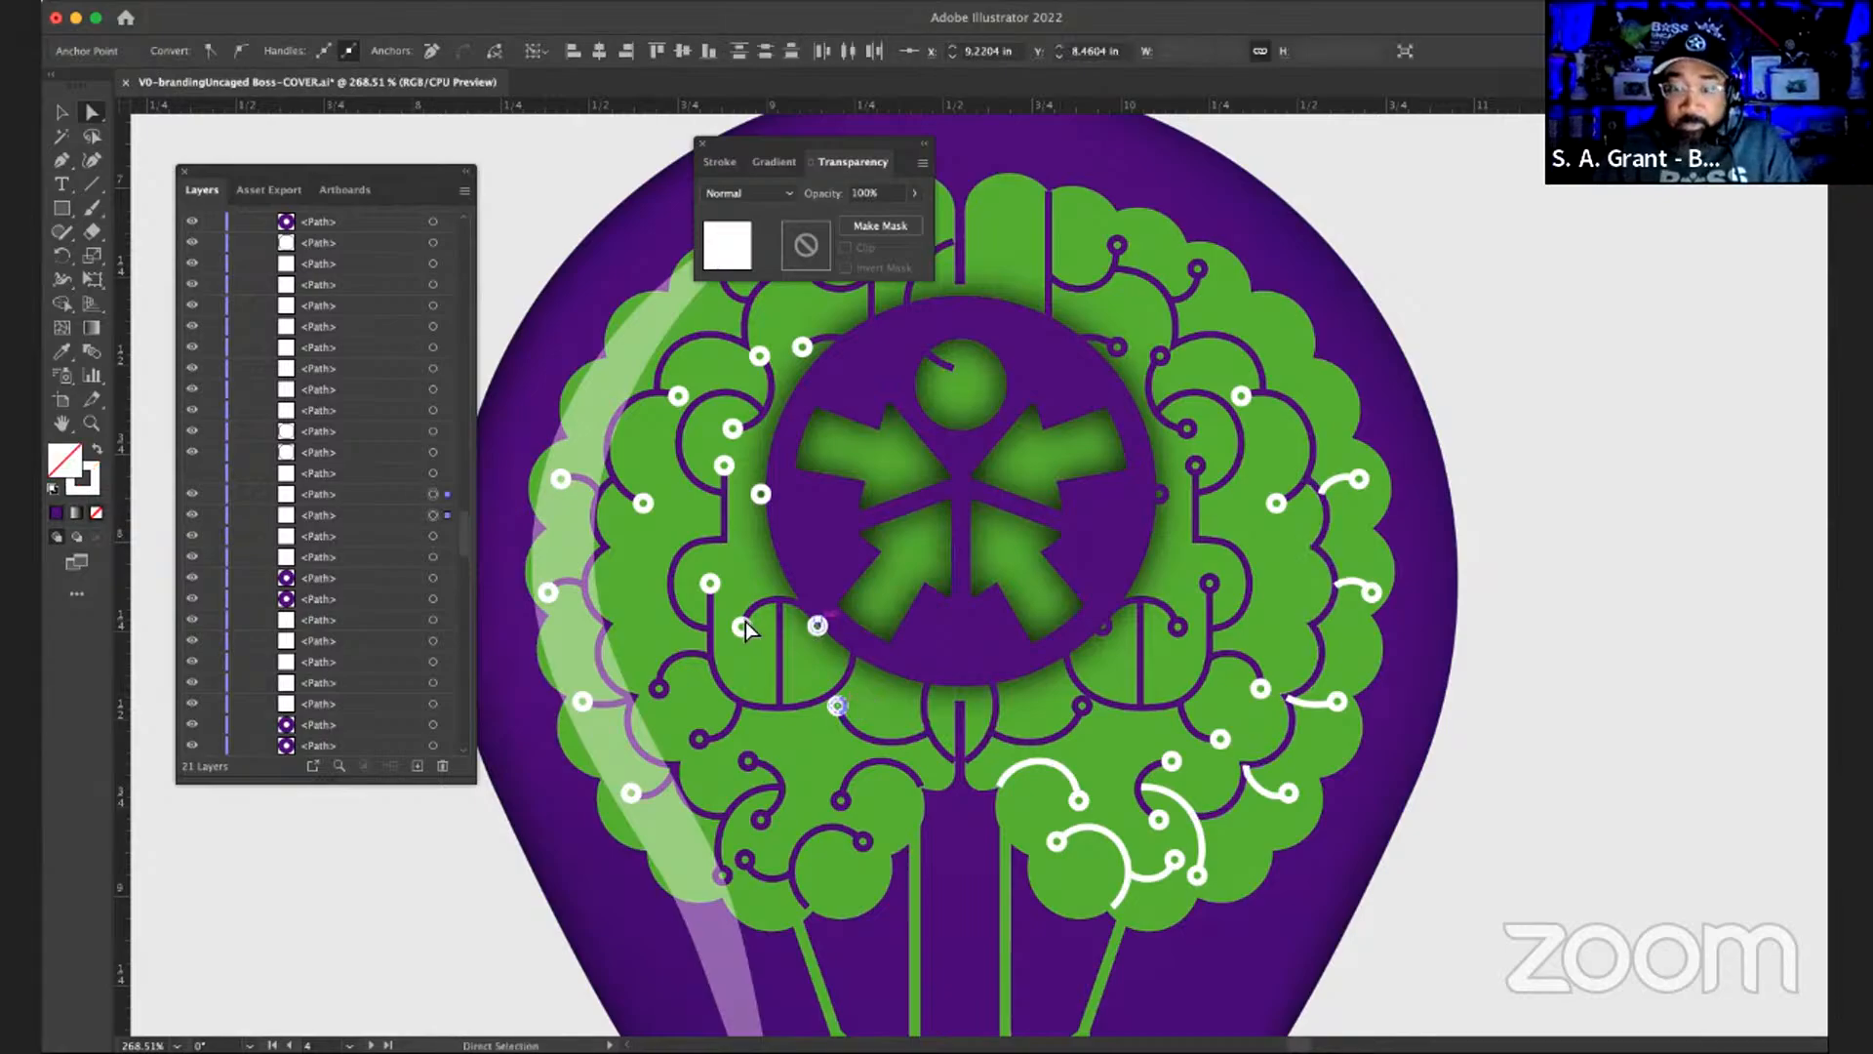
left_click(744, 626, "shift")
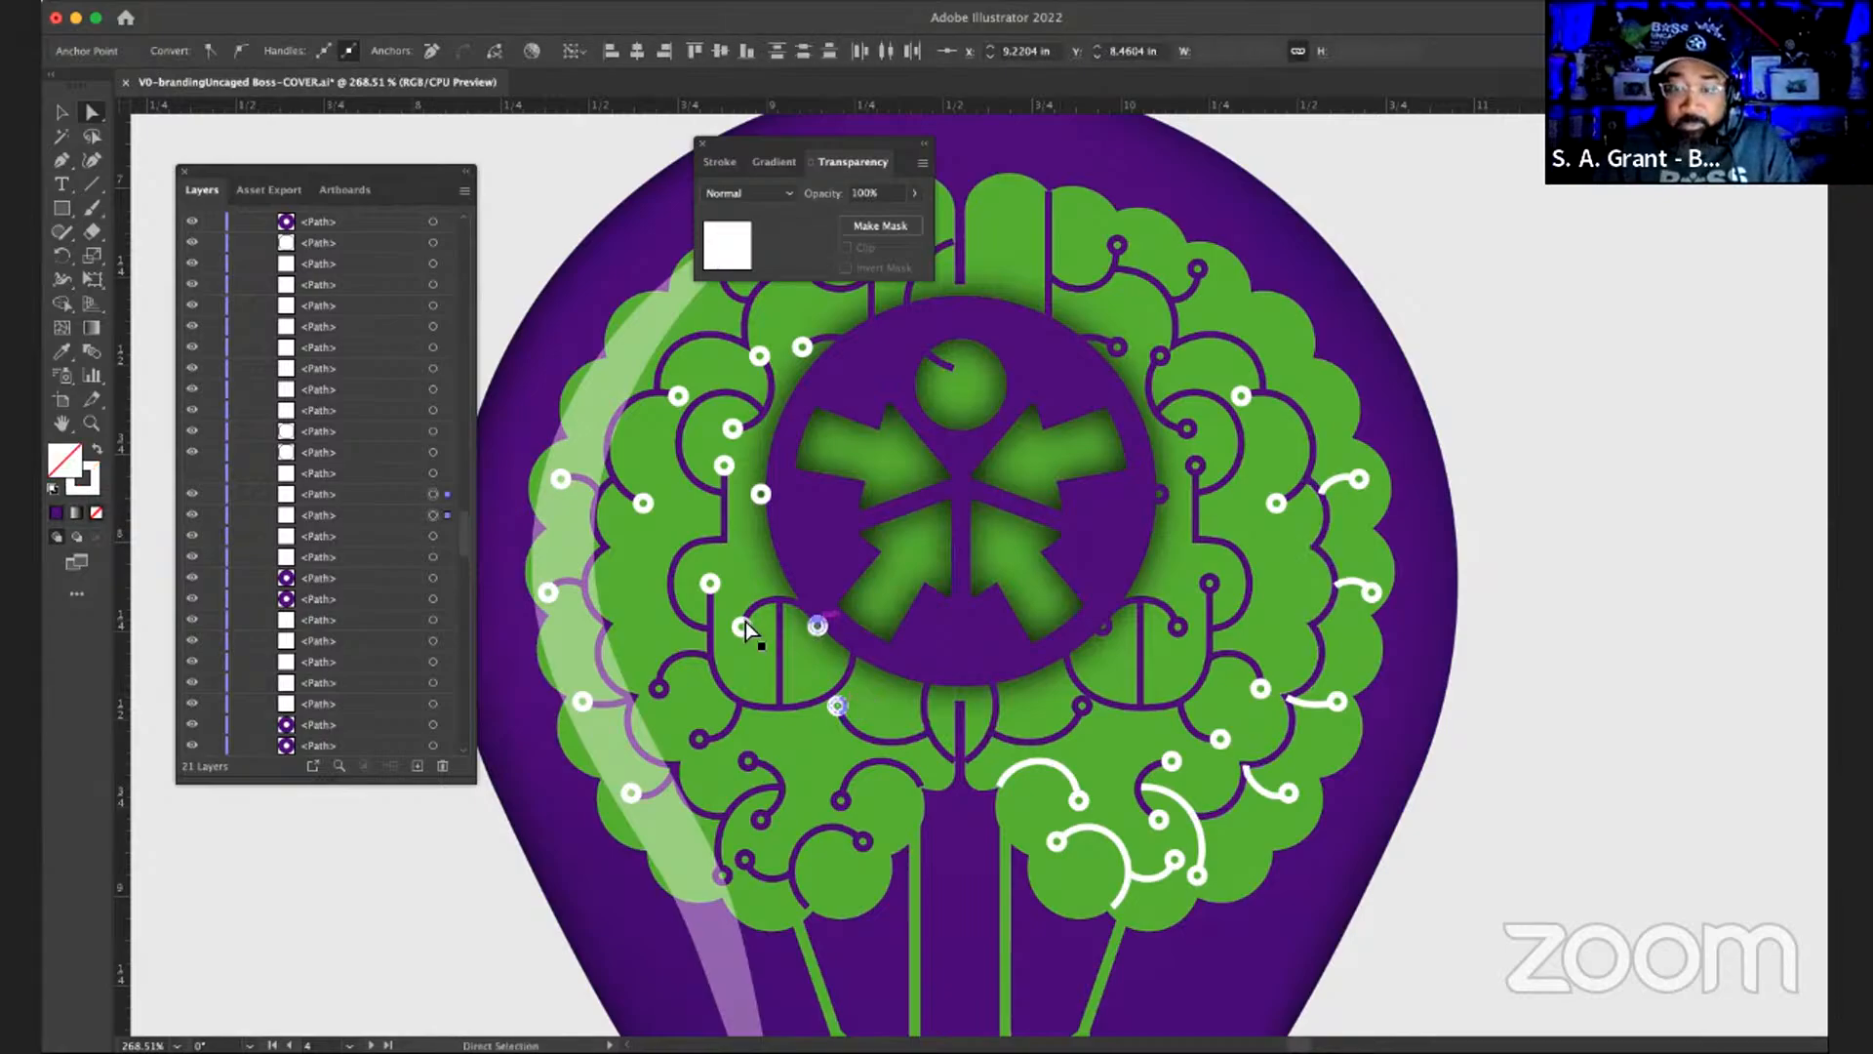
left_click(713, 579, "shift")
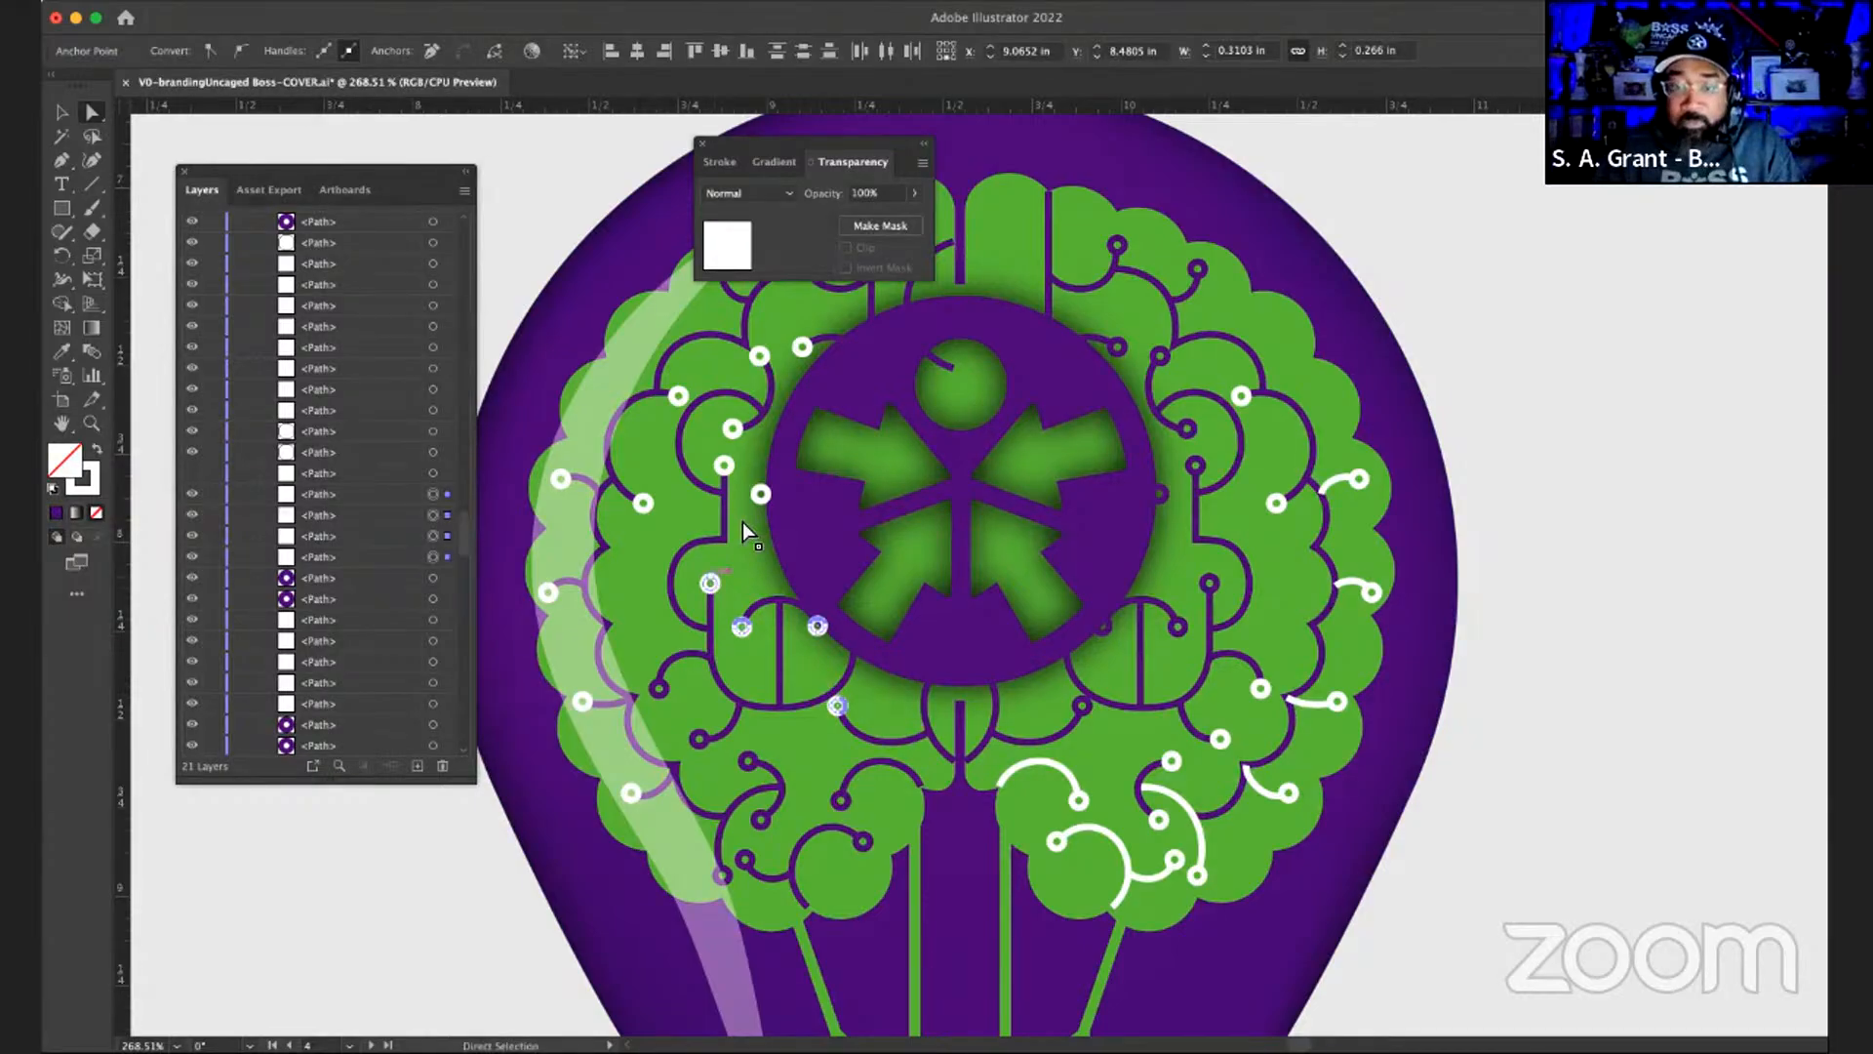
left_click(728, 461, "shift")
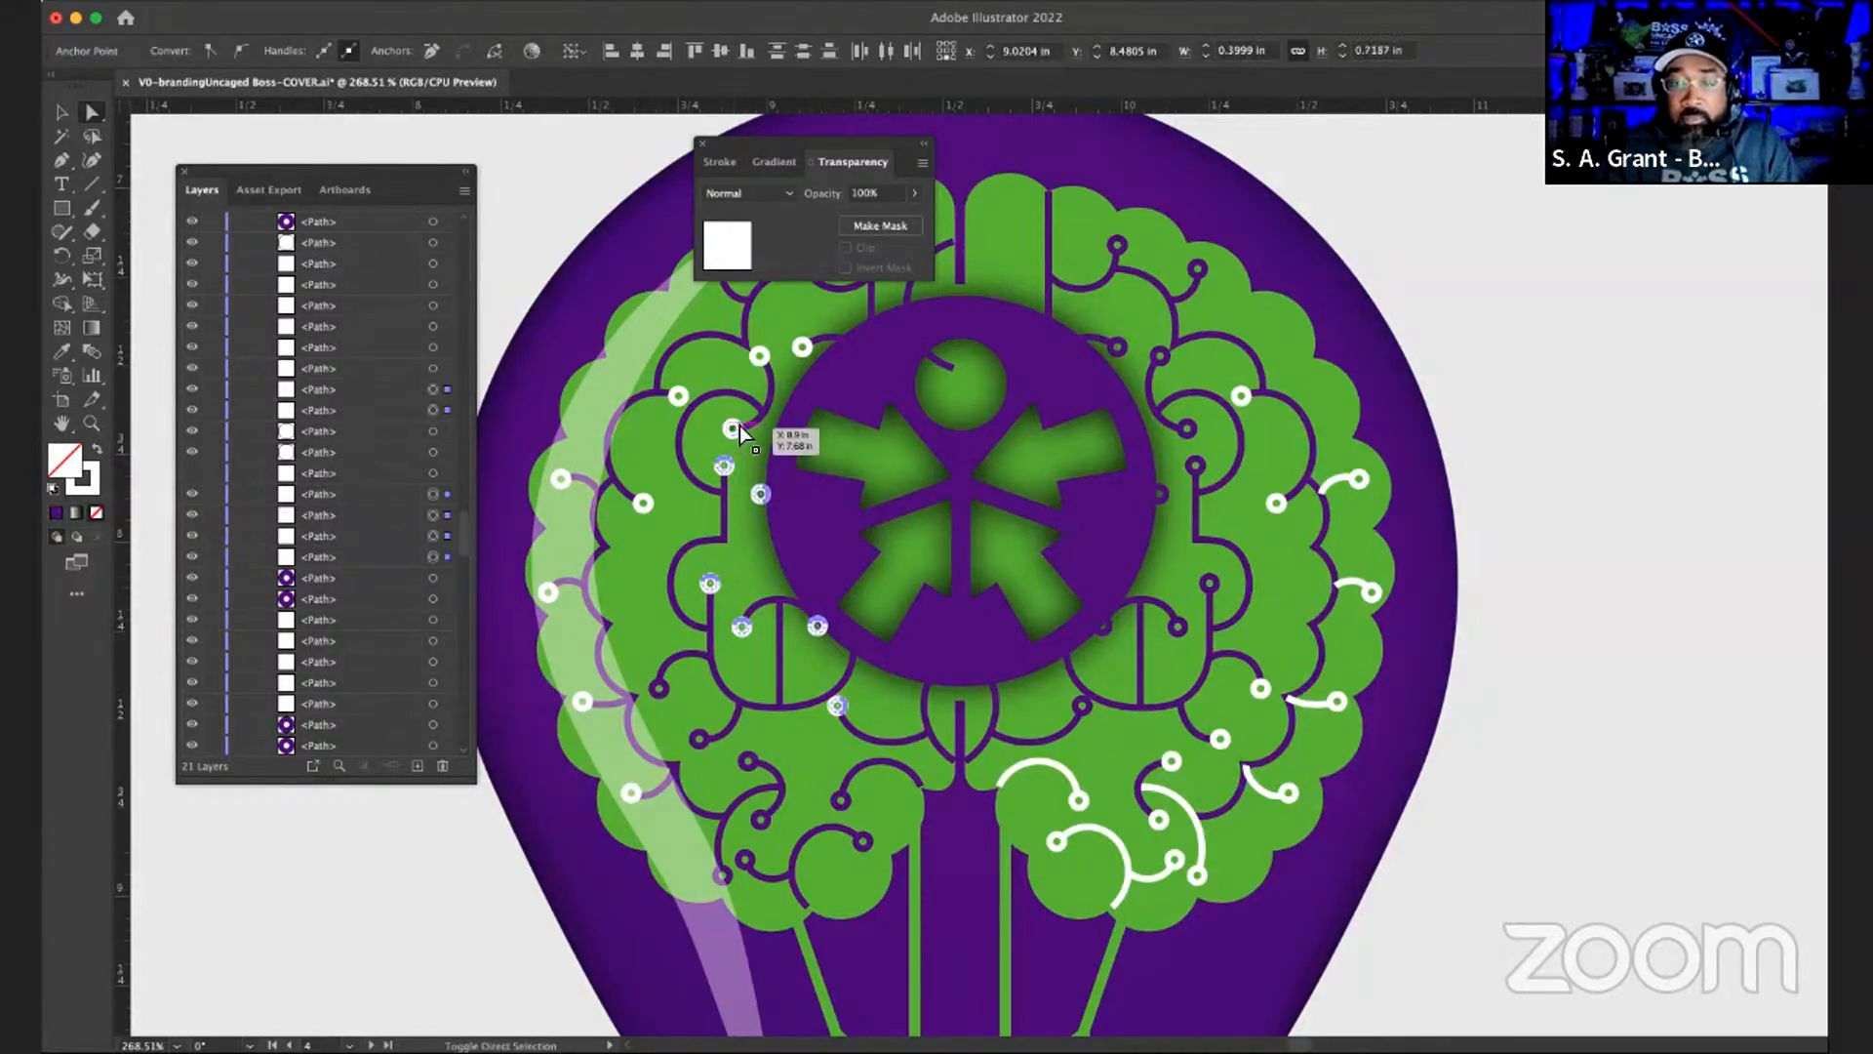
left_click(739, 426, "shift")
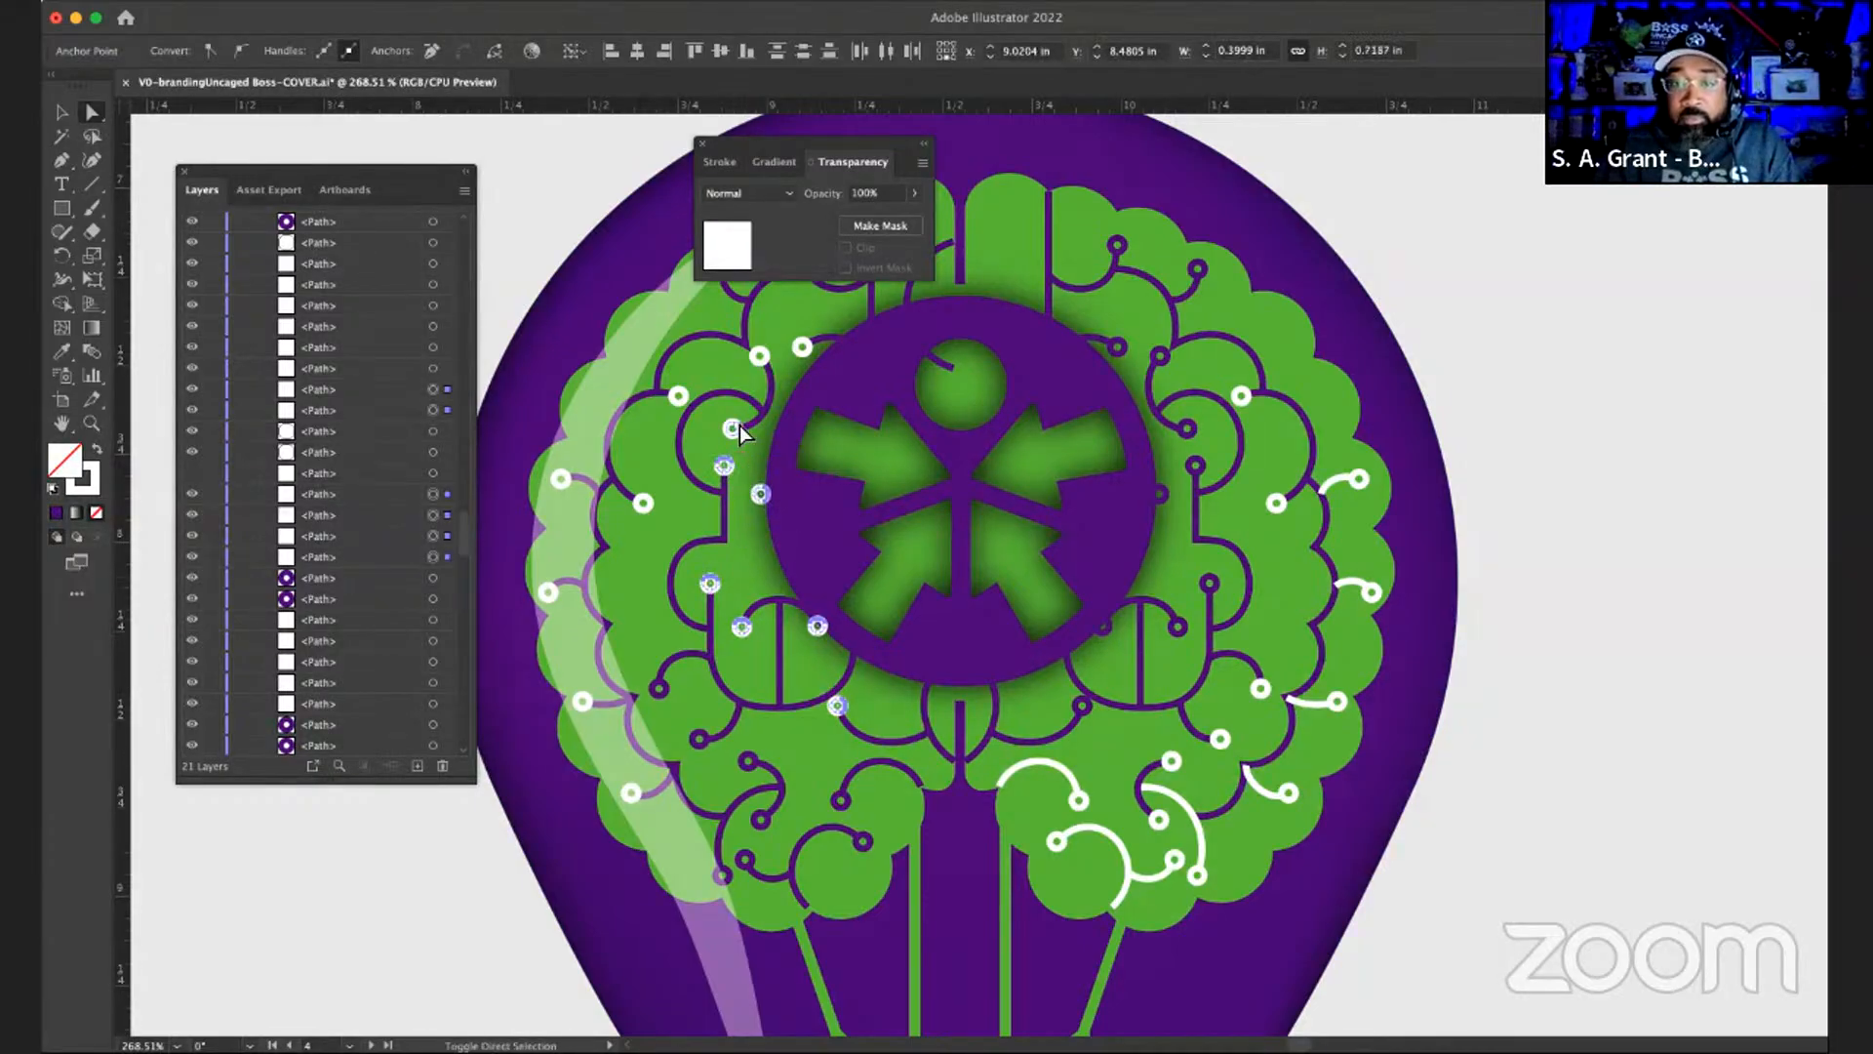
left_click(763, 353, "shift")
left_click(799, 349, "shift")
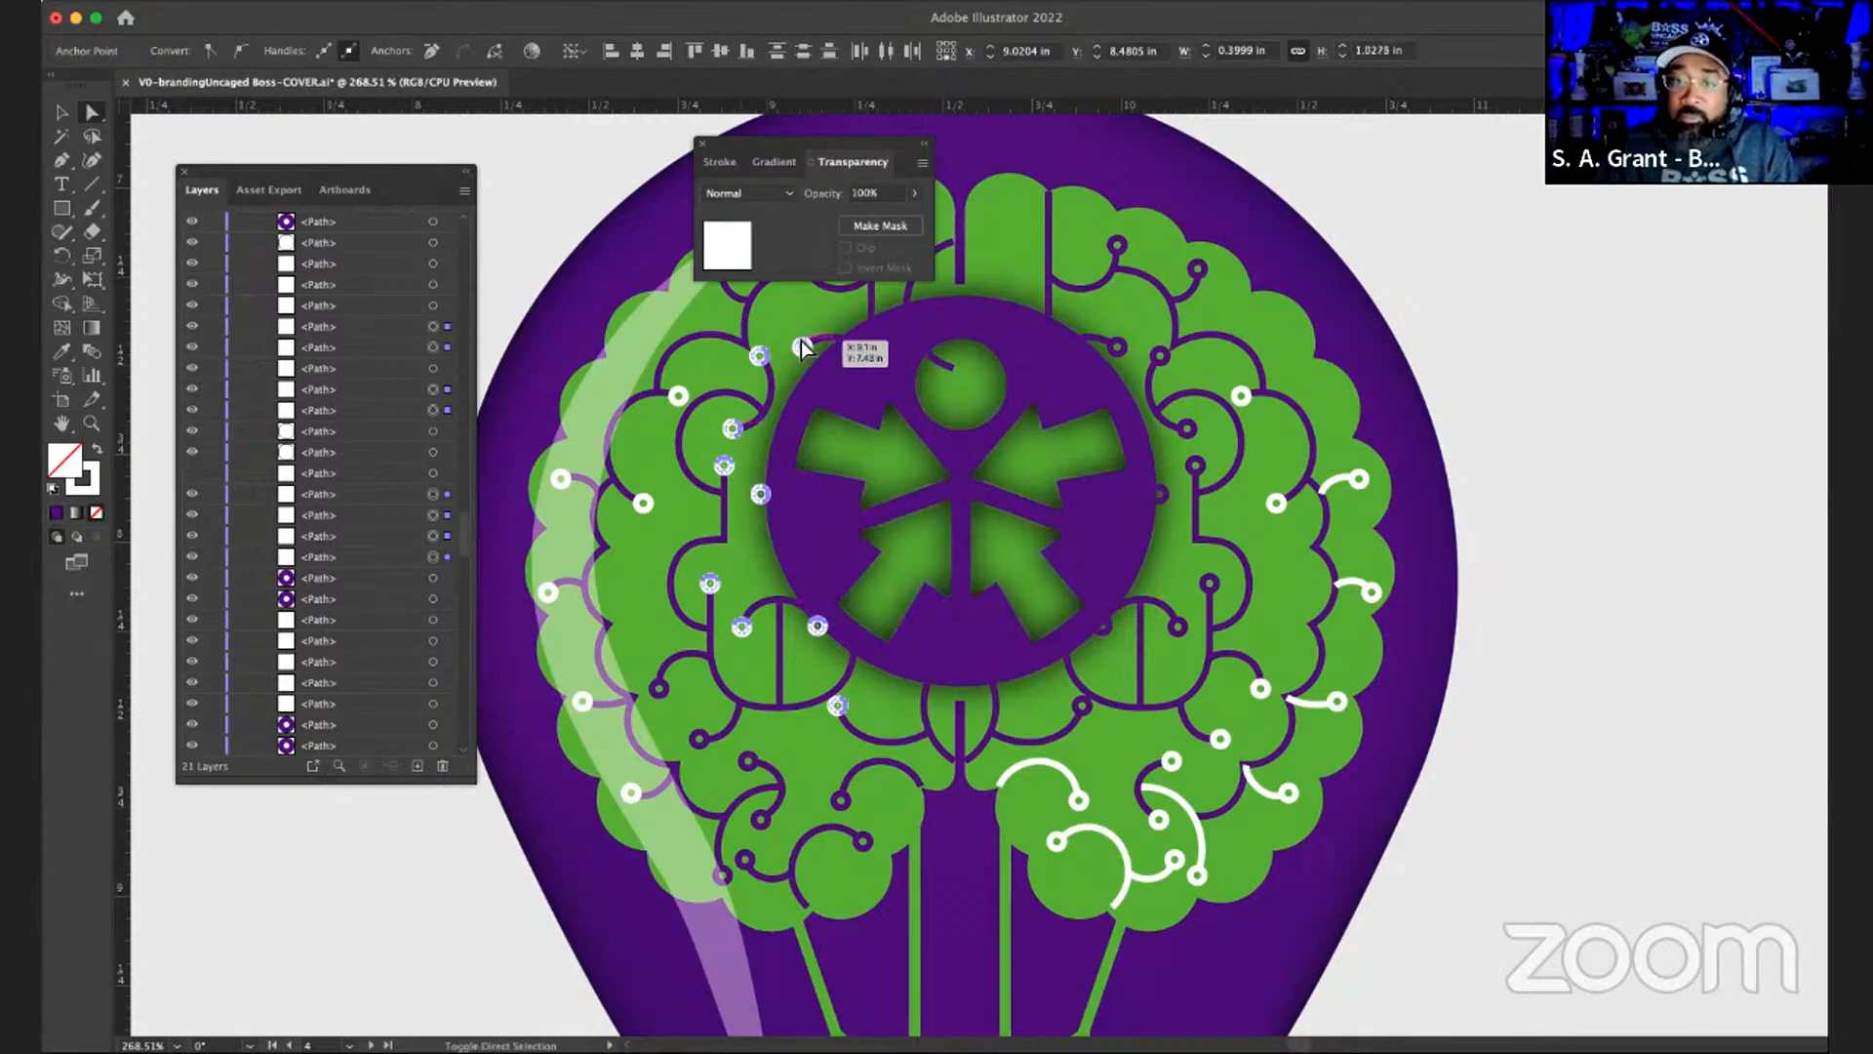
left_click(680, 393, "shift")
left_click(642, 502, "shift")
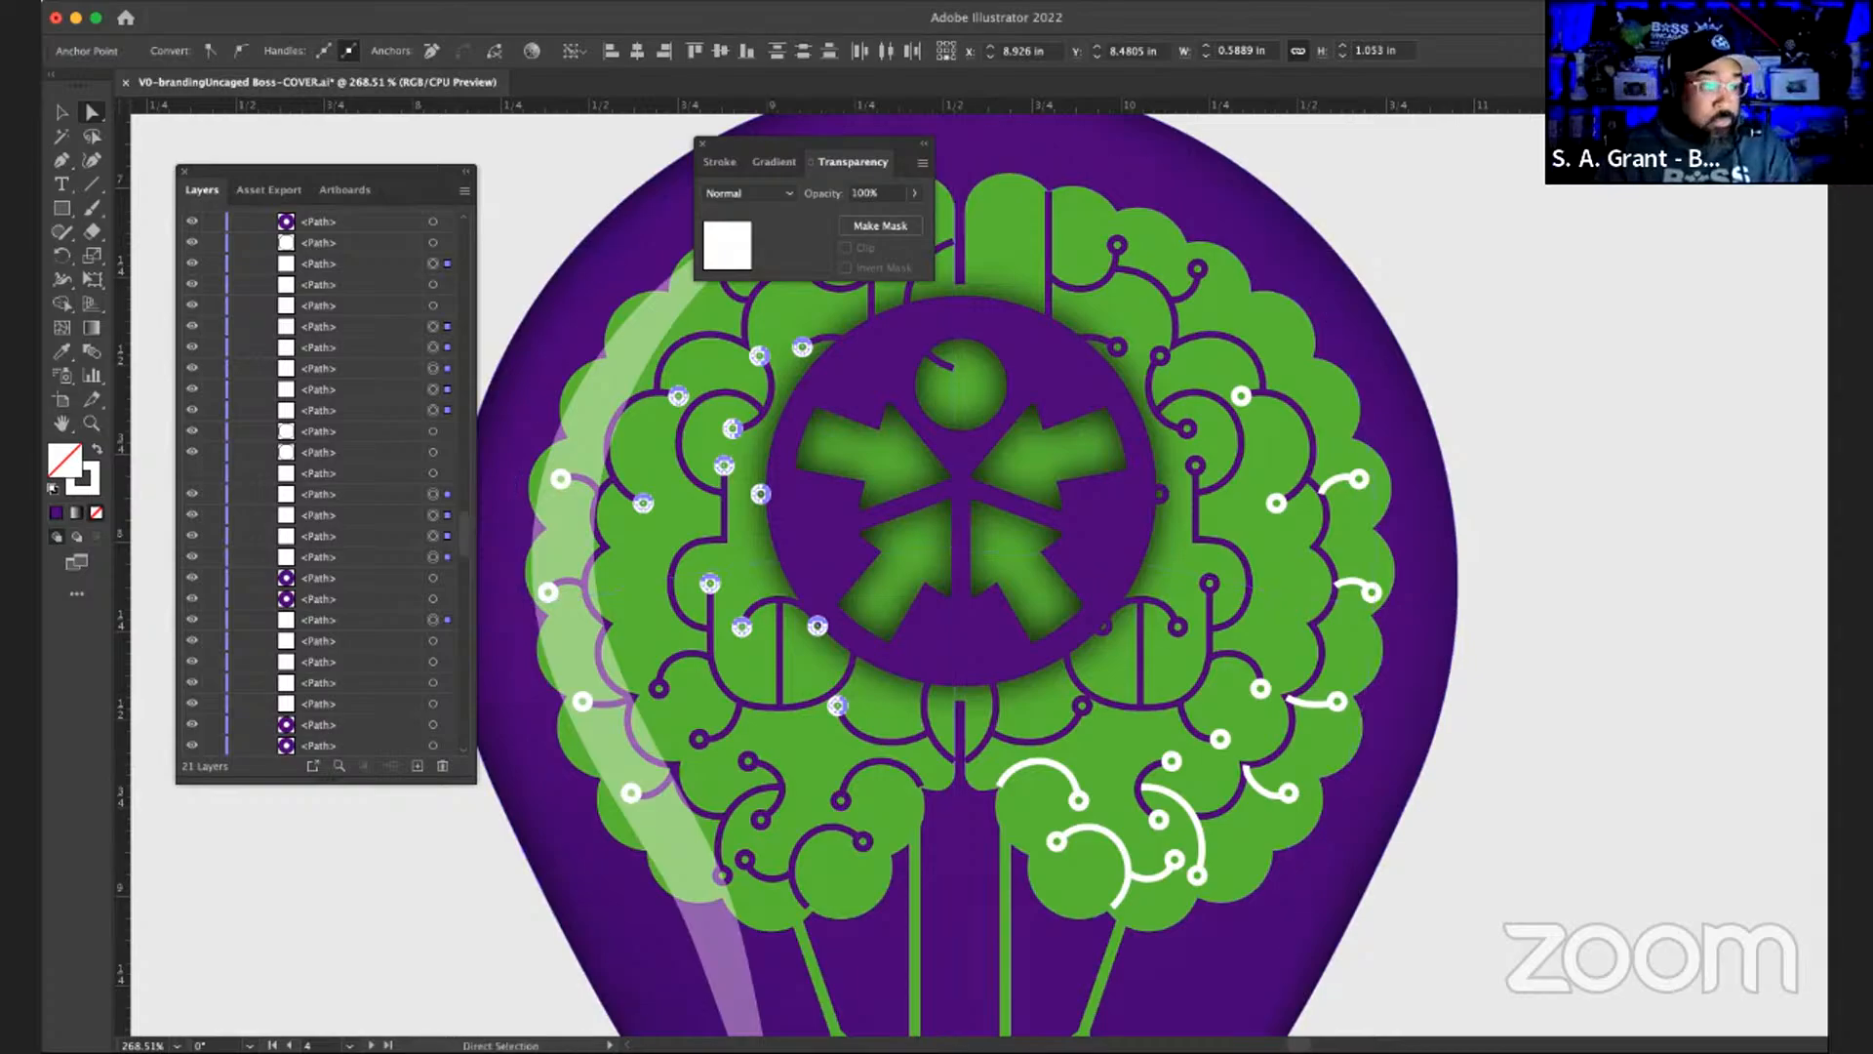
key("x")
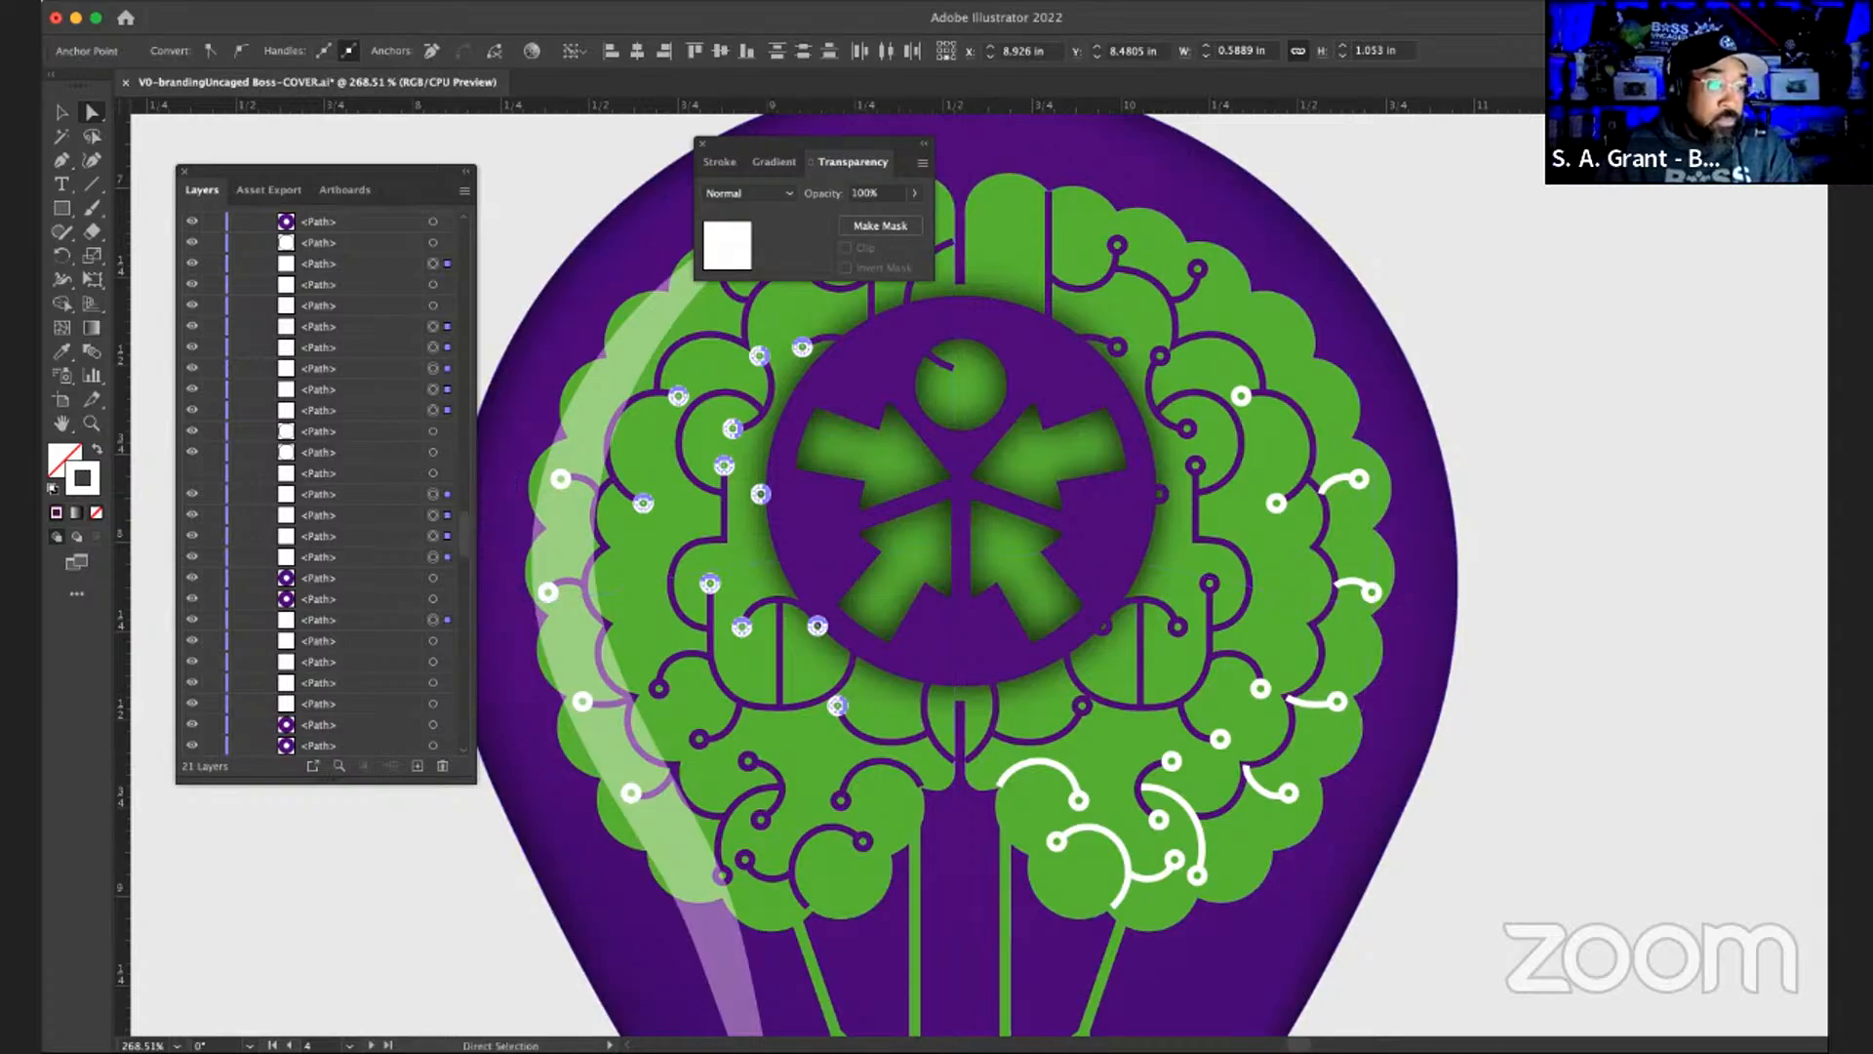
- Select the ten white node rings across the brain's outer and lower-right lobes and change their strokes to purple
left_click(1275, 503)
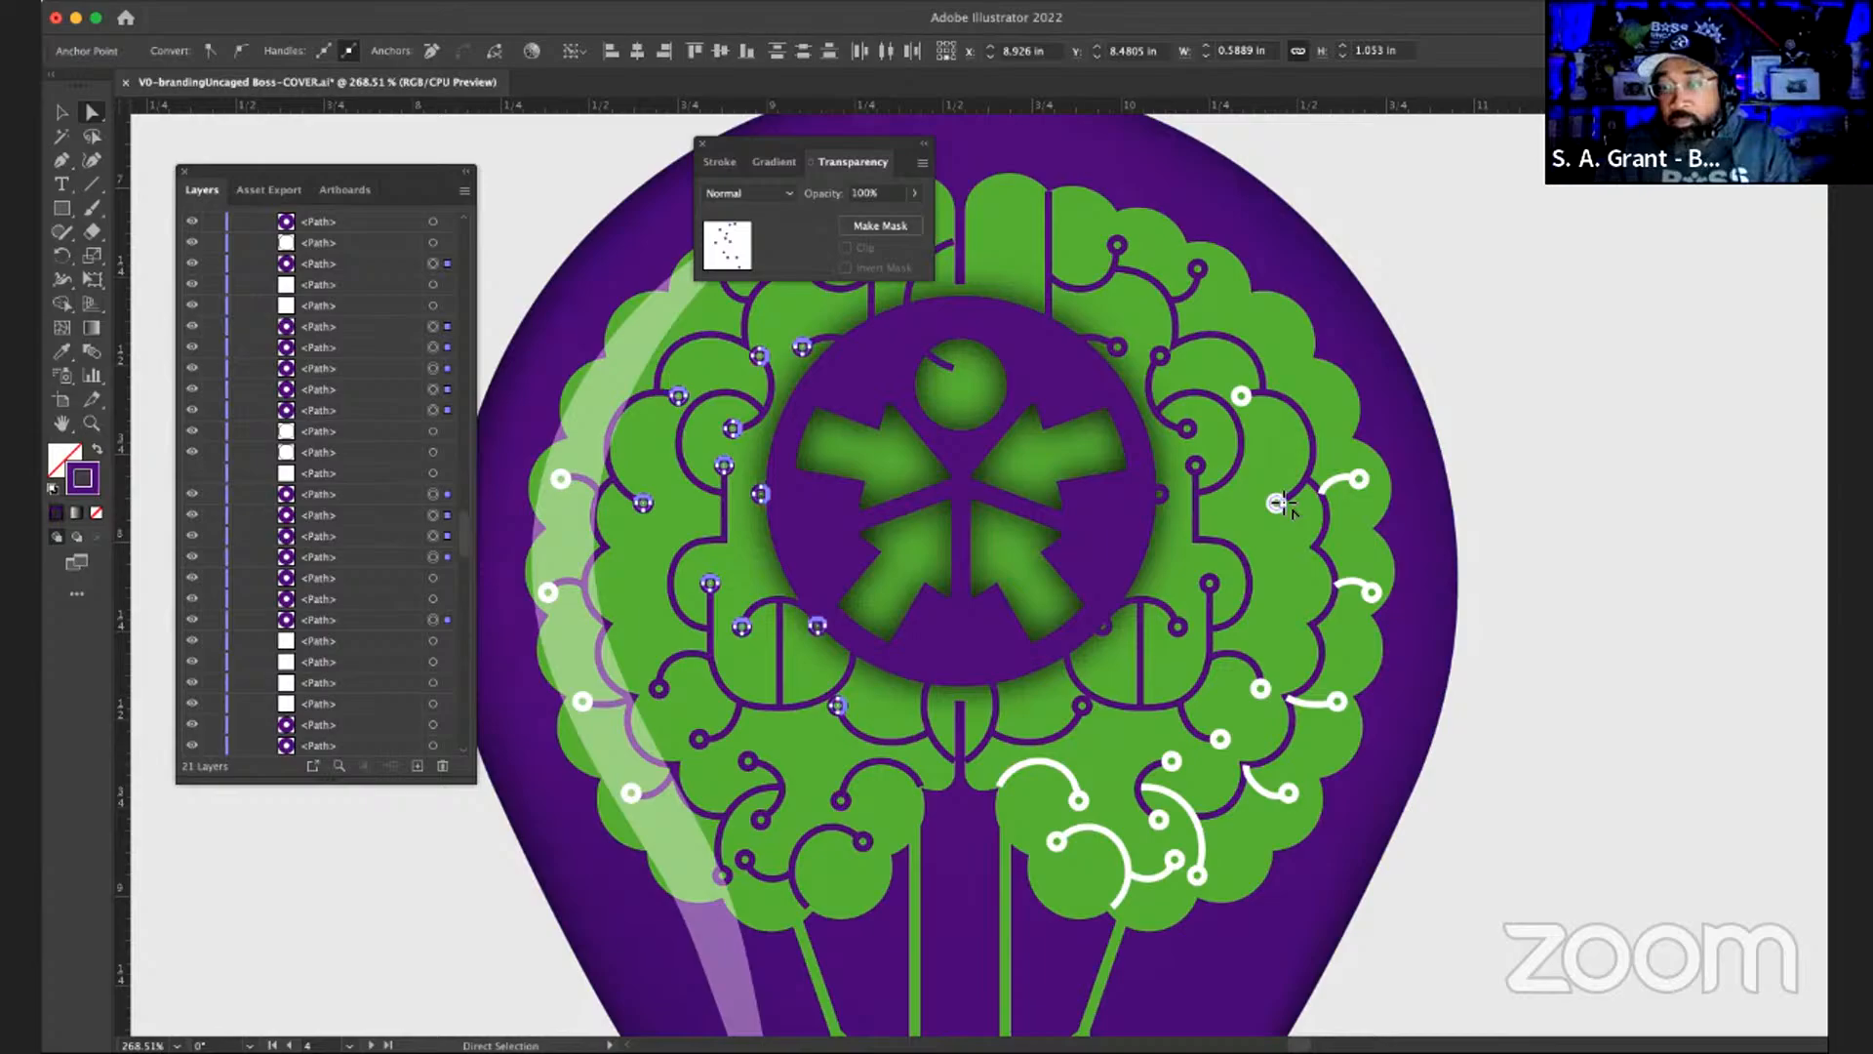
left_click(1243, 393, "shift")
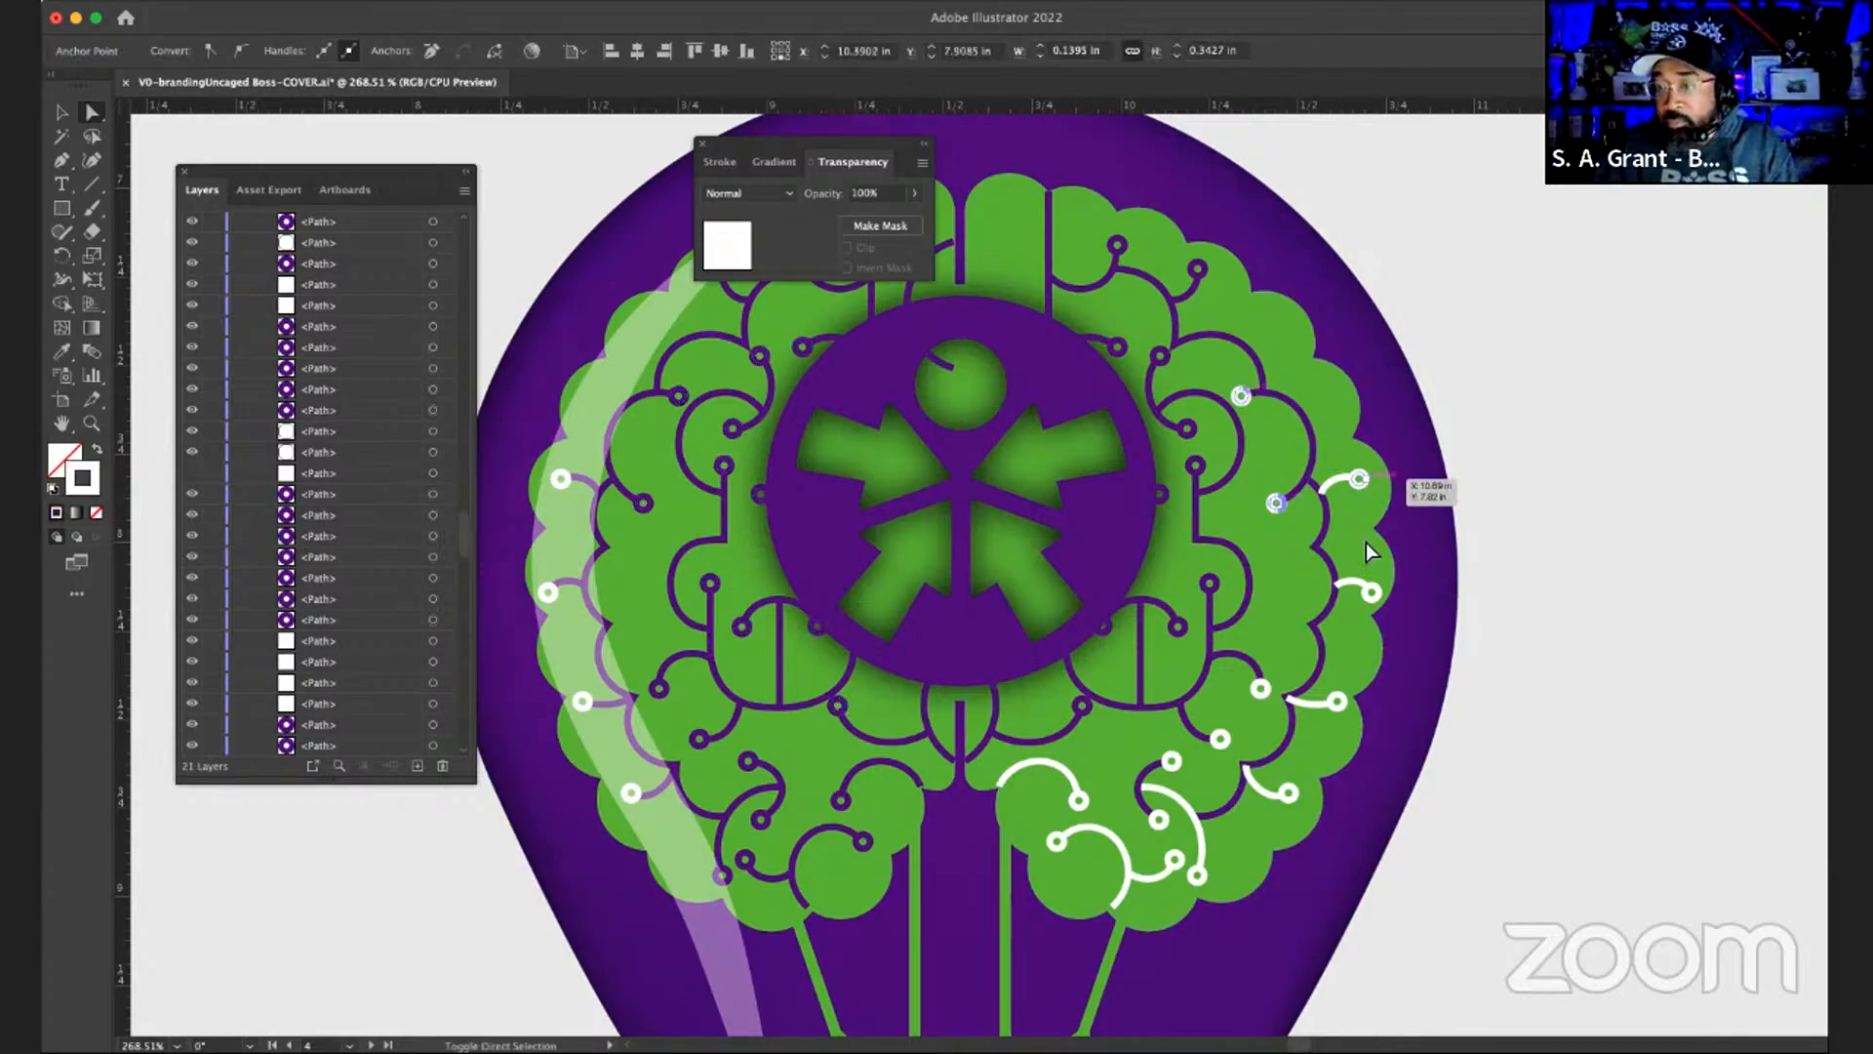
left_click(1373, 590, "shift")
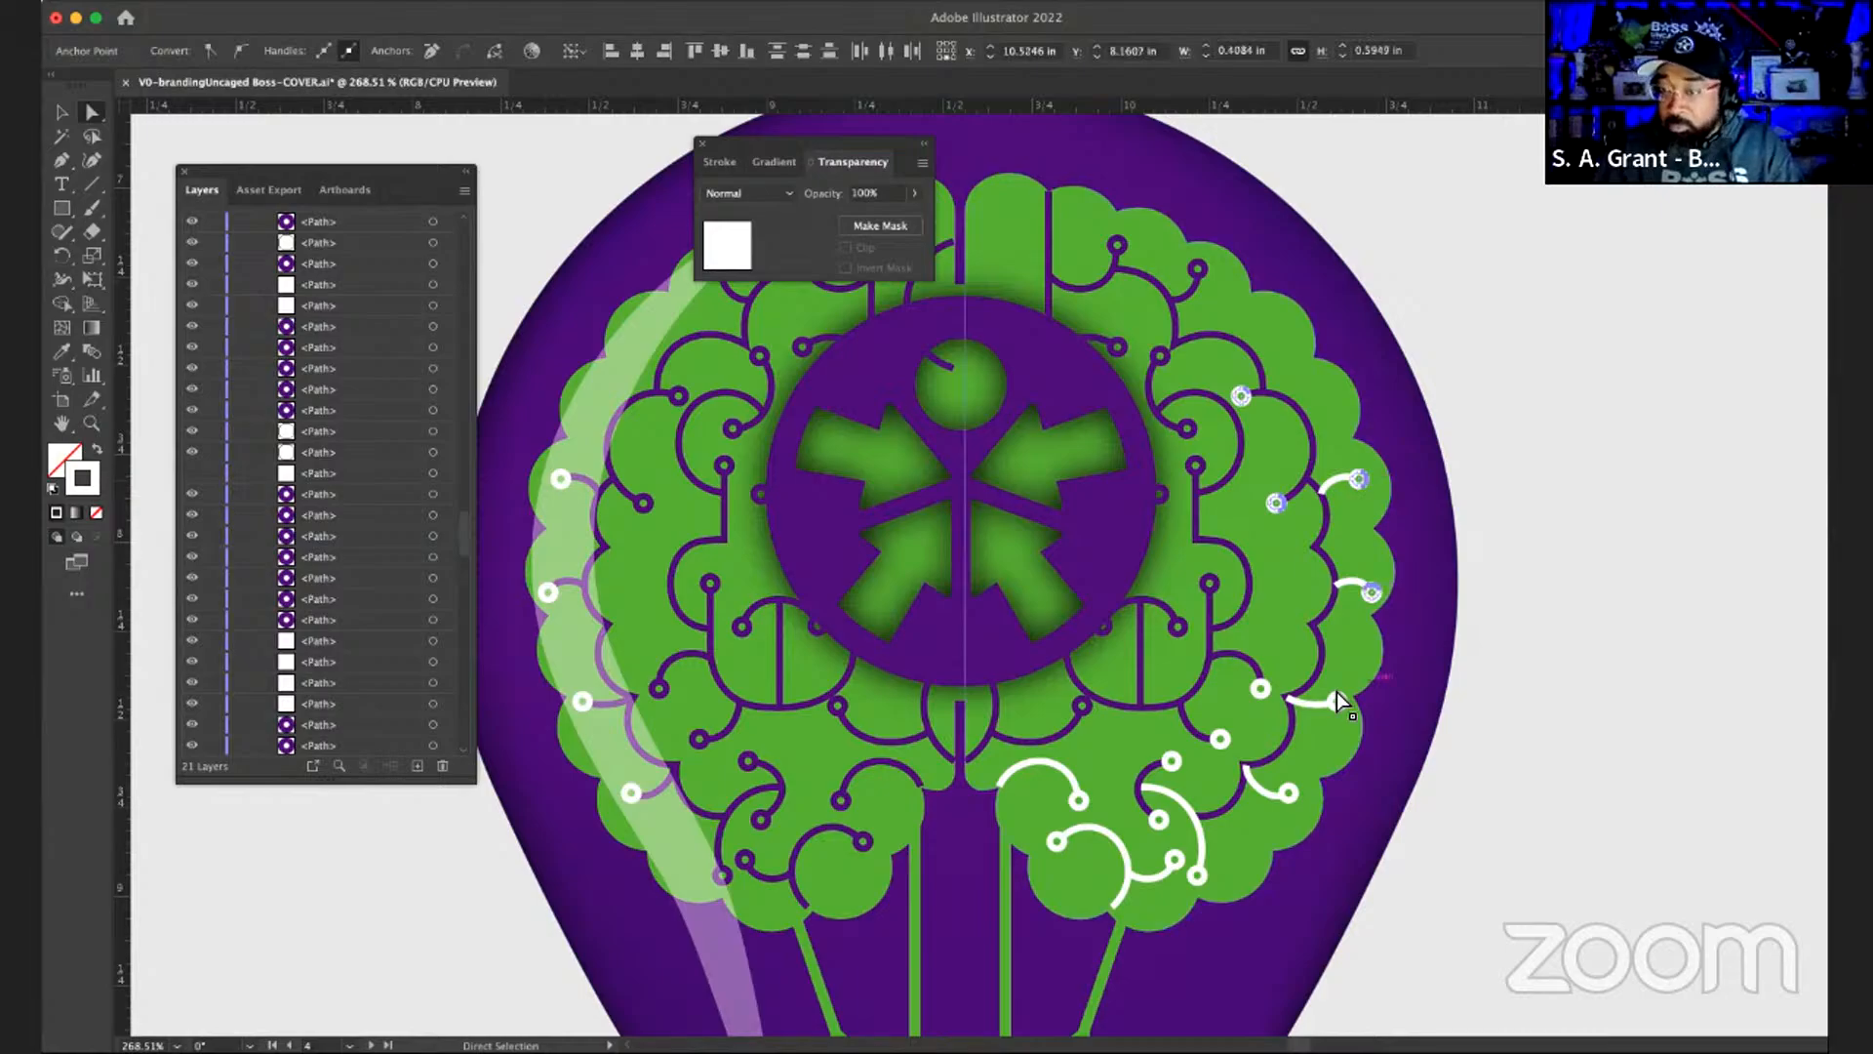
left_click(1286, 790, "shift")
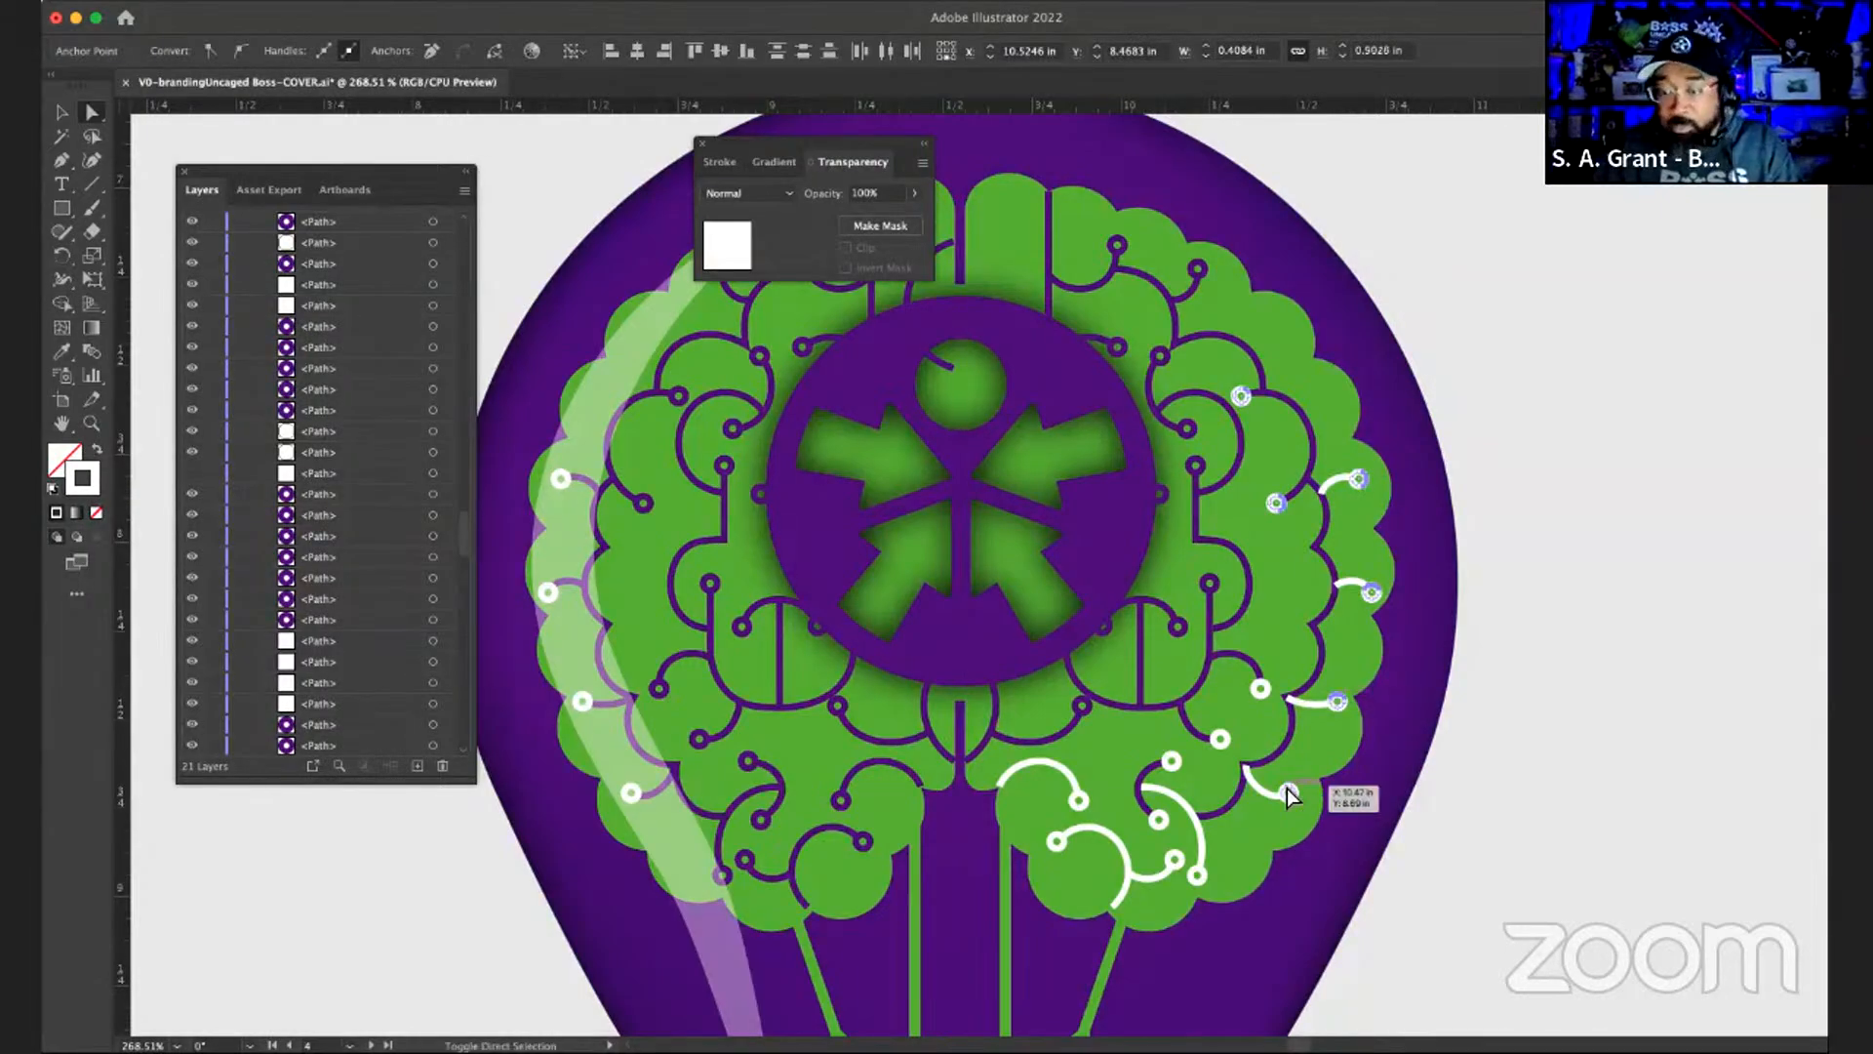
left_click(1222, 740, "shift")
left_click(1260, 690, "shift")
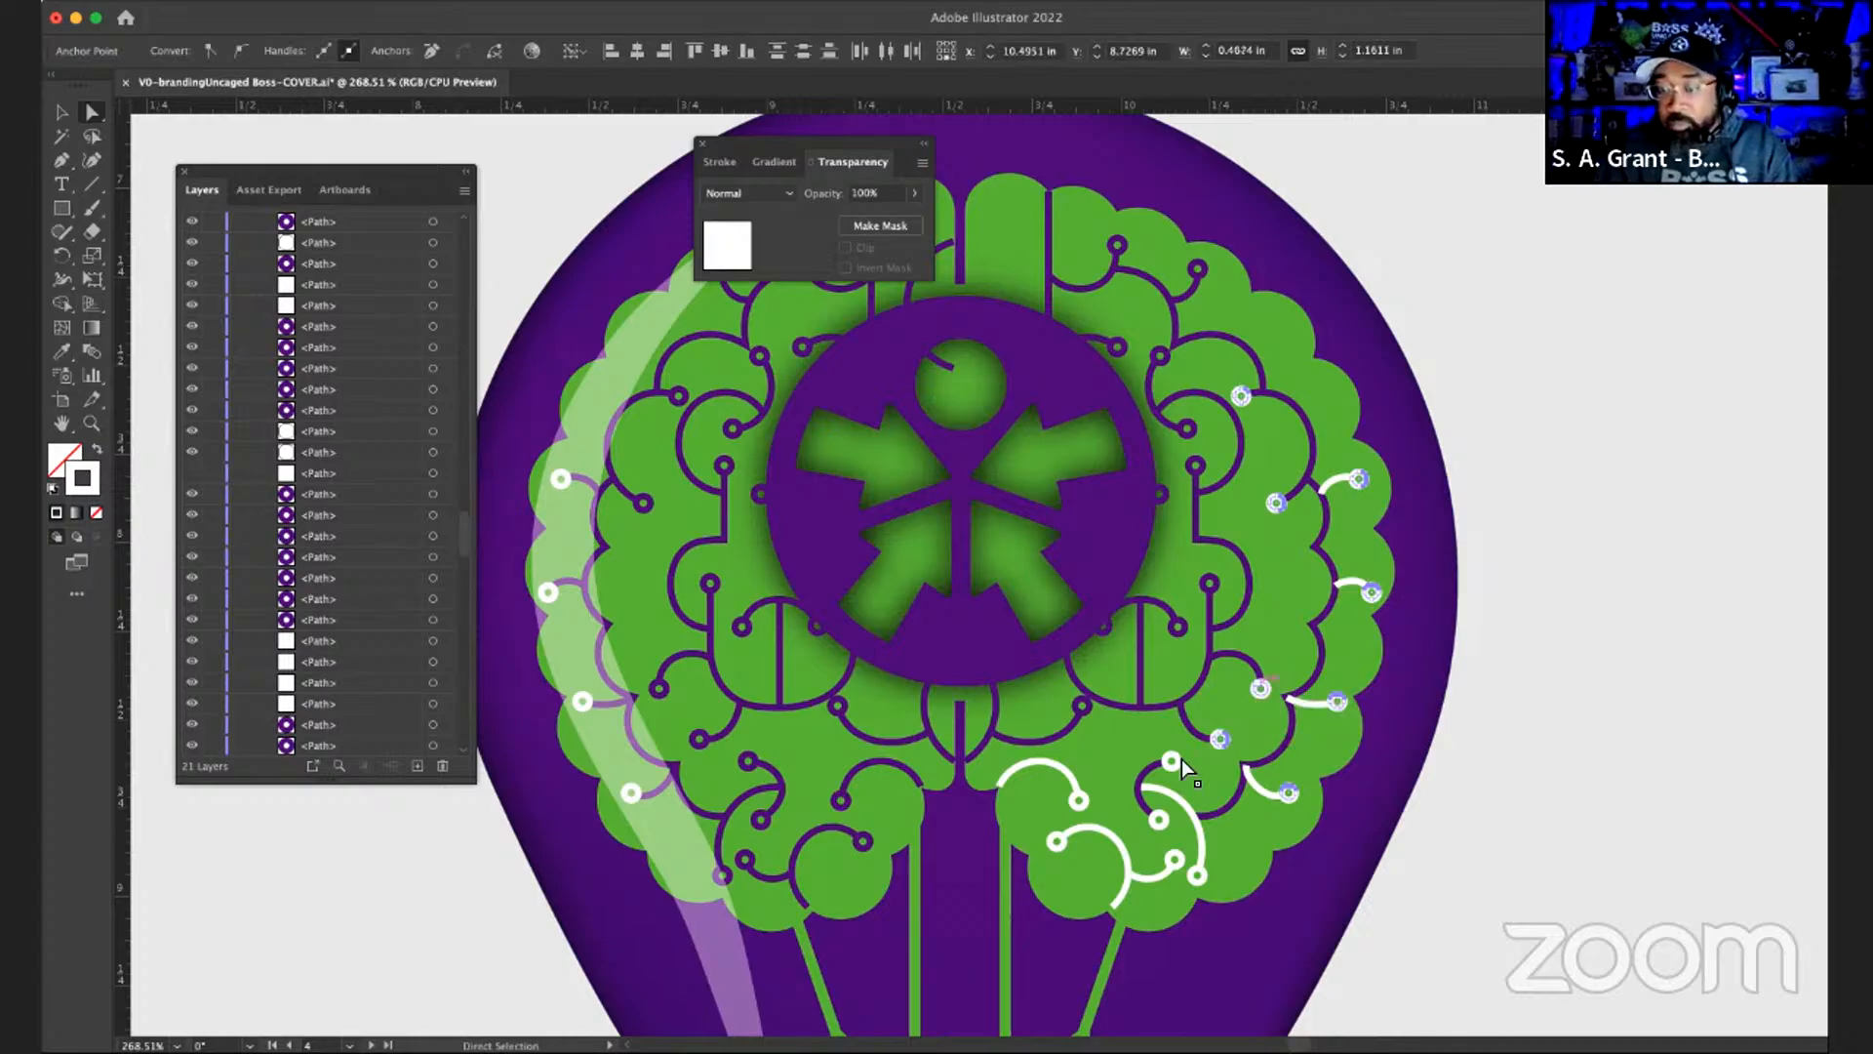
left_click(1162, 814, "shift")
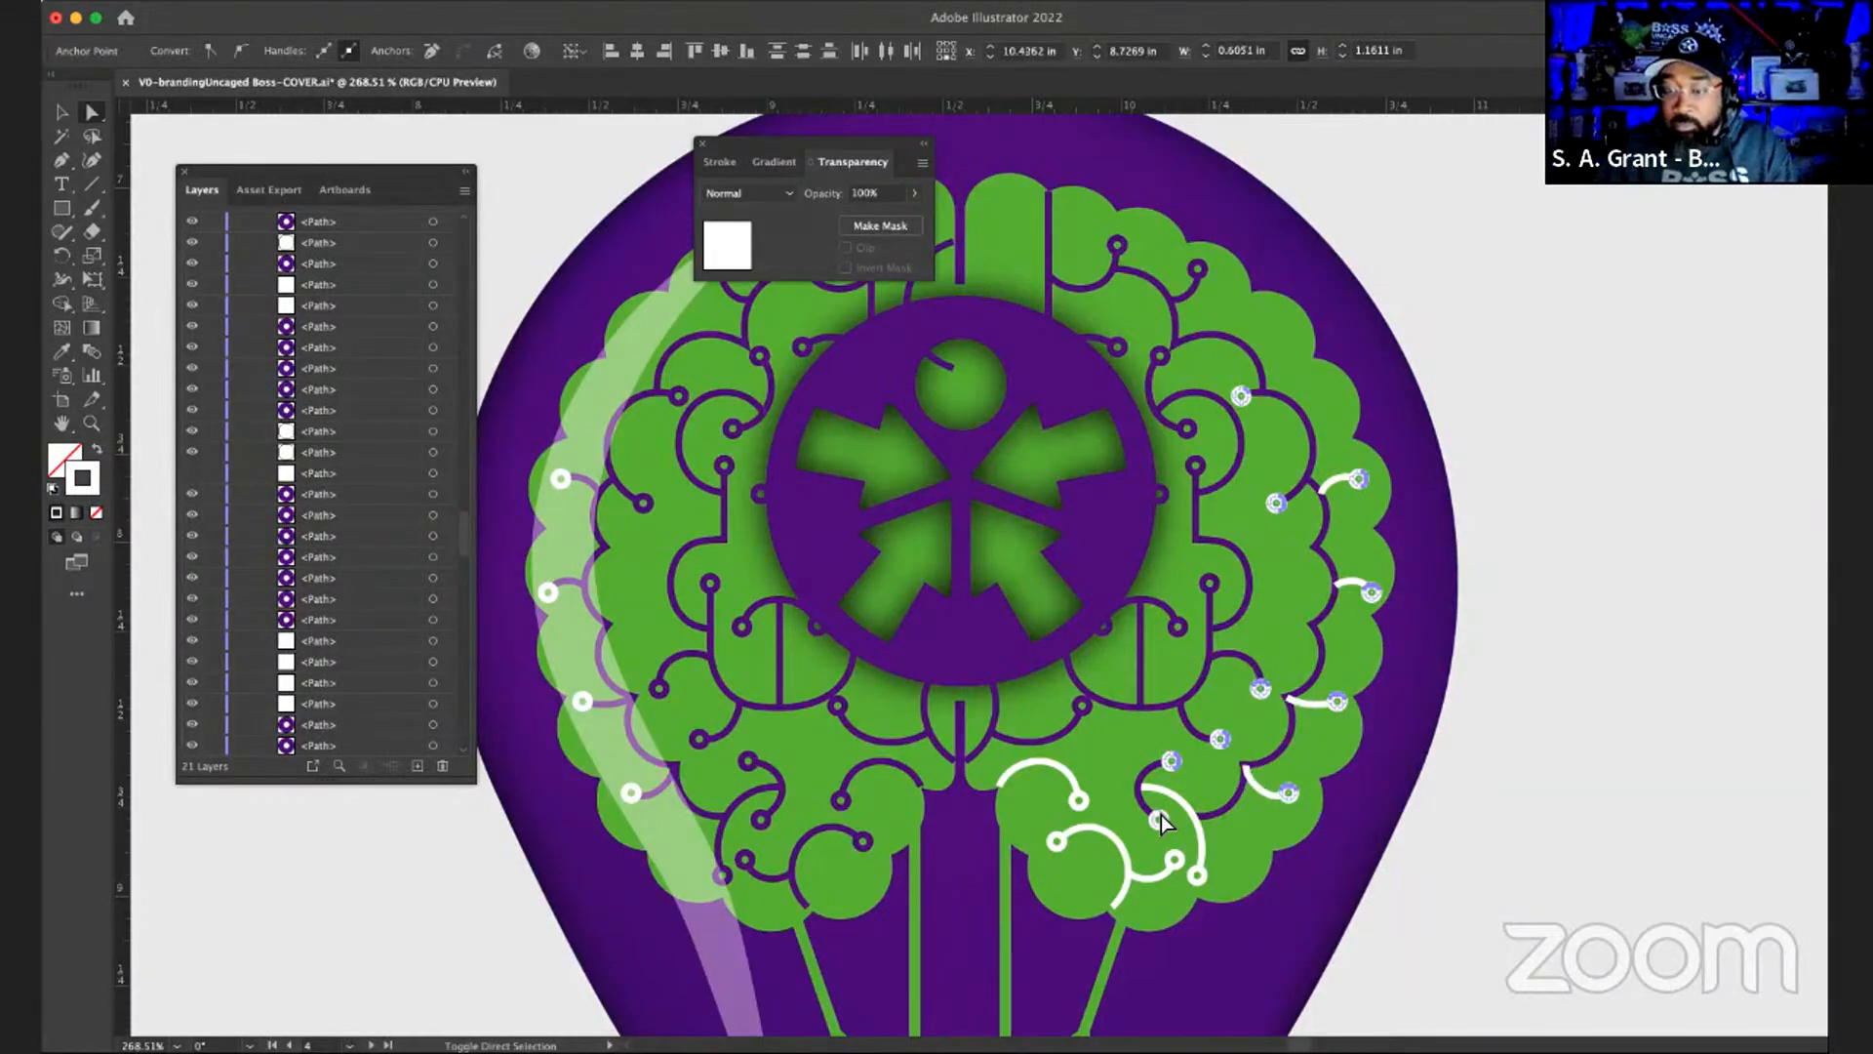
left_click(1159, 818, "shift")
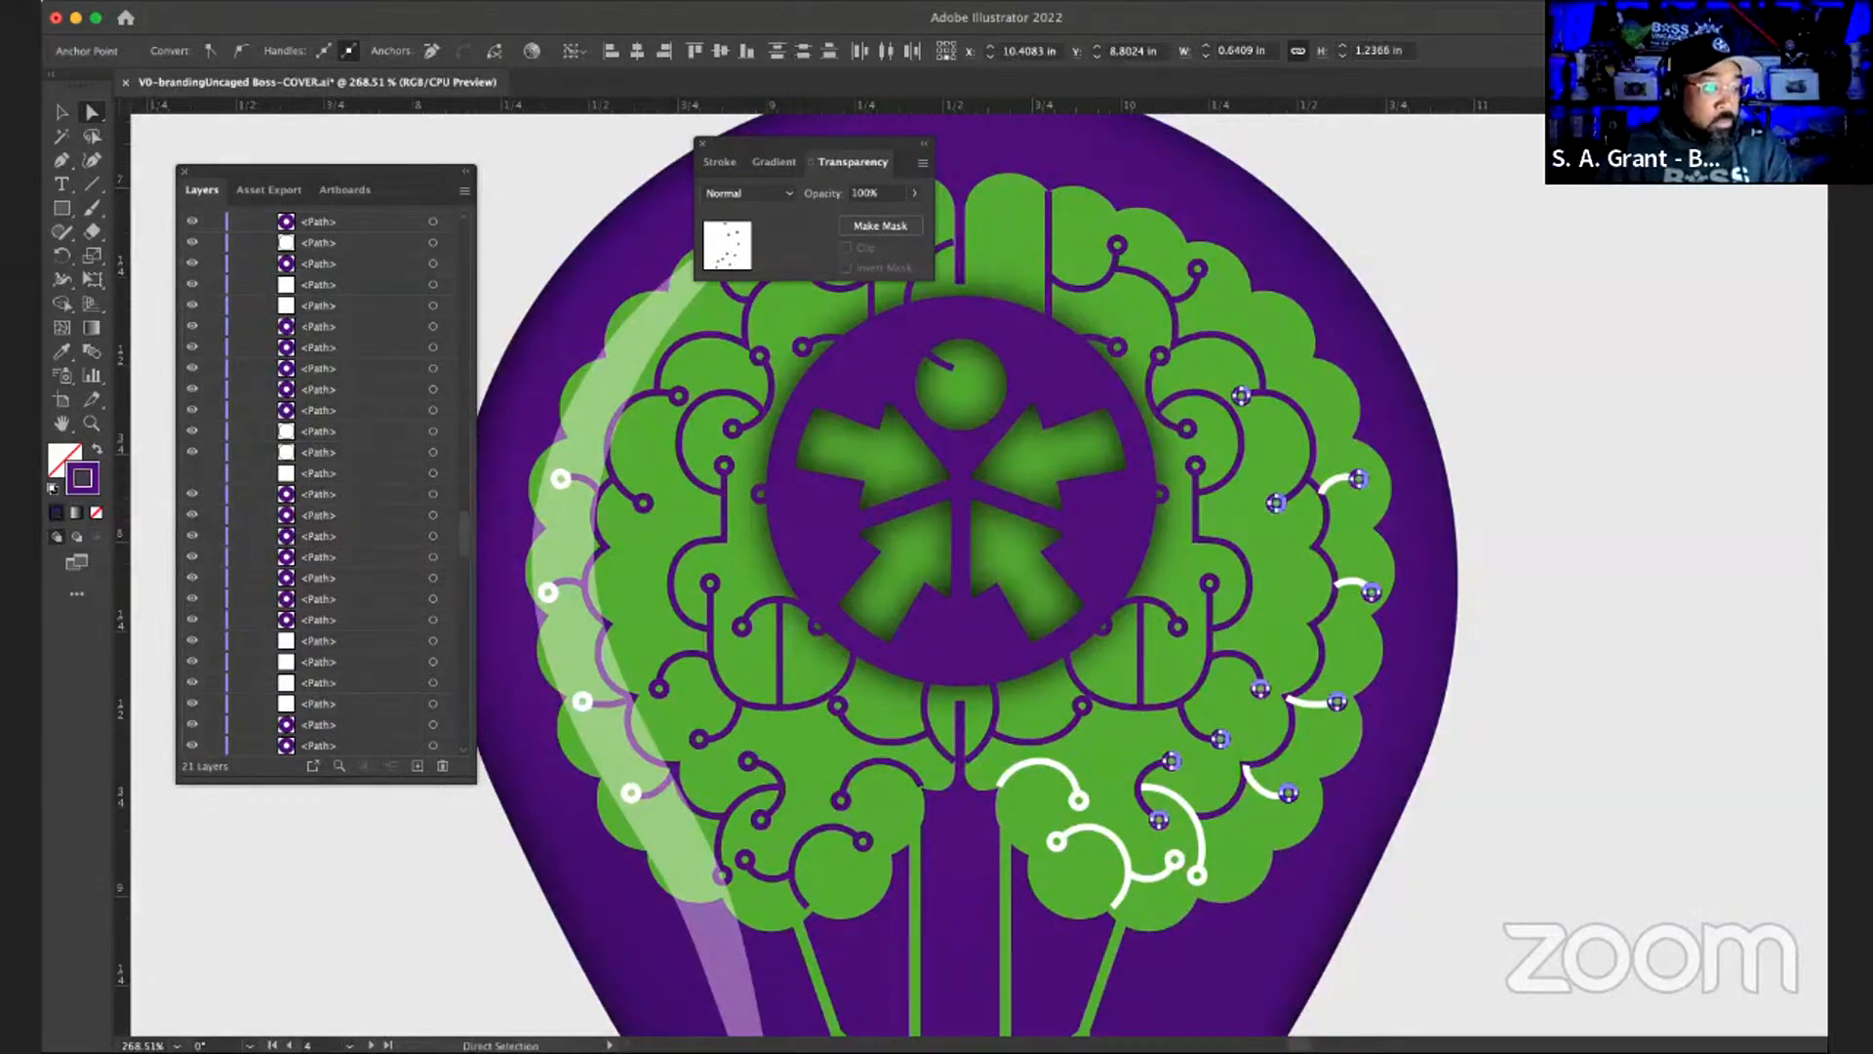
- Select the white arc in the lower-right lobes and the four short white branches on the right edge and change their fills to purple
left_click_drag(1186, 810, 1194, 812)
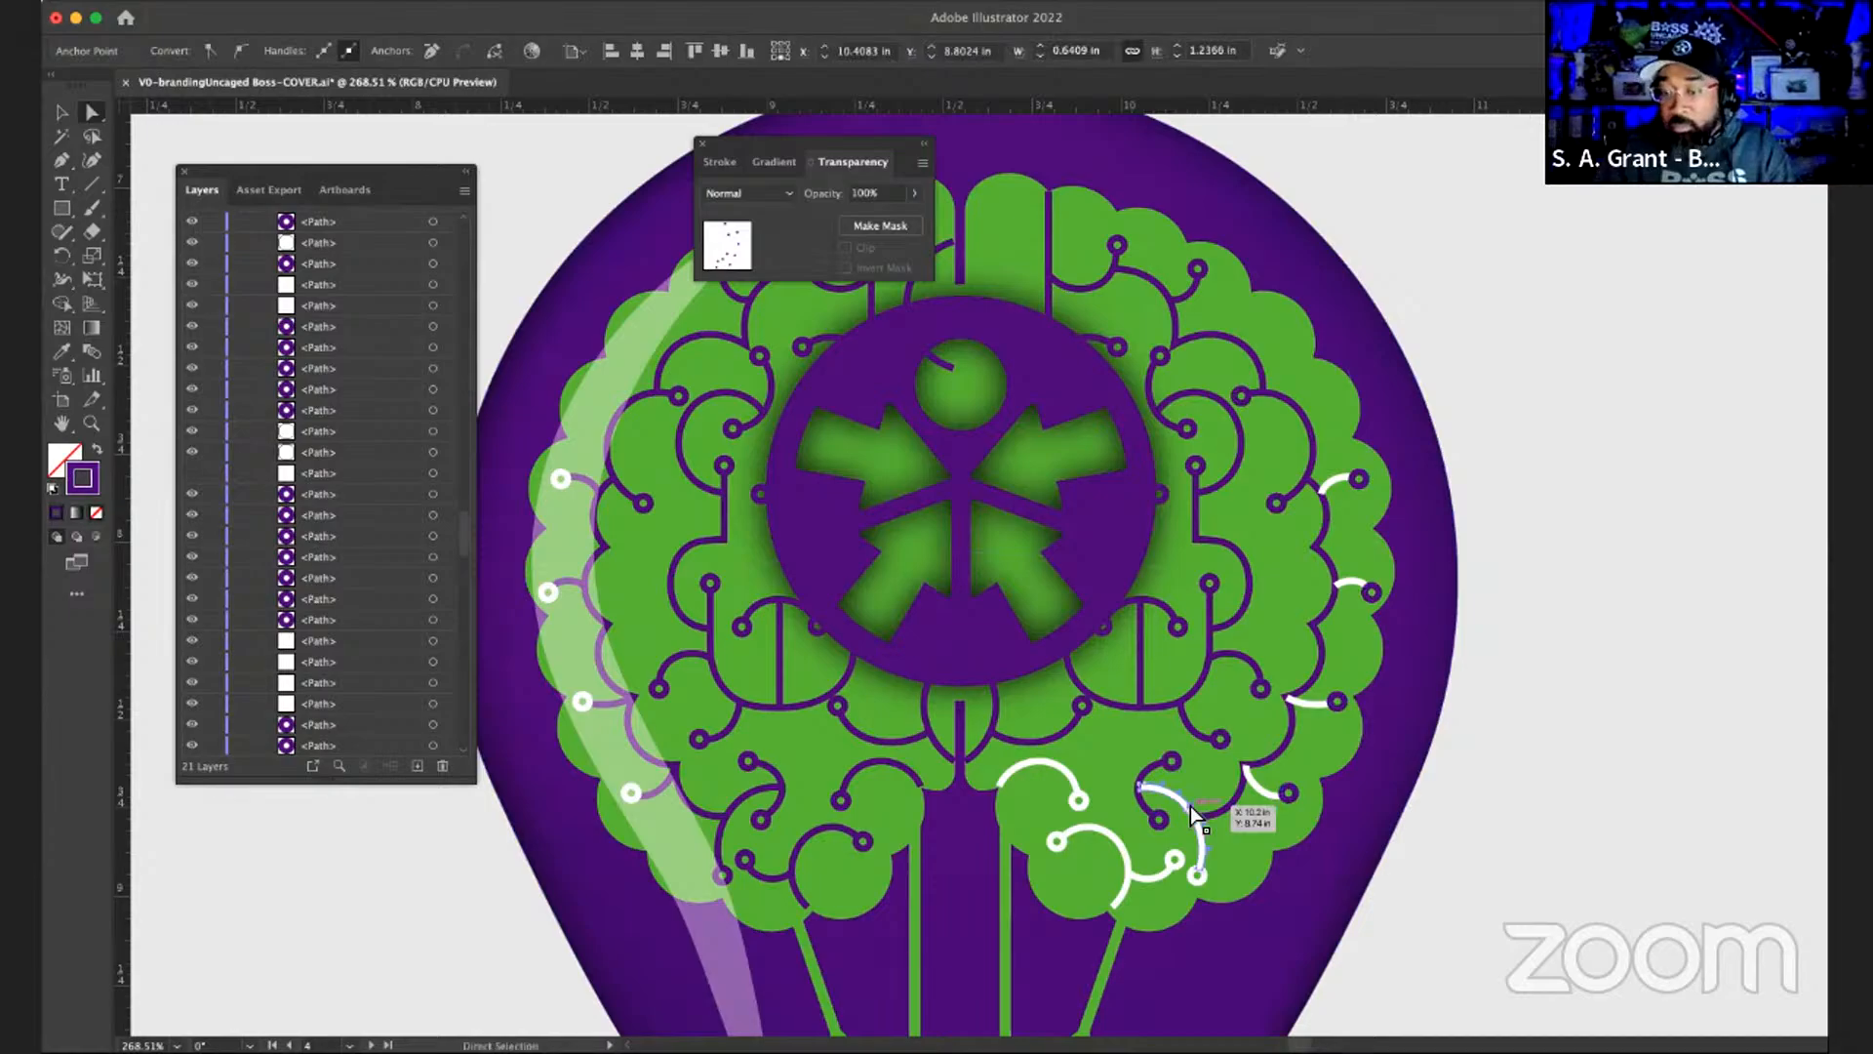
left_click(1268, 792, "shift")
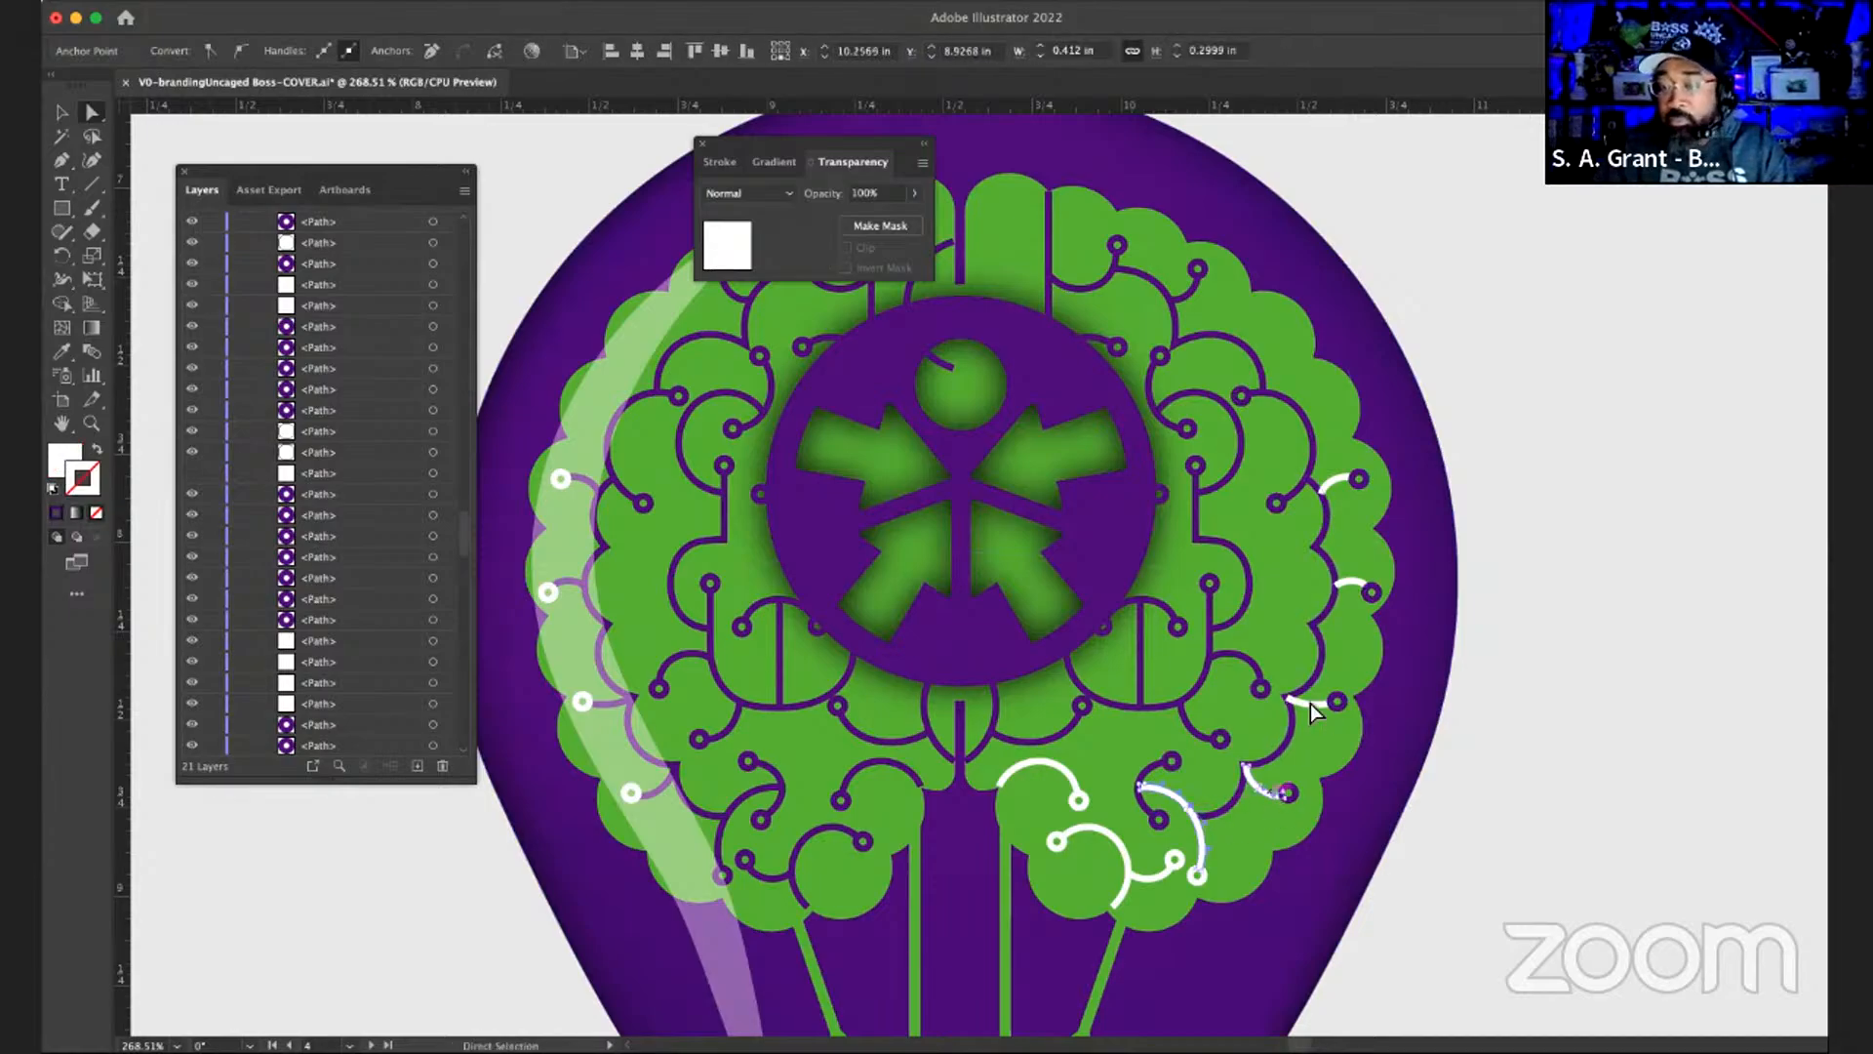
left_click(1309, 704, "shift")
left_click(1350, 583, "shift")
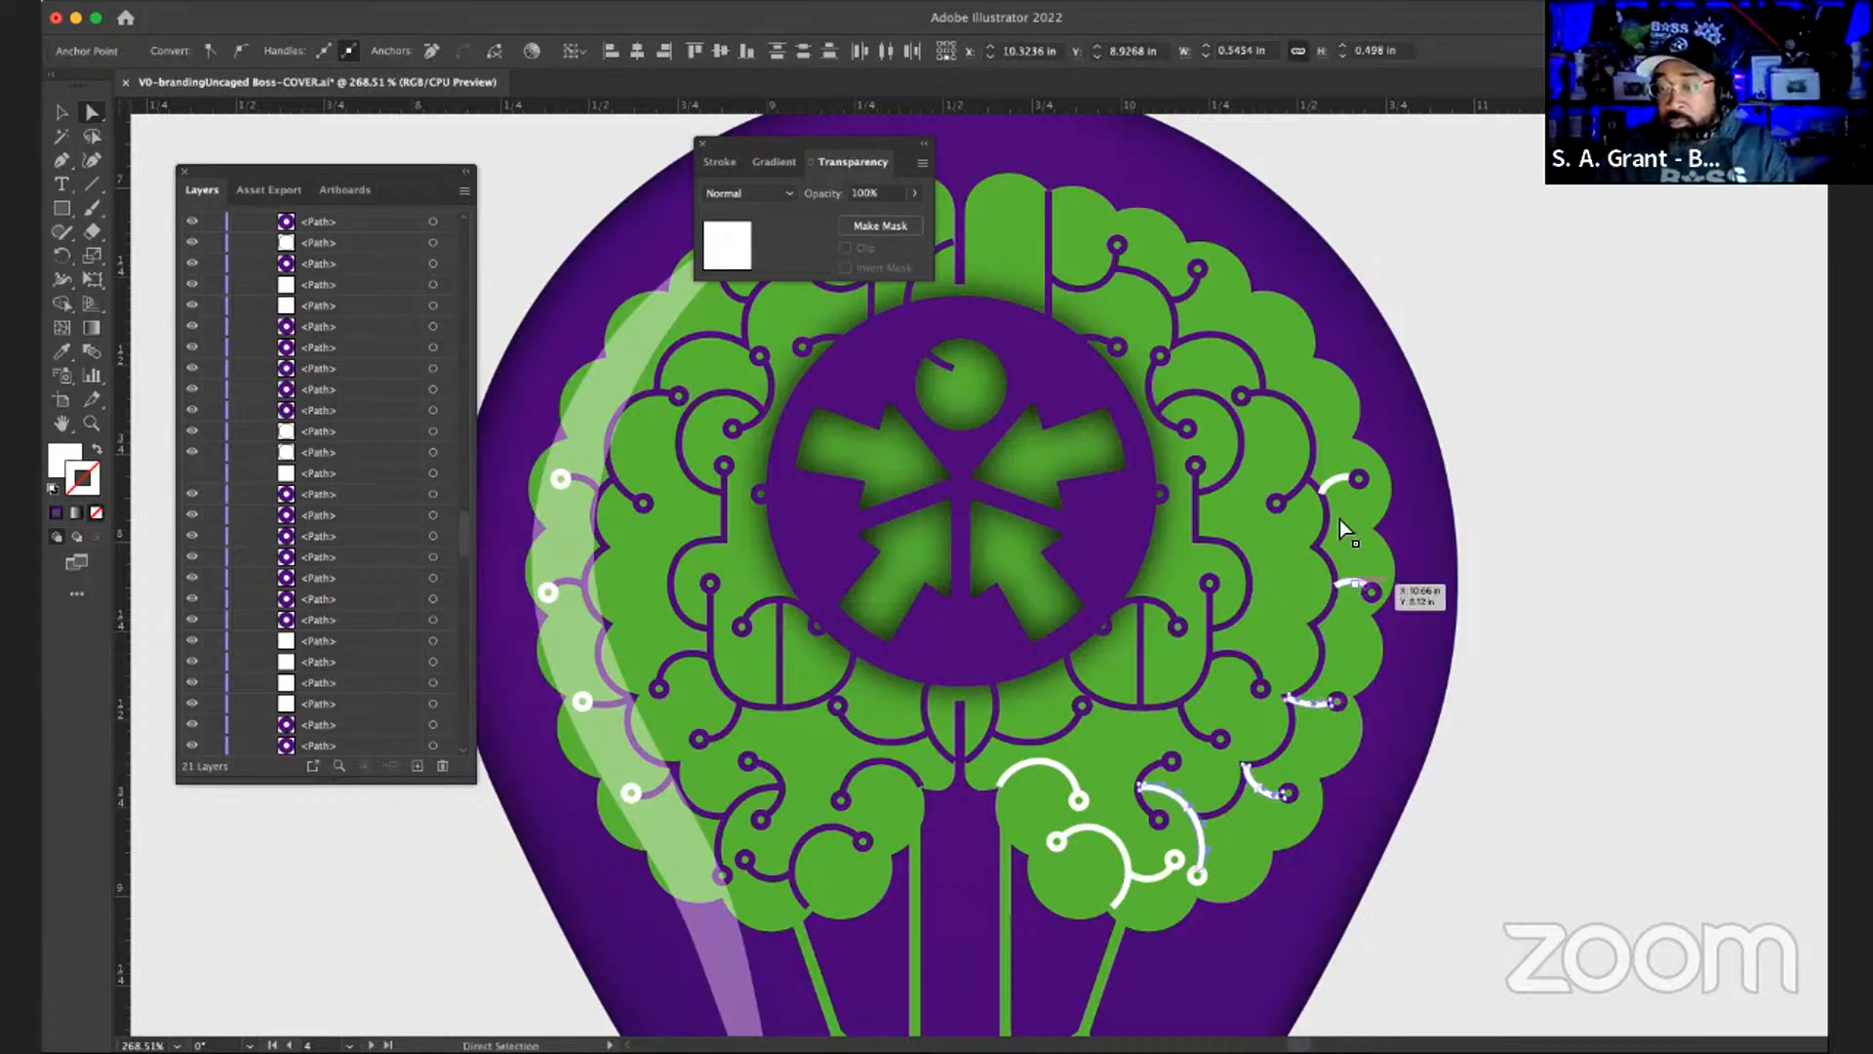
left_click(1331, 484, "shift")
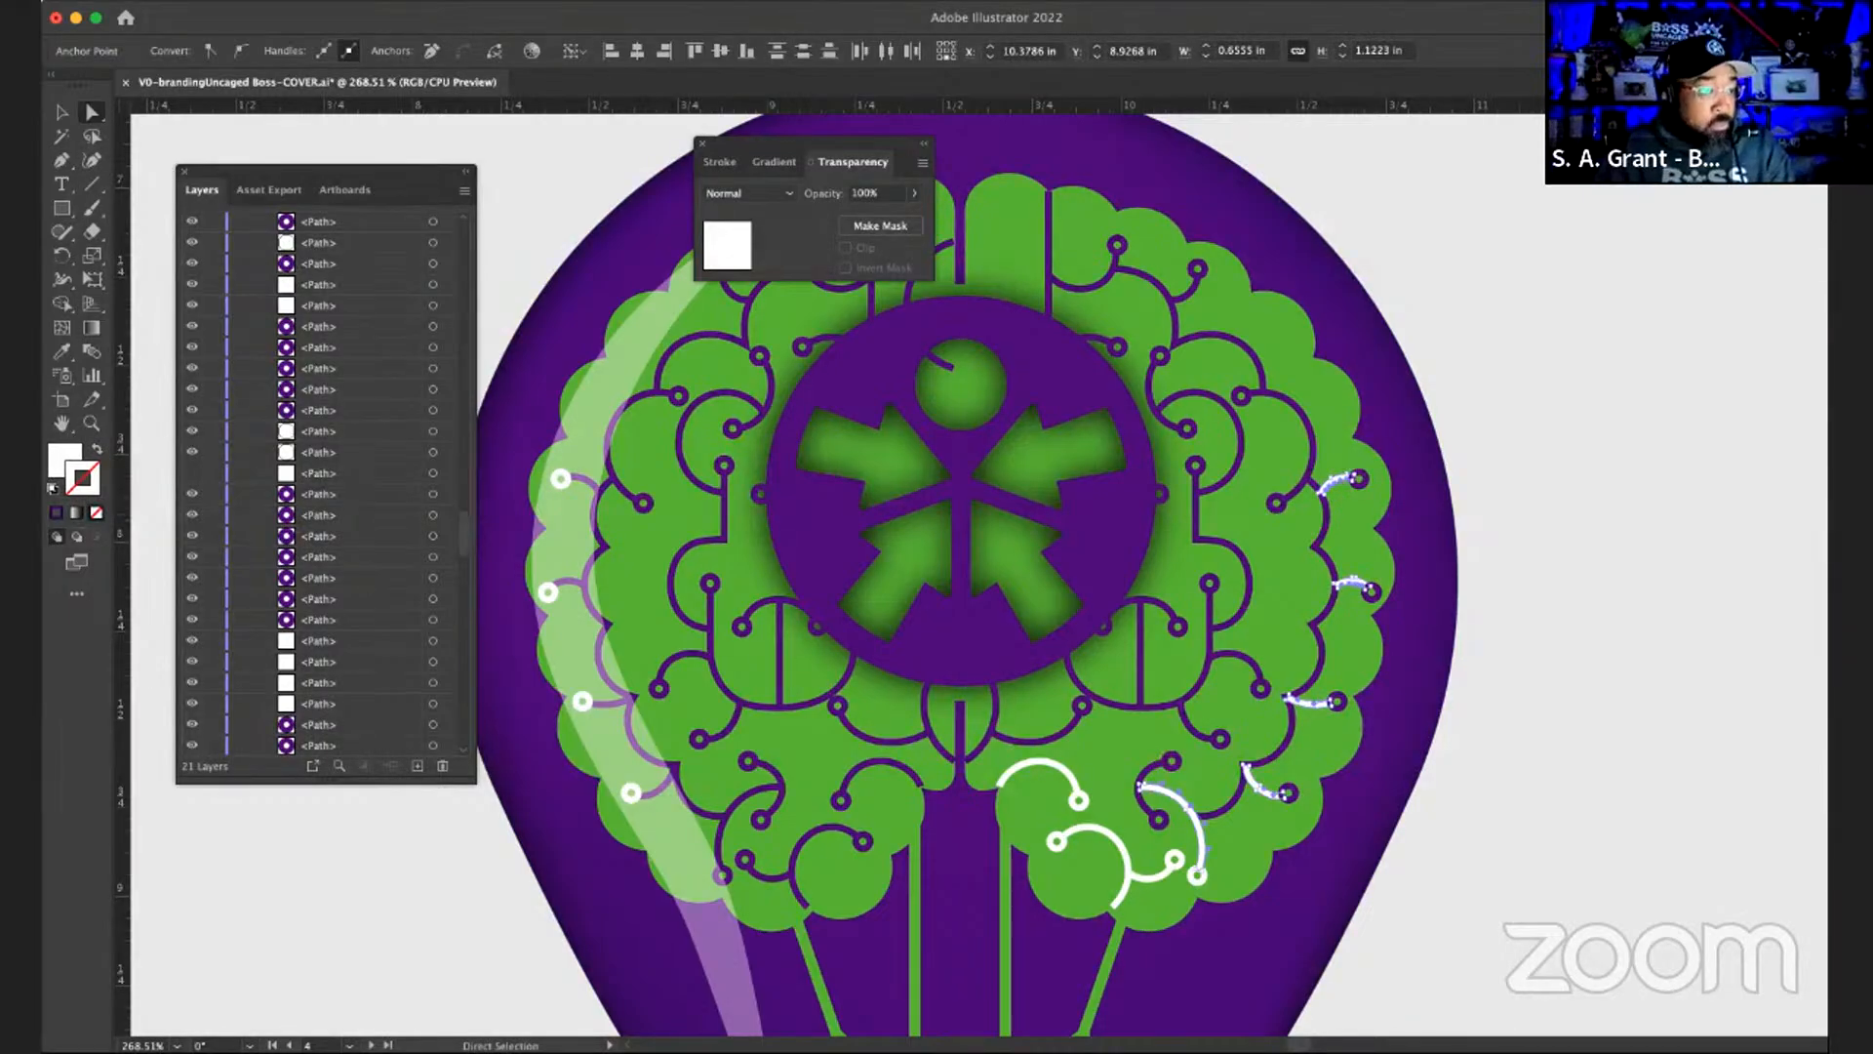
key("x")
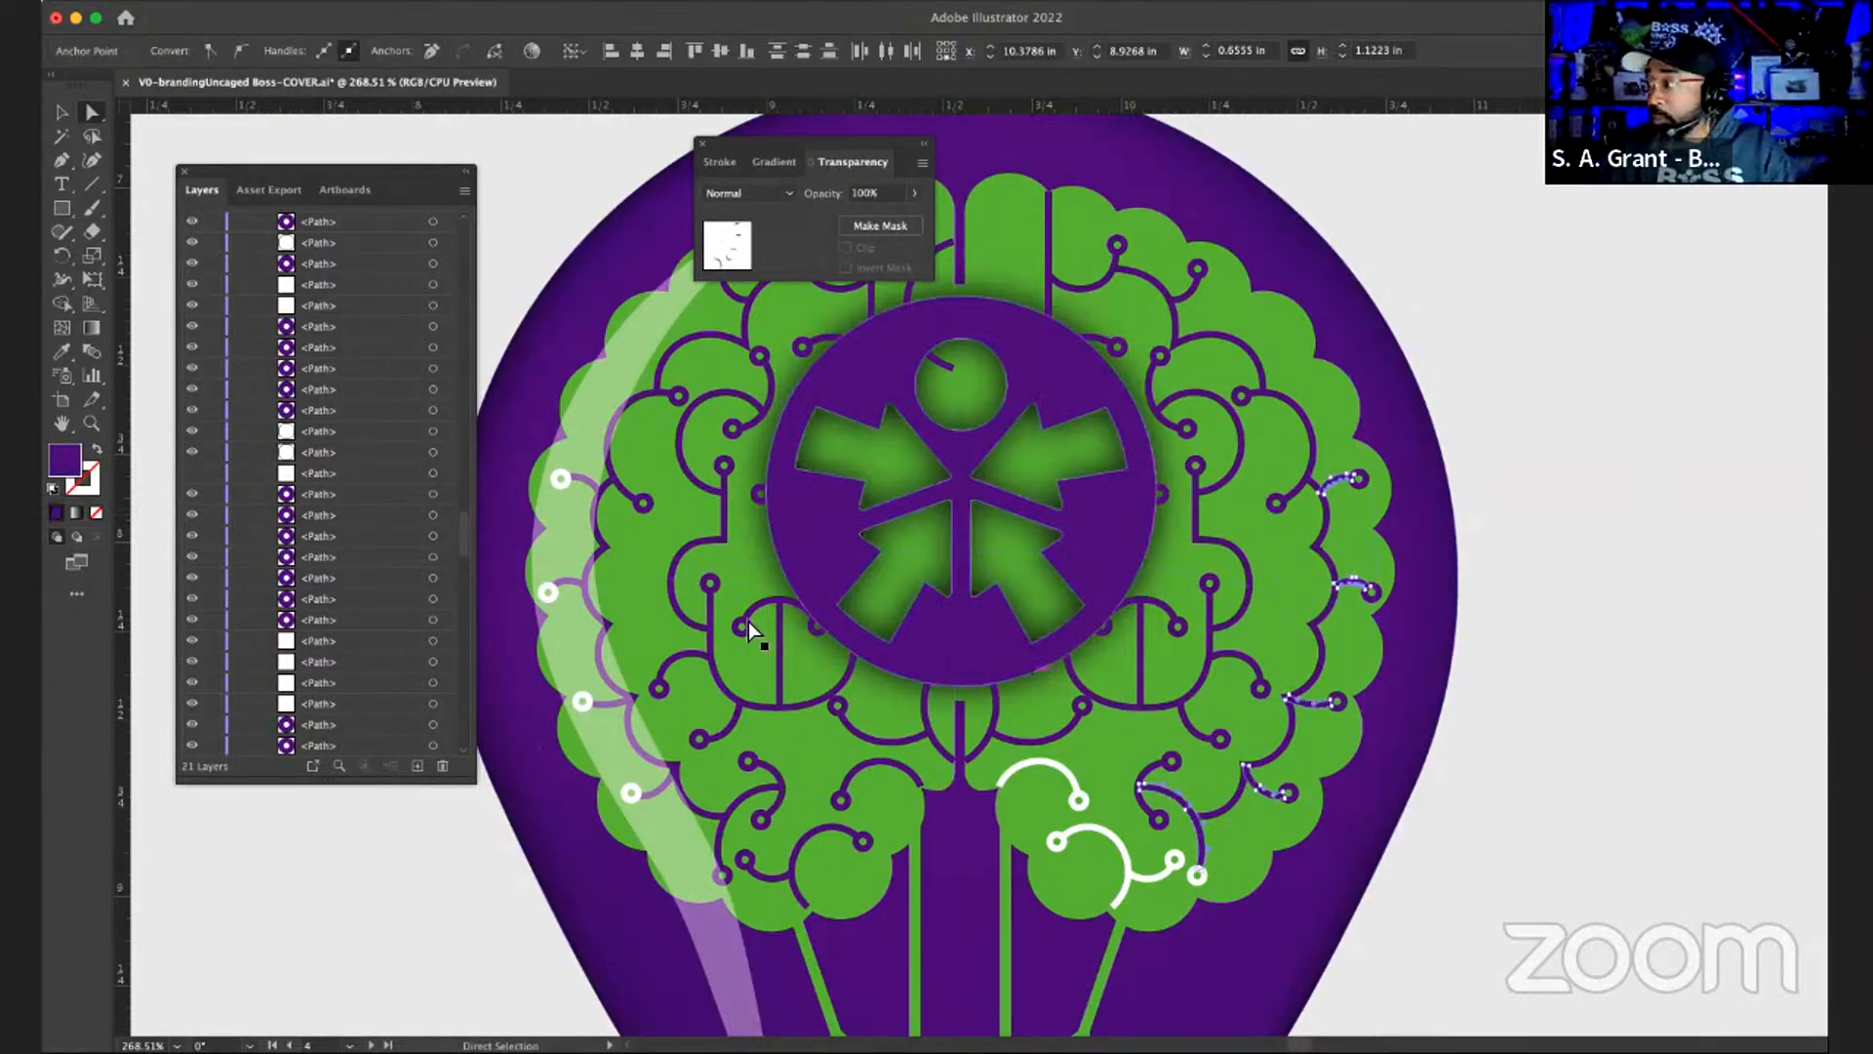
left_click(1071, 785)
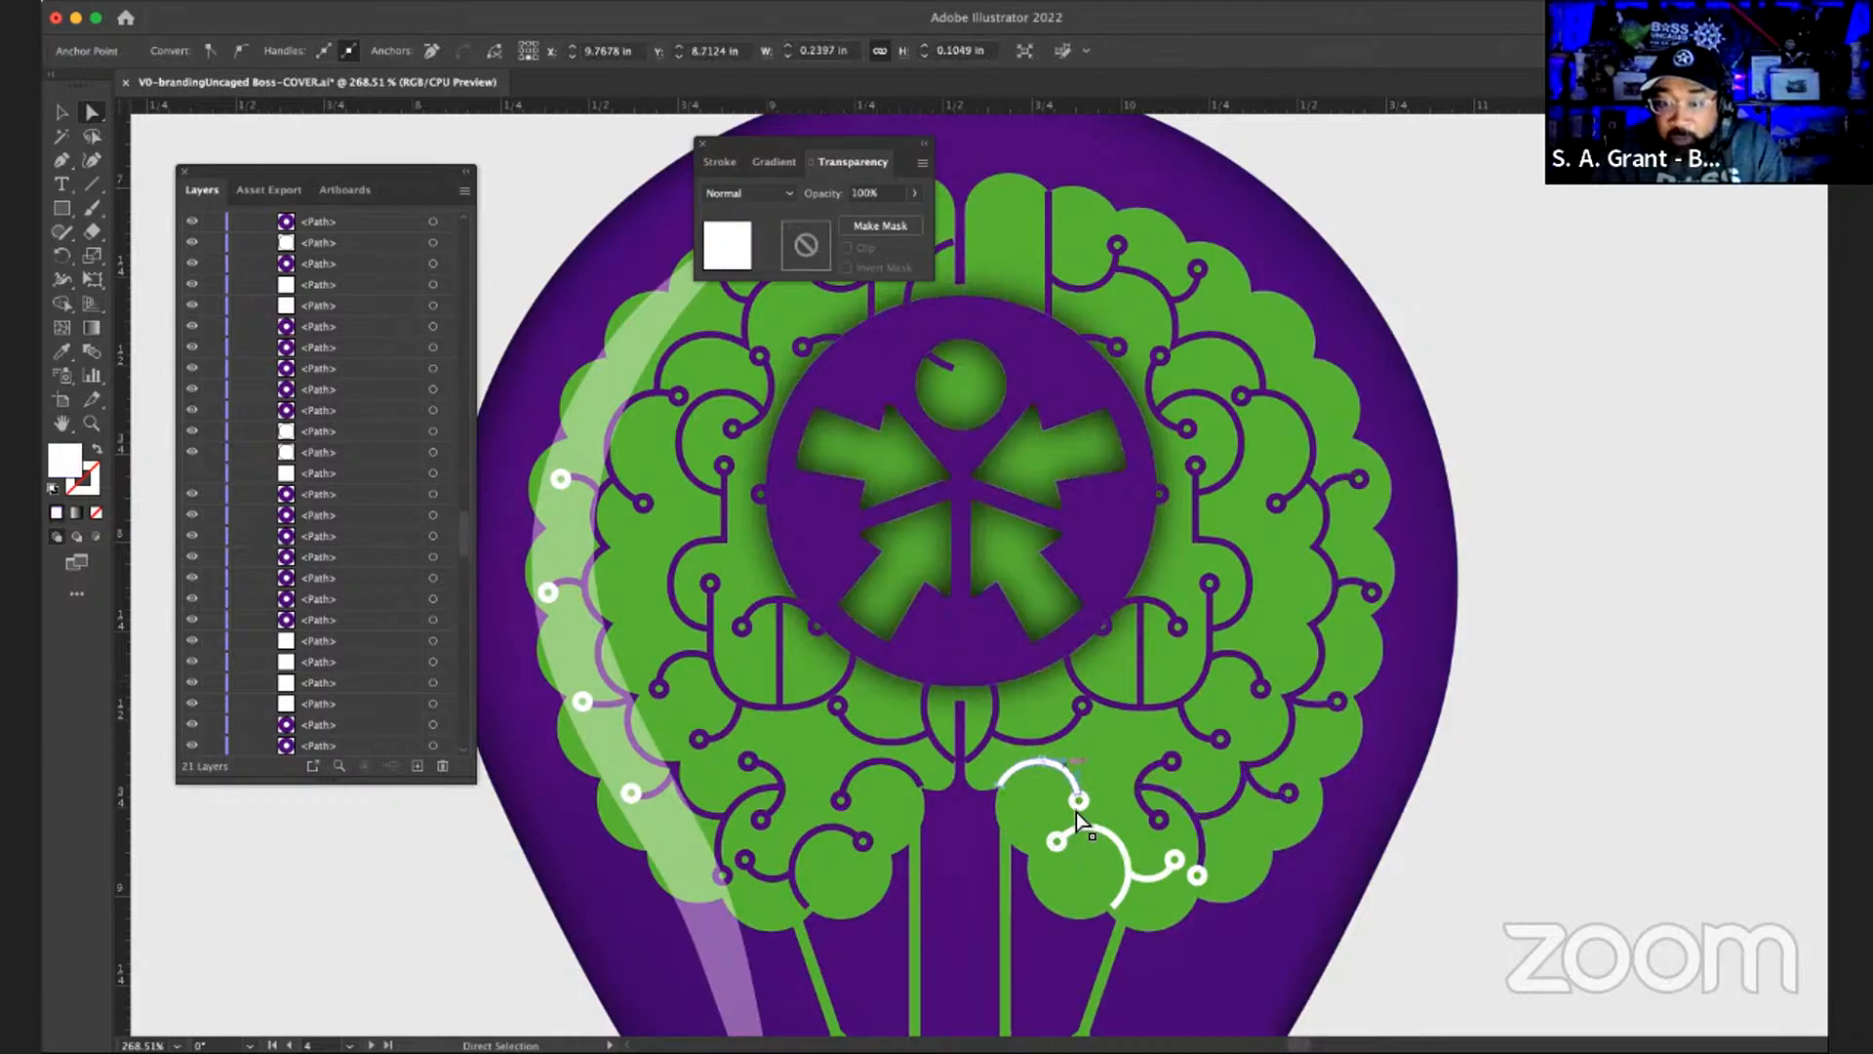
left_click(1163, 874)
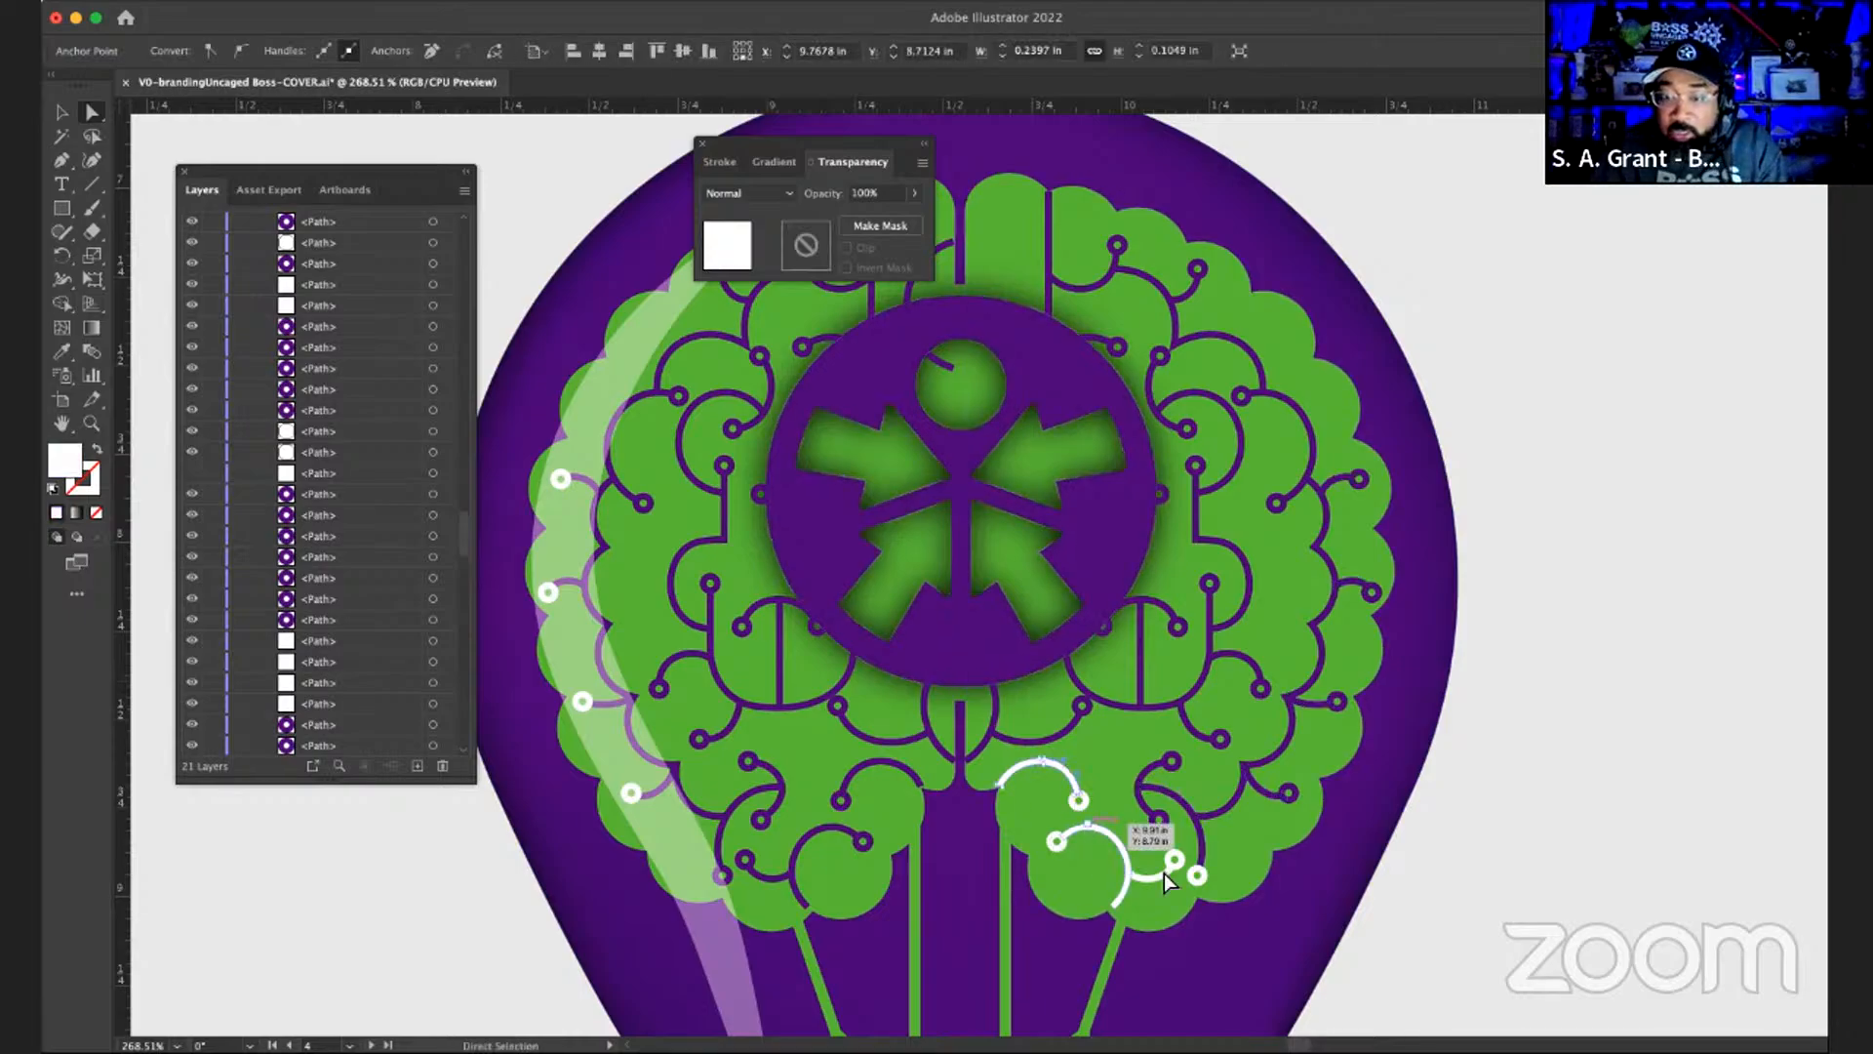
left_click(1052, 840, "shift")
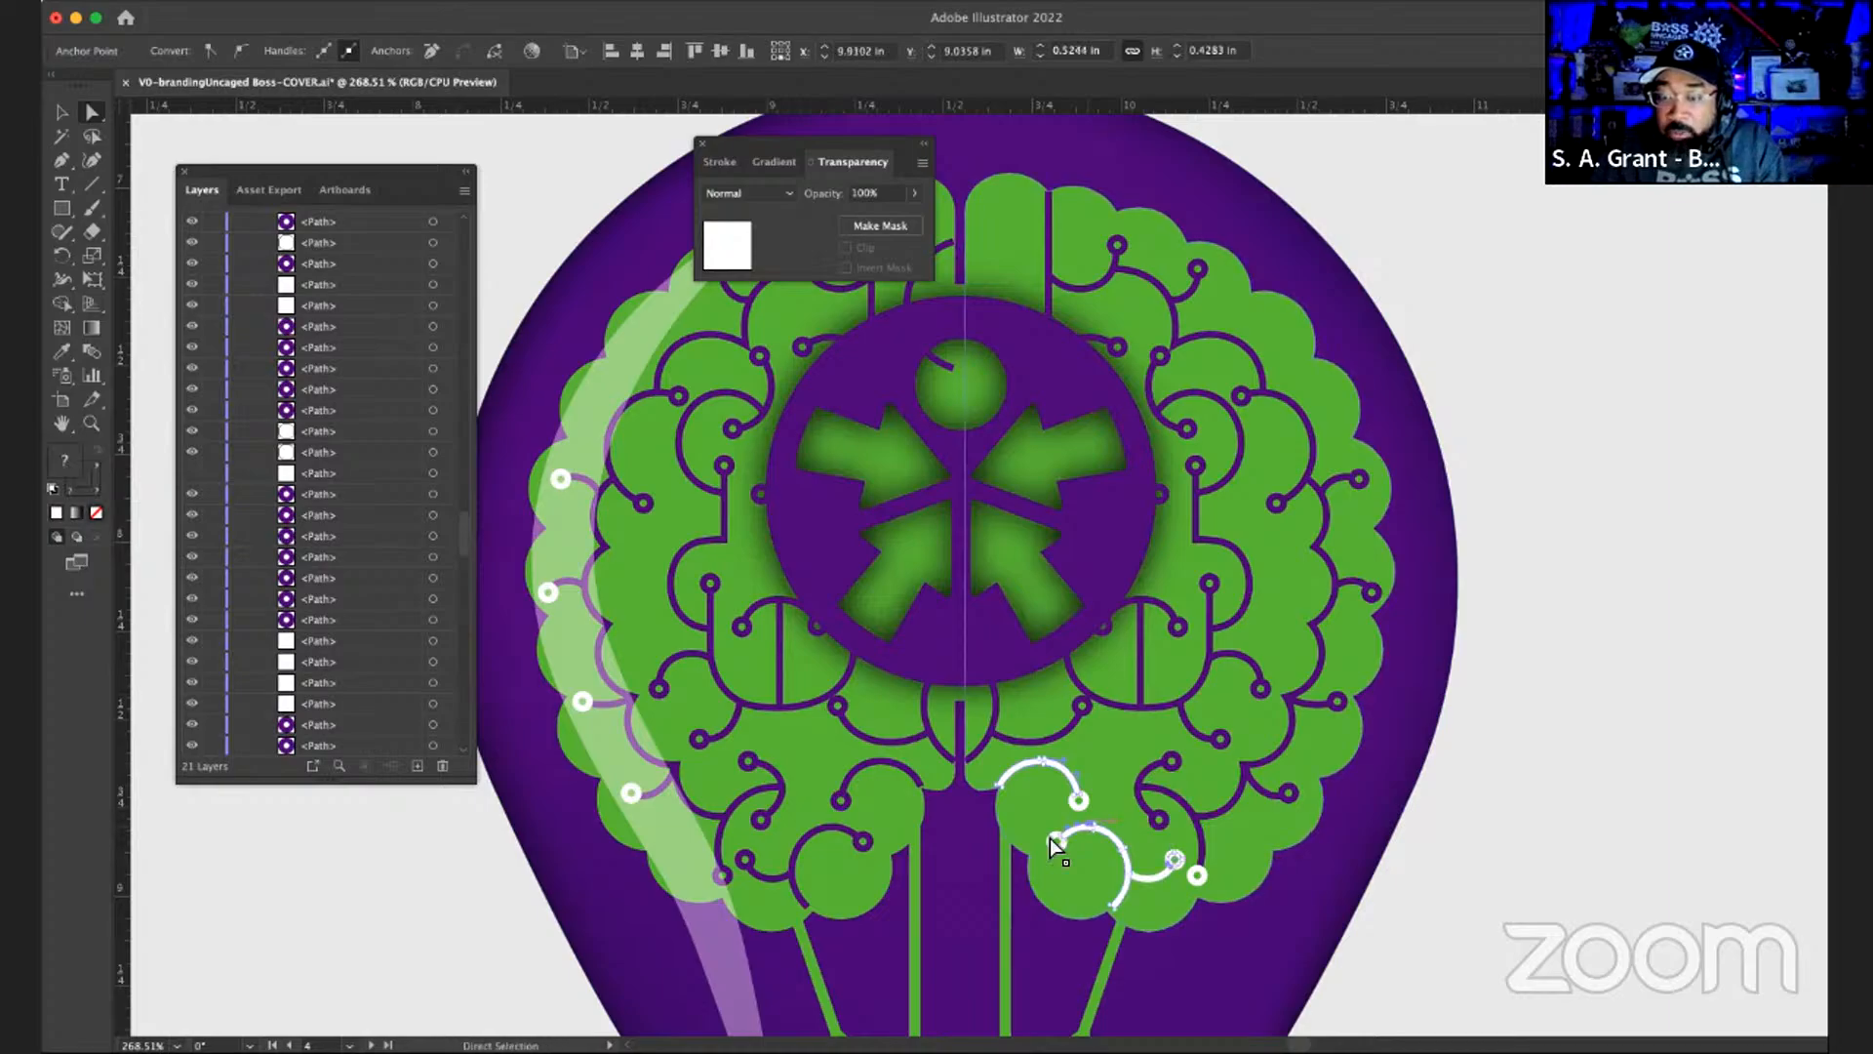
left_click(1199, 874, "shift")
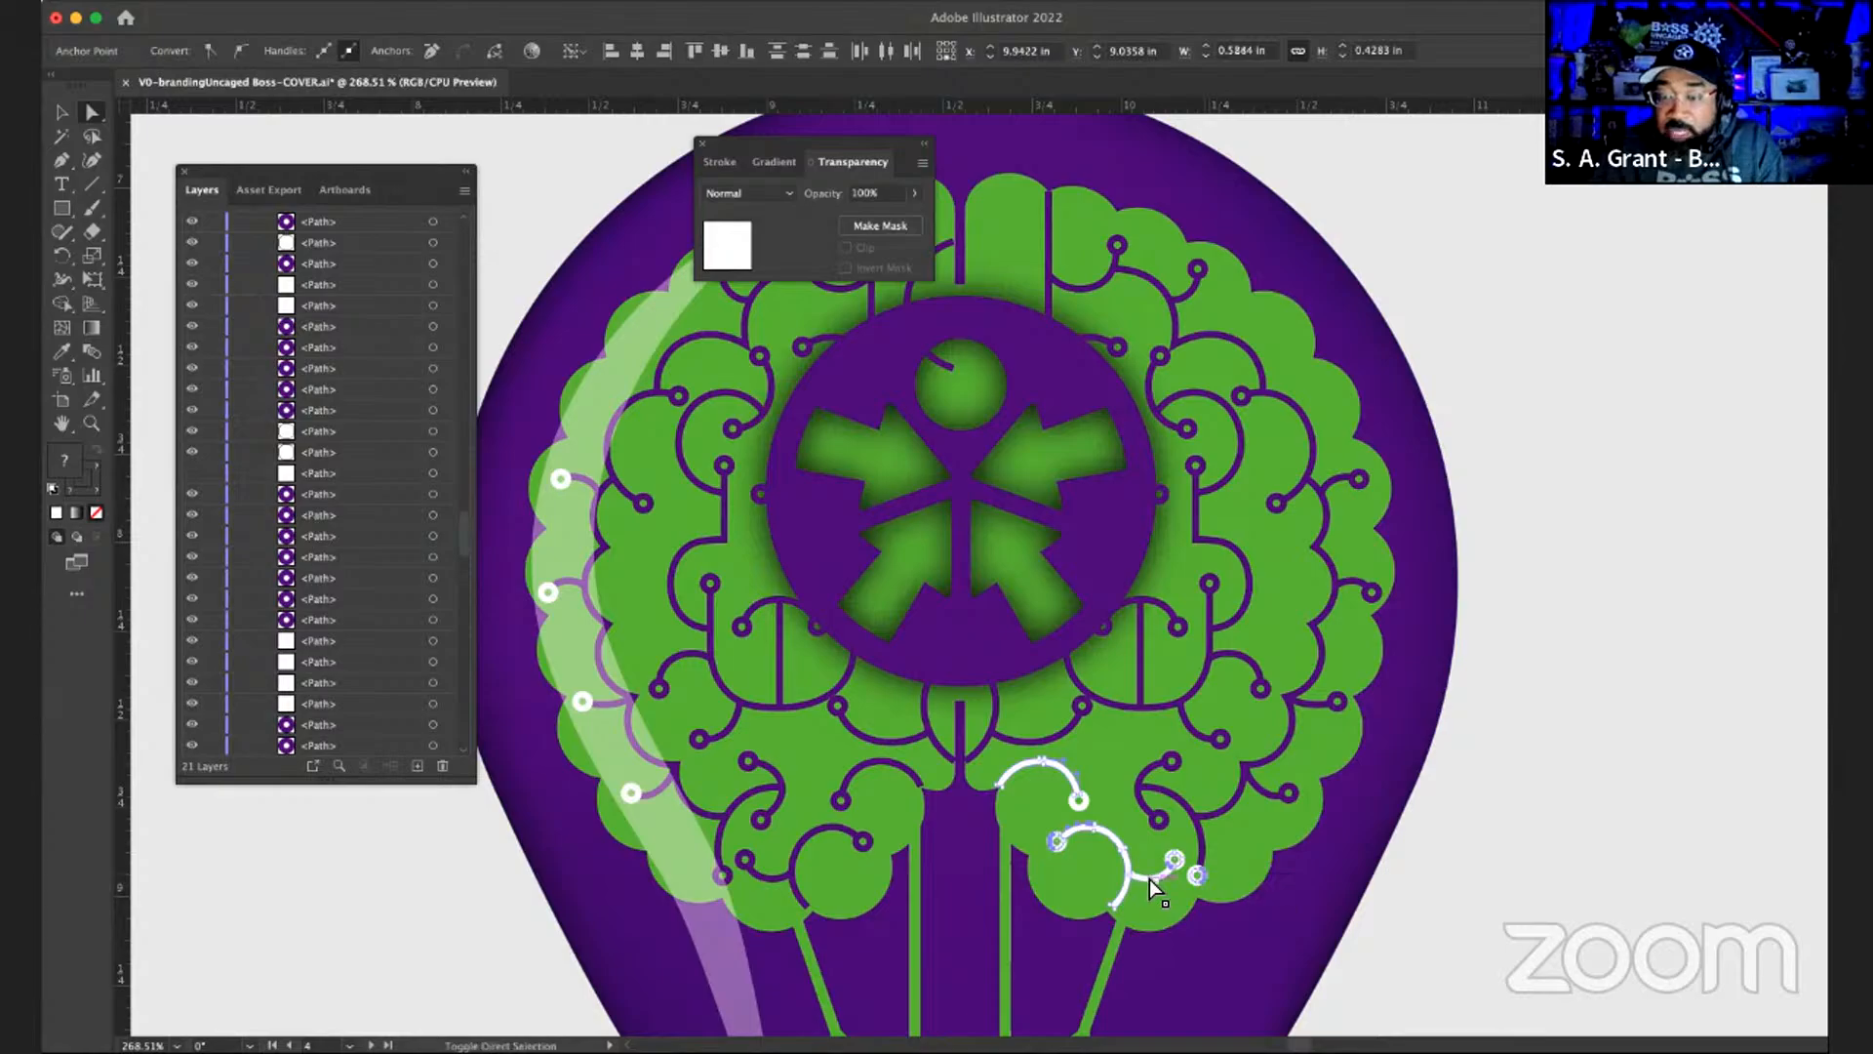
left_click(1149, 880, "shift")
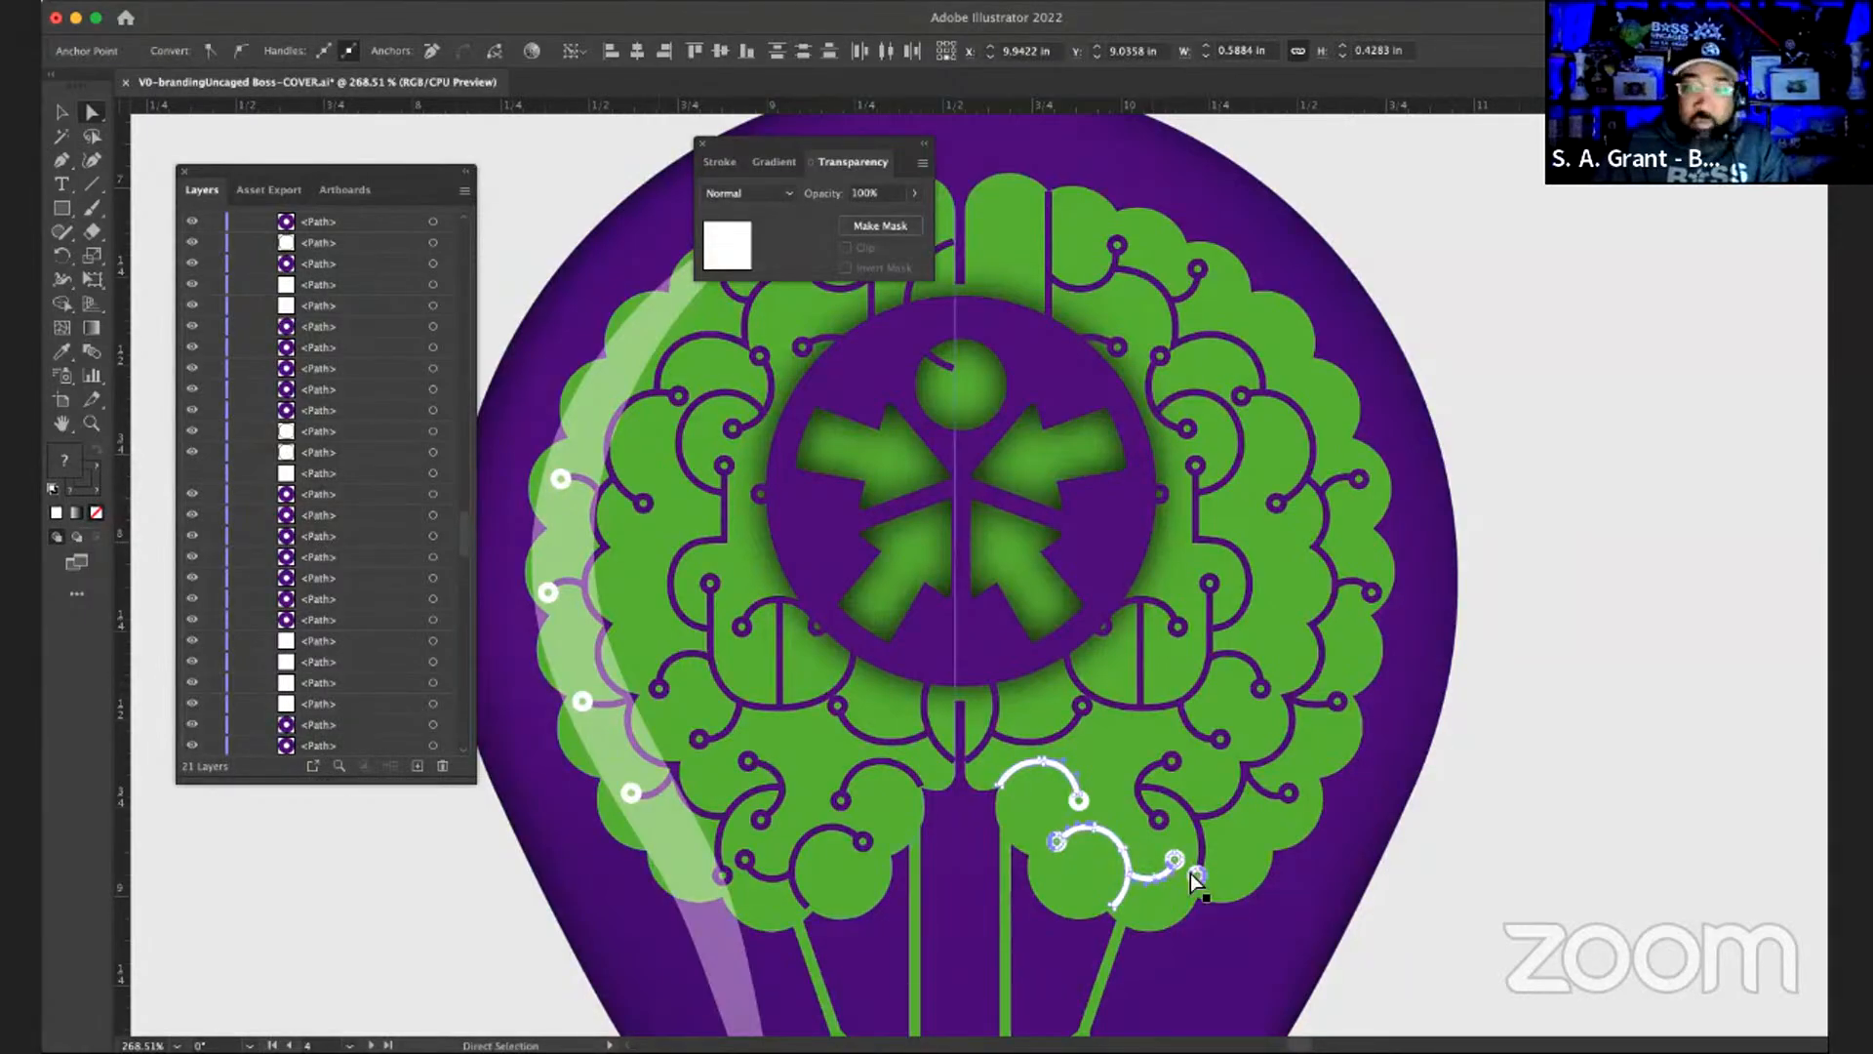
left_click(1556, 830)
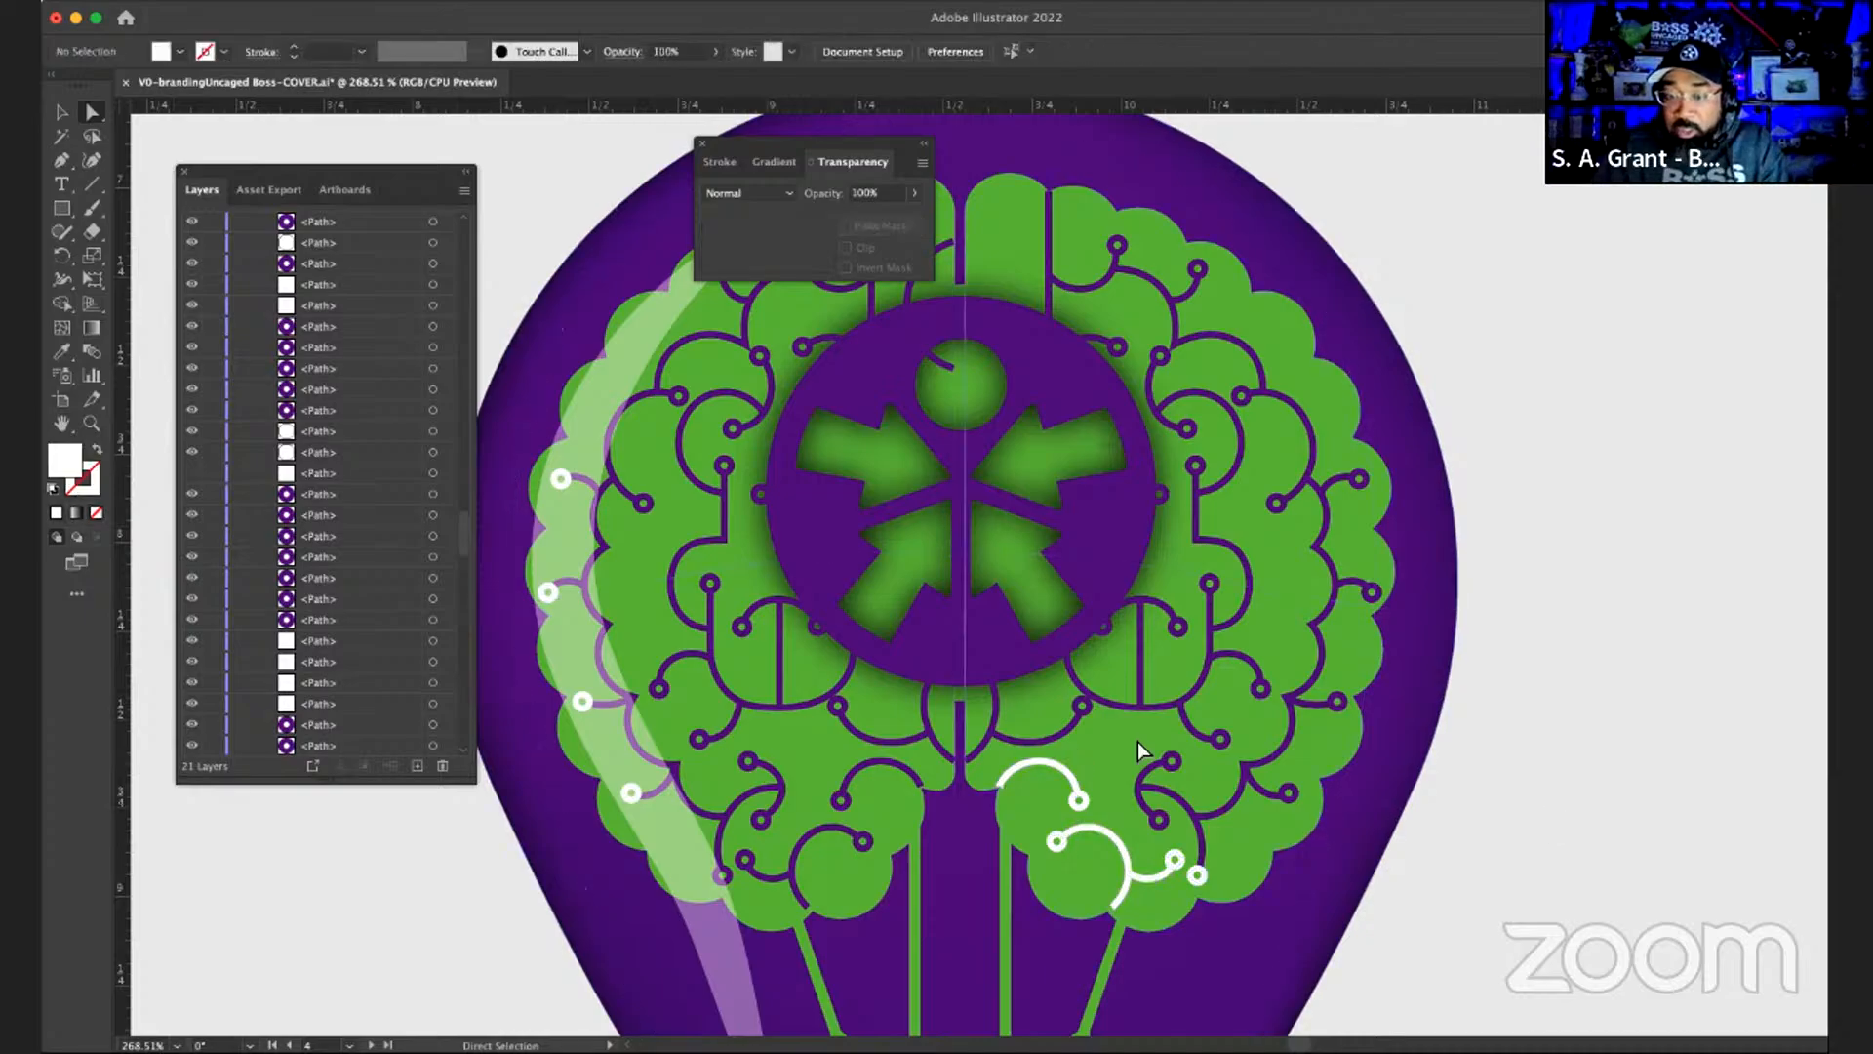
- Select the three remaining white circuit lines in the brain's lower-right lobes and change their fills to purple
left_click(1054, 761)
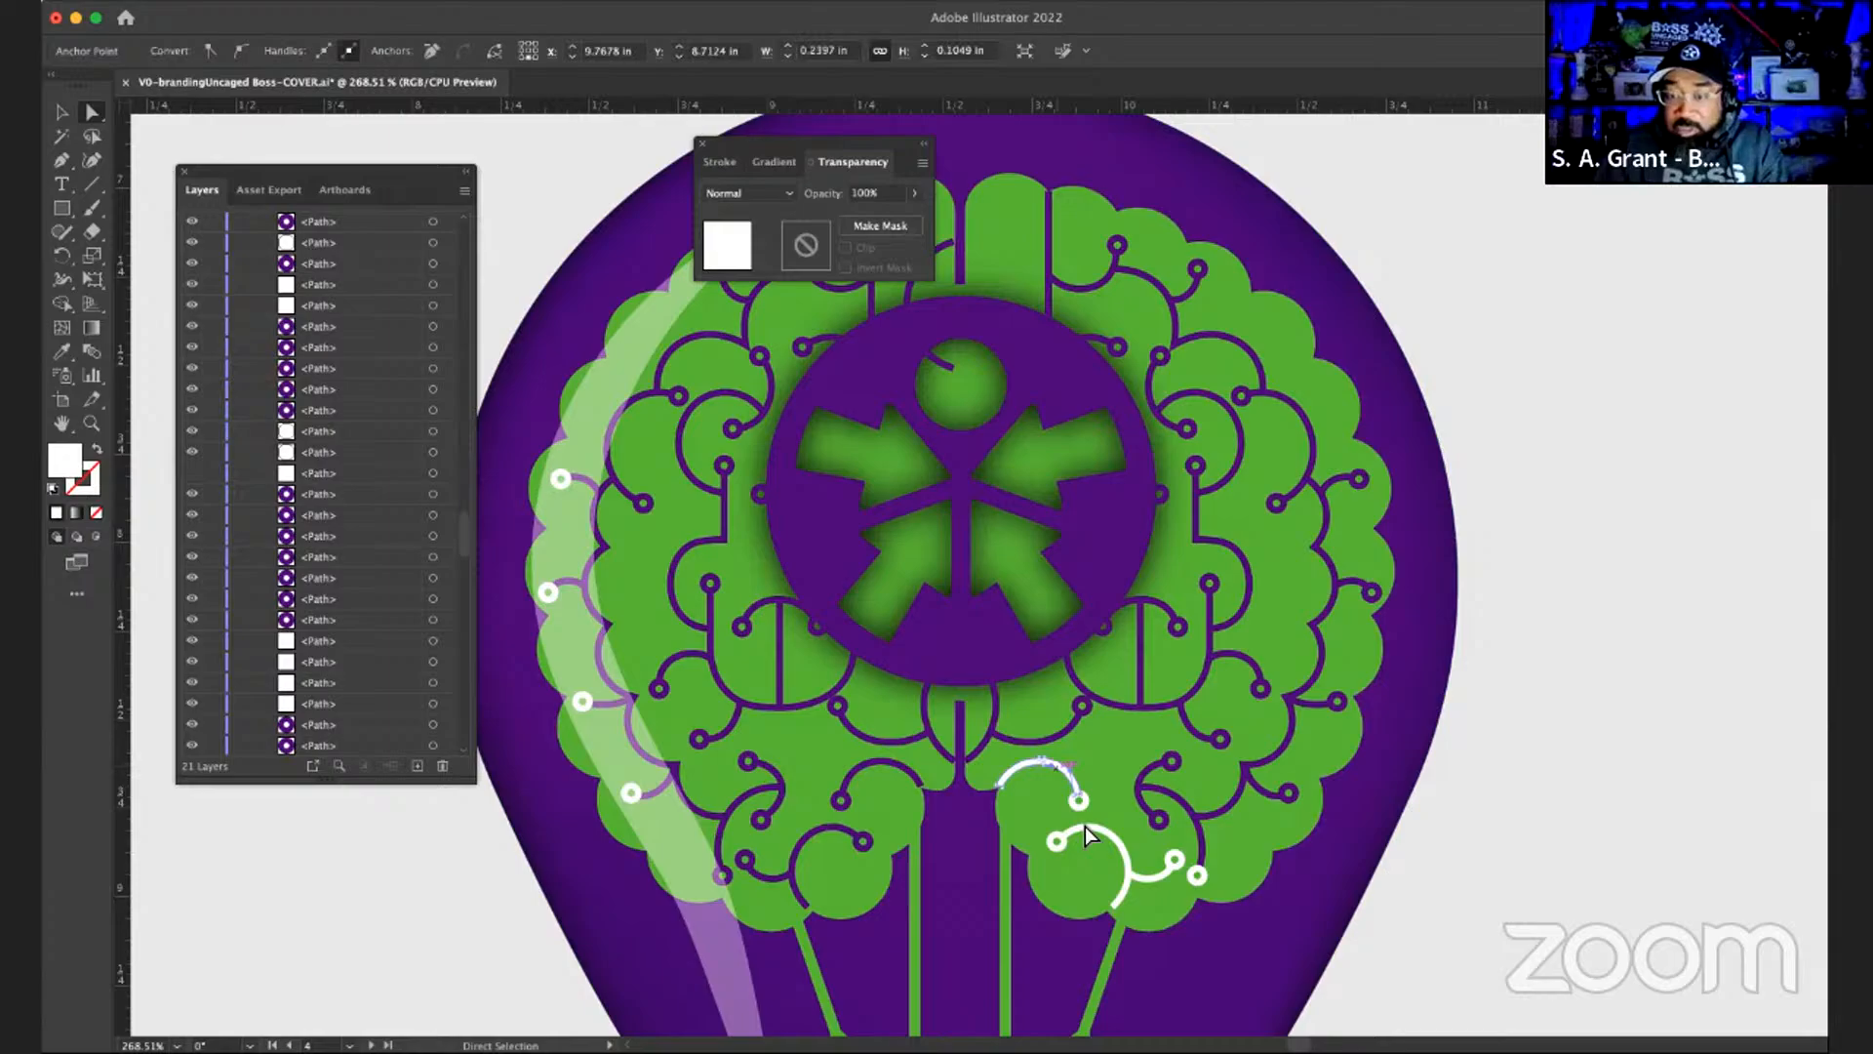
left_click(1143, 882, "shift")
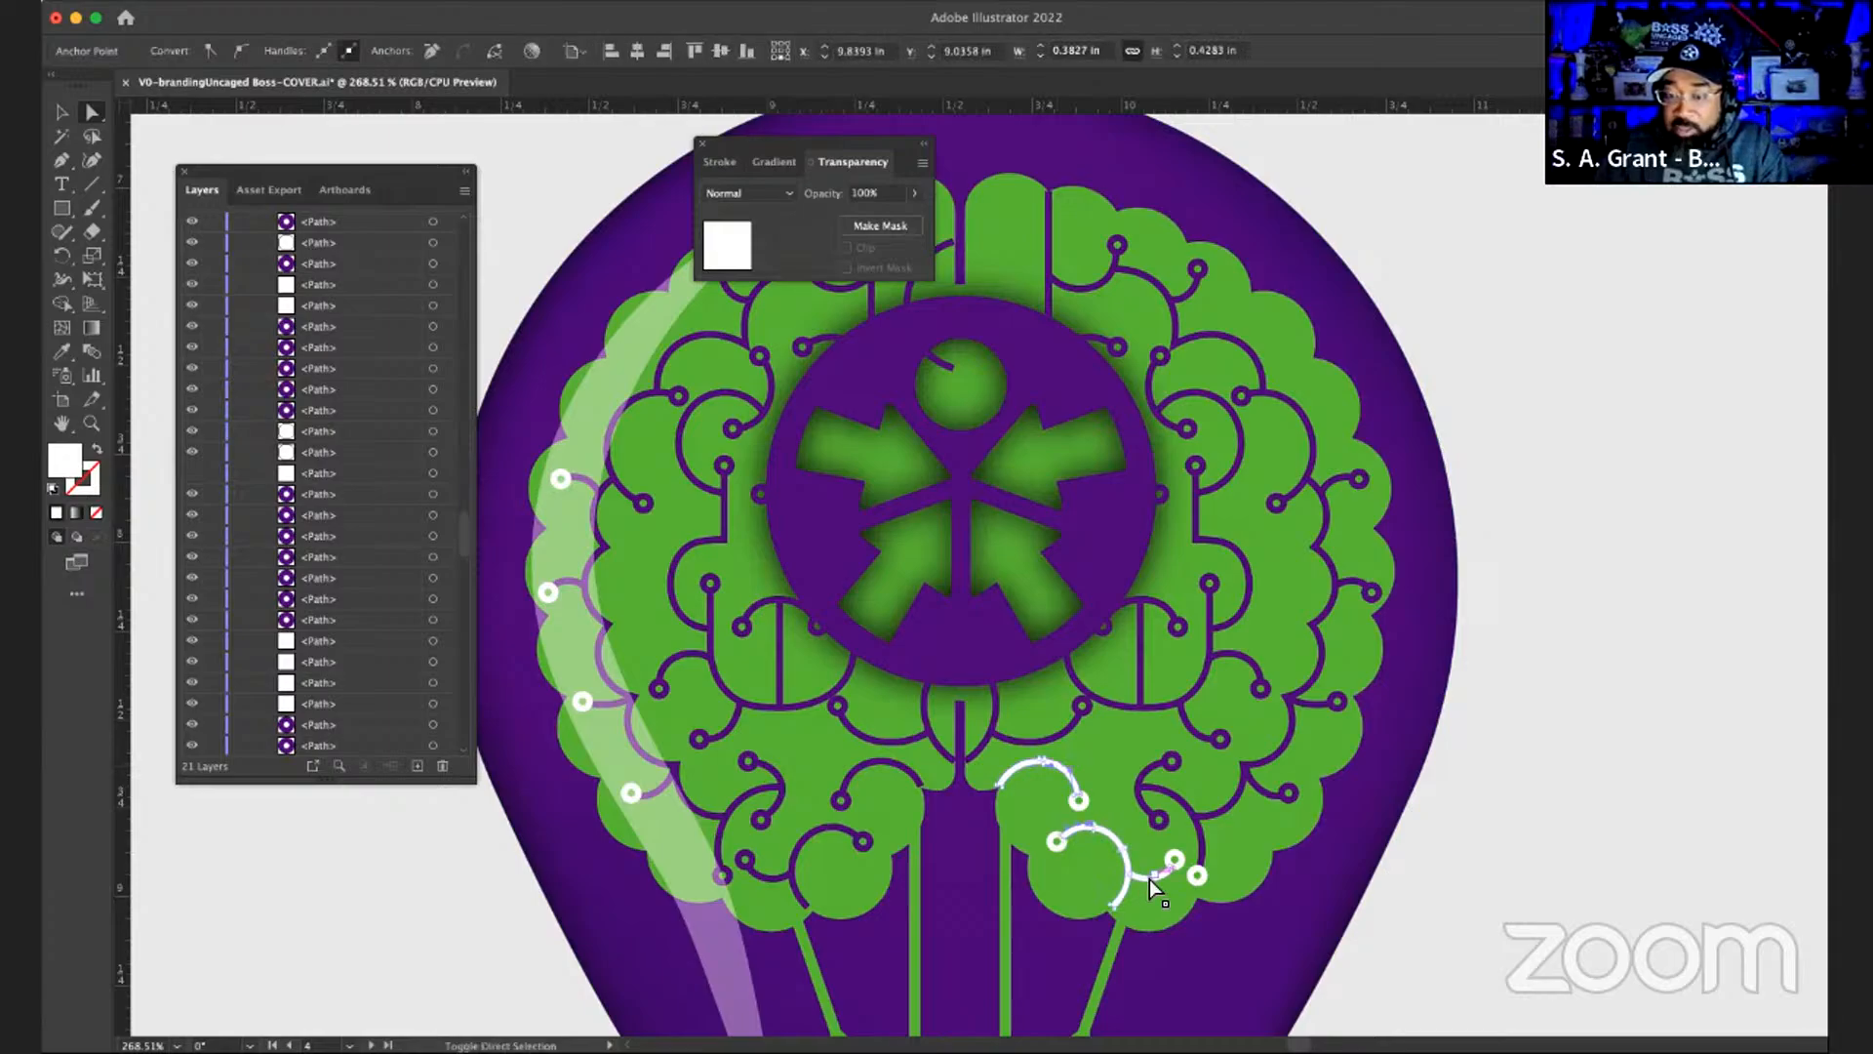
left_click(1149, 880, "shift")
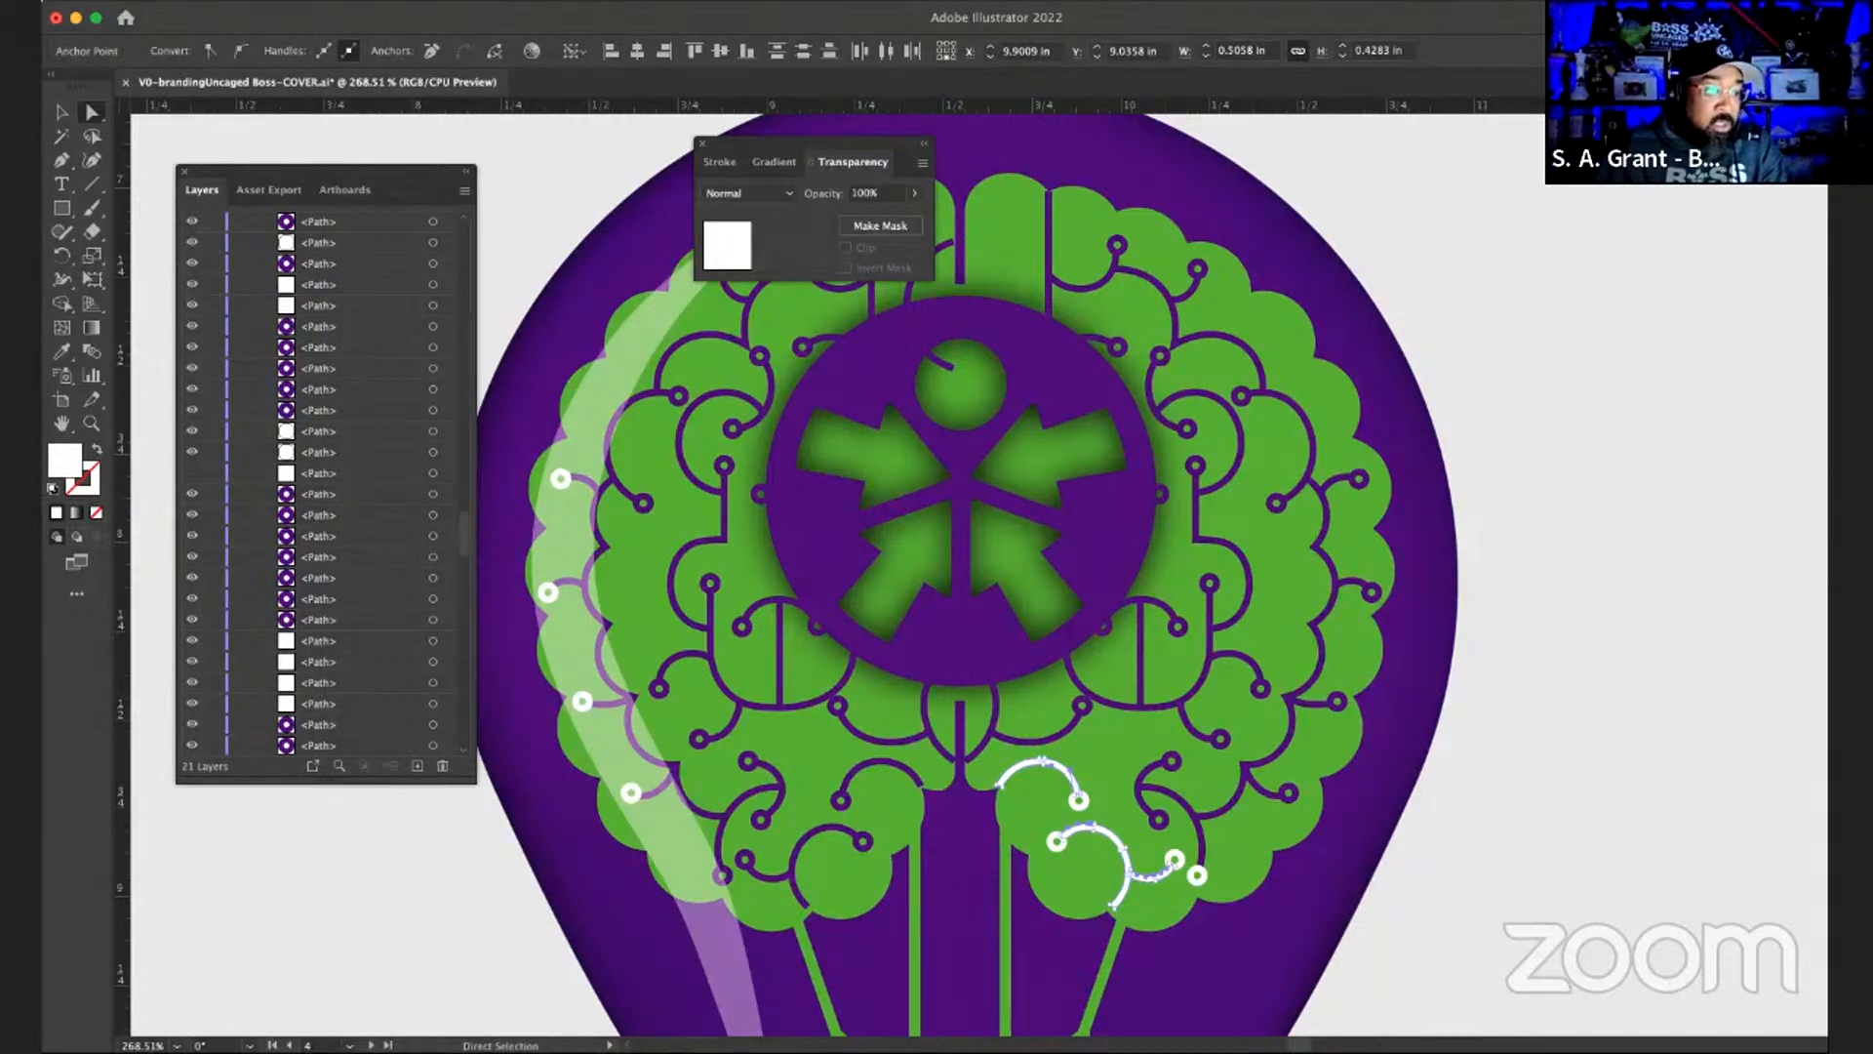
- Select the four white node rings at the ends of the lower-right circuit lines and change their strokes to purple
left_click(1069, 806)
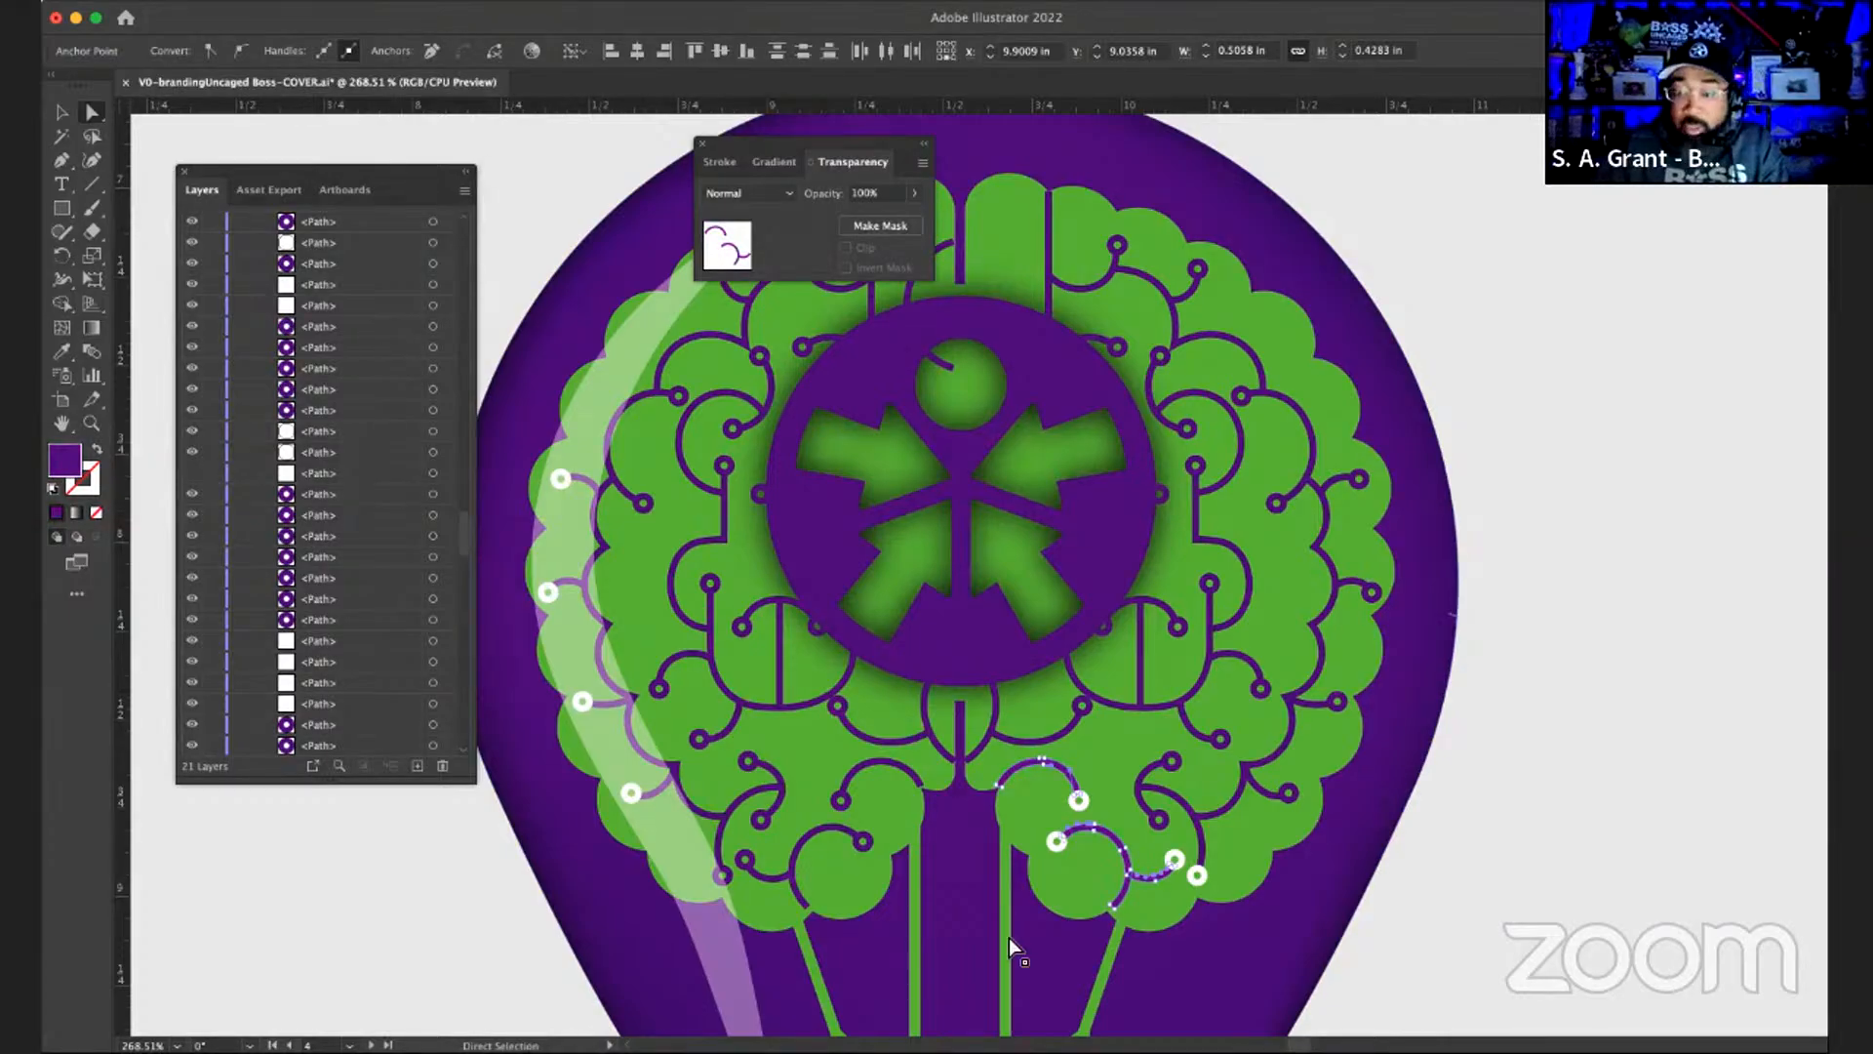
left_click(1177, 858)
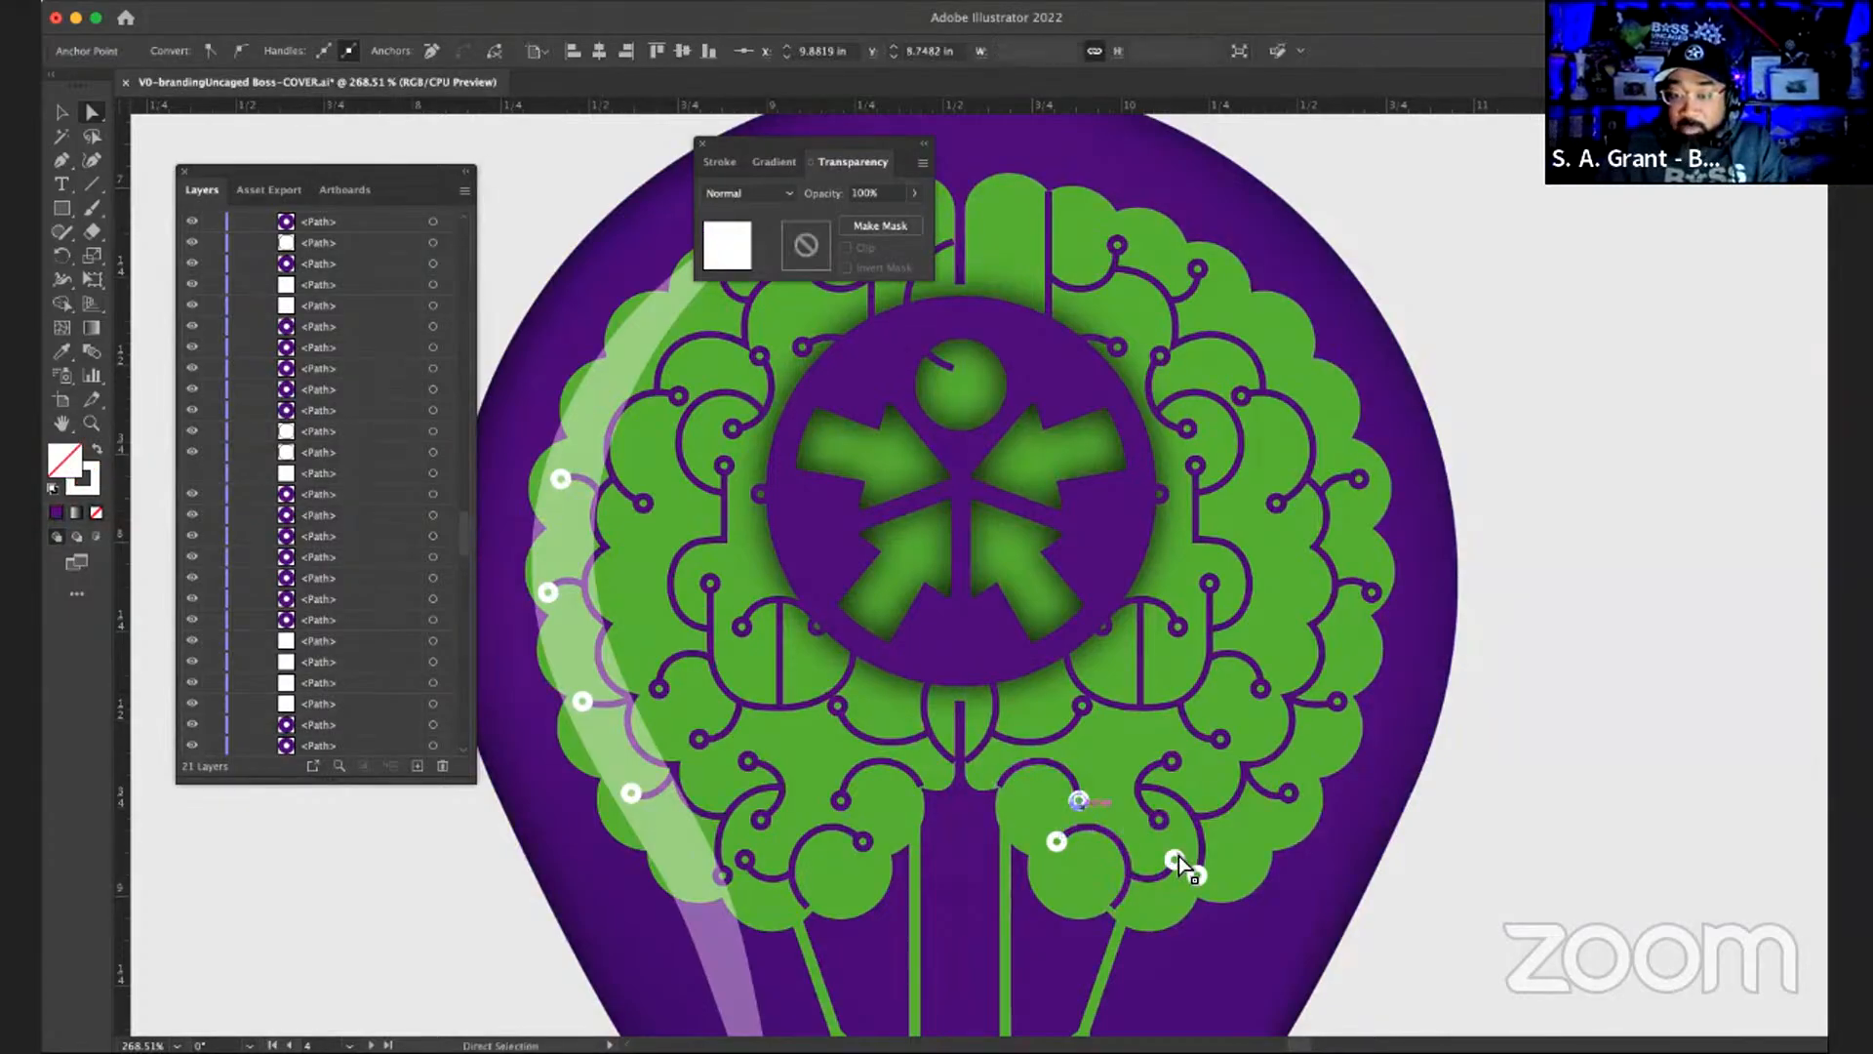
left_click(1202, 880, "shift")
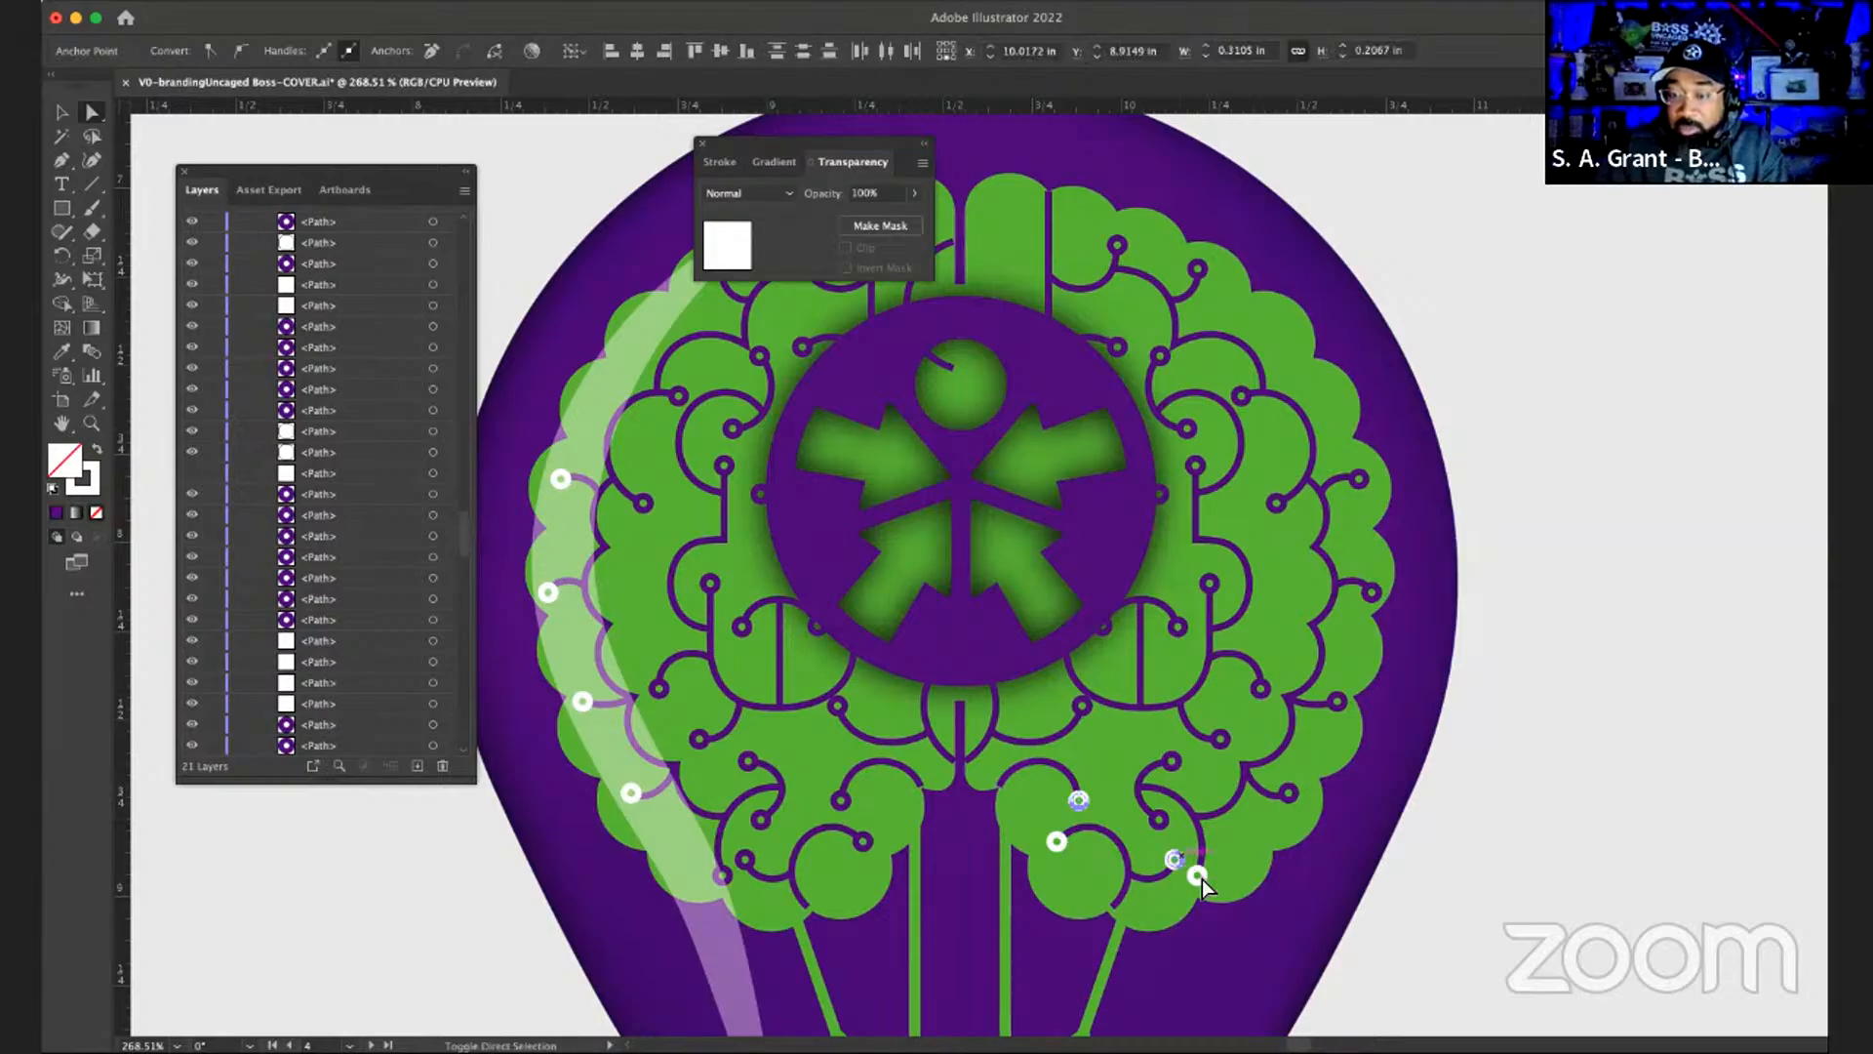
left_click(1056, 837, "shift")
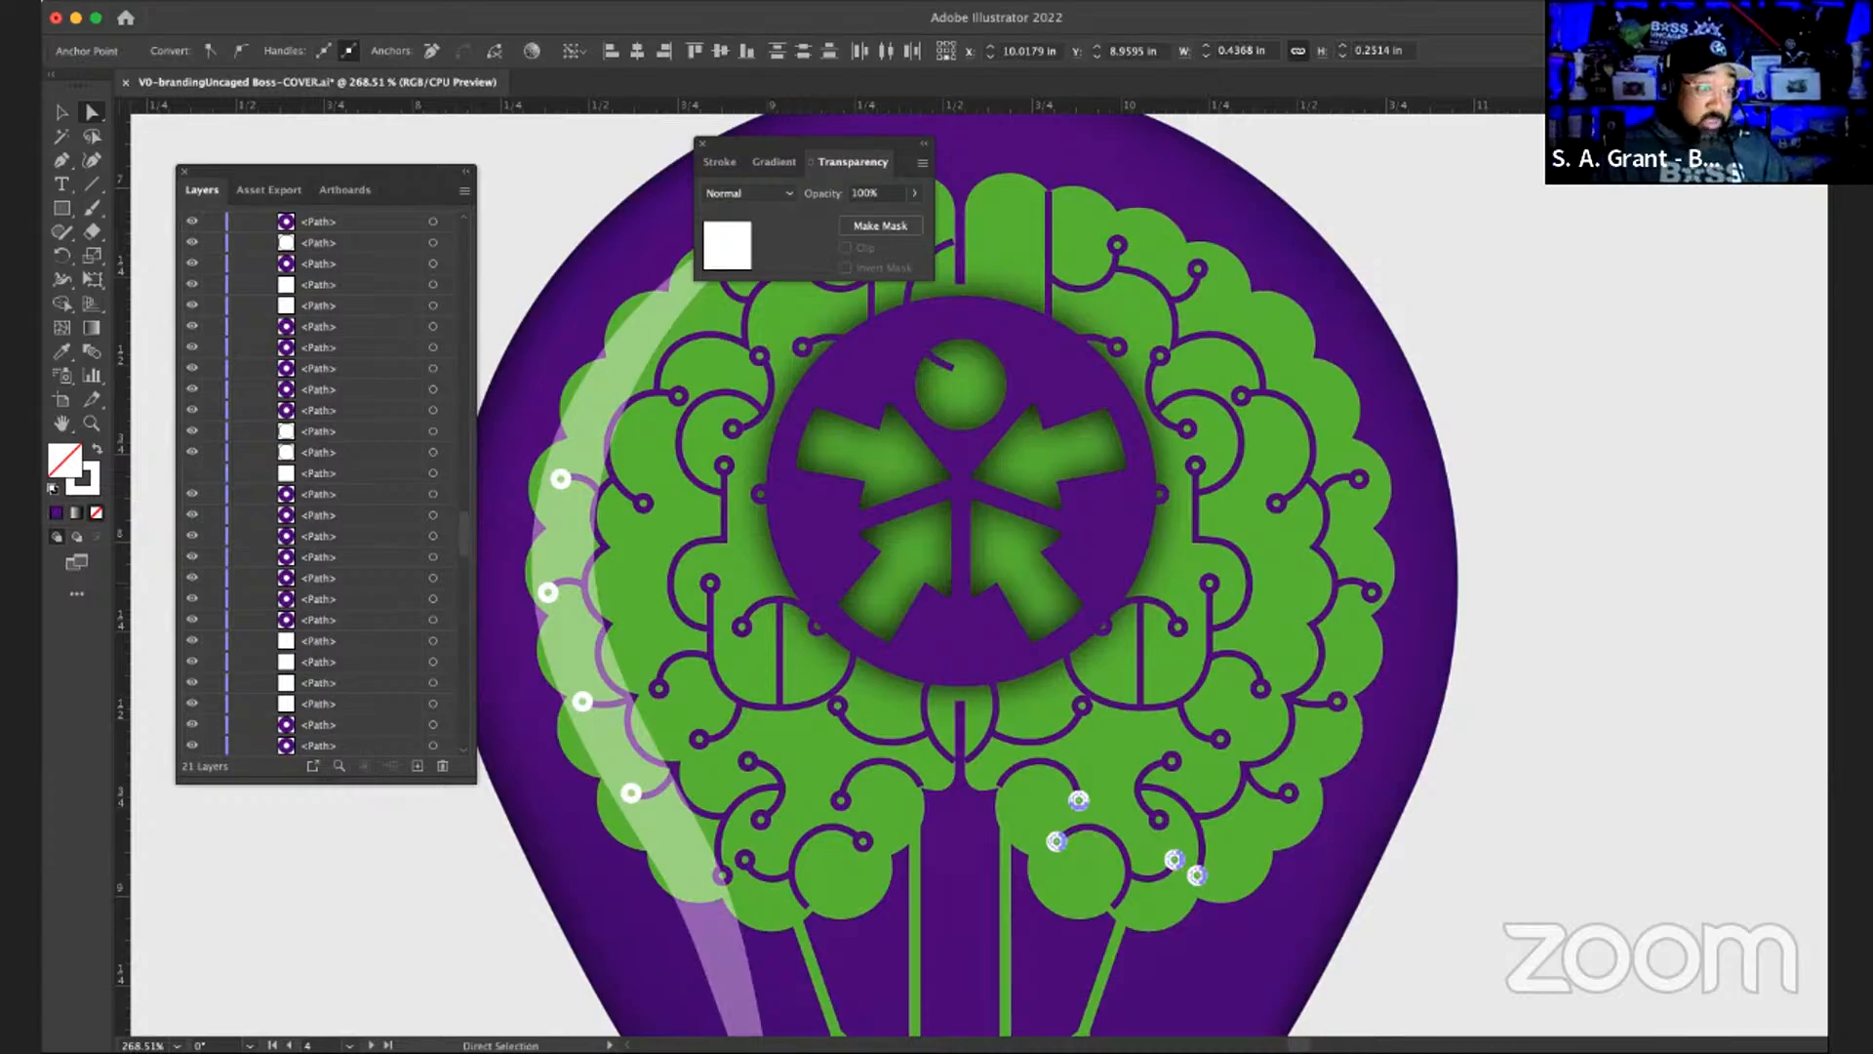
key("x")
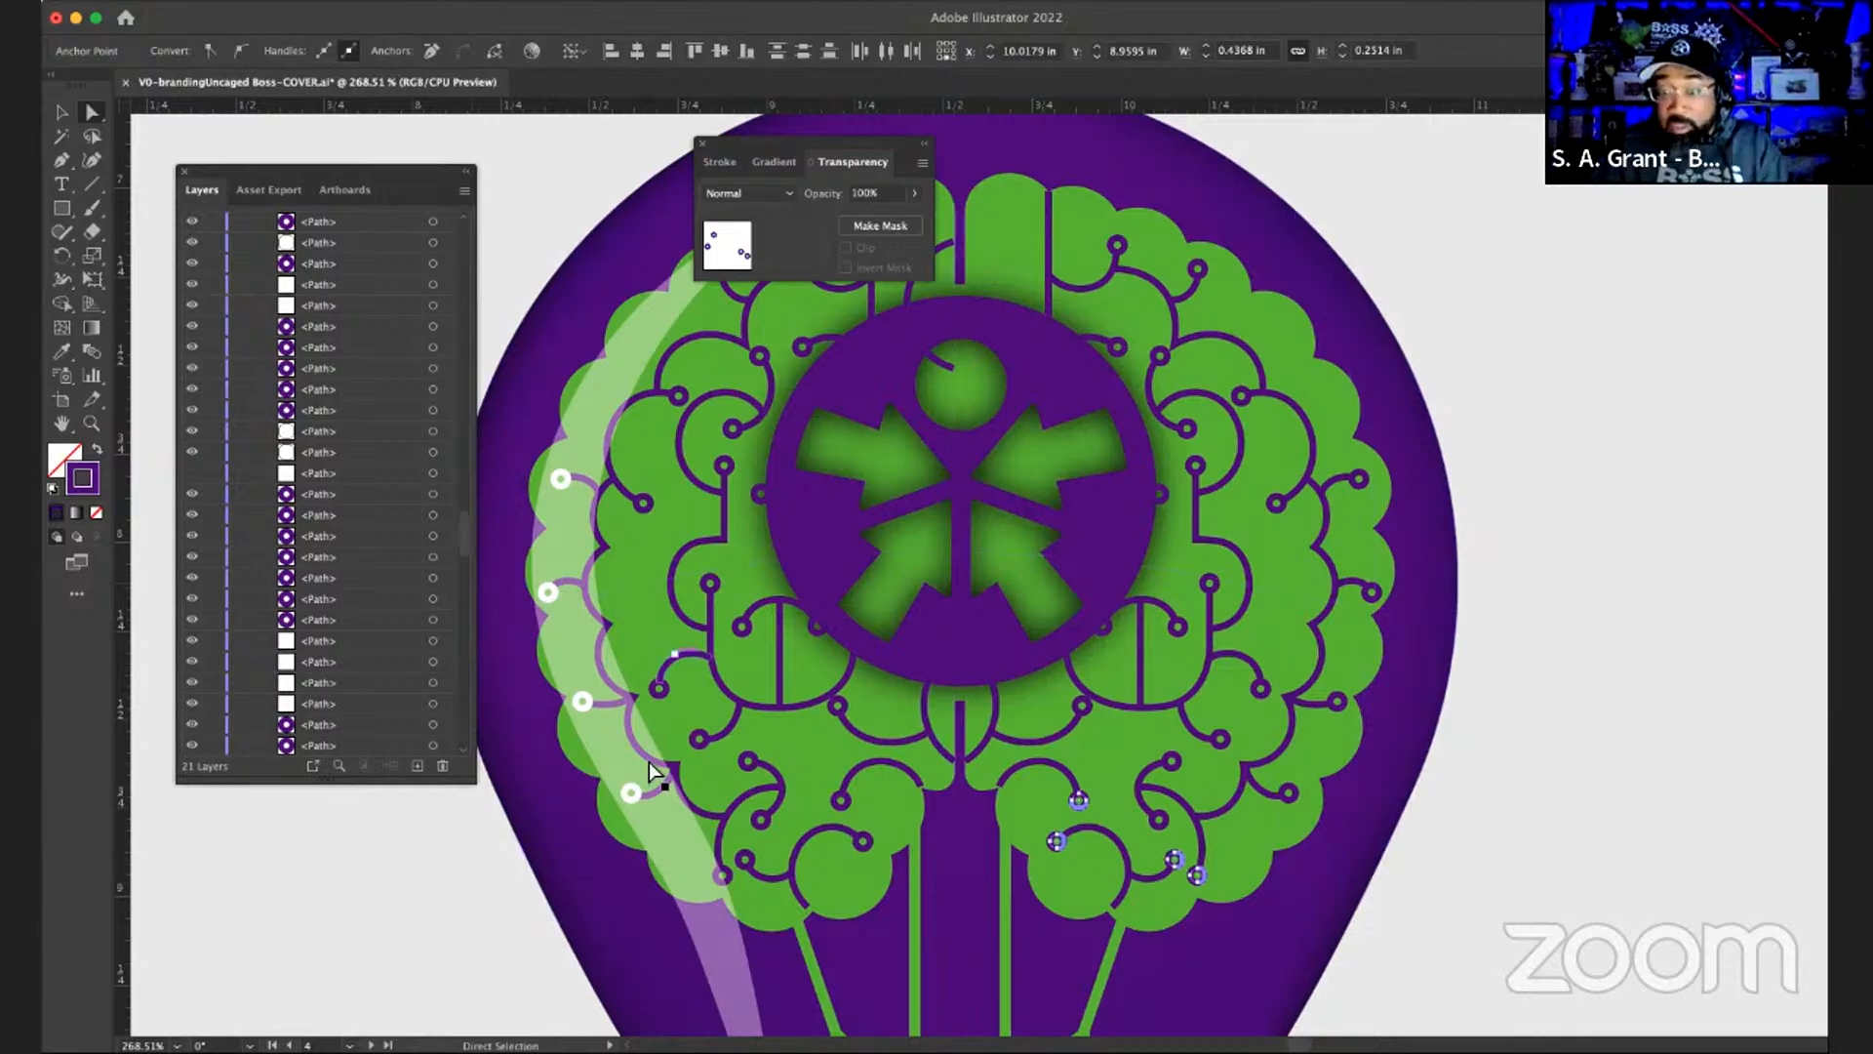
- Select the two white node rings at the brain's upper-left edge and change their strokes to purple
left_click(630, 795)
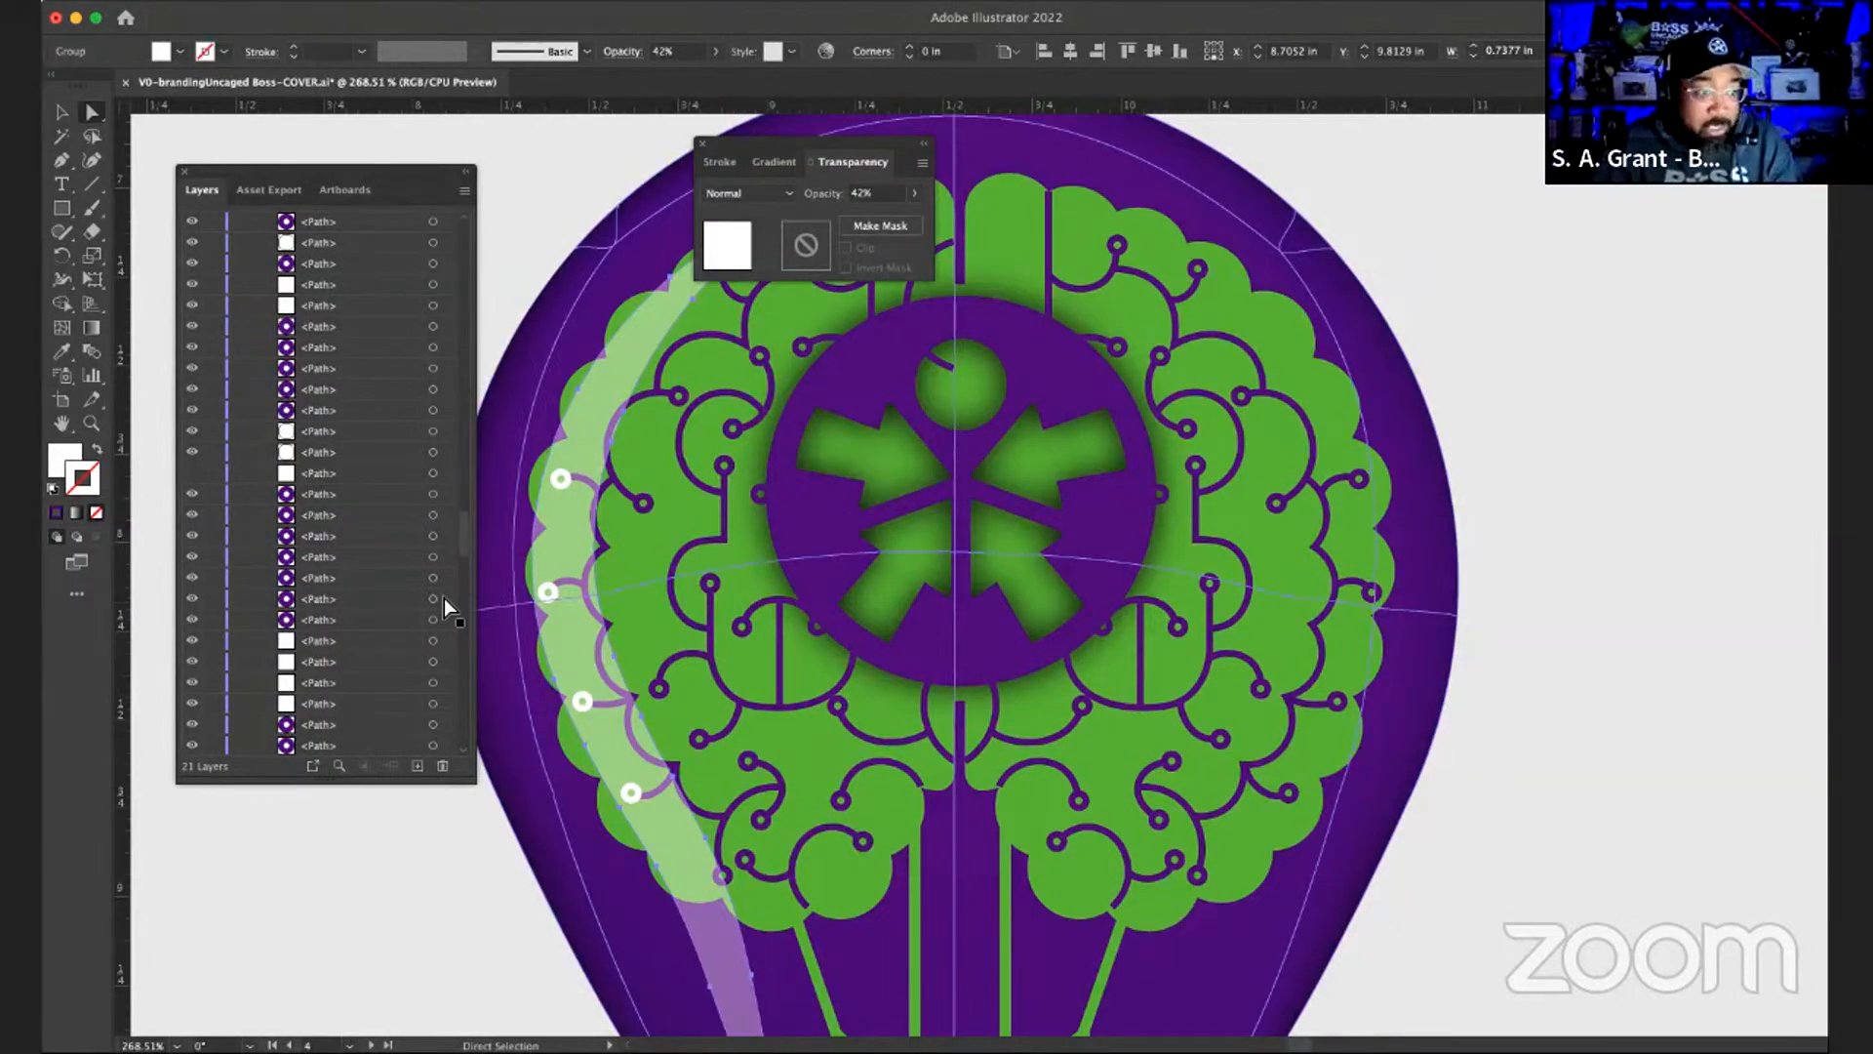
left_click(636, 659)
scroll(636, 659, "left", 3)
scroll(636, 660, "up", 1)
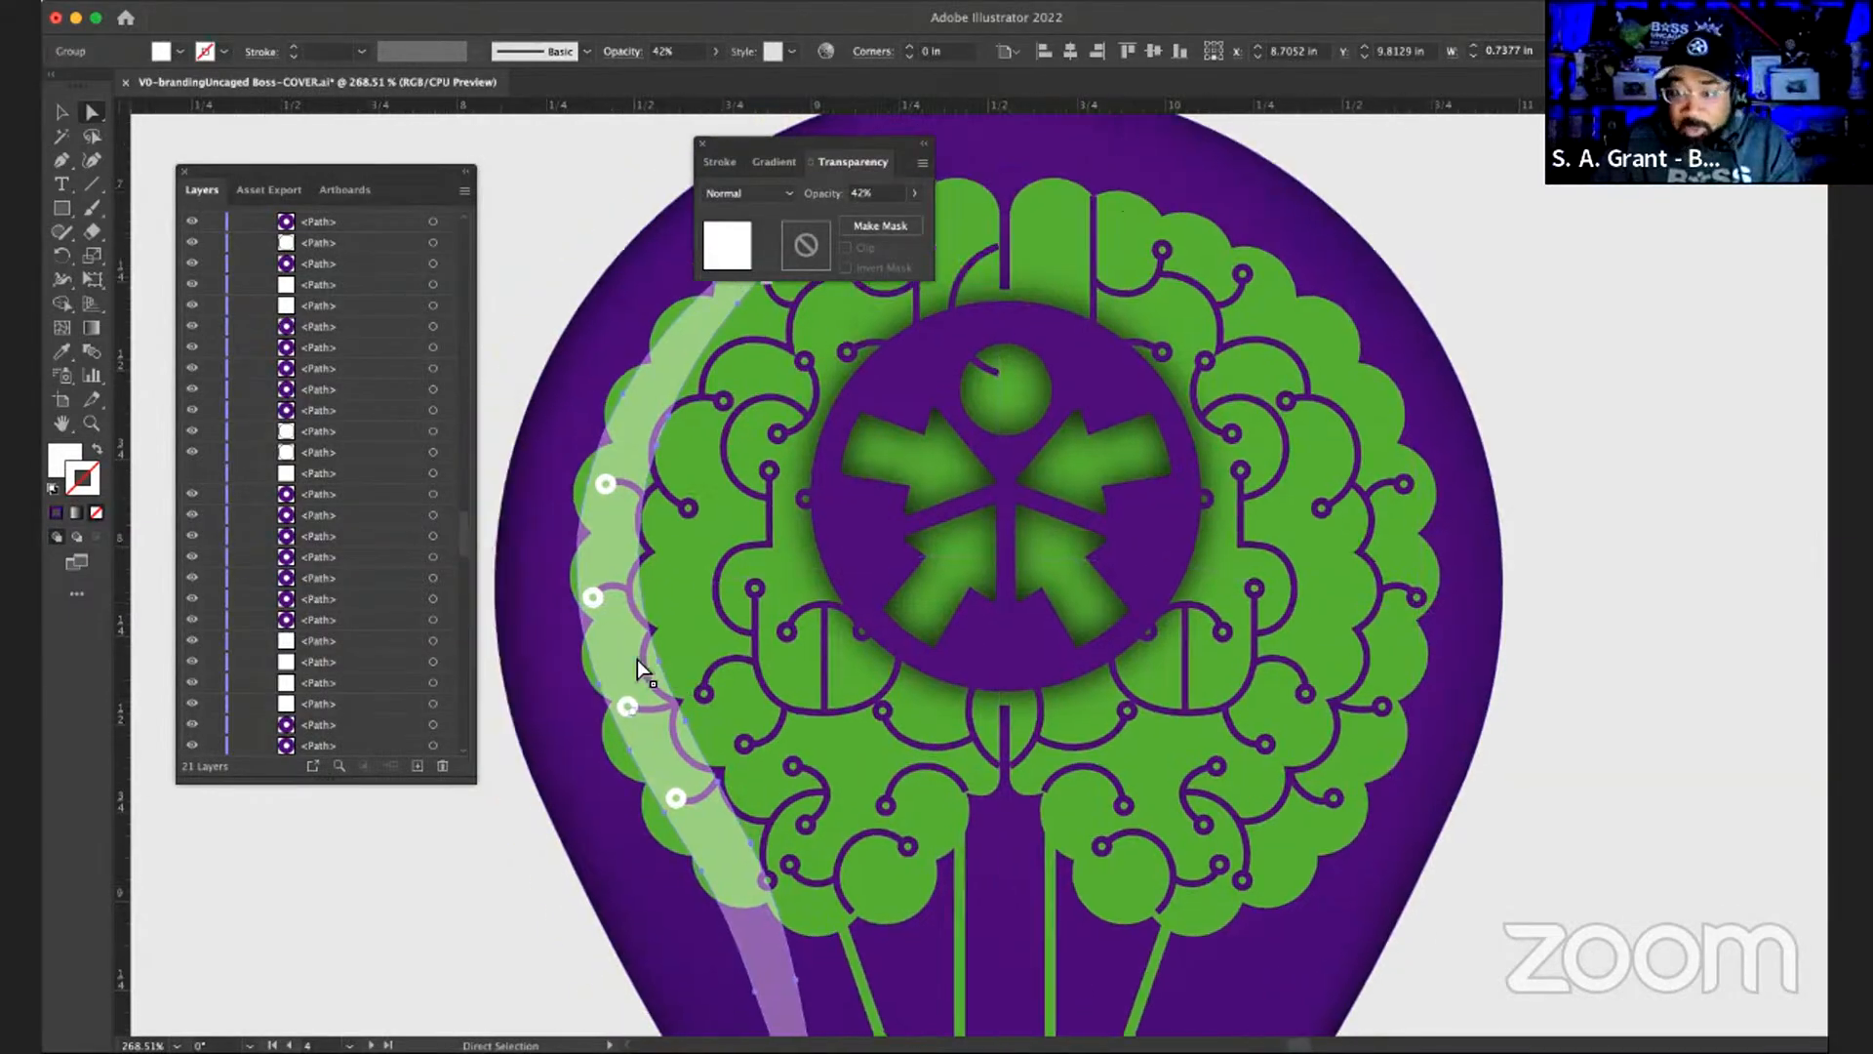
scroll(634, 718, "left", 2)
scroll(634, 718, "up", 1)
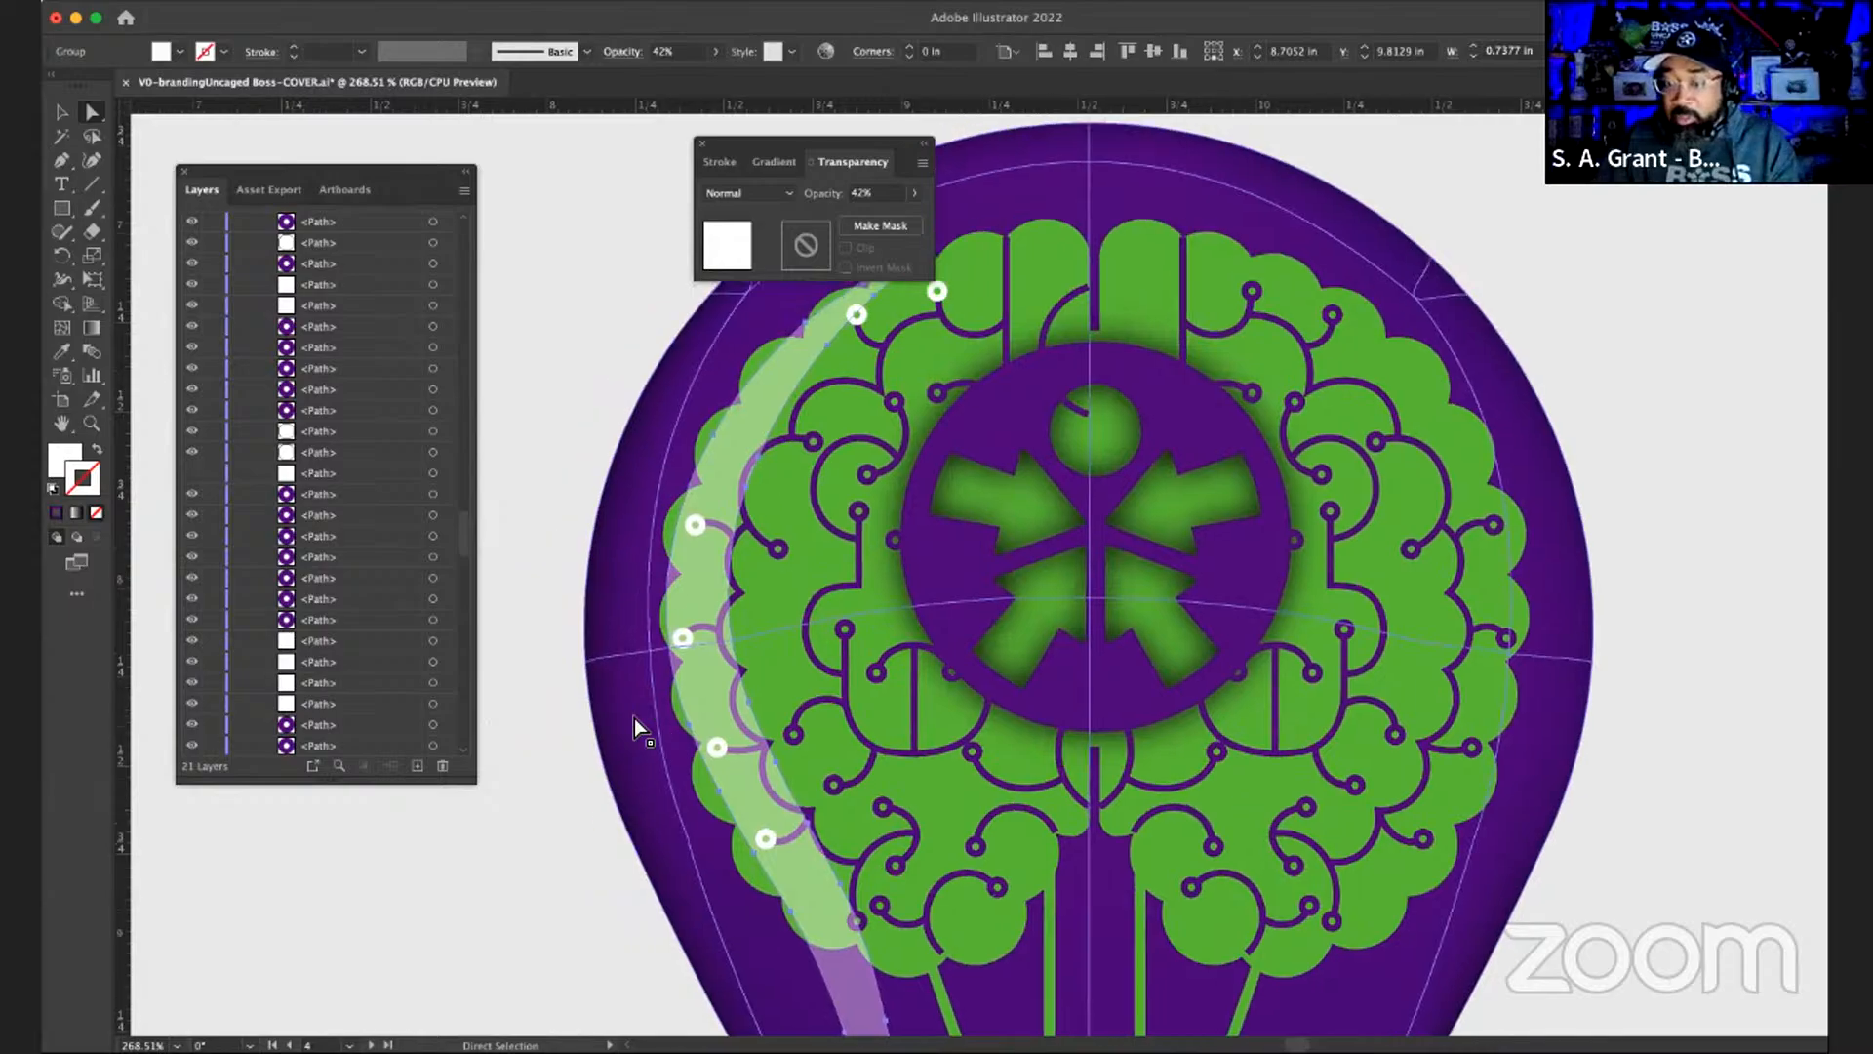
scroll(711, 517, "left", 2)
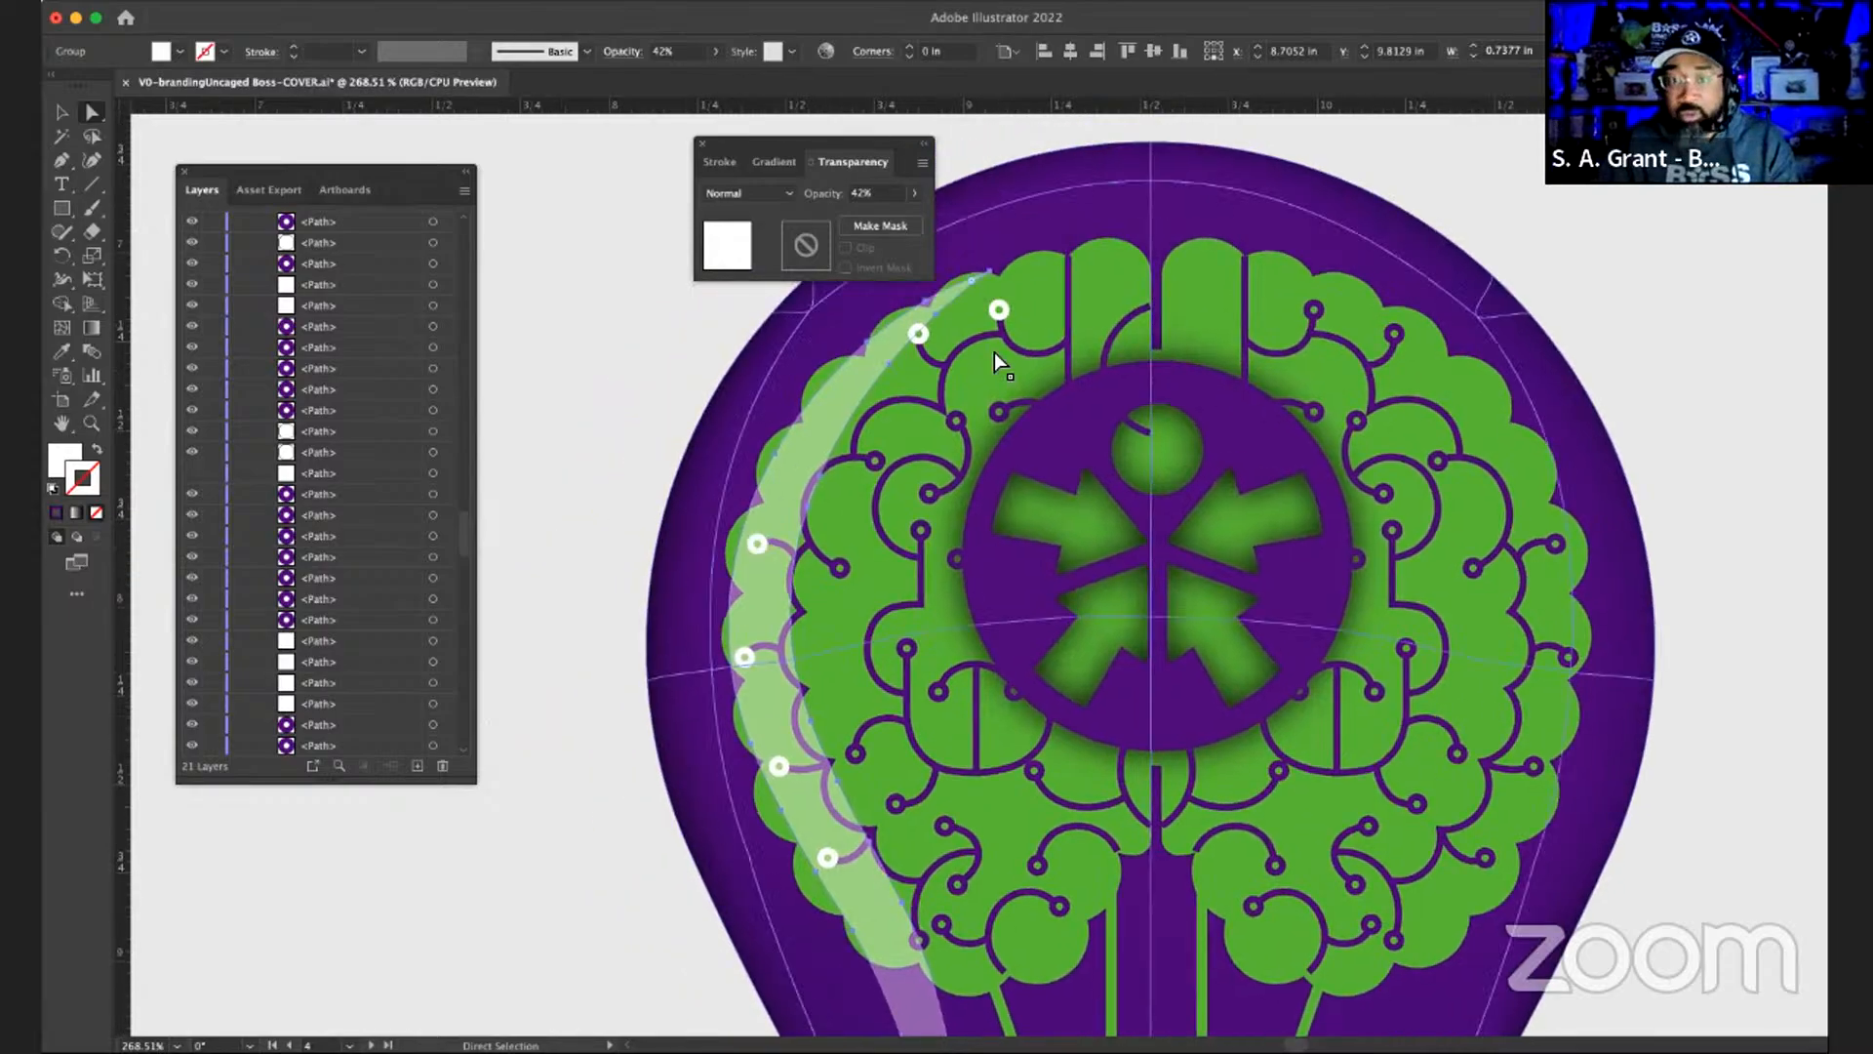
left_click(1002, 311)
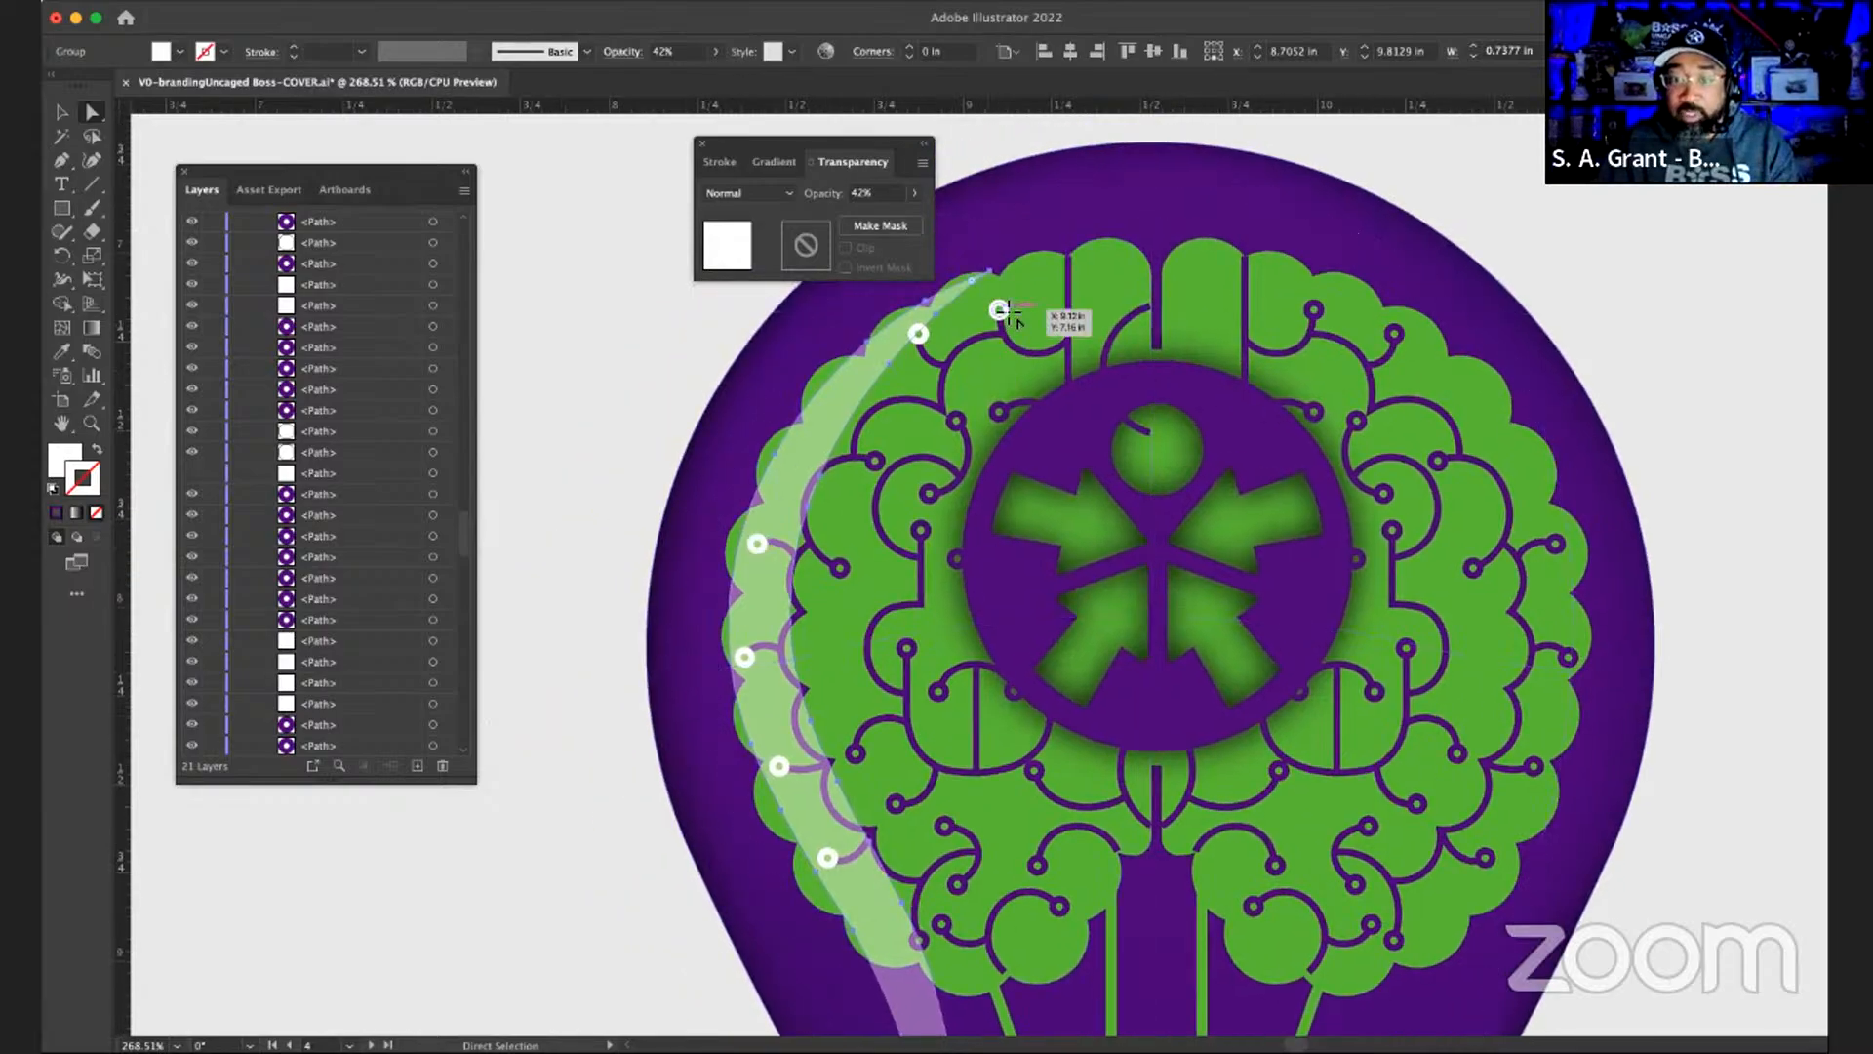
left_click(921, 337, "shift")
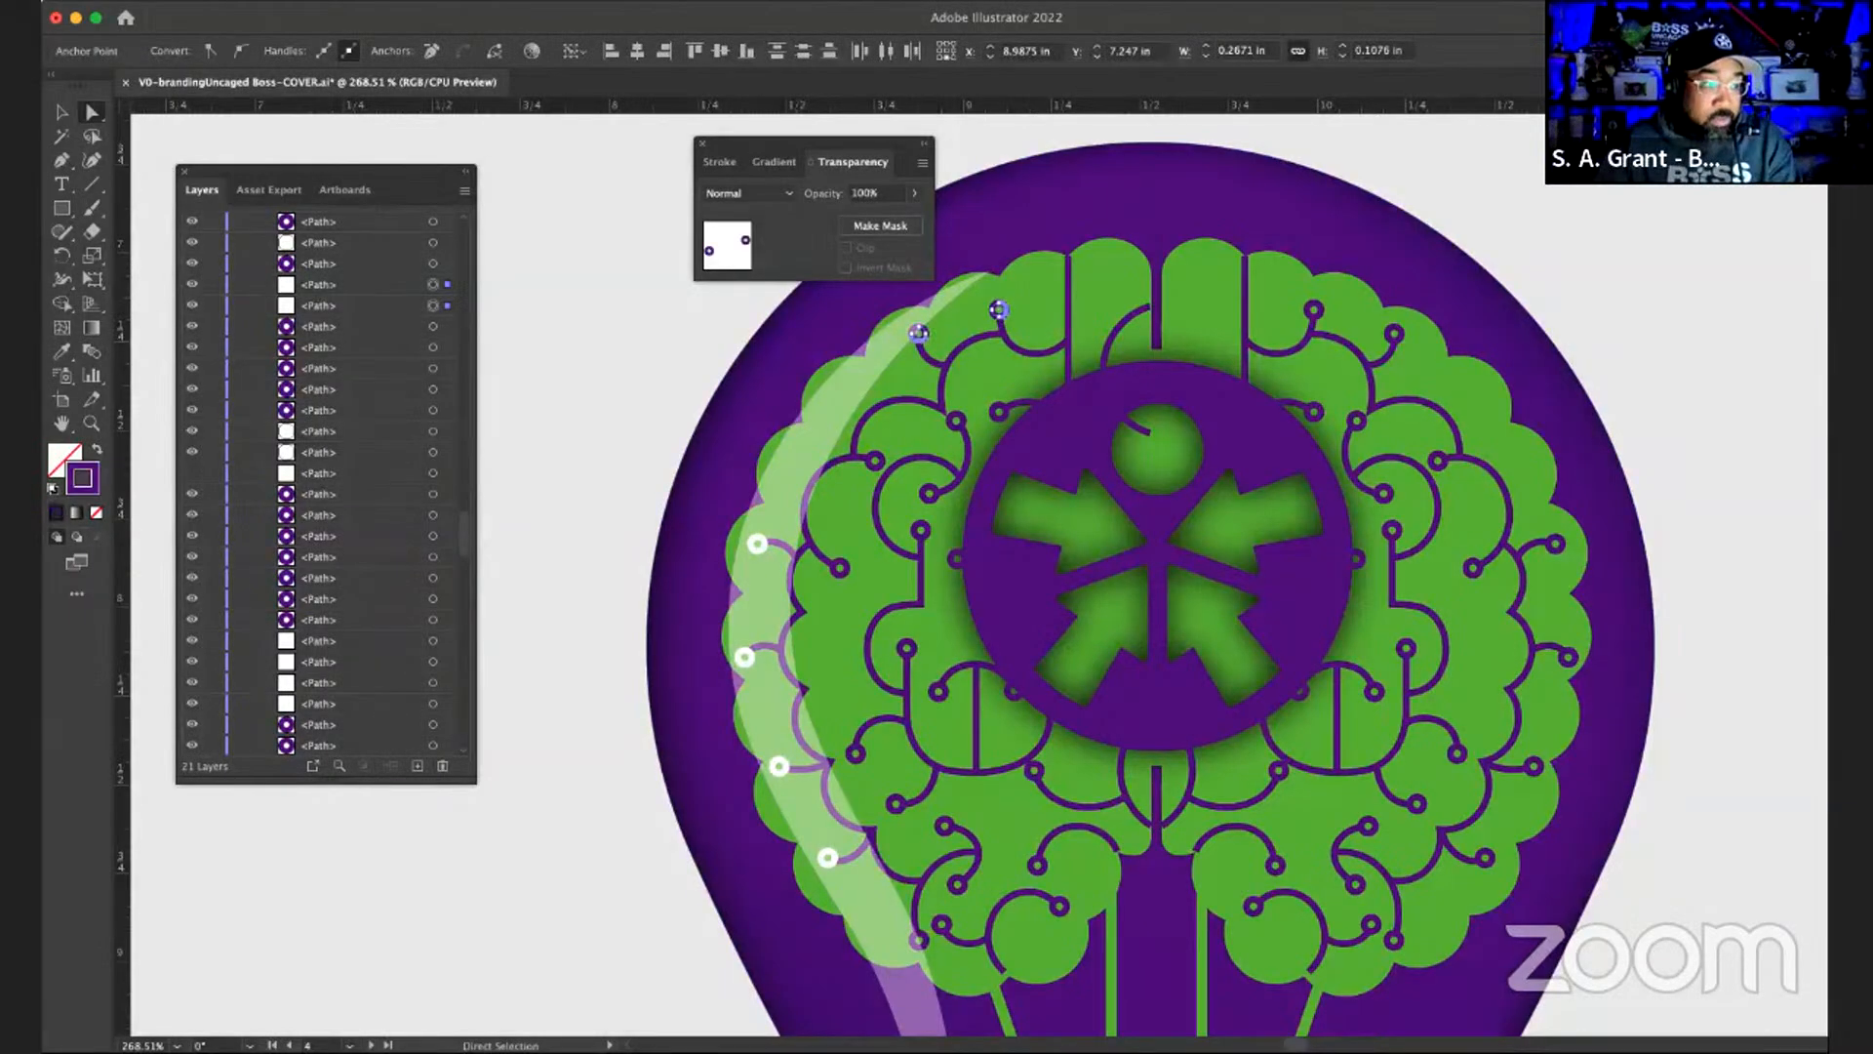
- Find the translucent glare group covering the bulb's left side in the bulb layer and lock it
left_click(769, 591)
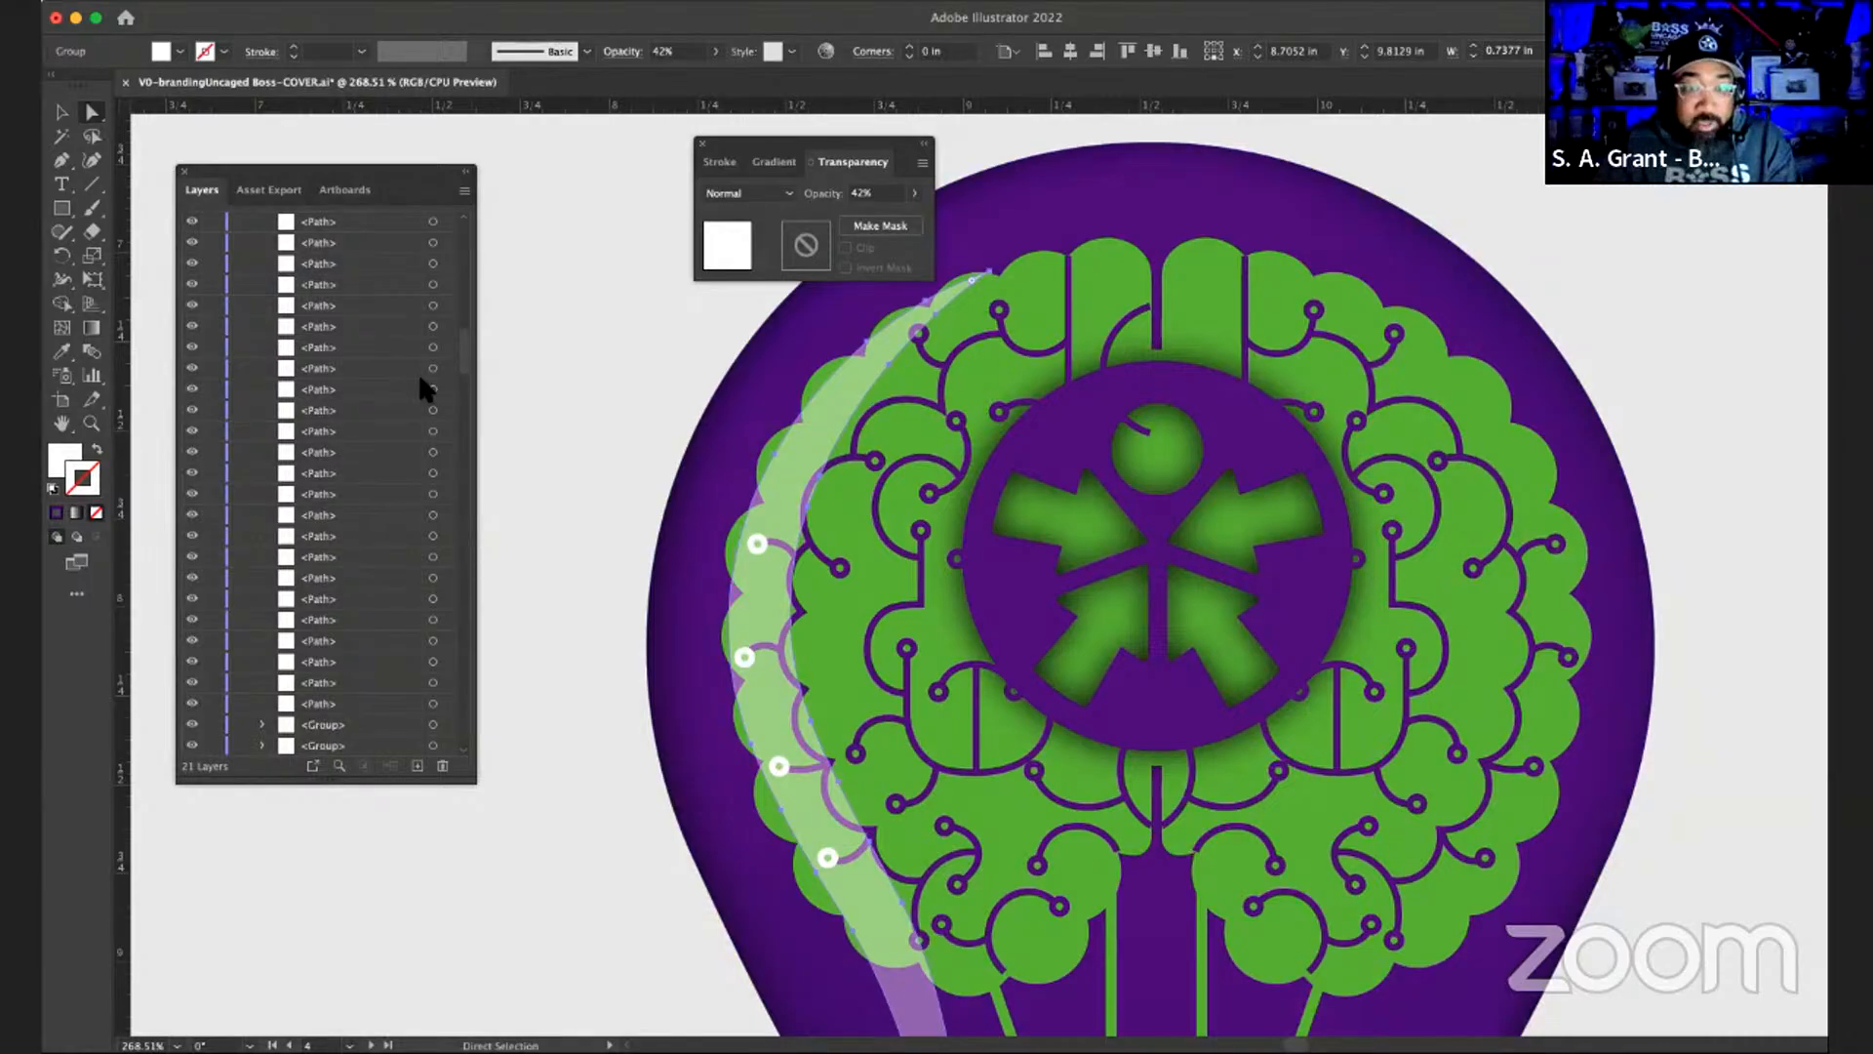
scroll(426, 388, "down", 5)
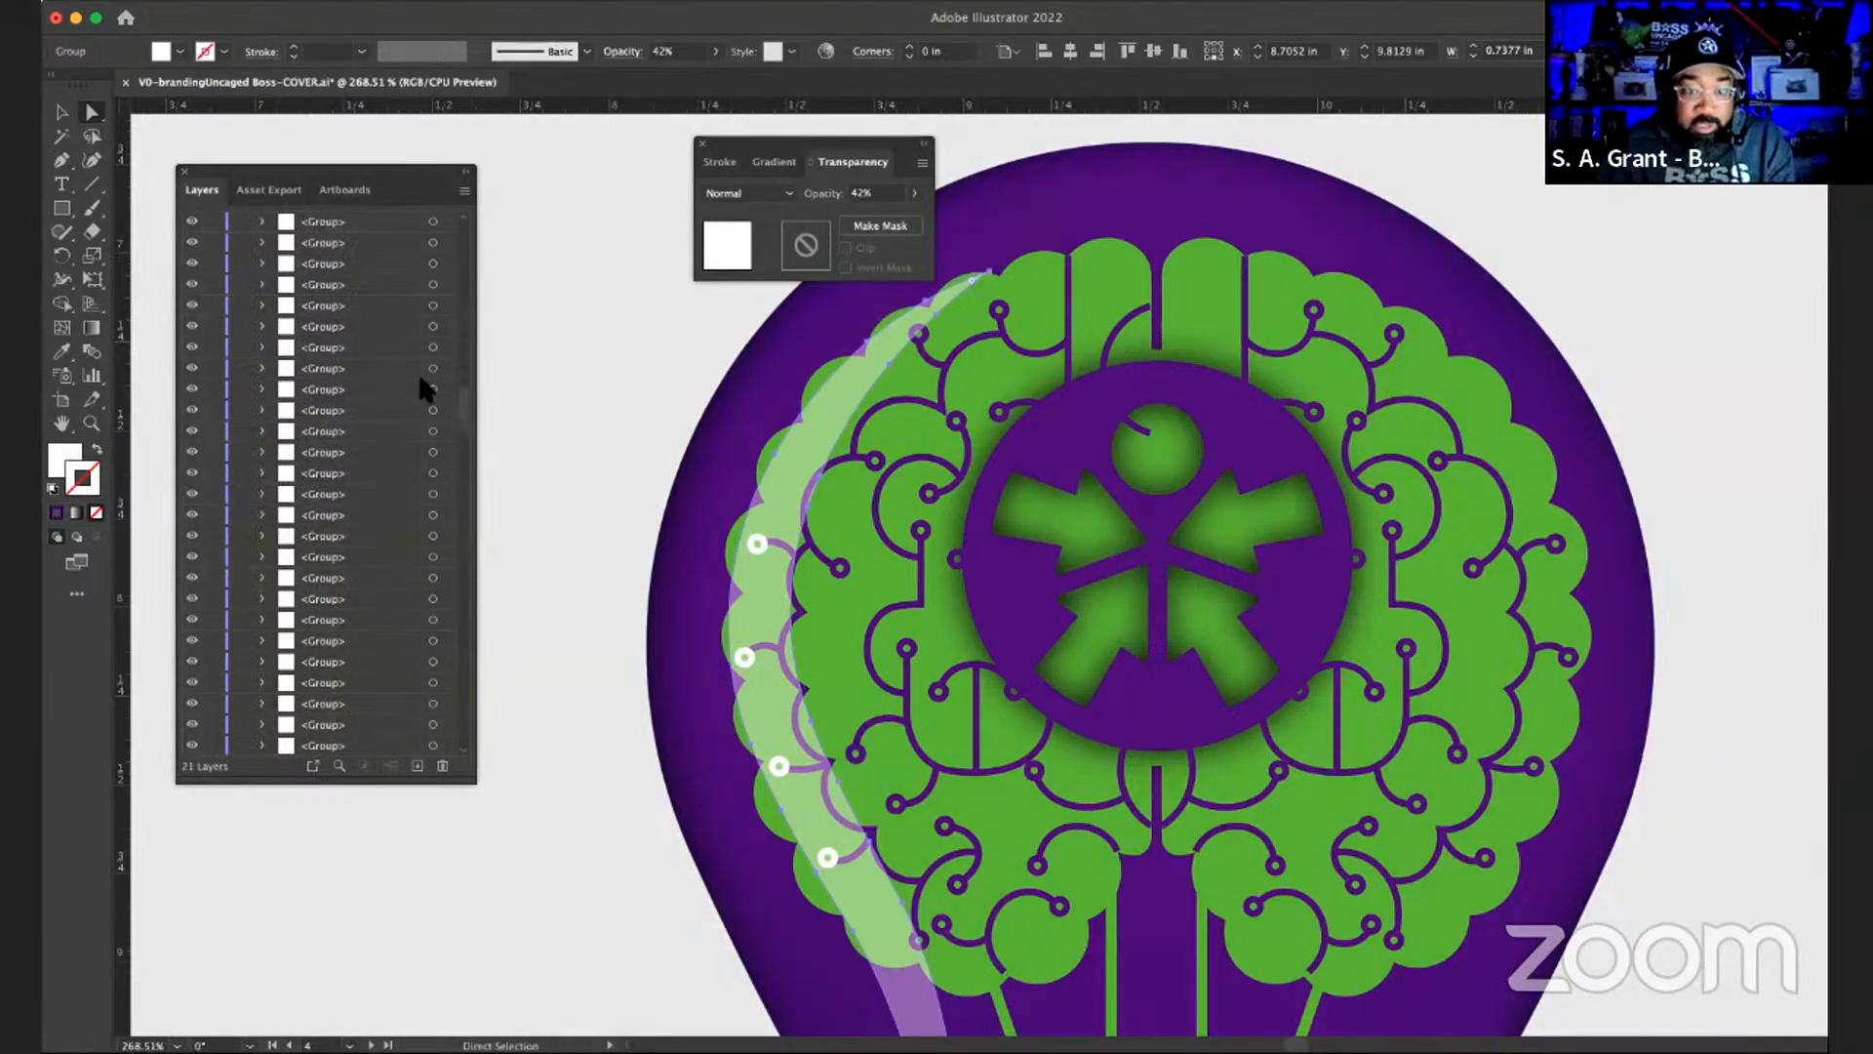
scroll(426, 389, "down", 3)
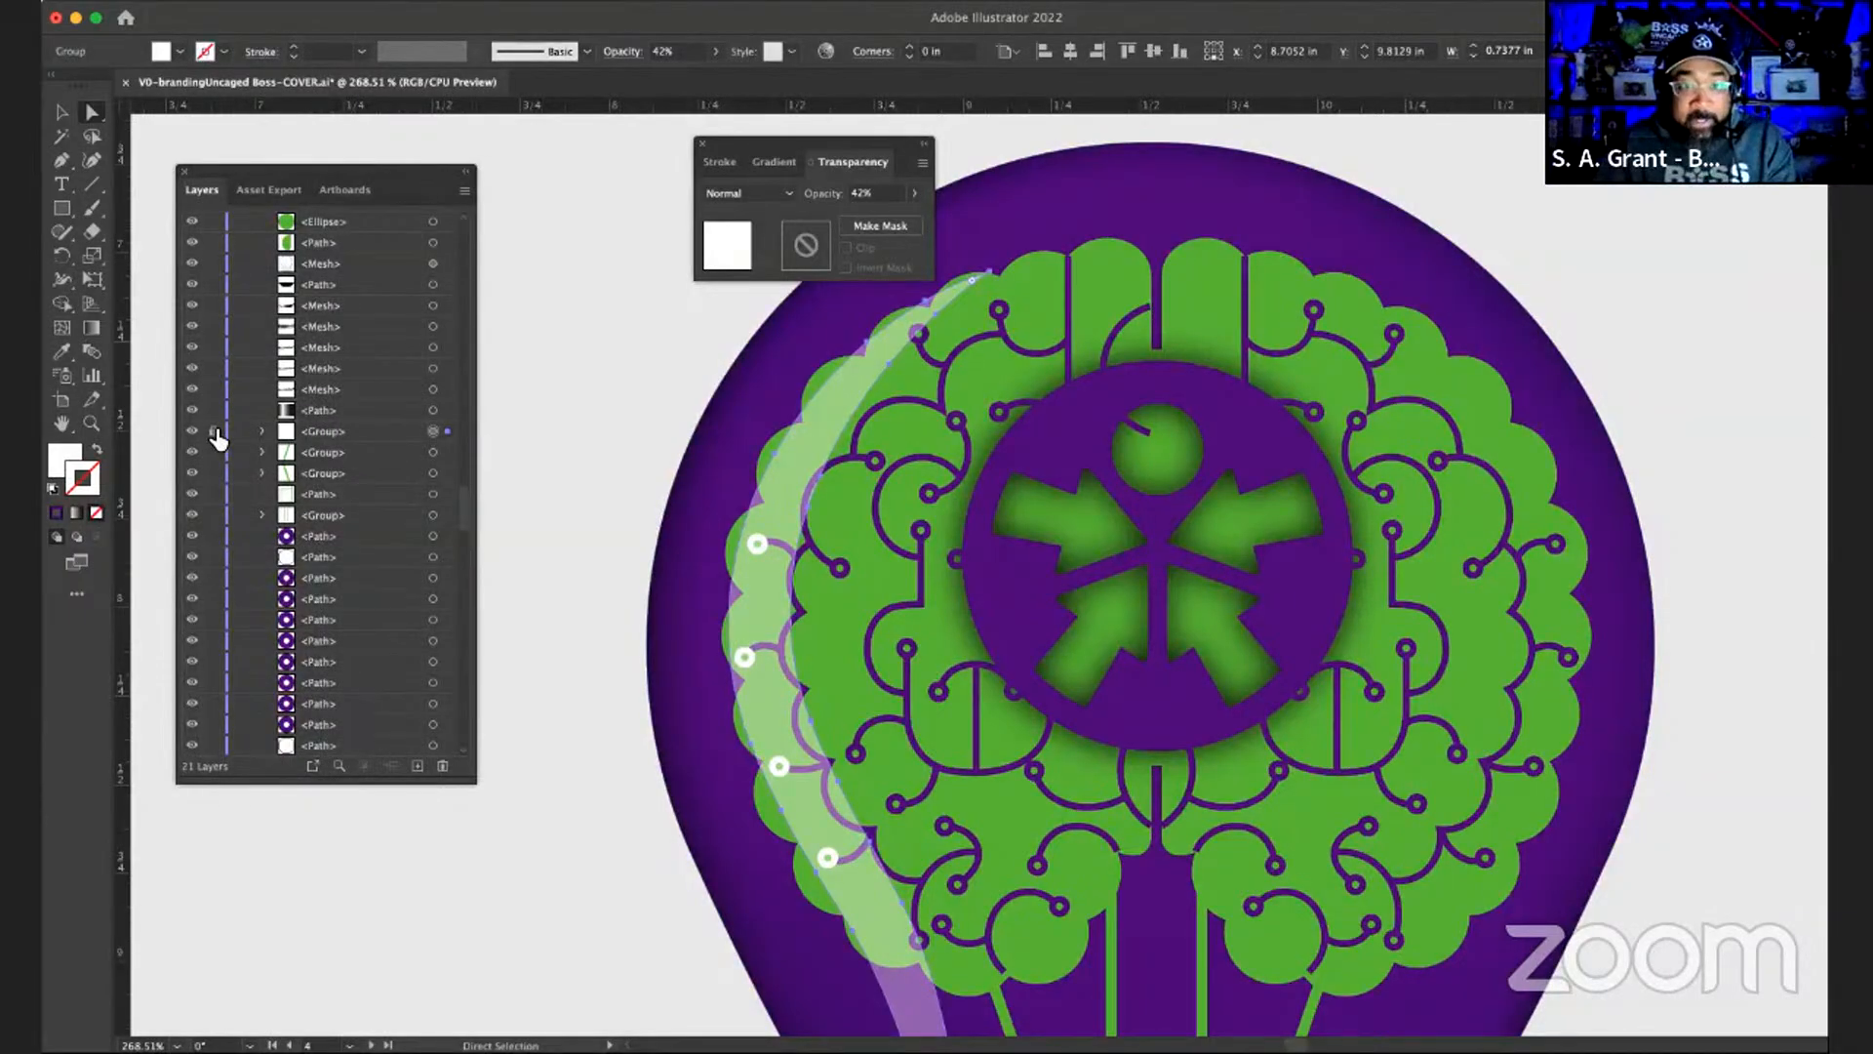
left_click(215, 431)
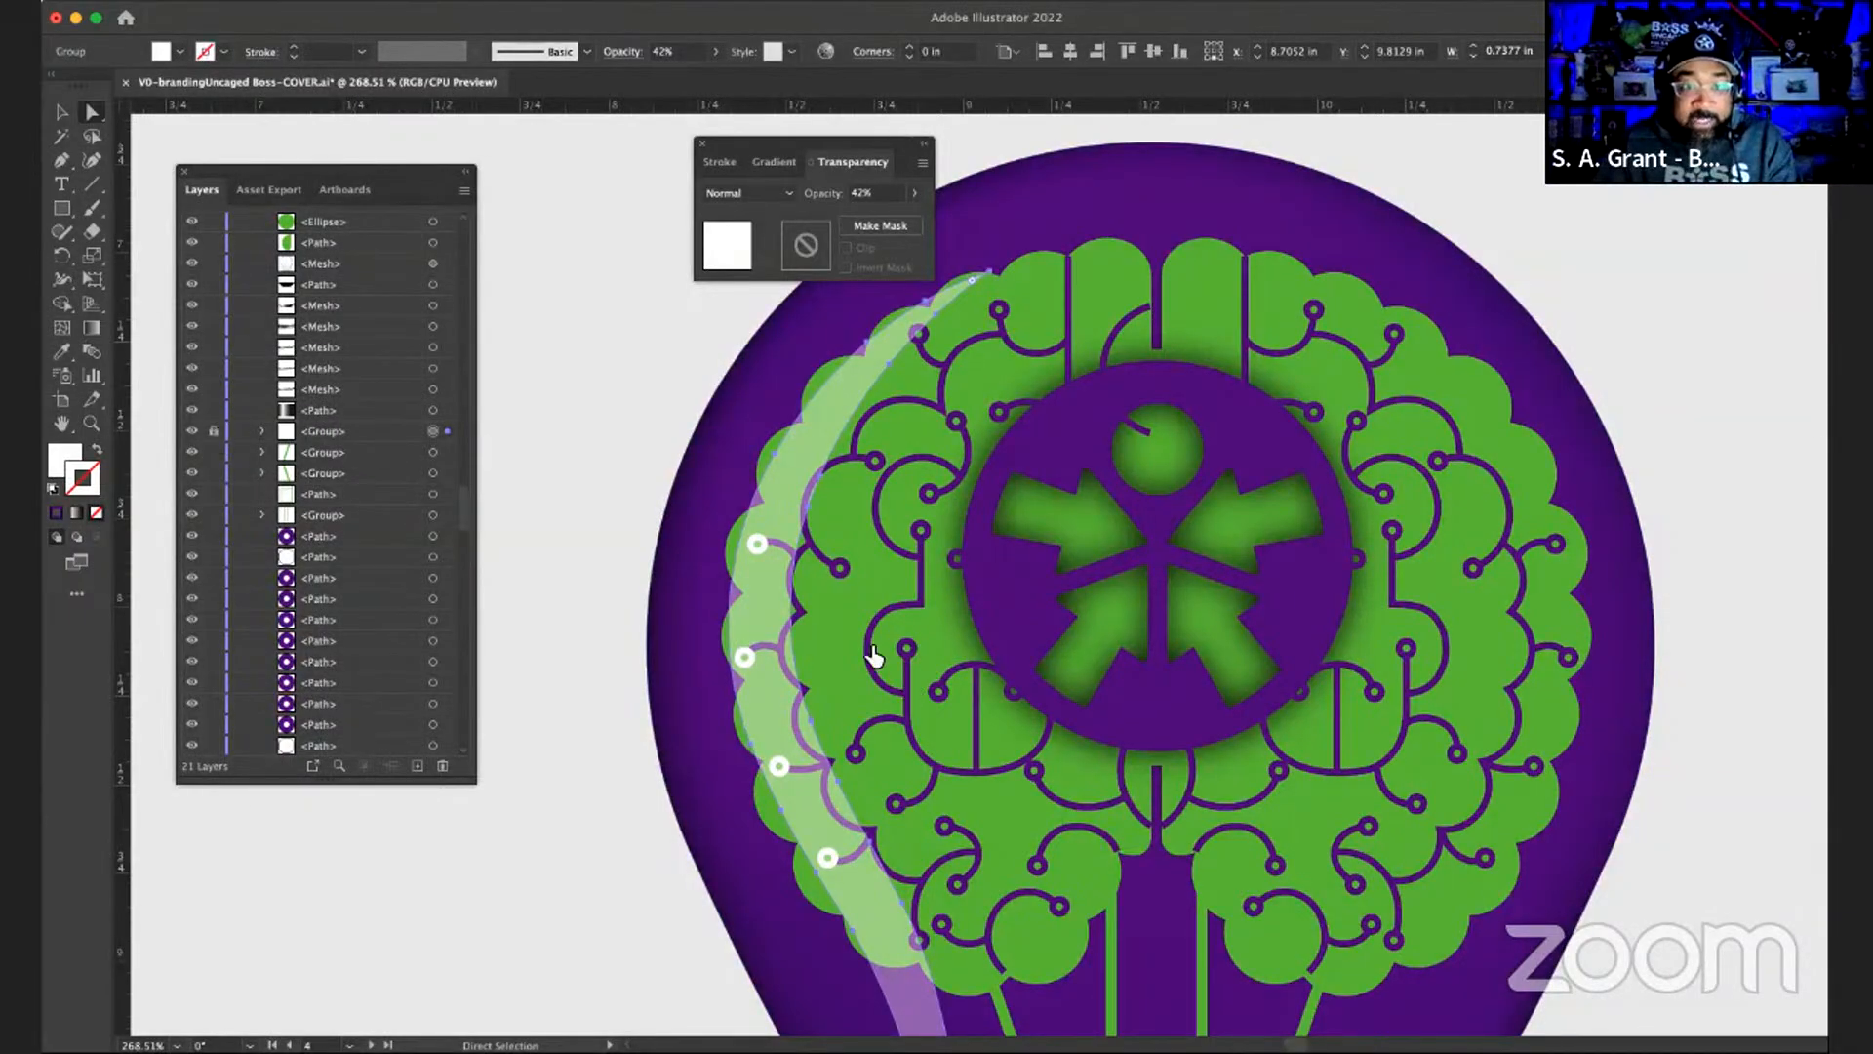
- Select the four white node rings beneath the glare on the brain's left edge, change their strokes to purple, and deselect them
left_click(759, 538)
left_click(744, 656, "shift")
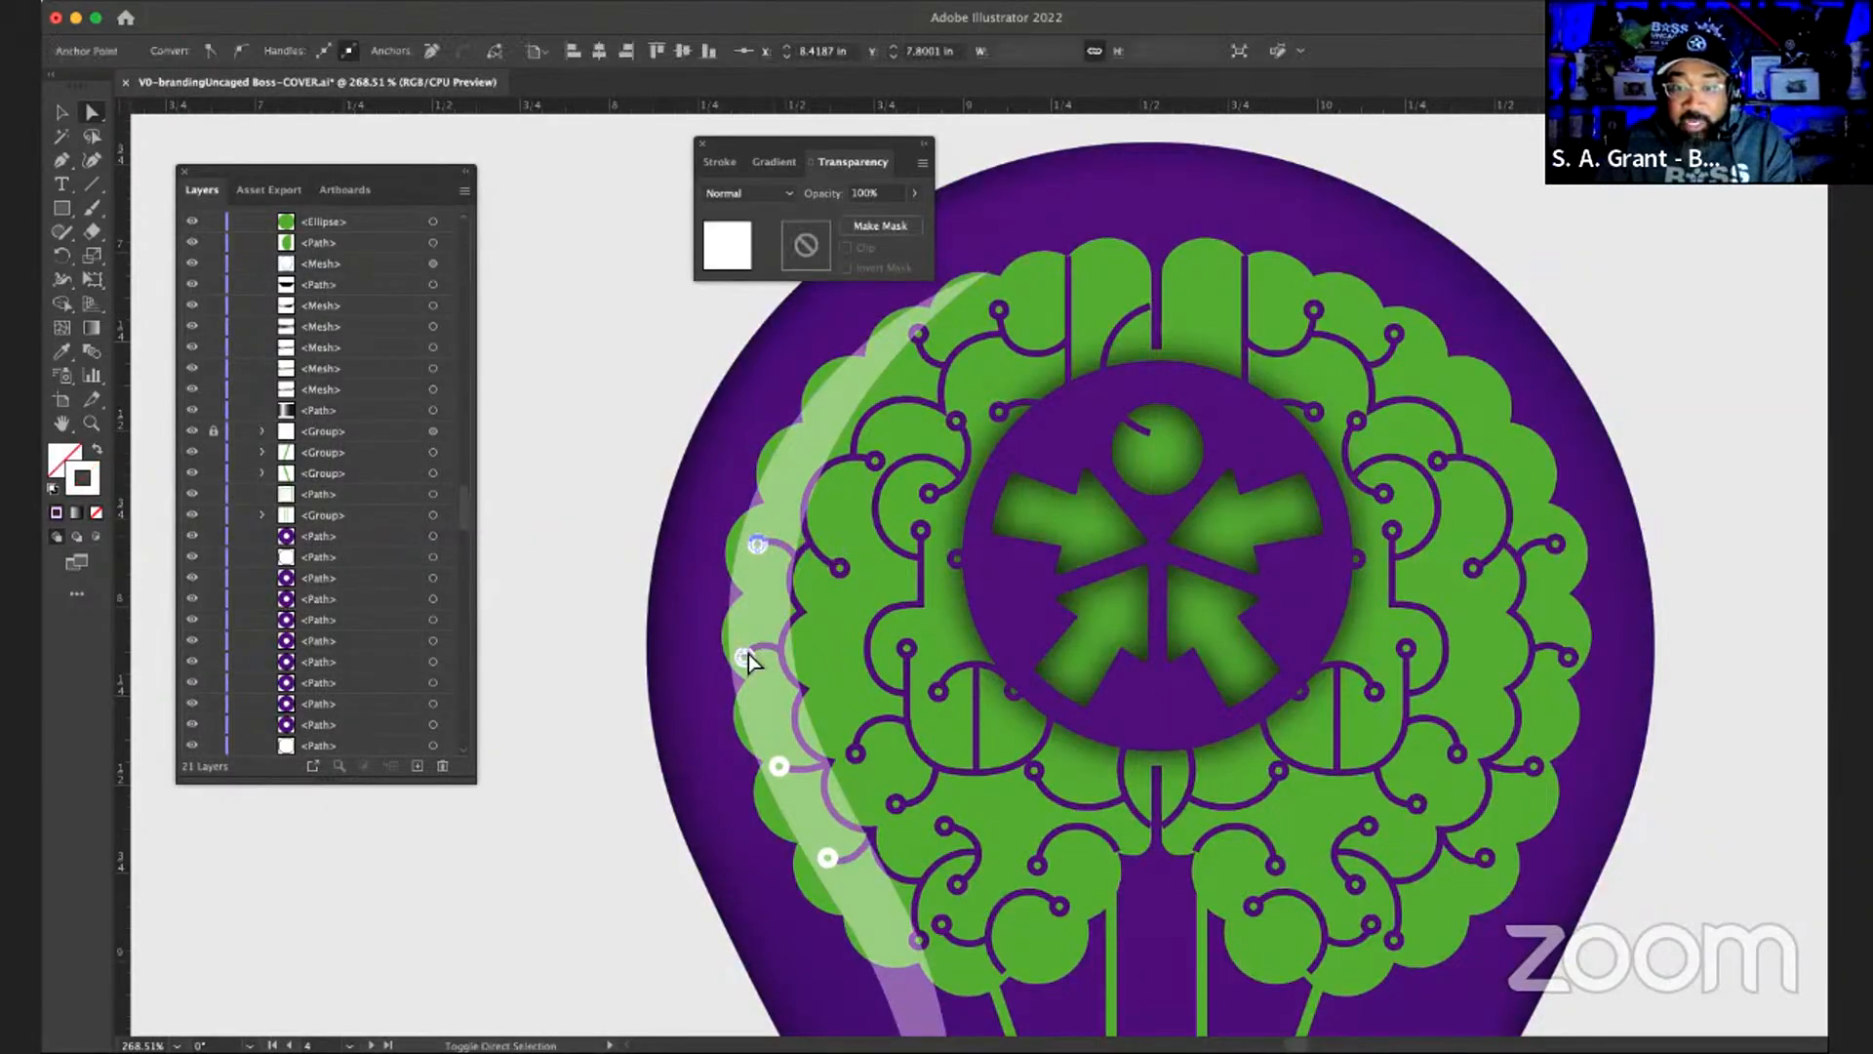
left_click(779, 766, "shift")
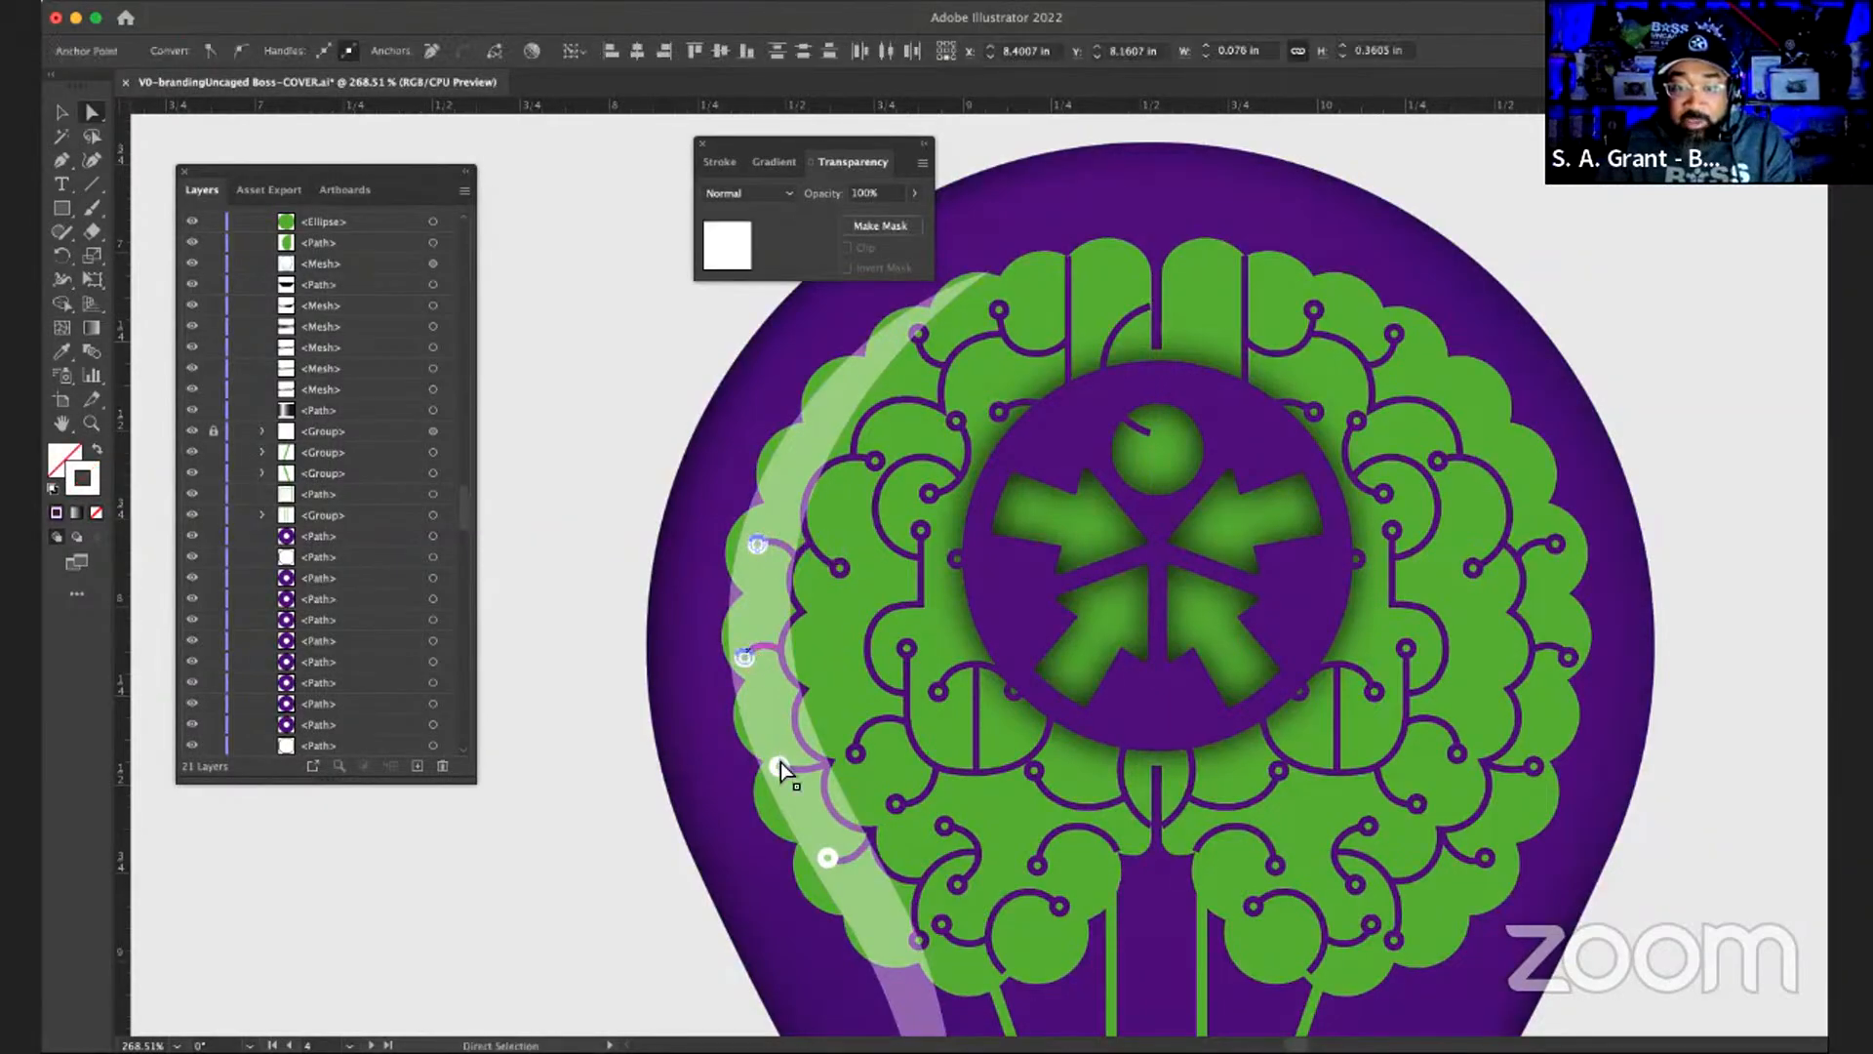
left_click(824, 853, "shift")
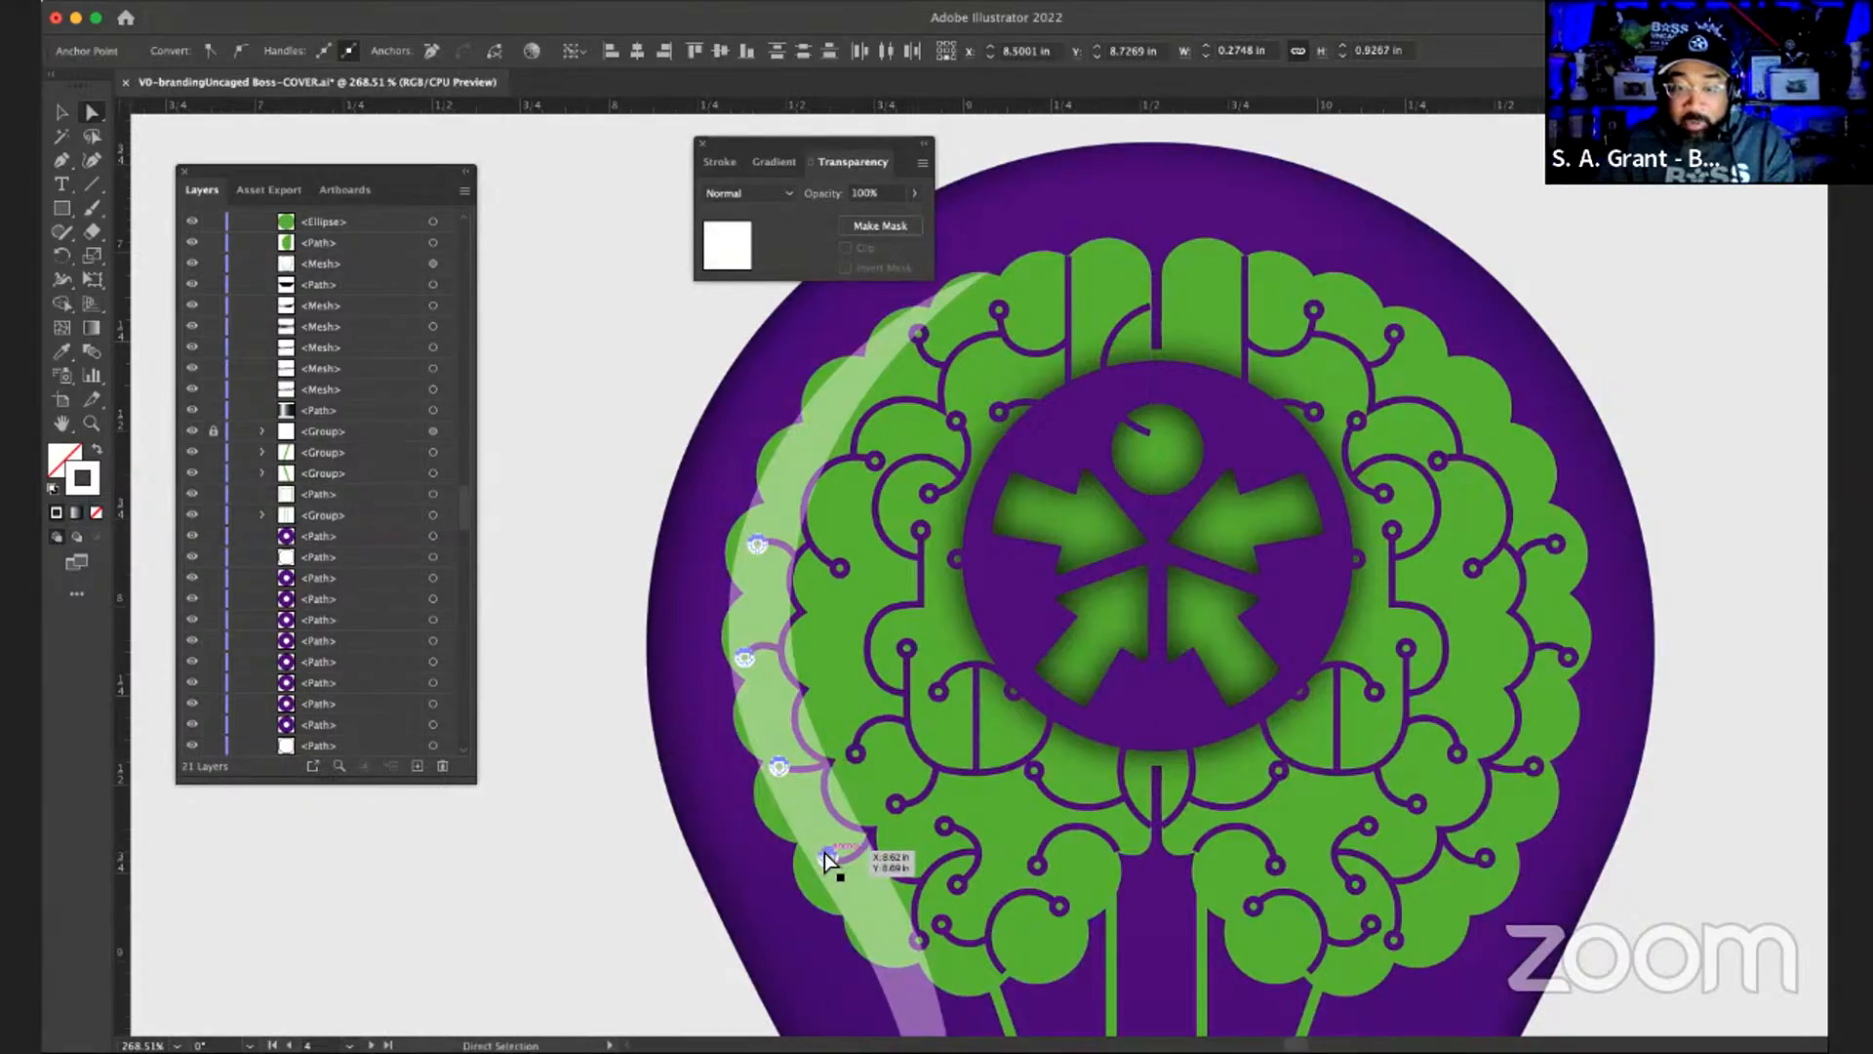
scroll(322, 547, "down", 2)
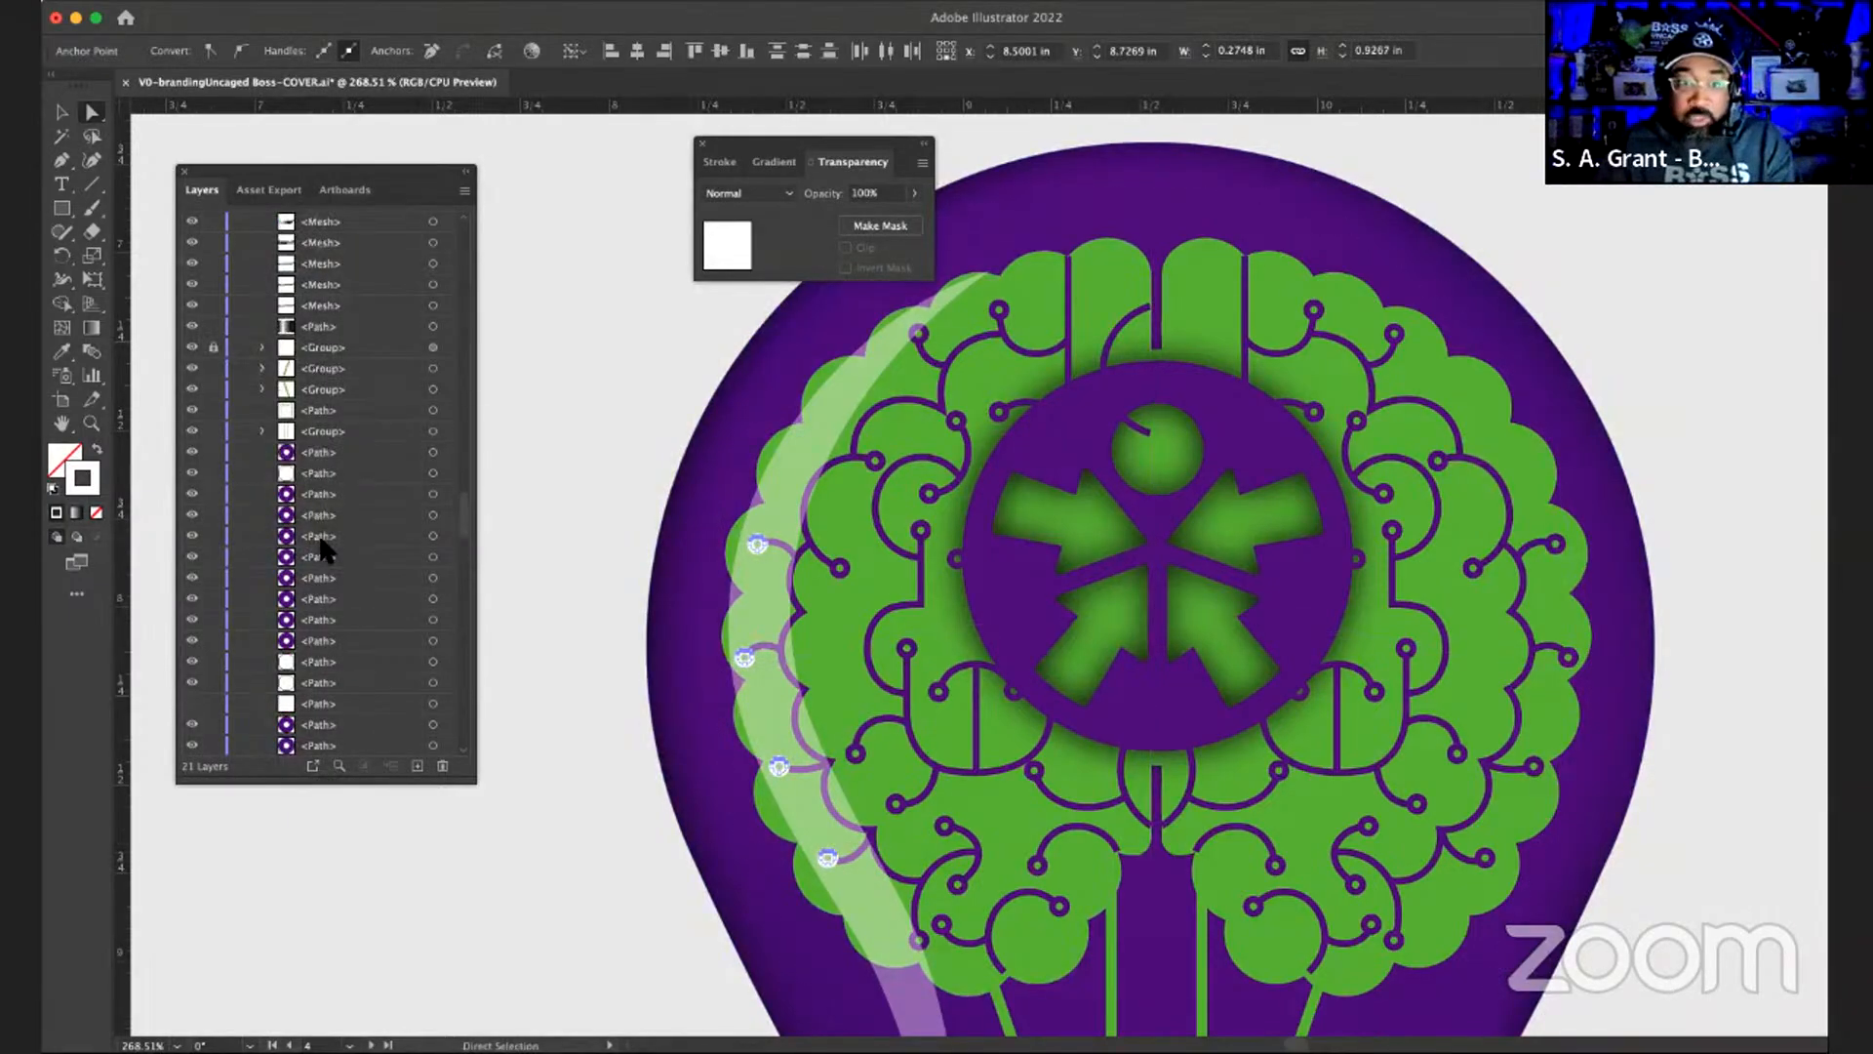
scroll(322, 546, "down", 4)
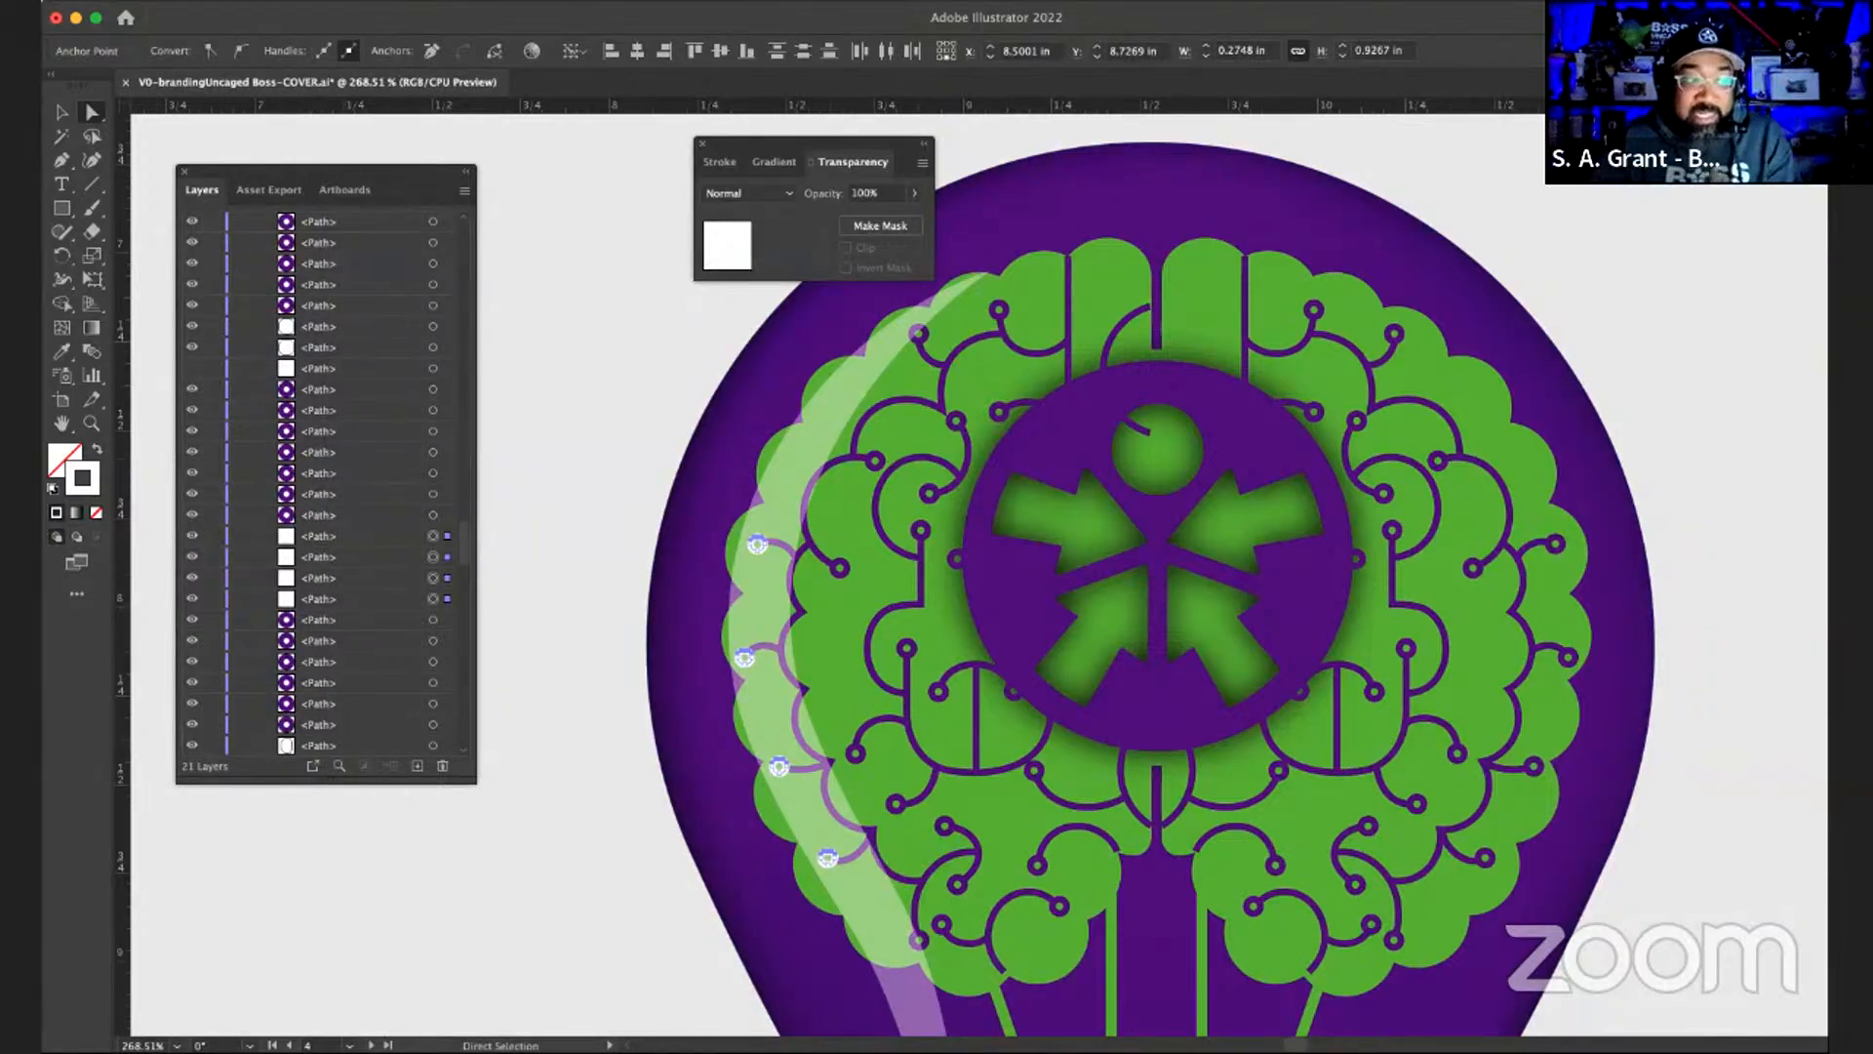
key("super+z")
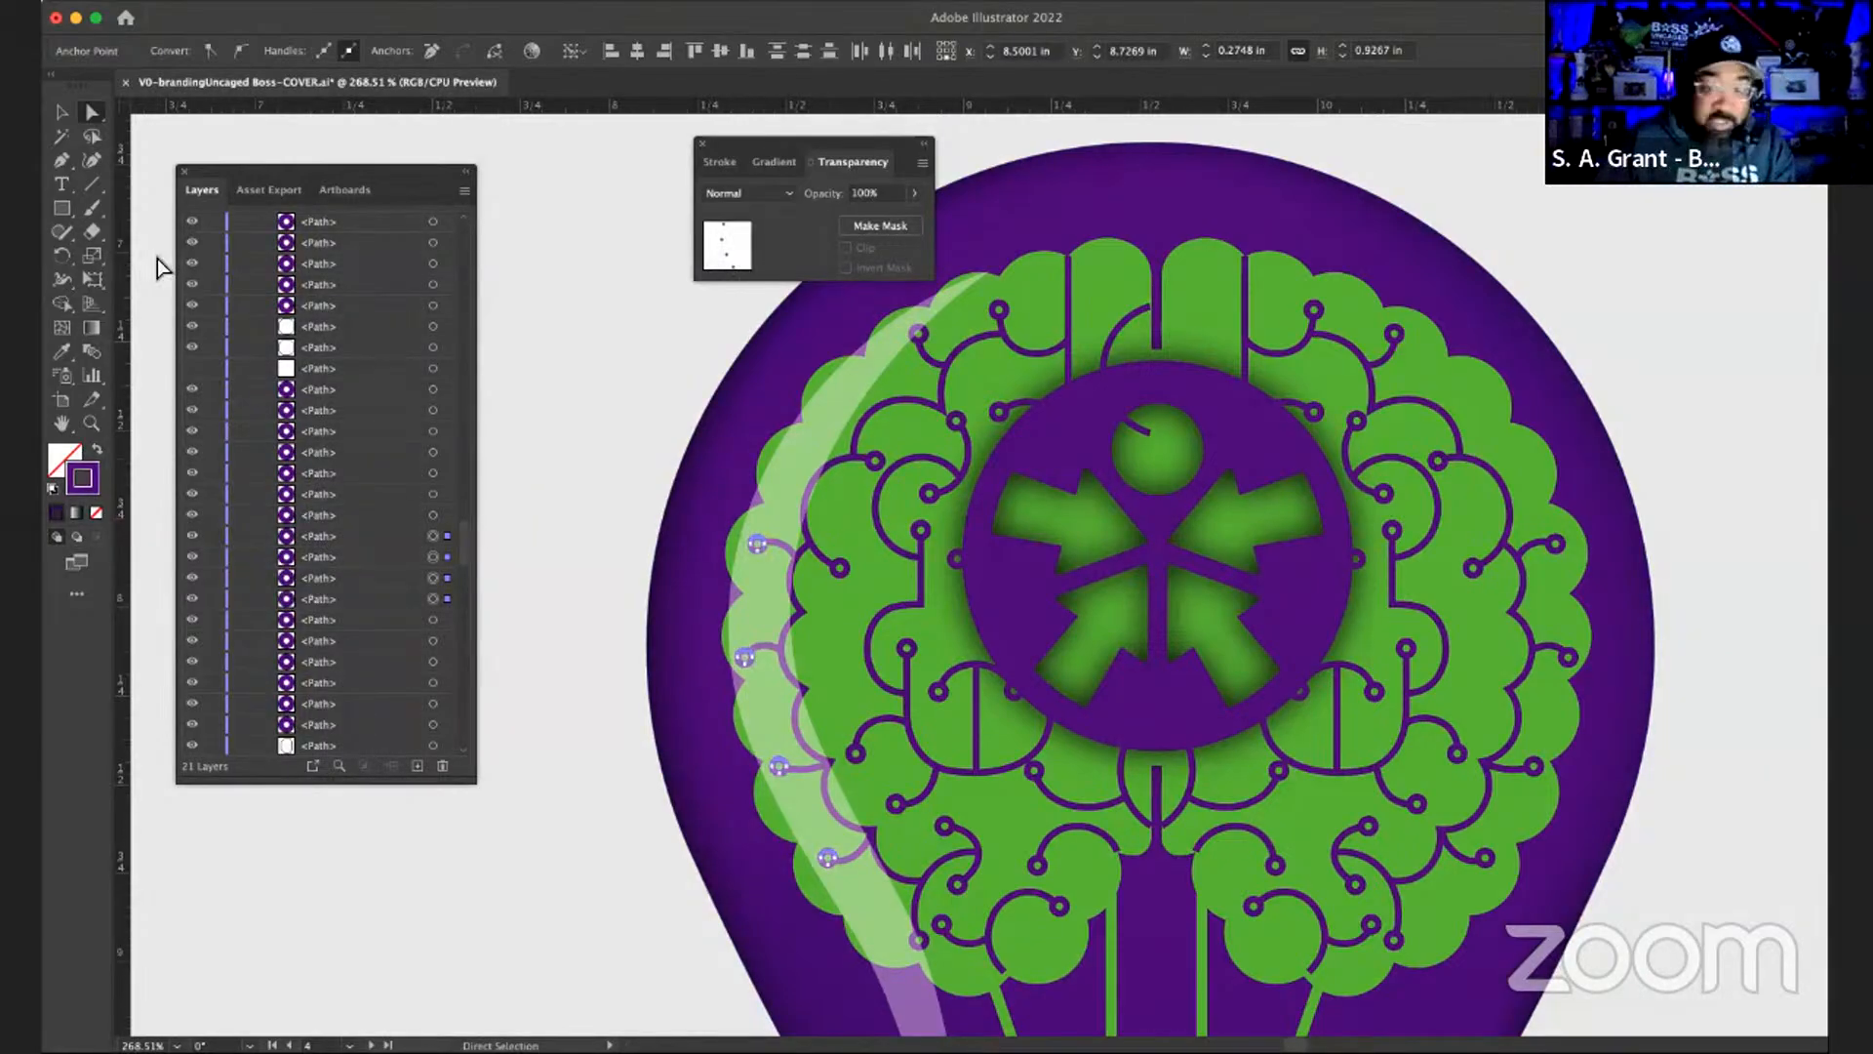
left_click(576, 376)
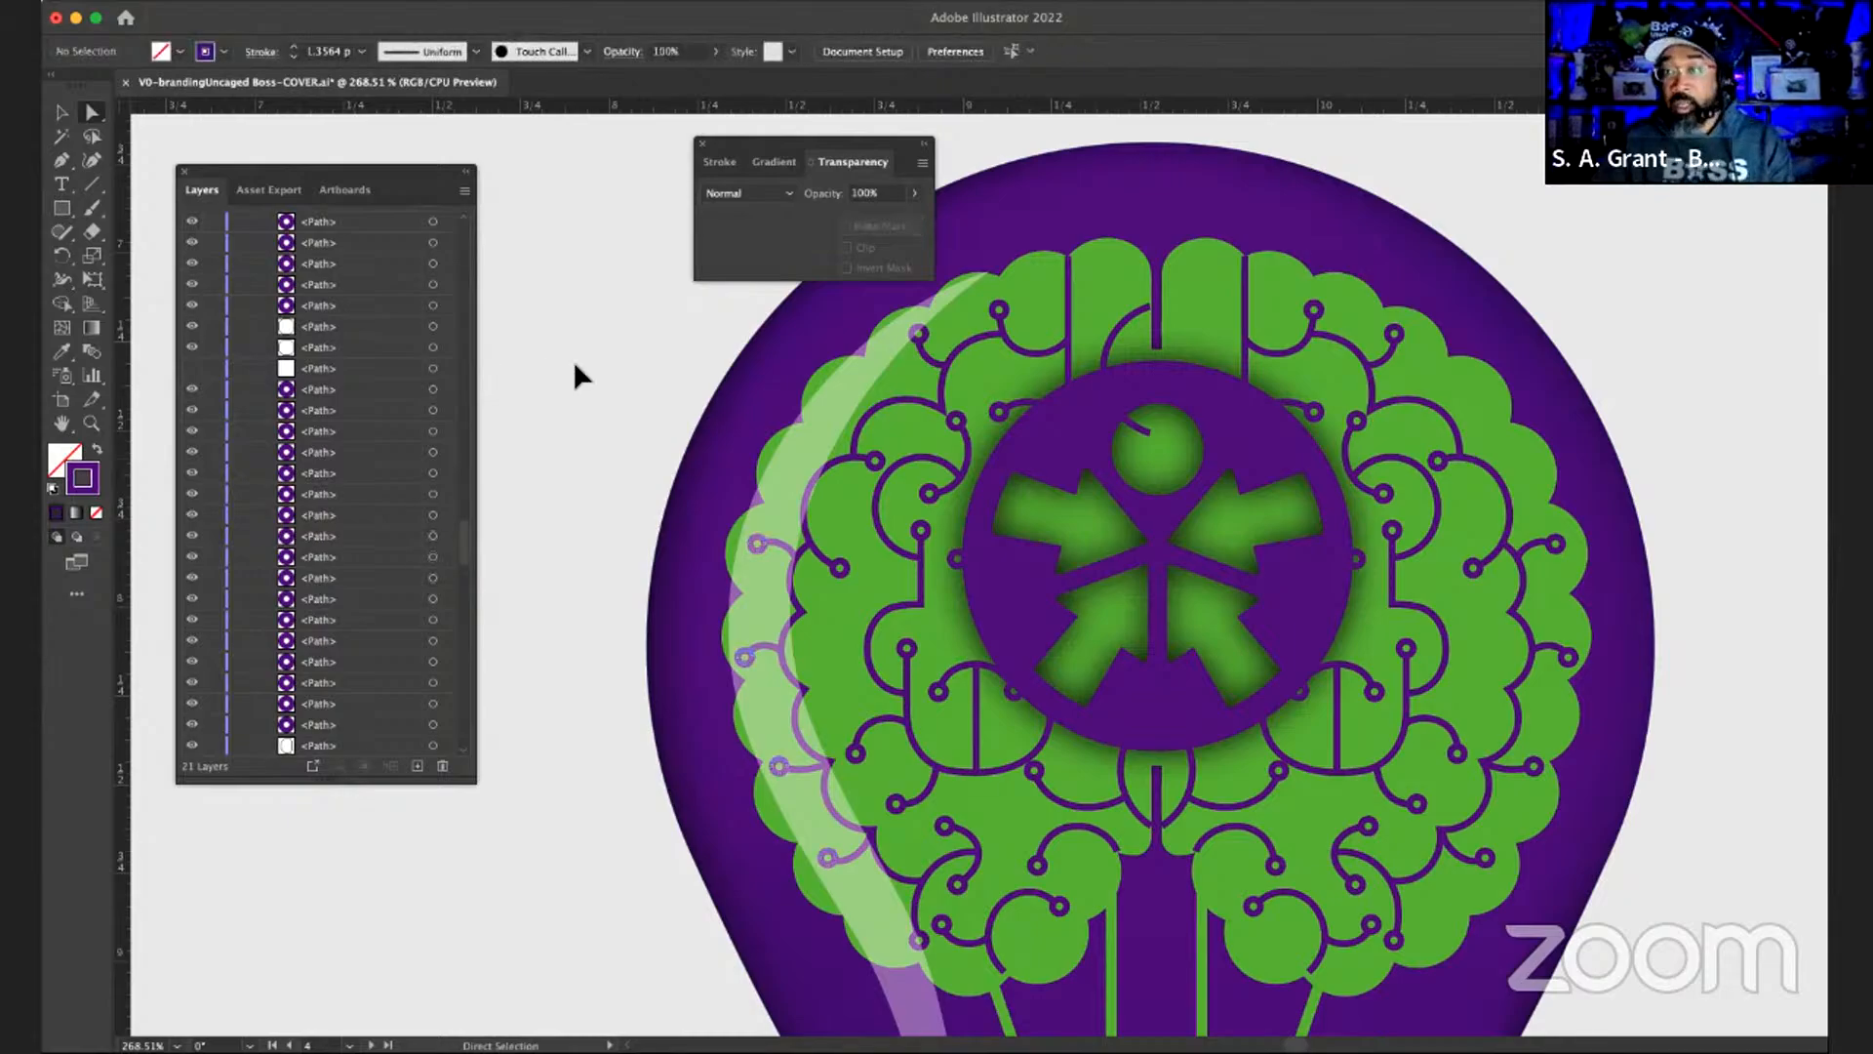
- Fit the whole cover in view and make the hidden SPERM layer visible
key("super+0")
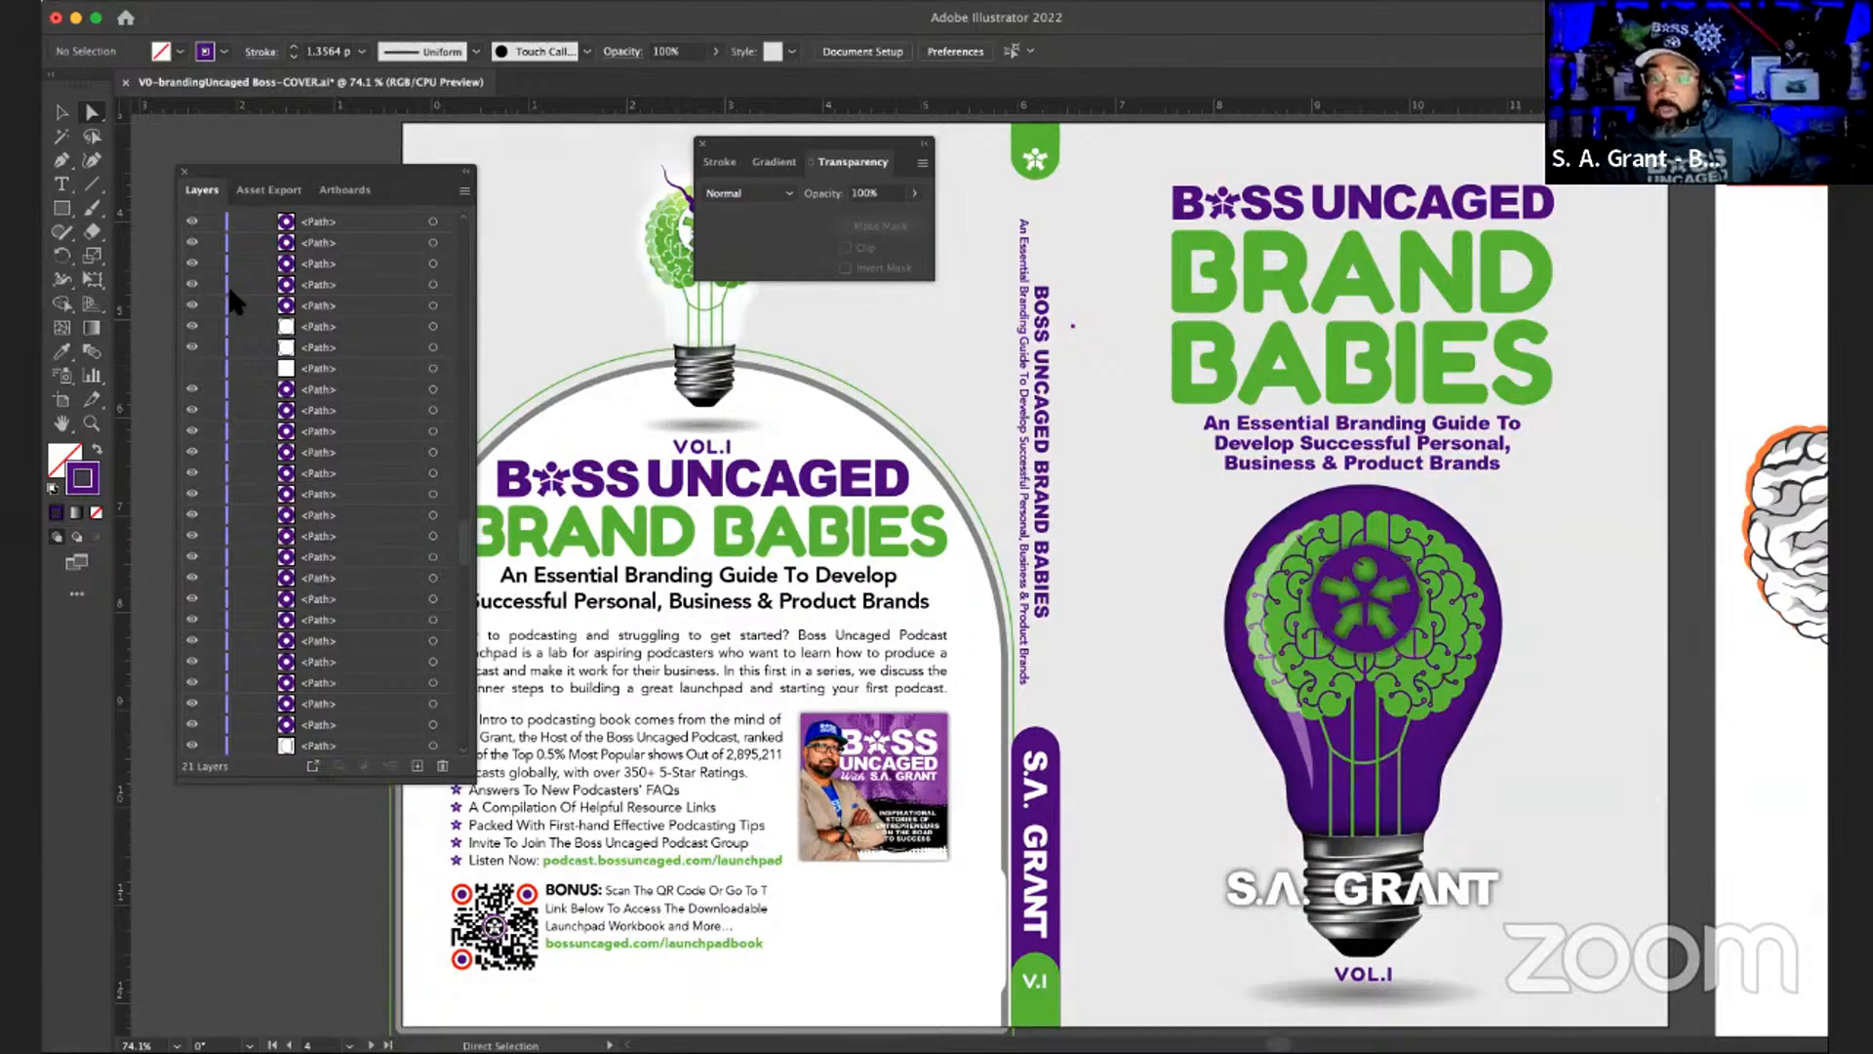
scroll(231, 292, "down", 5)
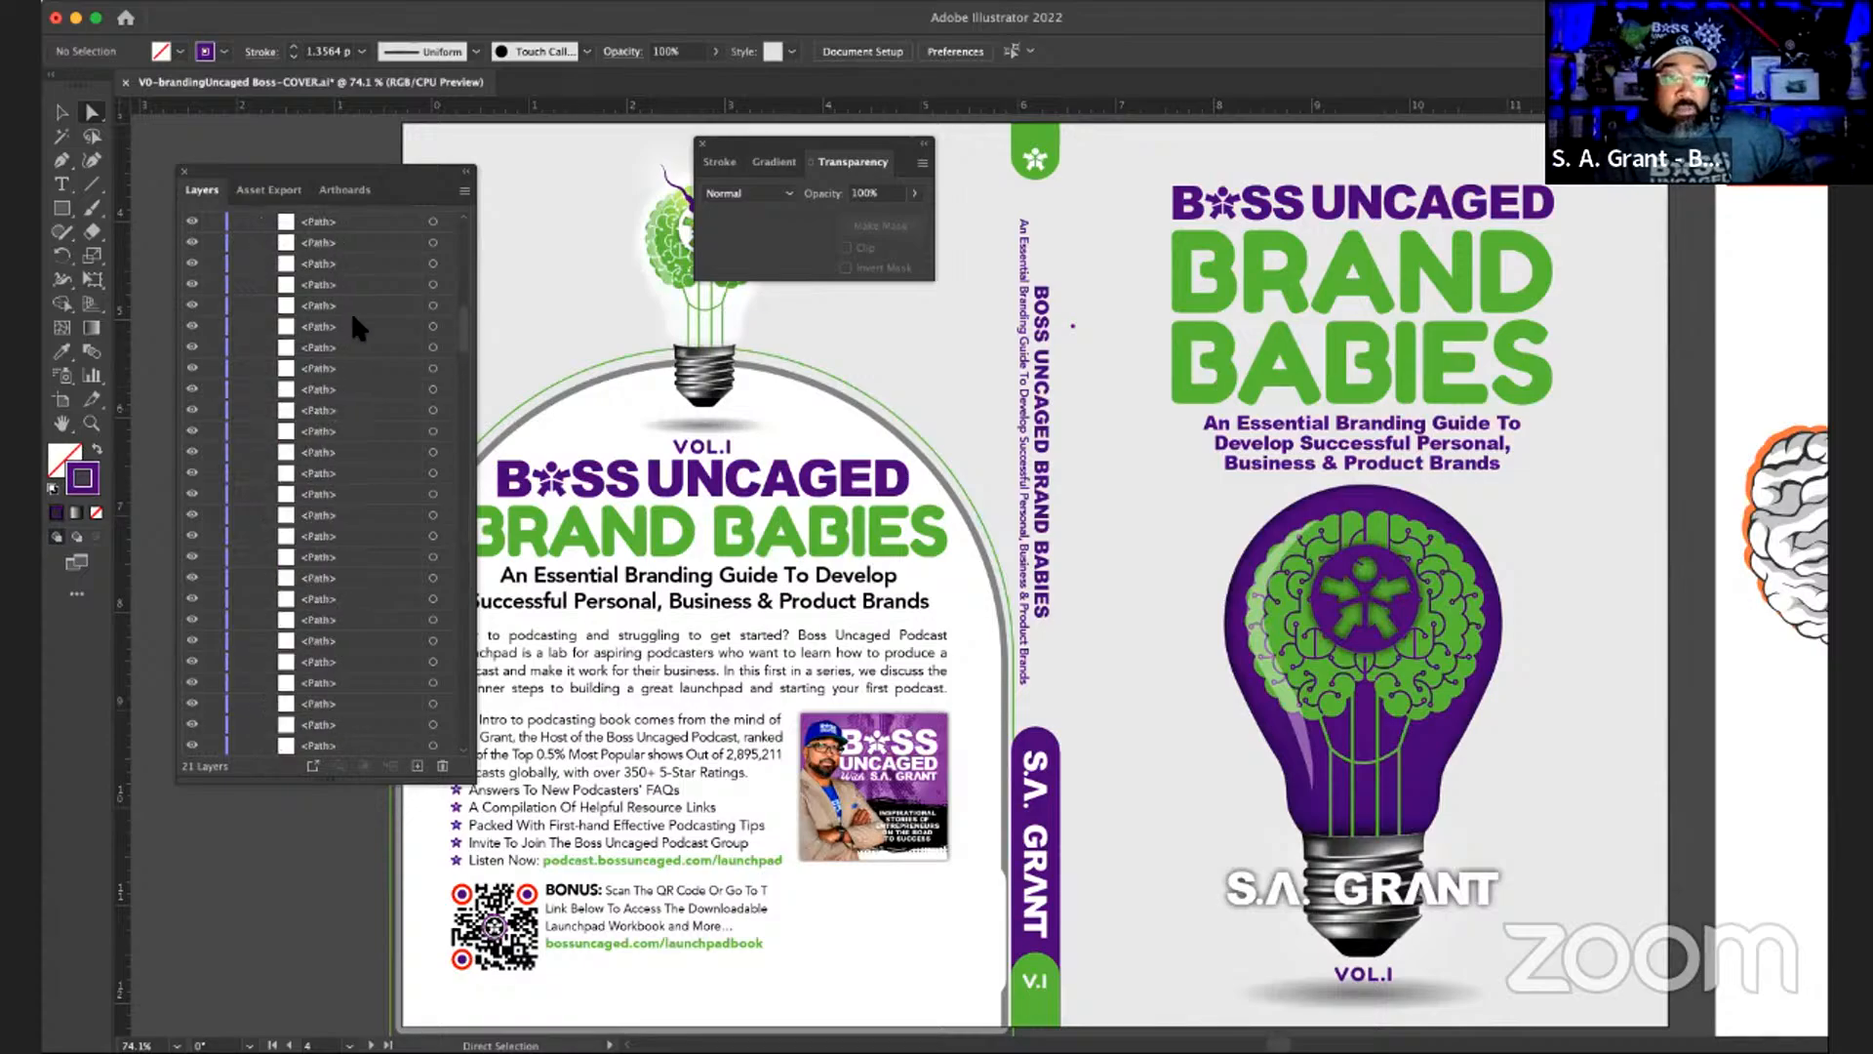
scroll(351, 322, "up", 10)
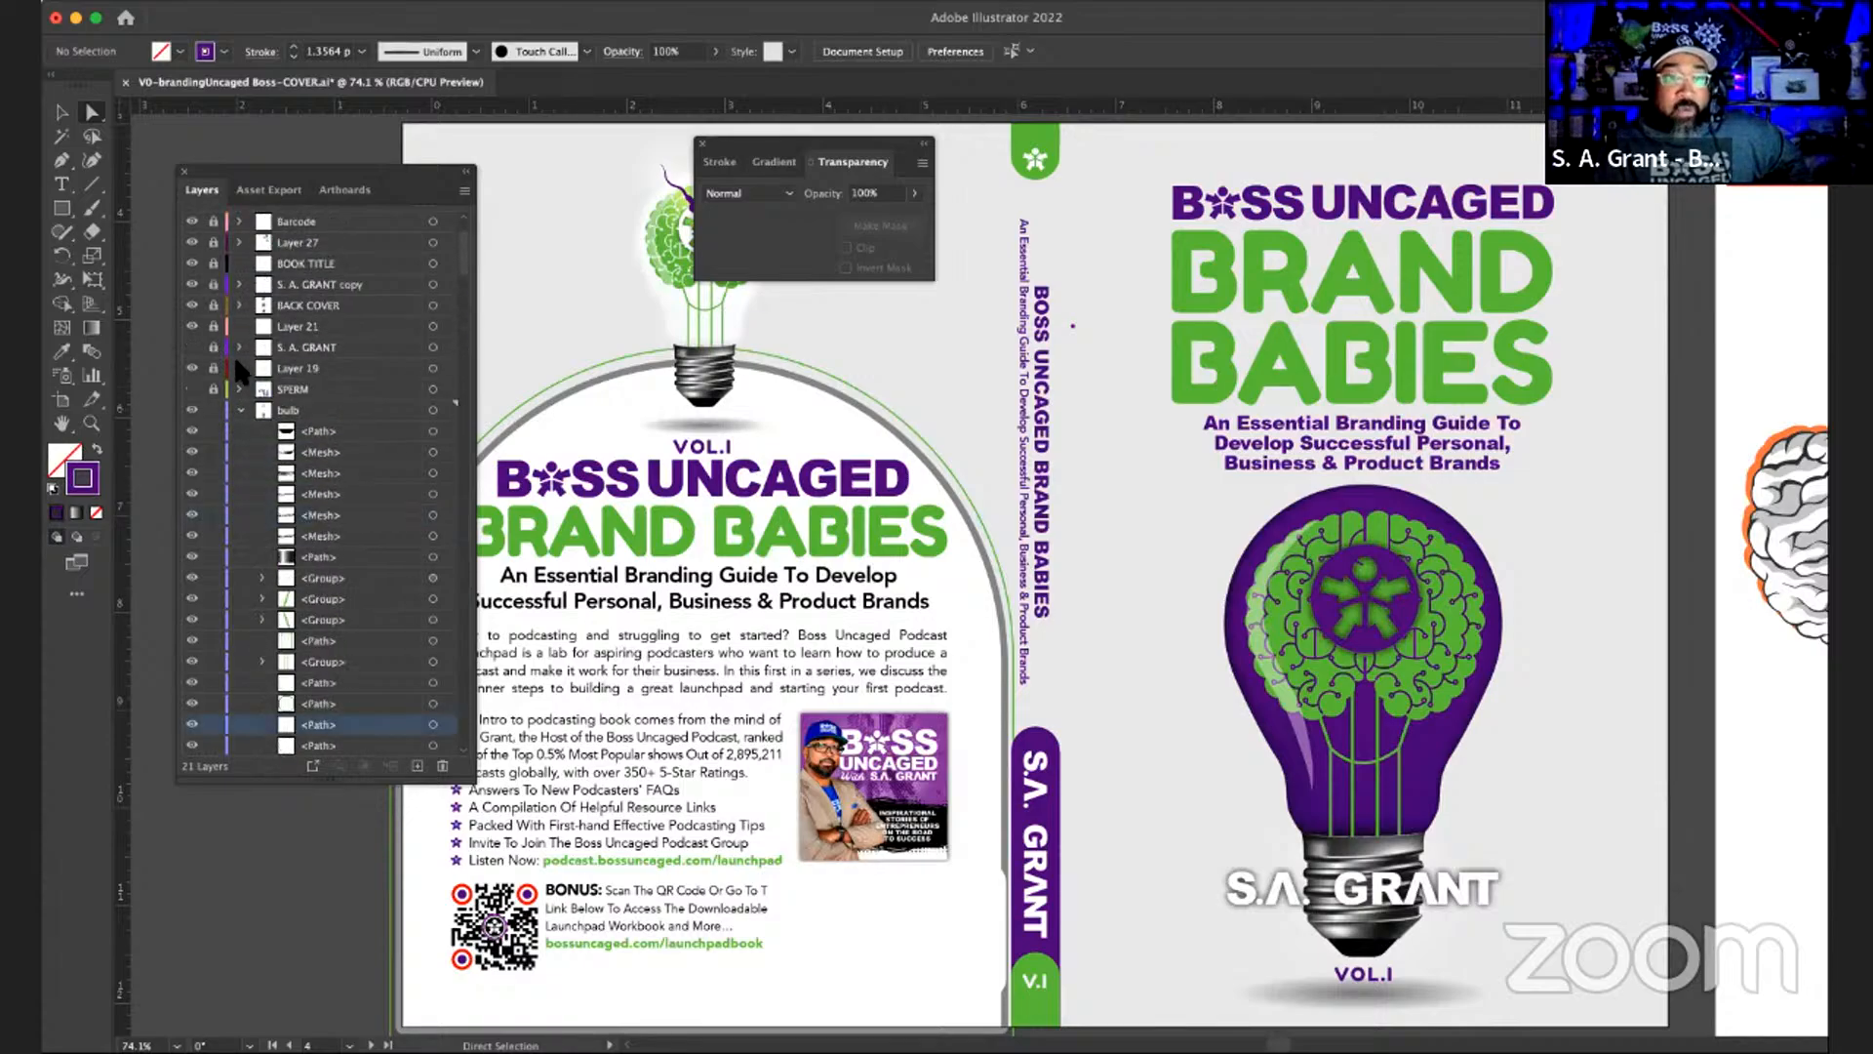
left_click(195, 389)
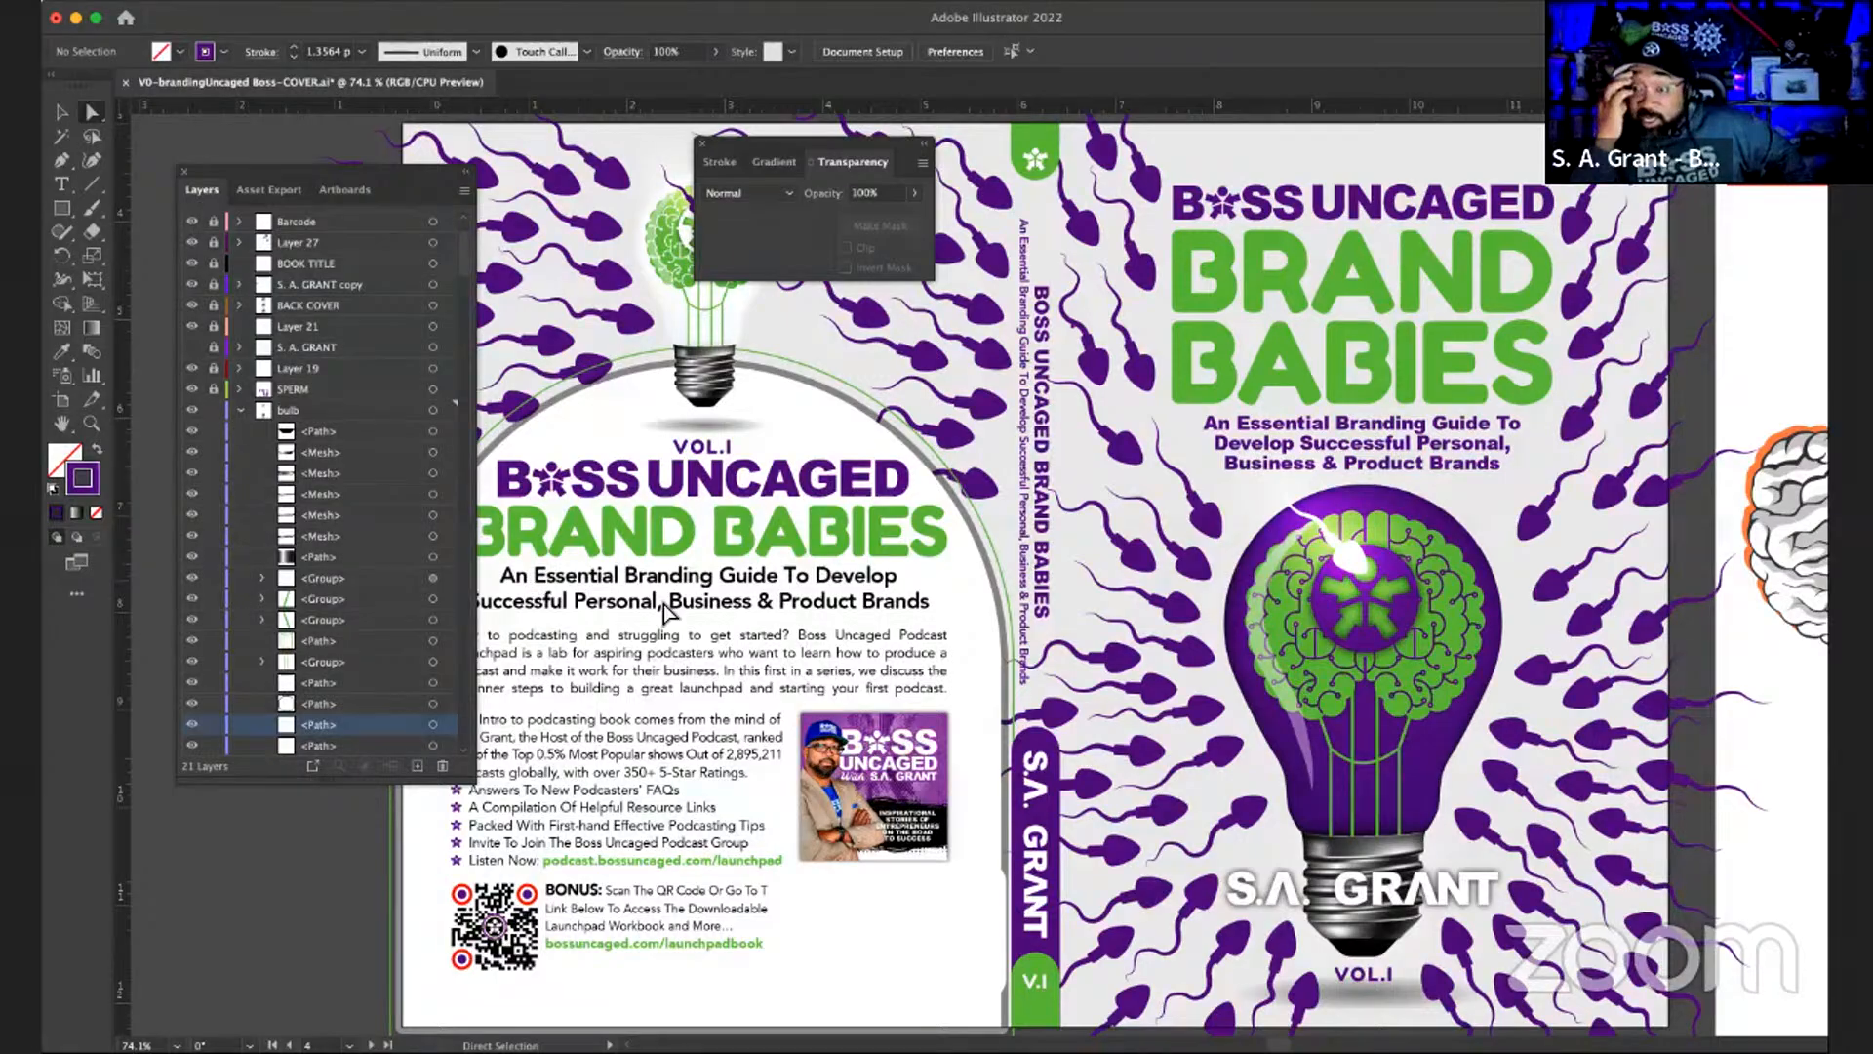
- Unlock the SPERM layer and select the white sperm that enters the front-cover bulb above the brain
scroll(931, 658, "right", 5)
scroll(932, 659, "up", 2)
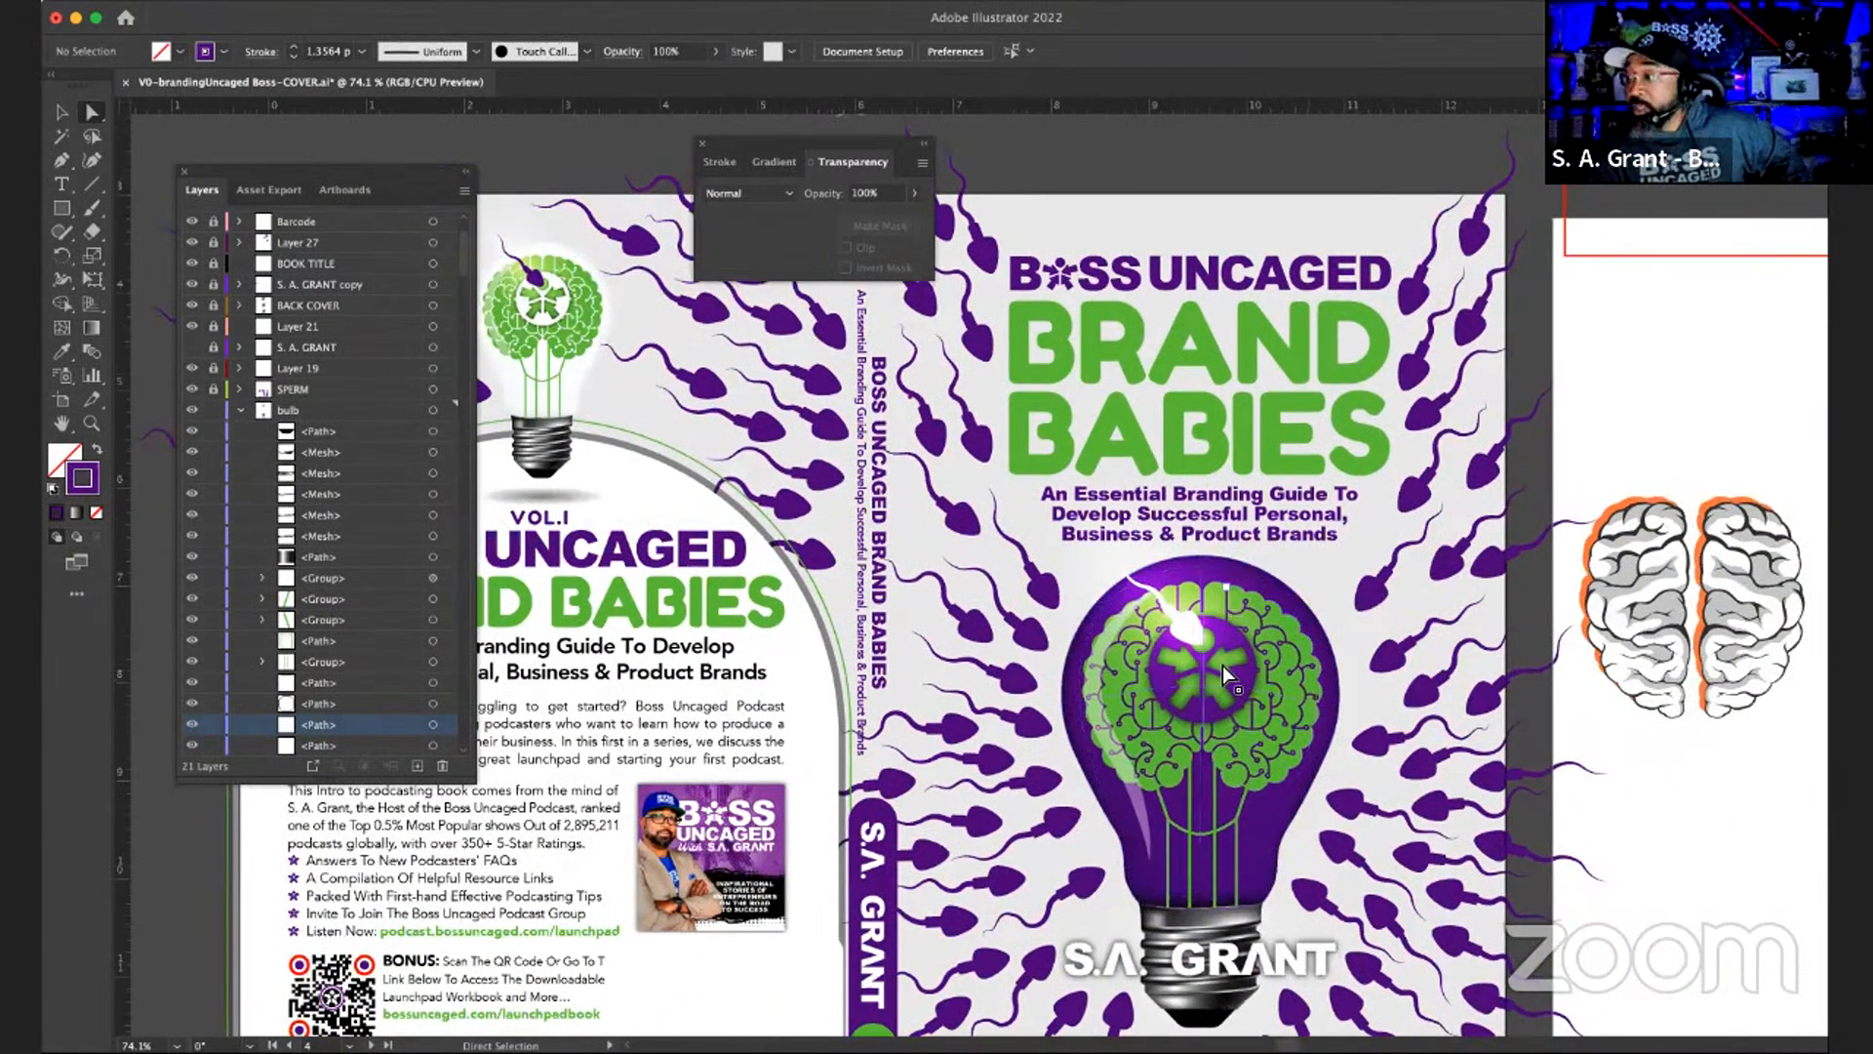
scroll(1221, 666, "up", 2)
scroll(1221, 665, "right", 1)
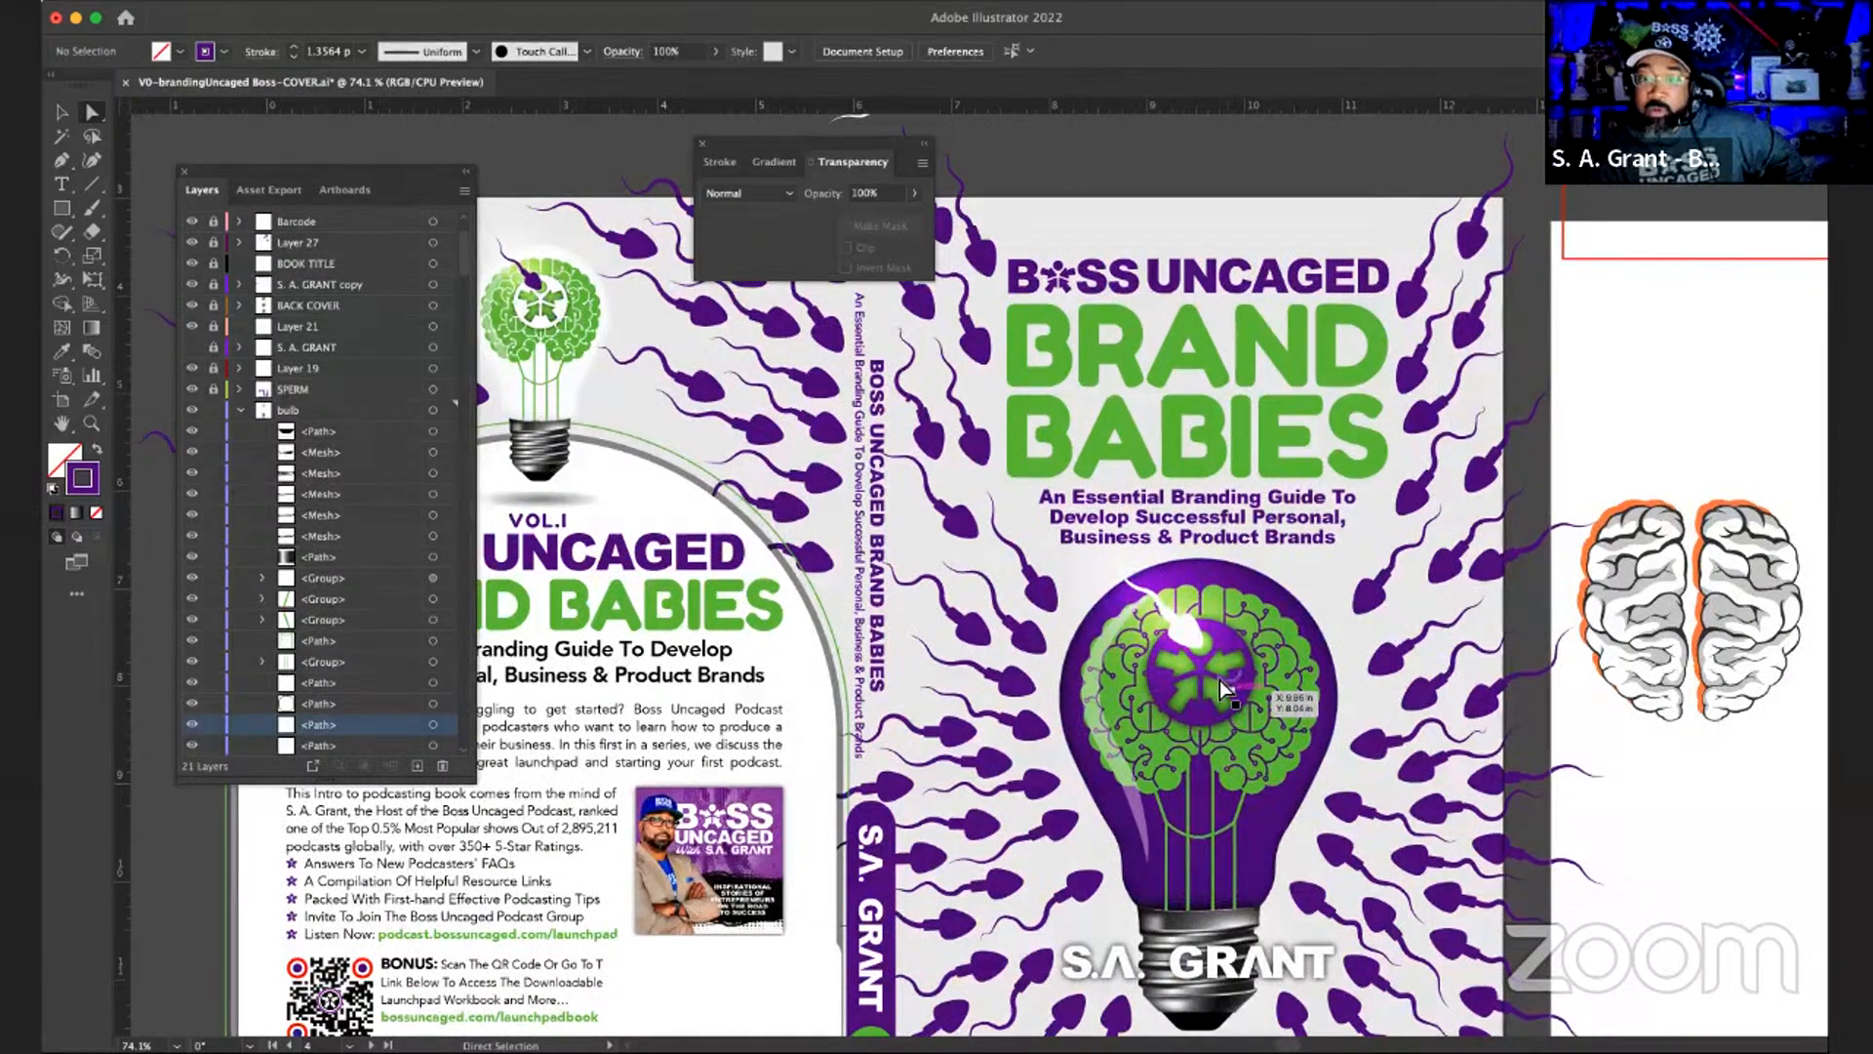
scroll(1219, 681, "up", 1)
scroll(1220, 681, "right", 1)
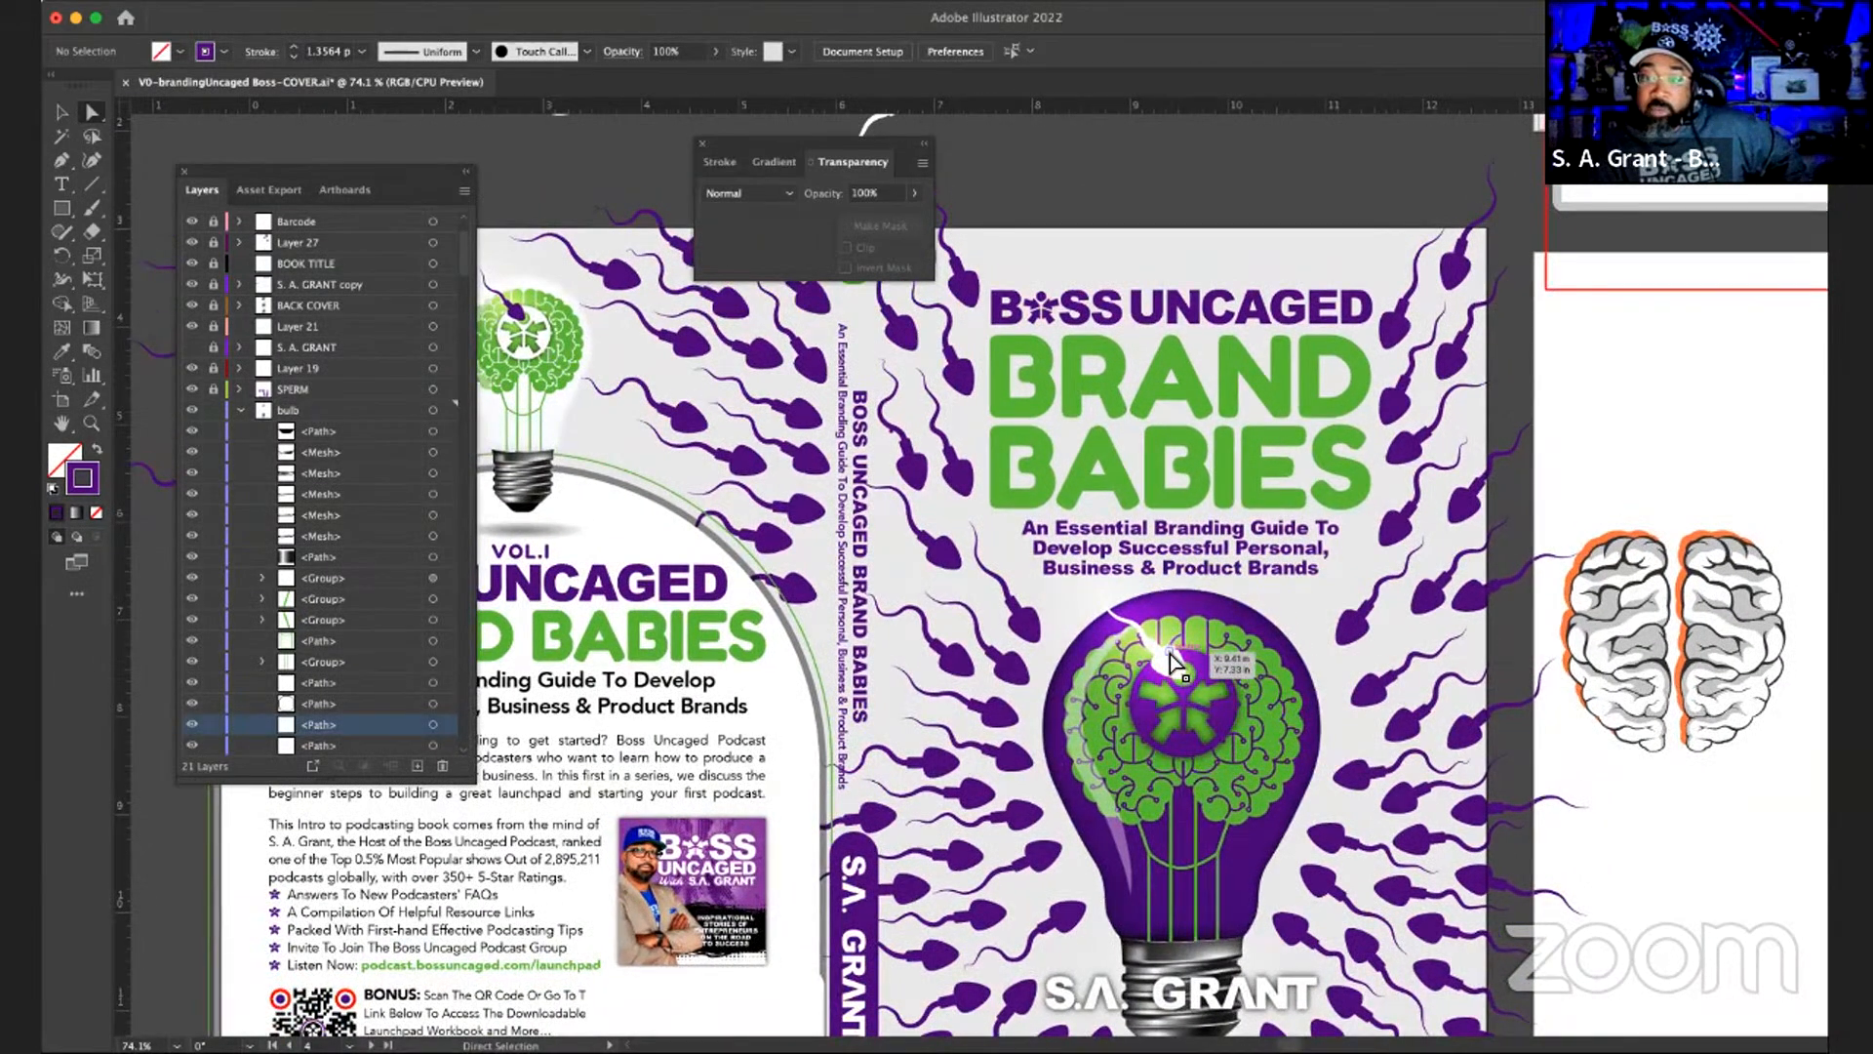
key("z")
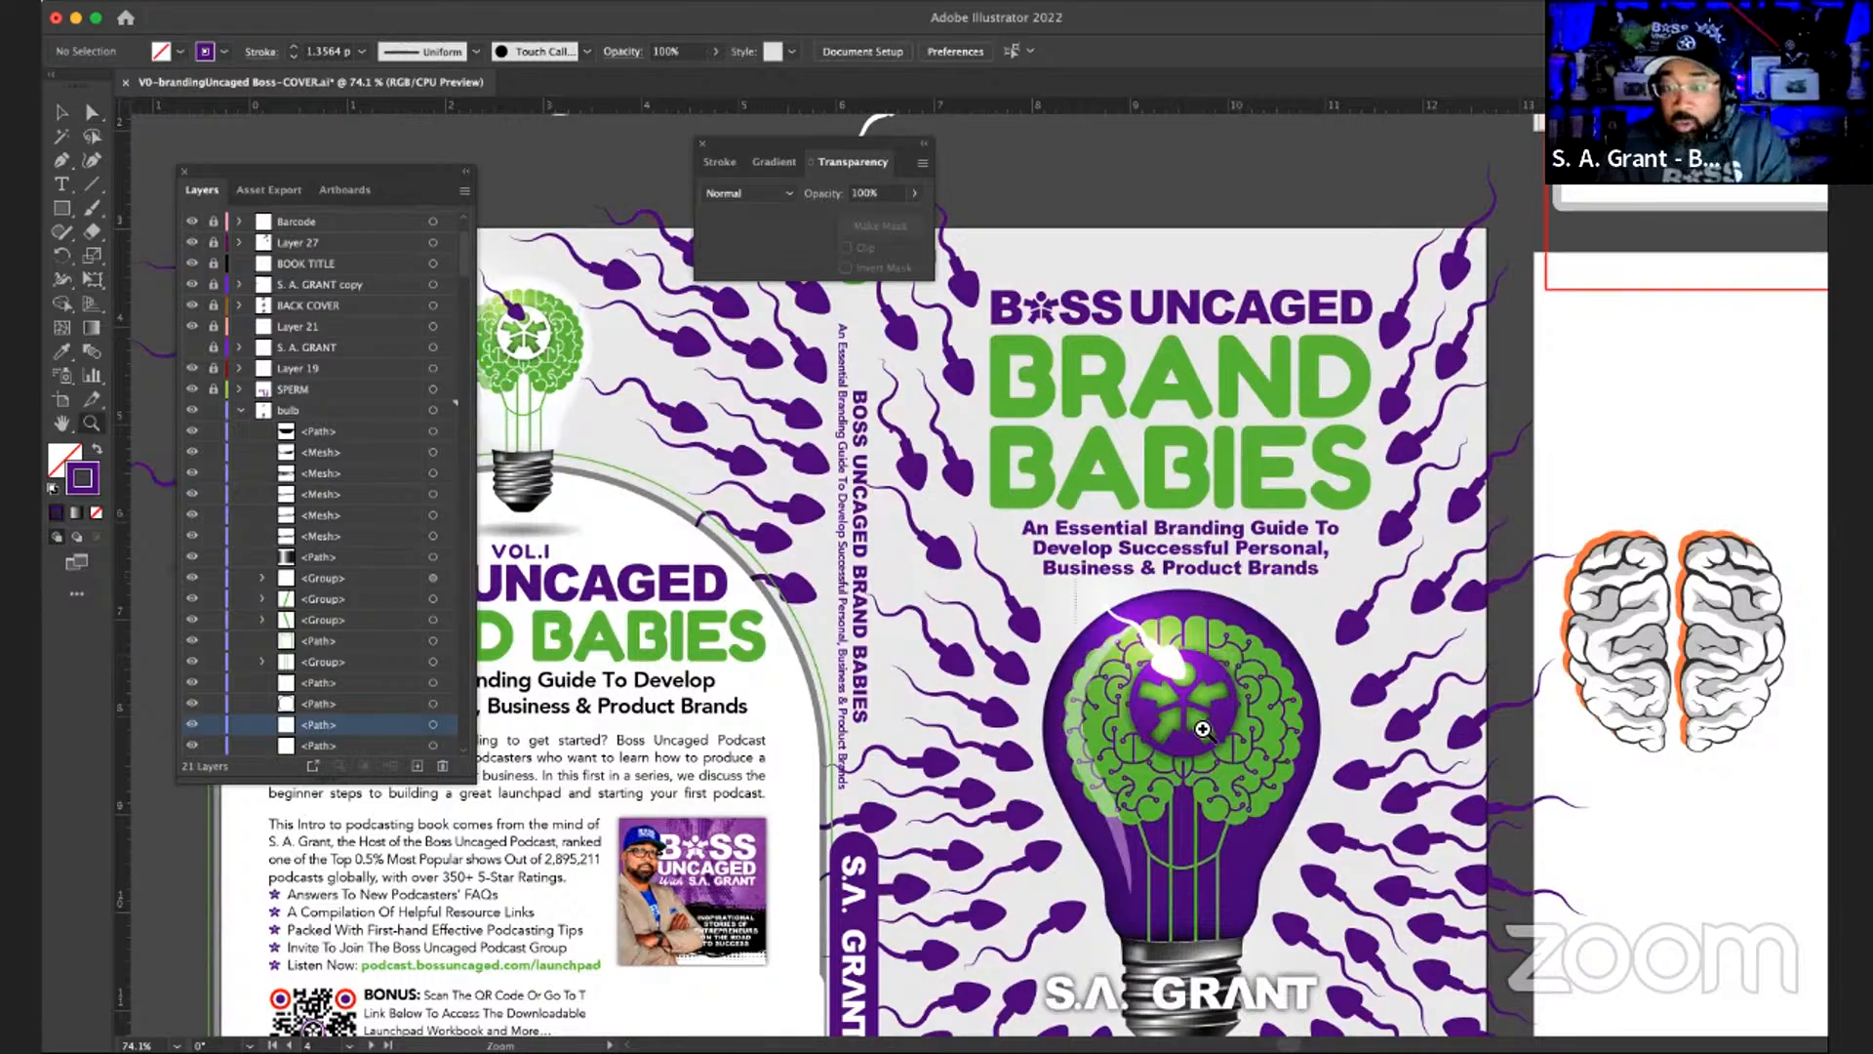
left_click(1201, 728)
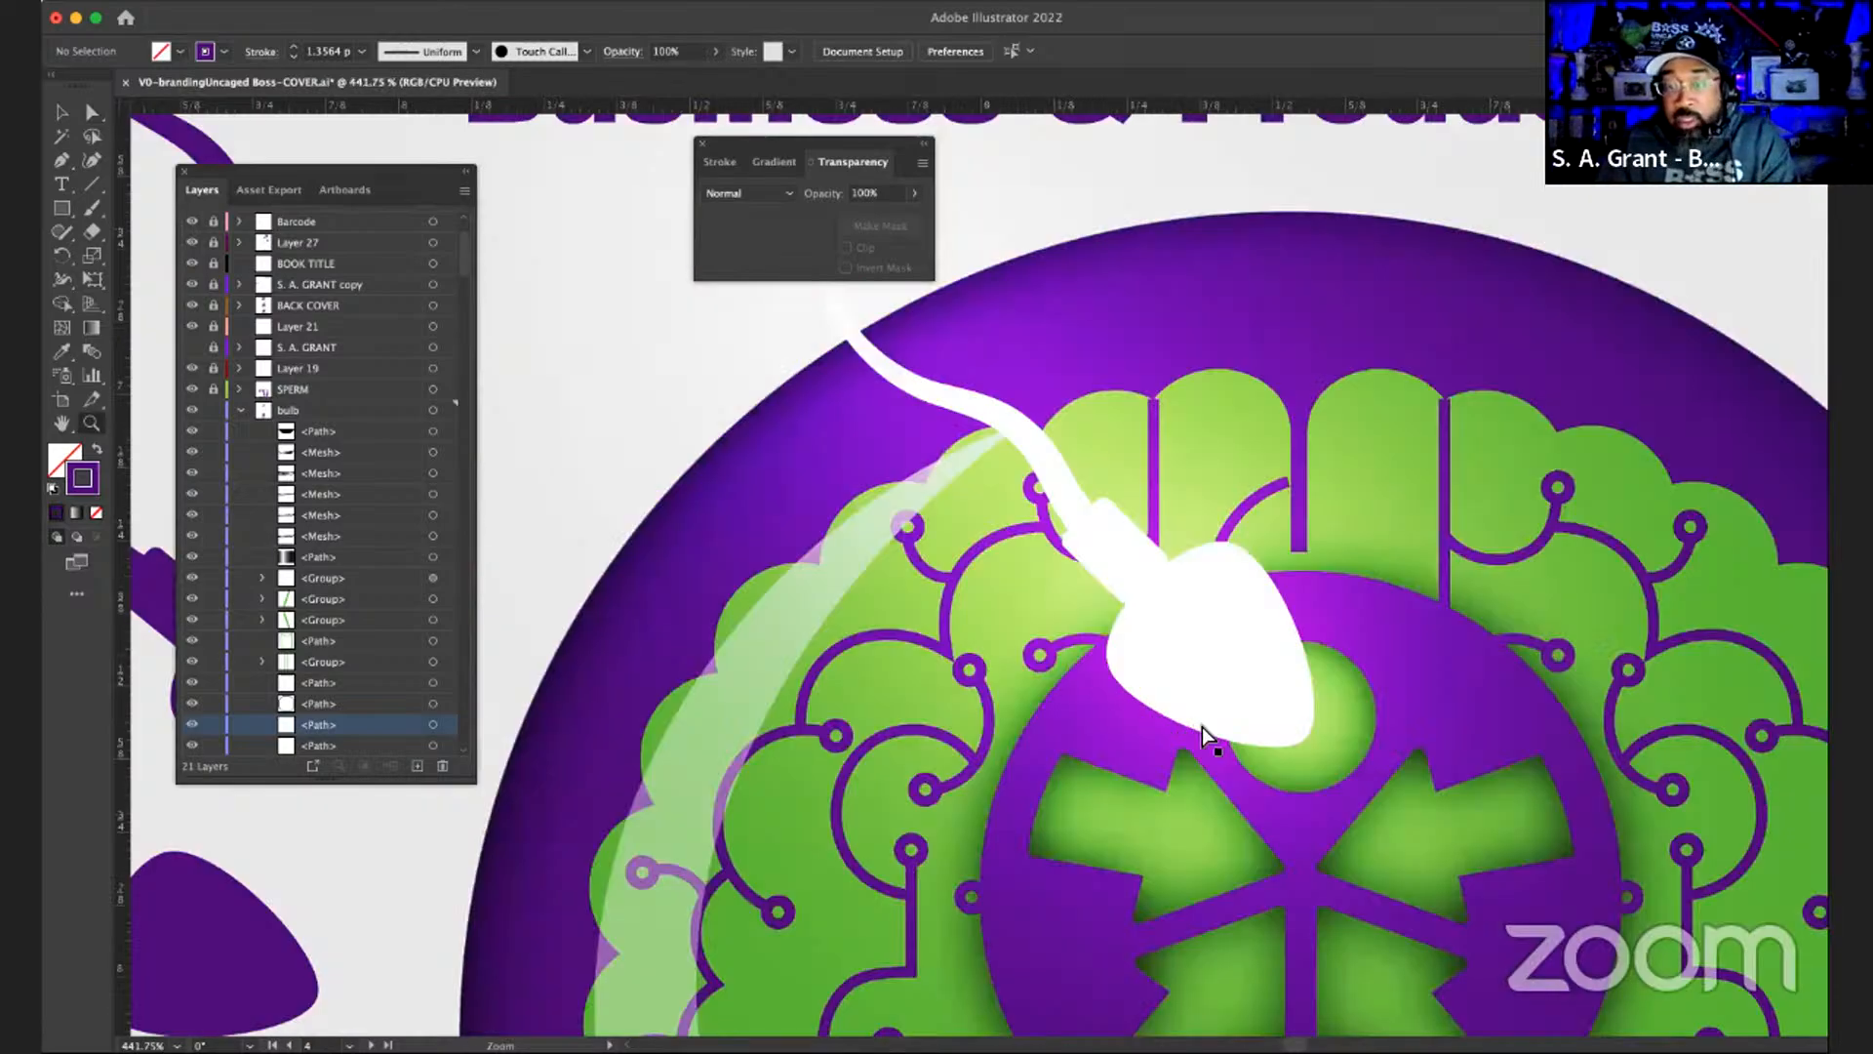
key("a")
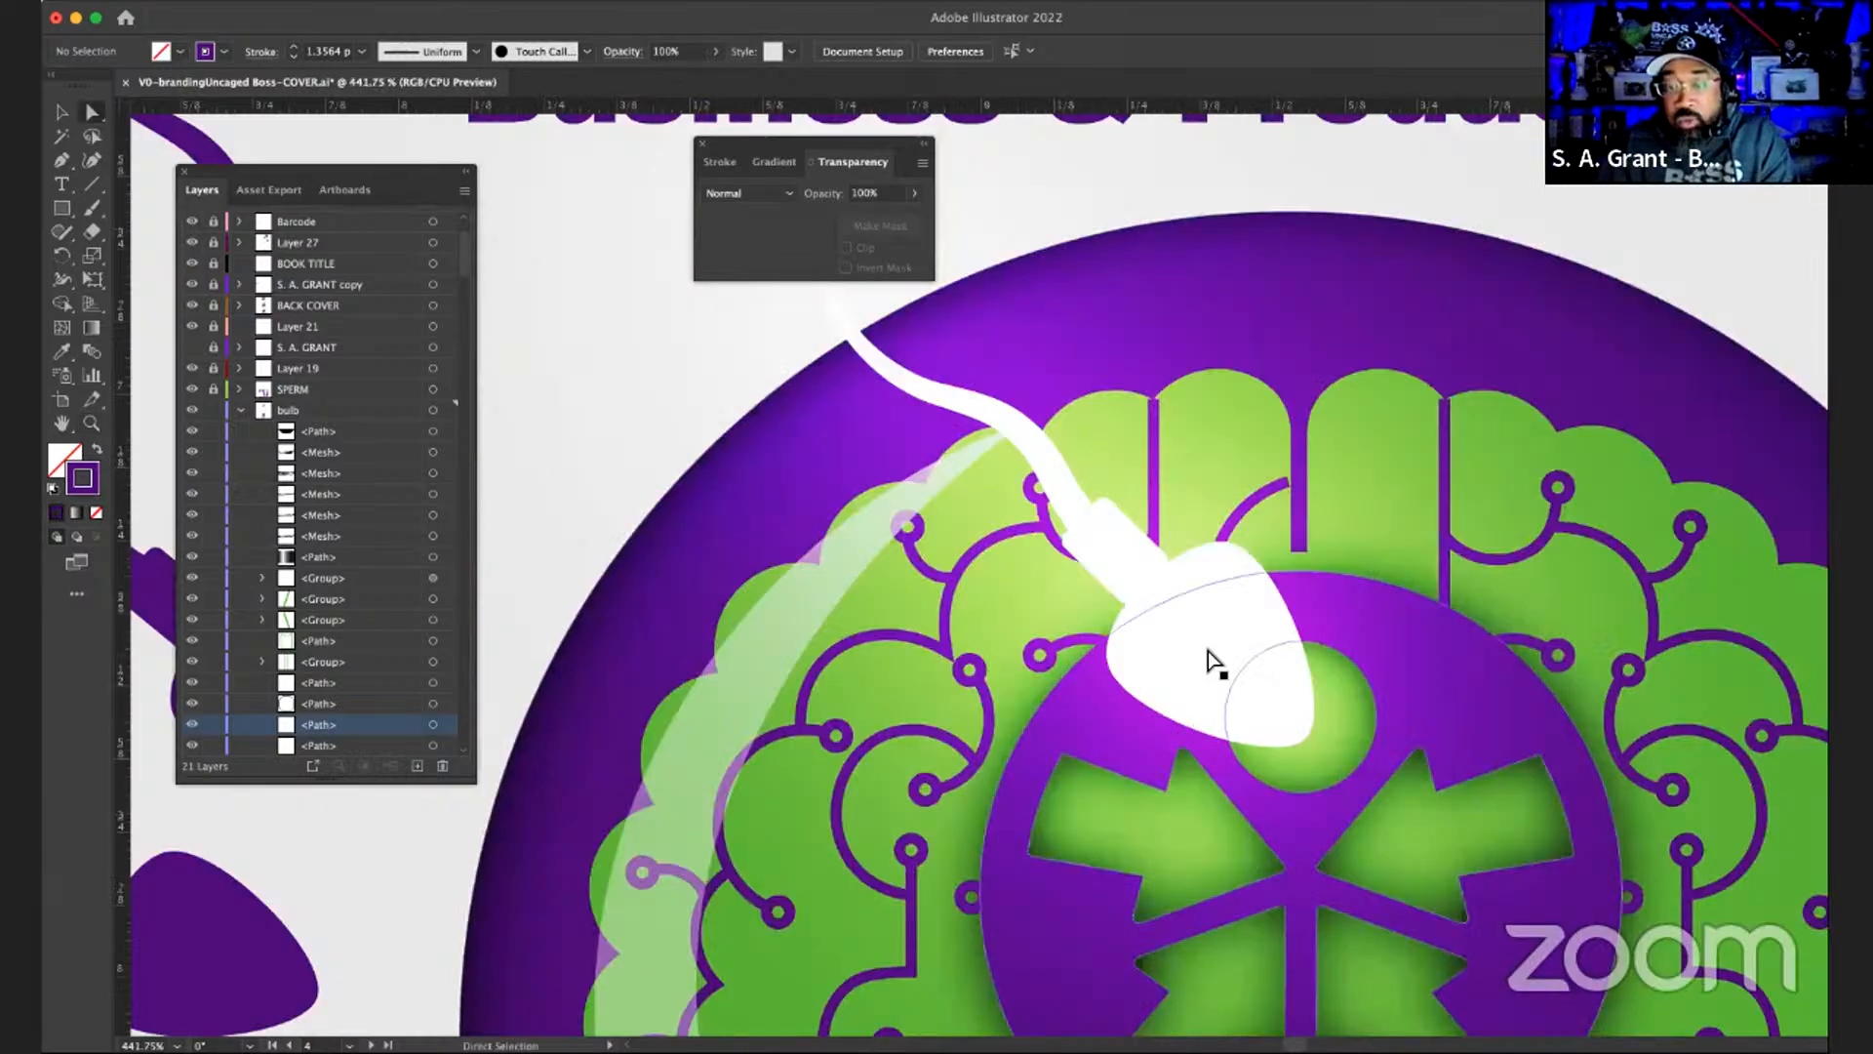
left_click(1161, 588)
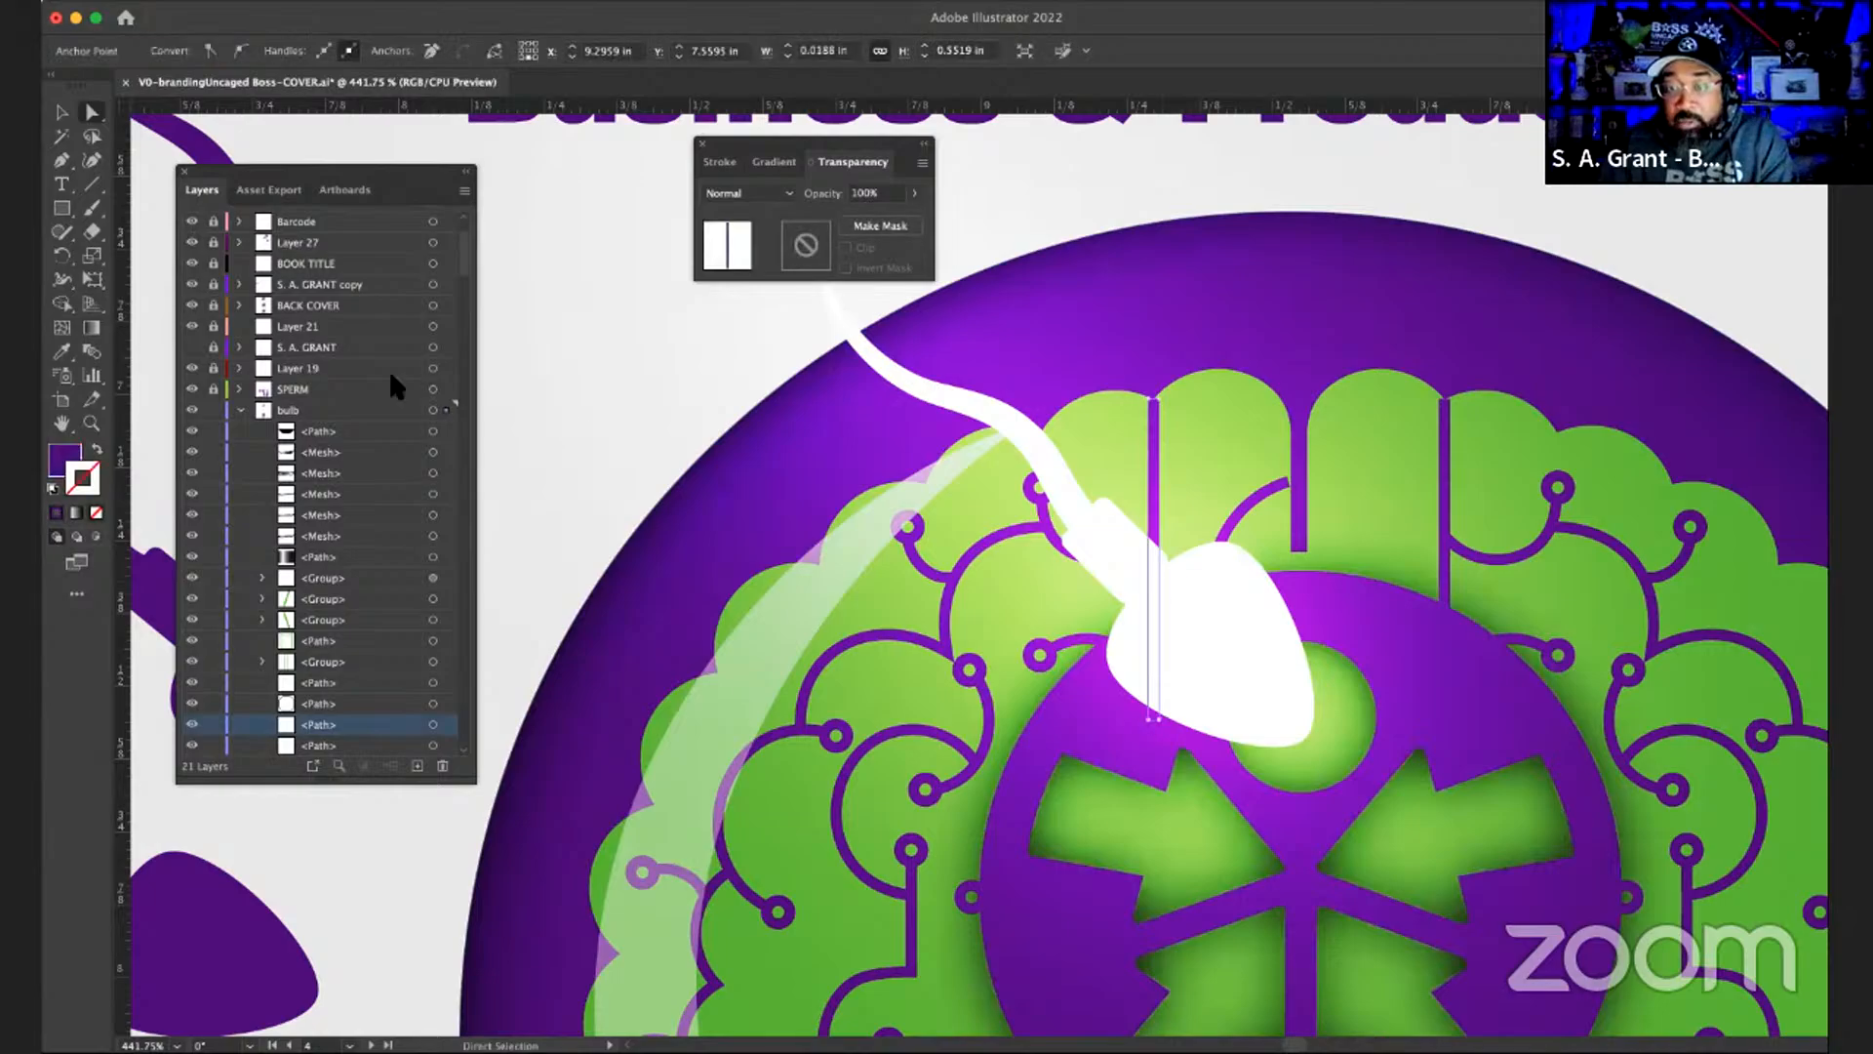
left_click(1192, 597)
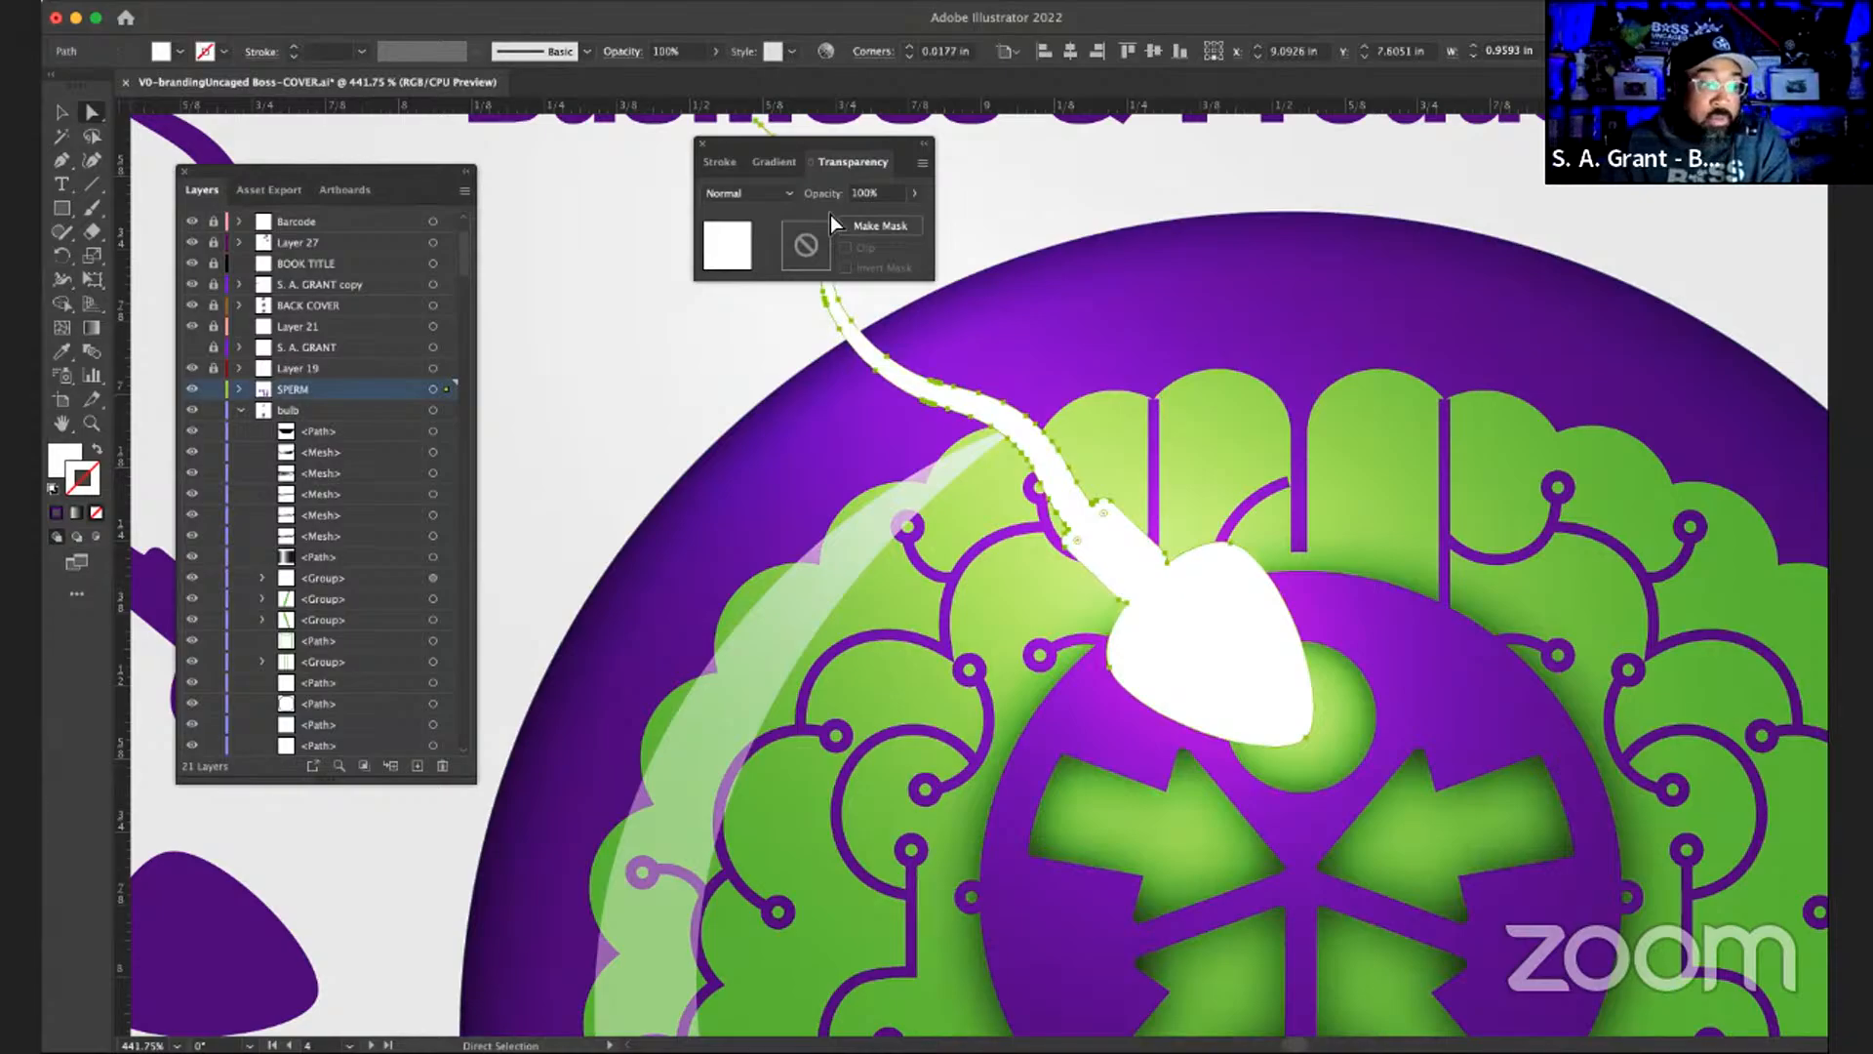
left_click(552, 2)
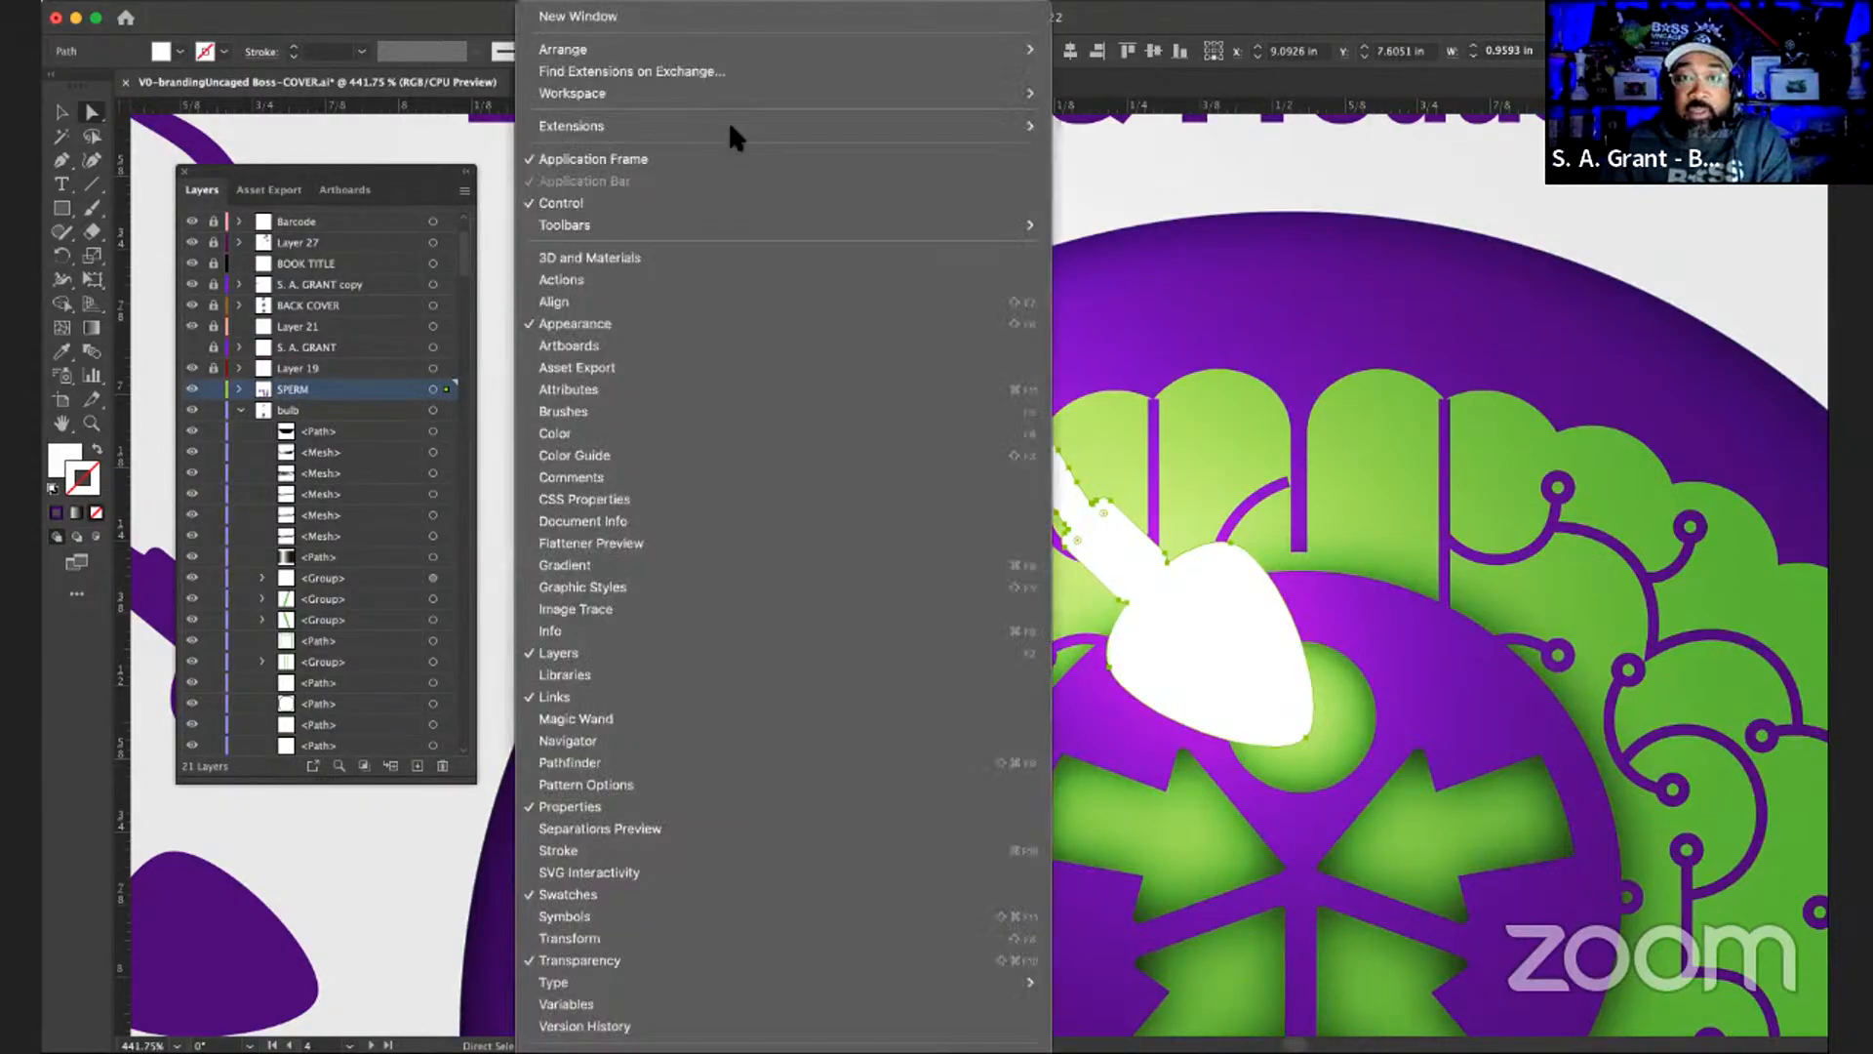
left_click(587, 322)
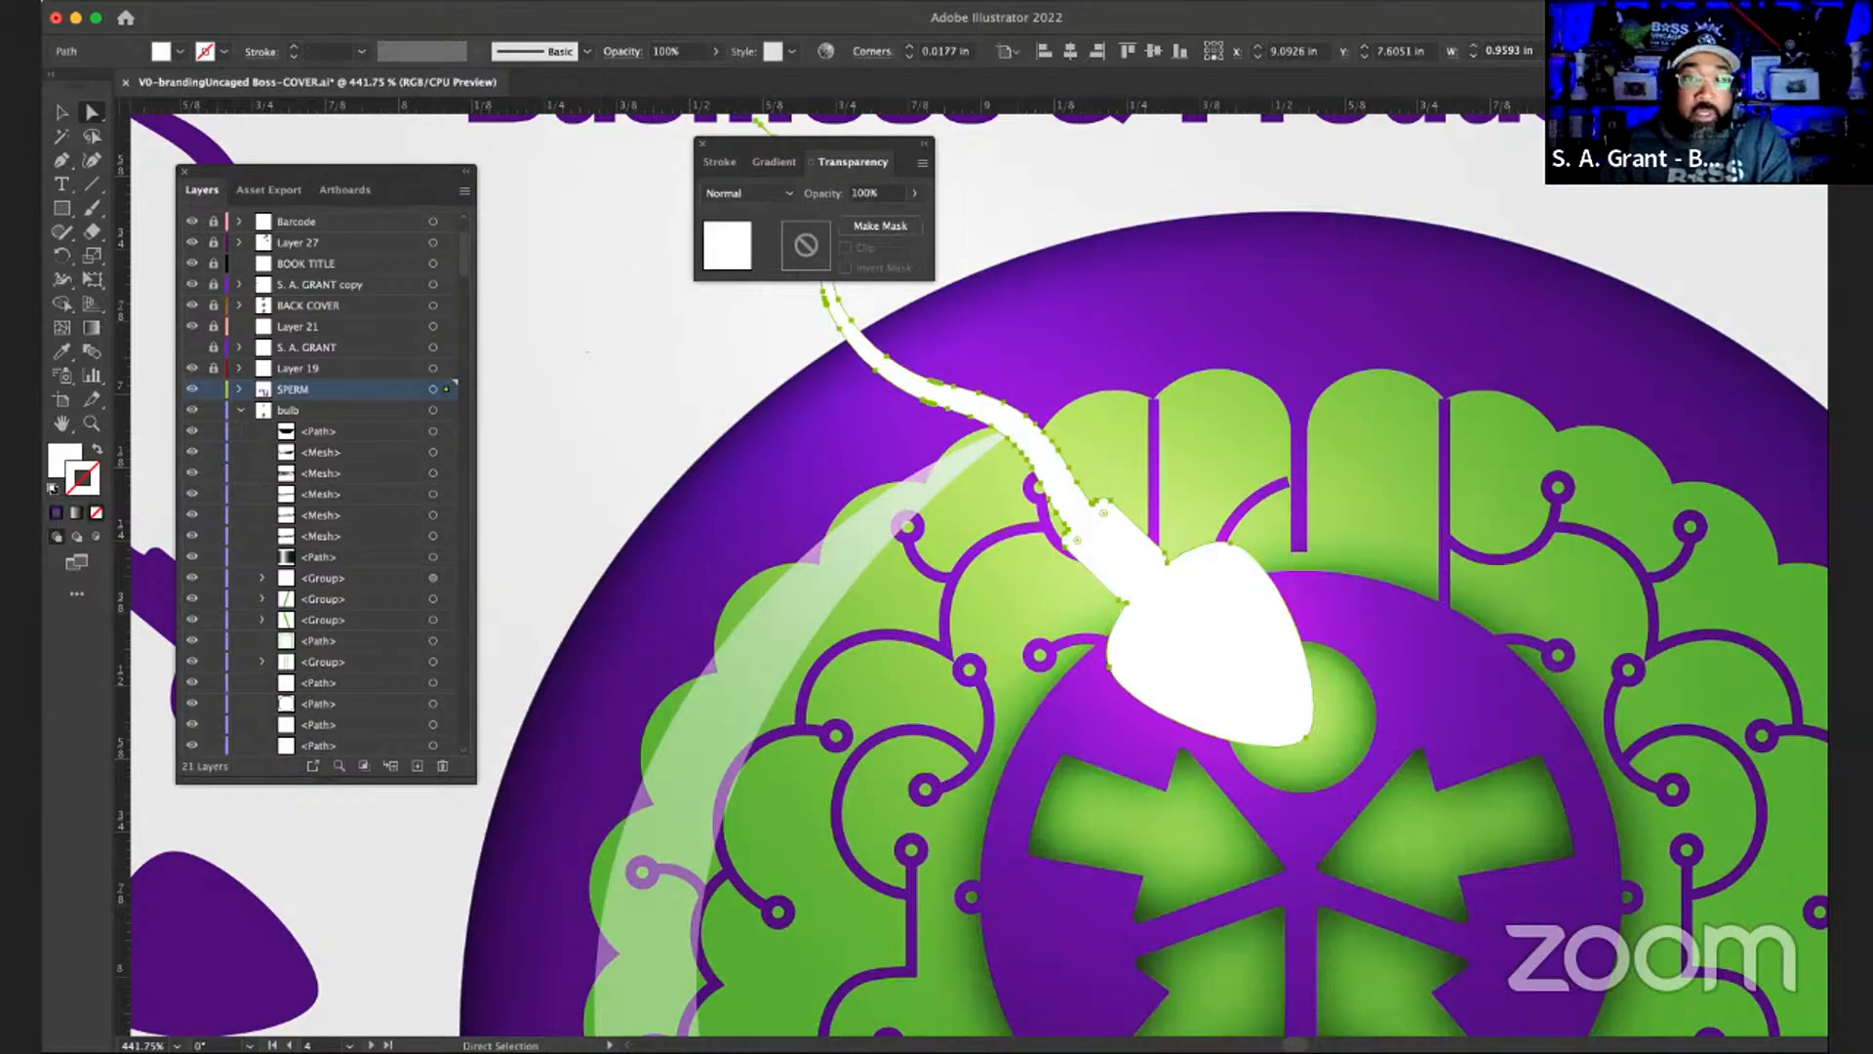
left_click(552, 2)
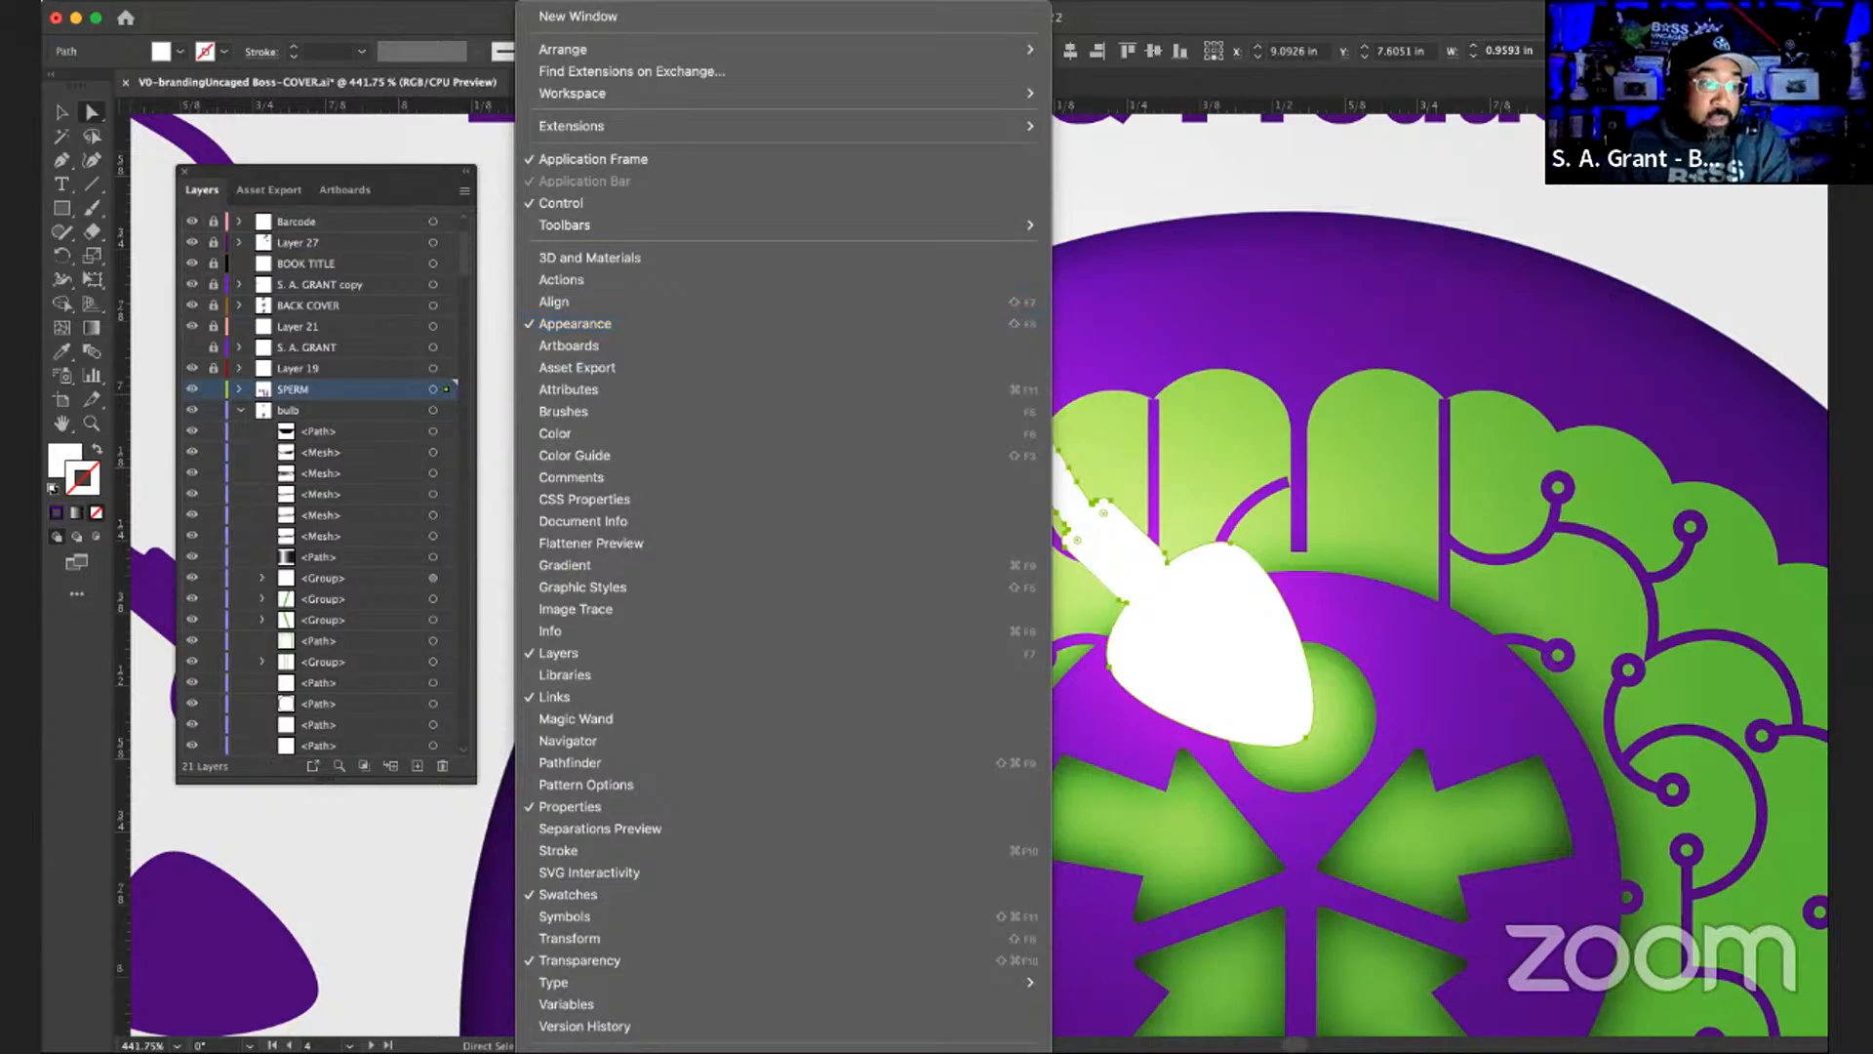
key("Escape")
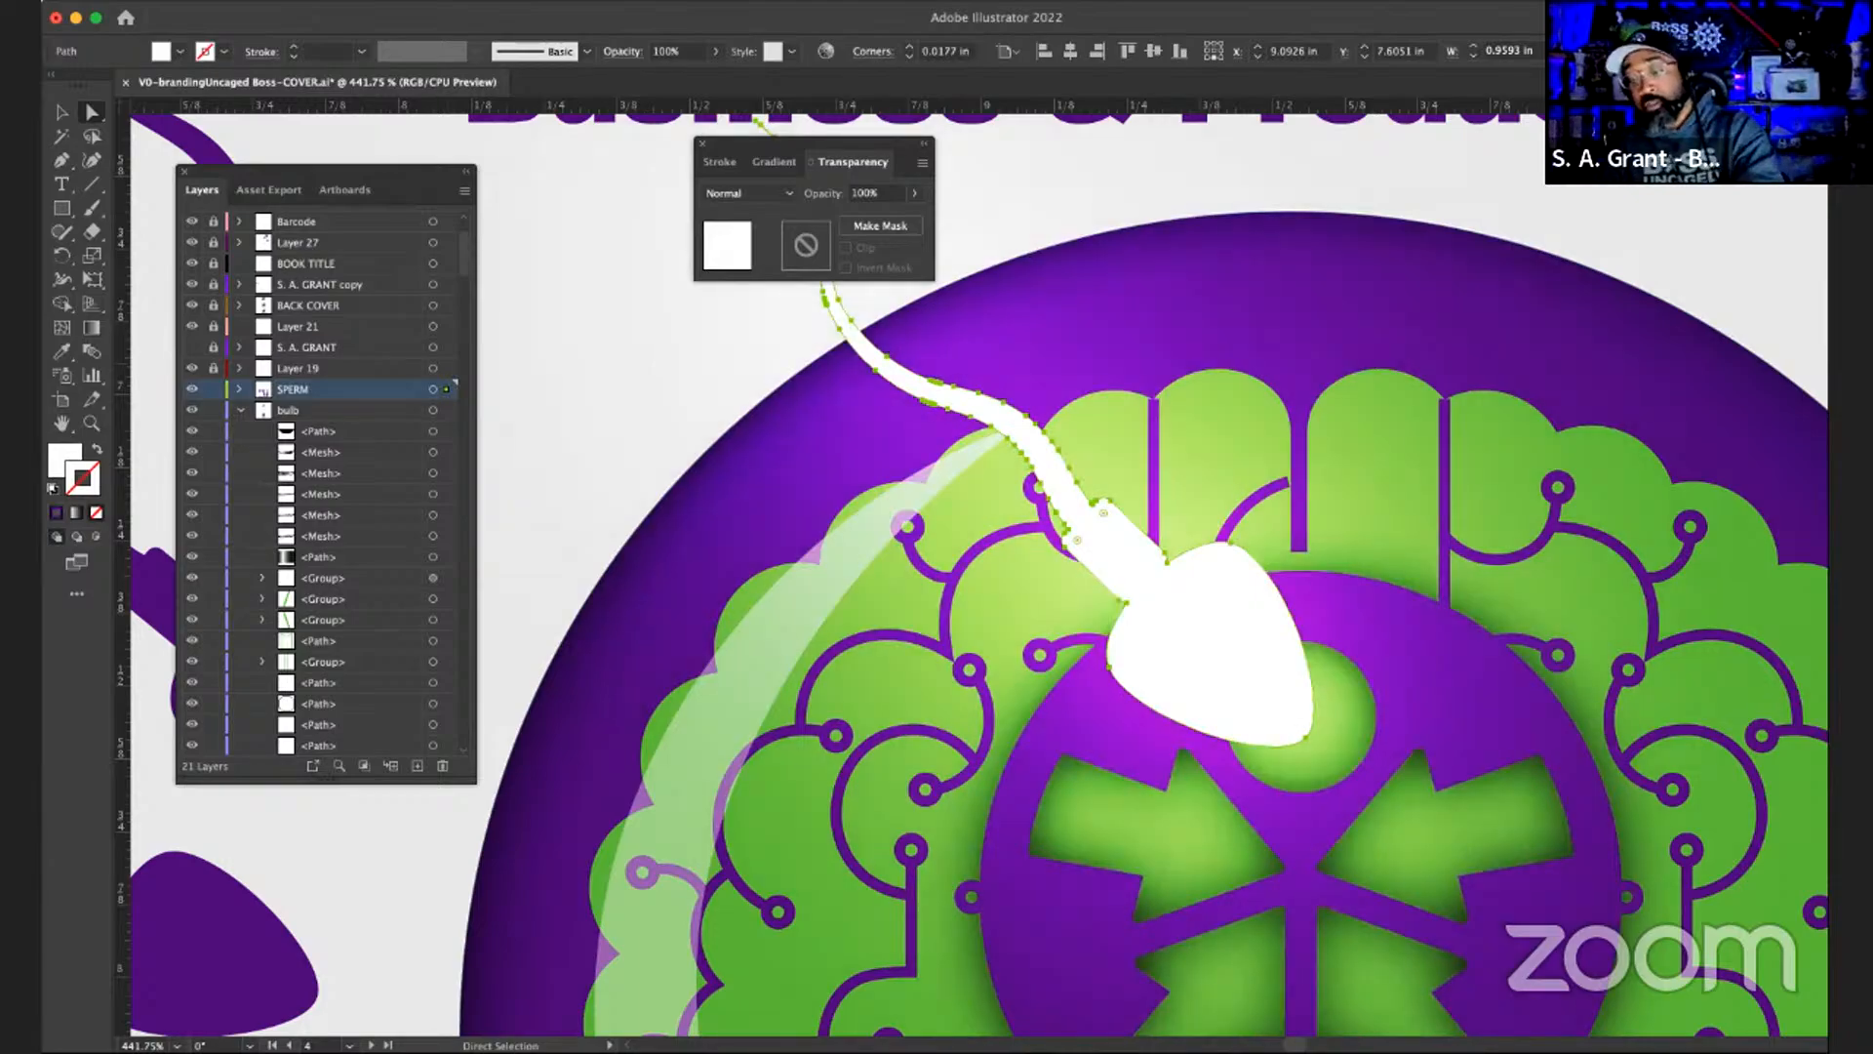
- In the white sperm's Outer Glow effect, set the glow color to the purple swatch C=72 M=95 Y=0 K=0 and toggle the preview
key("super+0")
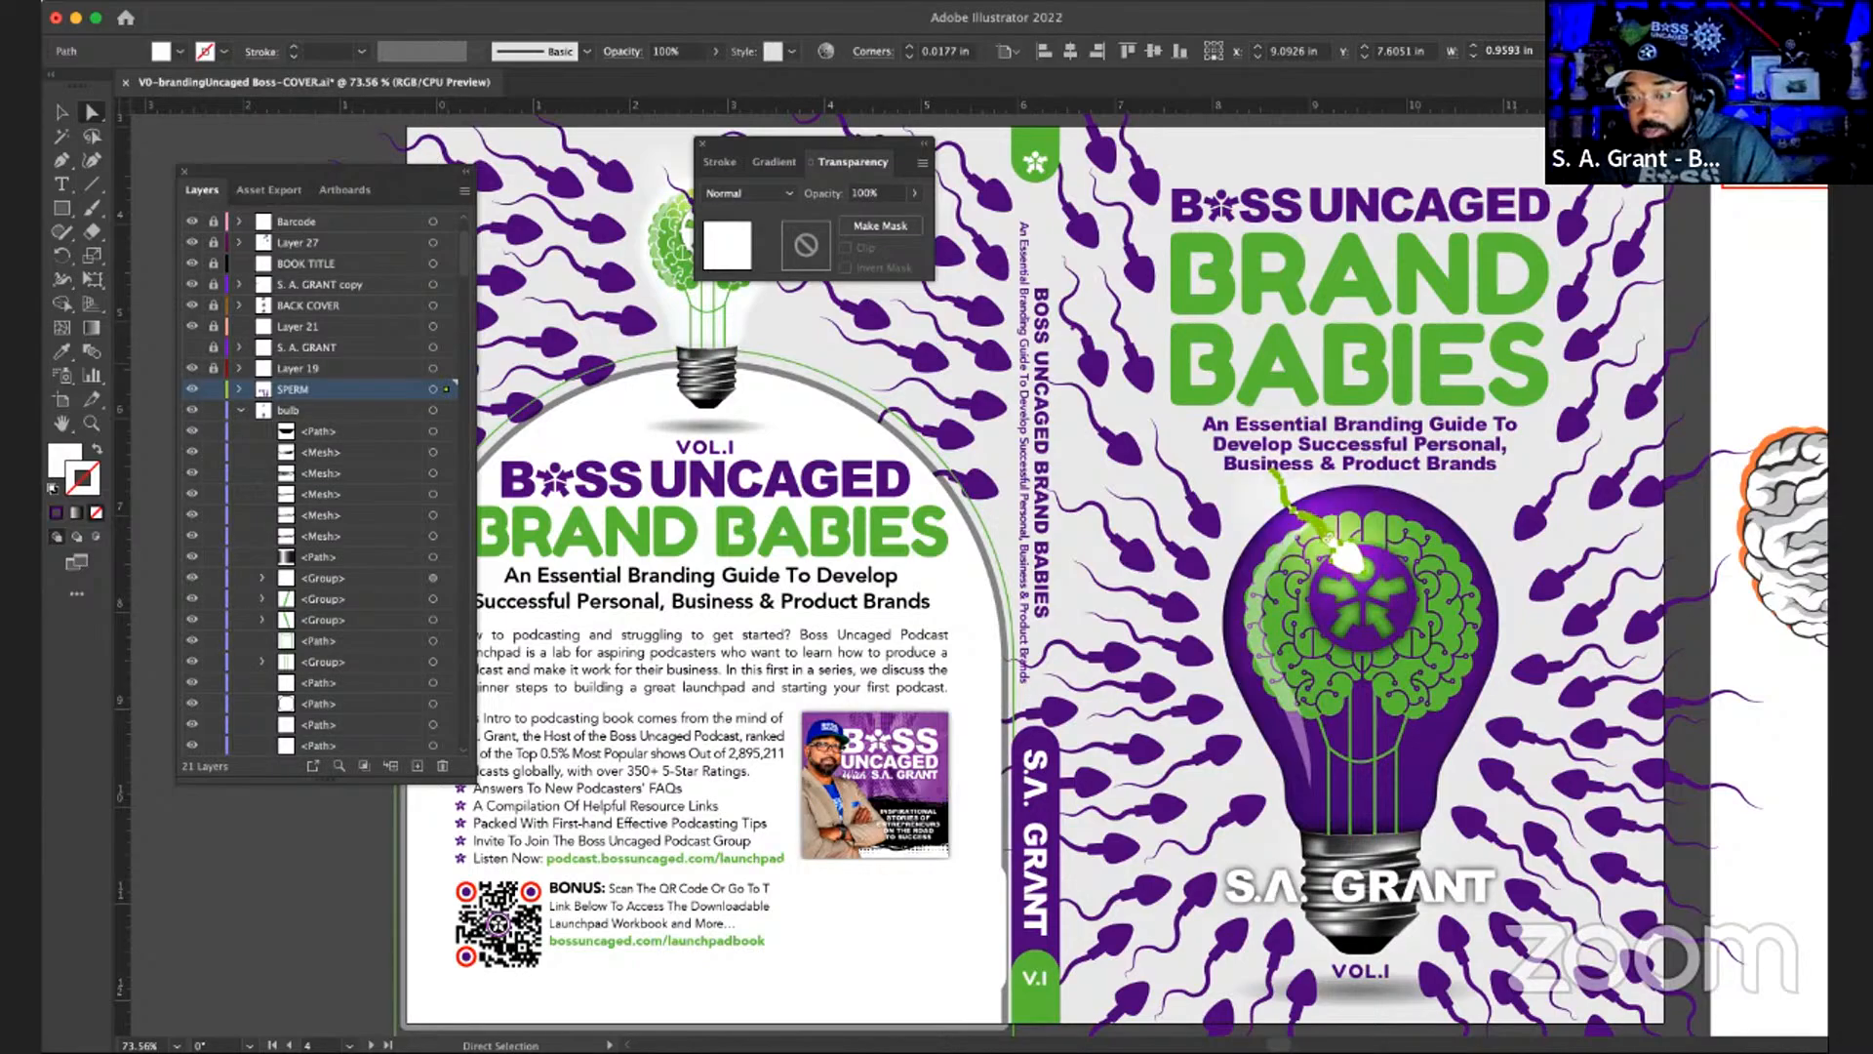
key("super+equal")
key("super+equal")
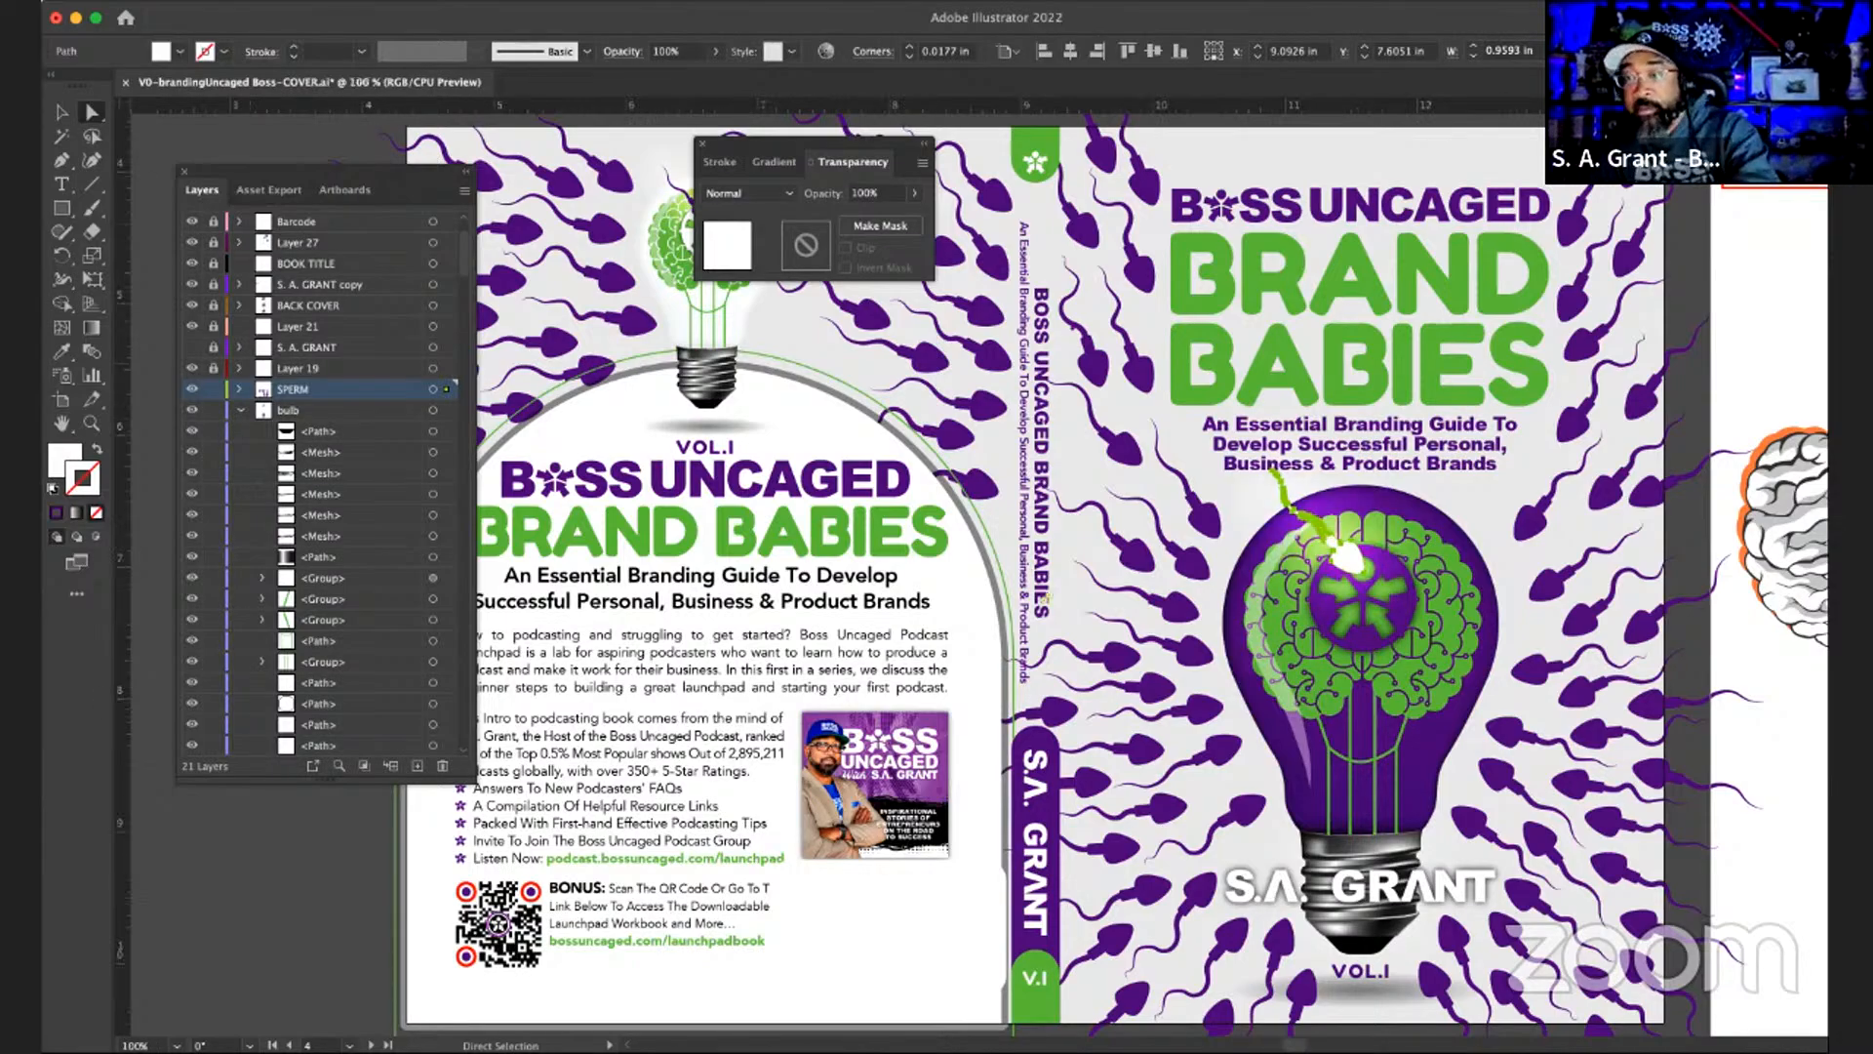
key("super+equal")
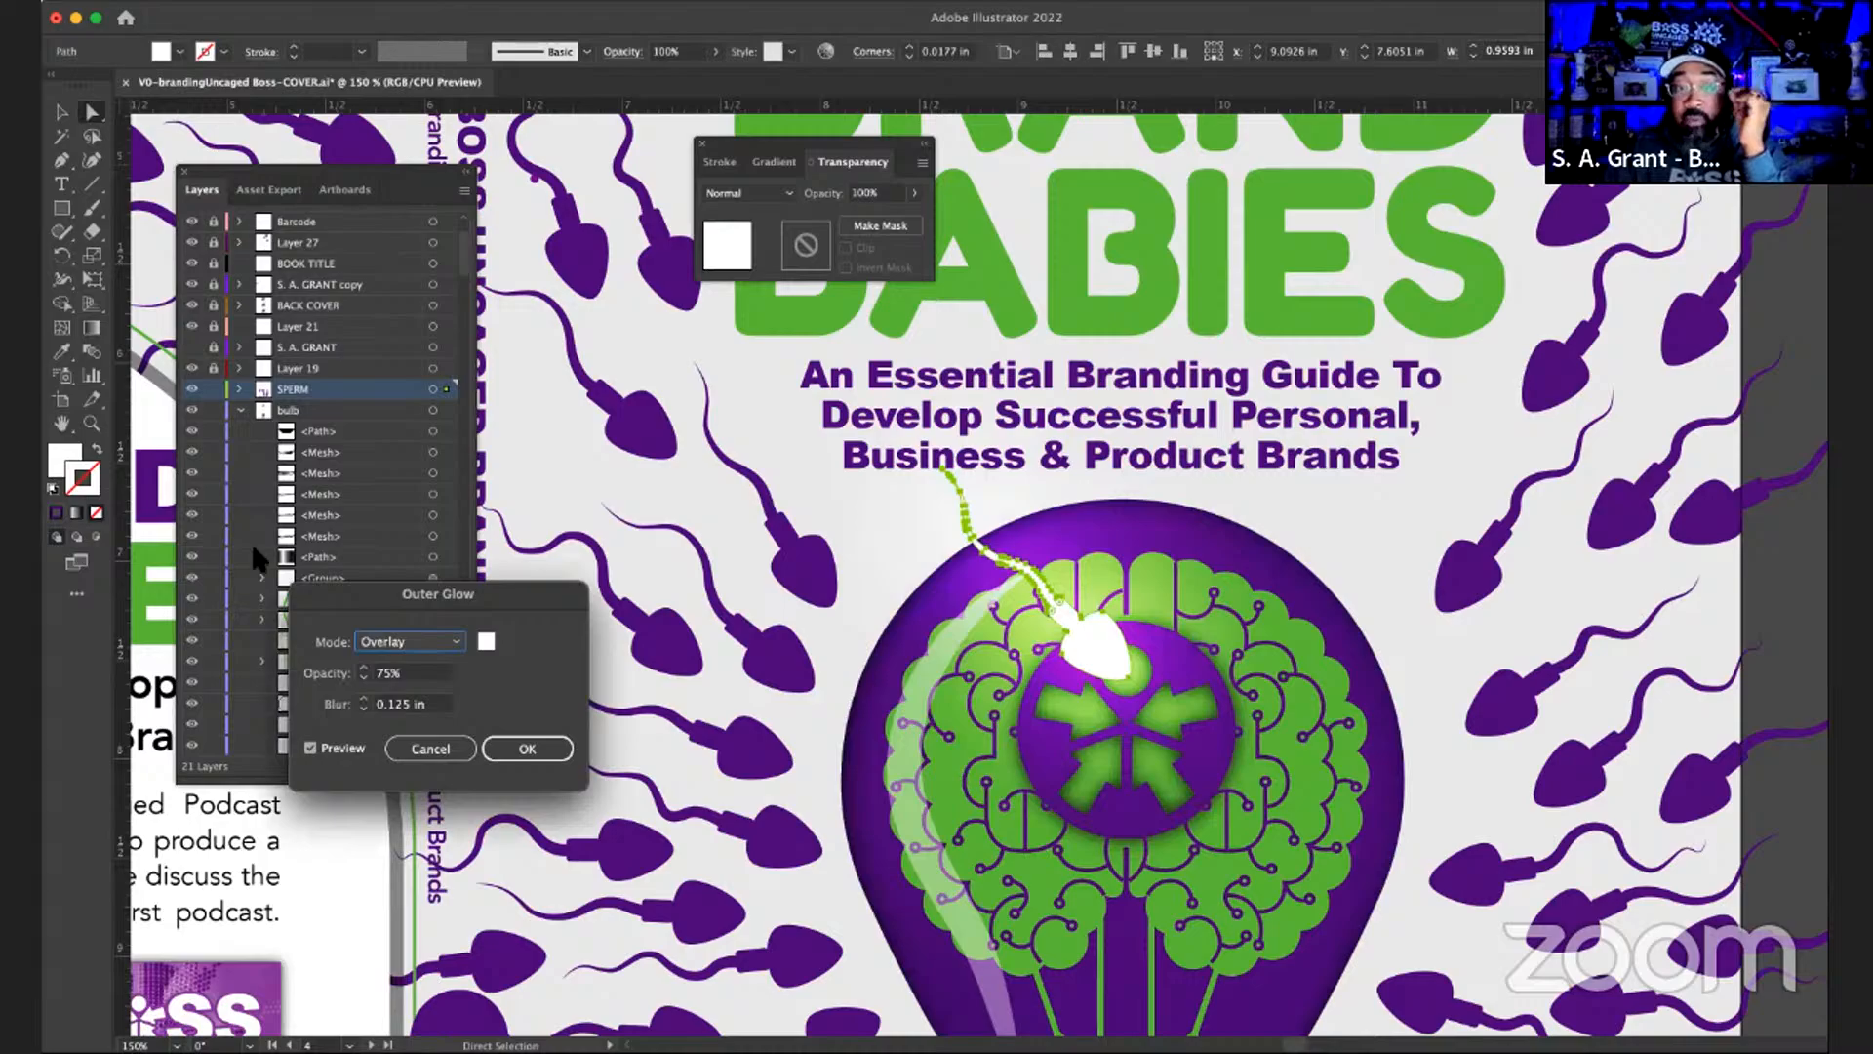
left_click(485, 645)
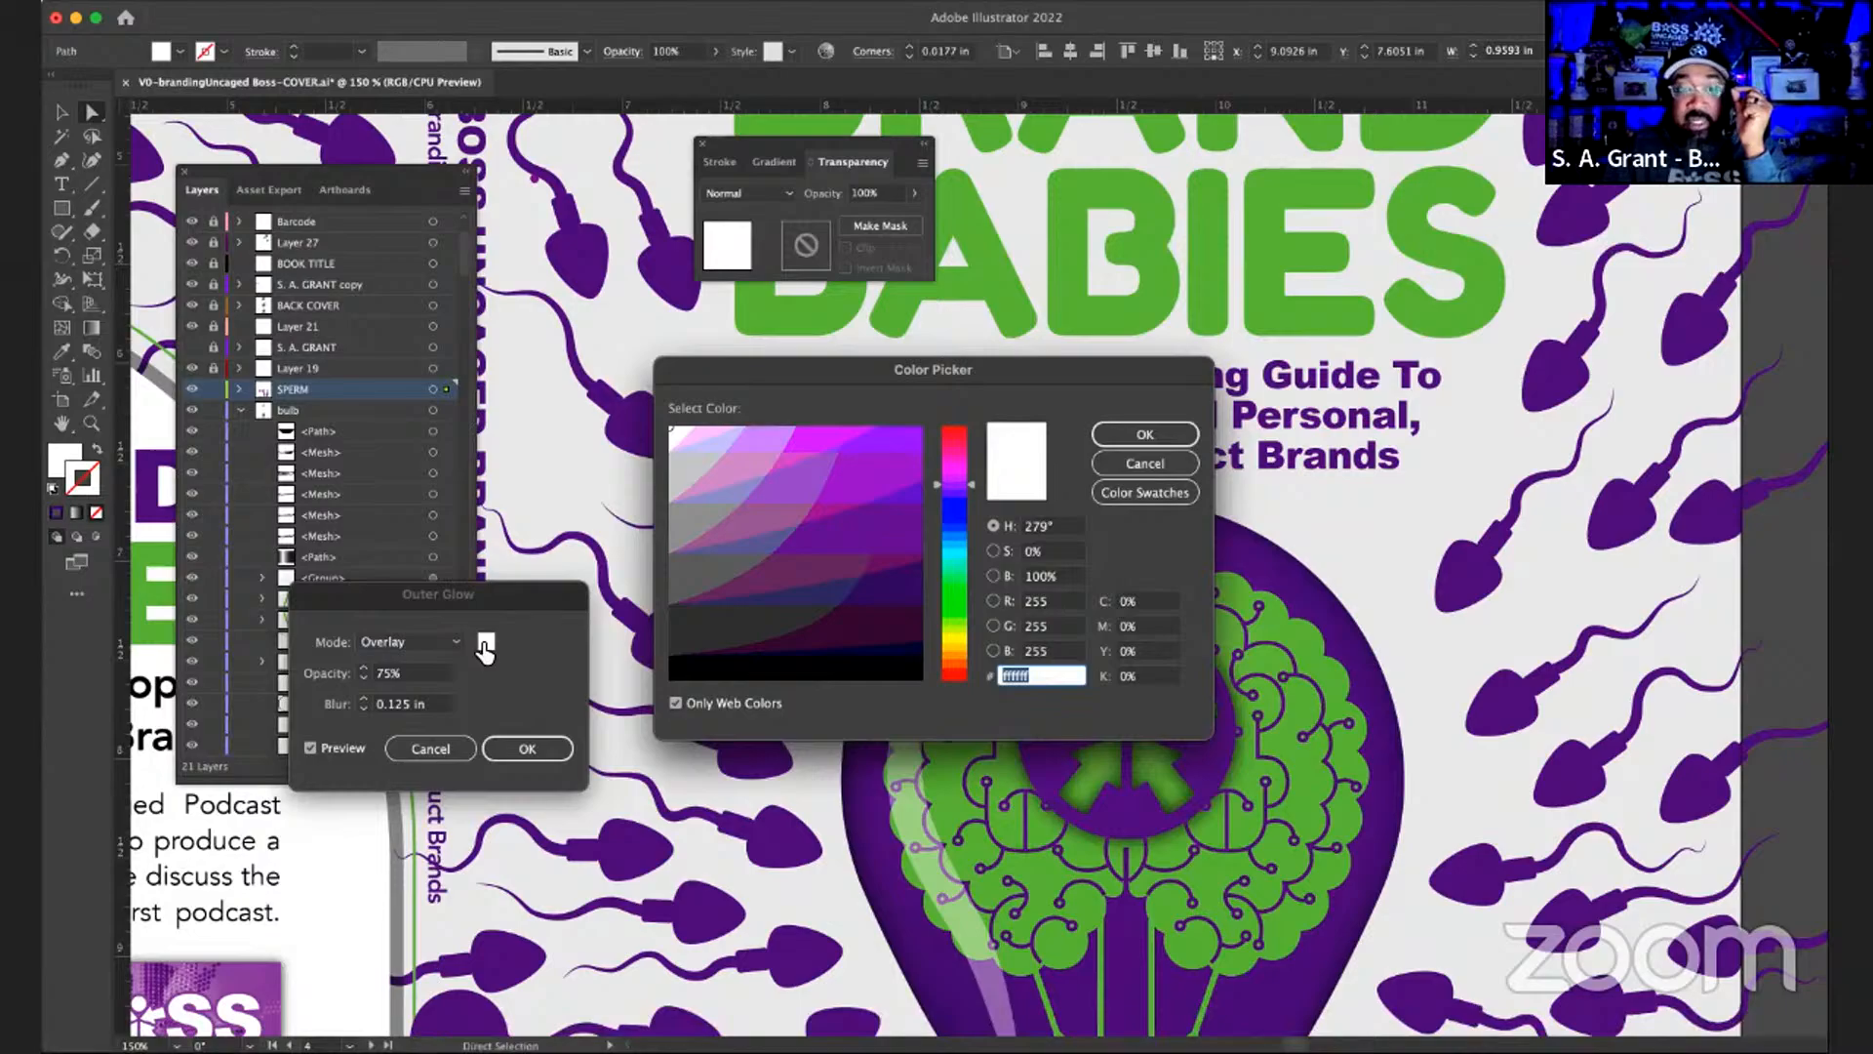
left_click(1134, 465)
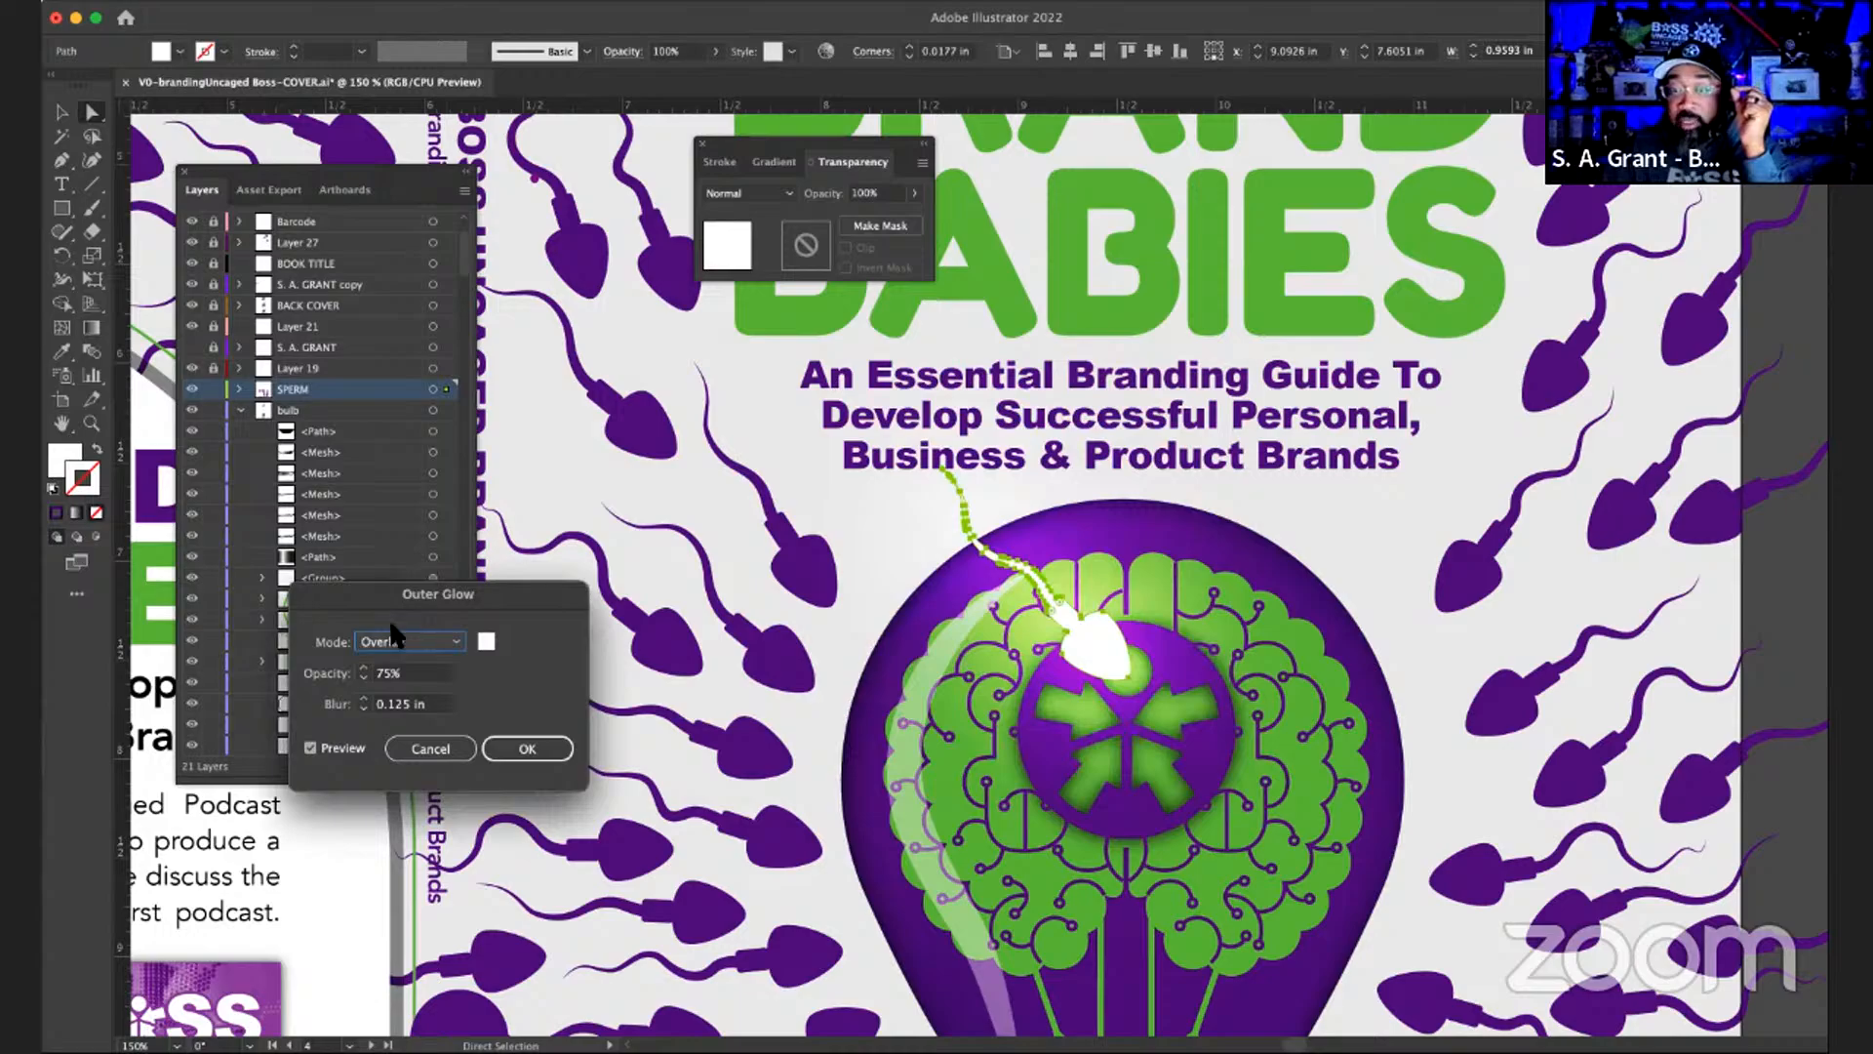
left_click(484, 644)
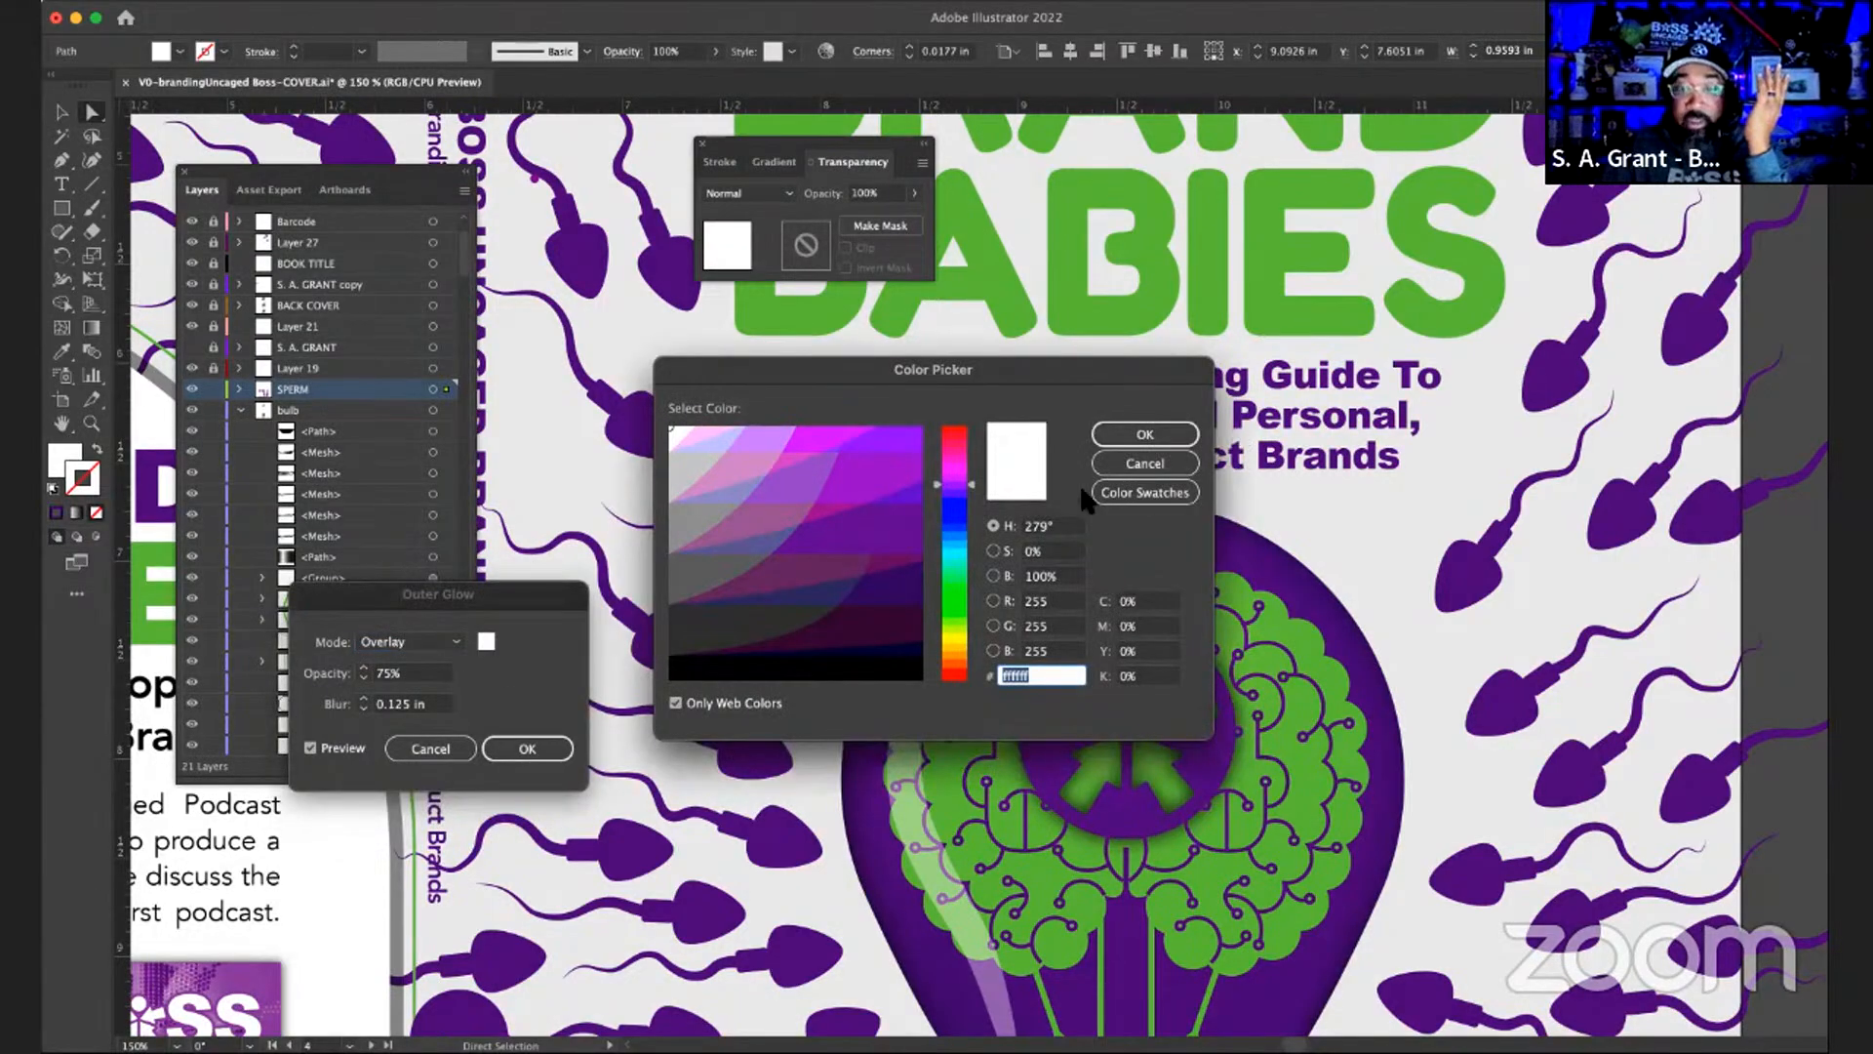
left_click(1142, 500)
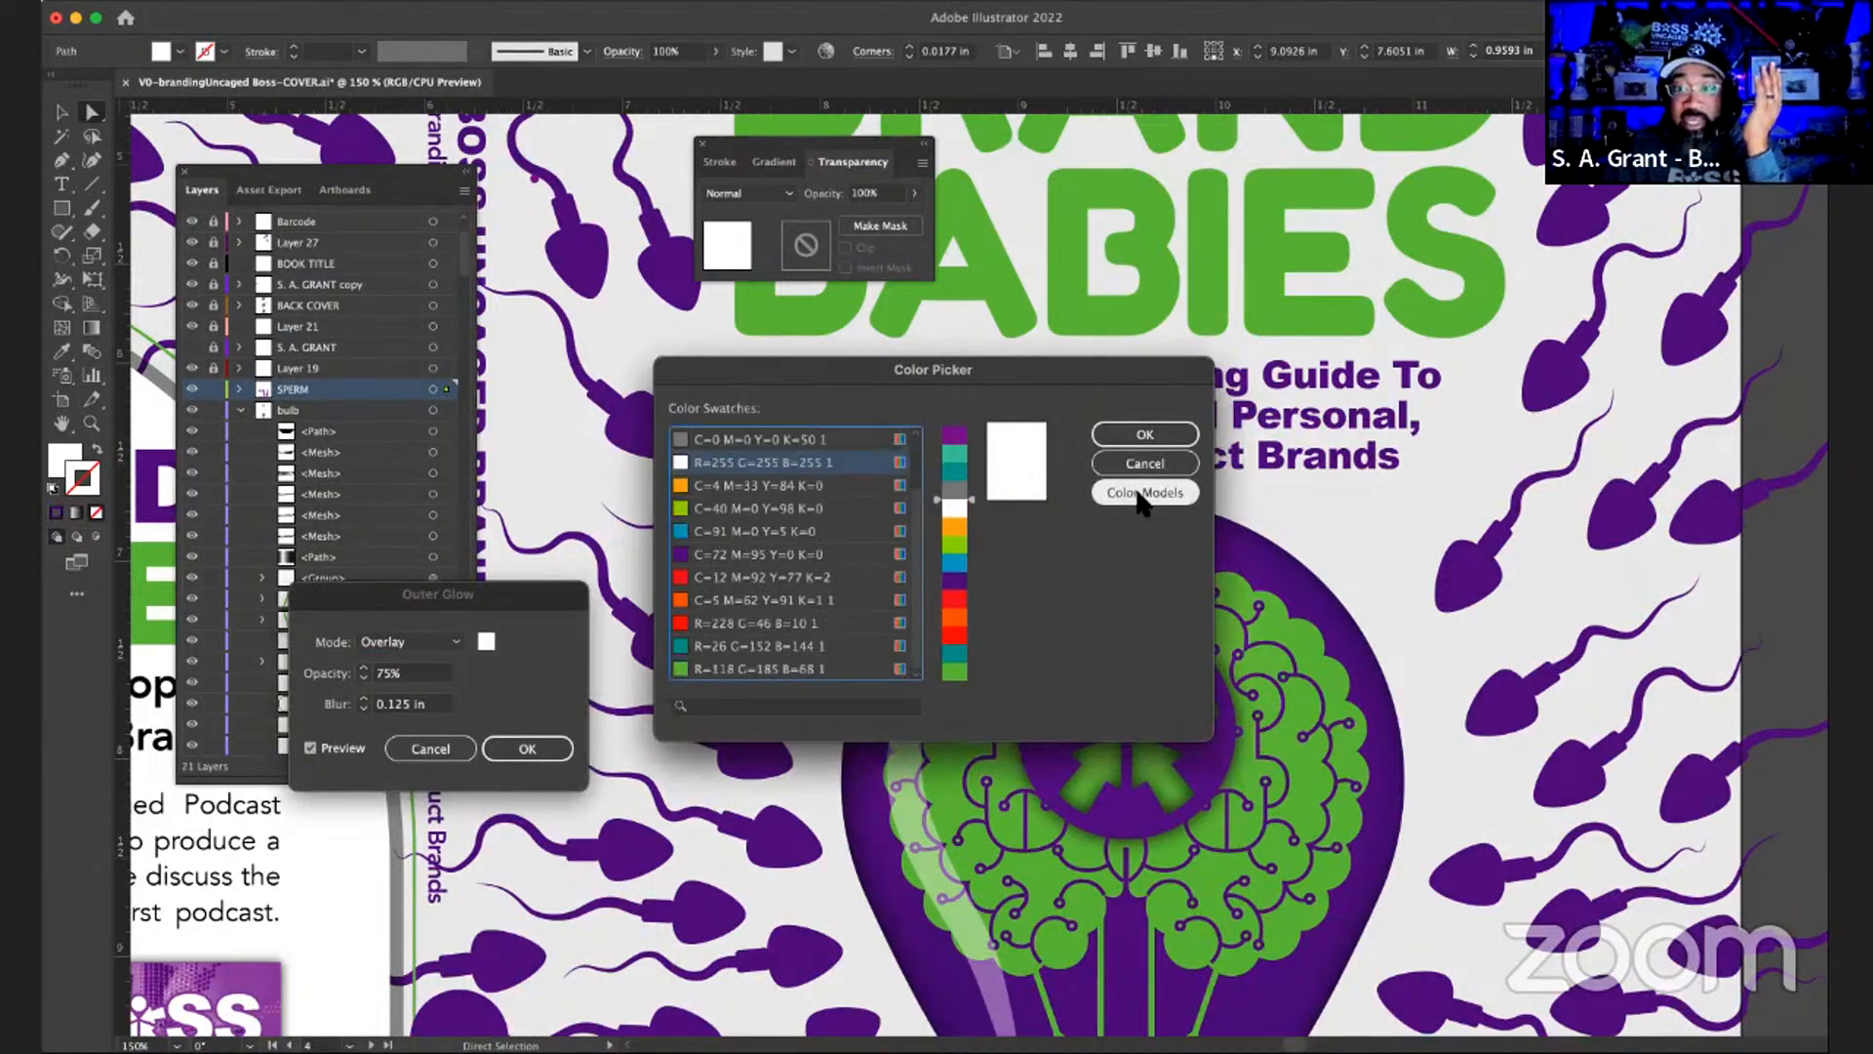
left_click(808, 558)
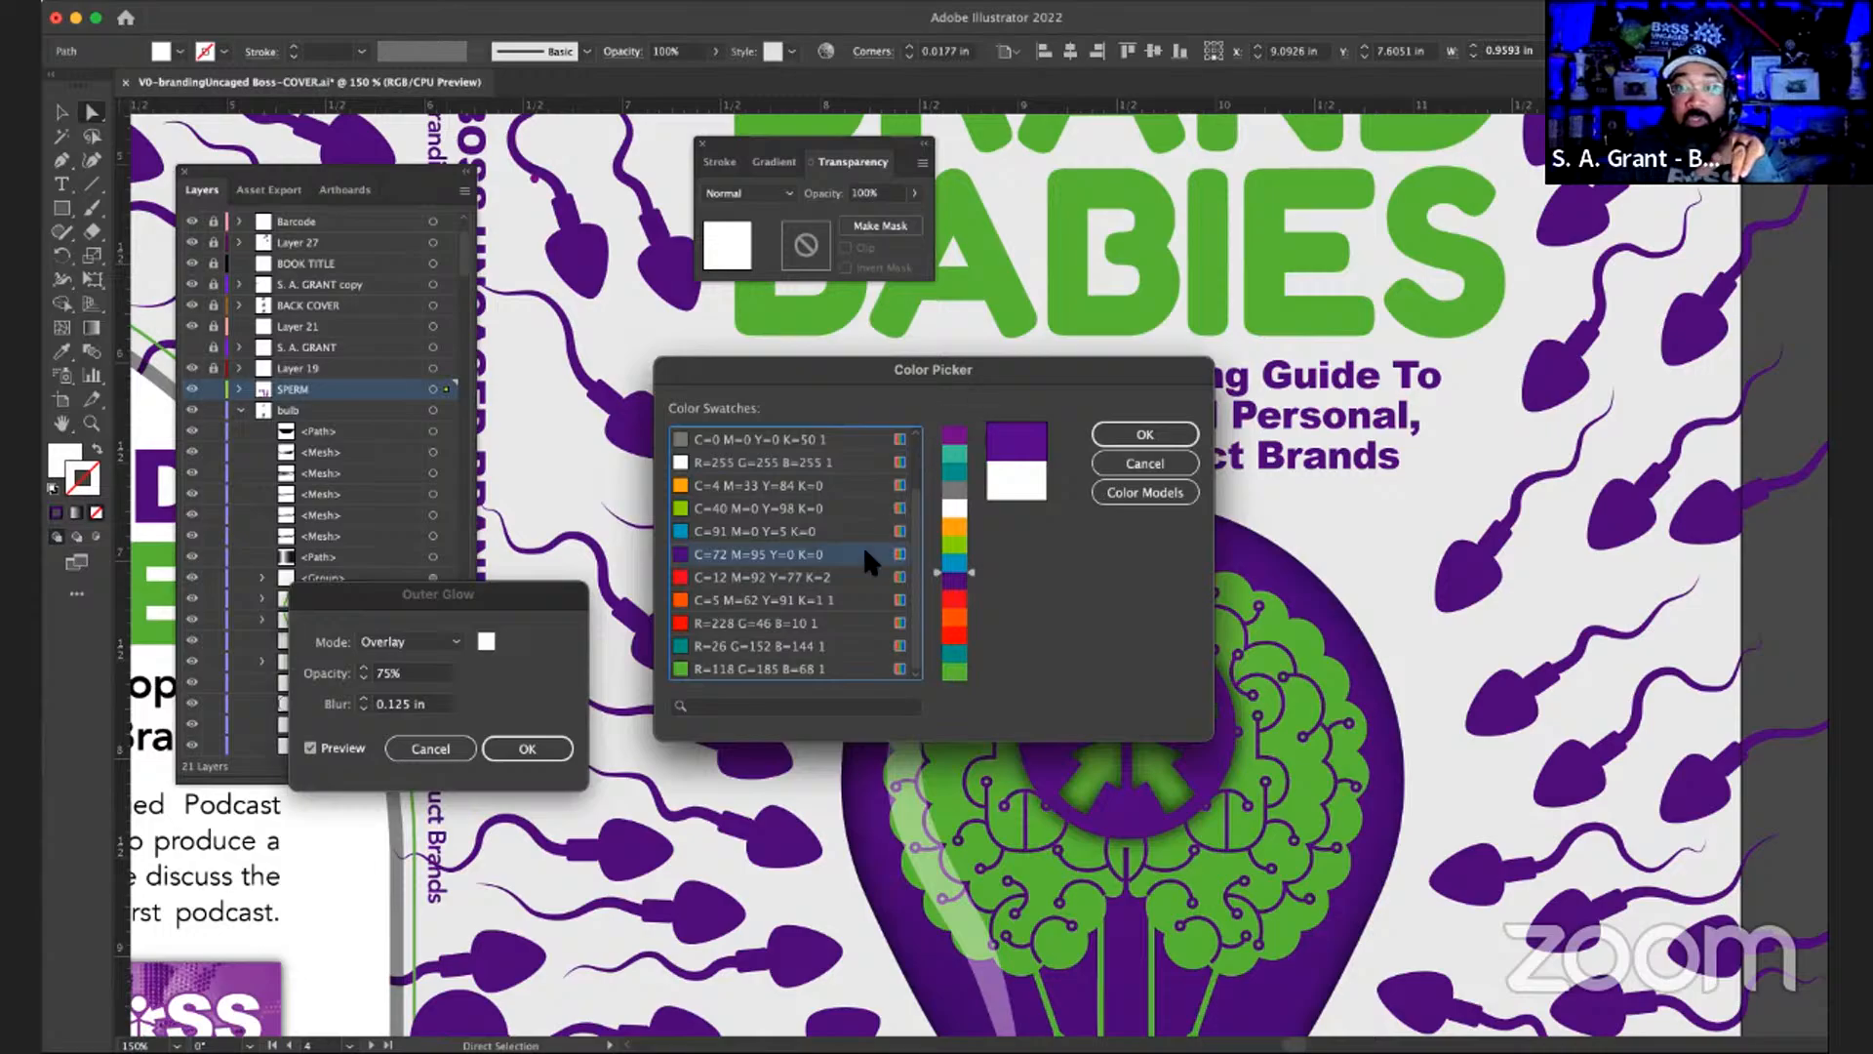
scroll(862, 545, "up", 2)
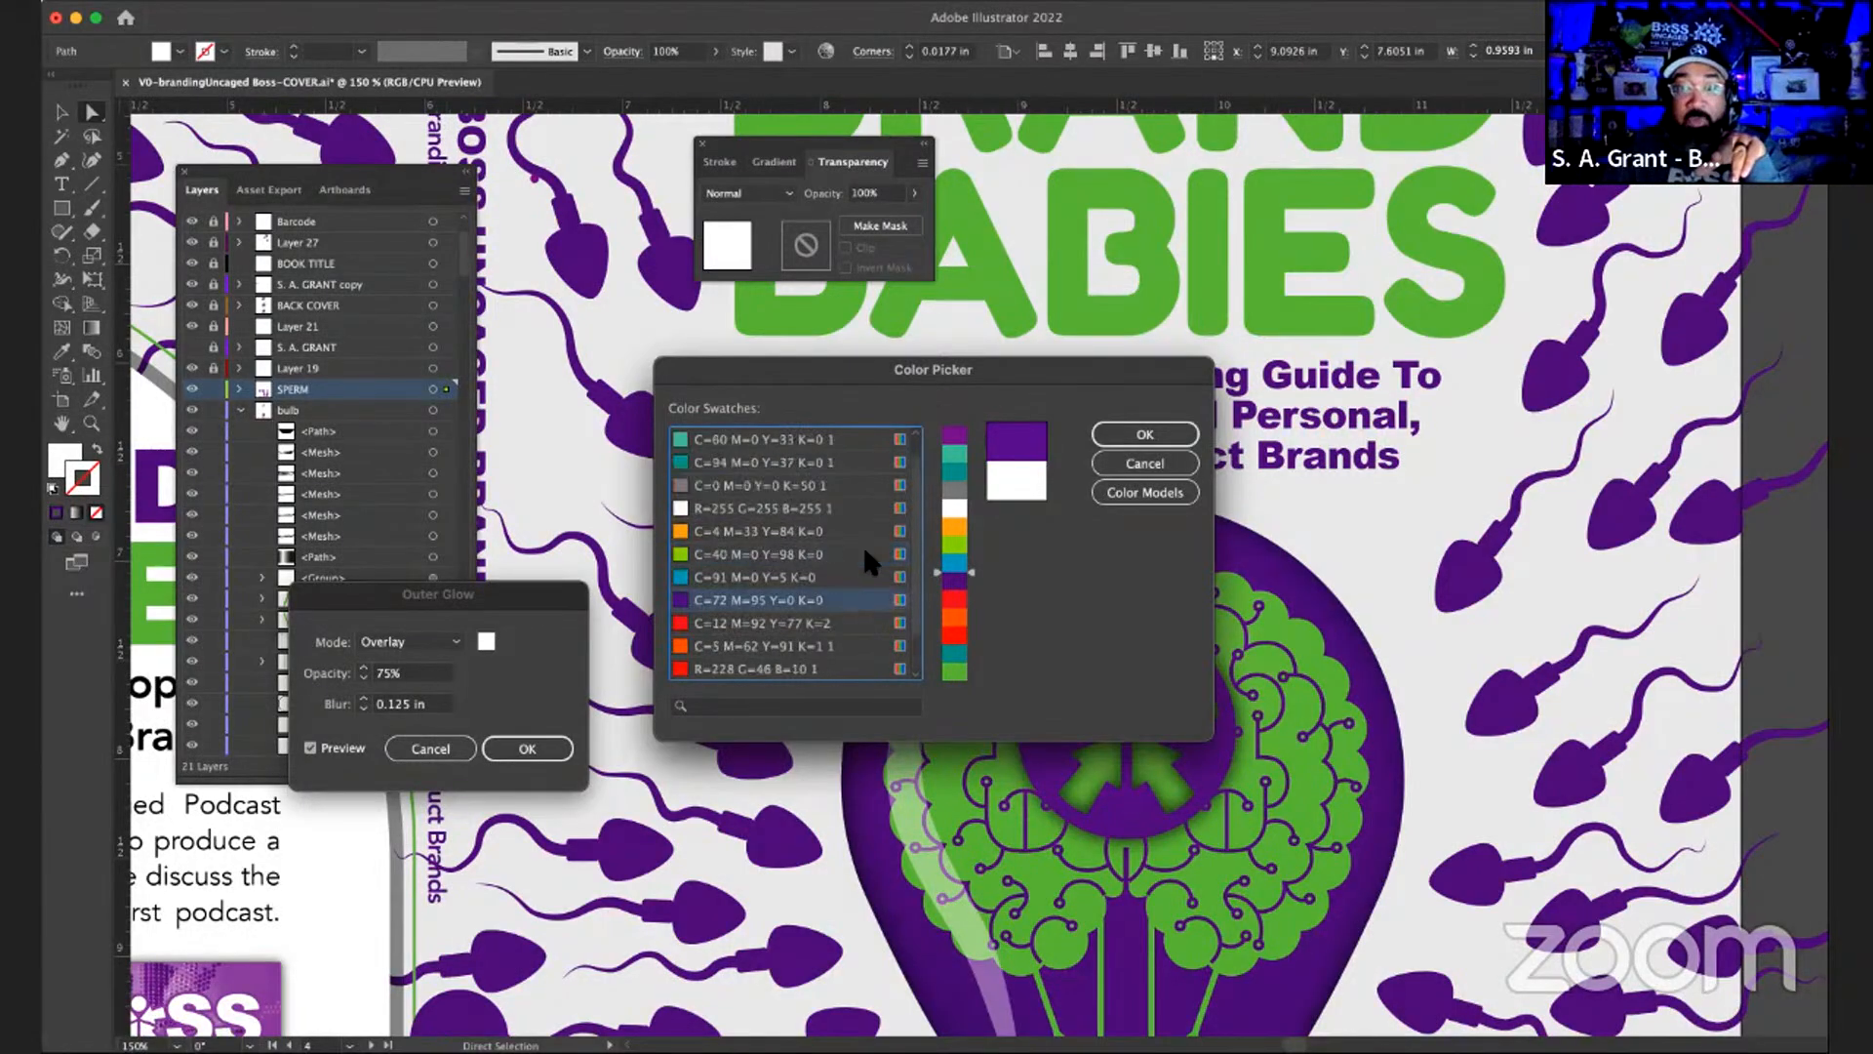
scroll(862, 545, "up", 1)
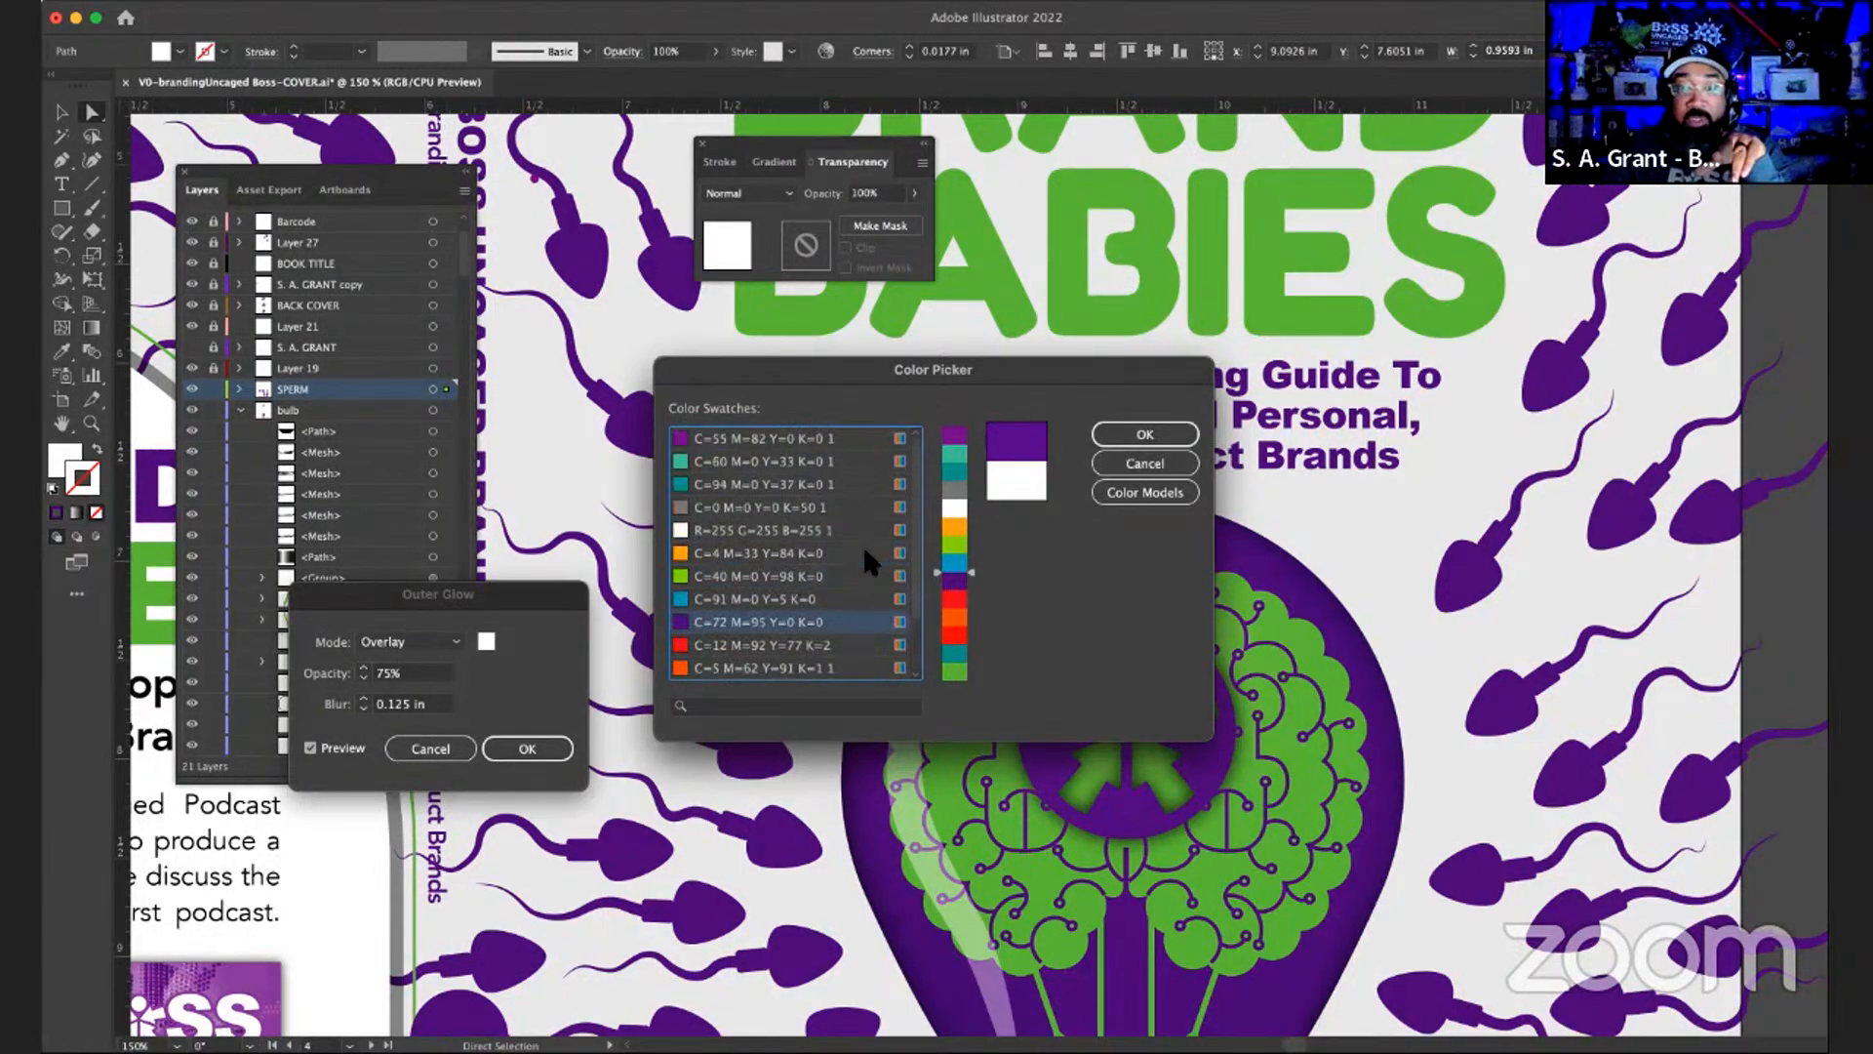
left_click(1176, 439)
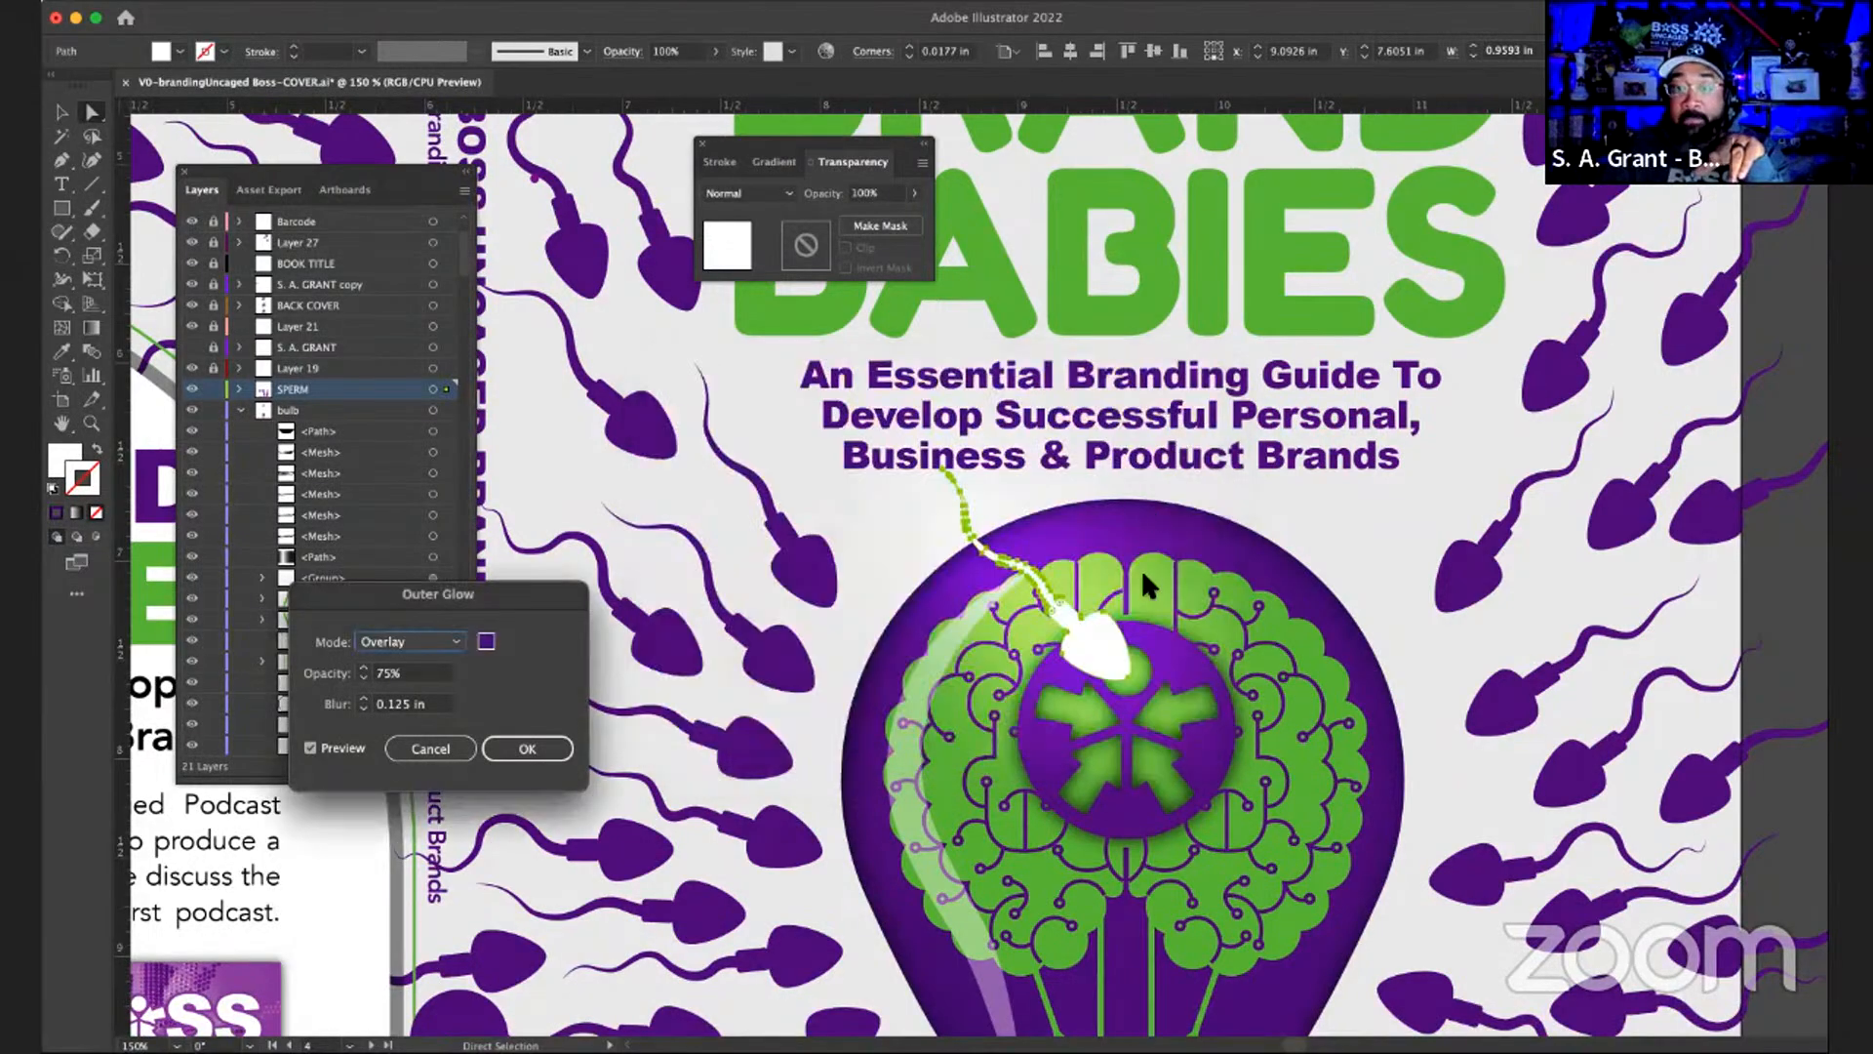
left_click(310, 749)
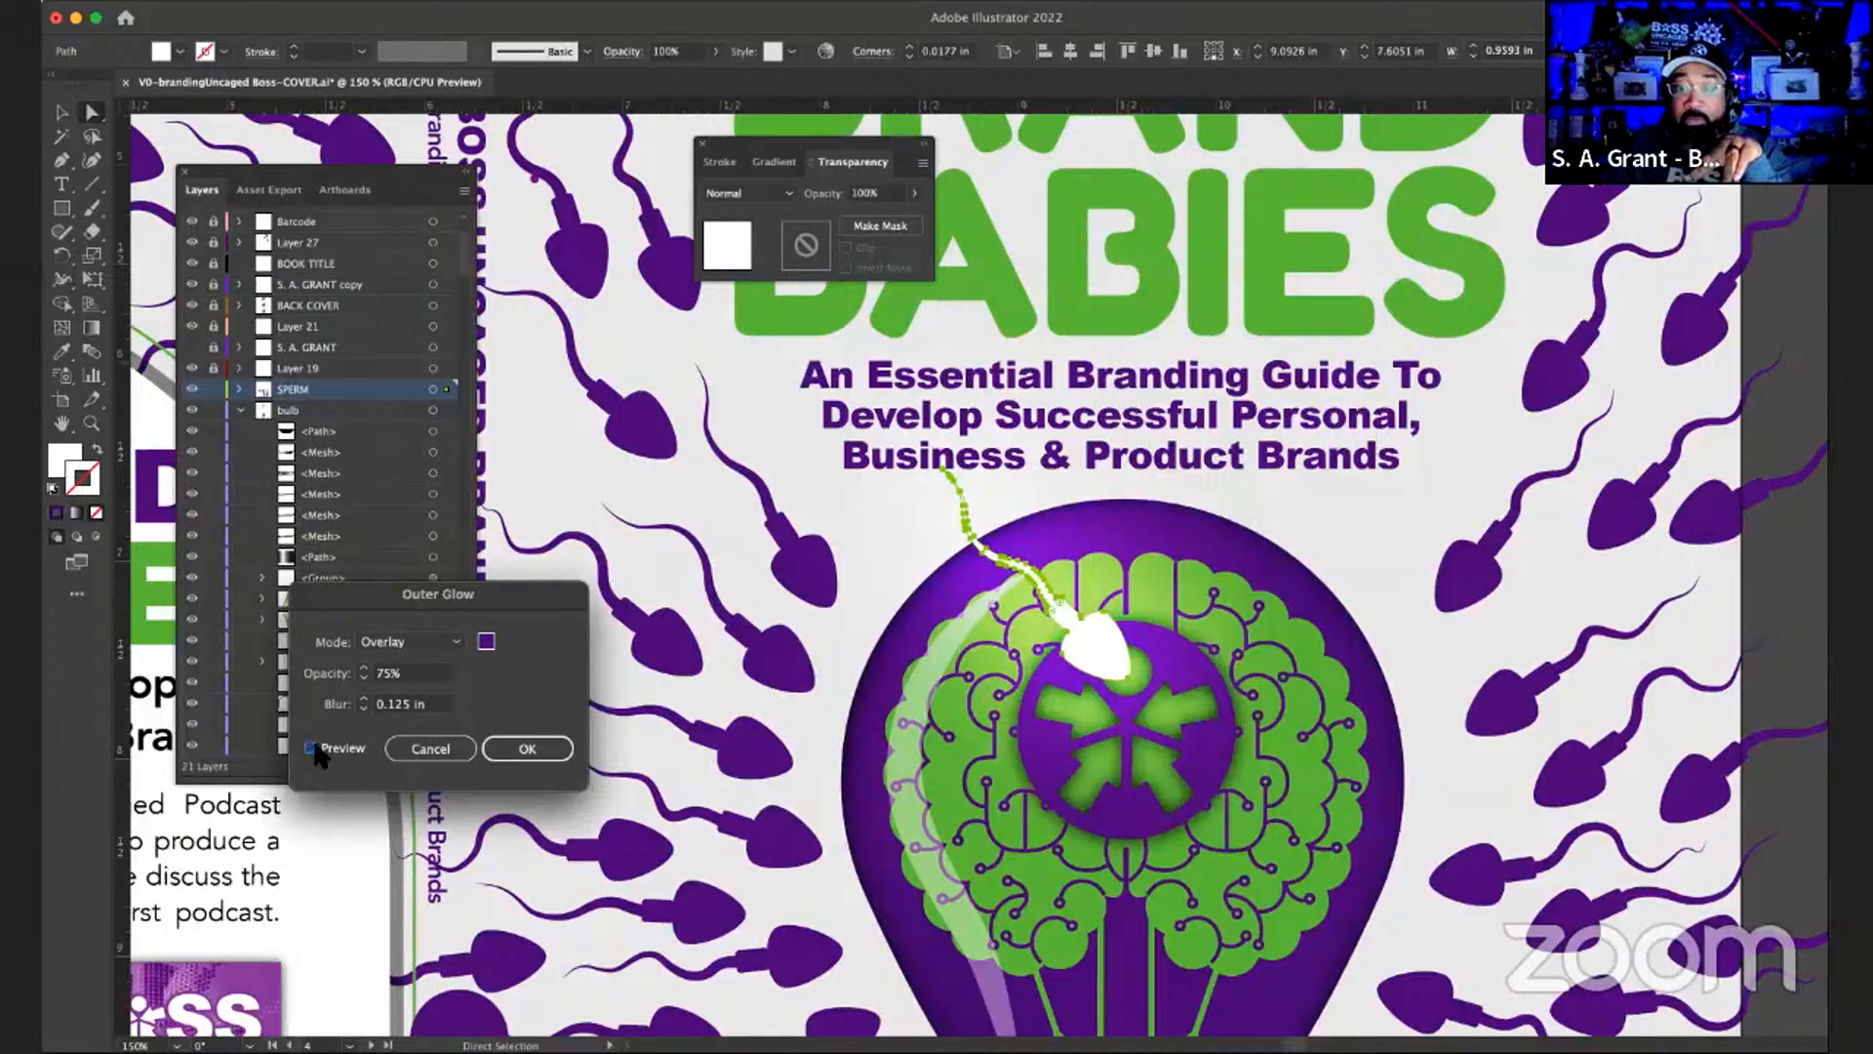
- Set the Outer Glow blending mode to Multiply for the white sperm, compare it with the preview, and apply the effect
left_click(312, 748)
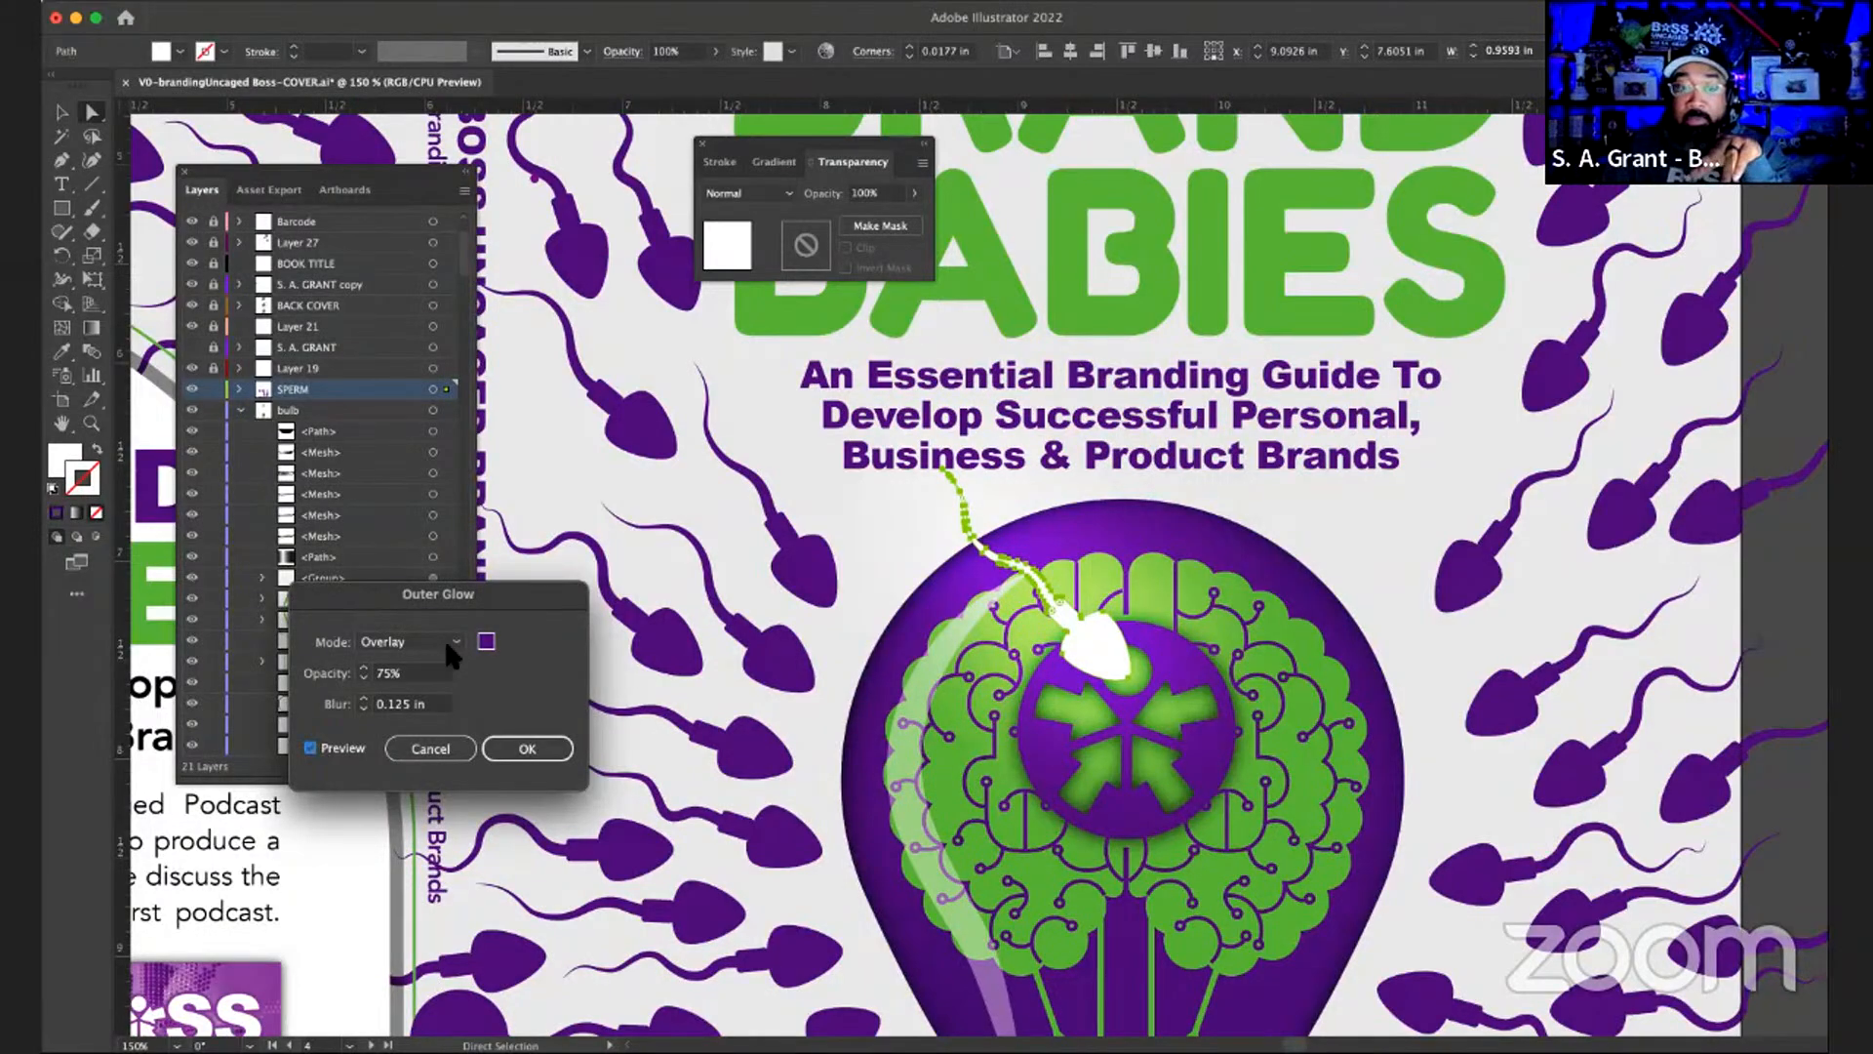
left_click(447, 644)
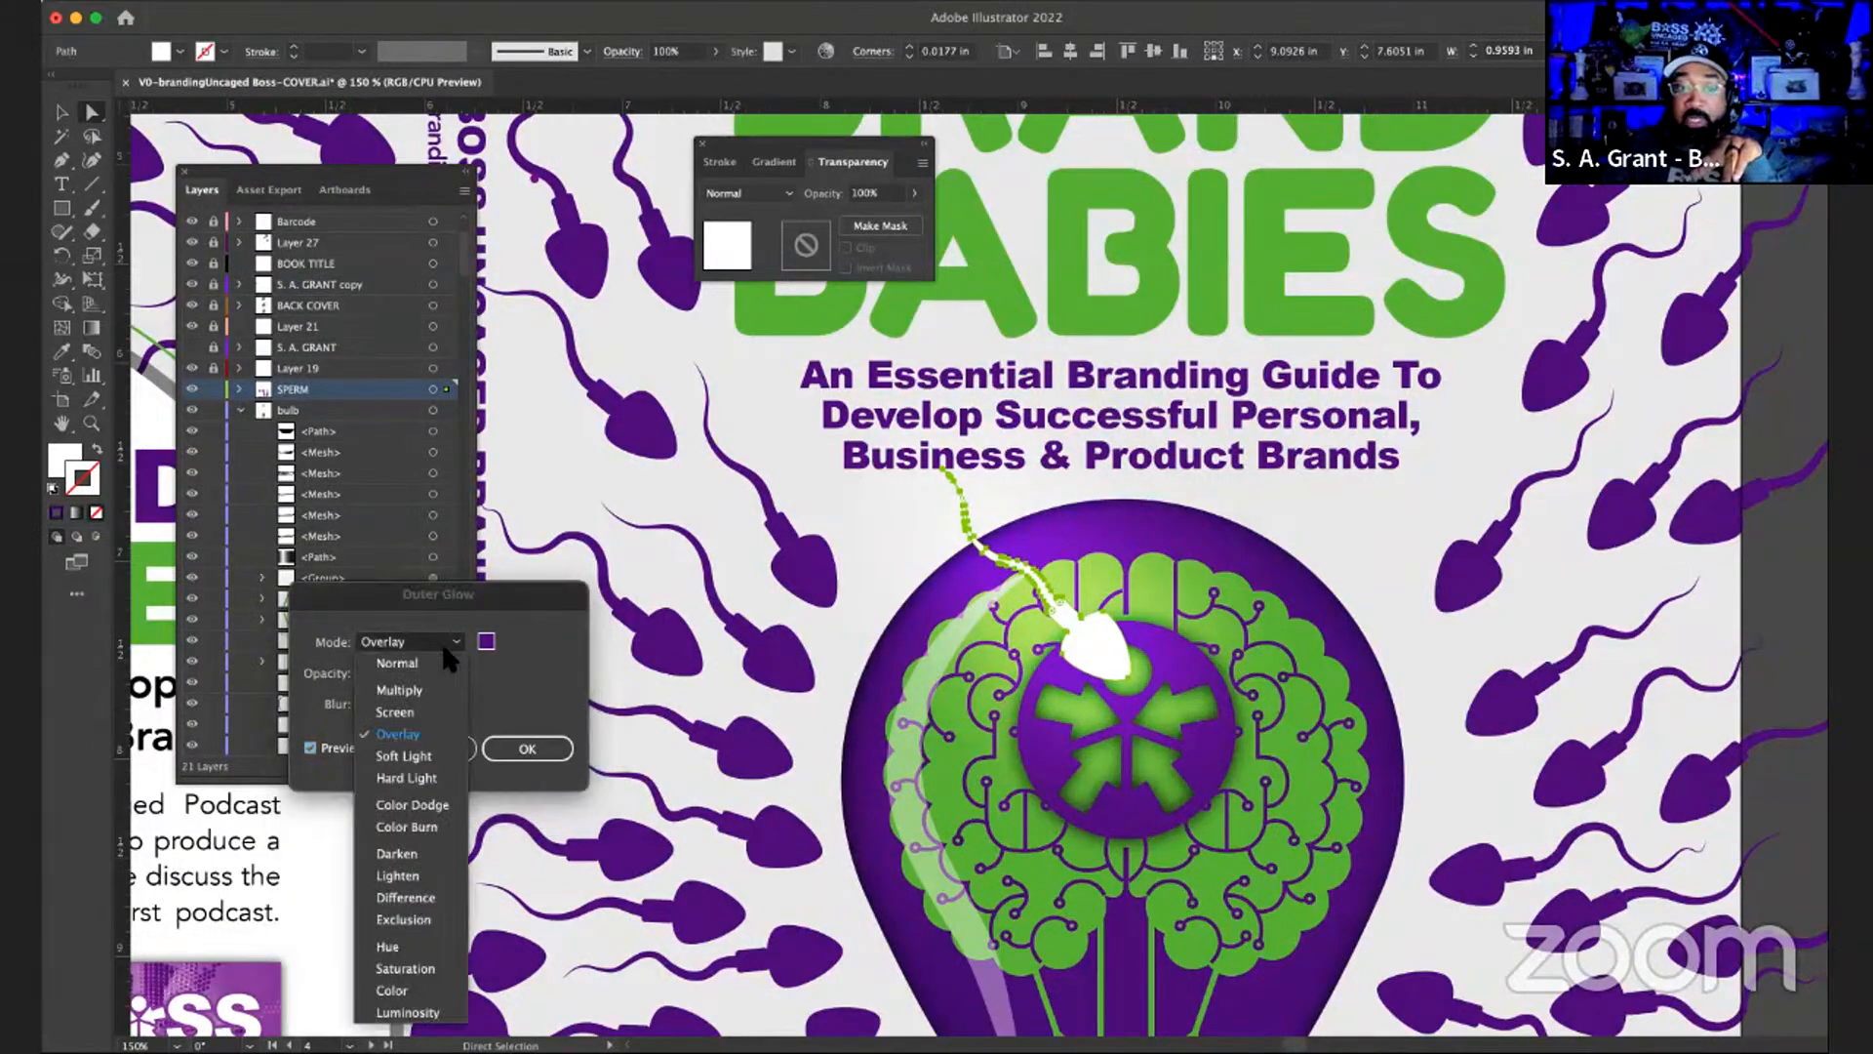
left_click(413, 689)
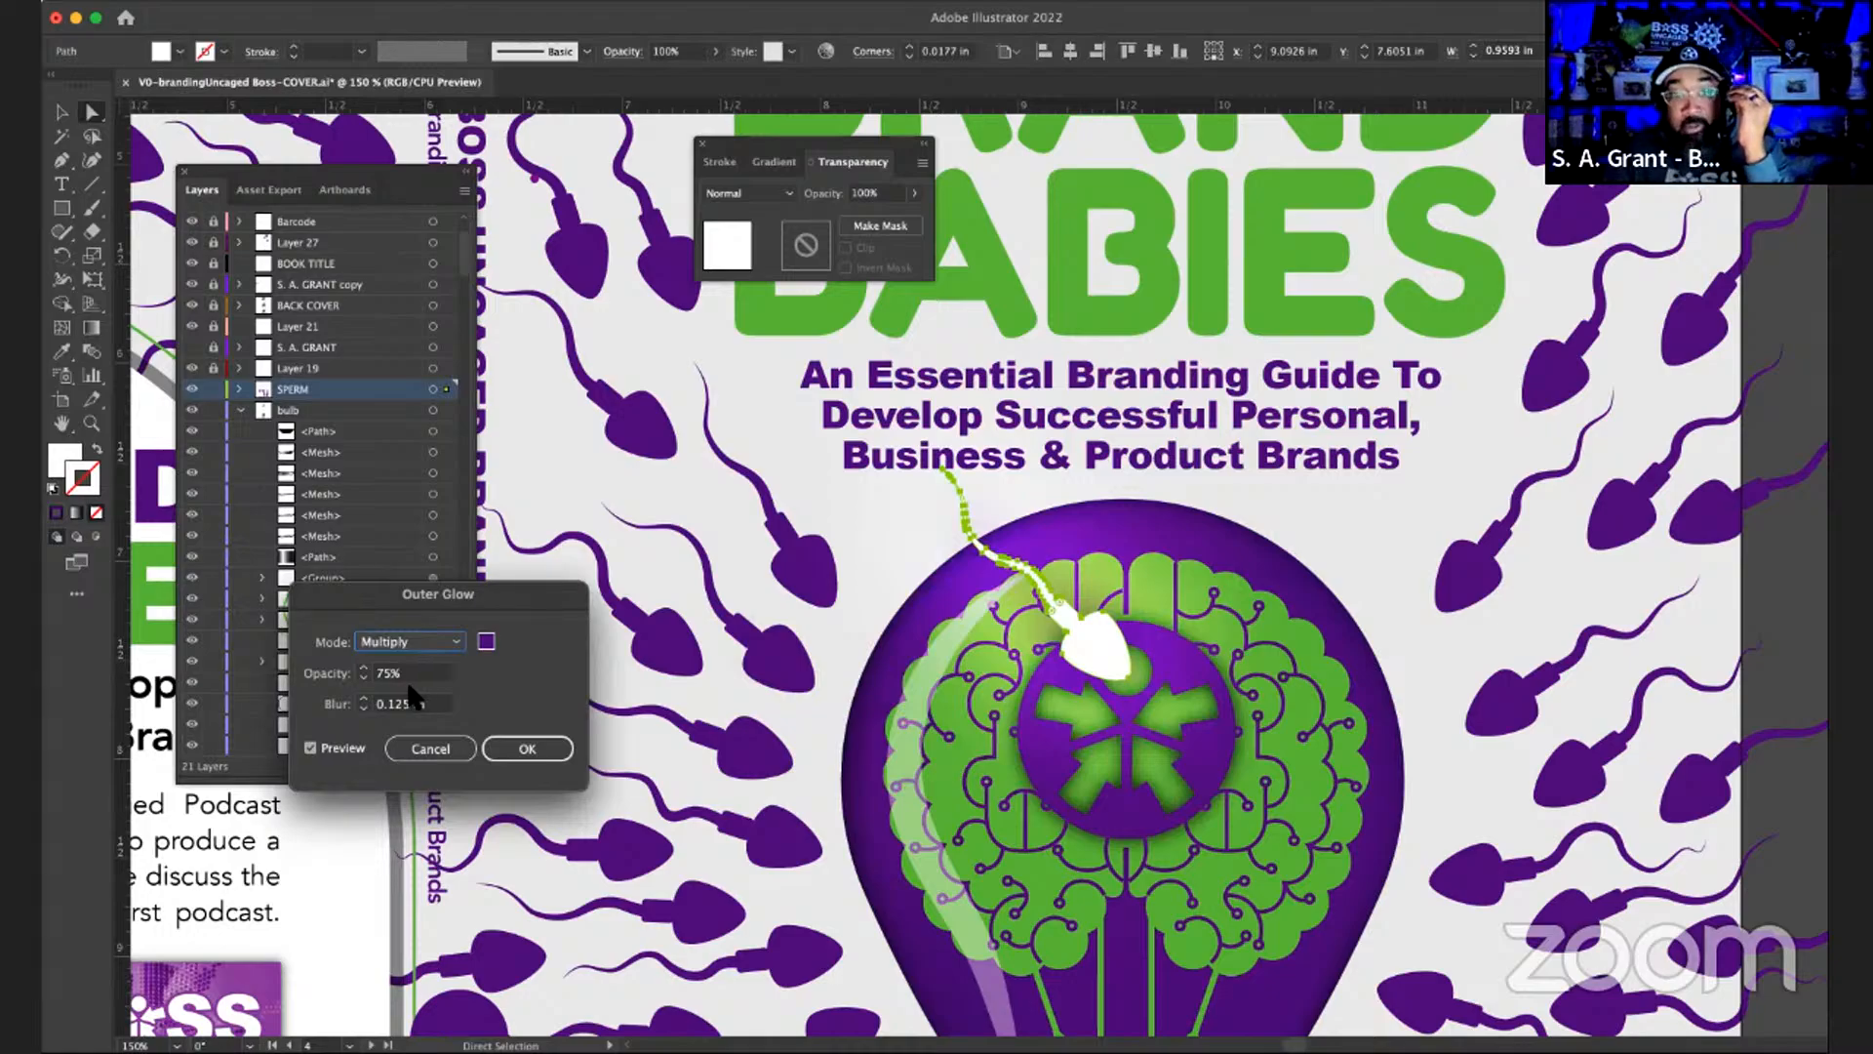
left_click(311, 747)
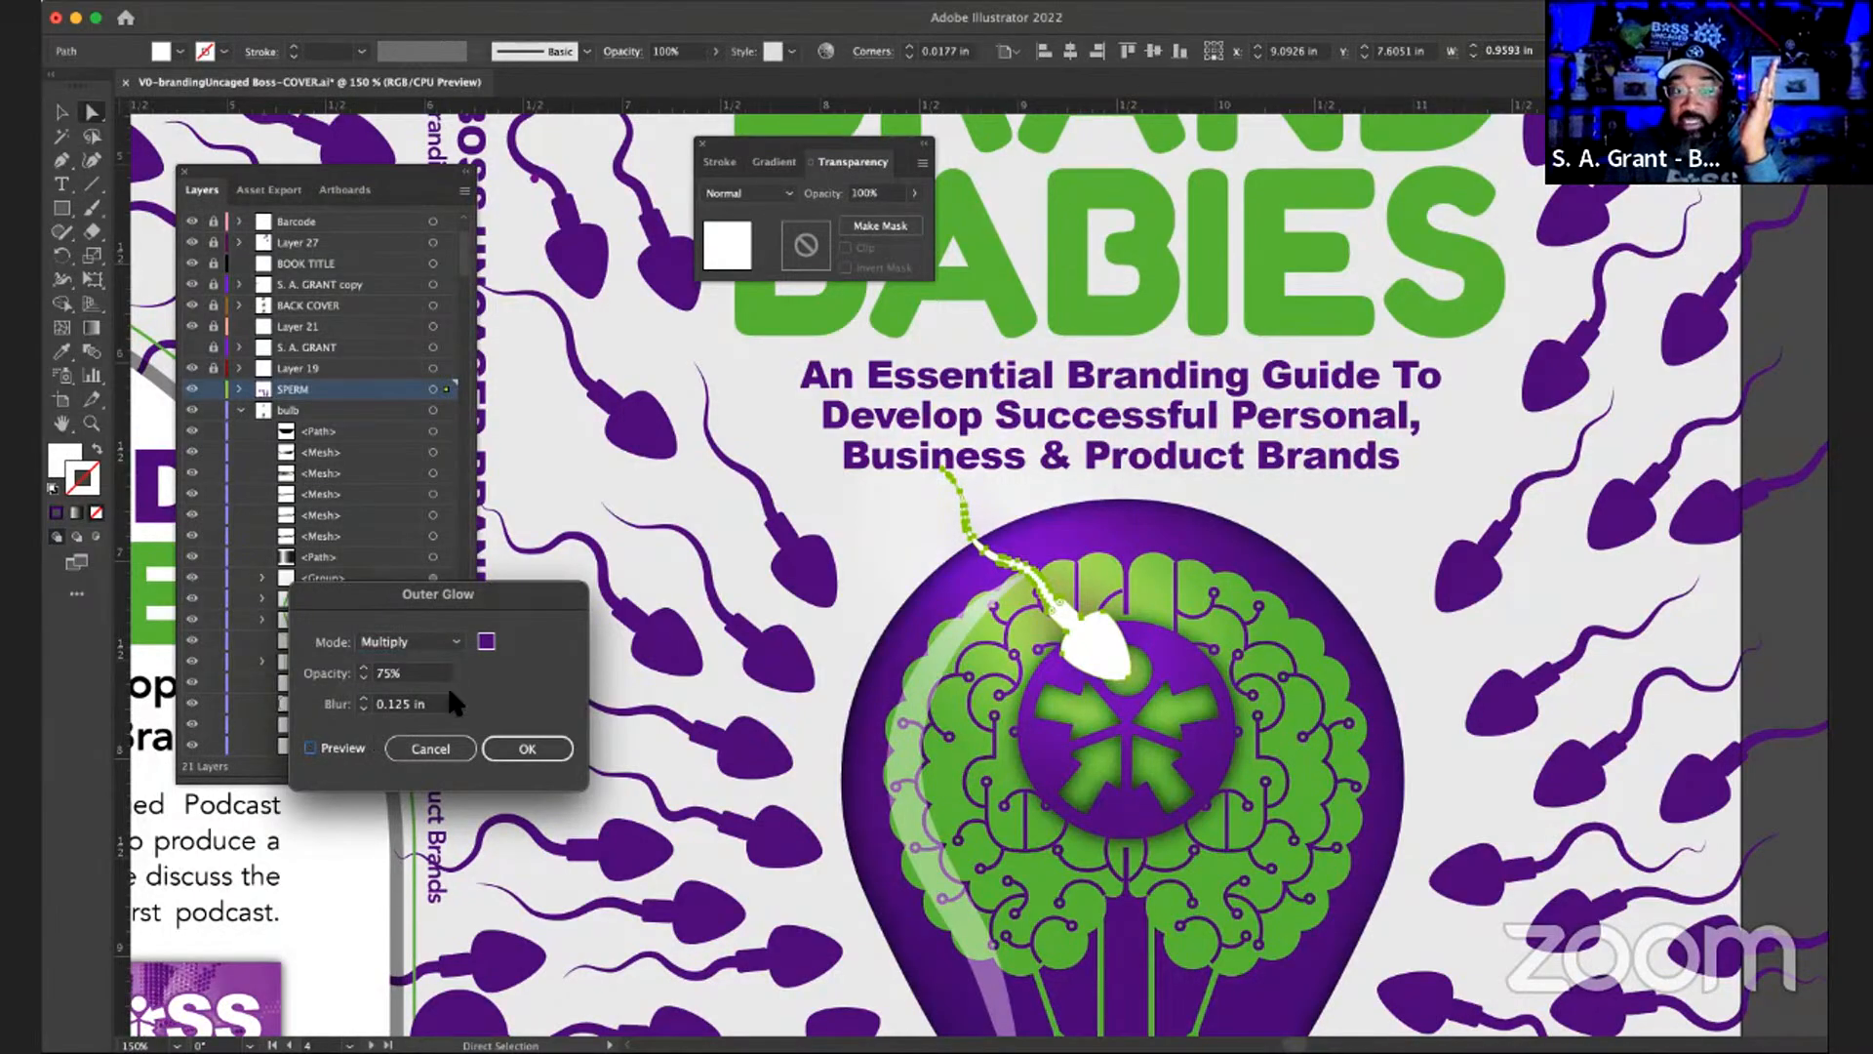
left_click(310, 747)
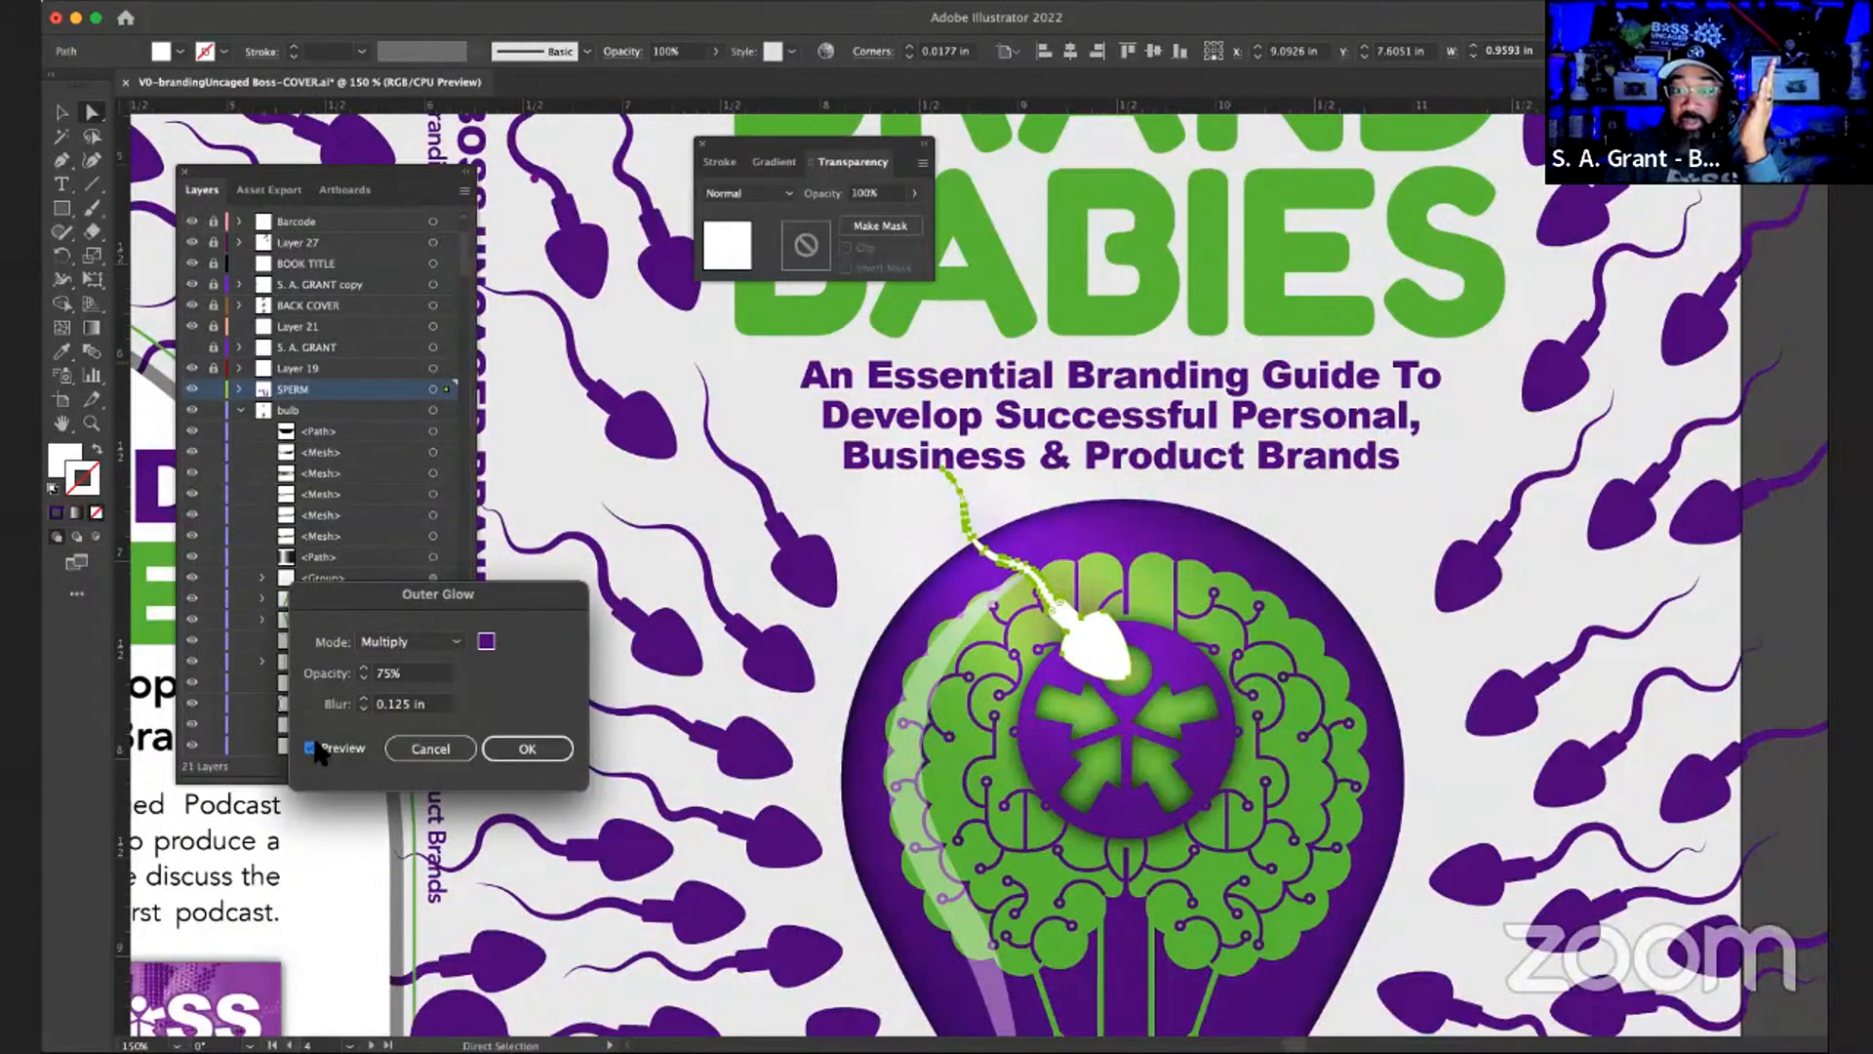
left_click(527, 752)
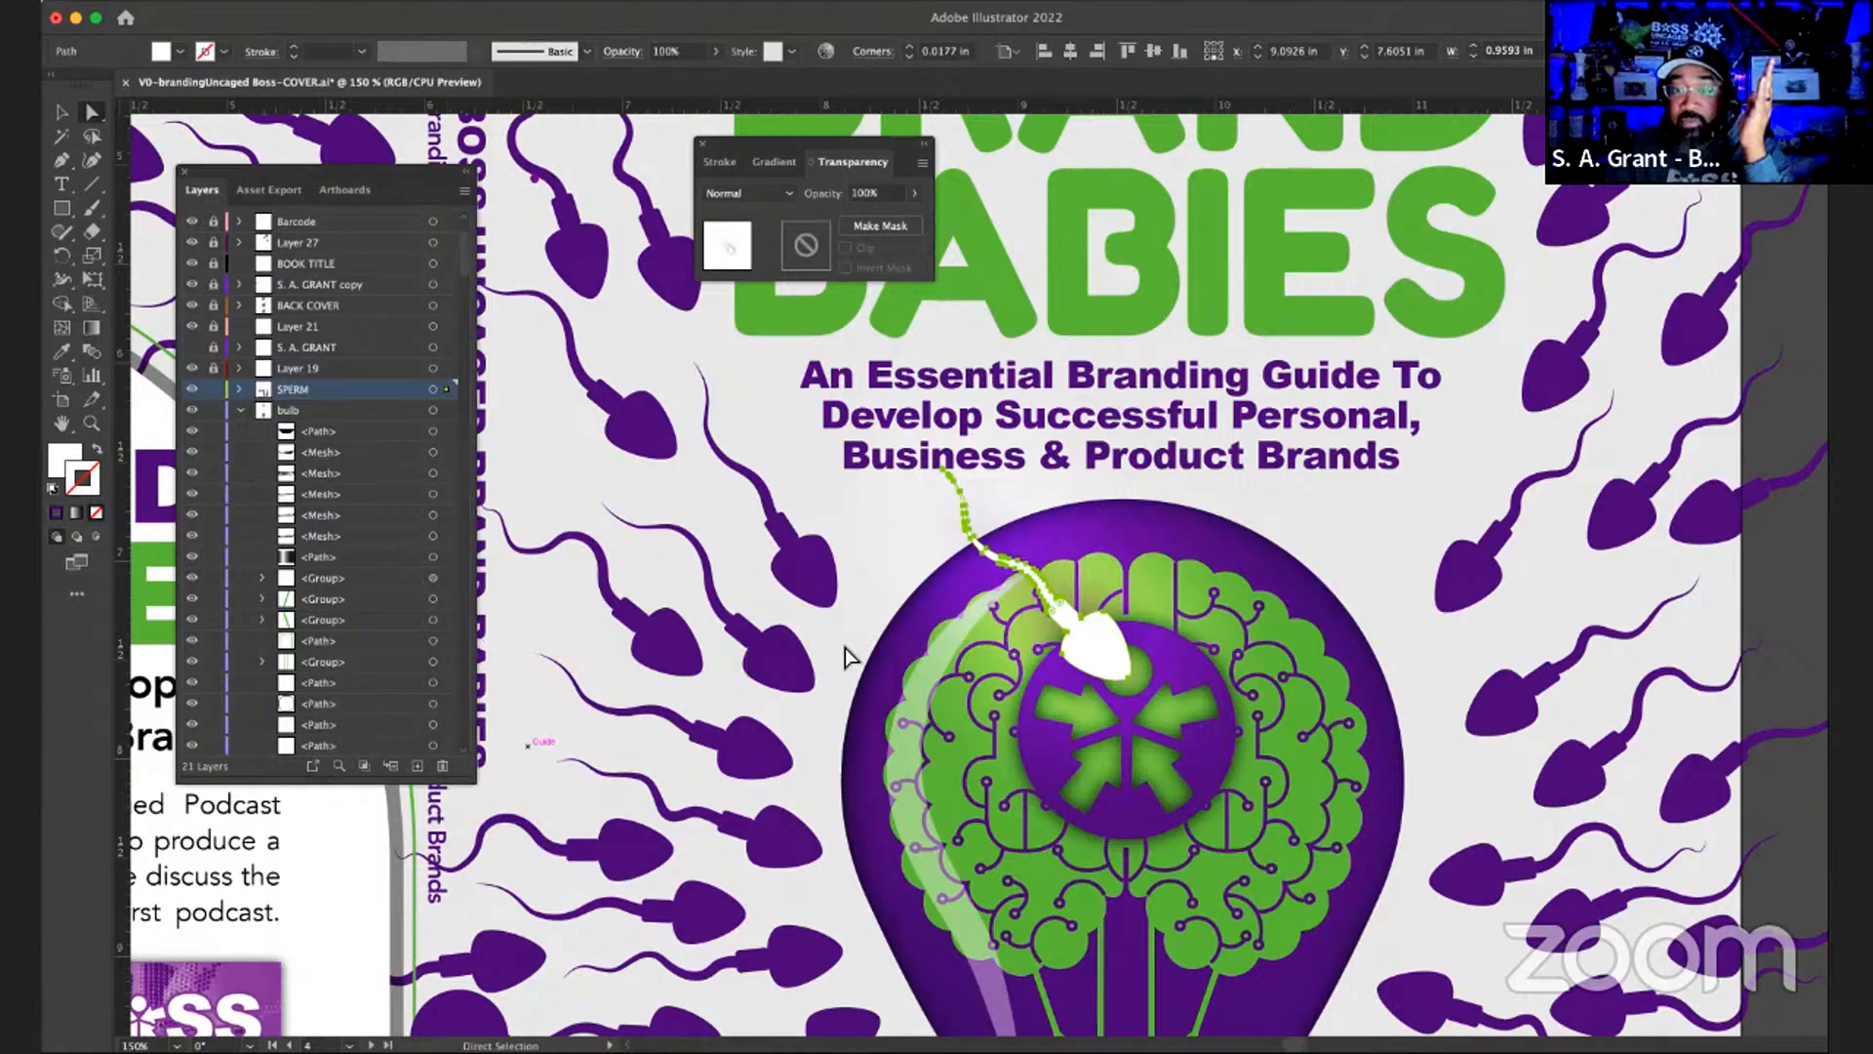
- Examine the glow on the white sperm over the bulb up close and against the whole cover, and deselect it
key("v")
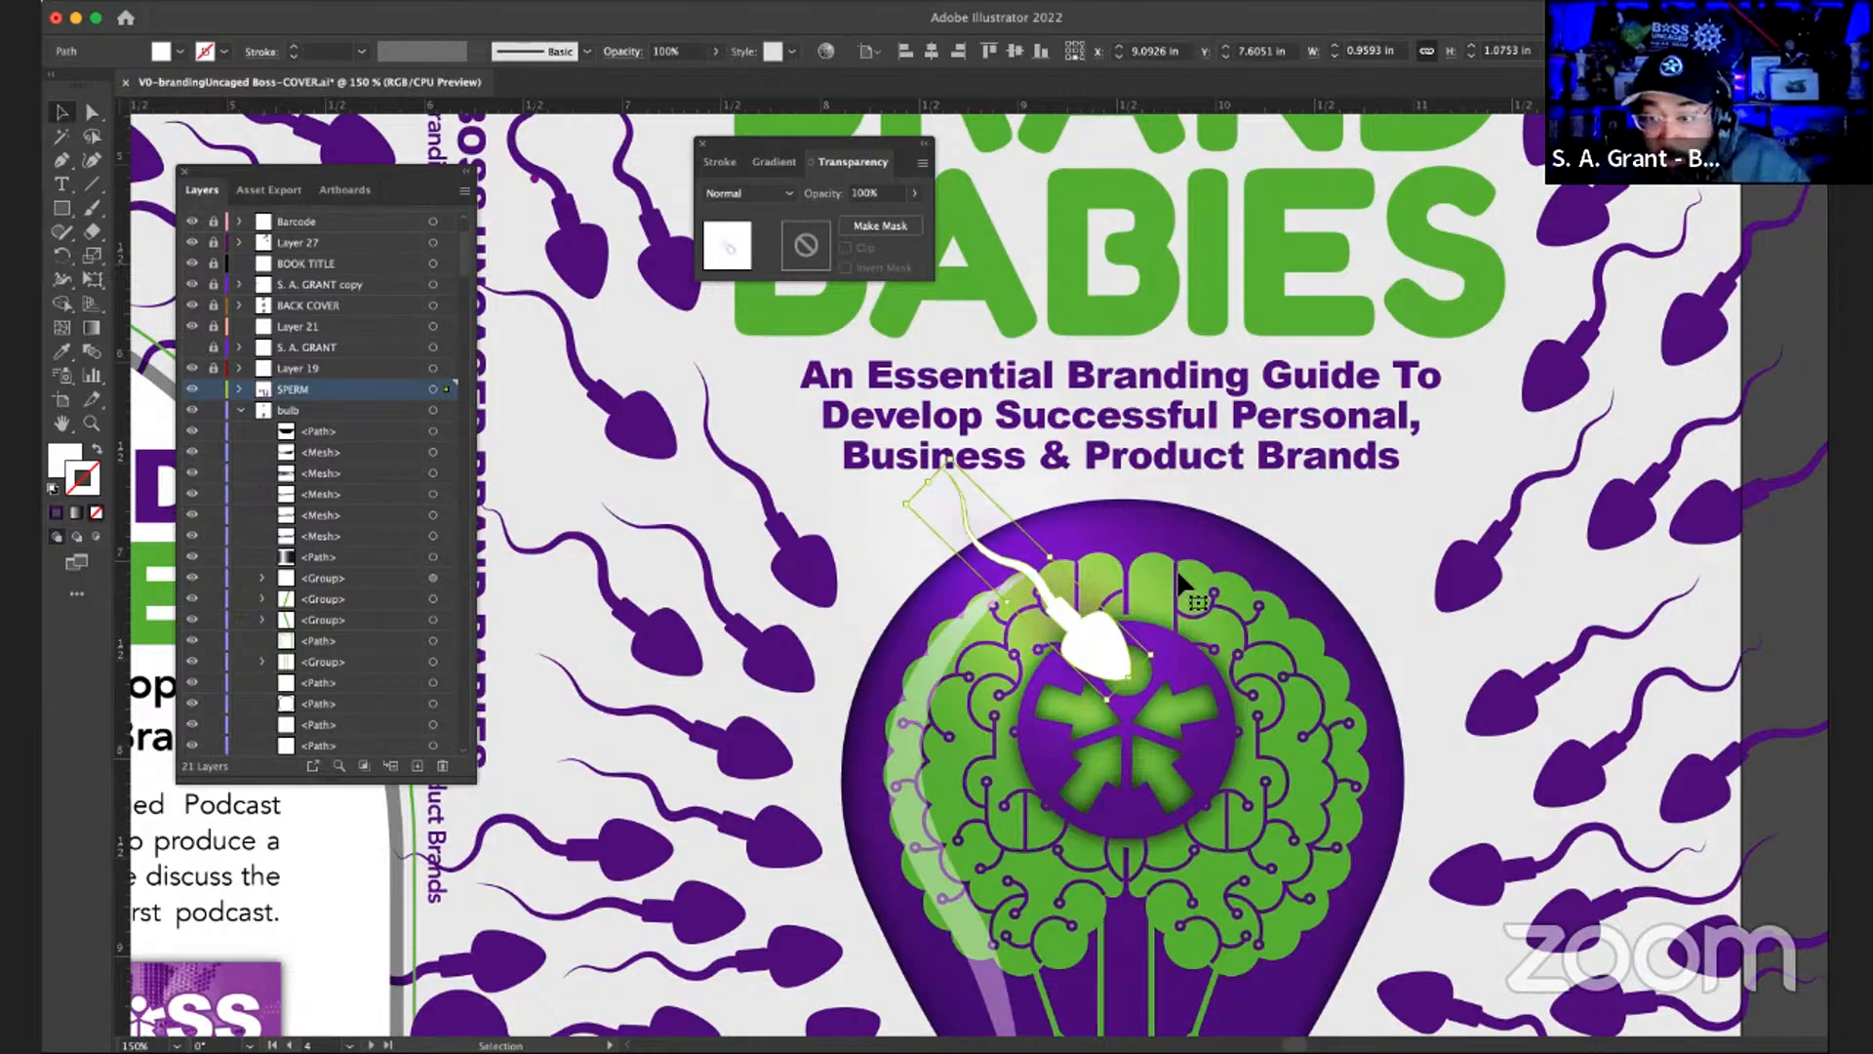
key("z")
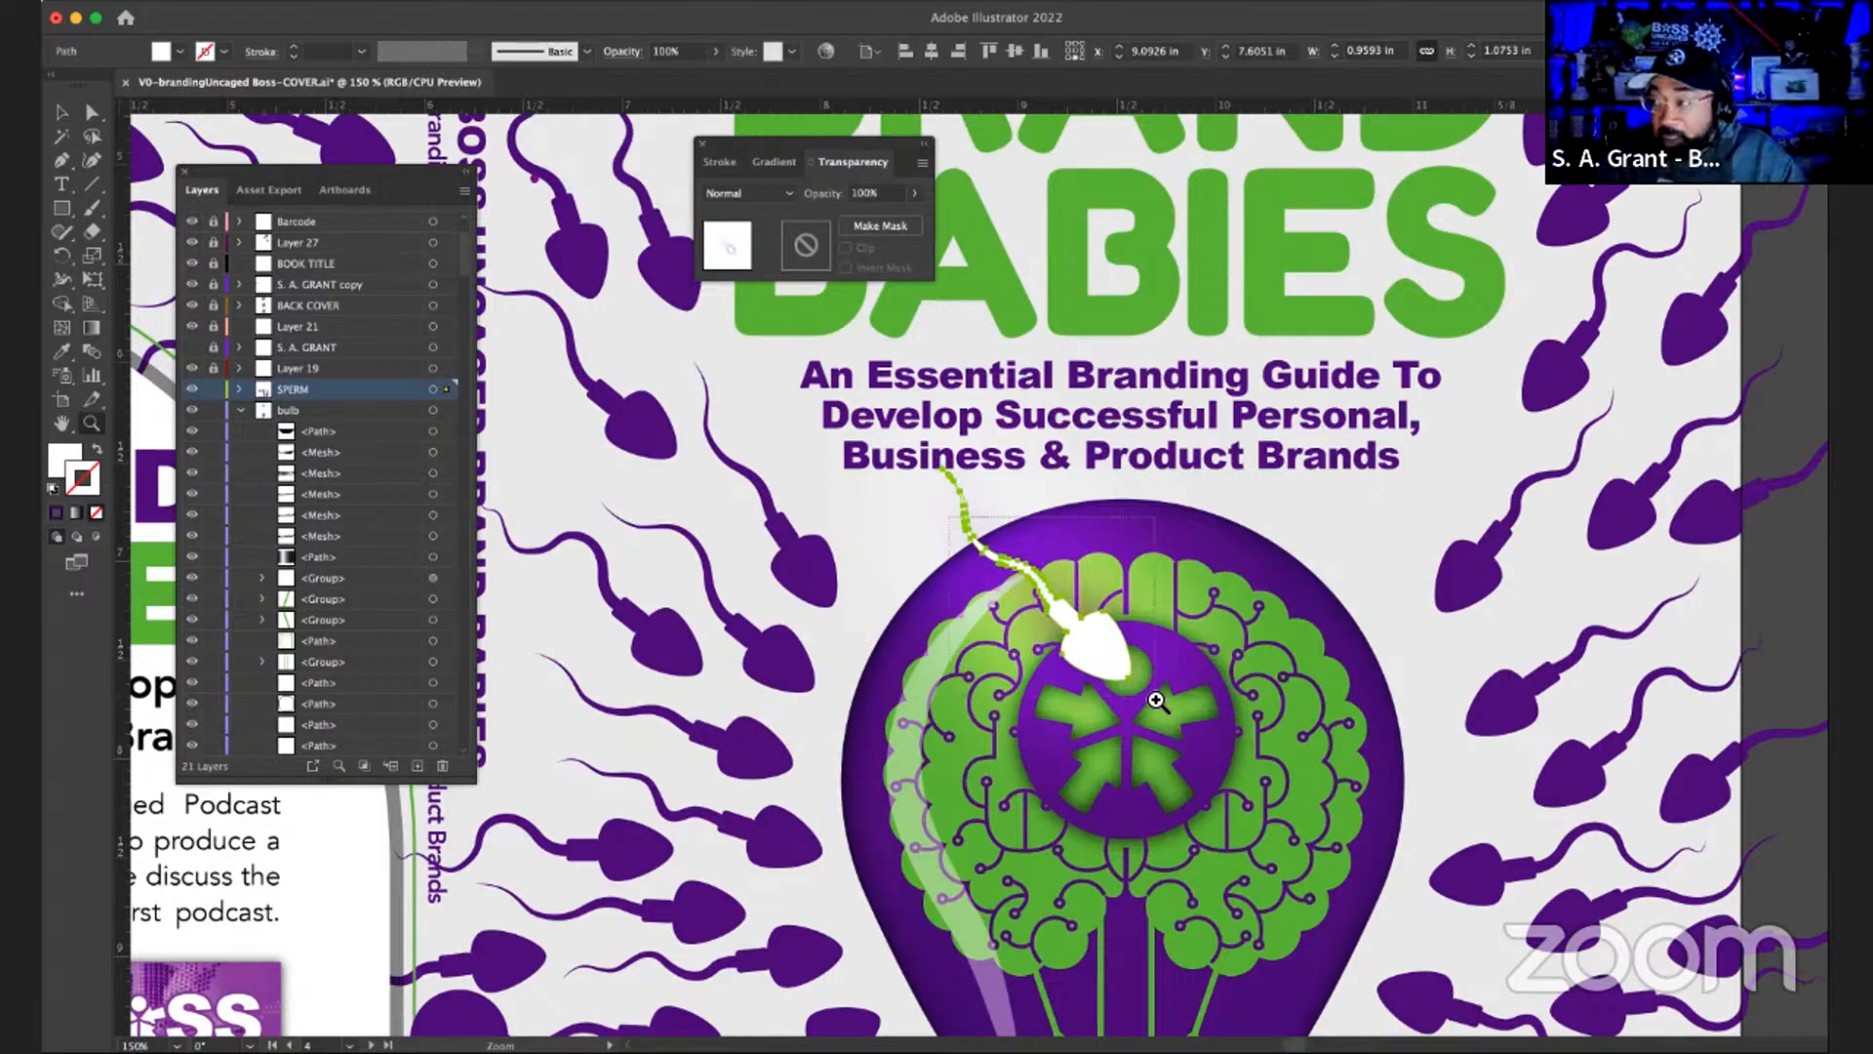
scroll(1156, 701, "up", 5)
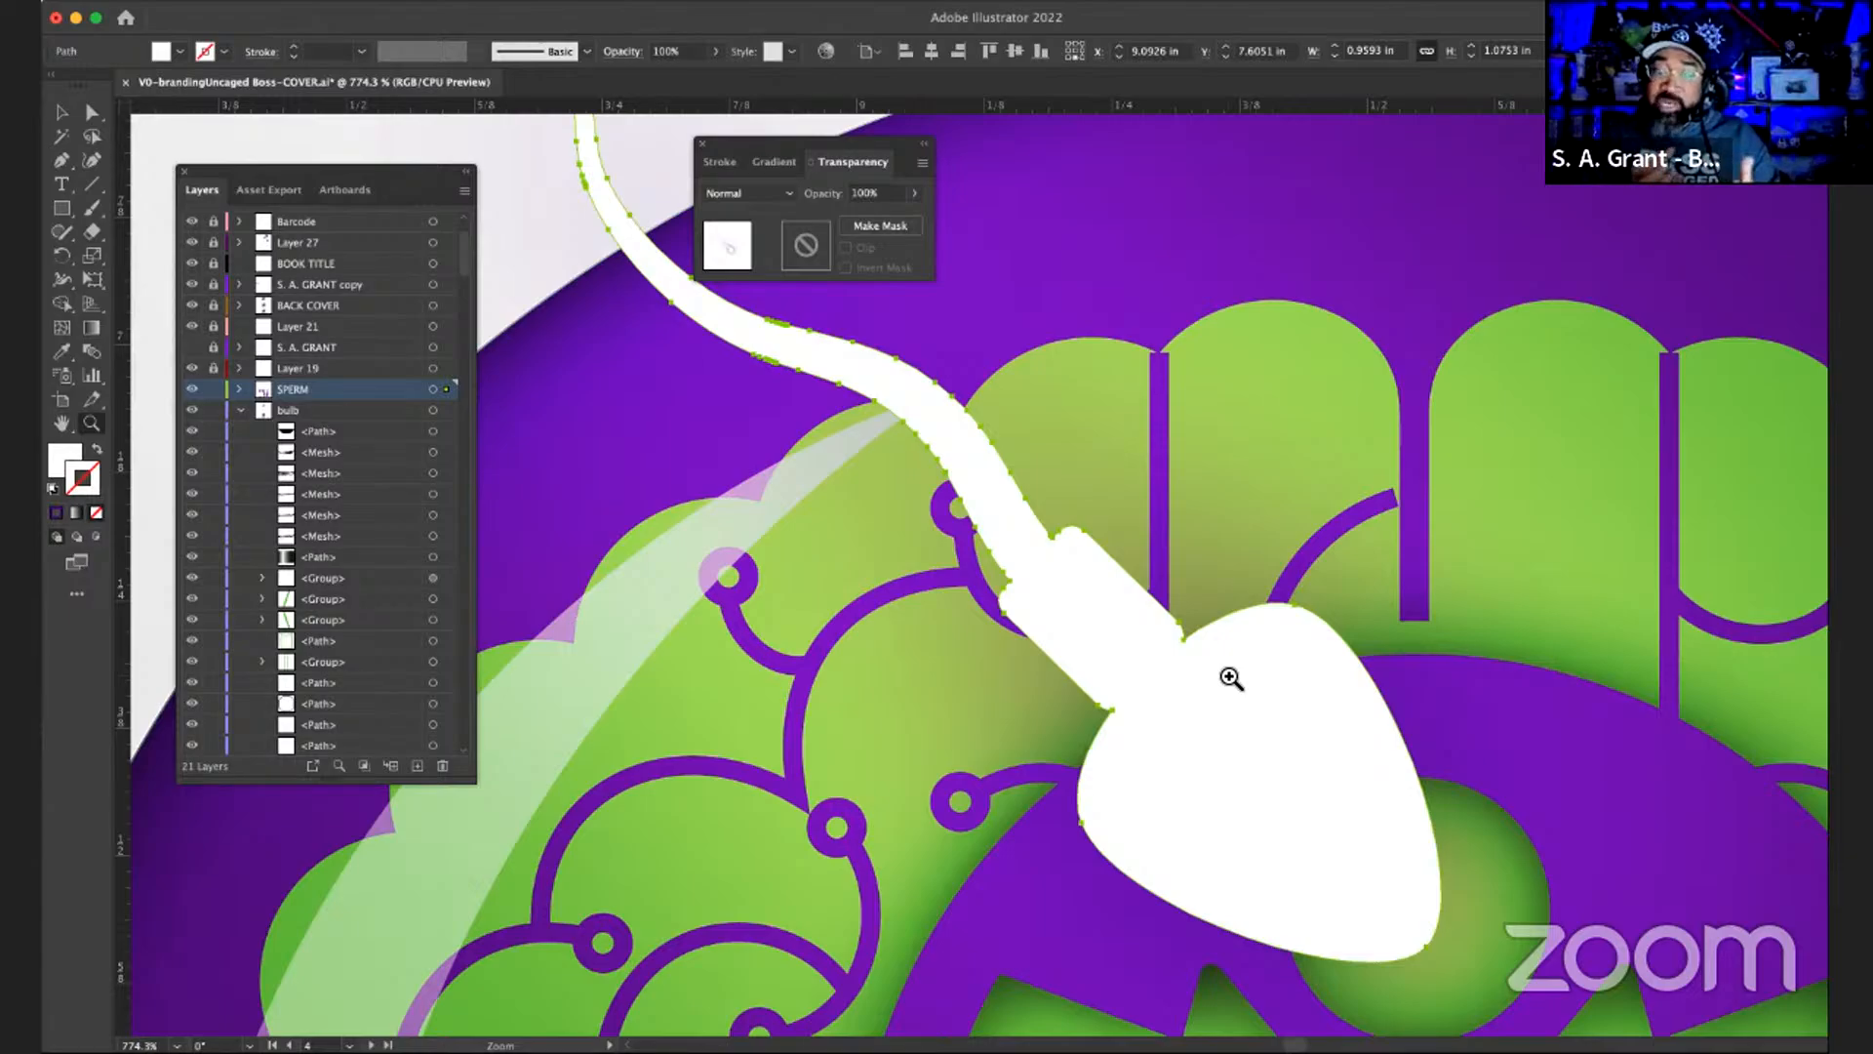
key("v")
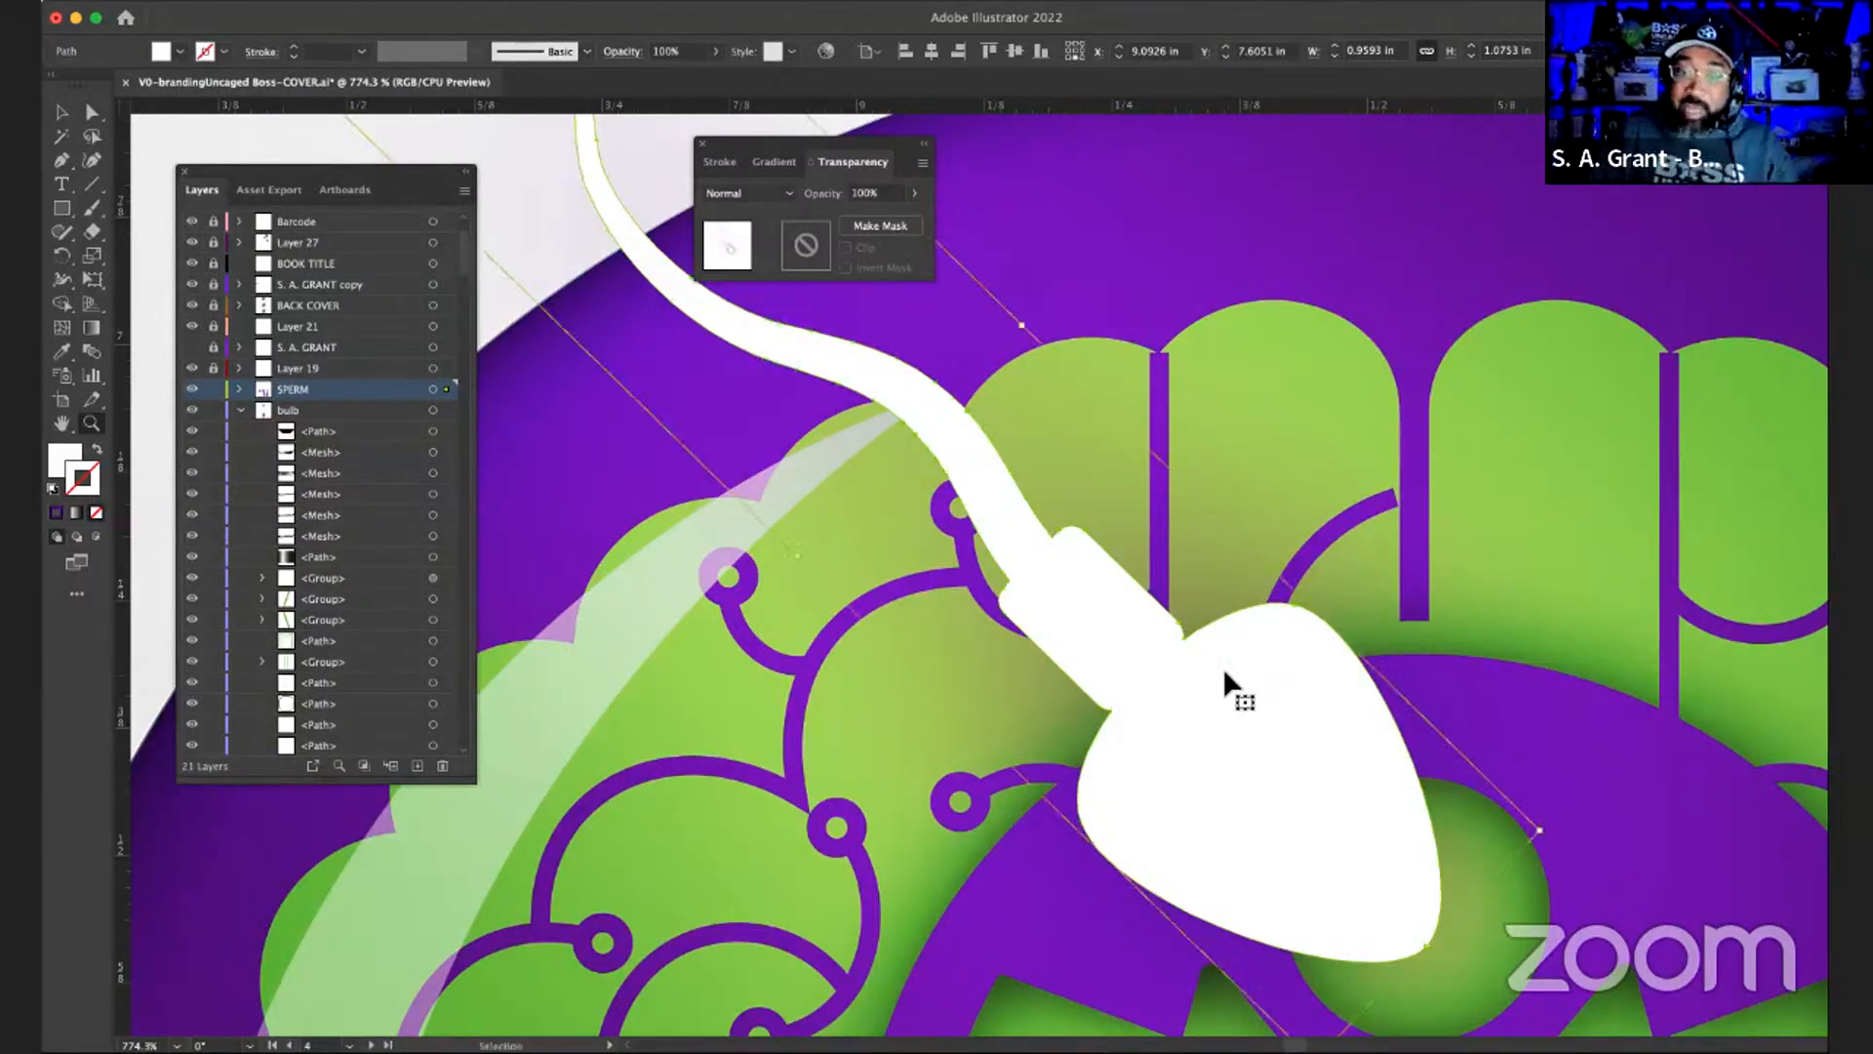
key("z")
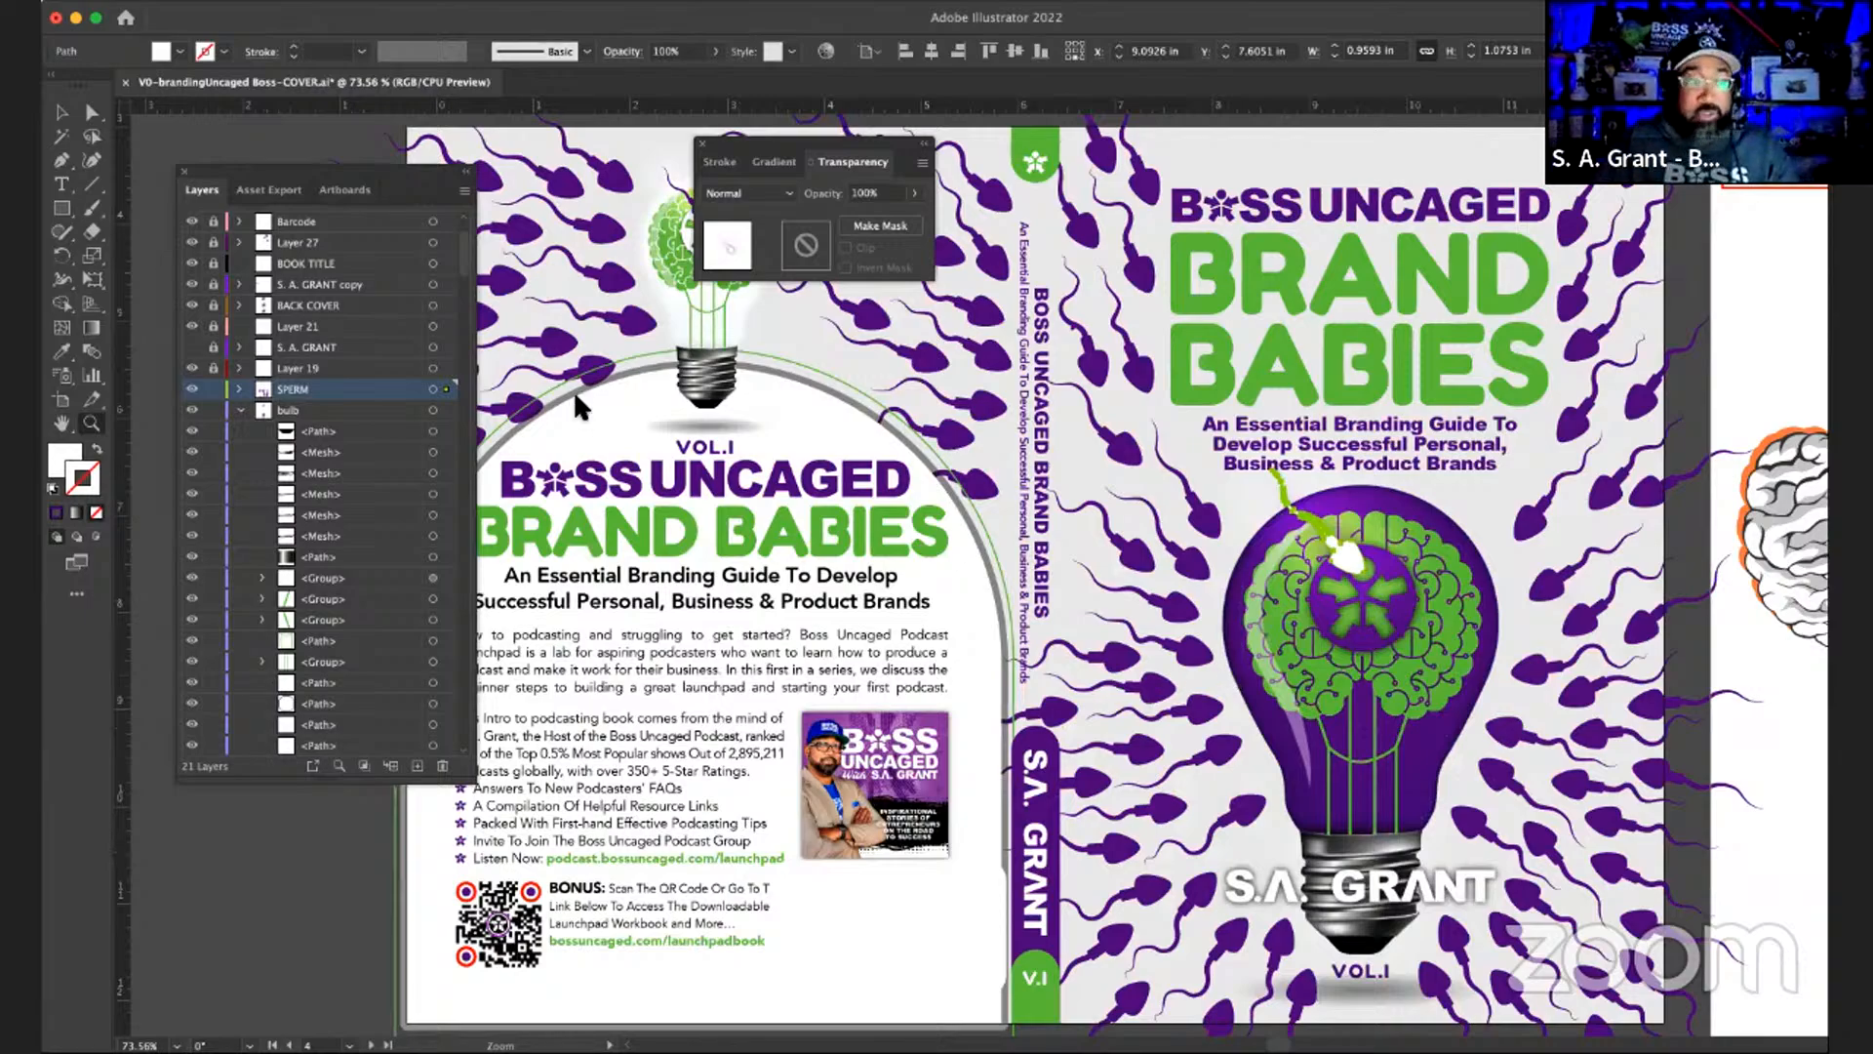
key("v")
left_click(510, 319)
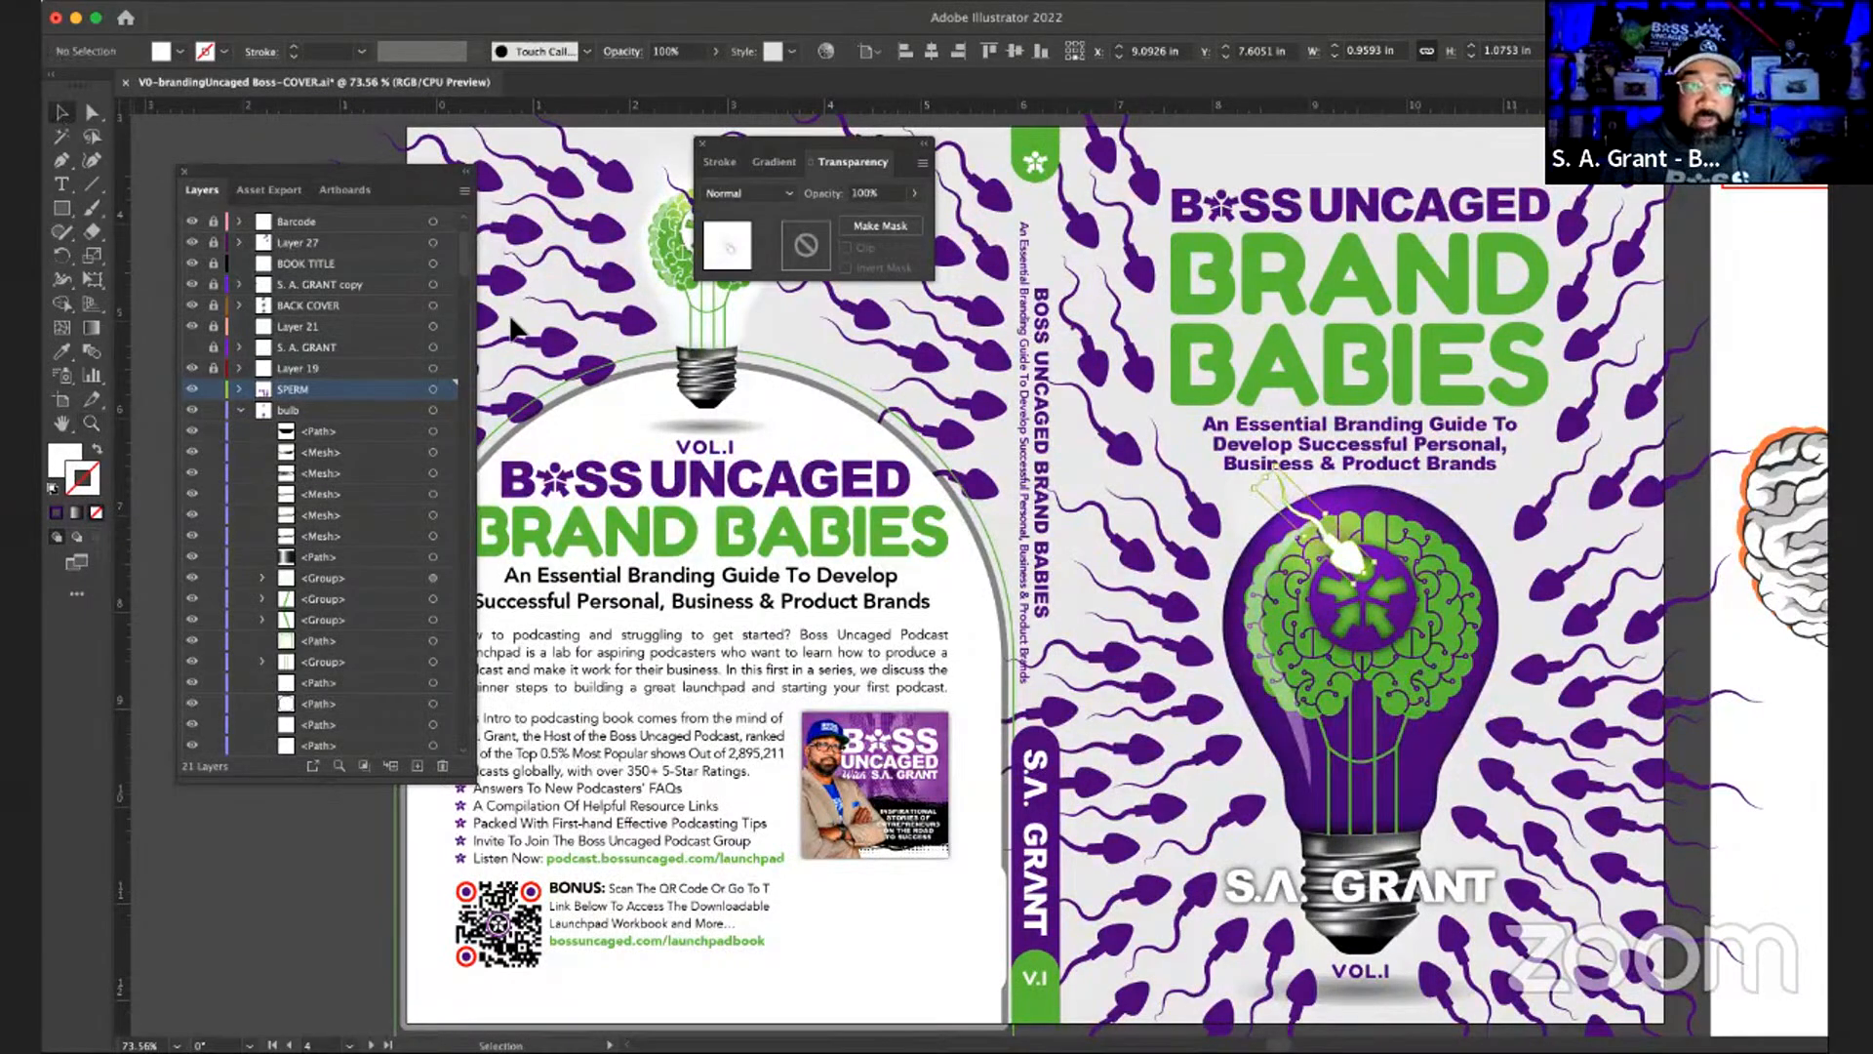
- Compare the bulb artwork on the light front cover with the bulb on the purple cover version above it
scroll(1312, 644, "right", 1)
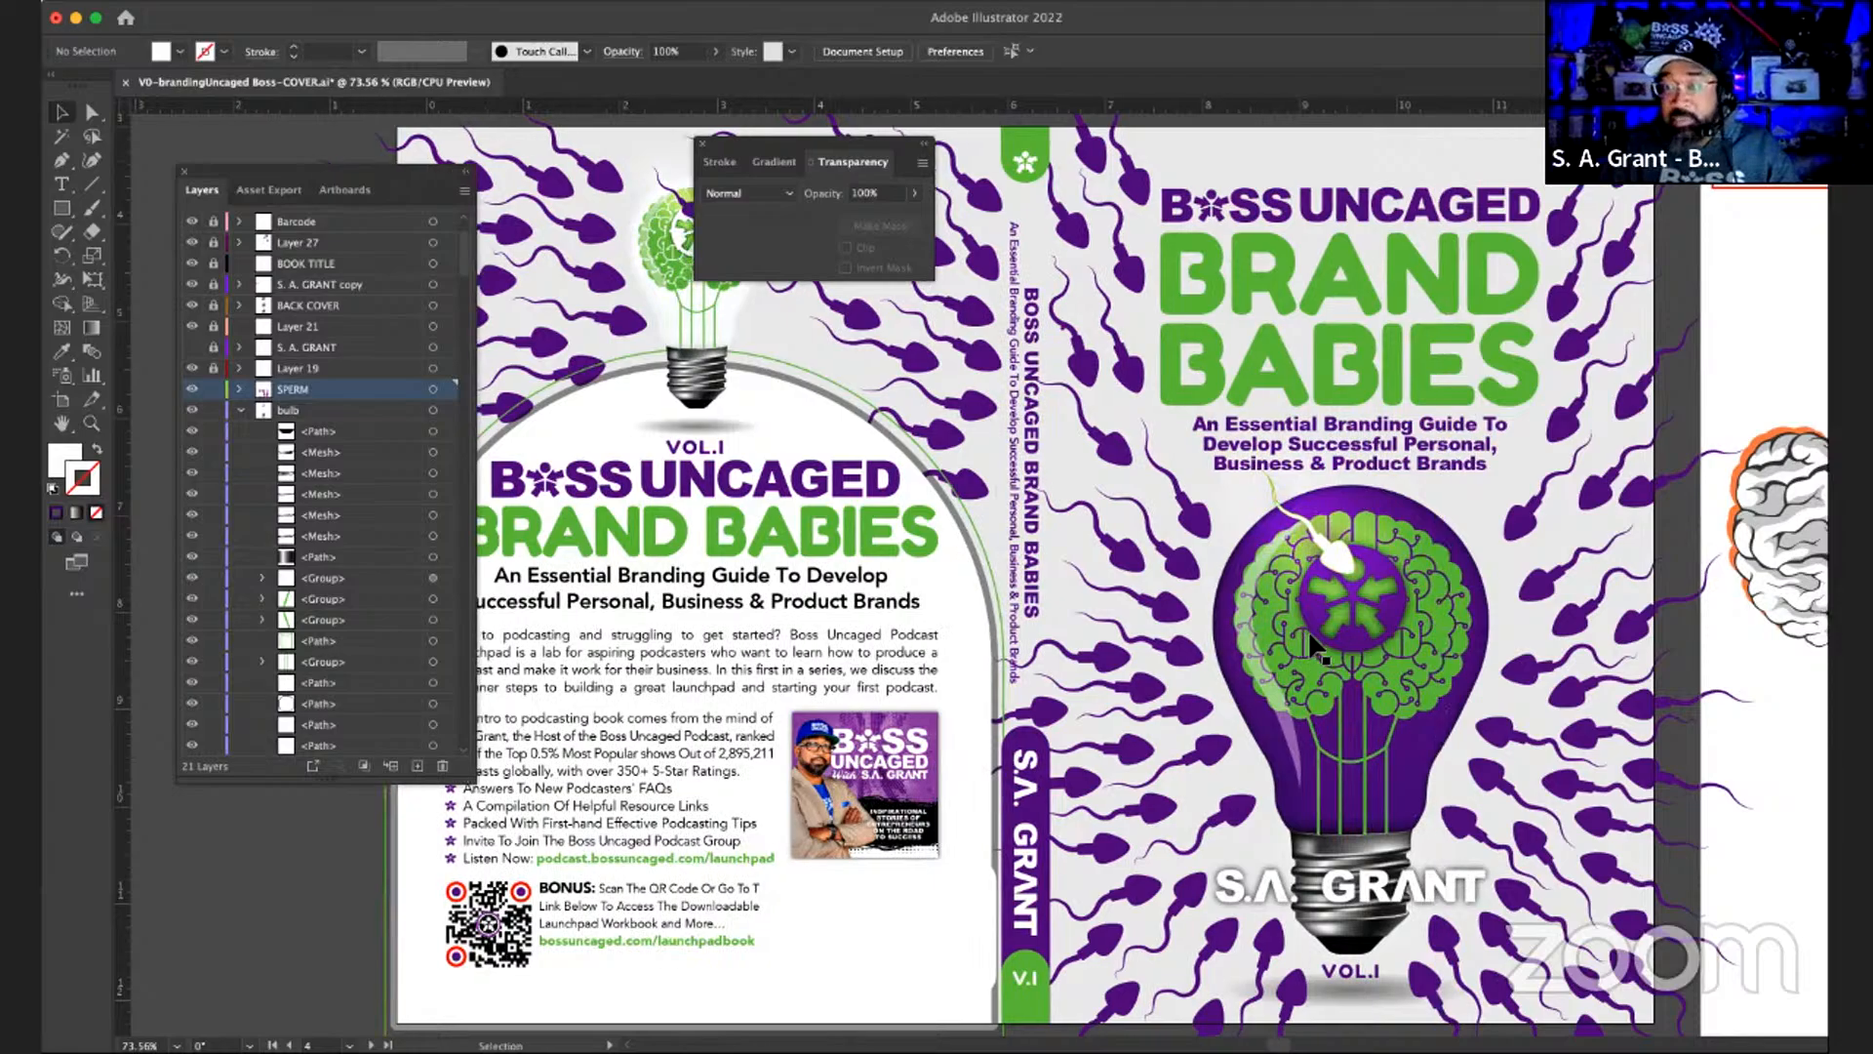
scroll(1312, 644, "right", 5)
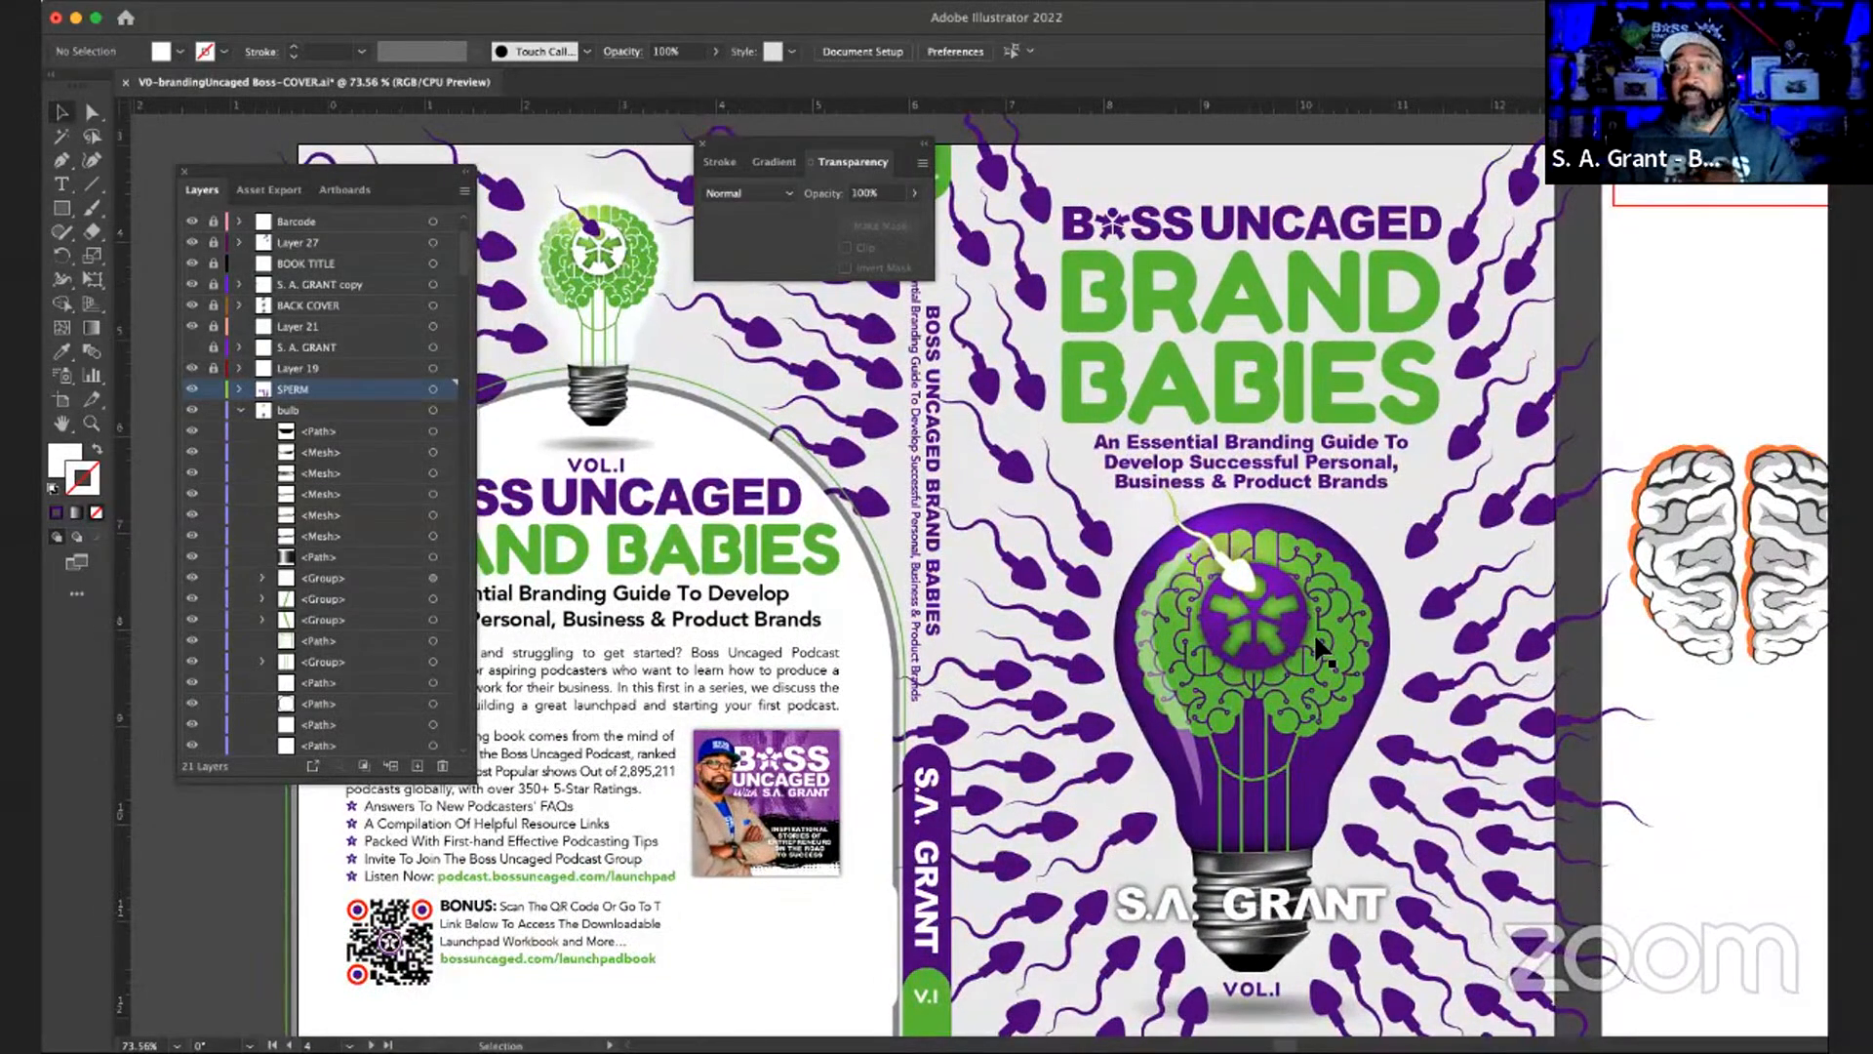
scroll(1322, 649, "right", 4)
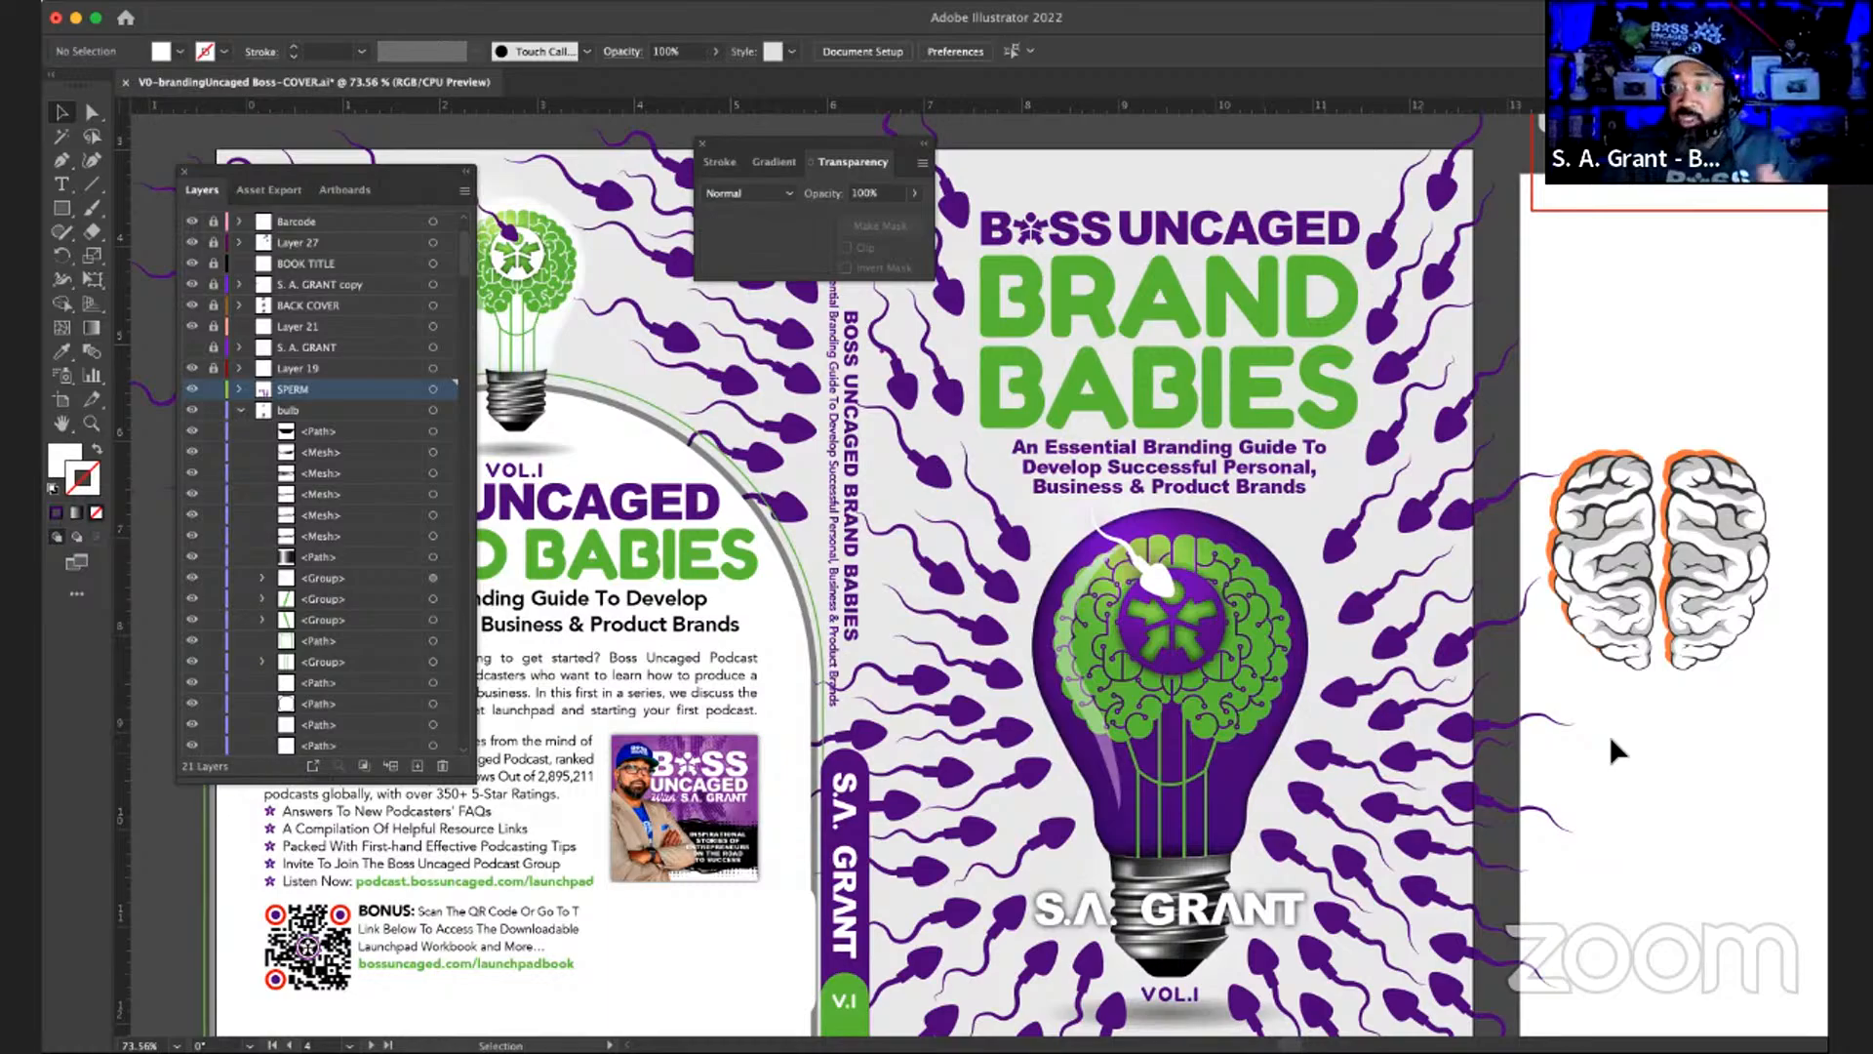
scroll(1612, 738, "right", 4)
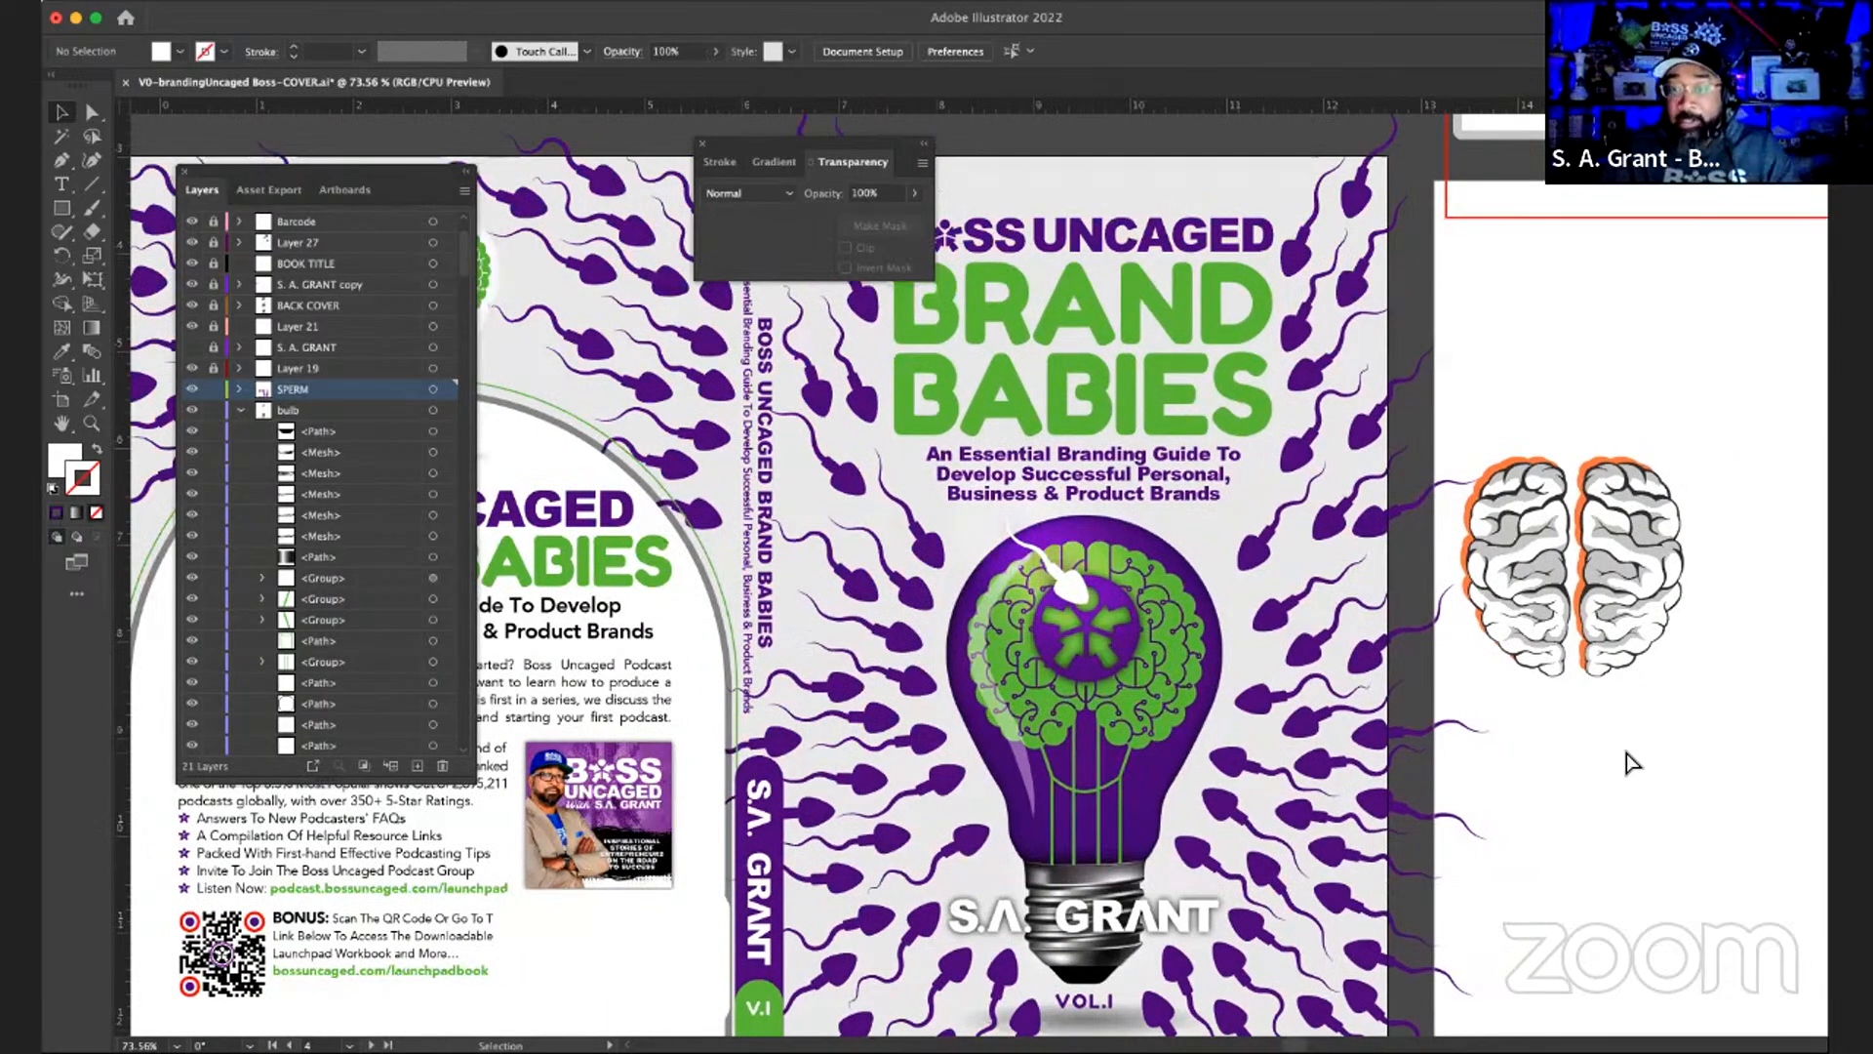
key("super+minus")
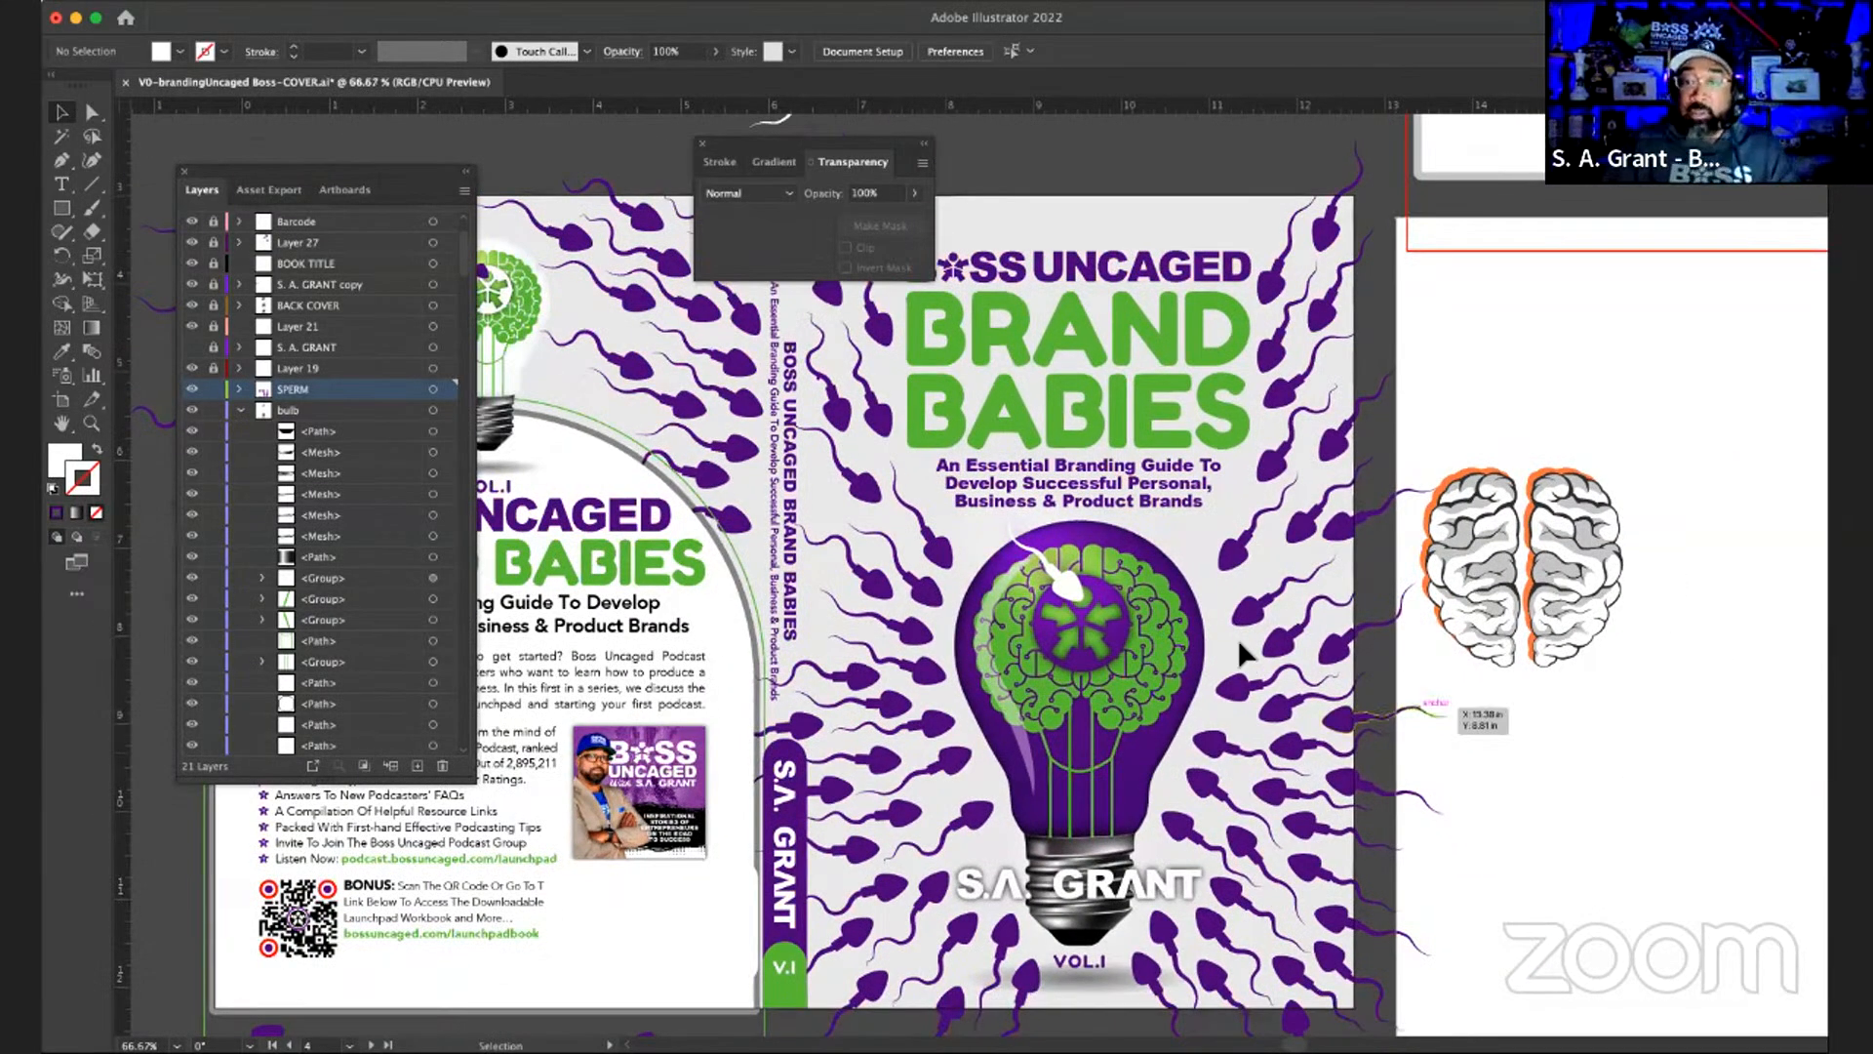
scroll(1238, 638, "up", 3)
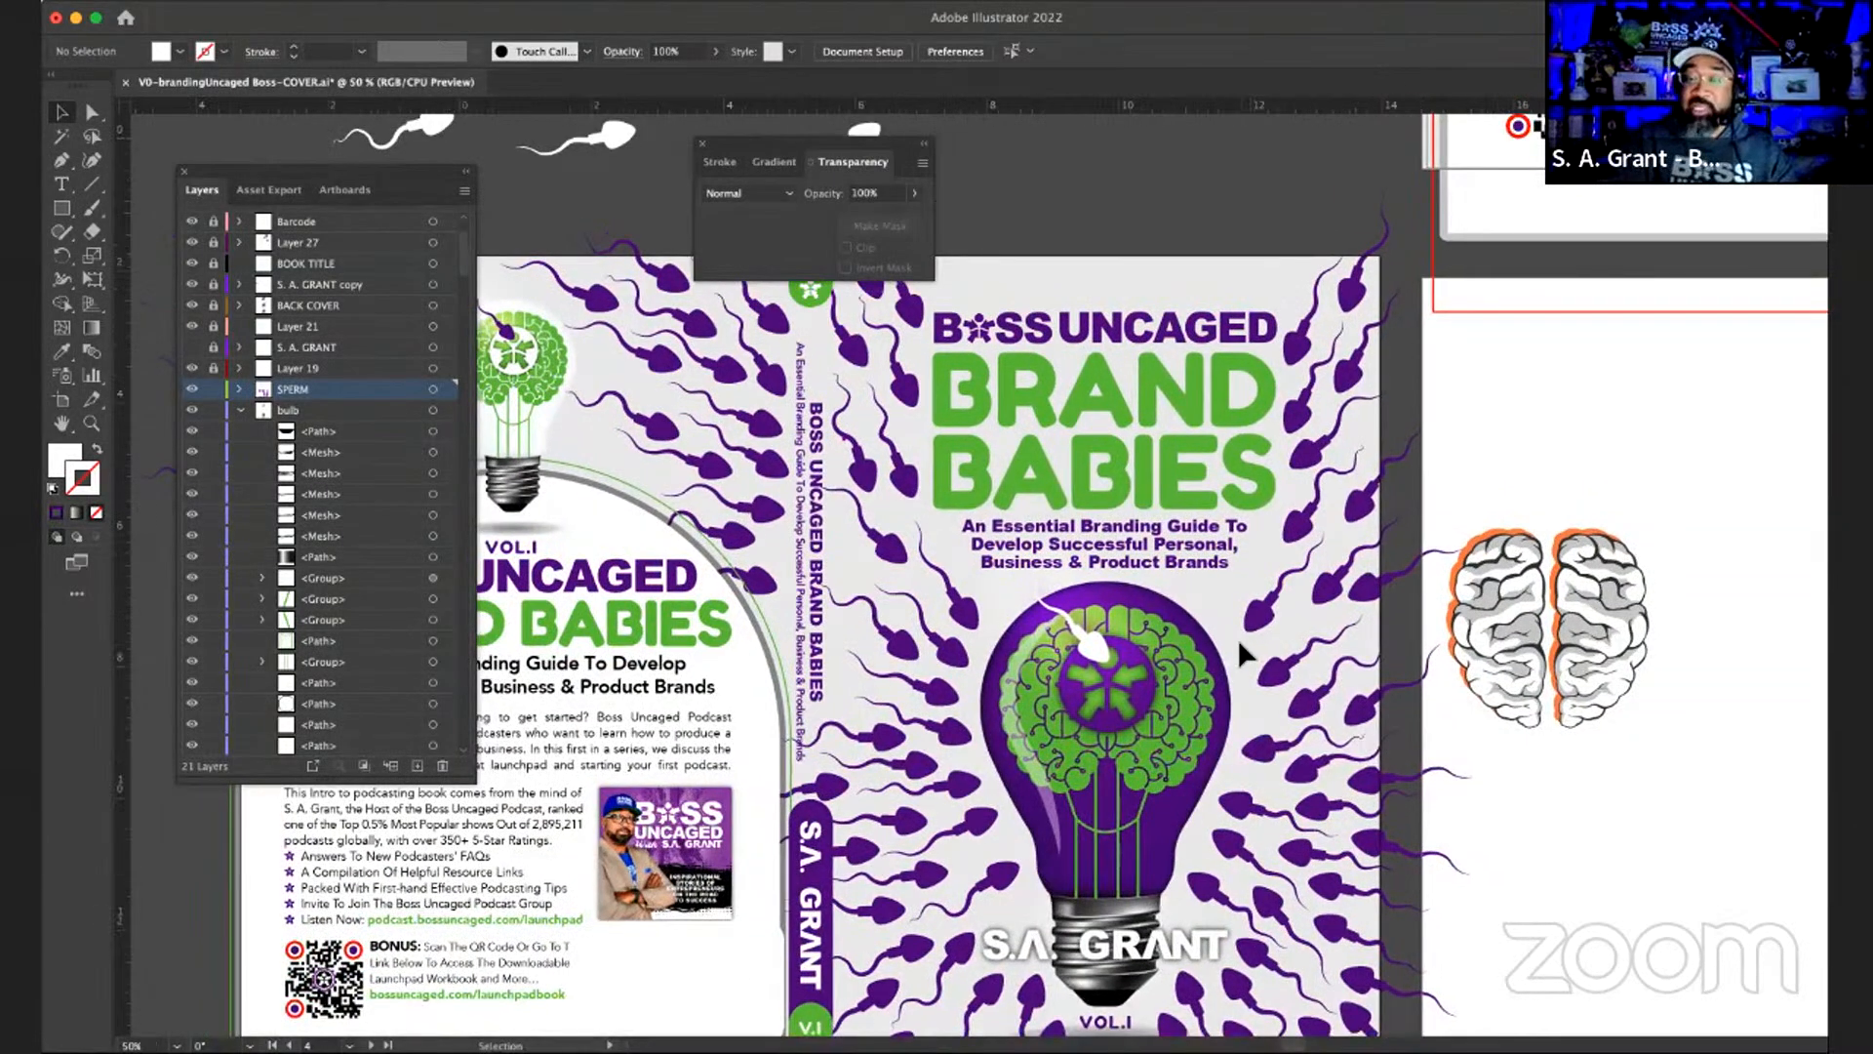
key("super+minus")
scroll(1241, 654, "up", 3)
scroll(1241, 653, "up", 3)
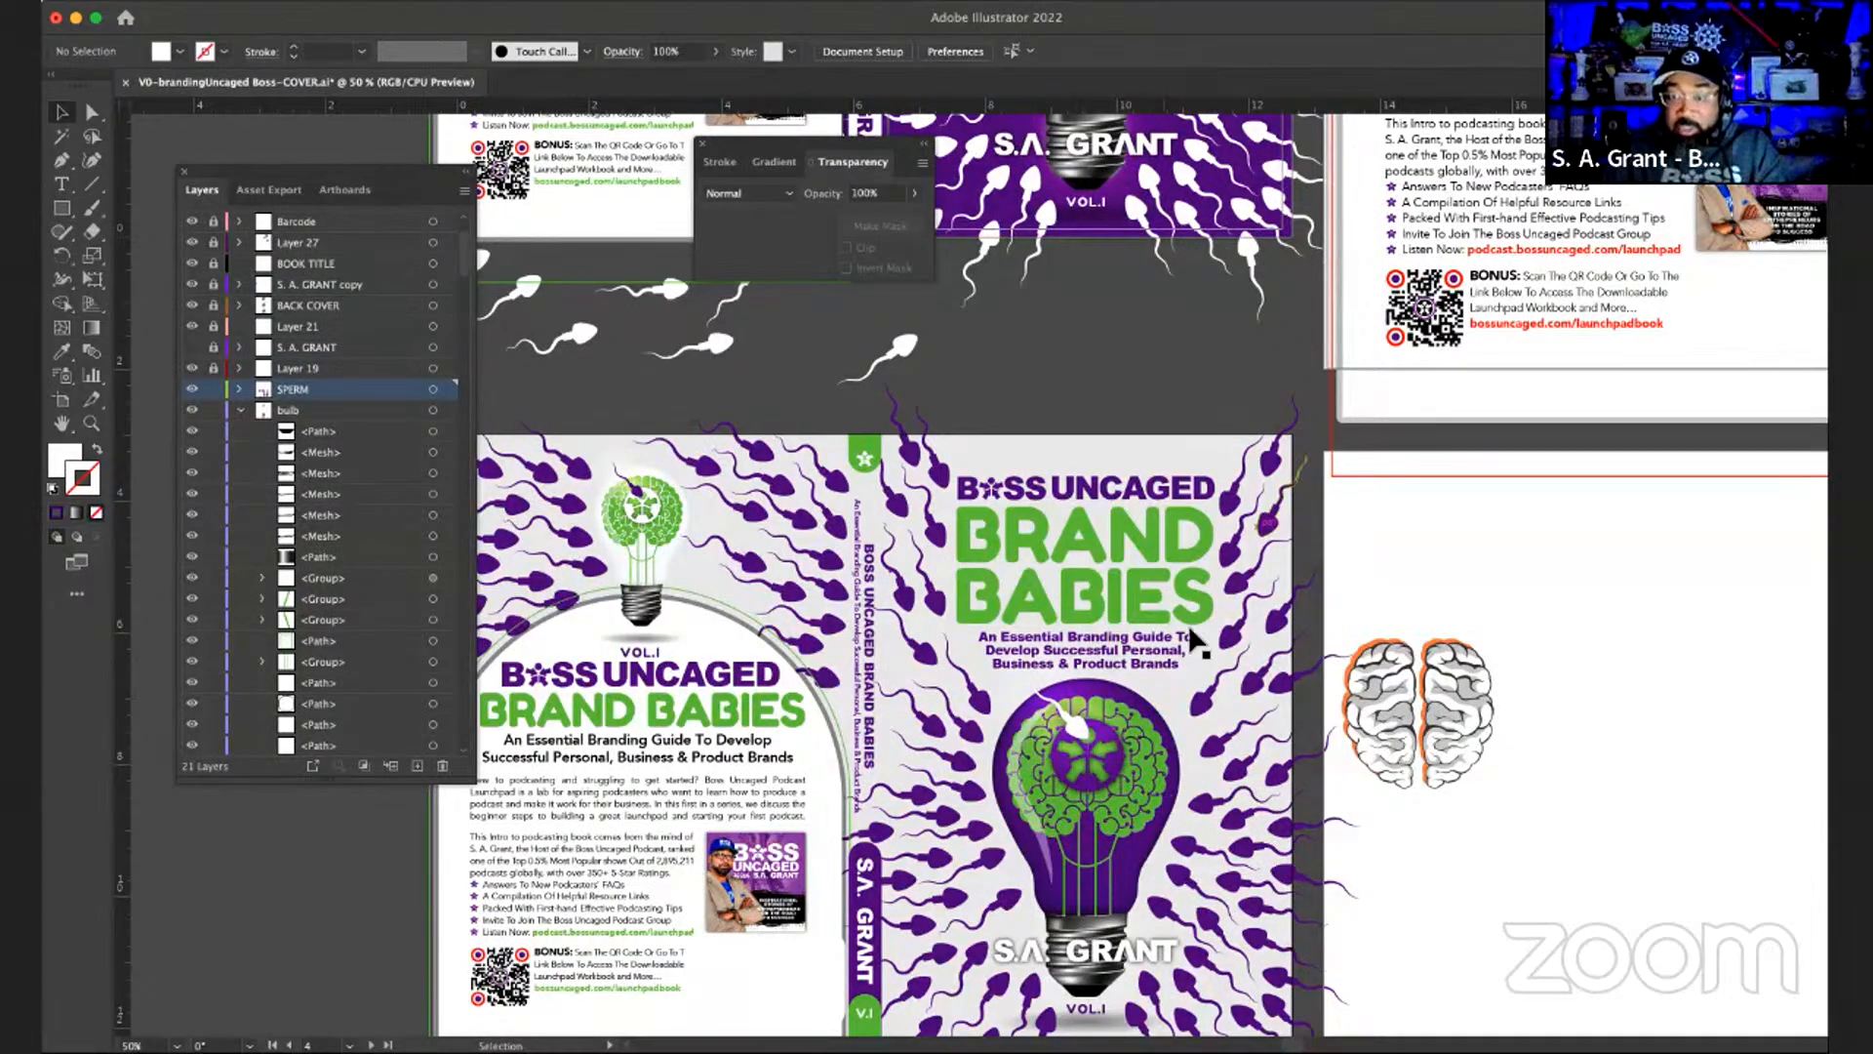
scroll(1194, 641, "up", 1)
scroll(1259, 541, "up", 10)
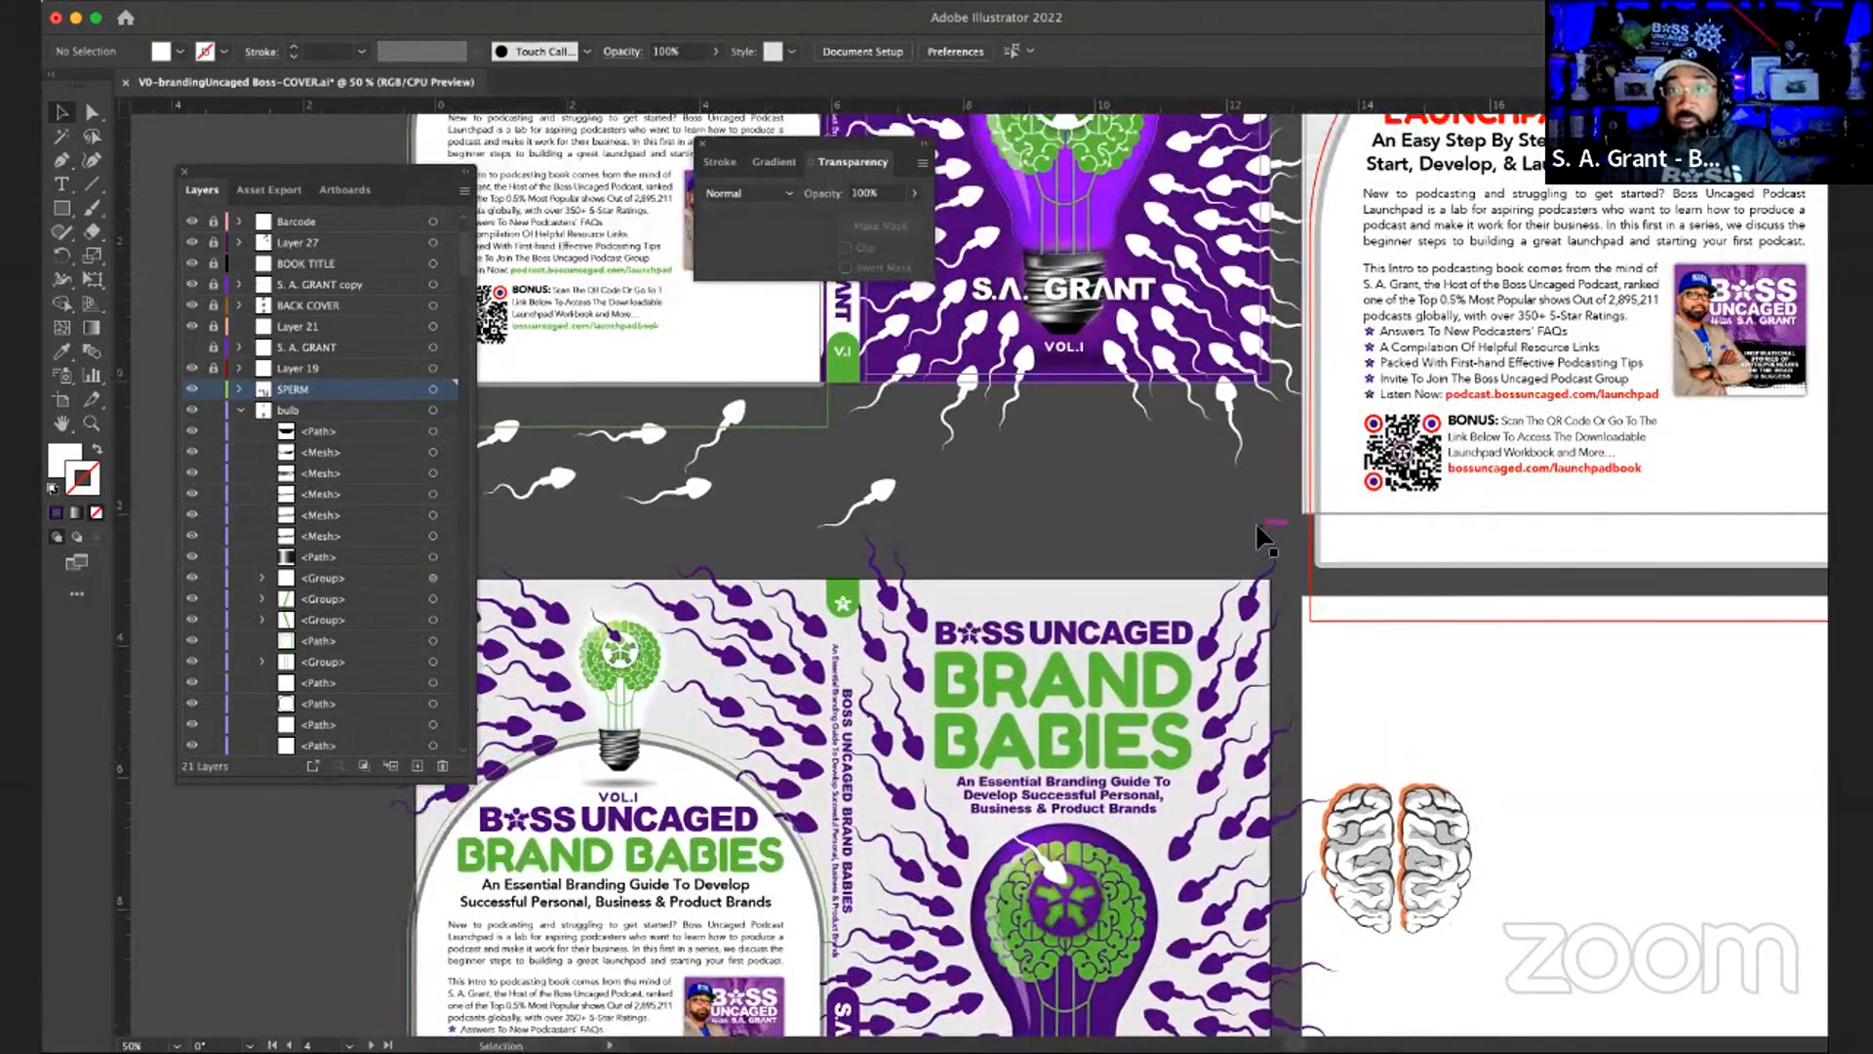
scroll(1264, 531, "up", 3)
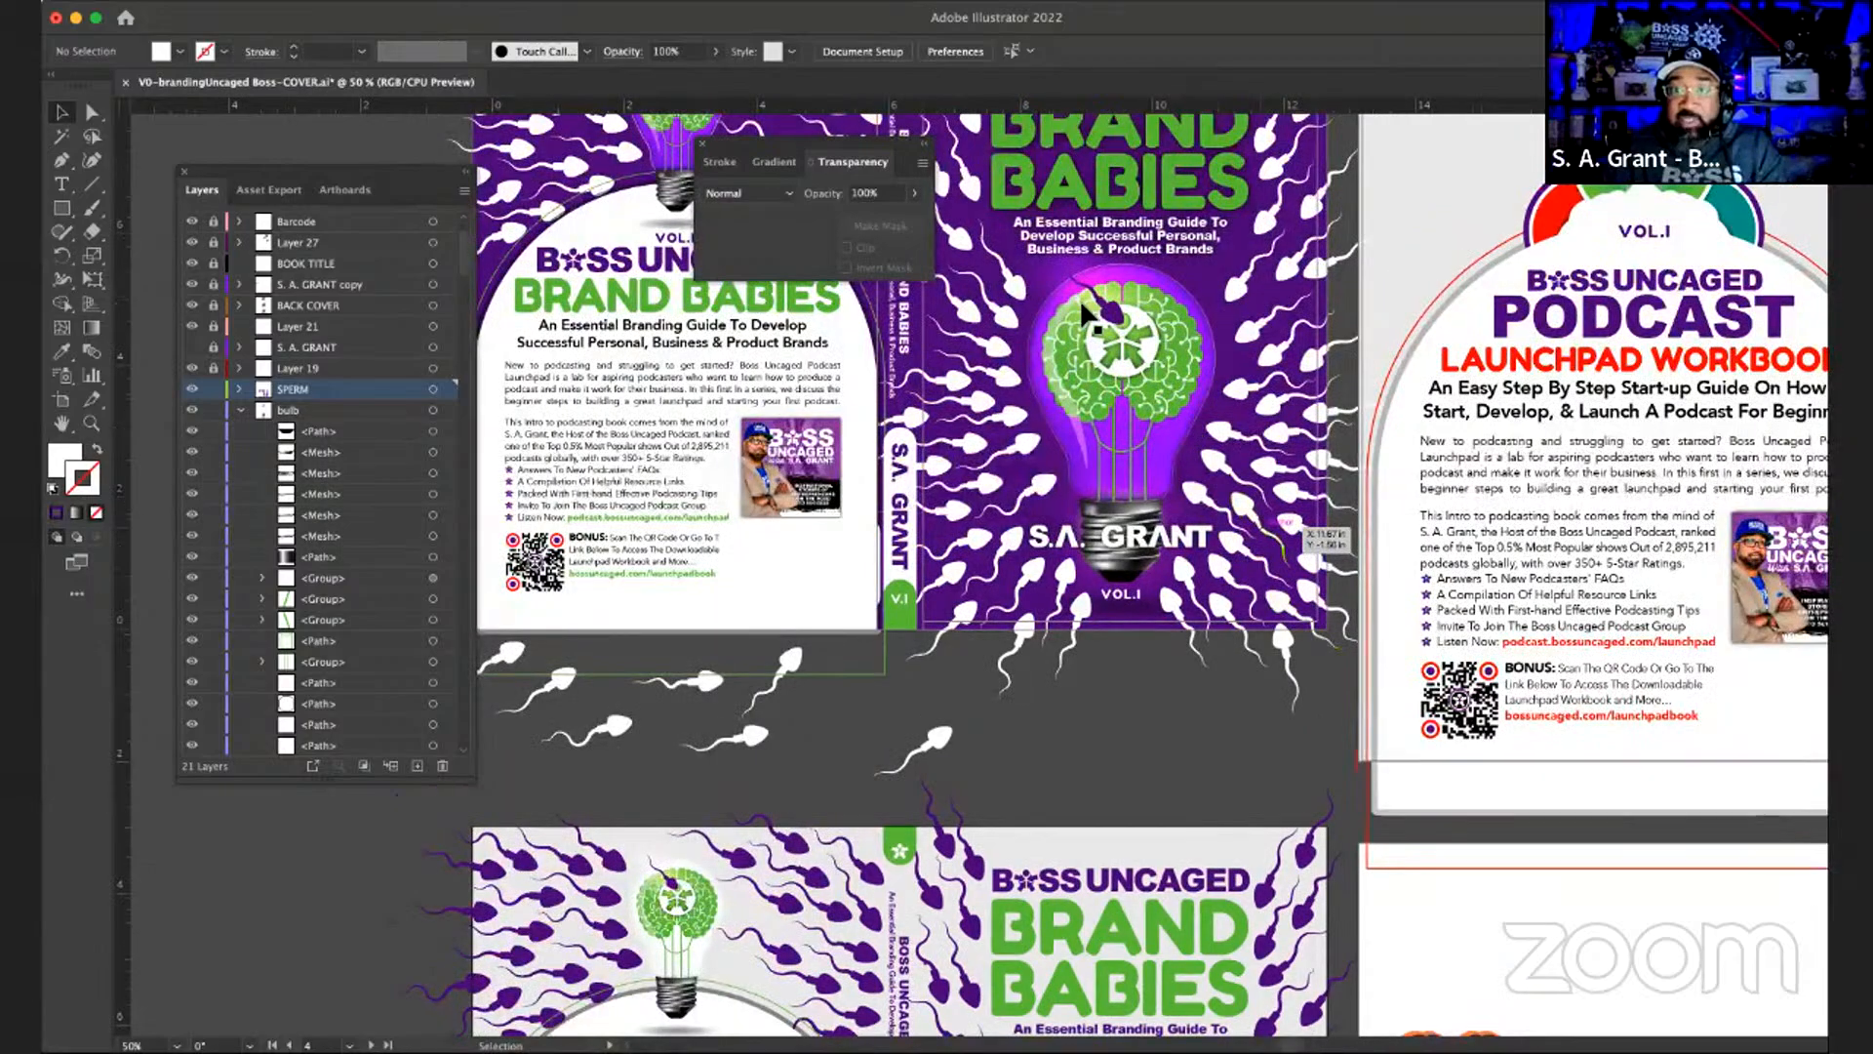
scroll(1166, 366, "down", 4)
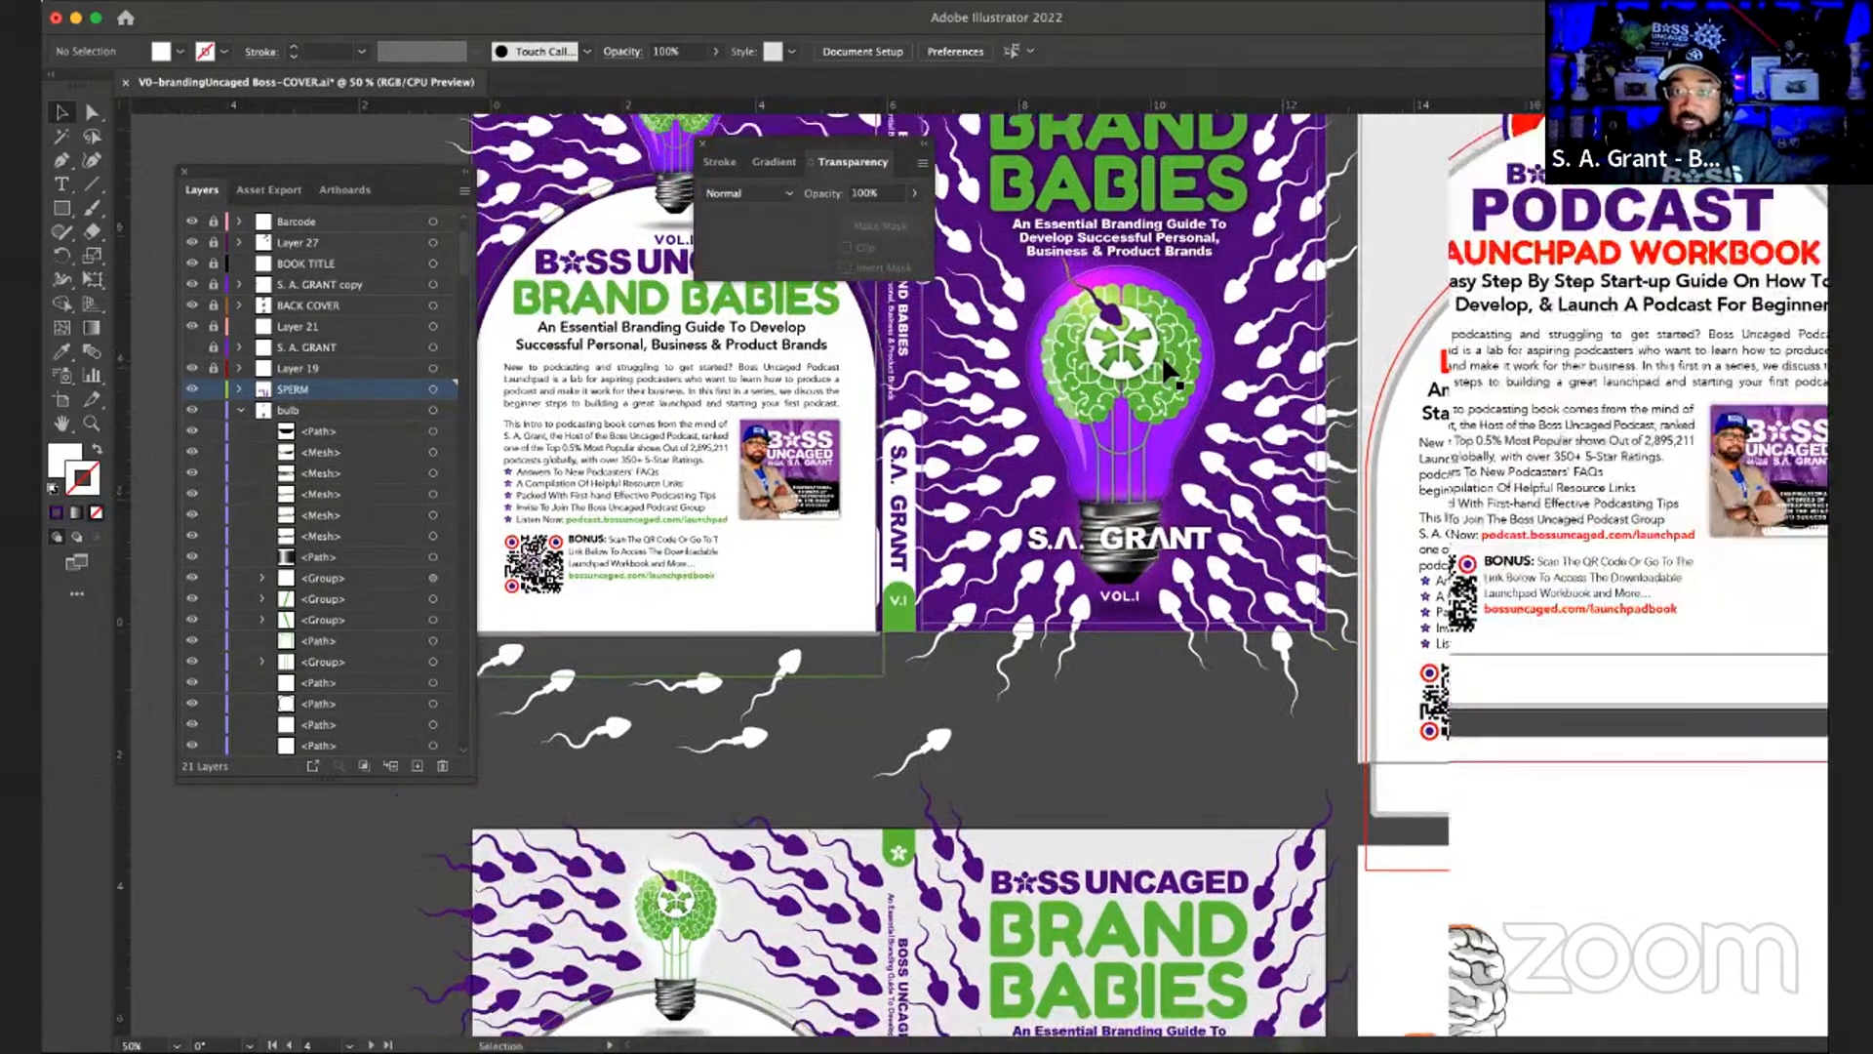
scroll(1166, 366, "down", 4)
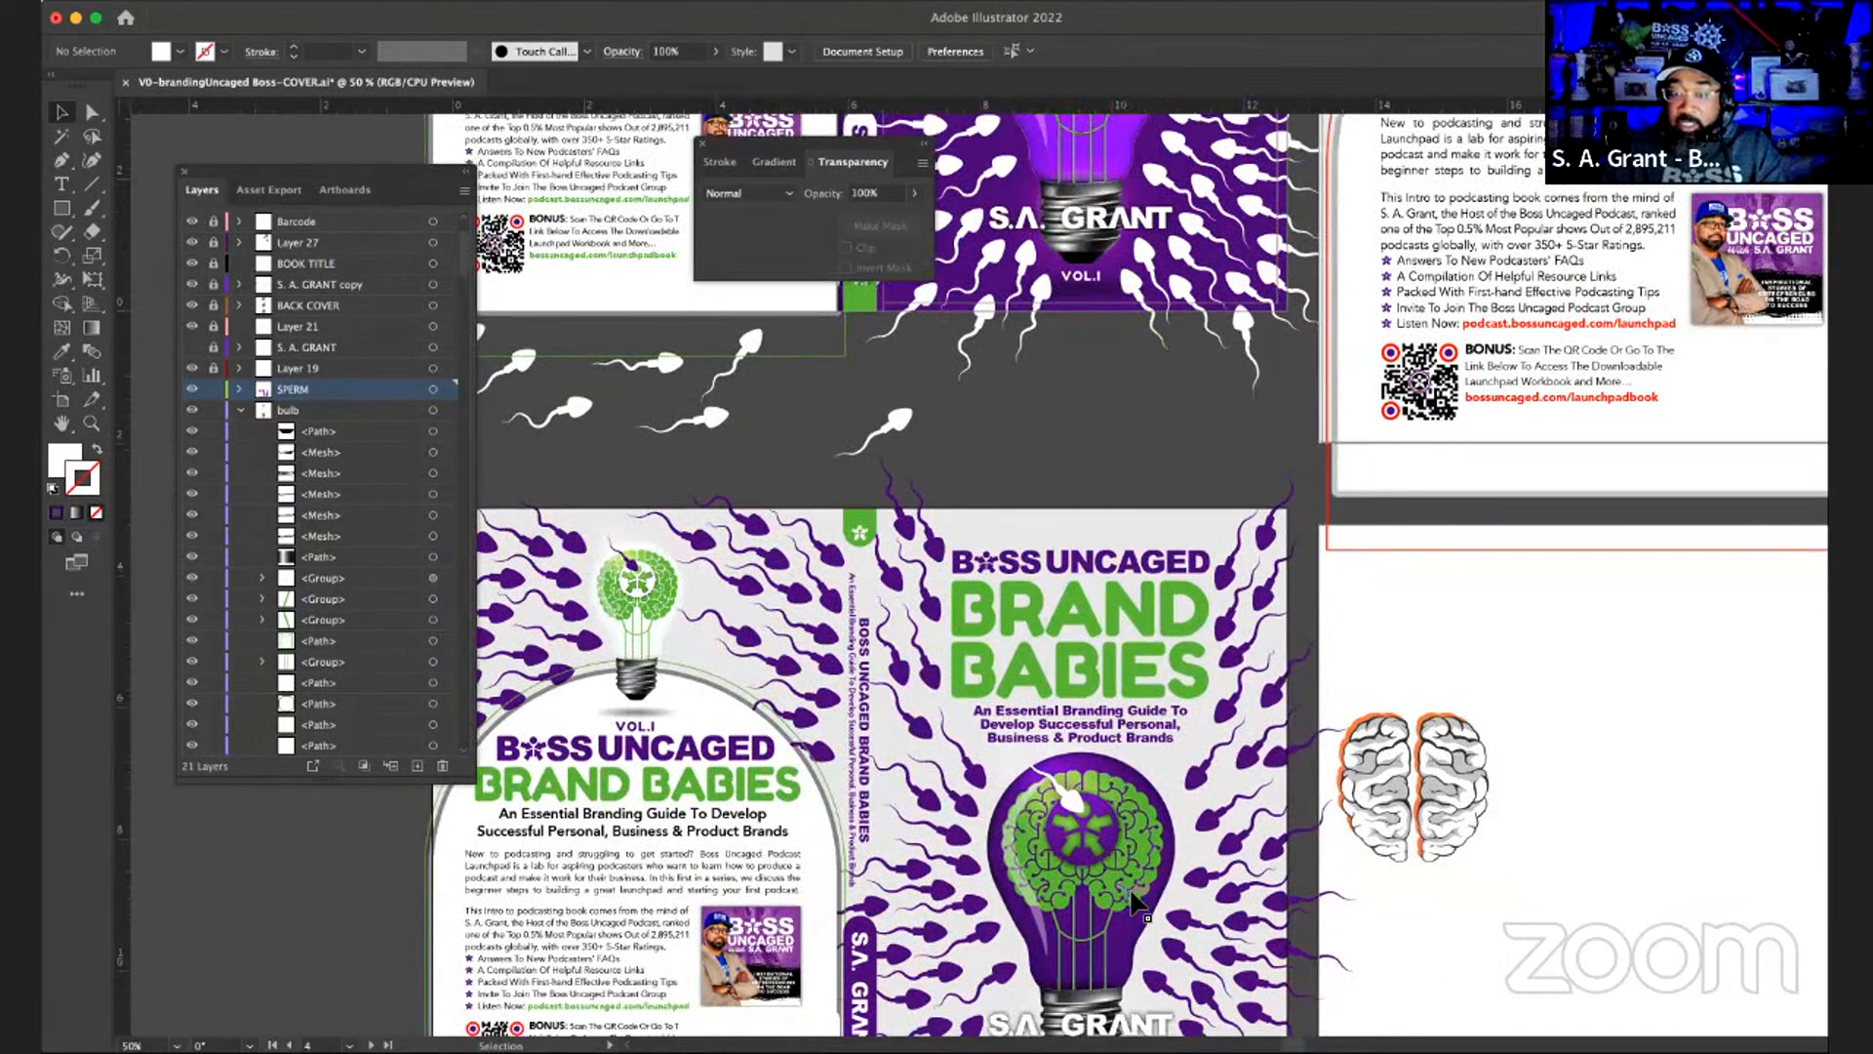
scroll(1200, 810, "down", 1)
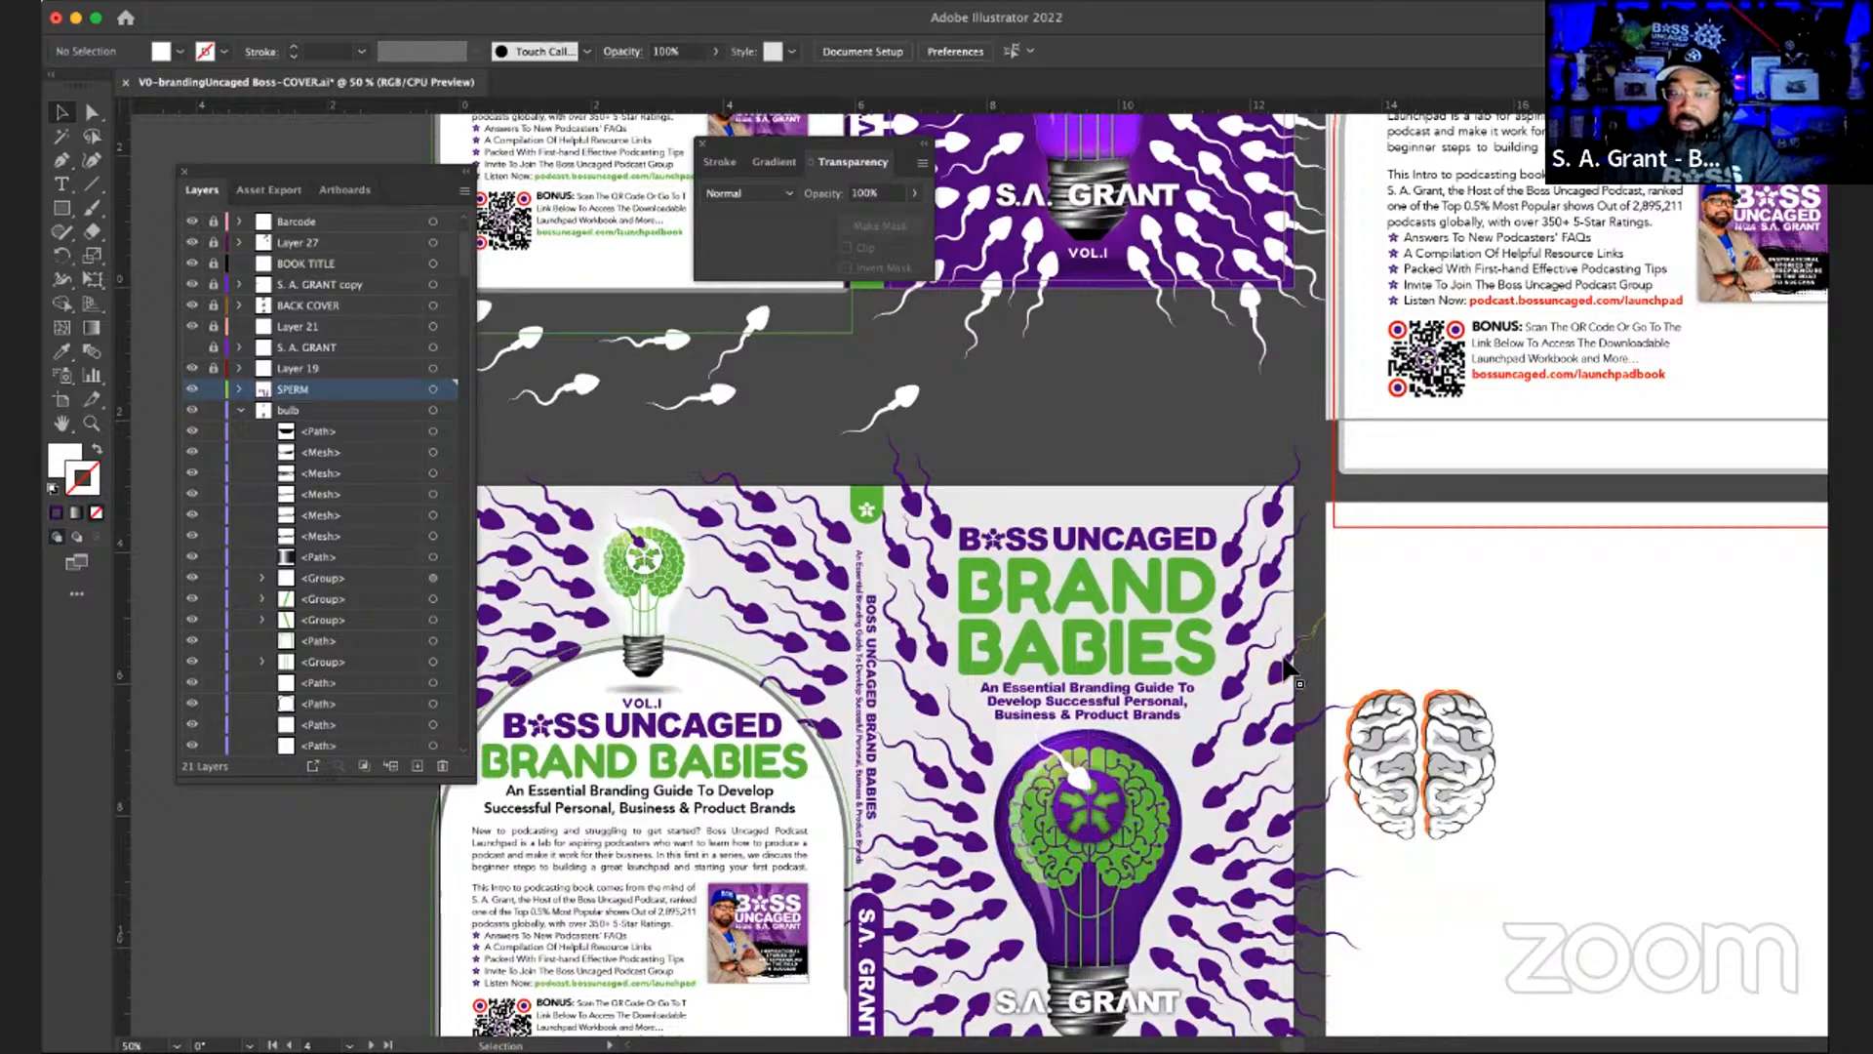
scroll(1284, 668, "up", 3)
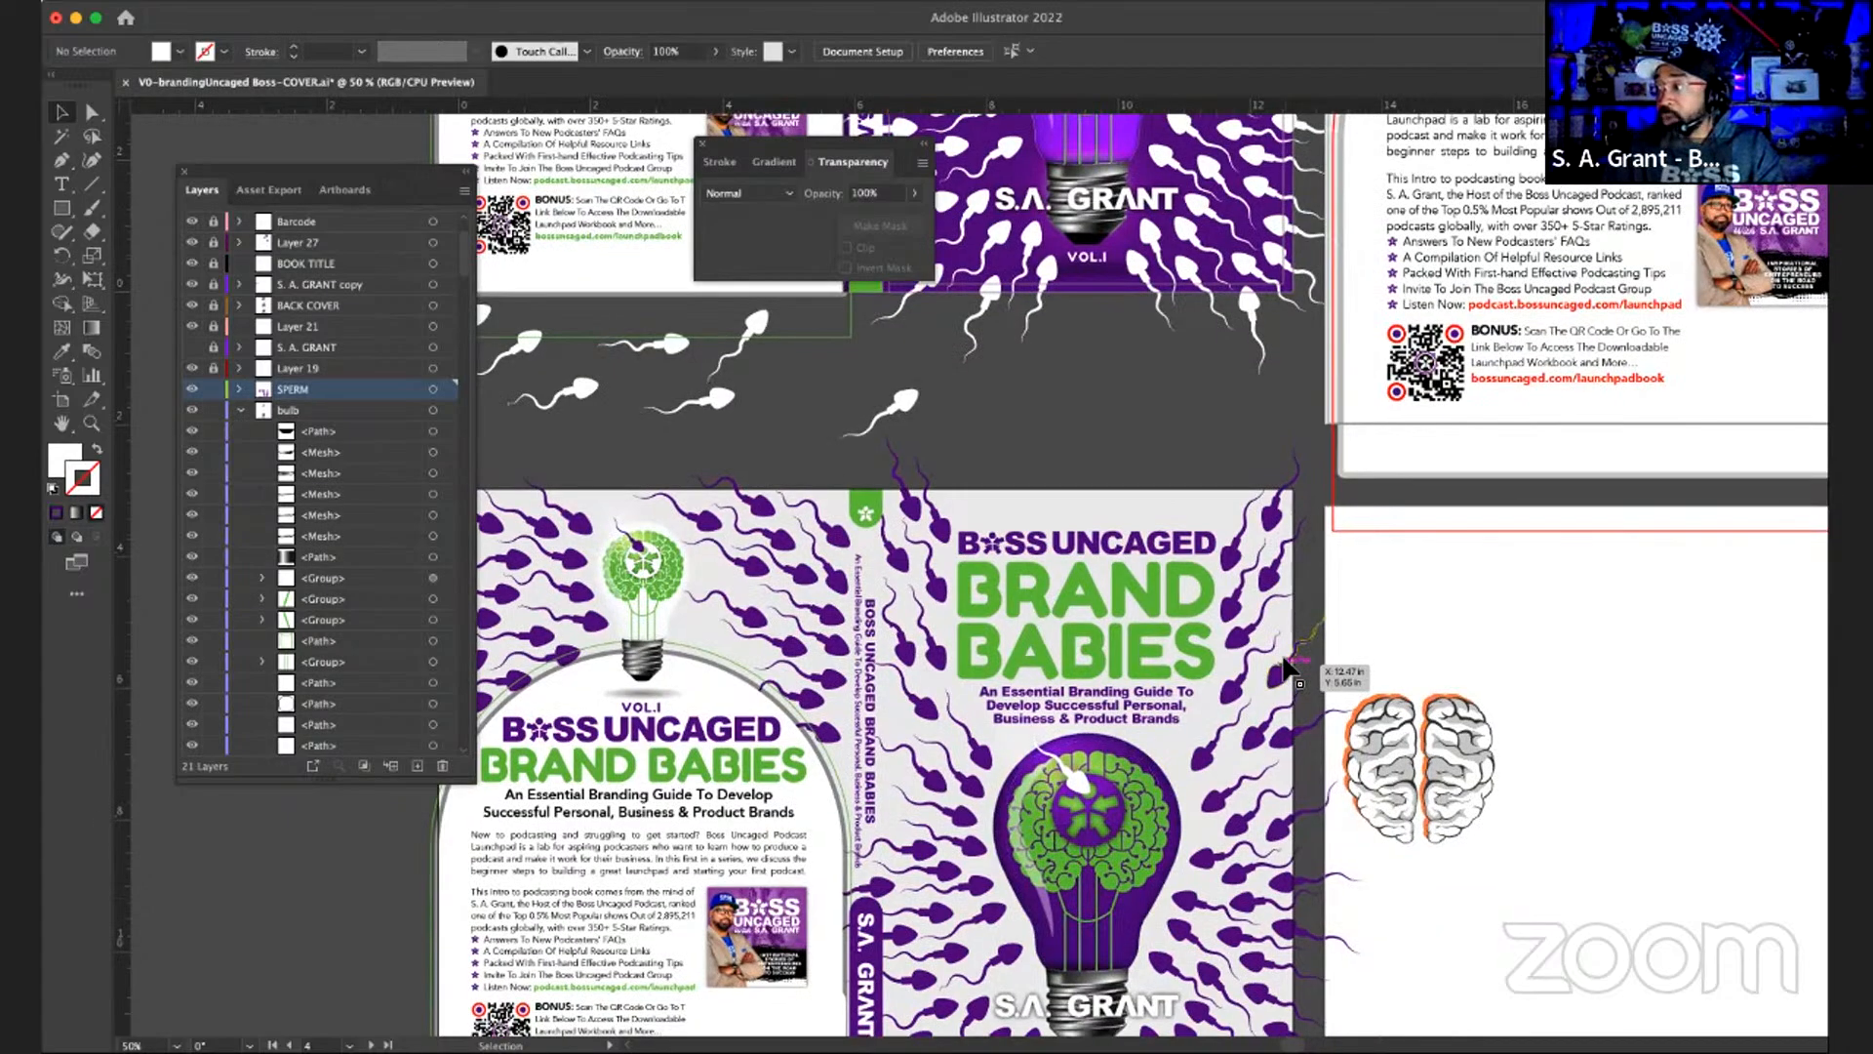
scroll(1283, 669, "up", 3)
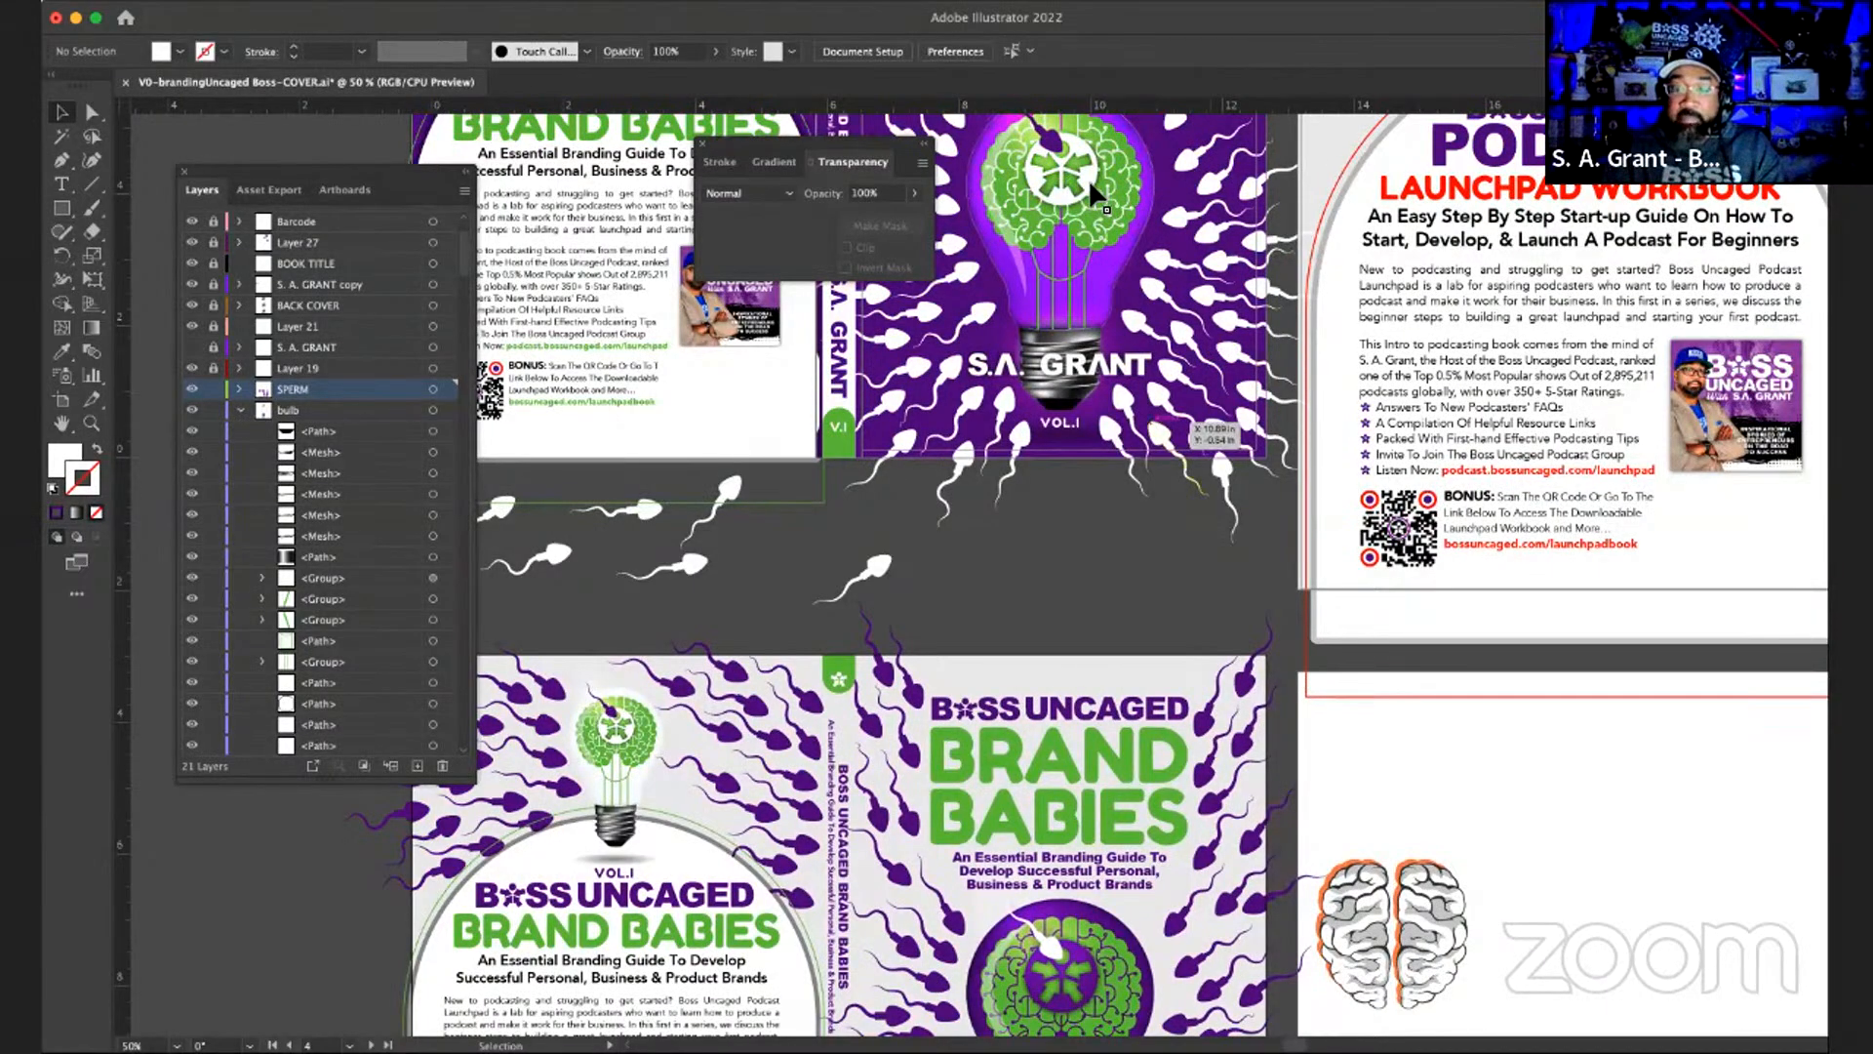
scroll(1091, 182, "down", 2)
scroll(1148, 419, "down", 6)
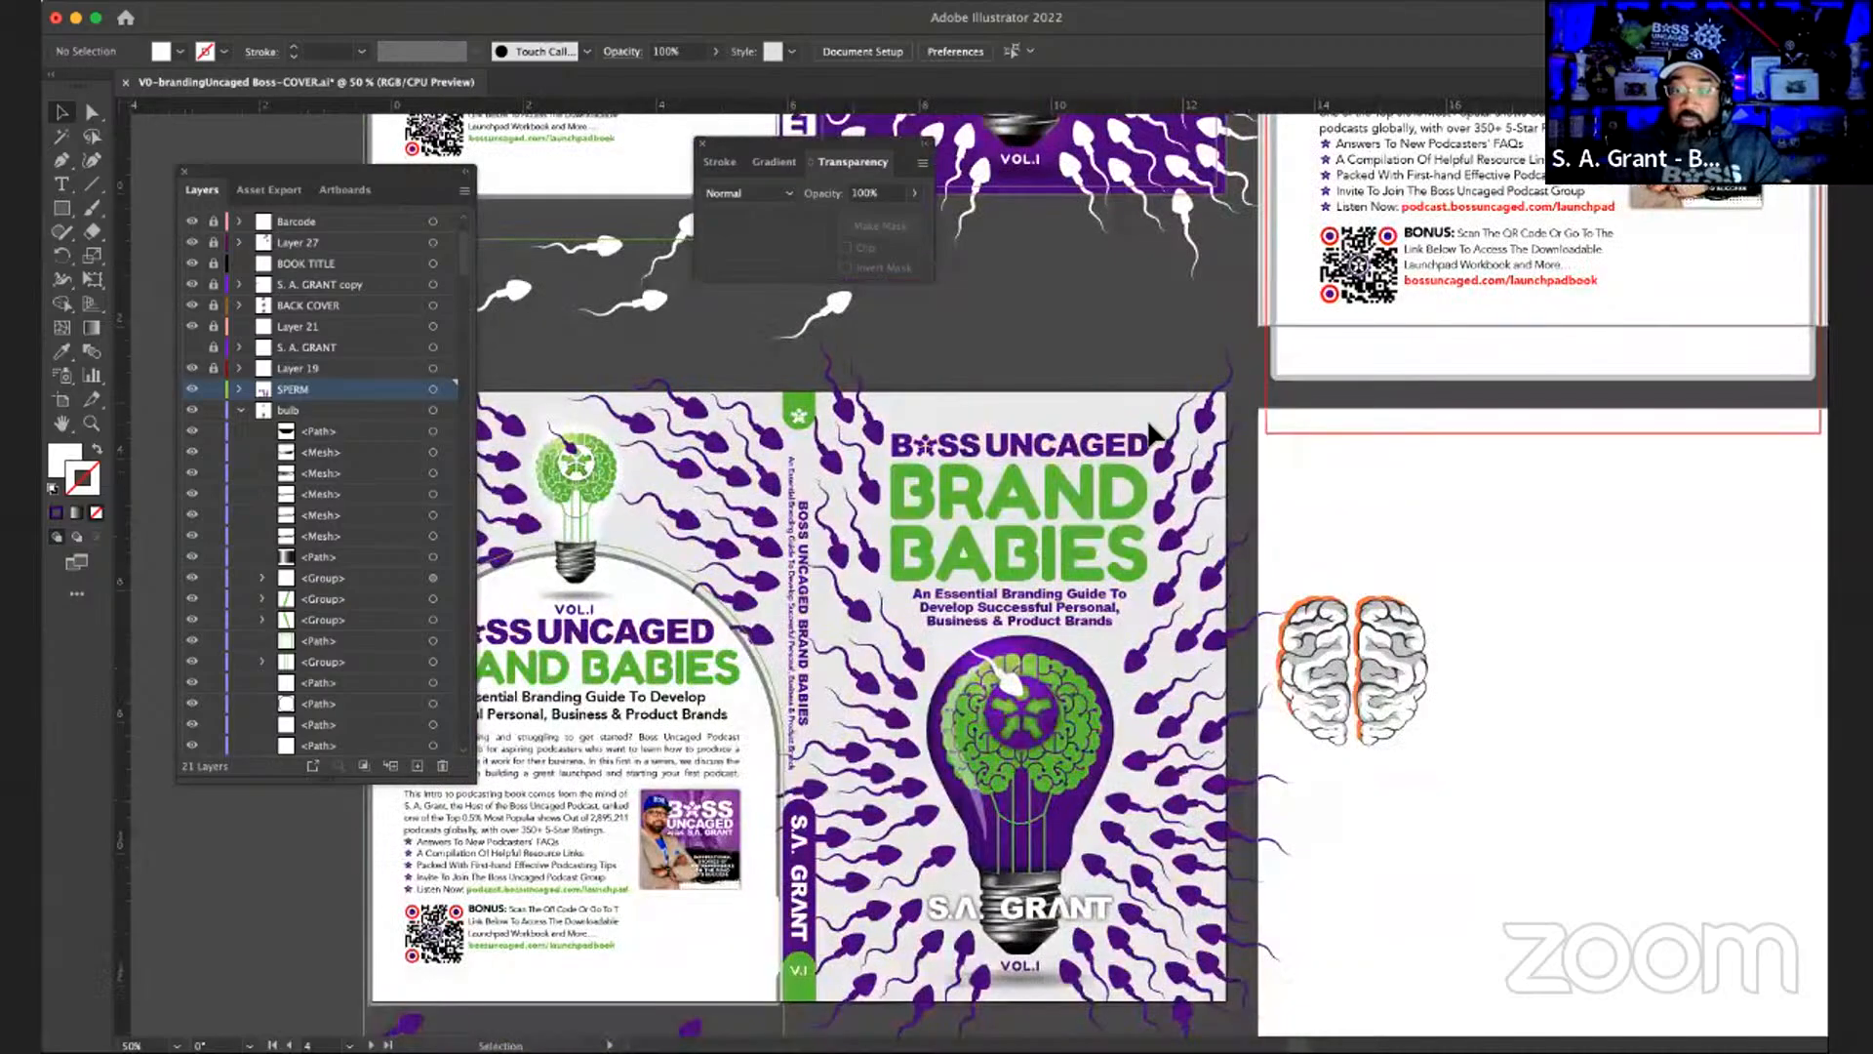
- Lock the SPERM layer and collapse the bulb layer's contents for work on the bulb's round emblem
key("z")
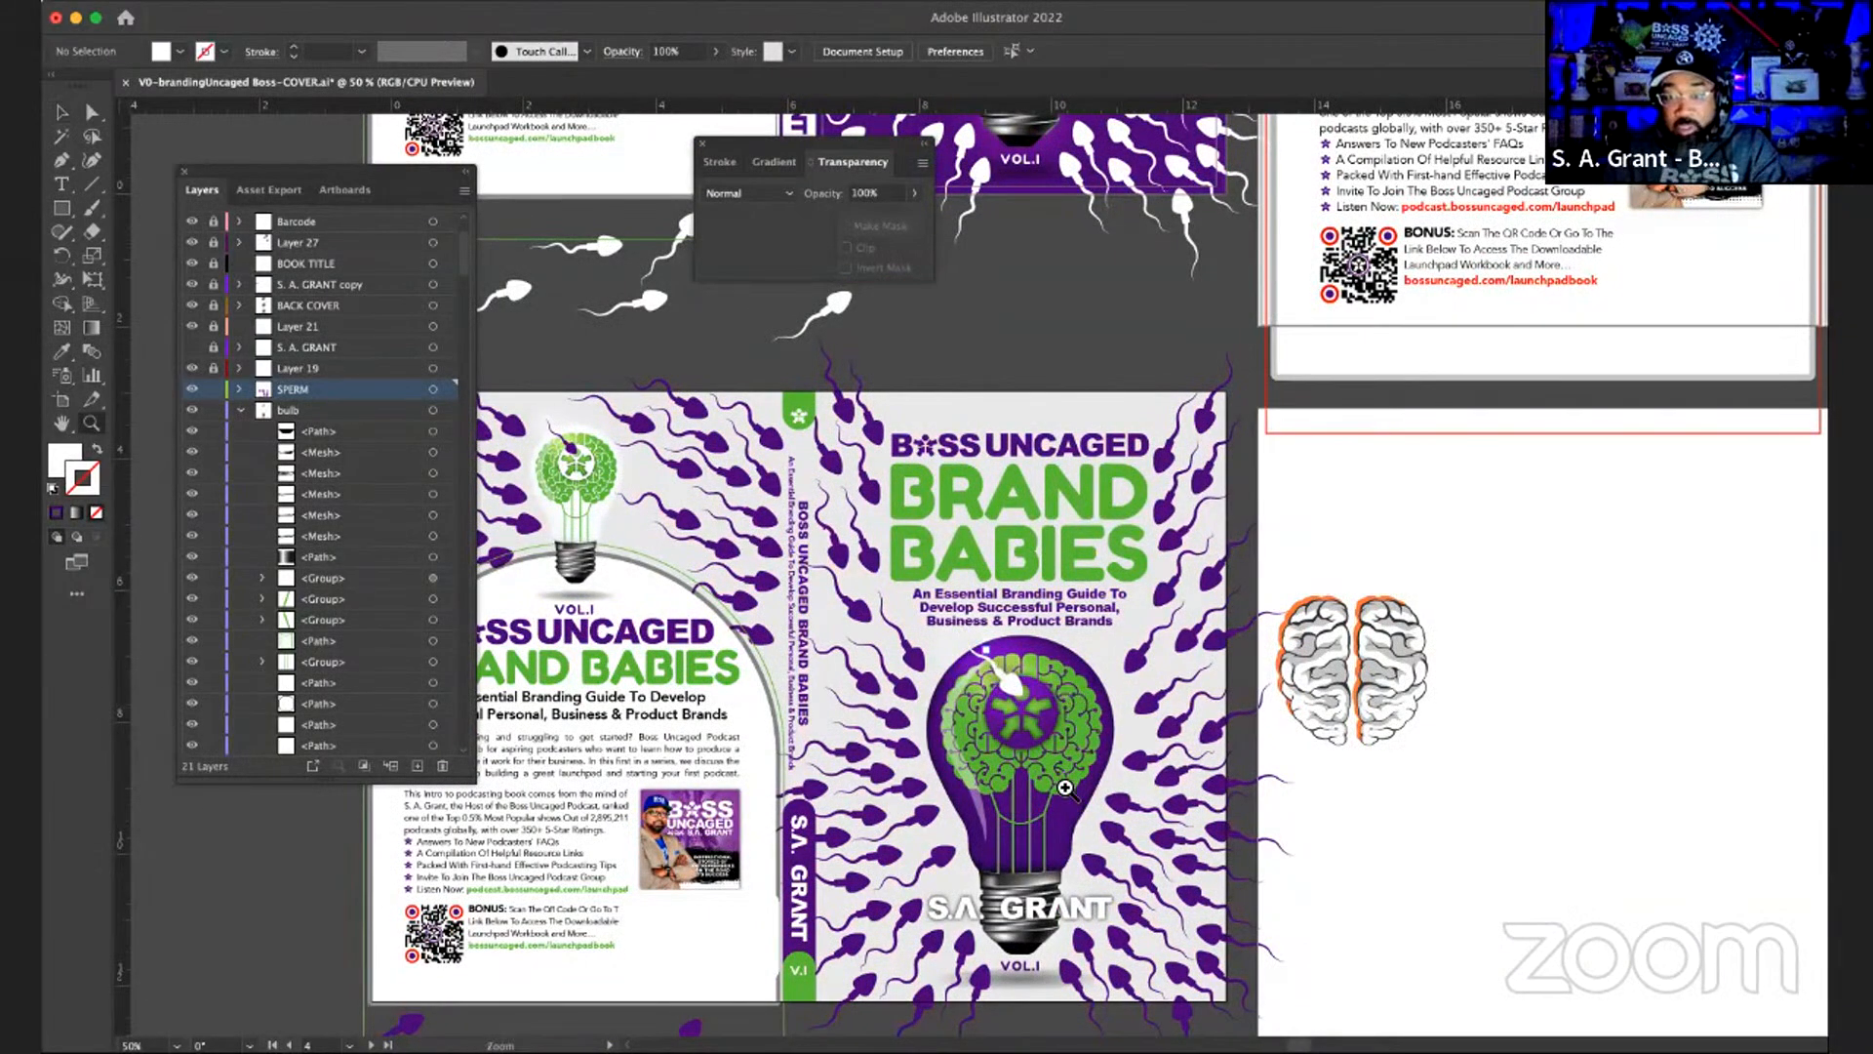
left_click_drag(1065, 786, 1079, 757)
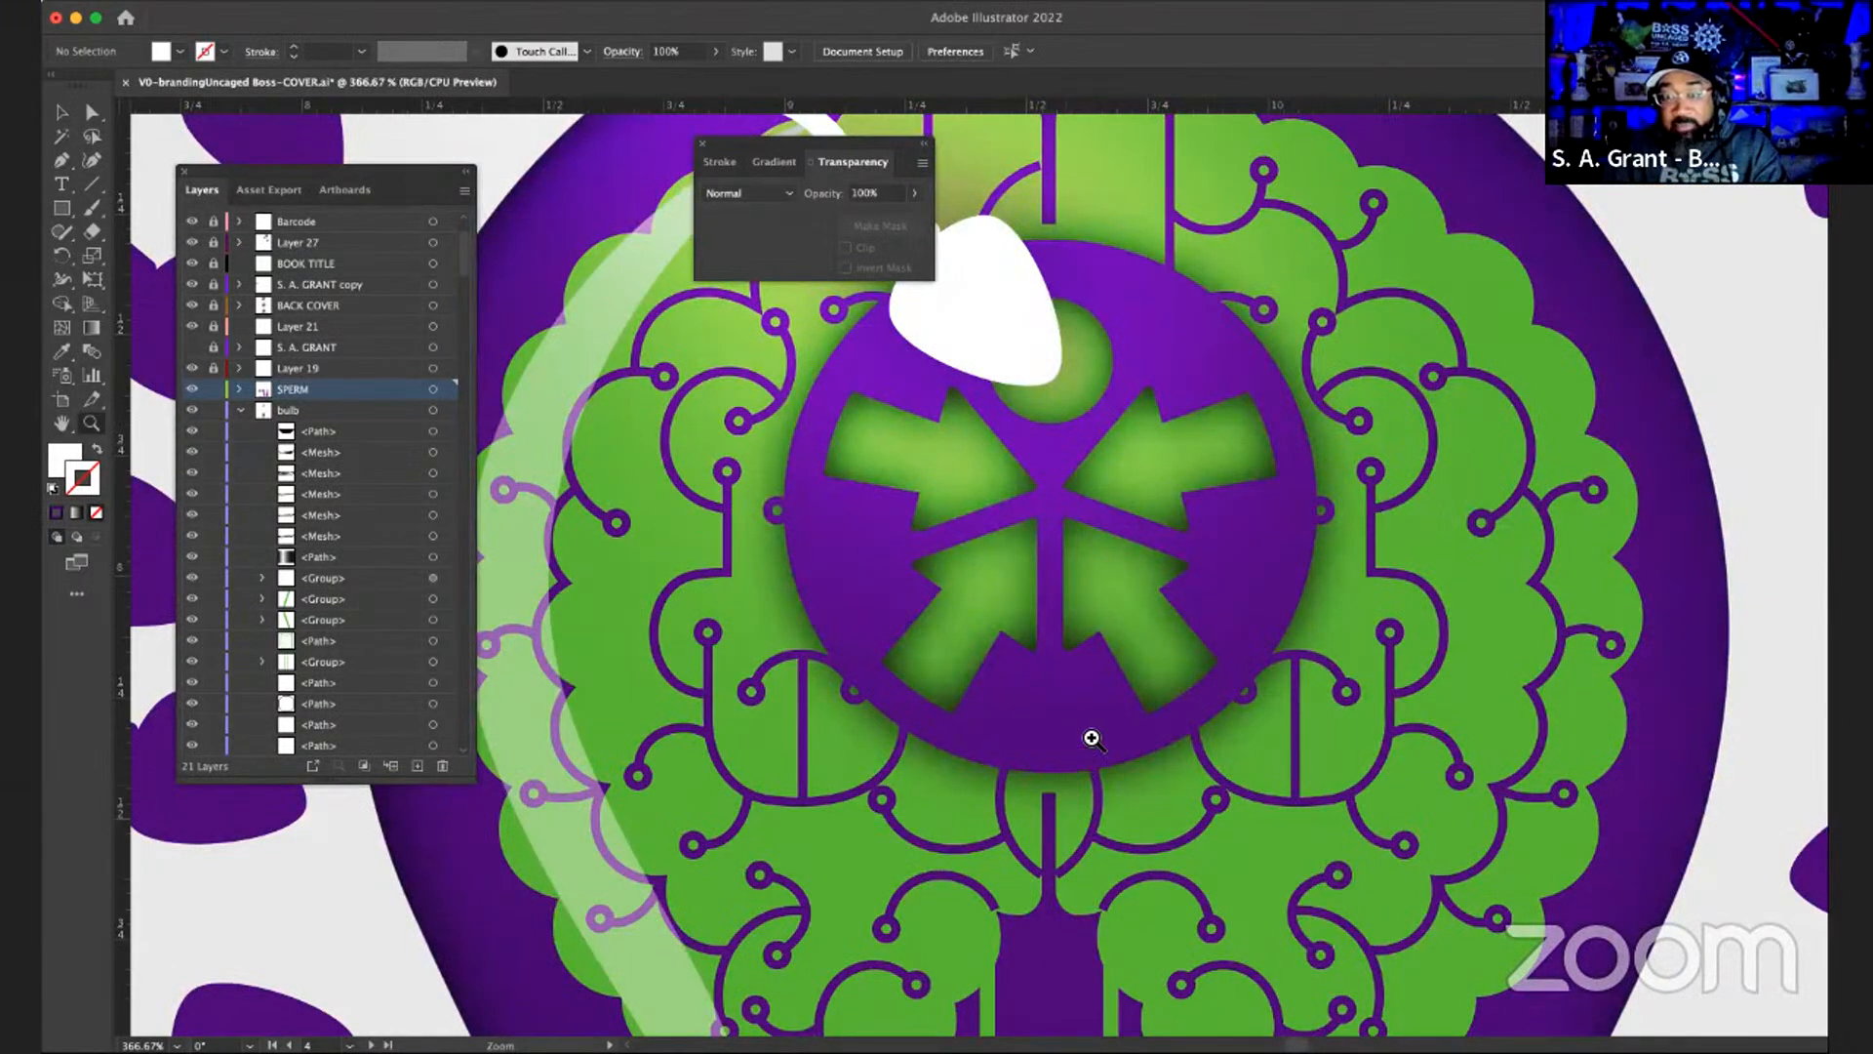
key("a")
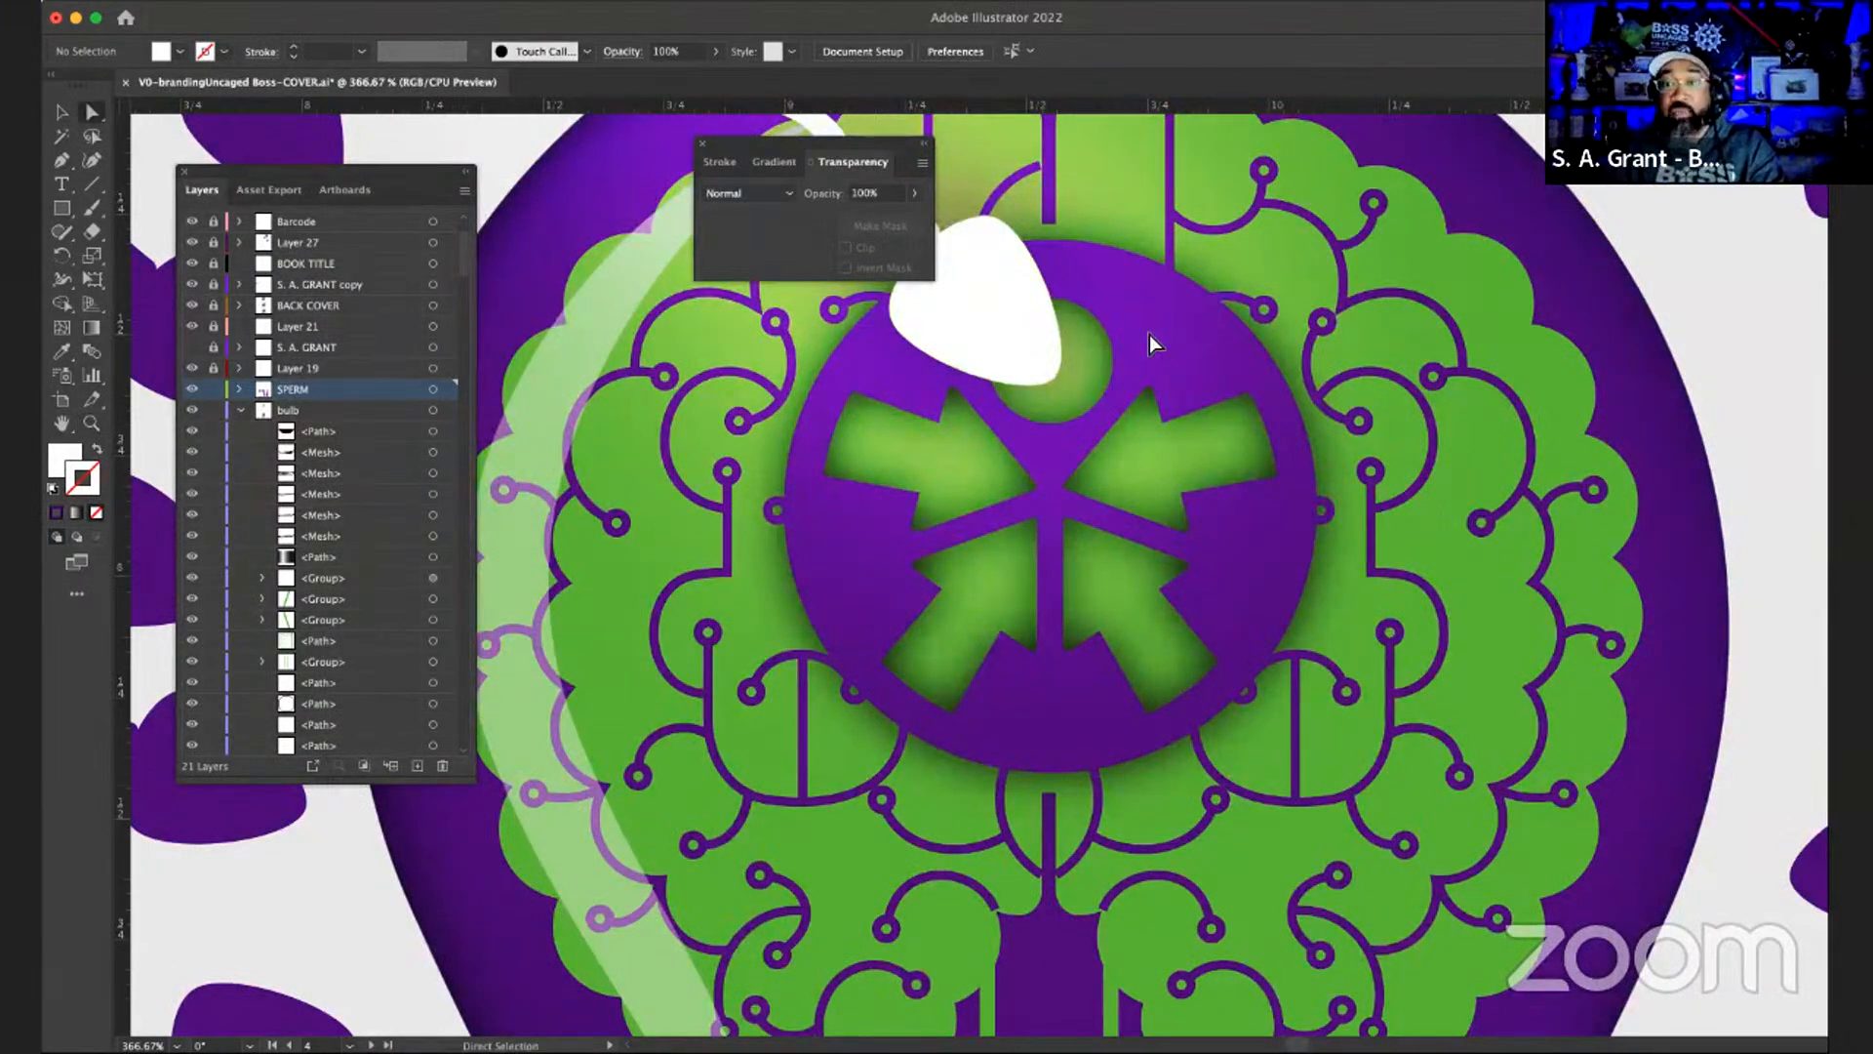
left_click(1149, 336)
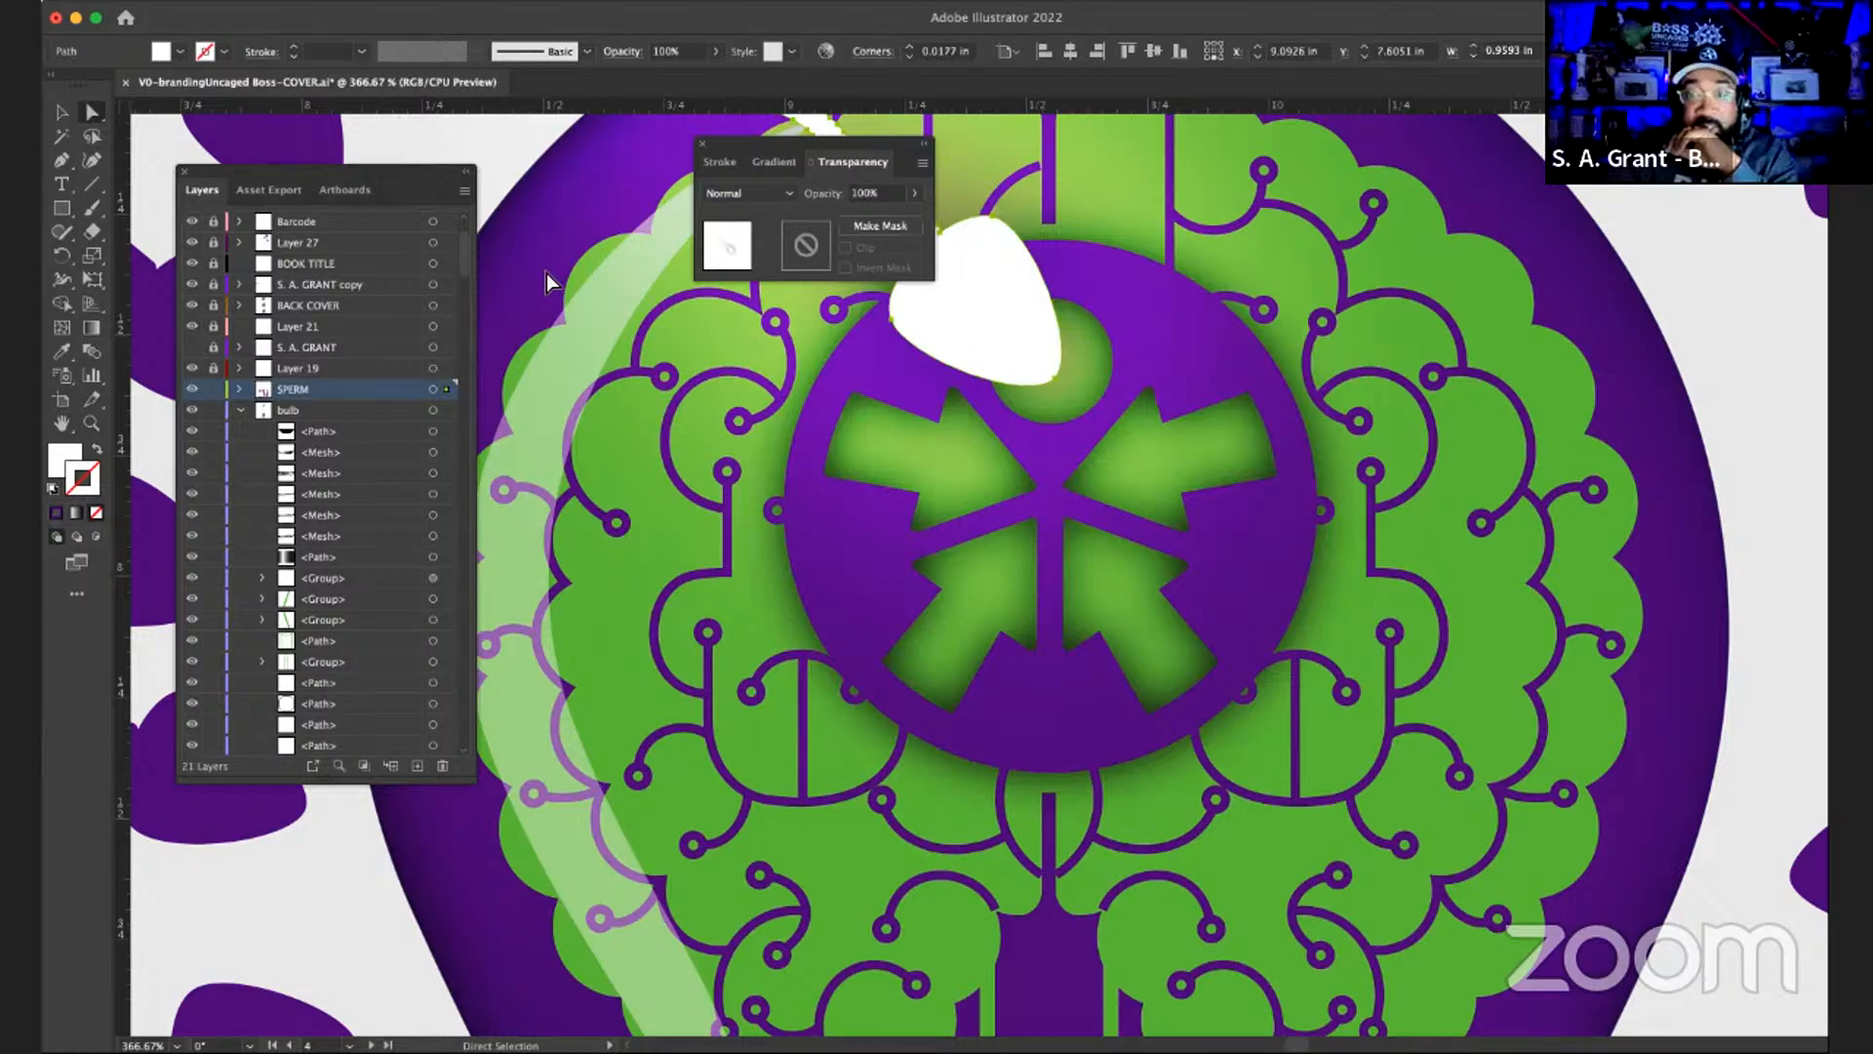
key("super+shift+a")
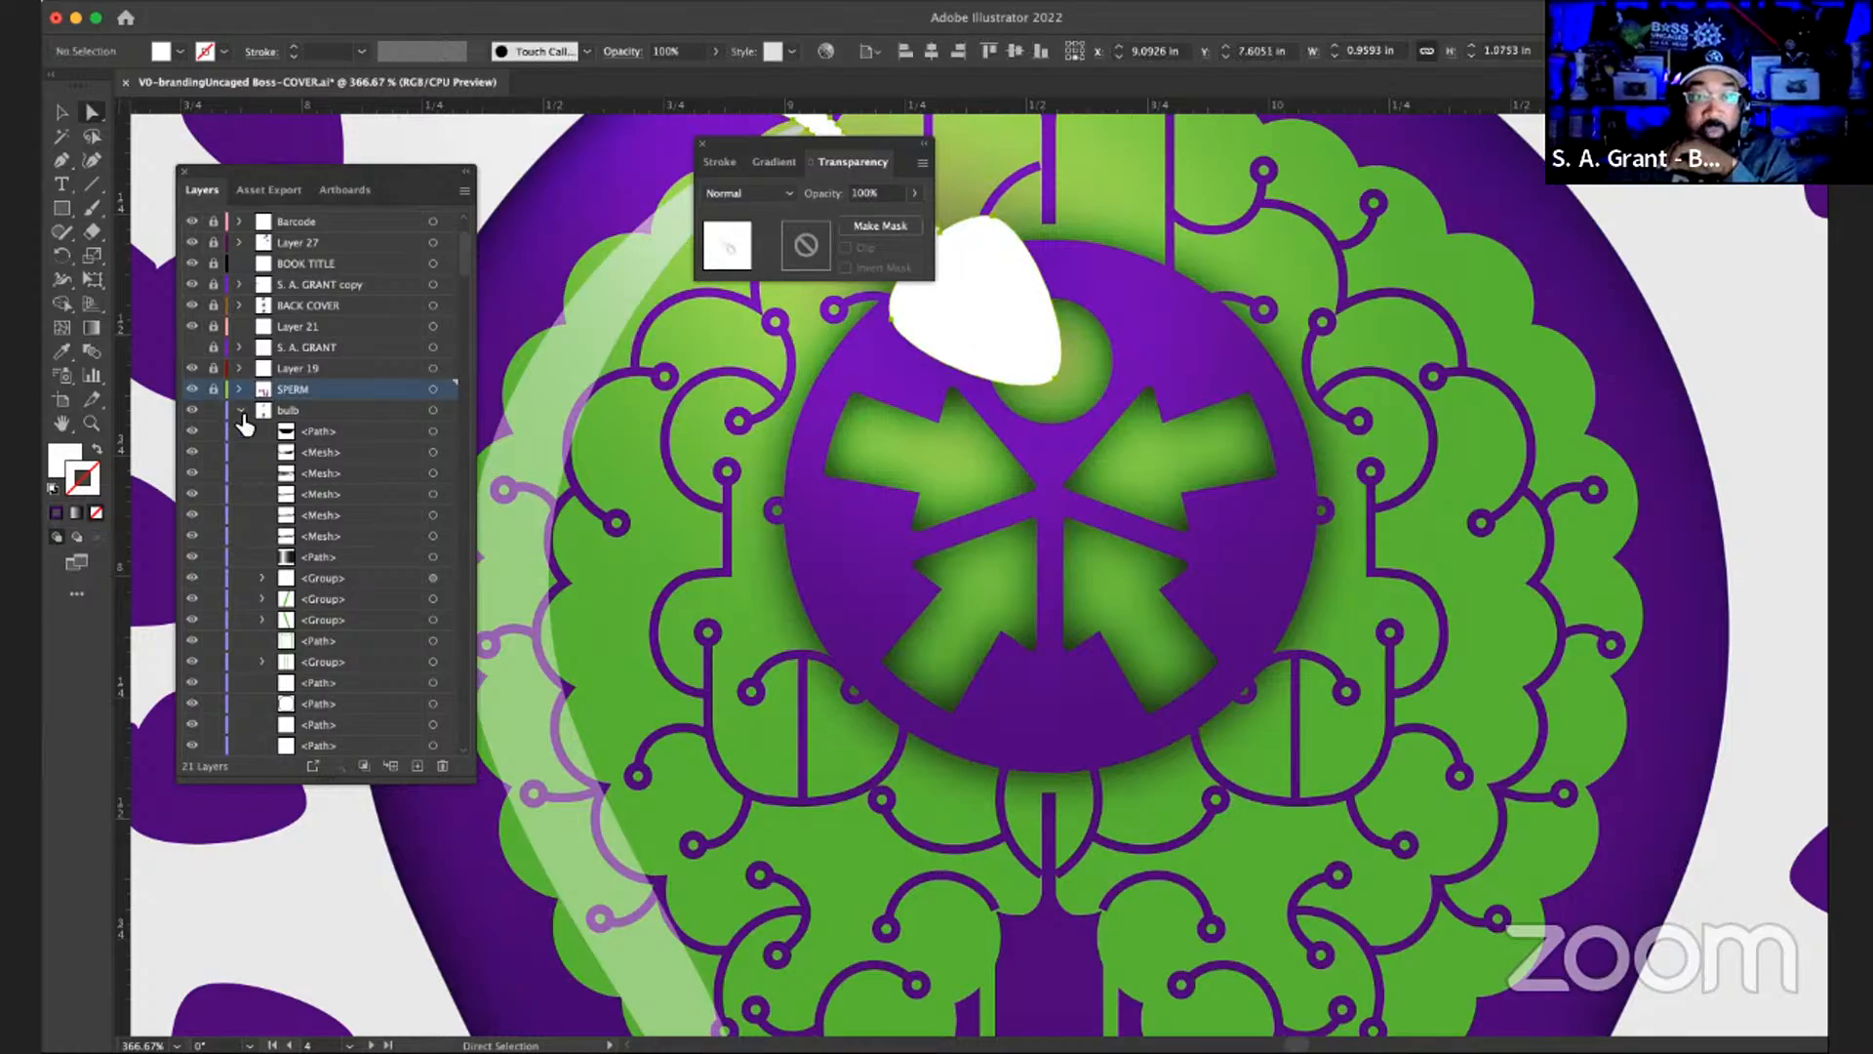
left_click(238, 409)
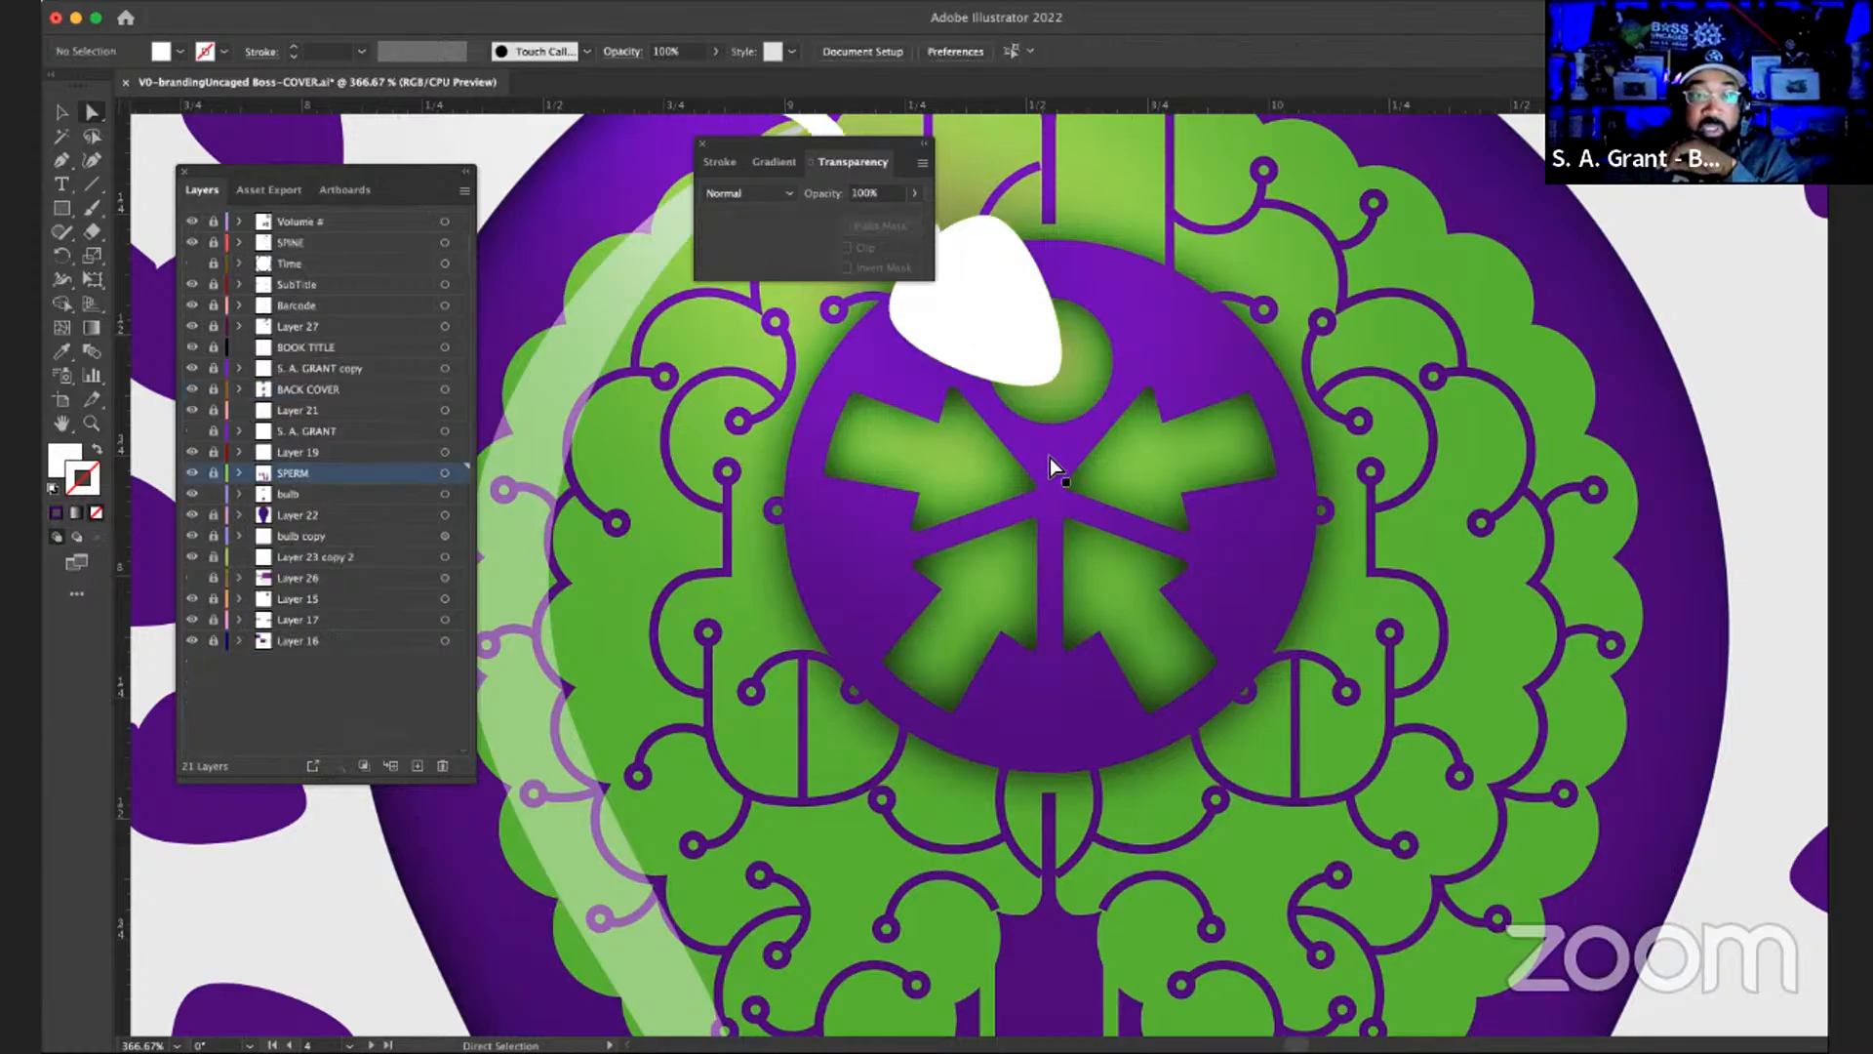
- Remove the glow effect from the bulb's round emblem, check it against the whole cover, and deselect it
left_click(1161, 353)
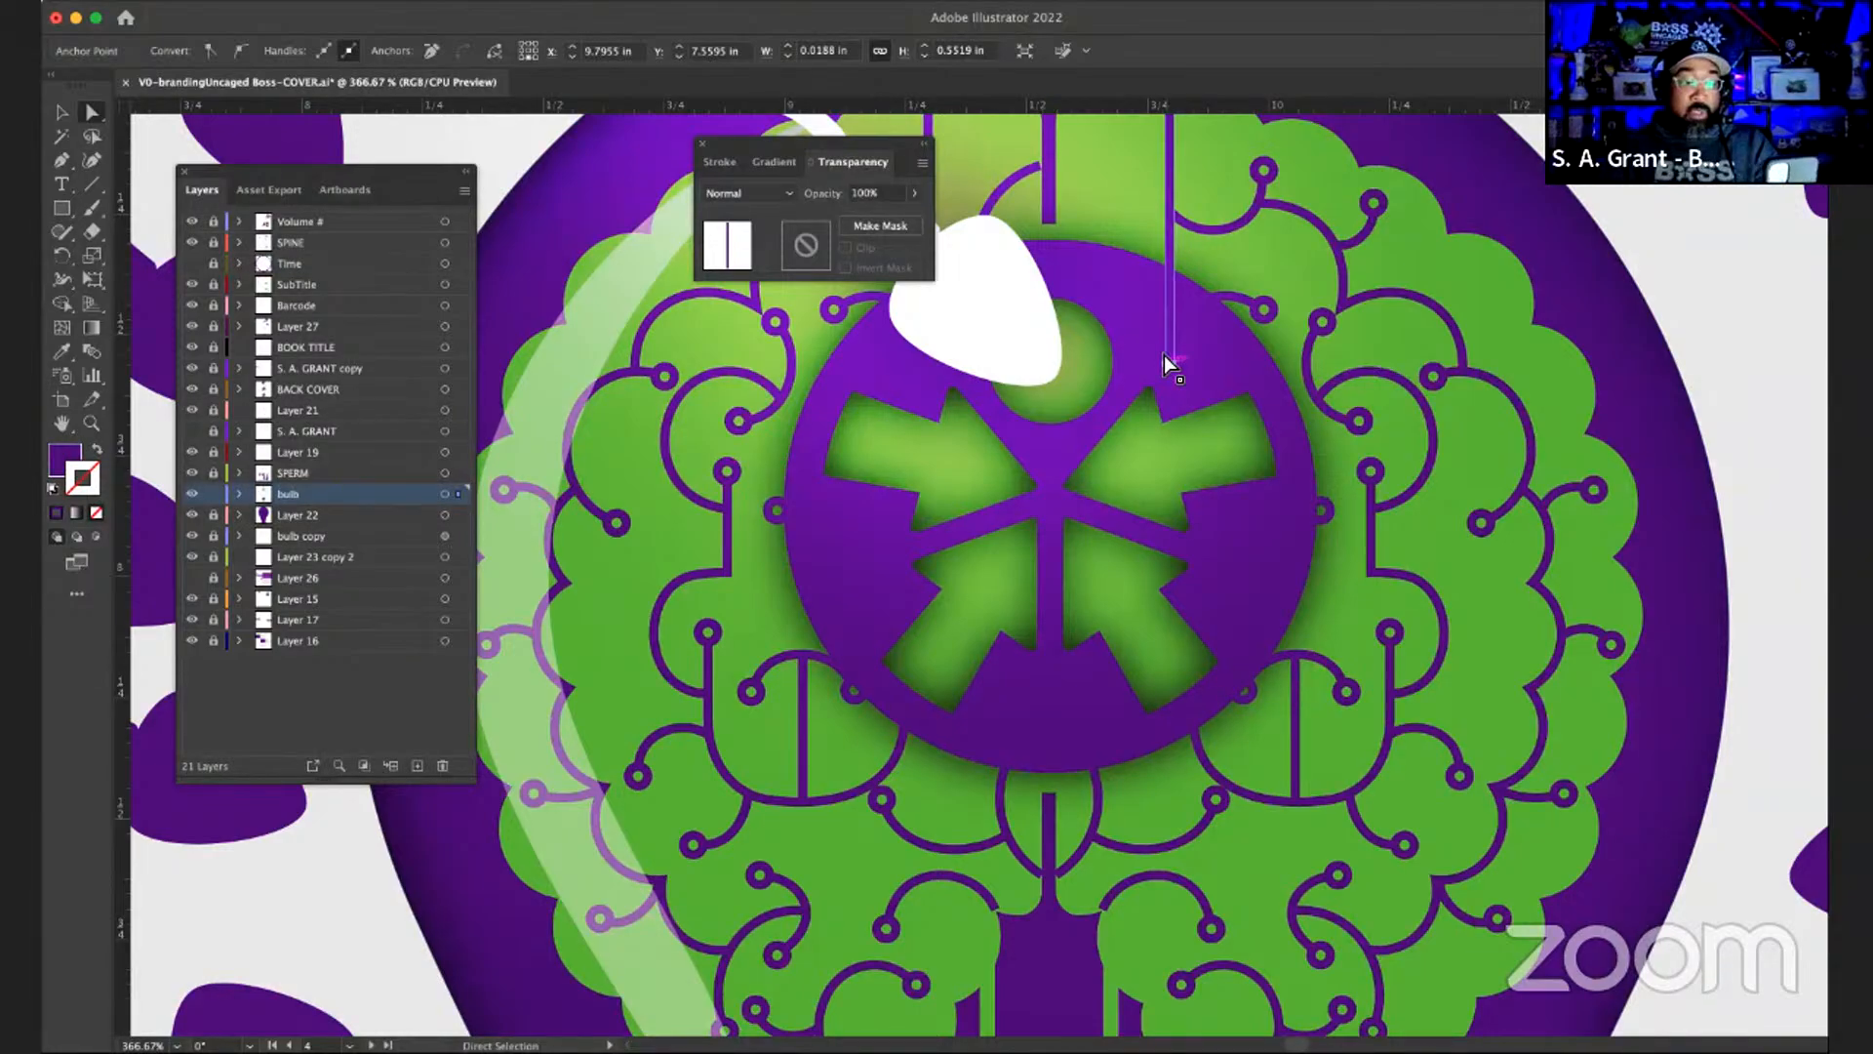
left_click(1206, 367)
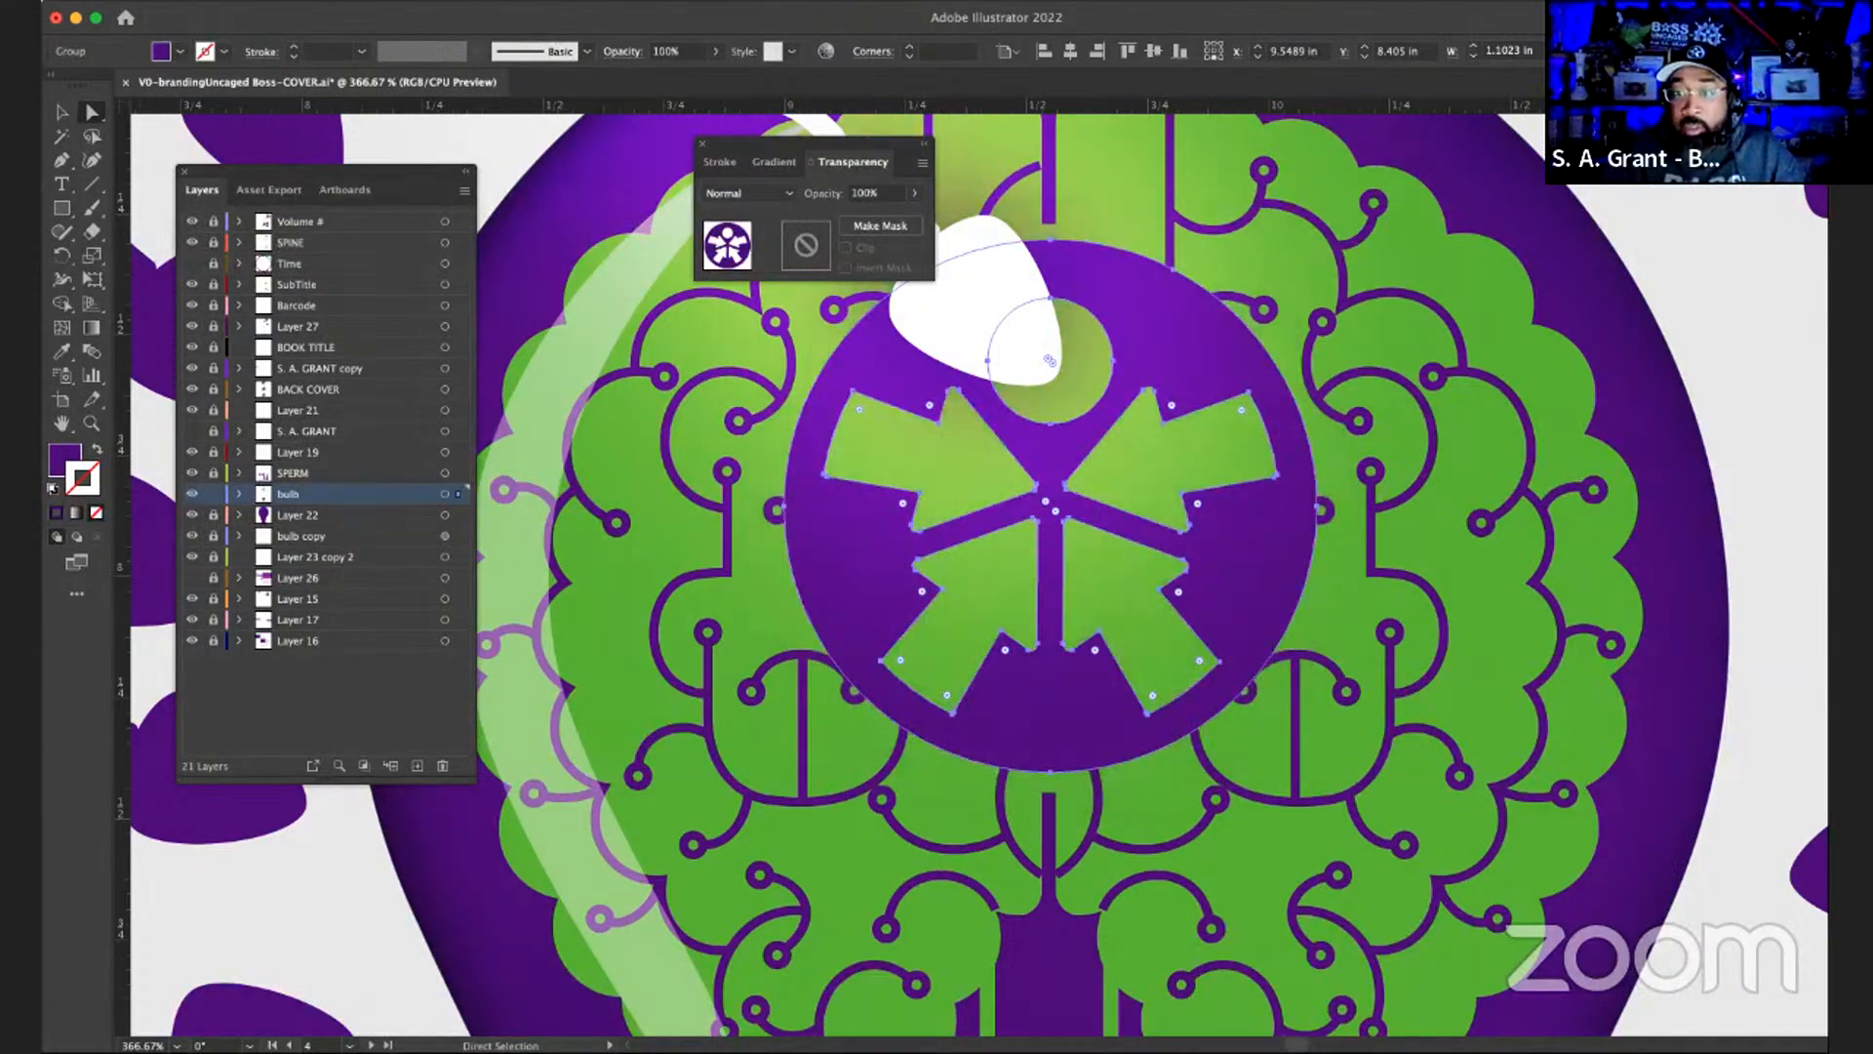
key("super+0")
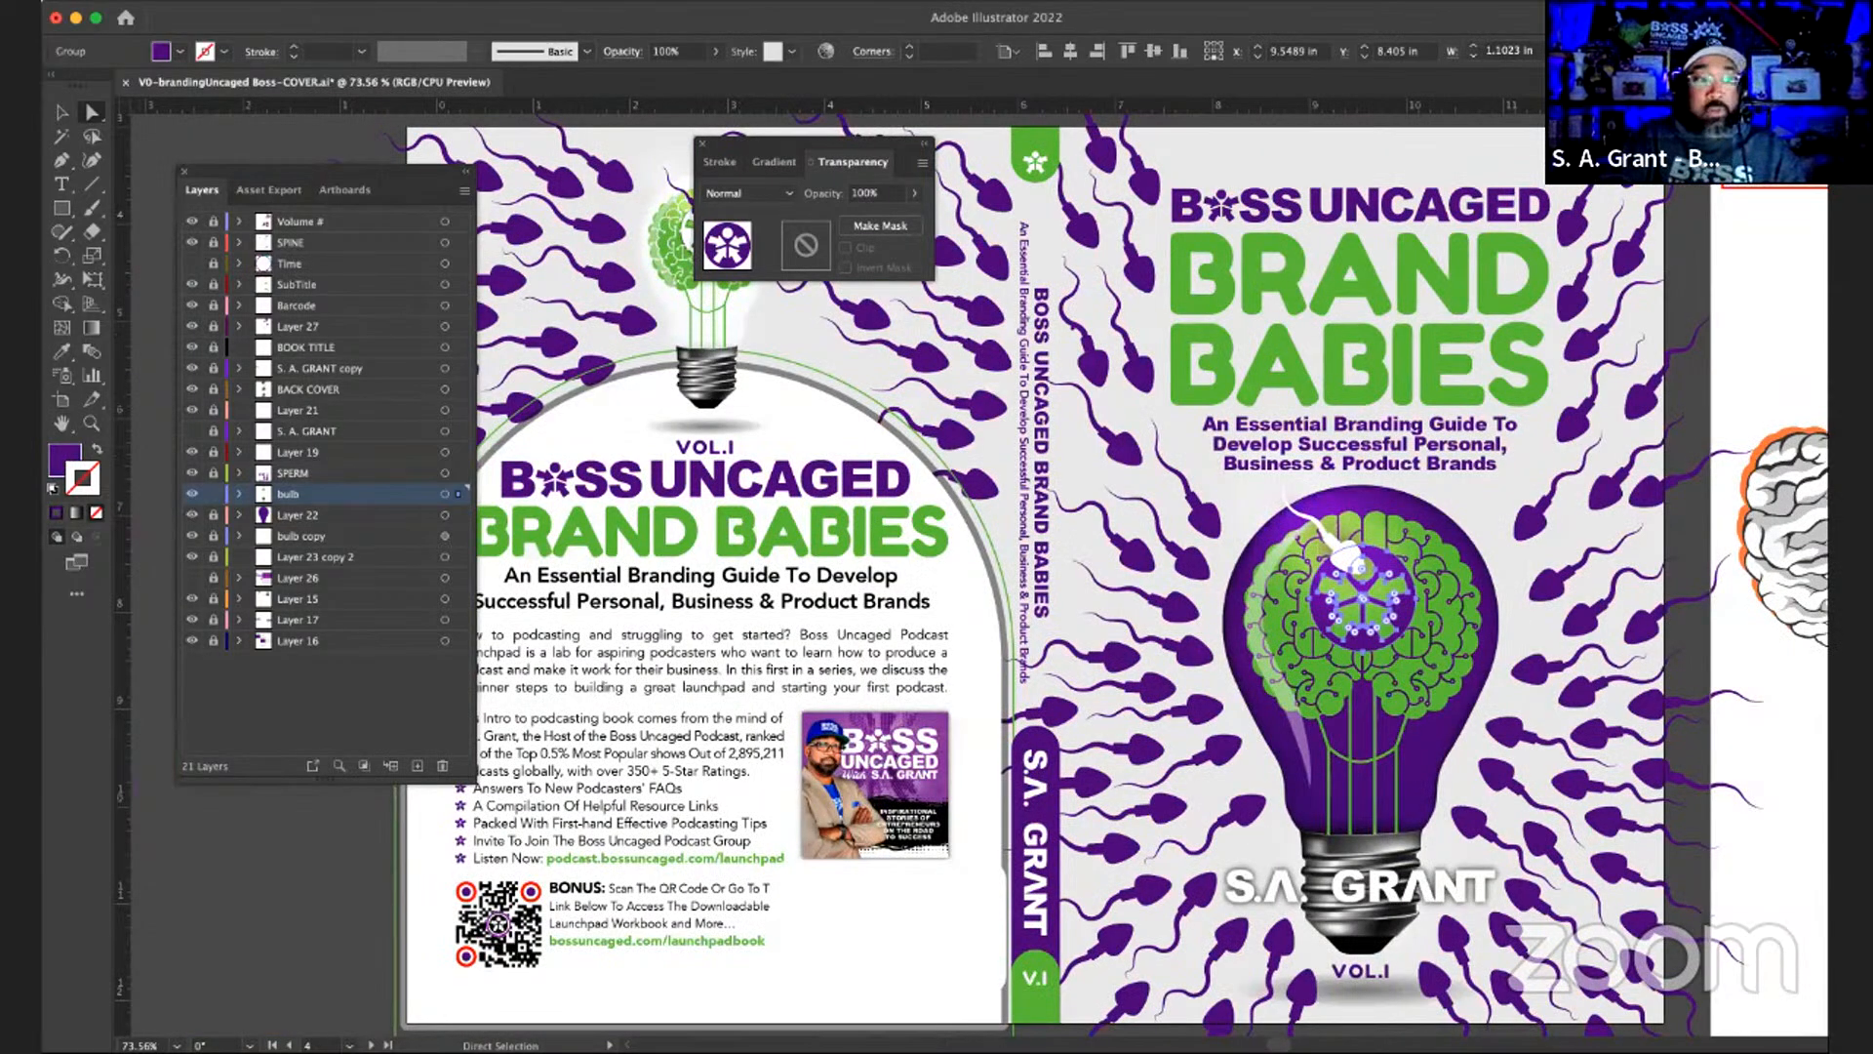
left_click(1682, 289)
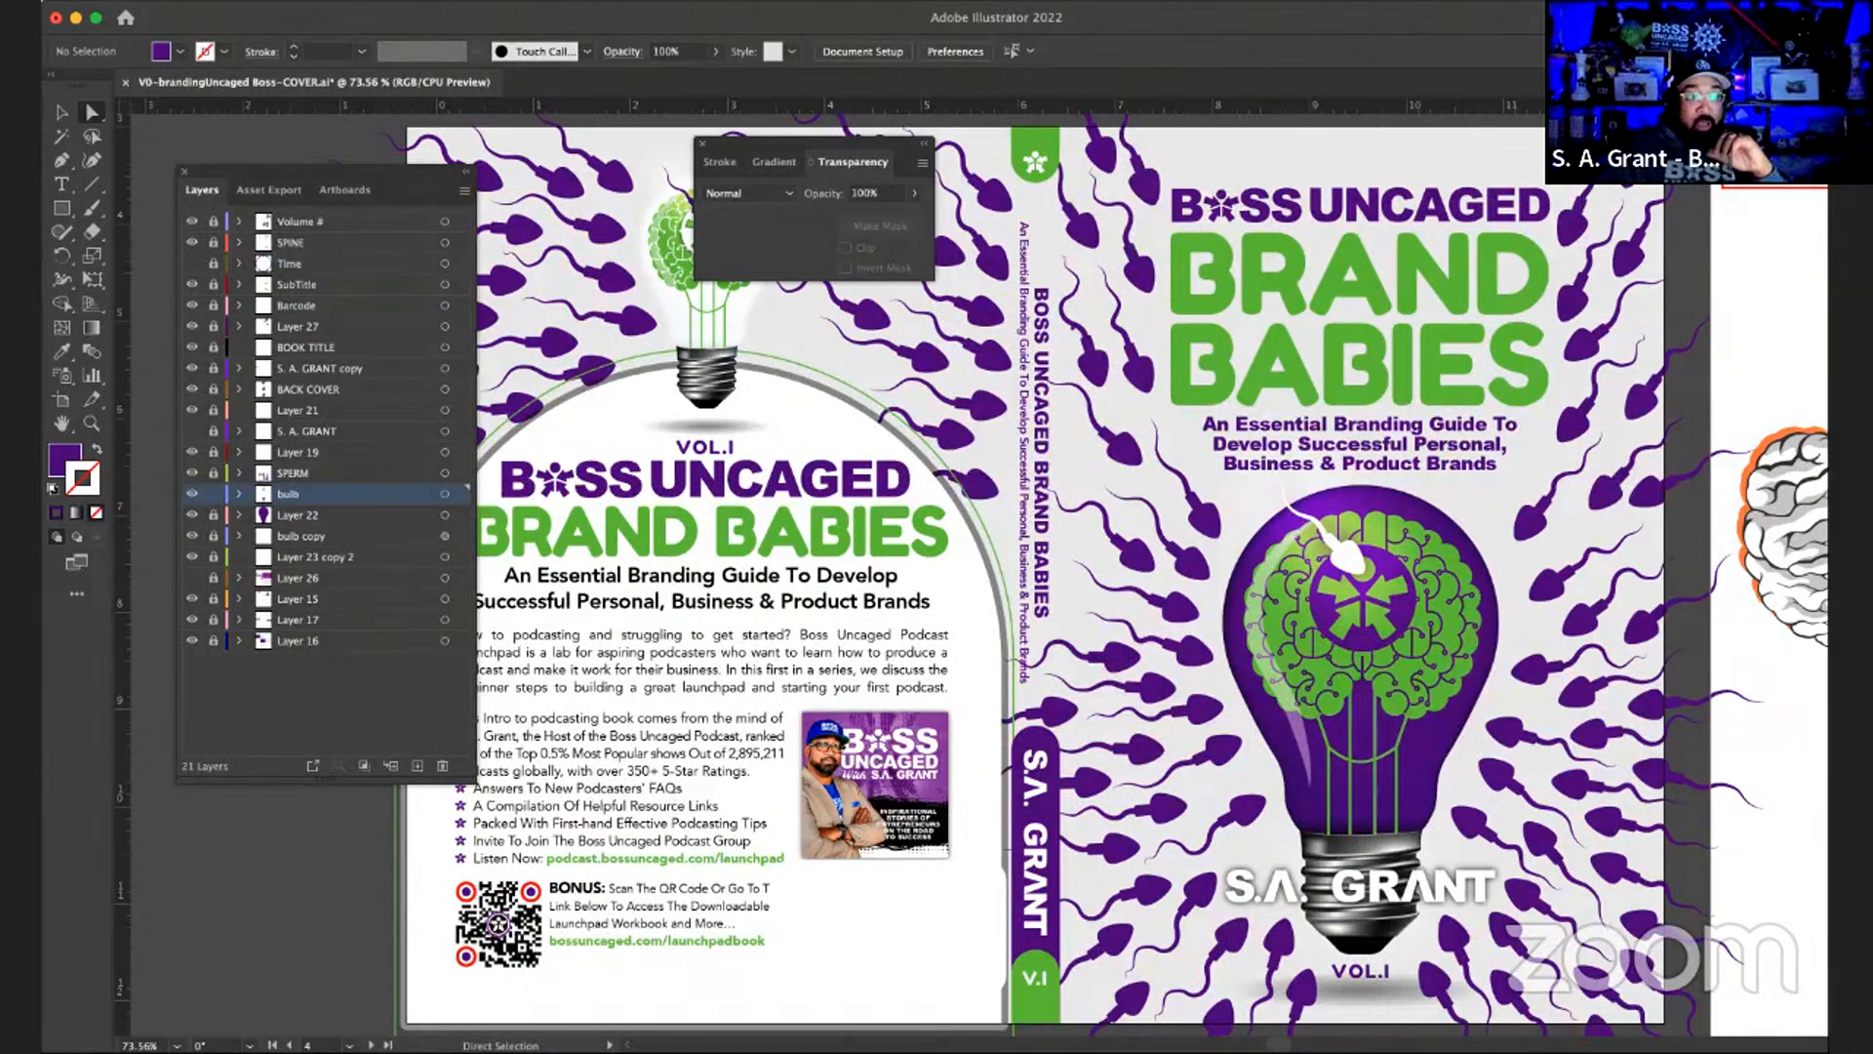
- Undo the glow removal on the bulb's round emblem and compare the result across the covers
left_click(448, 452)
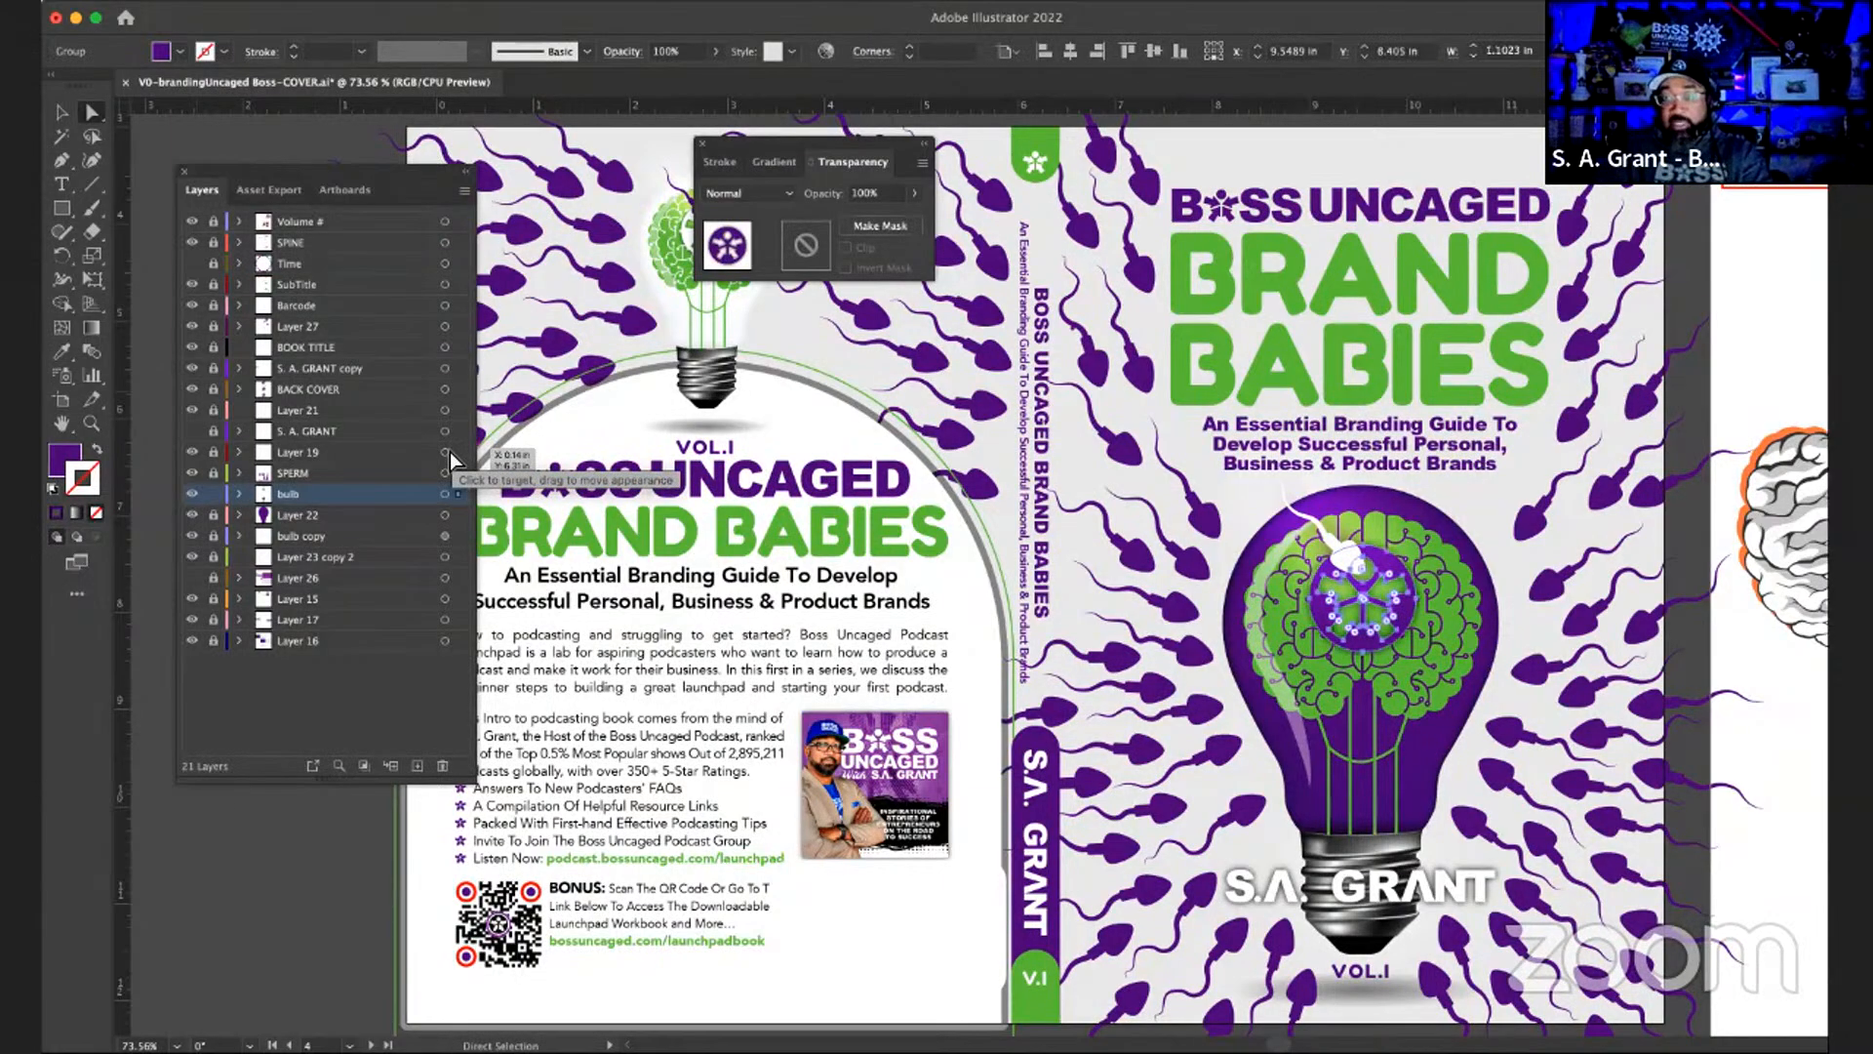
left_click(390, 824)
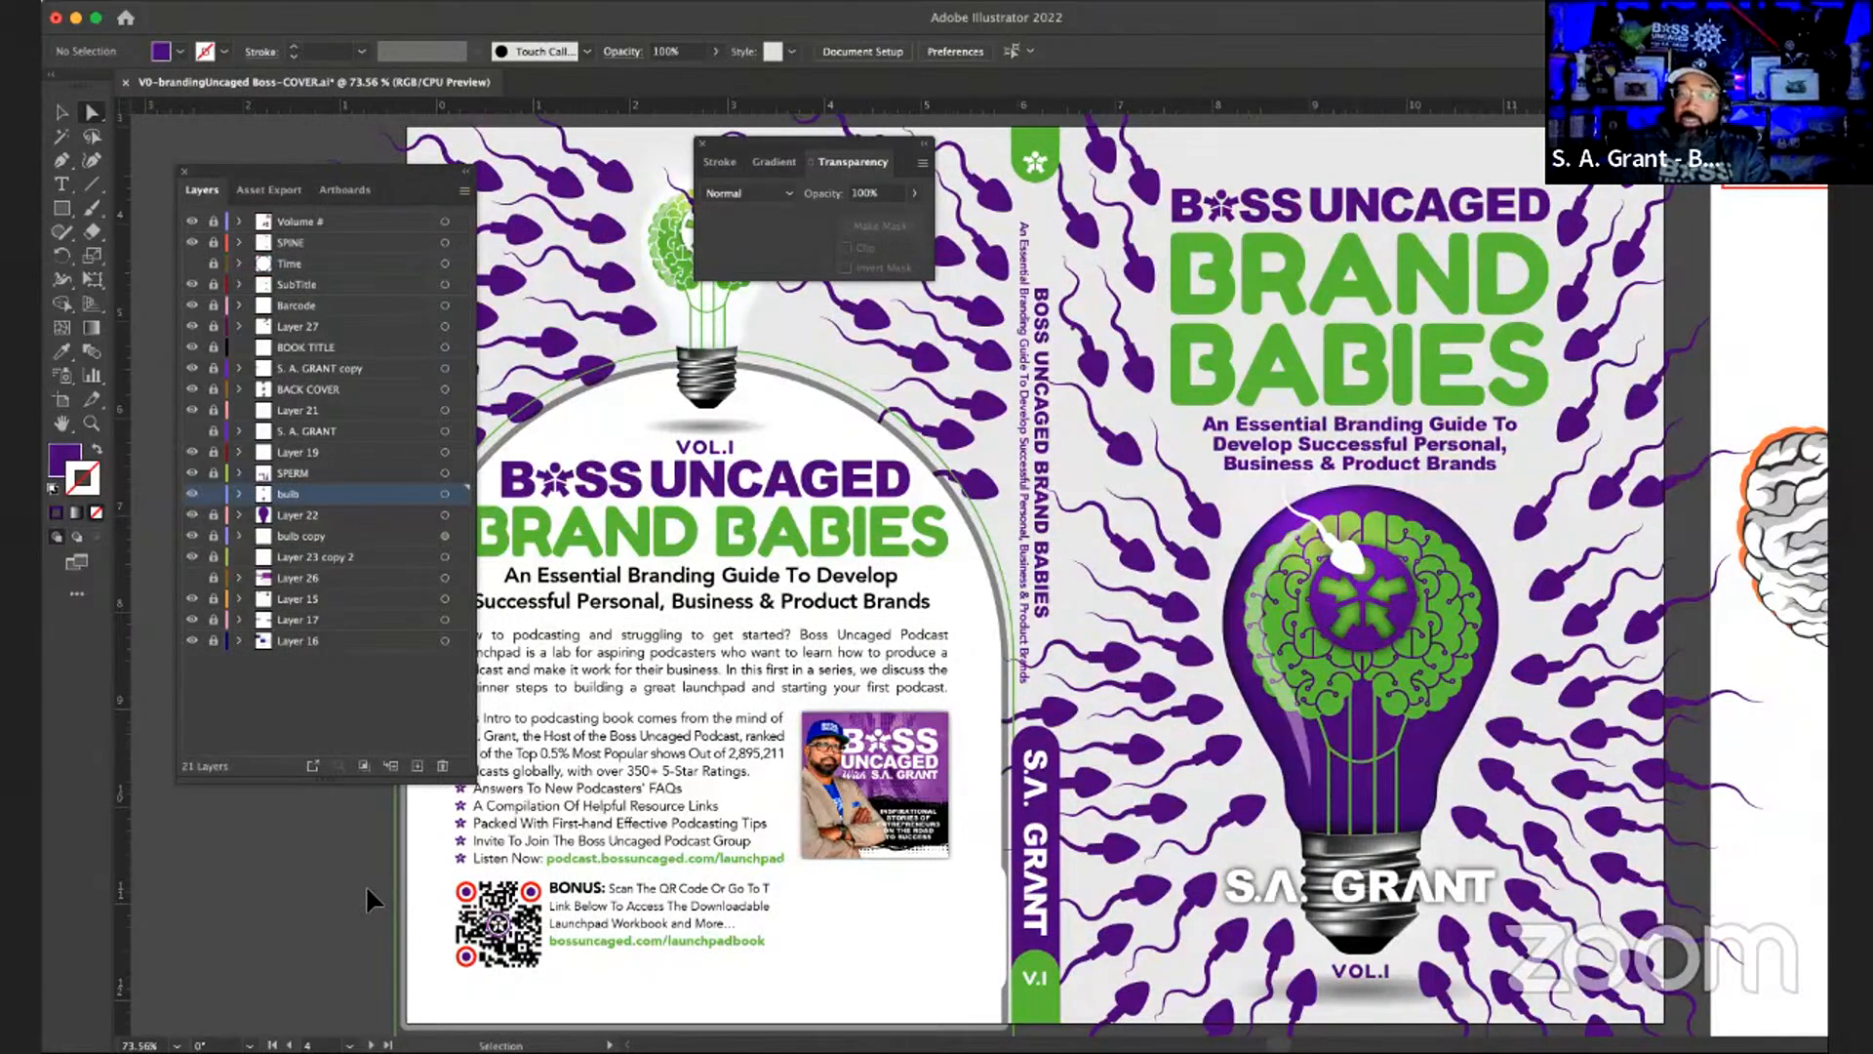
key("super+minus")
key("super+minus")
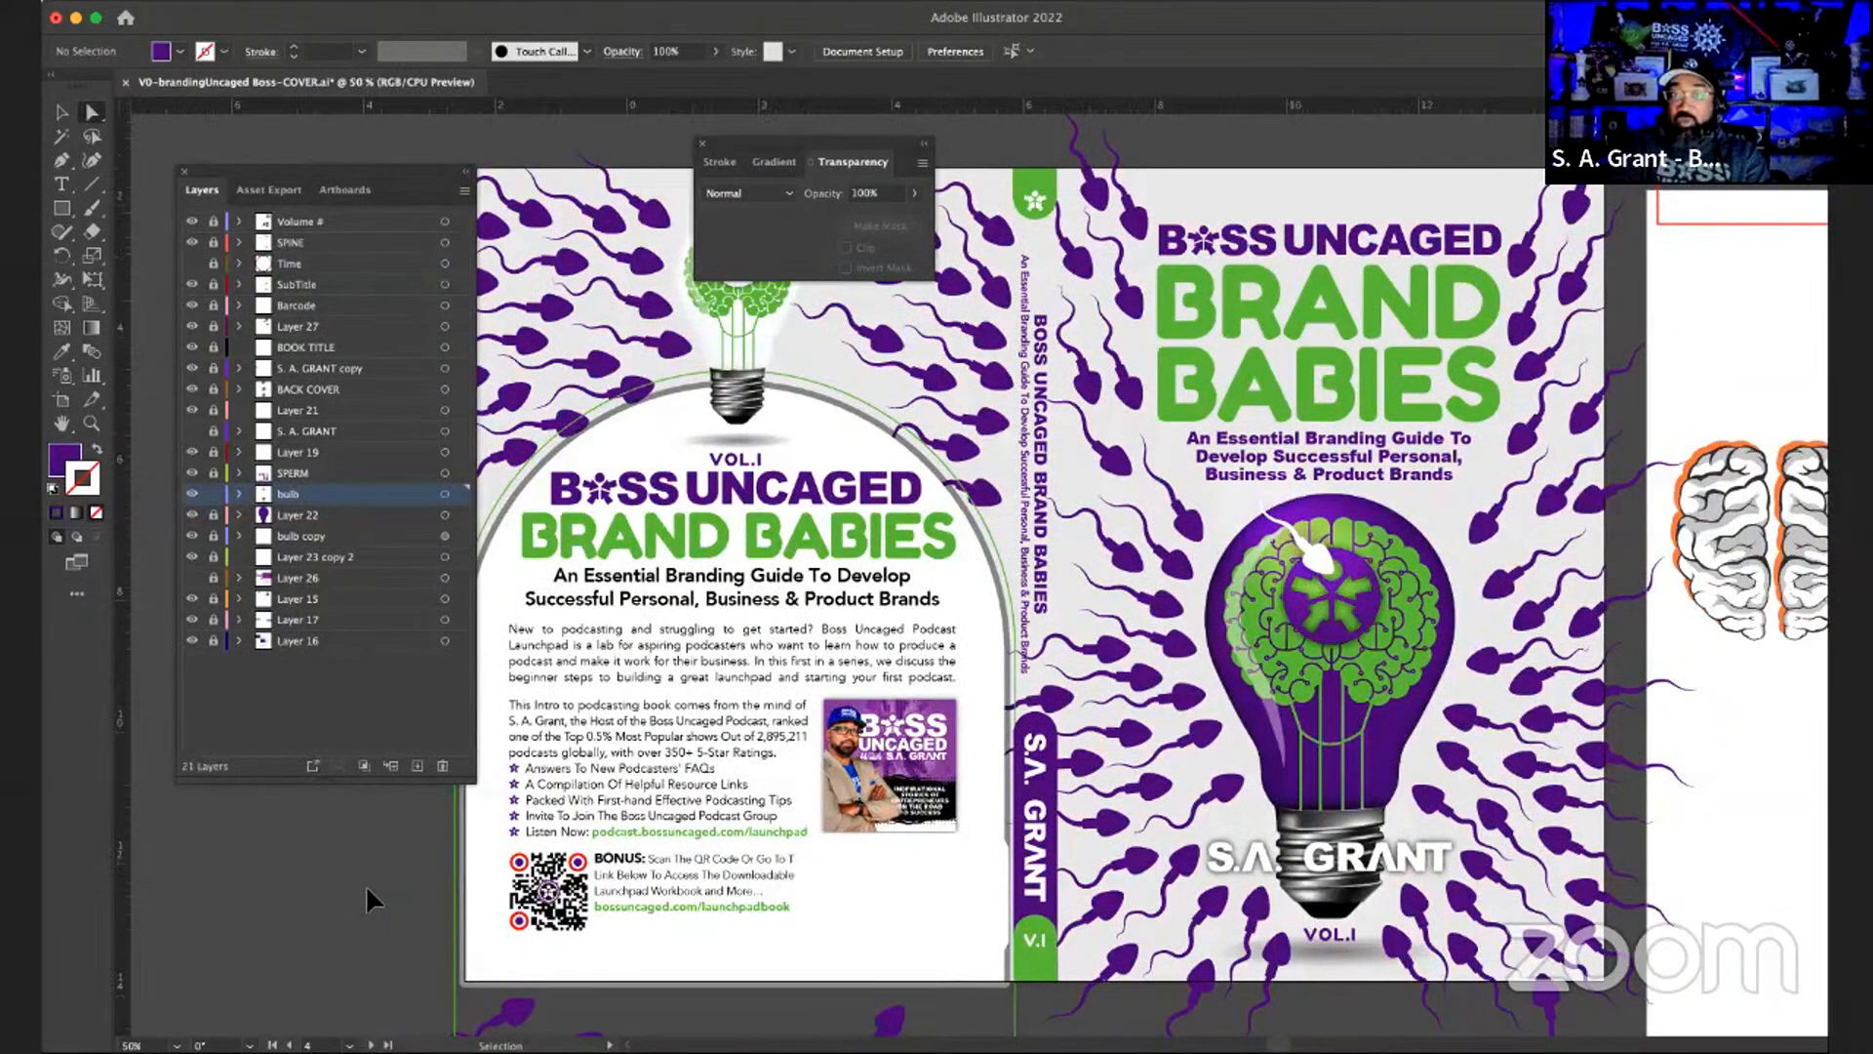
key("super+minus")
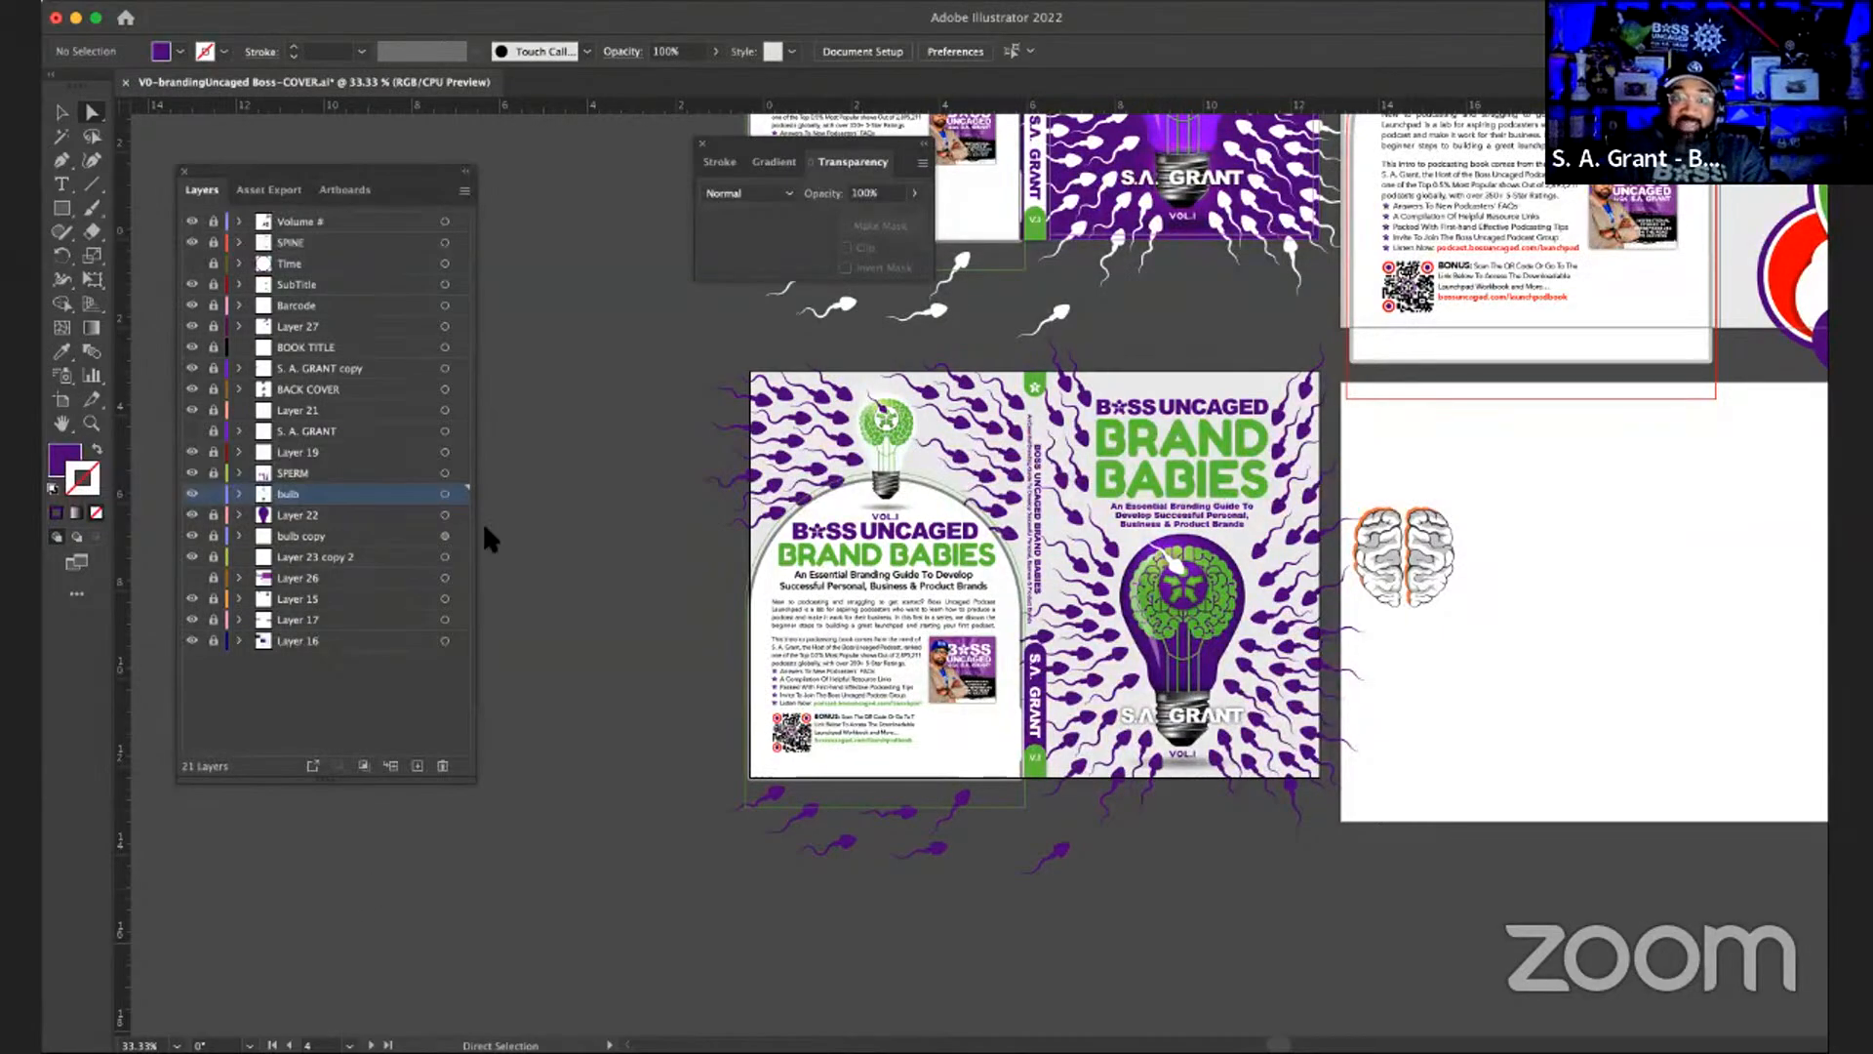
- Redo the appearance change that removes the round emblem's glow, and deselect the emblem
left_click(244, 3)
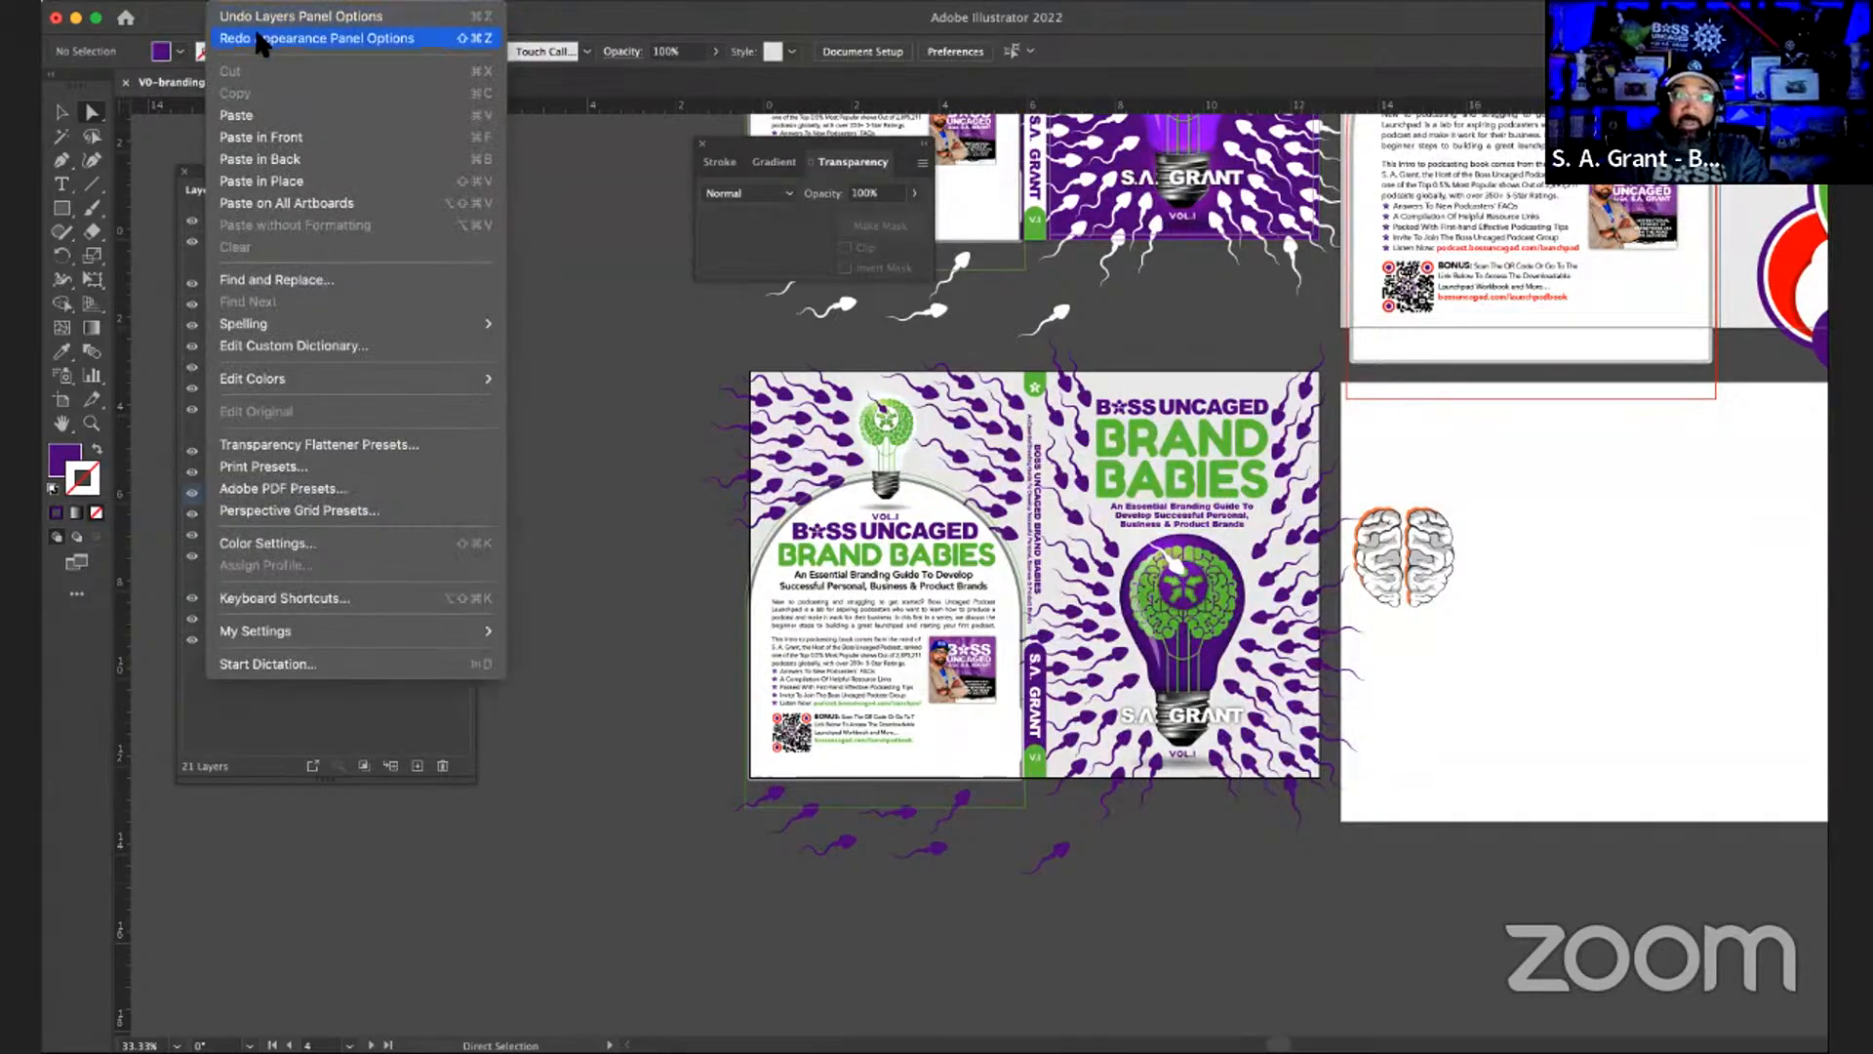
left_click(262, 39)
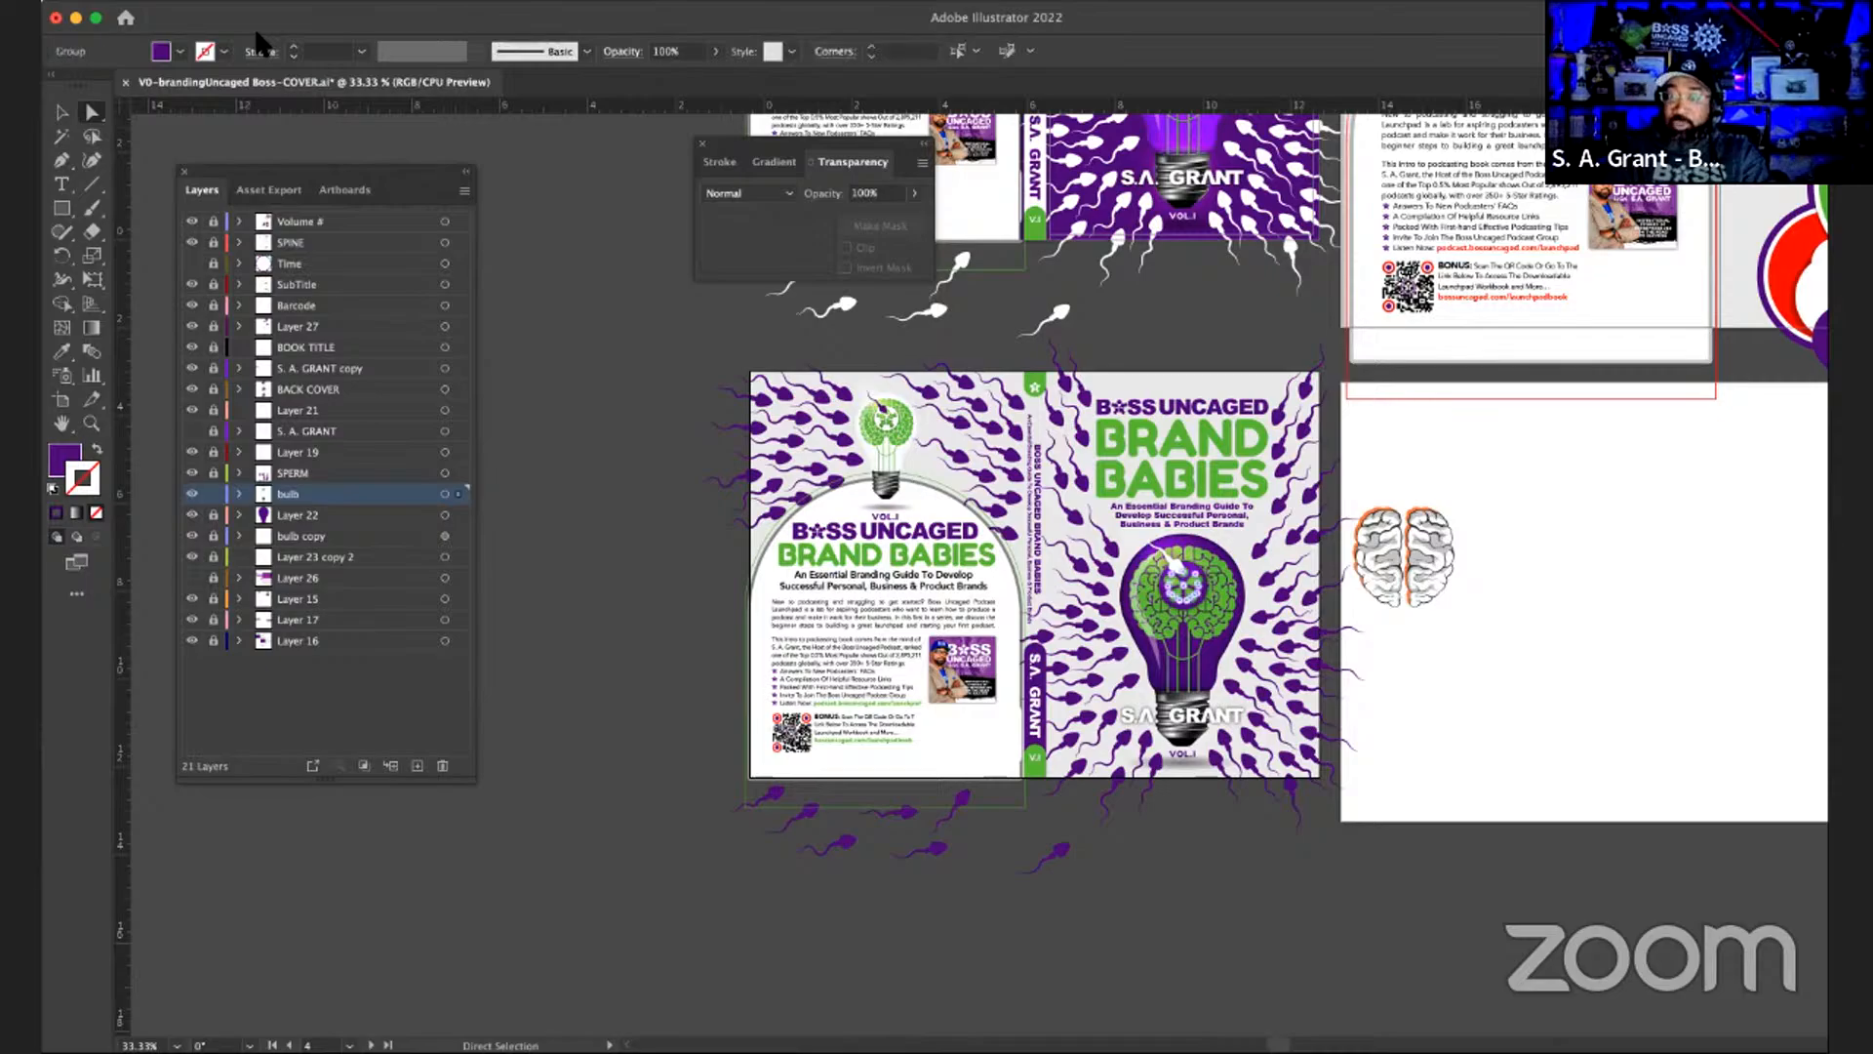
left_click(530, 238)
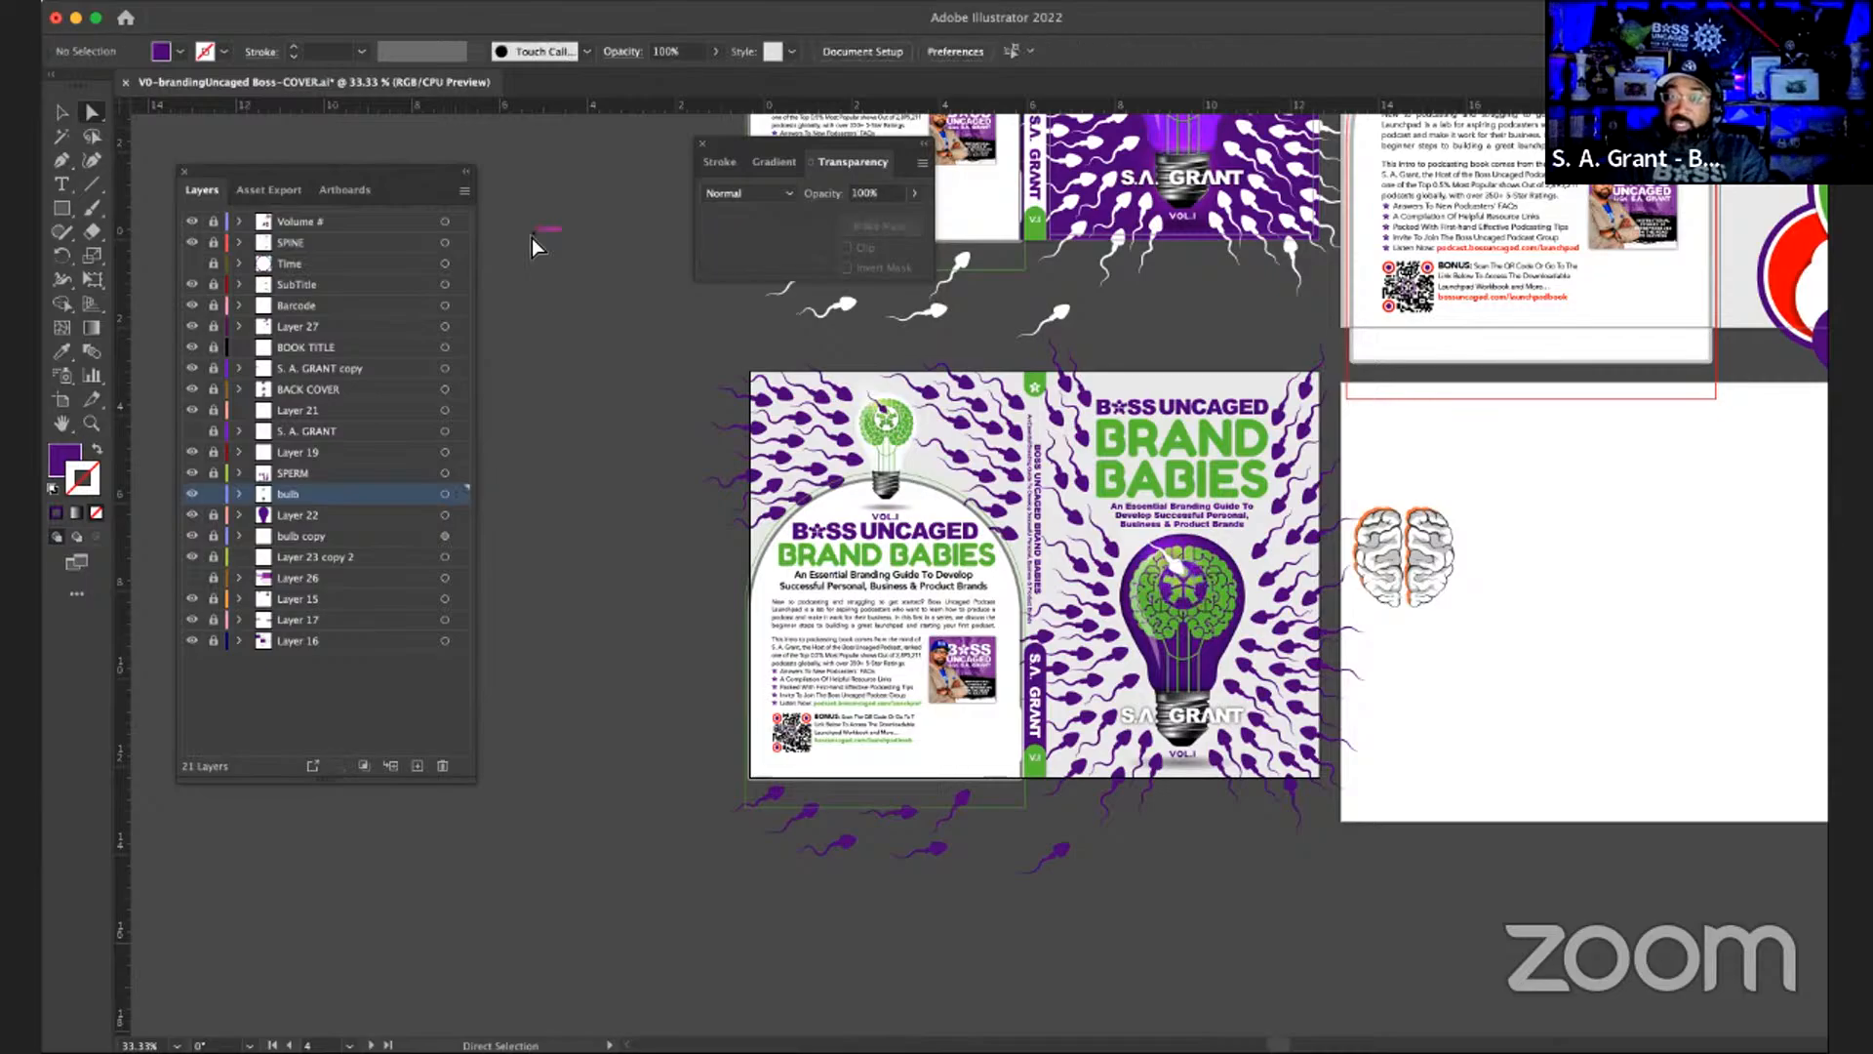
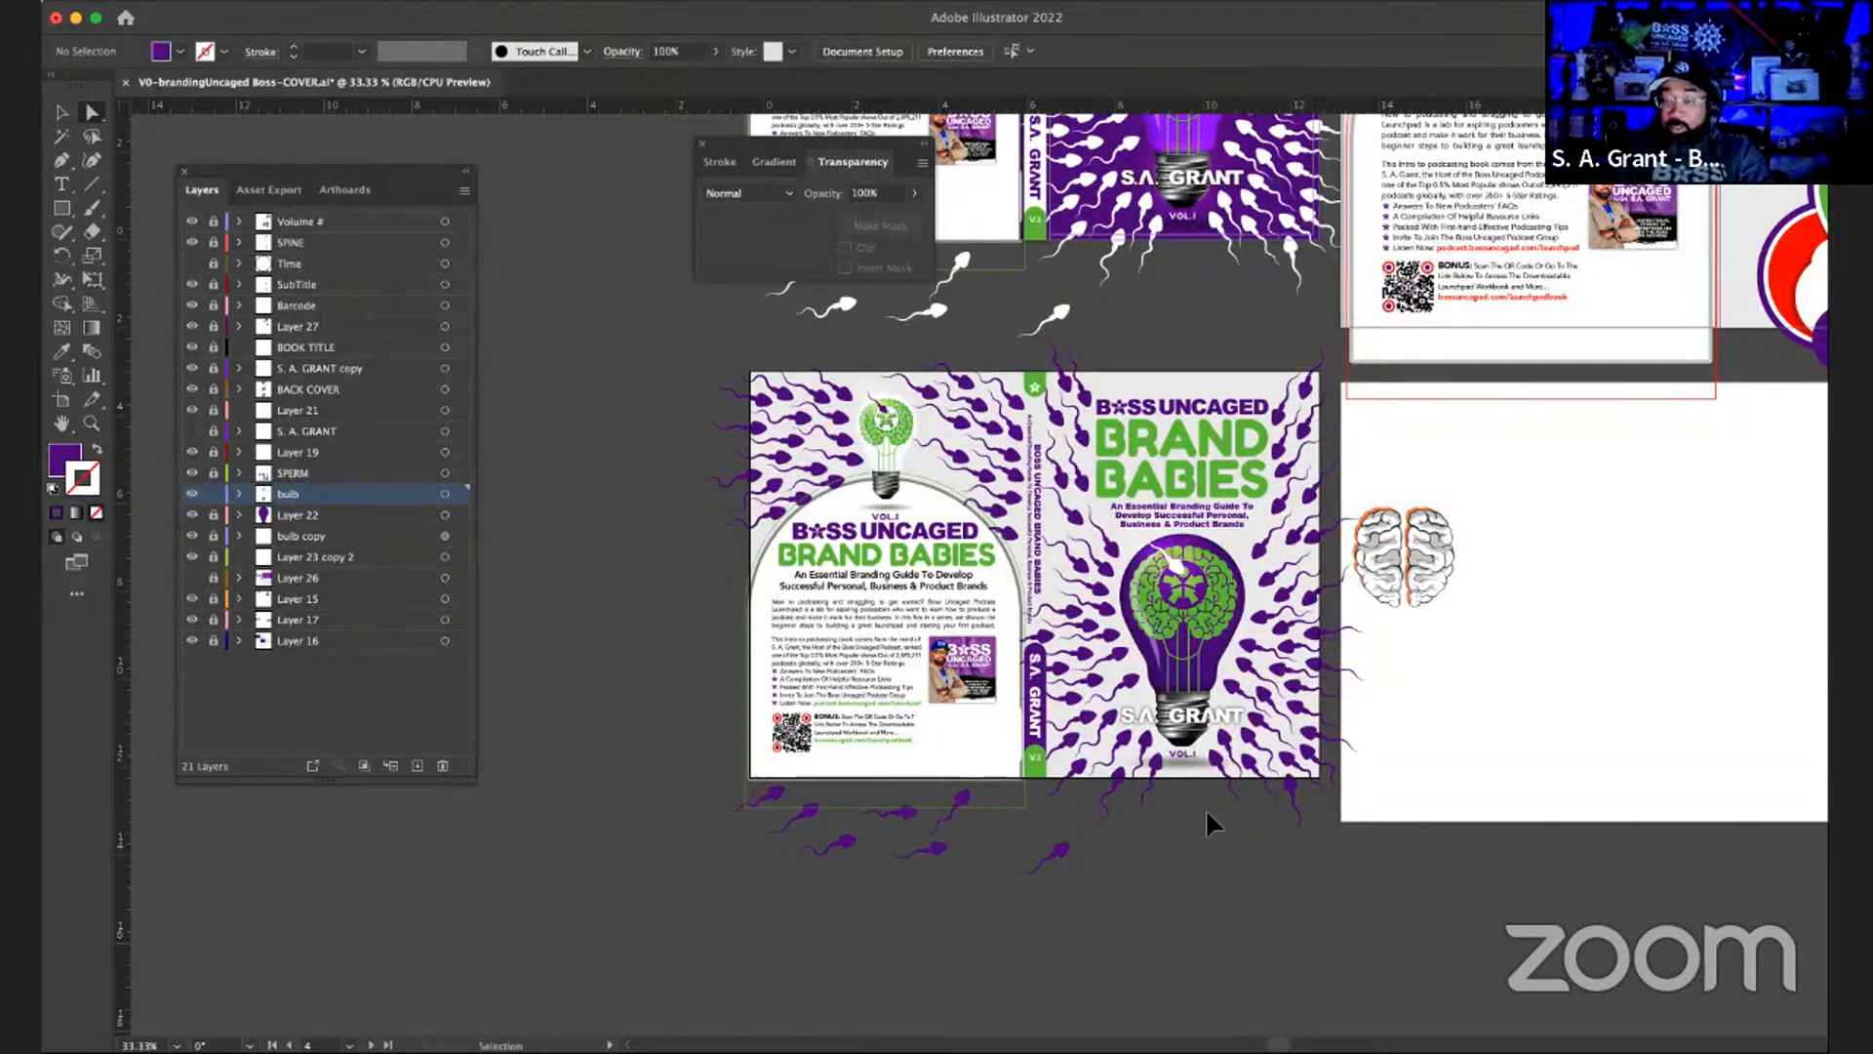
- Show the document's artboards and examine how the light Brand Babies cover sits beside the purple version above it
key("super+equal")
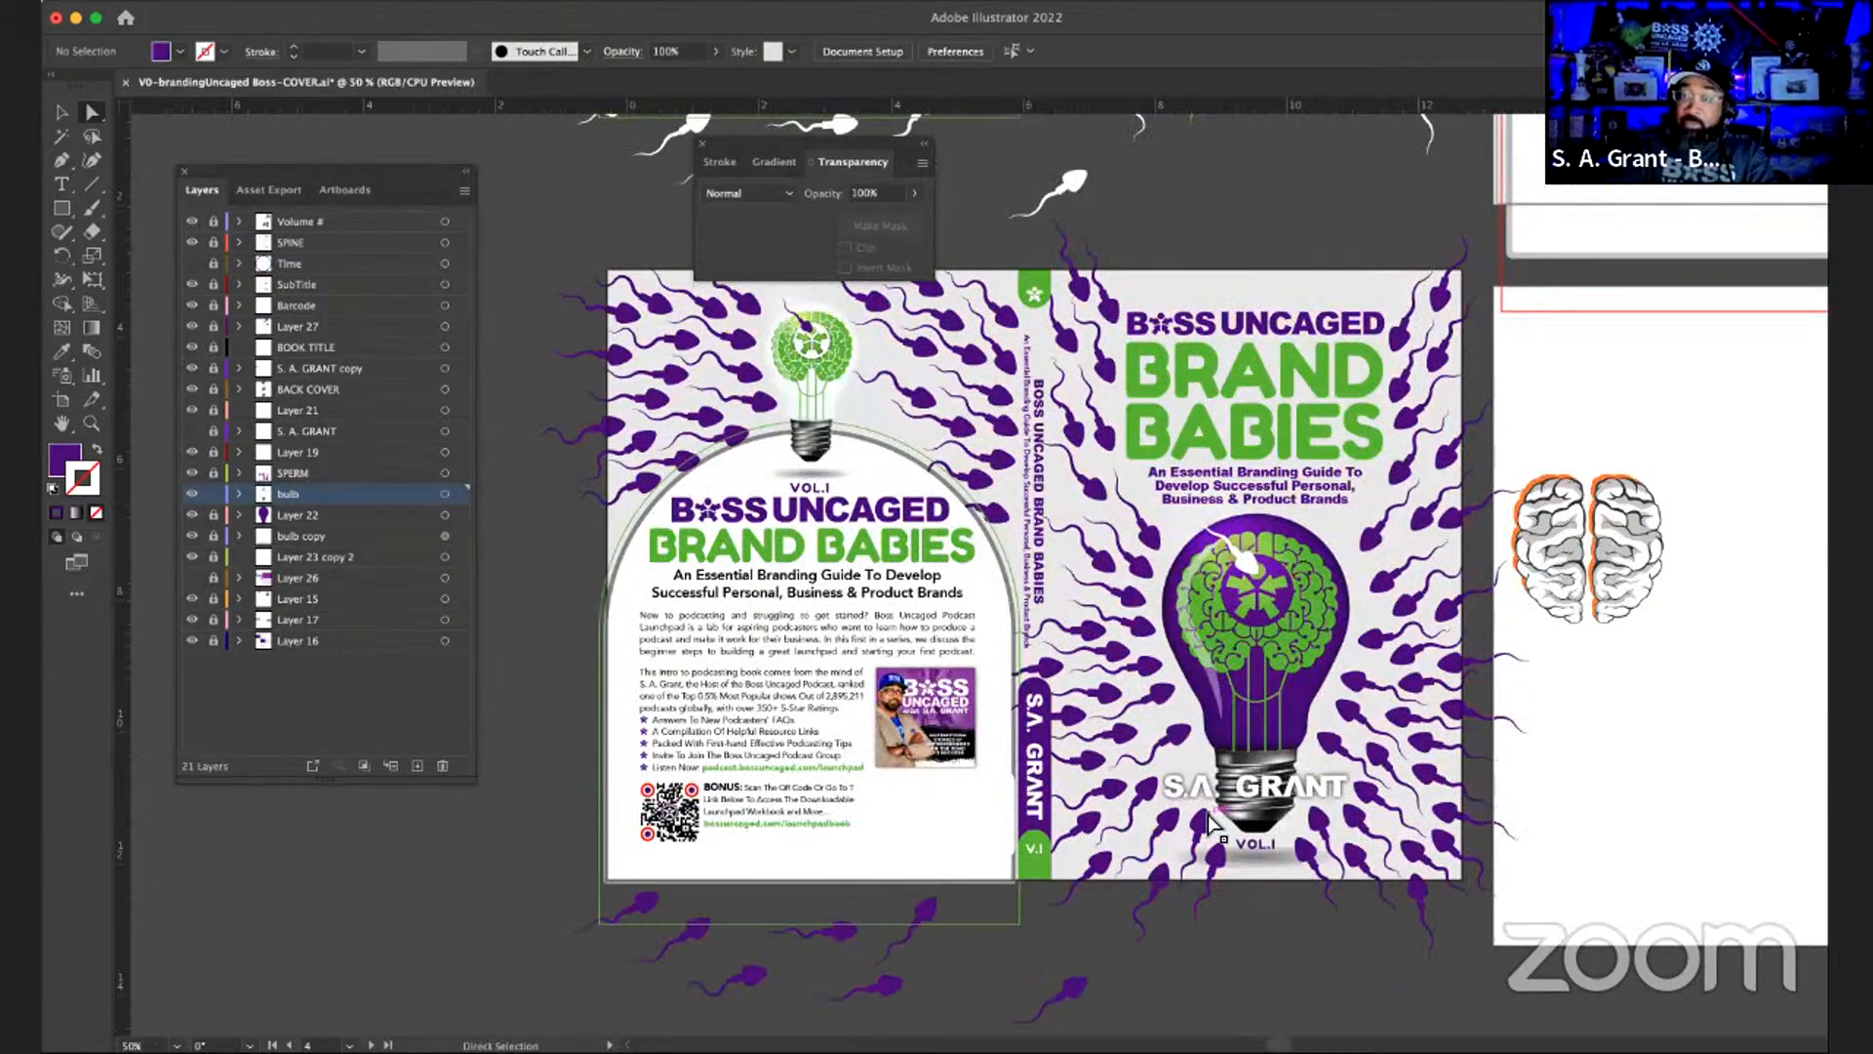
scroll(1389, 933, "right", 1)
scroll(1389, 941, "right", 3)
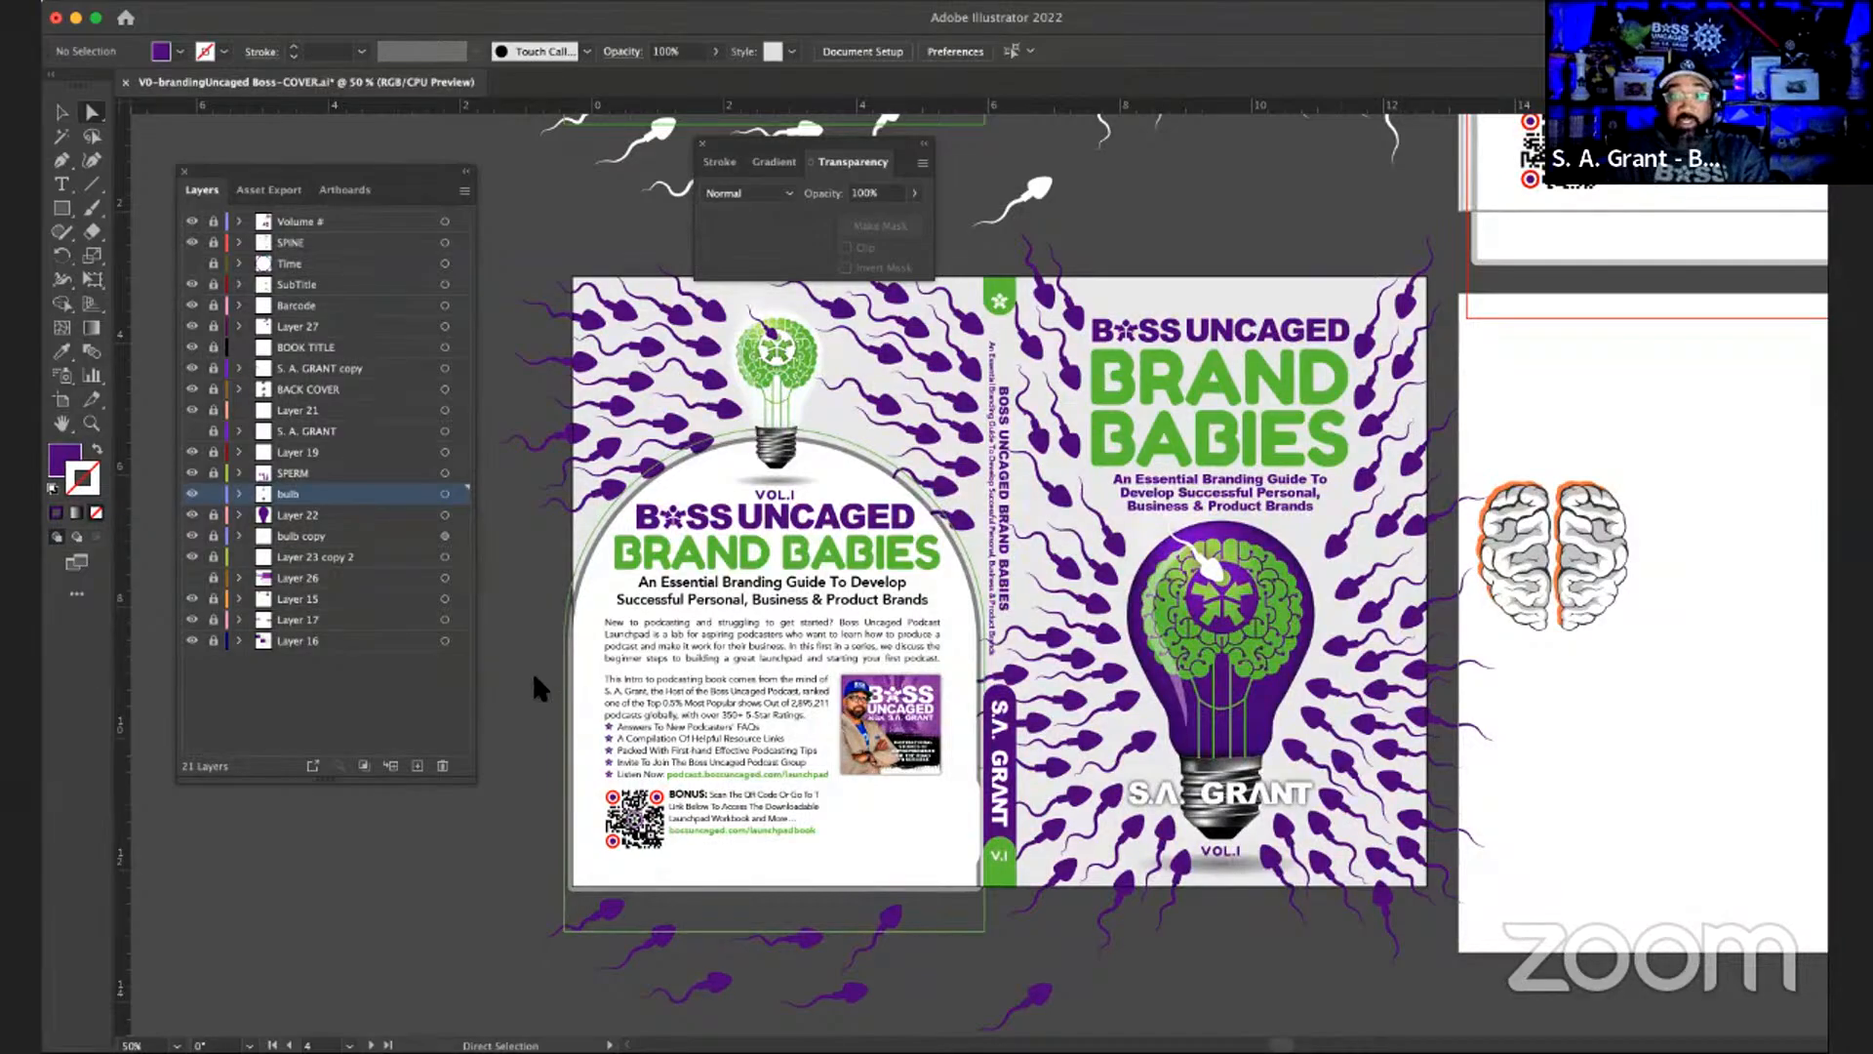
left_click(64, 406)
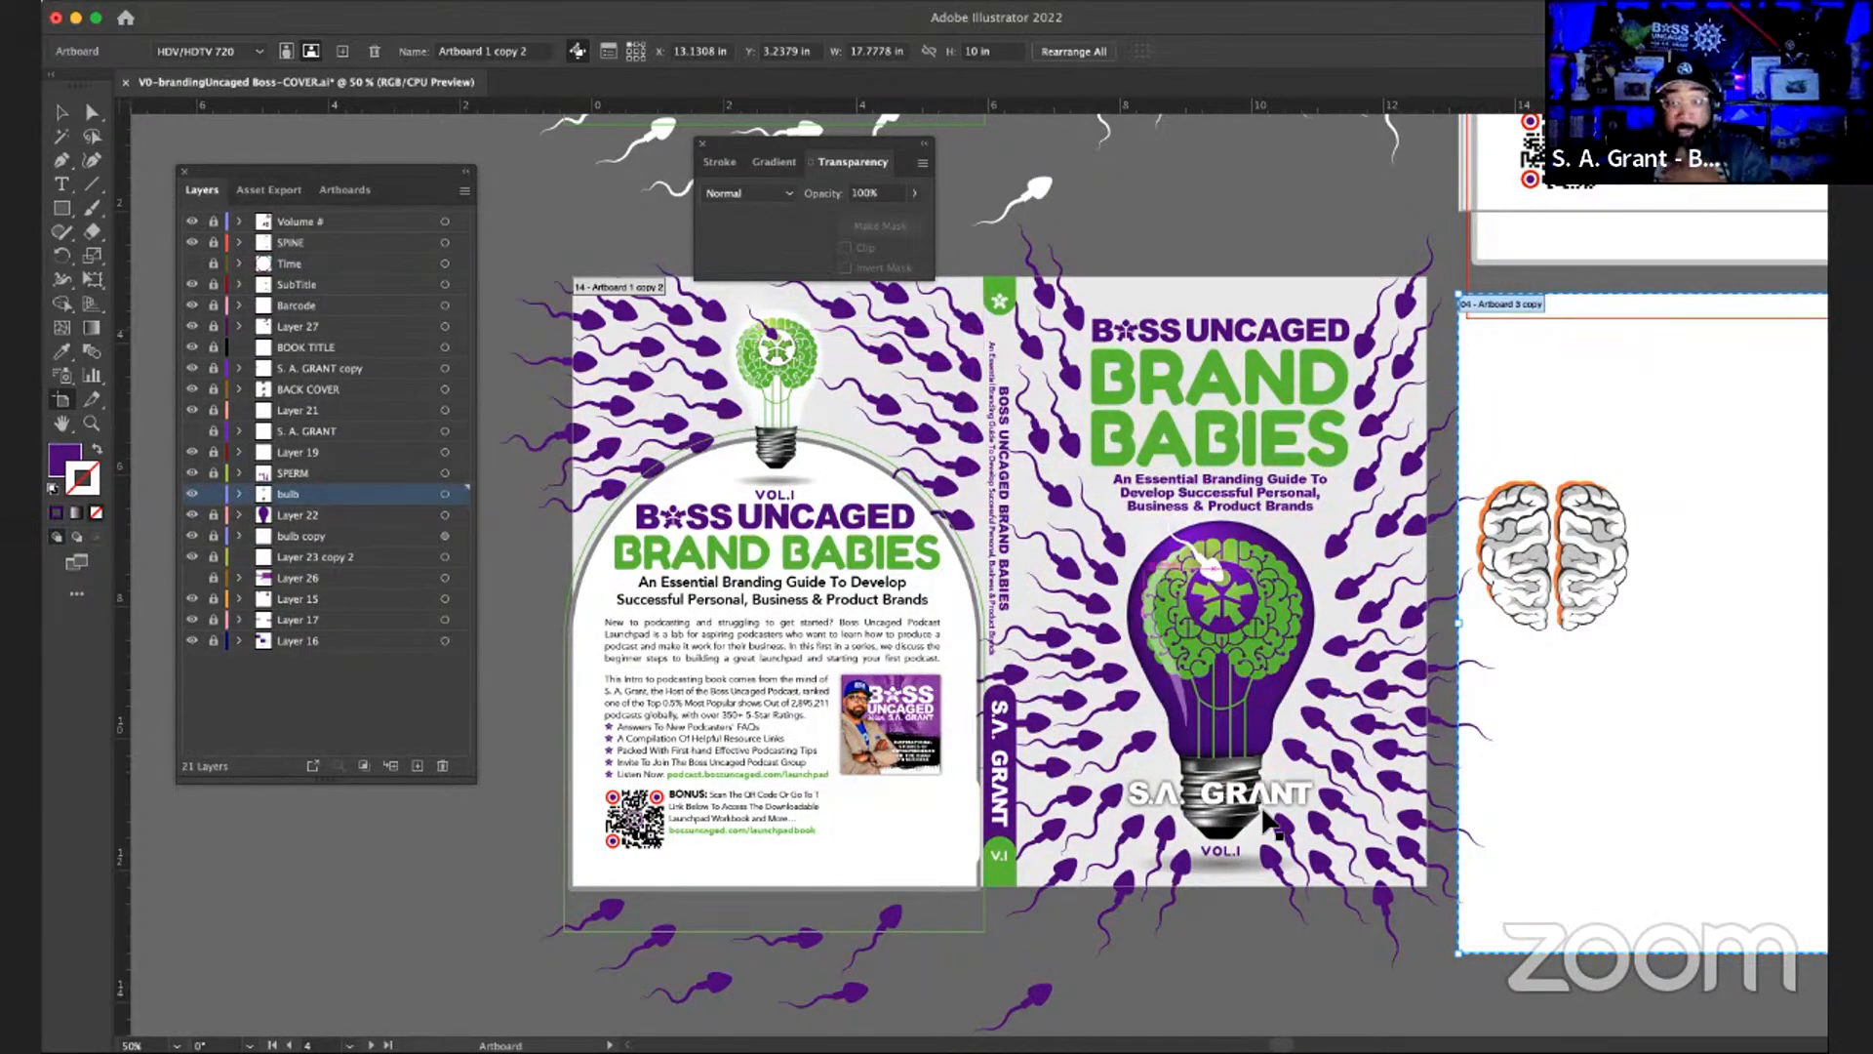
scroll(1307, 871, "right", 2)
scroll(1307, 871, "up", 1)
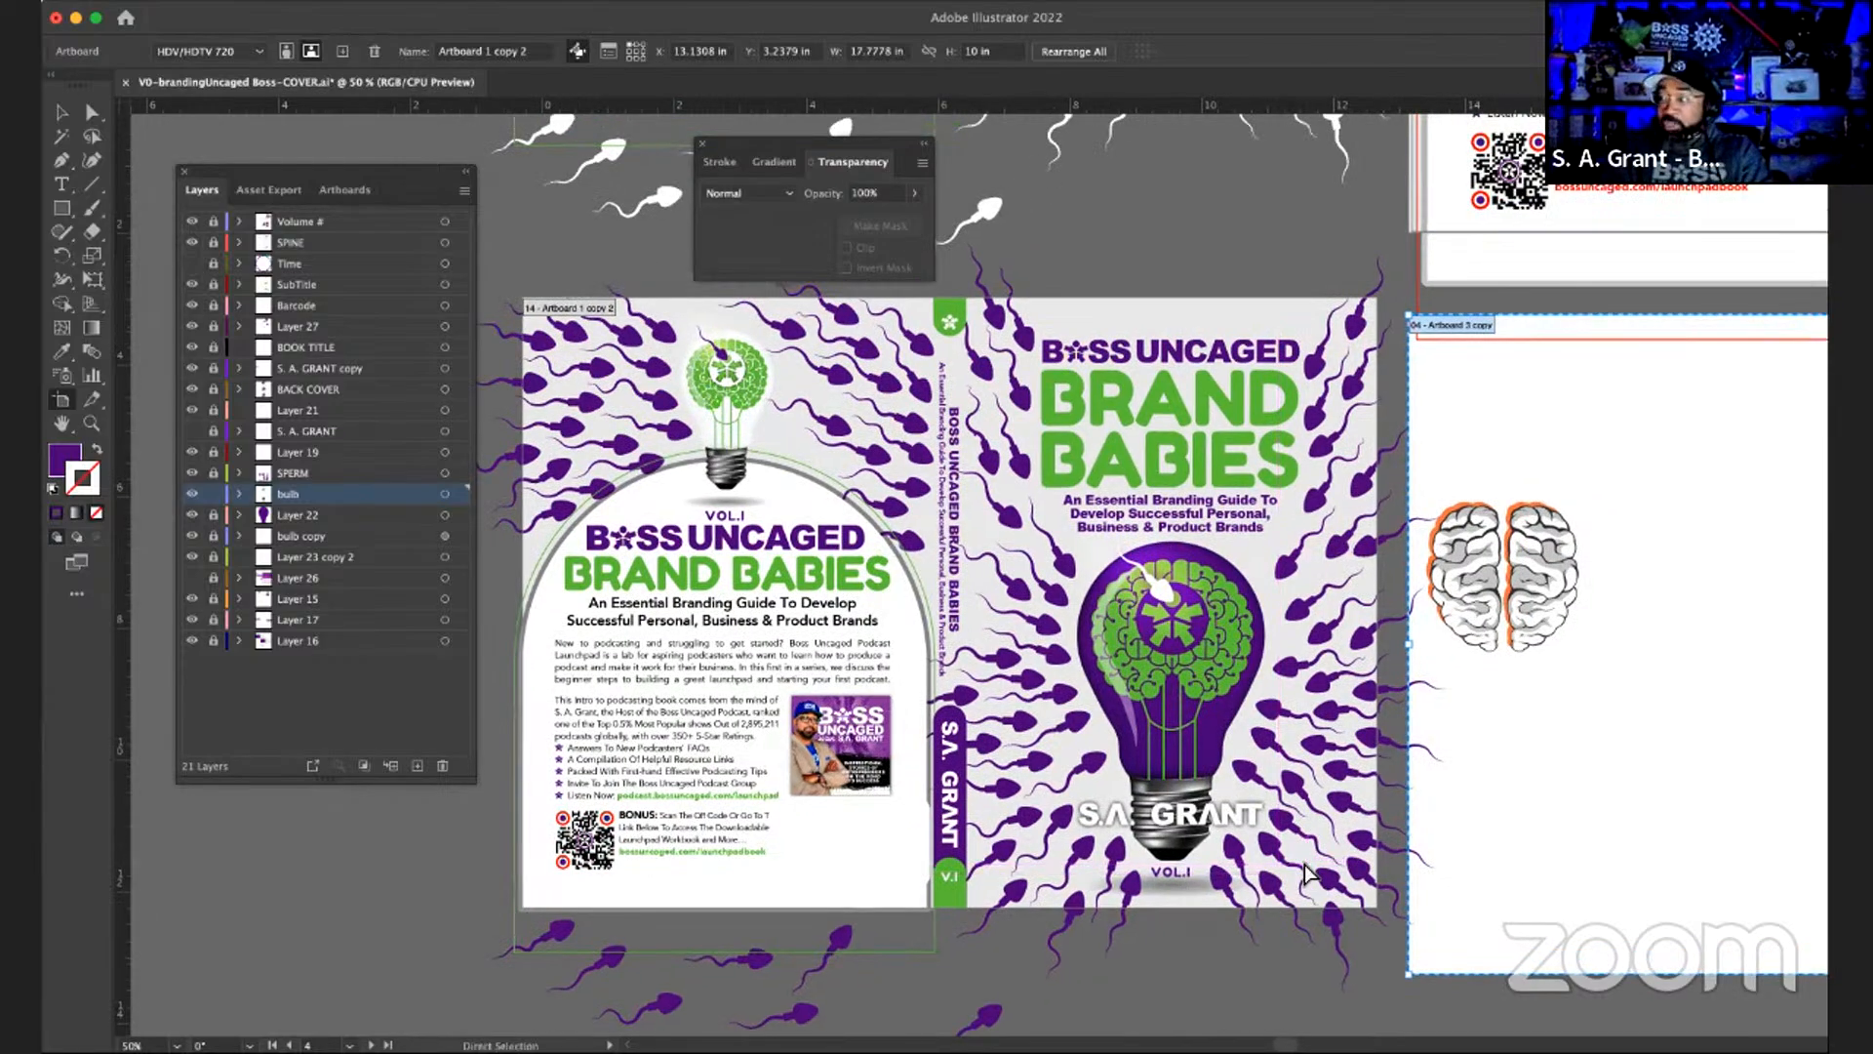
key("super+minus")
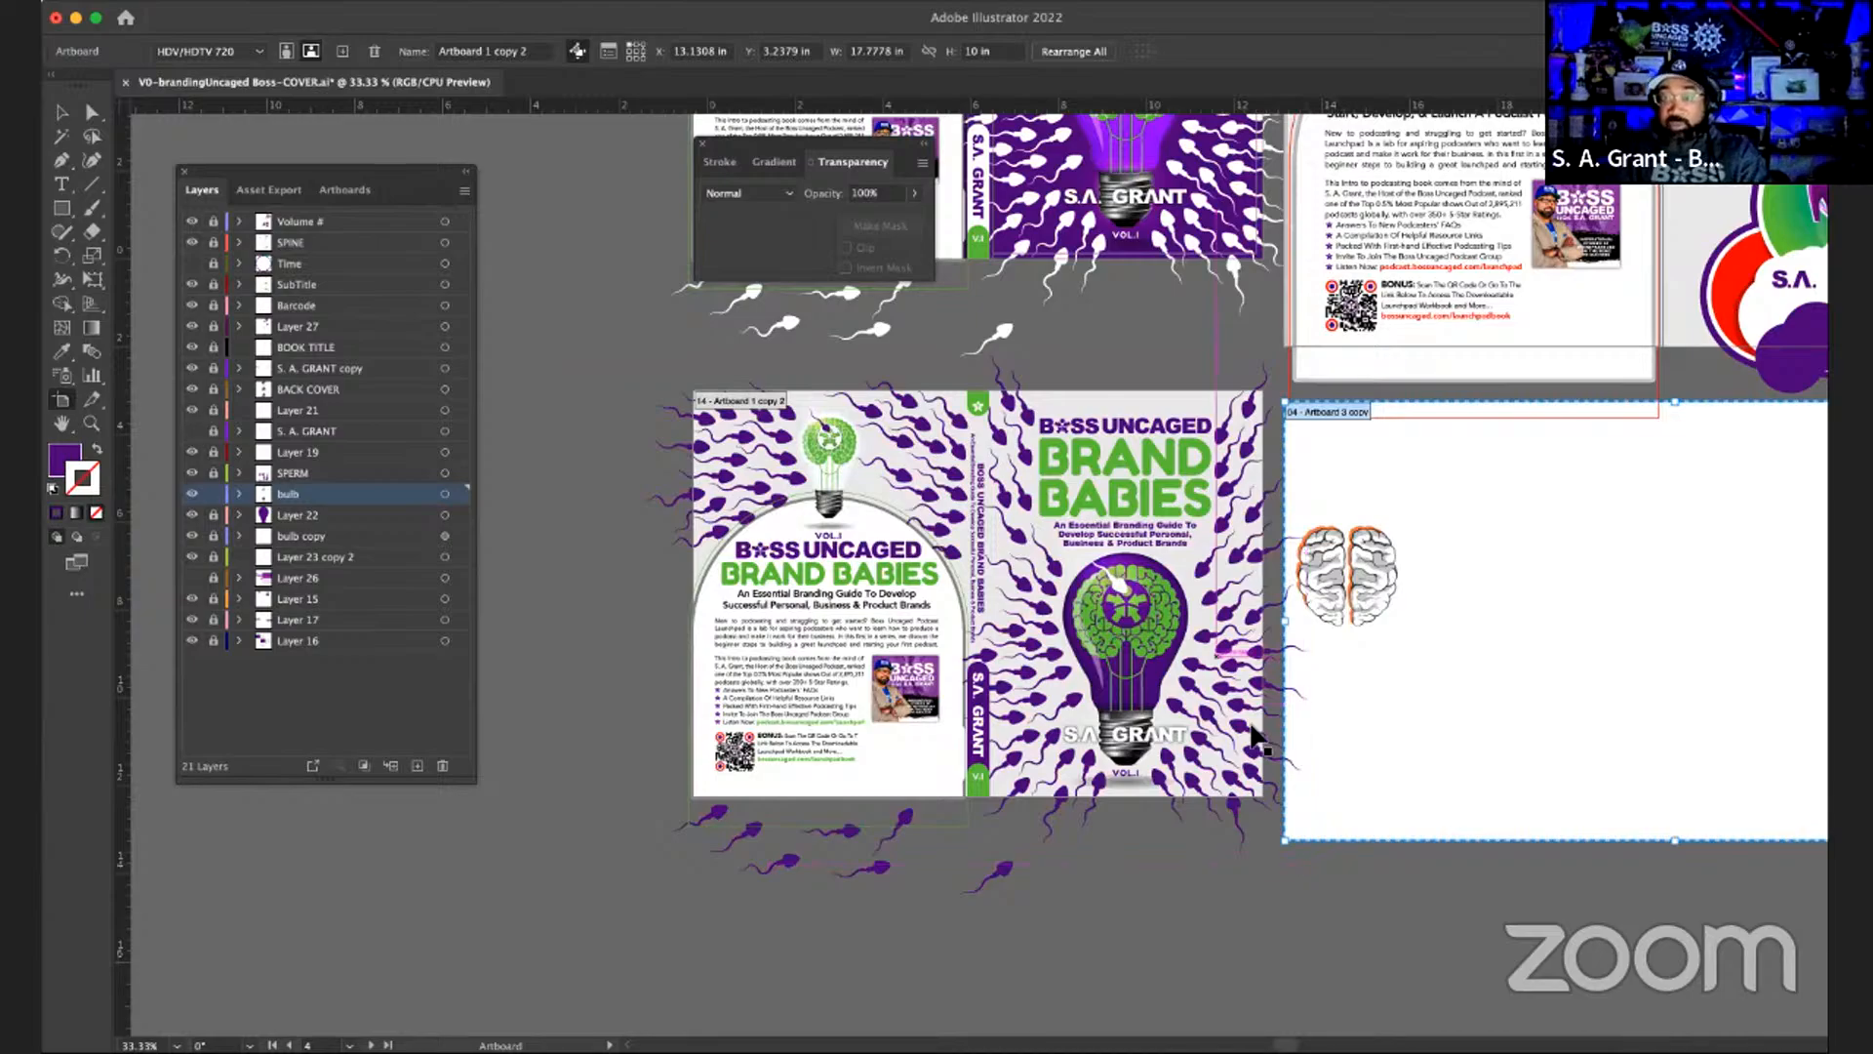
scroll(1229, 692, "up", 1)
scroll(1217, 668, "up", 2)
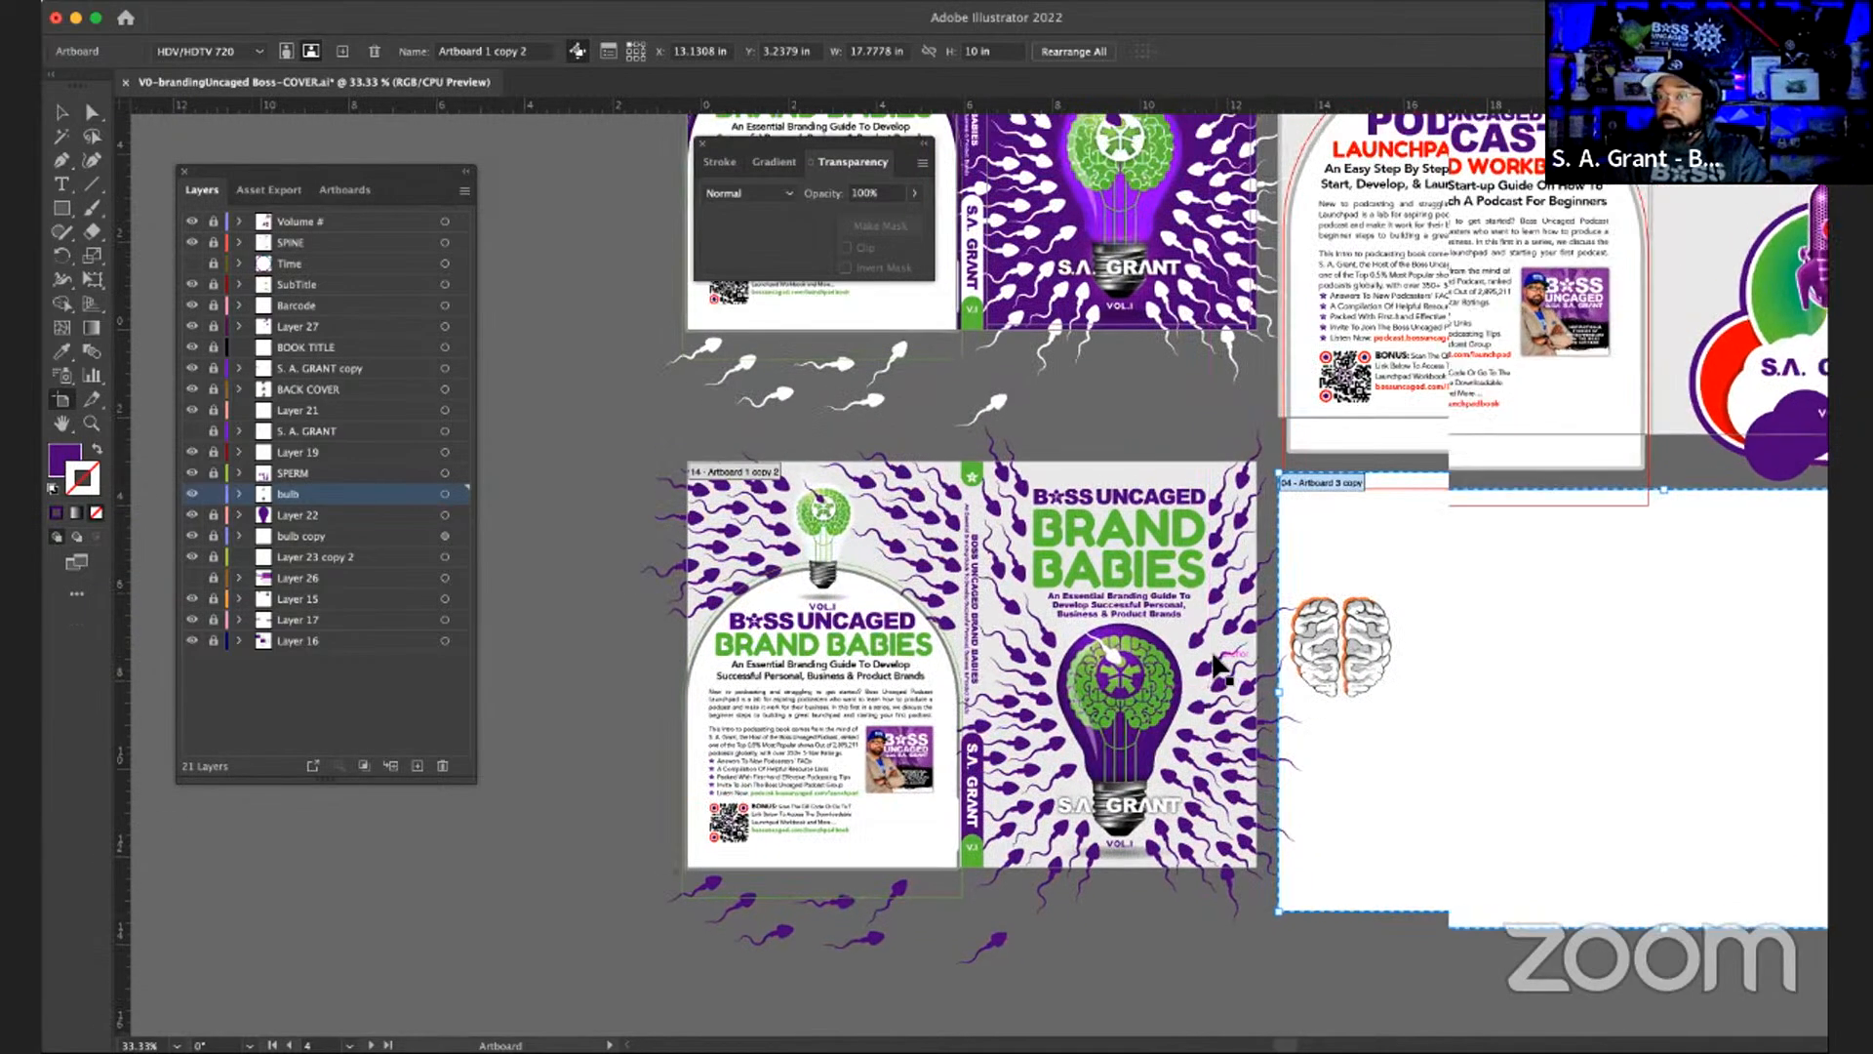
scroll(1218, 668, "up", 3)
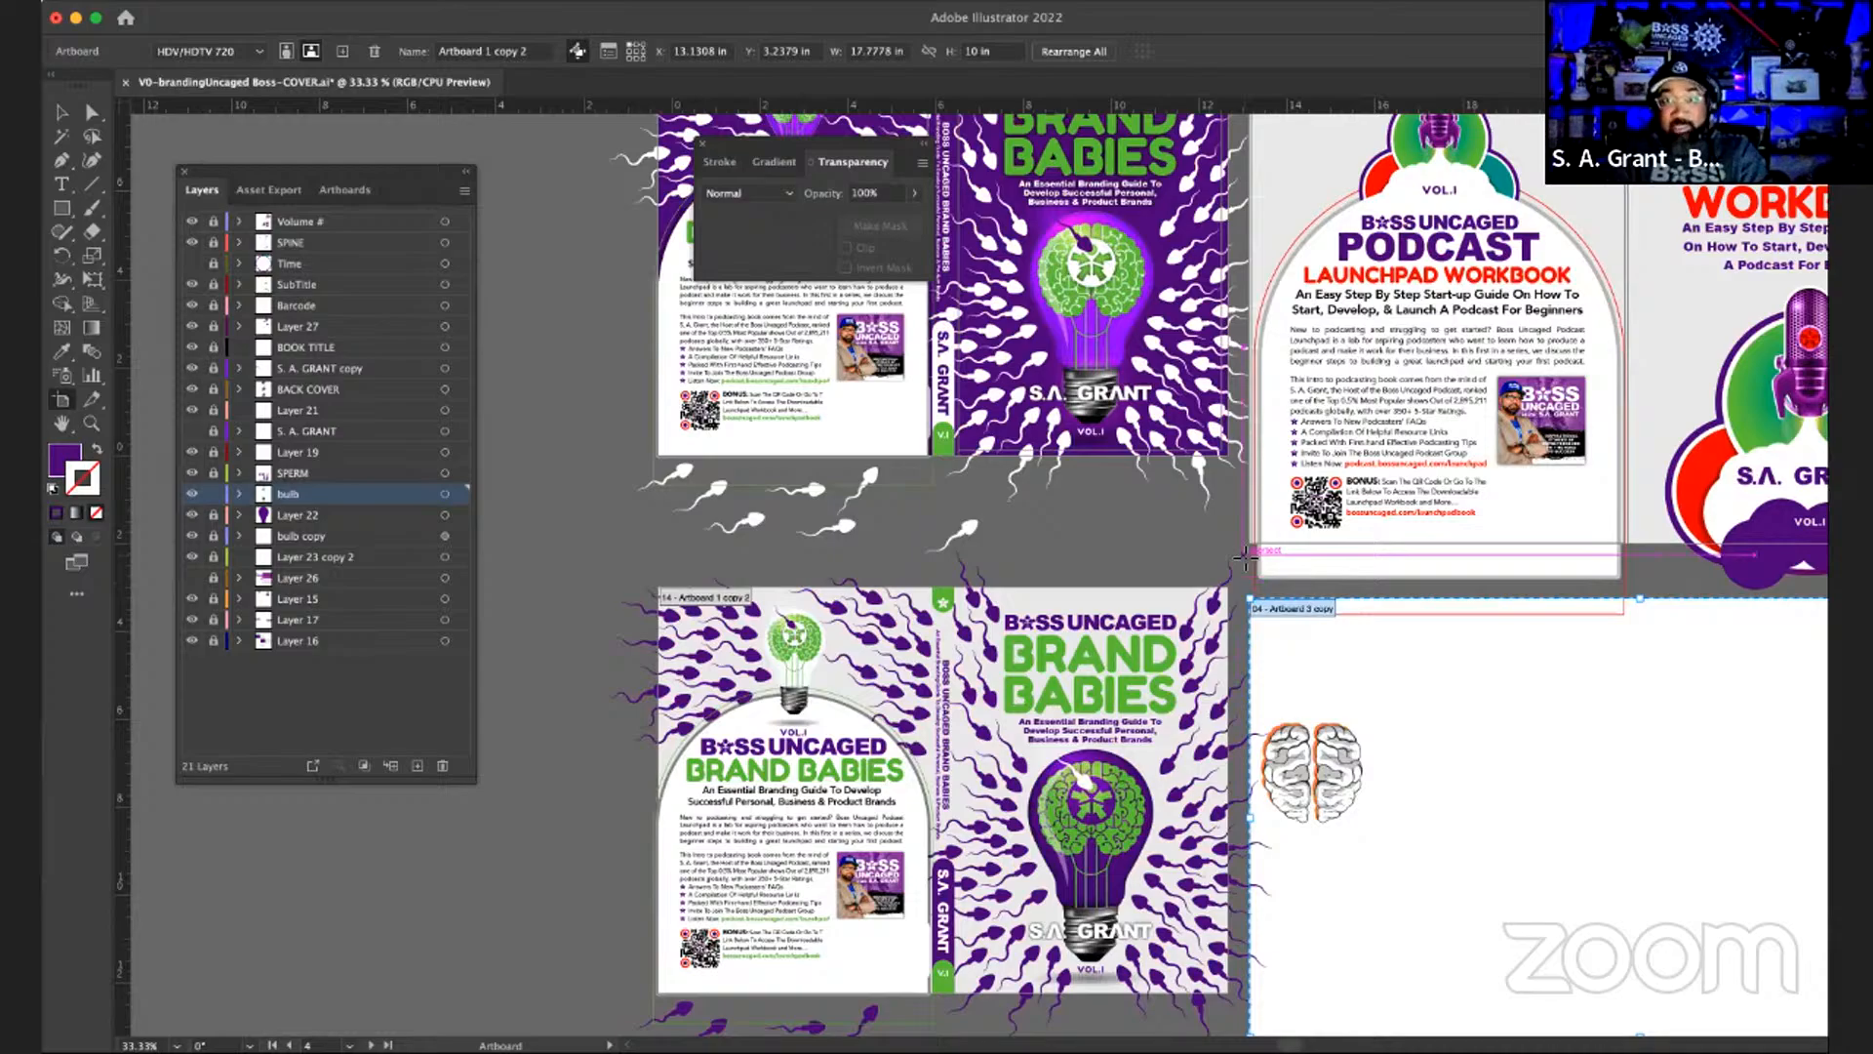
scroll(1244, 556, "up", 2)
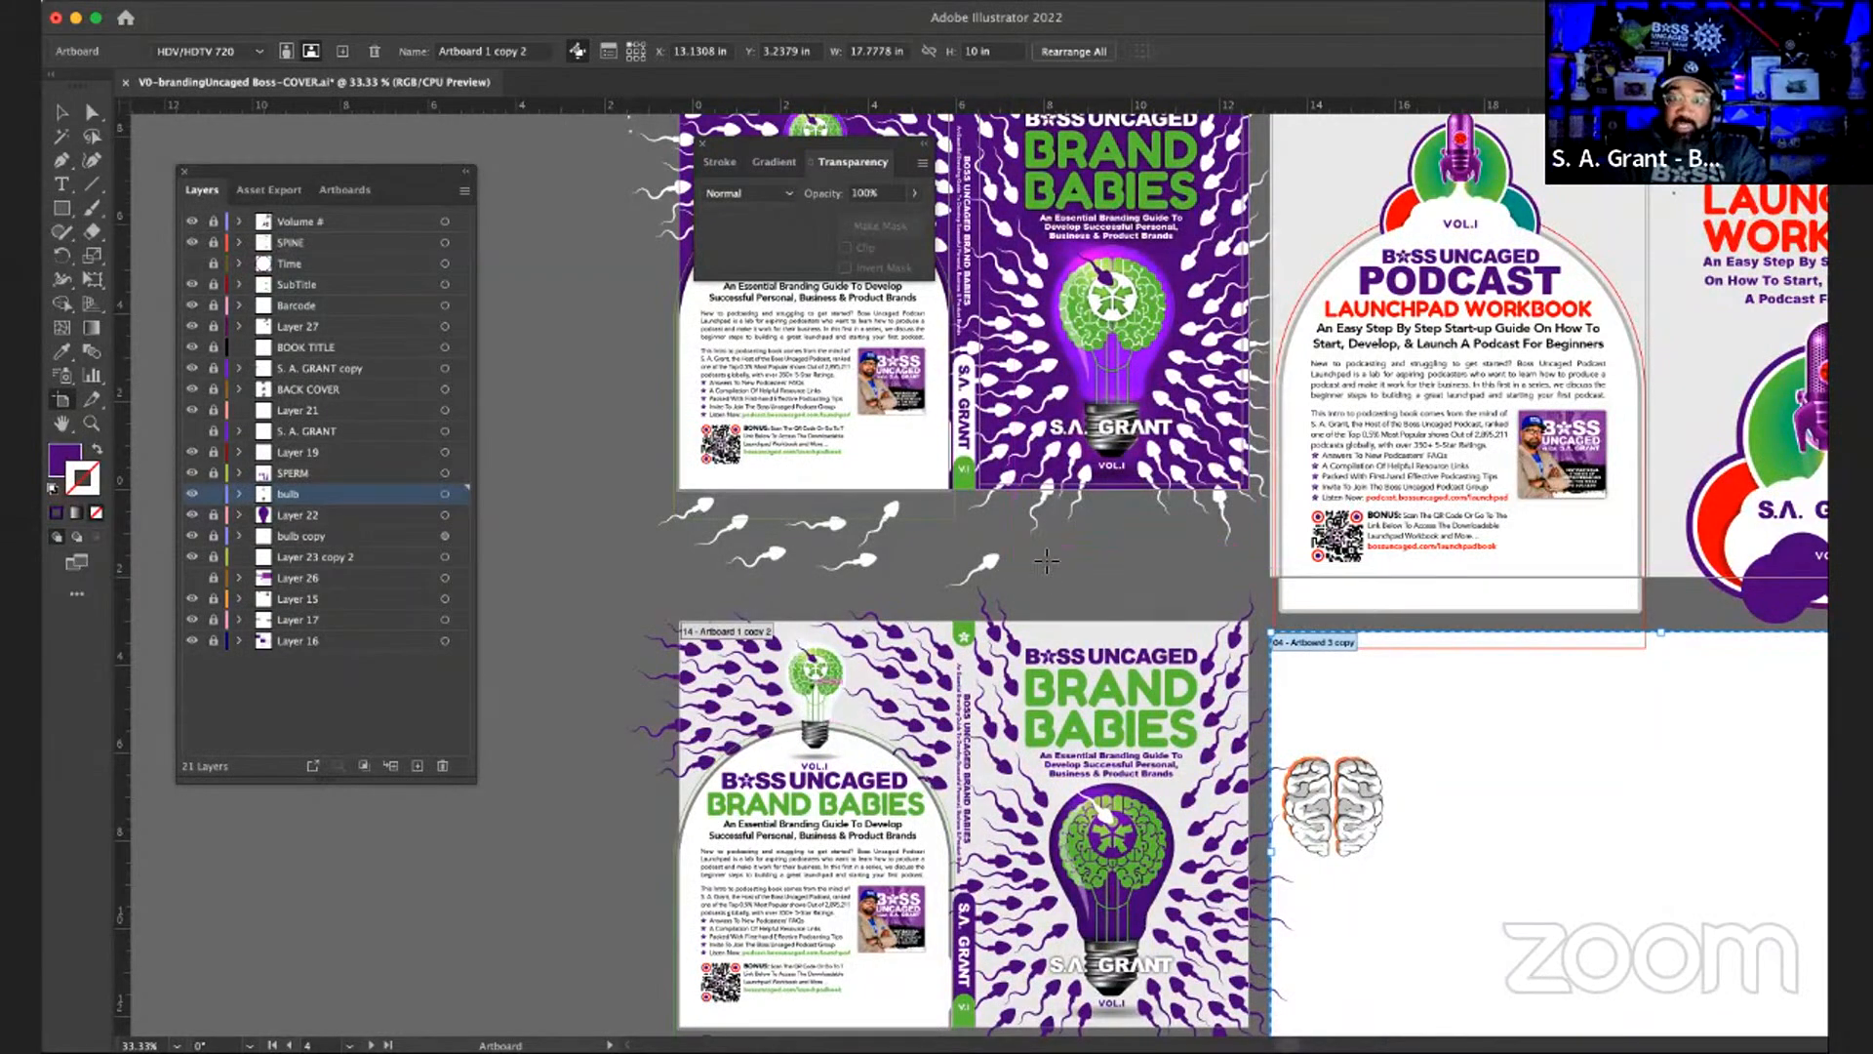
scroll(1046, 560, "up", 2)
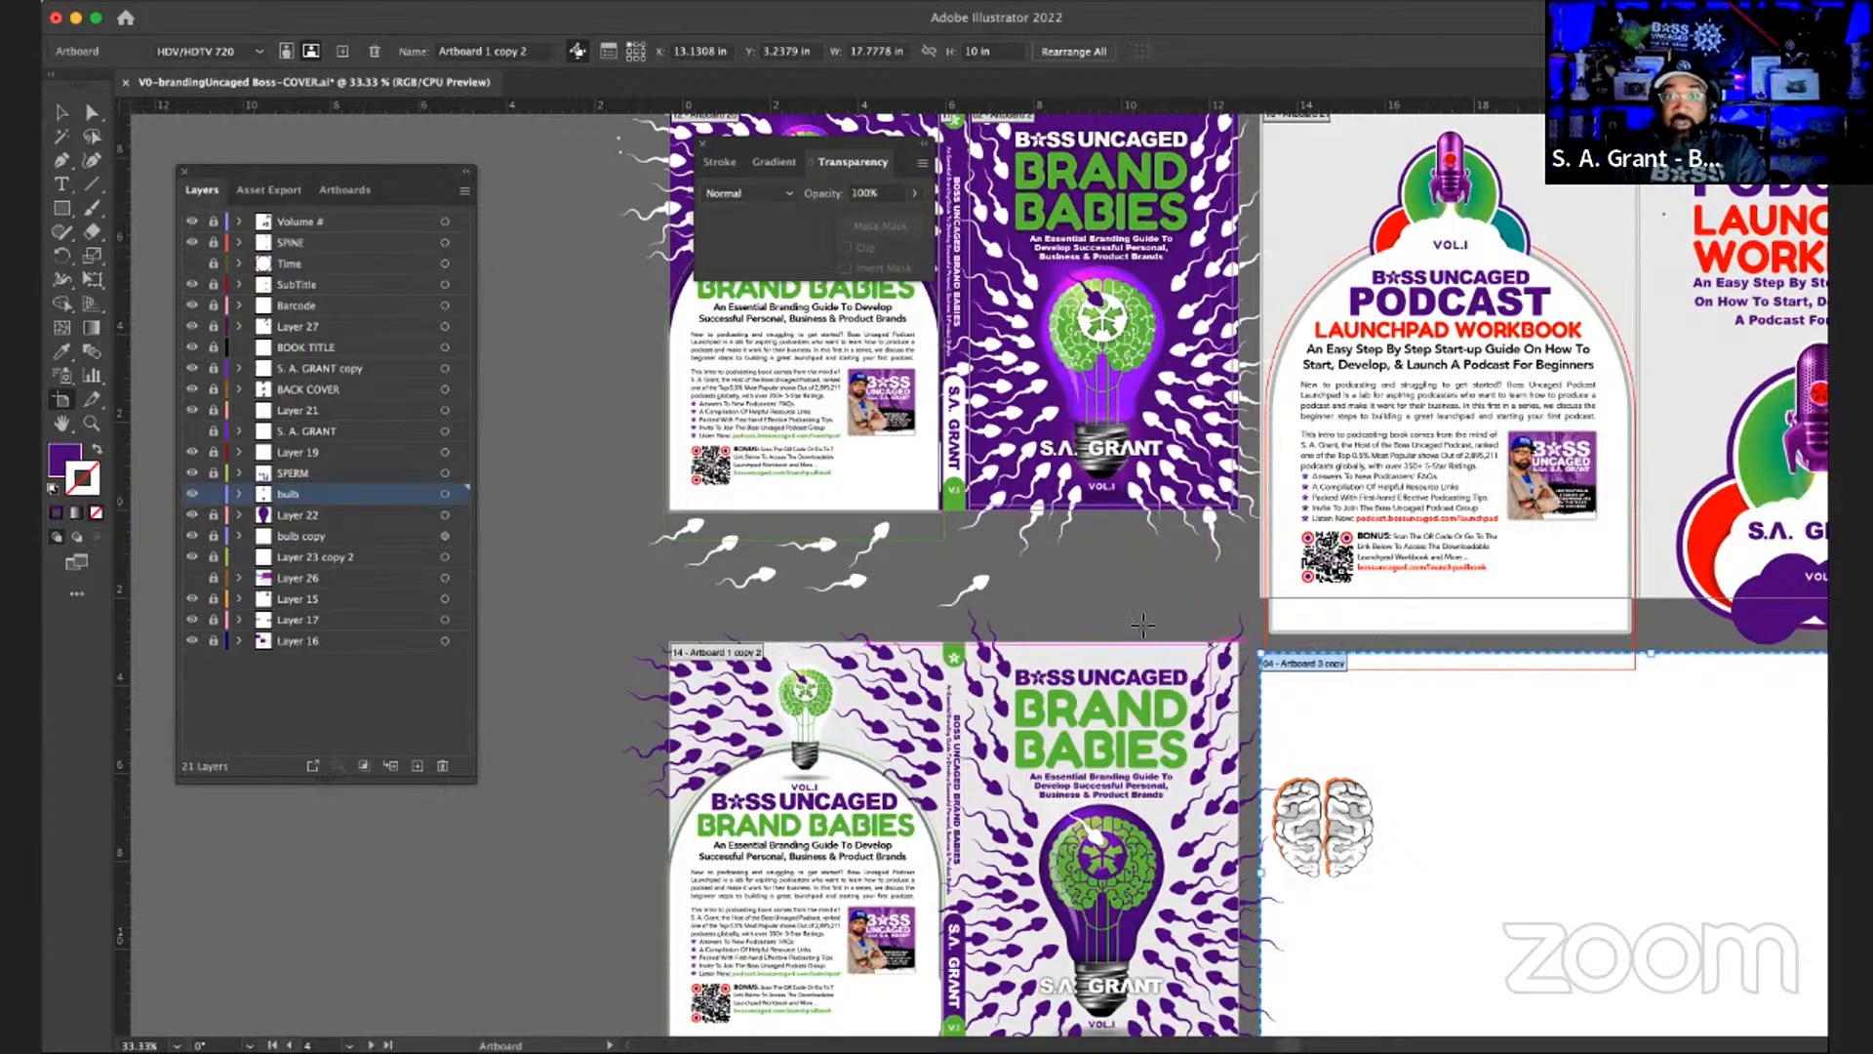
scroll(1143, 625, "down", 3)
scroll(1143, 625, "down", 3)
scroll(1144, 625, "right", 2)
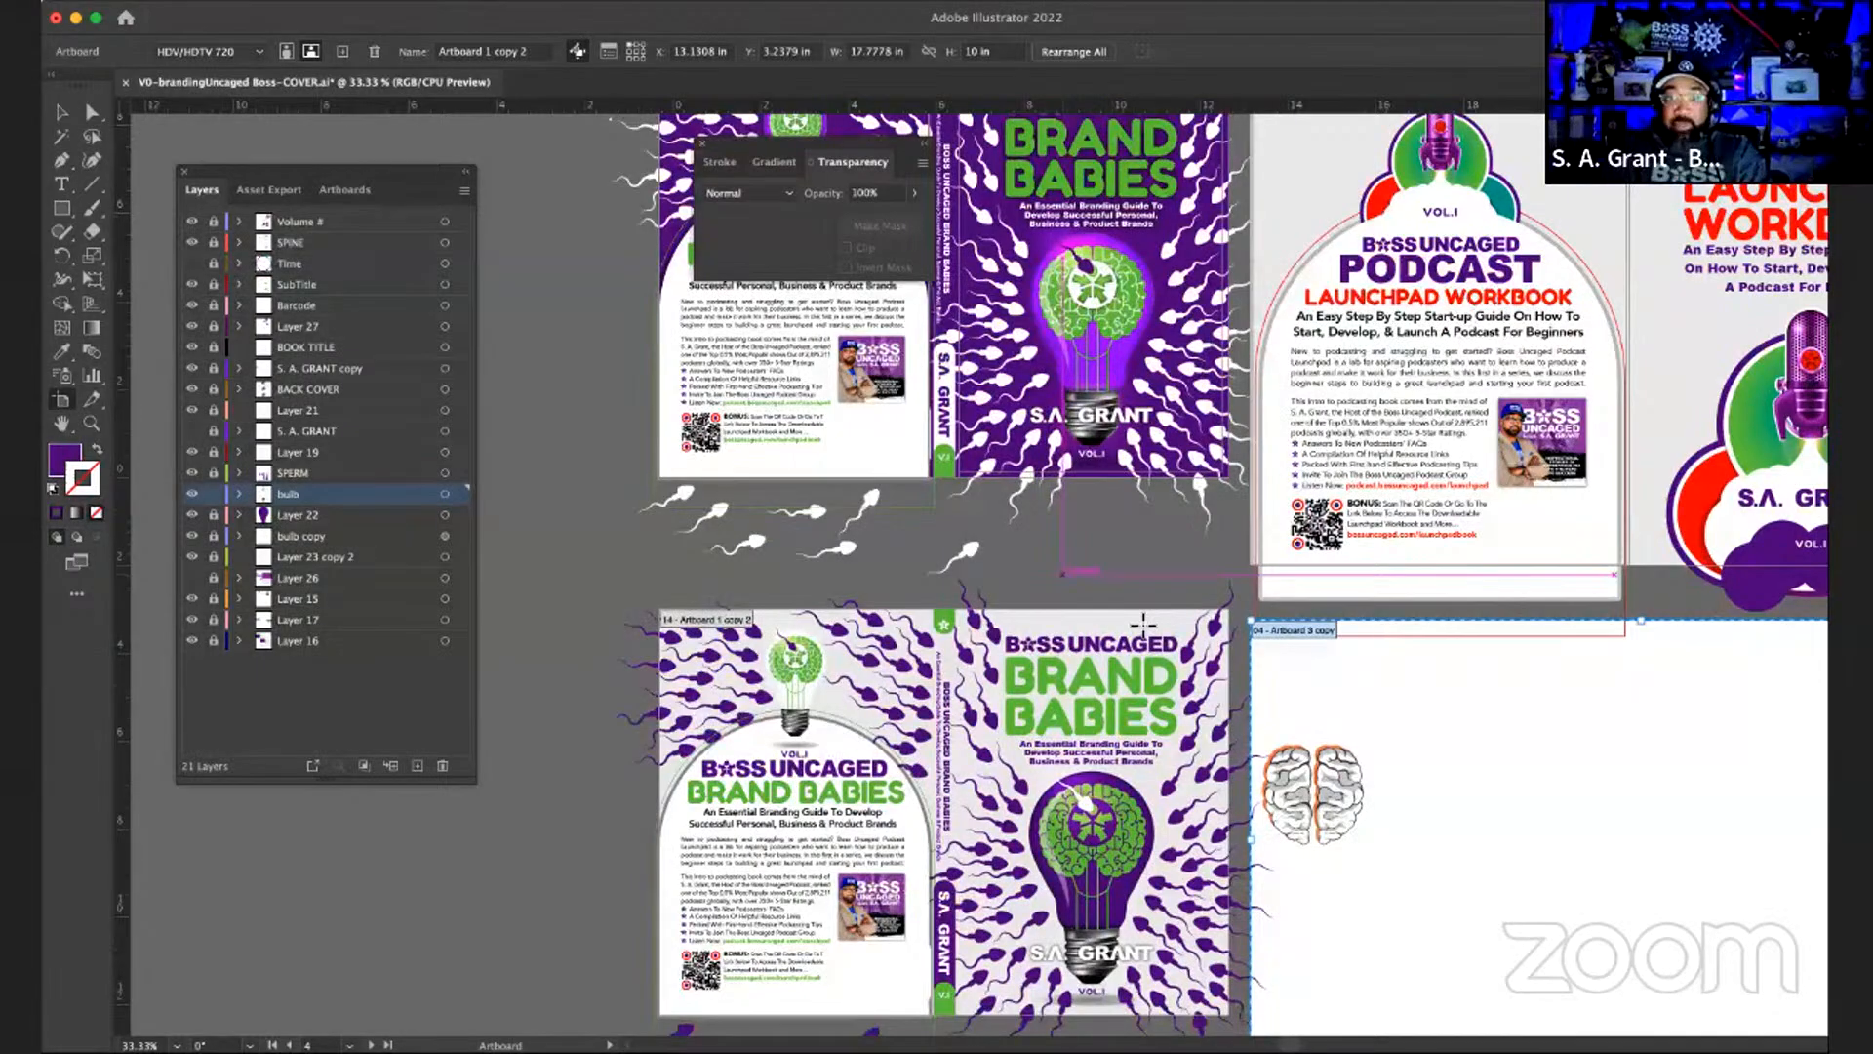
scroll(1064, 575, "down", 1)
scroll(1063, 575, "right", 1)
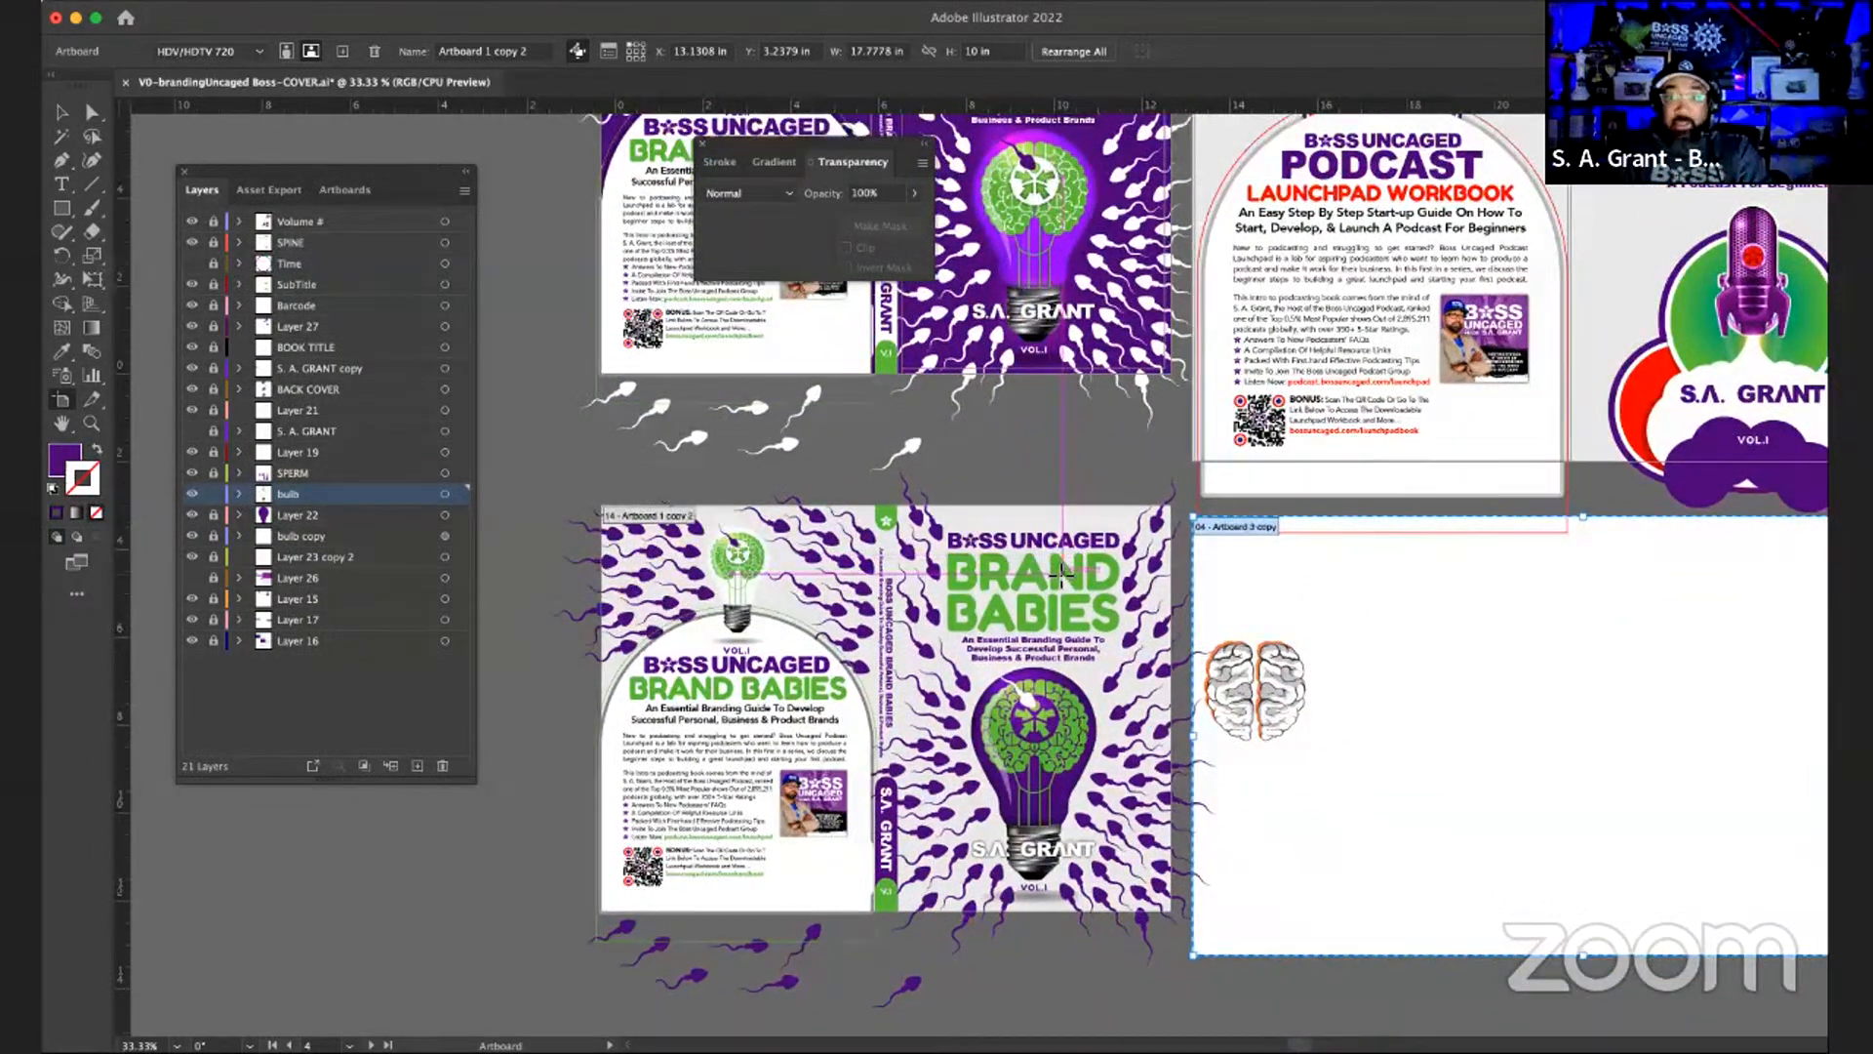
- Select Artboard 2 on the purple Brand Babies front cover and copy its width value
left_click(65, 398)
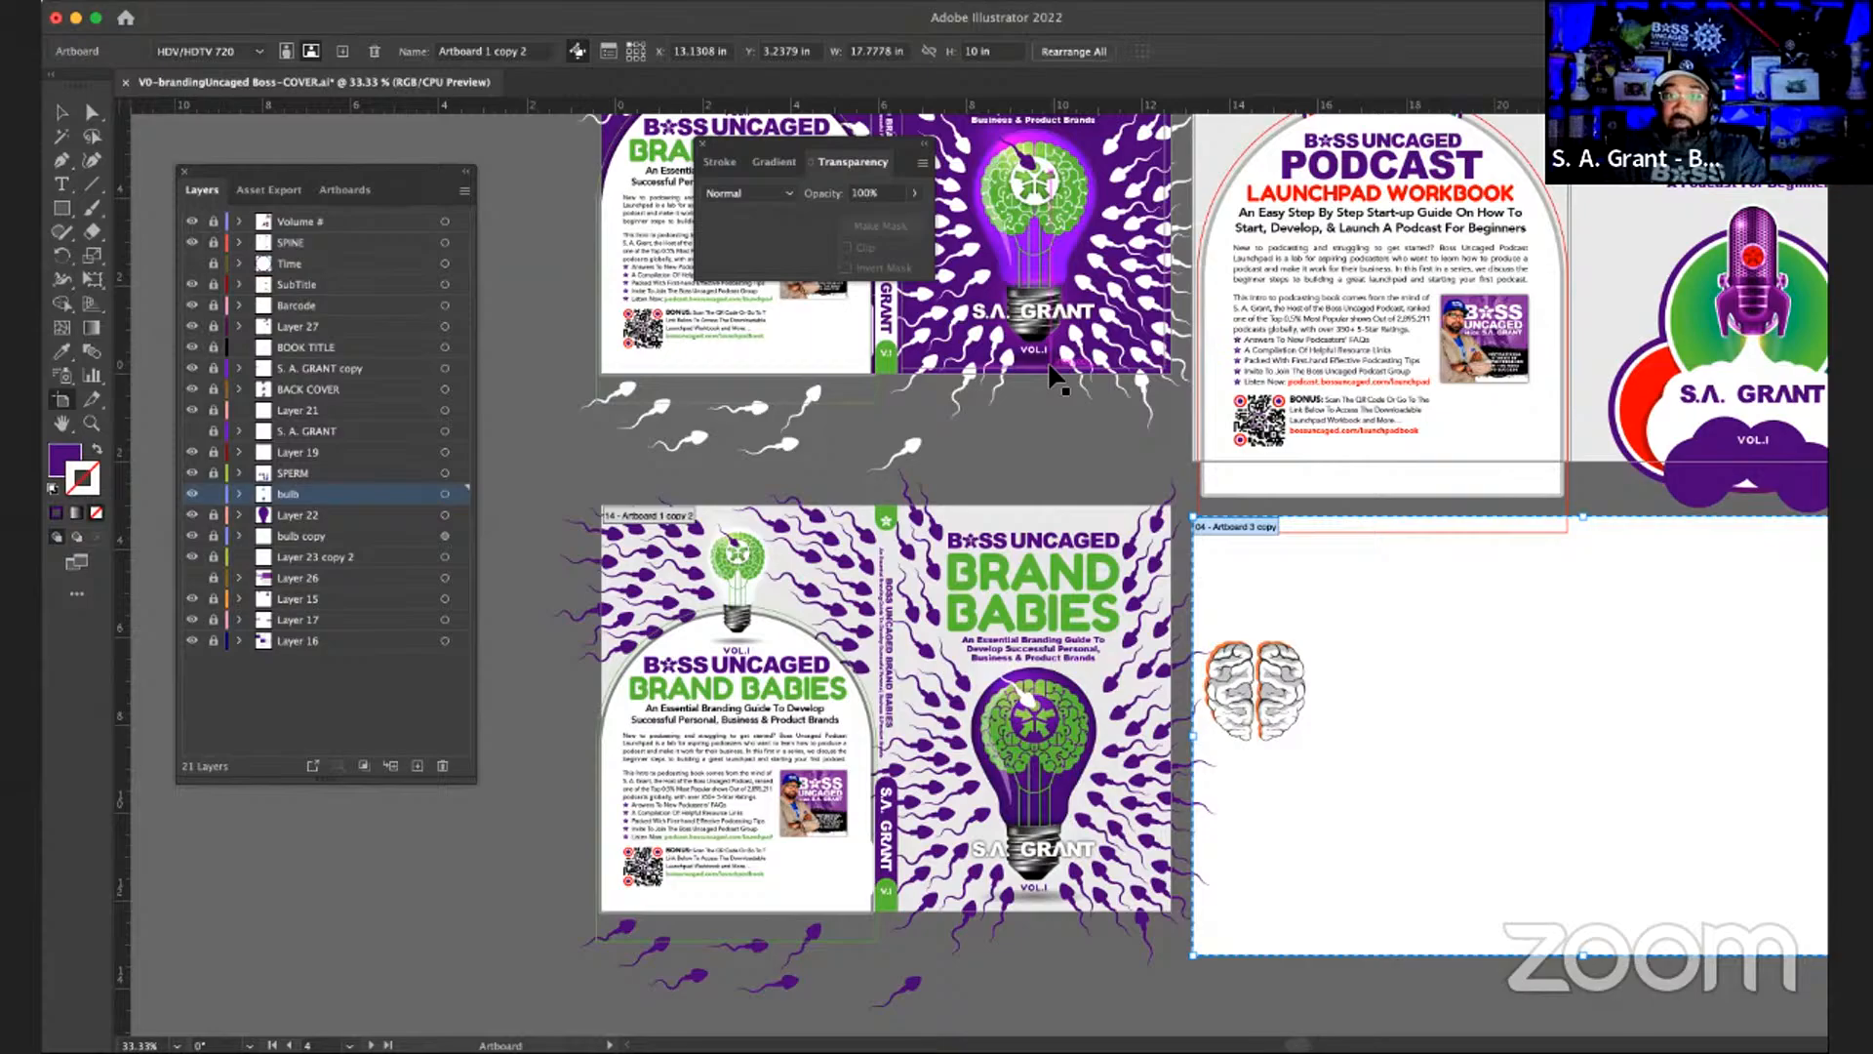
scroll(1057, 379, "up", 3)
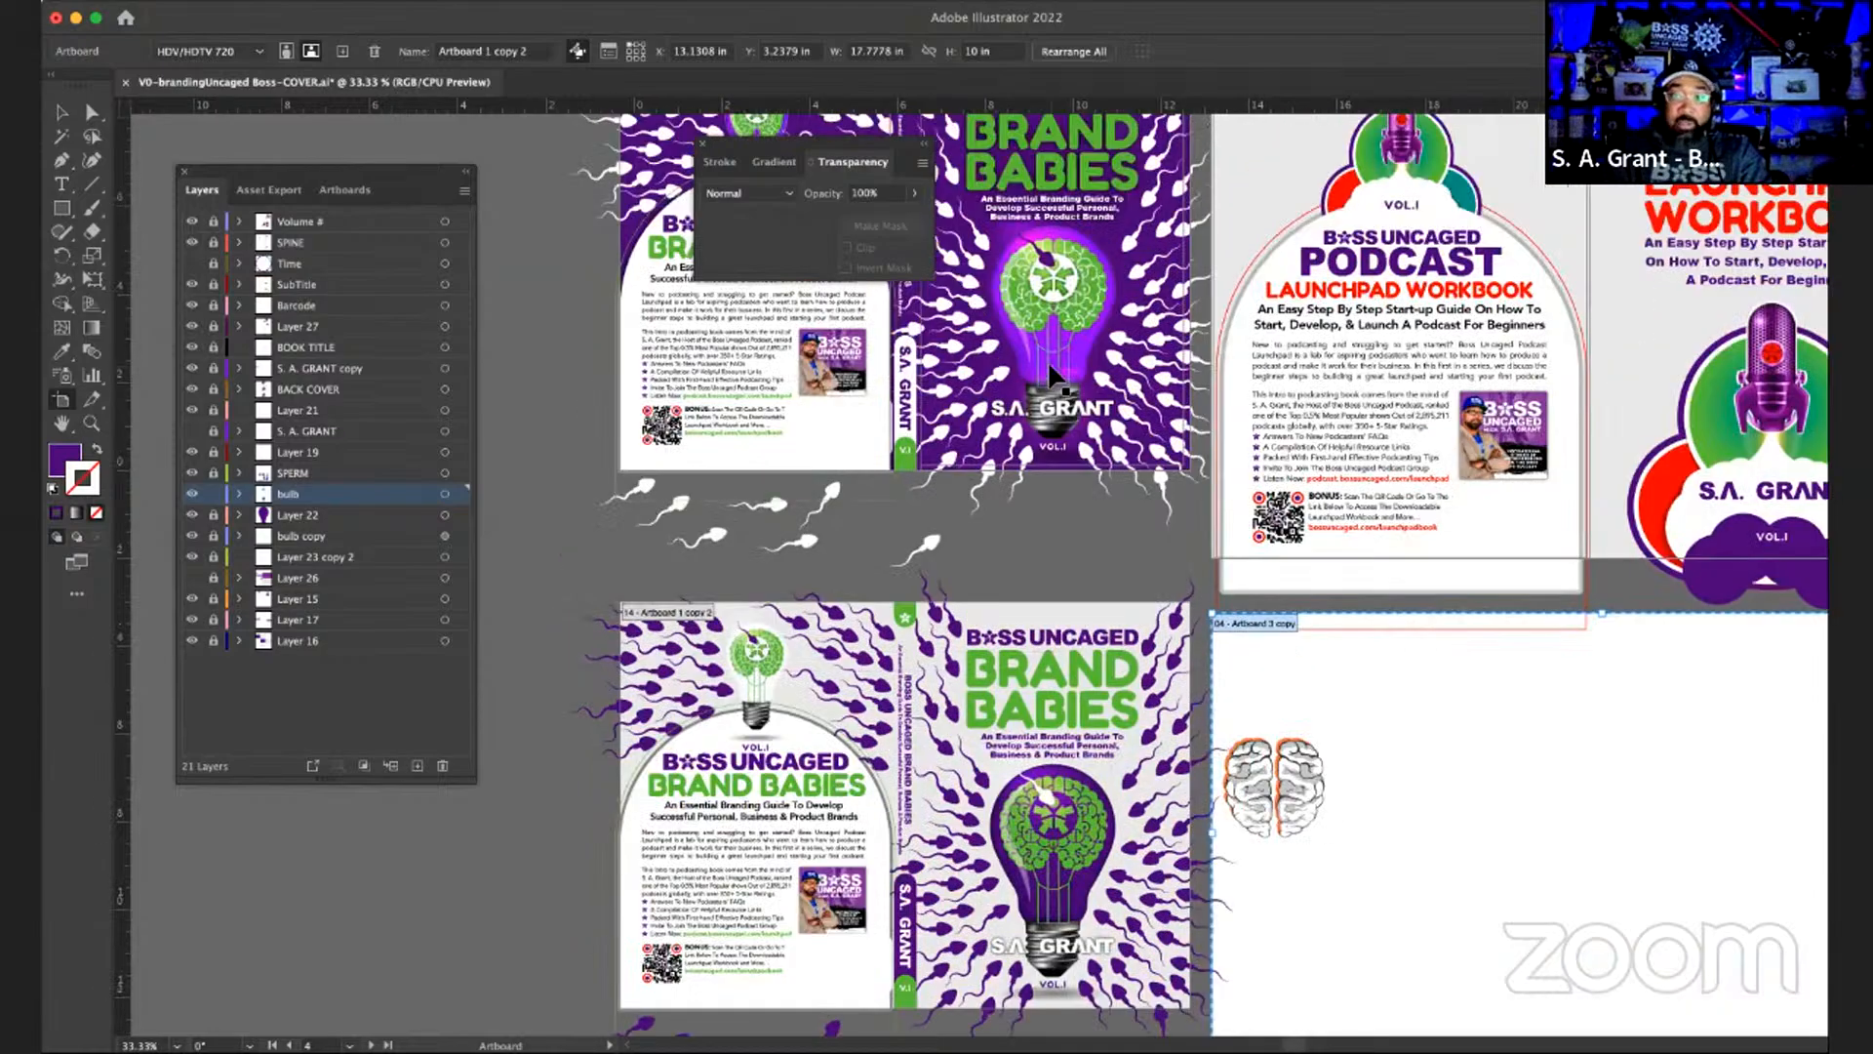
scroll(1054, 375, "up", 4)
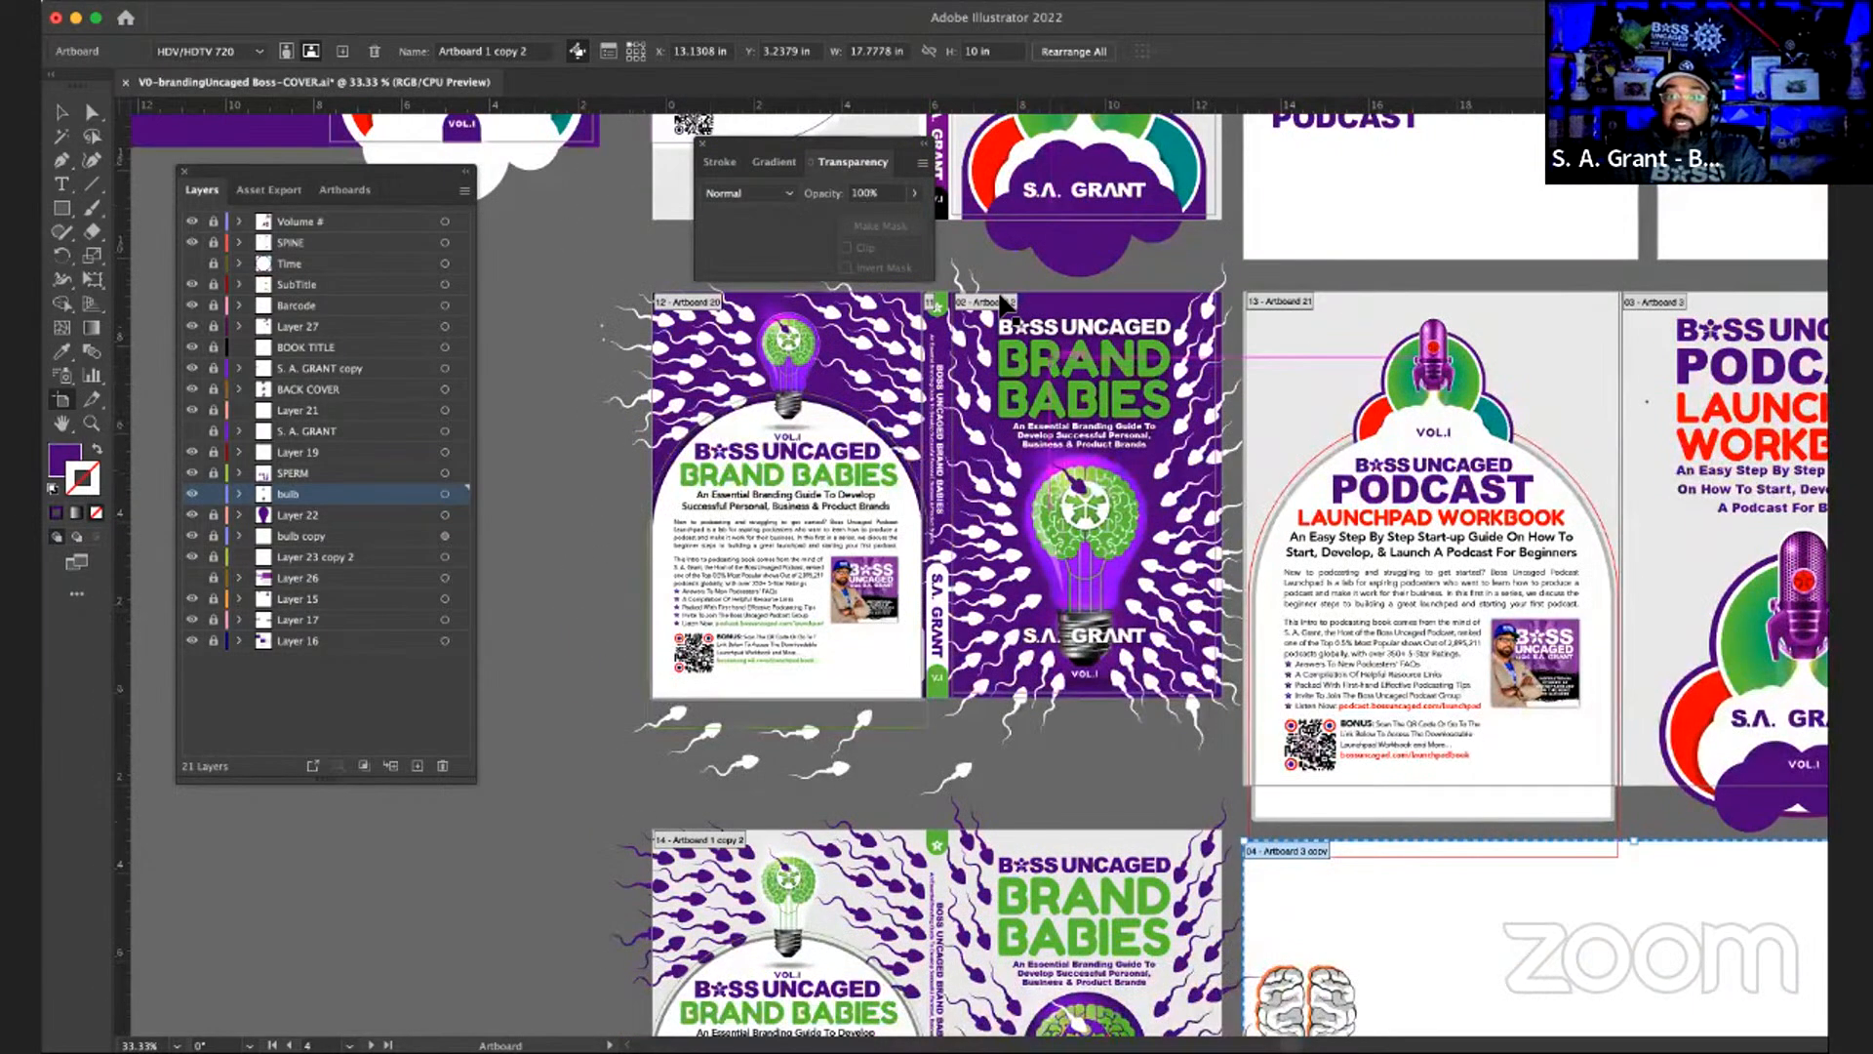
left_click(1000, 303)
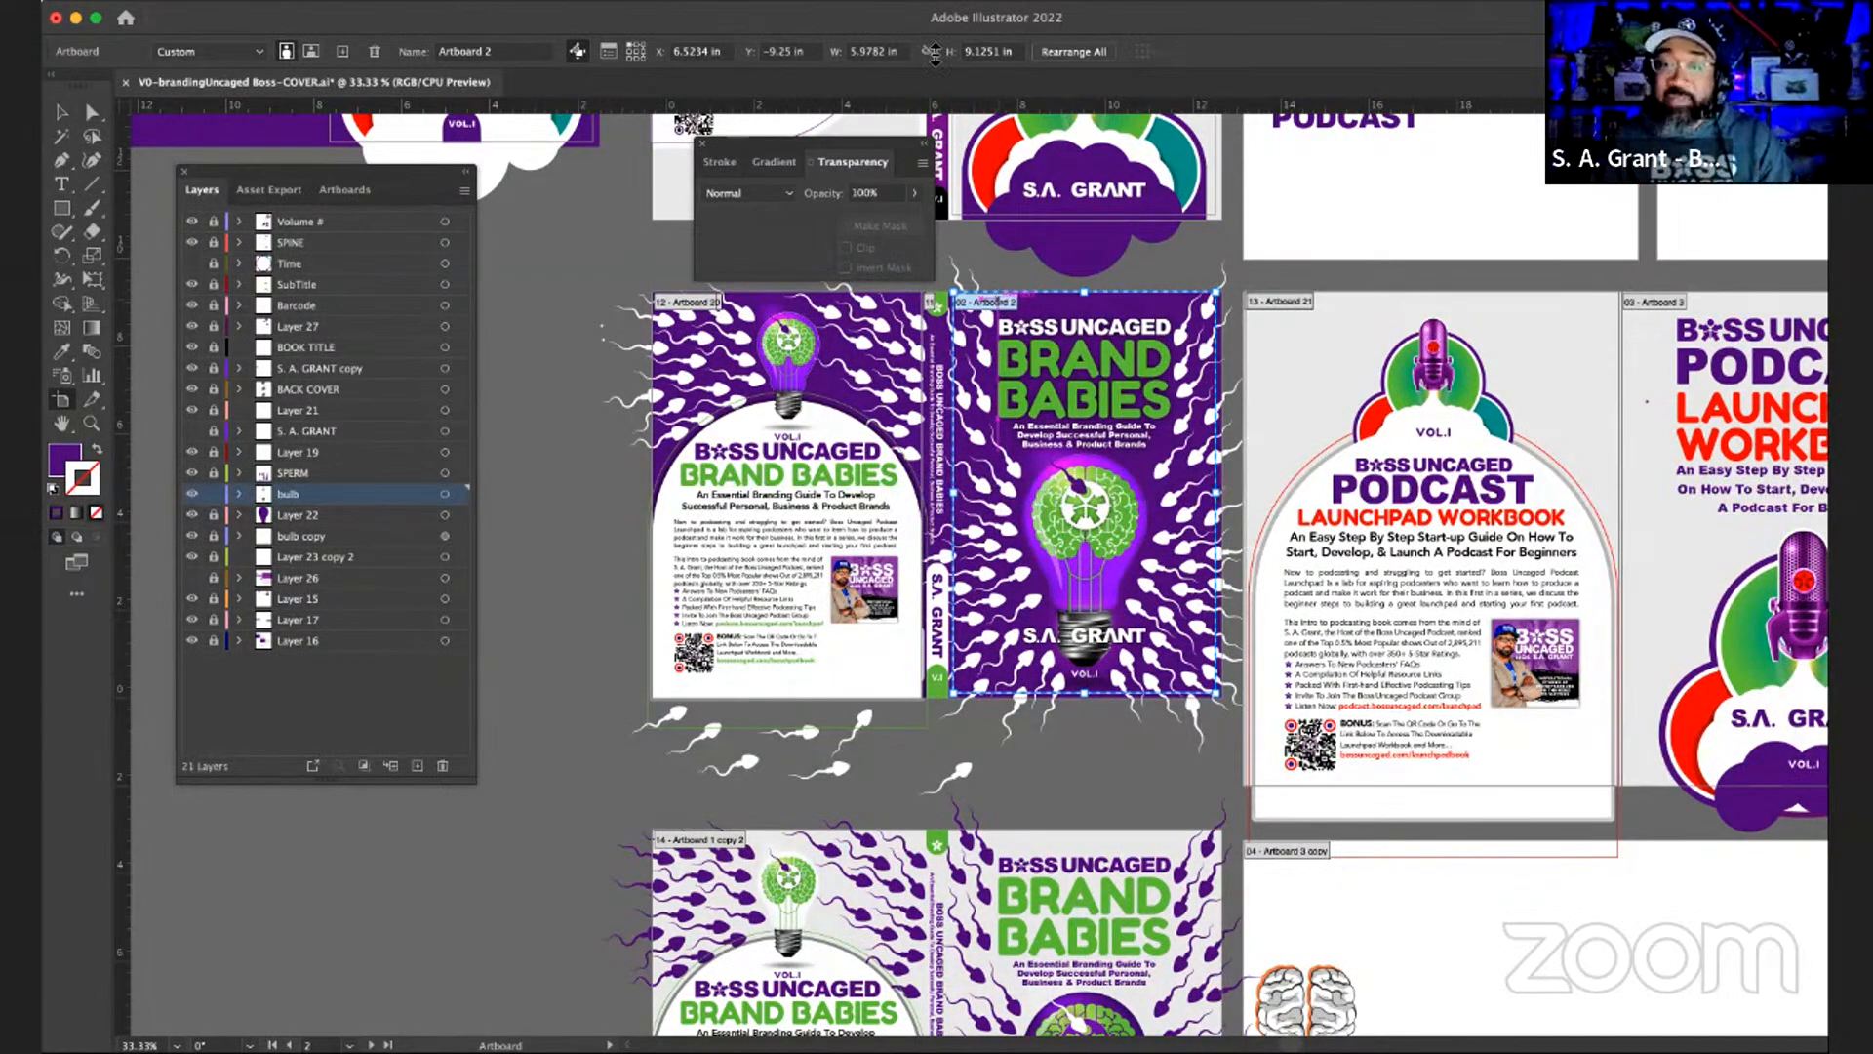
left_click(878, 55)
key("cmd+c")
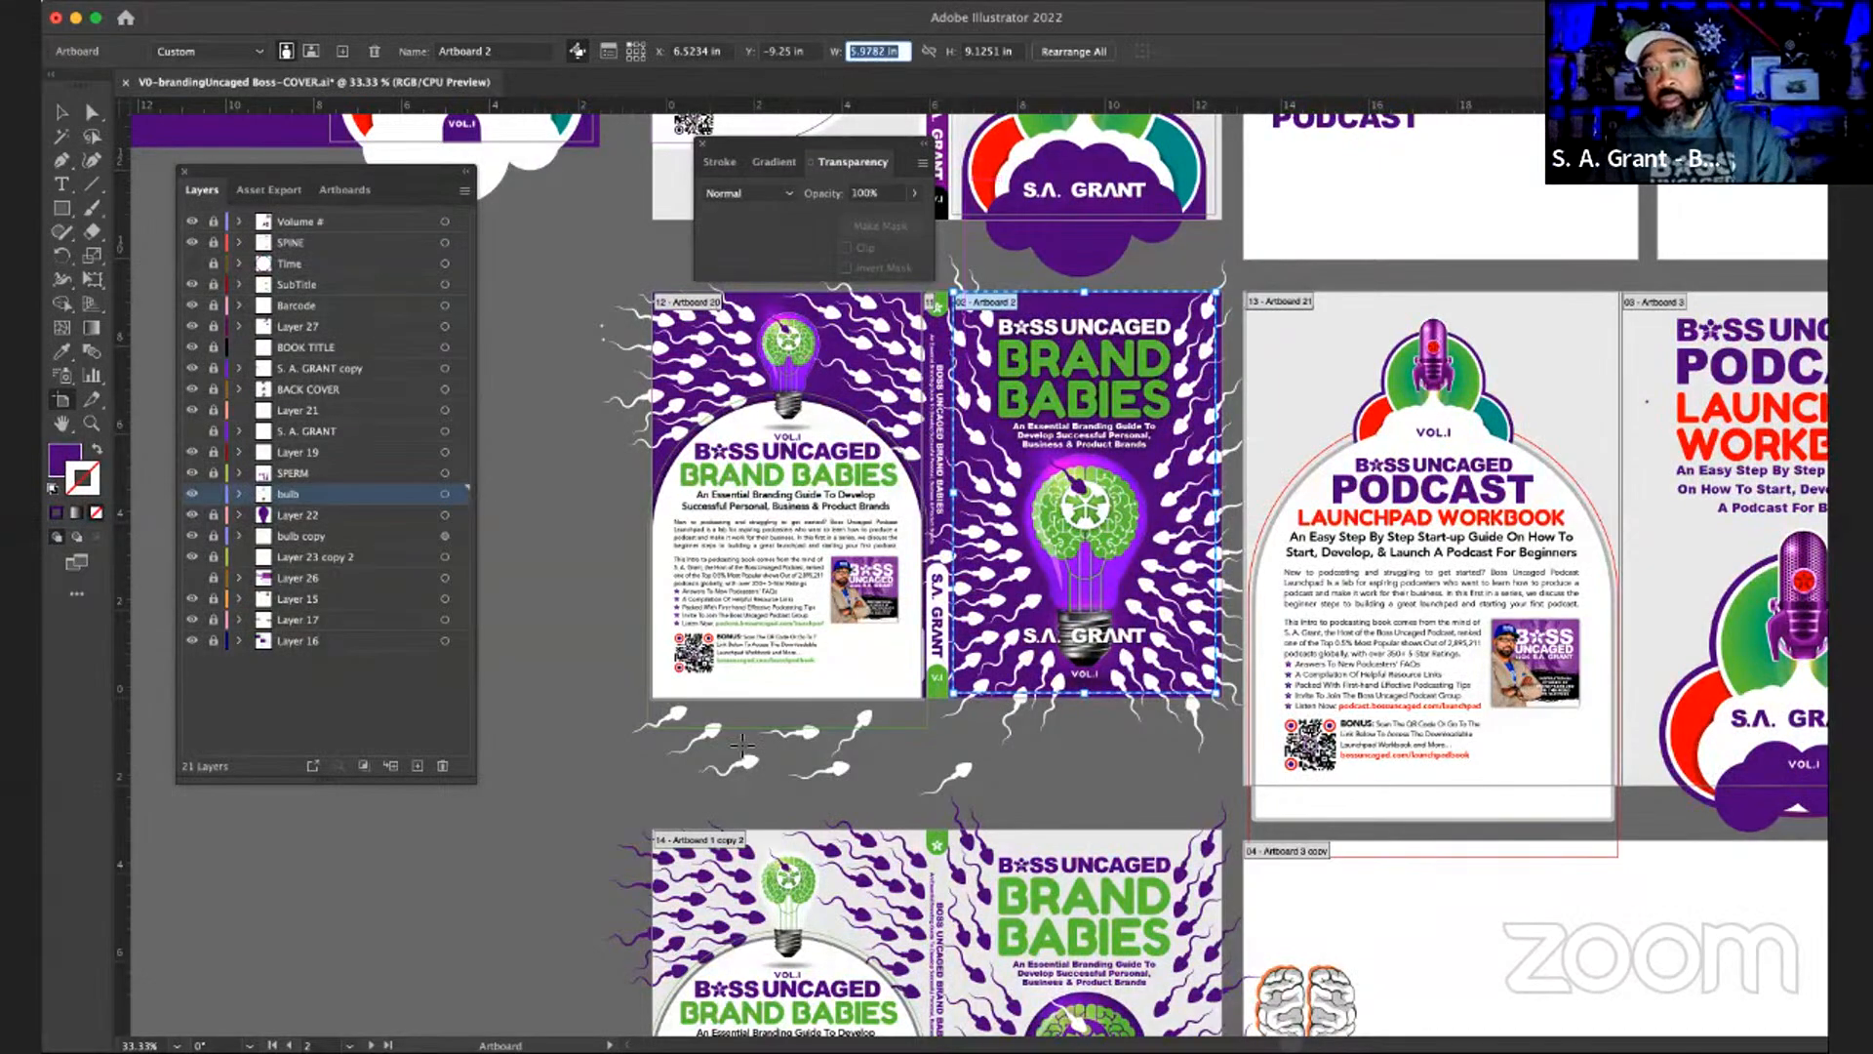
- Draw a new artboard about 2.78 by 3.84 in in the empty area below the light Brand Babies front cover
scroll(932, 772, "down", 1)
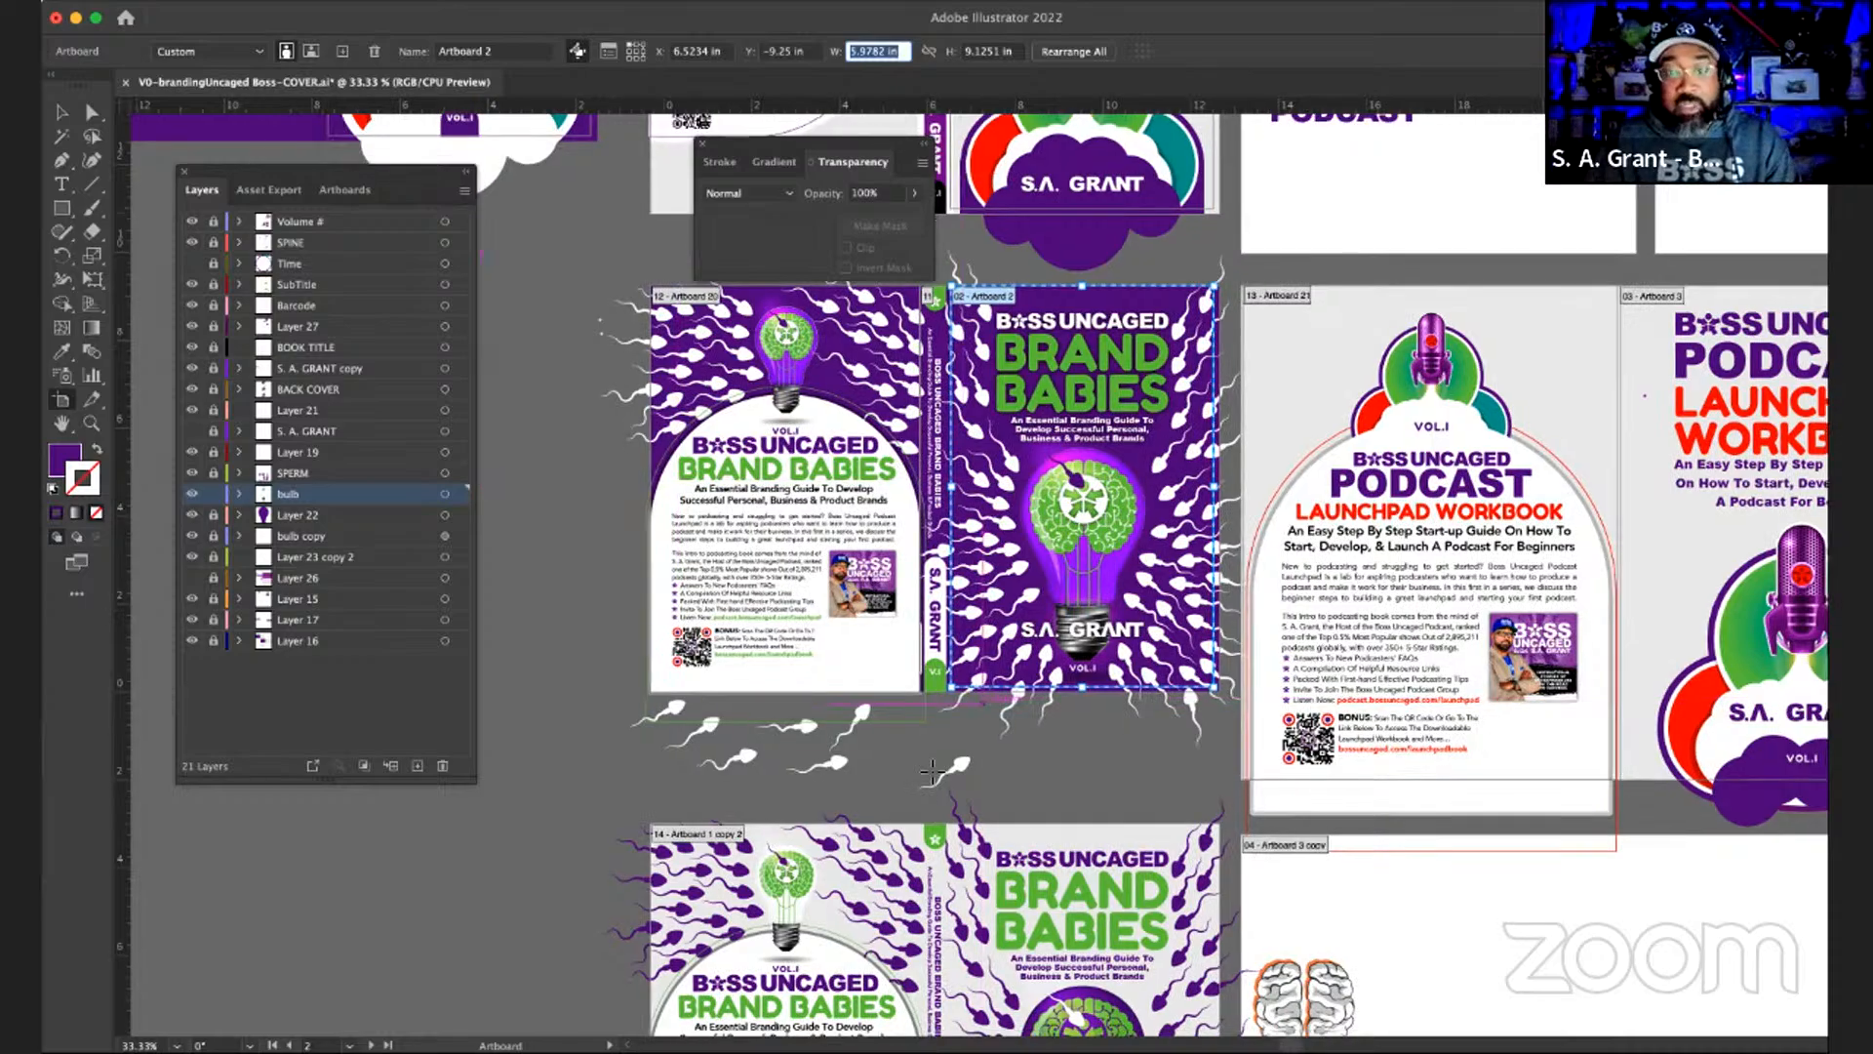
scroll(932, 772, "down", 5)
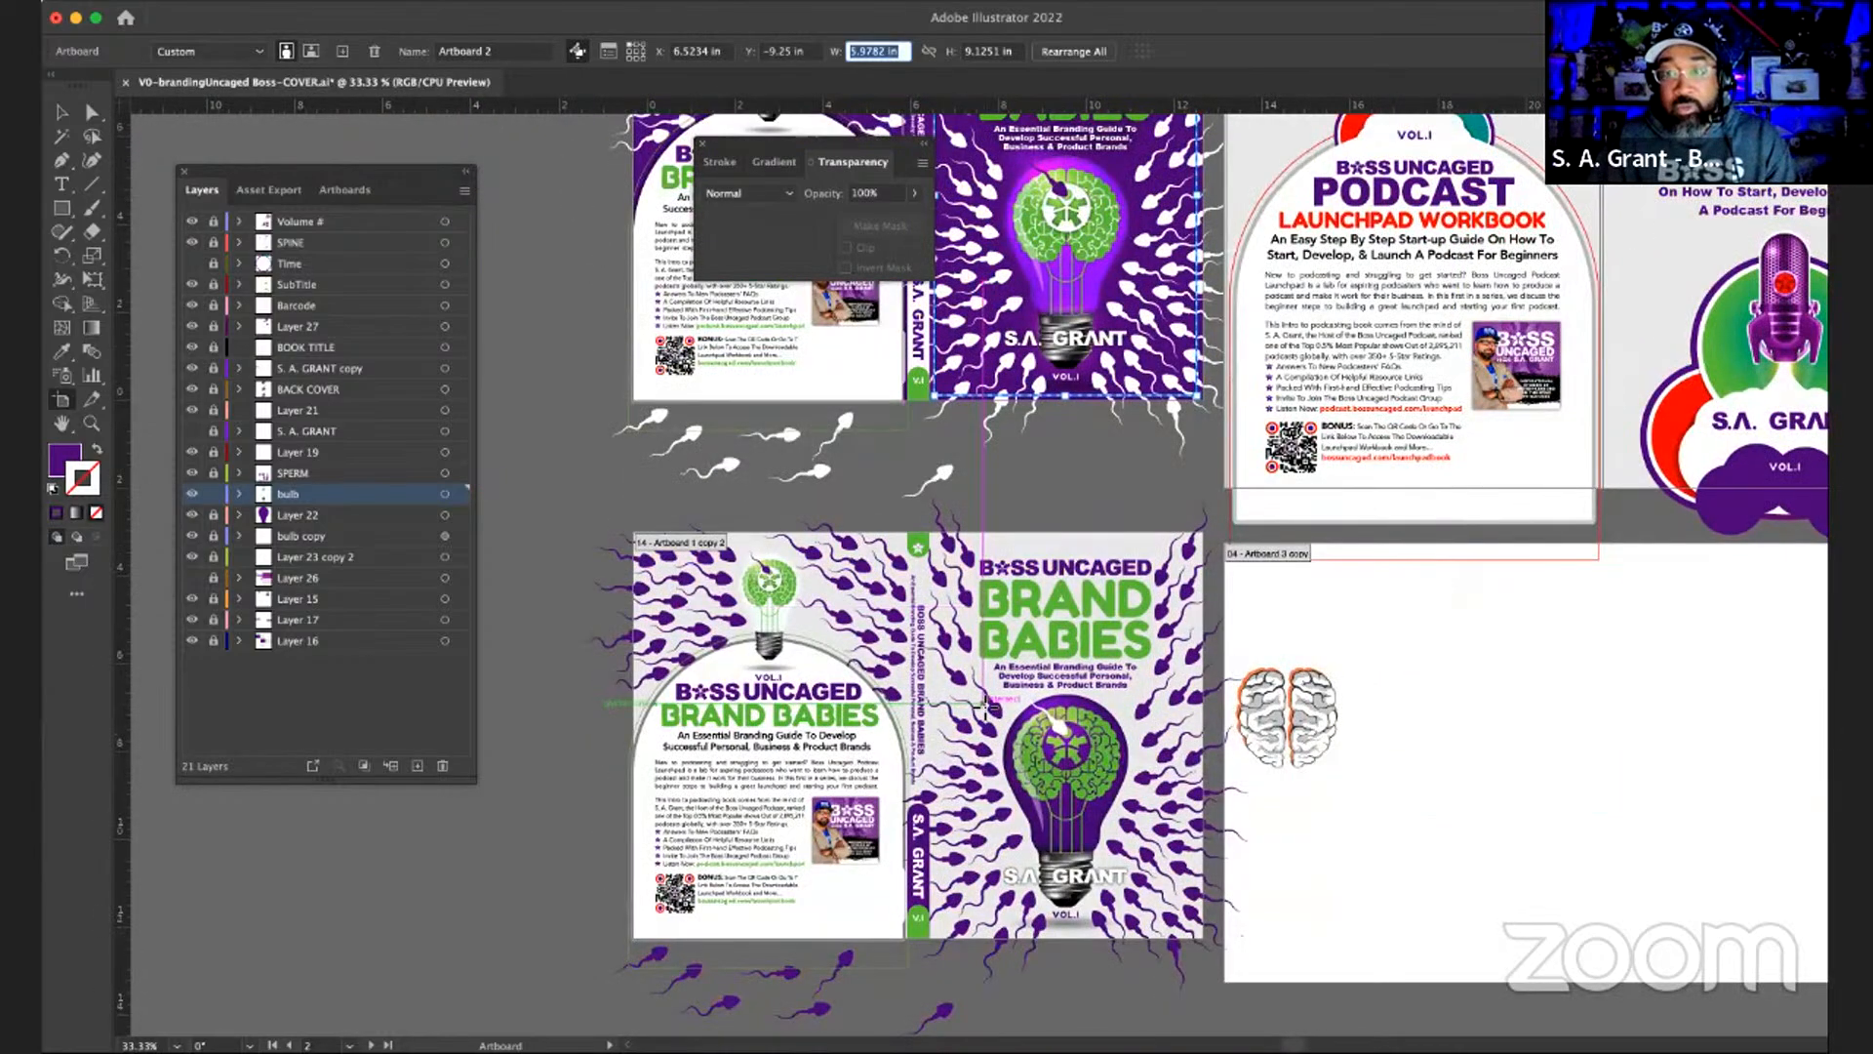
scroll(983, 705, "down", 5)
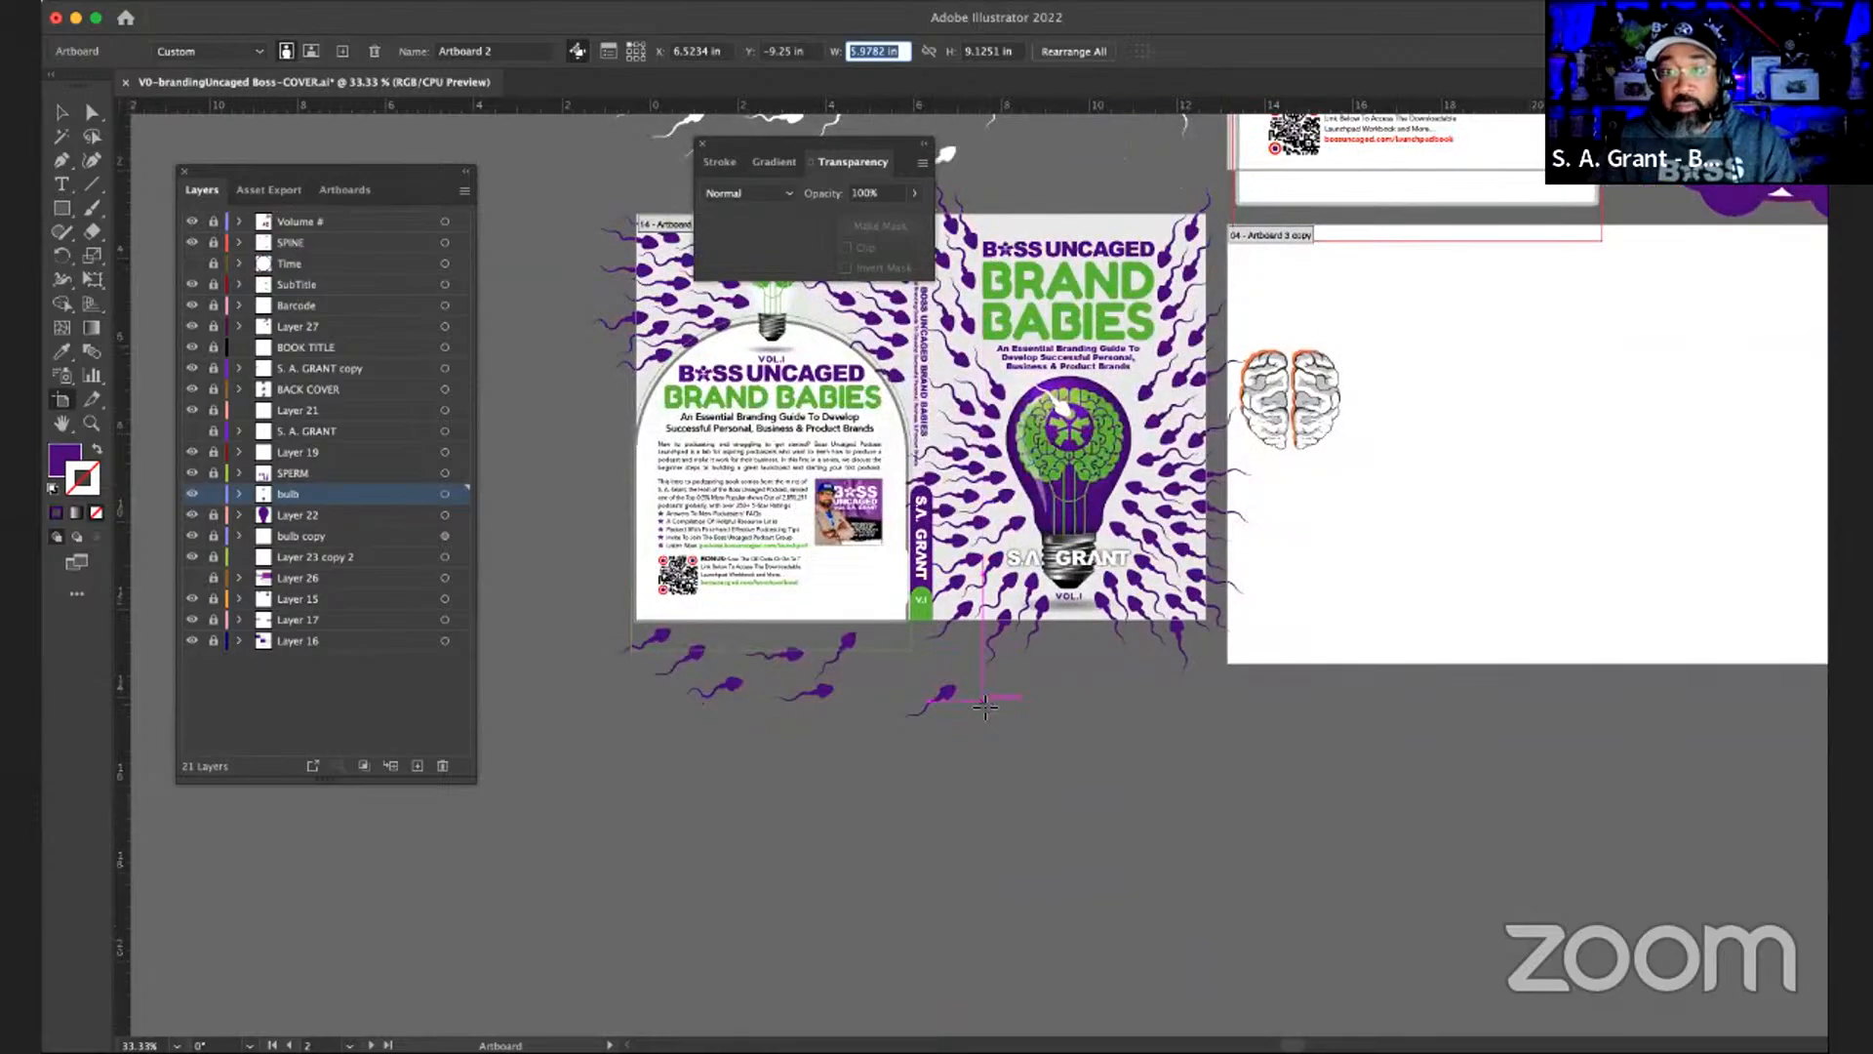
scroll(985, 705, "down", 3)
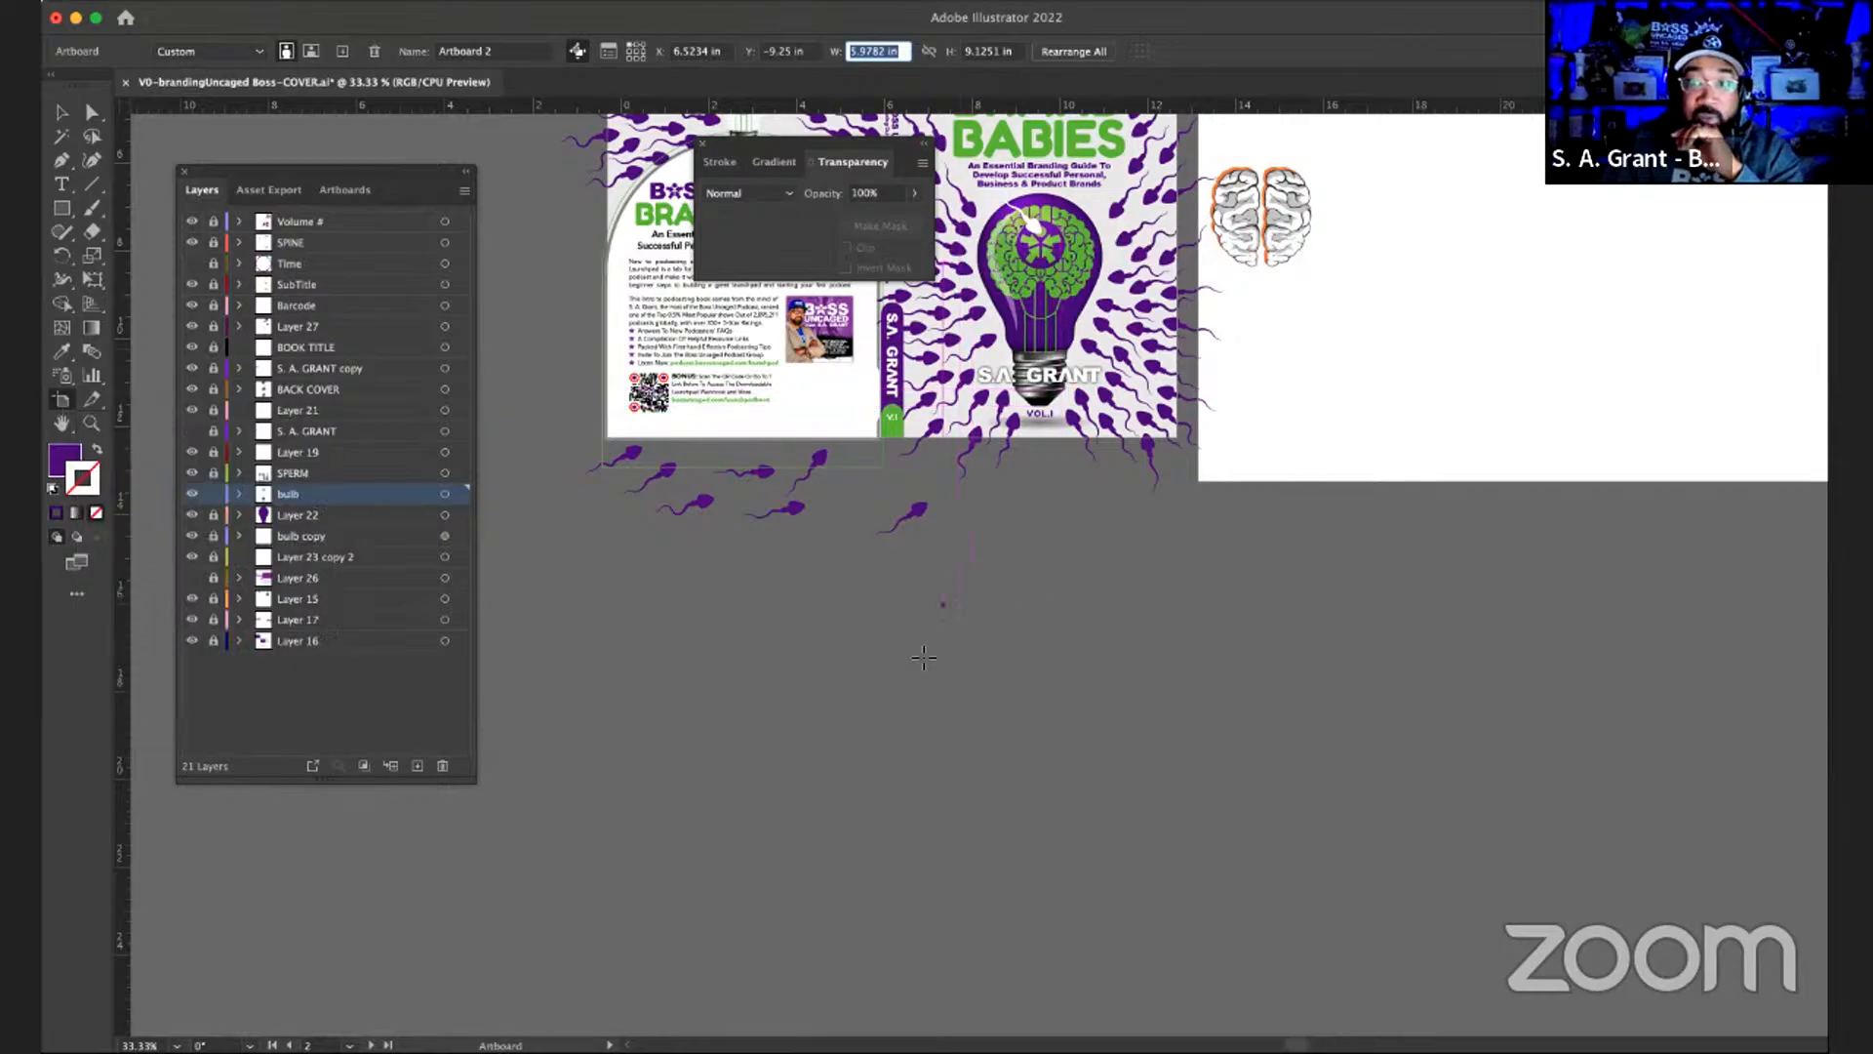
left_click(1028, 772)
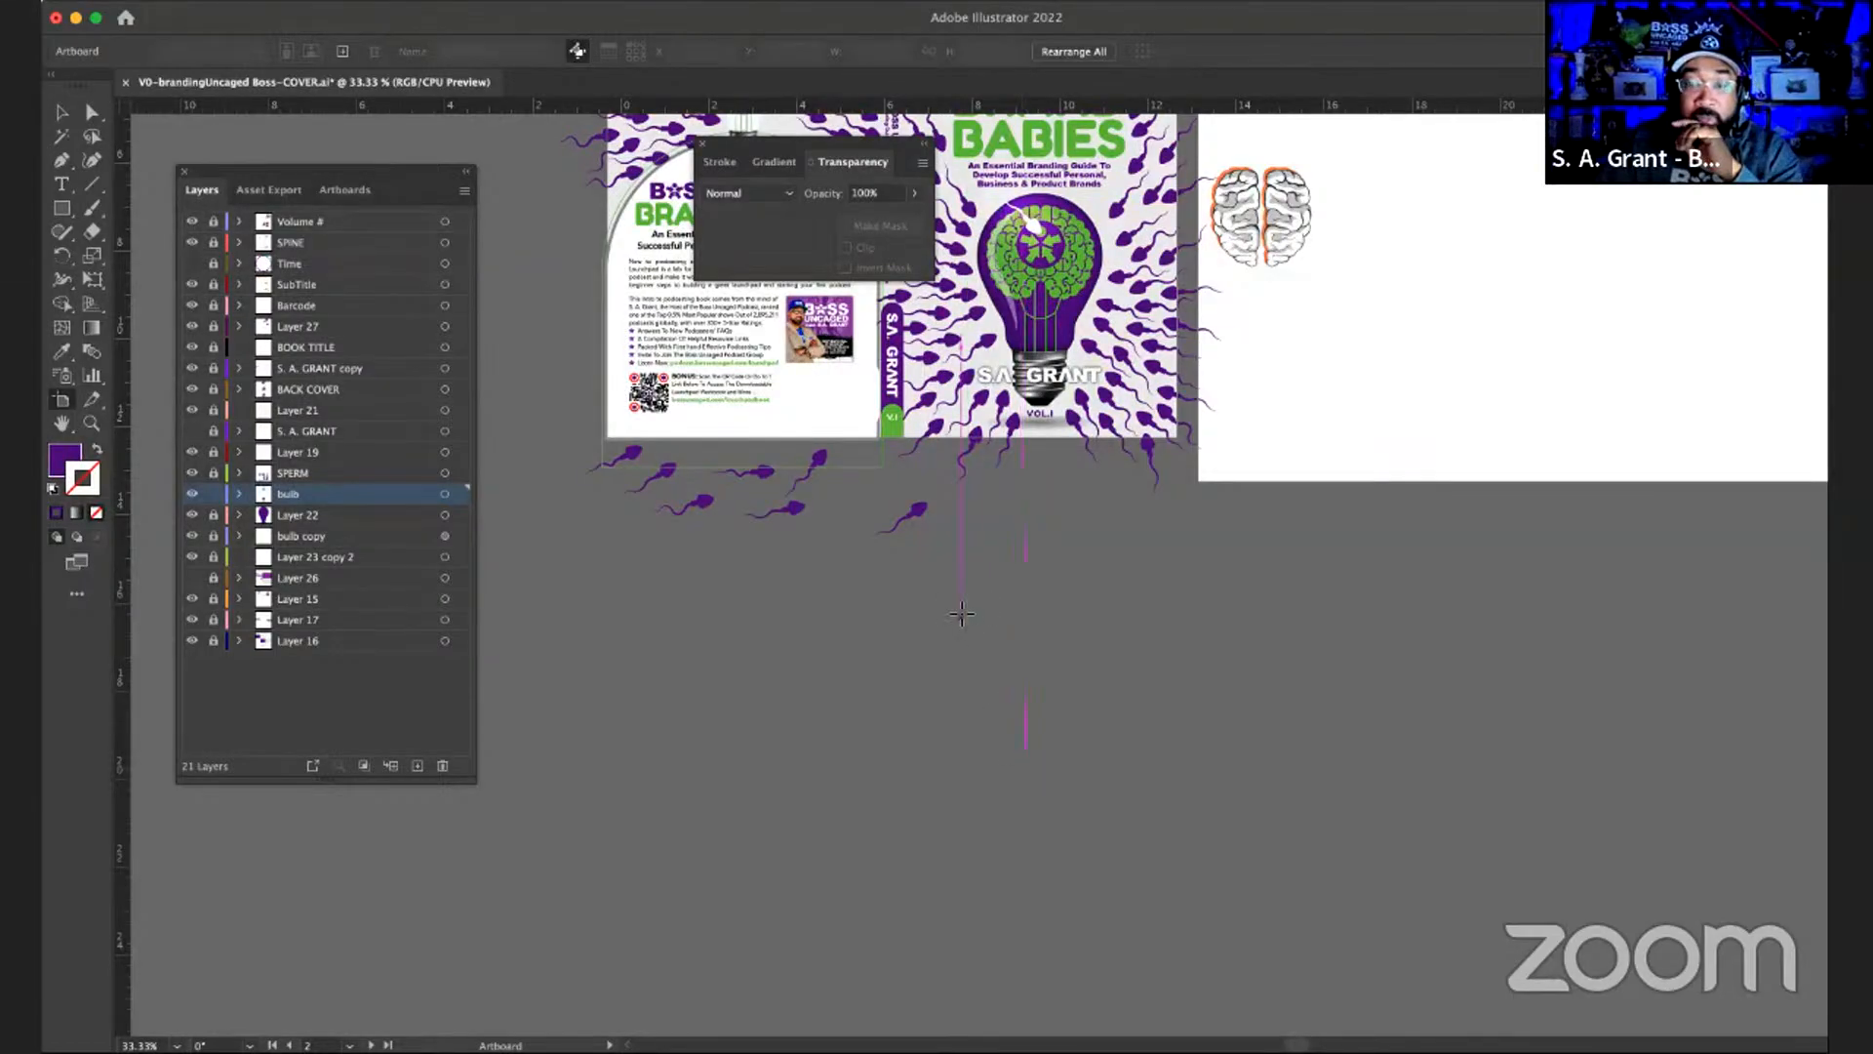
left_click_drag(957, 613, 1079, 781)
- Set the new artboard below the light Brand Babies cover to 5.9782 in wide and 9.1252 in high
left_click(868, 50)
key("cmd+v")
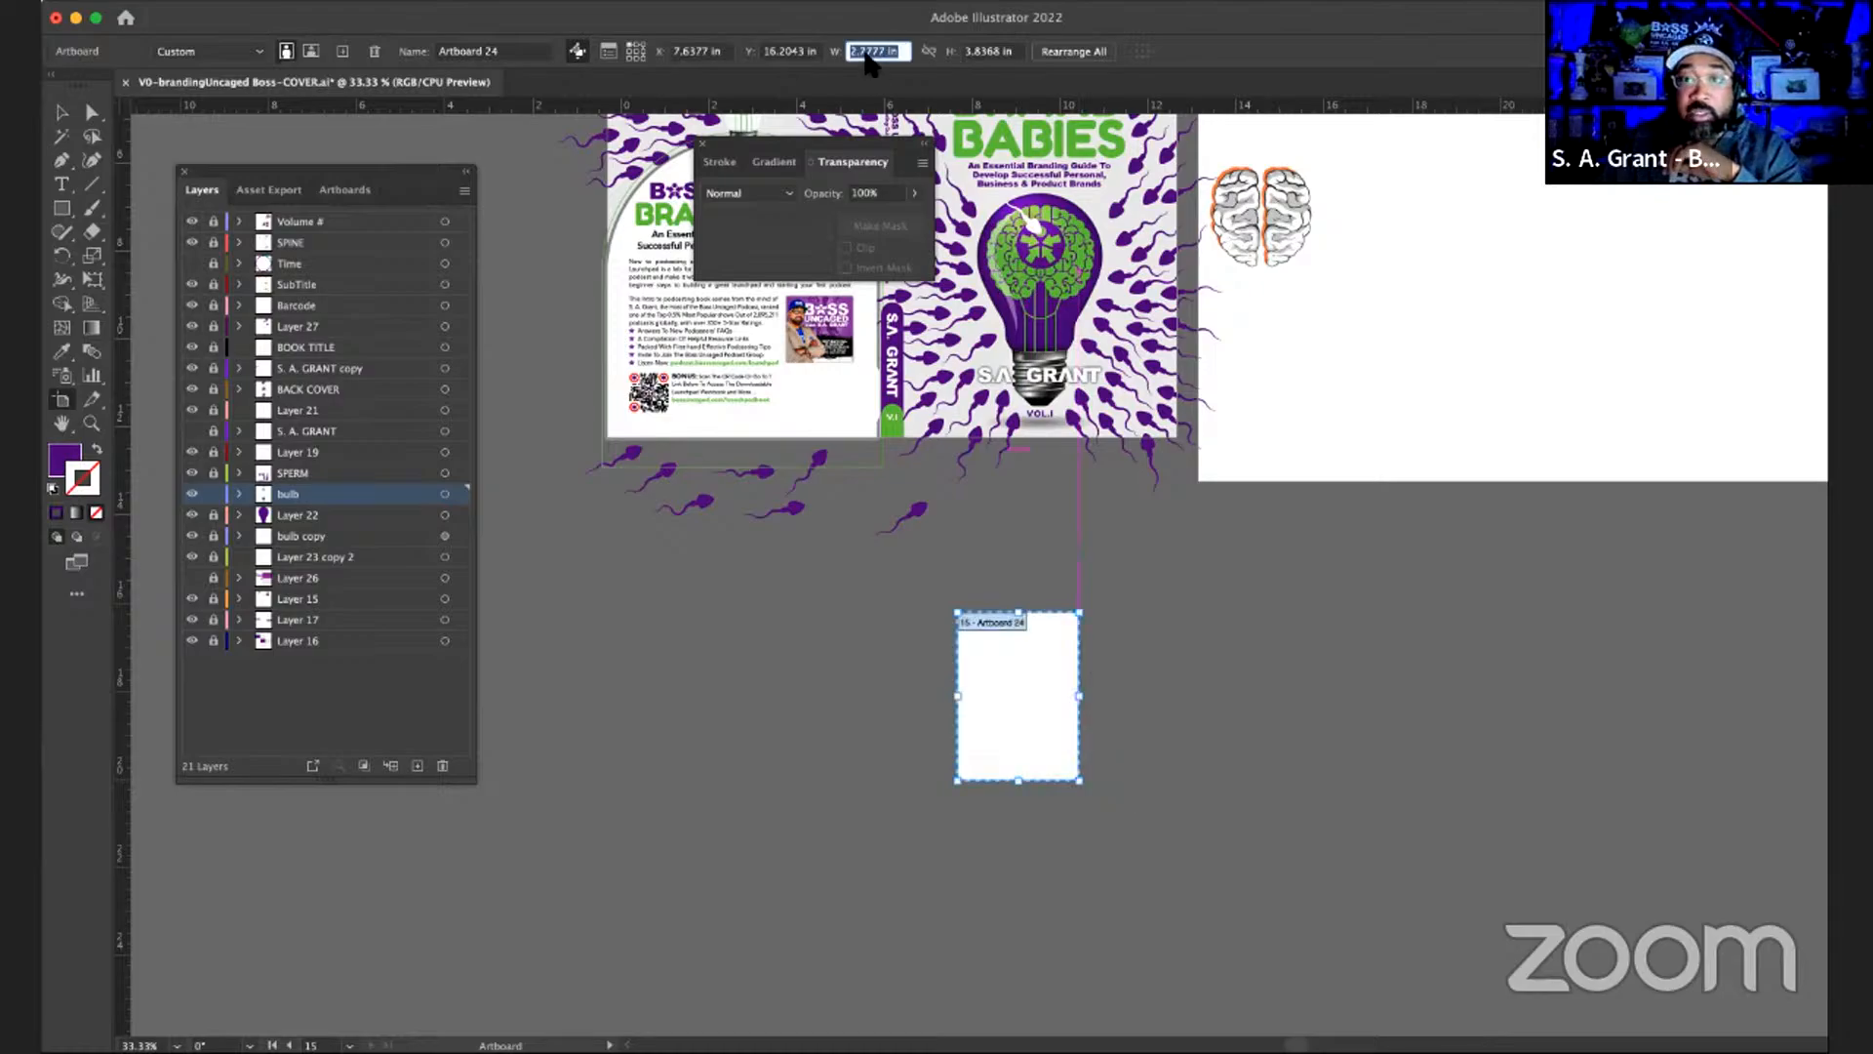
left_click(976, 53)
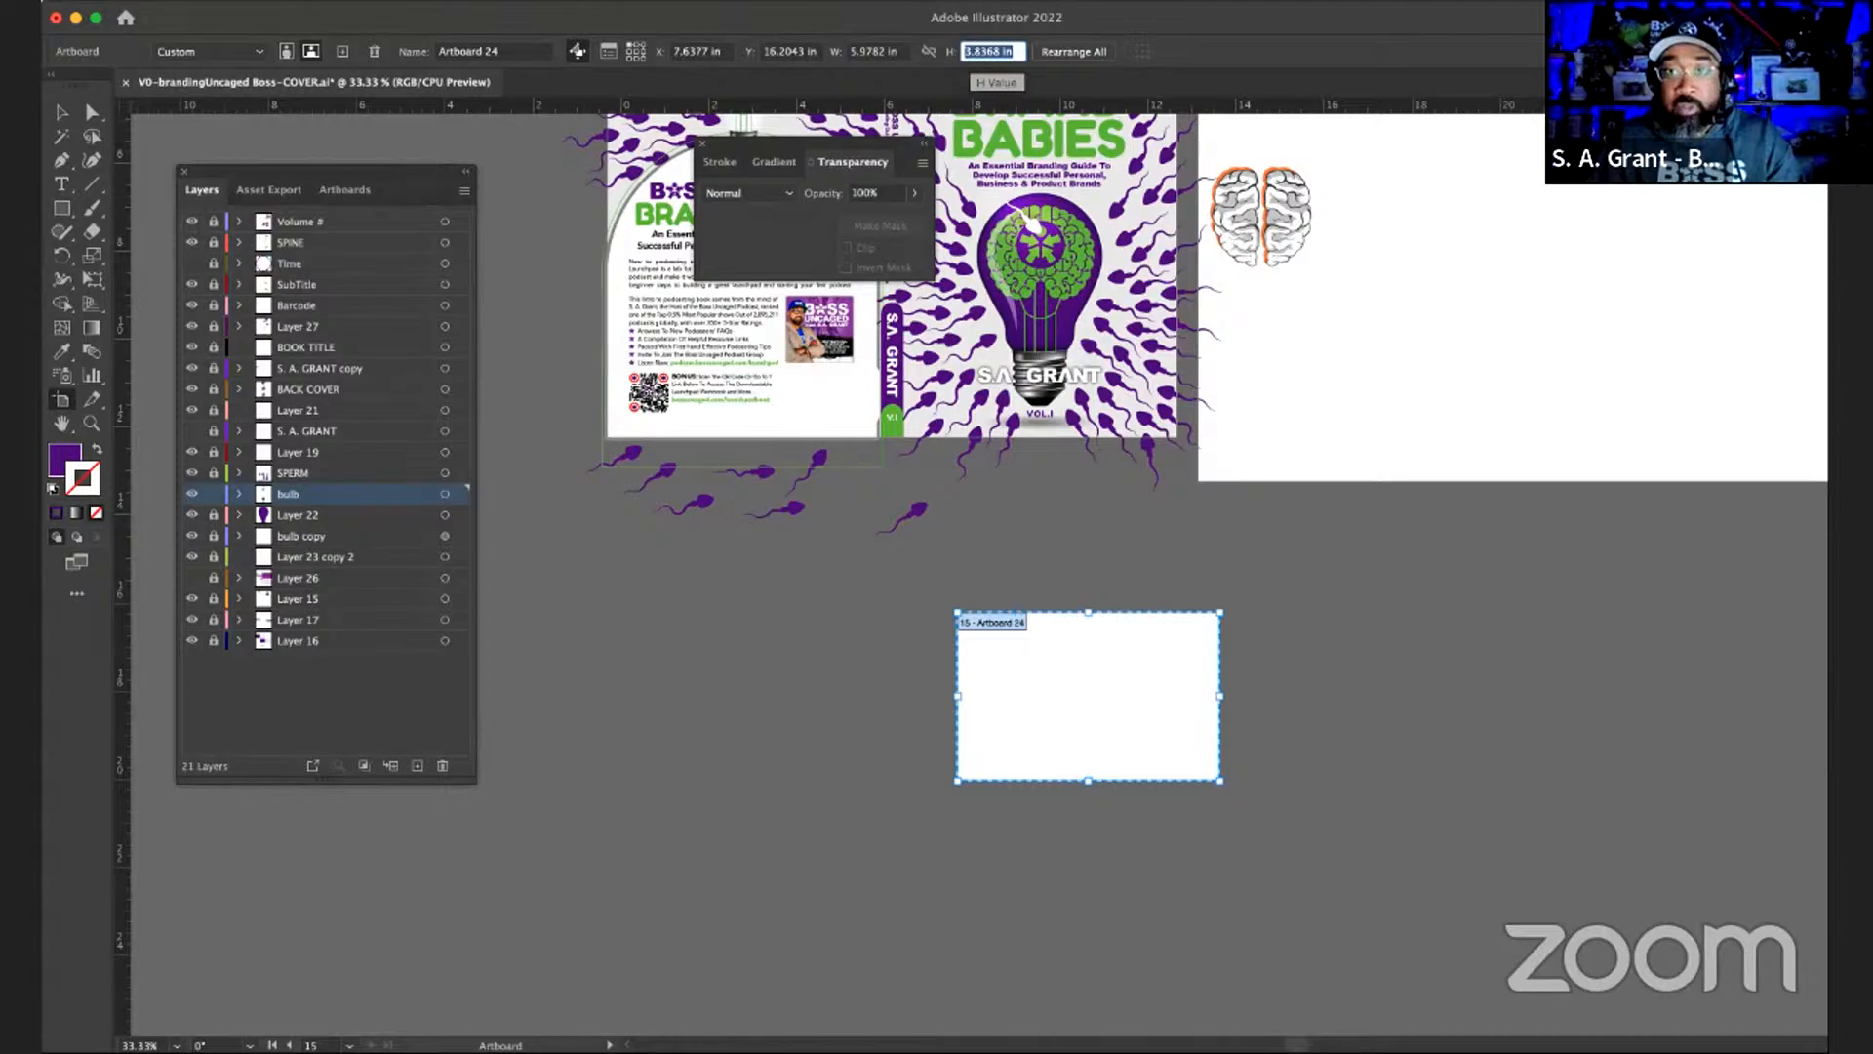
type("9.1252")
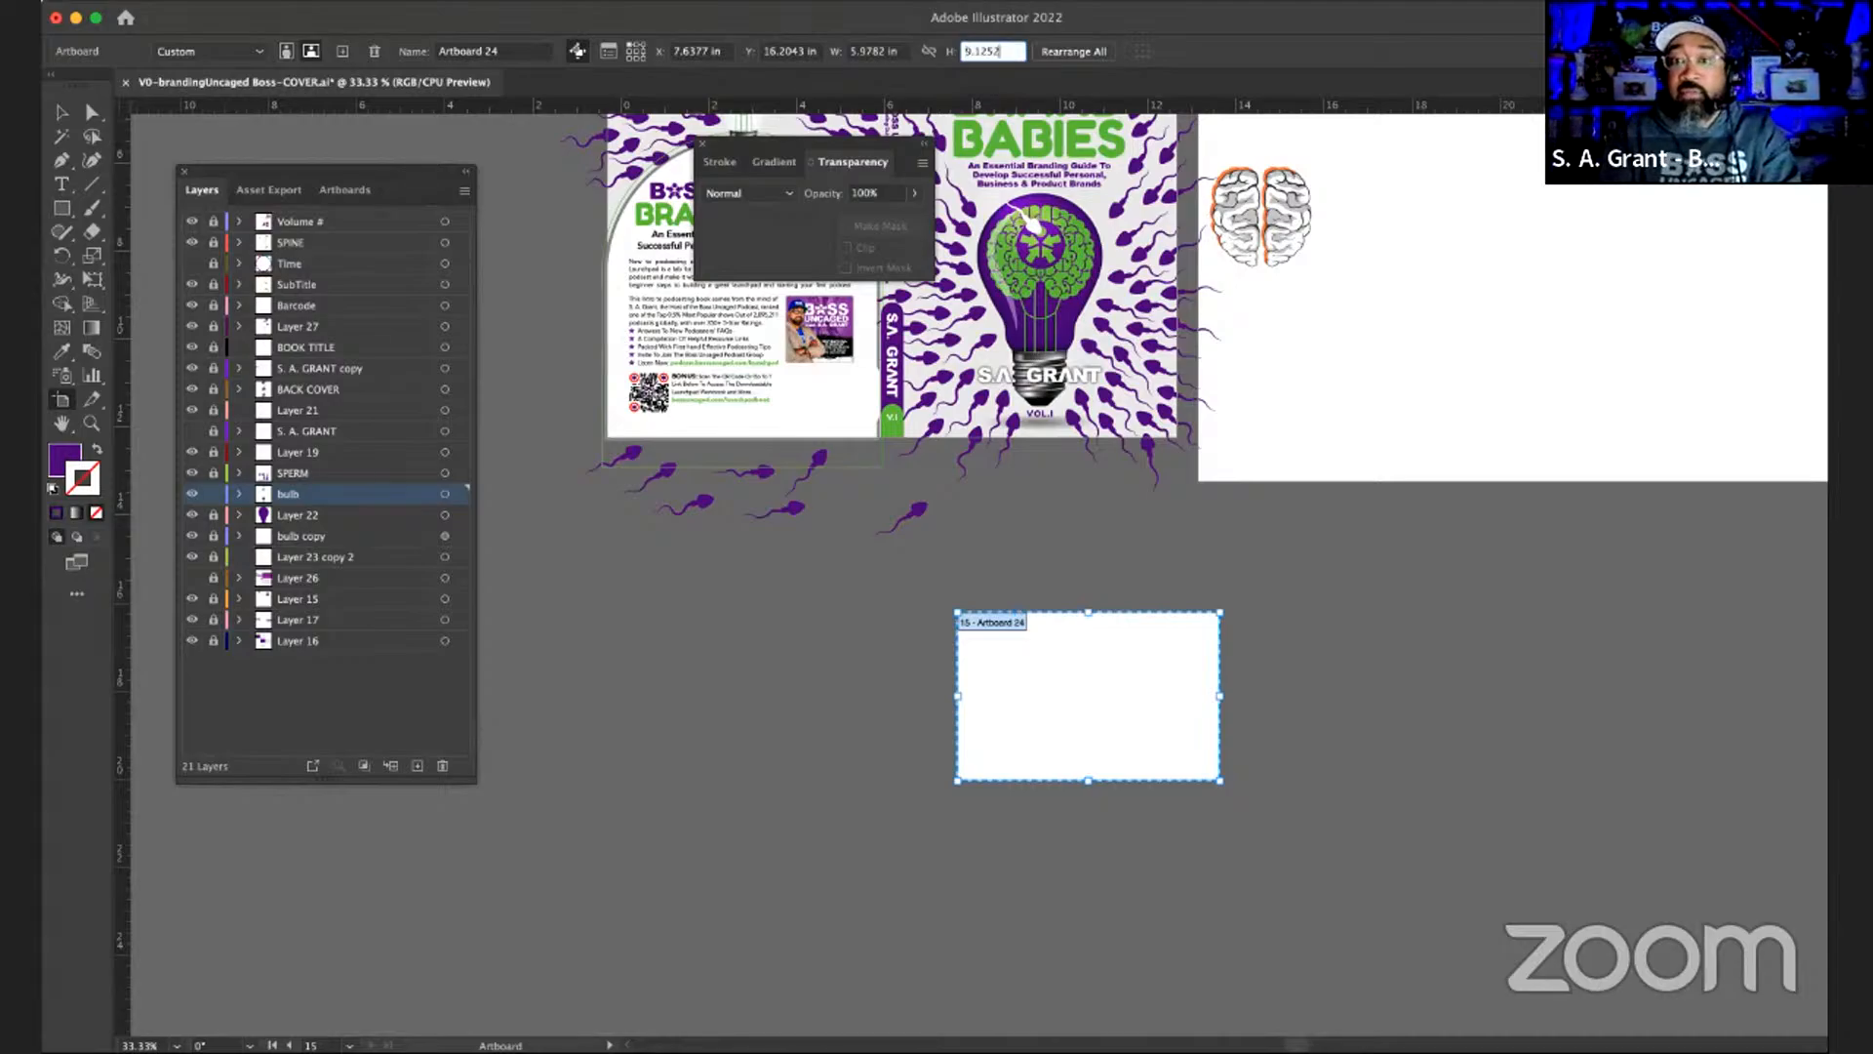
key("Return")
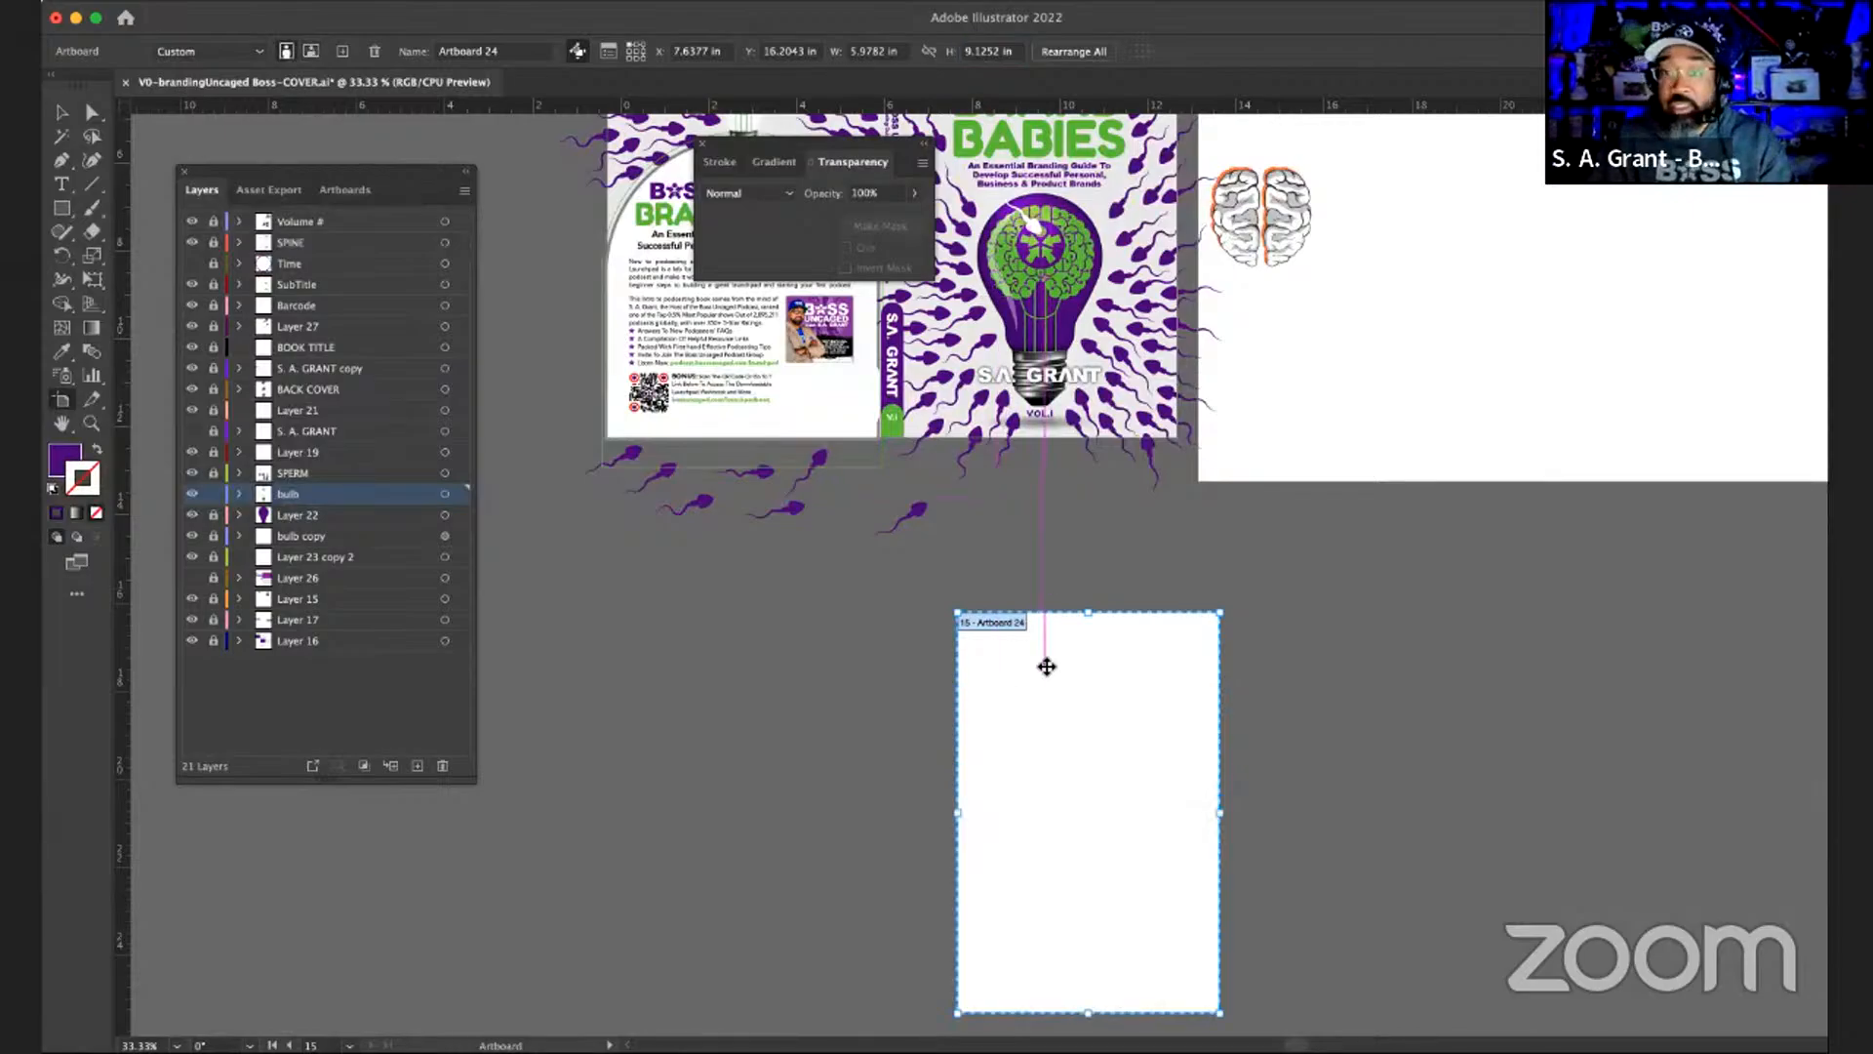
- Select Artboard 2 on the purple Brand Babies front cover and copy its X position value
scroll(1047, 666, "up", 5)
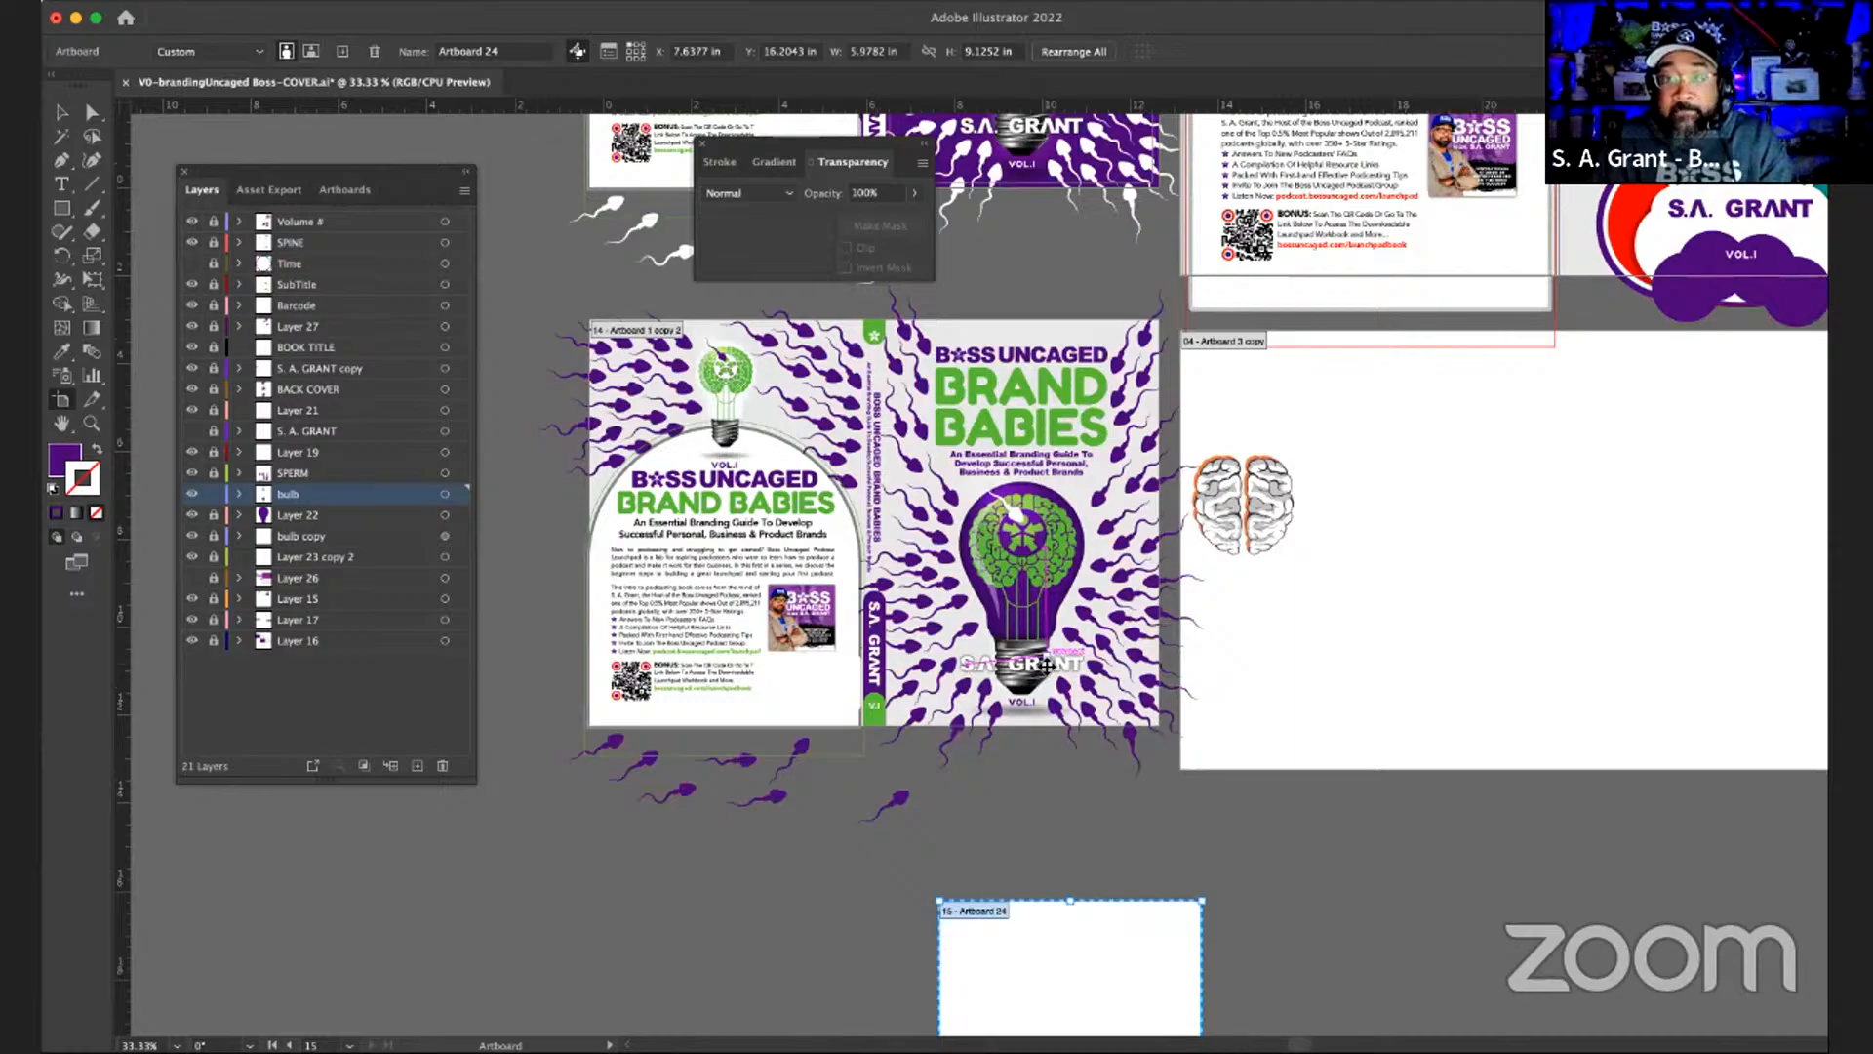
scroll(1047, 666, "up", 4)
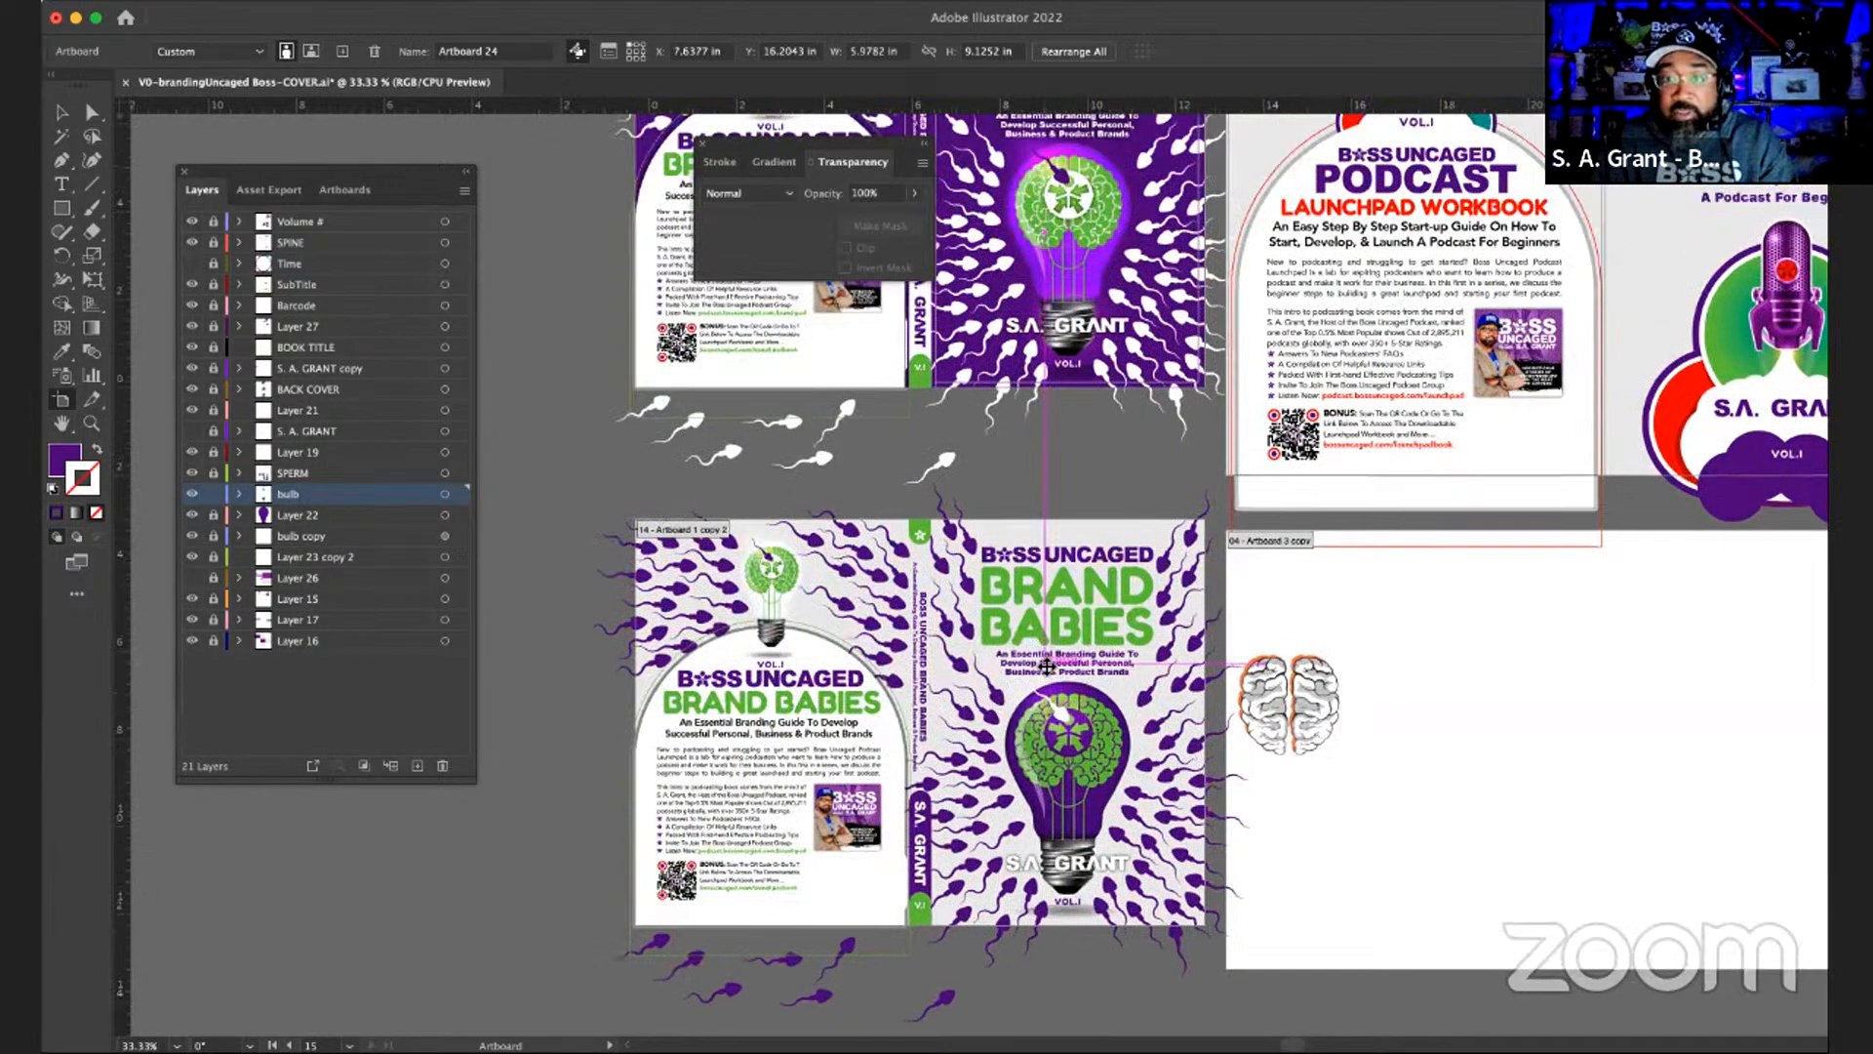
scroll(1046, 667, "up", 2)
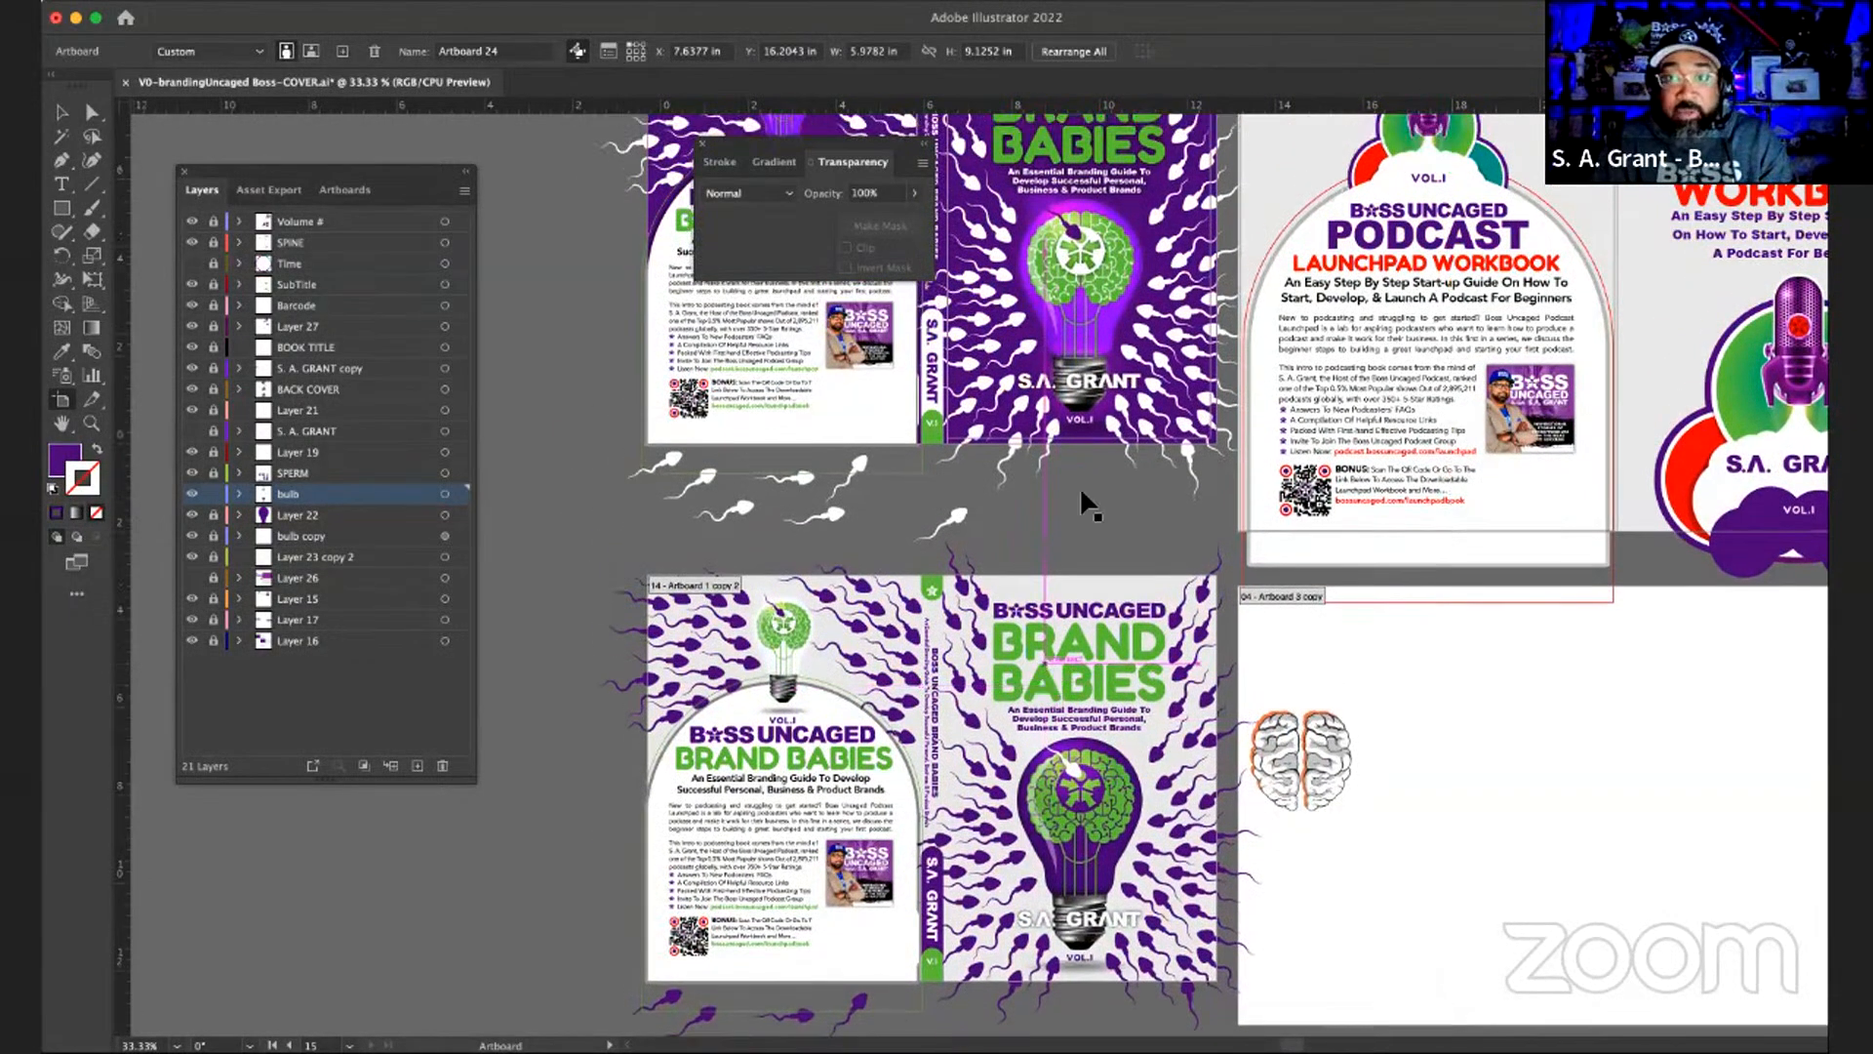
scroll(1074, 444, "up", 1)
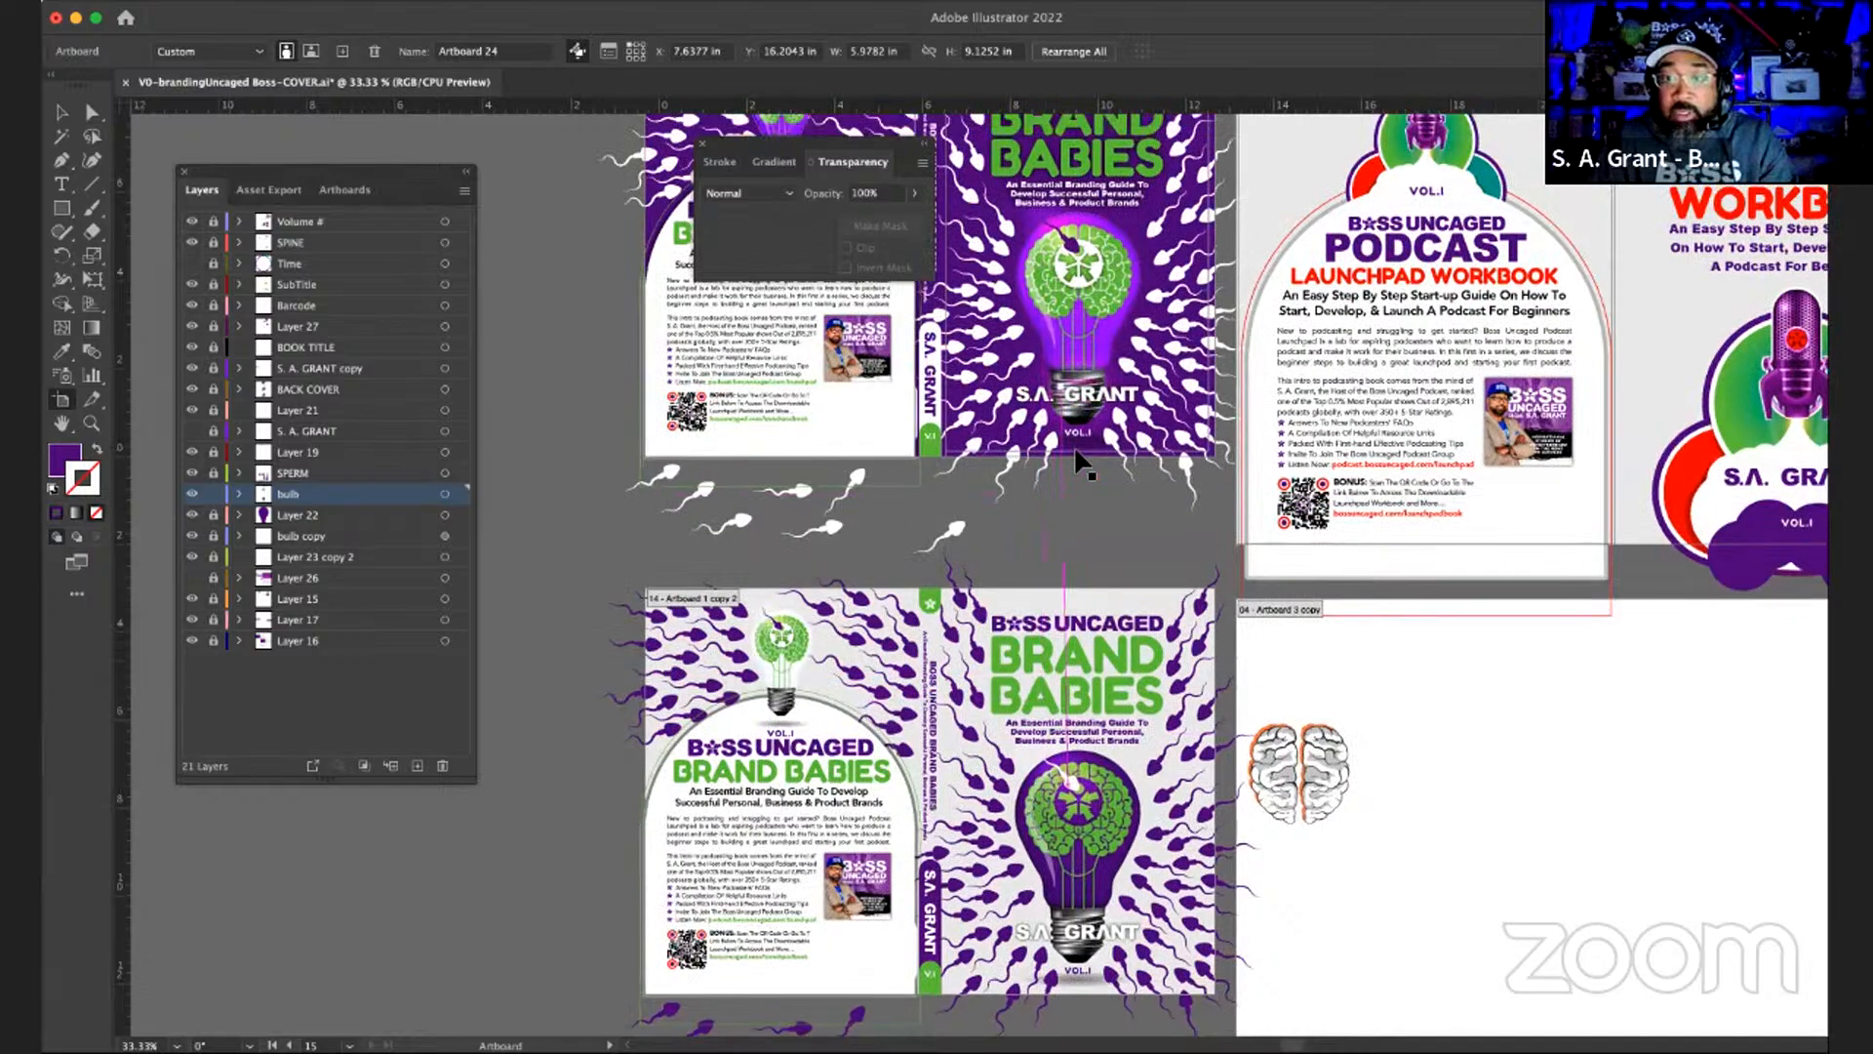
scroll(1079, 458, "up", 2)
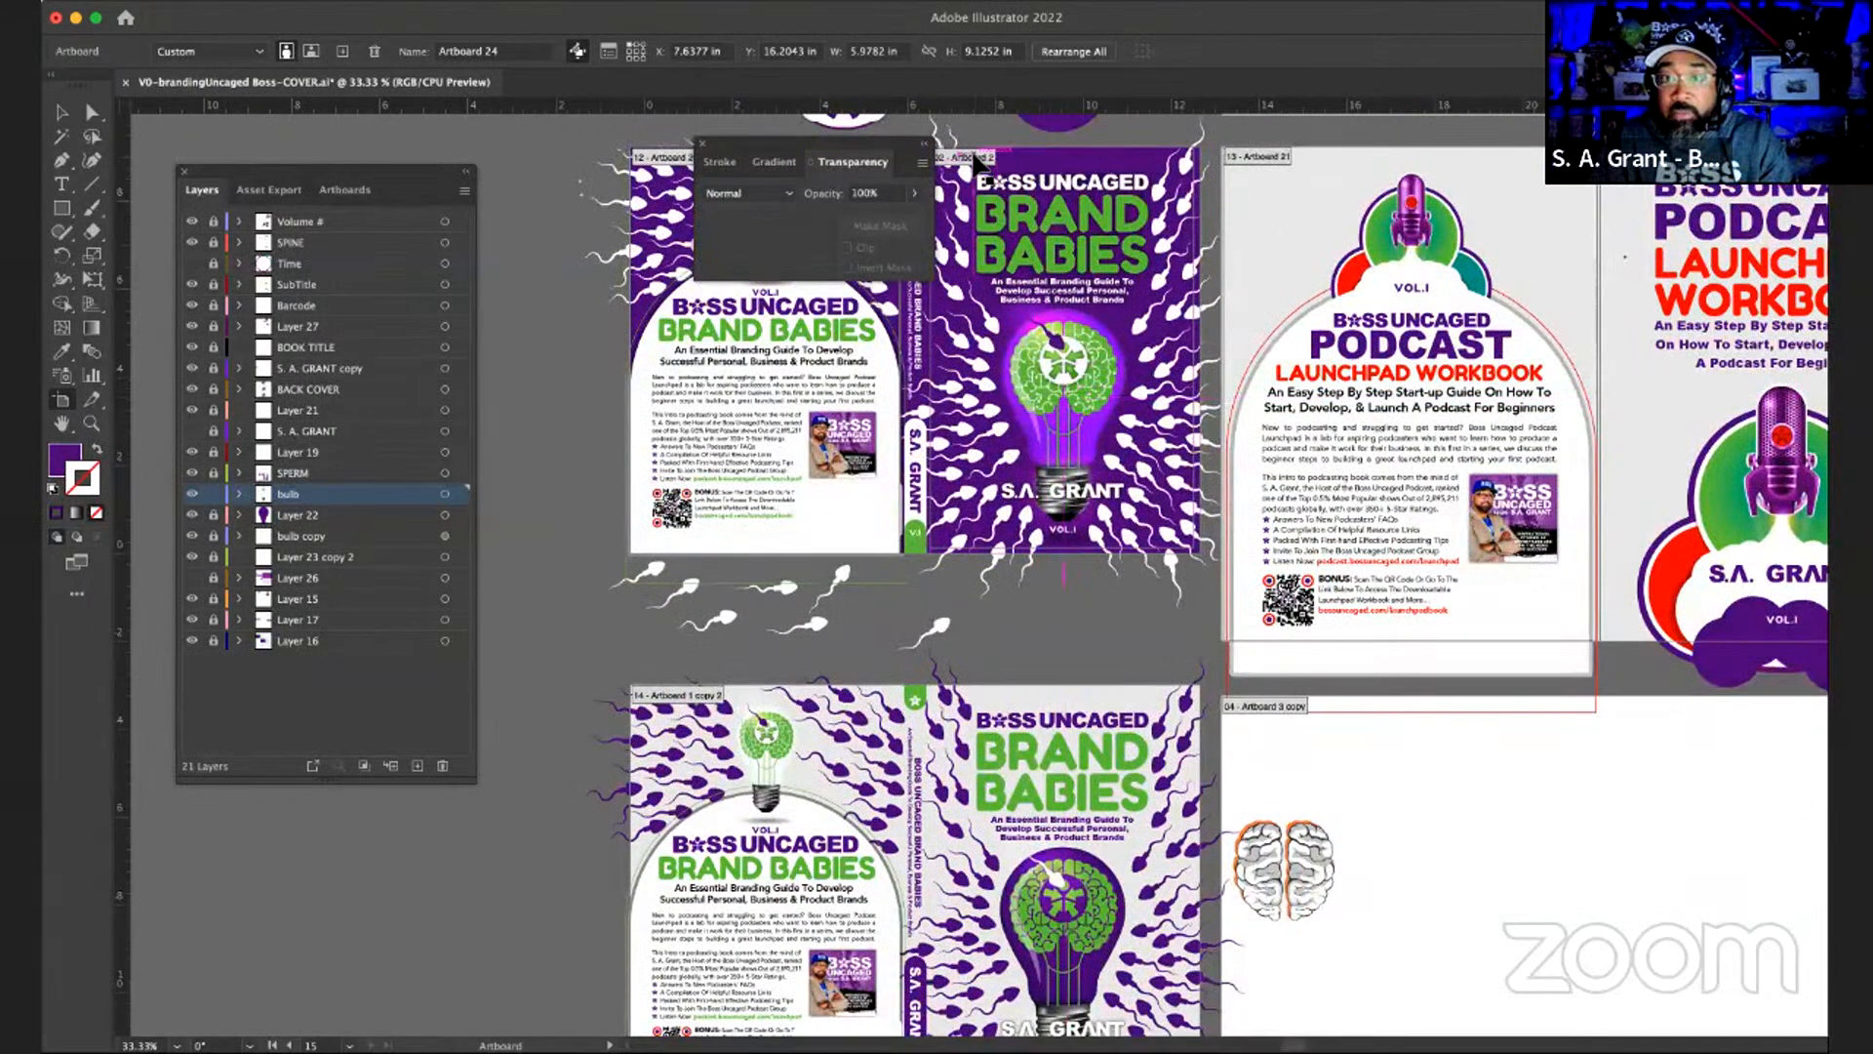
left_click(975, 158)
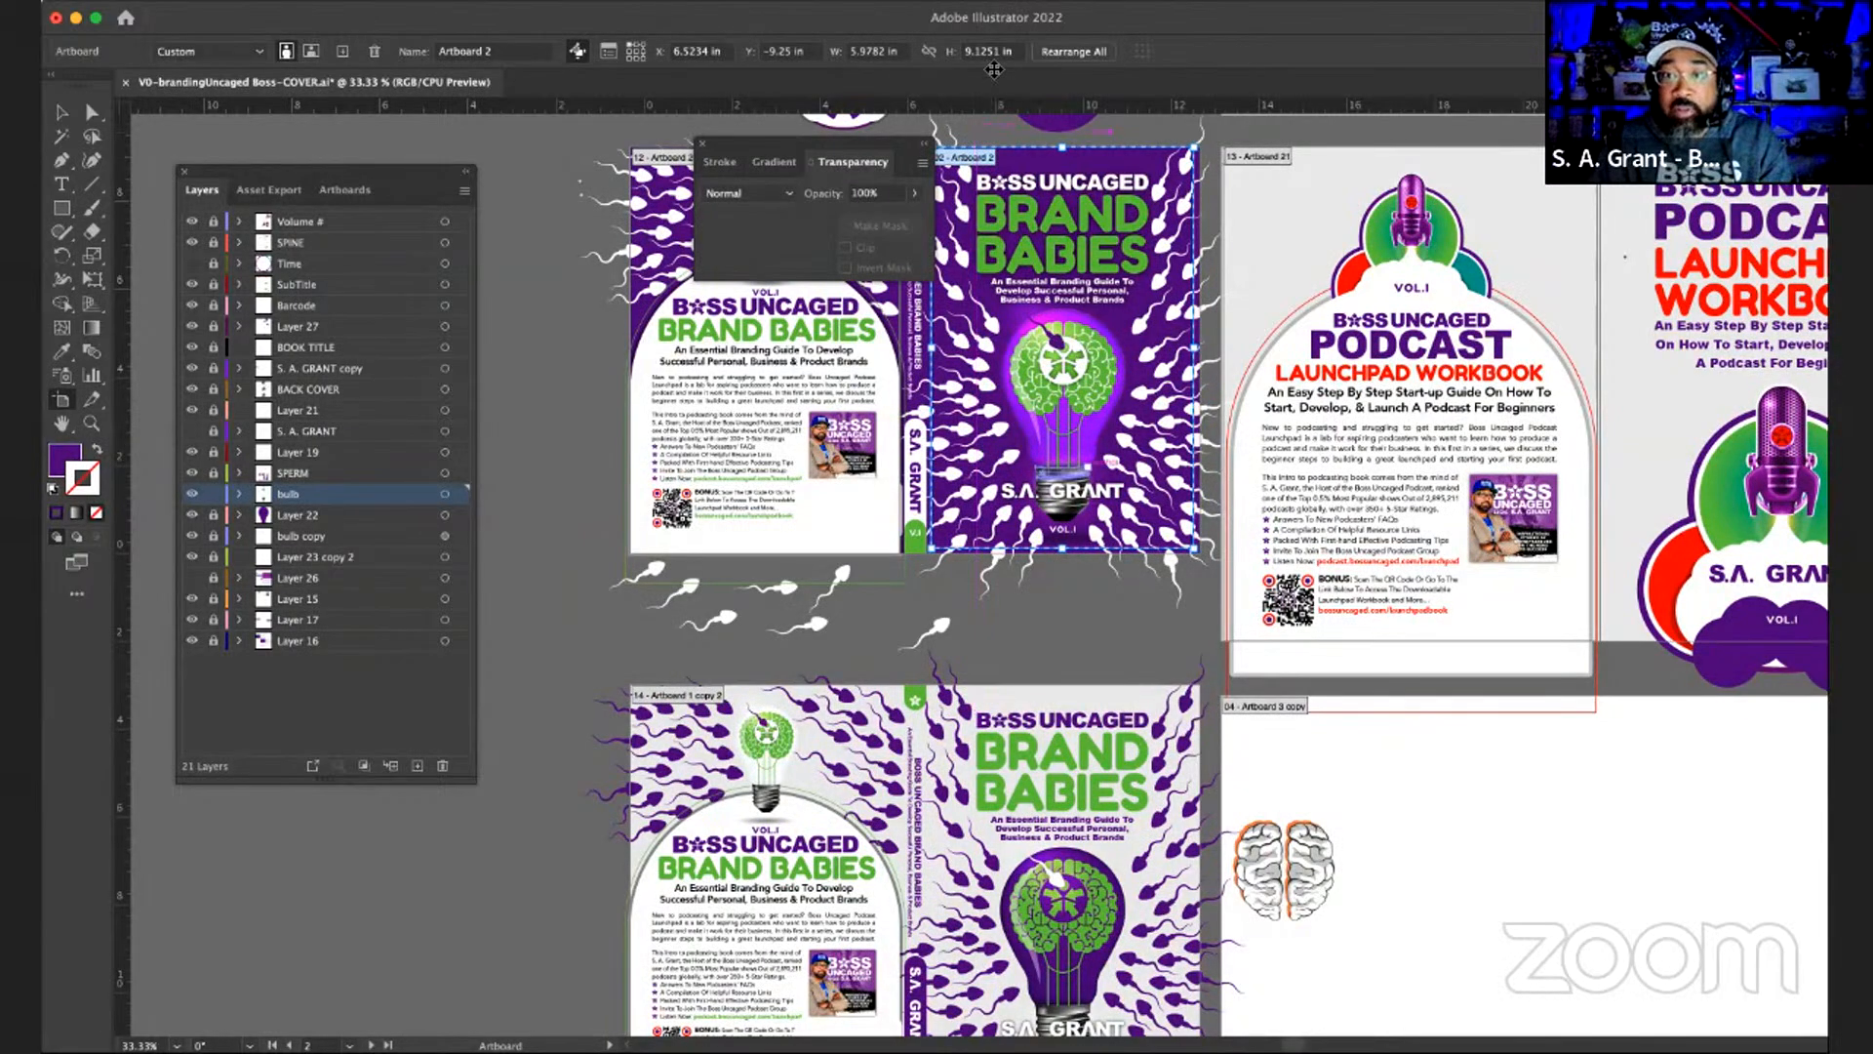
scroll(927, 156, "down", 1)
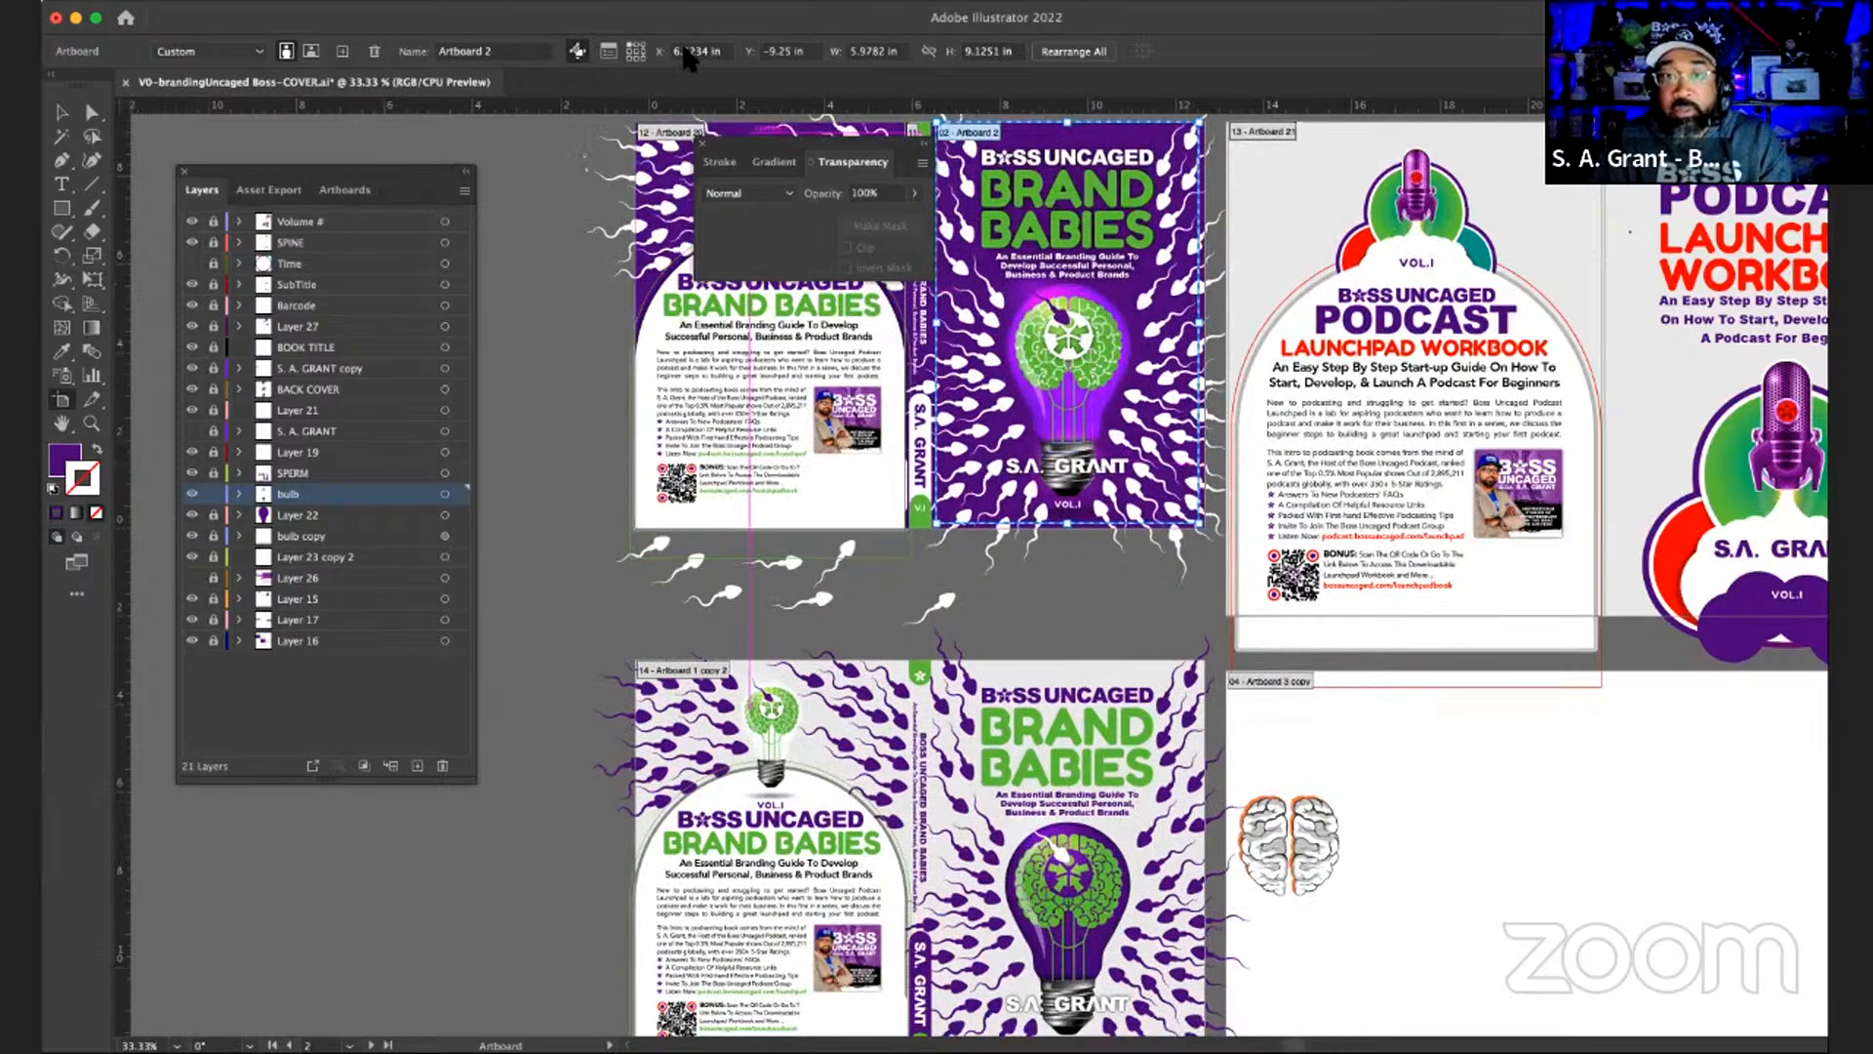
left_click(685, 52)
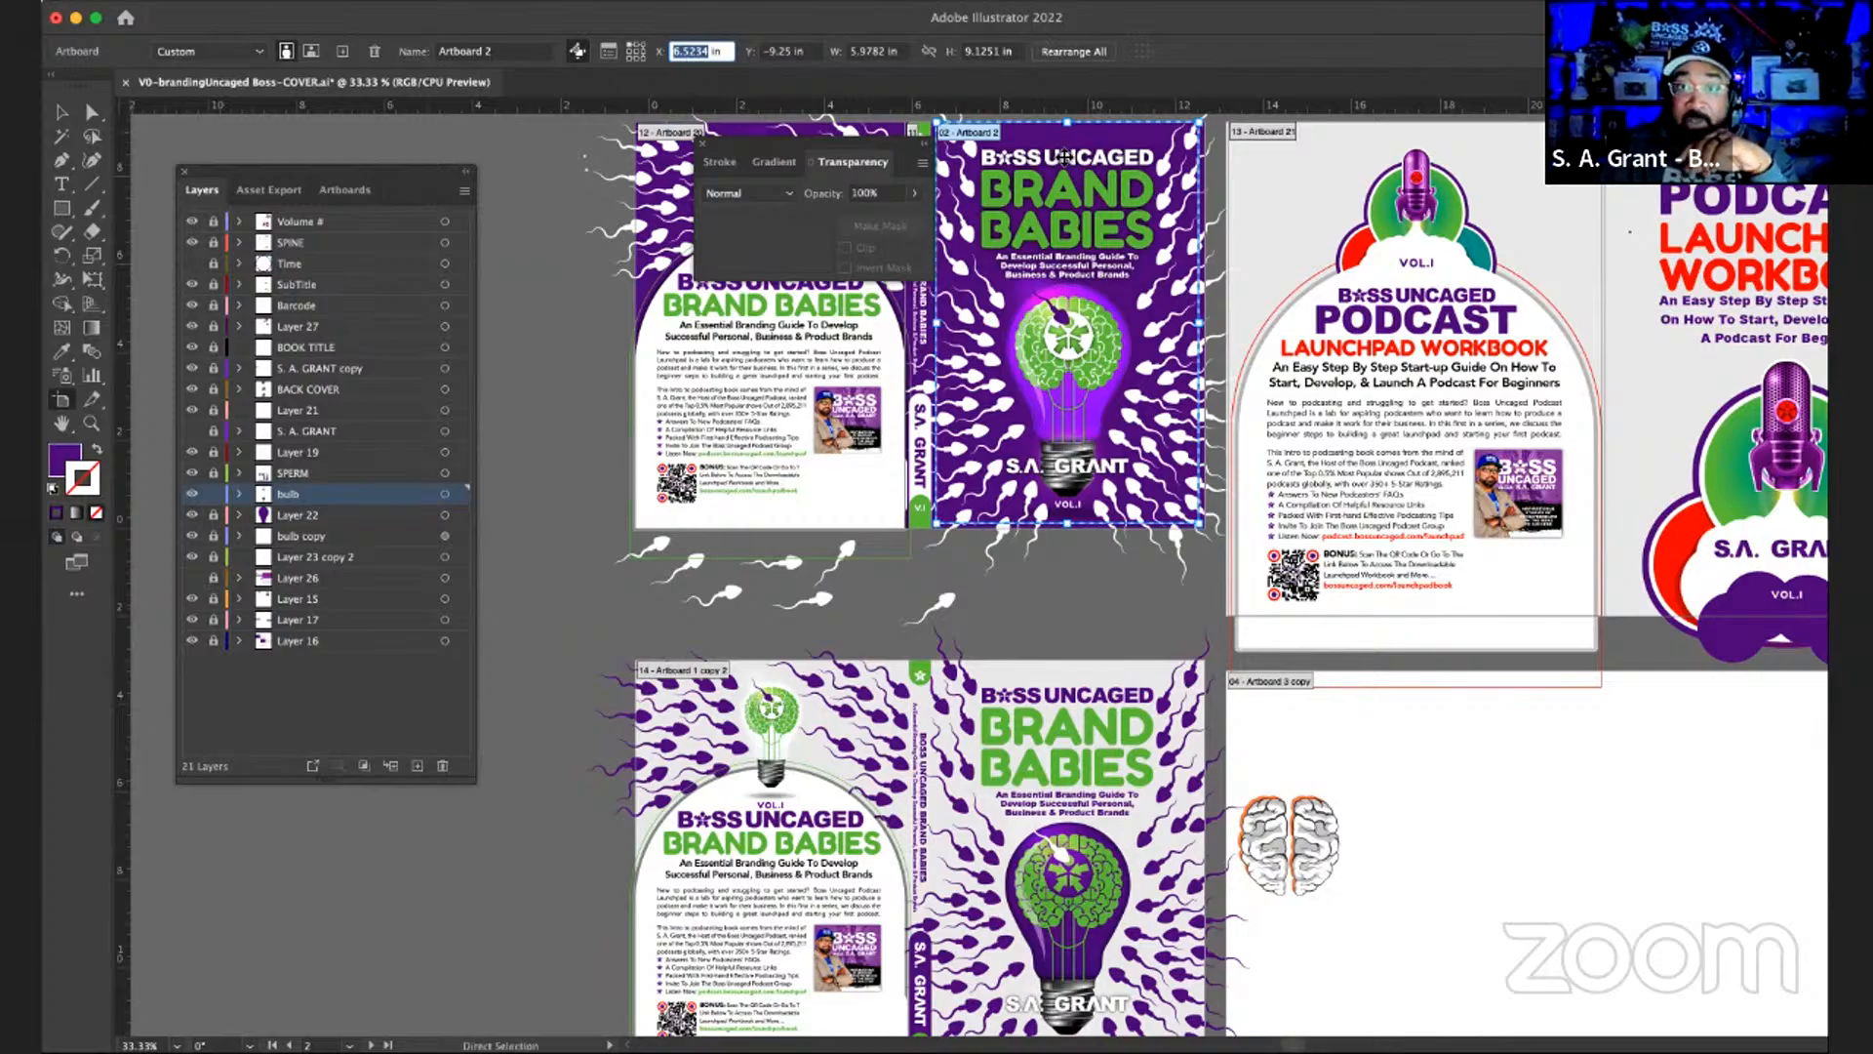
- Set the height of Artboard 24, below the light Brand Babies cover, to 9.1251 in
scroll(1050, 613, "down", 3)
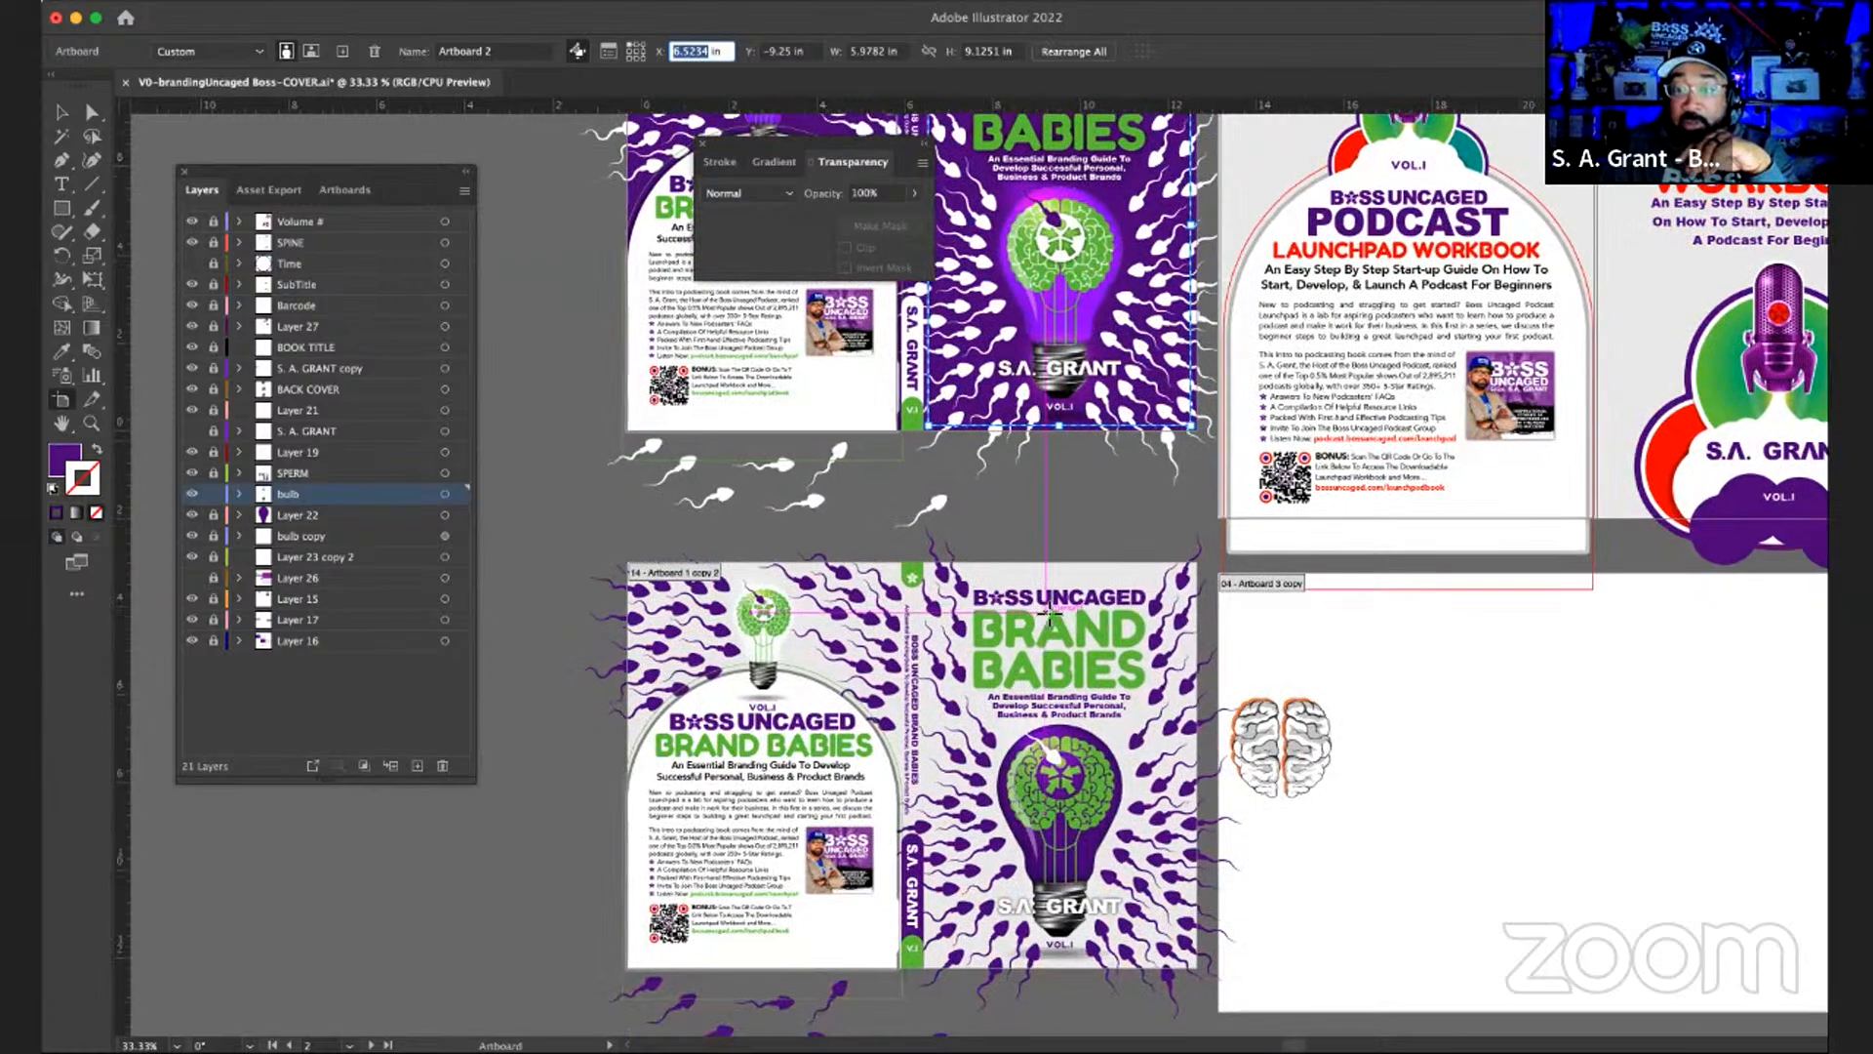
scroll(1049, 613, "down", 5)
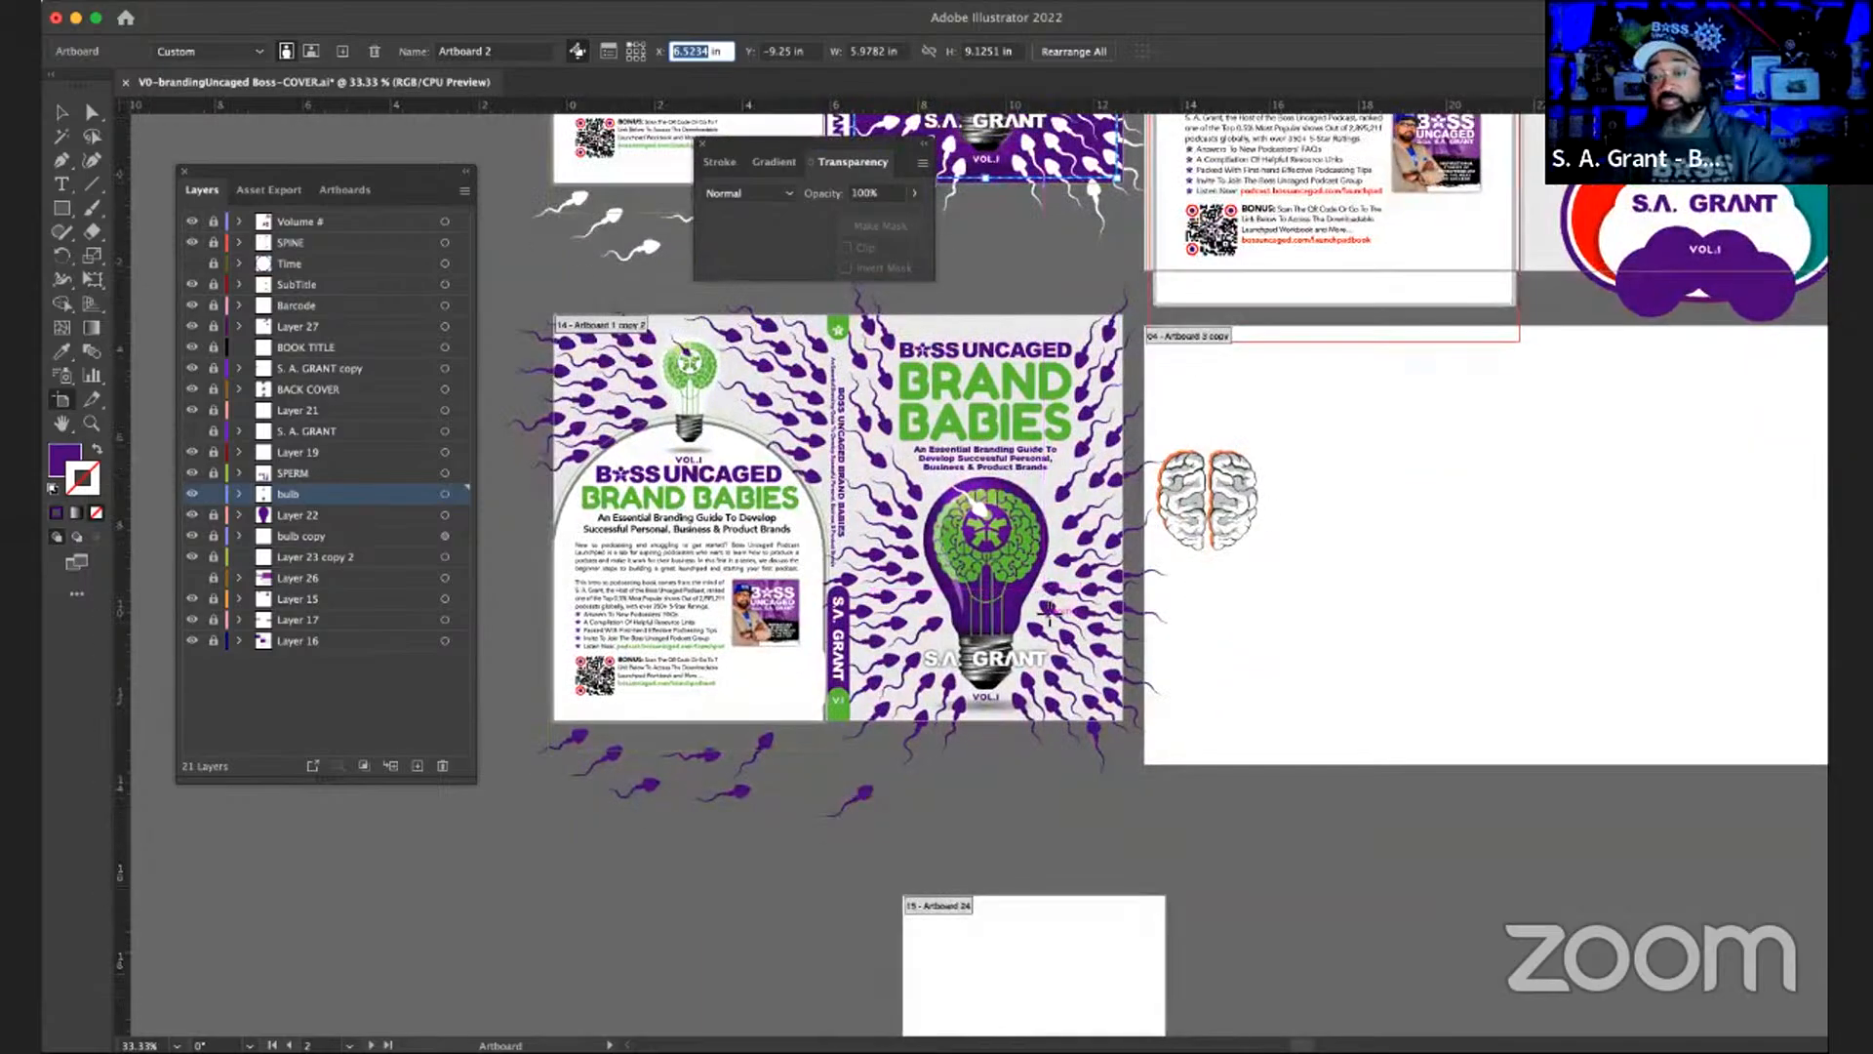
scroll(1049, 613, "down", 3)
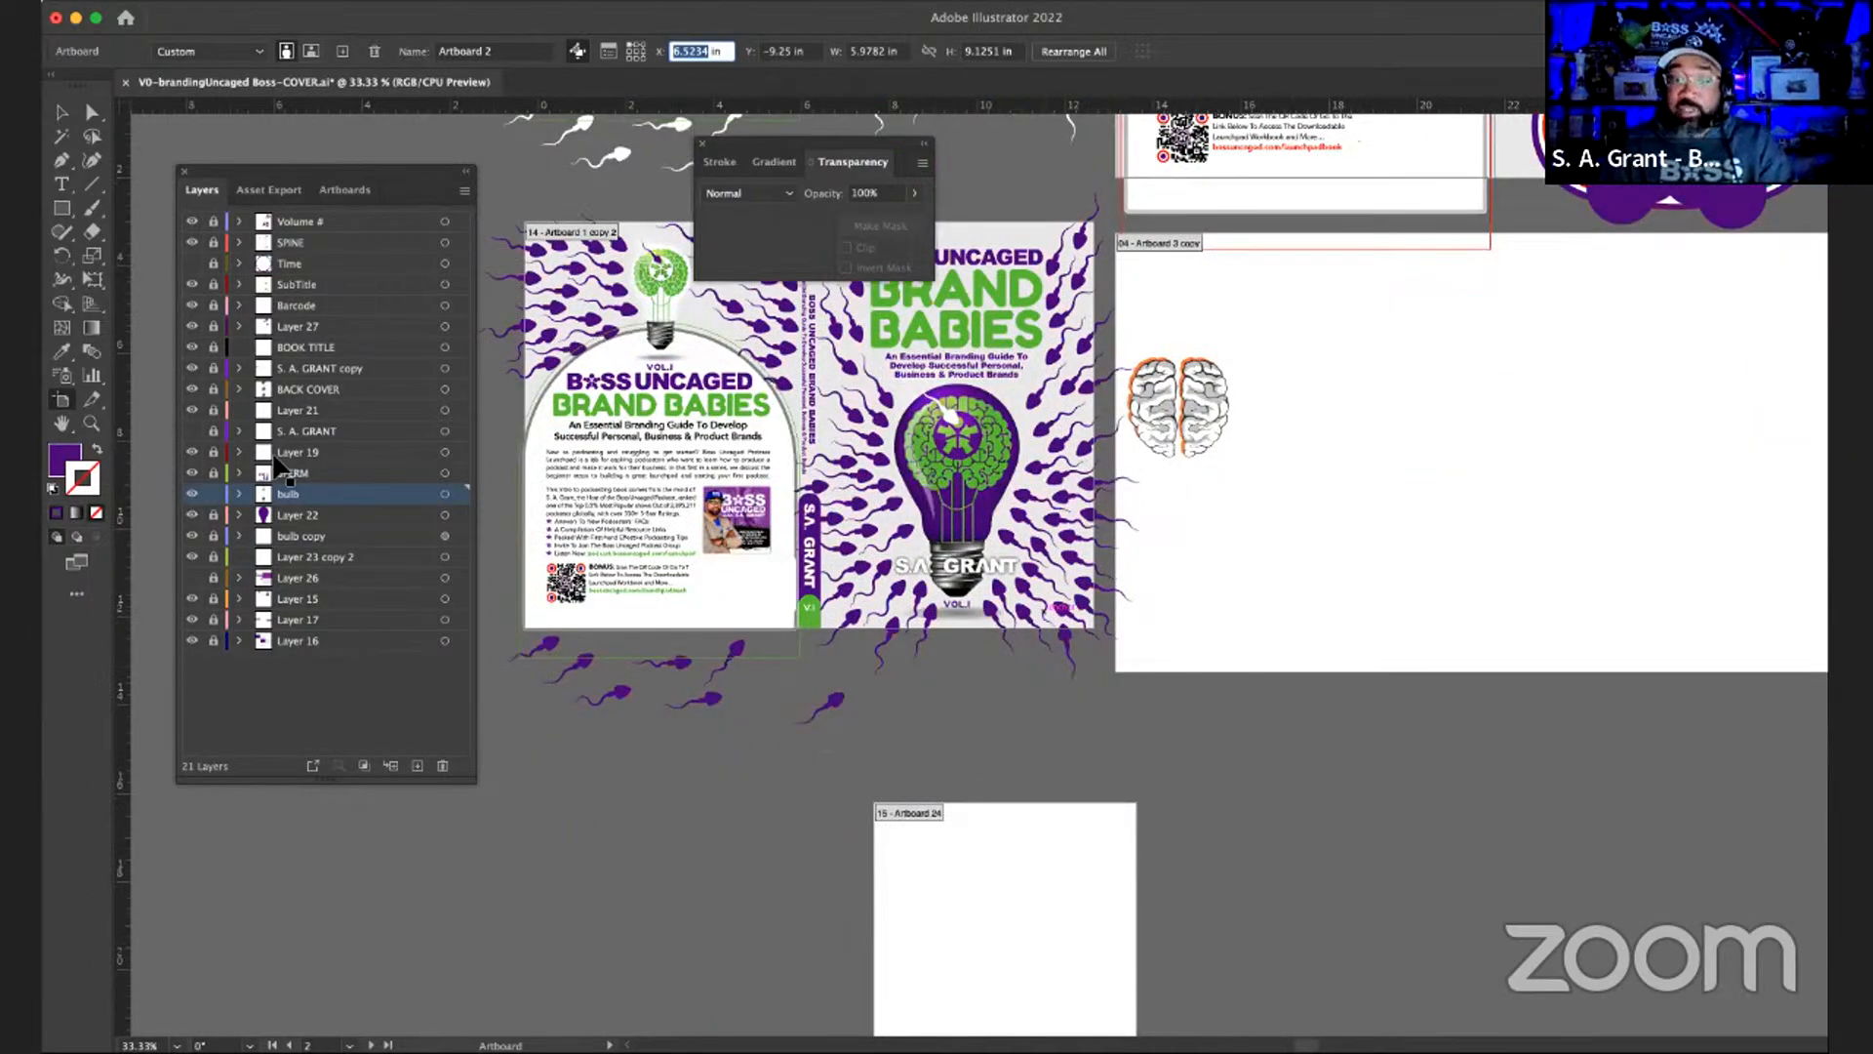
left_click(1011, 868)
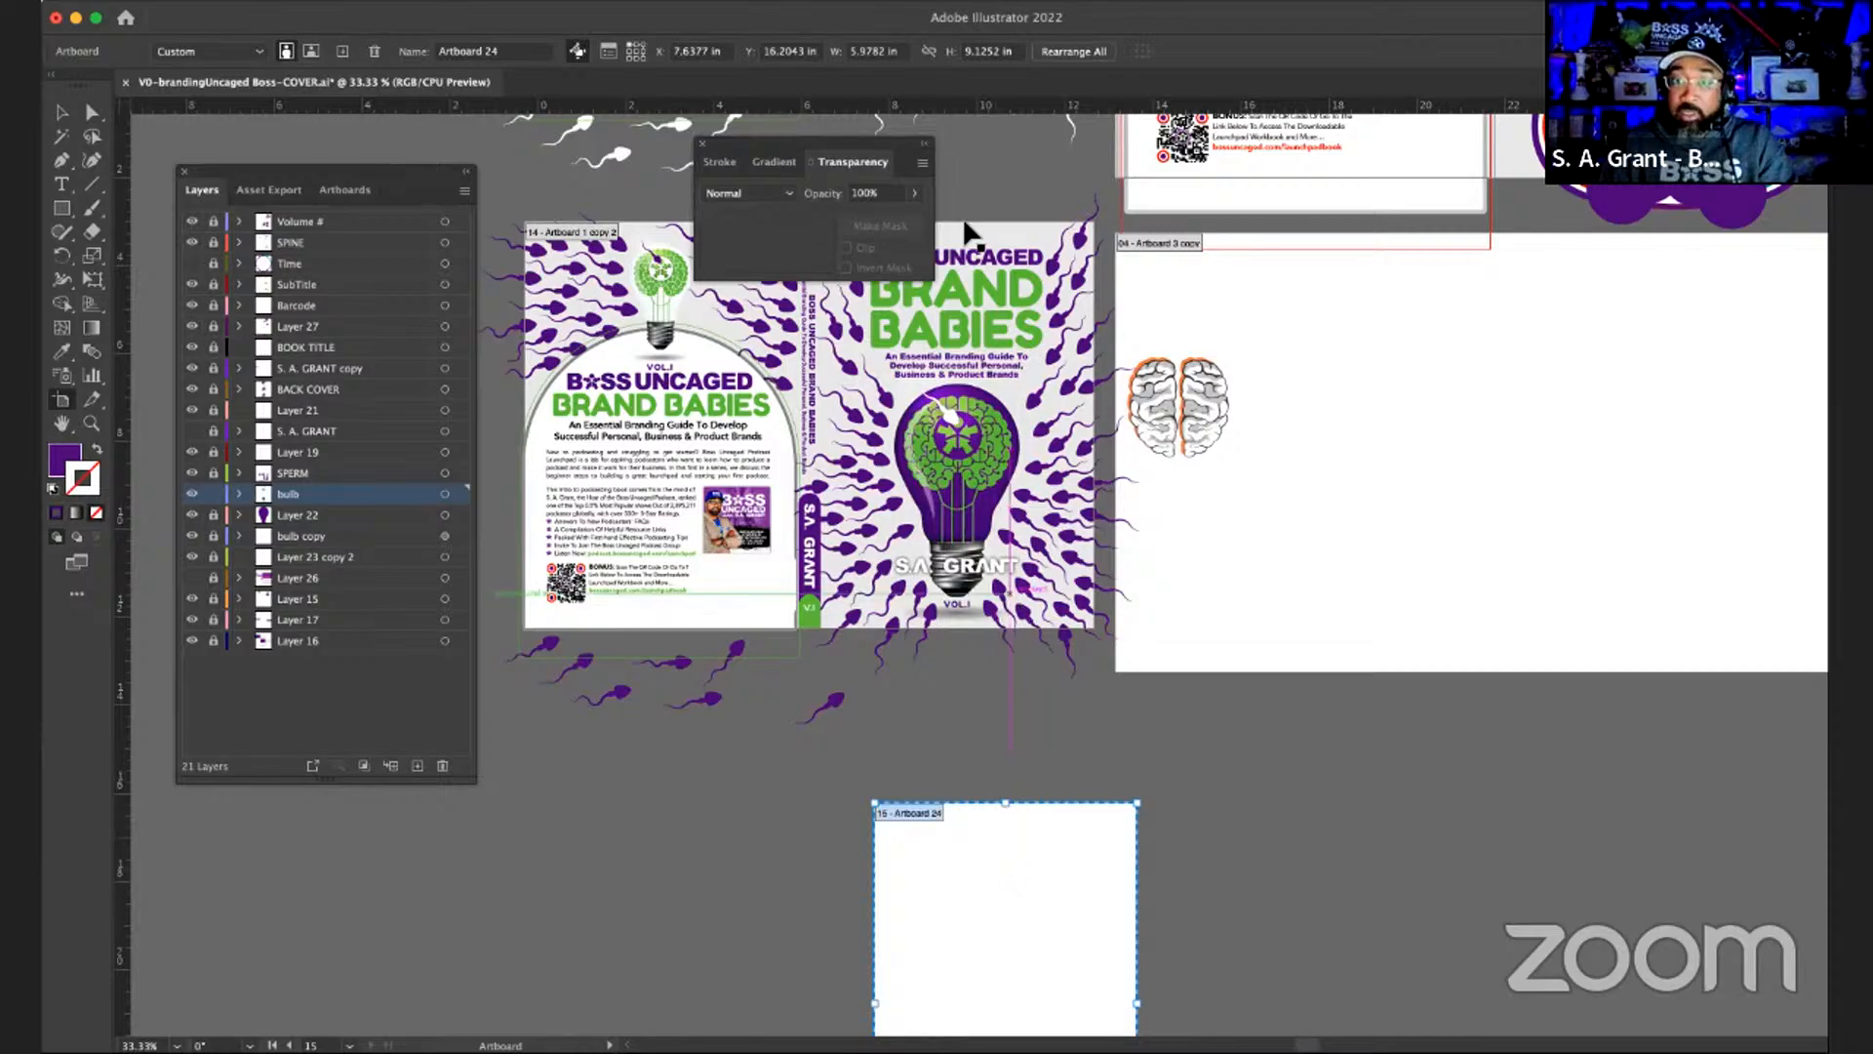
left_click(995, 54)
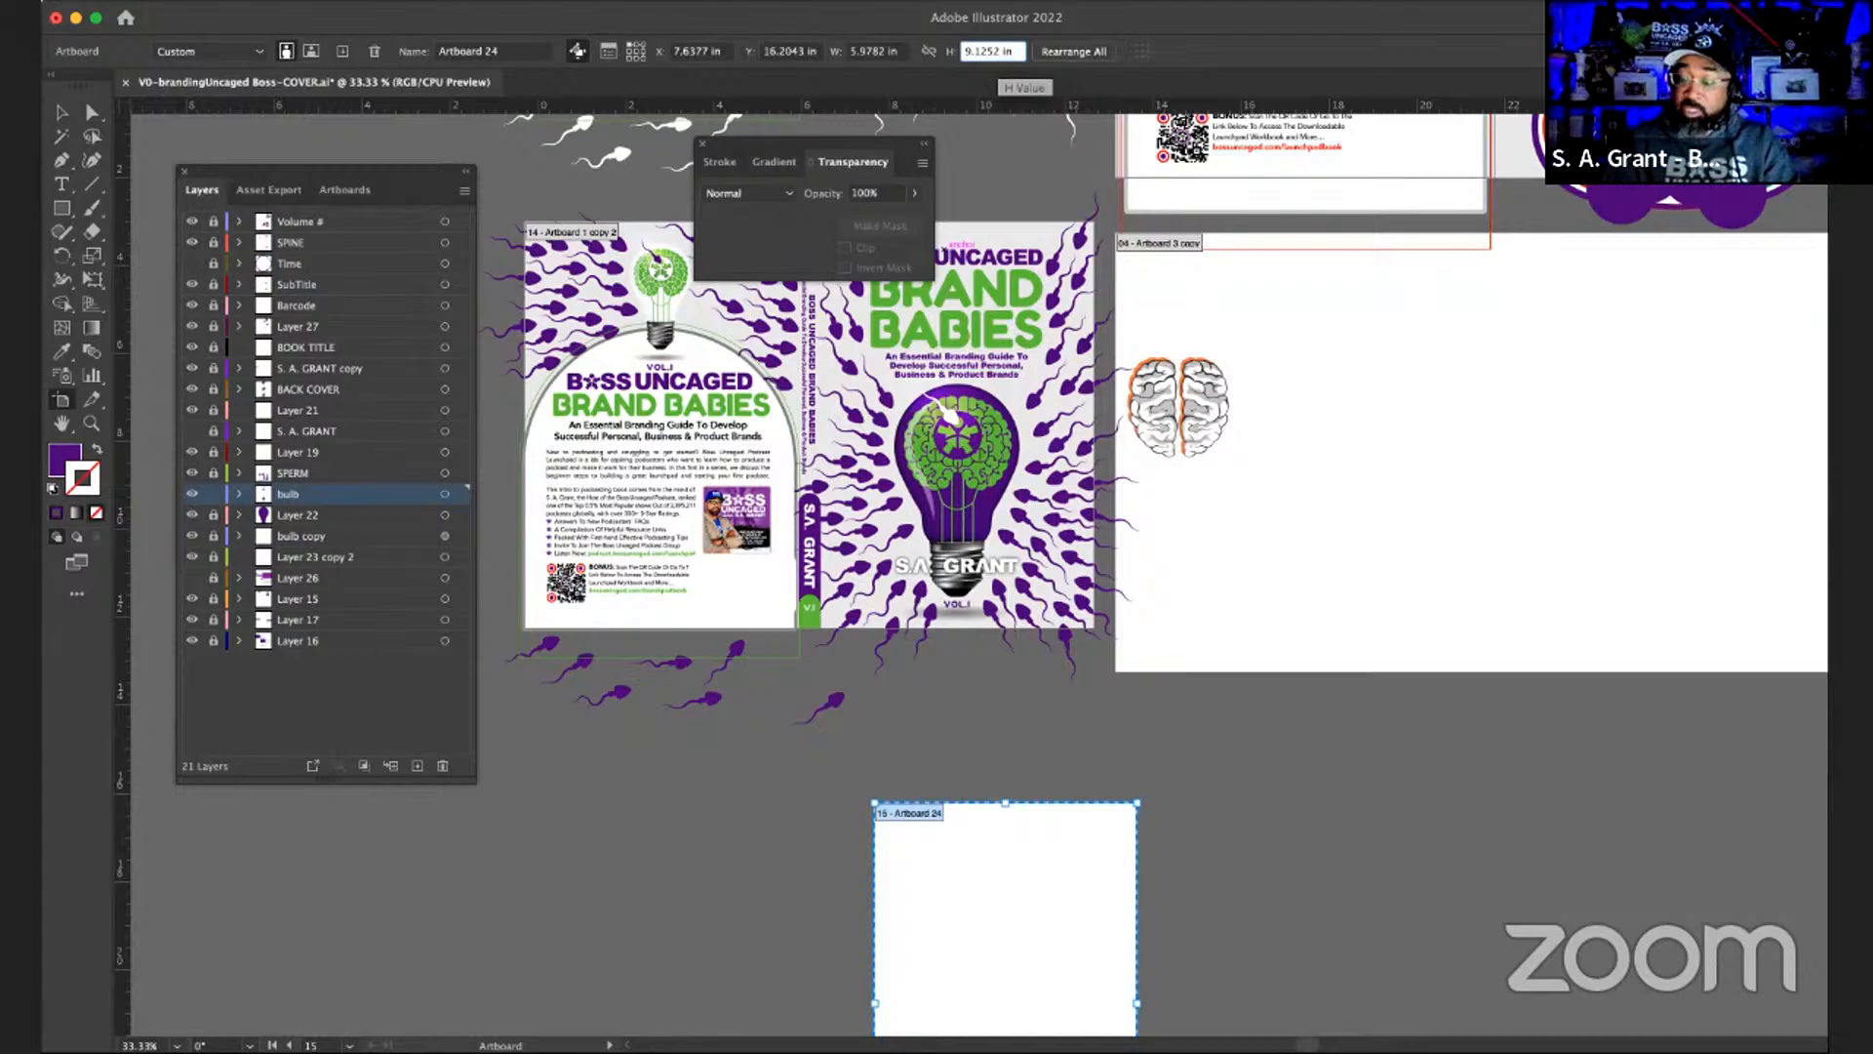
key("BackSpace")
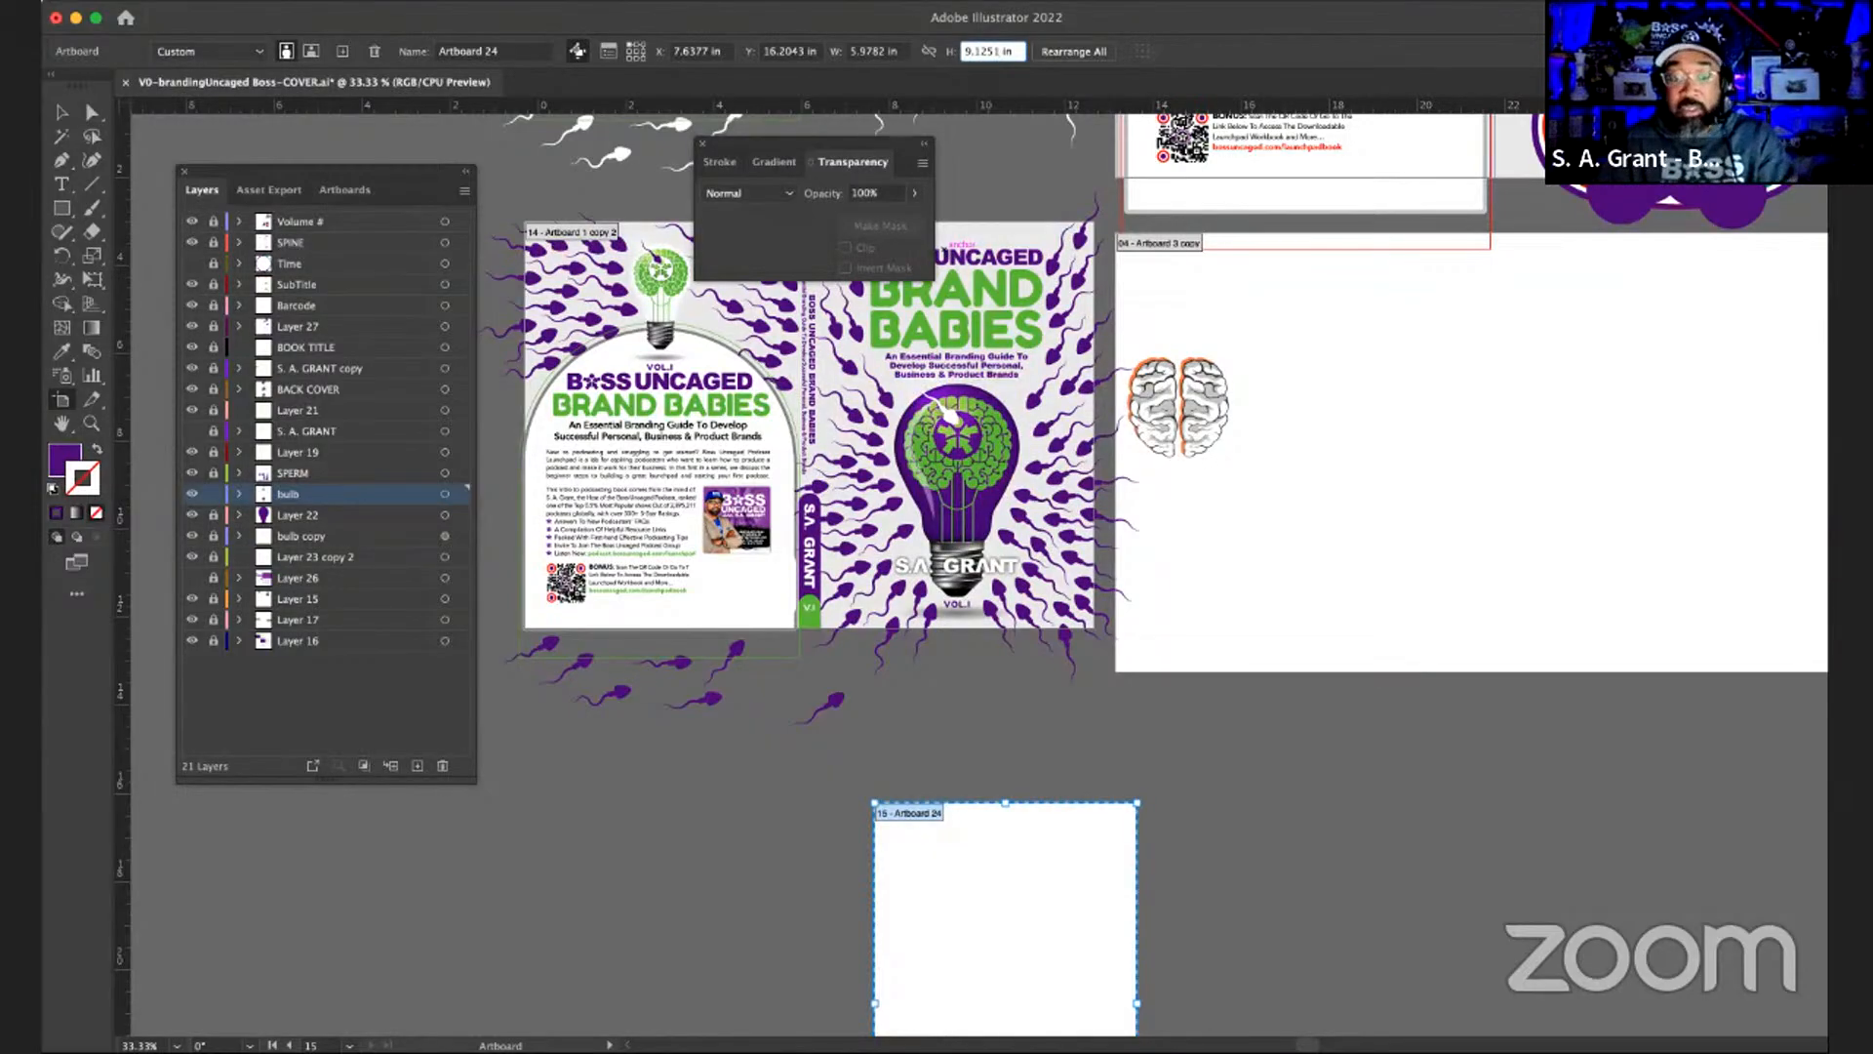
key("Return")
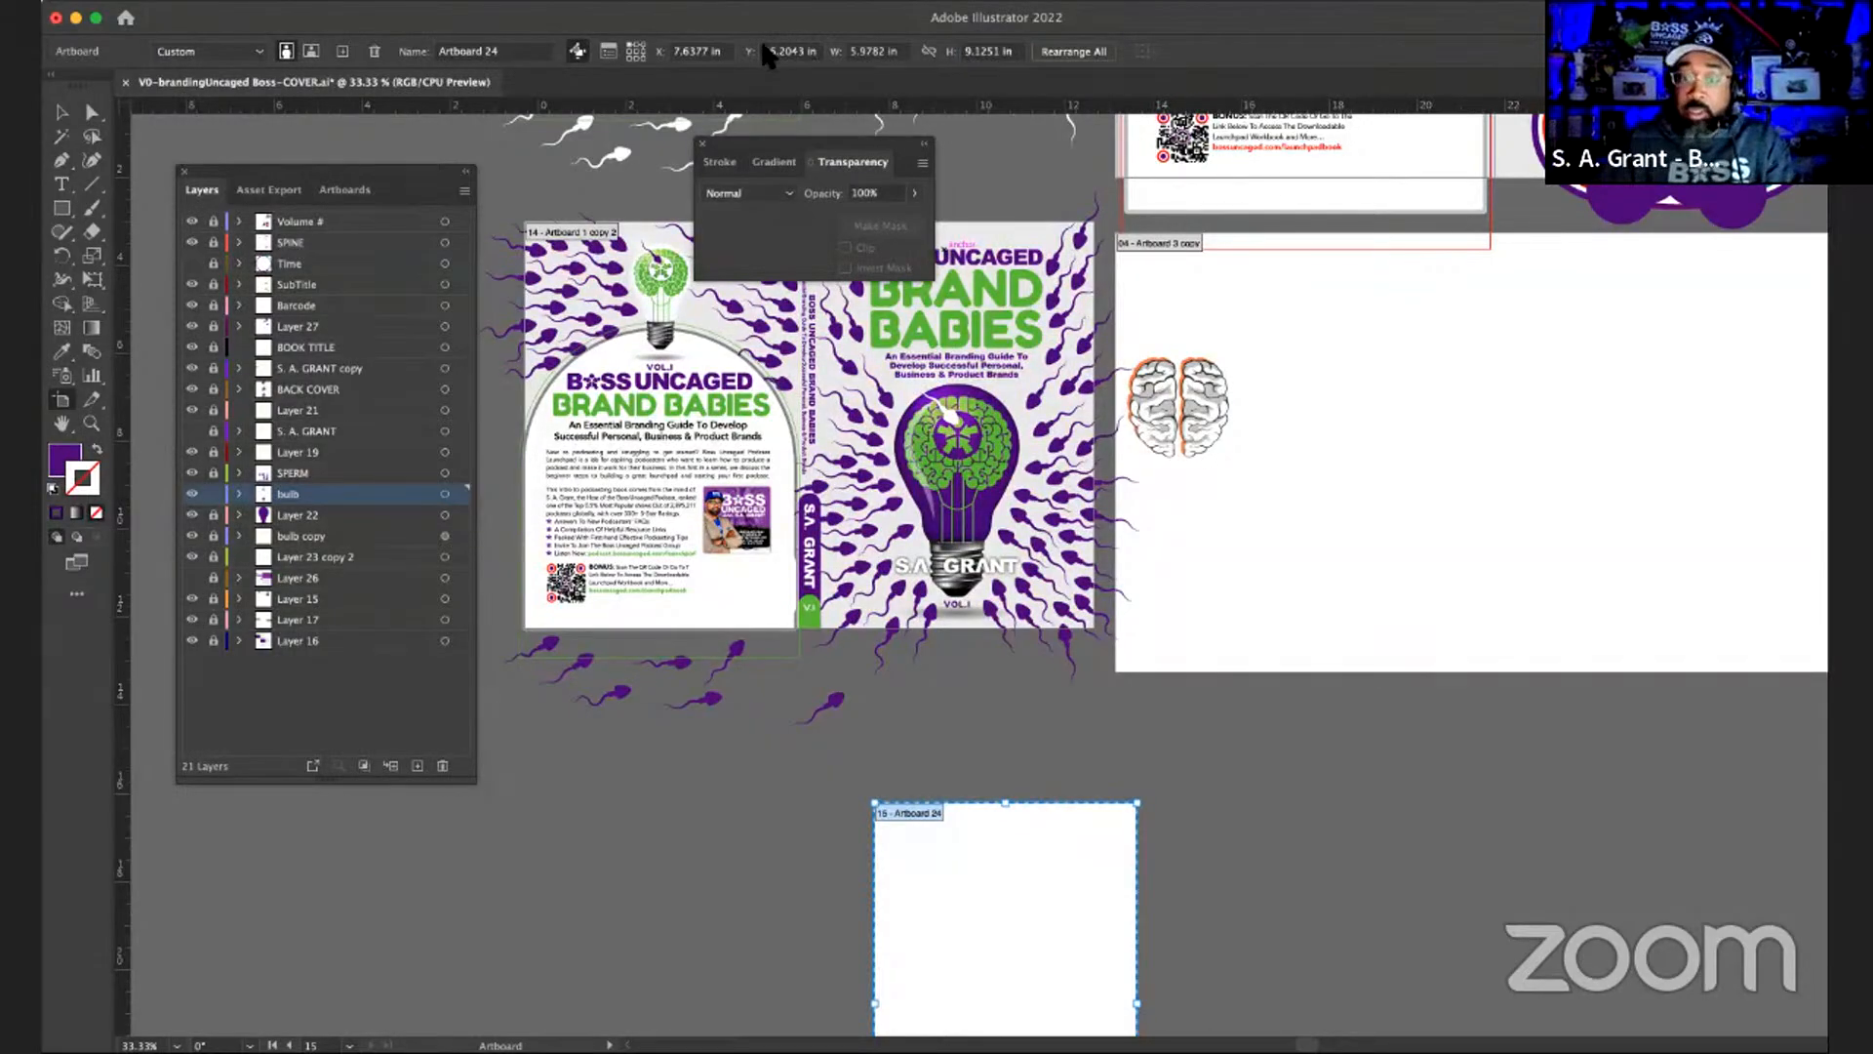
- Set the X position of Artboard 24 to 6.5234 in, matching the purple front-cover artboard
left_click(701, 52)
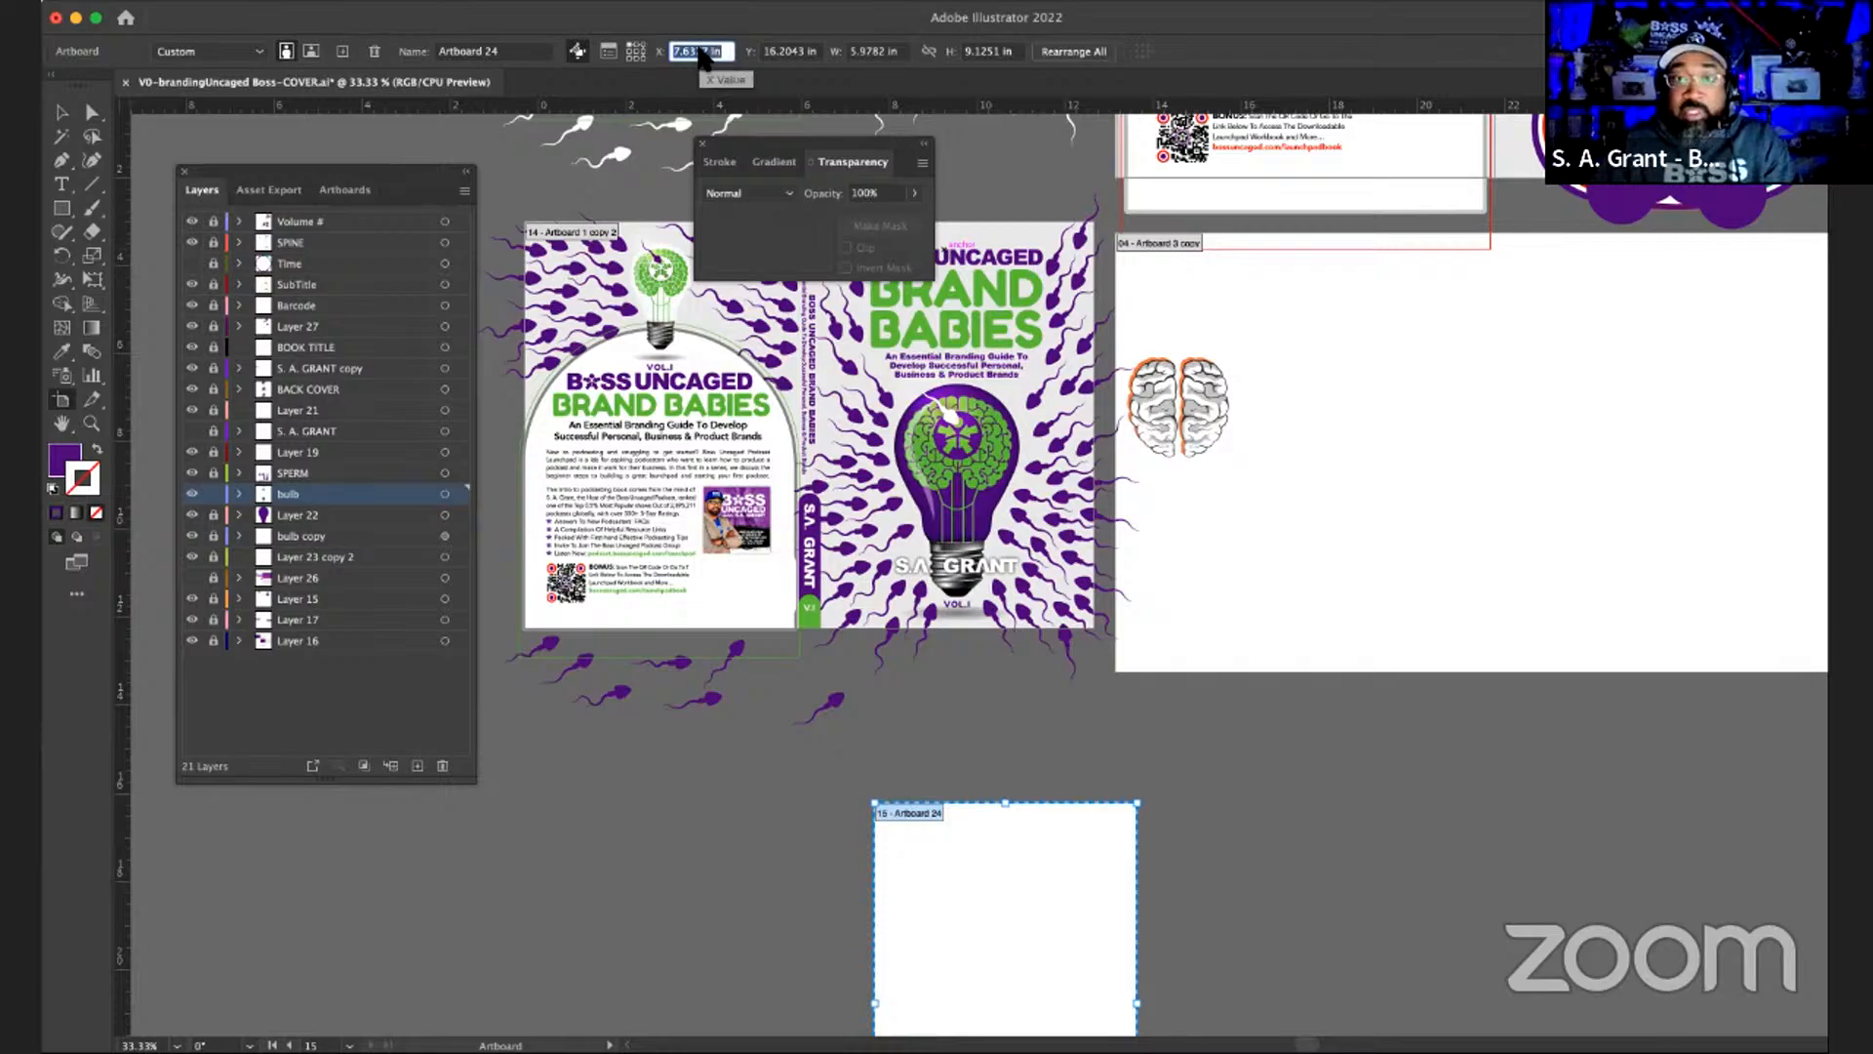
type("6.524")
key("Return")
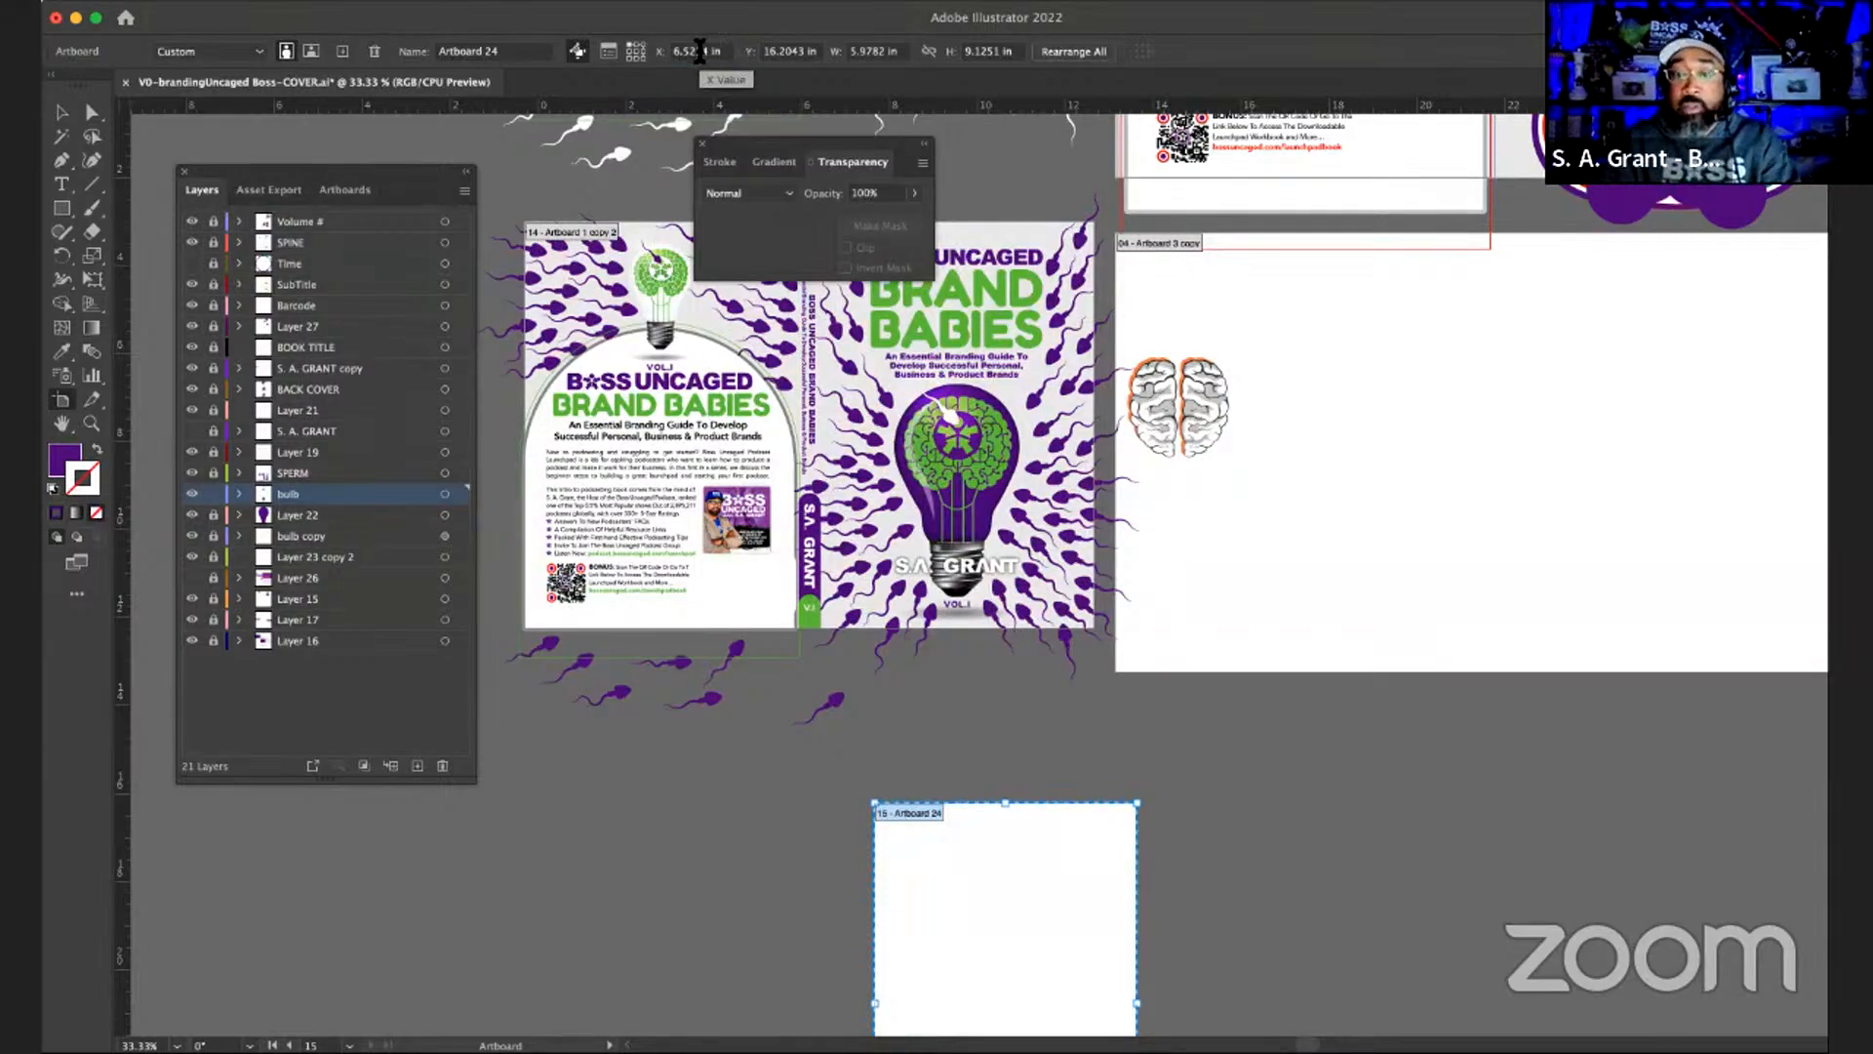
key("a")
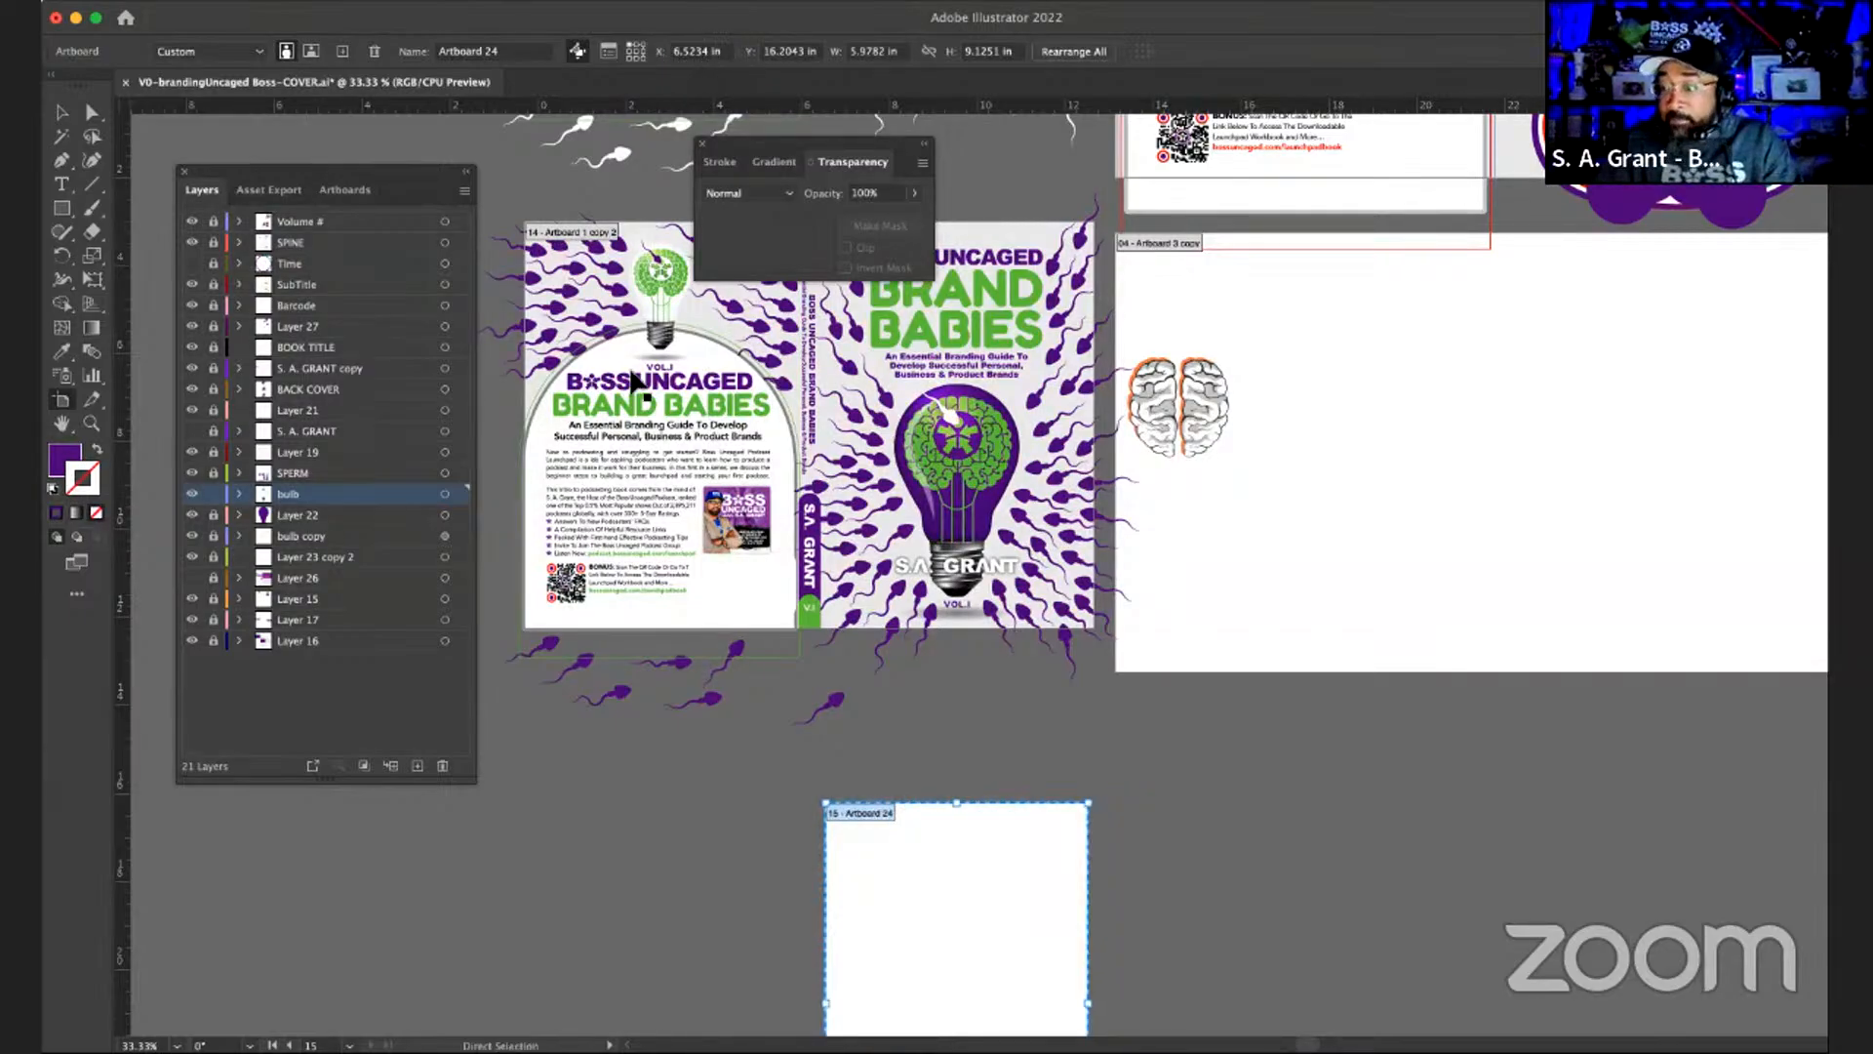
key("shift+o")
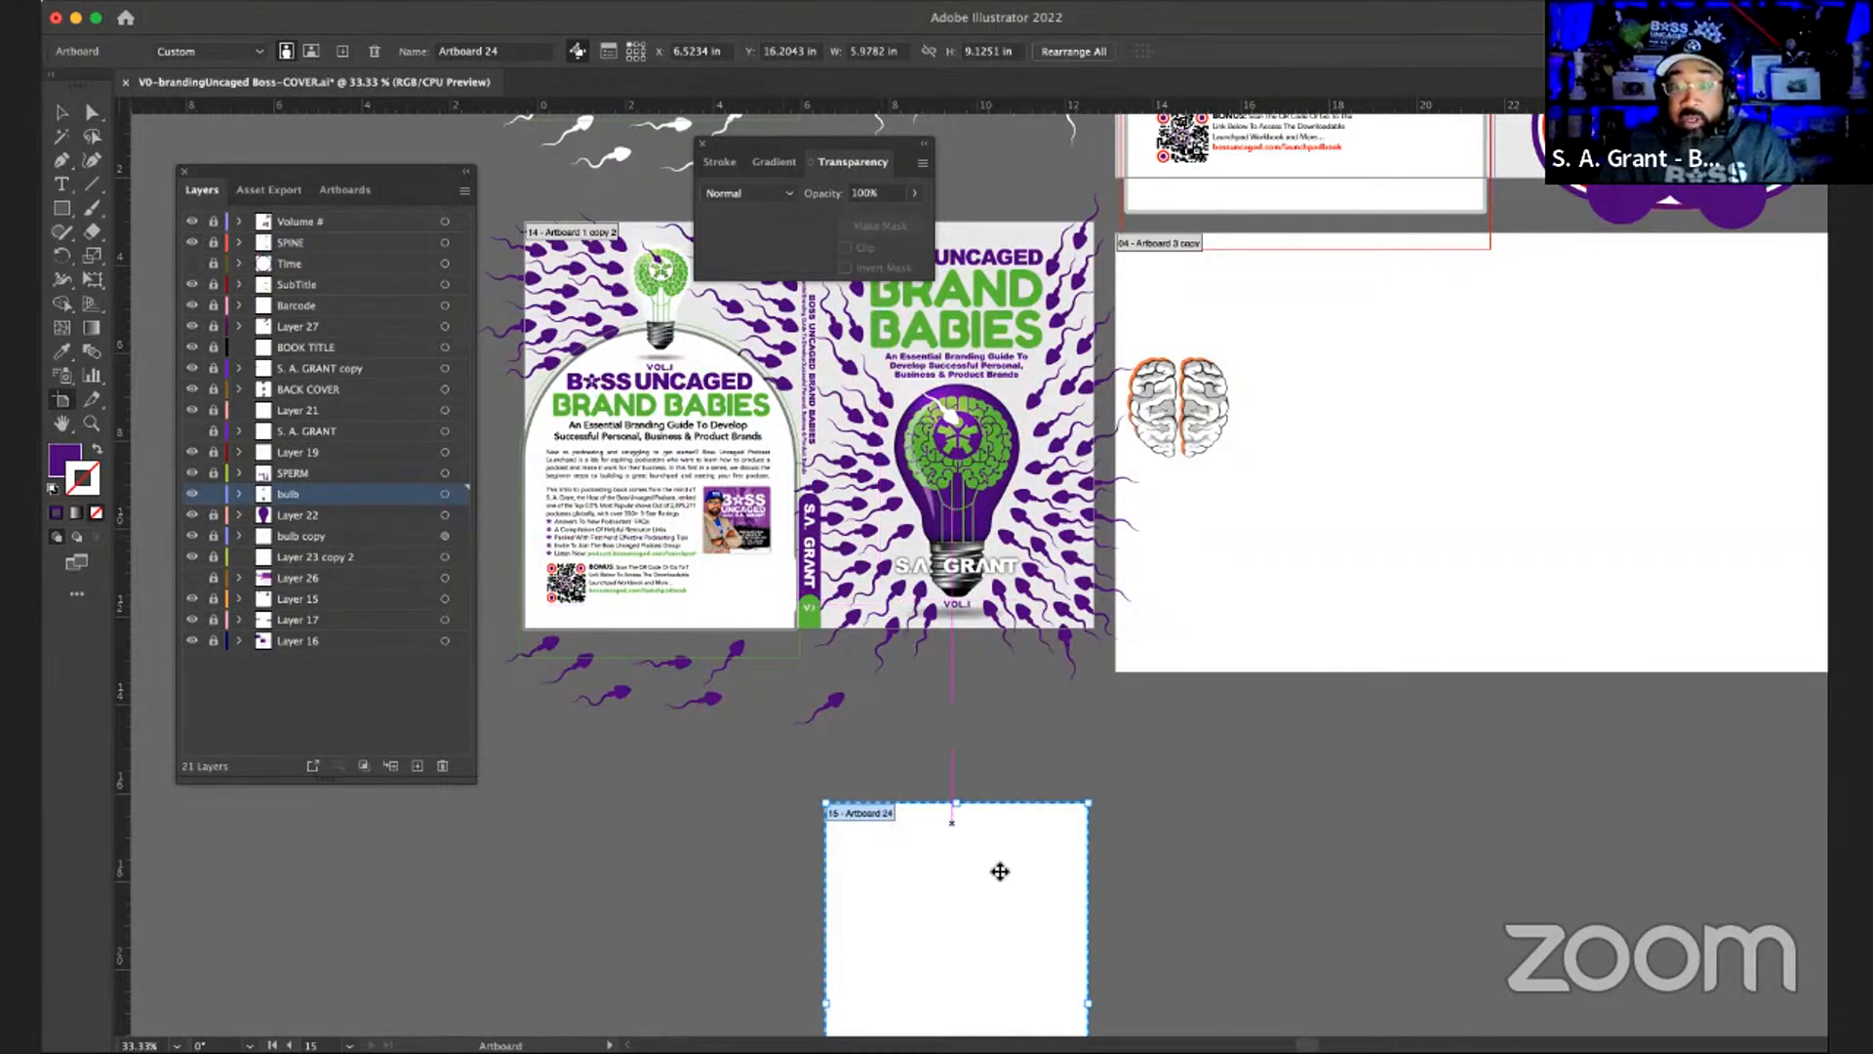
- Select Artboard 1 copy 2 around the full light Brand Babies cover and copy its Y position value
scroll(1002, 848, "up", 3)
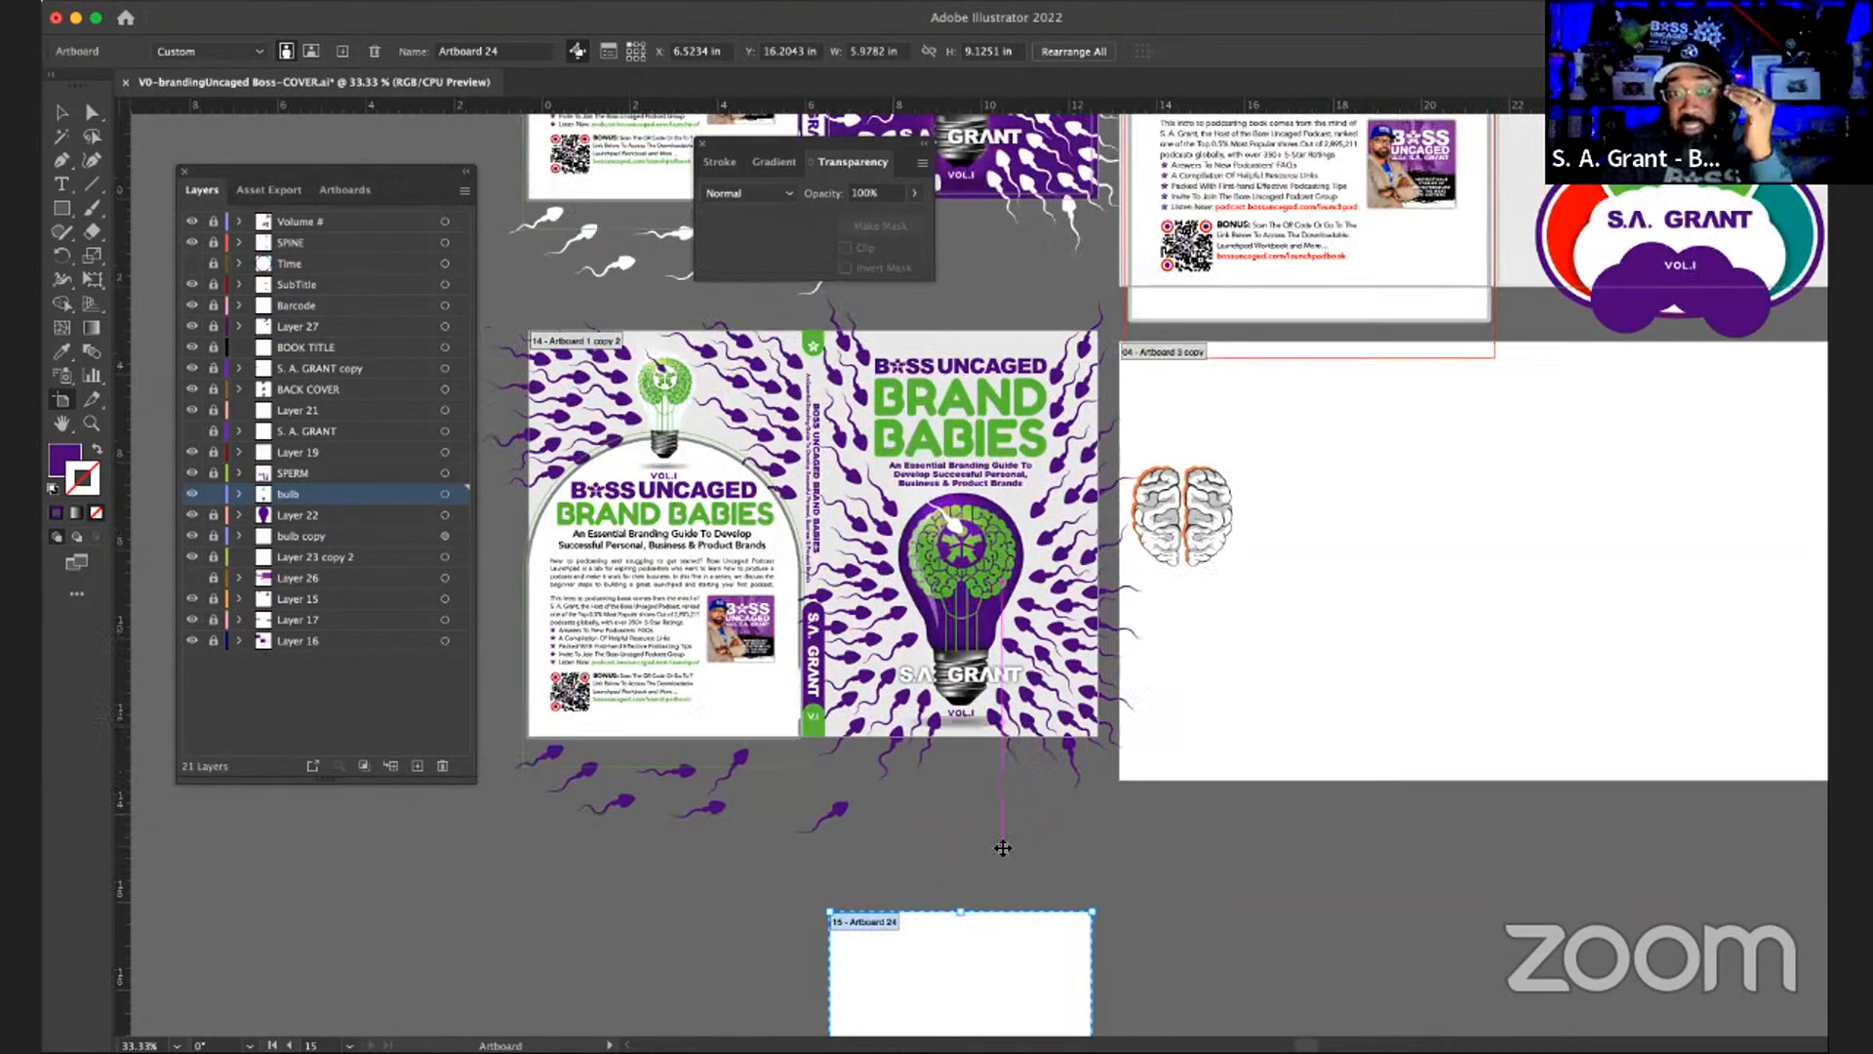
scroll(1044, 382, "up", 2)
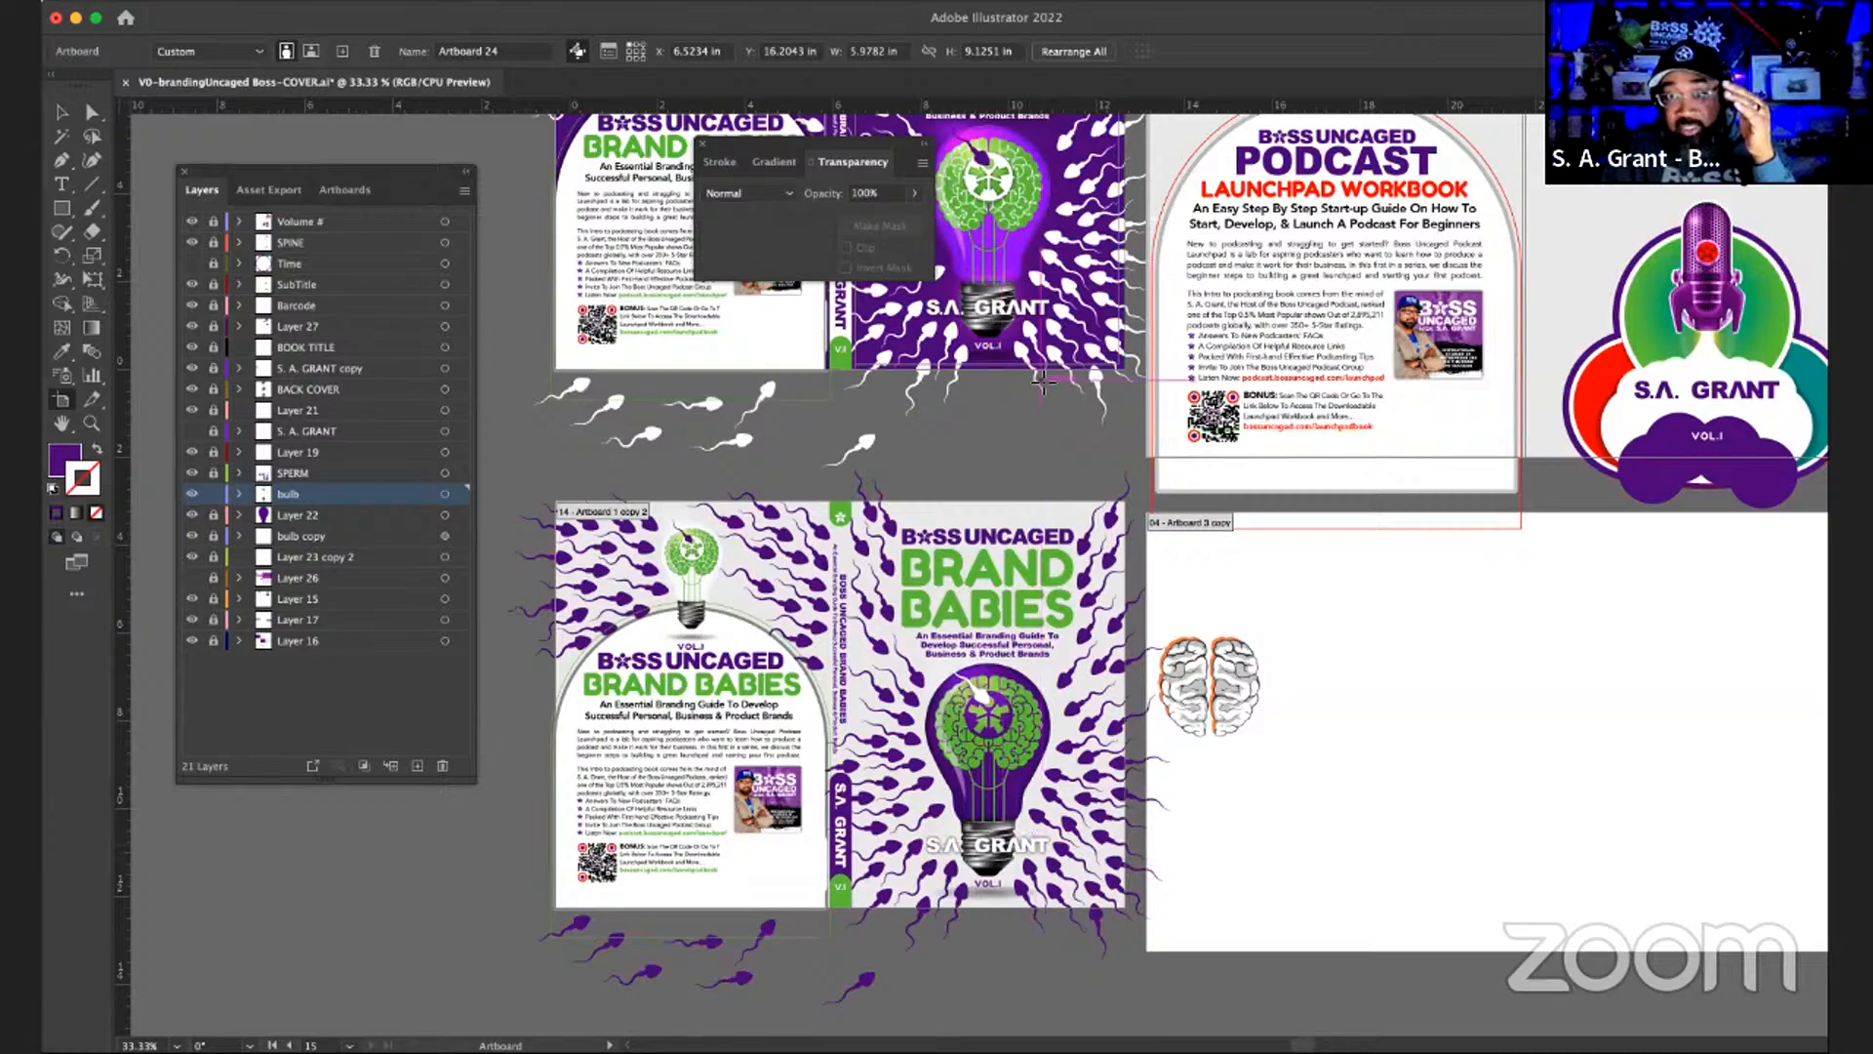
scroll(1042, 380, "up", 2)
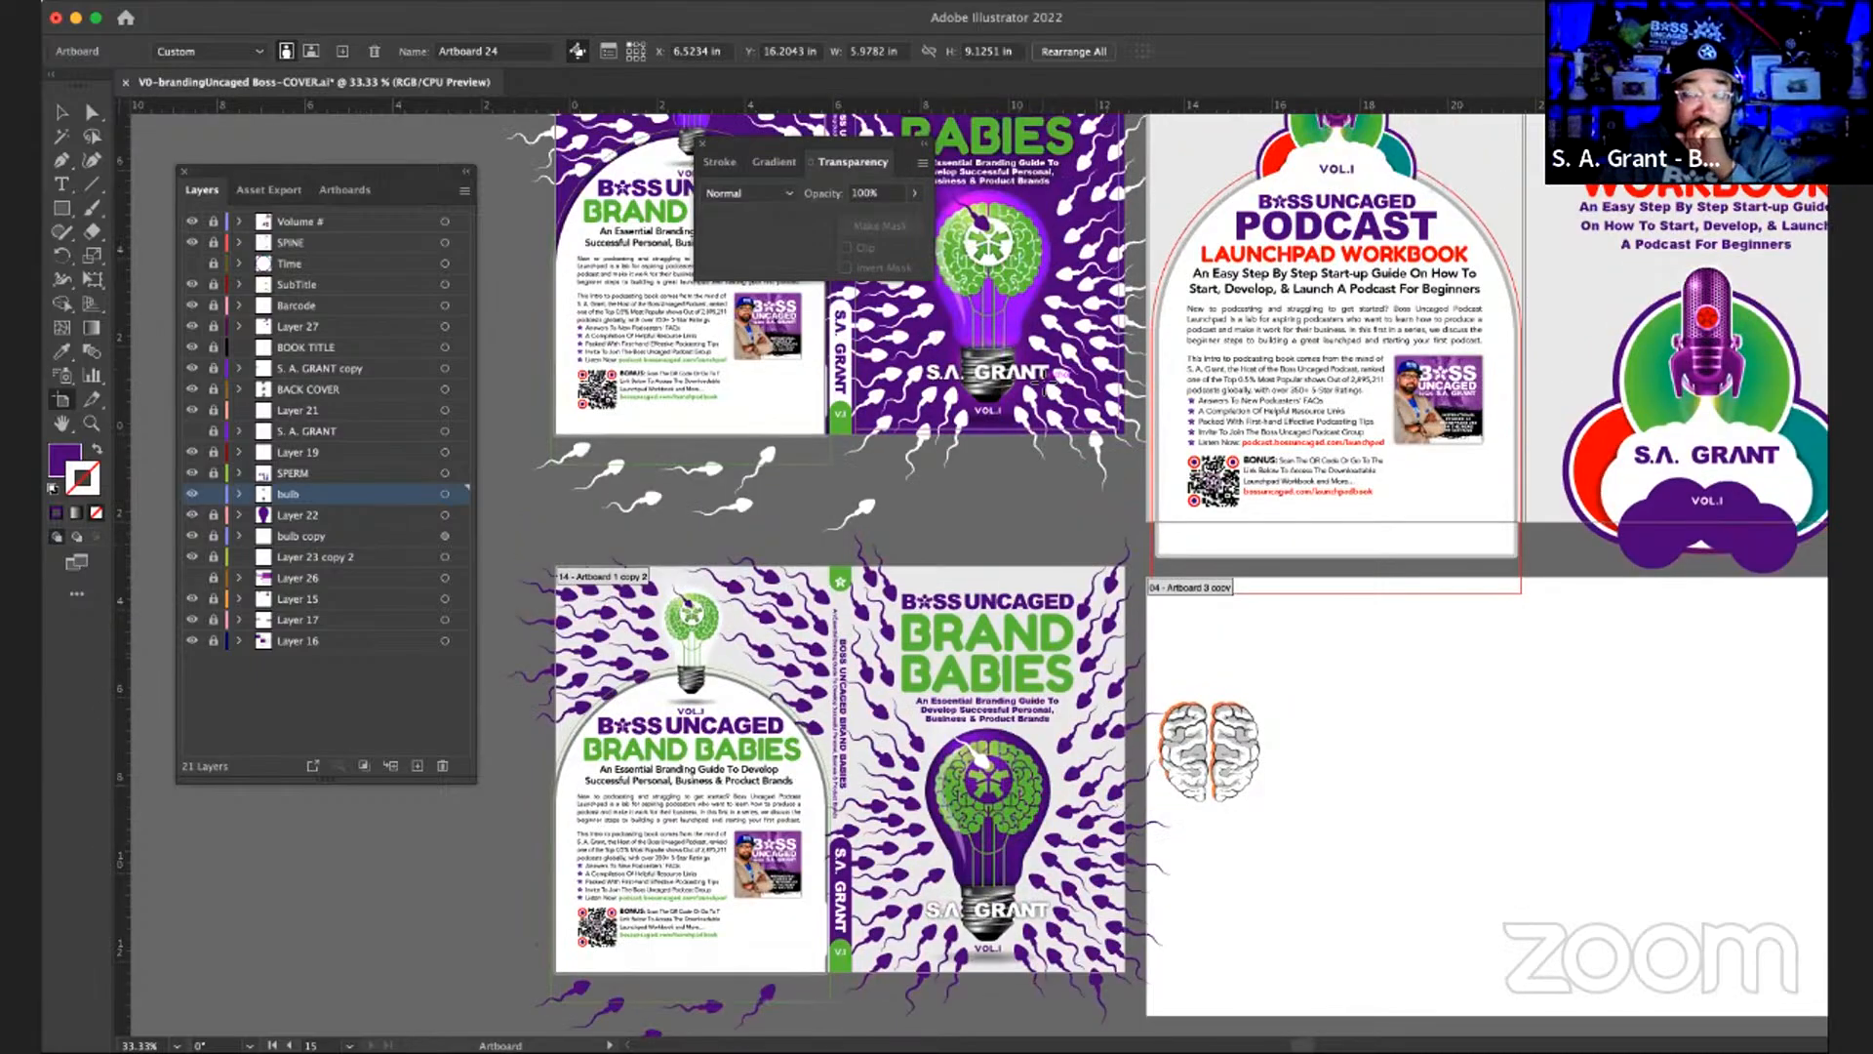
scroll(1042, 382, "up", 3)
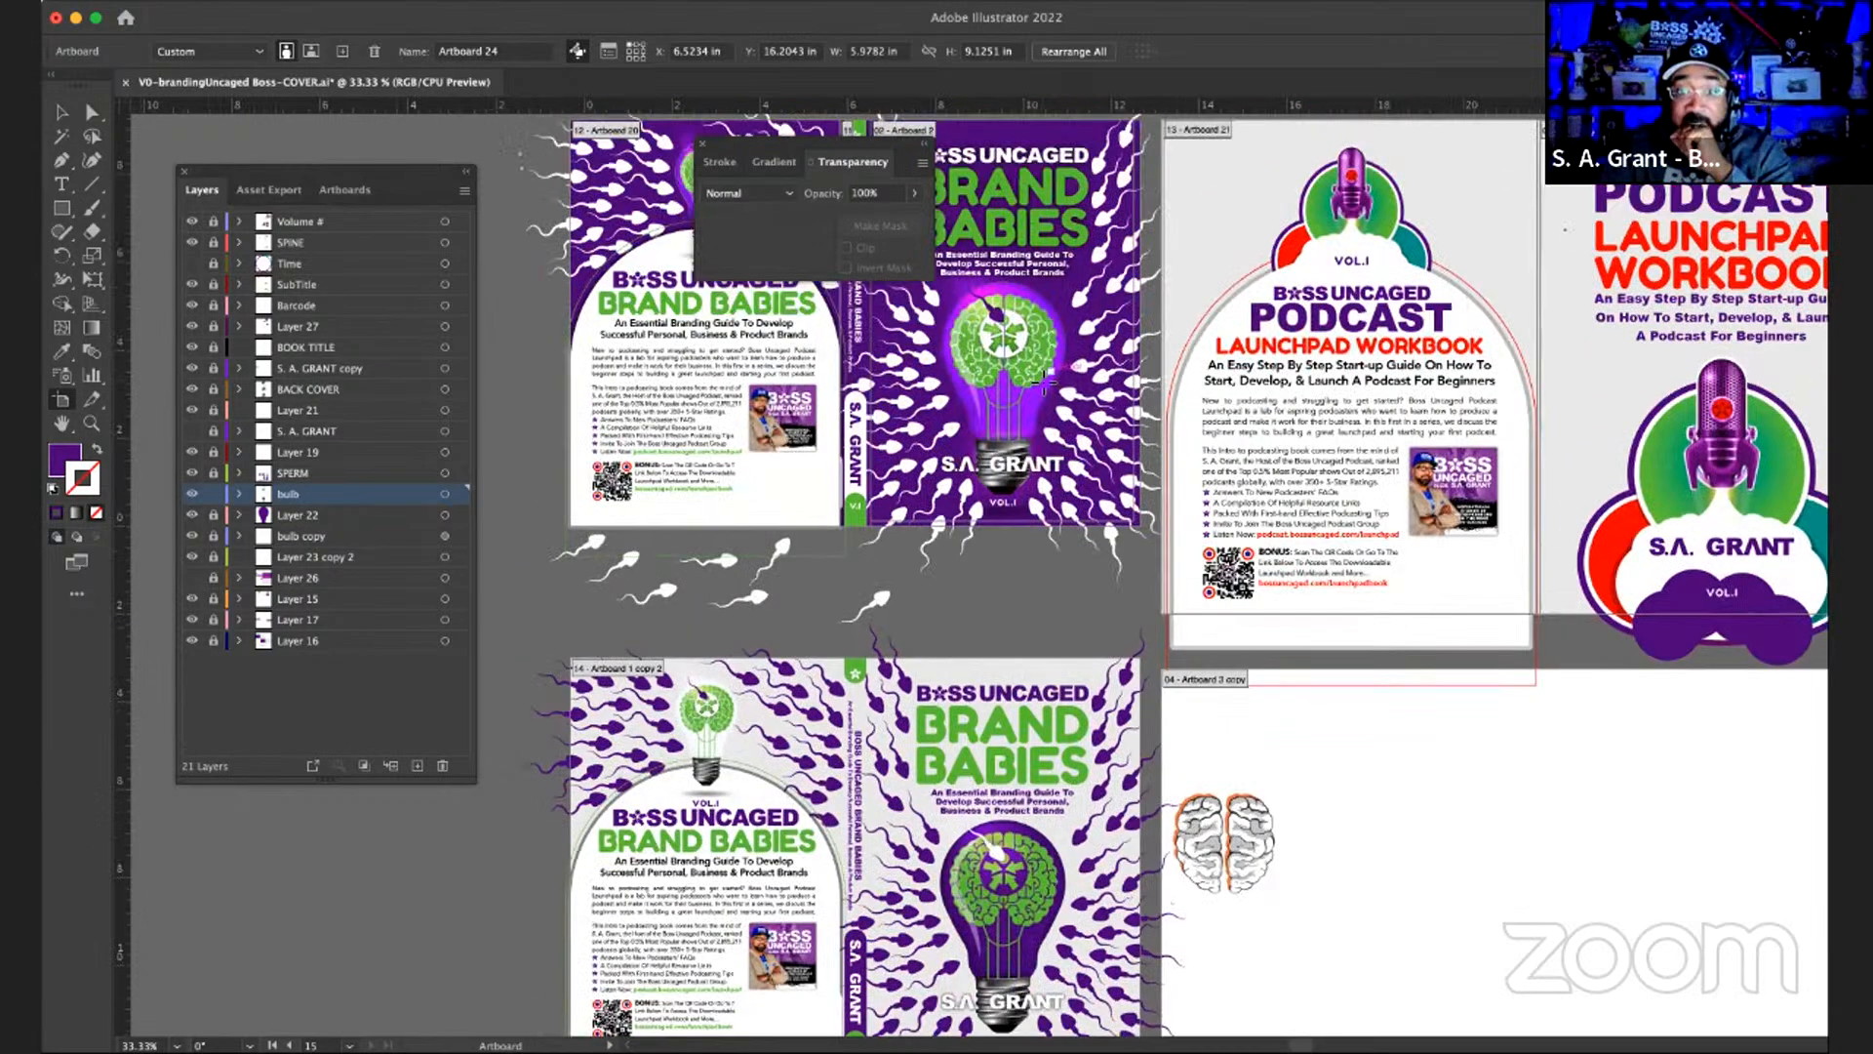
left_click(597, 671)
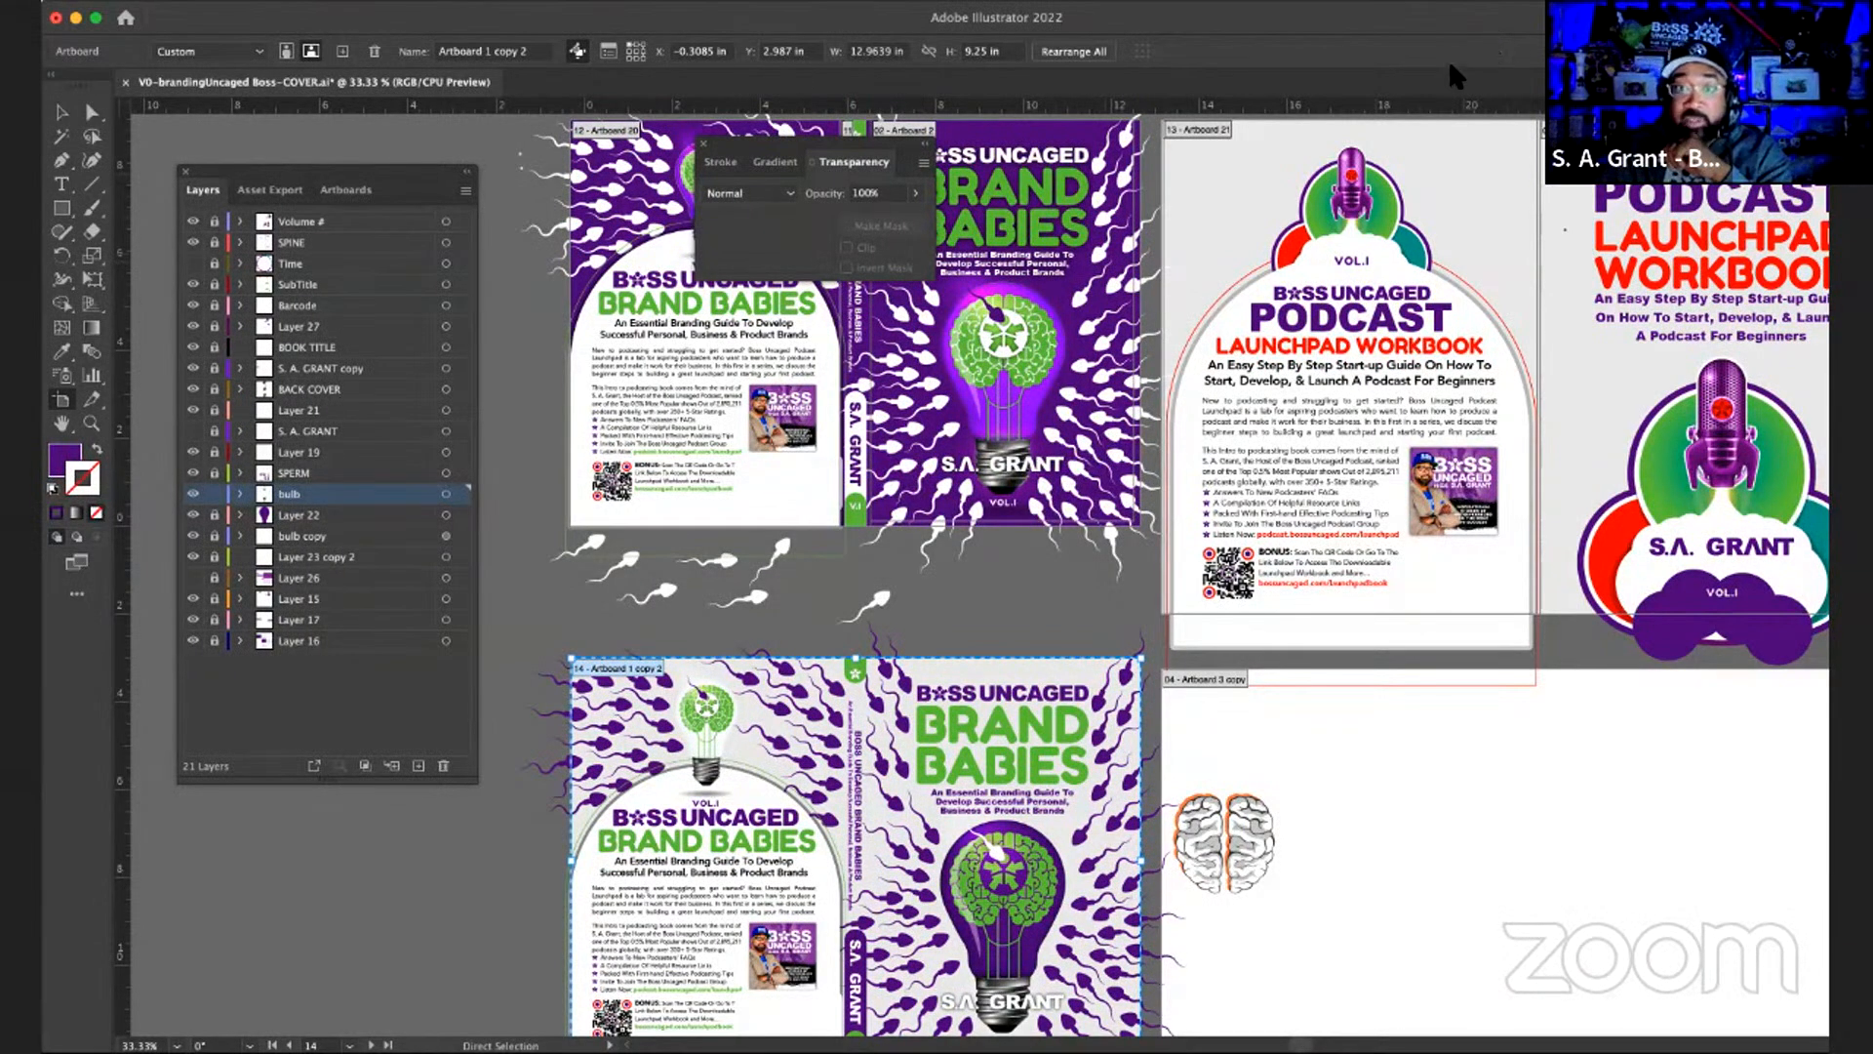
left_click(794, 52)
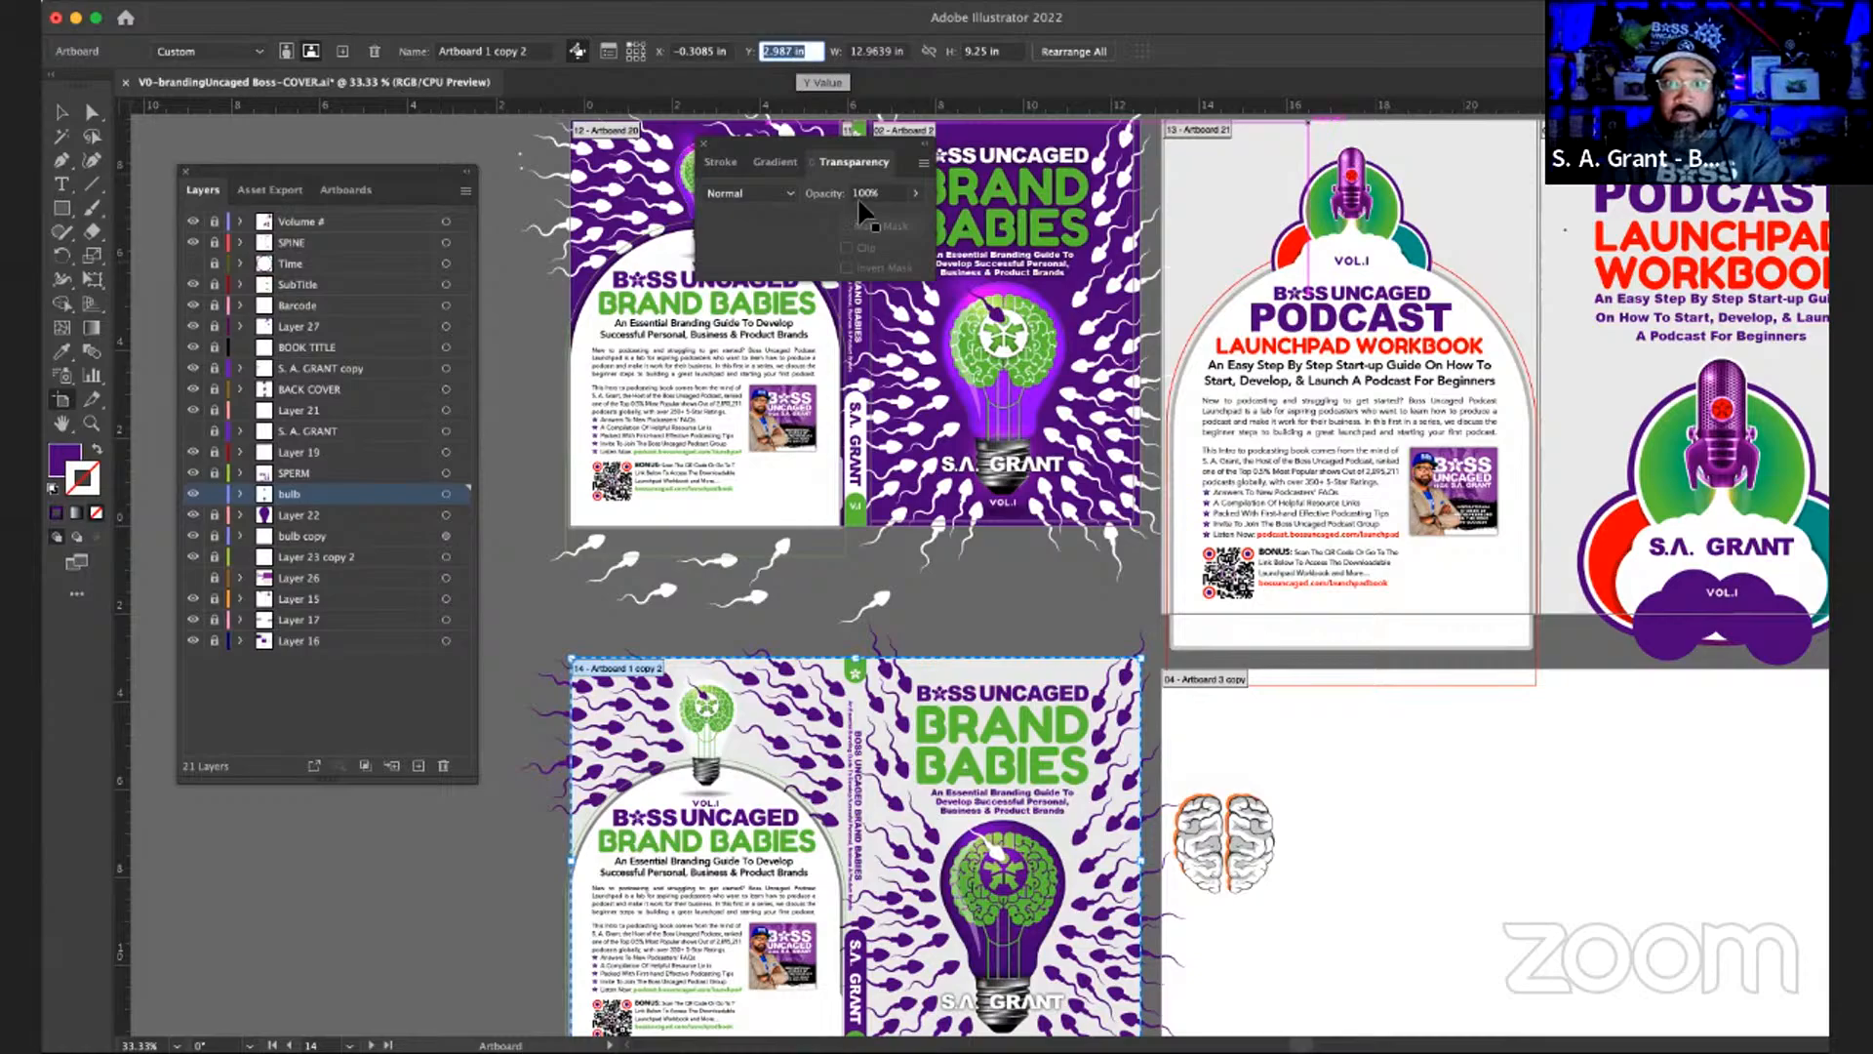
- Set the Y position of Artboard 24 to 2.987 in, aligning it with the light Brand Babies cover's artboard
scroll(976, 395, "down", 3)
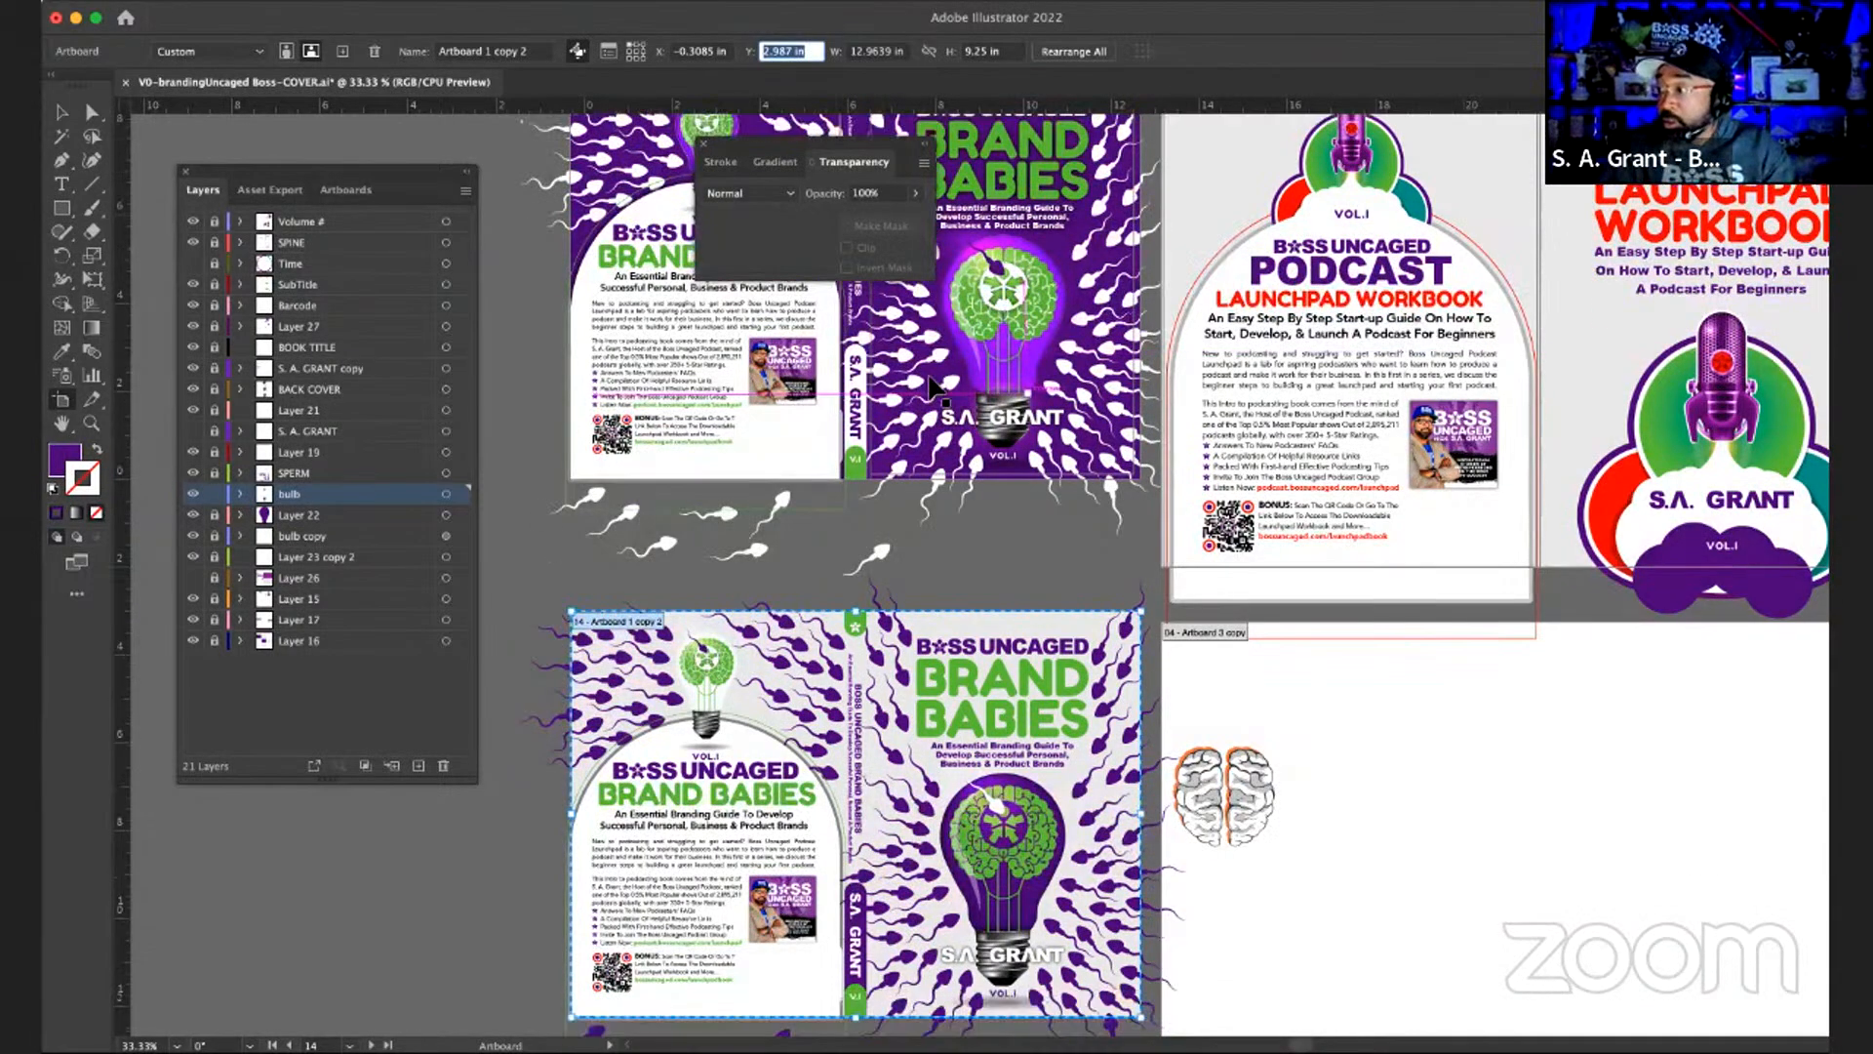
scroll(1026, 402, "down", 7)
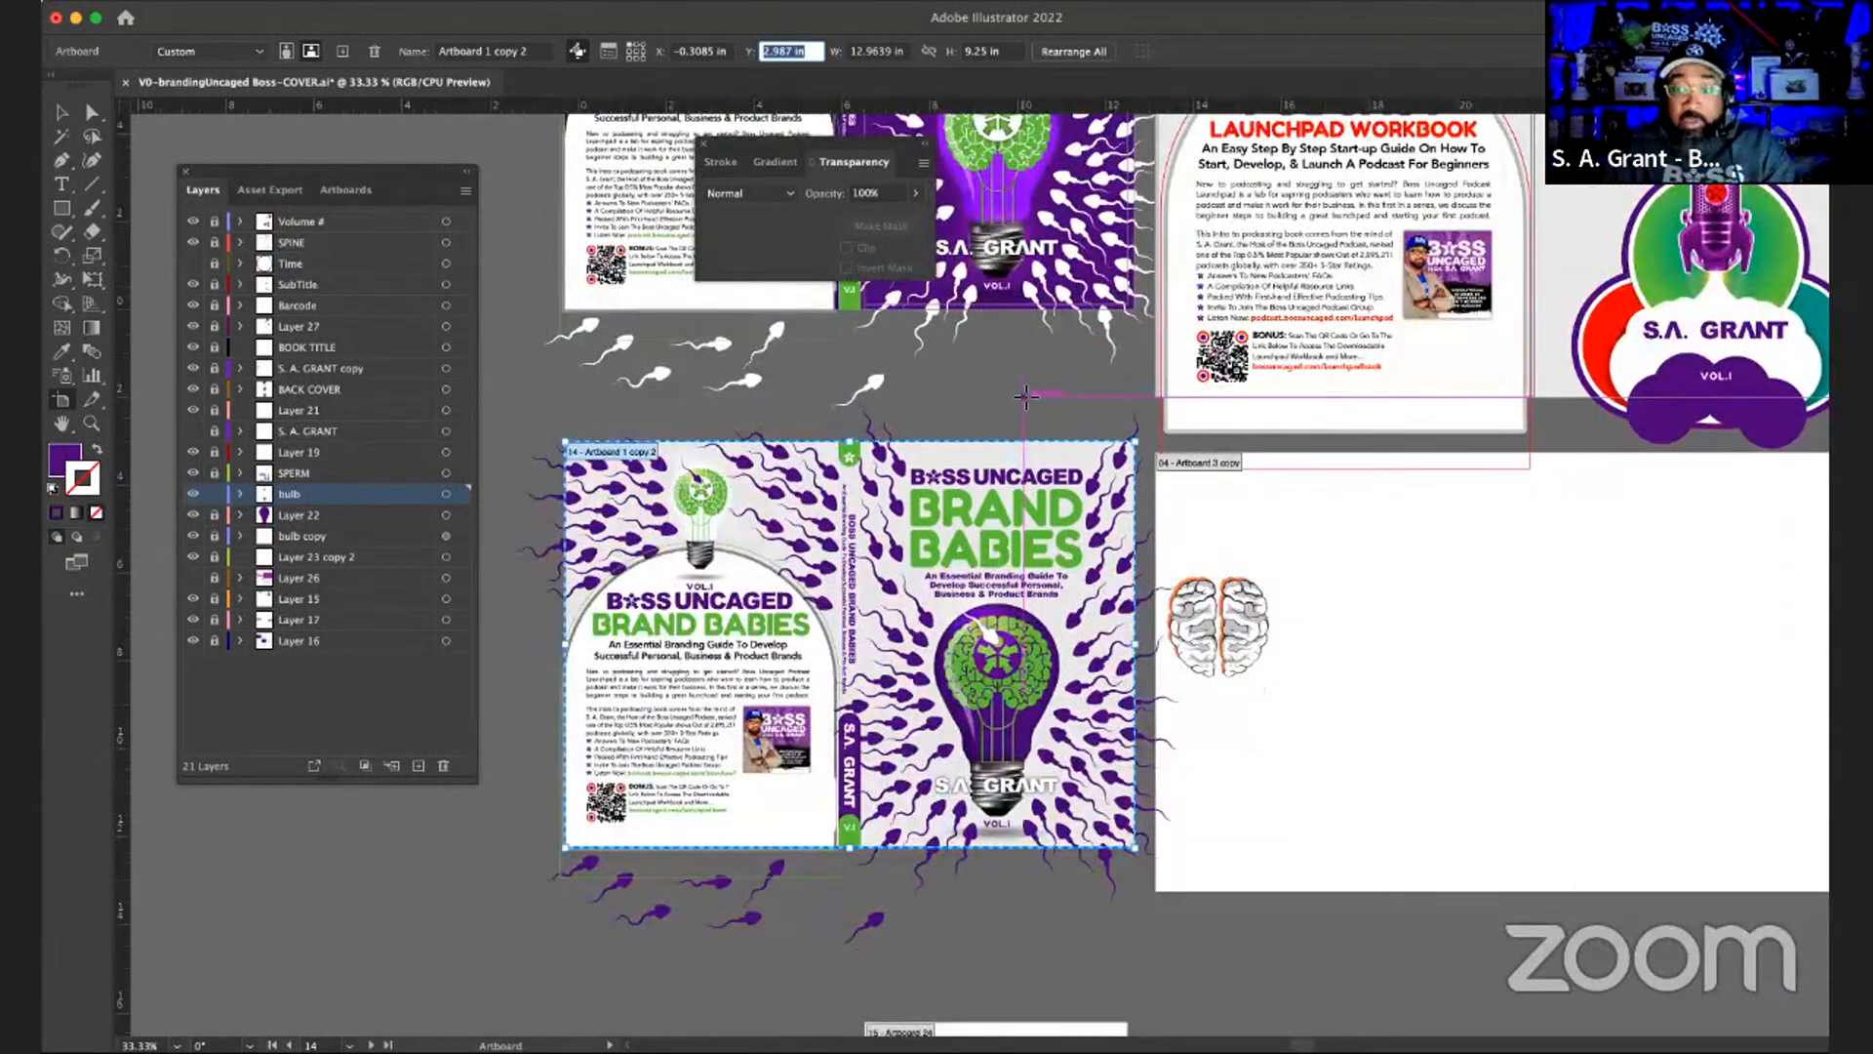
scroll(904, 553, "down", 3)
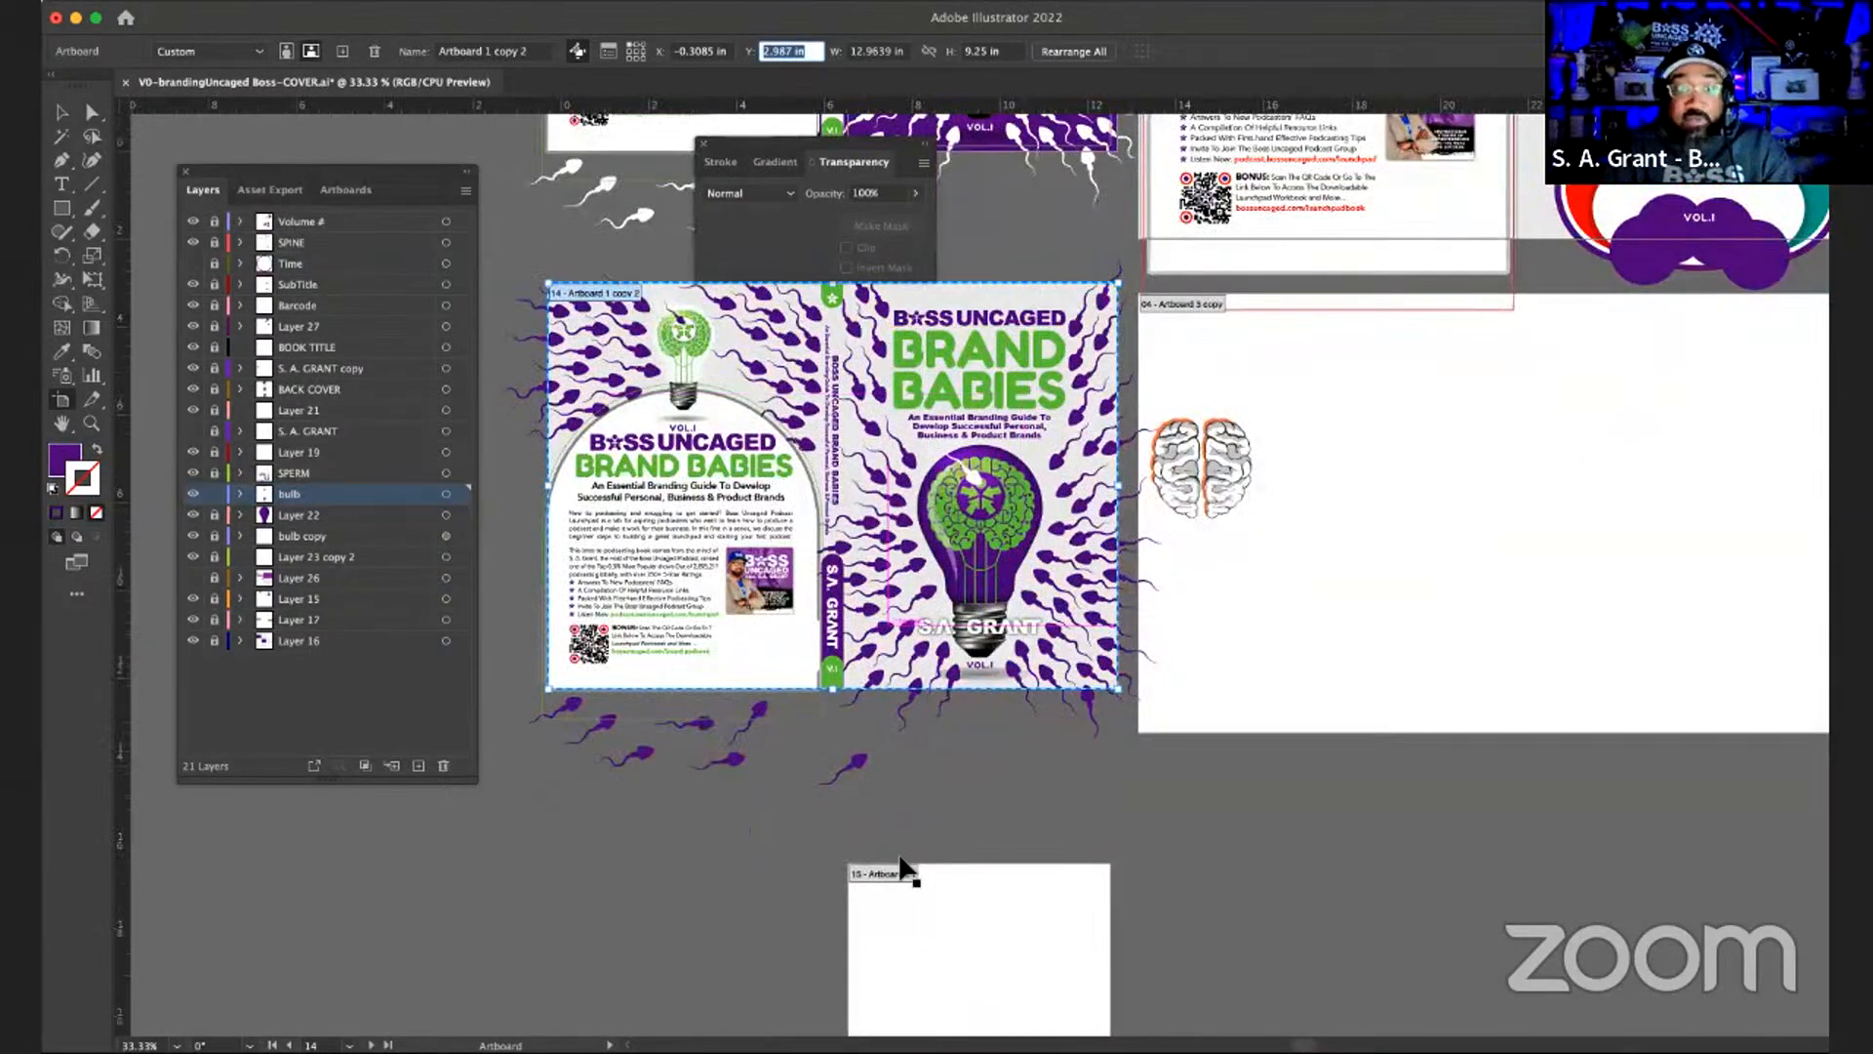
left_click(939, 901)
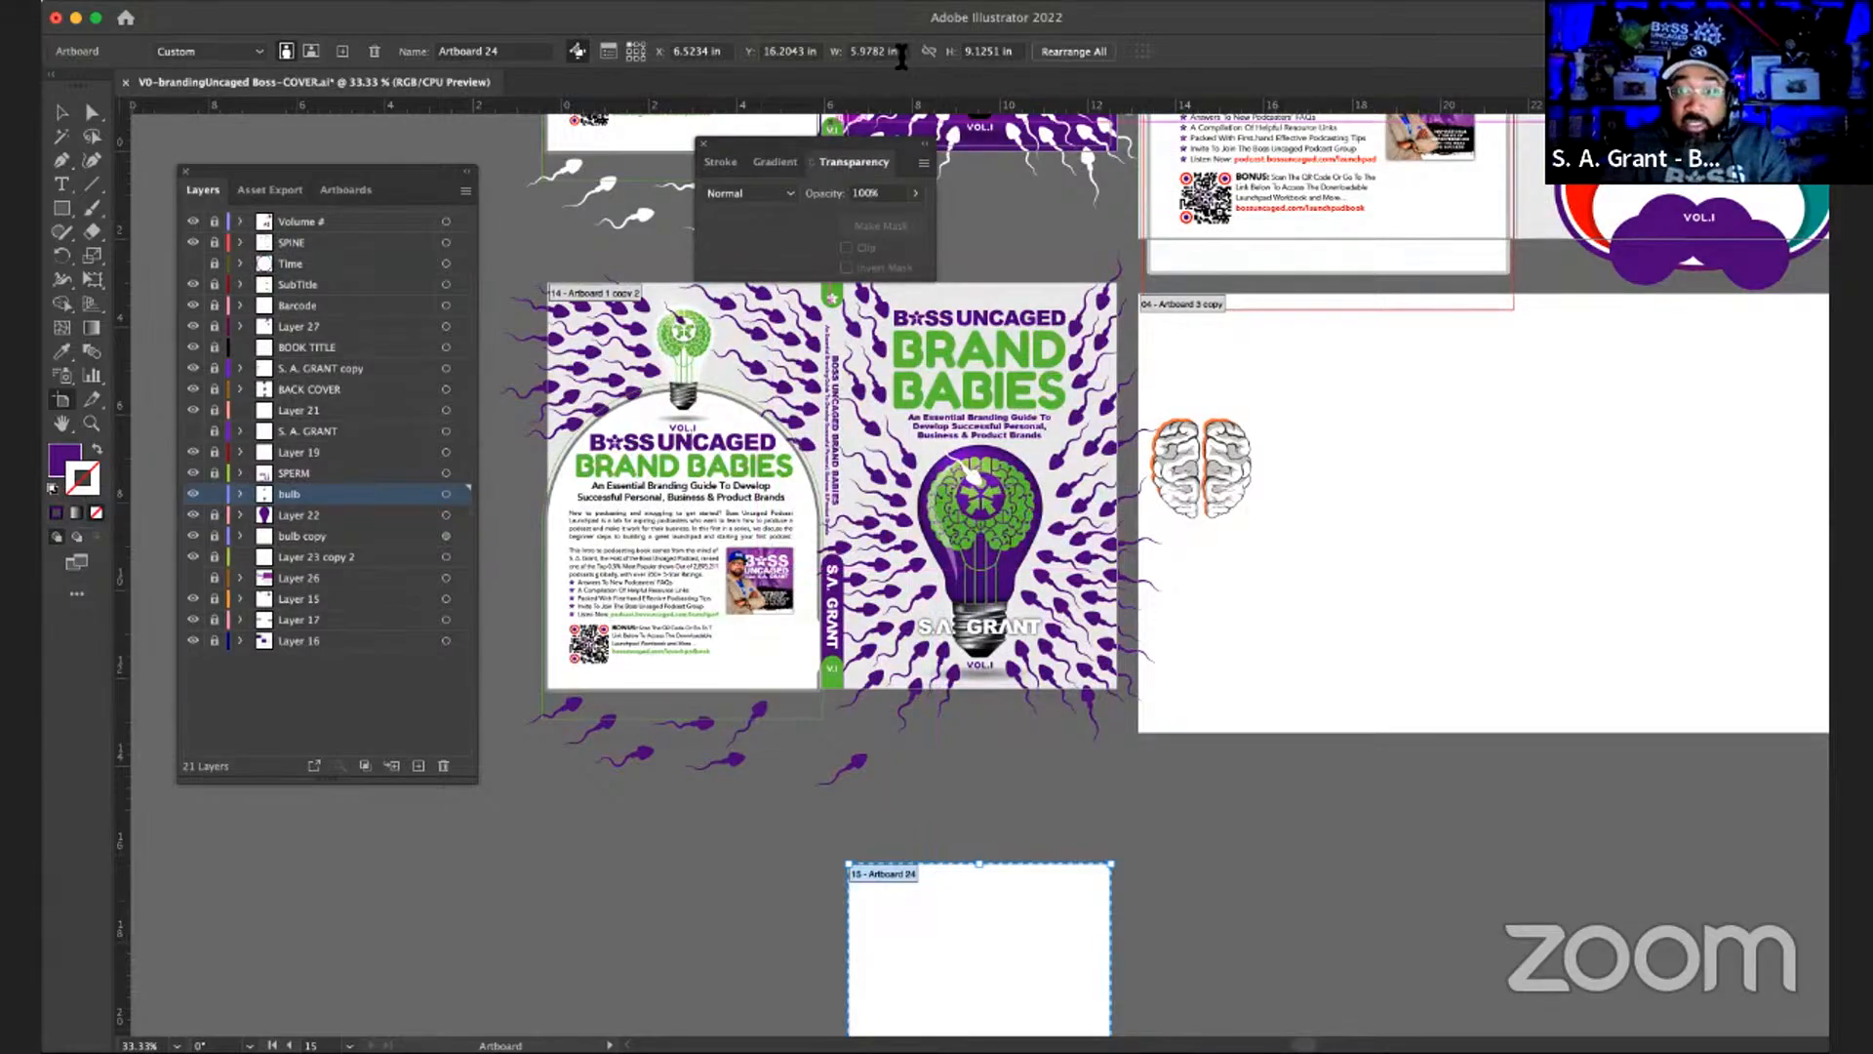
left_click(790, 57)
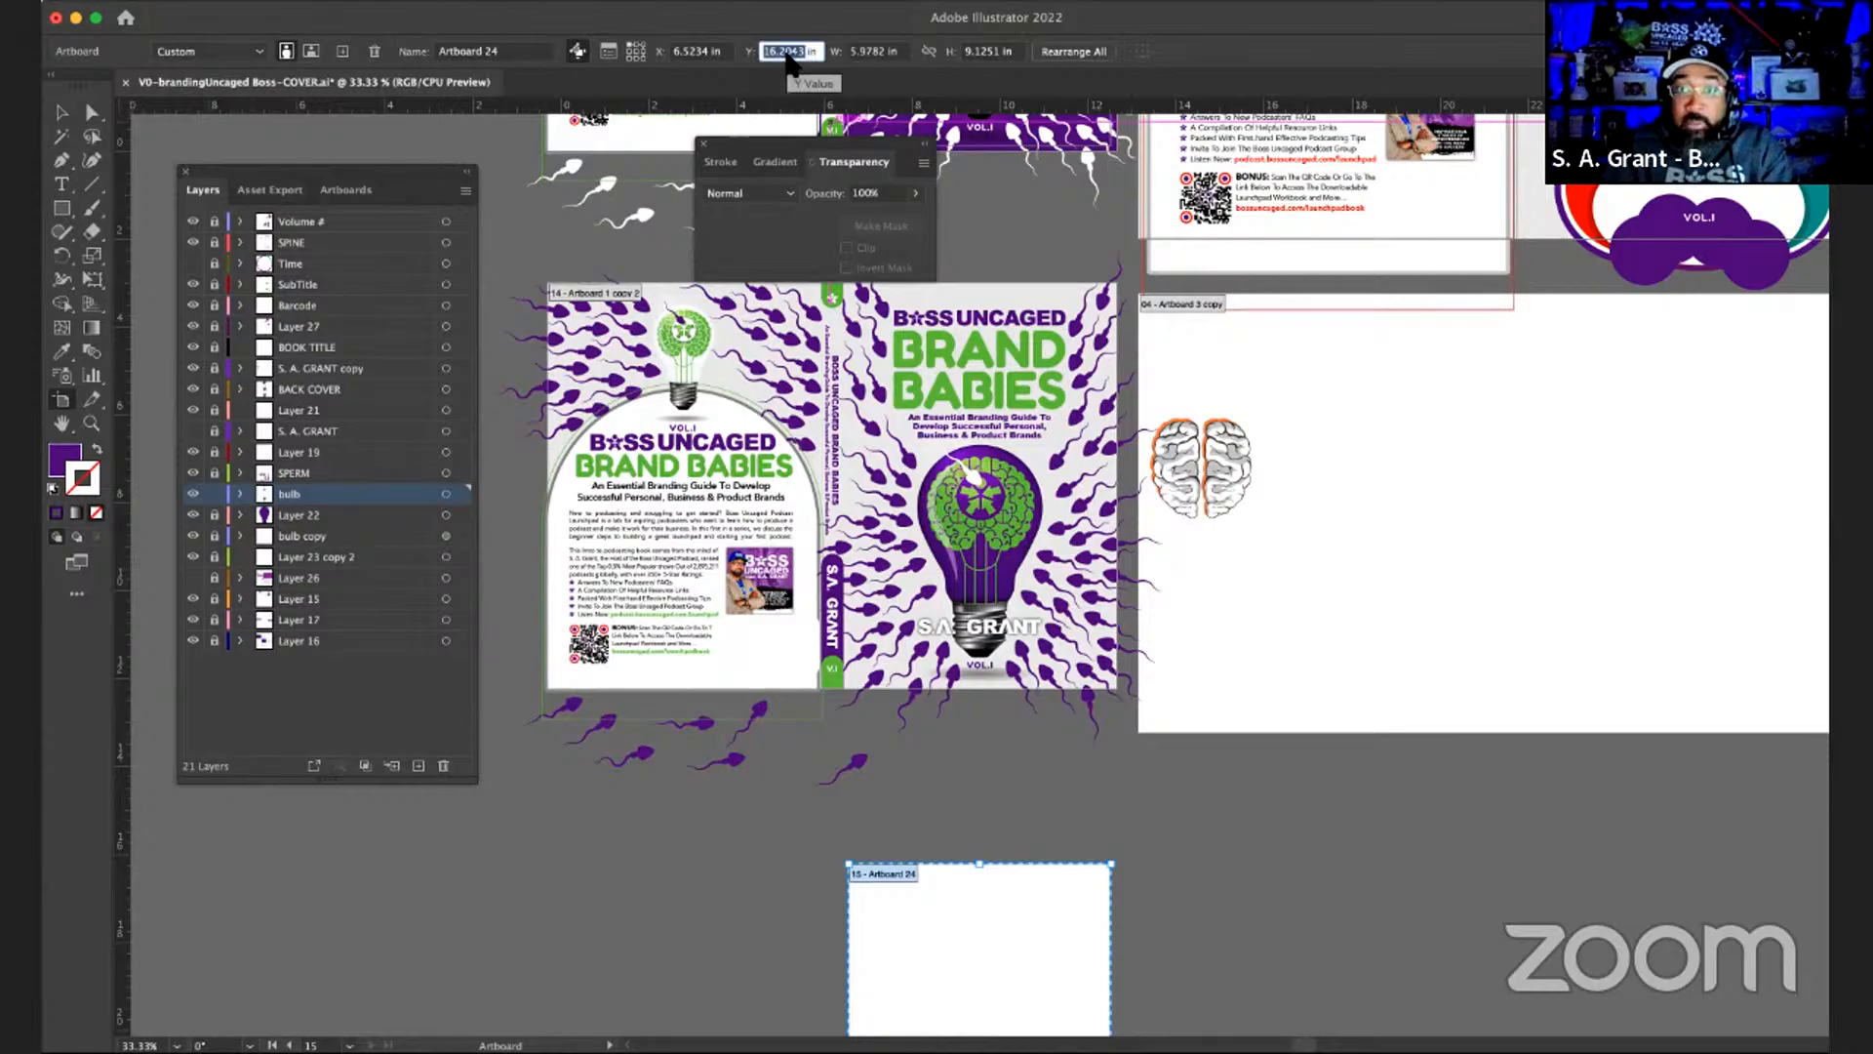
key("super+v")
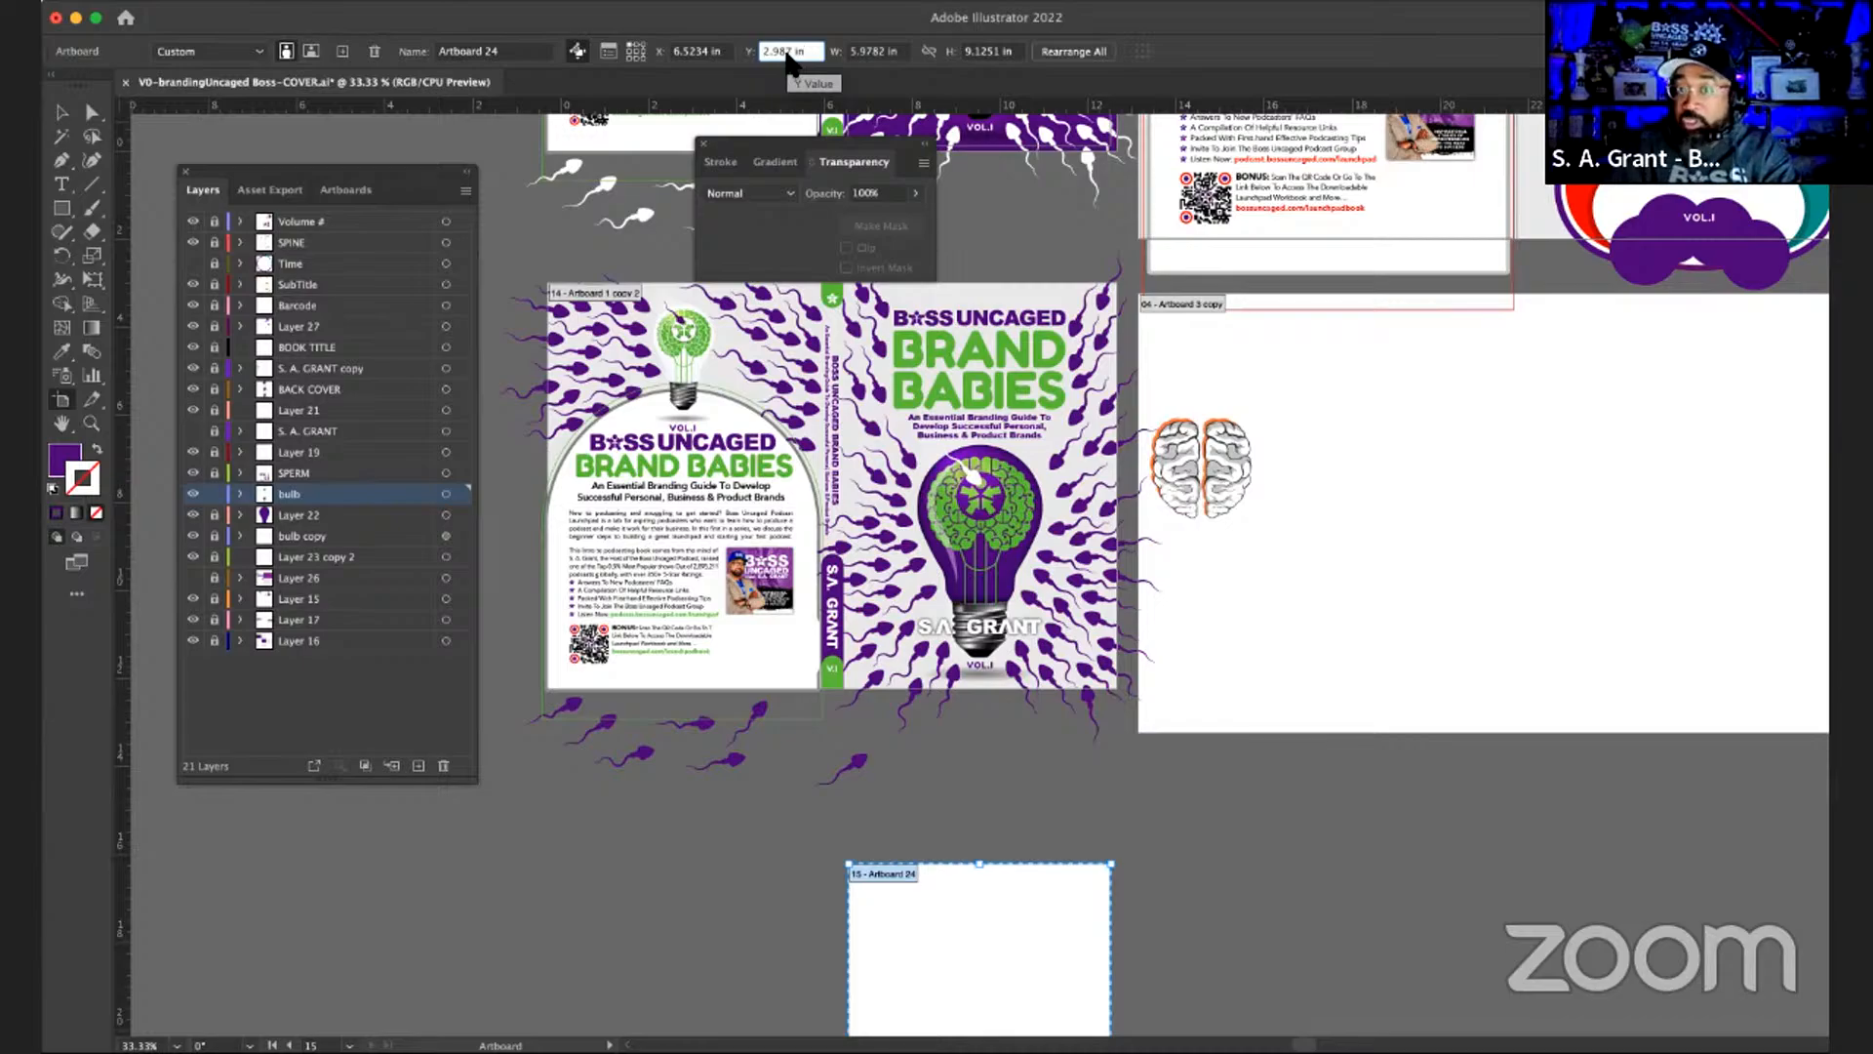
key("Return")
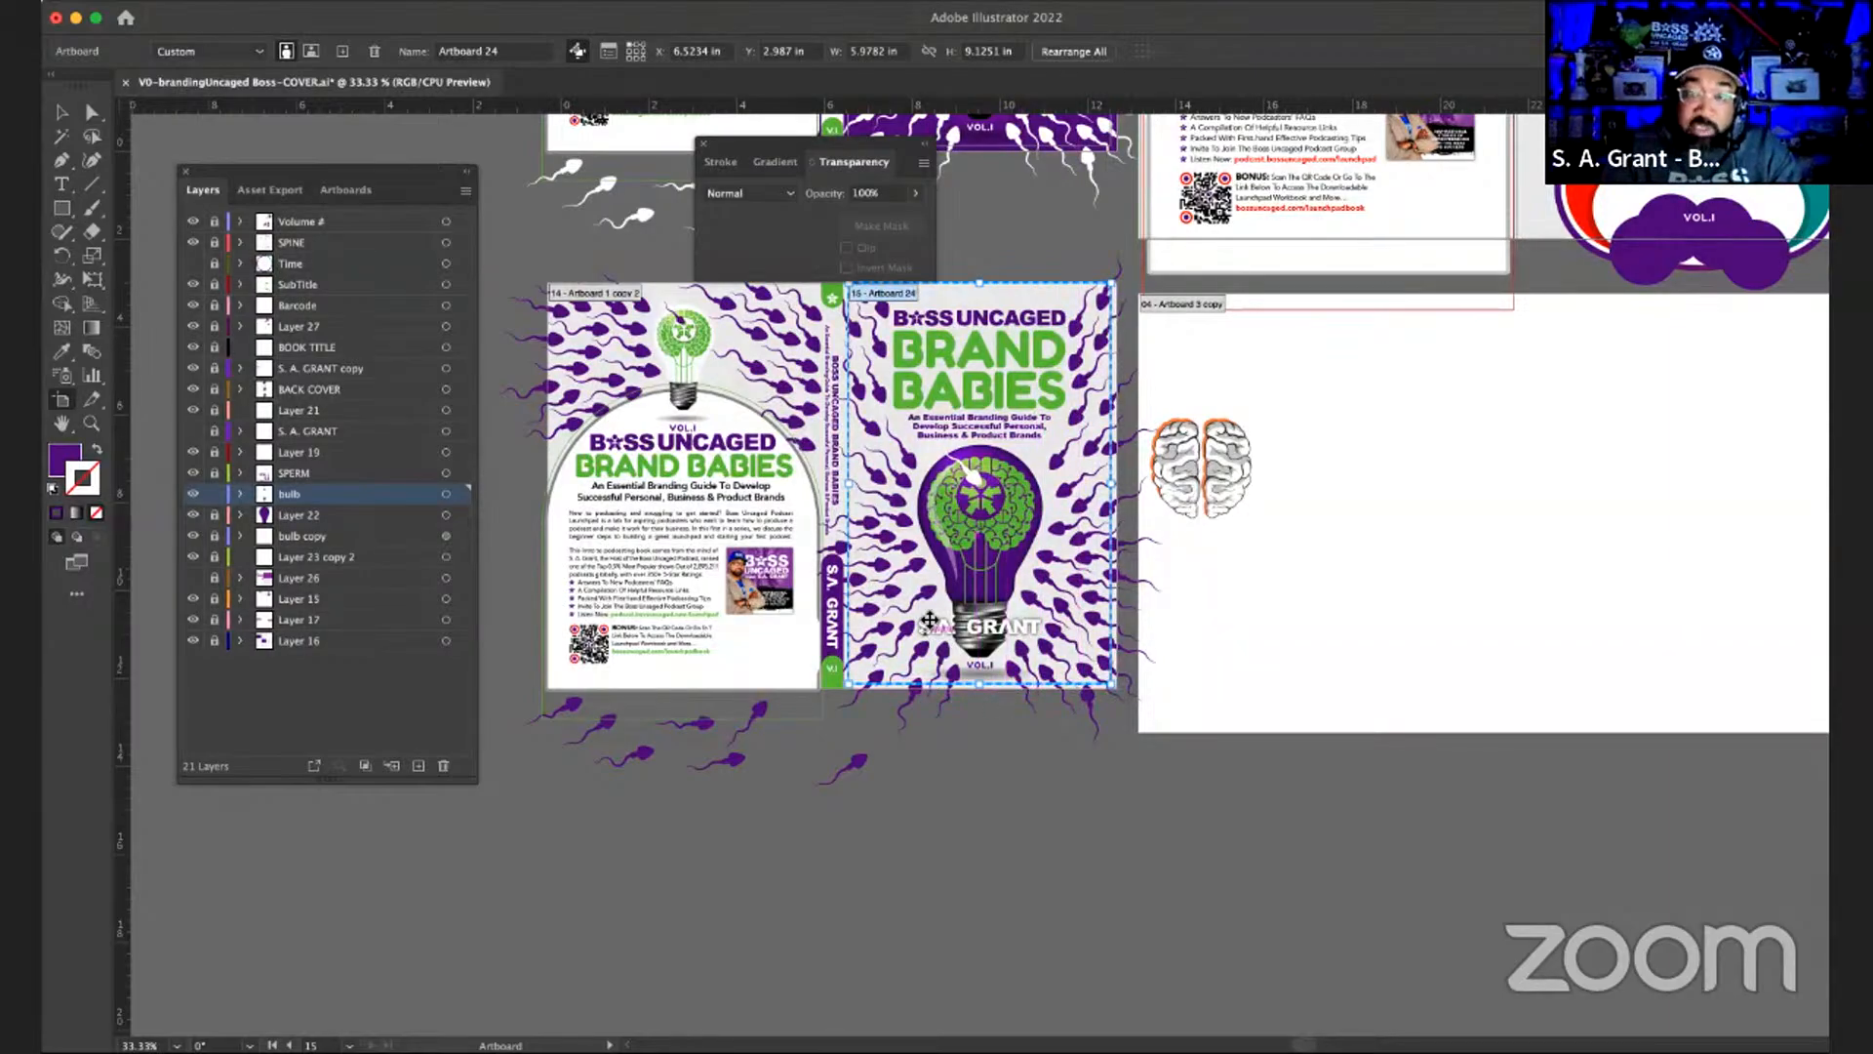
- Select Artboard 19 on the purple Brand Babies spine and copy its width value
scroll(928, 620, "up", 2)
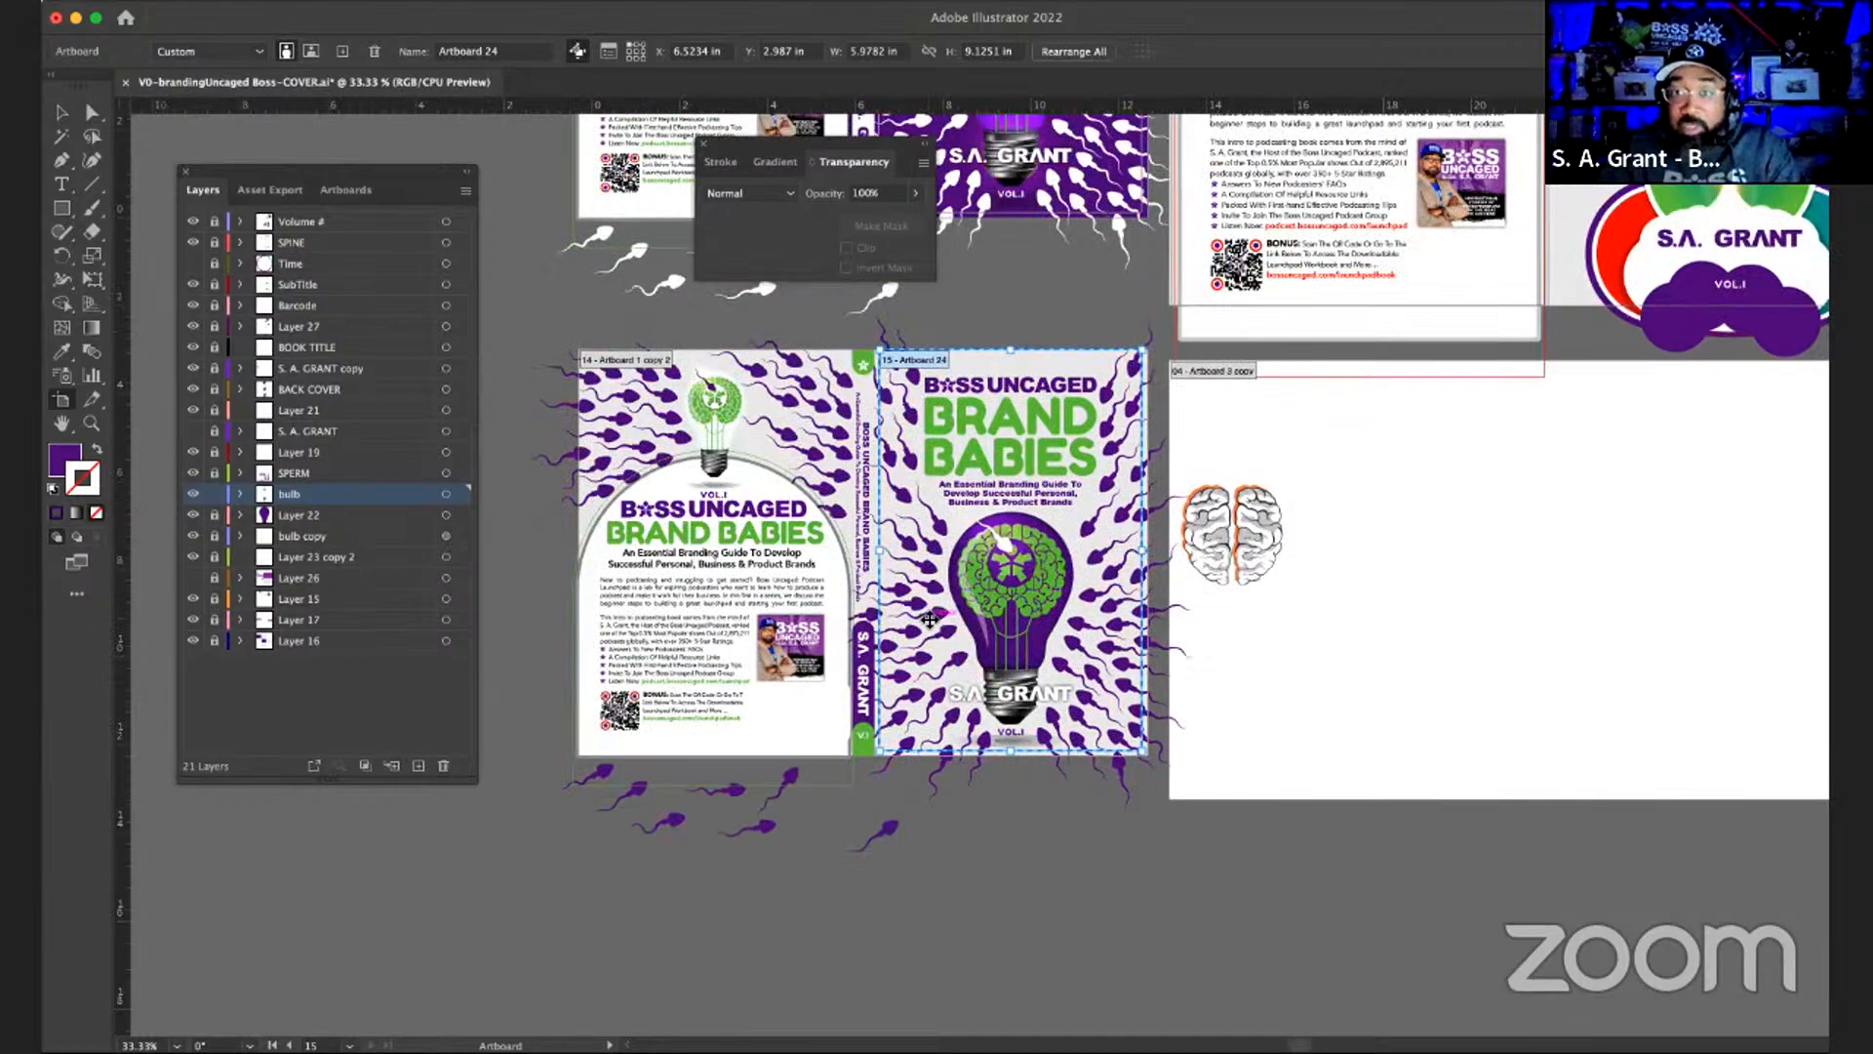
scroll(929, 621, "up", 3)
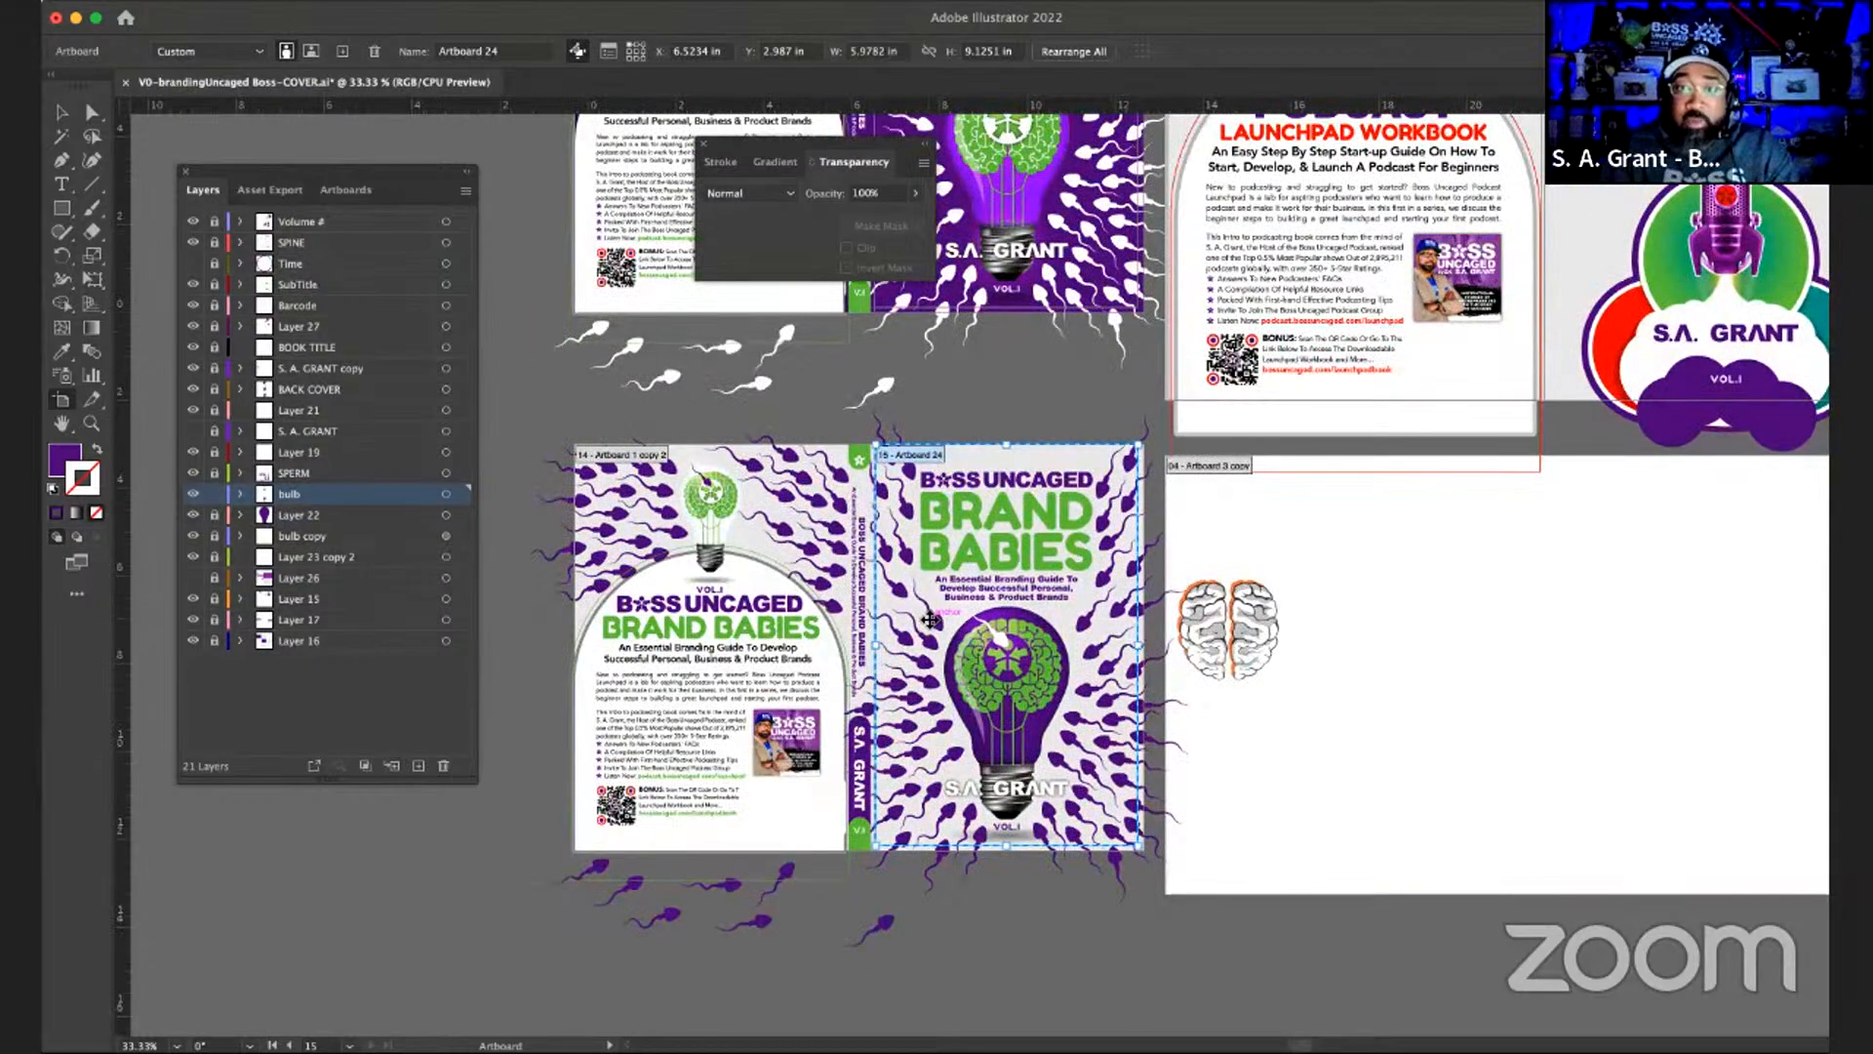
scroll(929, 620, "up", 3)
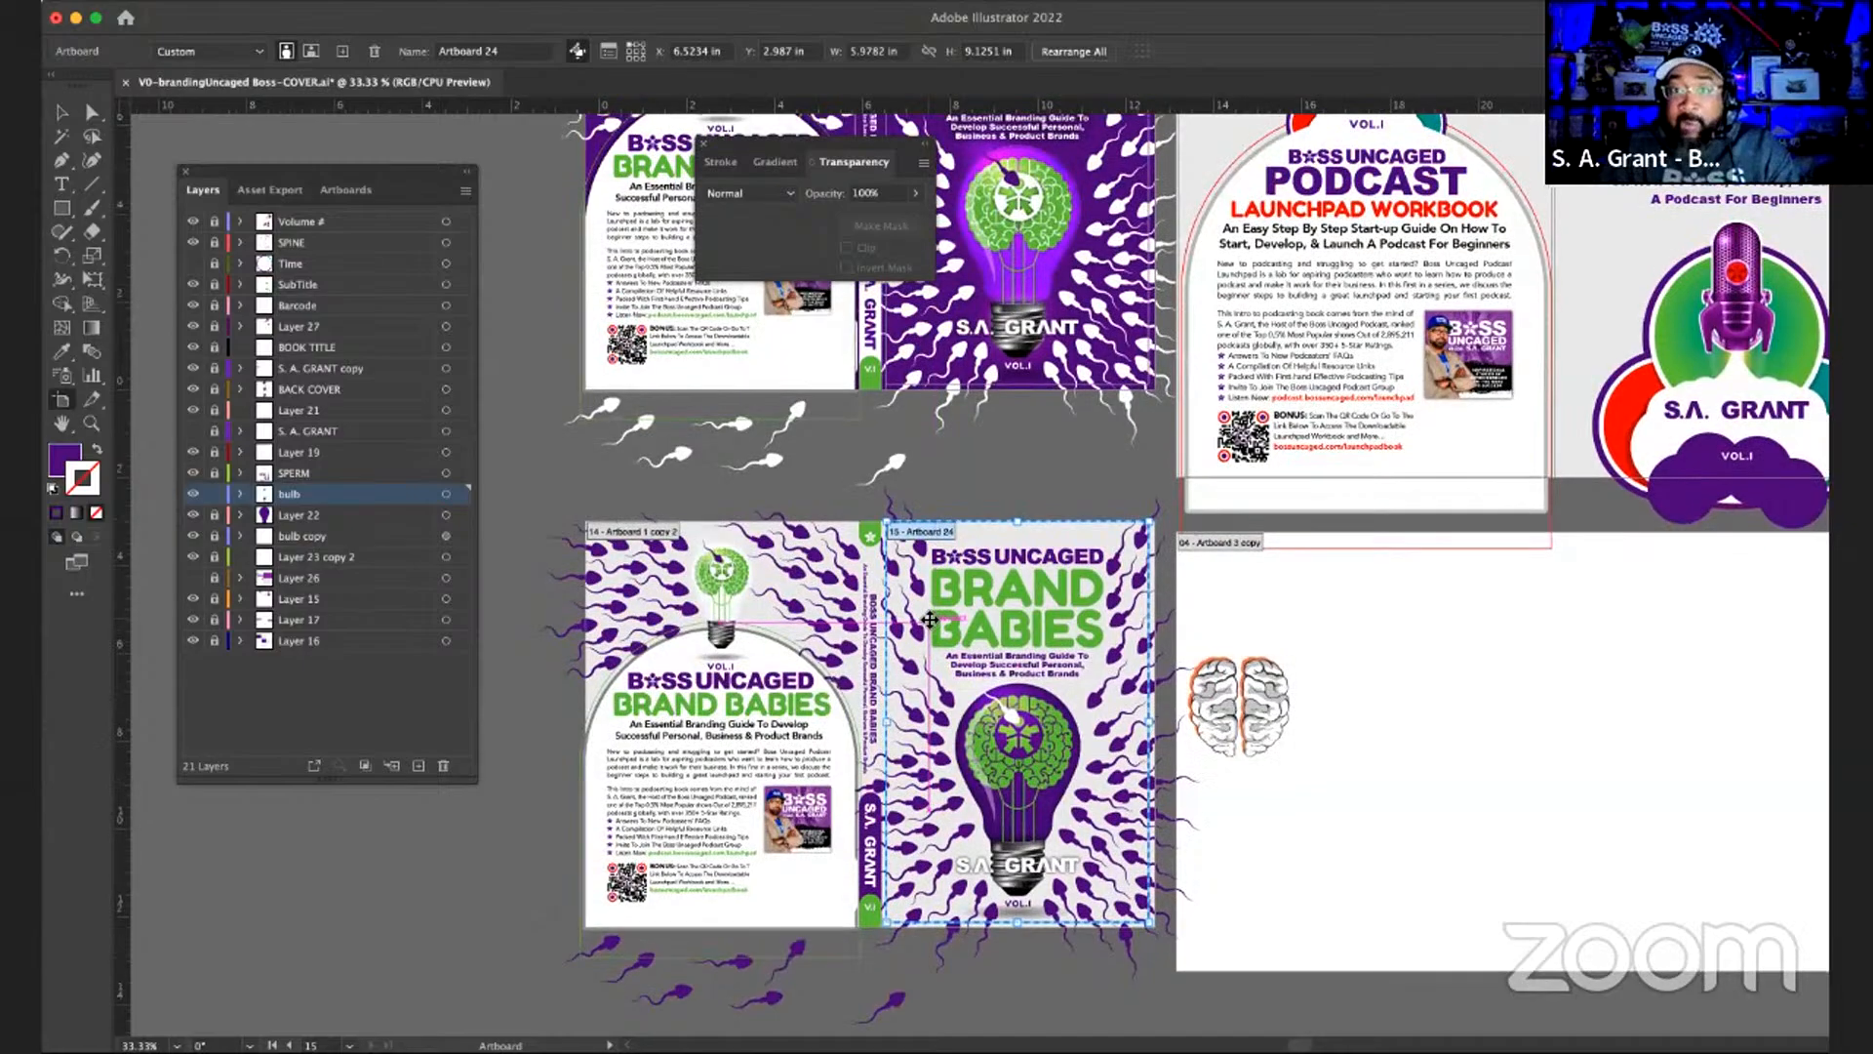
scroll(929, 620, "up", 6)
scroll(929, 621, "up", 6)
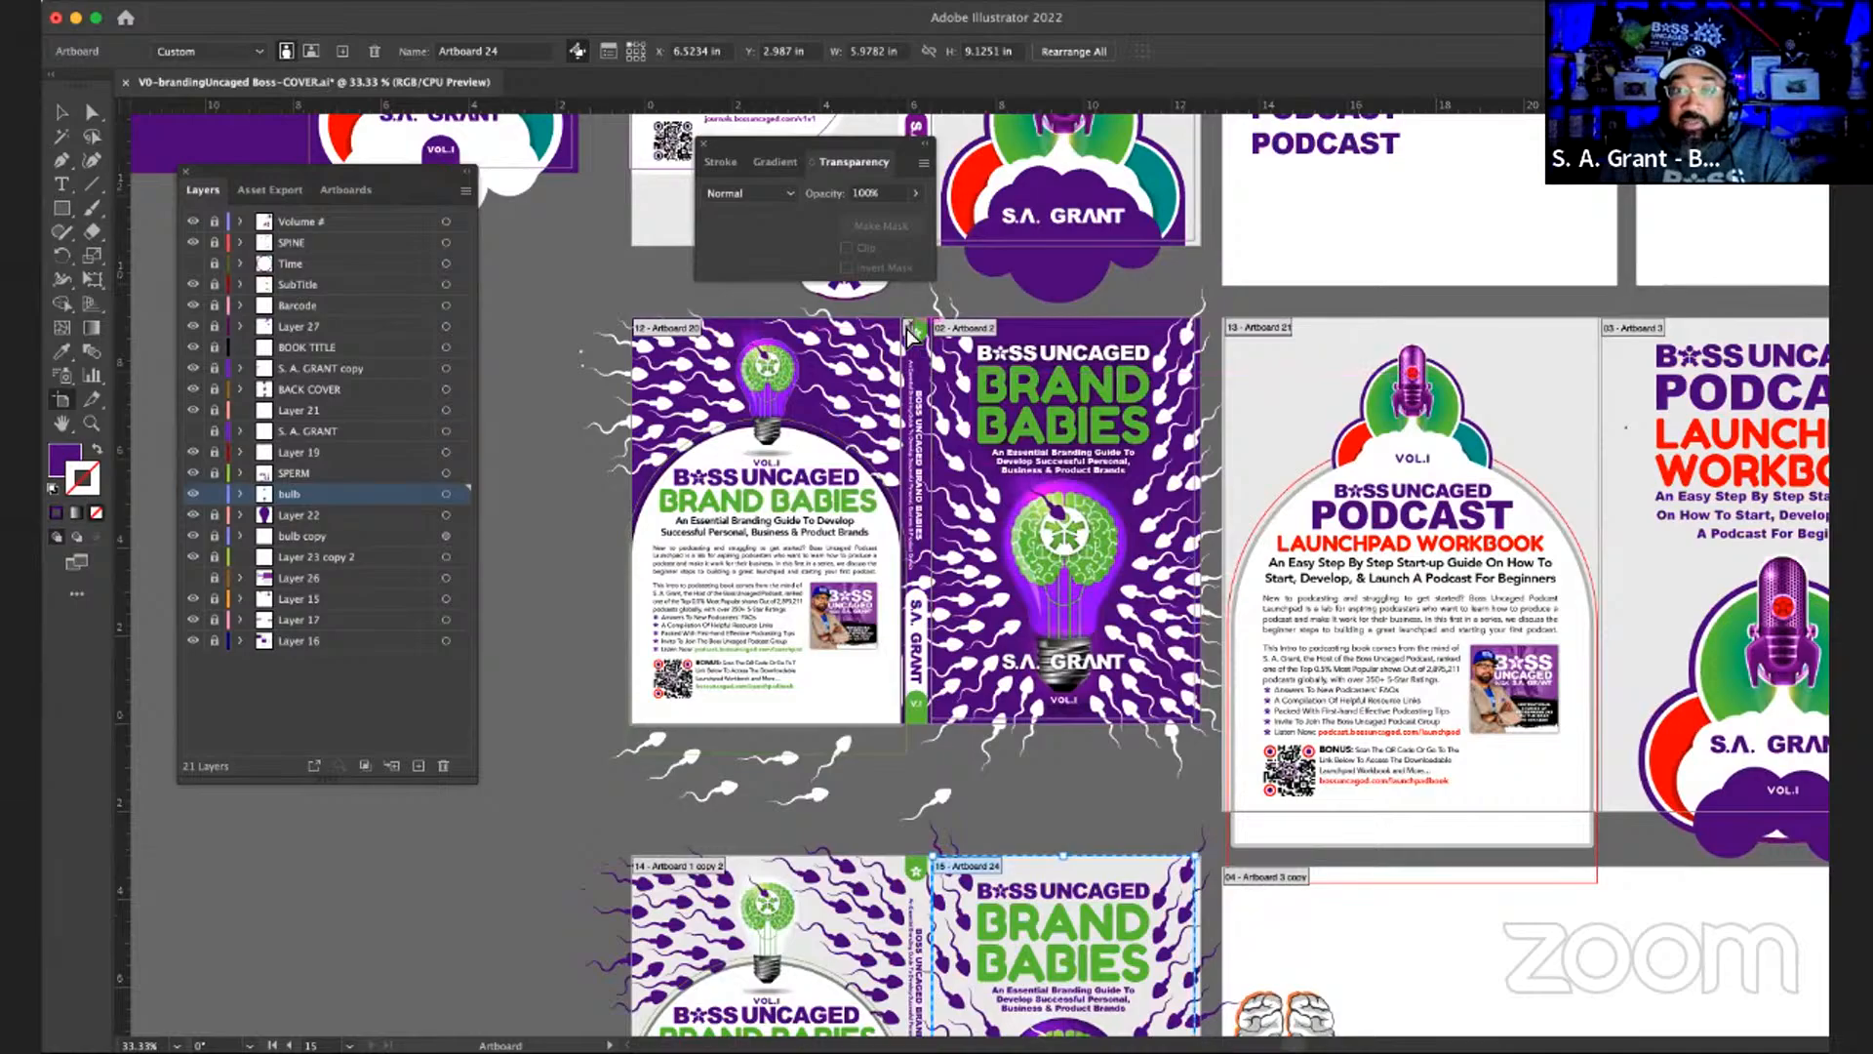
key("super")
key("super+equal")
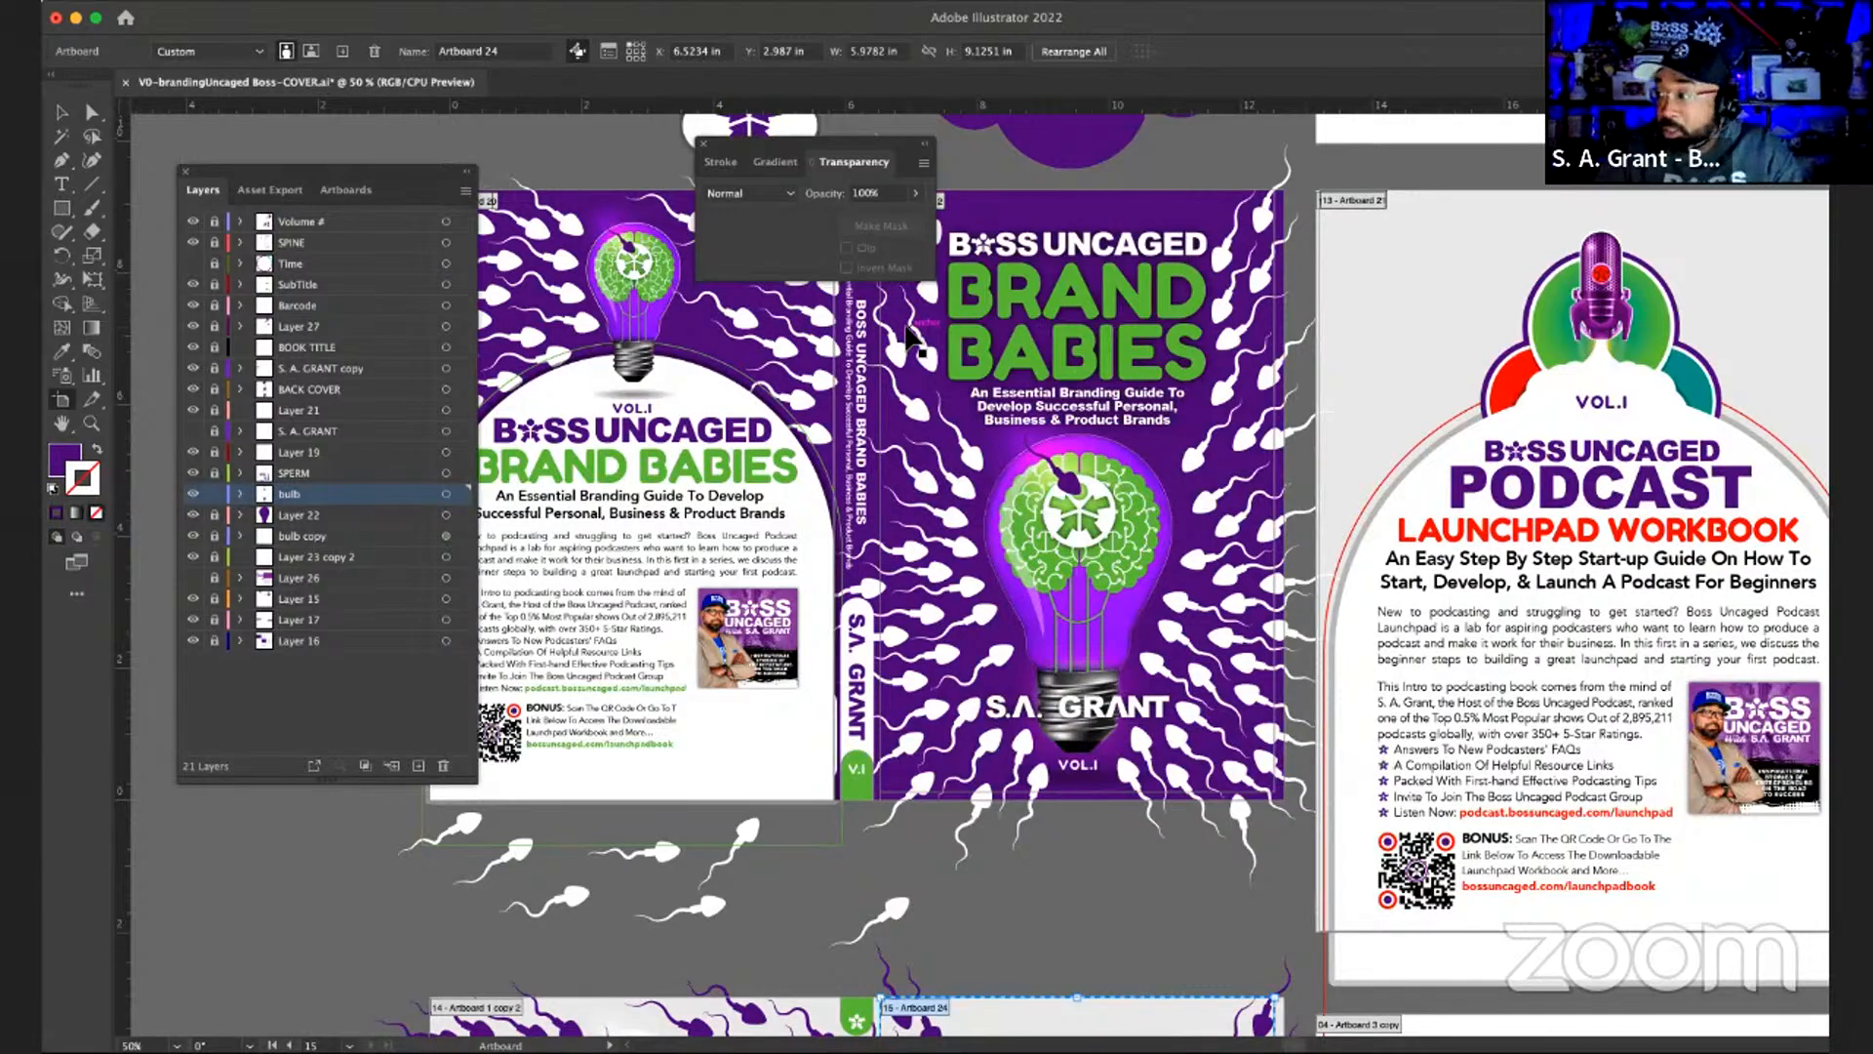
scroll(907, 337, "up", 2)
scroll(908, 337, "up", 1)
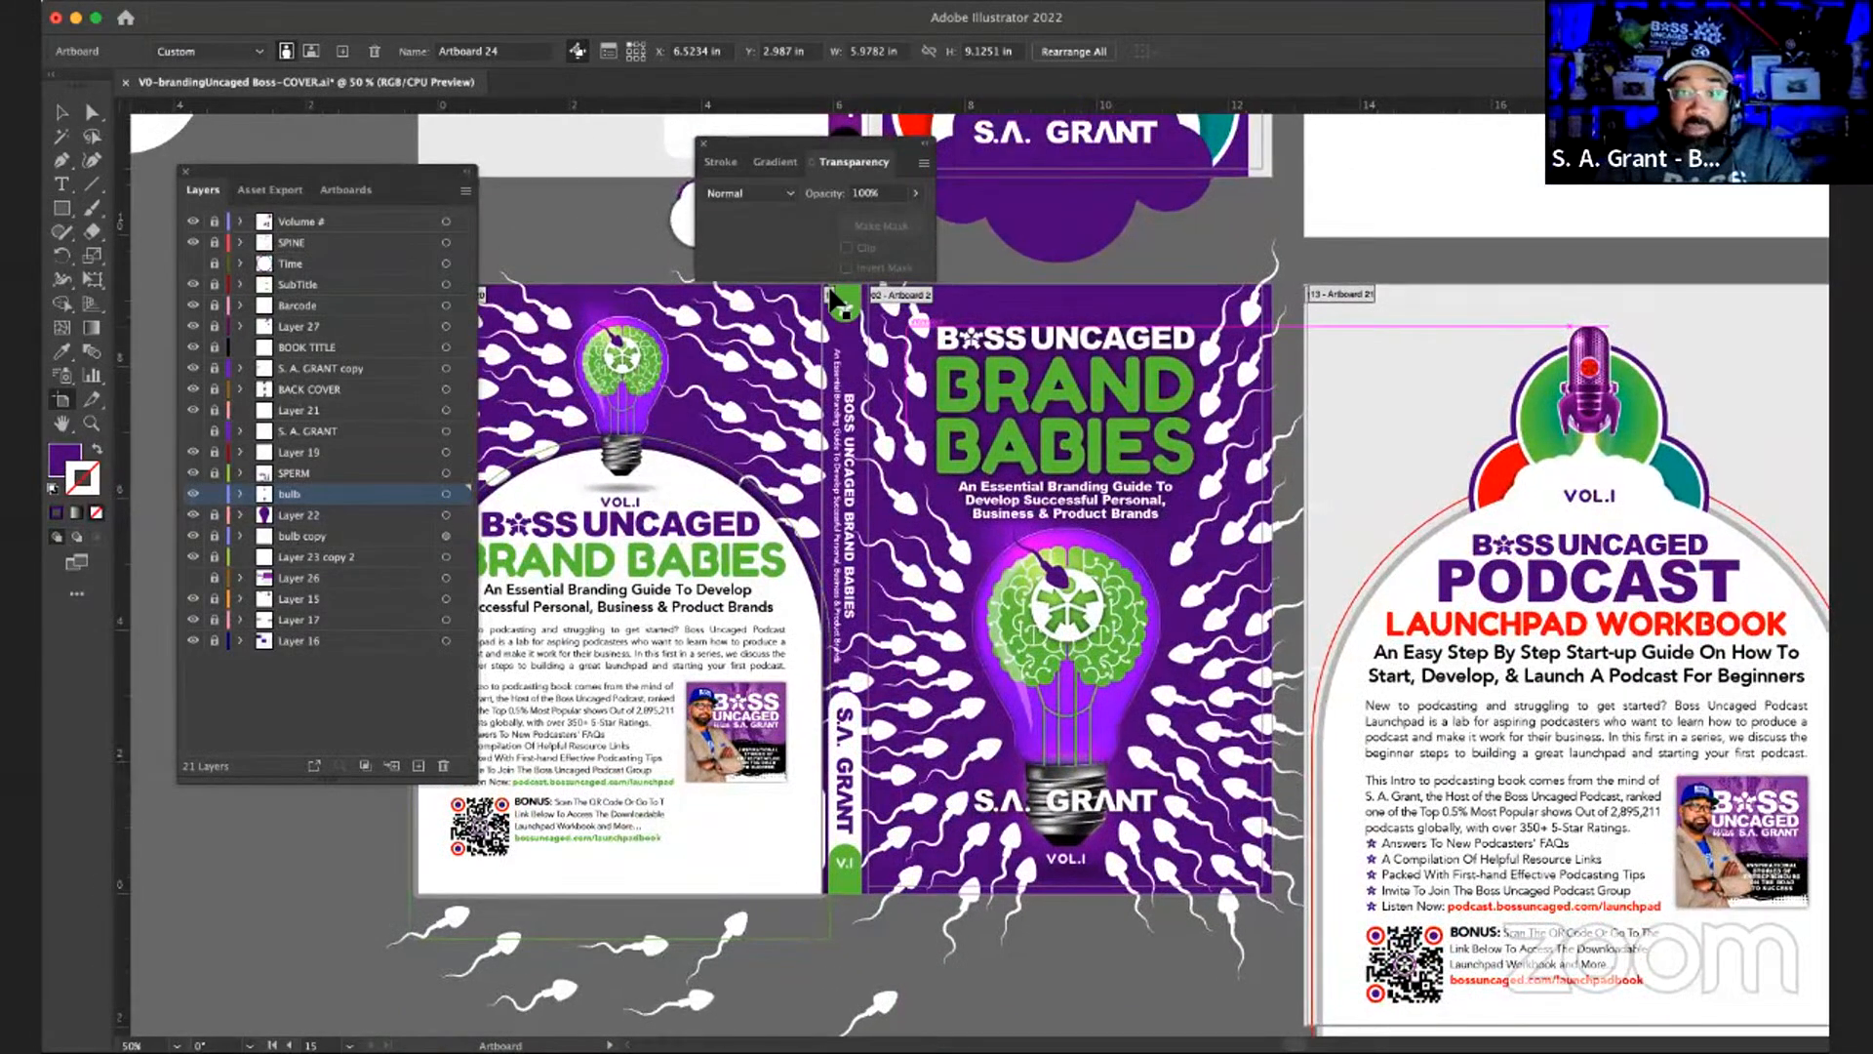
left_click(832, 291)
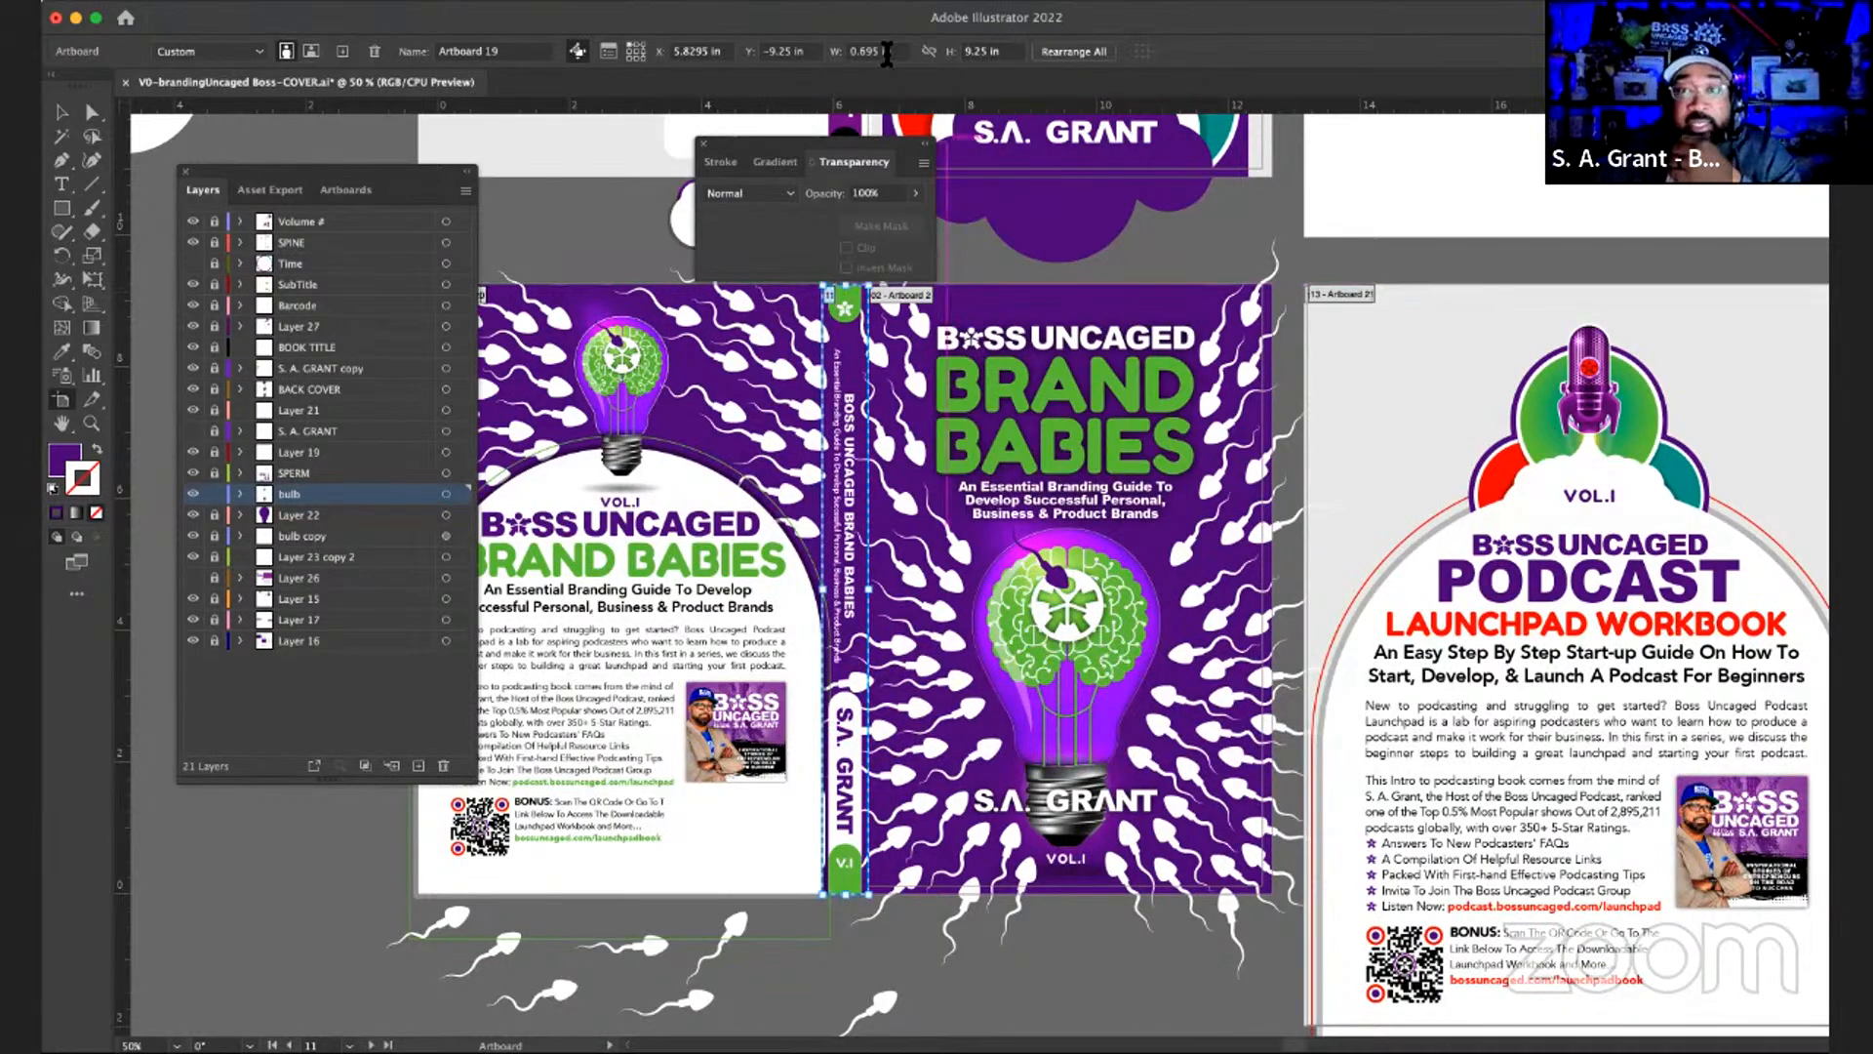
left_click(888, 53)
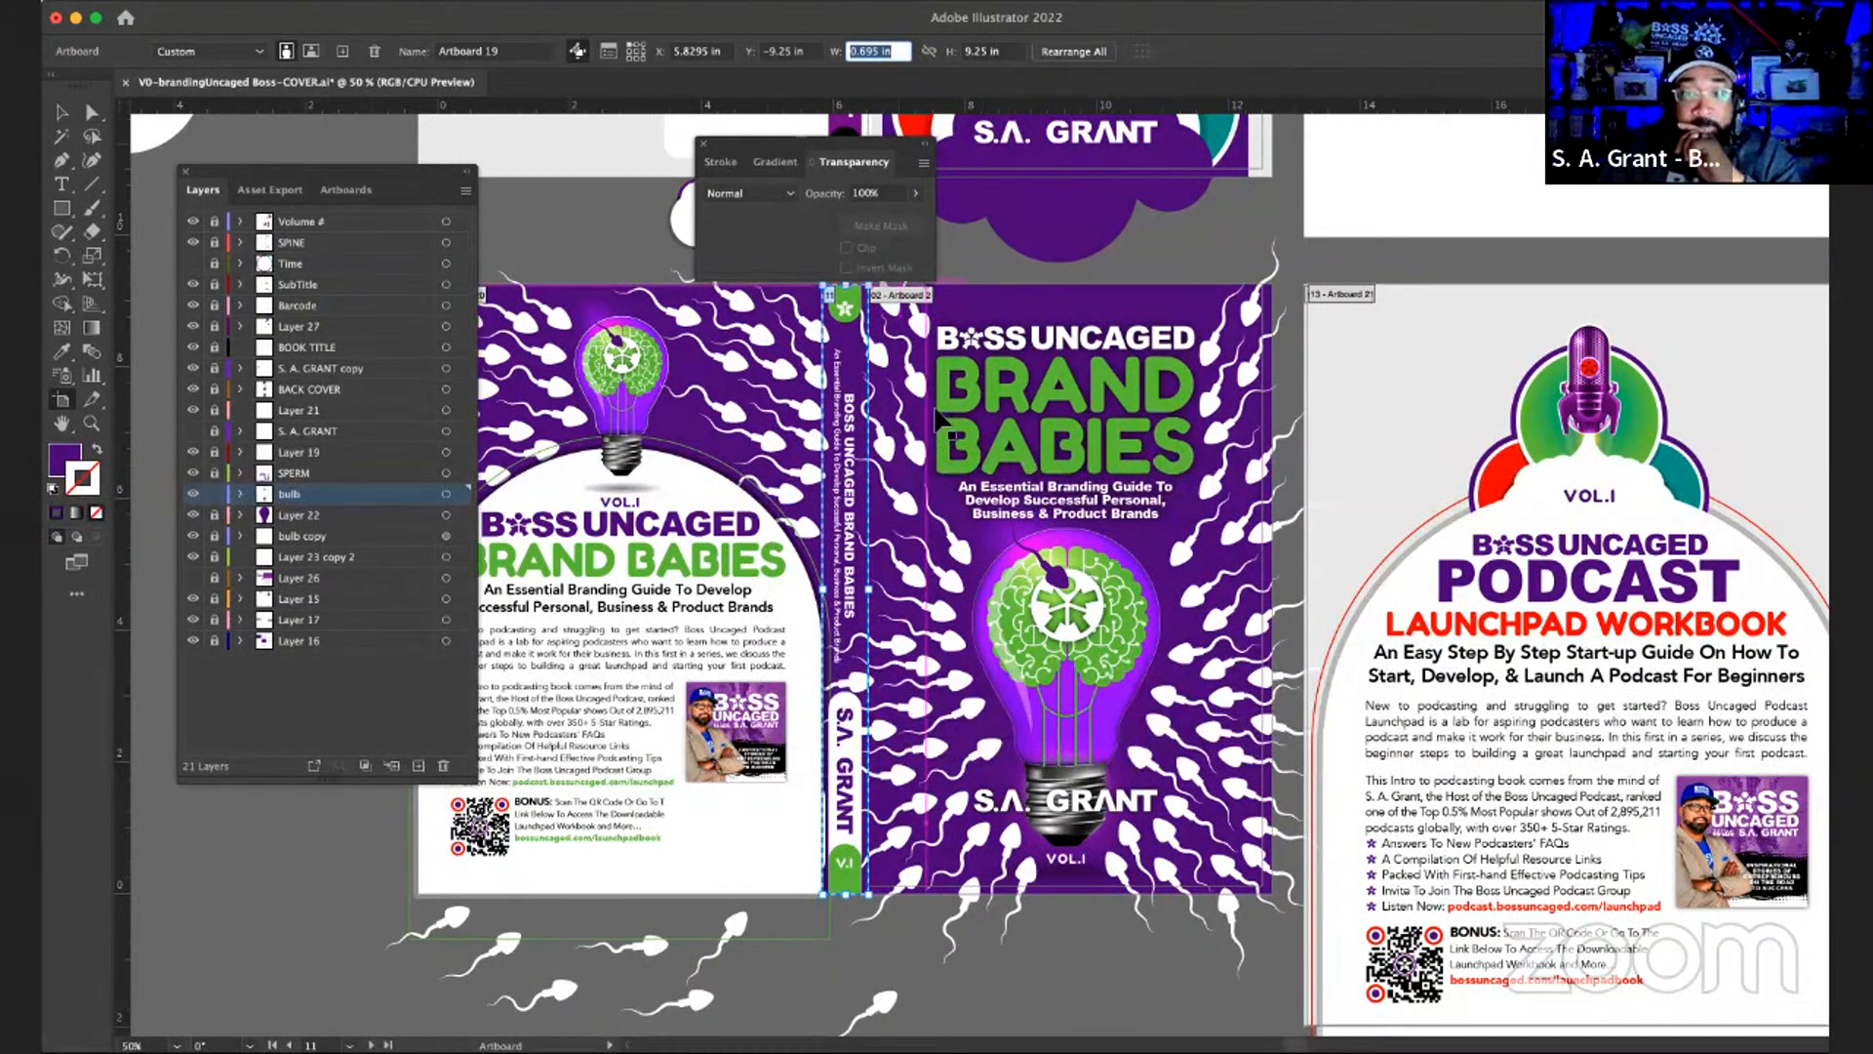
- Return to the light Brand Babies cover and save the document
scroll(940, 420, "down", 1)
scroll(939, 420, "down", 5)
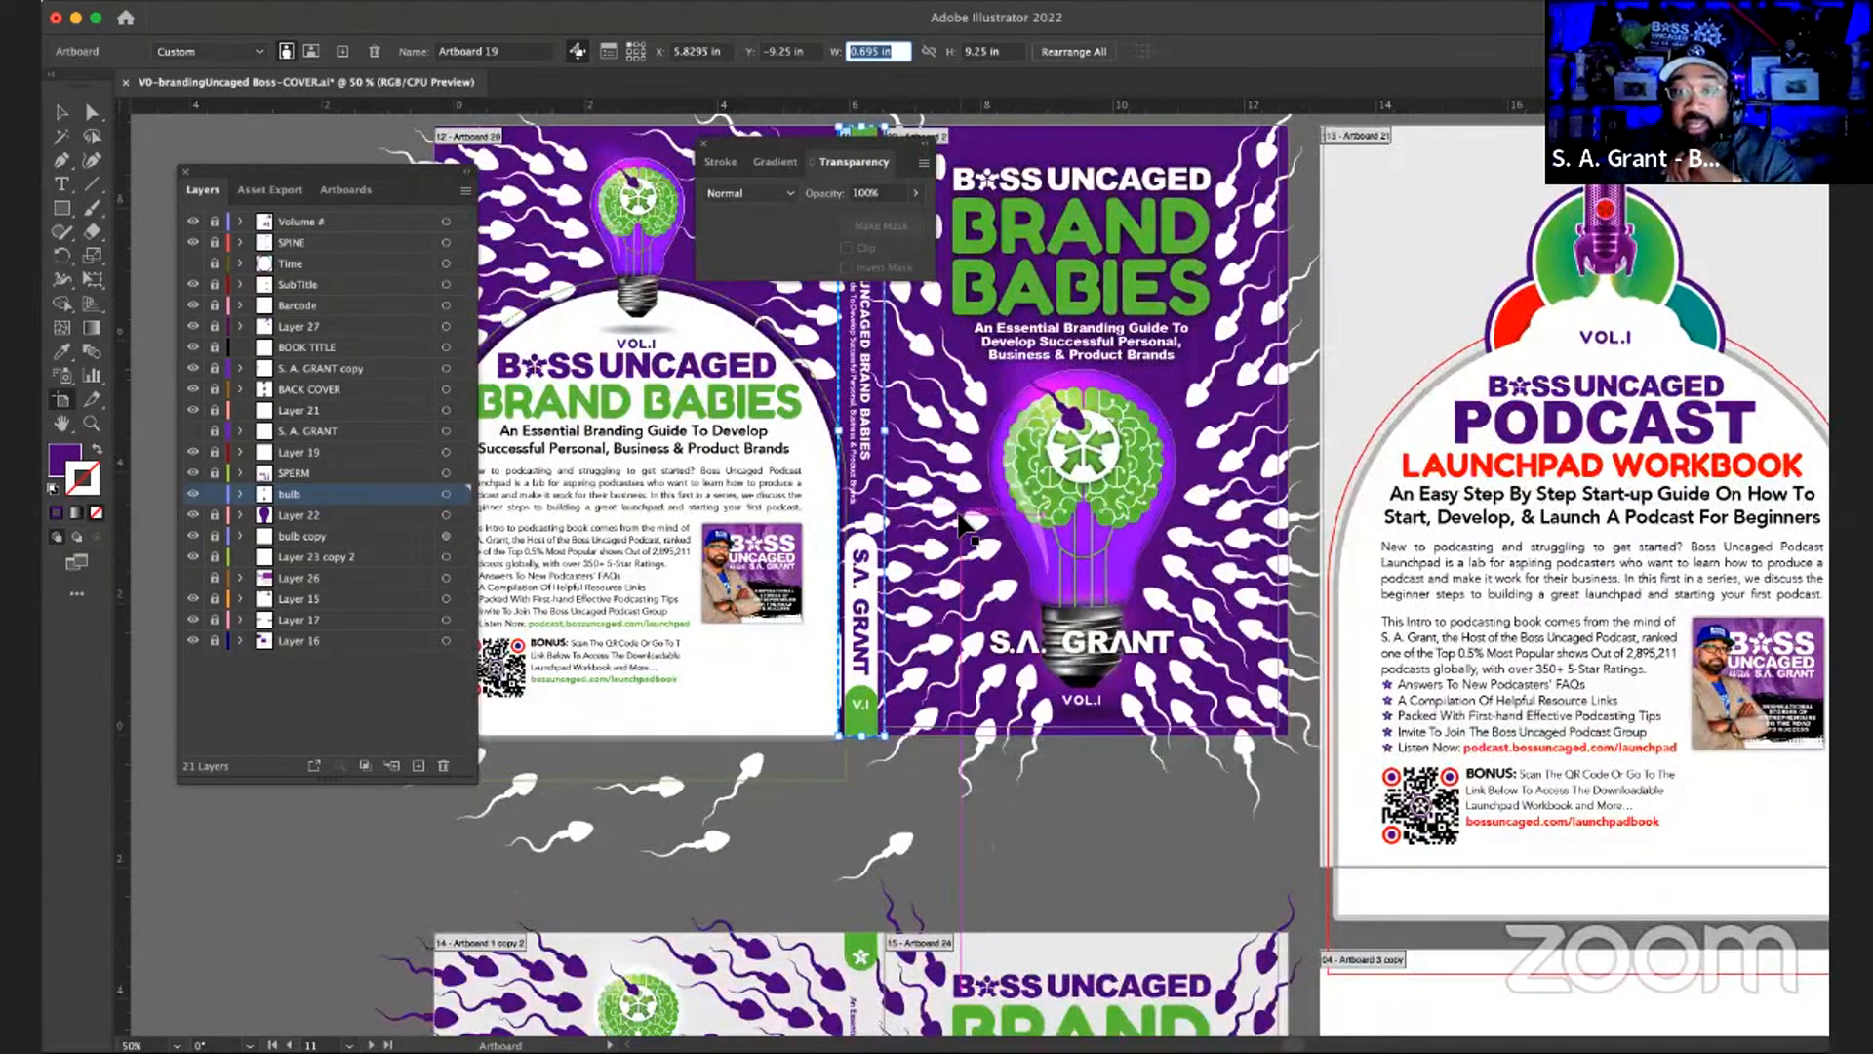
scroll(961, 527, "down", 4)
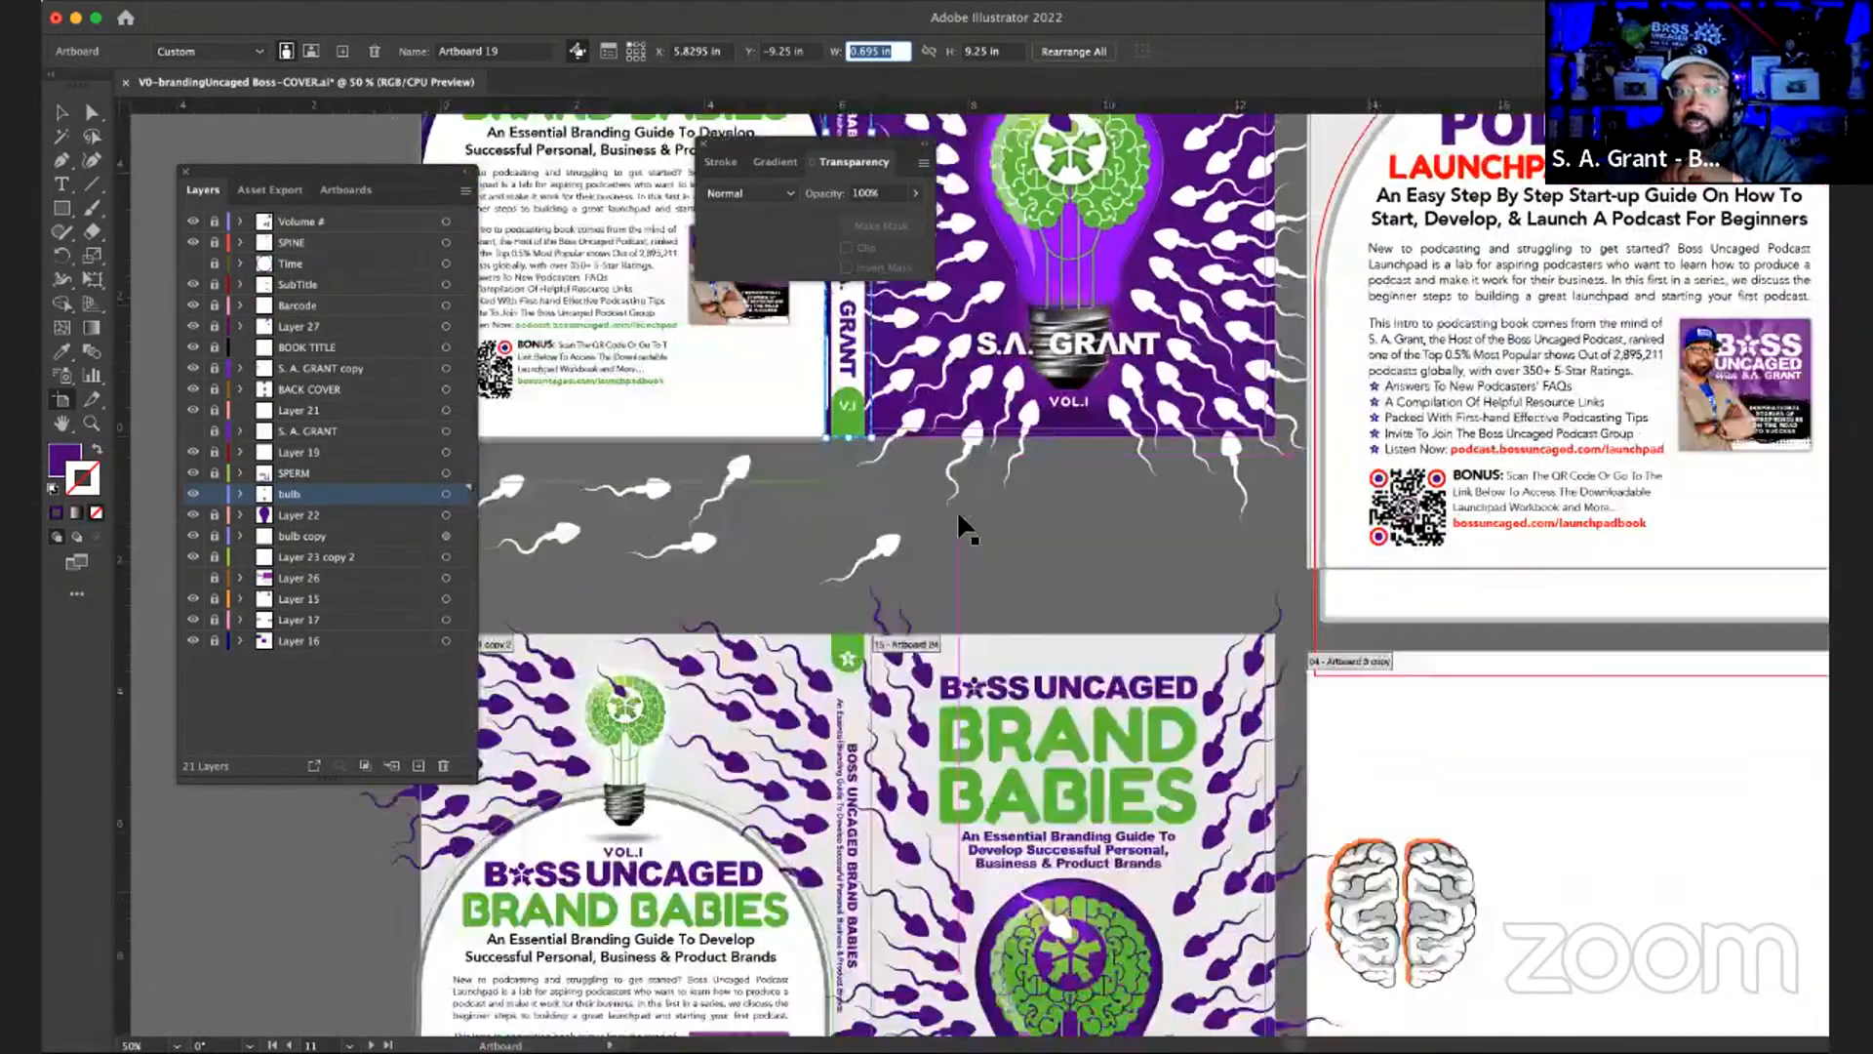
scroll(961, 527, "down", 7)
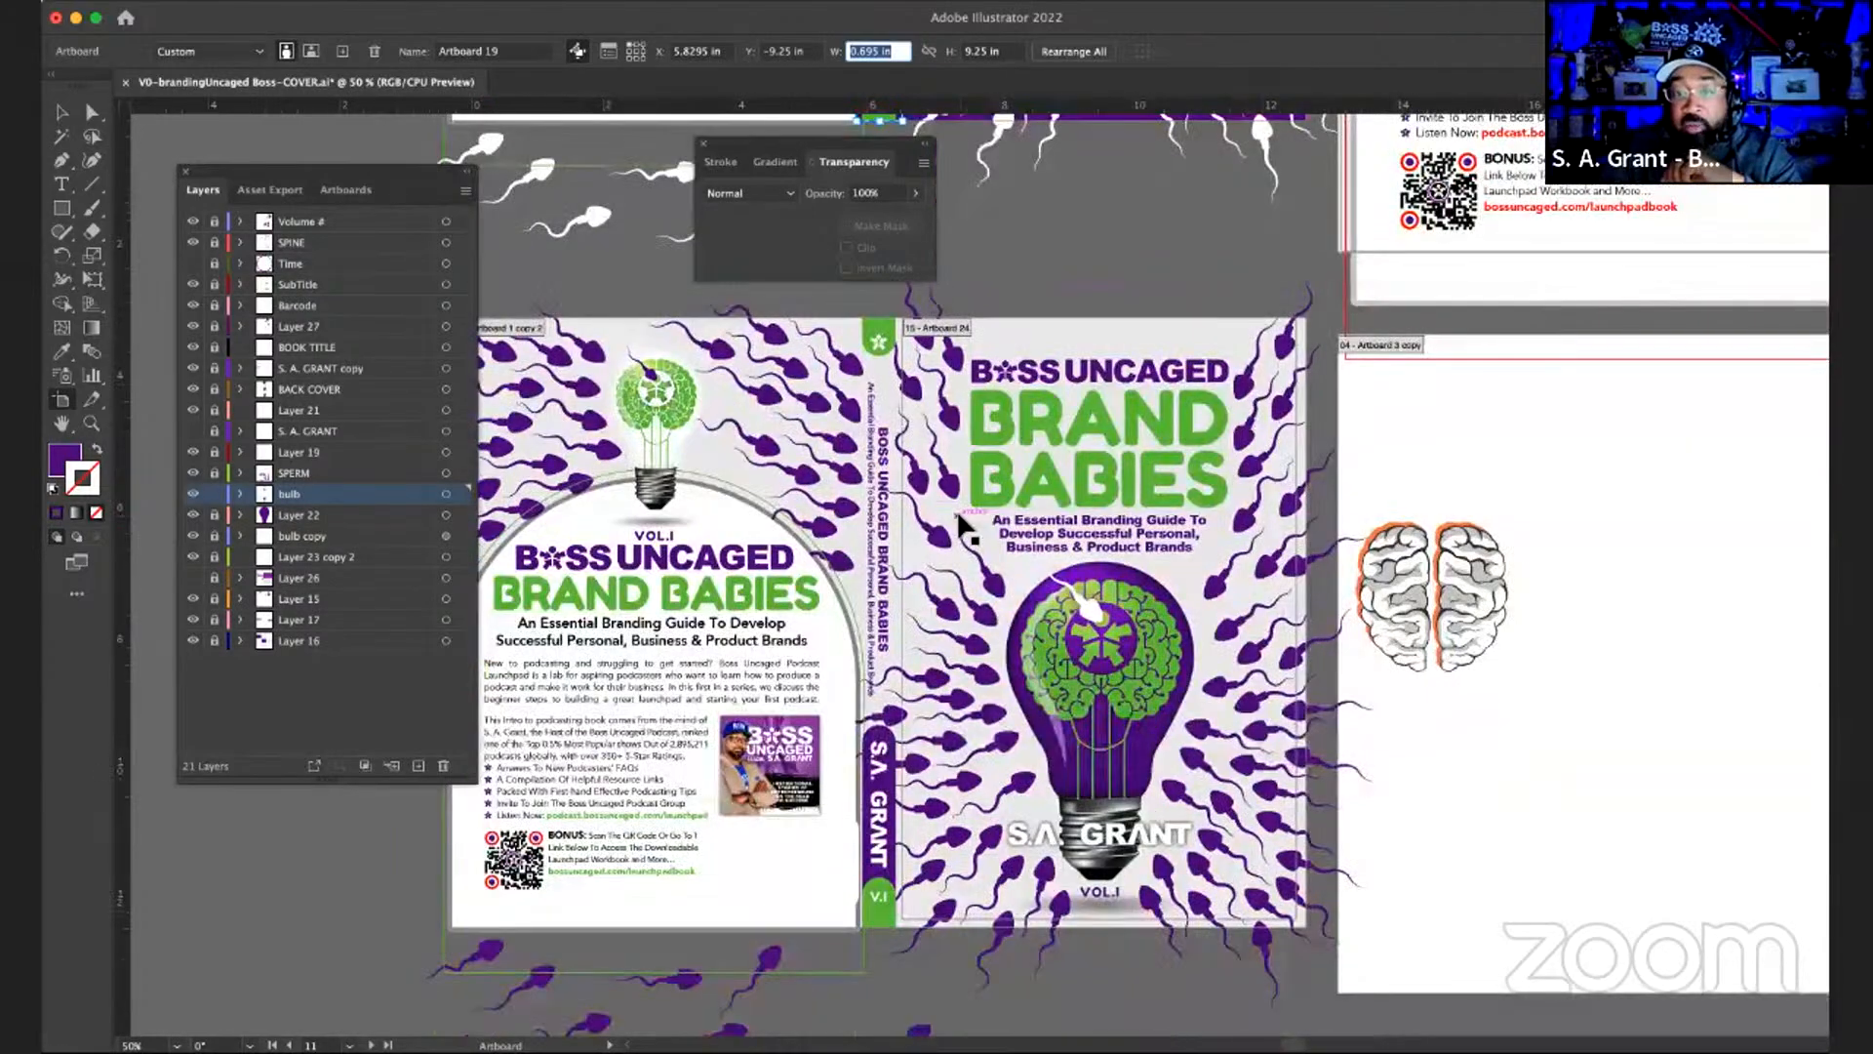
scroll(961, 526, "down", 1)
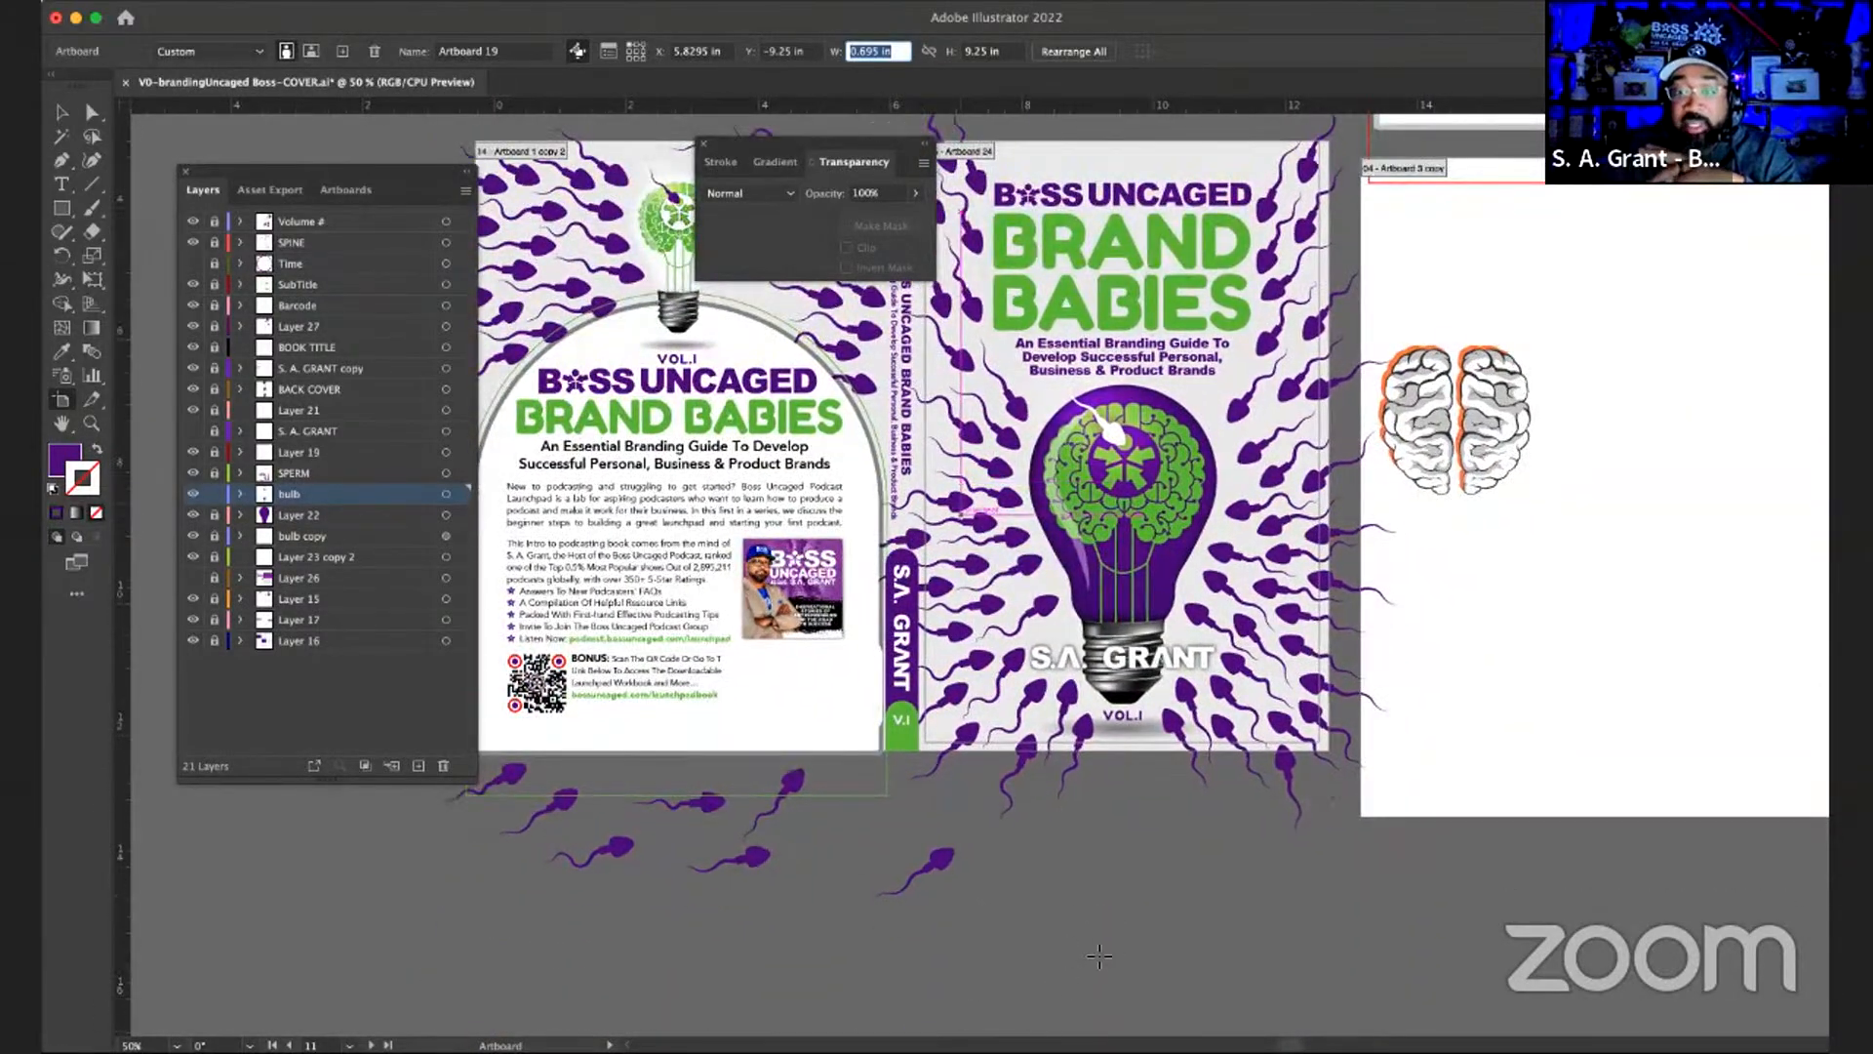
key("a")
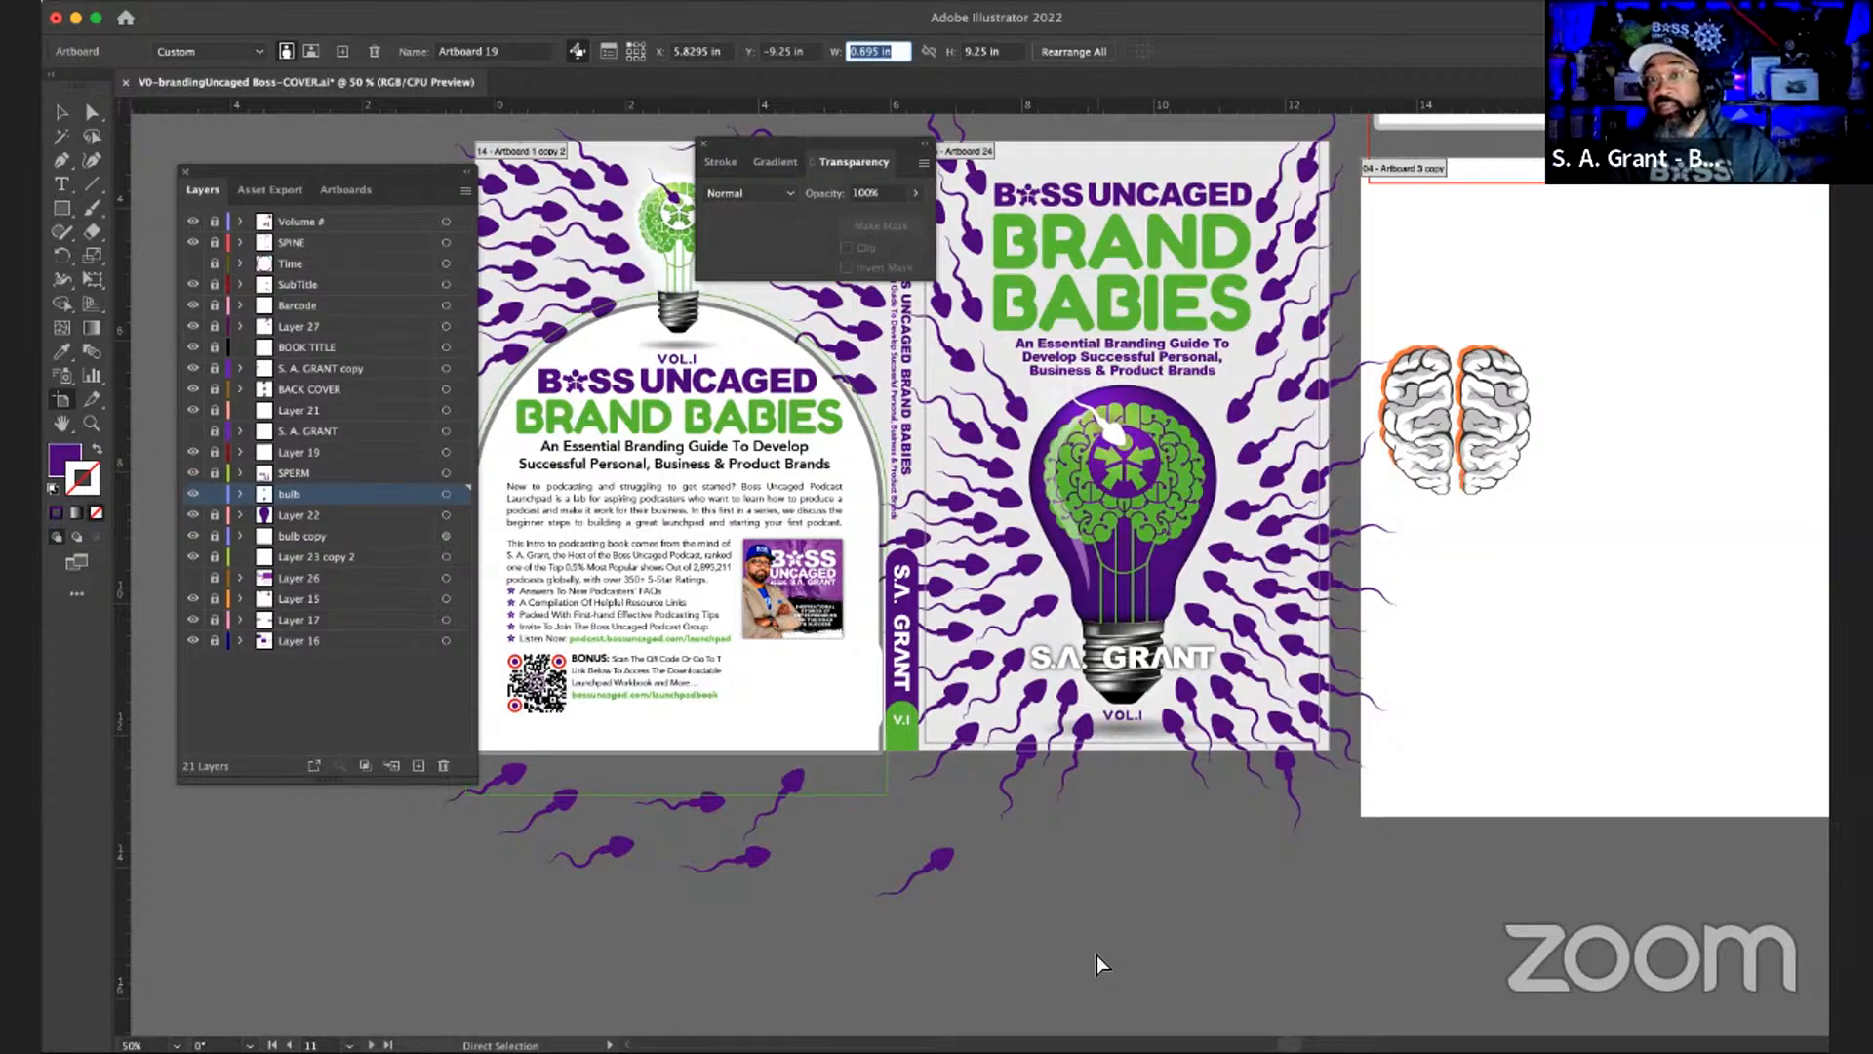
key("super+s")
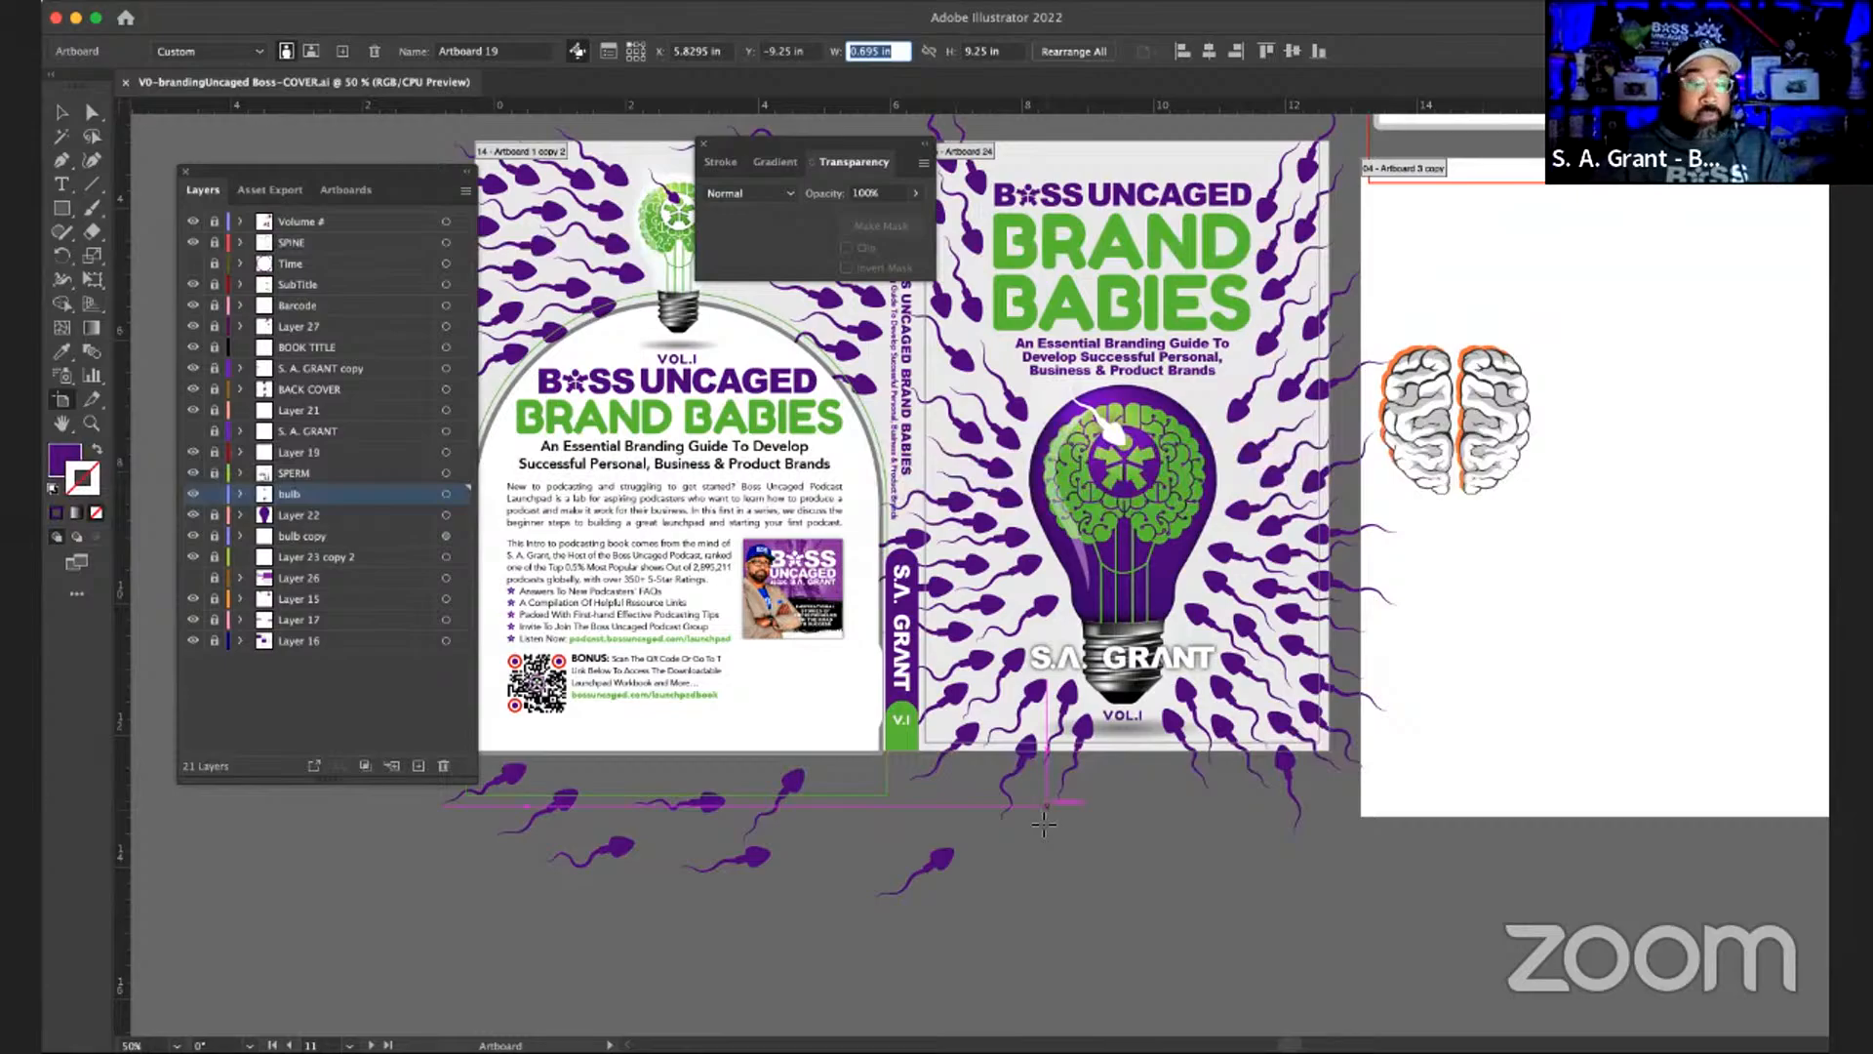
- Draw a new narrow artboard about 0.75 in wide and 2.16 in high below the light Brand Babies cover's spine
scroll(1052, 807, "up", 1)
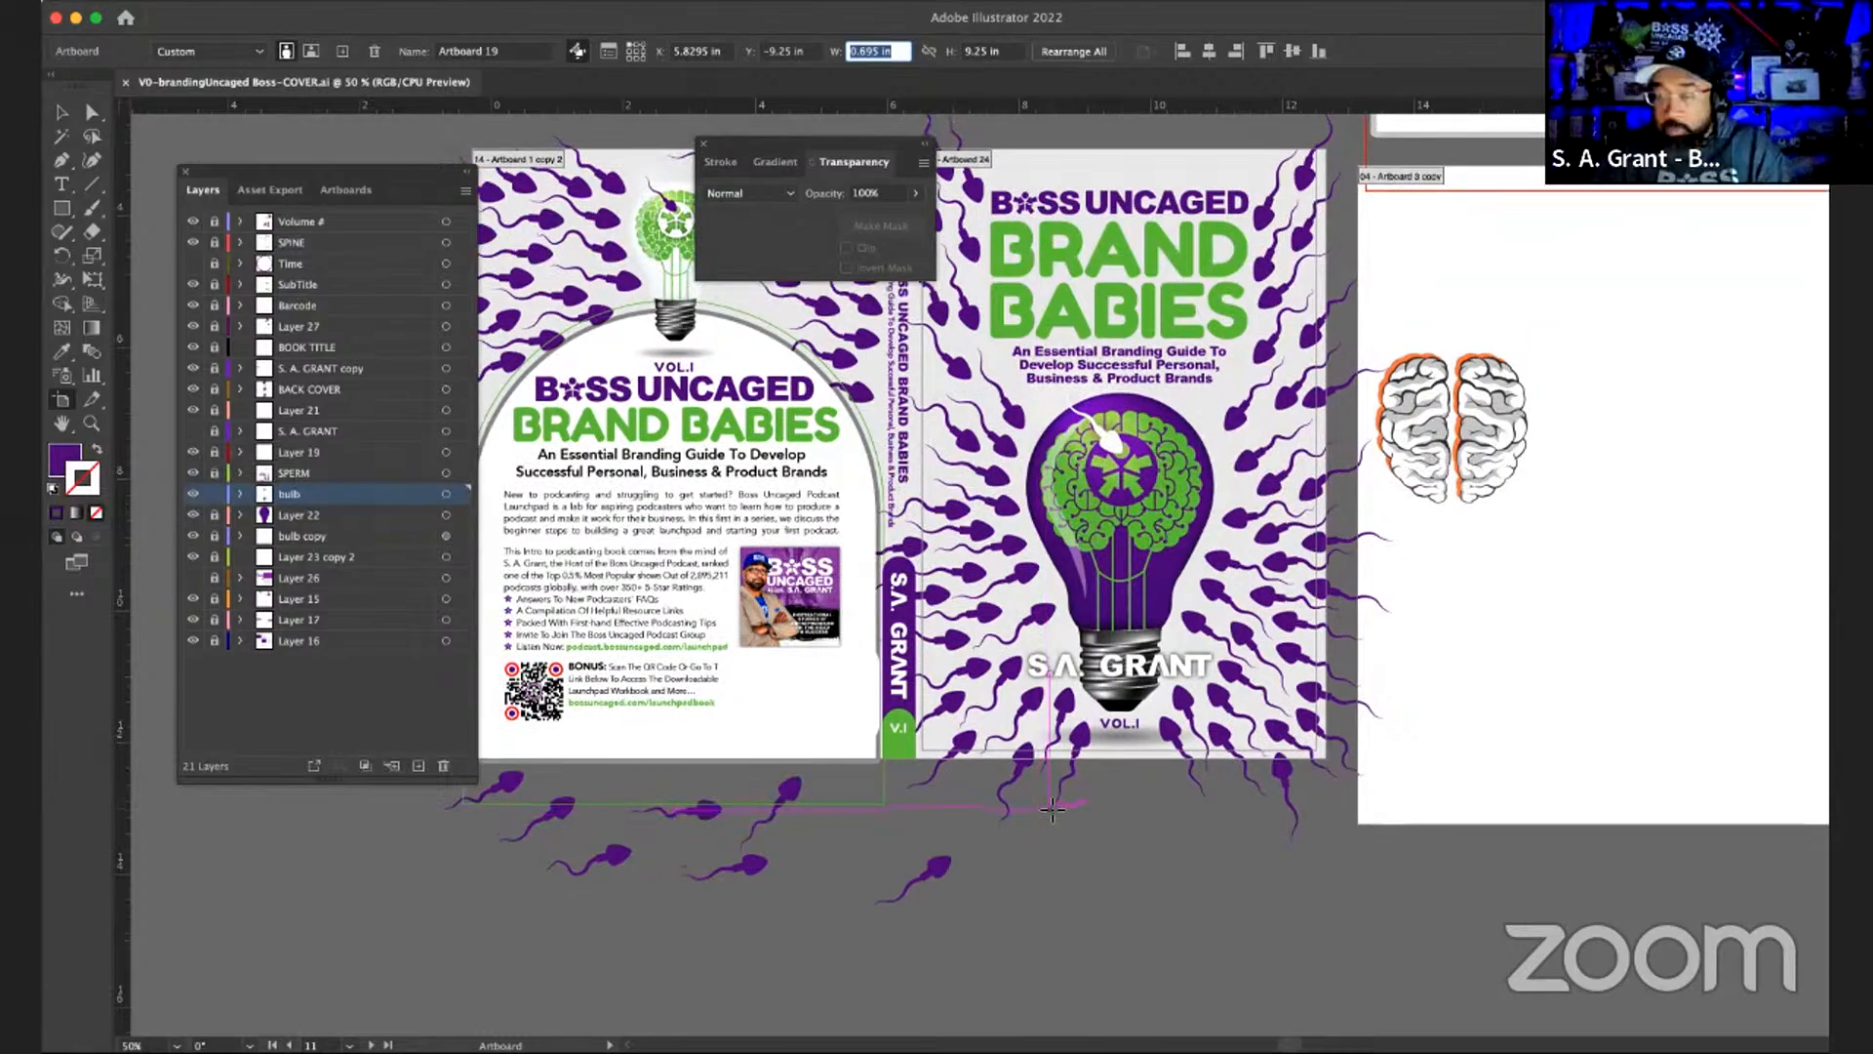
scroll(1052, 808, "up", 5)
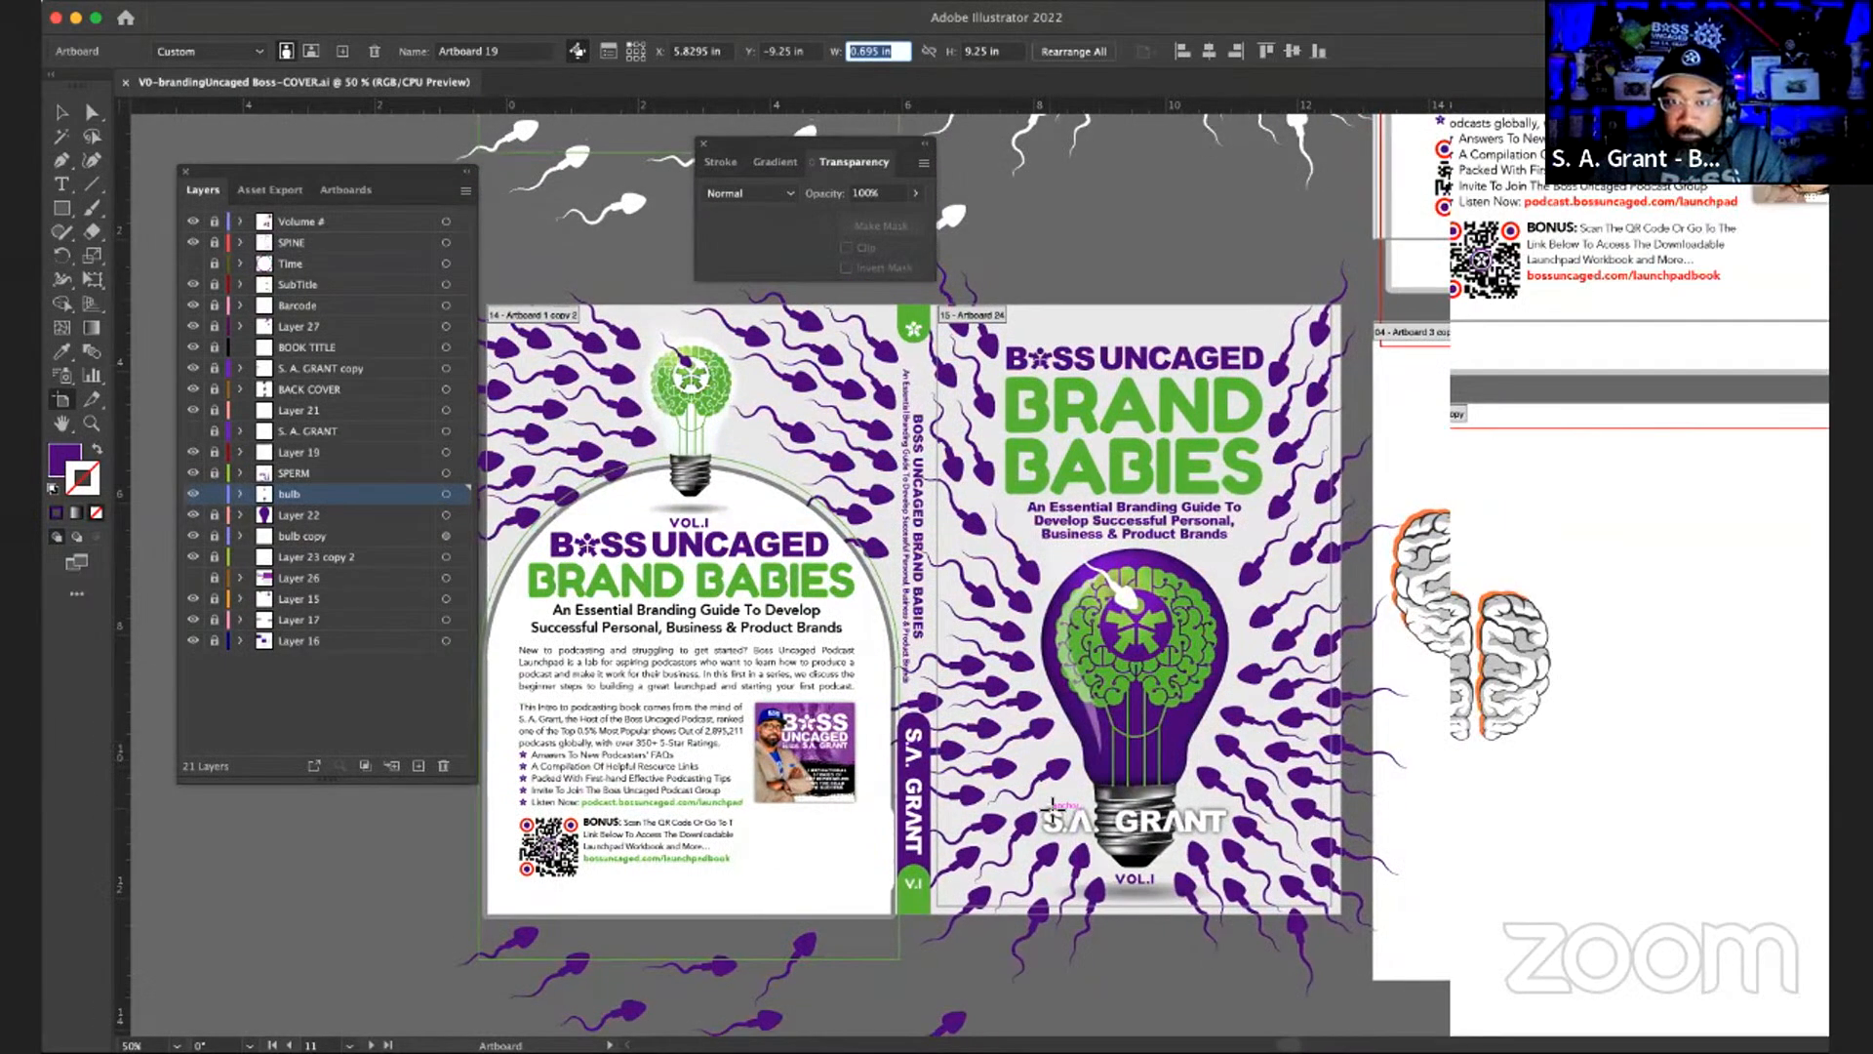
scroll(1051, 806, "up", 6)
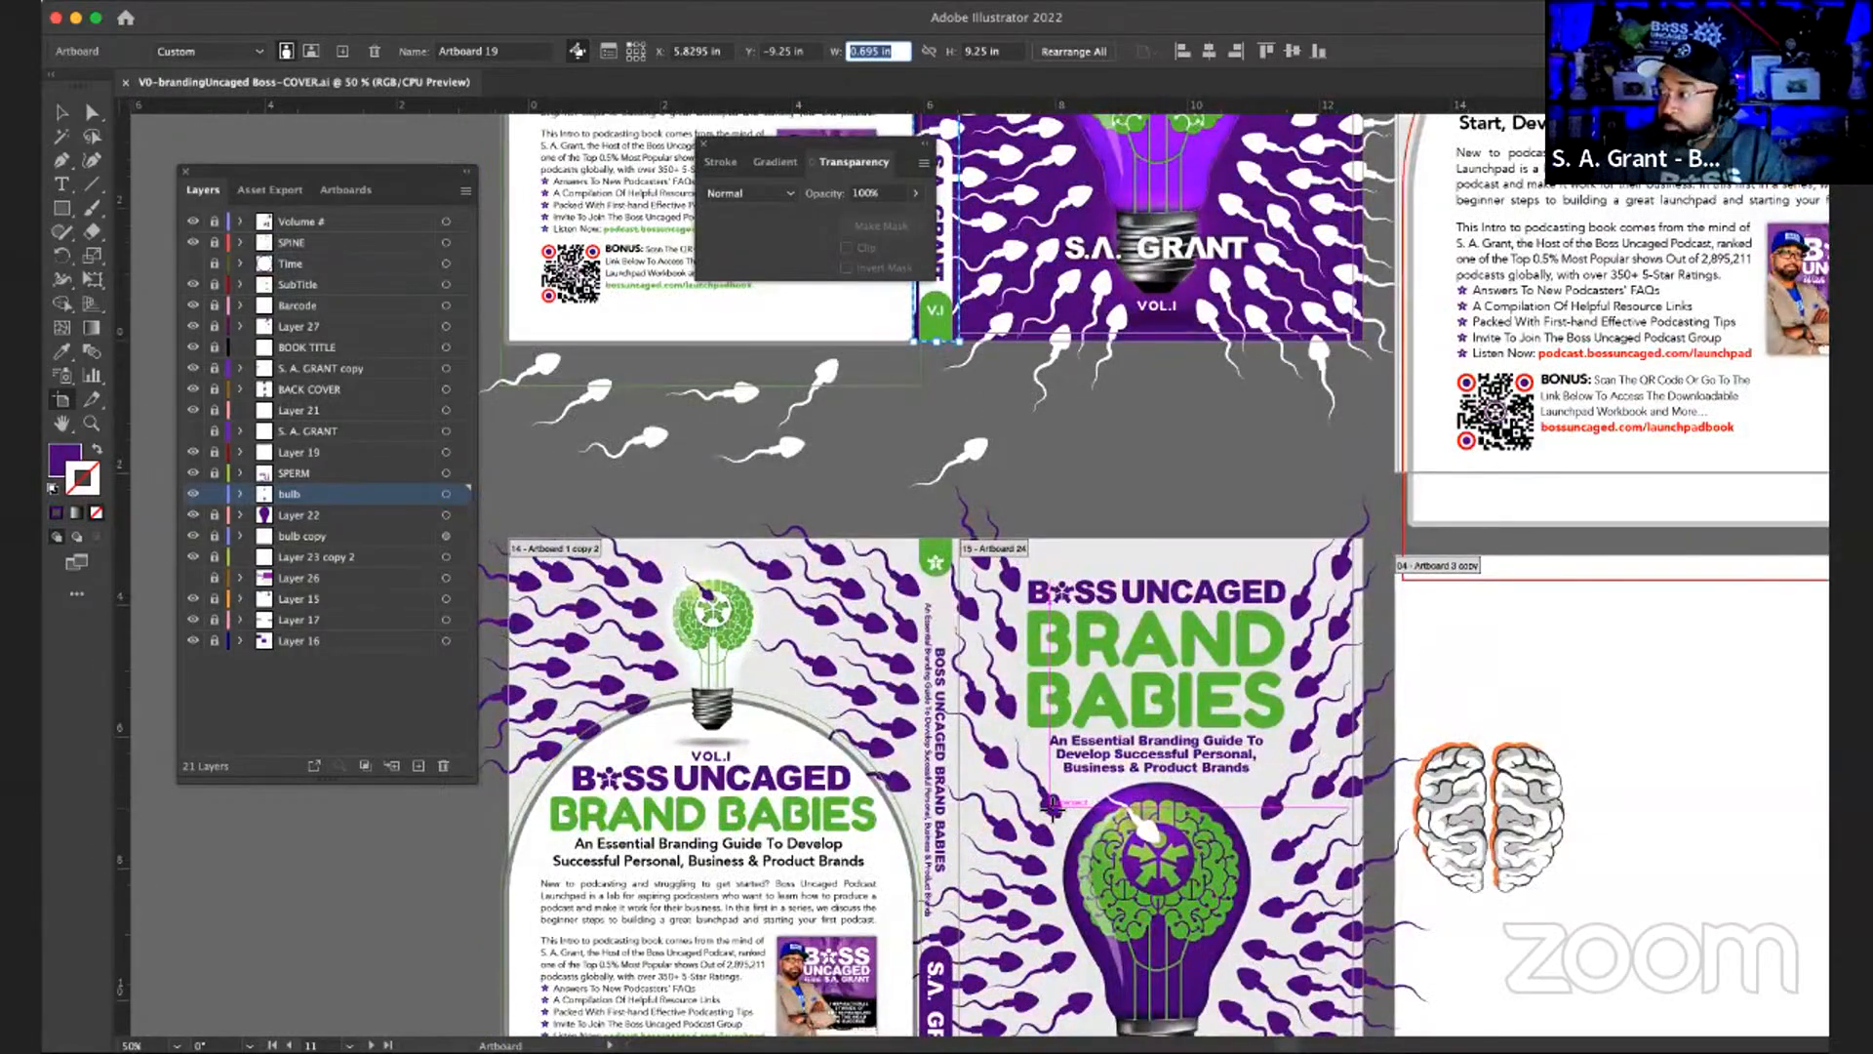
scroll(1052, 808, "up", 3)
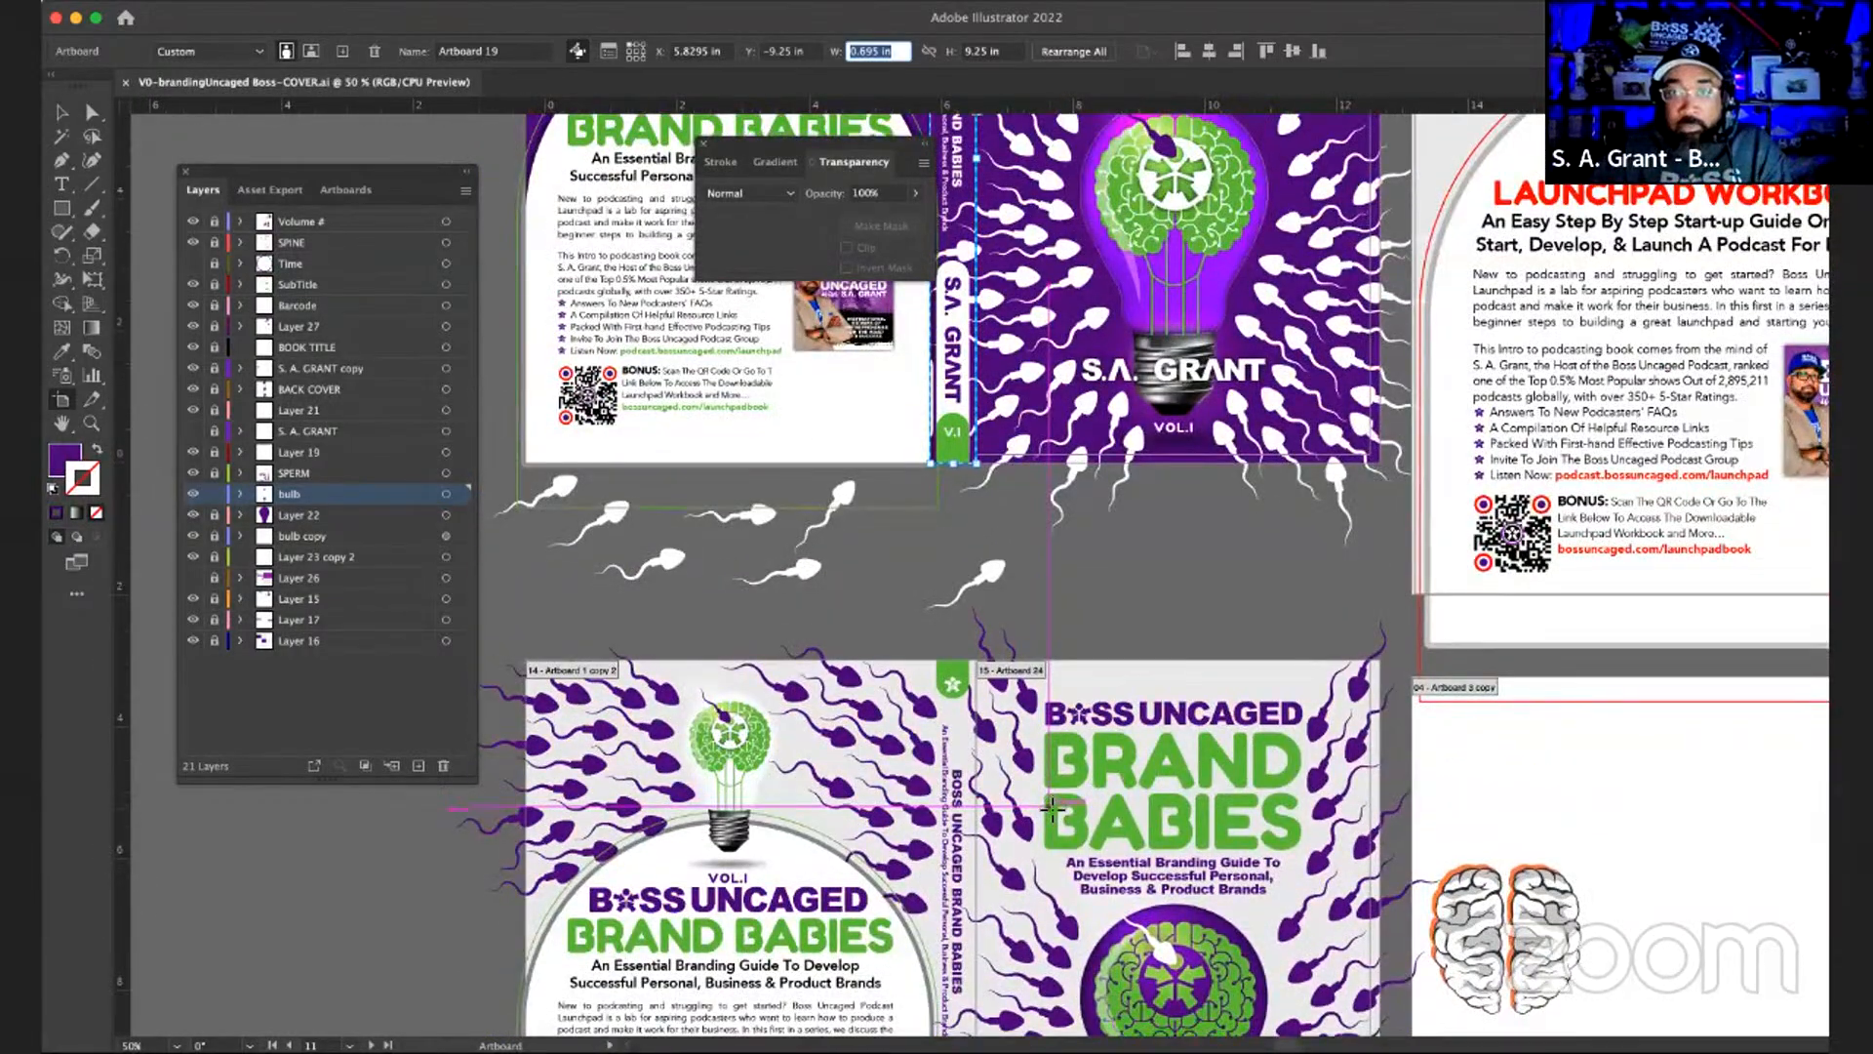
scroll(1051, 809, "down", 3)
scroll(1052, 808, "down", 2)
scroll(1050, 807, "down", 4)
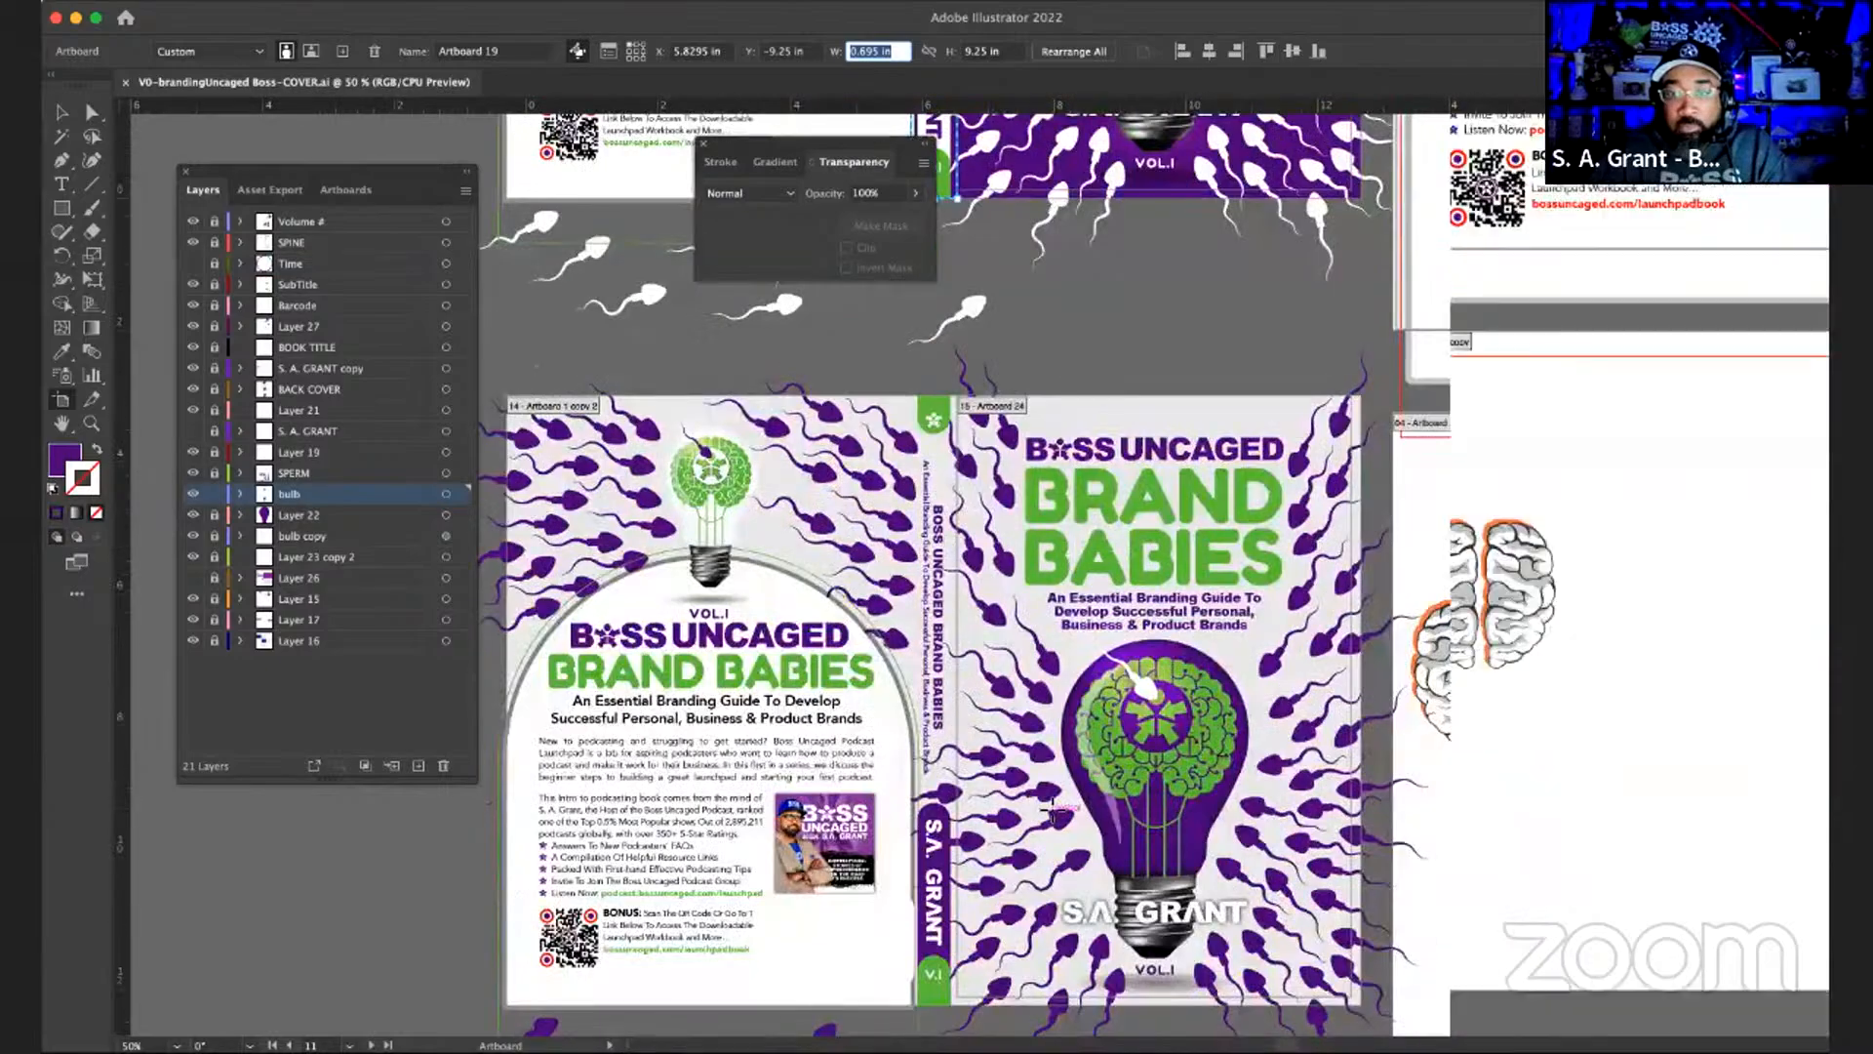
scroll(1052, 806, "down", 6)
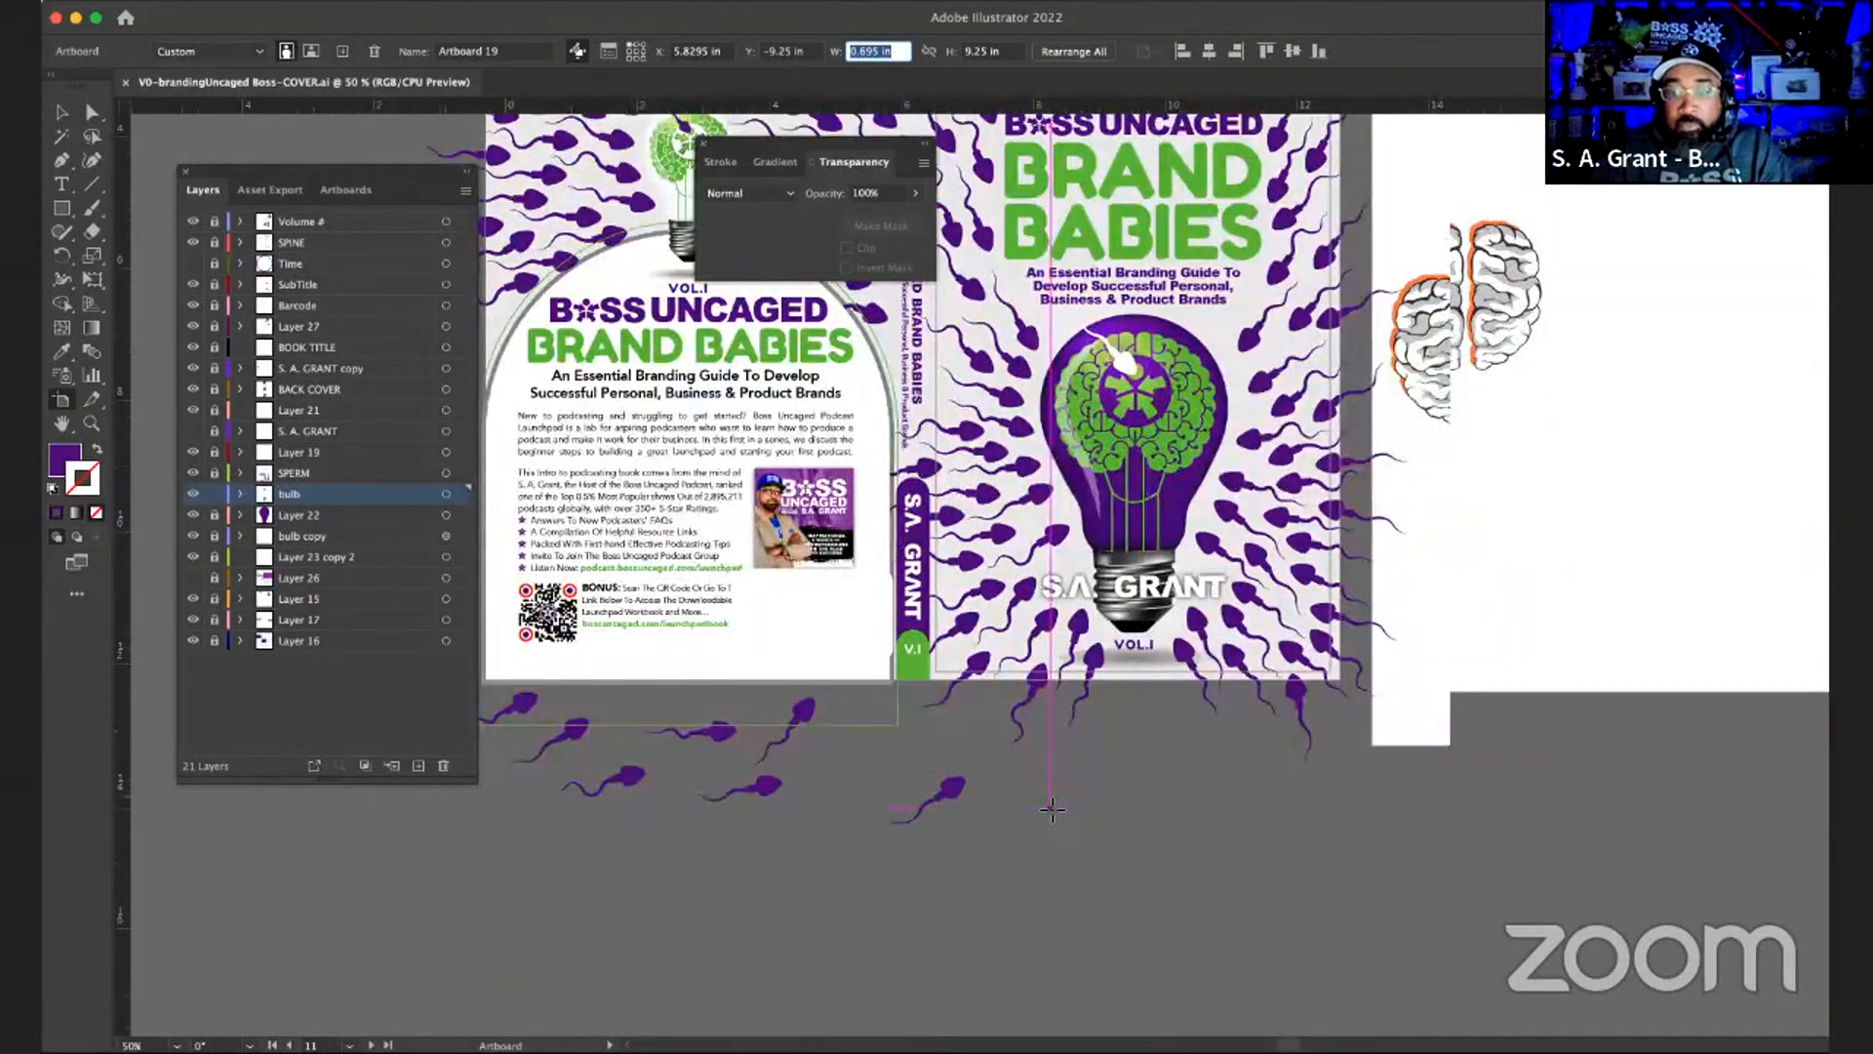
scroll(907, 730, "down", 2)
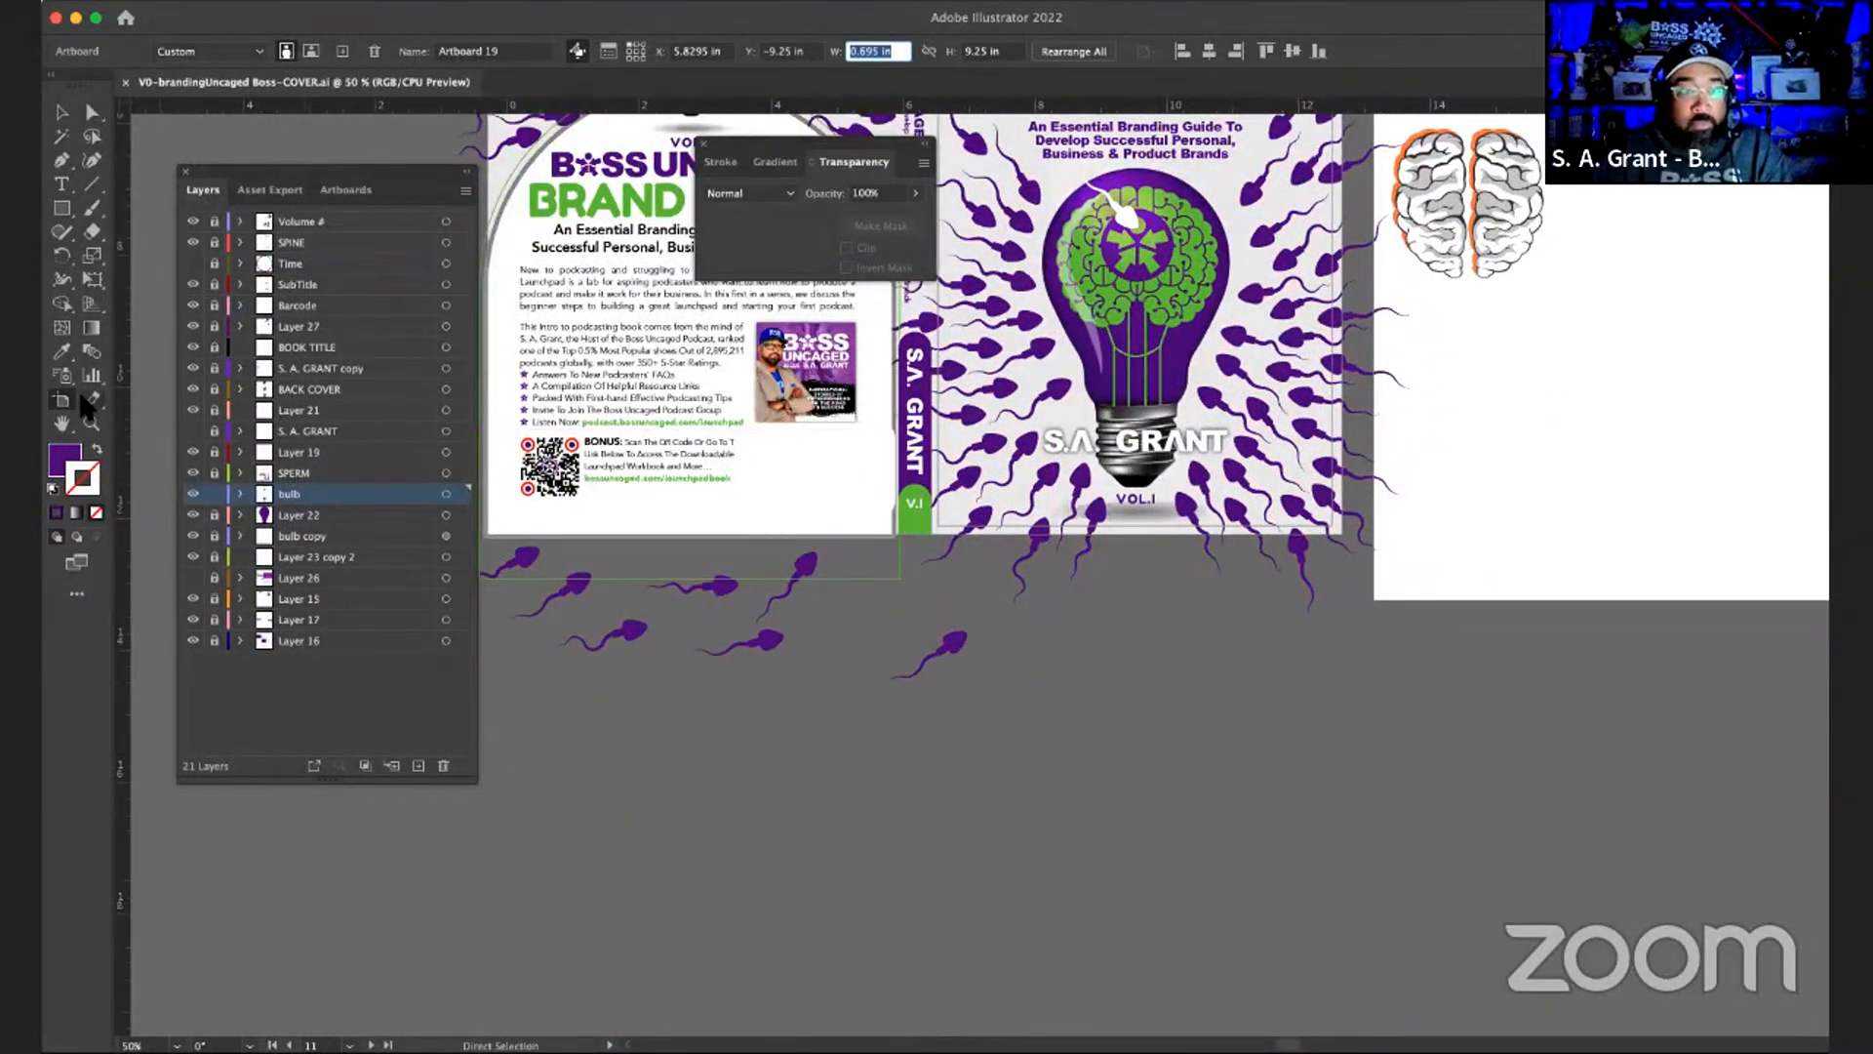
left_click(950, 870)
left_click_drag(902, 728, 952, 869)
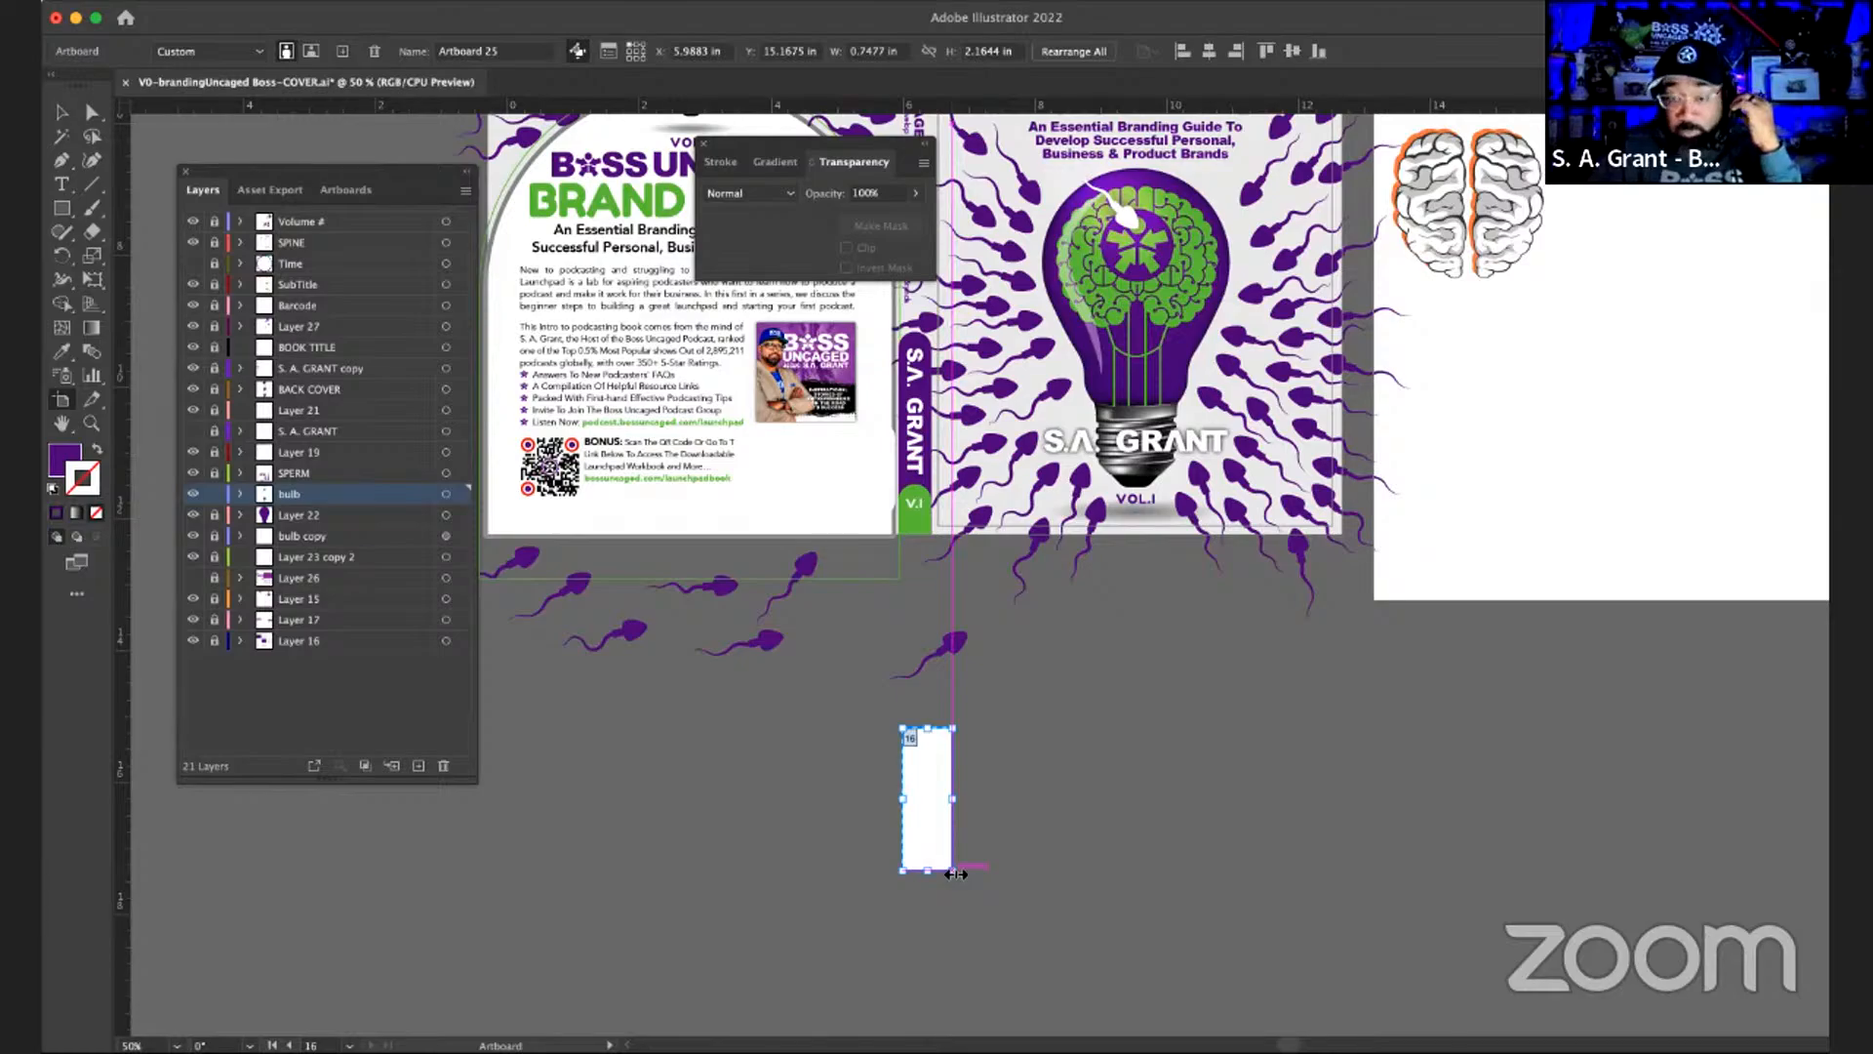
- Set the new spine artboard's width to 0.695 in and its height to 9.25 in
left_click(878, 50)
type("0.695")
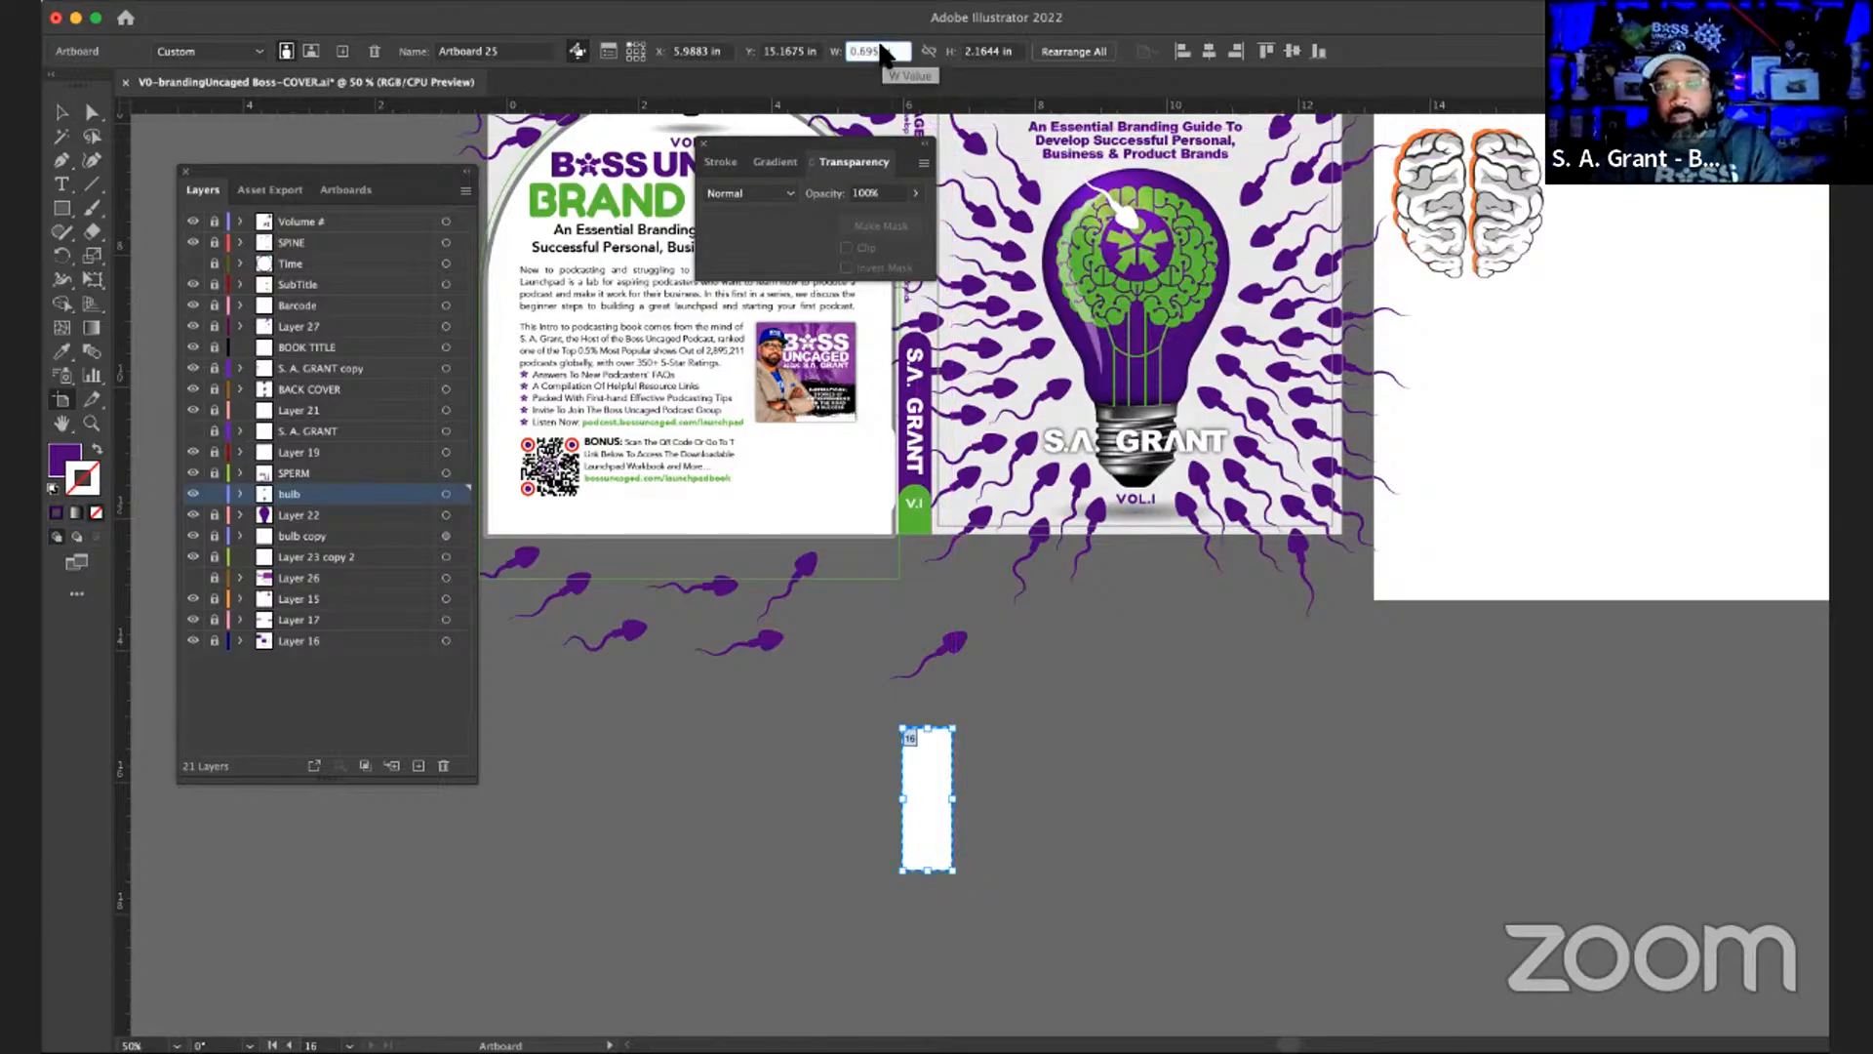
left_click(988, 51)
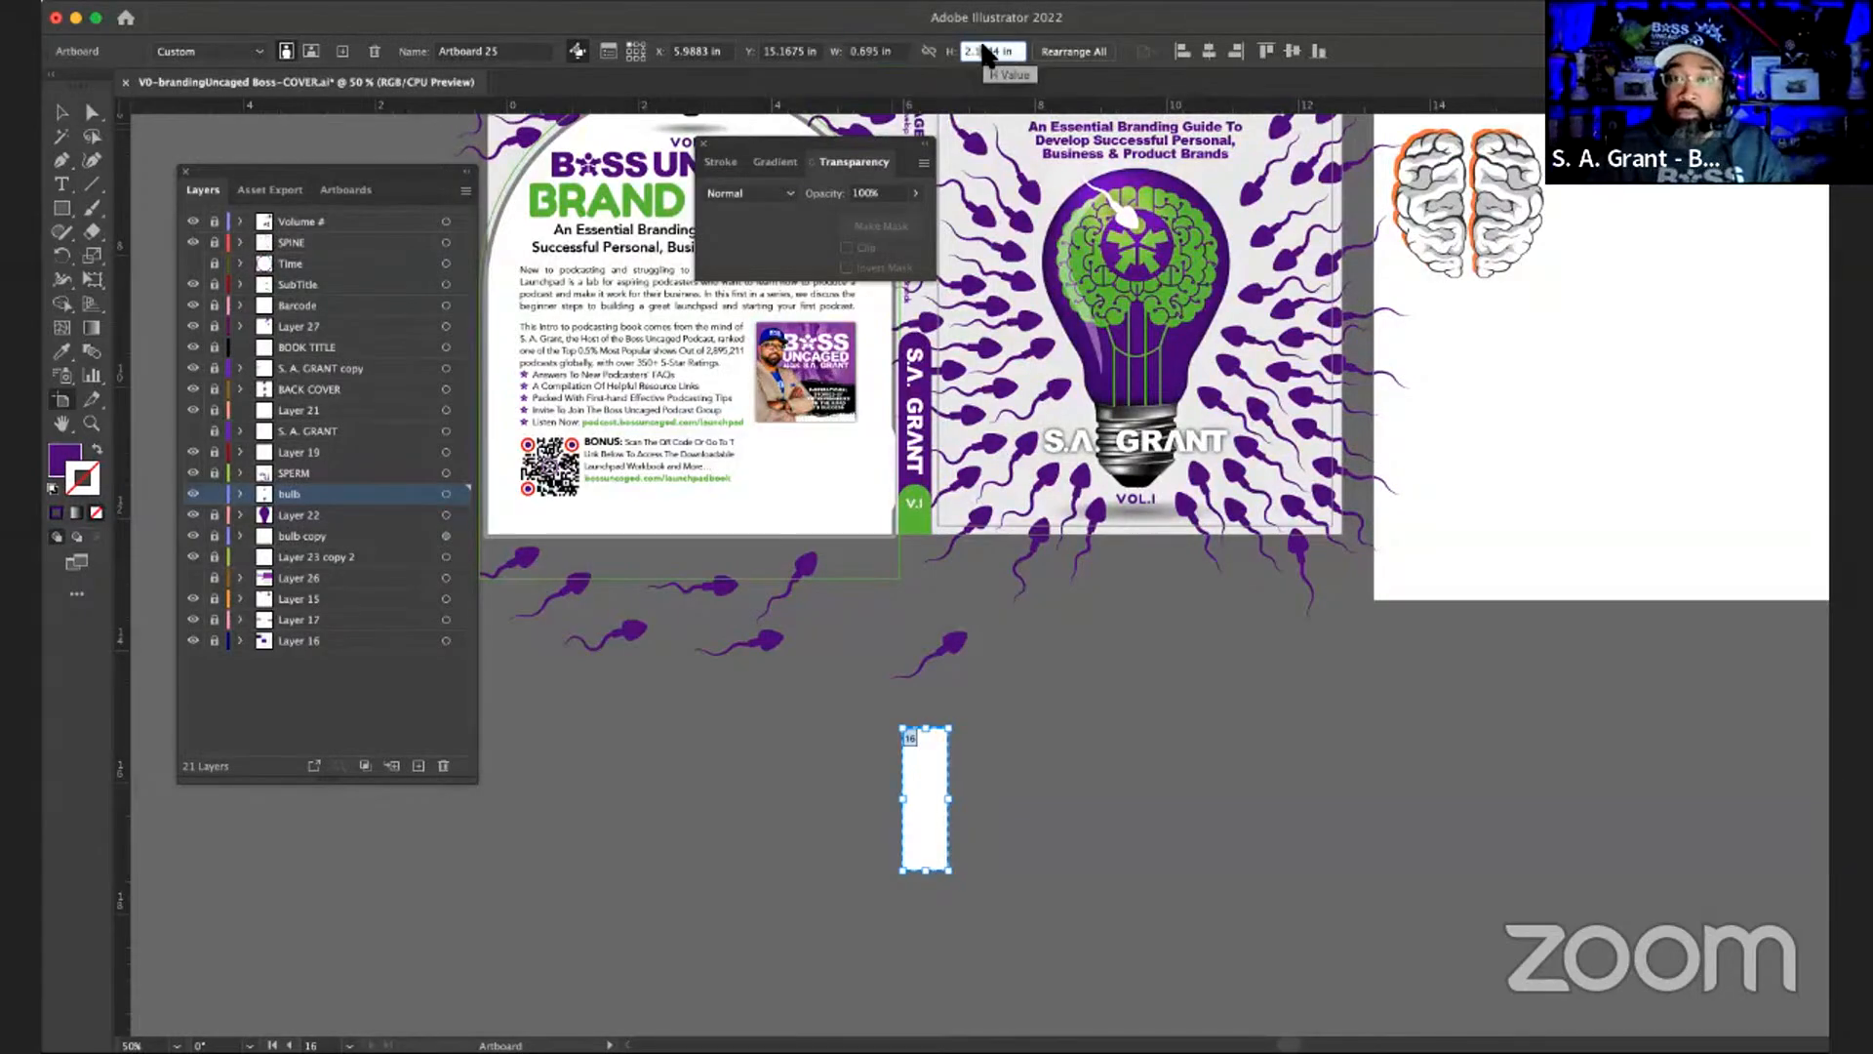
triple_click(987, 51)
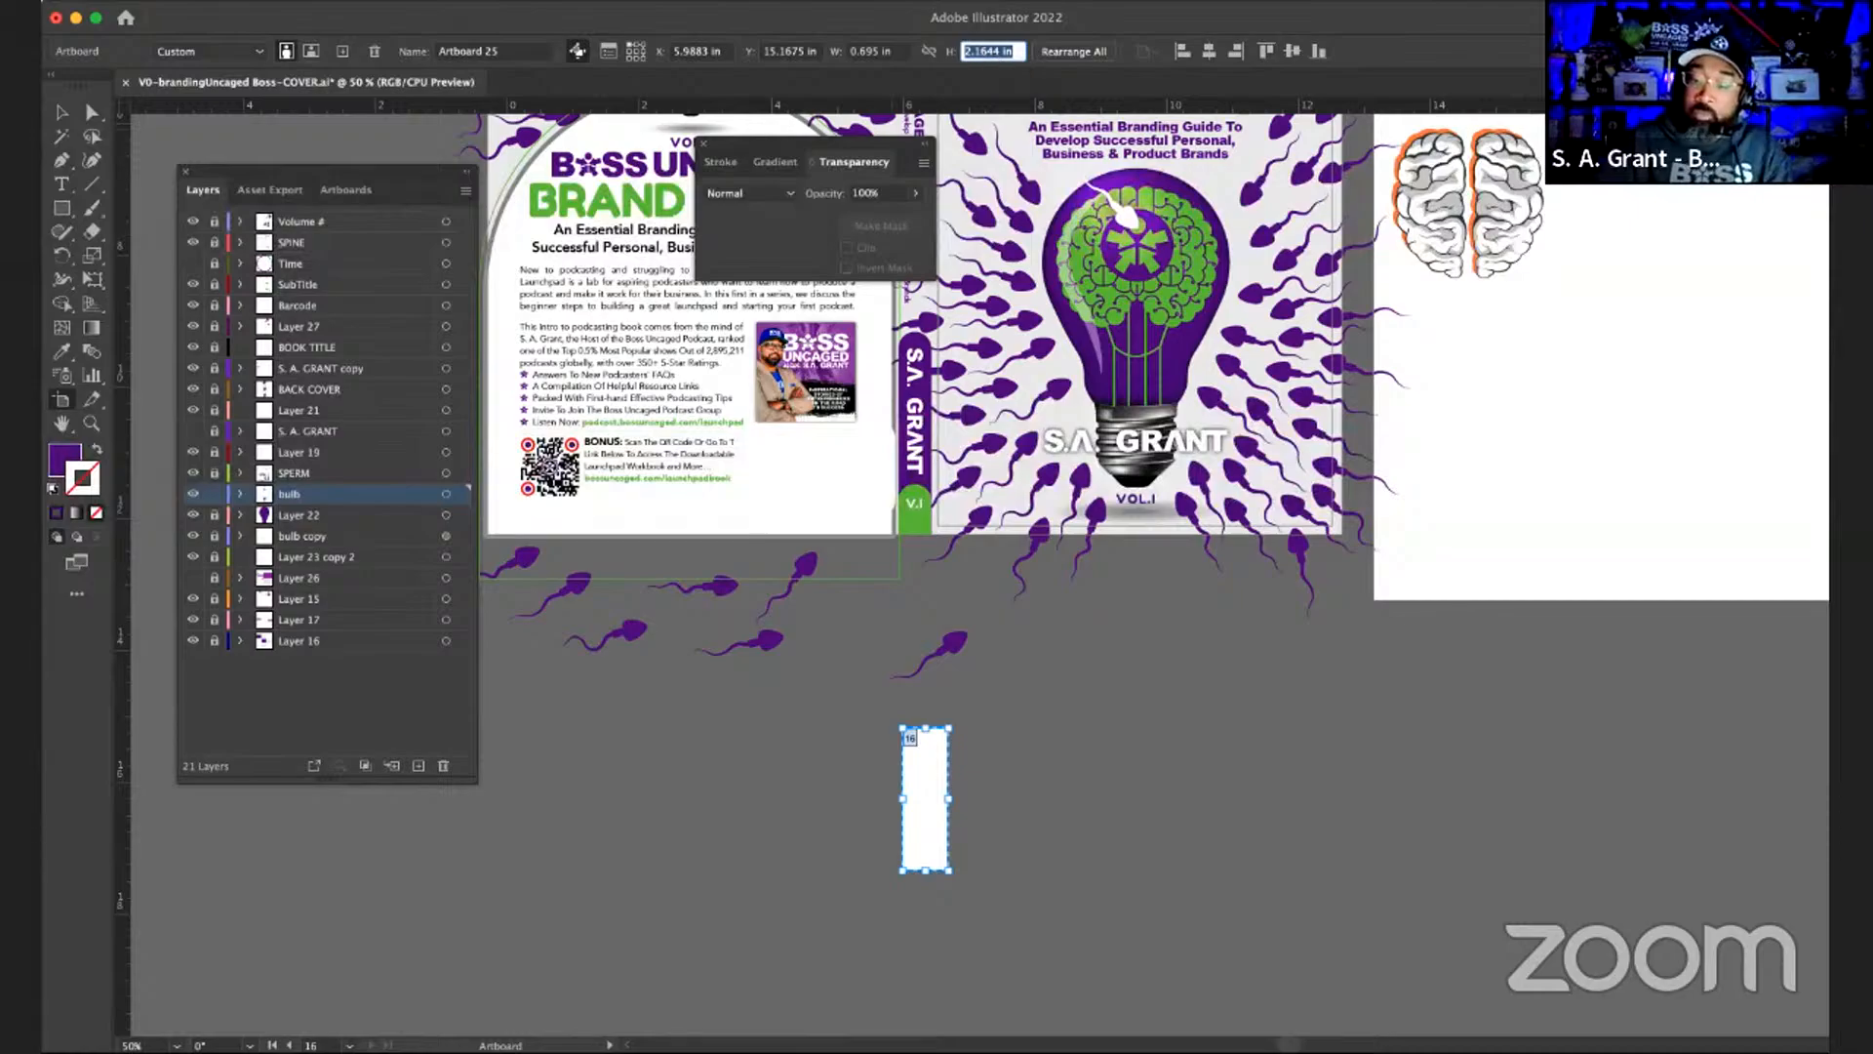
type("9.25")
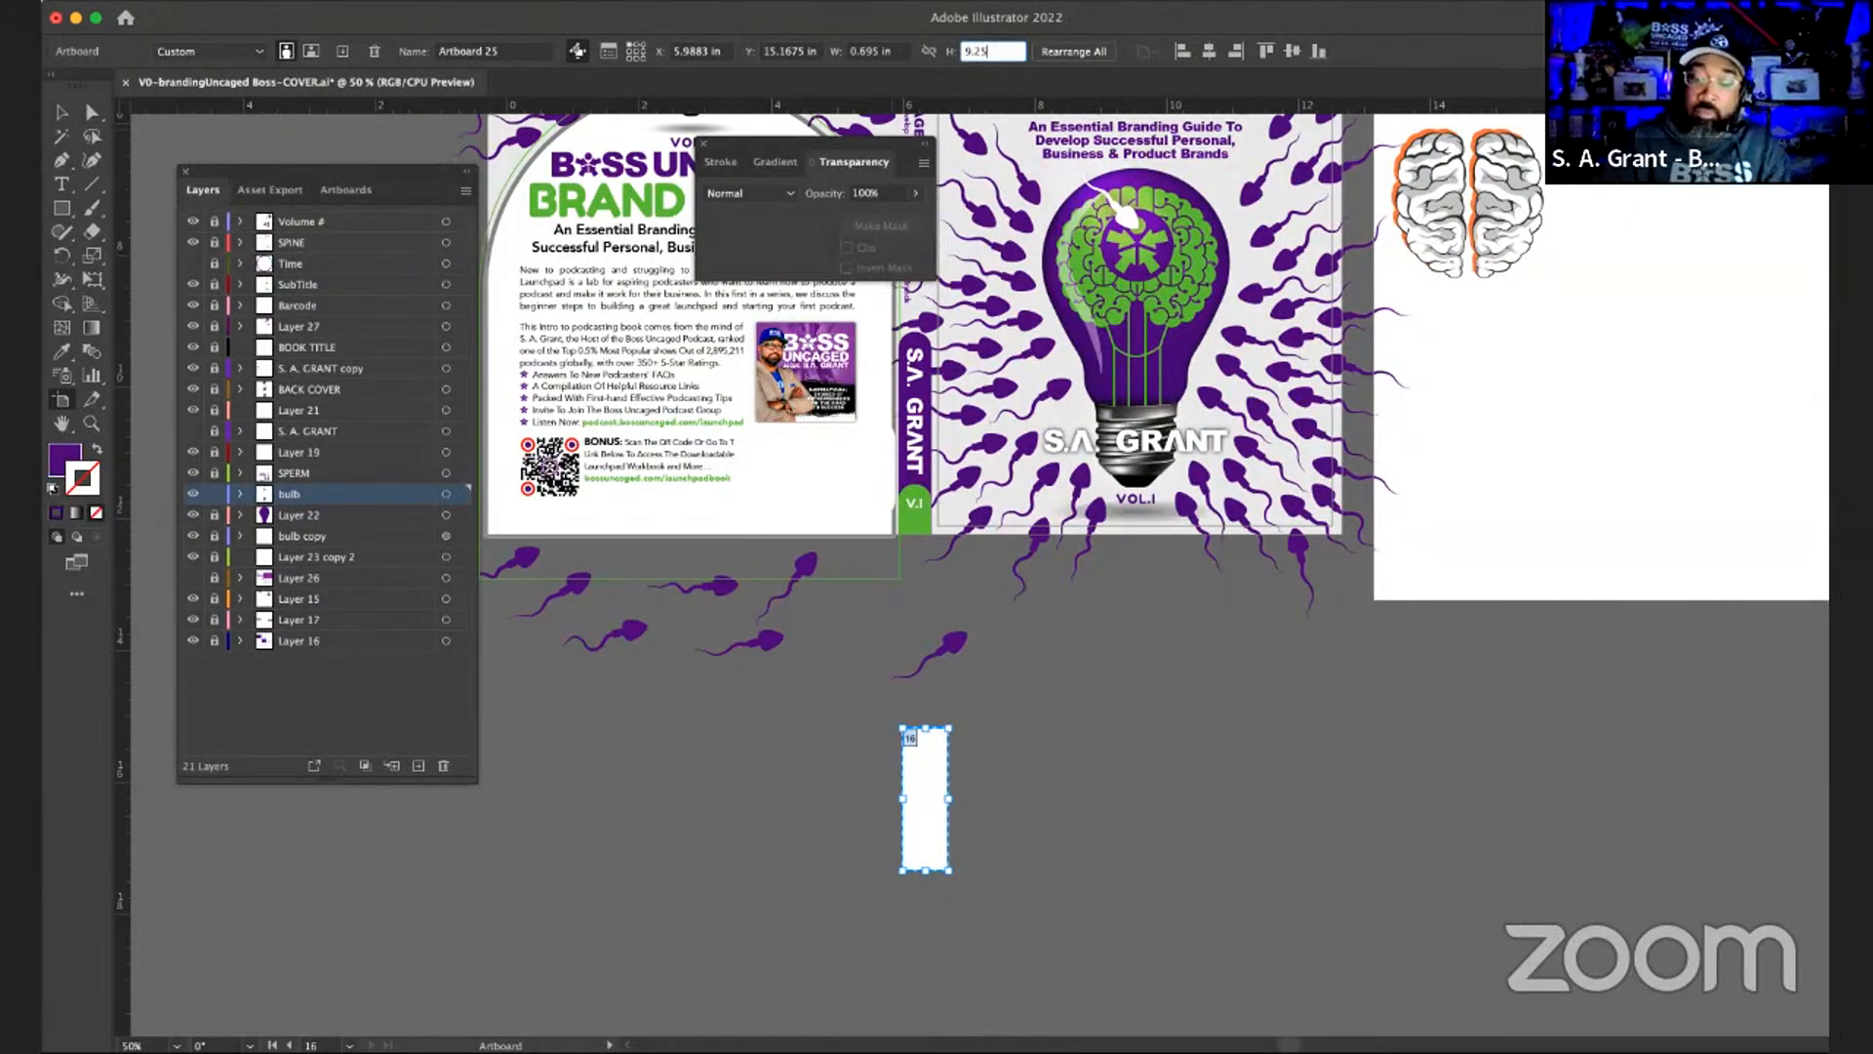
key("Return")
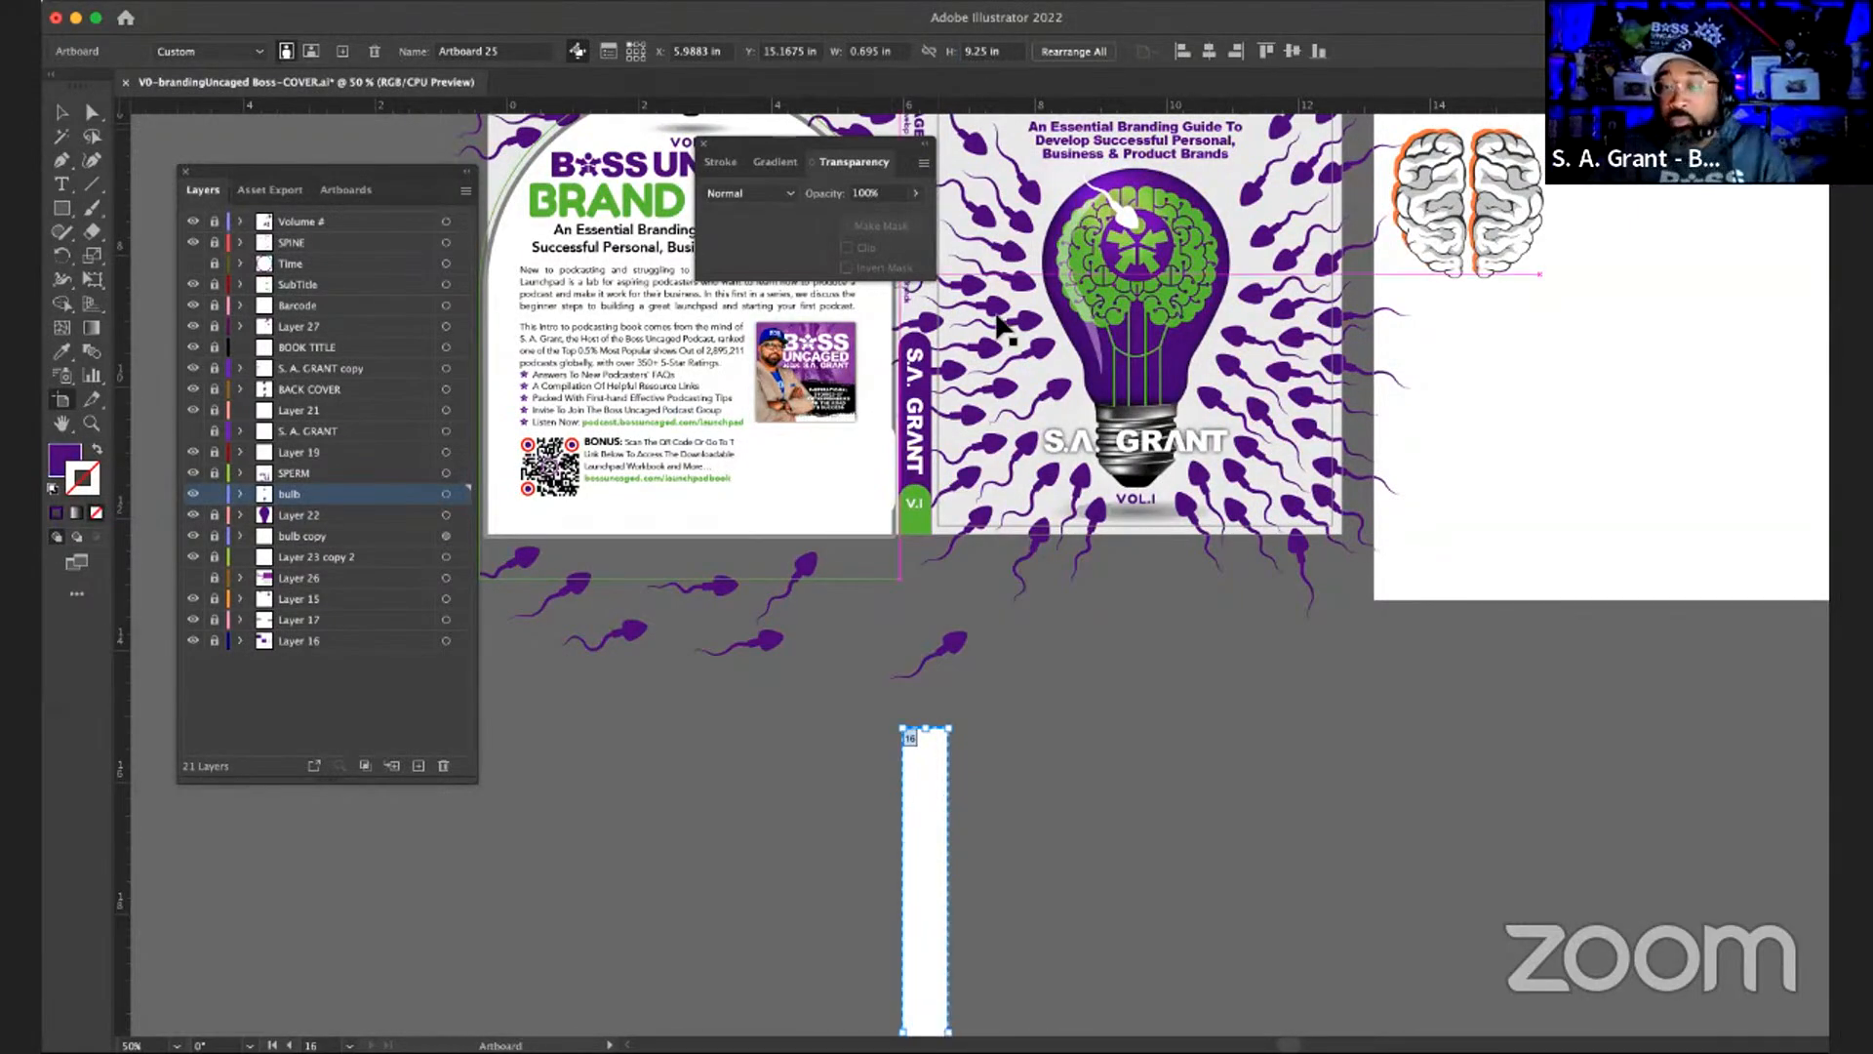
scroll(1004, 325, "up", 1)
scroll(1004, 325, "up", 6)
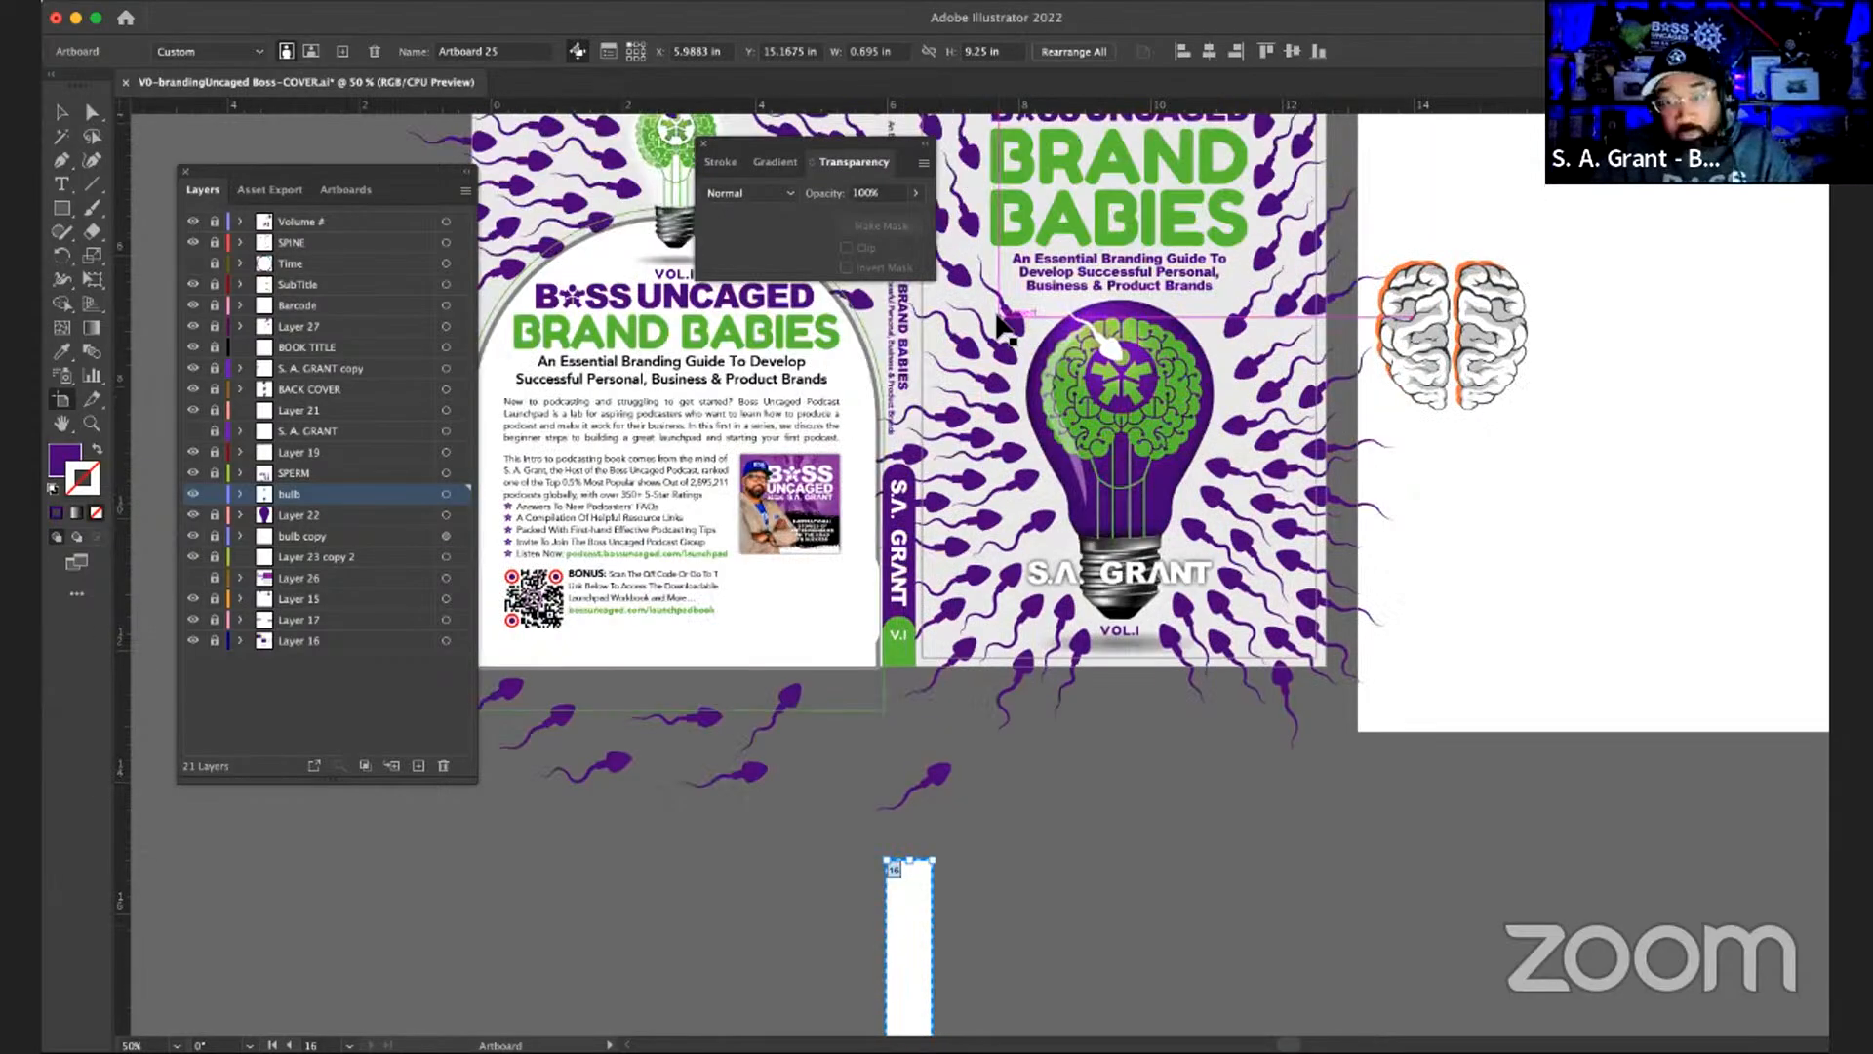
- Select the purple Brand Babies cover's spine artboard and copy its X position value
scroll(997, 322, "up", 6)
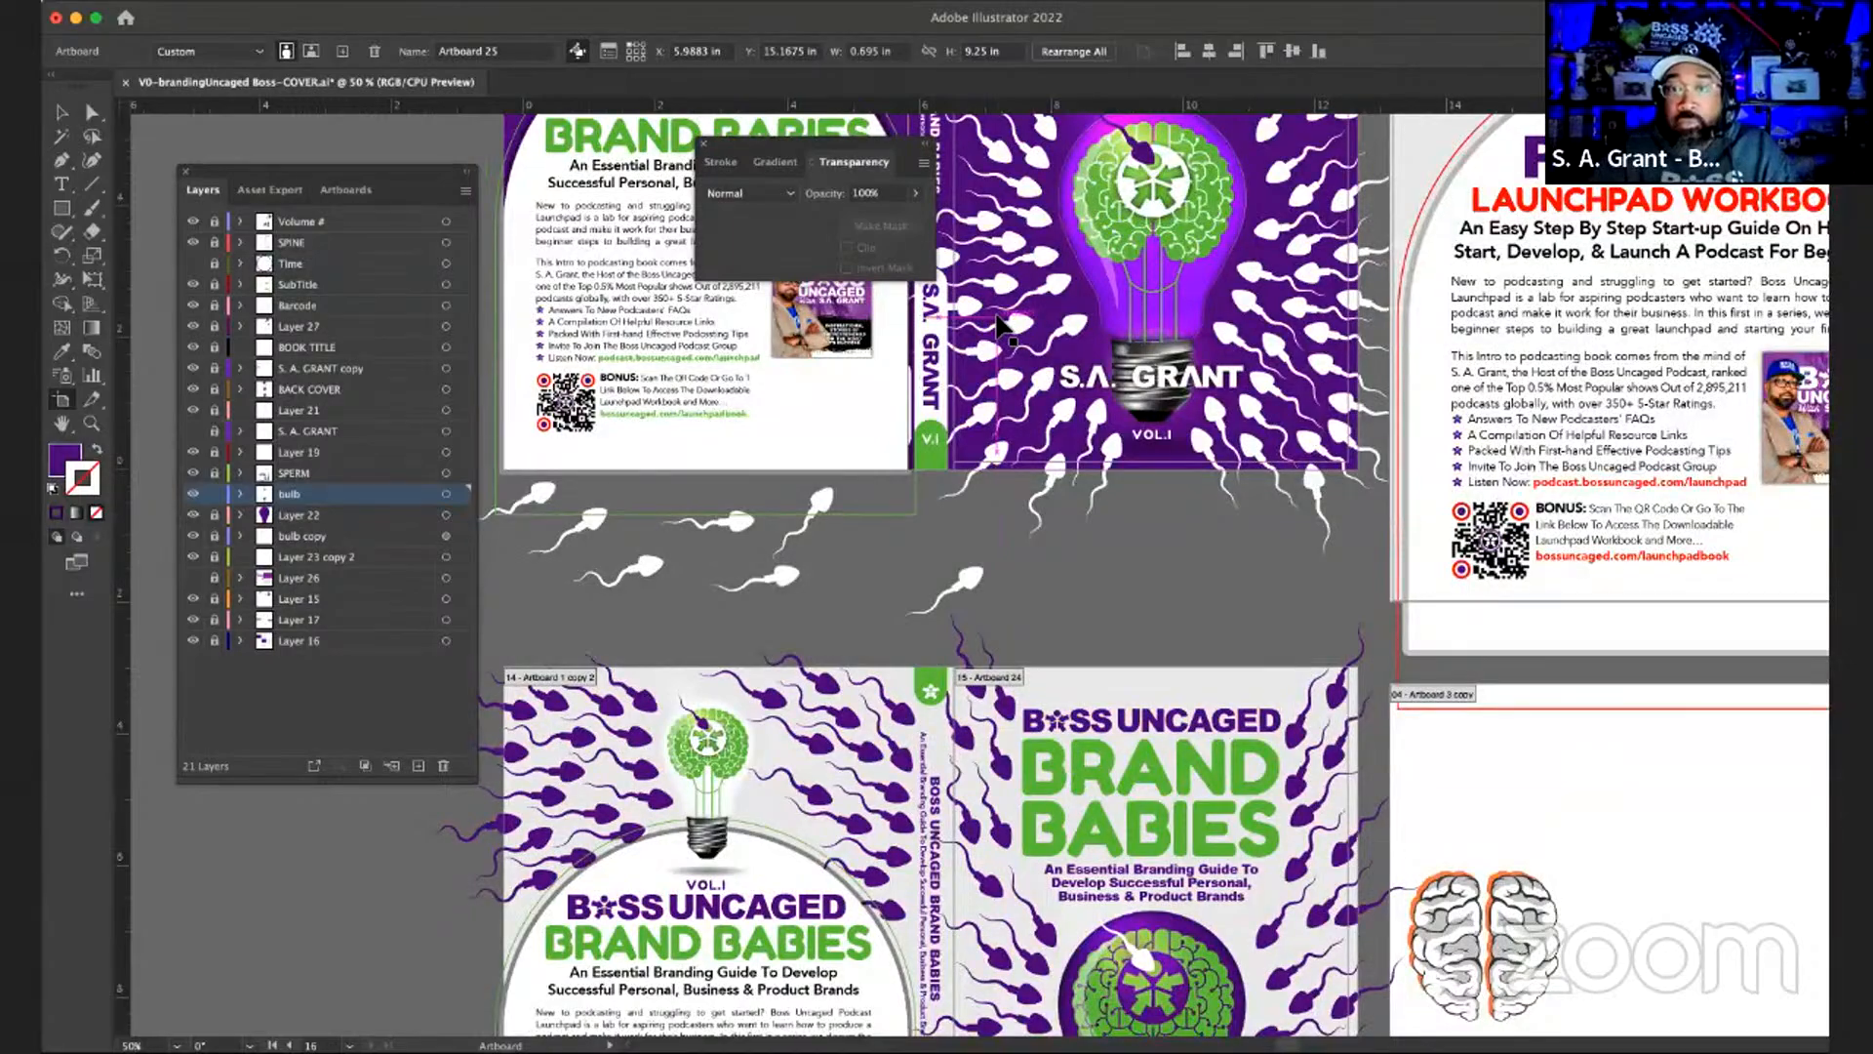
scroll(1000, 327, "up", 4)
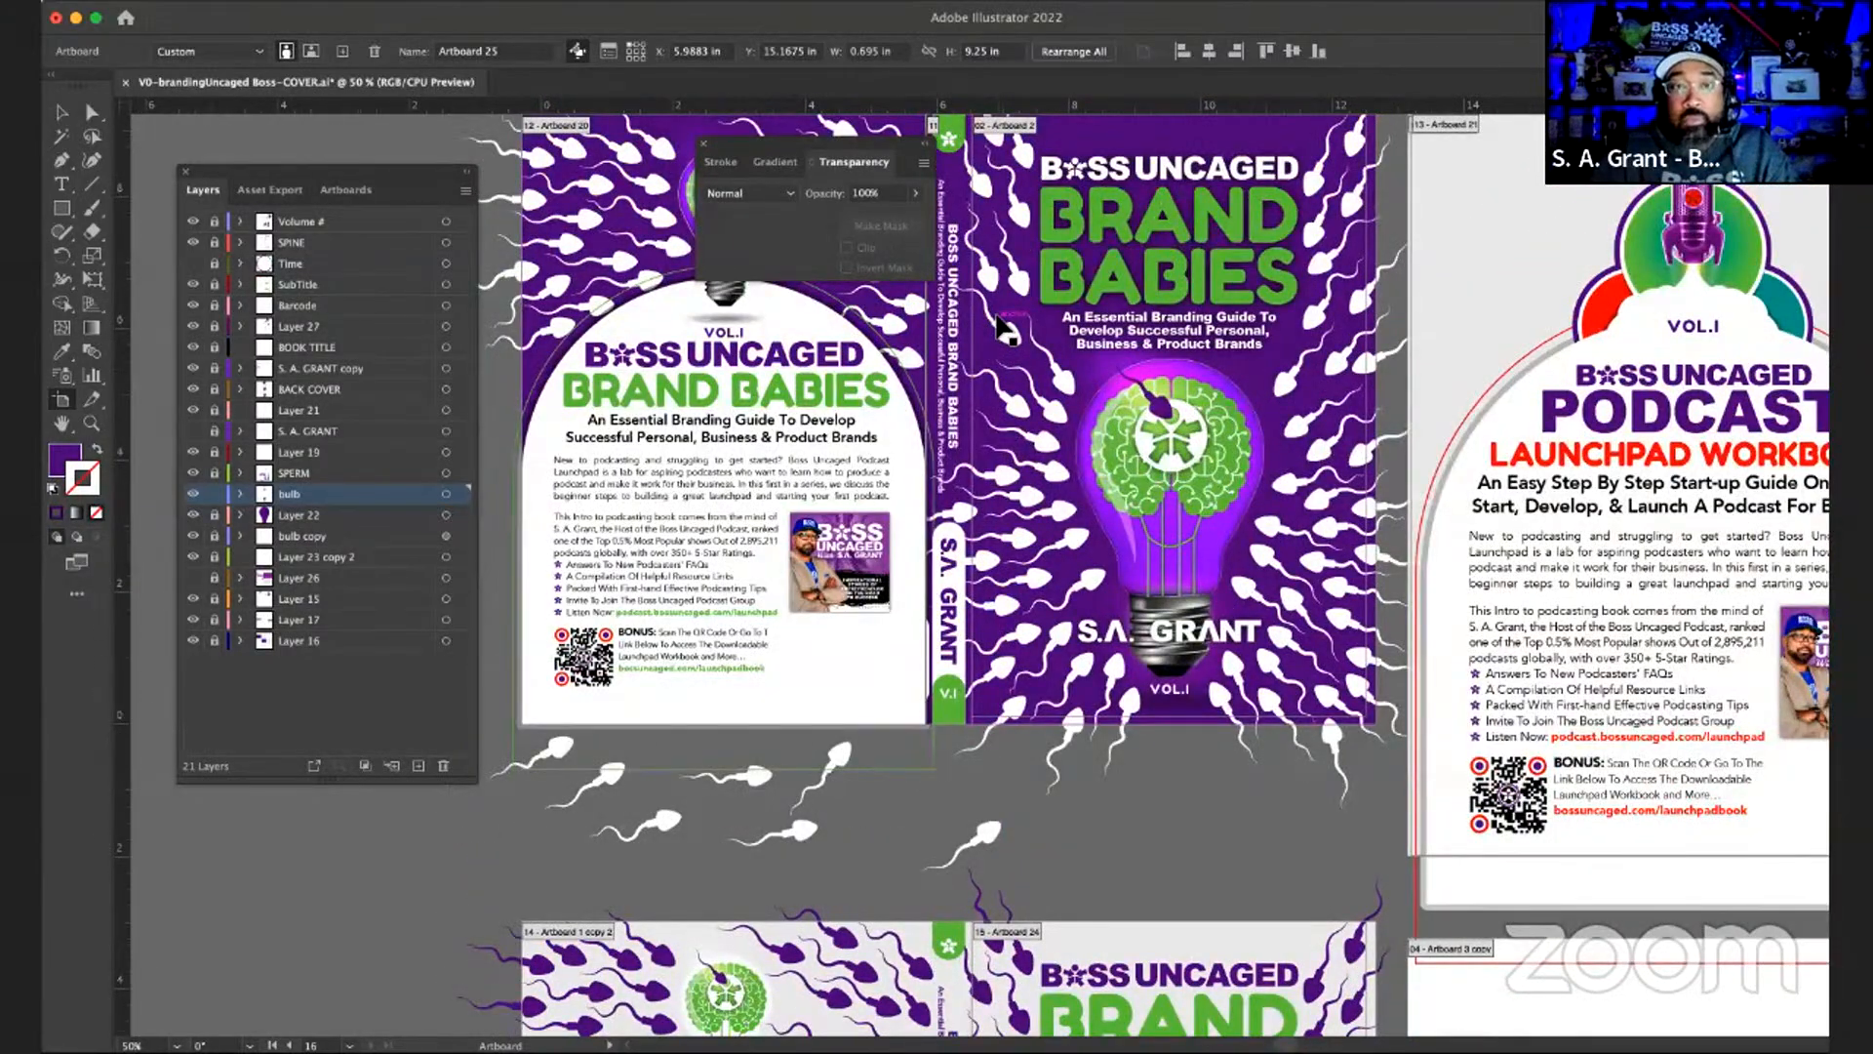
scroll(1005, 330, "up", 2)
scroll(966, 330, "up", 1)
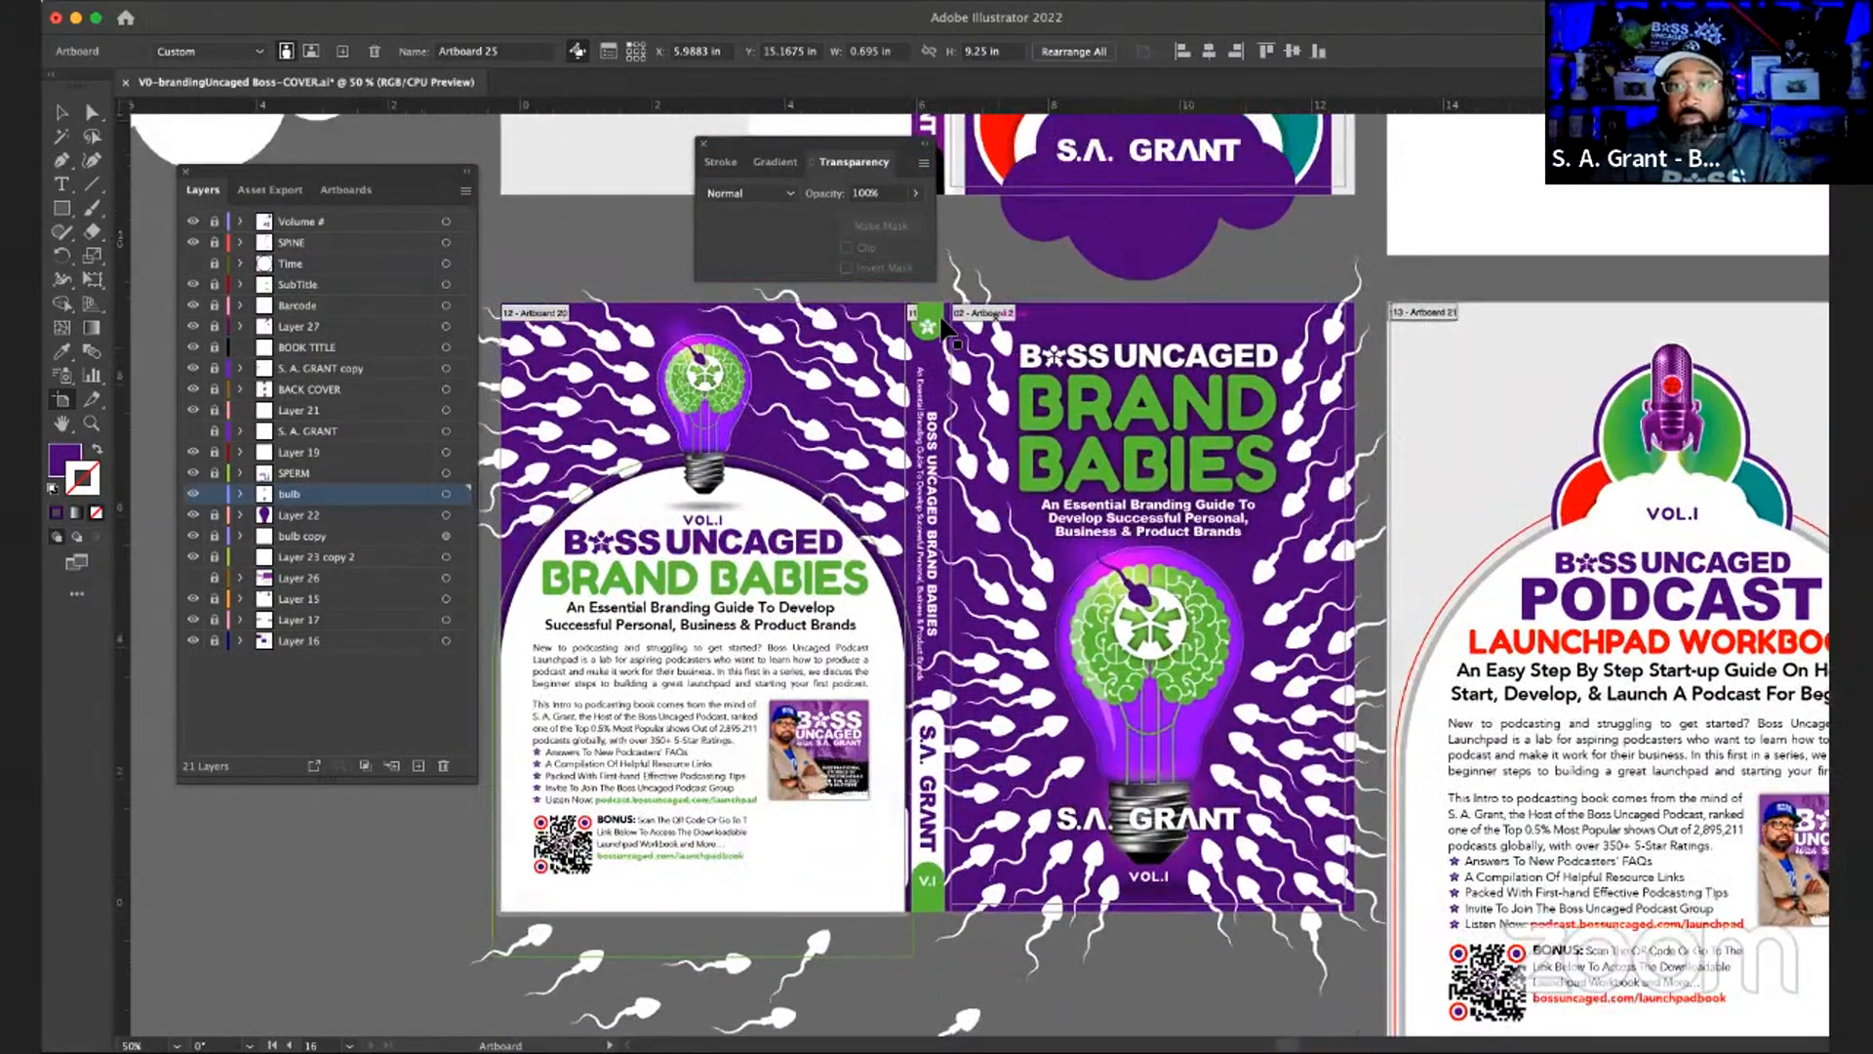
left_click(917, 312)
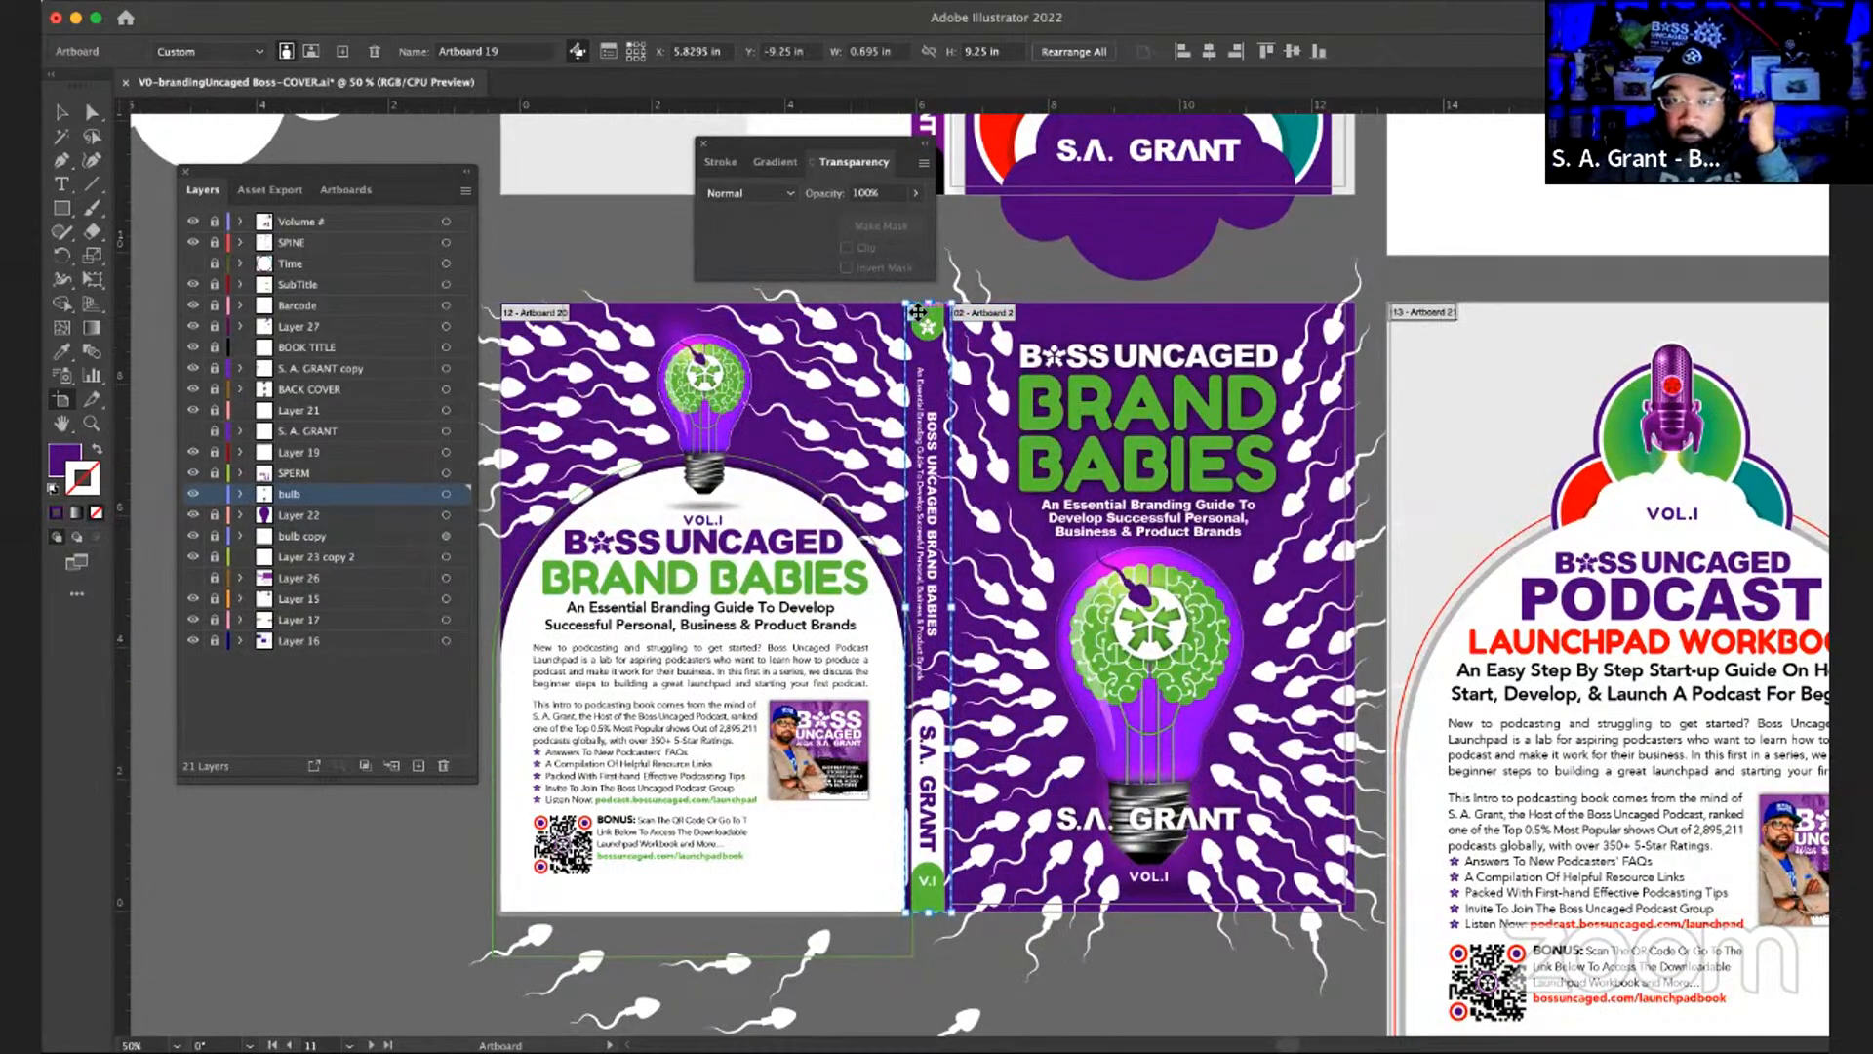
left_click(714, 54)
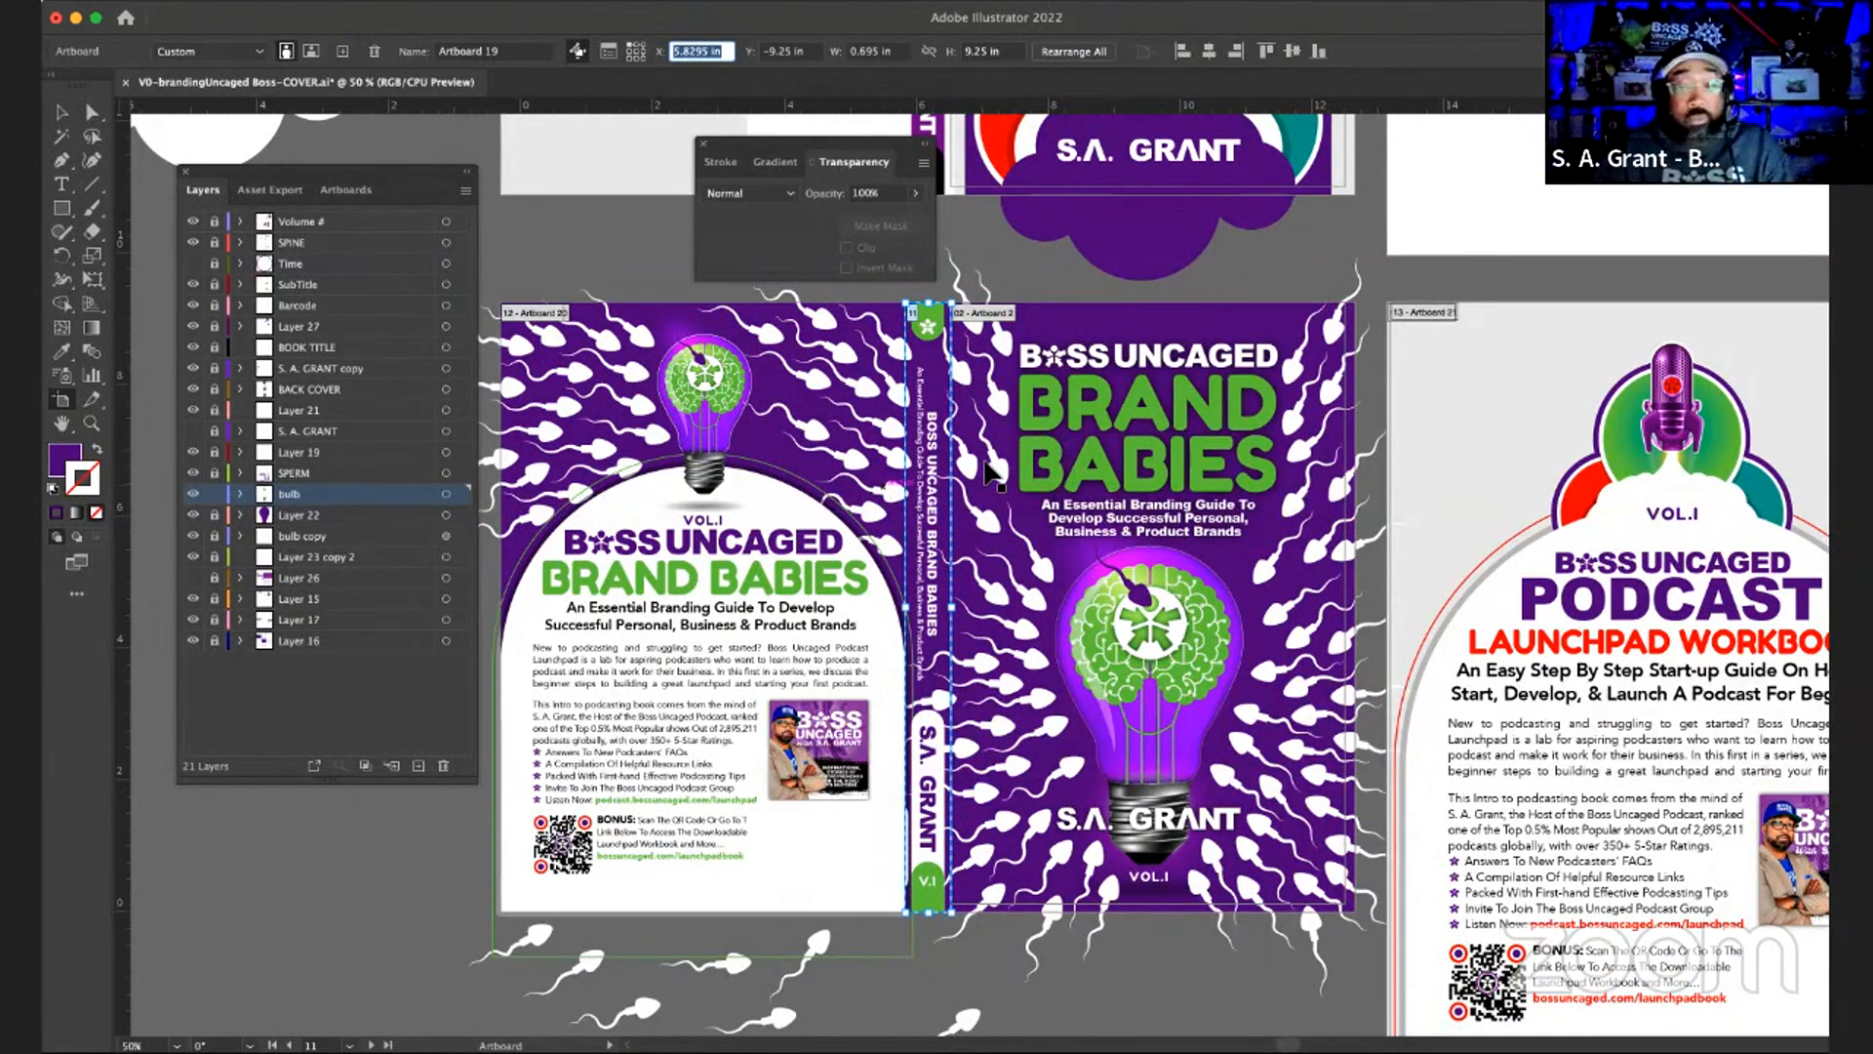
- Select the new narrow spine artboard below the light Brand Babies cover
scroll(990, 474, "down", 3)
scroll(992, 475, "down", 5)
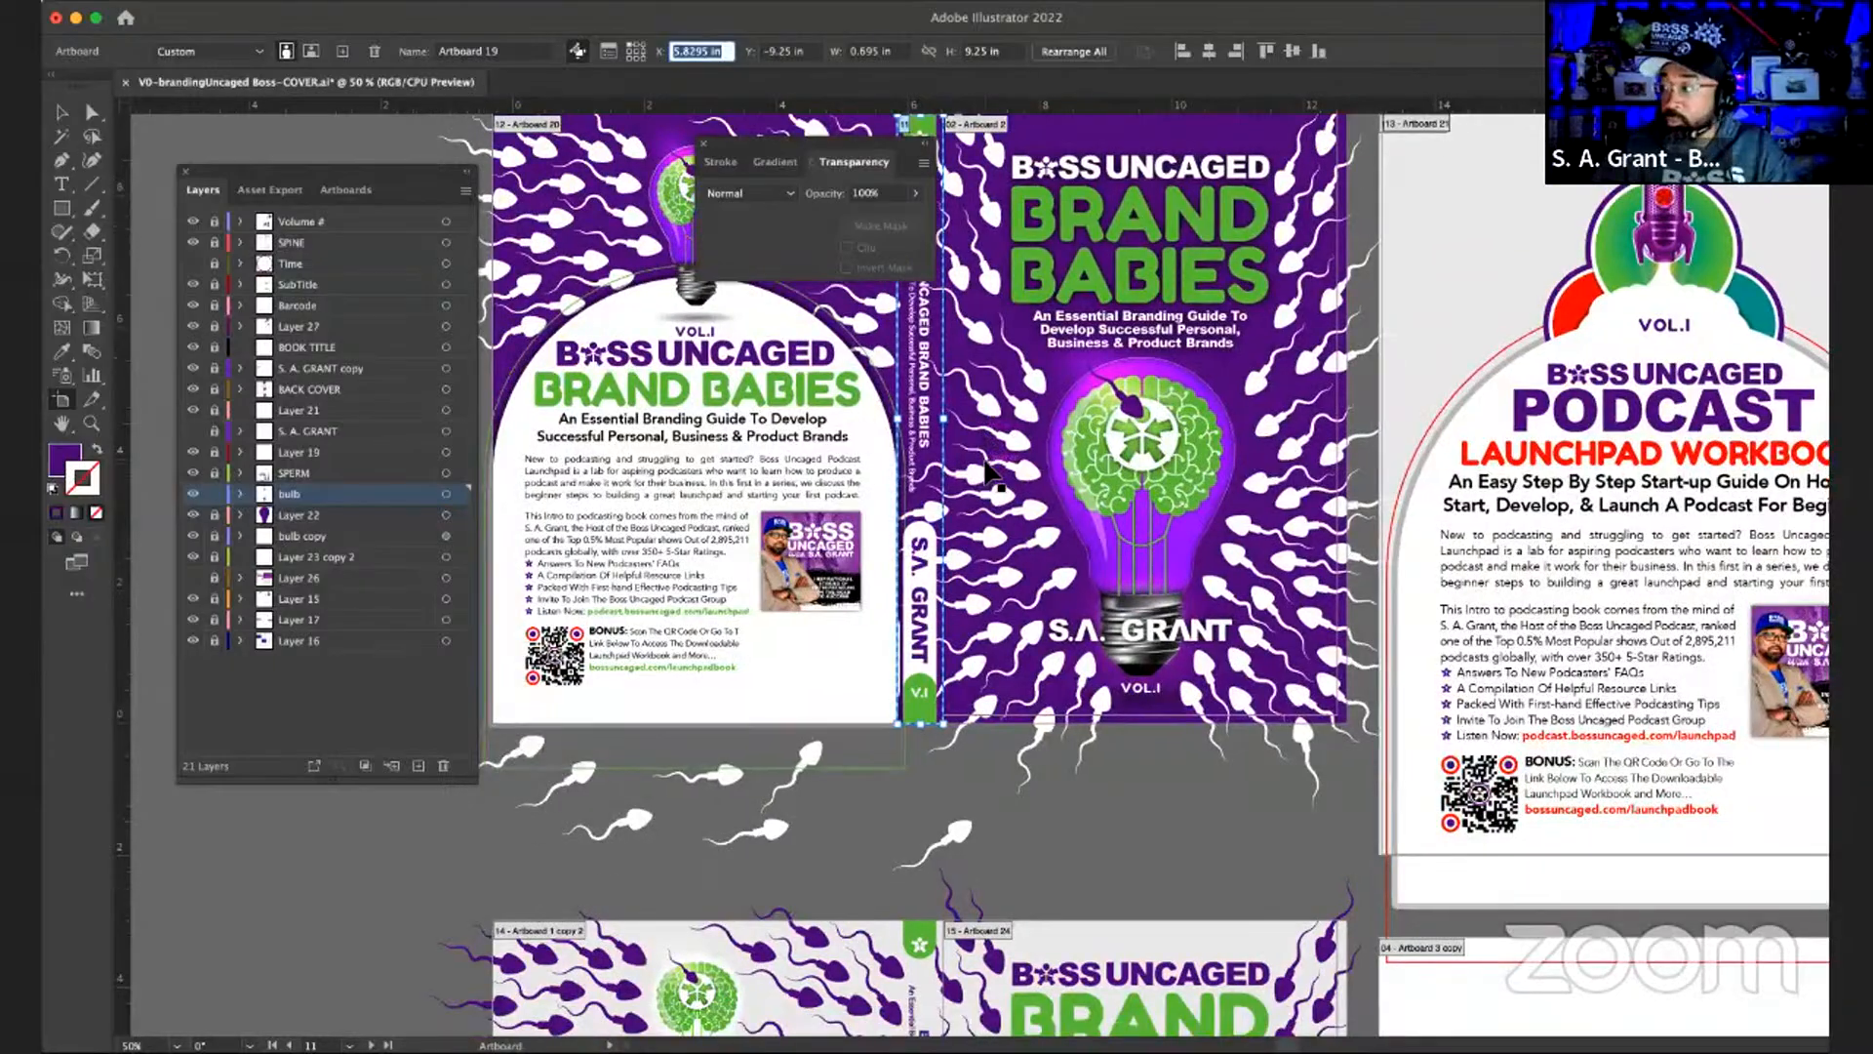
scroll(991, 475, "down", 4)
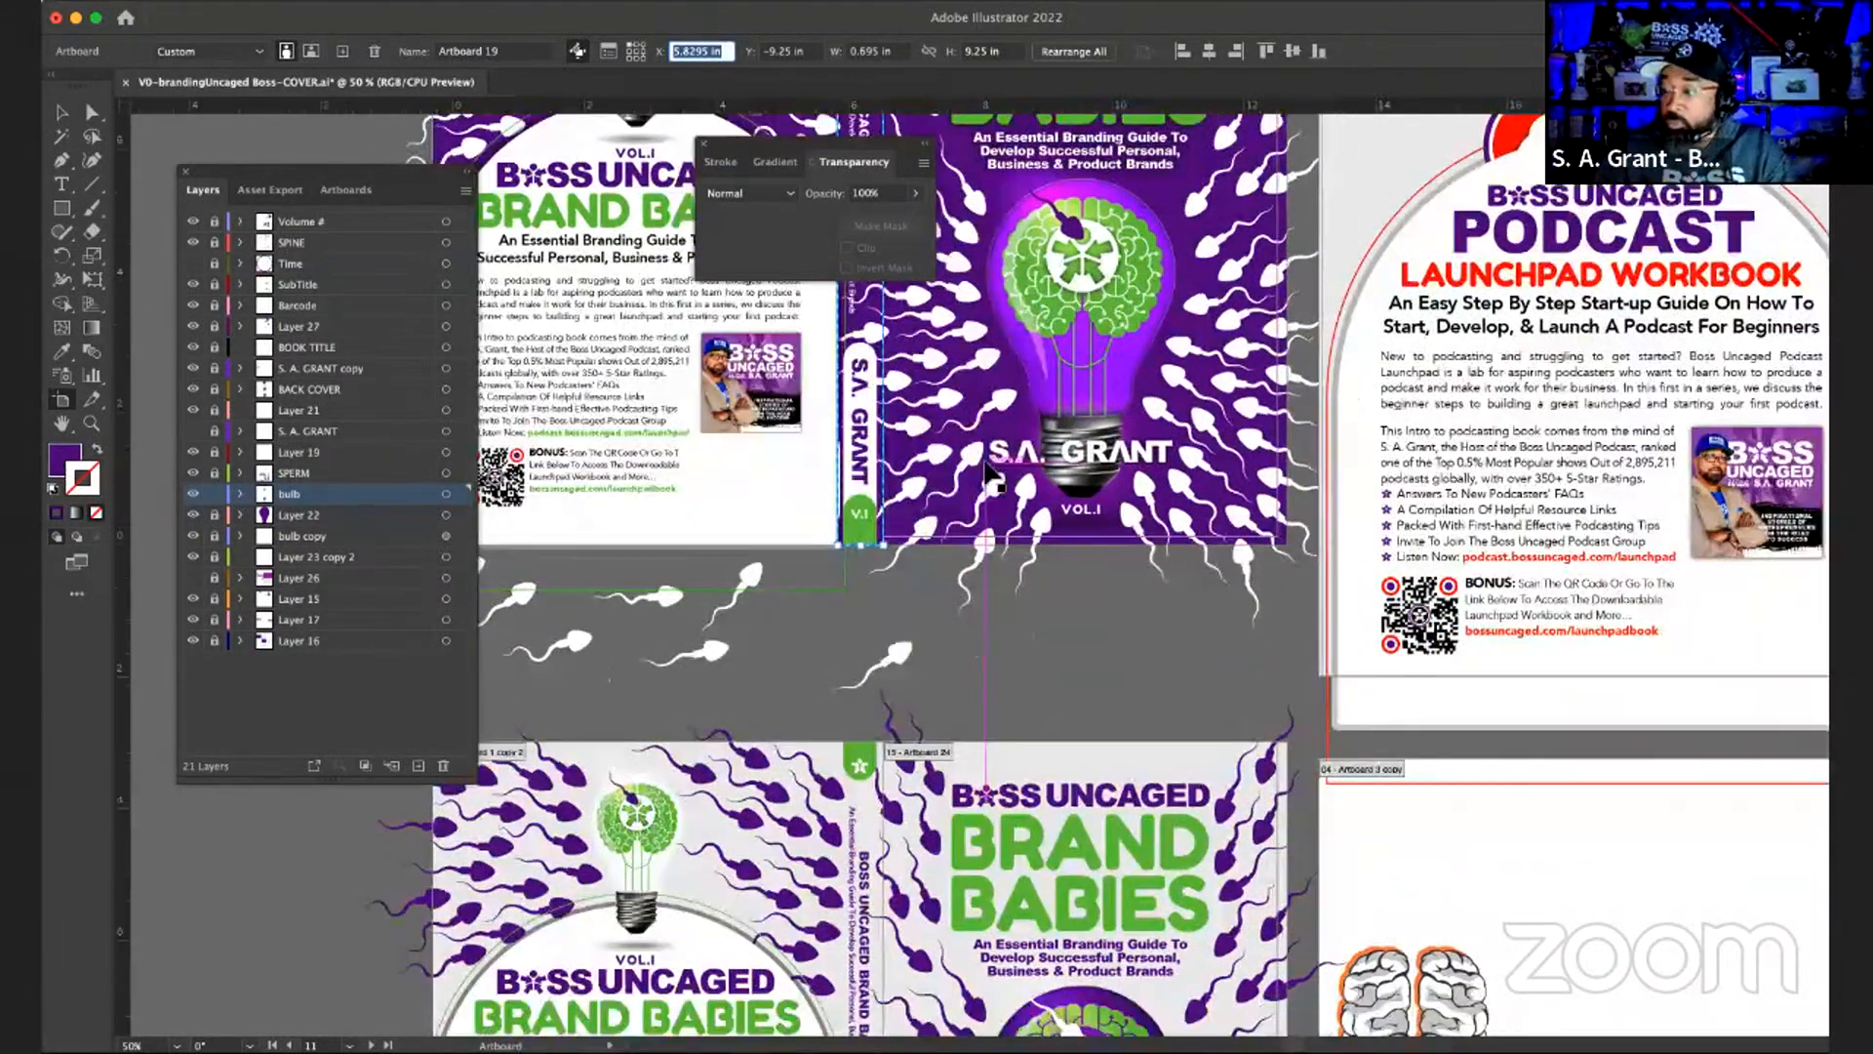
scroll(985, 462, "down", 5)
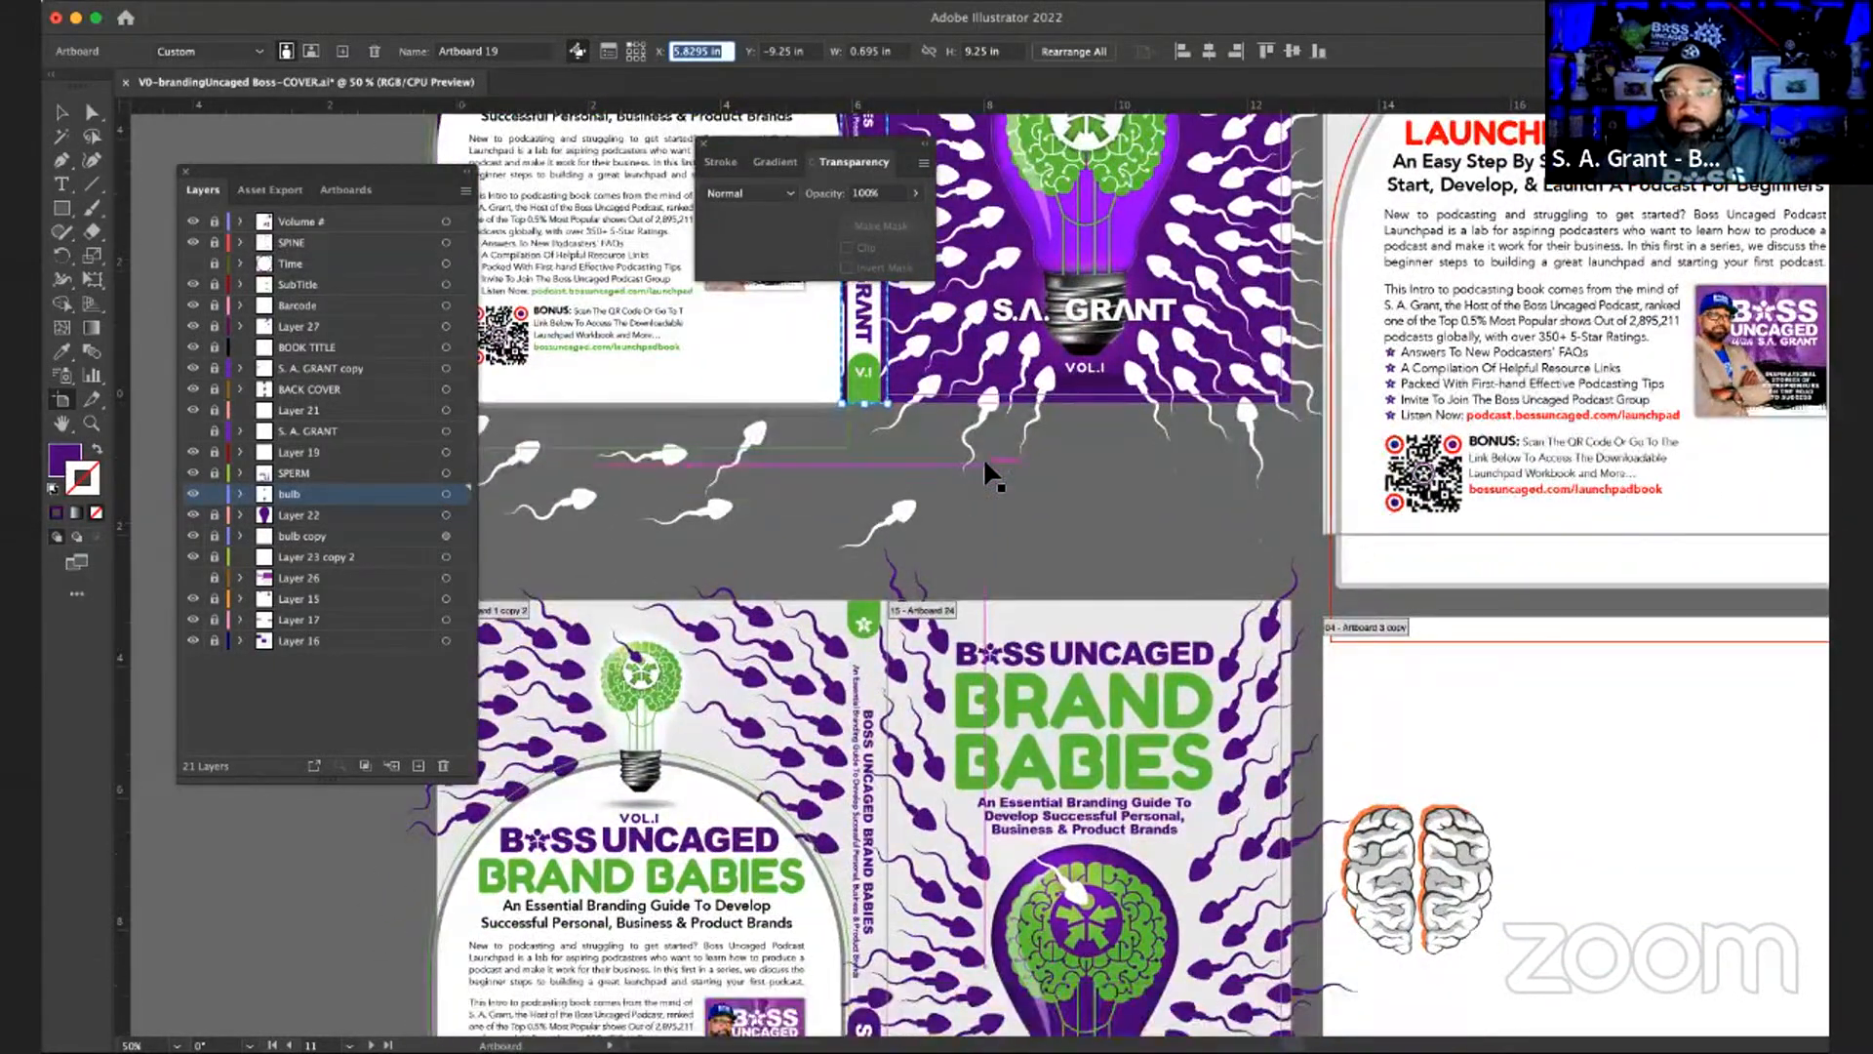
scroll(984, 463, "down", 9)
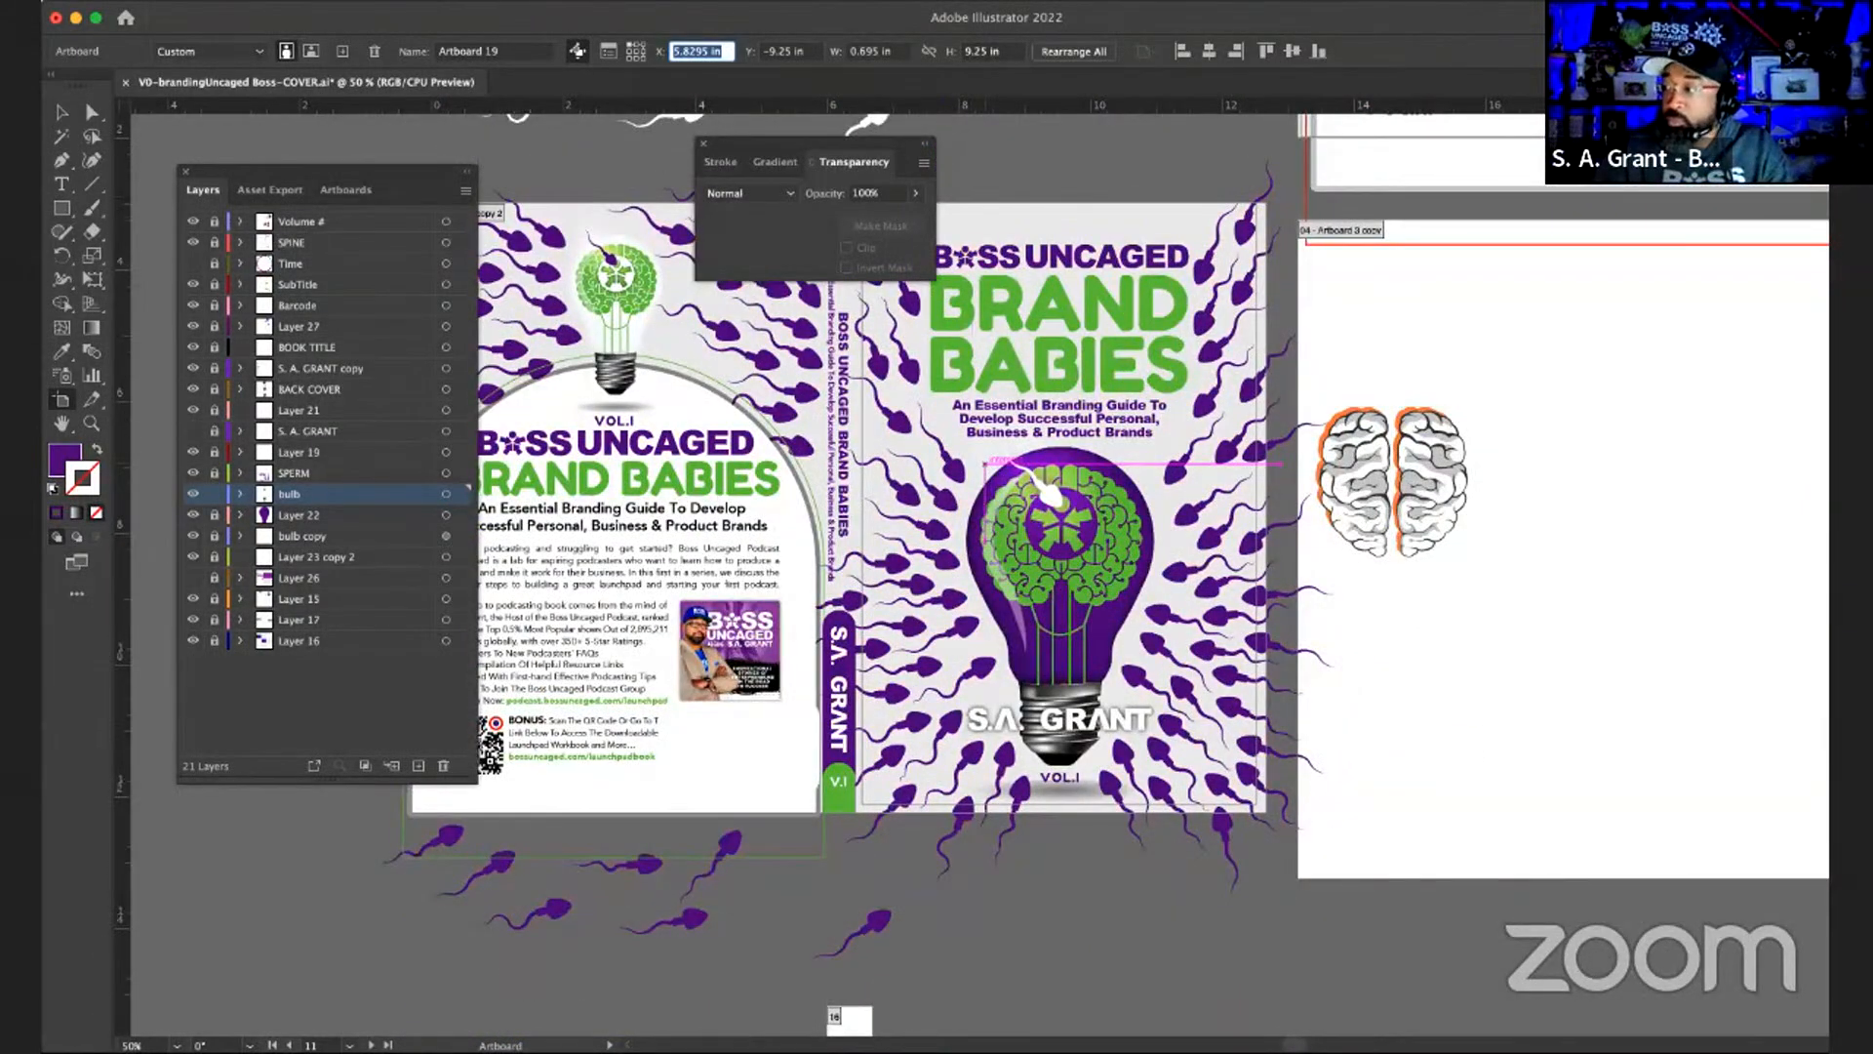
left_click(856, 1016)
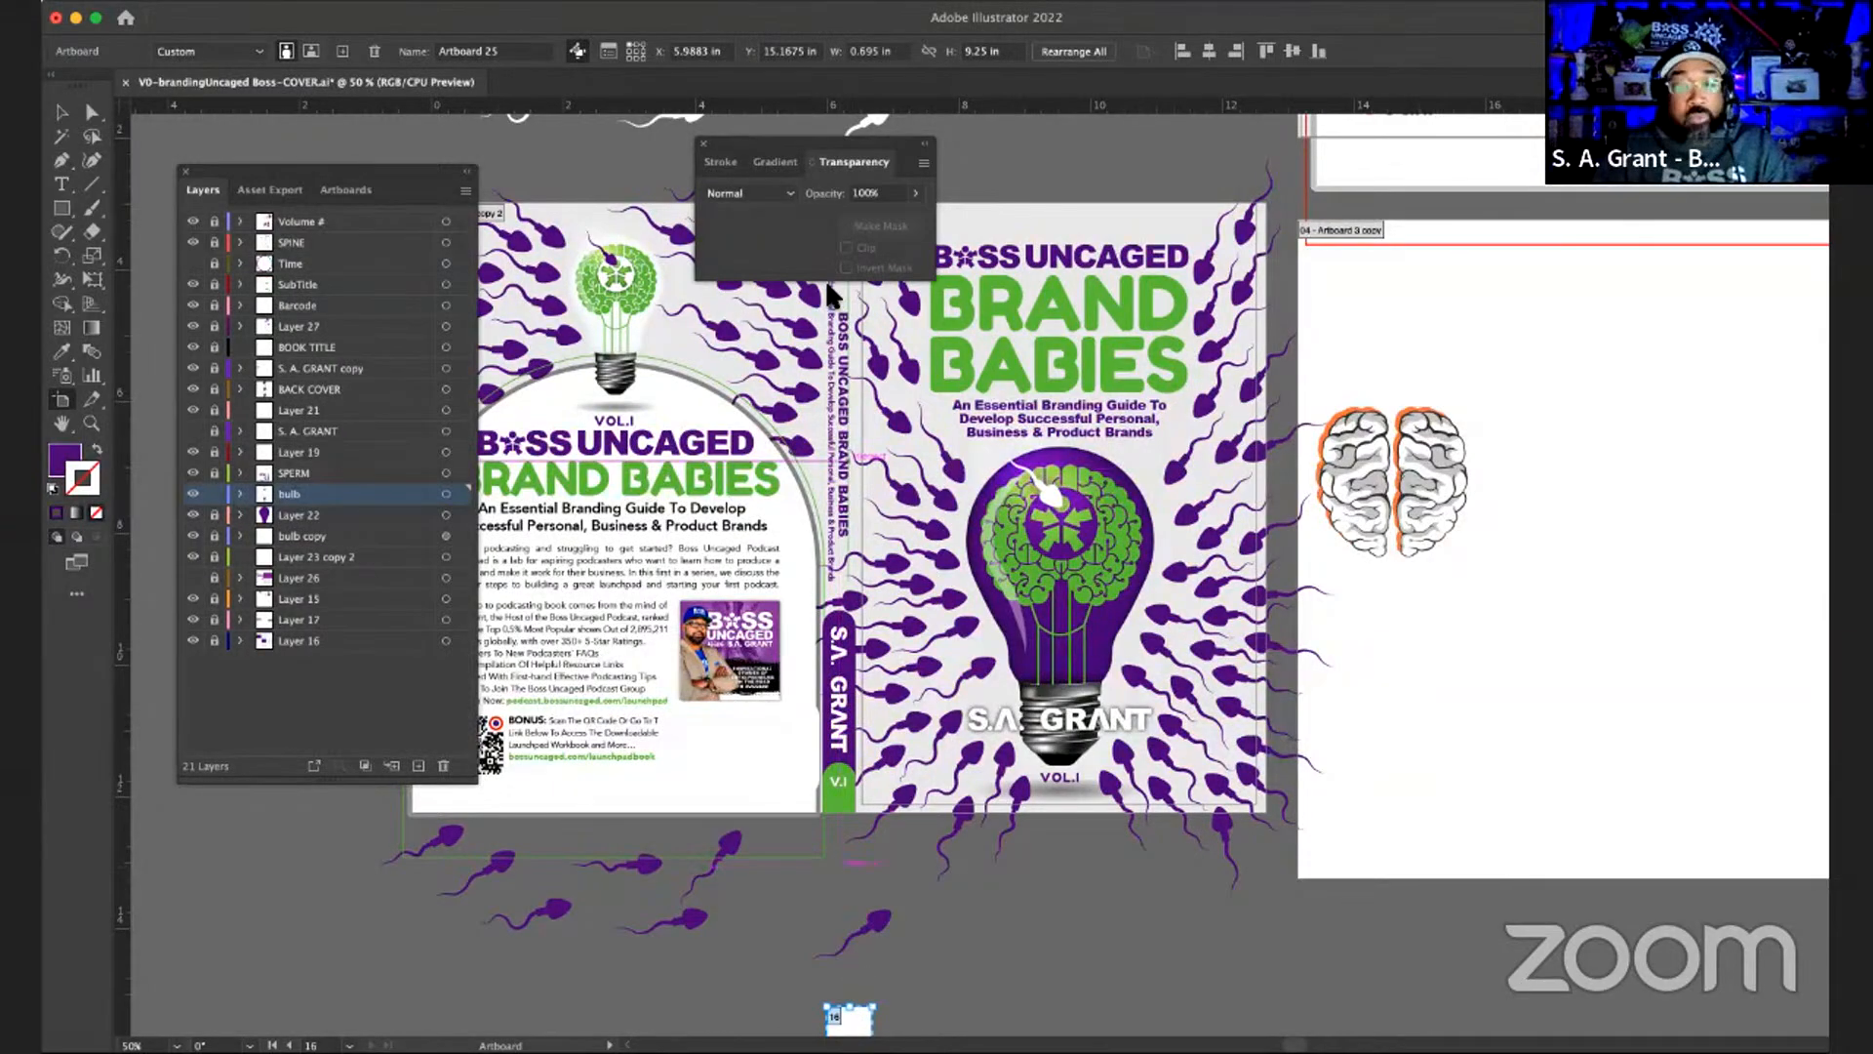
- Try 5.8295 in as the new spine artboard's Y position and undo the change
double_click(796, 48)
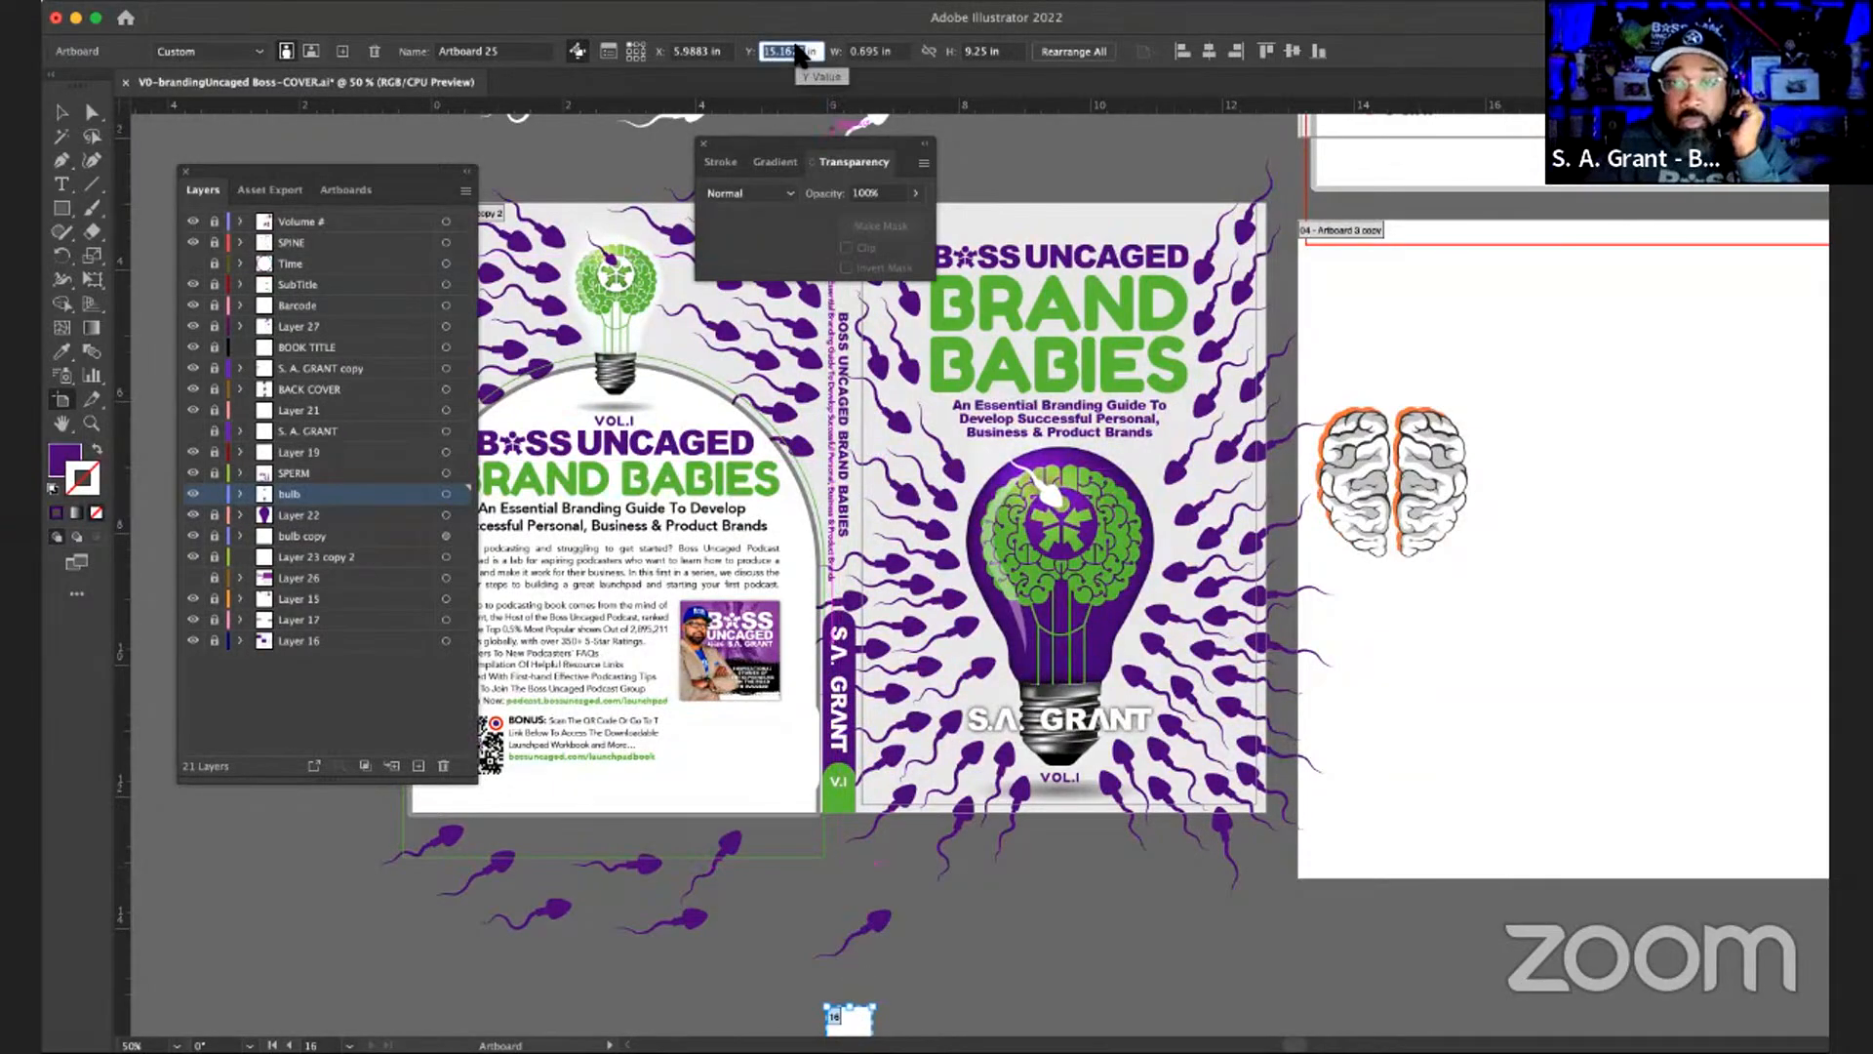
type("5.829")
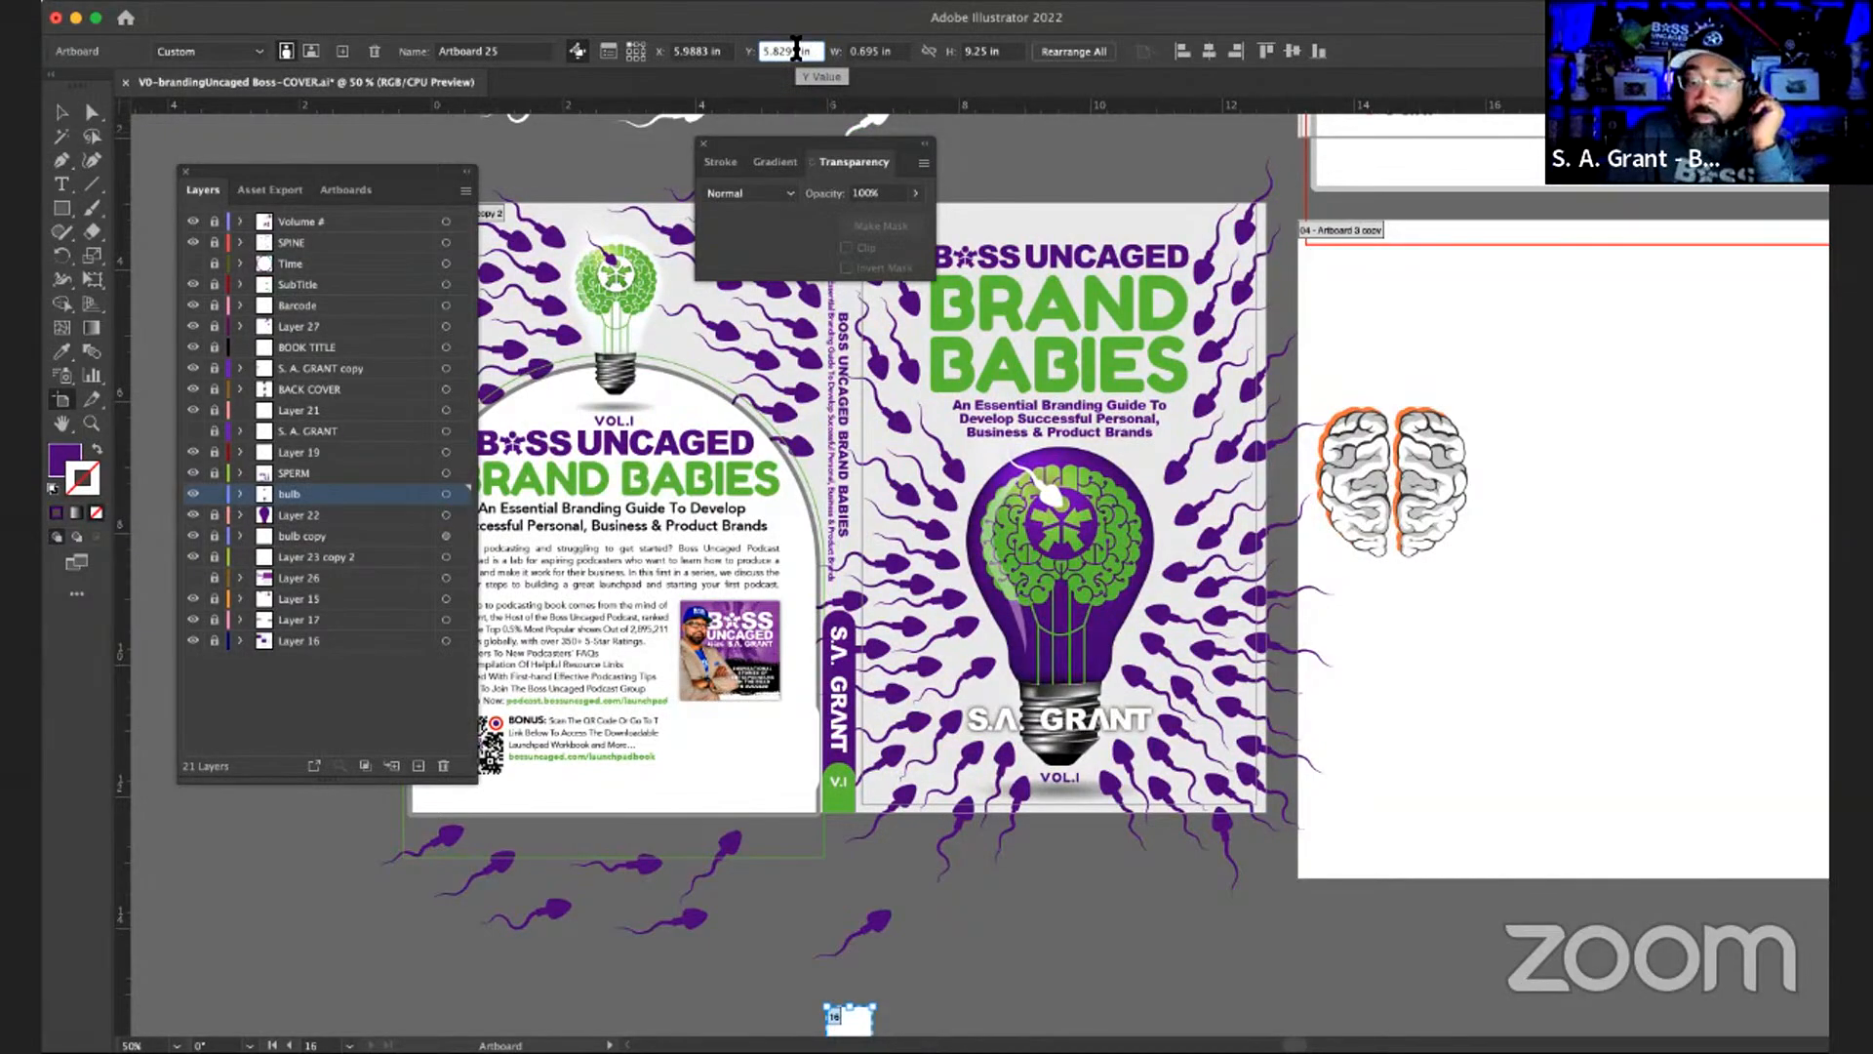
key("Return")
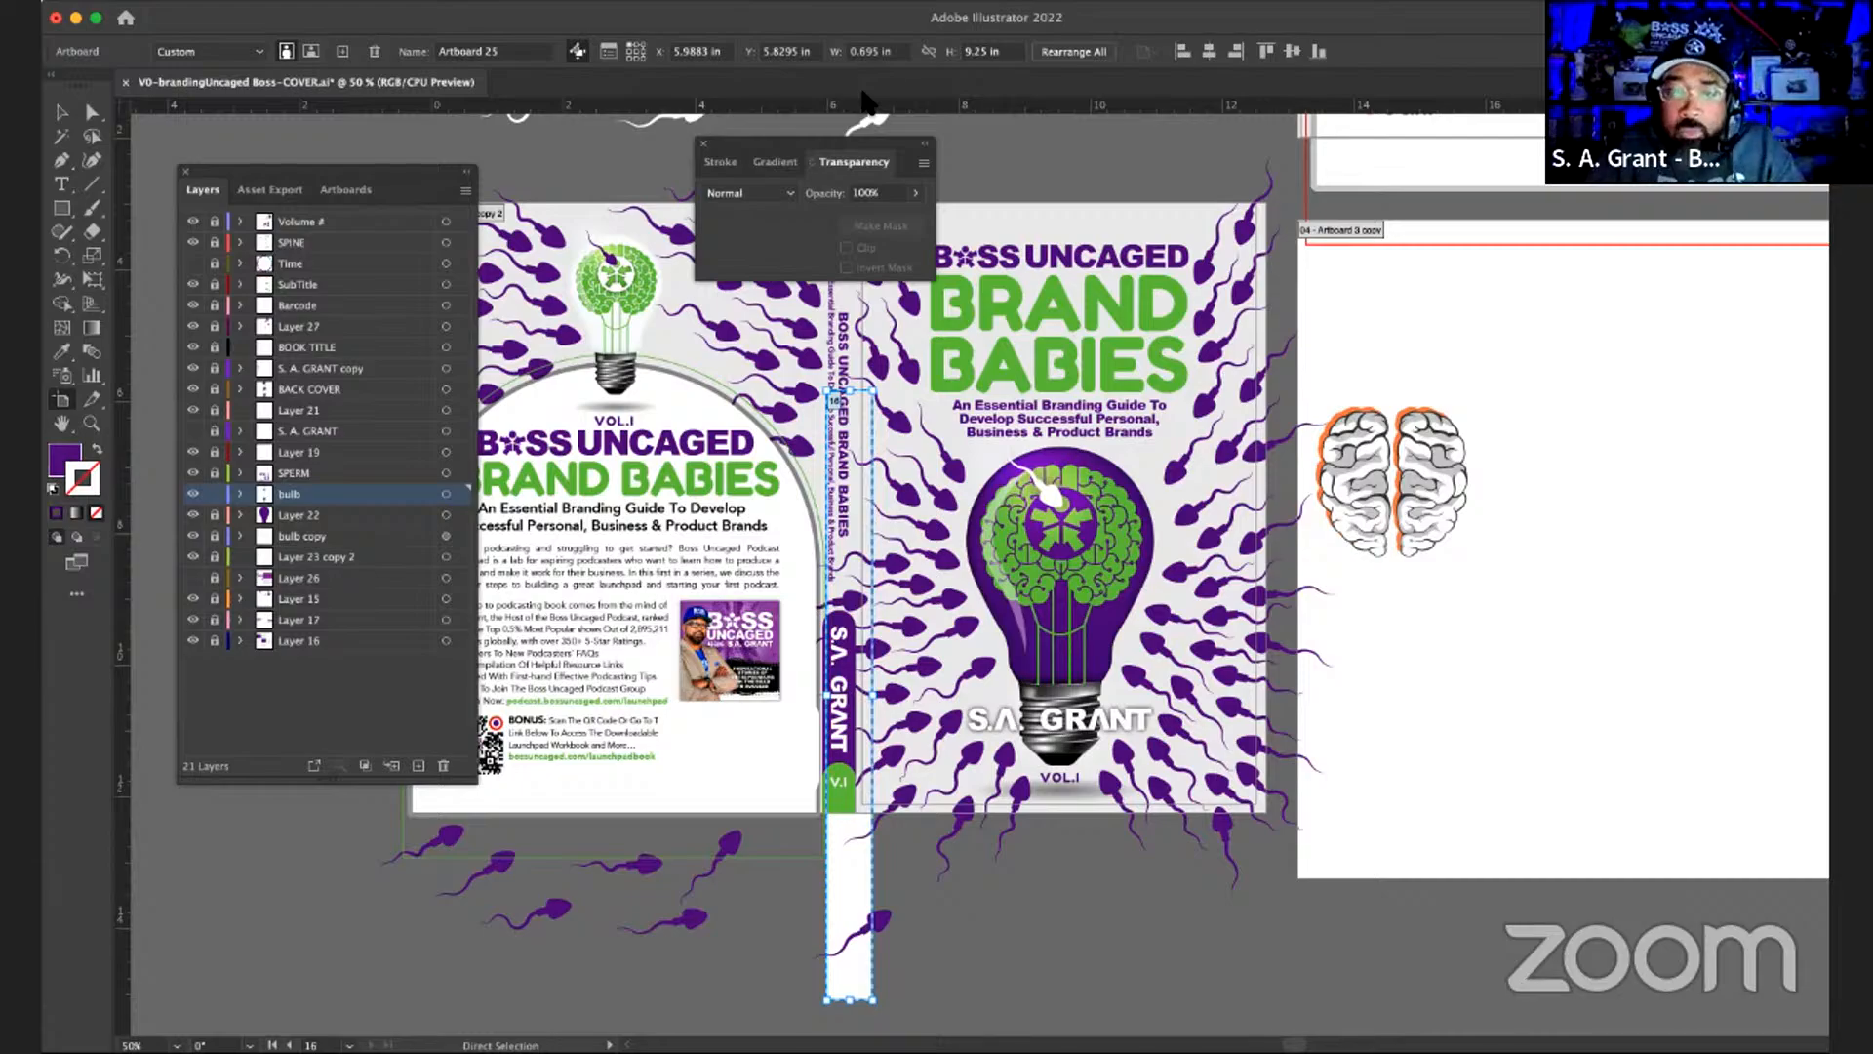
key("super+z")
- Set the new spine artboard's X position to 5.8295 in
double_click(703, 52)
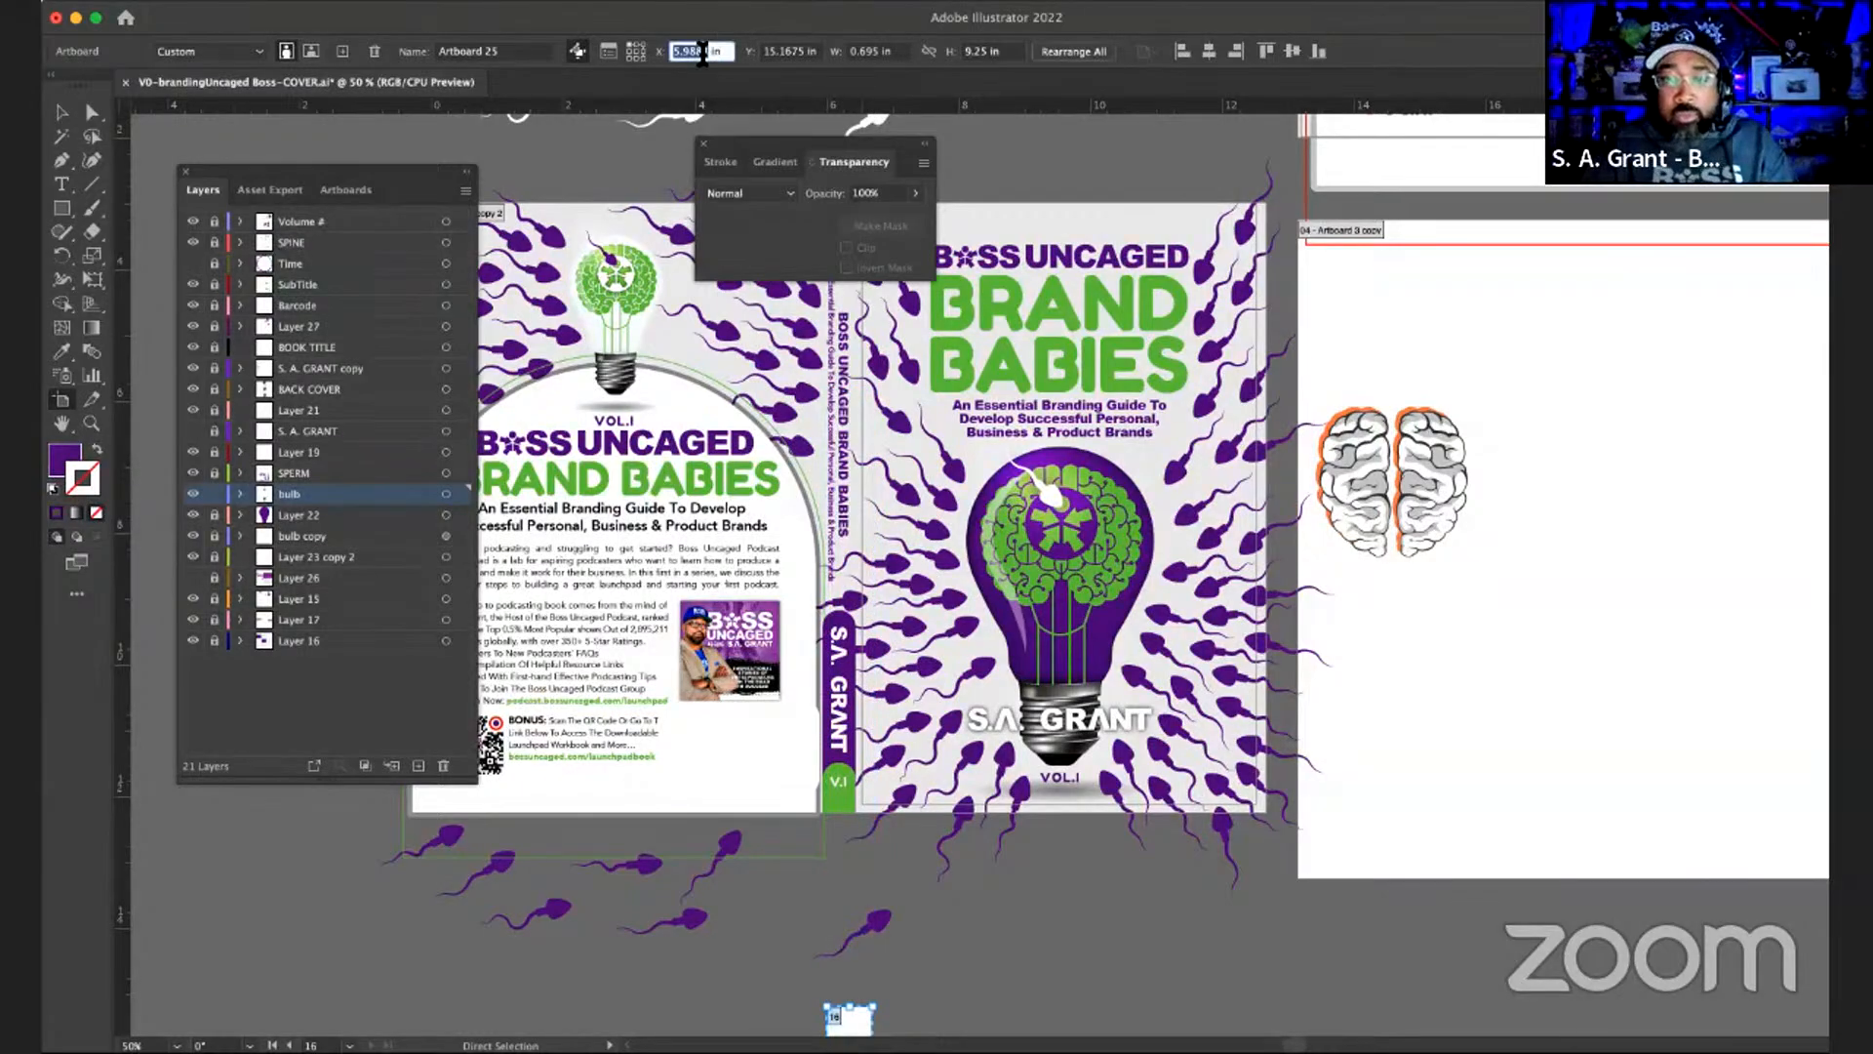
type("5.8295")
key("Return")
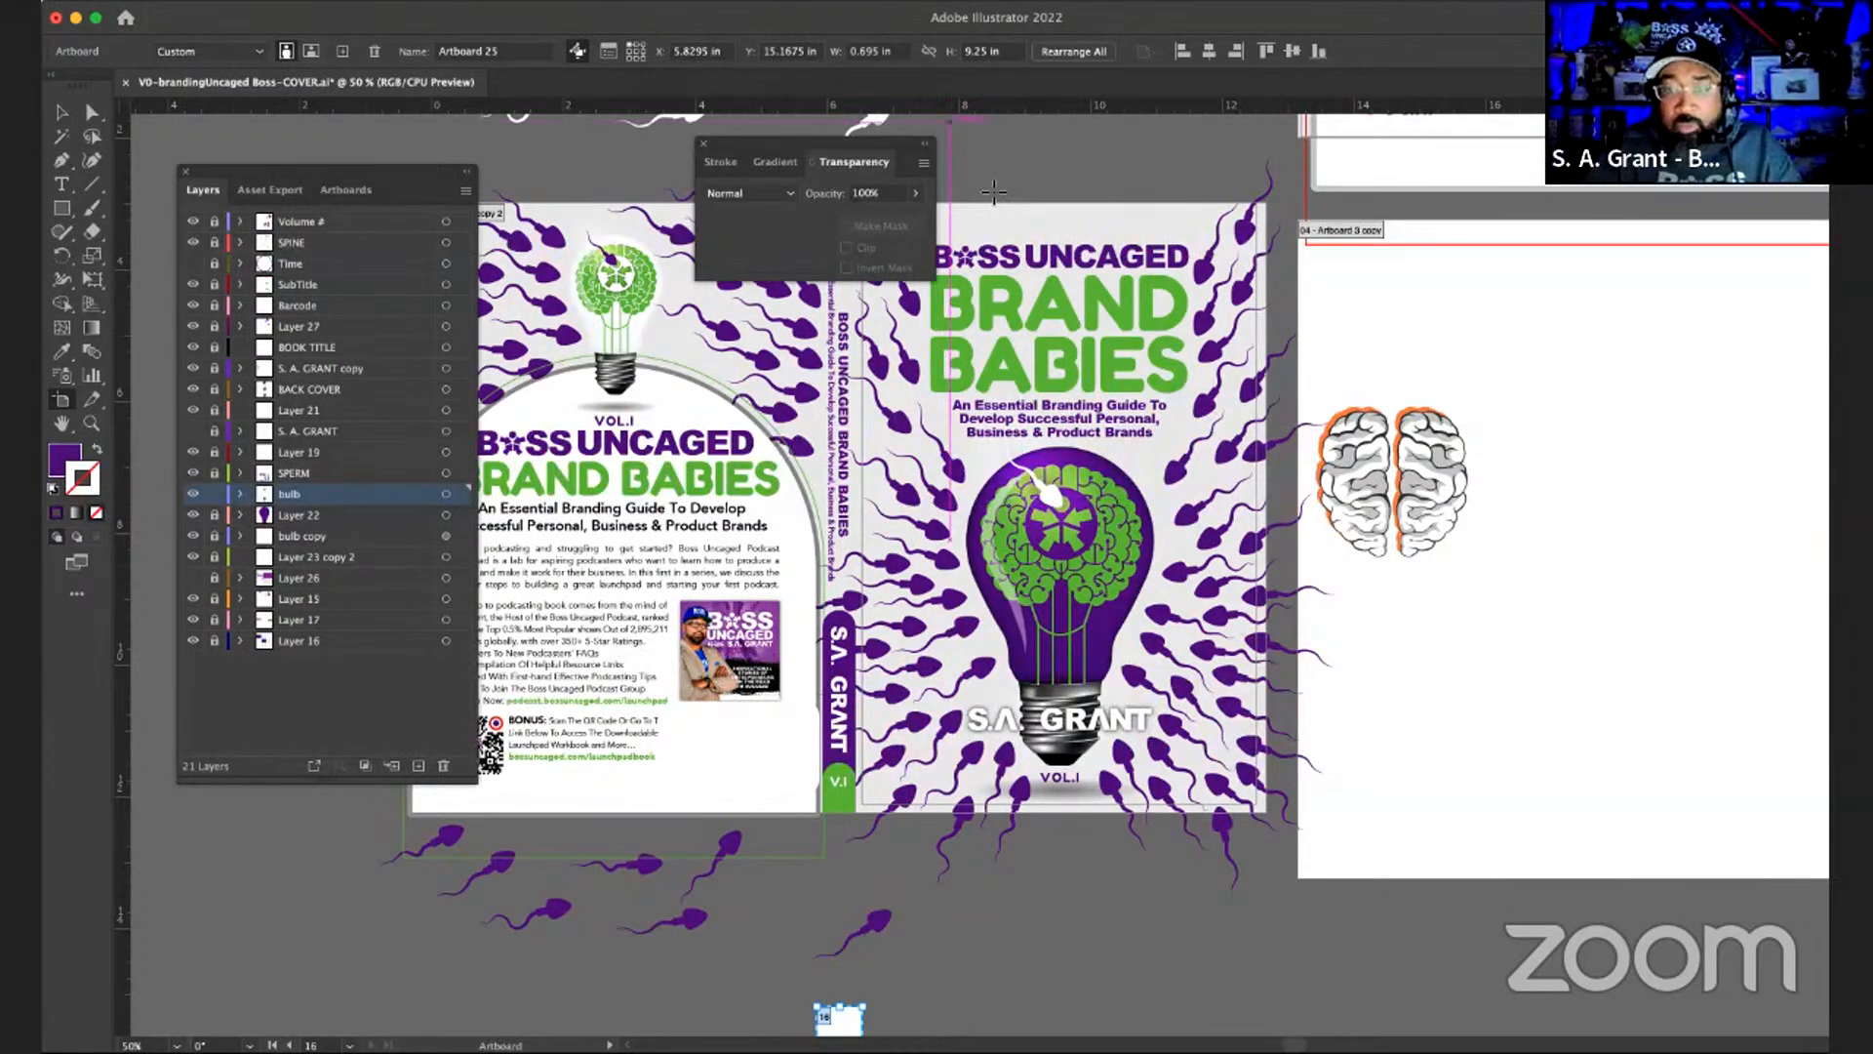
- Select the purple Brand Babies cover's spine artboard and check its Y position value
scroll(993, 191, "up", 5)
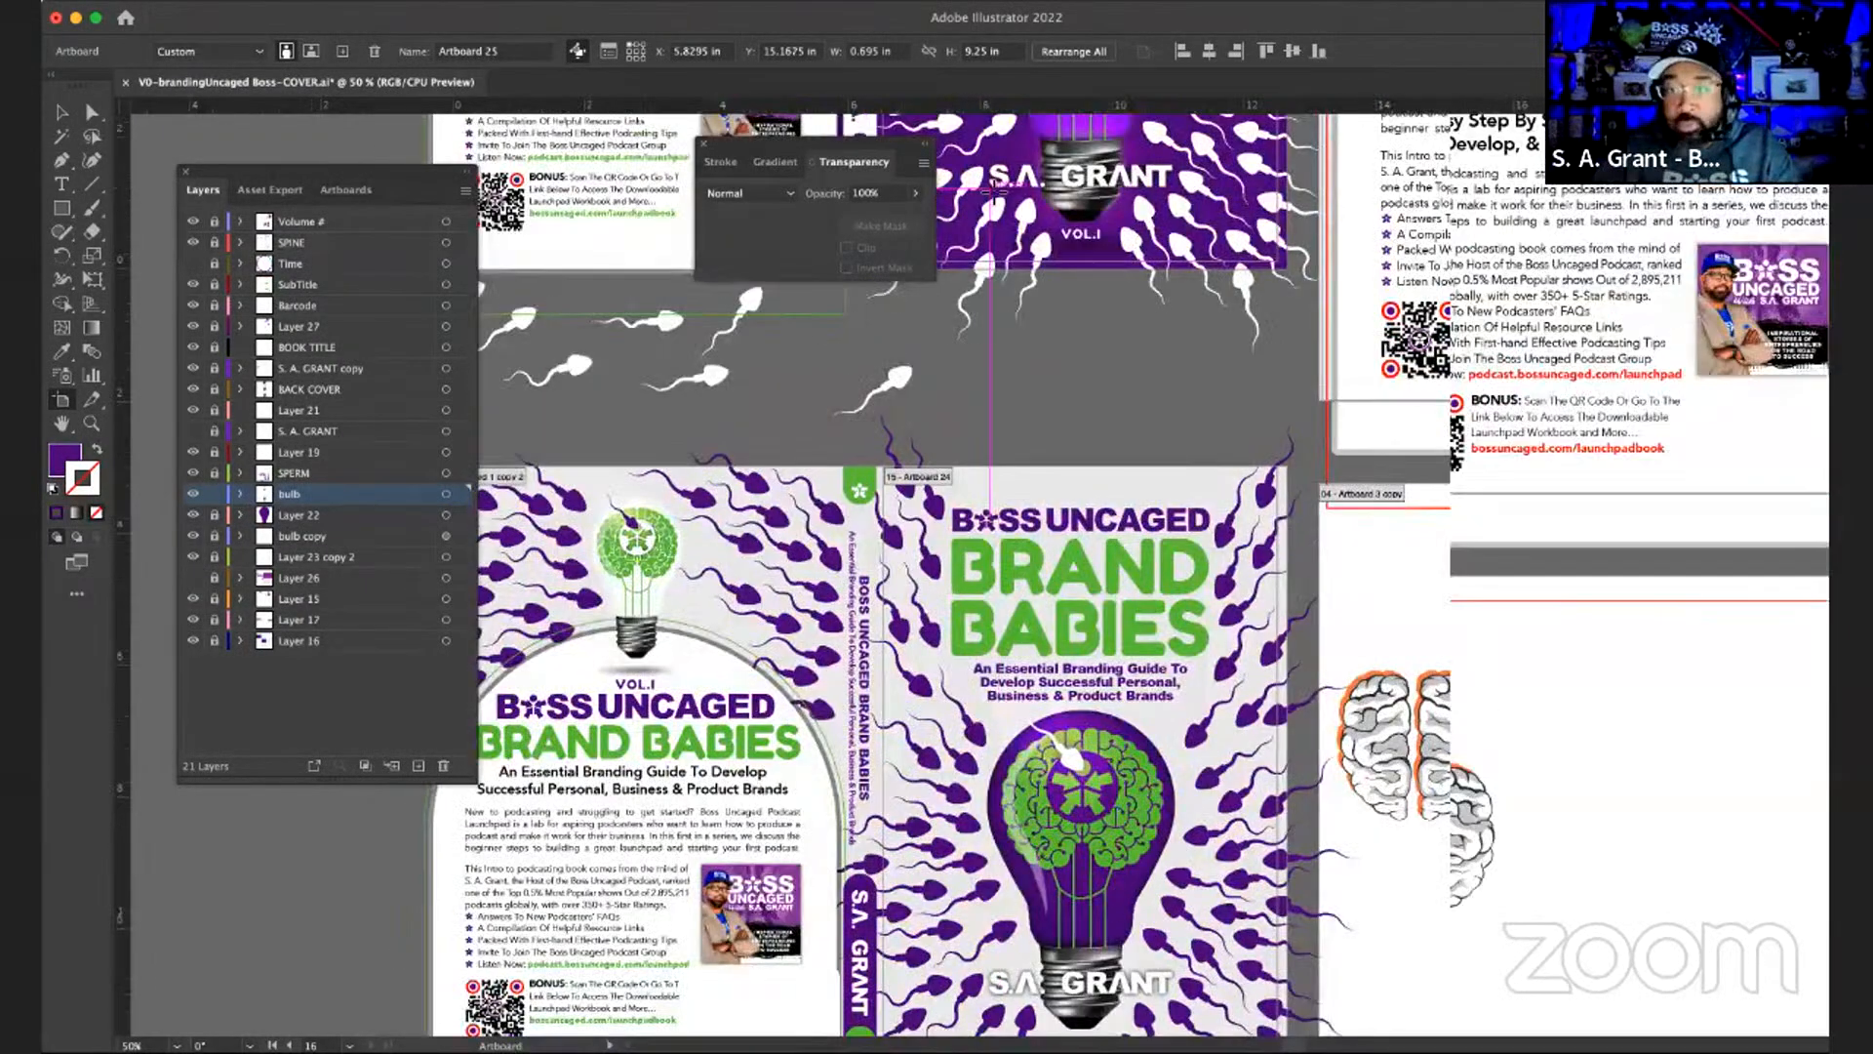
scroll(990, 191, "up", 6)
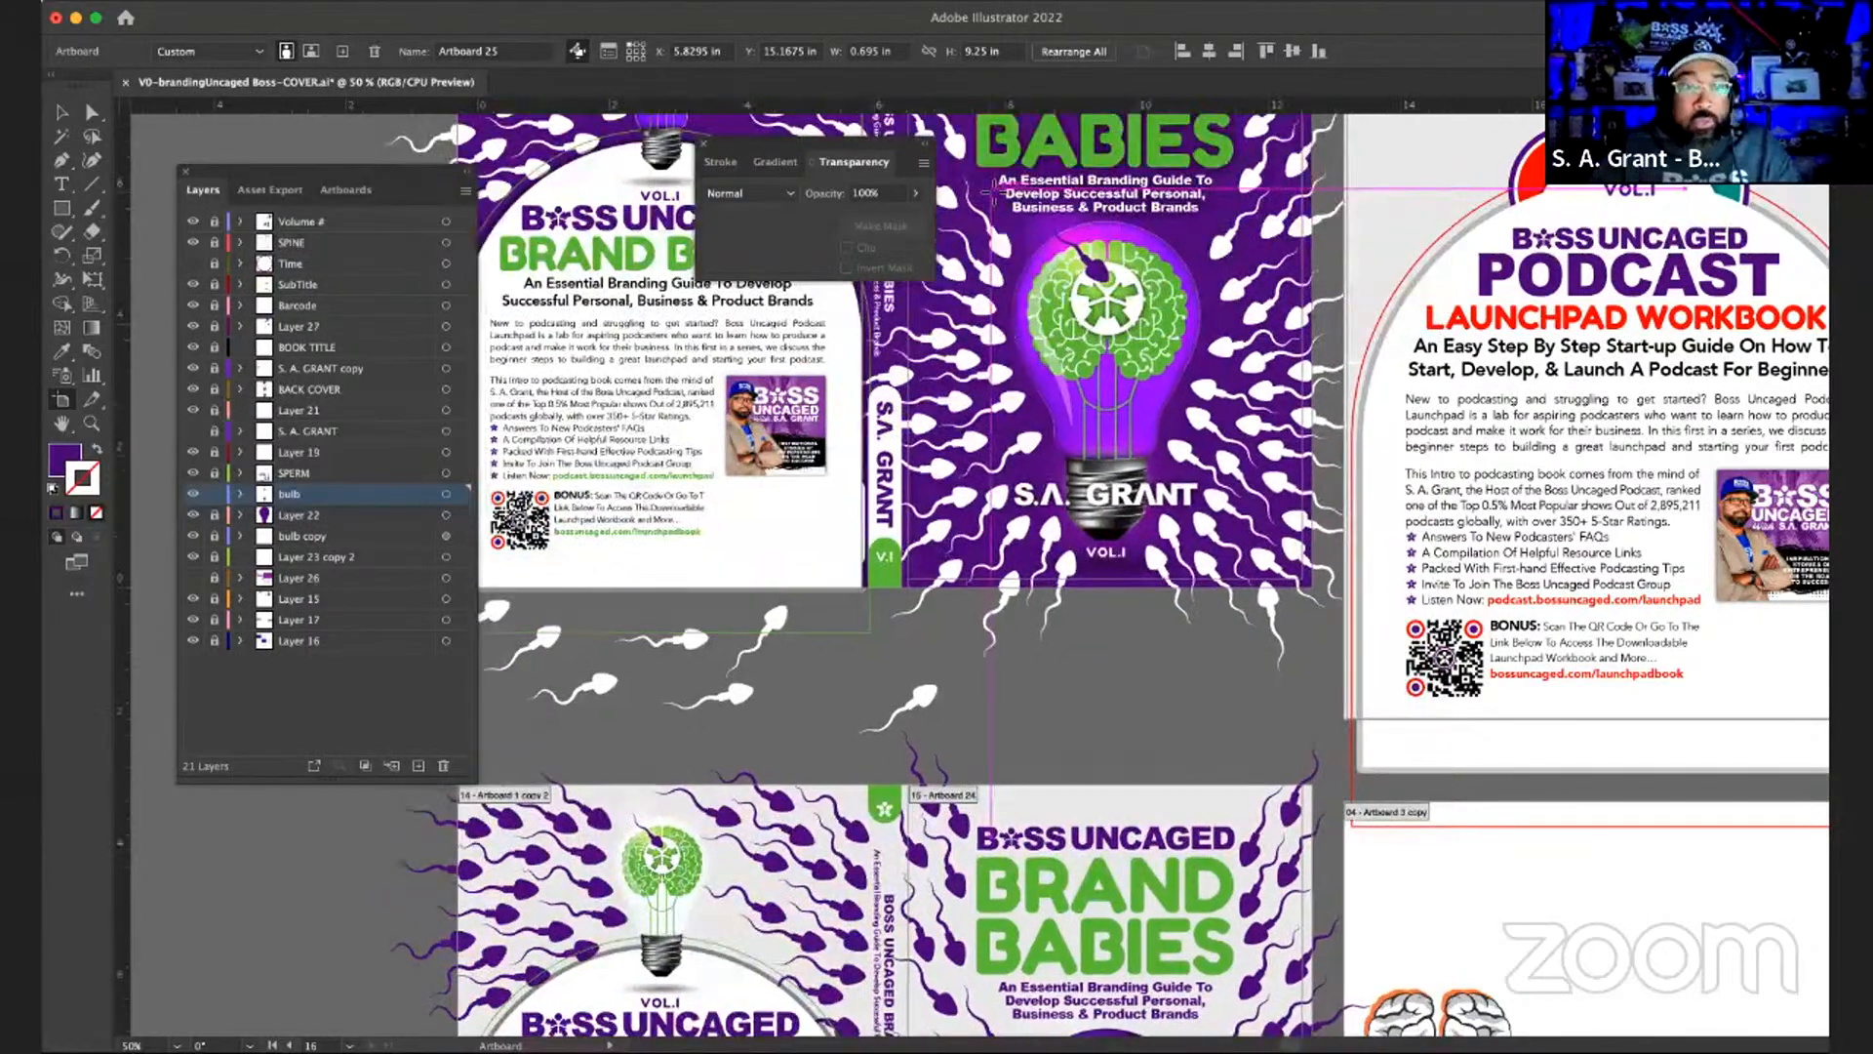
scroll(993, 191, "up", 4)
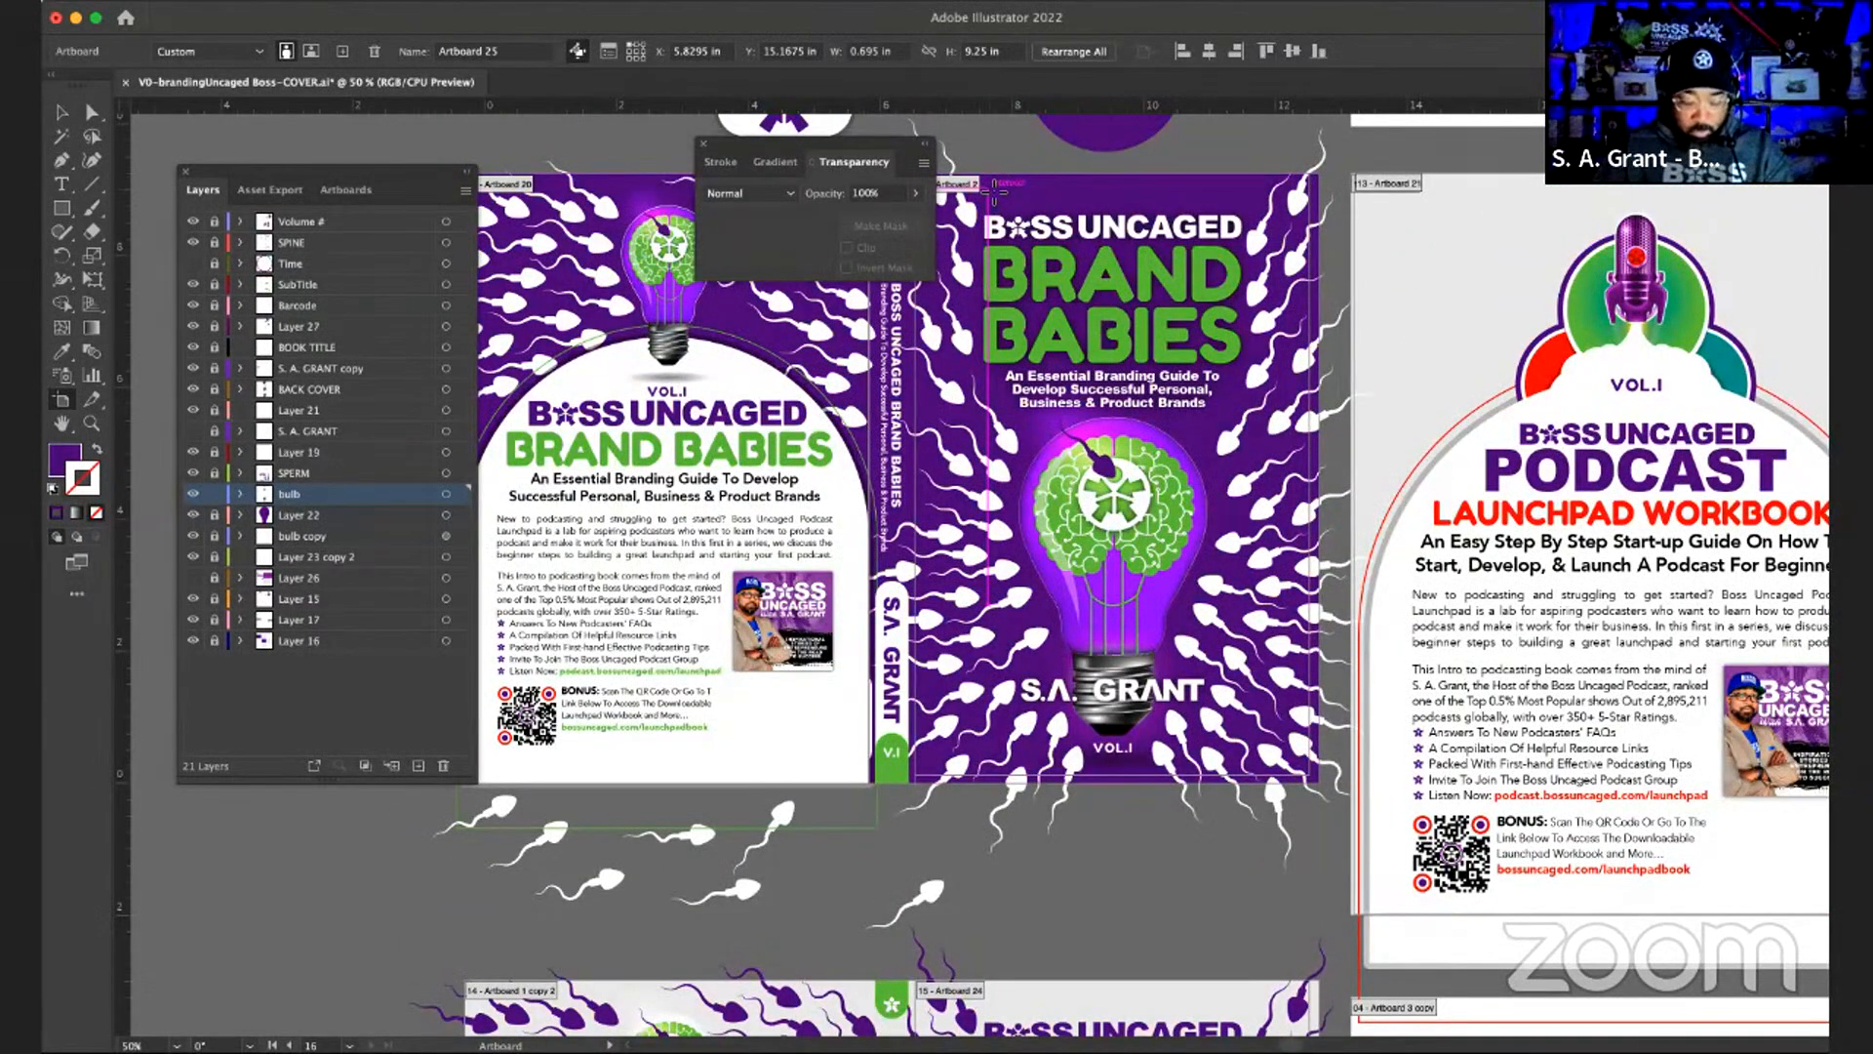
scroll(993, 191, "up", 2)
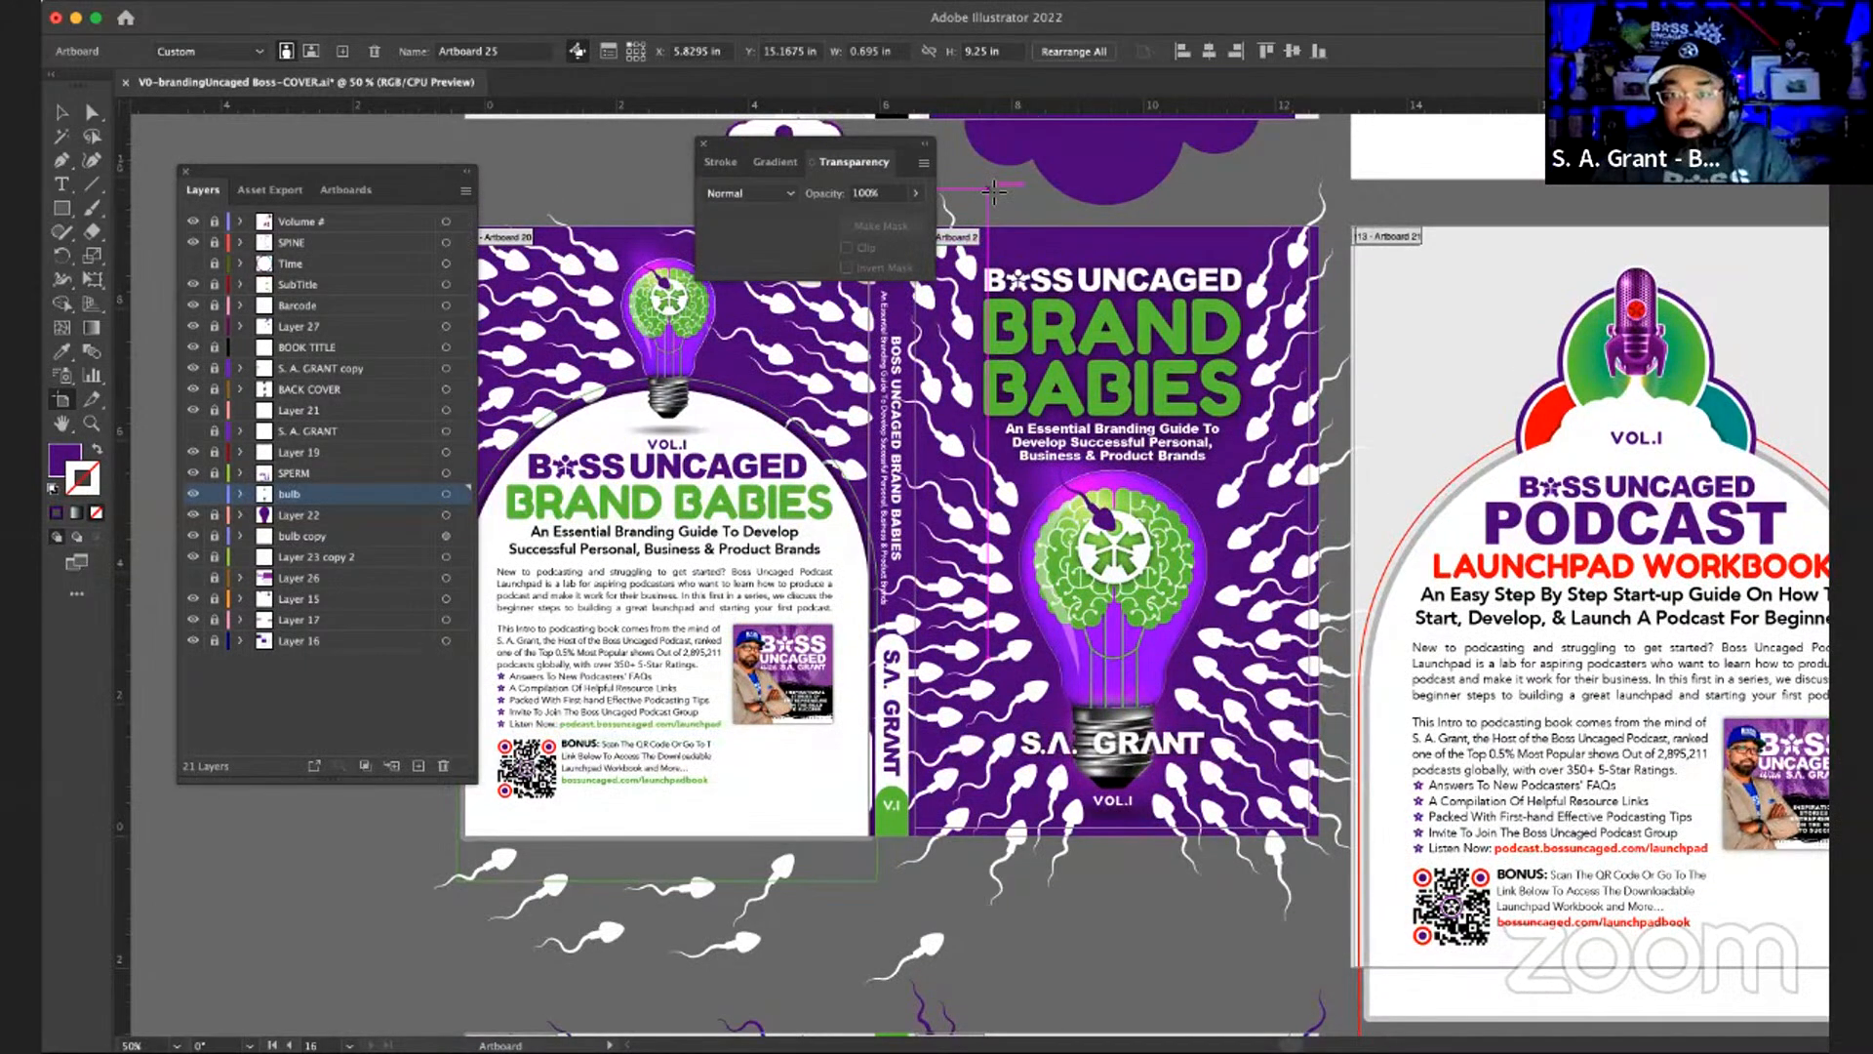
scroll(993, 191, "up", 2)
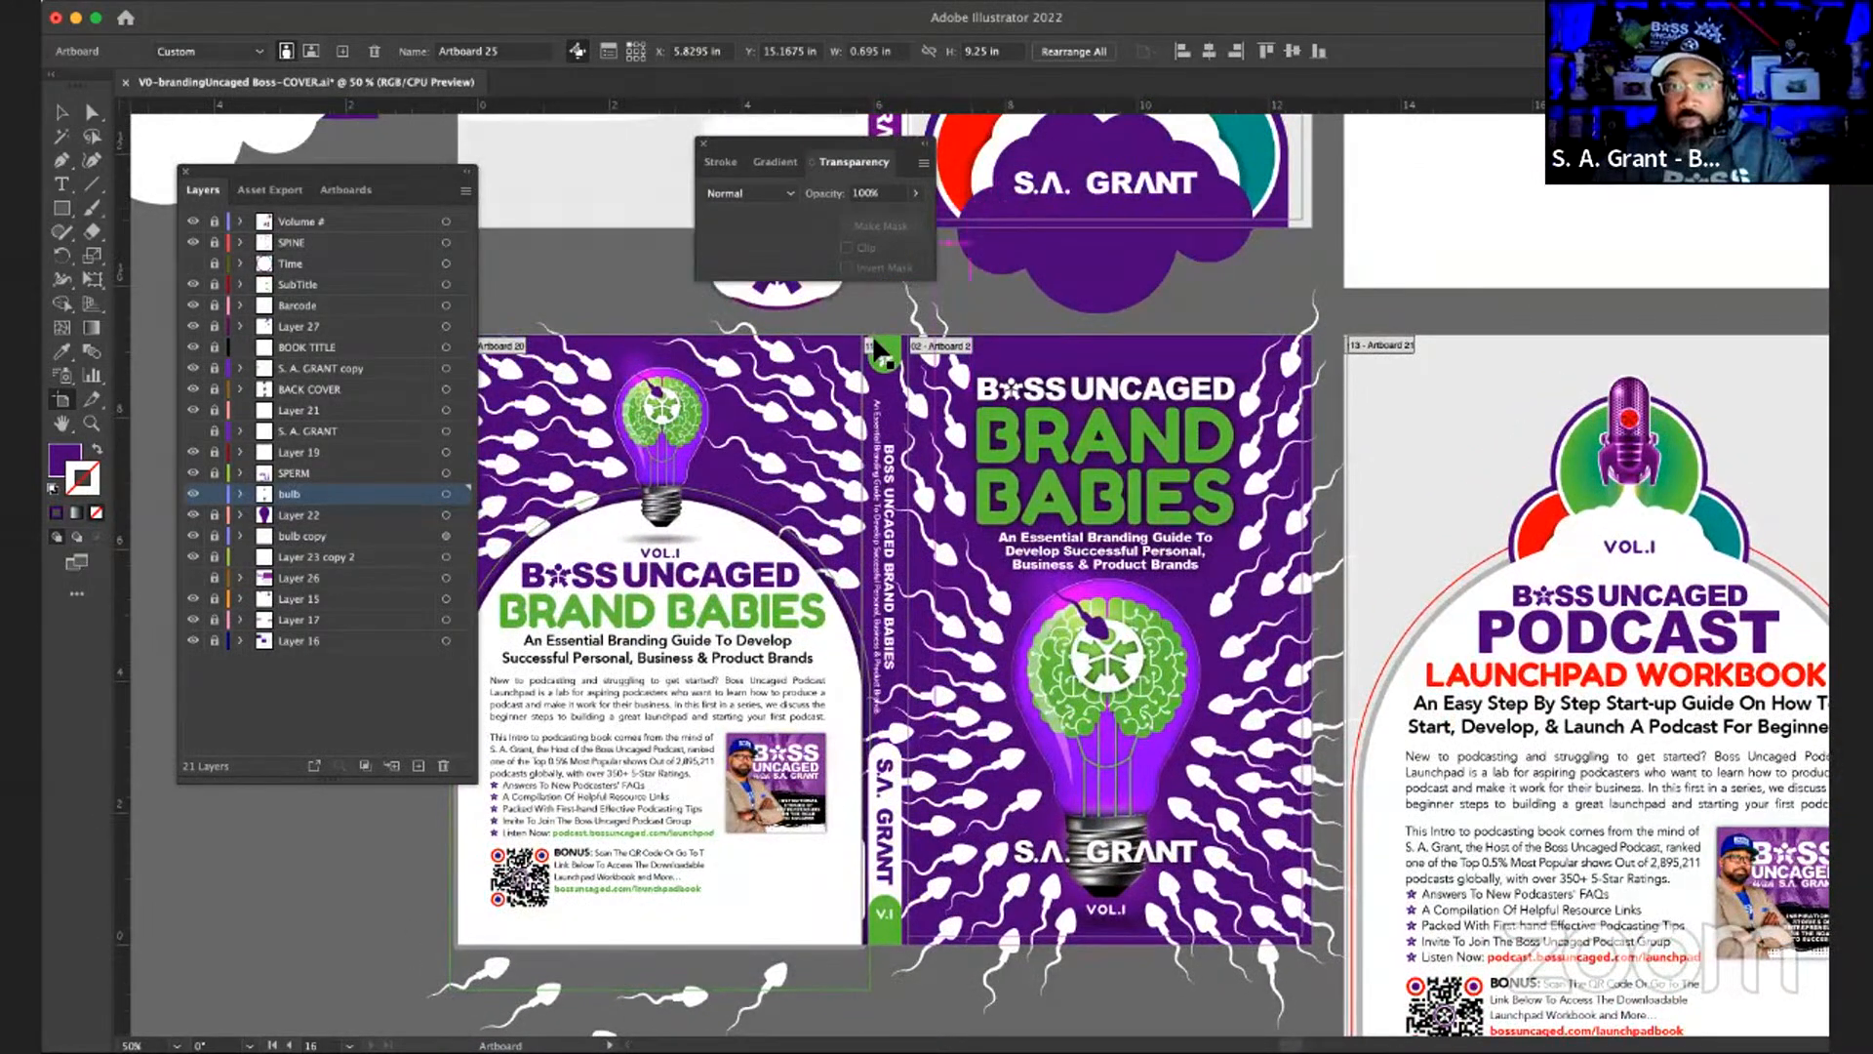
left_click(871, 346)
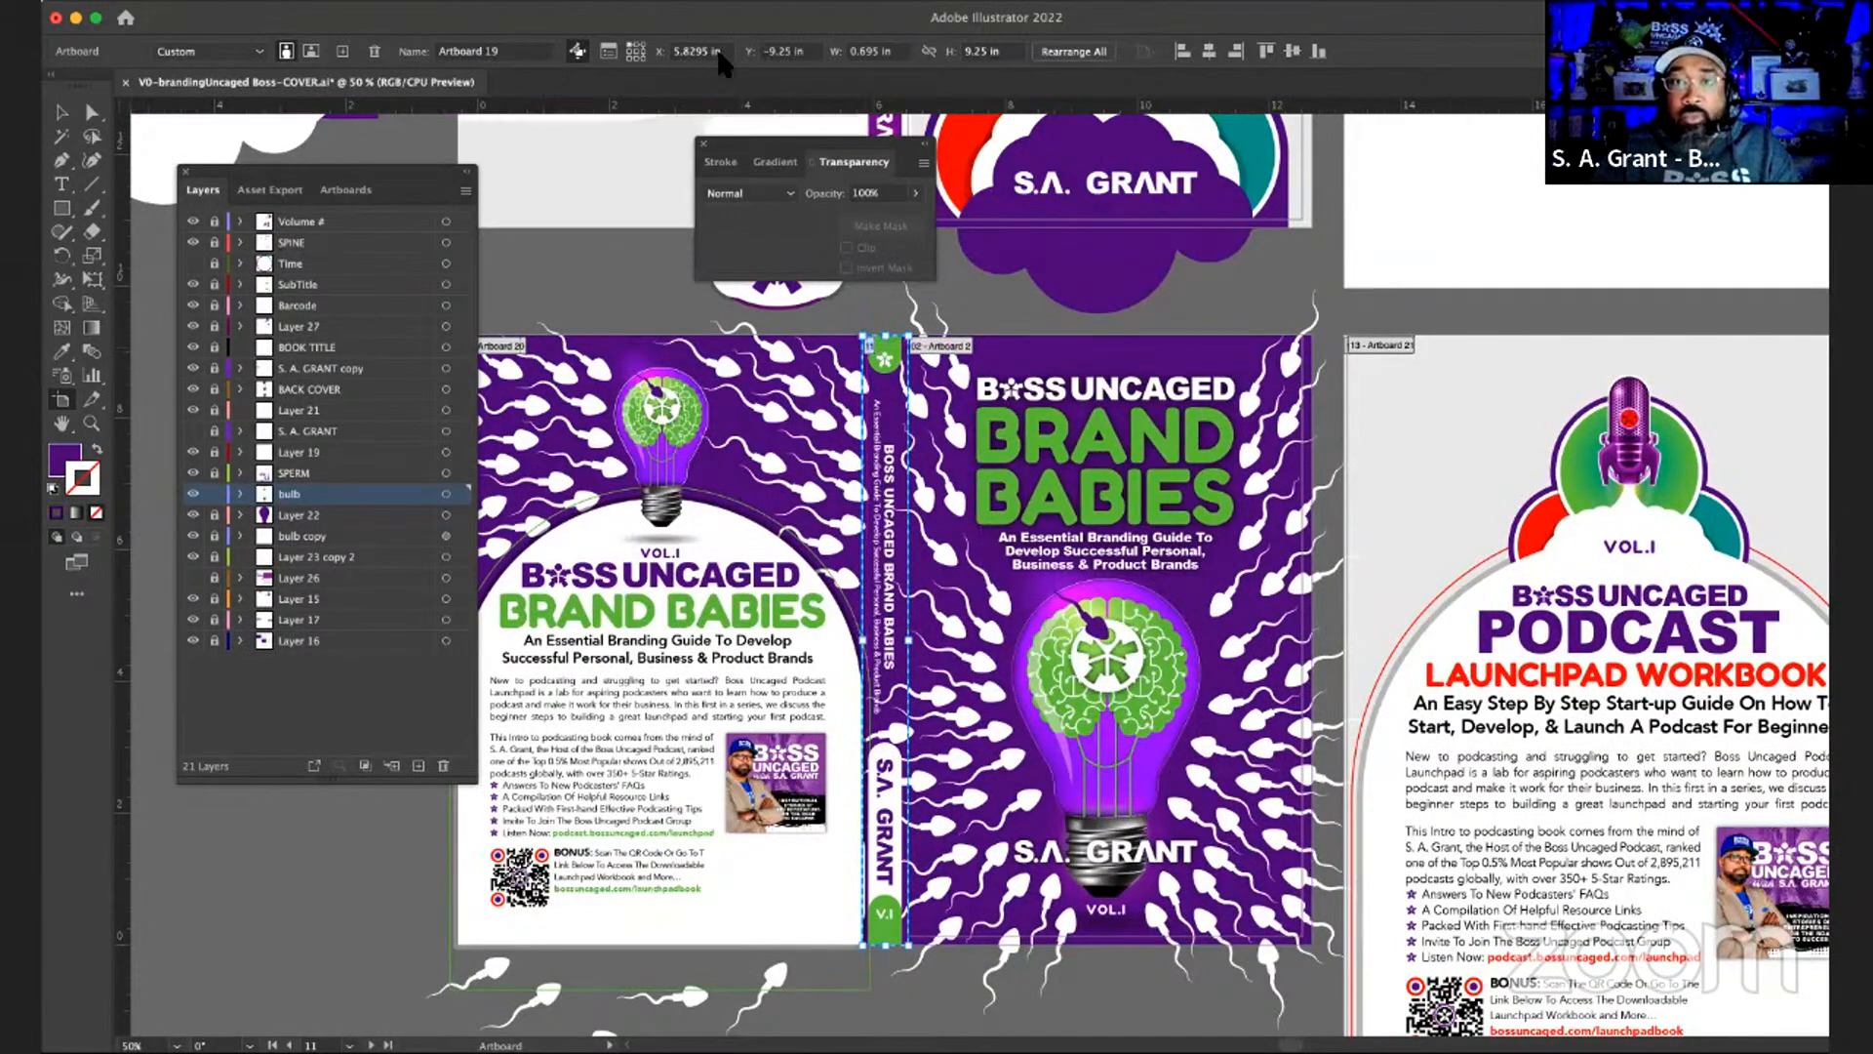
left_click(778, 53)
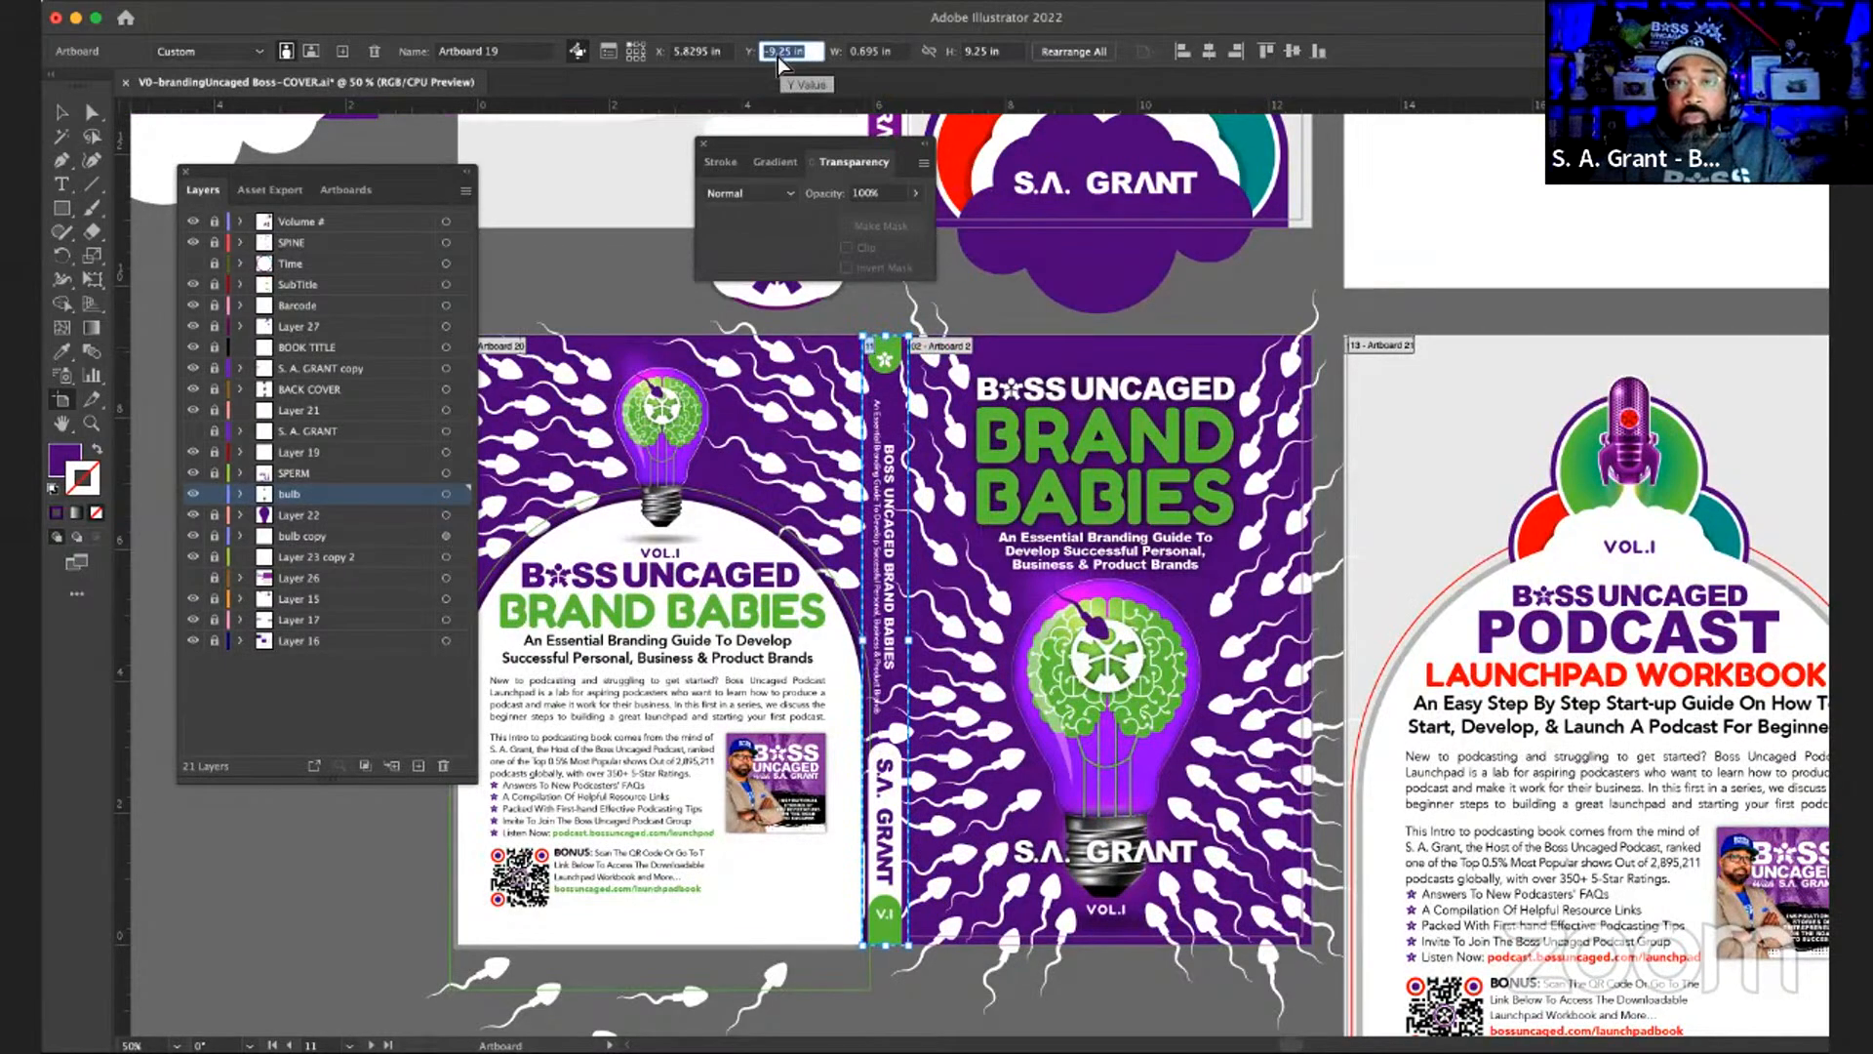
- Select the full-cover artboard of the light Brand Babies cover, Artboard 1 copy 2, and copy its Y position value
scroll(949, 356, "down", 3)
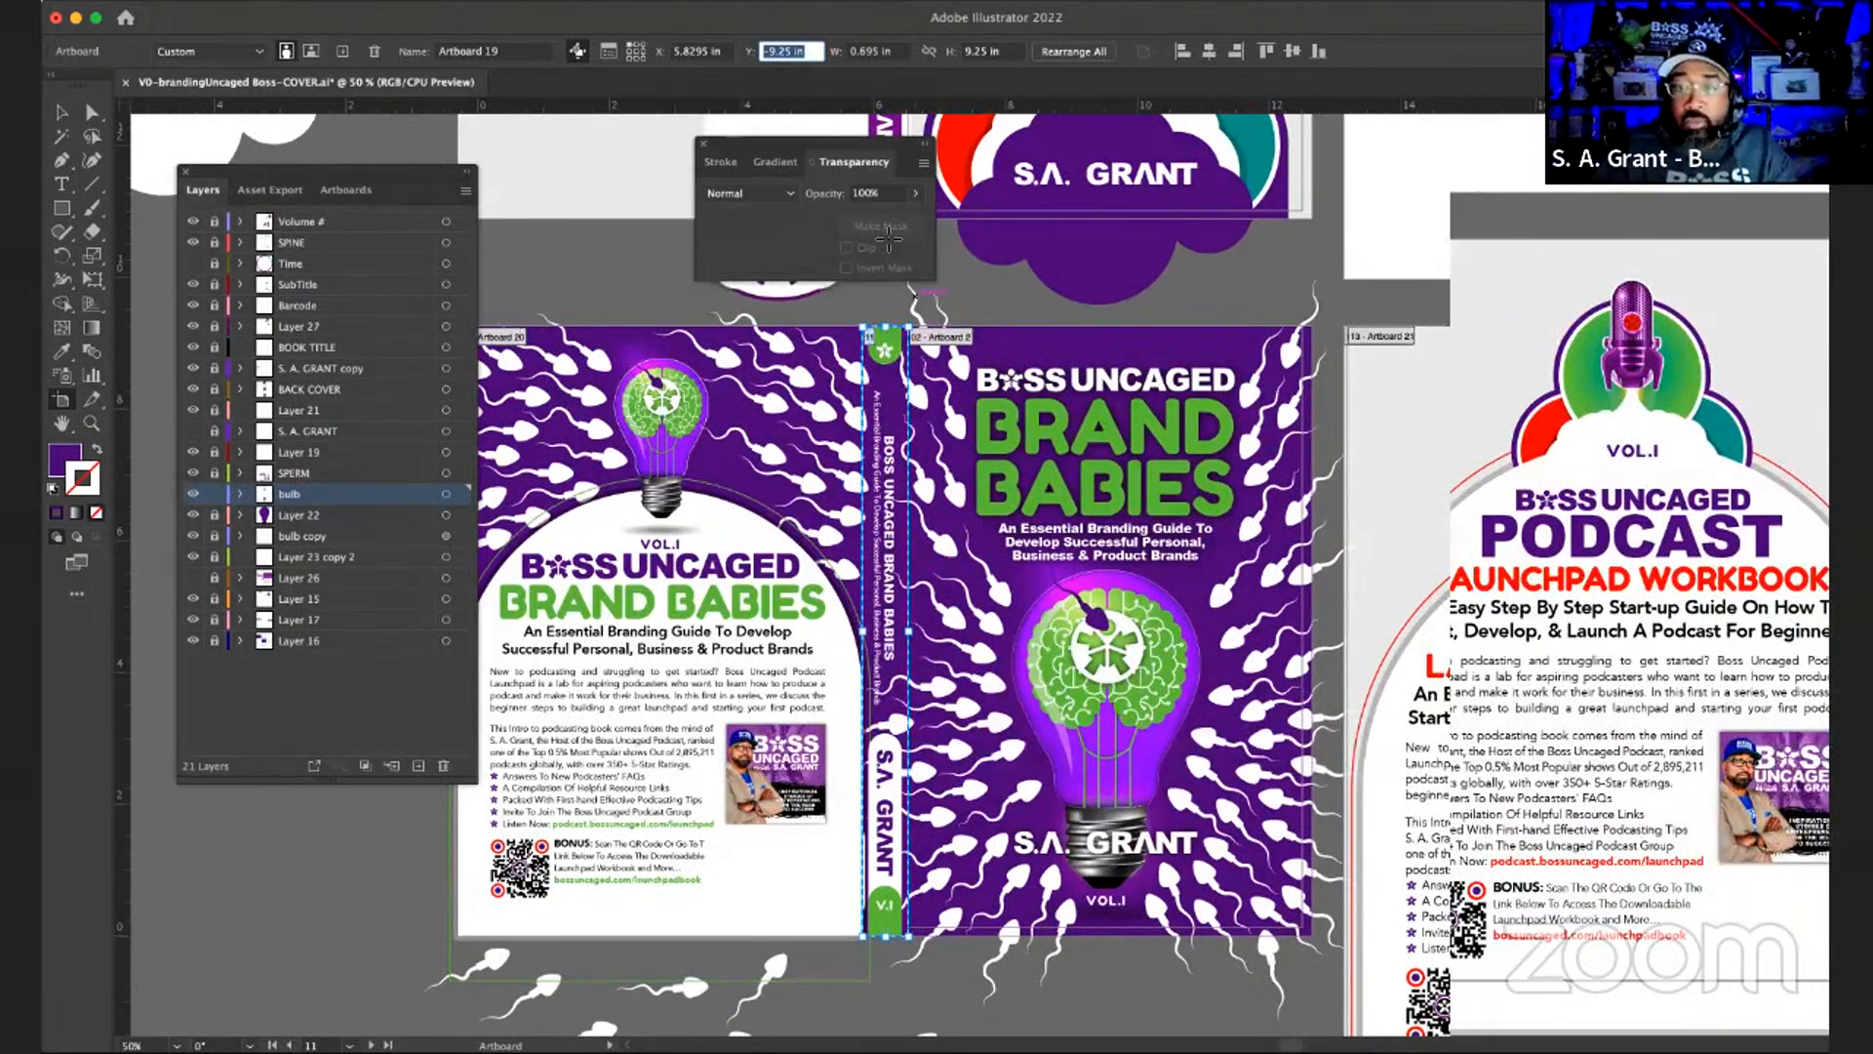
scroll(950, 357, "down", 6)
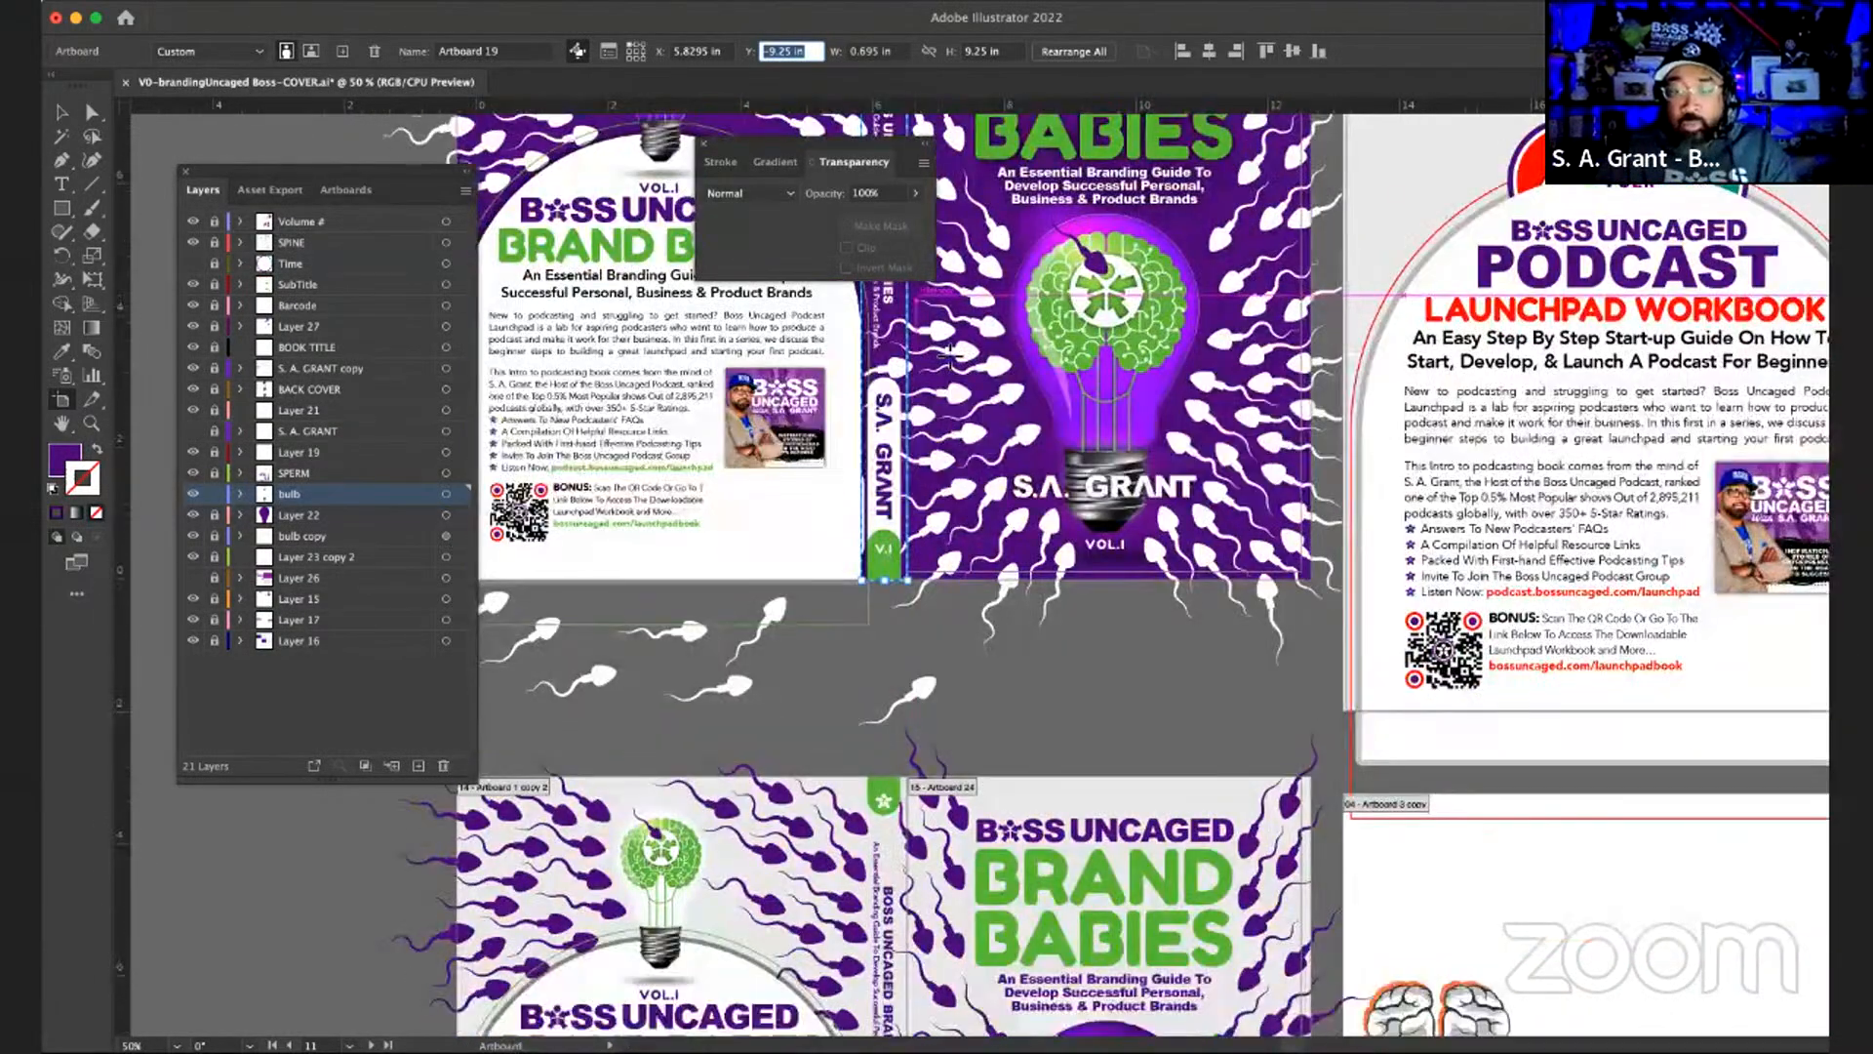
scroll(949, 356, "down", 4)
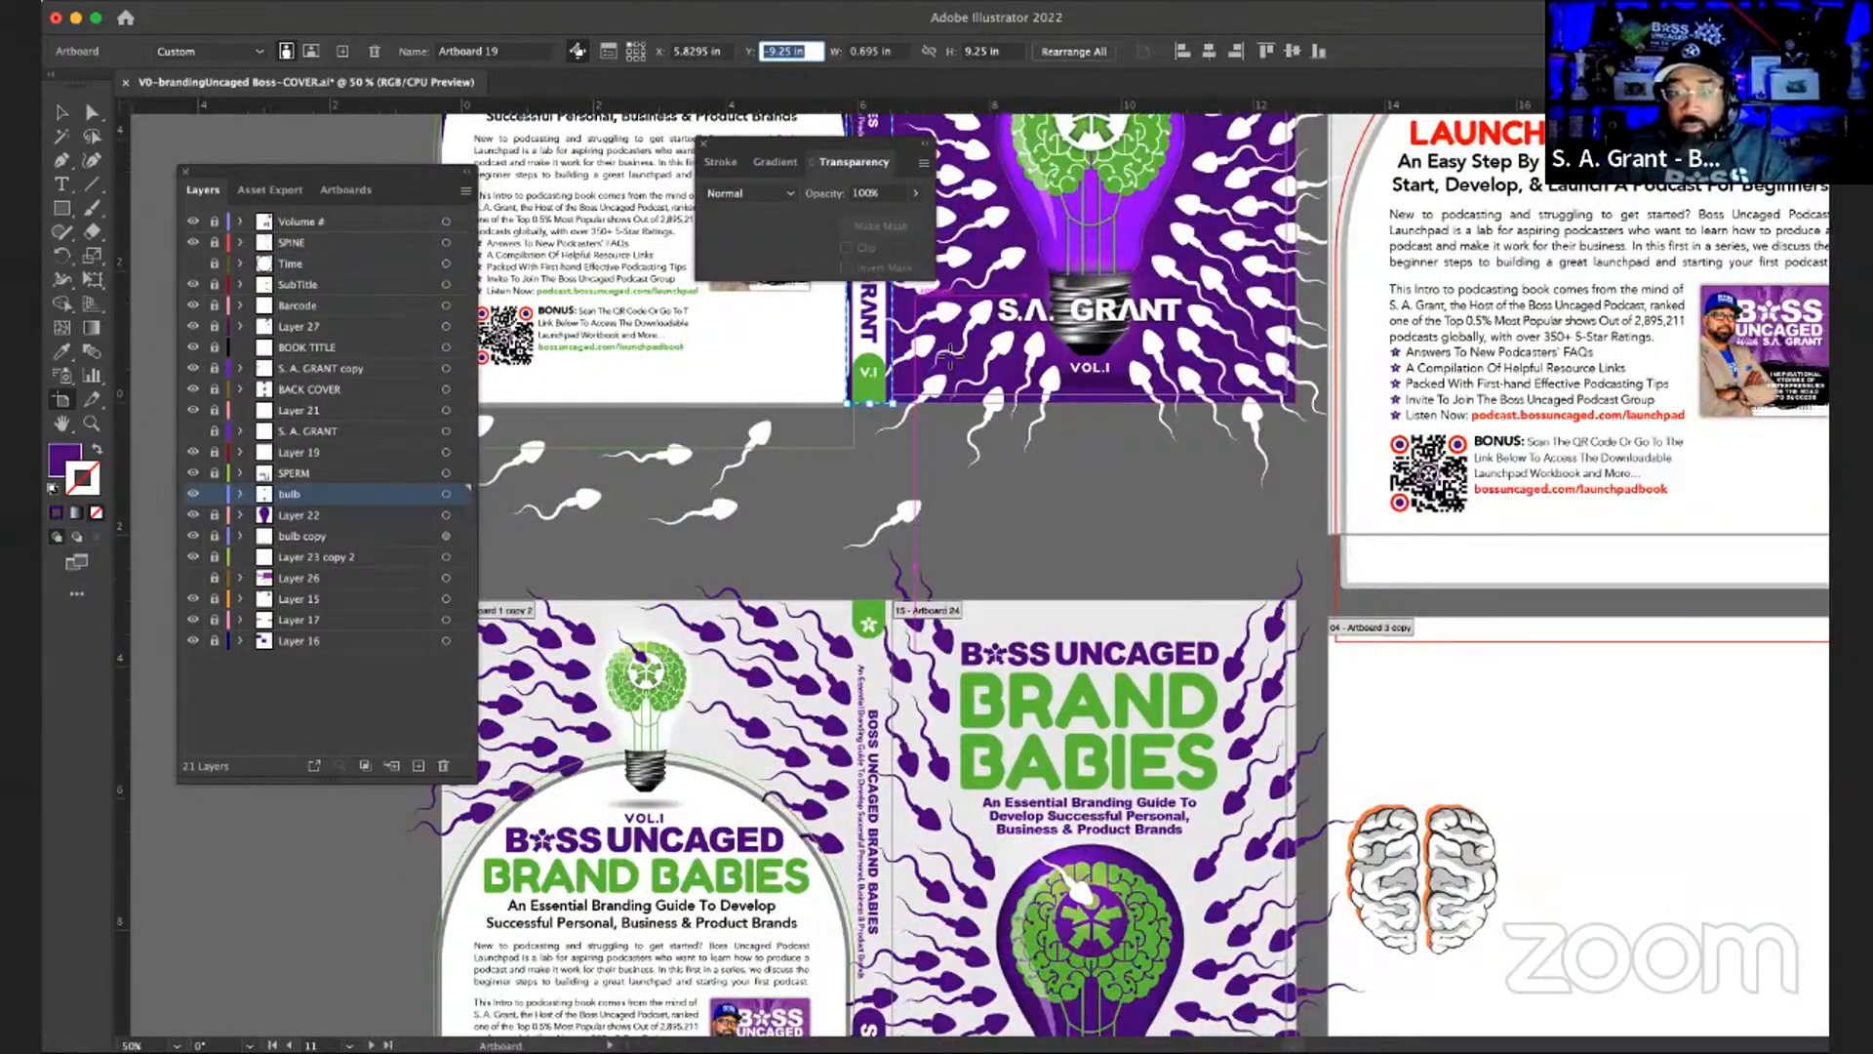
scroll(949, 356, "down", 3)
scroll(950, 356, "left", 3)
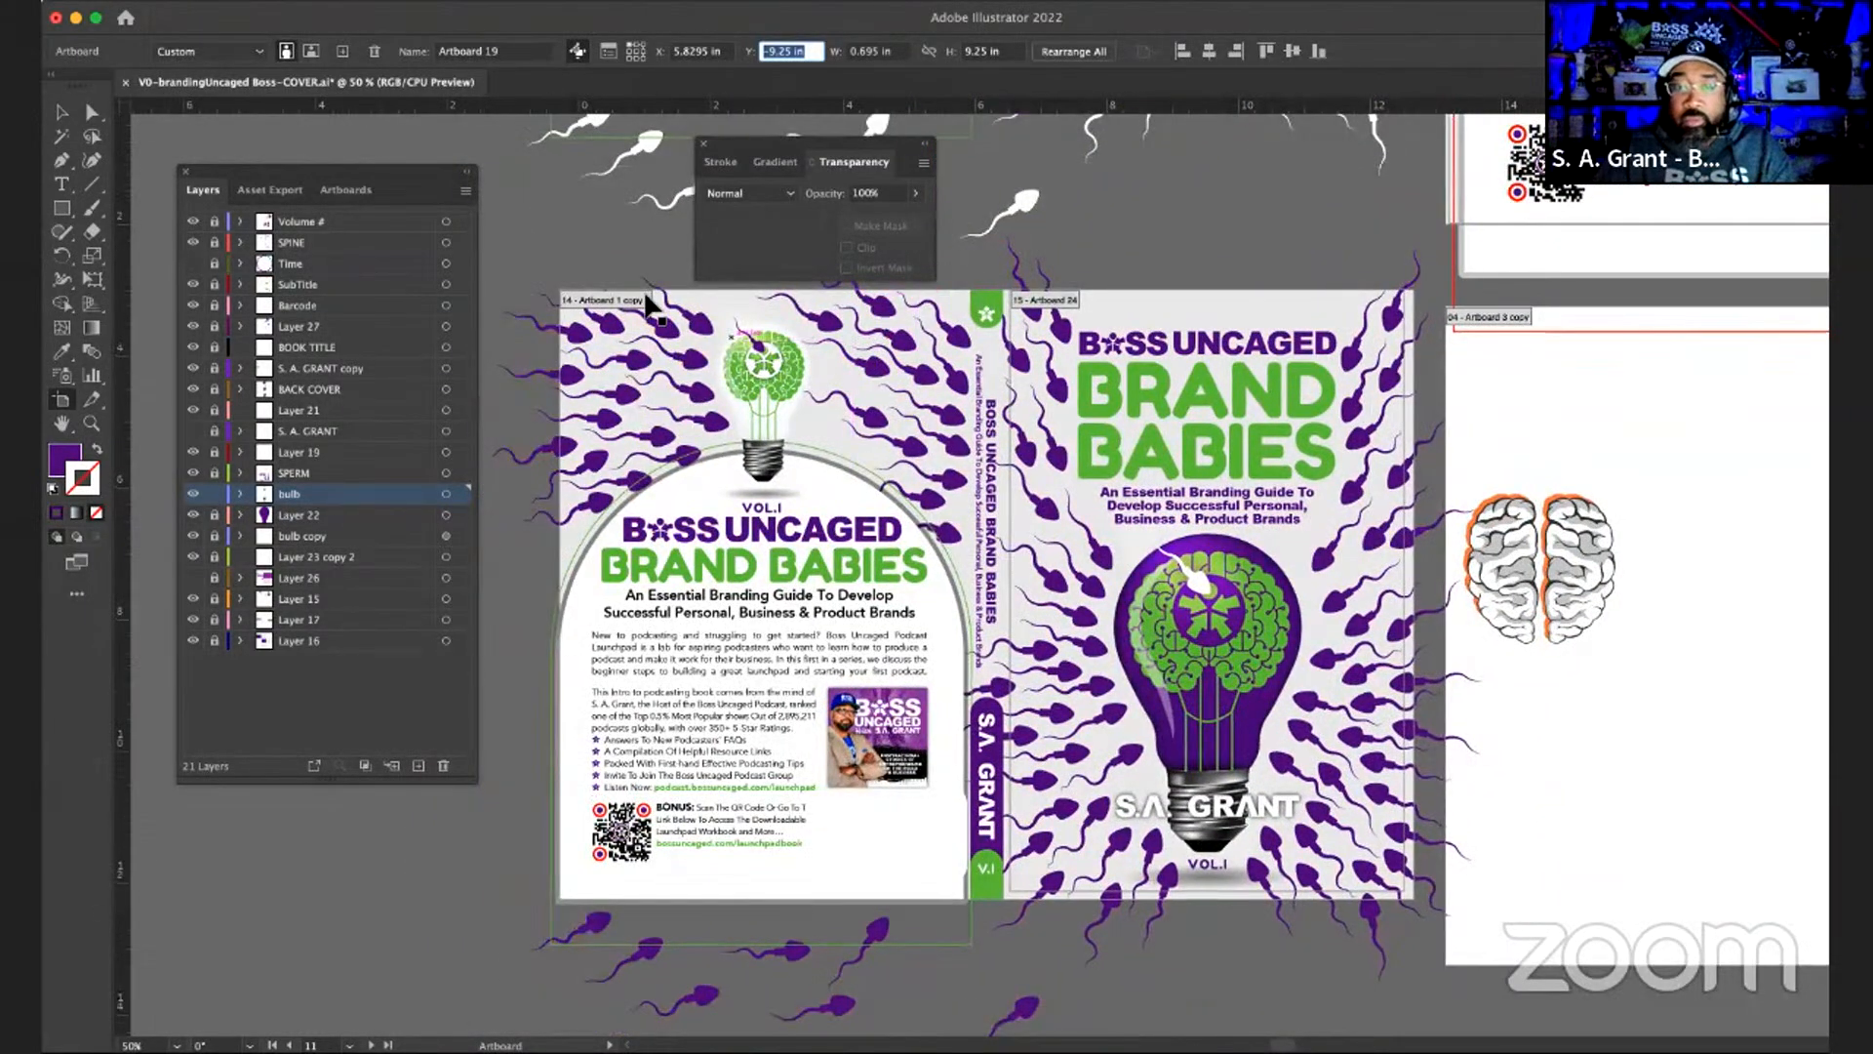
left_click(649, 297)
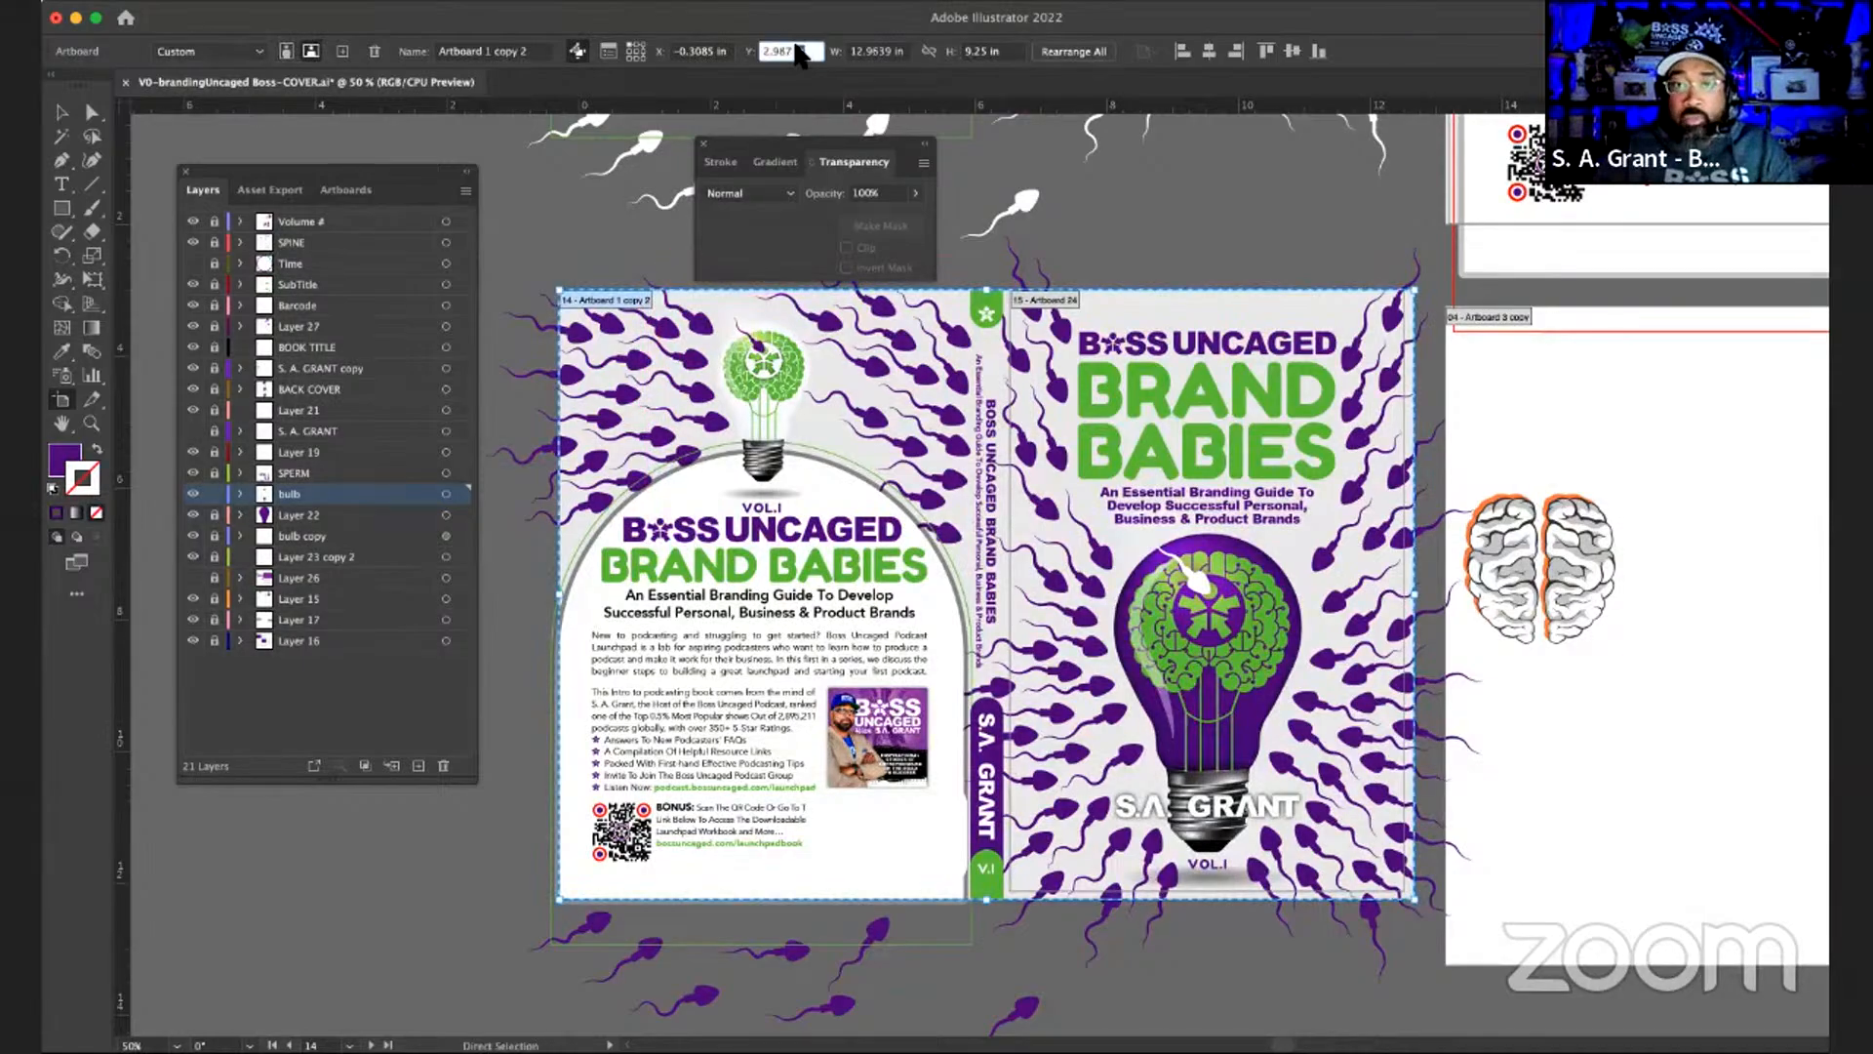
left_click(795, 50)
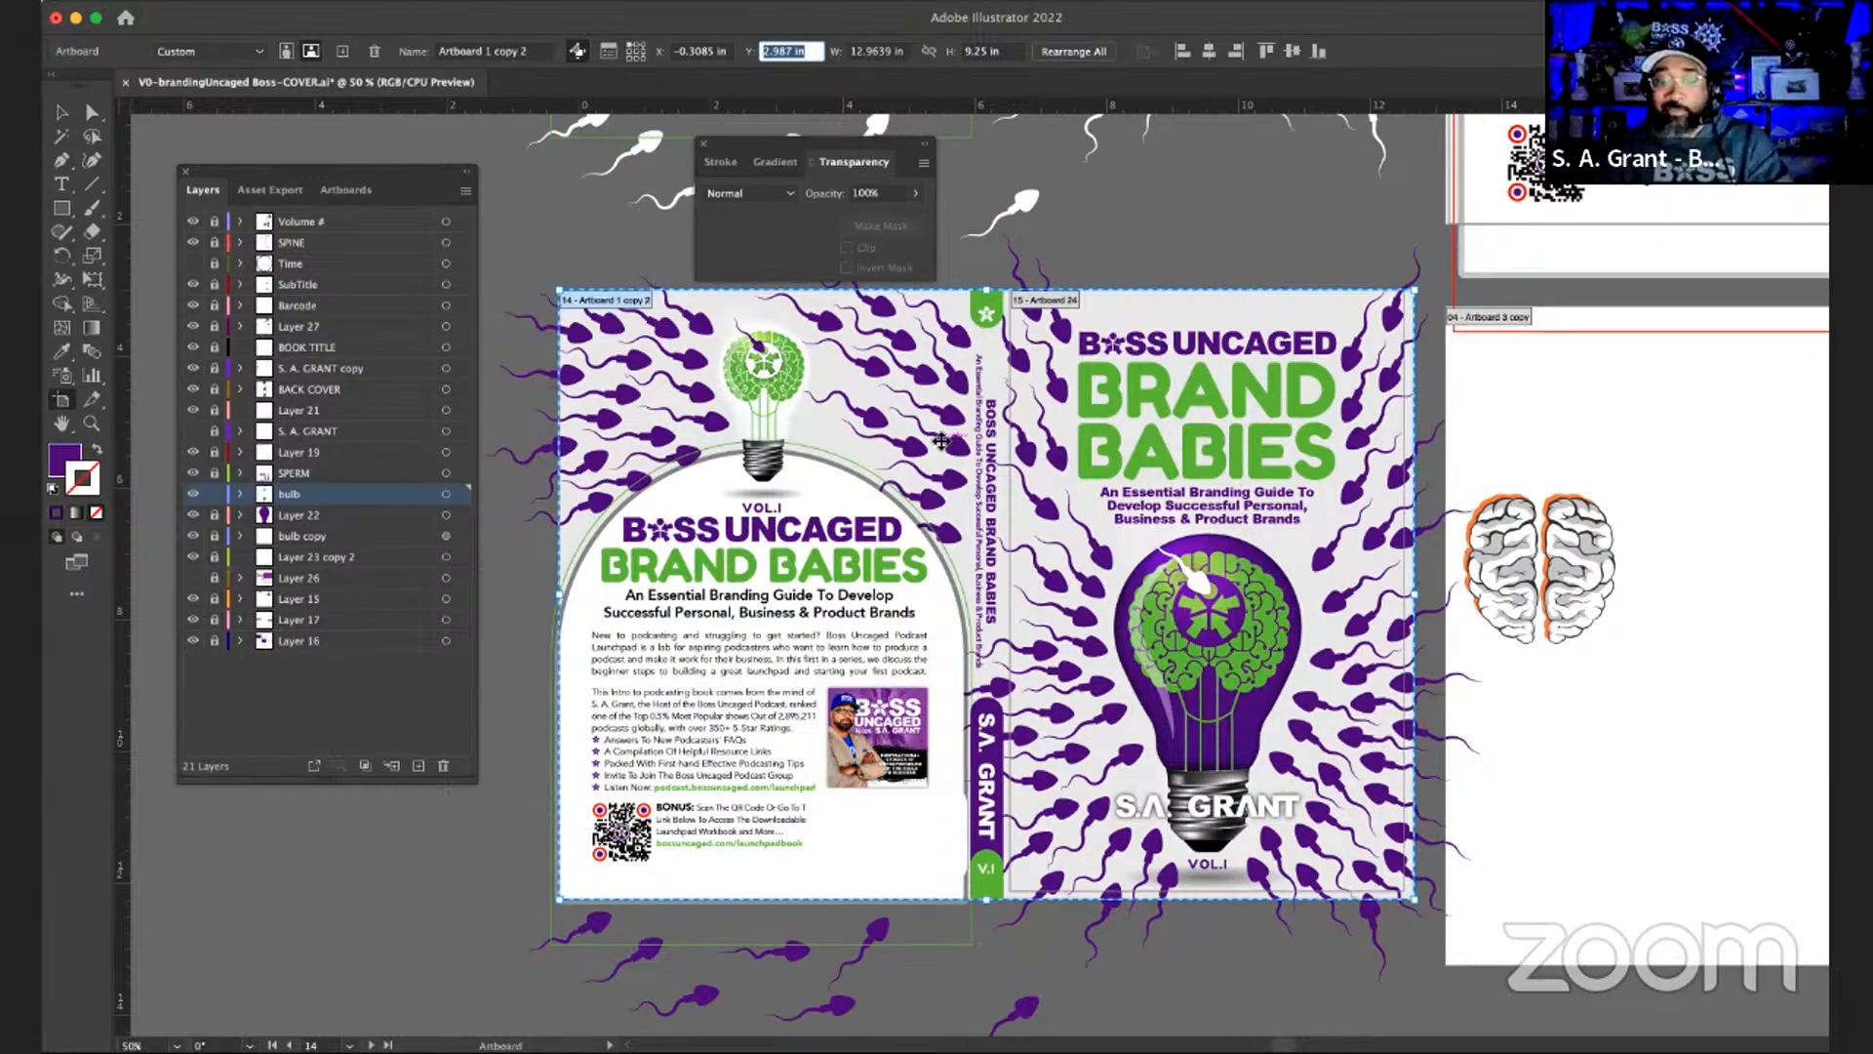
- Select the new spine artboard below the light cover and set its Y position to 2.987 in
scroll(941, 441, "down", 3)
scroll(978, 988, "down", 5)
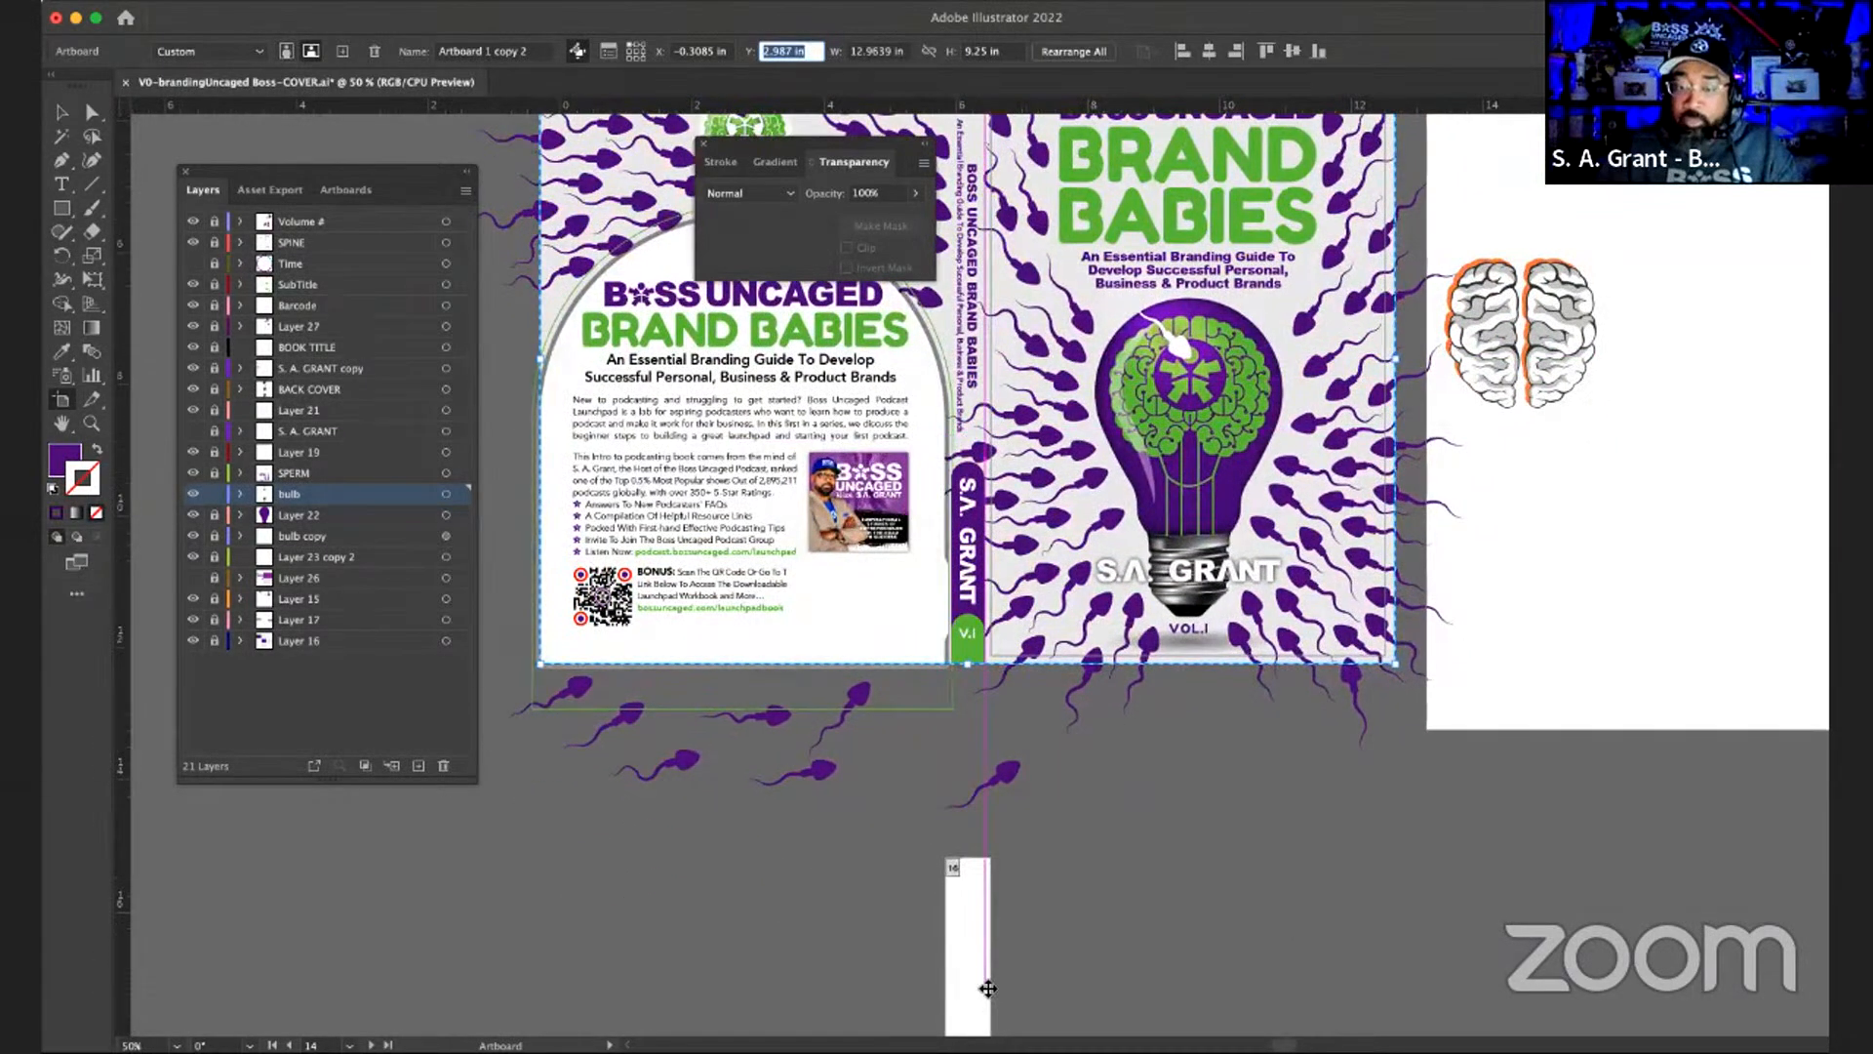
left_click(988, 984)
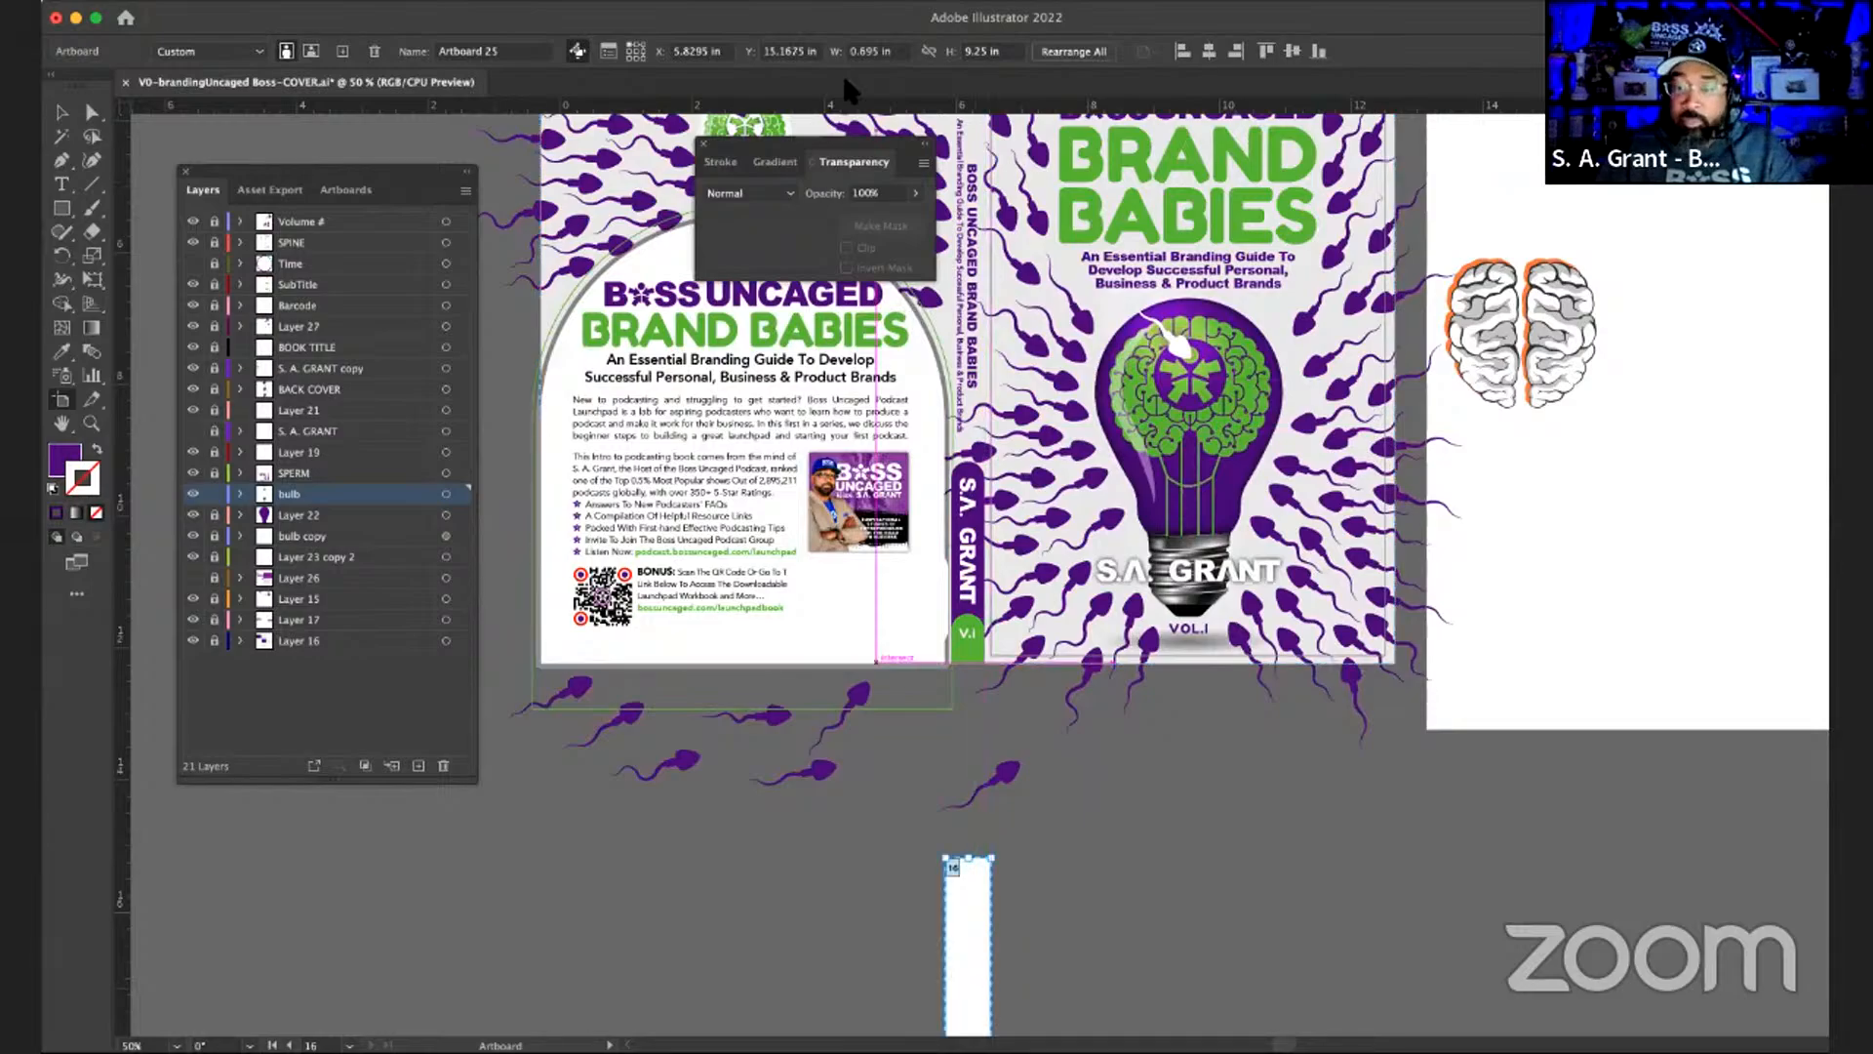
left_click(781, 50)
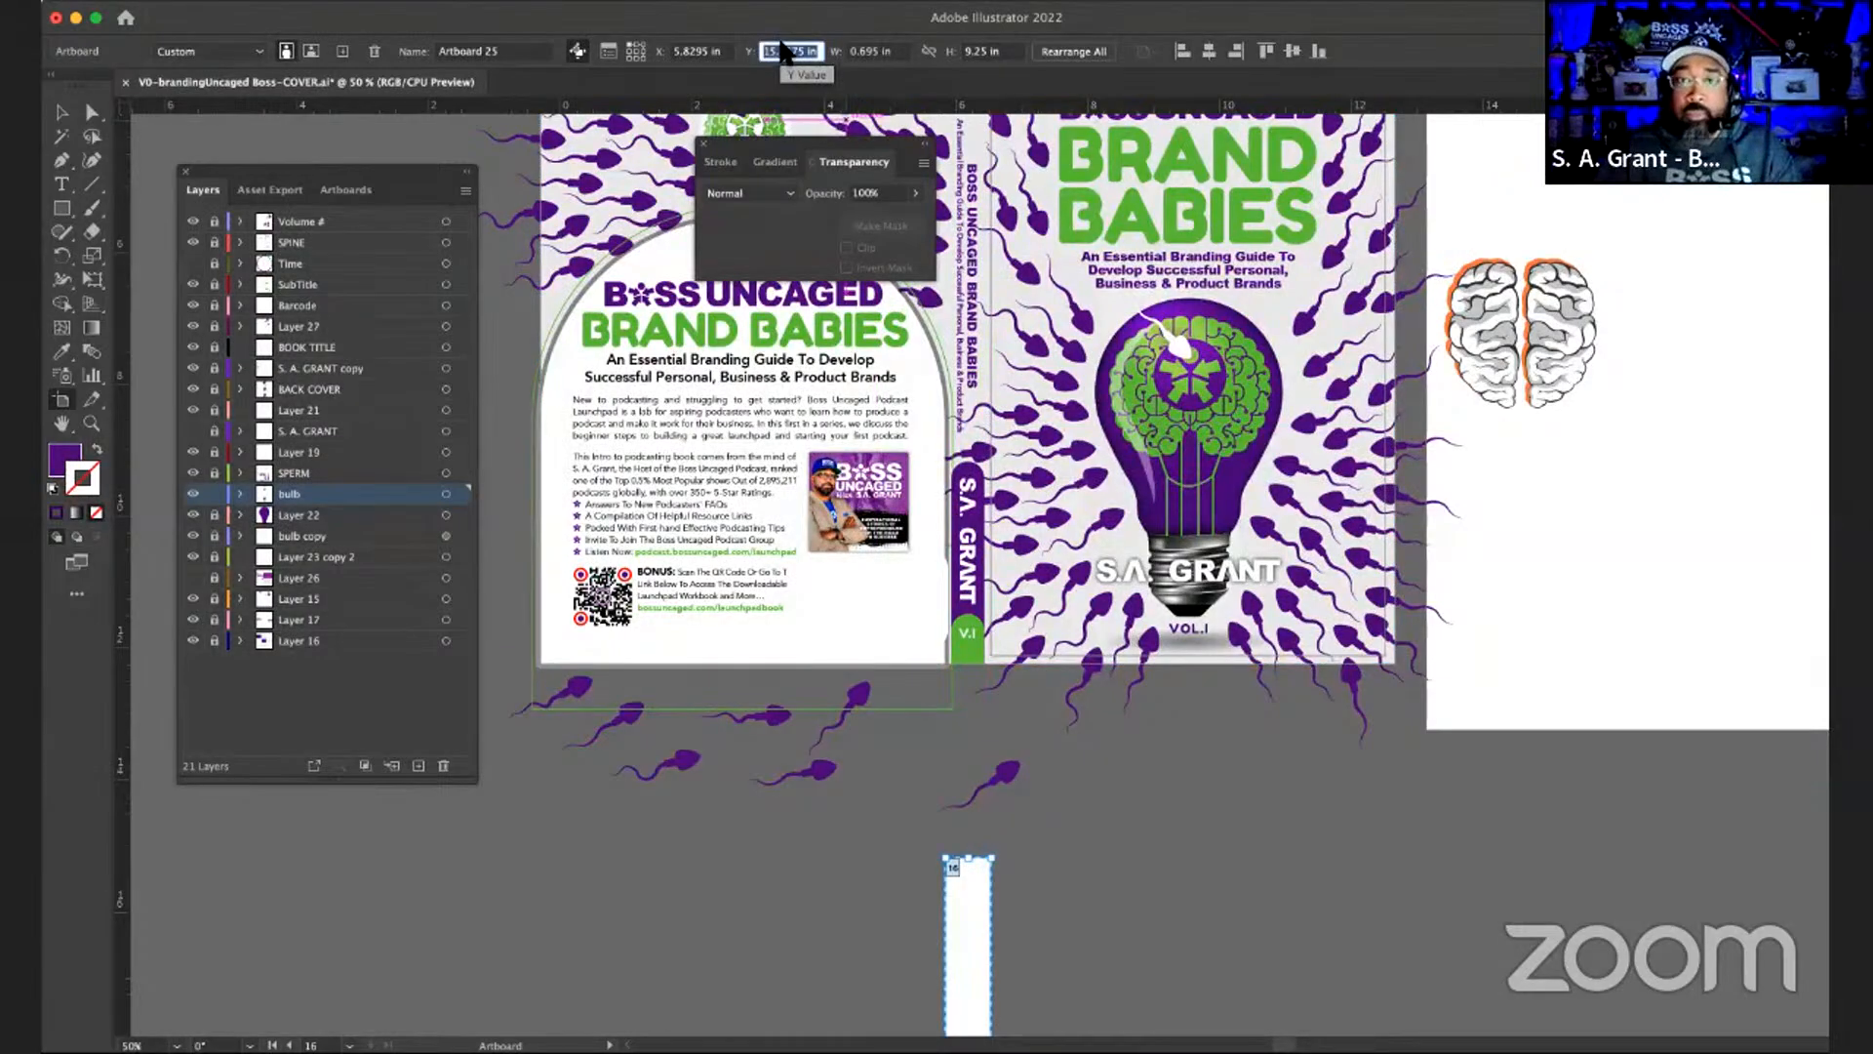
type("2.987")
key("Return")
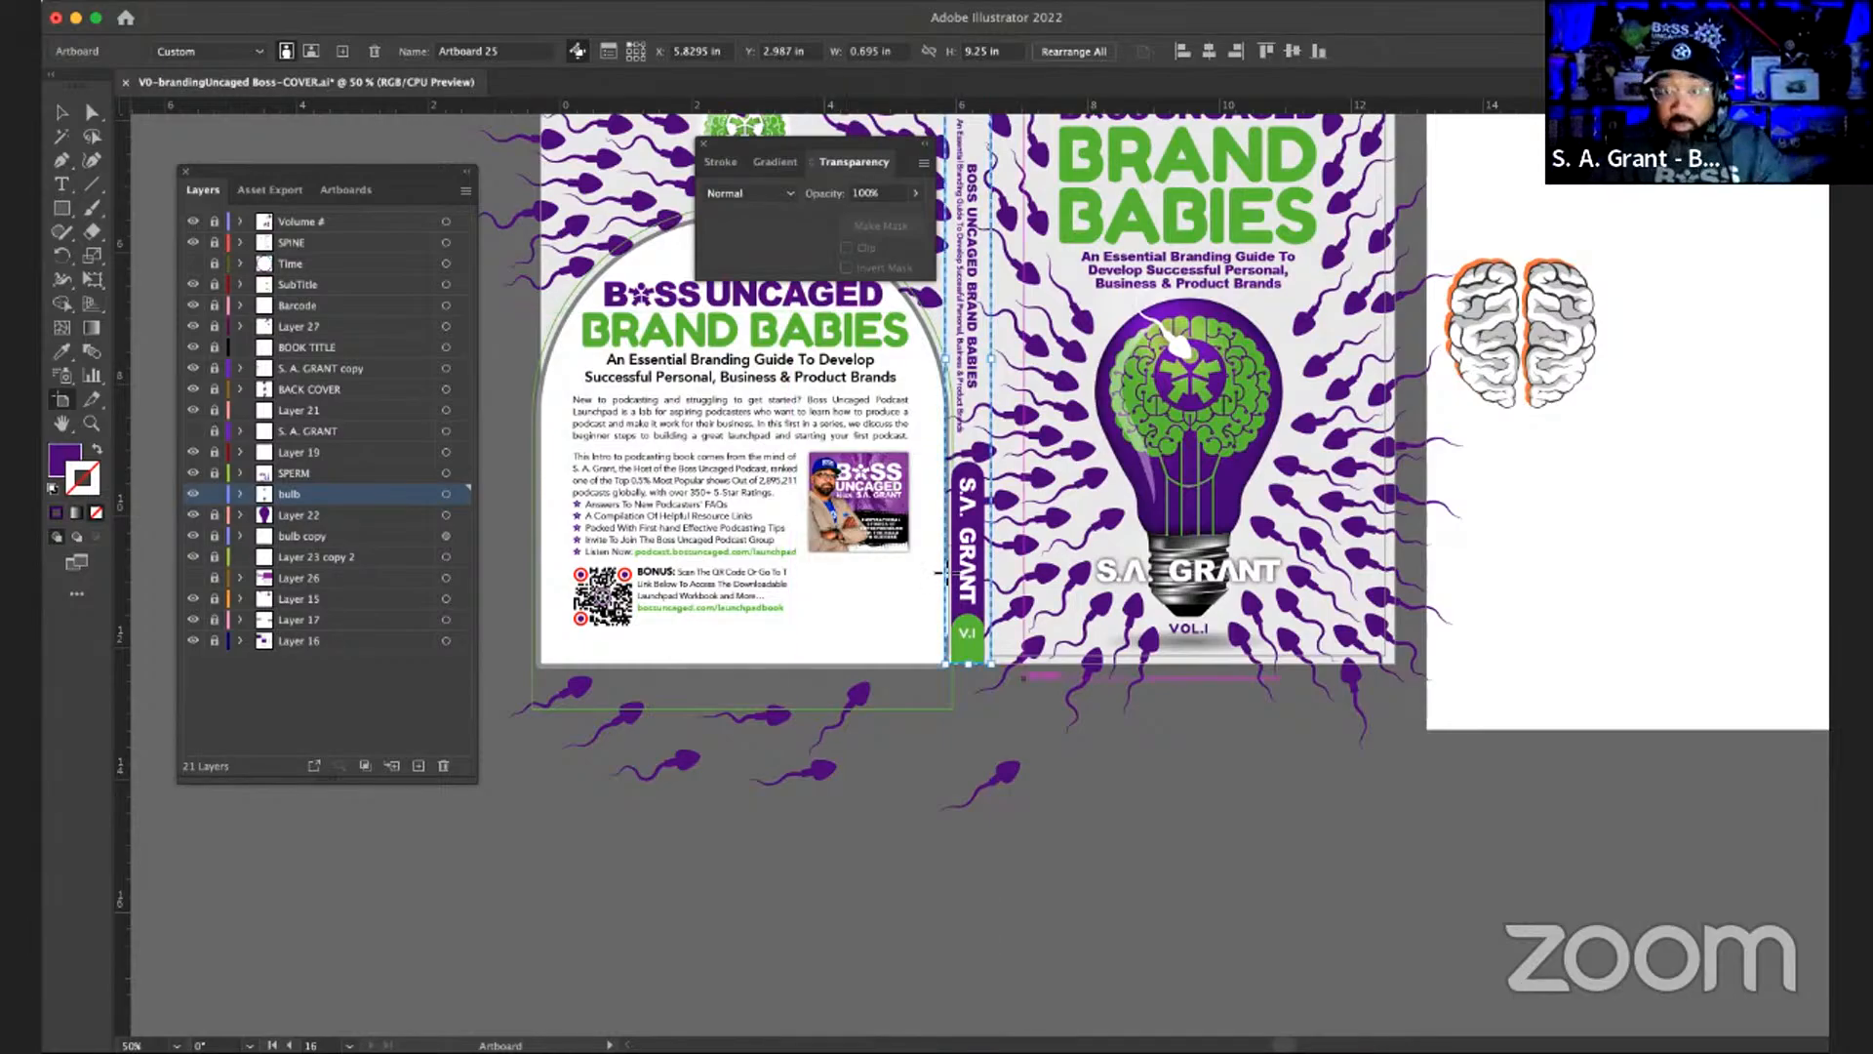
- Move the floating Transparency panel off the light Brand Babies cover to the blank area beside it
scroll(943, 575, "up", 3)
scroll(942, 574, "up", 5)
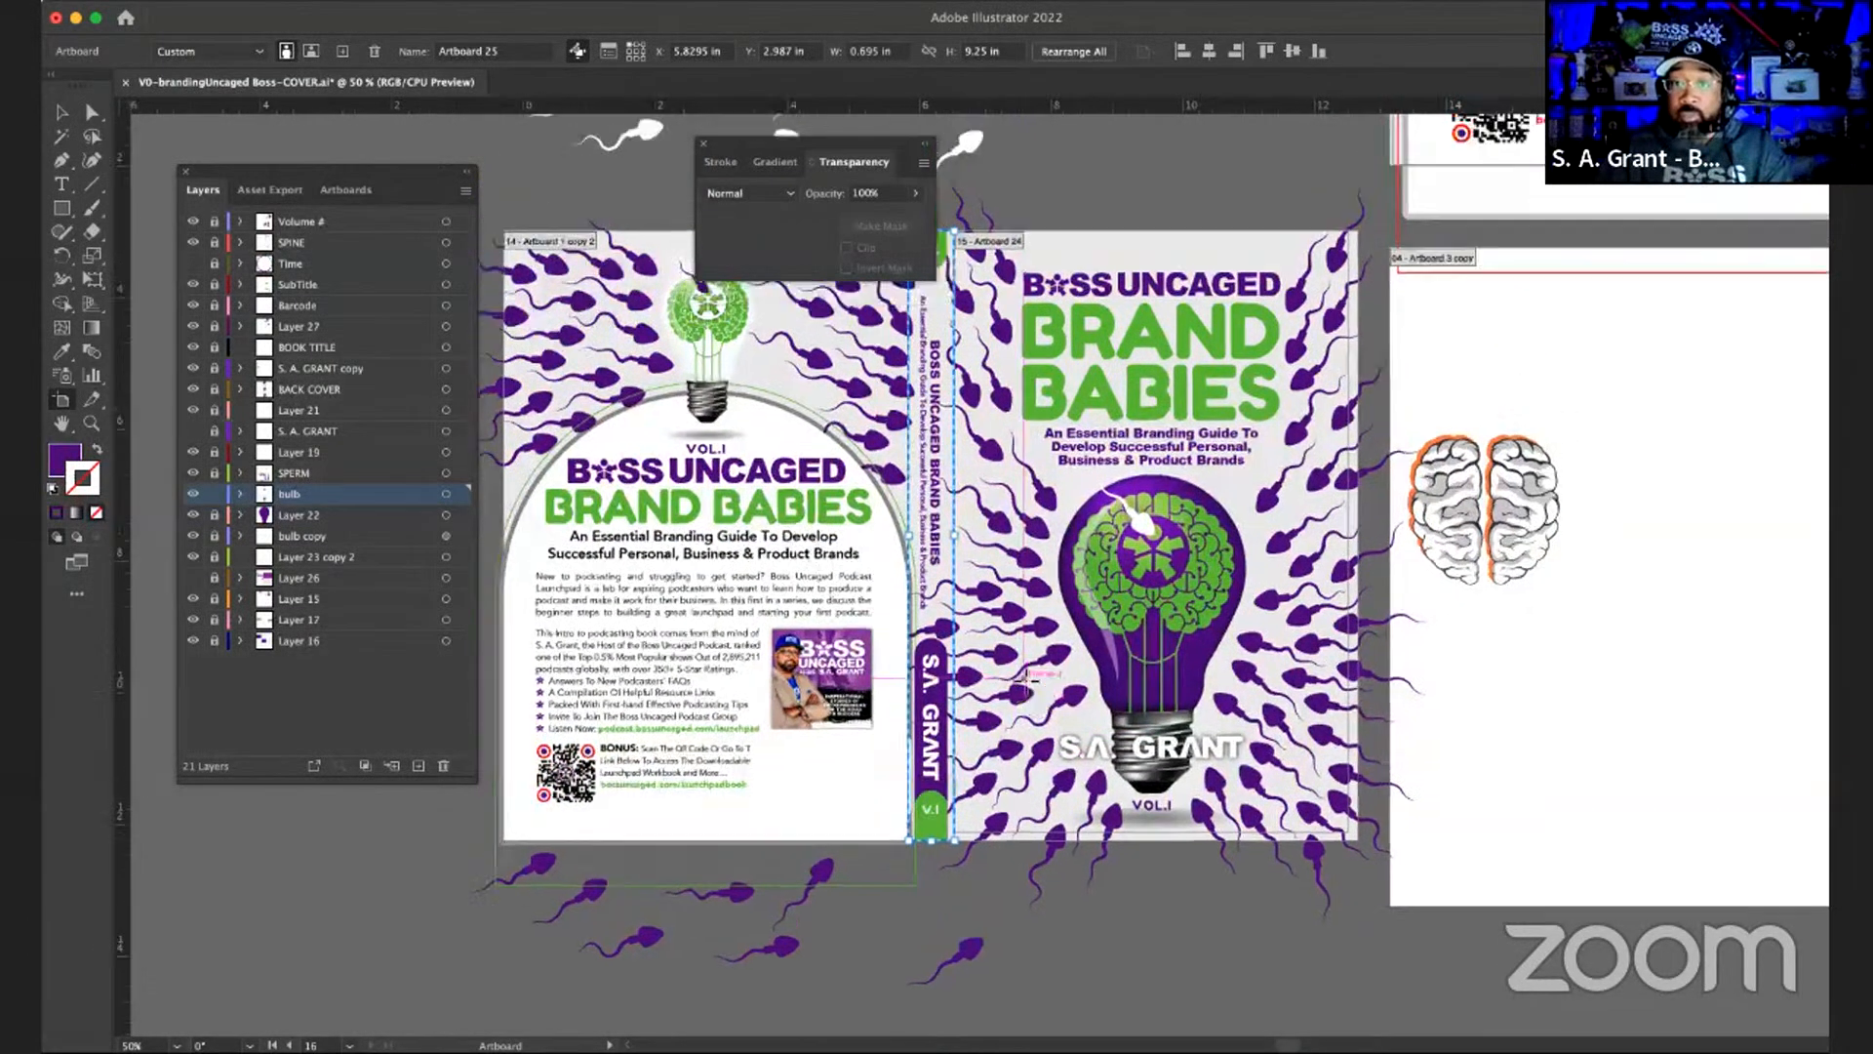
scroll(1026, 690, "up", 2)
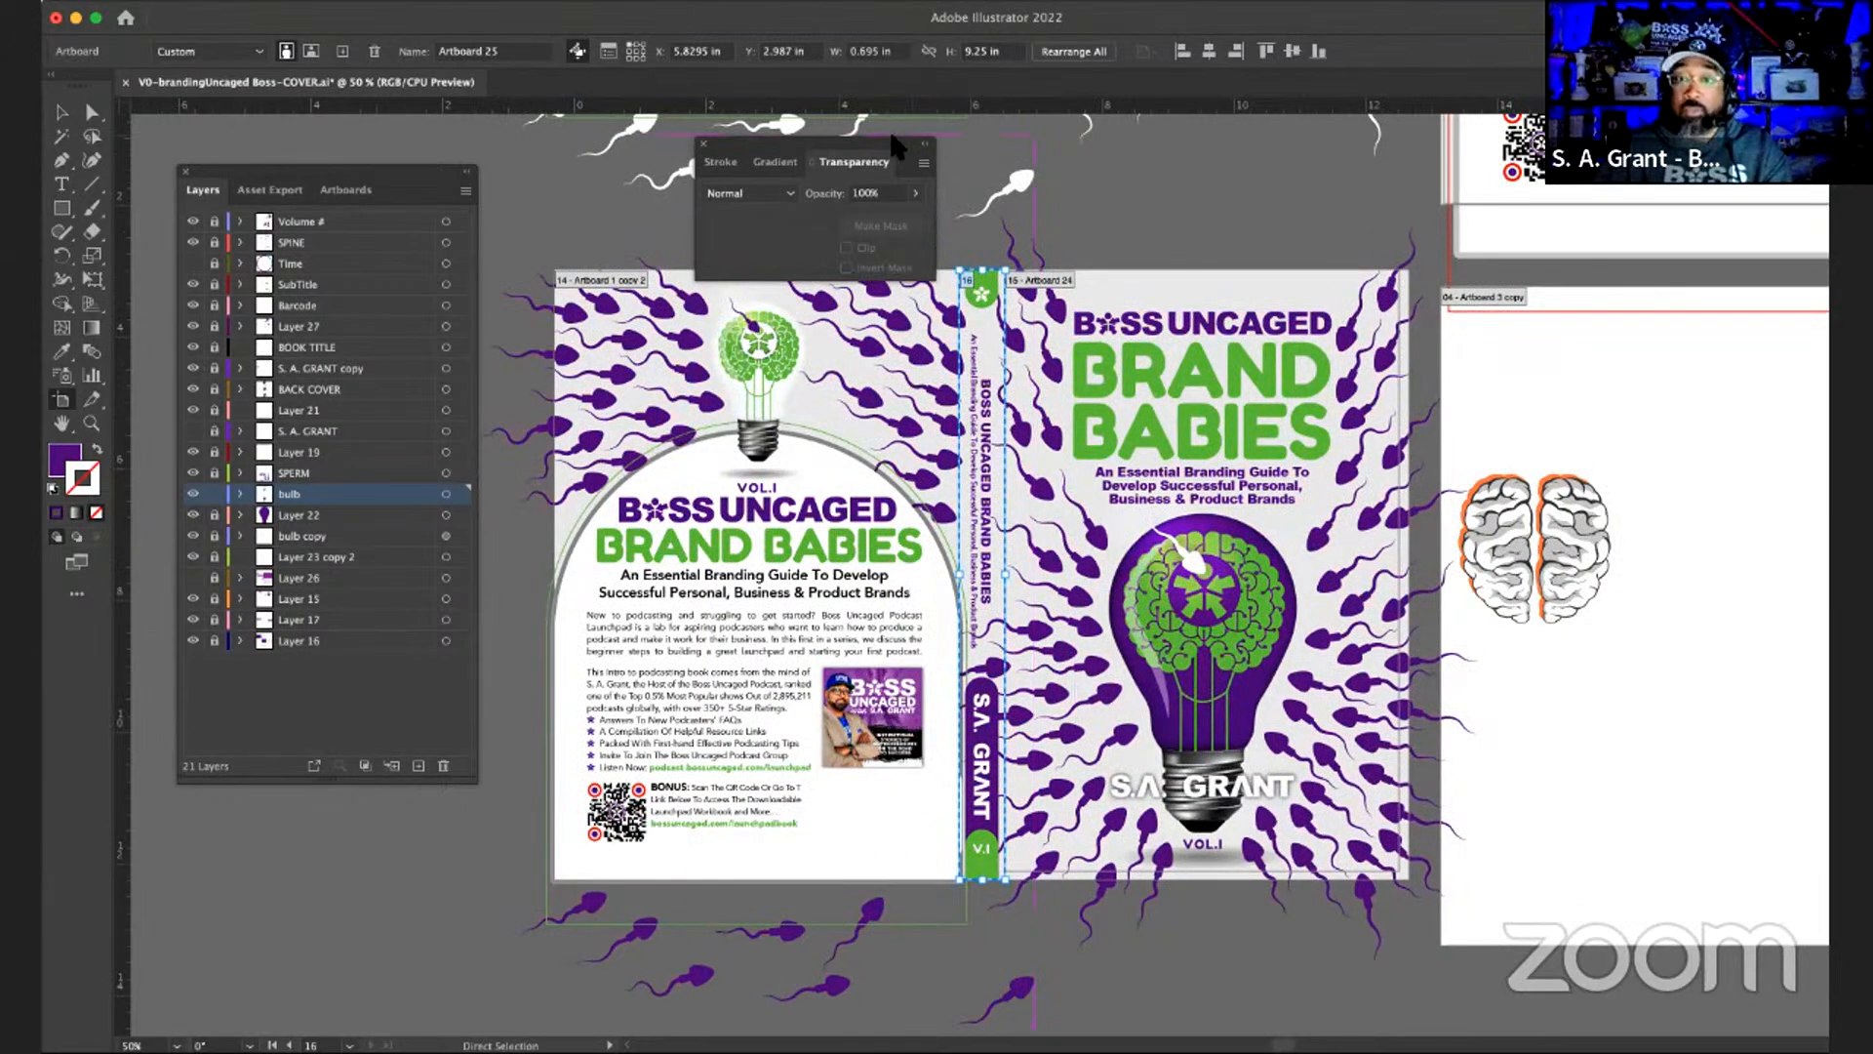
left_click_drag(883, 149, 1686, 242)
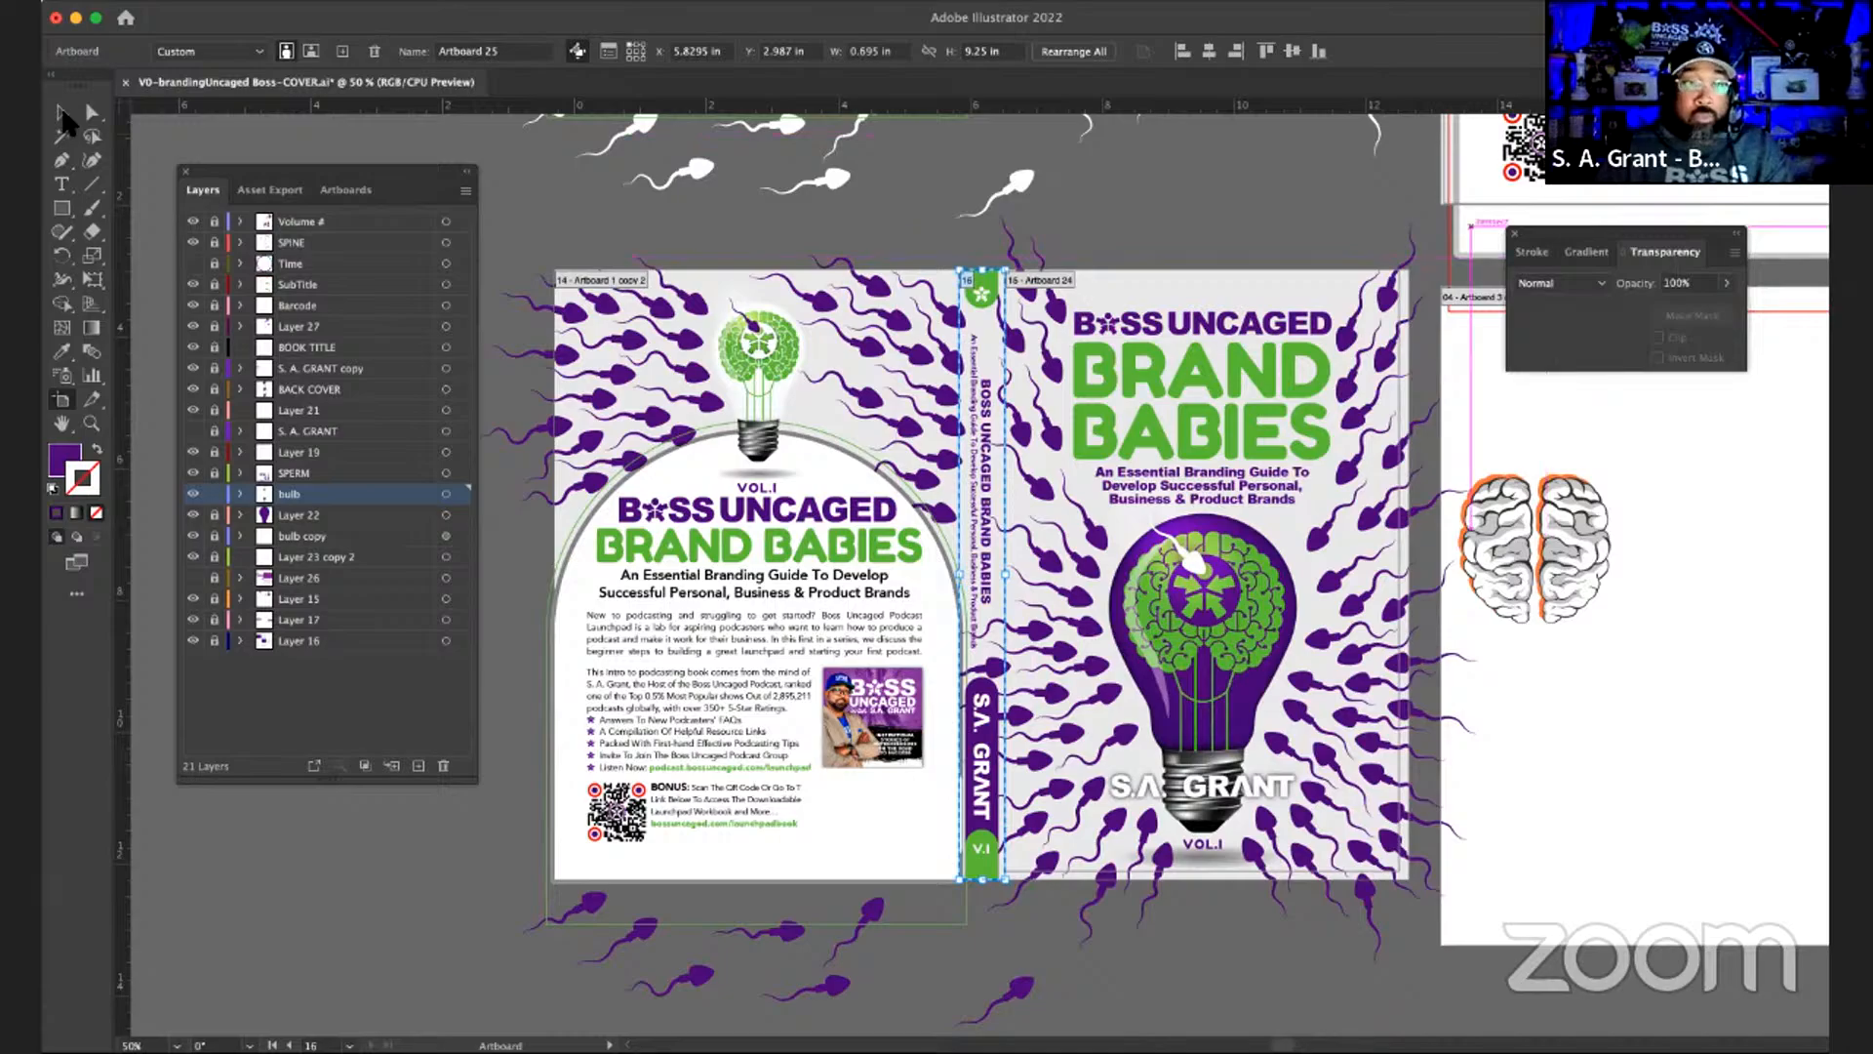
- Leave artboard editing and save the Illustrator cover document with all its new artboards
left_click(62, 111)
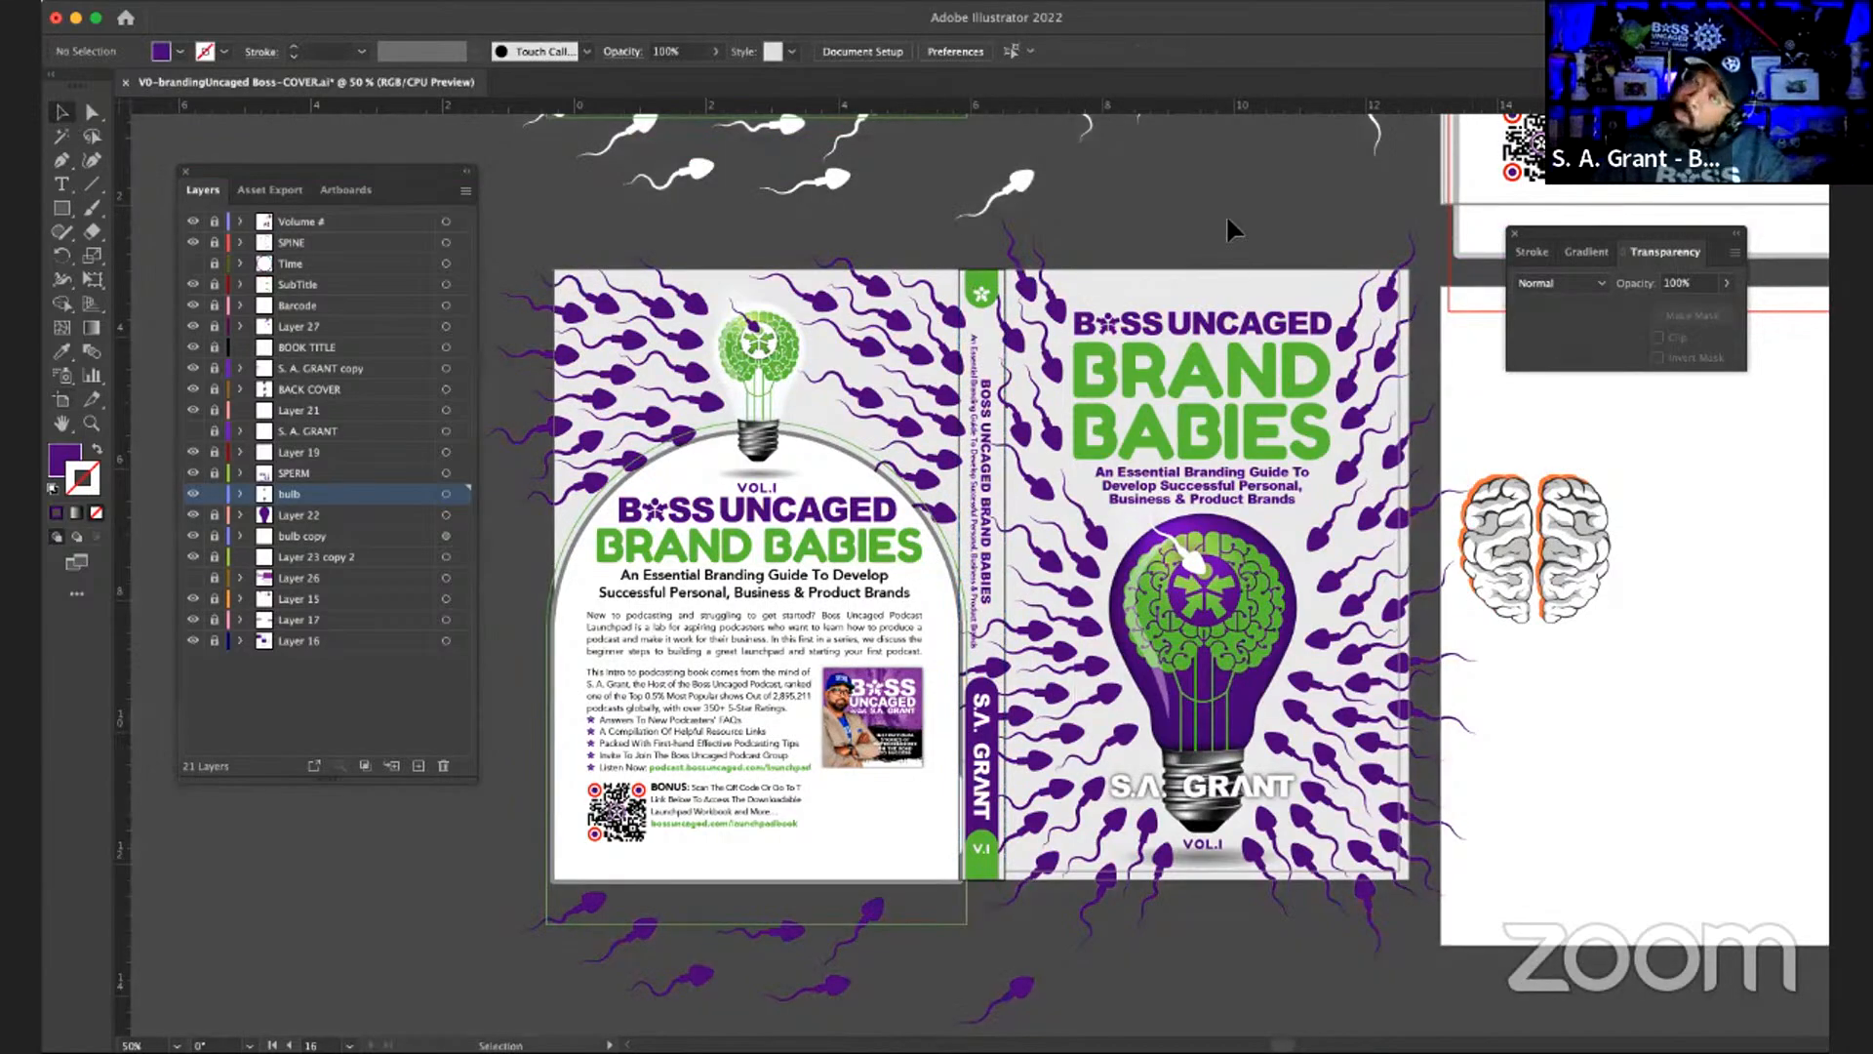
key("a")
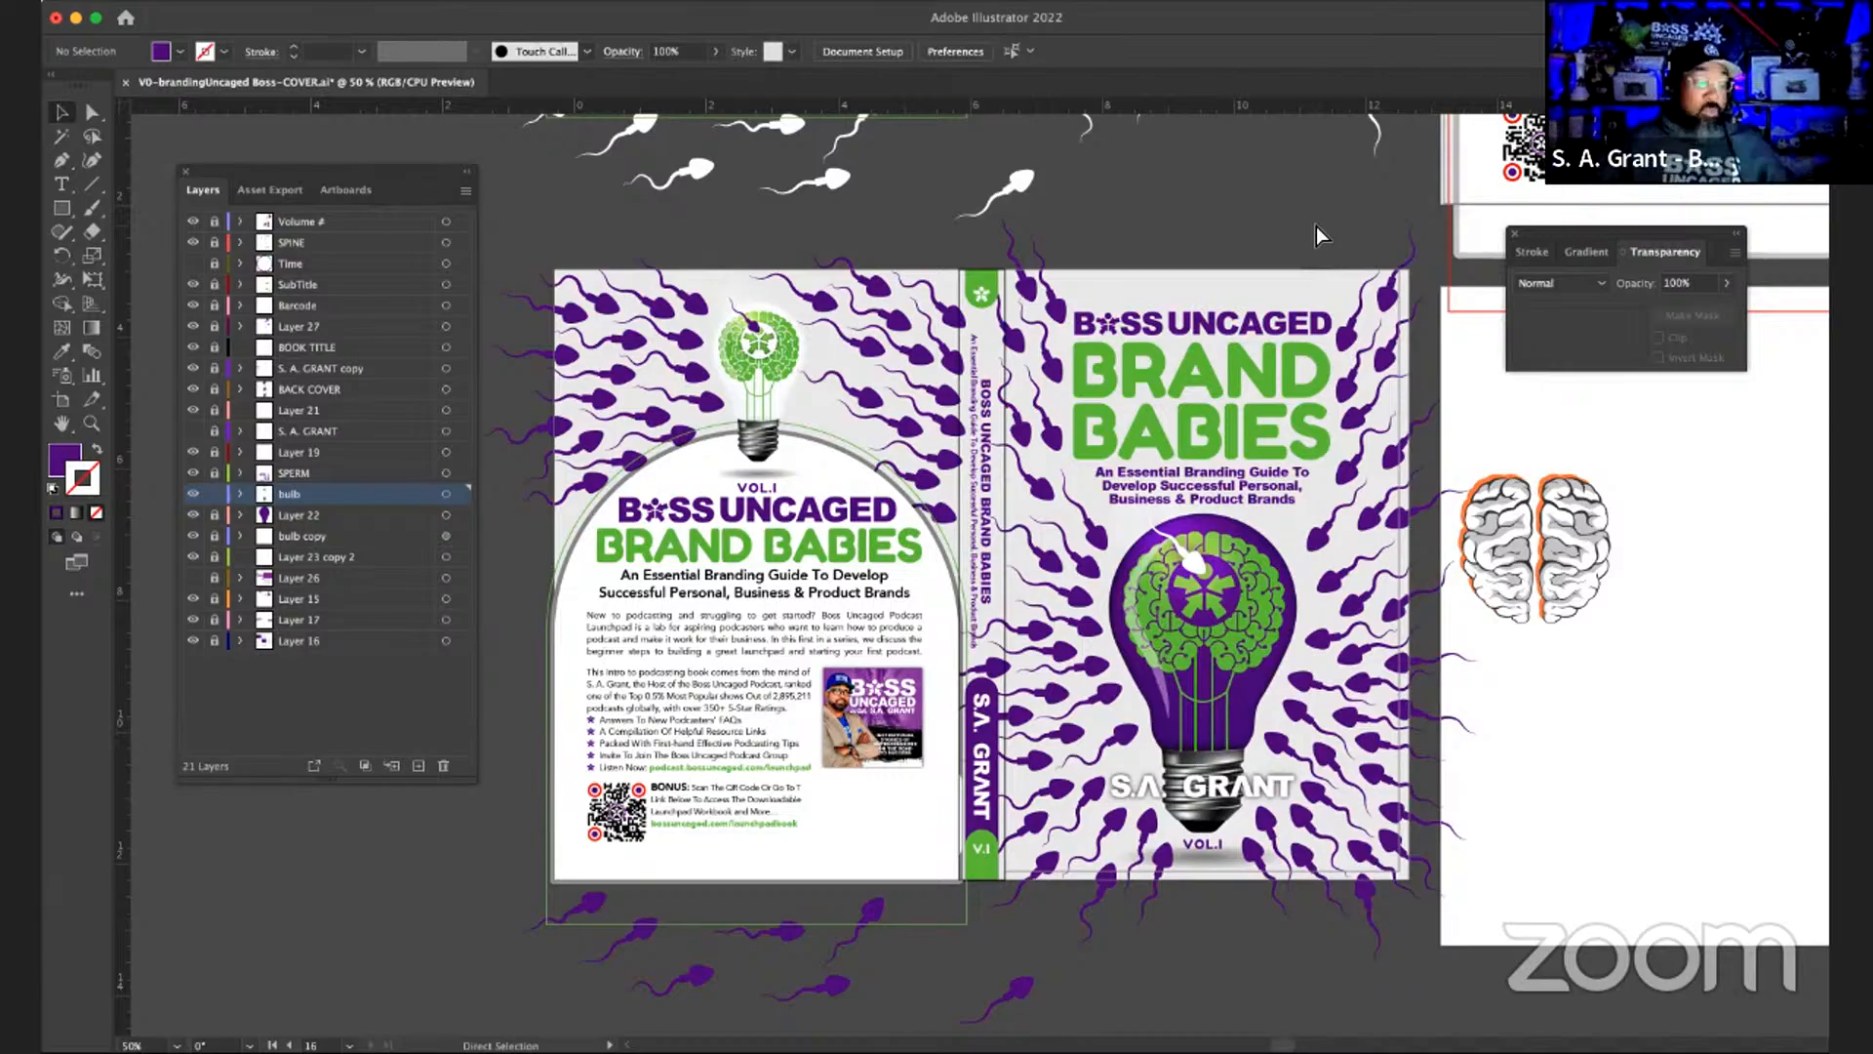
key("super+s")
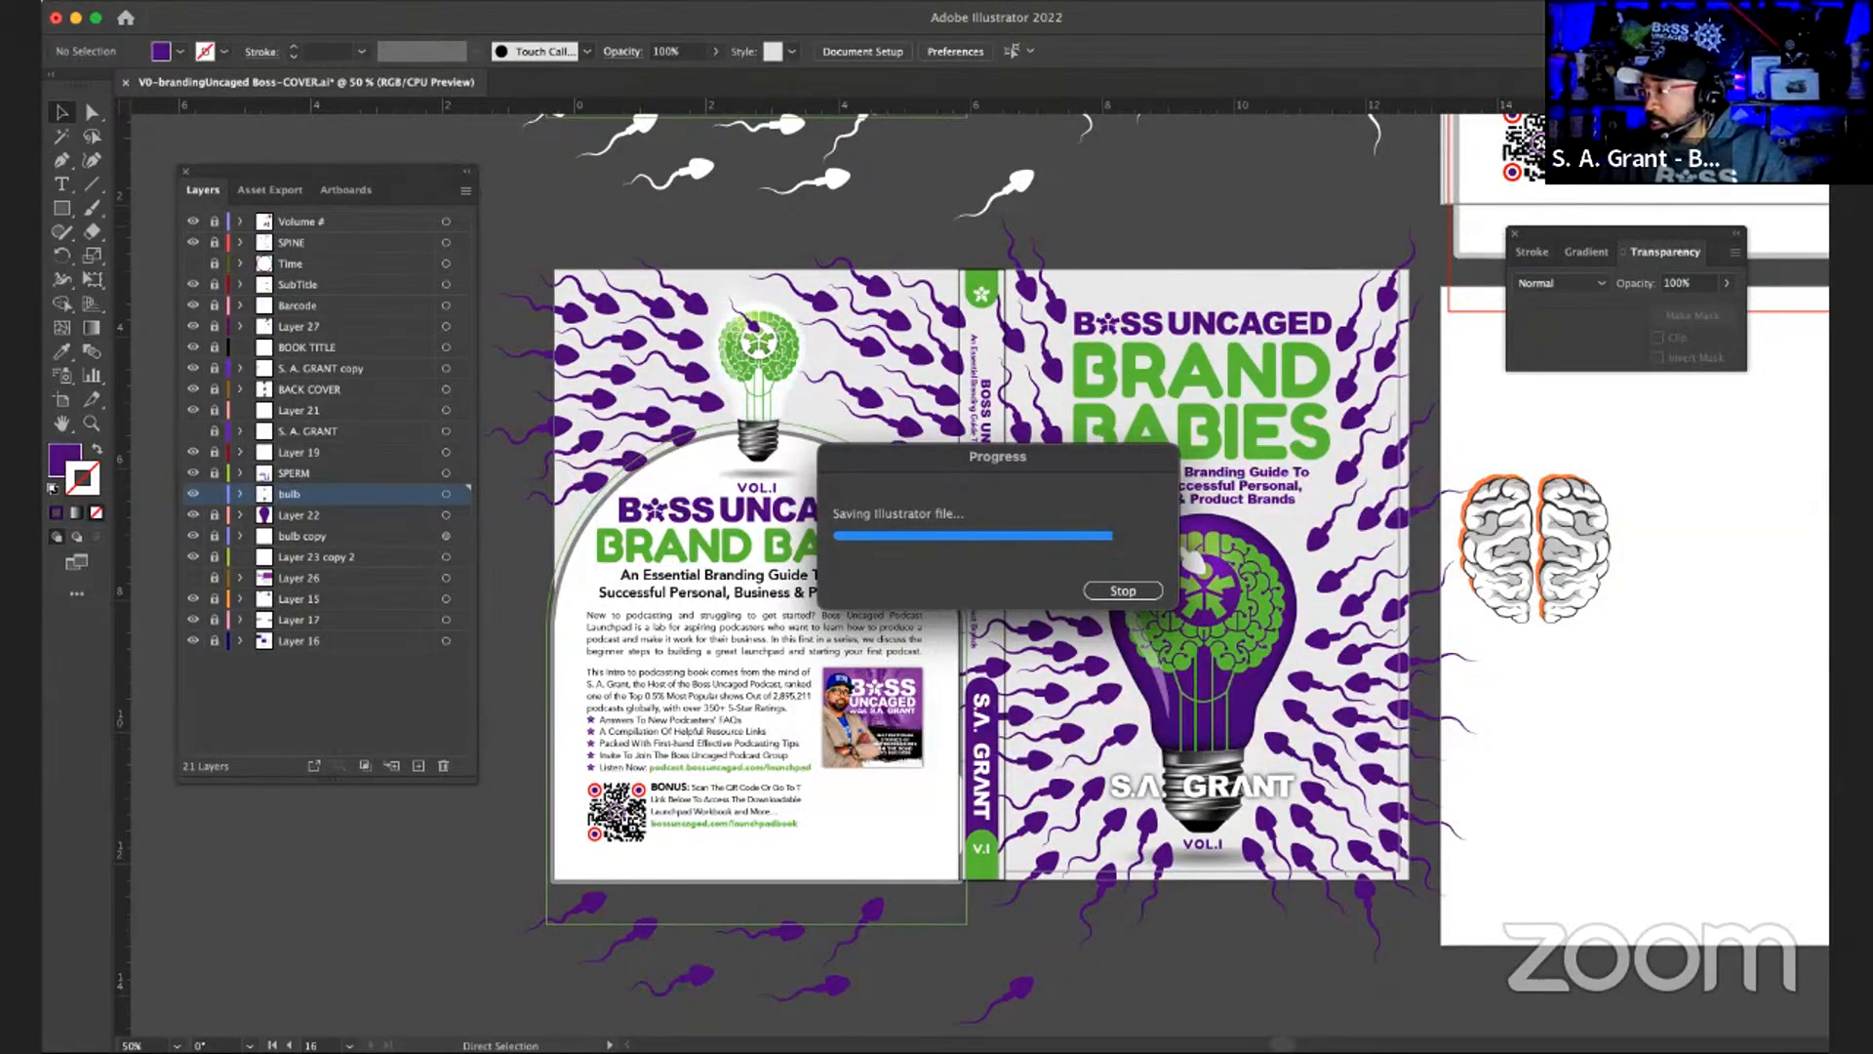
key("super+Tab")
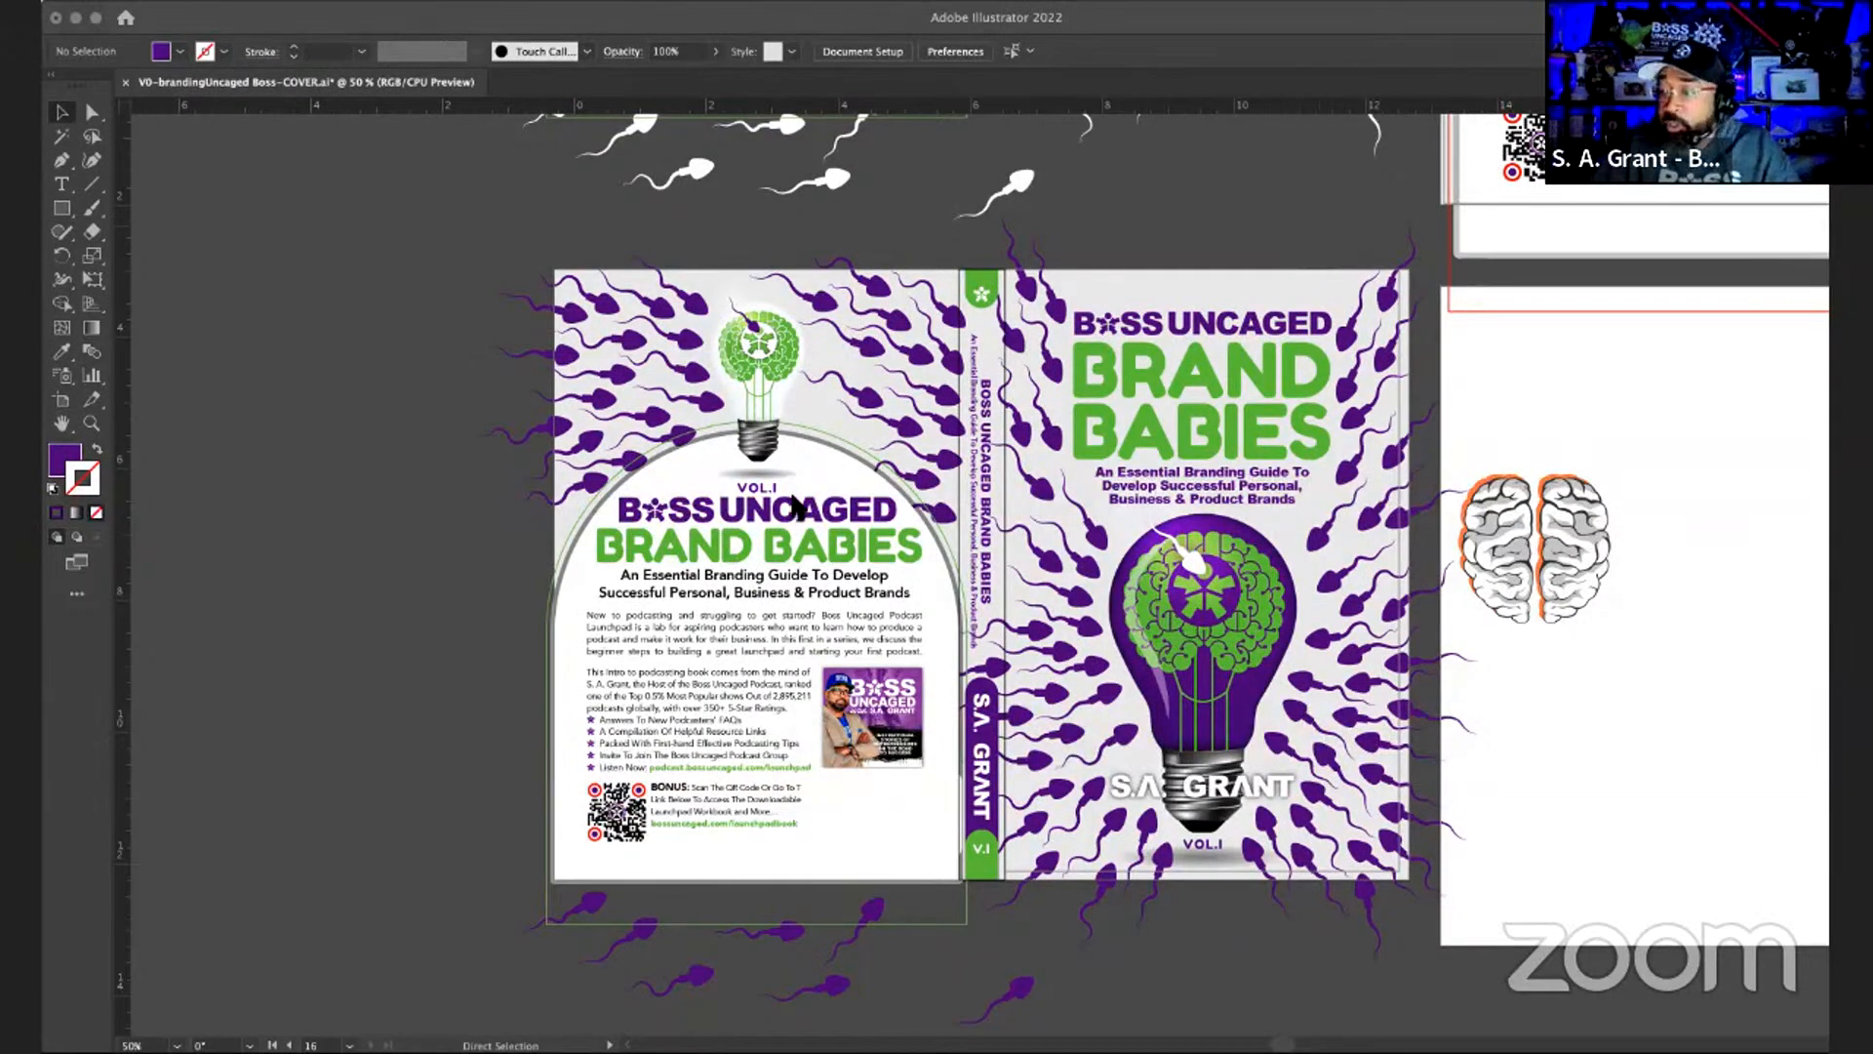
key("ctrl+s")
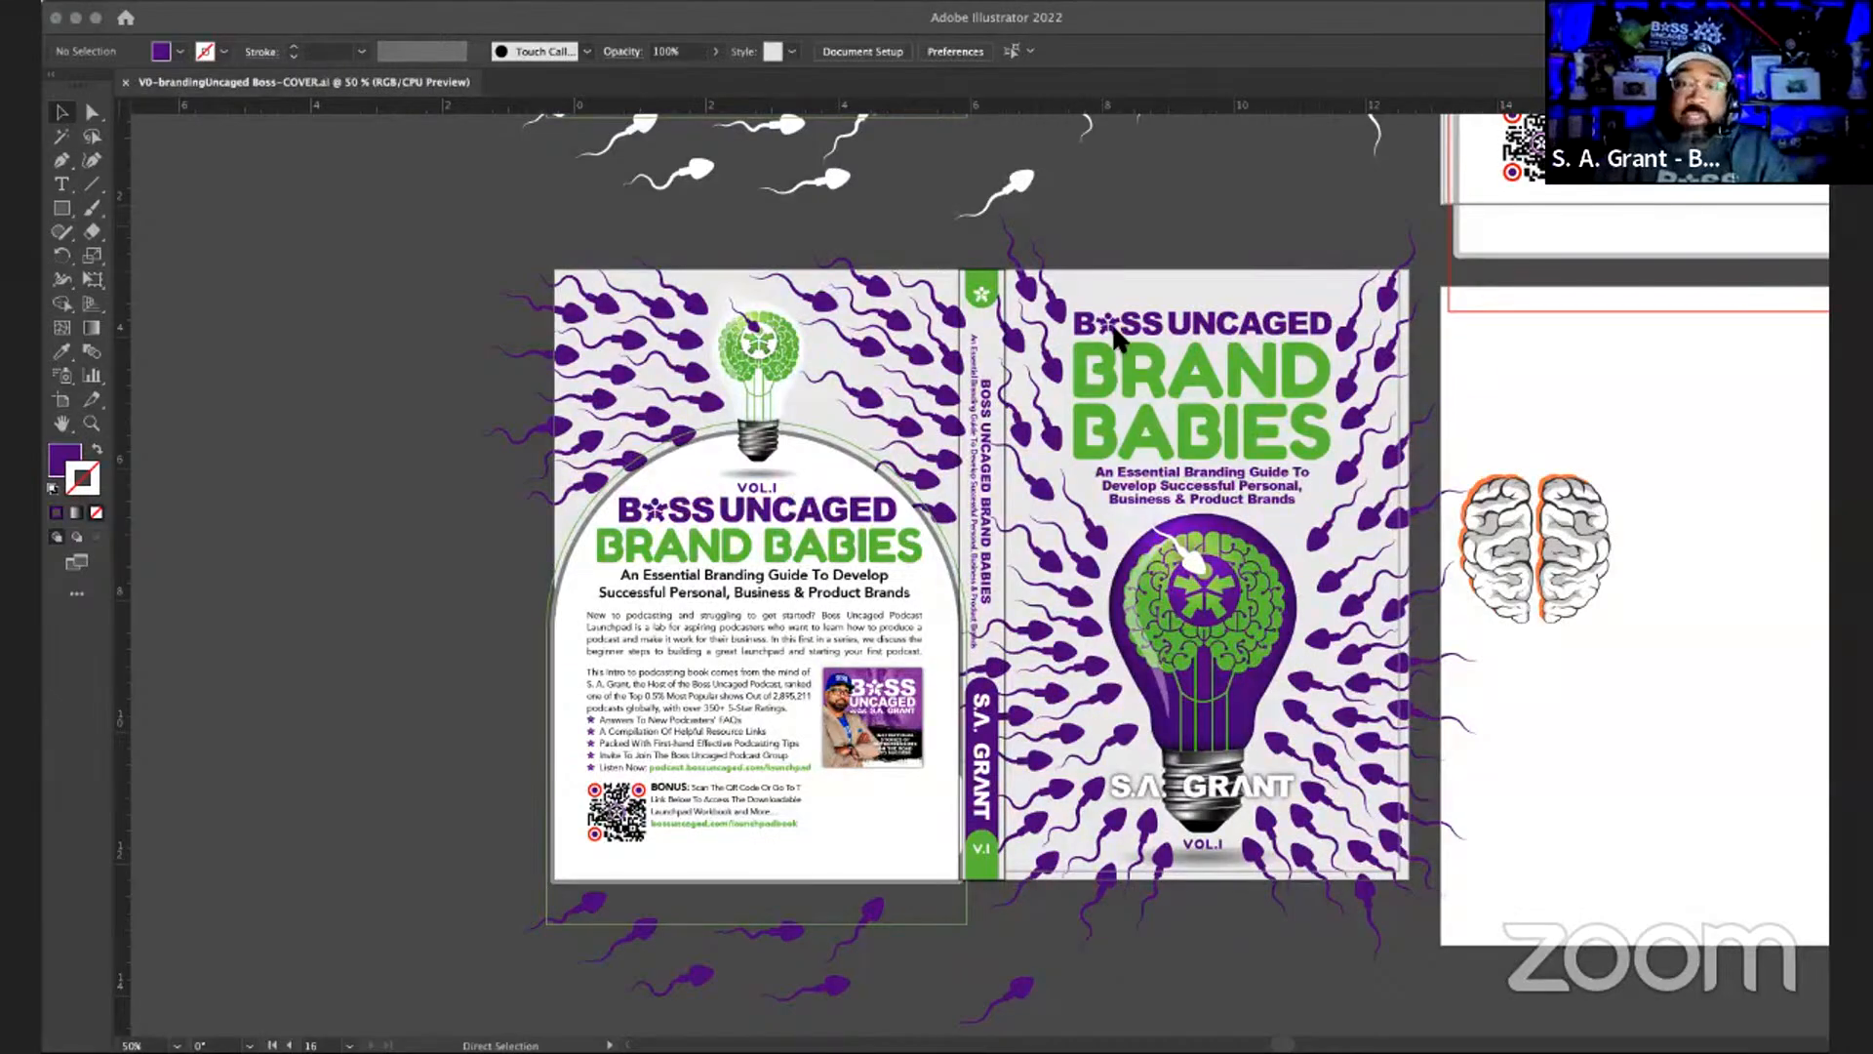
key("v")
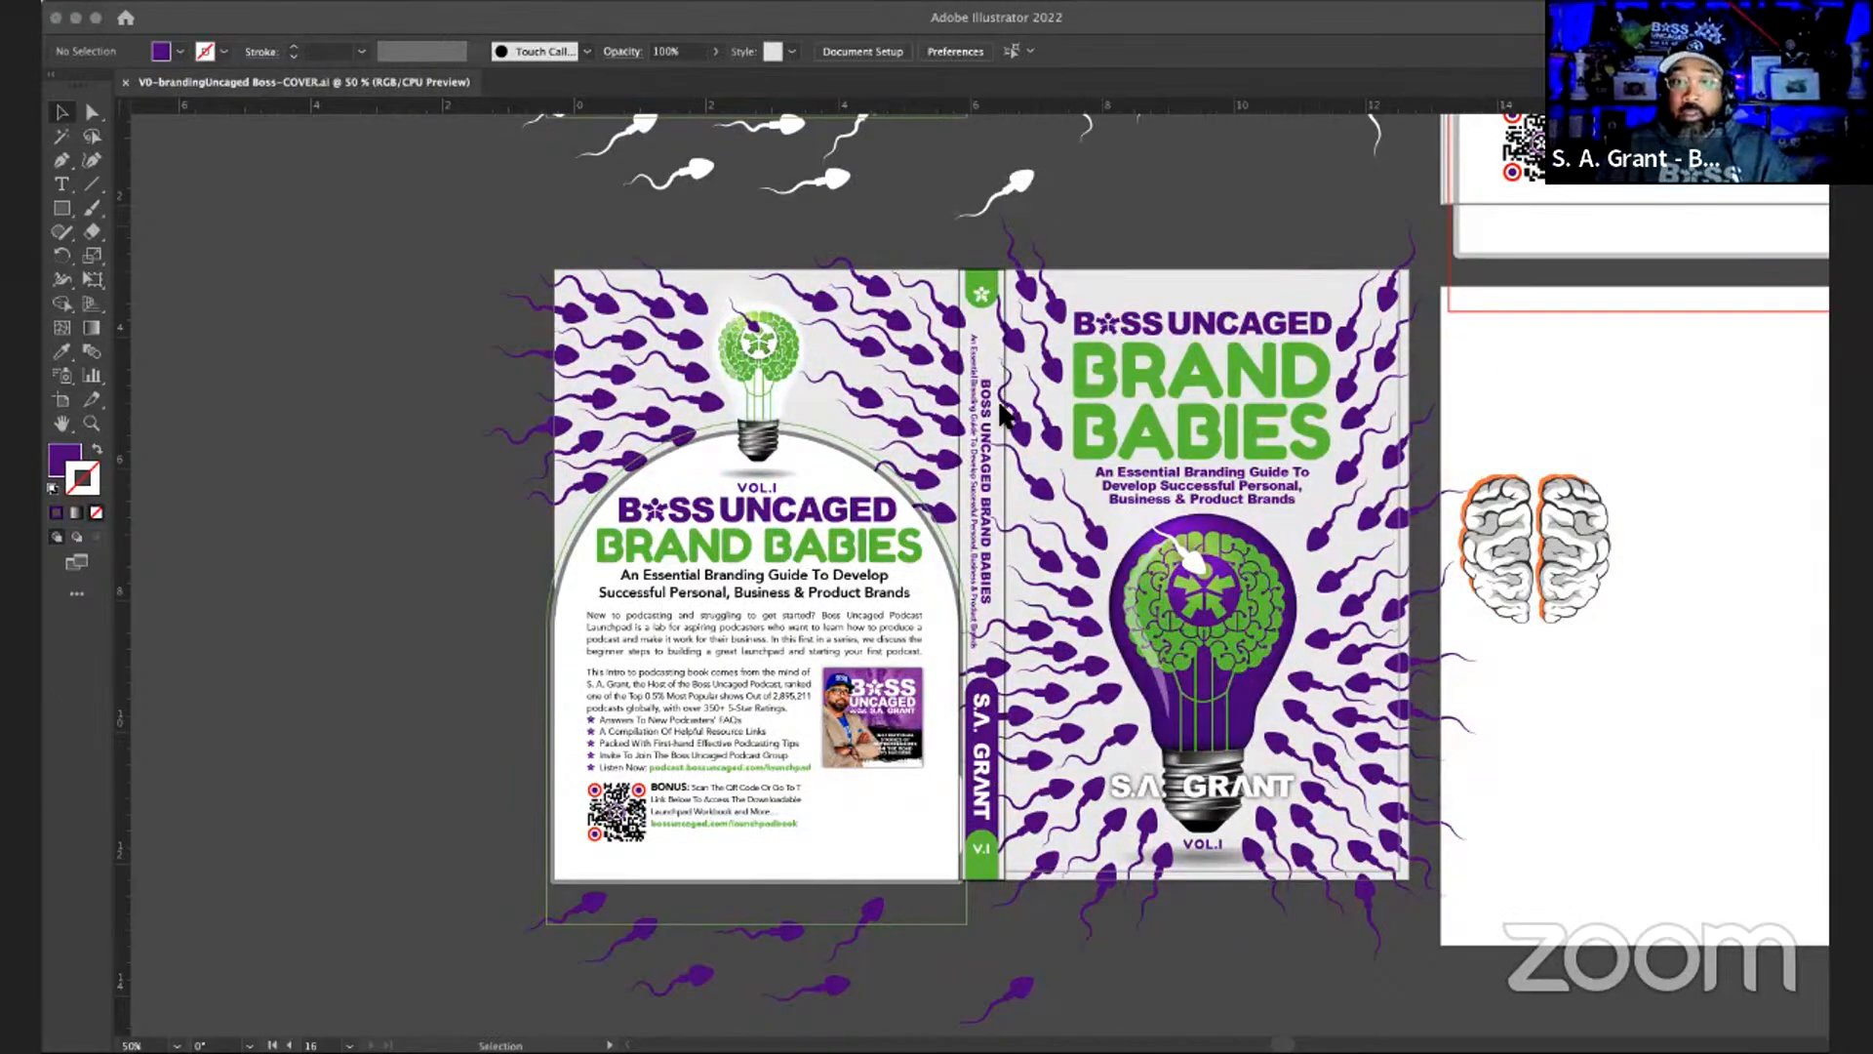
- Look over the light Brand Babies full cover and the lower part of the purple version above it
scroll(639, 391, "right", 3)
scroll(639, 390, "up", 2)
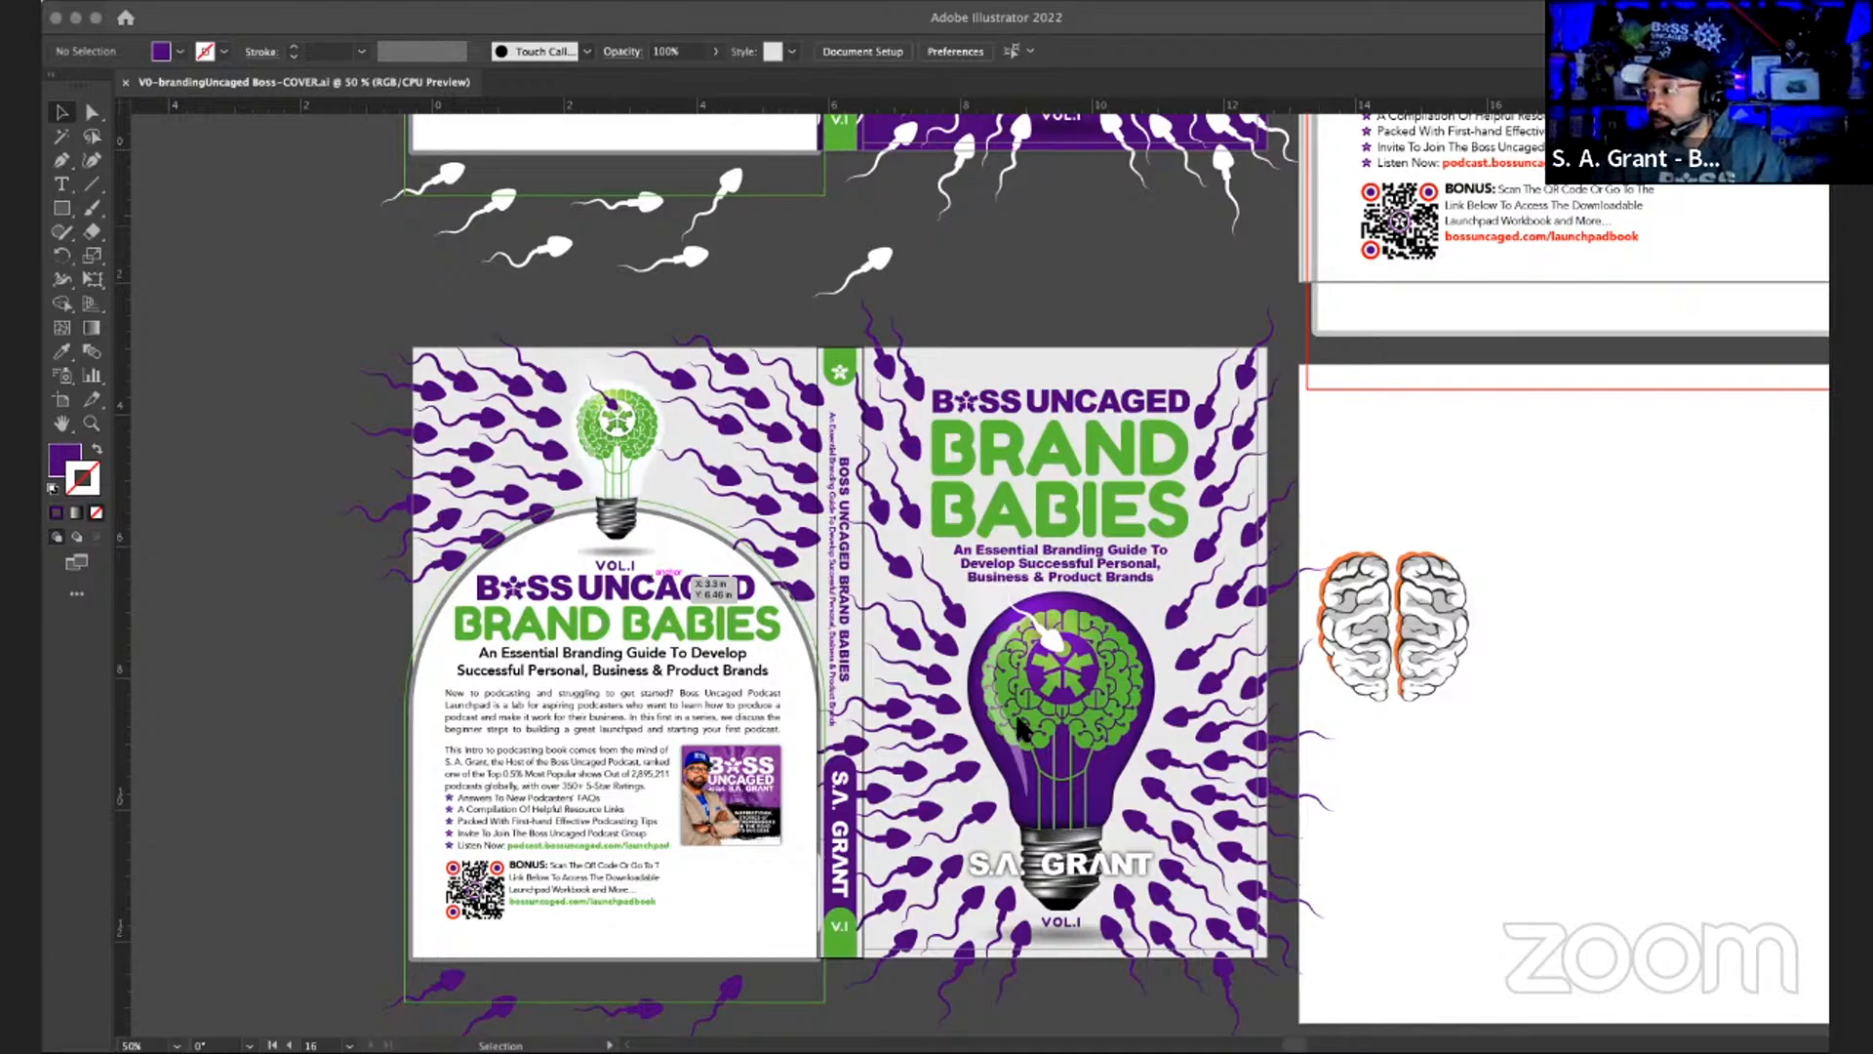
scroll(1018, 727, "right", 3)
scroll(1017, 727, "up", 2)
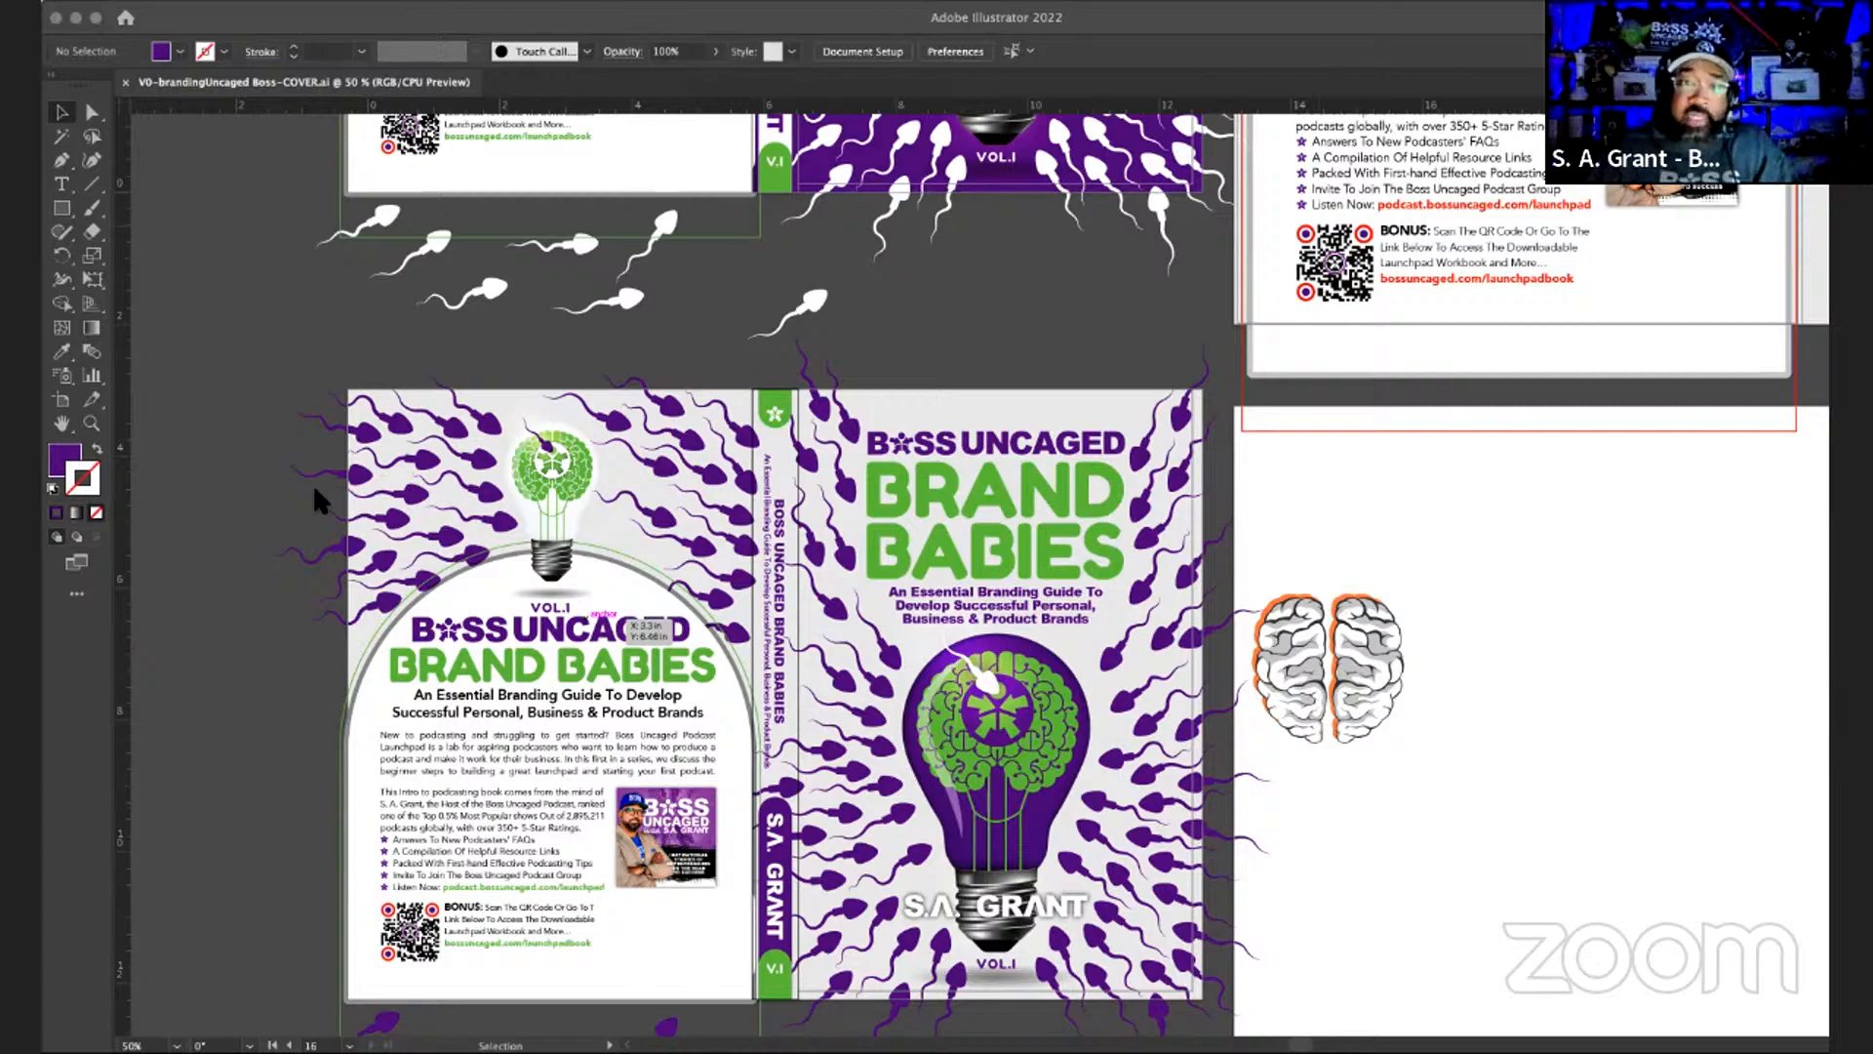
scroll(1059, 439, "right", 1)
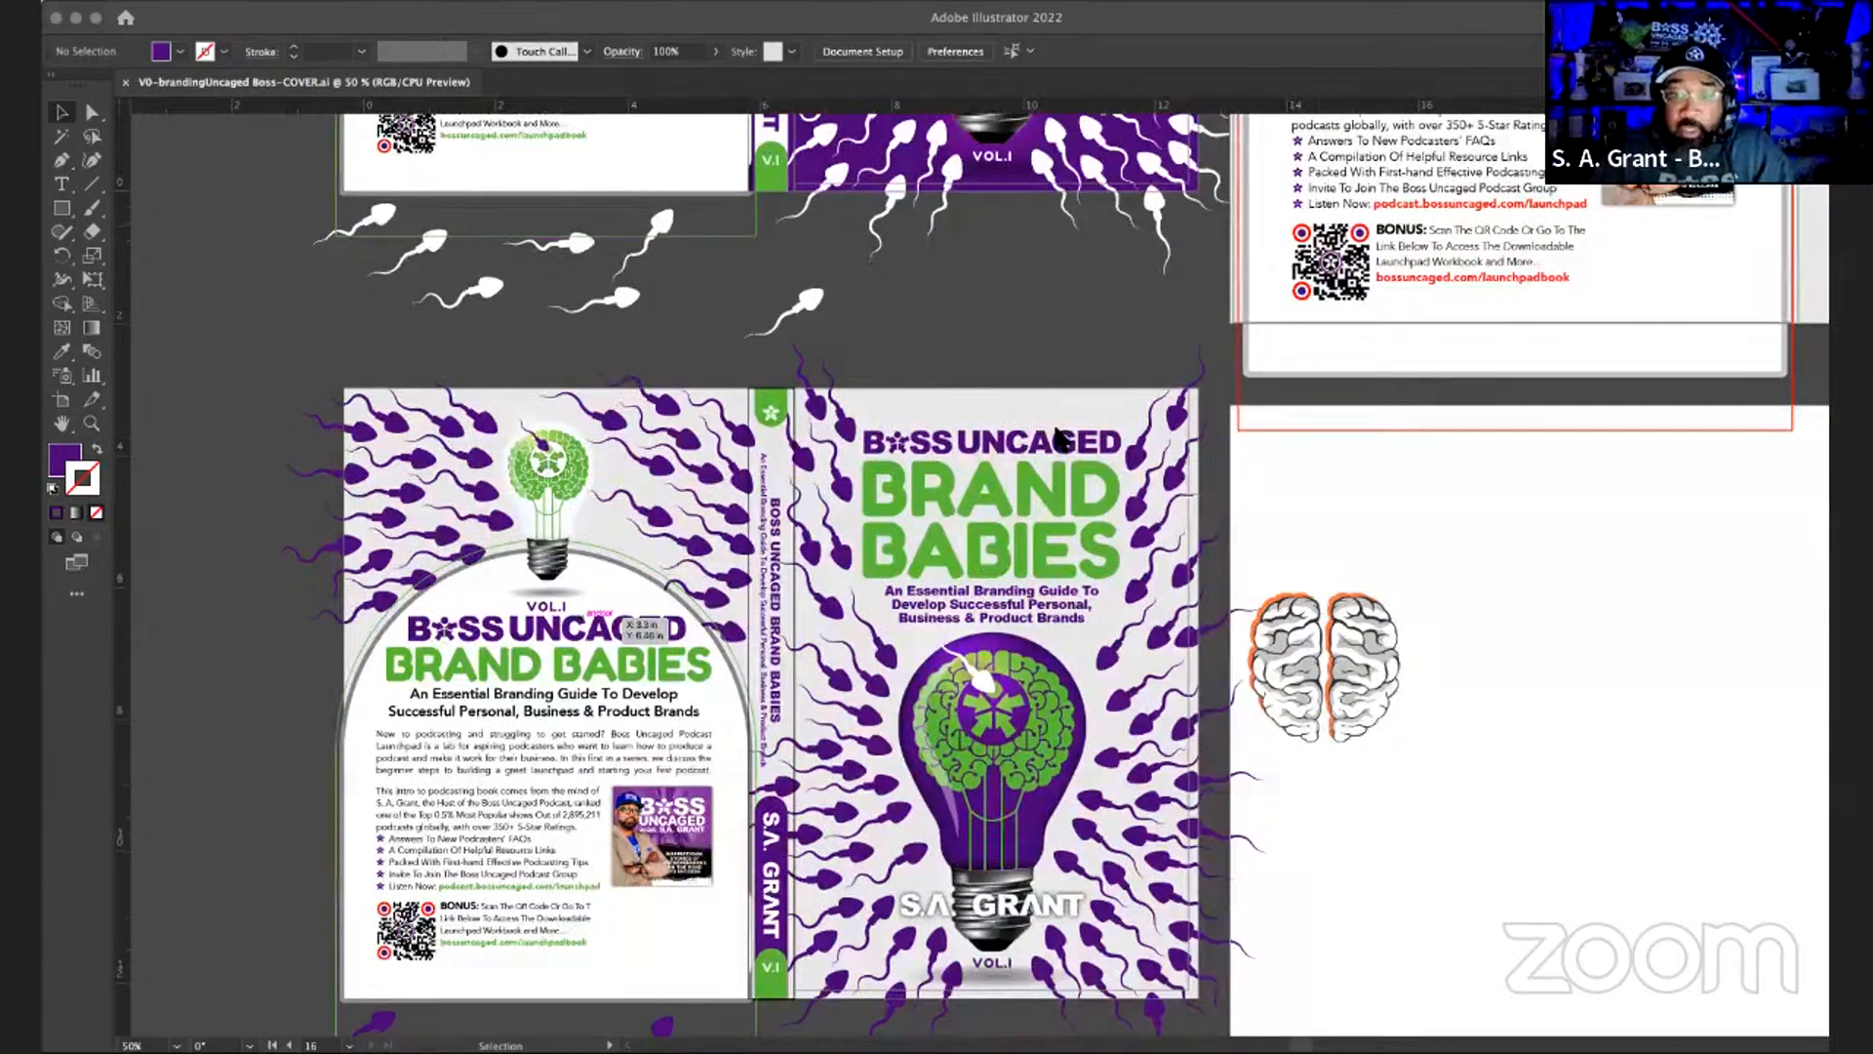
scroll(1058, 439, "down", 1)
scroll(1058, 439, "right", 2)
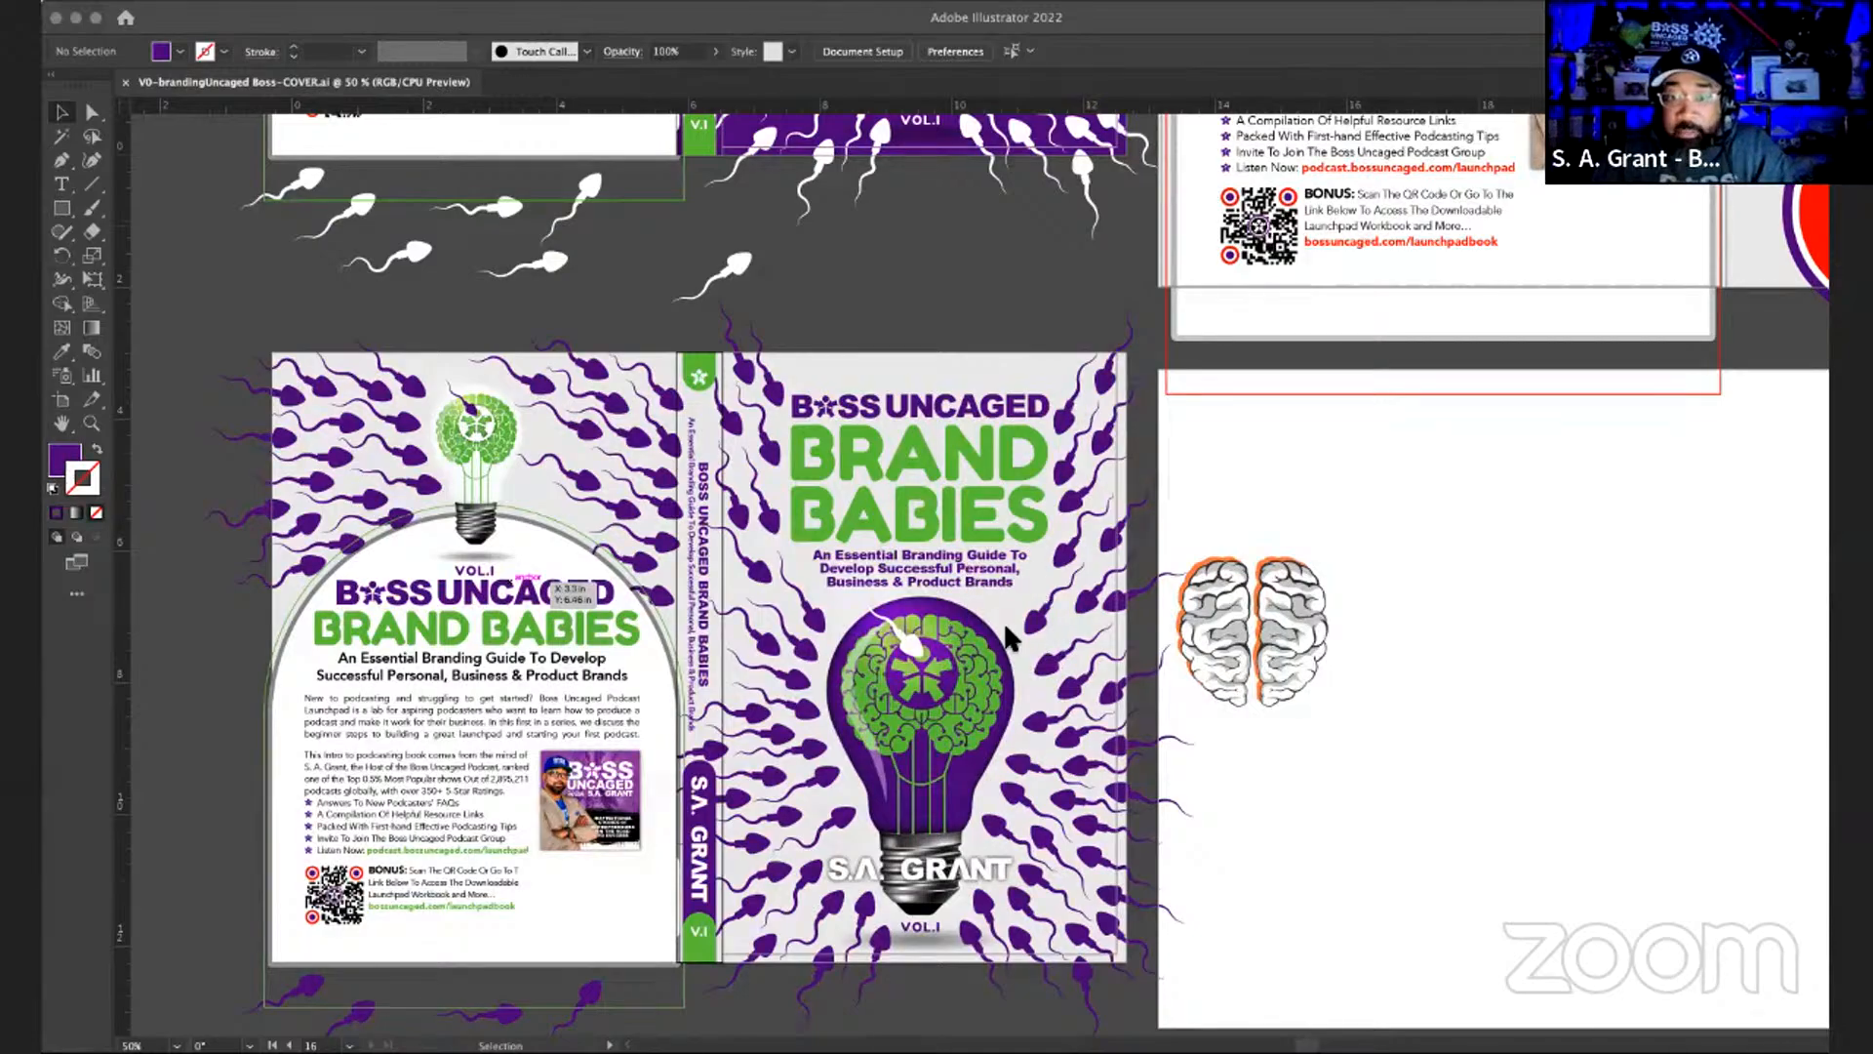
scroll(1041, 641, "down", 1)
scroll(1042, 641, "down", 3)
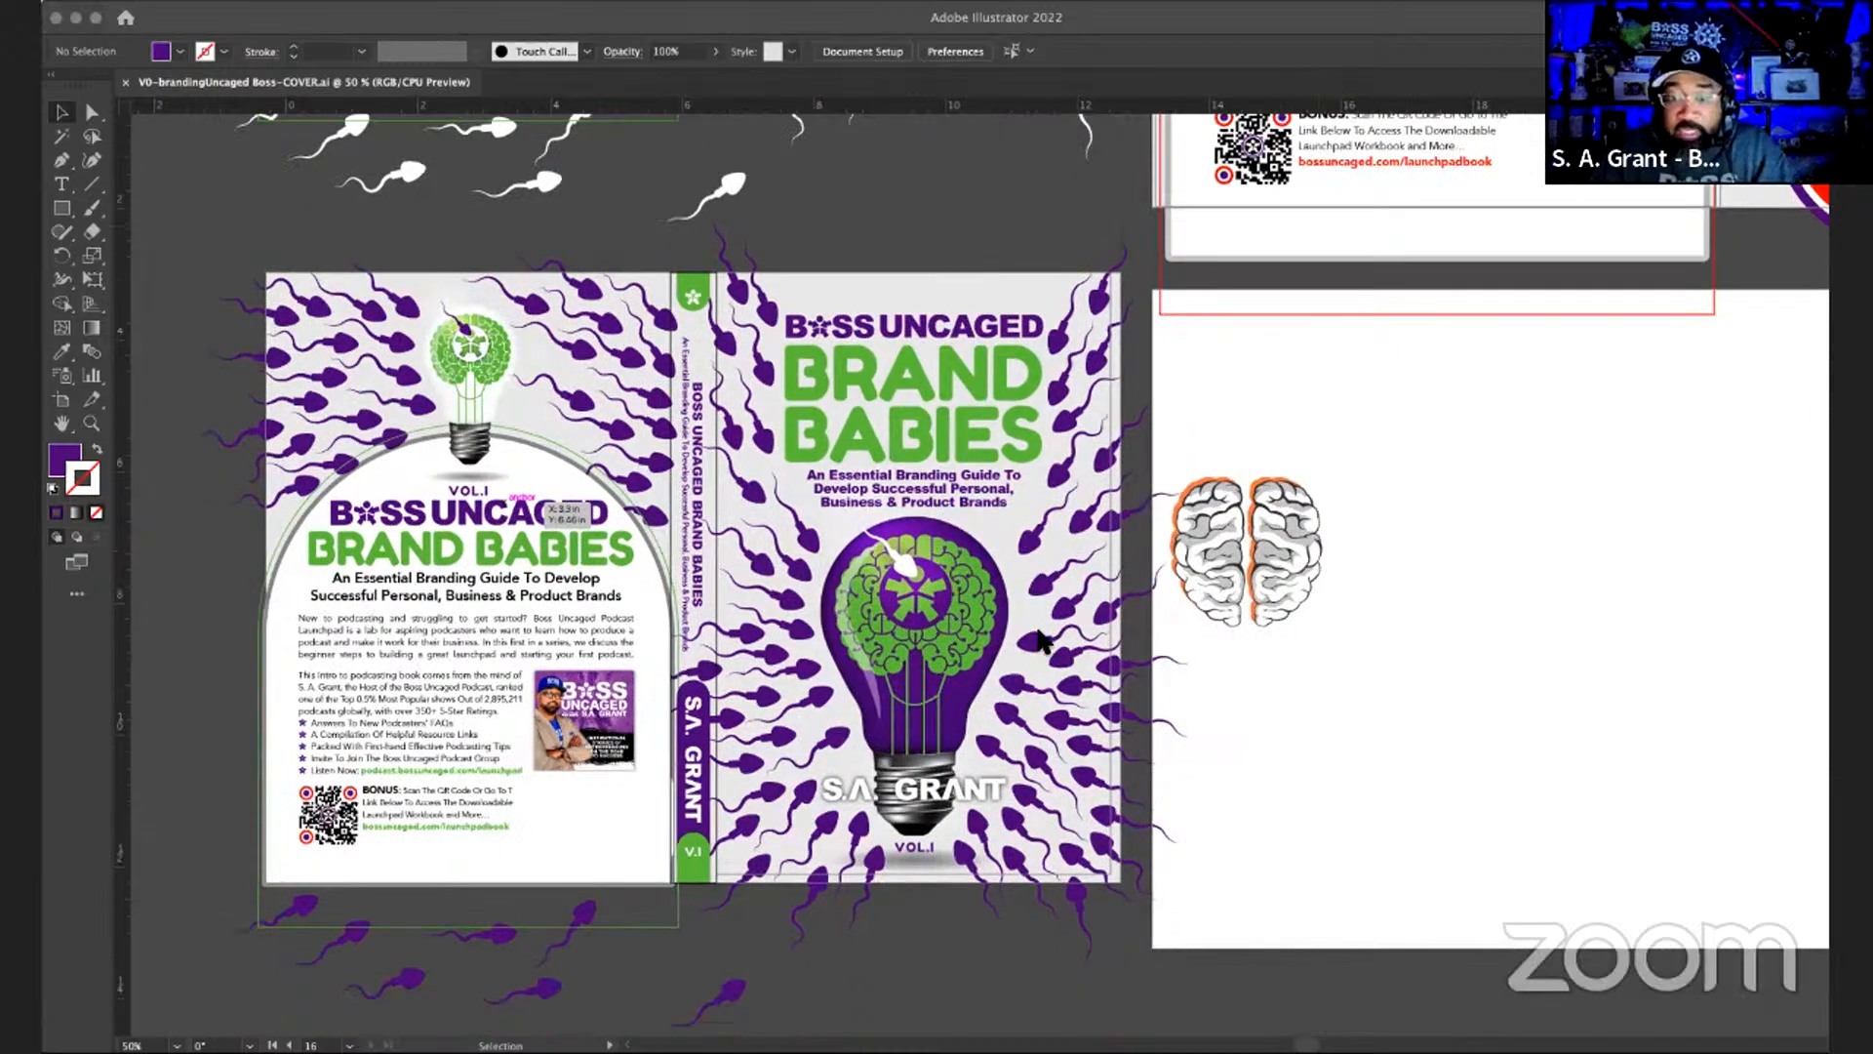
scroll(1042, 641, "up", 5)
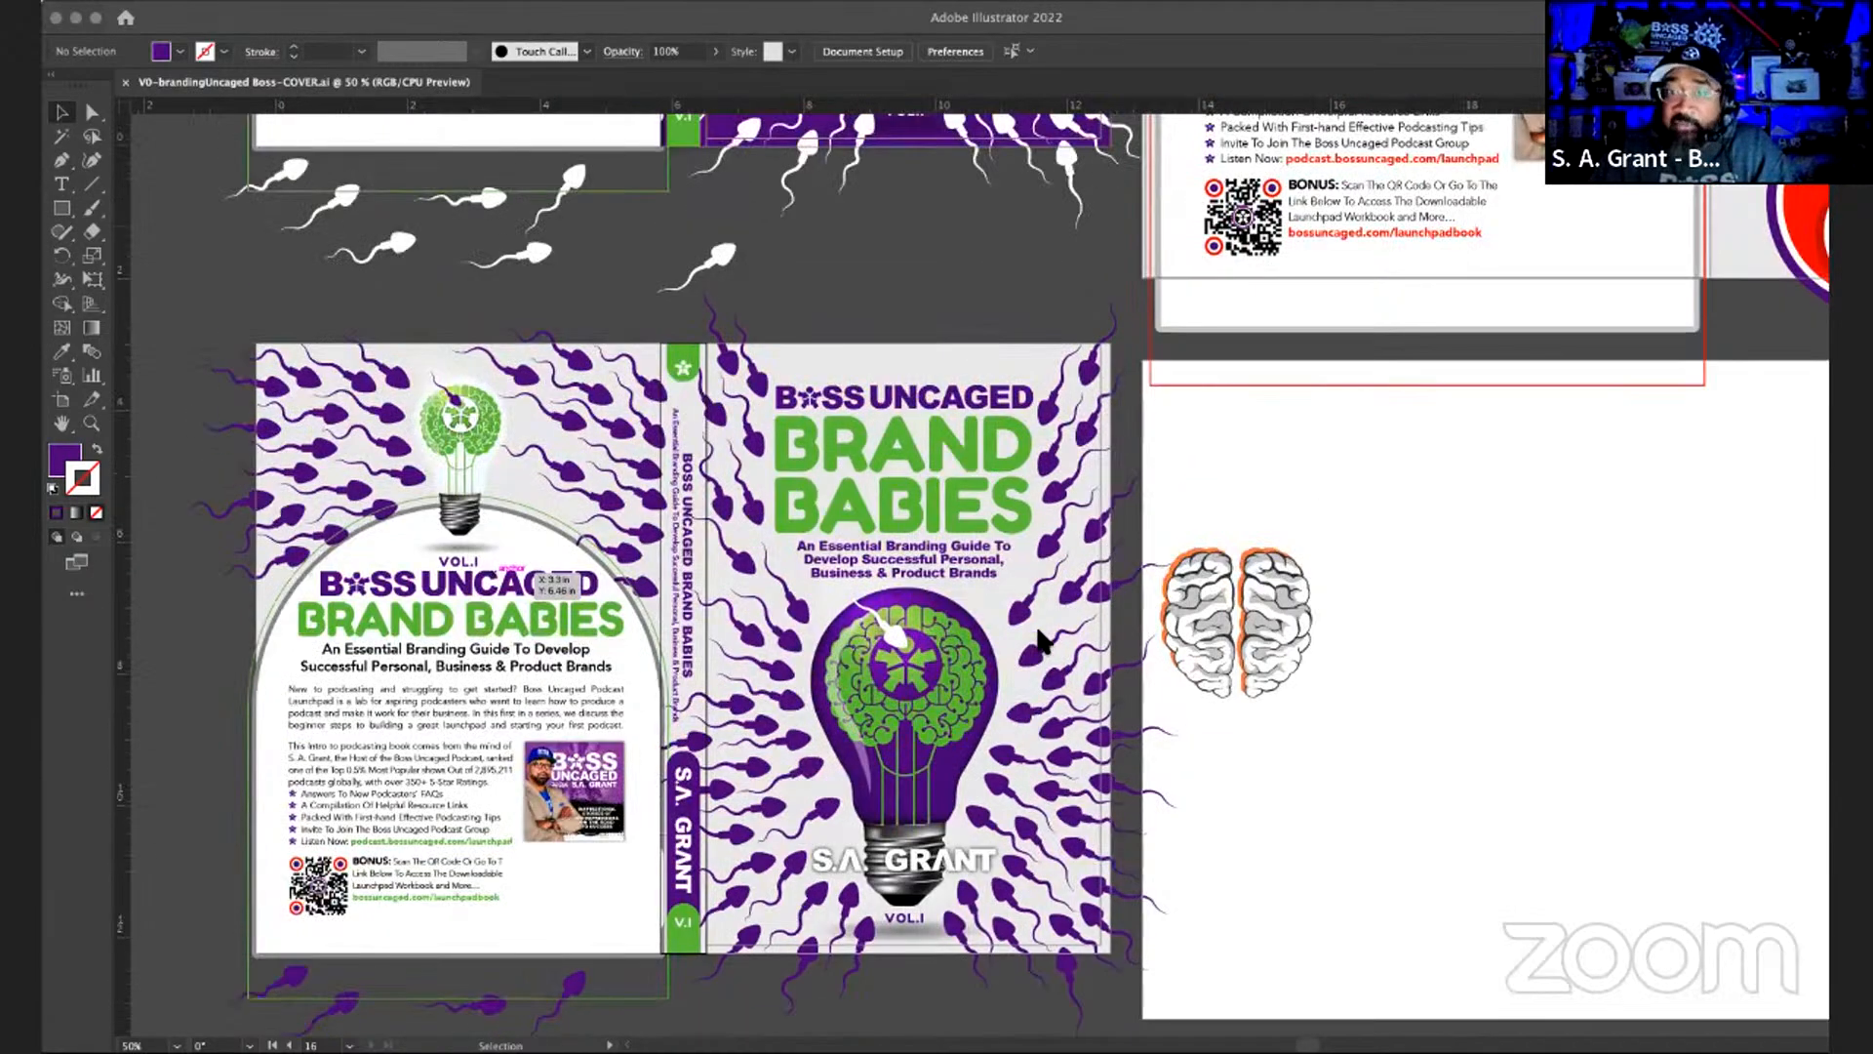
scroll(1042, 641, "up", 2)
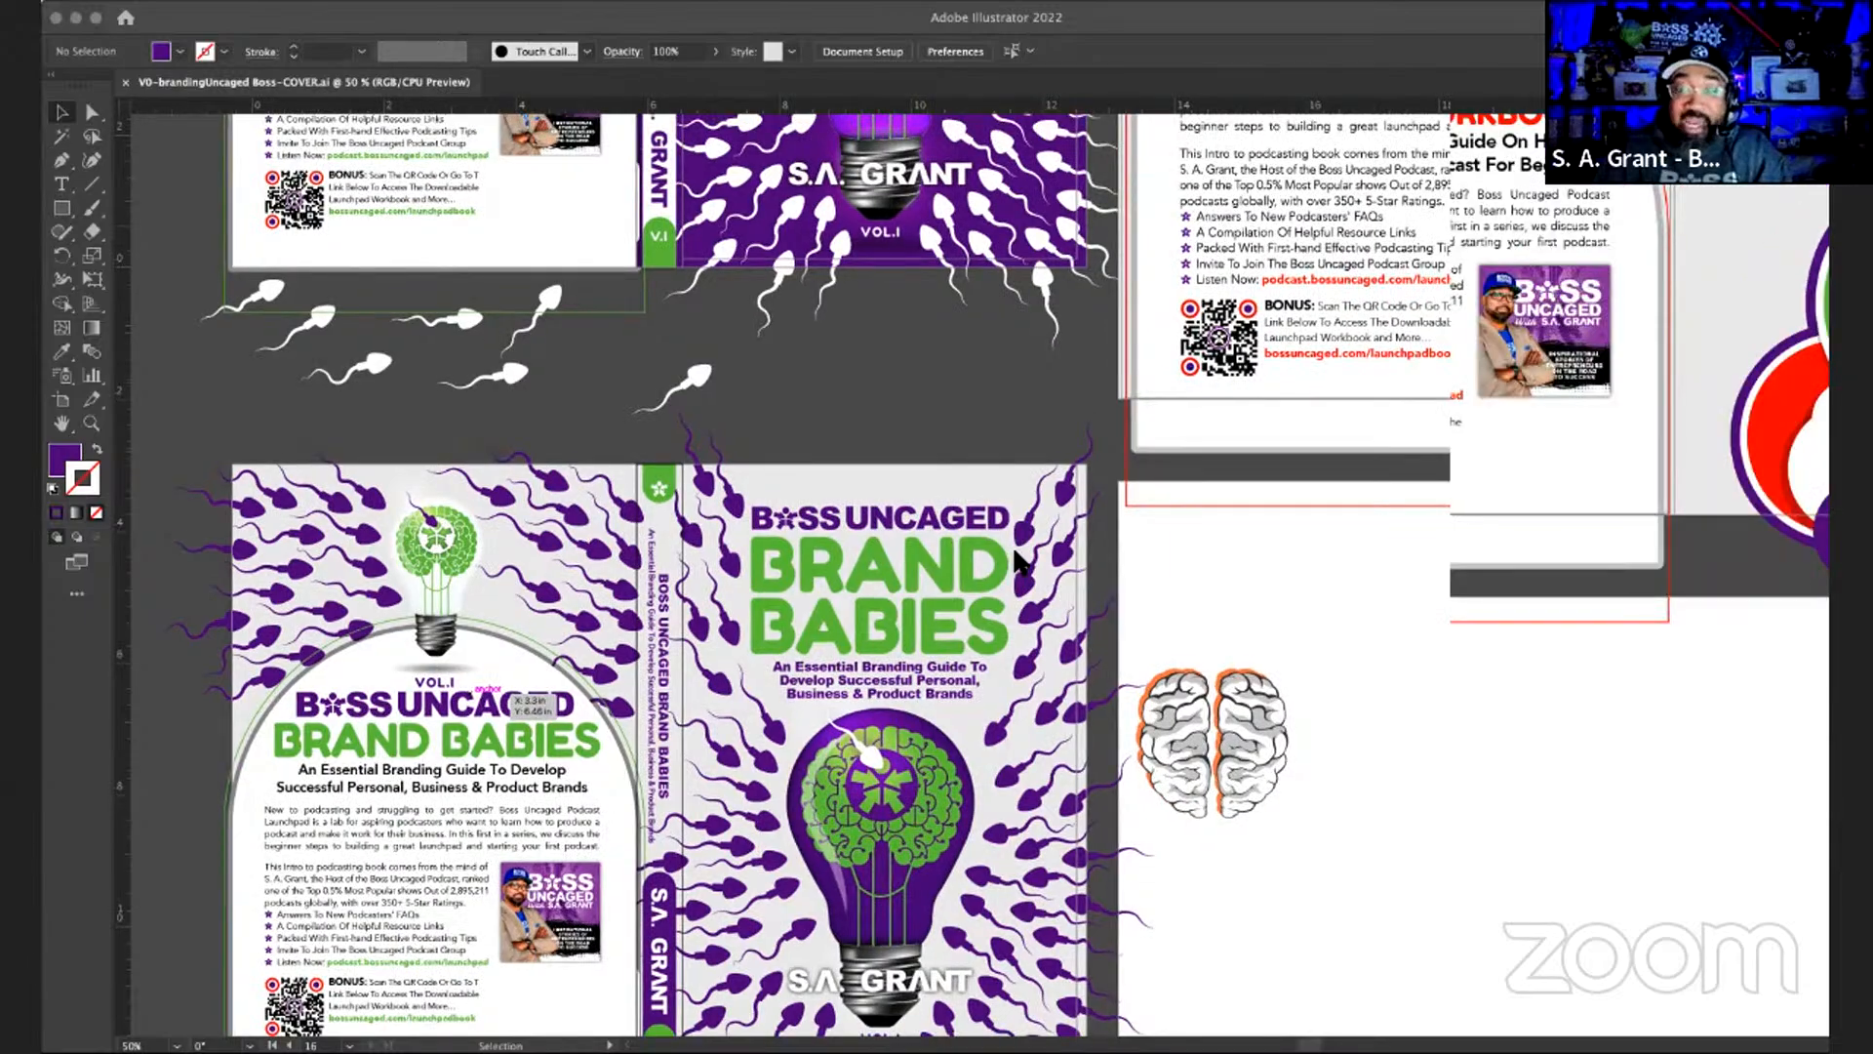
scroll(997, 368, "up", 3)
scroll(997, 369, "up", 1)
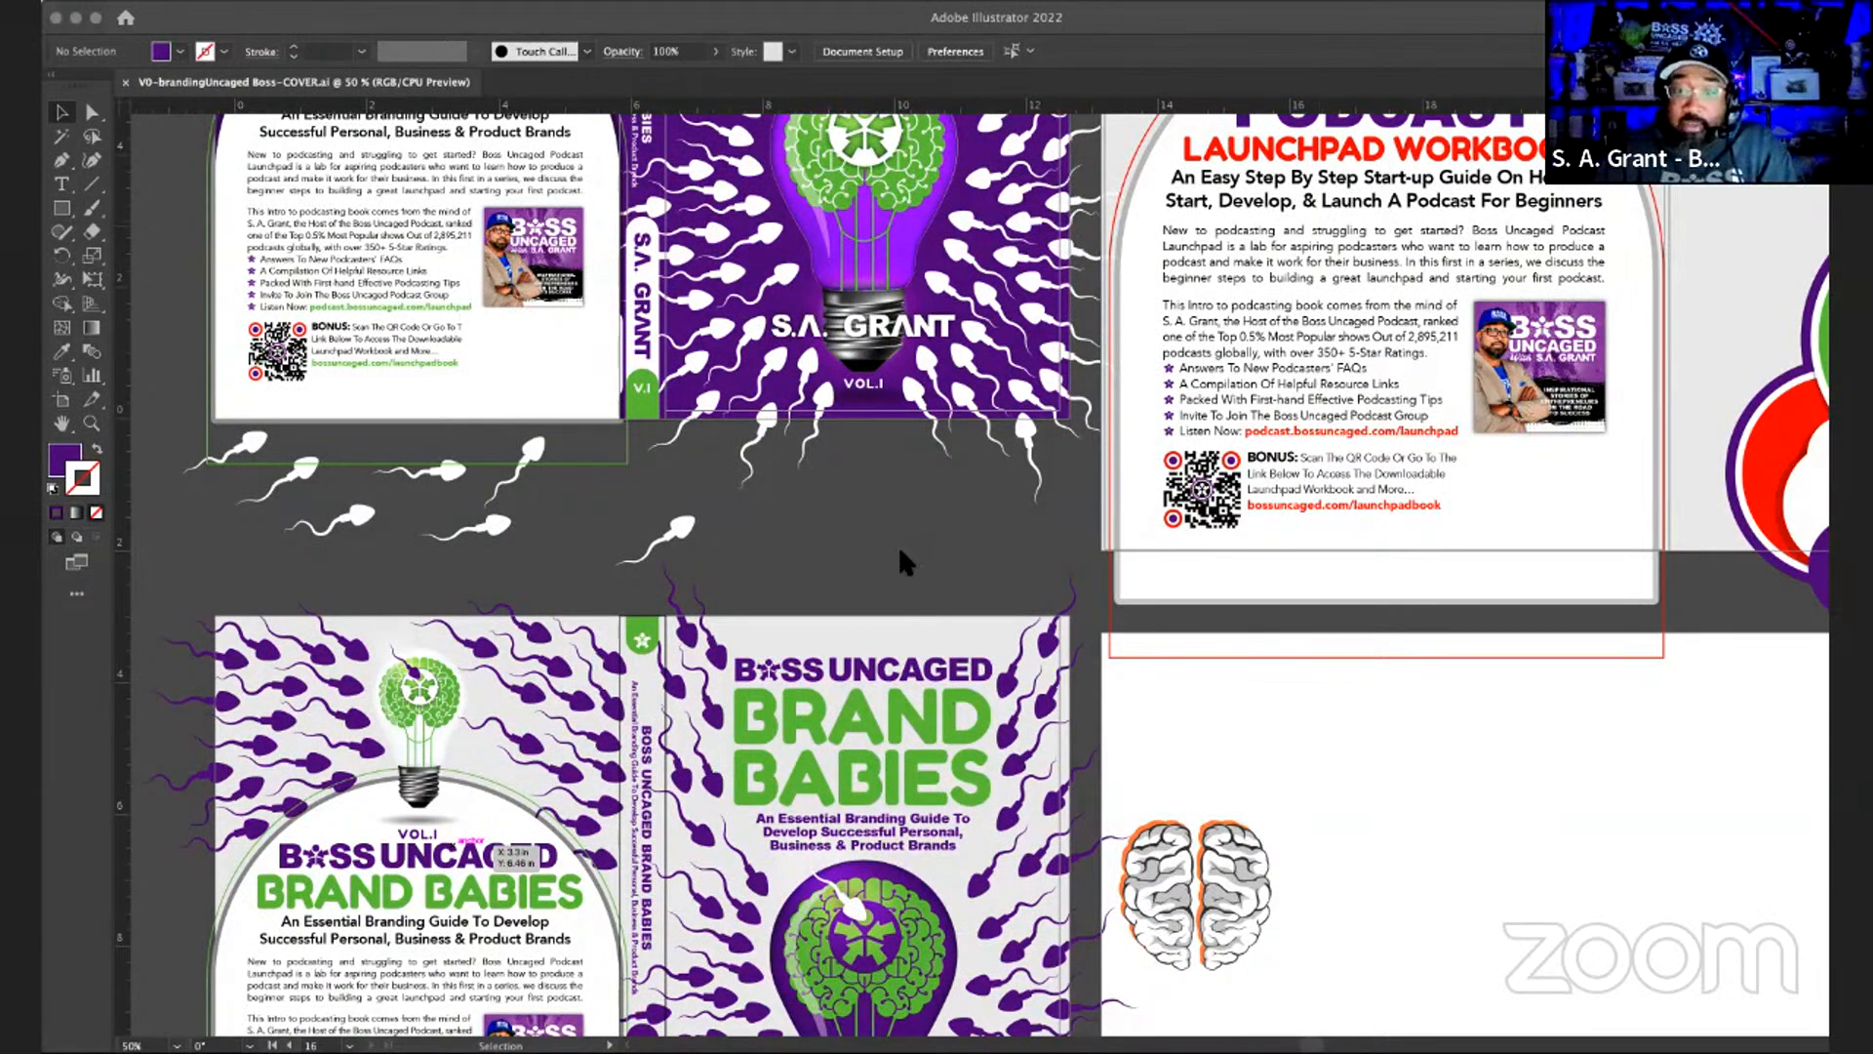
scroll(900, 551, "down", 2)
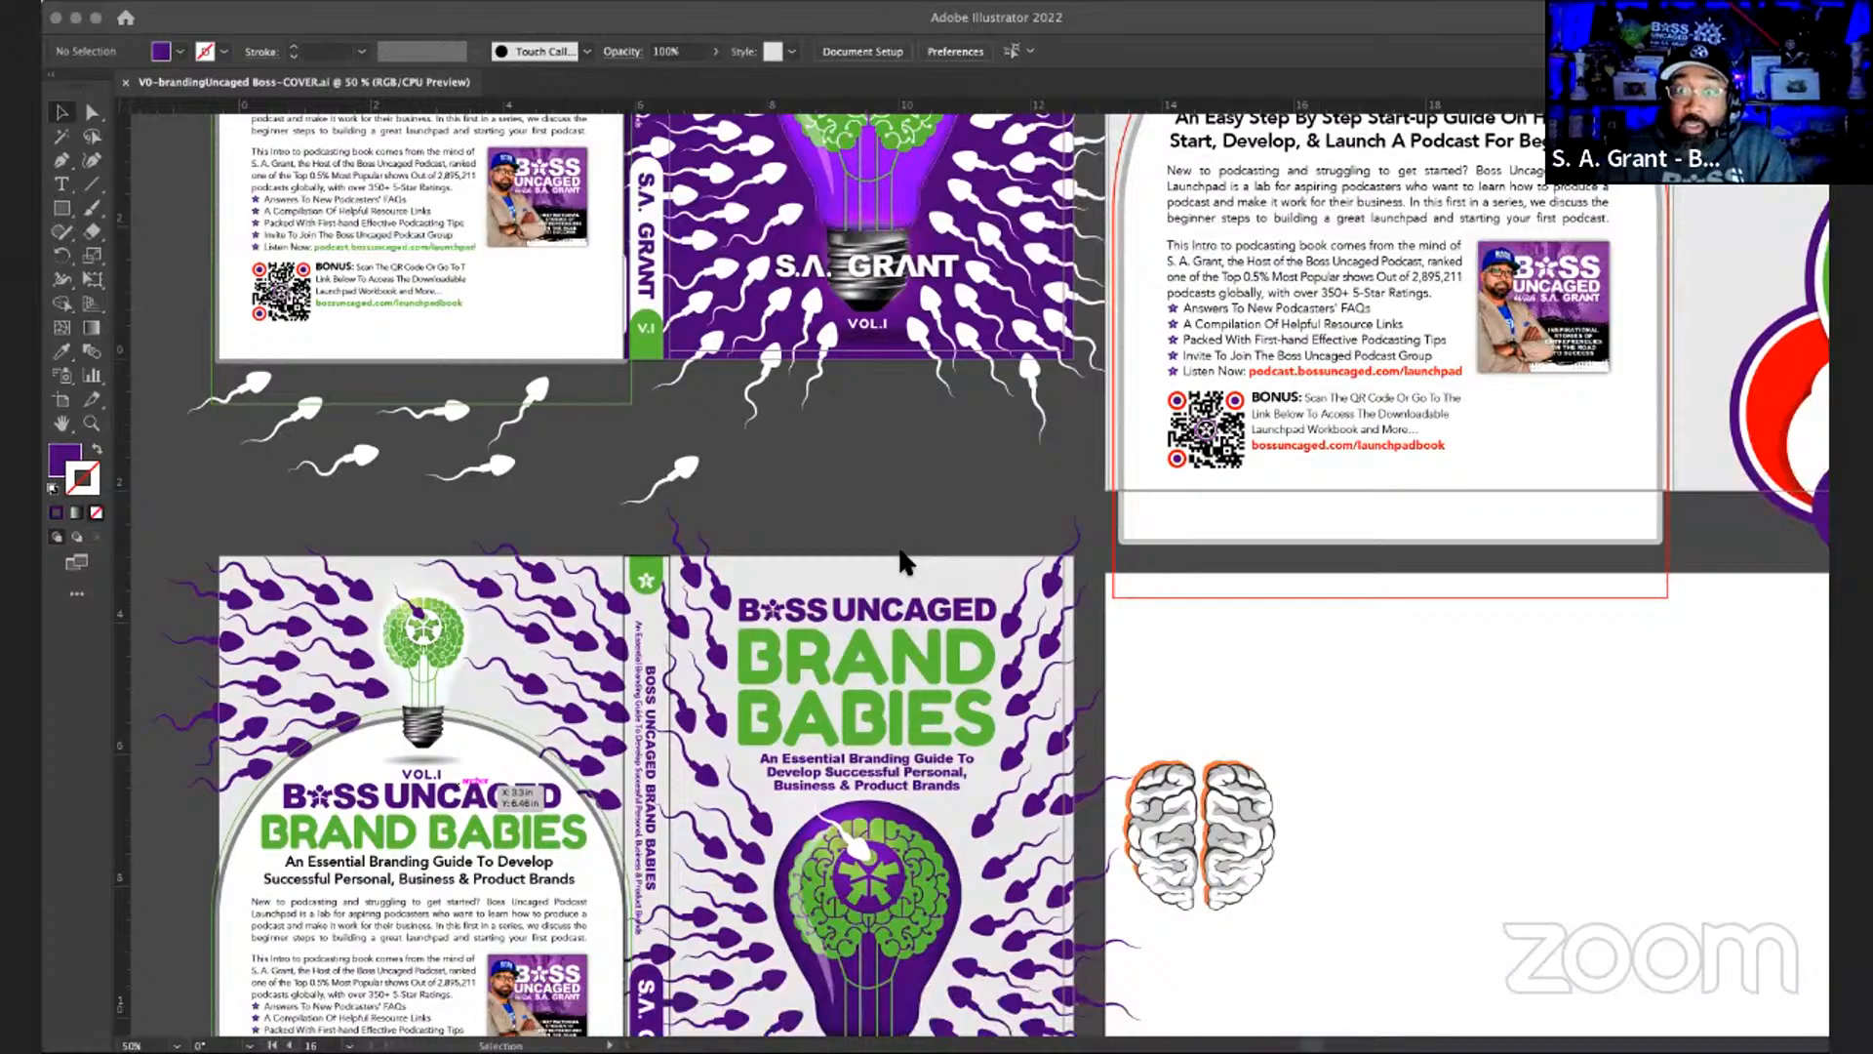
scroll(906, 563, "down", 3)
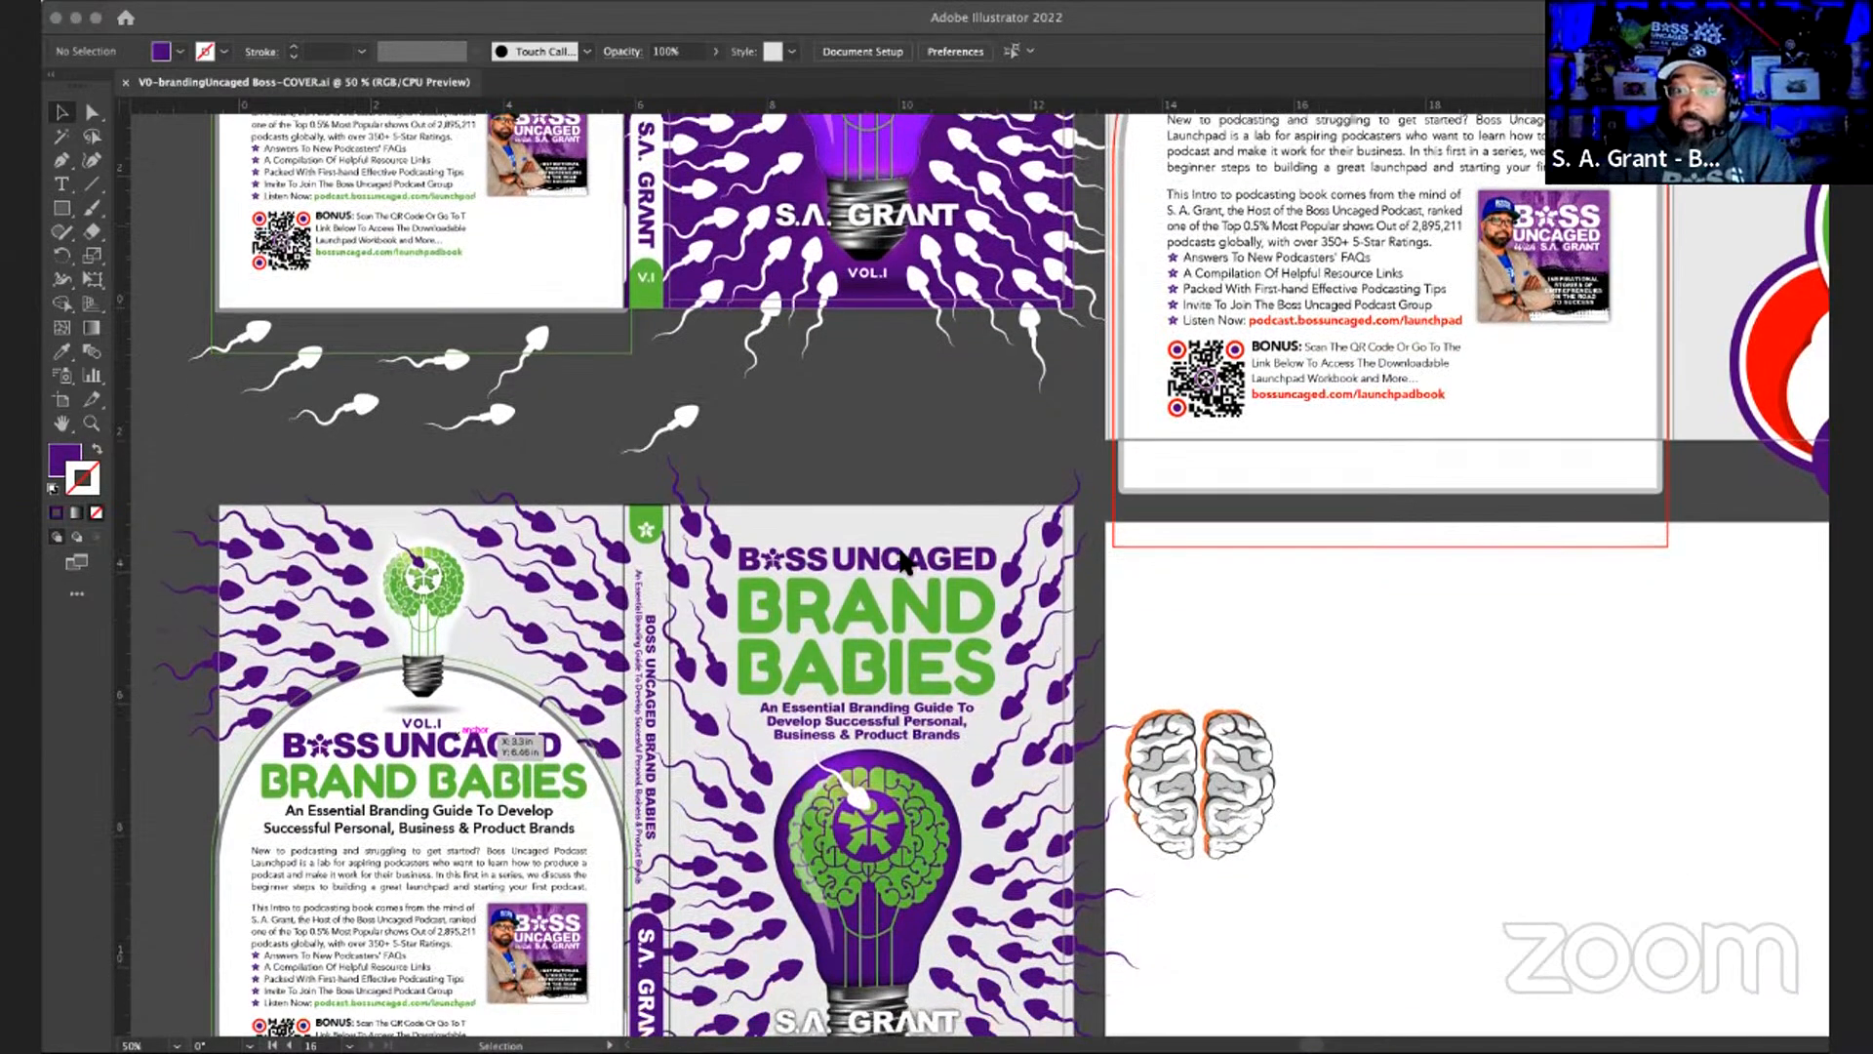
scroll(899, 558, "down", 3)
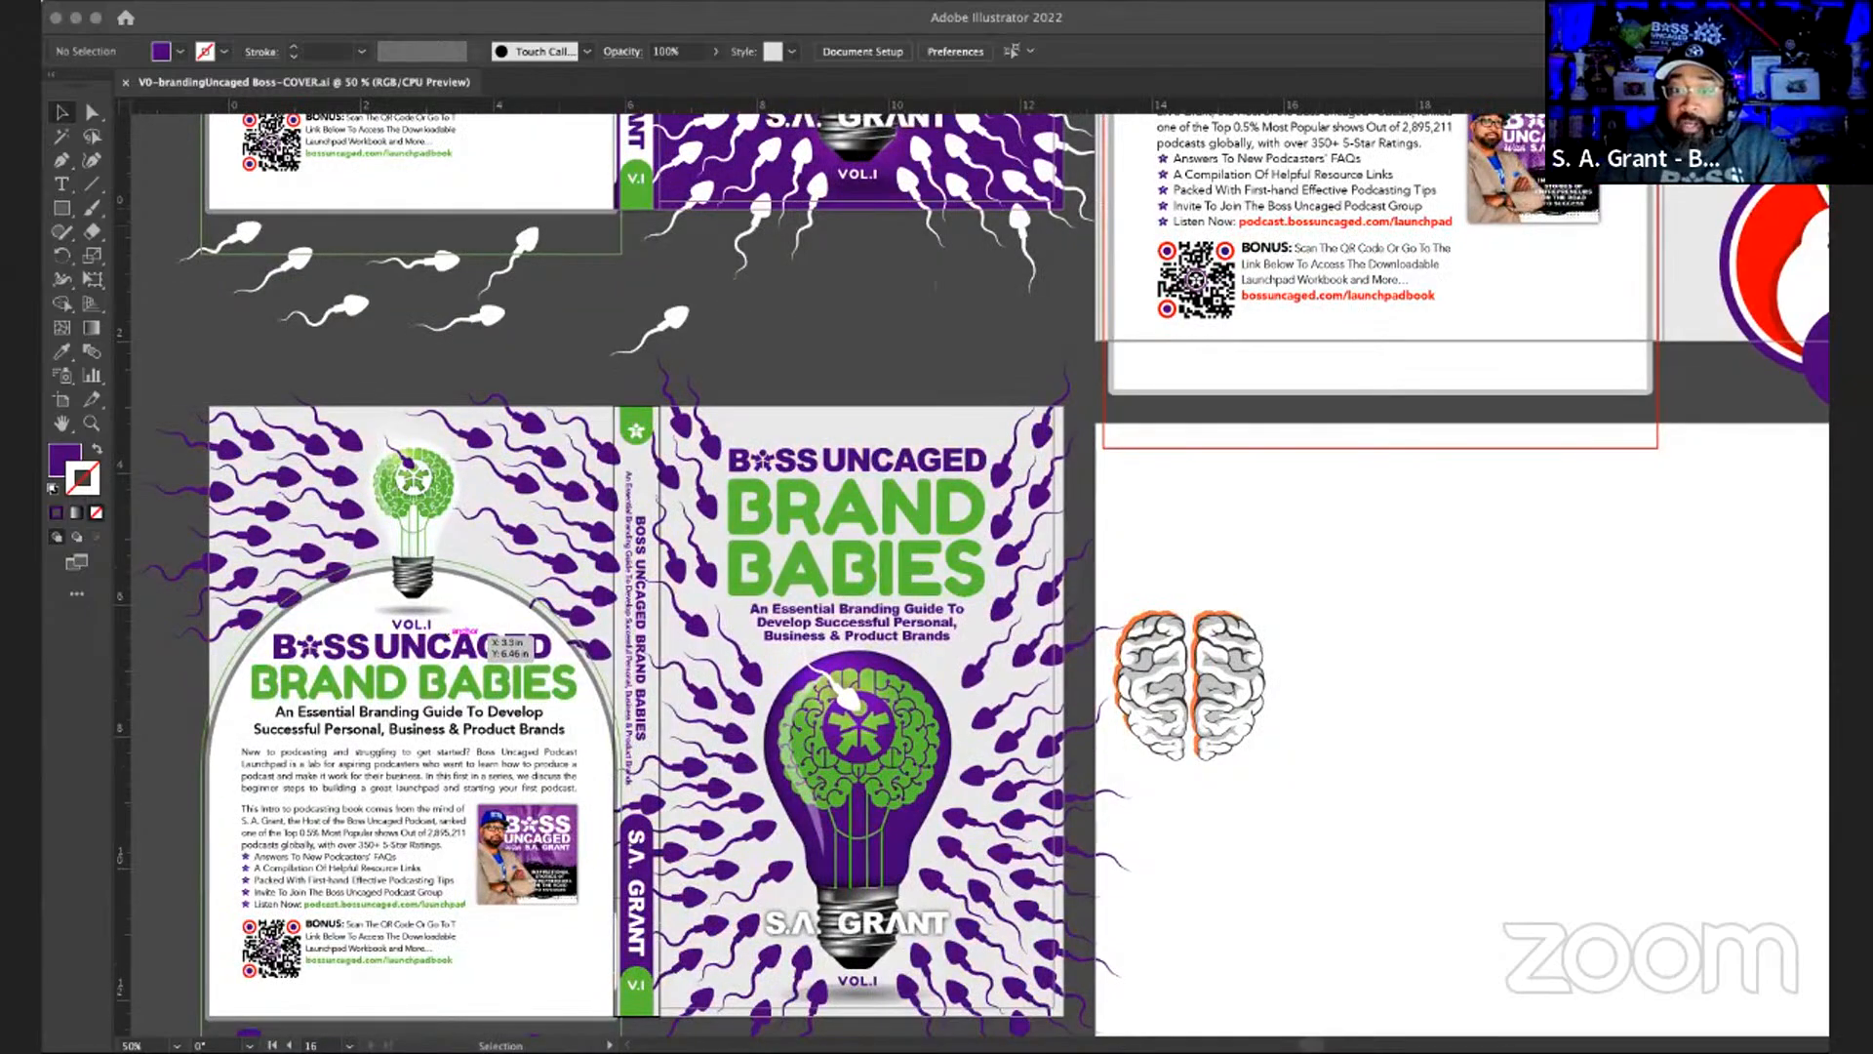
- Start an Export As of the cover document
left_click(447, 635)
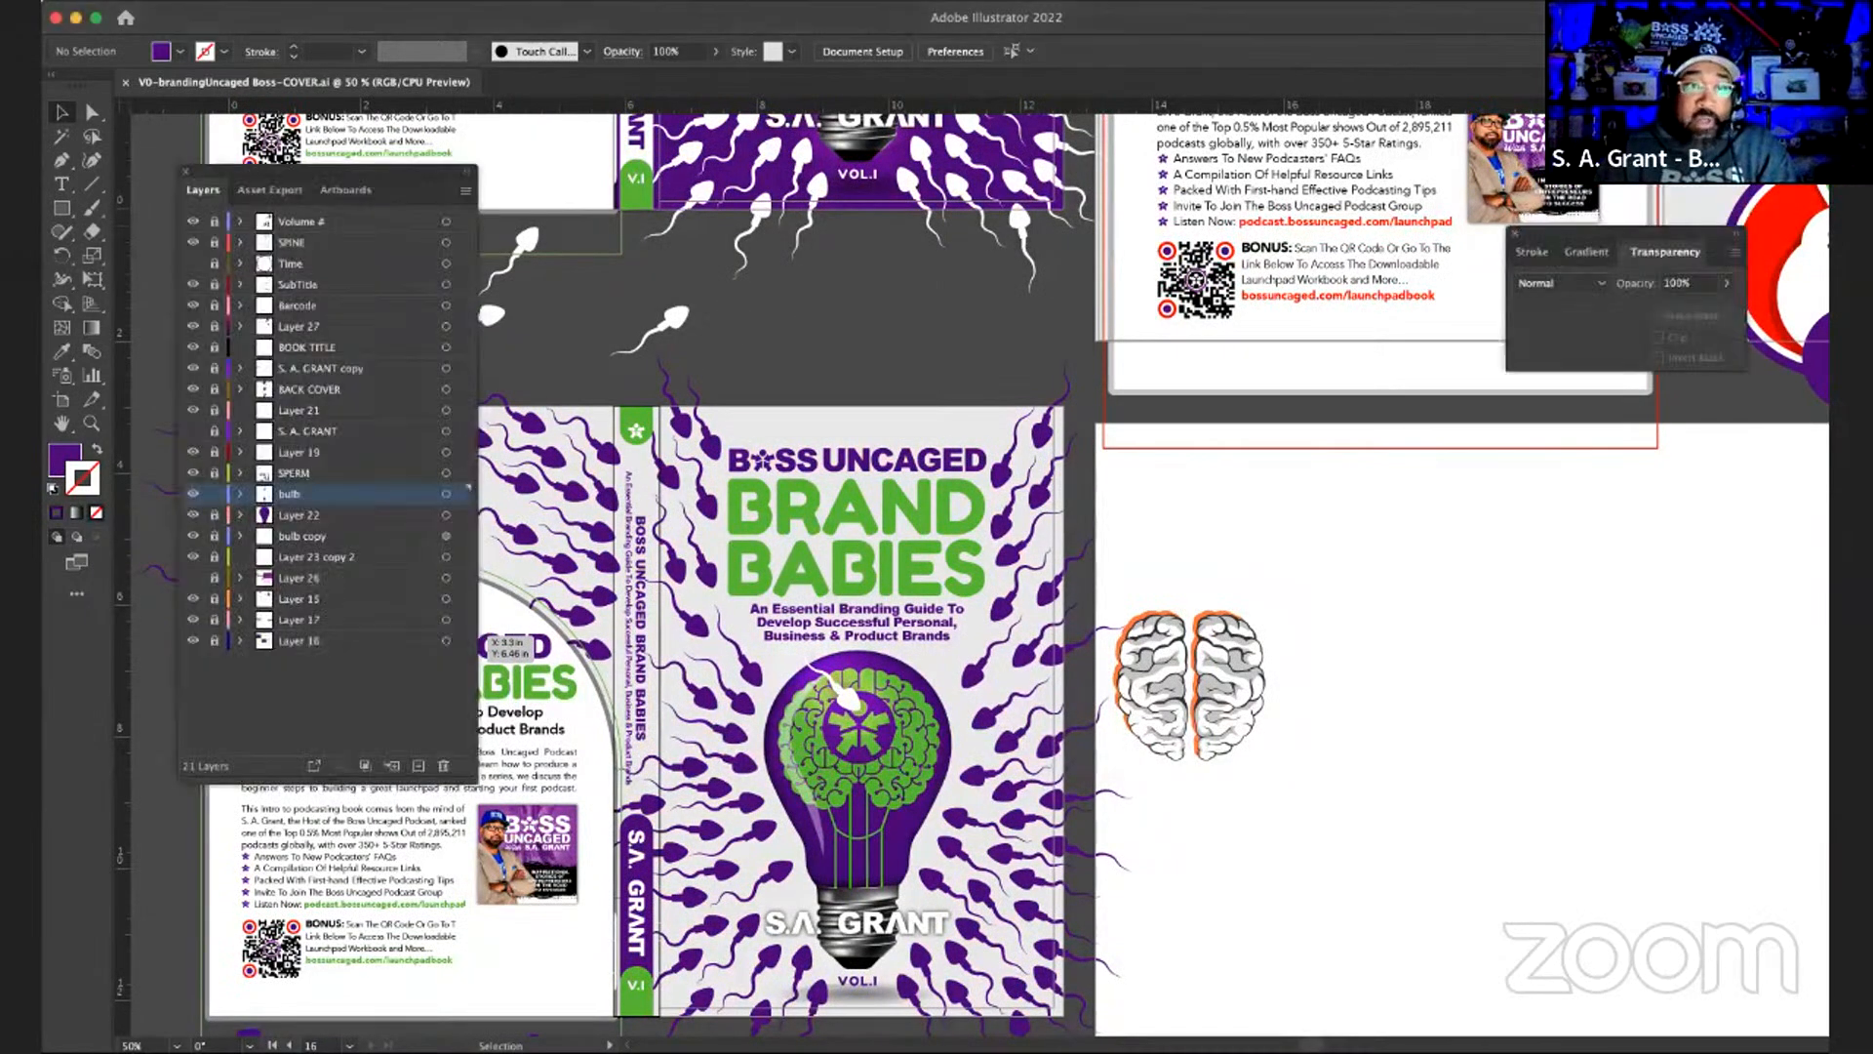
left_click(173, 1)
left_click(209, 153)
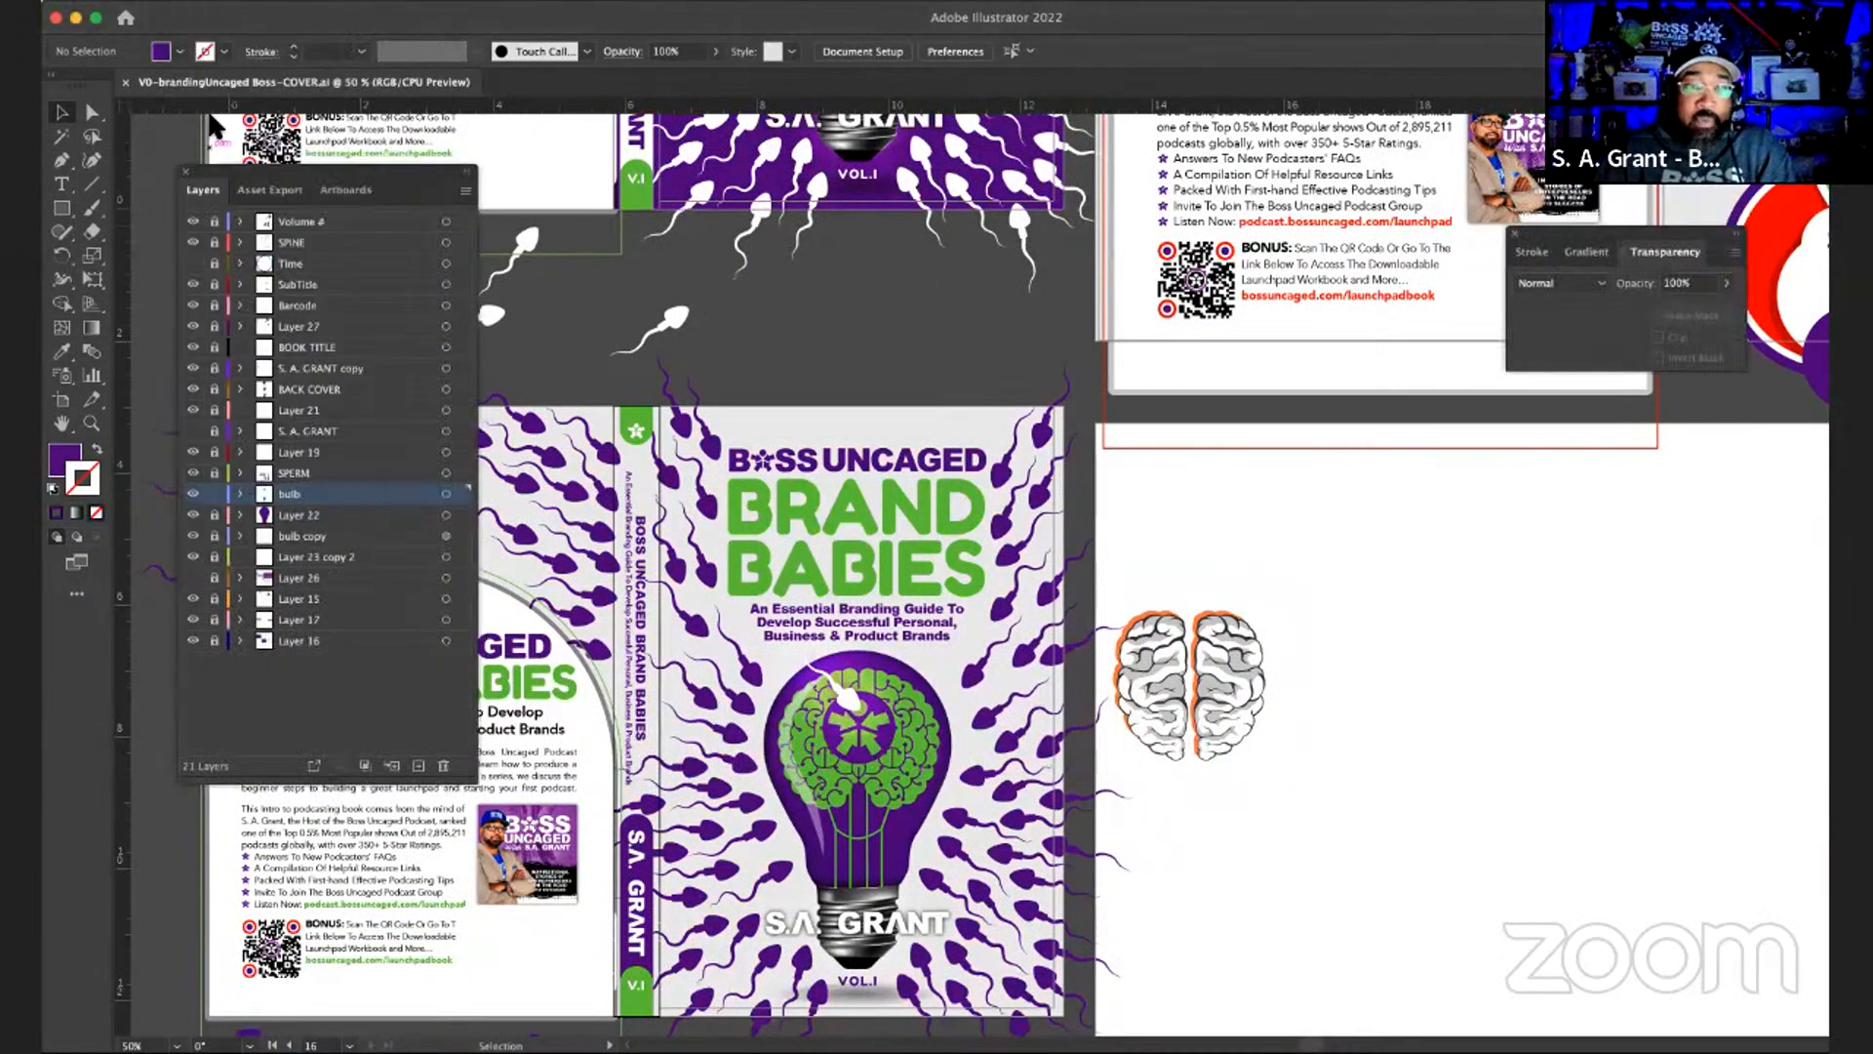
left_click(204, 1)
mouse_move(284, 388)
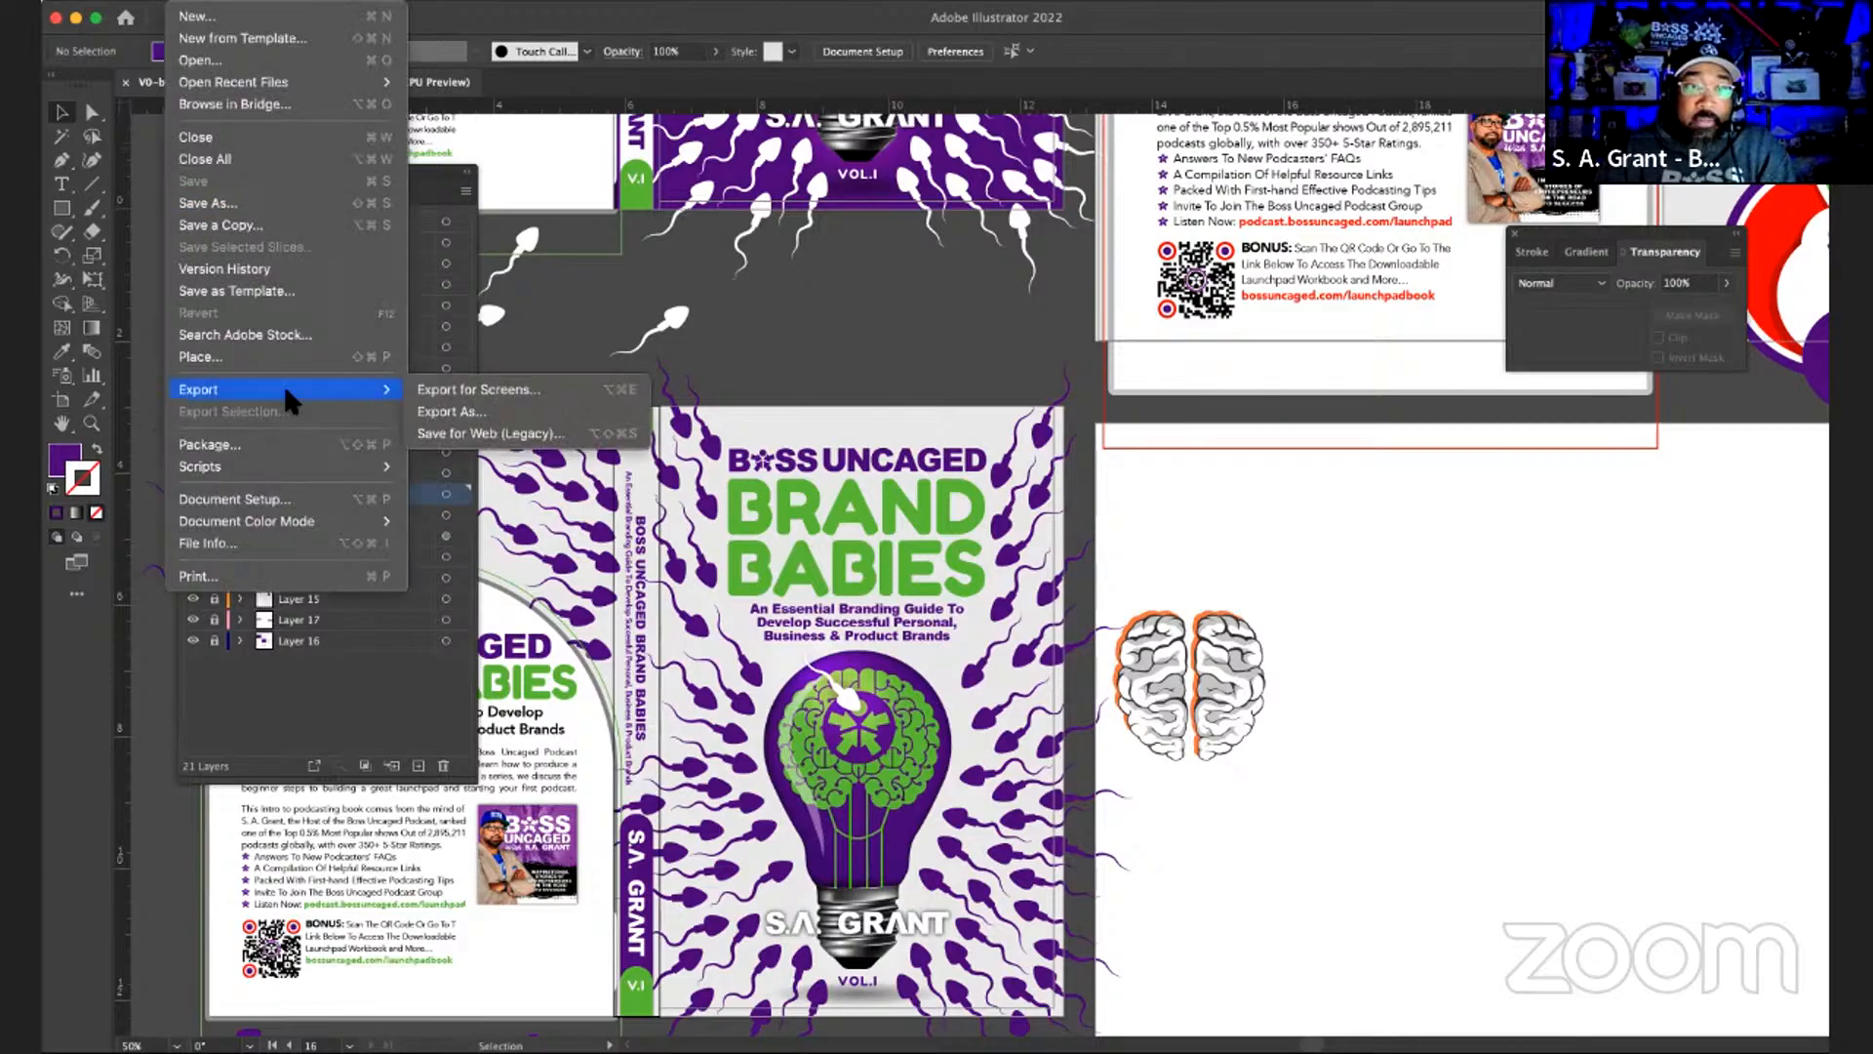
left_click(604, 413)
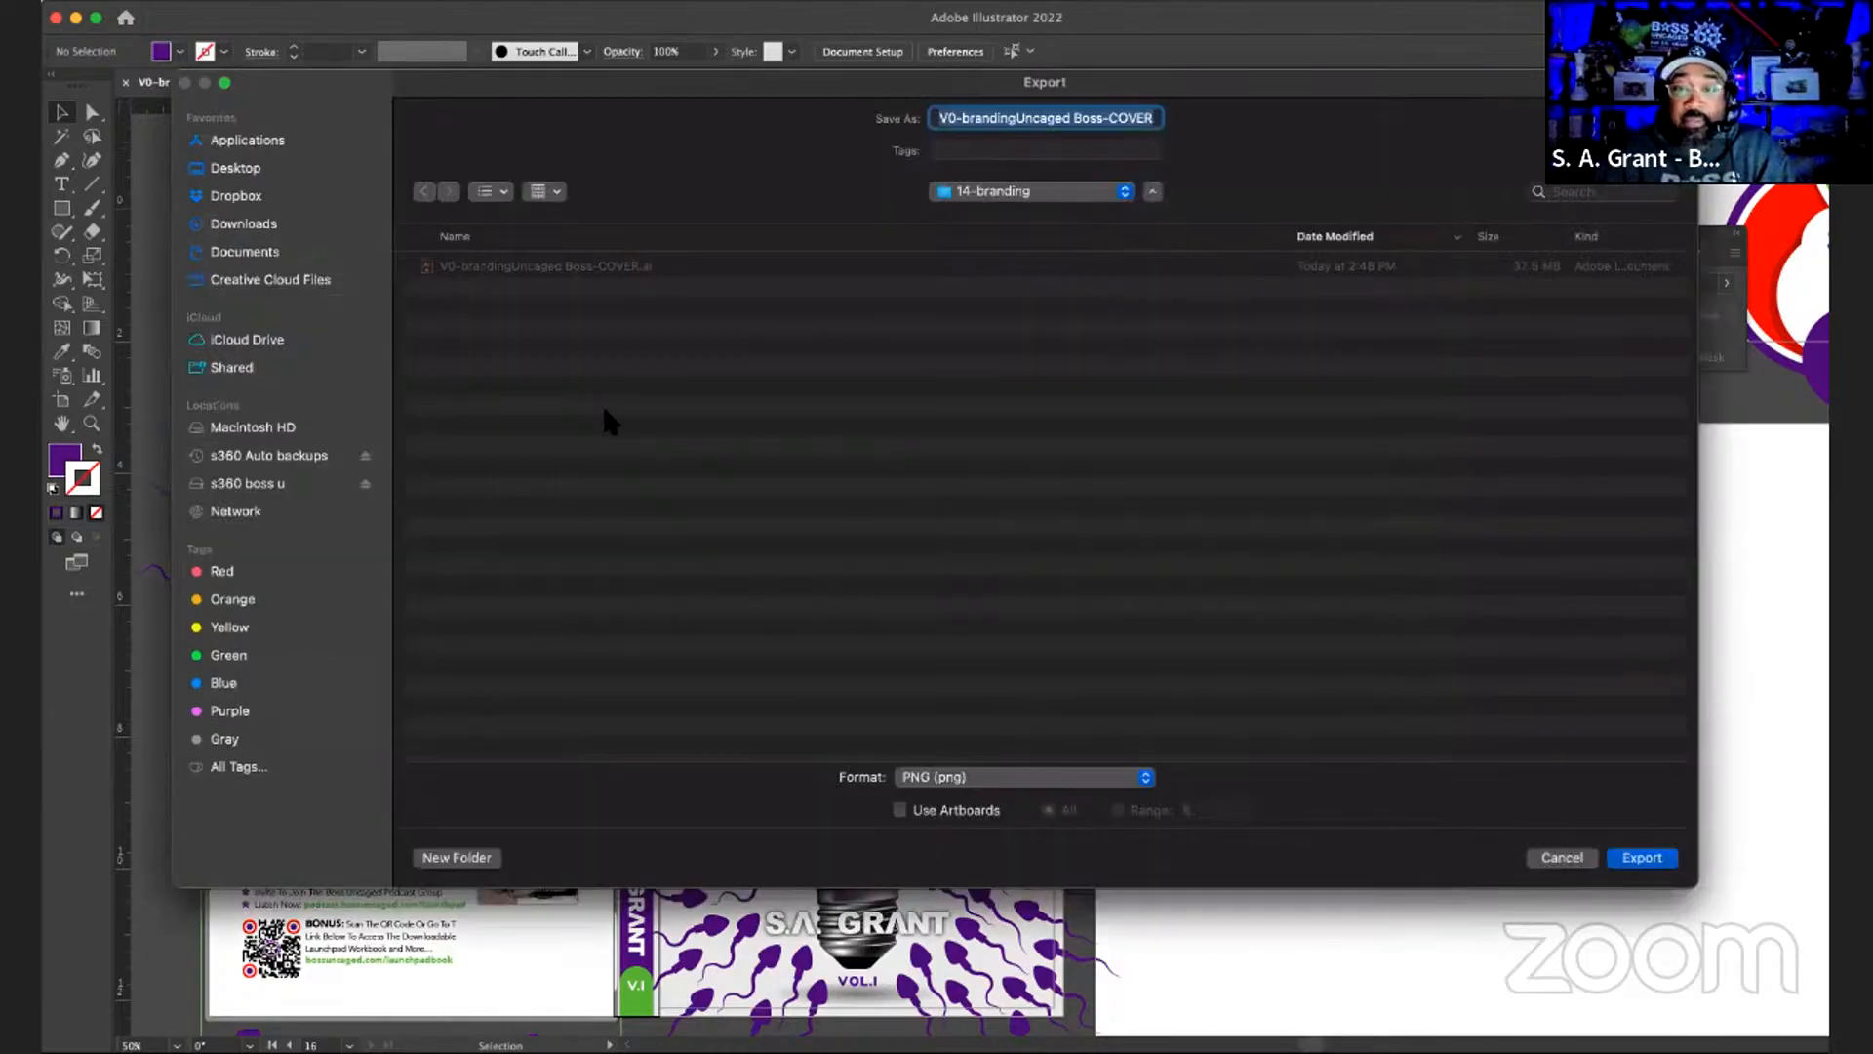
- Browse the Creative Cloud Files folders and choose the BRANDING folder as the export location
left_click(1020, 204)
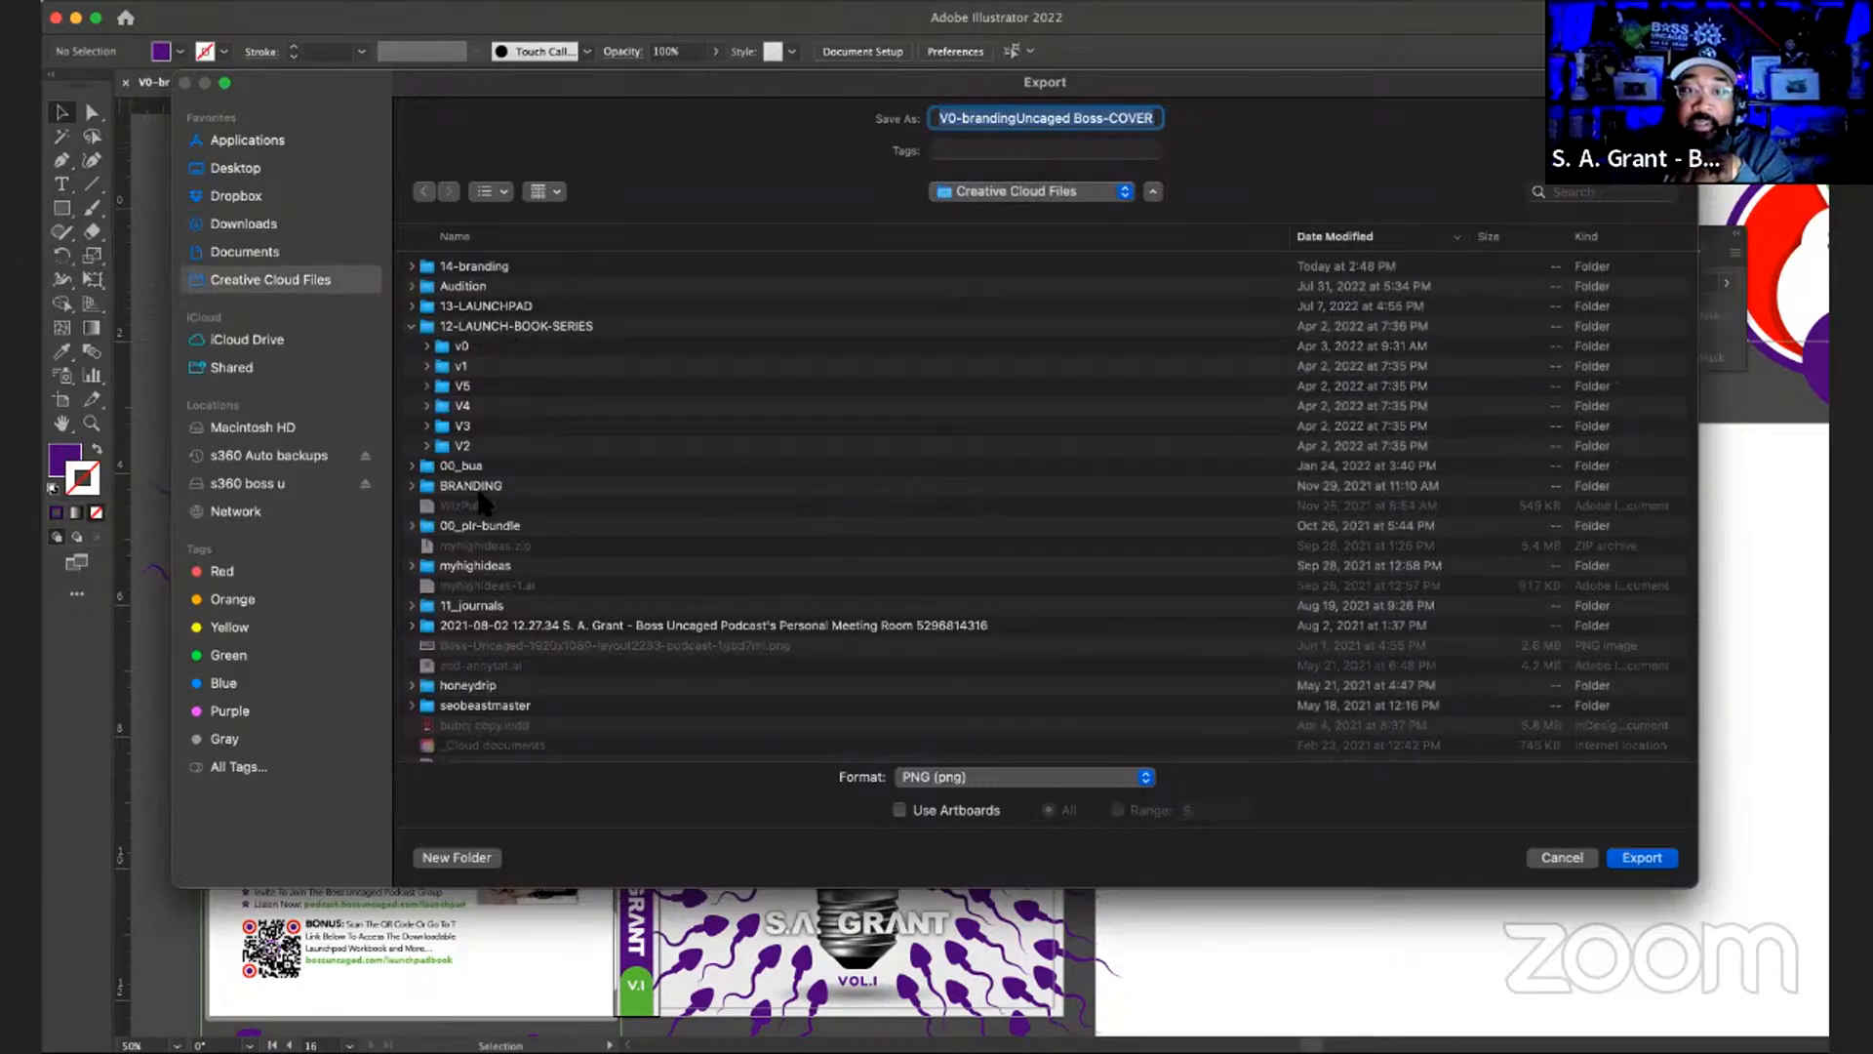
left_click(427, 491)
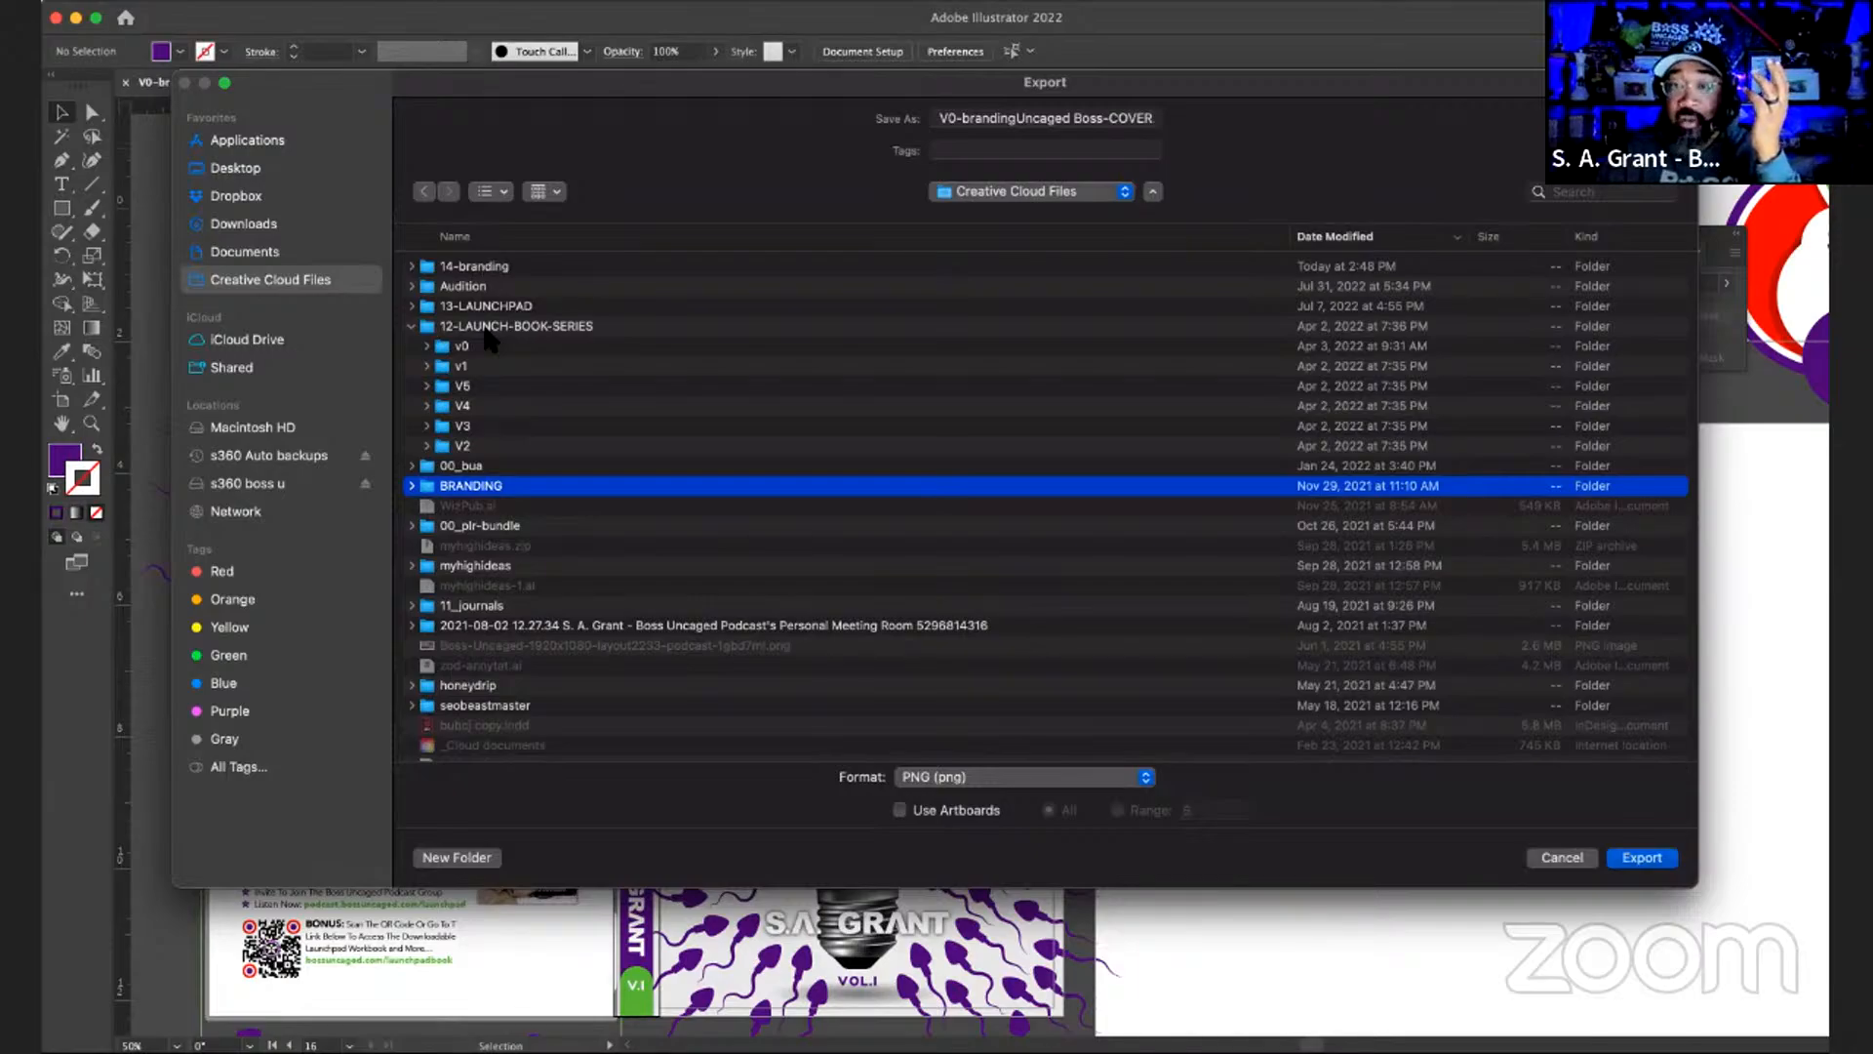
left_click(426, 367)
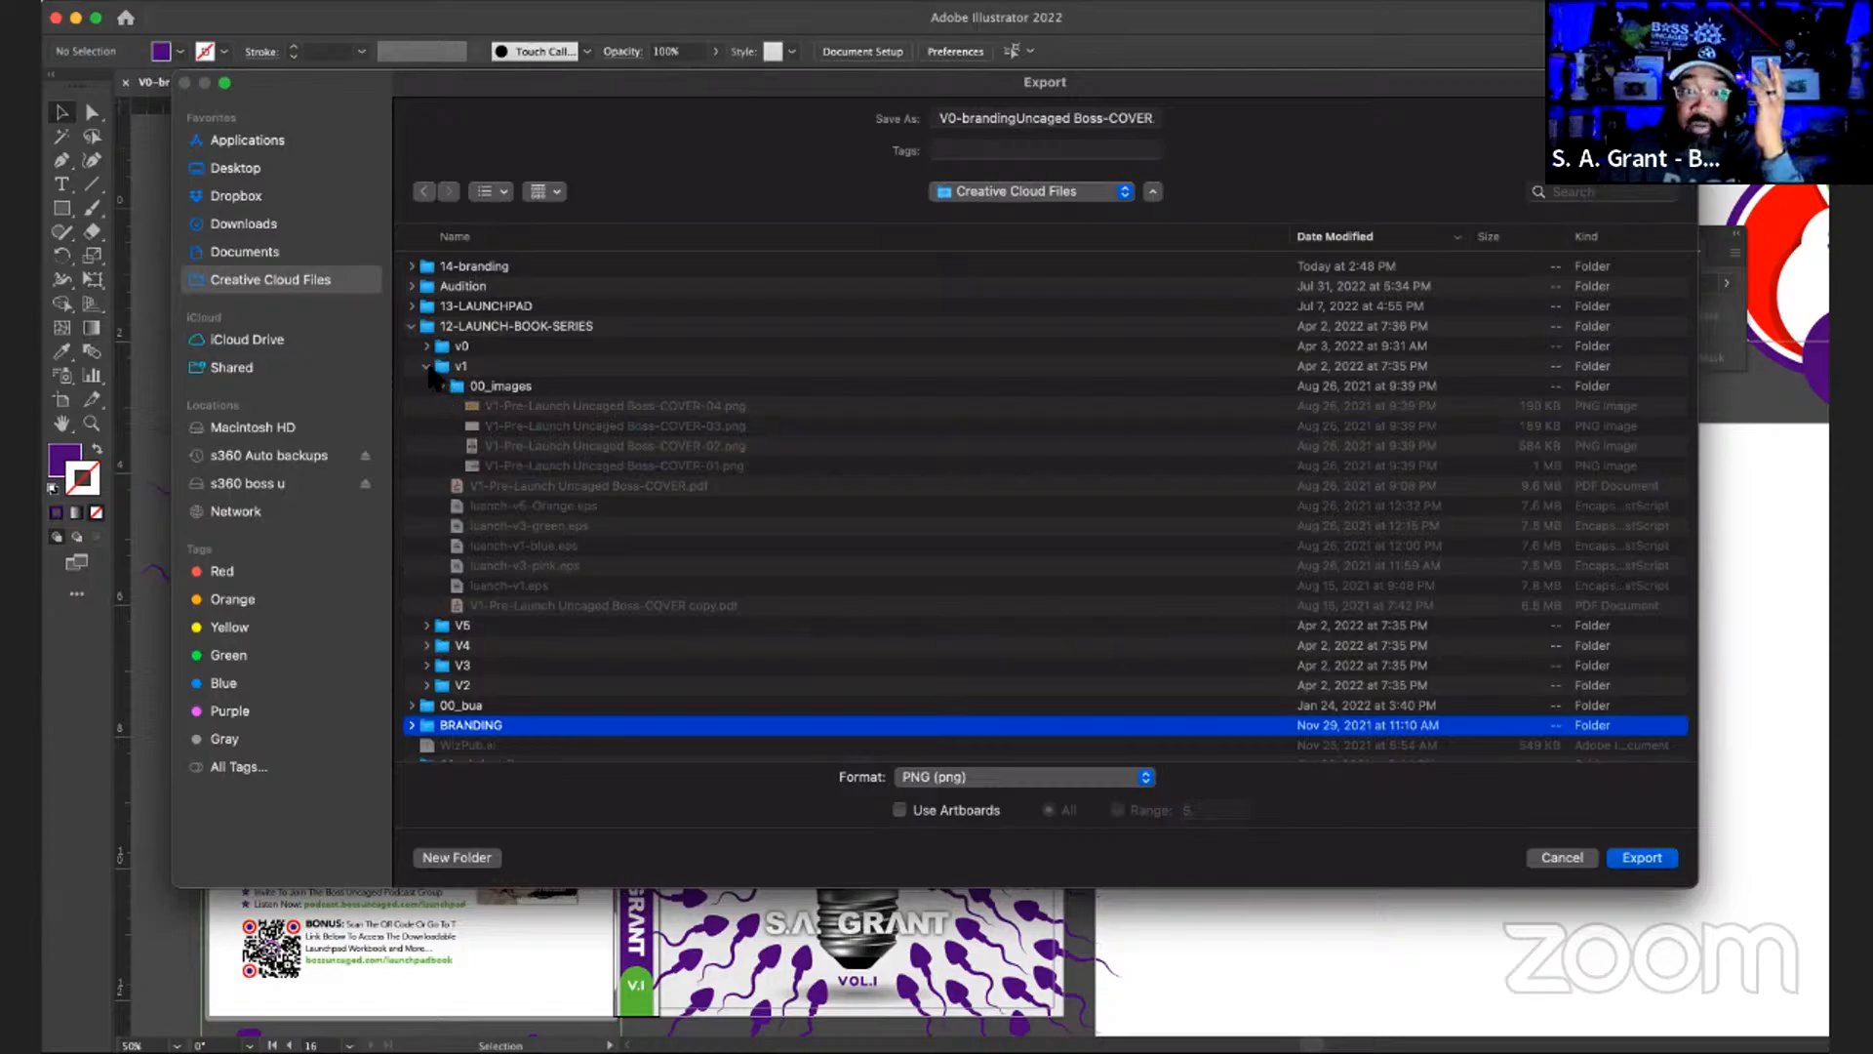
left_click(427, 365)
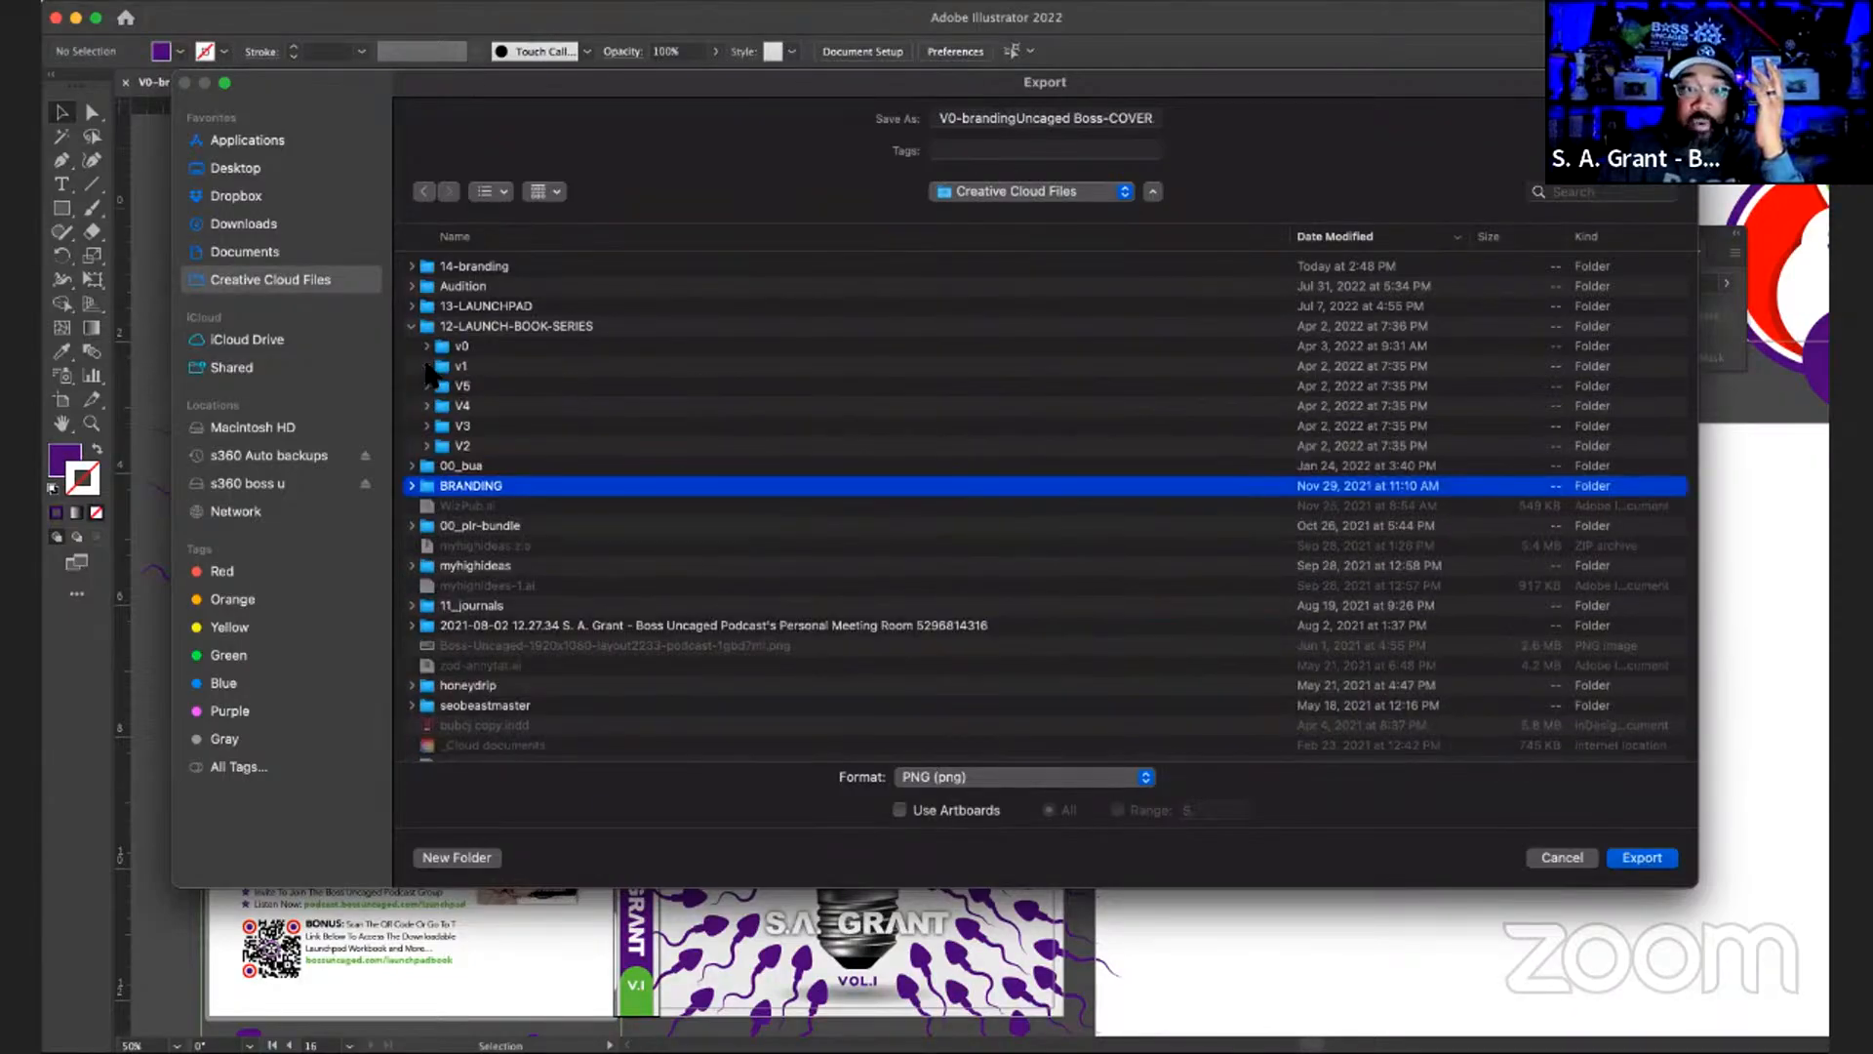
double_click(426, 486)
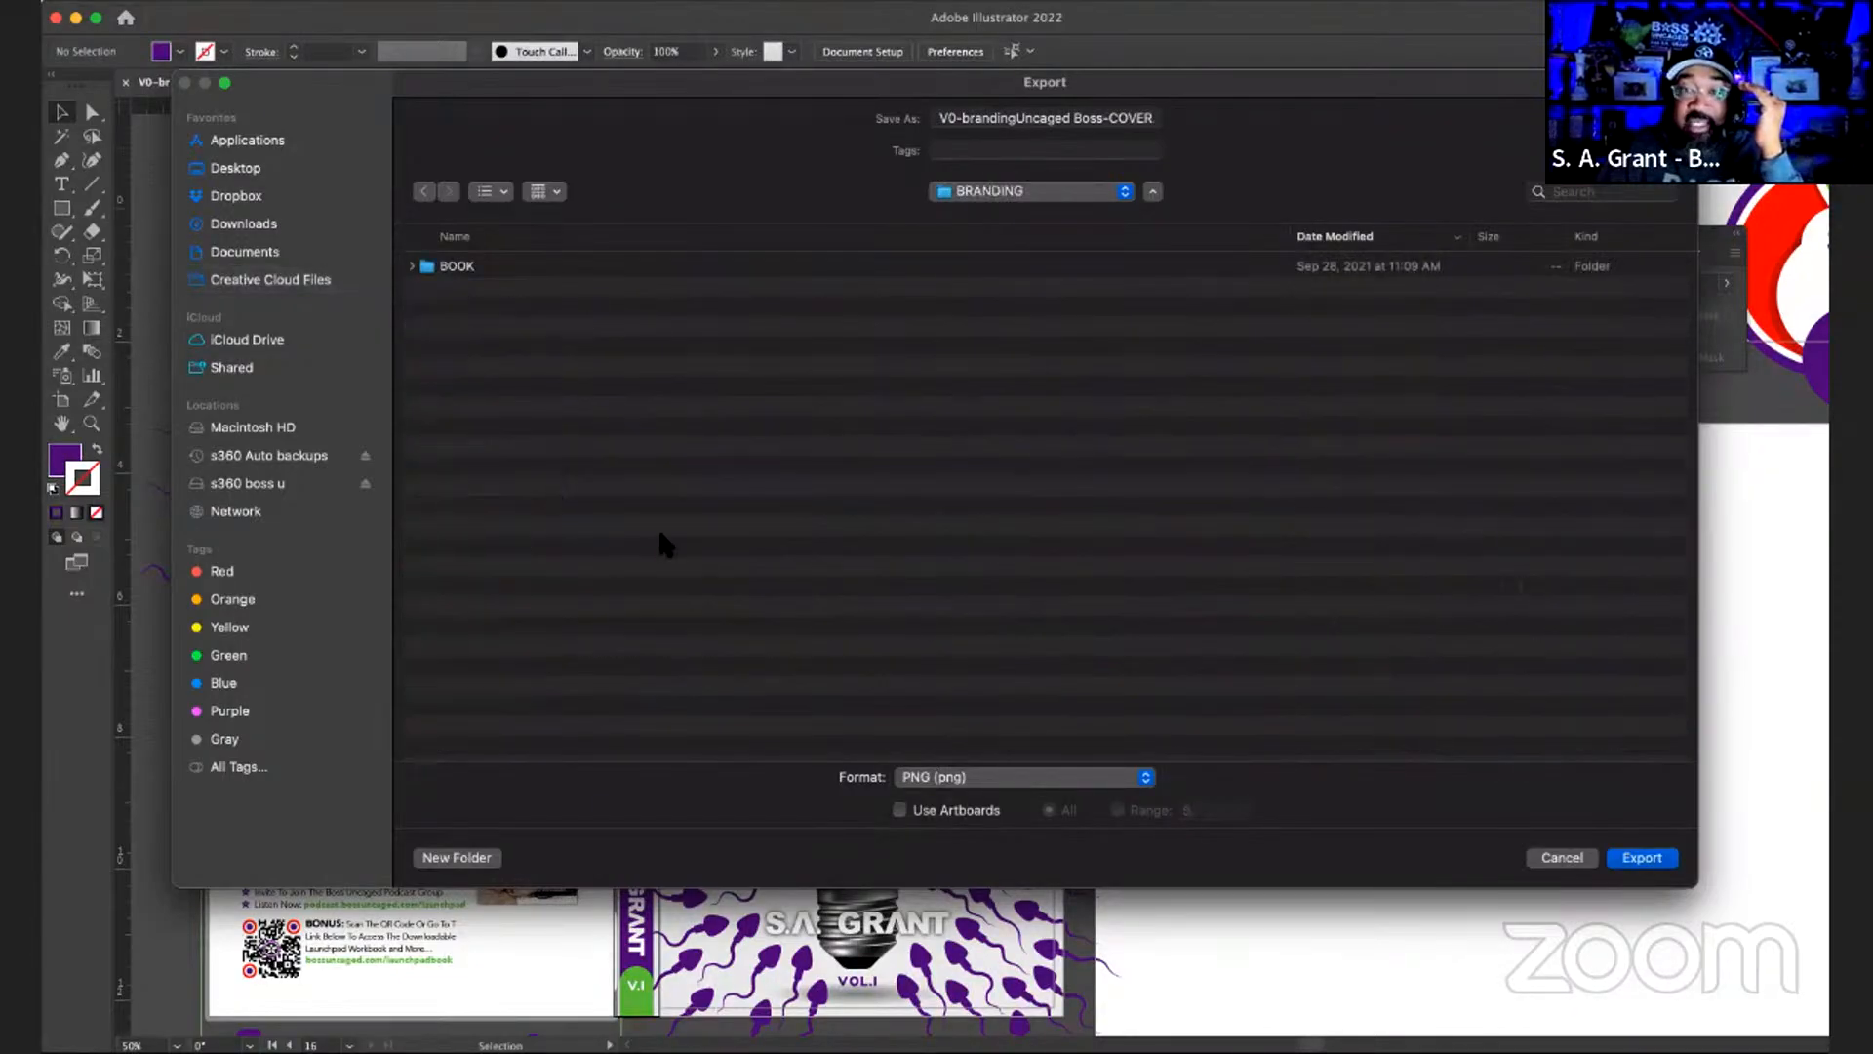
left_click(412, 266)
left_click(412, 266)
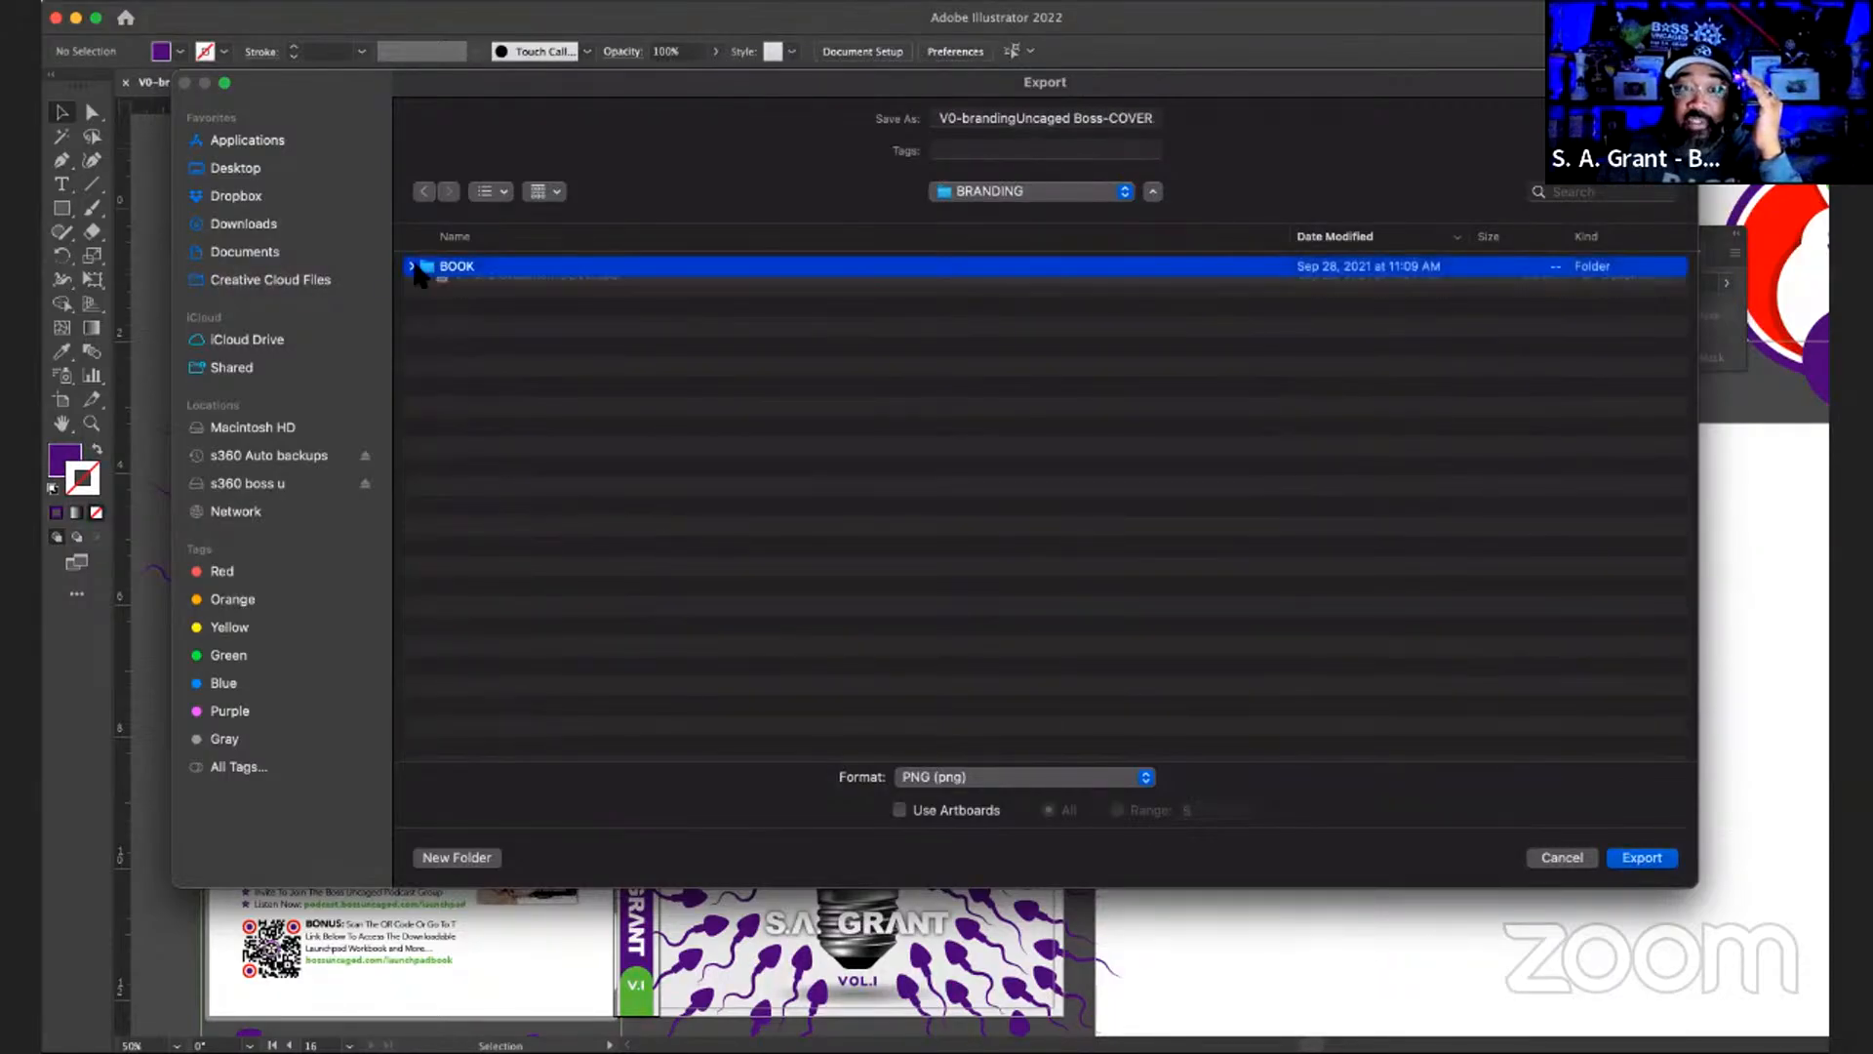
- Create a new folder named 00-COVER inside BRANDING for the exported files
left_click(491, 858)
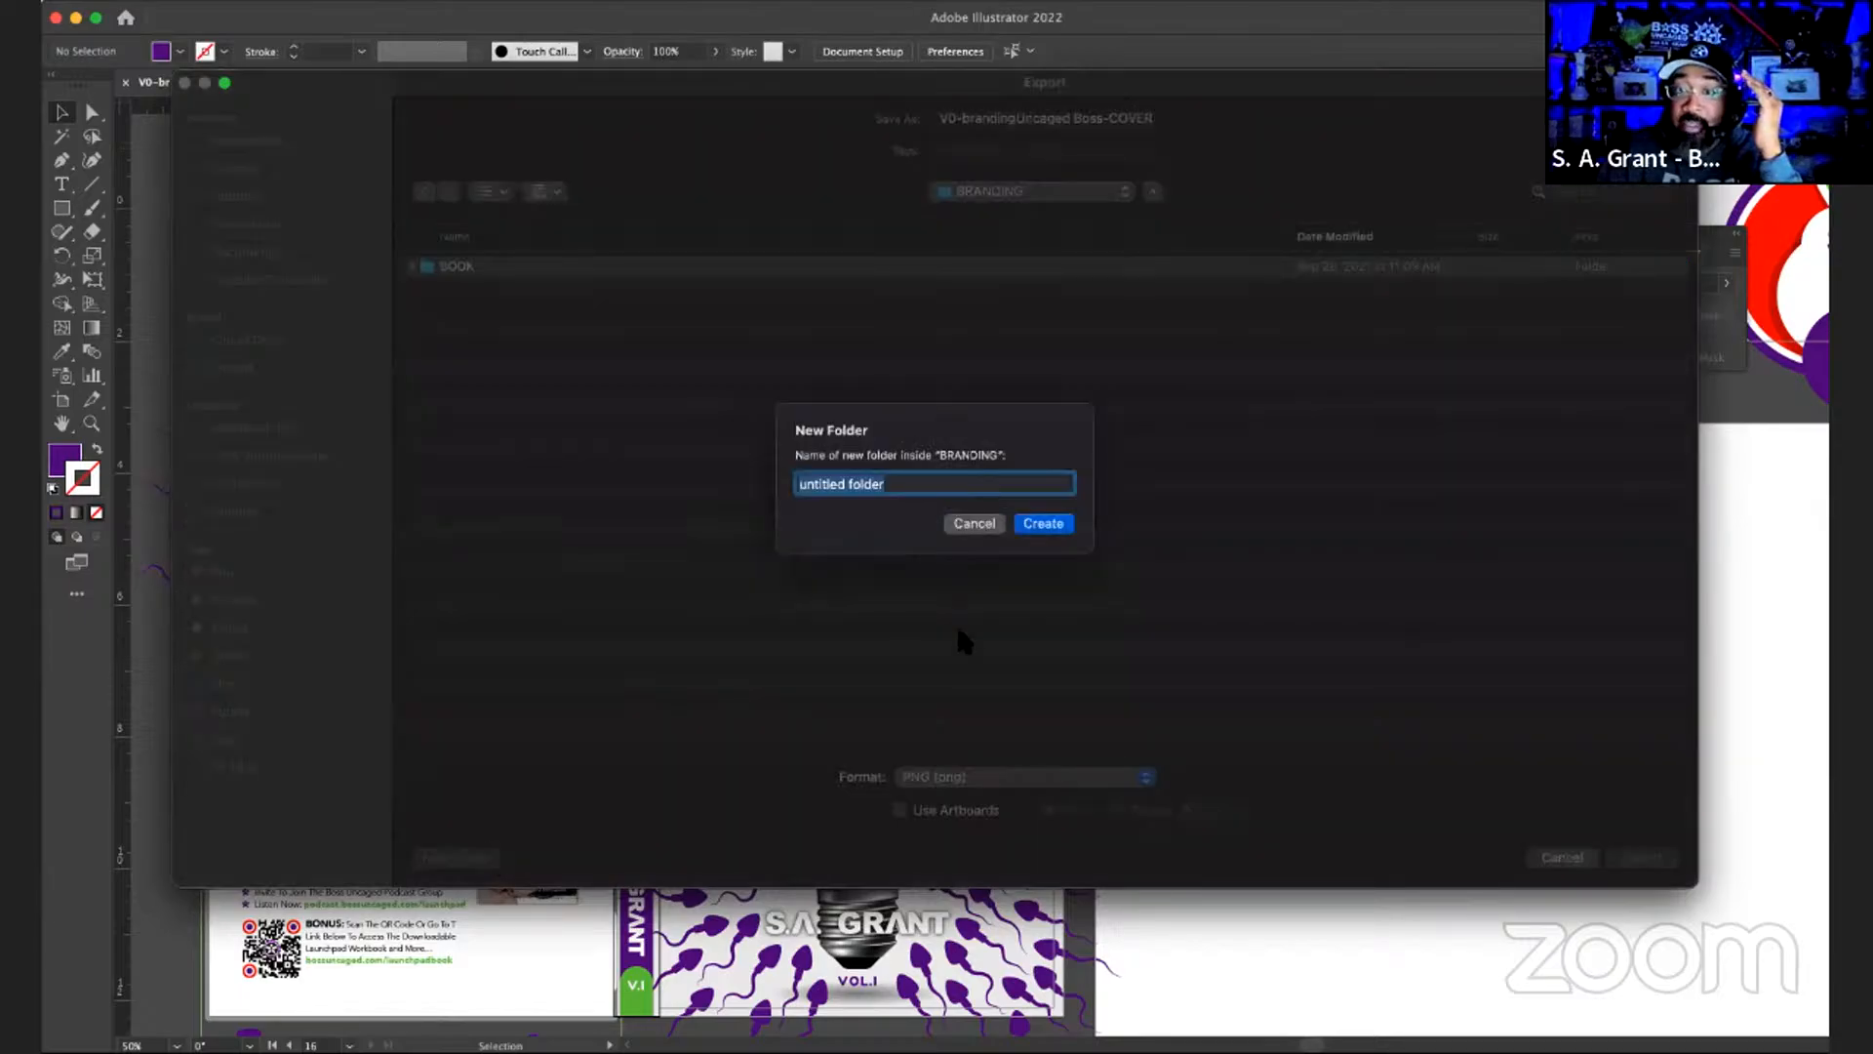
type("00")
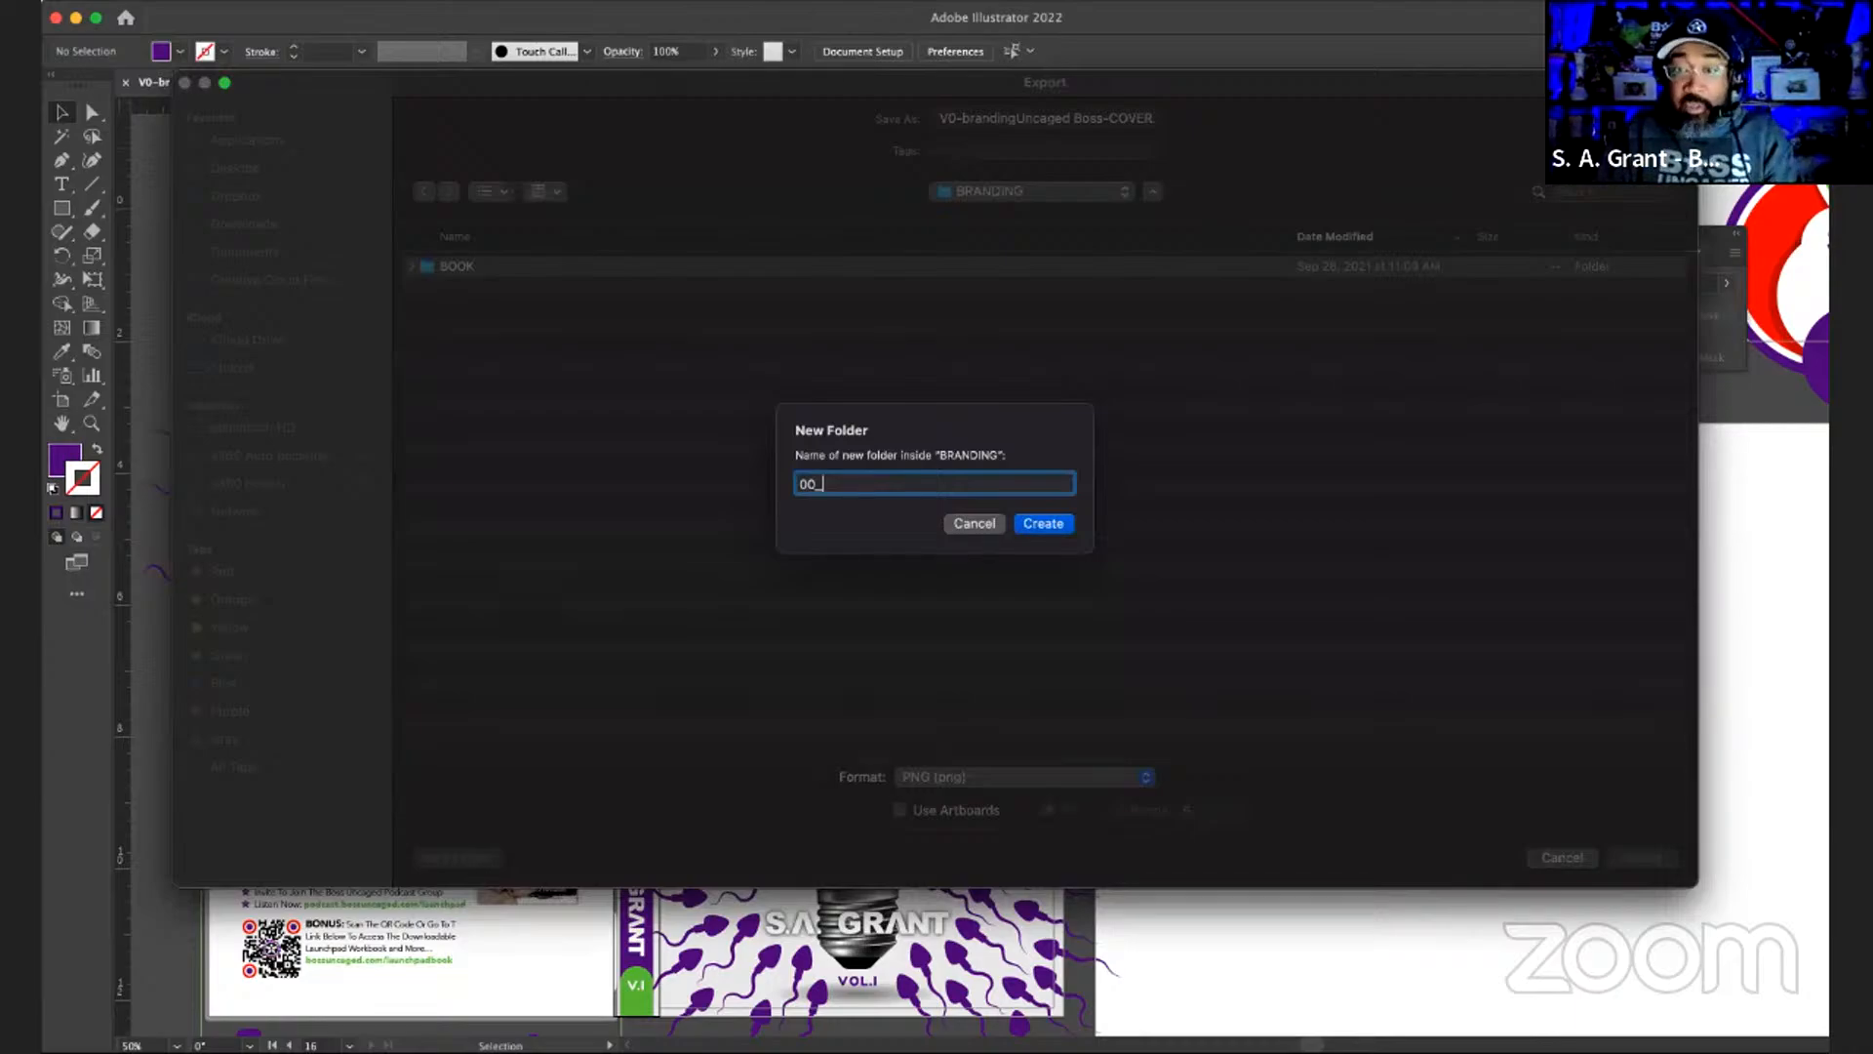
type("-")
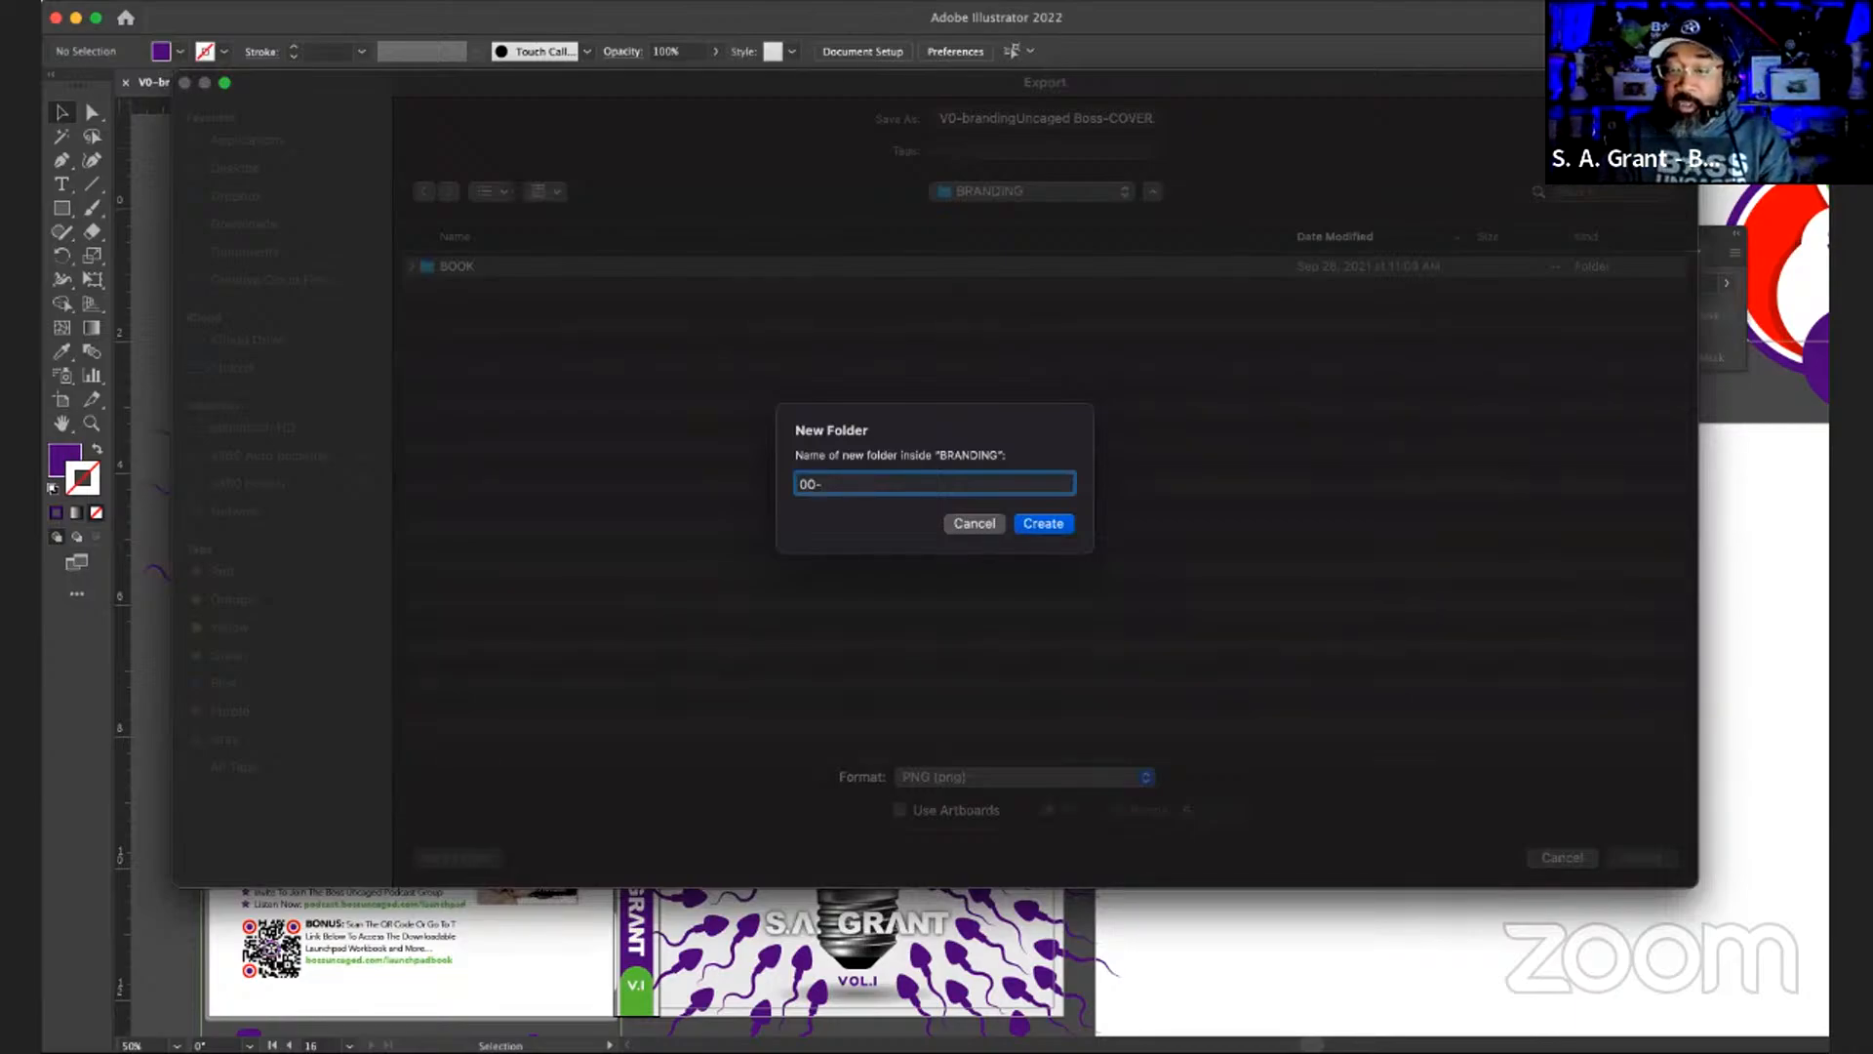
type("COVER")
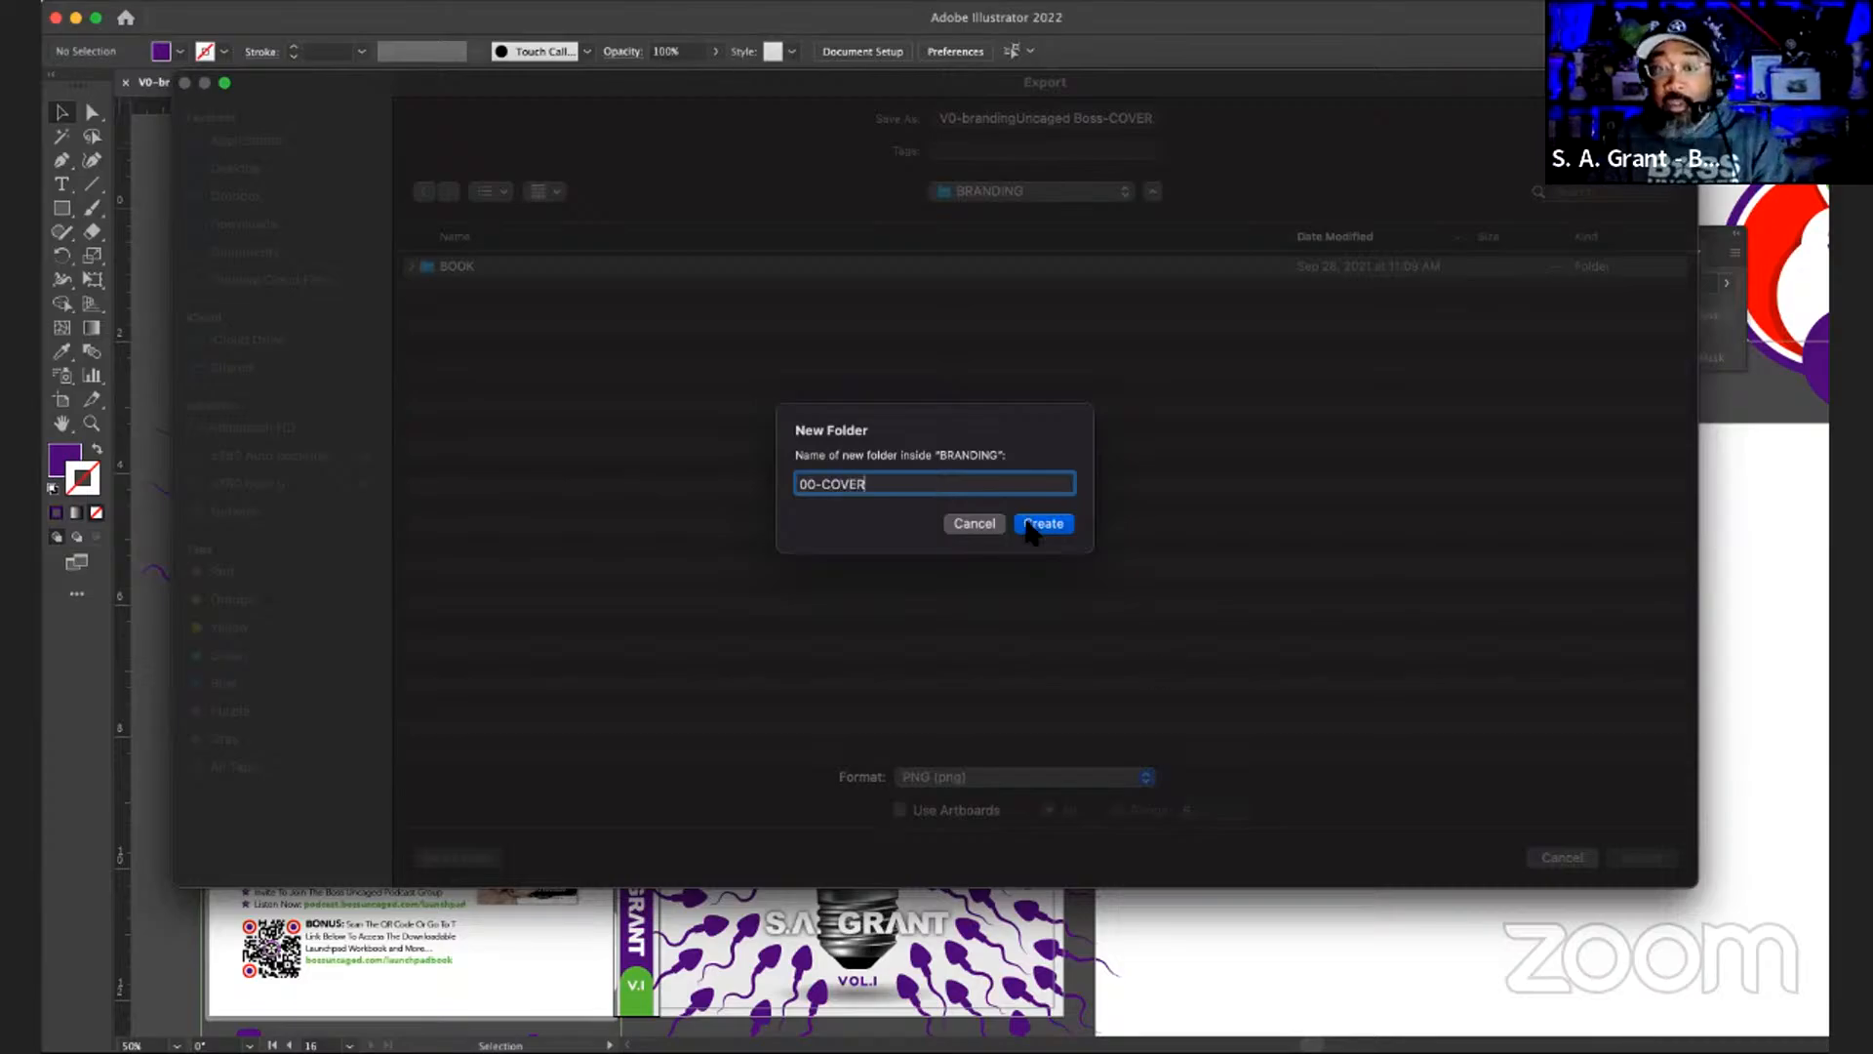
key("Return")
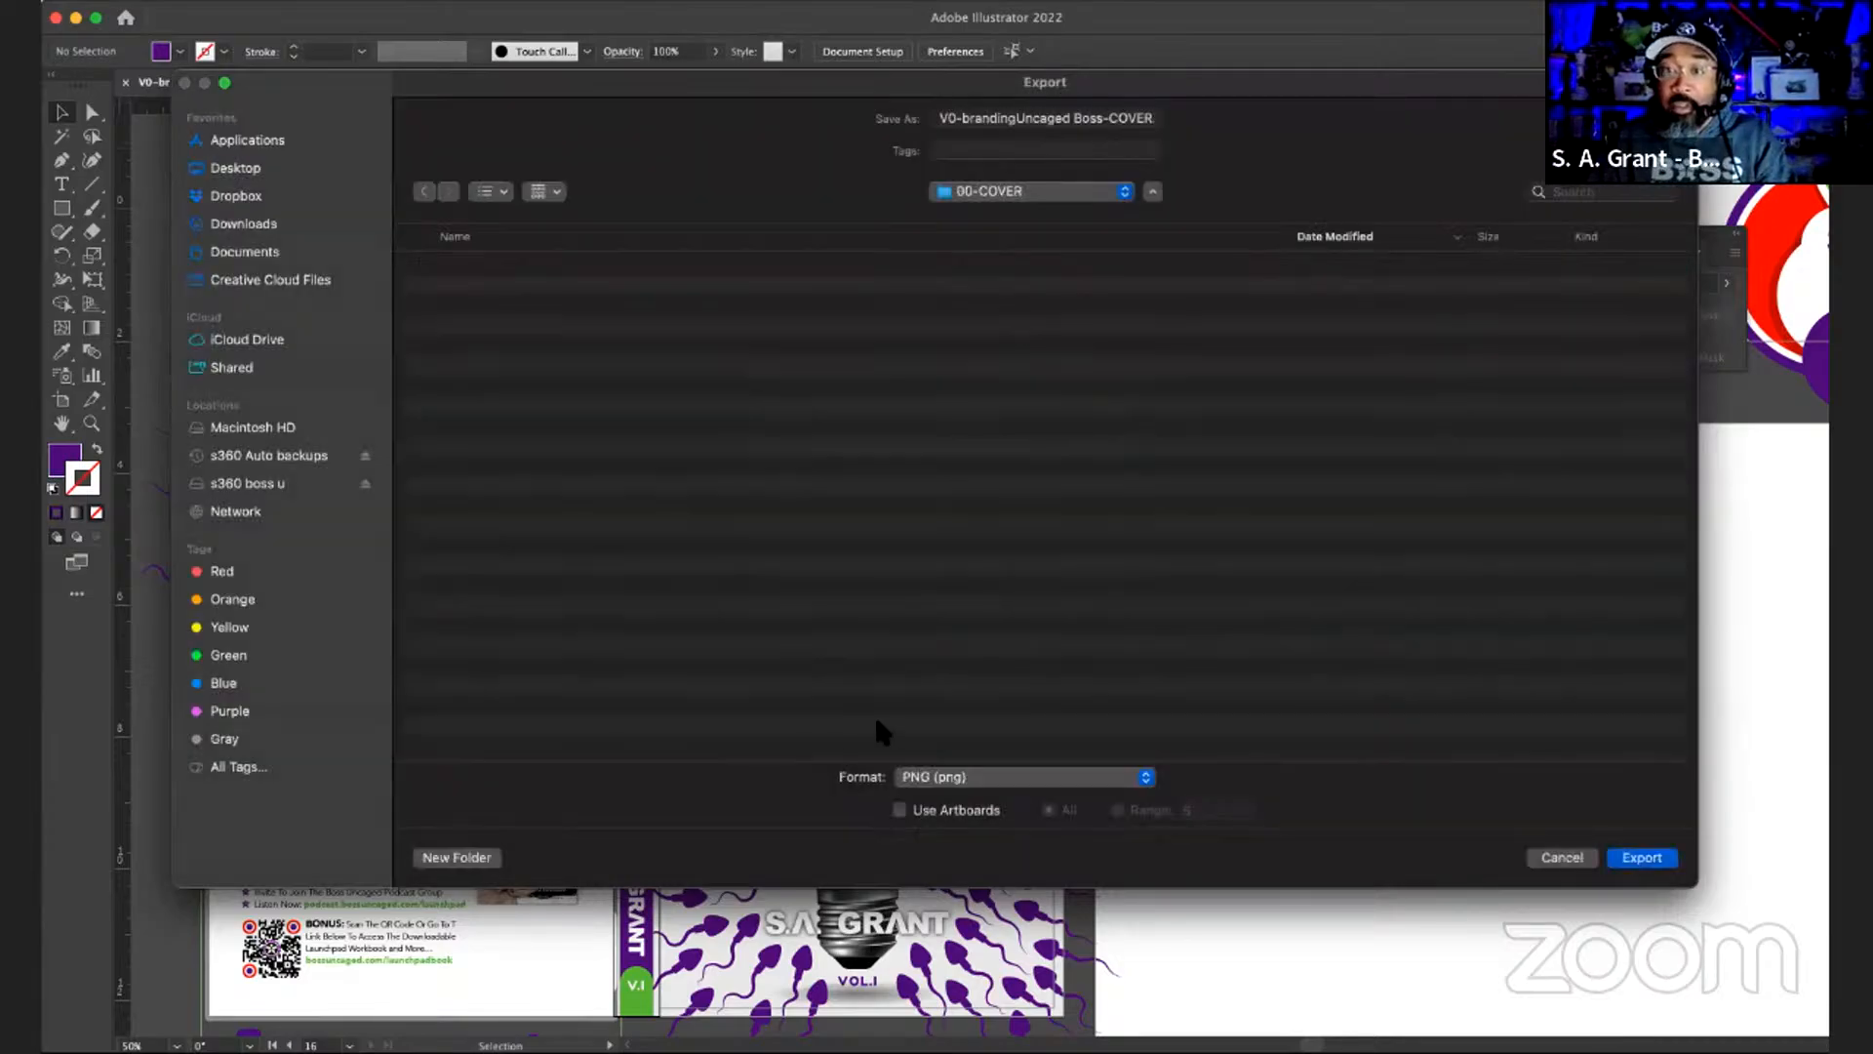
- Set the export to use all artboards and choose JPEG (jpg) as the format
left_click(900, 810)
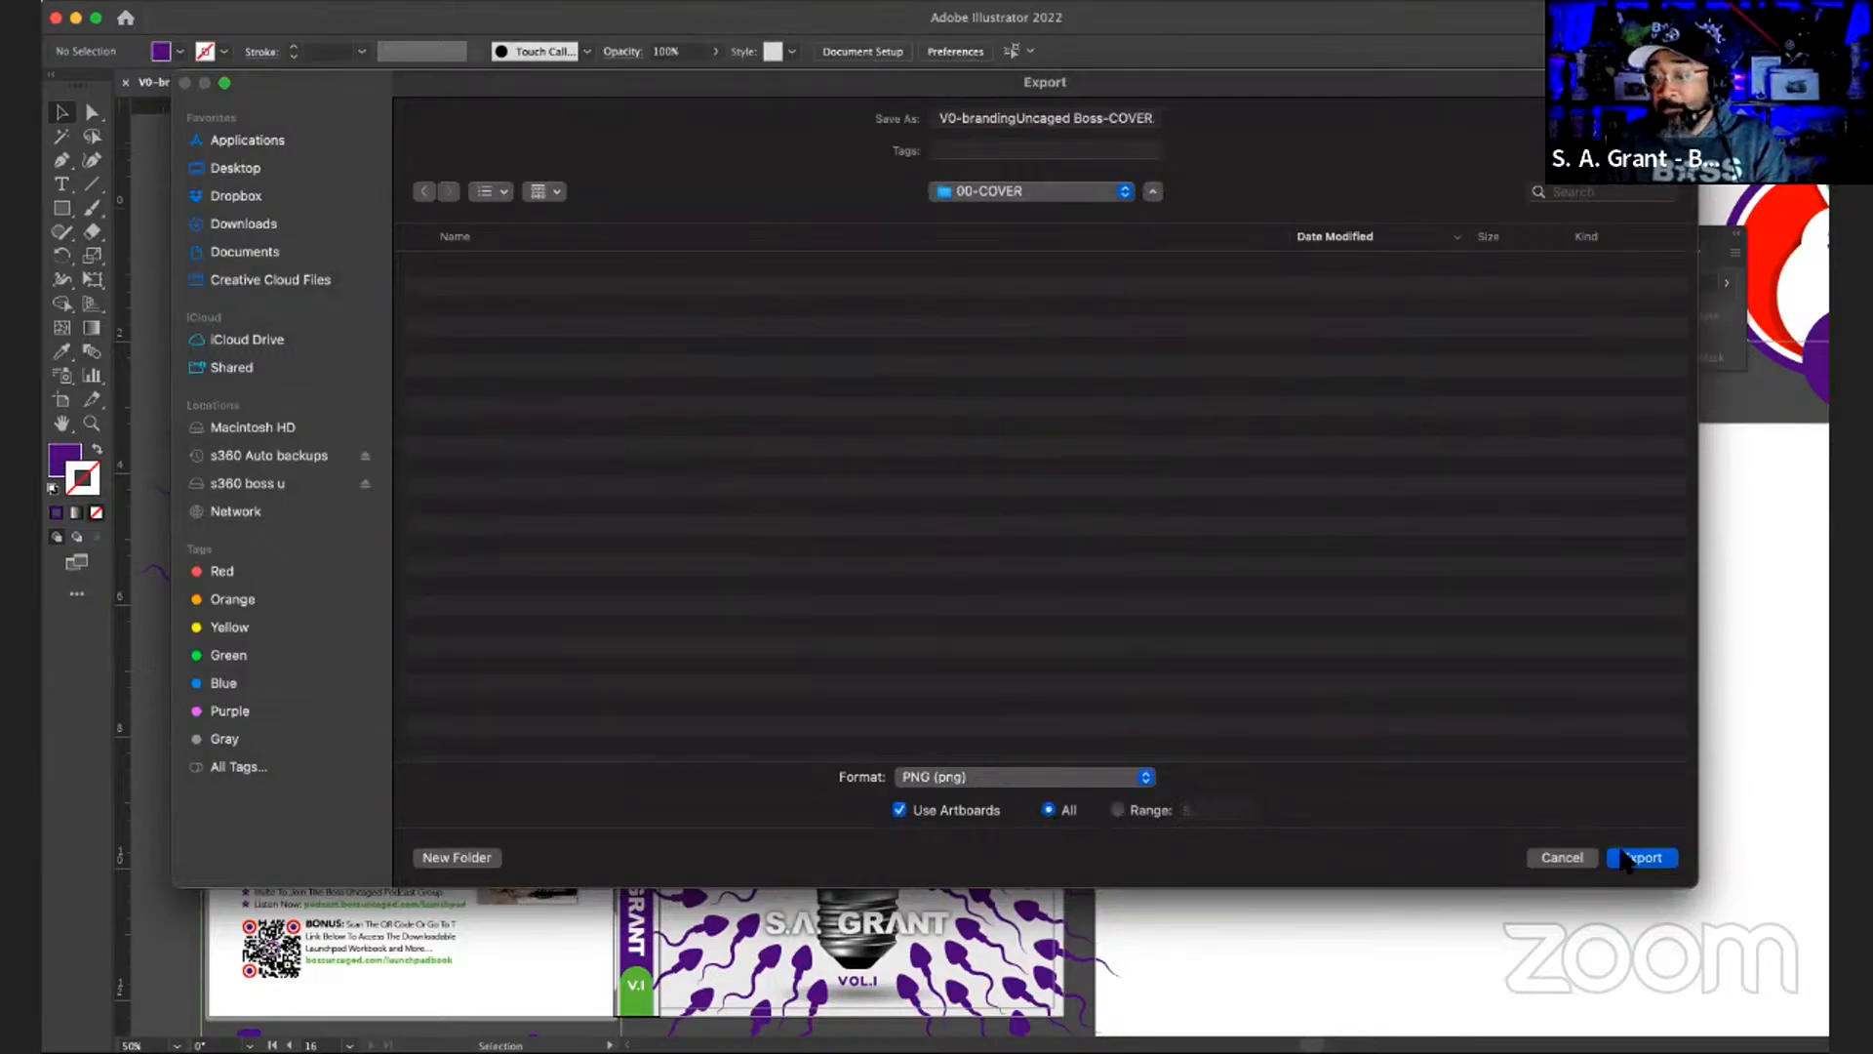
left_click(990, 781)
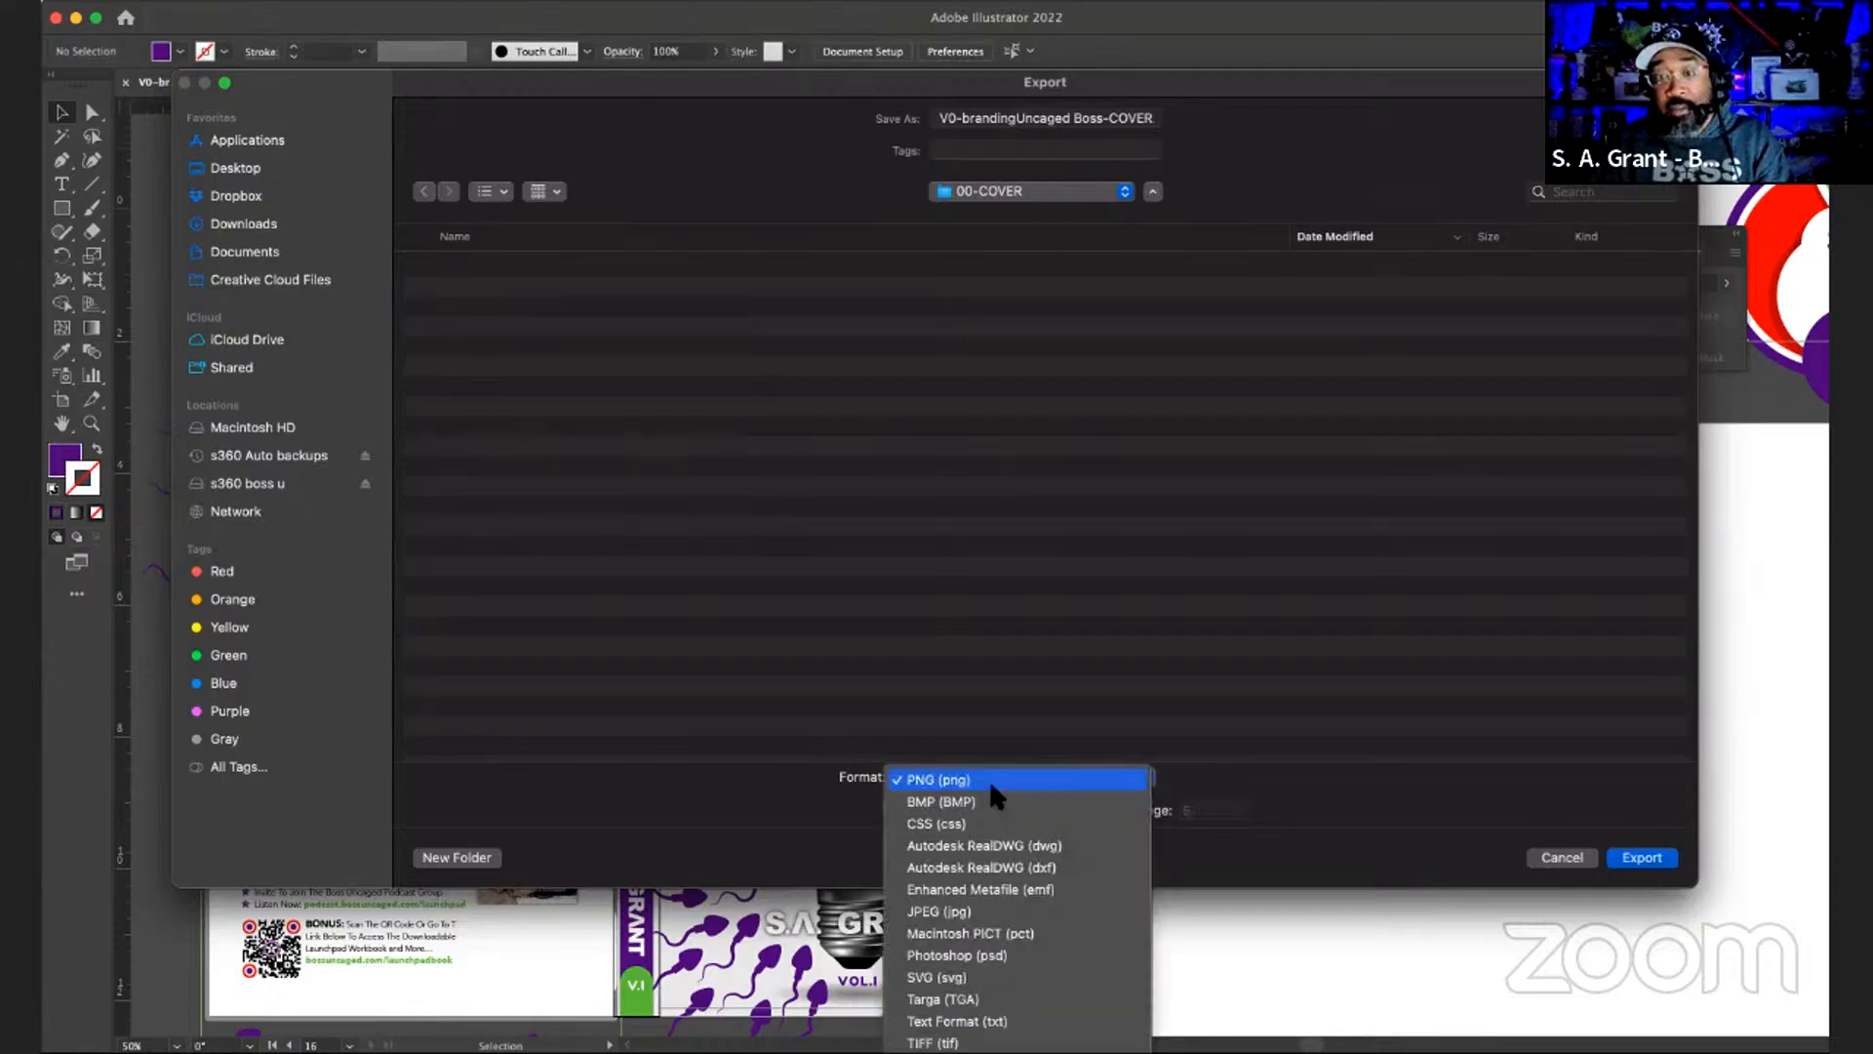
left_click(986, 909)
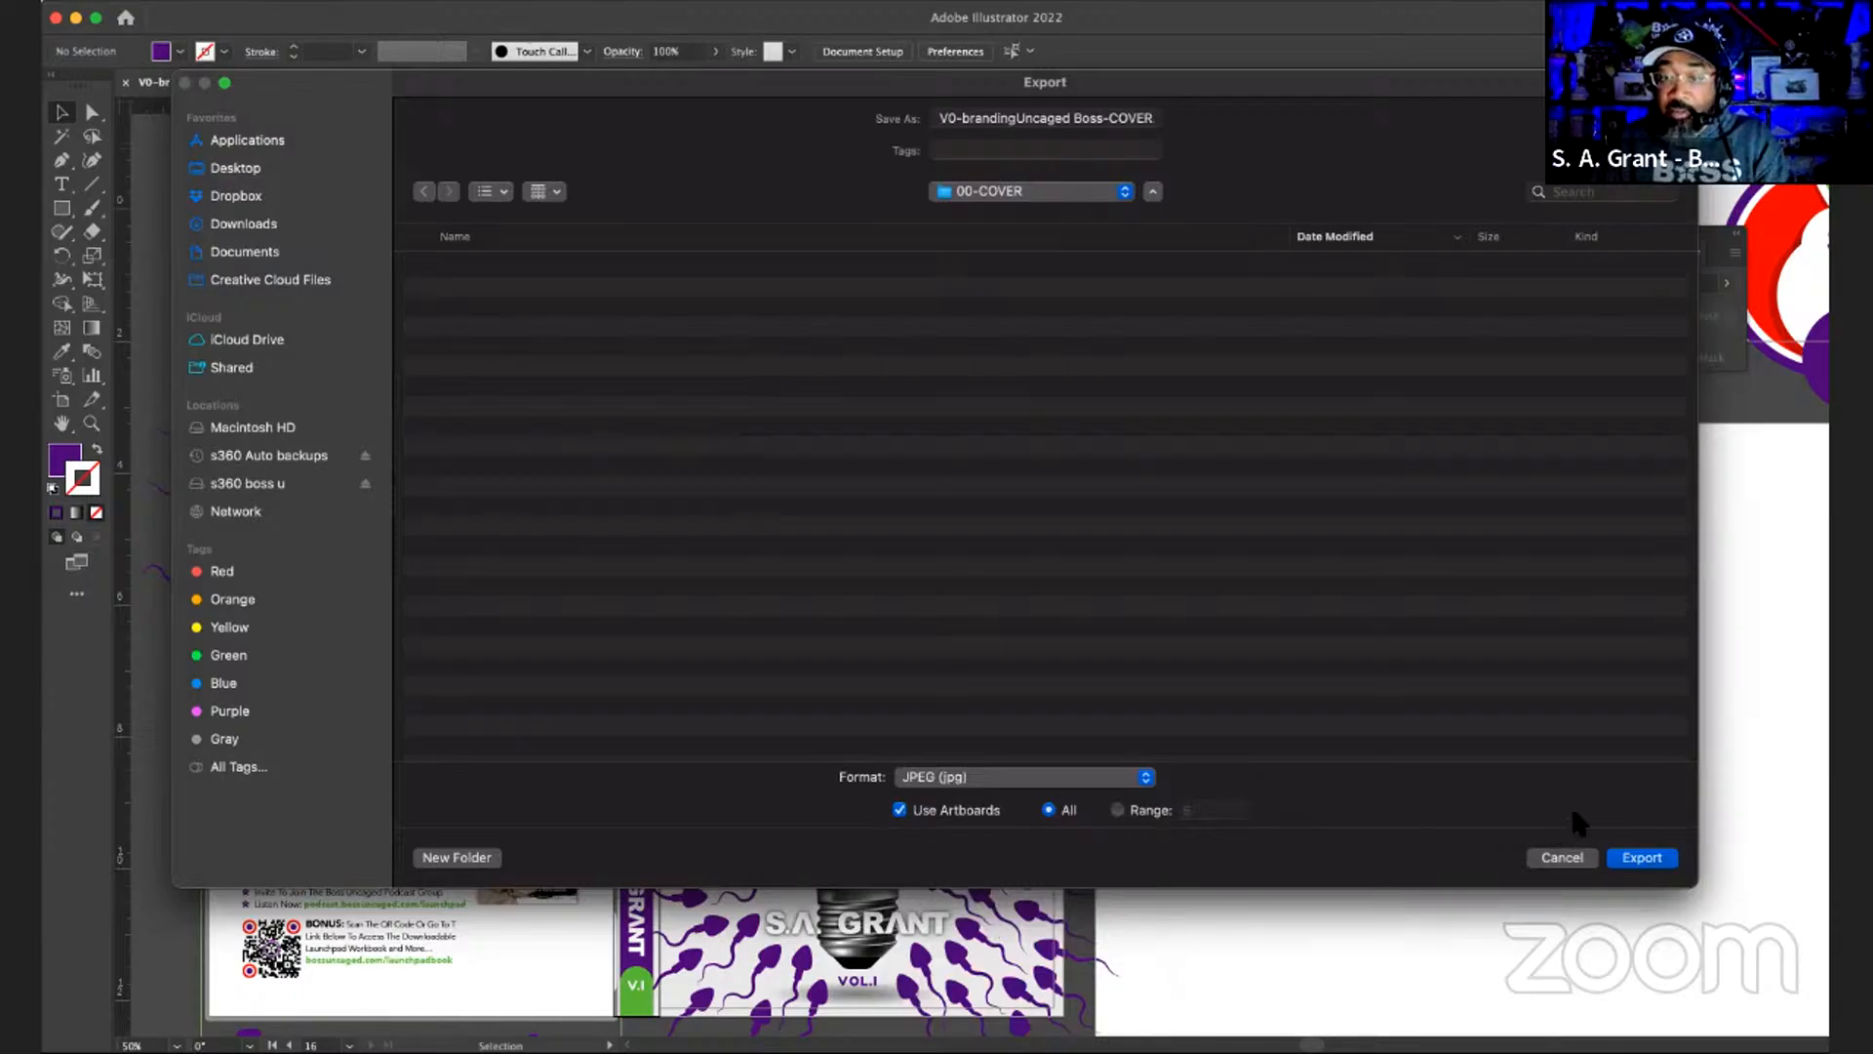
- Export the artboards as JPEGs with quality 10 (Maximum) and High (300 ppi) resolution
left_click(1643, 858)
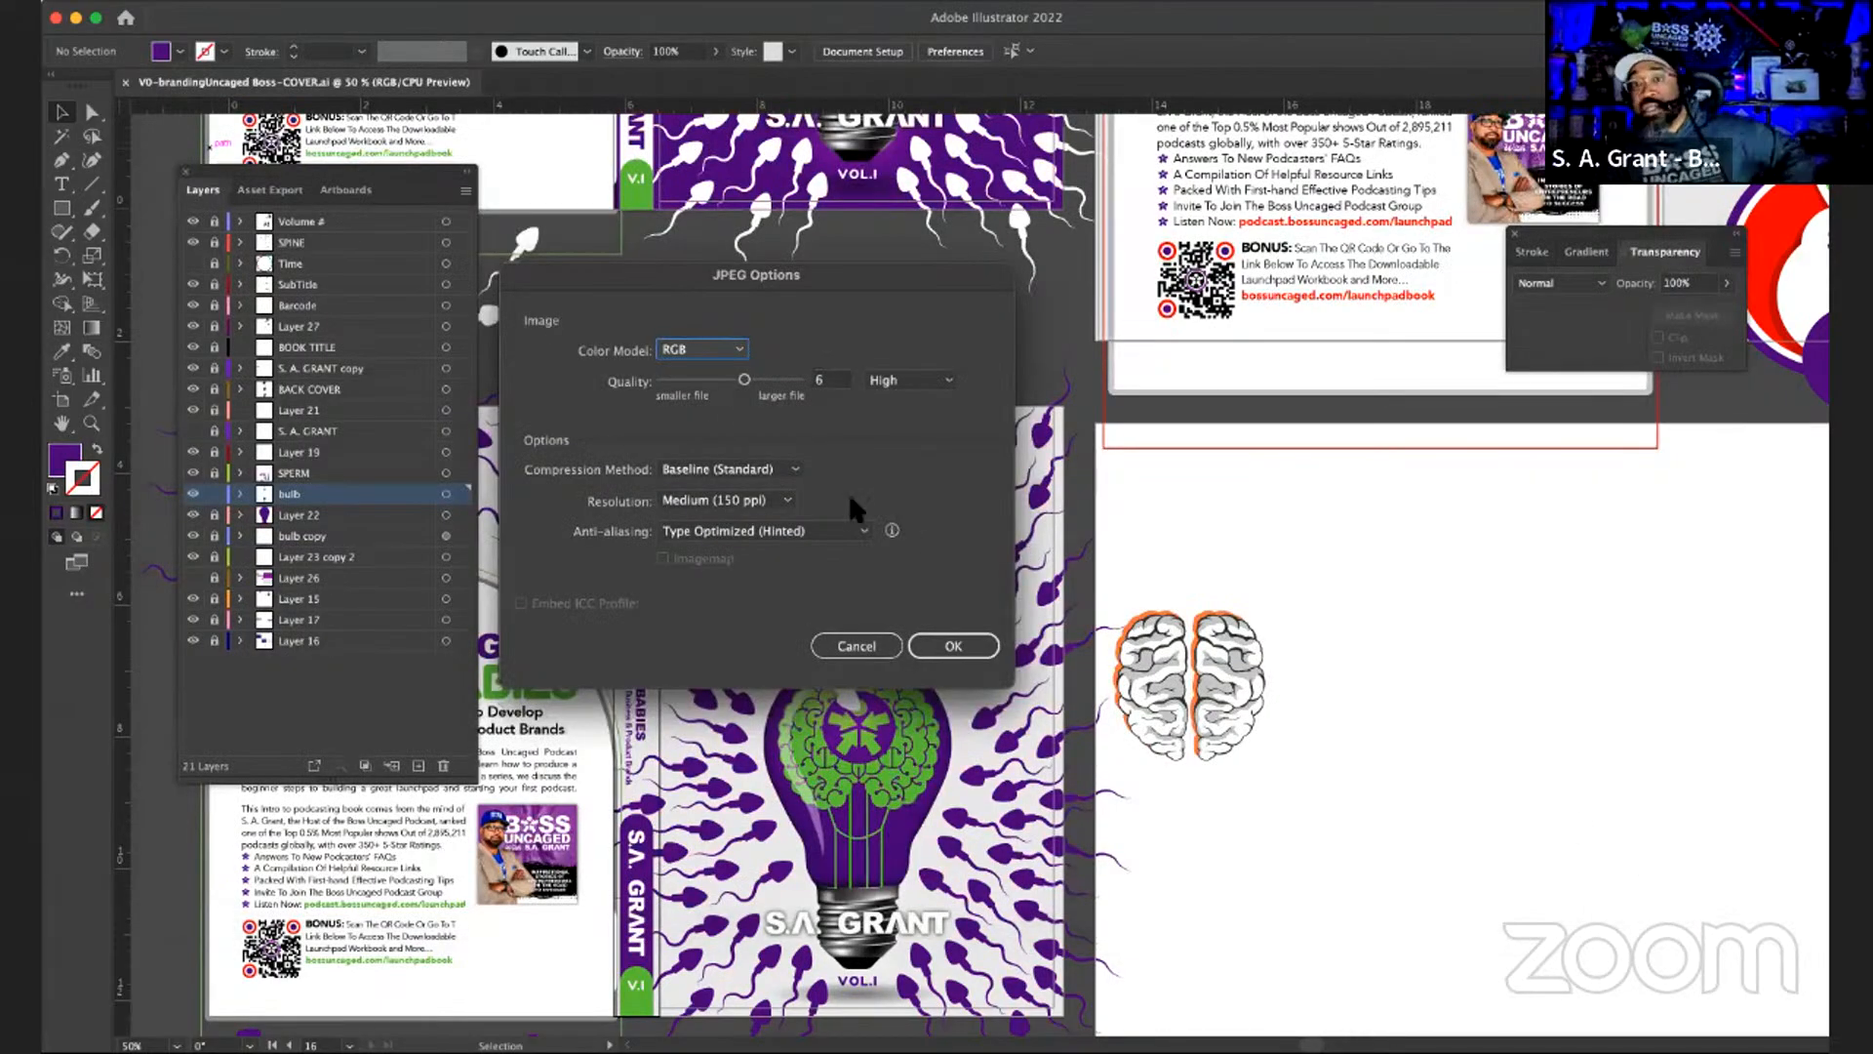
left_click_drag(742, 380, 858, 378)
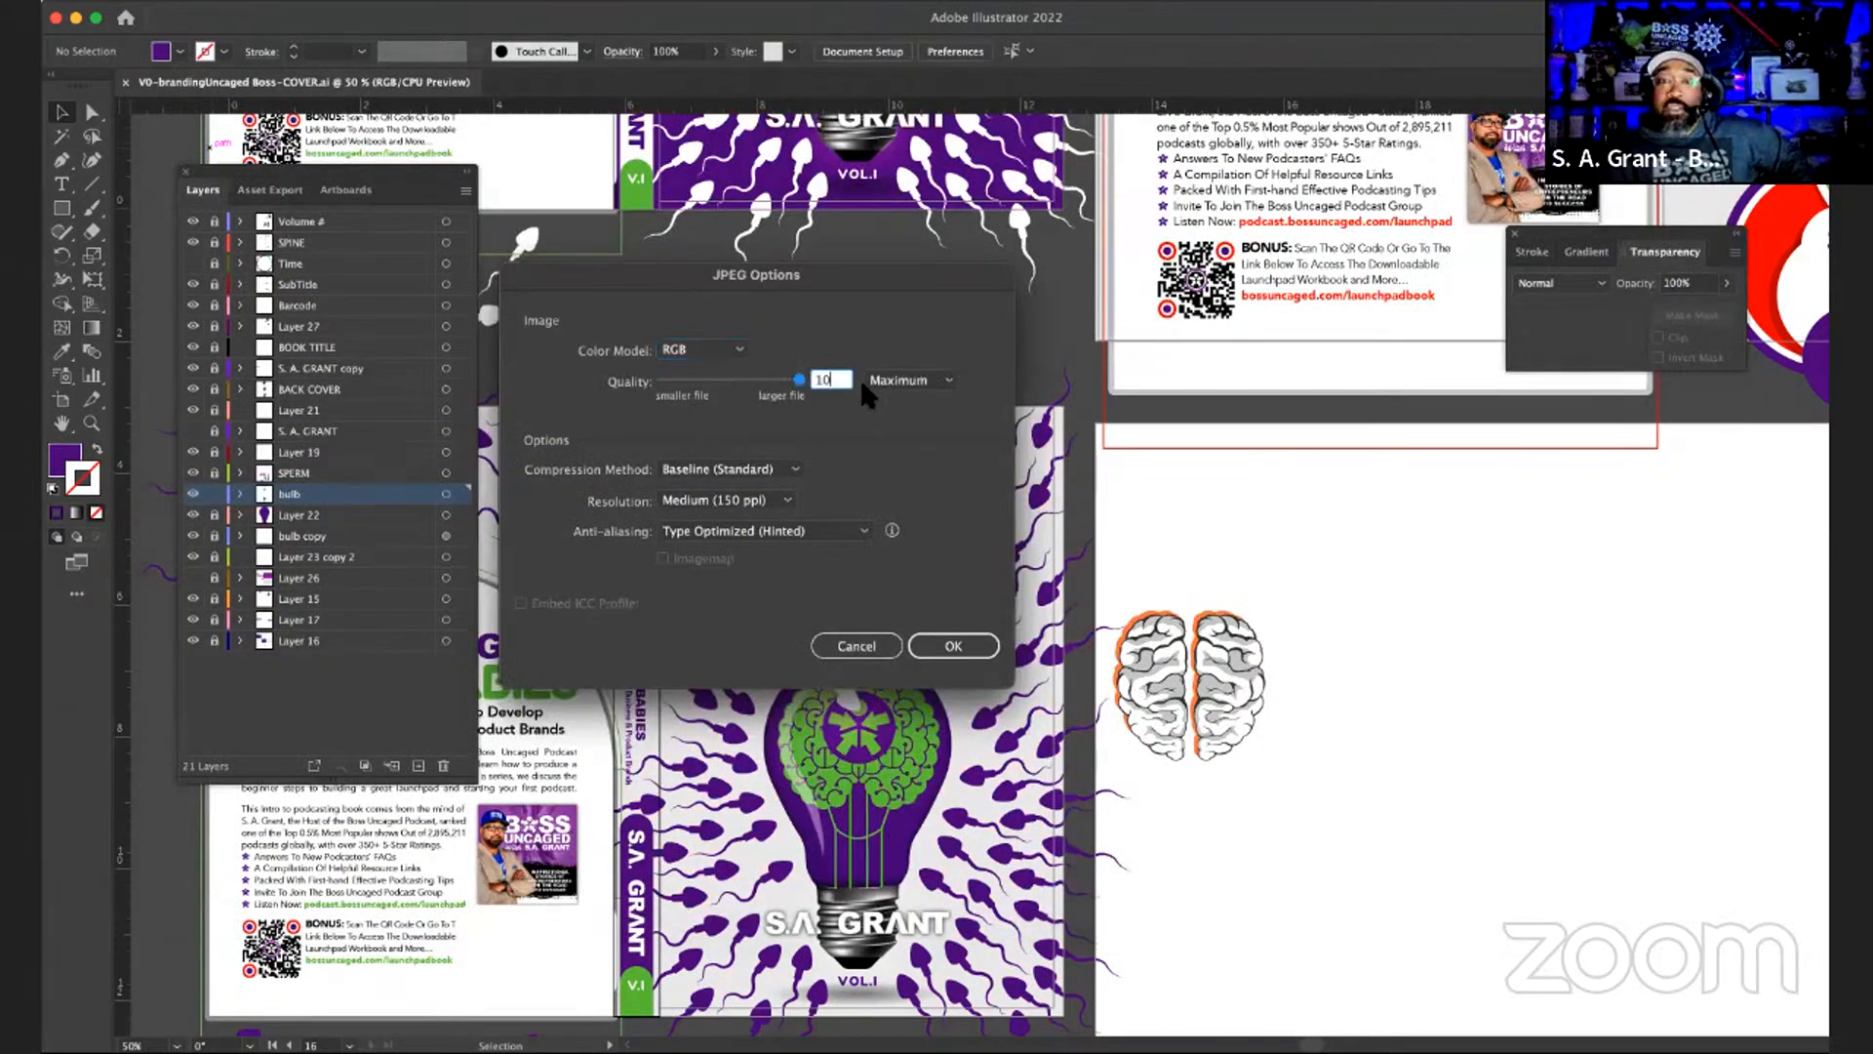
left_click(761, 505)
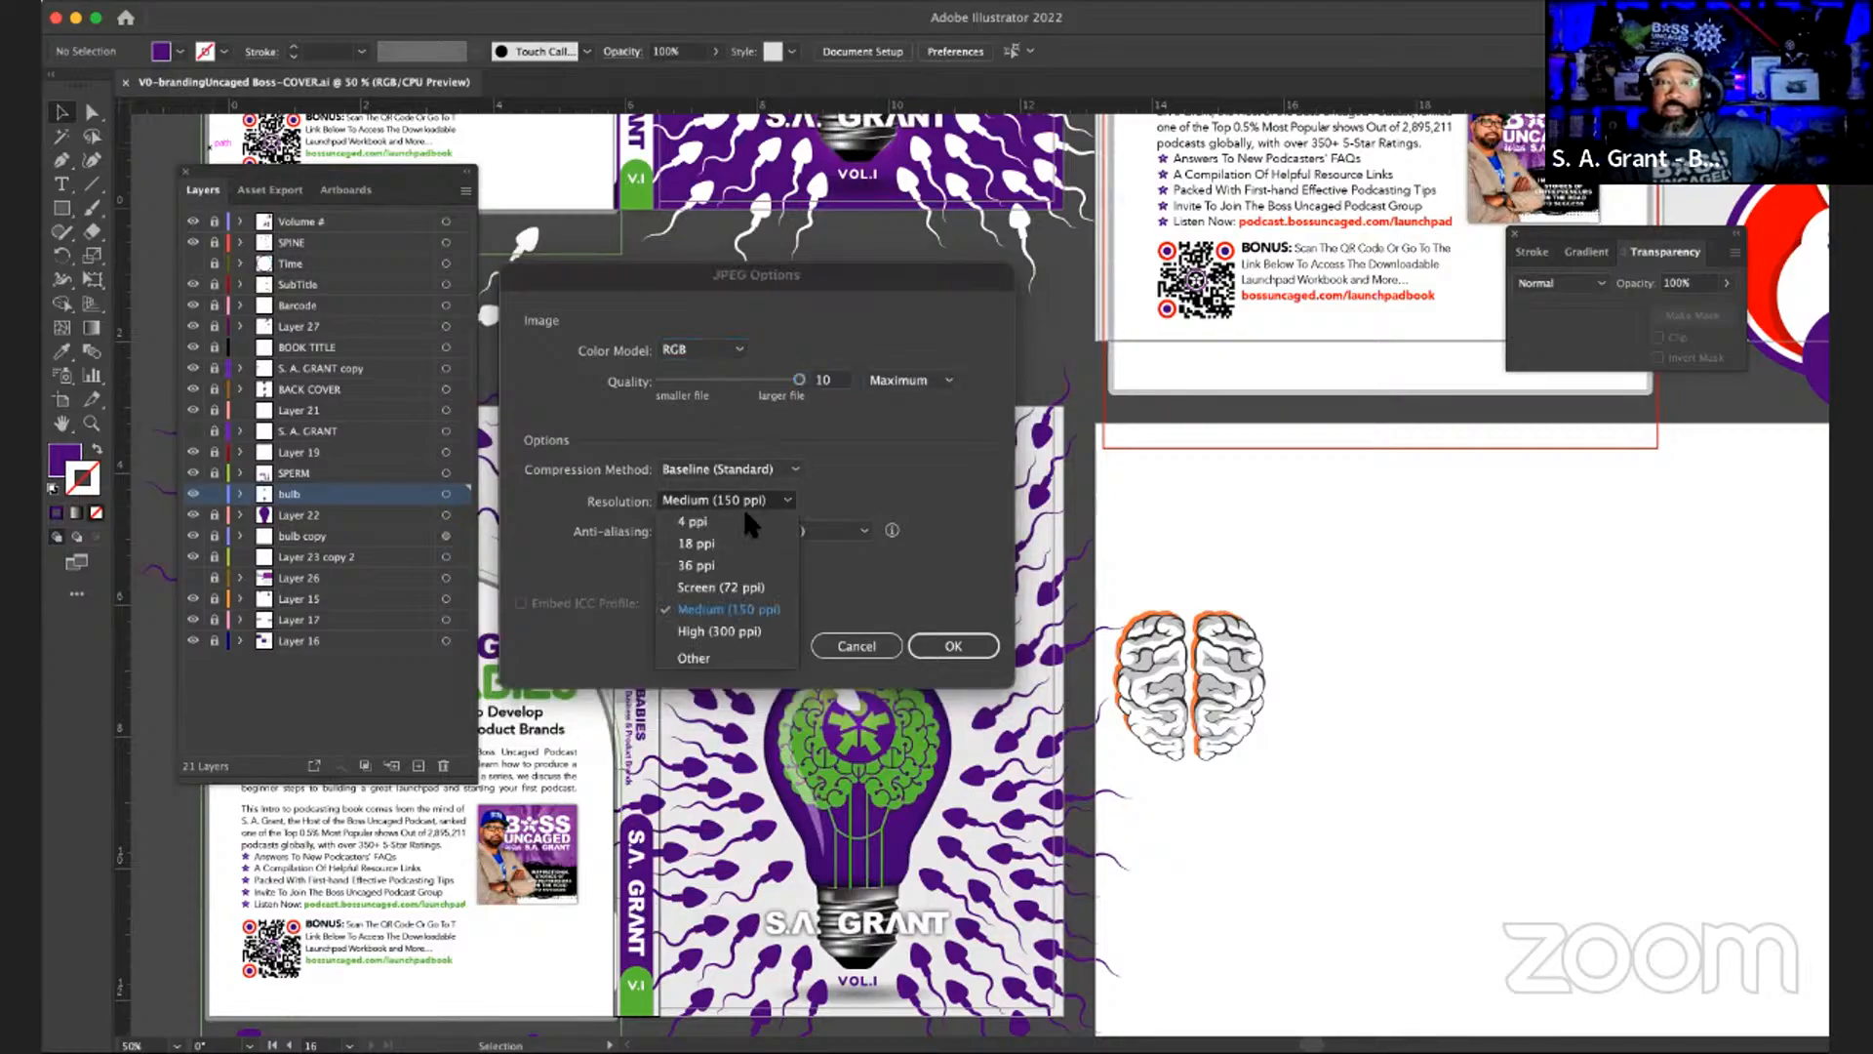
left_click(727, 632)
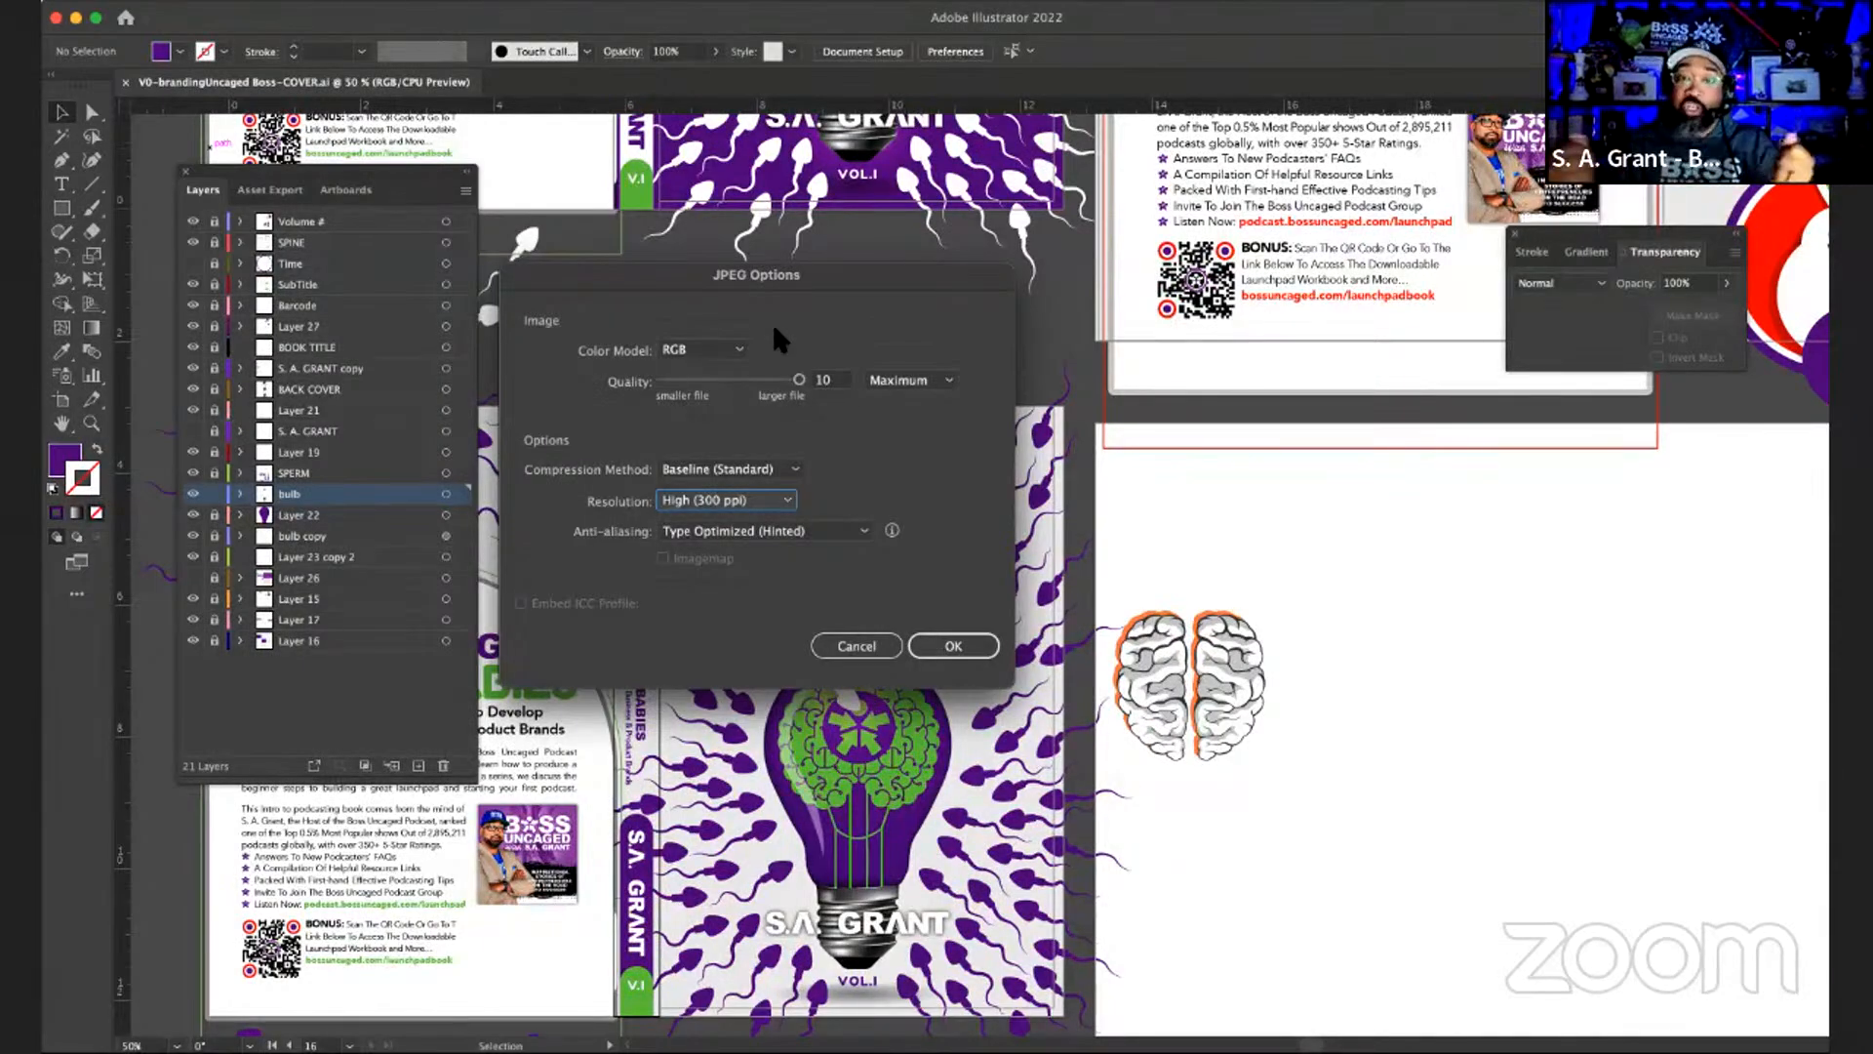
left_click(961, 649)
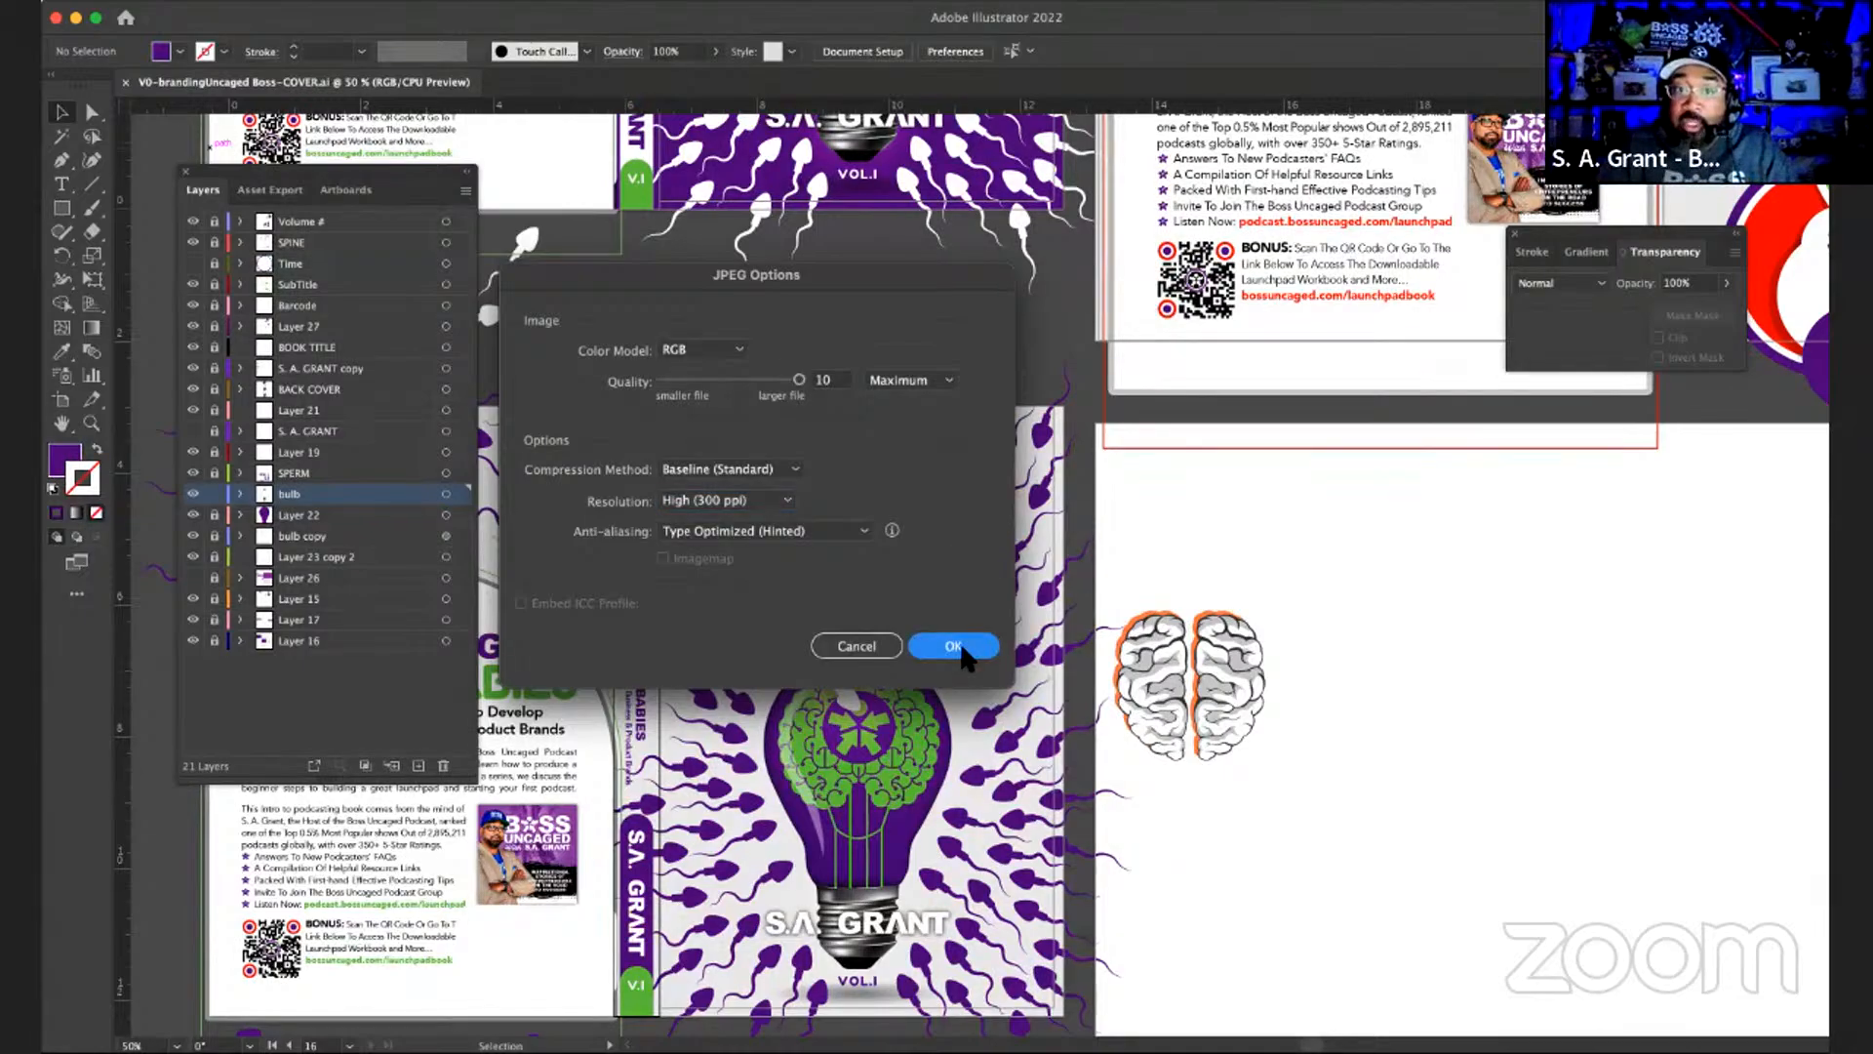
left_click(953, 647)
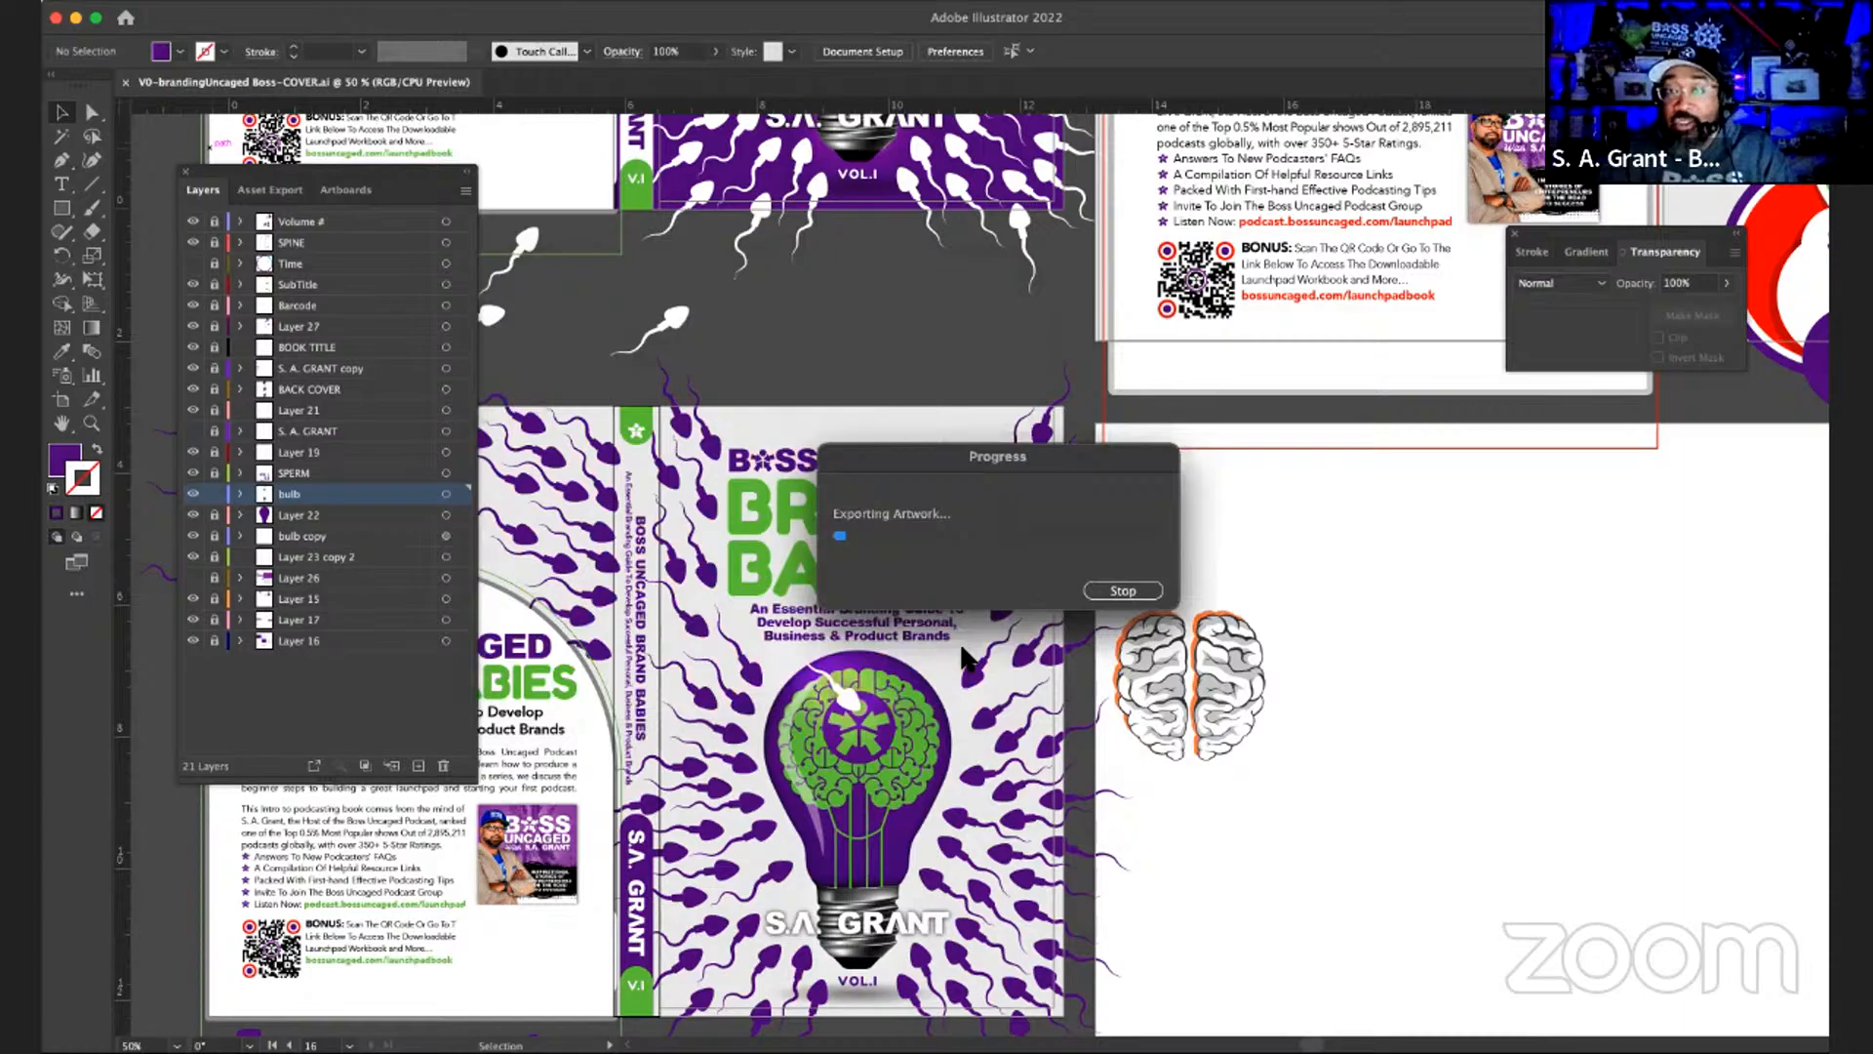
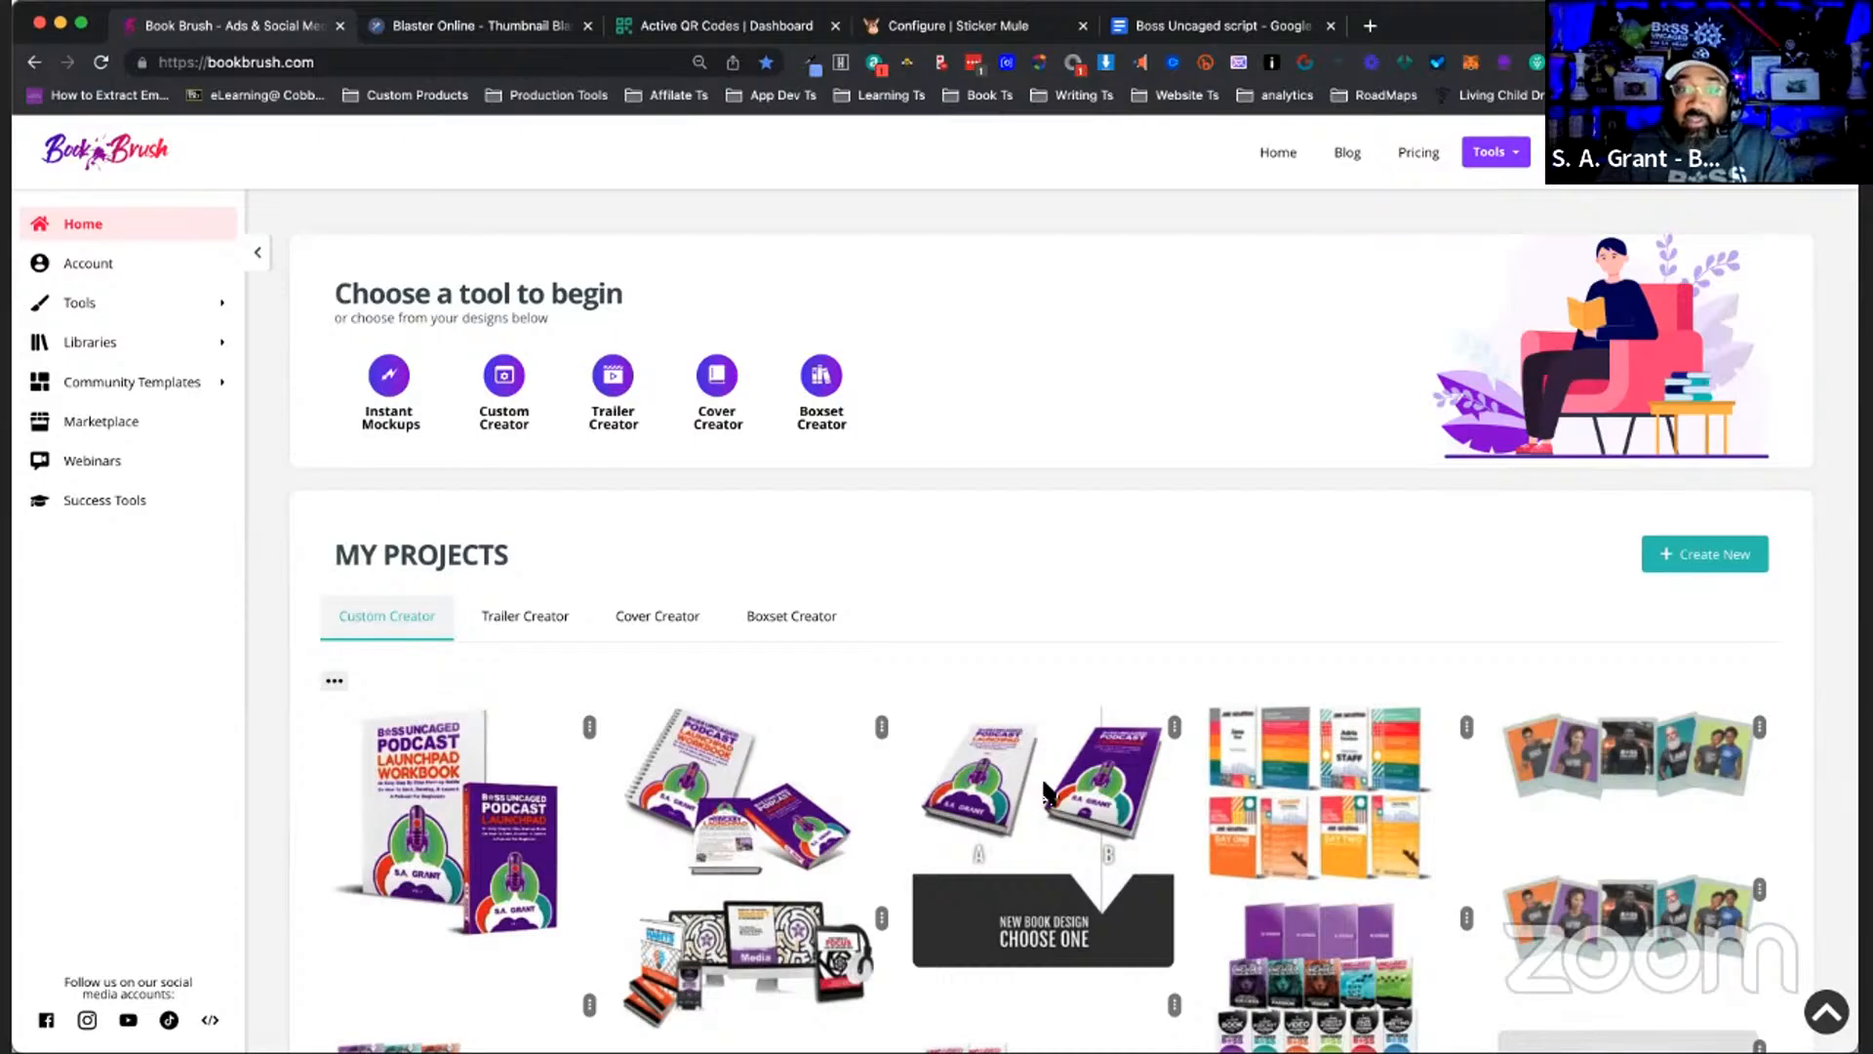
- In Book Brush, open the Custom Creator project with books A and B captioned "New Book Design Choose One"
left_click(1003, 762)
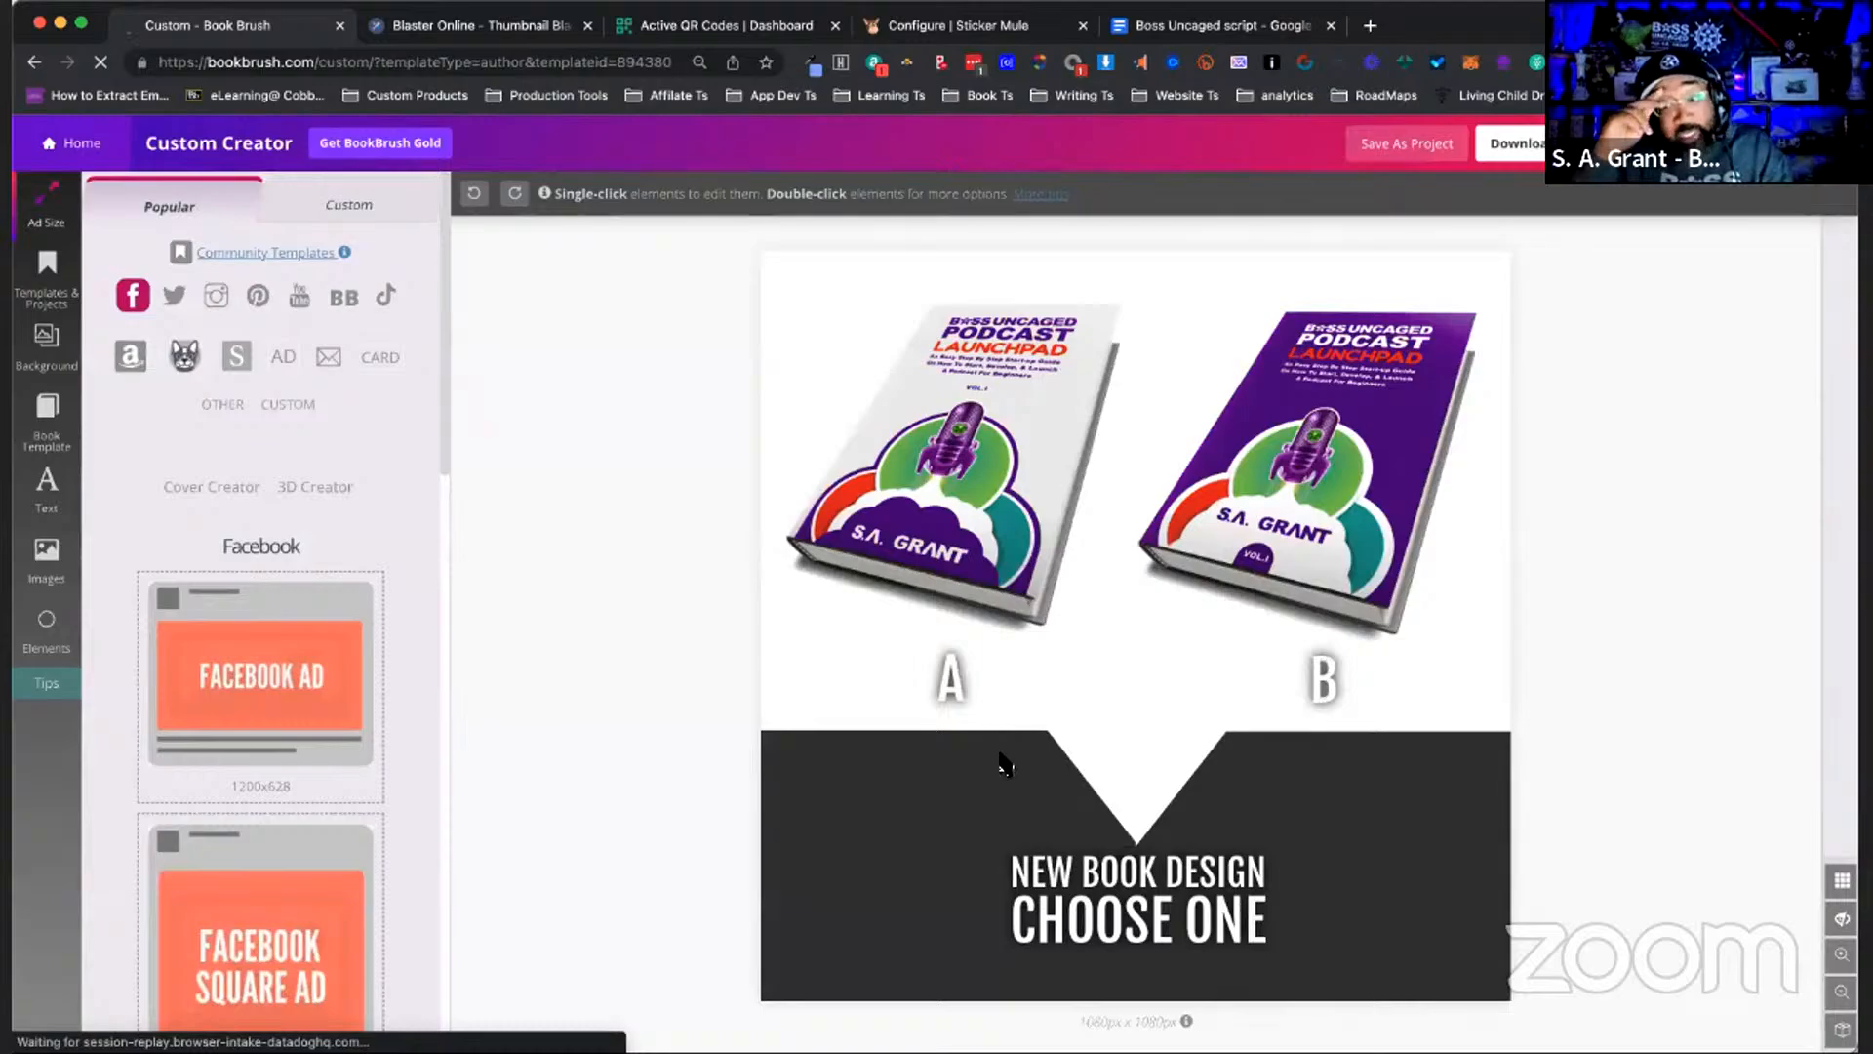
left_click(1120, 488)
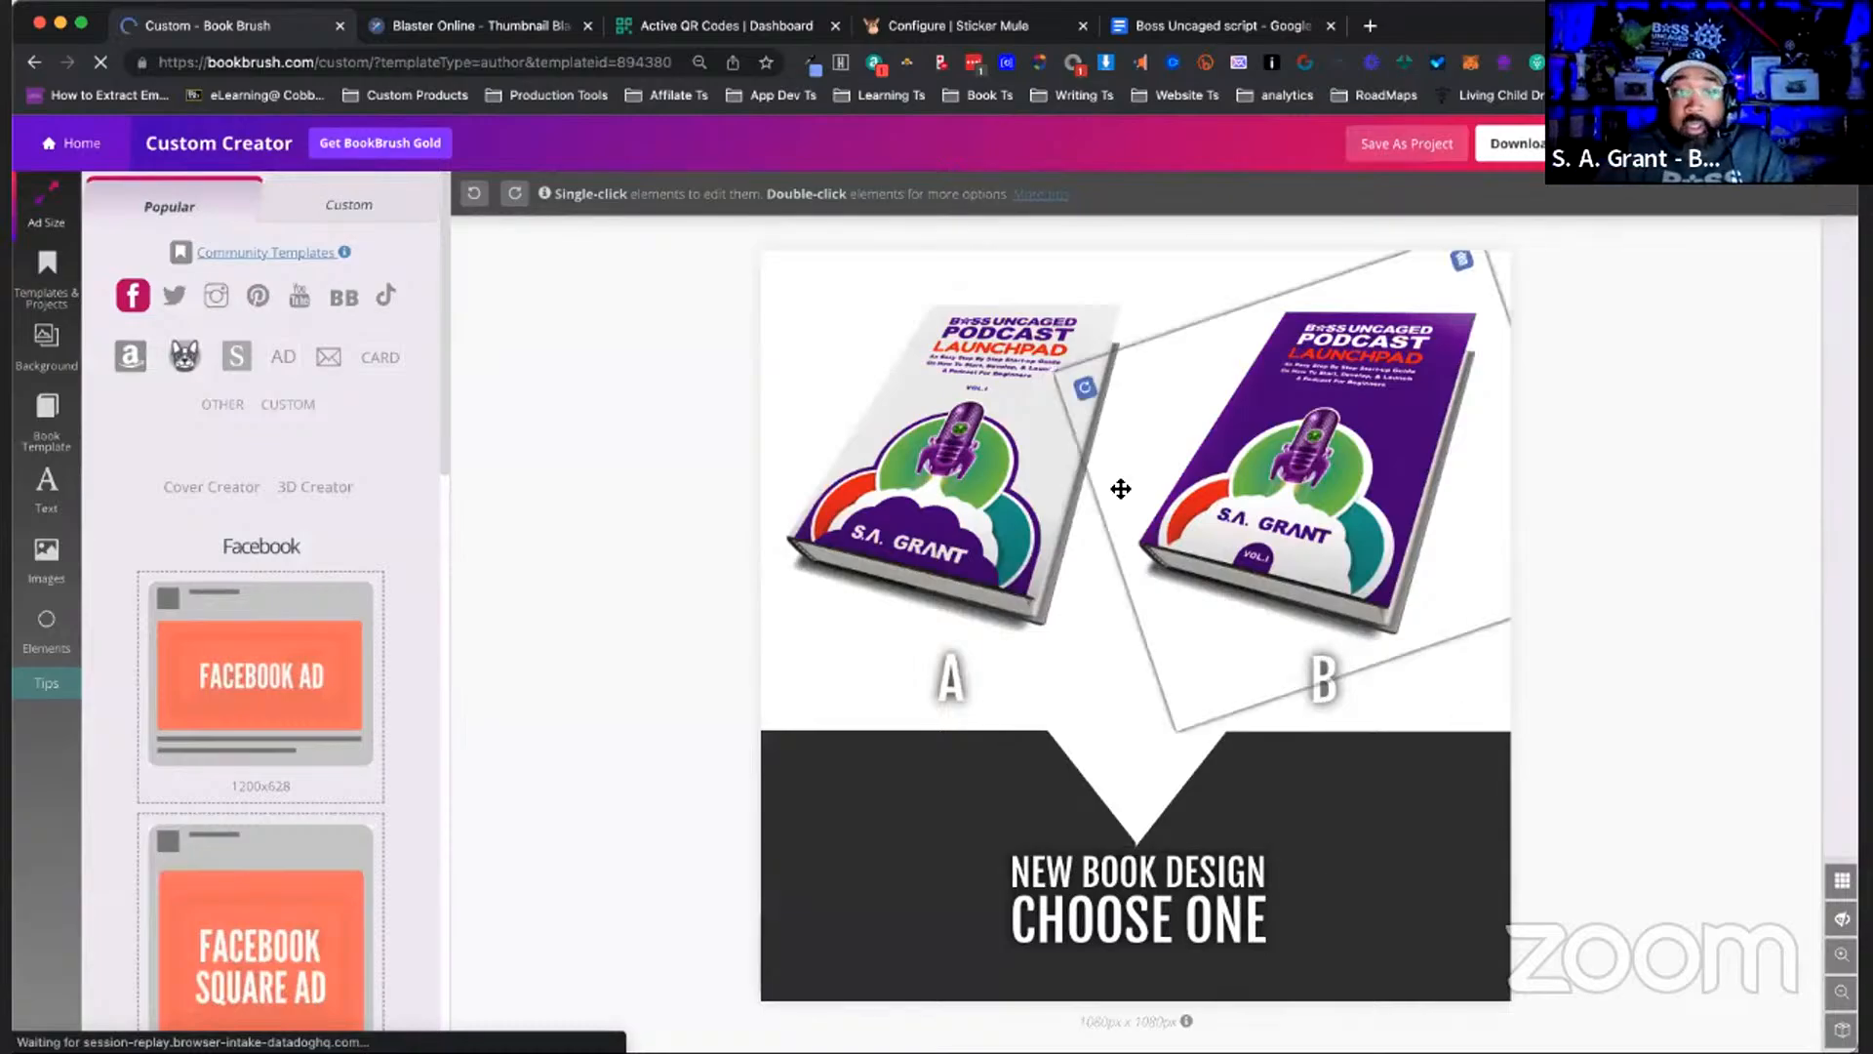
left_click(1120, 488)
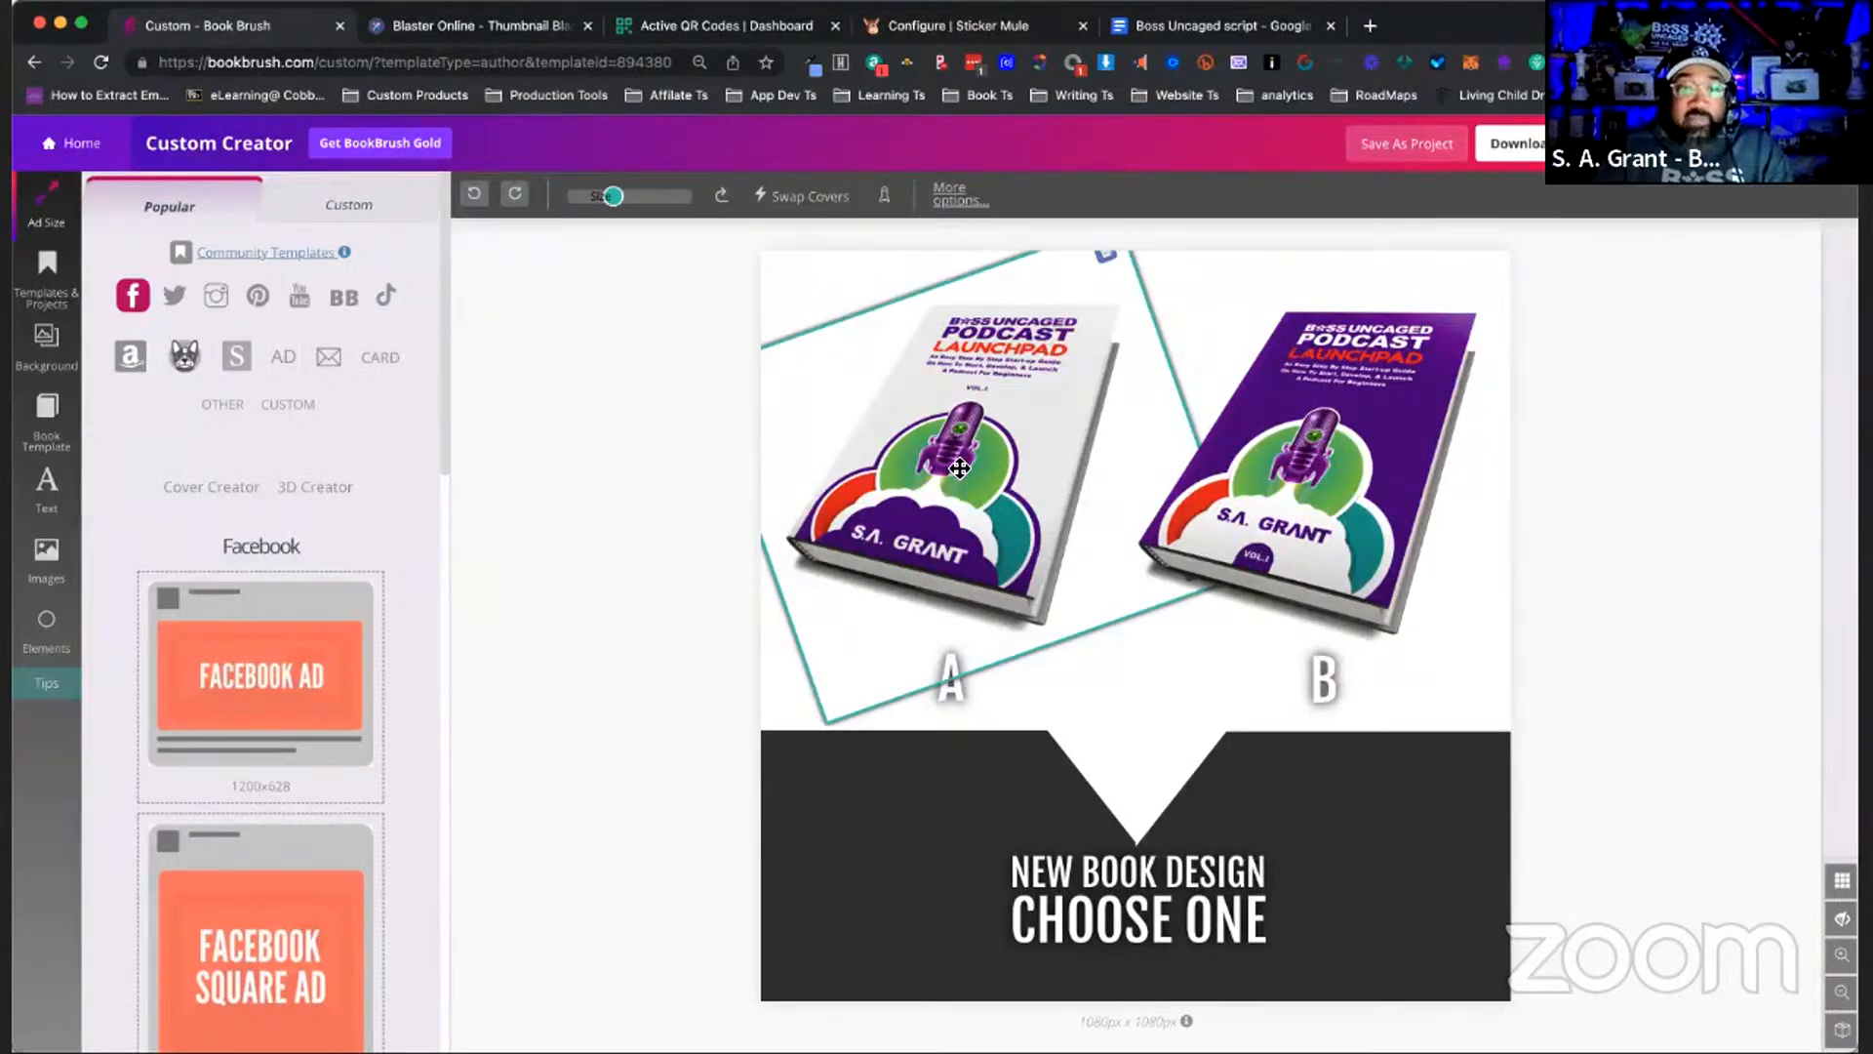
- Swap the cover of book A for the purple Brand Babies cover from the uploaded covers
left_click(960, 468)
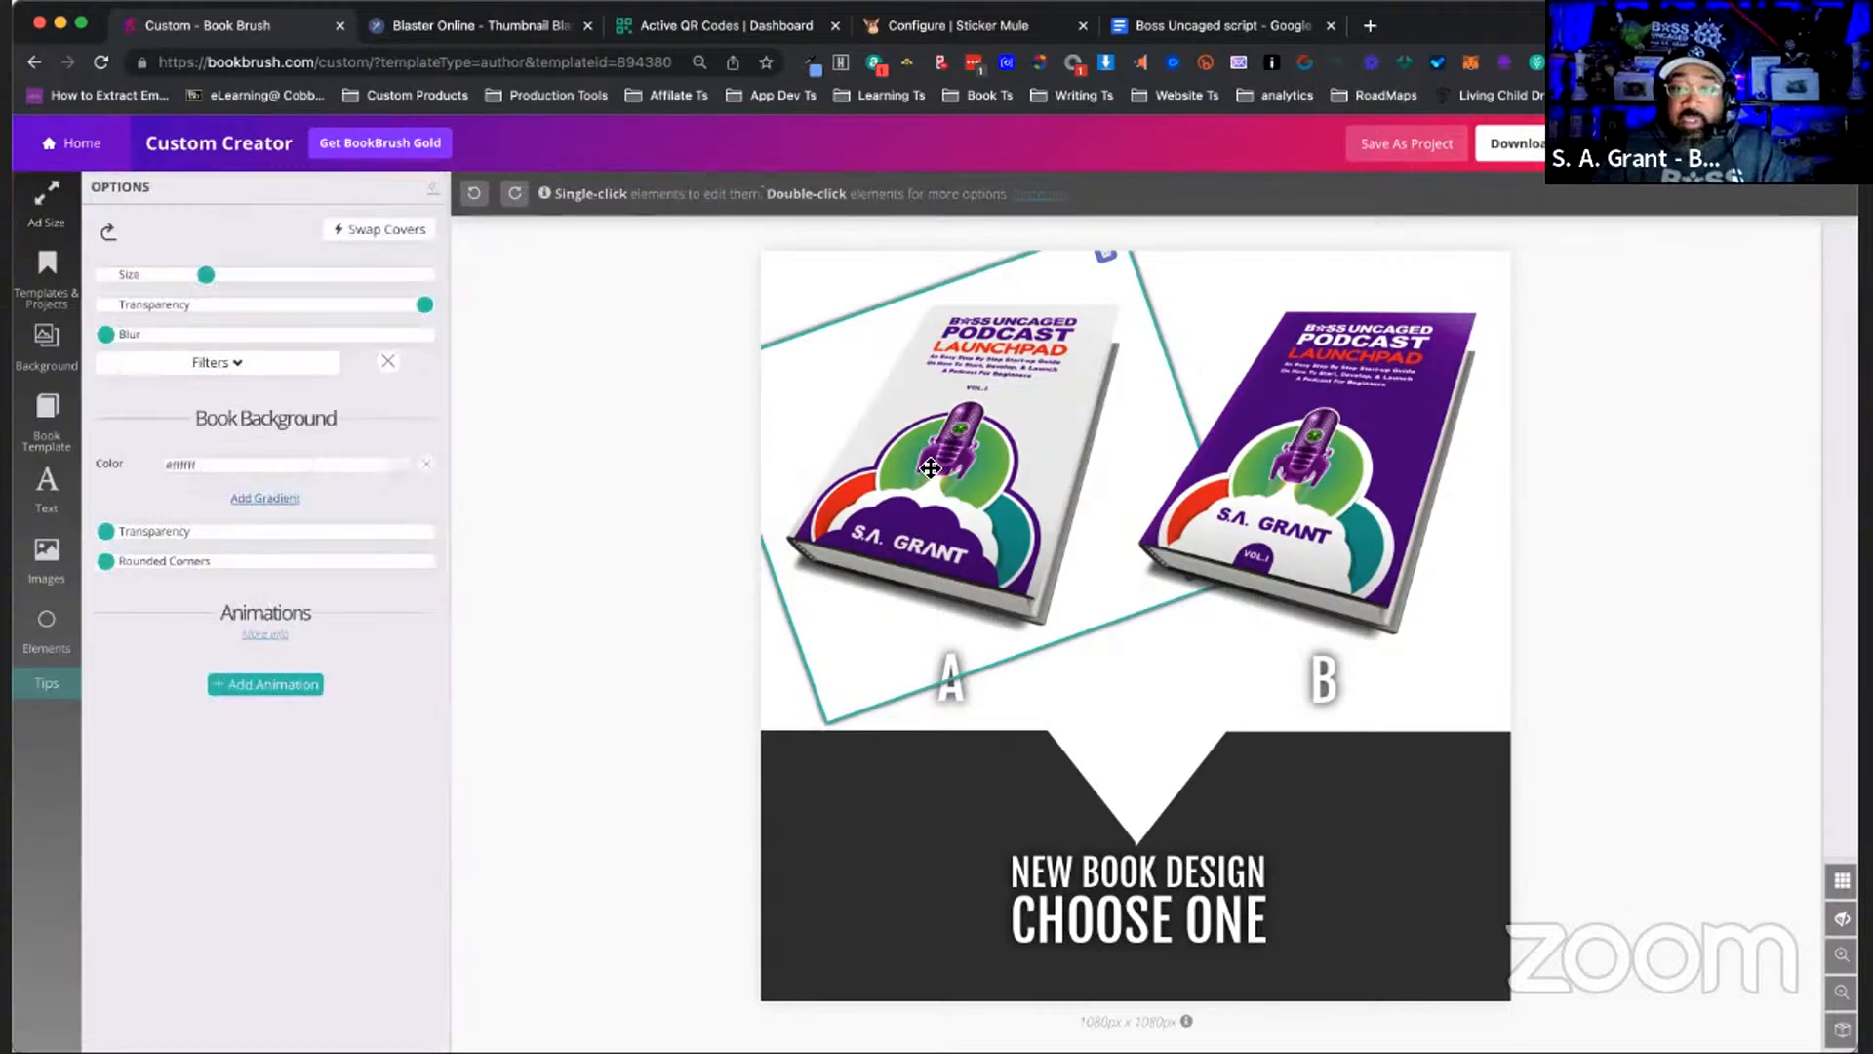
left_click(369, 232)
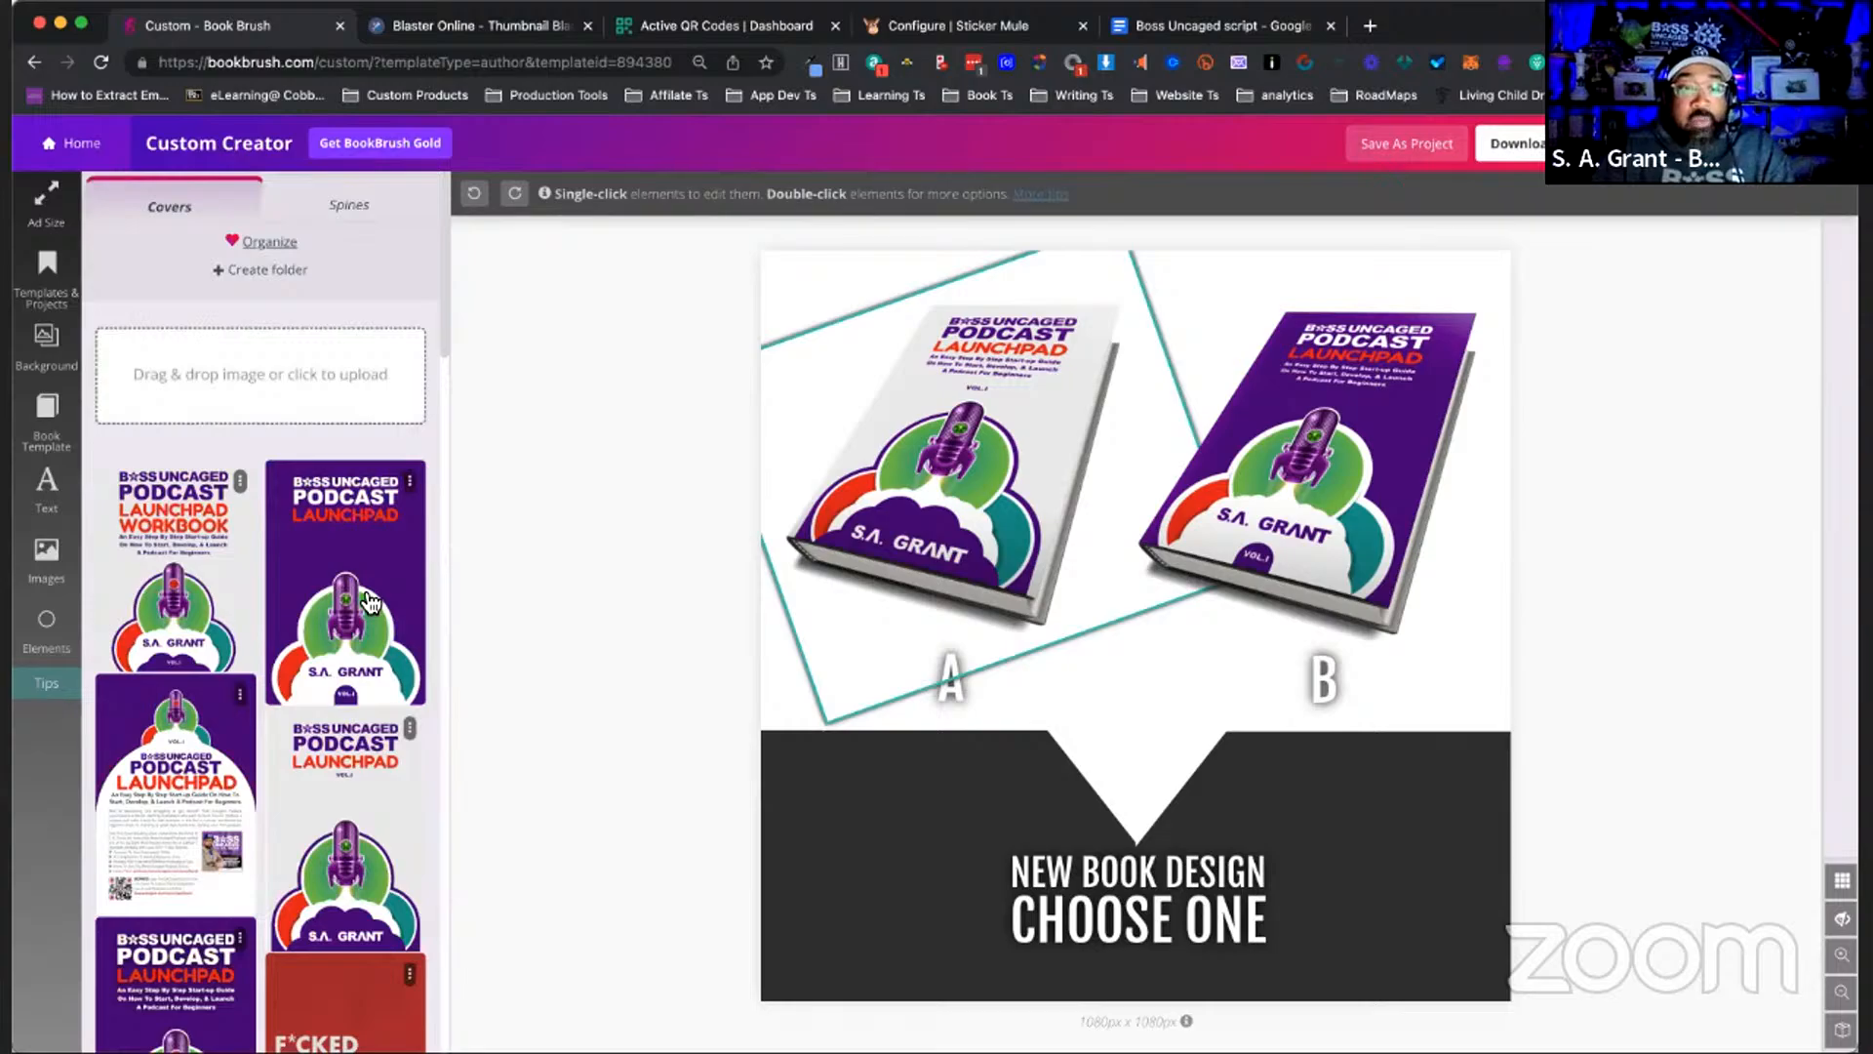
scroll(369, 599, "down", 10)
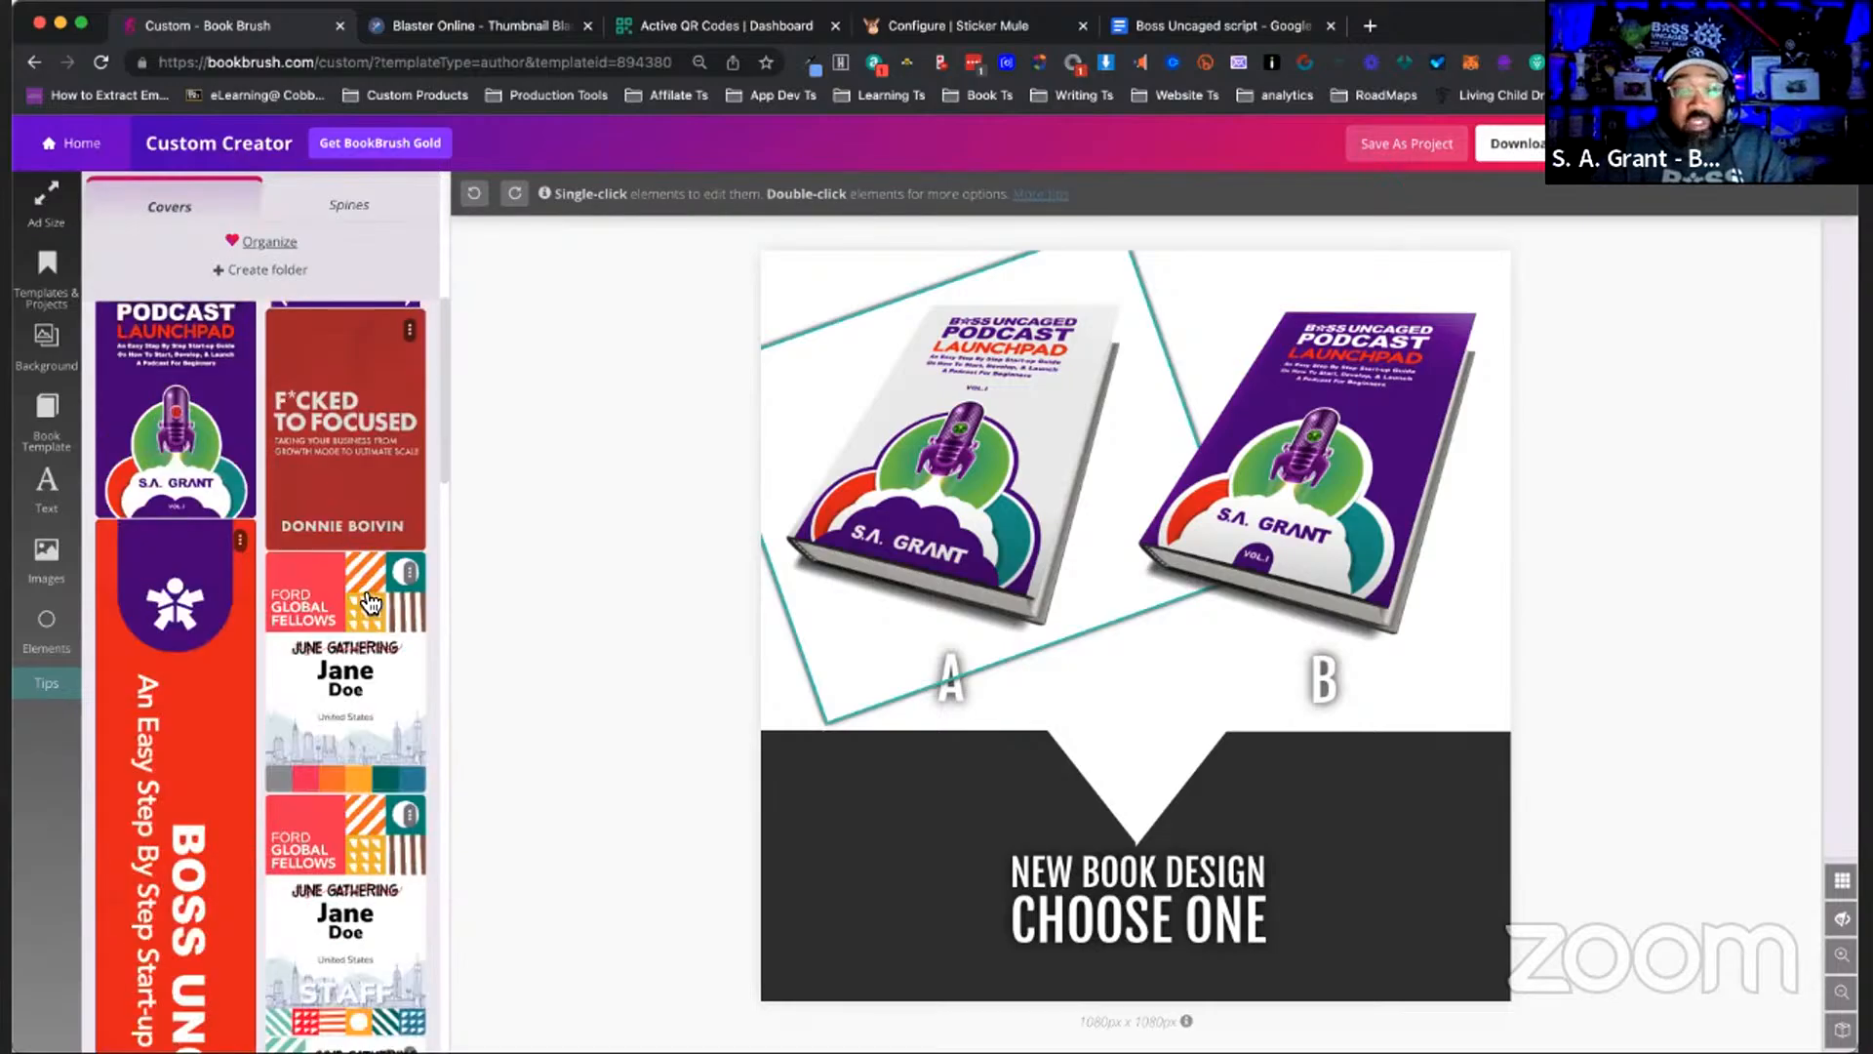
scroll(362, 595, "up", 15)
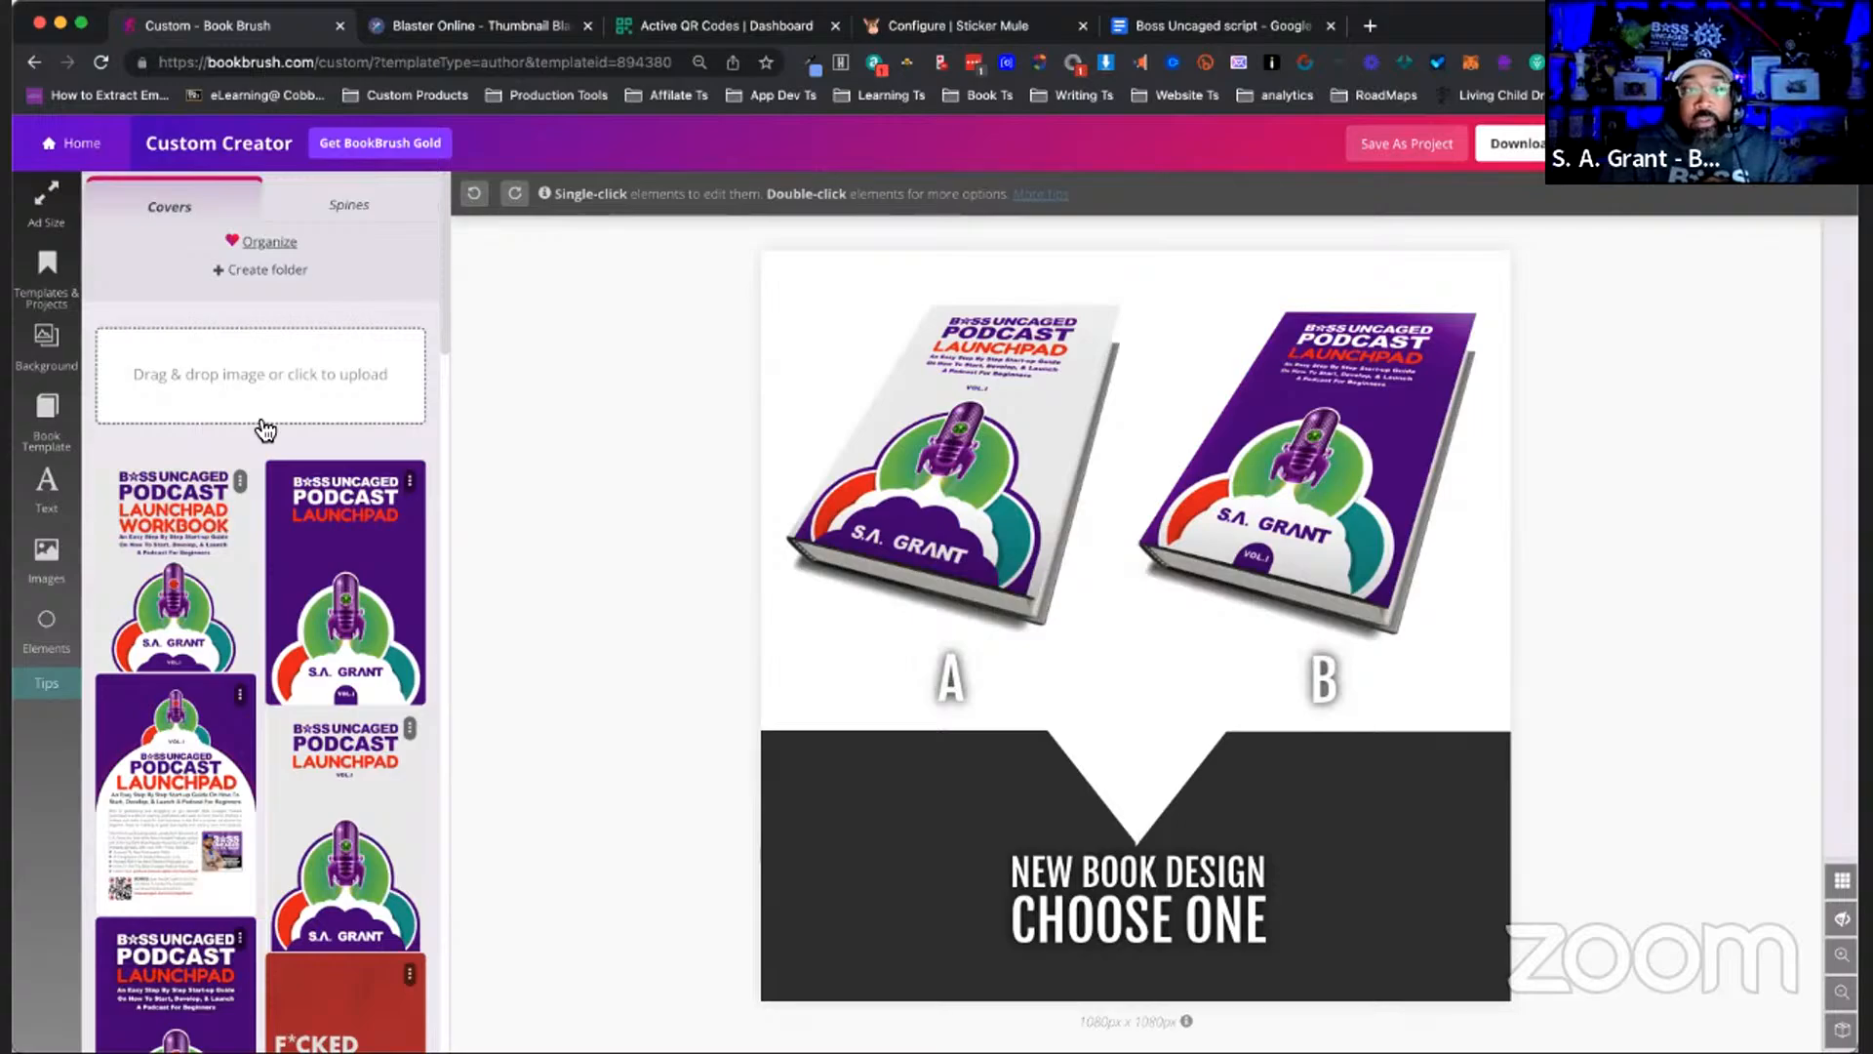
scroll(297, 499, "down", 3)
scroll(298, 499, "down", 5)
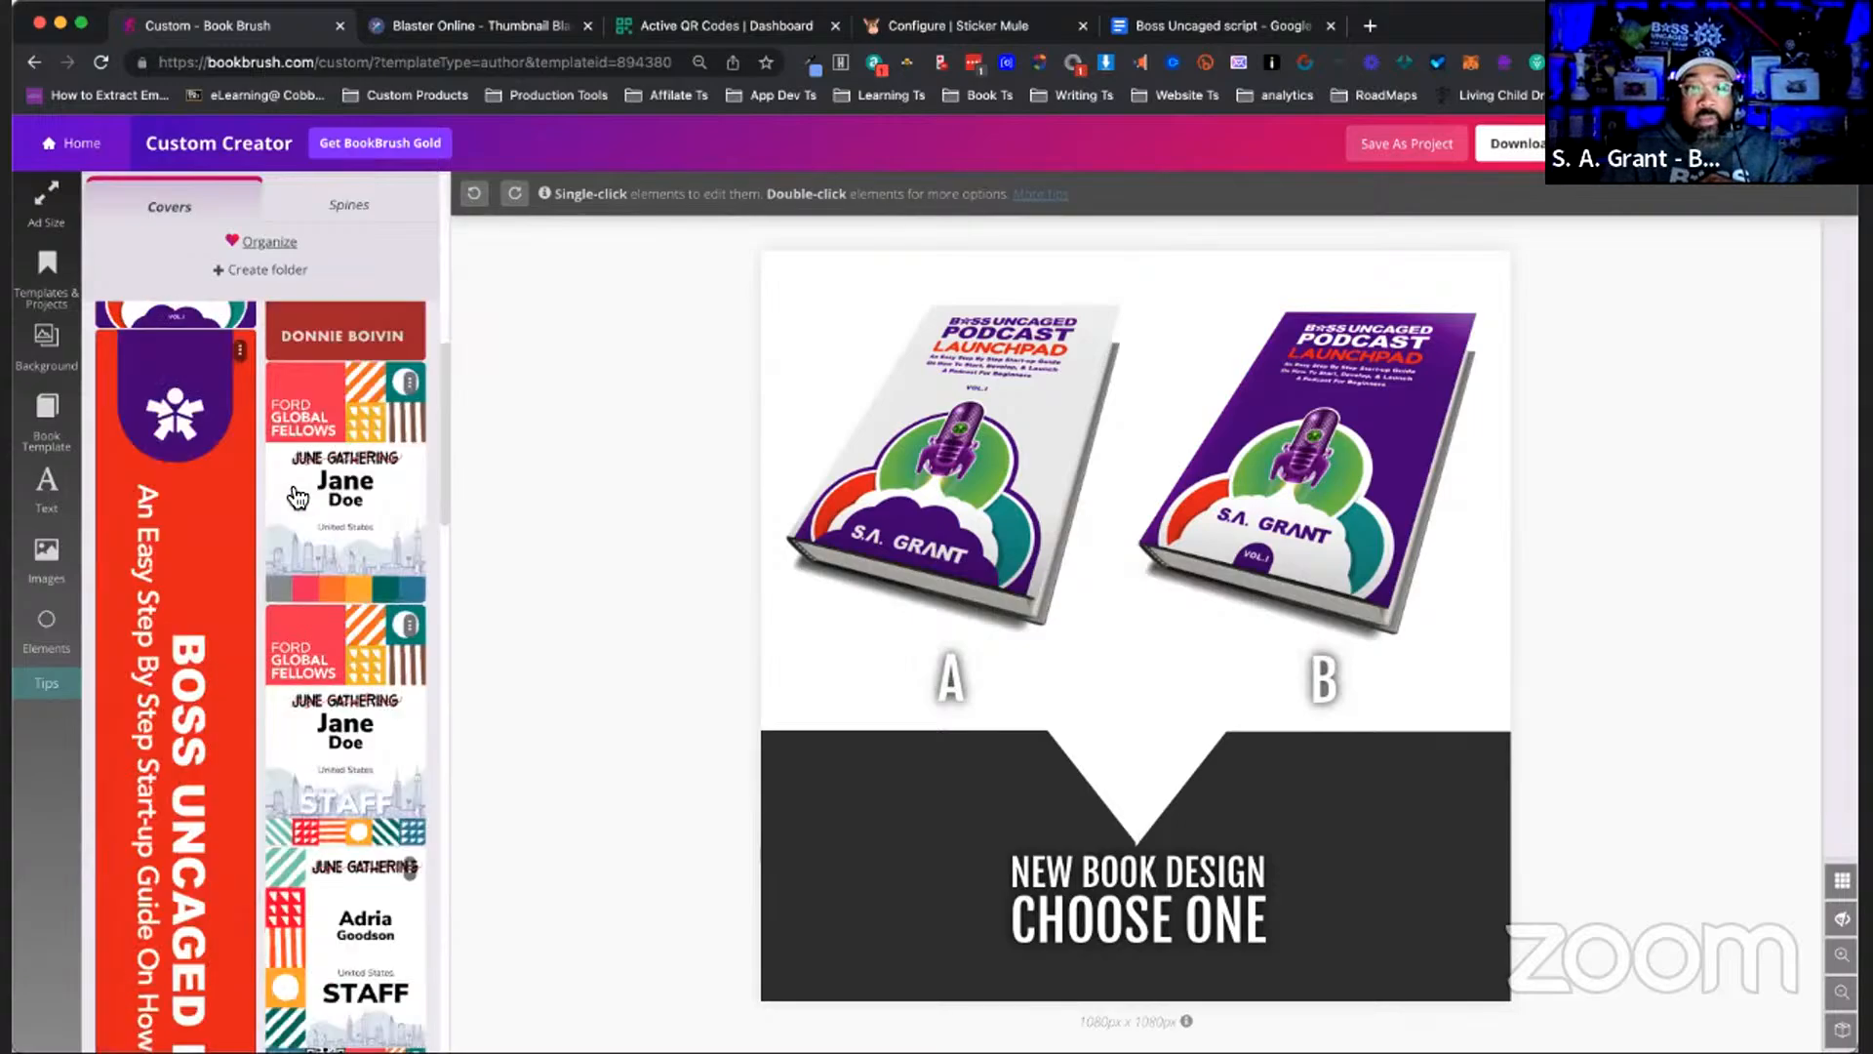
scroll(298, 493, "up", 15)
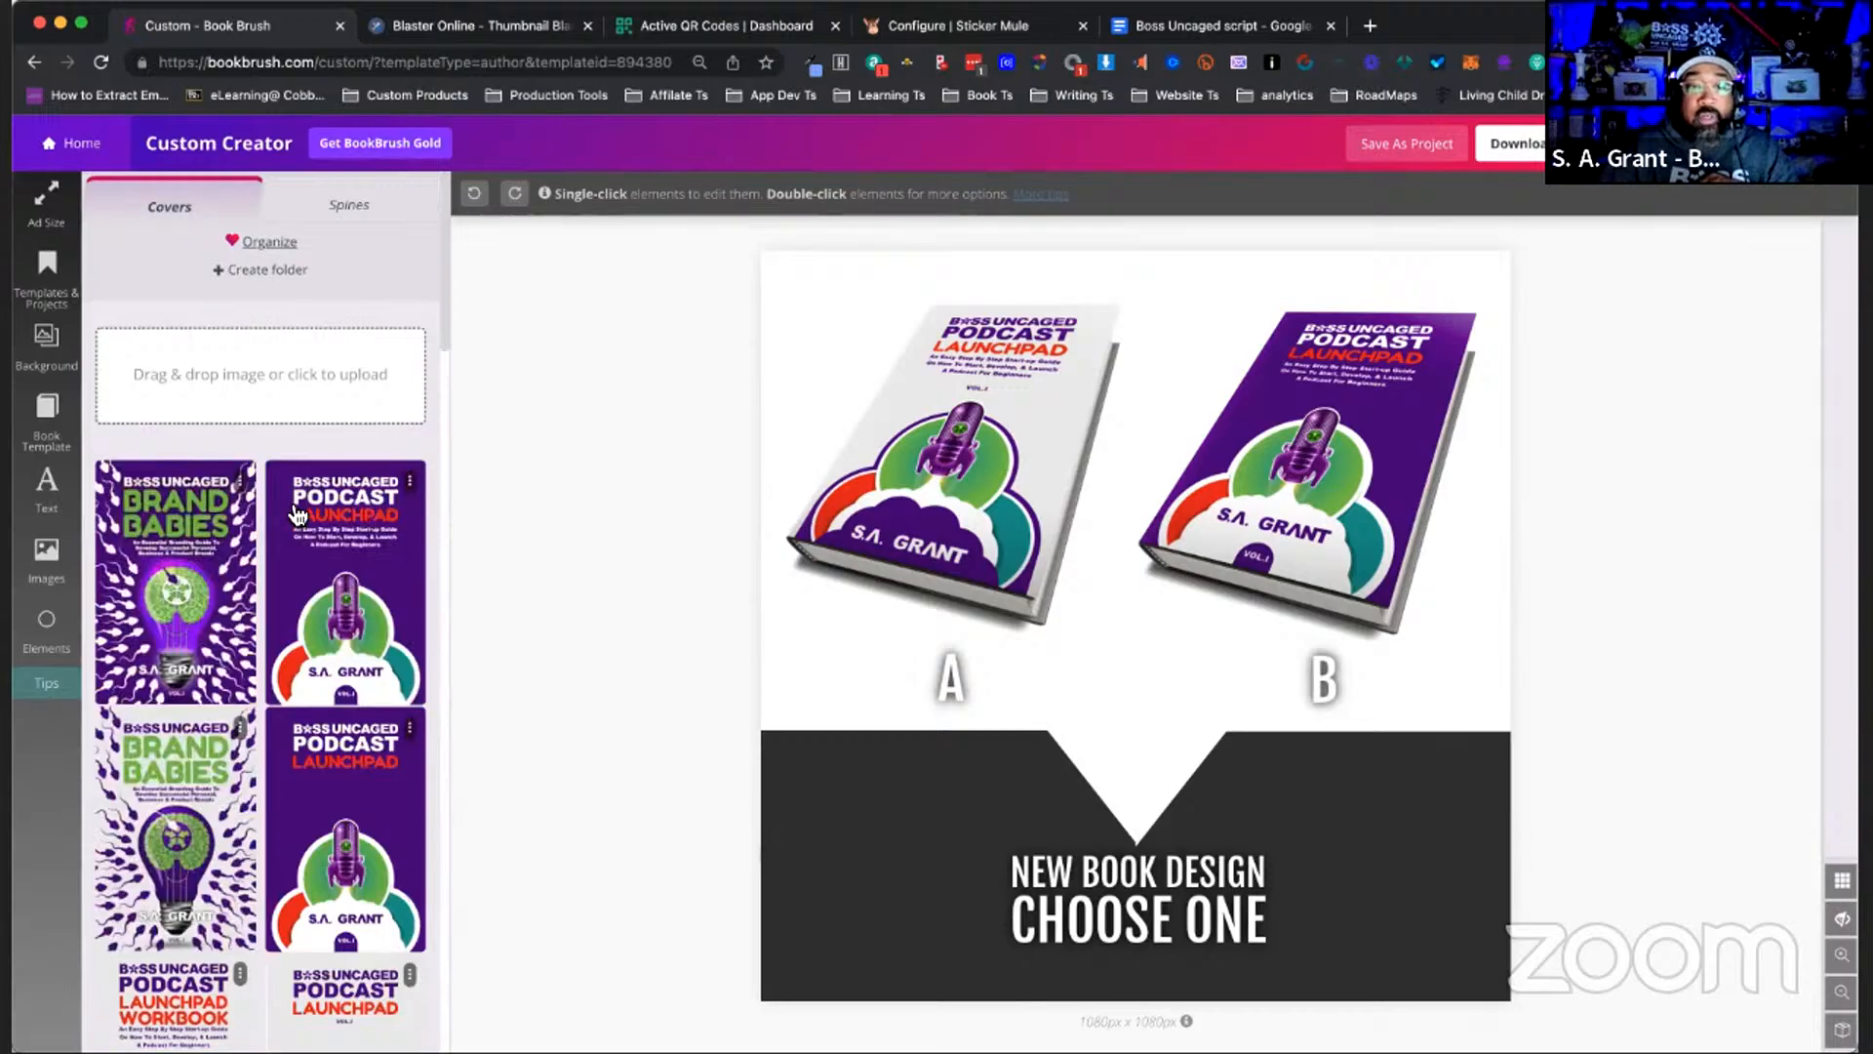
left_click(395, 564)
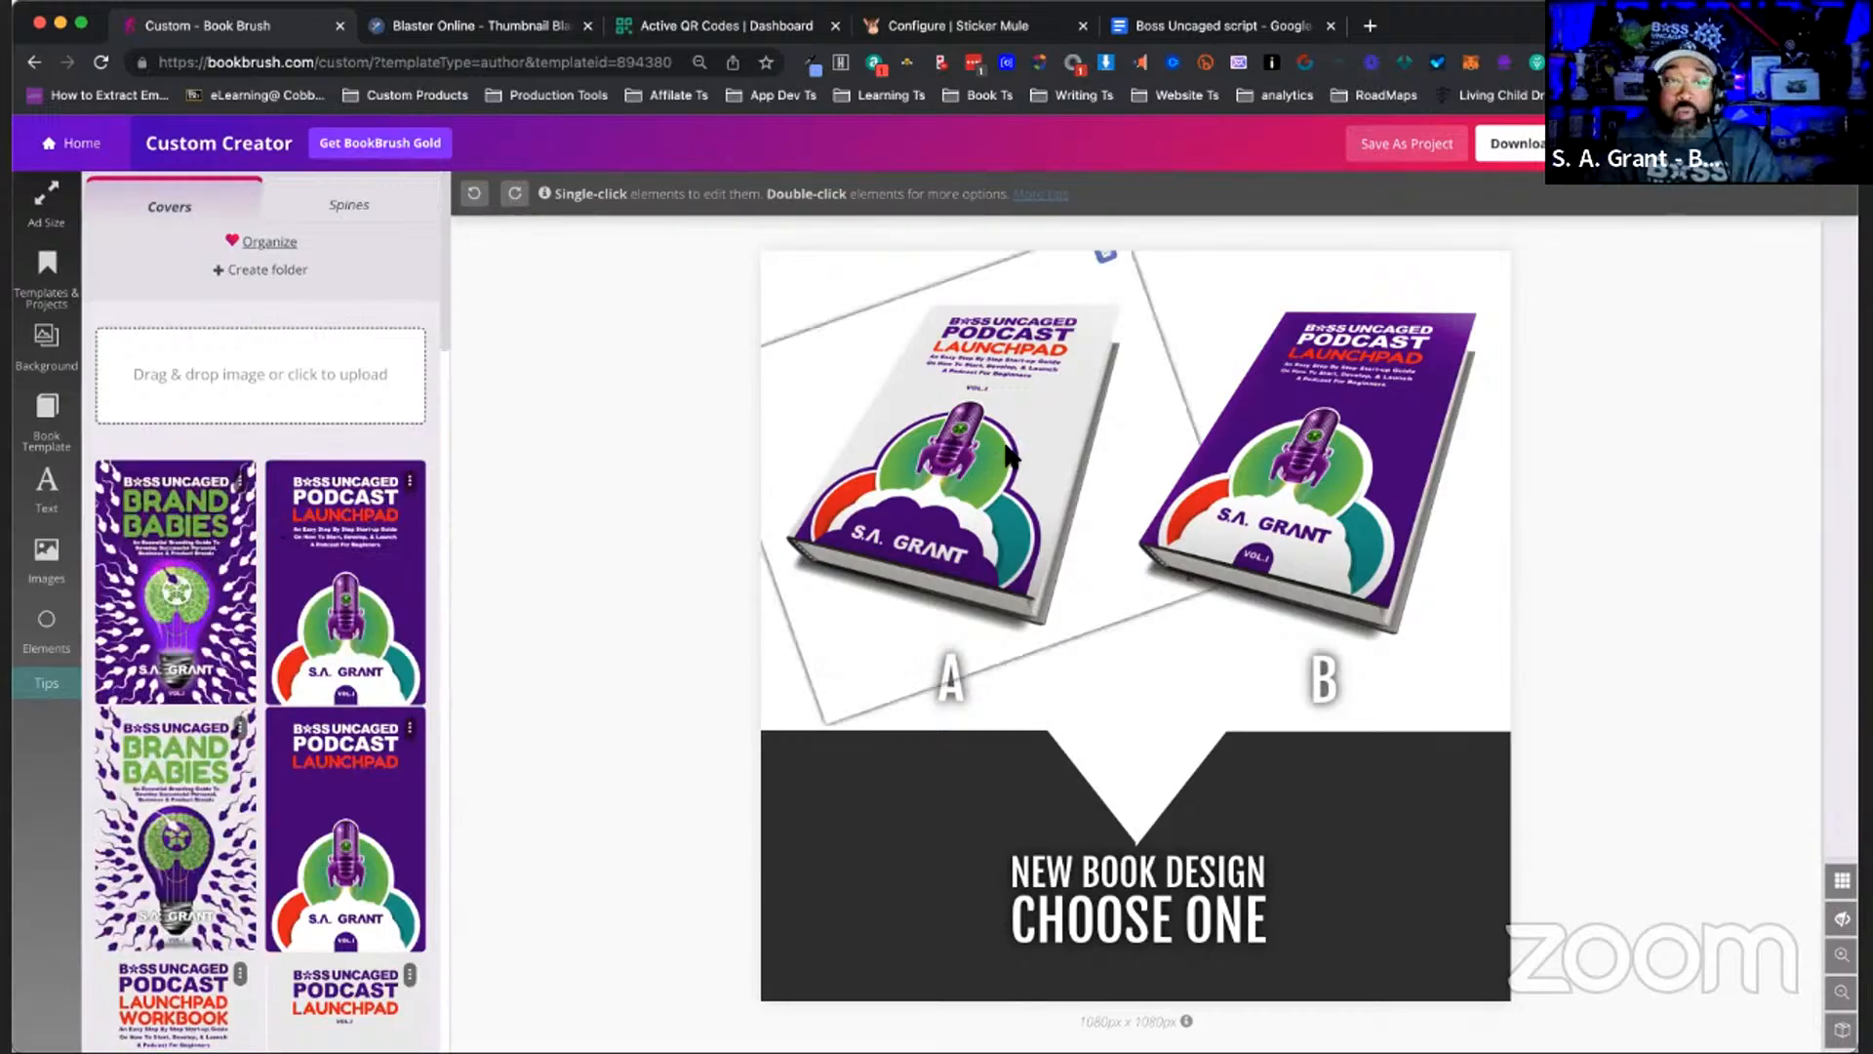
key("Delete")
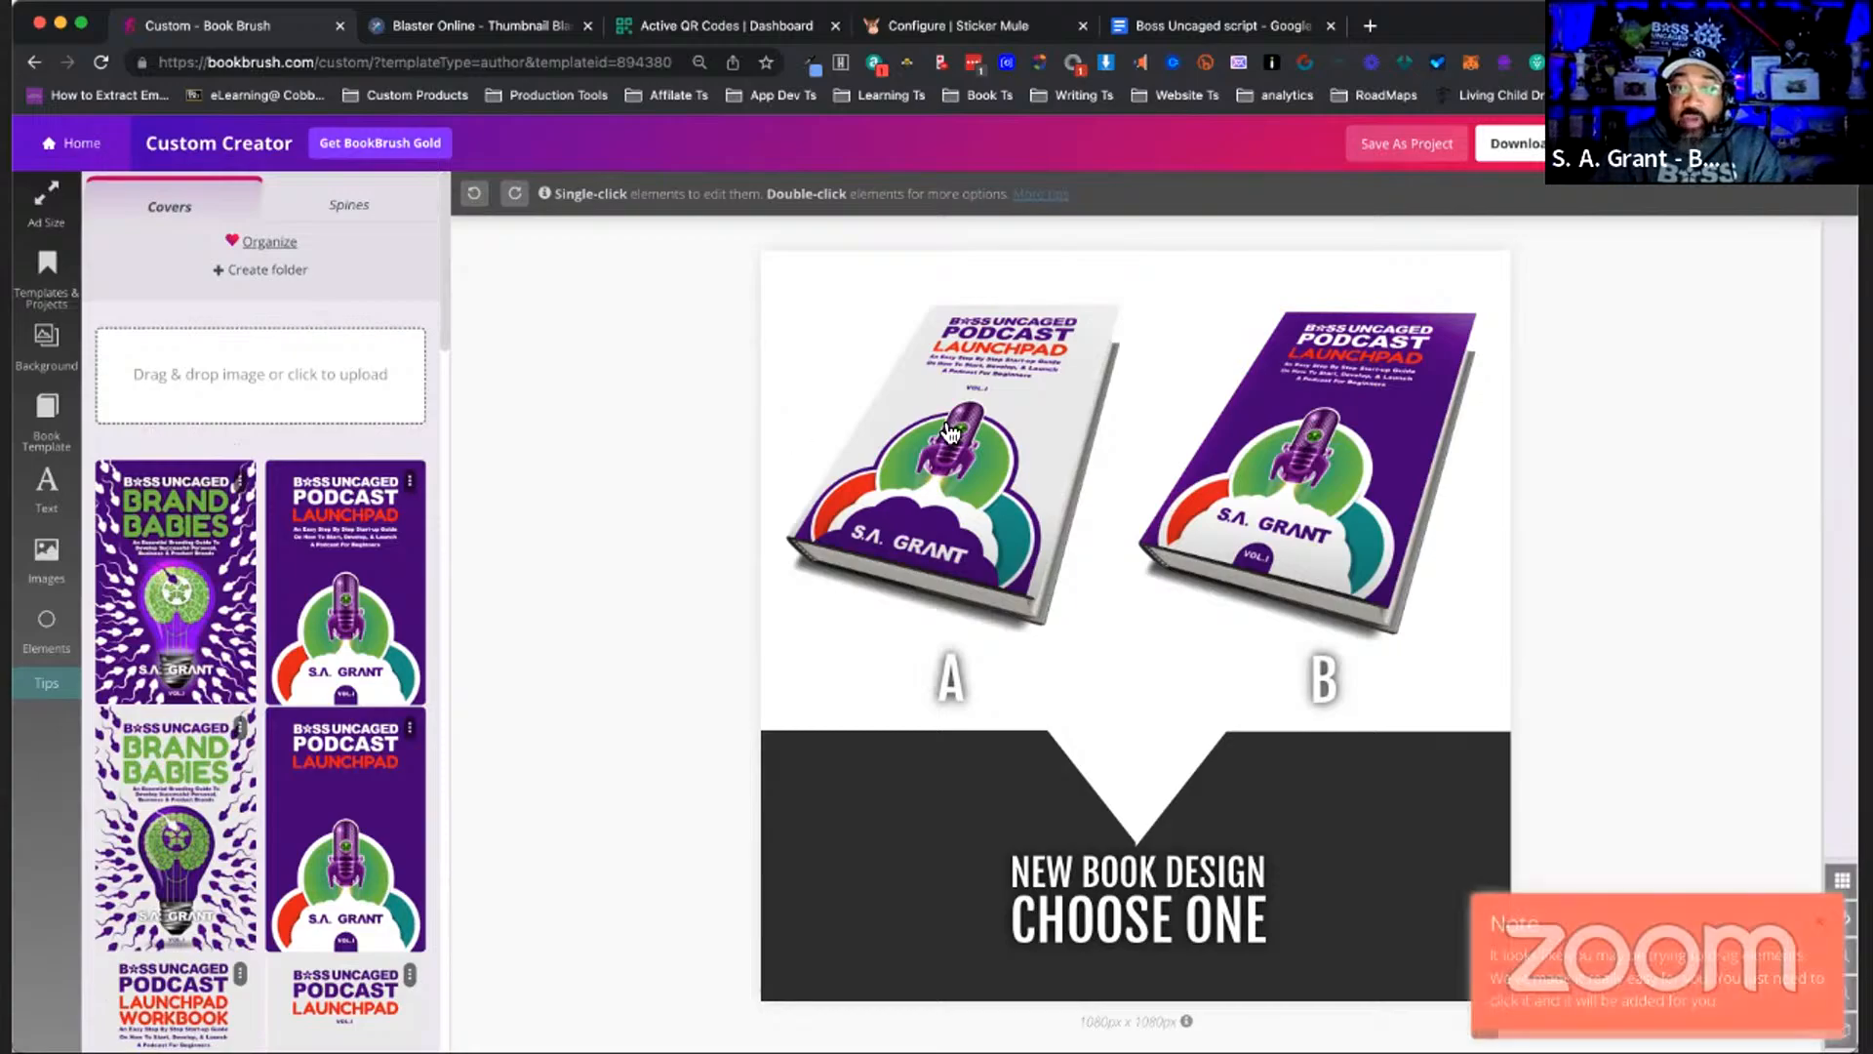
key("super+z")
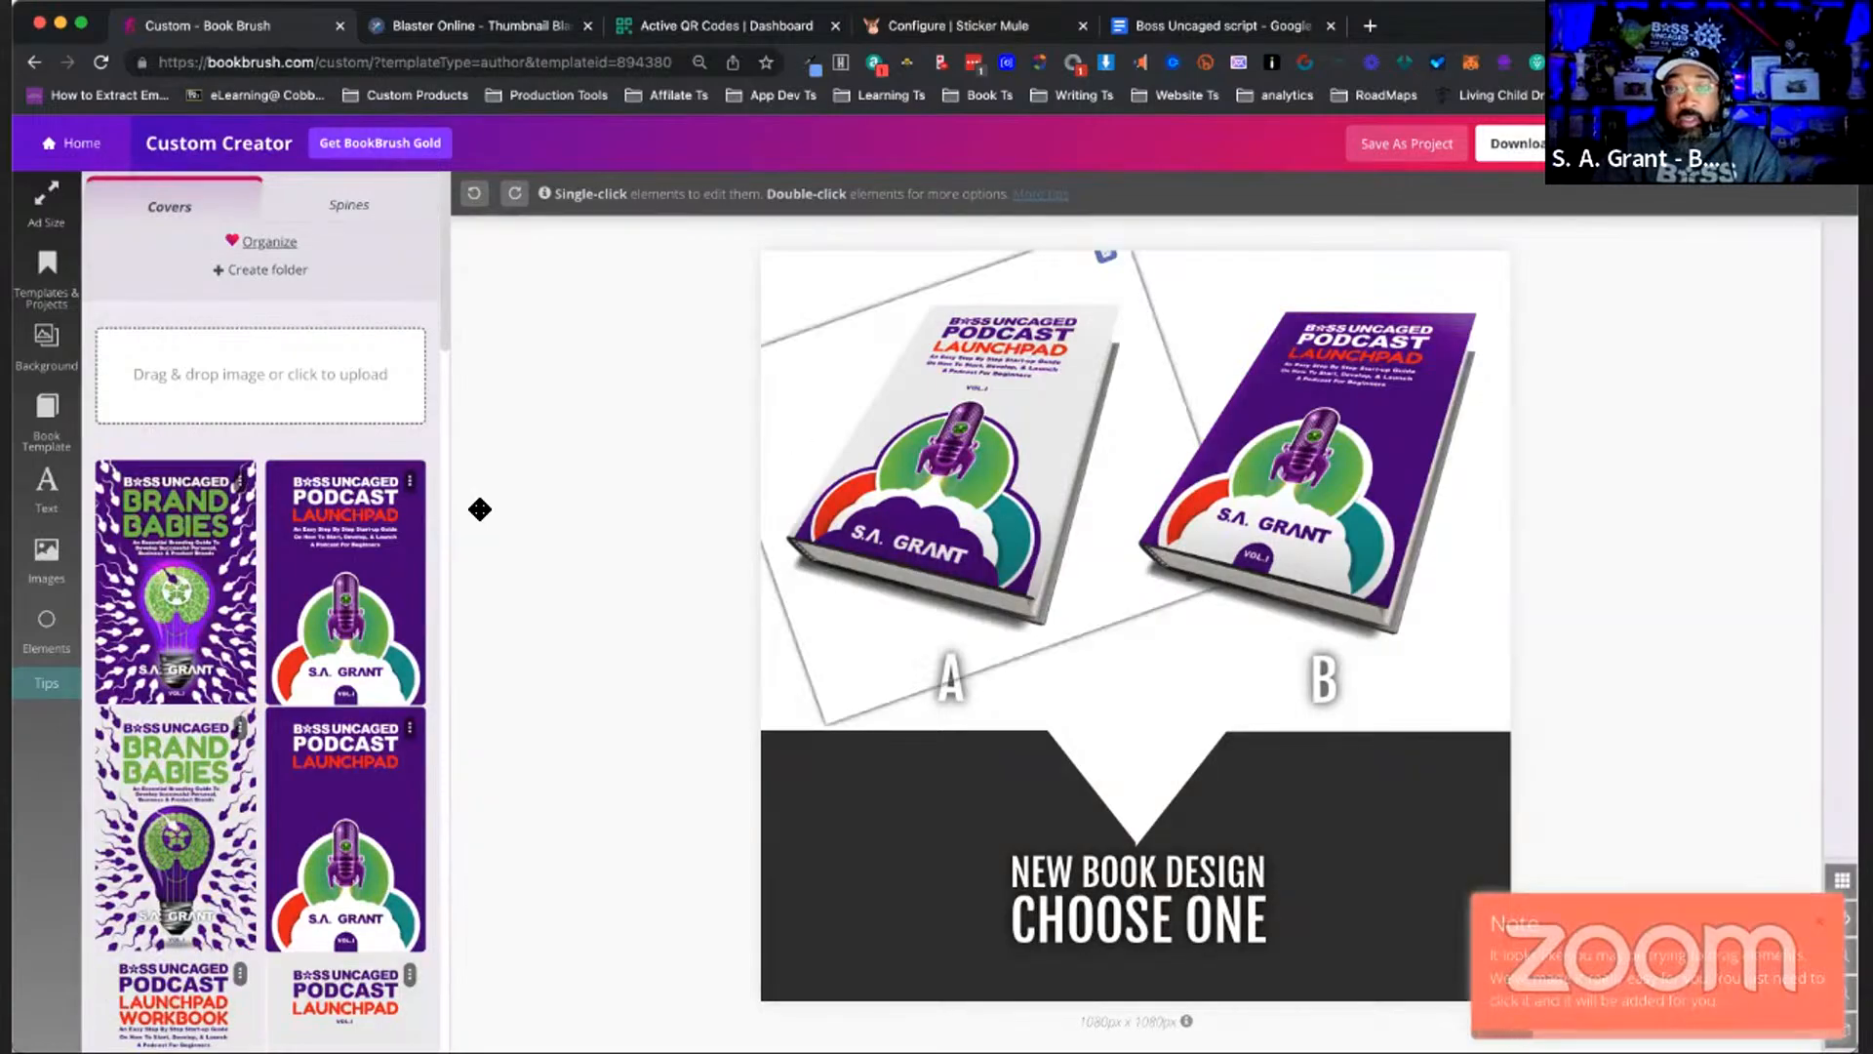
key("Delete")
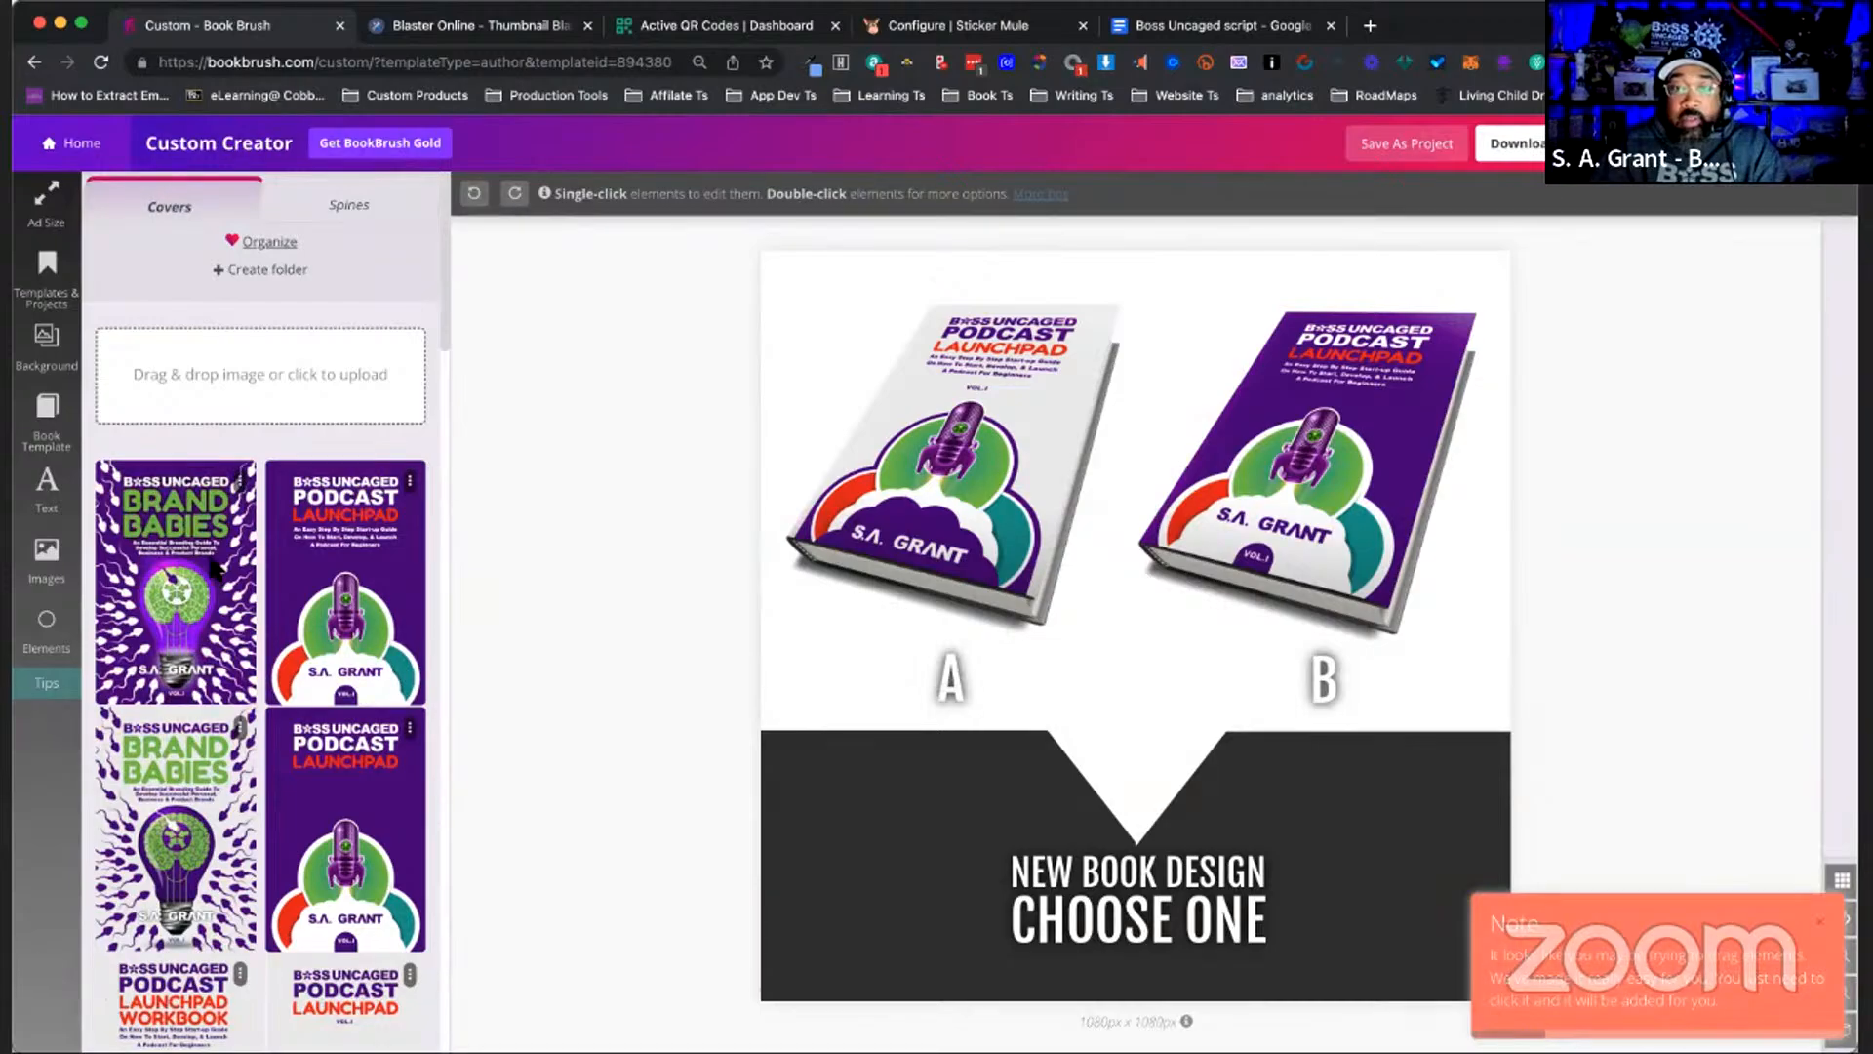
left_click(215, 569)
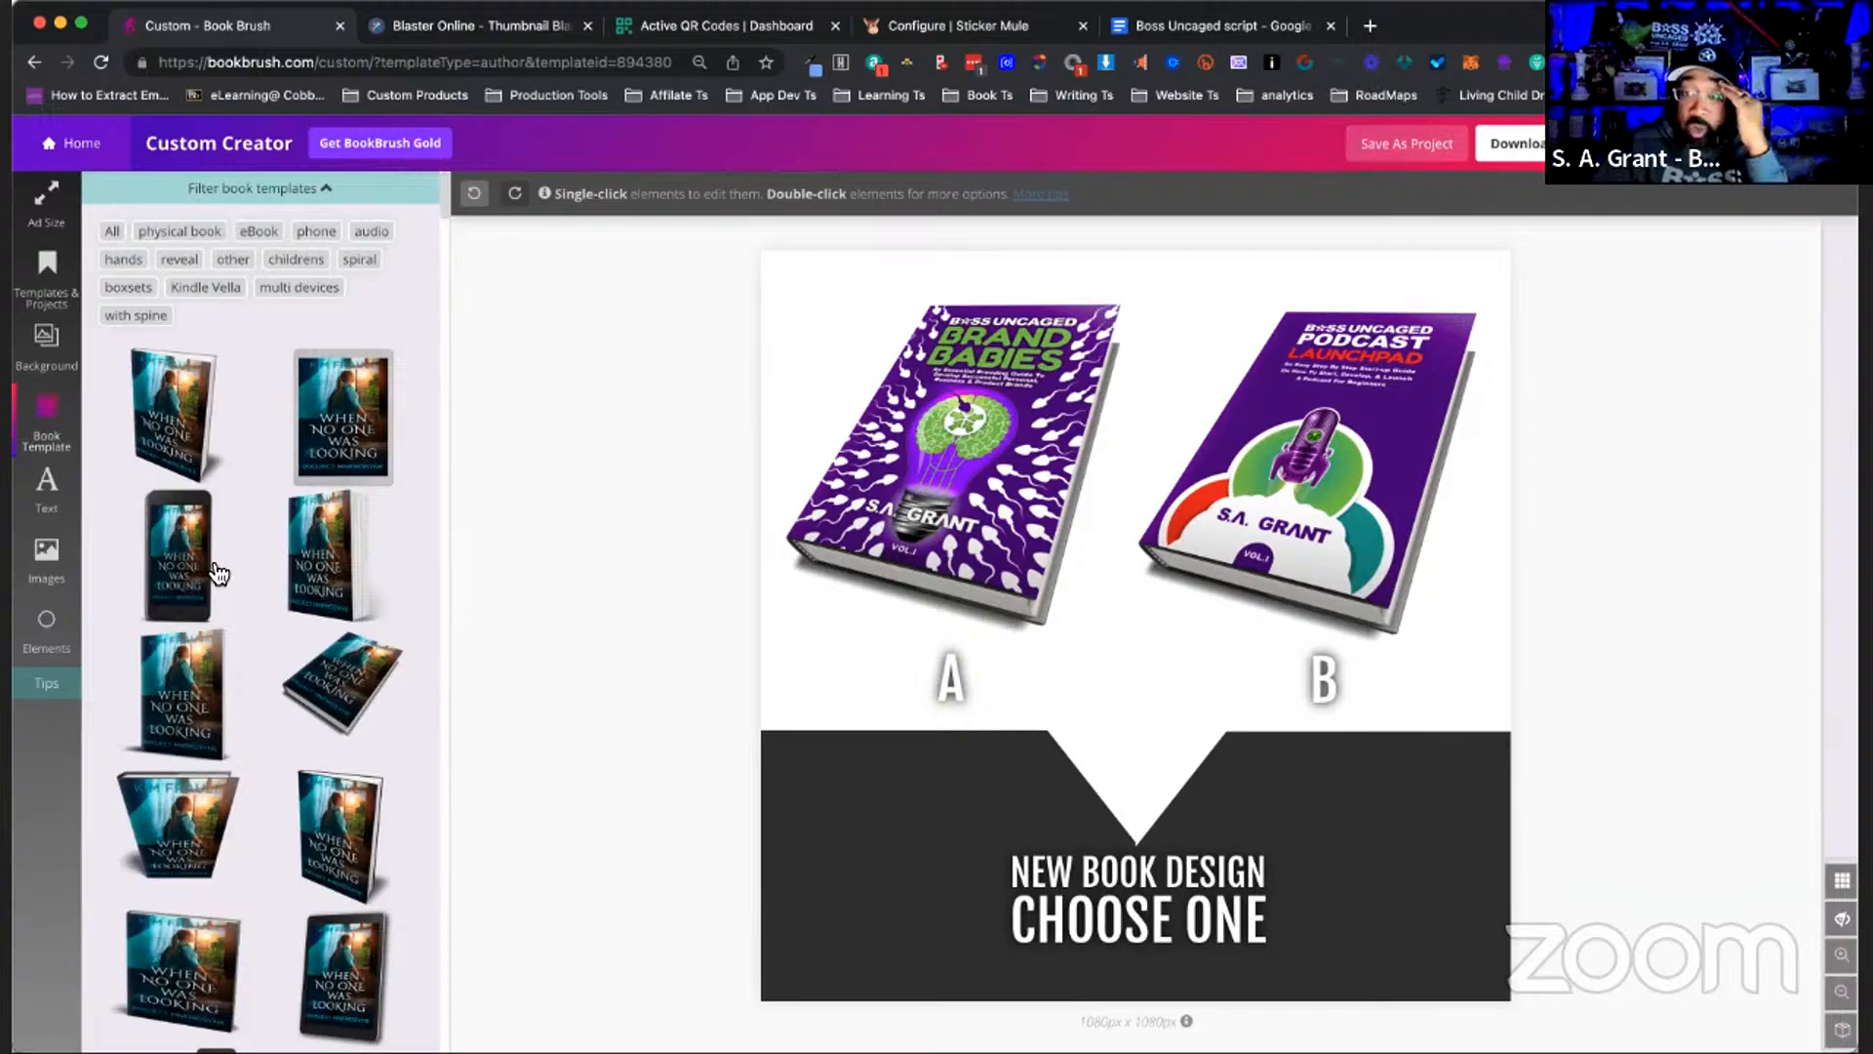
- Swap the cover of book B for the white Brand Babies cover
left_click(1307, 424)
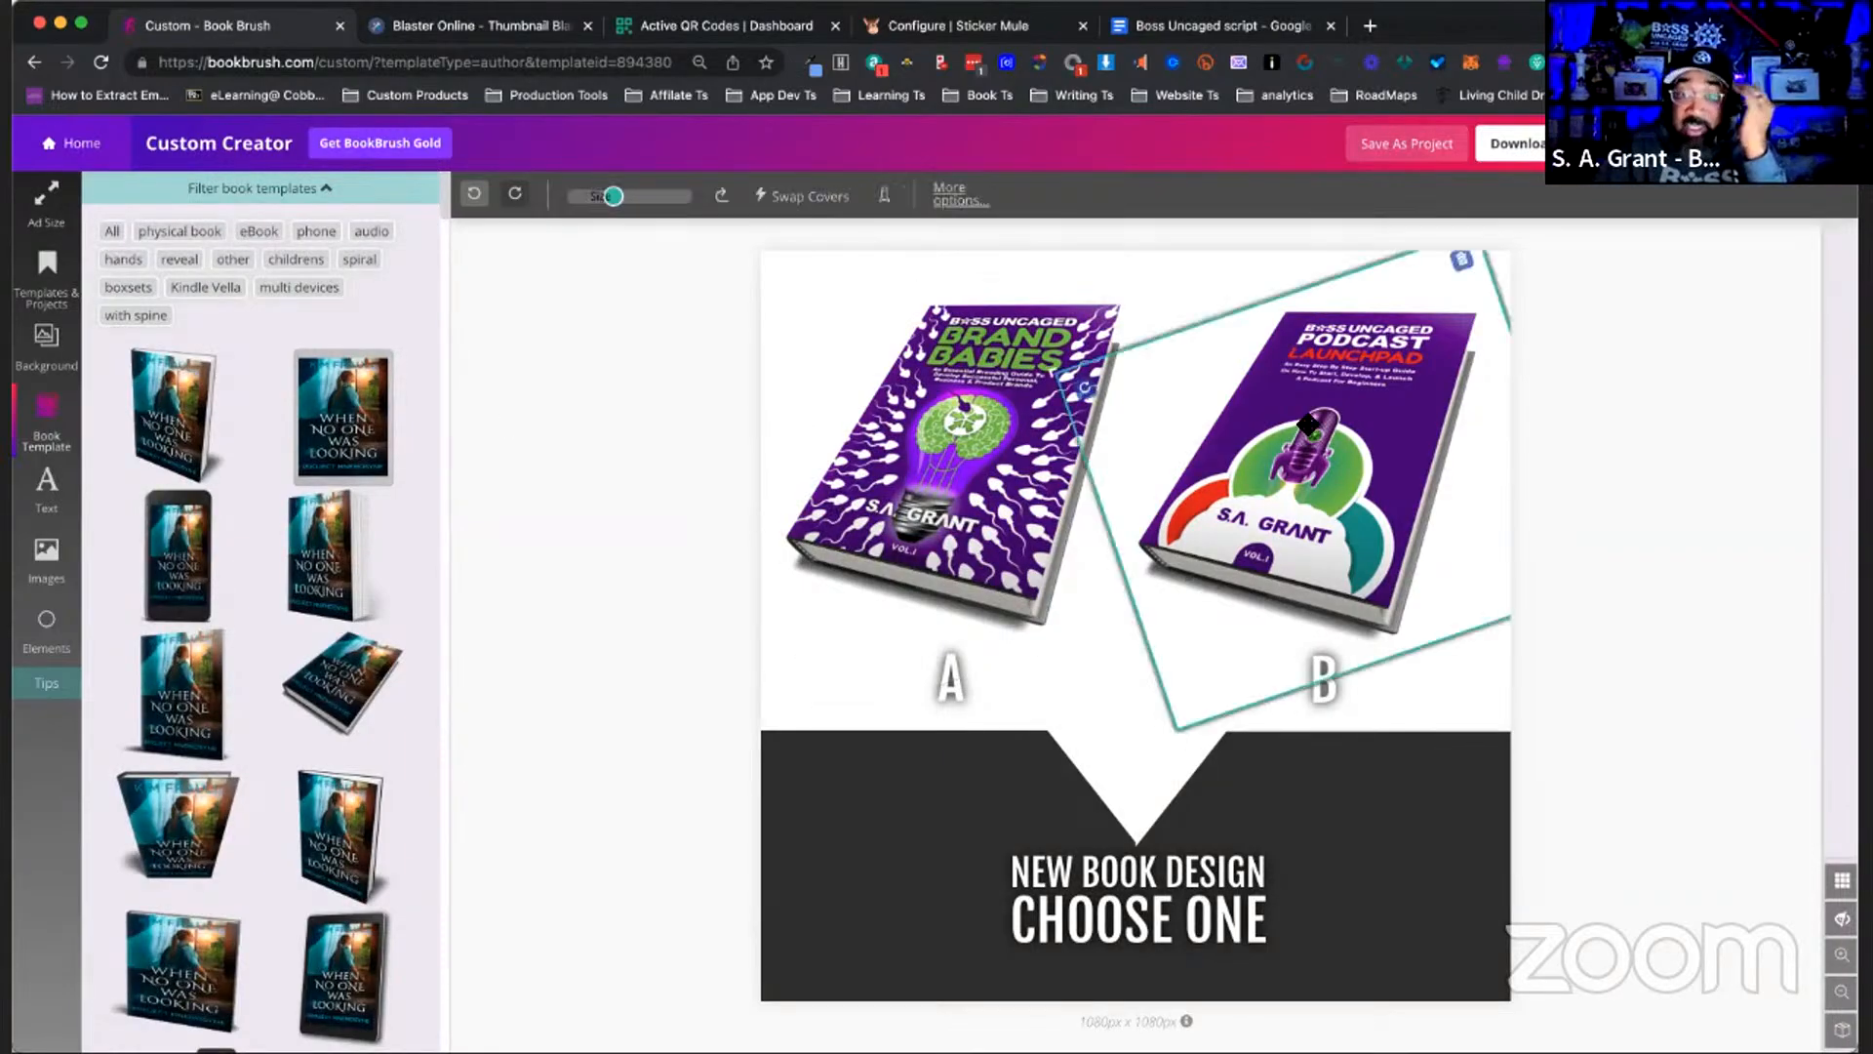
double_click(956, 464)
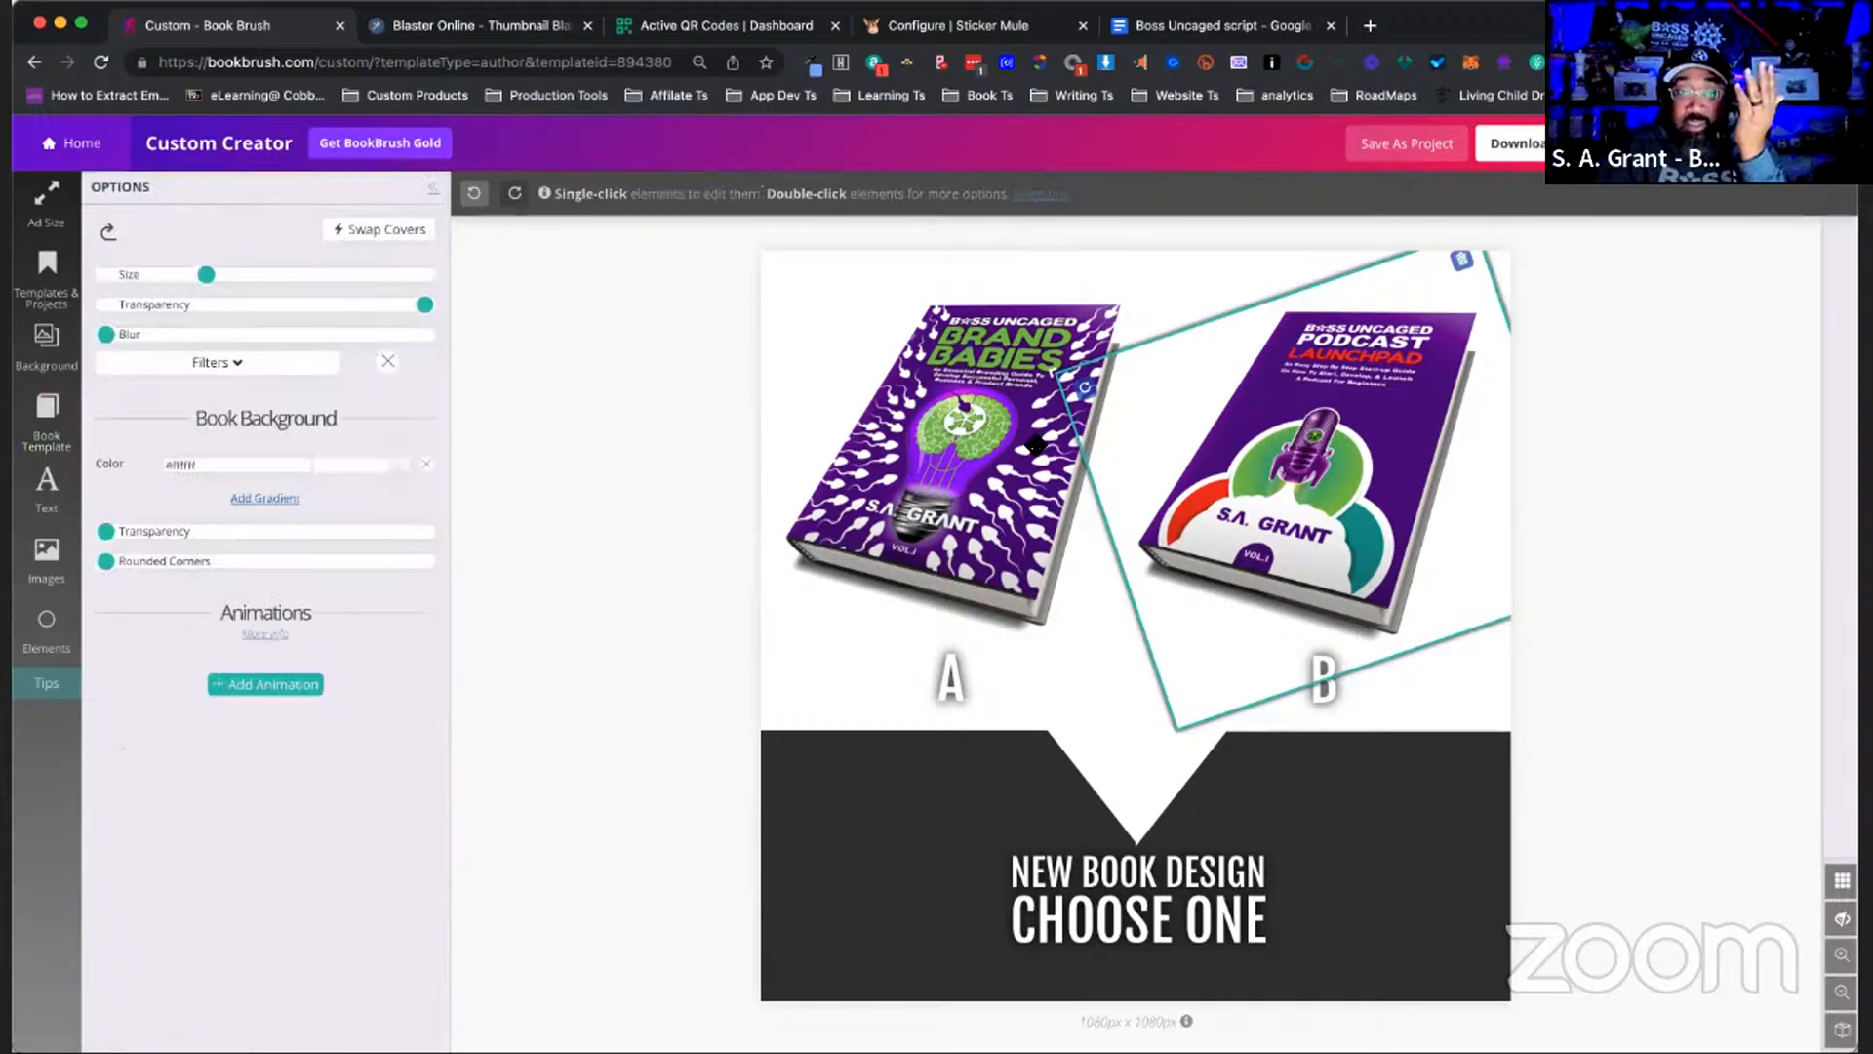
left_click(400, 234)
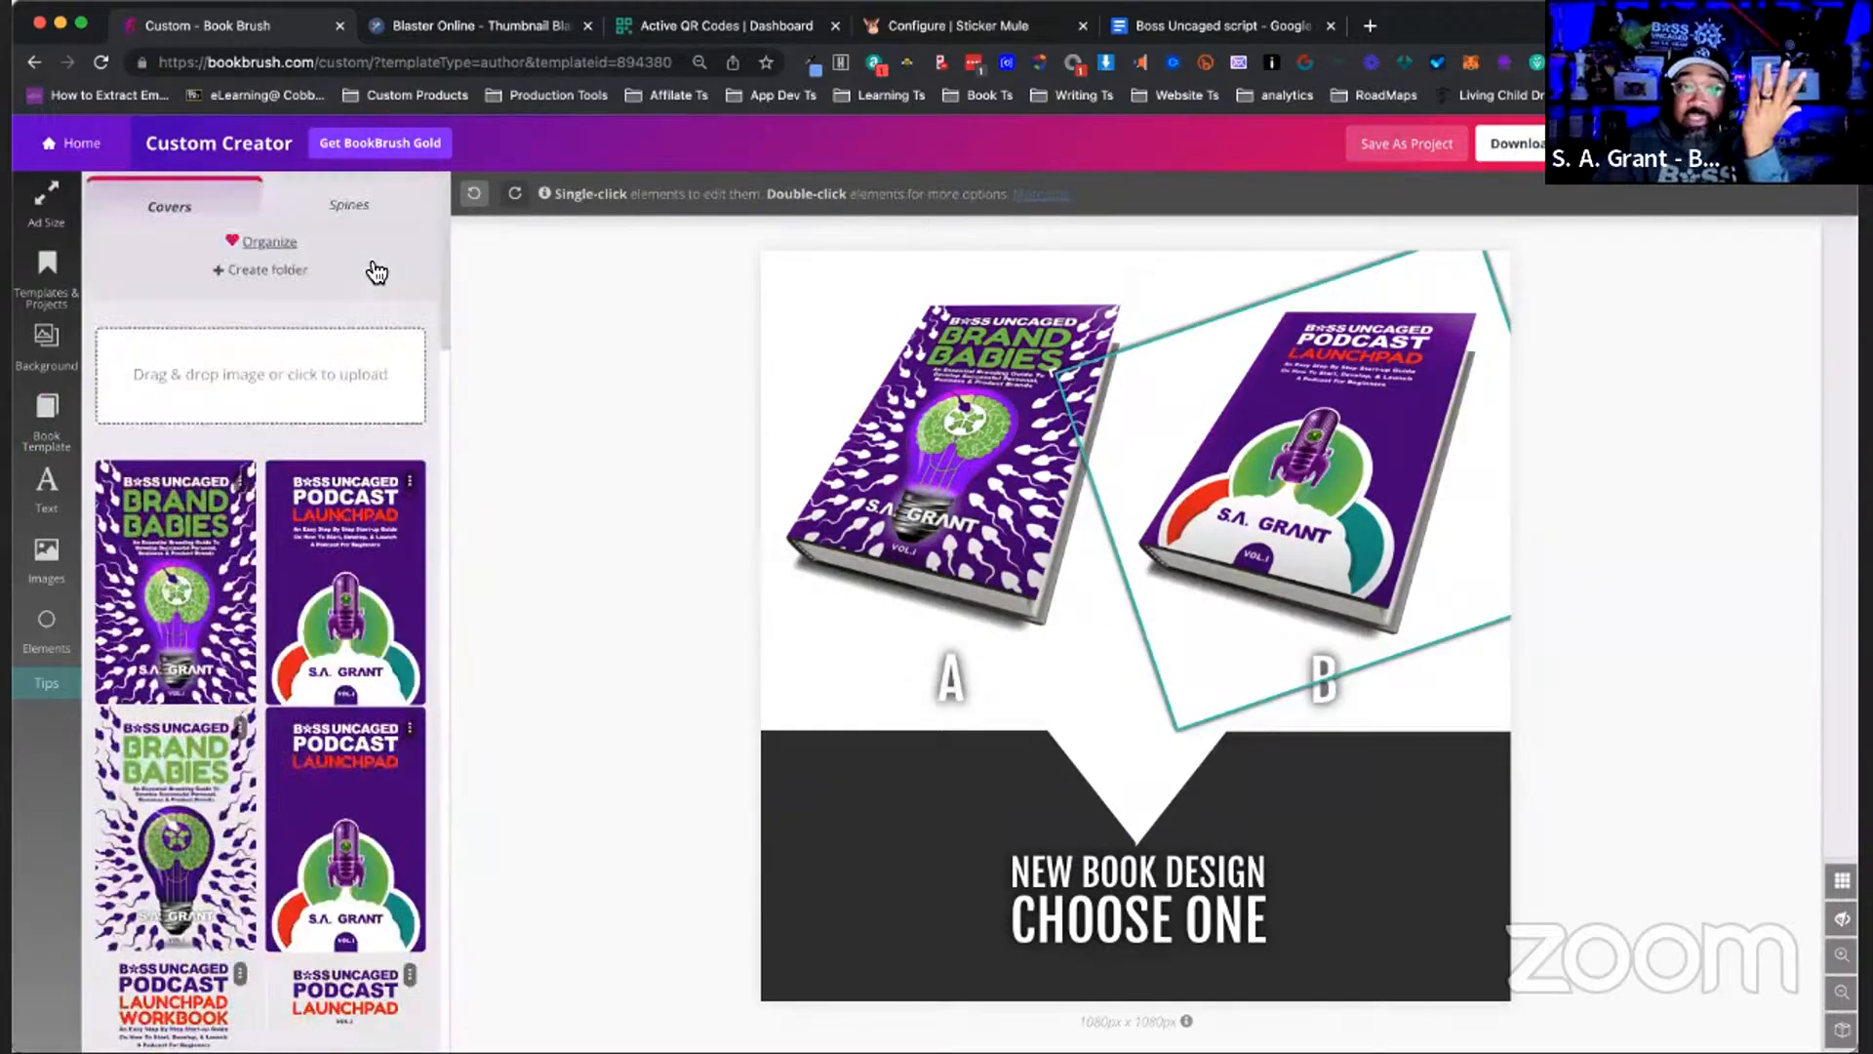
left_click(180, 780)
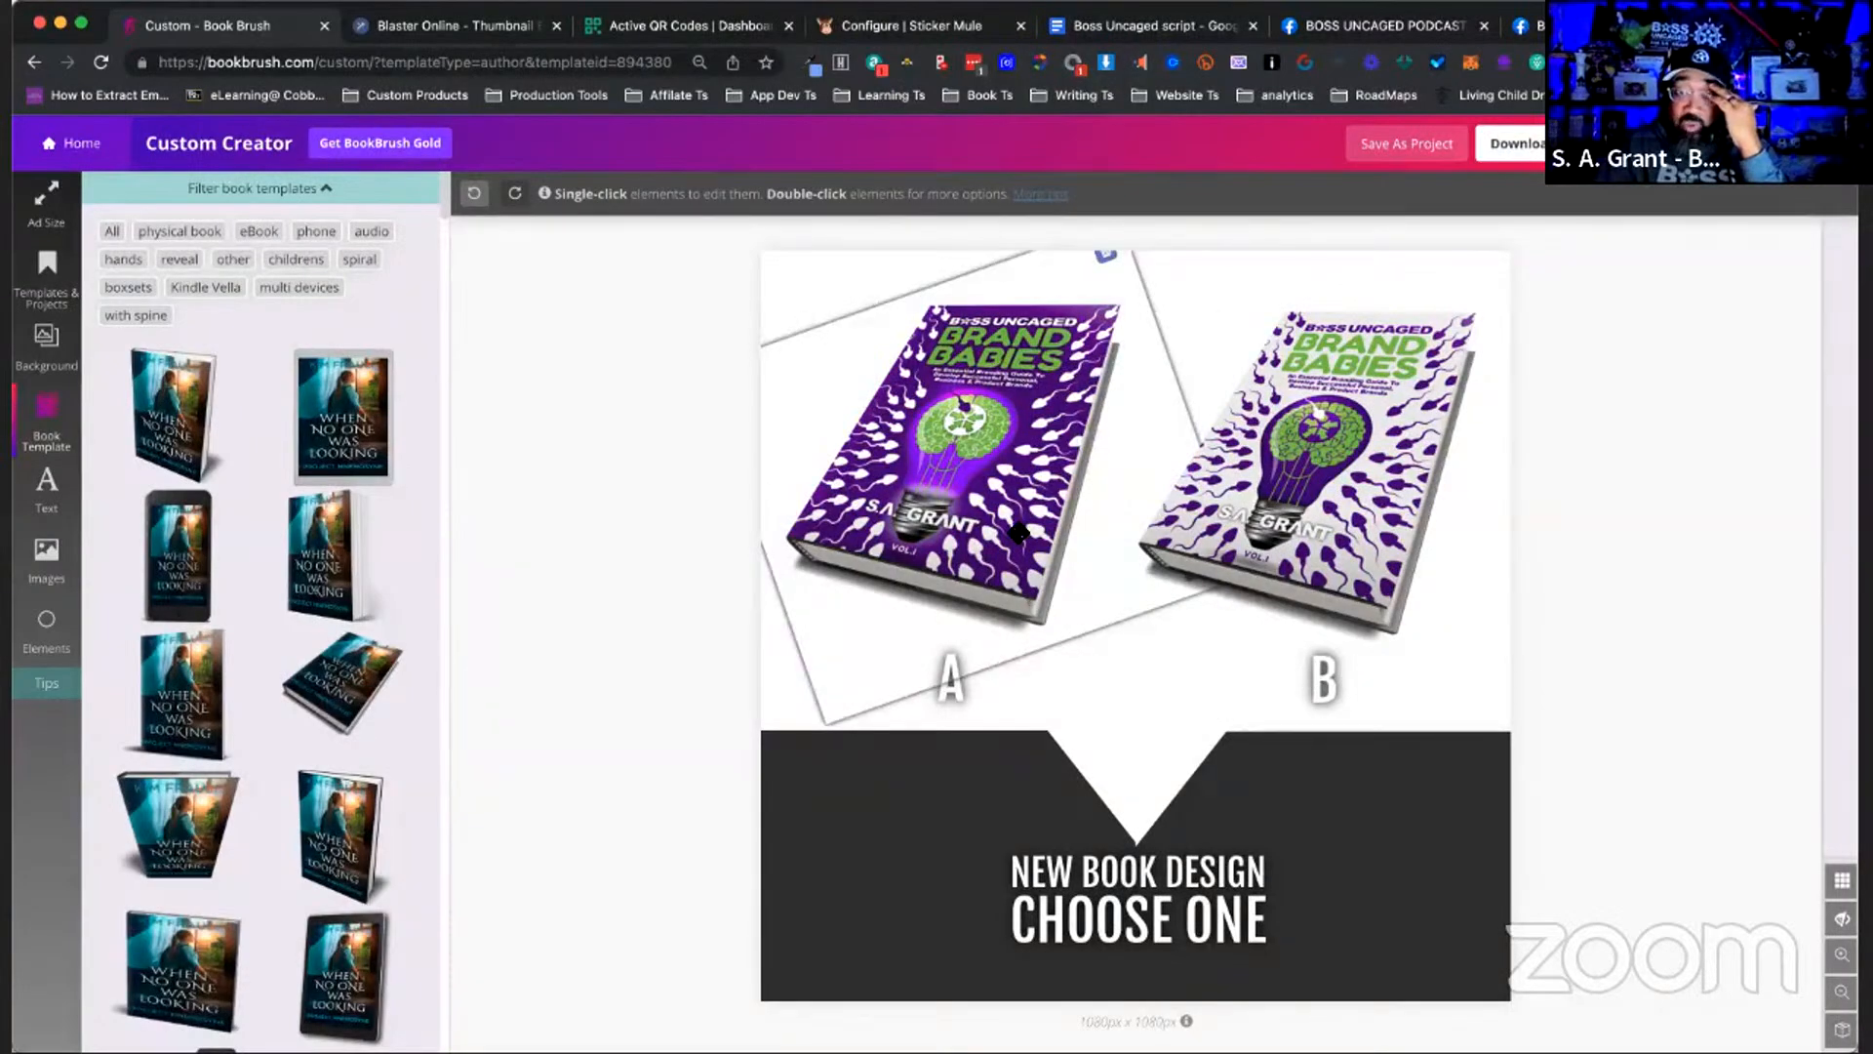
left_click(1375, 465)
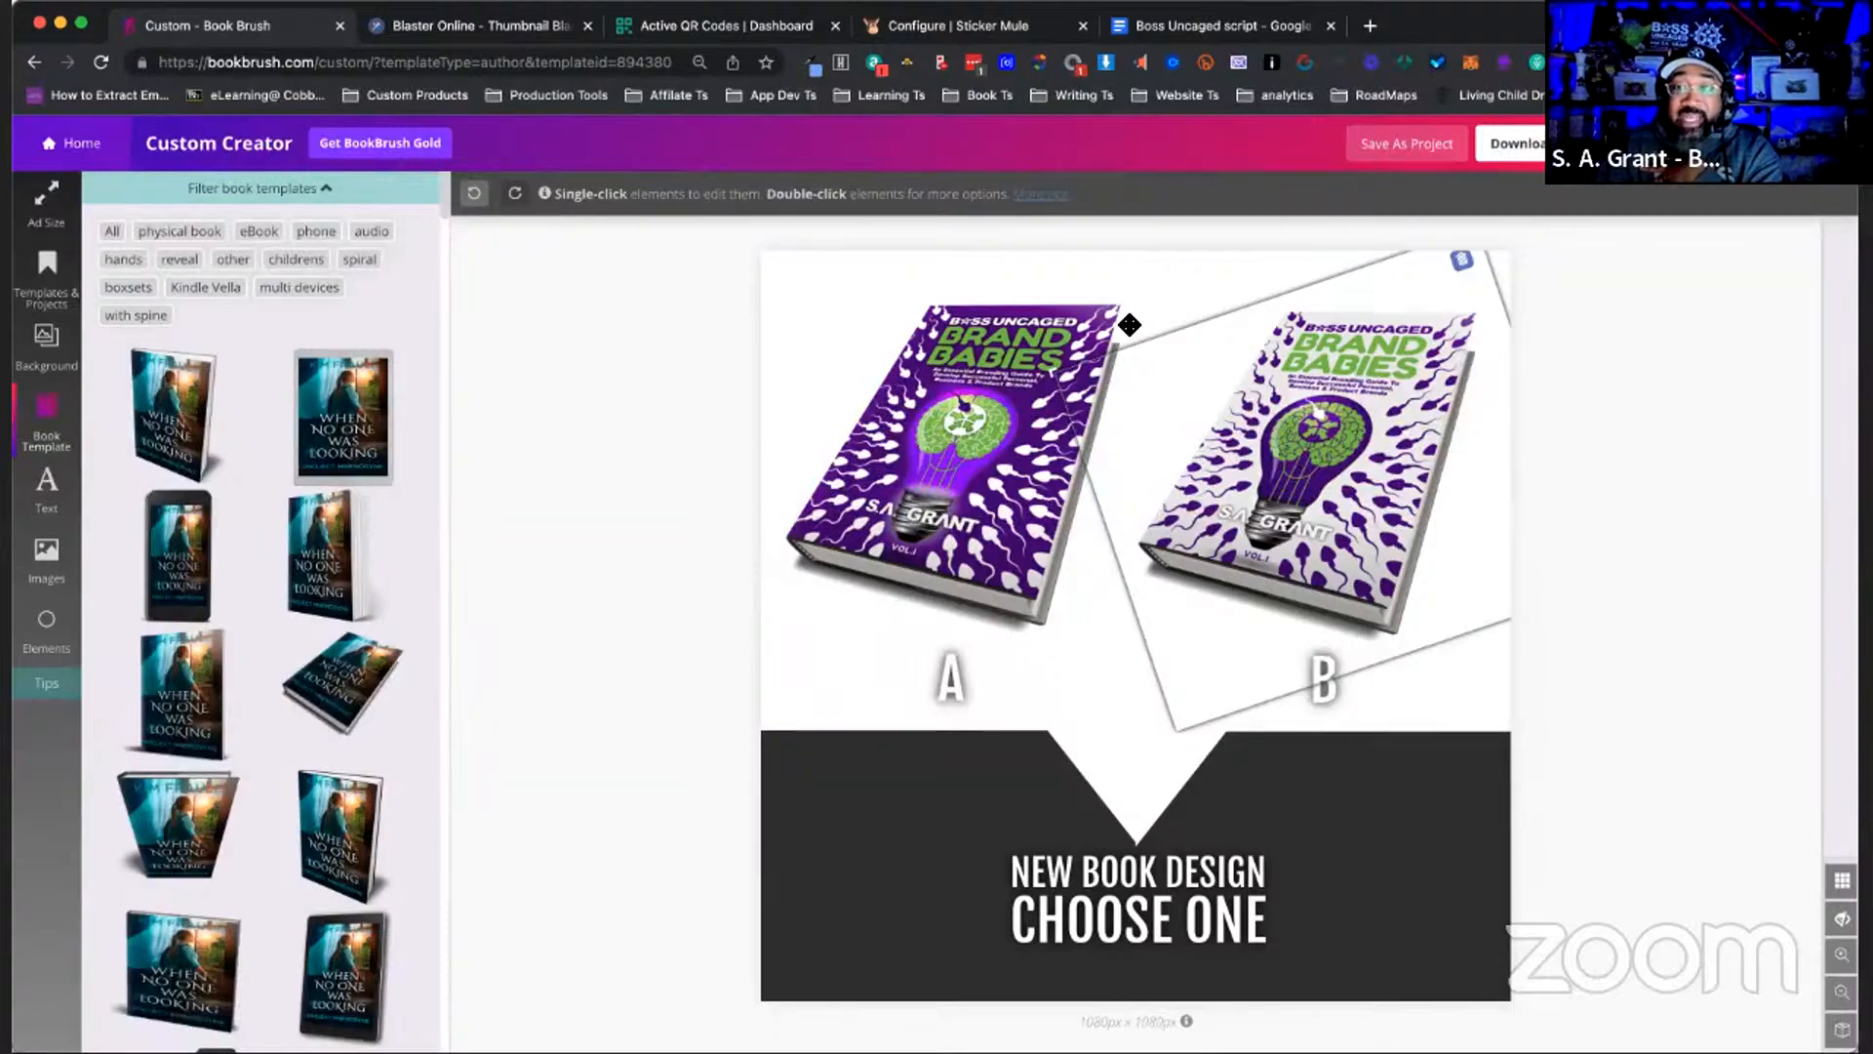
left_click_drag(1129, 324, 779, 316)
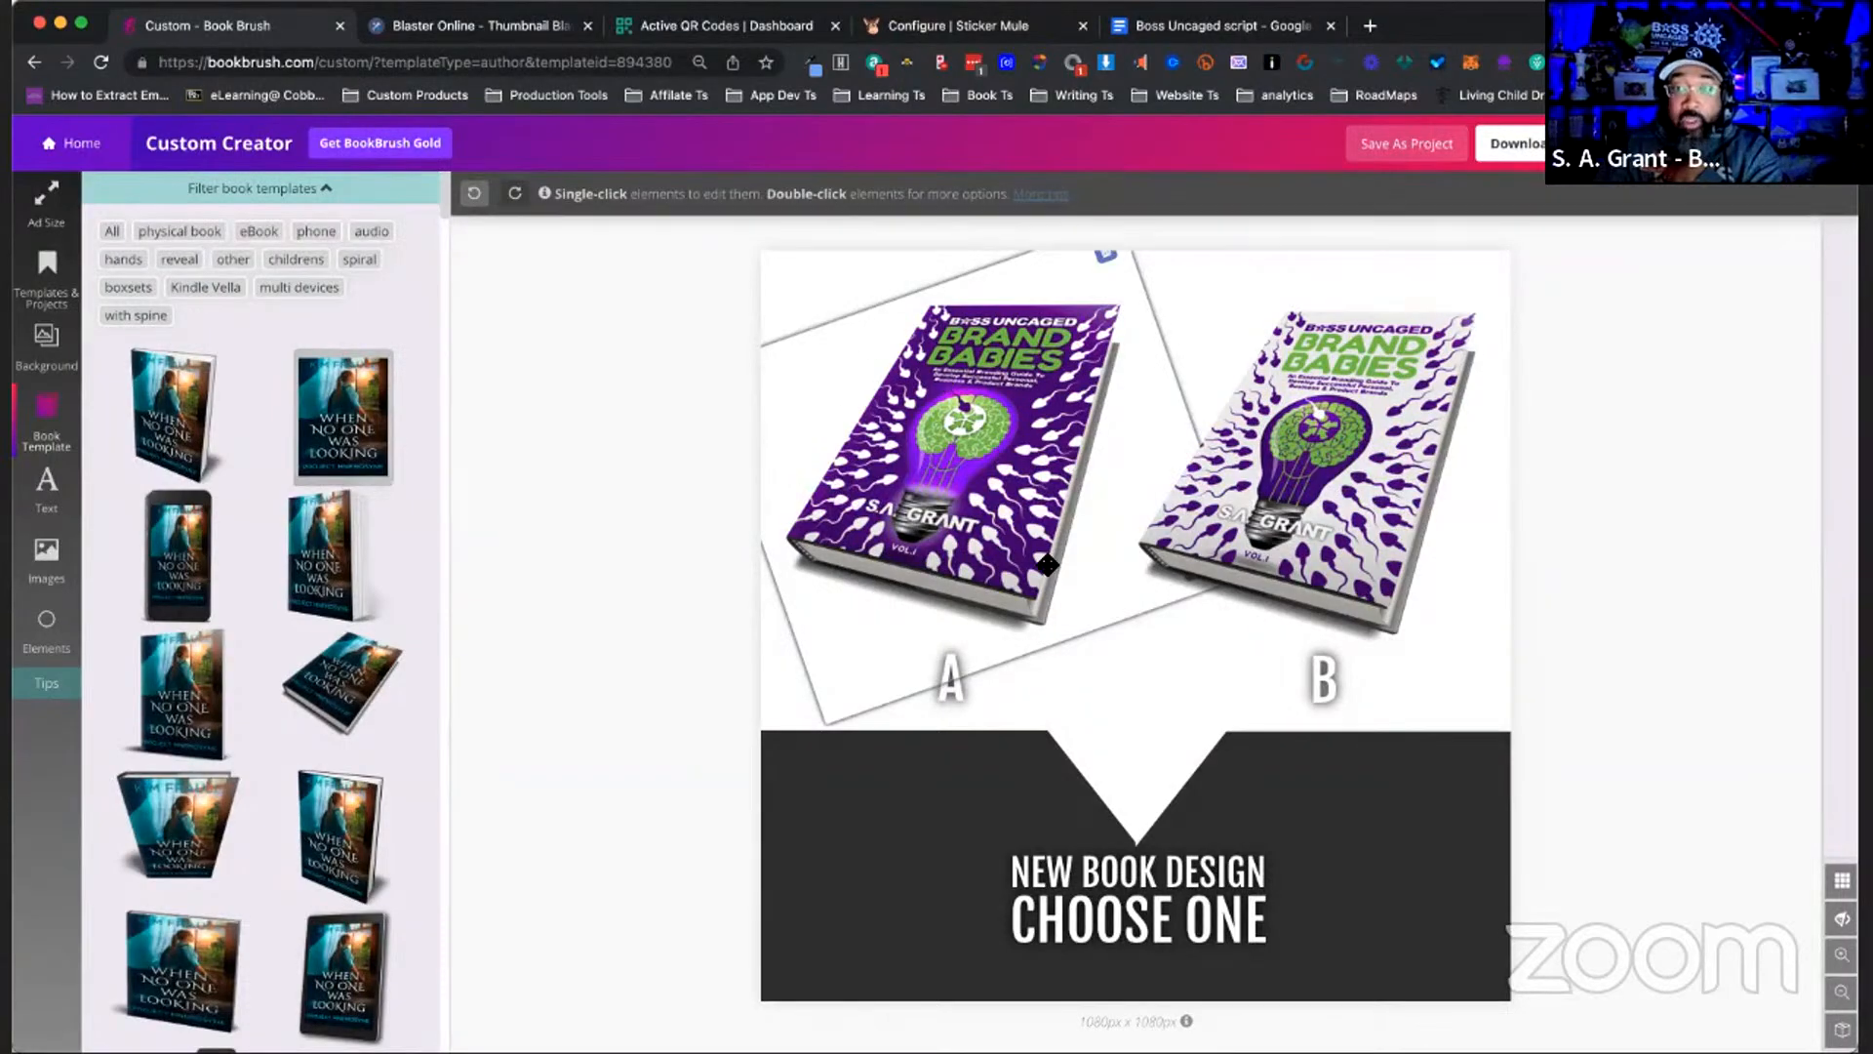
left_click_drag(1047, 564, 1398, 567)
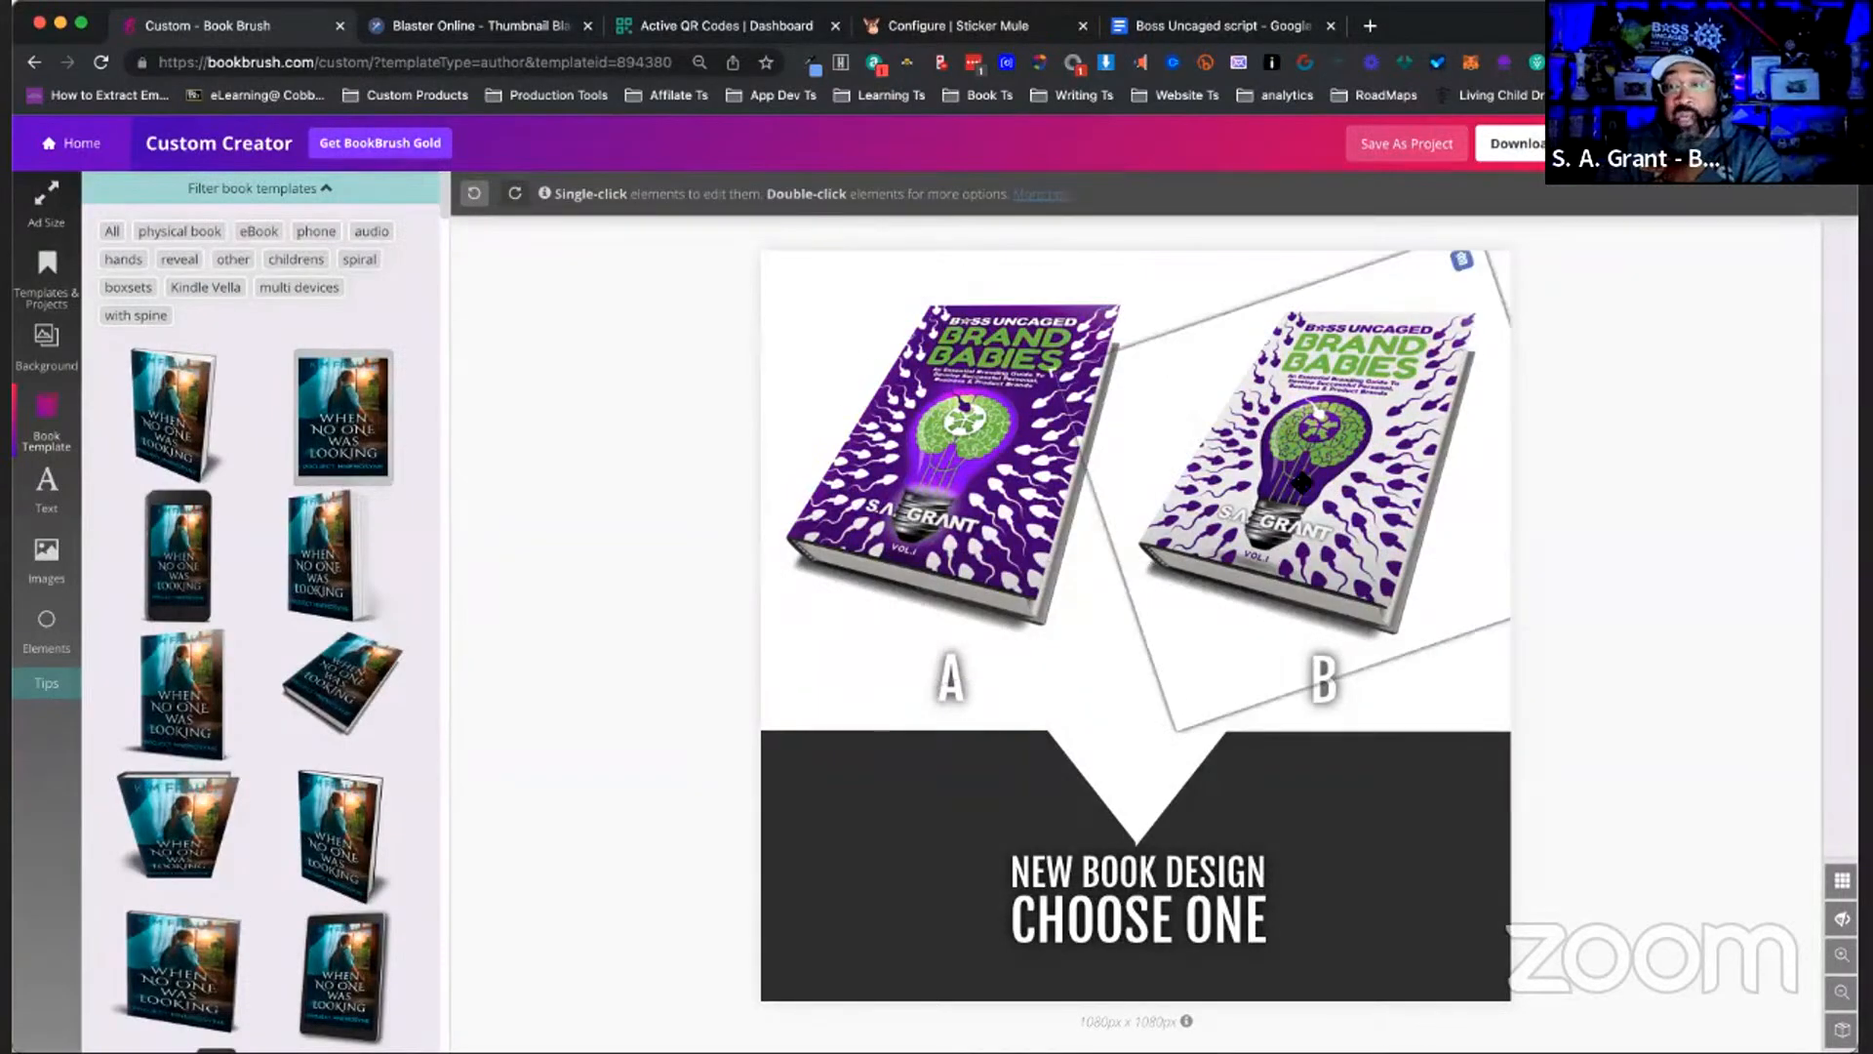
left_click(1619, 498)
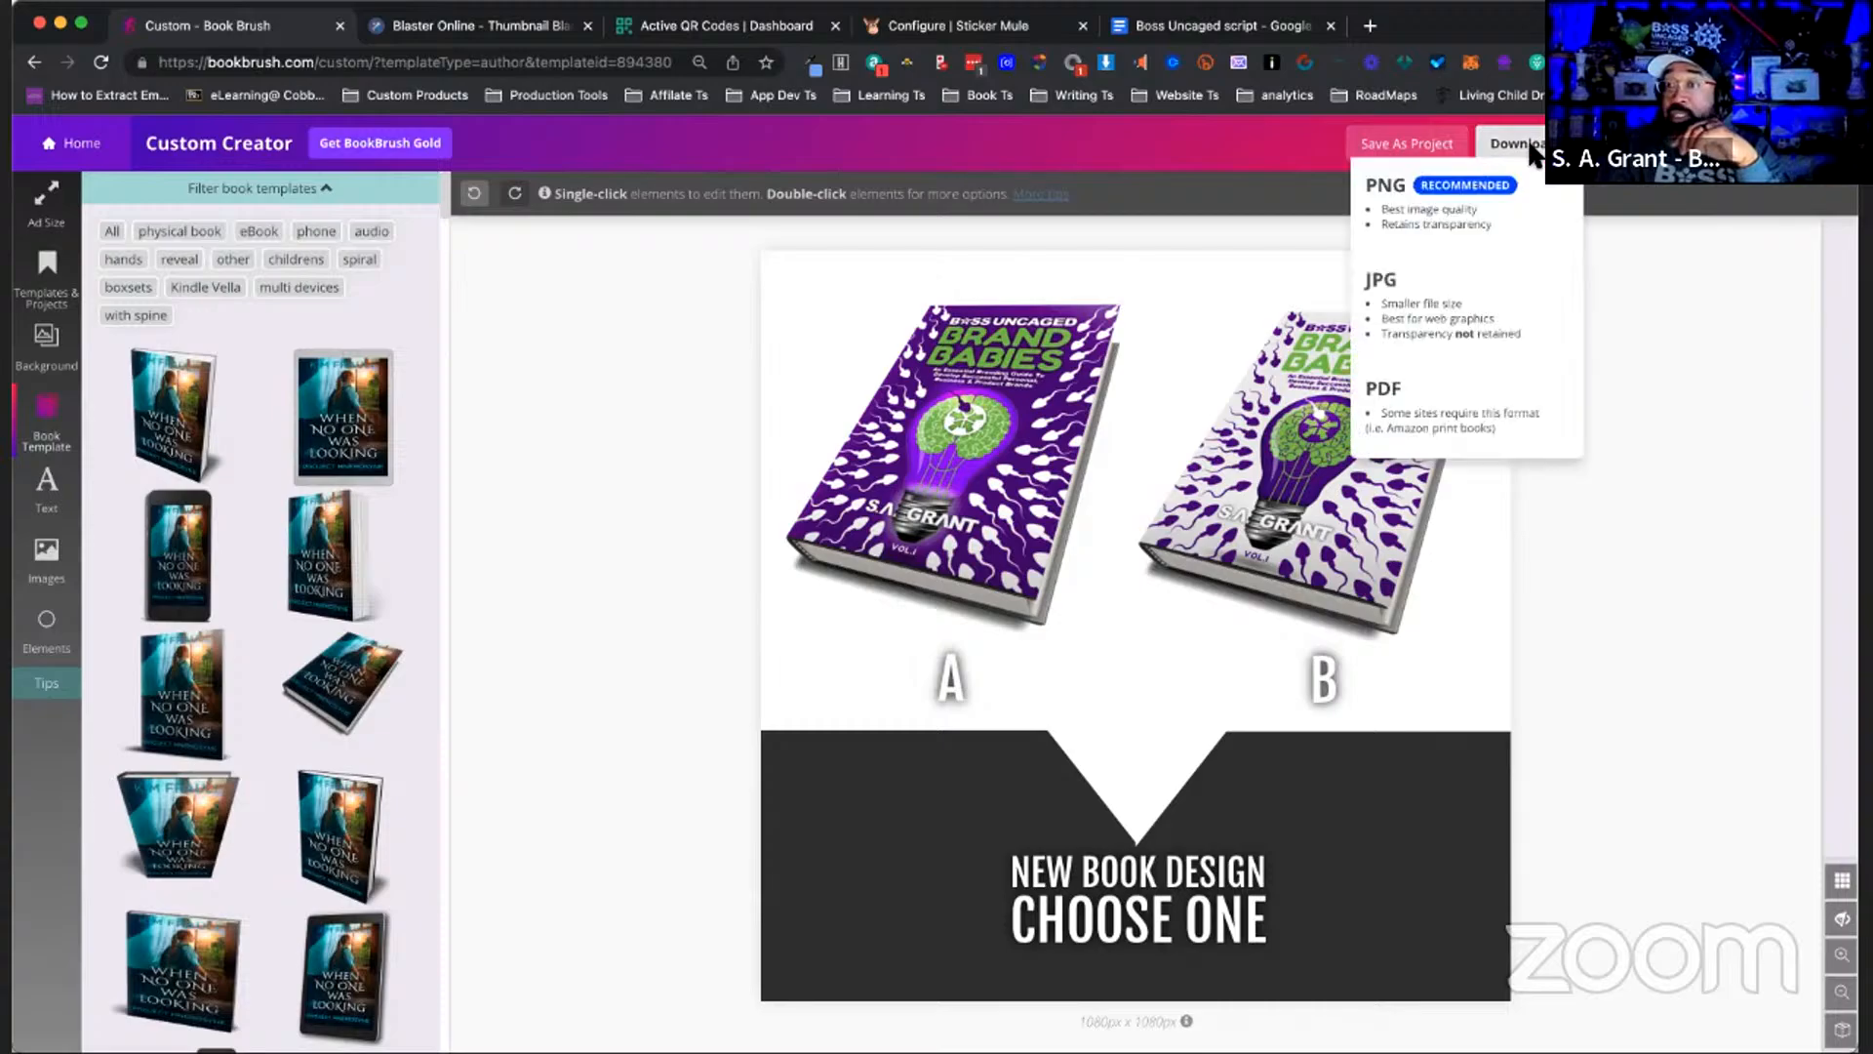
- Save the A/B book design as a project and download it to the computer as a JPG
left_click(1423, 143)
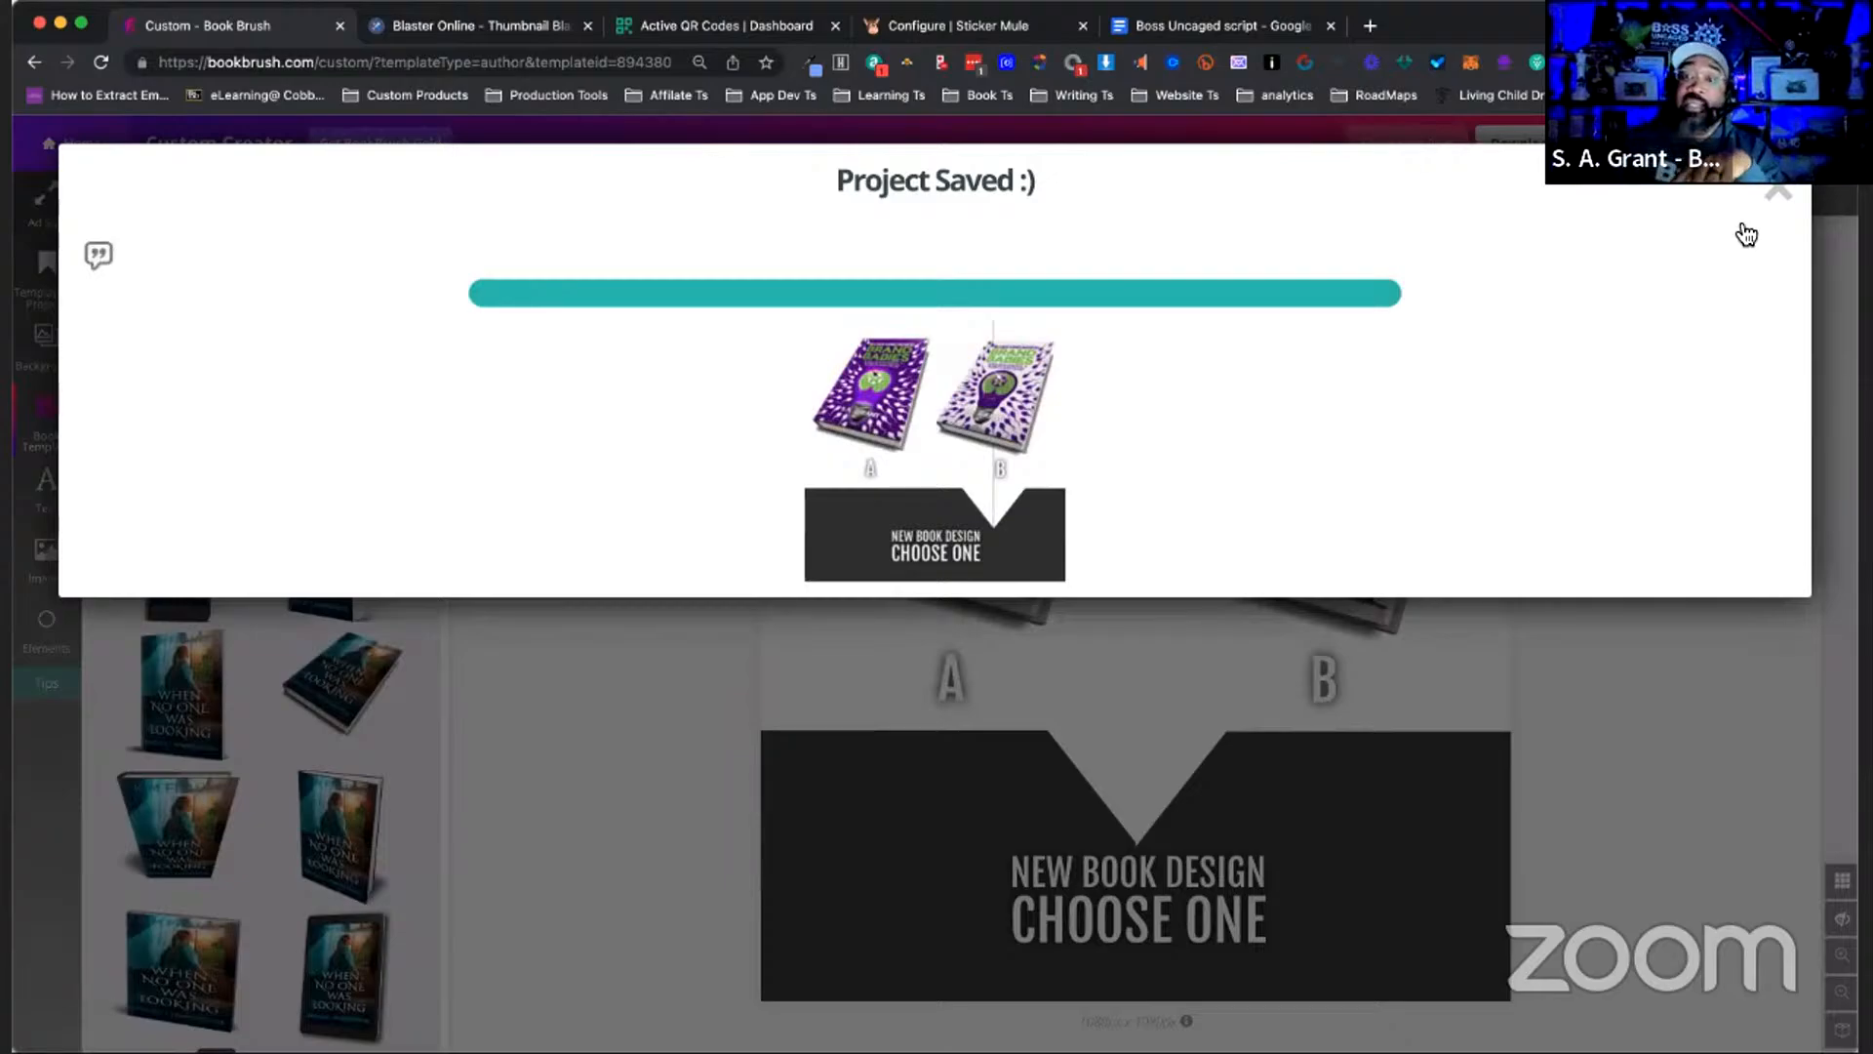
left_click(1781, 201)
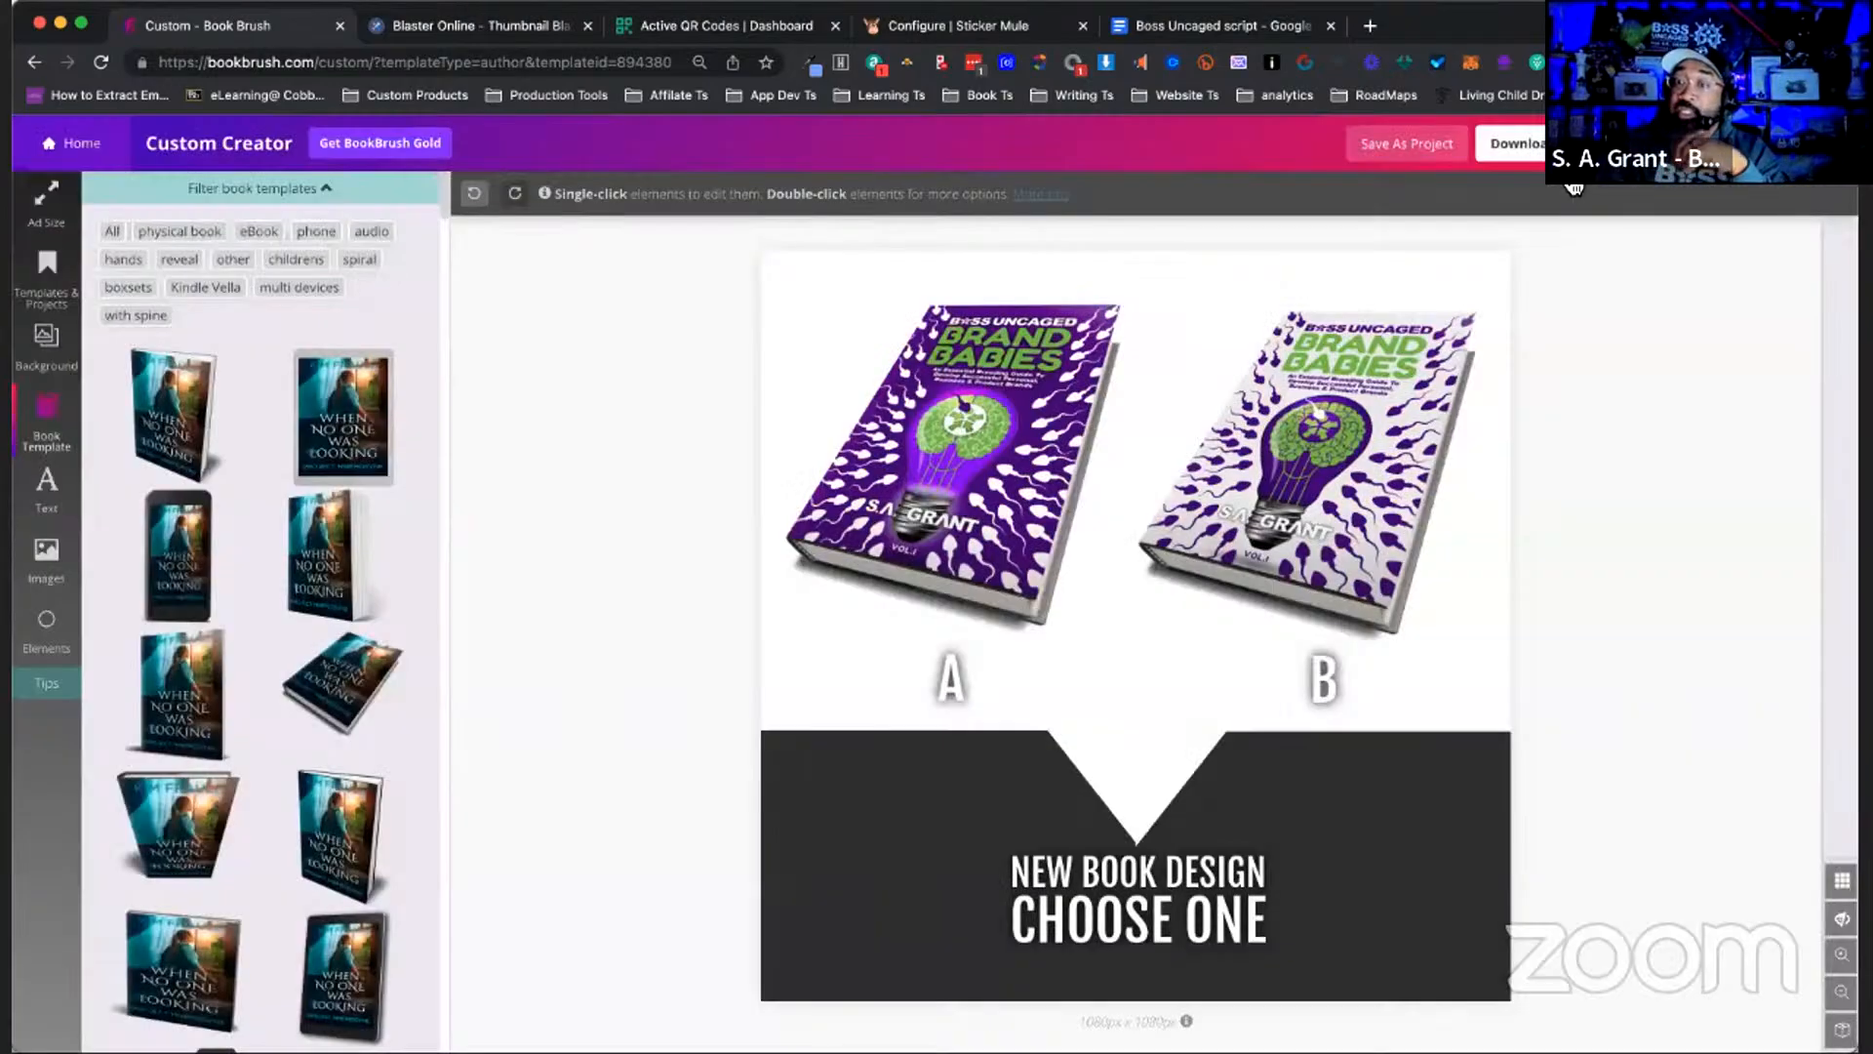
mouse_move(1539, 156)
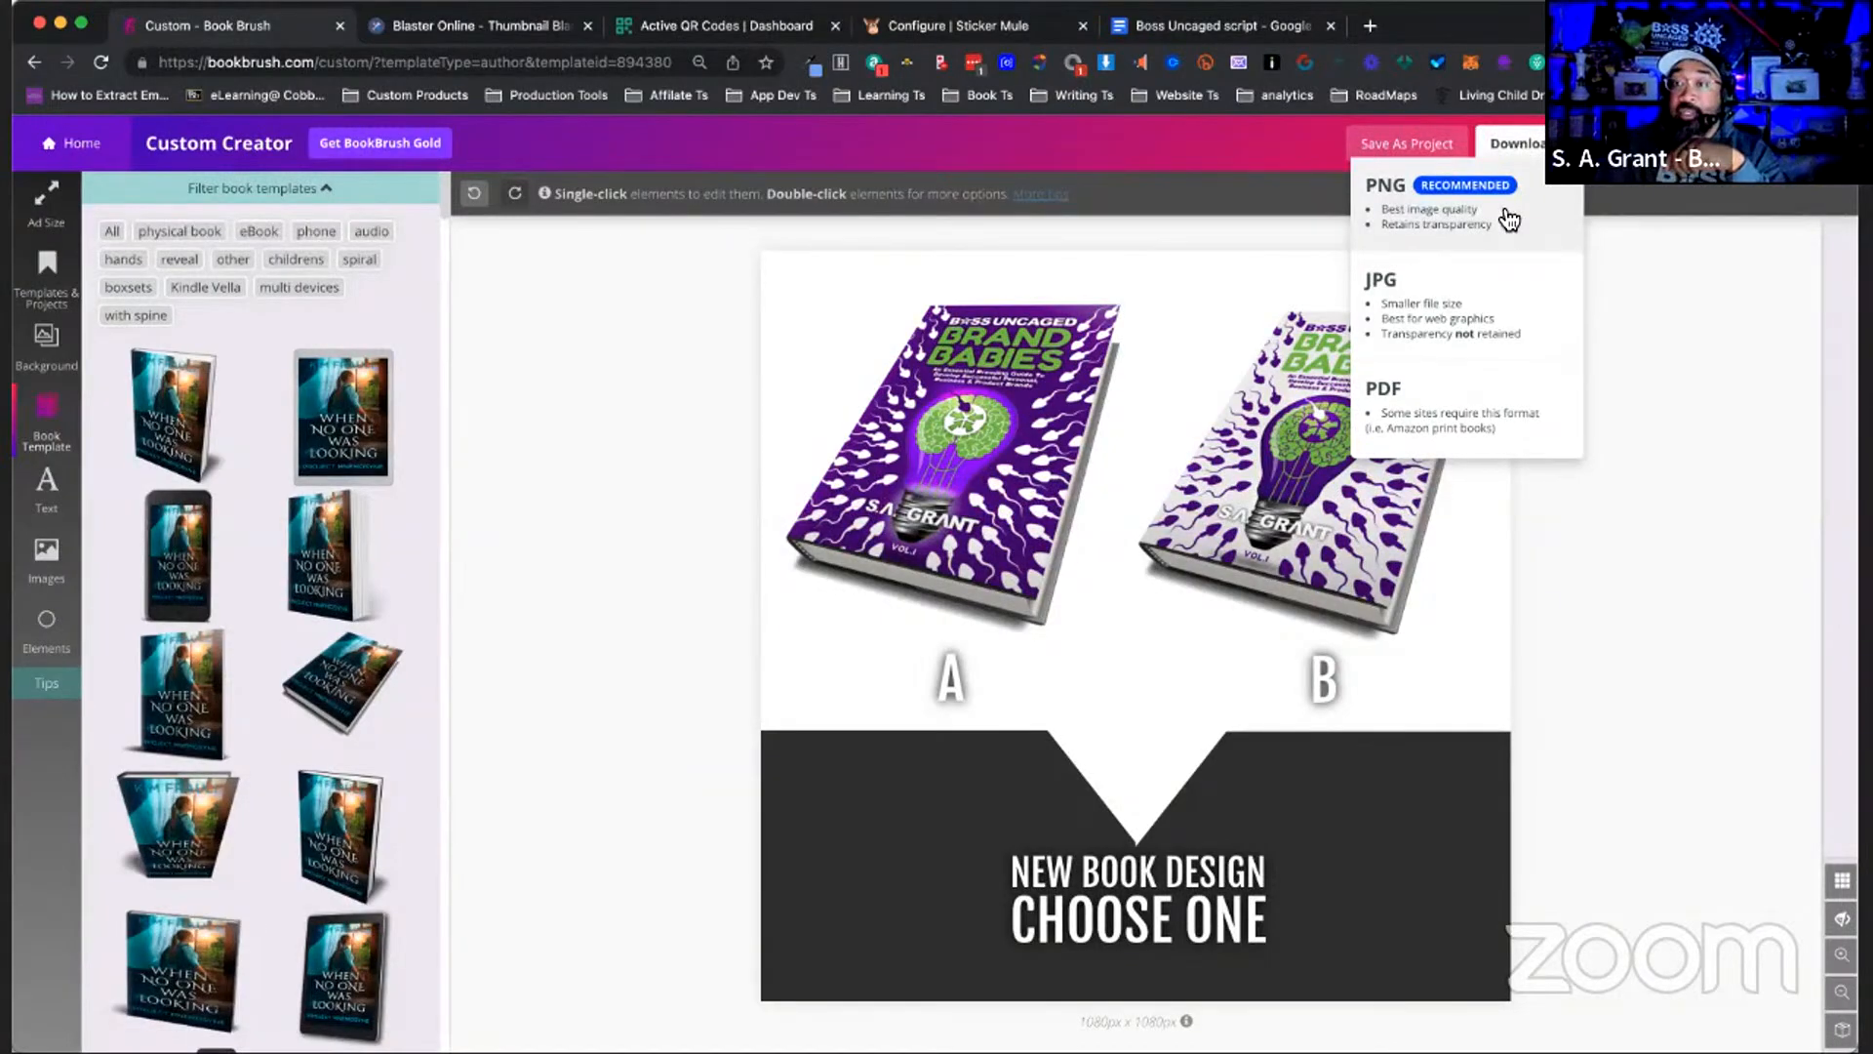
left_click(1482, 316)
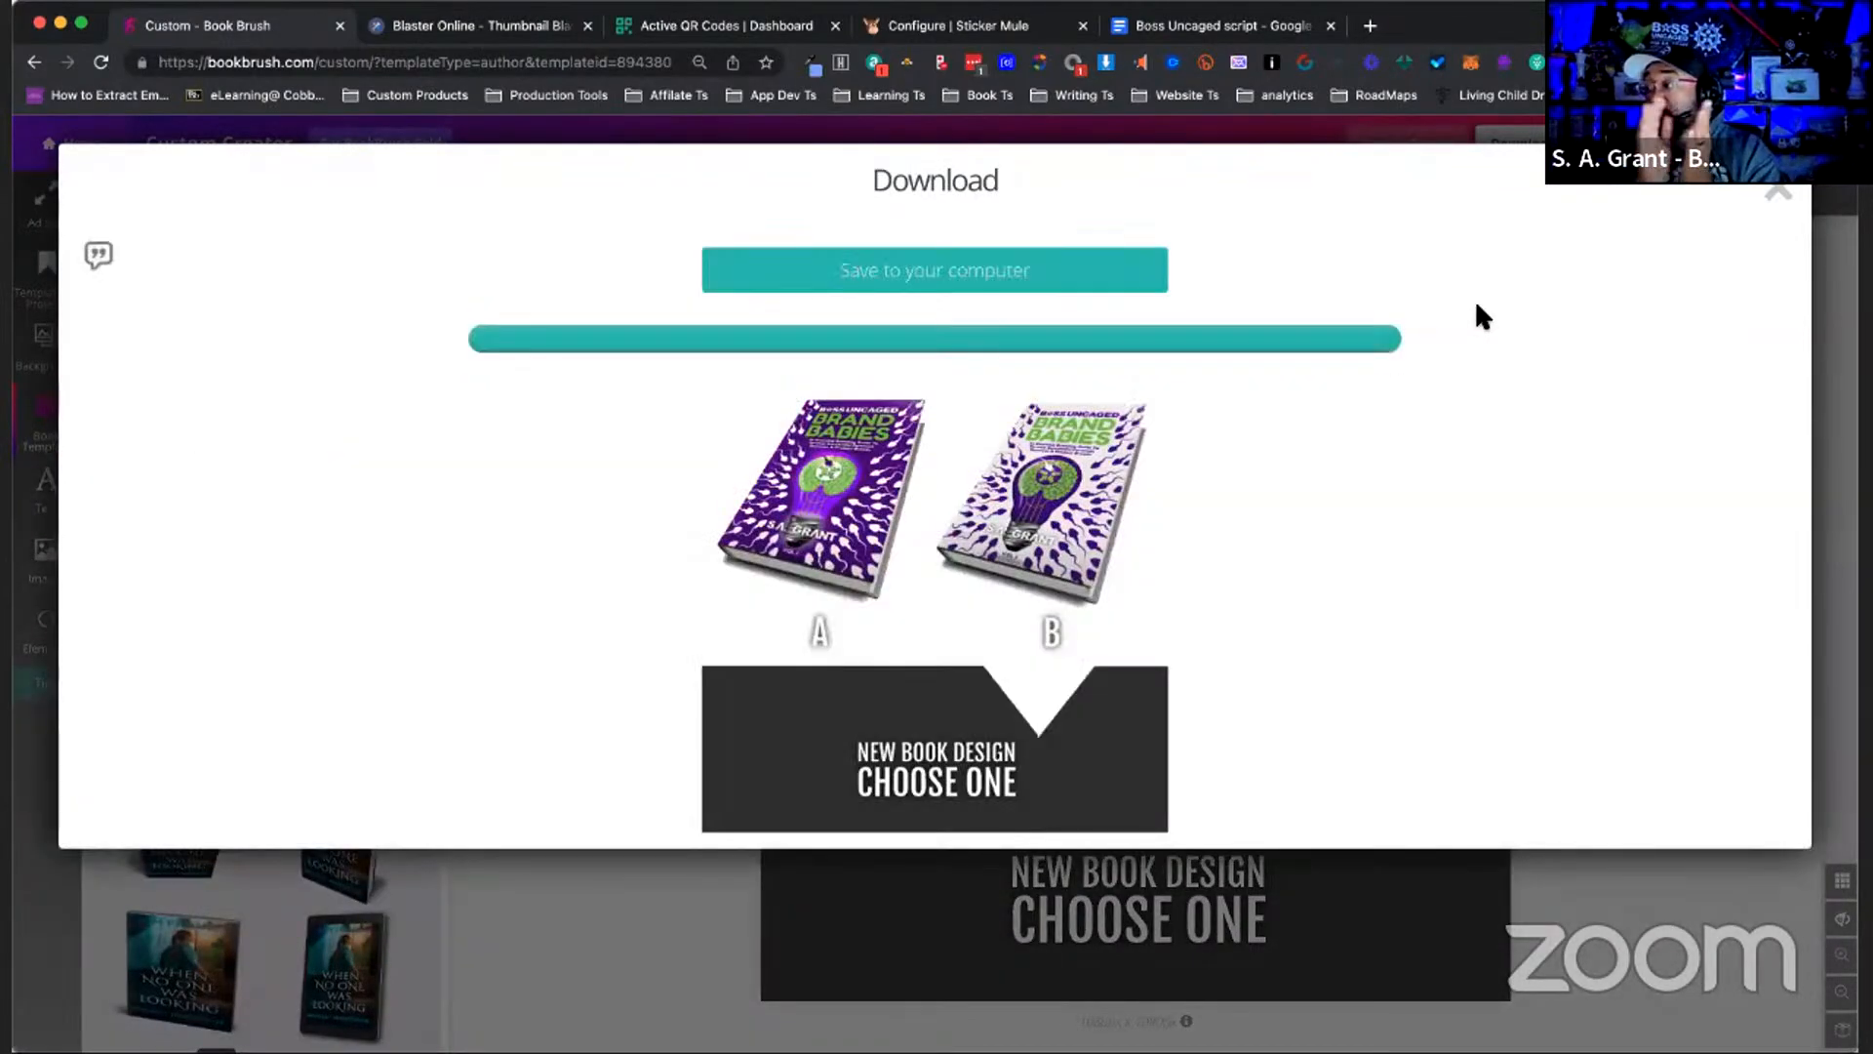
left_click(999, 296)
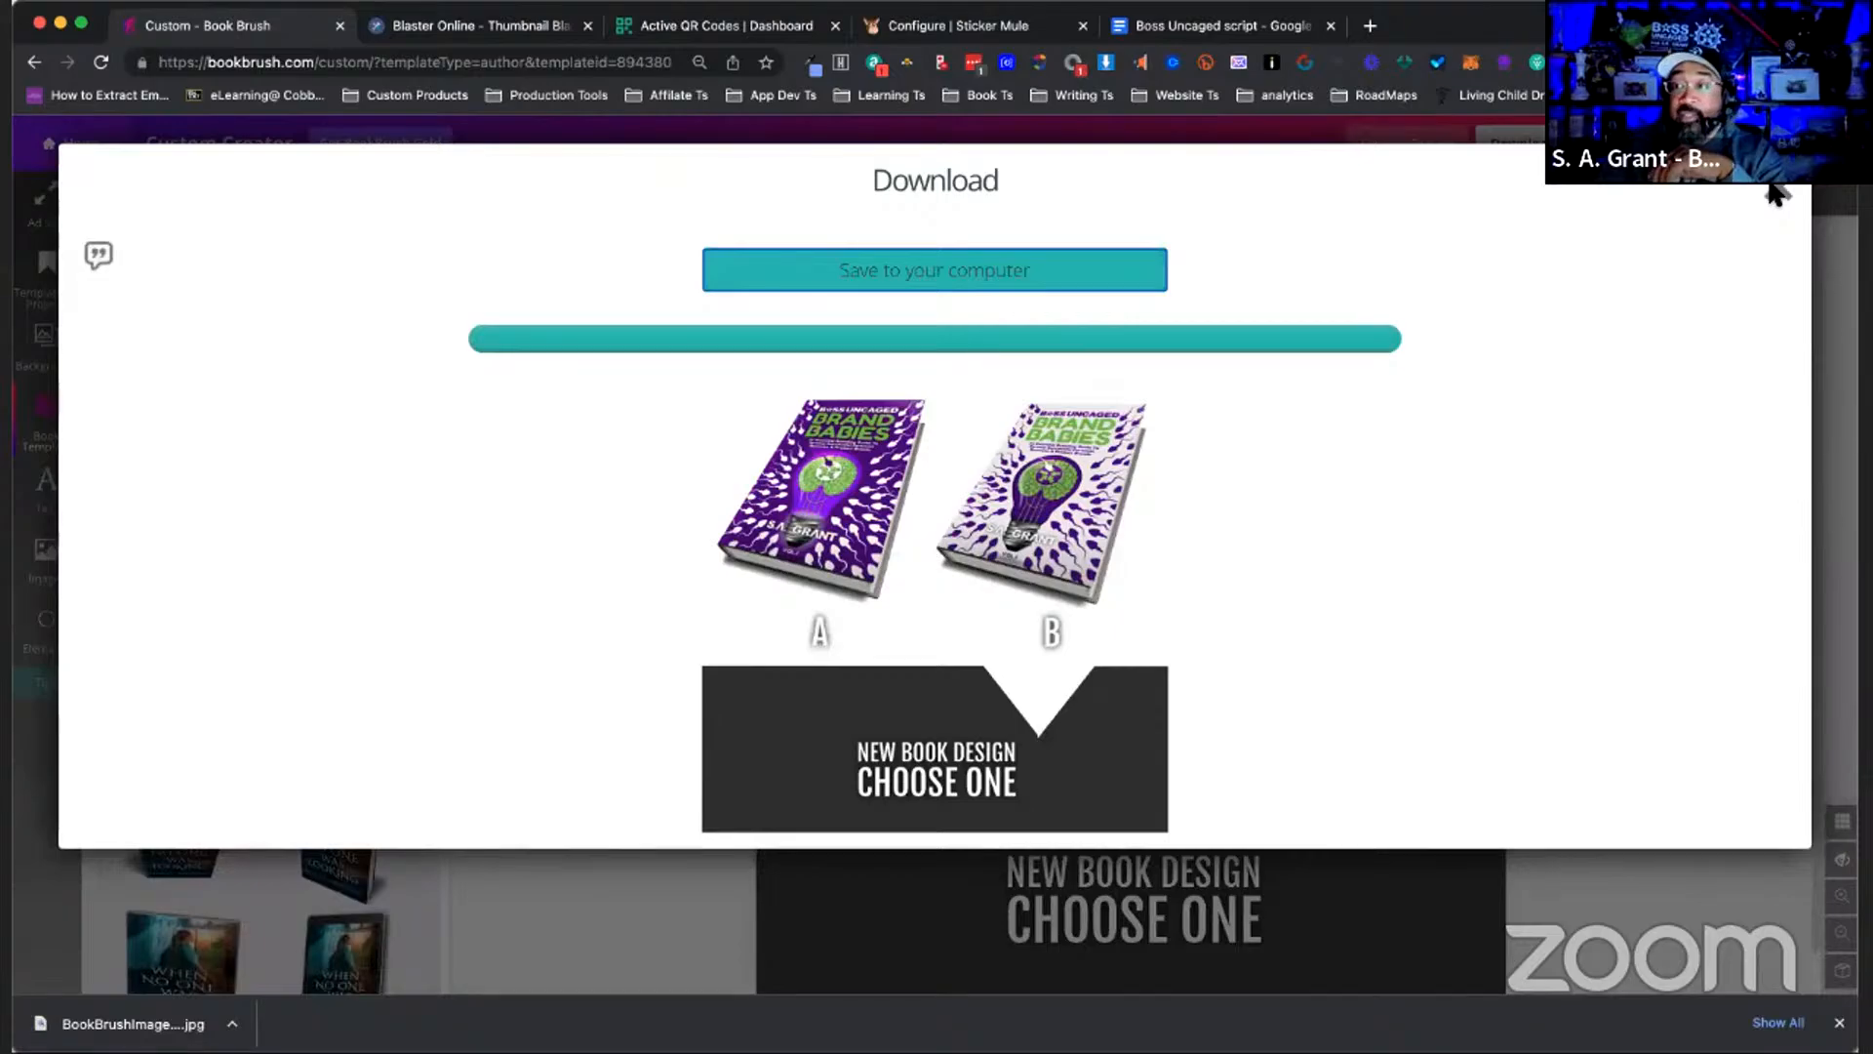
left_click(1775, 191)
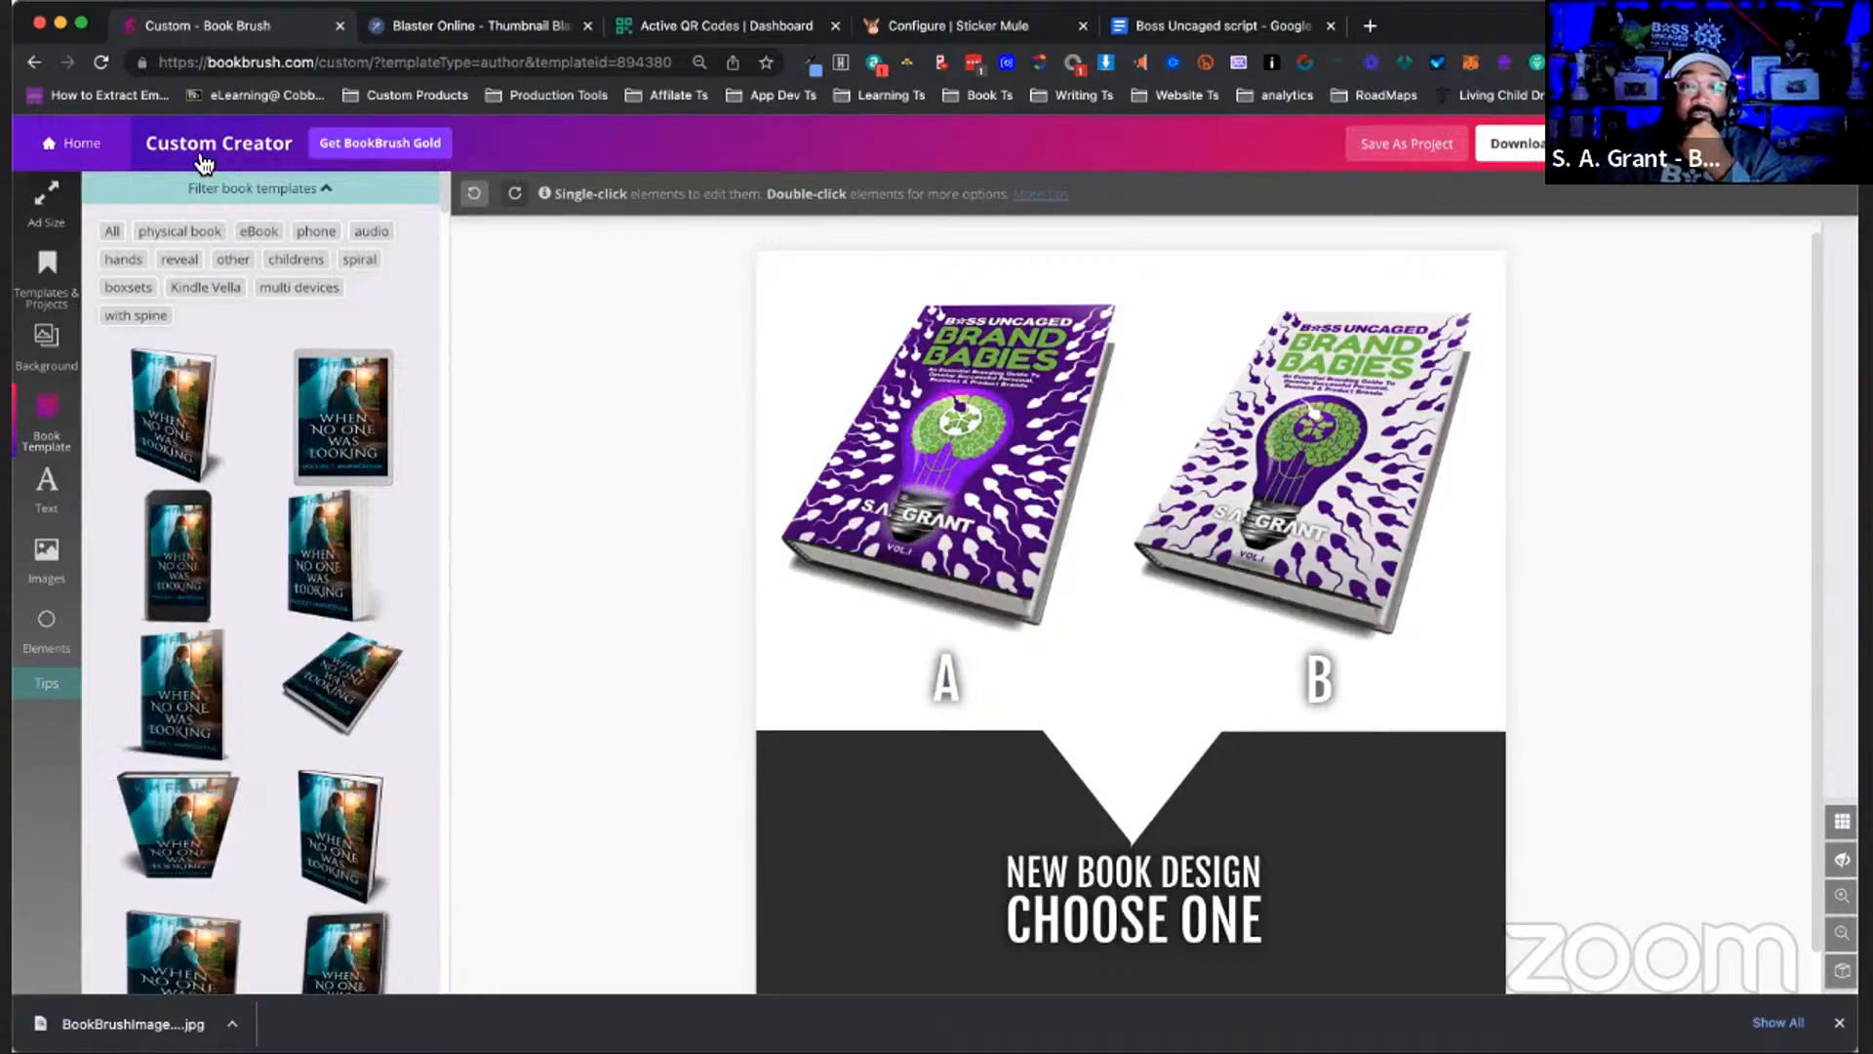
- Leave the A/B design and open the saved Custom Creator project pairing the Podcast Launchpad Workbook and Podcast Launchpad books
left_click(82, 149)
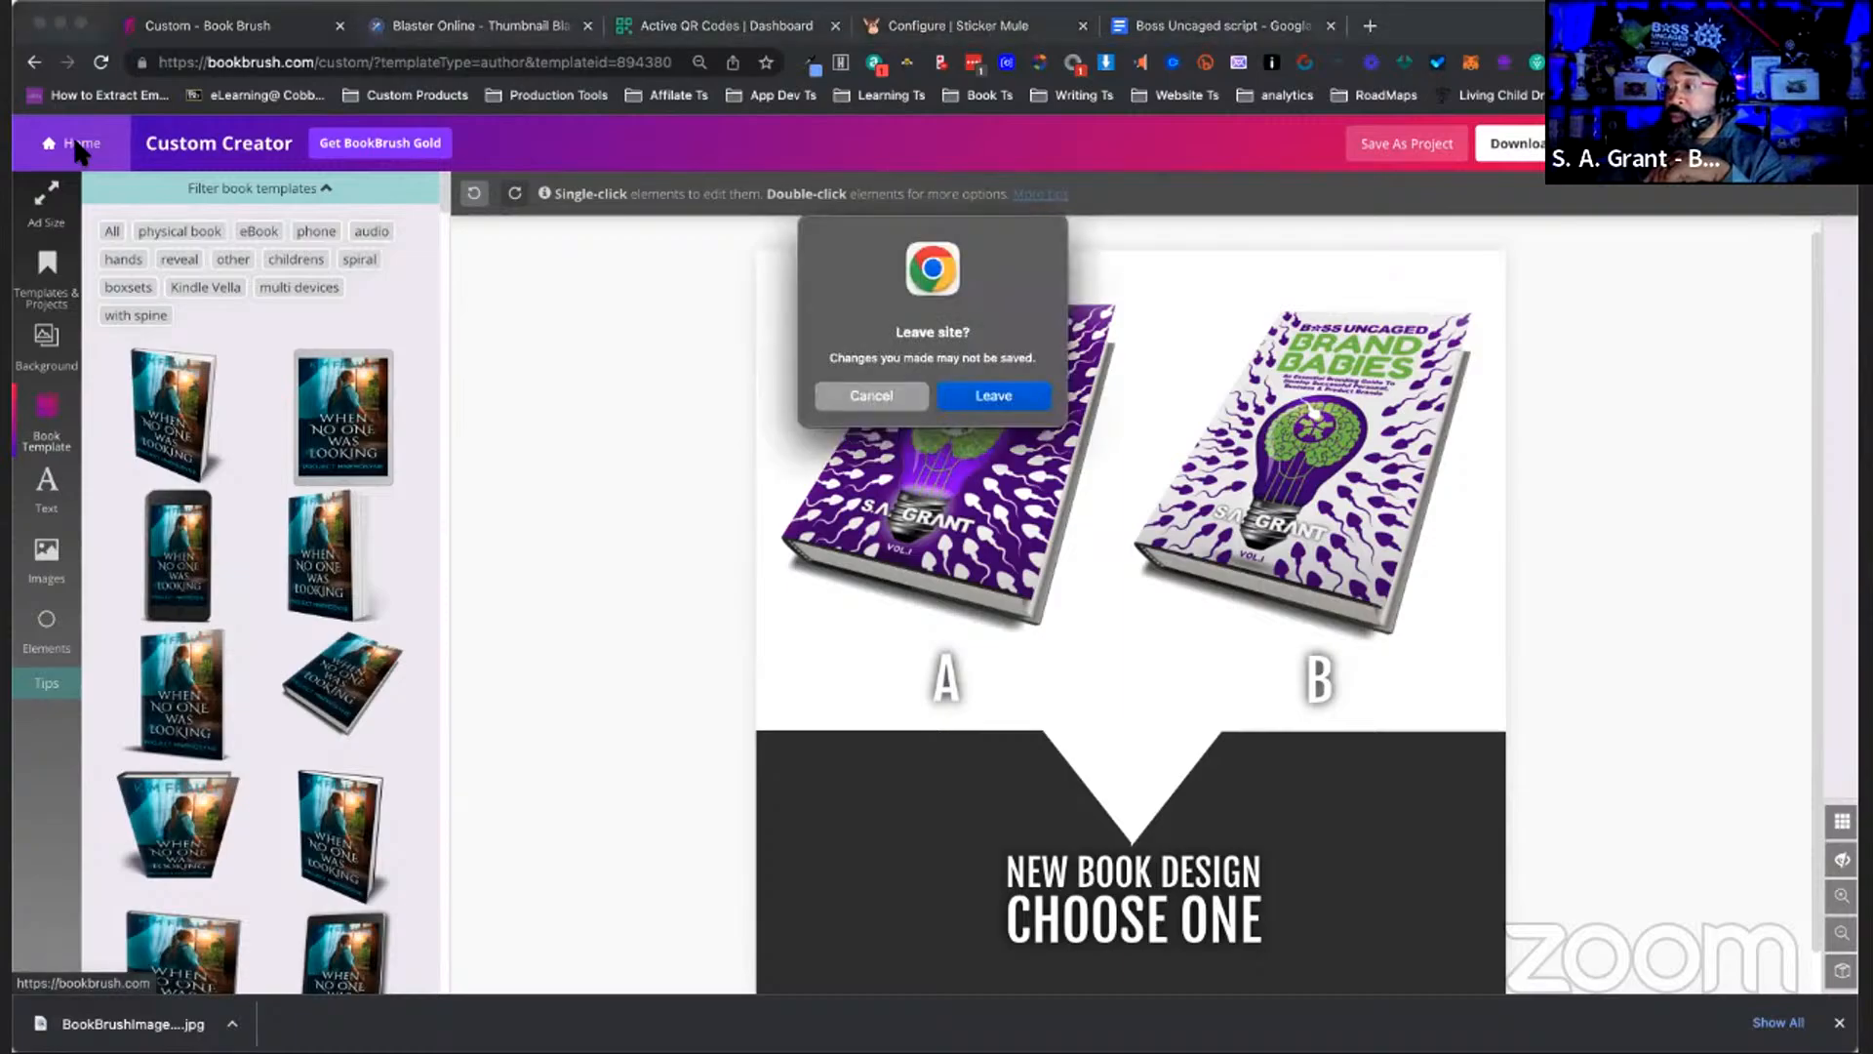
left_click(1010, 394)
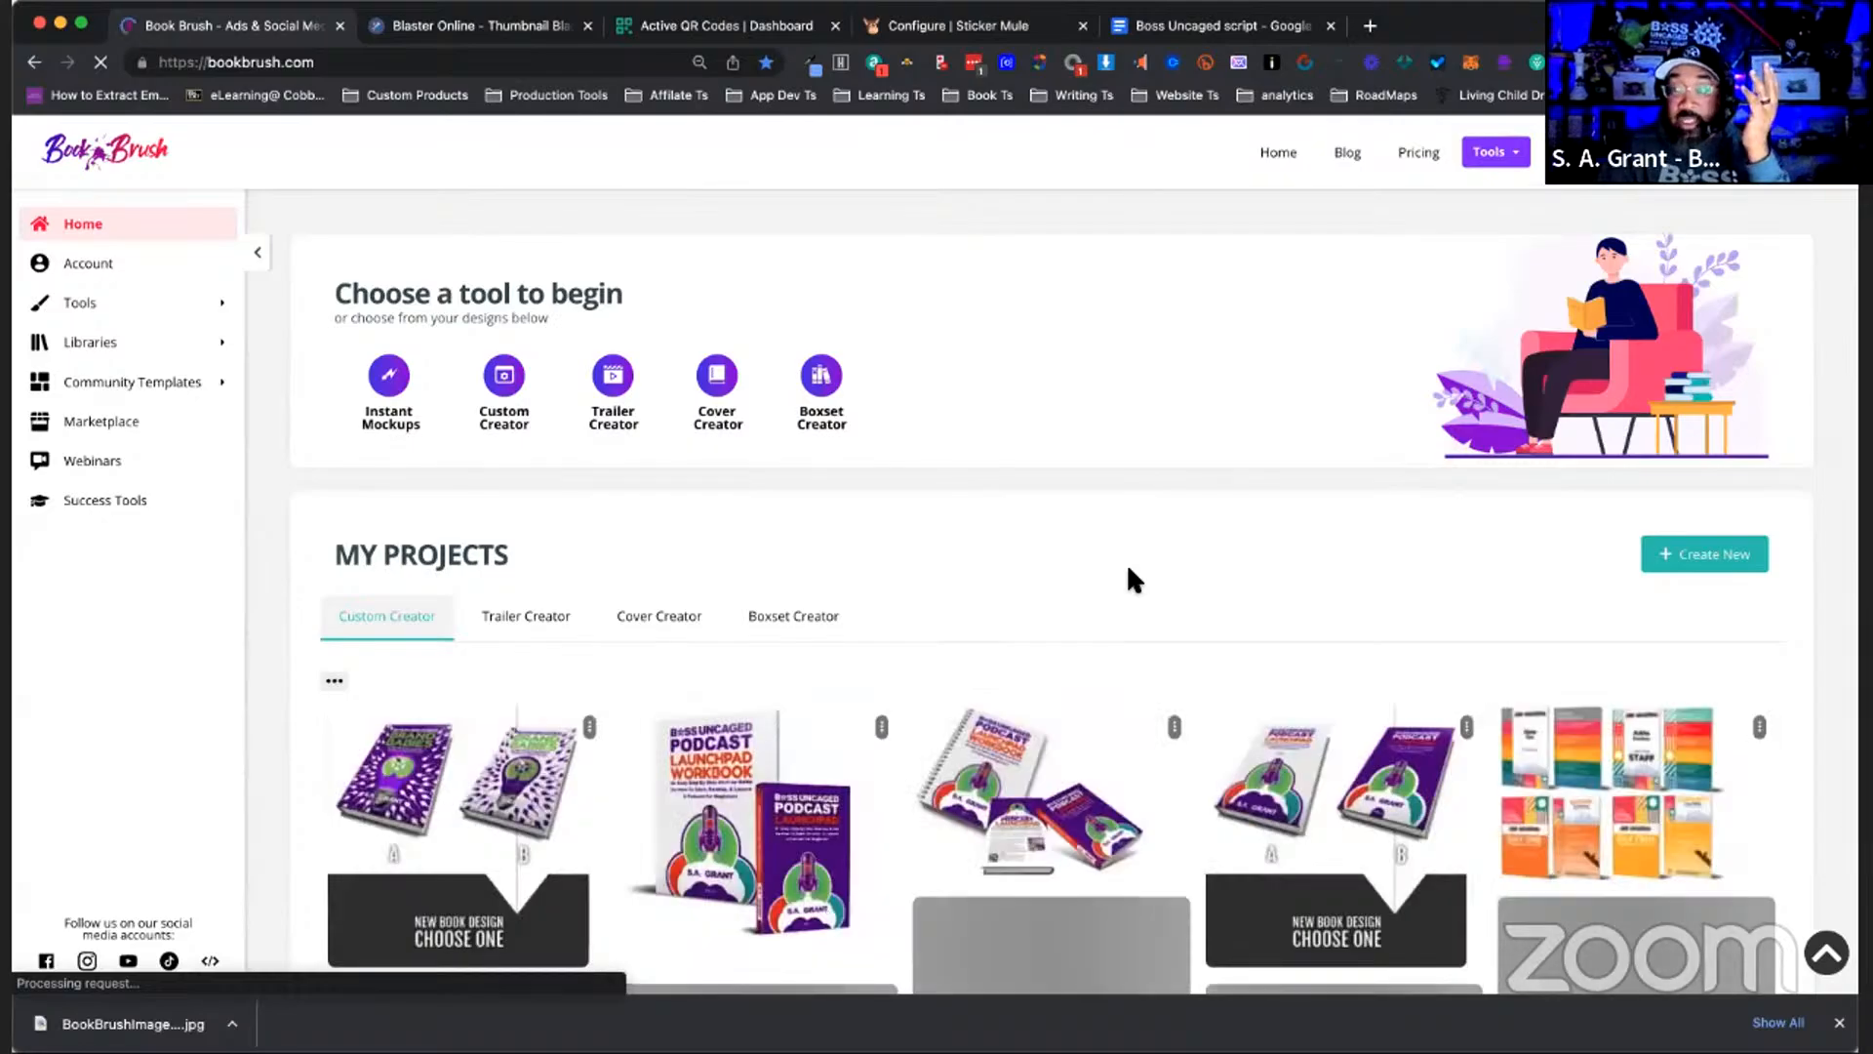
scroll(1128, 571, "down", 2)
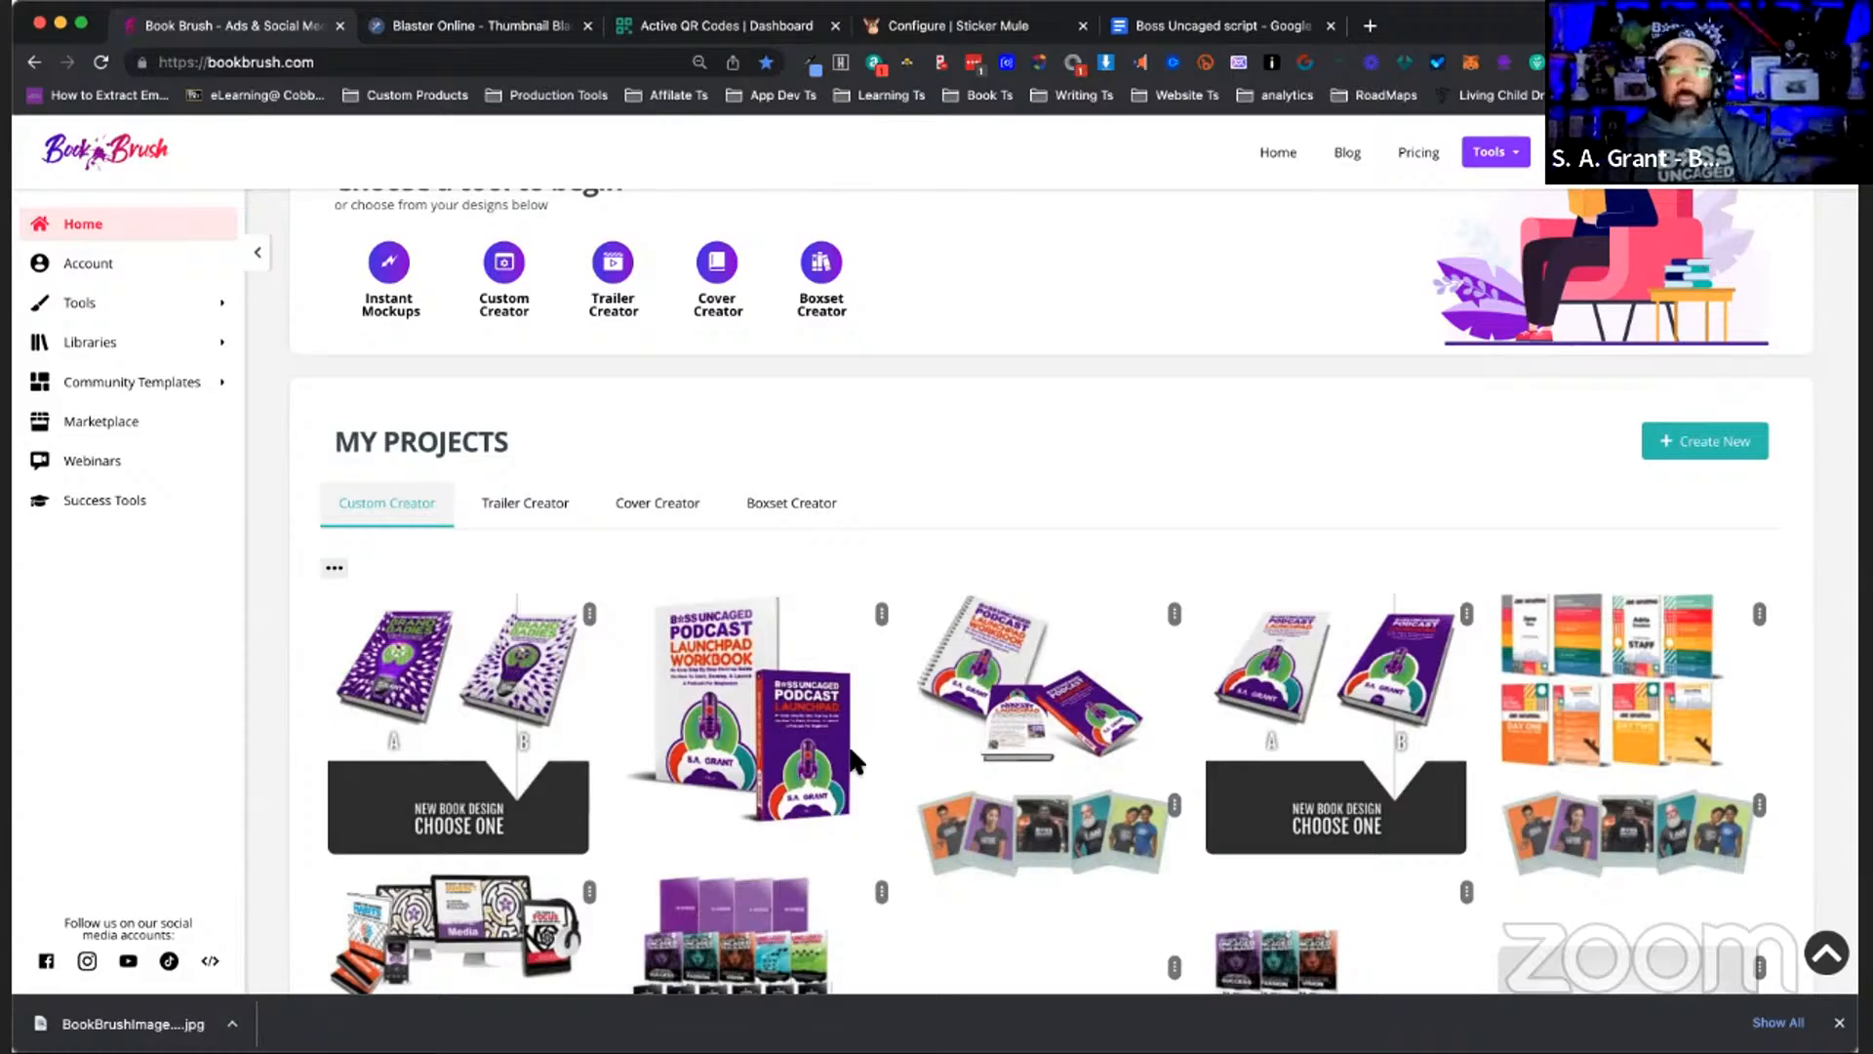
left_click(798, 723)
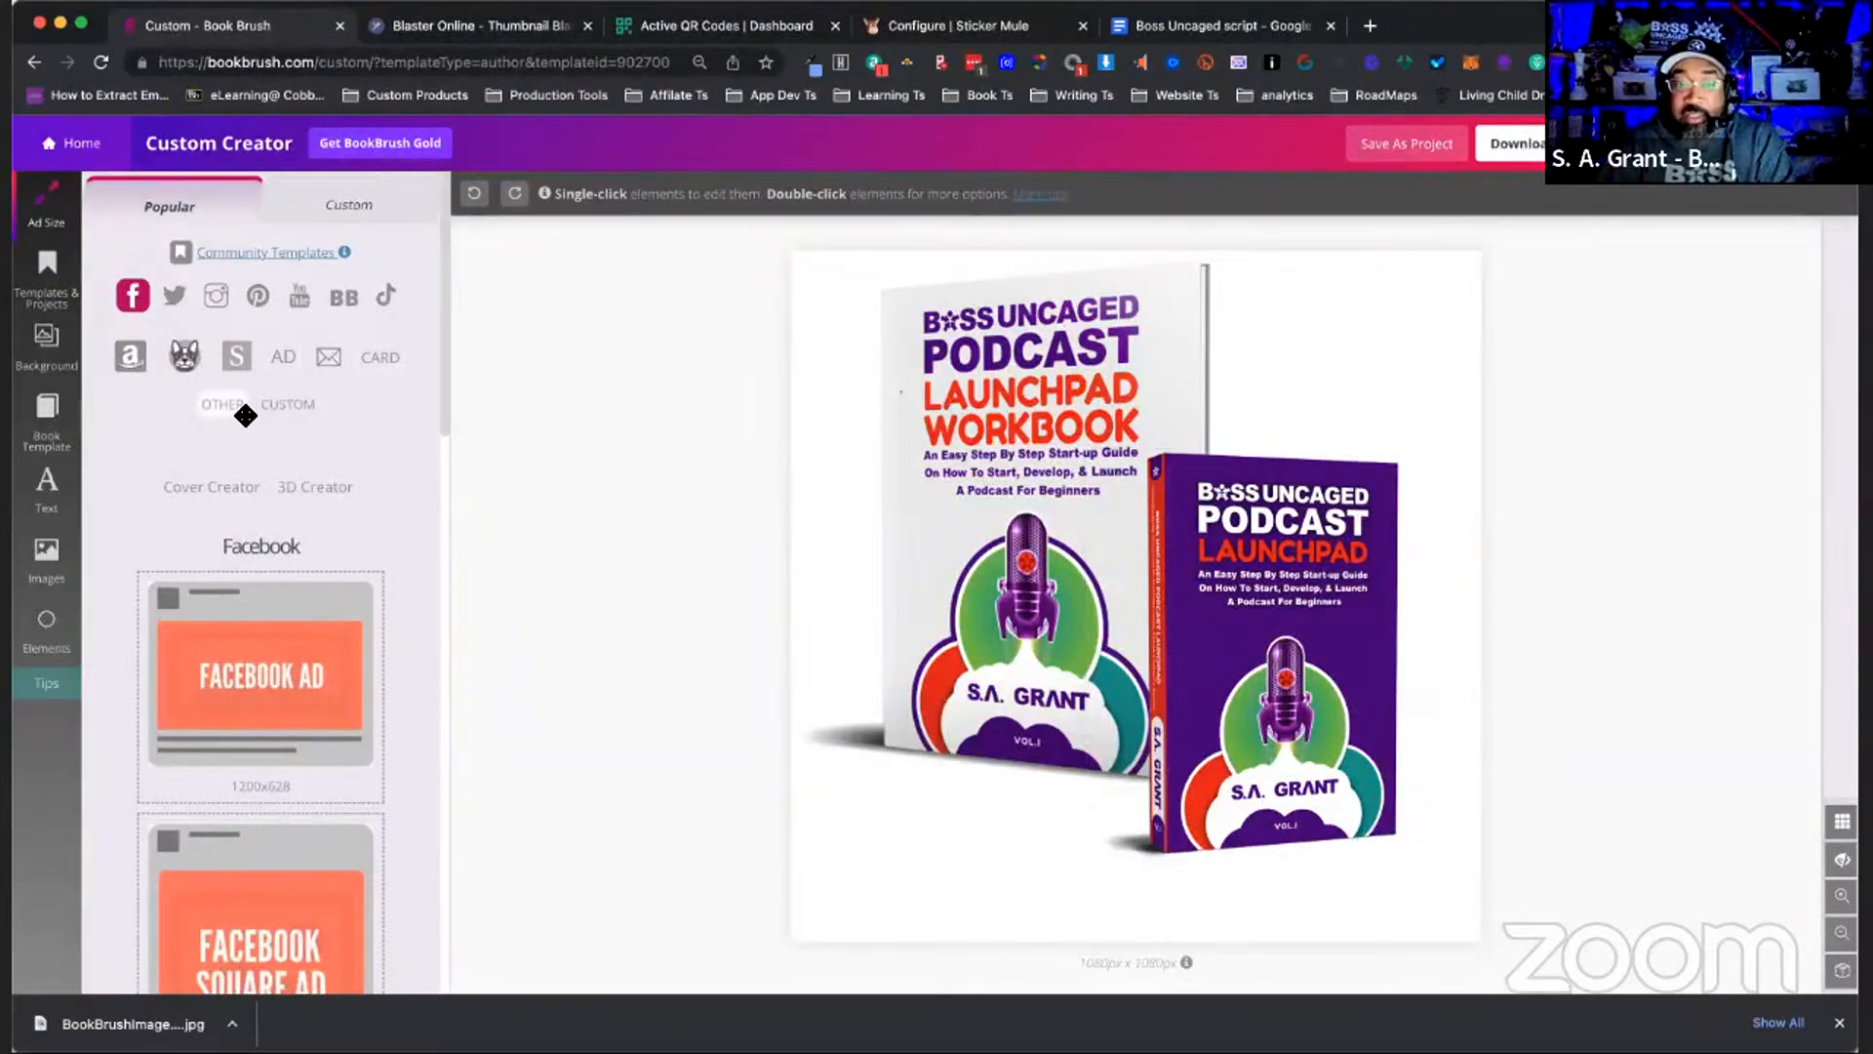
- Start a cover swap on the smaller front book and choose the purple Brand Babies cover as its spine image
left_click(1295, 581)
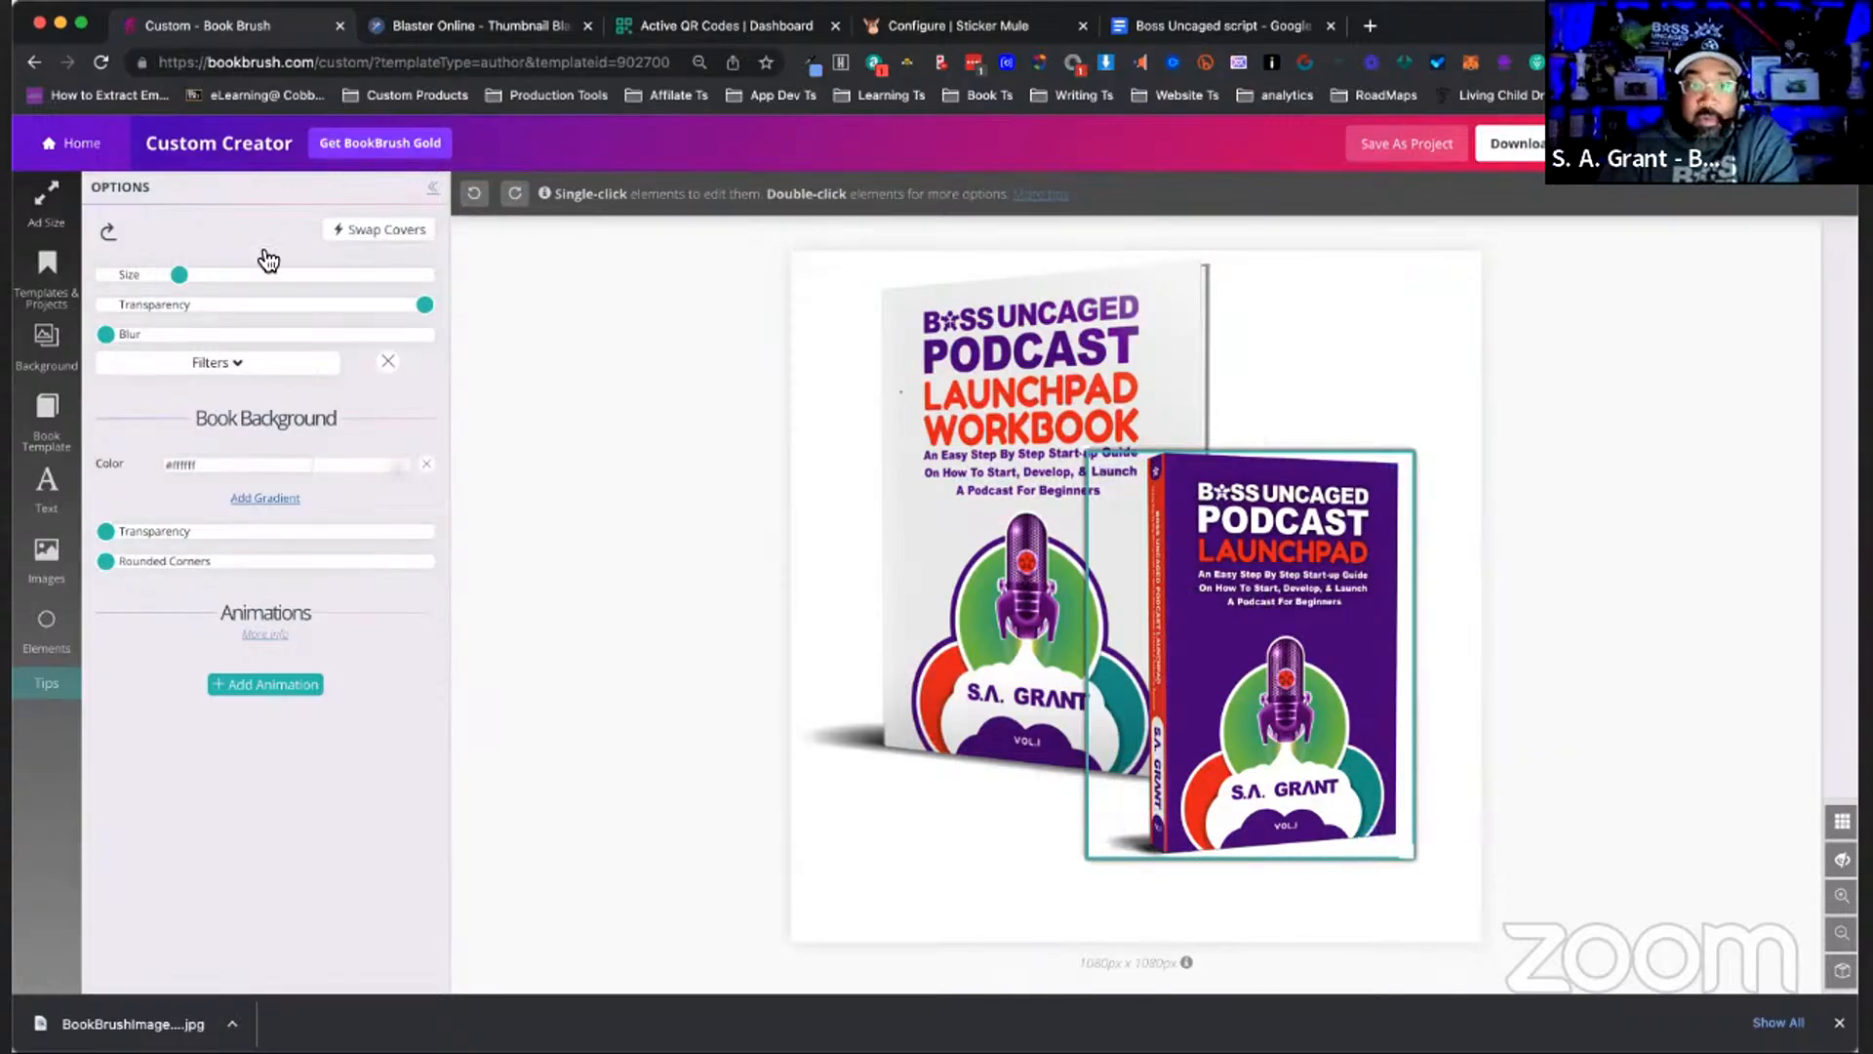
left_click(369, 232)
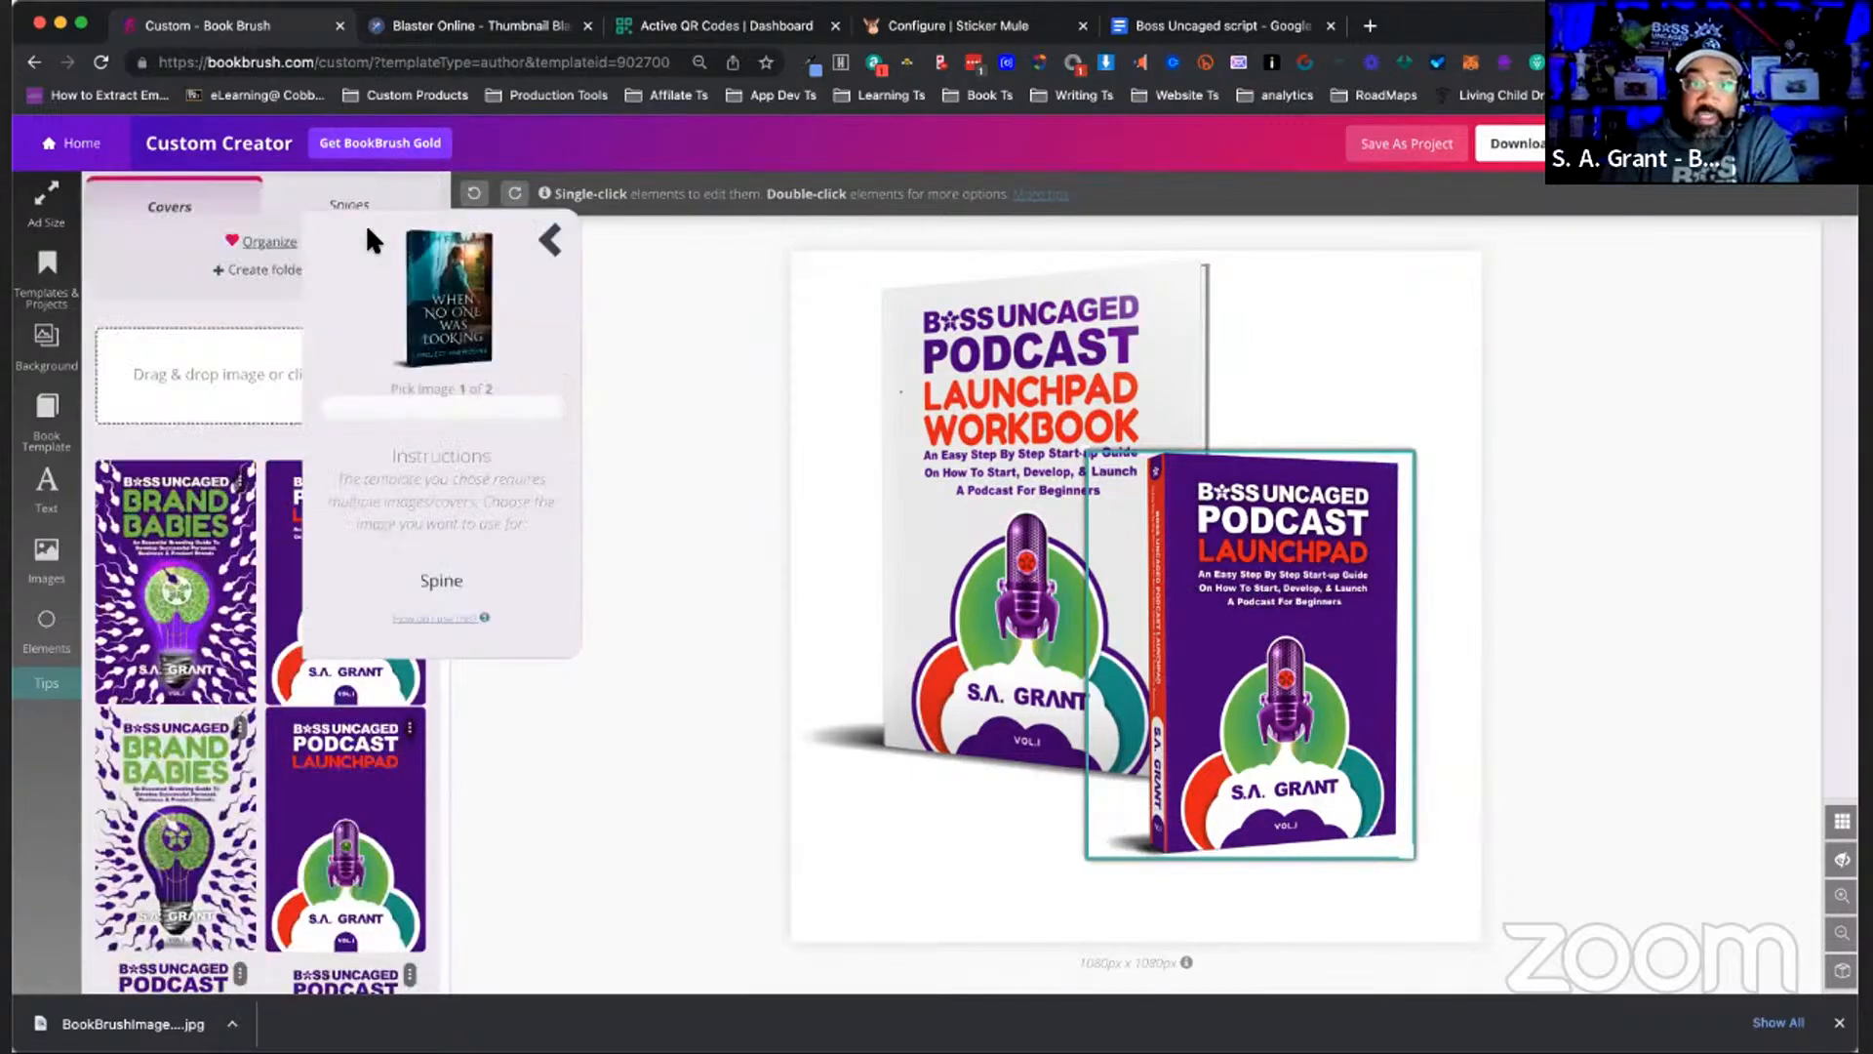
left_click(194, 575)
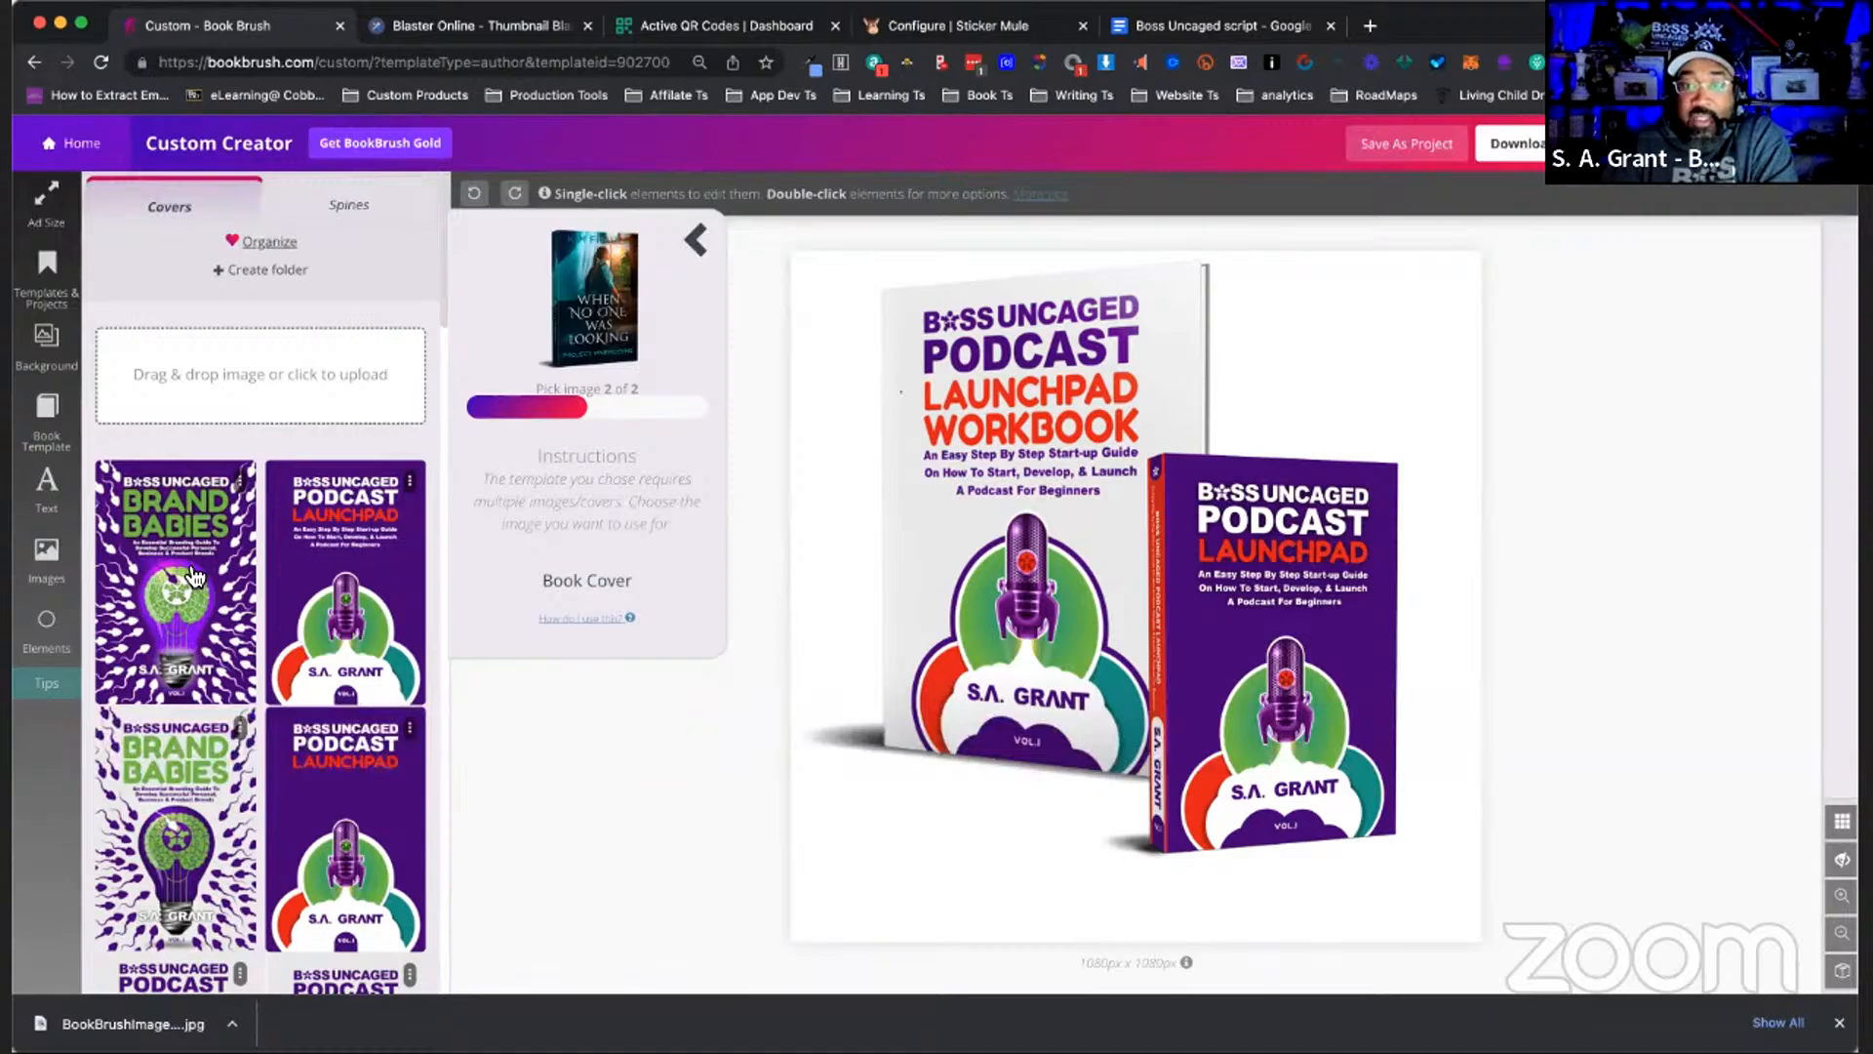
left_click(1127, 603)
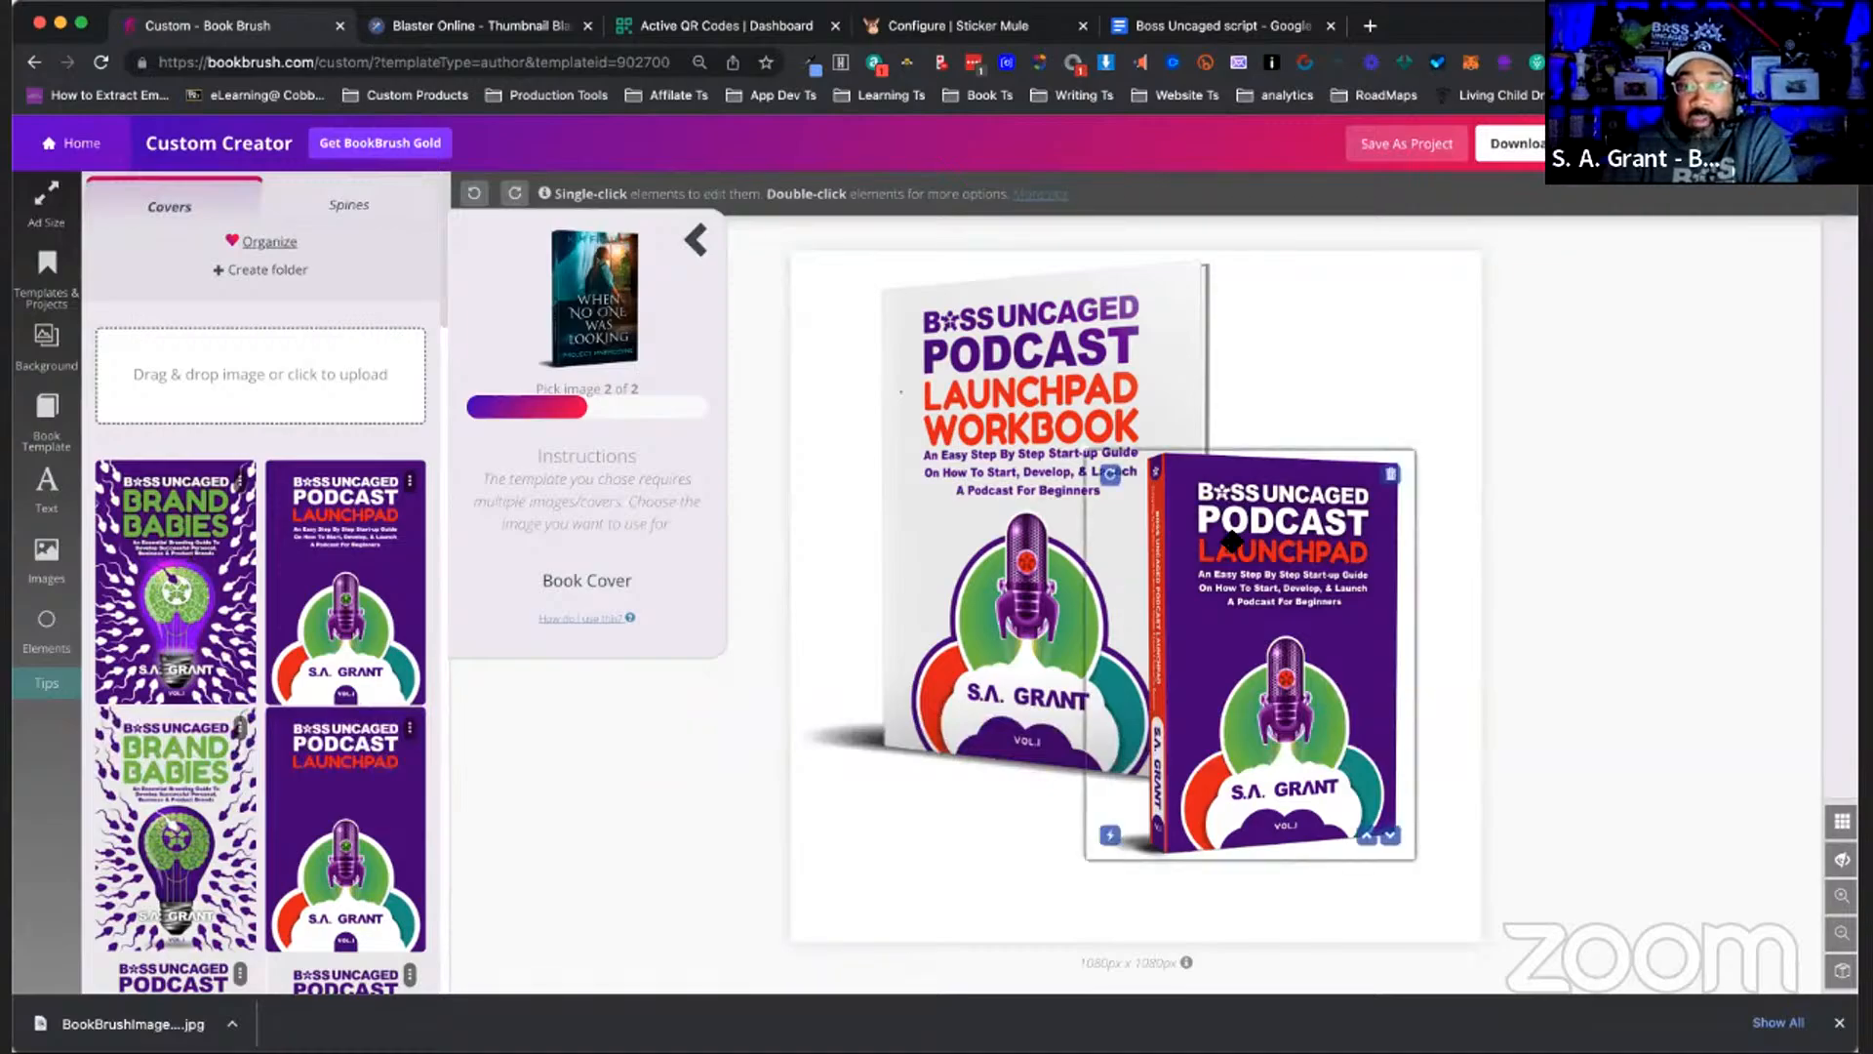
left_click(1109, 344)
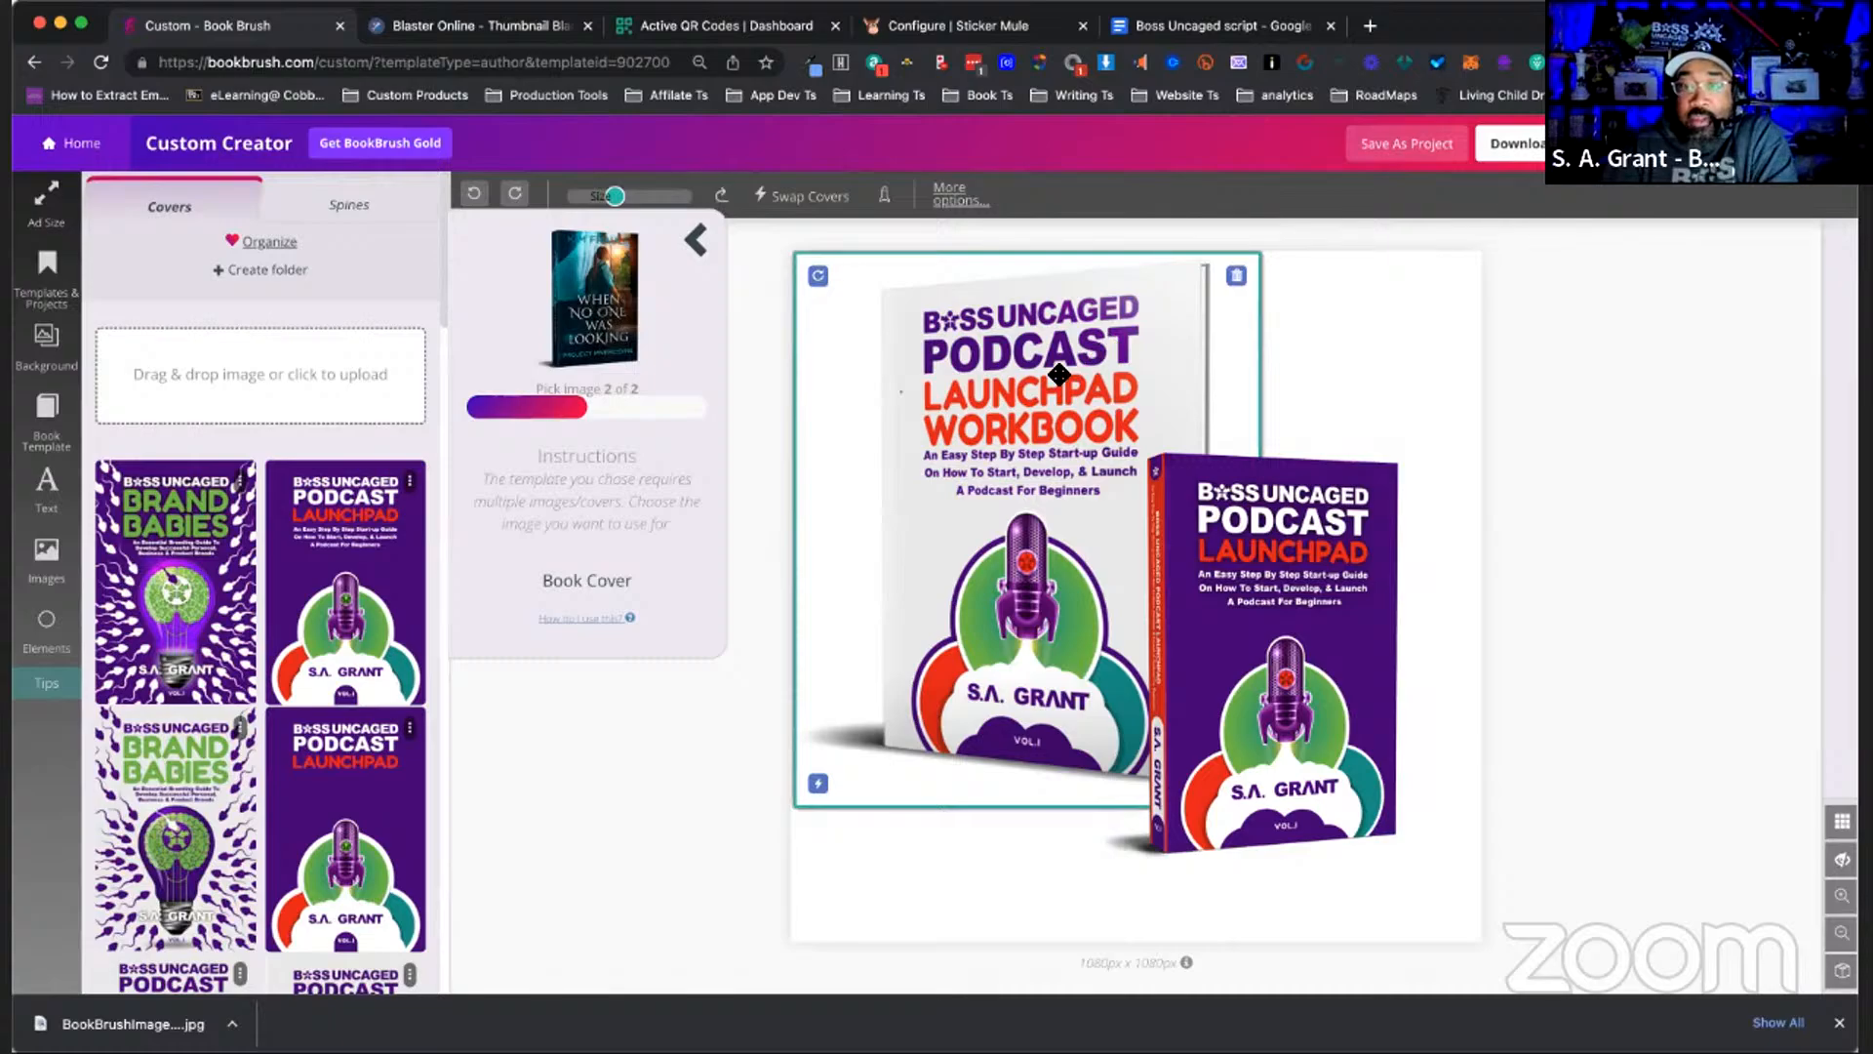
left_click(1118, 547)
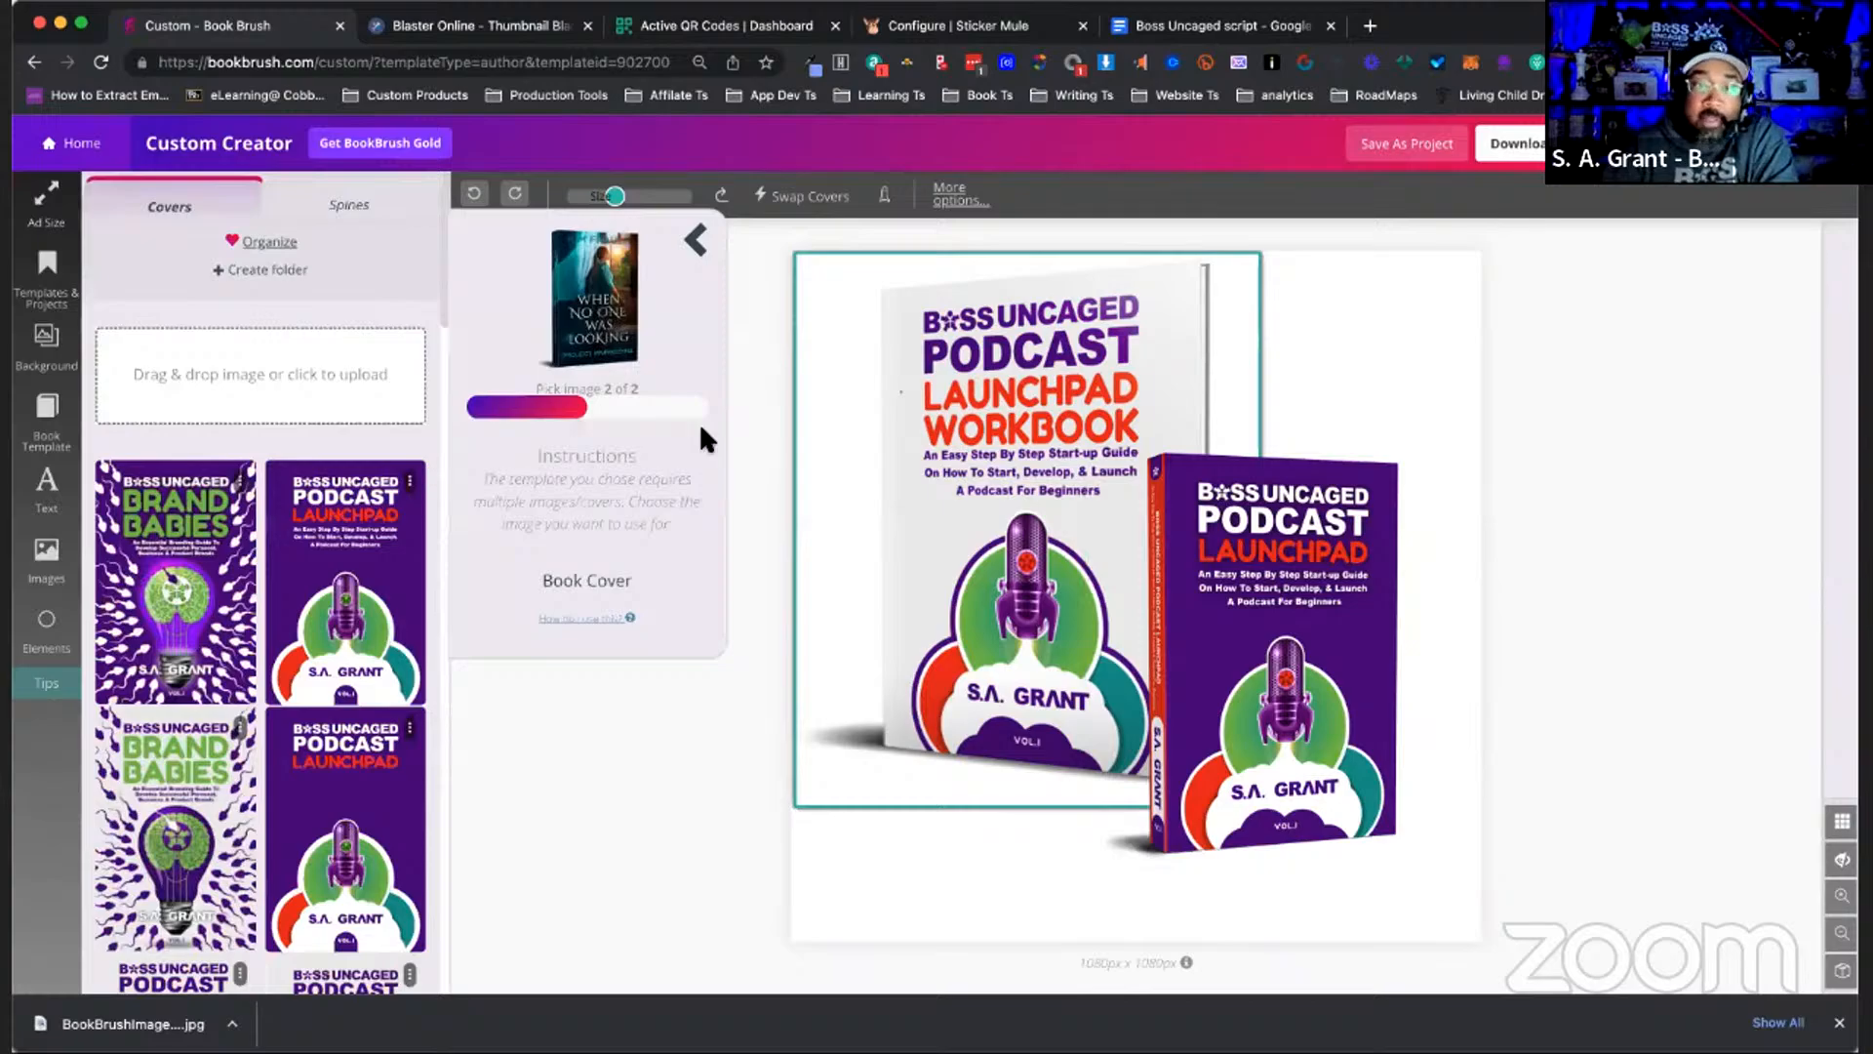
- Upload the Brand Babies spine artwork to the covers library and assign it as the front book's cover image
left_click(268, 371)
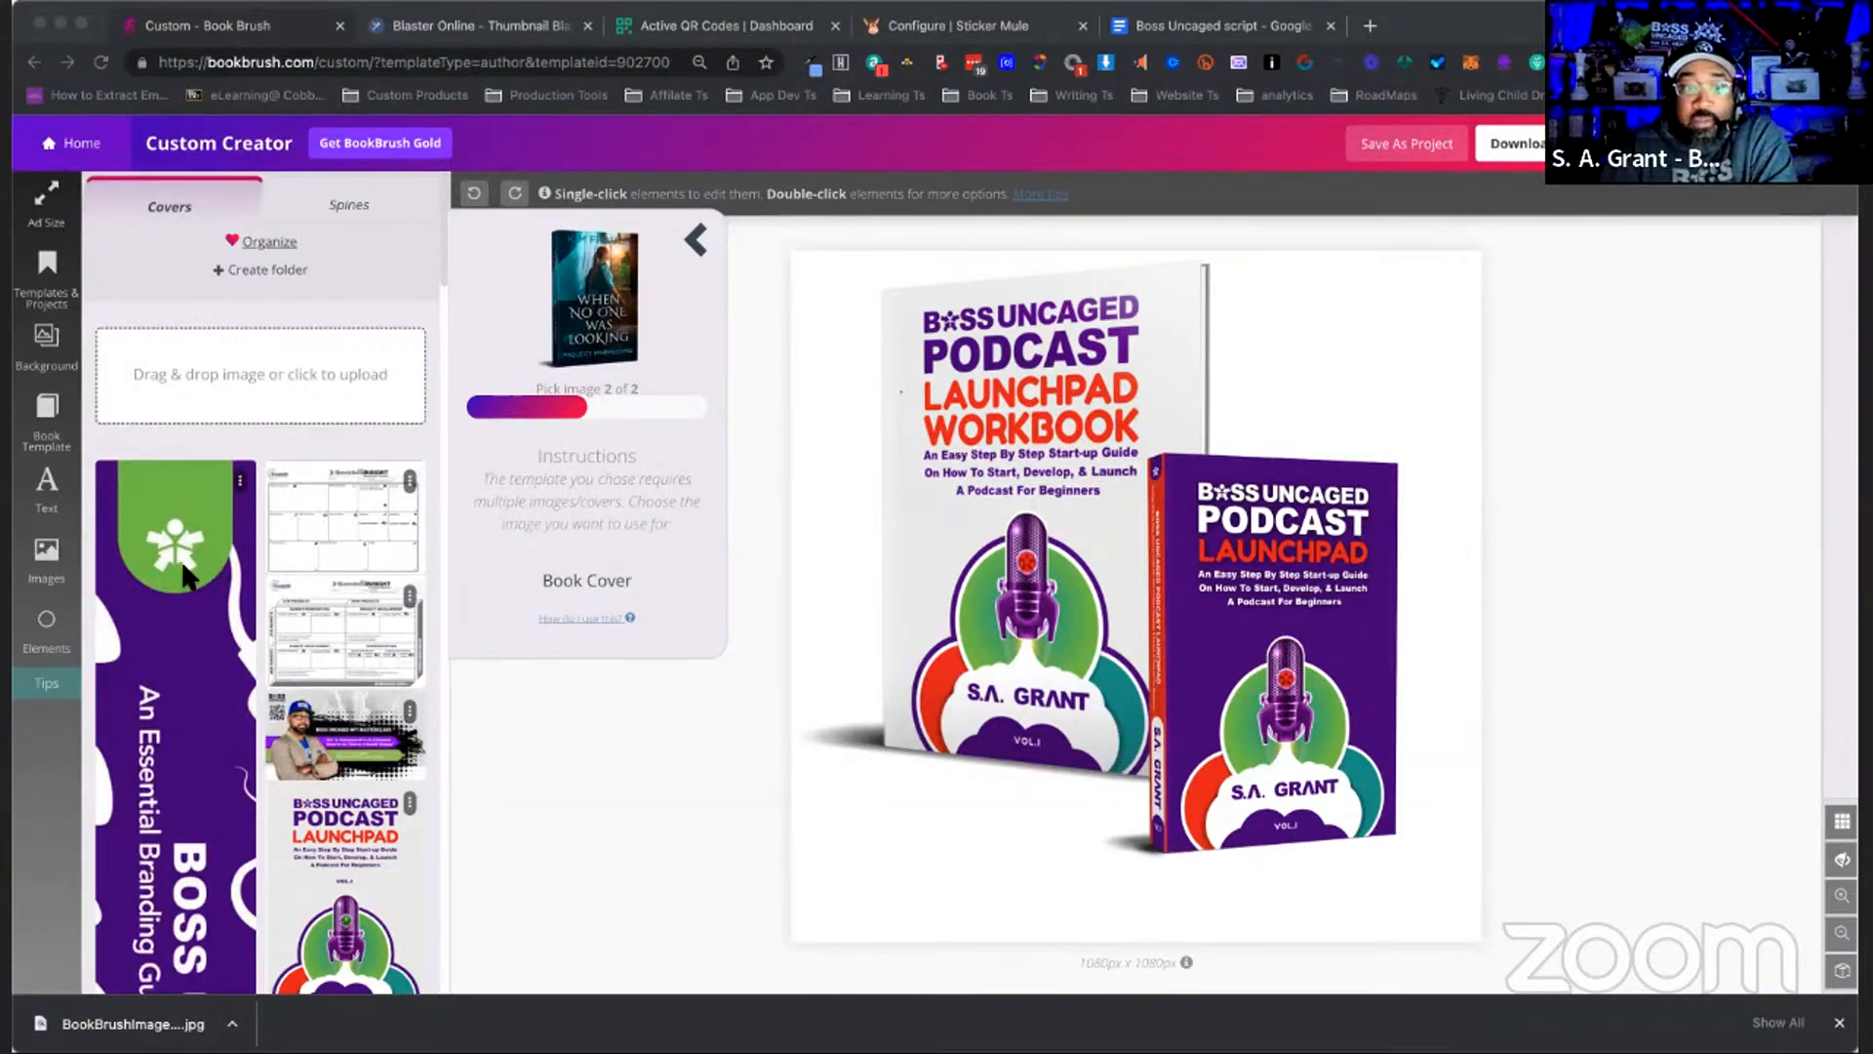
left_click(1164, 518)
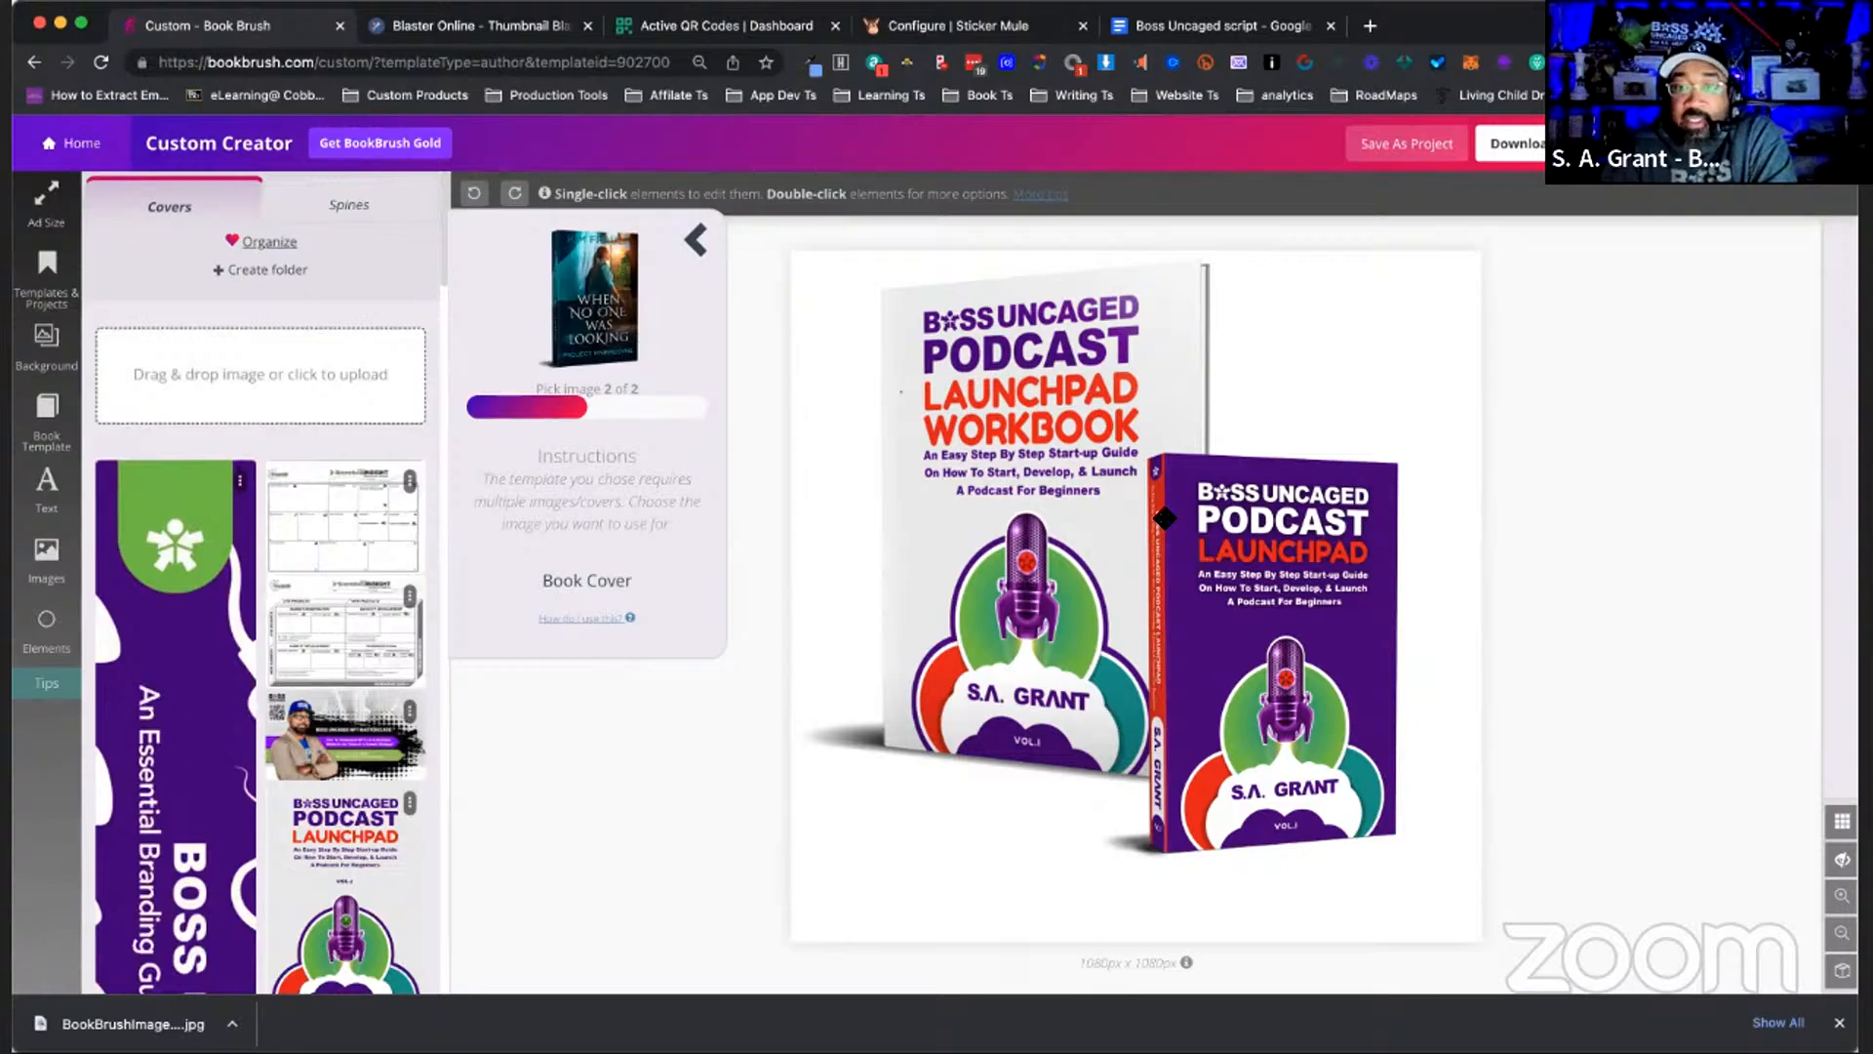
left_click(1339, 711)
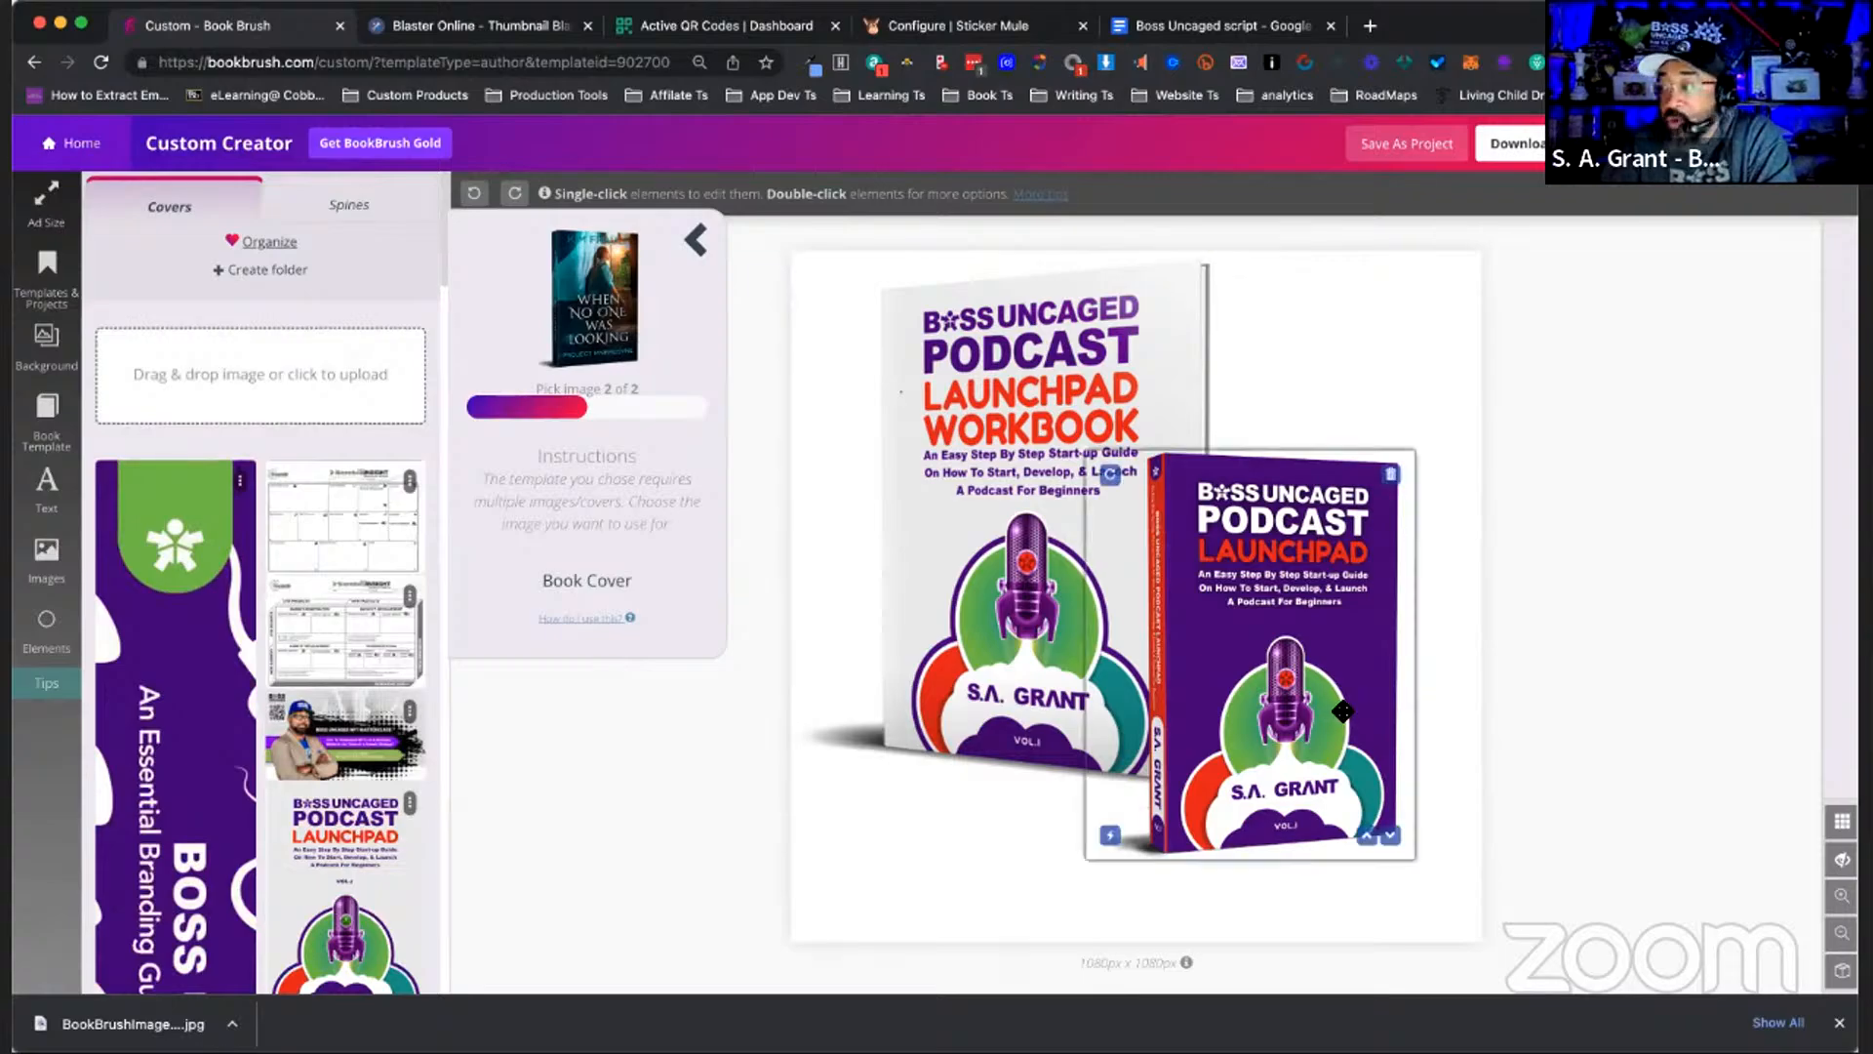
left_click(662, 715)
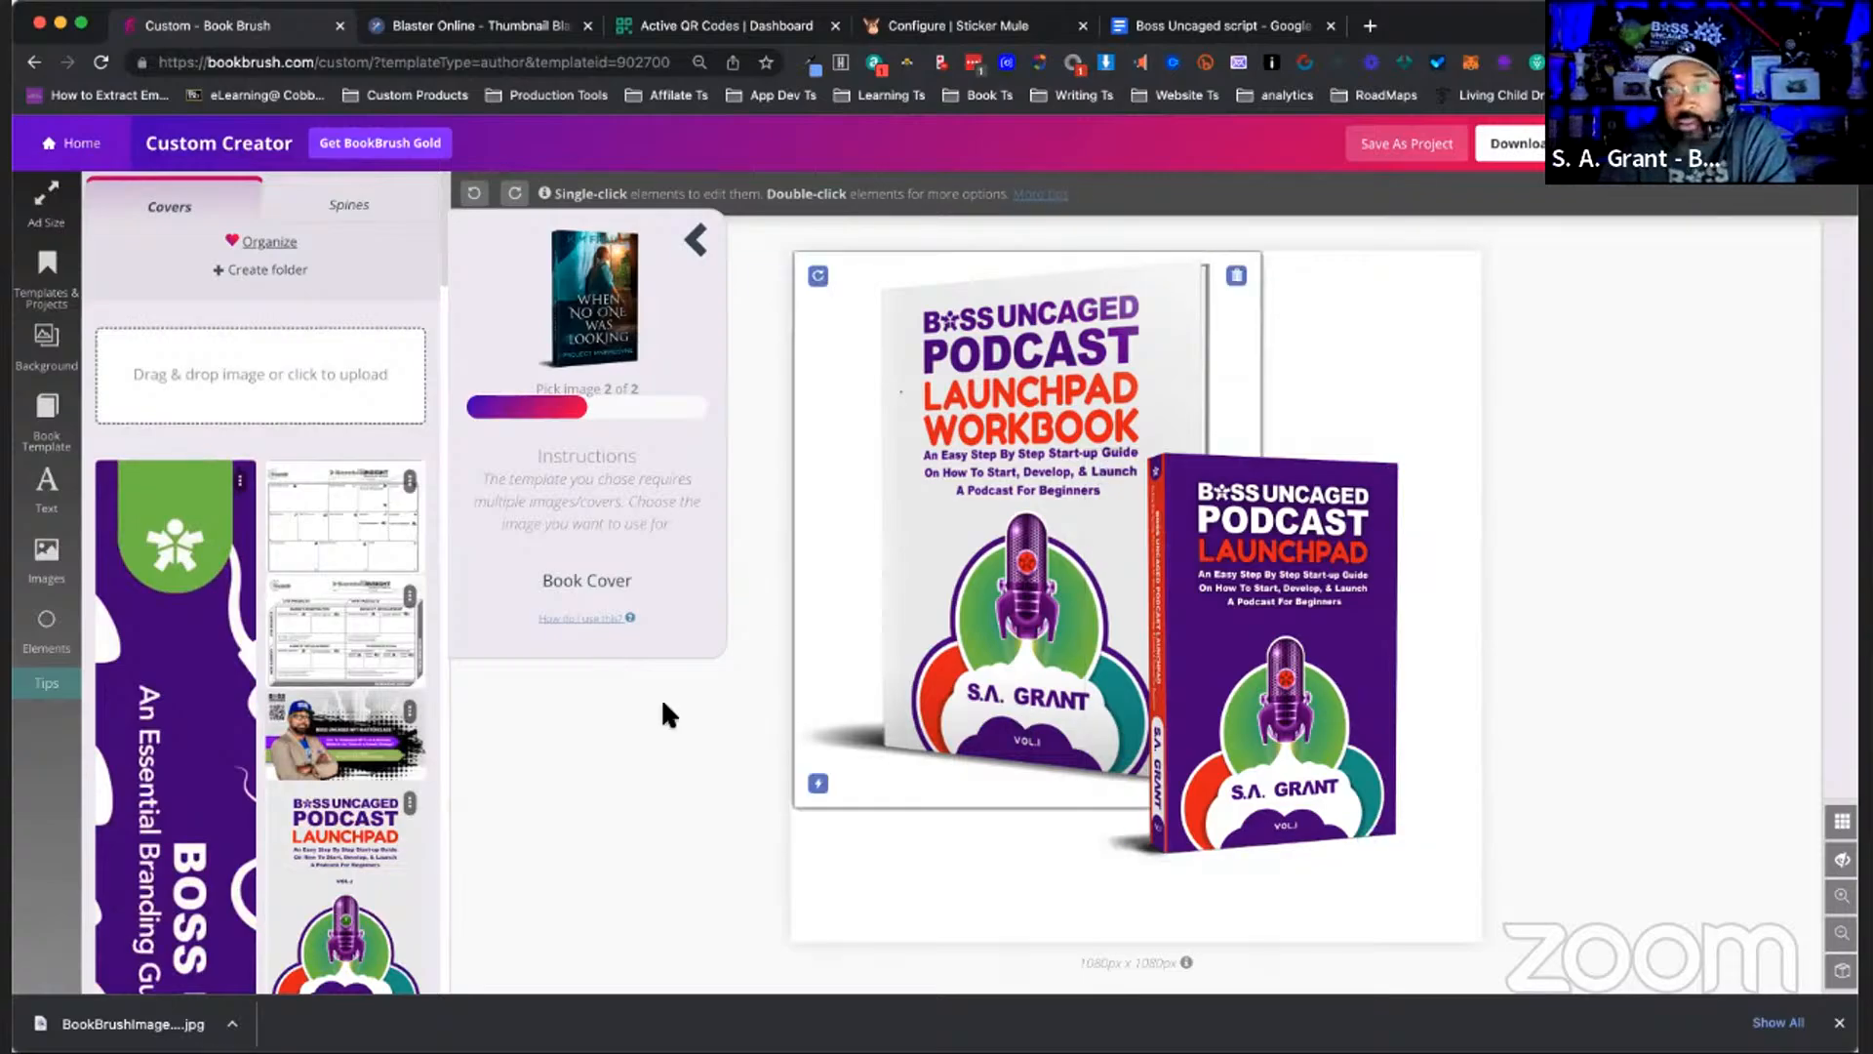
left_click(1191, 622)
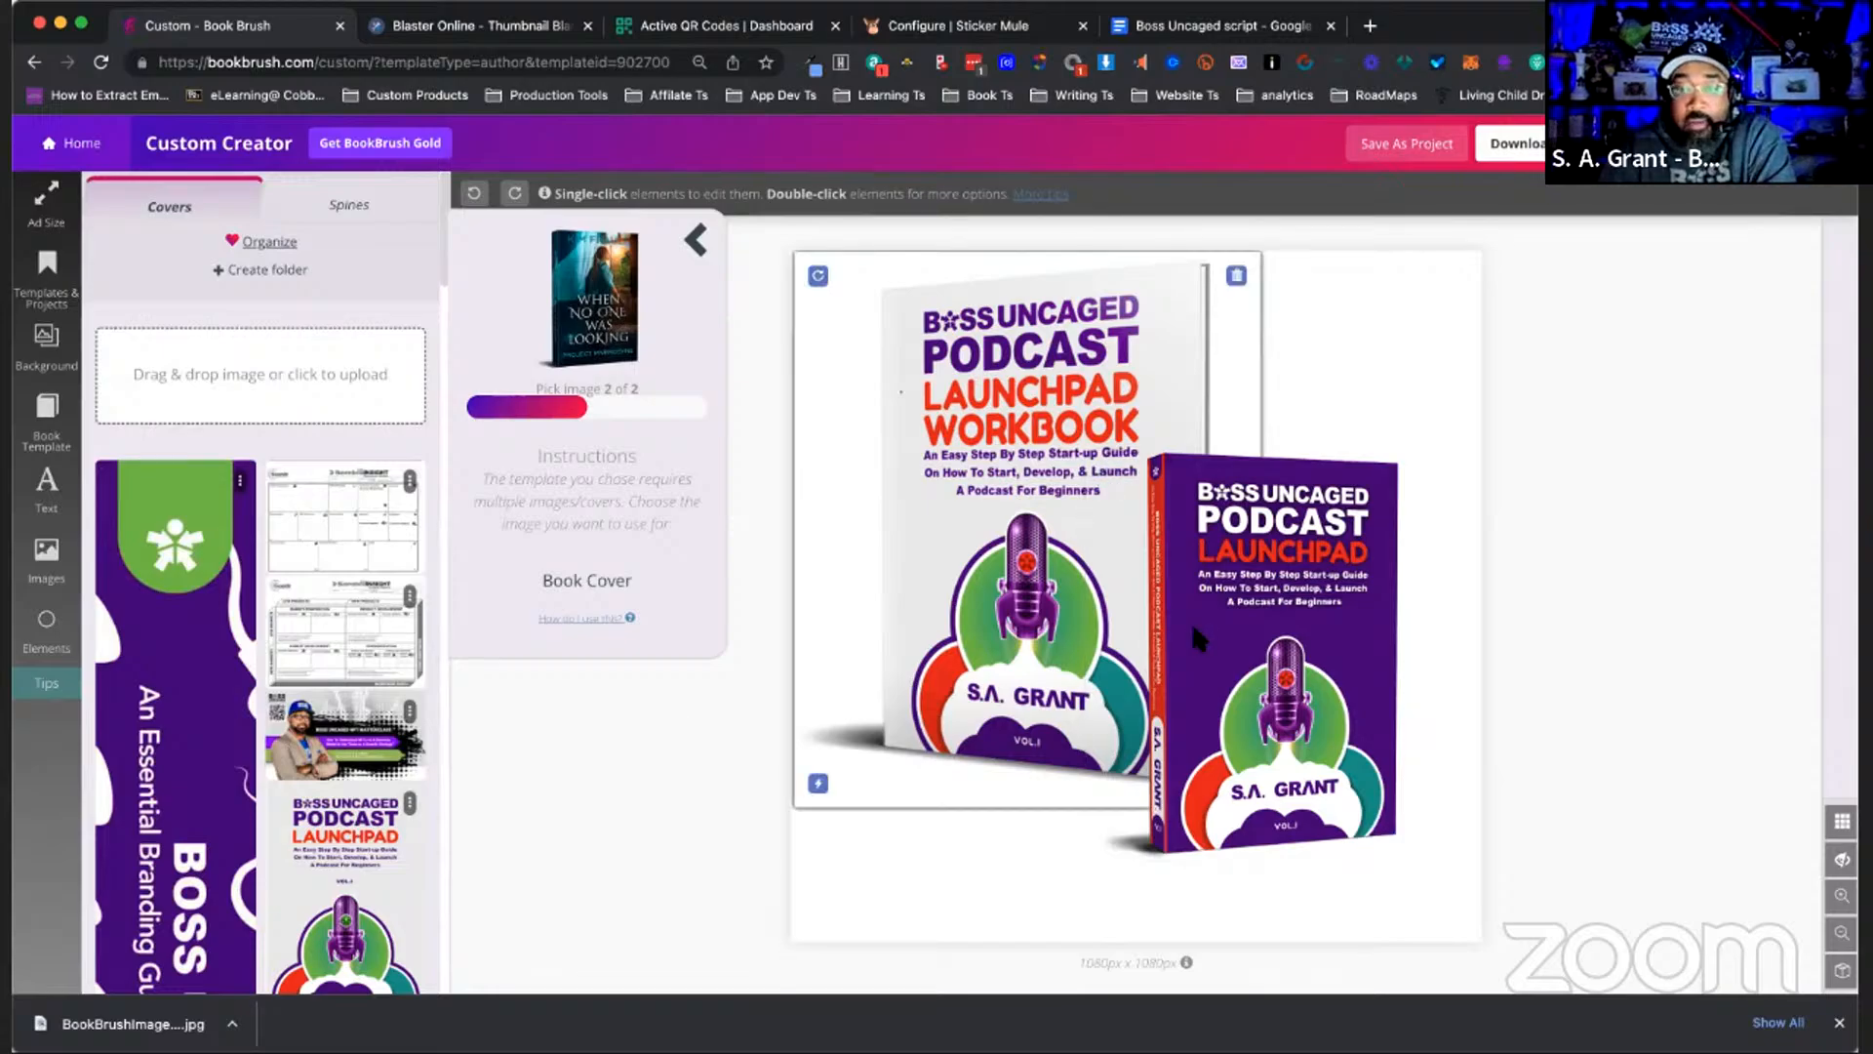
left_click(571, 419)
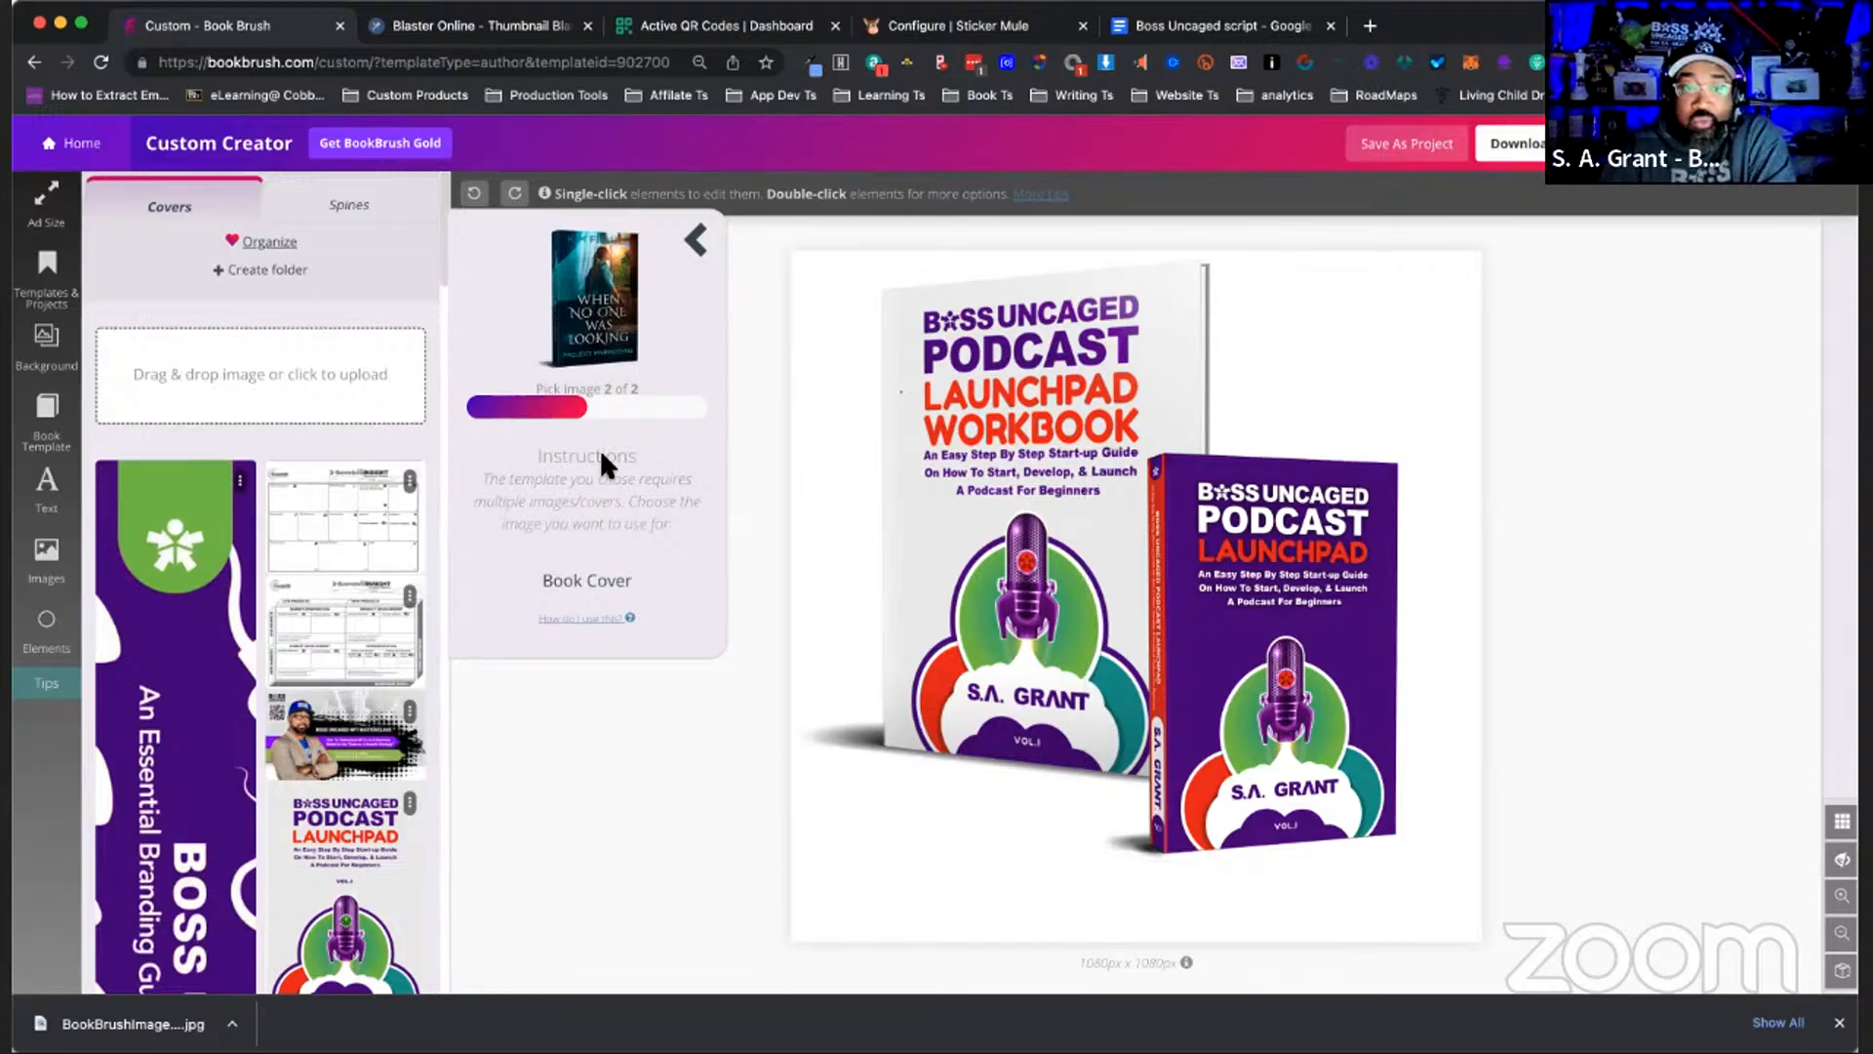
left_click(185, 583)
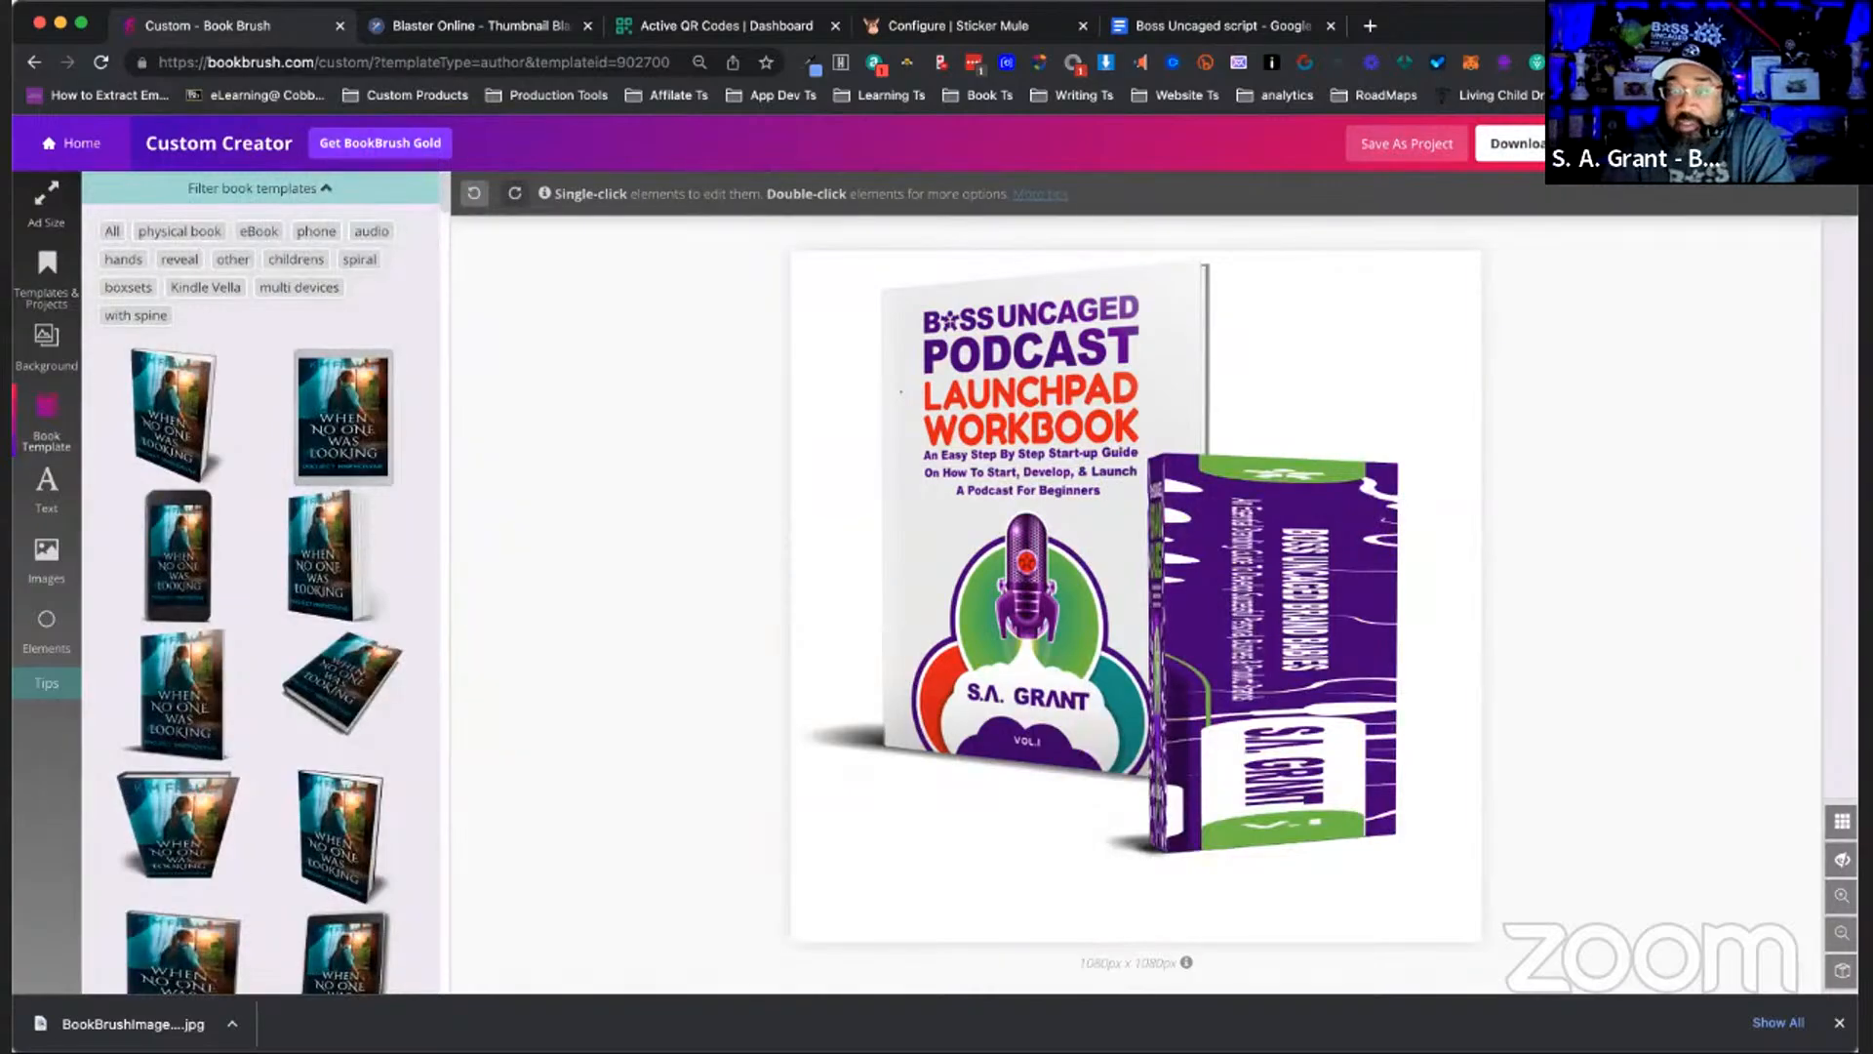
- Swap the front book's spine image for the uploaded Brand Babies spine artwork
left_click(1323, 603)
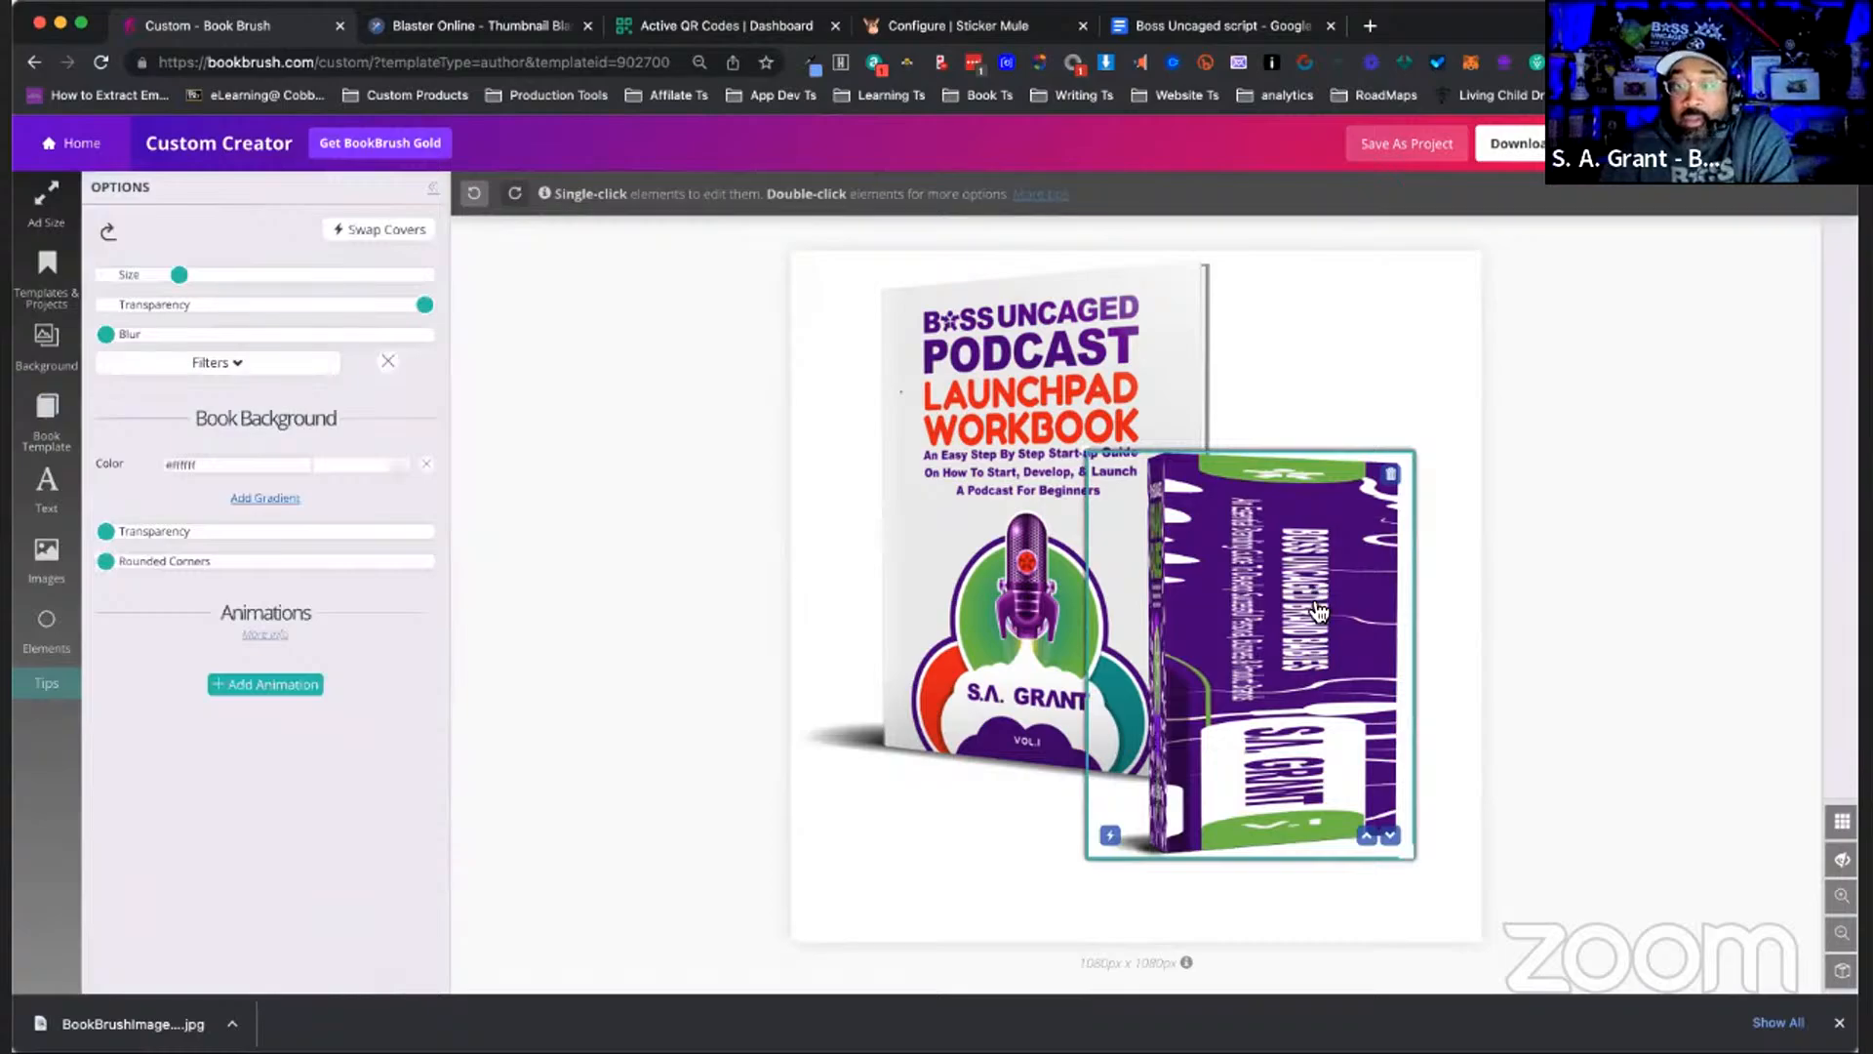
left_click(380, 230)
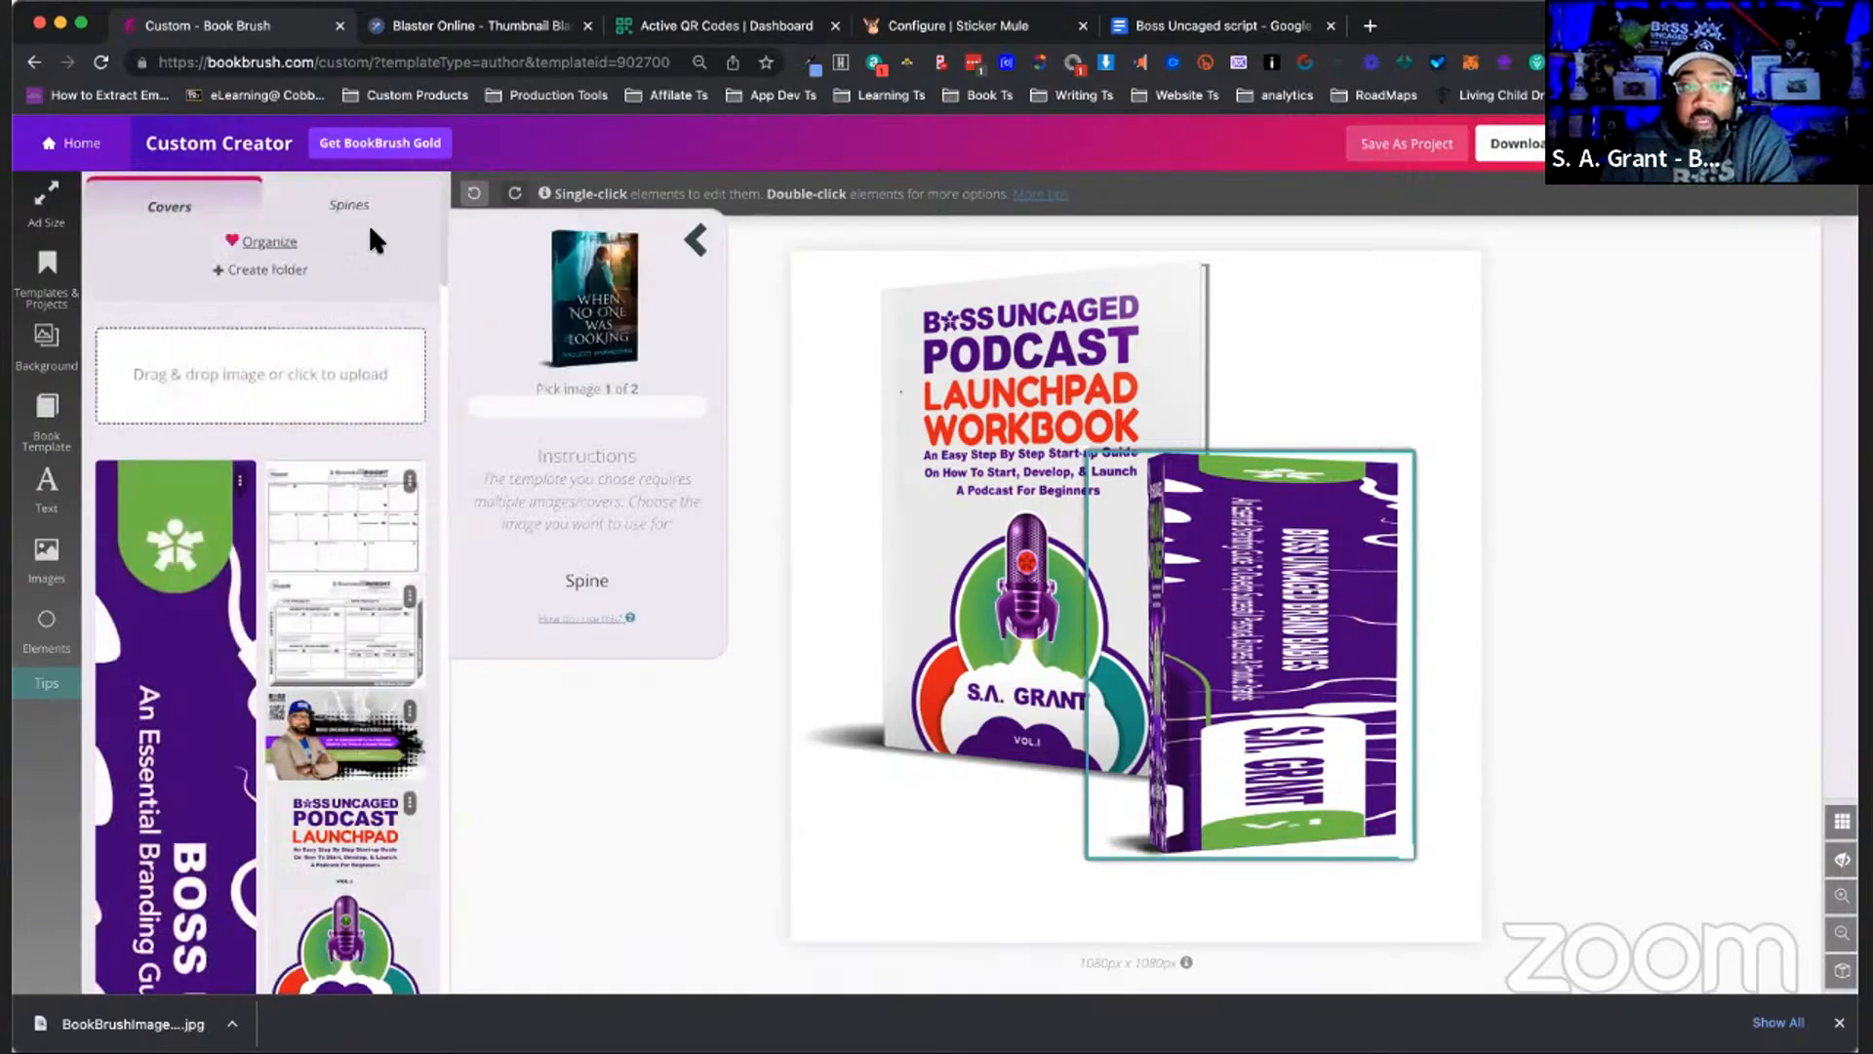
scroll(364, 454, "down", 5)
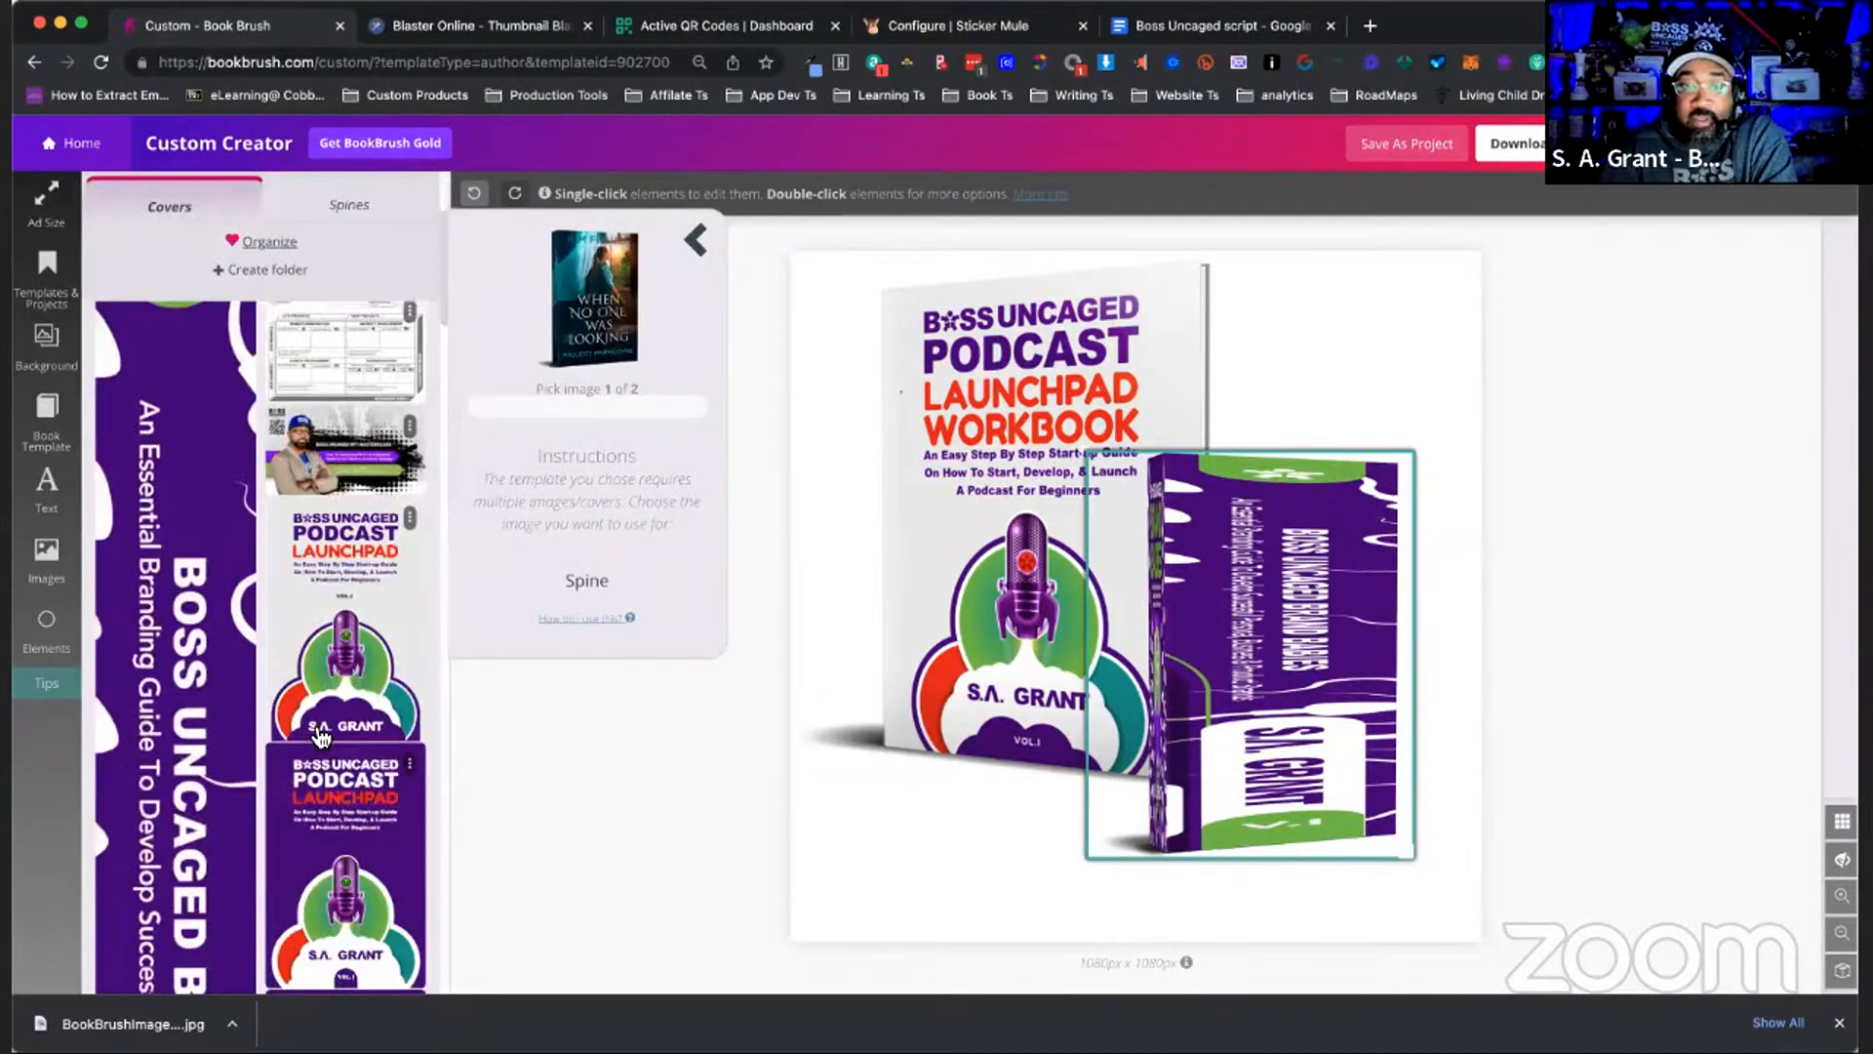
scroll(320, 737, "down", 10)
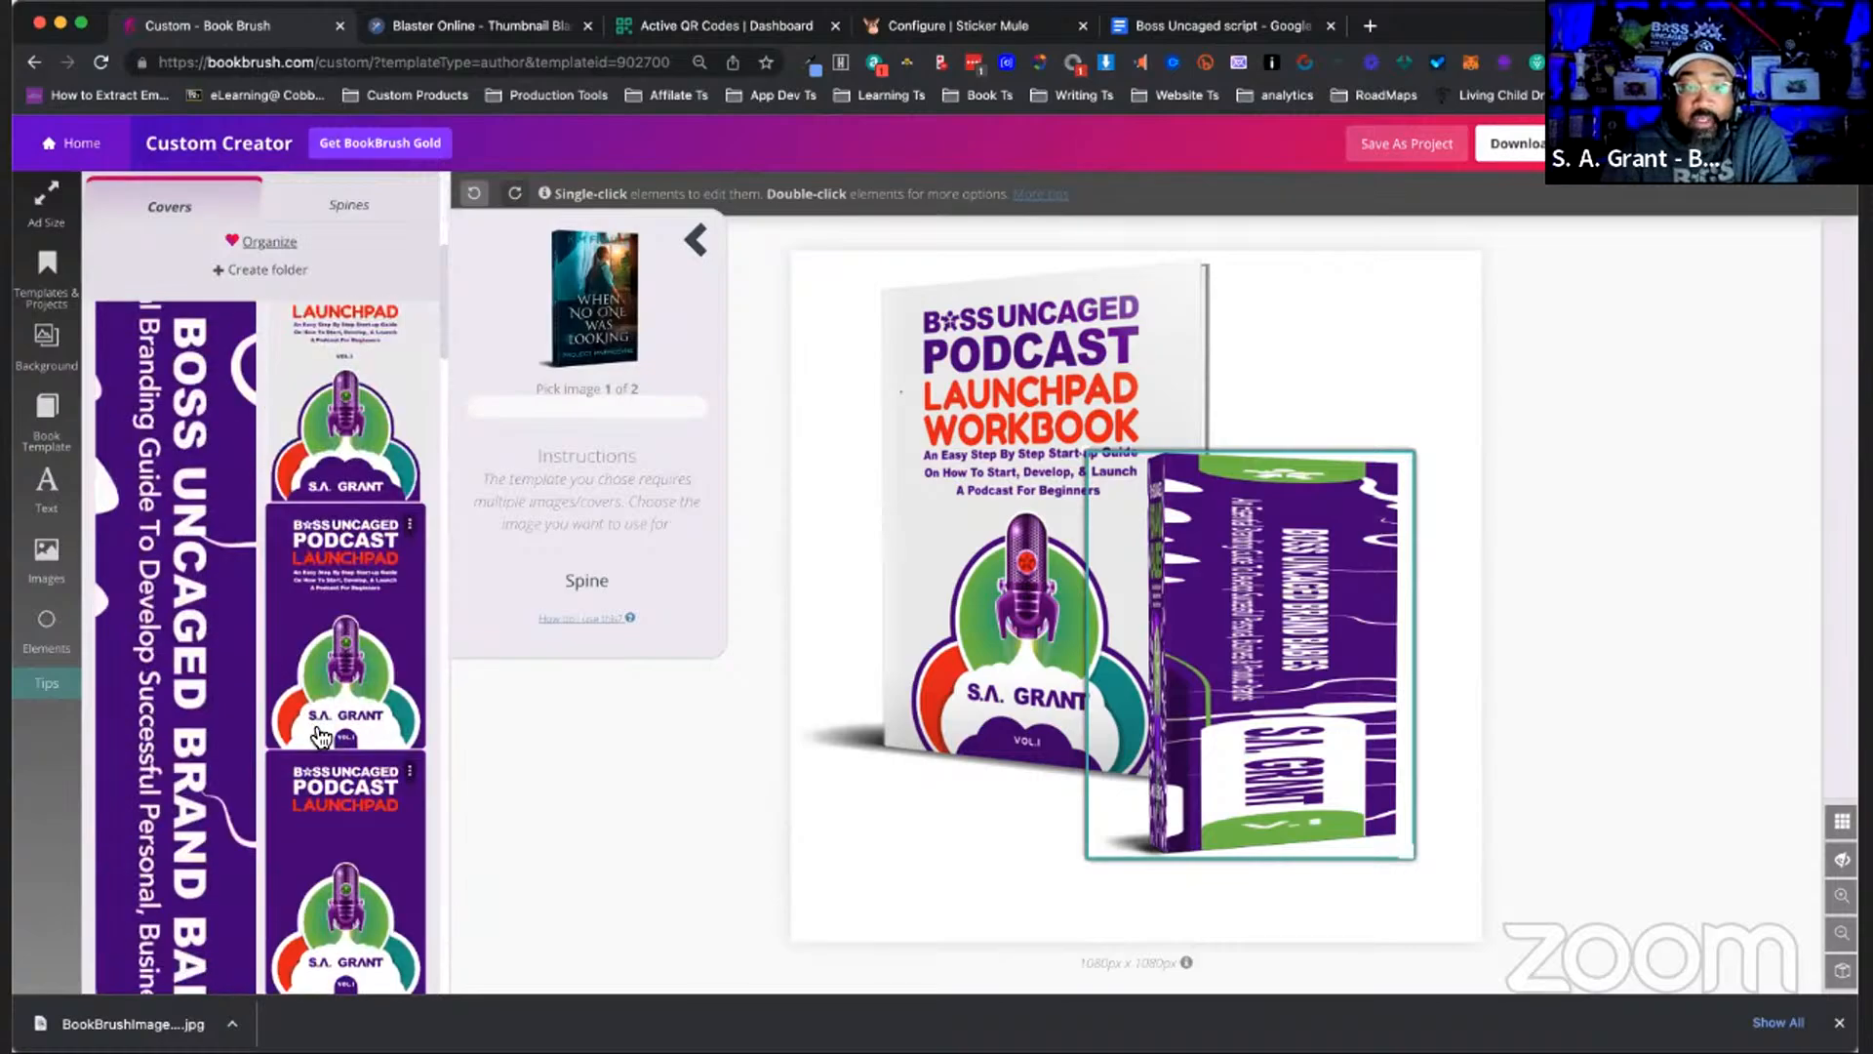
scroll(320, 736, "down", 10)
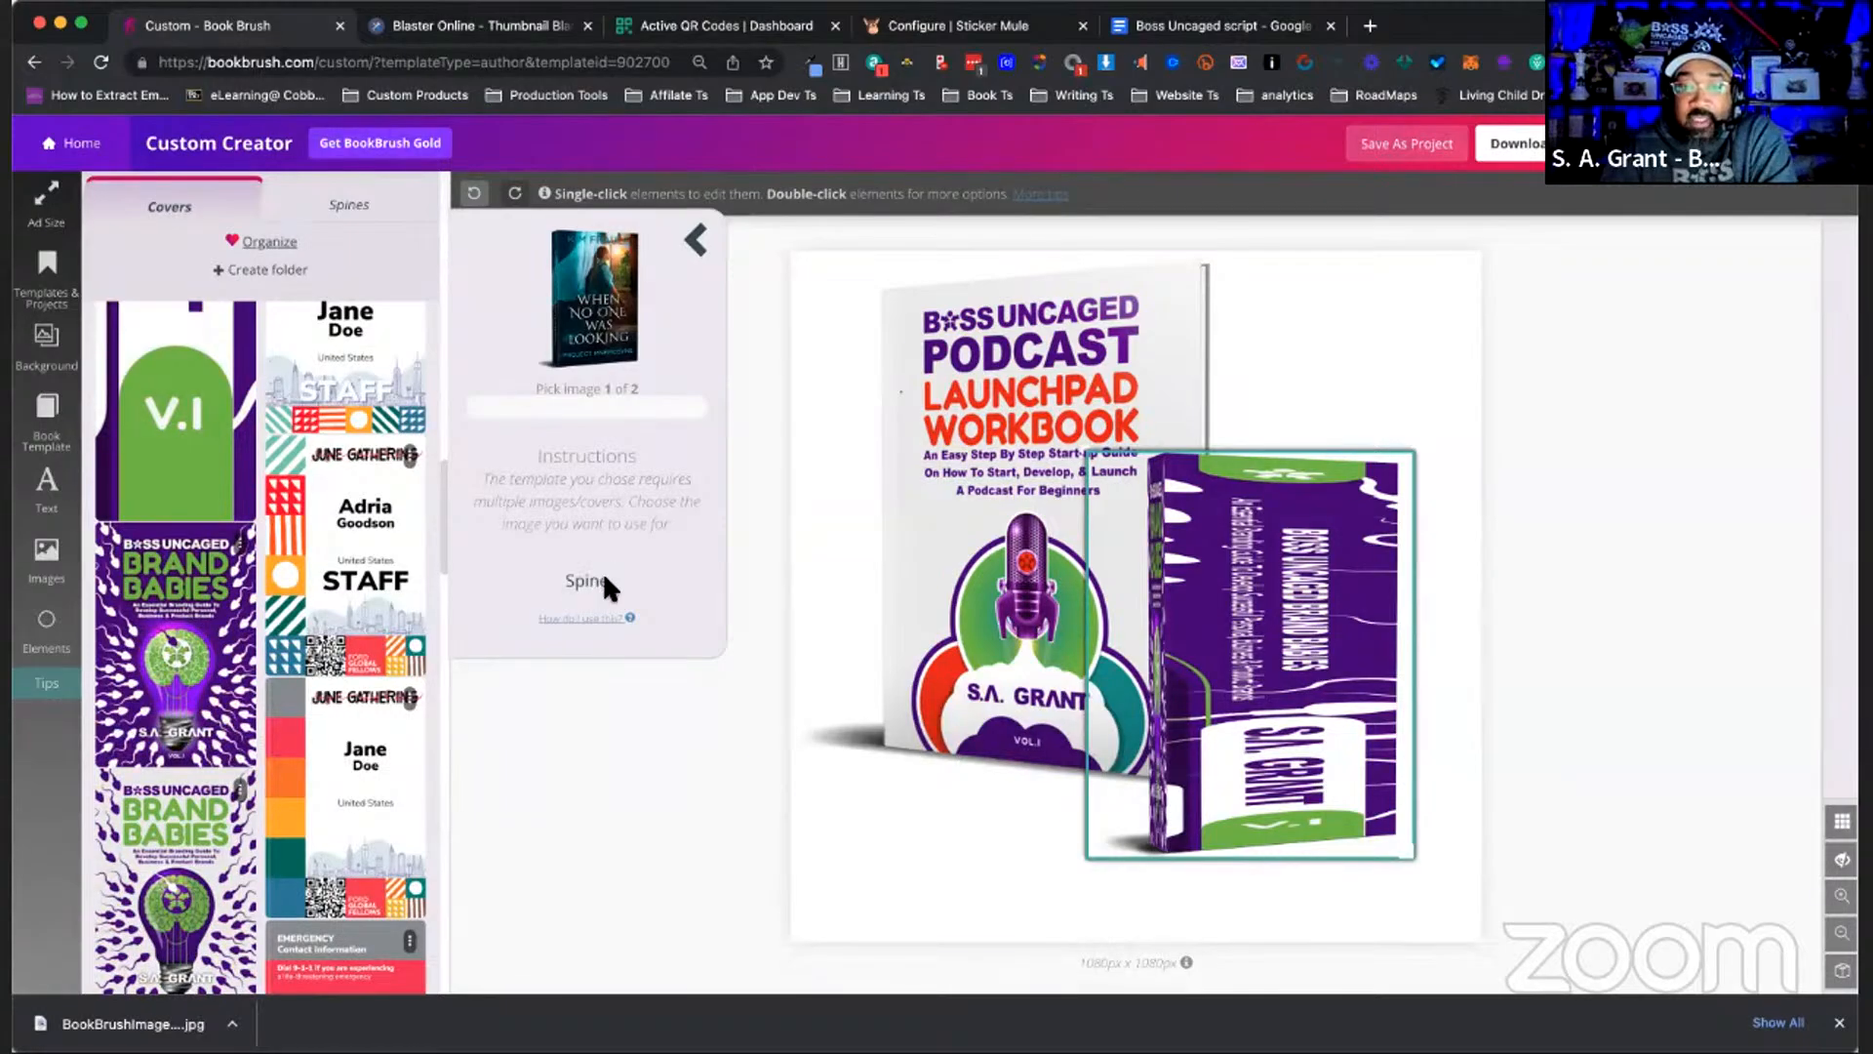
left_click(169, 398)
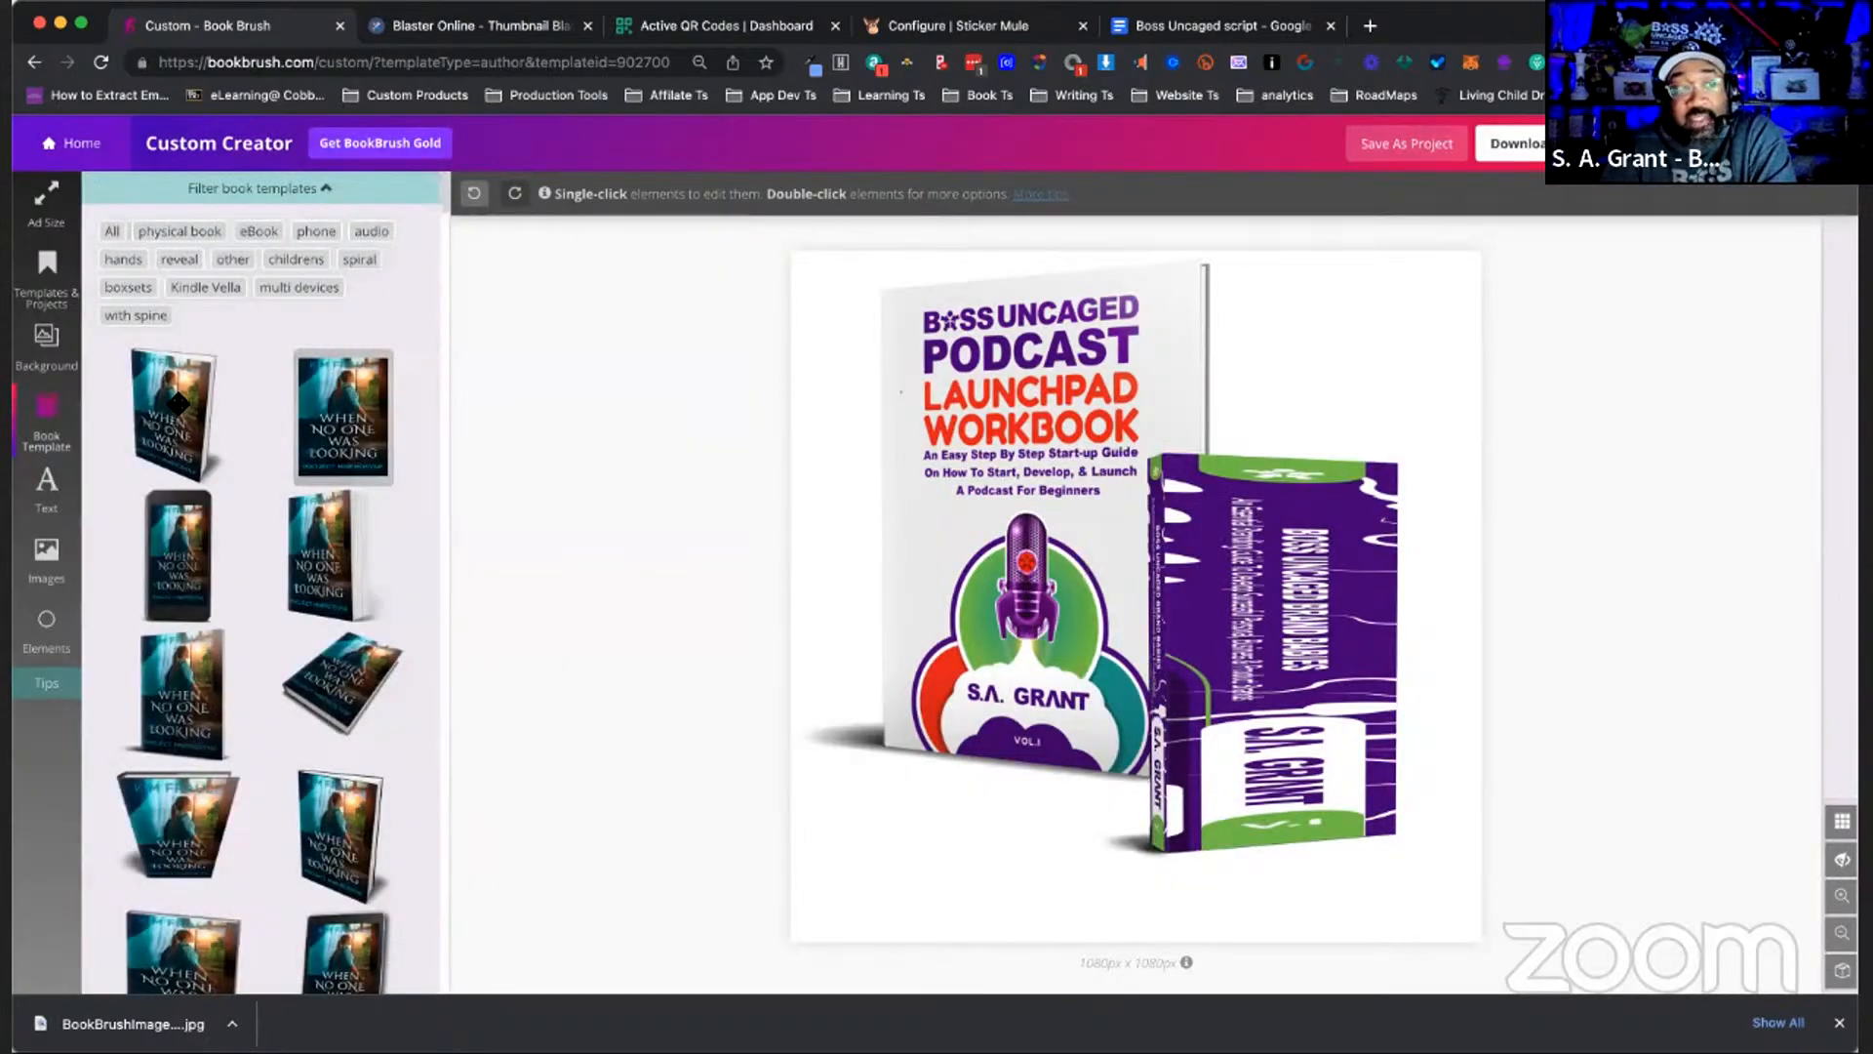
left_click(966, 553)
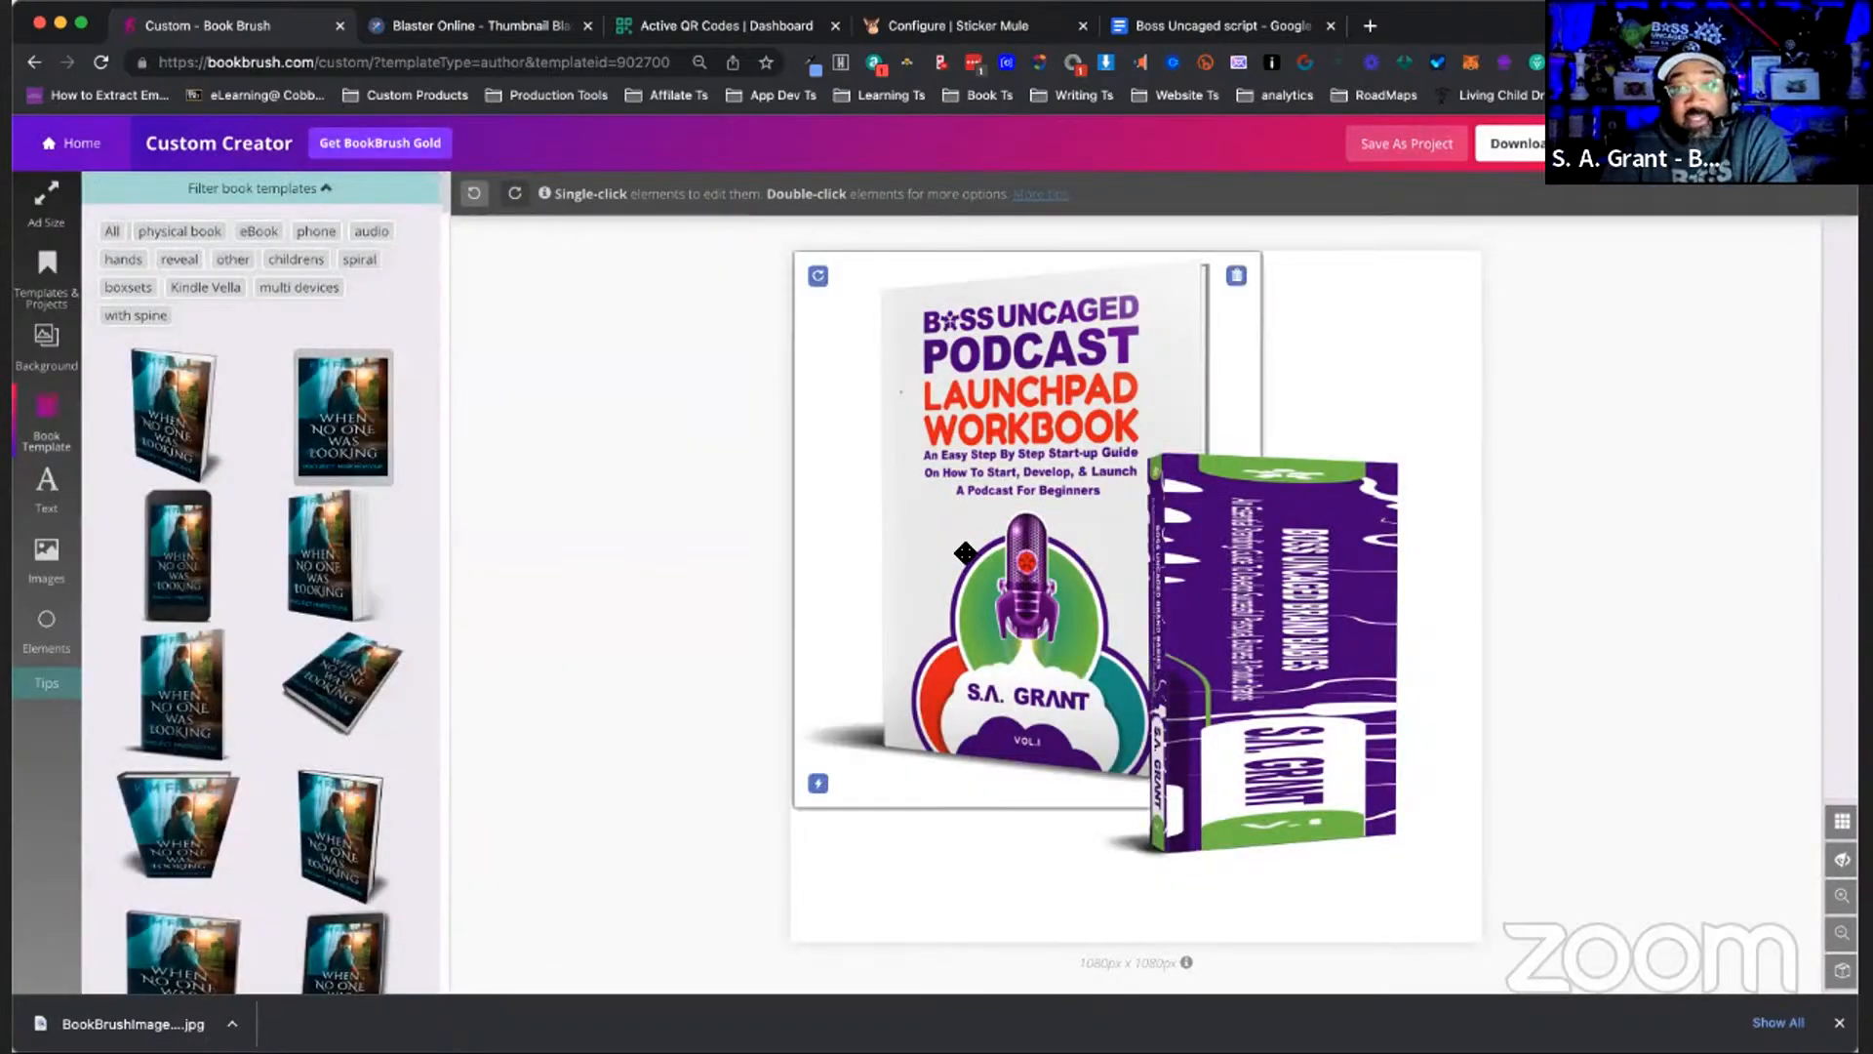
left_click(764, 571)
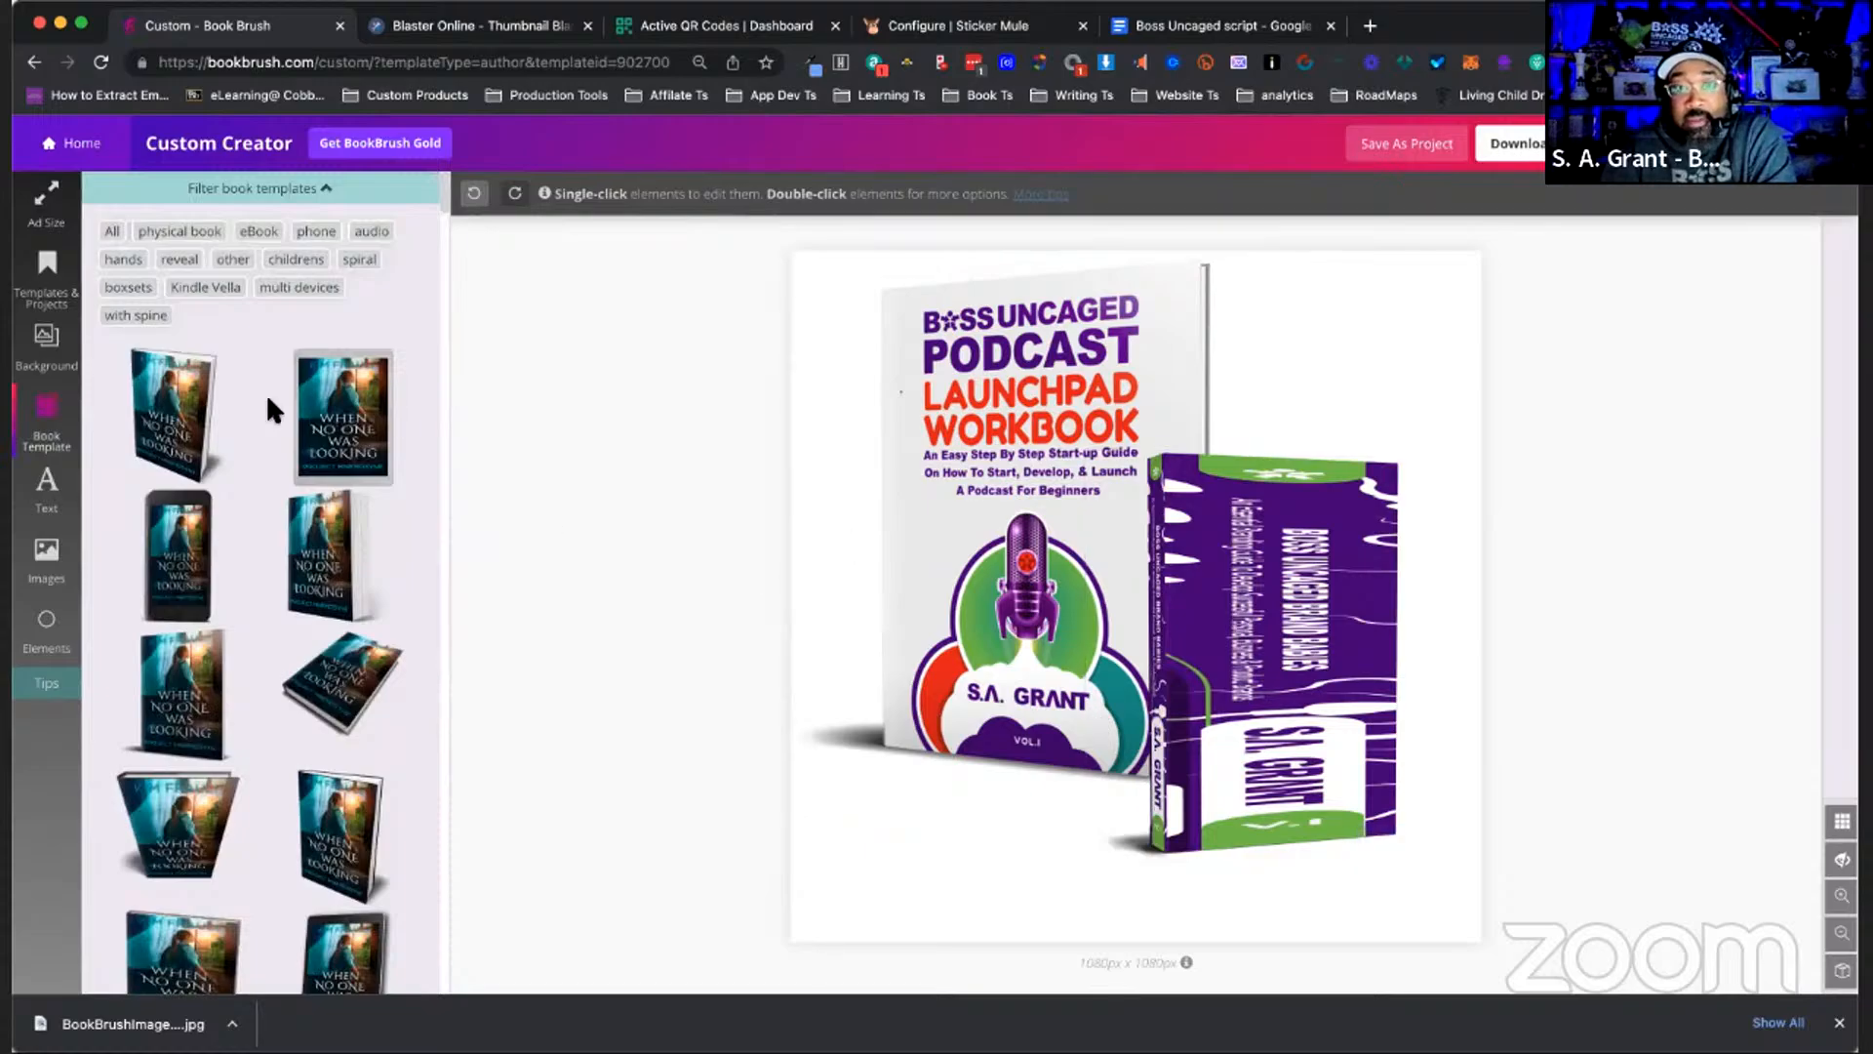
left_click(1273, 608)
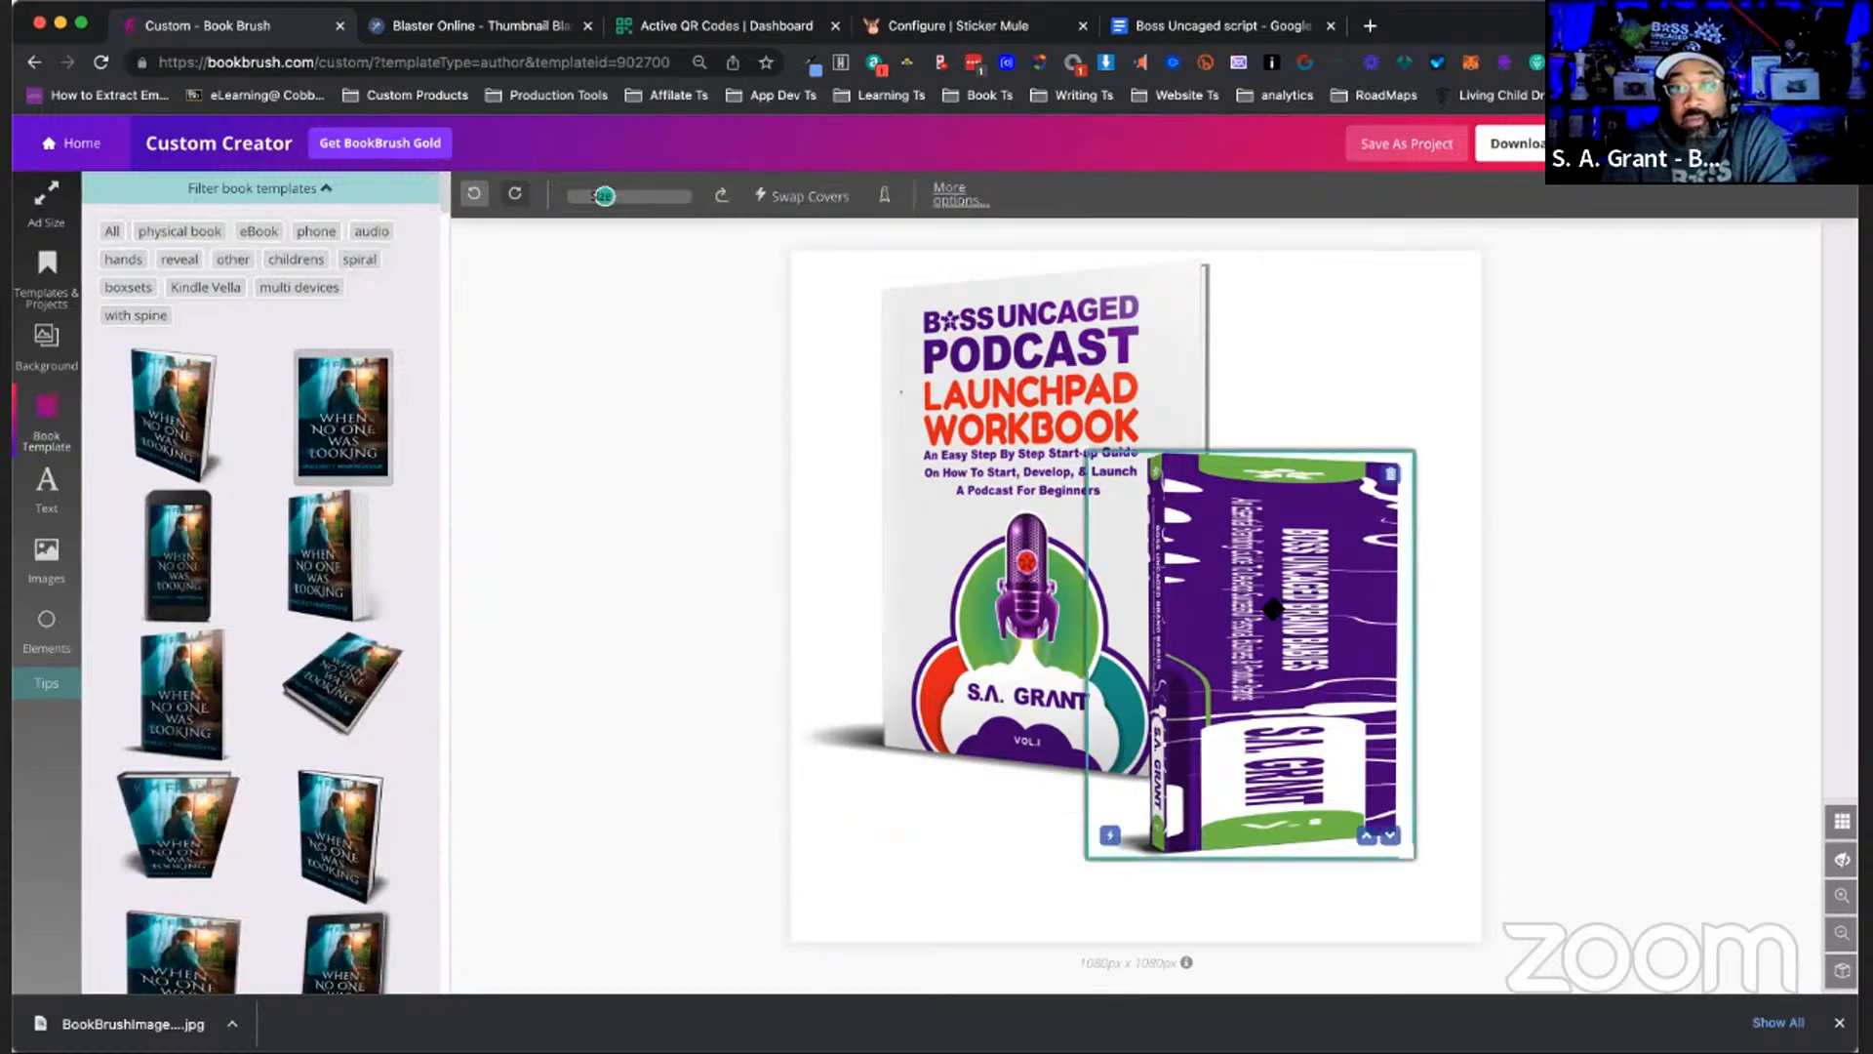
double_click(1273, 608)
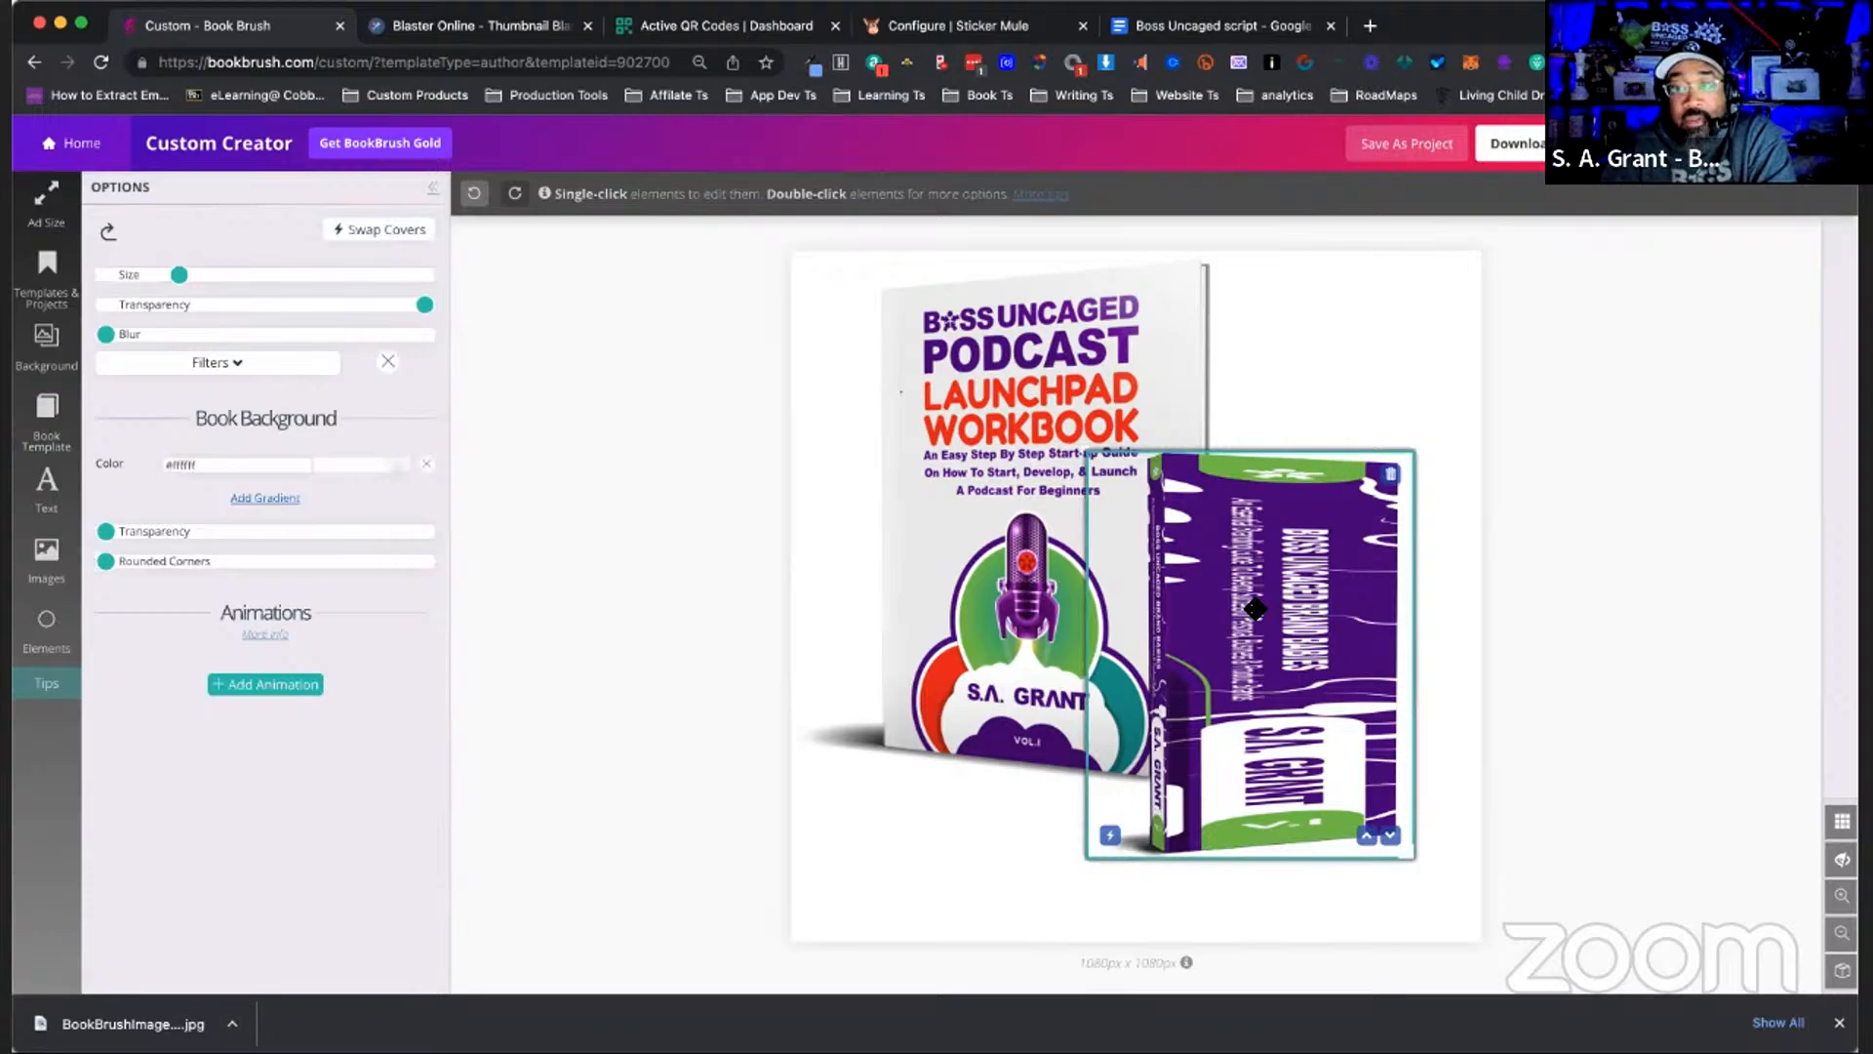
left_click(395, 230)
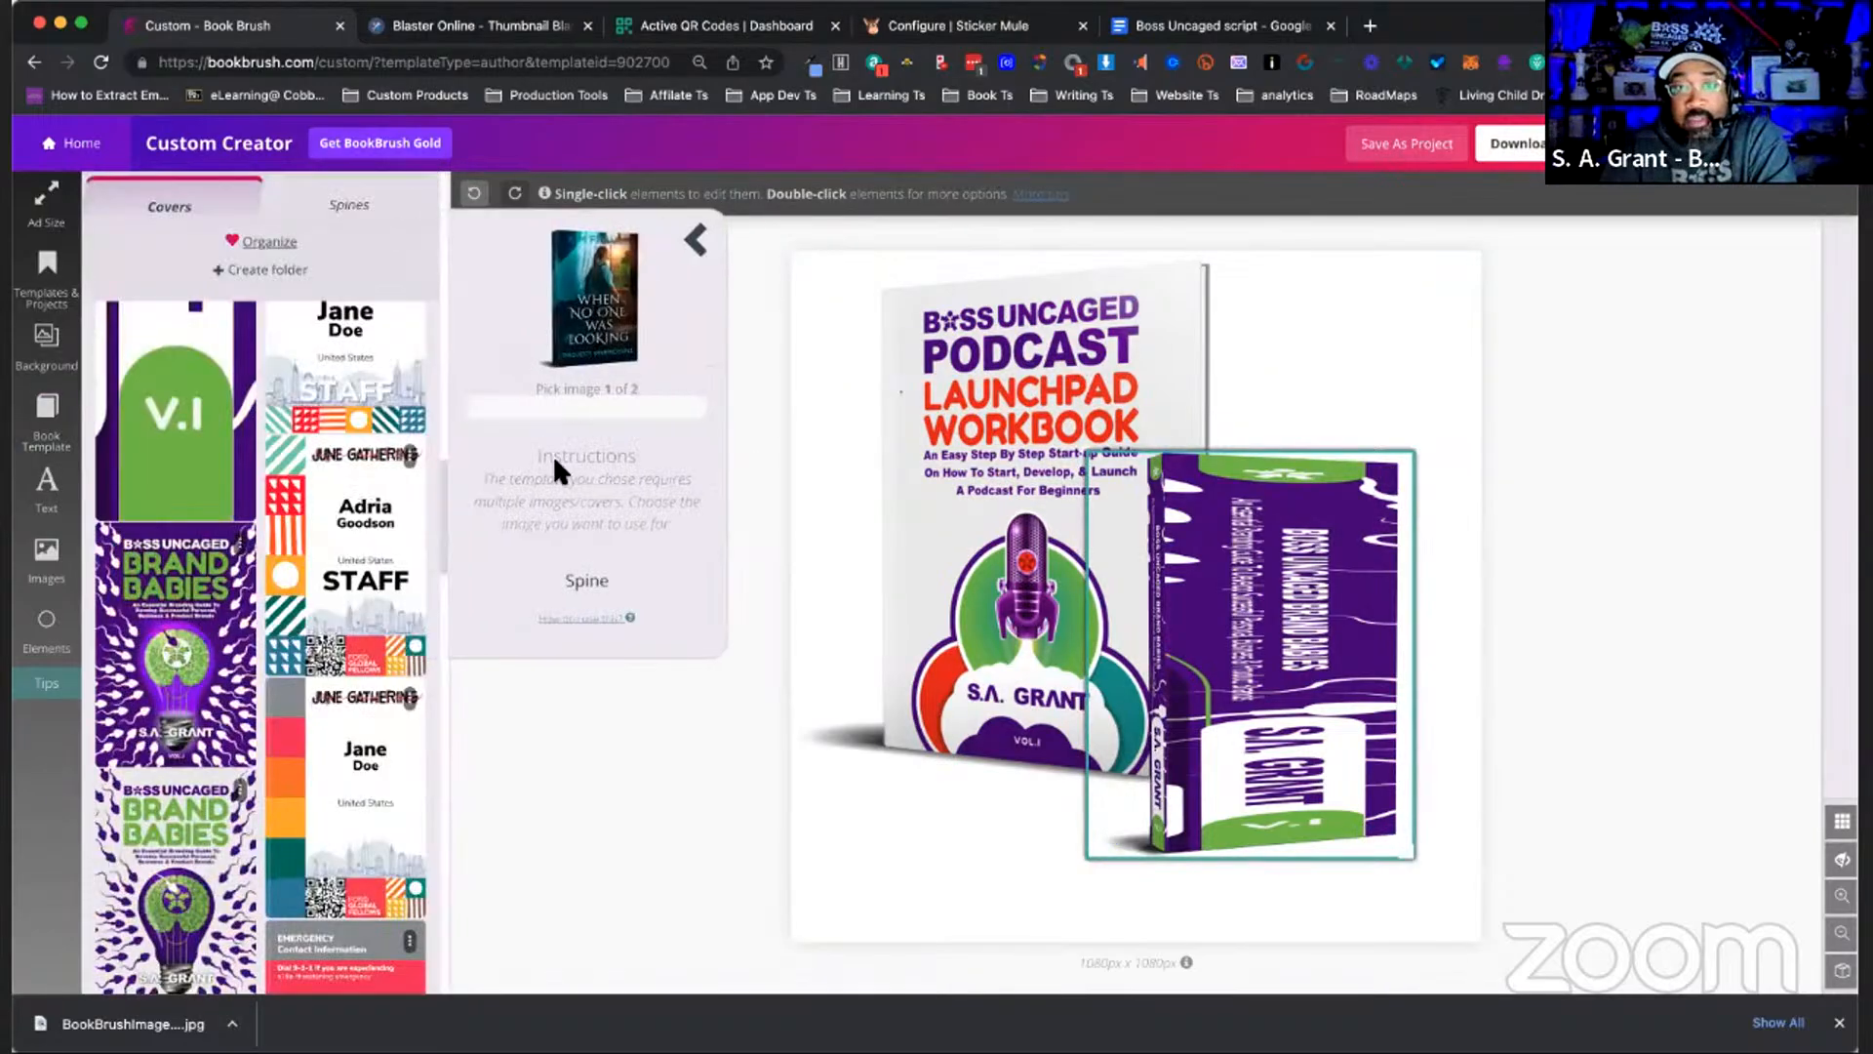
left_click(696, 242)
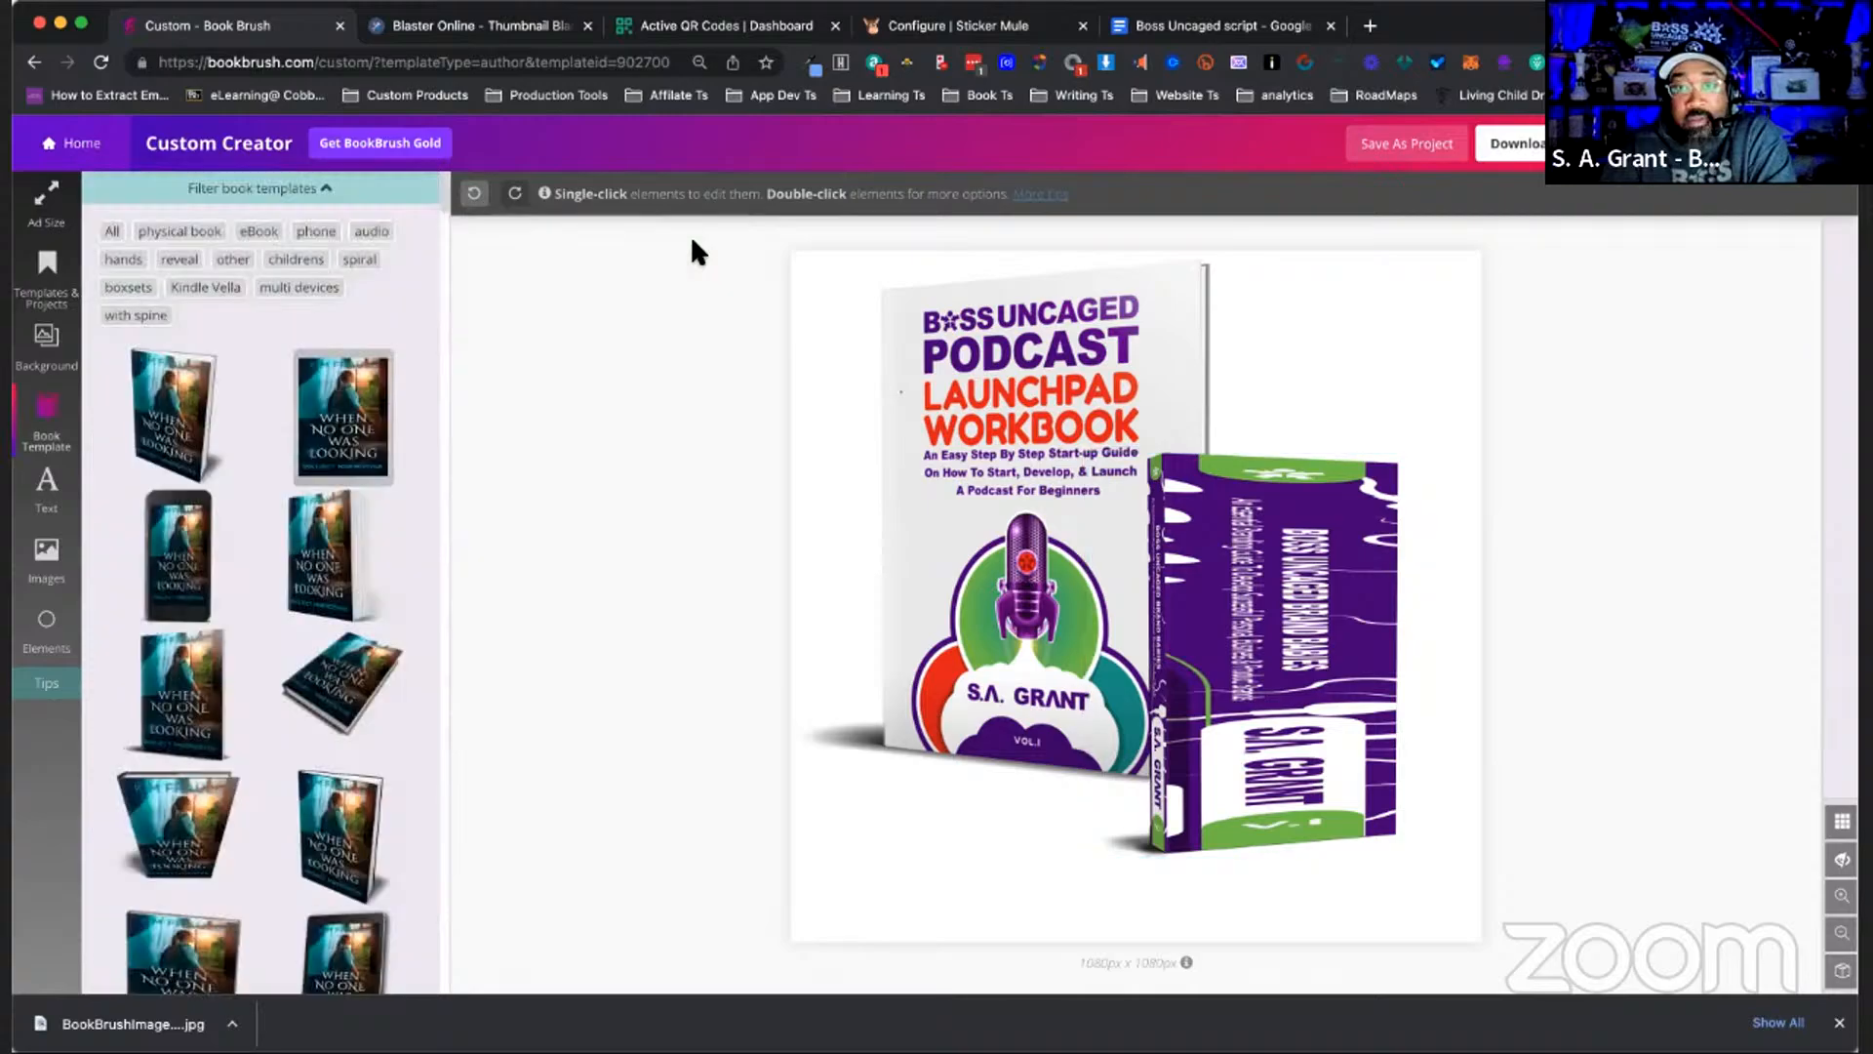
- Swap the front book's images, using the Brand Babies spine artwork as spine and the purple Brand Babies cover as book cover
left_click(1191, 540)
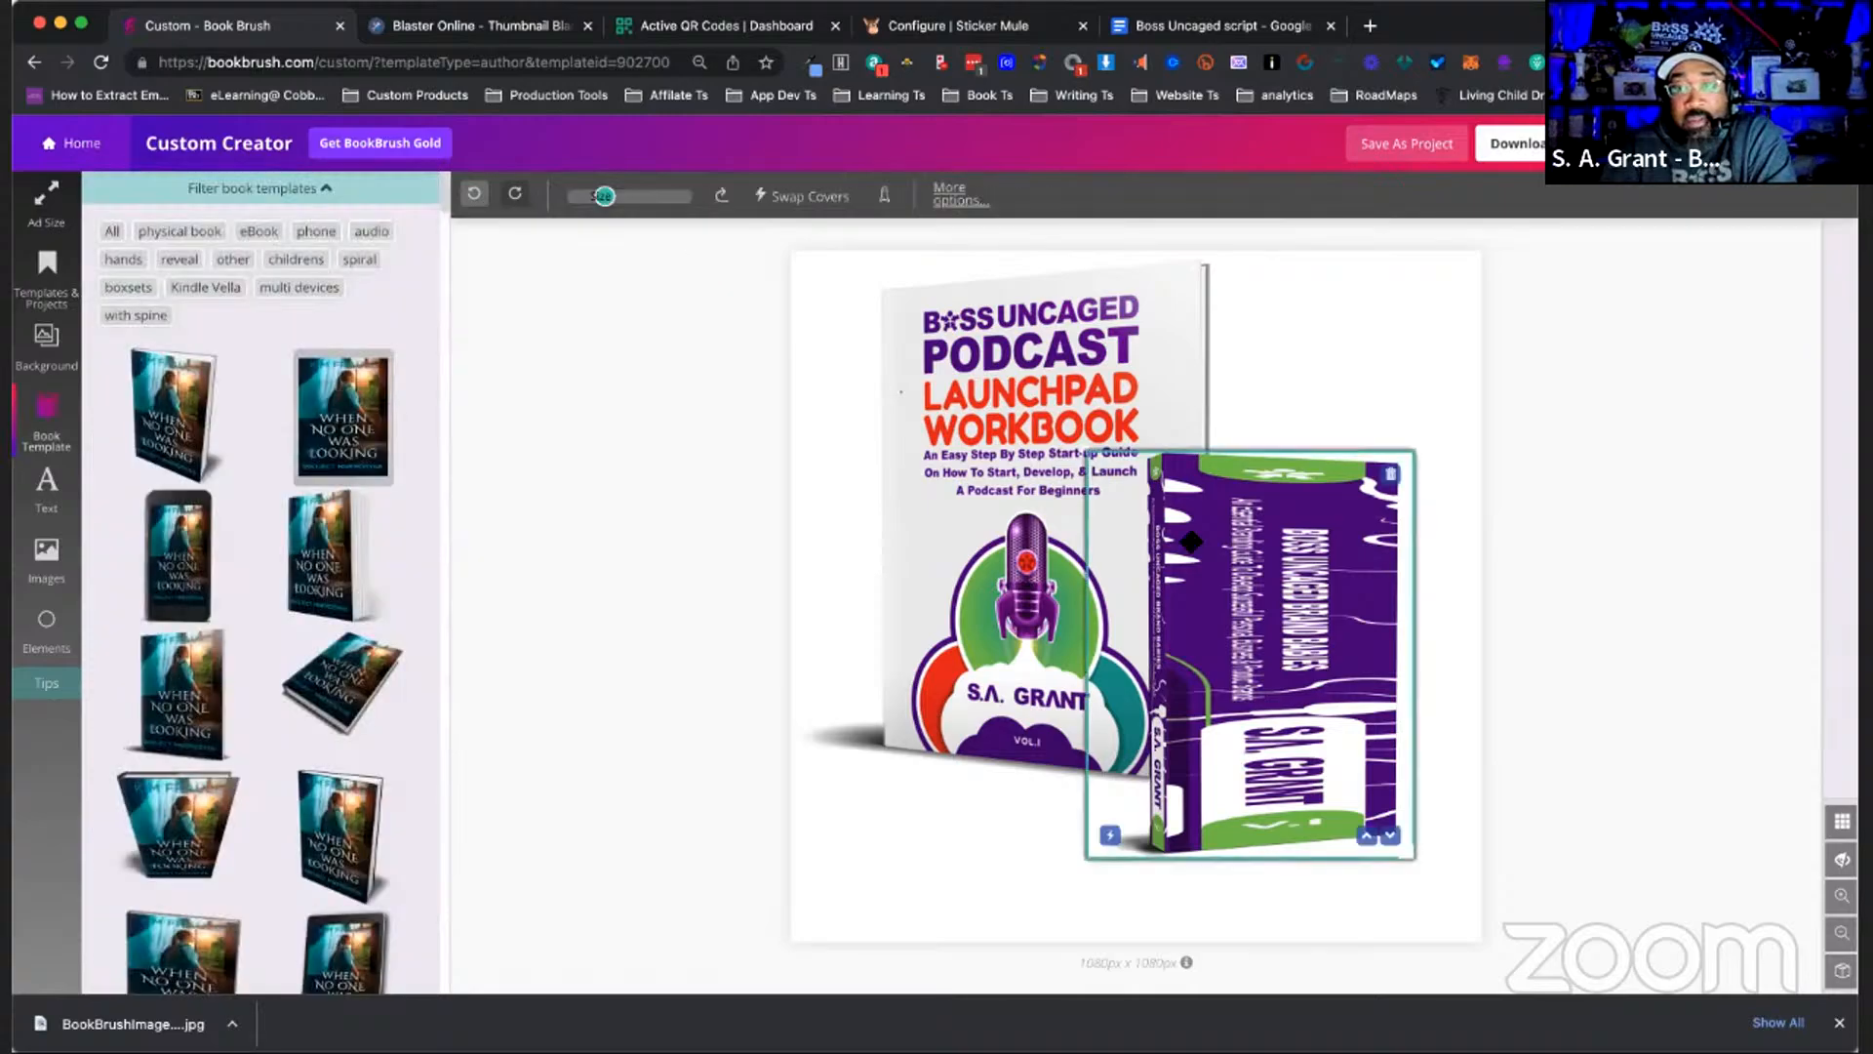
double_click(1271, 608)
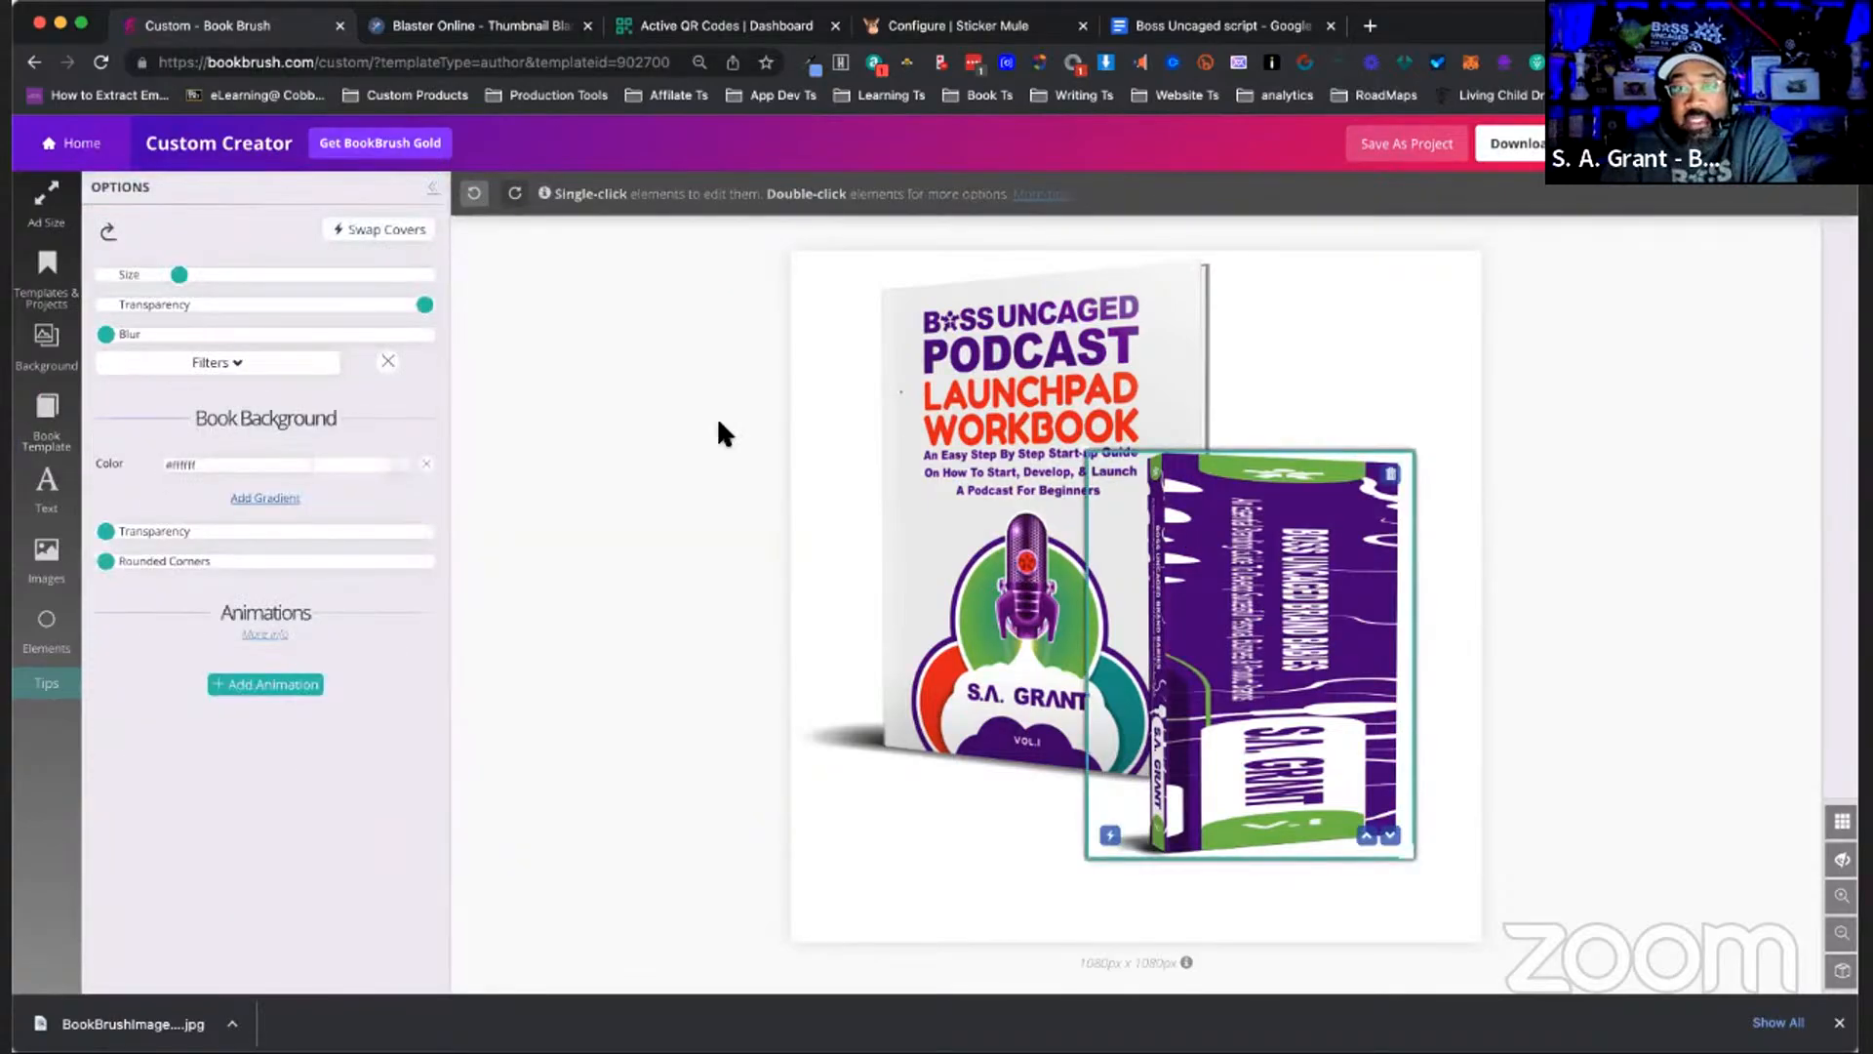
left_click(387, 234)
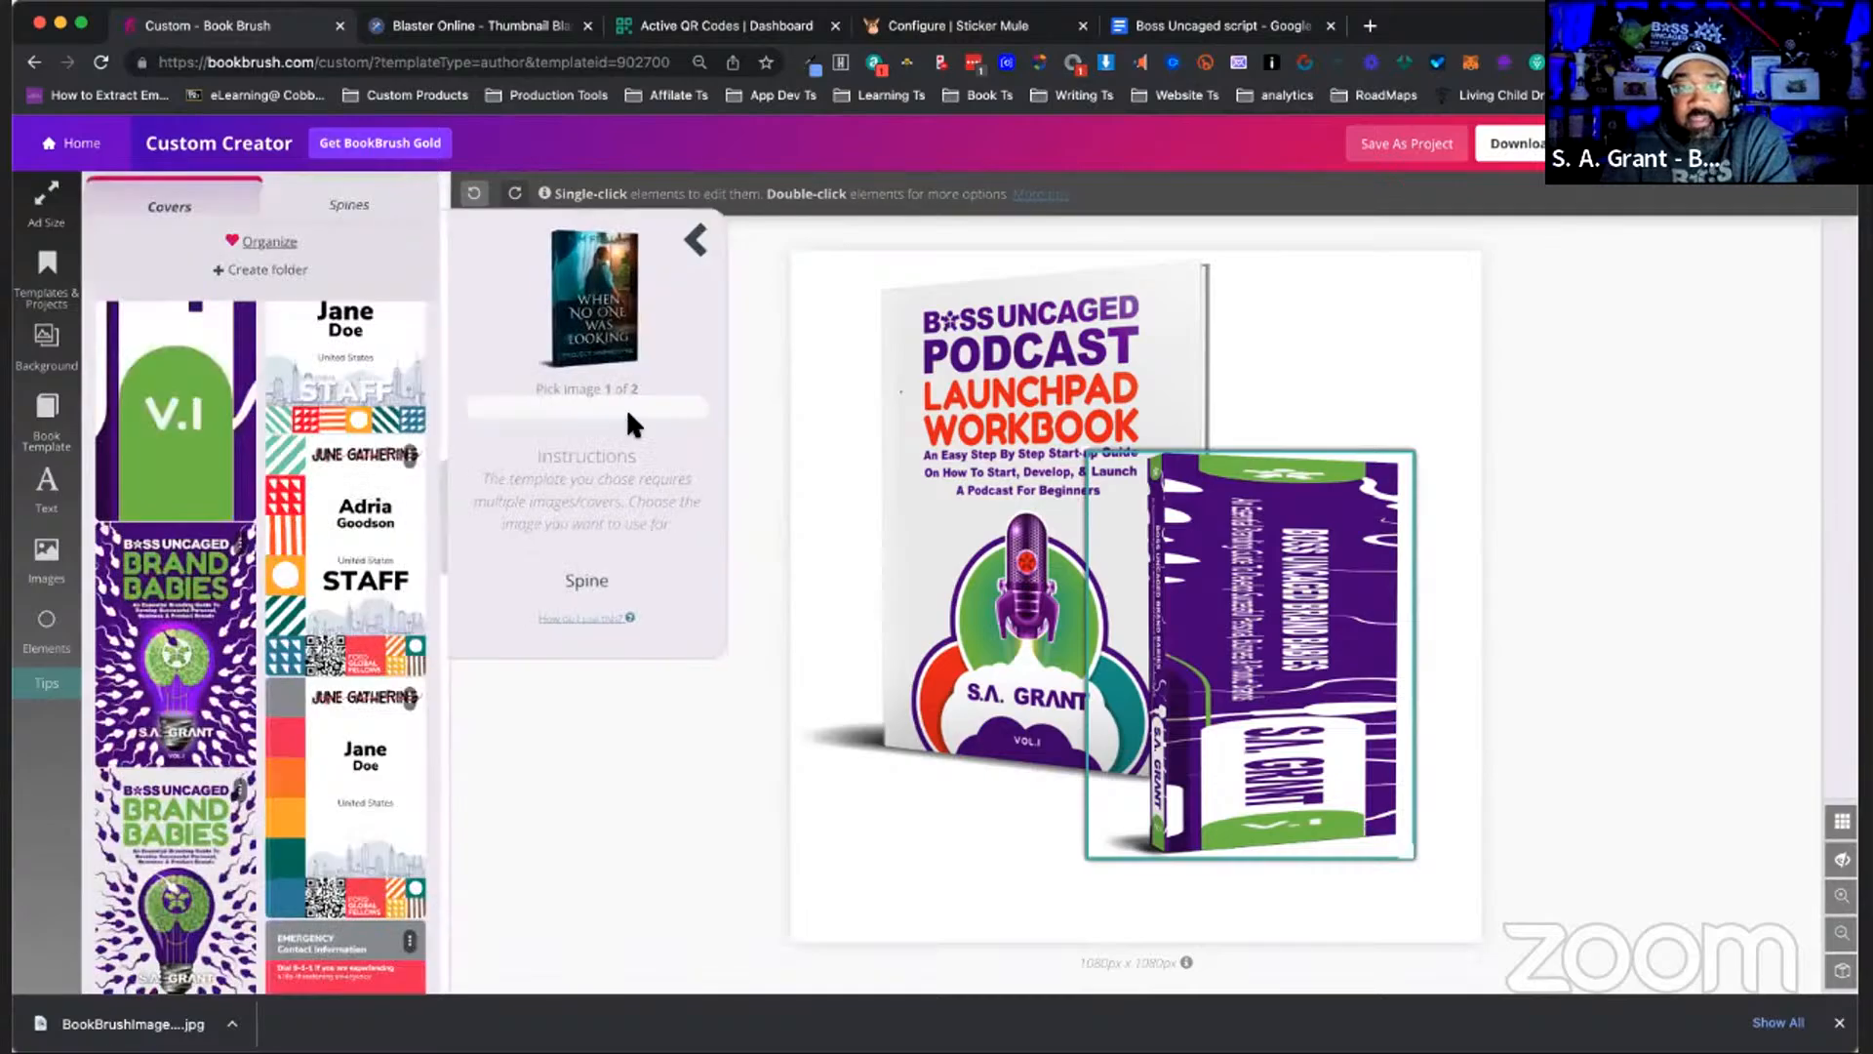
left_click(287, 432)
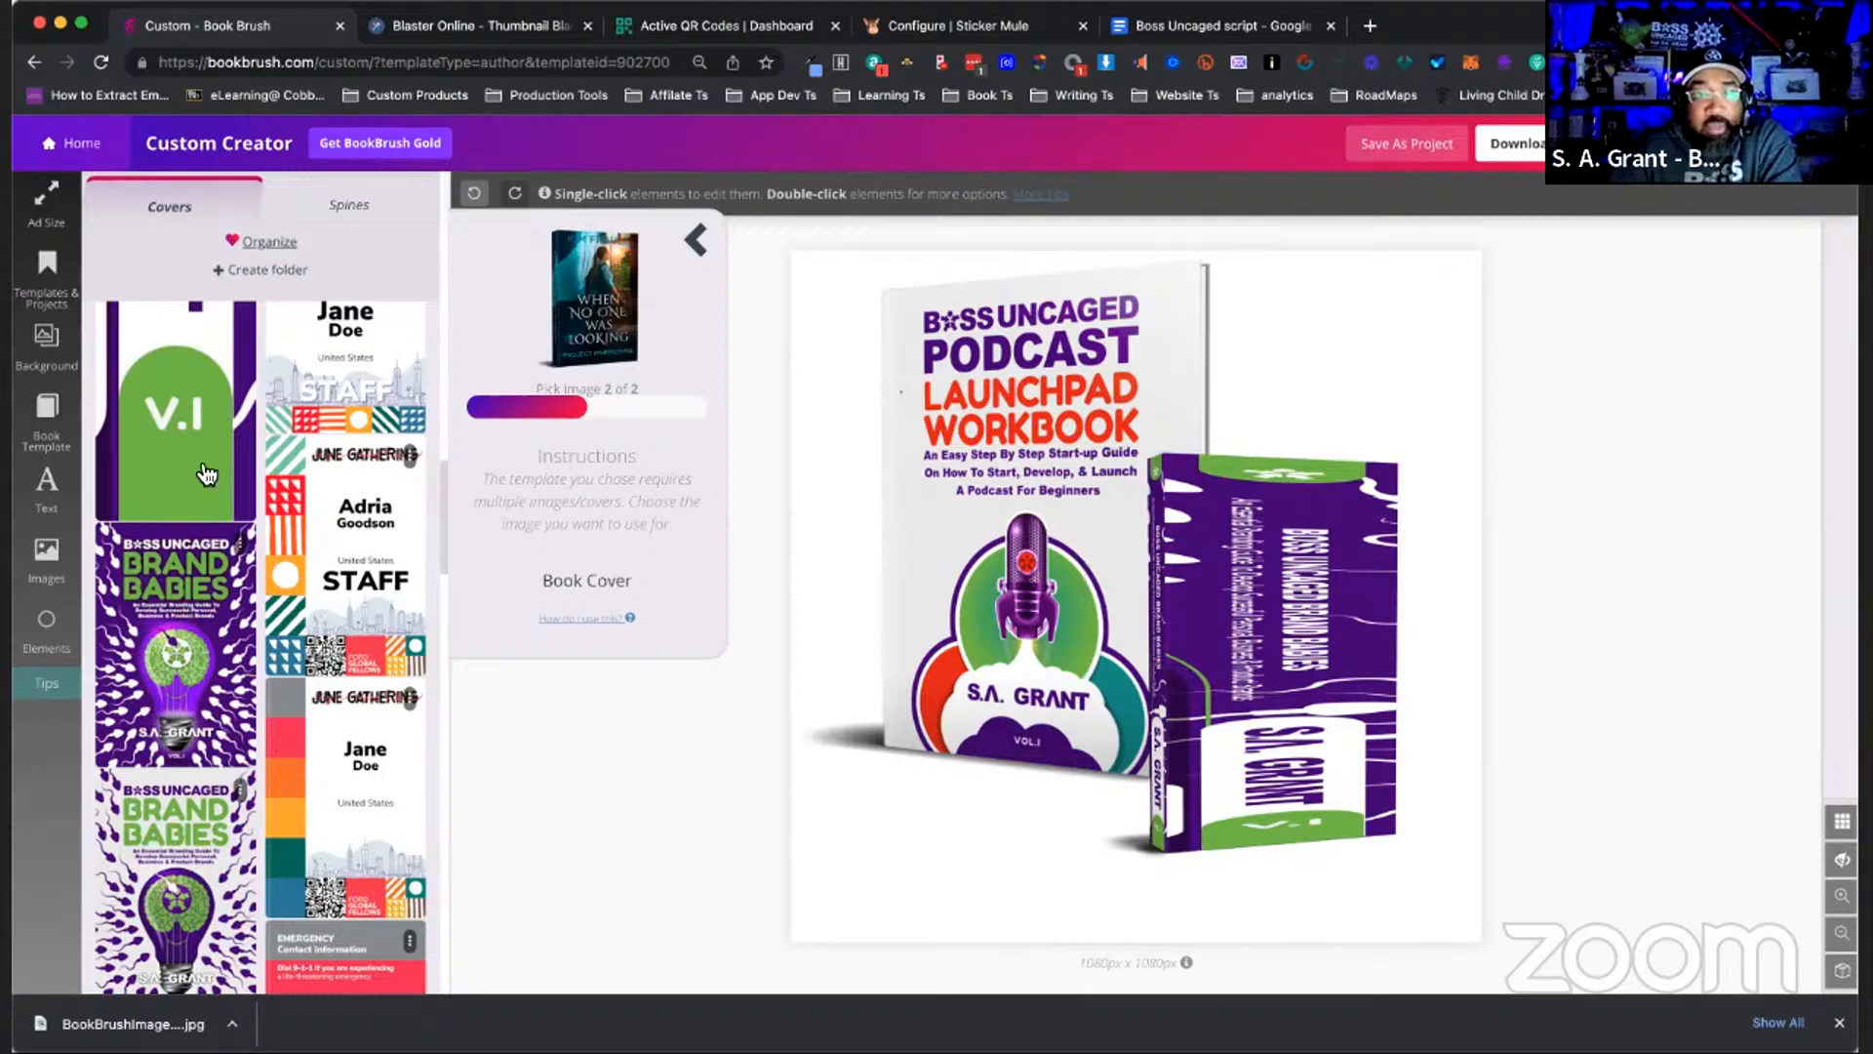
left_click(219, 624)
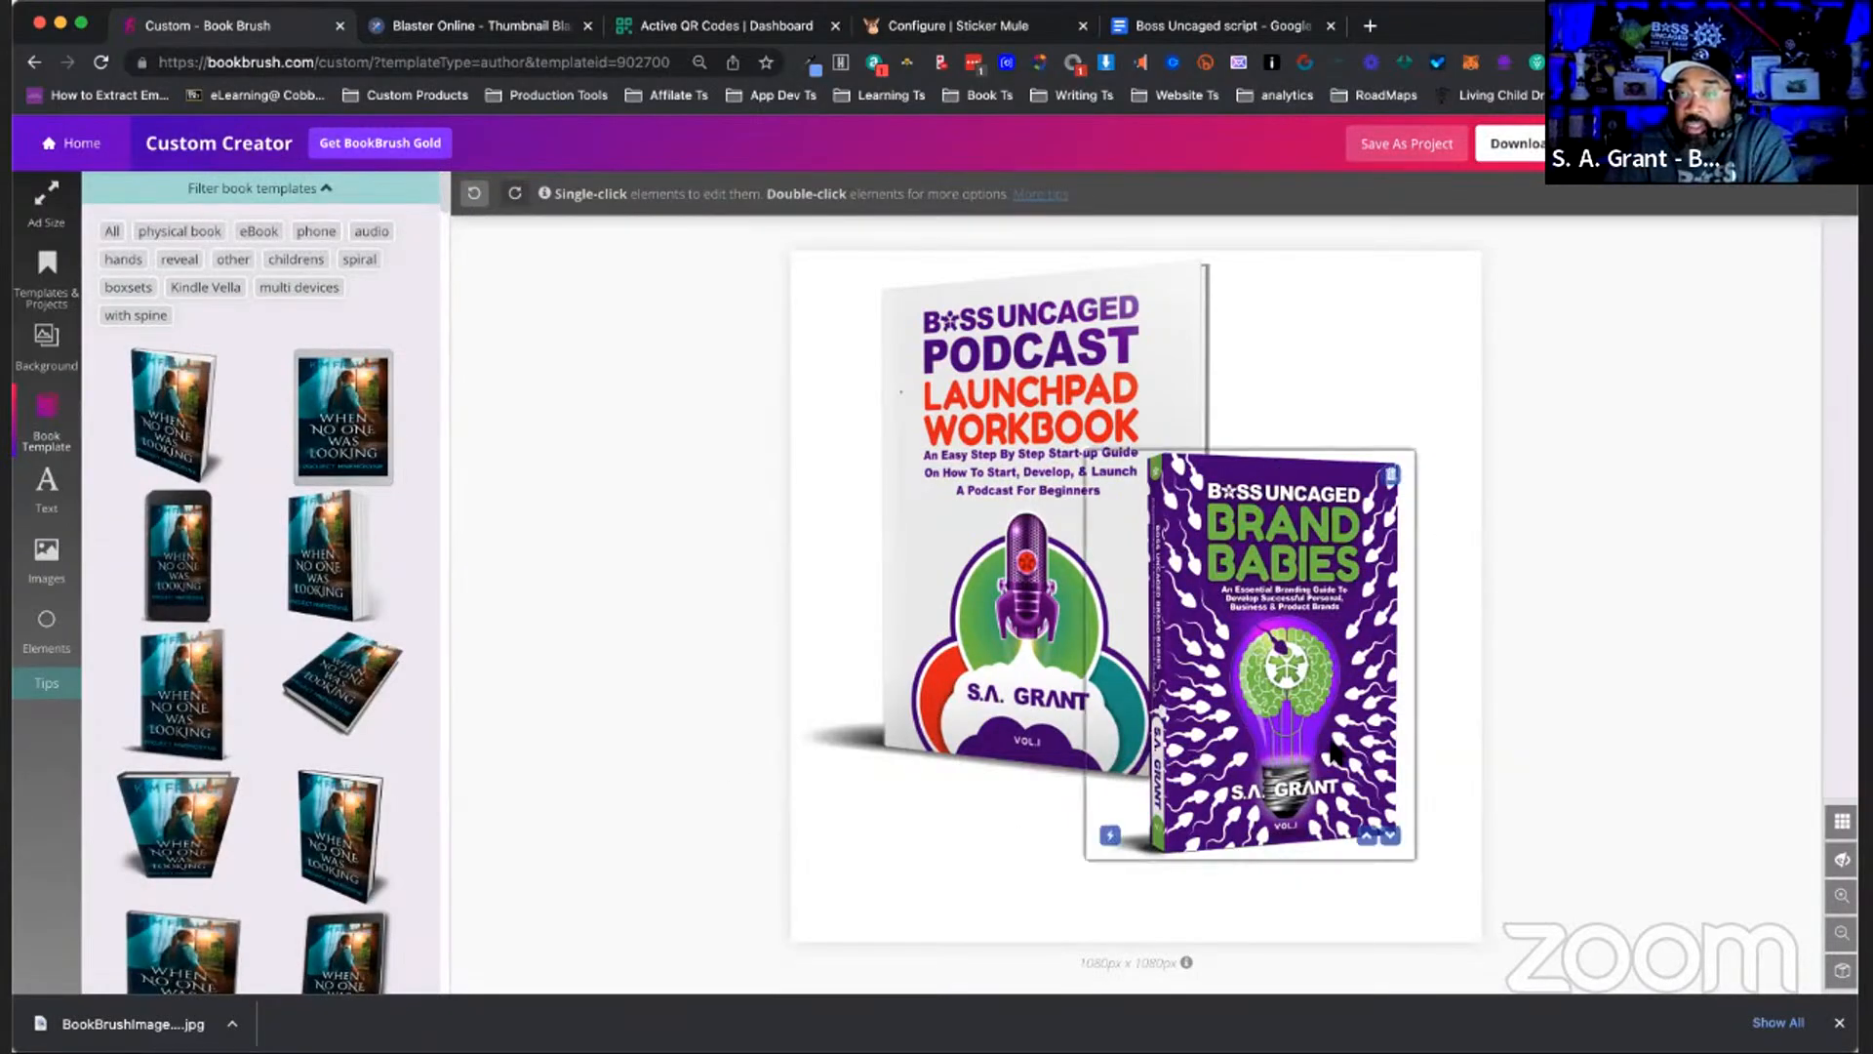
- Swap the larger back book's cover for the white-background Brand Babies cover from the covers library
left_click(1076, 435)
left_click(1076, 435)
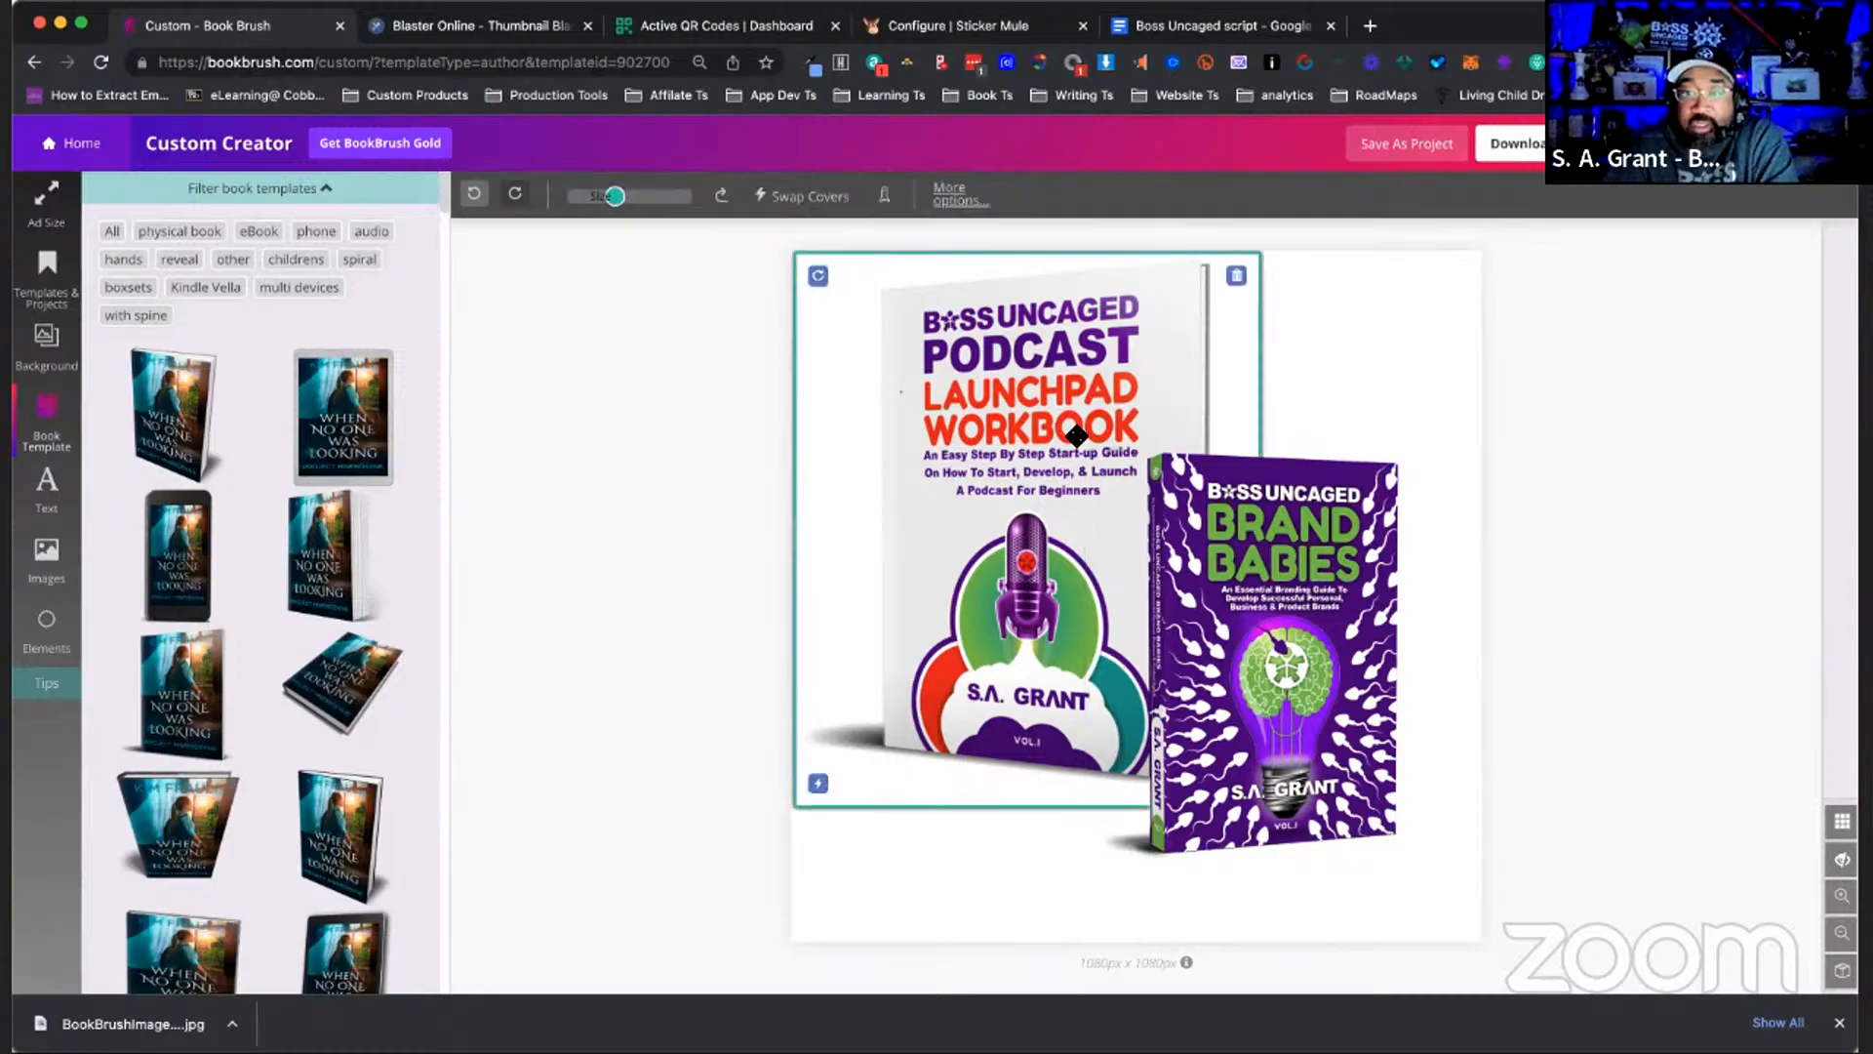
double_click(1076, 435)
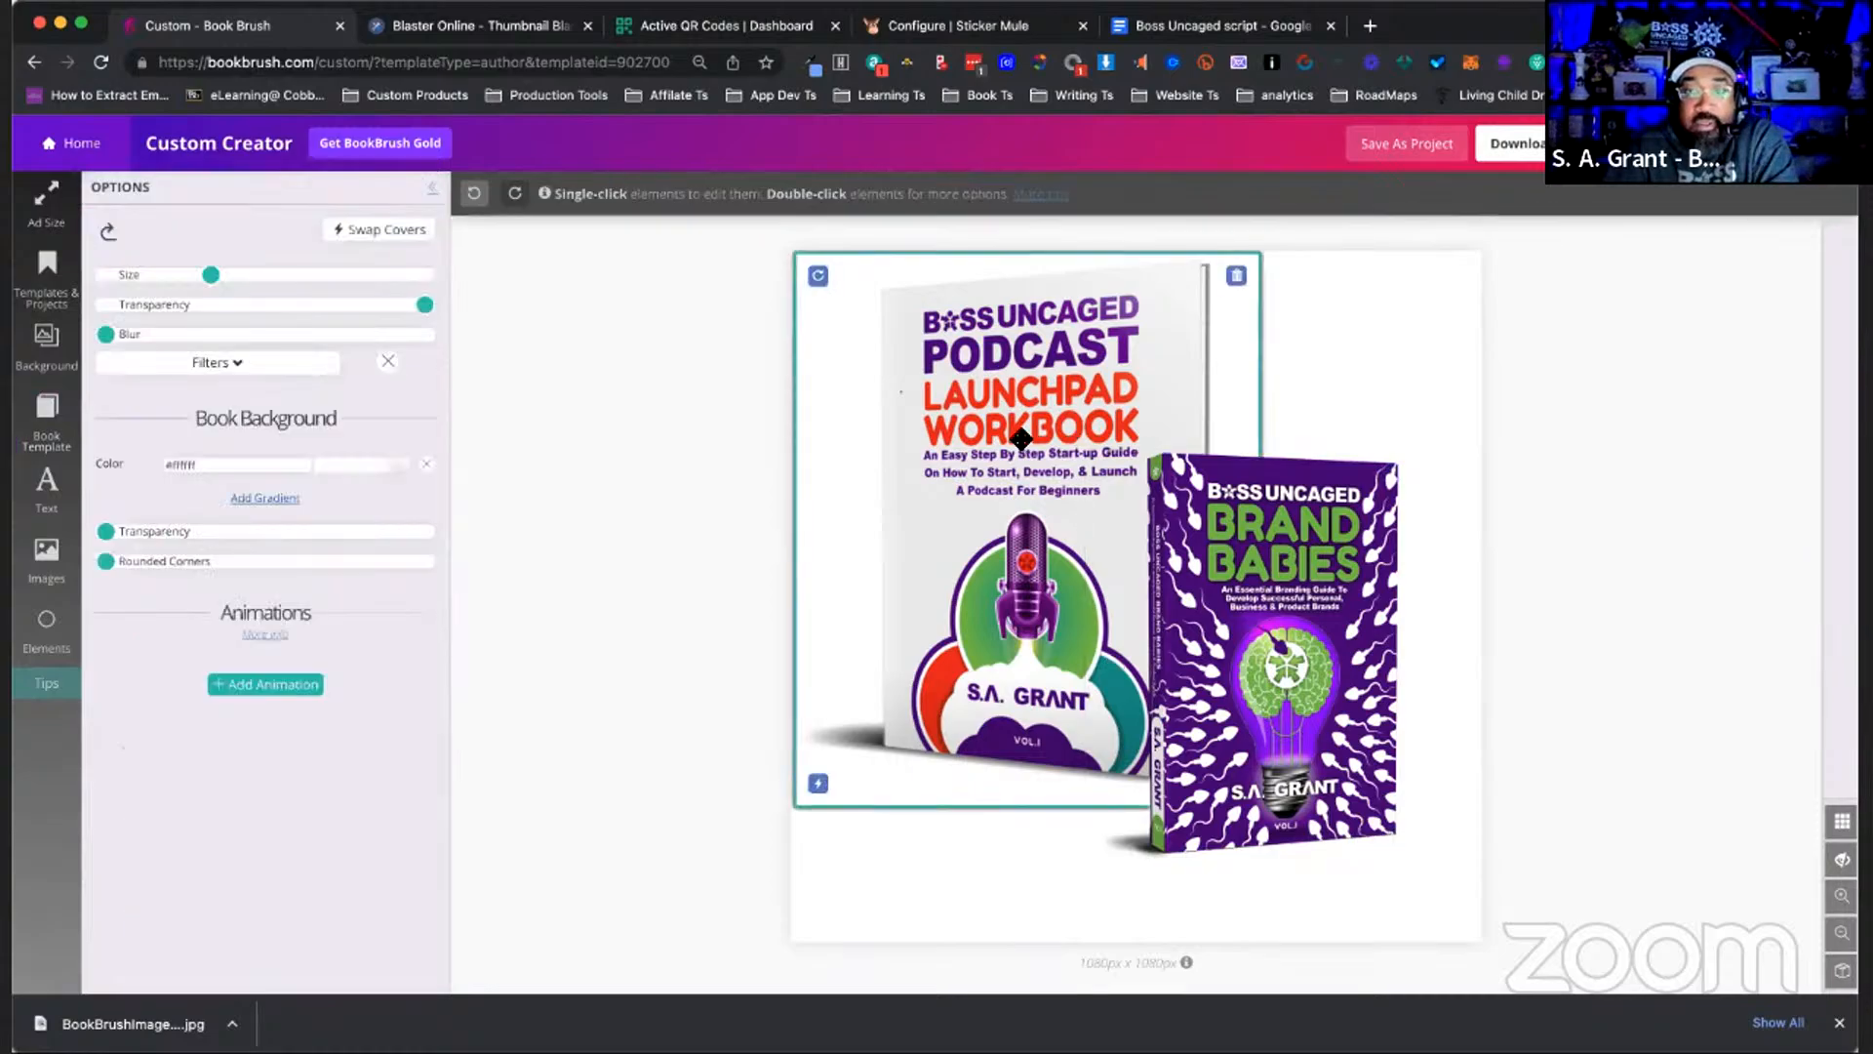
left_click(390, 230)
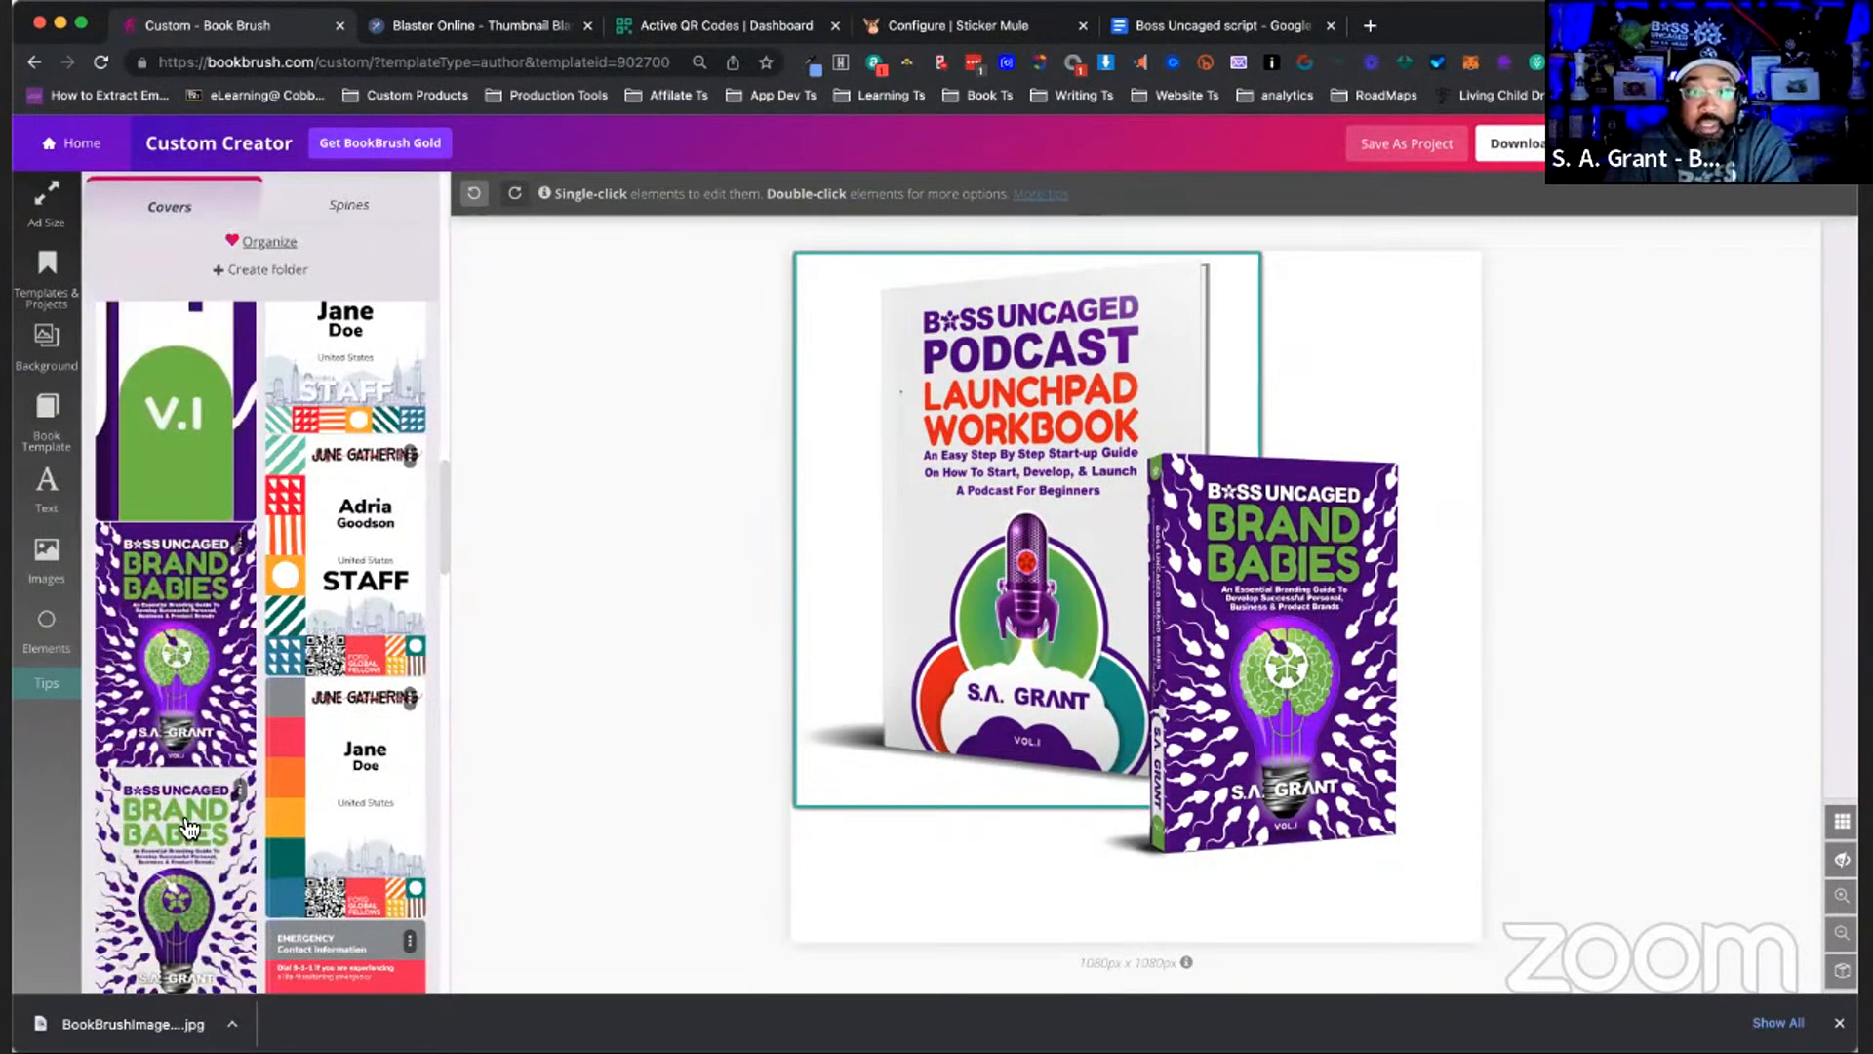
left_click(178, 806)
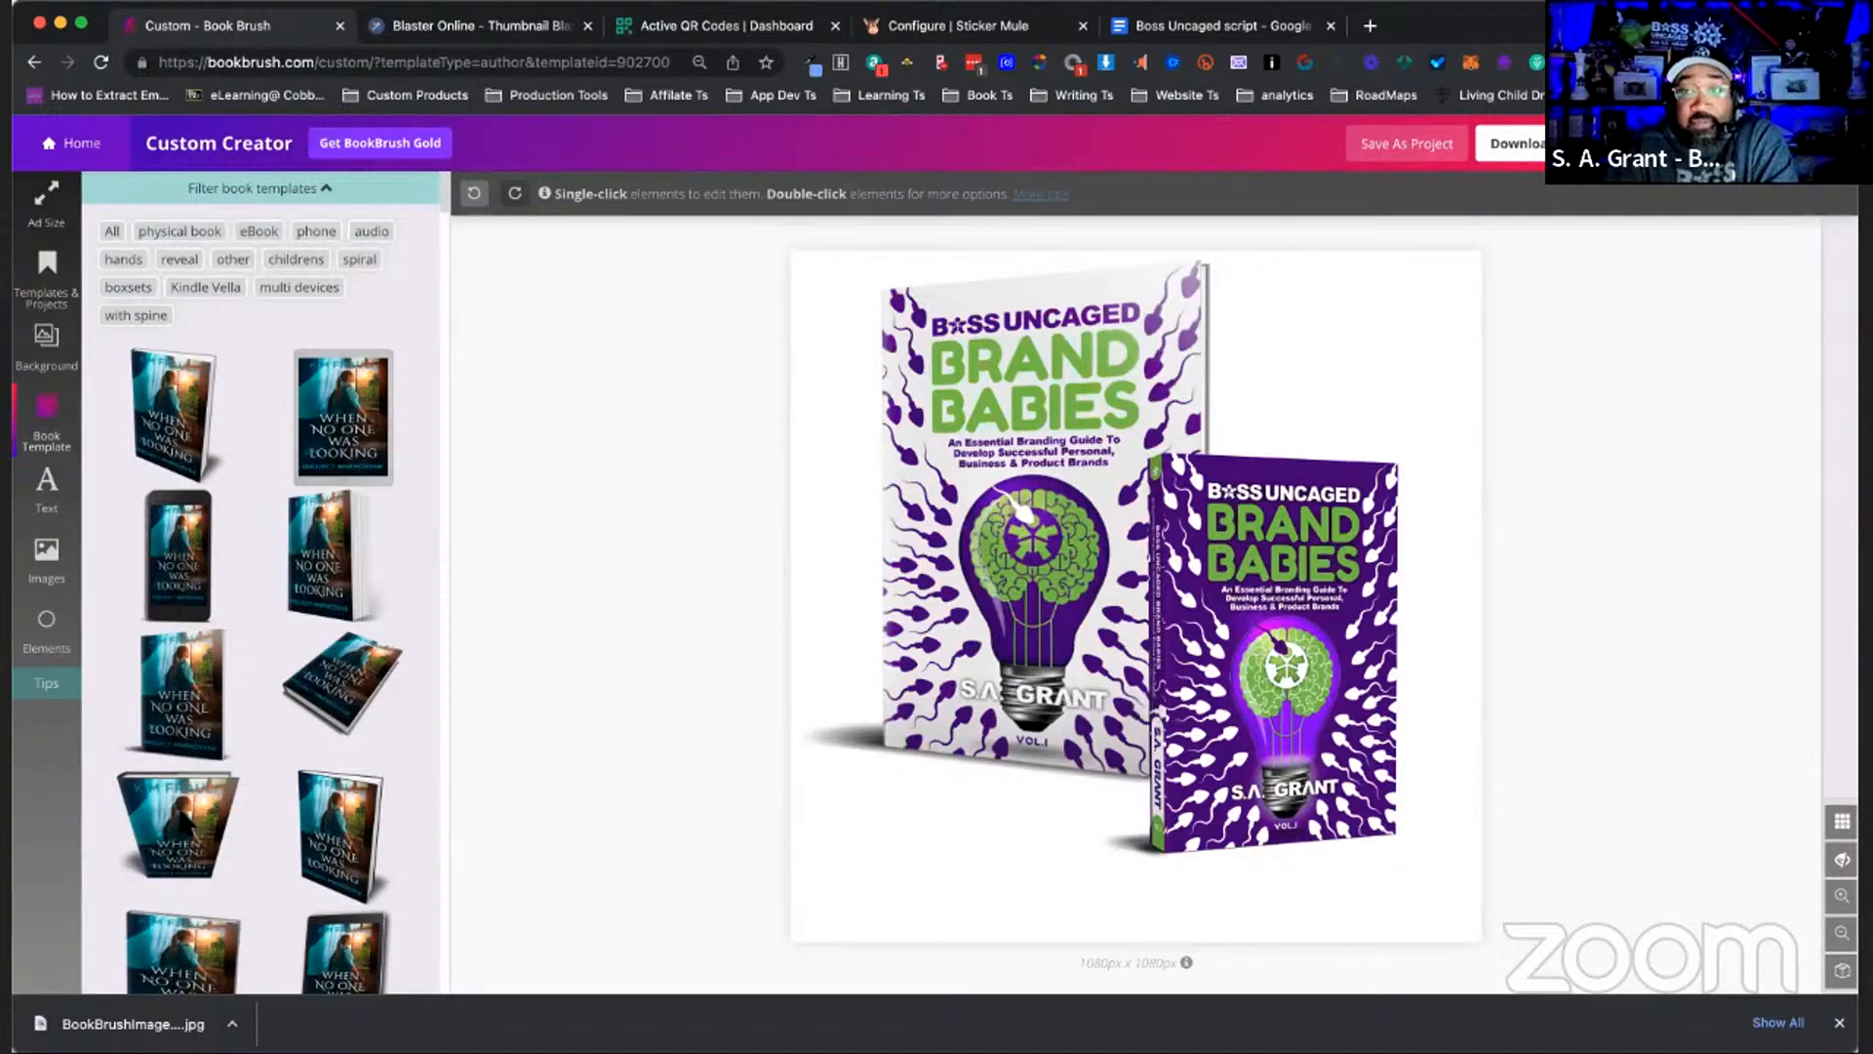
left_click(1342, 806)
left_click(1342, 806)
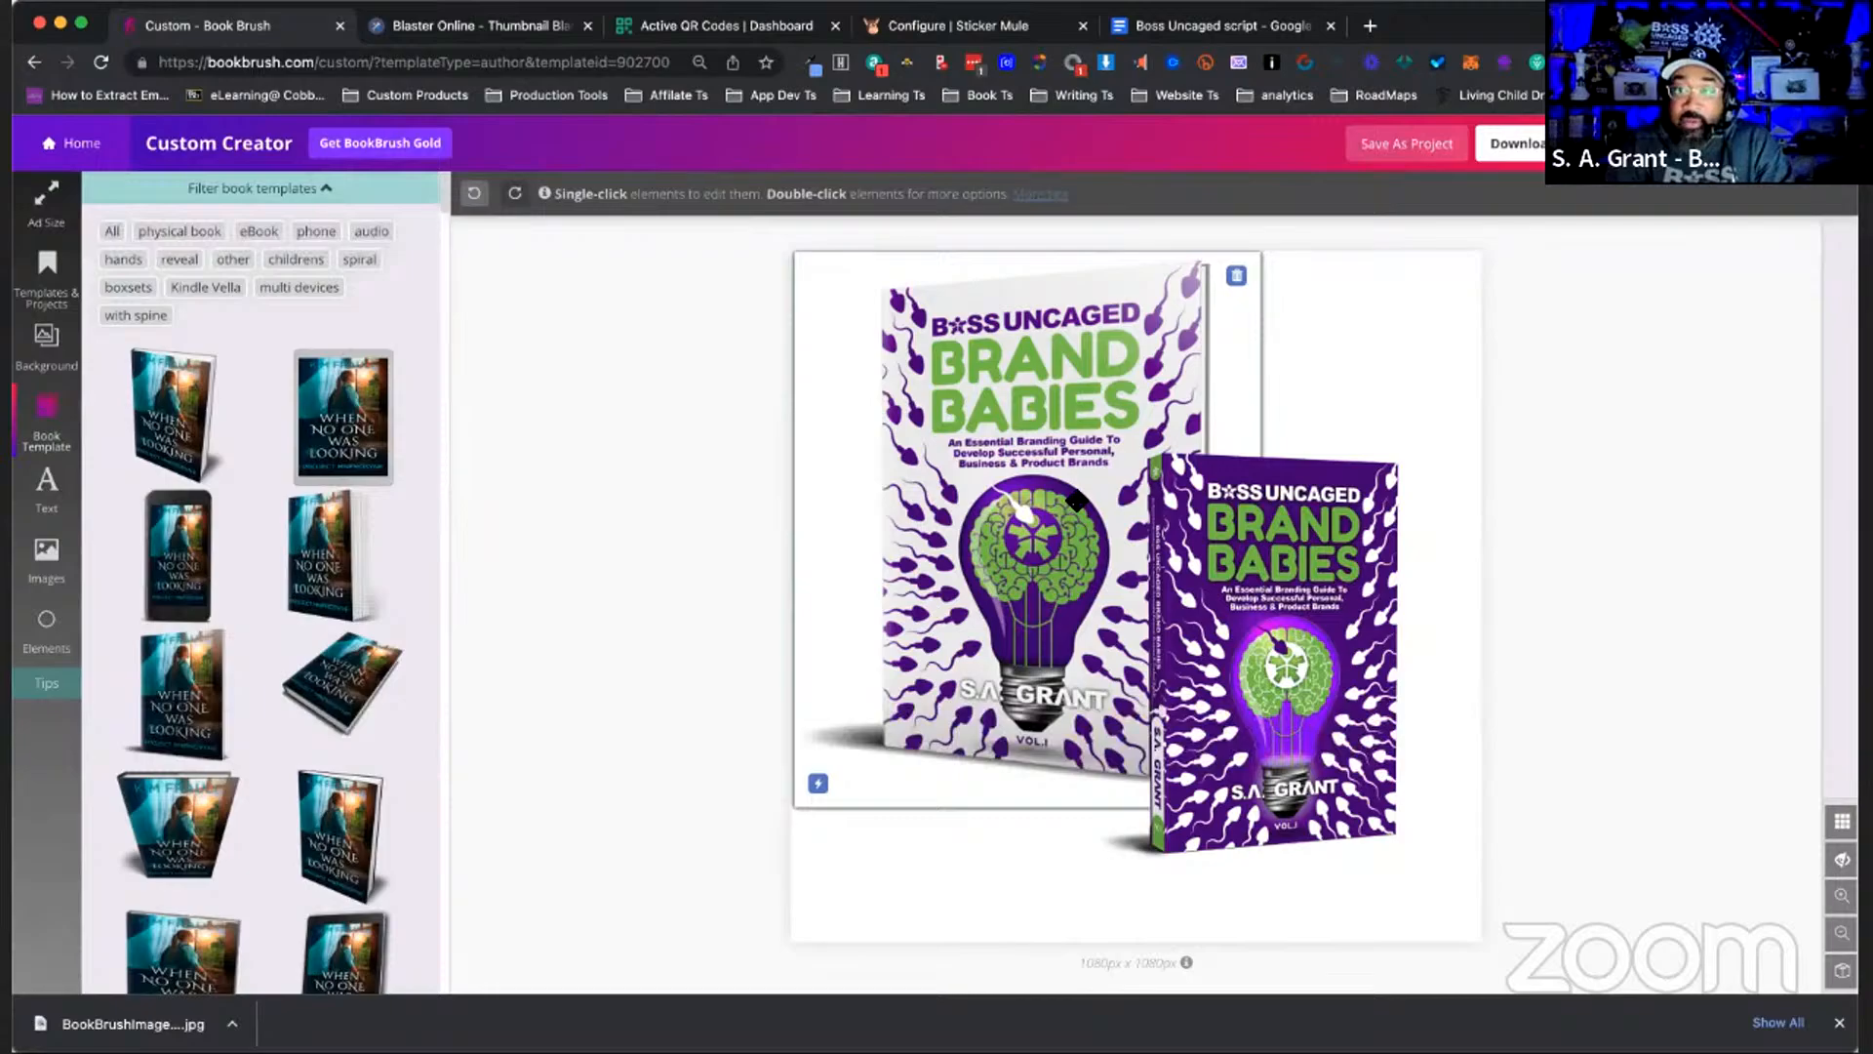
left_click(1080, 498)
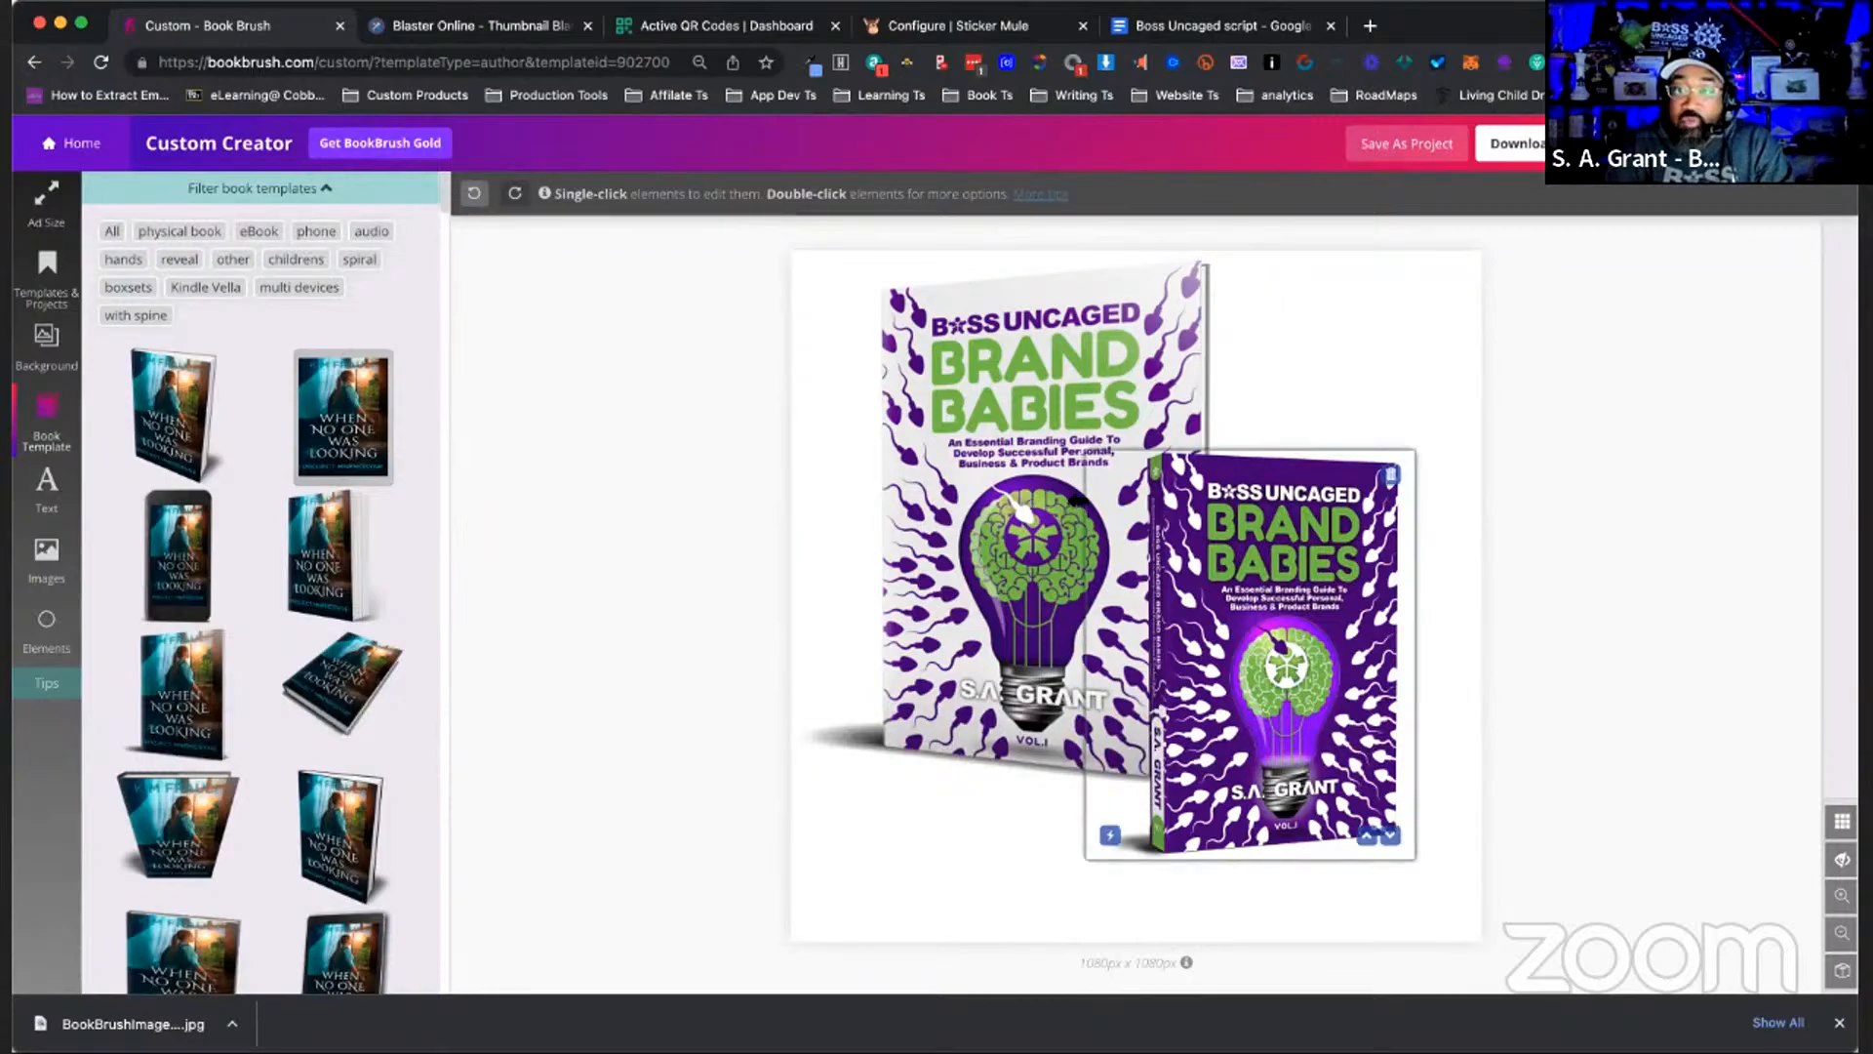
left_click(1016, 469)
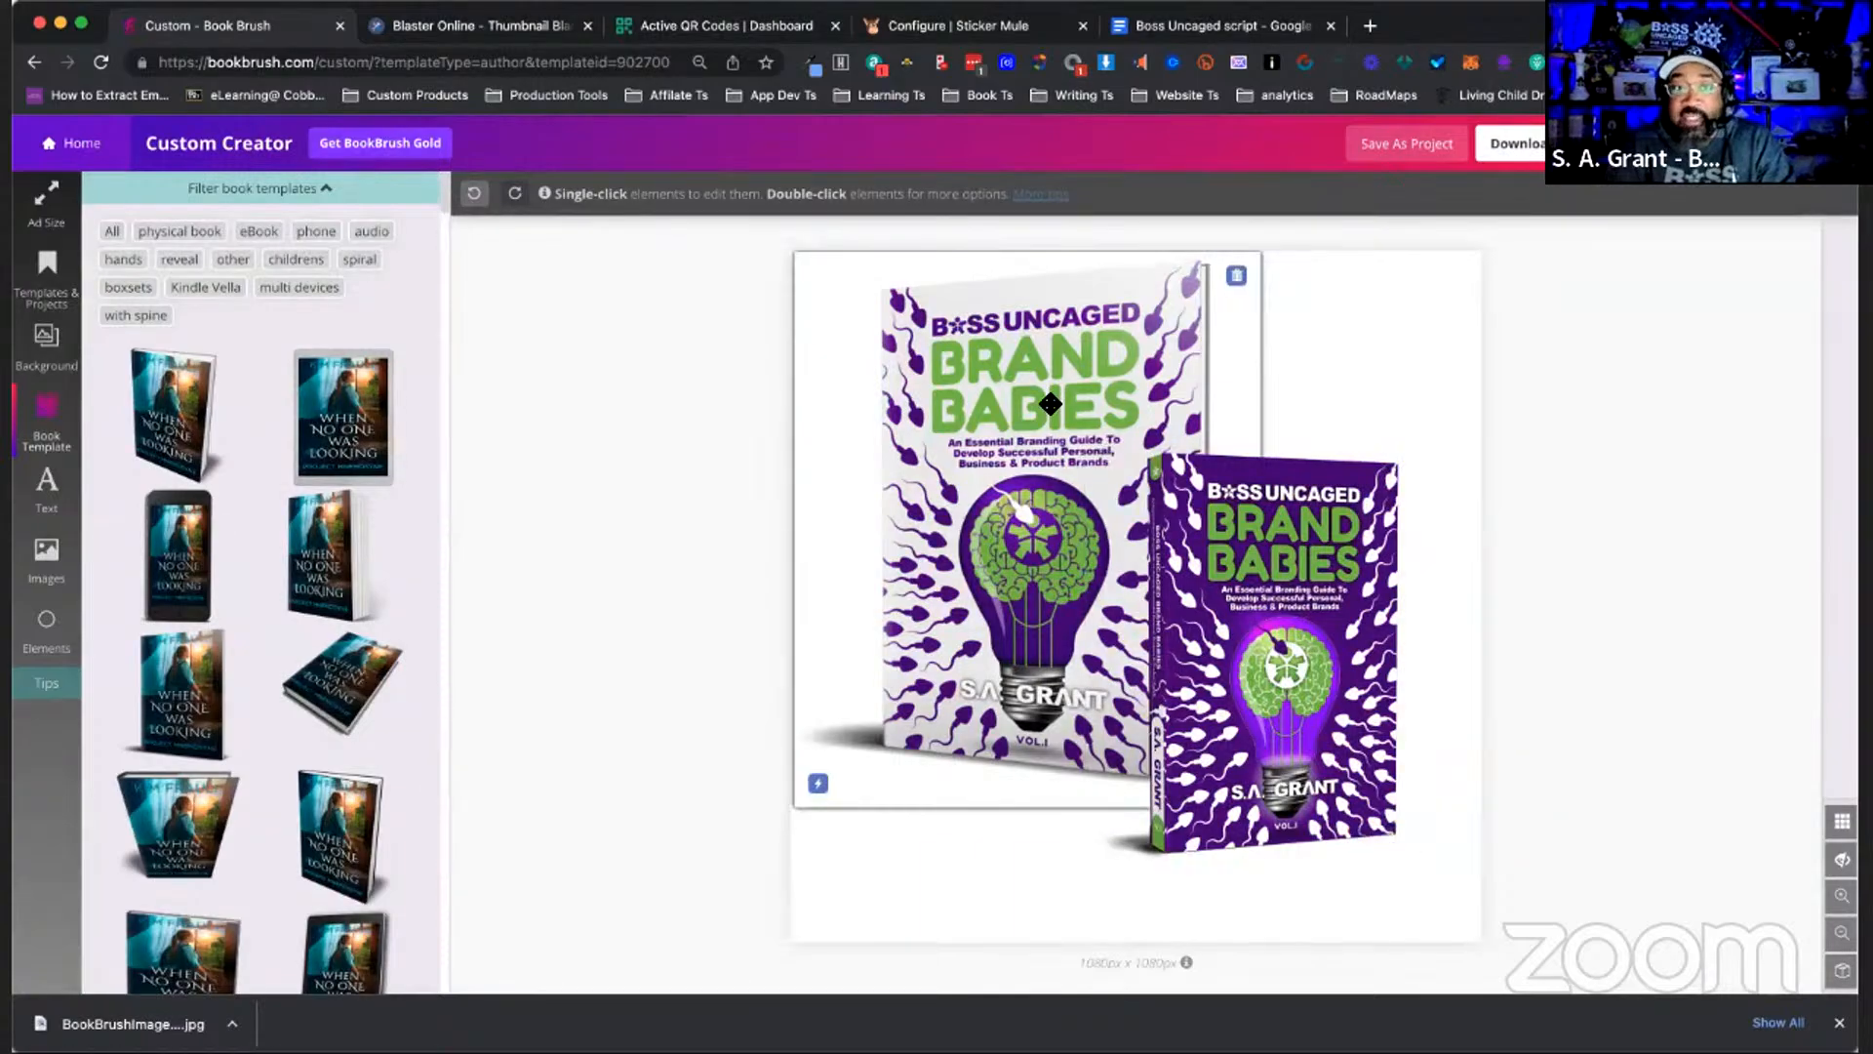
left_click(1285, 595)
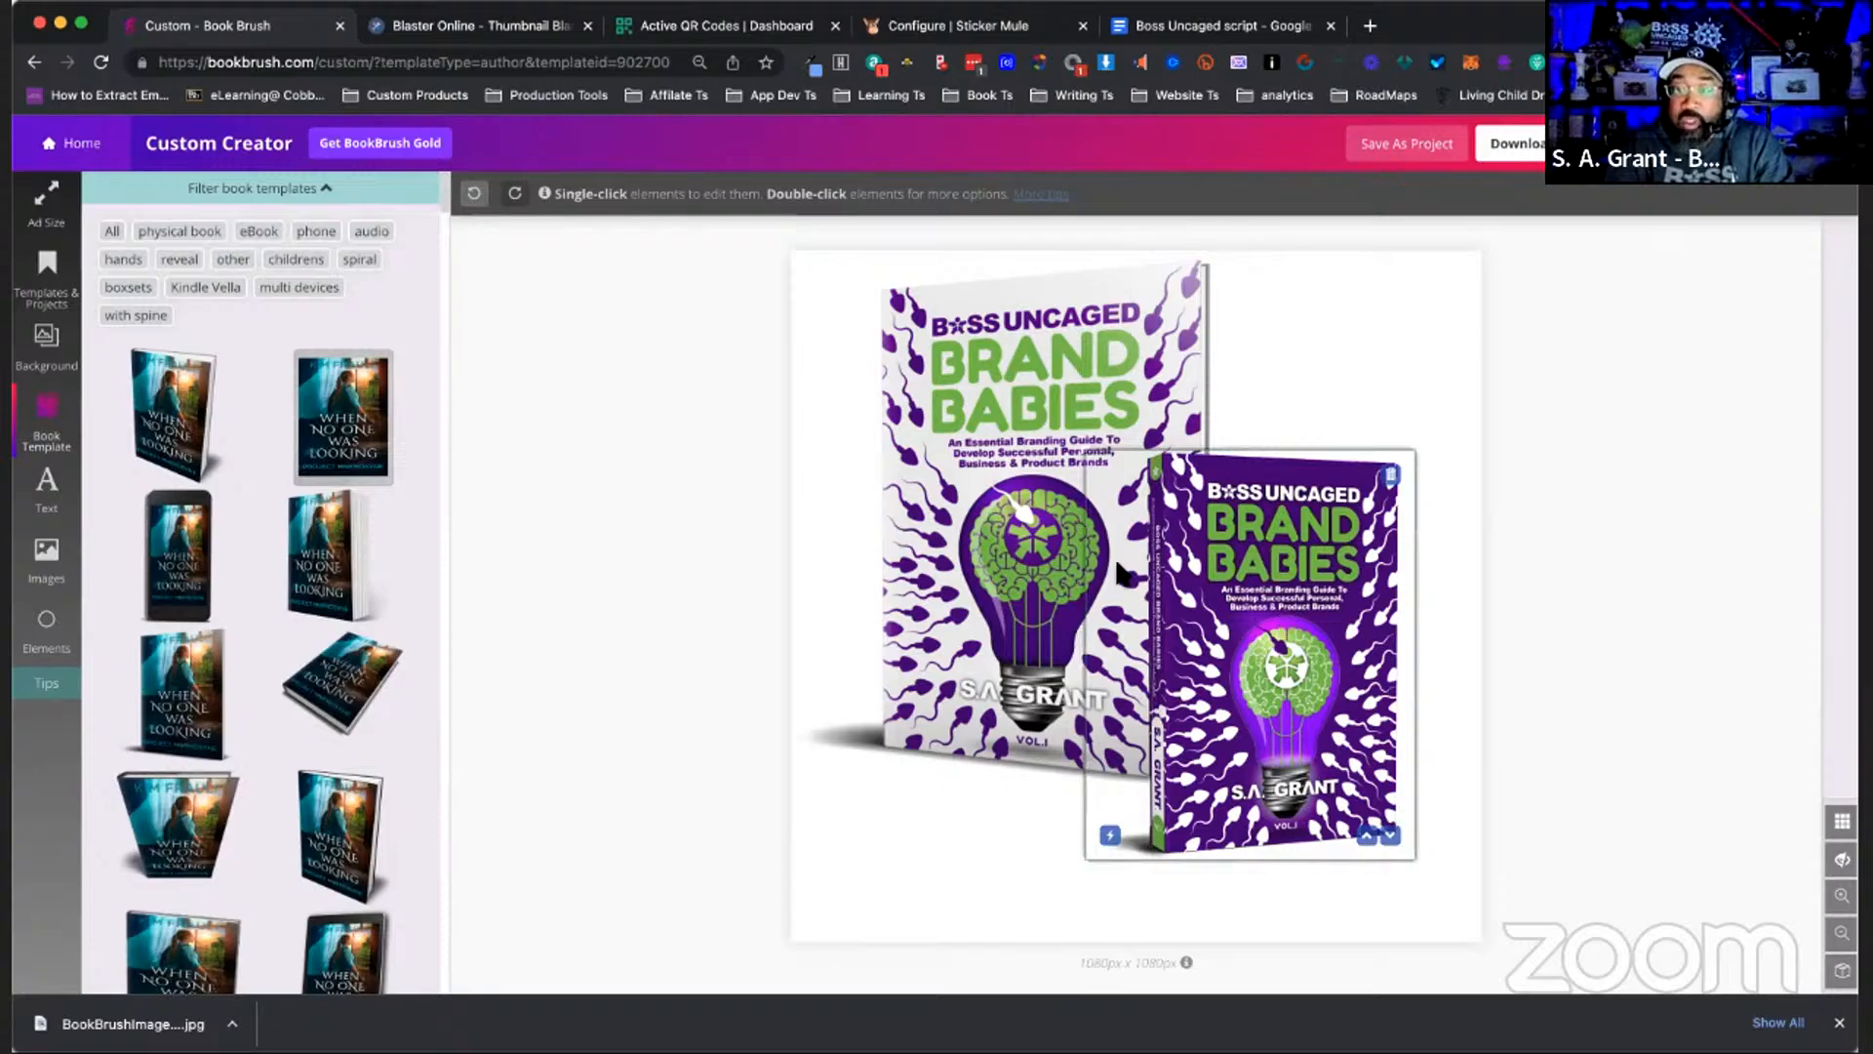
left_click(1049, 553)
left_click(1279, 439)
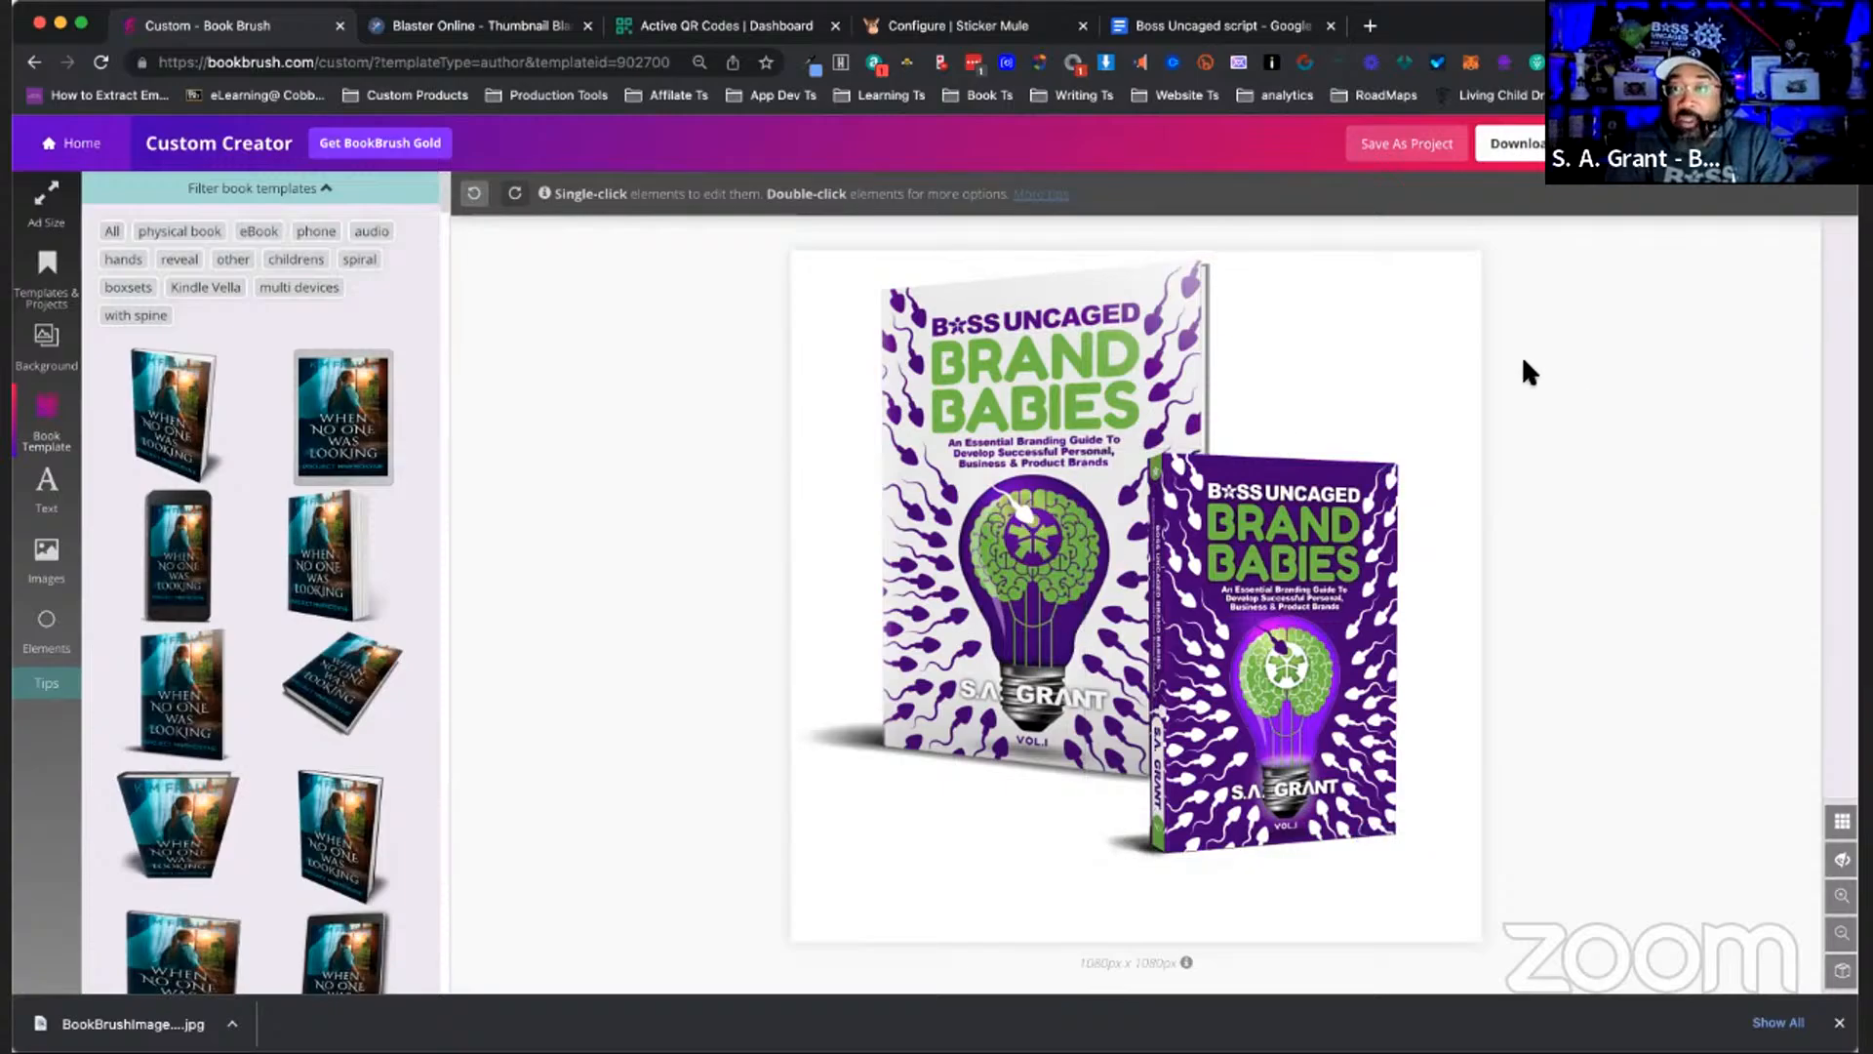
- Save the two-book Brand Babies mockup as a project and dismiss the save dialog
left_click(1422, 161)
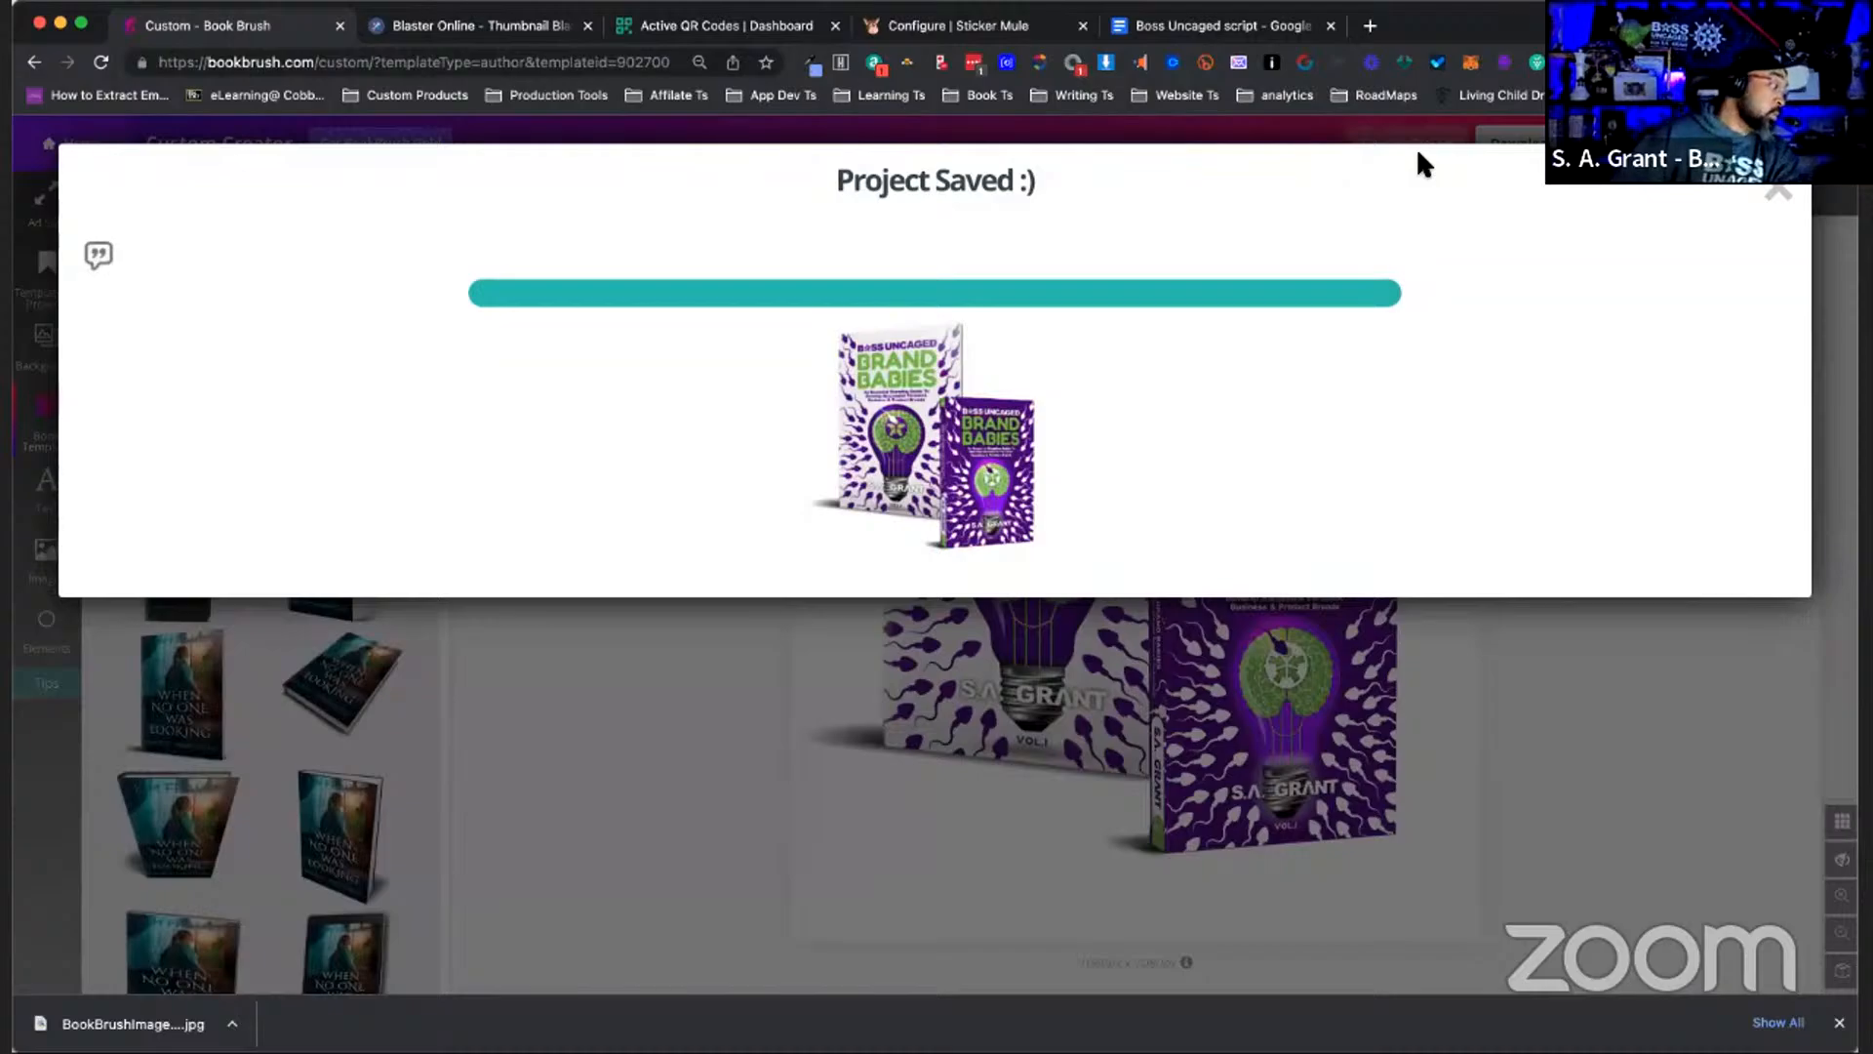
left_click(1788, 201)
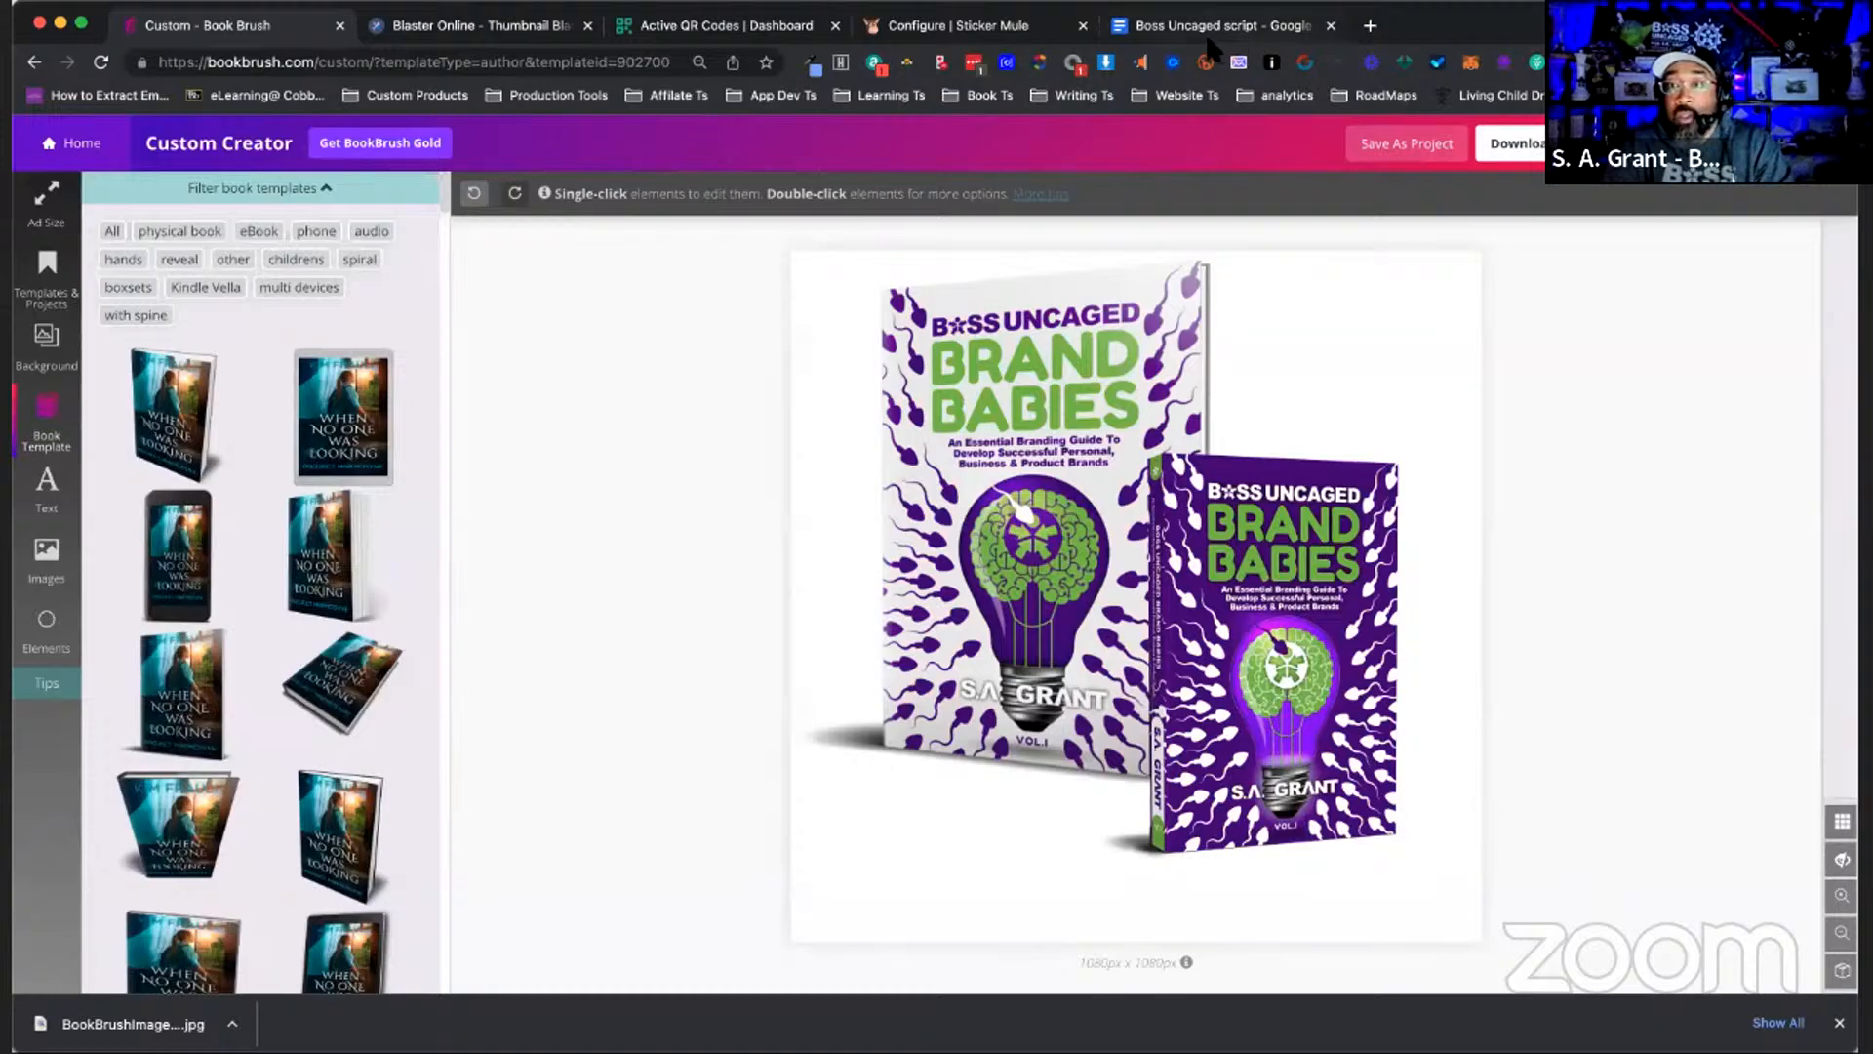
left_click(1190, 35)
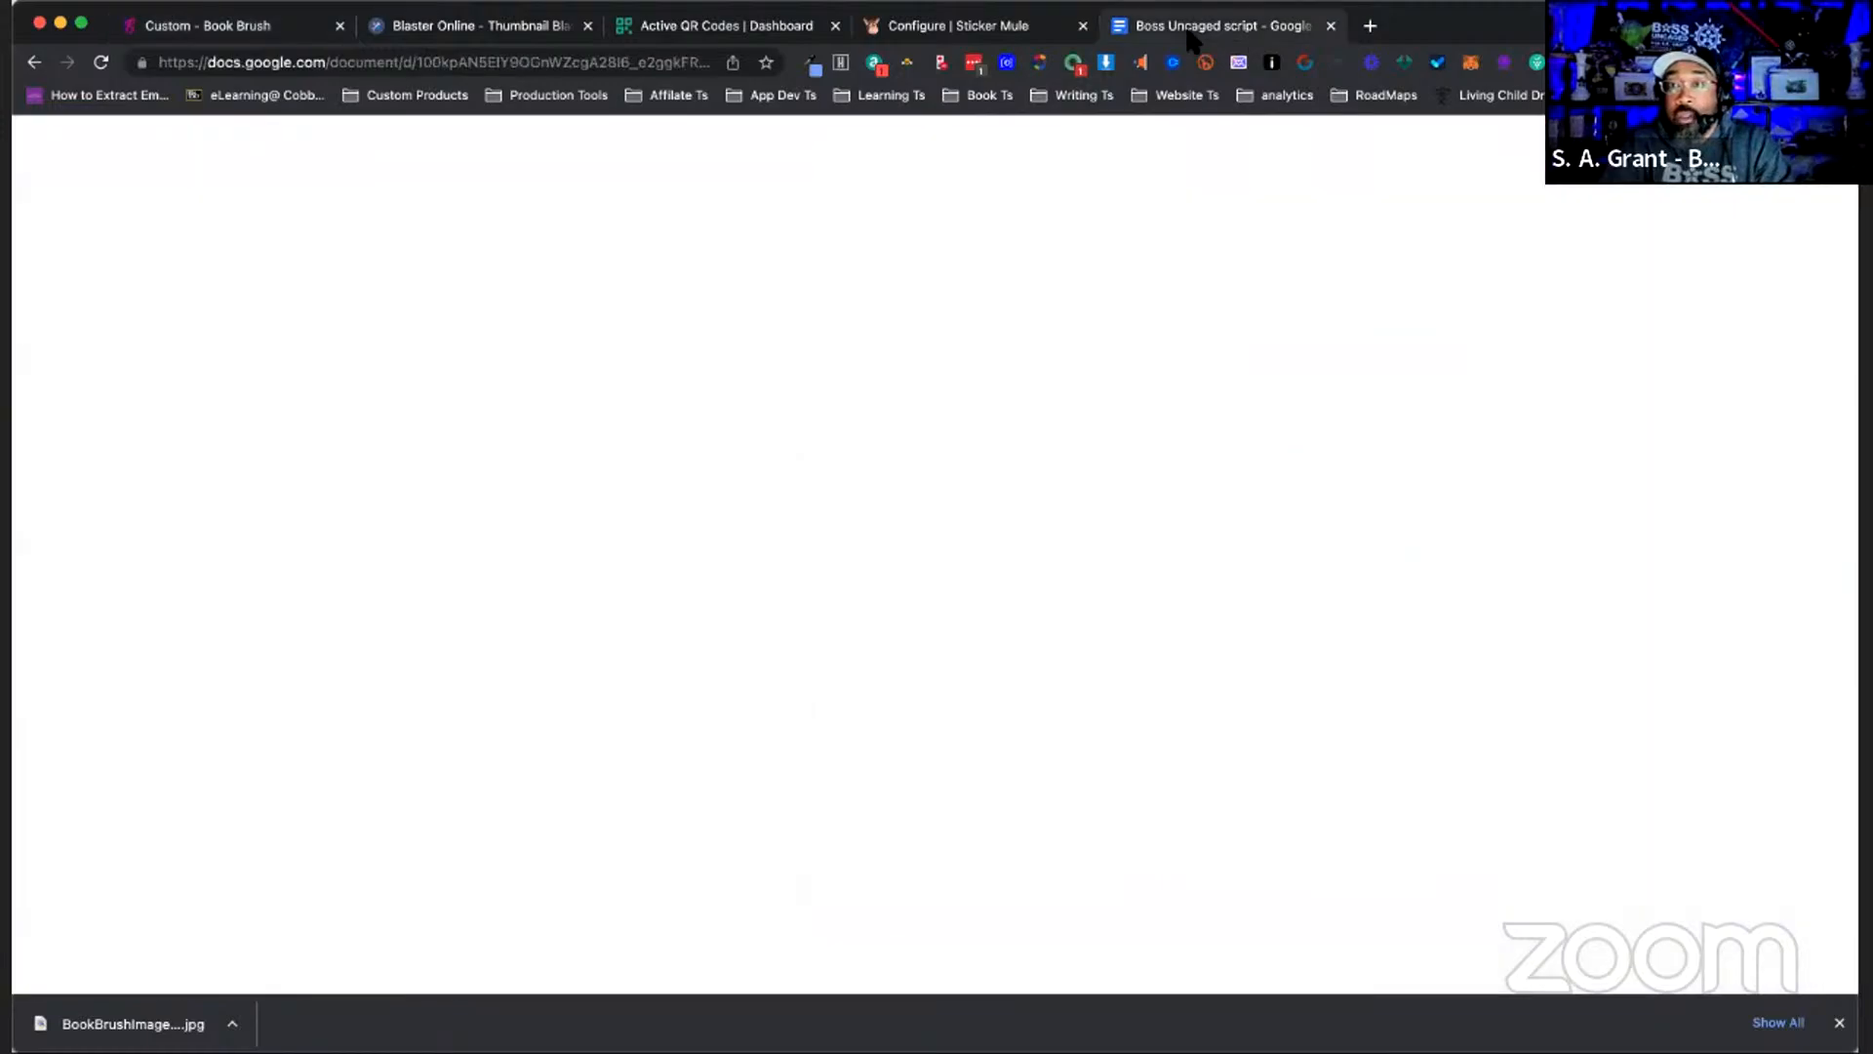
left_click(961, 27)
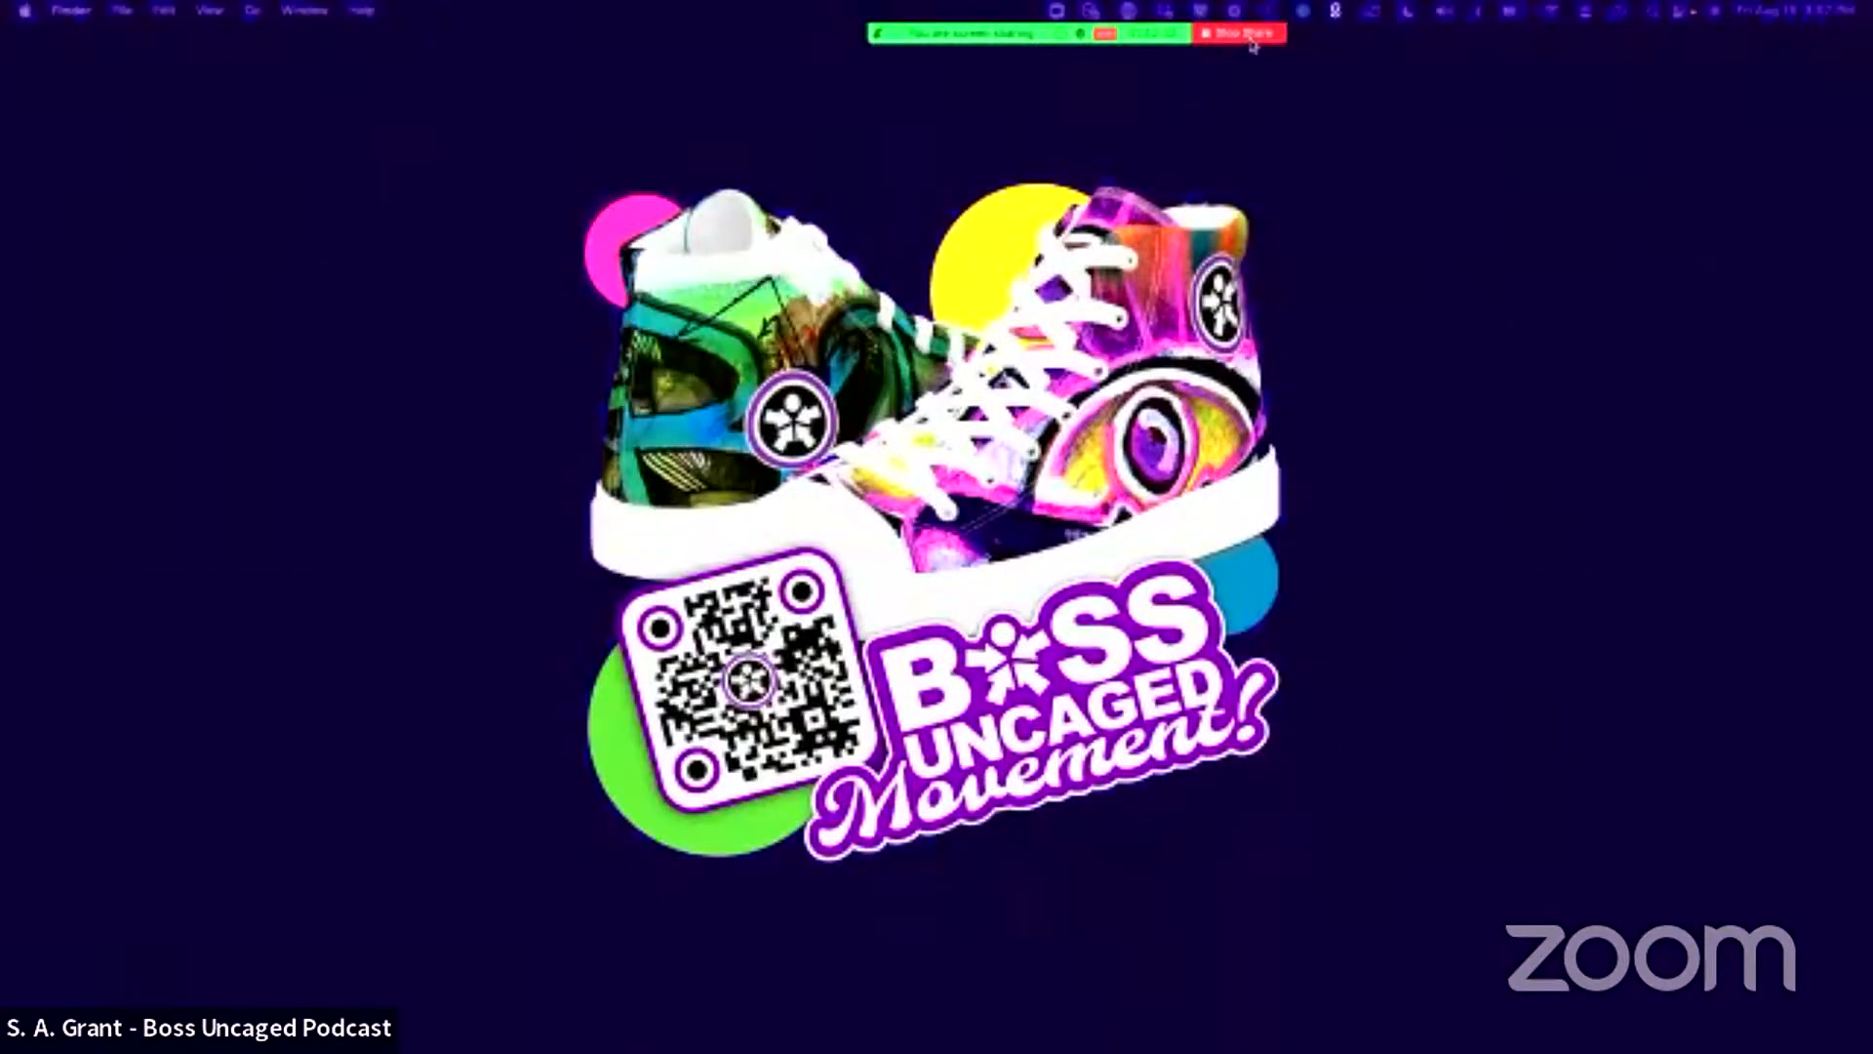
left_click(1252, 39)
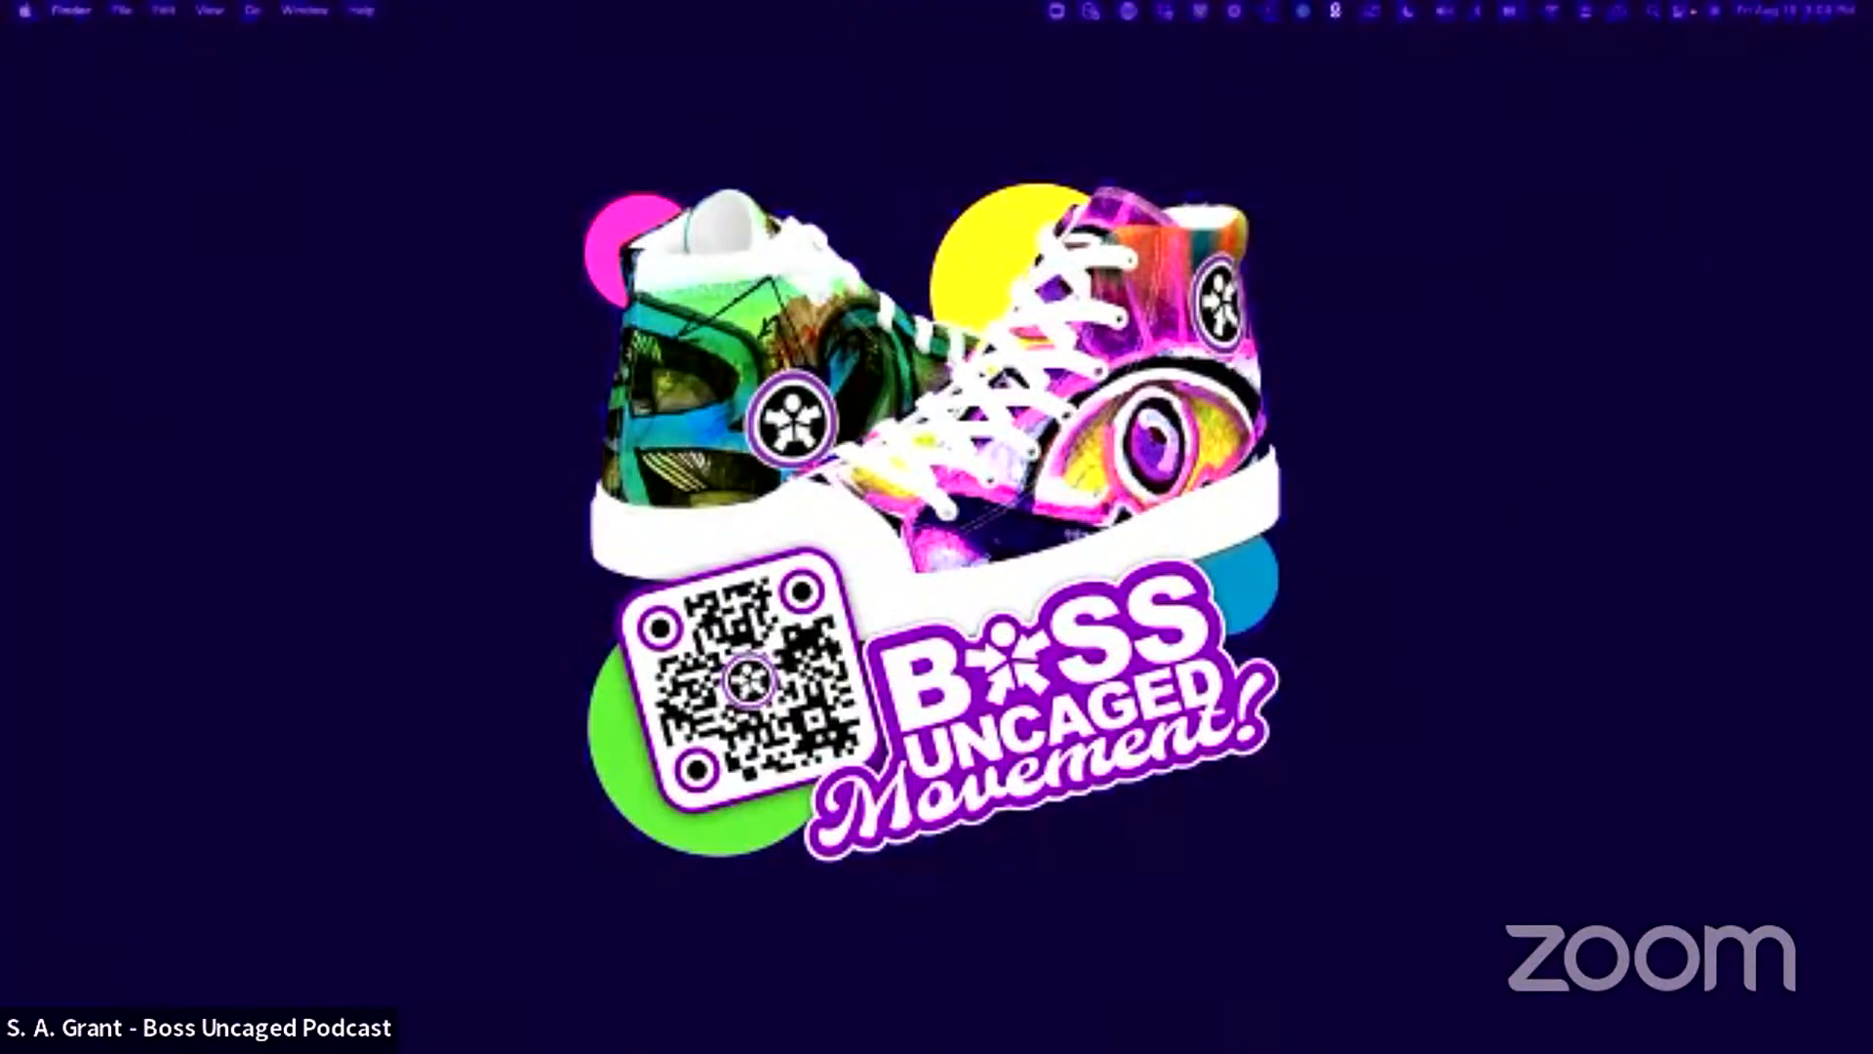